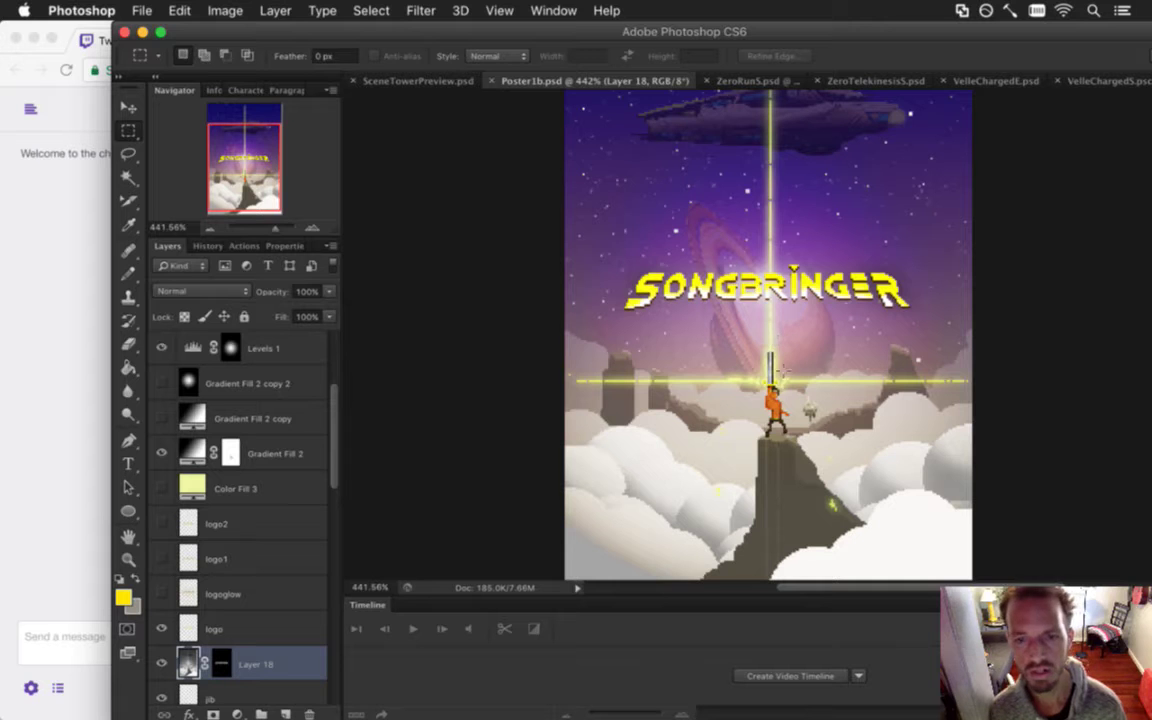
{"action": "left_click_drag", "start_coordinate": [752, 380], "coordinate": [808, 438]}
{"action": "left_click", "coordinate": [844, 421]}
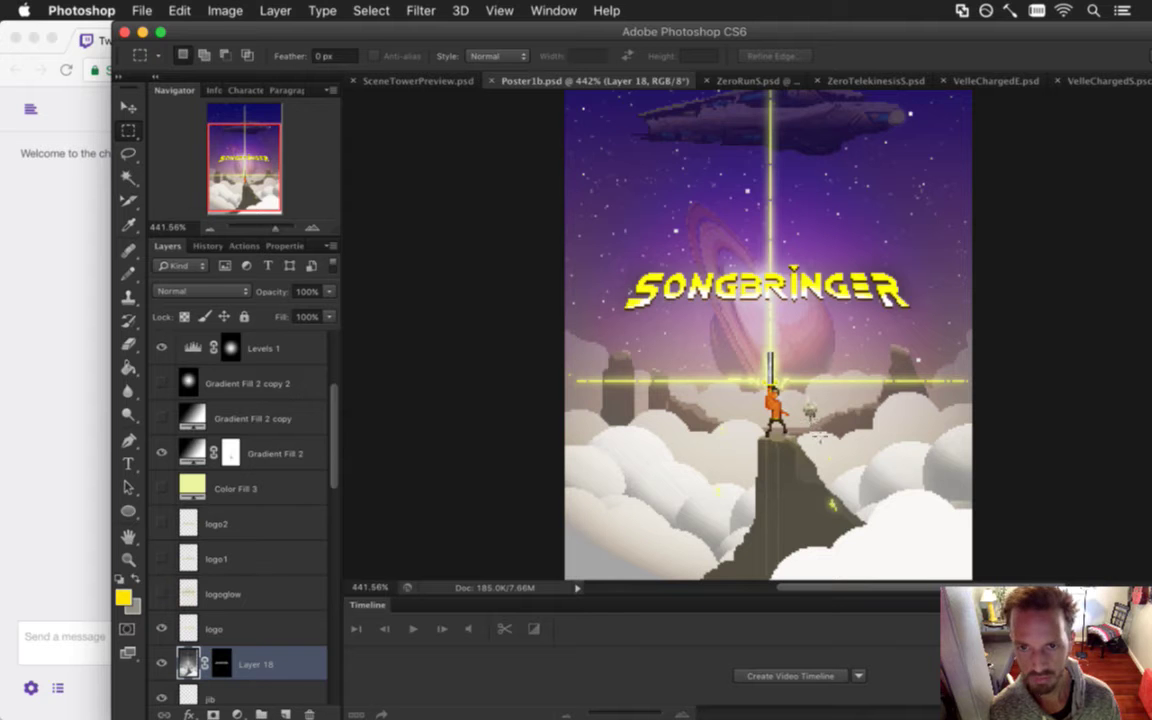
{"action": "left_click_drag", "start_coordinate": [799, 388], "coordinate": [826, 430]}
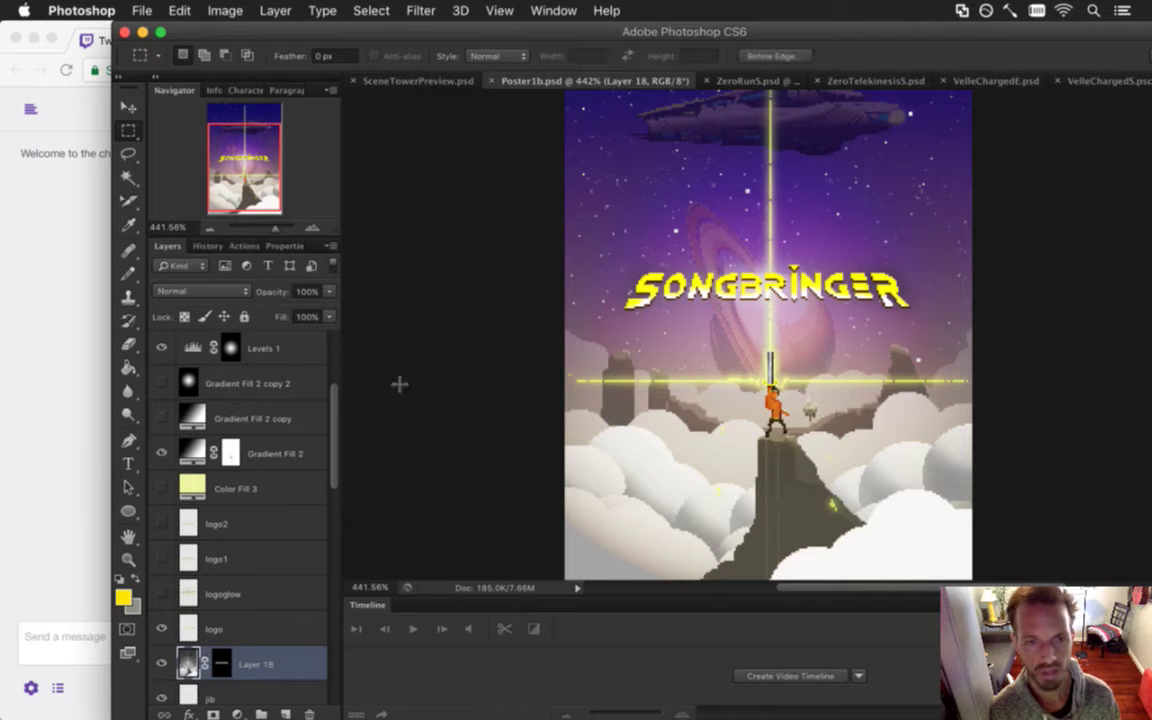
Show the Color Fill 2 layer to check the poster in grayscale, and hide it again.
{"action": "scroll", "coordinate": [240, 450], "scroll_direction": "up", "scroll_amount": 5}
{"action": "left_click", "coordinate": [163, 347]}
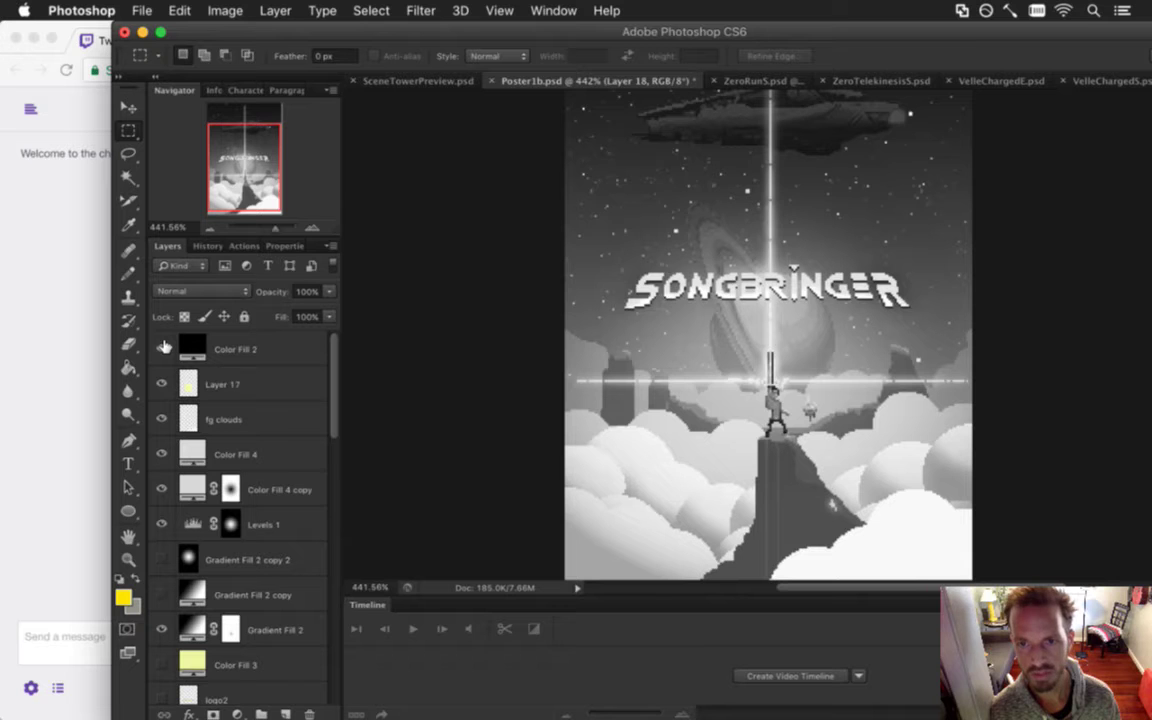
{"action": "left_click", "coordinate": [163, 347]}
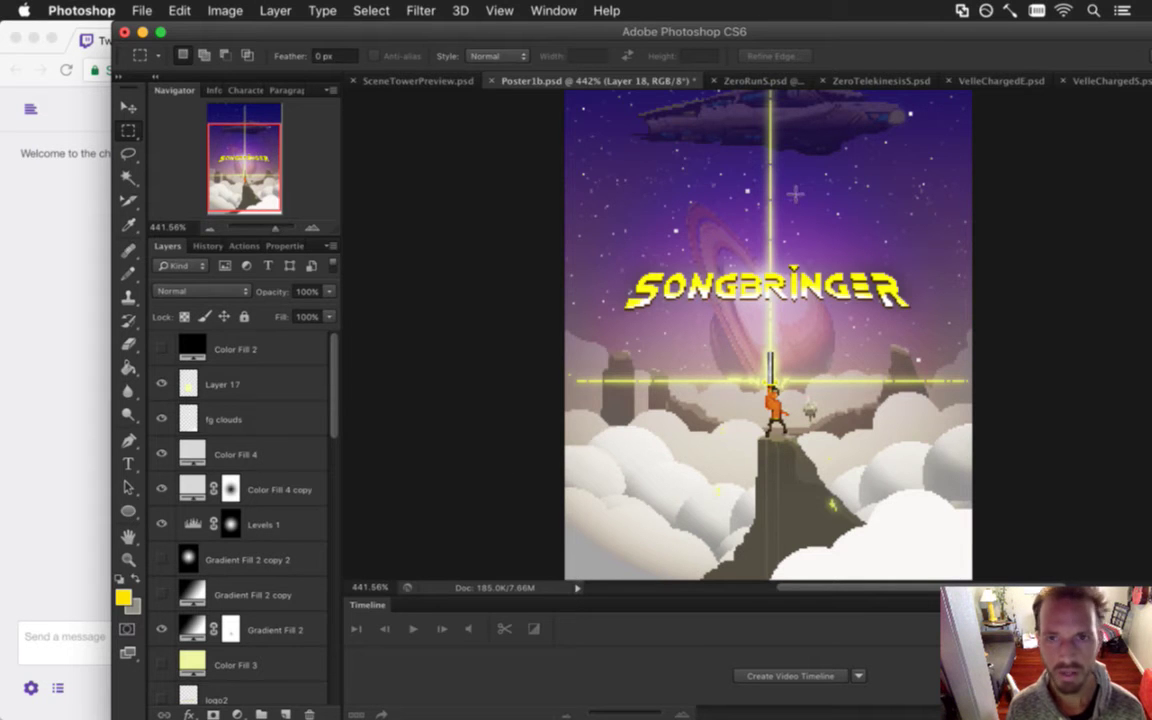
Look at the ZeroRunS.psd and VelleChargedE.psd sprites, and return to Poster1b.psd to view the whole poster.
{"action": "left_click", "coordinate": [766, 81]}
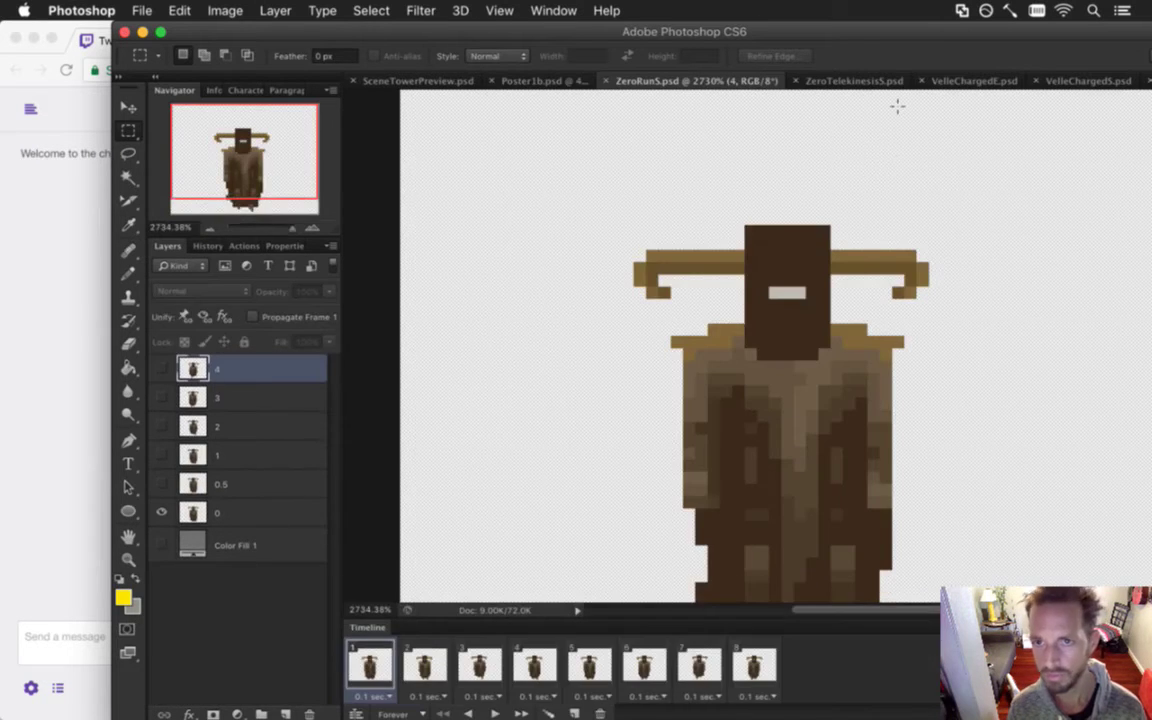
{"action": "left_click", "coordinate": [986, 81]}
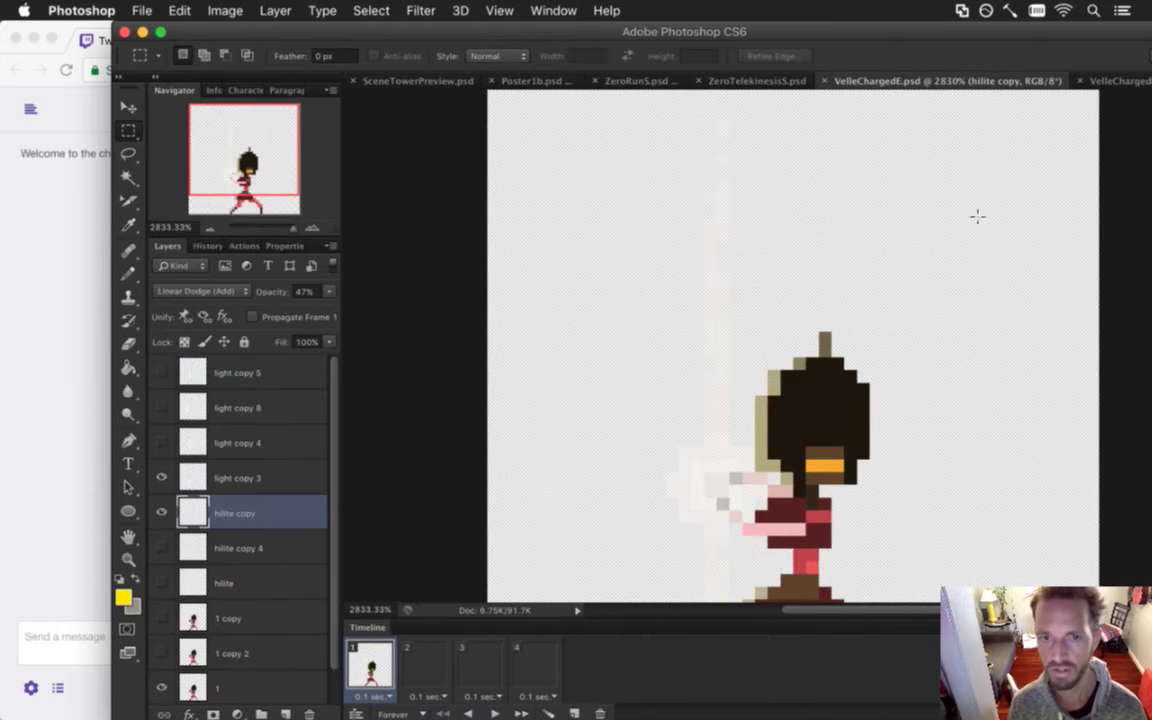
{"action": "left_click", "coordinate": [520, 80]}
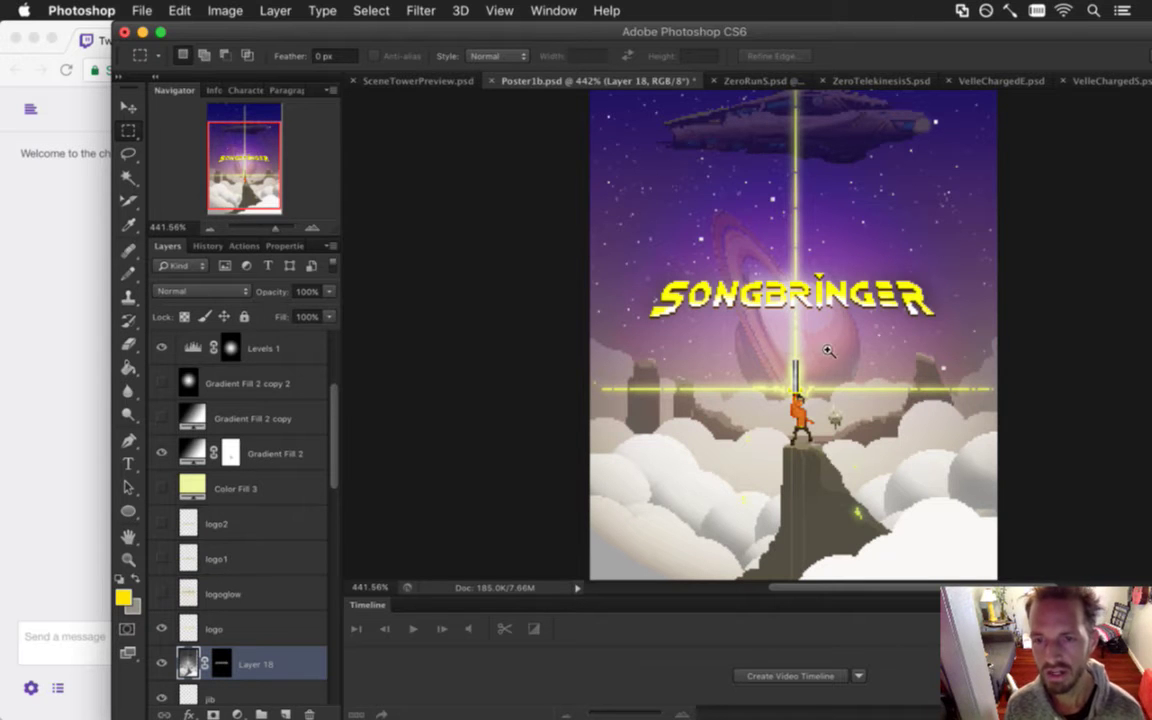
{"action": "scroll", "coordinate": [828, 350], "scroll_direction": "down", "scroll_amount": 3}
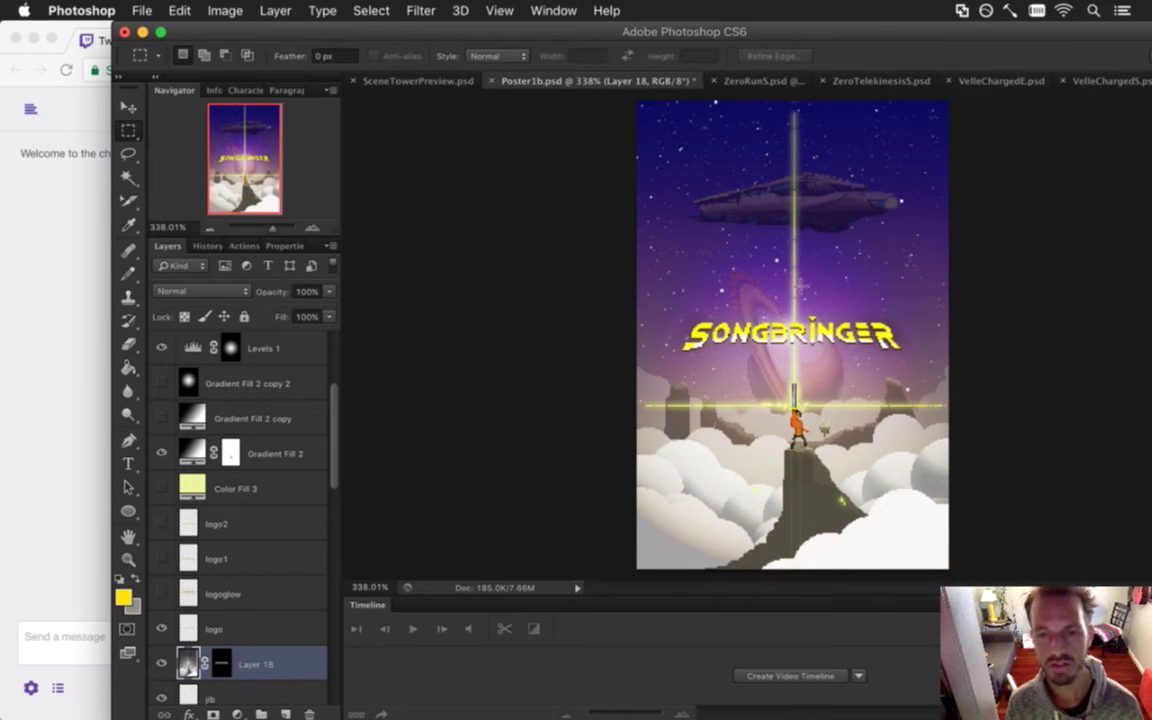
{"action": "left_click_drag", "start_coordinate": [494, 98], "coordinate": [494, 104]}
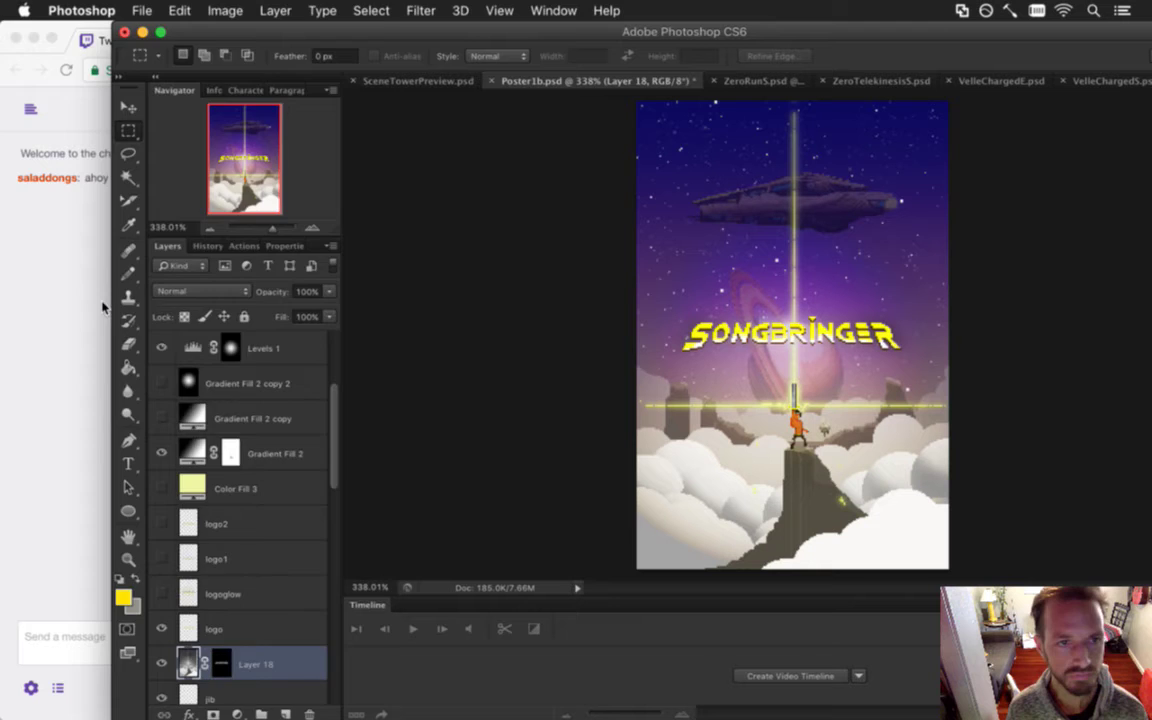
Switch to the Twitch chat in Chrome to read the viewer's greeting, and return to Photoshop.
{"action": "left_click", "coordinate": [62, 256]}
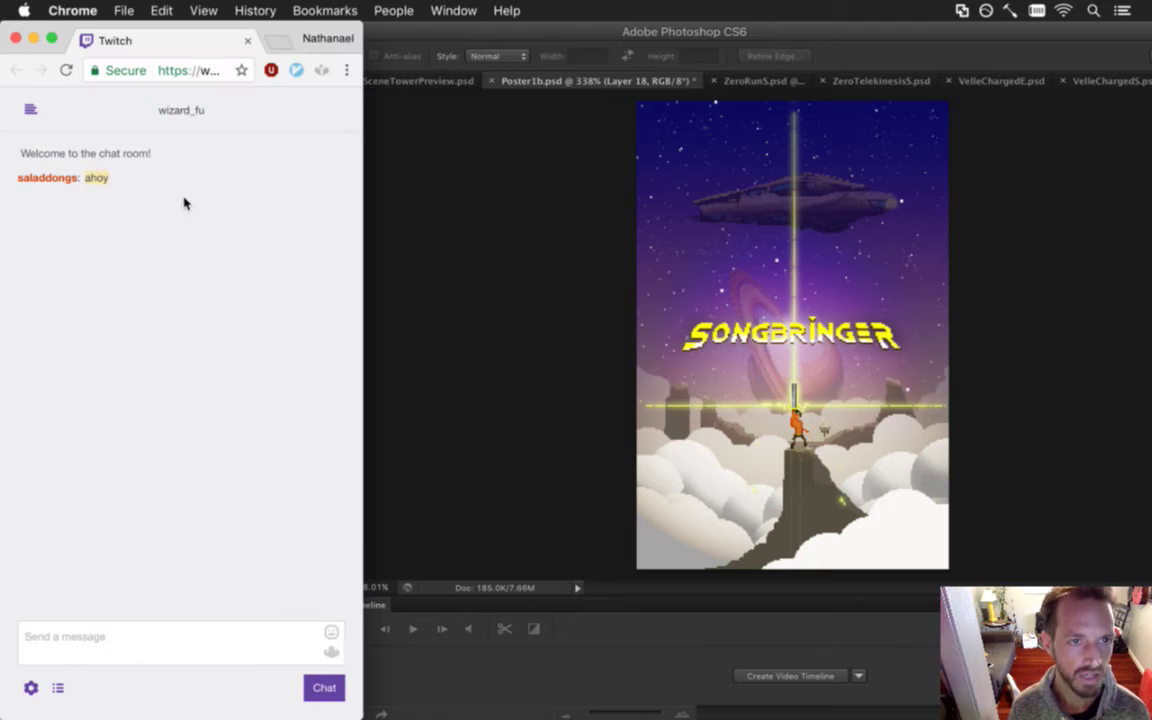
{"action": "left_click", "coordinate": [414, 237]}
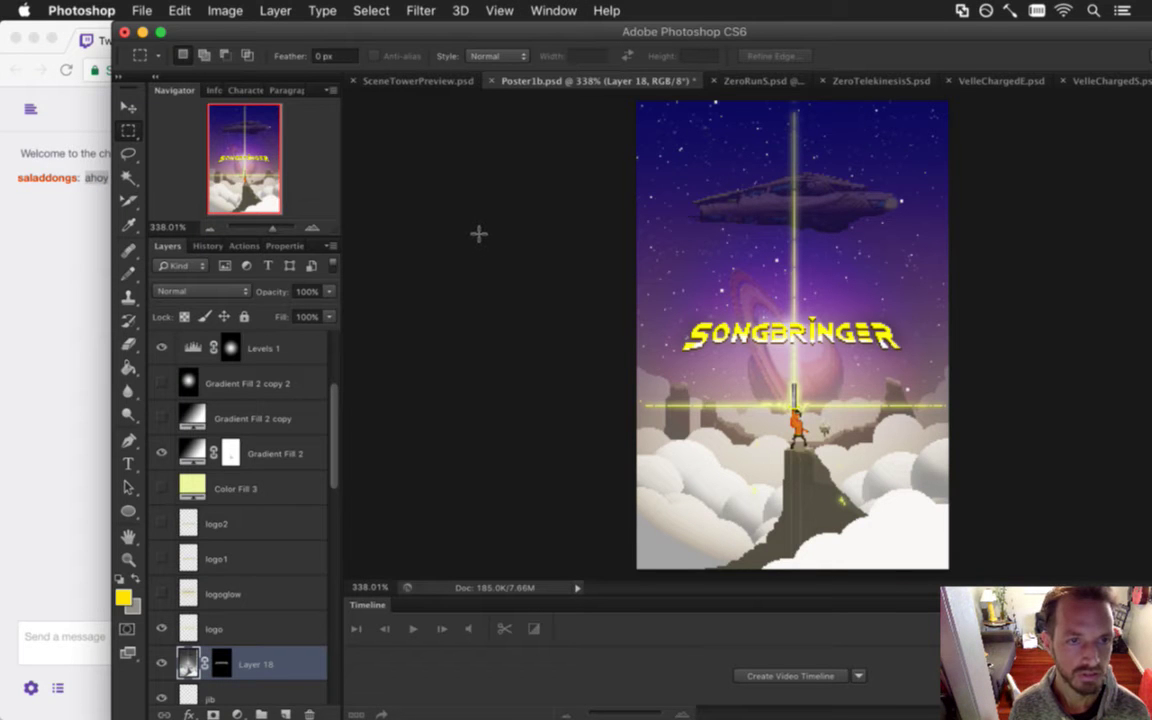
{"action": "left_click", "coordinate": [82, 198]}
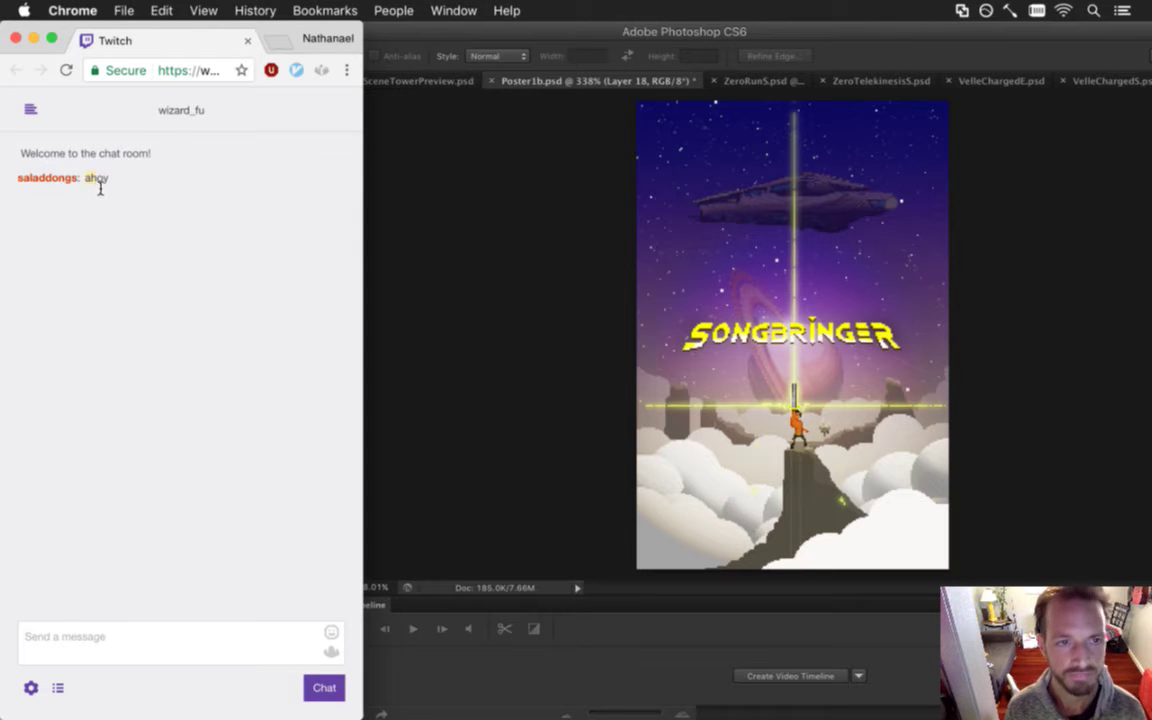
{"action": "left_click", "coordinate": [396, 193]}
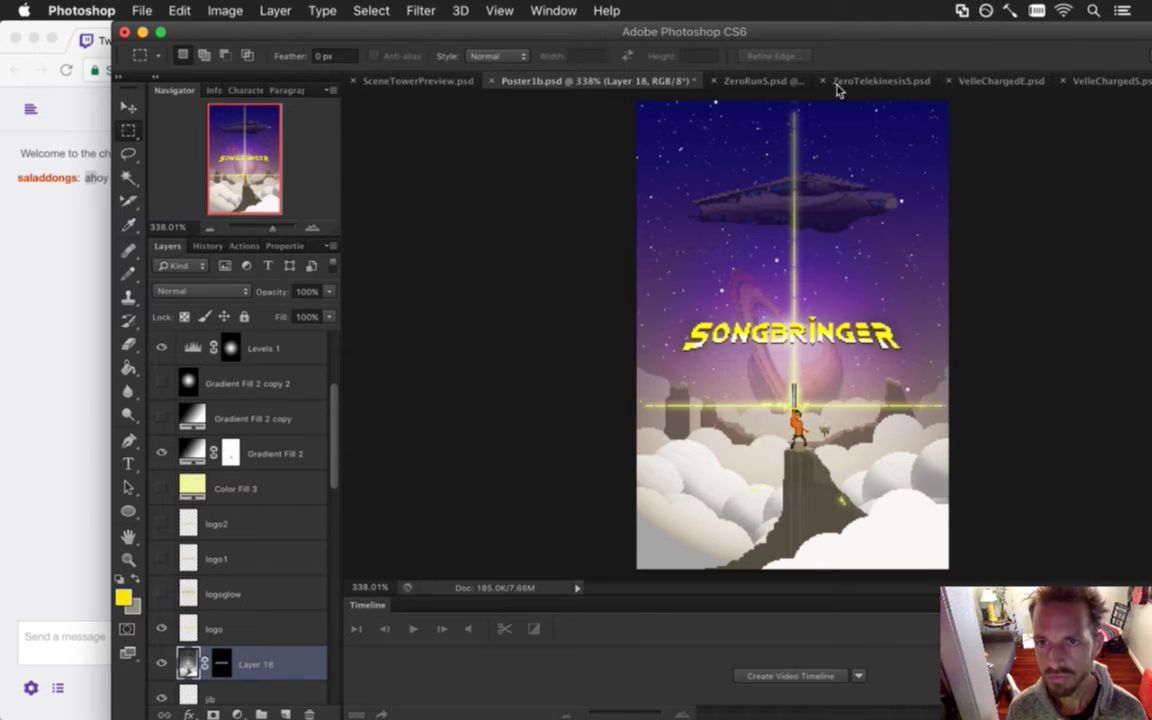
Browse the Shadow folder for a file to open and preview LightningBossAppear.psd.
{"action": "left_click", "coordinate": [145, 10]}
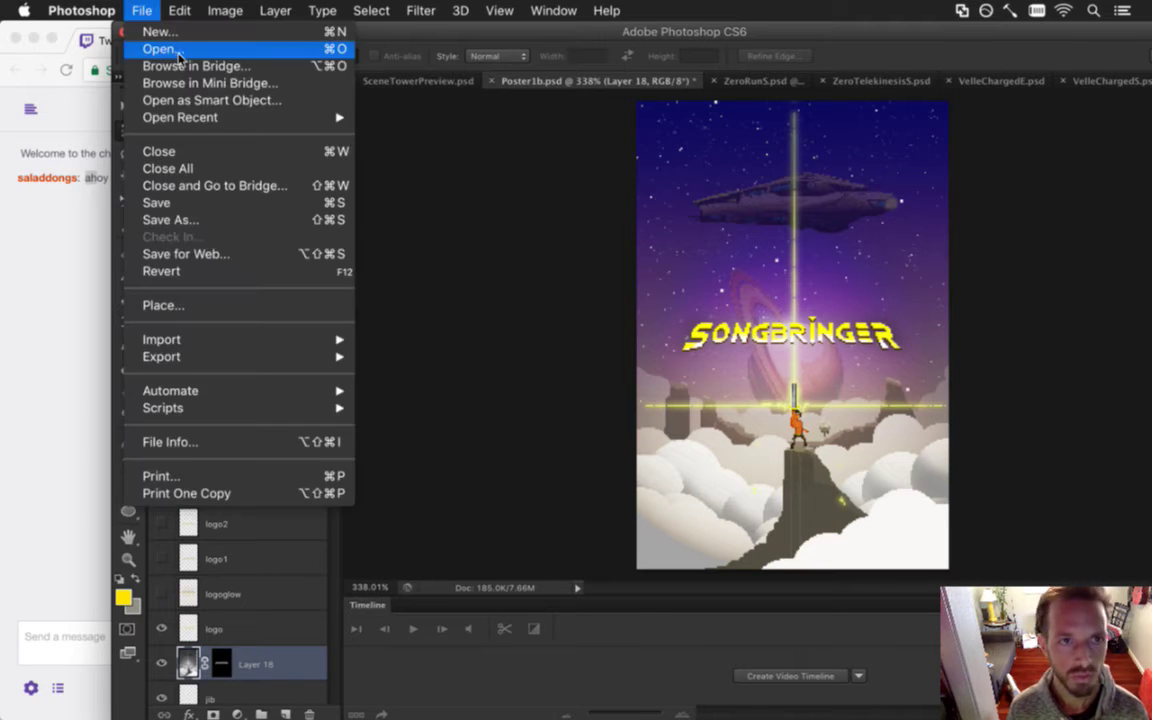
{"action": "left_click", "coordinate": [160, 49]}
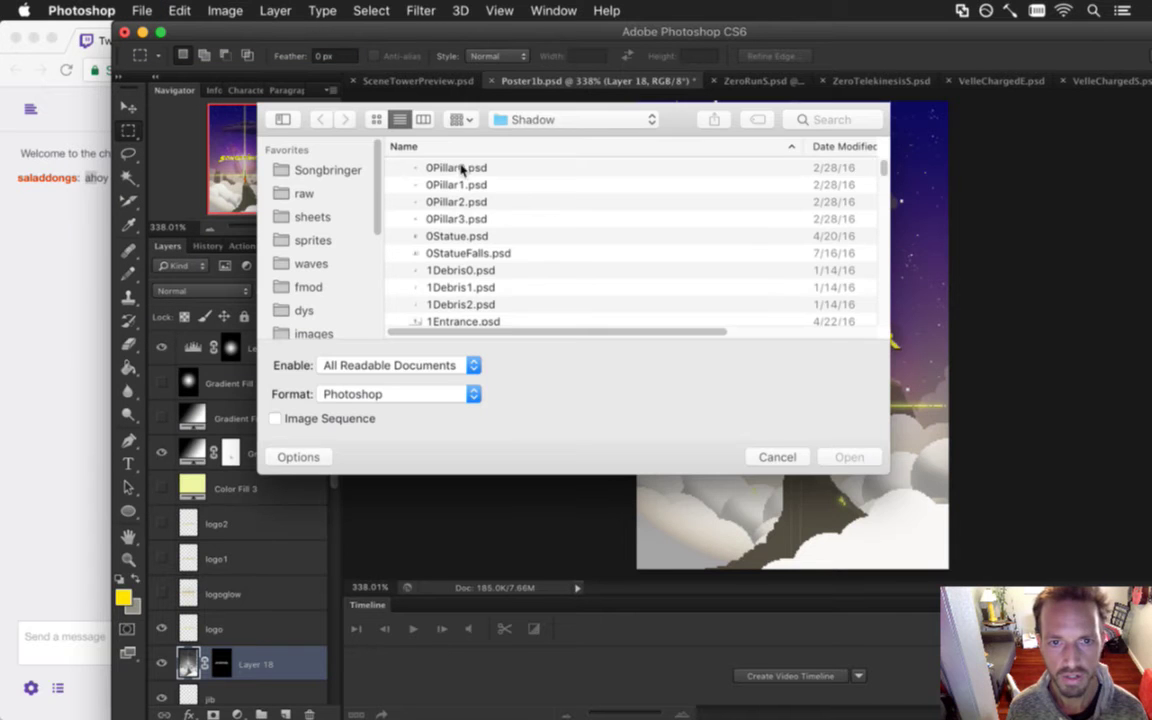
{"action": "left_click", "coordinate": [527, 222]}
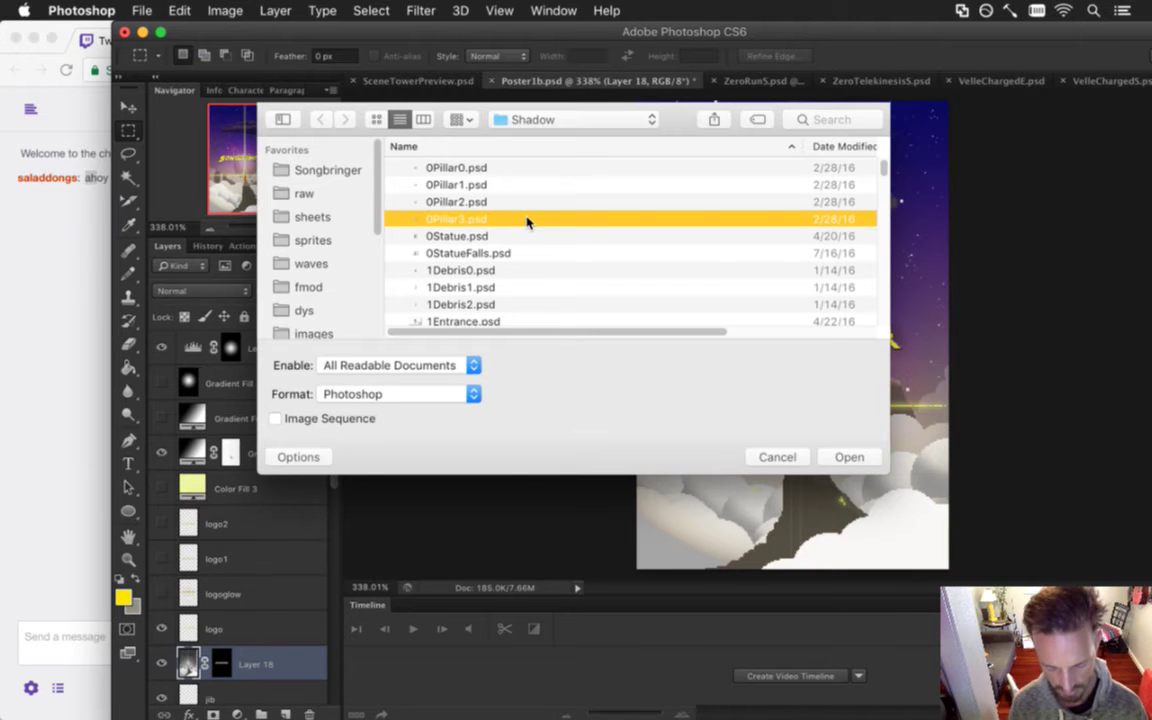
{"action": "key", "text": "l"}
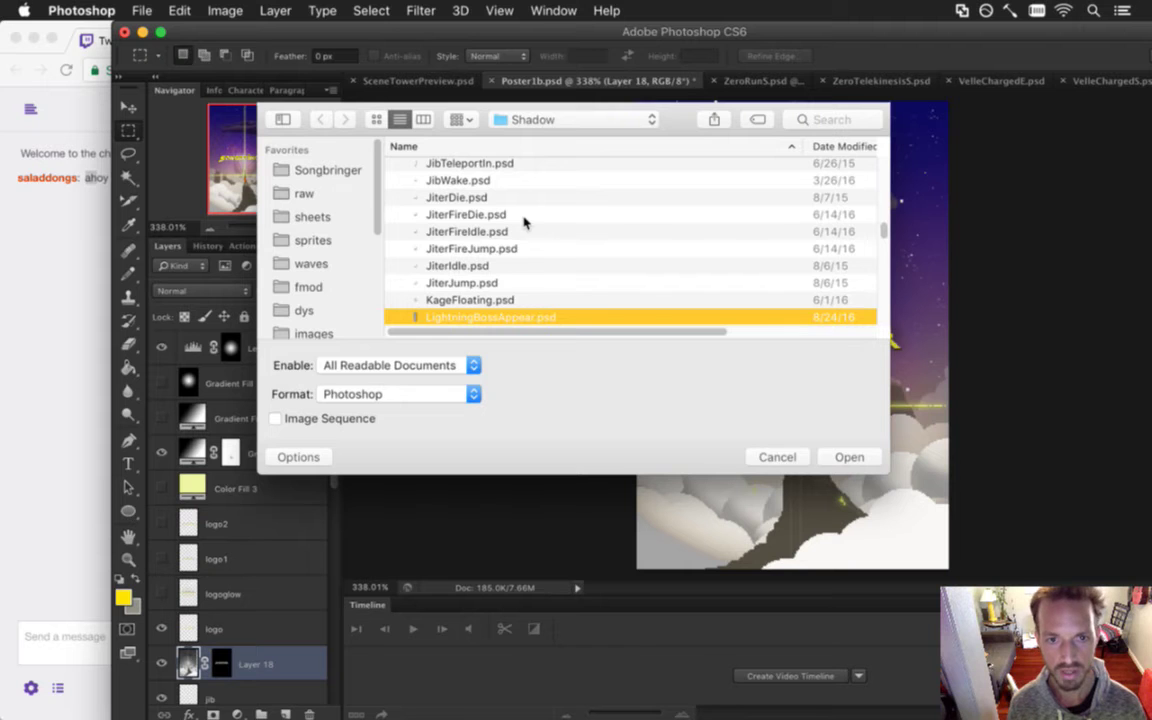
{"action": "scroll", "coordinate": [528, 216], "scroll_direction": "down", "scroll_amount": 4}
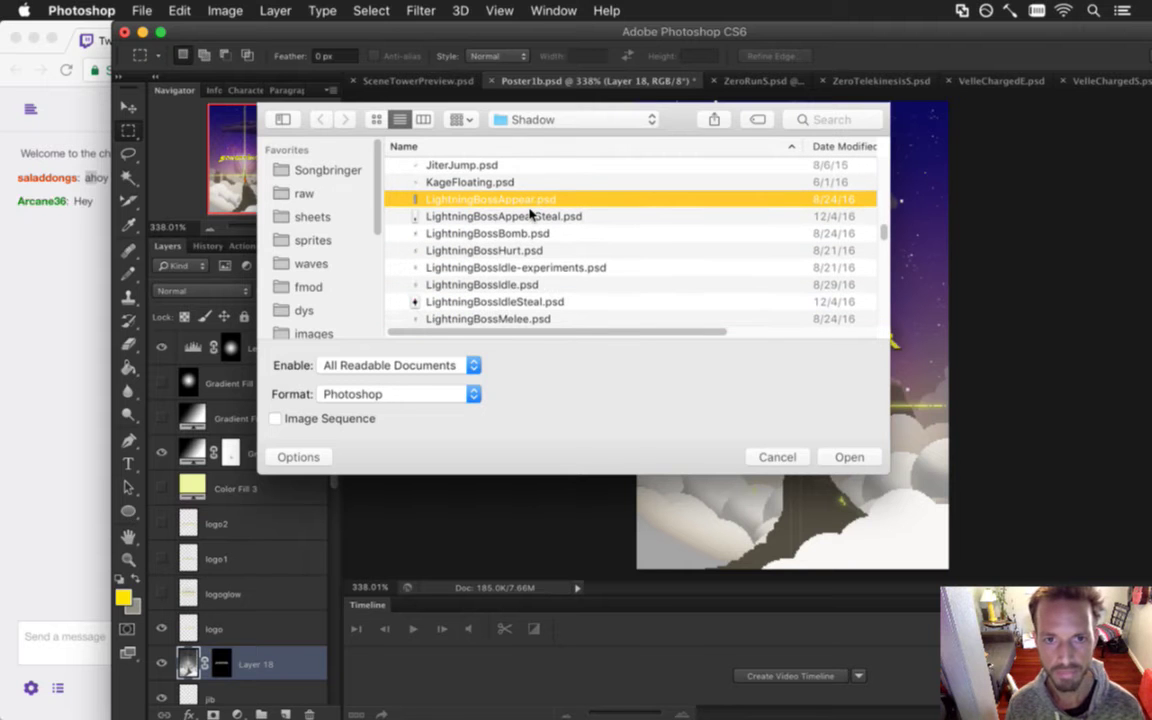
{"action": "key", "text": "space"}
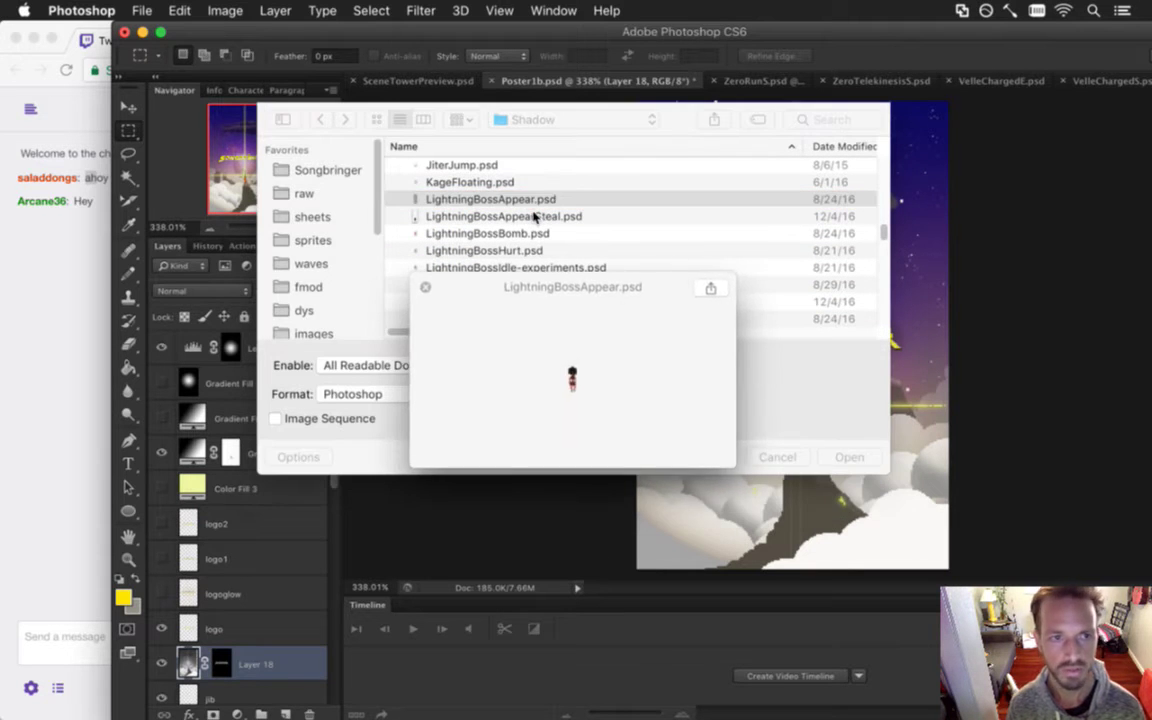
Switch to the Twitch chat in Chrome and send the HeyGuys emote.
{"action": "left_click", "coordinate": [31, 373]}
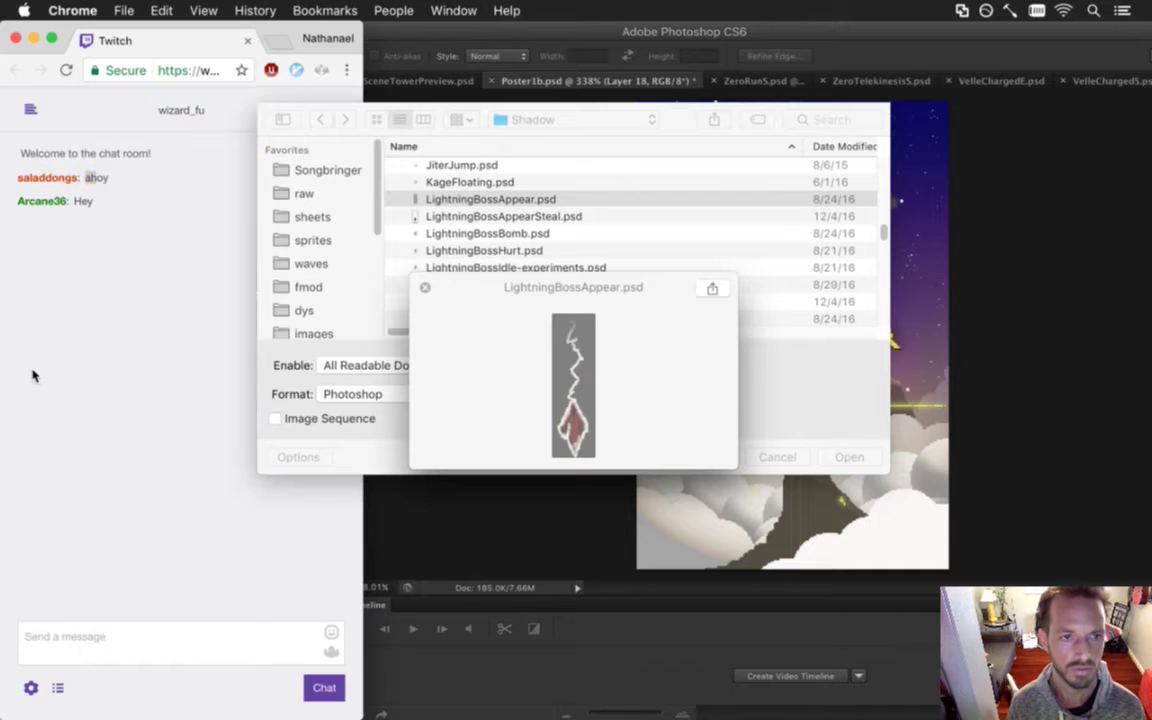
{"action": "left_click", "coordinate": [52, 655]}
{"action": "type", "text": "H"}
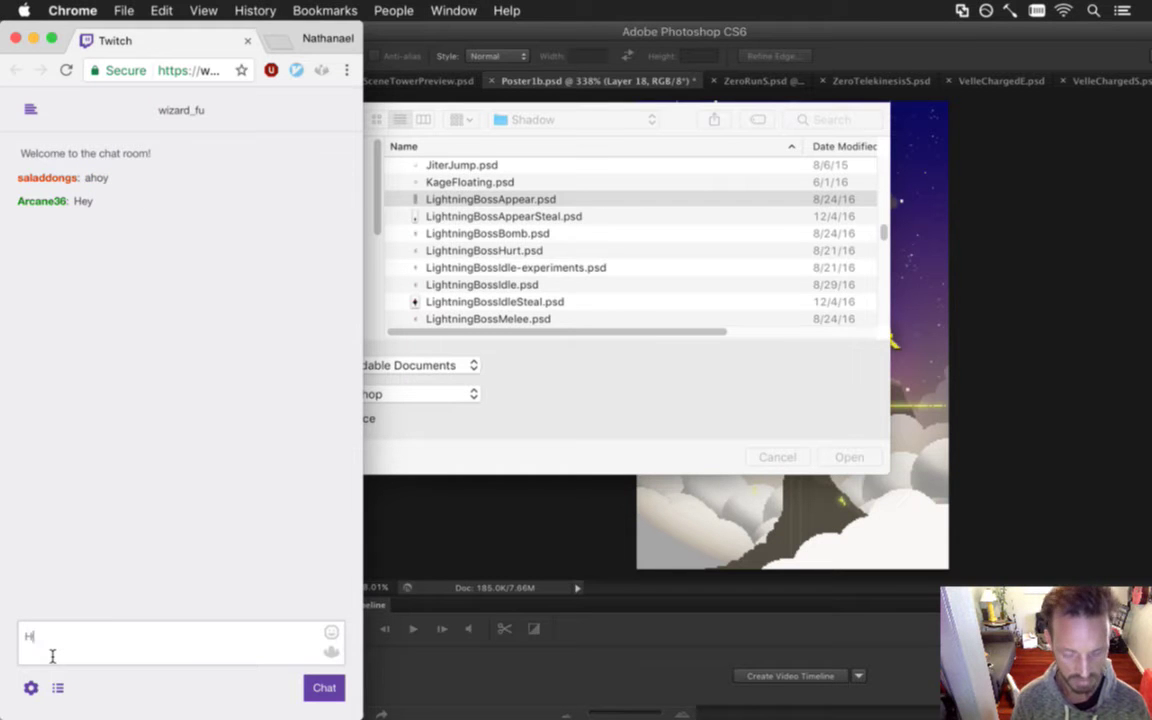
{"action": "type", "text": "eyGuys"}
{"action": "key", "text": "Return"}
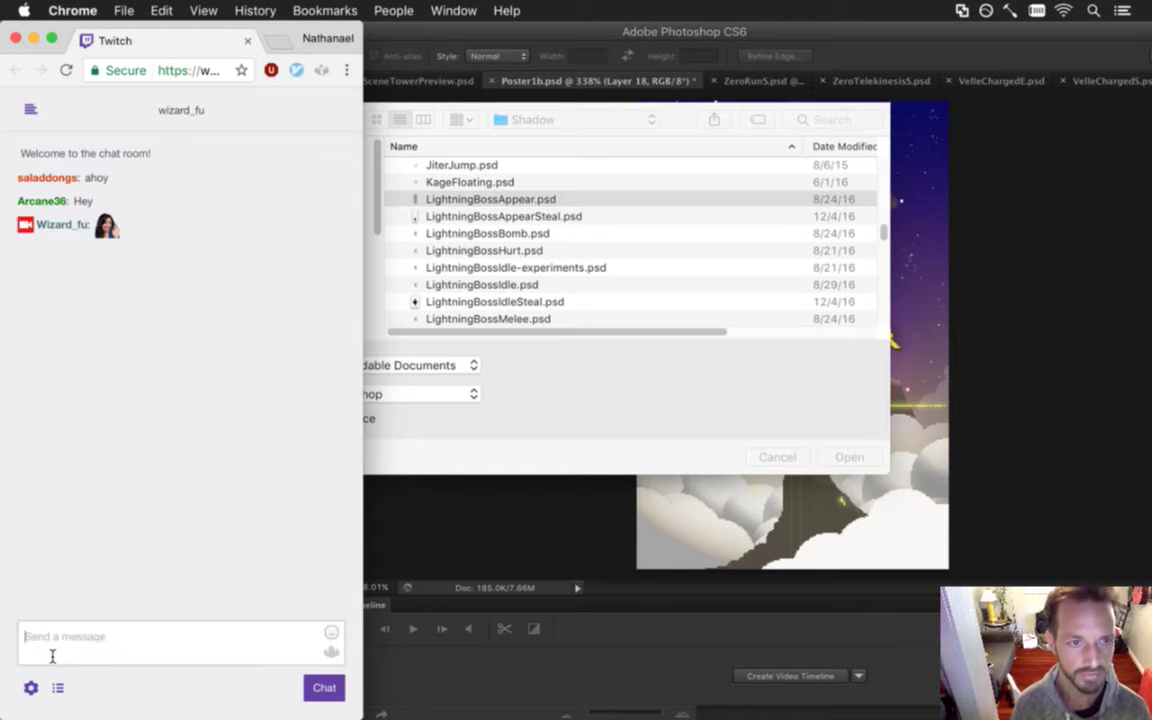
Return to Photoshop's file selection and compare previews of the LightningBoss sprite files in the Shadow folder.
{"action": "left_click", "coordinate": [440, 410]}
{"action": "key", "text": "space"}
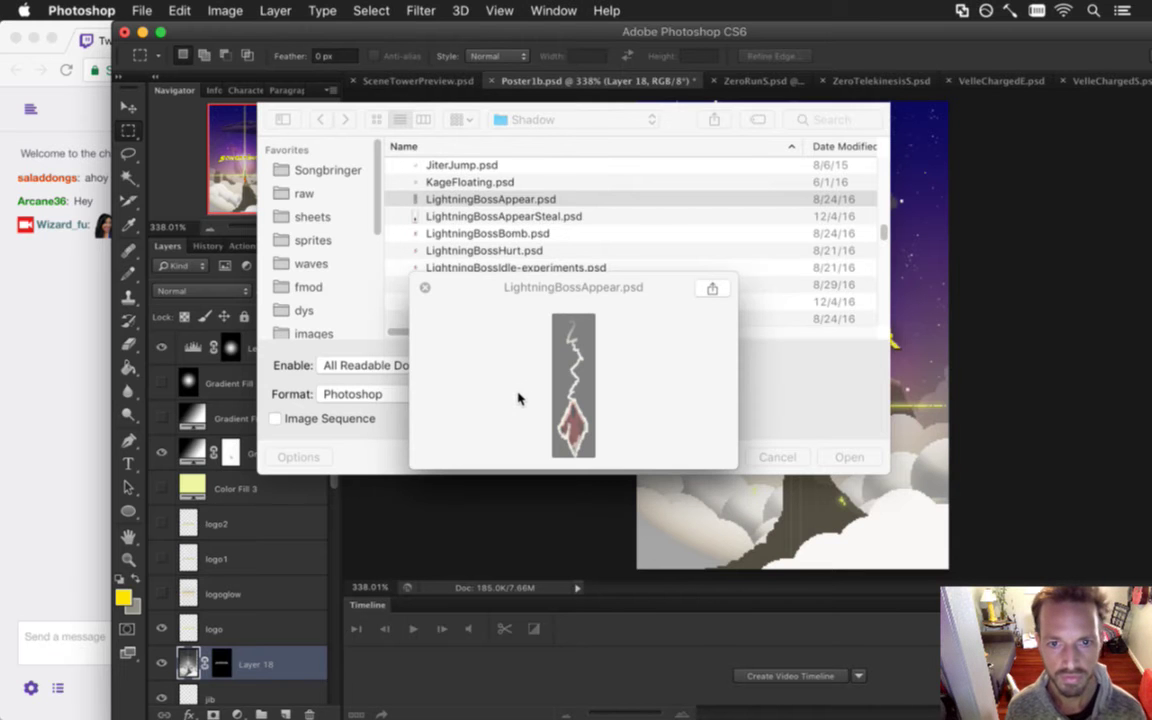
{"action": "left_click", "coordinate": [425, 288]}
{"action": "left_click", "coordinate": [500, 219]}
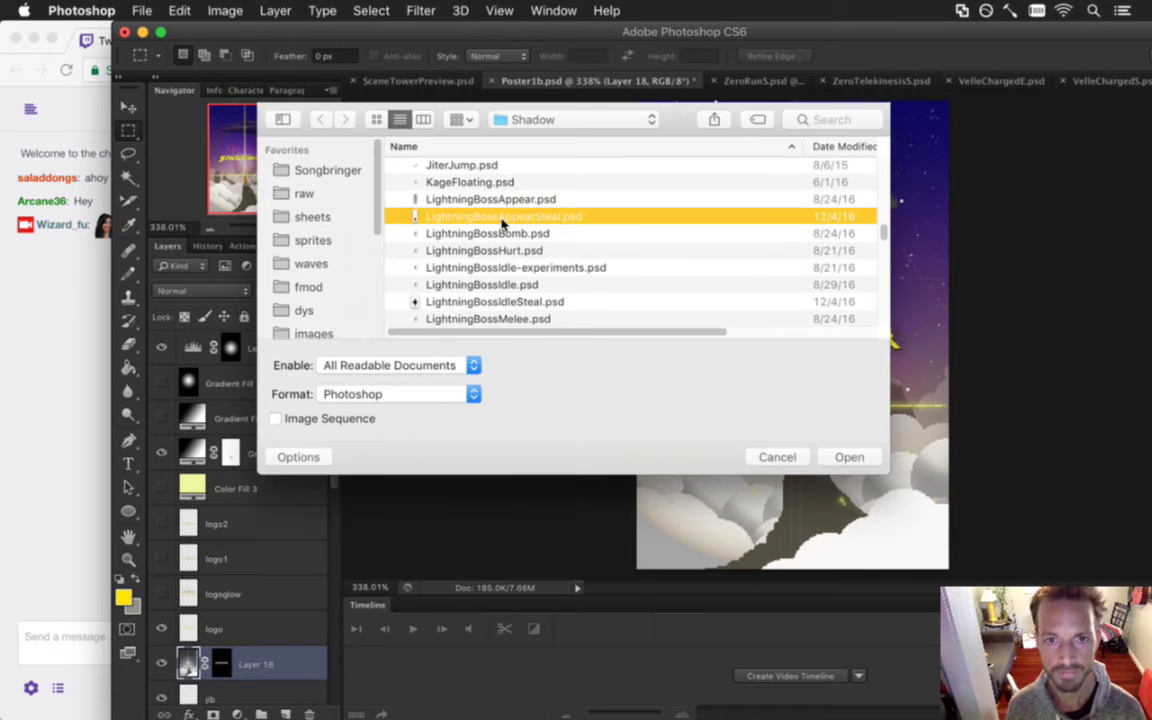
{"action": "key", "text": "space"}
{"action": "key", "text": "Down"}
{"action": "key", "text": "Up"}
{"action": "key", "text": "Up"}
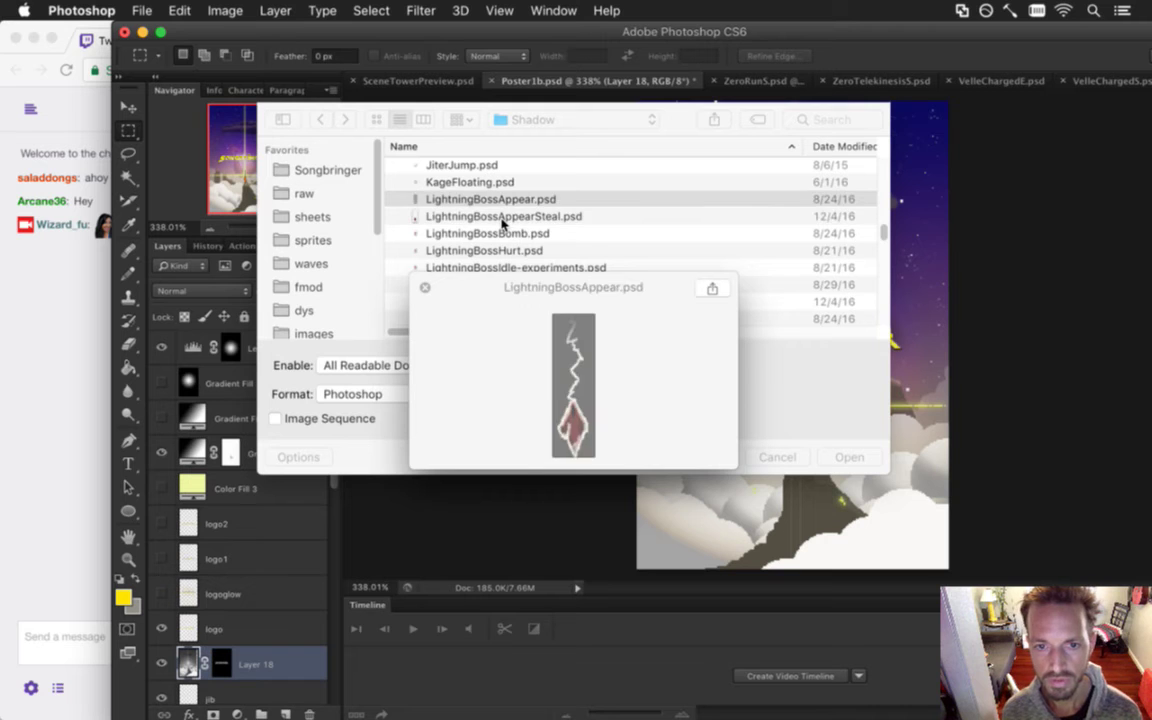
{"action": "key", "text": "Down"}
{"action": "key", "text": "Down"}
{"action": "key", "text": "Up"}
{"action": "key", "text": "Up"}
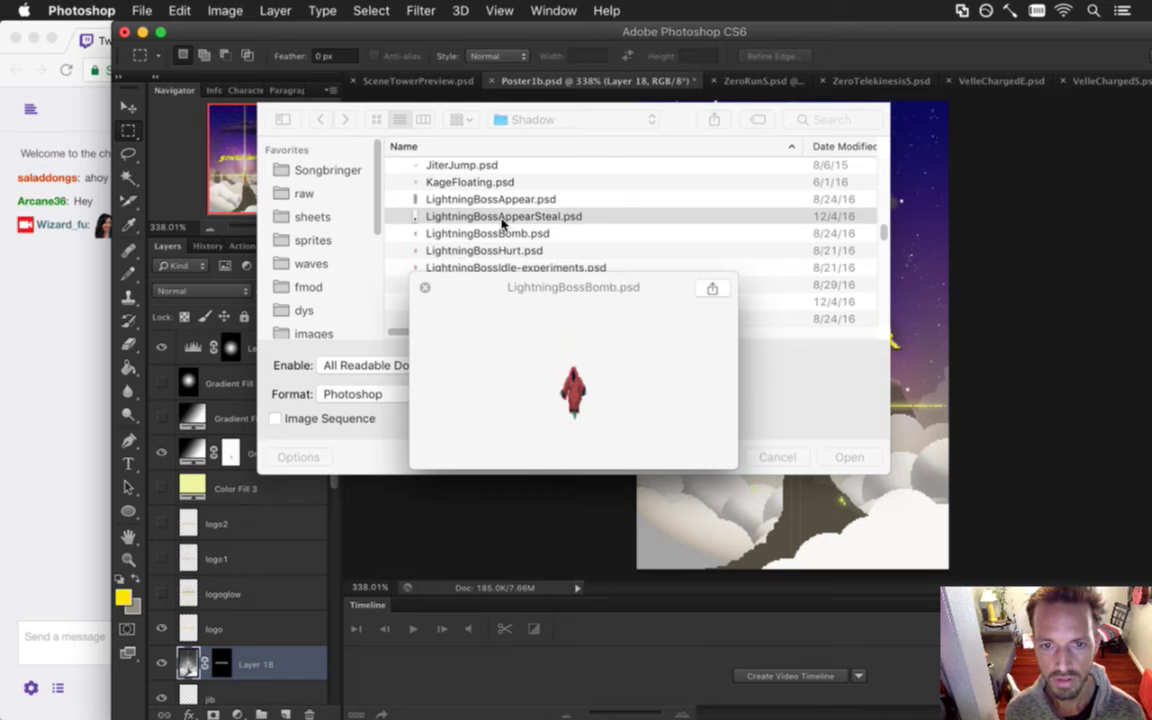
{"action": "key", "text": "Down"}
{"action": "key", "text": "Down"}
{"action": "key", "text": "Up"}
{"action": "key", "text": "Up"}
{"action": "key", "text": "Down"}
{"action": "key", "text": "Down"}
{"action": "key", "text": "Down"}
{"action": "key", "text": "Down"}
{"action": "key", "text": "Down"}
{"action": "key", "text": "Up"}
{"action": "key", "text": "Up"}
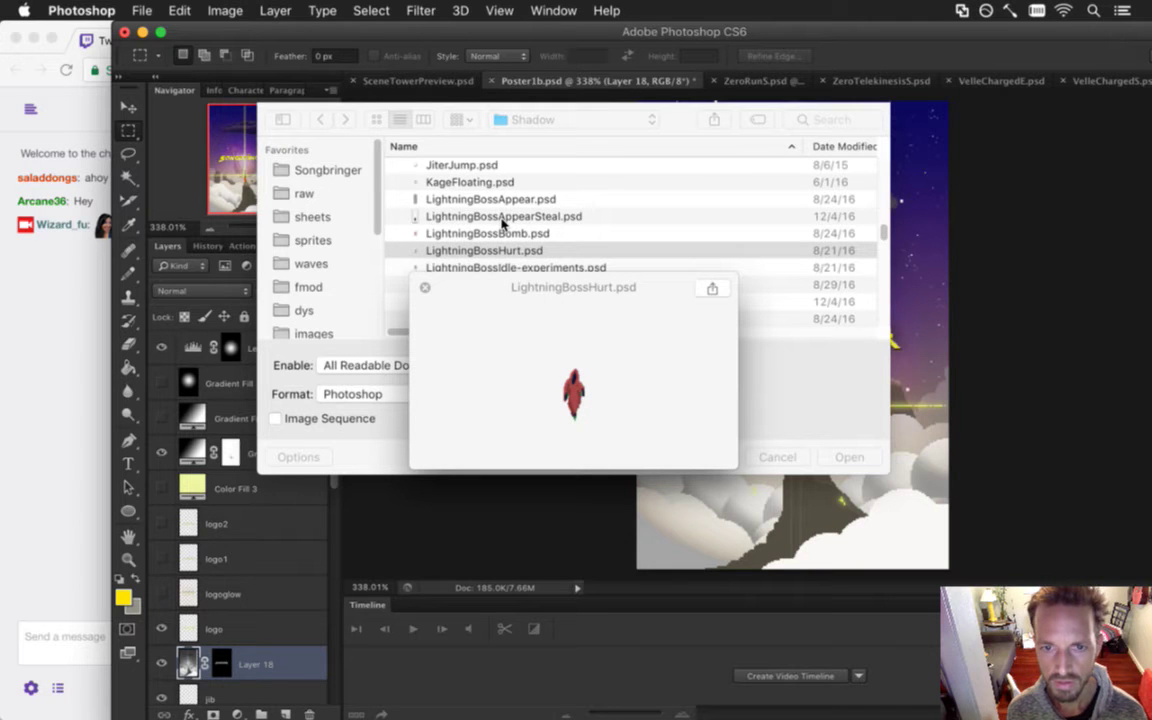
{"action": "key", "text": "Down"}
{"action": "key", "text": "Down"}
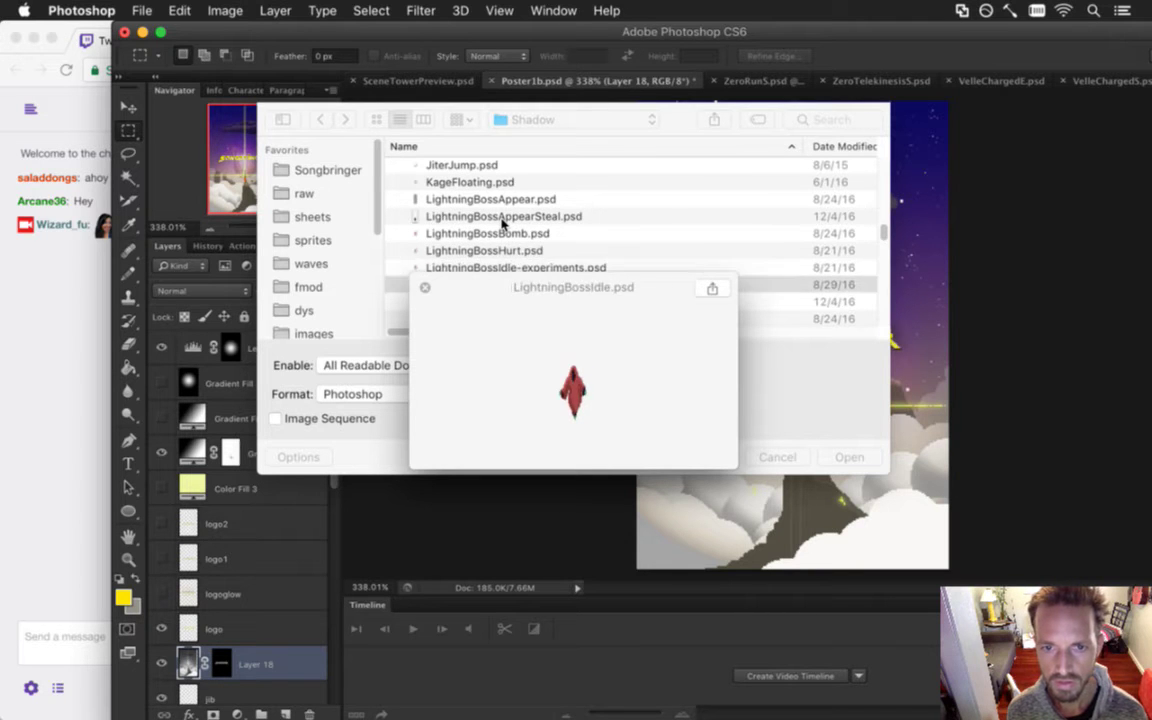
{"action": "key", "text": "Down"}
{"action": "key", "text": "Down"}
{"action": "key", "text": "Down"}
{"action": "key", "text": "Down"}
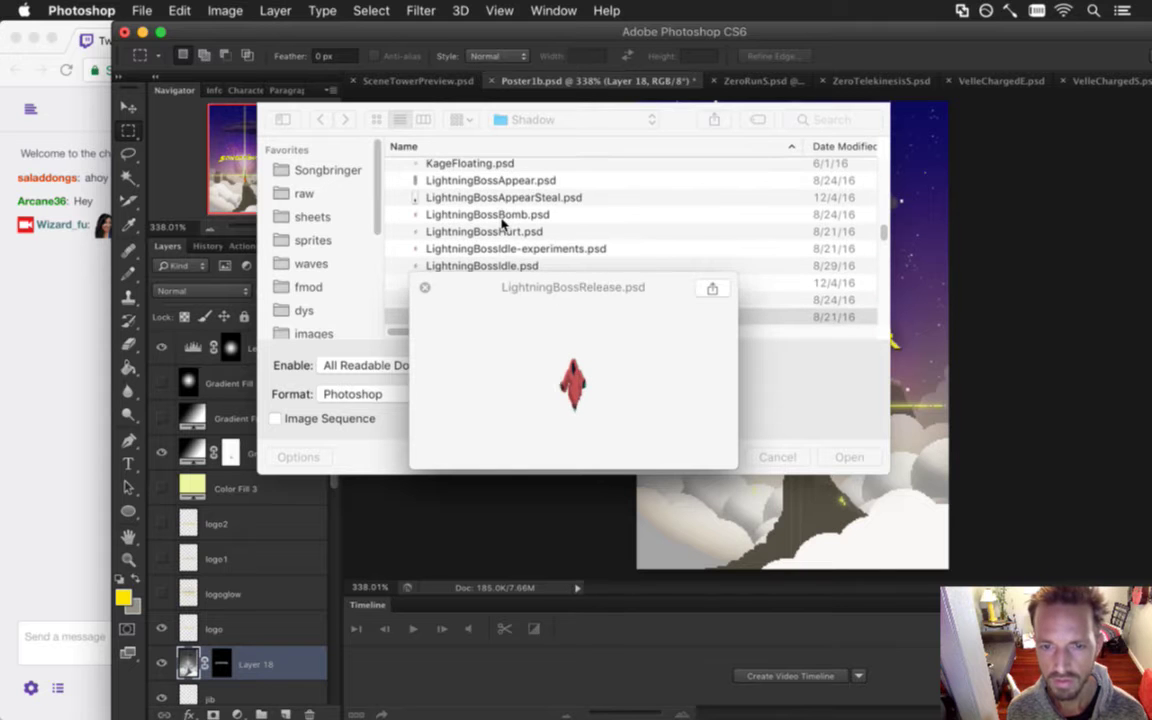
{"action": "key", "text": "Down"}
{"action": "key", "text": "Down"}
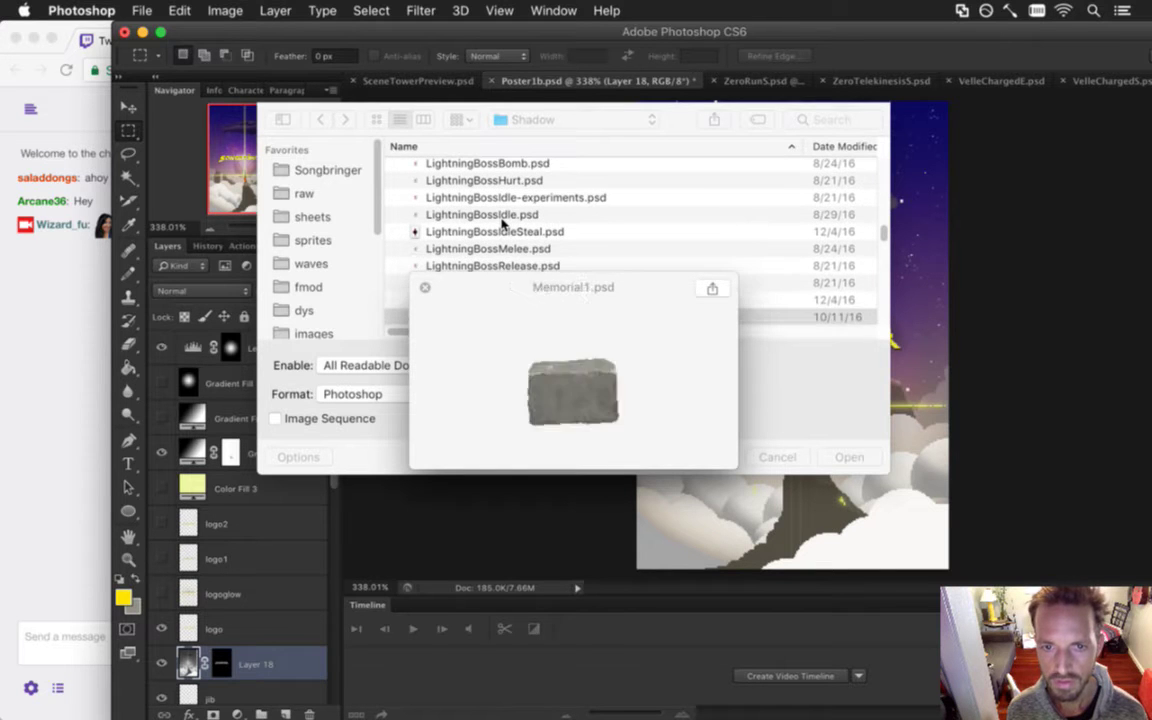
Go back to LightningBossIdle.psd among the previewed files and open it.
{"action": "key", "text": "Up"}
{"action": "key", "text": "Up"}
{"action": "key", "text": "Up"}
{"action": "key", "text": "Up"}
{"action": "key", "text": "Up"}
{"action": "key", "text": "Up"}
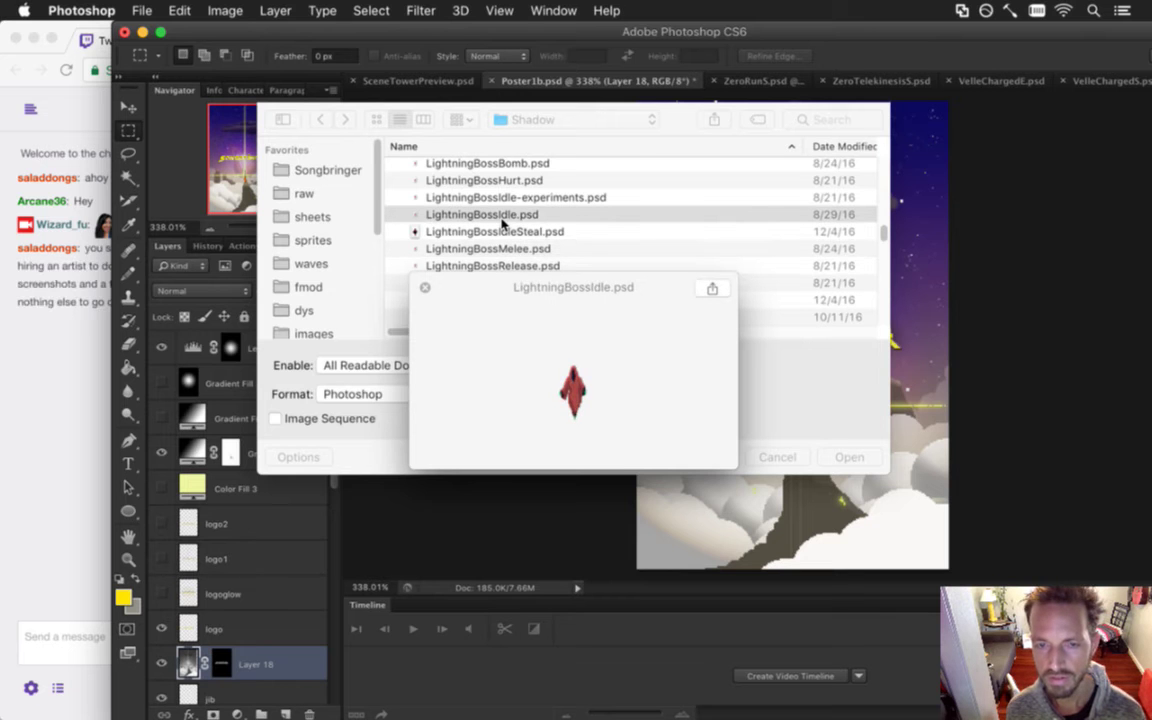
{"action": "key", "text": "space"}
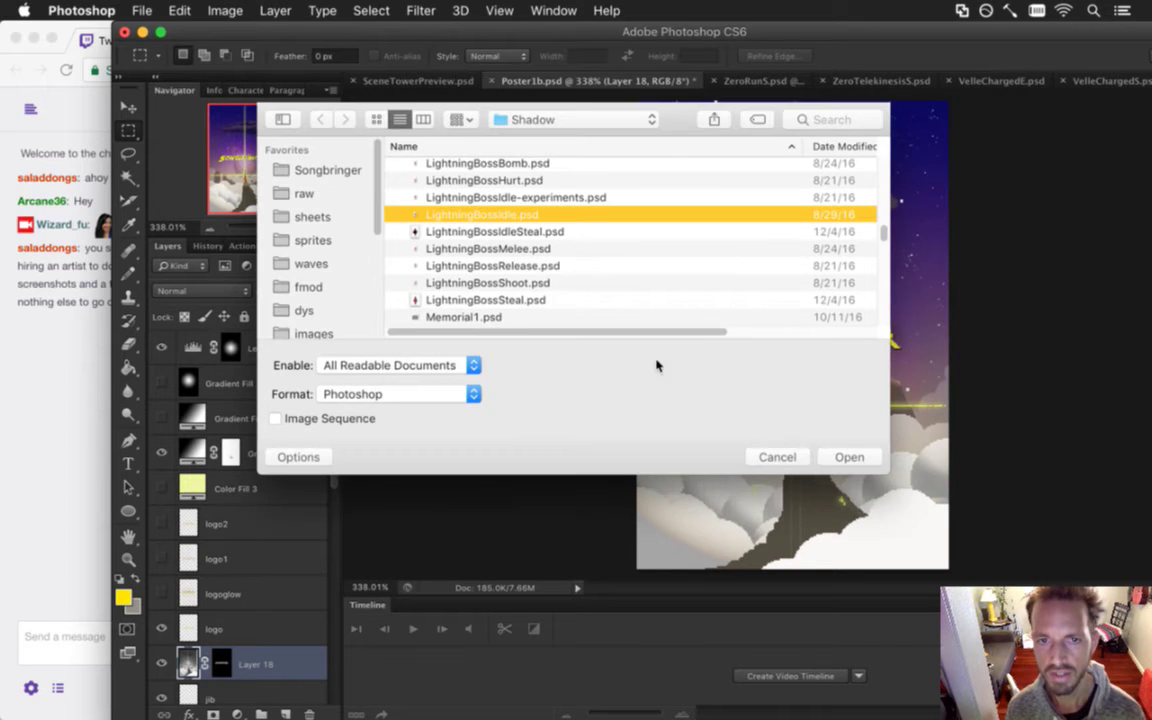
{"action": "left_click", "coordinate": [850, 458]}
Switch to the Twitch chat in Chrome and read the viewer's suggestion about hiring a box art artist.
{"action": "left_click", "coordinate": [50, 349]}
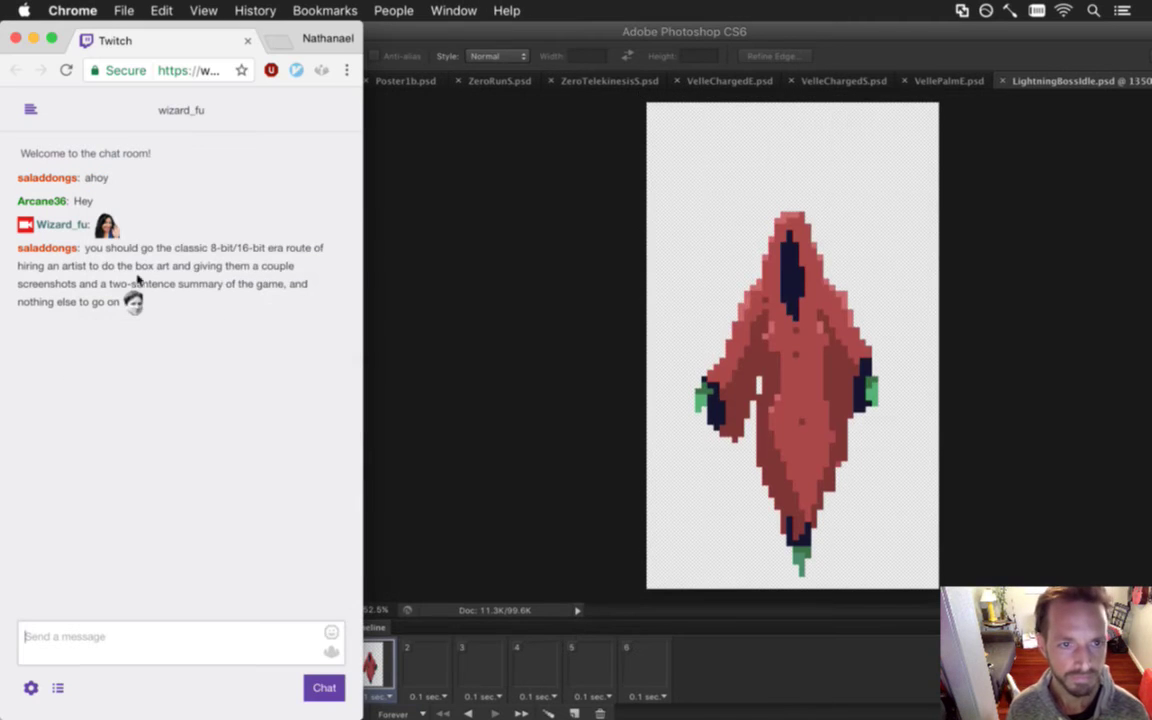
{"action": "left_click_drag", "start_coordinate": [99, 256], "coordinate": [118, 302]}
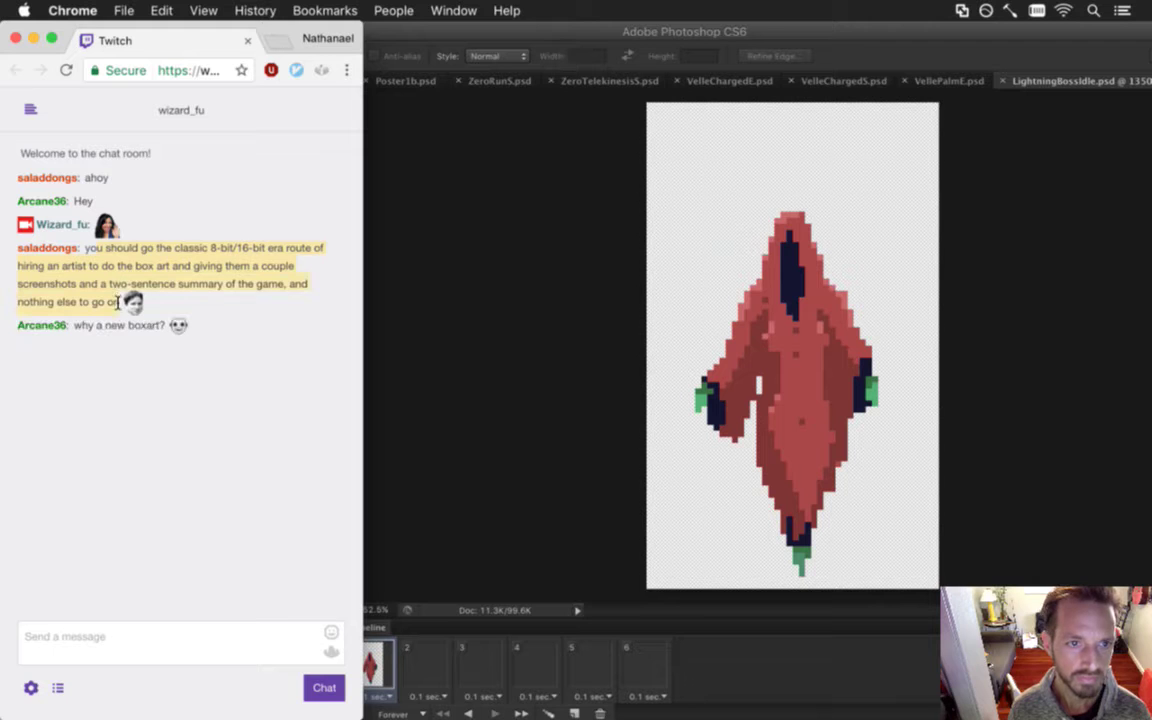
{"action": "left_click", "coordinate": [108, 265]}
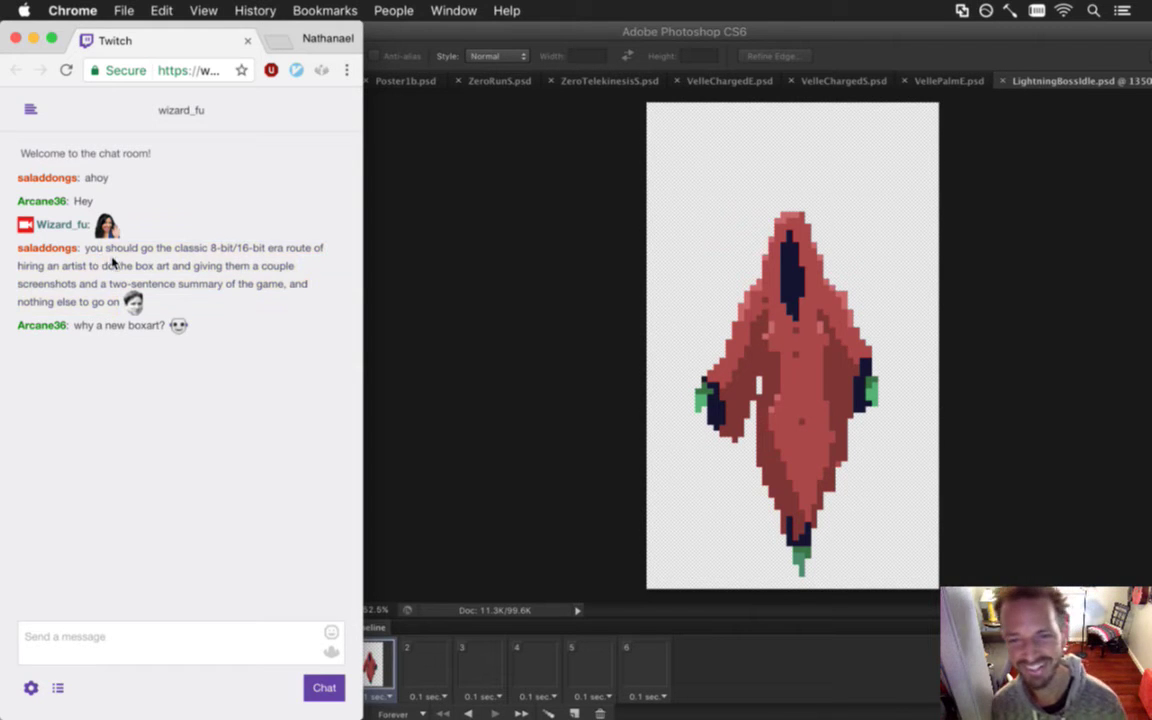
Highlight the viewer's box art suggestion in chat and open a new Chrome tab detached as its own enlarged window.
{"action": "triple_click", "coordinate": [93, 265]}
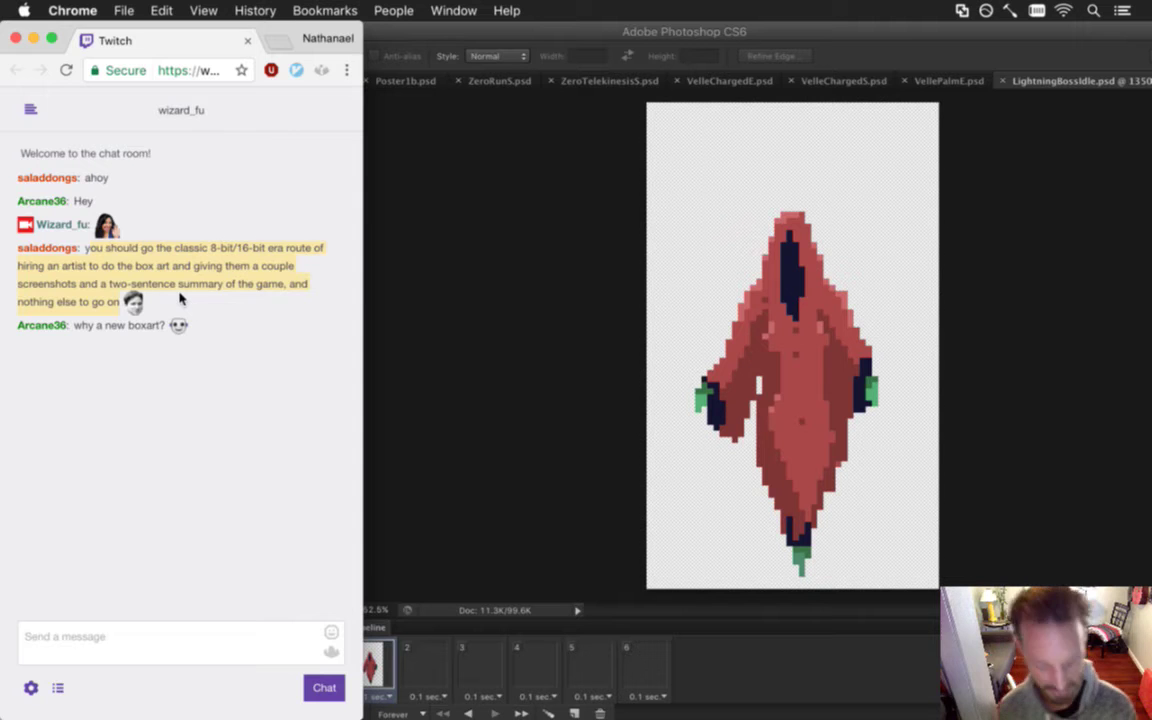
{"action": "key", "text": "super+t"}
{"action": "left_click_drag", "start_coordinate": [180, 46], "coordinate": [482, 63]}
{"action": "mouse_move", "coordinate": [703, 272]}
{"action": "left_mouse_down"}
{"action": "mouse_move", "coordinate": [1136, 355]}
{"action": "mouse_move", "coordinate": [1120, 358]}
{"action": "left_mouse_up"}
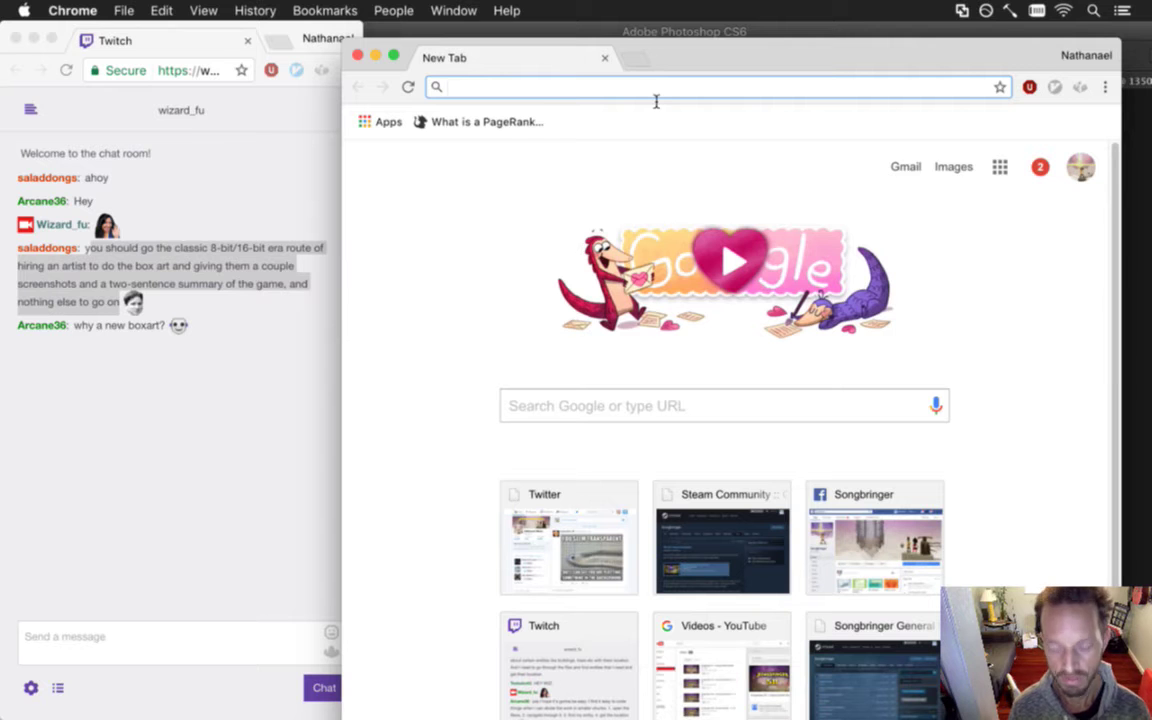
Search Google Images for "mega man box art" and preview the first Mega Man cover result.
{"action": "type", "text": "mega man "}
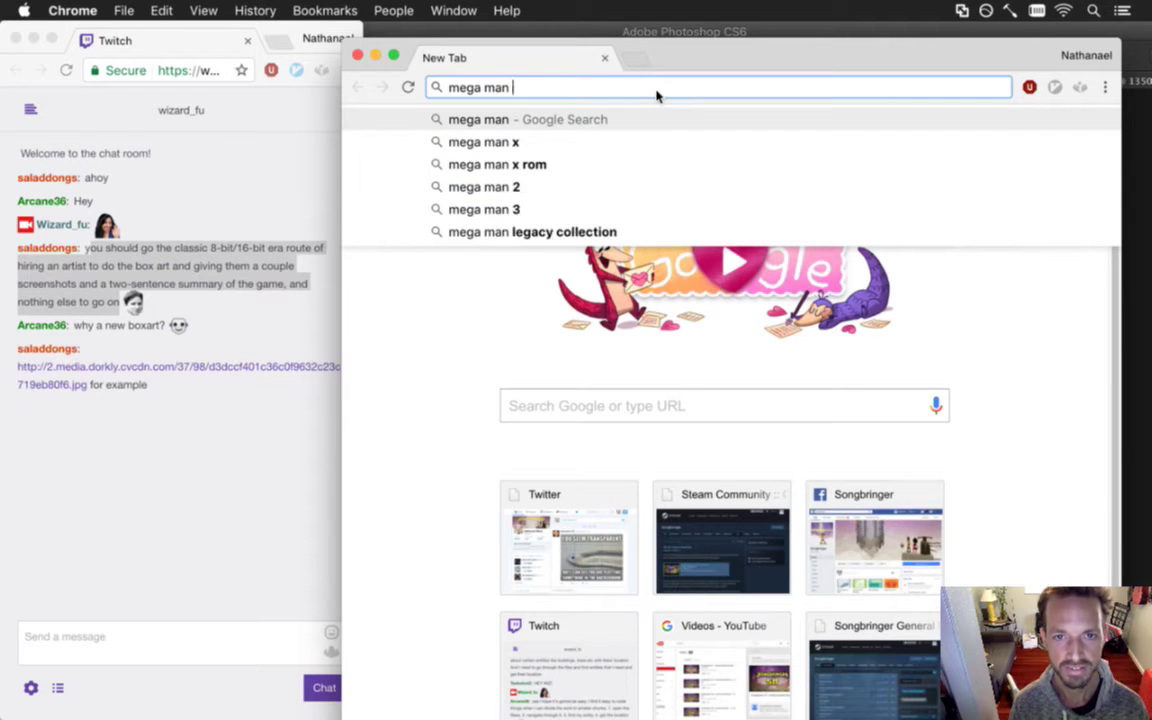
{"action": "type", "text": "box at"}
{"action": "key", "text": "BackSpace"}
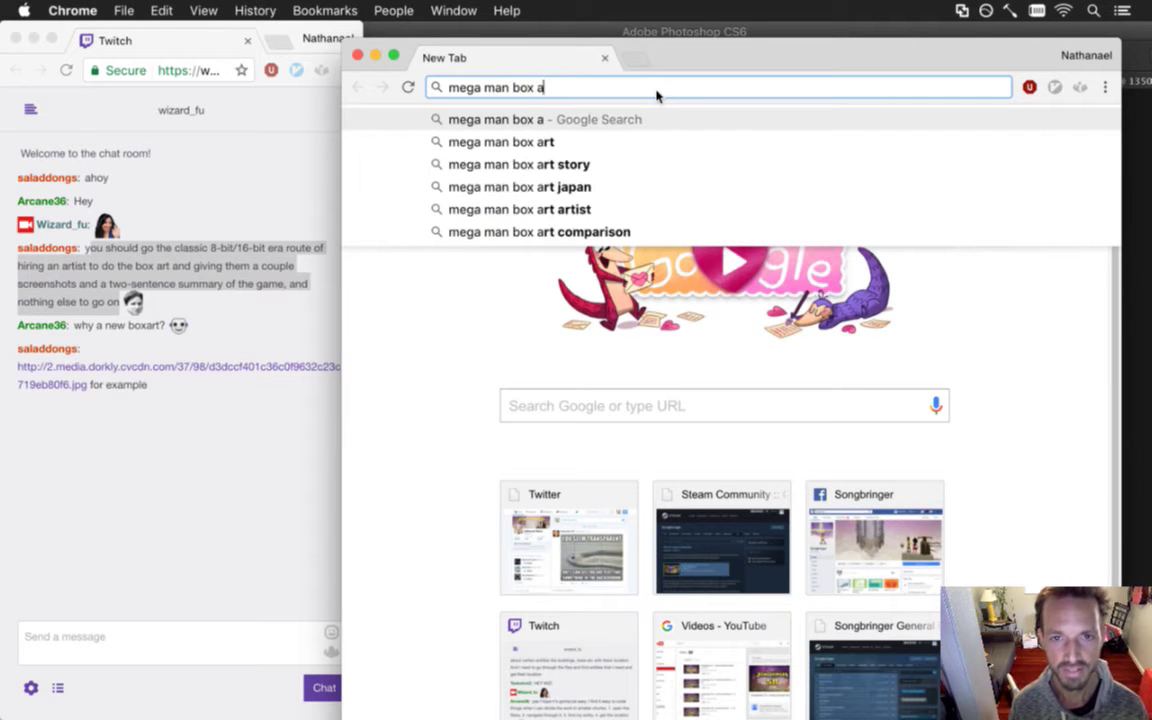
{"action": "type", "text": "rt"}
{"action": "key", "text": "Return"}
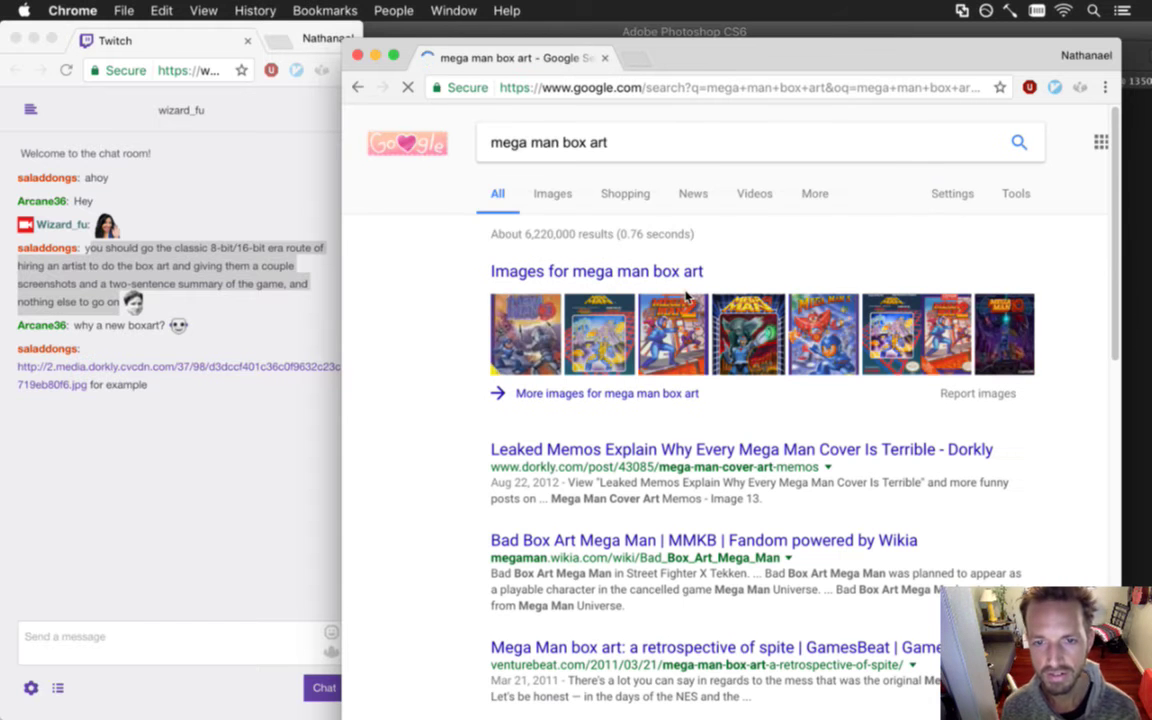
{"action": "left_click", "coordinate": [560, 194]}
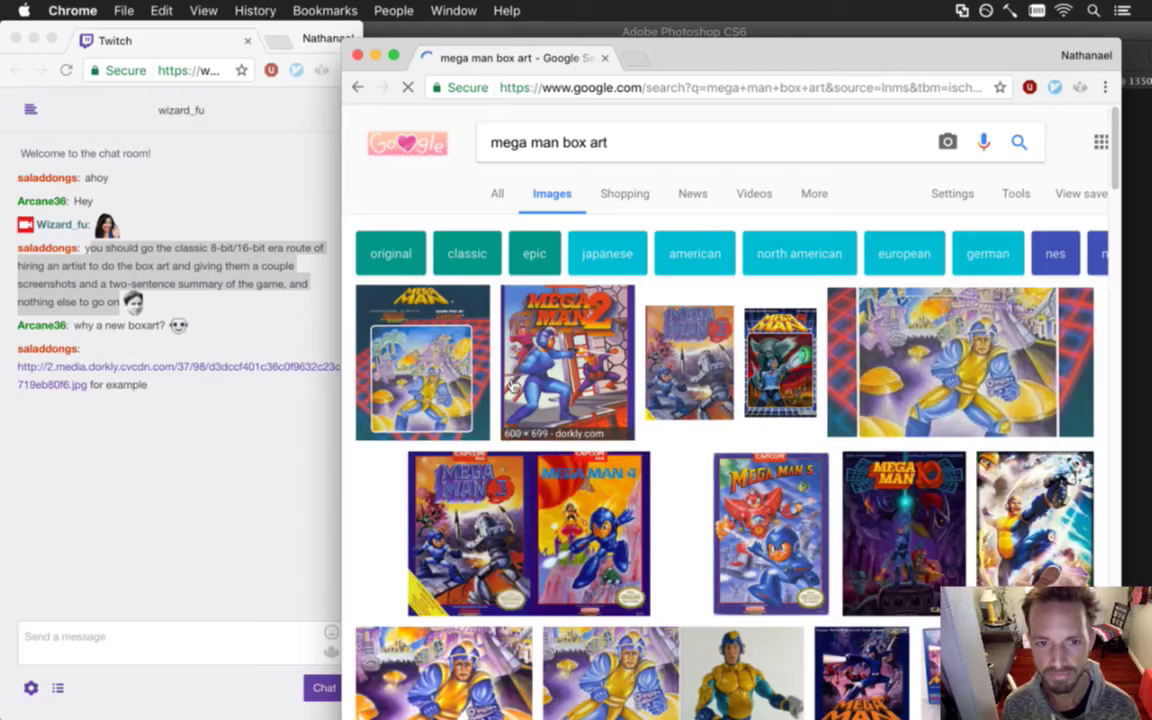
{"action": "left_click", "coordinate": [396, 342]}
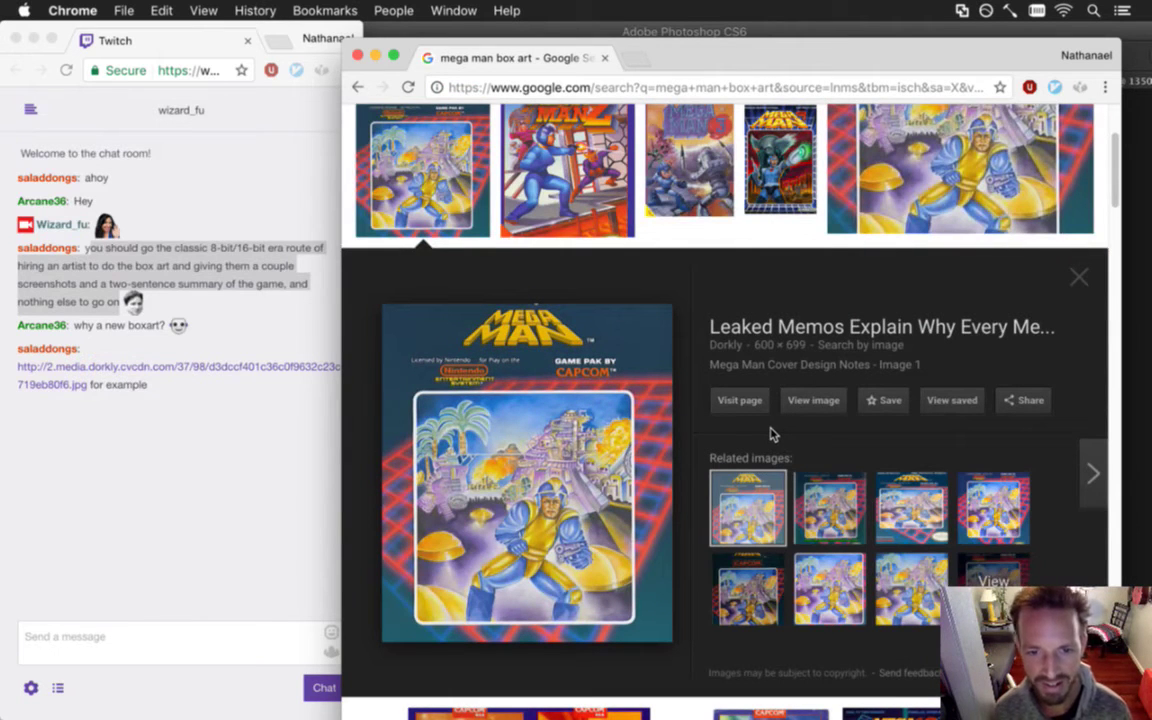
Read the chat question "why a new boxart?" and bring up Poster1b.psd in Photoshop.
{"action": "left_click", "coordinate": [220, 420]}
{"action": "triple_click", "coordinate": [134, 327]}
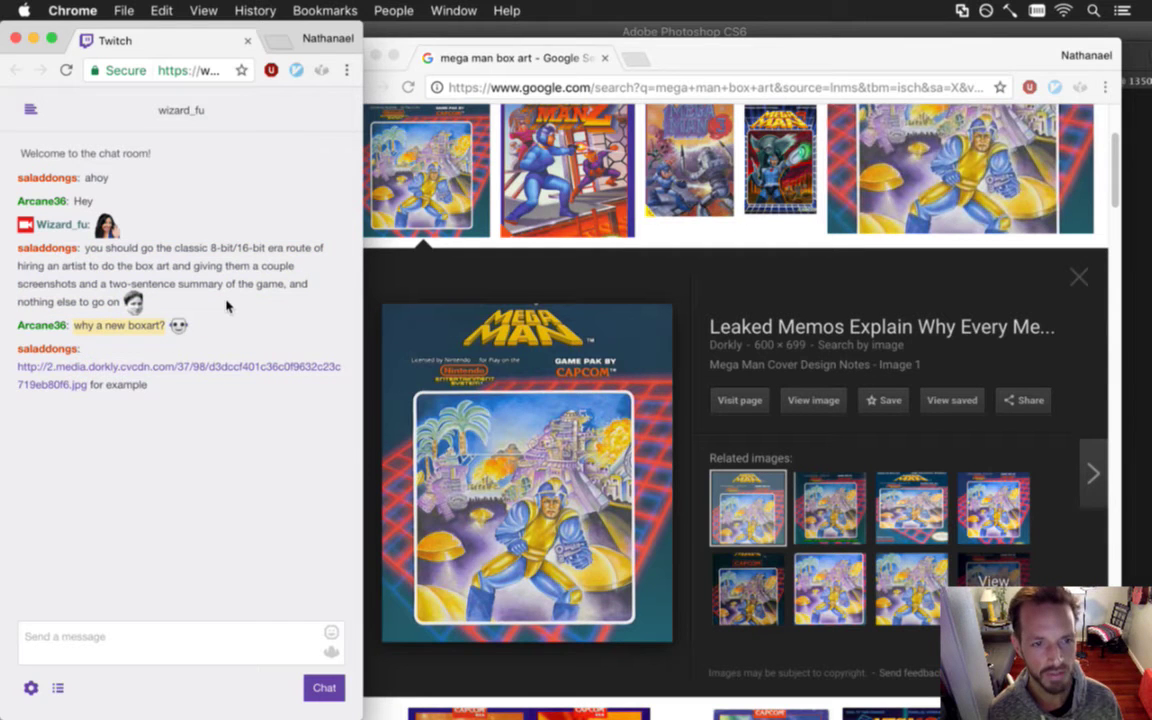
{"action": "left_click_drag", "start_coordinate": [84, 328], "coordinate": [168, 329]}
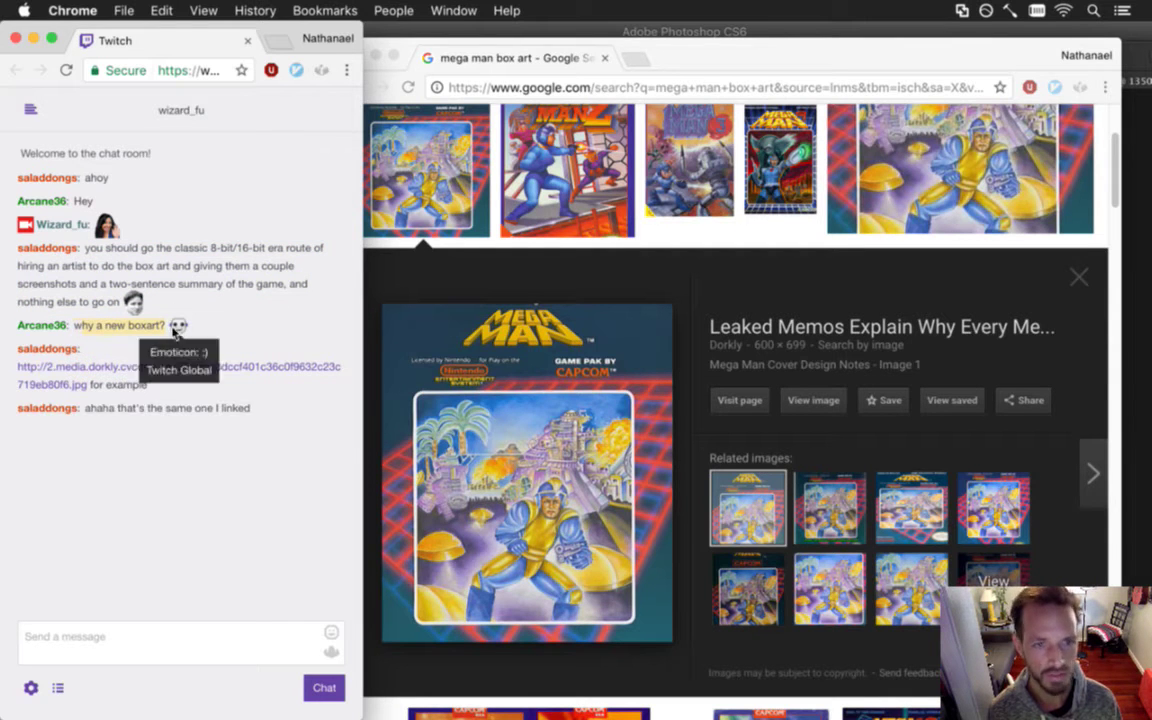
{"action": "left_click", "coordinate": [672, 32]}
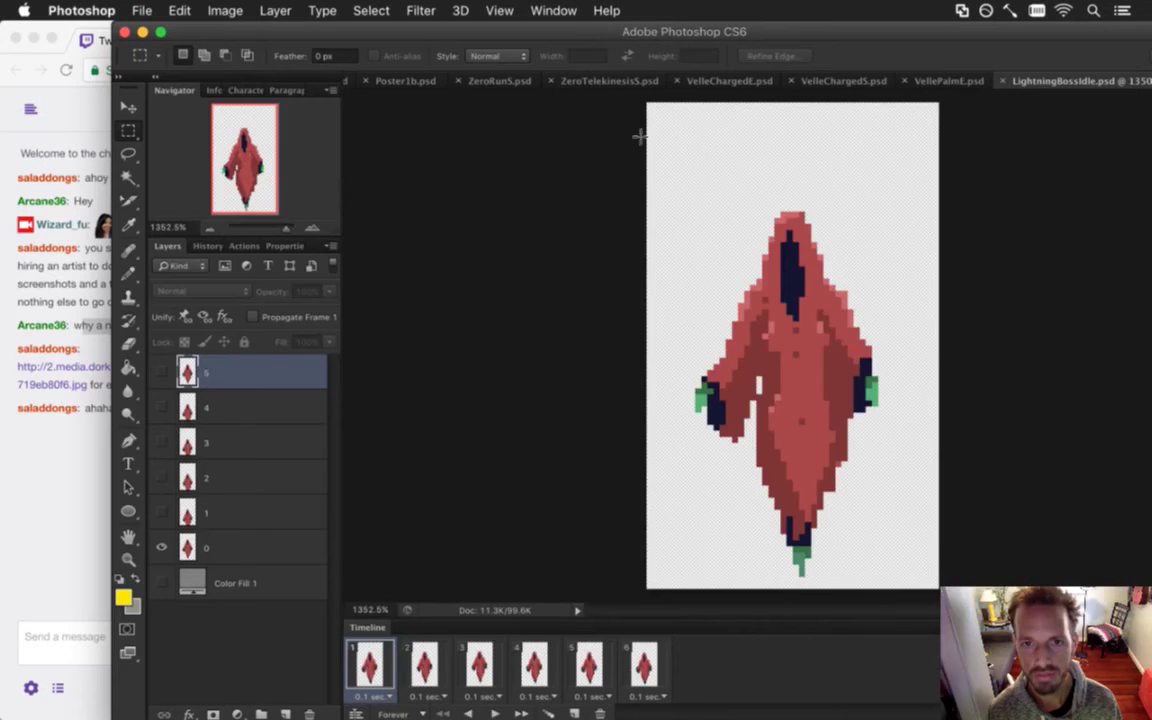
{"action": "left_click", "coordinate": [405, 80]}
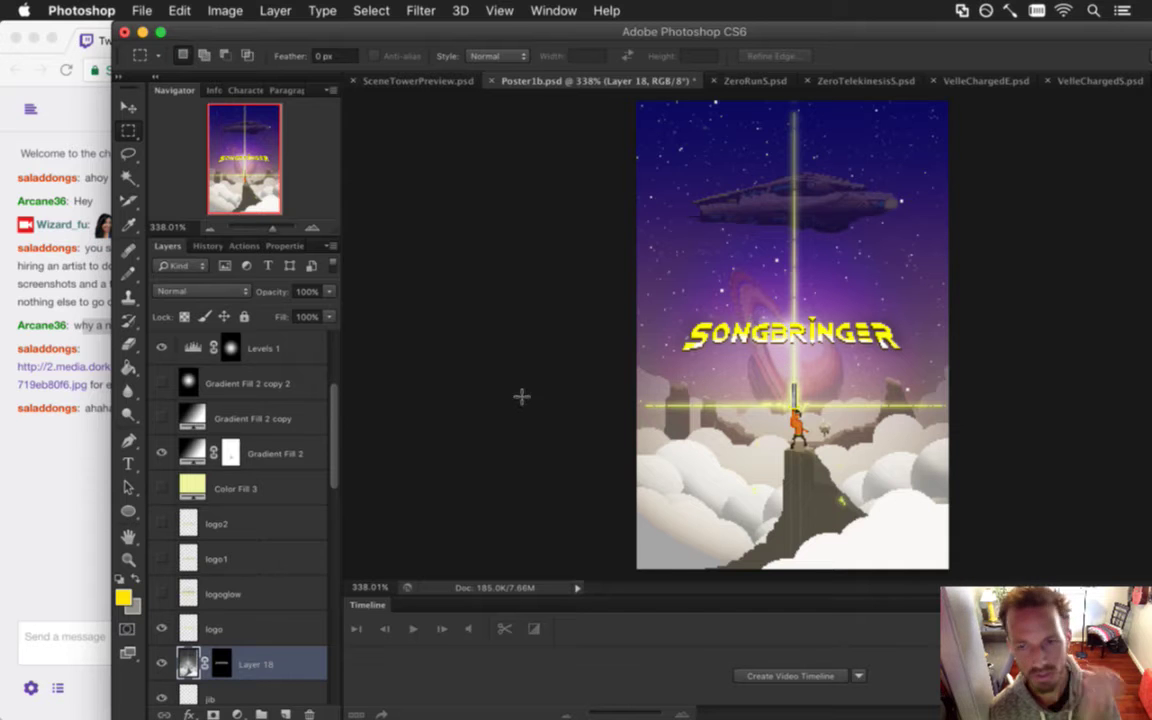
Open the example image linked in the Twitch chat in Chrome, close it and read the viewer's follow-up message.
{"action": "left_click", "coordinate": [31, 481]}
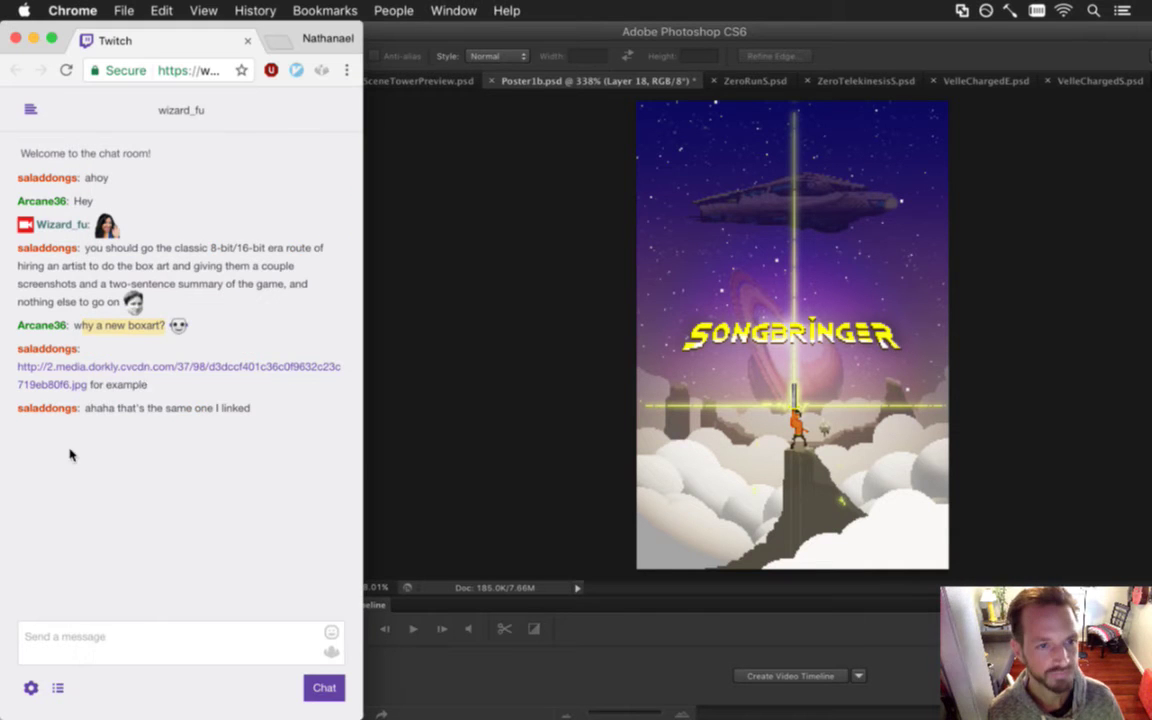
{"action": "left_click", "coordinate": [140, 378]}
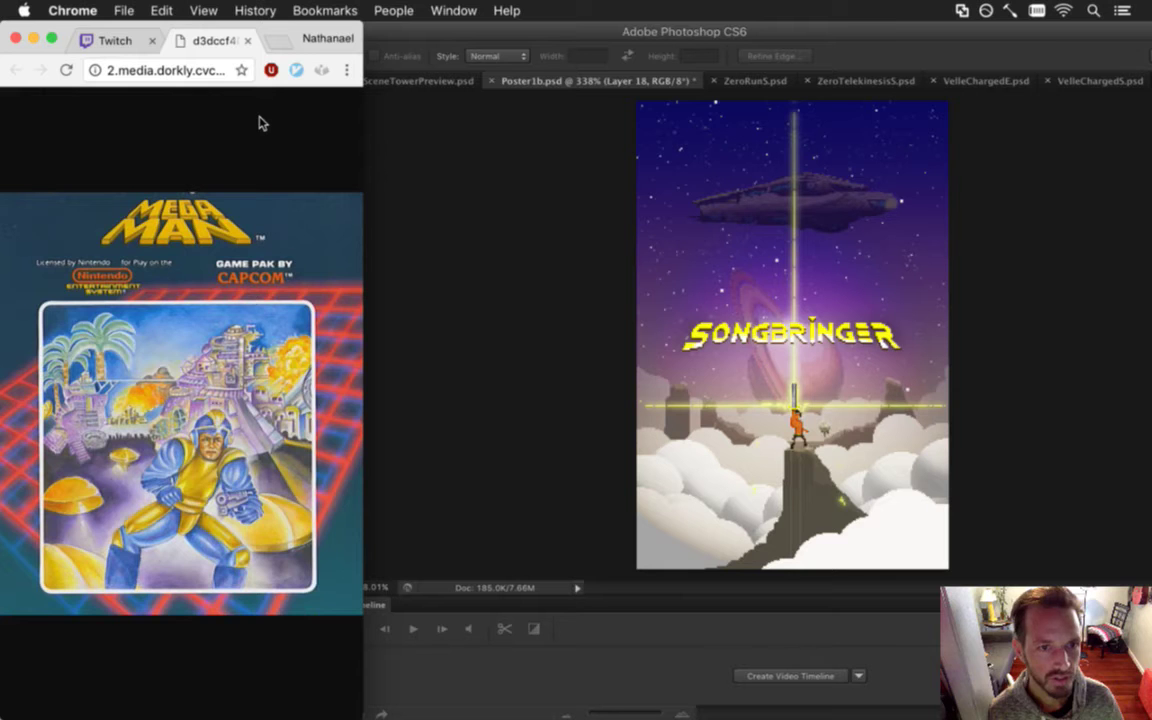
{"action": "left_click", "coordinate": [247, 41]}
{"action": "left_click_drag", "start_coordinate": [141, 409], "coordinate": [215, 410]}
Return to the Mega Man image results, browse the covers and preview the blue-framed Mega Man 2 box art.
{"action": "key", "text": "super+grave"}
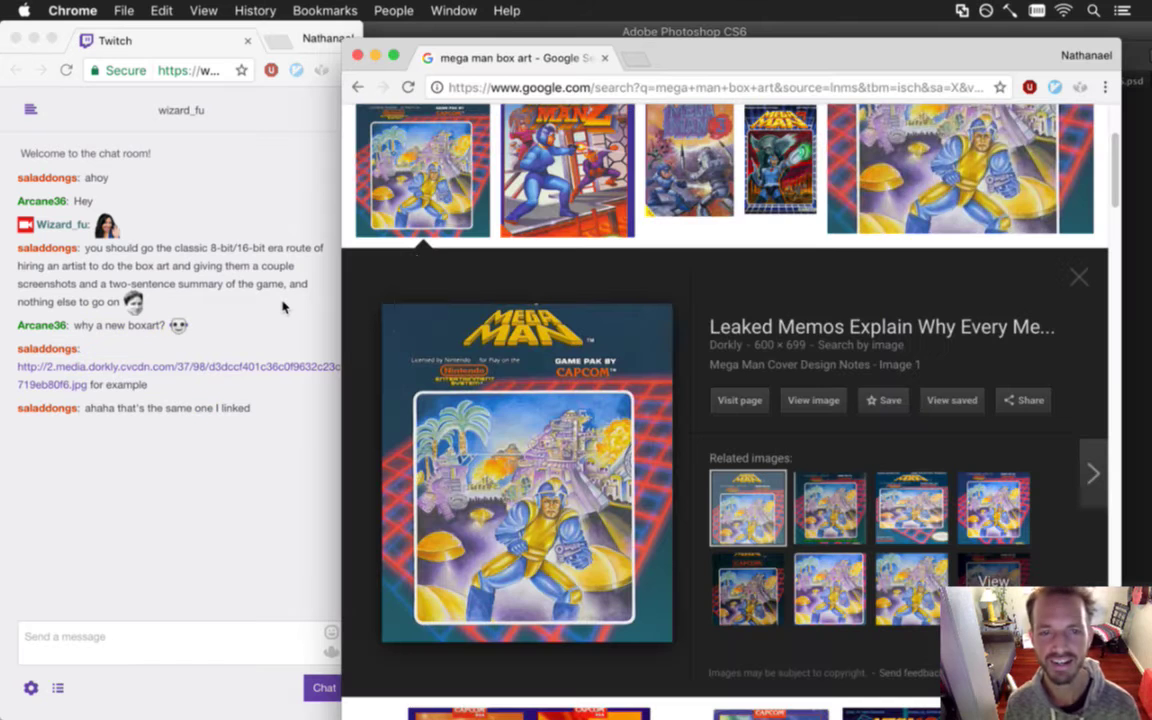
{"action": "left_click", "coordinate": [1082, 282]}
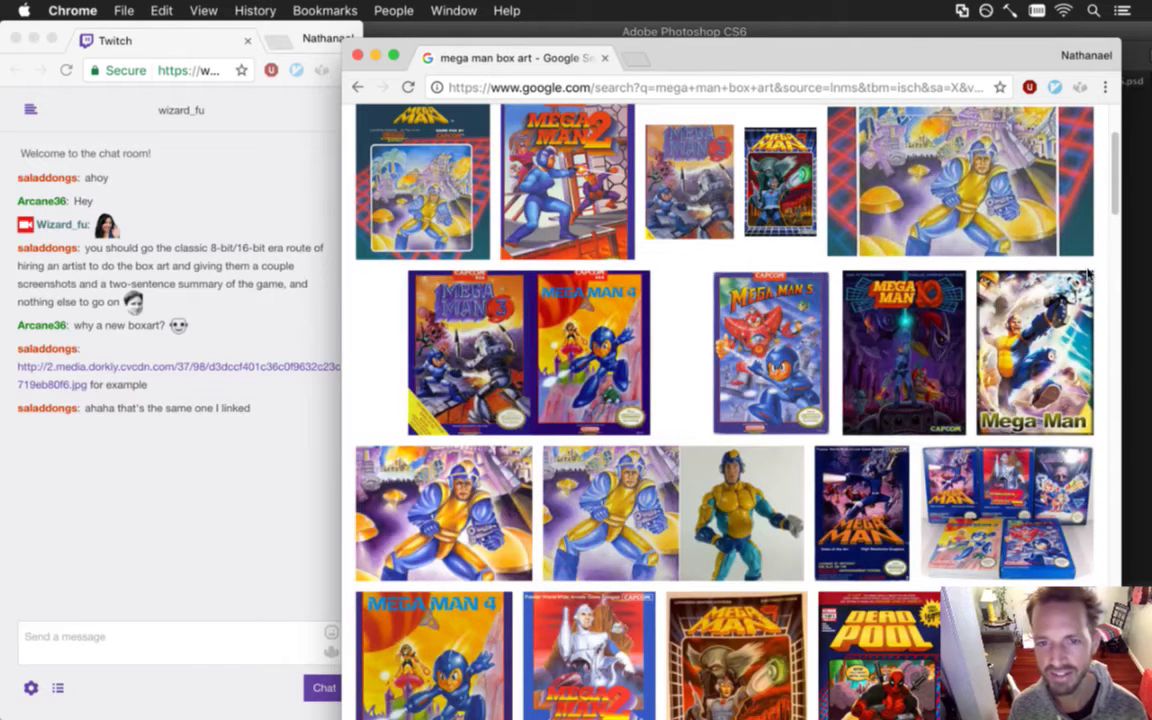
{"action": "scroll", "coordinate": [1090, 268], "scroll_direction": "up", "scroll_amount": 3}
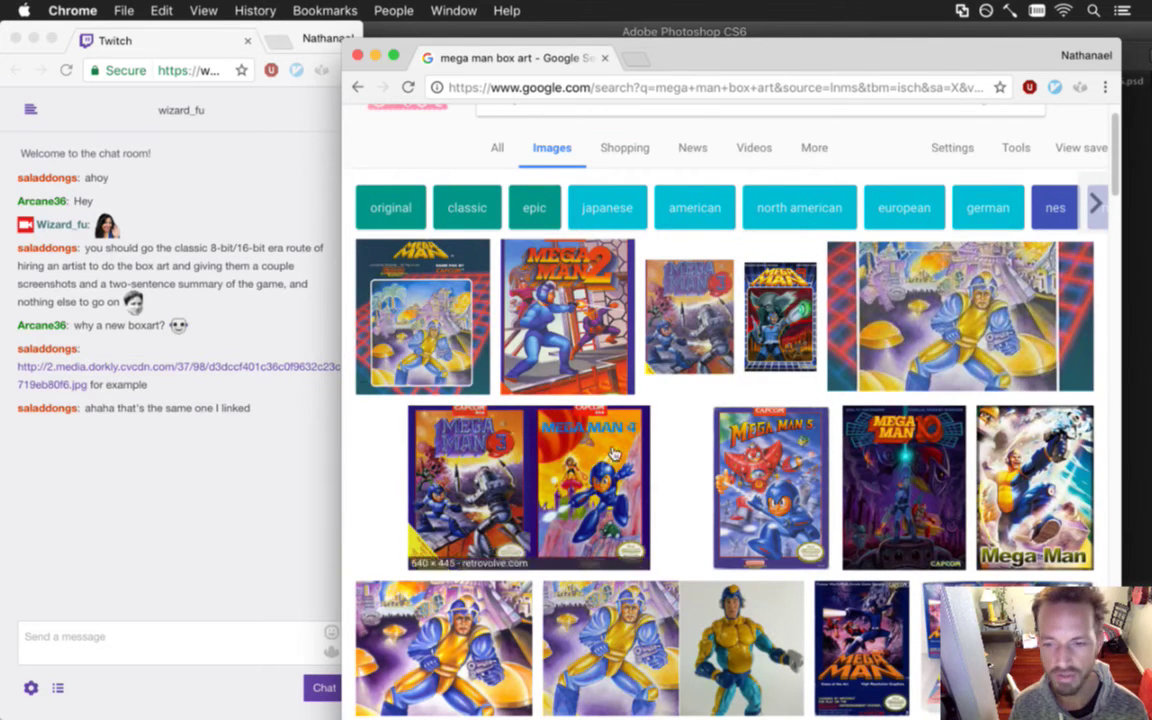
{"action": "scroll", "coordinate": [785, 406], "scroll_direction": "down", "scroll_amount": 5}
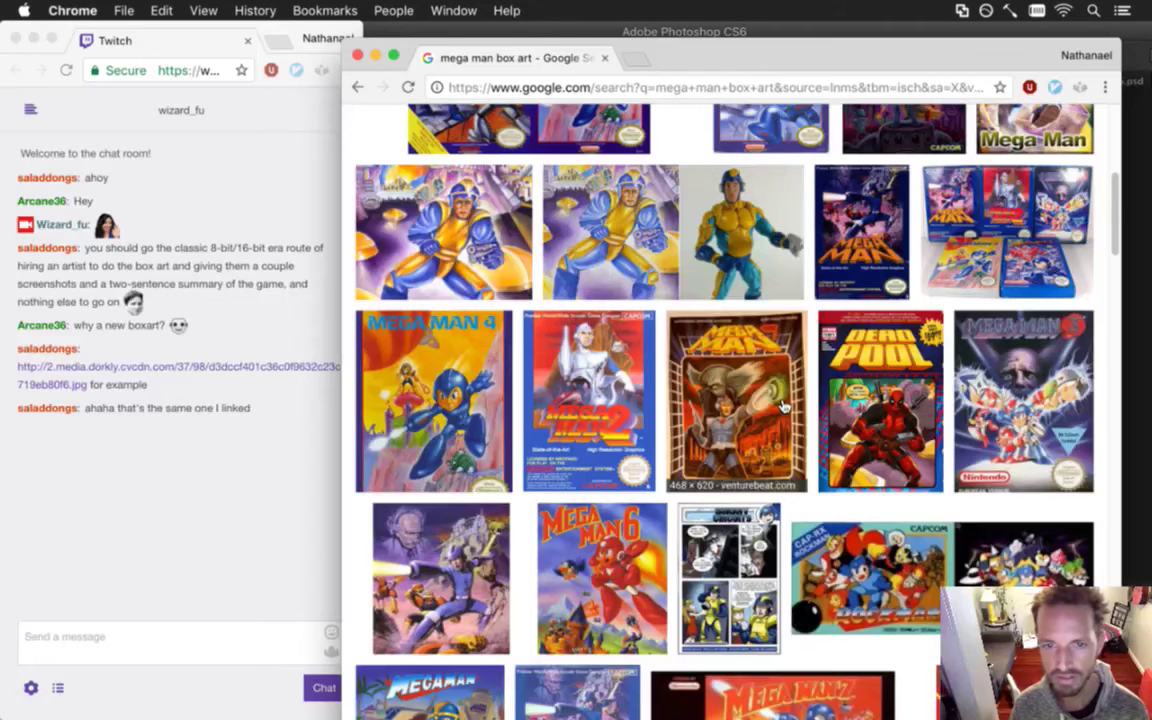
{"action": "left_click", "coordinate": [556, 365]}
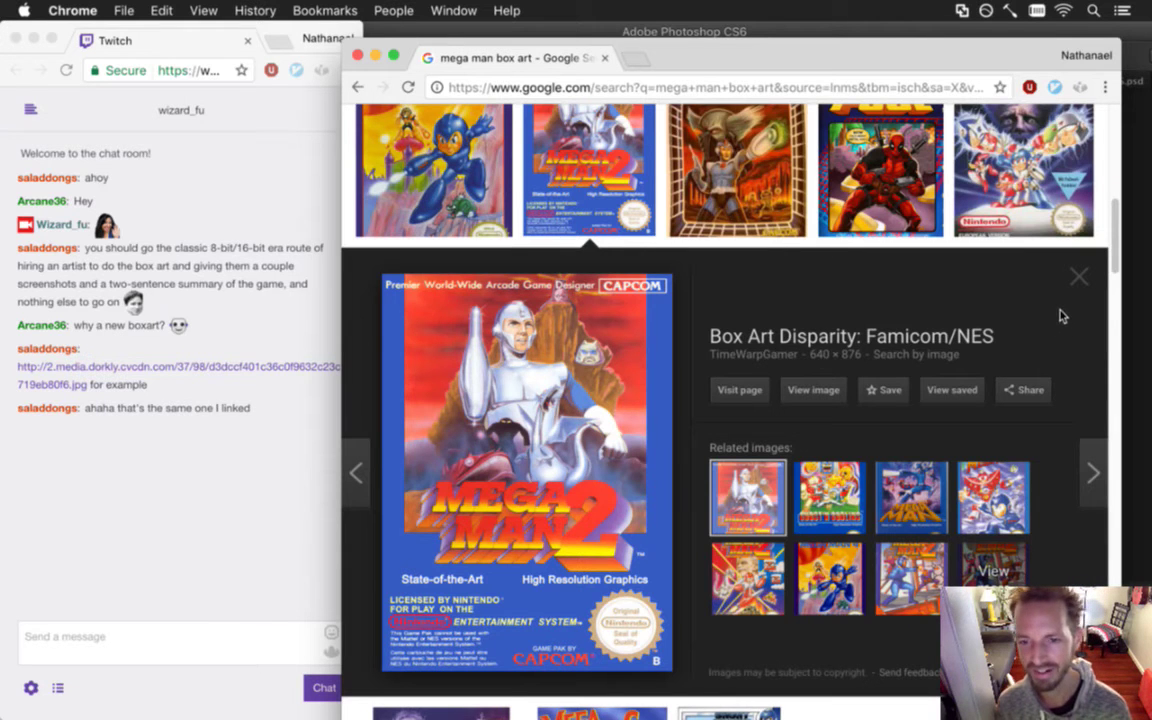
{"action": "left_click", "coordinate": [1077, 280]}
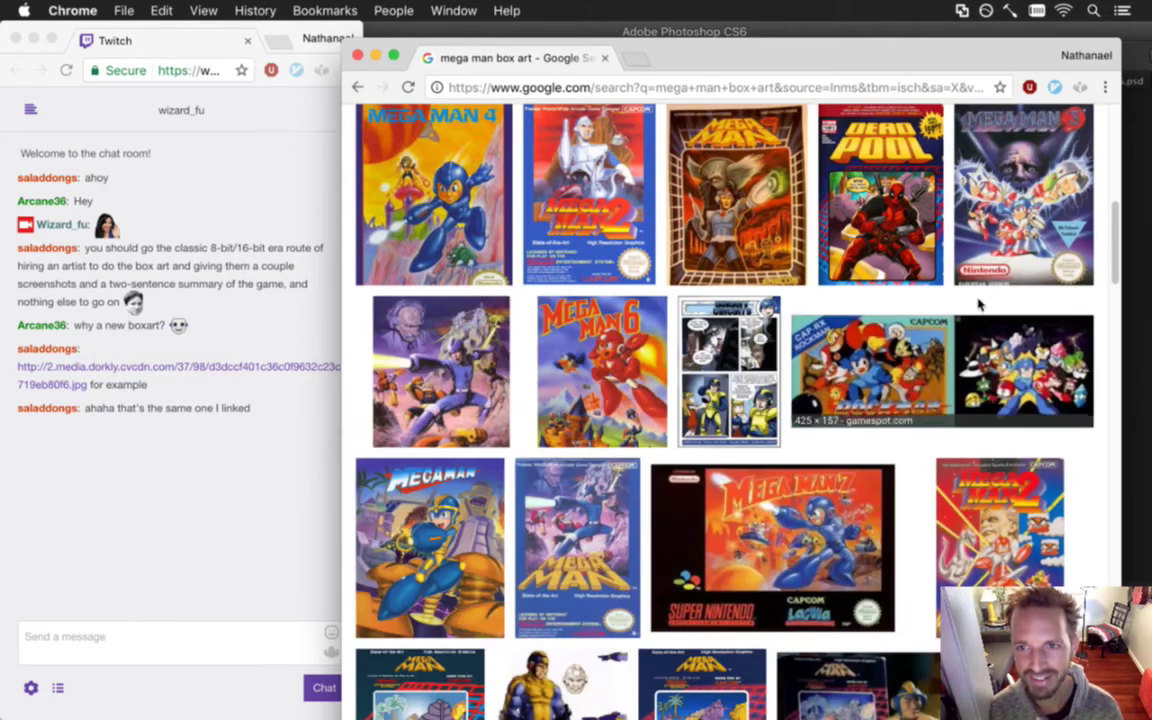
Preview the PAL cover art of the original Mega Man, and close the image search window.
{"action": "scroll", "coordinate": [982, 306], "scroll_direction": "down", "scroll_amount": 2}
{"action": "scroll", "coordinate": [985, 311], "scroll_direction": "down", "scroll_amount": 2}
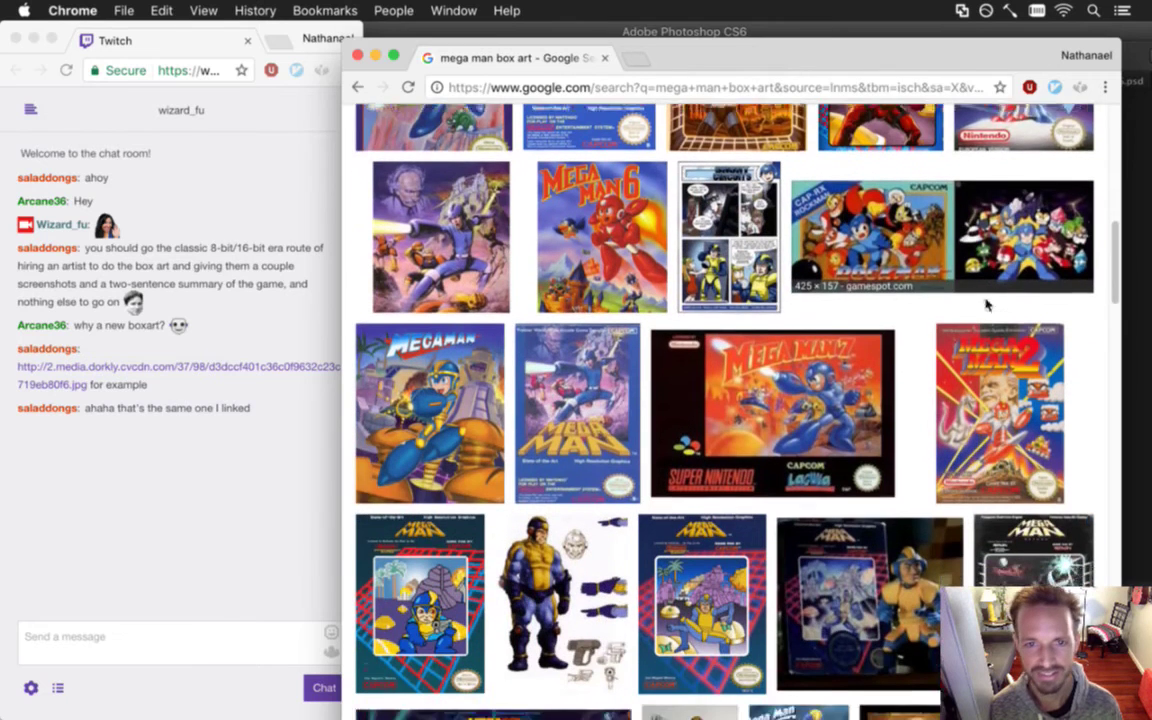
{"action": "left_click", "coordinate": [420, 213]}
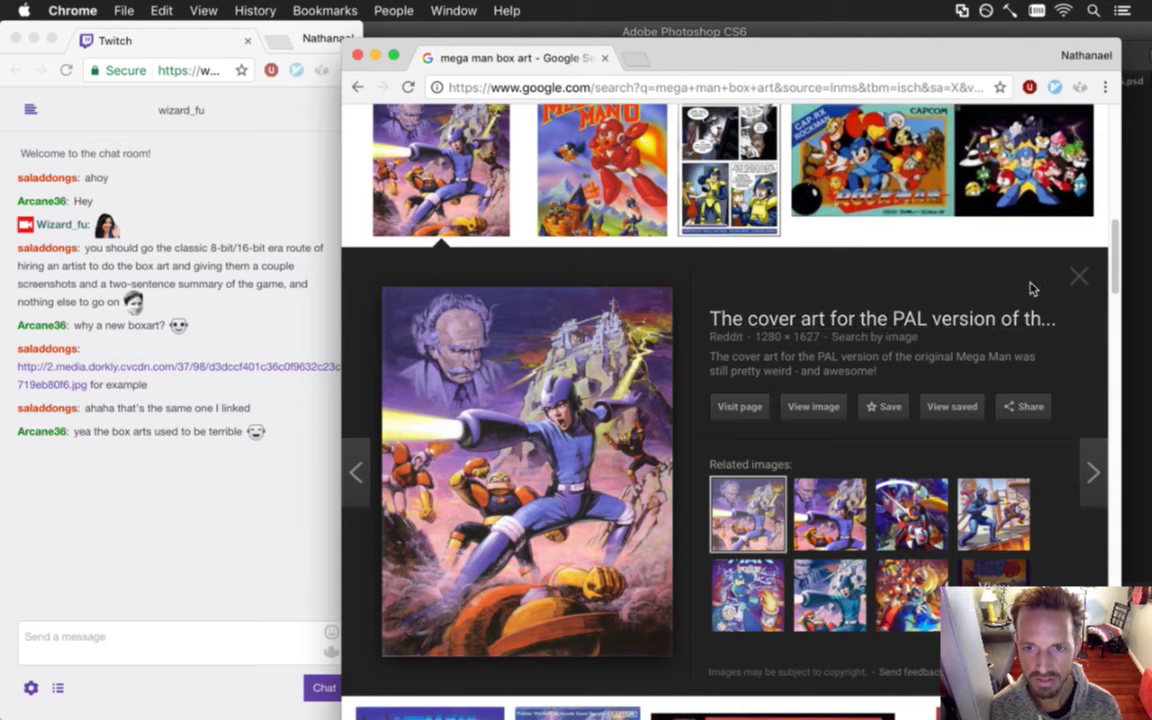
{"action": "left_click", "coordinate": [1078, 284]}
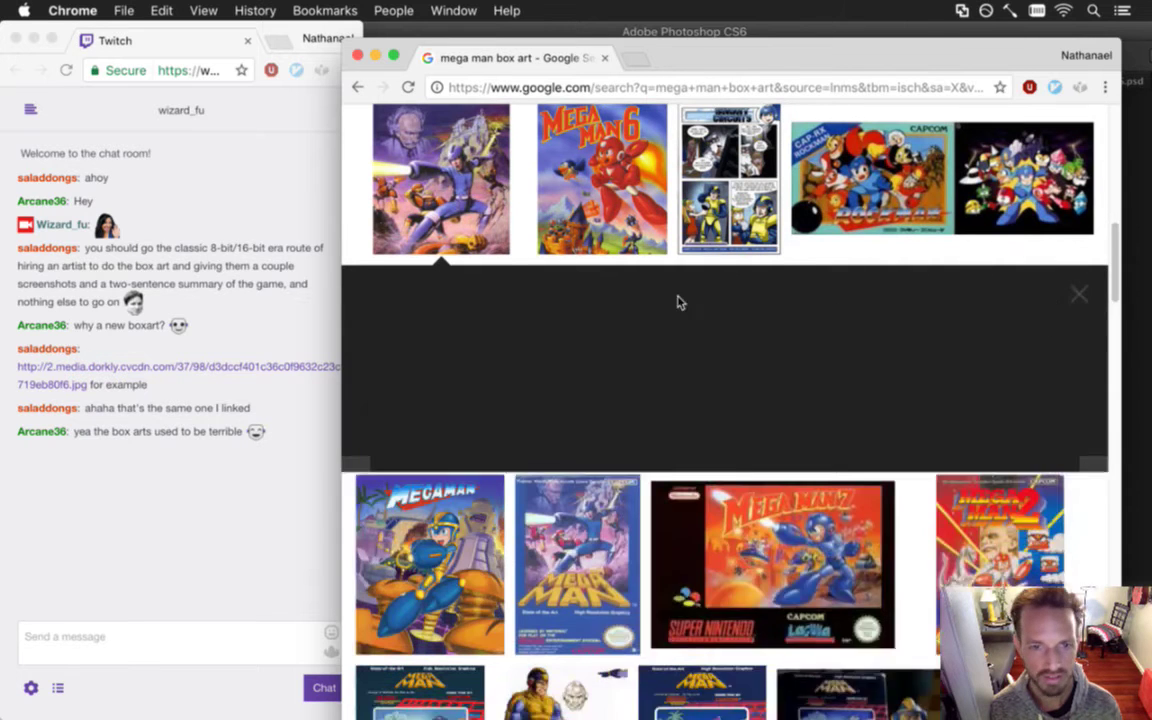
{"action": "left_click", "coordinate": [358, 55]}
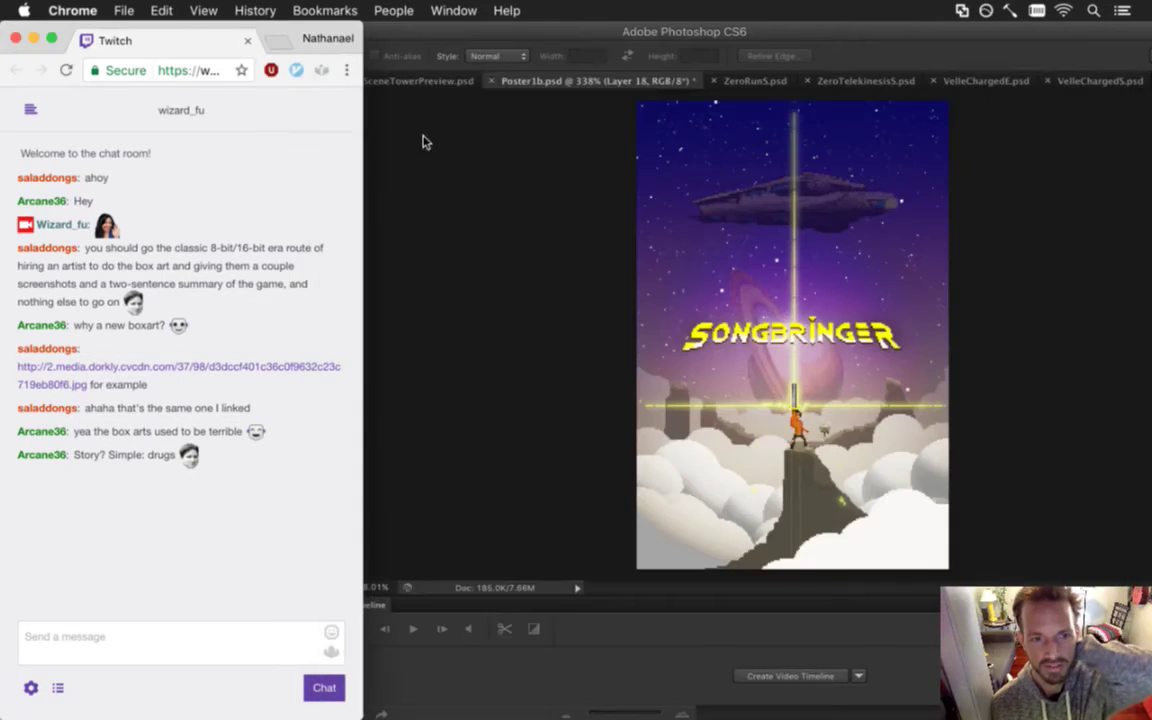
Read the chat reply about the story and switch to ZeroRunS.psd in Photoshop.
{"action": "left_click_drag", "start_coordinate": [120, 460], "coordinate": [166, 462]}
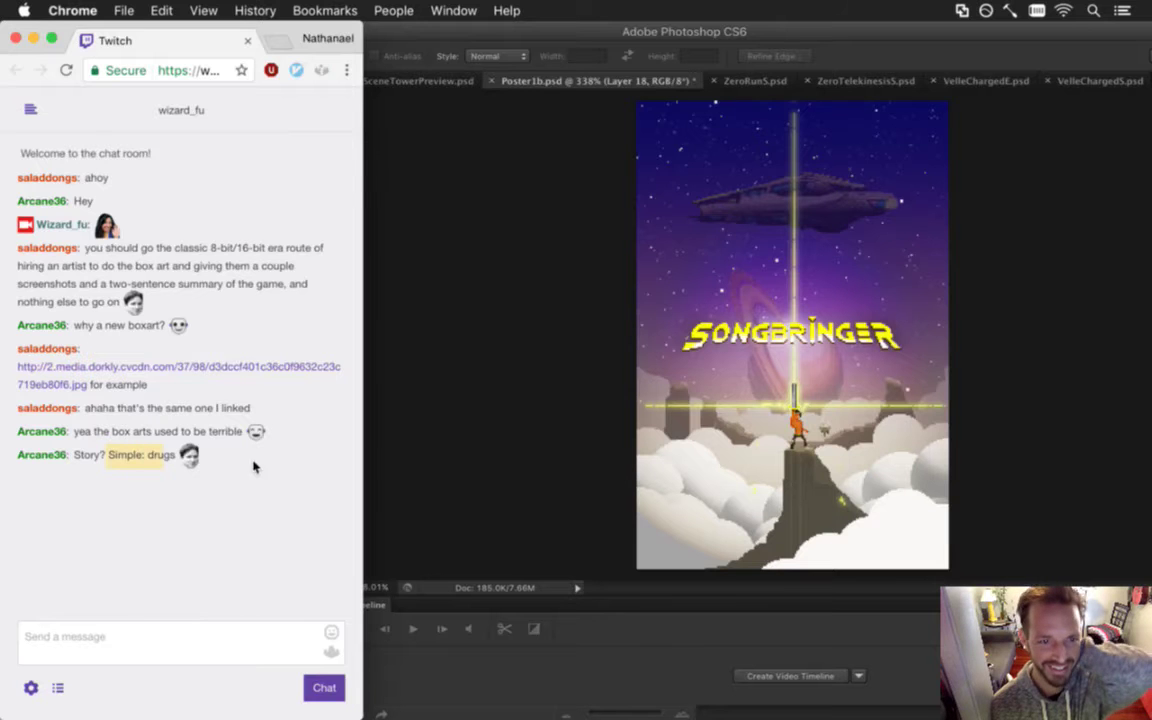
{"action": "left_click", "coordinate": [450, 443]}
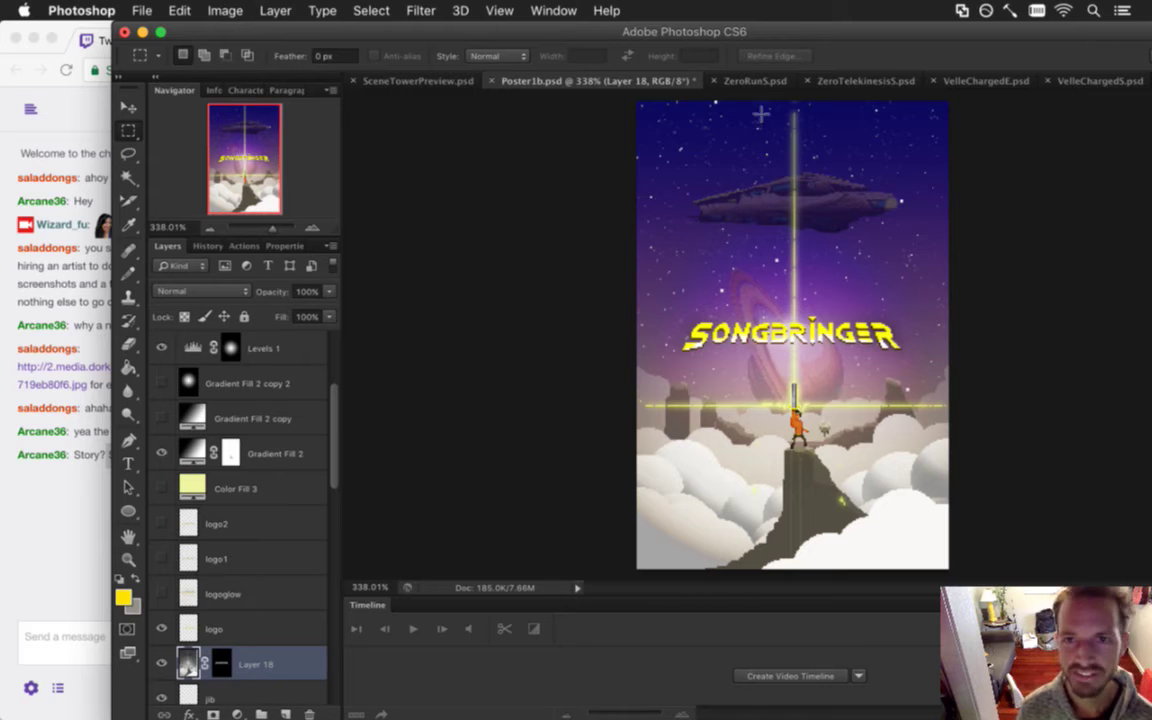
{"action": "left_click", "coordinate": [752, 82]}
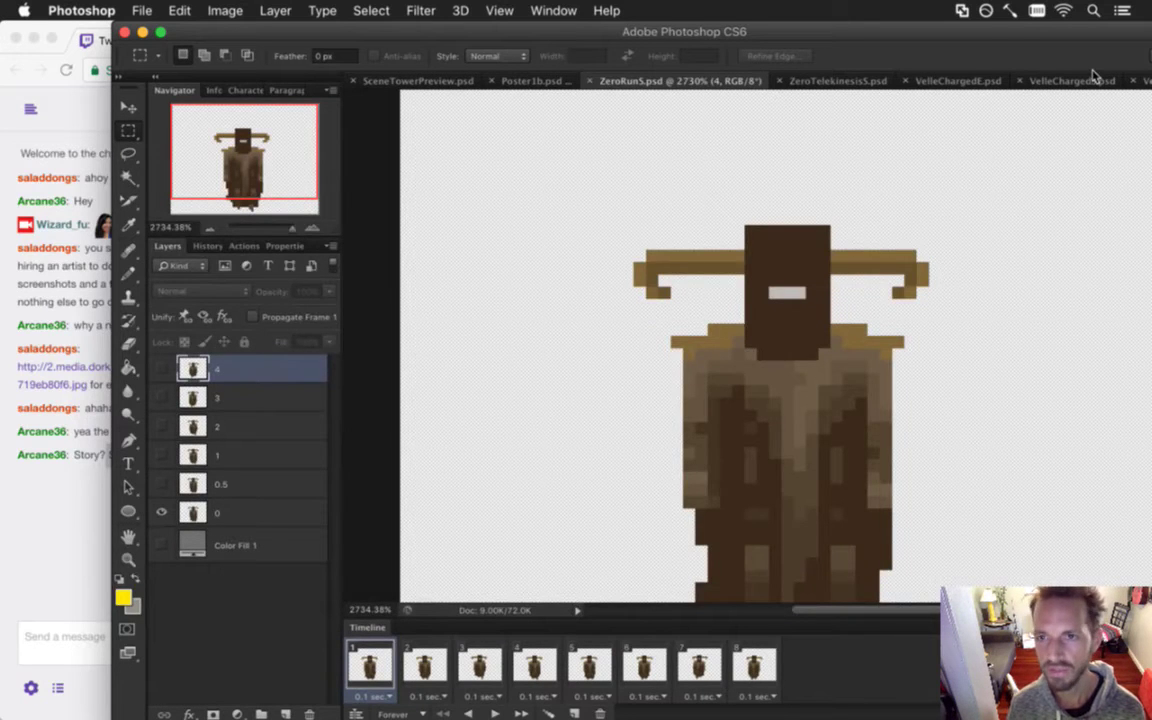
Reposition and narrow the Photoshop window so its full width fits on the screen beside the chat.
{"action": "left_click_drag", "start_coordinate": [985, 37], "coordinate": [874, 34]}
{"action": "left_click_drag", "start_coordinate": [1141, 140], "coordinate": [967, 141]}
{"action": "left_click_drag", "start_coordinate": [722, 22], "coordinate": [899, 33]}
Switch to LightningBossIdle.psd among the open documents and select its fourth animation frame.
{"action": "left_click", "coordinate": [1135, 82]}
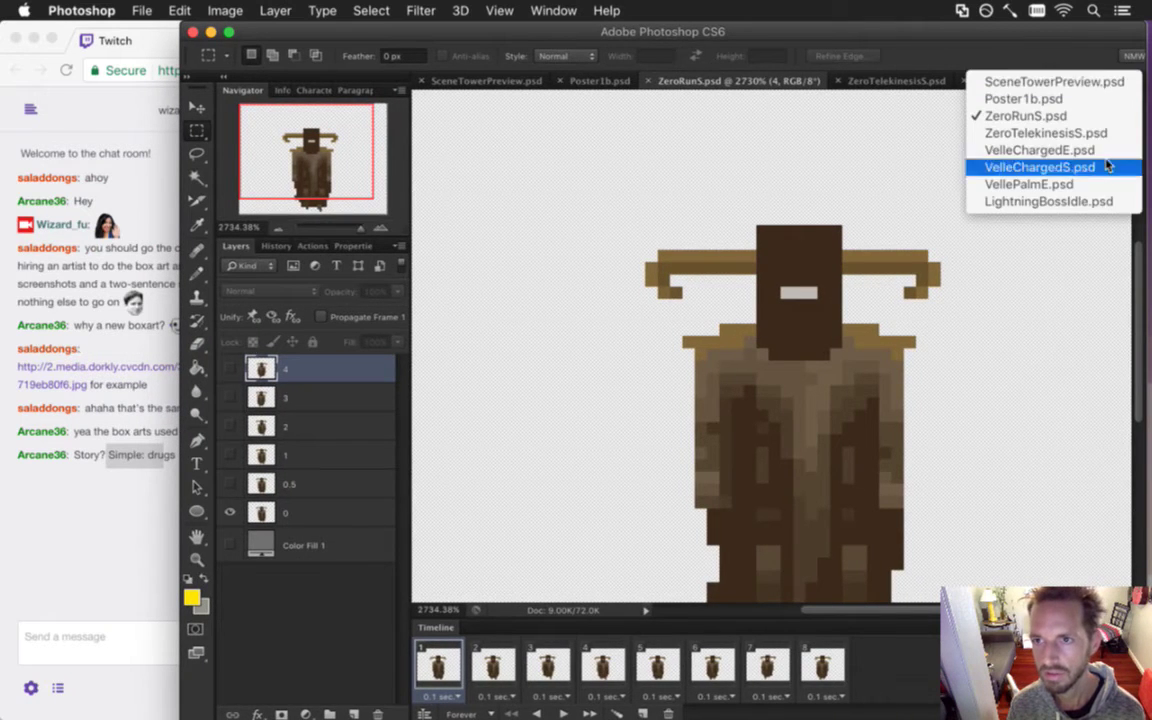
{"action": "left_click", "coordinate": [824, 297]}
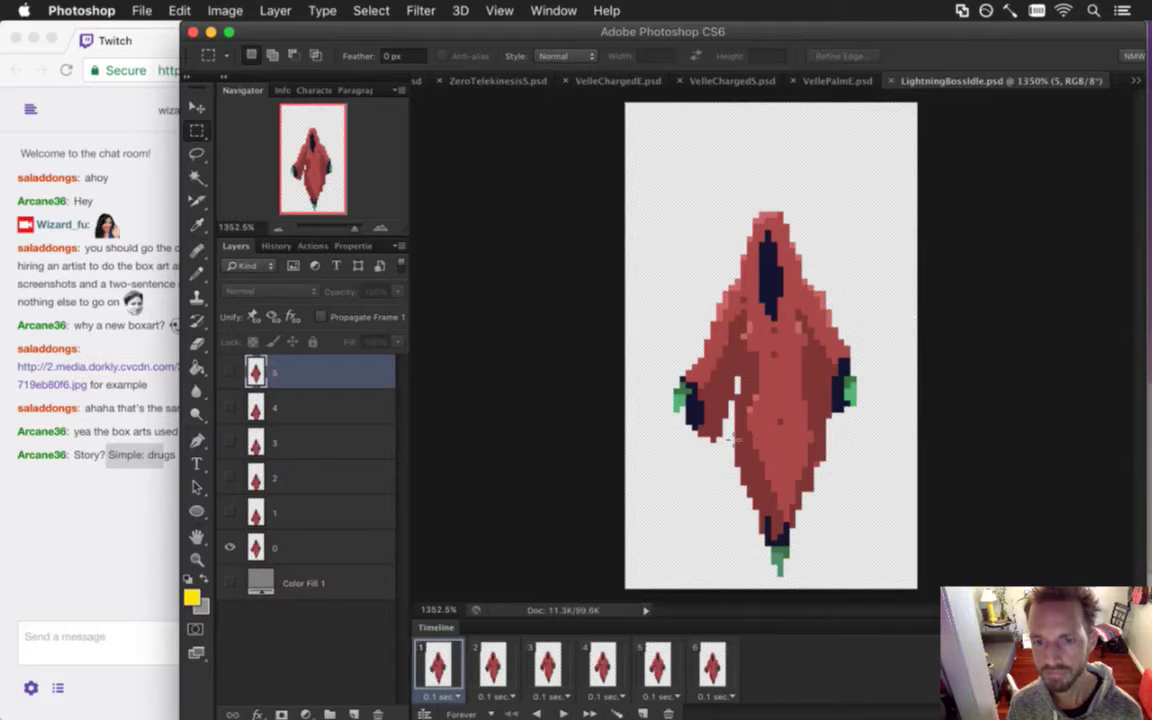
{"action": "left_click", "coordinate": [601, 660]}
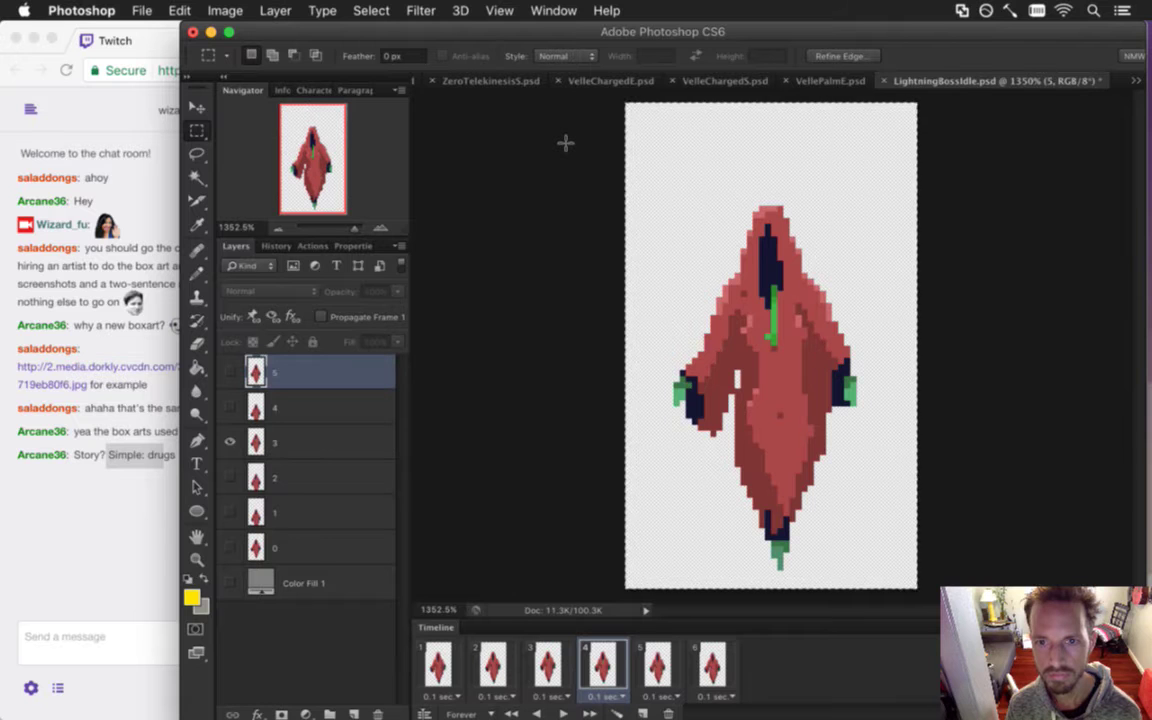
Create a transparent 30 x 60 pixel document, paste the copied boss frame into it and select the whole canvas.
{"action": "key", "text": "super+n"}
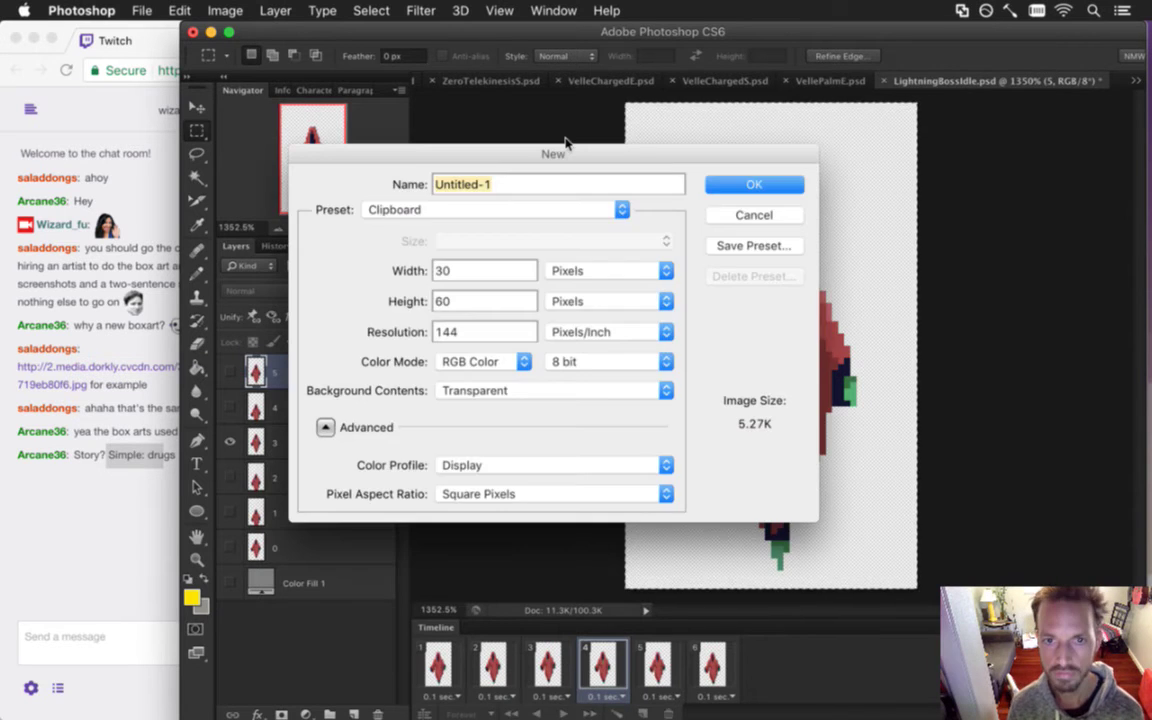
{"action": "key", "text": "Return"}
{"action": "key", "text": "super+v"}
{"action": "left_click_drag", "start_coordinate": [771, 355], "coordinate": [927, 389]}
{"action": "key", "text": "super+a"}
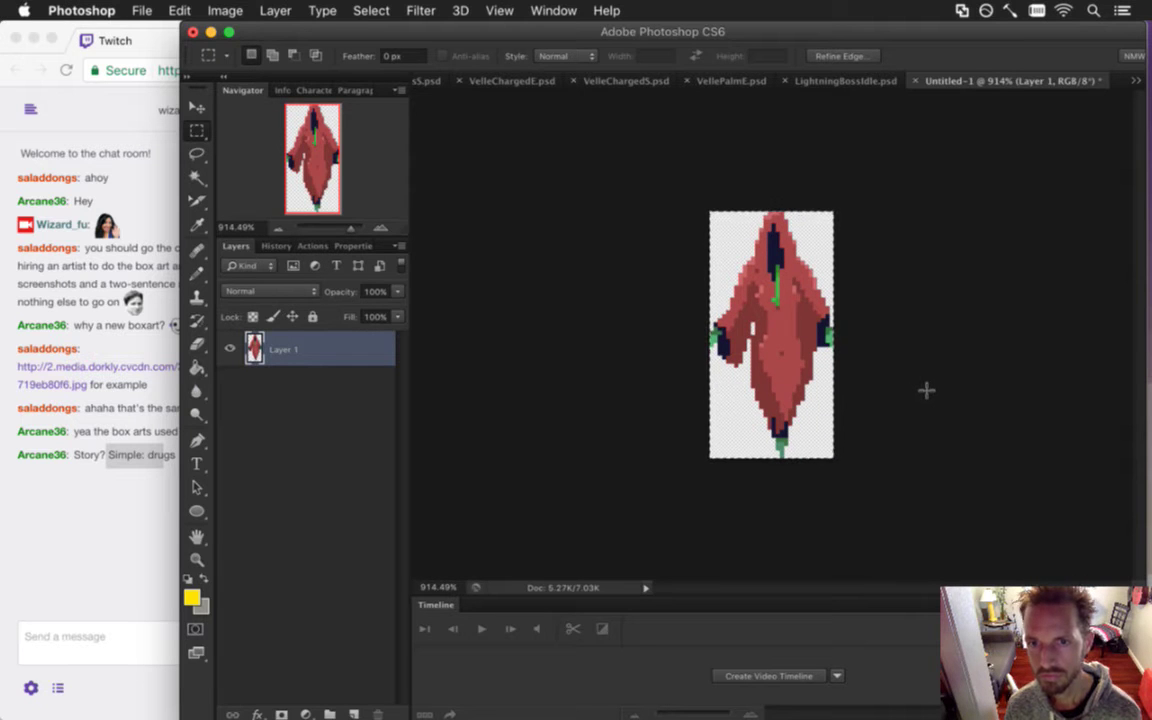
Delete the boss's lower body from the pasted sprite and trim the canvas on all sides based on transparent pixels.
{"action": "left_click_drag", "start_coordinate": [689, 447], "coordinate": [900, 316]}
{"action": "key", "text": "Delete"}
{"action": "key", "text": "super+d"}
{"action": "left_click", "coordinate": [225, 10]}
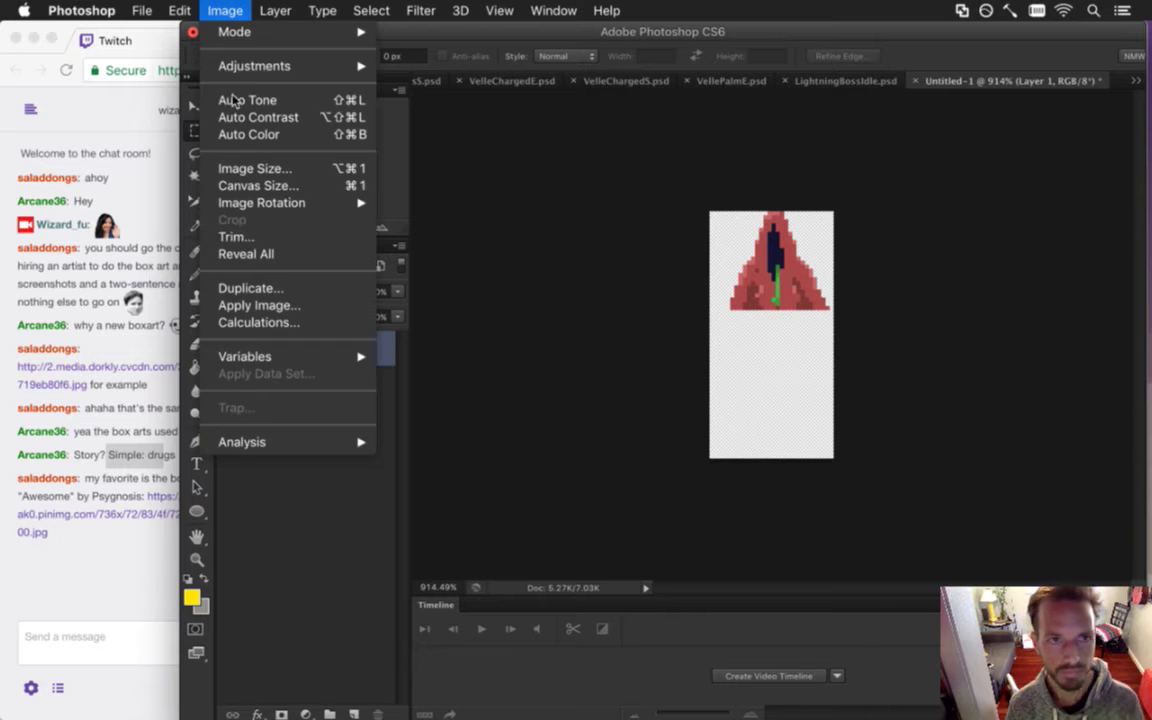
{"action": "left_click", "coordinate": [251, 236]}
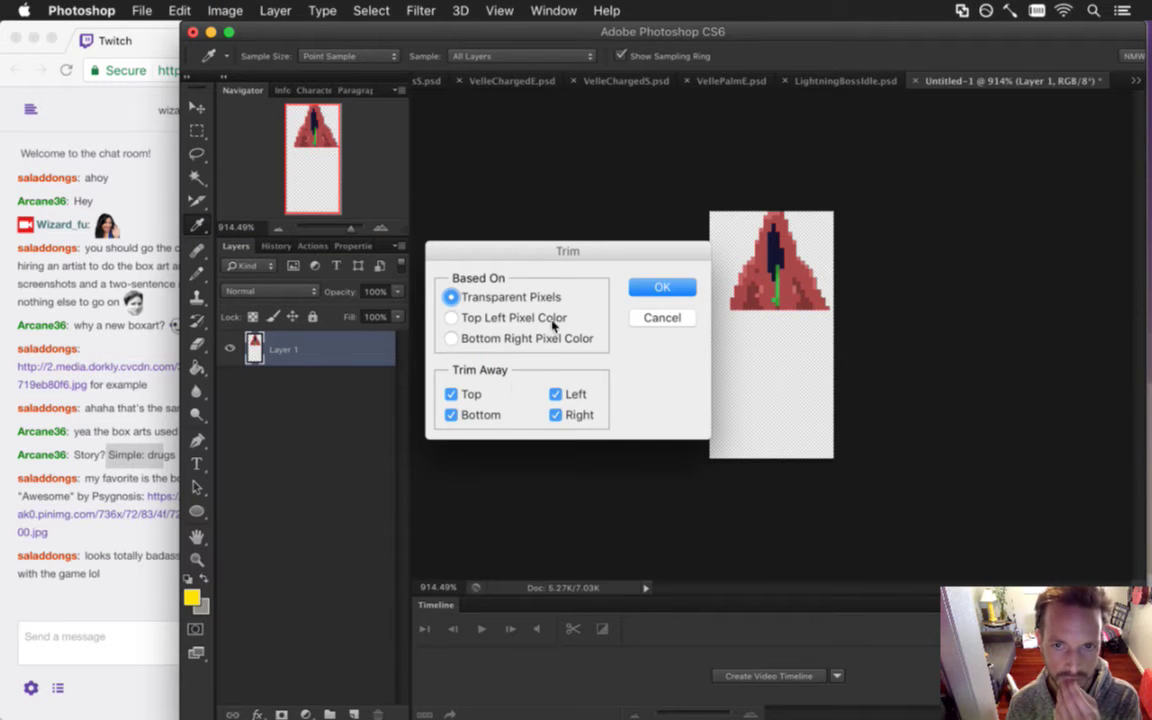
{"action": "key", "text": "Return"}
Switch to the Twitch chat in Chrome and open the linked box art of the Amiga game "Awesome".
{"action": "left_click", "coordinate": [141, 477]}
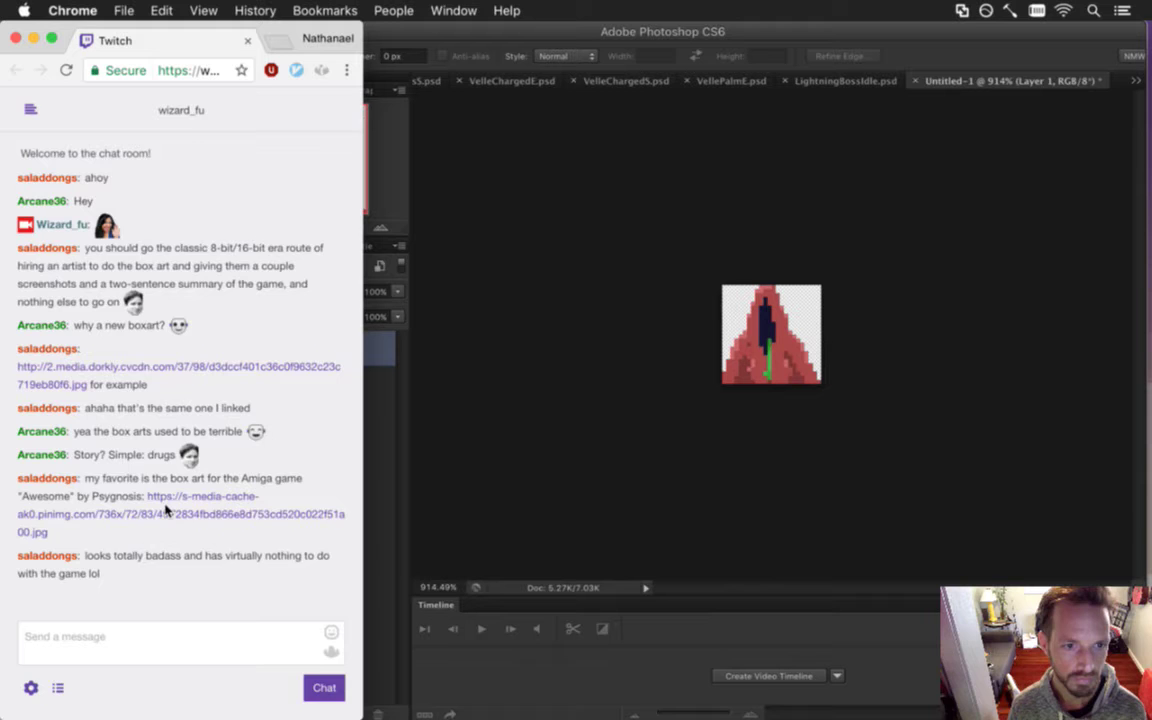
{"action": "left_click", "coordinate": [166, 510]}
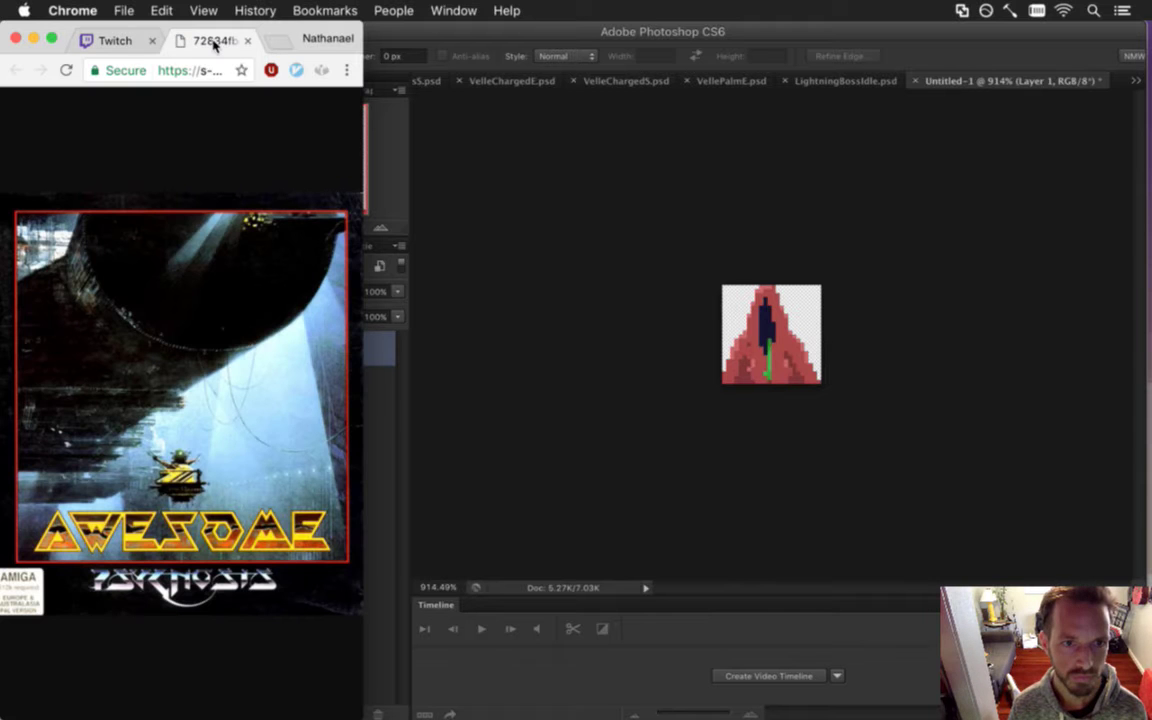
View the "Awesome" box art in its own enlarged window and save the image to the Desktop as a JPEG.
{"action": "left_click_drag", "start_coordinate": [210, 42], "coordinate": [680, 43]}
{"action": "left_click_drag", "start_coordinate": [810, 272], "coordinate": [1128, 283]}
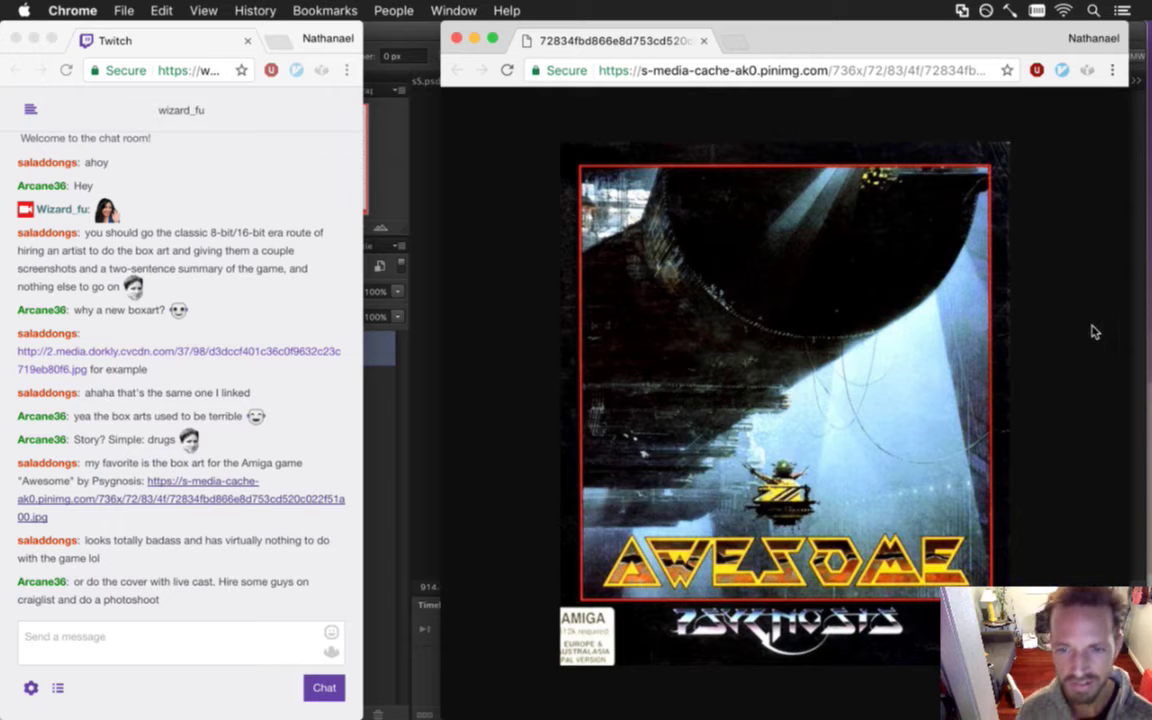
{"action": "right_click", "coordinate": [735, 289]}
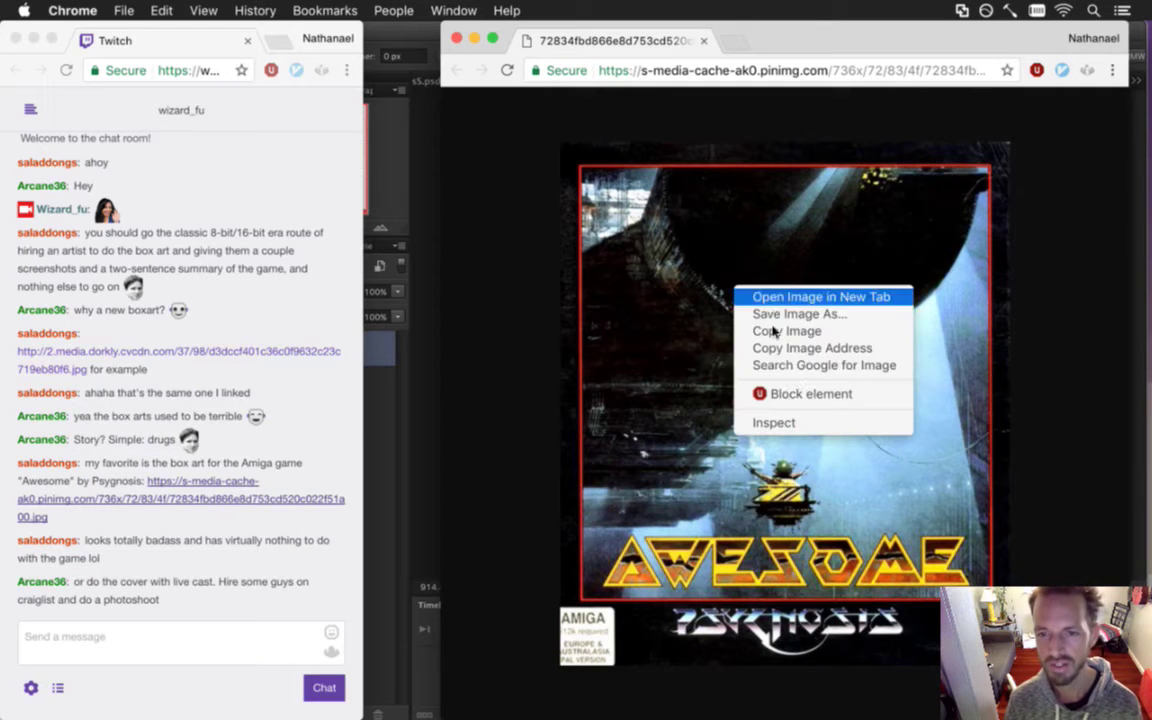
{"action": "left_click", "coordinate": [806, 316]}
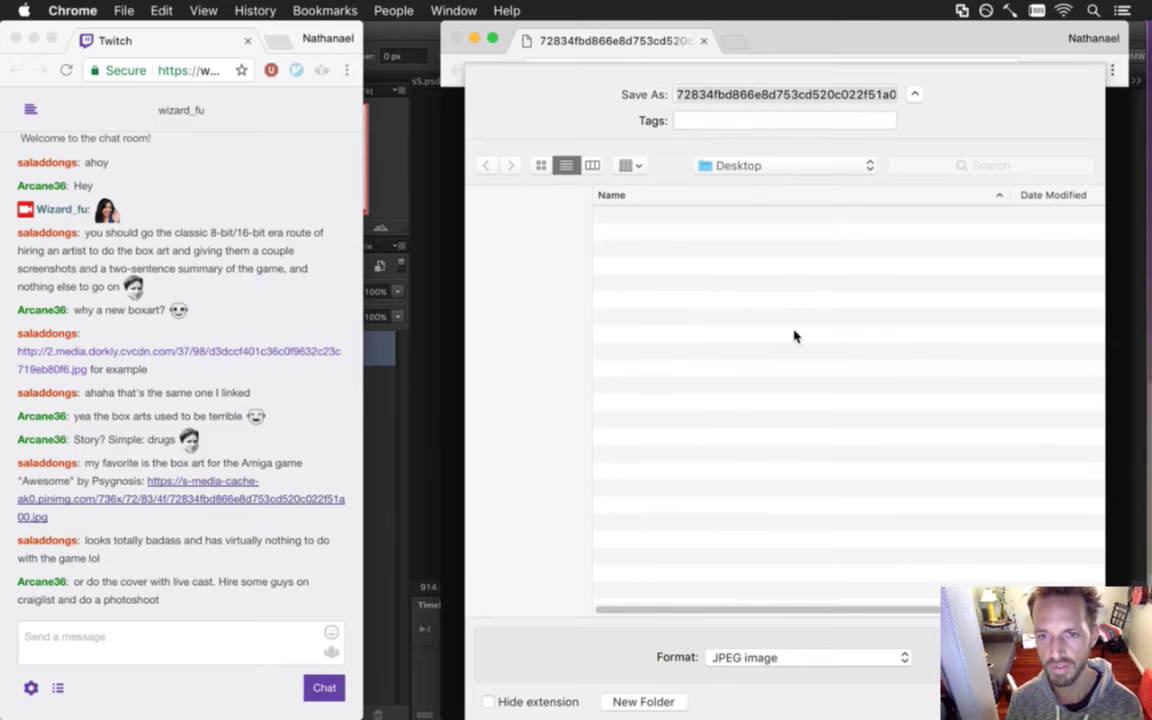
{"action": "key", "text": "Return"}
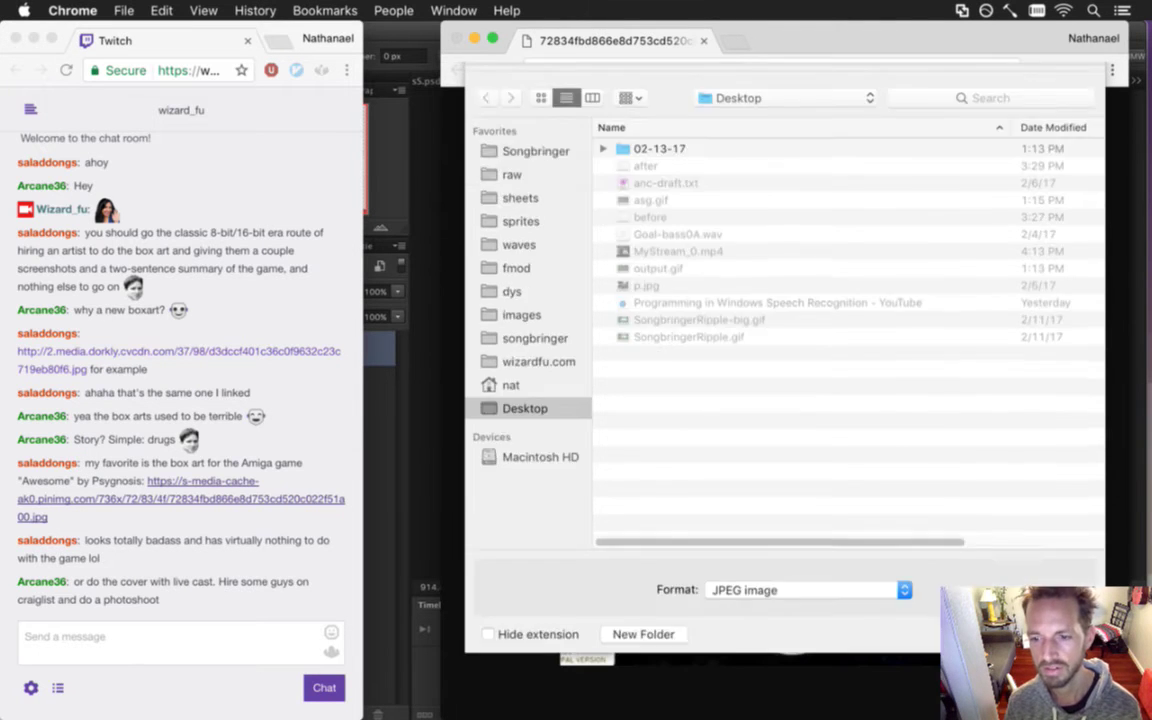
{"action": "key", "text": "super+w"}
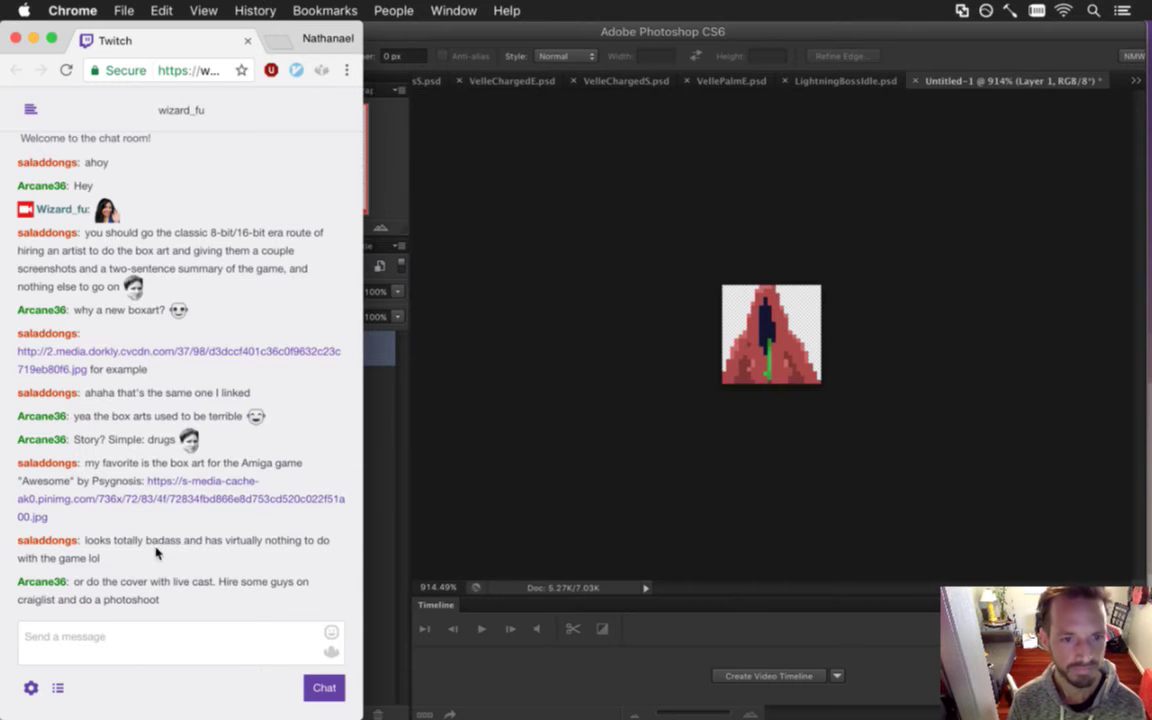
Read the newest Twitch chat messages about the cover art, live cast idea and hired artist.
{"action": "left_click_drag", "start_coordinate": [114, 548], "coordinate": [171, 561]}
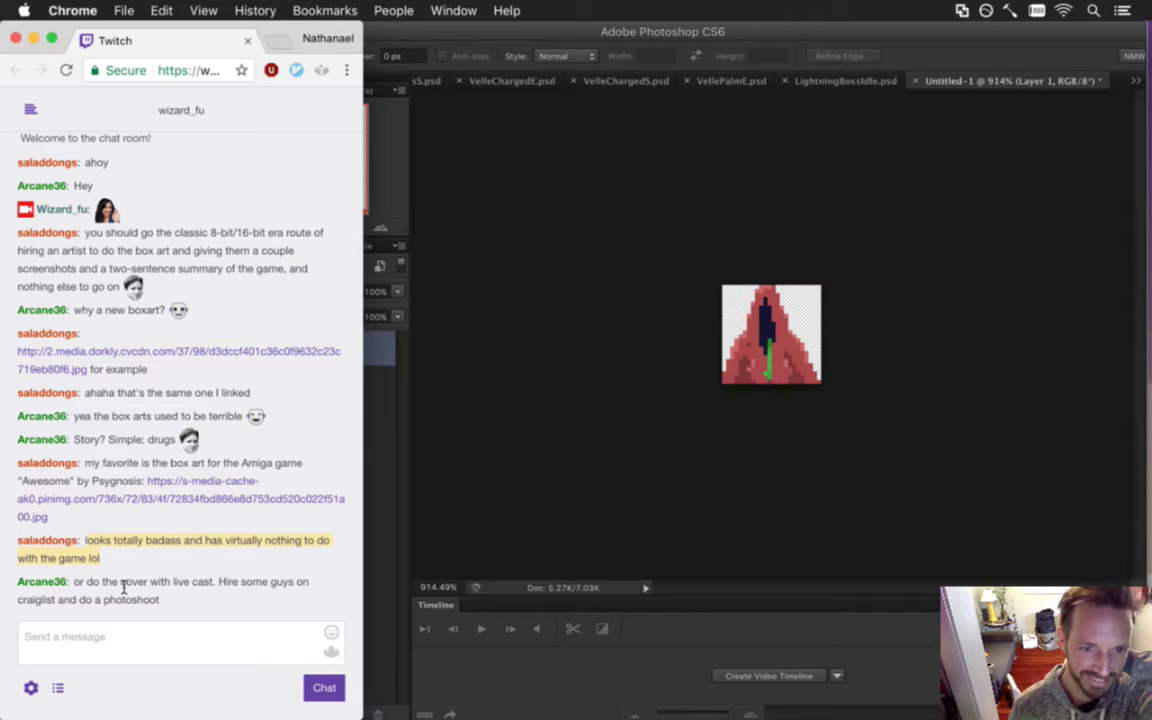
{"action": "left_click_drag", "start_coordinate": [88, 588], "coordinate": [152, 589]}
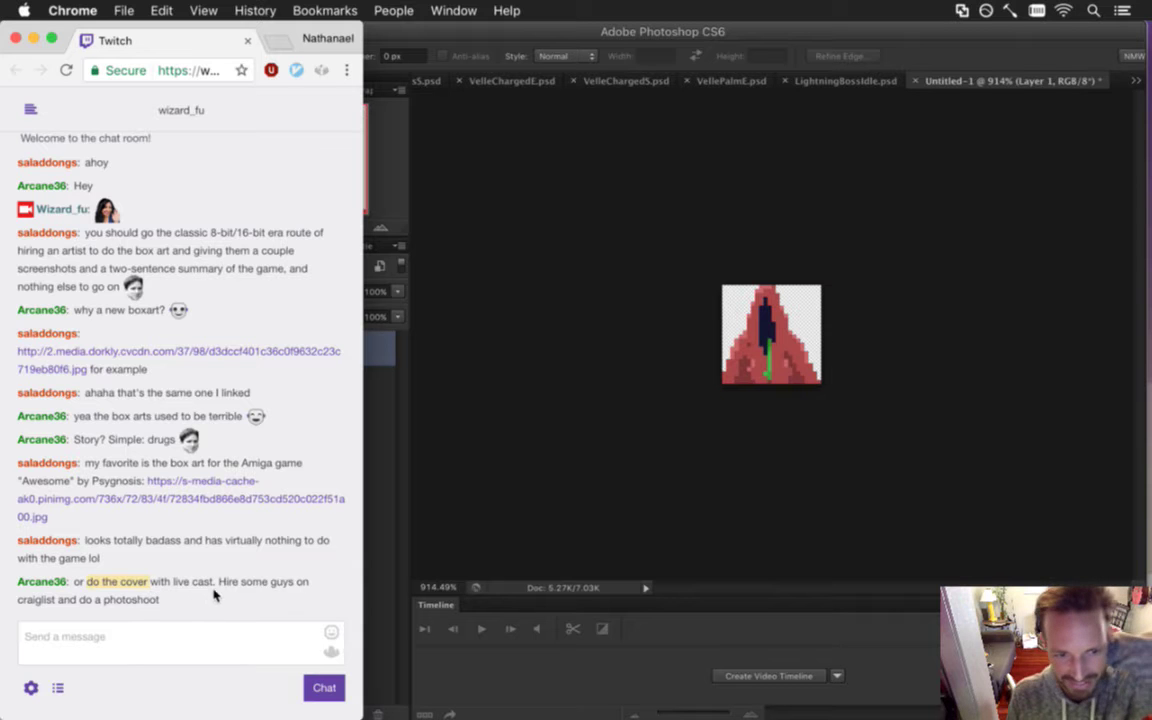
{"action": "left_click_drag", "start_coordinate": [190, 585], "coordinate": [214, 586]}
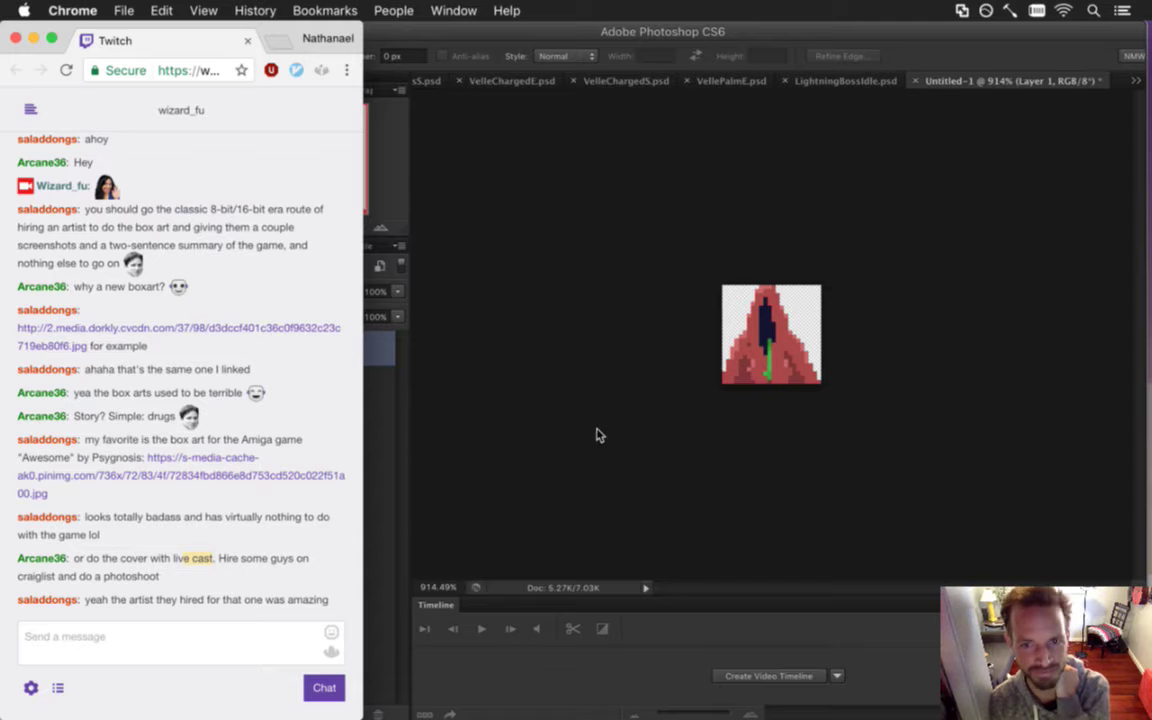
{"action": "left_click", "coordinate": [626, 424]}
{"action": "left_click", "coordinate": [123, 612]}
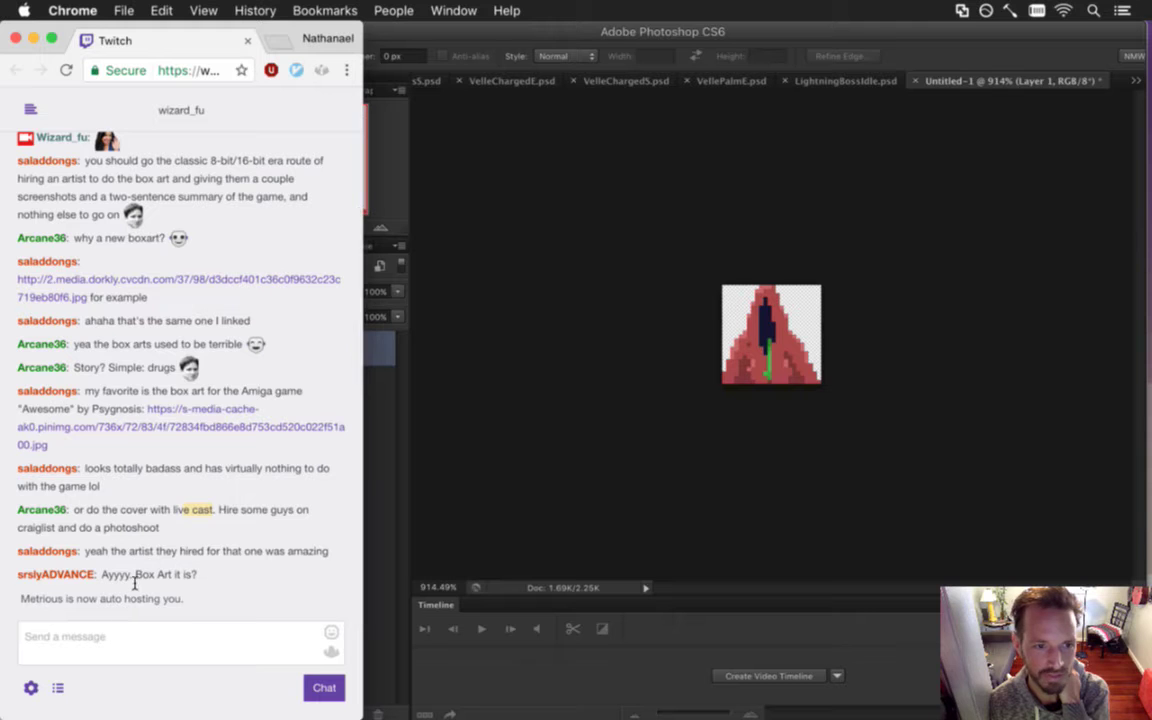
{"action": "left_click", "coordinate": [336, 573]}
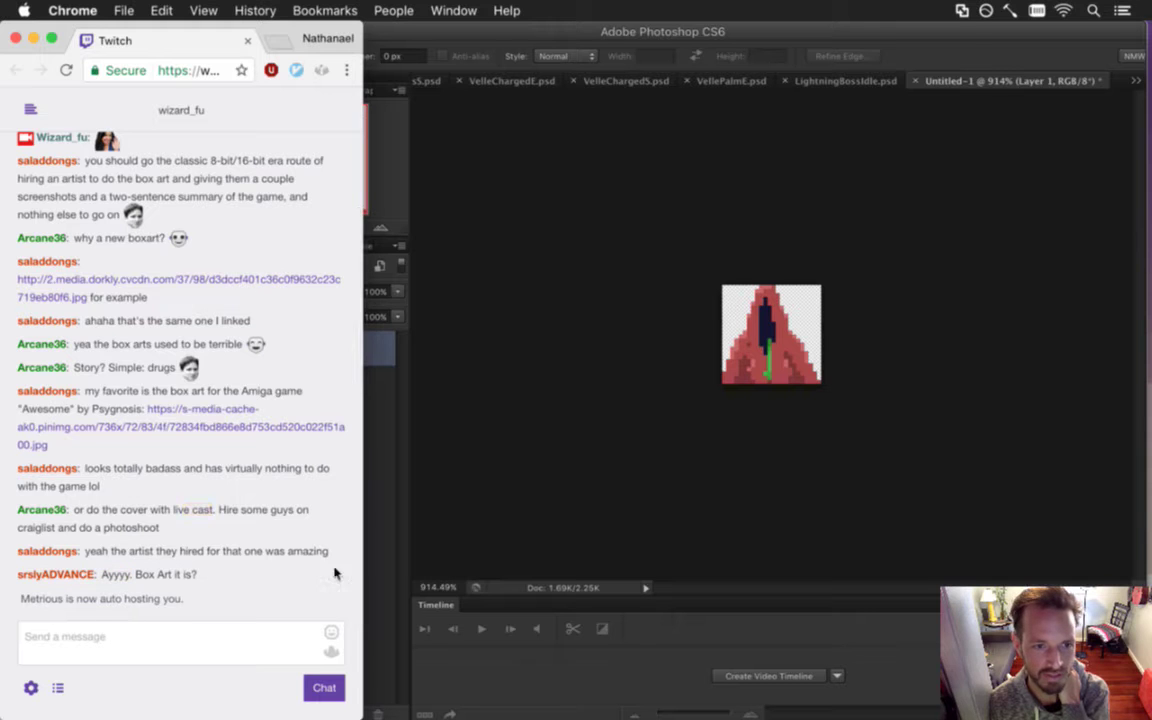
Switch to Photoshop, copy the whole trimmed boss sprite and paste it into Poster1b.psd above Layer 18.
{"action": "left_click", "coordinate": [705, 432]}
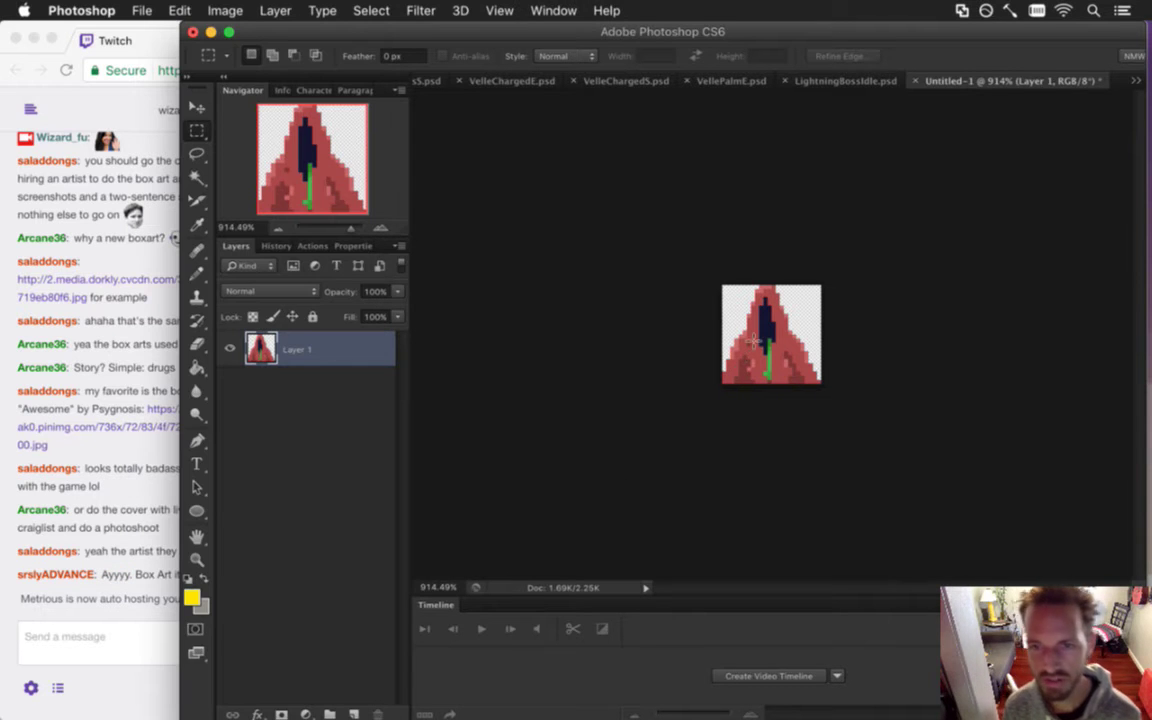
{"action": "scroll", "coordinate": [755, 342], "scroll_direction": "up", "scroll_amount": 6}
{"action": "key", "text": "super+a"}
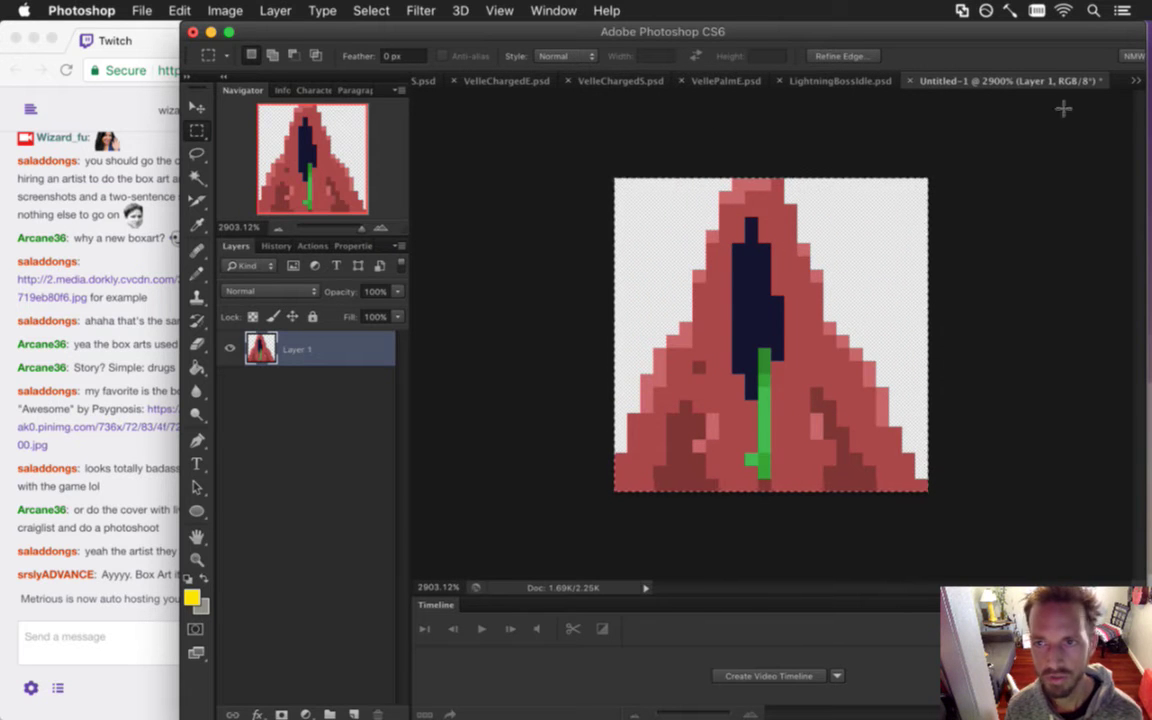
{"action": "left_click", "coordinate": [1135, 81]}
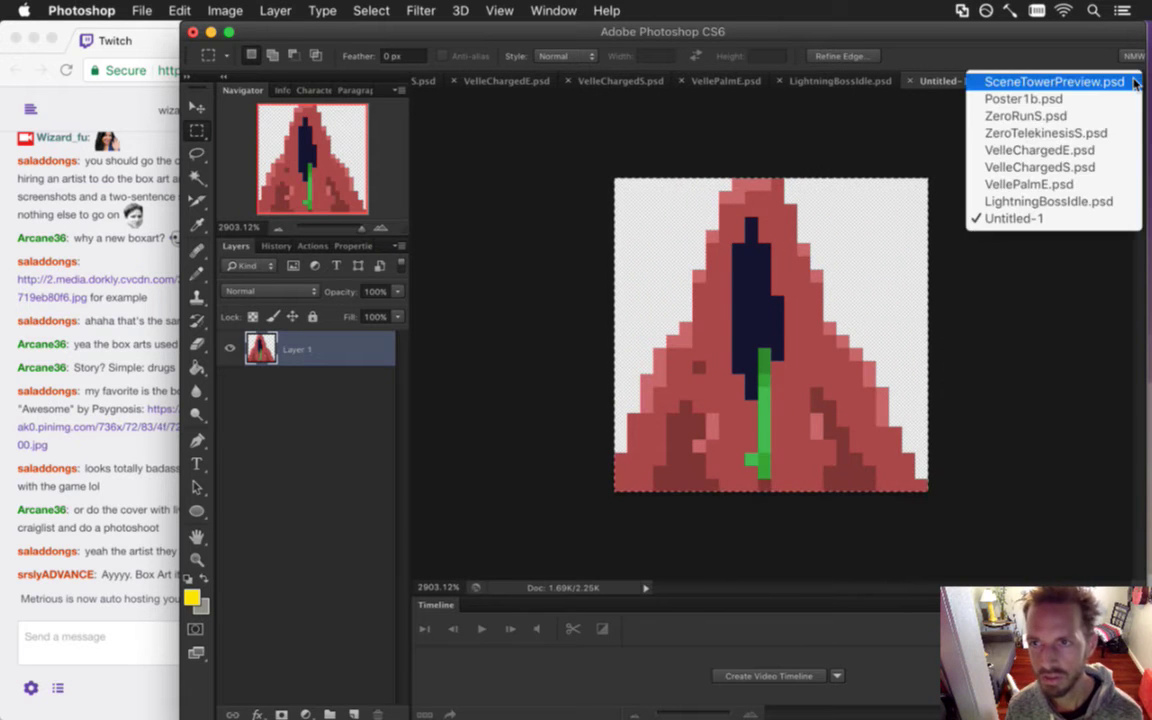
{"action": "left_click", "coordinate": [1085, 100]}
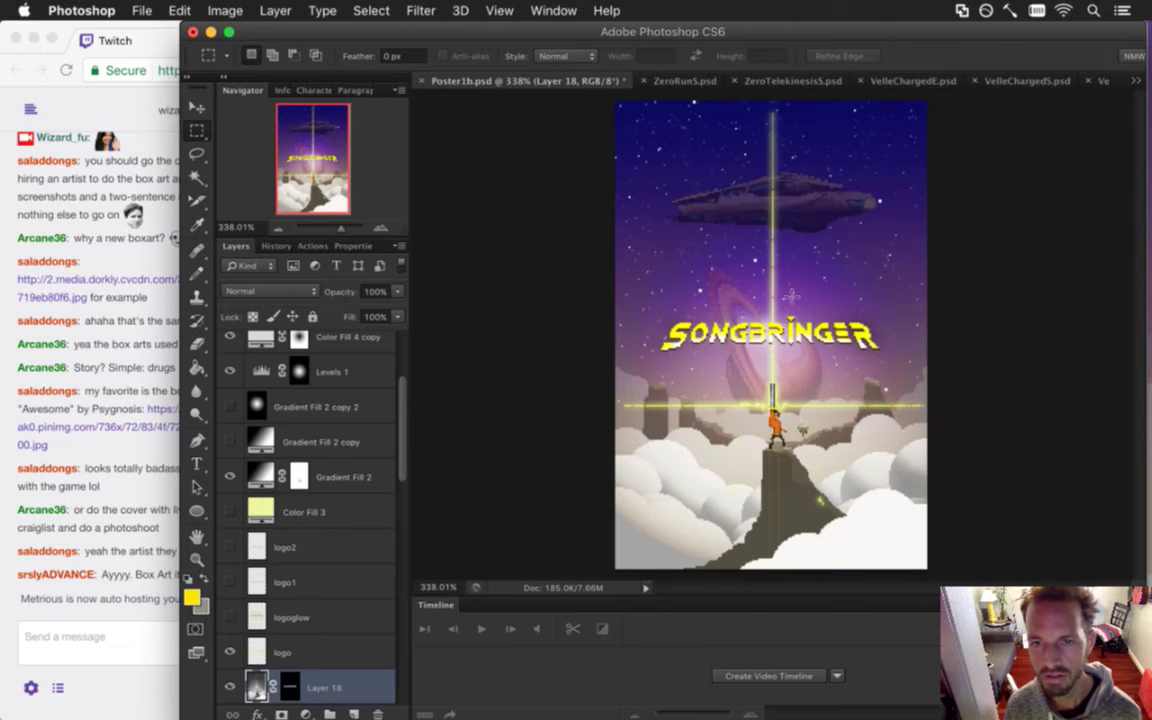
{"action": "key", "text": "super+v"}
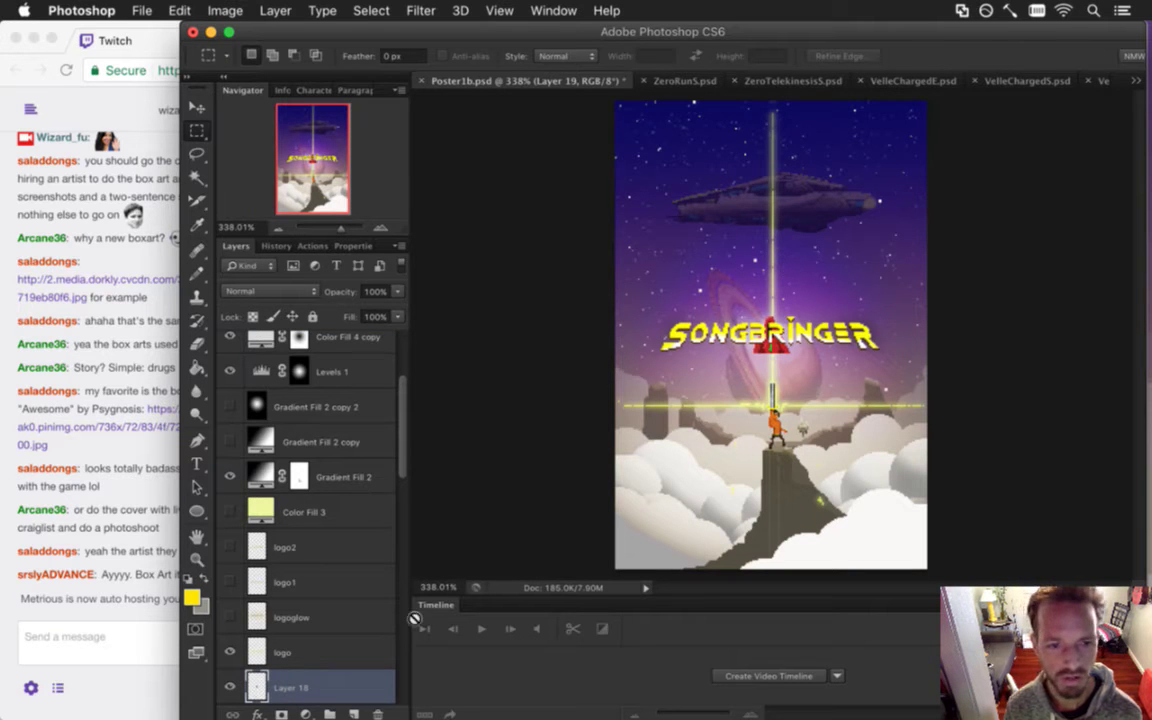
{"action": "scroll", "coordinate": [403, 483], "scroll_direction": "down", "scroll_amount": 4}
{"action": "scroll", "coordinate": [403, 487], "scroll_direction": "down", "scroll_amount": 1}
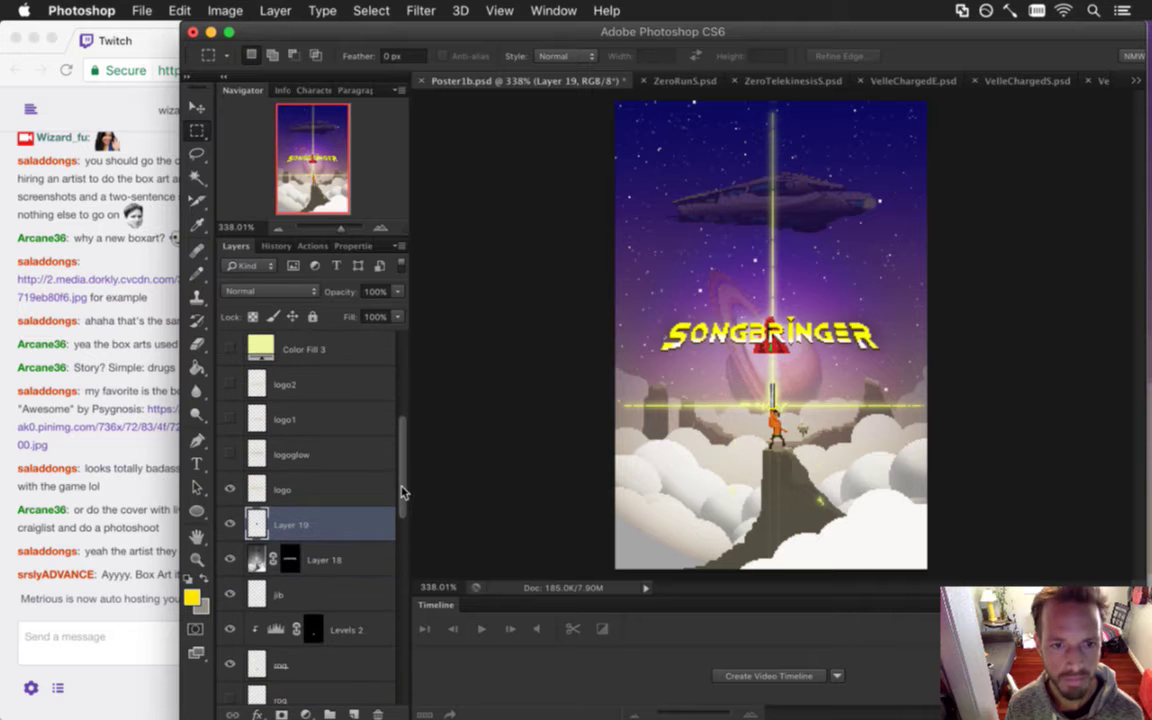
Scale the pasted boss sprite to 766.67% and centre it over the poster's sky, behind the logo.
{"action": "key", "text": "v"}
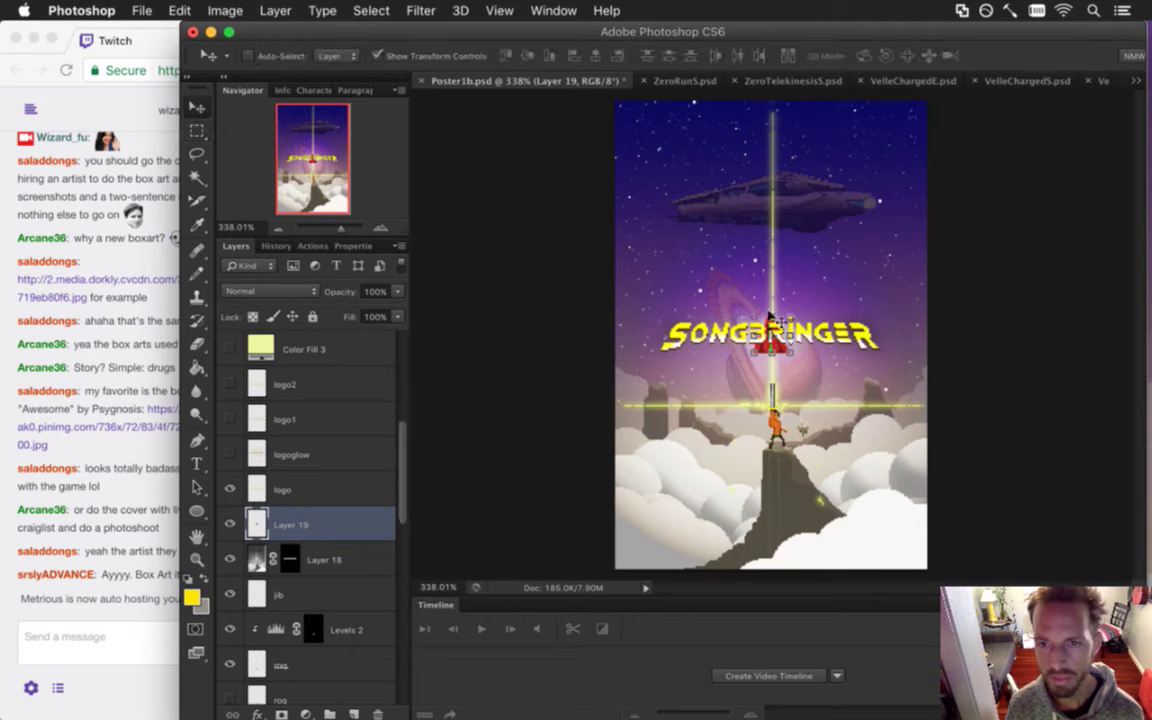
{"action": "key", "text": "super+t"}
{"action": "left_click_drag", "start_coordinate": [748, 316], "coordinate": [645, 185]}
{"action": "left_click_drag", "start_coordinate": [721, 227], "coordinate": [714, 155]}
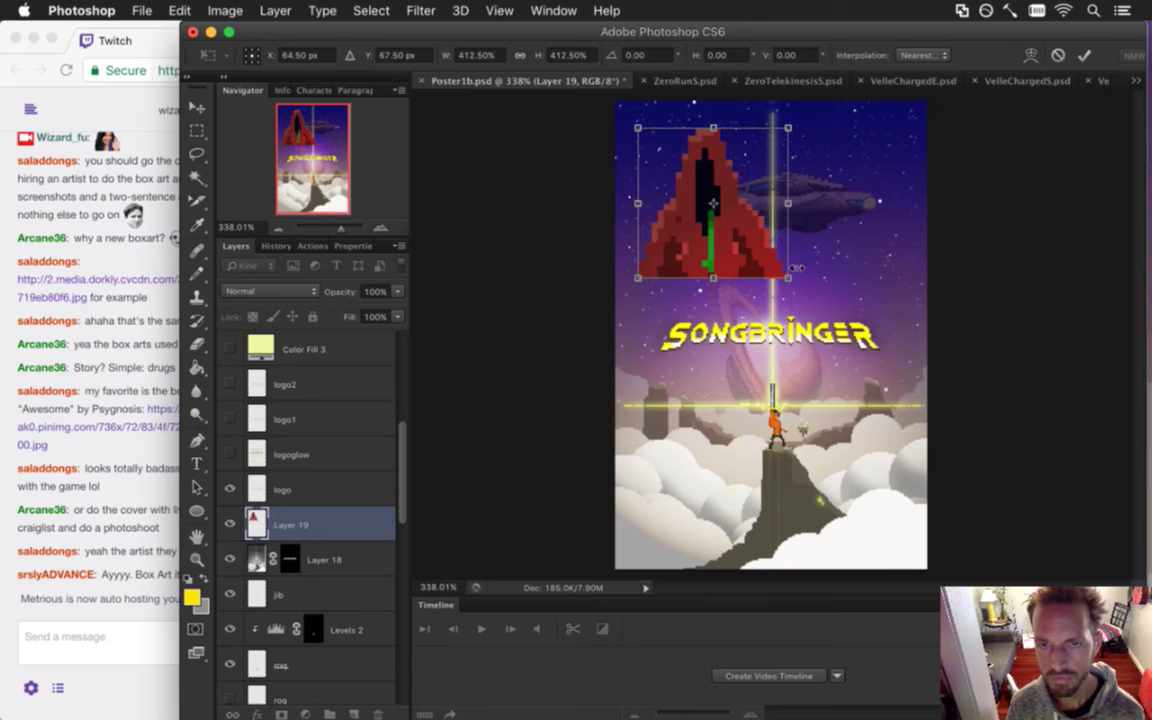
{"action": "left_click_drag", "start_coordinate": [794, 280], "coordinate": [941, 385]}
{"action": "left_click_drag", "start_coordinate": [810, 259], "coordinate": [817, 246]}
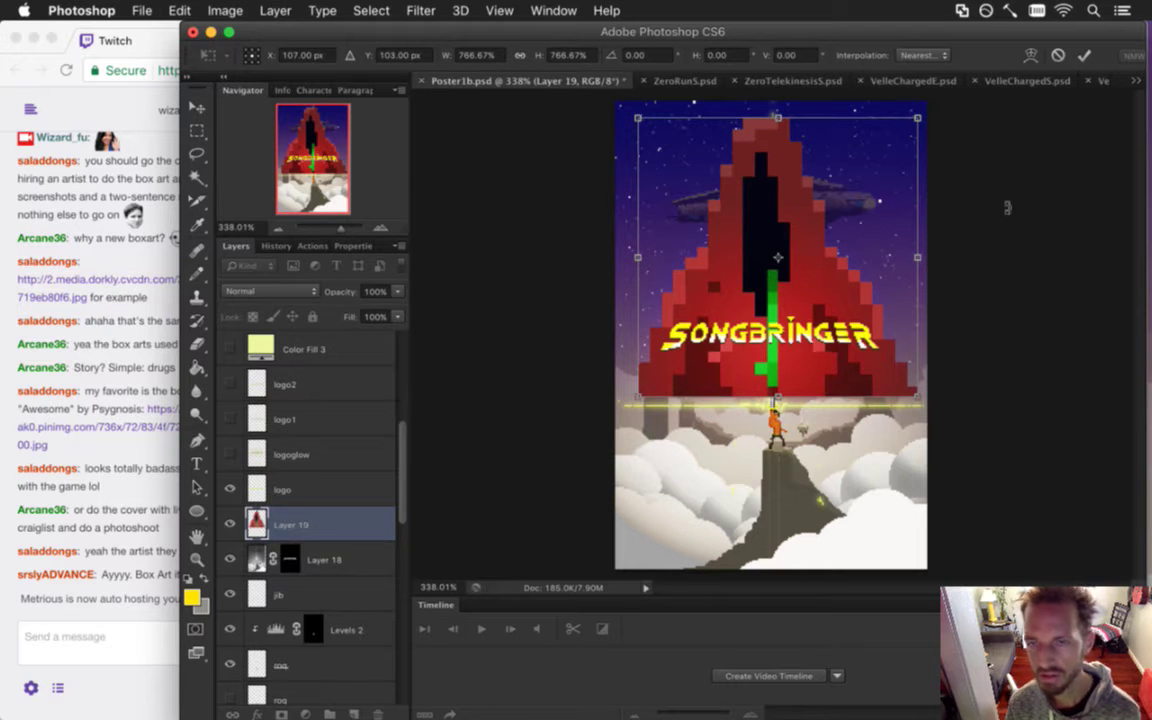
{"action": "left_click", "coordinate": [1083, 56]}
{"action": "key", "text": "m"}
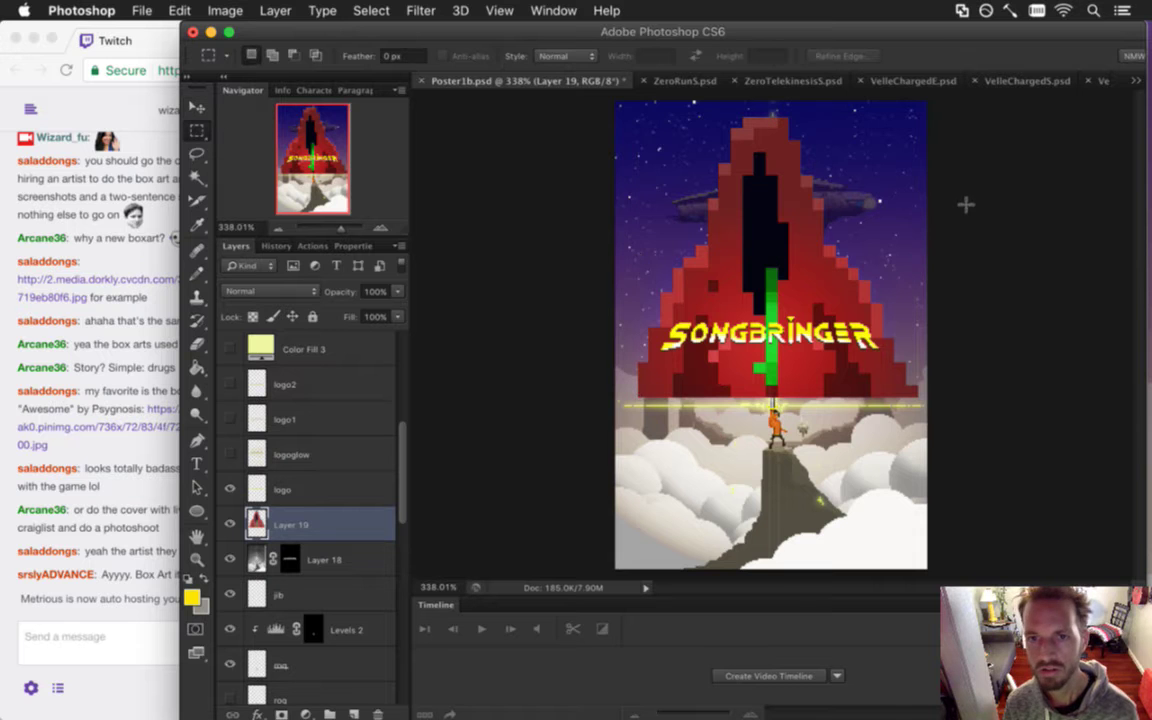
Add a reveal-all layer mask to the boss sprite layer and marquee-select most of the sprite's area.
{"action": "left_click", "coordinate": [273, 10]}
{"action": "mouse_move", "coordinate": [313, 170]}
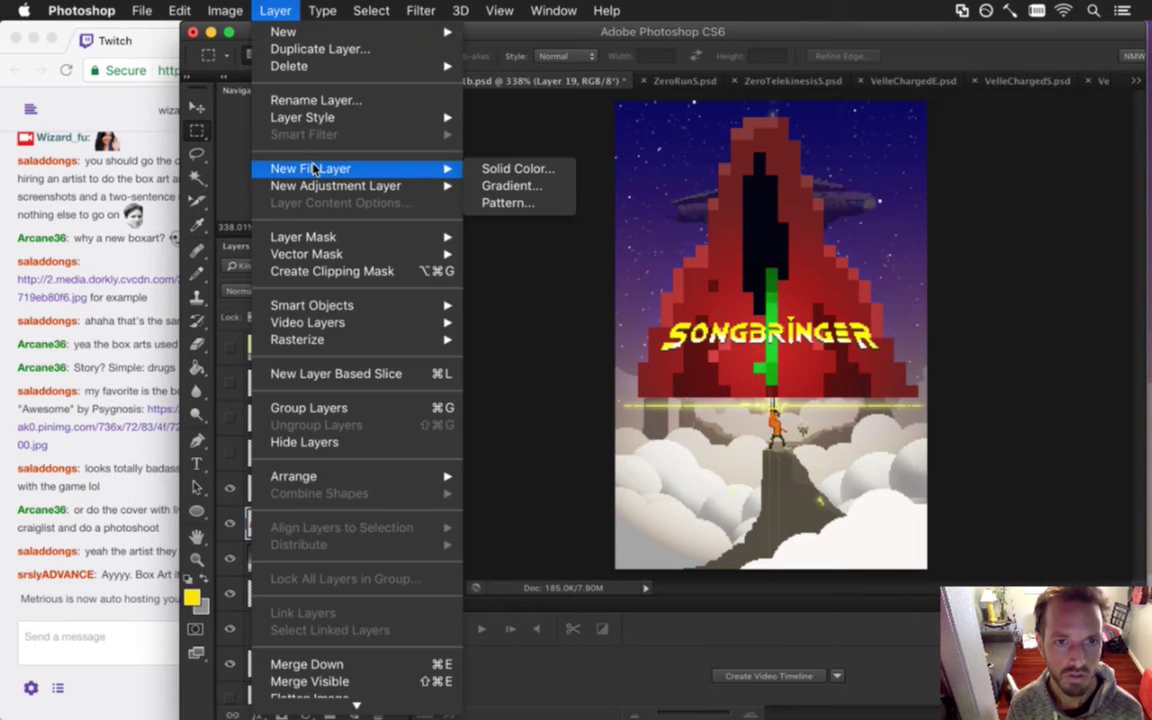
{"action": "mouse_move", "coordinate": [303, 237]}
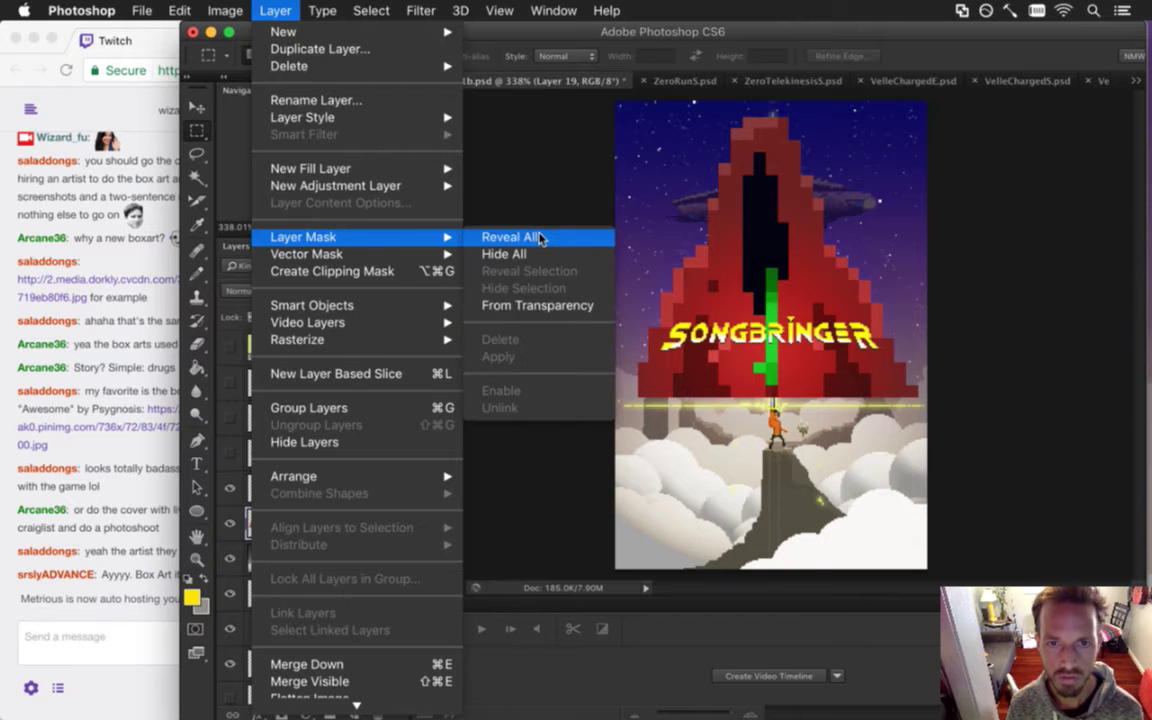
{"action": "left_click", "coordinate": [538, 237]}
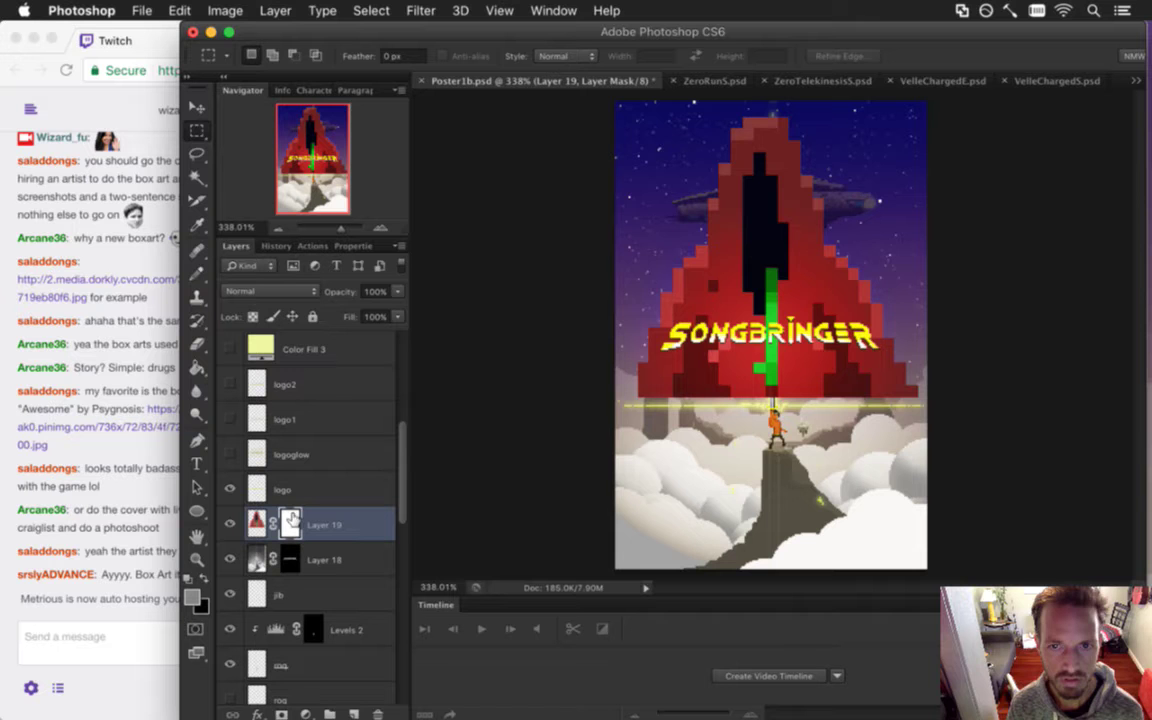
{"action": "left_click_drag", "start_coordinate": [682, 100], "coordinate": [902, 392]}
Switch to the Twitch chat in Chrome and view the linked Contra III box art in its own enlarged window.
{"action": "left_click", "coordinate": [137, 545]}
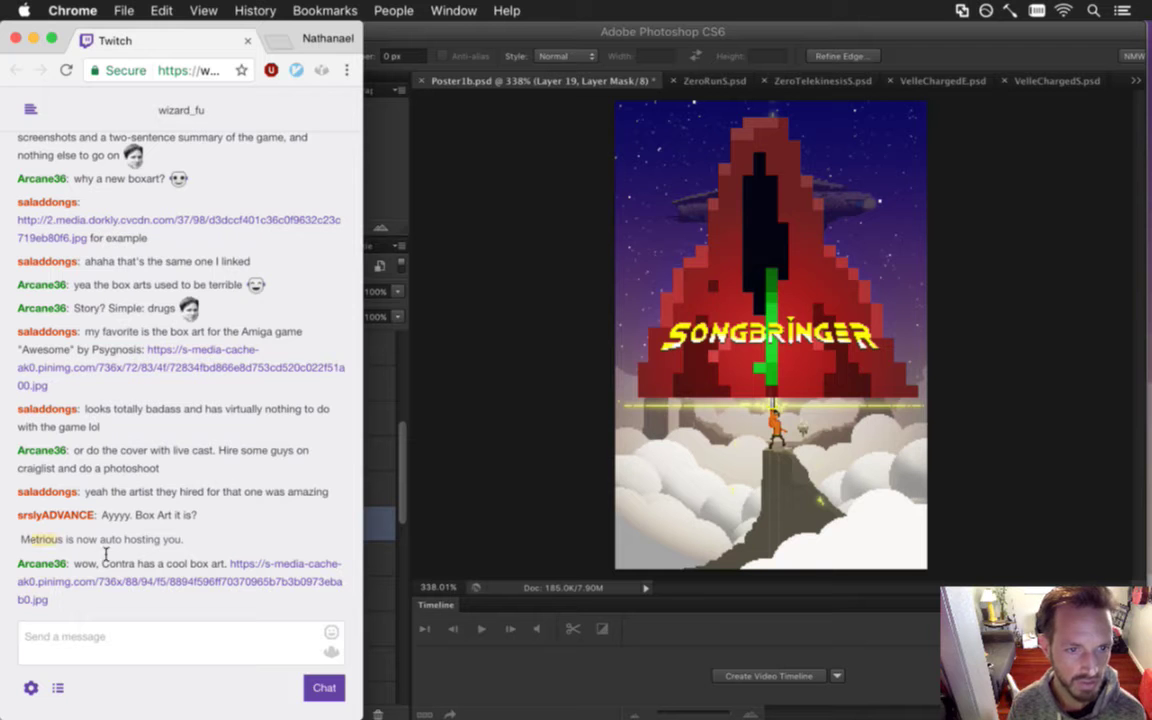
{"action": "right_click", "coordinate": [292, 565]}
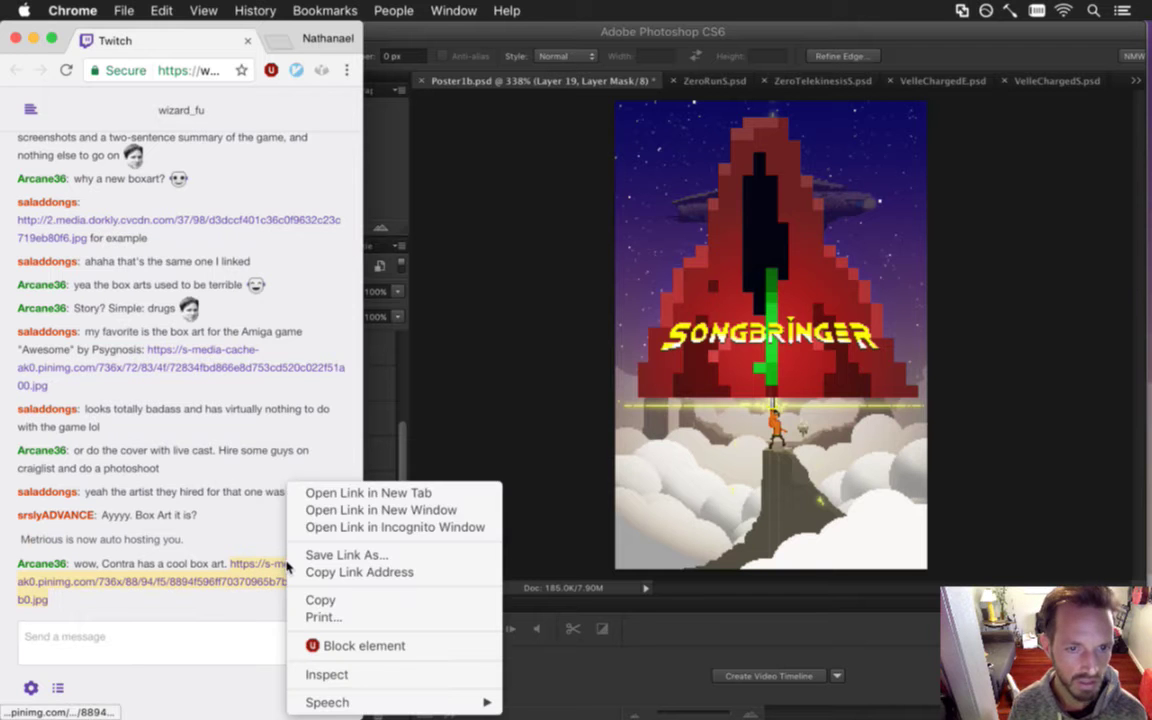
{"action": "left_click", "coordinate": [362, 495]}
{"action": "left_click_drag", "start_coordinate": [210, 40], "coordinate": [453, 62]}
{"action": "left_click_drag", "start_coordinate": [455, 275], "coordinate": [869, 293]}
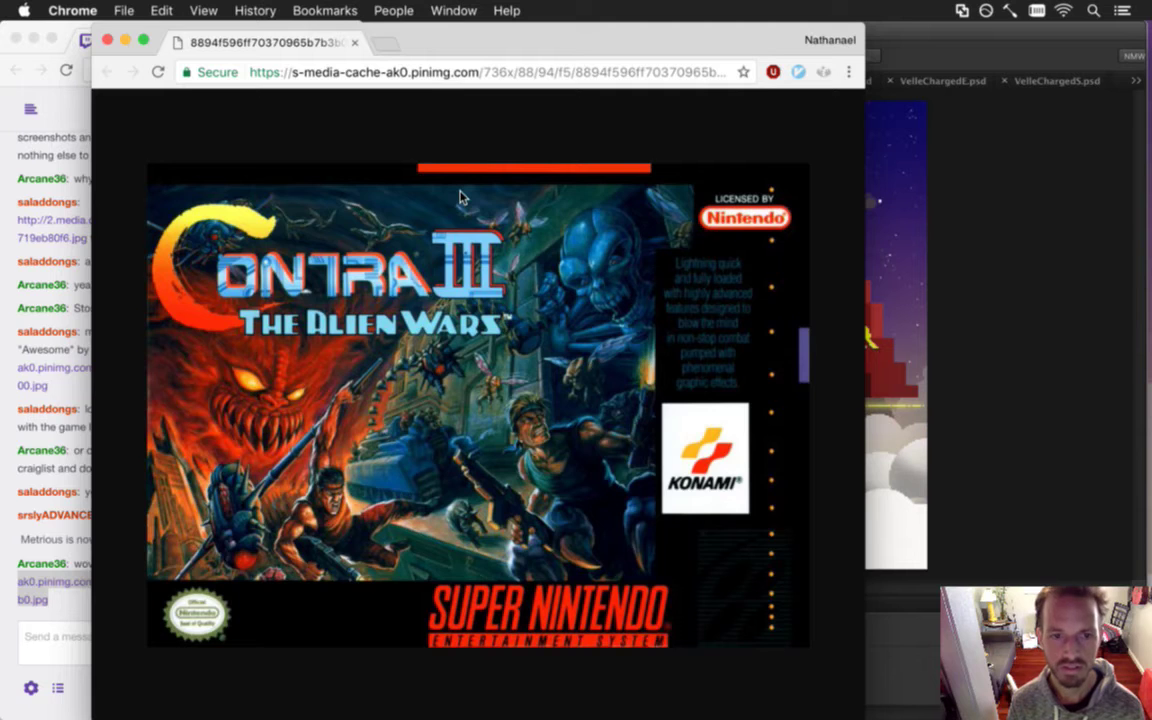
{"action": "key", "text": "super+w"}
Return to Photoshop, show only the boss layer's mask and select its full width down to just below the boss's base.
{"action": "left_click", "coordinate": [580, 411]}
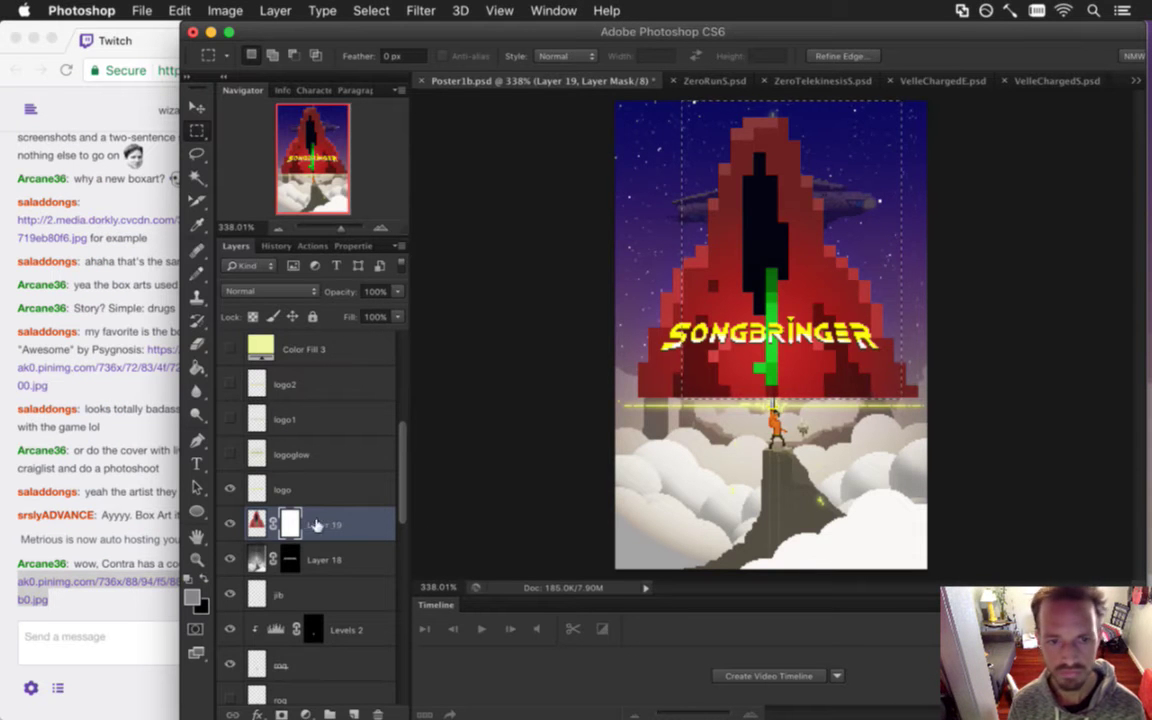
{"action": "key", "text": "super+backslash"}
{"action": "left_click_drag", "start_coordinate": [656, 134], "coordinate": [951, 404]}
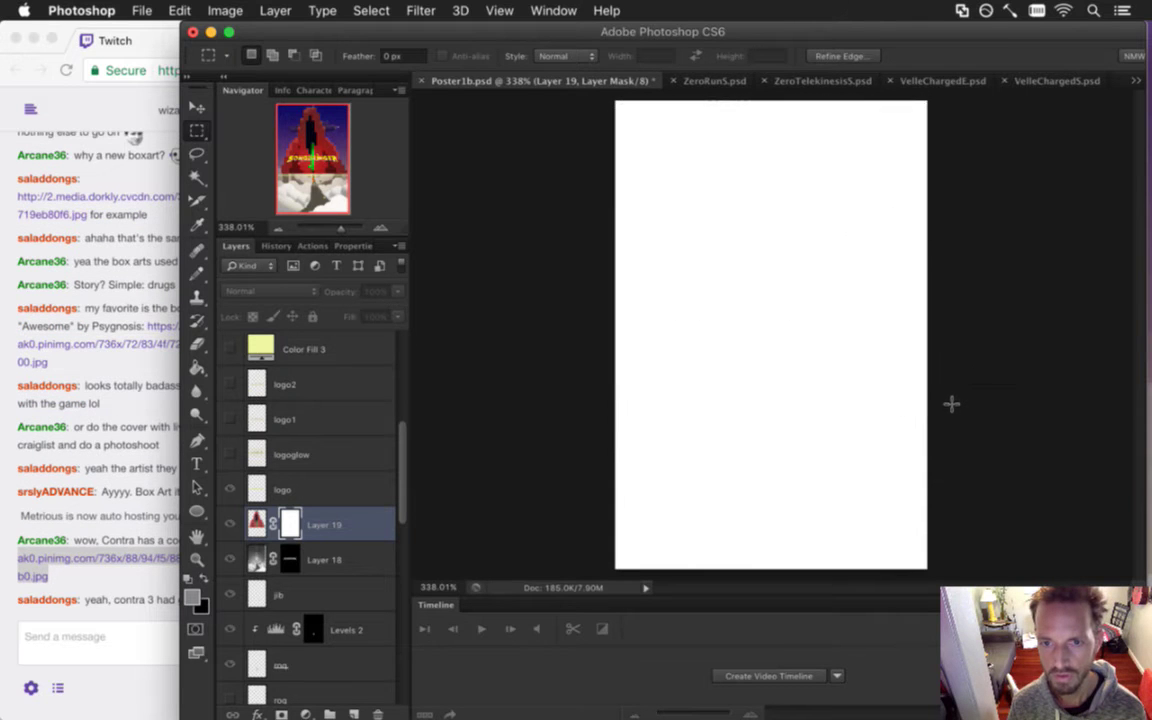
{"action": "key", "text": "g"}
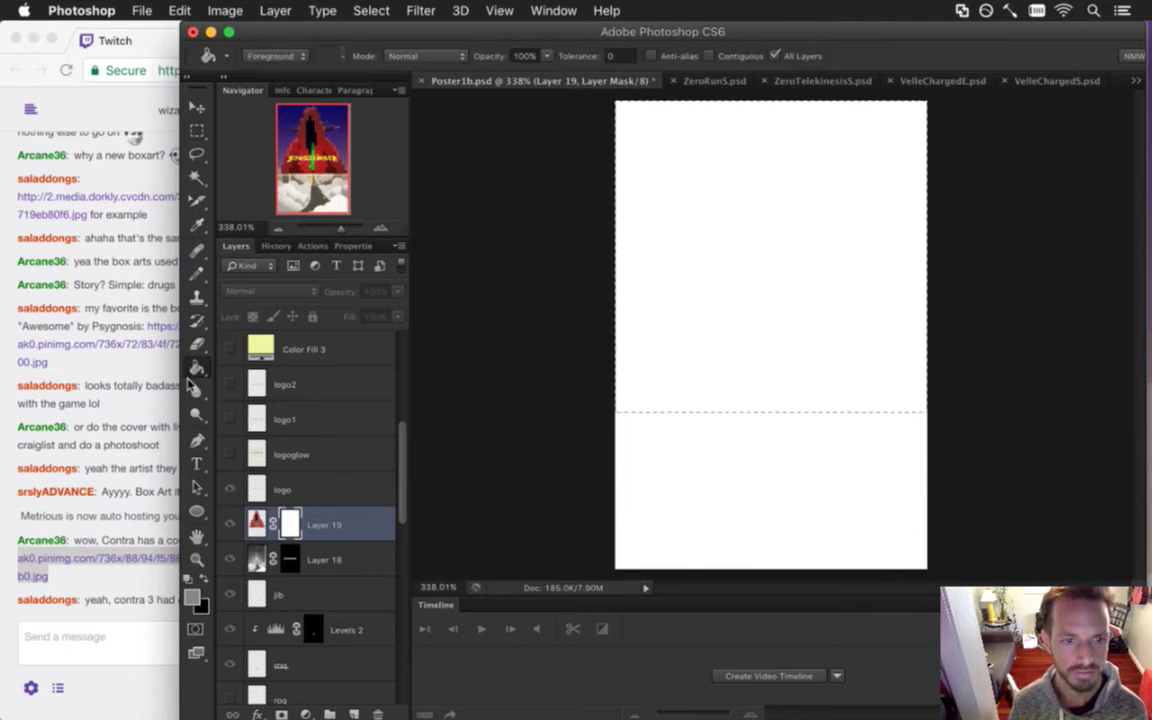
{"action": "left_click", "coordinate": [113, 620]}
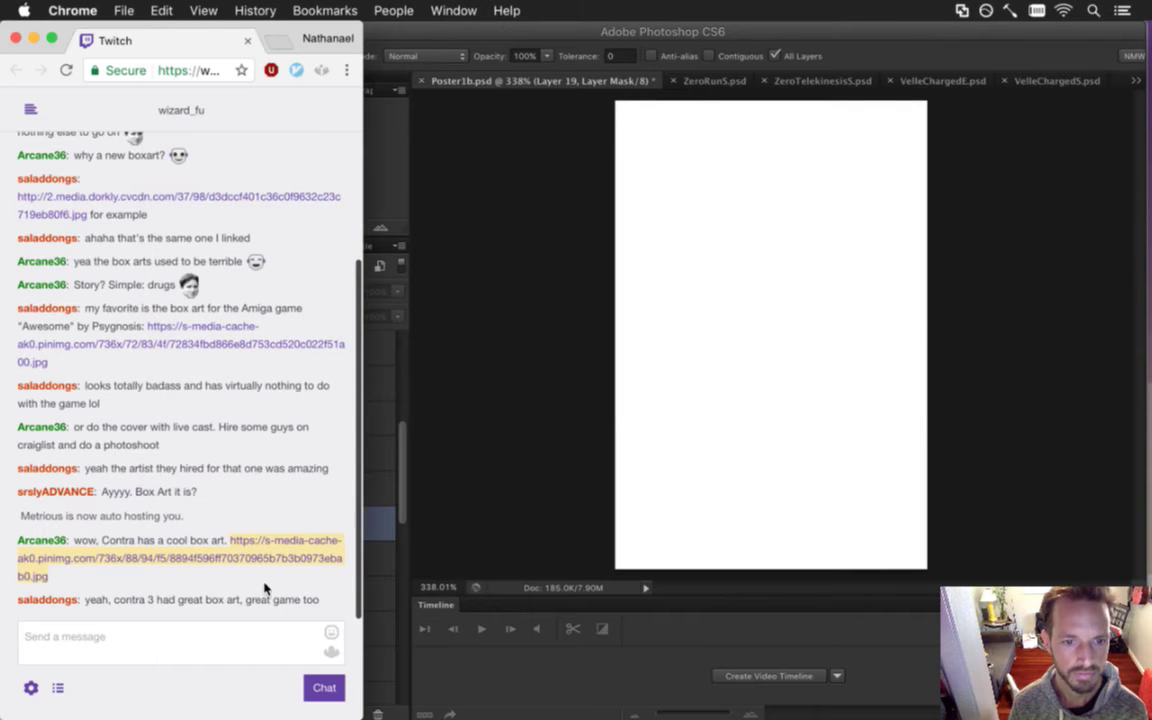
{"action": "left_click", "coordinate": [406, 537]}
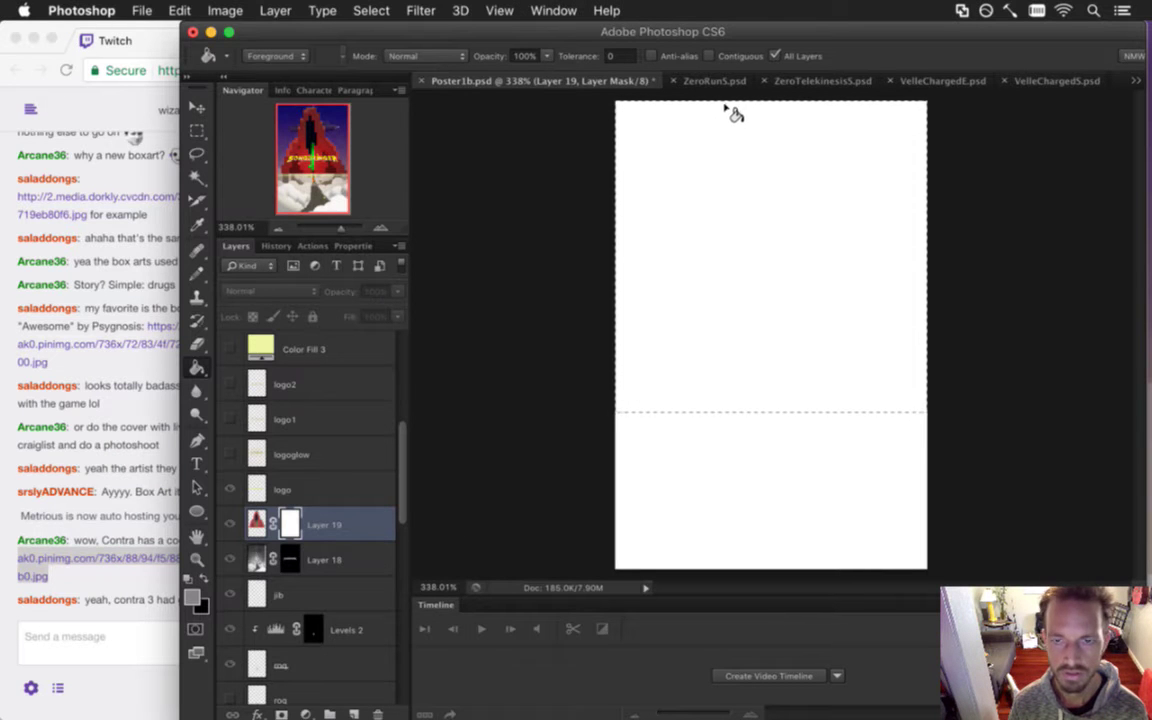
Try a vertical linear gradient from grey to black across the mask's selected area with the Gradient tool.
{"action": "left_click", "coordinate": [197, 368]}
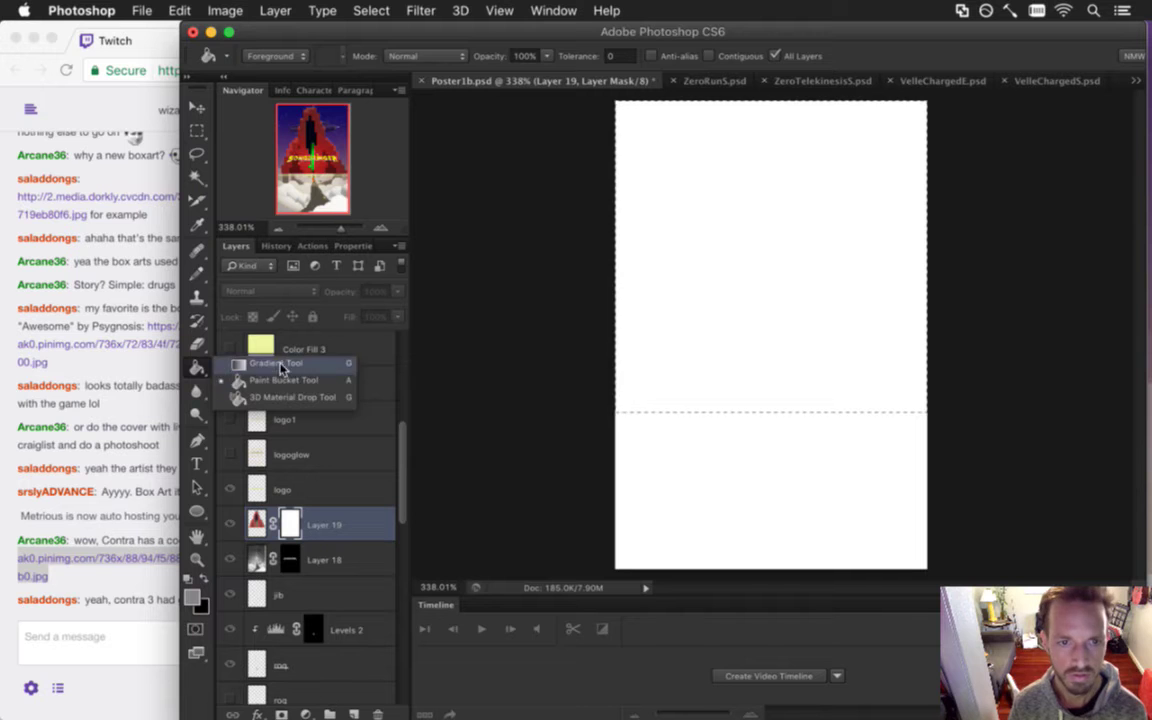
{"action": "left_click", "coordinate": [250, 355]}
{"action": "left_click_drag", "start_coordinate": [747, 388], "coordinate": [751, 406]}
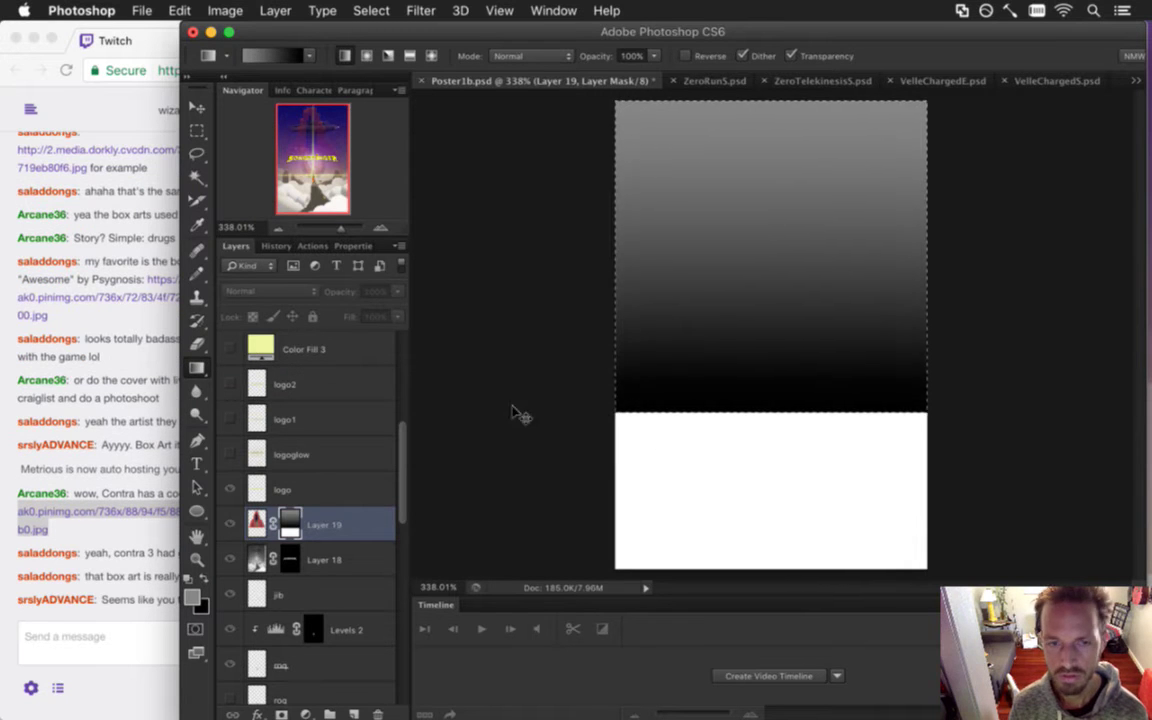
{"action": "key", "text": "super+z"}
Set the foreground colour to white for the black-ended mask gradient.
{"action": "left_click", "coordinate": [196, 598]}
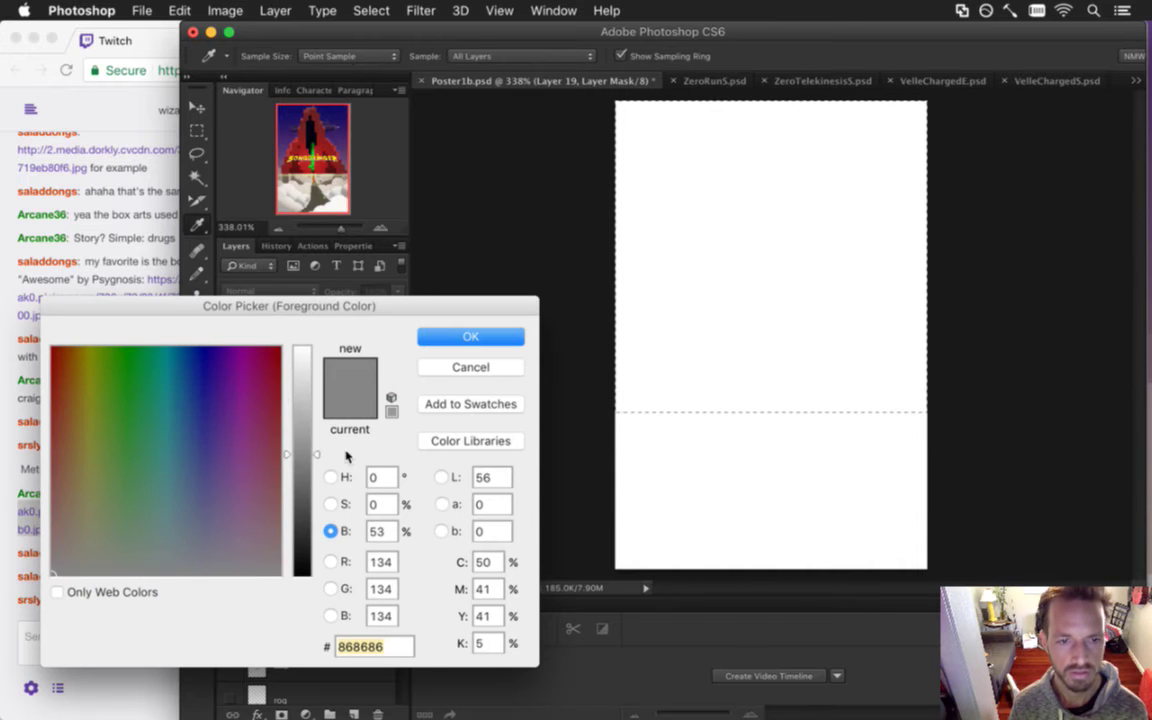
{"action": "left_click_drag", "start_coordinate": [297, 394], "coordinate": [447, 313]}
{"action": "left_click", "coordinate": [463, 334]}
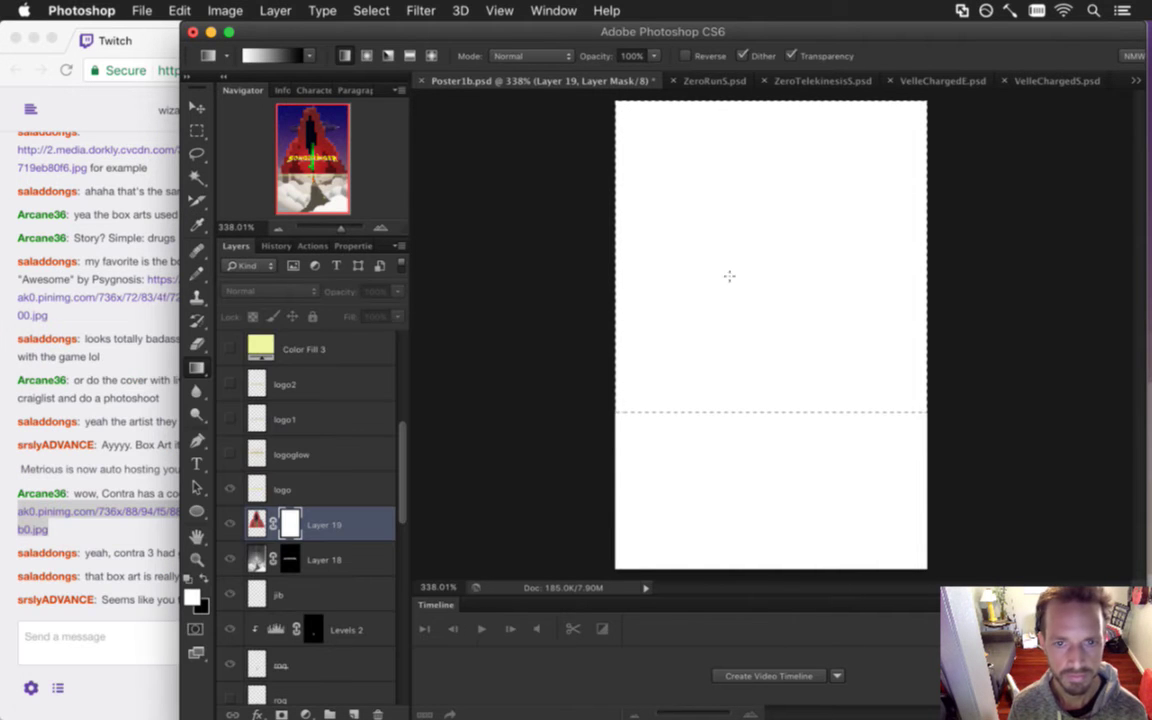
Draw a vertical white-to-black gradient over the mask's selected area, and fill the unselected part below it with black.
{"action": "left_click_drag", "start_coordinate": [735, 116], "coordinate": [735, 455]}
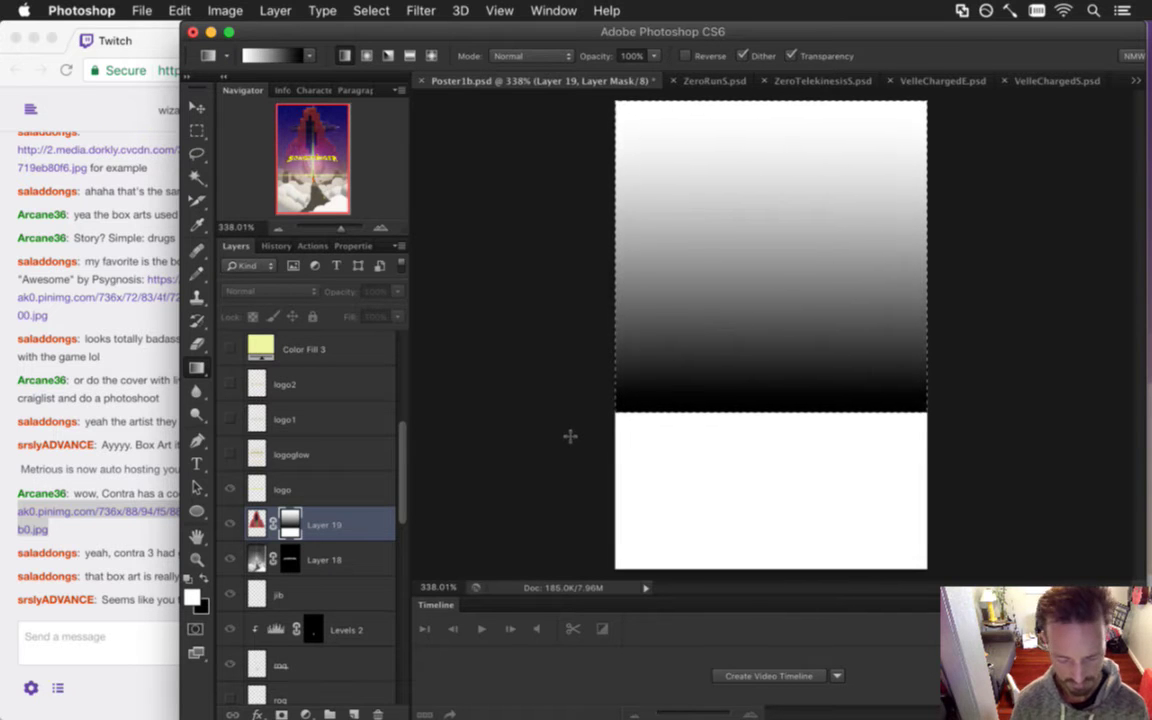
{"action": "key", "text": "super+shift+i"}
{"action": "key", "text": "BackSpace"}
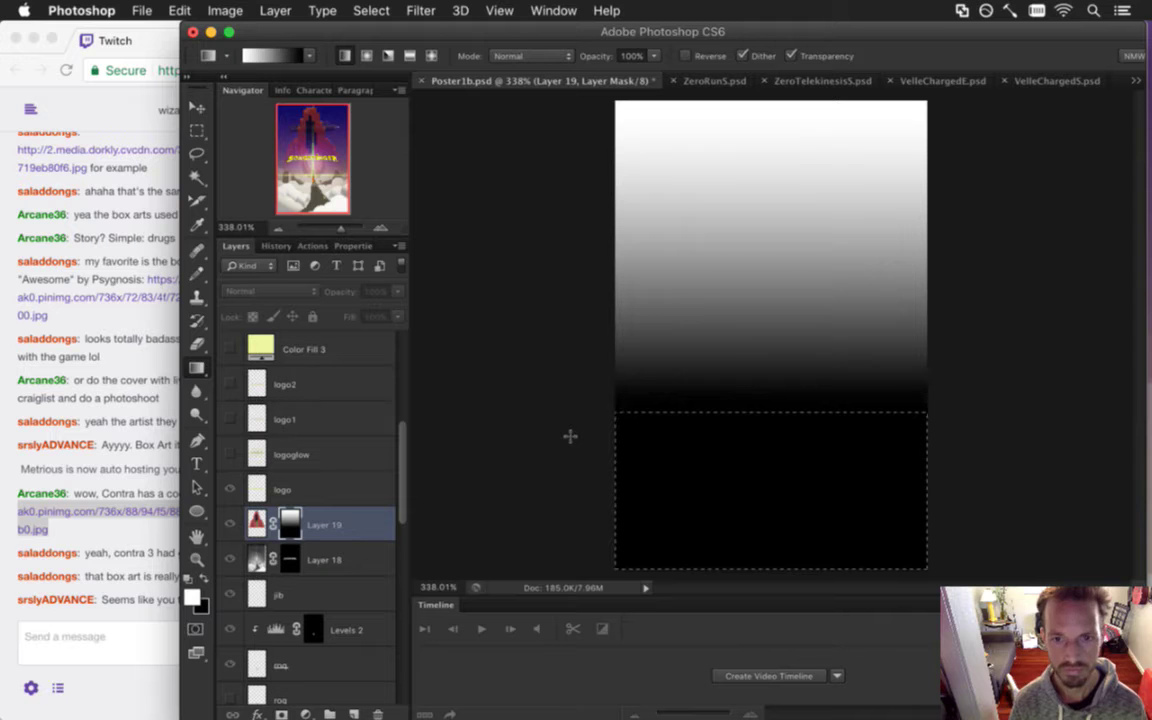
{"action": "key", "text": "m"}
{"action": "key", "text": "super+d"}
Return from the mask view to the boss layer's image and set its blend mode to Lighten.
{"action": "left_click", "coordinate": [259, 525]}
{"action": "left_click", "coordinate": [259, 525]}
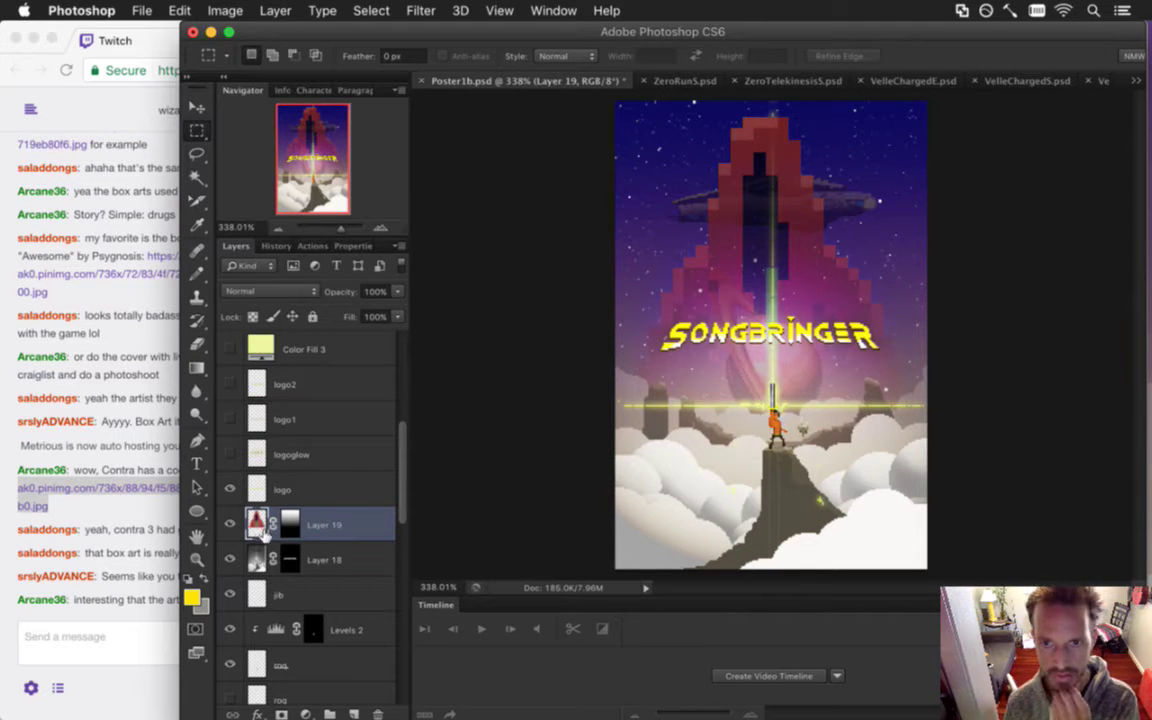
{"action": "left_click", "coordinate": [292, 293]}
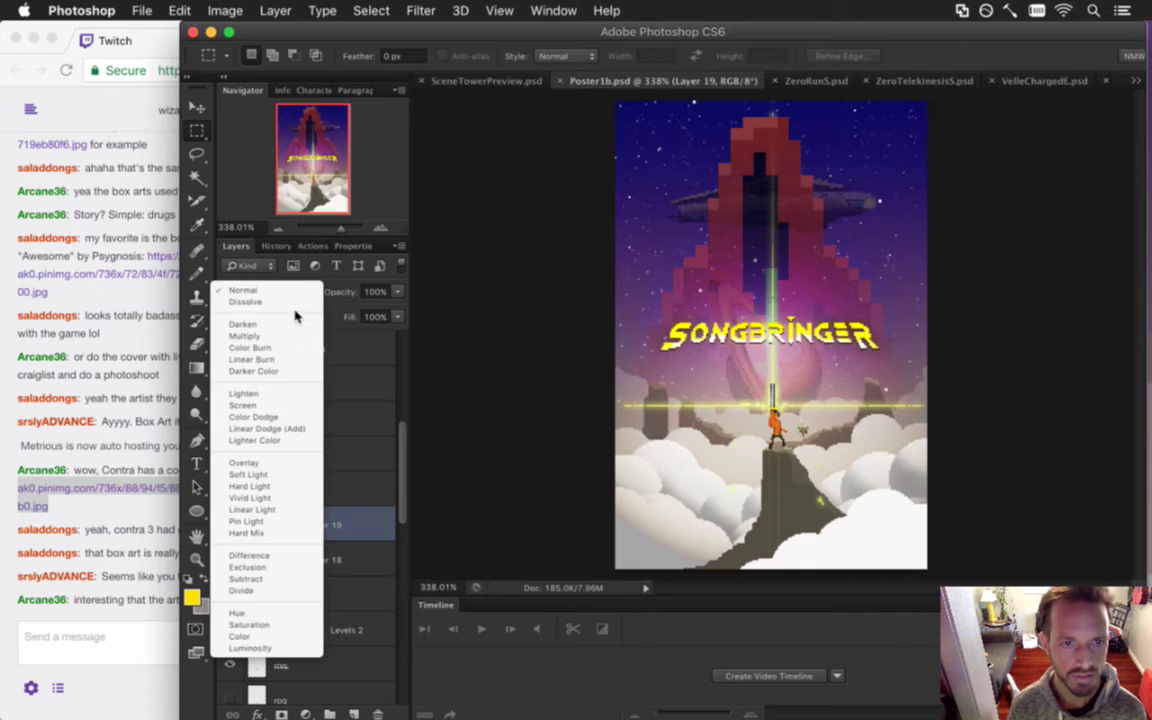
{"action": "left_click", "coordinate": [282, 398]}
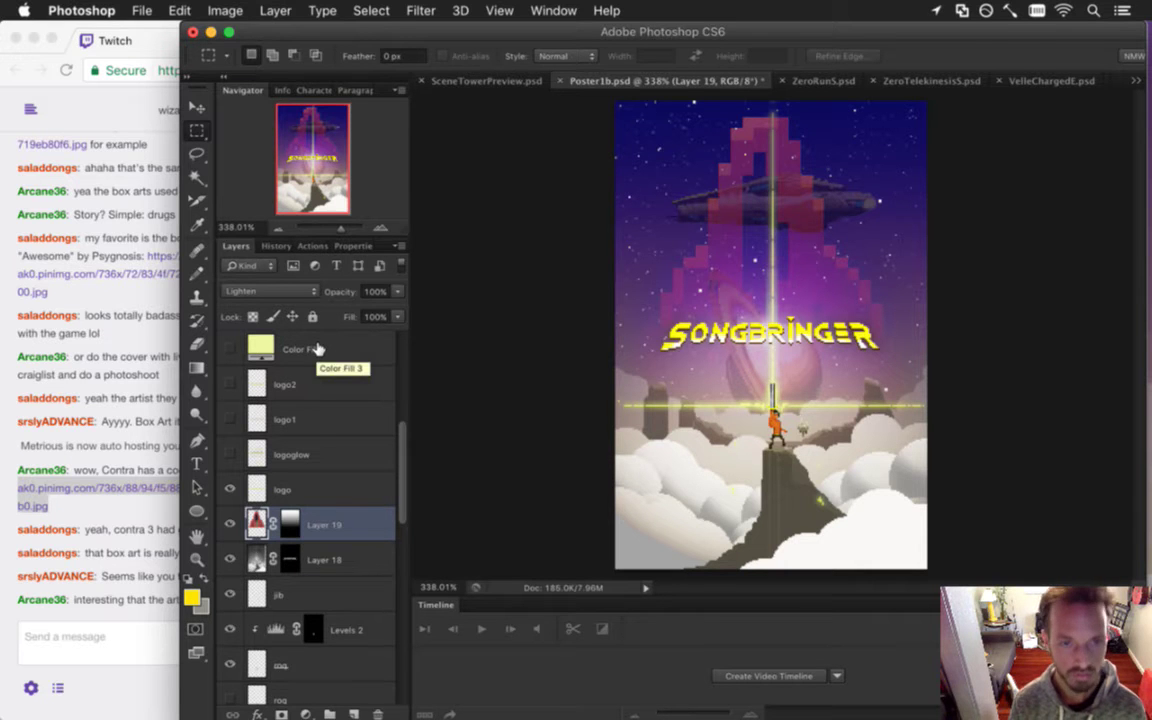
Switch to the Twitch chat in Chrome and read the newest messages about Zelda inspiration, box art style and Solstice.
{"action": "left_click", "coordinate": [141, 515]}
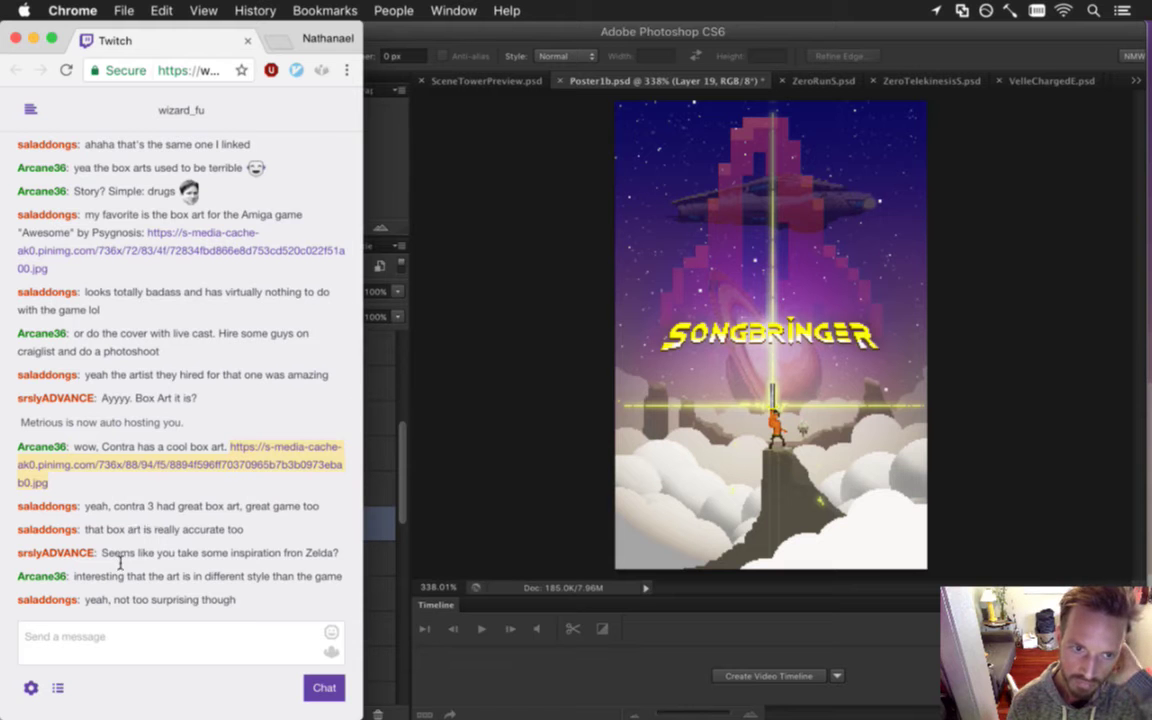
{"action": "left_click_drag", "start_coordinate": [120, 563], "coordinate": [331, 565]}
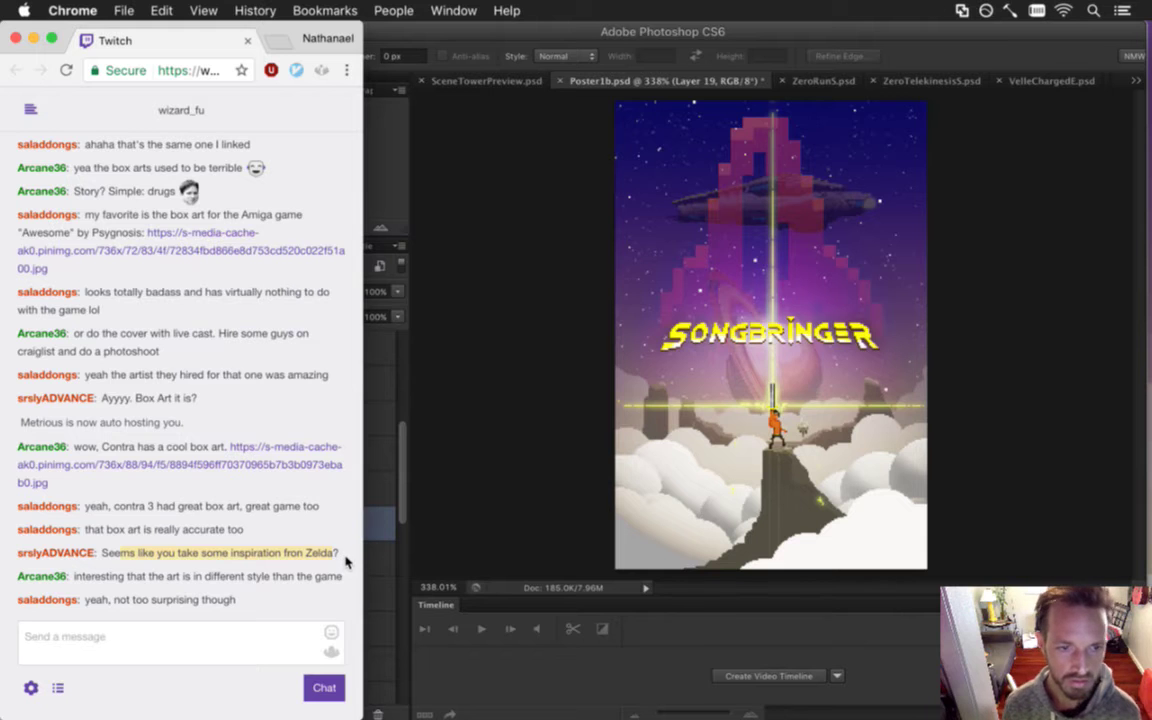
{"action": "left_click_drag", "start_coordinate": [177, 556], "coordinate": [339, 565]}
{"action": "left_click", "coordinate": [302, 530]}
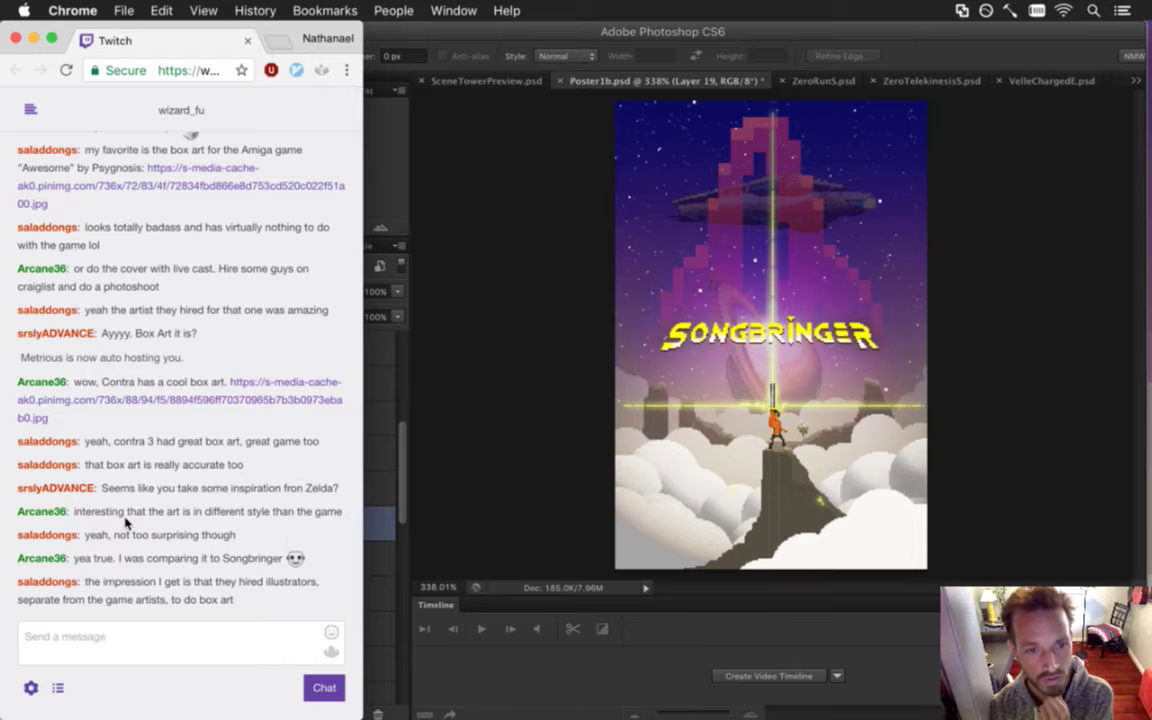
{"action": "left_click_drag", "start_coordinate": [106, 512], "coordinate": [195, 520]}
{"action": "left_click_drag", "start_coordinate": [89, 566], "coordinate": [241, 568]}
{"action": "left_click_drag", "start_coordinate": [121, 556], "coordinate": [170, 575]}
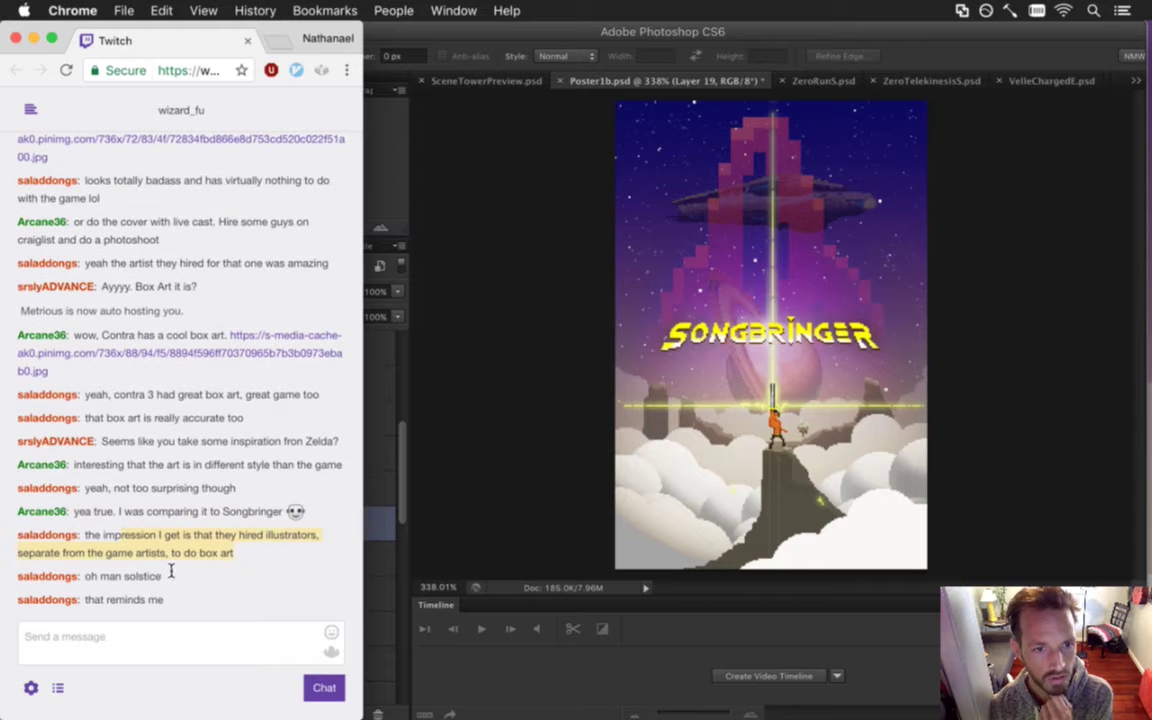
{"action": "double_click", "coordinate": [138, 578]}
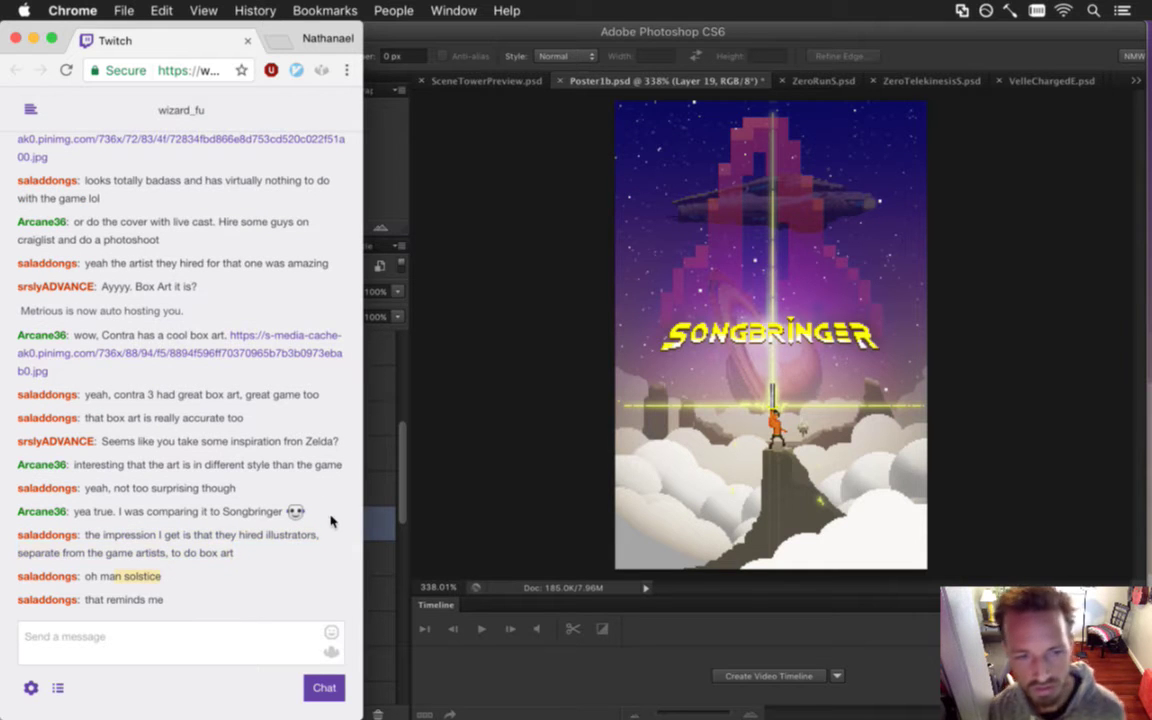
Return to Photoshop and try the Screen blend mode on the boss layer, comparing it with the previous mode.
{"action": "left_click", "coordinate": [529, 491]}
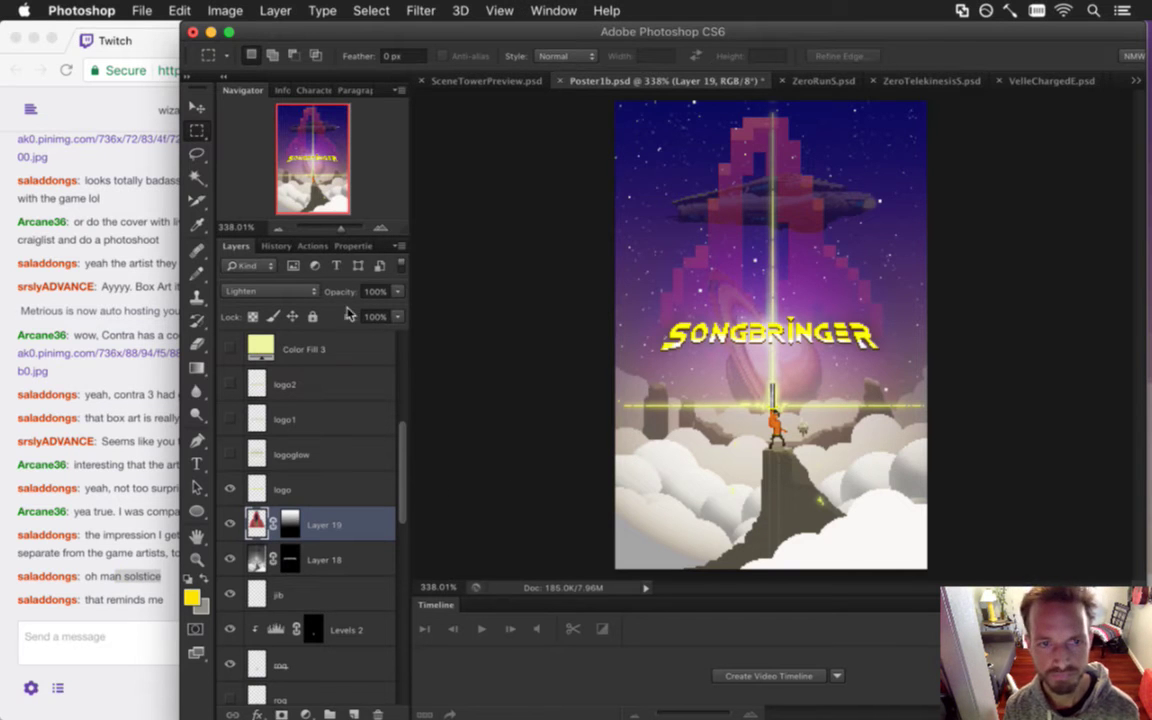
{"action": "key", "text": "alt+shift+s"}
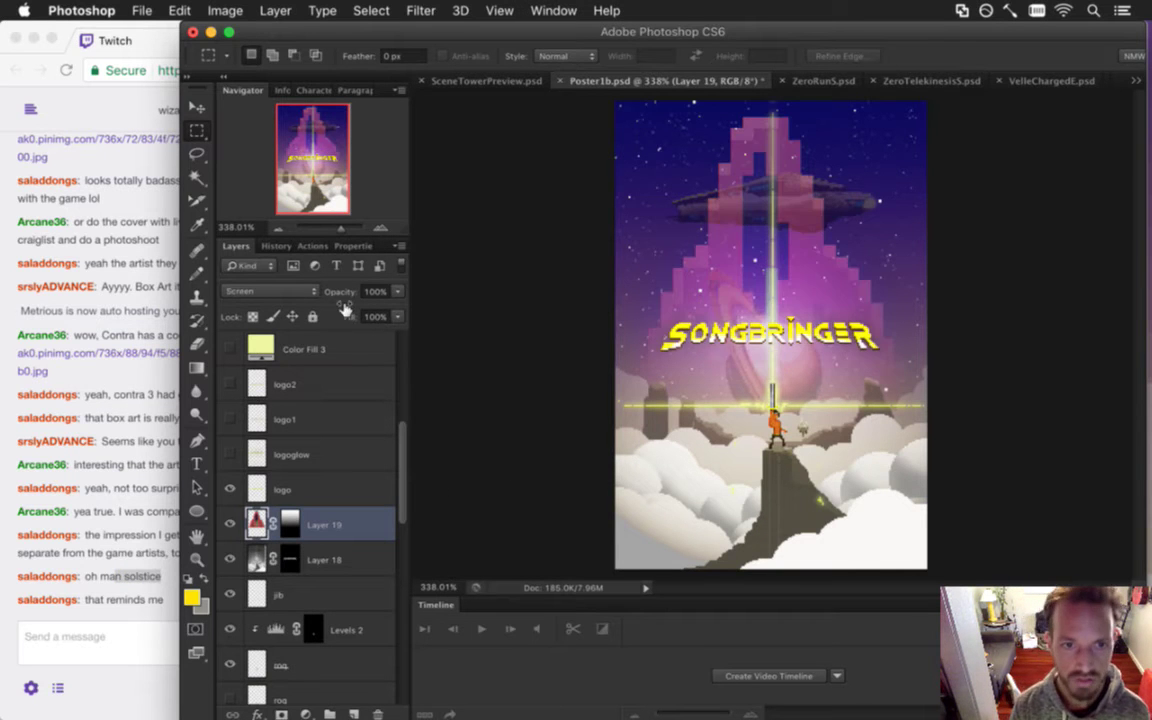
{"action": "key", "text": "super+z"}
{"action": "key", "text": "super+z"}
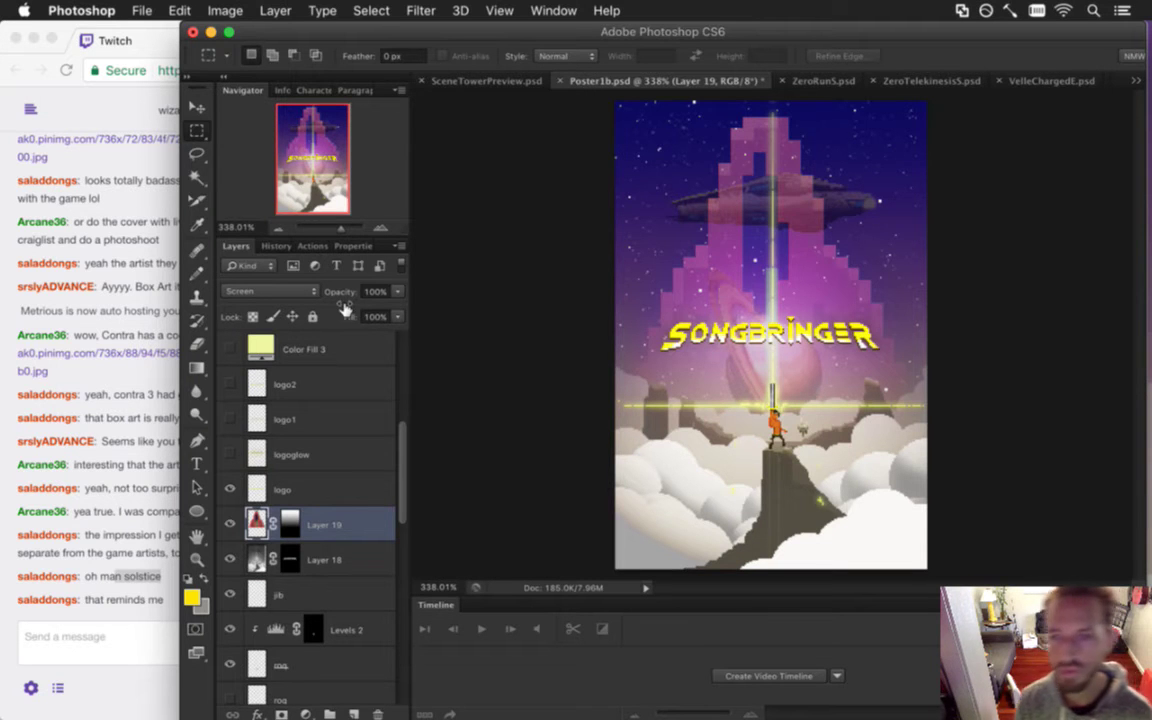
{"action": "key", "text": "i"}
{"action": "key", "text": "shift+BackSpace"}
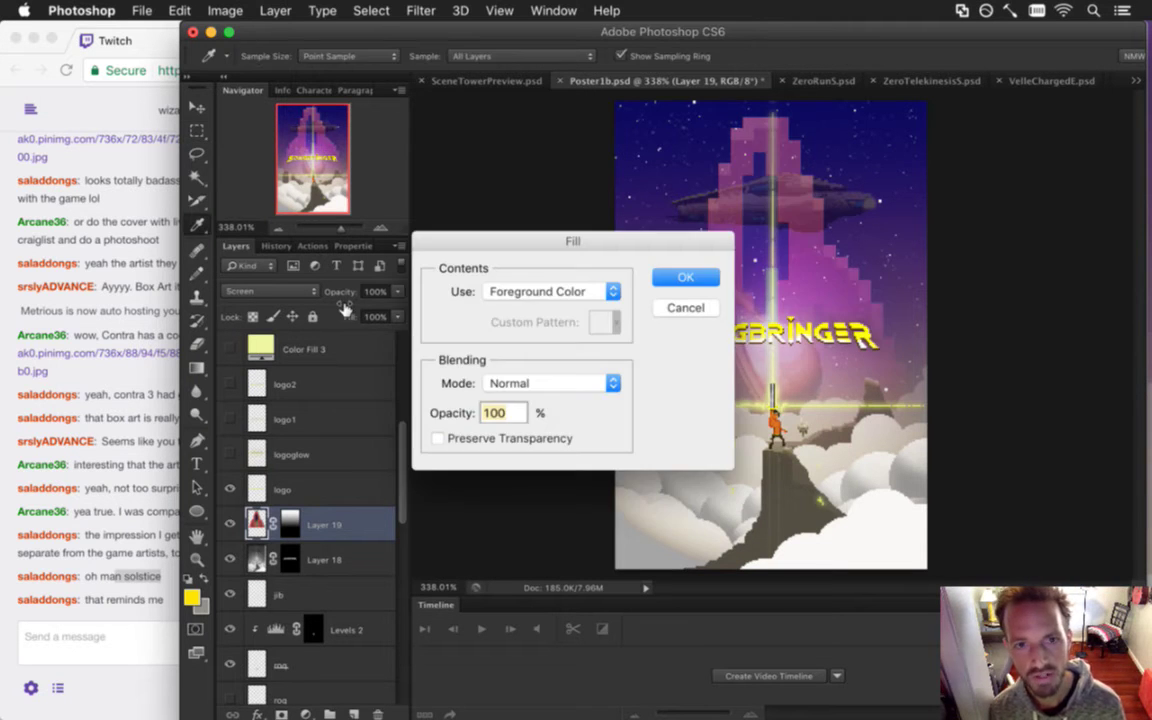
{"action": "key", "text": "Escape"}
{"action": "key", "text": "m"}
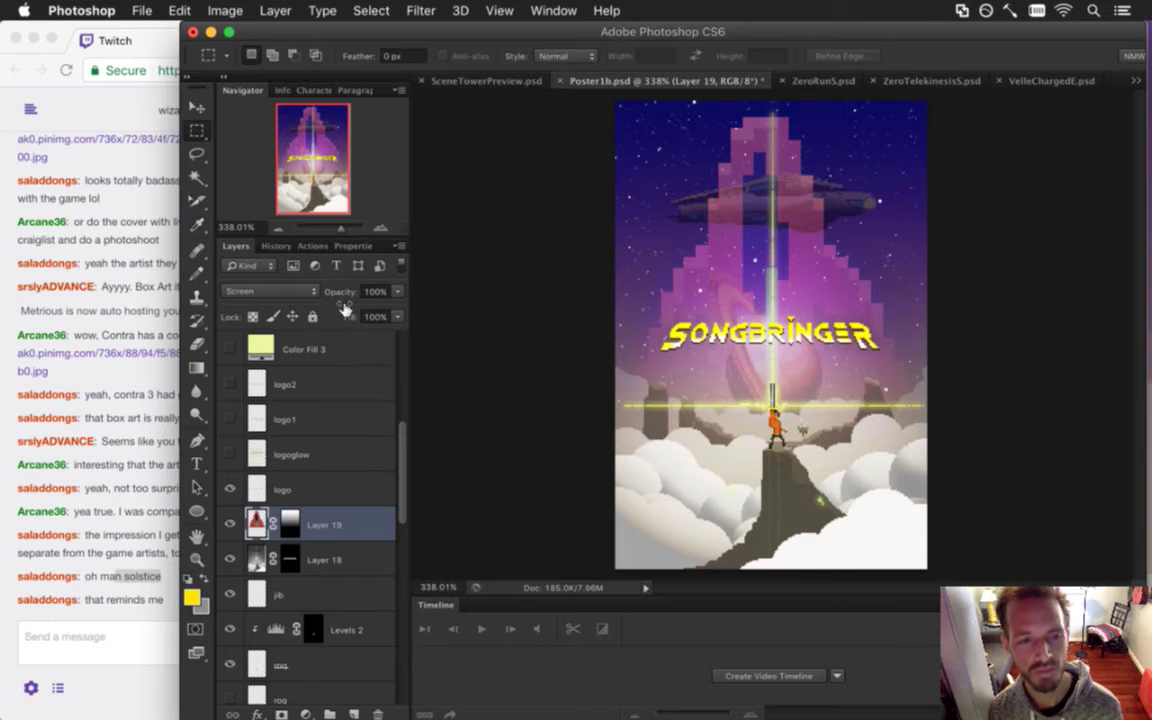
Compare the Screen and Color Dodge blend modes on the boss layer.
{"action": "key", "text": "shift+plus"}
{"action": "key", "text": "shift+minus"}
{"action": "key", "text": "shift+plus"}
{"action": "key", "text": "shift+minus"}
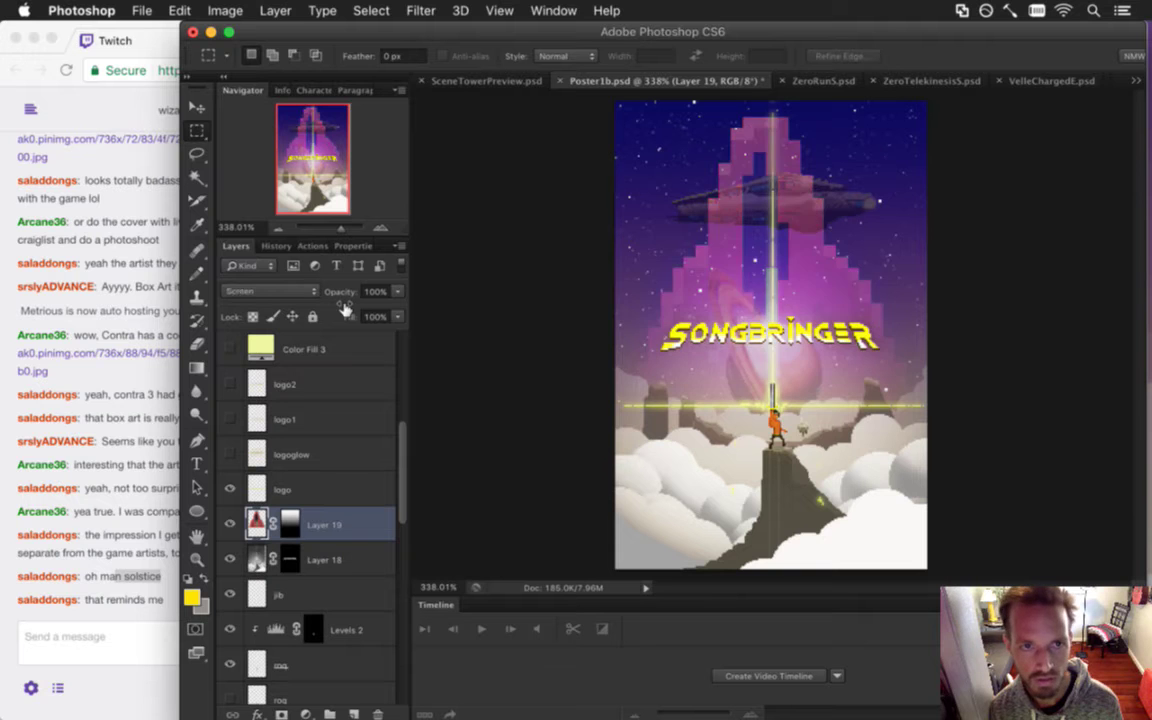
{"action": "key", "text": "shift+plus"}
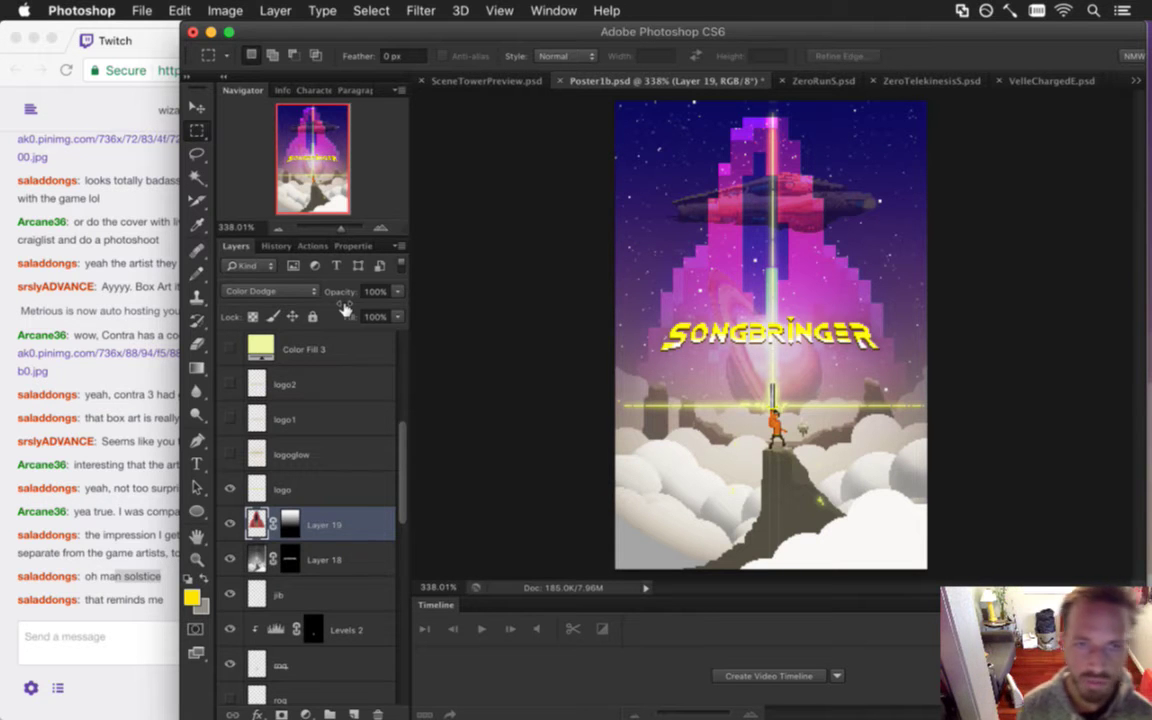
Try the darkening blend modes on the boss layer, including Darker Color, Linear Burn and Multiply, back to Dissolve.
{"action": "key", "text": "shift+plus"}
{"action": "key", "text": "shift+minus"}
{"action": "key", "text": "shift+minus"}
{"action": "key", "text": "shift+minus"}
{"action": "key", "text": "shift+plus"}
{"action": "key", "text": "shift+minus"}
{"action": "key", "text": "shift+minus"}
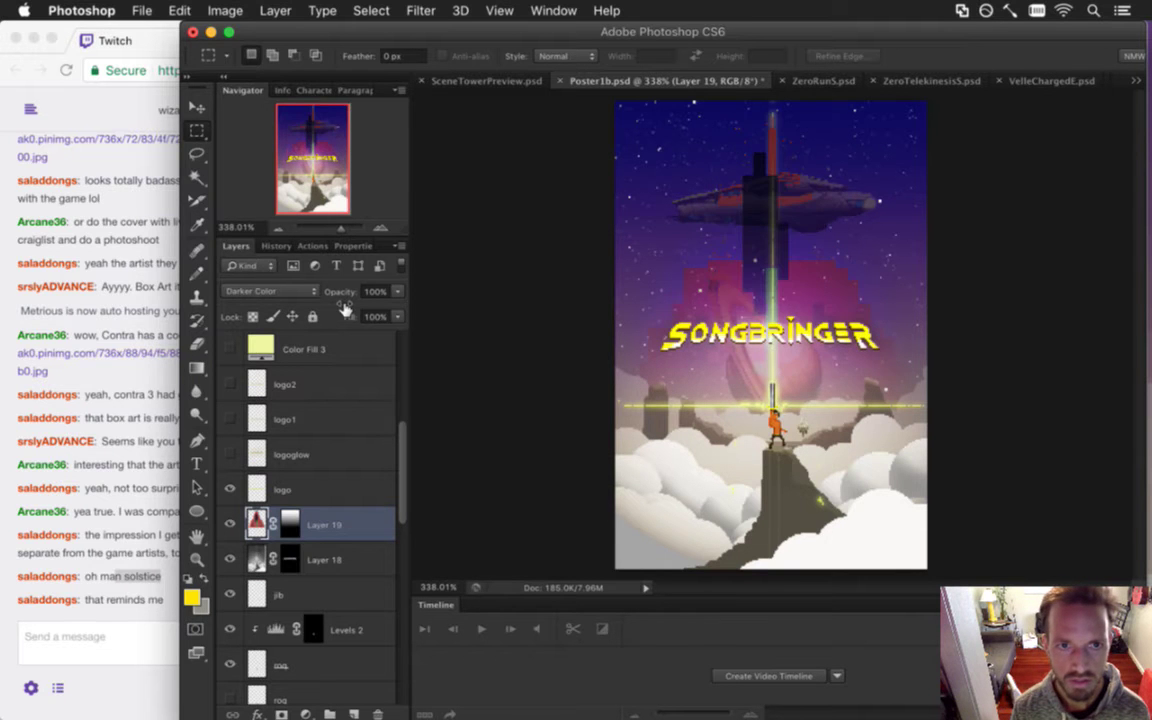
{"action": "key", "text": "shift+minus"}
{"action": "key", "text": "shift+plus"}
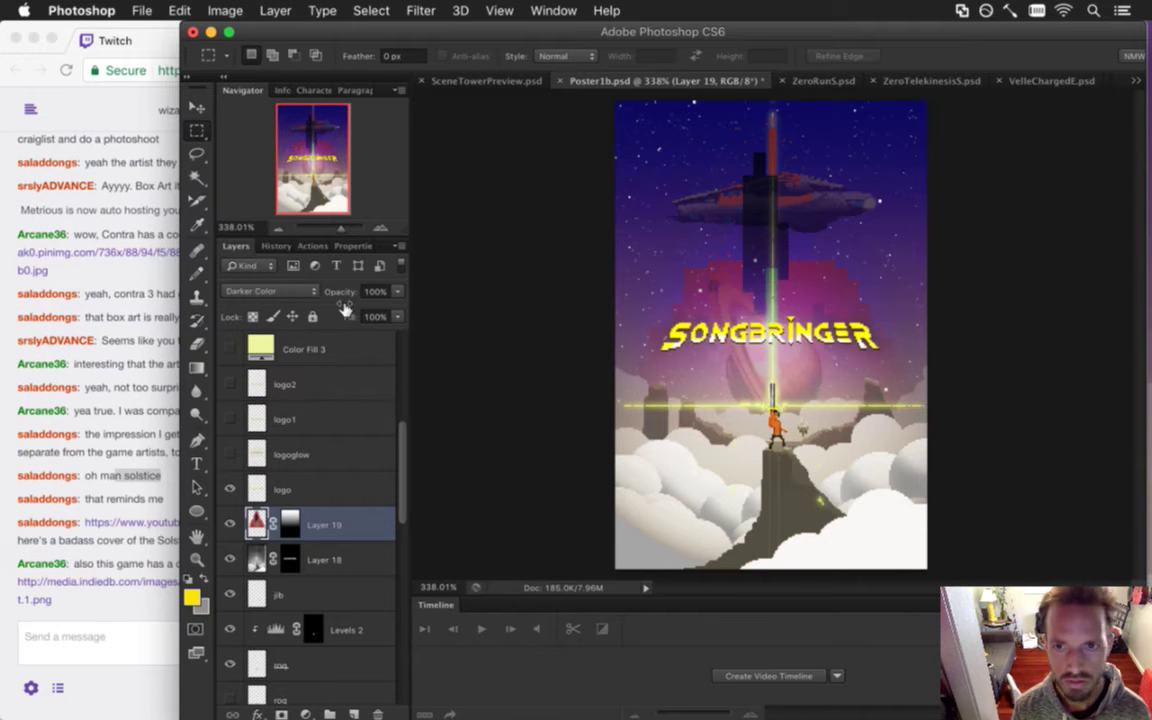
{"action": "key", "text": "shift+minus"}
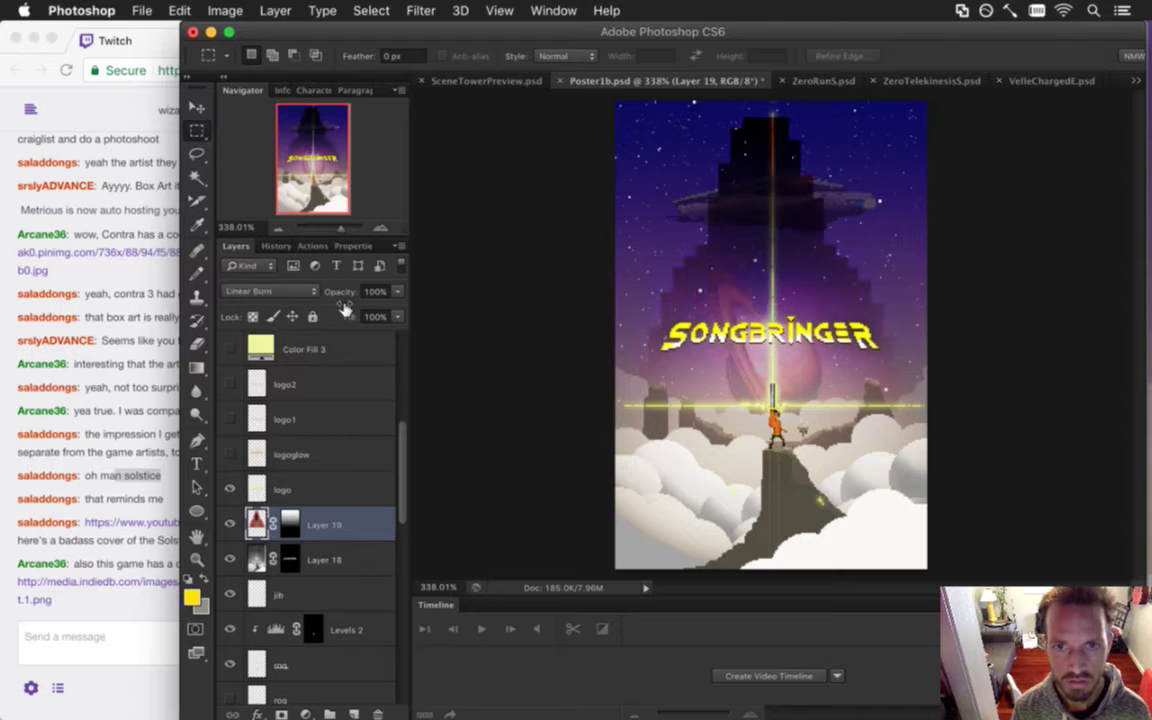
{"action": "key", "text": "shift+minus"}
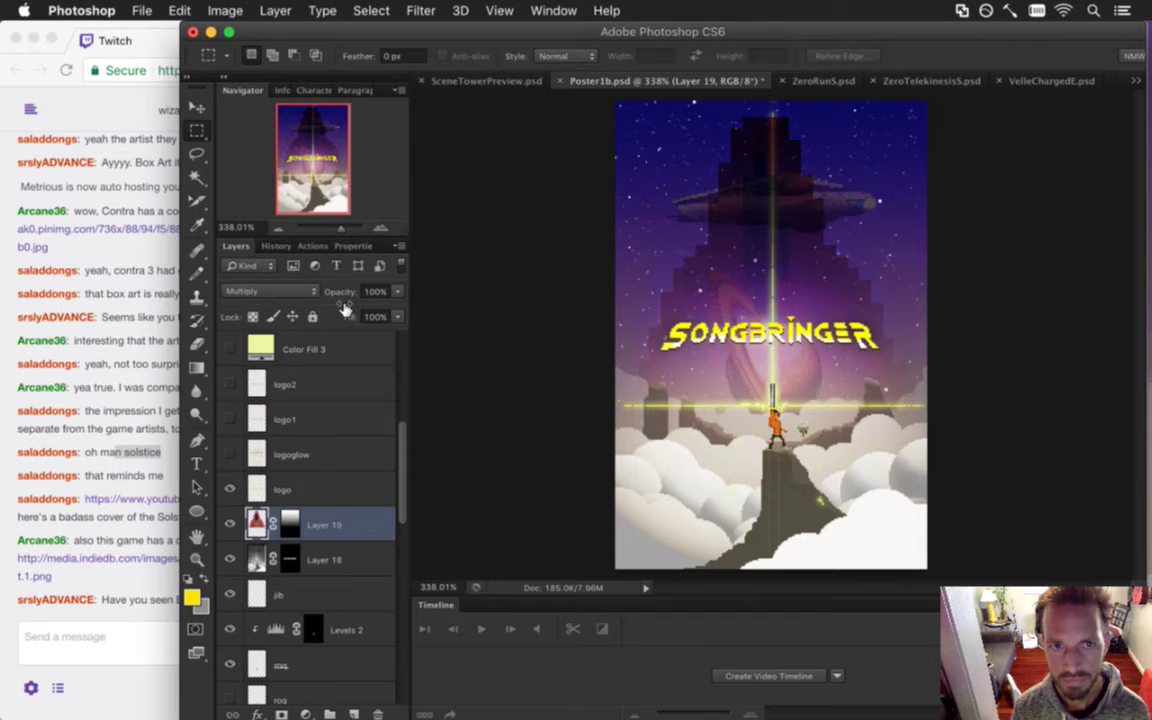
{"action": "key", "text": "shift+minus"}
{"action": "key", "text": "shift+minus"}
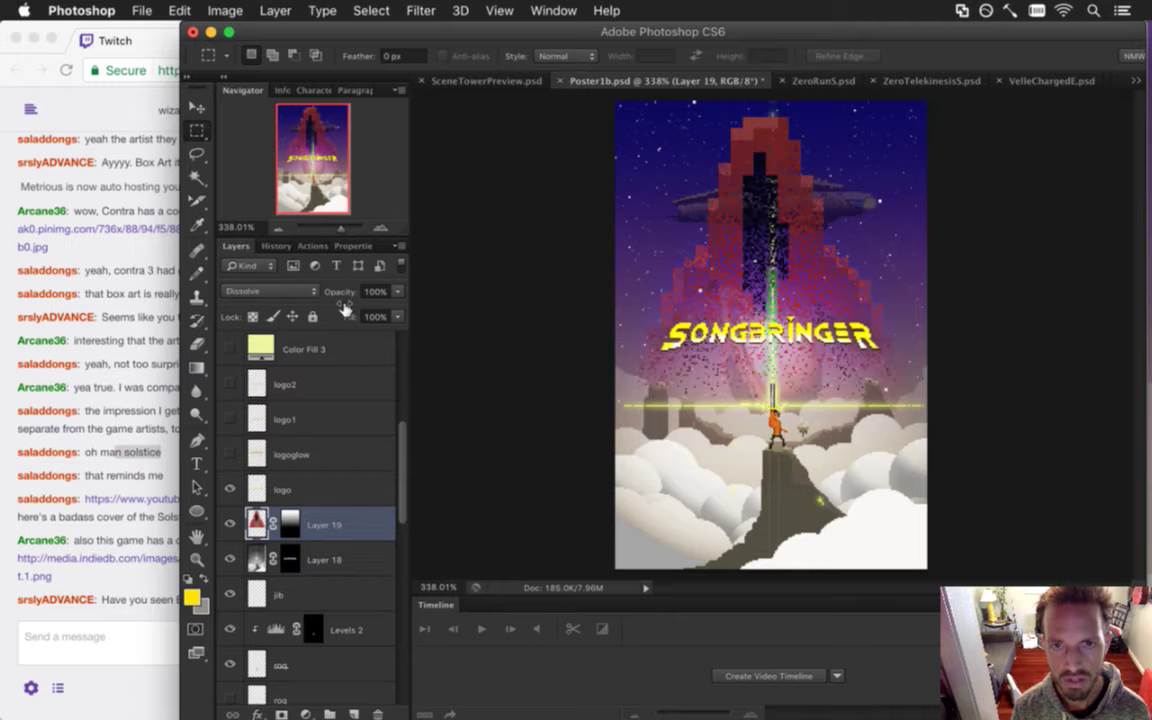
Step the boss layer's blend mode forward through the lightening modes and settle on Lighter Color.
{"action": "key", "text": "shift+plus"}
{"action": "key", "text": "shift+plus"}
{"action": "key", "text": "shift+plus"}
{"action": "key", "text": "shift+plus"}
{"action": "key", "text": "shift+plus"}
{"action": "key", "text": "shift+plus"}
{"action": "key", "text": "shift+plus"}
{"action": "key", "text": "shift+plus"}
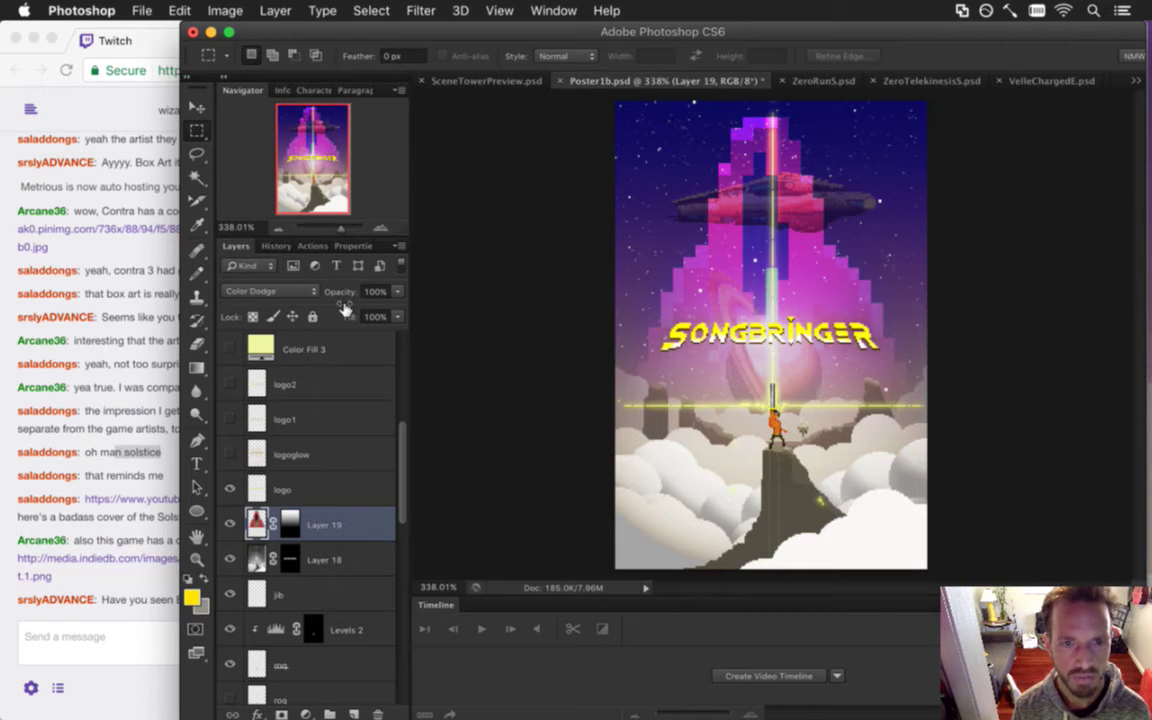
{"action": "key", "text": "shift+plus"}
{"action": "key", "text": "shift+plus"}
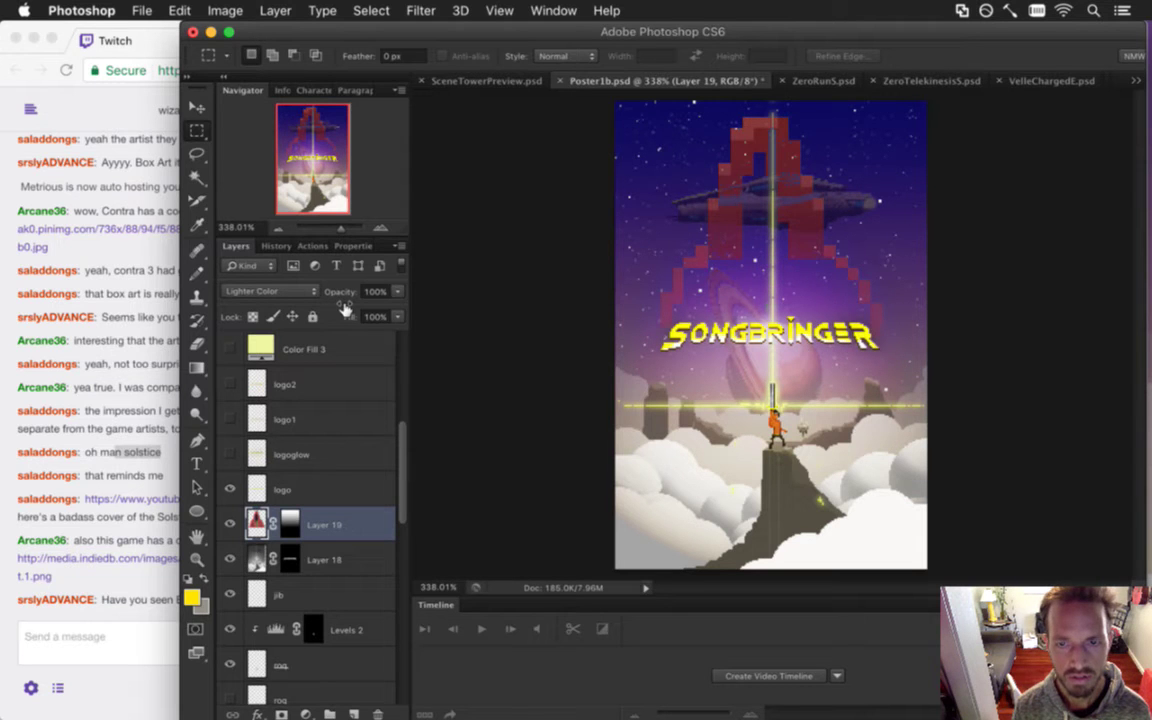
Switch to the Twitch chat in Chrome and open the linked YouTube cover of the Solstice title music in its own window.
{"action": "left_click", "coordinate": [107, 524]}
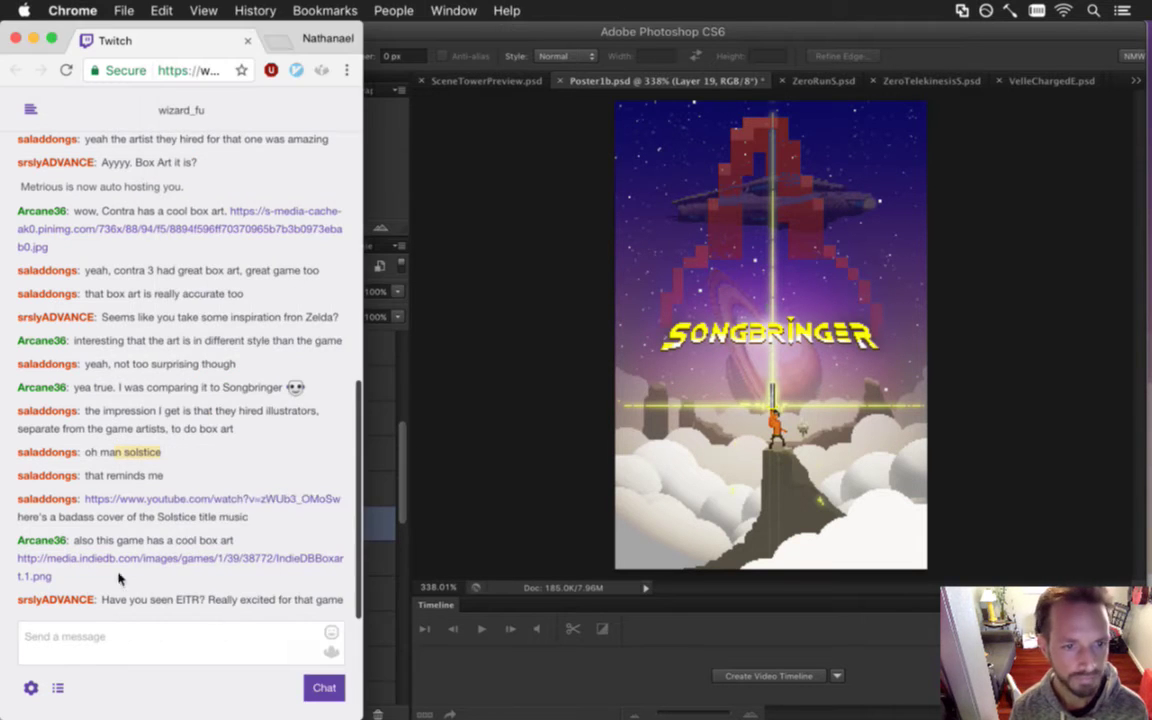
{"action": "right_click", "coordinate": [130, 505]}
{"action": "left_click", "coordinate": [196, 491]}
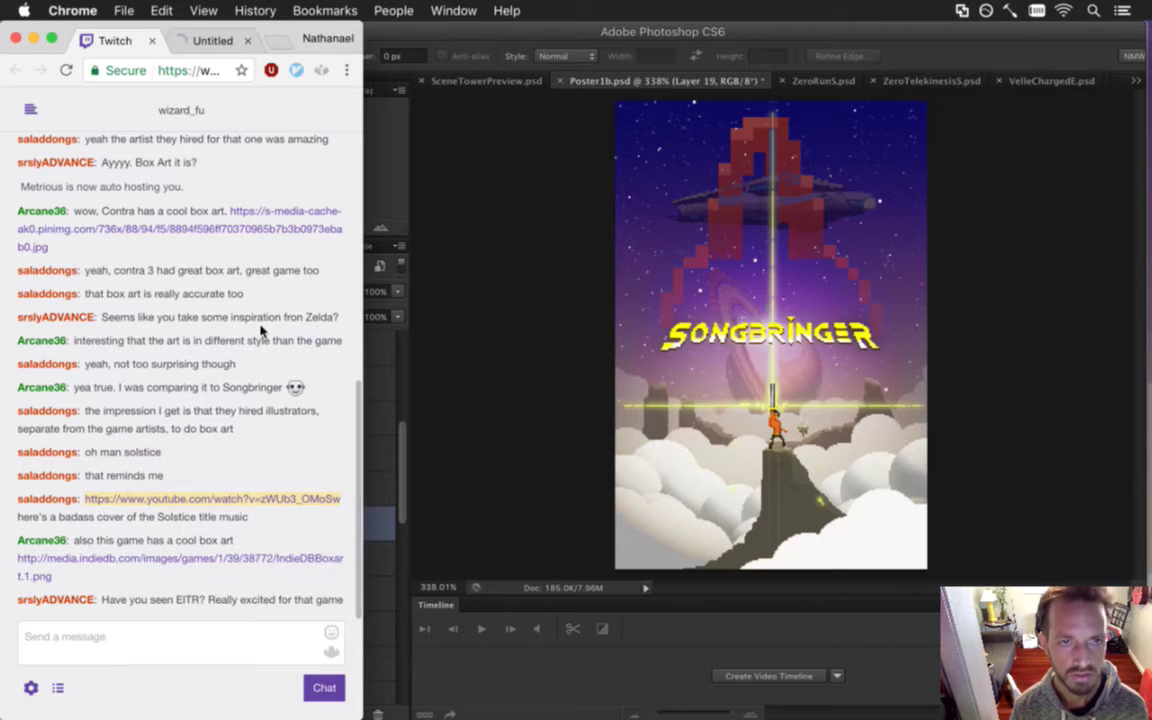
{"action": "left_click_drag", "start_coordinate": [203, 35], "coordinate": [283, 82]}
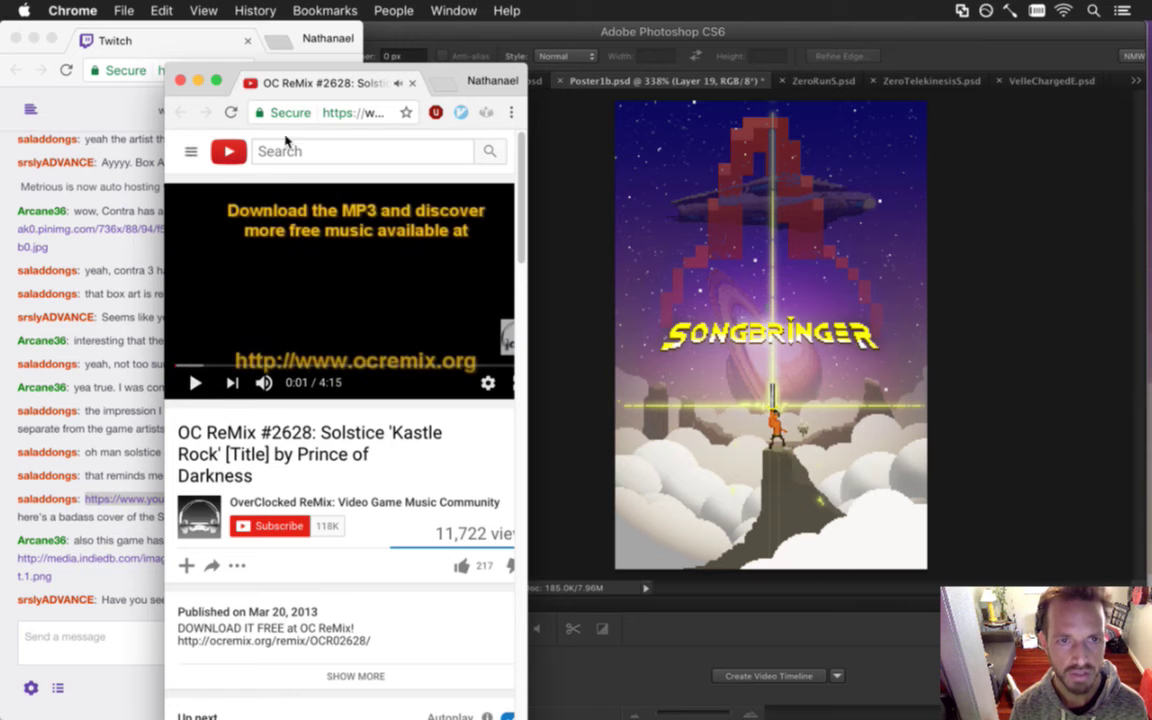
Select the Solstice video's web address and close the video's window.
{"action": "left_click", "coordinate": [350, 113]}
{"action": "left_click_drag", "start_coordinate": [350, 113], "coordinate": [700, 430]}
{"action": "key", "text": "F11"}
{"action": "key", "text": "F11"}
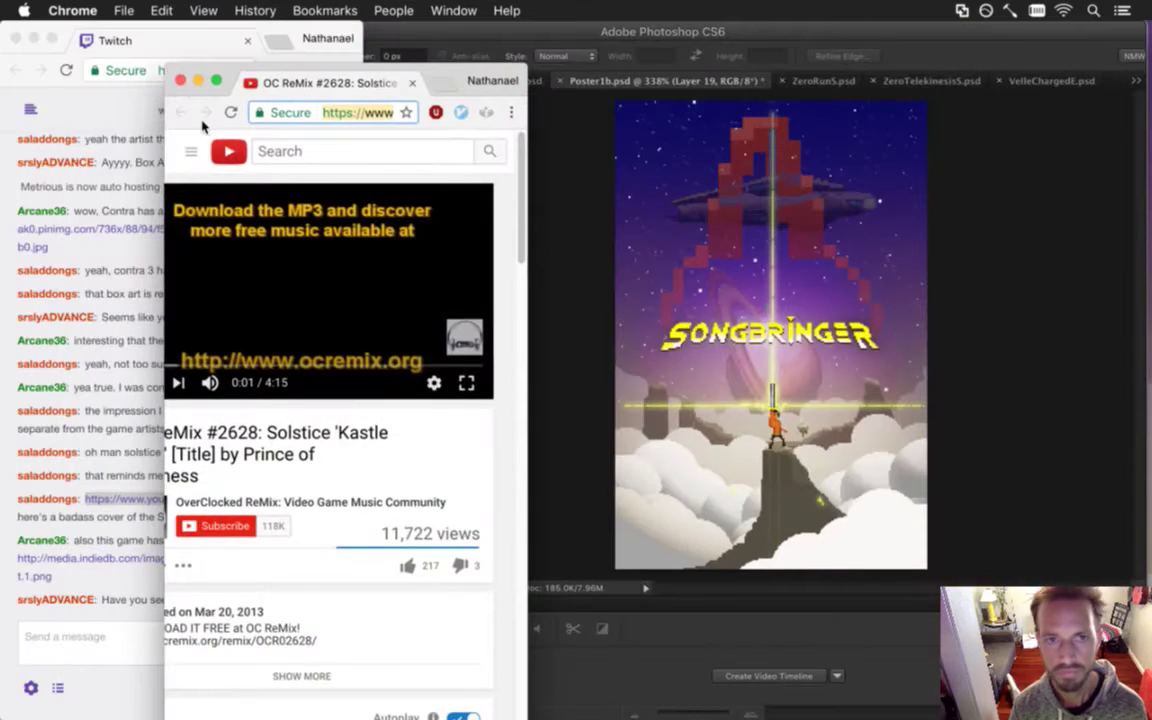
{"action": "left_click", "coordinate": [180, 82]}
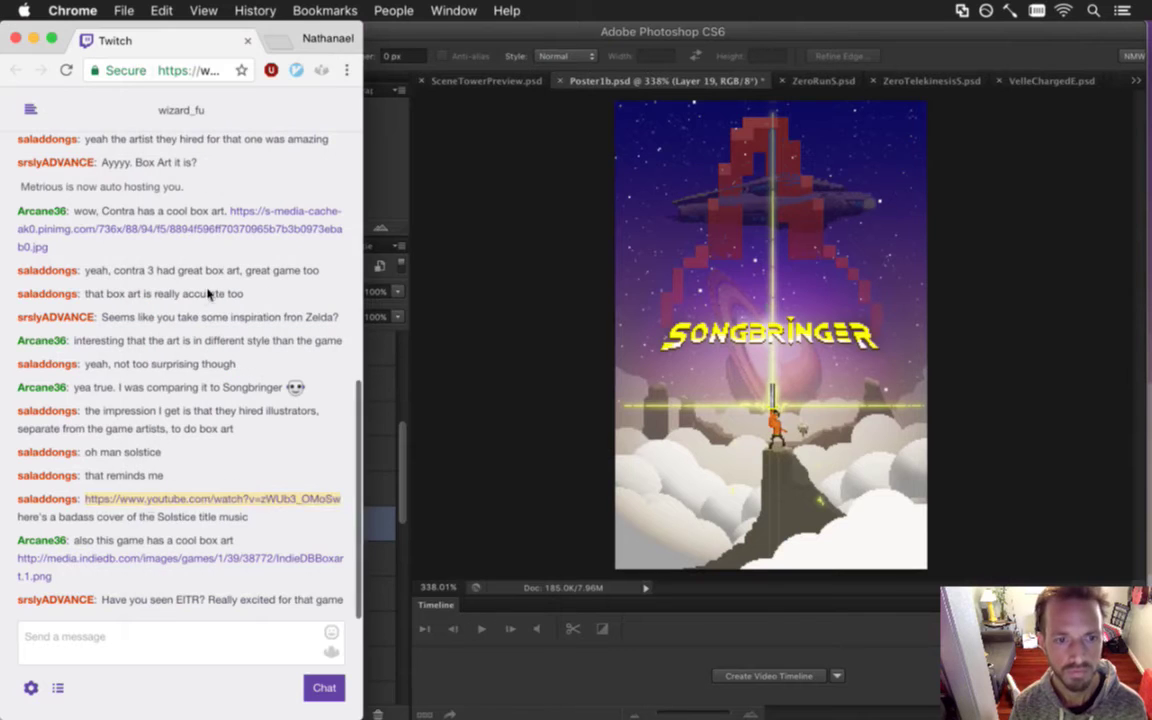
View the box art linked from IndieDB, close it and read the chat question about EITR.
{"action": "left_click", "coordinate": [130, 563]}
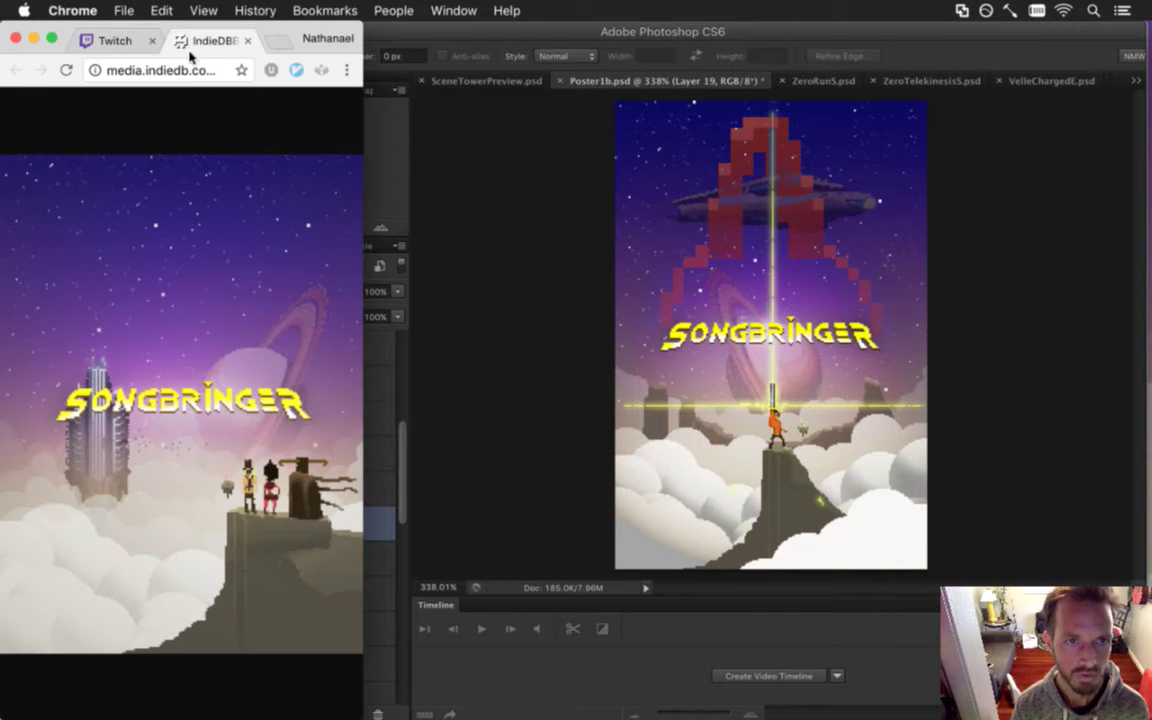
{"action": "left_click", "coordinate": [247, 41]}
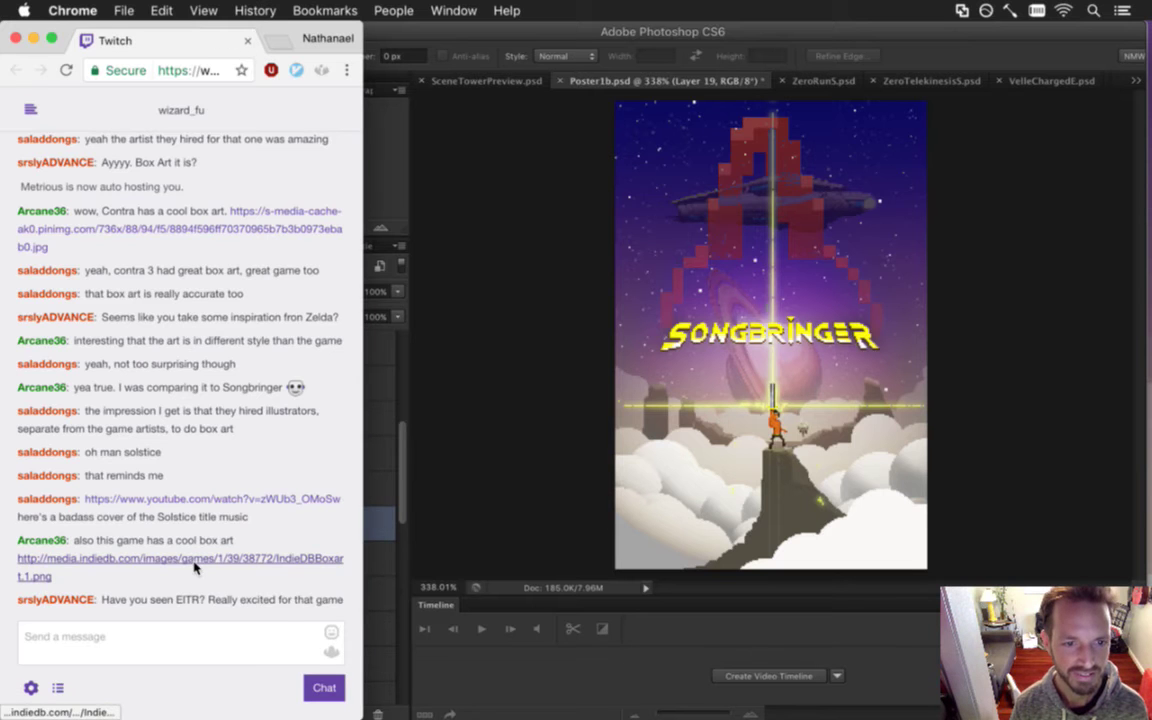
{"action": "left_click_drag", "start_coordinate": [130, 599], "coordinate": [288, 612]}
{"action": "left_click", "coordinate": [247, 602]}
{"action": "left_click_drag", "start_coordinate": [176, 600], "coordinate": [208, 605]}
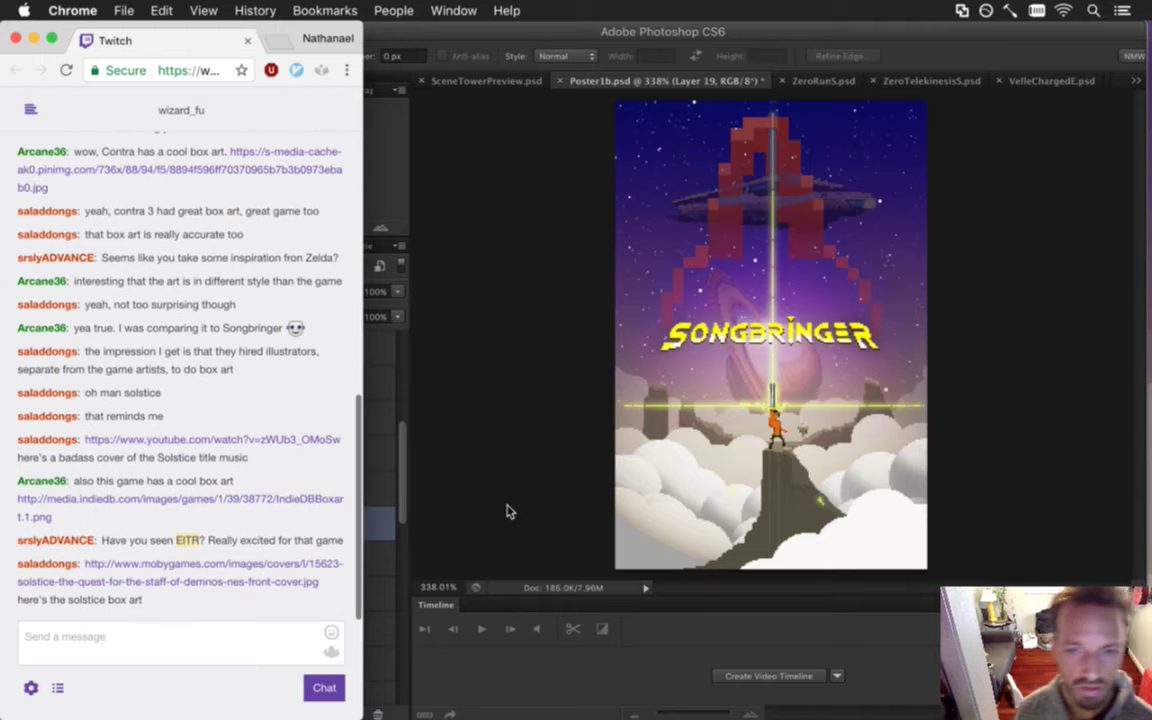
Open the linked MobyGames Solstice NES front cover from the chat and view it in its own window.
{"action": "right_click", "coordinate": [158, 567]}
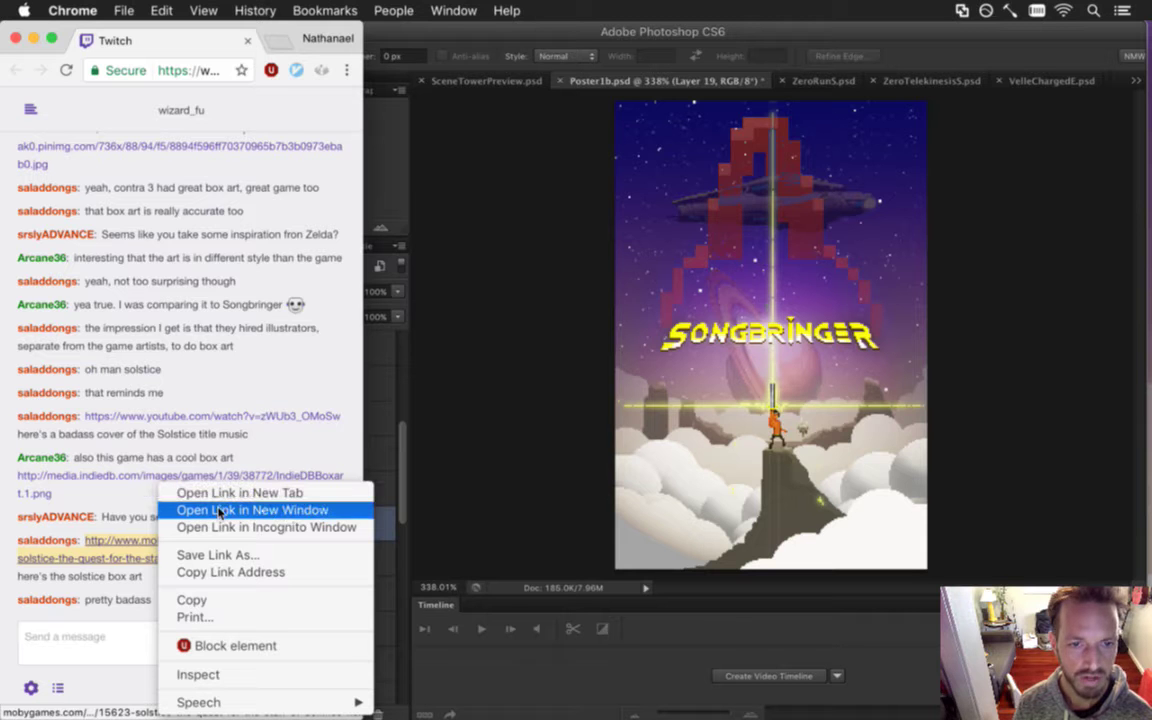
{"action": "left_click", "coordinate": [220, 493]}
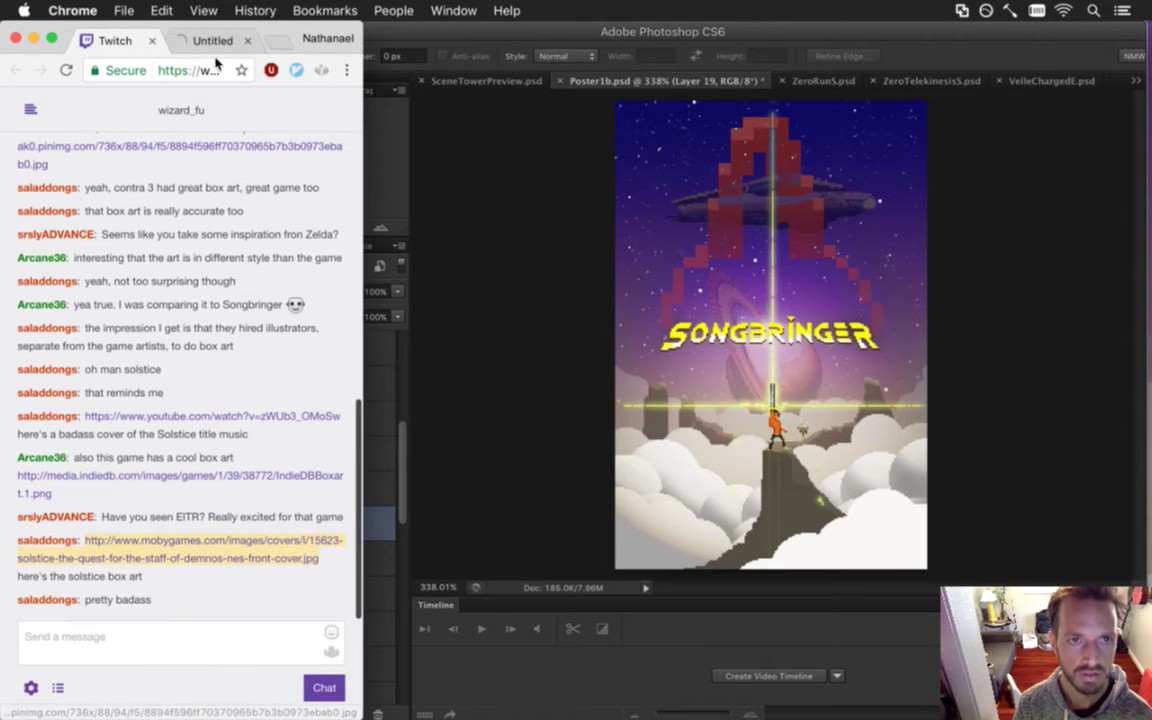
{"action": "left_click_drag", "start_coordinate": [240, 40], "coordinate": [530, 52]}
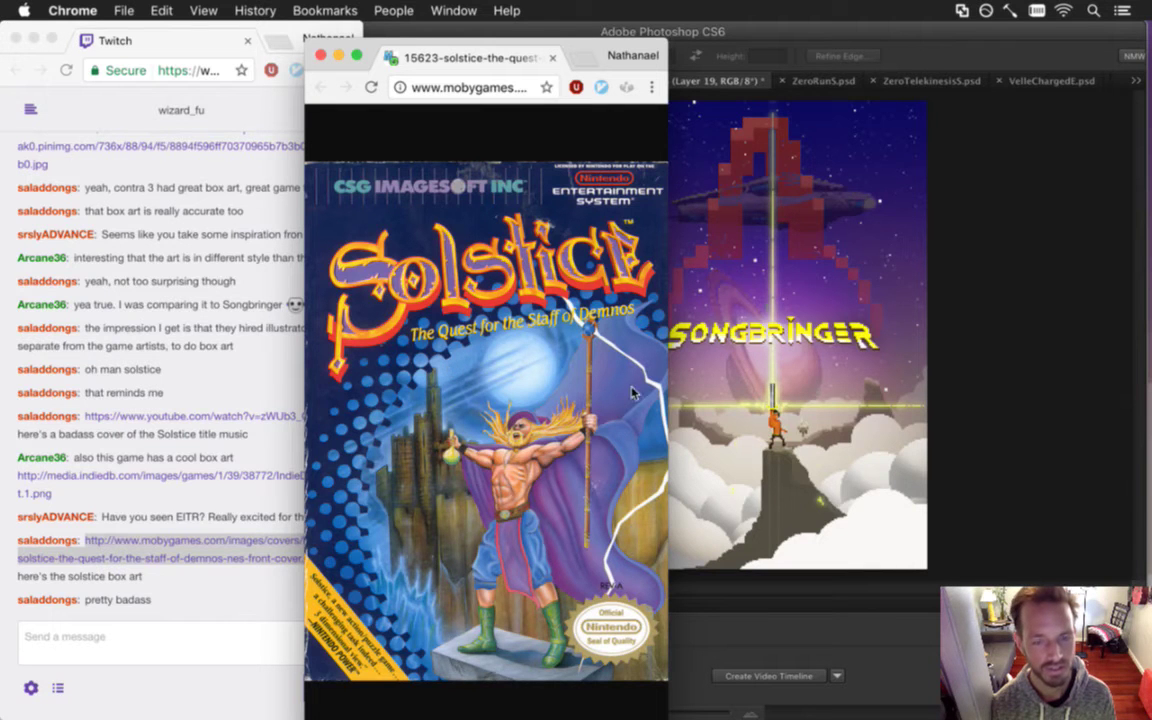
View the Solstice cover in a wider window, close it and read the chat question about Salt & Sanctuary's release.
{"action": "left_click_drag", "start_coordinate": [679, 397], "coordinate": [846, 380]}
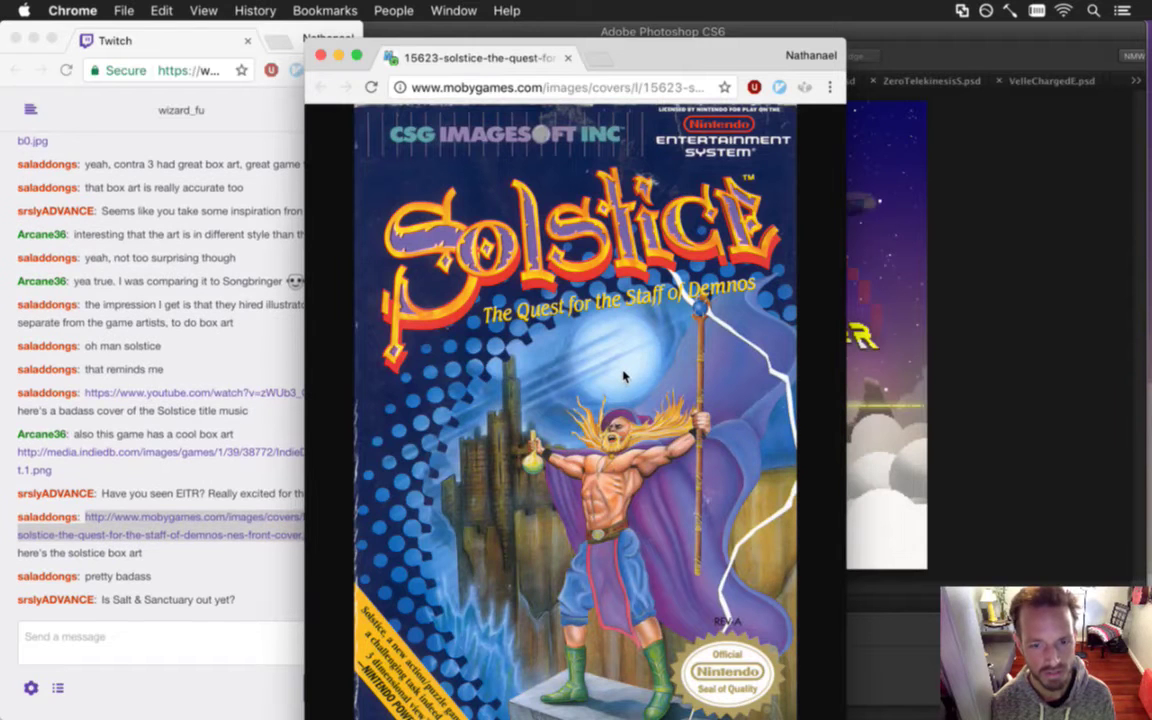
{"action": "left_click", "coordinate": [321, 58]}
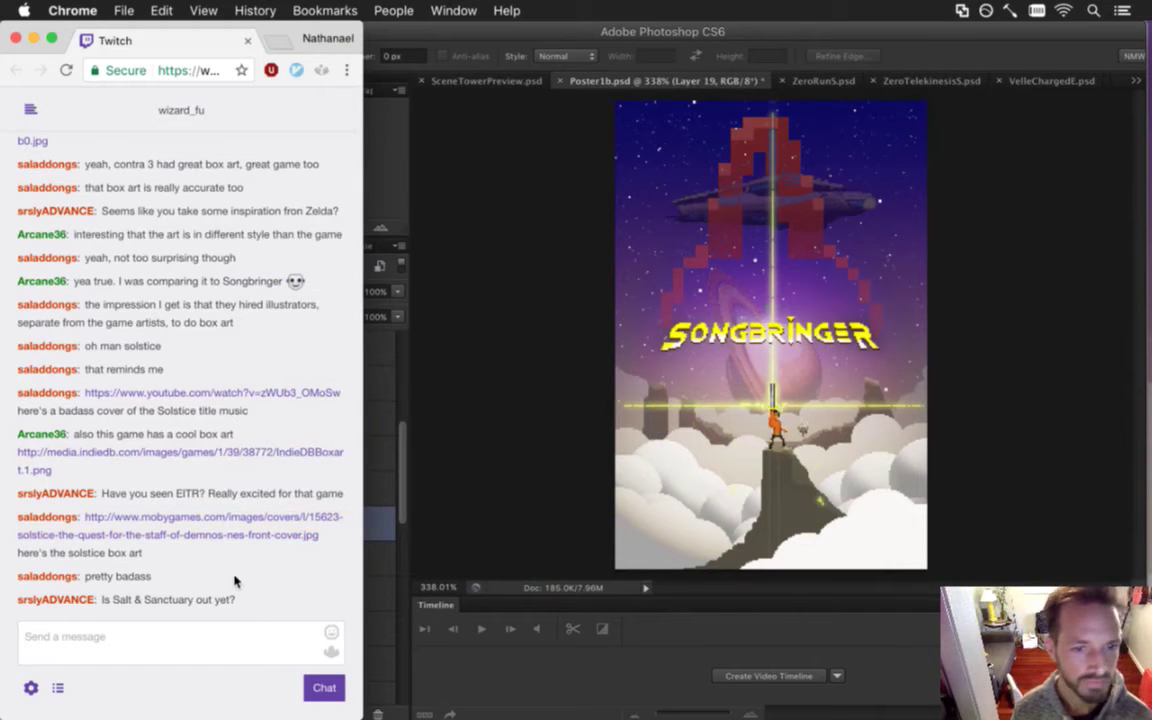
{"action": "left_click_drag", "start_coordinate": [101, 600], "coordinate": [215, 600]}
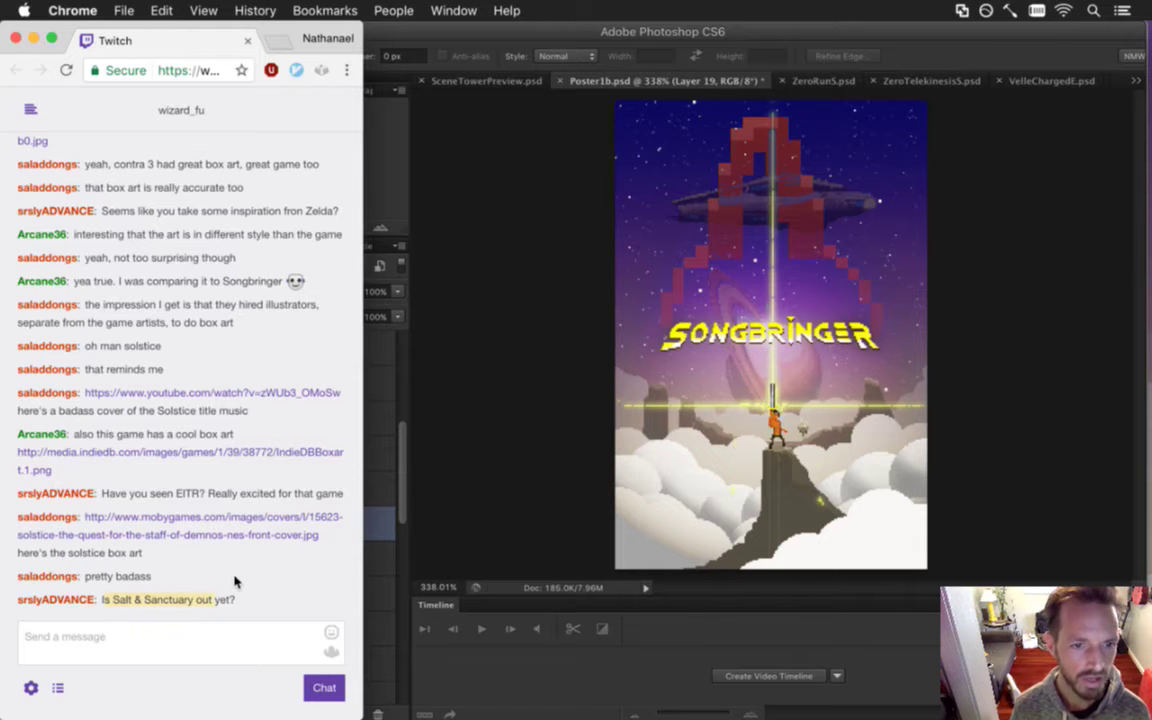
Search for "salt and sanctuary" in a new, widened browser window and open its Steam store page, passing the age check.
{"action": "key", "text": "super+n"}
{"action": "left_click_drag", "start_coordinate": [164, 41], "coordinate": [485, 42]}
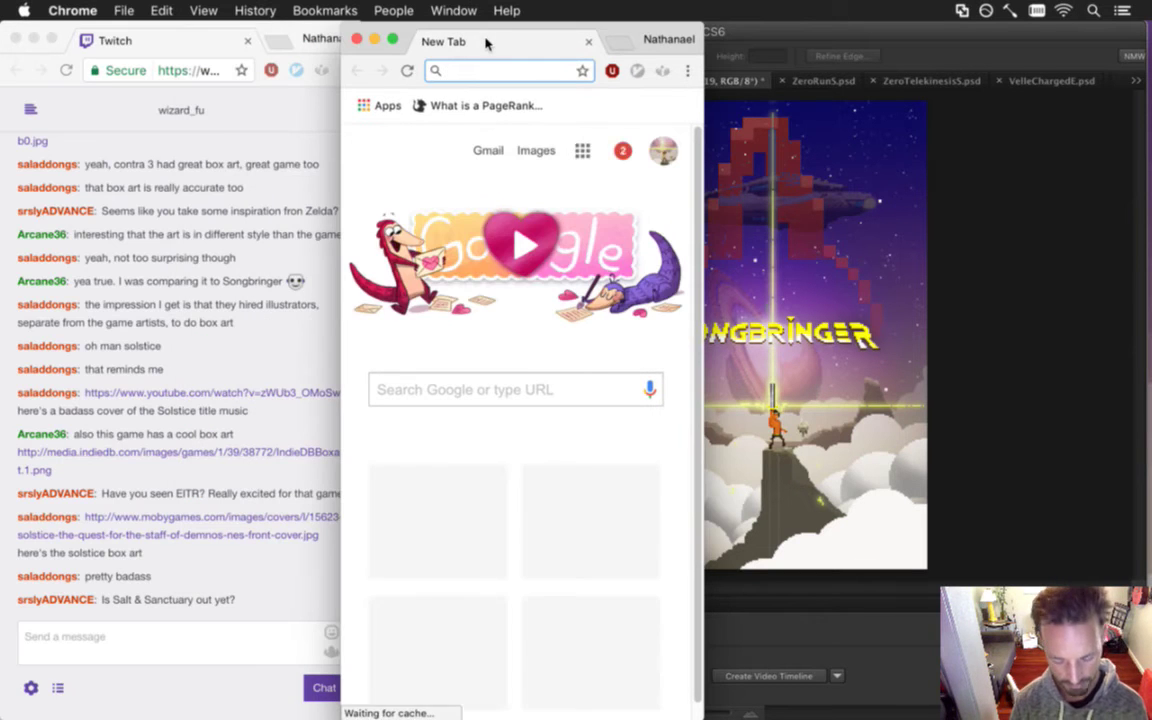
{"action": "type", "text": "salt and sanctuary"}
{"action": "key", "text": "Return"}
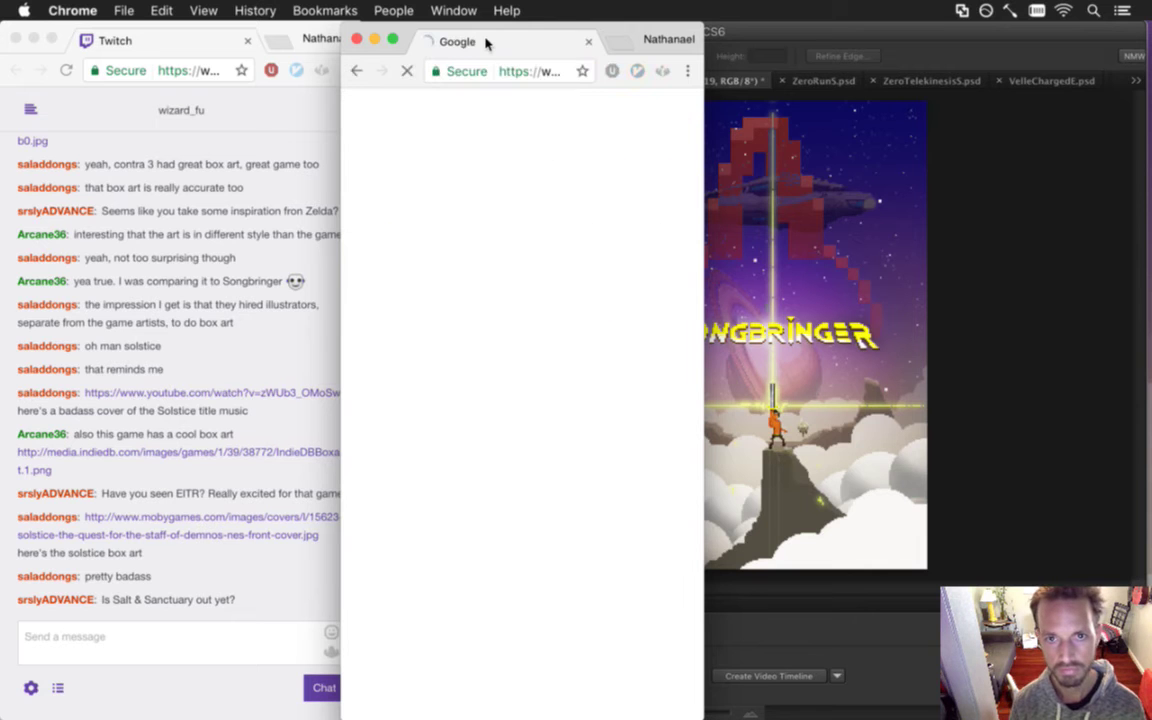
{"action": "left_click_drag", "start_coordinate": [706, 190], "coordinate": [1092, 205]}
{"action": "left_click", "coordinate": [655, 264]}
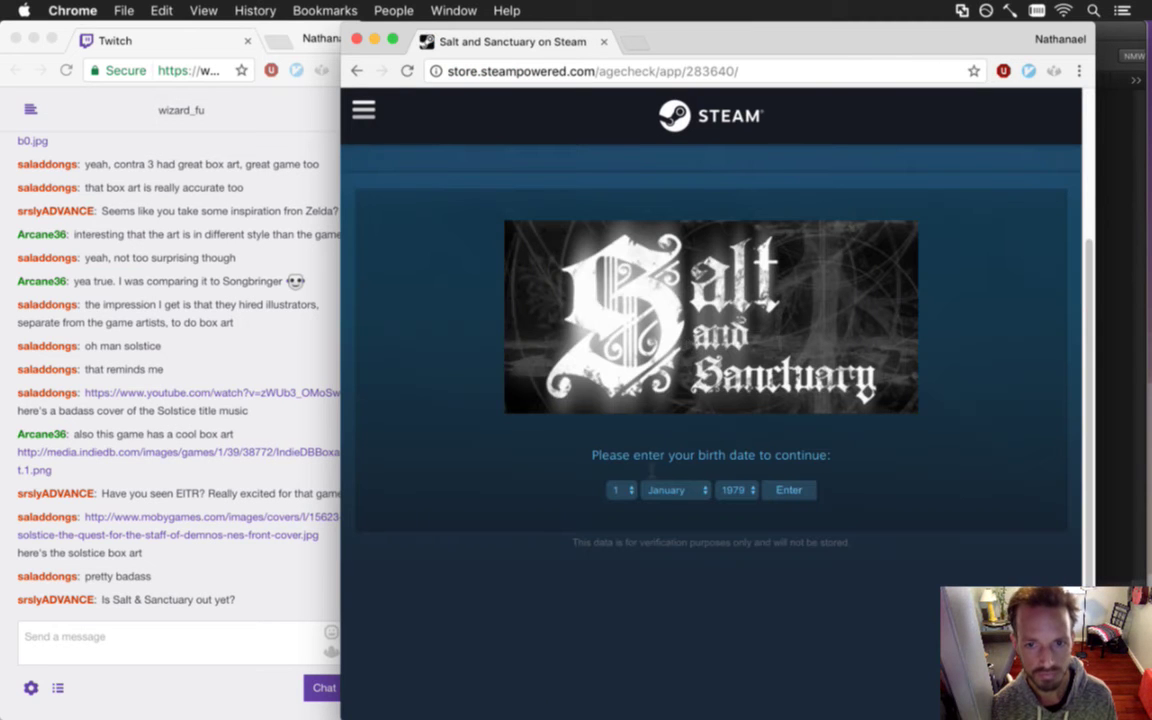
{"action": "left_click", "coordinate": [787, 491]}
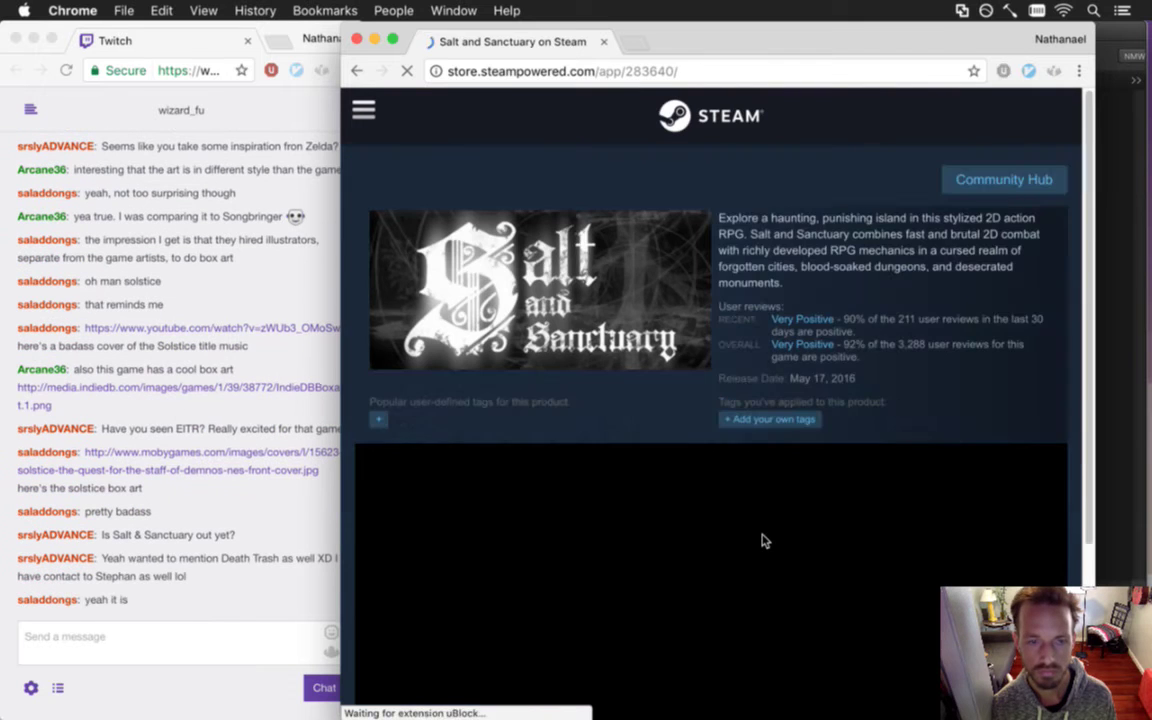
Read the Twitch chat message that mentions Death Trash.
{"action": "left_click", "coordinate": [320, 557]}
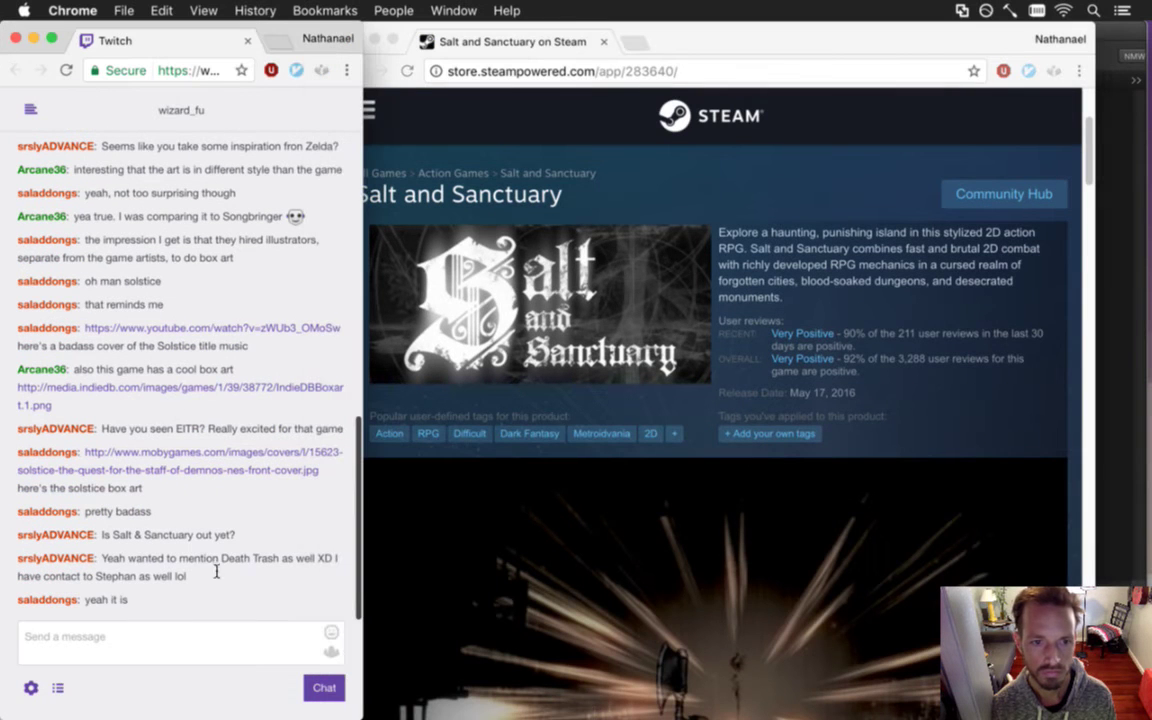
{"action": "left_click_drag", "start_coordinate": [122, 567], "coordinate": [188, 577]}
{"action": "left_click", "coordinate": [198, 578]}
Examine the Salt and Sanctuary store page for its release date, game details, languages, rating and price.
{"action": "left_click", "coordinate": [617, 387]}
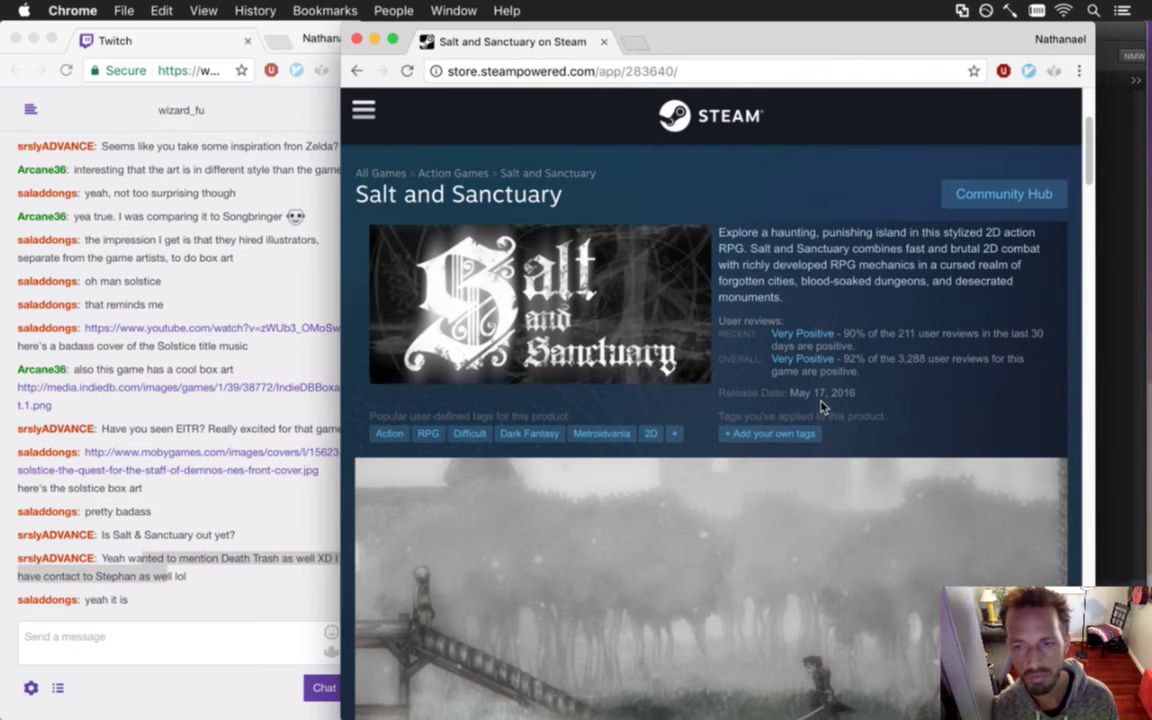
{"action": "scroll", "coordinate": [890, 336], "scroll_direction": "down", "scroll_amount": 5}
{"action": "scroll", "coordinate": [890, 338], "scroll_direction": "down", "scroll_amount": 5}
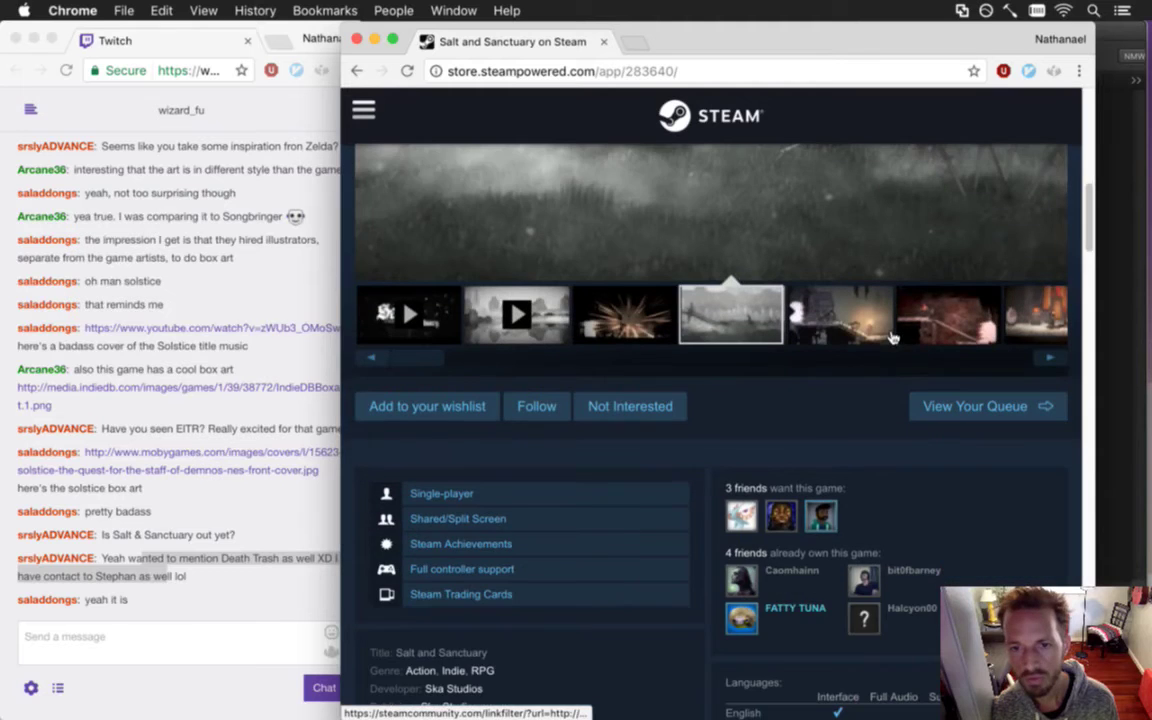
{"action": "scroll", "coordinate": [892, 338], "scroll_direction": "down", "scroll_amount": 2}
{"action": "scroll", "coordinate": [892, 337], "scroll_direction": "down", "scroll_amount": 6}
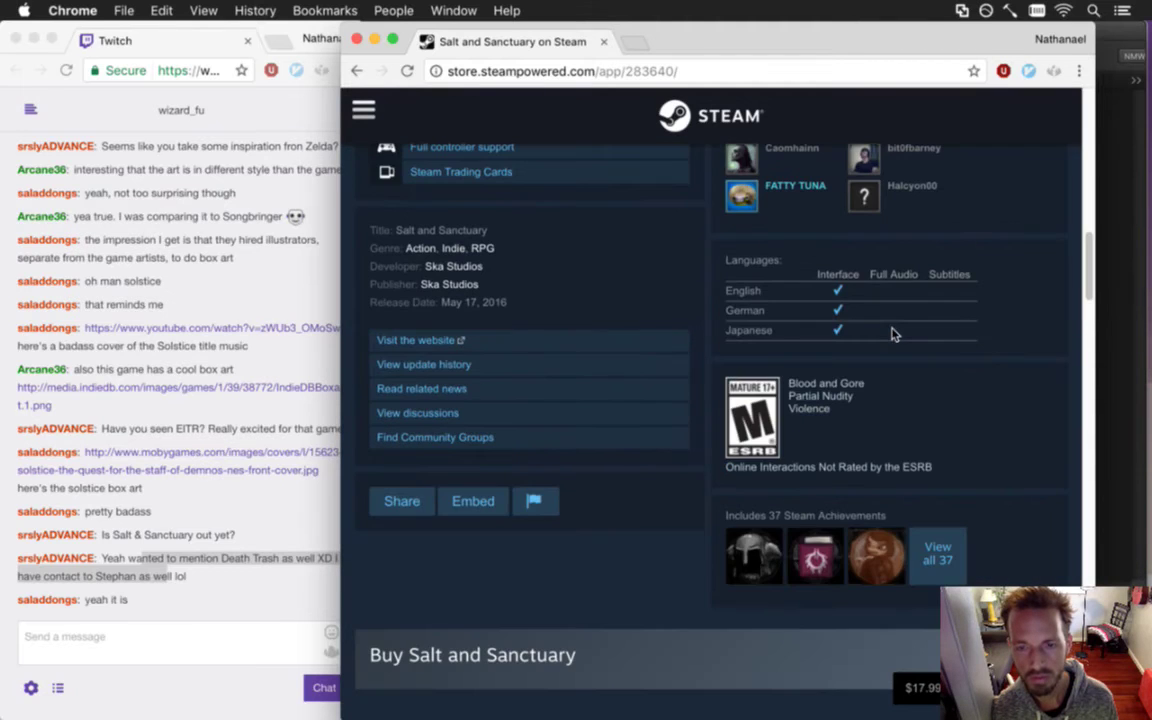
{"action": "scroll", "coordinate": [893, 336], "scroll_direction": "up", "scroll_amount": 10}
{"action": "scroll", "coordinate": [893, 336], "scroll_direction": "down", "scroll_amount": 15}
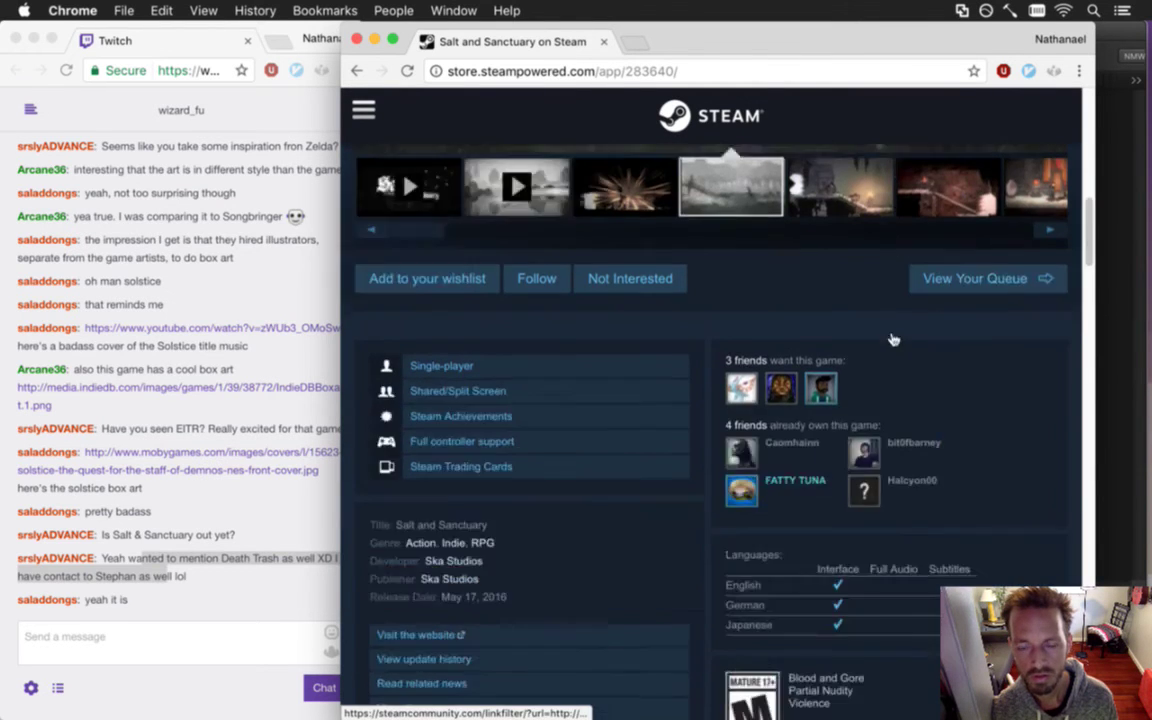
{"action": "scroll", "coordinate": [893, 336], "scroll_direction": "down", "scroll_amount": 2}
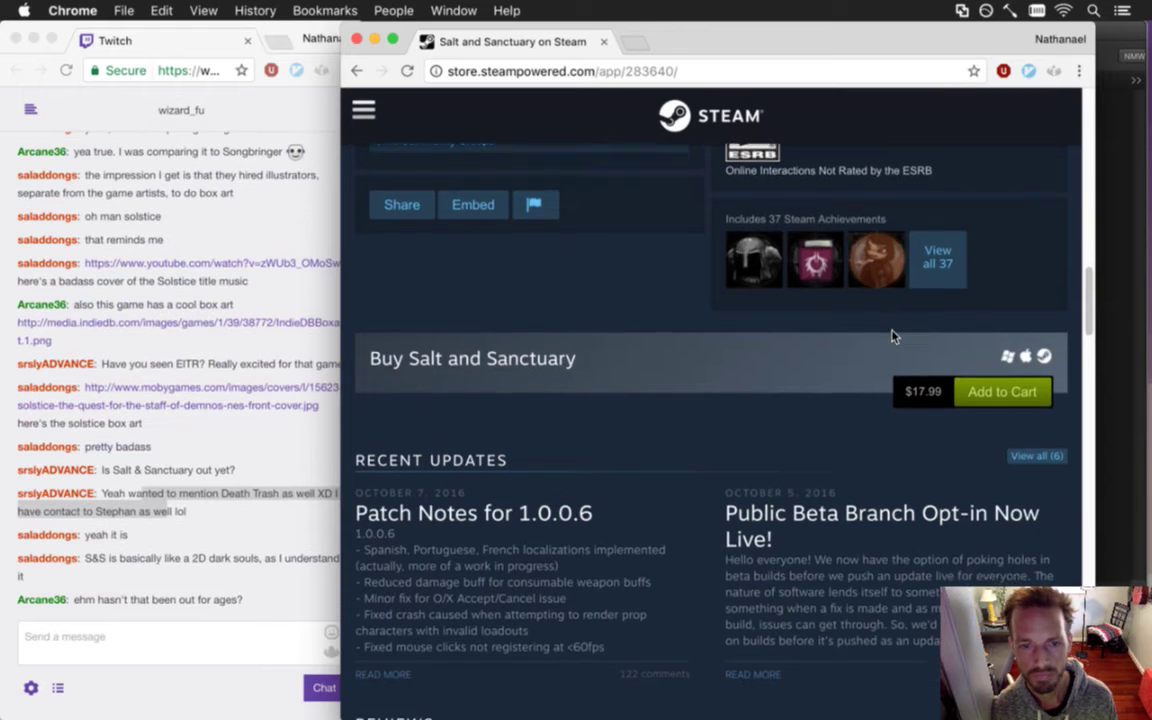
{"action": "scroll", "coordinate": [893, 336], "scroll_direction": "up", "scroll_amount": 16}
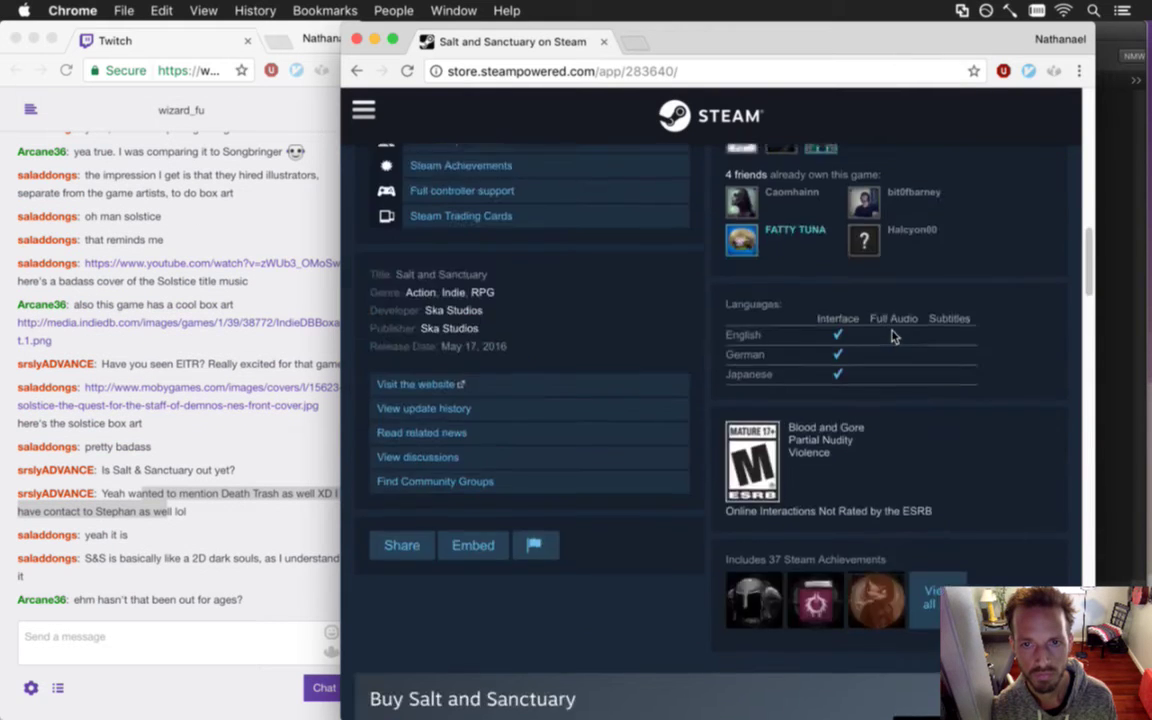
{"action": "scroll", "coordinate": [675, 371], "scroll_direction": "up", "scroll_amount": 3}
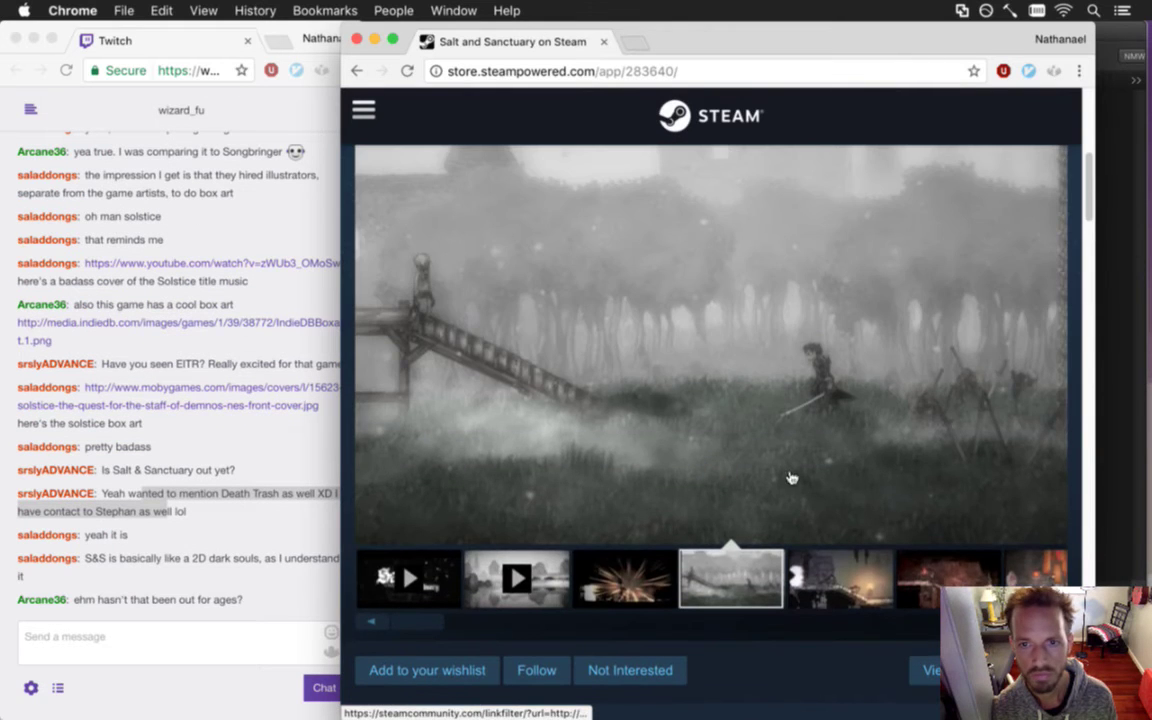
Look through the Salt and Sanctuary screenshots up to the last one, then start the first trailer and pause it.
{"action": "left_click", "coordinate": [830, 575]}
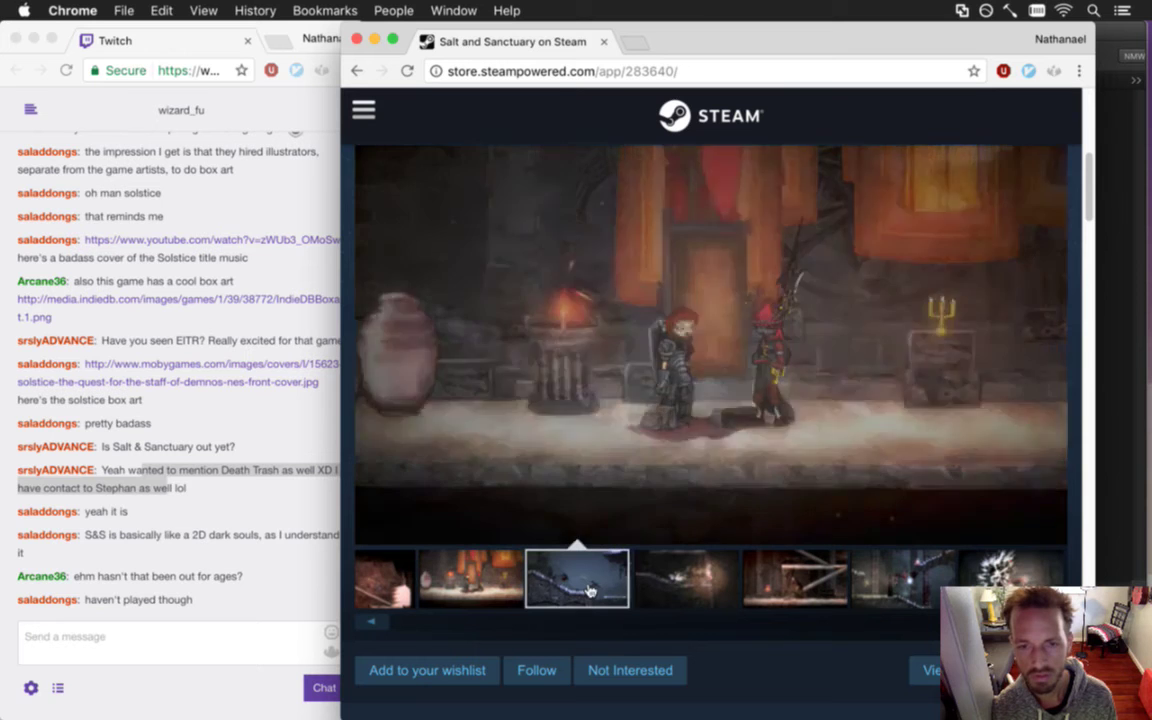
{"action": "left_click", "coordinate": [700, 600]}
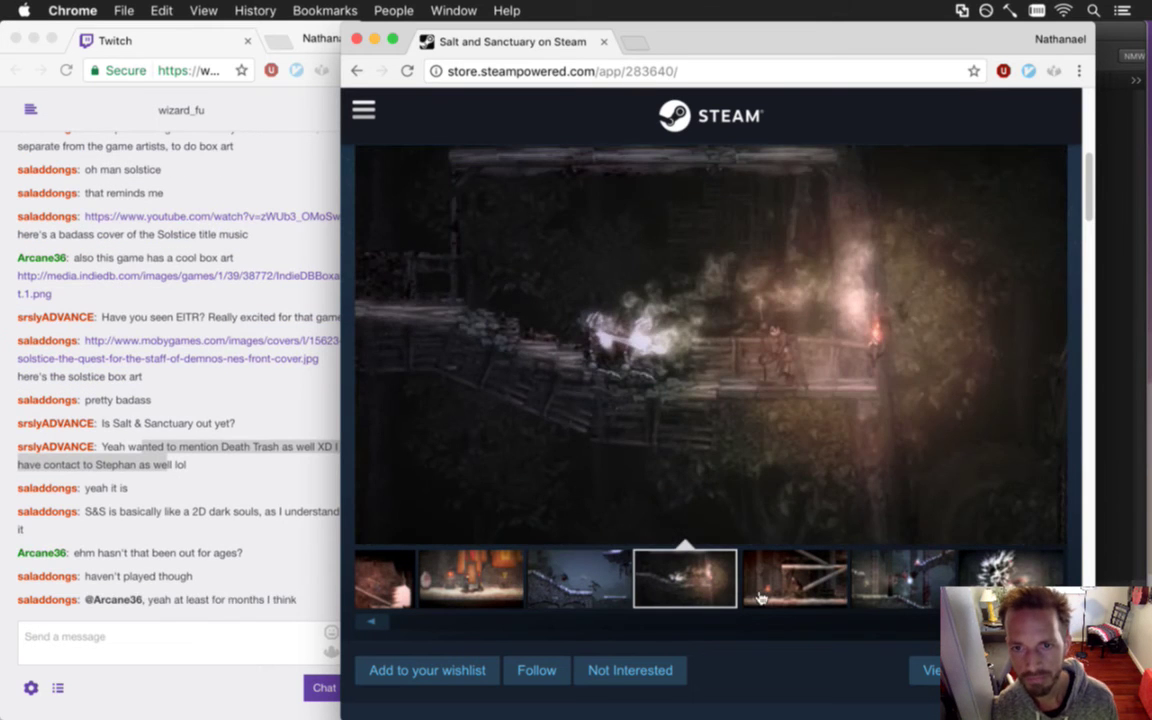
{"action": "left_click", "coordinate": [770, 597]}
{"action": "left_click", "coordinate": [870, 584]}
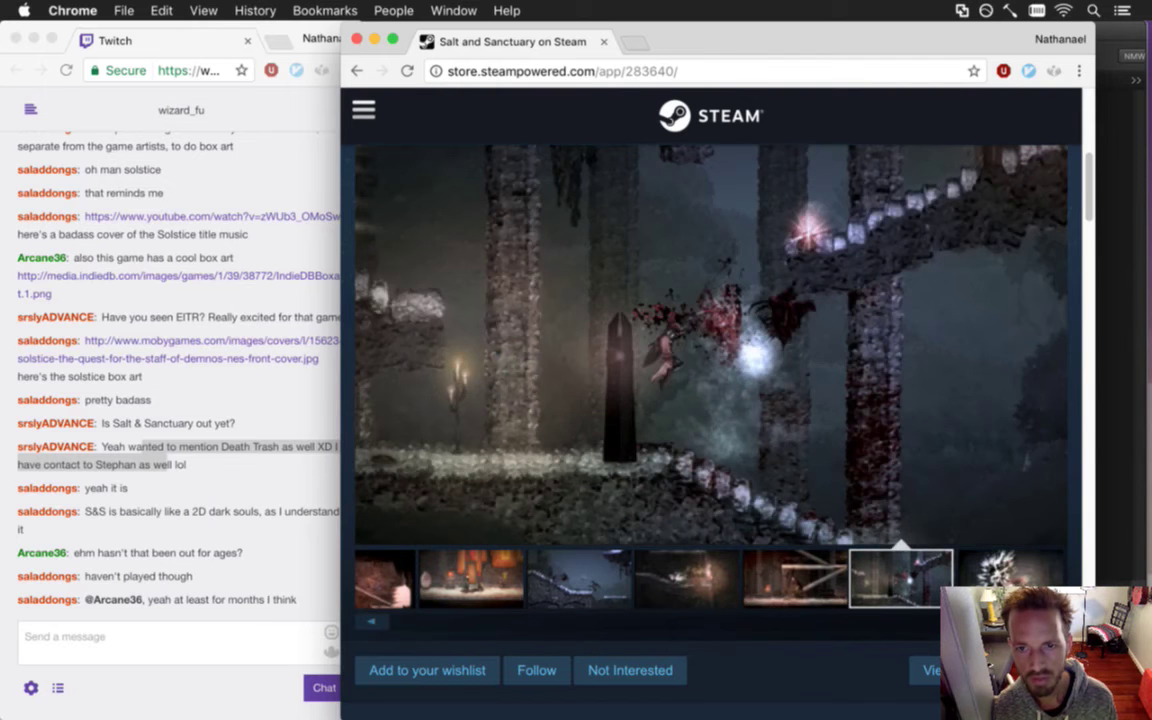
{"action": "left_click", "coordinate": [990, 575]}
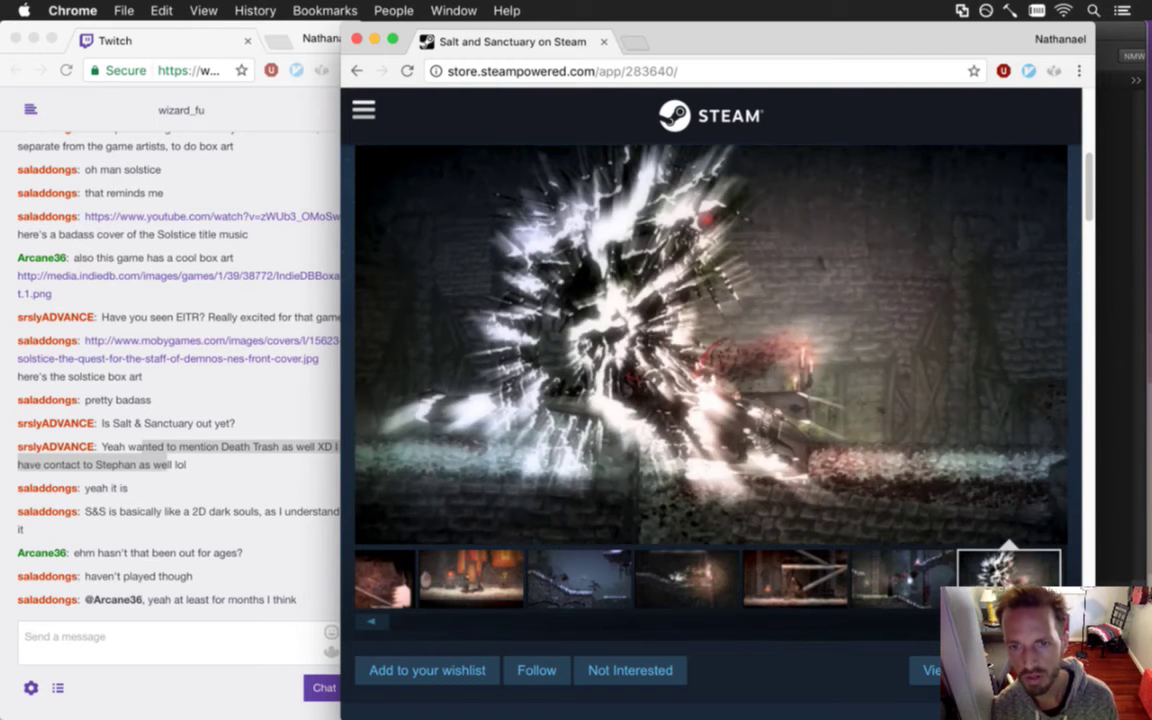
{"action": "left_click_drag", "start_coordinate": [1020, 622], "coordinate": [398, 633]}
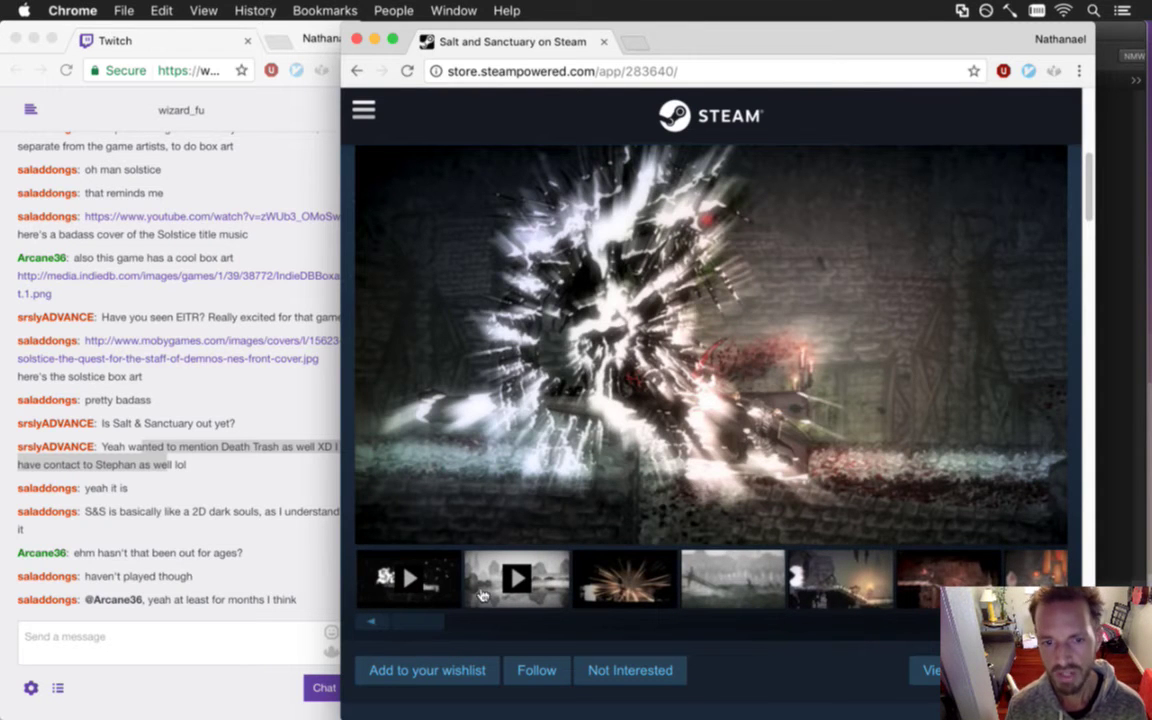
{"action": "left_click", "coordinate": [390, 558]}
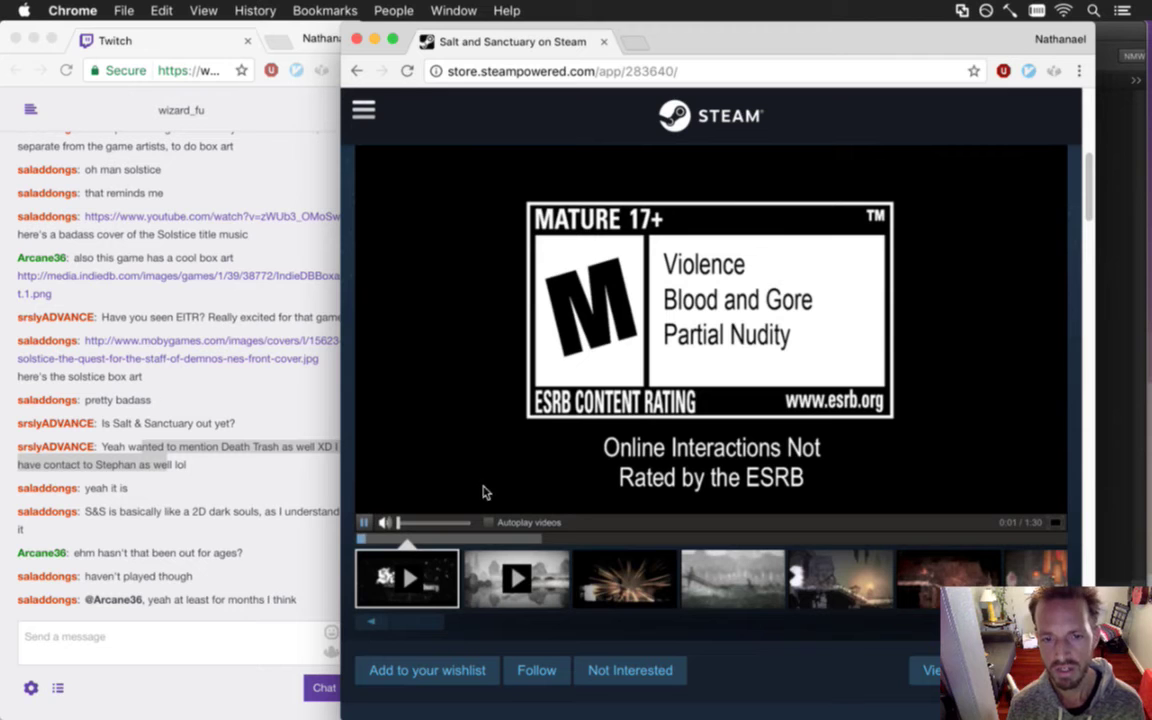
{"action": "left_click", "coordinate": [366, 524]}
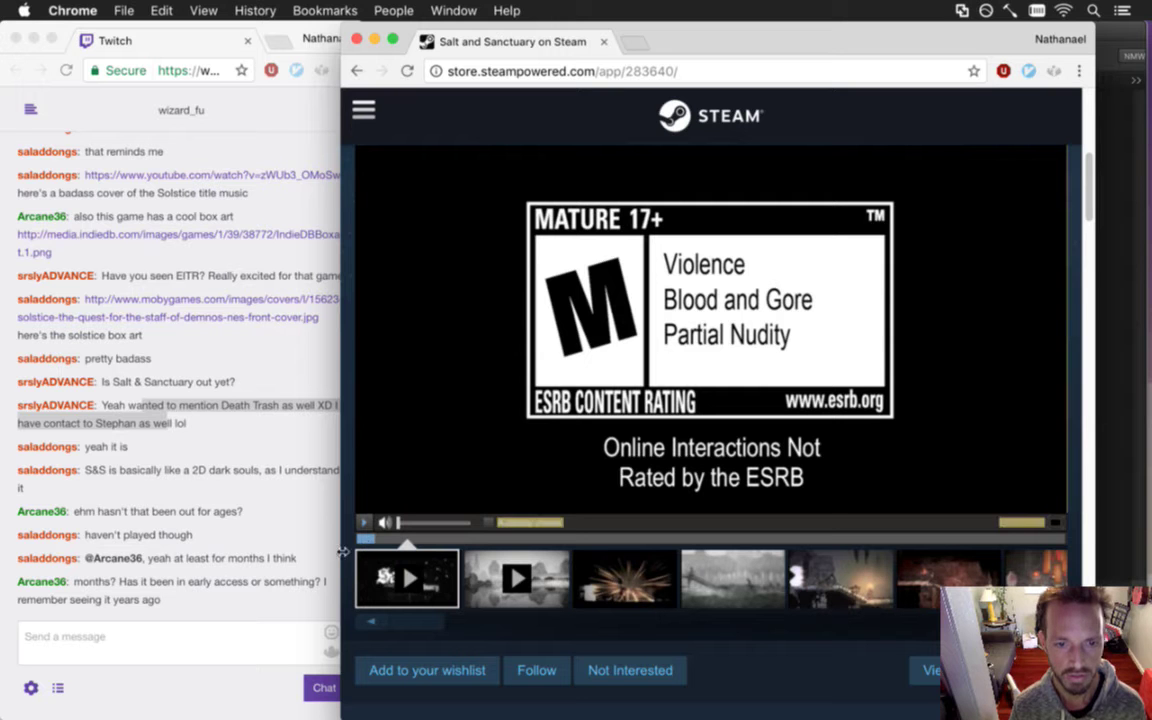
Examine the store page's system requirements, awards and customer reviews, and check the Twitch chat for replies.
{"action": "scroll", "coordinate": [530, 478], "scroll_direction": "down", "scroll_amount": 10}
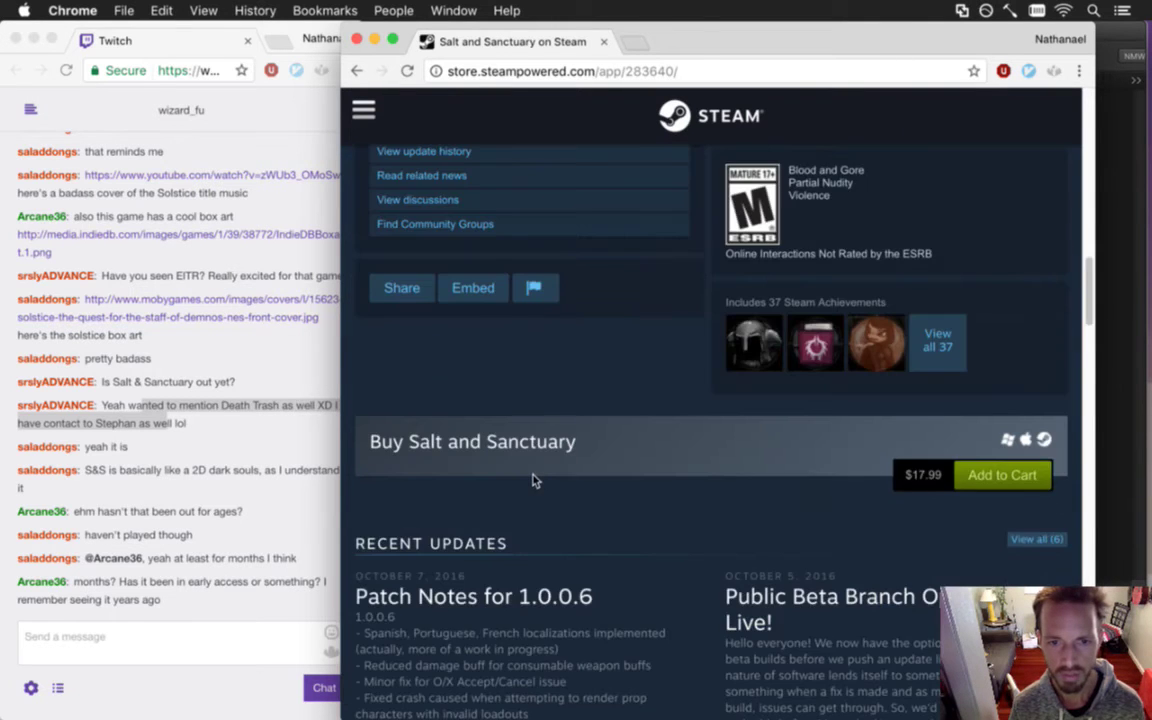
{"action": "scroll", "coordinate": [533, 483], "scroll_direction": "down", "scroll_amount": 10}
{"action": "scroll", "coordinate": [535, 485], "scroll_direction": "down", "scroll_amount": 5}
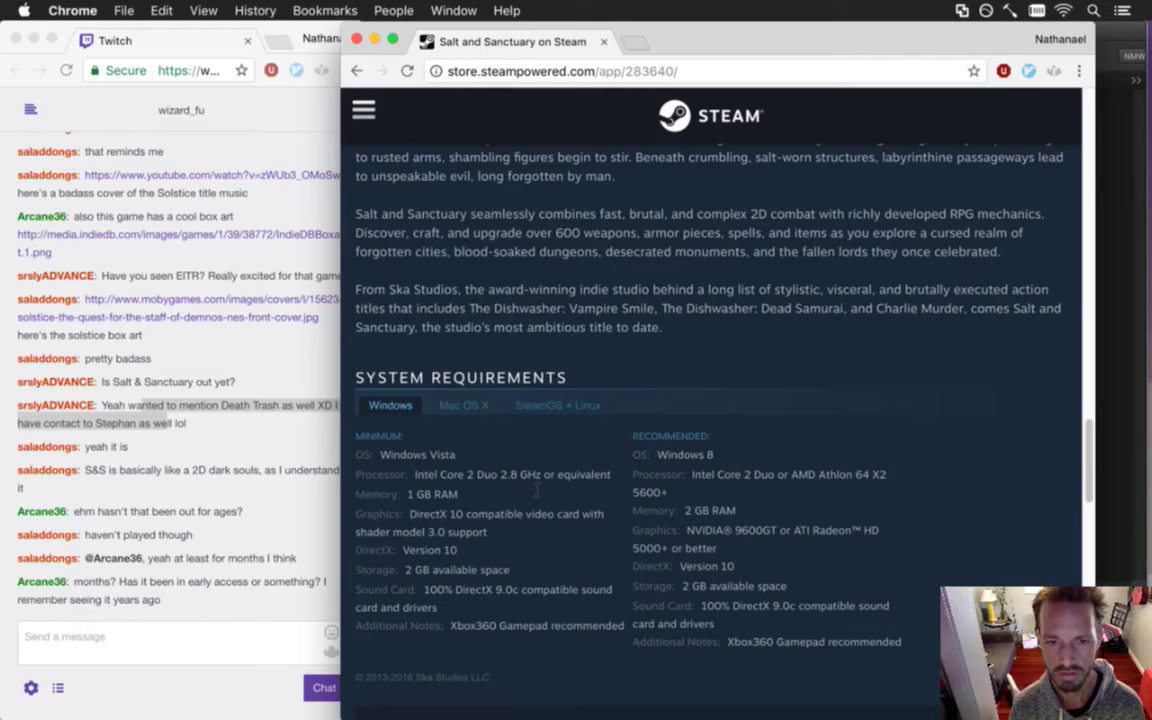
{"action": "scroll", "coordinate": [537, 490], "scroll_direction": "down", "scroll_amount": 8}
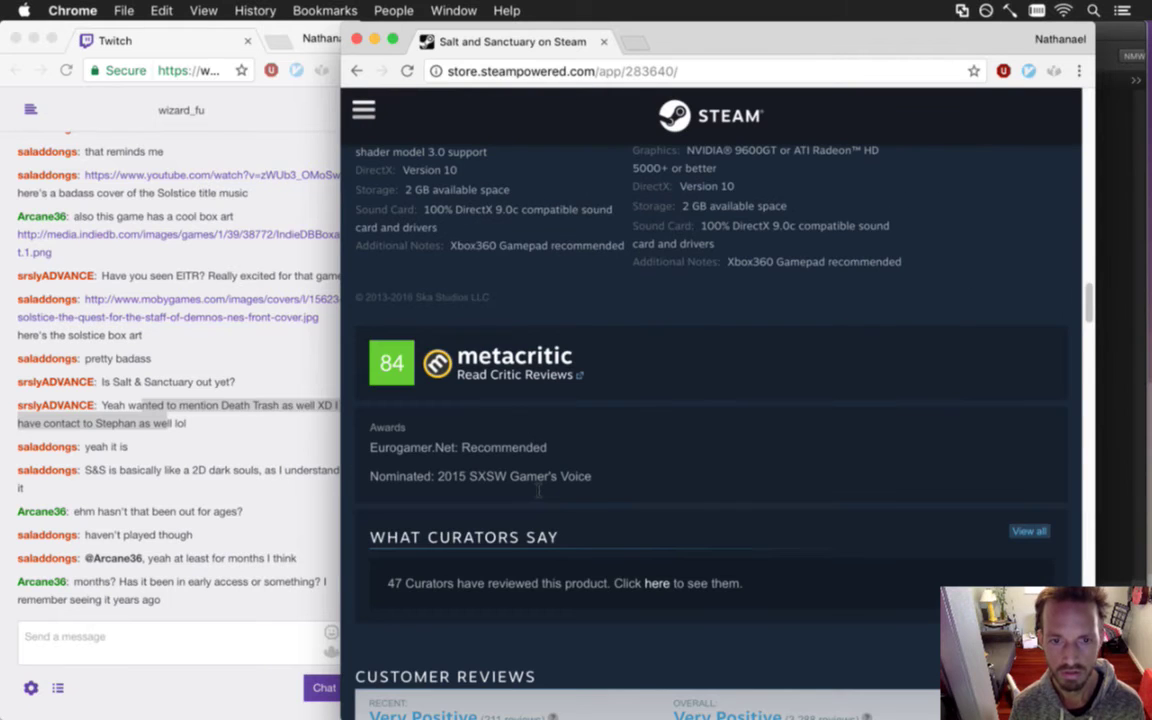
{"action": "scroll", "coordinate": [538, 490], "scroll_direction": "down", "scroll_amount": 10}
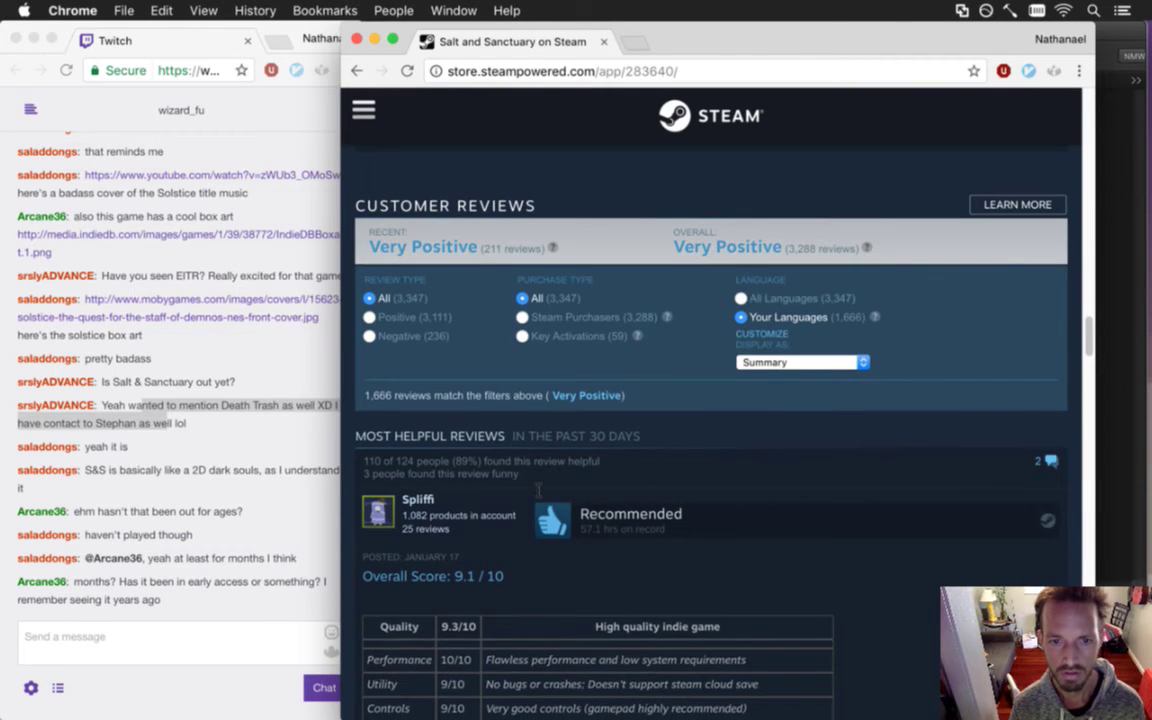
{"action": "scroll", "coordinate": [537, 488], "scroll_direction": "up", "scroll_amount": 20}
{"action": "left_click", "coordinate": [211, 488]}
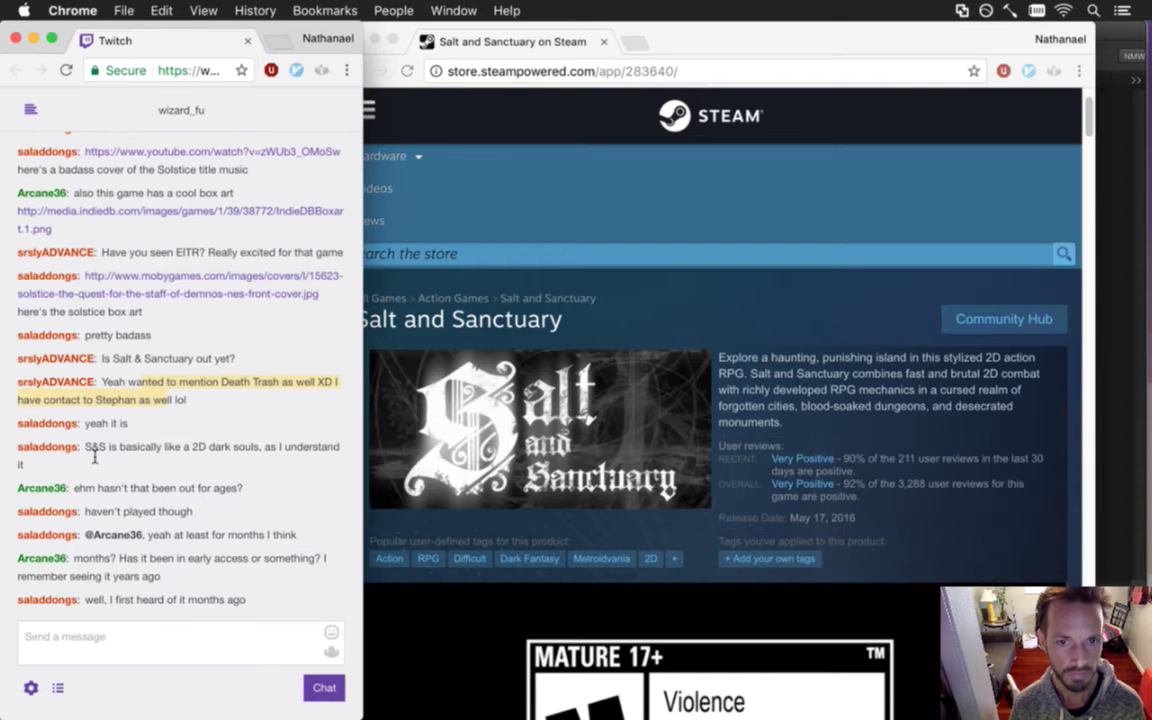
Widen the Steam page over the chat and examine its purchase section, press reviews and game description.
{"action": "left_click", "coordinate": [692, 376]}
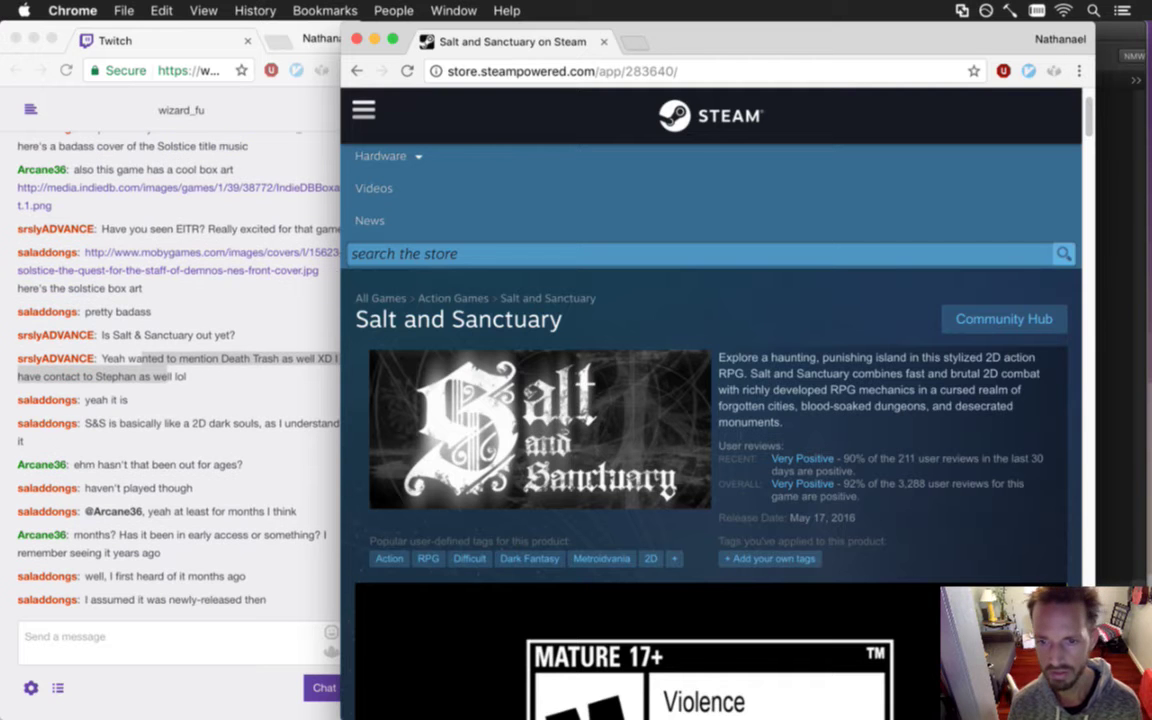
{"action": "scroll", "coordinate": [745, 420], "scroll_direction": "down", "scroll_amount": 10}
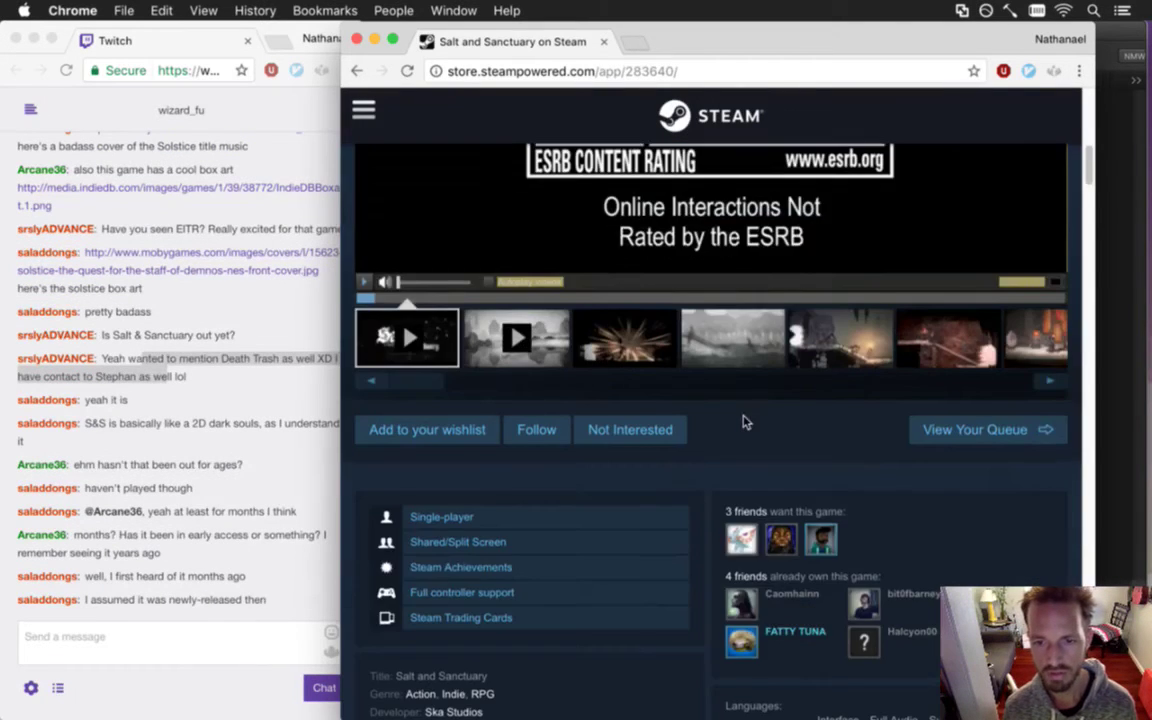
{"action": "scroll", "coordinate": [745, 421], "scroll_direction": "down", "scroll_amount": 5}
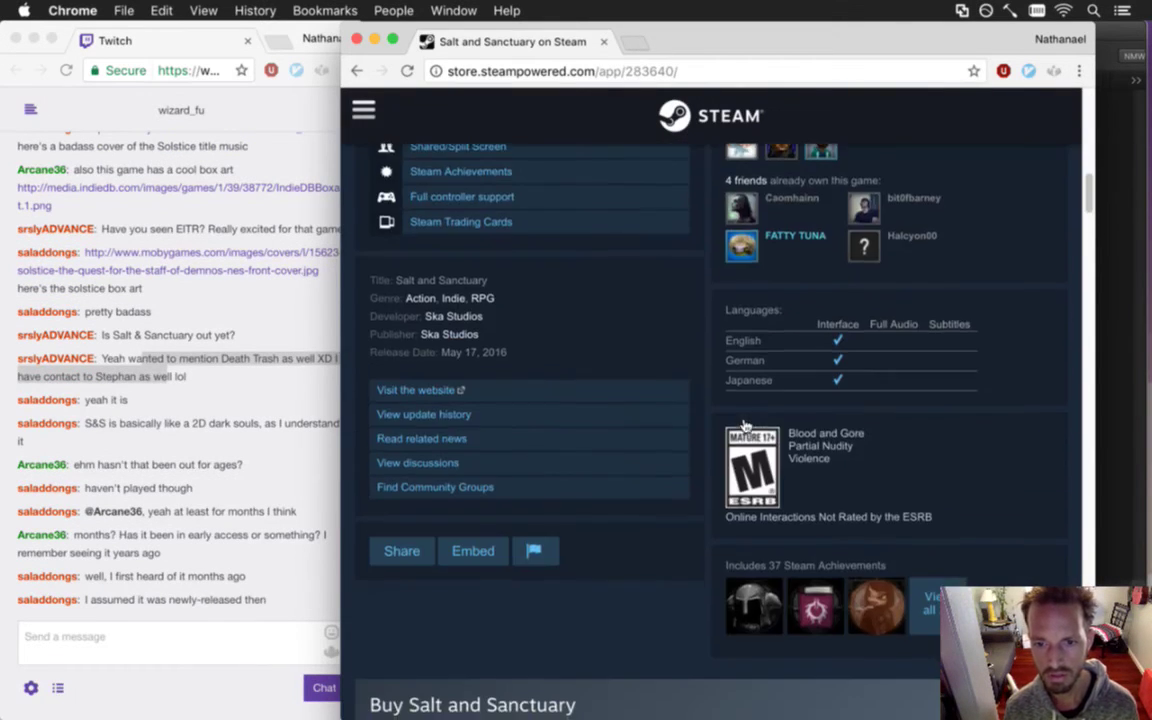
{"action": "scroll", "coordinate": [745, 425], "scroll_direction": "down", "scroll_amount": 3}
{"action": "left_click_drag", "start_coordinate": [322, 380], "coordinate": [94, 380]}
{"action": "scroll", "coordinate": [650, 401], "scroll_direction": "up", "scroll_amount": 4}
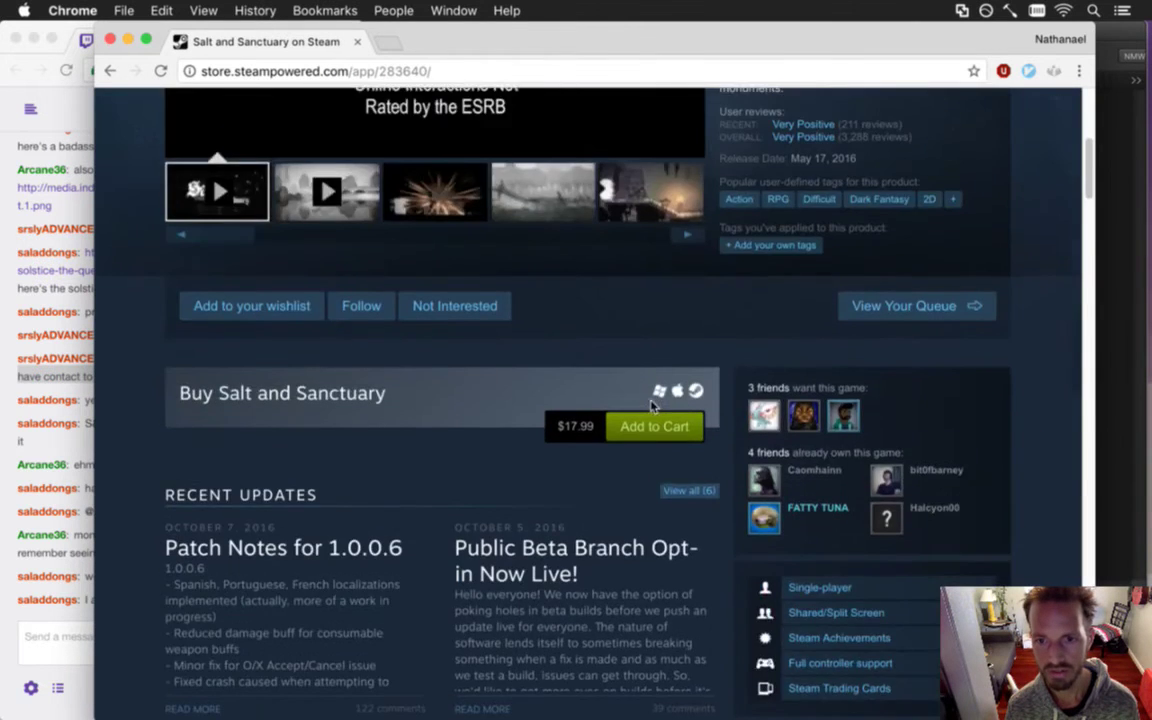
{"action": "scroll", "coordinate": [650, 401], "scroll_direction": "down", "scroll_amount": 8}
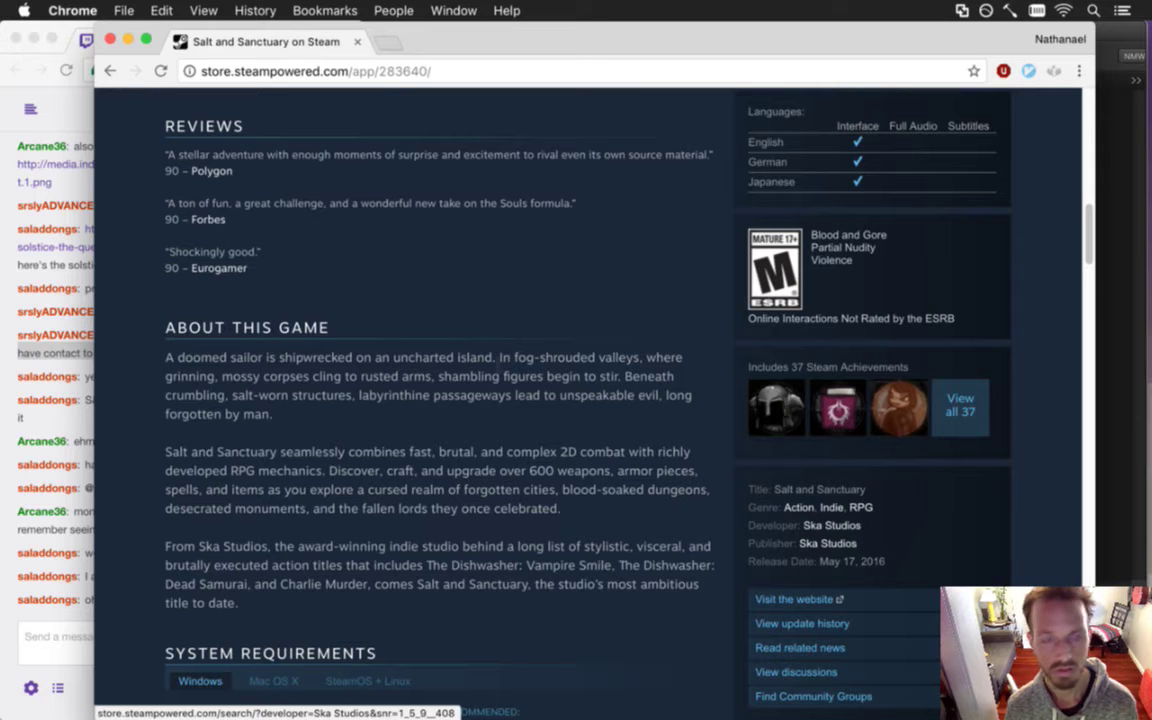
Narrow the Steam window to uncover the Twitch chat and read the messages about Salt and Sanctuary's gameplay and release.
{"action": "left_click_drag", "start_coordinate": [140, 256], "coordinate": [362, 256]}
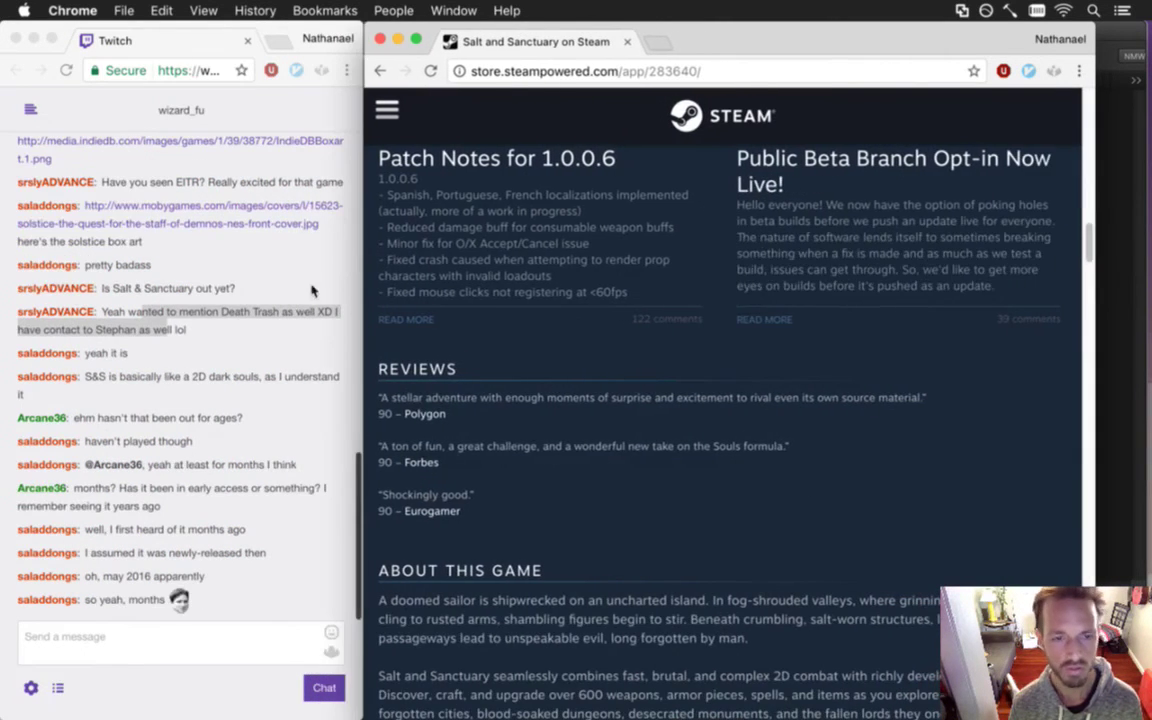
{"action": "left_click", "coordinate": [230, 410]}
{"action": "left_click_drag", "start_coordinate": [109, 377], "coordinate": [166, 398]}
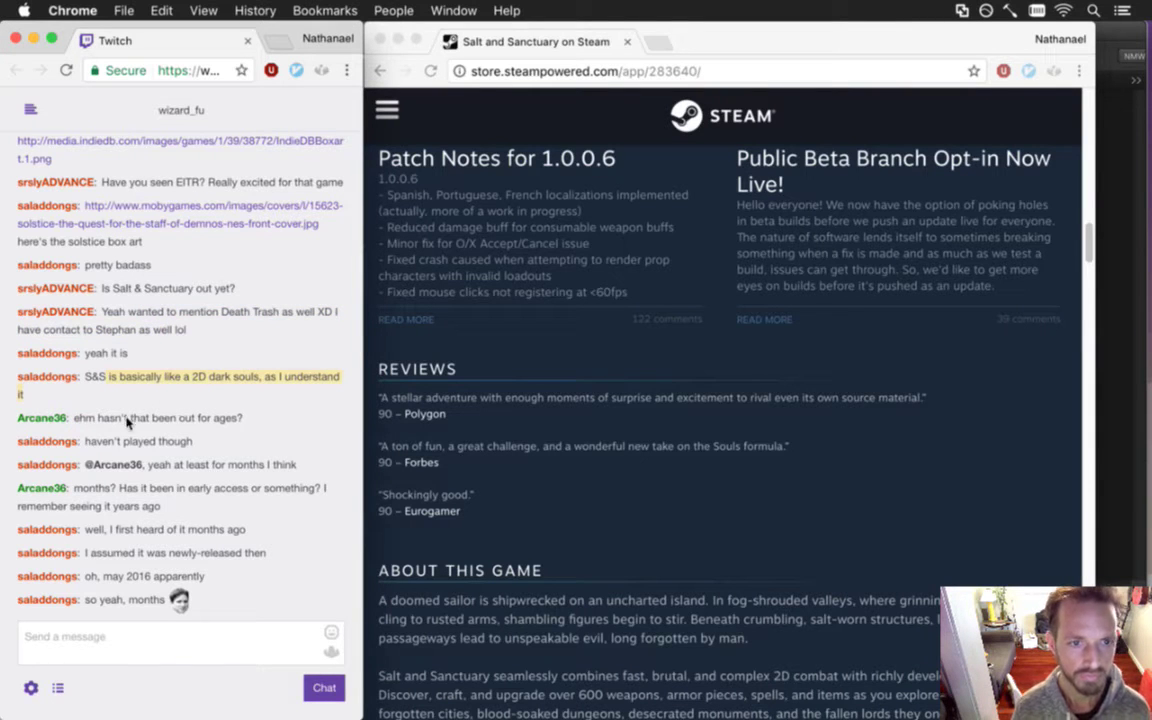
{"action": "left_click_drag", "start_coordinate": [98, 420], "coordinate": [185, 452]}
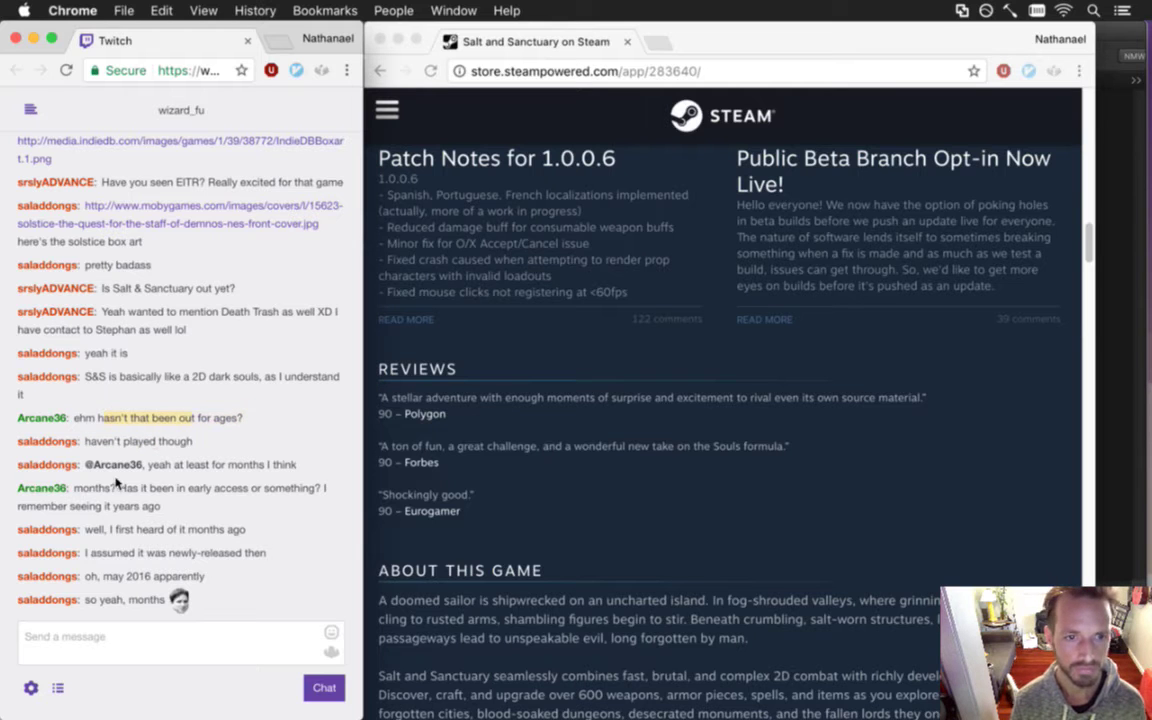
Read the chat messages about how long Salt and Sanctuary has been out, and switch to Photoshop.
{"action": "left_click_drag", "start_coordinate": [97, 487], "coordinate": [237, 563]}
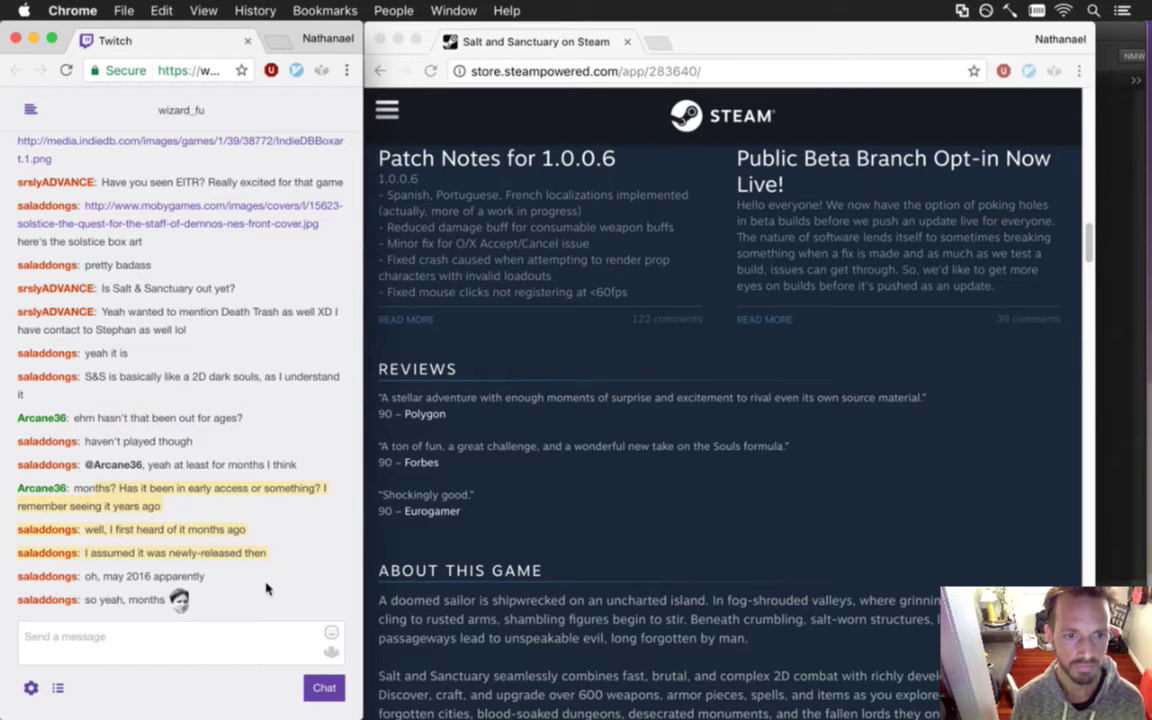
{"action": "left_click", "coordinate": [485, 495]}
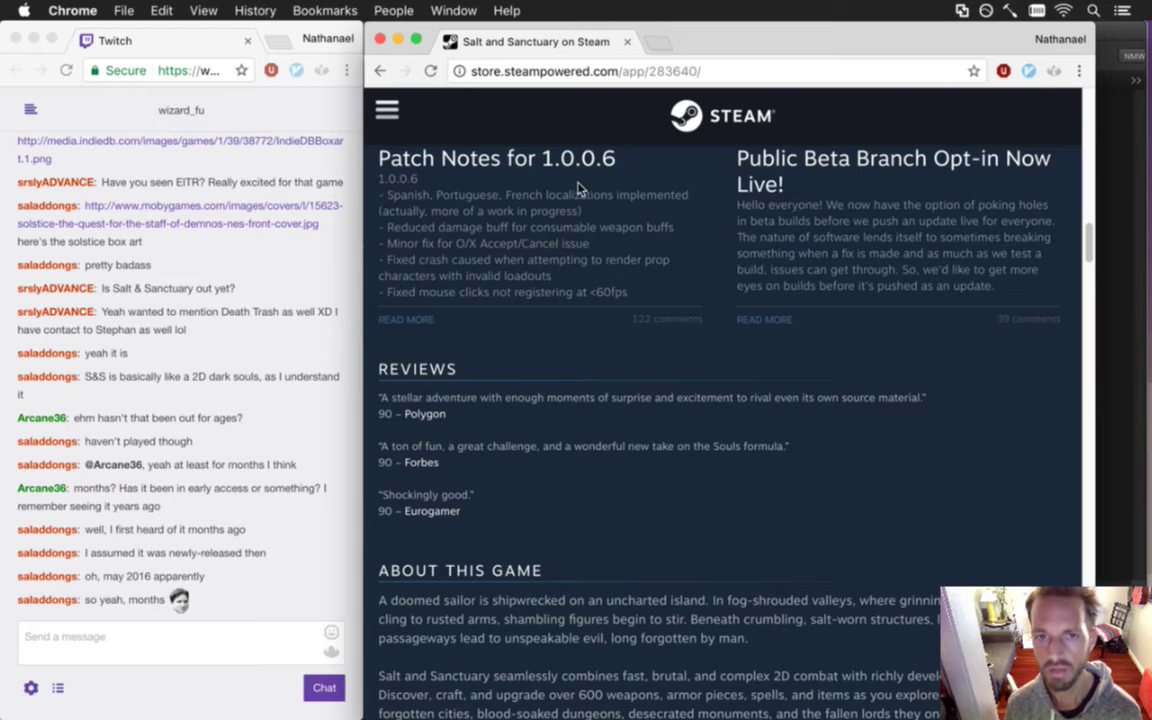
{"action": "key", "text": "super+Tab"}
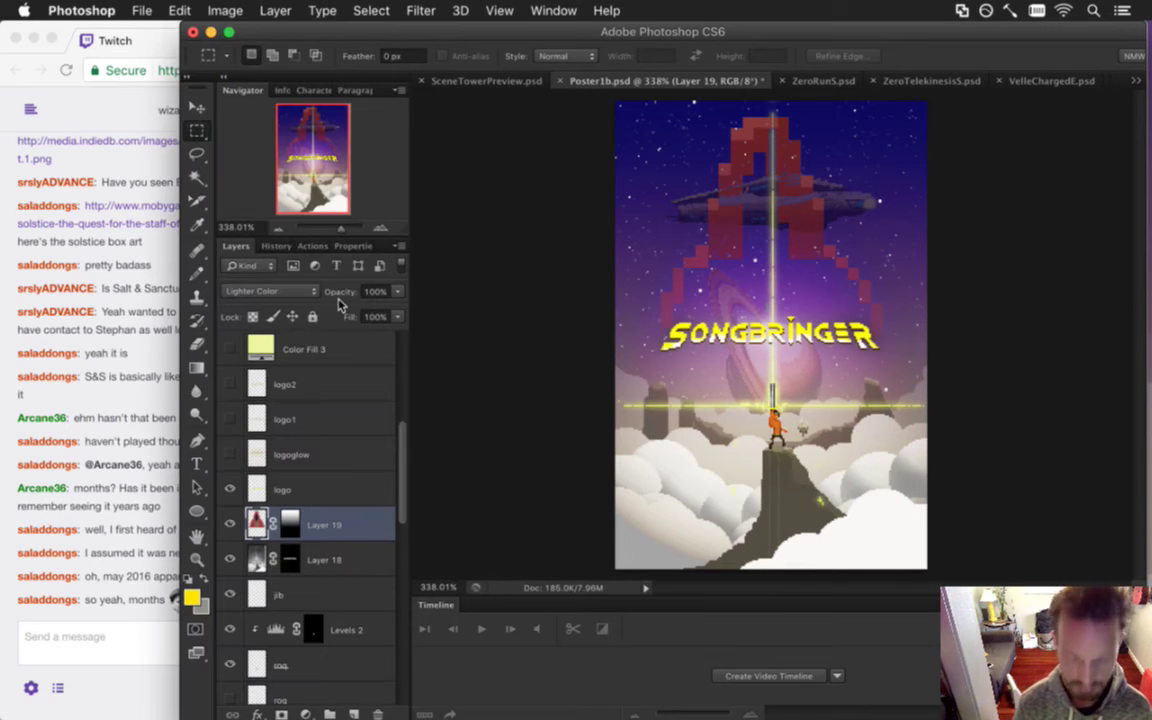
Try out successive blend modes on the boss sprite's Layer 19, from Lighter Color through Vivid Light to Pin Light.
{"action": "key", "text": "shift+plus"}
{"action": "key", "text": "shift+minus"}
{"action": "key", "text": "shift+plus"}
{"action": "key", "text": "shift+plus"}
{"action": "key", "text": "shift+plus"}
{"action": "key", "text": "shift+minus"}
{"action": "key", "text": "shift+plus"}
{"action": "key", "text": "shift+plus"}
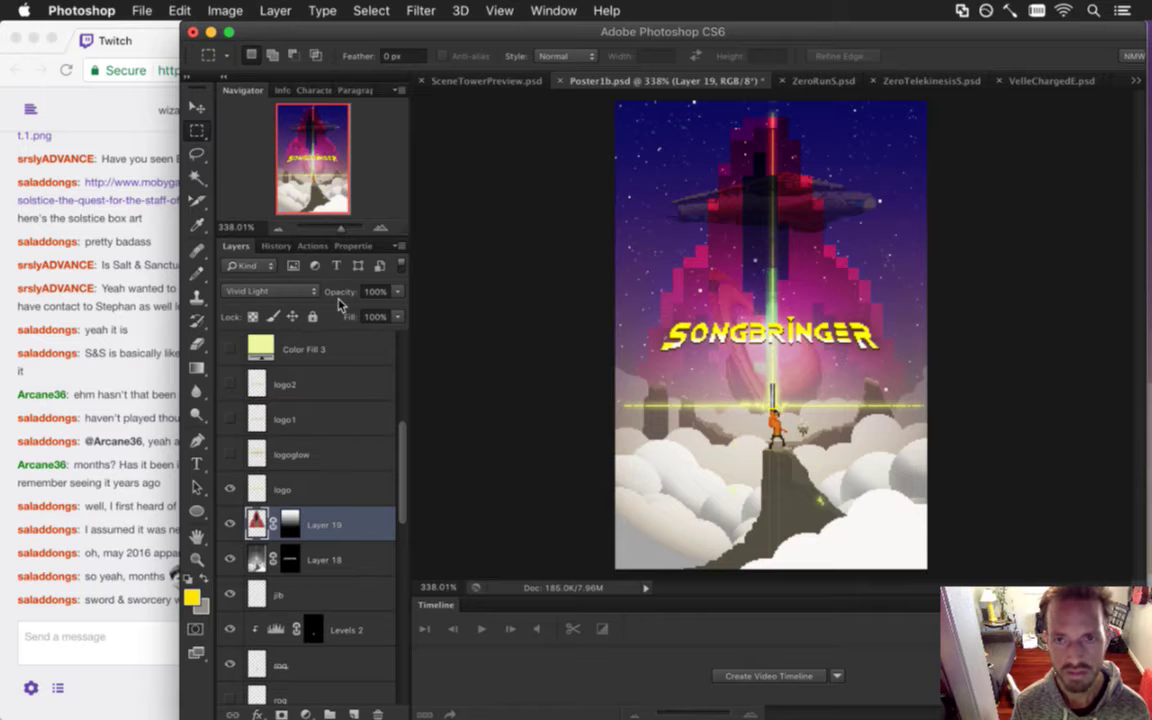
{"action": "key", "text": "shift+plus"}
{"action": "key", "text": "shift+plus"}
{"action": "key", "text": "shift+BackSpace"}
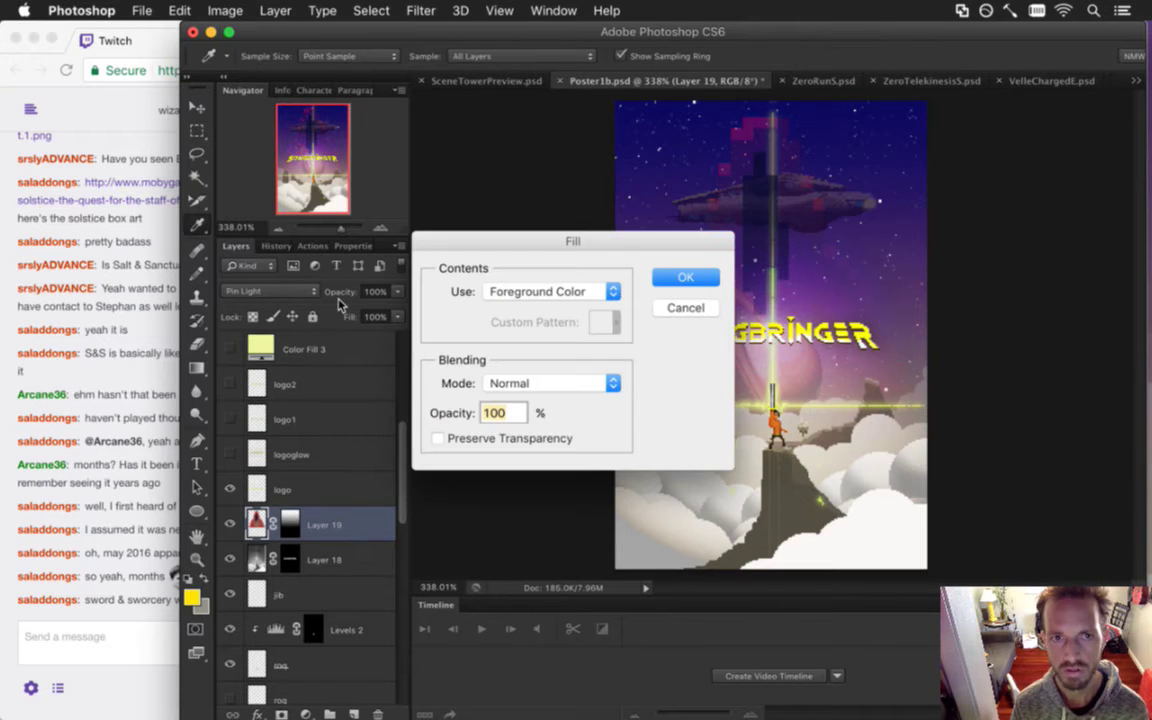
{"action": "key", "text": "Escape"}
{"action": "key", "text": "m"}
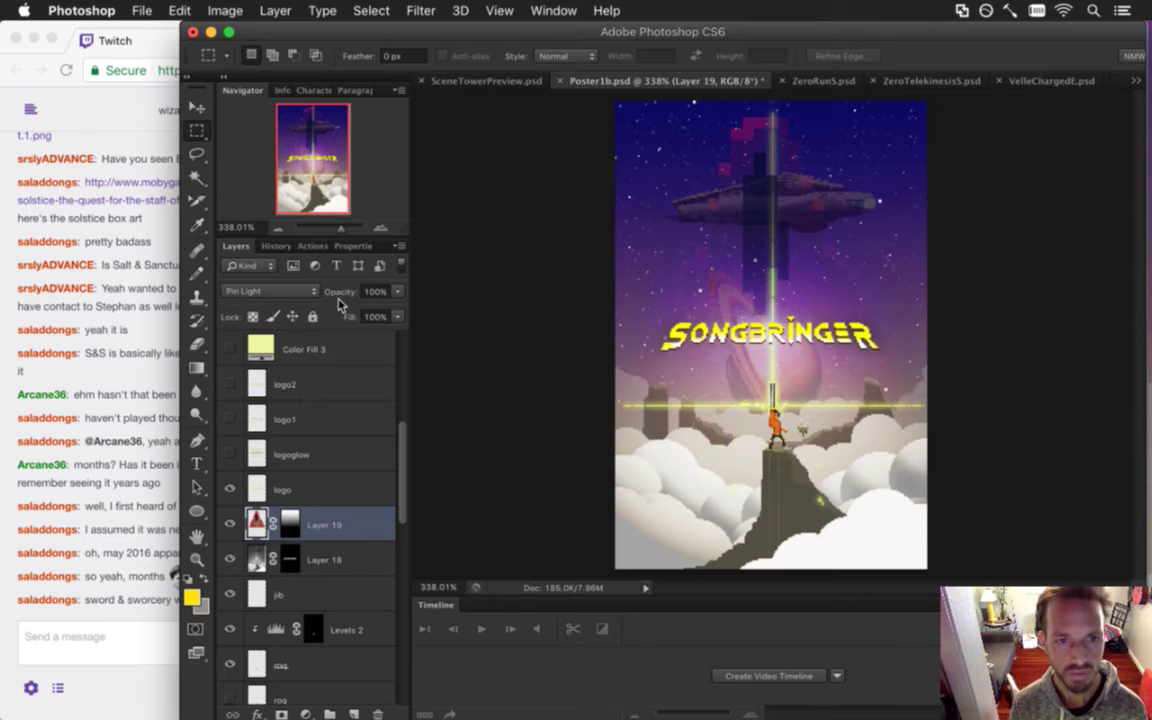
Continue trying blend modes on Layer 19, from Hard Mix through Divide to Luminosity.
{"action": "key", "text": "shift+plus"}
{"action": "key", "text": "shift+minus"}
{"action": "key", "text": "shift+plus"}
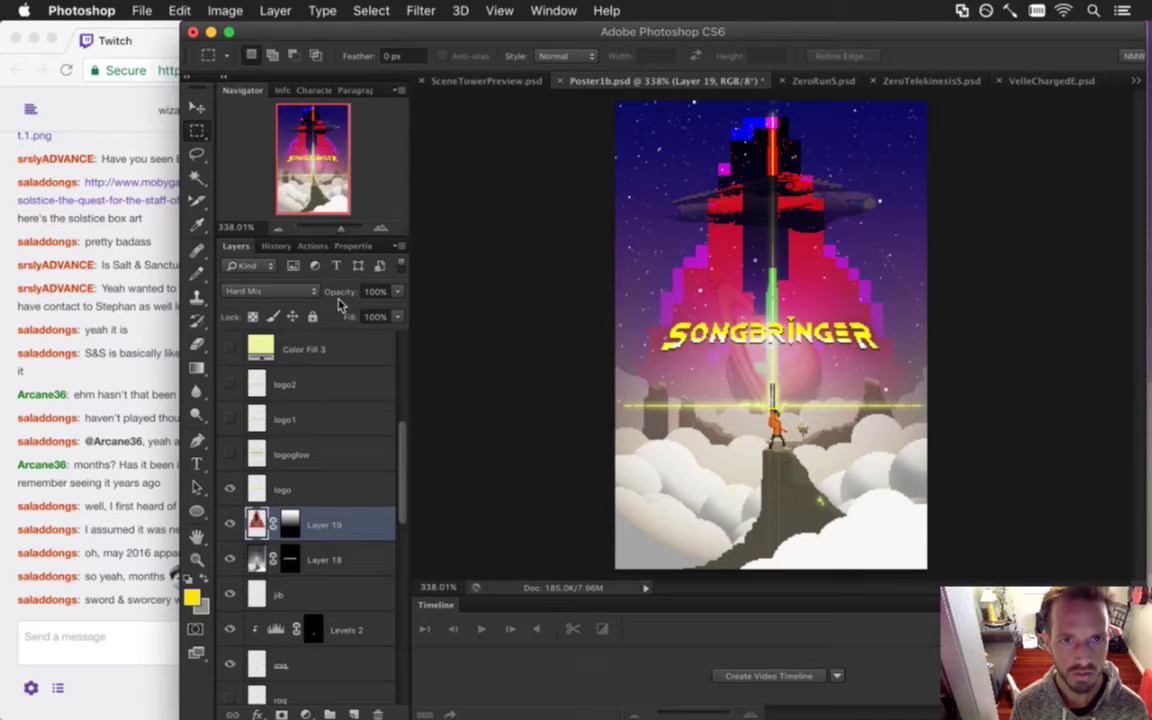
{"action": "key", "text": "shift+plus"}
{"action": "key", "text": "shift+plus"}
{"action": "key", "text": "shift+plus"}
{"action": "key", "text": "shift+plus"}
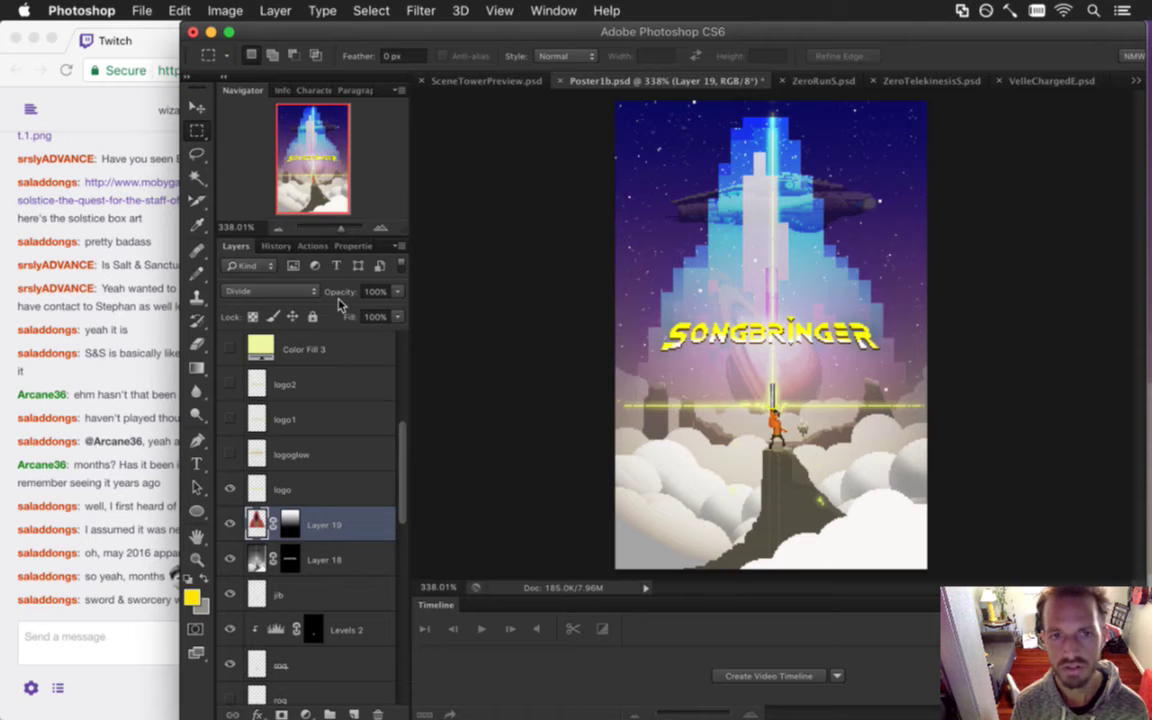
{"action": "key", "text": "shift+plus"}
{"action": "key", "text": "shift+plus"}
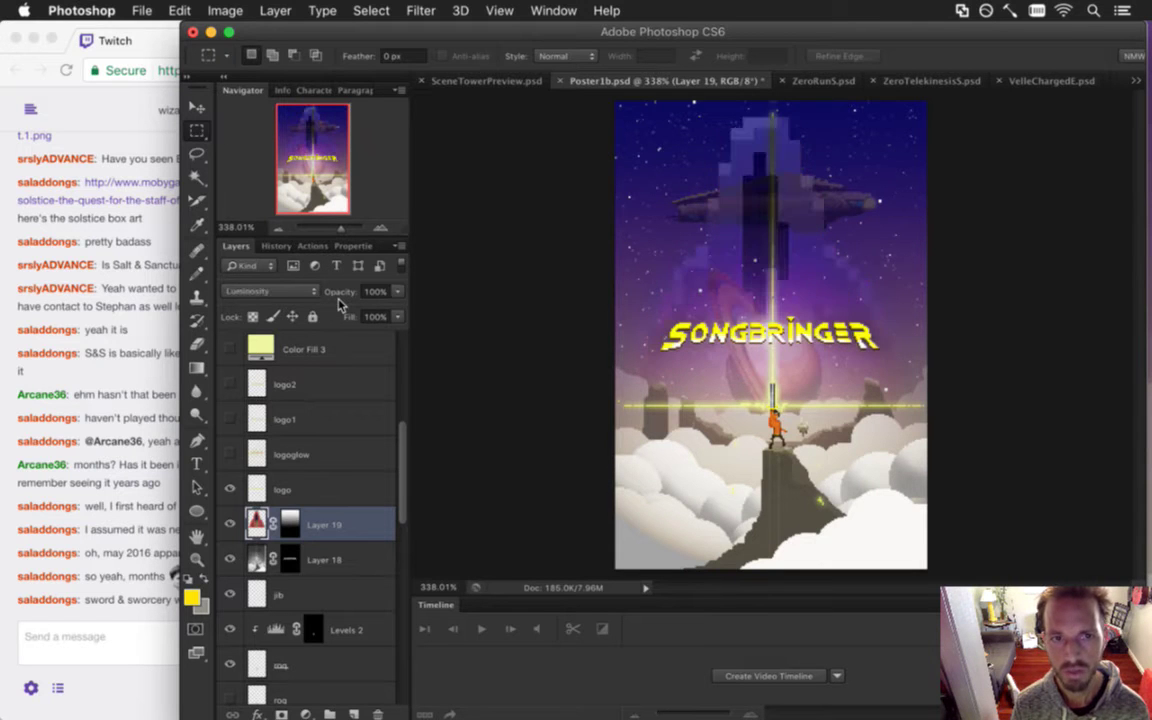
Try the Darken blend mode on Layer 19 and return the layer to Normal.
{"action": "key", "text": "shift+plus"}
{"action": "key", "text": "shift+plus"}
{"action": "key", "text": "shift+plus"}
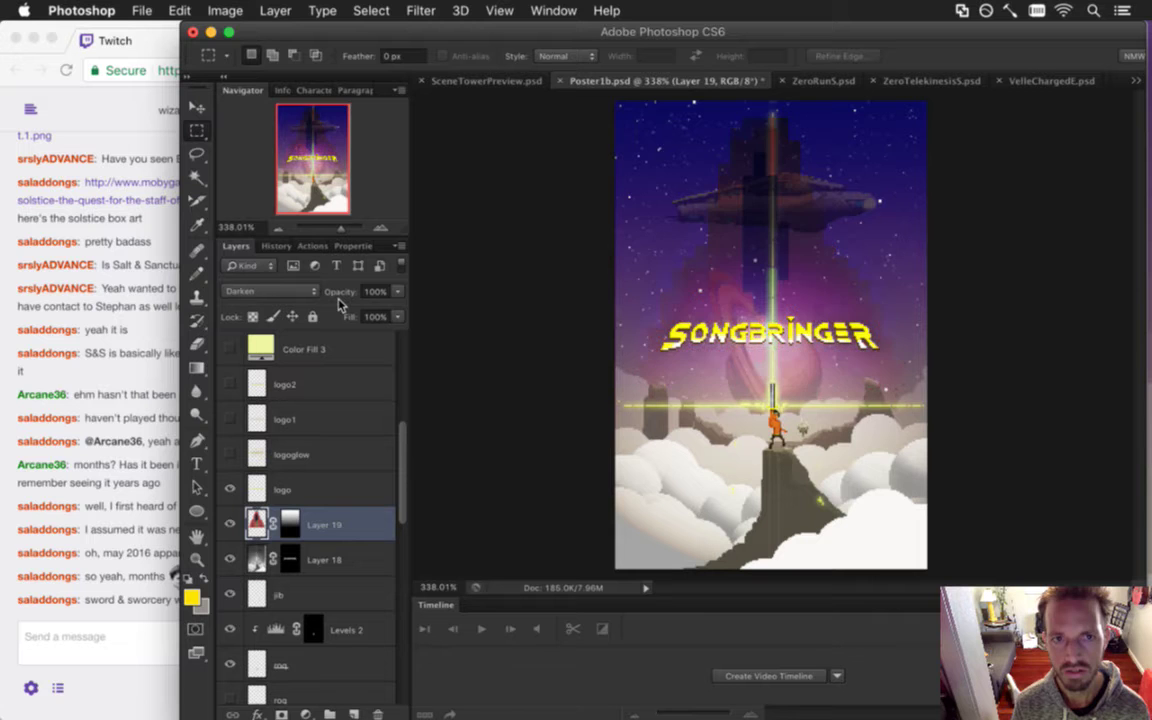
{"action": "key", "text": "shift+minus"}
{"action": "key", "text": "shift+minus"}
{"action": "key", "text": "shift+minus"}
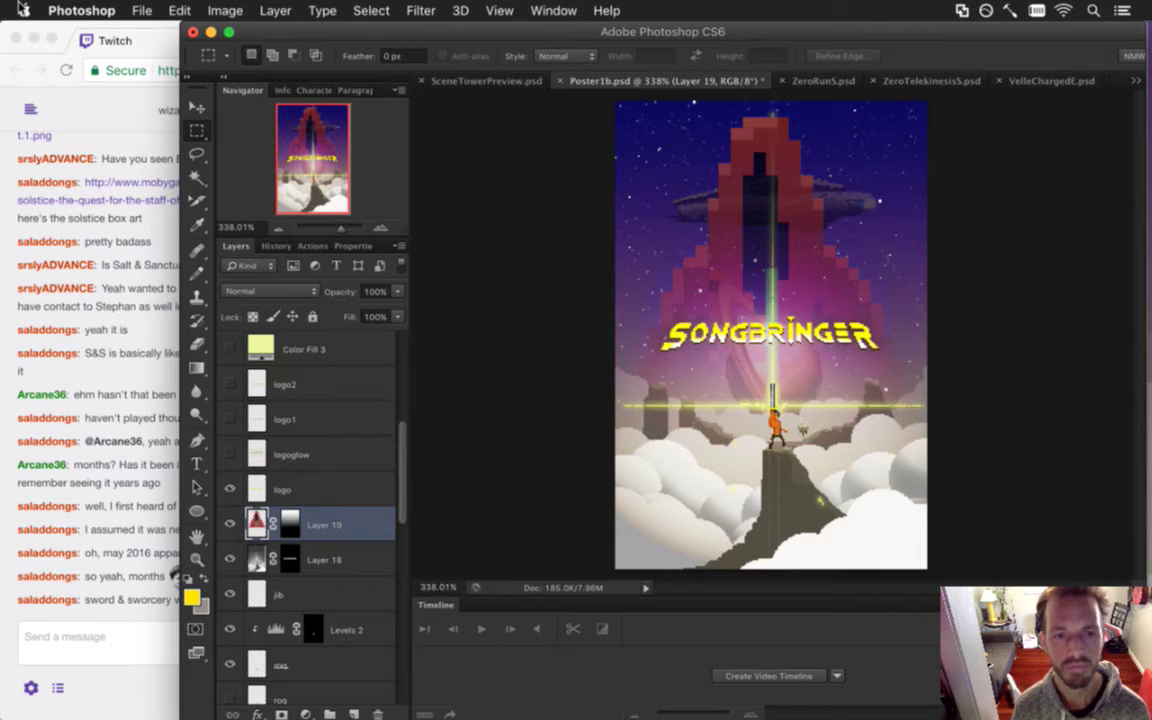
Set Layer 19's blend mode to Color Dodge and duplicate the layer.
{"action": "left_click", "coordinate": [285, 291]}
{"action": "left_click", "coordinate": [299, 416]}
{"action": "key", "text": "super+j"}
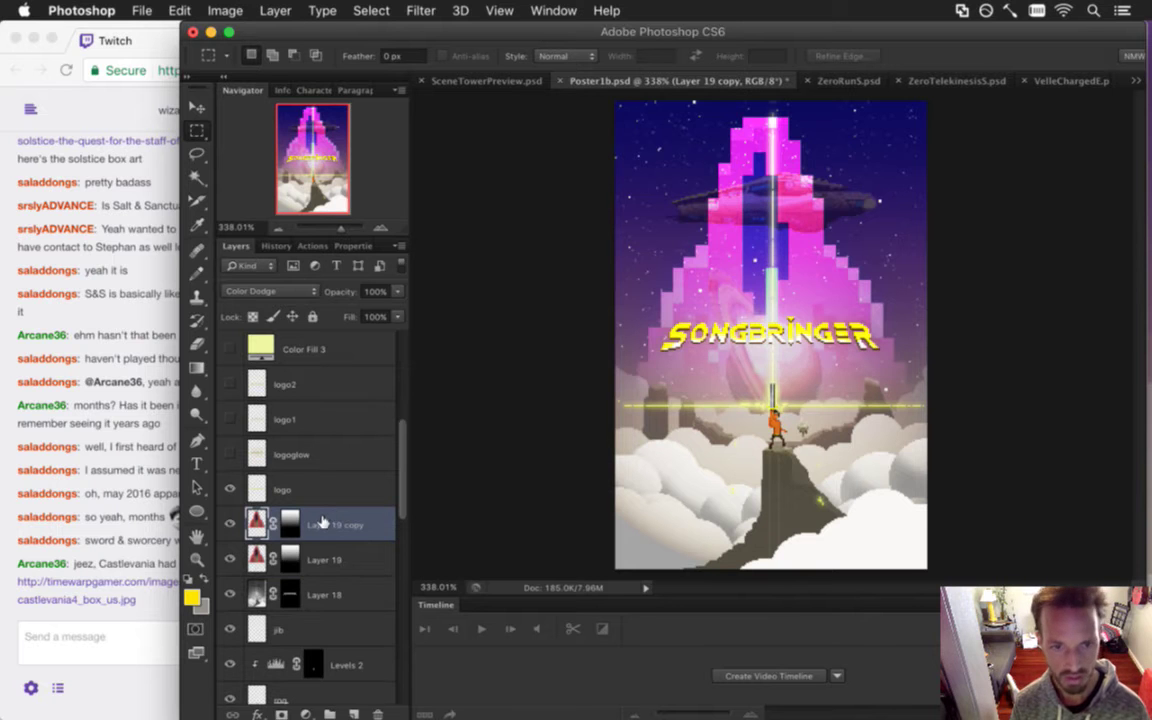
Hide the duplicated boss layer and set the original Layer 19's blend mode to Divide.
{"action": "left_click", "coordinate": [230, 524]}
{"action": "left_click", "coordinate": [260, 555]}
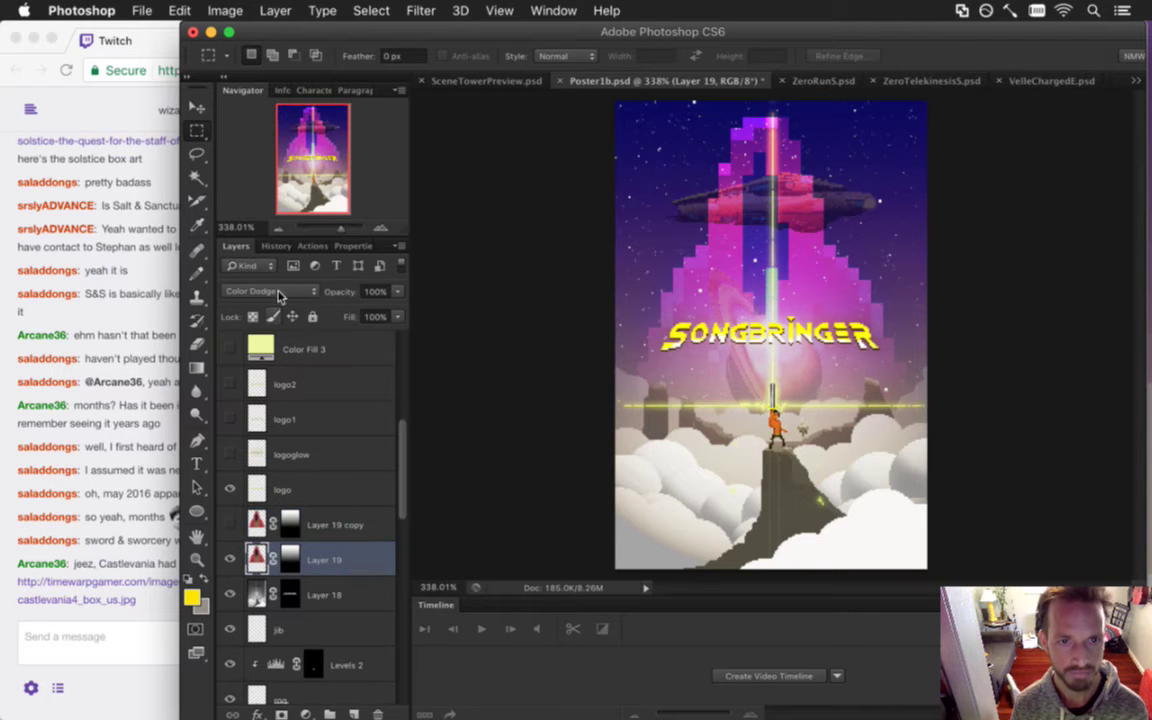
{"action": "left_click", "coordinate": [283, 291]}
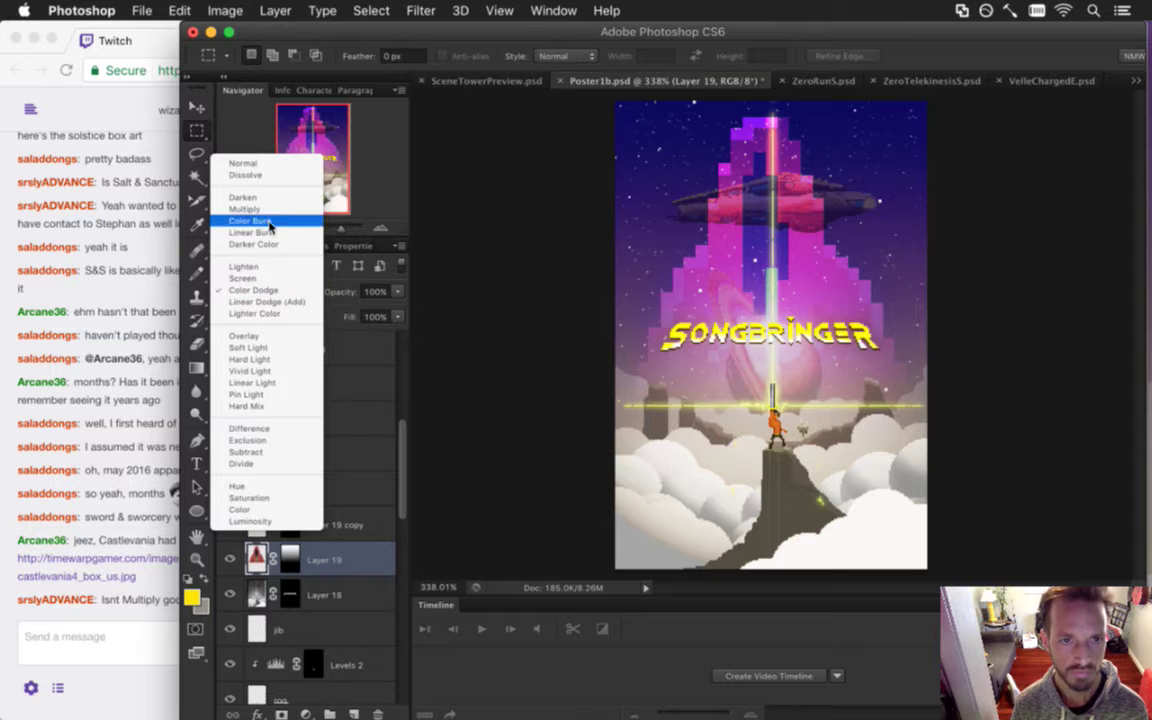
{"action": "scroll", "coordinate": [262, 463], "scroll_direction": "down", "scroll_amount": 1}
{"action": "left_click", "coordinate": [262, 463]}
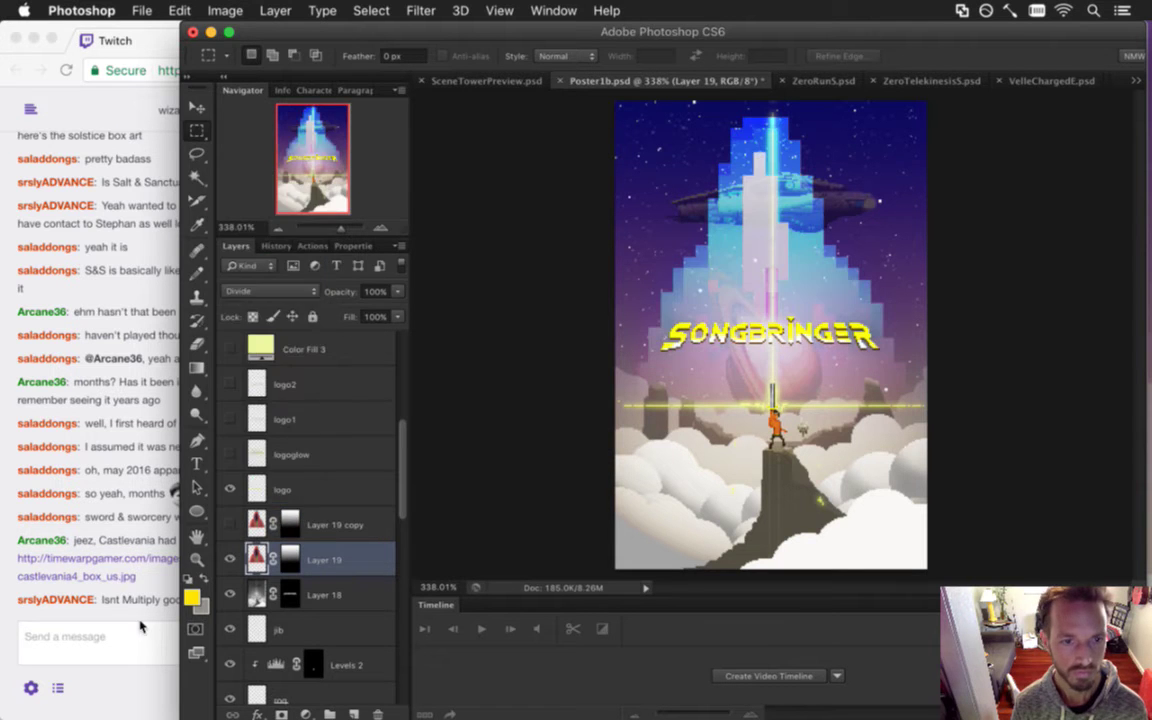
Switch to the Twitch chat and read the new messages about Sword & Sworcery and the Castlevania art.
{"action": "left_click", "coordinate": [138, 622]}
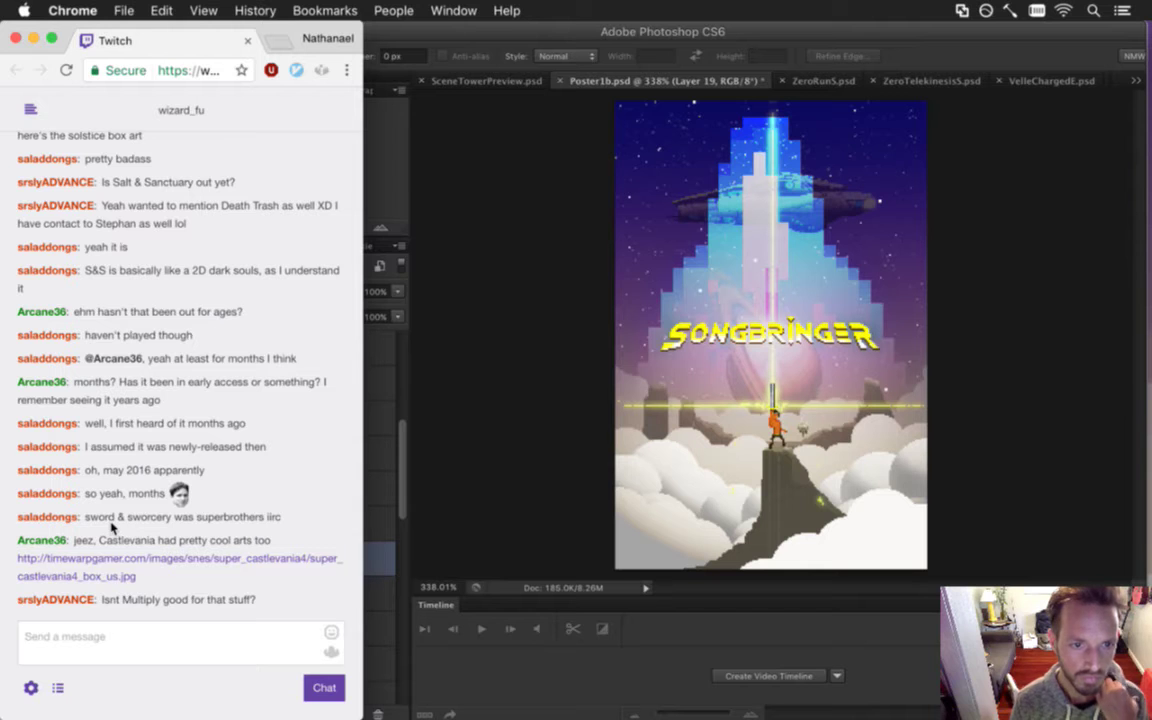
{"action": "left_click_drag", "start_coordinate": [199, 521], "coordinate": [265, 520]}
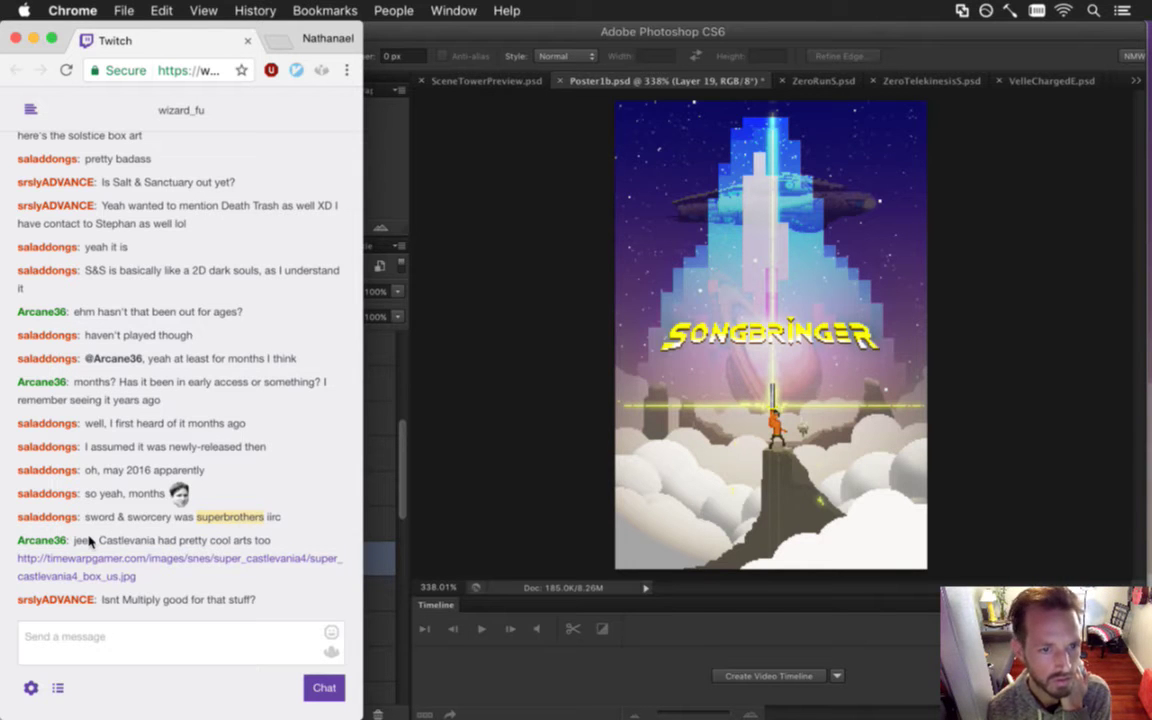
{"action": "left_click_drag", "start_coordinate": [100, 541], "coordinate": [226, 518]}
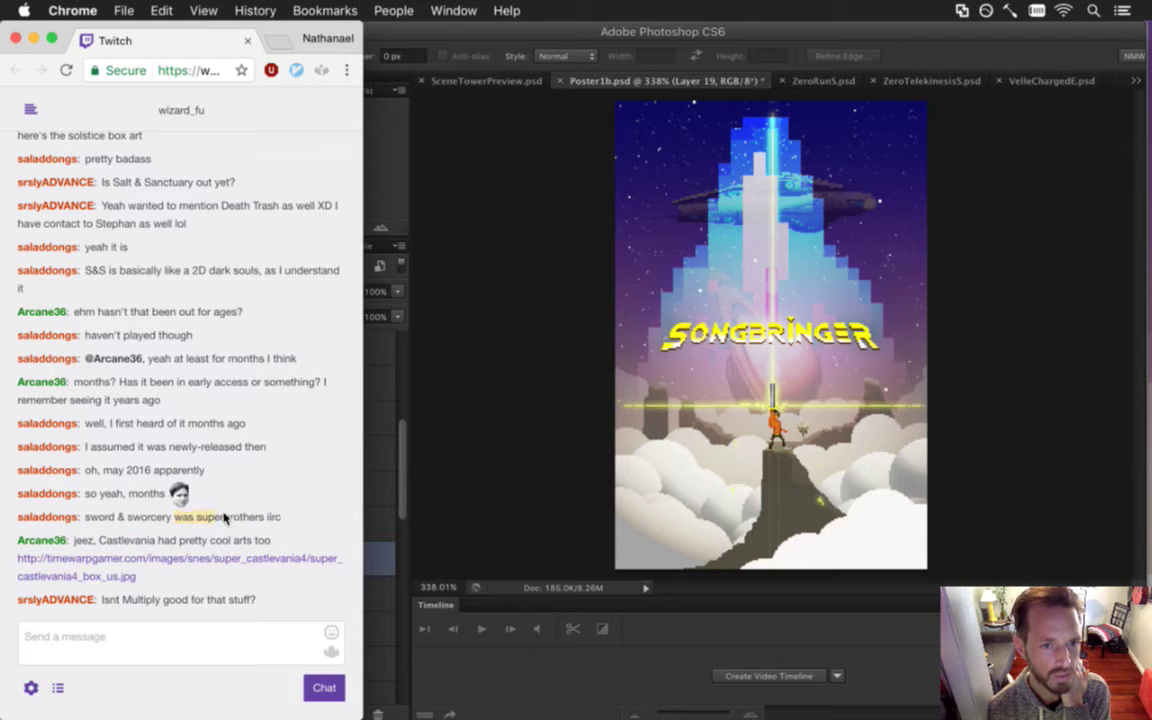
{"action": "left_click_drag", "start_coordinate": [104, 539], "coordinate": [125, 552]}
View the linked Super Castlevania IV box art in a new browser tab, and close the tab.
{"action": "right_click", "coordinate": [128, 558]}
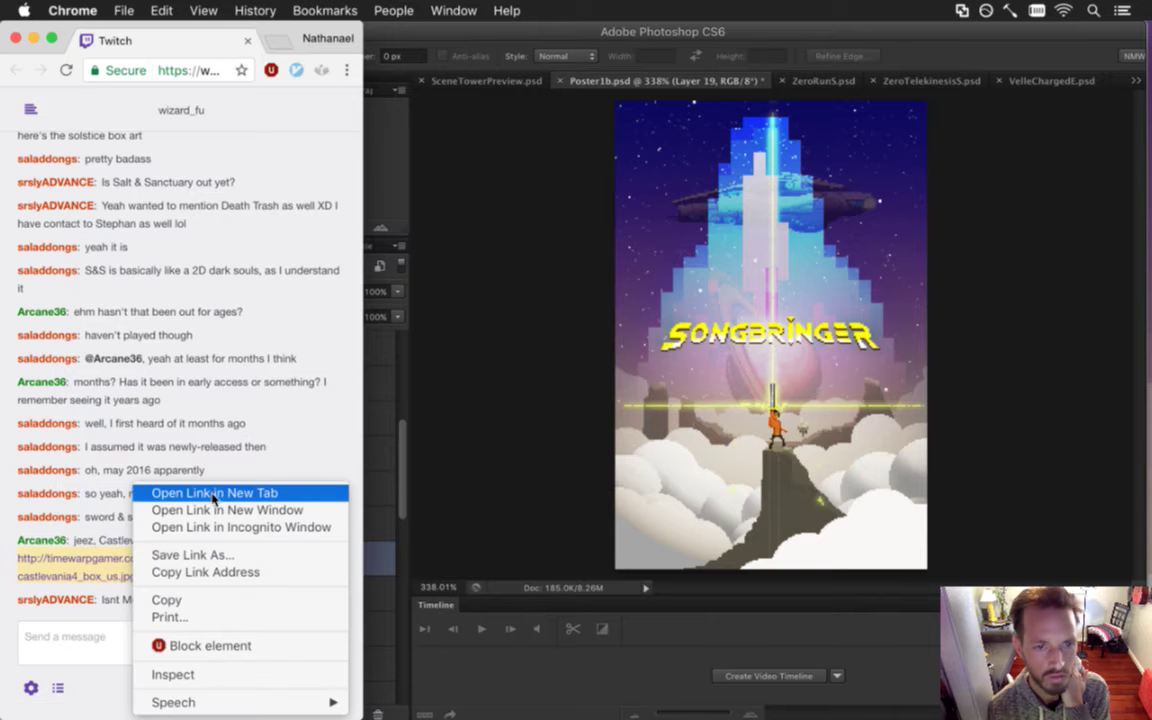
{"action": "left_click", "coordinate": [210, 492]}
{"action": "left_click", "coordinate": [203, 42]}
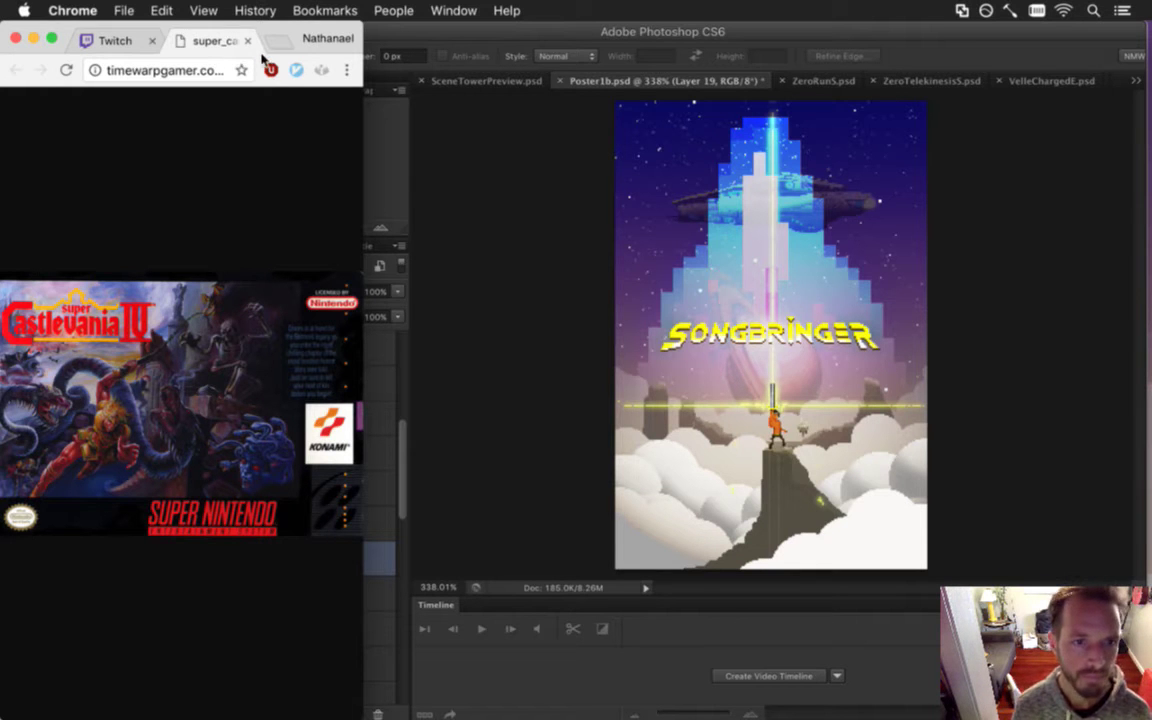
{"action": "left_click", "coordinate": [247, 40]}
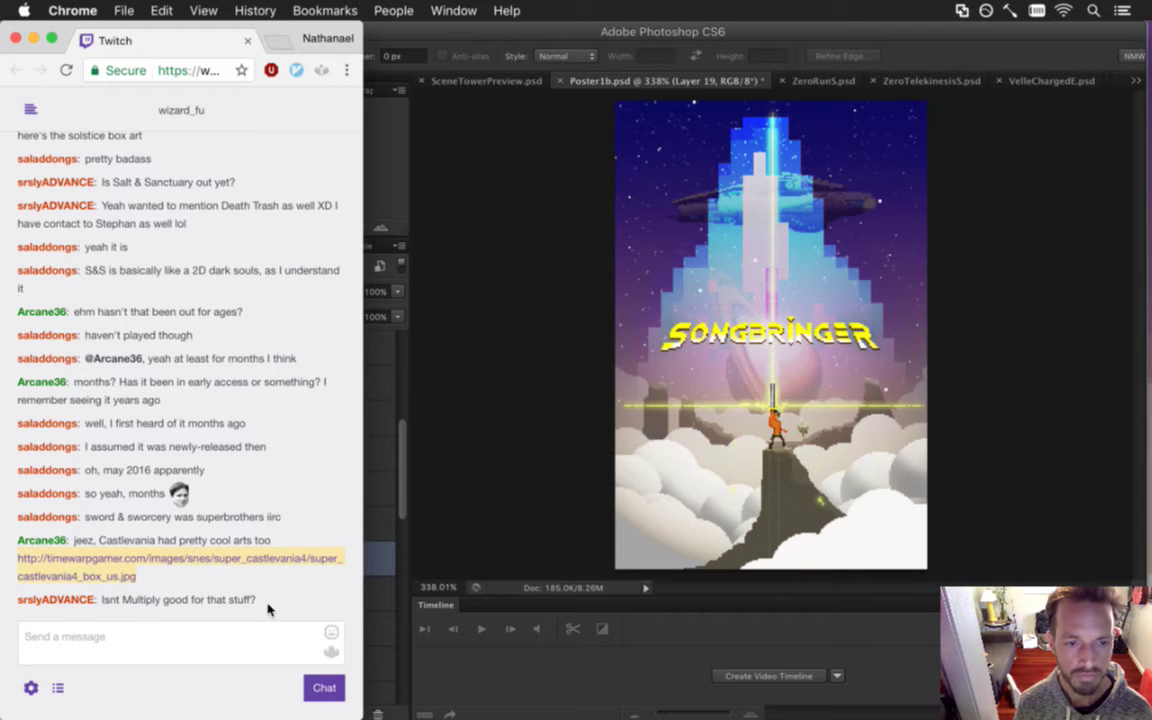
Read the chat message about Multiply, return to Photoshop and check the blend modes available for Layer 19.
{"action": "left_click_drag", "start_coordinate": [111, 600], "coordinate": [186, 607]}
{"action": "left_click", "coordinate": [411, 479]}
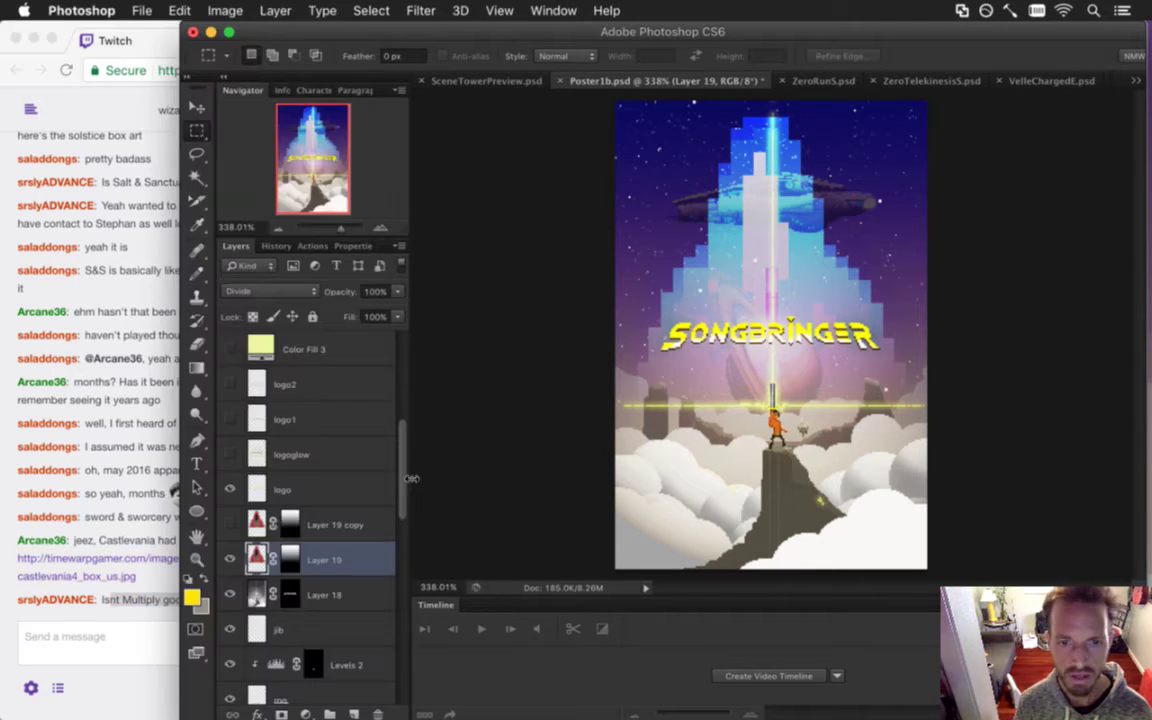
{"action": "left_click", "coordinate": [285, 291]}
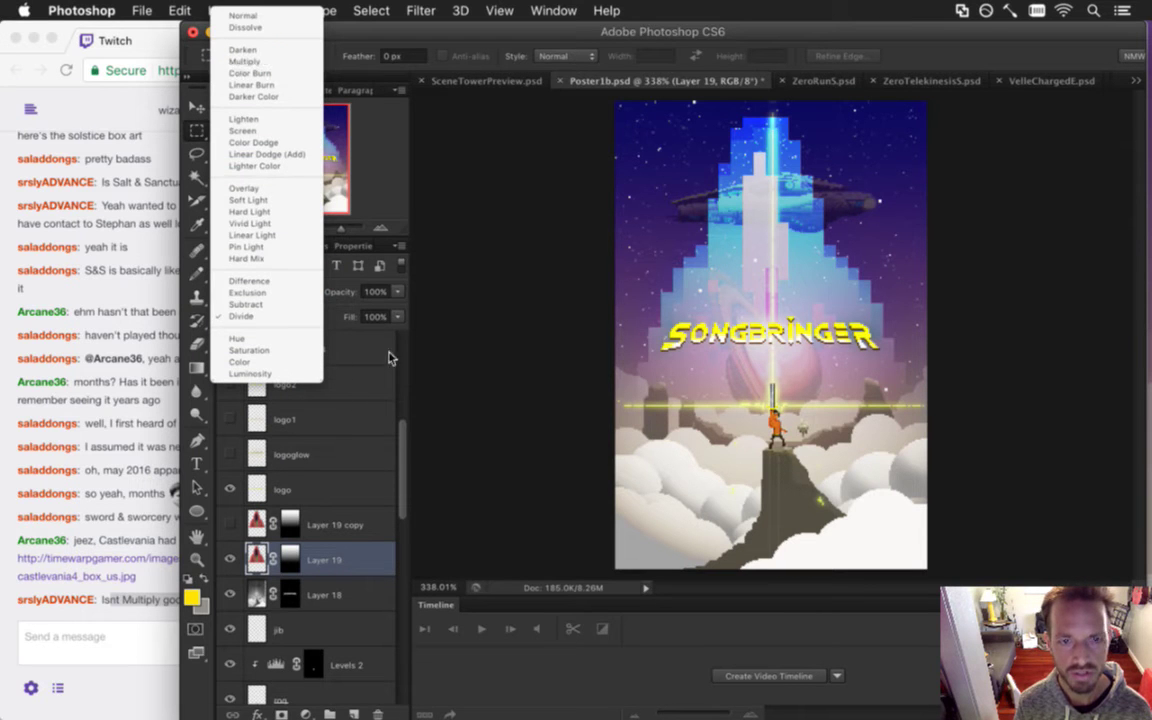
{"action": "left_click", "coordinate": [370, 398]}
Lower Layer 19's opacity to 17%.
{"action": "scroll", "coordinate": [403, 494], "scroll_direction": "down", "scroll_amount": 1}
{"action": "scroll", "coordinate": [403, 494], "scroll_direction": "down", "scroll_amount": 2}
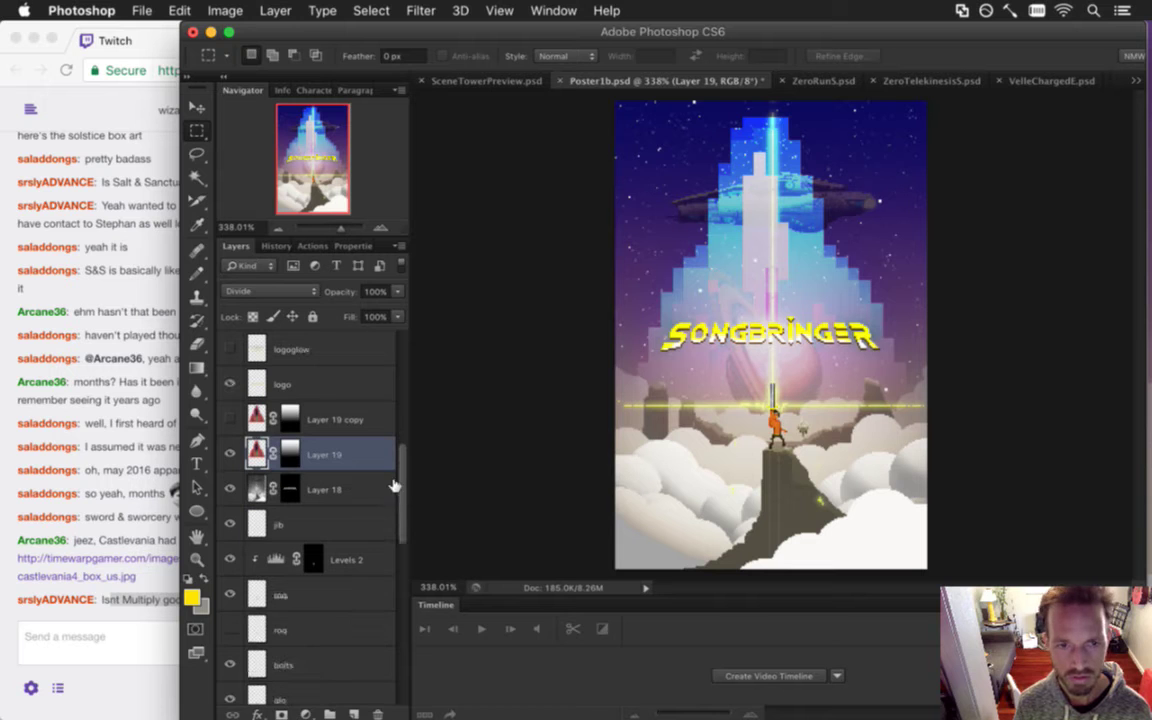
{"action": "left_click", "coordinate": [398, 291]}
{"action": "left_click_drag", "start_coordinate": [357, 308], "coordinate": [328, 313]}
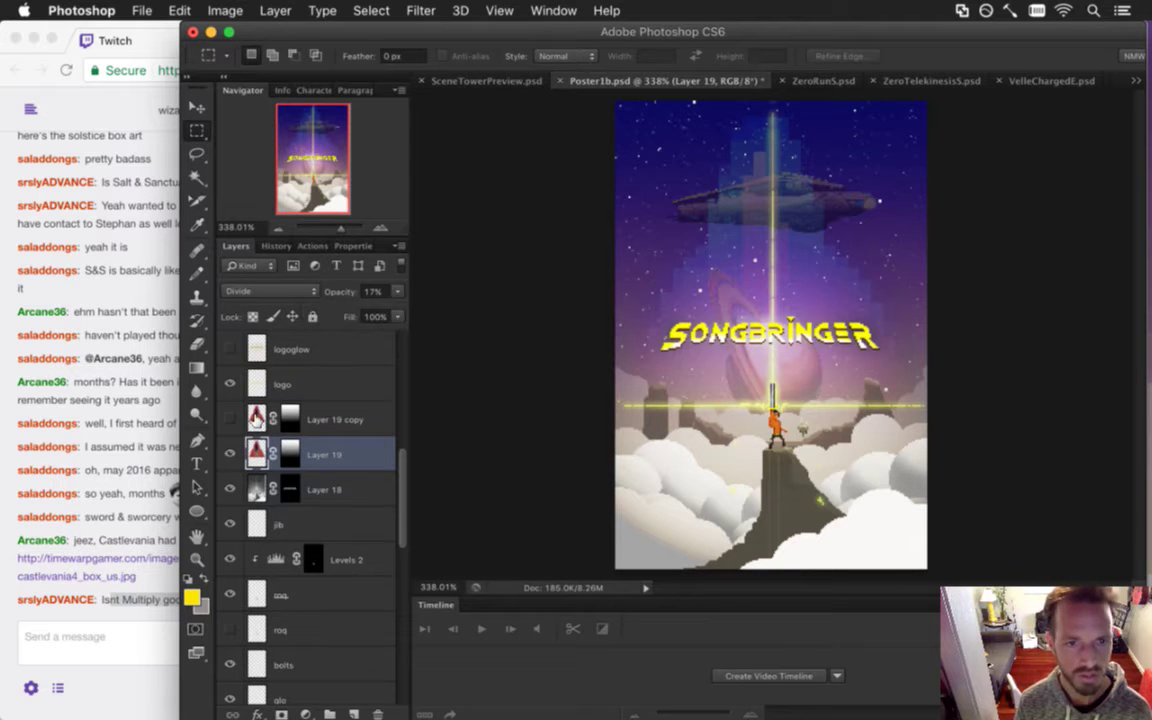
Show the Color Dodge duplicate, Layer 19 copy, and lower its opacity to 18%.
{"action": "left_click", "coordinate": [256, 420]}
{"action": "left_click", "coordinate": [229, 419]}
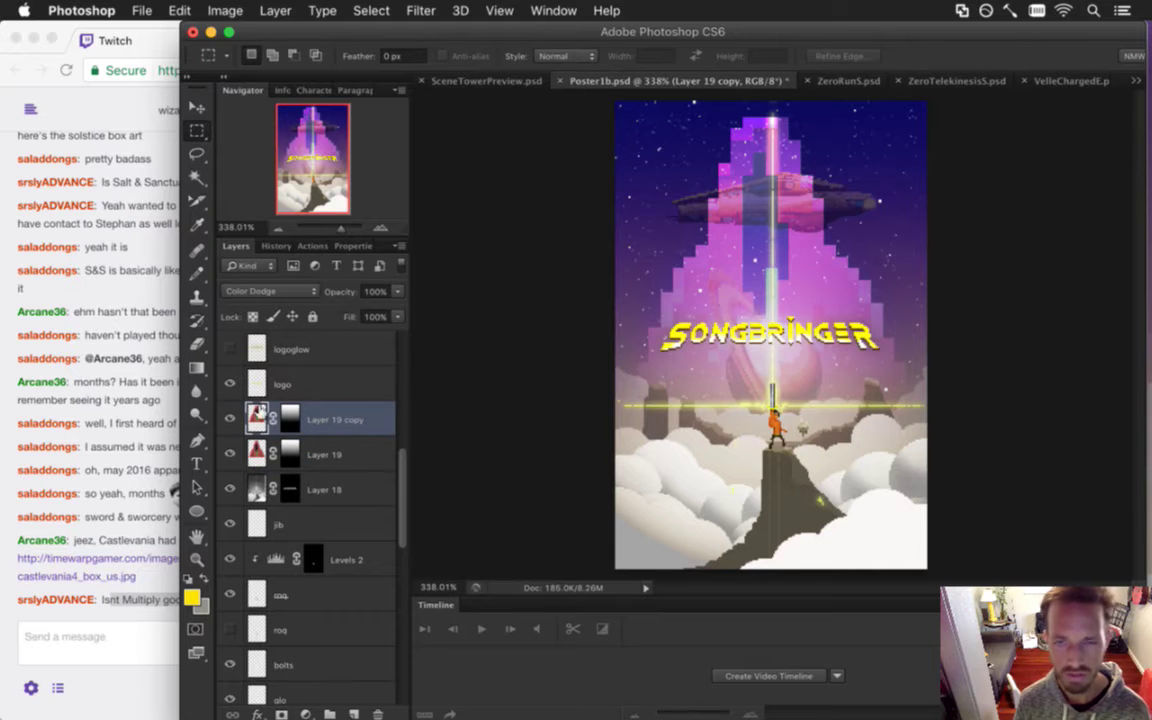
{"action": "left_click", "coordinate": [393, 293]}
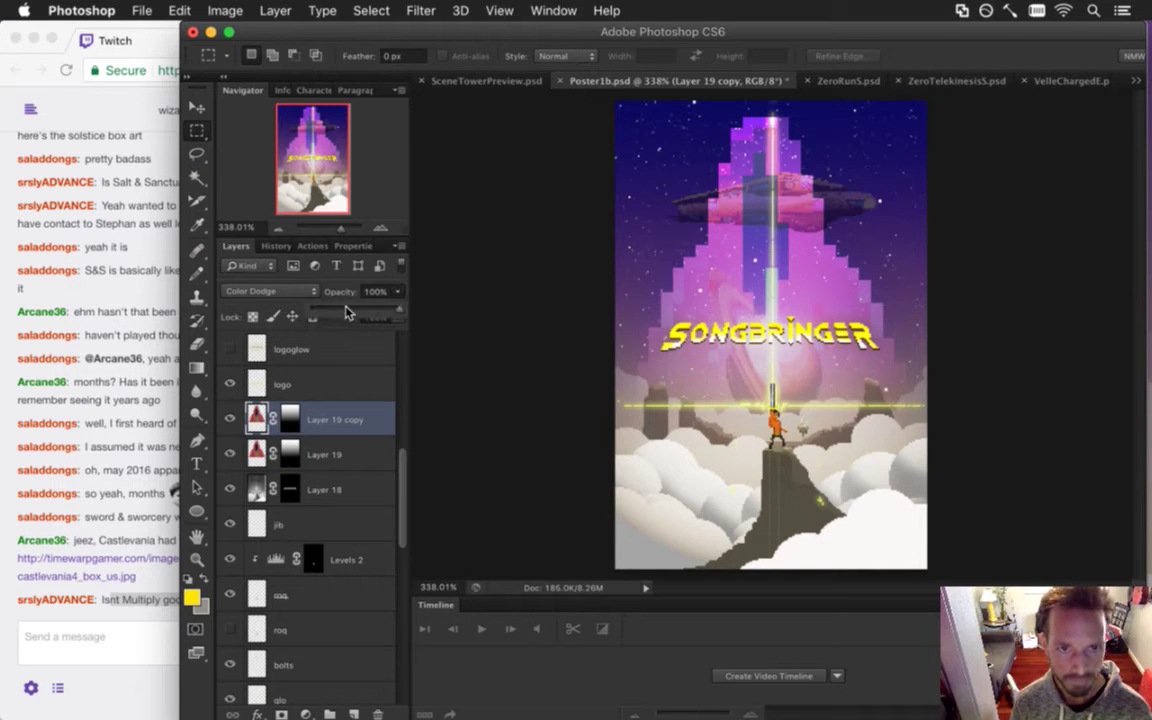
{"action": "left_click_drag", "start_coordinate": [347, 311], "coordinate": [342, 316]}
{"action": "key", "text": "2"}
{"action": "key", "text": "3"}
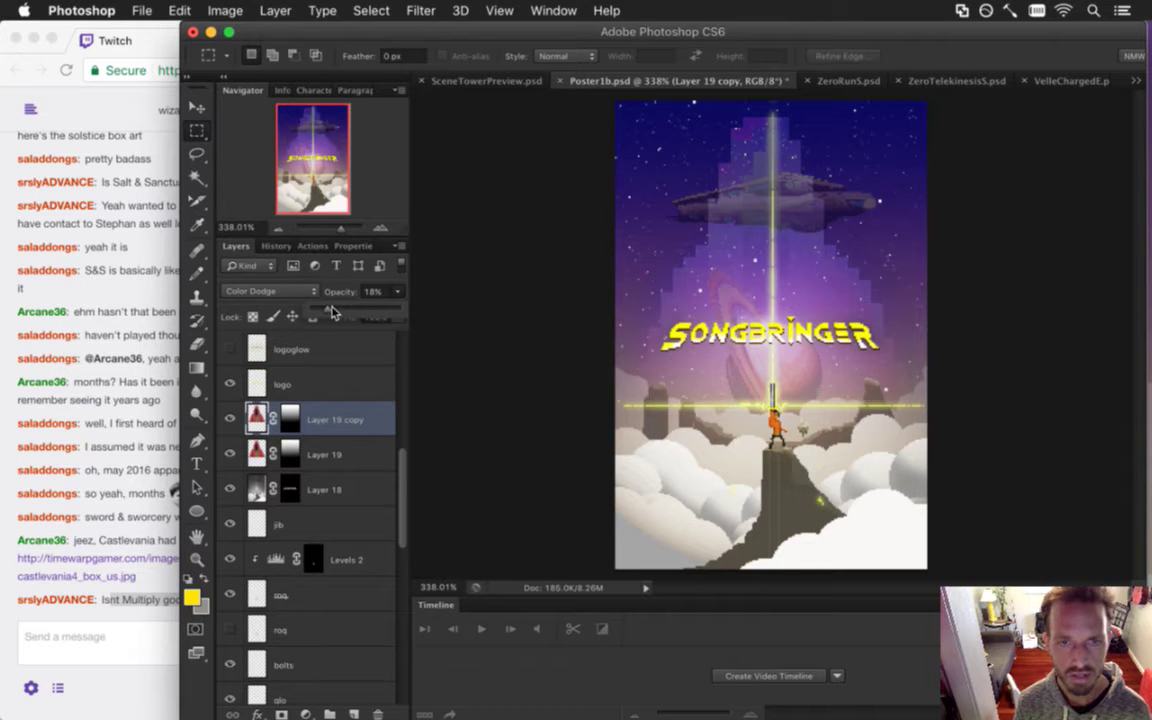
Hide Layer 19 copy and toggle Layer 19 off and on to compare the poster with and without it.
{"action": "left_click", "coordinate": [230, 419]}
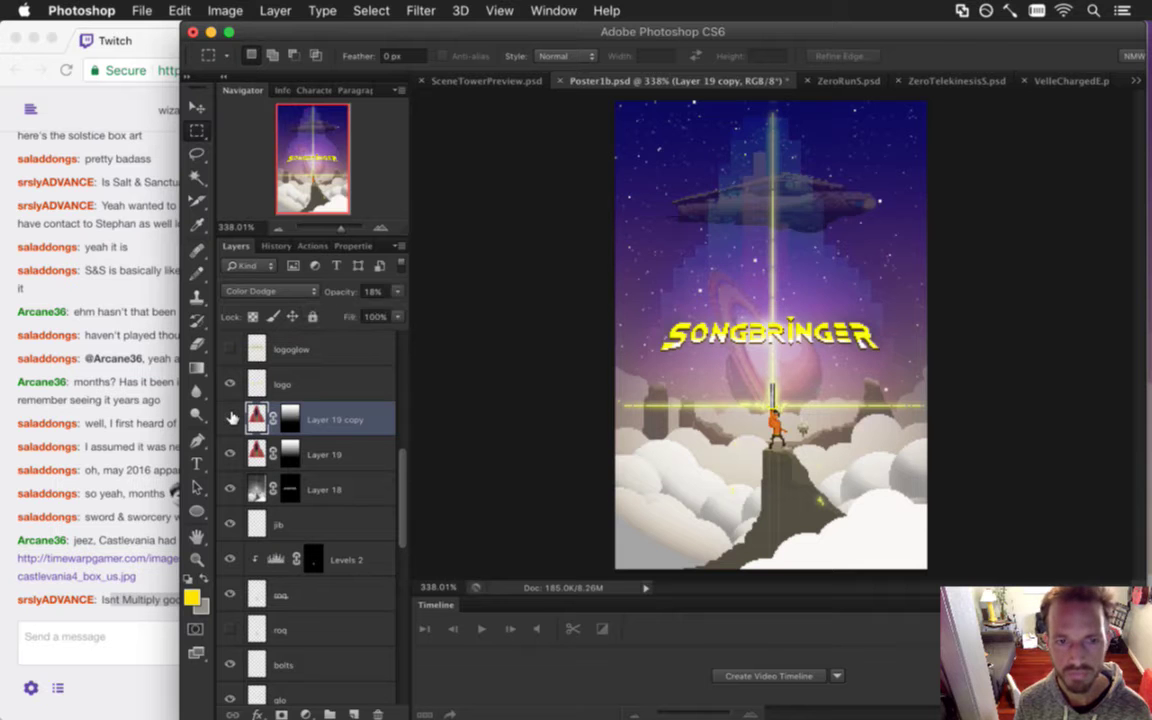
{"action": "left_click", "coordinate": [230, 452]}
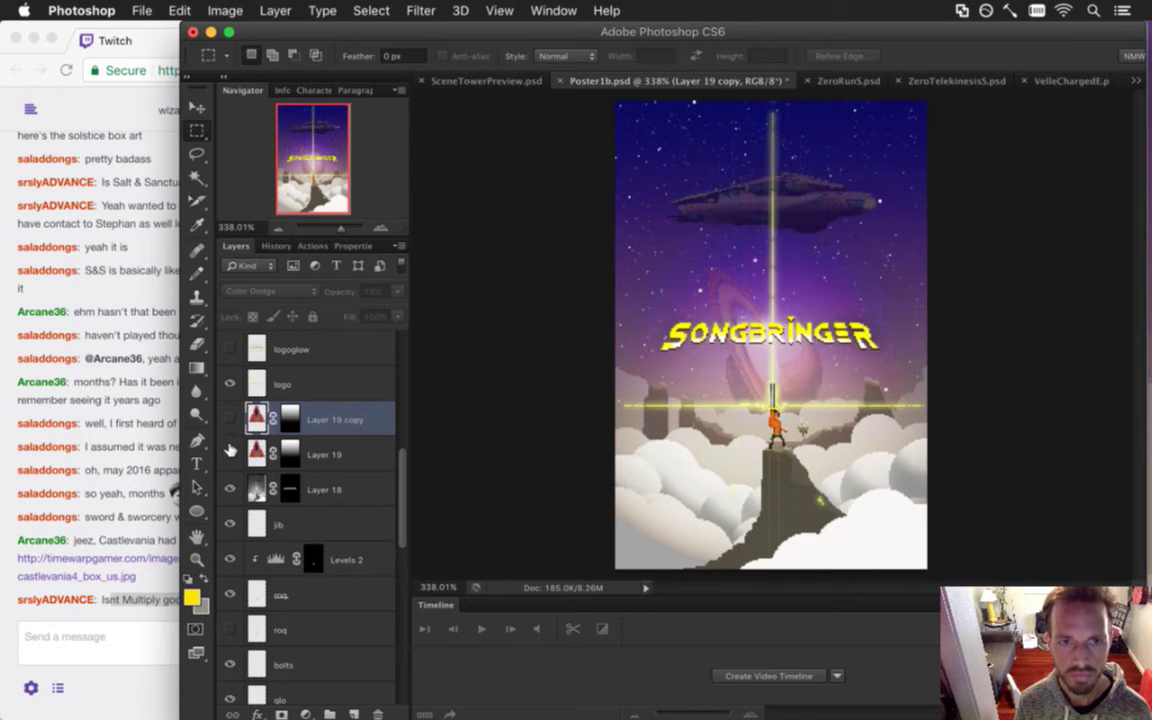
{"action": "left_click", "coordinate": [230, 452]}
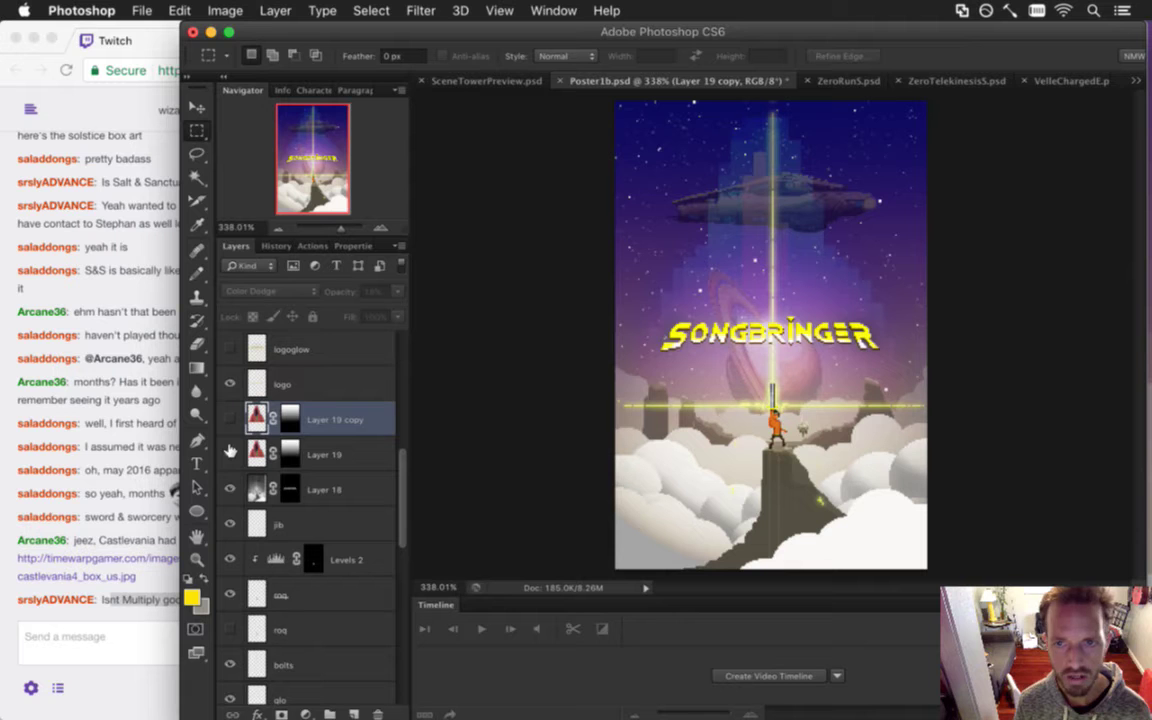
Set Layer 19's opacity to 53% and save the poster file.
{"action": "left_click", "coordinate": [324, 454]}
{"action": "left_click", "coordinate": [397, 291]}
{"action": "mouse_move", "coordinate": [379, 311]}
{"action": "left_mouse_down"}
{"action": "mouse_move", "coordinate": [329, 311]}
{"action": "mouse_move", "coordinate": [371, 314]}
{"action": "mouse_move", "coordinate": [358, 314]}
{"action": "left_mouse_up"}
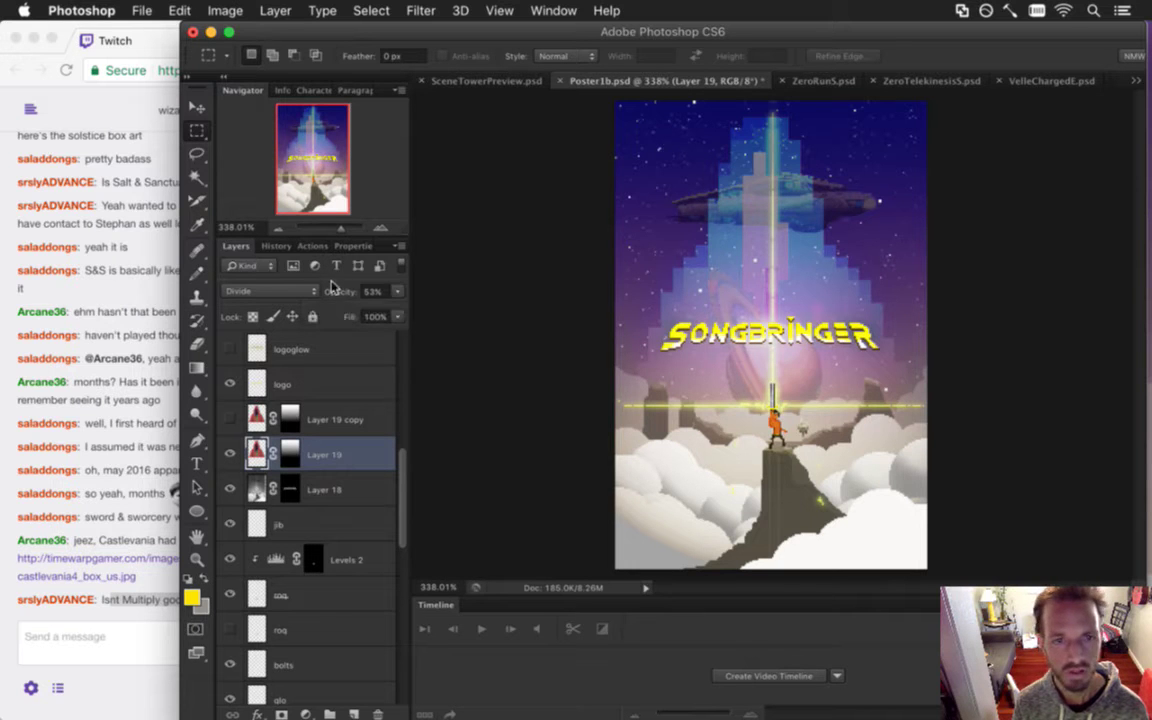
{"action": "key", "text": "super+s"}
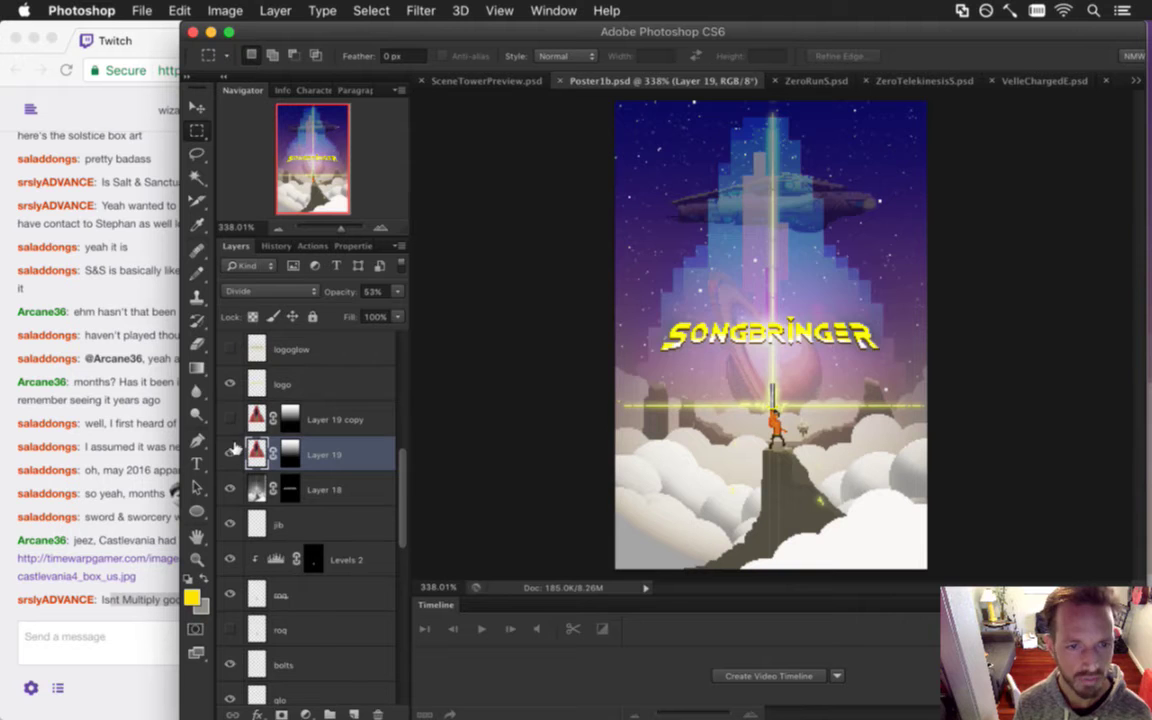
Hide Layer 19, look through the lower layers and switch to the ZeroRunS.psd document.
{"action": "left_click", "coordinate": [229, 454]}
{"action": "left_click_drag", "start_coordinate": [410, 492], "coordinate": [404, 560]}
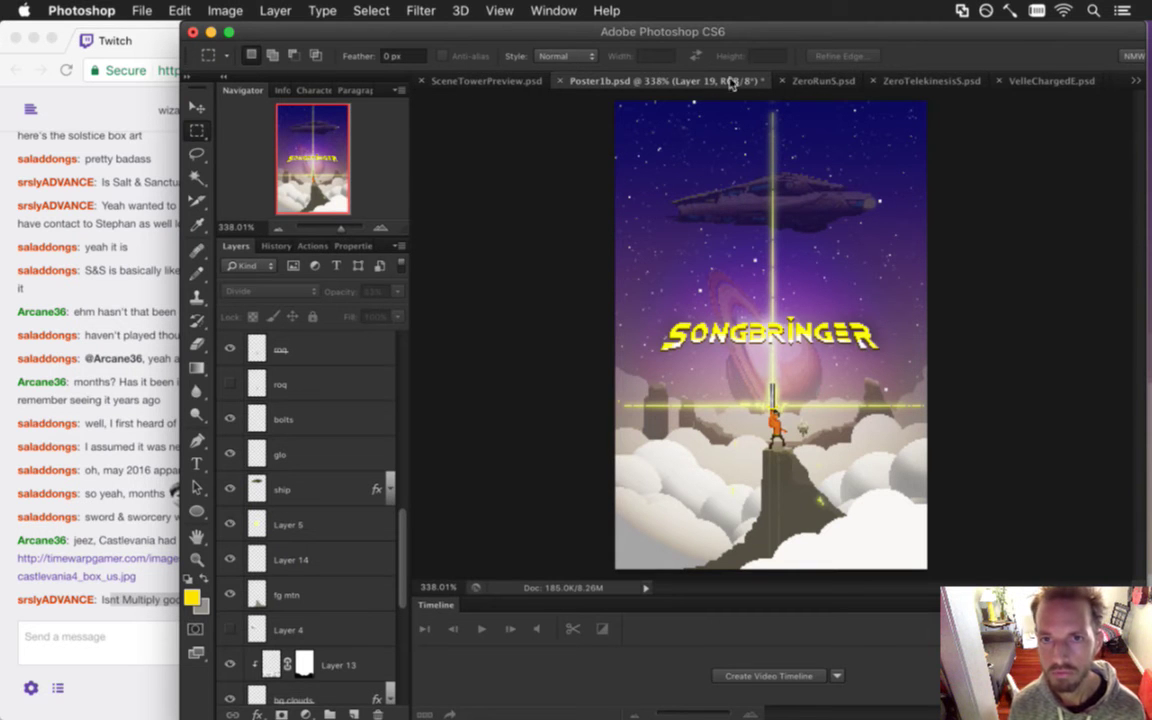
{"action": "left_click", "coordinate": [838, 84]}
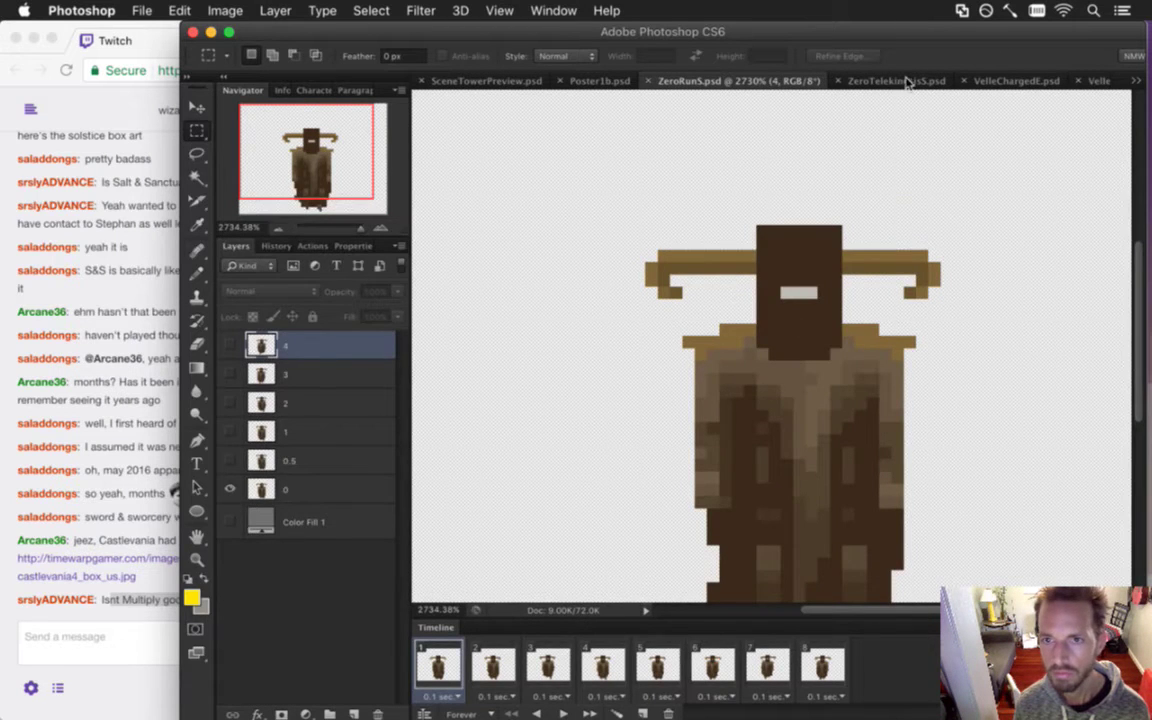
Switch to ZeroTelekinesisS.psd, review its animation frames and select the entire canvas on frame 8.
{"action": "key", "text": "ctrl+Tab"}
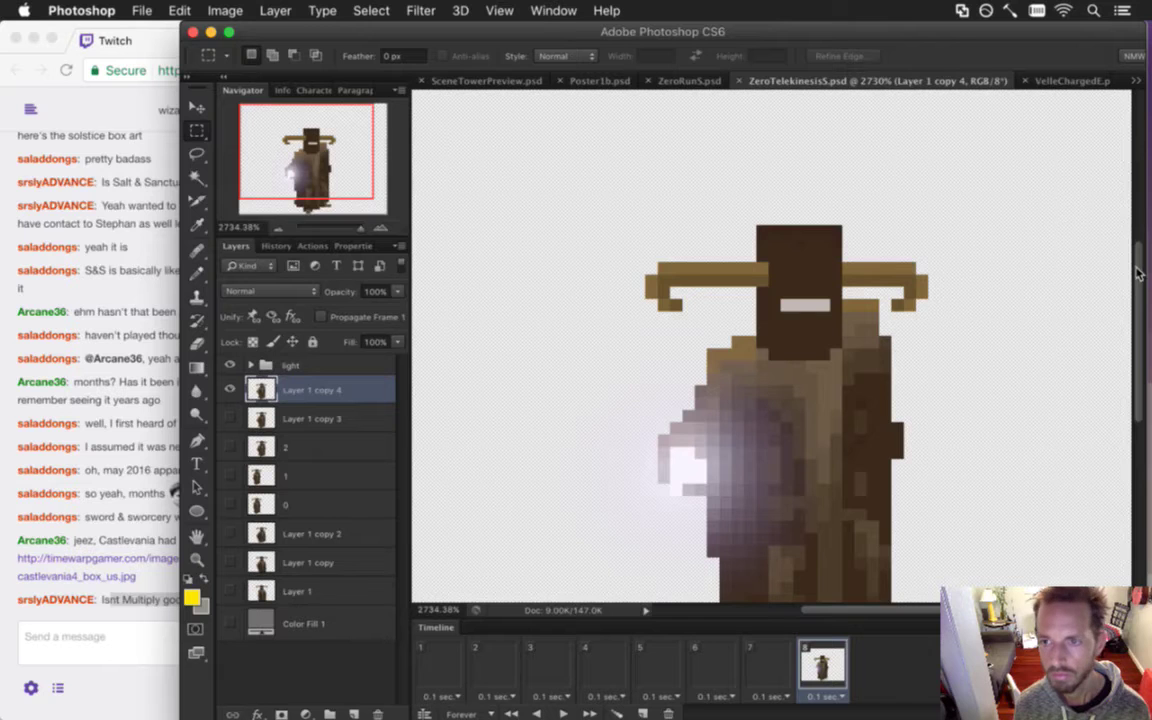
{"action": "scroll", "coordinate": [1137, 273], "scroll_direction": "down", "scroll_amount": 3}
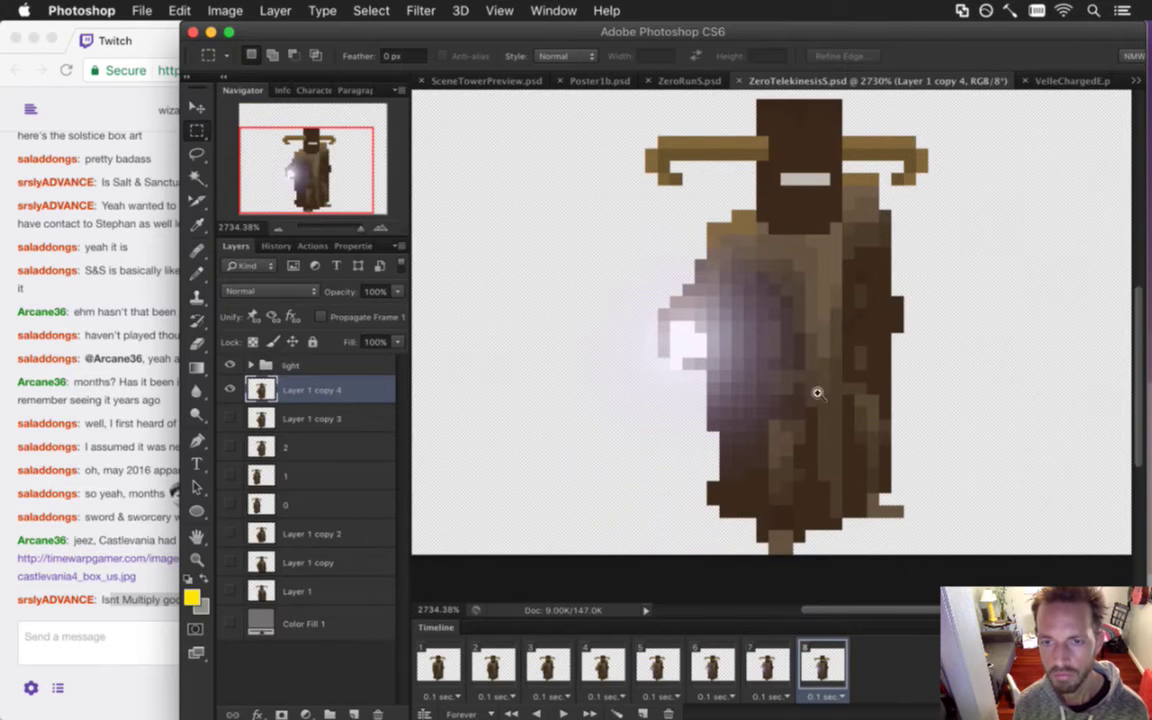
{"action": "scroll", "coordinate": [833, 388], "scroll_direction": "down", "scroll_amount": 4}
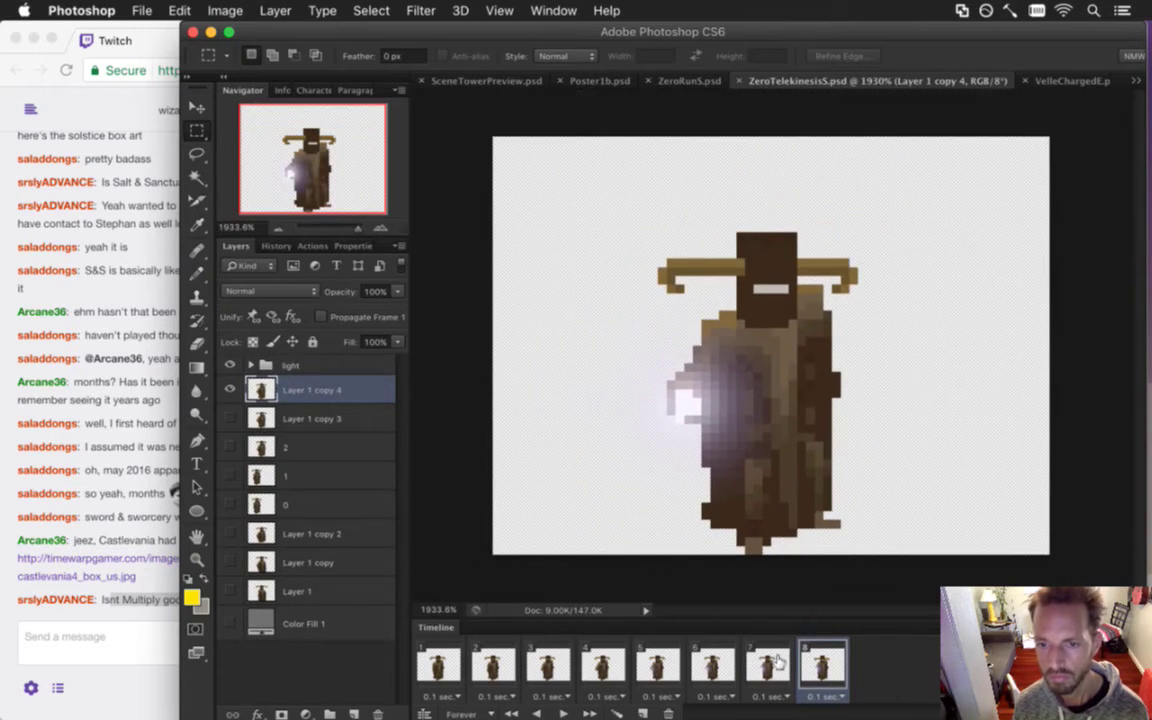
{"action": "left_click", "coordinate": [776, 662]}
{"action": "left_click", "coordinate": [722, 670]}
{"action": "left_click", "coordinate": [655, 667]}
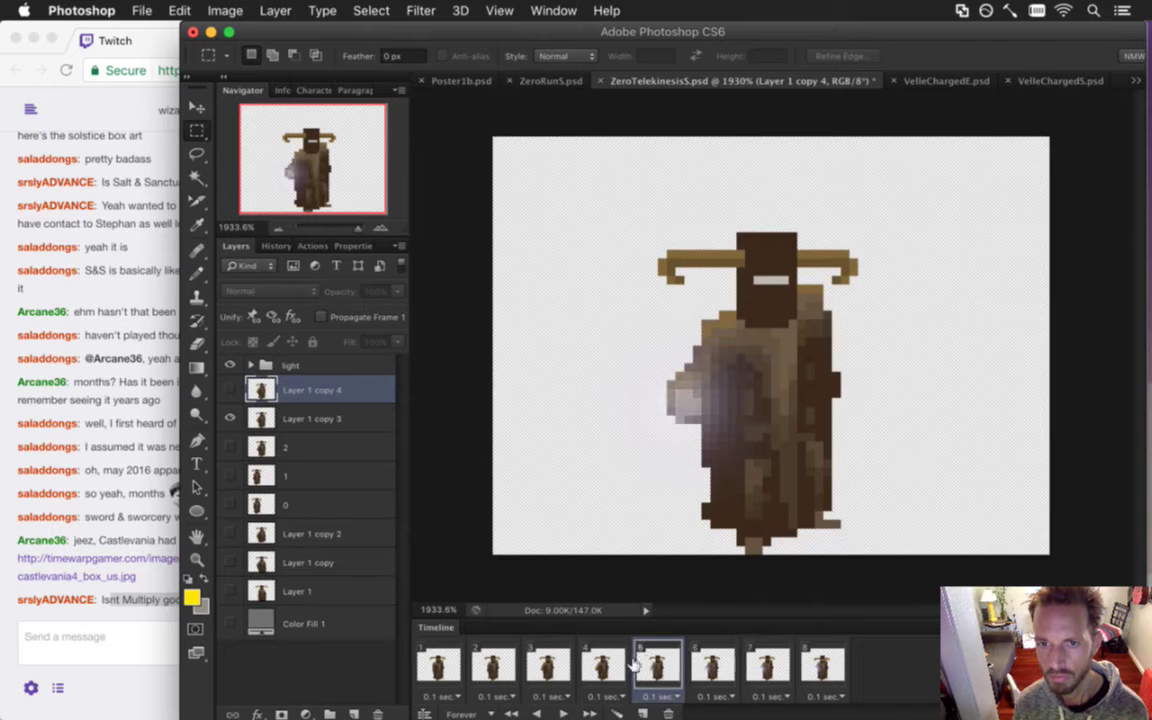
{"action": "left_click", "coordinate": [602, 667]}
{"action": "left_click", "coordinate": [550, 667]}
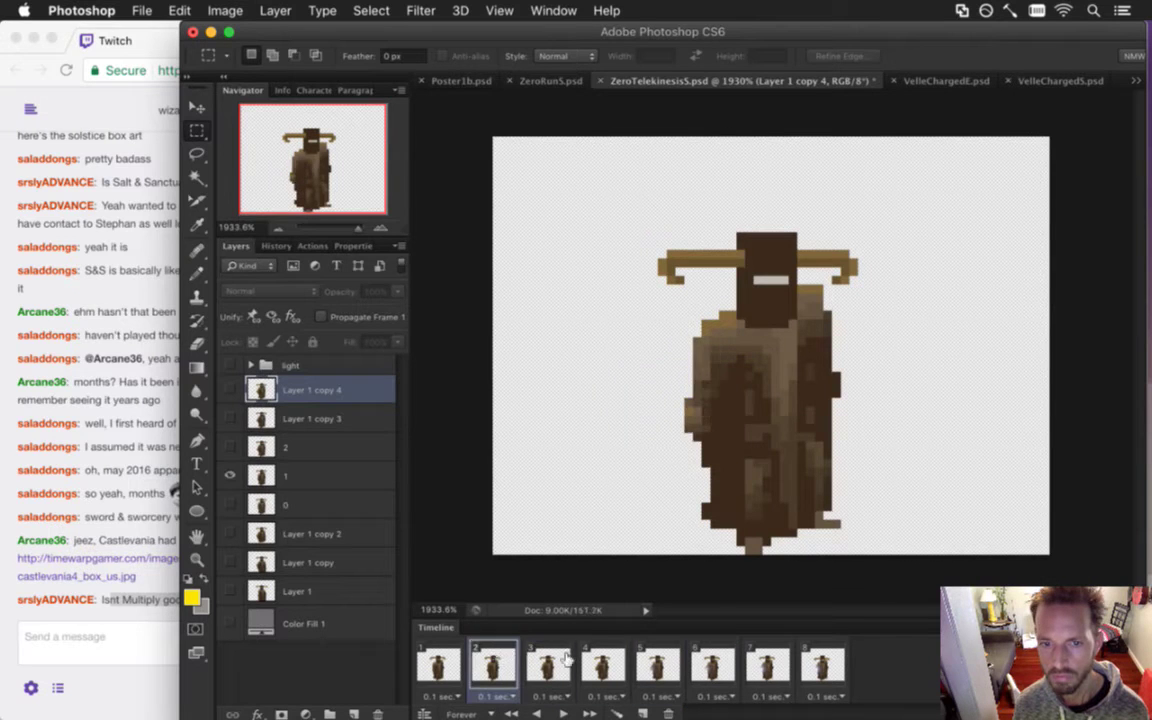
{"action": "left_click", "coordinate": [820, 670]}
{"action": "key", "text": "super+a"}
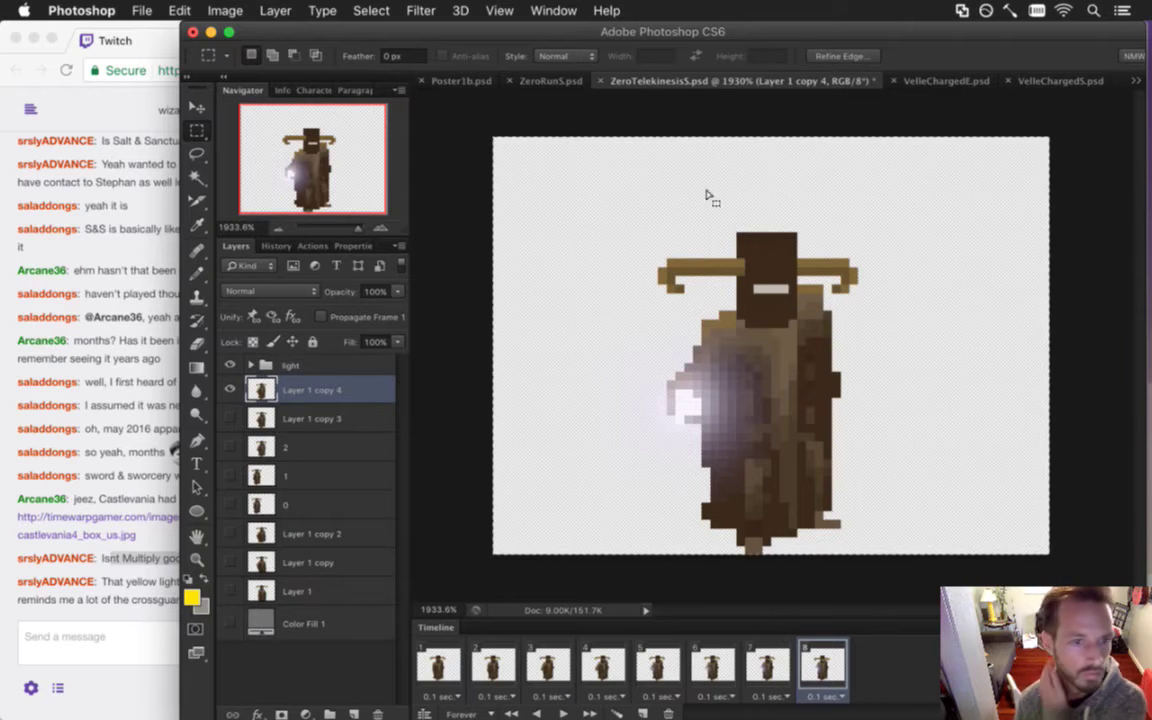
Read the Twitch chat message comparing the yellow sword lightning to Kylo Ren's sword, and return to Photoshop.
{"action": "left_click", "coordinate": [154, 590]}
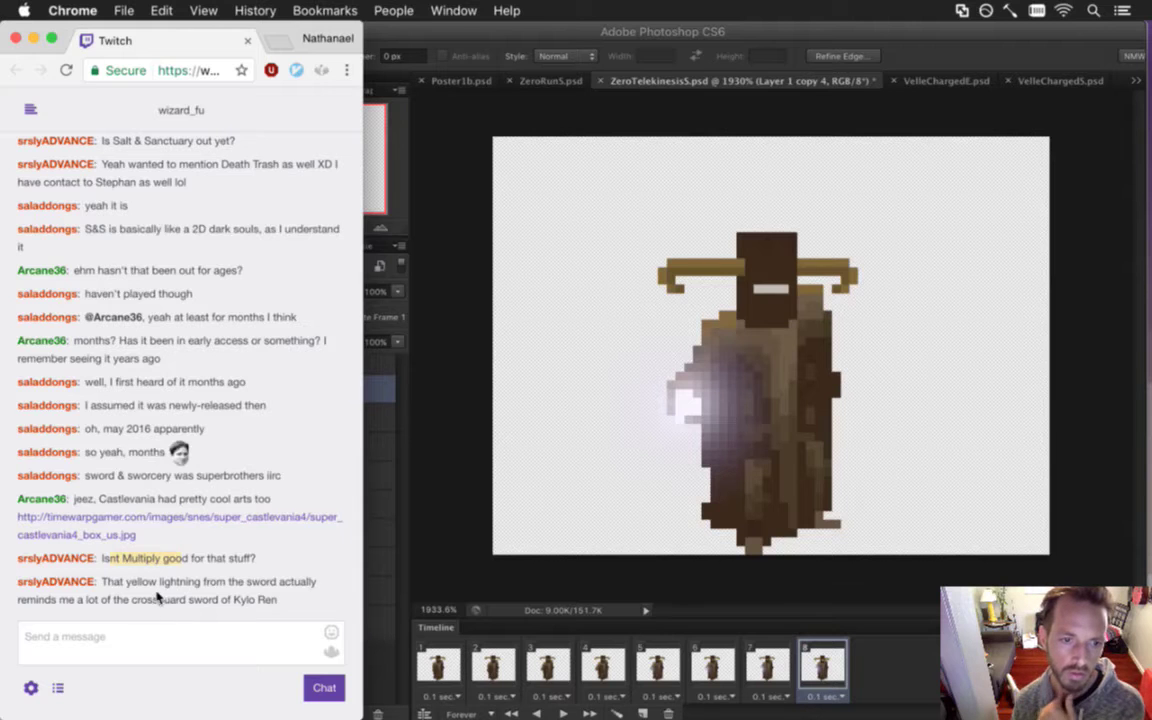
{"action": "left_click_drag", "start_coordinate": [234, 600], "coordinate": [278, 600]}
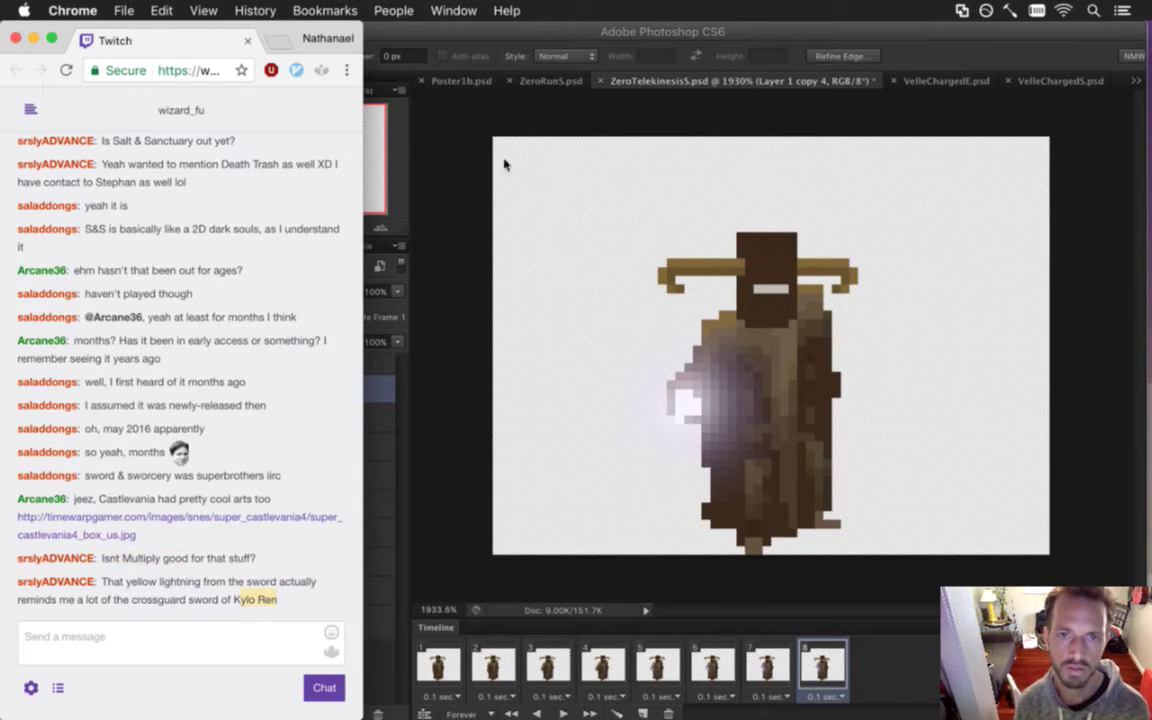
{"action": "left_click", "coordinate": [494, 118]}
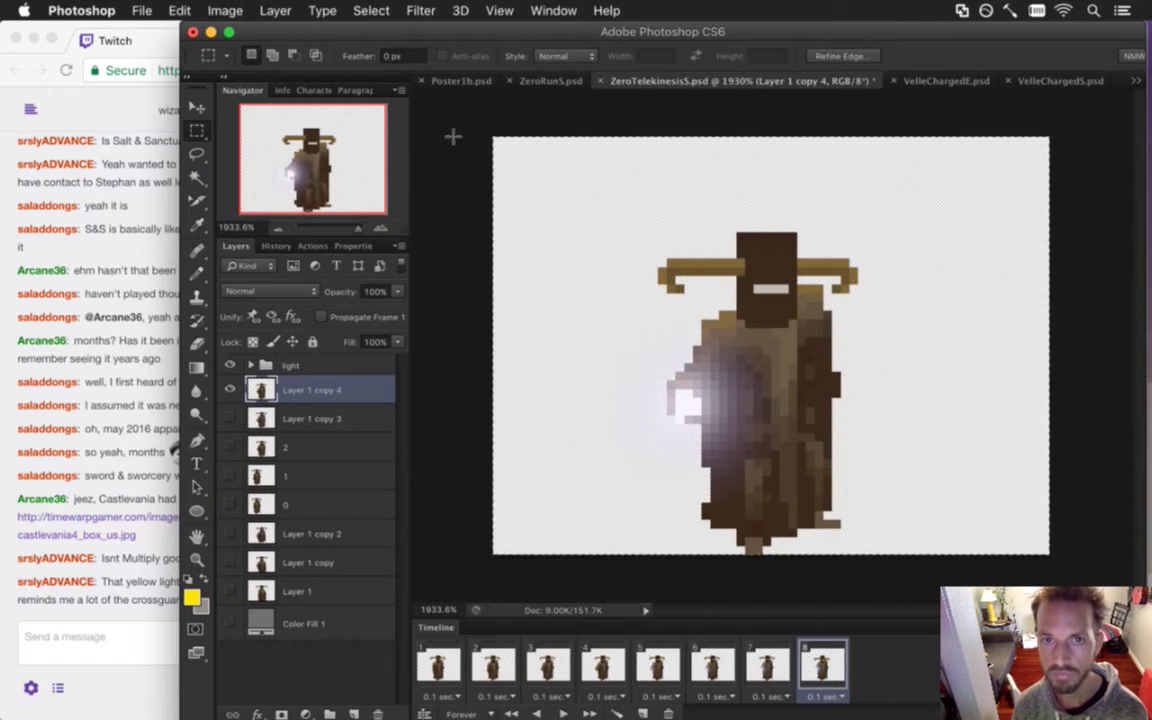
Paste the glowing Zero sprite above the bolts layer in Poster1b.psd and place it just left of the orange hero.
{"action": "left_click", "coordinate": [461, 81]}
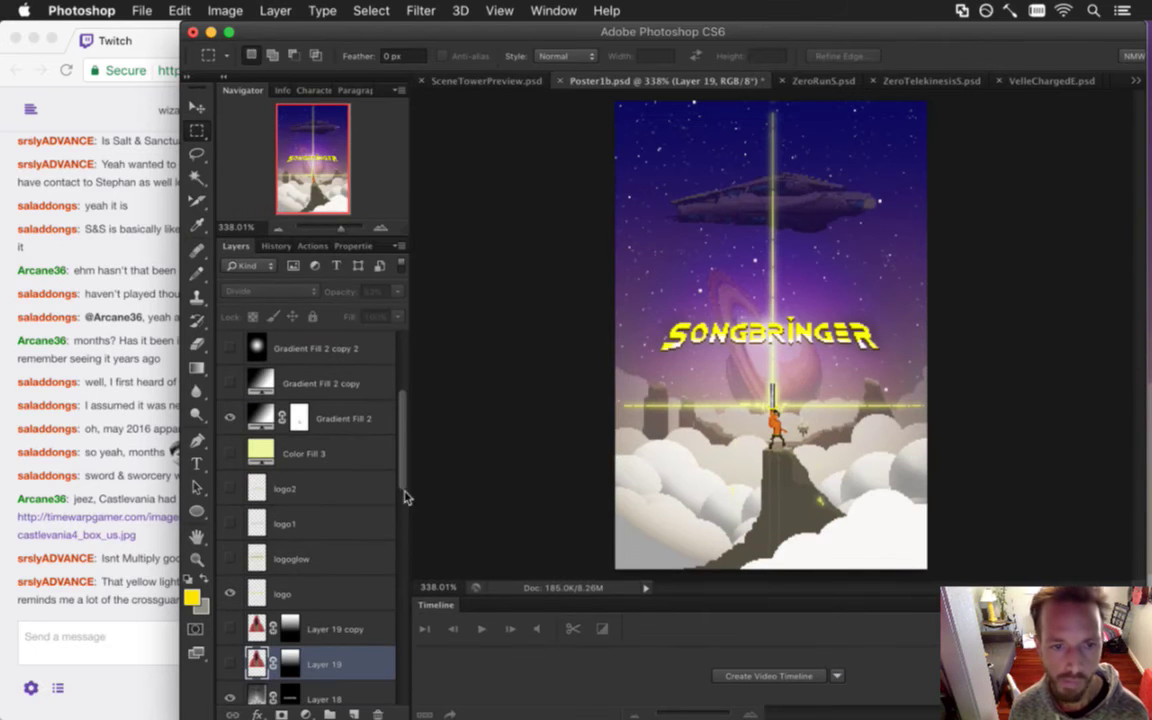
{"action": "scroll", "coordinate": [397, 507], "scroll_direction": "down", "scroll_amount": 8}
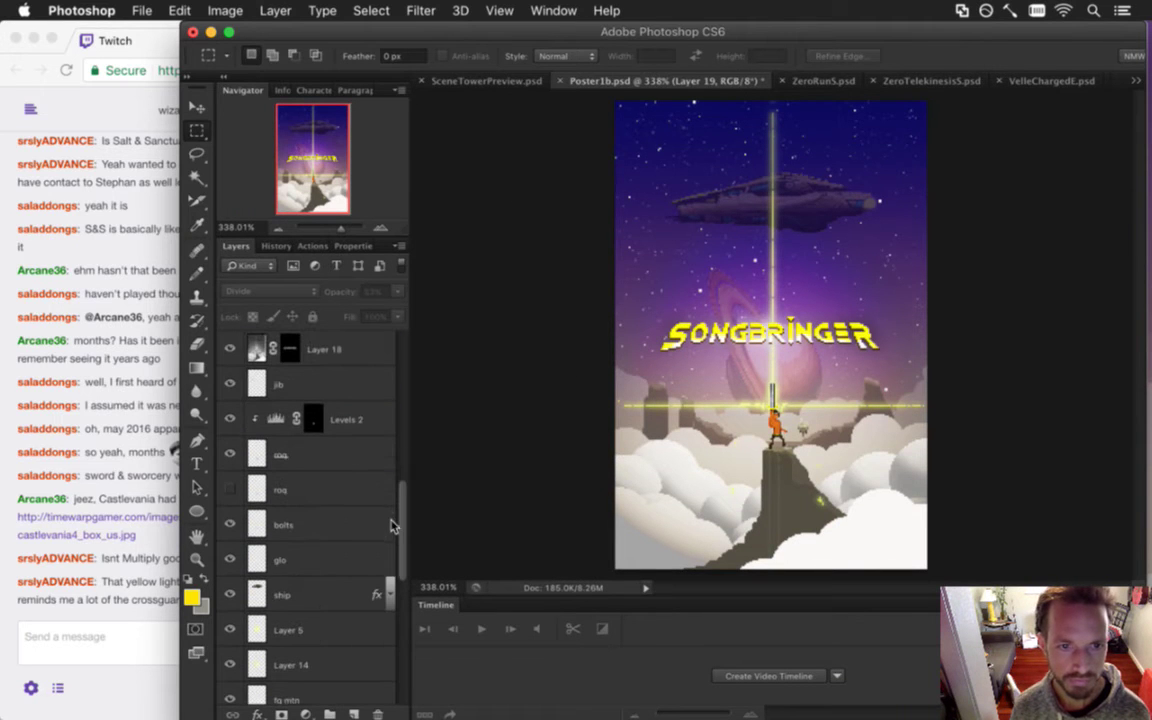
{"action": "left_click", "coordinate": [330, 524]}
{"action": "key", "text": "super+shift+alt+n"}
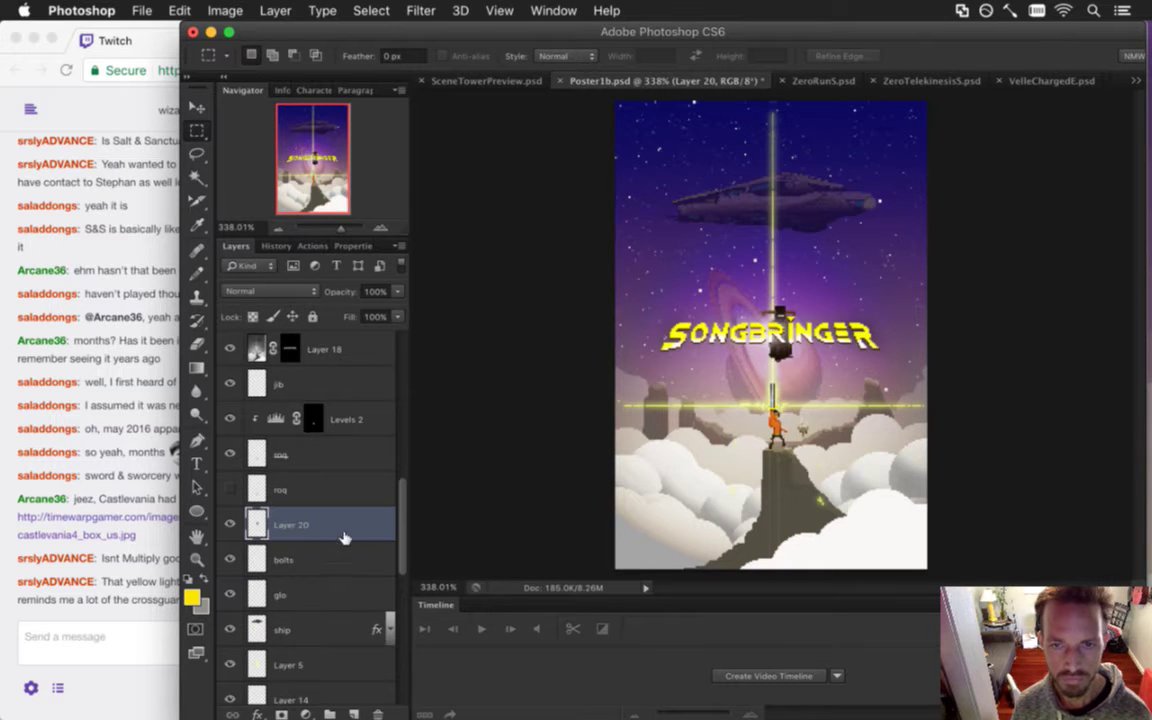
{"action": "key", "text": "v"}
{"action": "left_click_drag", "start_coordinate": [716, 300], "coordinate": [760, 385]}
{"action": "key", "text": "m"}
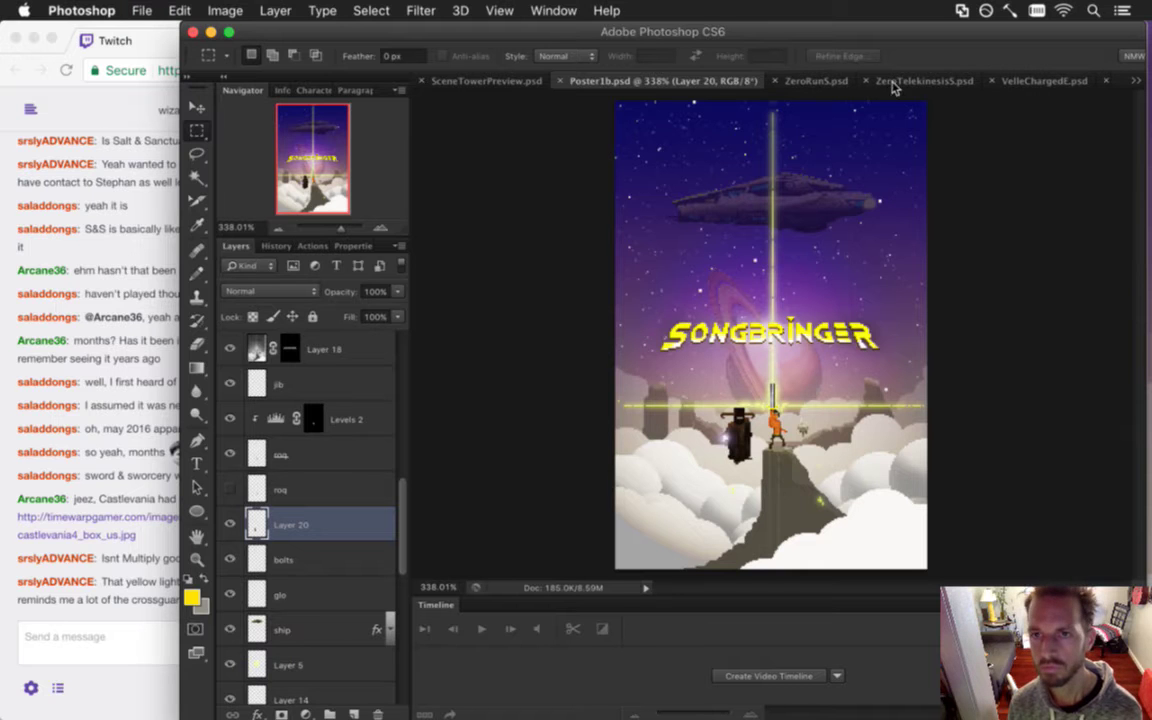
Select the sprite's head and shoulders in ZeroRunS.psd with a rectangular marquee.
{"action": "left_click", "coordinate": [826, 84]}
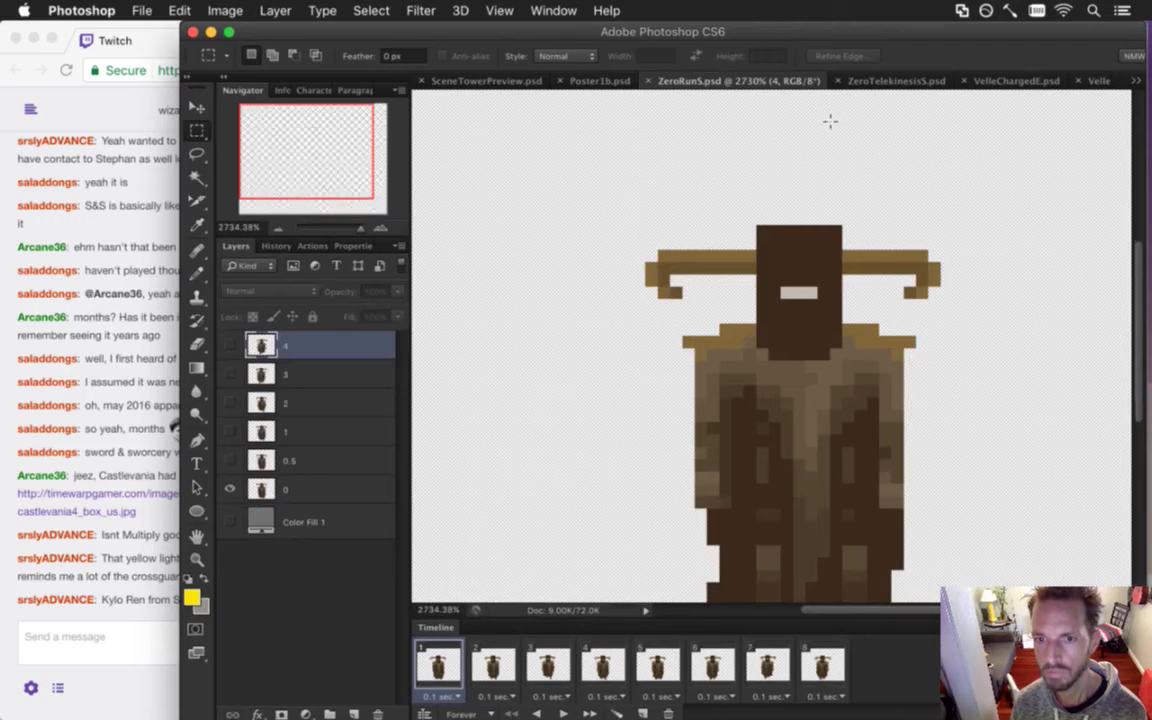
{"action": "scroll", "coordinate": [750, 386], "scroll_direction": "down", "scroll_amount": 5}
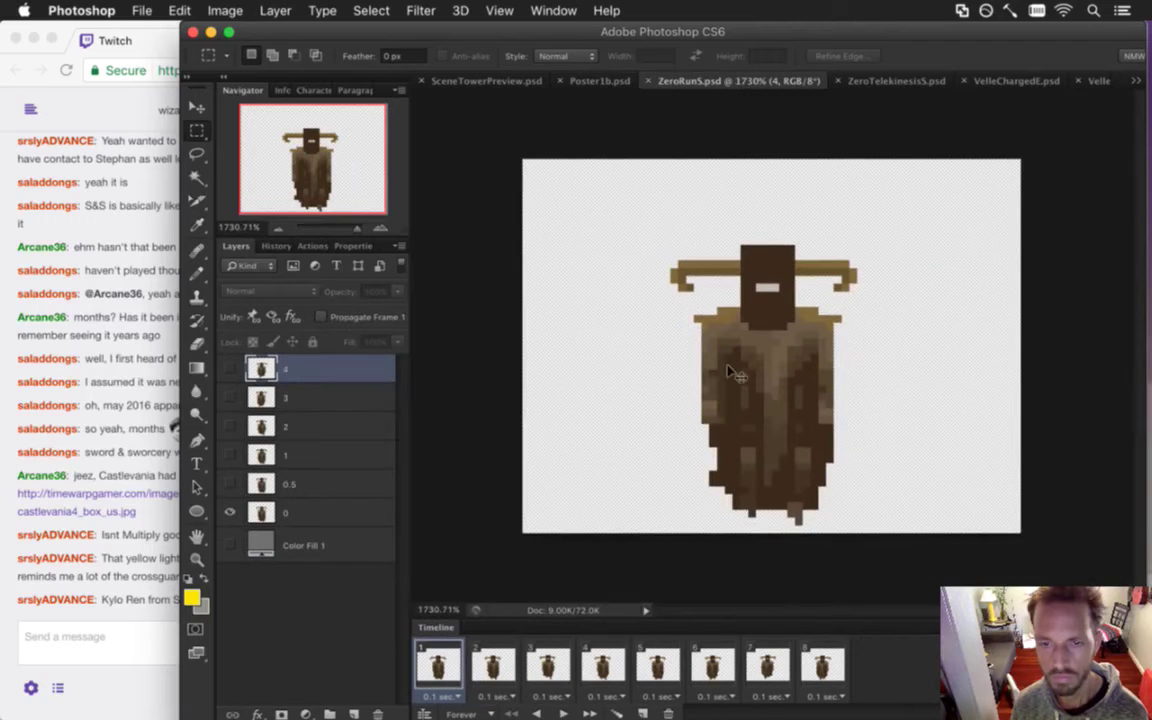
{"action": "key", "text": "super+a"}
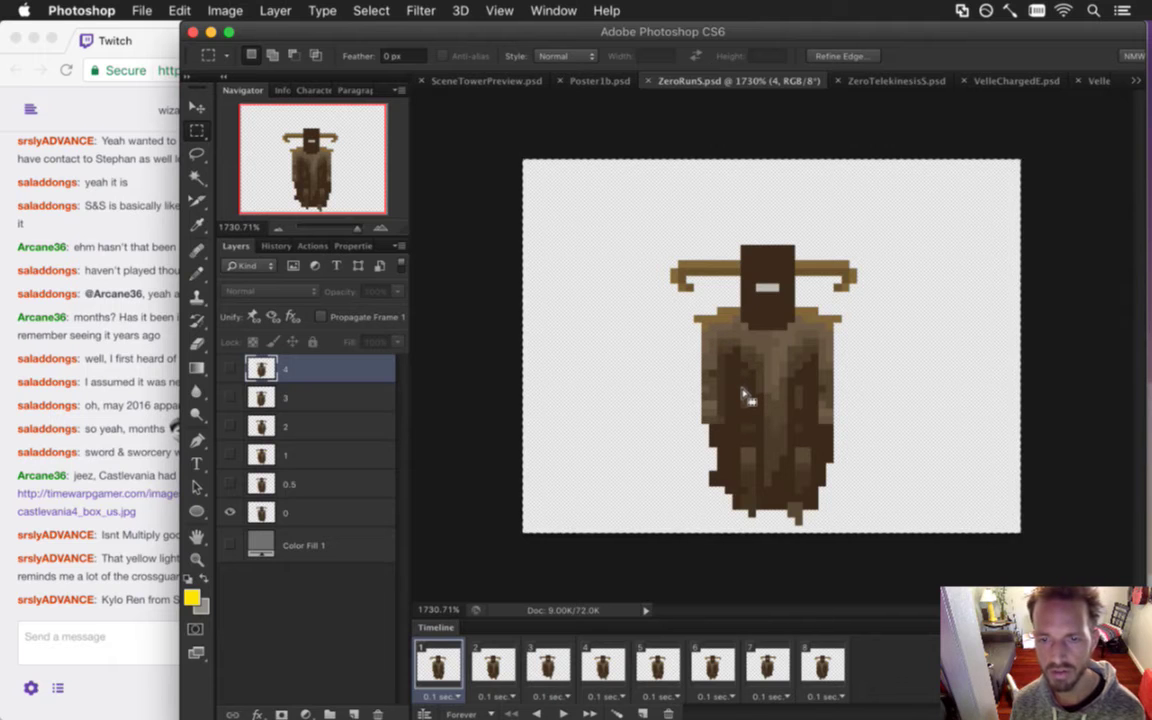
{"action": "left_click_drag", "start_coordinate": [640, 223], "coordinate": [880, 330]}
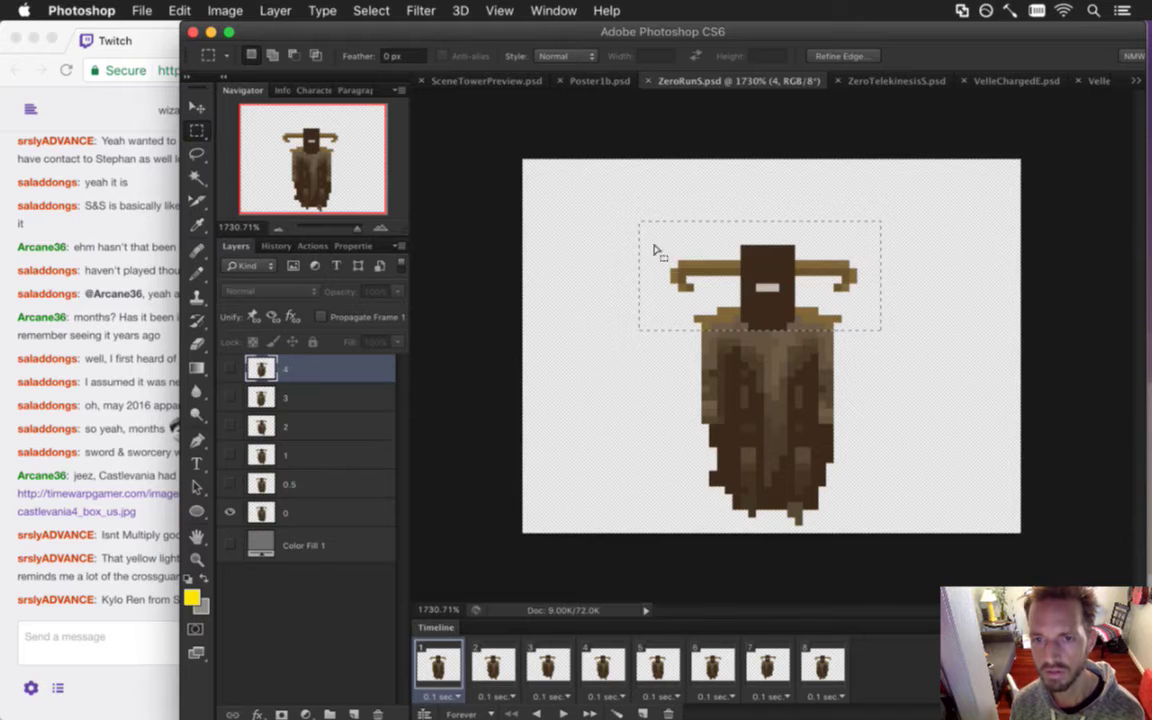
{"action": "left_click_drag", "start_coordinate": [607, 206], "coordinate": [892, 361]}
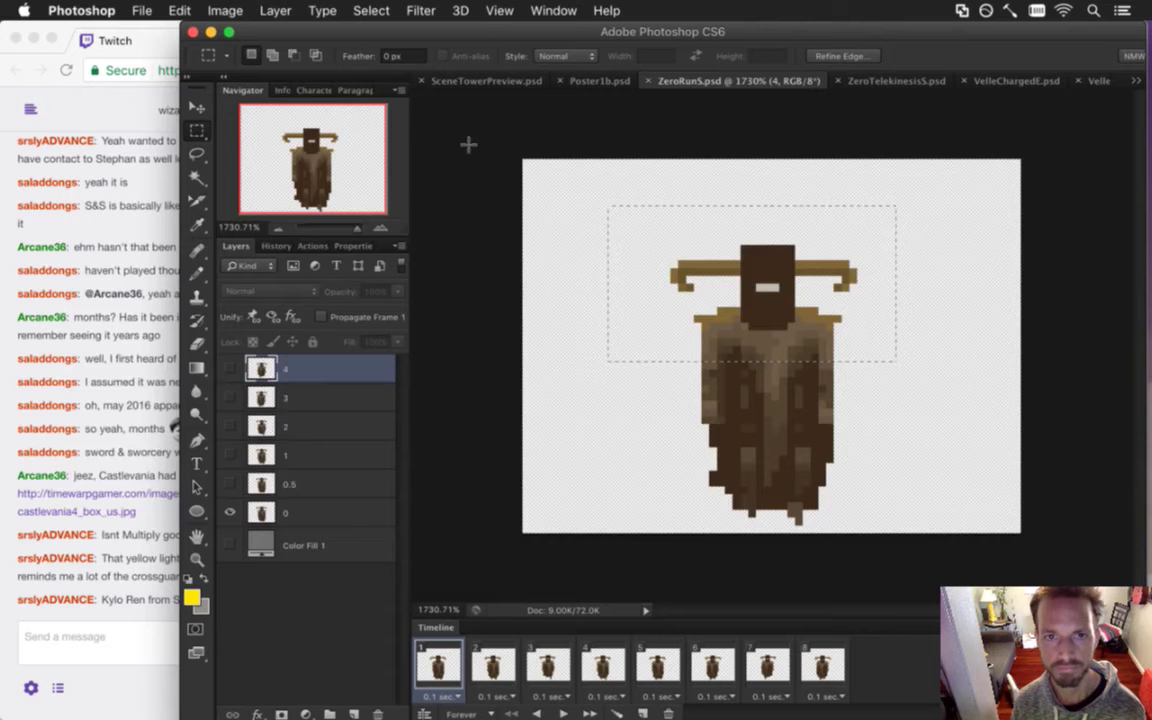
Close the SceneTowerPreview.psd document and read the newest Twitch chat message.
{"action": "left_click", "coordinate": [585, 82]}
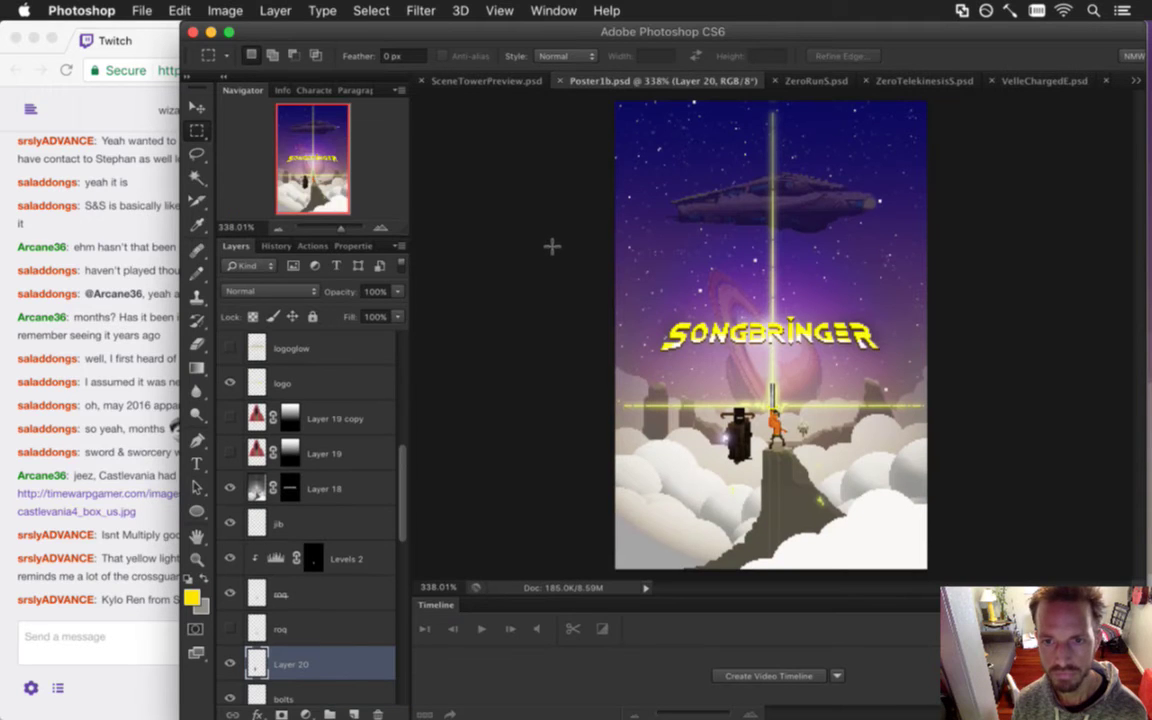
{"action": "left_click", "coordinate": [422, 81]}
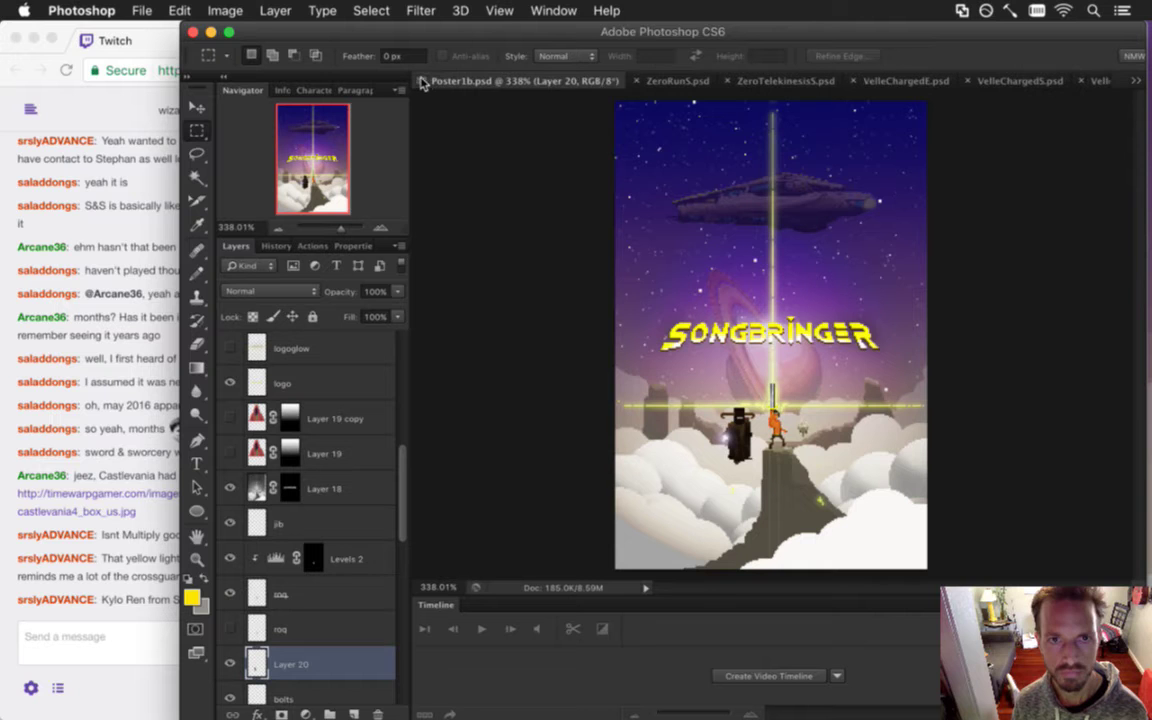
{"action": "left_click", "coordinate": [145, 598]}
{"action": "left_click_drag", "start_coordinate": [135, 601], "coordinate": [194, 603]}
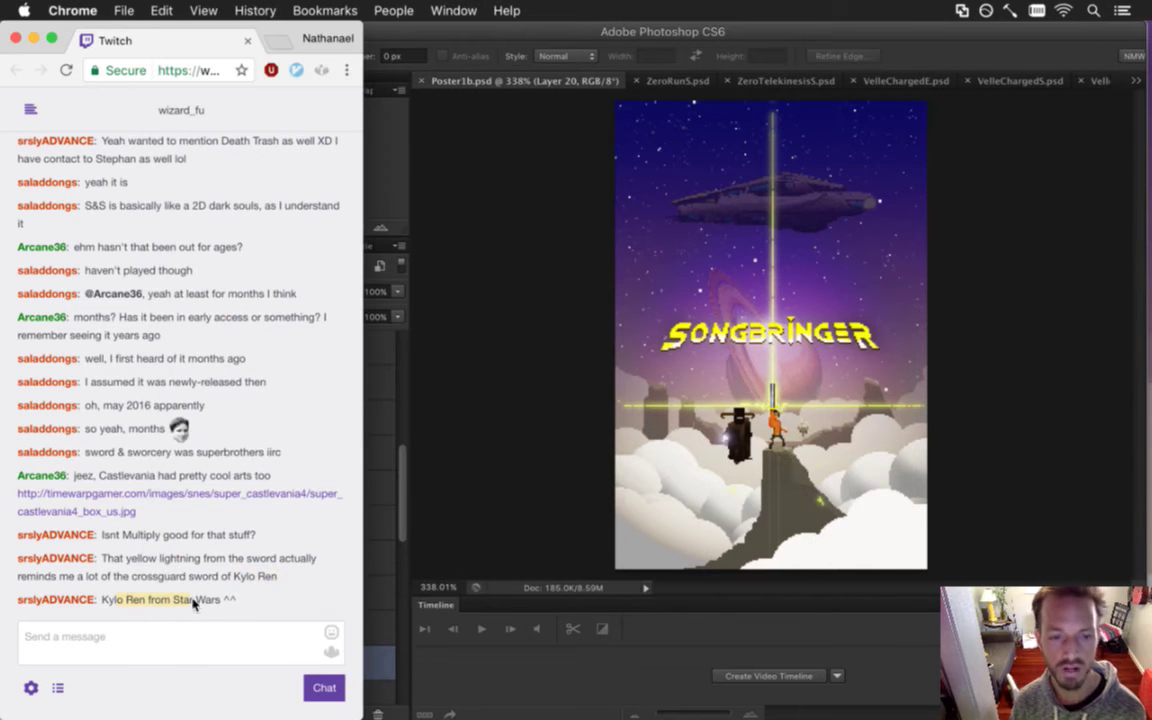
{"action": "left_click", "coordinate": [250, 607]}
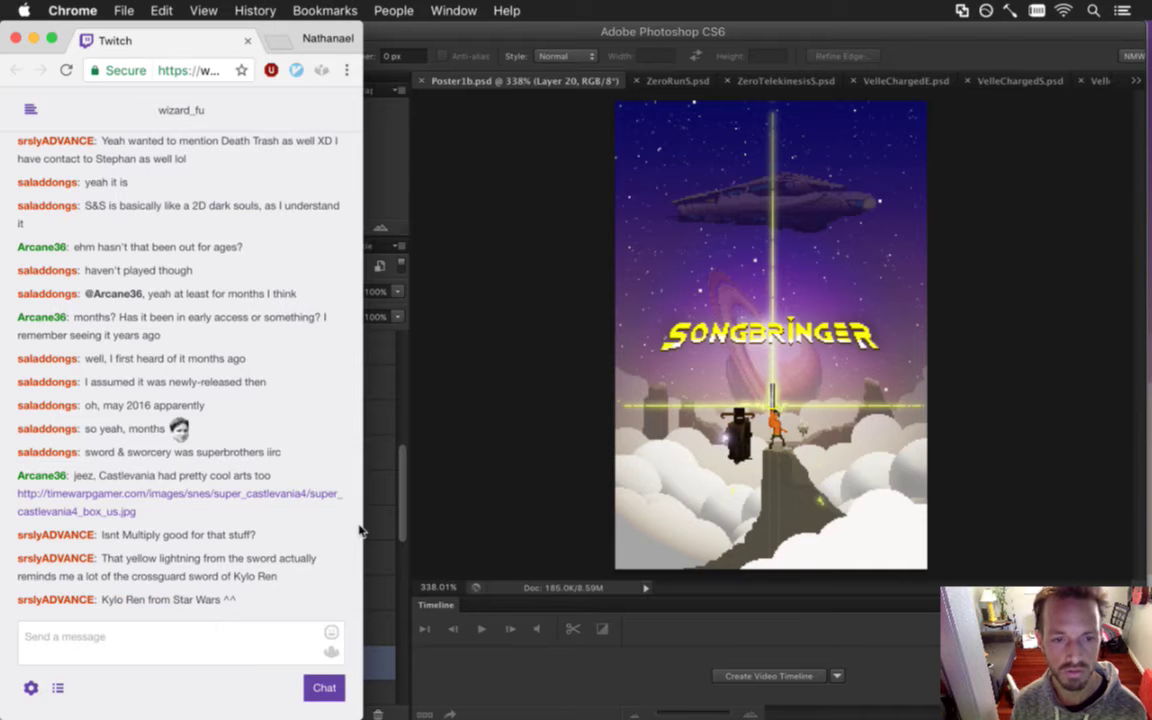
{"action": "left_click", "coordinate": [481, 477]}
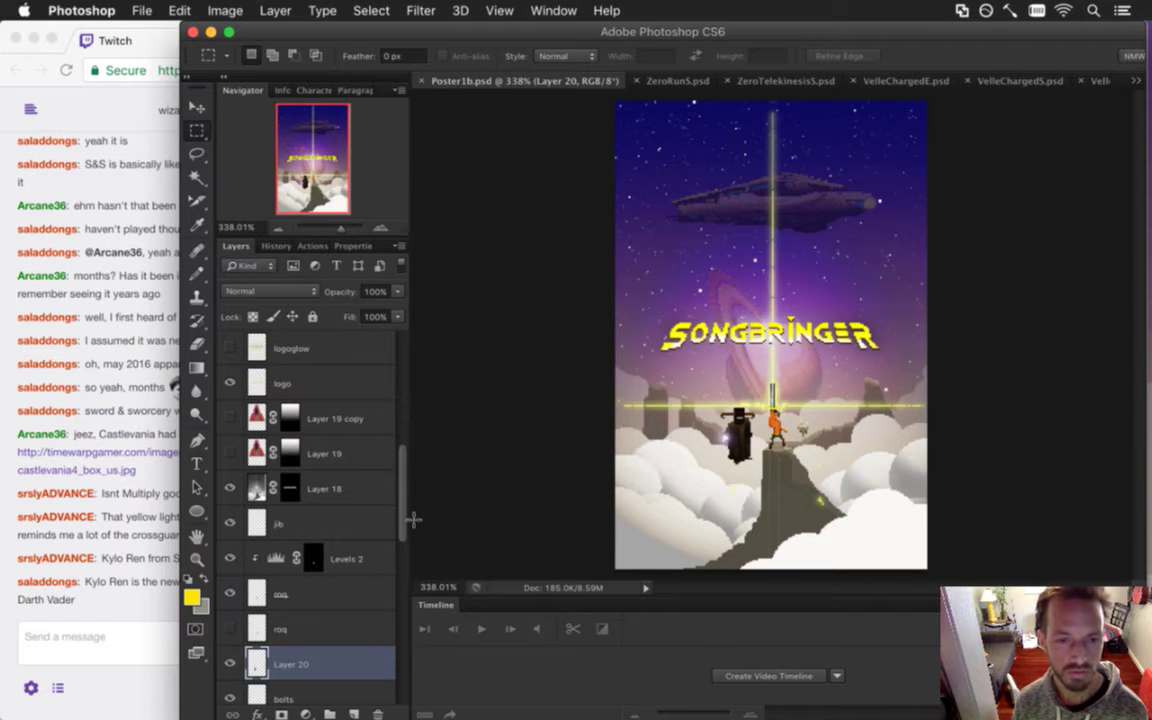
Rename Layer 20 in the poster to "zero".
{"action": "scroll", "coordinate": [400, 518], "scroll_direction": "down", "scroll_amount": 1}
{"action": "double_click", "coordinate": [295, 629]}
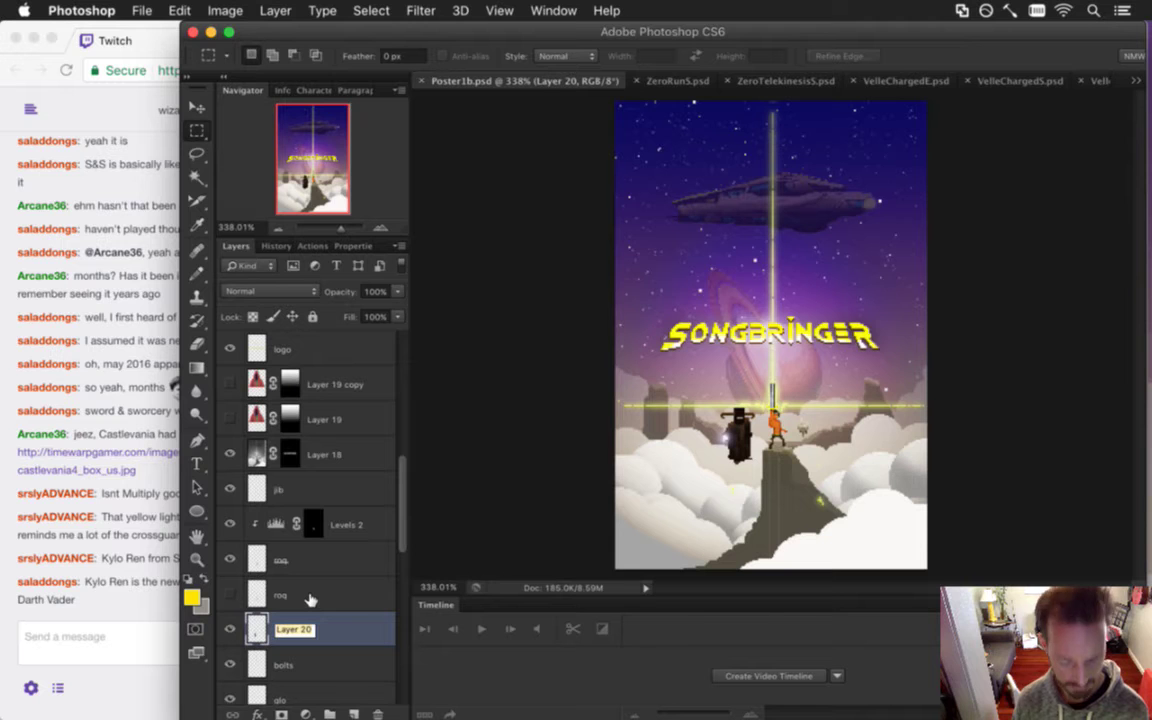
{"action": "type", "text": "zero"}
{"action": "key", "text": "Return"}
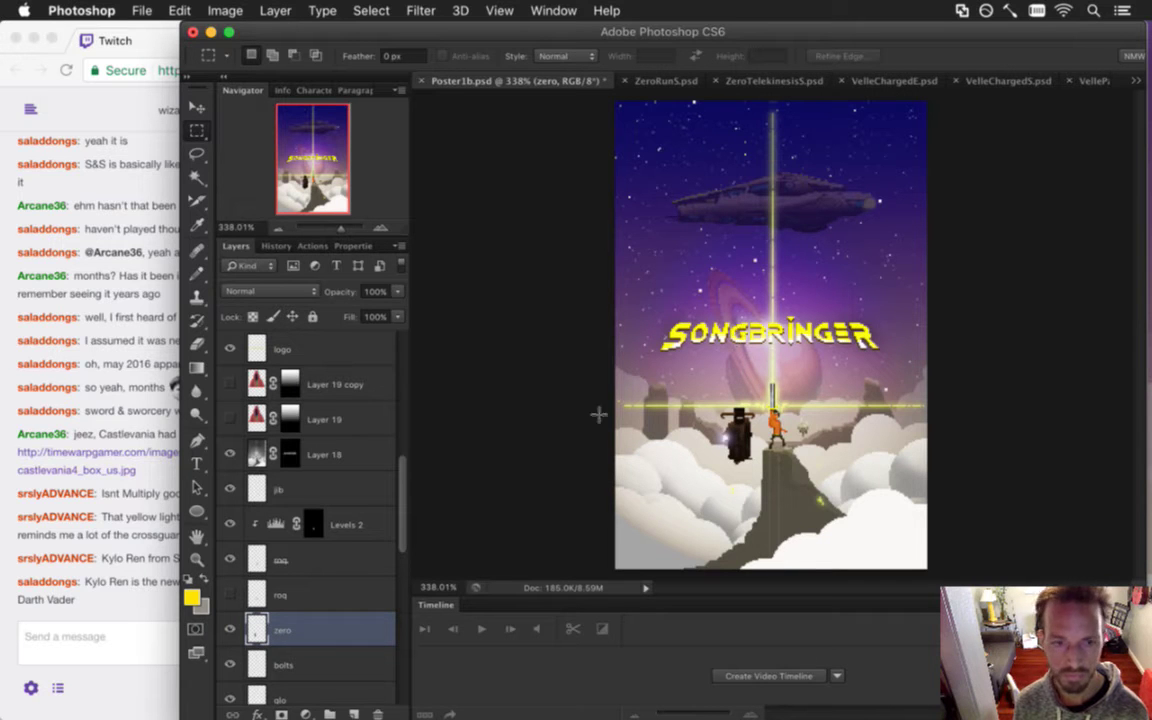
Copy the selected head and shoulders from ZeroRunS.psd and paste them above Layer 19 copy in Poster1b.psd.
{"action": "left_click", "coordinate": [670, 79]}
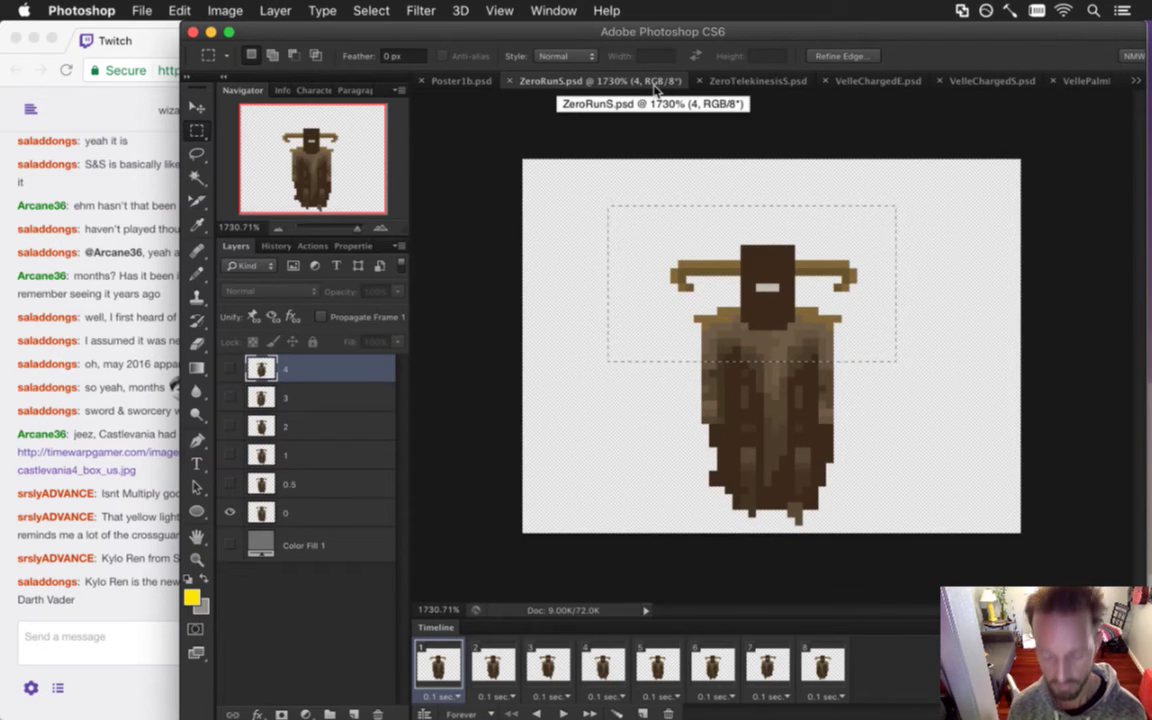
{"action": "left_click", "coordinate": [472, 80]}
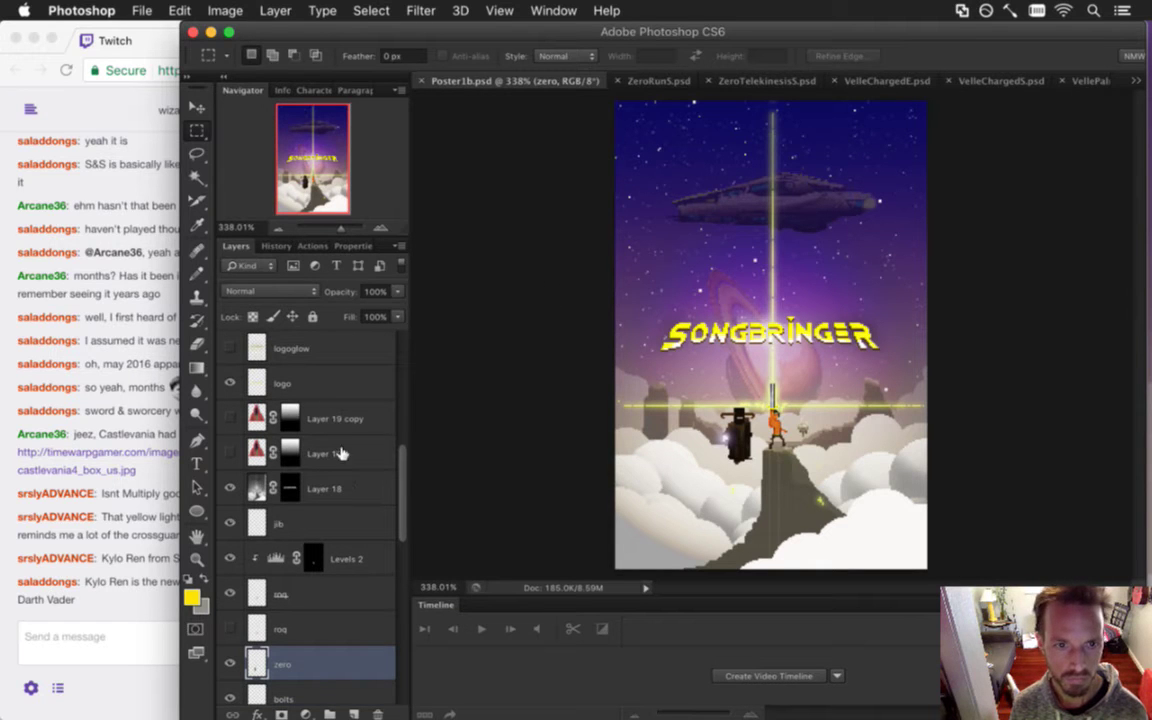
{"action": "left_click", "coordinate": [342, 486]}
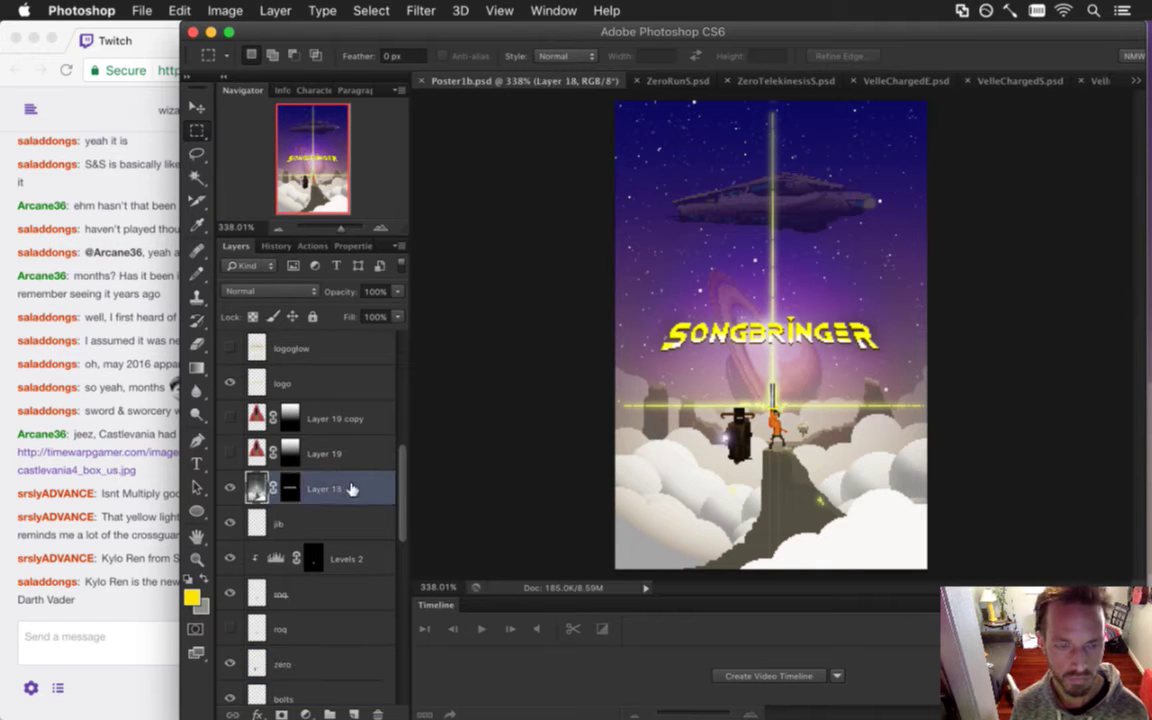
{"action": "left_click", "coordinate": [358, 424]}
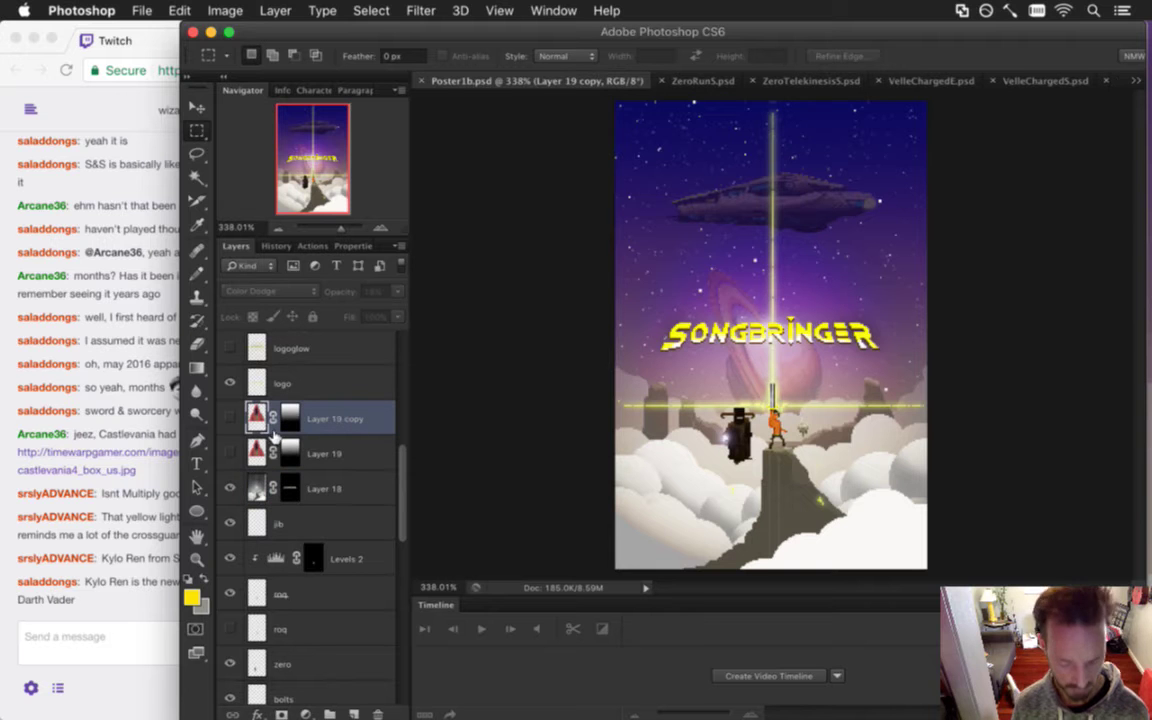
{"action": "left_click", "coordinate": [712, 82]}
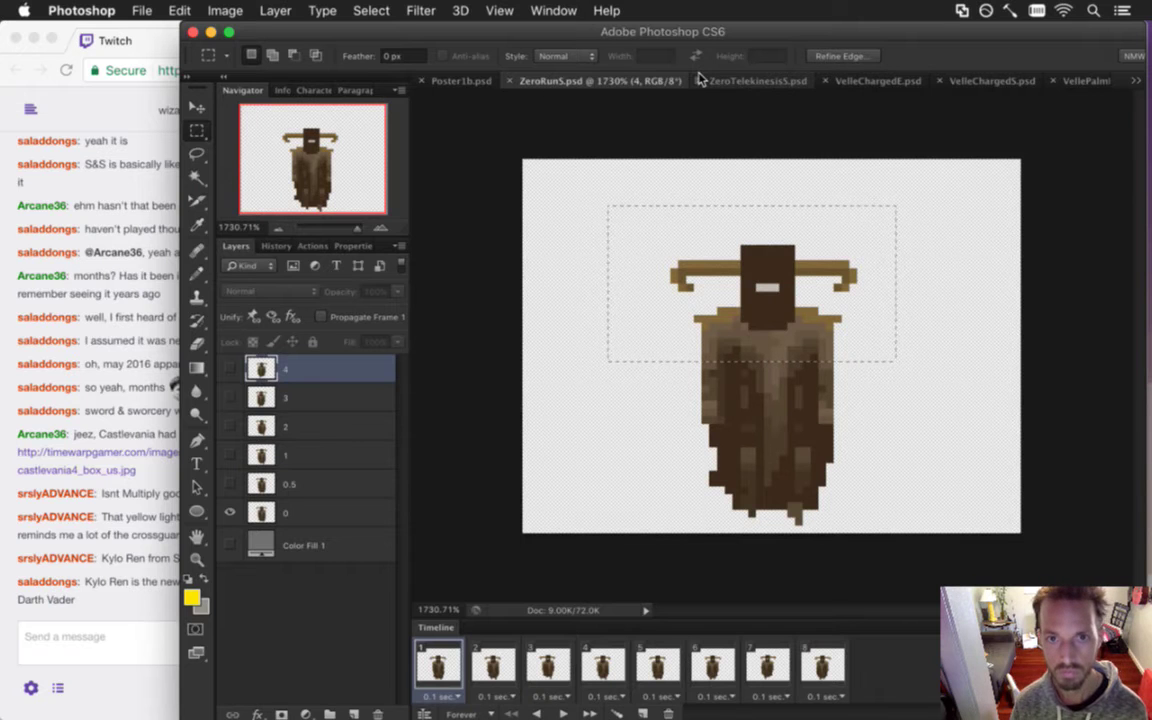
{"action": "left_click", "coordinate": [463, 82]}
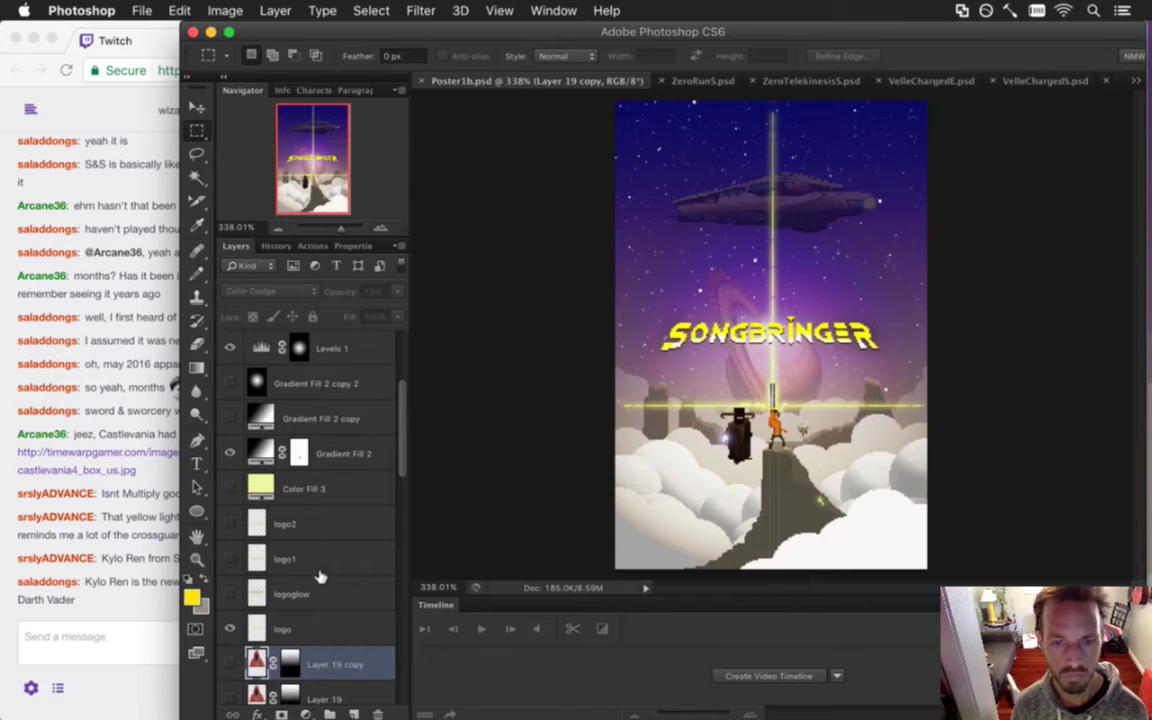
{"action": "key", "text": "super+v"}
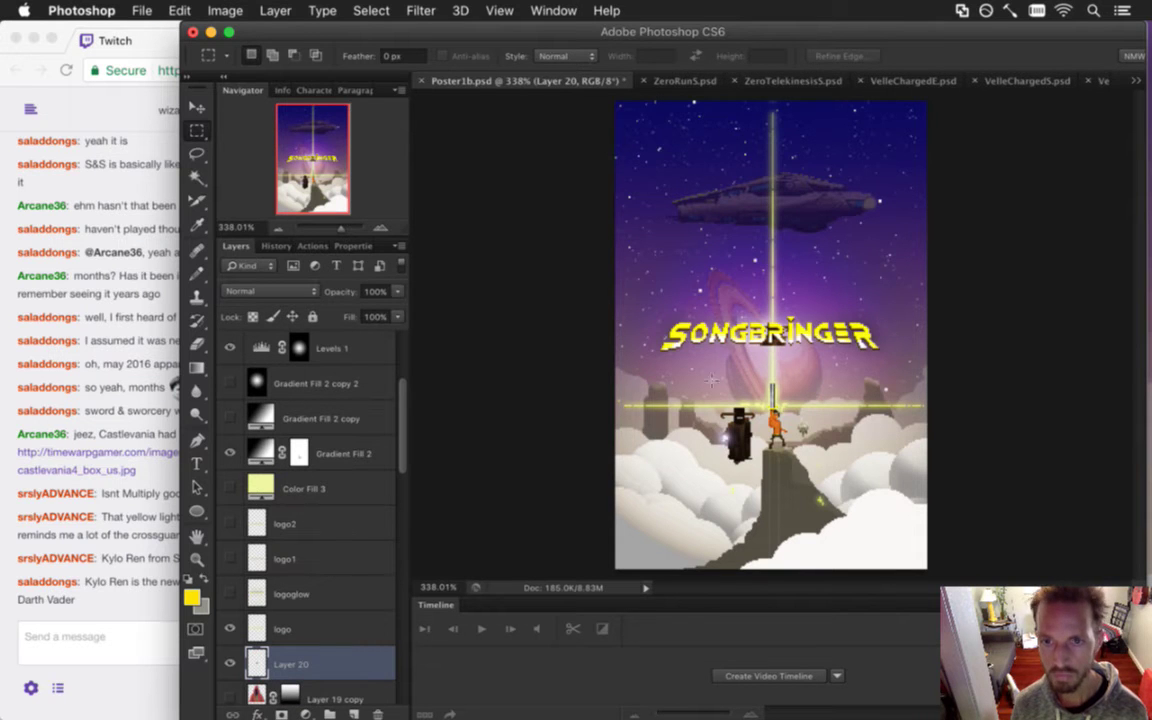
Move the pasted head to the beam above the logo and scale it to 800% so it nearly spans the poster's width.
{"action": "key", "text": "v"}
{"action": "left_click_drag", "start_coordinate": [692, 295], "coordinate": [760, 266]}
{"action": "key", "text": "super+t"}
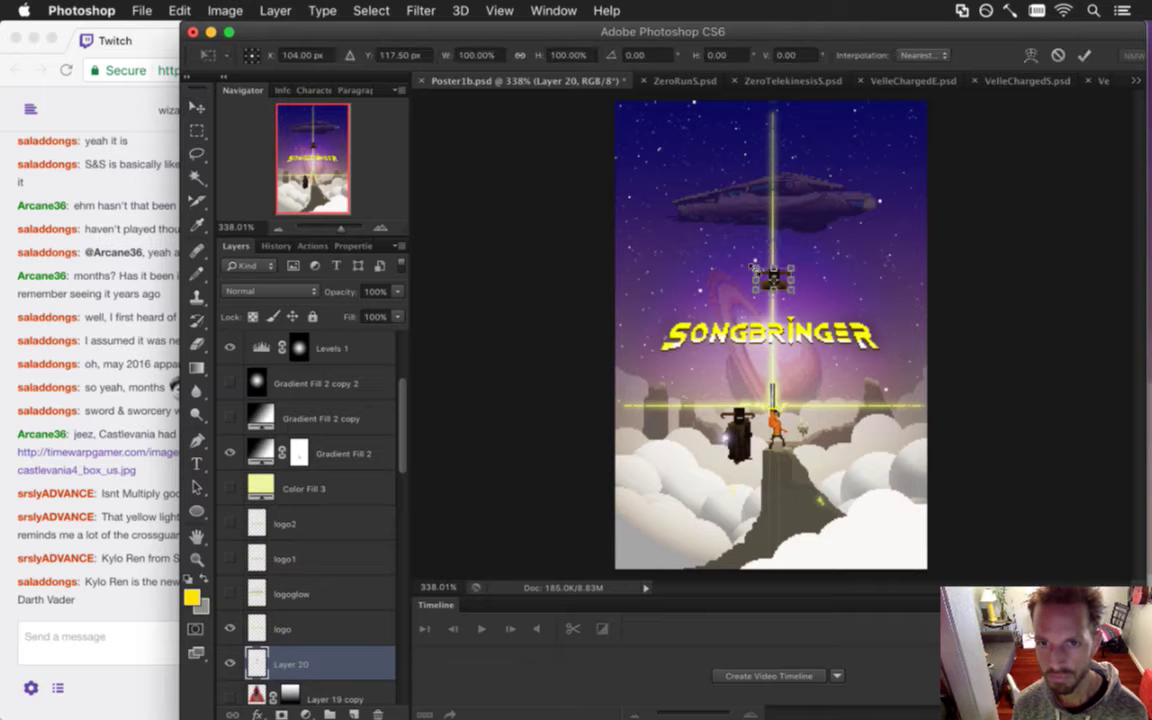
{"action": "left_click_drag", "start_coordinate": [745, 262], "coordinate": [598, 137]}
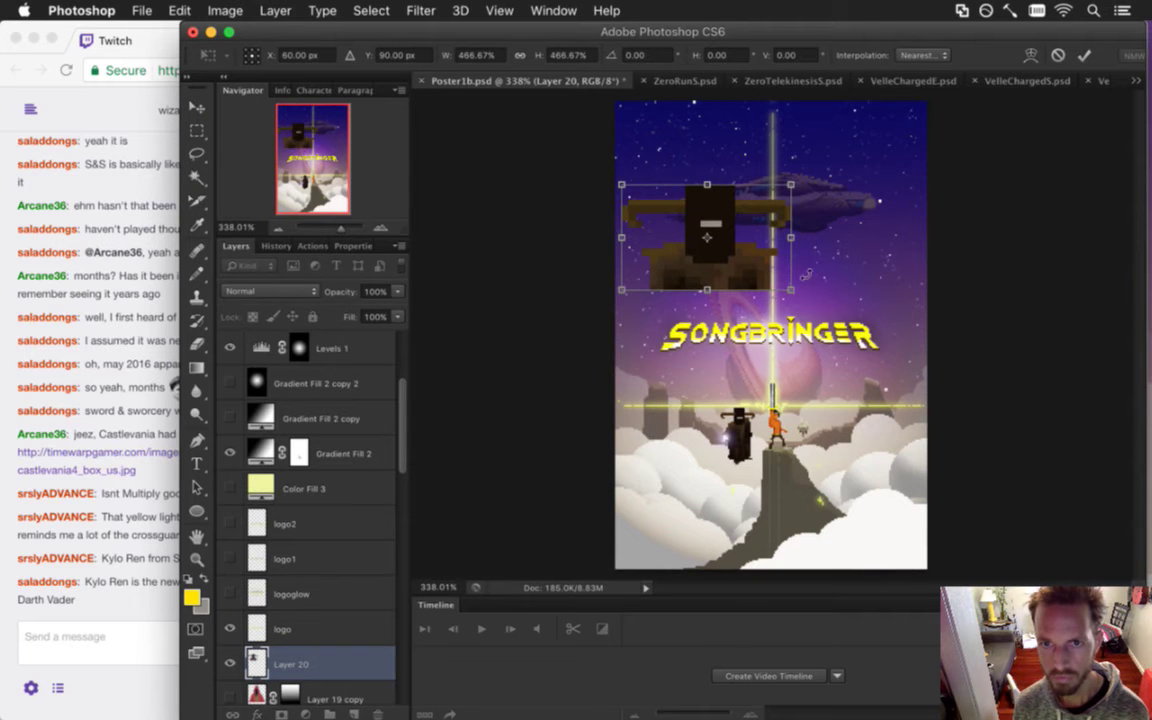
{"action": "left_click_drag", "start_coordinate": [791, 287], "coordinate": [951, 286]}
{"action": "left_click_drag", "start_coordinate": [807, 198], "coordinate": [807, 172]}
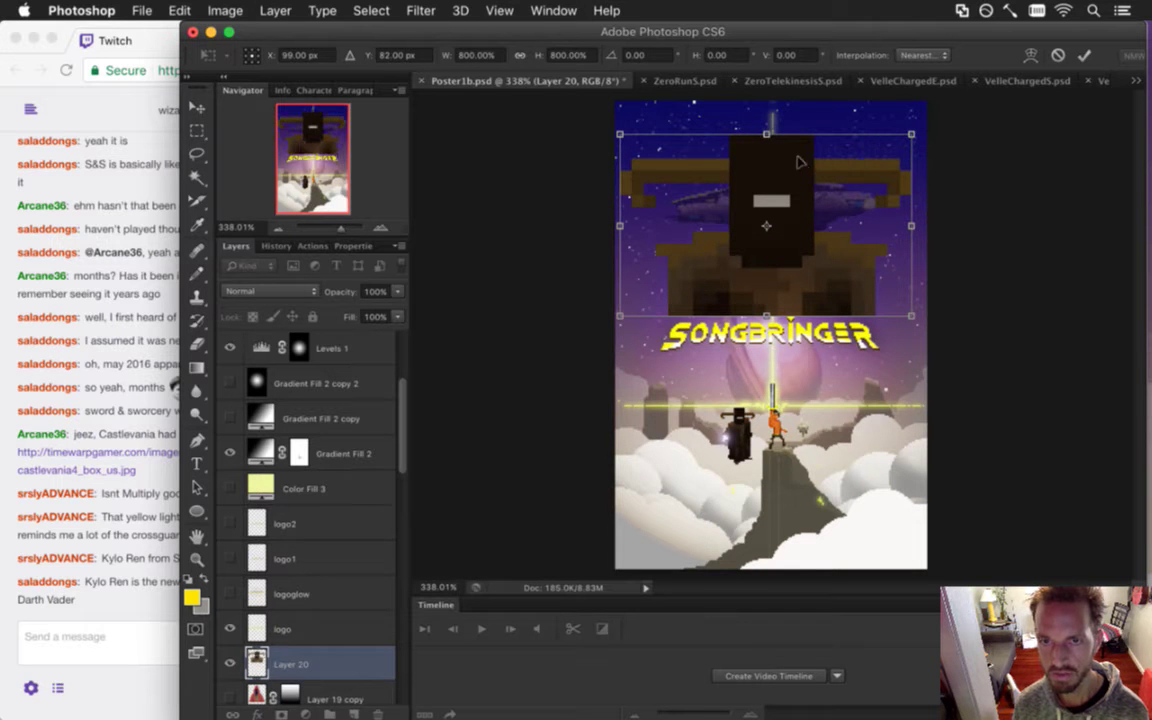
Nudge the enlarged head up 8 px to Y 74 px and commit the transform.
{"action": "key", "text": "Up"}
{"action": "key", "text": "Up"}
{"action": "key", "text": "Up"}
{"action": "key", "text": "Up"}
{"action": "key", "text": "Up"}
{"action": "key", "text": "Up"}
{"action": "key", "text": "Up"}
{"action": "key", "text": "Up"}
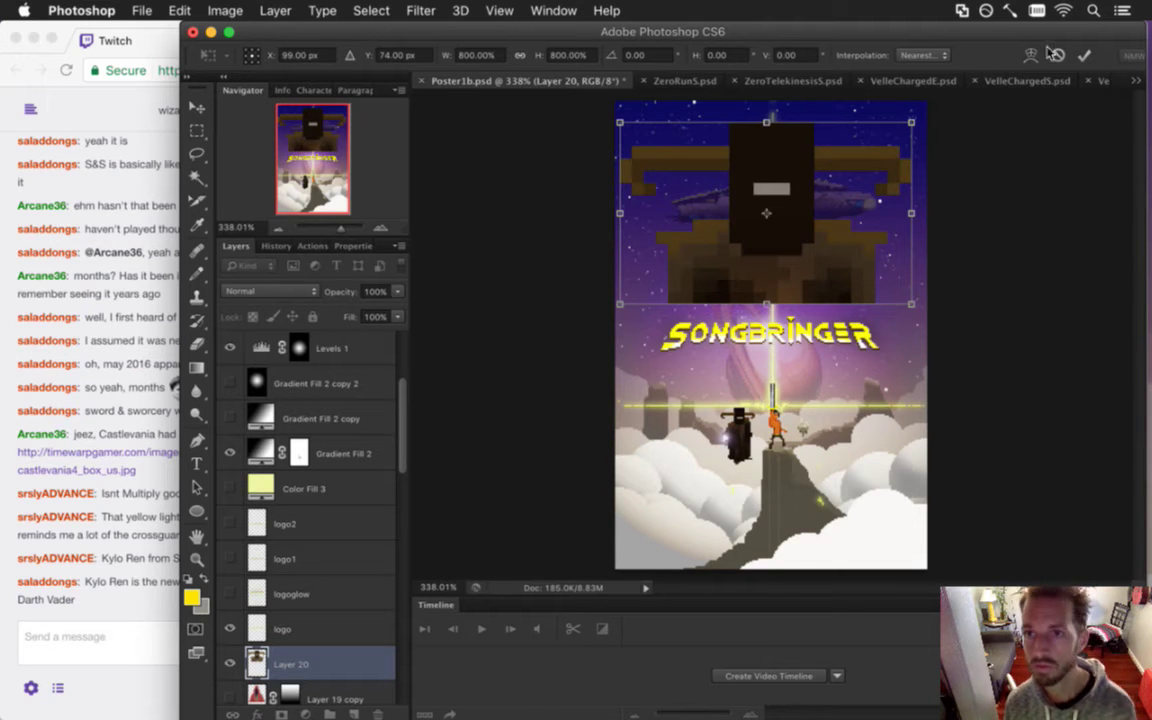
{"action": "key", "text": "Return"}
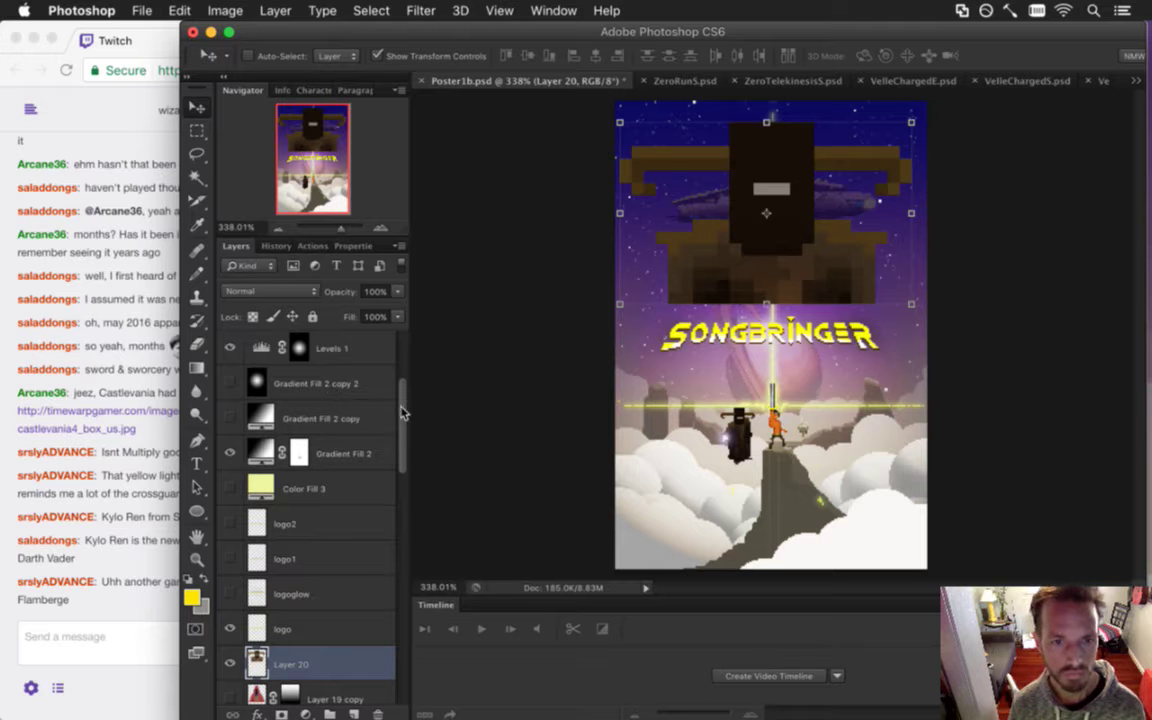
Read the newest Twitch chat message recommending another game, then return to the poster's layers.
{"action": "scroll", "coordinate": [398, 450], "scroll_direction": "down", "scroll_amount": 3}
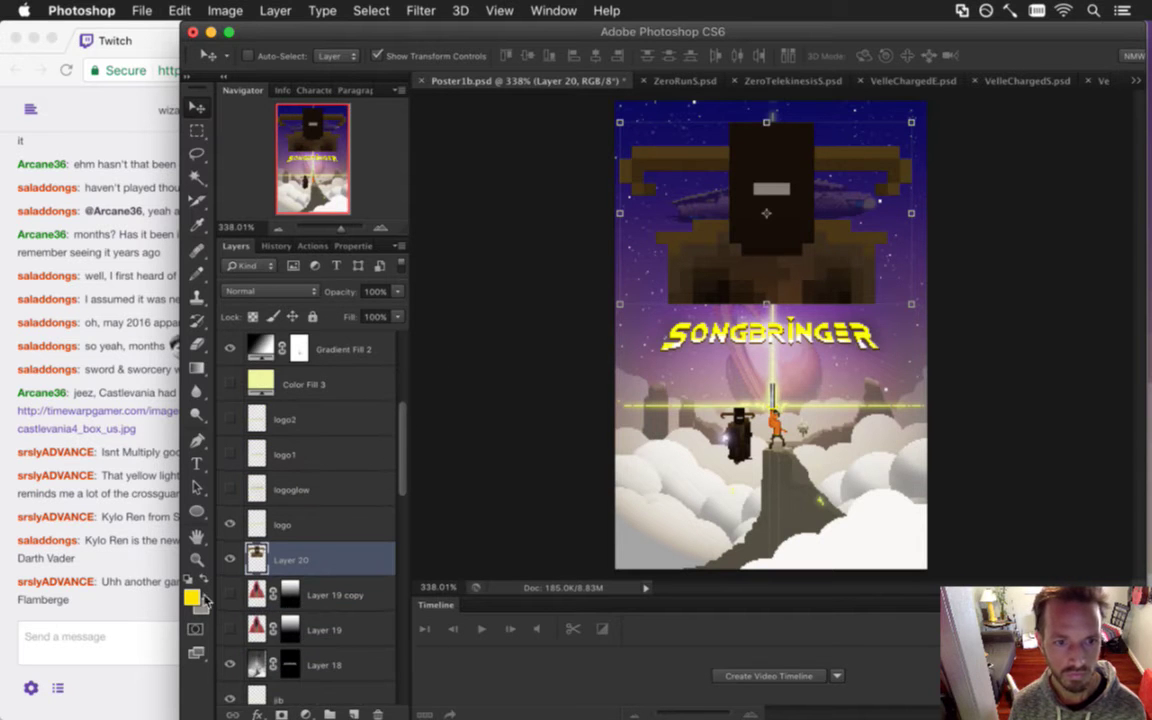
{"action": "left_click", "coordinate": [154, 614]}
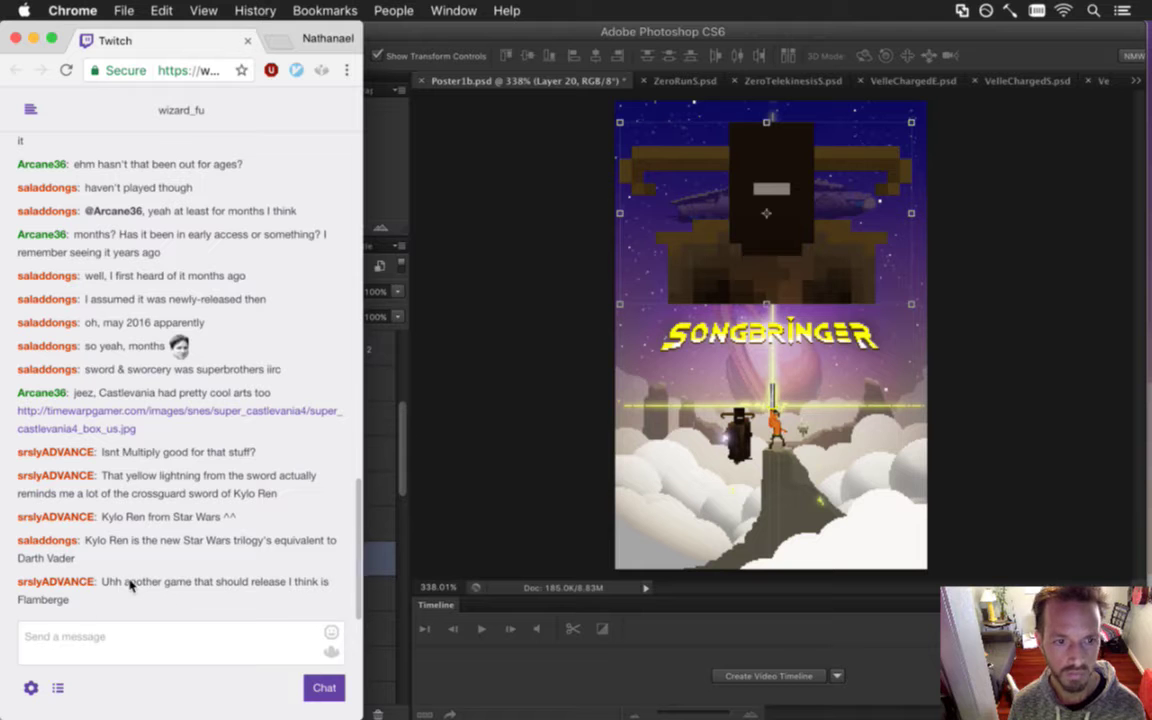
{"action": "left_click", "coordinate": [443, 492]}
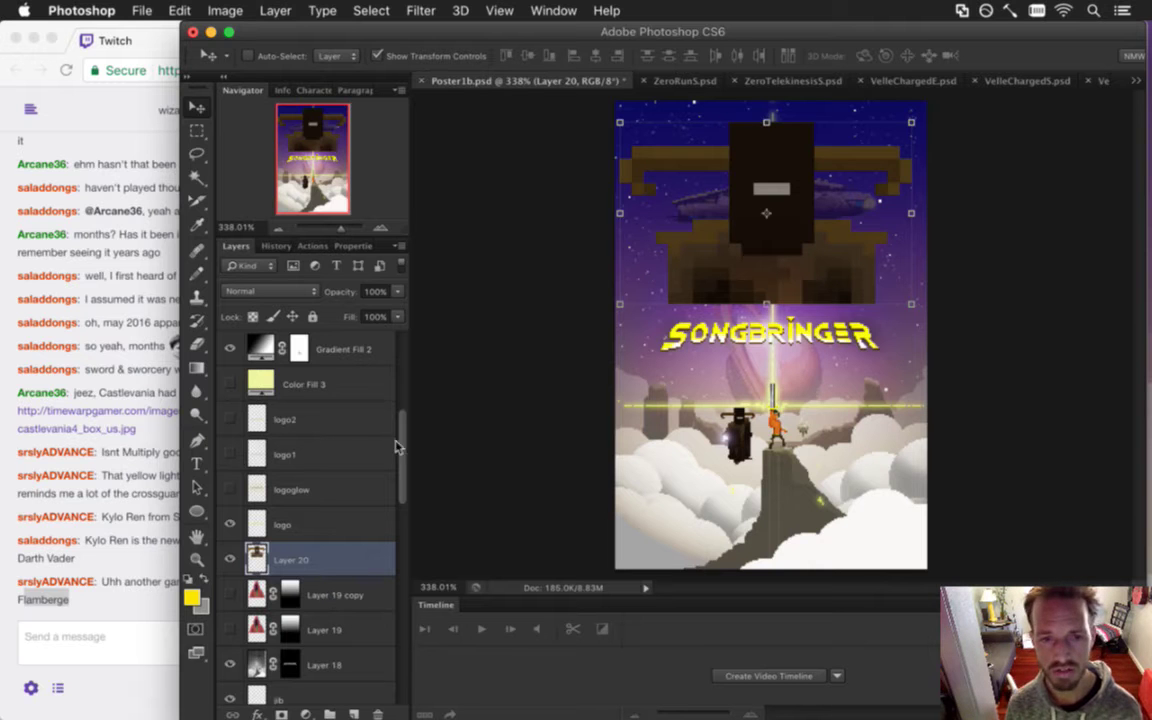
{"action": "scroll", "coordinate": [362, 420], "scroll_direction": "down", "scroll_amount": 3}
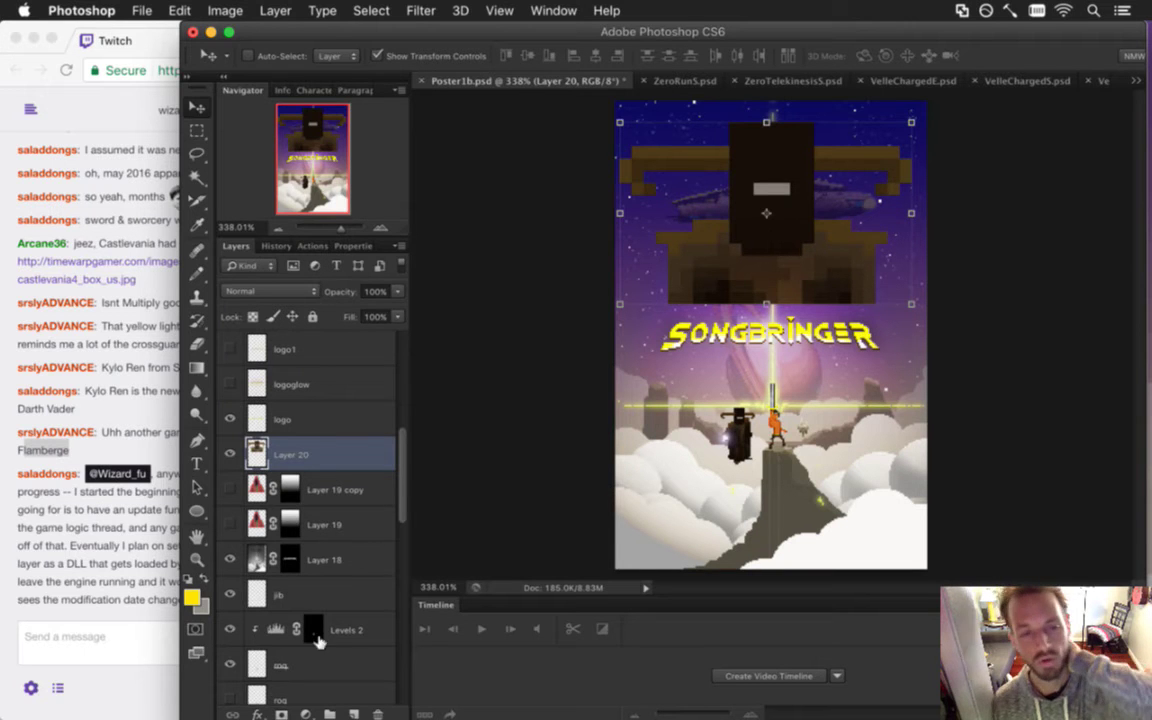
Read the Twitch chat message on engine progress and the following devblog recommendation, then return to the poster.
{"action": "left_click", "coordinate": [152, 548]}
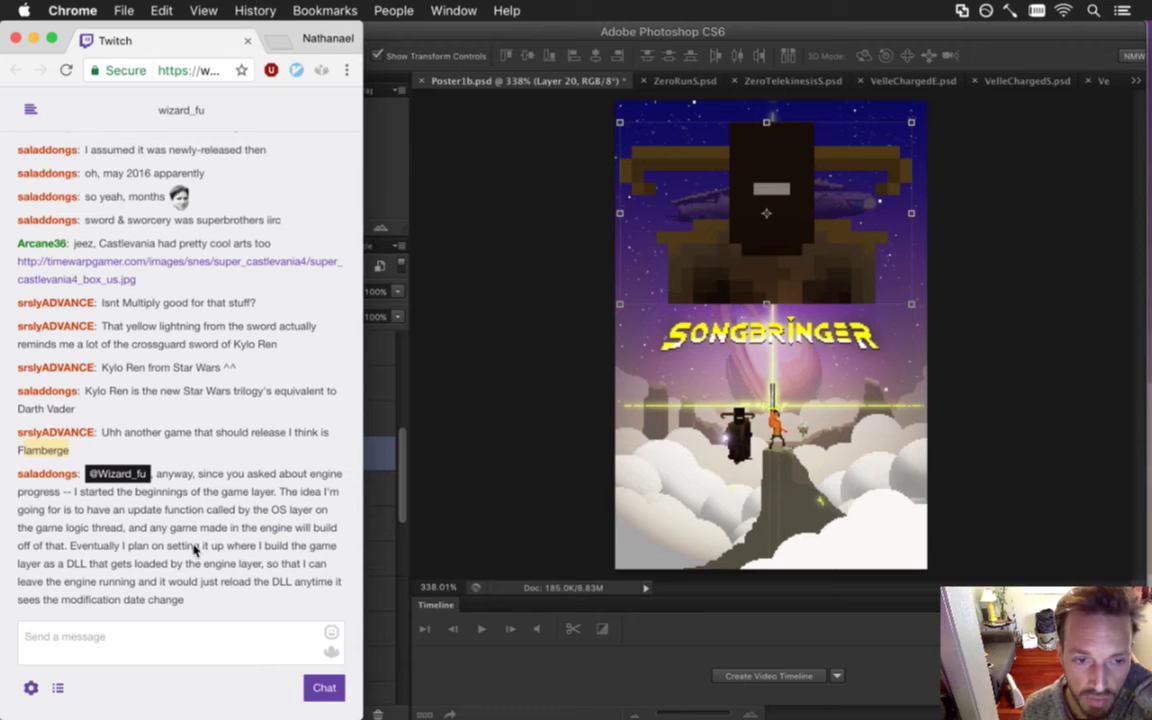
{"action": "left_click_drag", "start_coordinate": [176, 477], "coordinate": [220, 598]}
{"action": "left_click", "coordinate": [275, 570]}
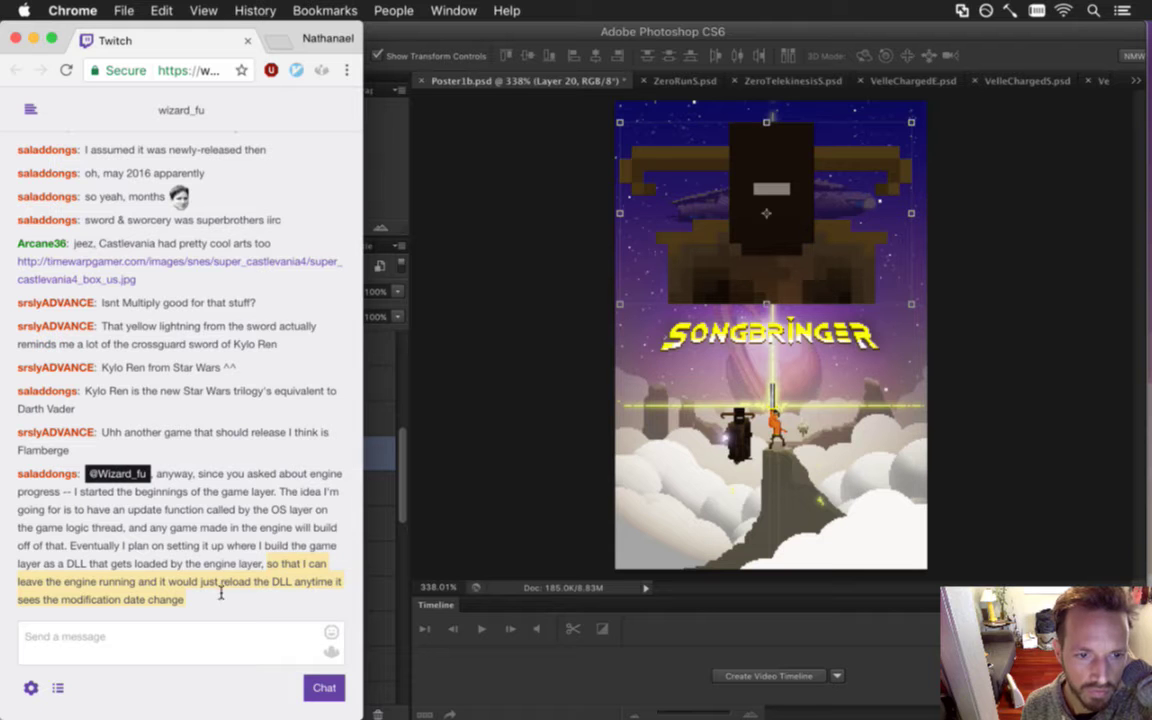
{"action": "left_click_drag", "start_coordinate": [70, 545], "coordinate": [153, 567]}
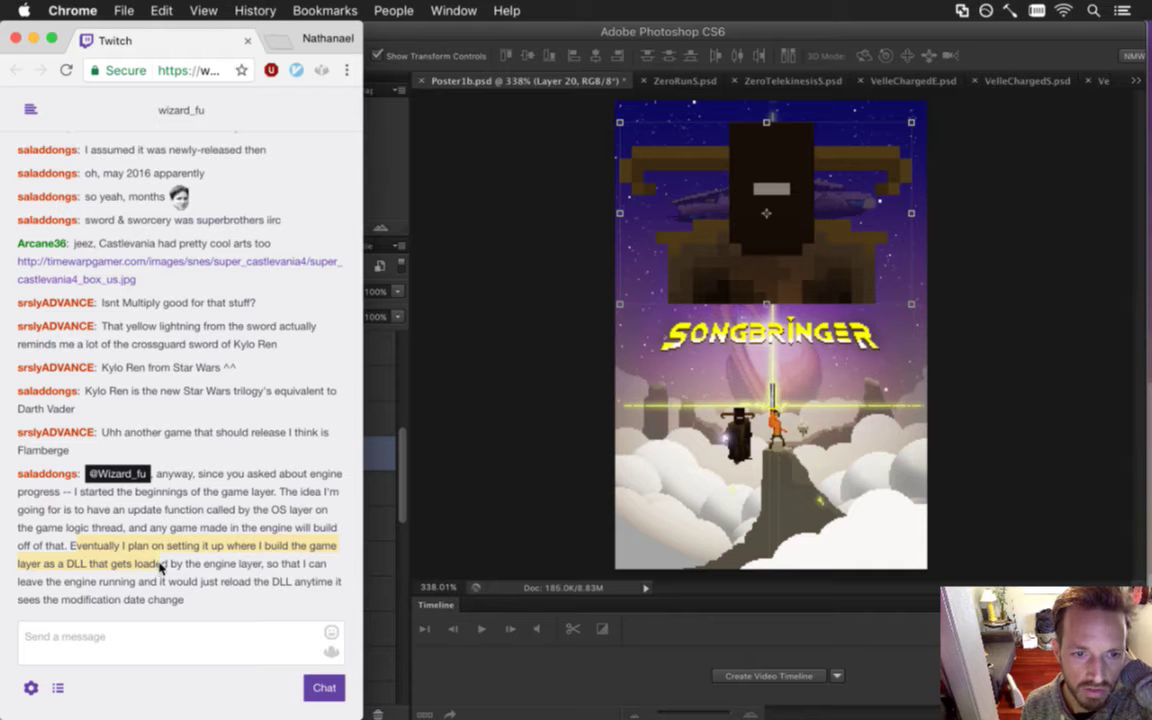
{"action": "left_click_drag", "start_coordinate": [175, 568], "coordinate": [200, 566]}
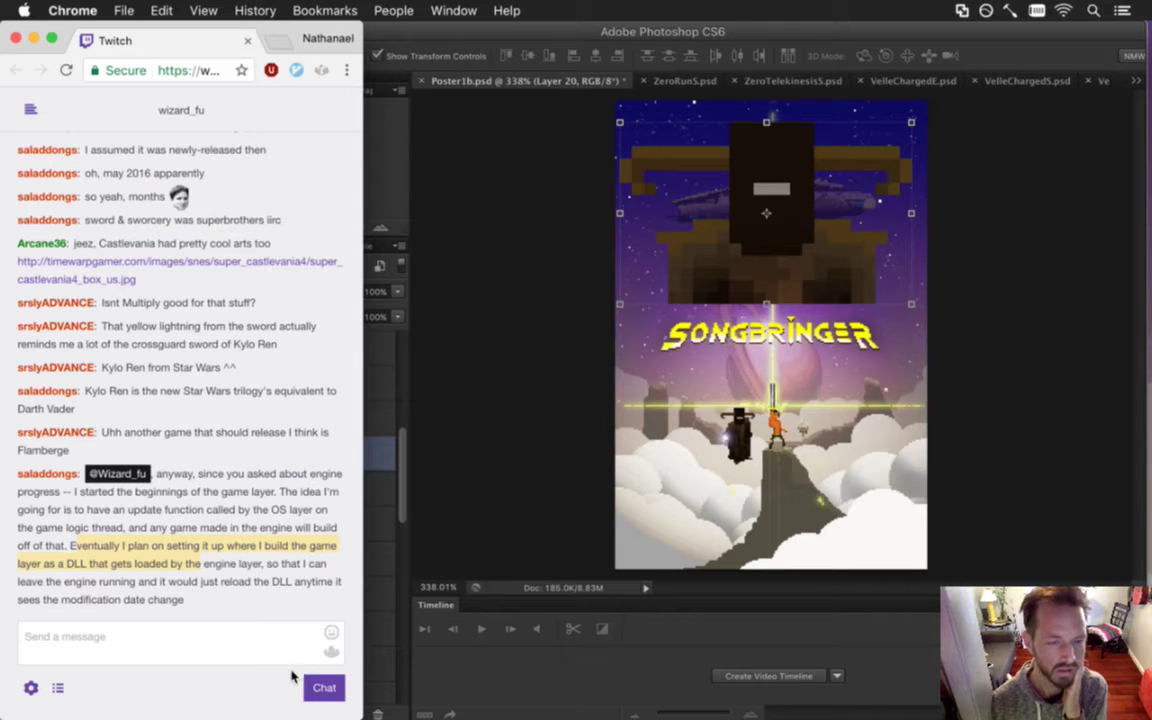
{"action": "left_click", "coordinate": [217, 607]}
{"action": "left_click_drag", "start_coordinate": [183, 600], "coordinate": [93, 500]}
{"action": "left_click", "coordinate": [481, 480]}
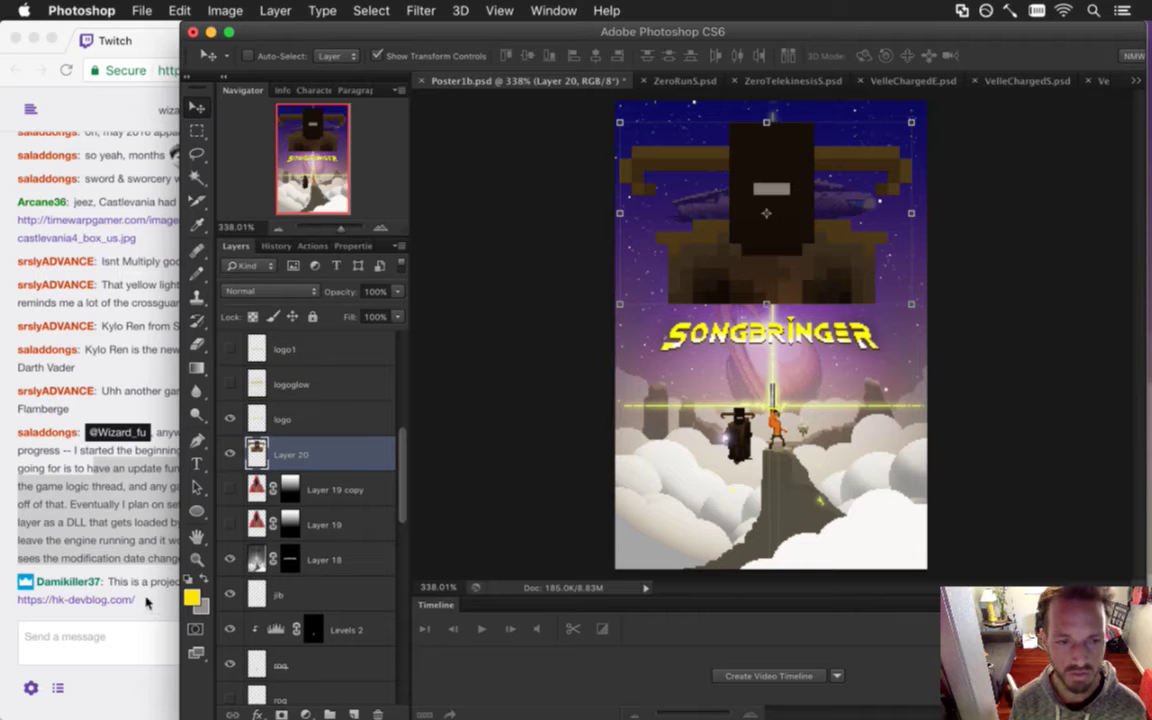
{"action": "left_click", "coordinate": [123, 547]}
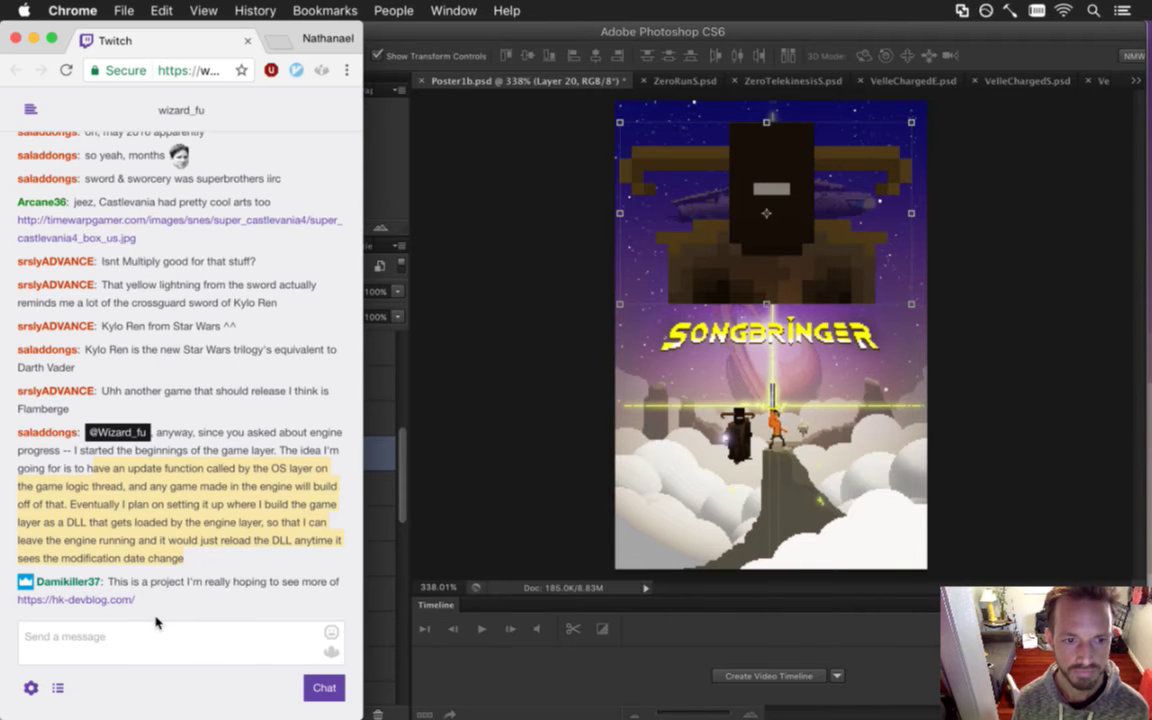
{"action": "left_click", "coordinate": [465, 534]}
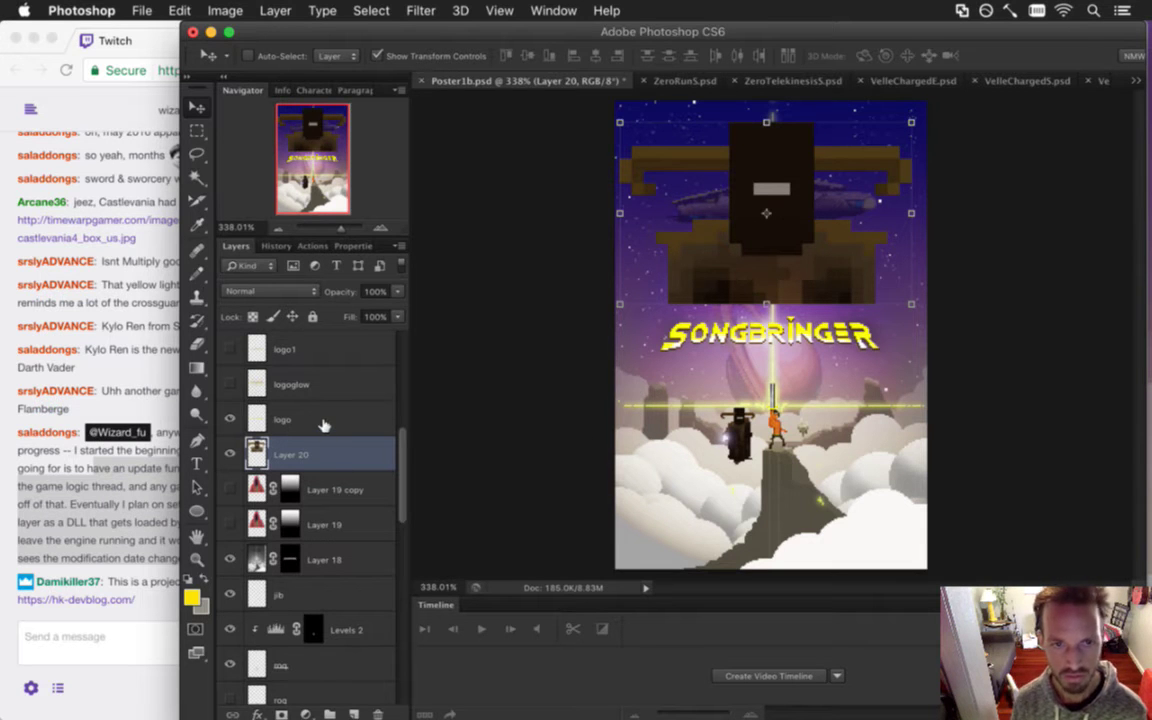
Add a Reveal All layer mask to Layer 20.
{"action": "left_click", "coordinate": [260, 9]}
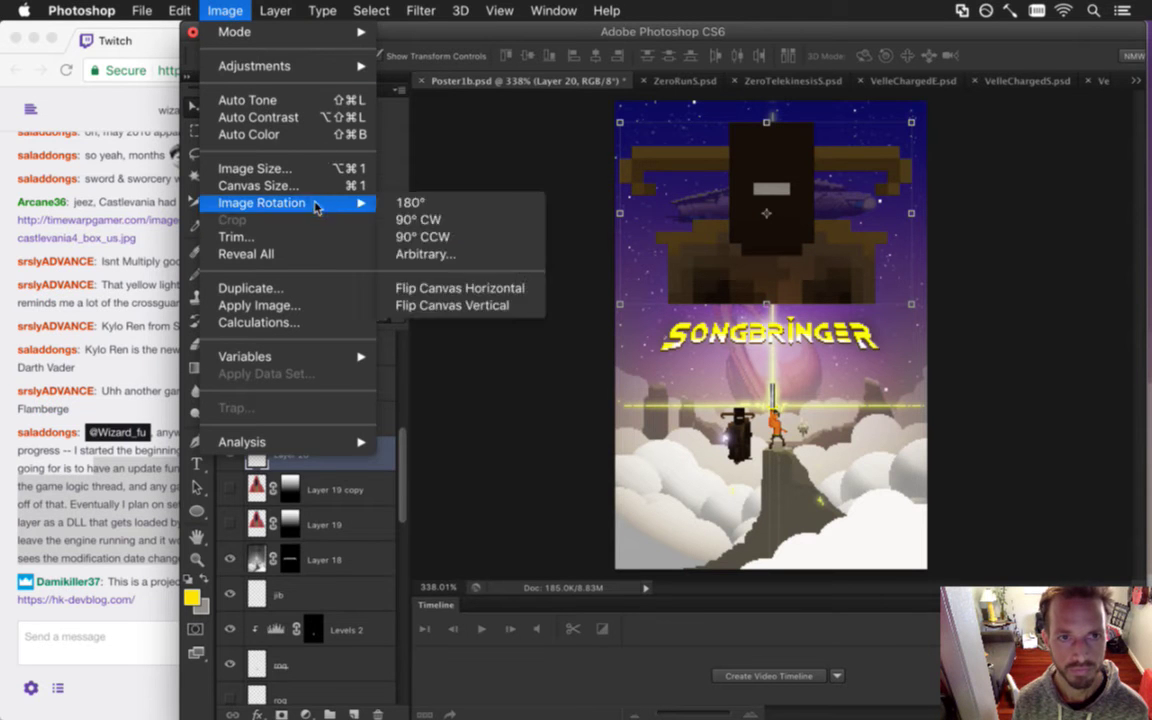
{"action": "mouse_move", "coordinate": [380, 238]}
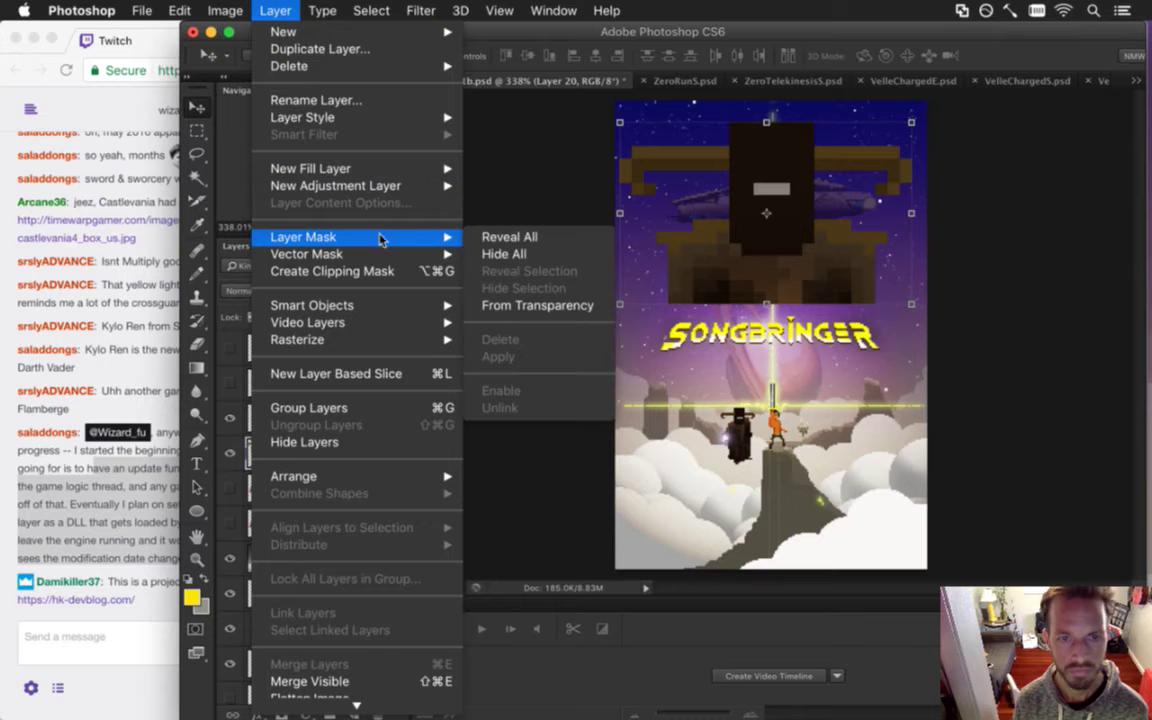
{"action": "left_click", "coordinate": [511, 238]}
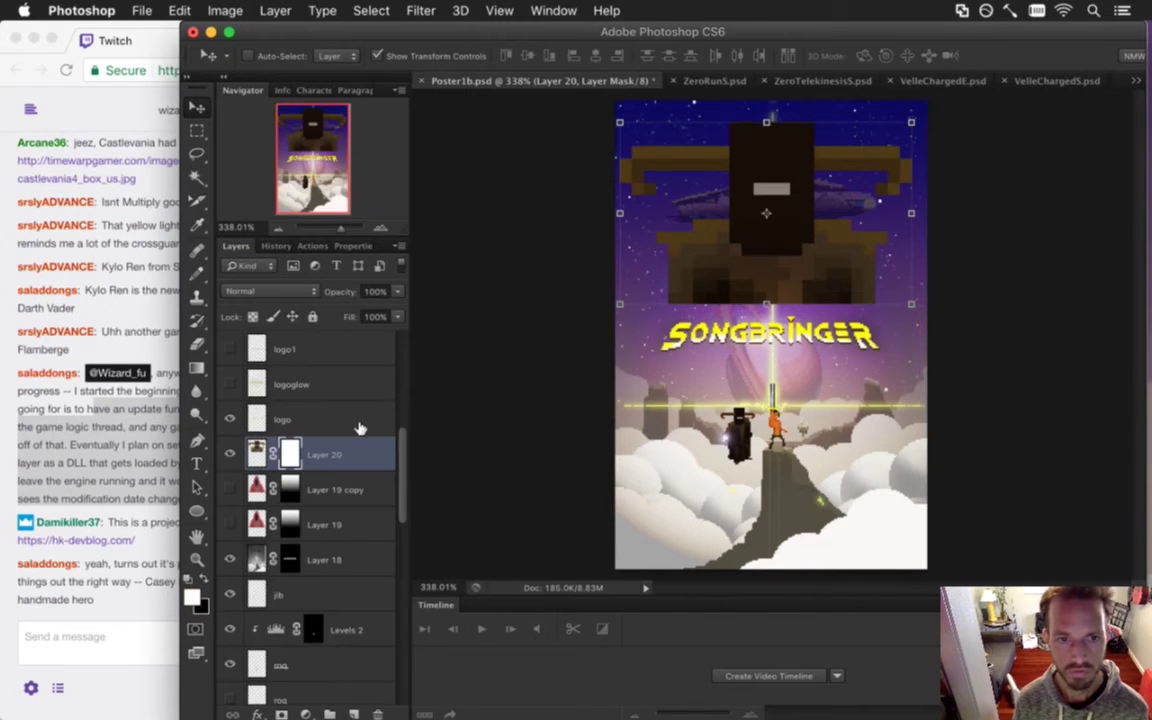
View Layer 20's mask alone and fill a full-width selection over its upper part with a vertical white-to-black gradient.
{"action": "key", "text": "m"}
{"action": "left_click_drag", "start_coordinate": [609, 115], "coordinate": [922, 305]}
{"action": "left_click", "coordinate": [292, 453], "text": "alt"}
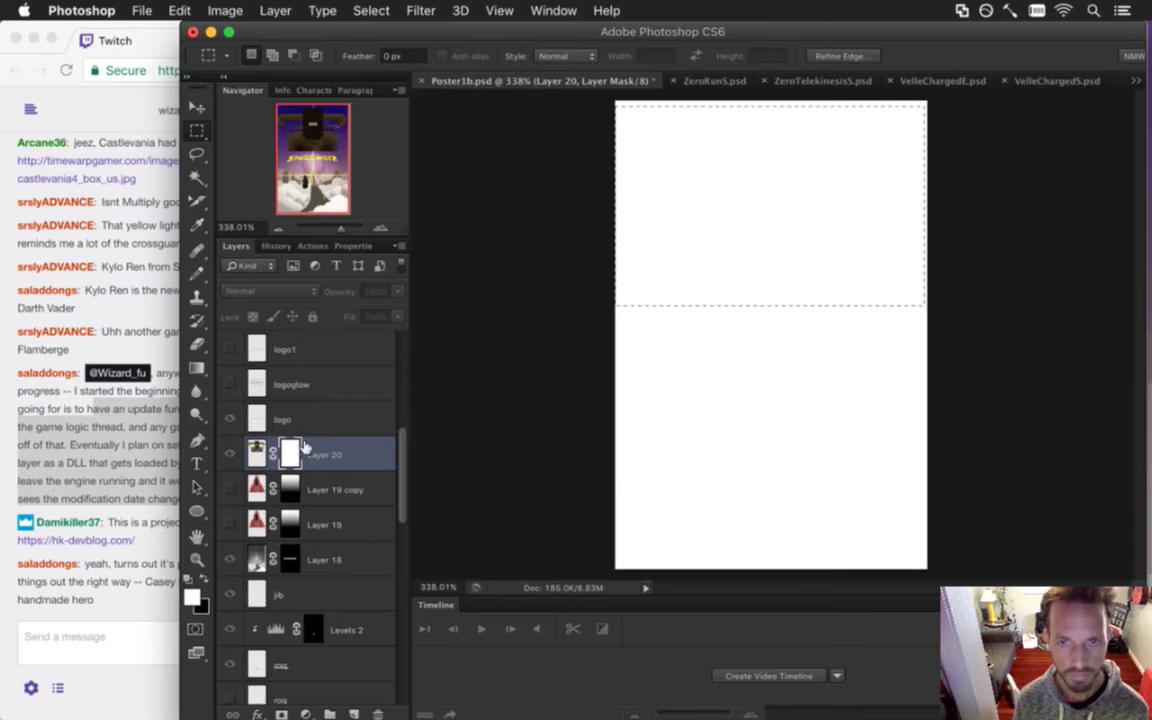
{"action": "left_click_drag", "start_coordinate": [597, 110], "coordinate": [922, 316]}
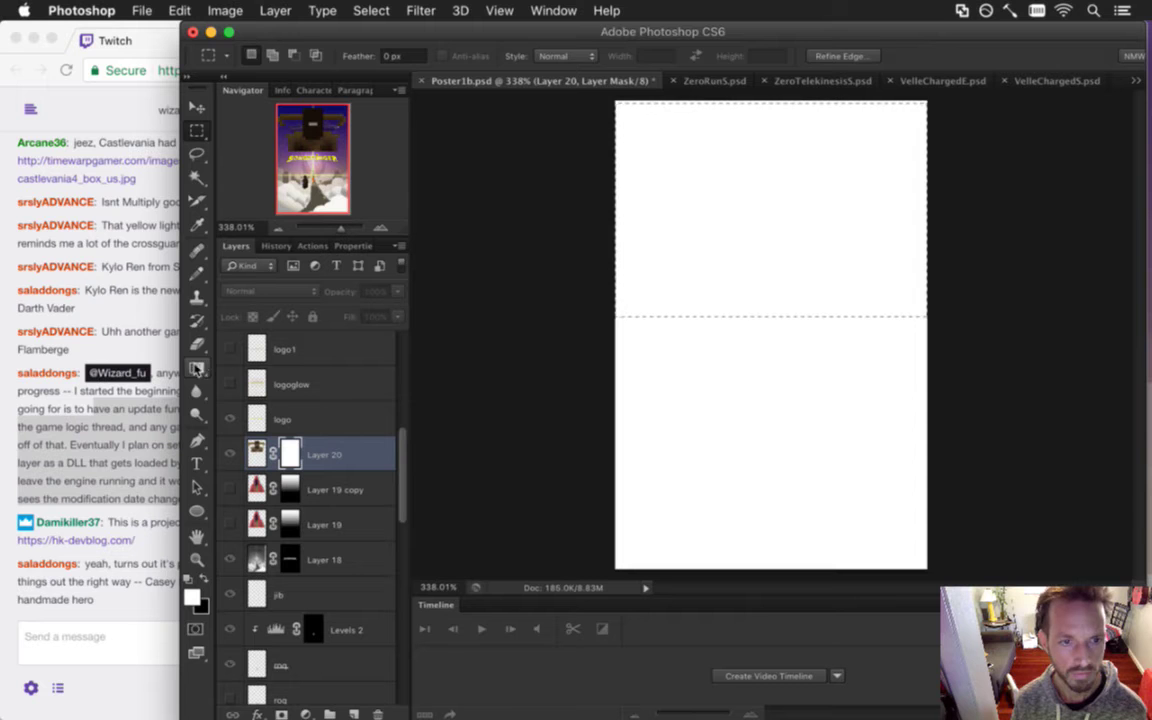
{"action": "left_click", "coordinate": [196, 368]}
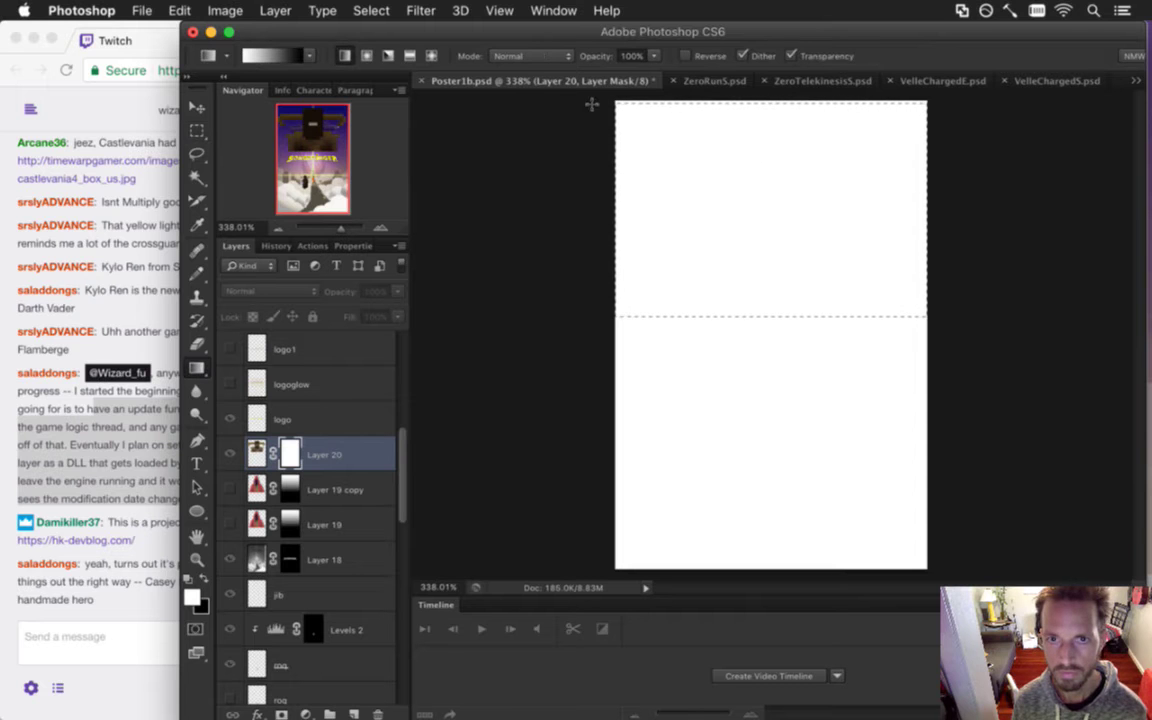
{"action": "left_click_drag", "start_coordinate": [739, 106], "coordinate": [743, 308]}
Invert the selection, fill the rest of Layer 20's mask with black, and deselect.
{"action": "key", "text": "ctrl+shift+i"}
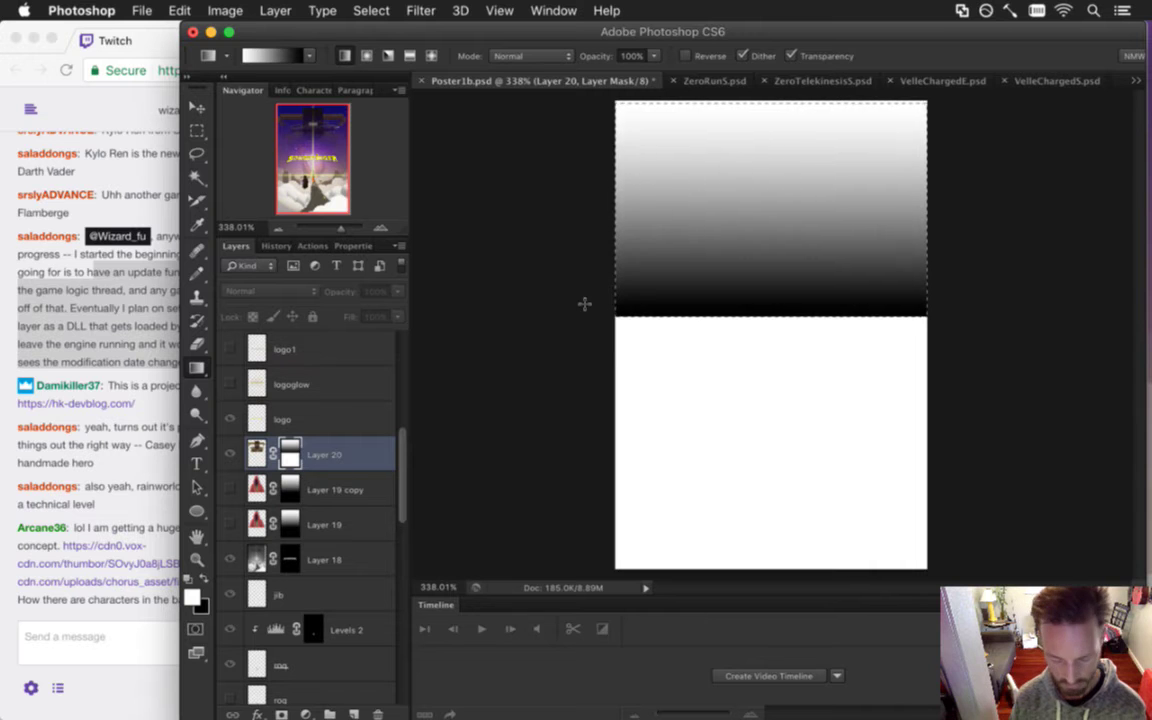
{"action": "key", "text": "BackSpace"}
{"action": "key", "text": "m"}
{"action": "key", "text": "ctrl+d"}
Target Layer 20's image instead of its mask and set the layer's blend mode to Color Burn.
{"action": "left_click", "coordinate": [257, 450]}
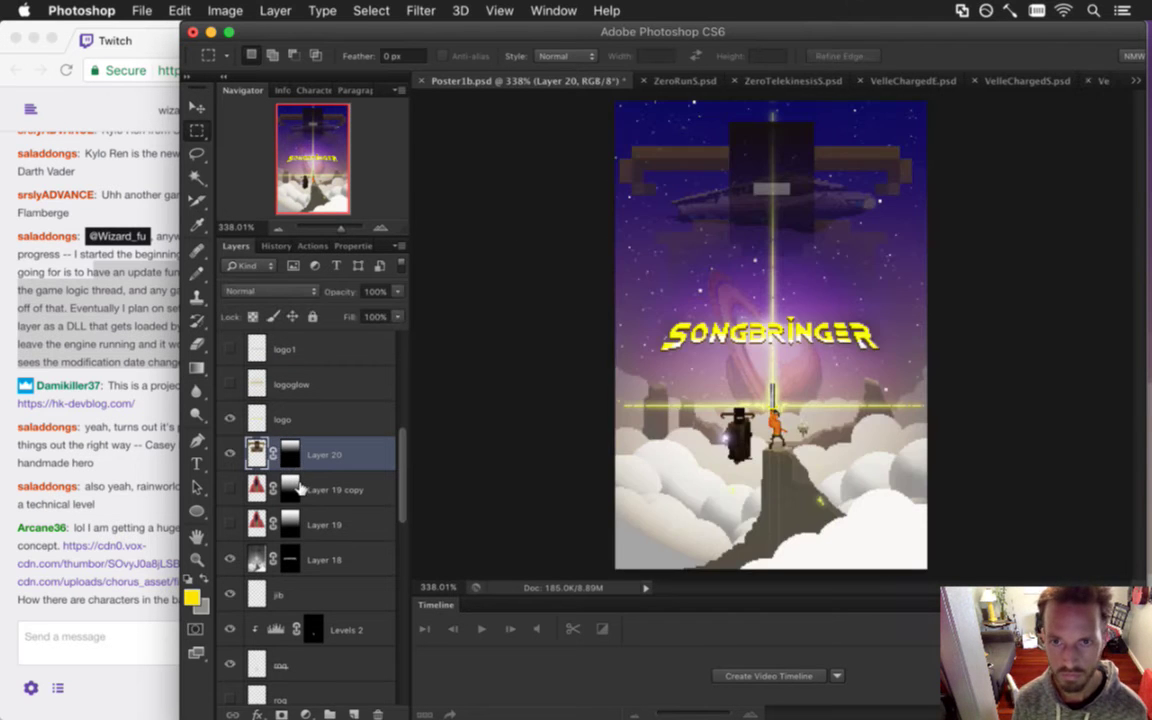
{"action": "left_click", "coordinate": [266, 291]}
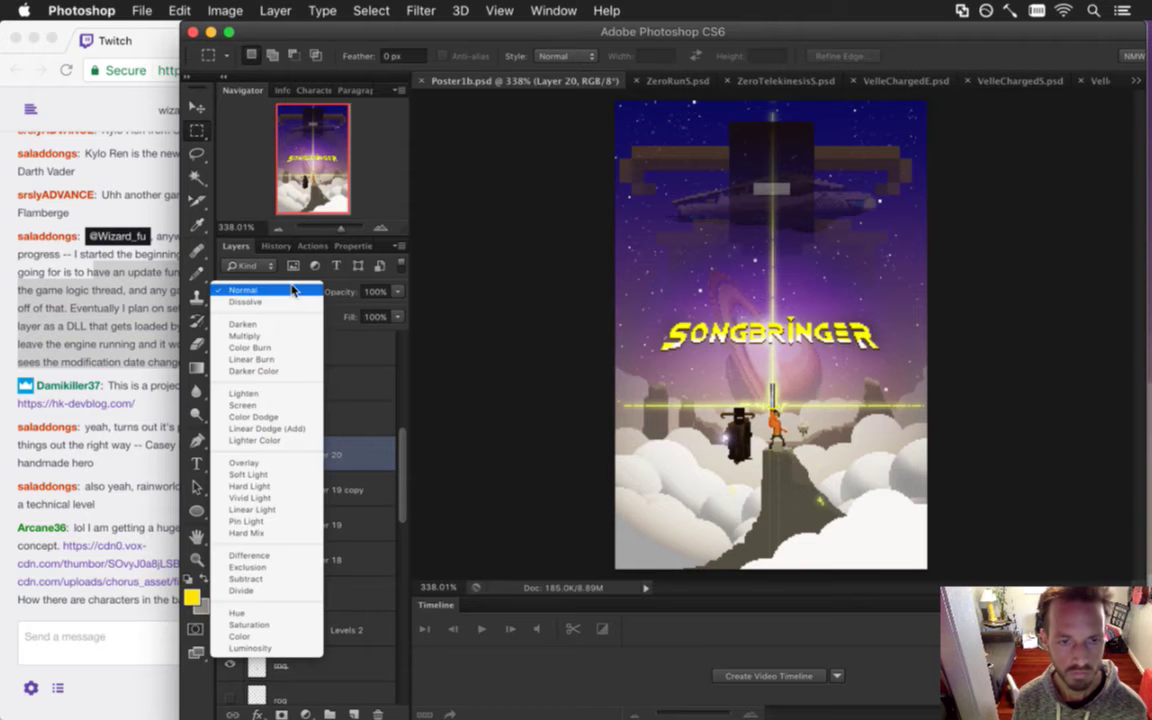
{"action": "left_click", "coordinate": [294, 349]}
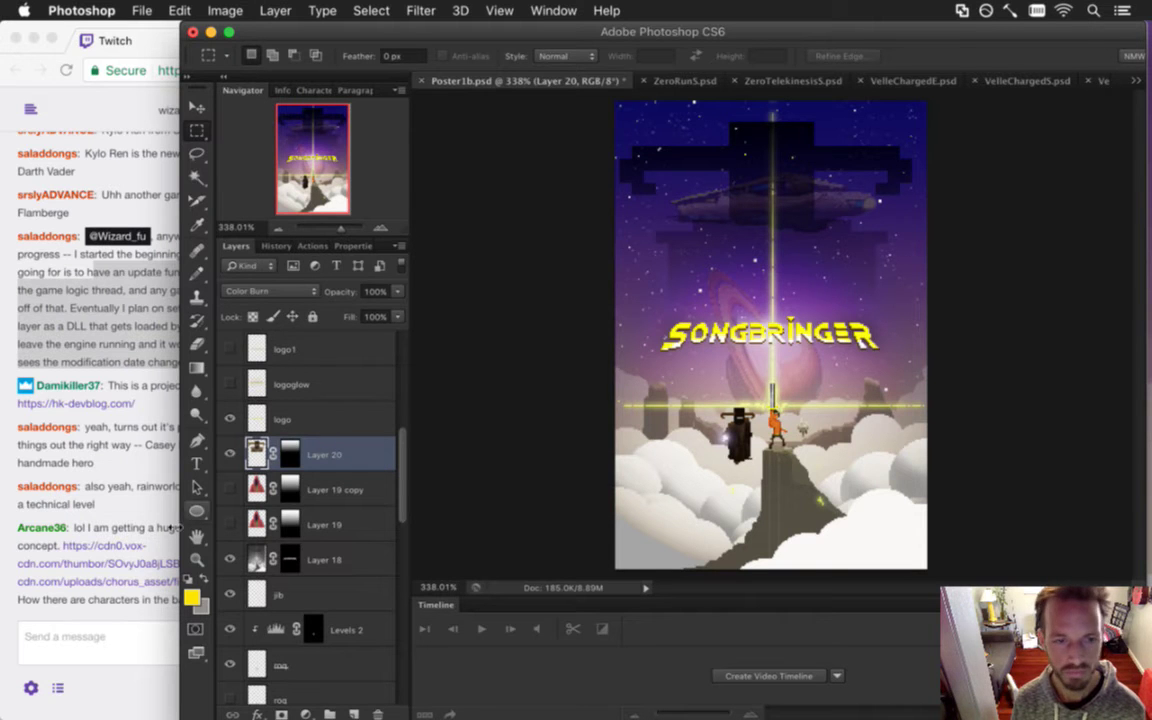
Open the Star Wars poster image linked in the Twitch chat in its own window, examine its composition, and close it.
{"action": "left_click", "coordinate": [137, 466]}
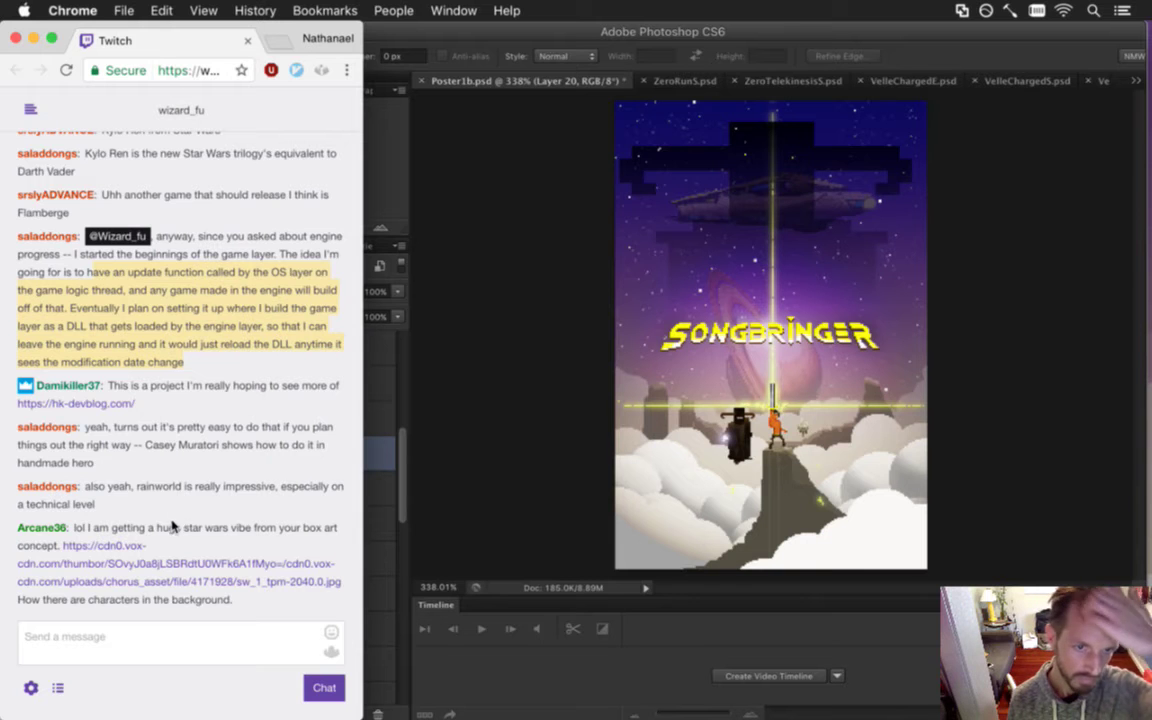
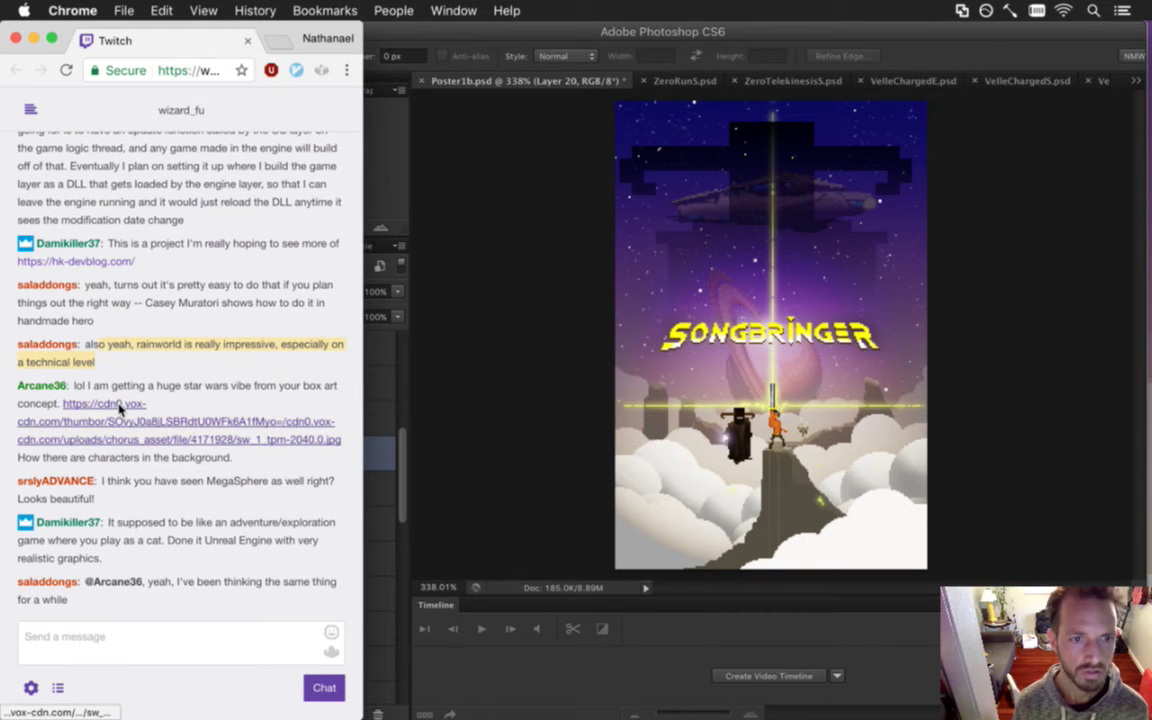
{"action": "right_click", "coordinate": [119, 408]}
{"action": "left_click", "coordinate": [160, 414]}
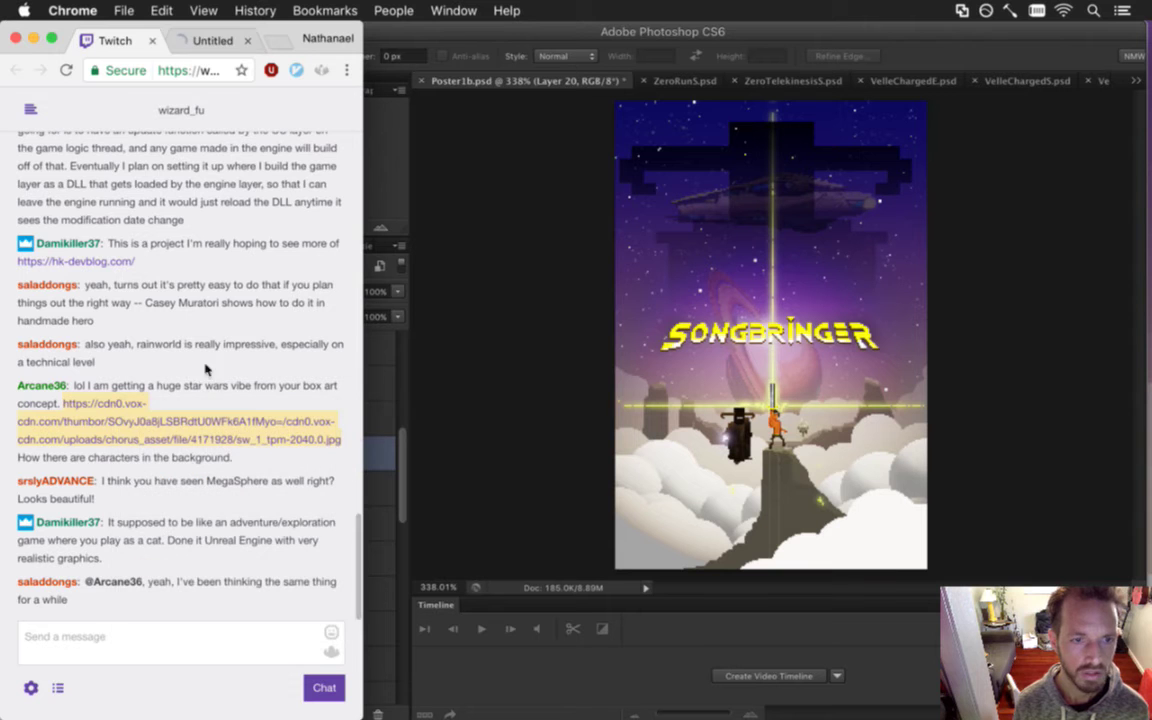
{"action": "left_click_drag", "start_coordinate": [215, 40], "coordinate": [520, 60]}
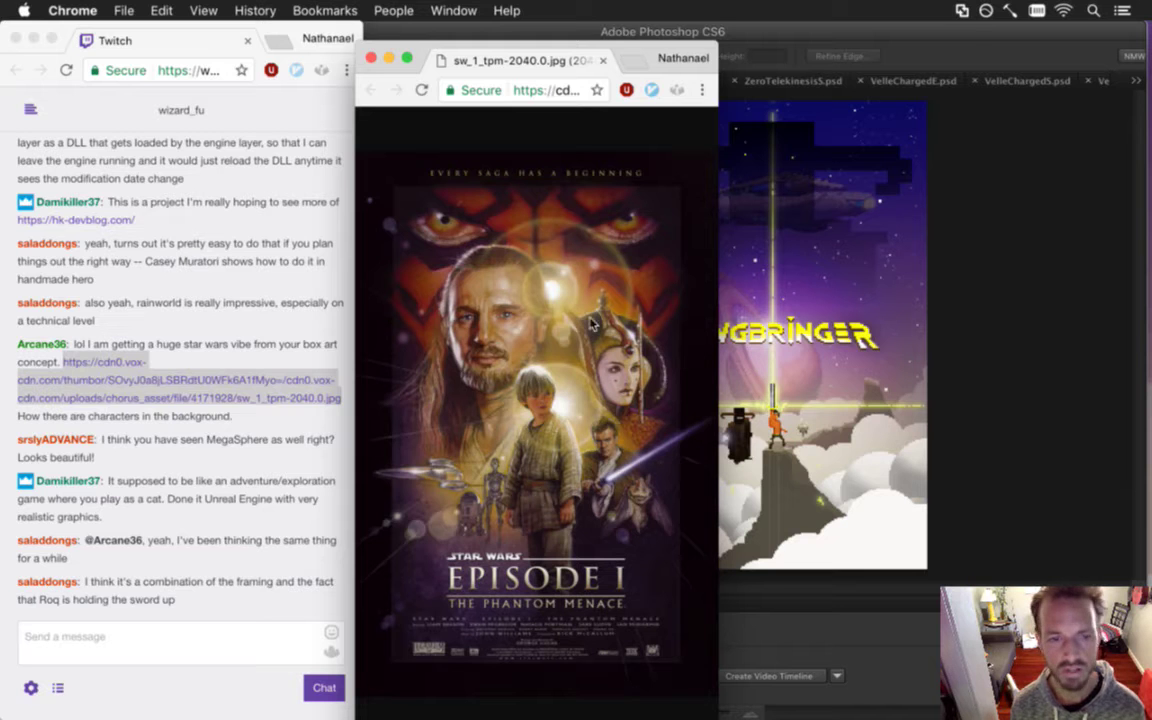
{"action": "key", "text": "super+w"}
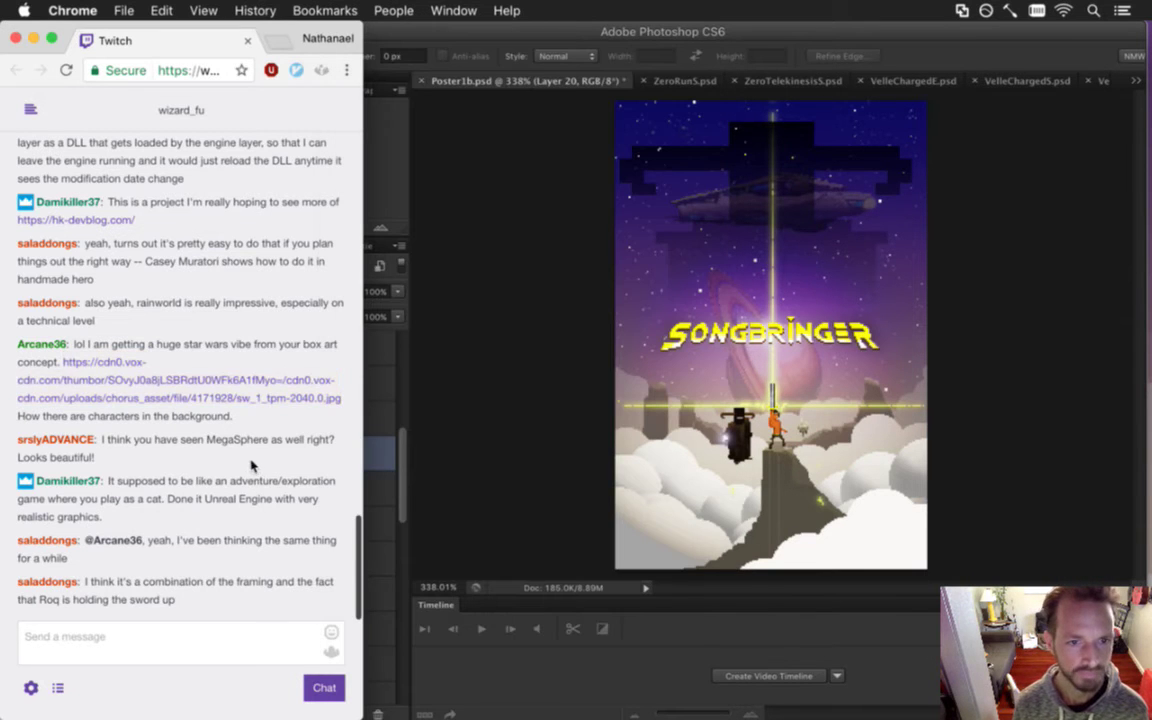
Read the Twitch chat messages about MegaSphere and the Unreal Engine cat game, then return to the poster in Photoshop.
{"action": "left_click_drag", "start_coordinate": [213, 449], "coordinate": [236, 455]}
{"action": "left_click", "coordinate": [210, 455]}
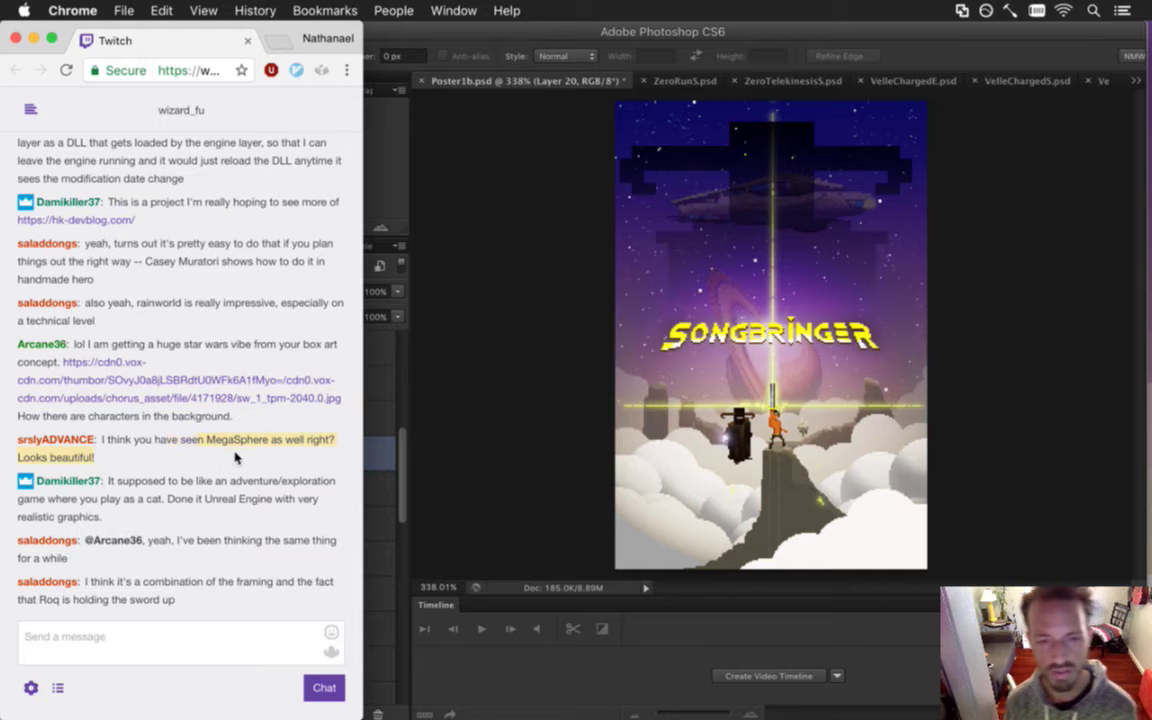
{"action": "left_click", "coordinate": [212, 449]}
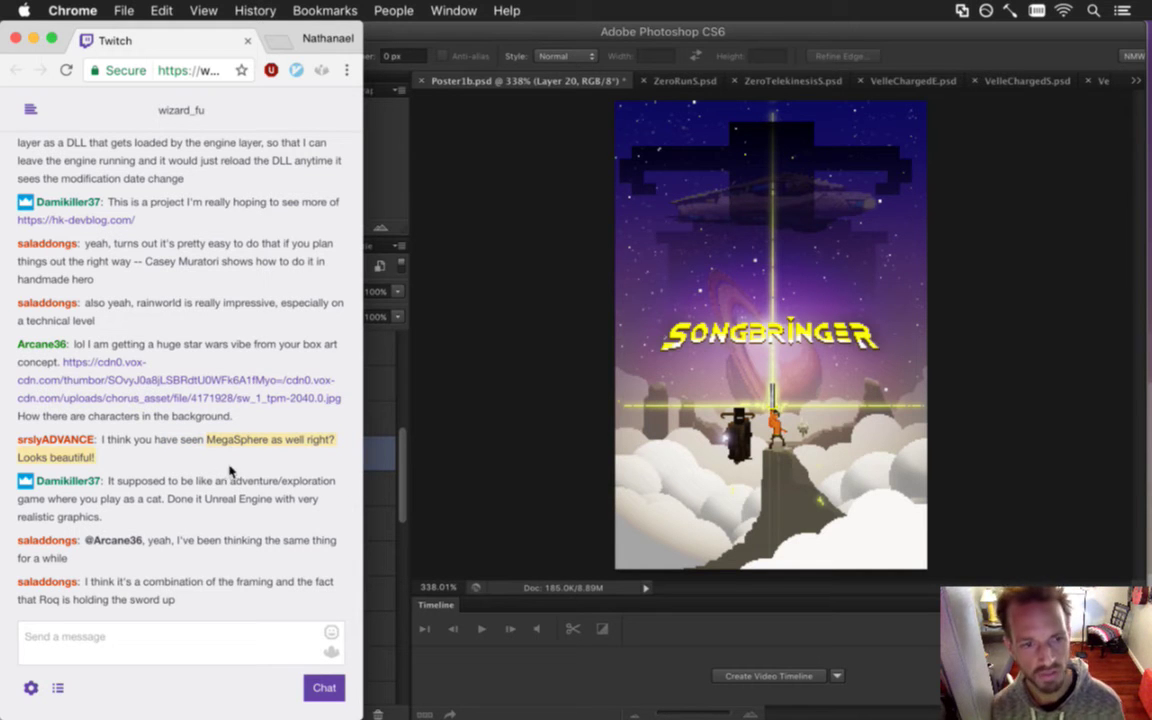
{"action": "left_click_drag", "start_coordinate": [128, 483], "coordinate": [145, 498]}
{"action": "left_click_drag", "start_coordinate": [218, 498], "coordinate": [233, 510]}
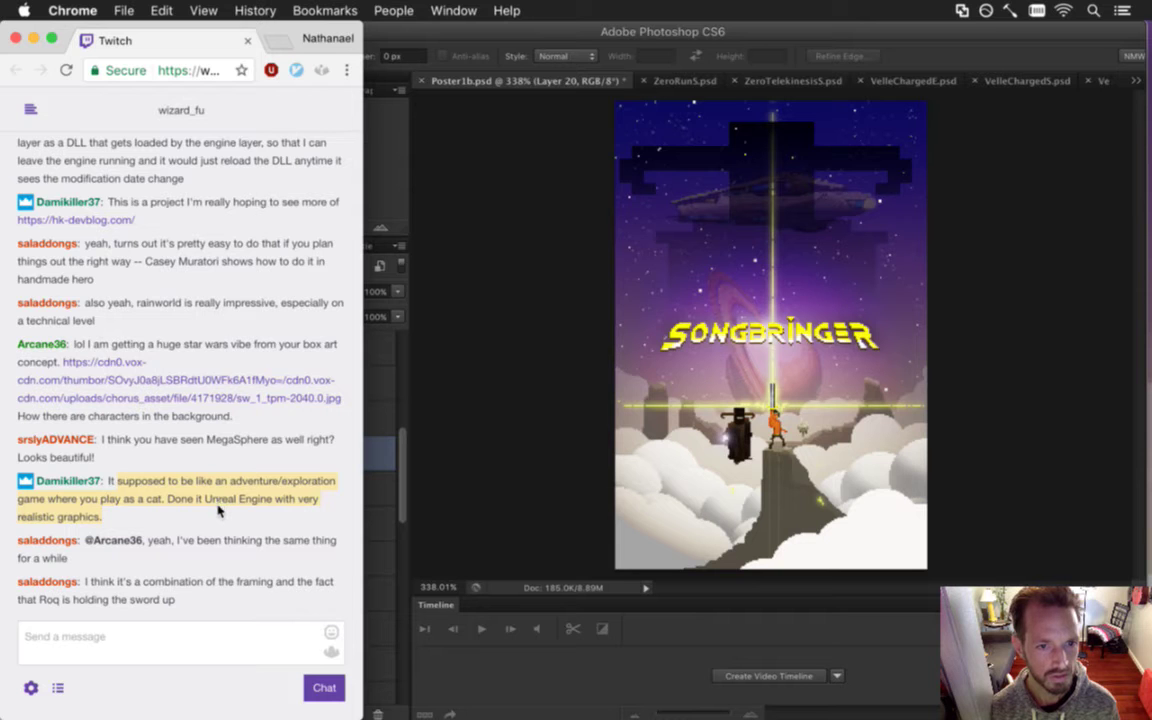
{"action": "left_click", "coordinate": [490, 416]}
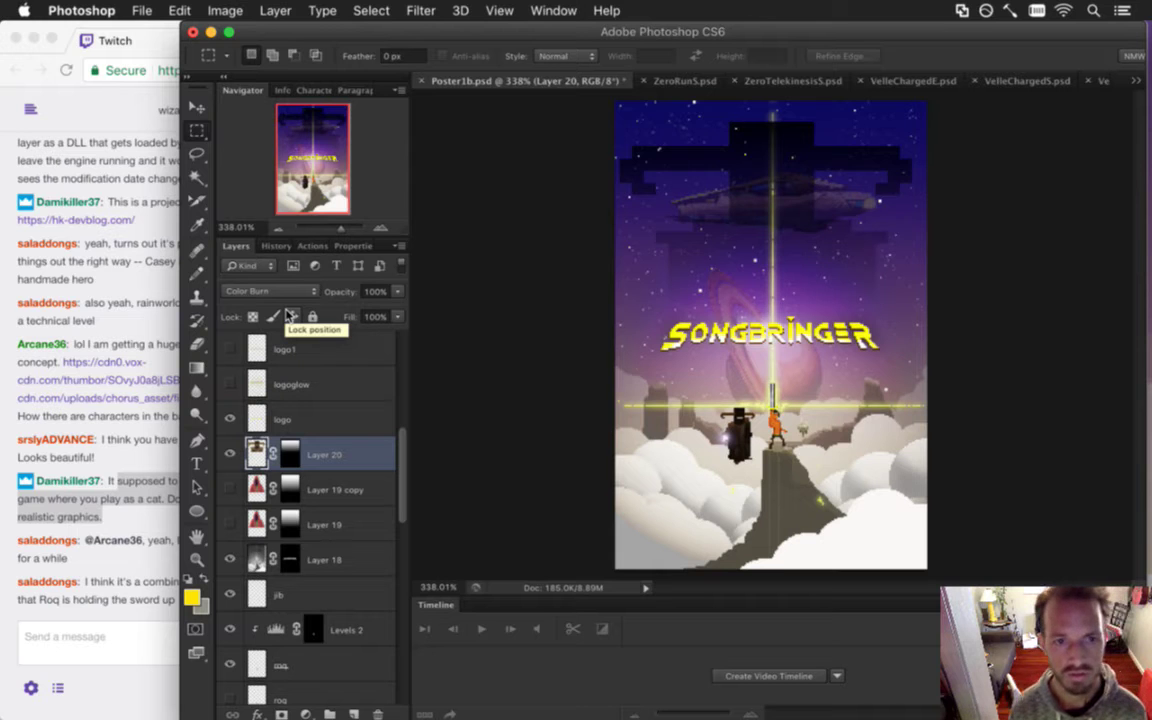
Cycle Layer 20 to the Color Dodge blend mode.
{"action": "key", "text": "shift+plus"}
{"action": "key", "text": "shift+plus"}
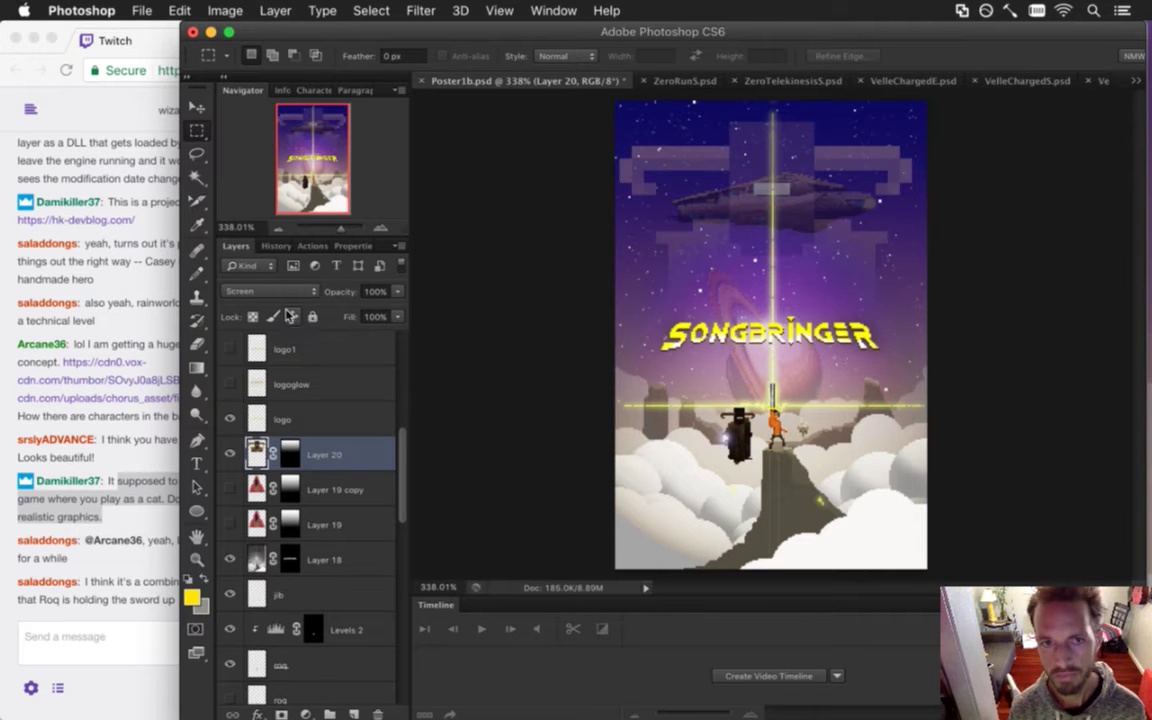
{"action": "key", "text": "shift+plus"}
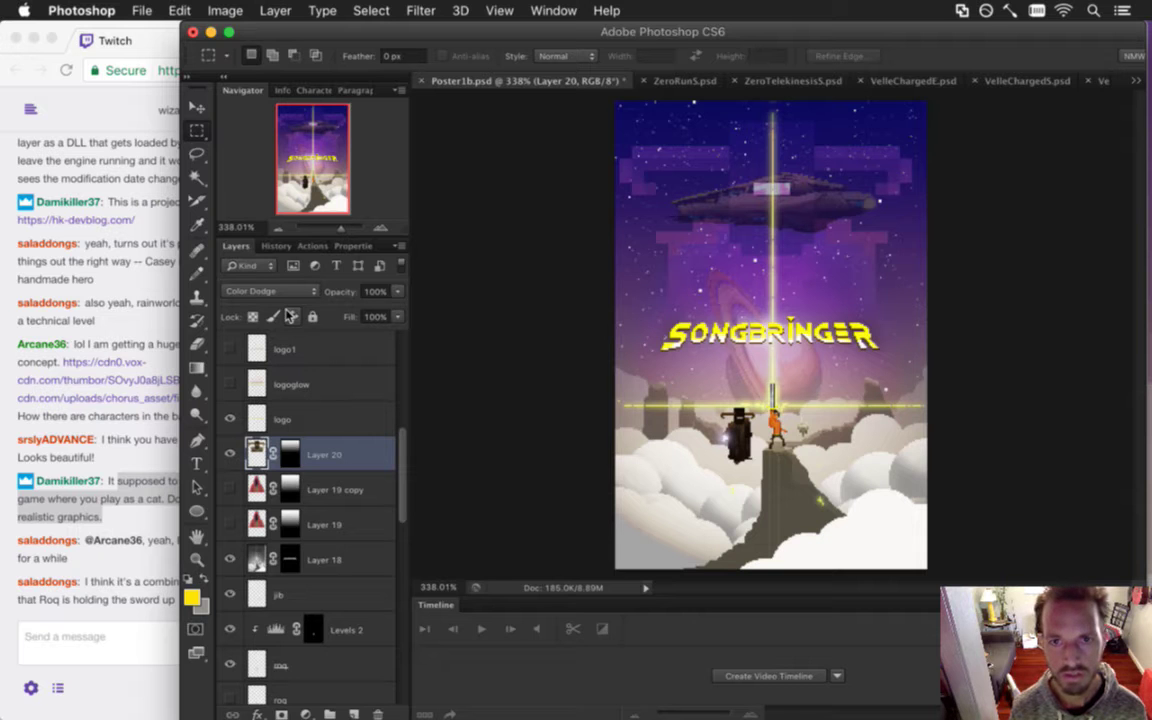
Save and close Poster1b.psd and ZeroRunS.psd.
{"action": "key", "text": "super+w"}
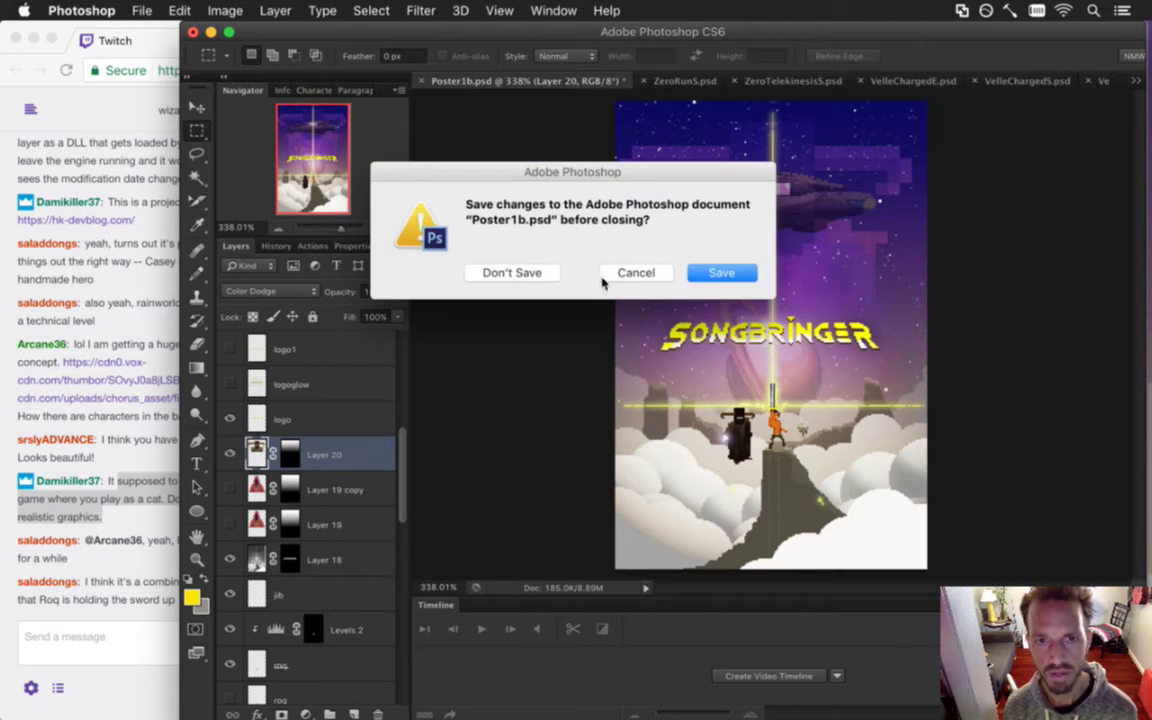
{"action": "left_click", "coordinate": [720, 274]}
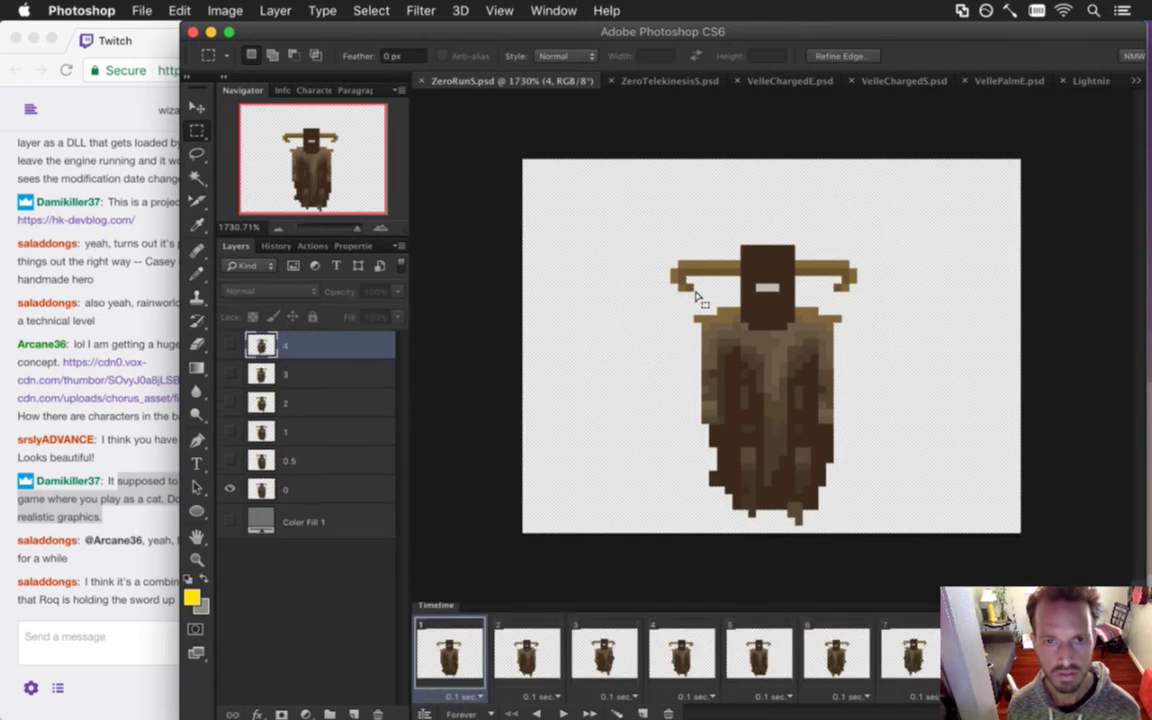
{"action": "key", "text": "Tab"}
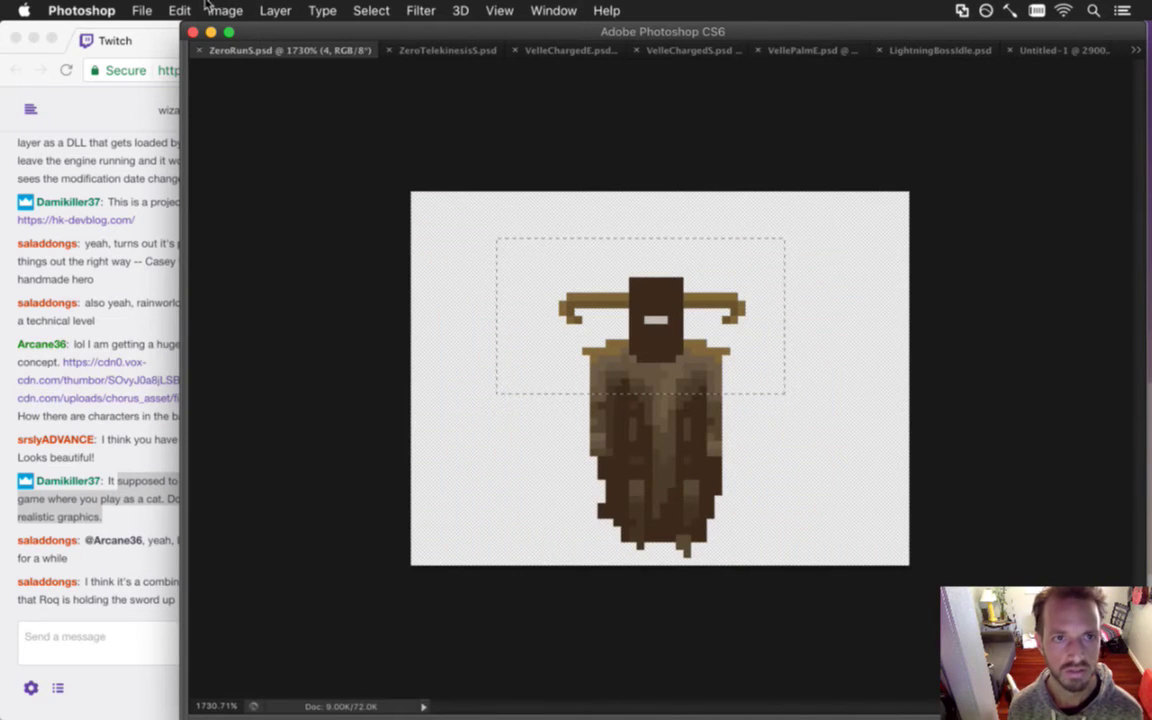
{"action": "key", "text": "Tab"}
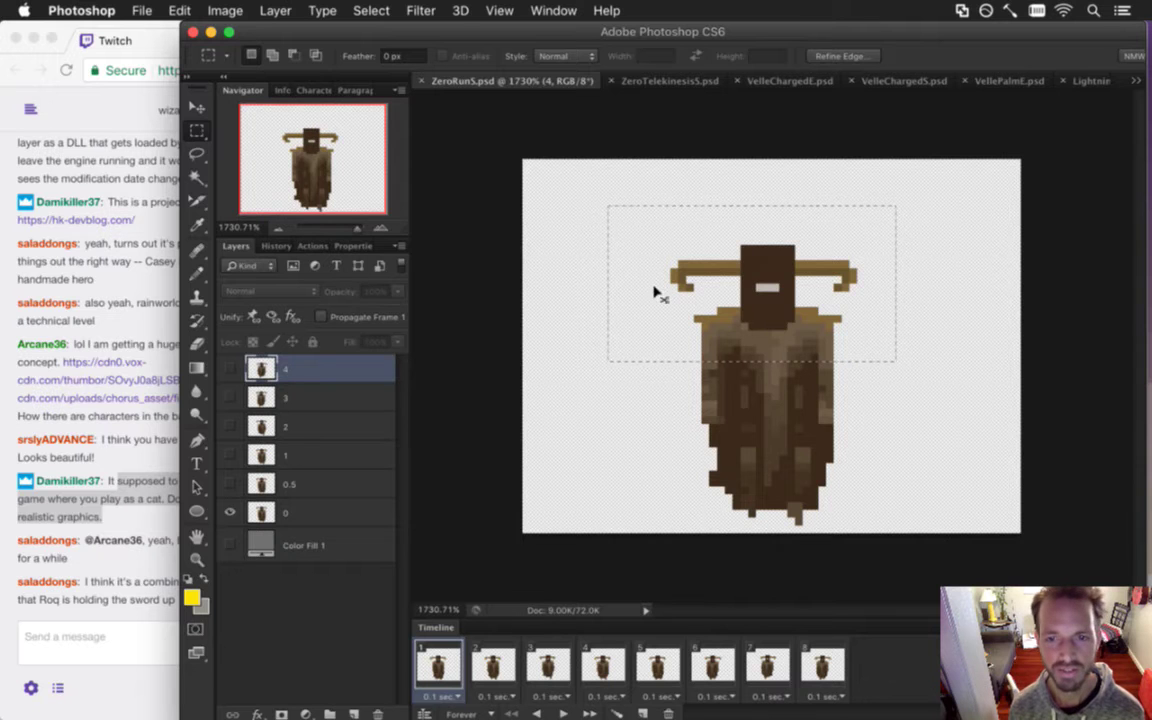
{"action": "key", "text": "super+s"}
{"action": "key", "text": "super+w"}
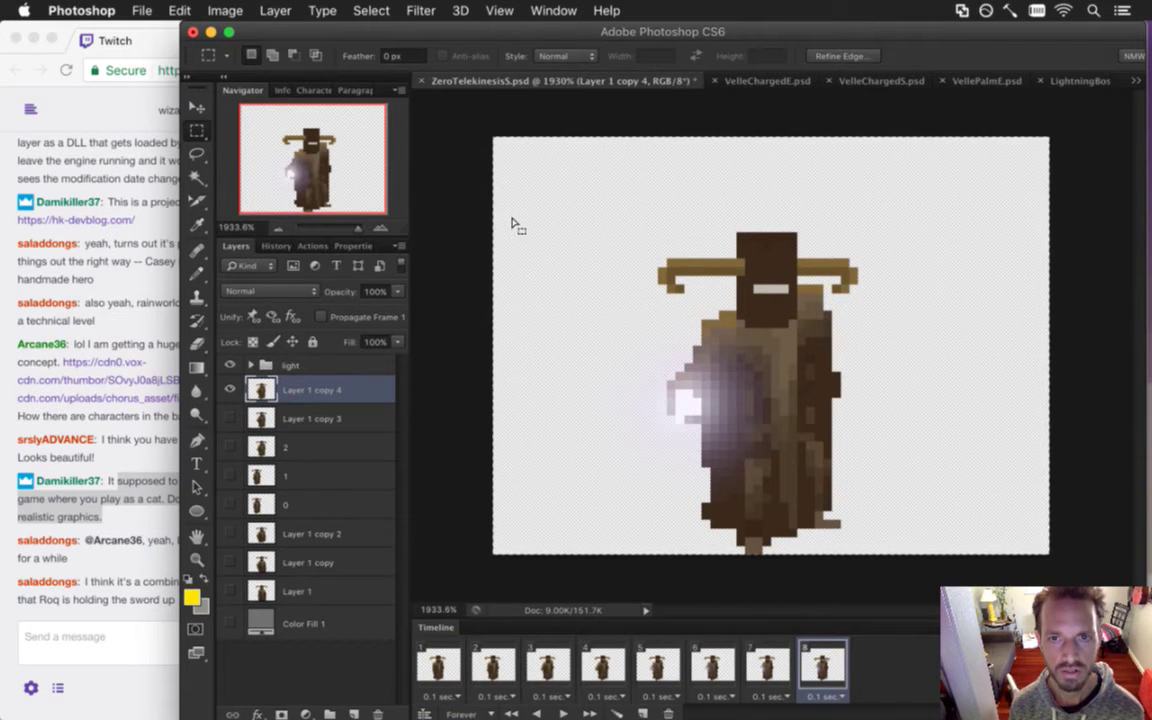
Close ZeroTelekinesisS.psd, Untitled-1 and LightningBossIdle.psd without saving their changes.
{"action": "key", "text": "super+w"}
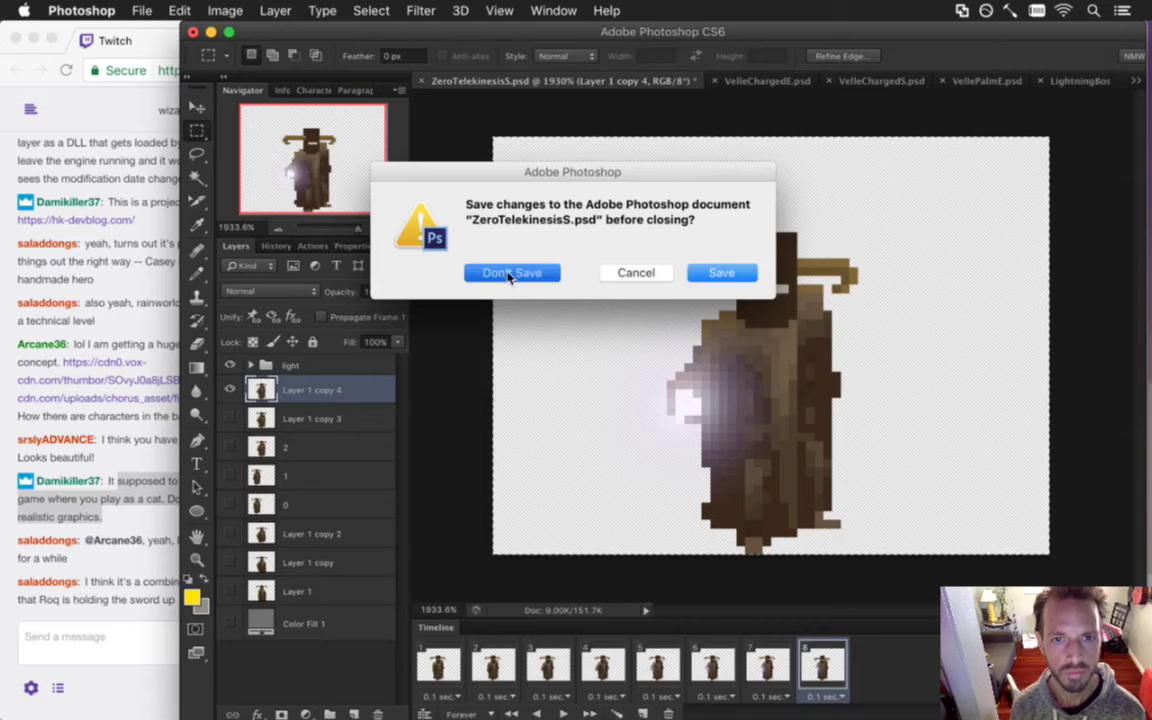
{"action": "left_click", "coordinate": [507, 274]}
{"action": "left_click", "coordinate": [180, 10]}
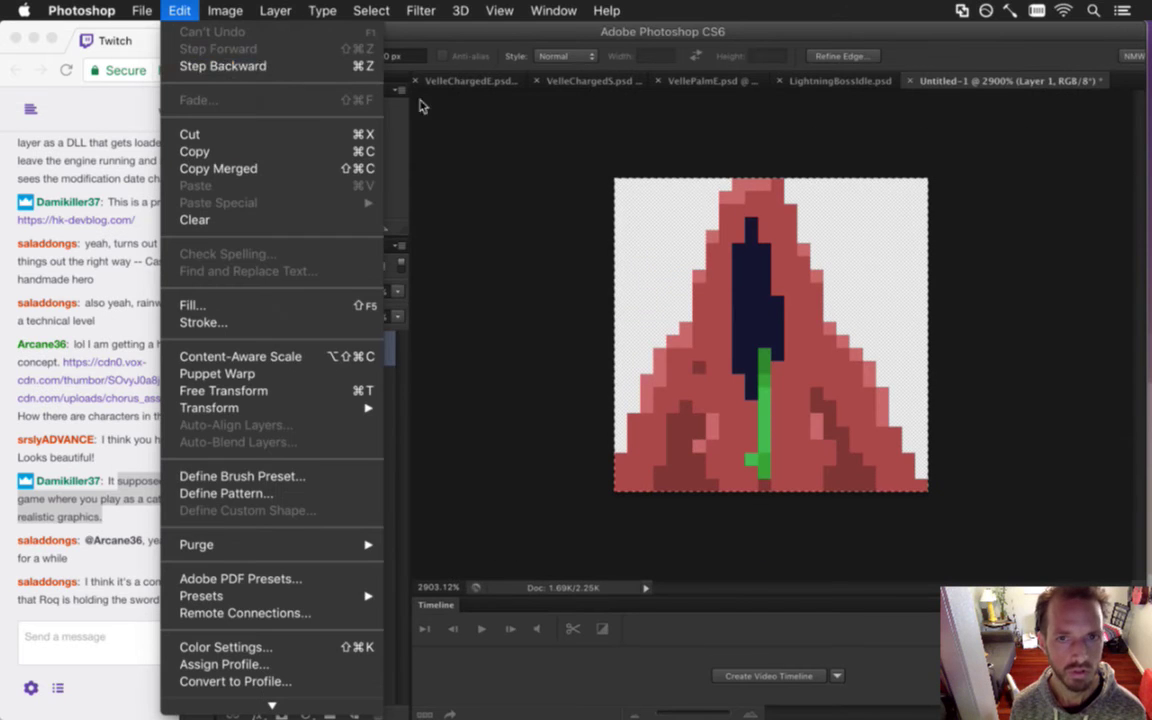
{"action": "left_click", "coordinate": [577, 152]}
{"action": "key", "text": "super+w"}
{"action": "left_click", "coordinate": [510, 271]}
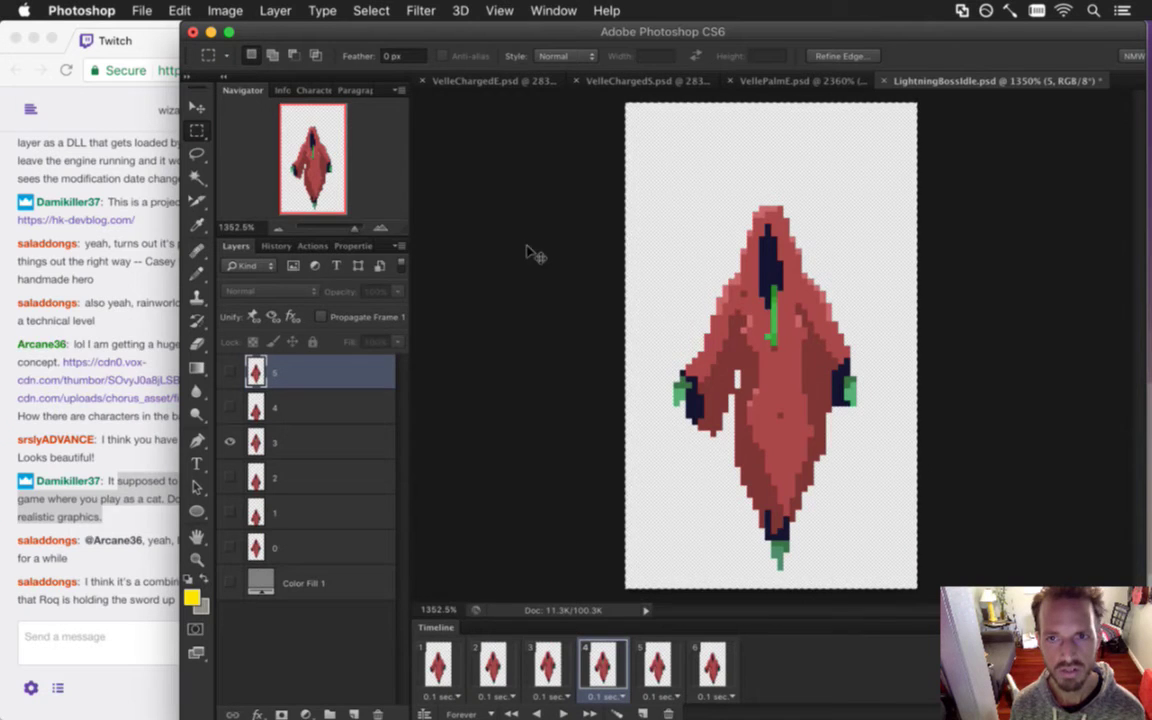
{"action": "key", "text": "super+w"}
{"action": "left_click", "coordinate": [525, 271]}
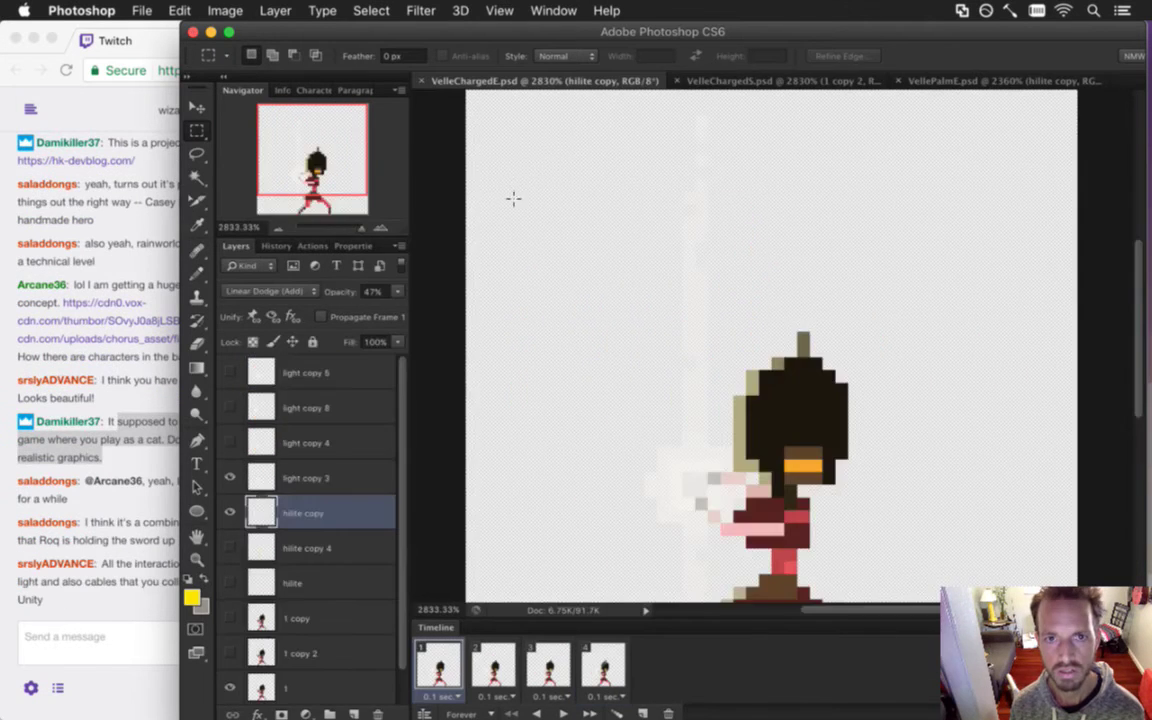
Reopen Poster1b.psd from the recent files and reorder it to be the first open document.
{"action": "left_click", "coordinate": [141, 10]}
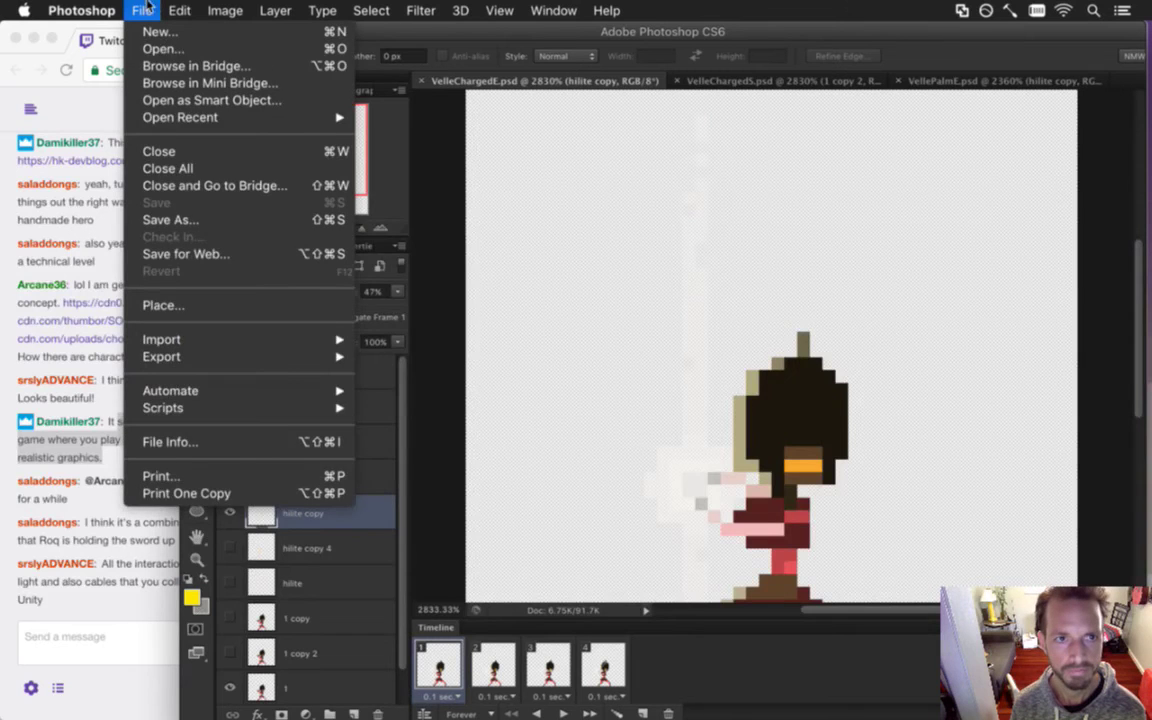
{"action": "mouse_move", "coordinate": [197, 124]}
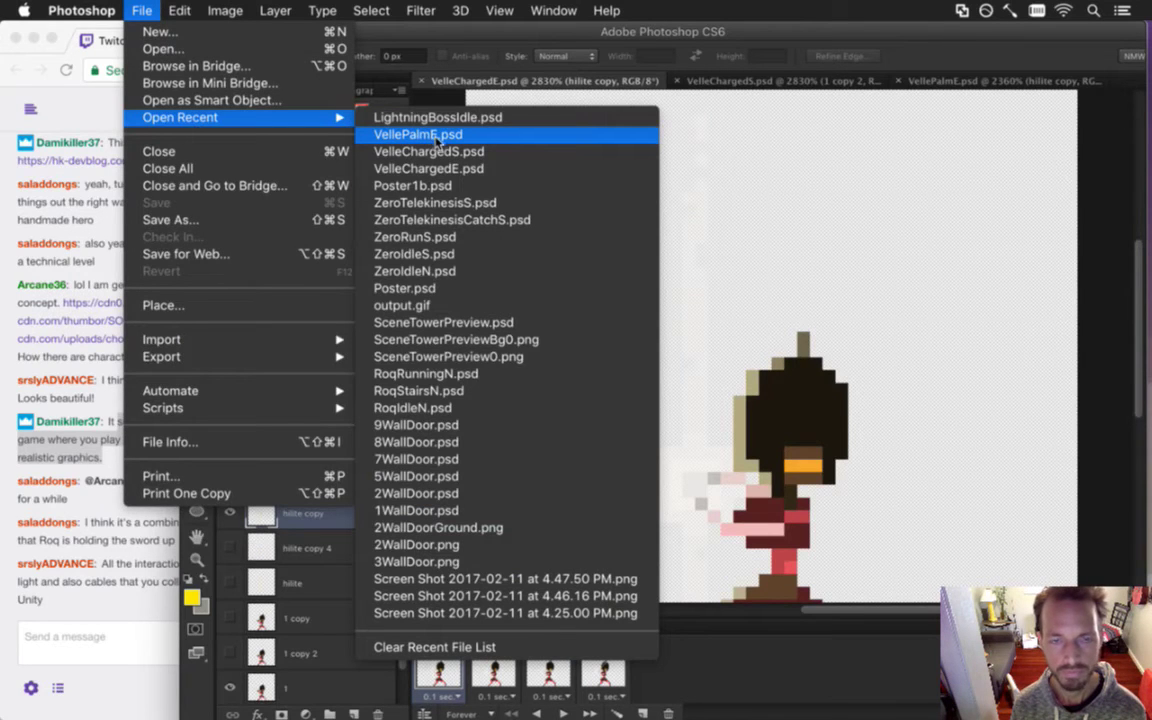
{"action": "left_click", "coordinate": [430, 186]}
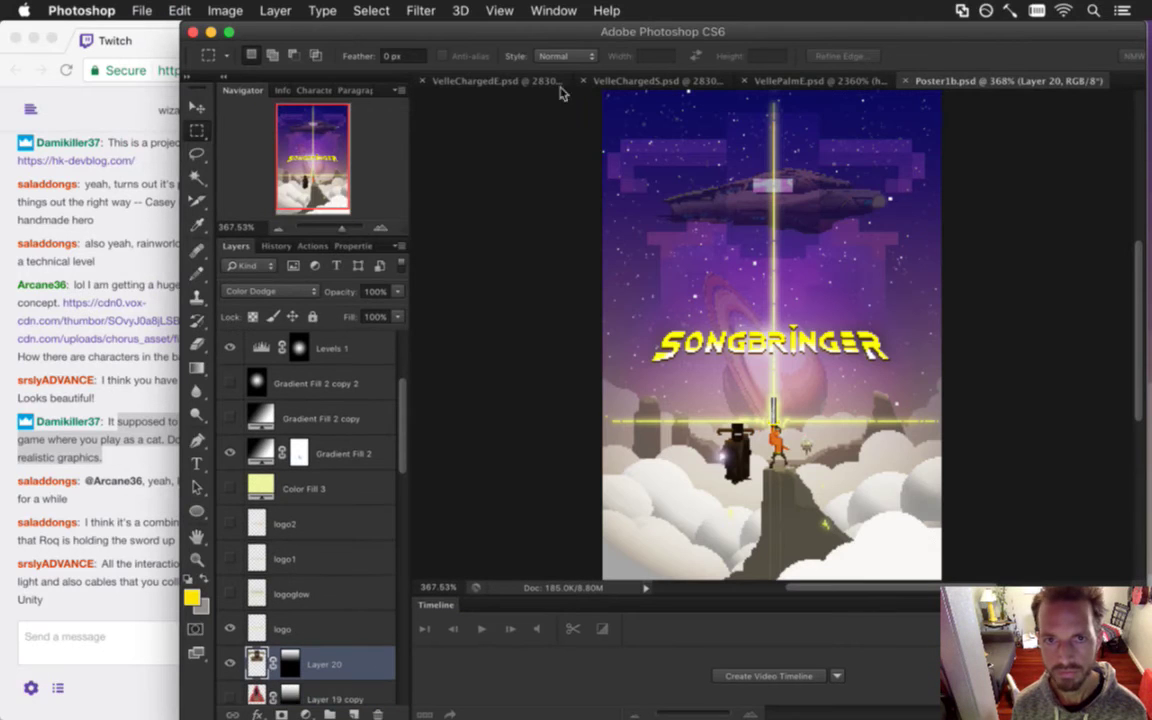
{"action": "left_click_drag", "start_coordinate": [1000, 80], "coordinate": [690, 80]}
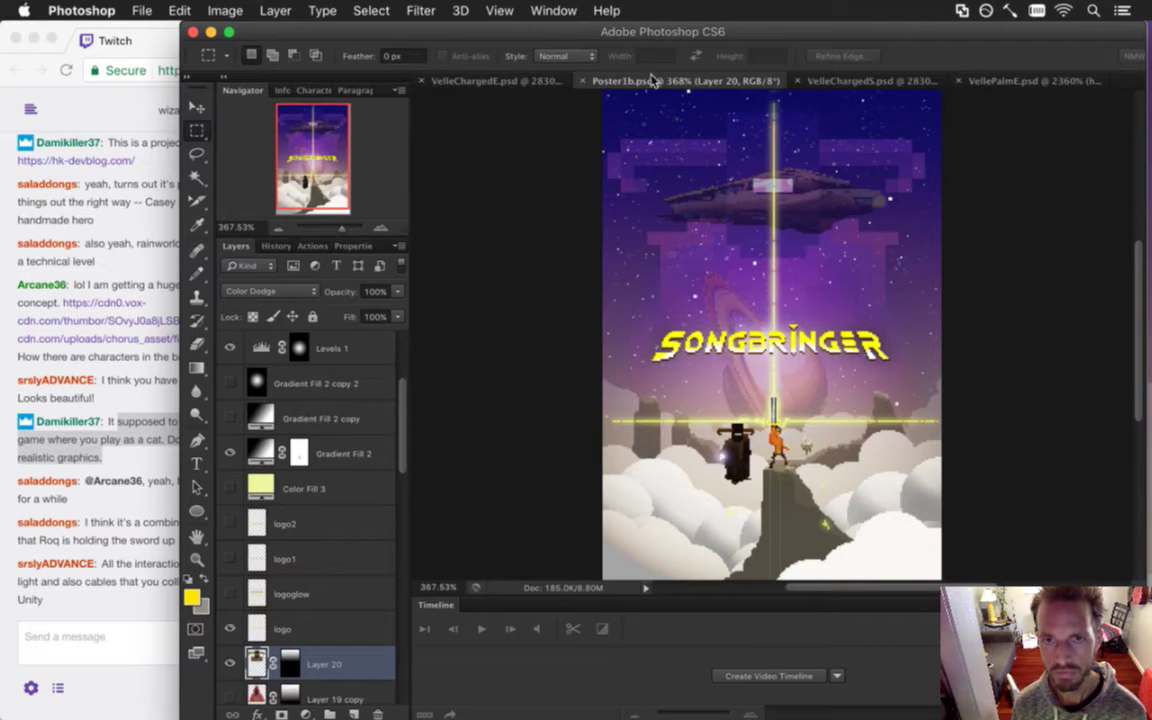
{"action": "left_click_drag", "start_coordinate": [522, 82], "coordinate": [400, 80]}
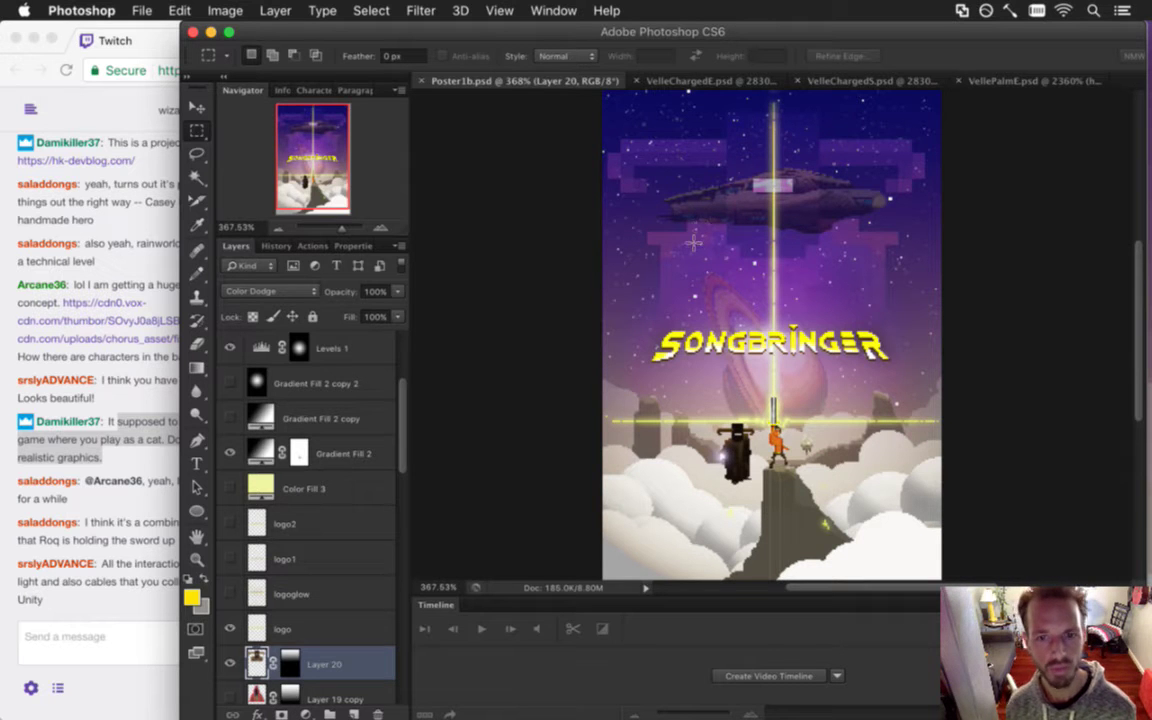
Hide the zero sprite layer in the poster and make it the active layer.
{"action": "scroll", "coordinate": [400, 450], "scroll_direction": "down", "scroll_amount": 1}
{"action": "left_click_drag", "start_coordinate": [400, 450], "coordinate": [400, 545]}
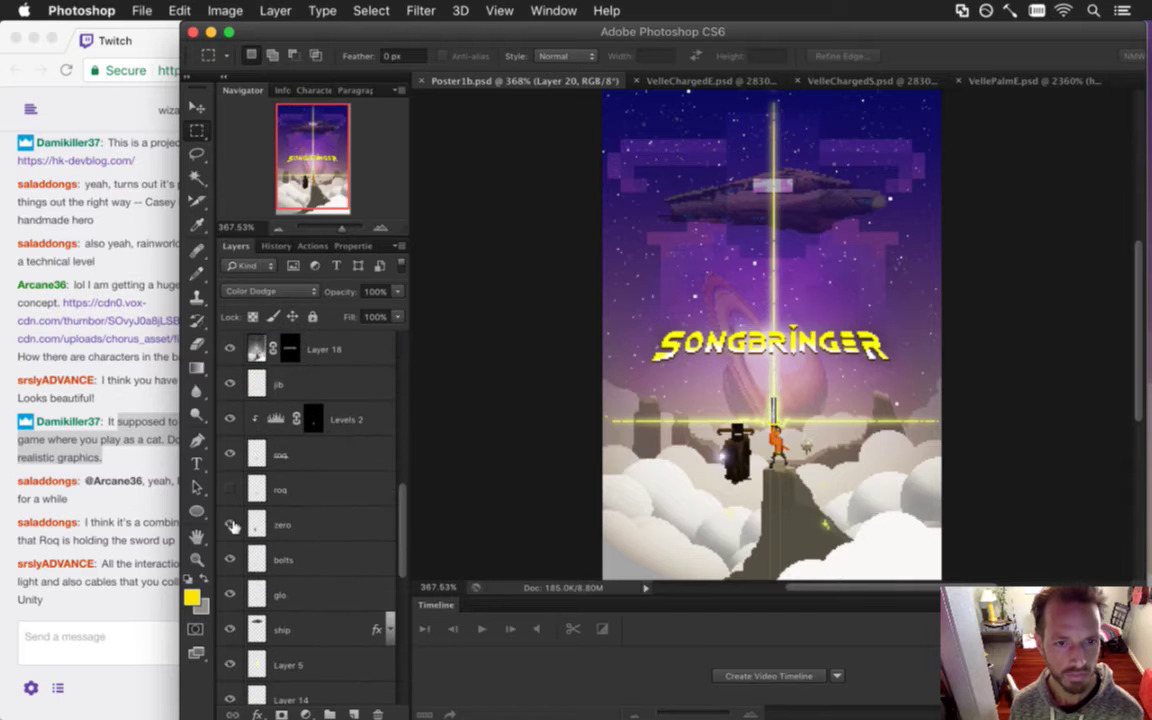
{"action": "left_click", "coordinate": [231, 525]}
{"action": "left_click", "coordinate": [265, 548]}
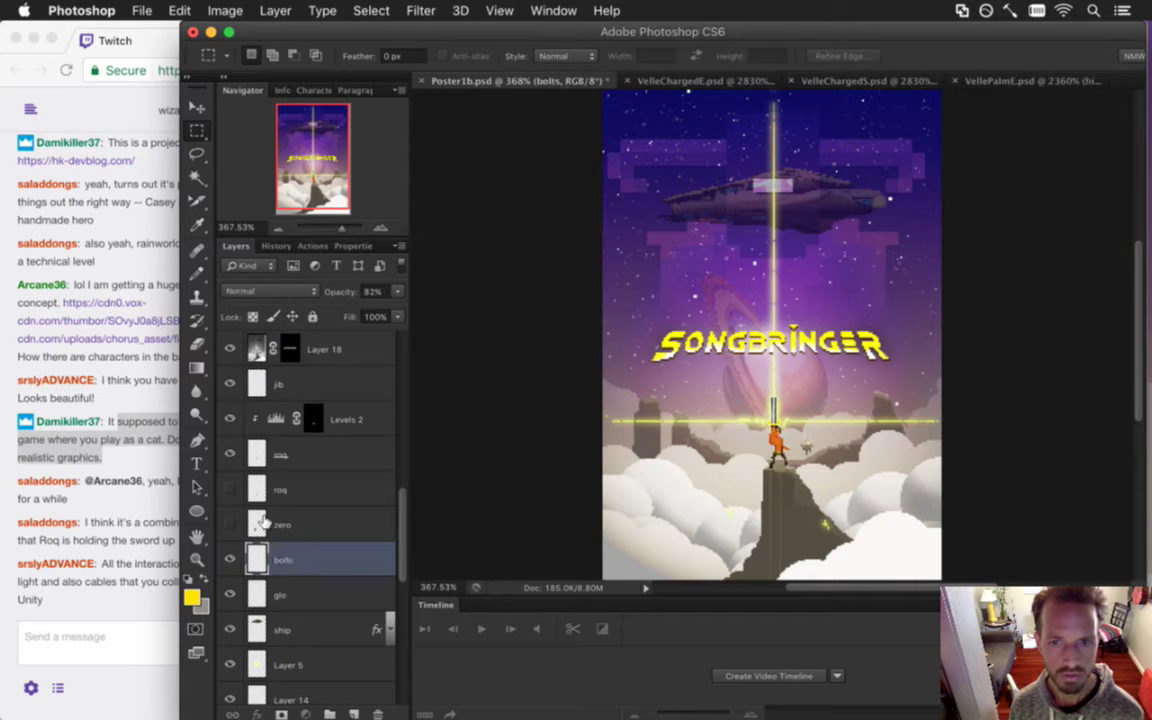
{"action": "left_click", "coordinate": [278, 525]}
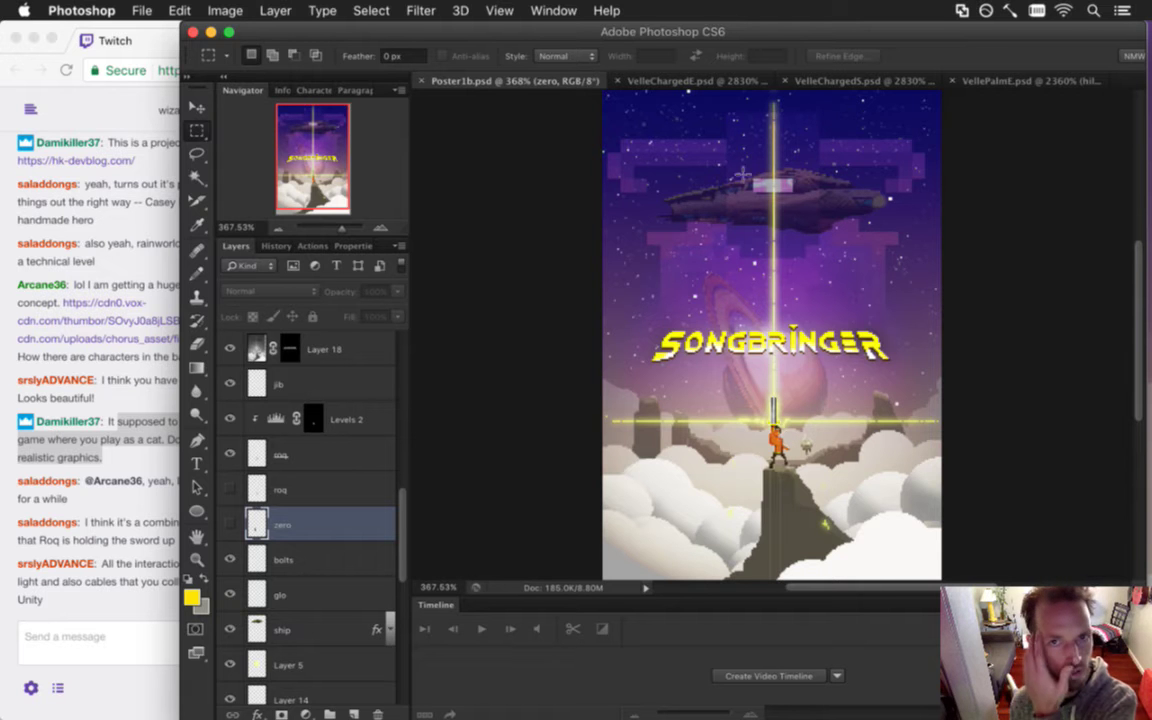
Read the newest Twitch chat message about MegaSphere's light and cable interactions, then return to the poster in Photoshop.
{"action": "left_click", "coordinate": [112, 566]}
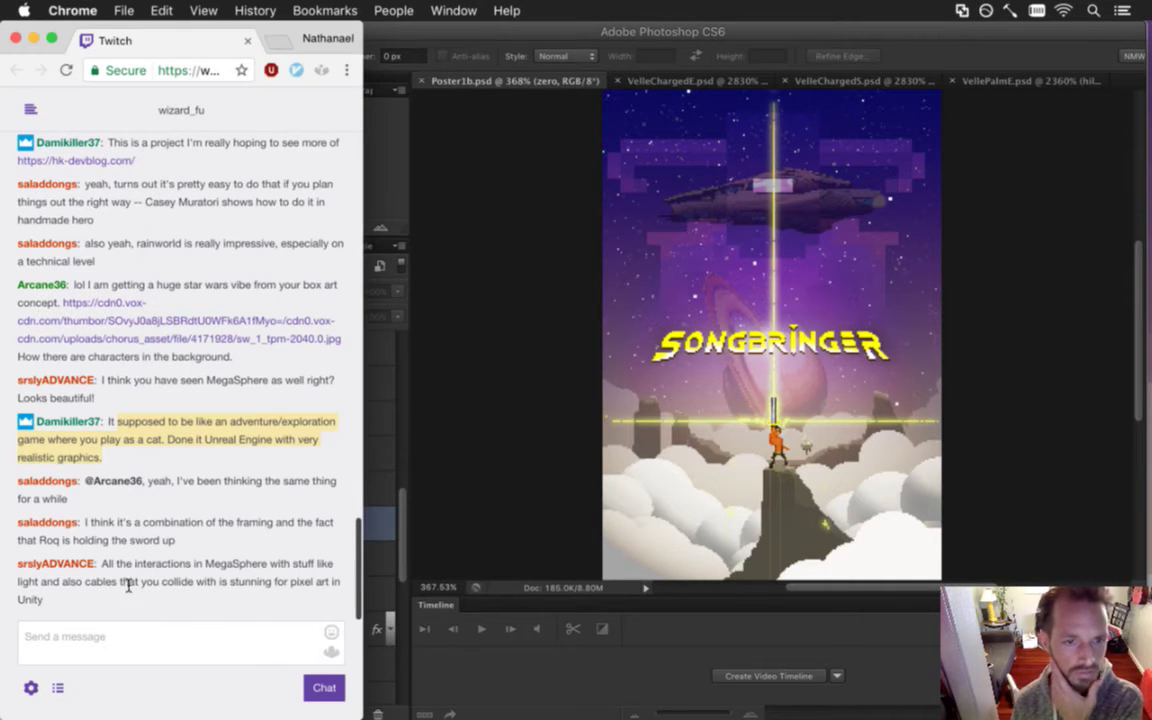
{"action": "left_click_drag", "start_coordinate": [88, 522], "coordinate": [180, 600]}
{"action": "double_click", "coordinate": [162, 564]}
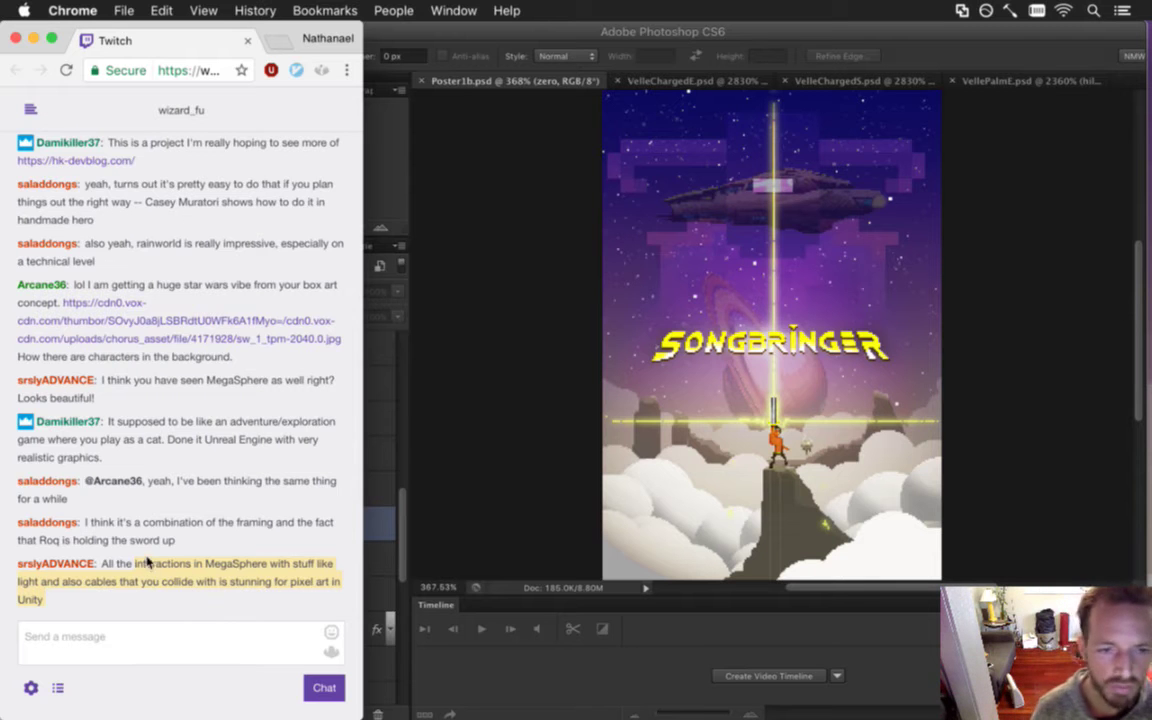
{"action": "left_click_drag", "start_coordinate": [118, 565], "coordinate": [156, 594]}
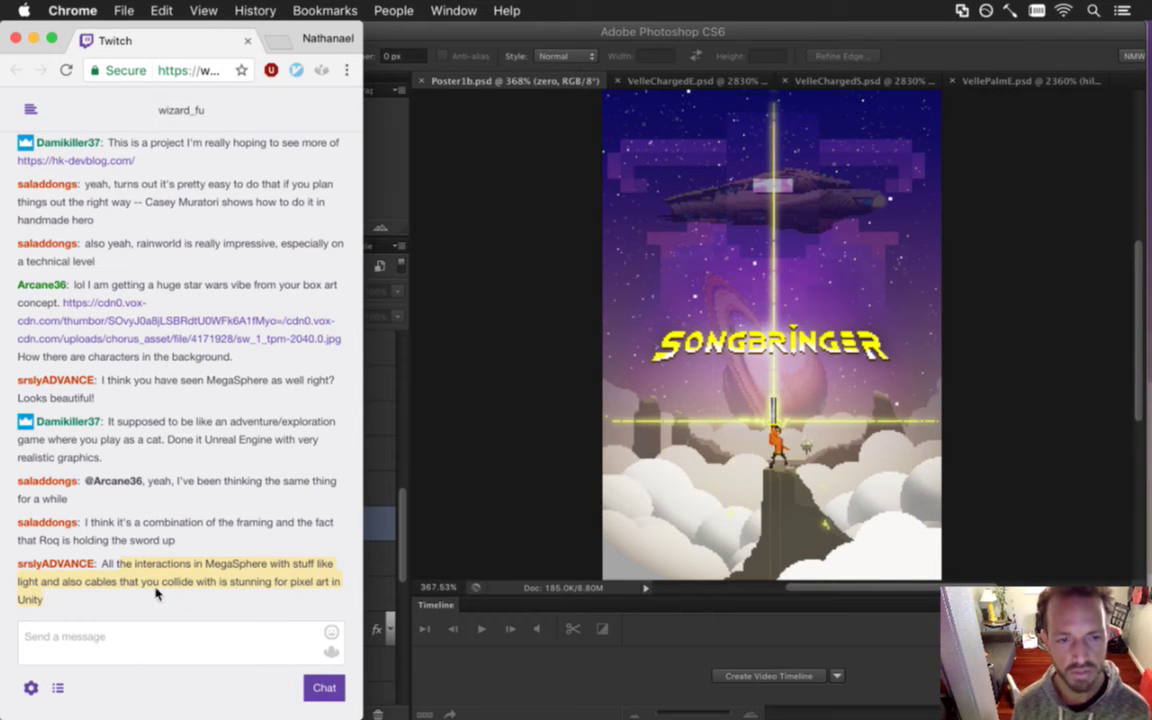
{"action": "left_click", "coordinate": [463, 440]}
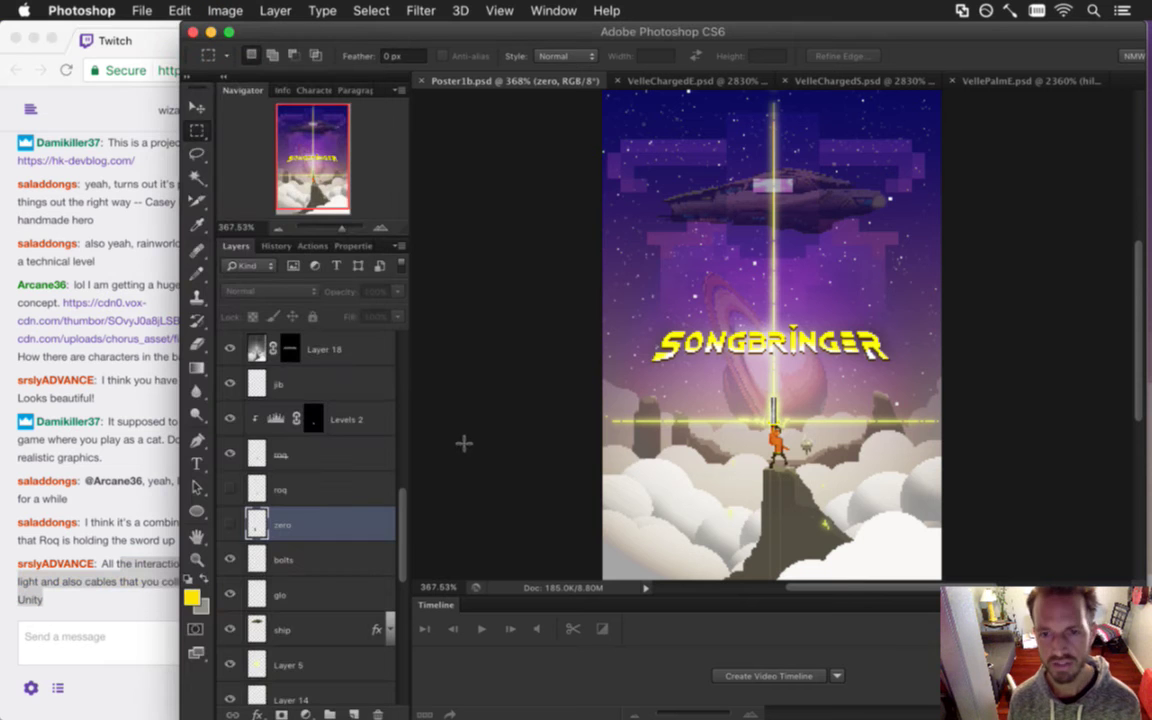
Compare the character poses in VelleChargedS.psd, VelleChargedE.psd and VellePalmE.psd, viewing each whole sprite, and return to VelleChargedS.psd.
{"action": "left_click", "coordinate": [882, 80]}
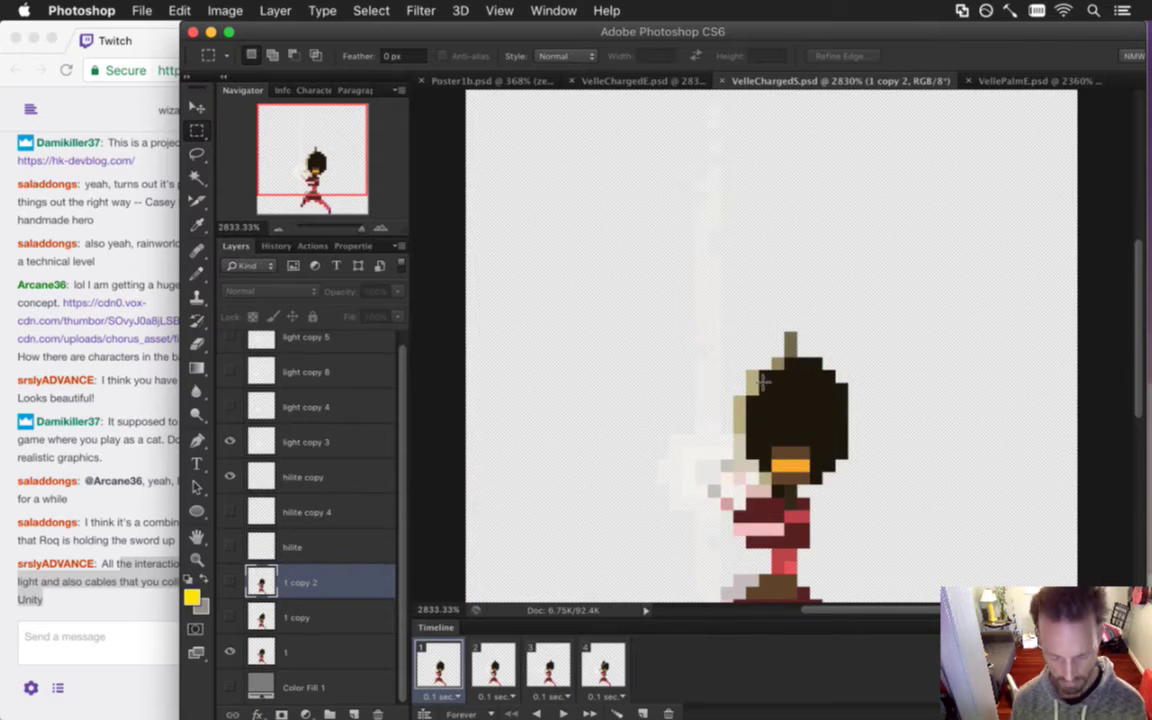
{"action": "scroll", "coordinate": [762, 392], "scroll_direction": "down", "scroll_amount": 2}
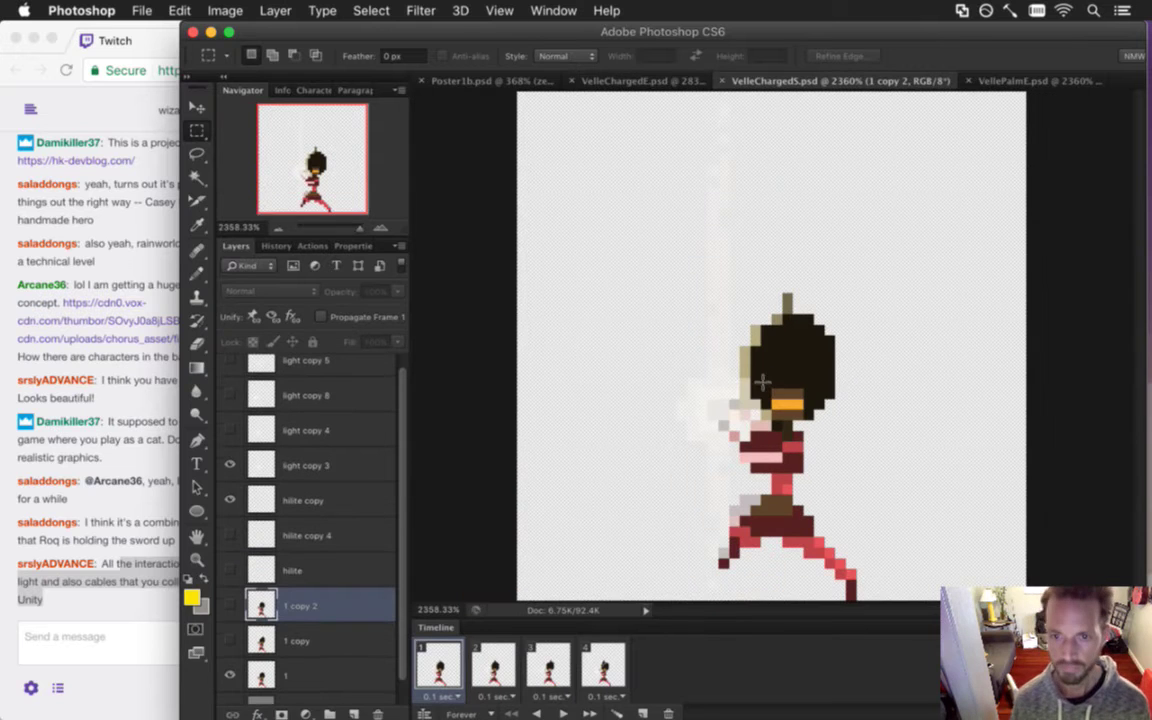
{"action": "left_click", "coordinate": [643, 81]}
{"action": "scroll", "coordinate": [631, 175], "scroll_direction": "down", "scroll_amount": 1}
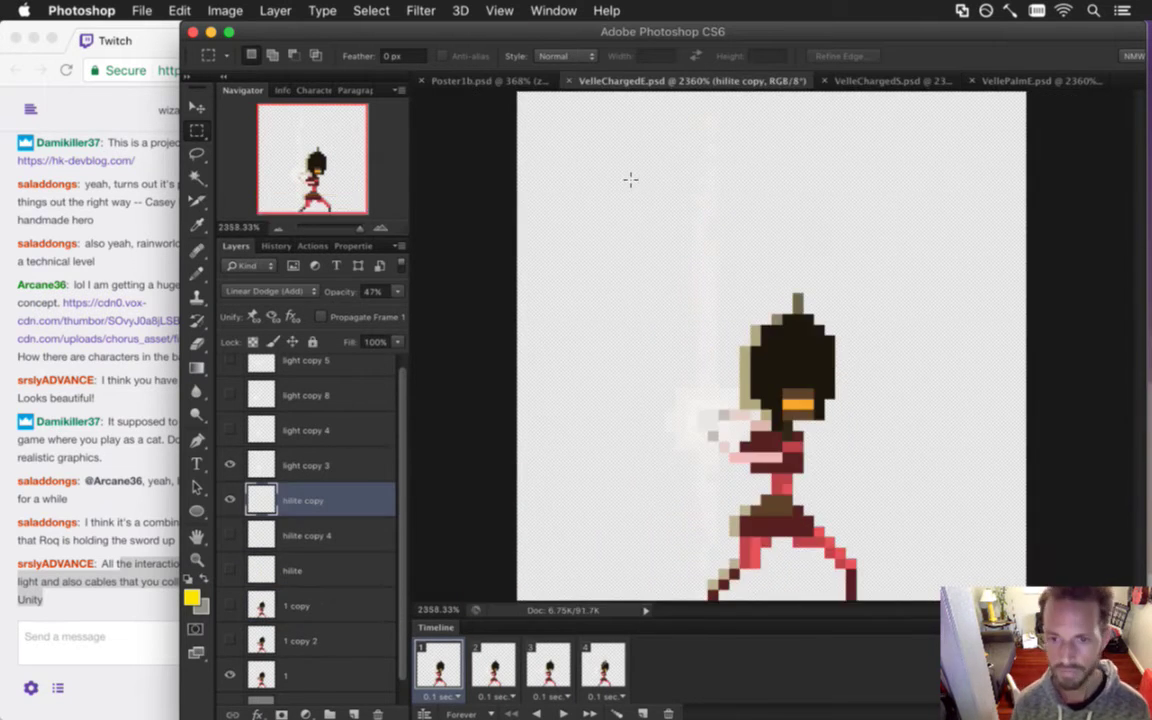
{"action": "left_click", "coordinate": [866, 81]}
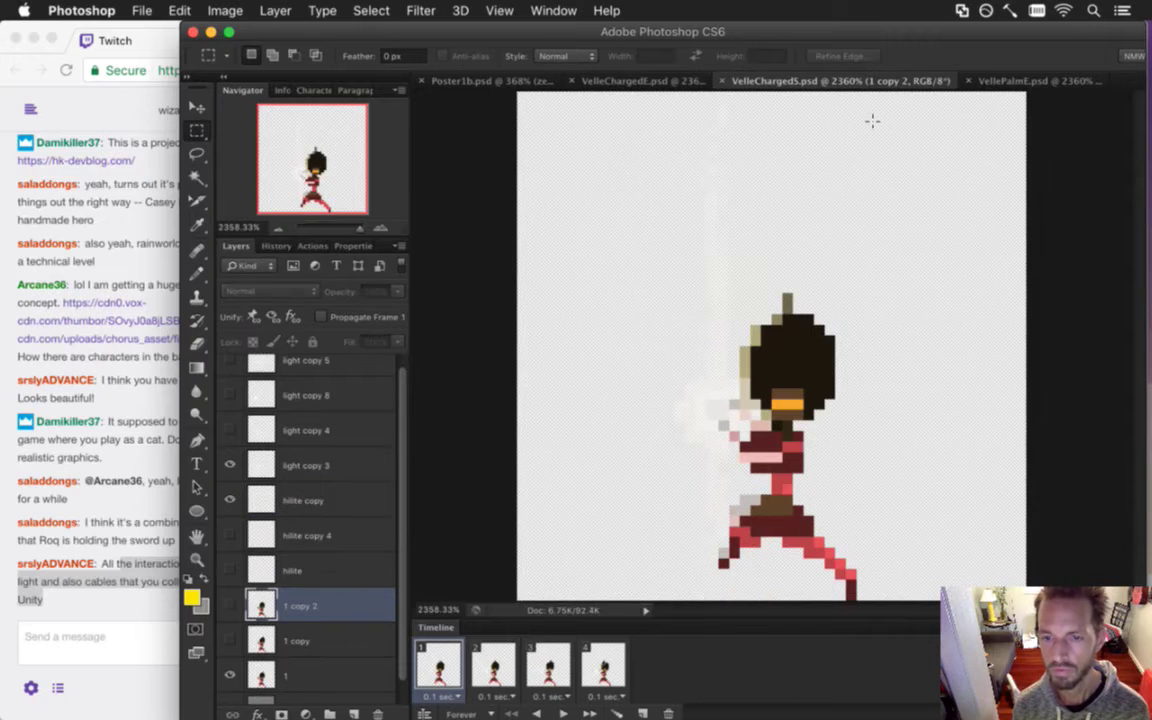
{"action": "left_click", "coordinate": [1025, 81]}
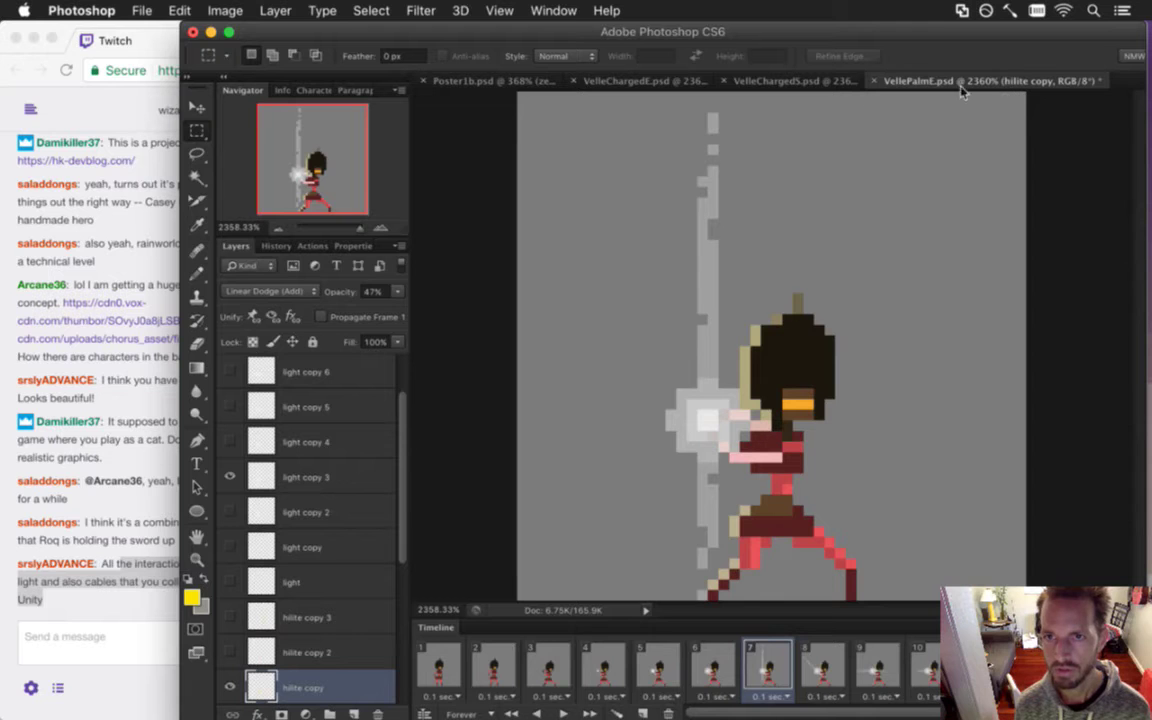
{"action": "left_click", "coordinate": [810, 84]}
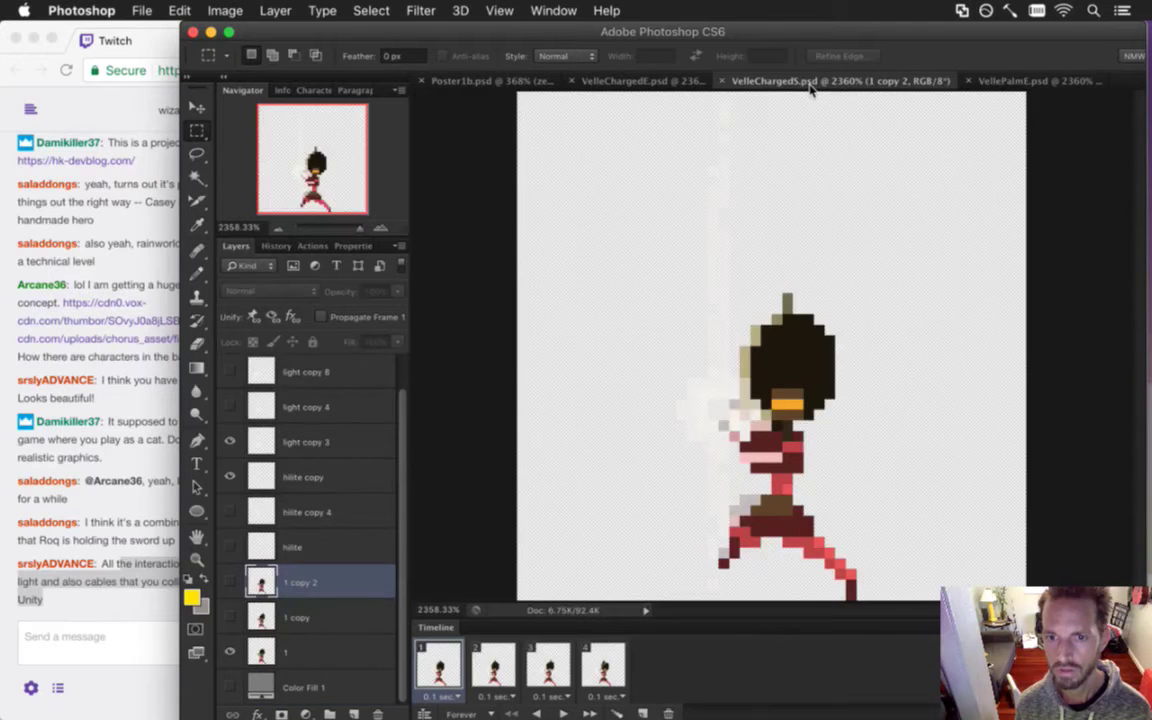
Examine all four animation frames of VelleChargedS.psd with the whole canvas selected, then switch back to Poster1b.psd.
{"action": "key", "text": "super+a"}
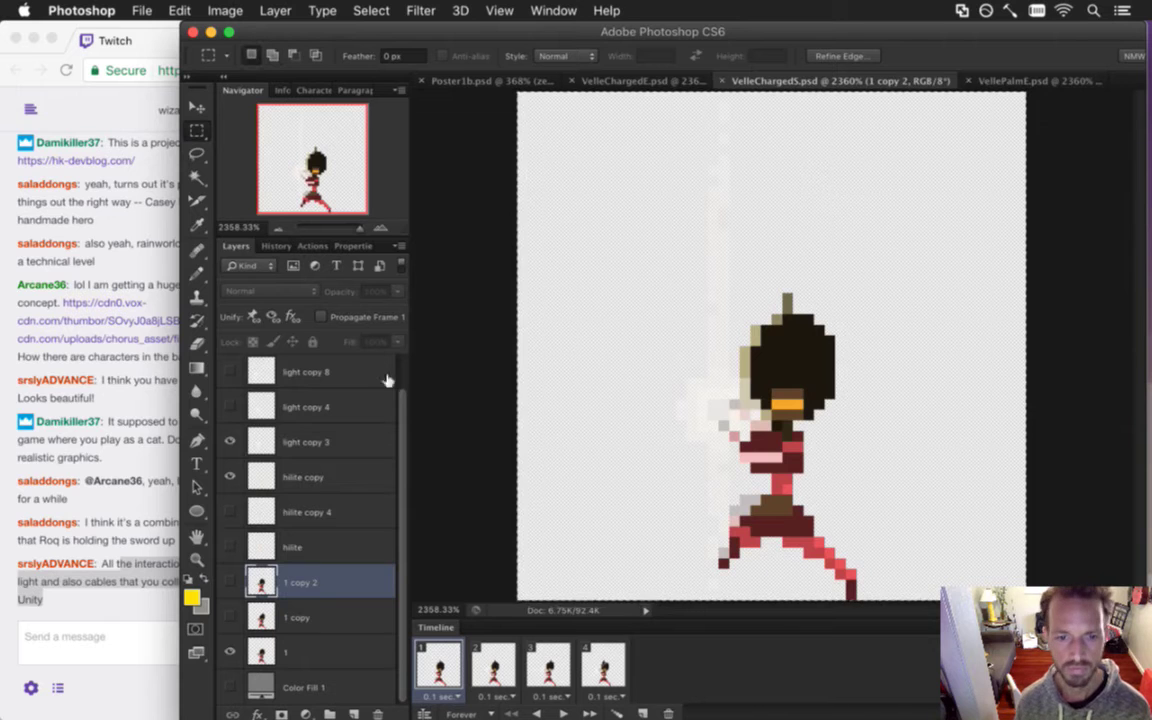
{"action": "left_click", "coordinate": [490, 665]}
{"action": "left_click", "coordinate": [545, 668]}
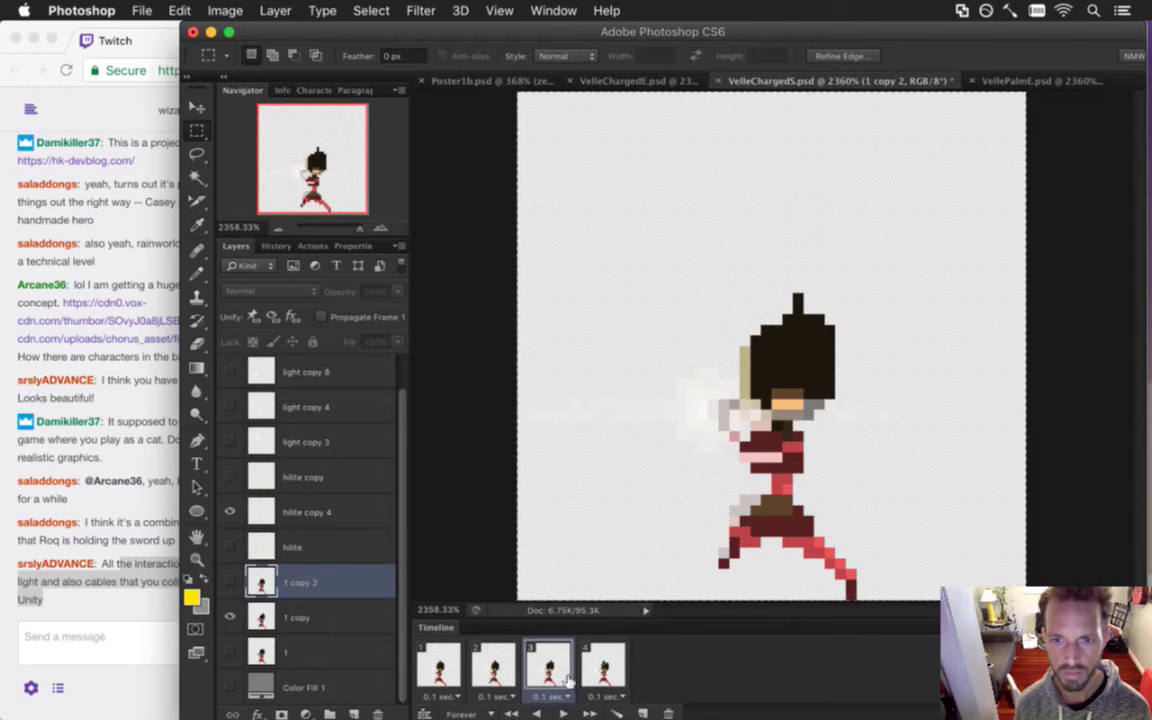
{"action": "left_click", "coordinate": [590, 672]}
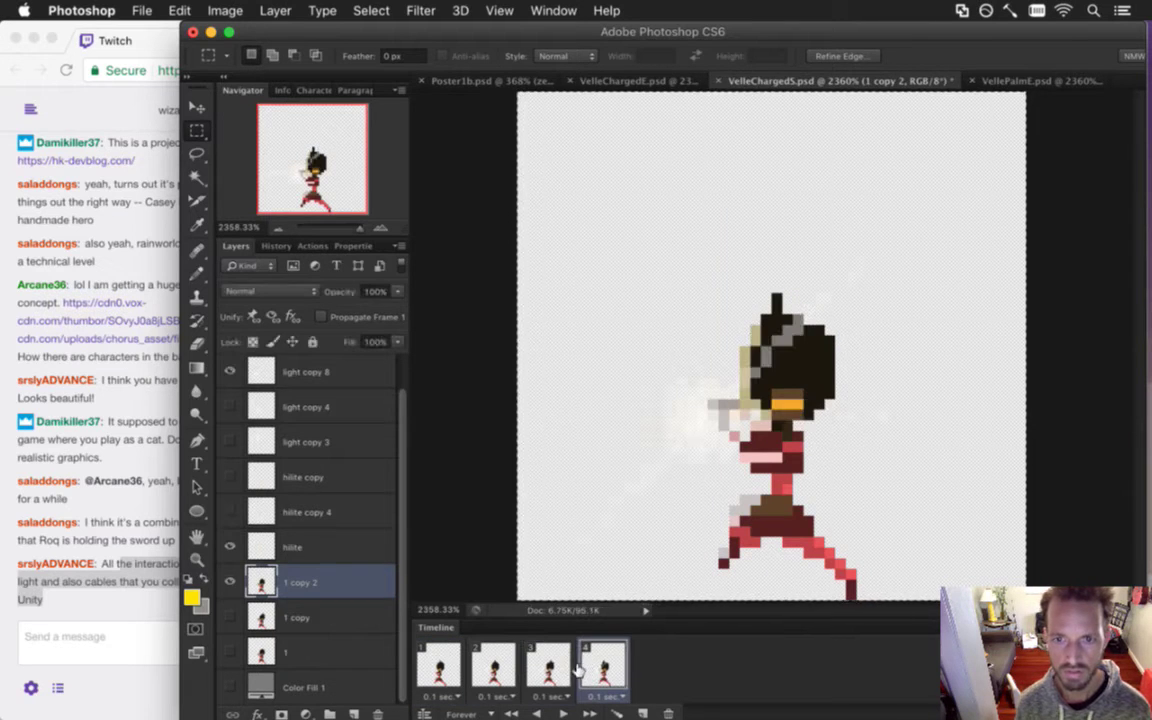
{"action": "left_click", "coordinate": [543, 665]}
{"action": "left_click", "coordinate": [494, 665]}
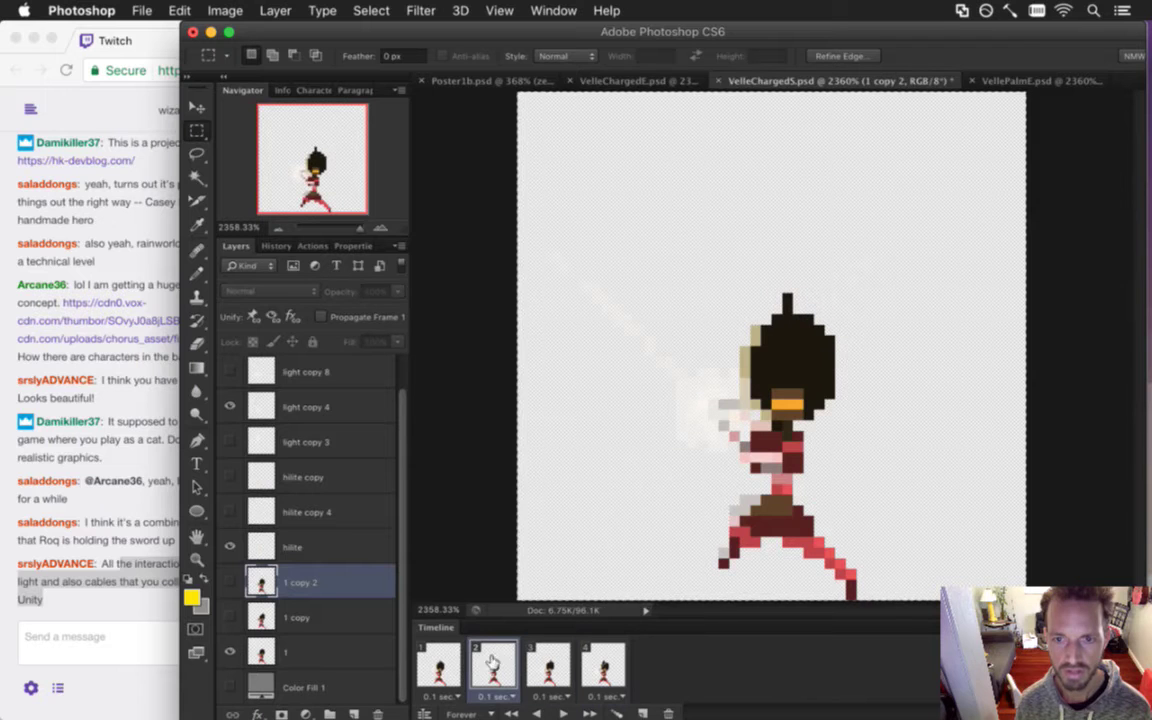
{"action": "left_click", "coordinate": [440, 666]}
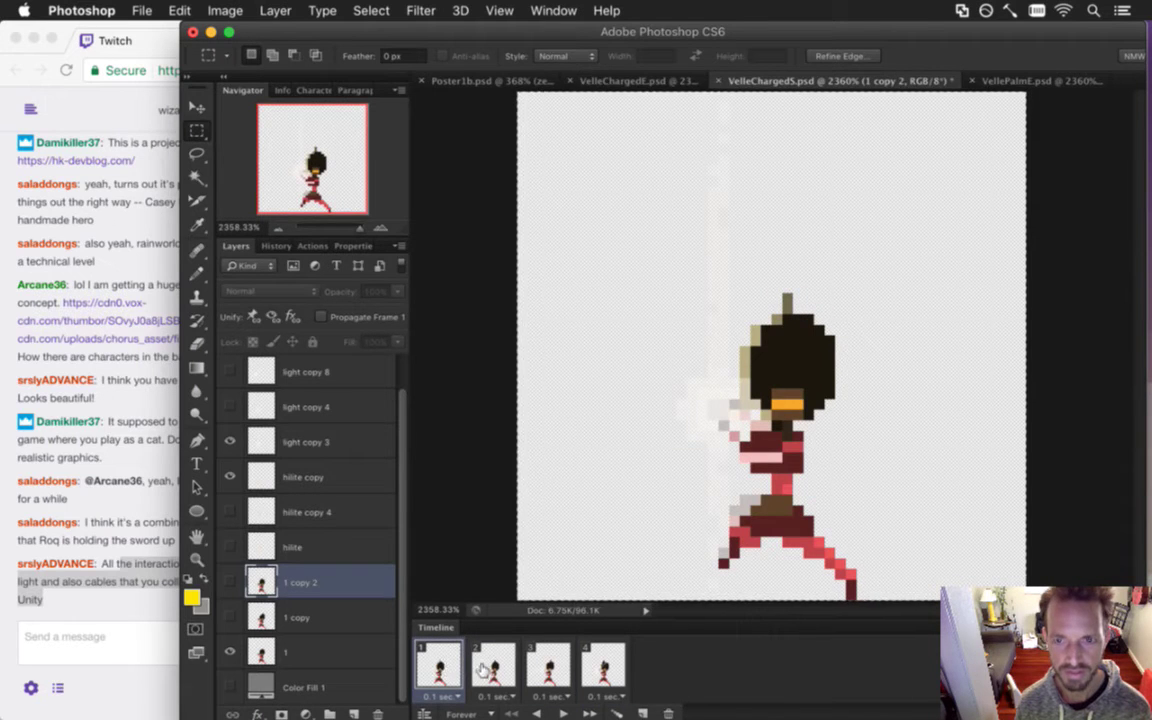
{"action": "key", "text": "super+d"}
{"action": "key", "text": "super+z"}
{"action": "left_click", "coordinate": [474, 81]}
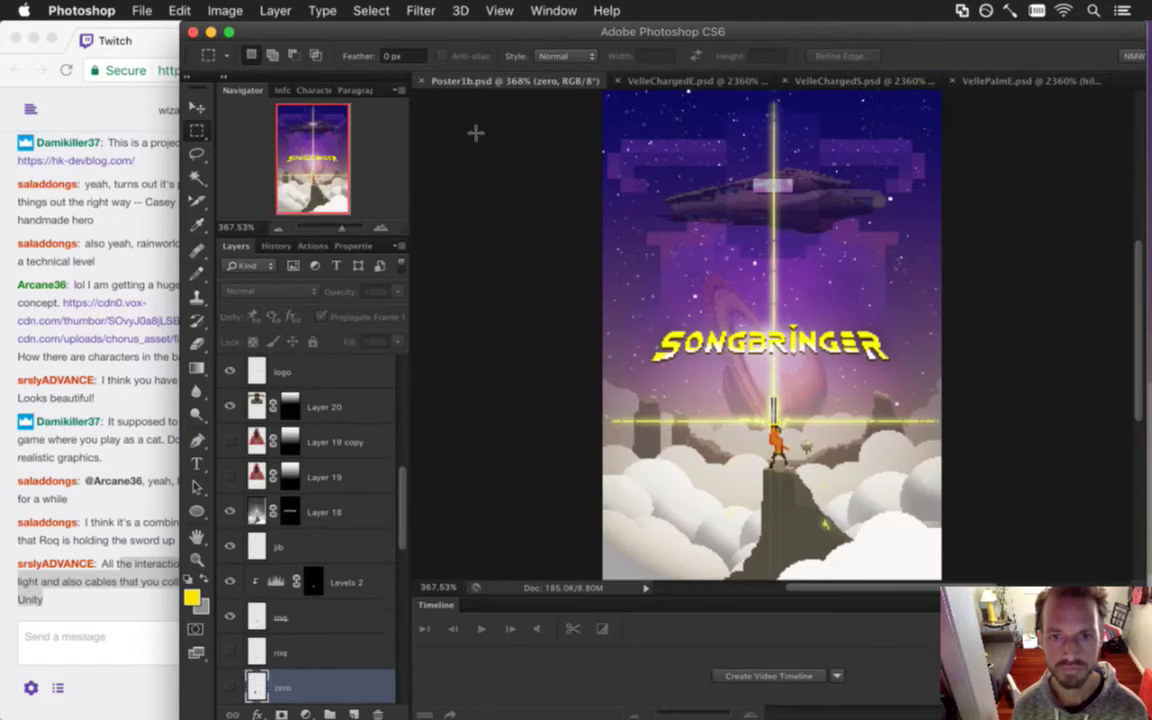
Paste the copied sprite into the poster between the hidden roq and zero layers and place it beside the hero on the cliff.
{"action": "left_click_drag", "start_coordinate": [404, 484], "coordinate": [398, 530]}
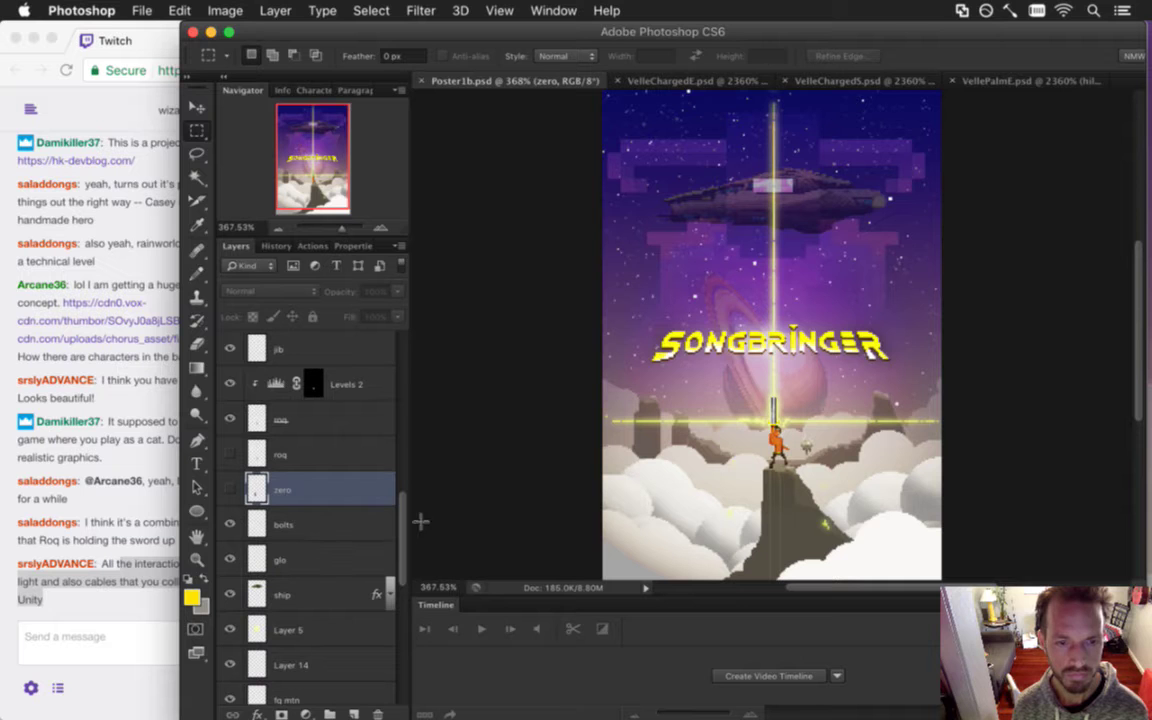
{"action": "left_click", "coordinate": [344, 457]}
{"action": "key", "text": "super+v"}
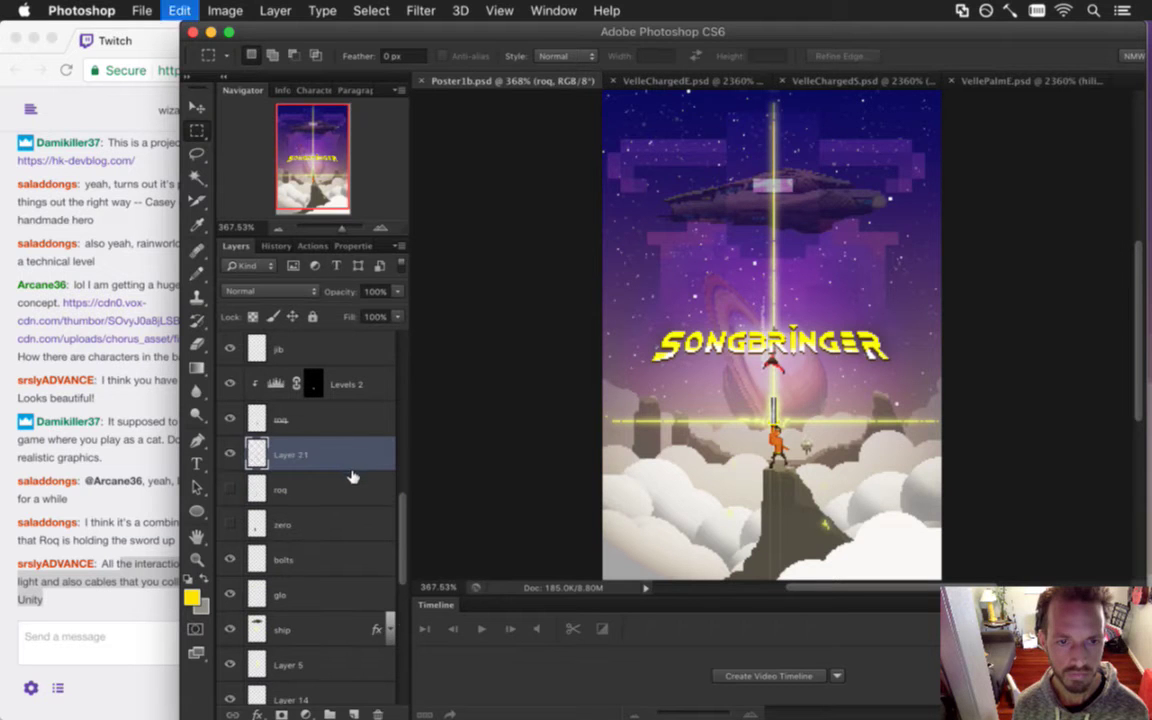
{"action": "left_click_drag", "start_coordinate": [342, 458], "coordinate": [262, 510]}
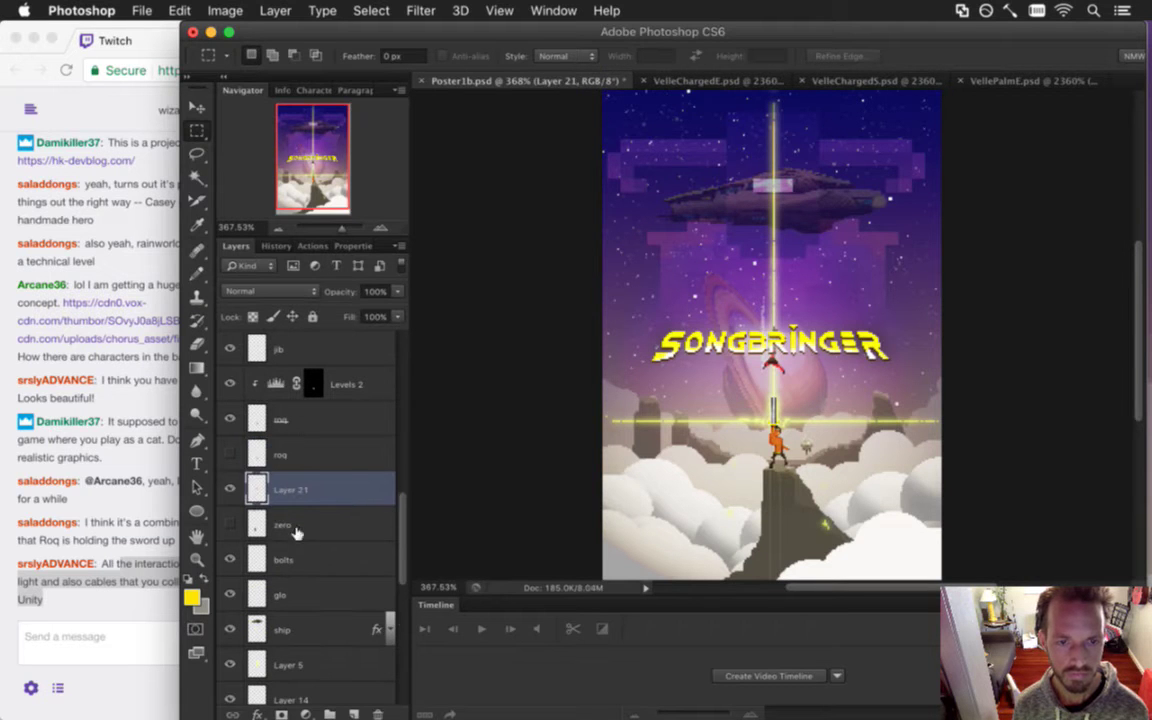
{"action": "key", "text": "v"}
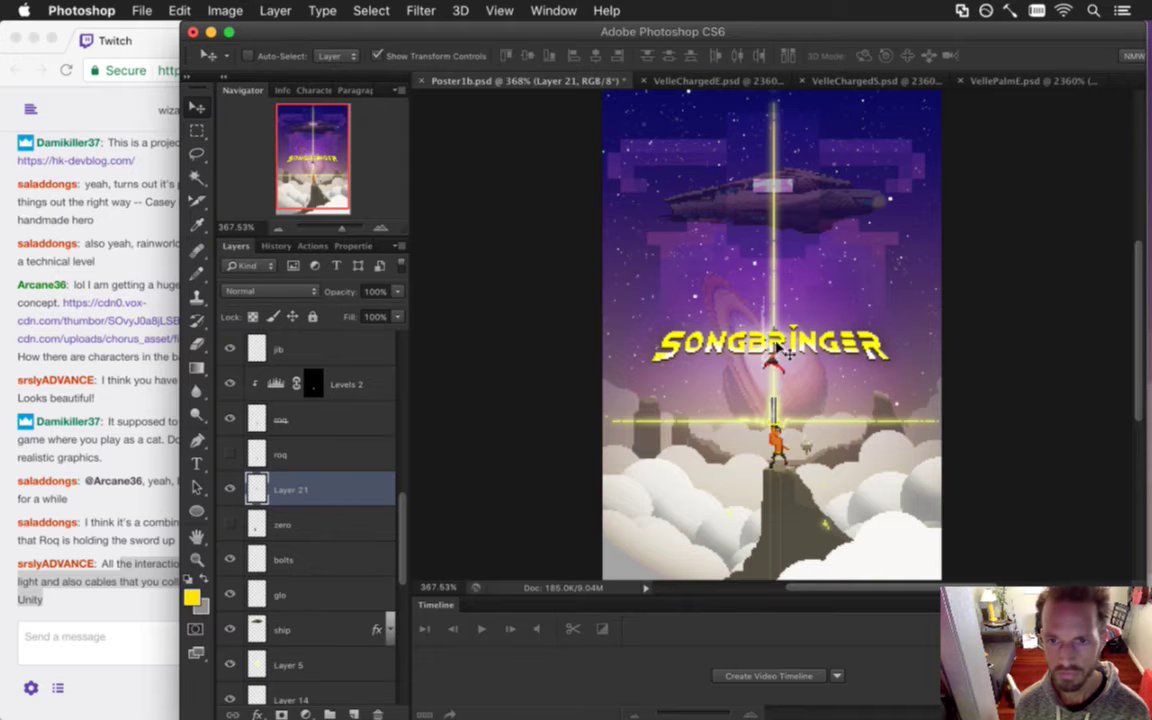
{"action": "left_click_drag", "start_coordinate": [775, 365], "coordinate": [755, 436]}
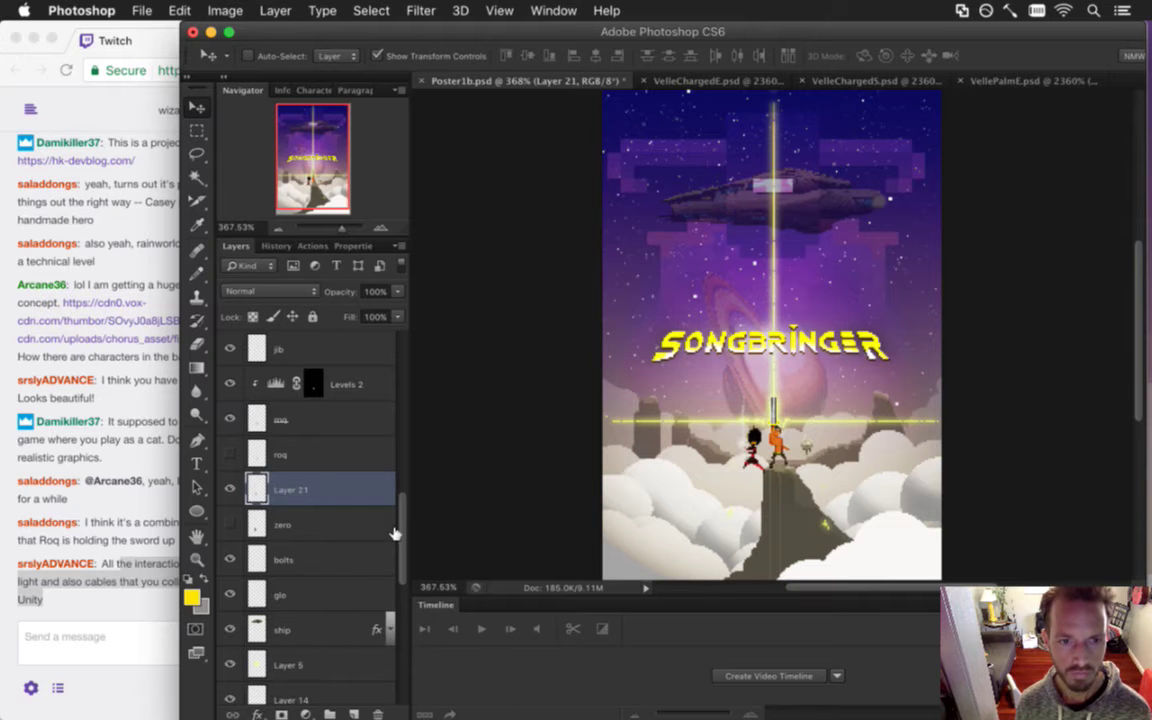
Rename the pasted sprite's layer as velle and save the poster.
{"action": "double_click", "coordinate": [291, 484]}
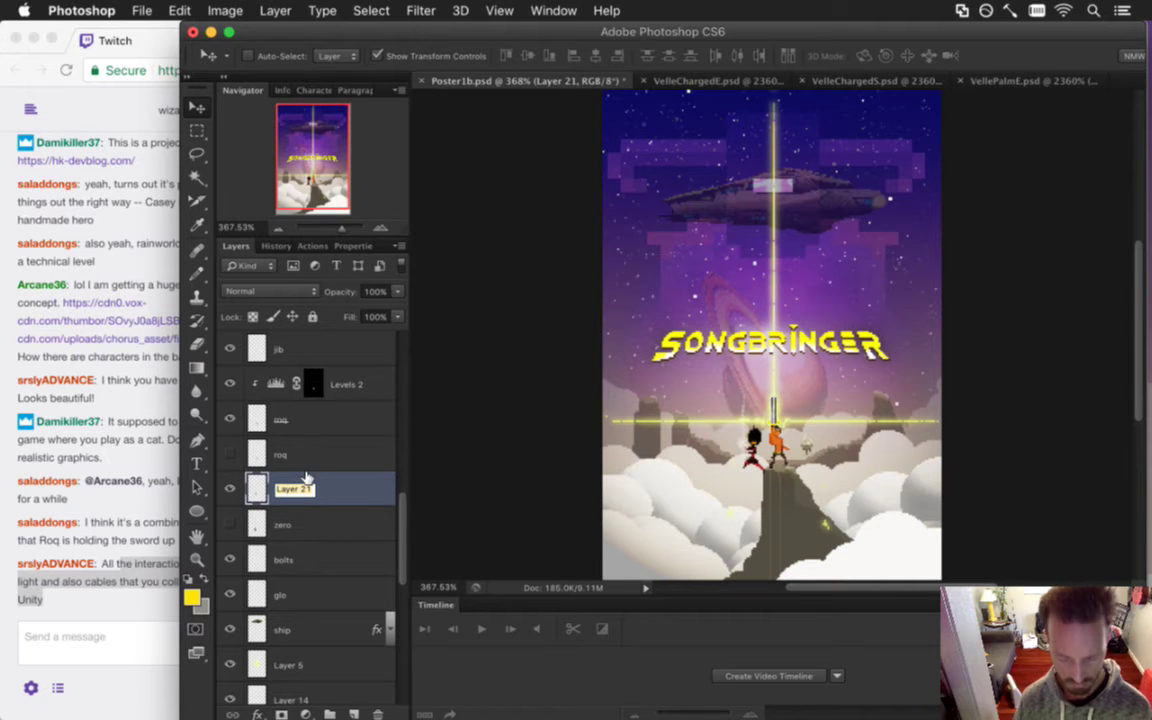
{"action": "type", "text": "velle"}
{"action": "key", "text": "Return"}
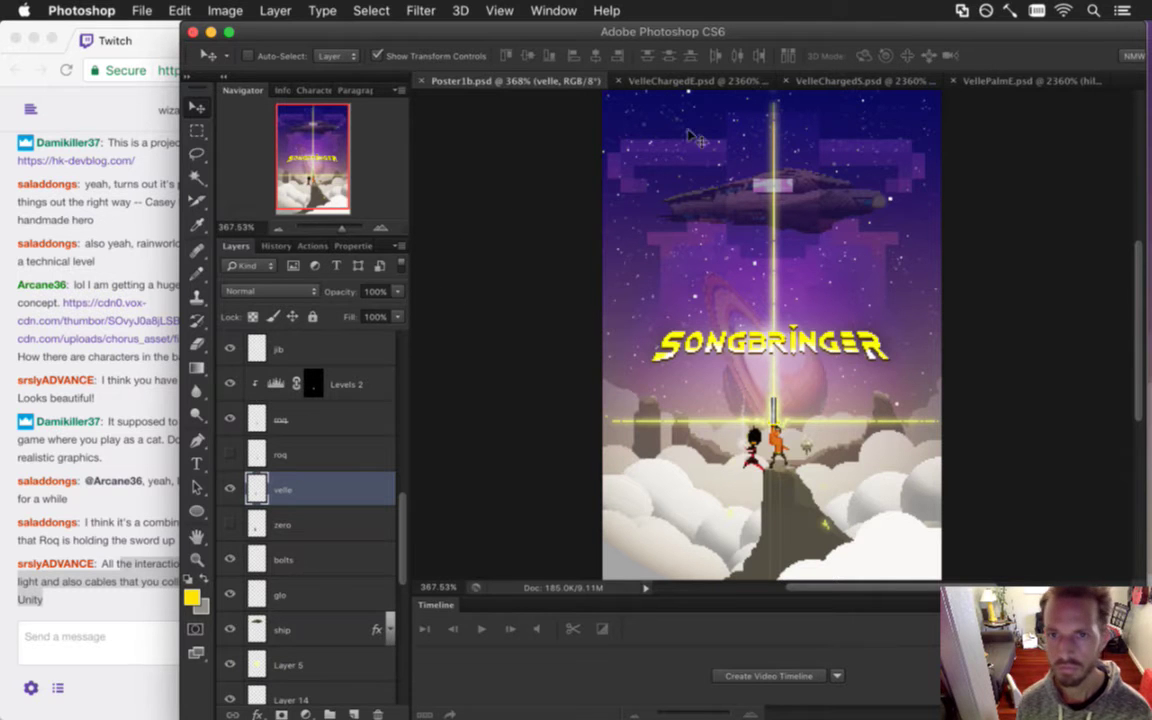
Look at VellePalmE.psd, then compare the four frames of VelleChargedS.psd, showing the gray Color Fill 1 backdrop.
{"action": "left_click", "coordinate": [996, 82]}
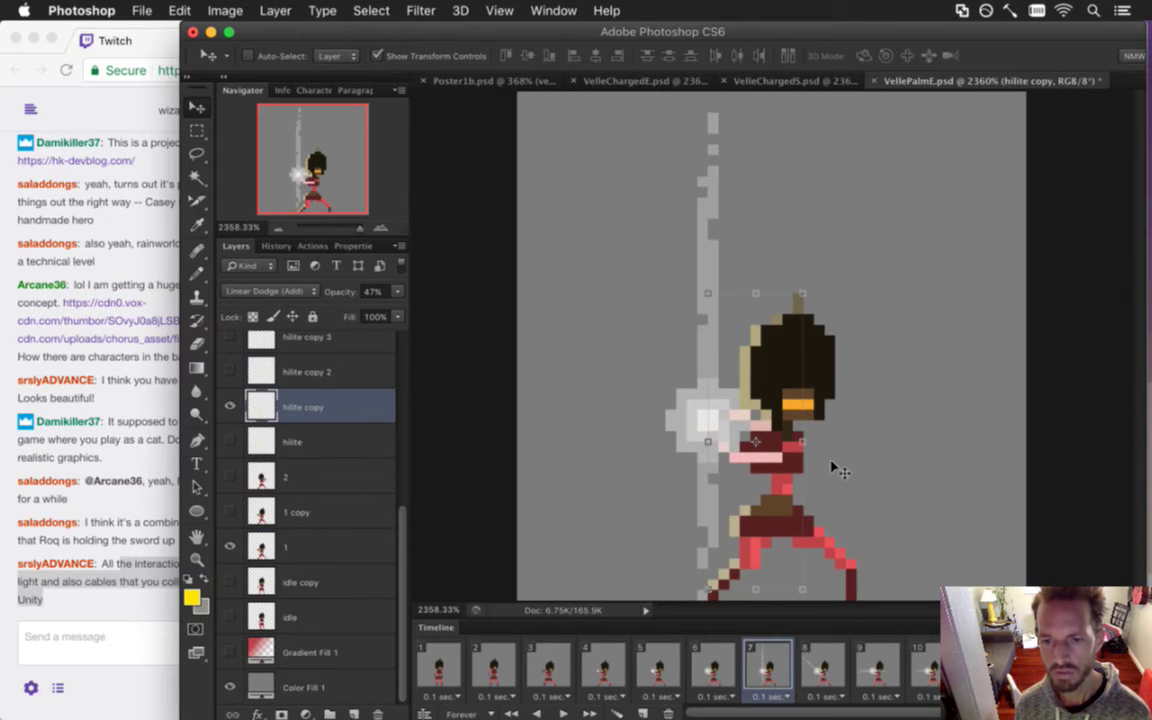
{"action": "left_click", "coordinate": [805, 84]}
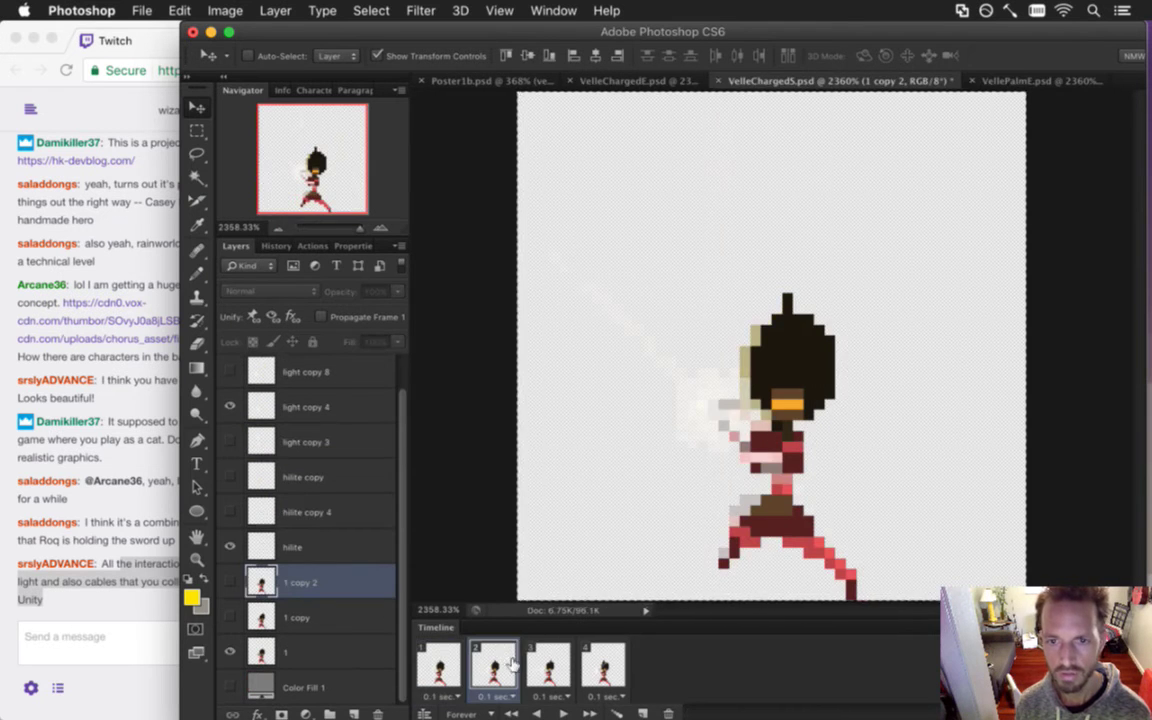
{"action": "left_click", "coordinate": [558, 666]}
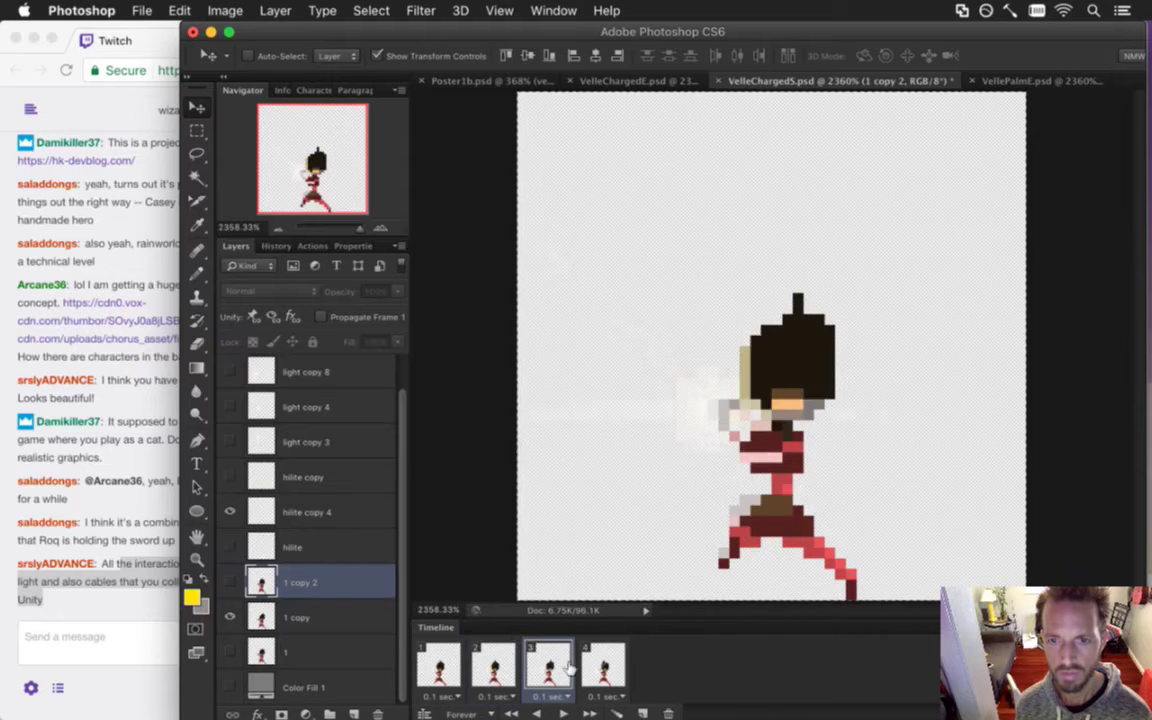
{"action": "left_click", "coordinate": [604, 664]}
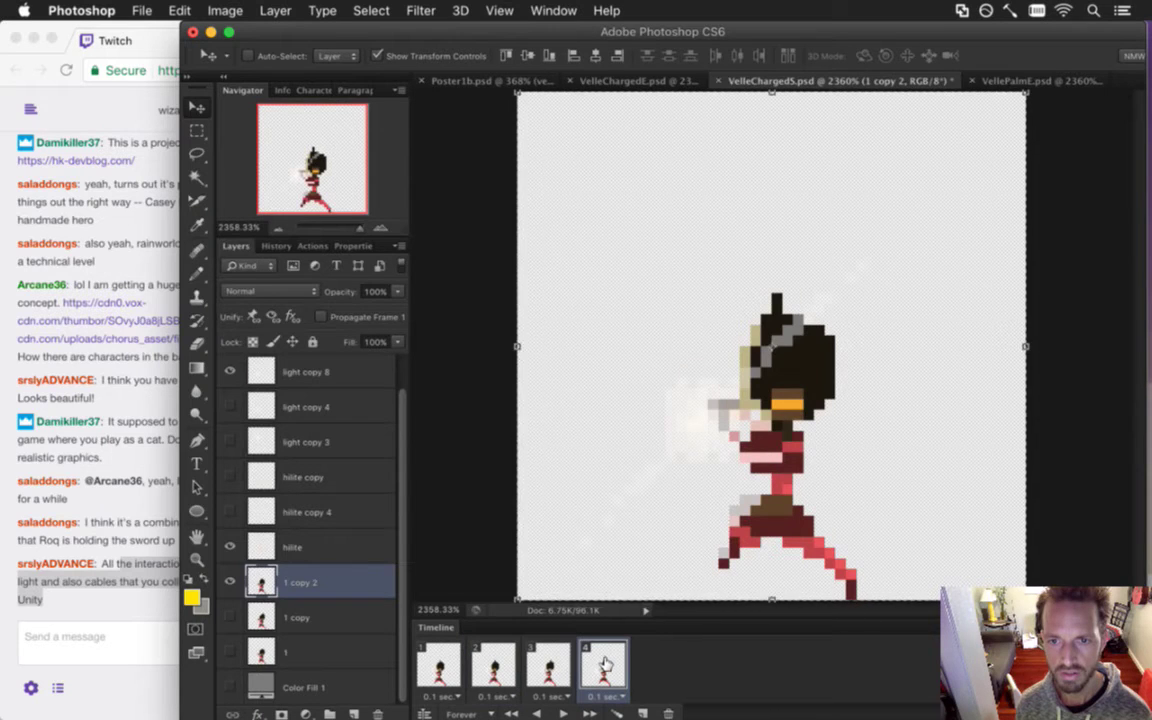
{"action": "left_click", "coordinate": [548, 666]}
{"action": "left_click", "coordinate": [494, 668]}
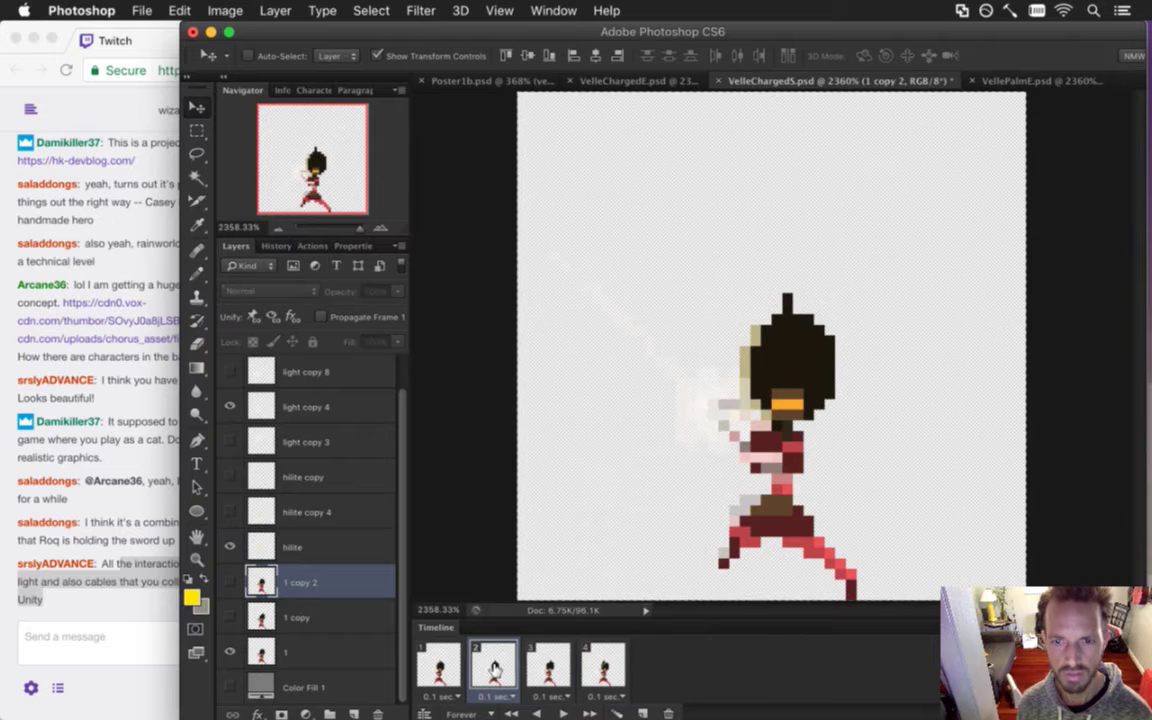
{"action": "left_click", "coordinate": [439, 664]}
{"action": "left_click", "coordinate": [230, 687]}
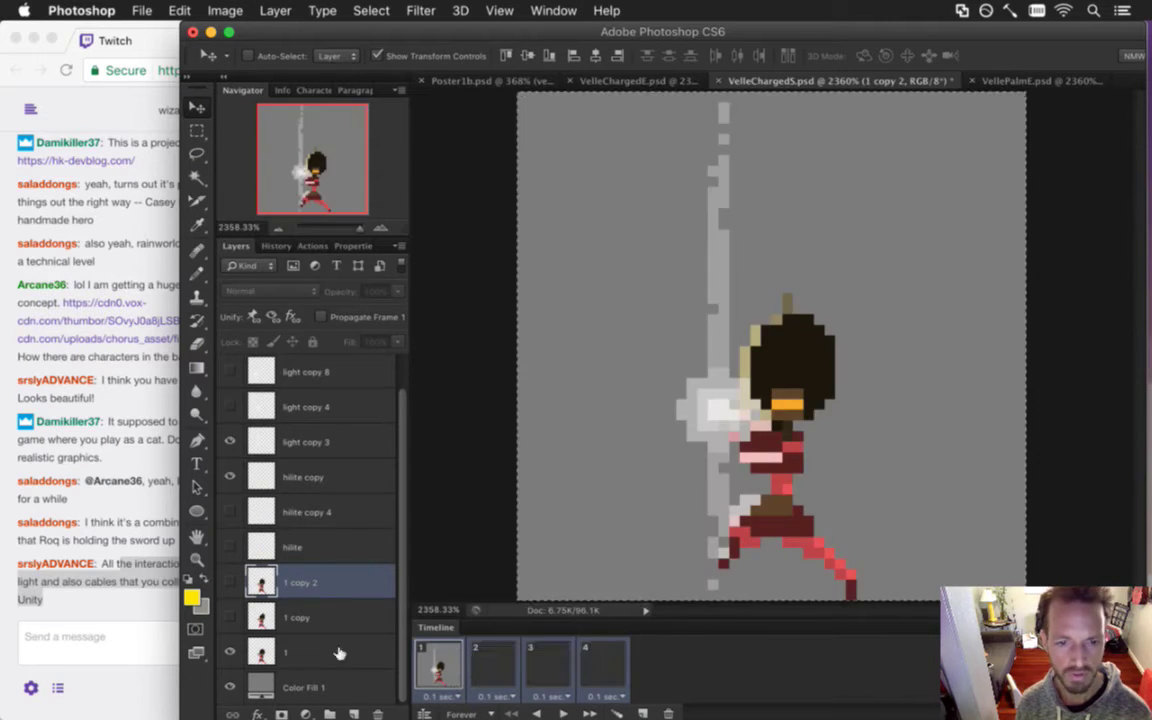
{"action": "left_click", "coordinate": [495, 672]}
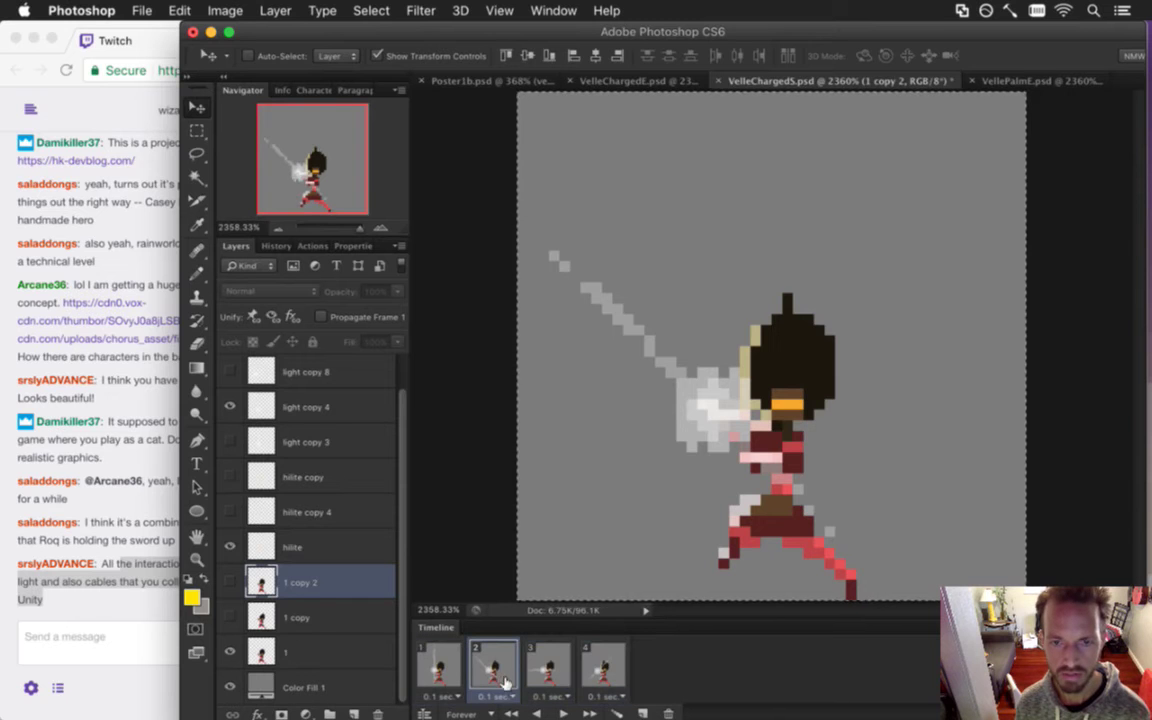
Check the Twitch chat in Chrome, then return to VelleChargedS.psd in Photoshop.
{"action": "key", "text": "m"}
{"action": "left_click", "coordinate": [121, 599]}
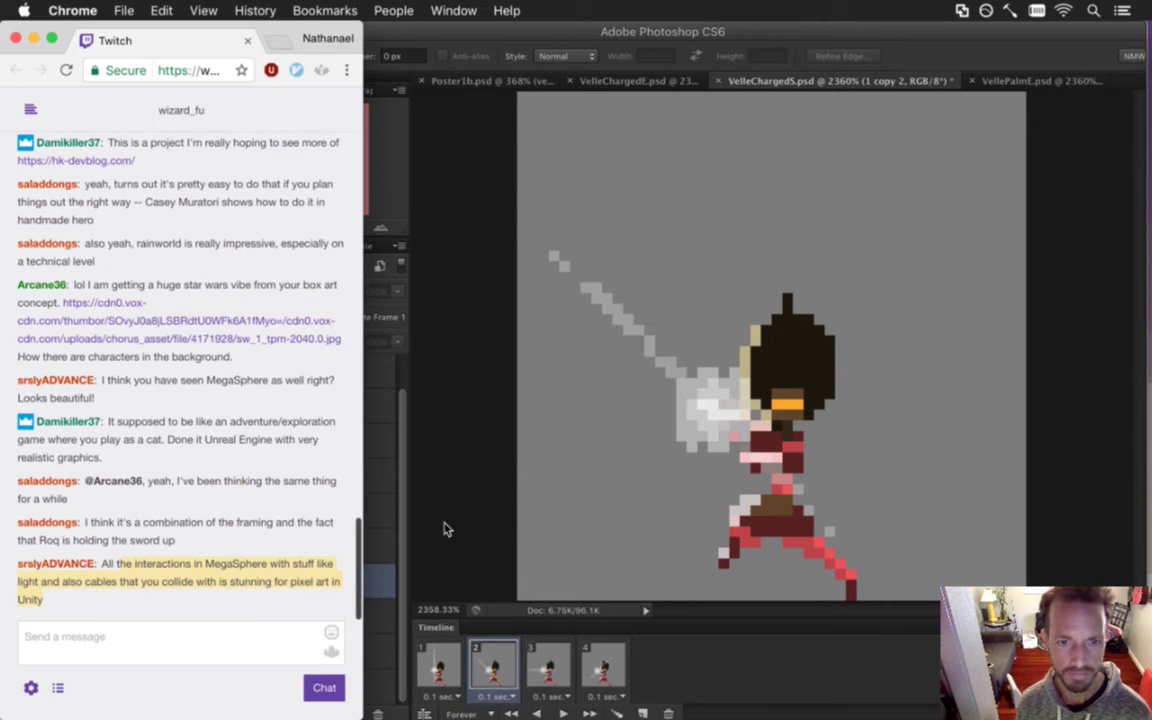
{"action": "left_click", "coordinate": [413, 458]}
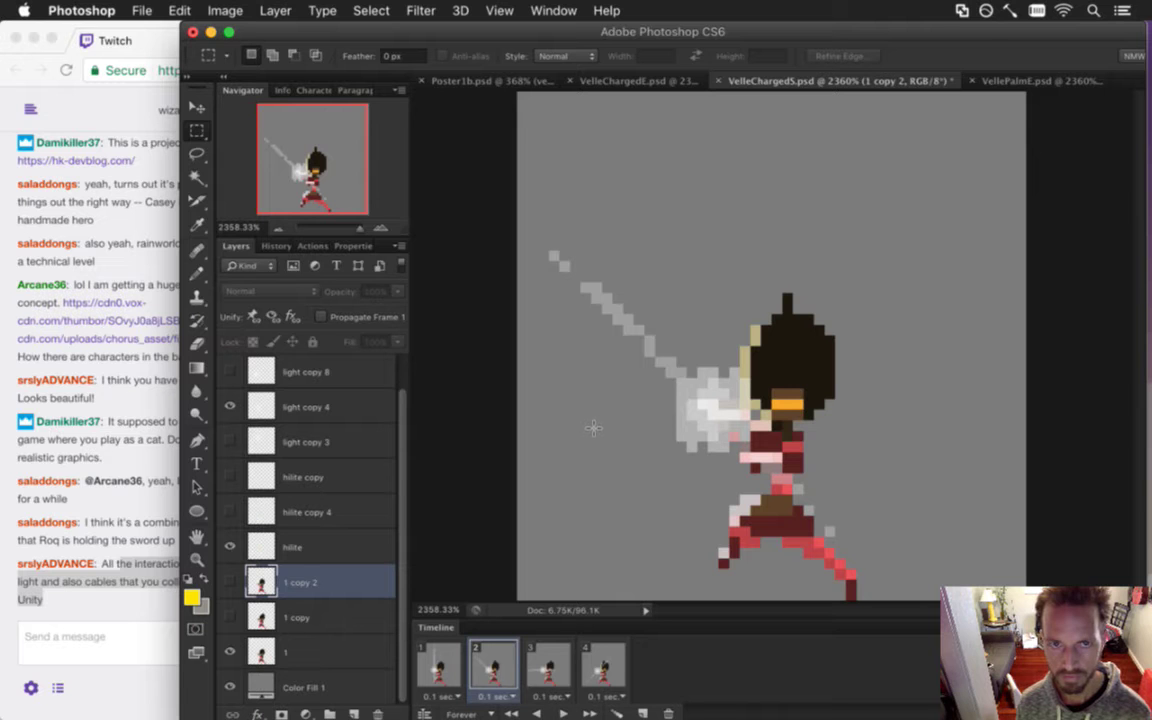
Select the whole canvas of VelleChargedS.psd, hide the Color Fill 1 layer and copy the sprite without its backdrop.
{"action": "key", "text": "super+a"}
{"action": "left_click", "coordinate": [440, 665]}
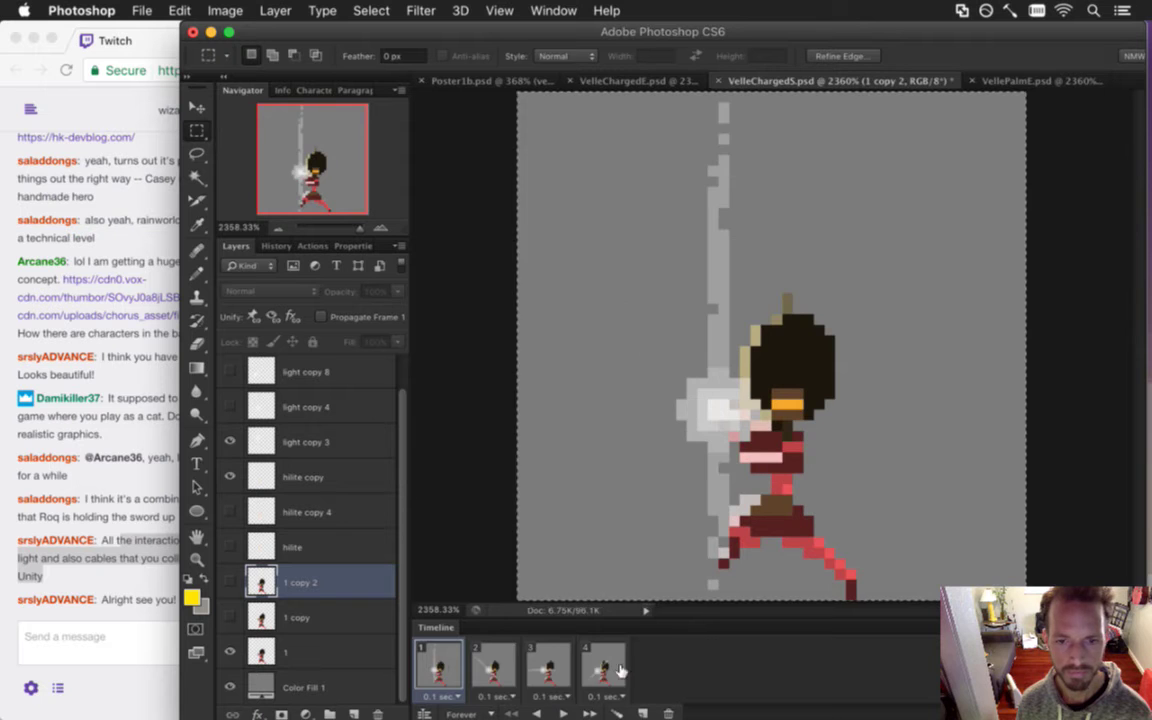
{"action": "left_click", "coordinate": [230, 687]}
{"action": "left_click", "coordinate": [485, 642]}
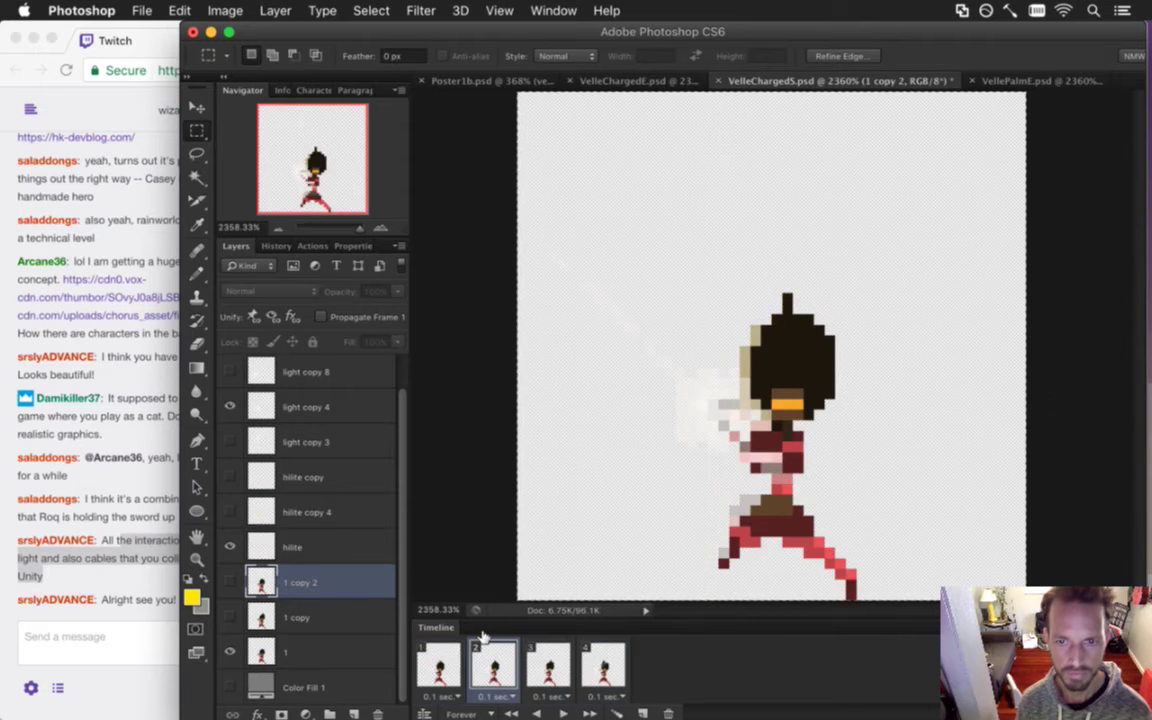
Hide the existing velle layer in Poster1b.psd and paste the copied sprite as a new layer just beneath it.
{"action": "left_click", "coordinate": [470, 82]}
{"action": "scroll", "coordinate": [360, 456], "scroll_direction": "down", "scroll_amount": 4}
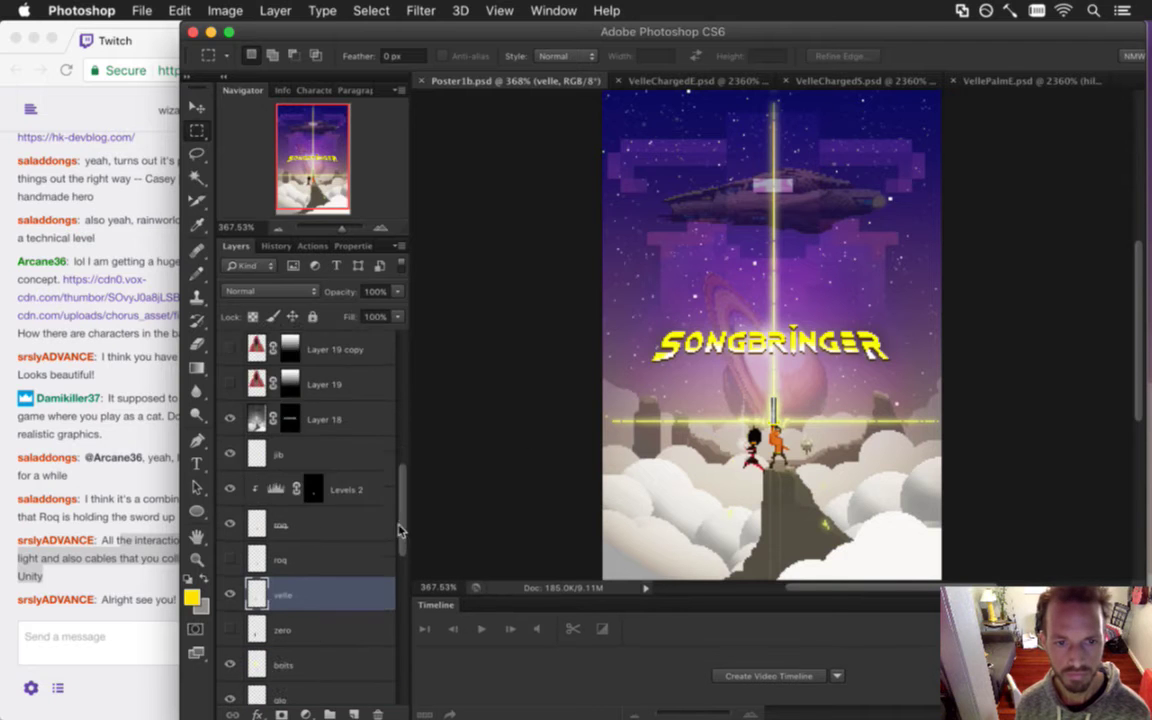
{"action": "left_click", "coordinate": [230, 490]}
{"action": "key", "text": "super+shift+alt+n"}
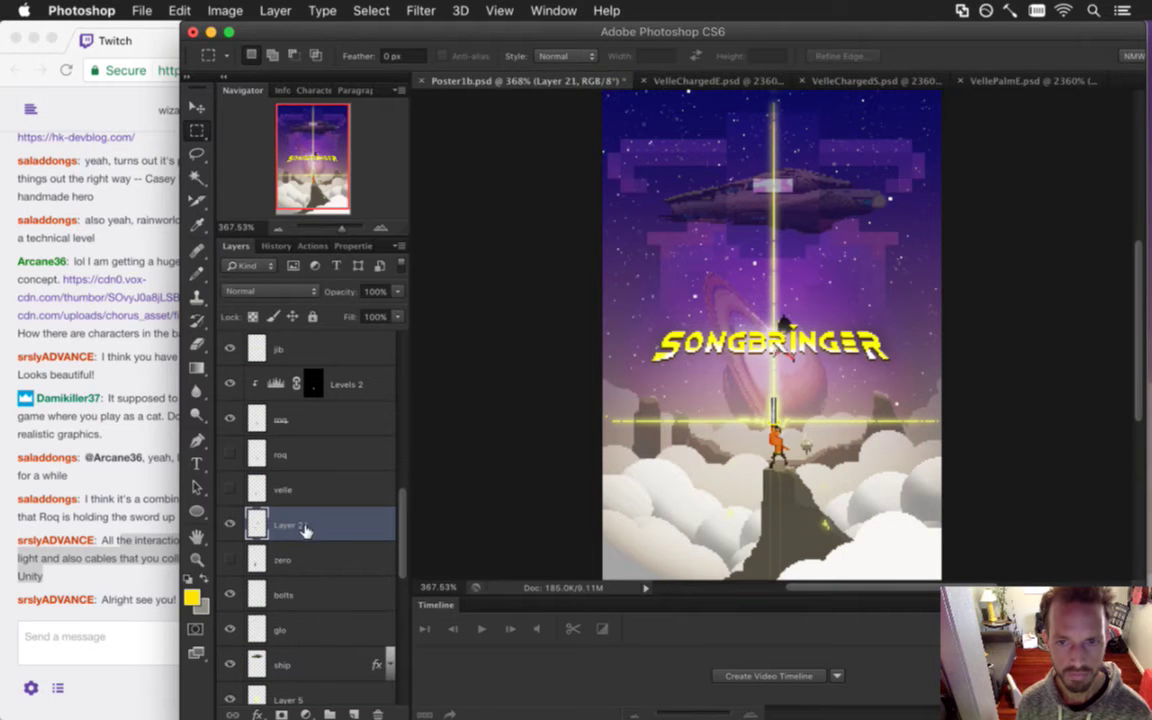
Move the newly pasted sprite to stand just behind the hero at the cliff's edge and save the poster.
{"action": "key", "text": "v"}
{"action": "left_click_drag", "start_coordinate": [708, 292], "coordinate": [770, 406]}
{"action": "key", "text": "Left"}
{"action": "key", "text": "Up"}
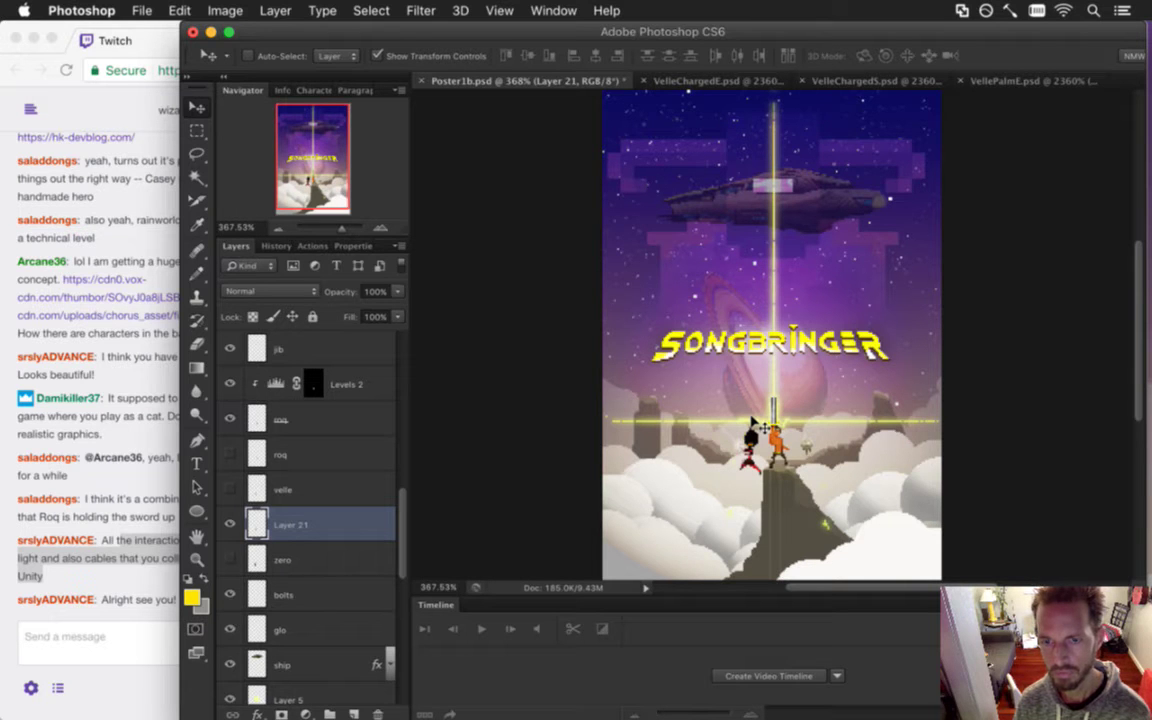
{"action": "key", "text": "m"}
{"action": "key", "text": "super+s"}
Rename the new sprite layer as velle and save the poster again.
{"action": "double_click", "coordinate": [287, 524]}
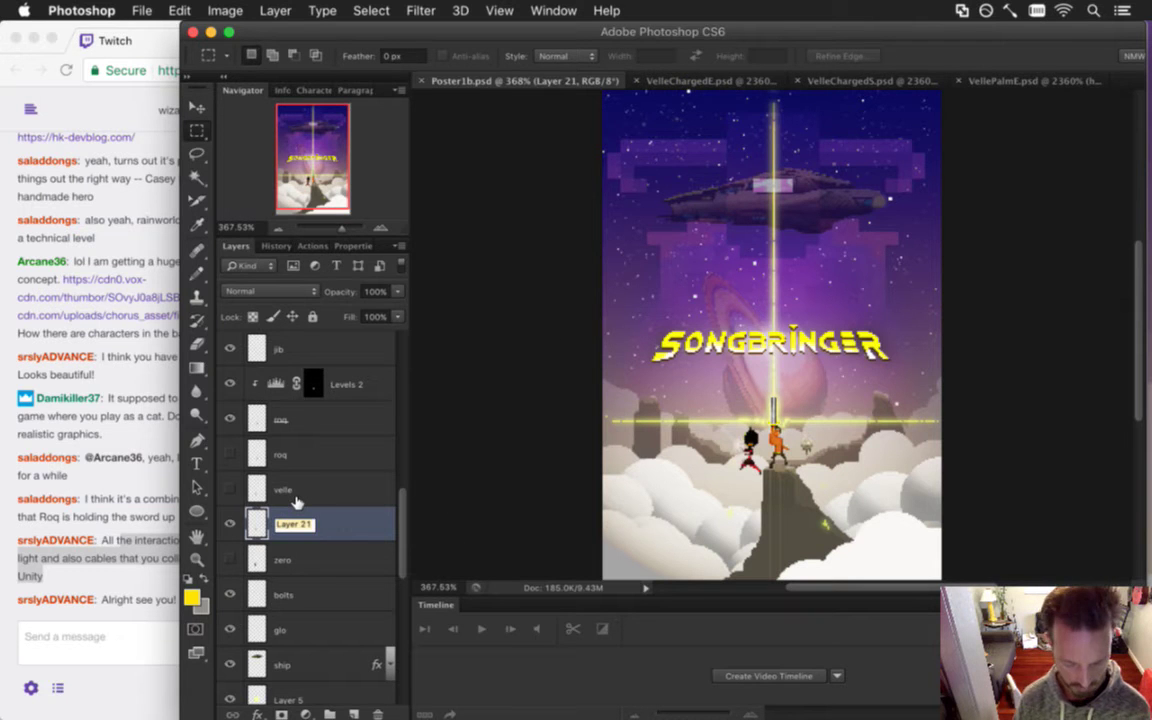
{"action": "type", "text": "velle"}
{"action": "key", "text": "Return"}
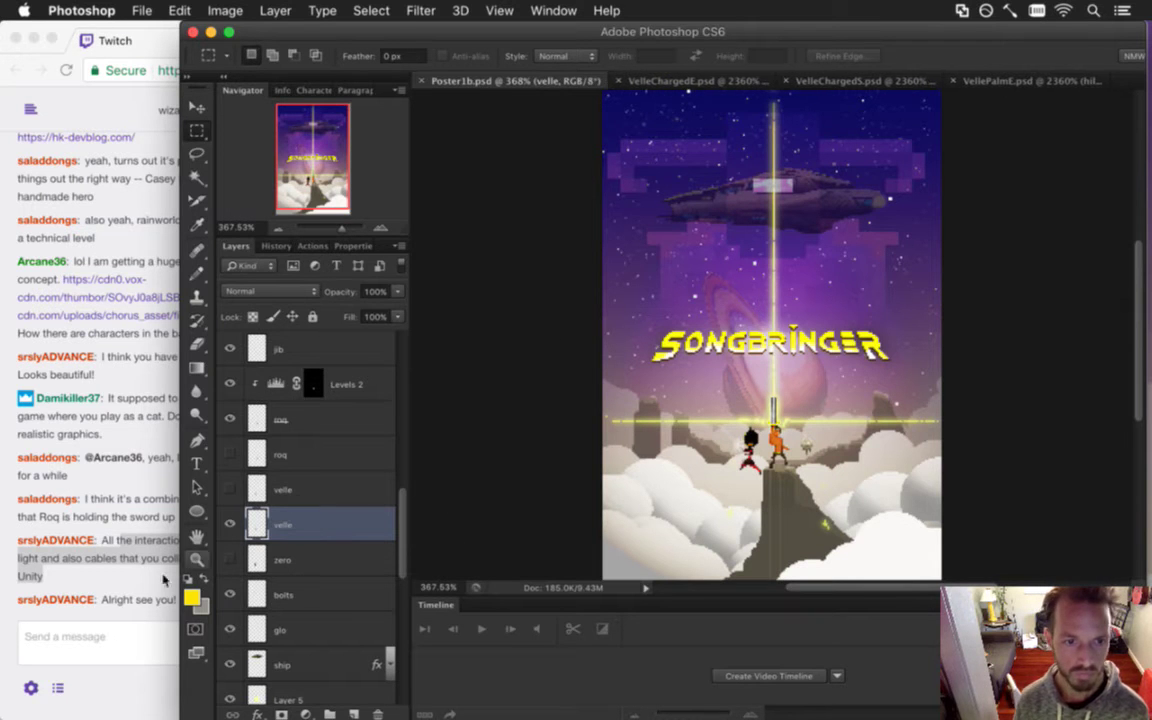
Read the newest Twitch chat message, reply with the HeyGuys emote, and return to the poster in Photoshop.
{"action": "left_click", "coordinate": [128, 615]}
{"action": "left_click_drag", "start_coordinate": [116, 600], "coordinate": [258, 601]}
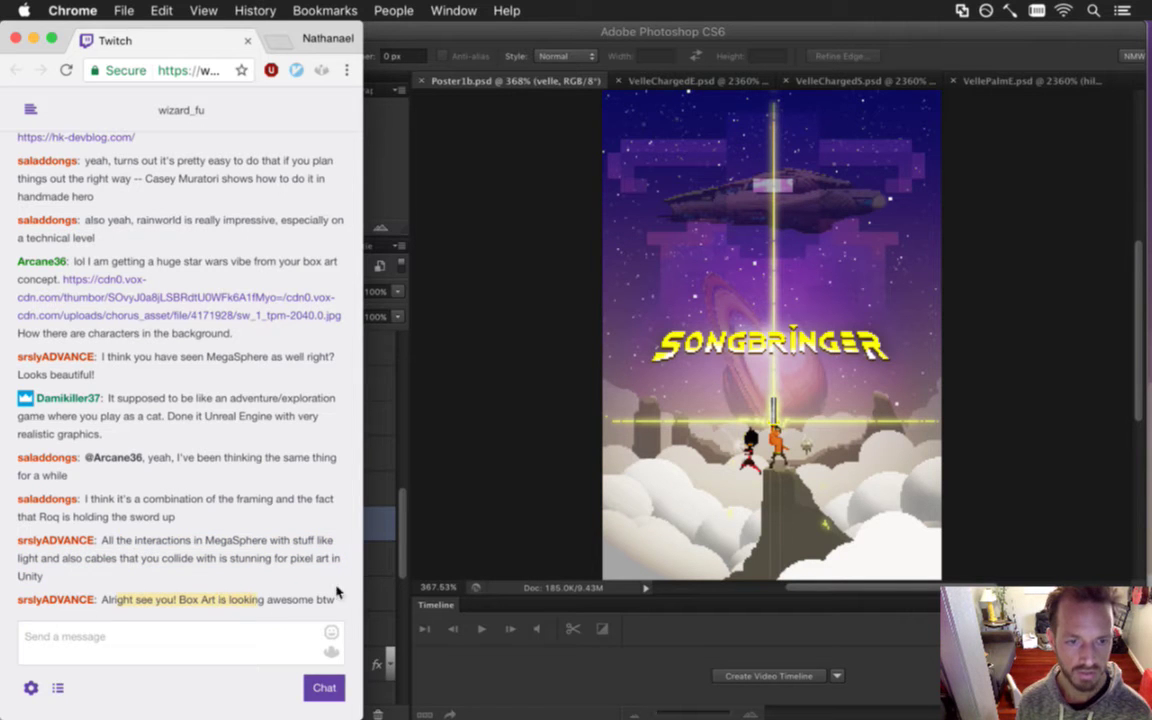
{"action": "left_click", "coordinate": [171, 630]}
{"action": "type", "text": "Hy"}
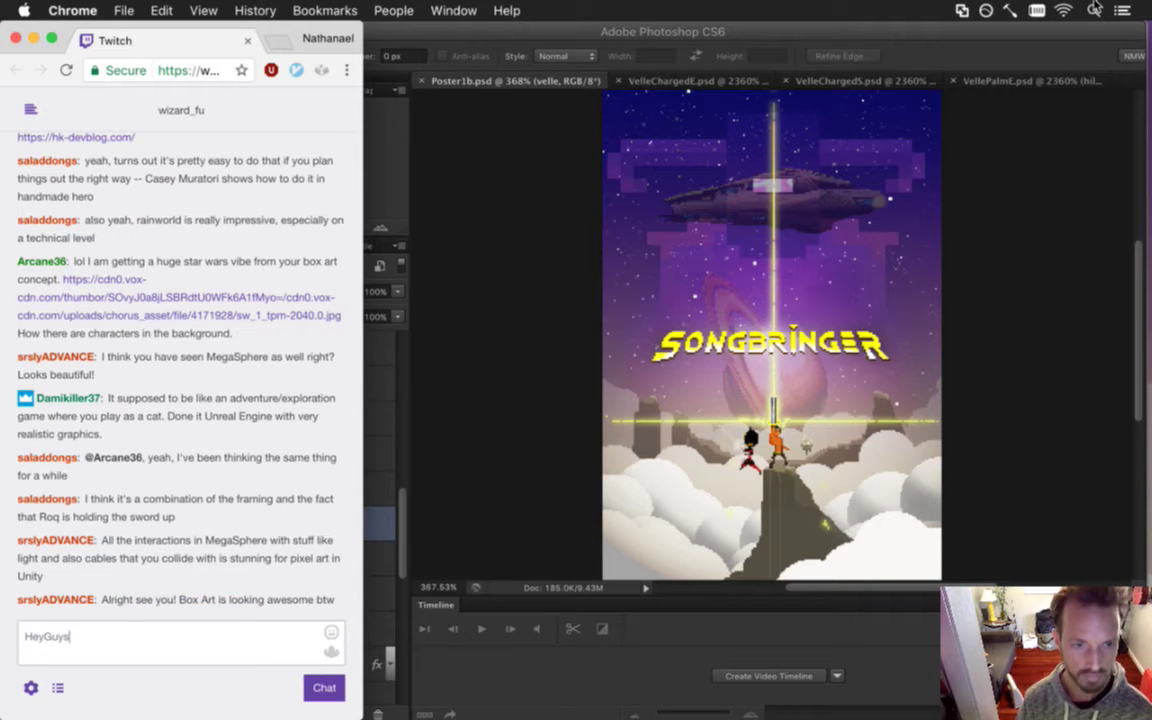
{"action": "key", "text": "Return"}
{"action": "left_click", "coordinate": [470, 425]}
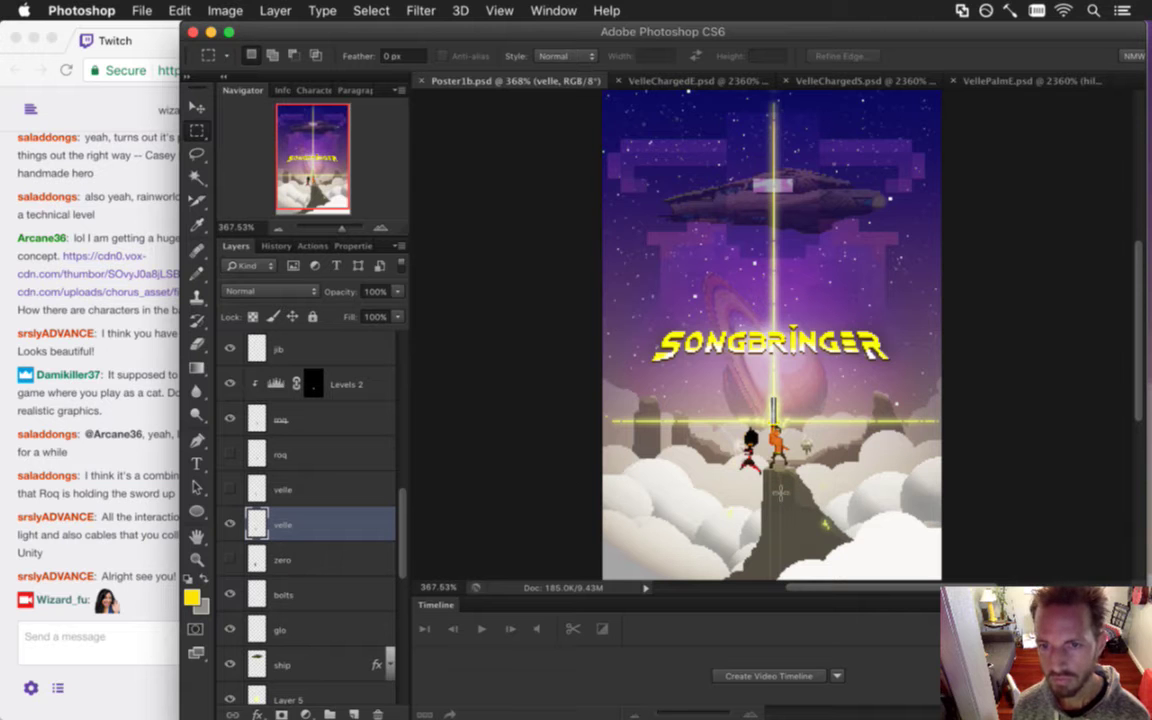
Keep VellePalmE.psd open without saving and compare the poses in its animation frames 7 to 11.
{"action": "left_click", "coordinate": [1020, 82]}
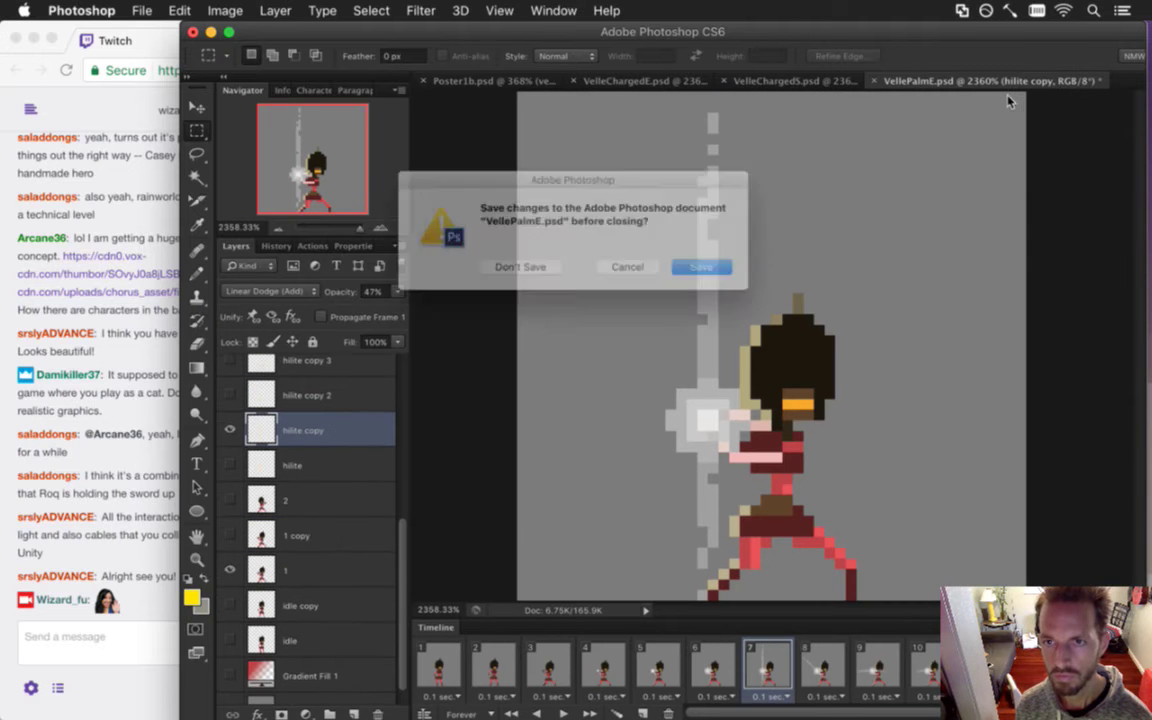
{"action": "left_click", "coordinate": [622, 273]}
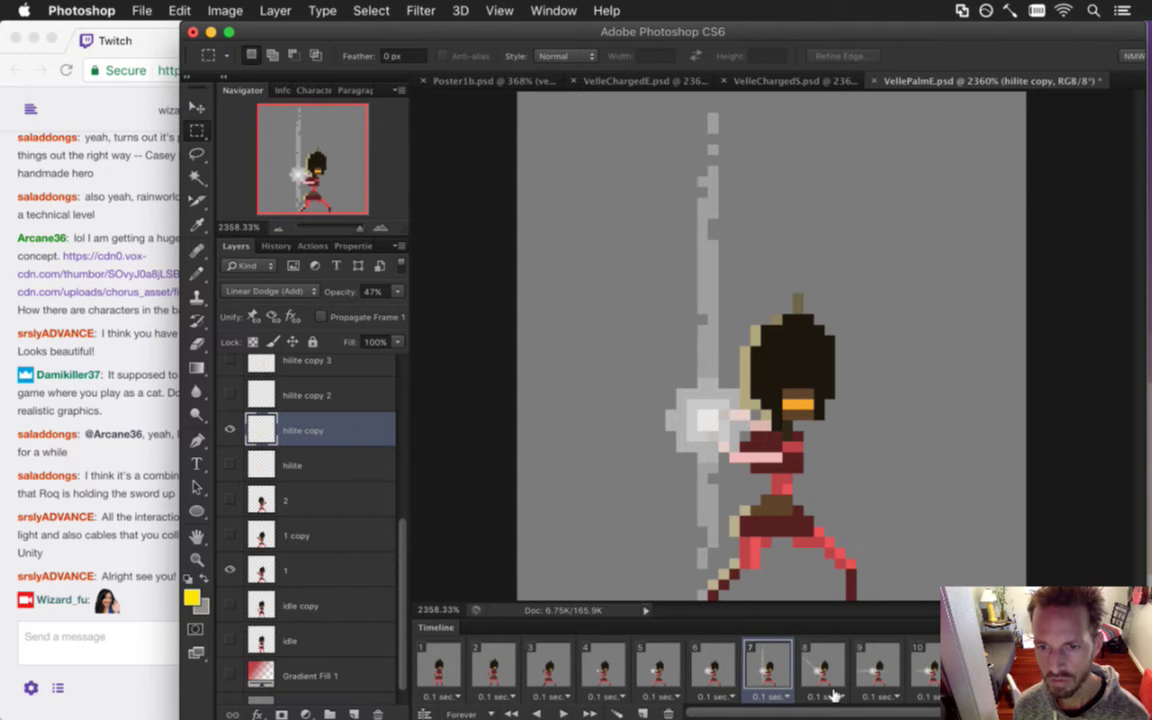
{"action": "mouse_move", "coordinate": [876, 714]}
{"action": "left_mouse_down"}
{"action": "mouse_move", "coordinate": [921, 714]}
{"action": "mouse_move", "coordinate": [882, 716]}
{"action": "left_mouse_up"}
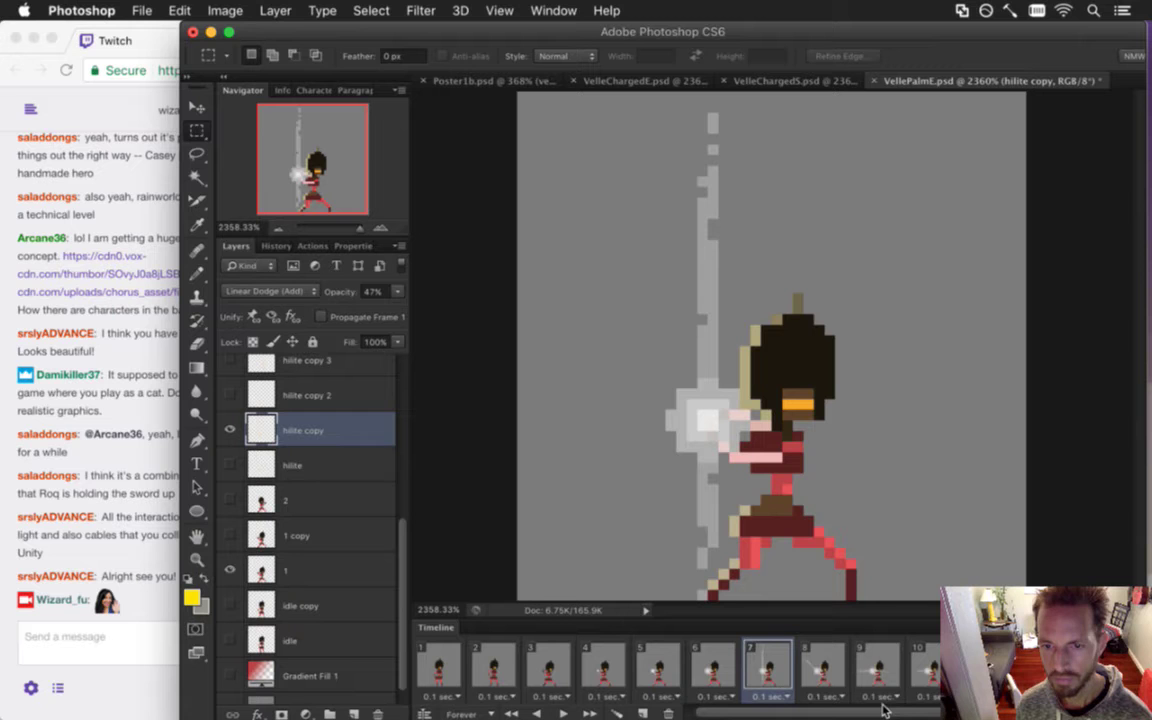
{"action": "left_click", "coordinate": [823, 668]}
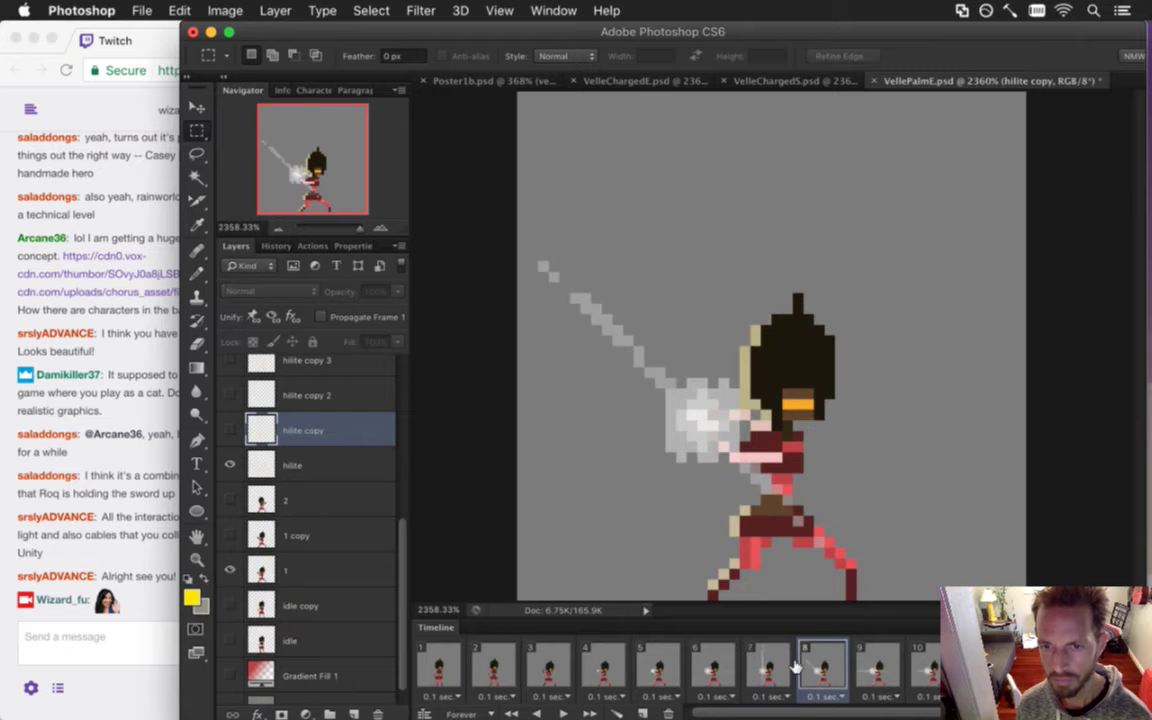
{"action": "left_click", "coordinate": [785, 668]}
{"action": "left_click", "coordinate": [823, 670]}
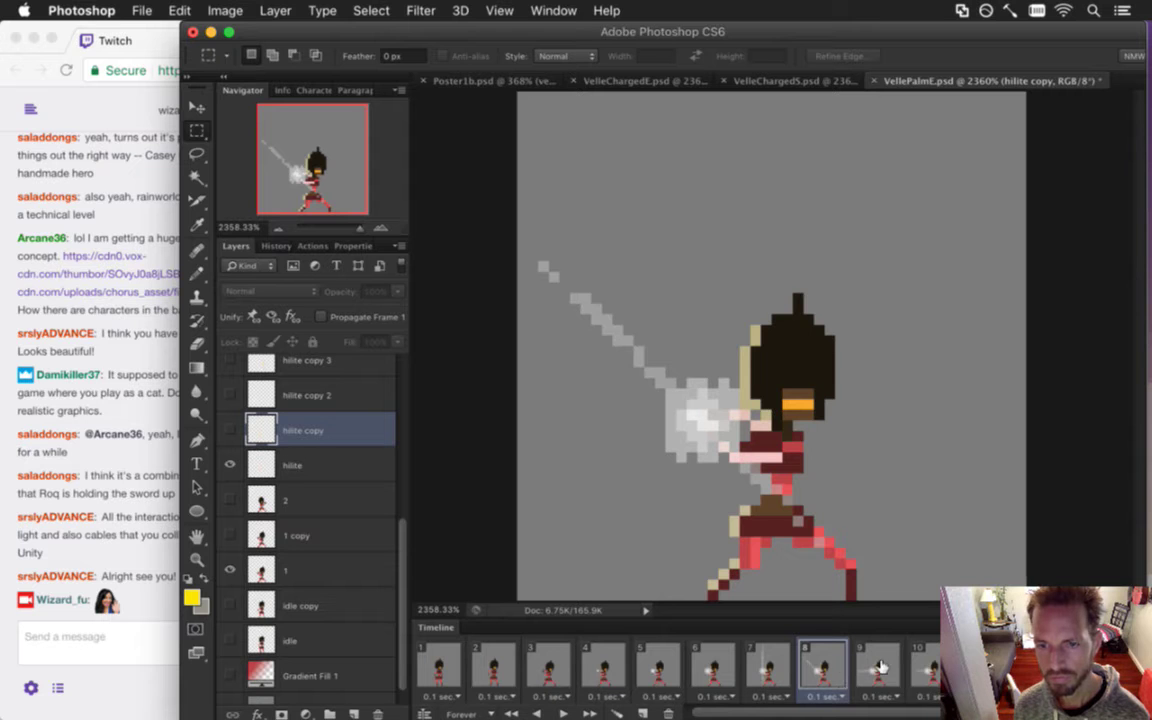
{"action": "left_click", "coordinate": [880, 672]}
{"action": "left_click", "coordinate": [918, 656]}
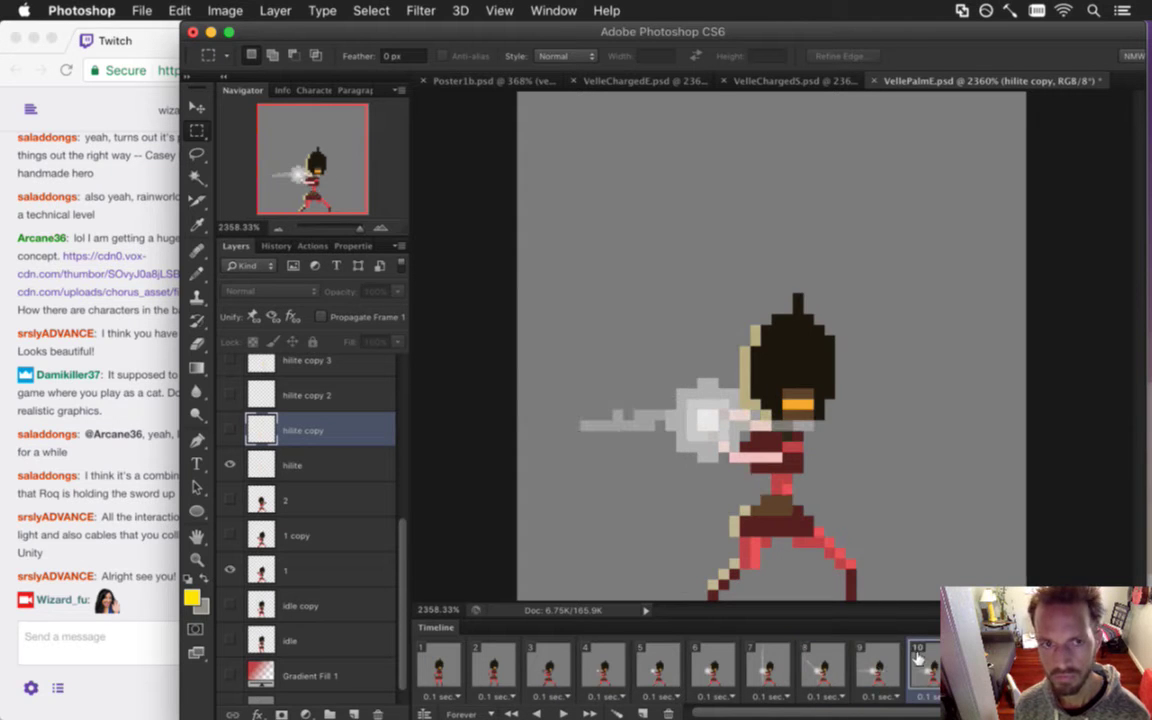
{"action": "left_click", "coordinate": [972, 665]}
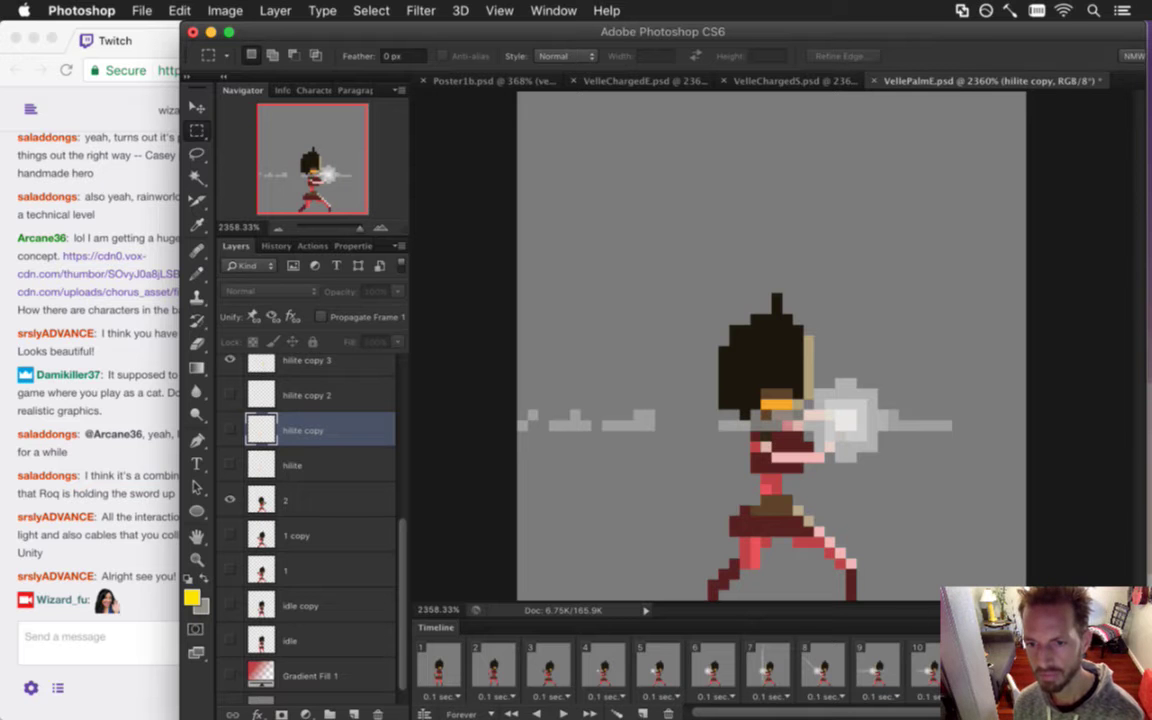
Hide the Color Fill 1 backdrop in frame 11 of VellePalmE.psd.
{"action": "scroll", "coordinate": [680, 665], "scroll_direction": "right", "scroll_amount": 1}
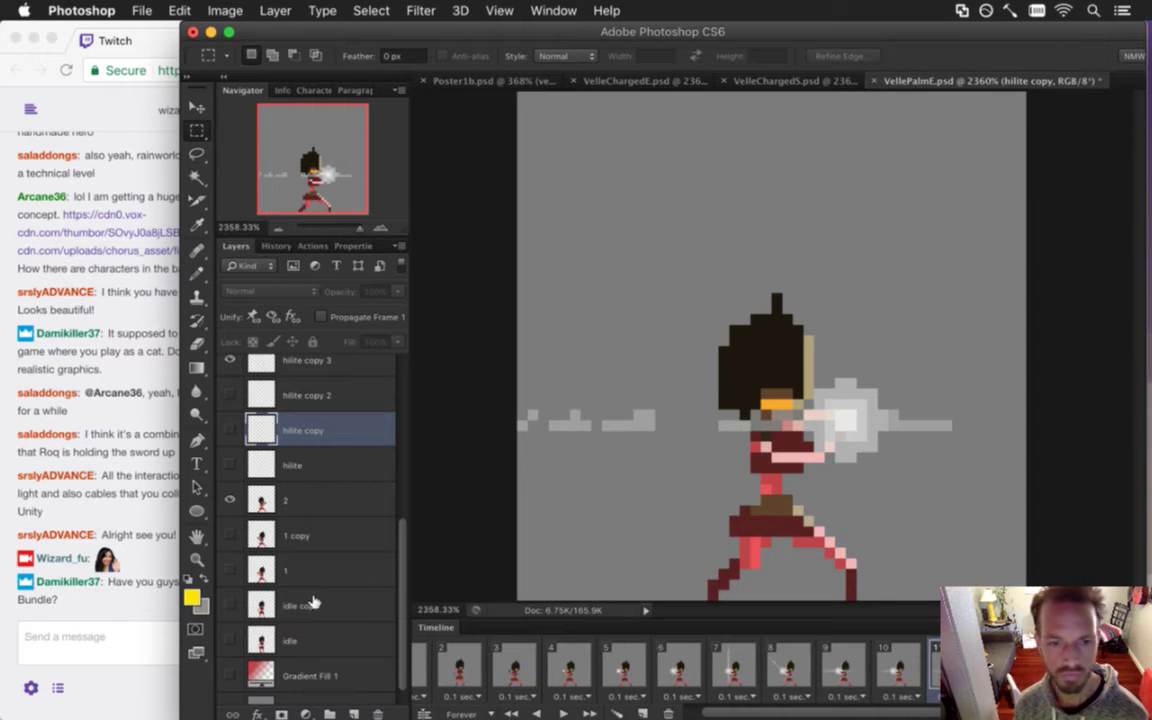
{"action": "scroll", "coordinate": [396, 583], "scroll_direction": "down", "scroll_amount": 2}
{"action": "left_click", "coordinate": [229, 686]}
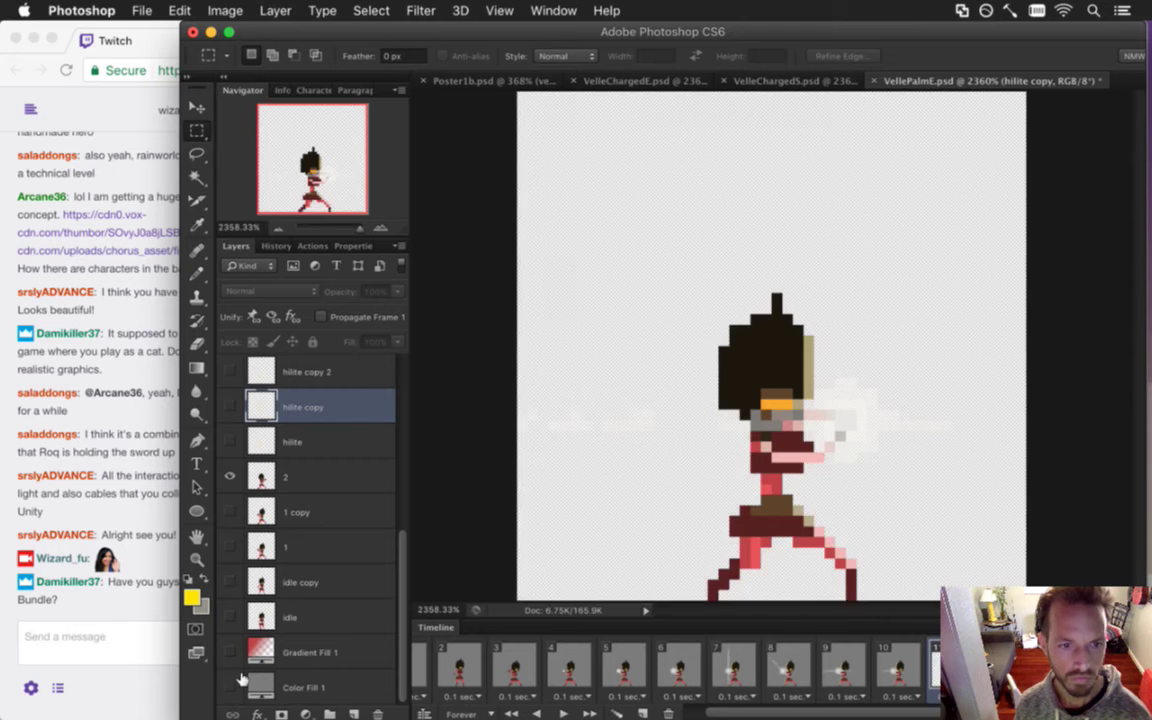
Read the newest message in the Twitch chat and return to Photoshop.
{"action": "left_click", "coordinate": [143, 605]}
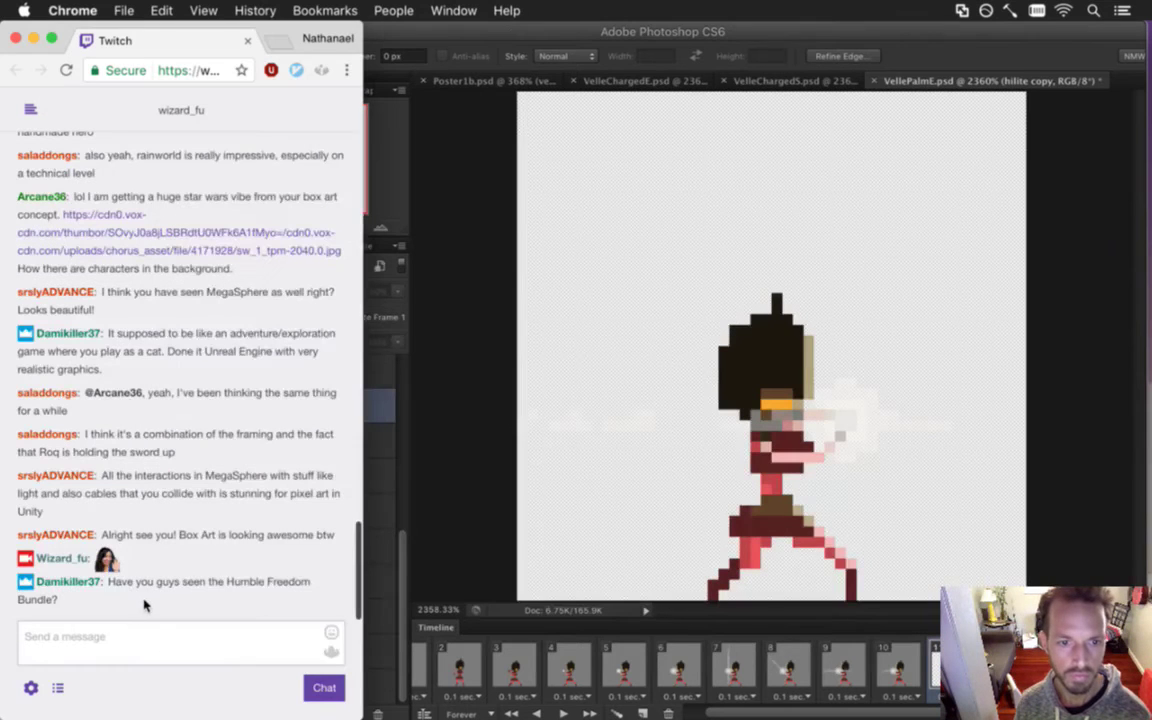
{"action": "left_click_drag", "start_coordinate": [122, 581], "coordinate": [151, 599]}
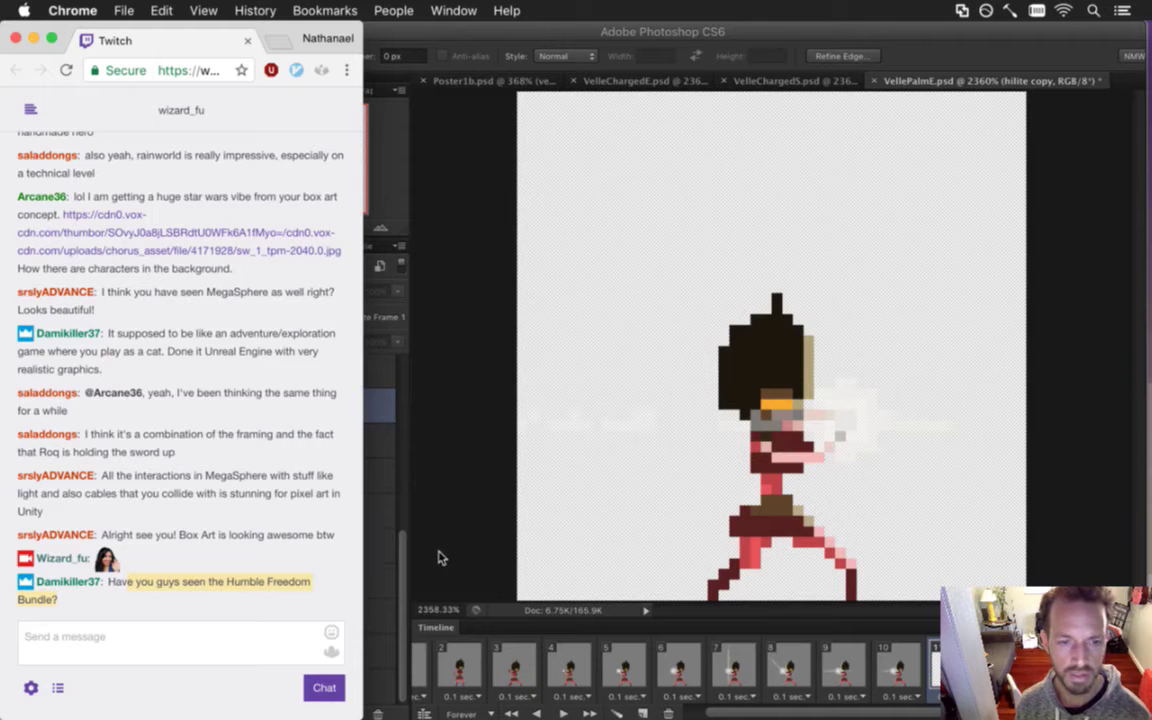
{"action": "left_click", "coordinate": [454, 516]}
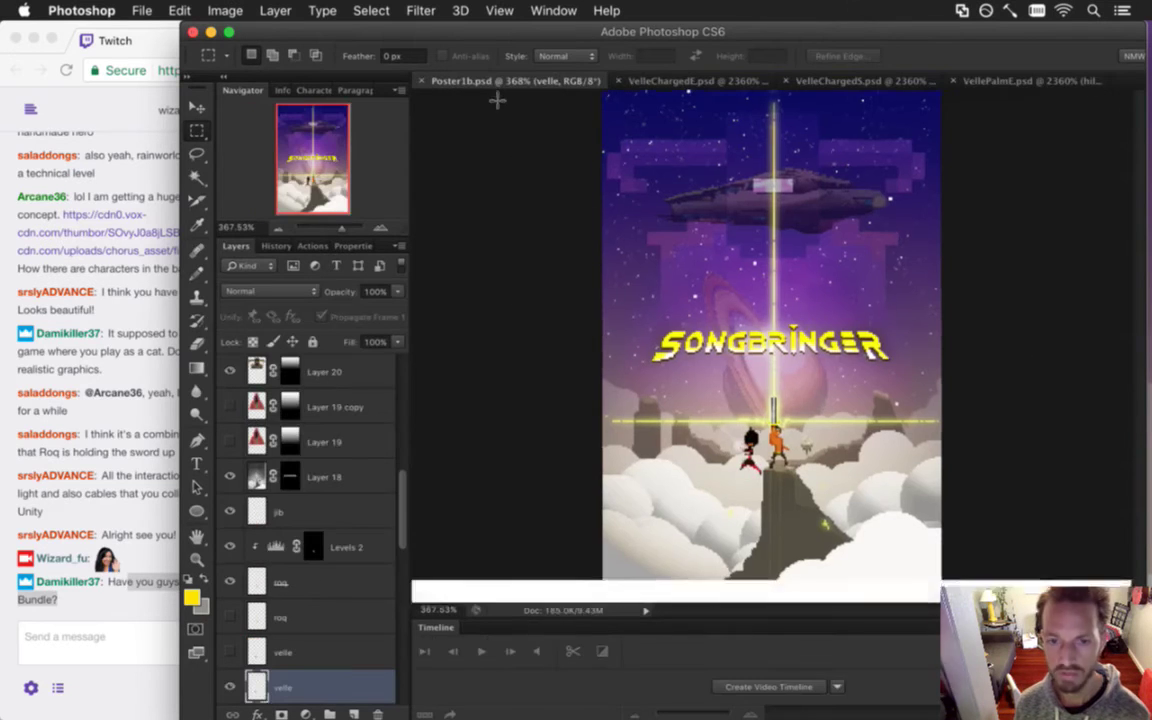
Paste the palm pose from VellePalmE.psd into Poster1b.psd beneath the existing velle layers and name its layer velle.
{"action": "left_click", "coordinate": [452, 80]}
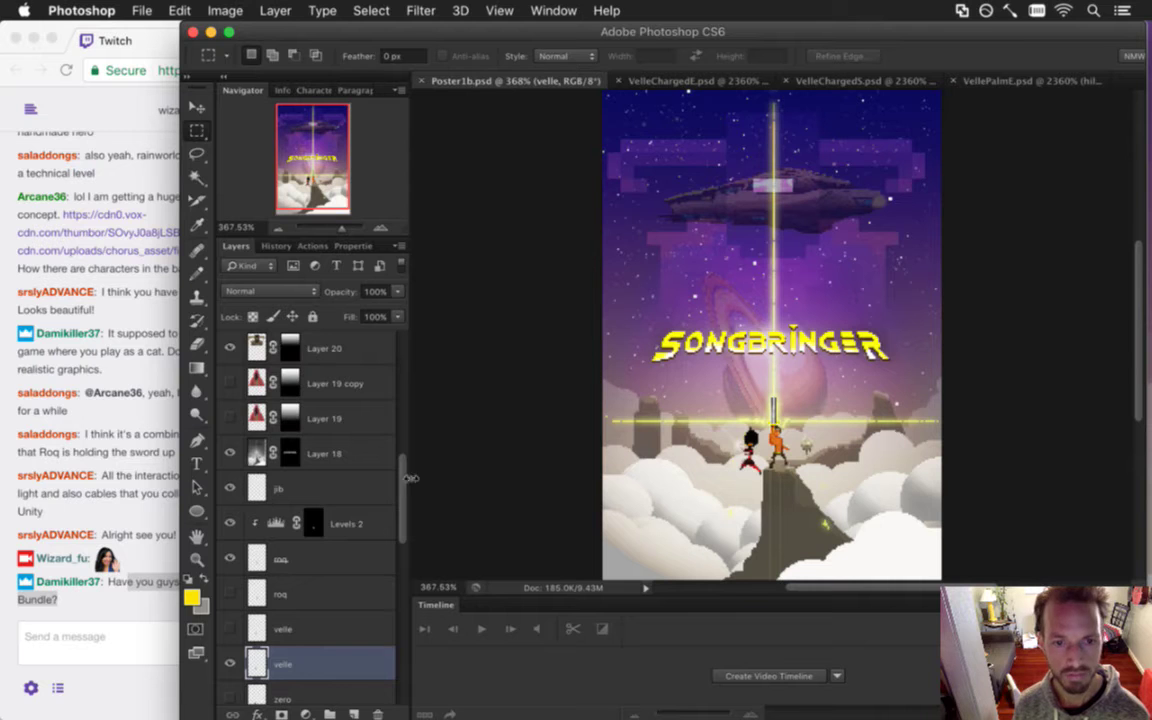
{"action": "scroll", "coordinate": [406, 488], "scroll_direction": "down", "scroll_amount": 1}
{"action": "scroll", "coordinate": [406, 488], "scroll_direction": "down", "scroll_amount": 1}
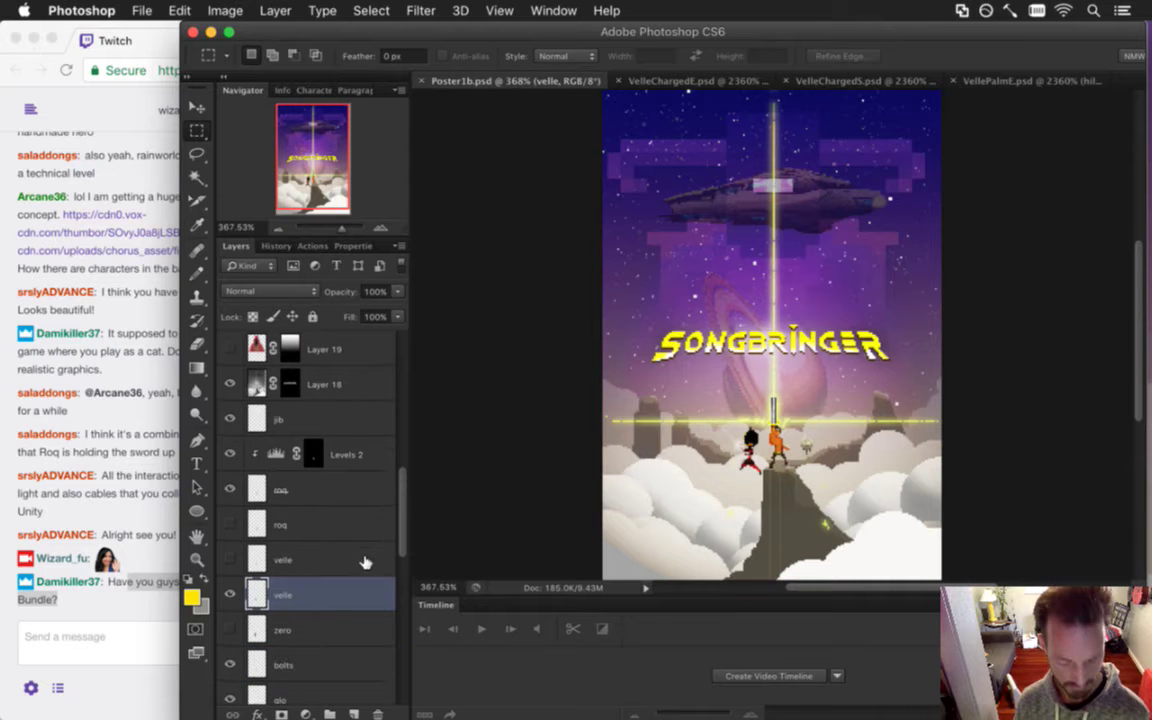
{"action": "key", "text": "super+alt+shift+n"}
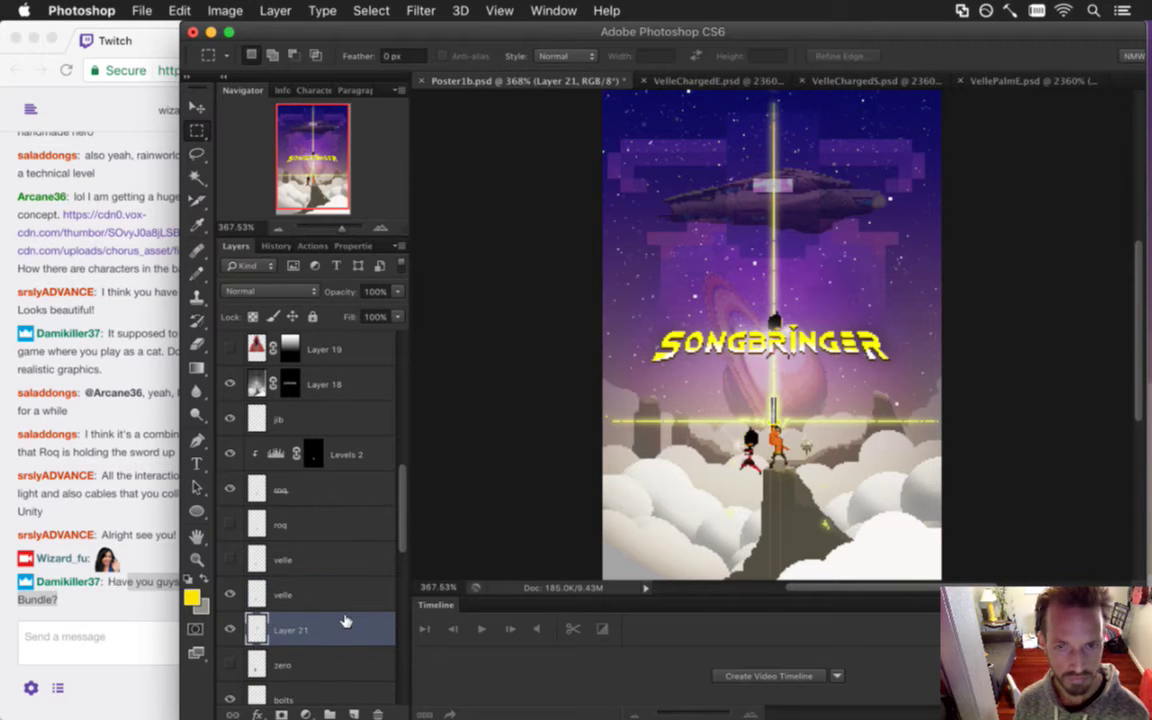
{"action": "double_click", "coordinate": [292, 629]}
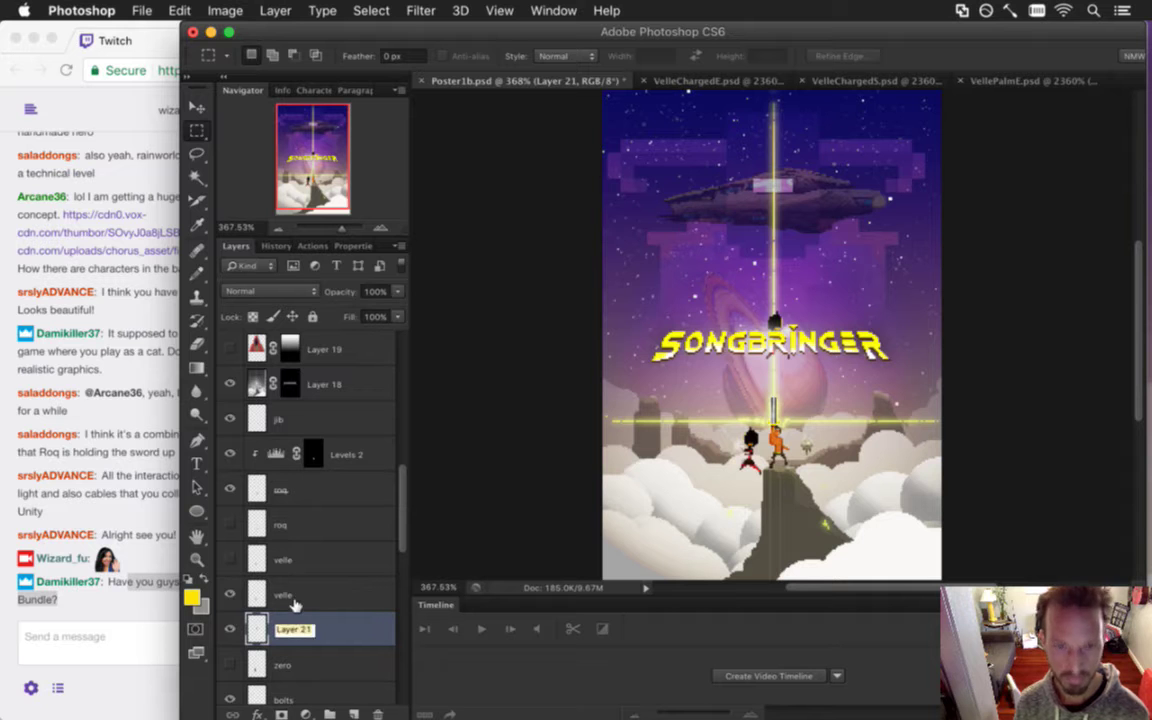
{"action": "type", "text": "velle"}
{"action": "key", "text": "Return"}
Move the pasted palm-pose sprite down beside the hero, over the existing Velle sprite.
{"action": "key", "text": "v"}
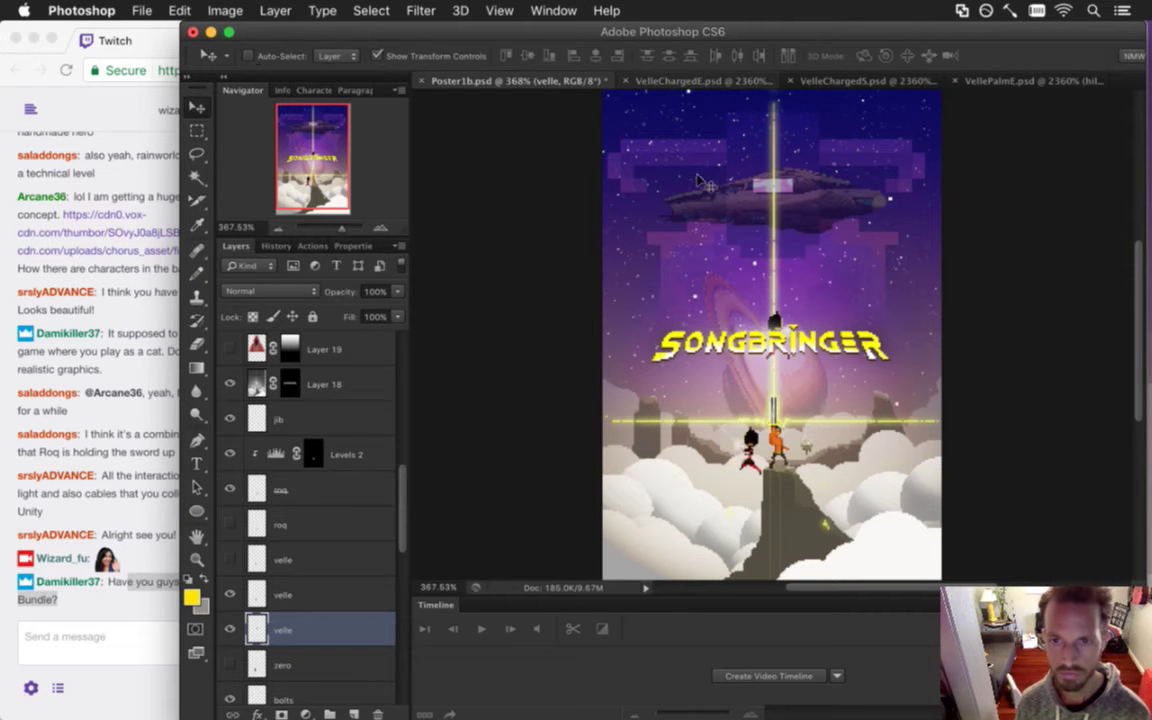
{"action": "left_click_drag", "start_coordinate": [710, 280], "coordinate": [769, 399]}
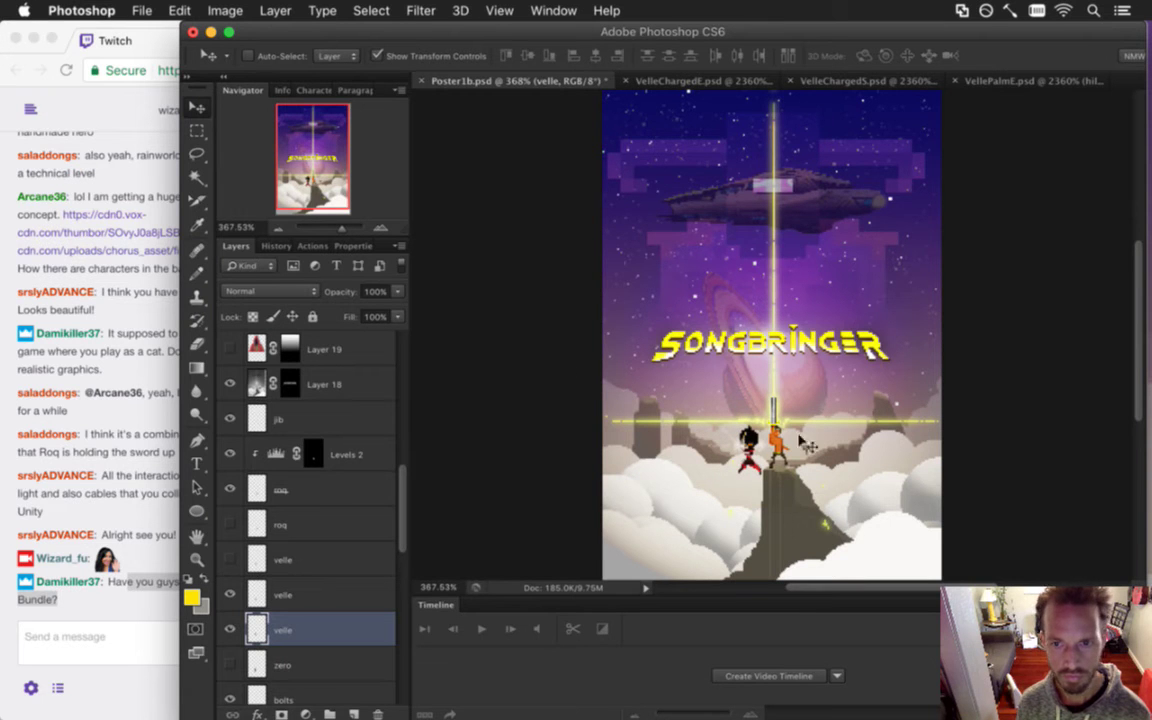
{"action": "scroll", "coordinate": [715, 440], "scroll_direction": "up", "scroll_amount": 3}
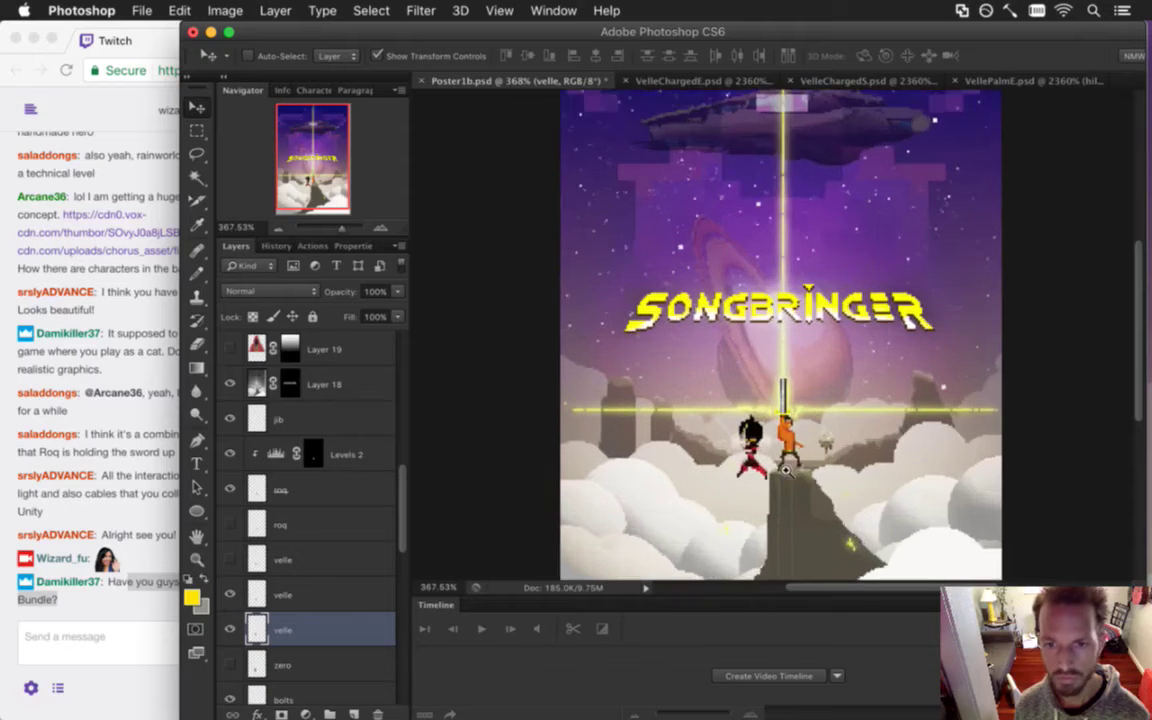
Hide the previous velle layer and move the palm-pose sprite down and away from the hero, over the clouds left of the cliff.
{"action": "left_click", "coordinate": [296, 597]}
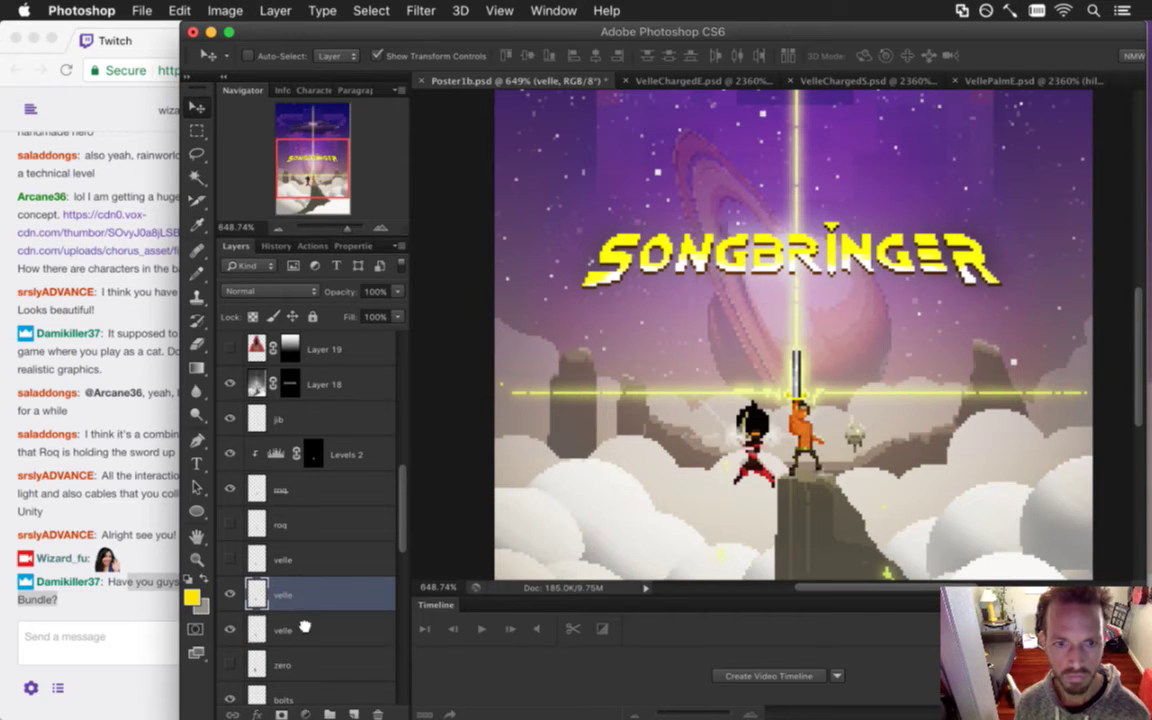
{"action": "left_click", "coordinate": [231, 596]}
{"action": "left_click", "coordinate": [277, 630]}
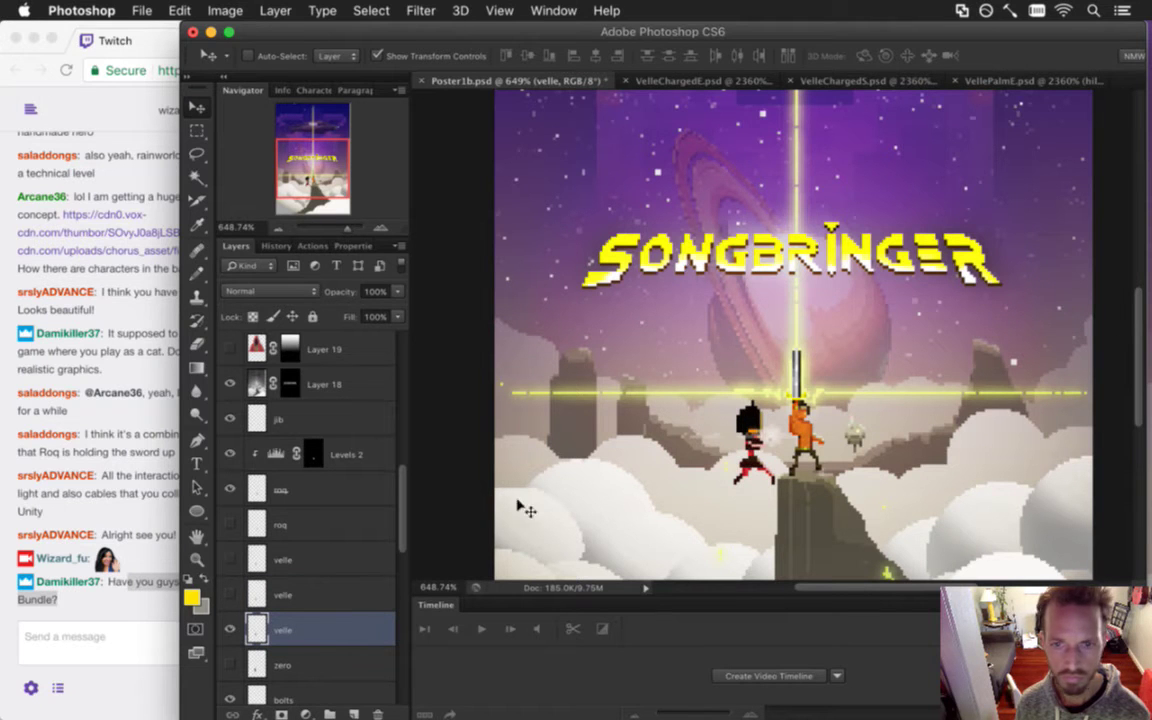
{"action": "key", "text": "m"}
{"action": "key", "text": "v"}
{"action": "left_click_drag", "start_coordinate": [741, 391], "coordinate": [678, 412]}
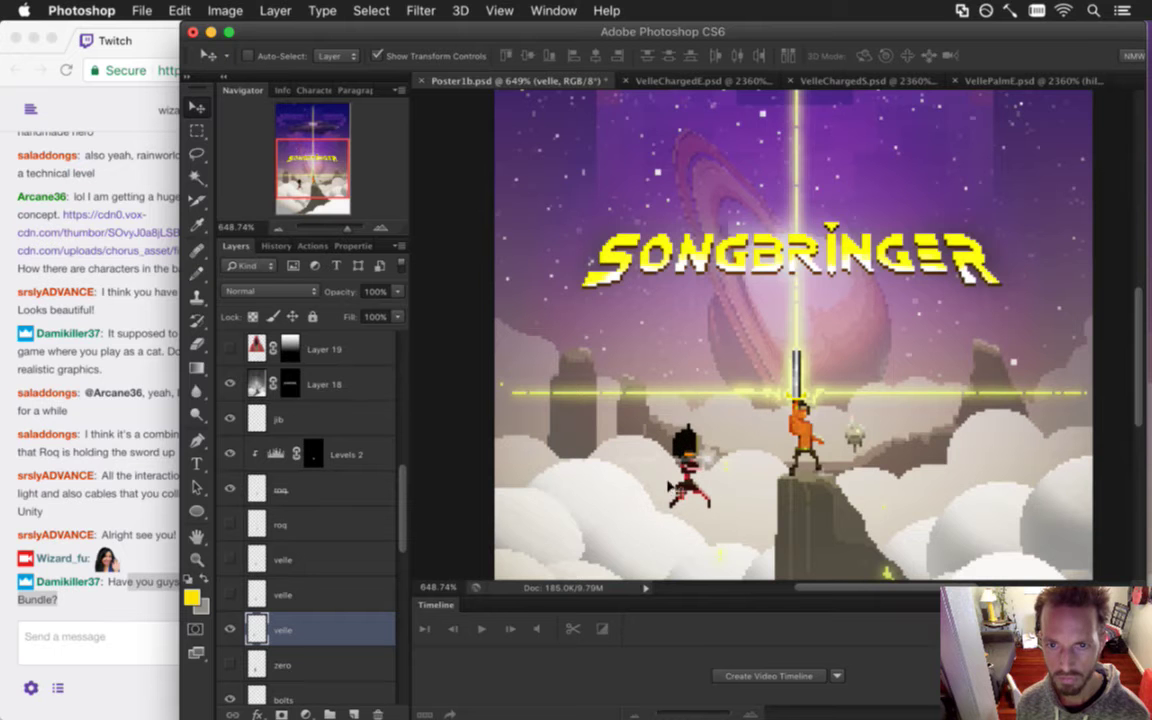
{"action": "left_click", "coordinate": [609, 440], "text": "alt+super"}
{"action": "left_click", "coordinate": [619, 470], "text": "alt+super"}
{"action": "left_click_drag", "start_coordinate": [619, 470], "coordinate": [658, 372]}
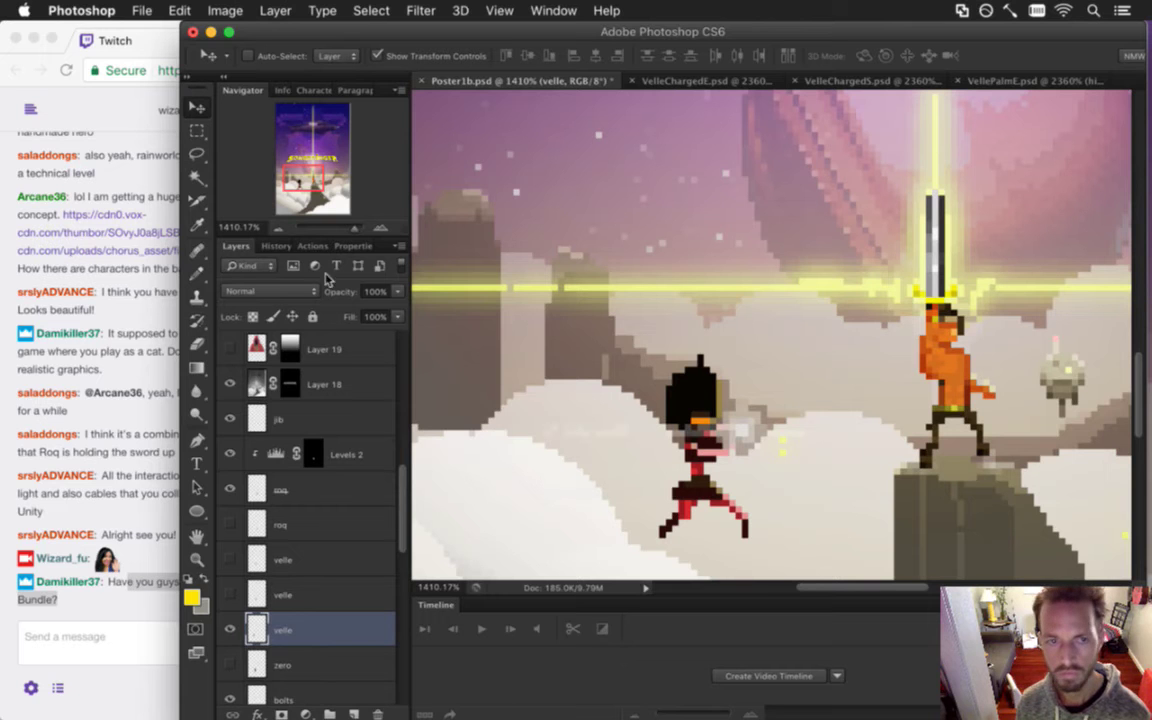
{"action": "left_click", "coordinate": [378, 55]}
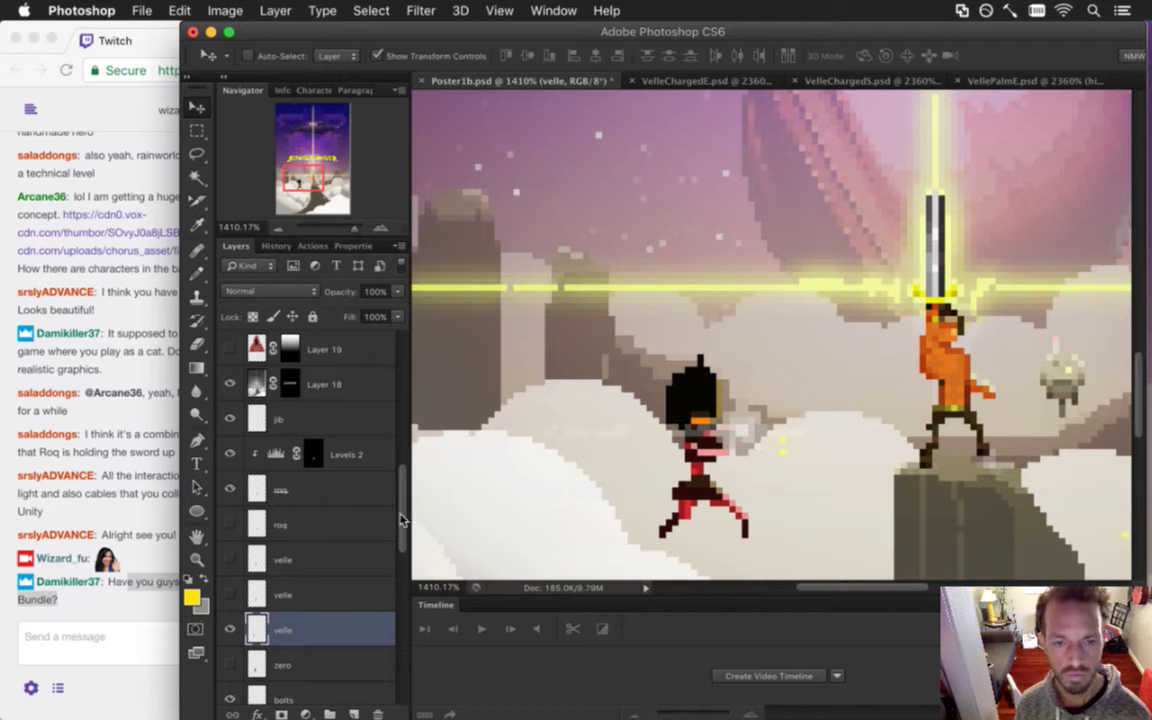
{"action": "scroll", "coordinate": [365, 472], "scroll_direction": "down", "scroll_amount": 1}
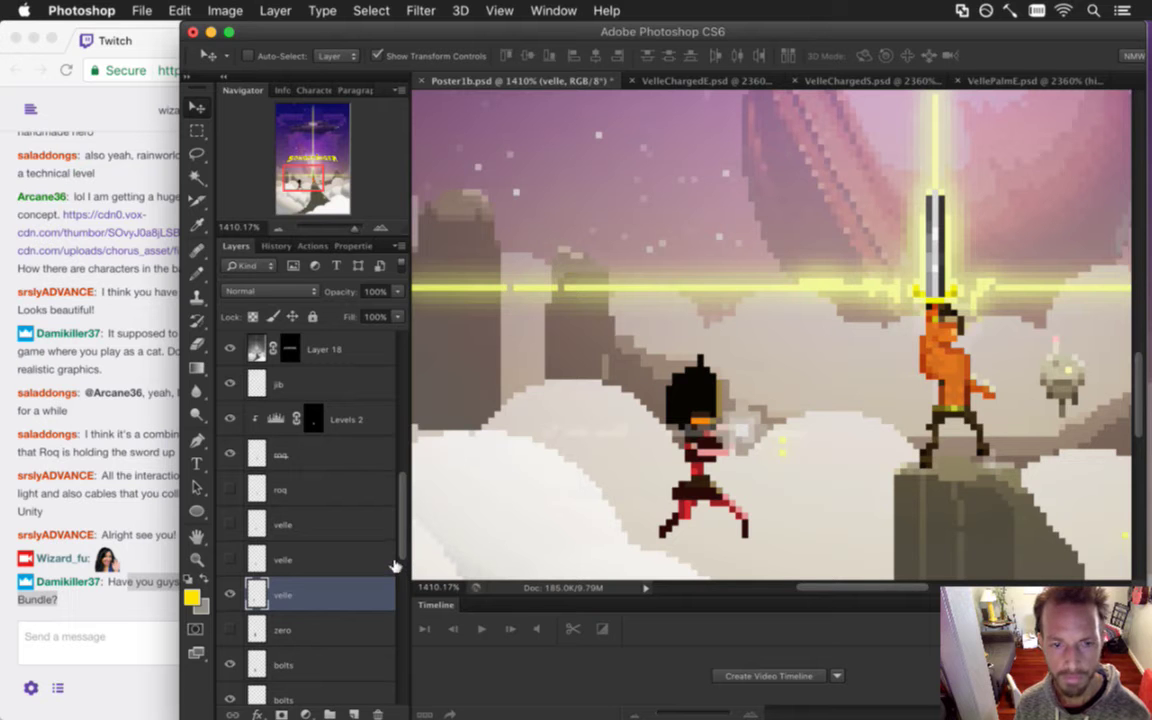
{"action": "right_click", "coordinate": [316, 596]}
{"action": "key", "text": "Escape"}
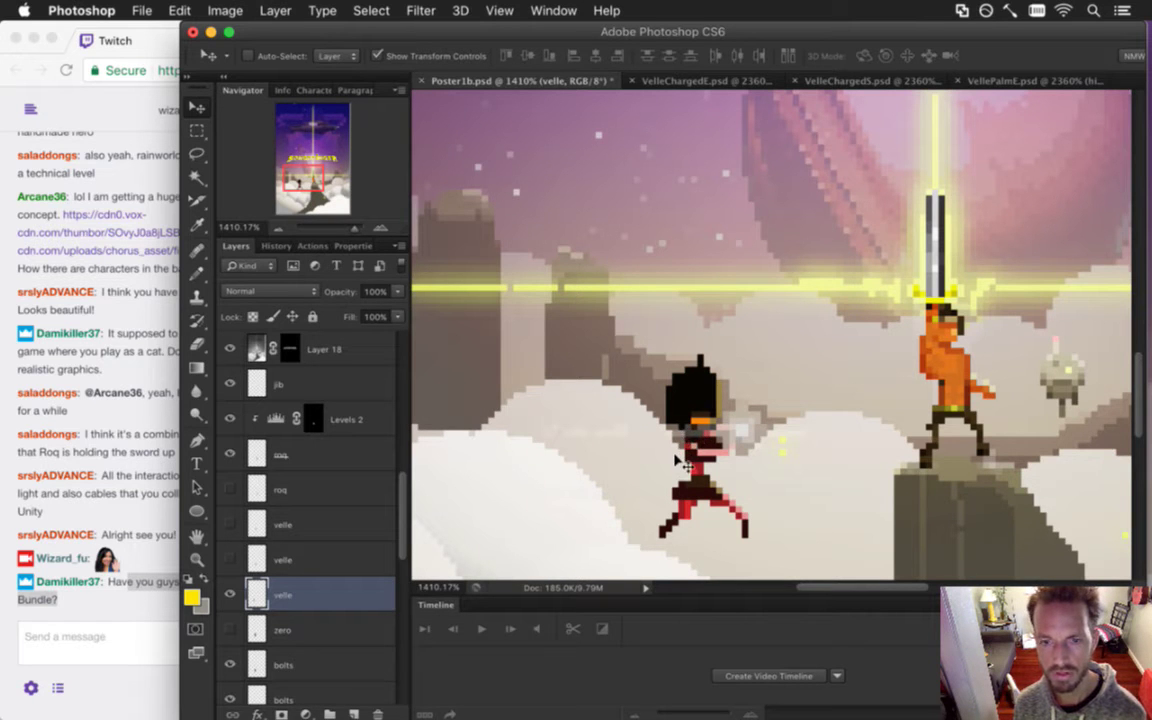
Transfer the palm-pose sprite from the poster into a new transparent 41 × 29 pixel document, deleting its poster layer.
{"action": "key", "text": "super+a"}
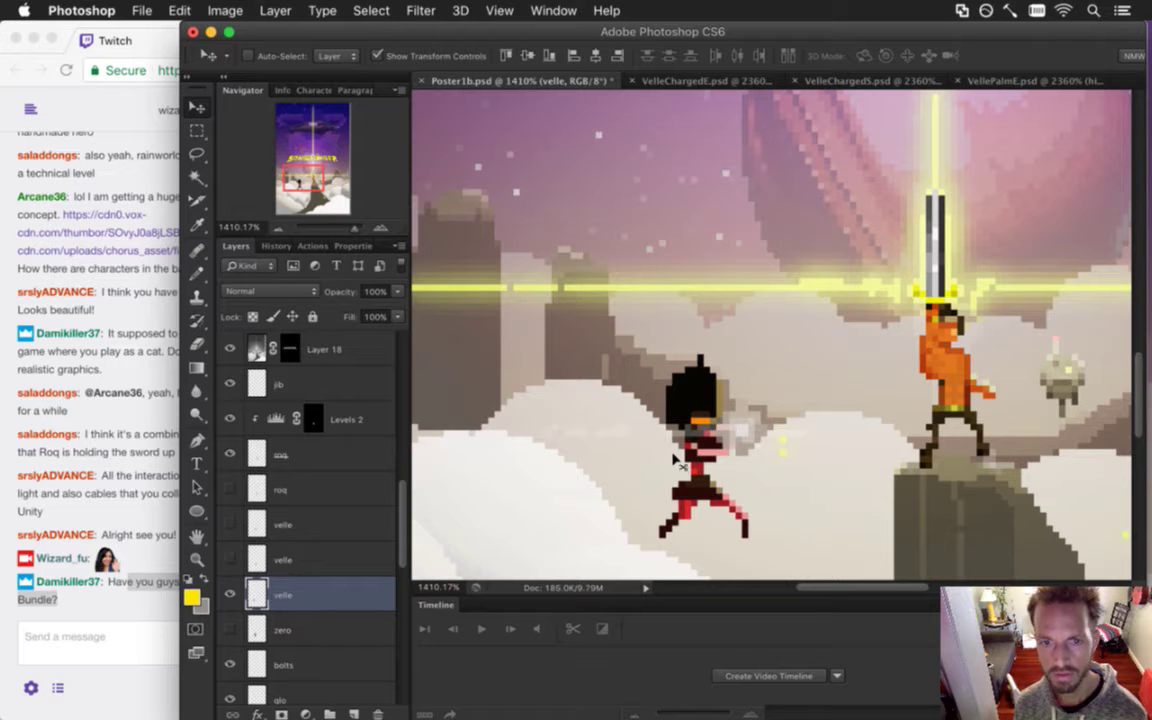
{"action": "left_click", "coordinate": [378, 712]}
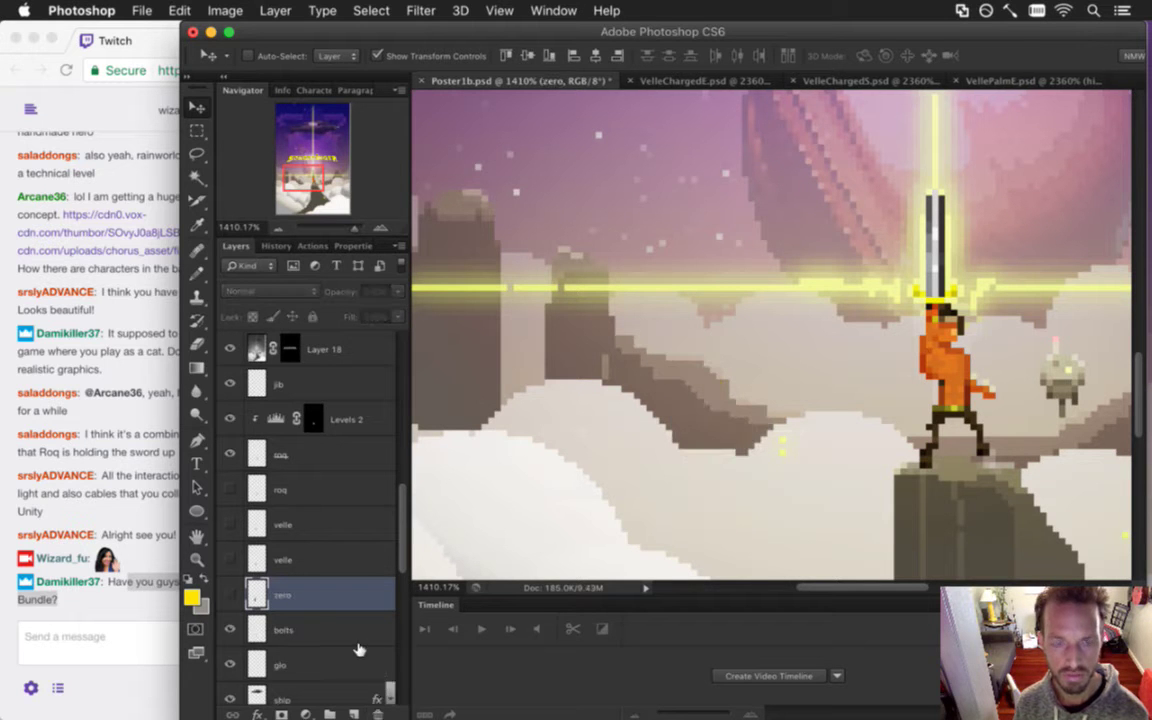
{"action": "key", "text": "super+n"}
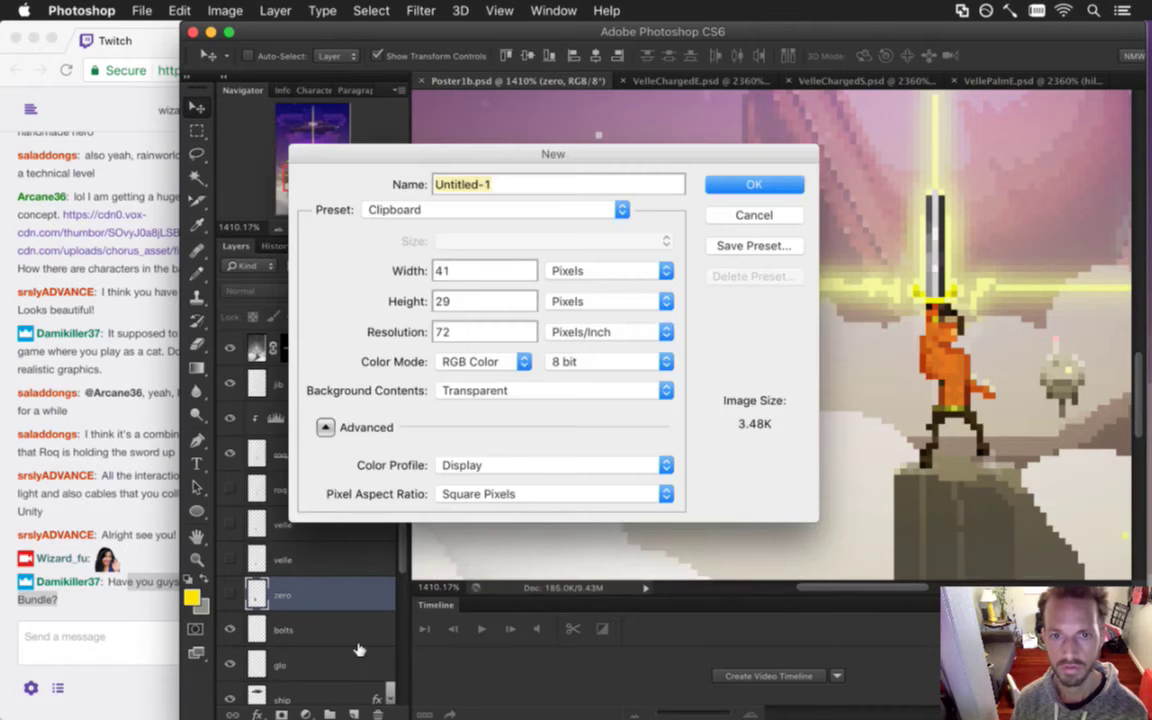
{"action": "key", "text": "Return"}
{"action": "key", "text": "super+v"}
{"action": "key", "text": "m"}
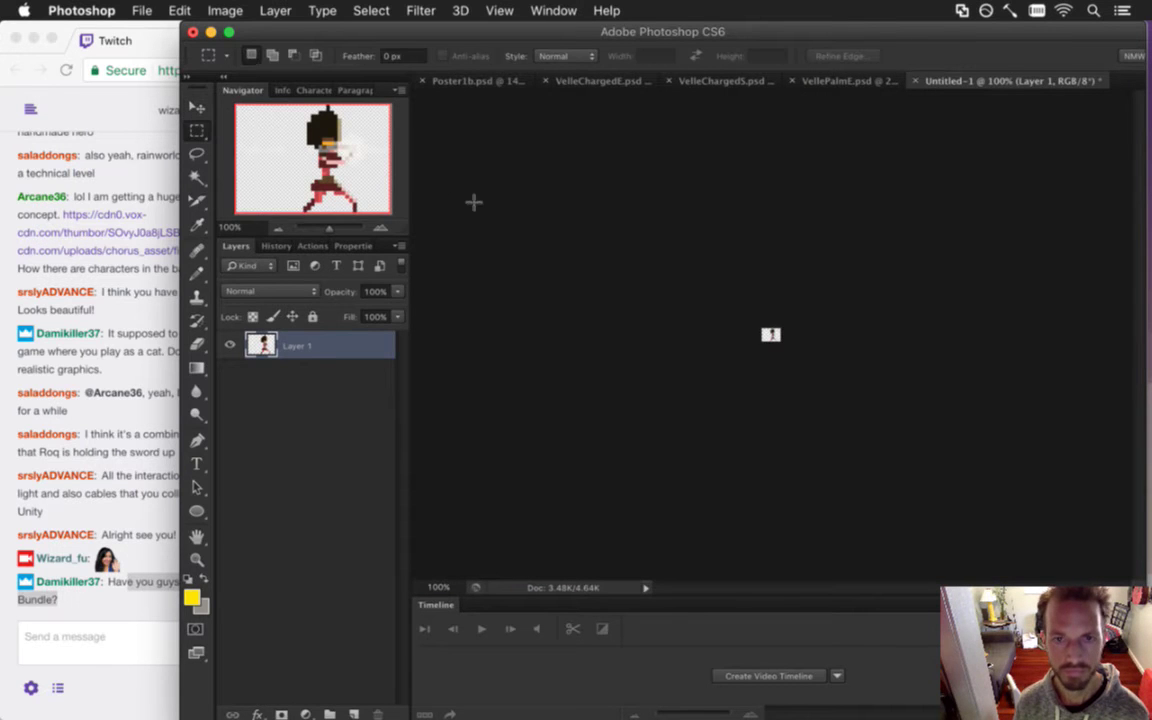
Flip the new document's canvas horizontally and copy the mirrored sprite, keeping Untitled-1 open.
{"action": "left_click", "coordinate": [225, 10]}
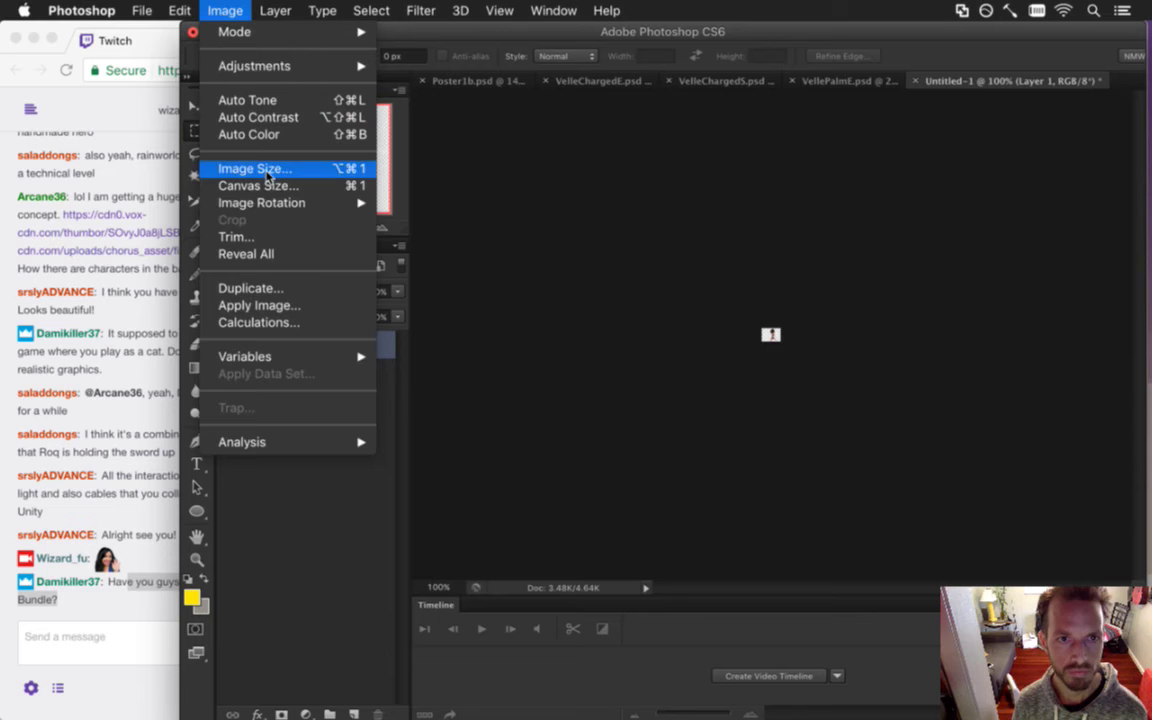
{"action": "mouse_move", "coordinate": [325, 203]}
{"action": "left_click", "coordinate": [455, 290]}
{"action": "key", "text": "super+a"}
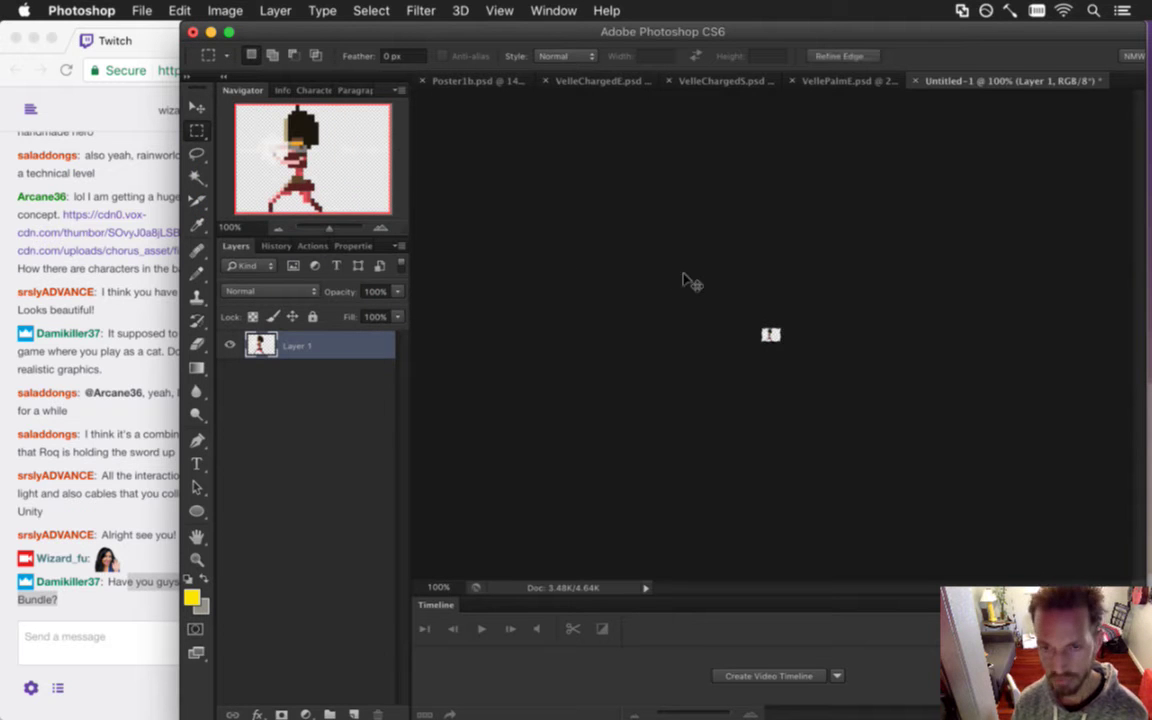
{"action": "key", "text": "super+w"}
{"action": "left_click", "coordinate": [641, 274]}
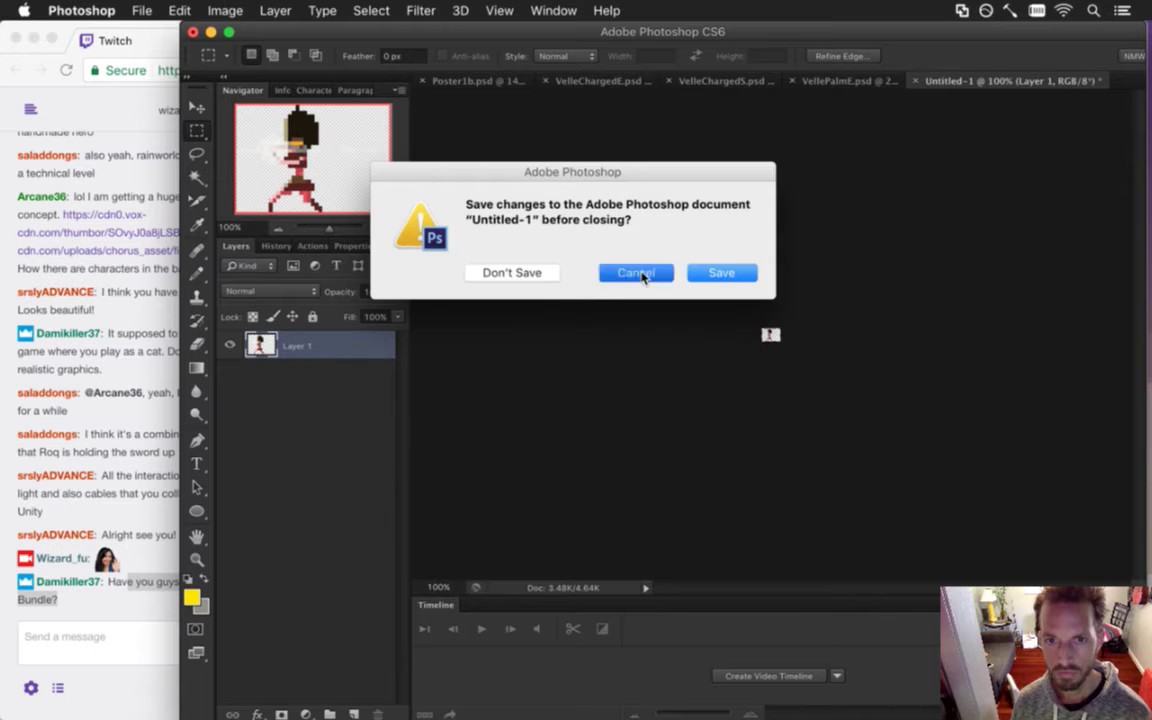
Paste the mirrored sprite into Poster1b.psd and place it just left of the hero at the cliff edge, facing away.
{"action": "left_click", "coordinate": [465, 81]}
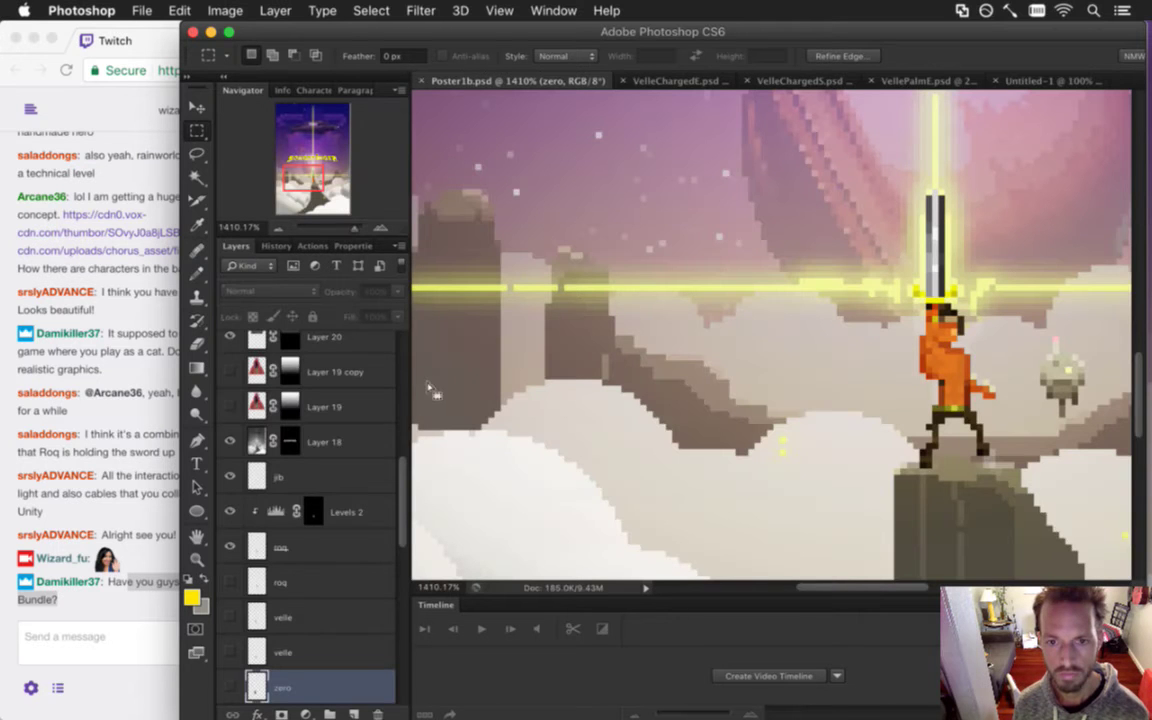
{"action": "key", "text": "super+v"}
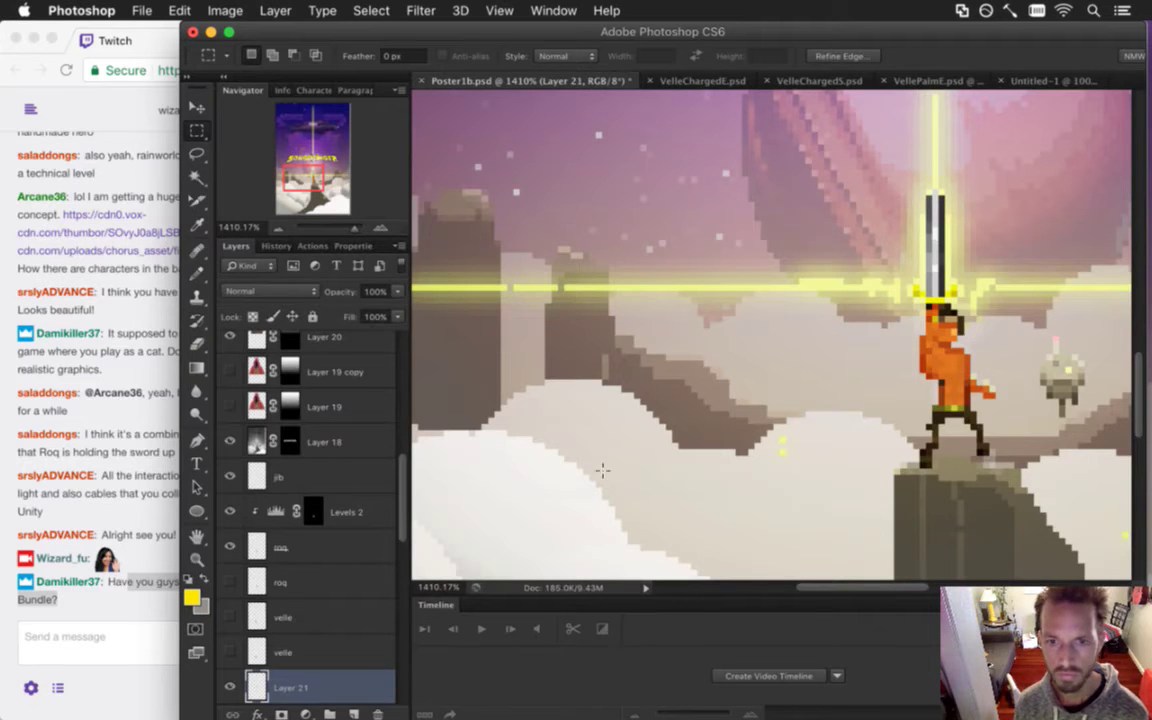
{"action": "key", "text": "v"}
{"action": "left_click_drag", "start_coordinate": [593, 409], "coordinate": [789, 548]}
{"action": "left_click_drag", "start_coordinate": [790, 362], "coordinate": [864, 399]}
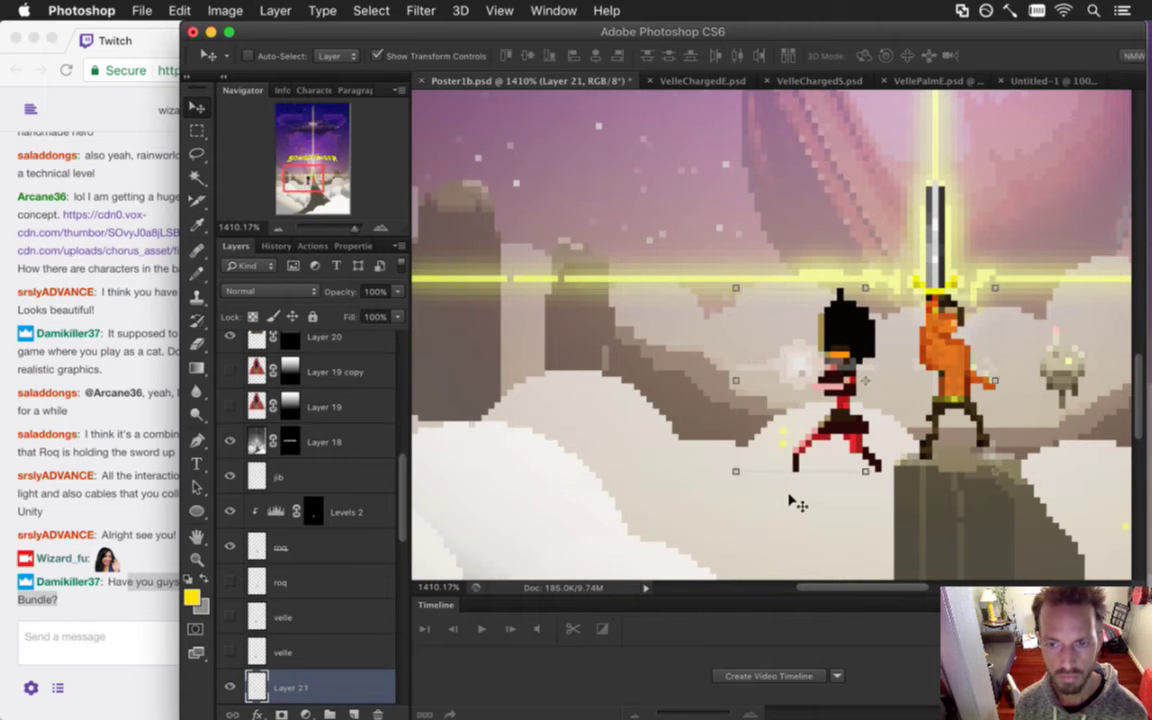
Rename the mirrored sprite's layer as velle and save the poster.
{"action": "key", "text": "m"}
{"action": "left_click_drag", "start_coordinate": [748, 426], "coordinate": [653, 440]}
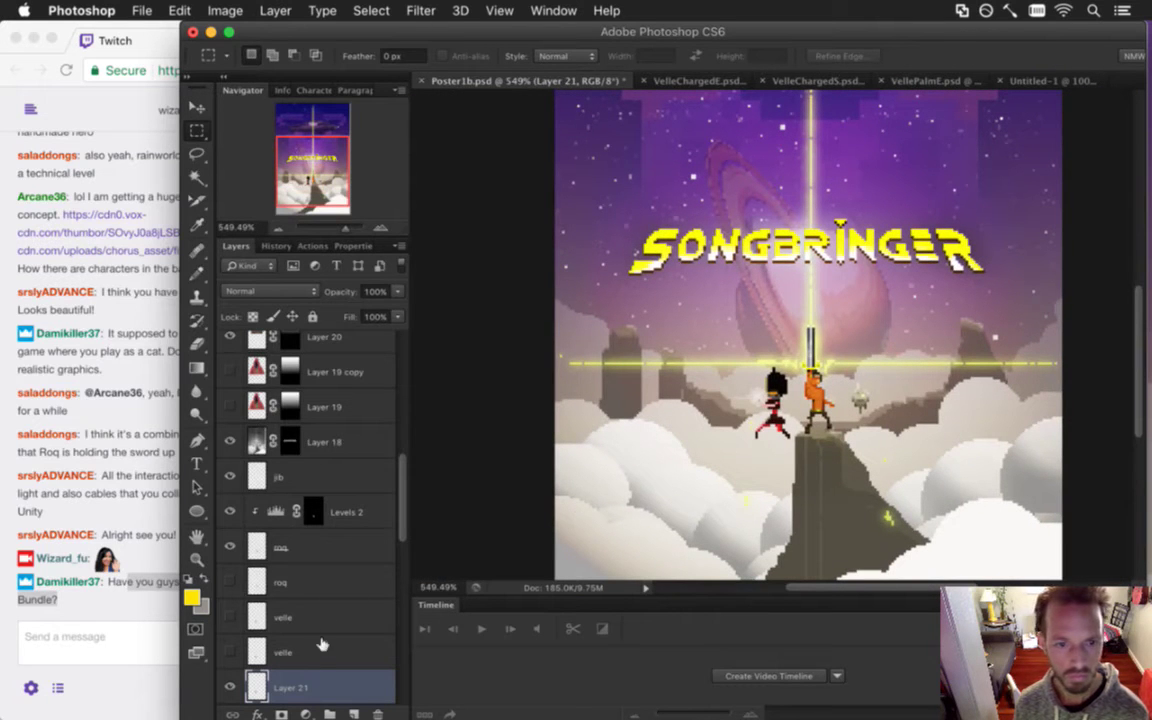
{"action": "double_click", "coordinate": [293, 687]}
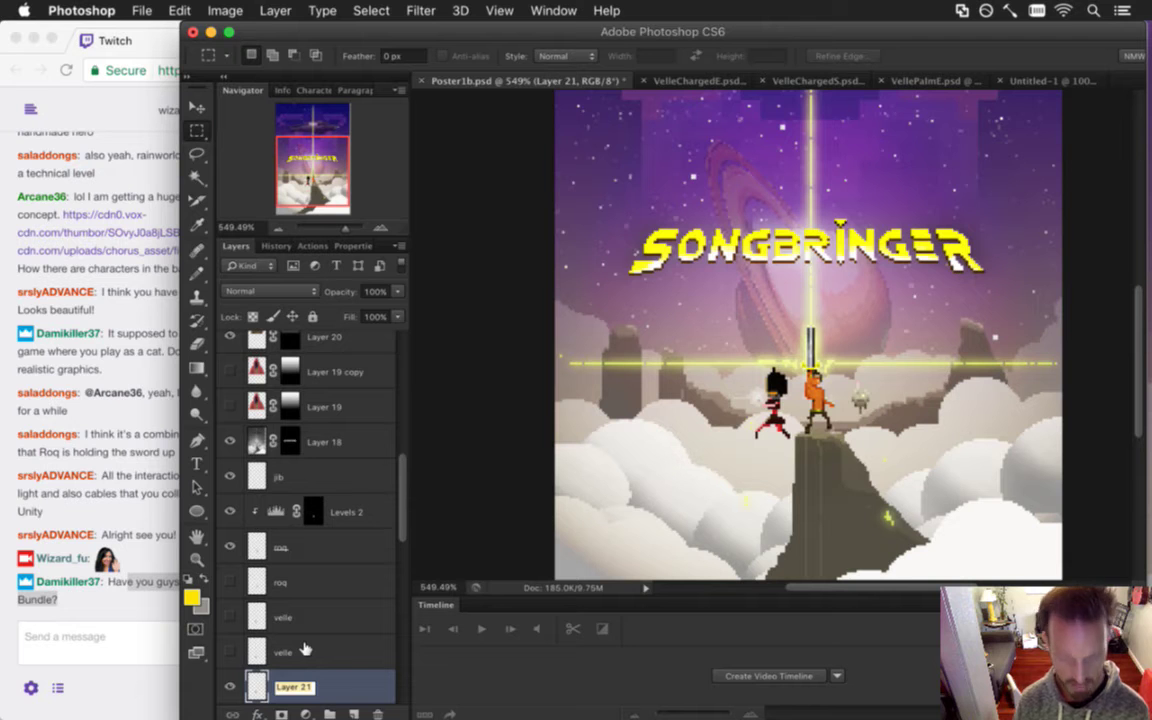
{"action": "type", "text": "velle"}
{"action": "key", "text": "Return"}
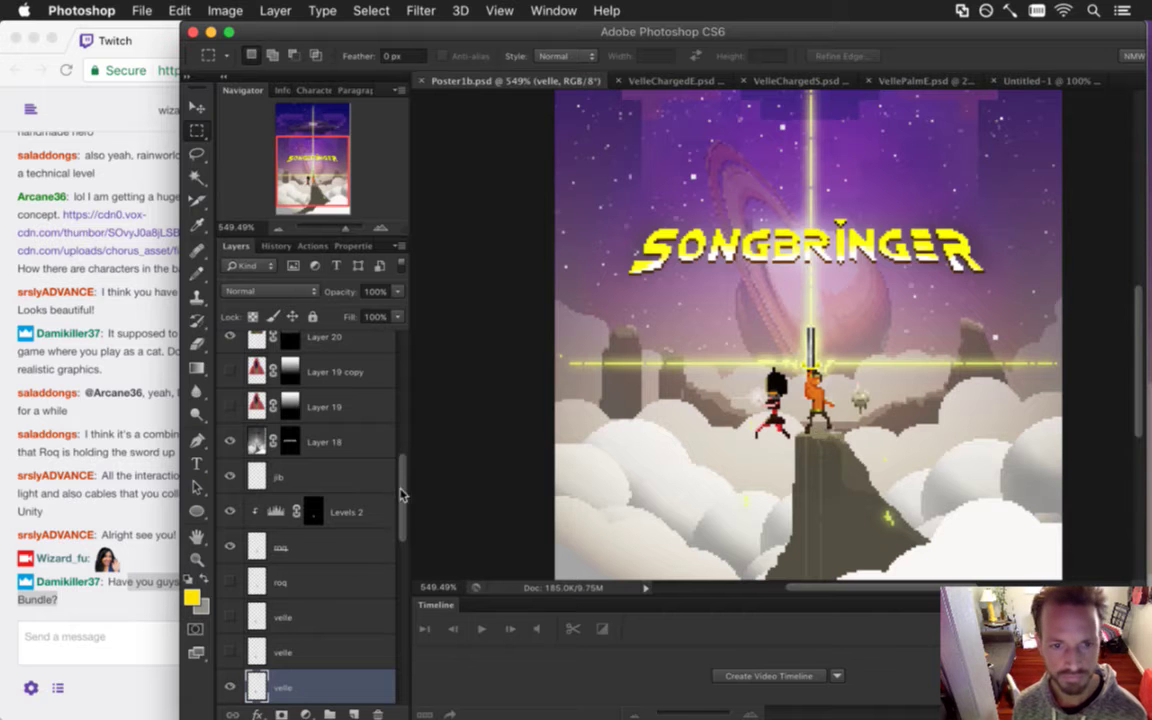
Compare the three velle poses by toggling their visibility, and leave only the middle velle layer shown and selected.
{"action": "scroll", "coordinate": [352, 452], "scroll_direction": "down", "scroll_amount": 5}
{"action": "left_click", "coordinate": [229, 454]}
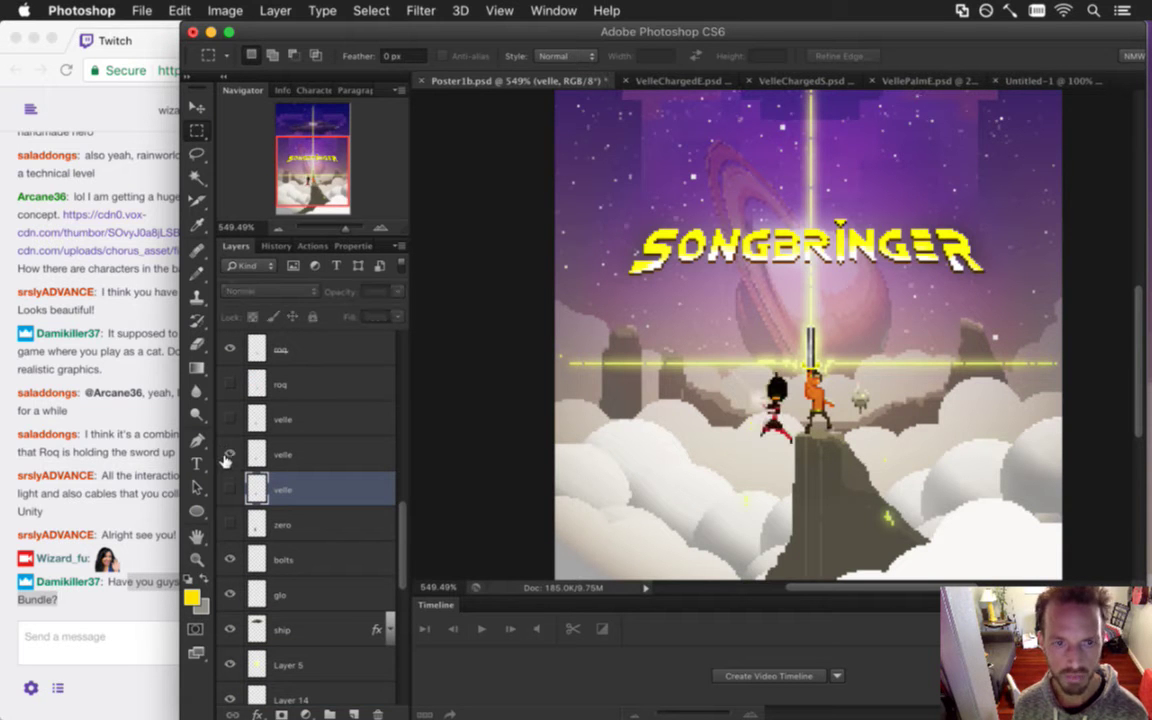
{"action": "left_click", "coordinate": [226, 419]}
{"action": "left_click", "coordinate": [227, 420]}
{"action": "left_click", "coordinate": [229, 452]}
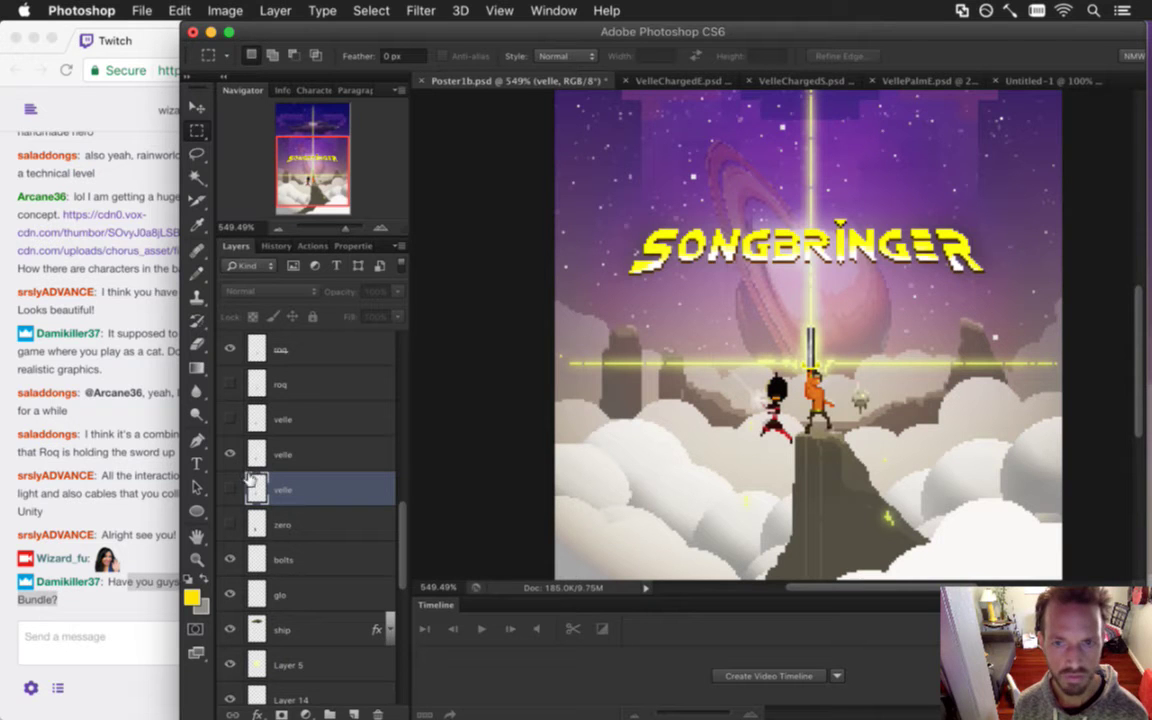
{"action": "left_click", "coordinate": [312, 454]}
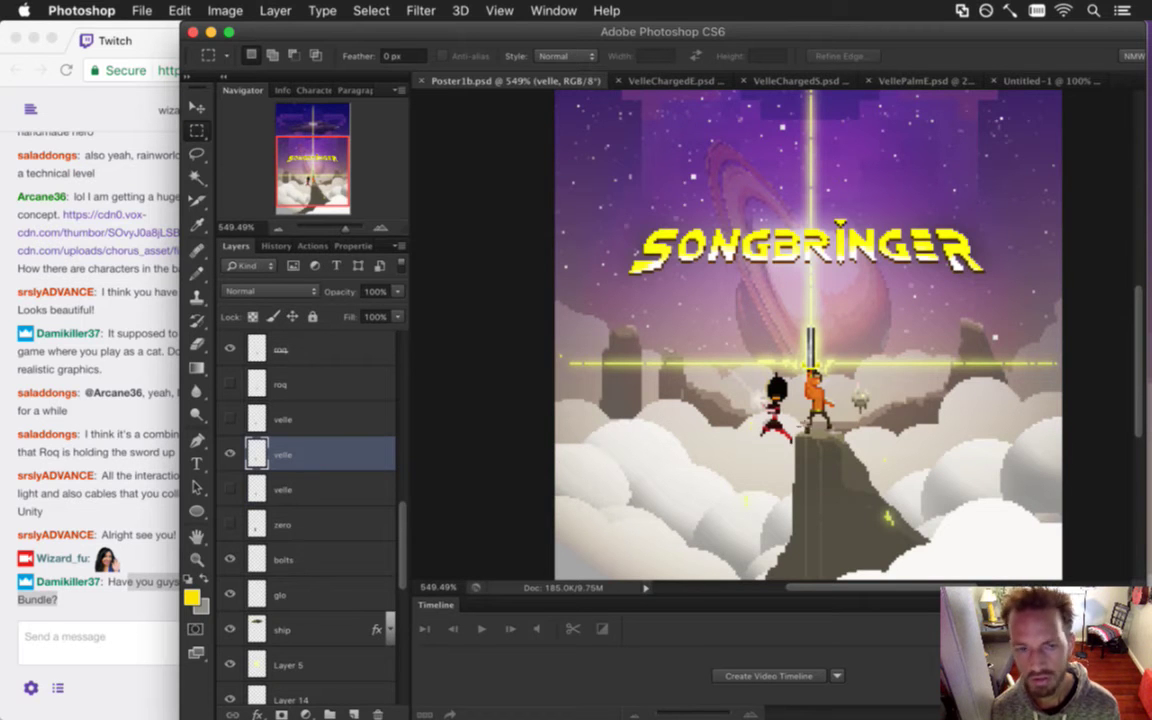
Nudge the sprite on the jib layer slightly closer to the hero and save the poster.
{"action": "scroll", "coordinate": [400, 525], "scroll_direction": "up", "scroll_amount": 2}
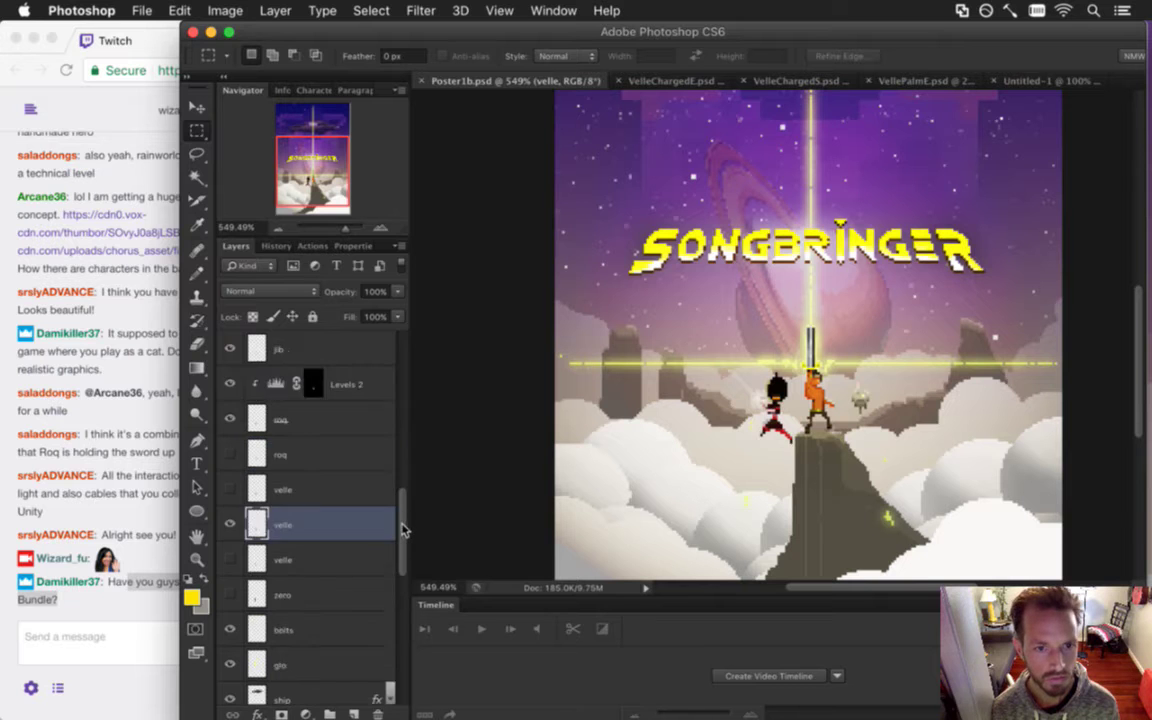
{"action": "scroll", "coordinate": [403, 530], "scroll_direction": "up", "scroll_amount": 3}
{"action": "scroll", "coordinate": [380, 480], "scroll_direction": "down", "scroll_amount": 1}
{"action": "left_click", "coordinate": [327, 409]}
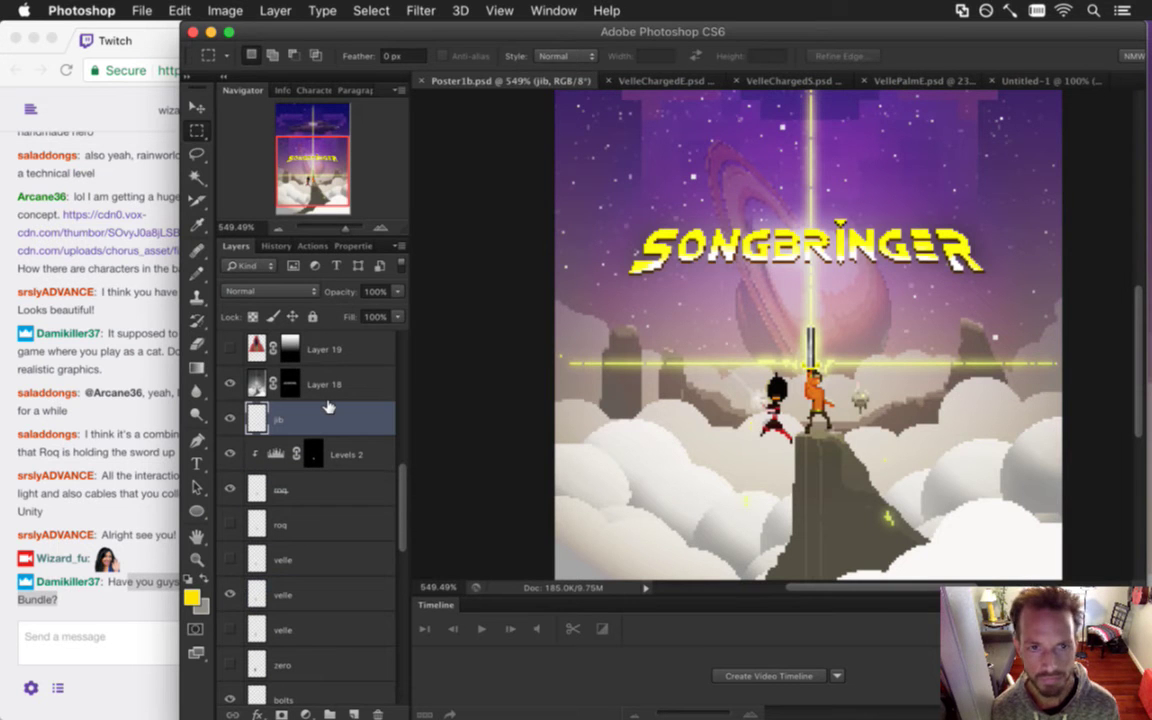
{"action": "key", "text": "v"}
{"action": "key", "text": "m"}
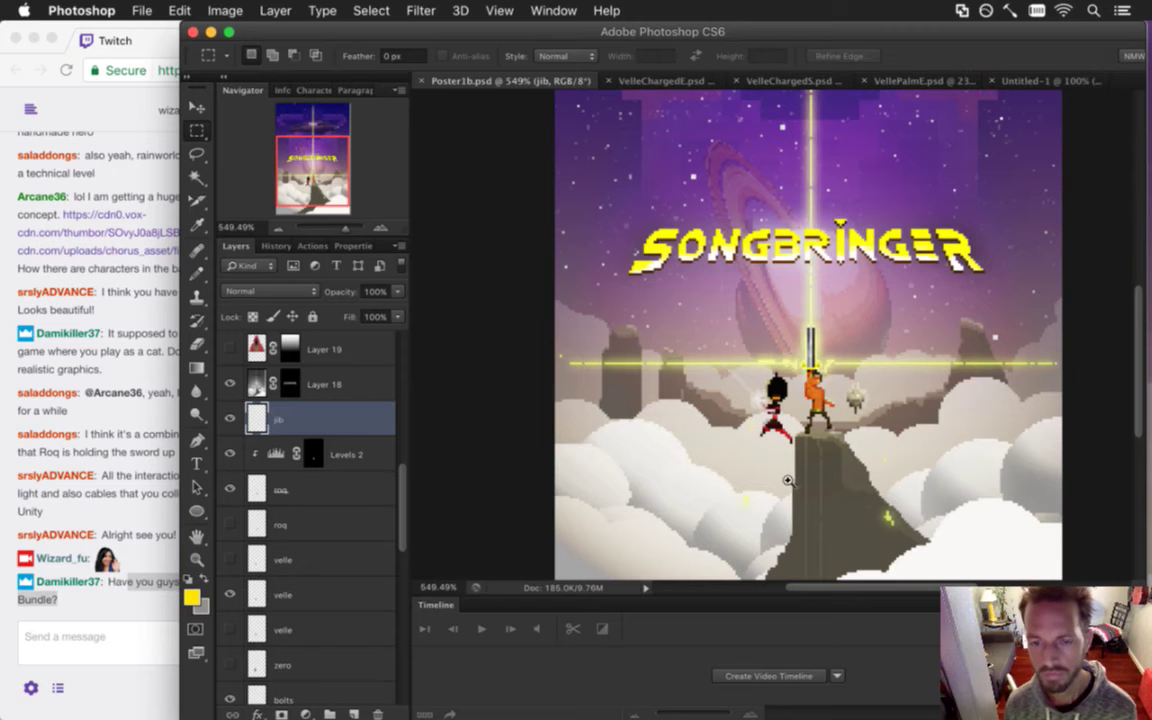
Hide the Timeline panel to free up canvas space for the poster.
{"action": "scroll", "coordinate": [711, 433], "scroll_direction": "down", "scroll_amount": 1}
{"action": "left_click", "coordinate": [553, 10]}
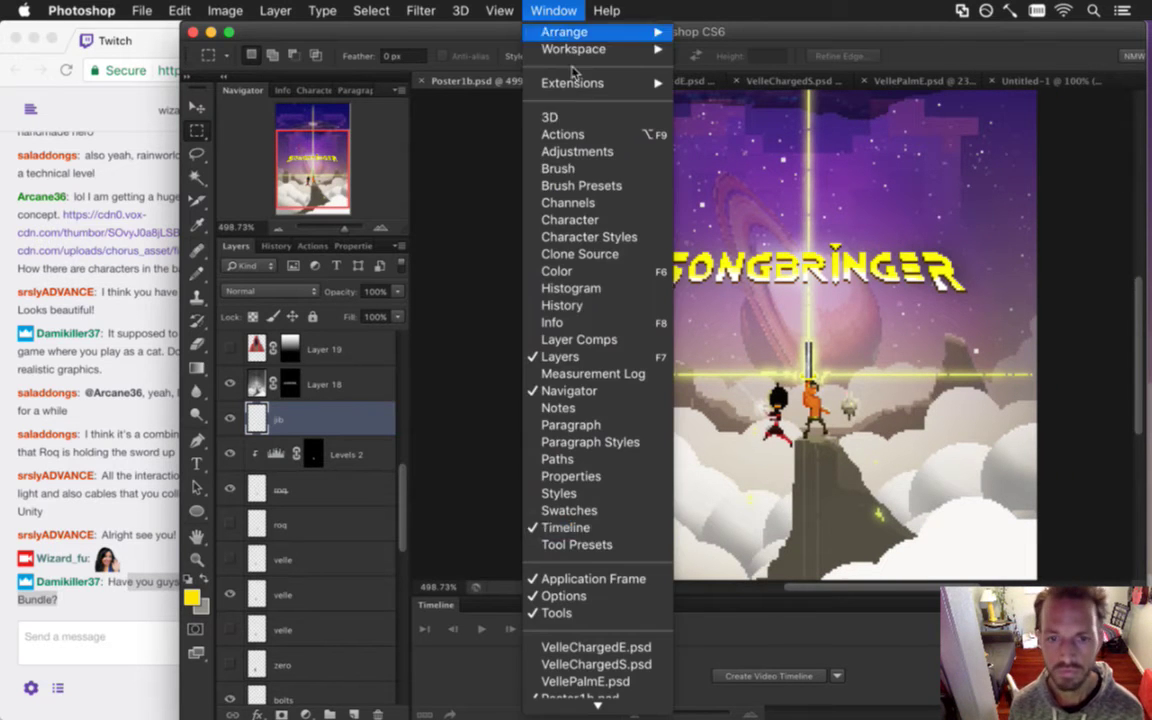
{"action": "left_click", "coordinate": [578, 527]}
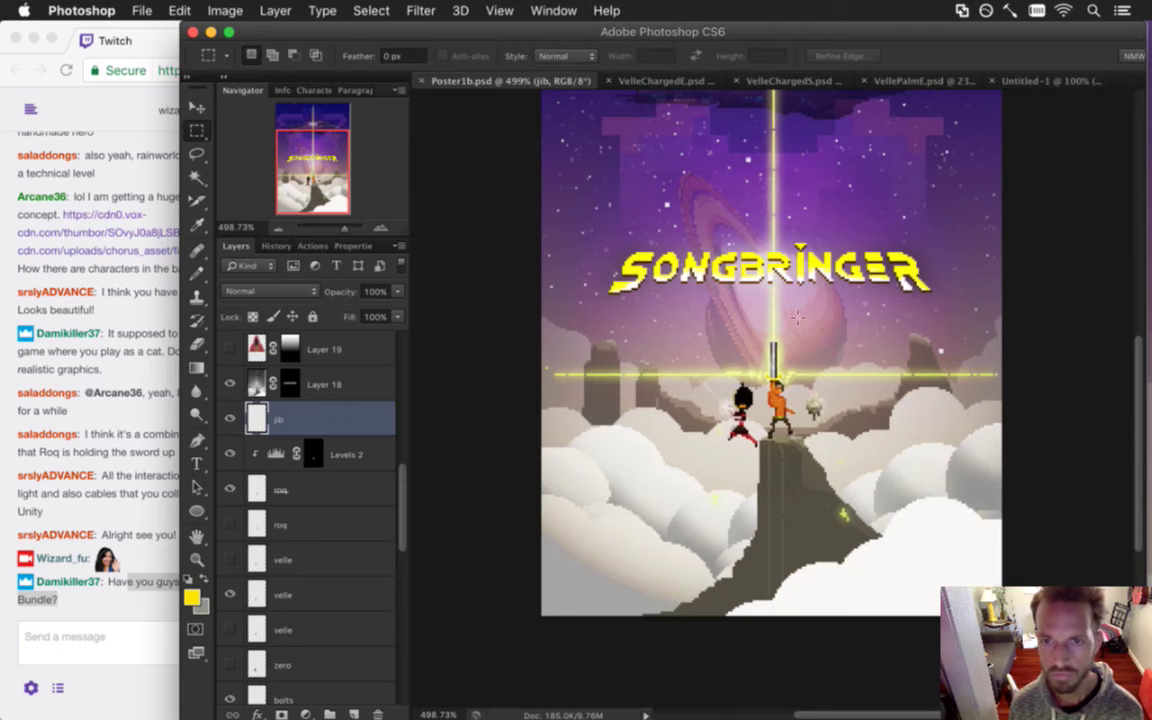
Close VelleChargedE.psd, VelleChargedS.psd, VellePalmE.psd and Untitled-1 without saving, keeping only Poster1b.psd open.
{"action": "left_click", "coordinate": [609, 80]}
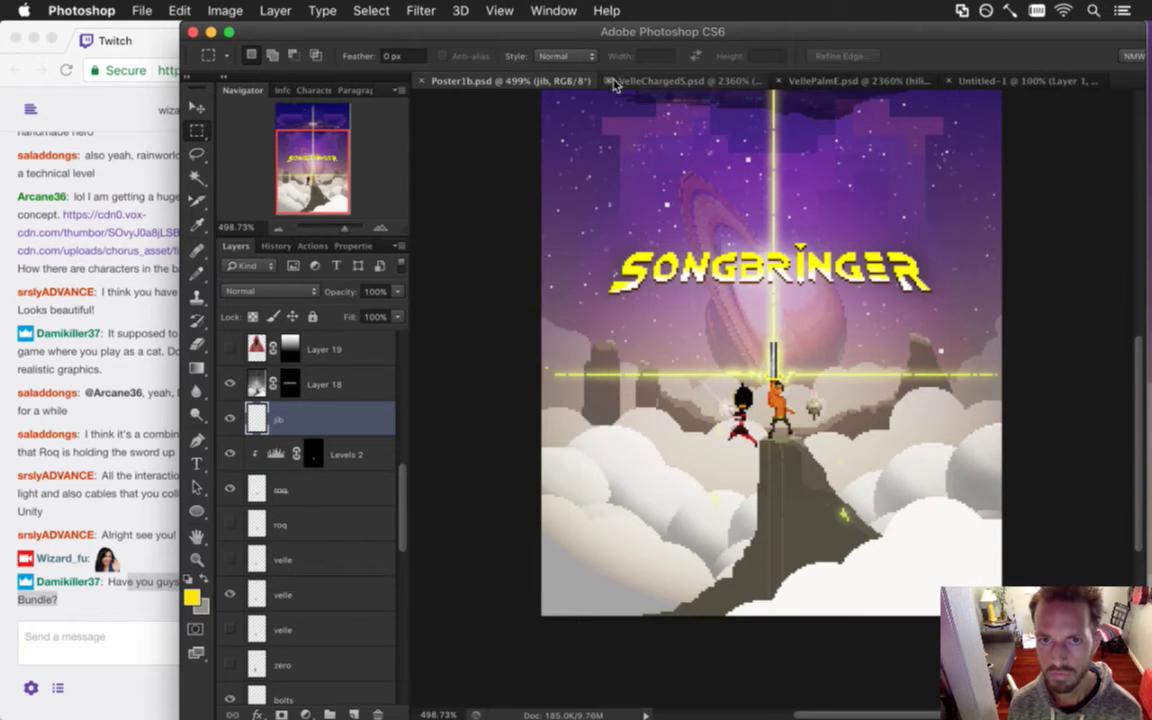
{"action": "left_click", "coordinate": [609, 81]}
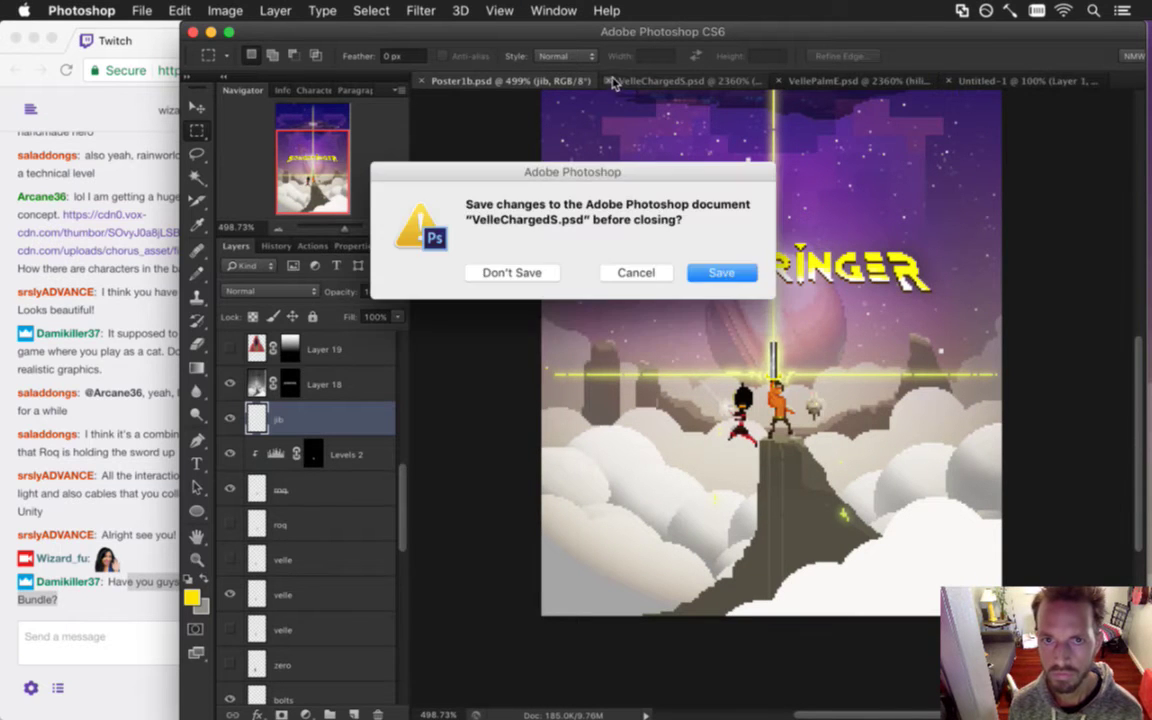
{"action": "left_click", "coordinate": [513, 273]}
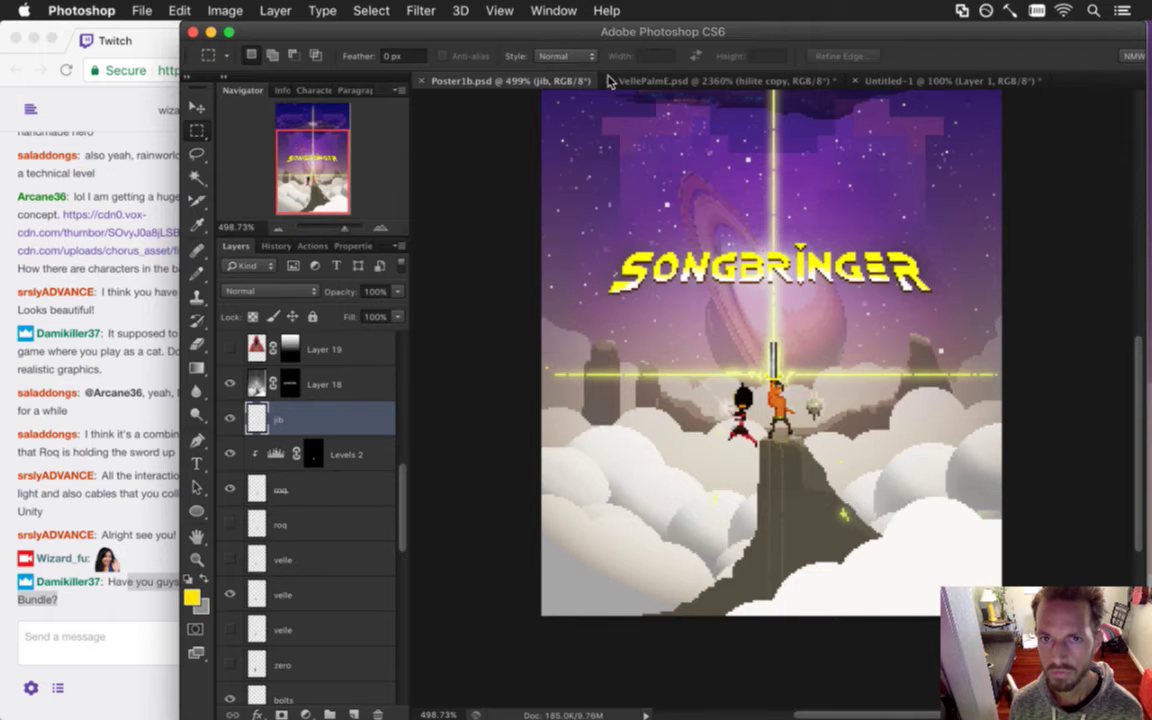
{"action": "left_click", "coordinate": [609, 80]}
{"action": "left_click", "coordinate": [513, 272]}
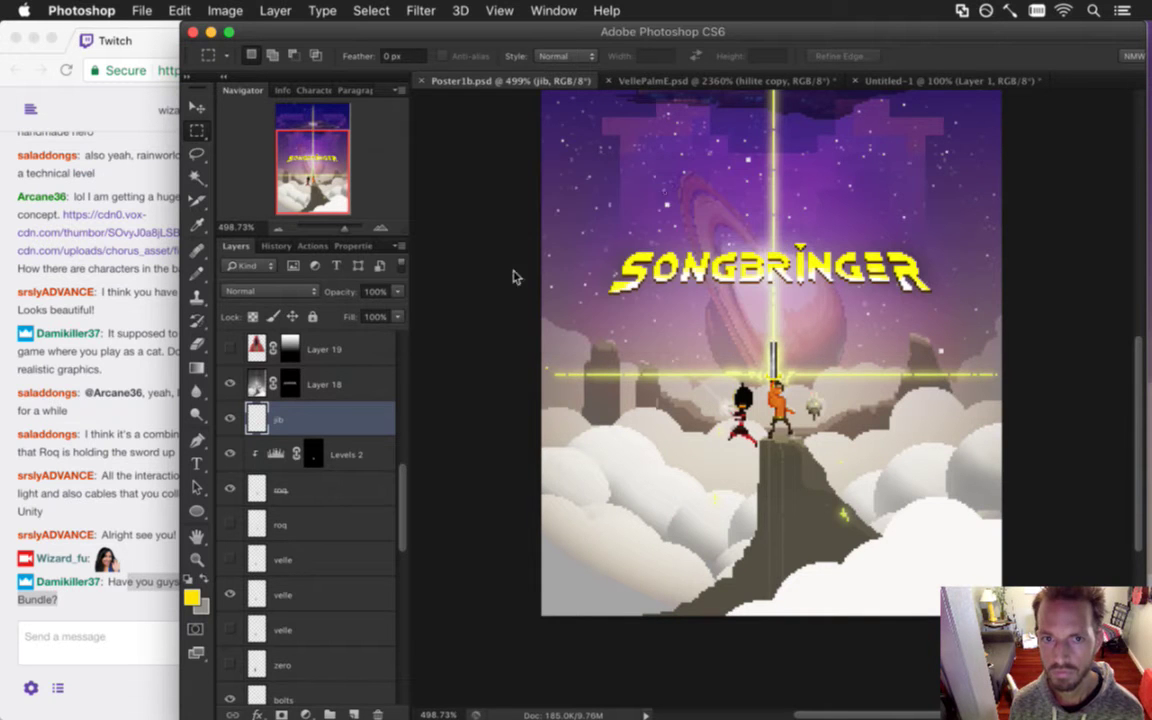
{"action": "left_click", "coordinate": [609, 80]}
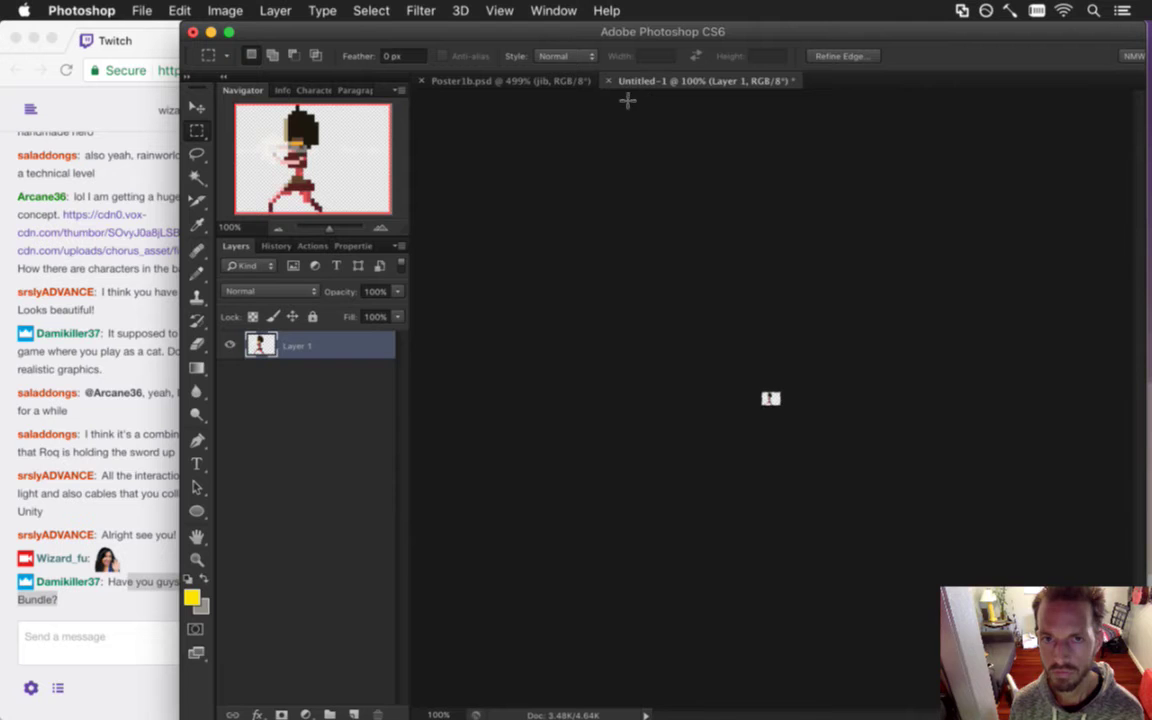
{"action": "left_click", "coordinate": [548, 273]}
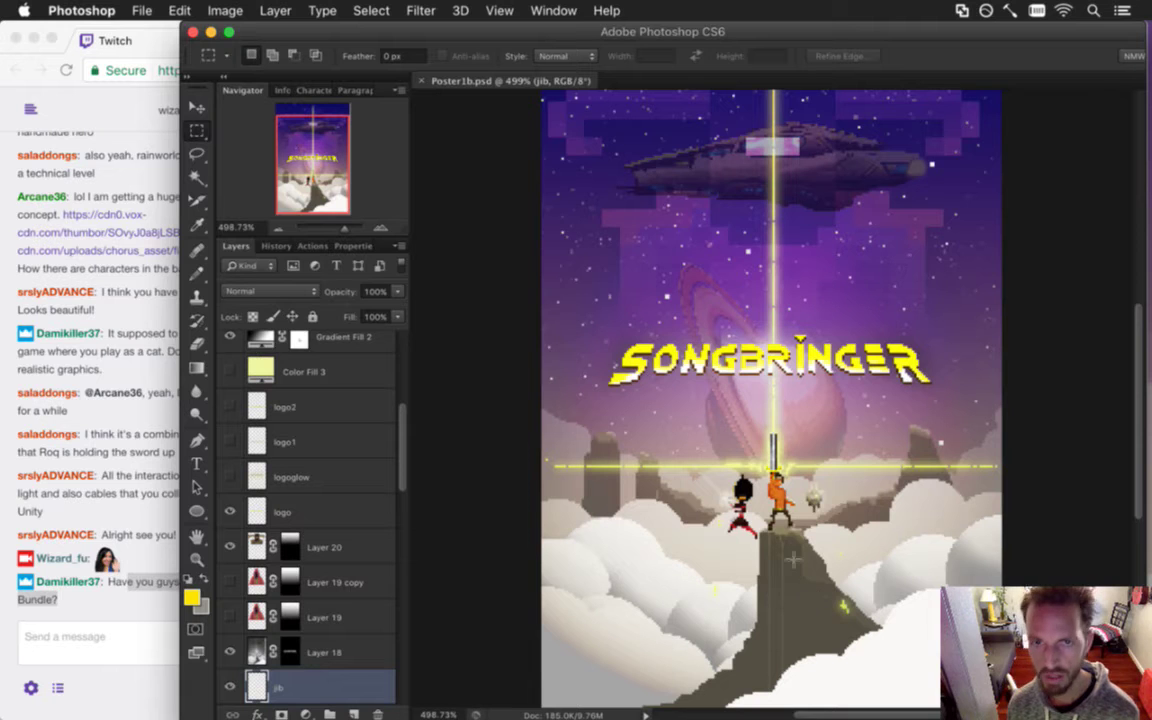
On the fg mtn layer, select the left part of the mountain, shift it left until its edge sits under the red-clad character, and deselect.
{"action": "key", "text": "super+0"}
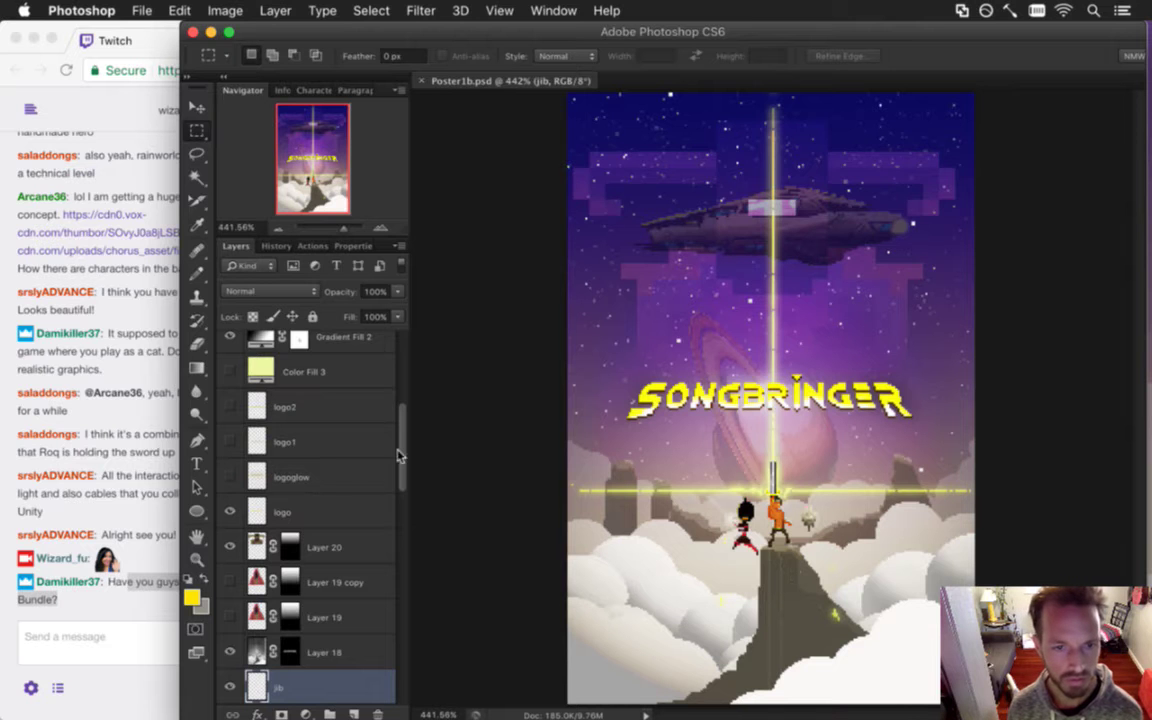
{"action": "scroll", "coordinate": [370, 520], "scroll_direction": "down", "scroll_amount": 10}
{"action": "scroll", "coordinate": [377, 568], "scroll_direction": "down", "scroll_amount": 2}
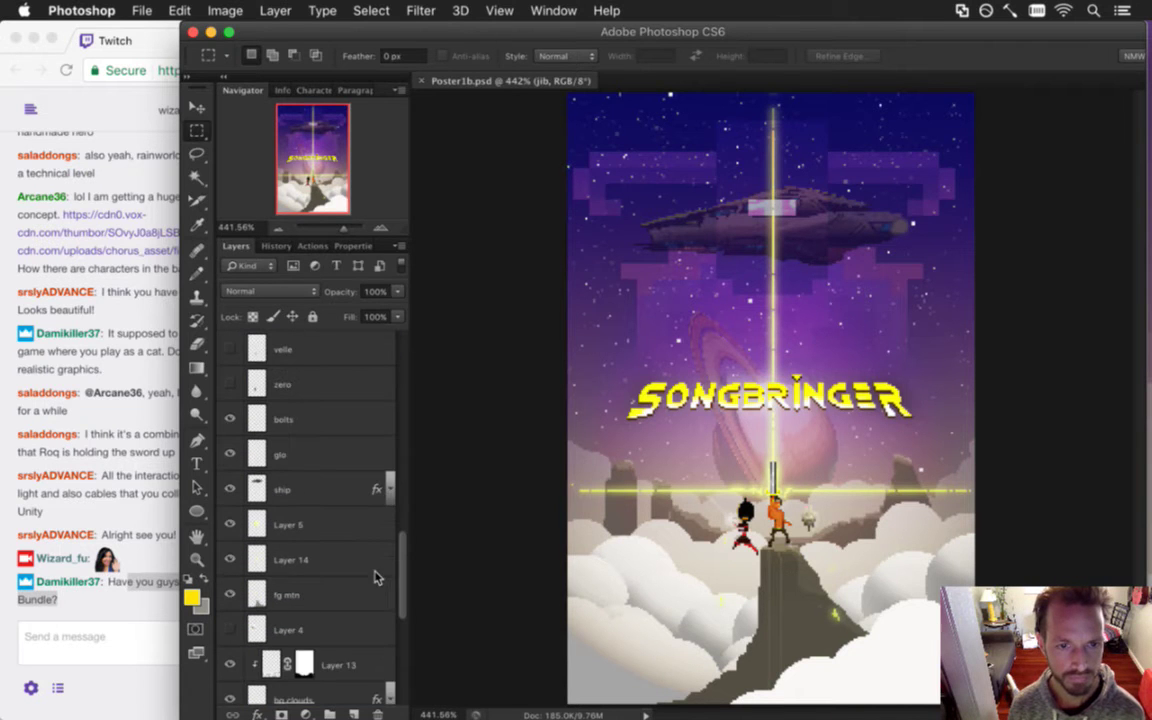
{"action": "scroll", "coordinate": [375, 580], "scroll_direction": "down", "scroll_amount": 1}
{"action": "left_click", "coordinate": [340, 558]}
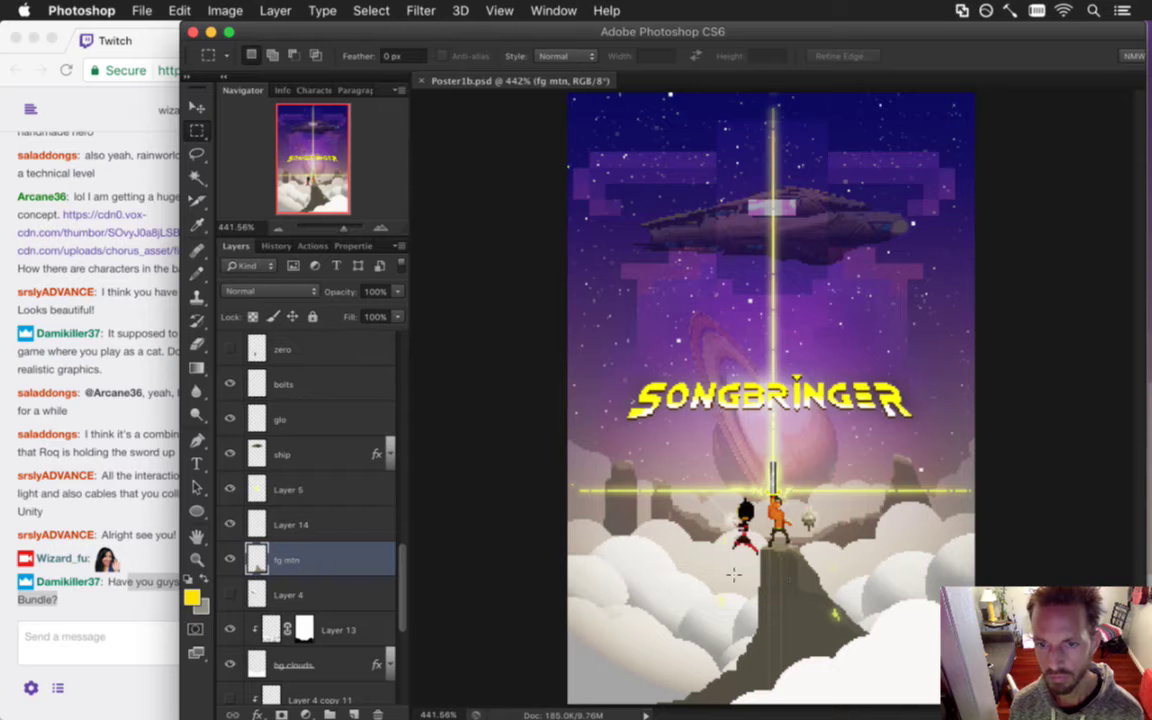
{"action": "left_click_drag", "start_coordinate": [595, 450], "coordinate": [775, 672]}
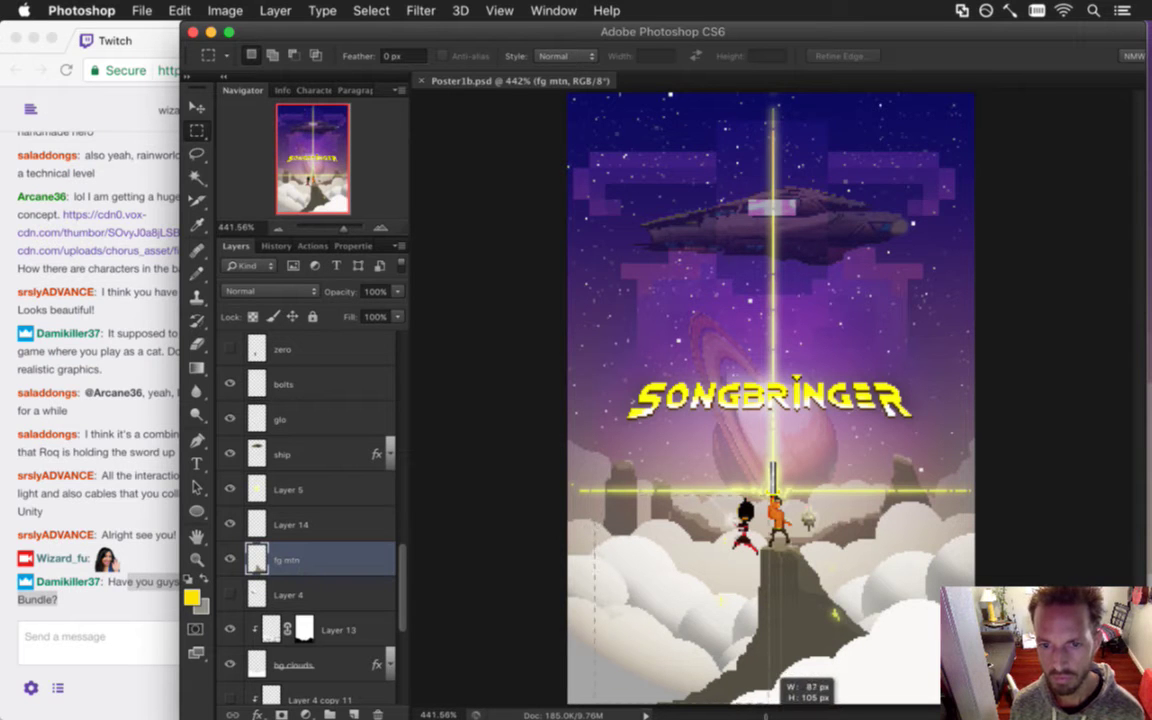
{"action": "left_click_drag", "start_coordinate": [775, 675], "coordinate": [775, 675]}
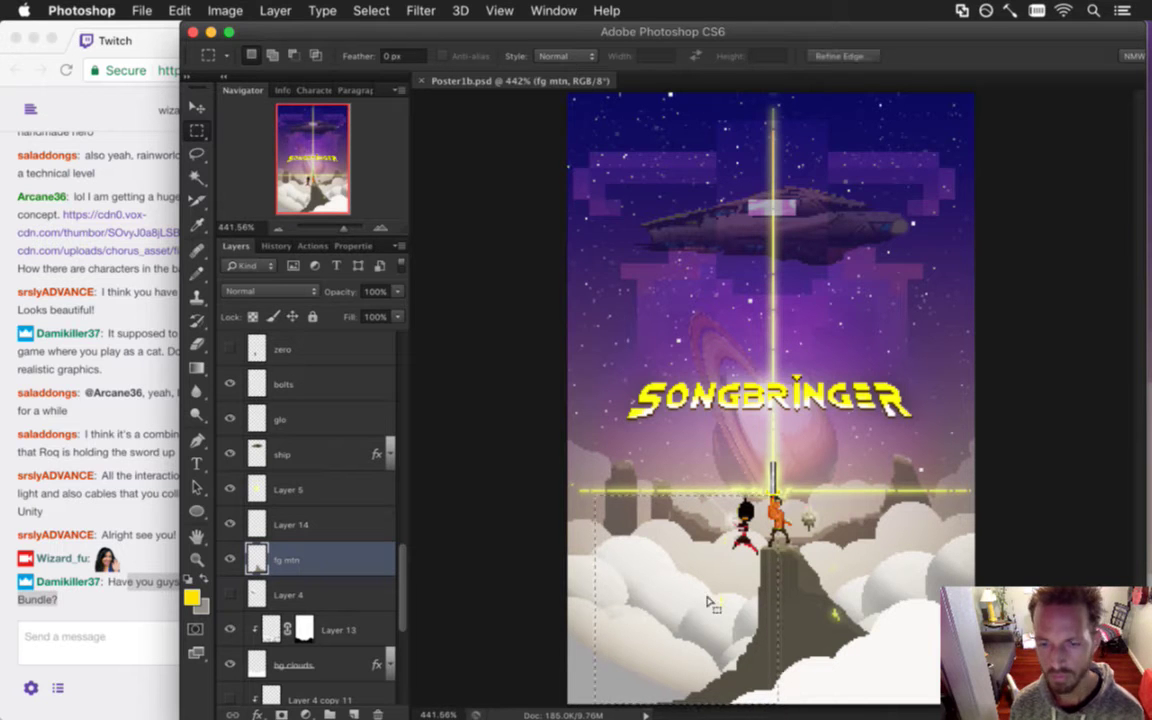
{"action": "key", "text": "v"}
{"action": "mouse_move", "coordinate": [1148, 546]}
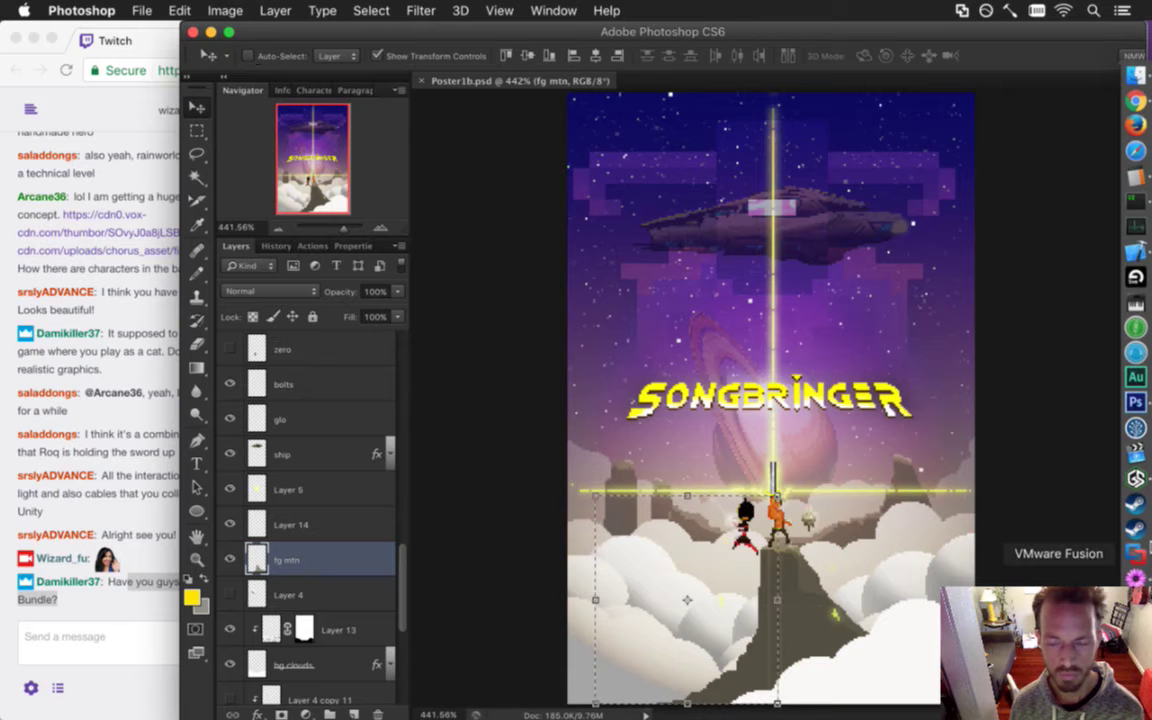
{"action": "key", "text": "Left"}
{"action": "key", "text": "Left"}
{"action": "key", "text": "Left"}
{"action": "key", "text": "Left"}
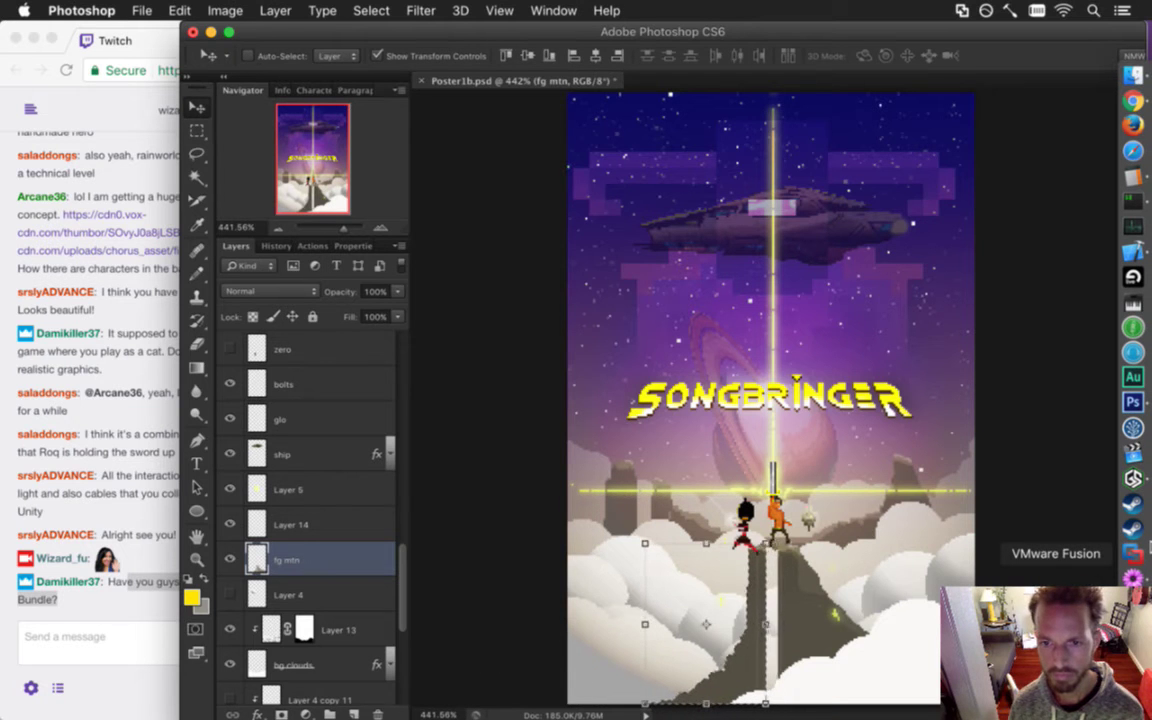
{"action": "key", "text": "Left"}
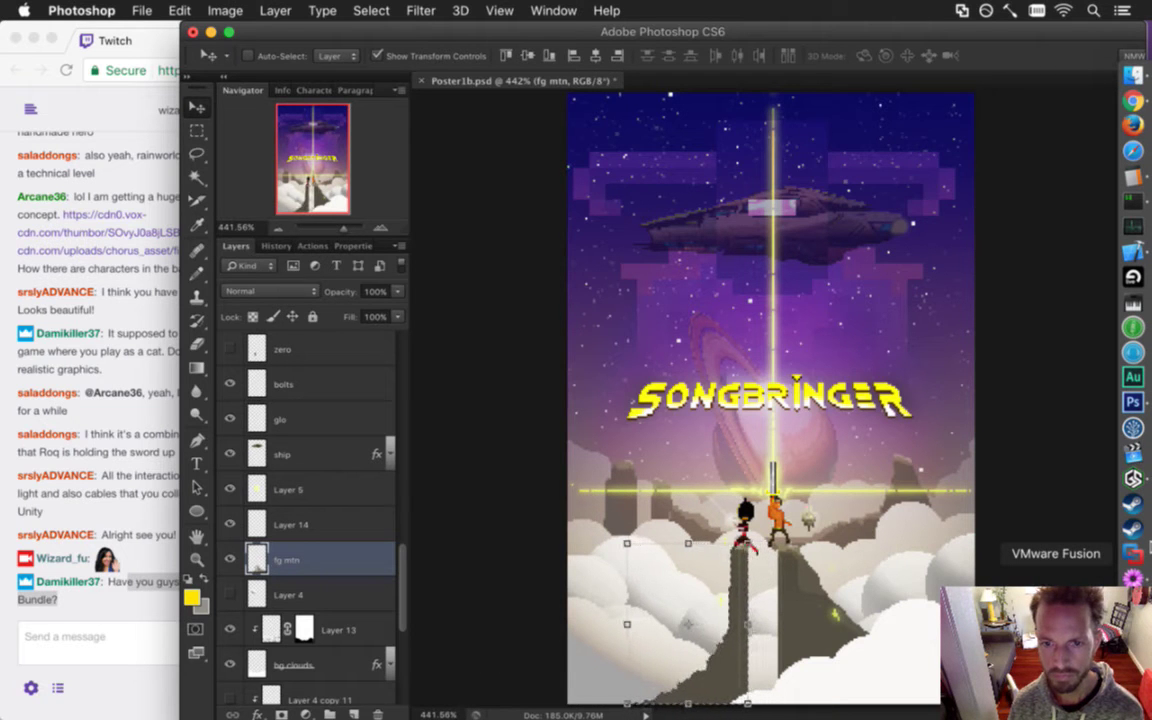
{"action": "key", "text": "Left"}
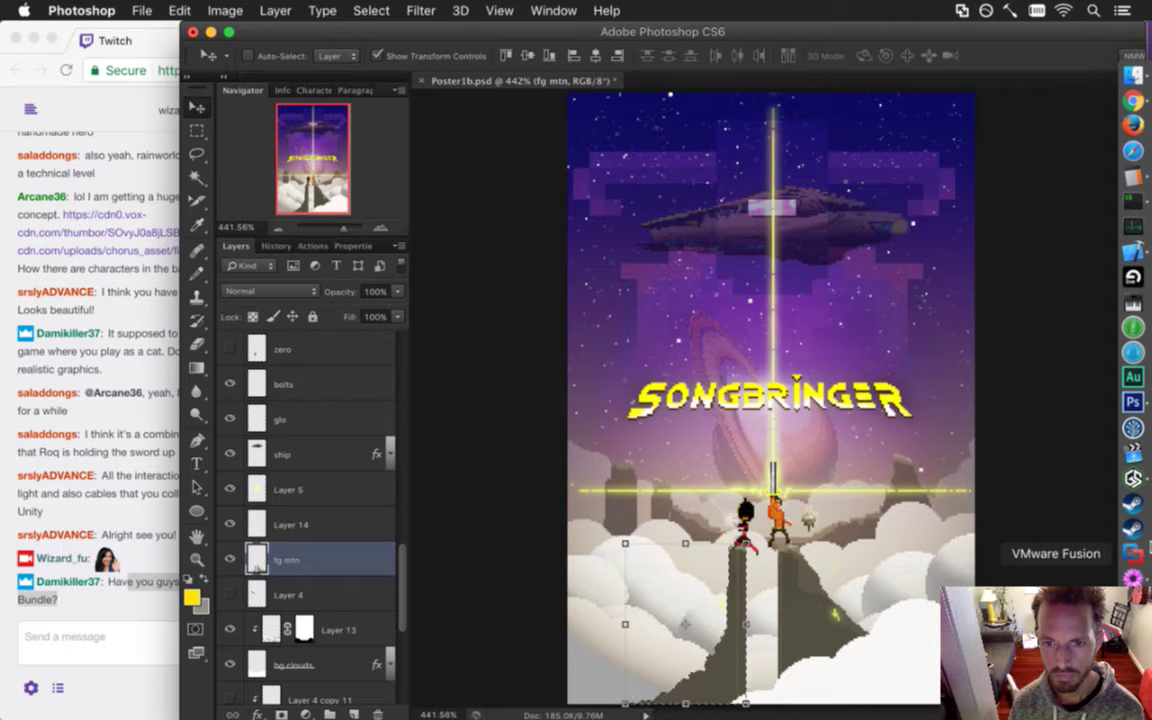
{"action": "key", "text": "Left"}
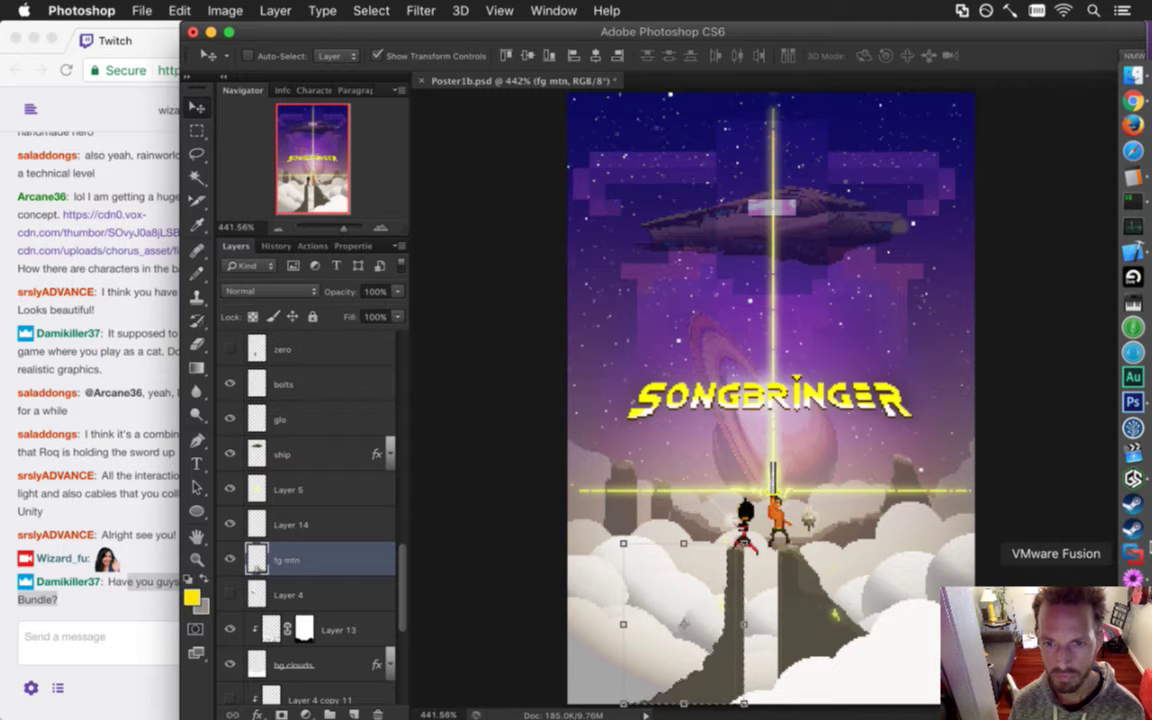
{"action": "key", "text": "Left"}
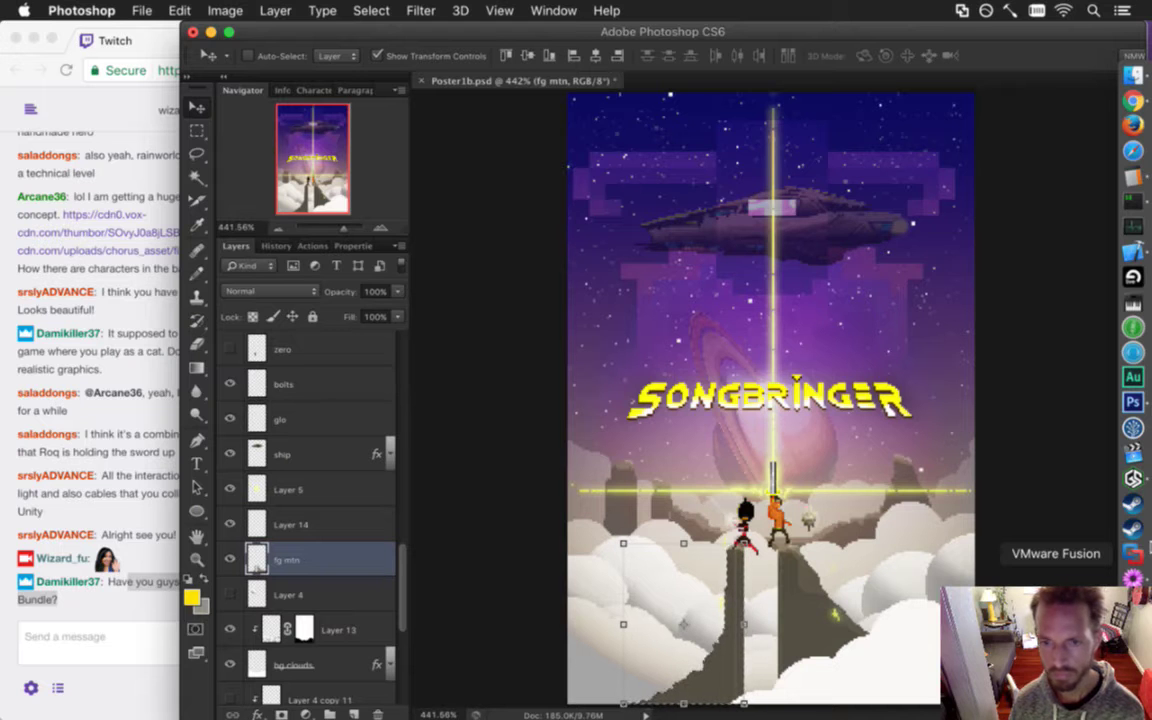
{"action": "key", "text": "Right"}
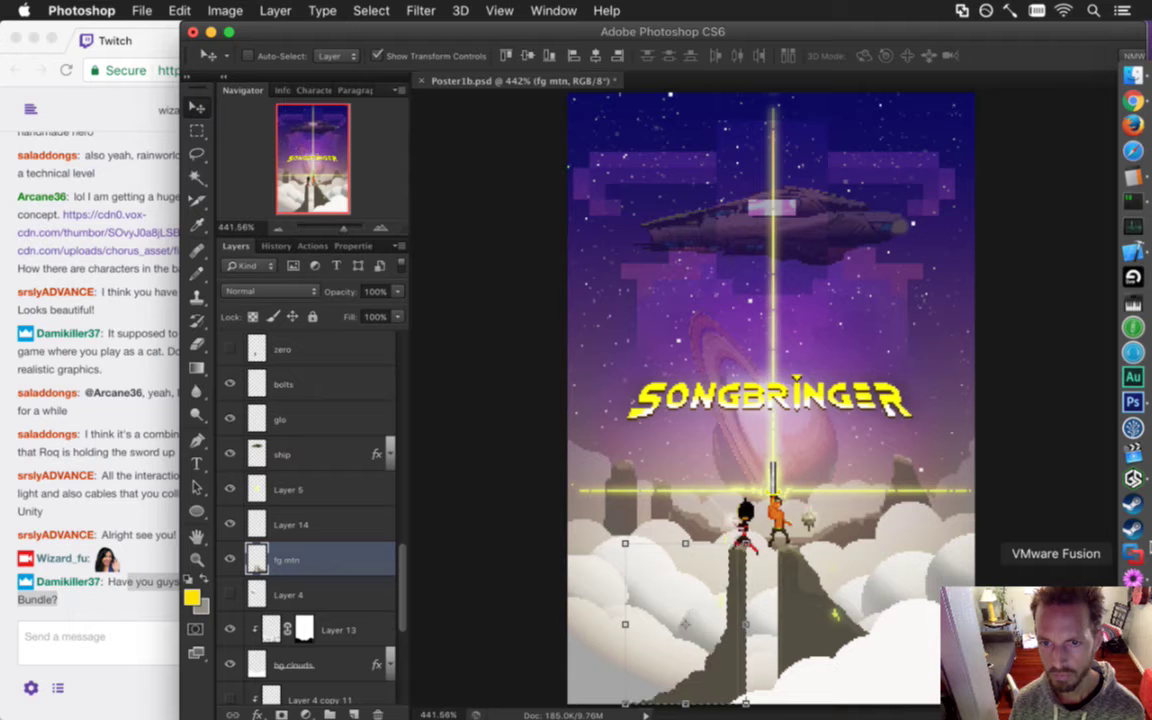
{"action": "key", "text": "m"}
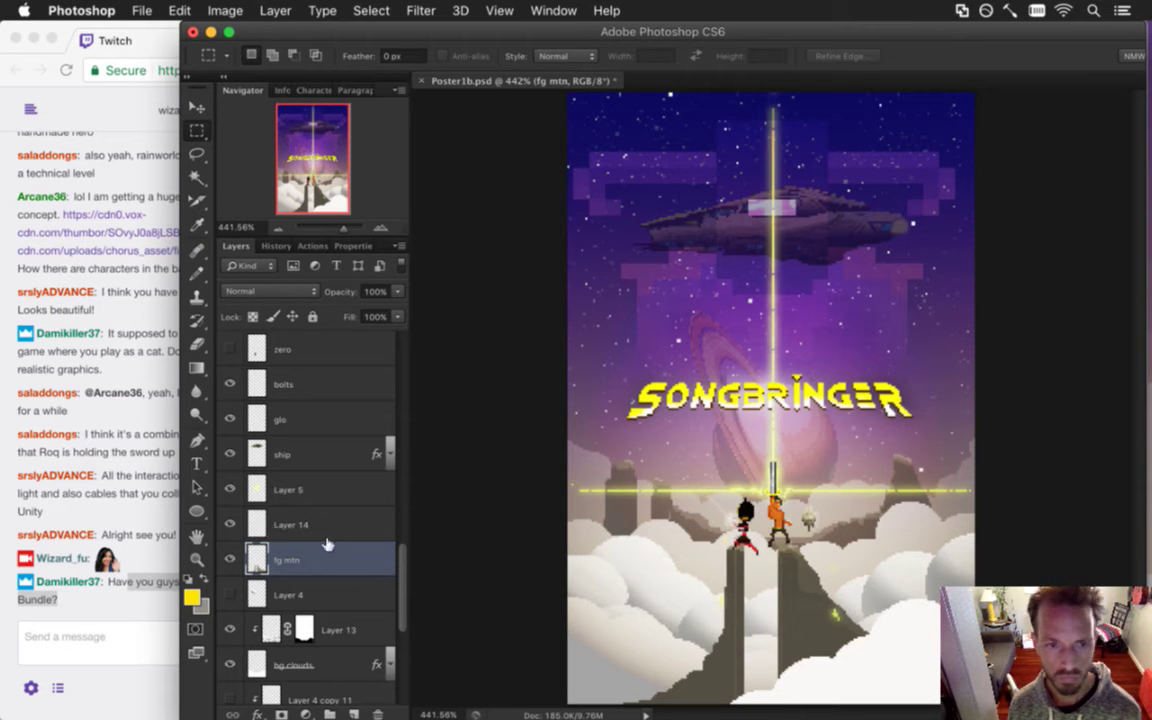
Hide the fg clouds layer.
{"action": "left_click", "coordinate": [292, 524]}
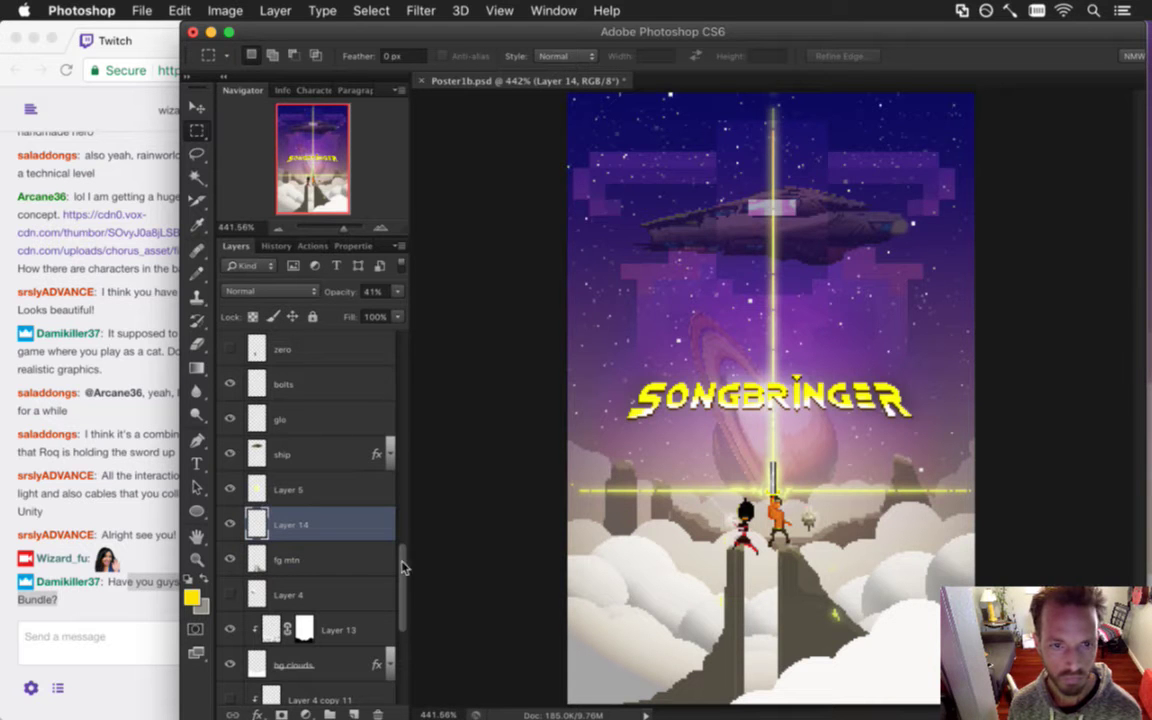
{"action": "scroll", "coordinate": [400, 590], "scroll_direction": "down", "scroll_amount": 2}
{"action": "left_click_drag", "start_coordinate": [401, 588], "coordinate": [378, 352]}
{"action": "left_click", "coordinate": [230, 416]}
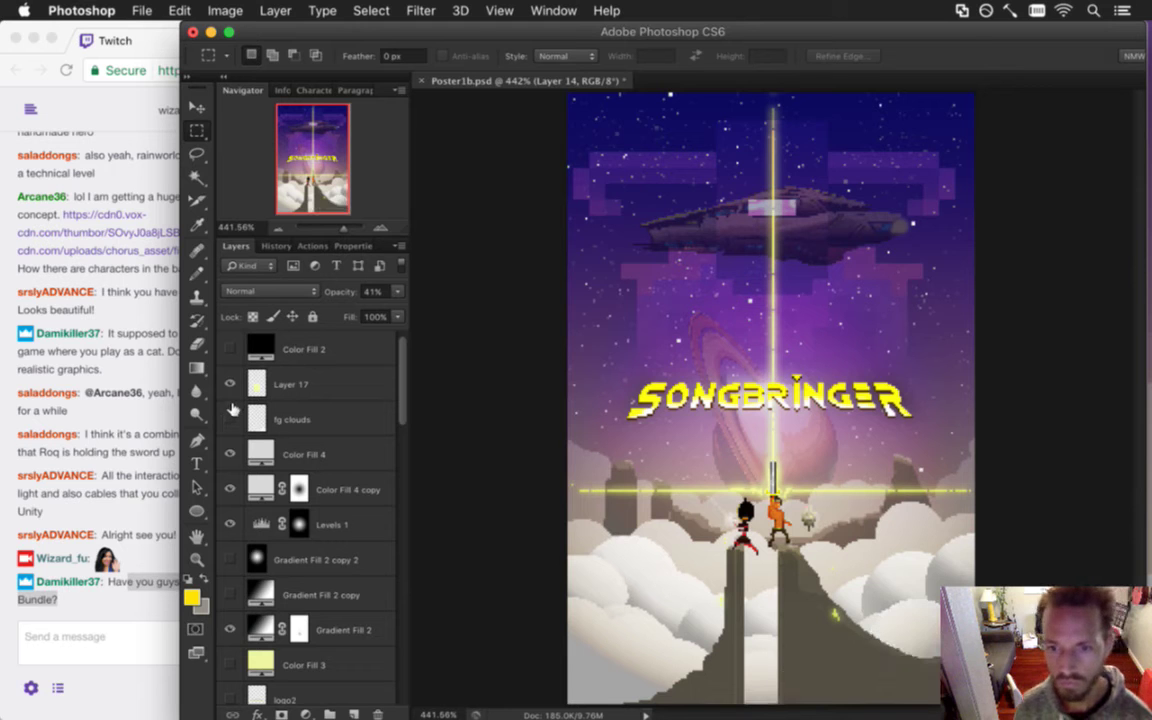
On the fg mtn layer, fill the gap between the two mountain halves using a narrow full-height strip of the left pillar, and deselect.
{"action": "left_click_drag", "start_coordinate": [408, 390], "coordinate": [388, 587]}
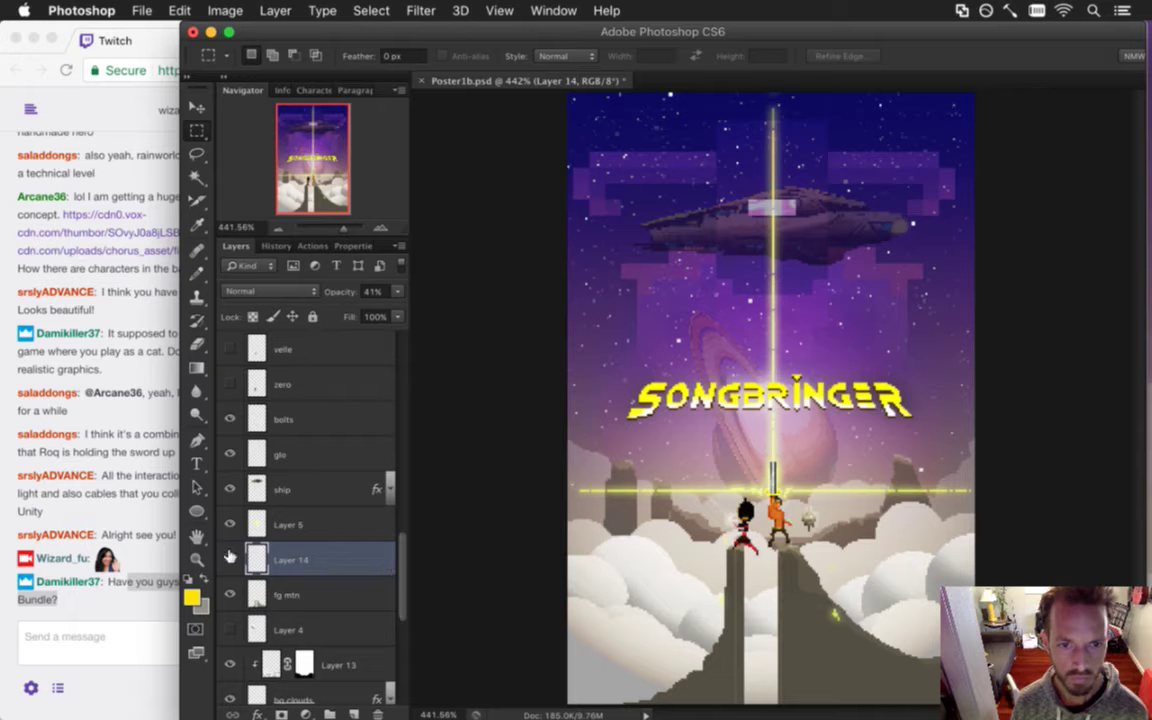
{"action": "left_click", "coordinate": [310, 594]}
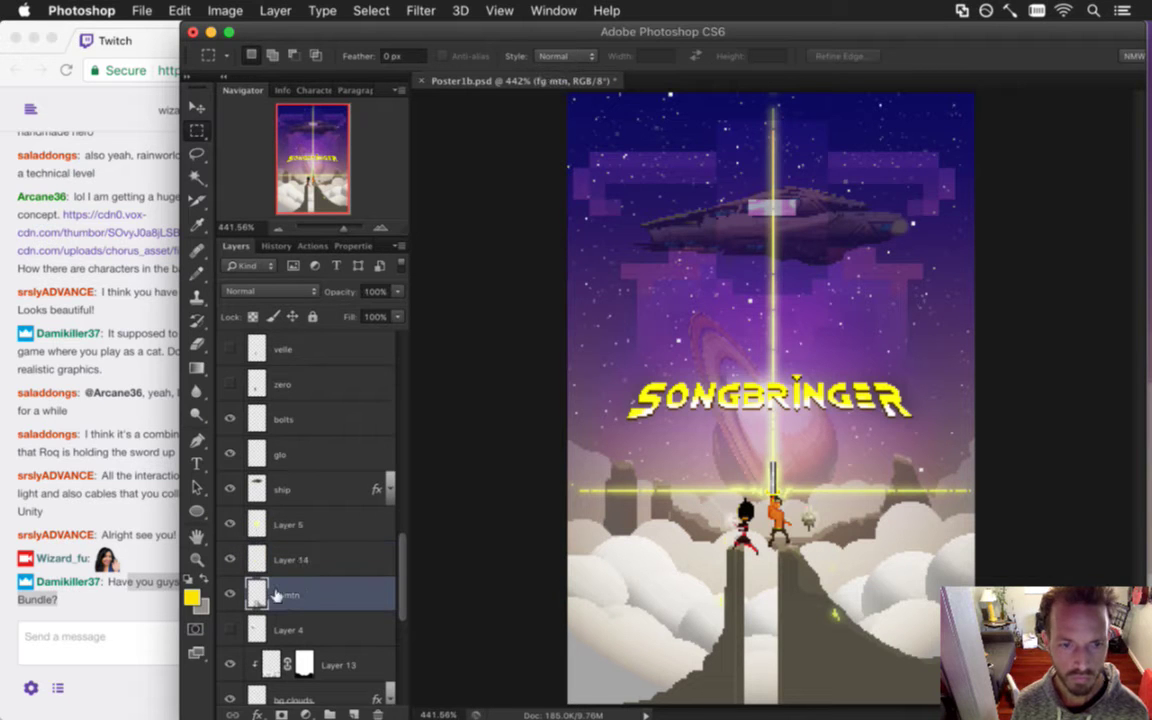
{"action": "left_click", "coordinate": [727, 578], "text": "super"}
{"action": "left_click_drag", "start_coordinate": [815, 643], "coordinate": [749, 428]}
{"action": "left_click", "coordinate": [805, 600], "text": "super"}
{"action": "scroll", "coordinate": [751, 430], "scroll_direction": "down", "scroll_amount": 3}
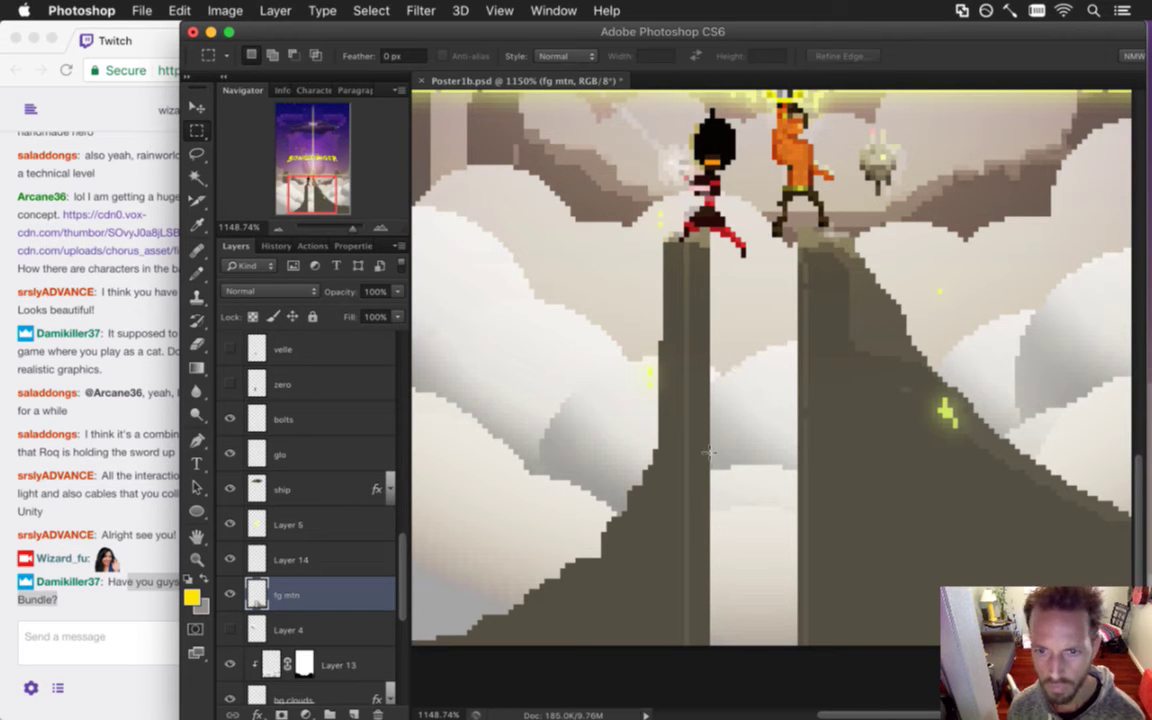
{"action": "key", "text": "i"}
{"action": "key", "text": "m"}
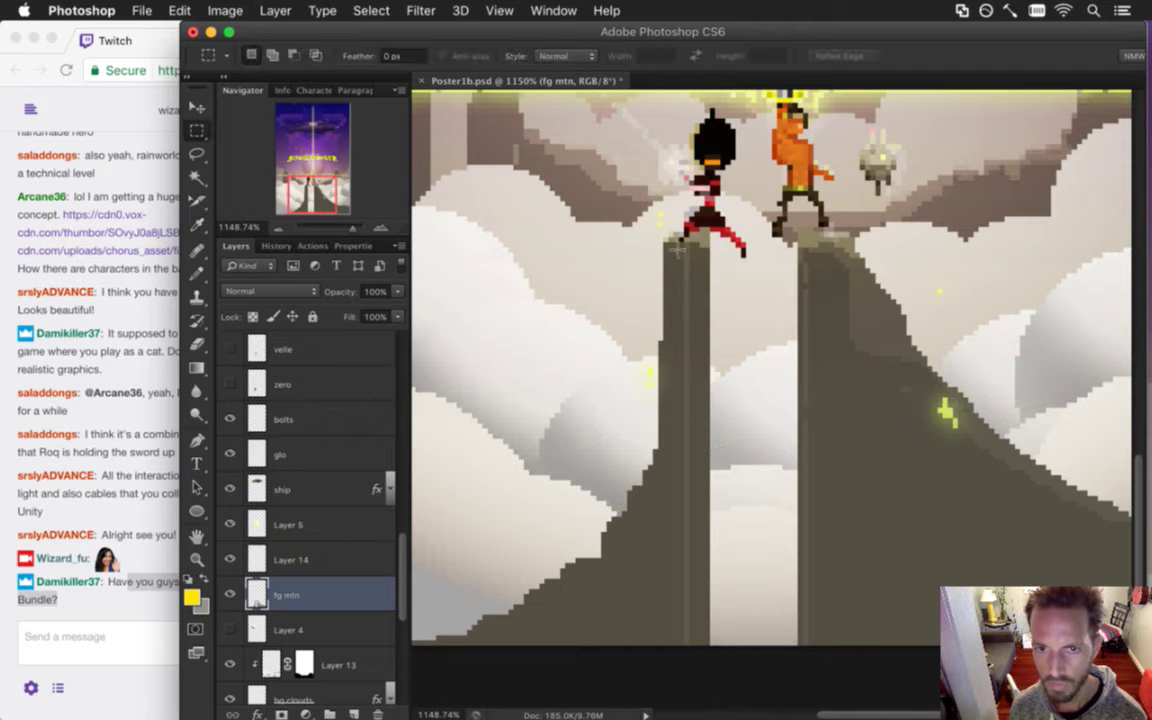
{"action": "left_click_drag", "start_coordinate": [672, 244], "coordinate": [683, 644]}
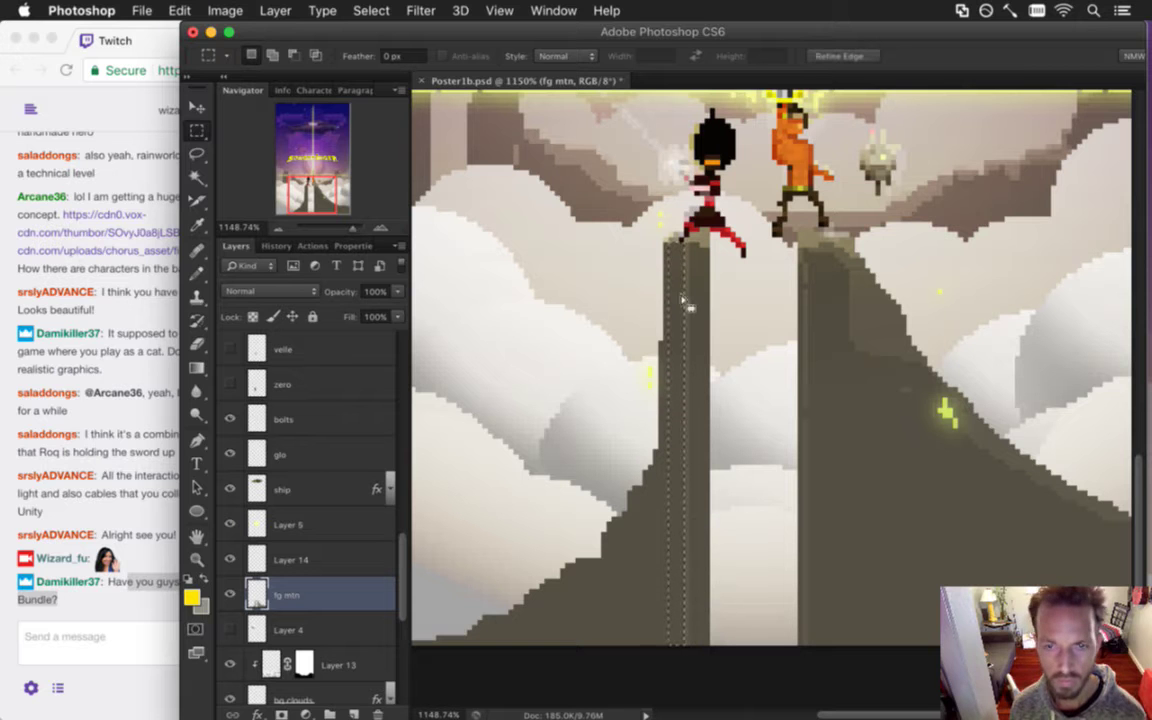
{"action": "key", "text": "v"}
{"action": "left_click_drag", "start_coordinate": [676, 253], "coordinate": [790, 296]}
{"action": "key", "text": "m"}
{"action": "key", "text": "super+d"}
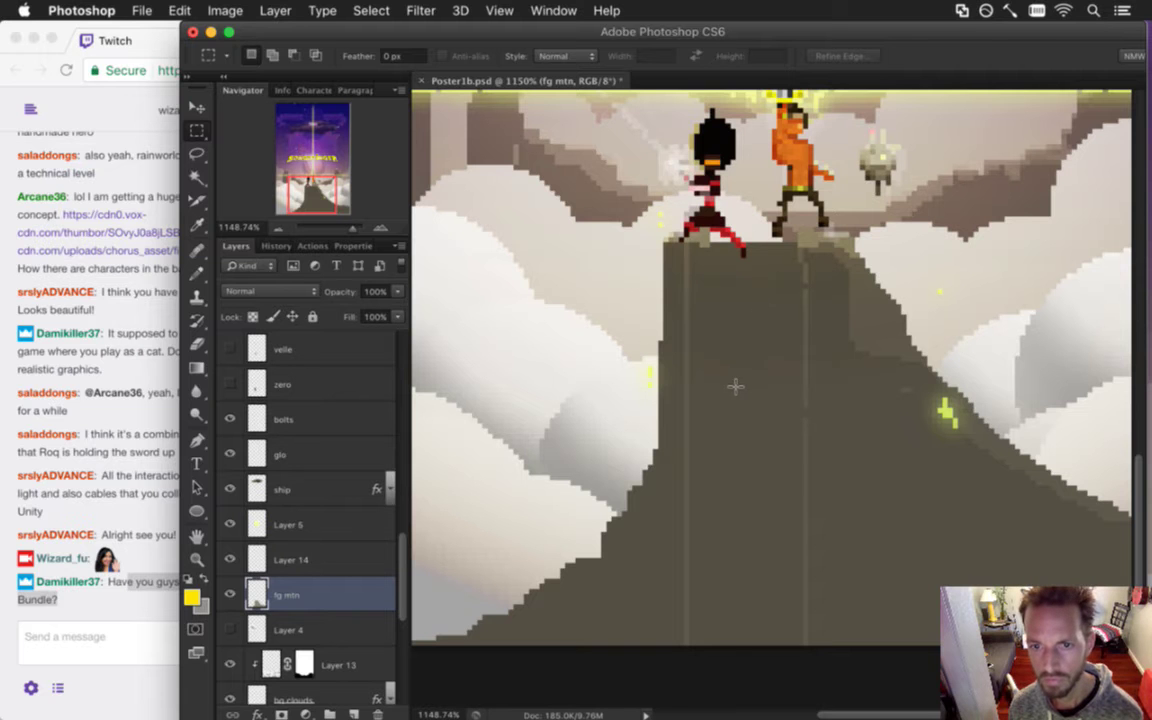
Create a layer group directly above Layer 17 and name it "light".
{"action": "scroll", "coordinate": [764, 257], "scroll_direction": "up", "scroll_amount": 2}
{"action": "scroll", "coordinate": [781, 236], "scroll_direction": "up", "scroll_amount": 4}
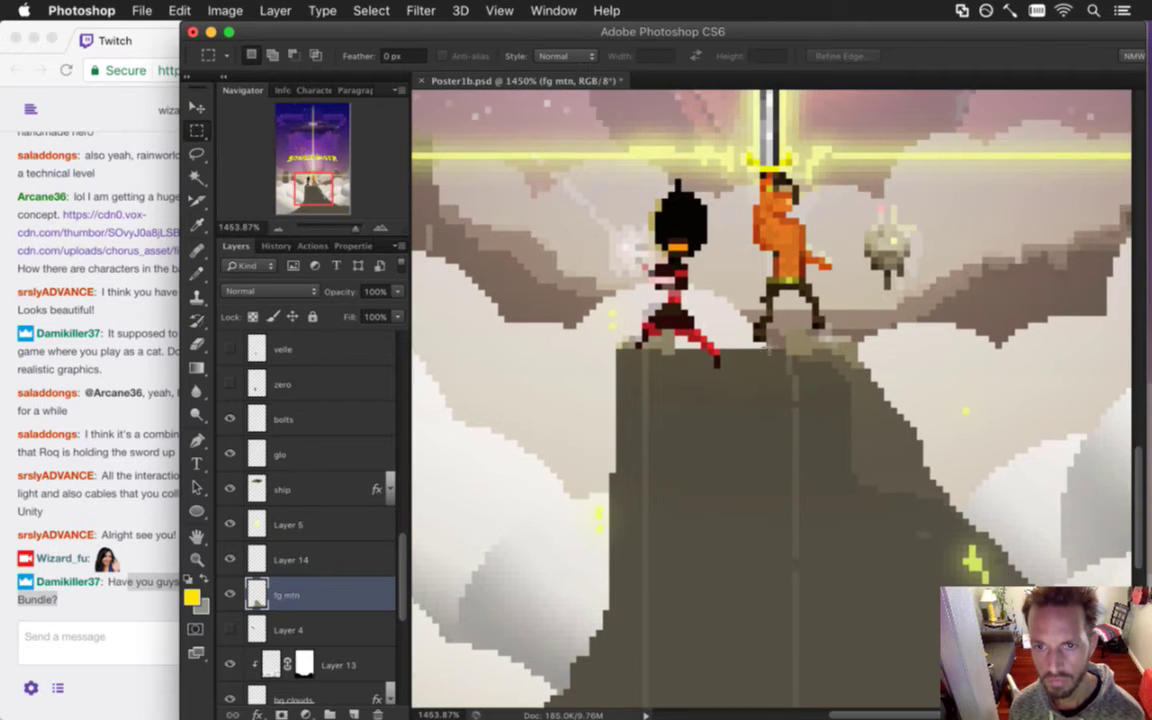
{"action": "key", "text": "i"}
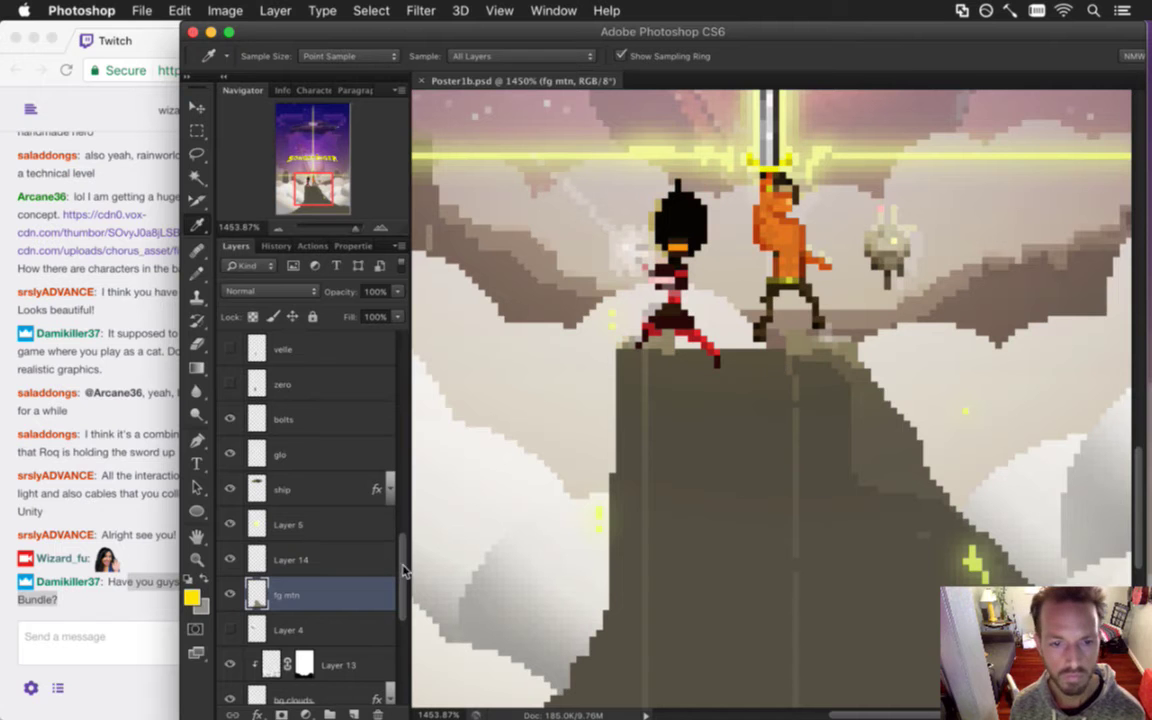
{"action": "left_click_drag", "start_coordinate": [403, 574], "coordinate": [387, 358]}
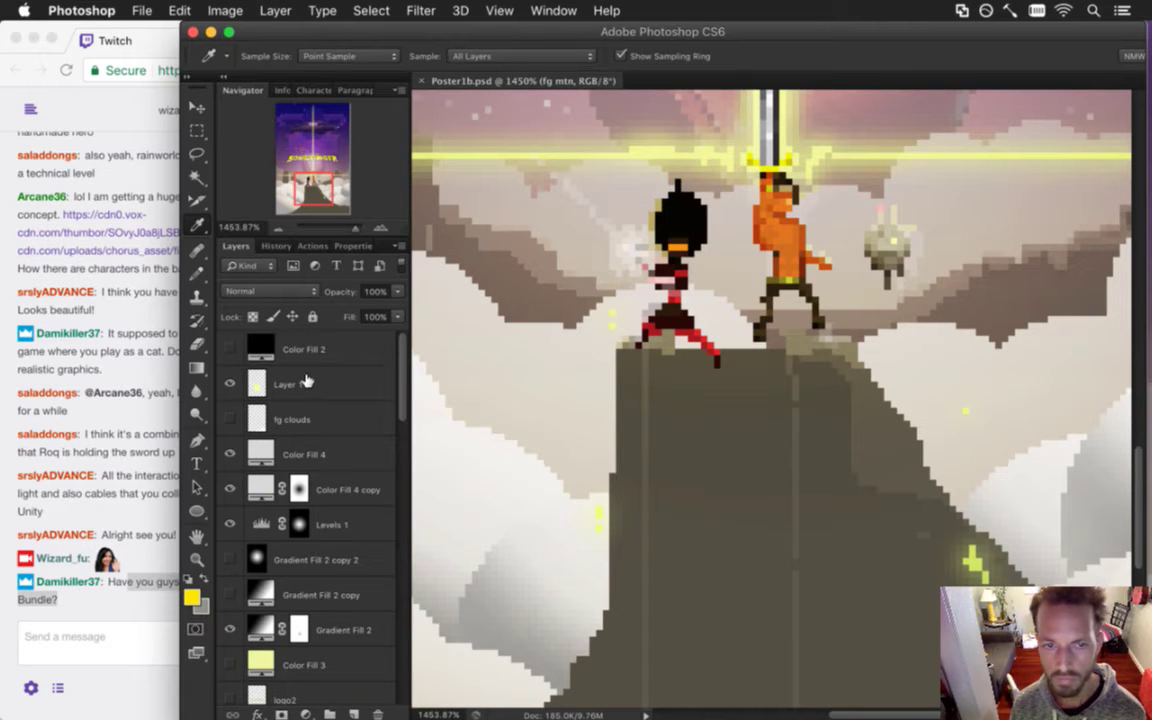
{"action": "left_click", "coordinate": [281, 386]}
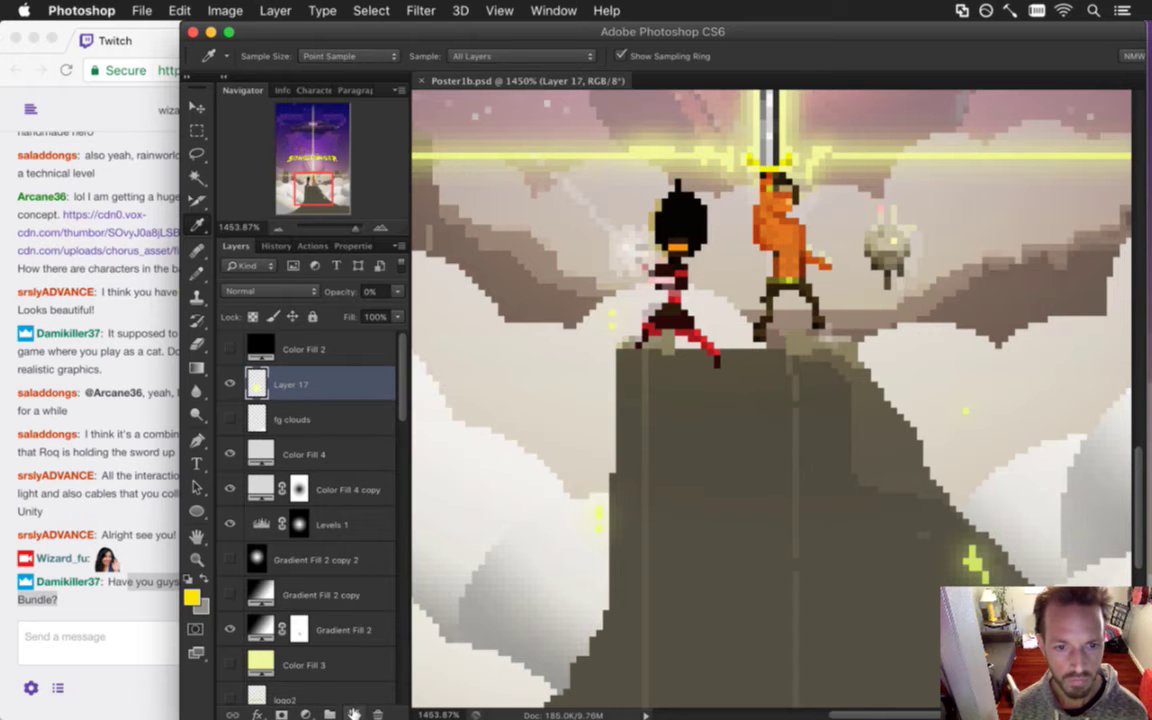
{"action": "key", "text": "super+g"}
{"action": "double_click", "coordinate": [299, 377]}
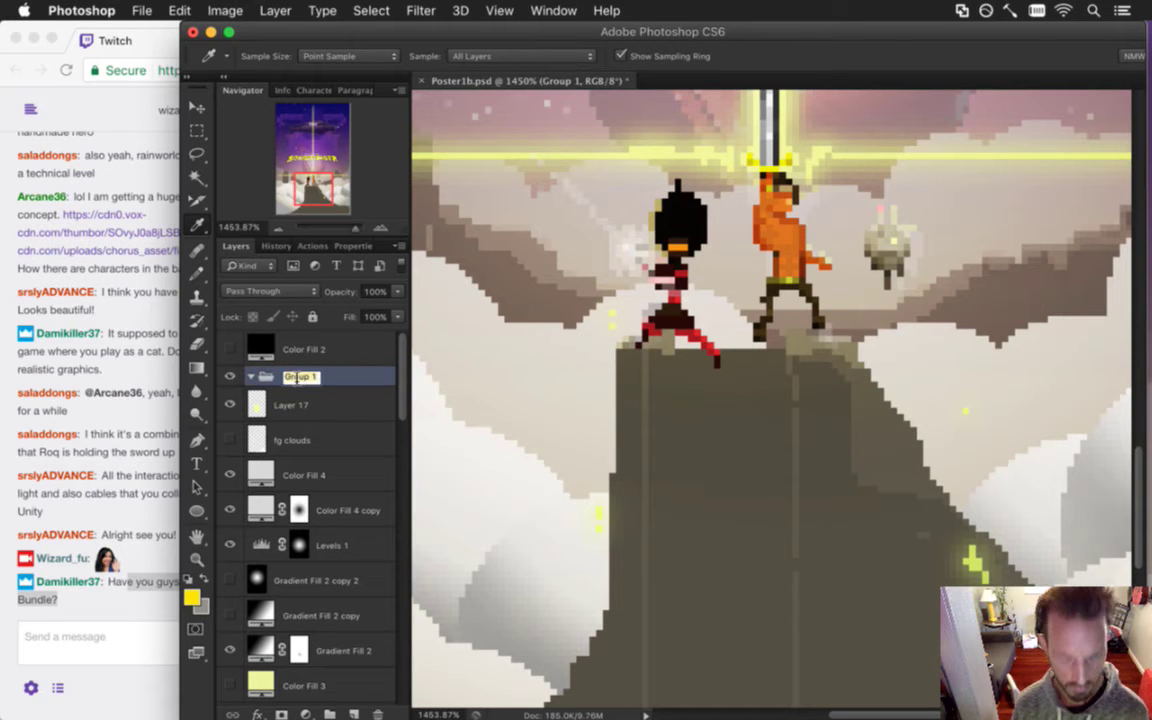
{"action": "type", "text": "light"}
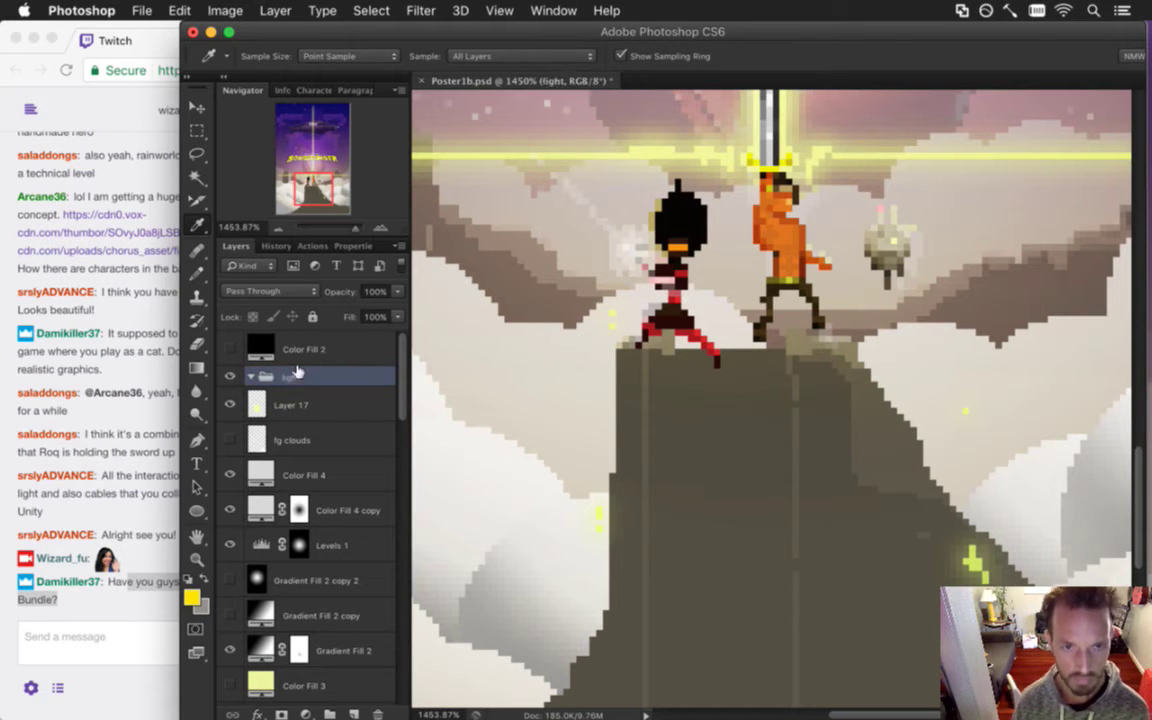
Move the fg clouds layer above the light group and delete Layer 17.
{"action": "left_click", "coordinate": [328, 410]}
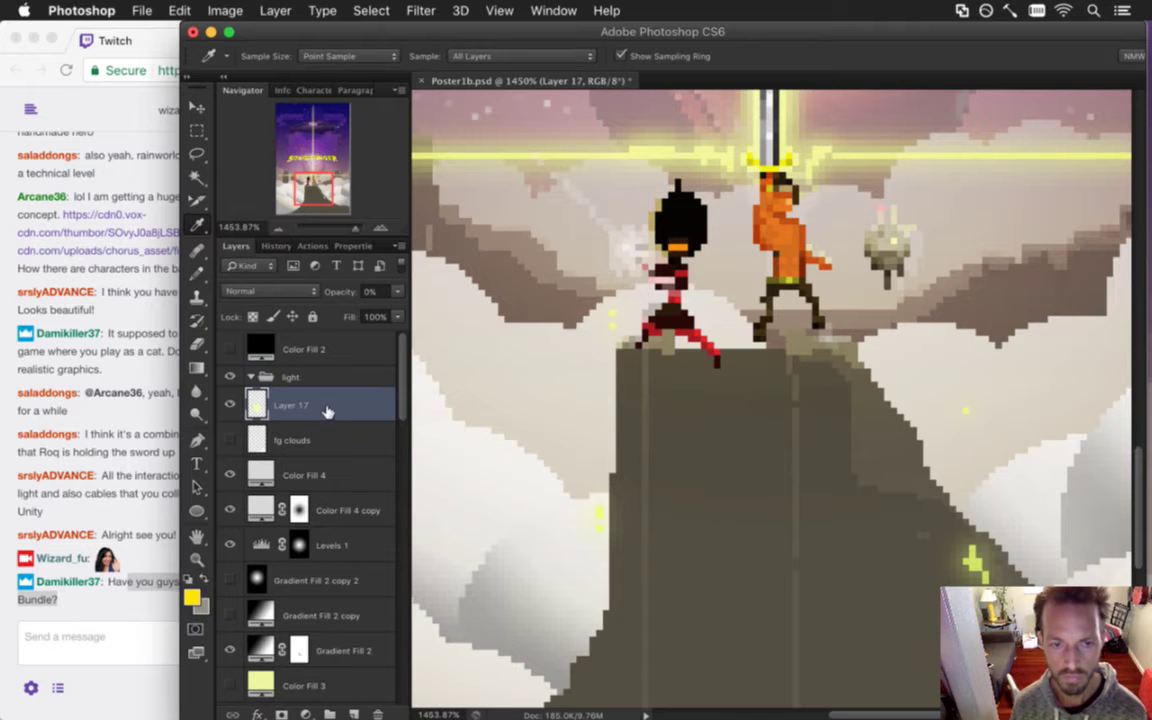
{"action": "left_click", "coordinate": [283, 441]}
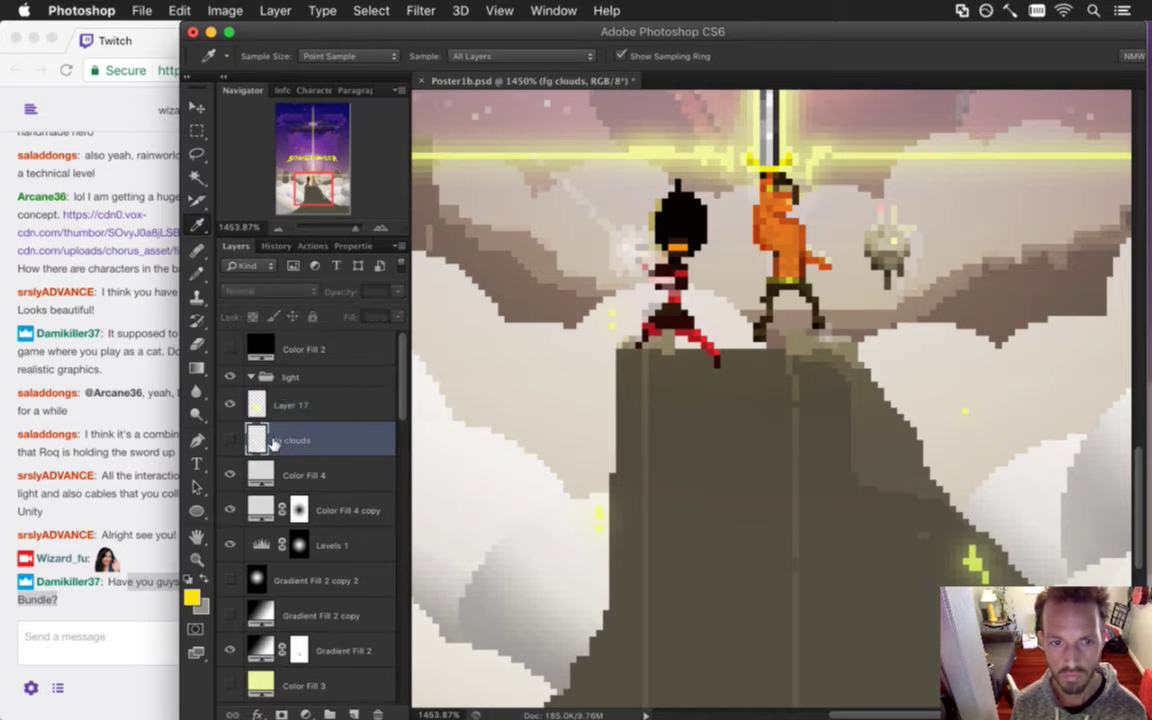
{"action": "left_click_drag", "start_coordinate": [262, 441], "coordinate": [262, 364]}
{"action": "left_click", "coordinate": [260, 437]}
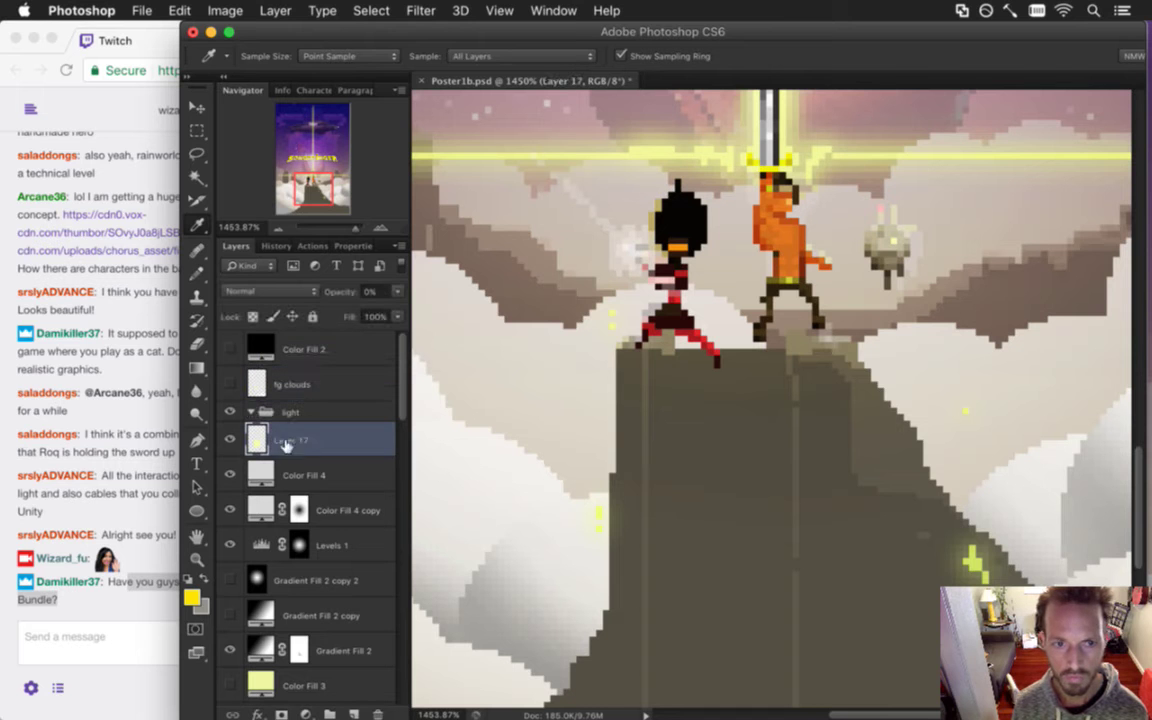
{"action": "key", "text": "Delete"}
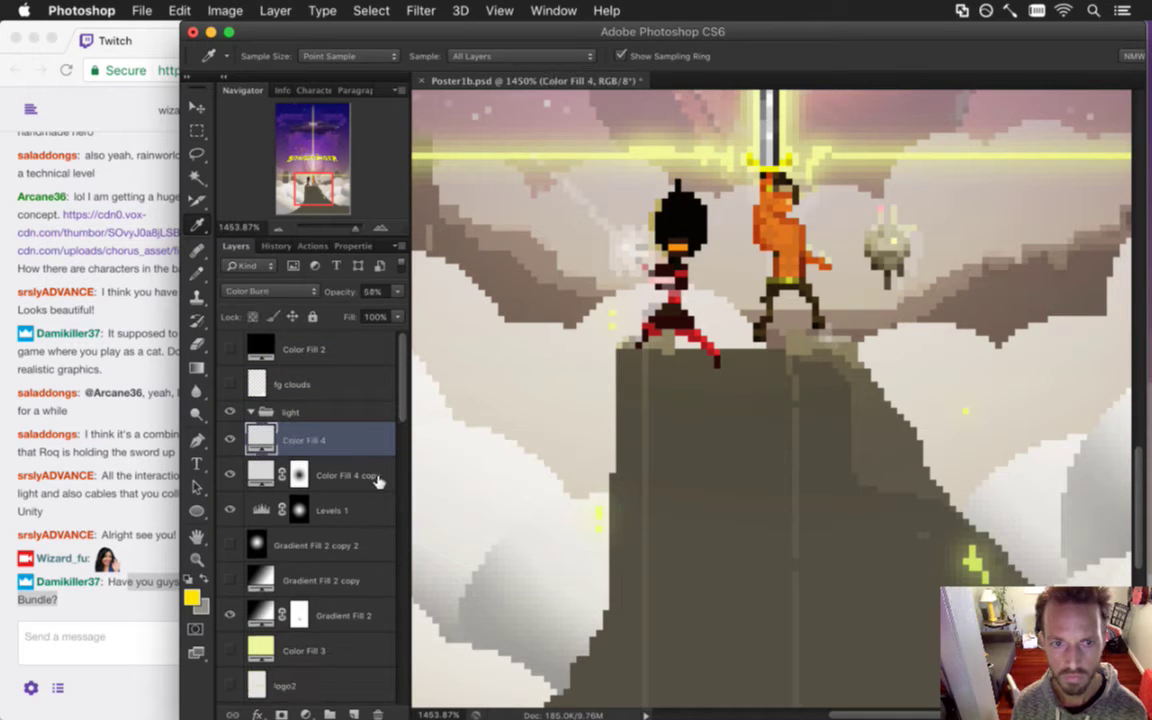
Move all layers from Color Fill 4 down through Color Fill 3 into the light group.
{"action": "left_click", "coordinate": [229, 437]}
{"action": "left_click", "coordinate": [229, 437]}
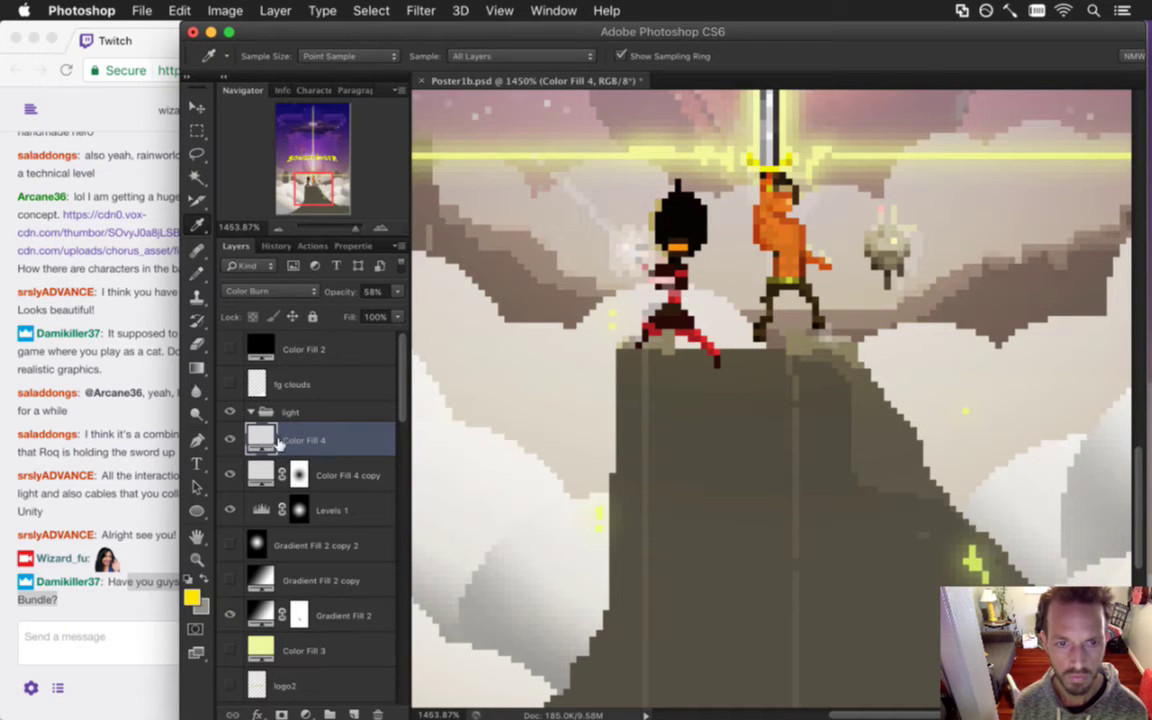
{"action": "scroll", "coordinate": [380, 410], "scroll_direction": "down", "scroll_amount": 3}
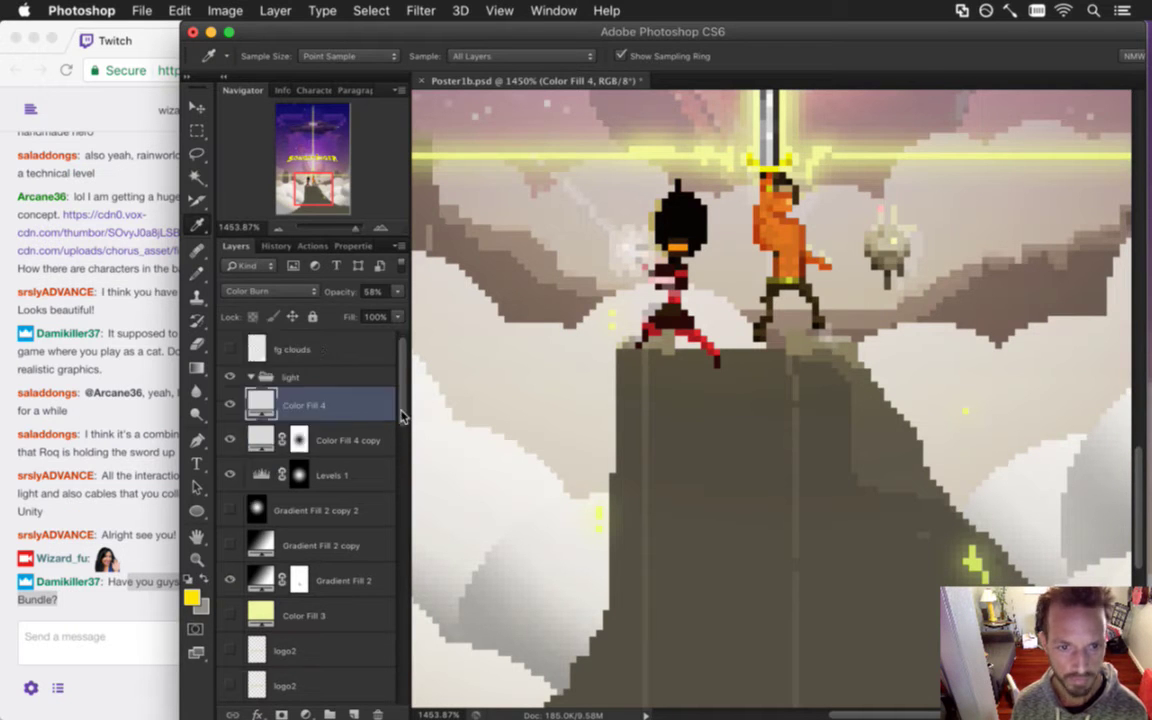
{"action": "left_click_drag", "start_coordinate": [403, 437], "coordinate": [403, 453]}
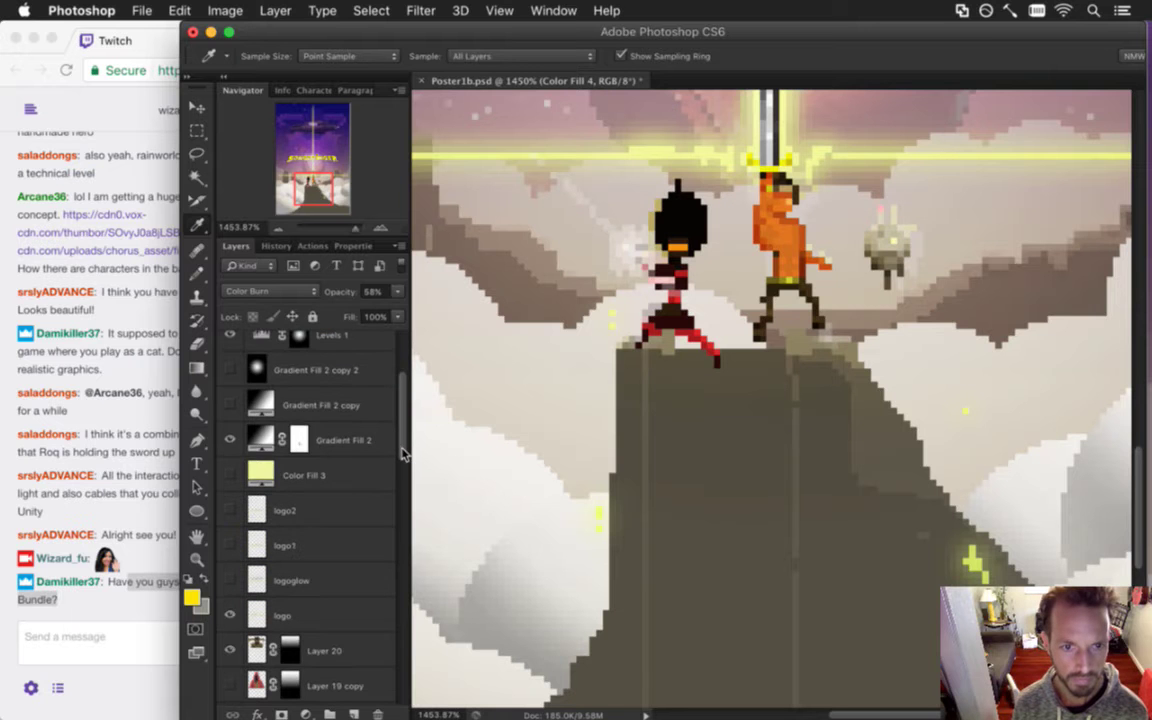
{"action": "left_click", "coordinate": [355, 472], "text": "shift"}
{"action": "scroll", "coordinate": [397, 387], "scroll_direction": "up", "scroll_amount": 3}
{"action": "left_click_drag", "start_coordinate": [307, 368], "coordinate": [311, 344]}
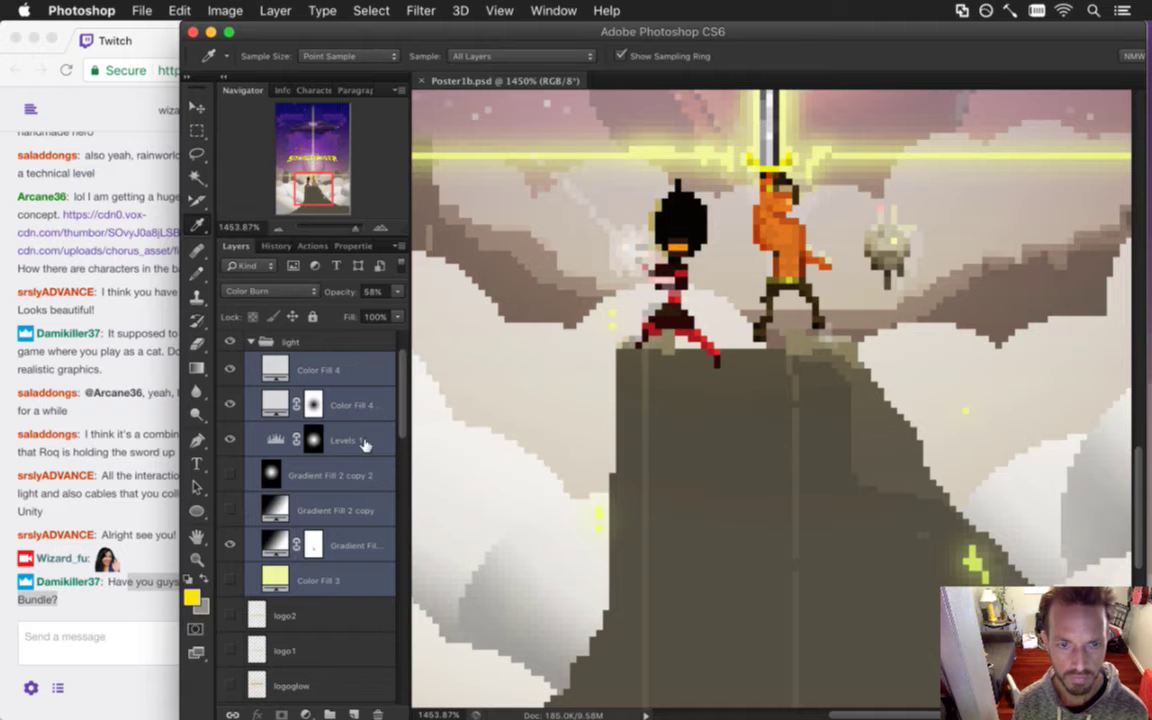
Compare the whole poster with the Gradient Fill 2 copy 2 layer shown and hidden.
{"action": "left_click", "coordinate": [330, 440]}
{"action": "left_click", "coordinate": [343, 475]}
{"action": "scroll", "coordinate": [687, 383], "scroll_direction": "down", "scroll_amount": 5}
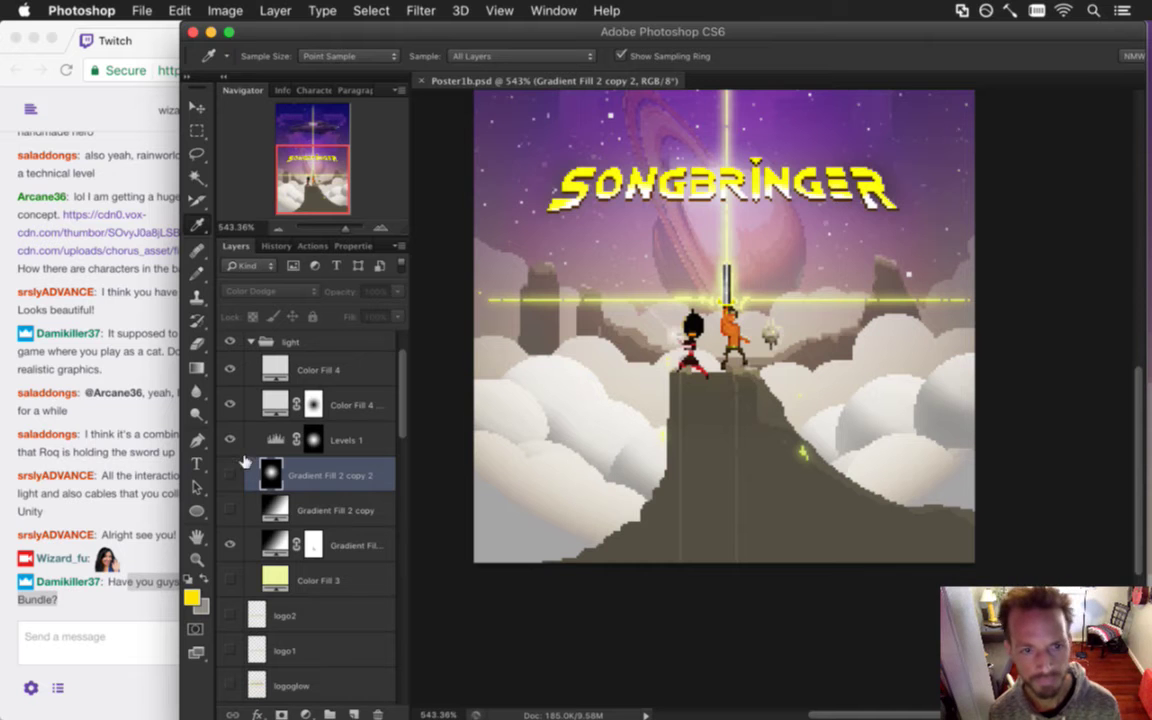
{"action": "left_click", "coordinate": [230, 474]}
{"action": "left_click", "coordinate": [229, 474]}
{"action": "left_click", "coordinate": [229, 474]}
{"action": "left_click", "coordinate": [229, 474]}
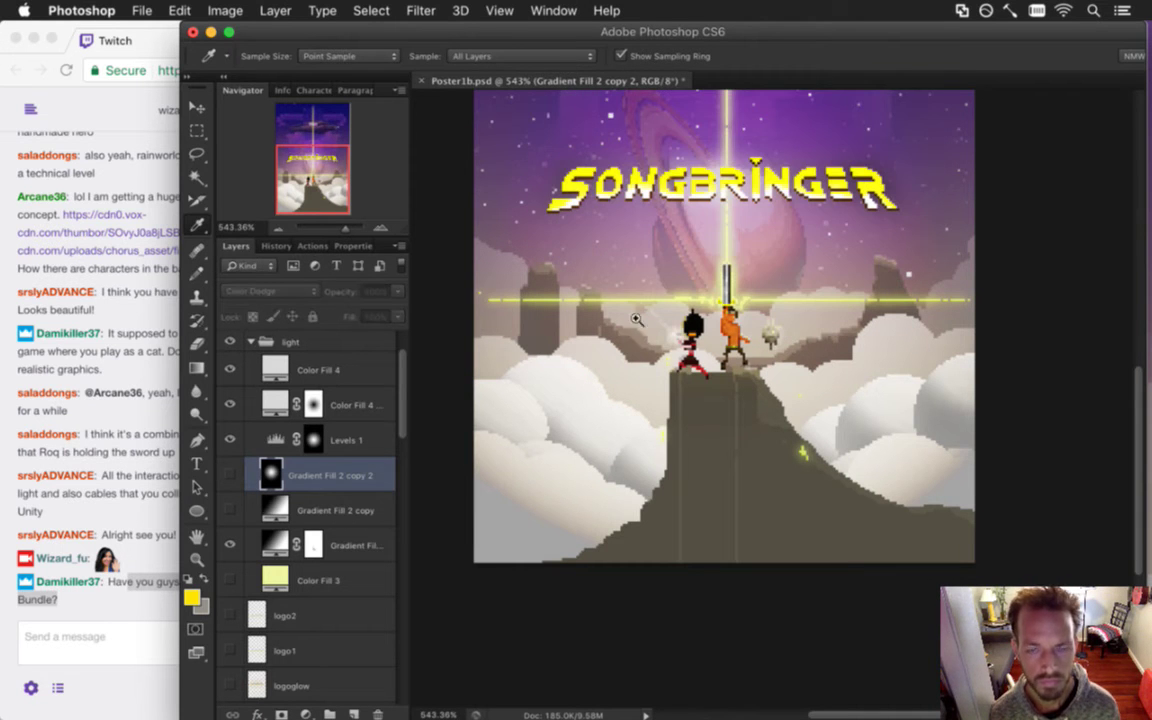
{"action": "scroll", "coordinate": [655, 244], "scroll_direction": "down", "scroll_amount": 5}
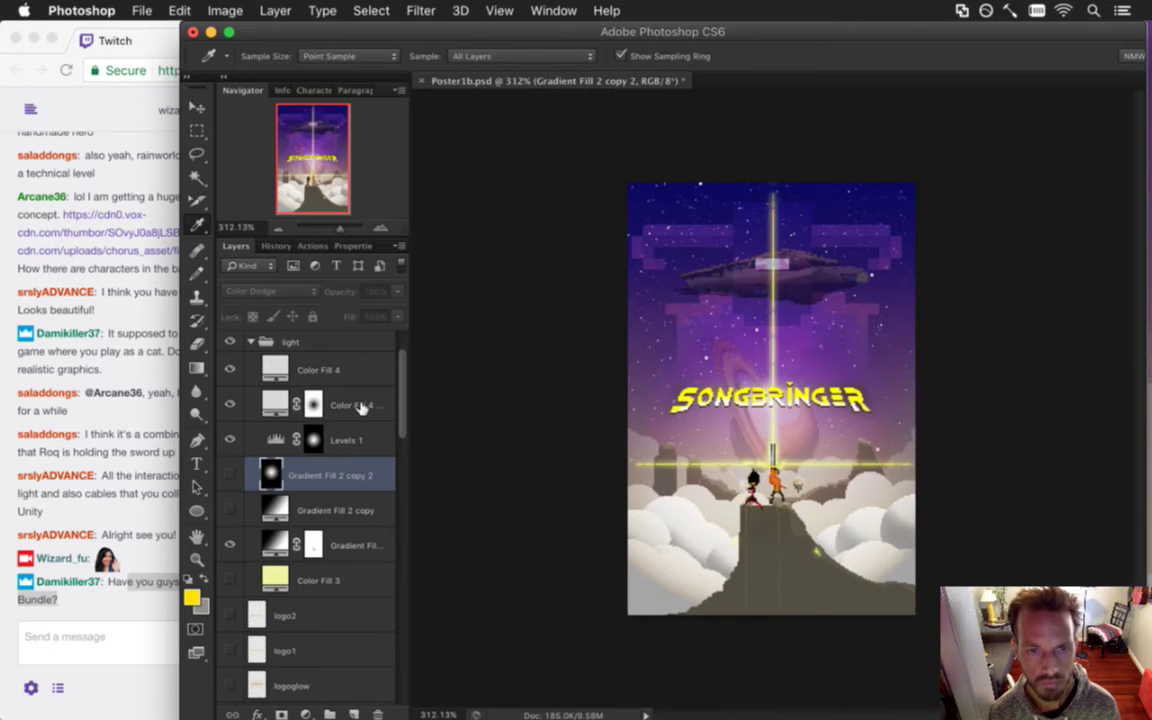
{"action": "left_click", "coordinate": [230, 474]}
{"action": "left_click", "coordinate": [230, 474]}
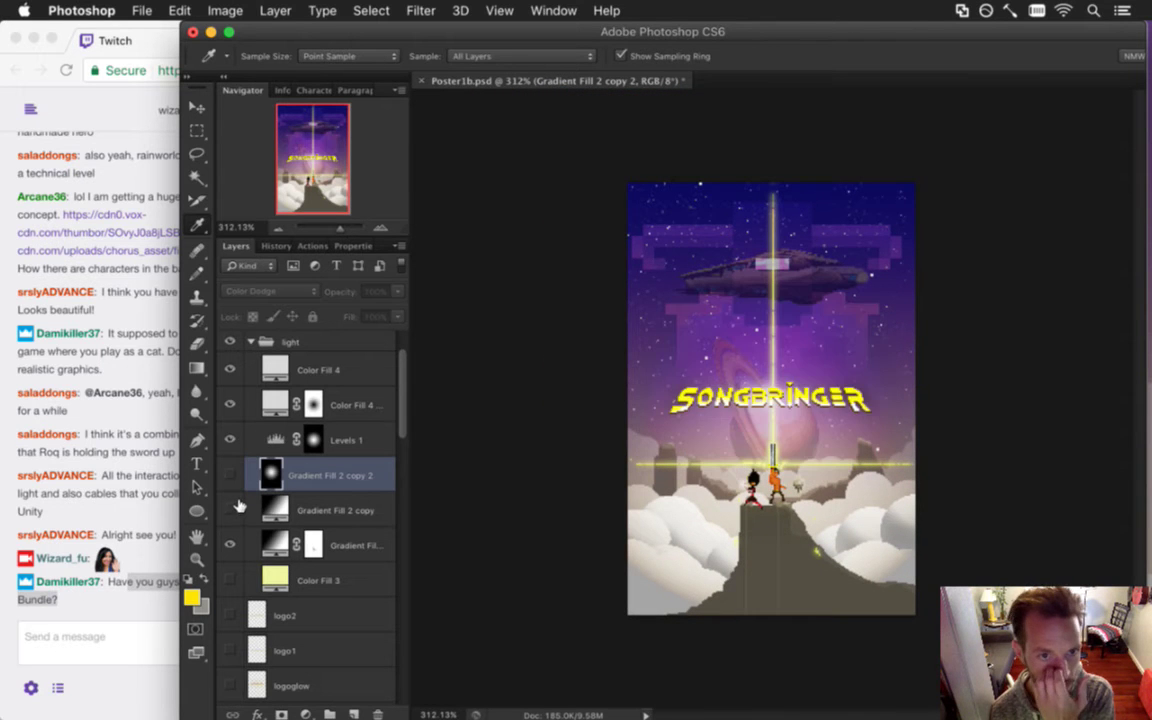
Compare the poster with the Gradient Fill 2 copy layer shown and hidden, leaving it hidden.
{"action": "left_click", "coordinate": [231, 506]}
{"action": "left_click", "coordinate": [231, 510]}
{"action": "left_click", "coordinate": [231, 510]}
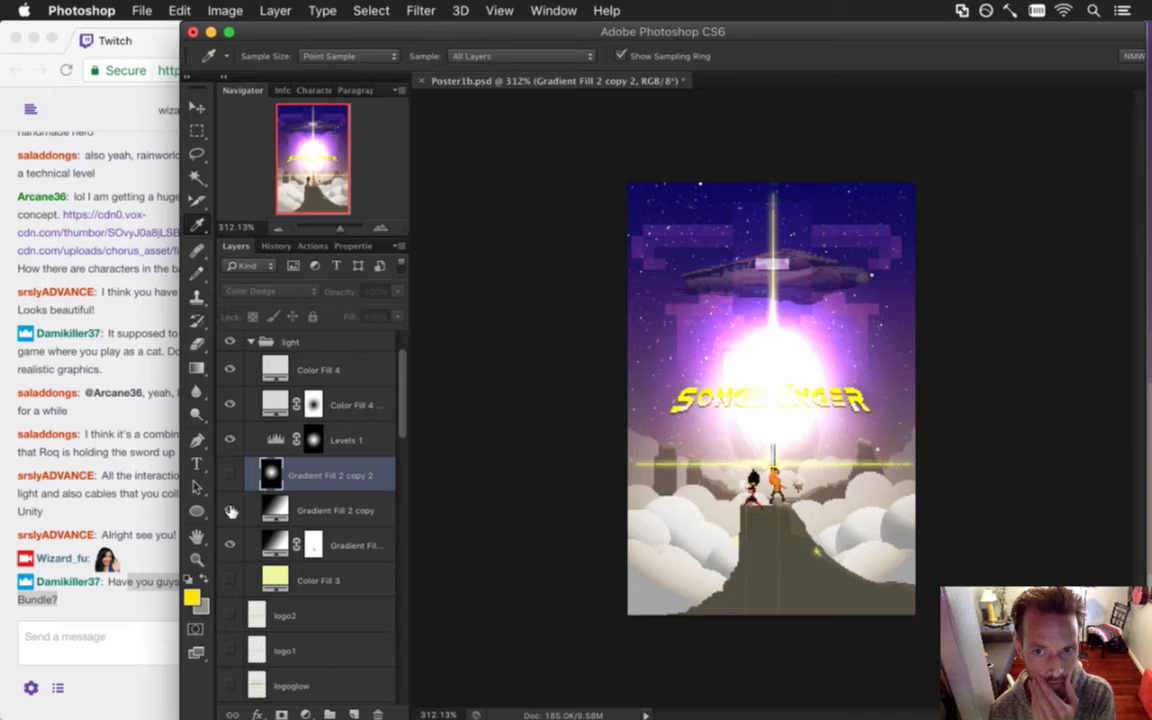
{"action": "left_click", "coordinate": [231, 510]}
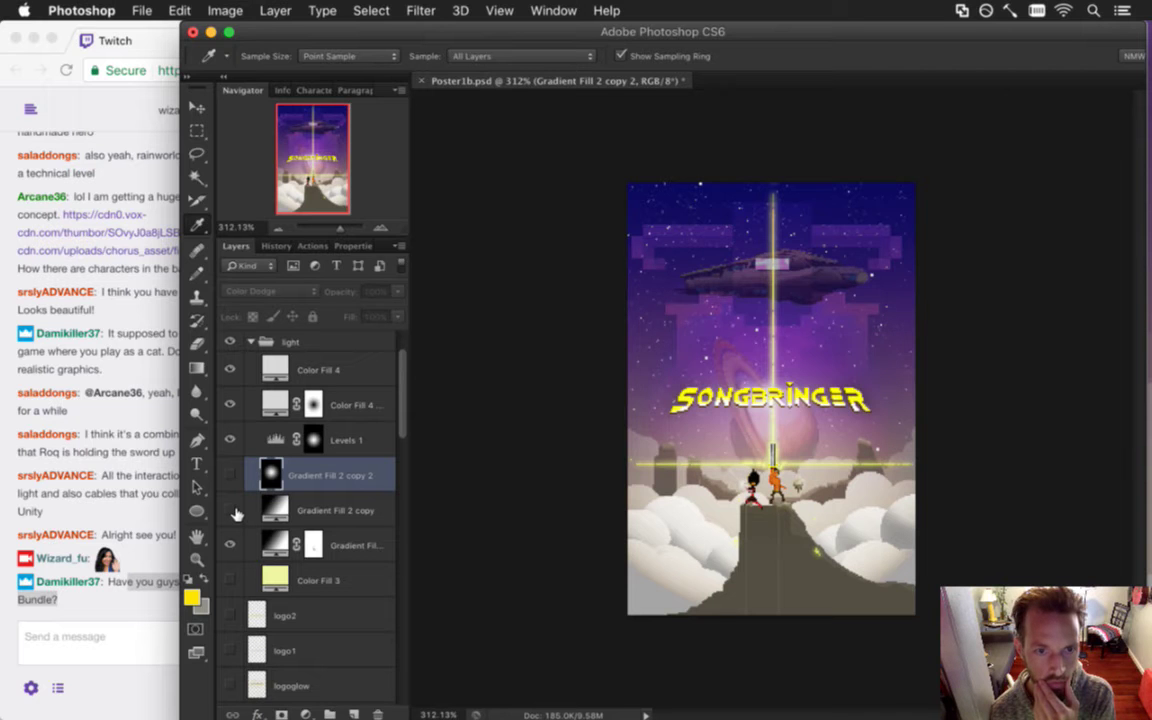
Show the Color Fill 3 layer, set its opacity to 58%, and compare the poster with and without it.
{"action": "left_click", "coordinate": [231, 578]}
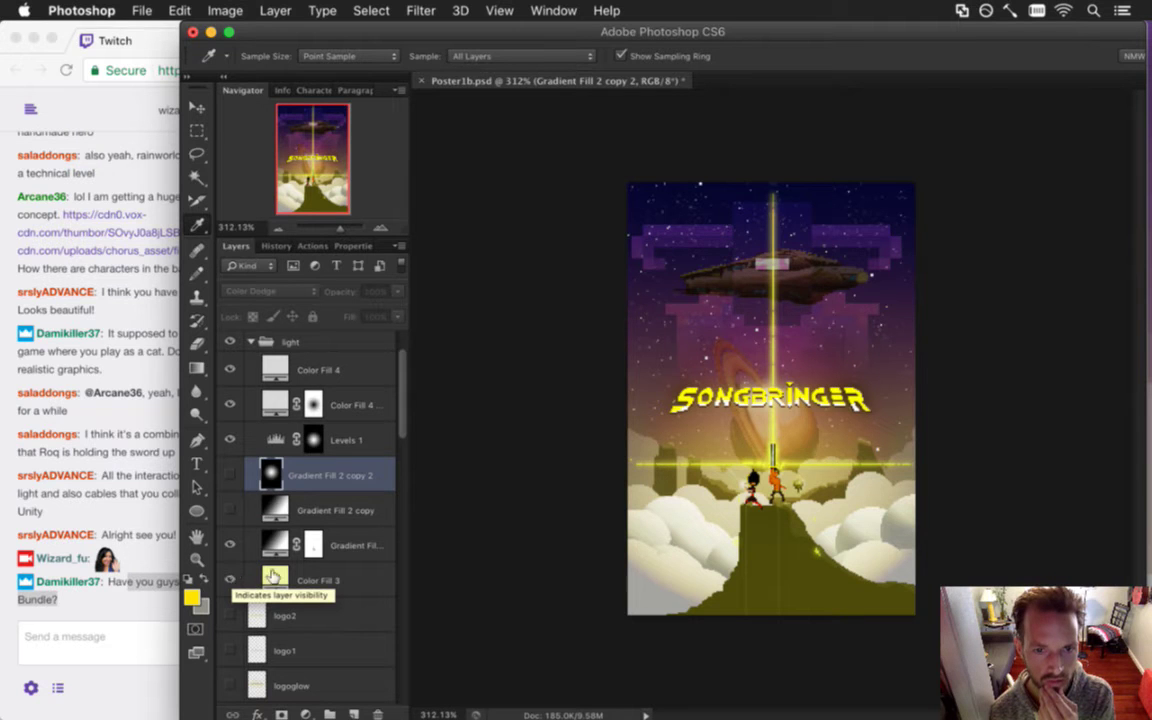
{"action": "left_click", "coordinate": [300, 580]}
{"action": "left_click", "coordinate": [399, 292]}
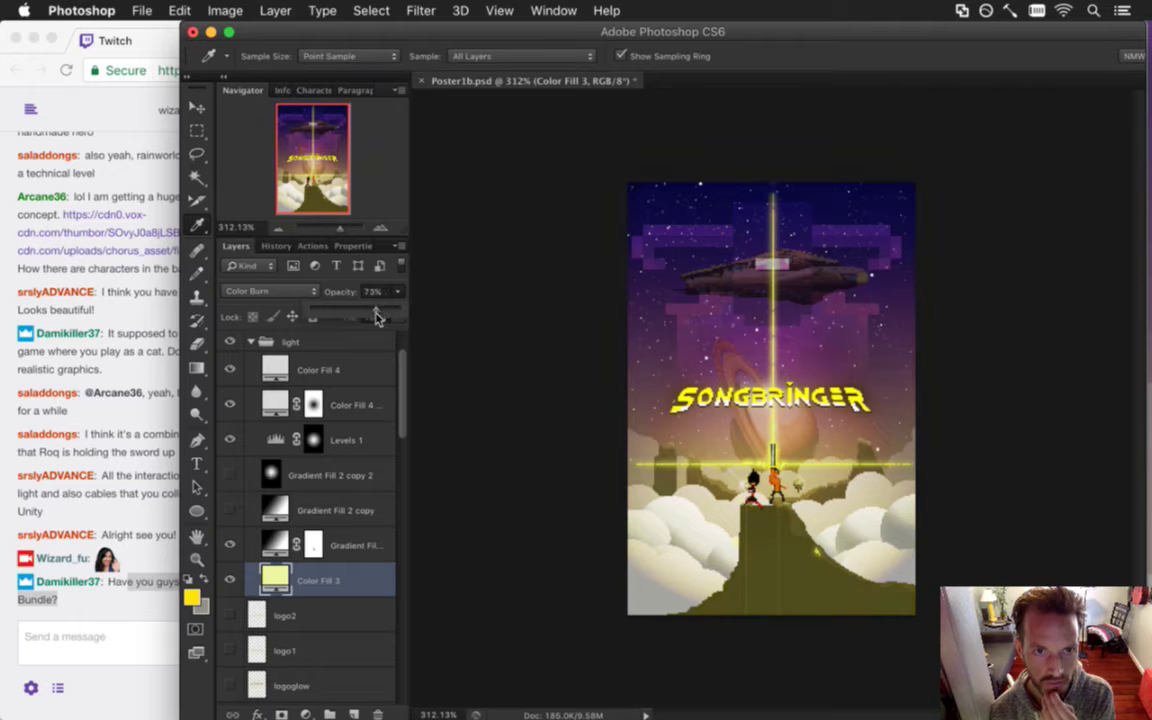
{"action": "left_click_drag", "start_coordinate": [368, 313], "coordinate": [363, 316]}
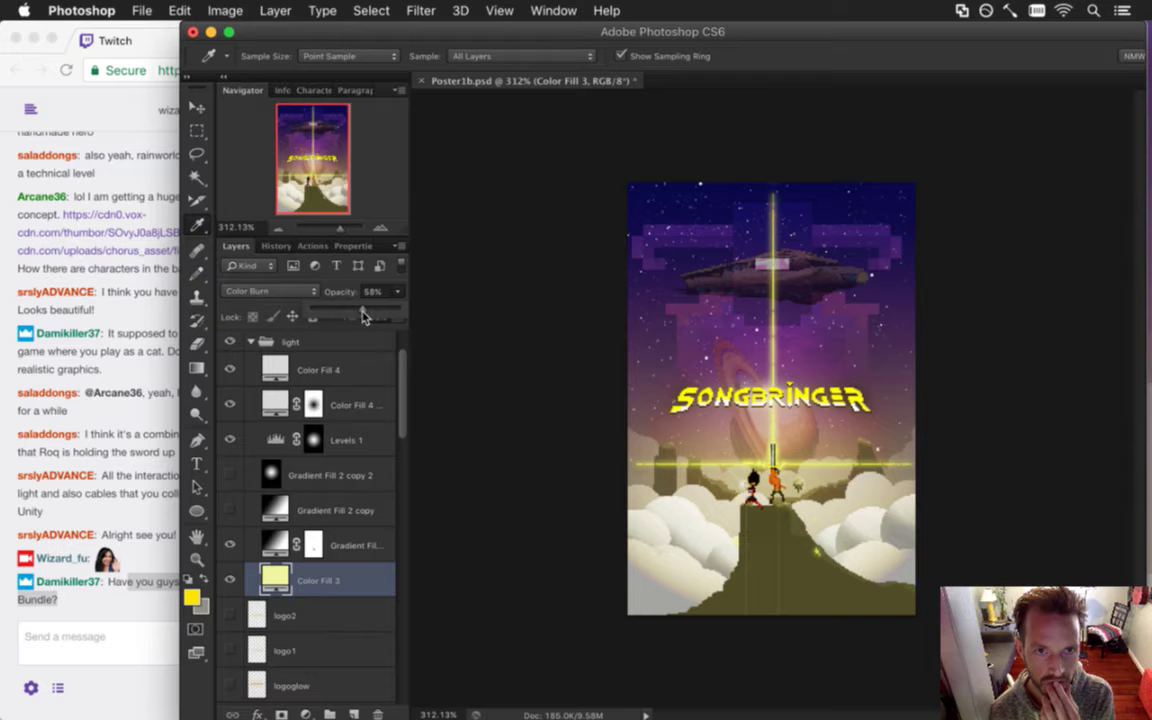
{"action": "left_click", "coordinate": [230, 578]}
{"action": "left_click", "coordinate": [229, 578]}
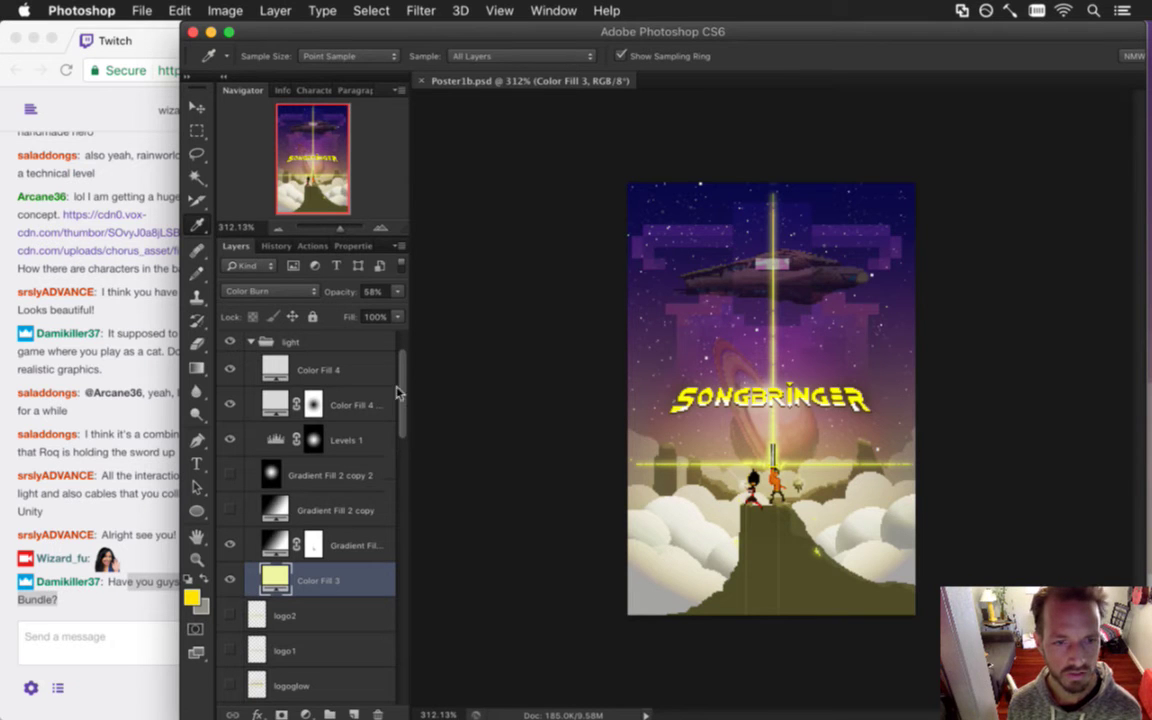
Show the Gradient Fill 2 copy 2 layer and try much lower opacities, from 10% down to 0%.
{"action": "left_click", "coordinate": [295, 338]}
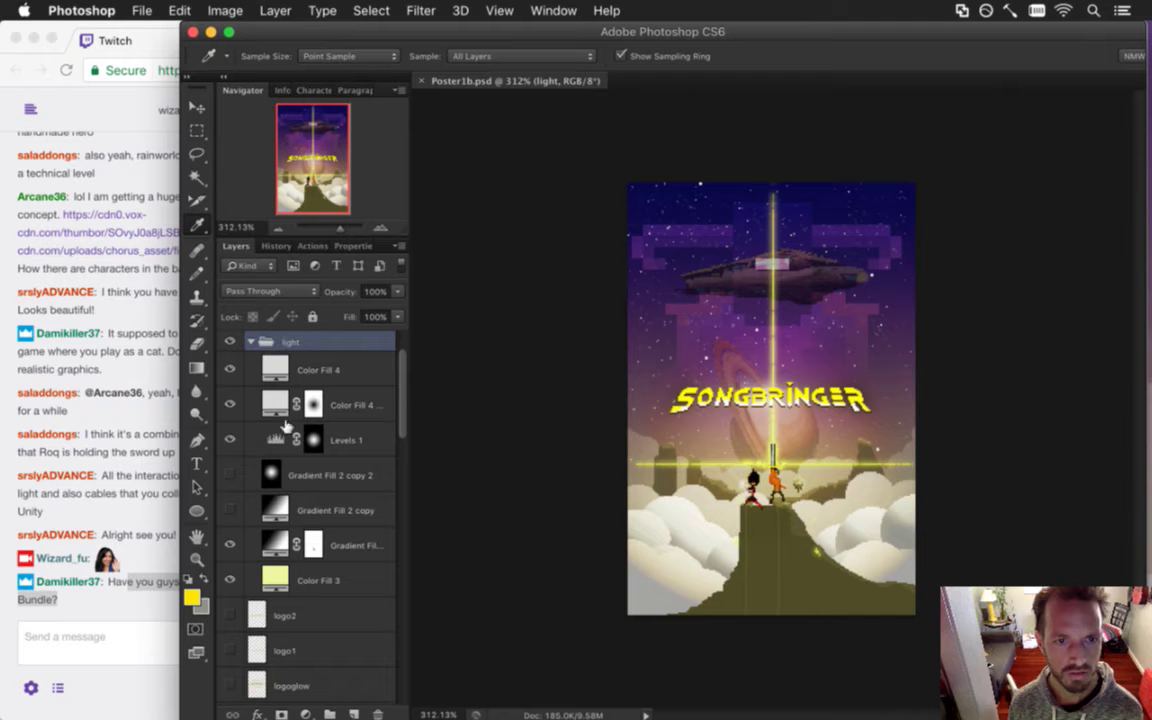
{"action": "left_click", "coordinate": [303, 476]}
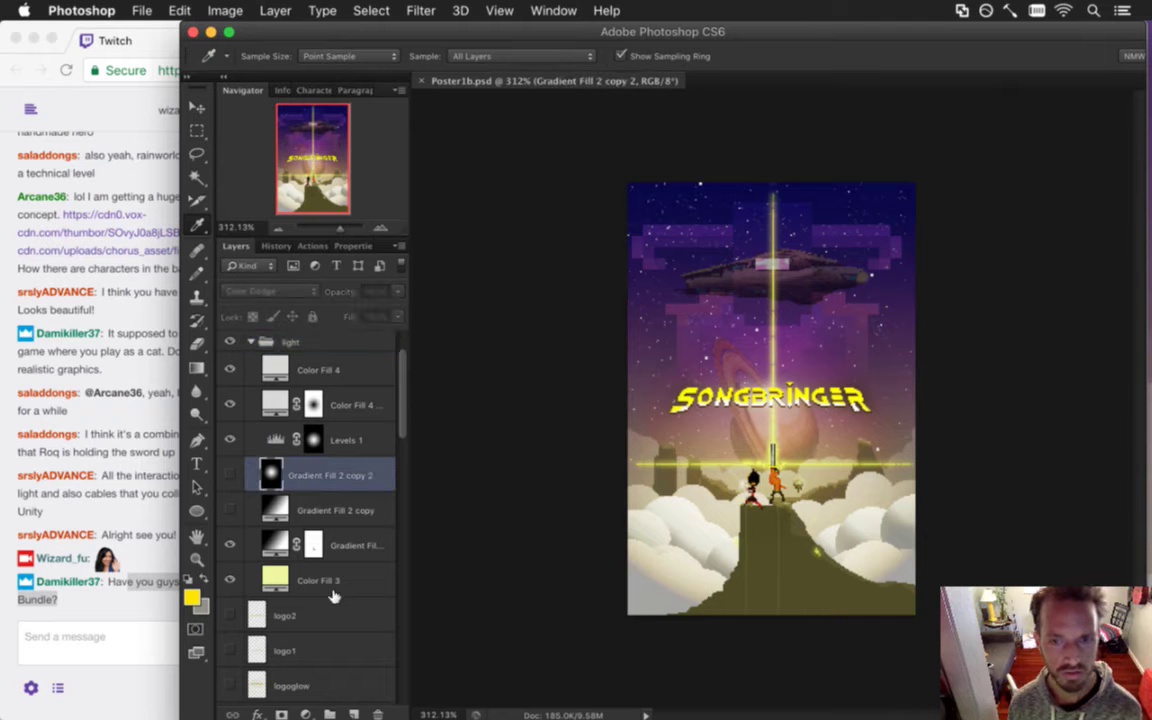
{"action": "left_click", "coordinate": [229, 475]}
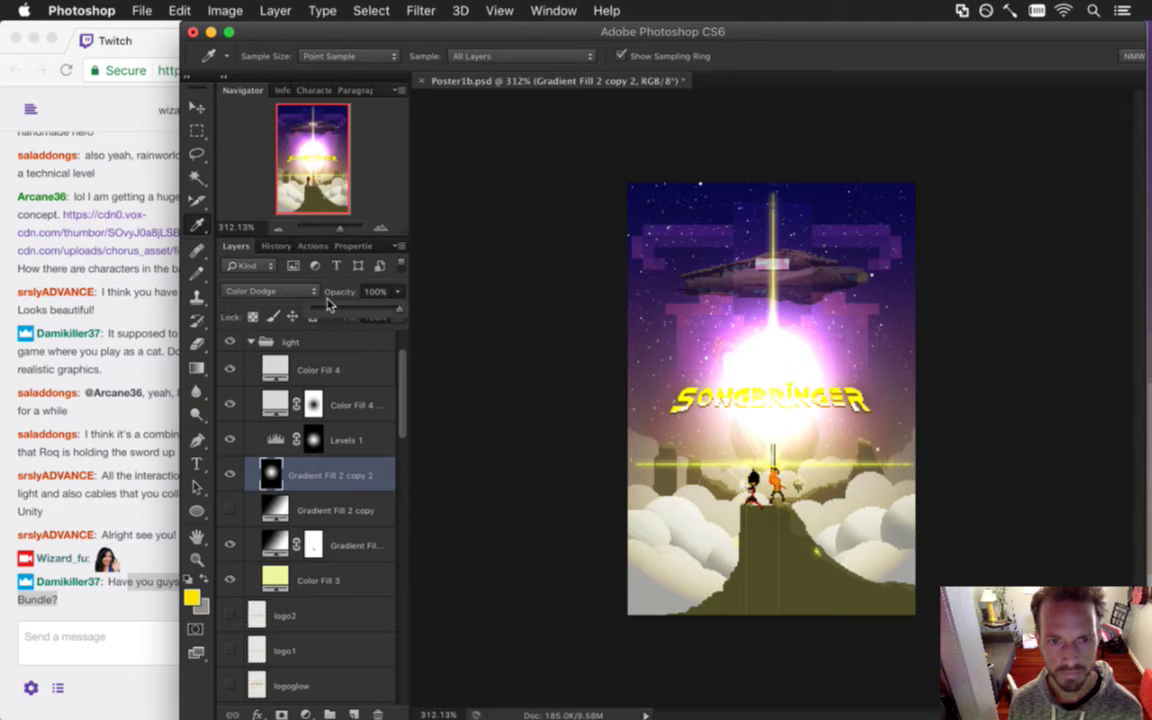
{"action": "key", "text": "0"}
{"action": "key", "text": "4"}
{"action": "key", "text": "0"}
{"action": "key", "text": "0"}
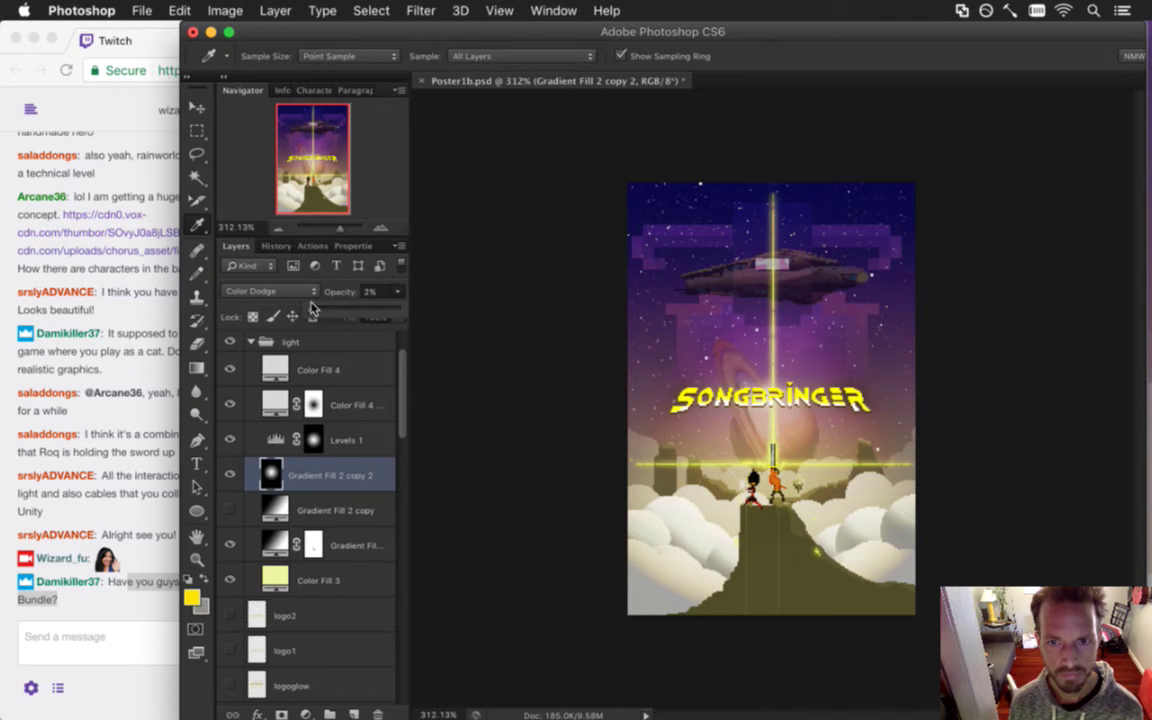
{"action": "key", "text": "1"}
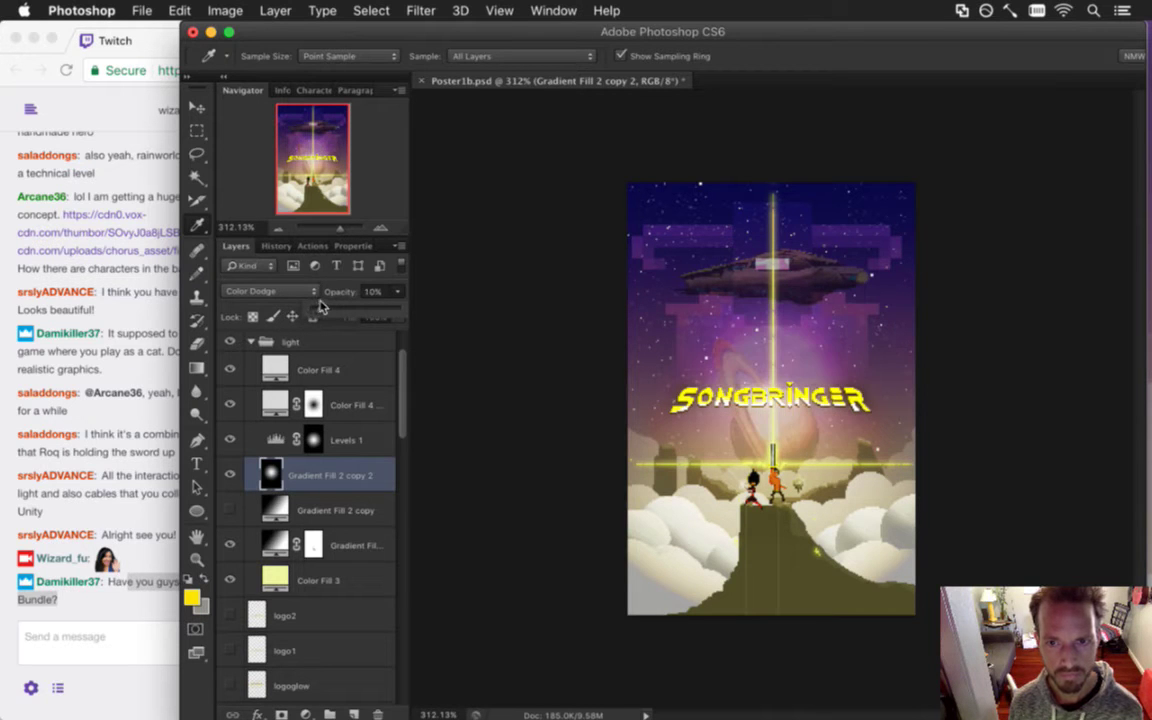
{"action": "key", "text": "0"}
{"action": "key", "text": "1"}
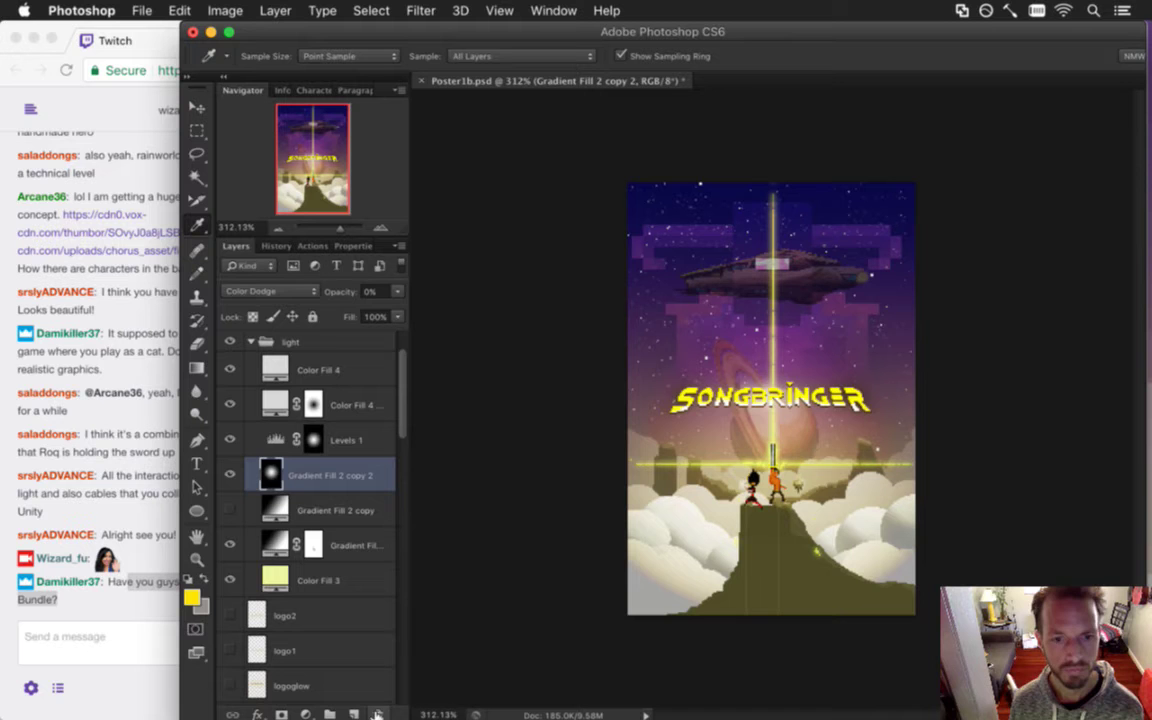
Delete the Gradient Fill 2 copy 2 layer and show the Gradient Fill 2 copy layer at 6% opacity.
{"action": "left_click", "coordinate": [377, 713]}
{"action": "left_click", "coordinate": [231, 475]}
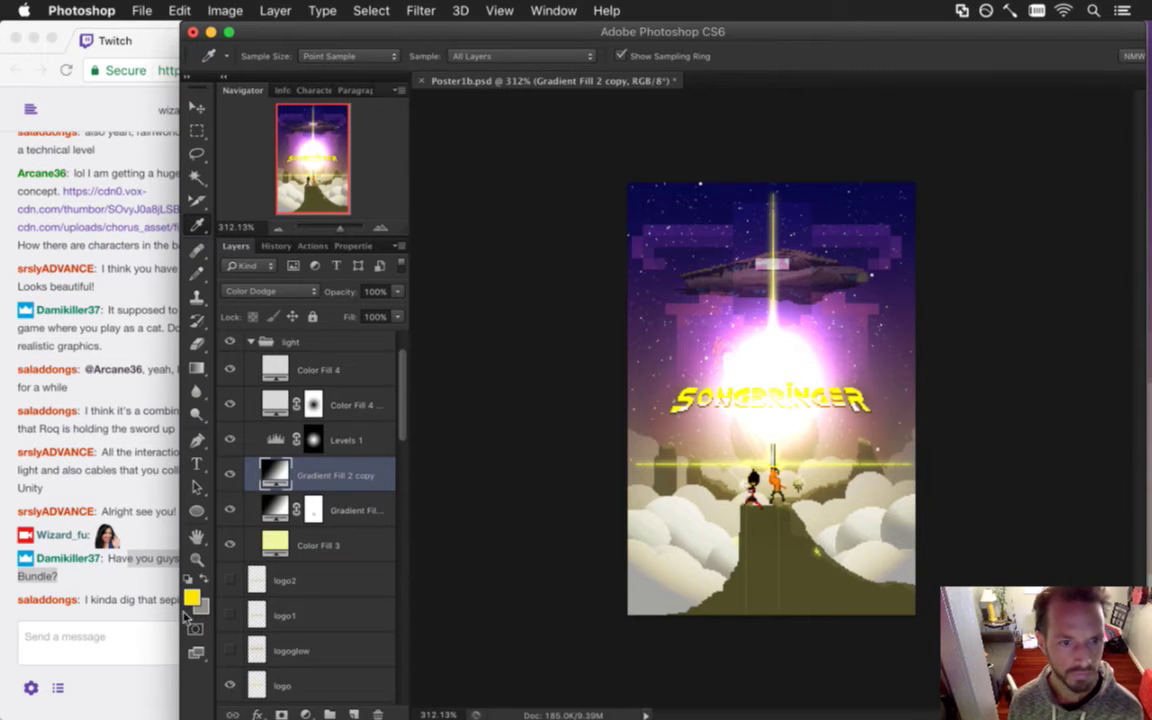
{"action": "left_click", "coordinate": [155, 610]}
{"action": "left_click", "coordinate": [438, 558]}
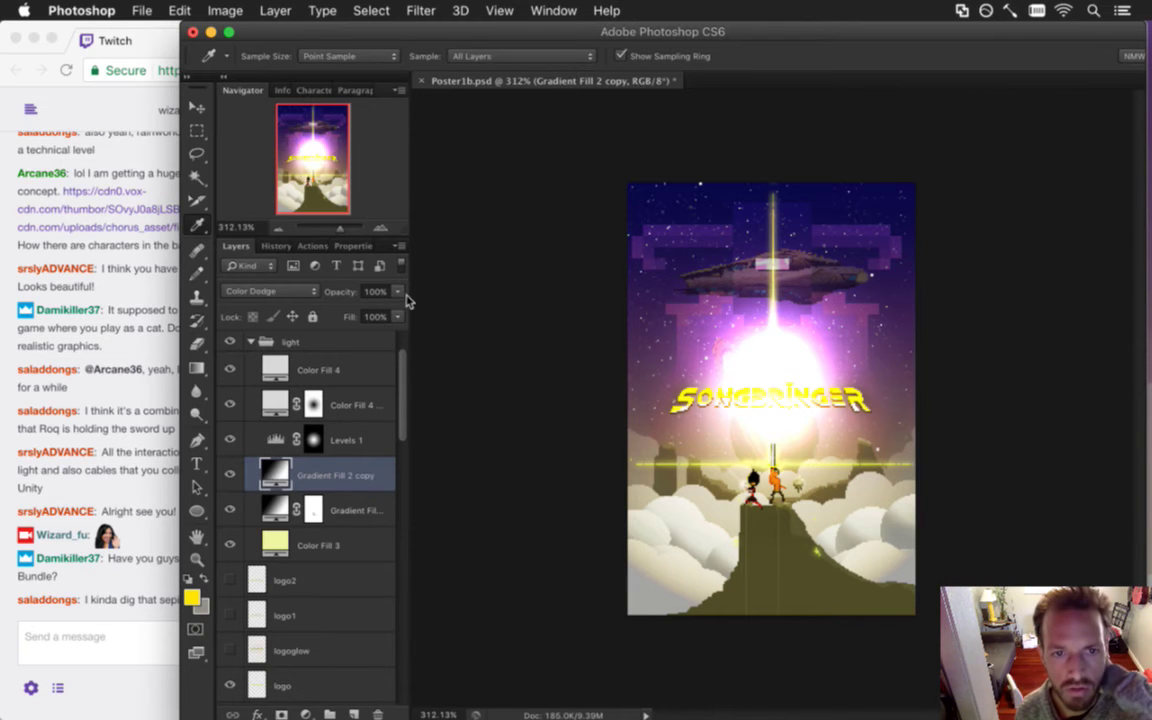
{"action": "key", "text": "0"}
{"action": "key", "text": "4"}
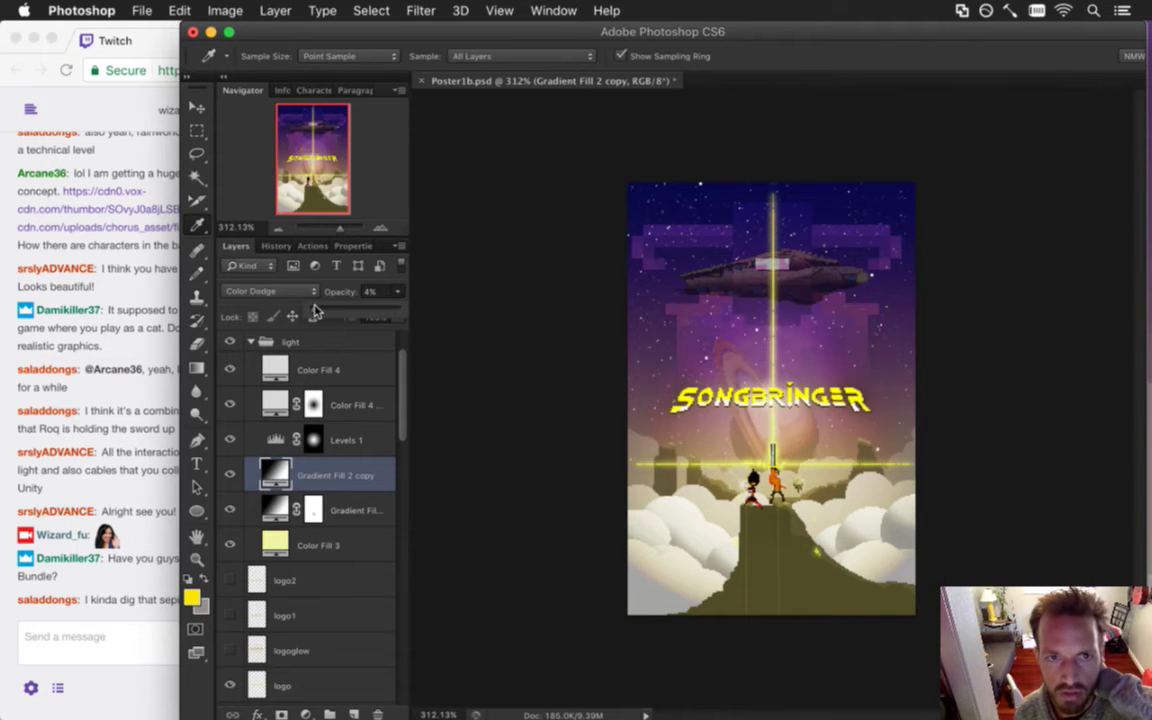
{"action": "mouse_move", "coordinate": [320, 310]}
{"action": "left_mouse_down"}
{"action": "mouse_move", "coordinate": [355, 305]}
{"action": "mouse_move", "coordinate": [327, 305]}
{"action": "left_mouse_up"}
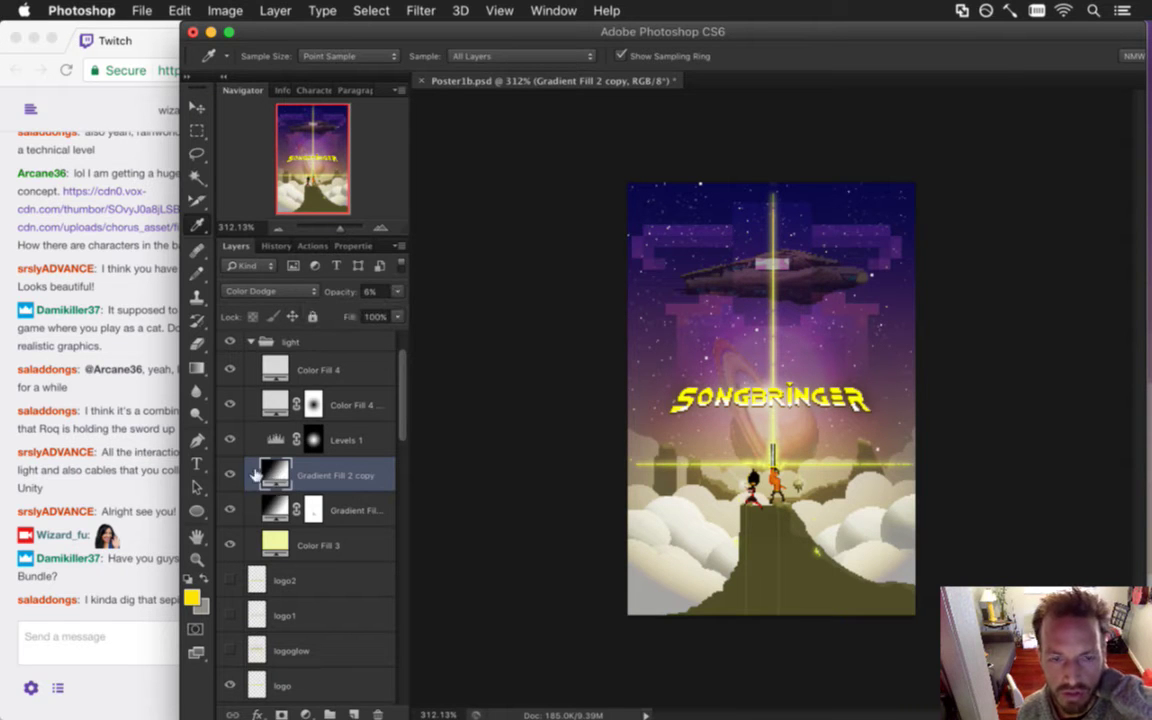
Hide the Gradient Fill 2 copy layer and move it below Color Fill 3 inside the light group.
{"action": "left_click", "coordinate": [230, 475]}
{"action": "left_click_drag", "start_coordinate": [276, 478], "coordinate": [272, 556]}
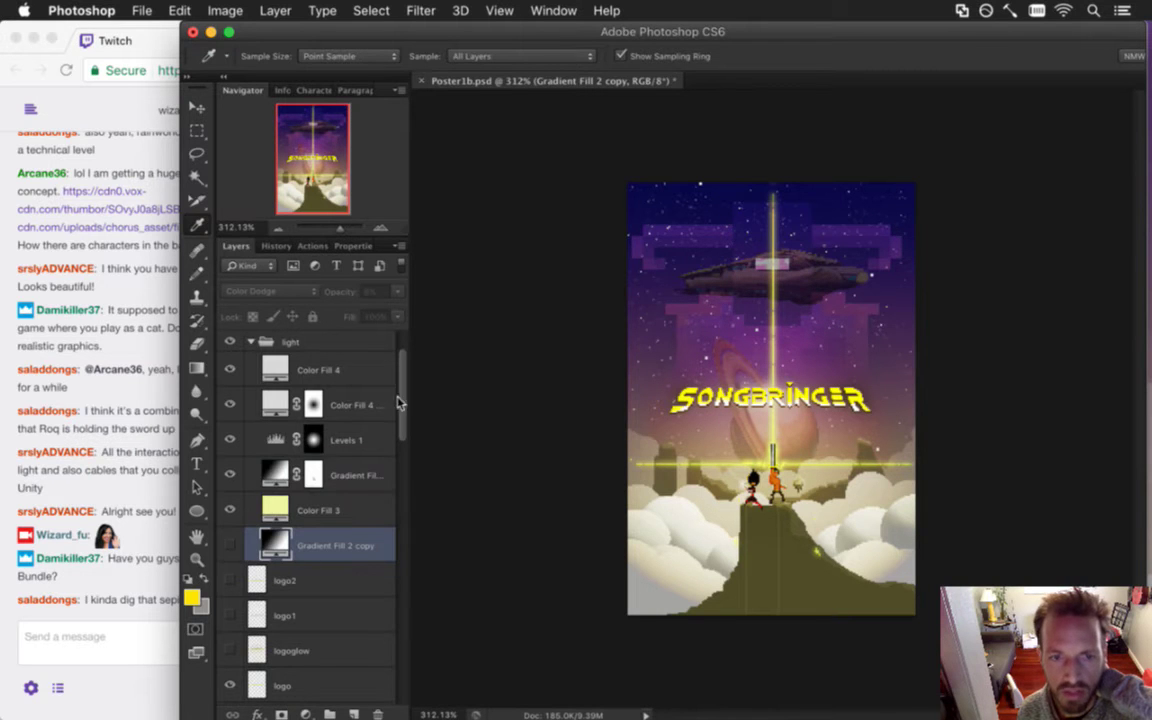
Collapse and hide the light group, and save the document.
{"action": "scroll", "coordinate": [397, 403], "scroll_direction": "up", "scroll_amount": 3}
{"action": "left_click", "coordinate": [251, 412]}
{"action": "left_click", "coordinate": [230, 408]}
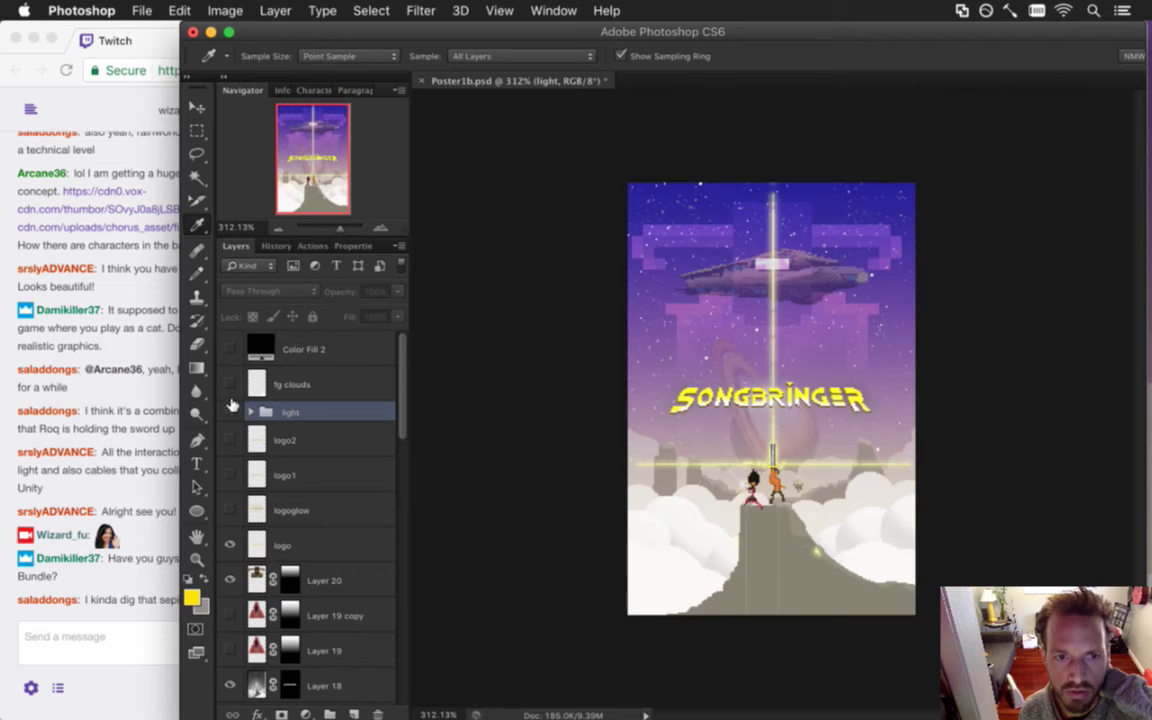
{"action": "key", "text": "super+s"}
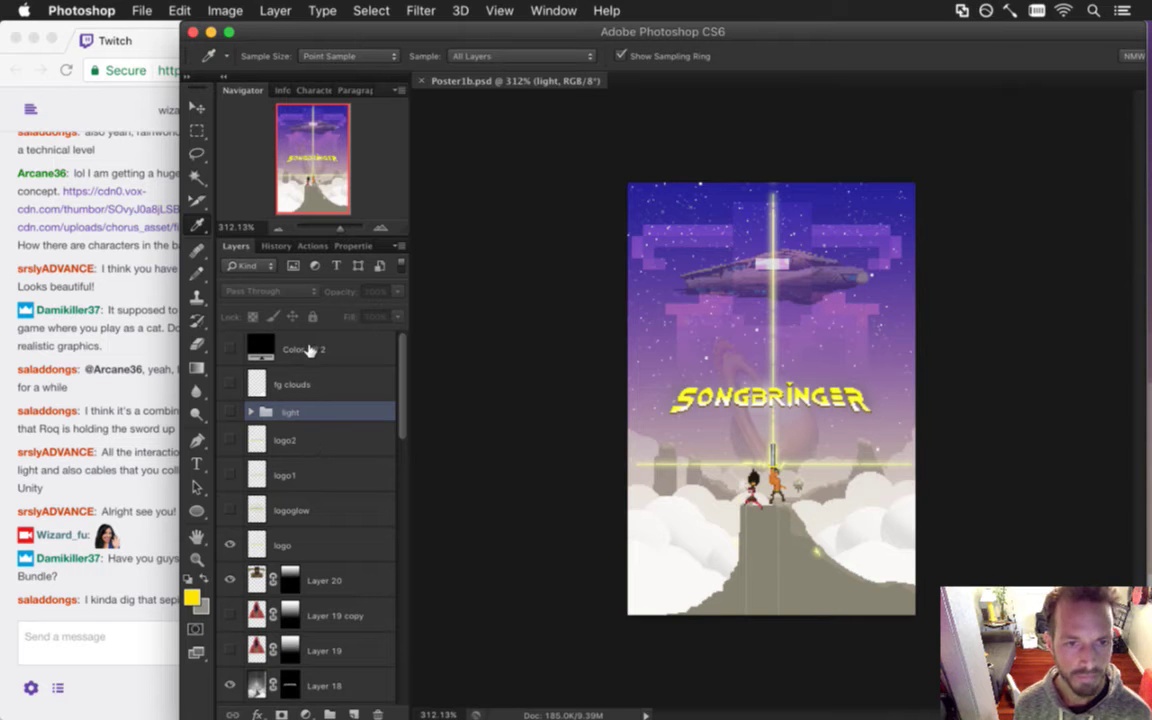
Rename the Color Fill 2 layer as "gray".
{"action": "left_click", "coordinate": [310, 349]}
{"action": "type", "text": "gray"}
{"action": "key", "text": "Return"}
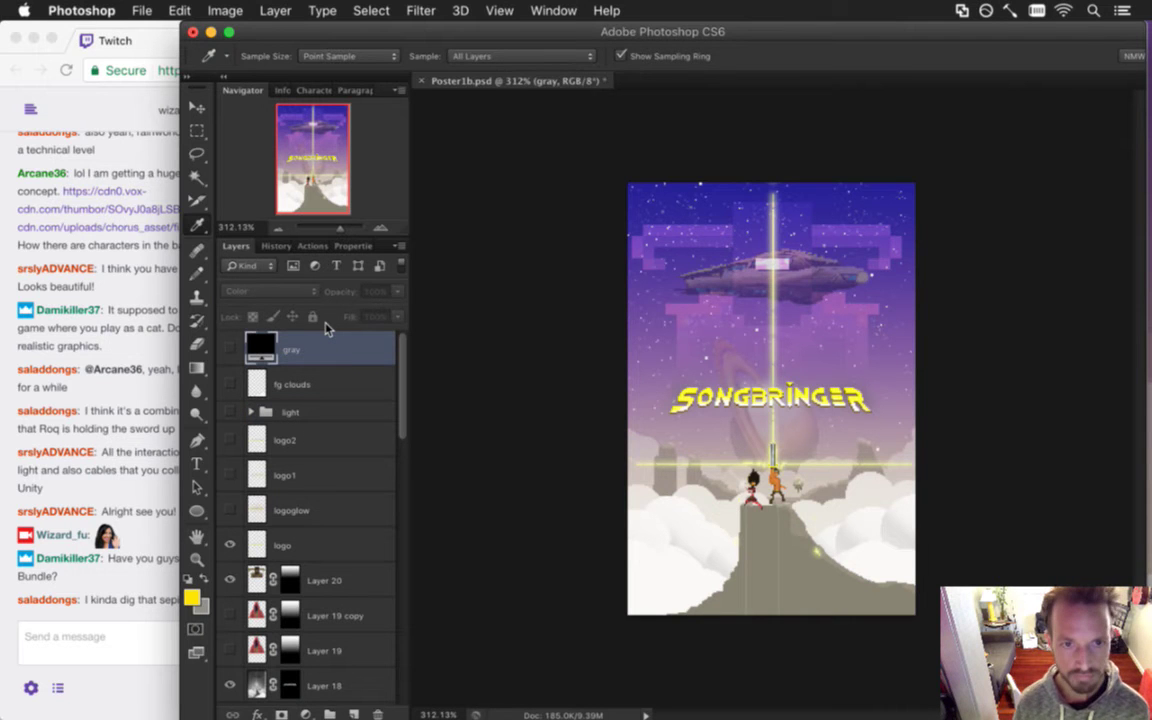
Create a layer group directly above the logo2 layer and name it "logo".
{"action": "left_click", "coordinate": [306, 441]}
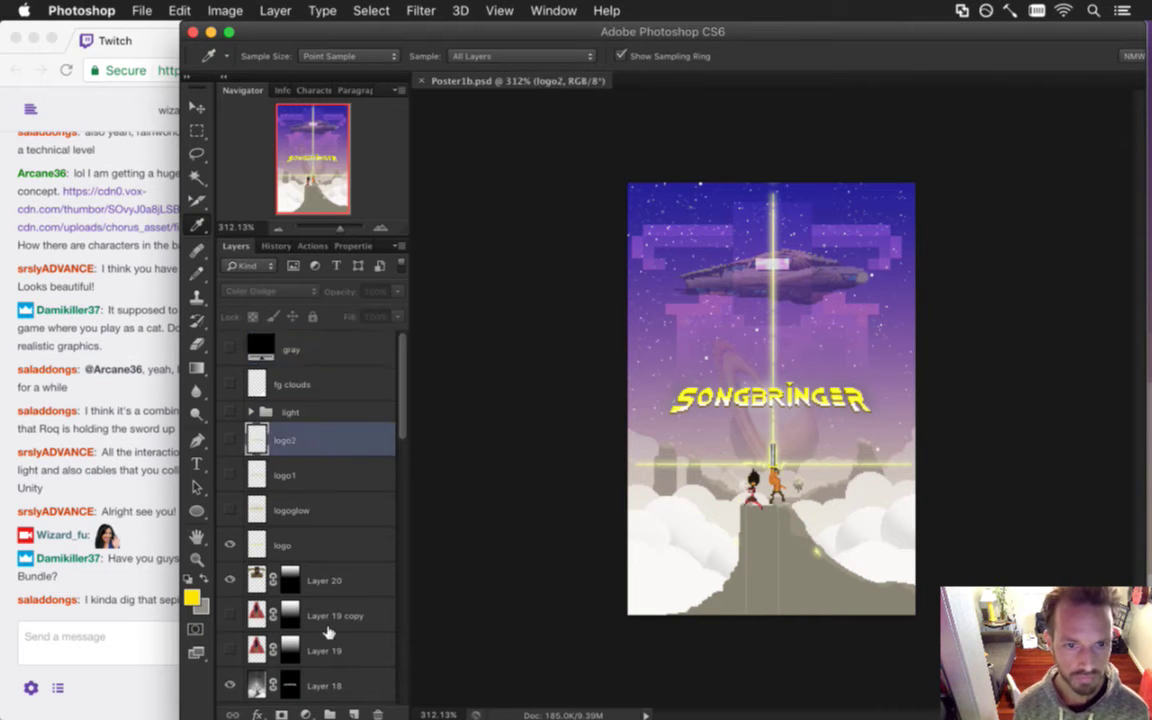
{"action": "left_click", "coordinate": [329, 714]}
{"action": "double_click", "coordinate": [308, 432]}
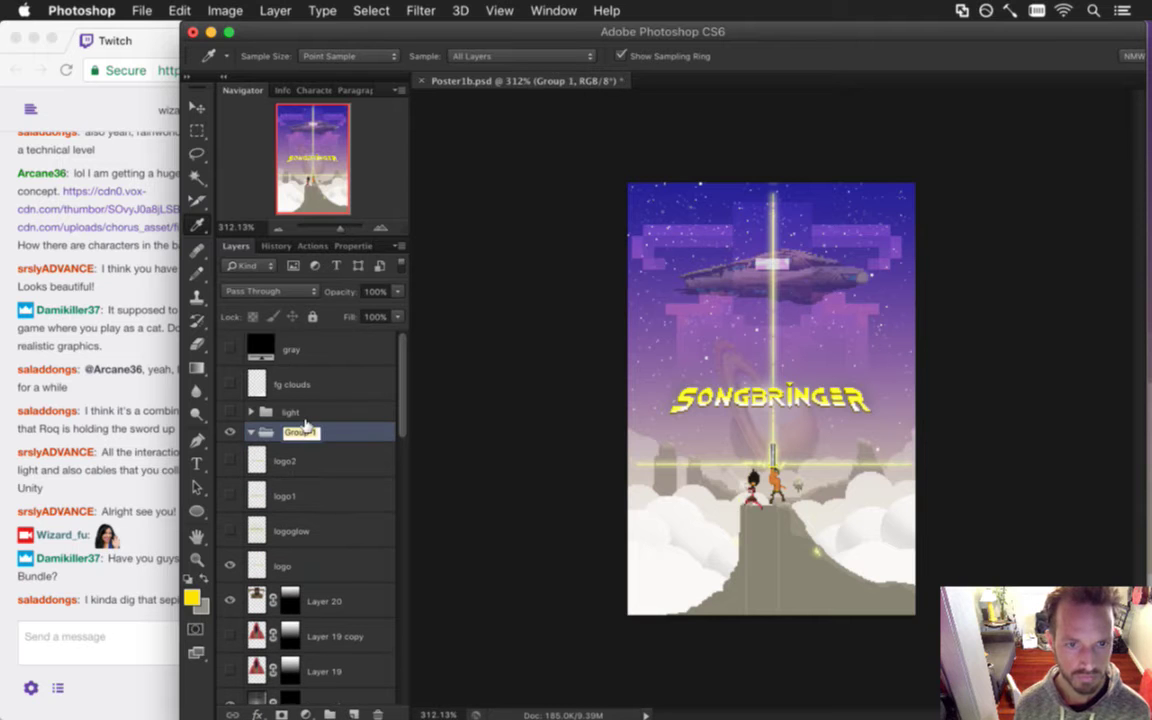
{"action": "type", "text": "logo"}
{"action": "key", "text": "Return"}
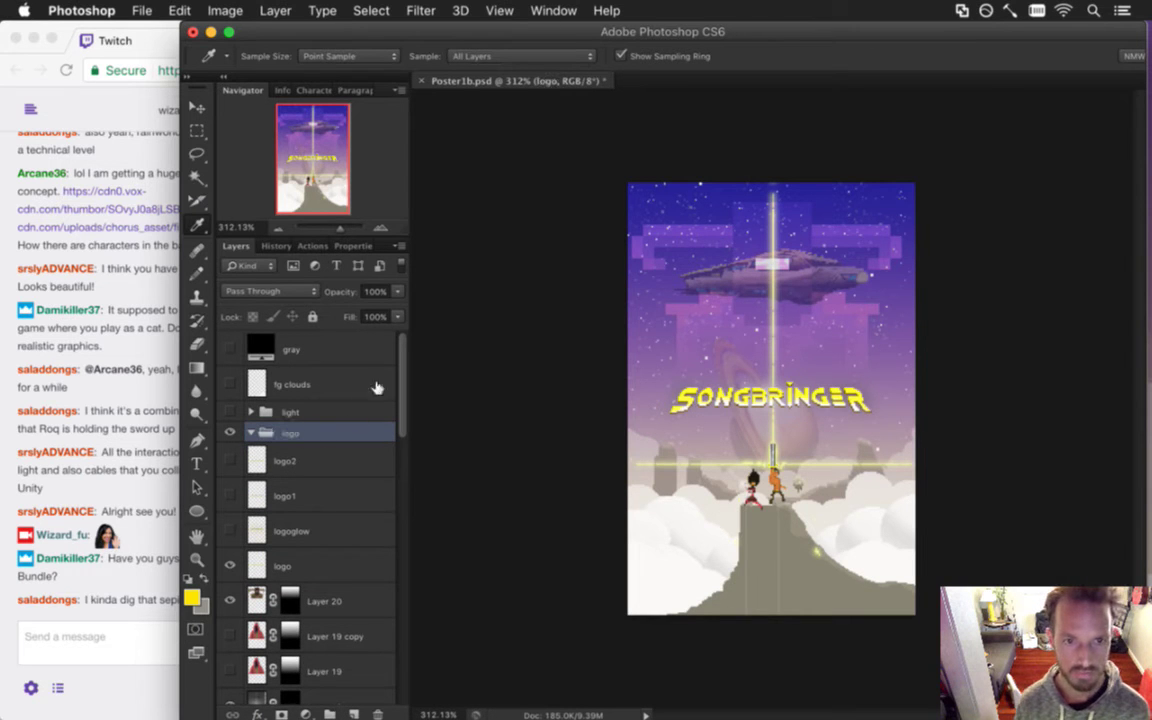
Move the logo2, logo1, logoglow and logo layers into the logo group, and toggle the group's visibility to check its contents.
{"action": "left_click", "coordinate": [295, 462]}
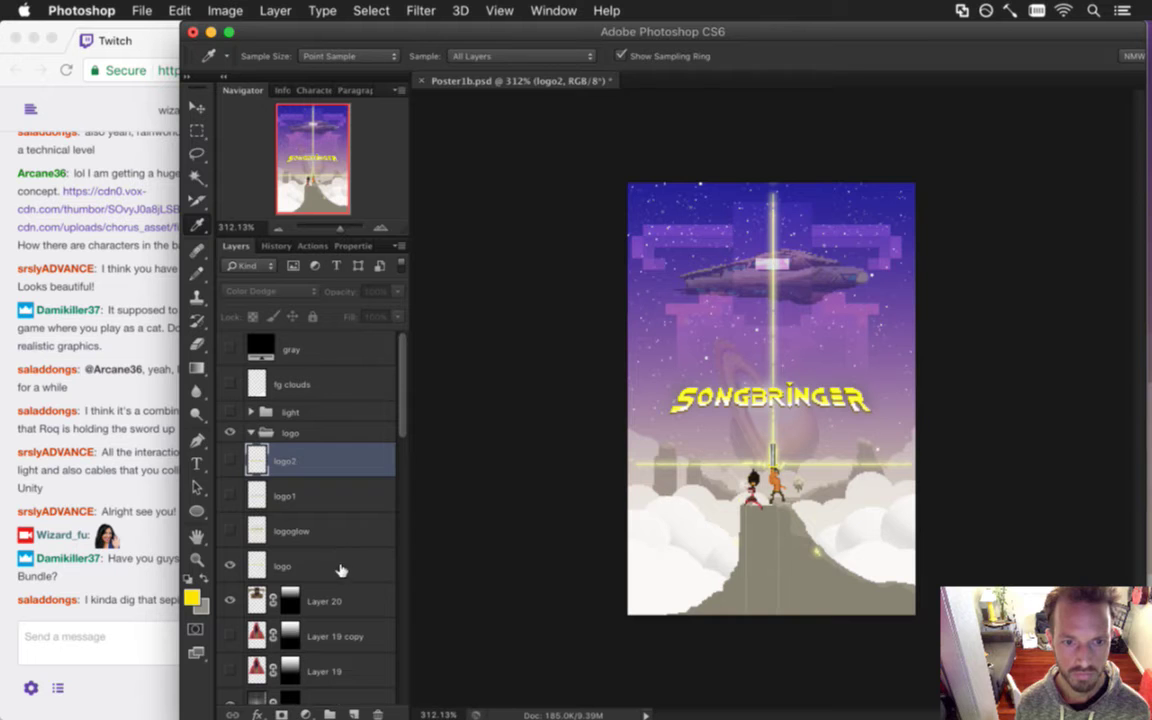
{"action": "left_click", "coordinate": [305, 565], "text": "shift"}
{"action": "left_click_drag", "start_coordinate": [296, 470], "coordinate": [236, 430]}
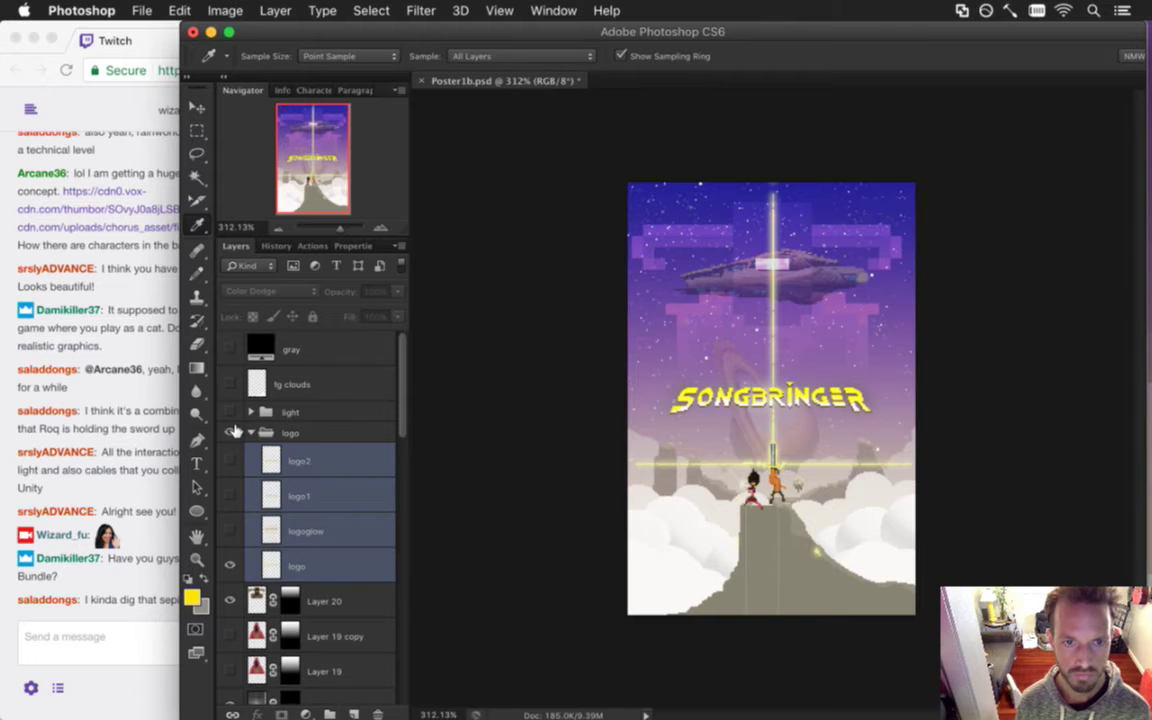
{"action": "left_click", "coordinate": [231, 432]}
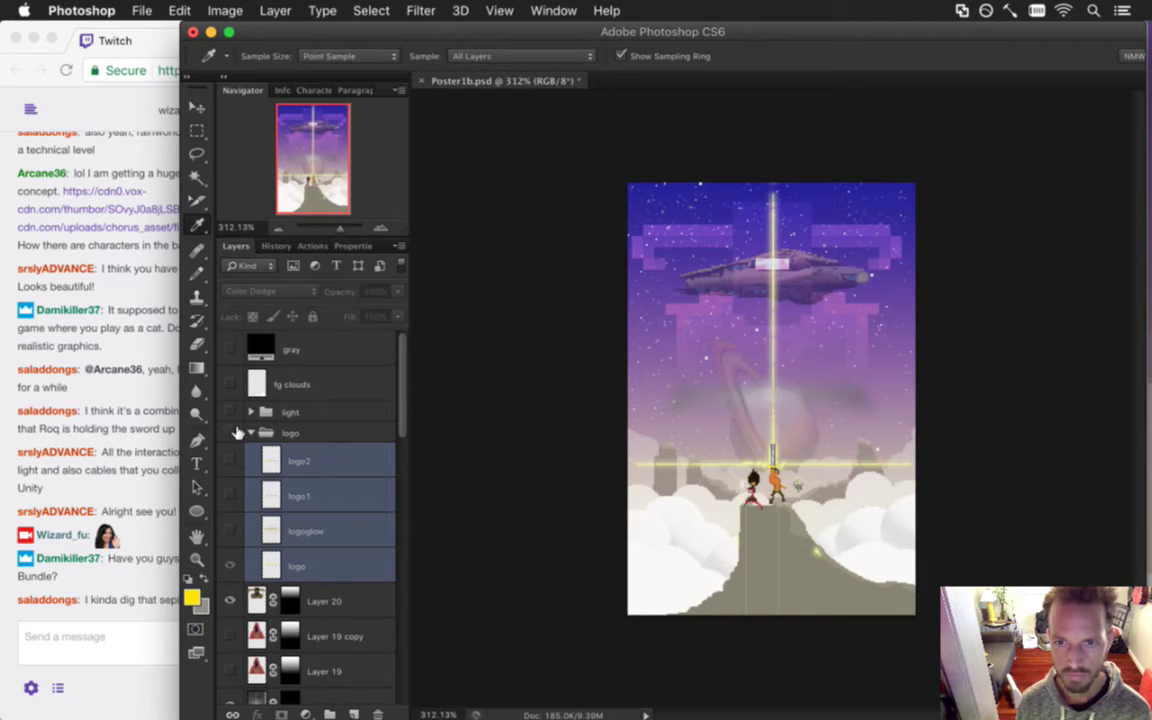
{"action": "left_click", "coordinate": [231, 432]}
Move Layer 18 into the logo group below the logo layer, then collapse and hide the group.
{"action": "mouse_move", "coordinate": [401, 391]}
{"action": "left_mouse_down"}
{"action": "mouse_move", "coordinate": [405, 428]}
{"action": "mouse_move", "coordinate": [404, 411]}
{"action": "left_mouse_up"}
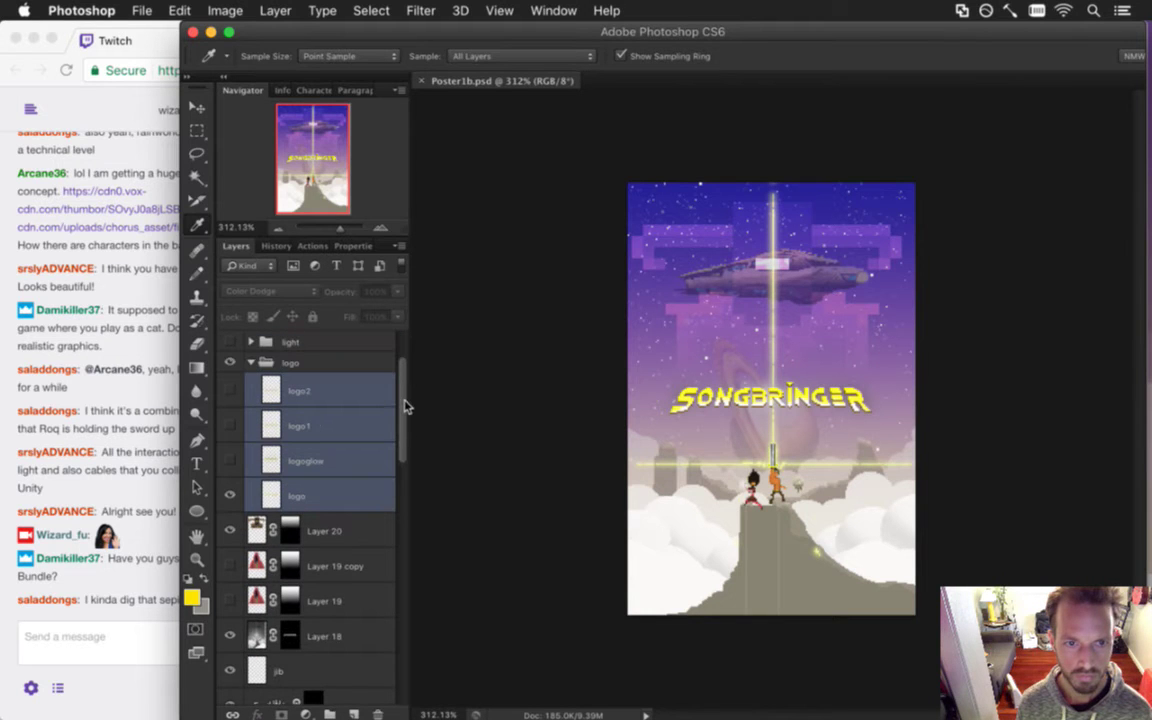
{"action": "left_click_drag", "start_coordinate": [240, 572], "coordinate": [311, 494]}
{"action": "scroll", "coordinate": [308, 404], "scroll_direction": "up", "scroll_amount": 1}
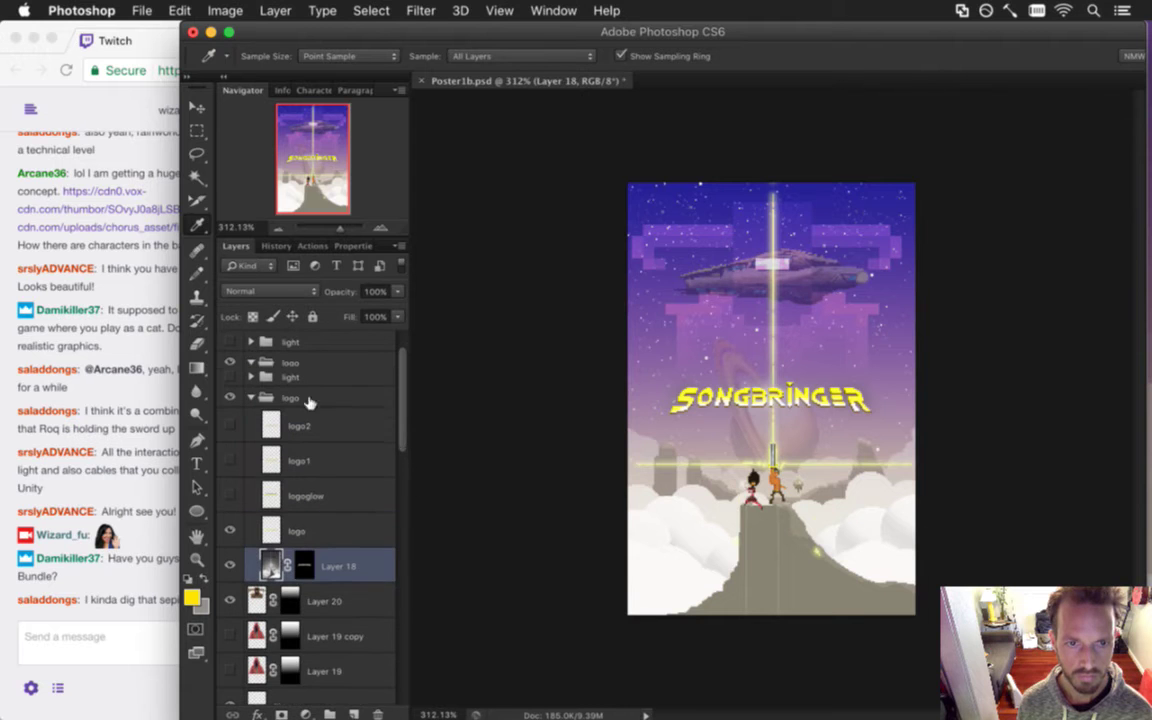
{"action": "left_click", "coordinate": [250, 397]}
{"action": "left_click", "coordinate": [231, 397]}
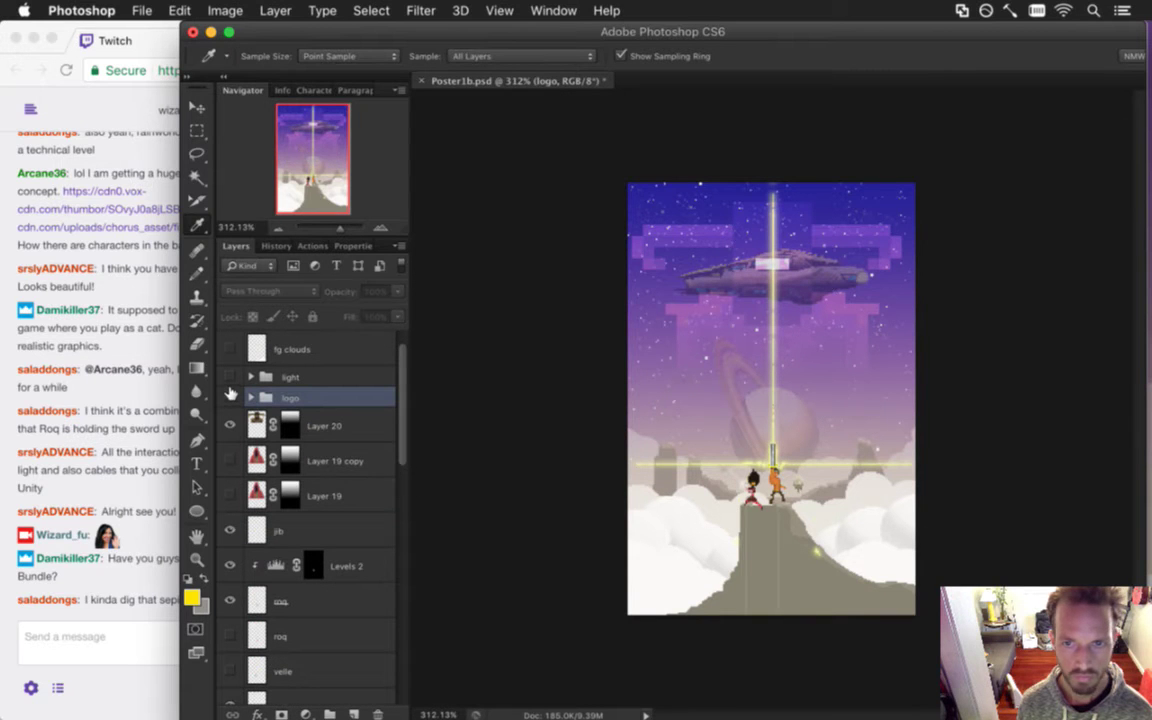
Create a layer group directly above Layer 20 and name it "characters".
{"action": "left_click", "coordinate": [320, 426]}
{"action": "left_click", "coordinate": [327, 712]}
{"action": "double_click", "coordinate": [300, 418]}
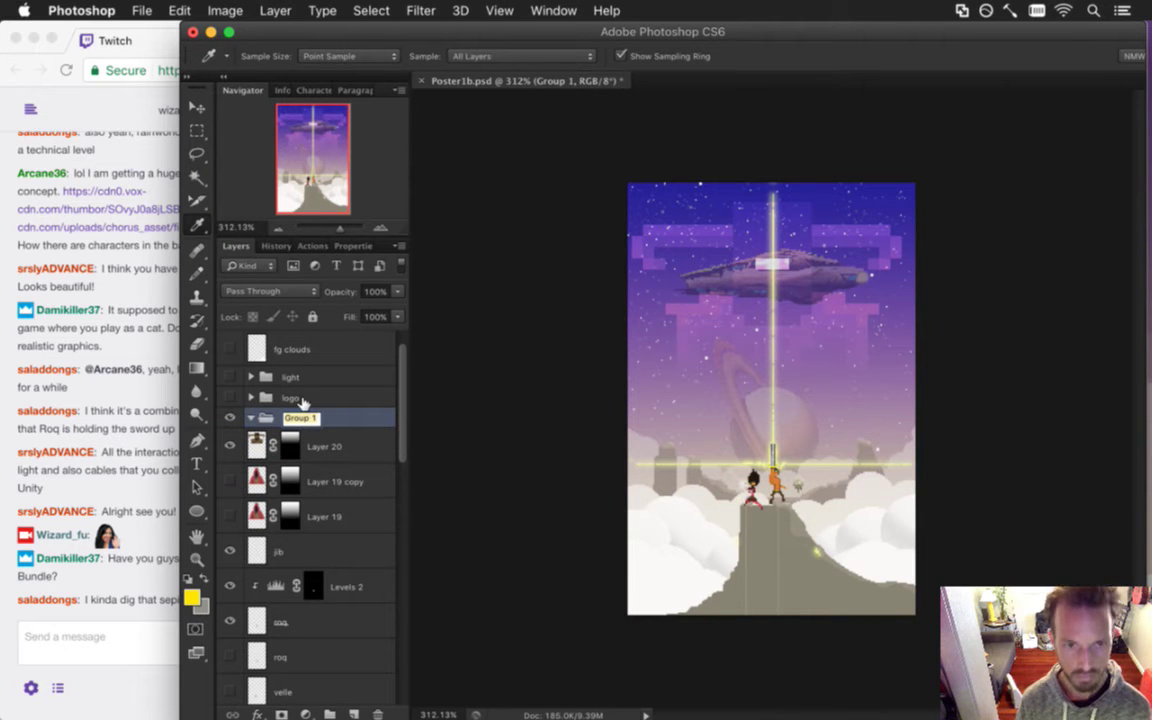
{"action": "type", "text": "characters"}
{"action": "key", "text": "Return"}
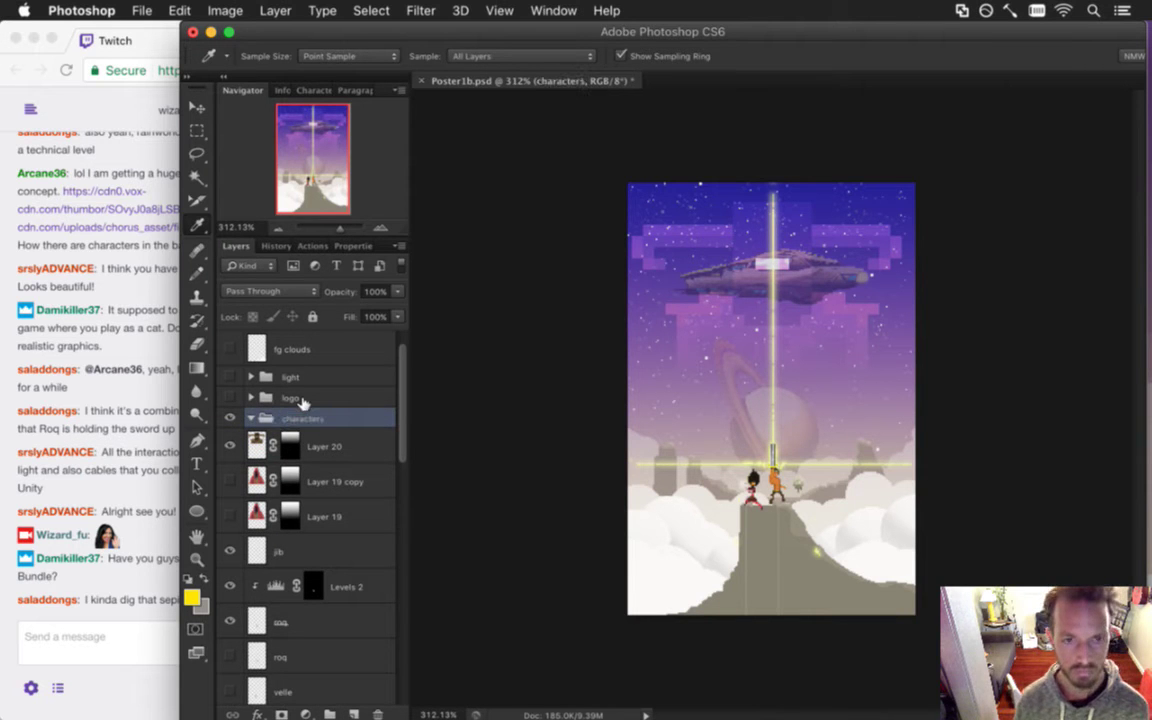
Move all layers from Layer 20 down to glo into the characters group.
{"action": "left_click", "coordinate": [340, 447]}
{"action": "left_click_drag", "start_coordinate": [401, 432], "coordinate": [396, 555]}
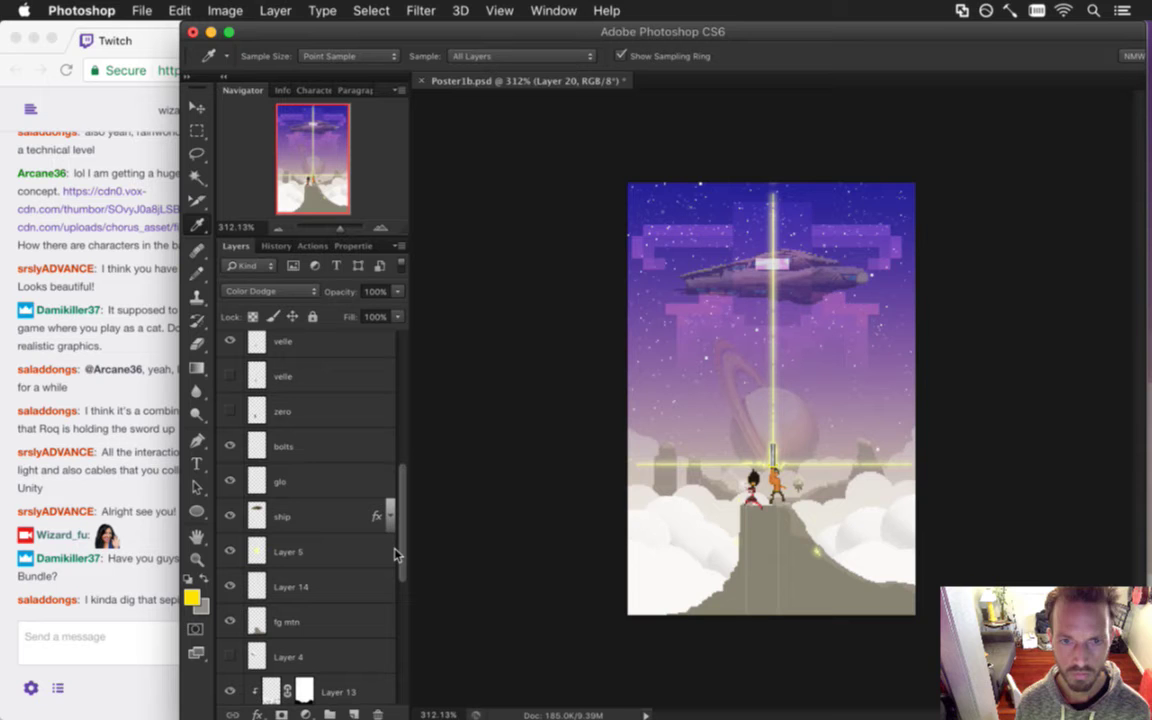
{"action": "left_click", "coordinate": [352, 478], "text": "shift"}
{"action": "scroll", "coordinate": [340, 420], "scroll_direction": "up", "scroll_amount": 6}
{"action": "left_click_drag", "start_coordinate": [340, 403], "coordinate": [349, 392]}
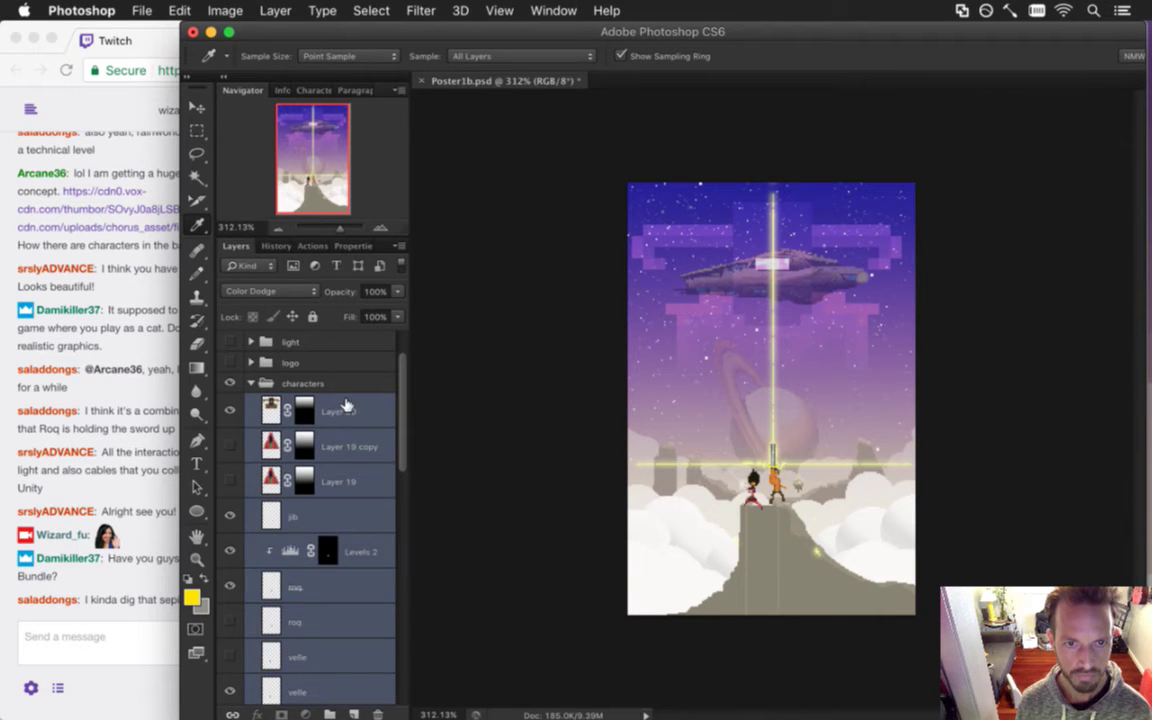
Rename Layer 20 in the characters group as "zero" and hide it.
{"action": "double_click", "coordinate": [340, 410]}
{"action": "type", "text": "zero"}
{"action": "key", "text": "Return"}
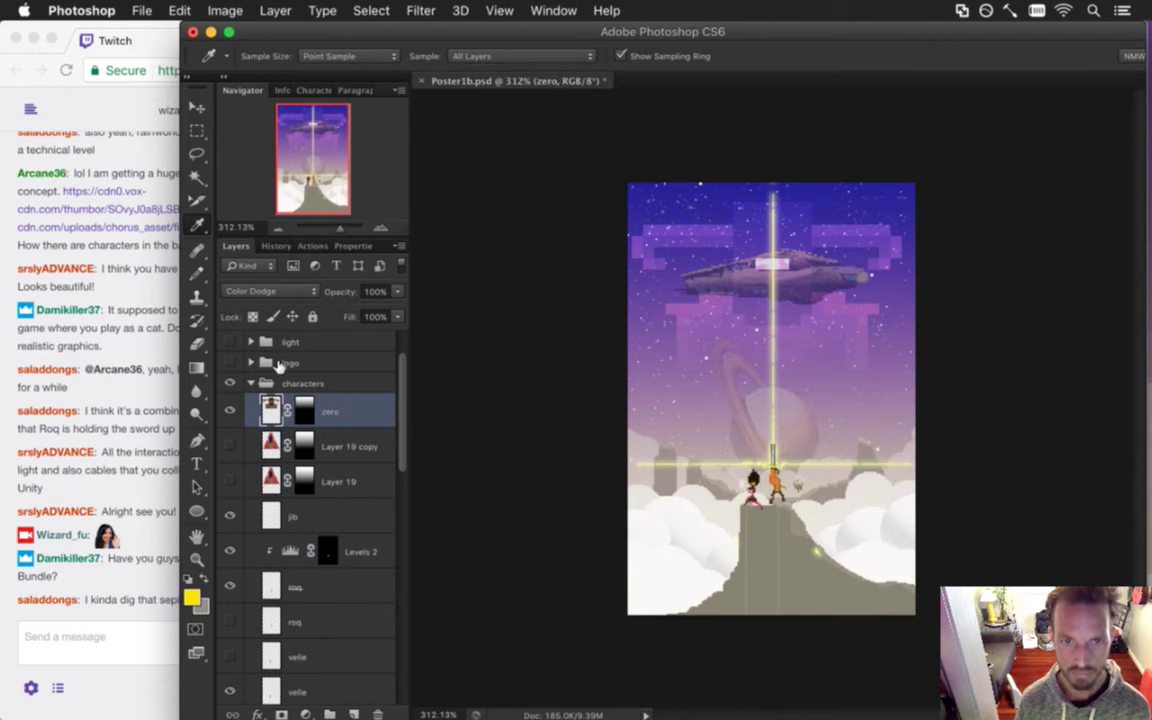
{"action": "left_click_drag", "start_coordinate": [403, 419], "coordinate": [398, 525]}
{"action": "scroll", "coordinate": [390, 450], "scroll_direction": "up", "scroll_amount": 5}
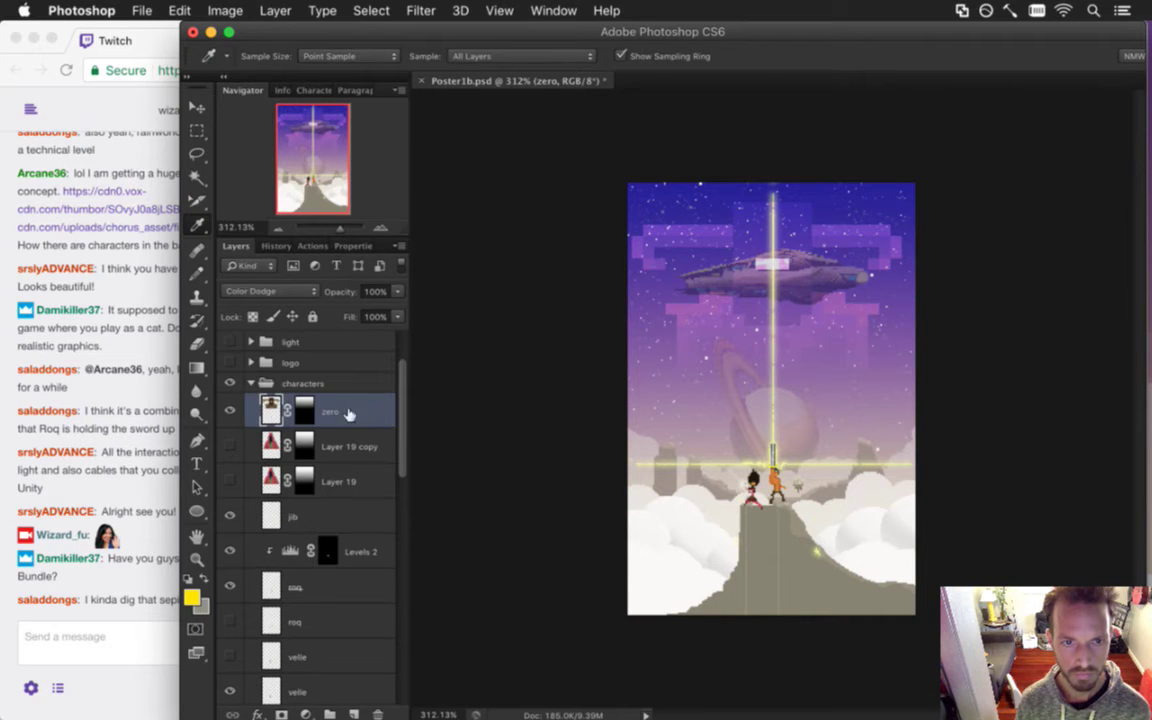
{"action": "left_click", "coordinate": [230, 408]}
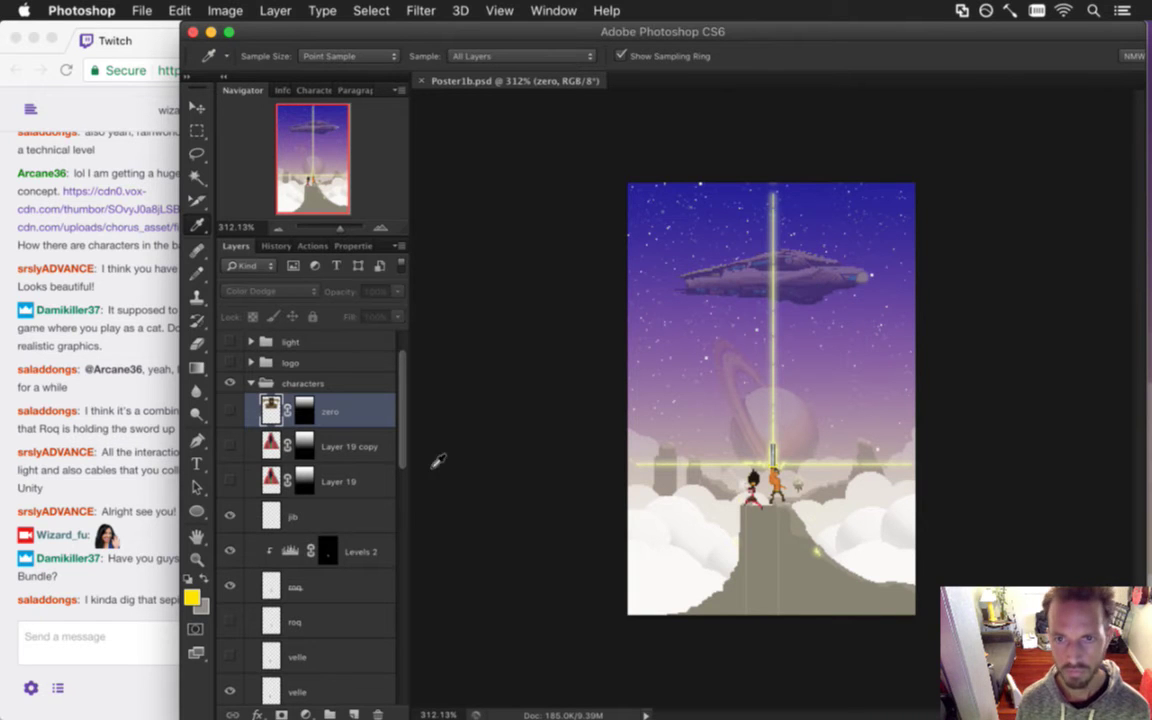
On the fg mtn layer, pencil an uneven light tan top surface beneath the characters' feet, using the tone sampled from the summit.
{"action": "left_click_drag", "start_coordinate": [776, 548], "coordinate": [848, 553]}
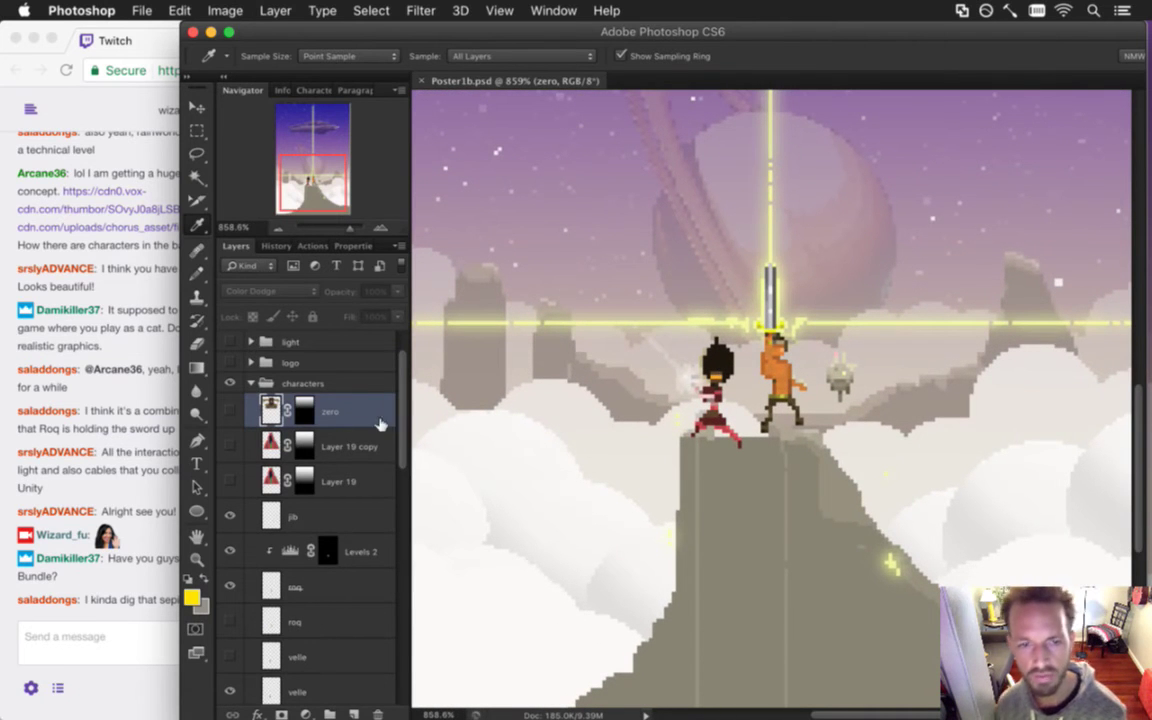
{"action": "scroll", "coordinate": [395, 480], "scroll_direction": "down", "scroll_amount": 10}
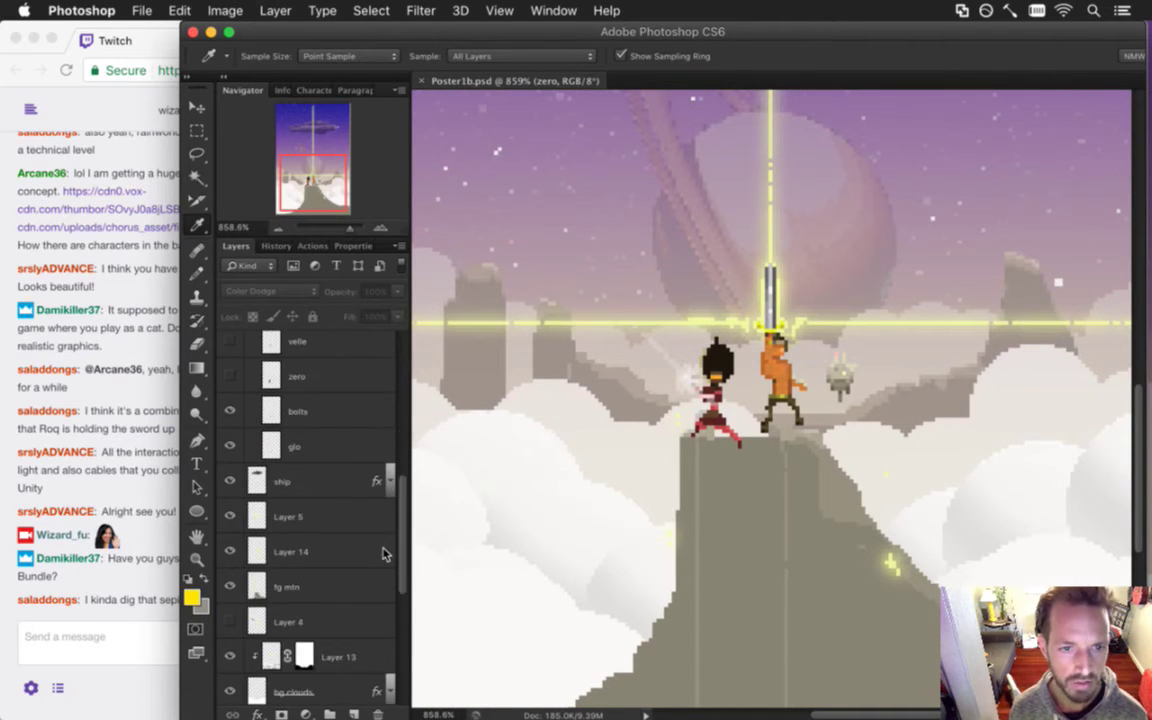
{"action": "left_click", "coordinate": [318, 515]}
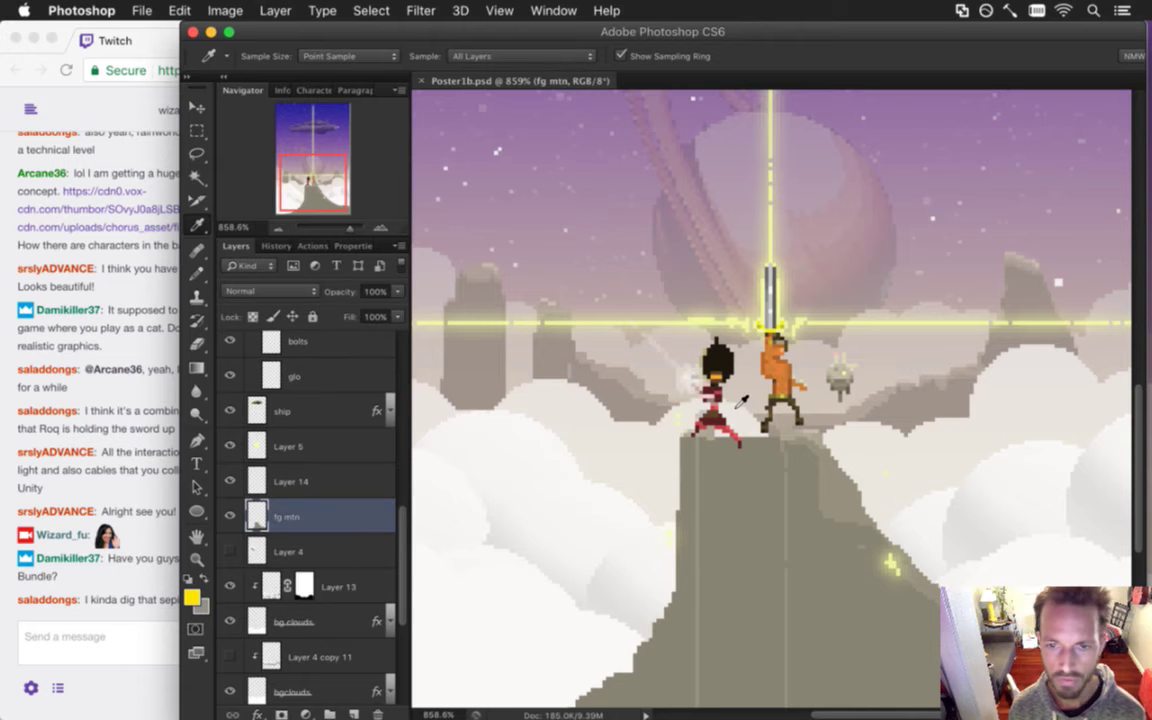
{"action": "scroll", "coordinate": [750, 485], "scroll_direction": "up", "scroll_amount": 5}
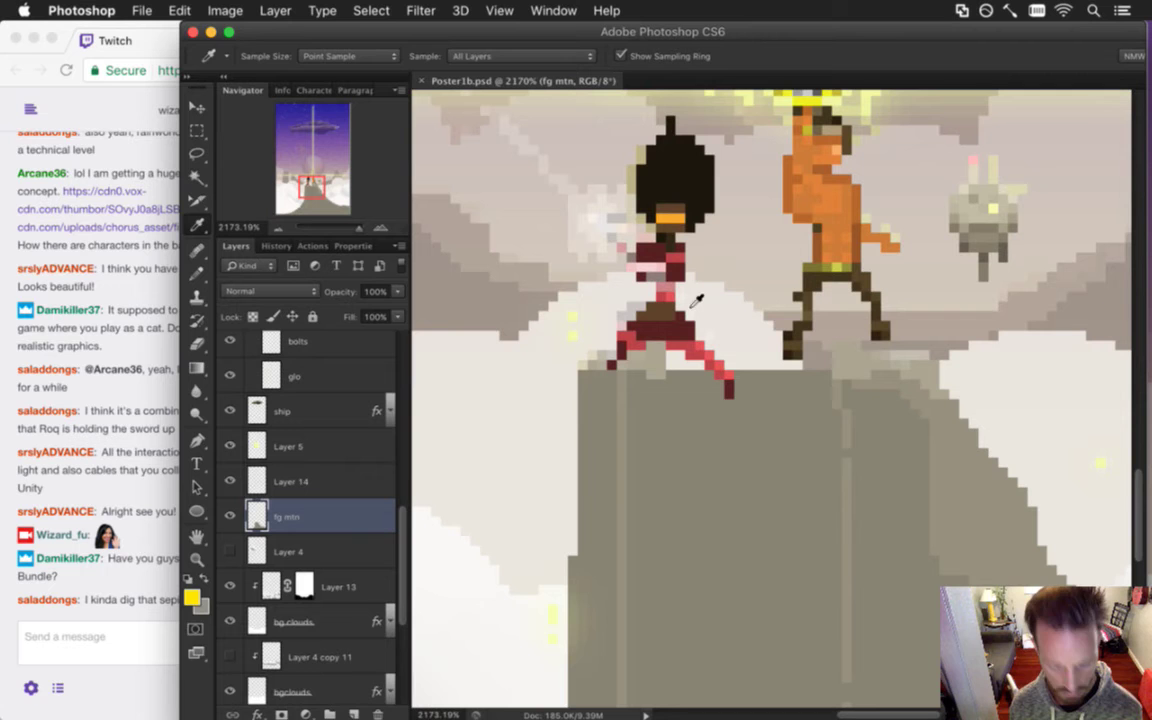
{"action": "left_click", "coordinate": [855, 378]}
{"action": "key", "text": "b"}
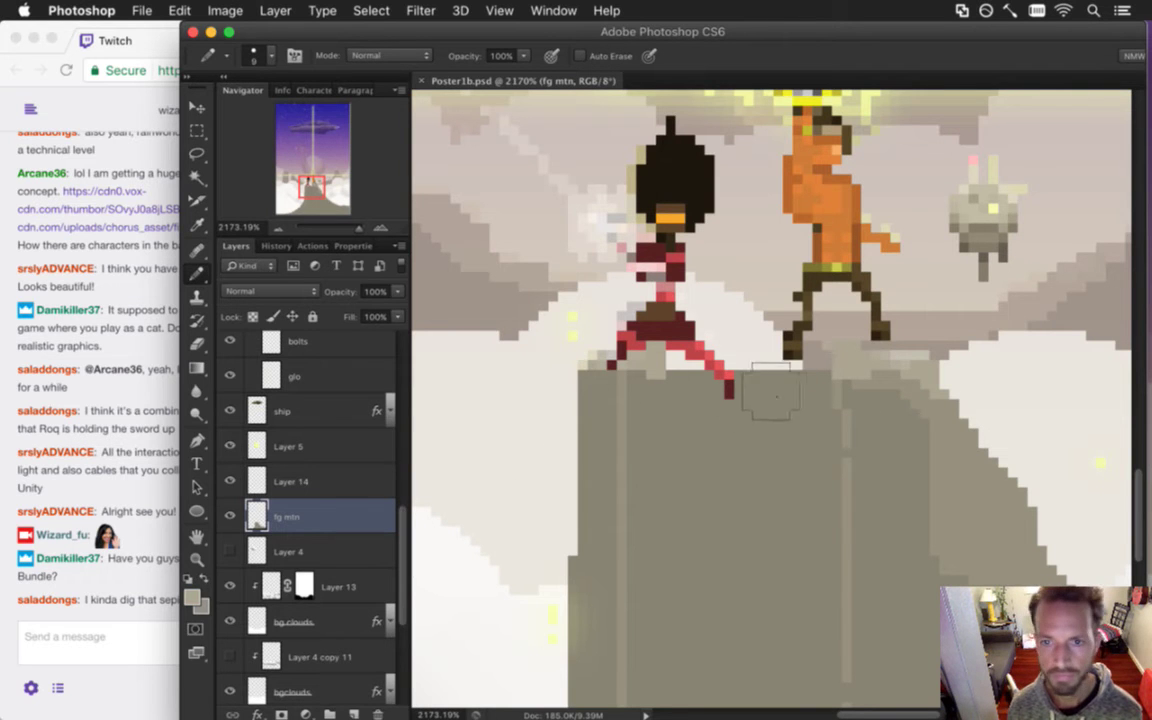
{"action": "mouse_move", "coordinate": [837, 395]}
{"action": "left_mouse_down"}
{"action": "mouse_move", "coordinate": [743, 430]}
{"action": "mouse_move", "coordinate": [676, 406]}
{"action": "left_mouse_up"}
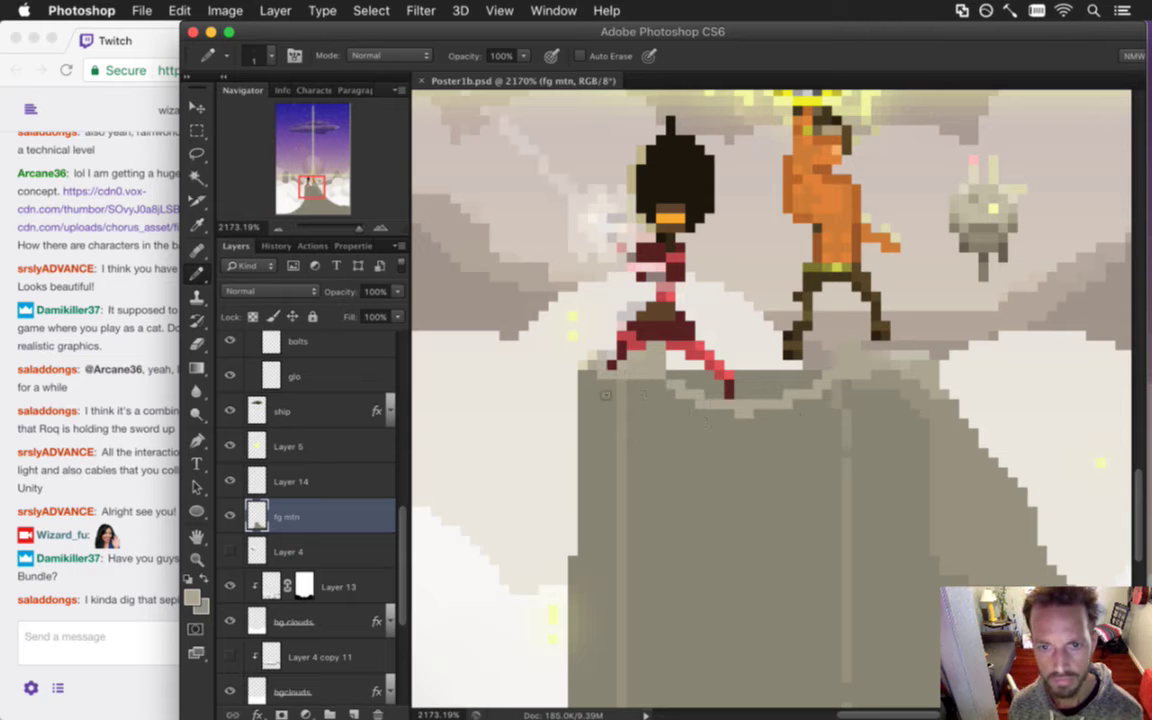
{"action": "left_click_drag", "start_coordinate": [650, 376], "coordinate": [810, 394]}
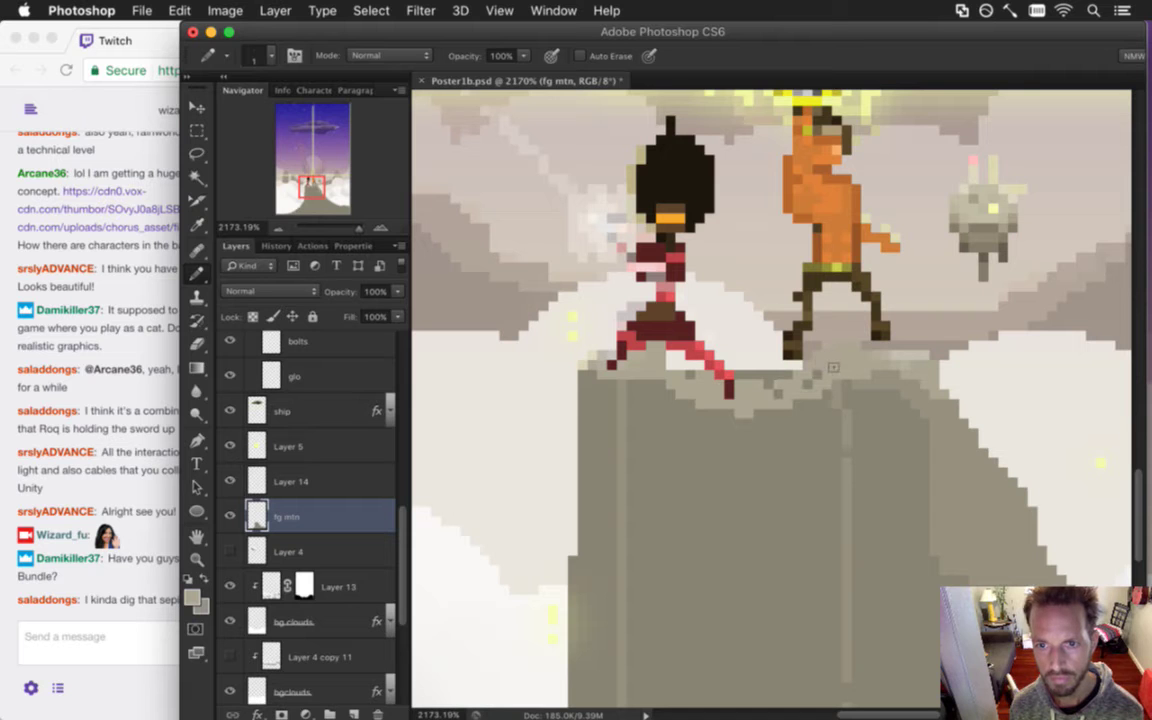
{"action": "left_click_drag", "start_coordinate": [773, 346], "coordinate": [671, 362]}
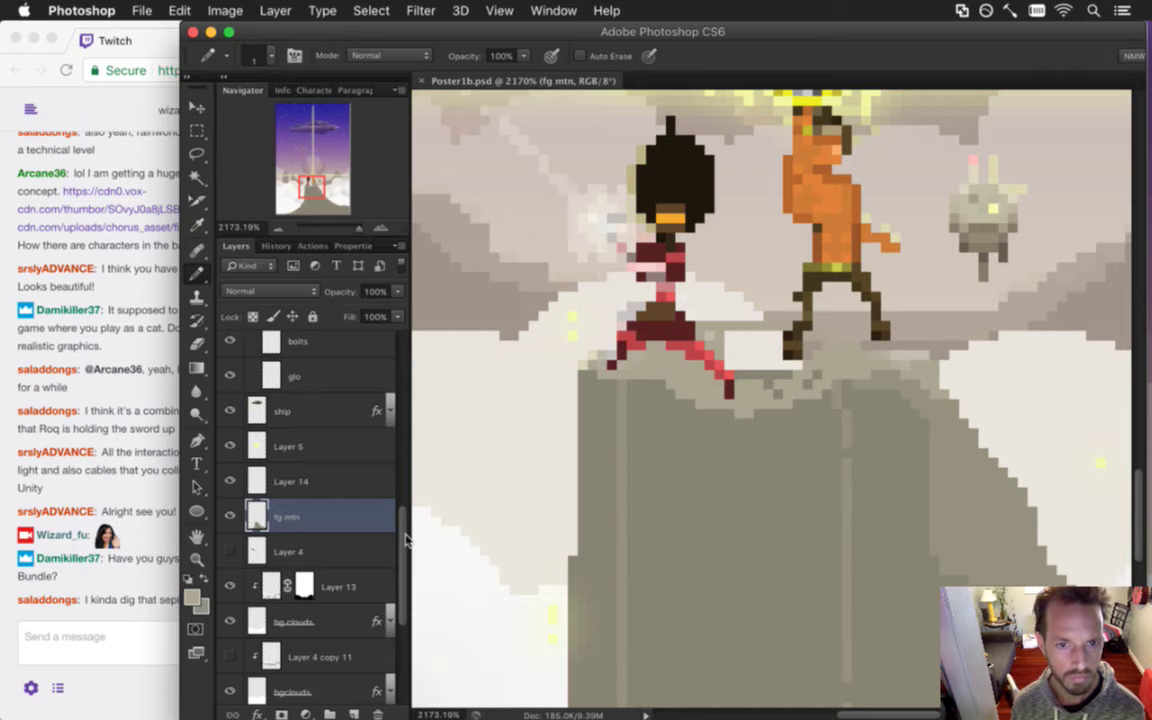
Hide and collapse the characters group to expose the mountain summit.
{"action": "scroll", "coordinate": [385, 430], "scroll_direction": "up", "scroll_amount": 5}
{"action": "scroll", "coordinate": [385, 403], "scroll_direction": "up", "scroll_amount": 1}
{"action": "left_click", "coordinate": [231, 383]}
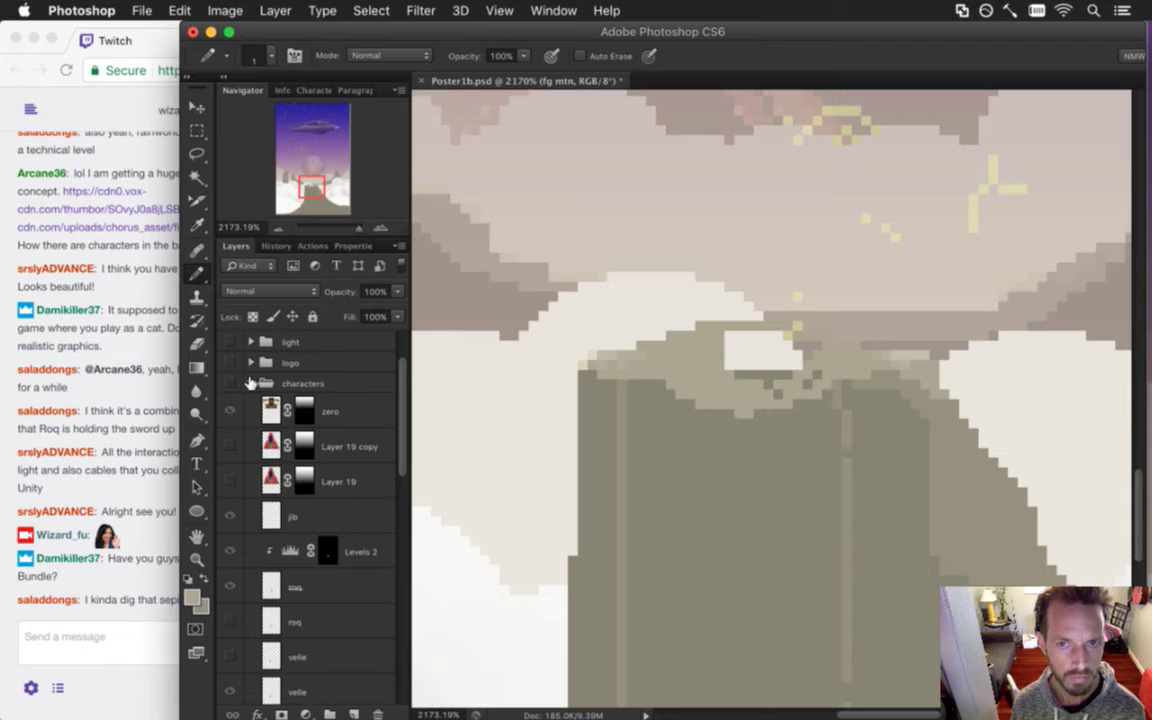
{"action": "left_click", "coordinate": [251, 383]}
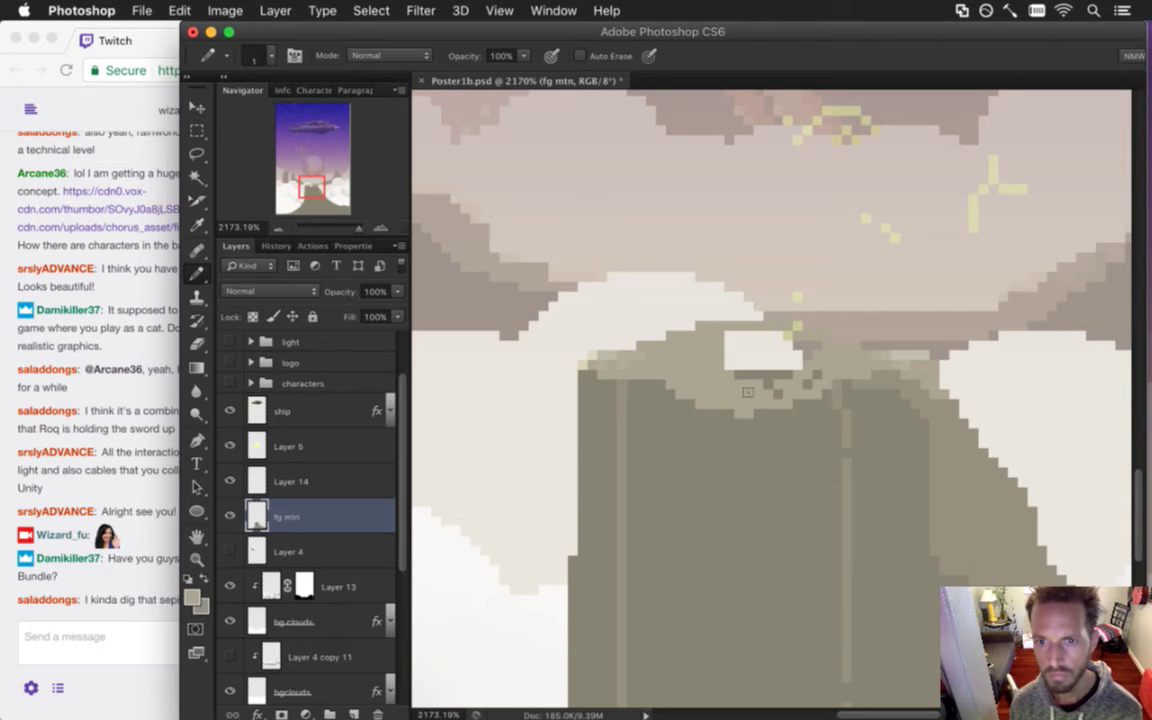
Fill the remaining gap and stray dark pixels in the fg mtn summit with the light tan.
{"action": "left_click_drag", "start_coordinate": [738, 381], "coordinate": [731, 359]}
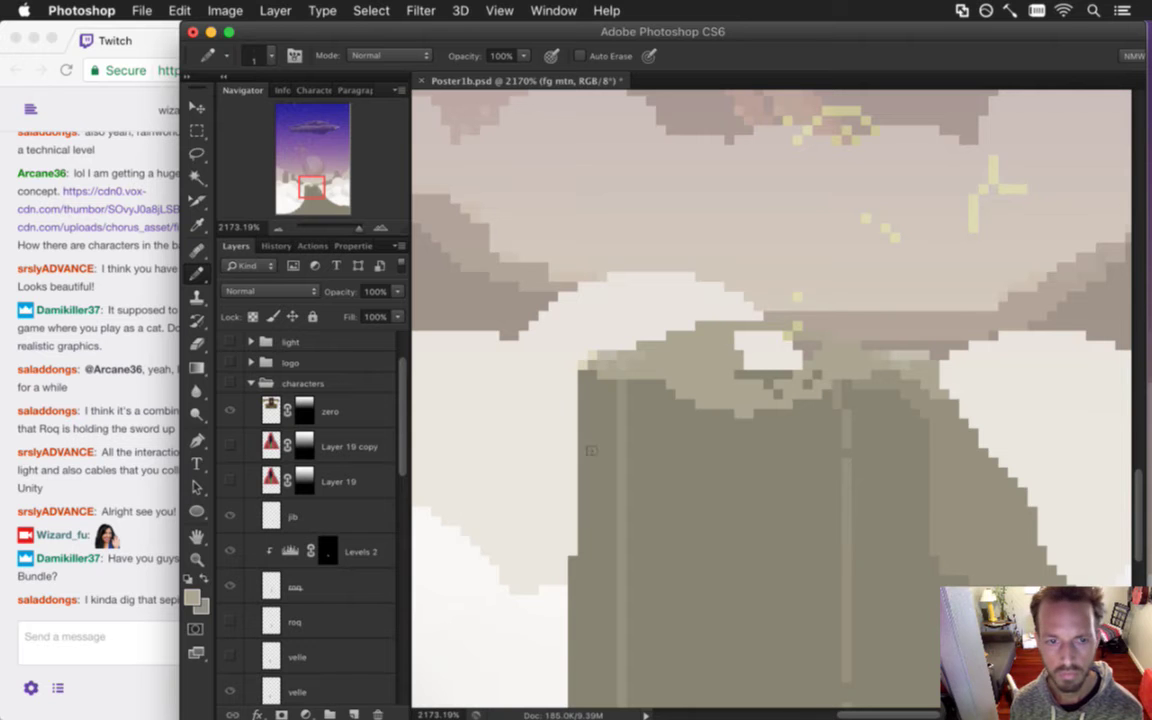
{"action": "scroll", "coordinate": [399, 527], "scroll_direction": "down", "scroll_amount": 5}
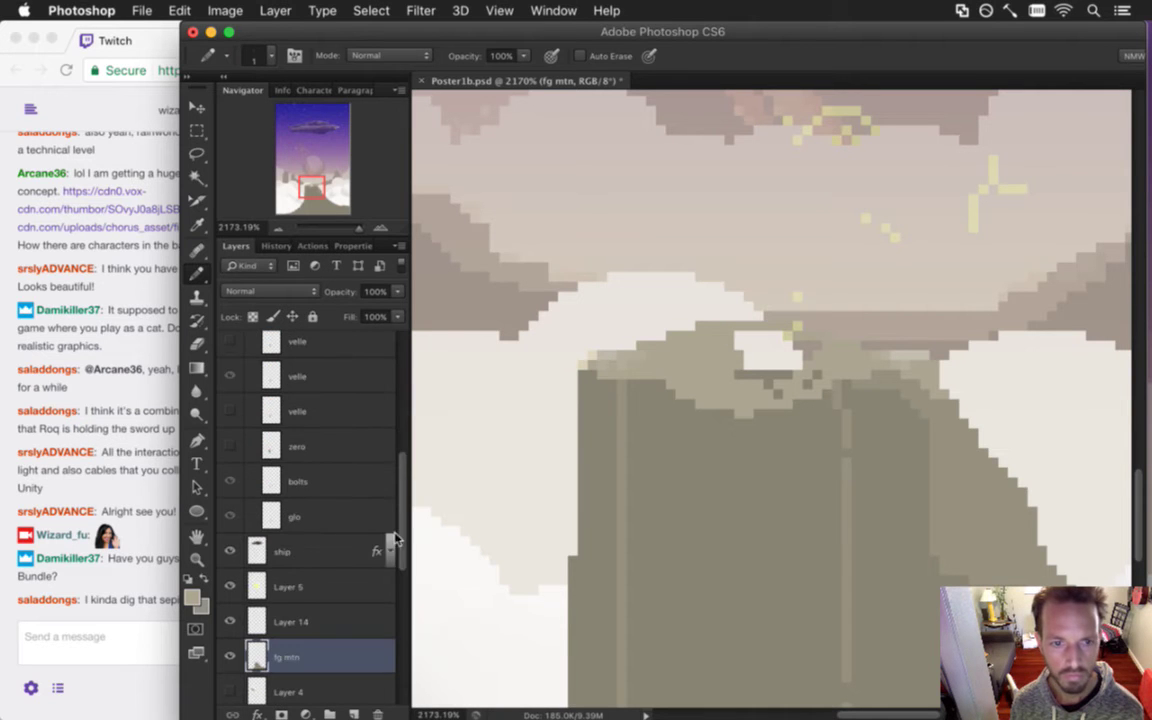
{"action": "scroll", "coordinate": [399, 555], "scroll_direction": "down", "scroll_amount": 1}
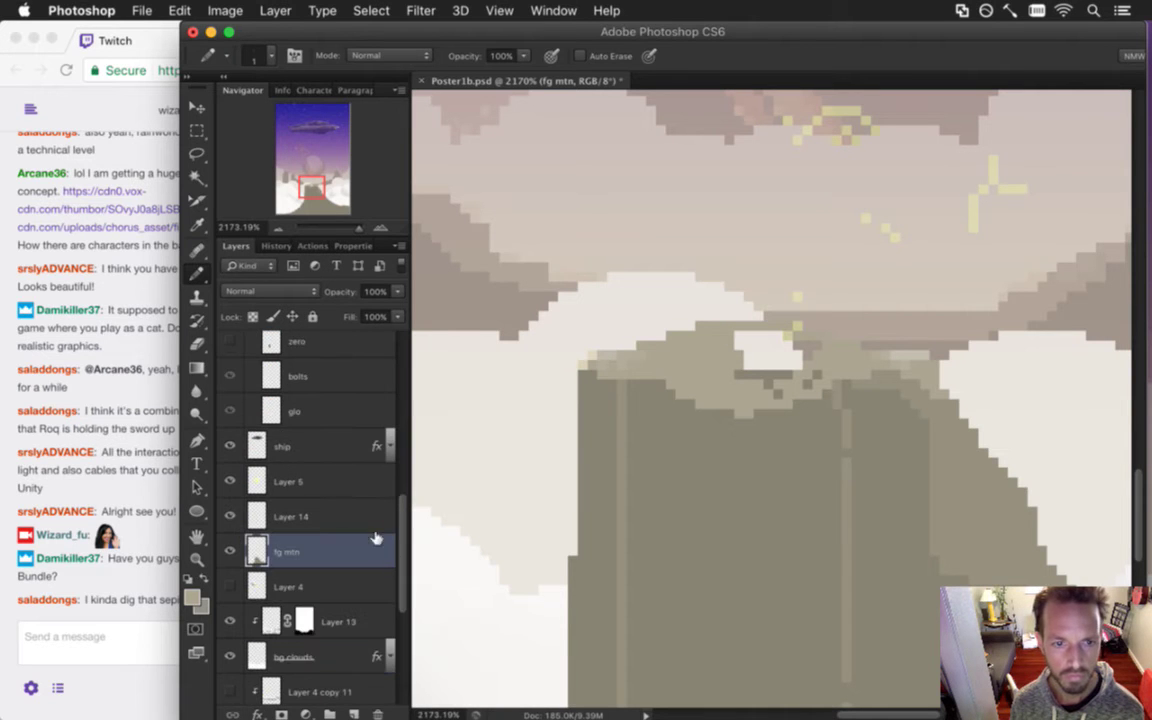
{"action": "left_click", "coordinate": [738, 373]}
{"action": "left_click", "coordinate": [808, 373]}
{"action": "key", "text": "super+z"}
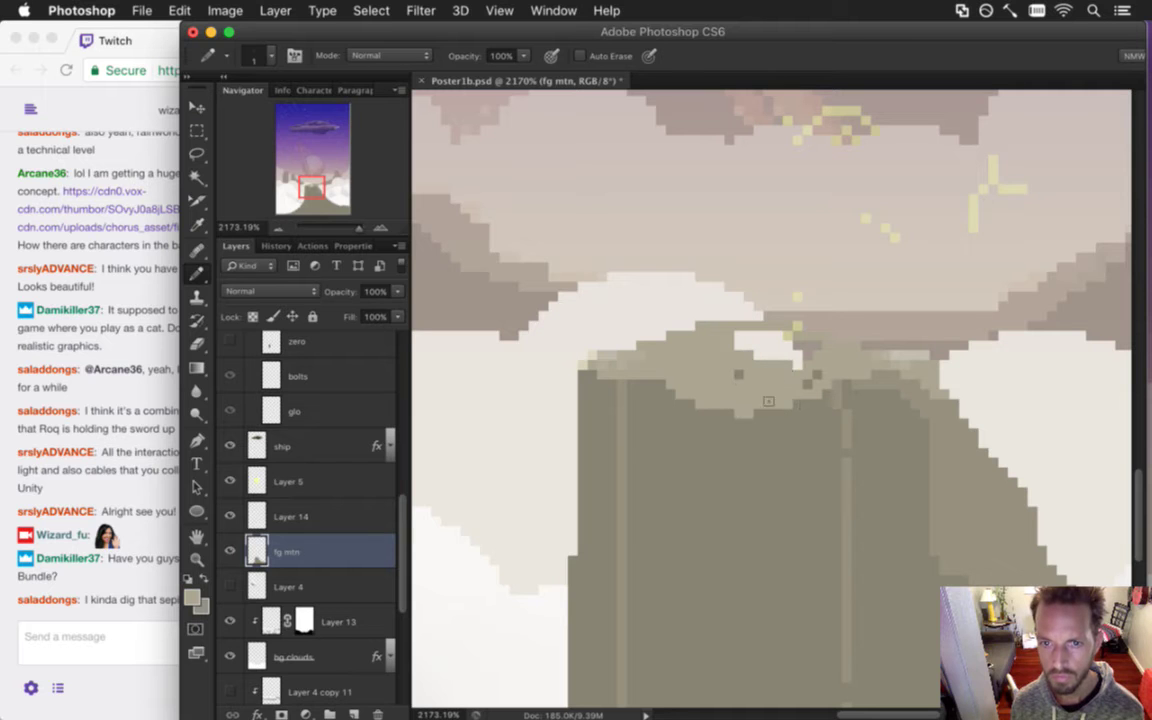
{"action": "key", "text": "super+z"}
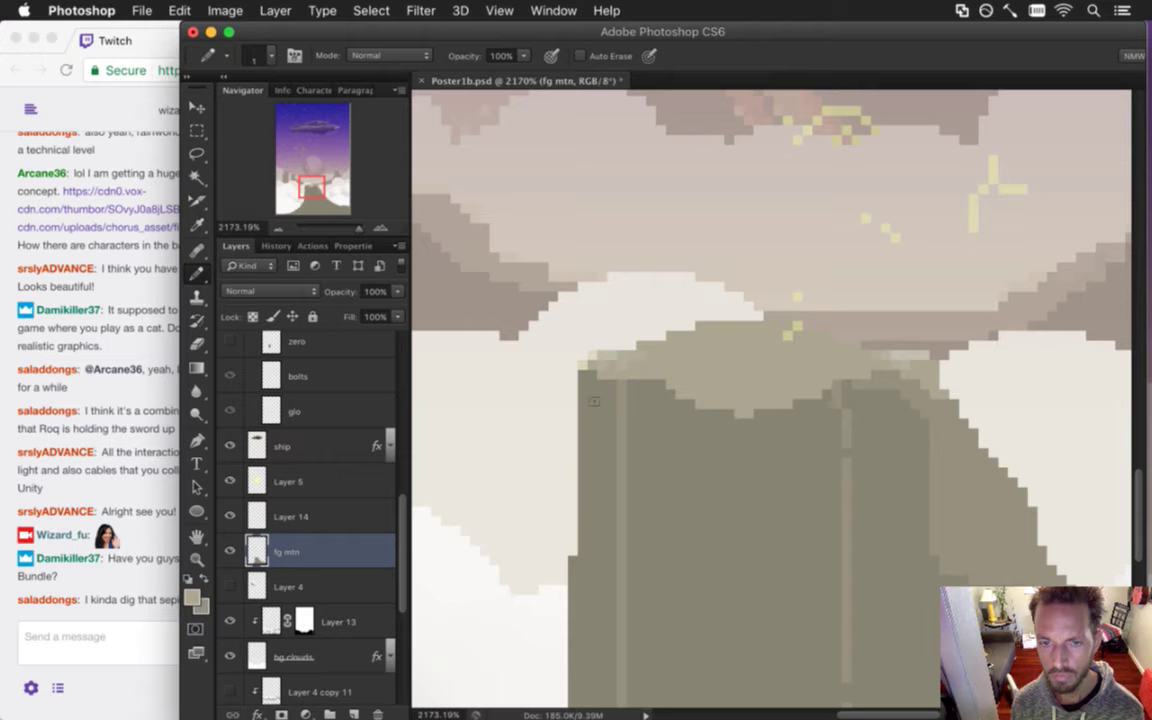
Sample the paler tone at the summit's edge as the foreground color and view the mountain as a whole.
{"action": "key", "text": "i"}
{"action": "left_click", "coordinate": [620, 365]}
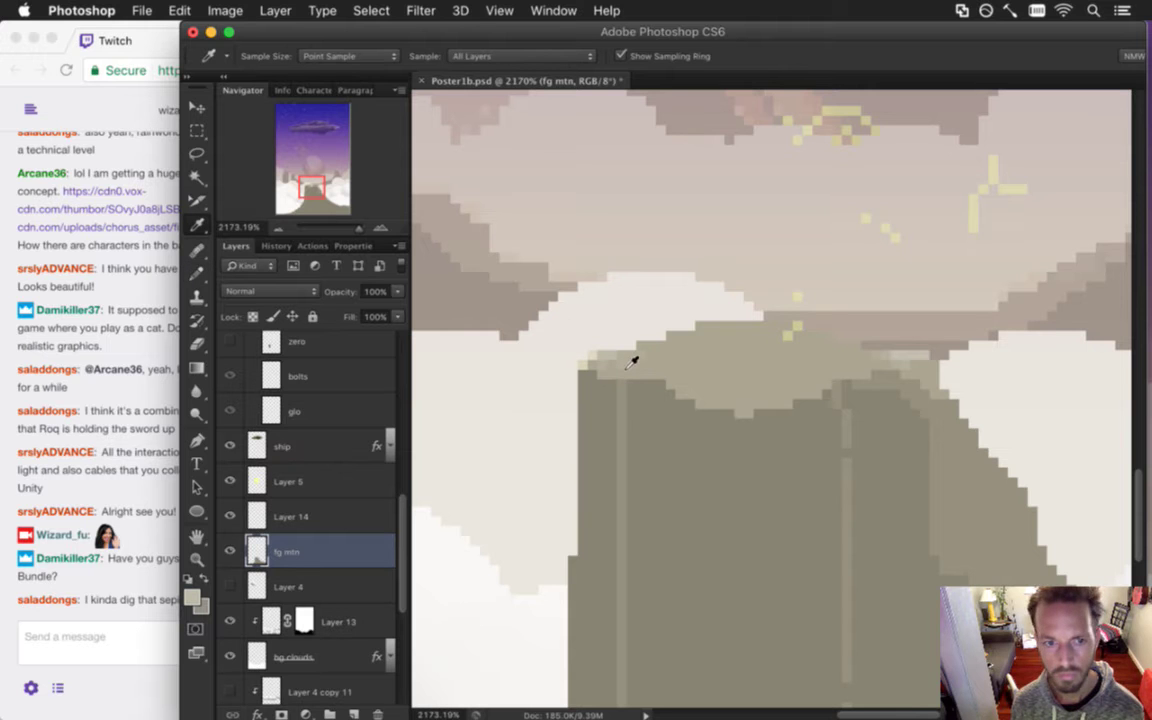
{"action": "scroll", "coordinate": [630, 368], "scroll_direction": "down", "scroll_amount": 3}
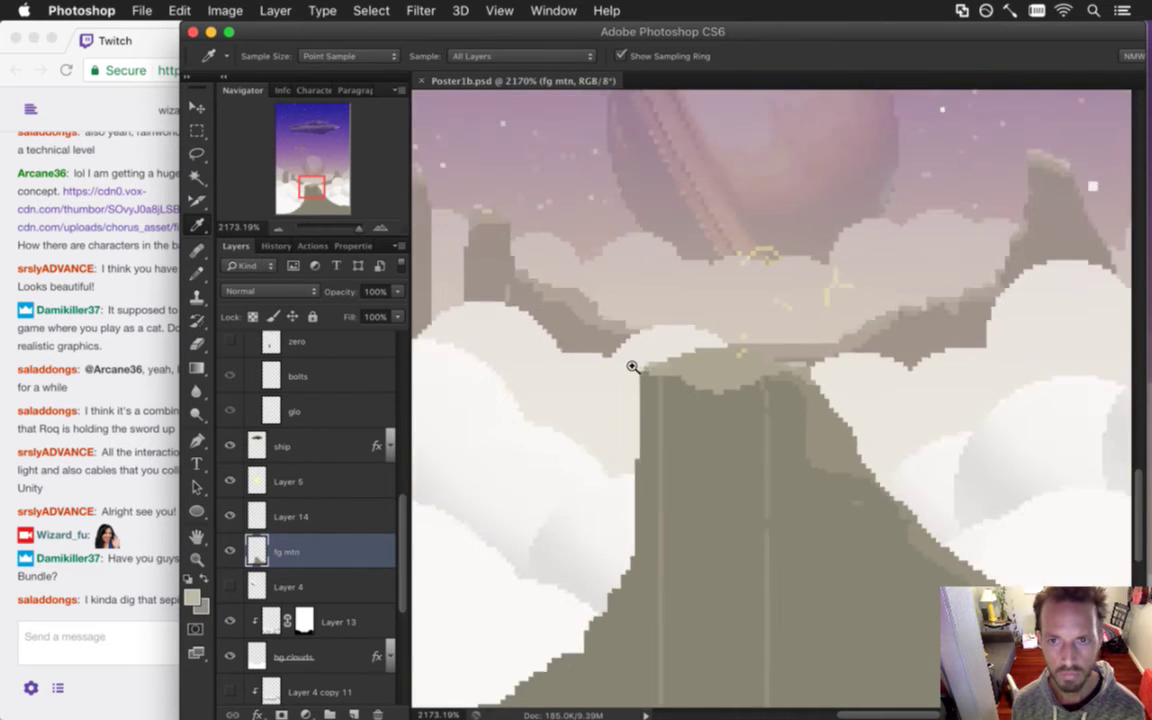
{"action": "scroll", "coordinate": [597, 367], "scroll_direction": "down", "scroll_amount": 1}
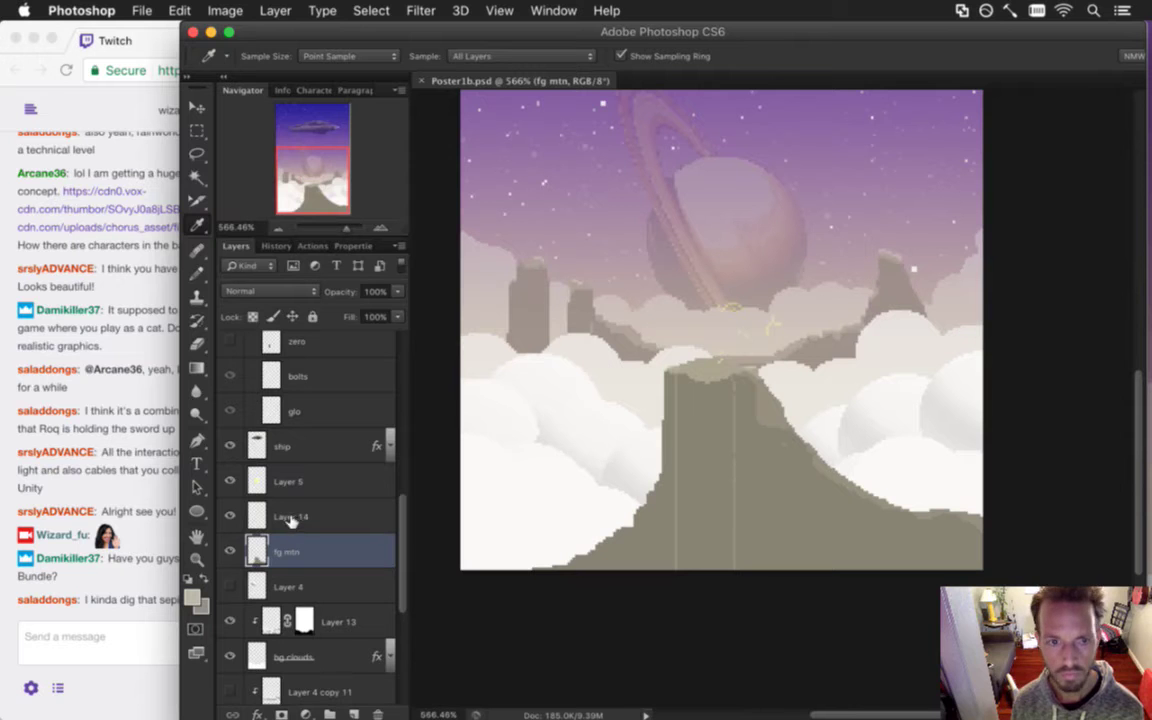
Merge Layer 5 down into Layer 14 and rename the merged layer as "sparks".
{"action": "left_click", "coordinate": [255, 482]}
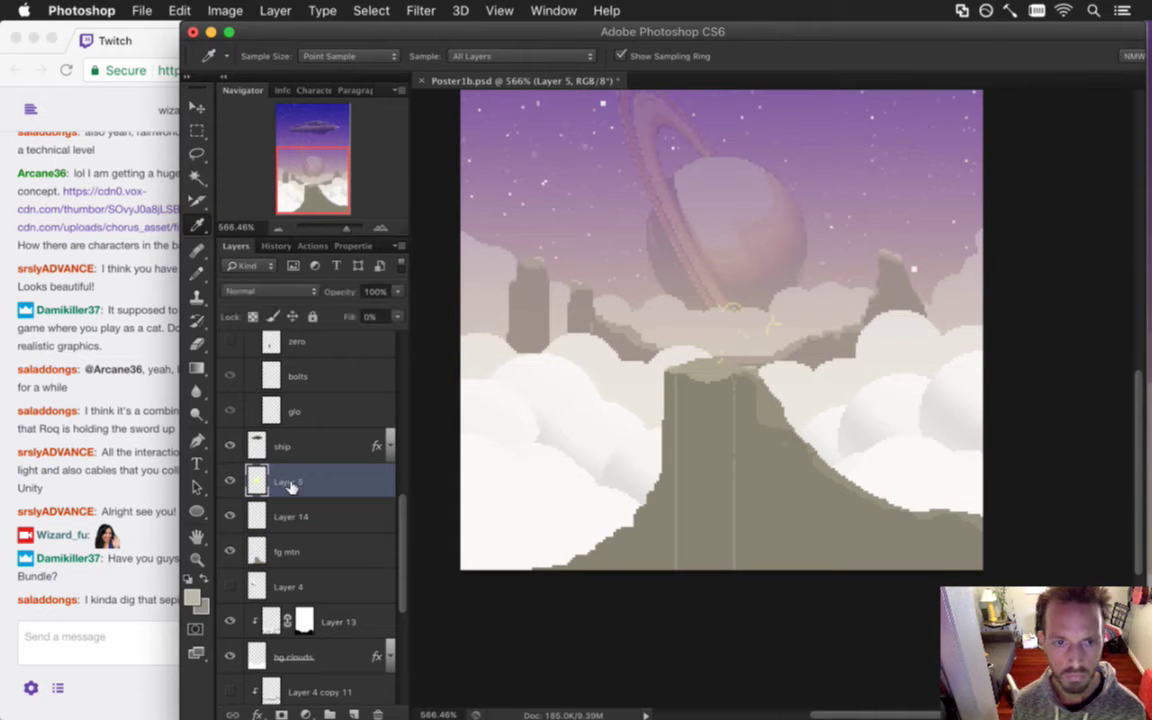
{"action": "key", "text": "super+e"}
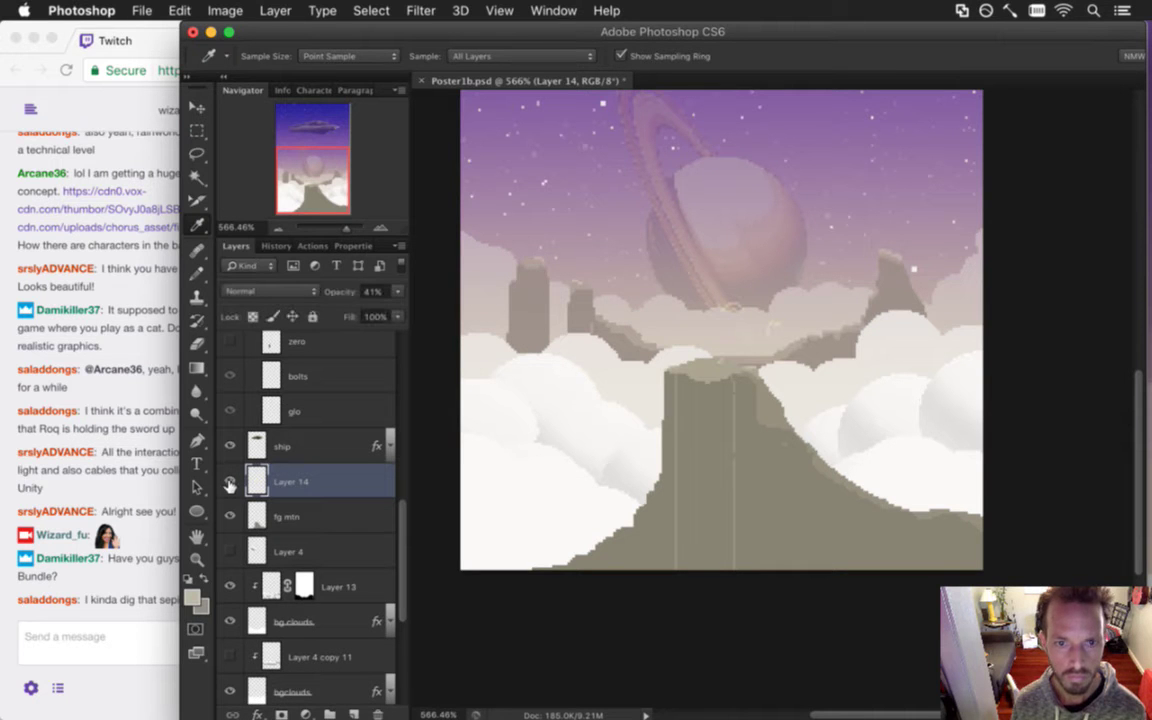
{"action": "double_click", "coordinate": [290, 481]}
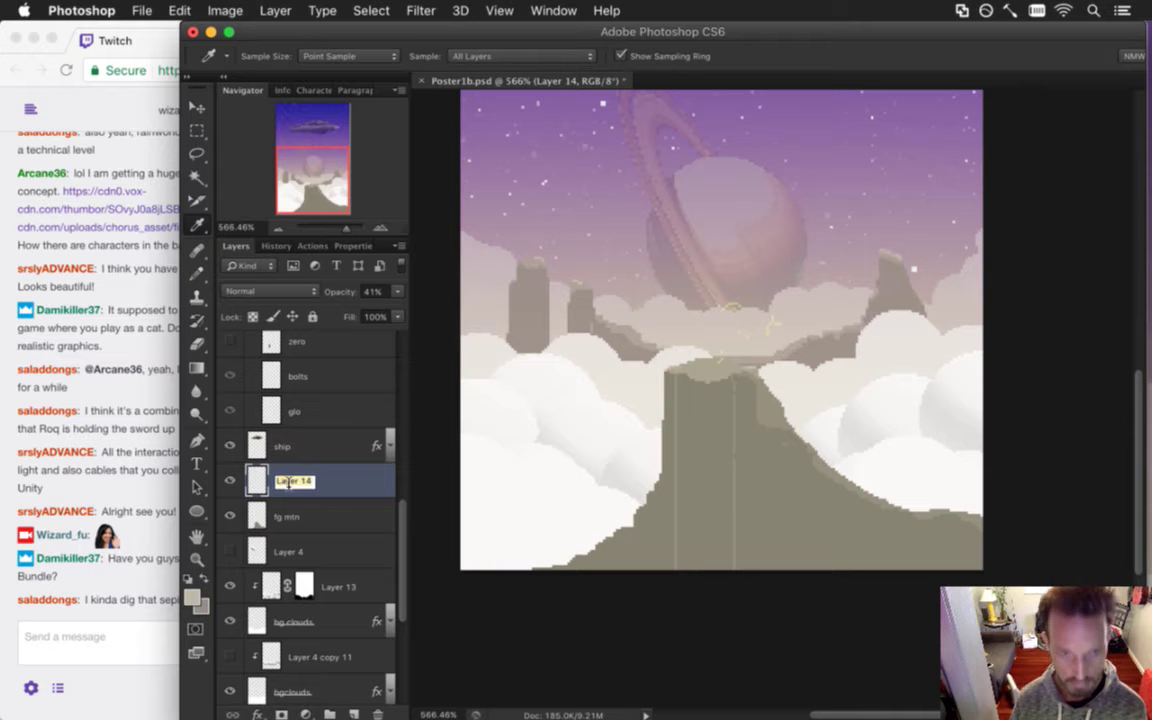
{"action": "type", "text": "sparks"}
{"action": "key", "text": "Return"}
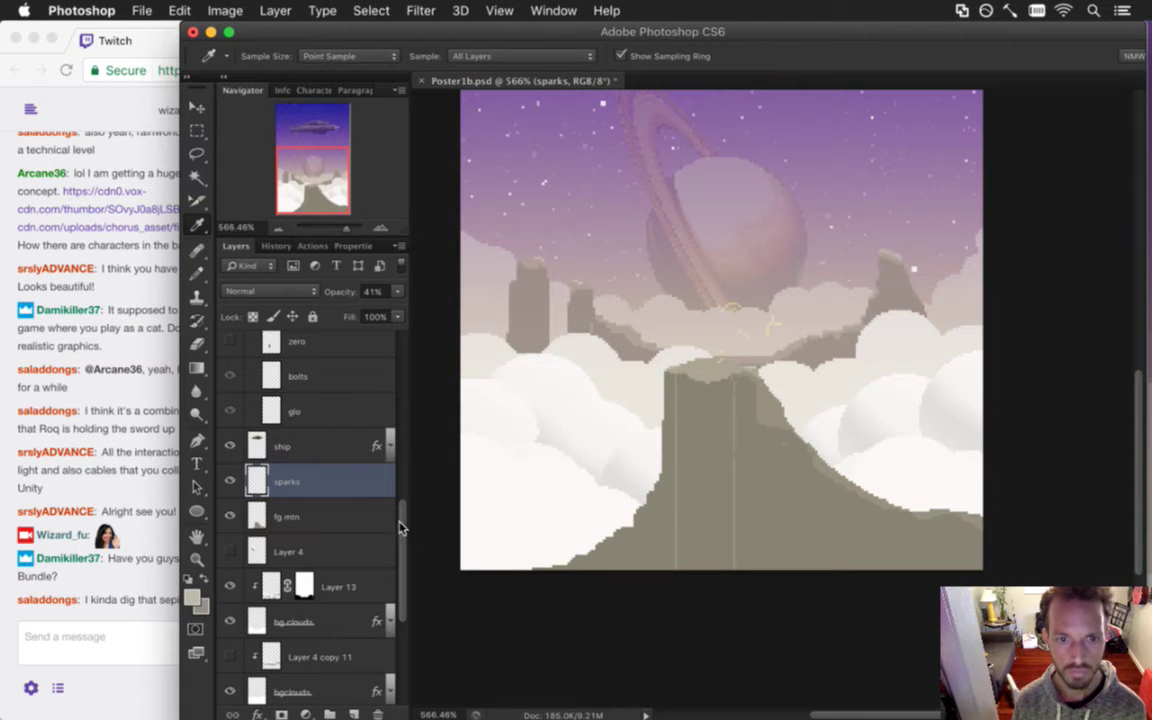
Move the sparks layer into the characters group directly below glo, and collapse the group.
{"action": "left_click_drag", "start_coordinate": [401, 532], "coordinate": [404, 481]}
{"action": "left_click_drag", "start_coordinate": [243, 558], "coordinate": [300, 566]}
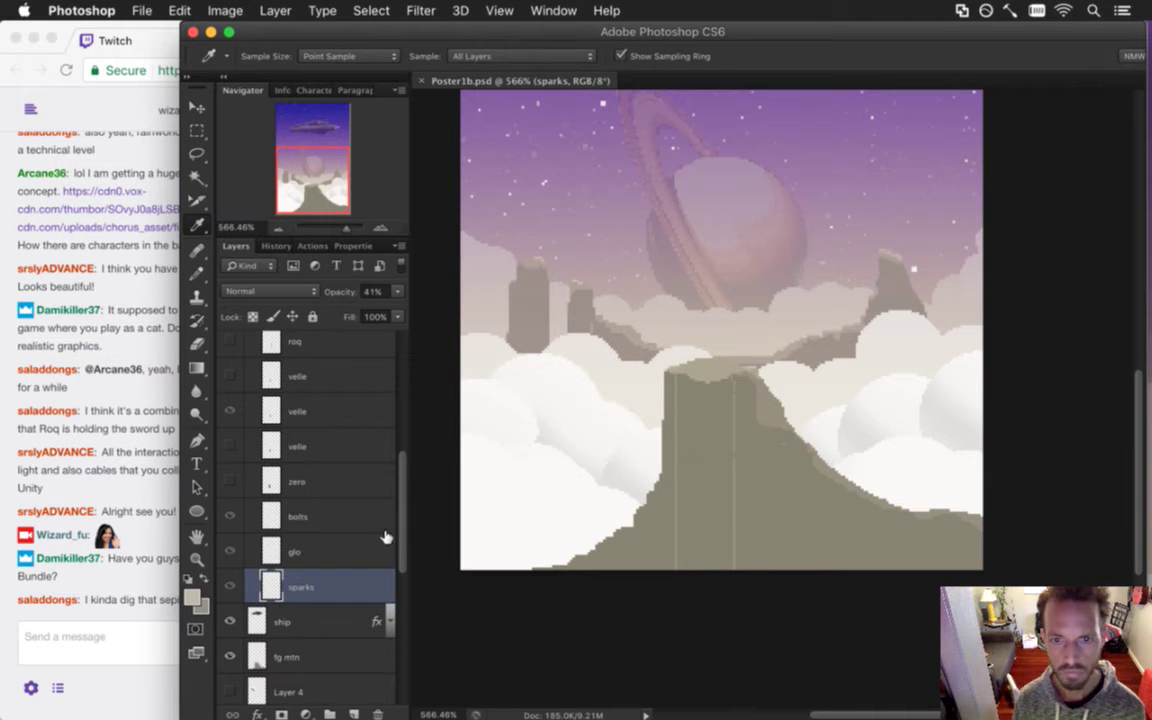
{"action": "left_click_drag", "start_coordinate": [402, 527], "coordinate": [404, 498]}
{"action": "scroll", "coordinate": [404, 450], "scroll_direction": "up", "scroll_amount": 6}
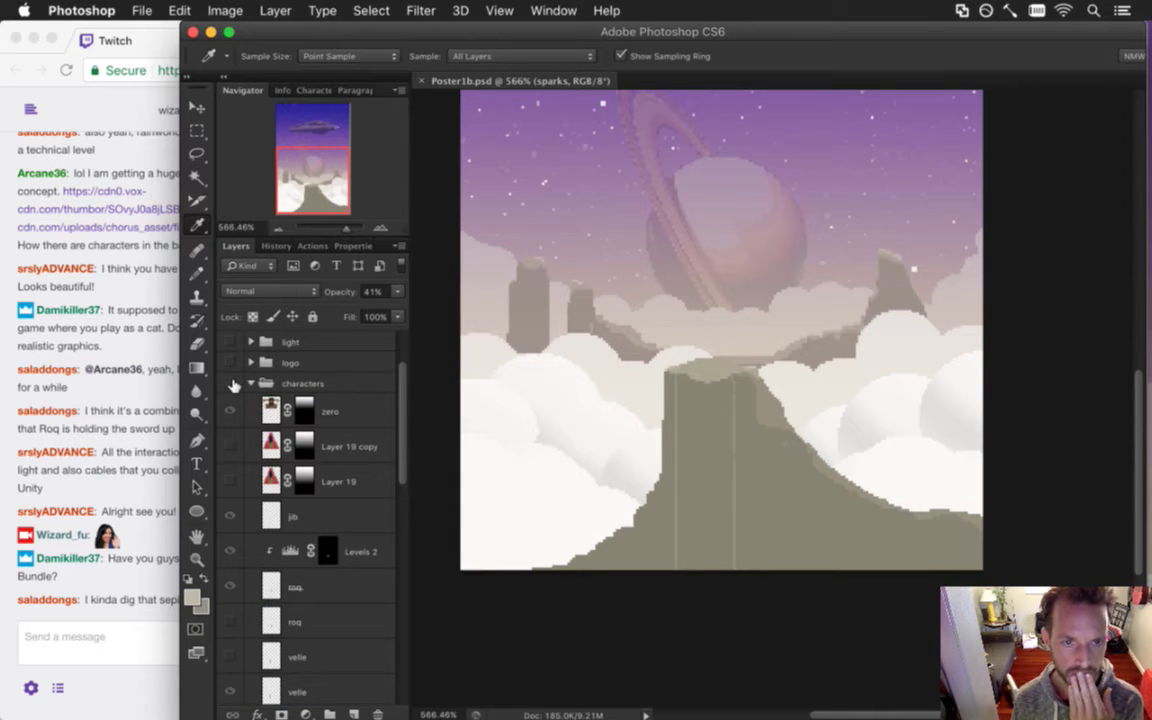
{"action": "left_click", "coordinate": [250, 383]}
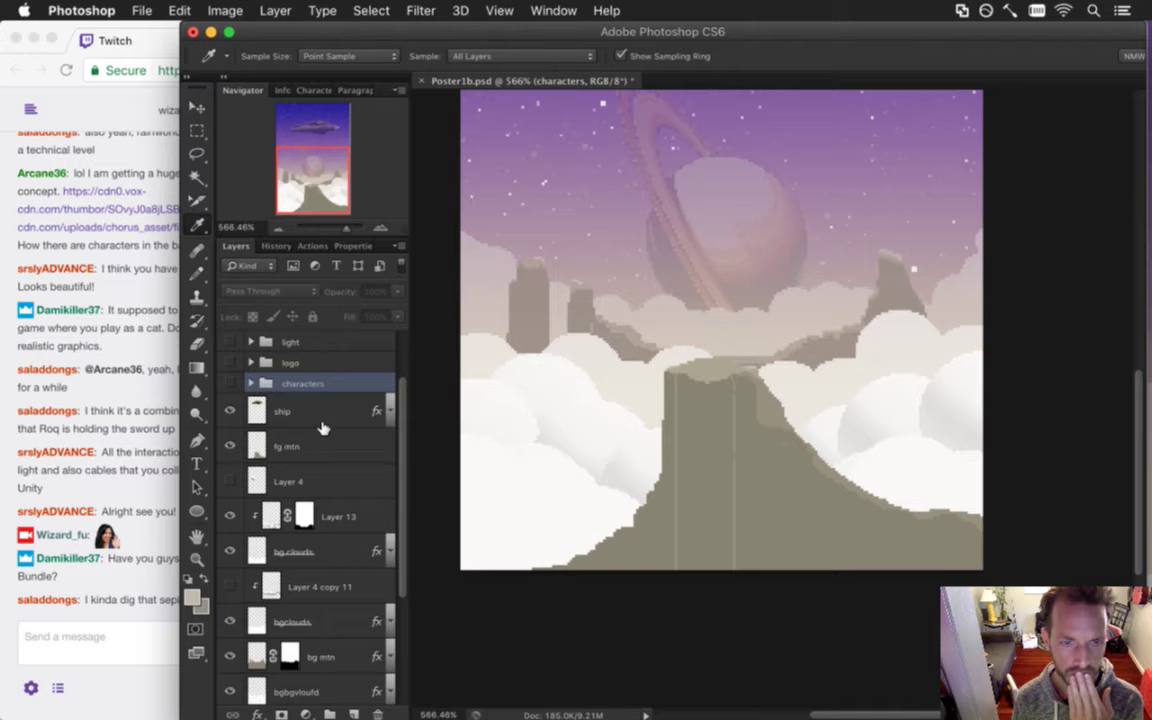
On the fg mtn layer, pencil paler highlight pixels along the summit's upper edge and a few specks on its top surface.
{"action": "left_click", "coordinate": [322, 446]}
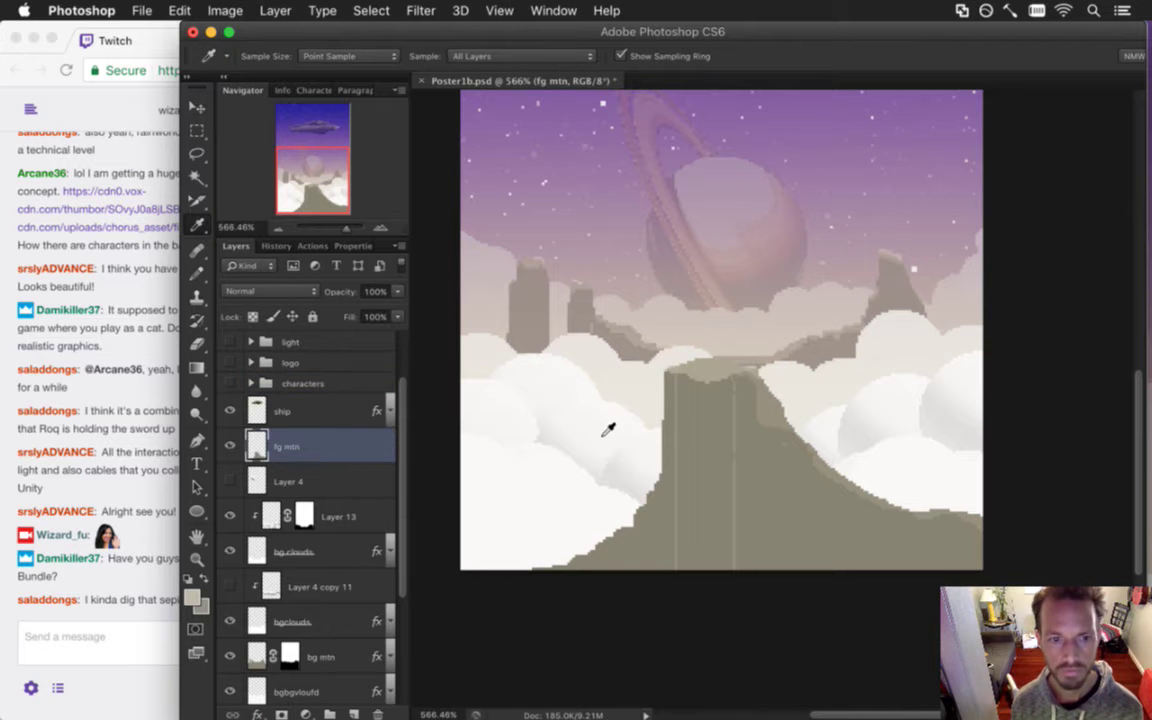
{"action": "left_click_drag", "start_coordinate": [715, 386], "coordinate": [823, 410]}
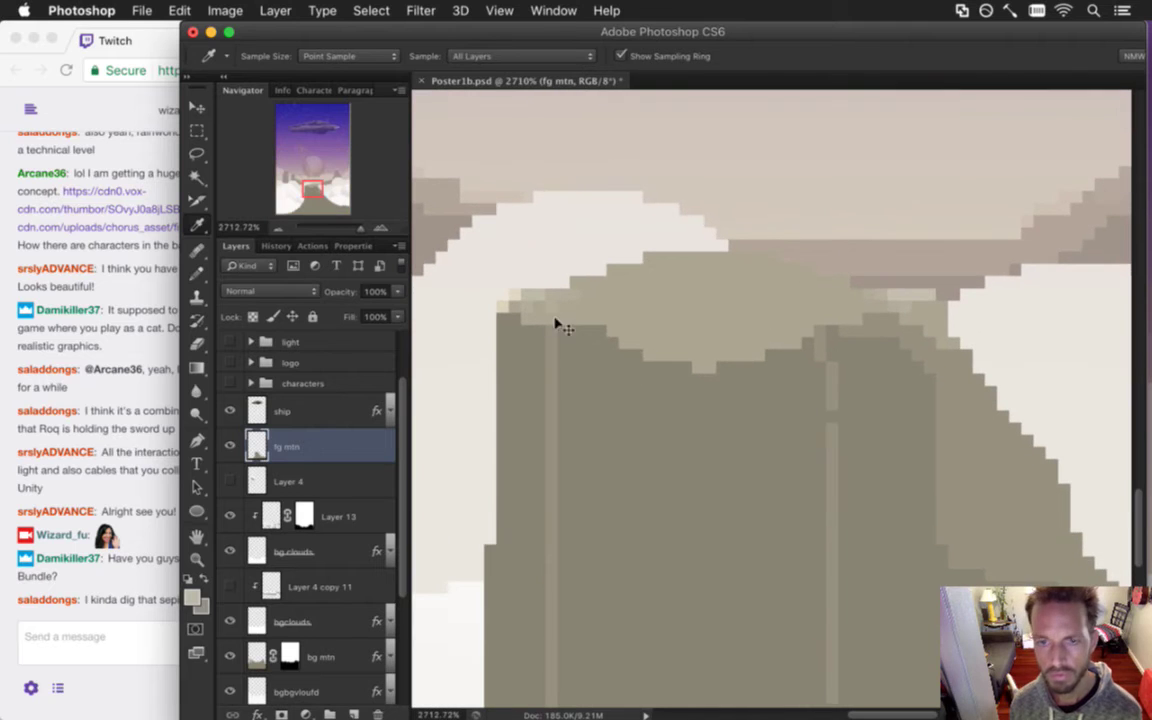
{"action": "key", "text": "b"}
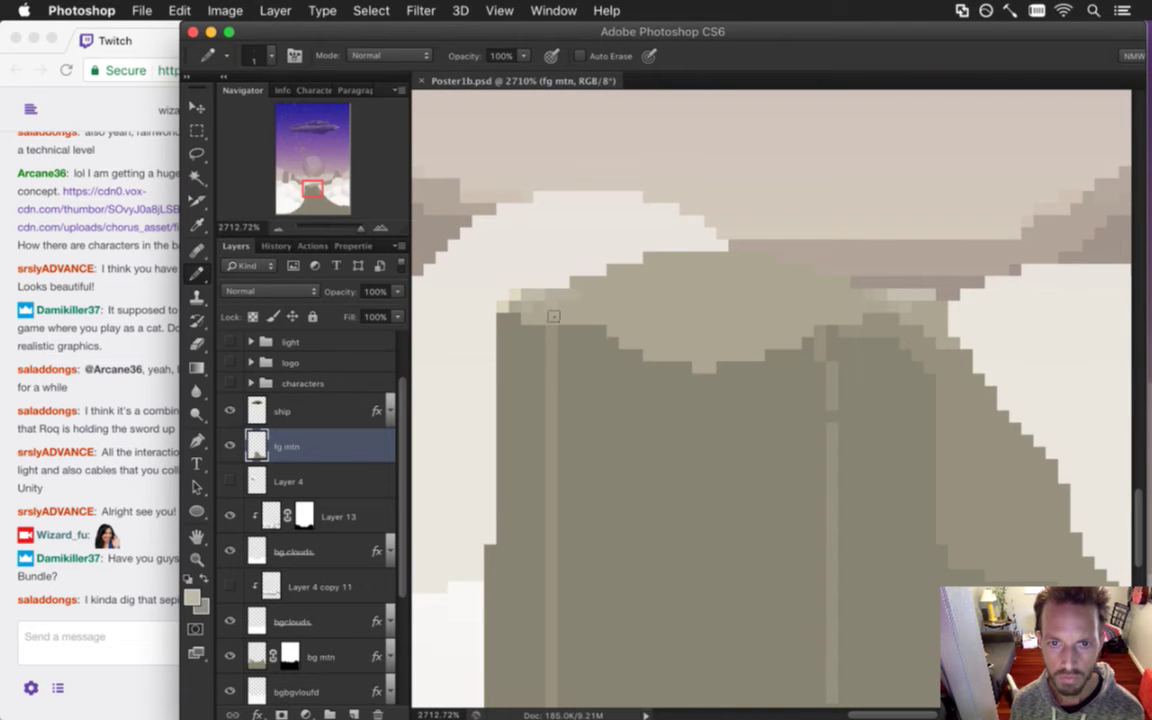
{"action": "mouse_move", "coordinate": [550, 268]}
{"action": "left_mouse_down"}
{"action": "mouse_move", "coordinate": [756, 282]}
{"action": "mouse_move", "coordinate": [696, 256]}
{"action": "mouse_move", "coordinate": [604, 277]}
{"action": "mouse_move", "coordinate": [591, 265]}
{"action": "mouse_move", "coordinate": [595, 356]}
{"action": "left_mouse_up"}
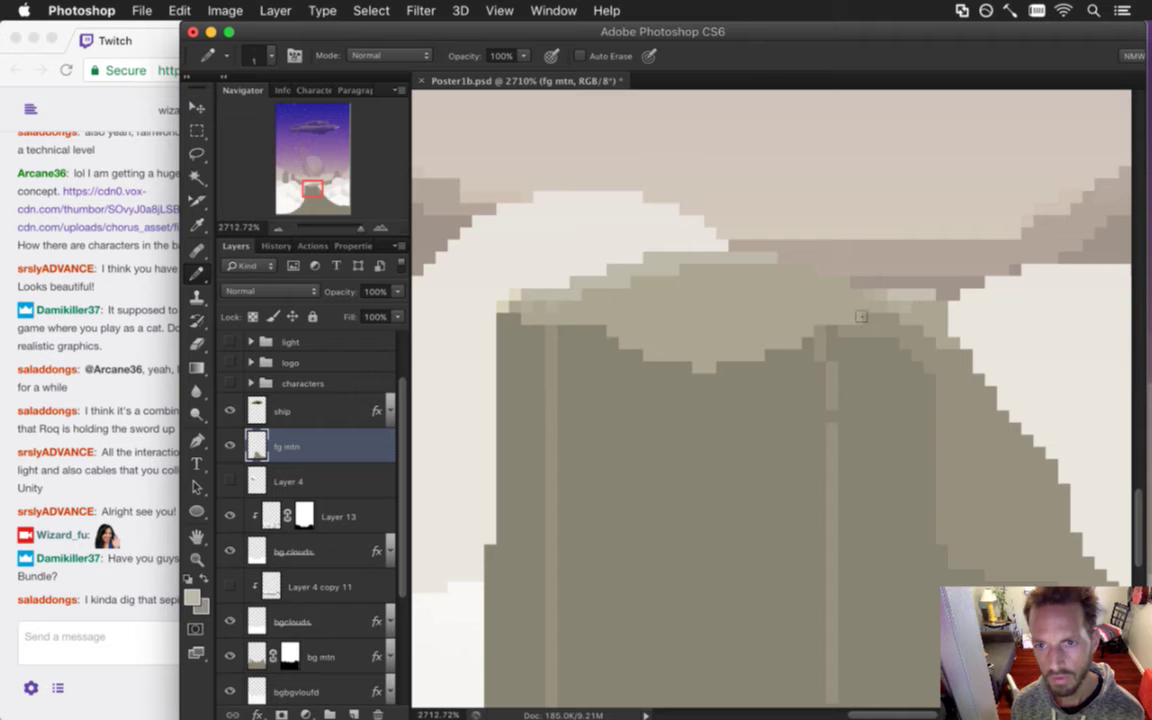
{"action": "left_click", "coordinate": [807, 271]}
{"action": "left_click", "coordinate": [771, 294]}
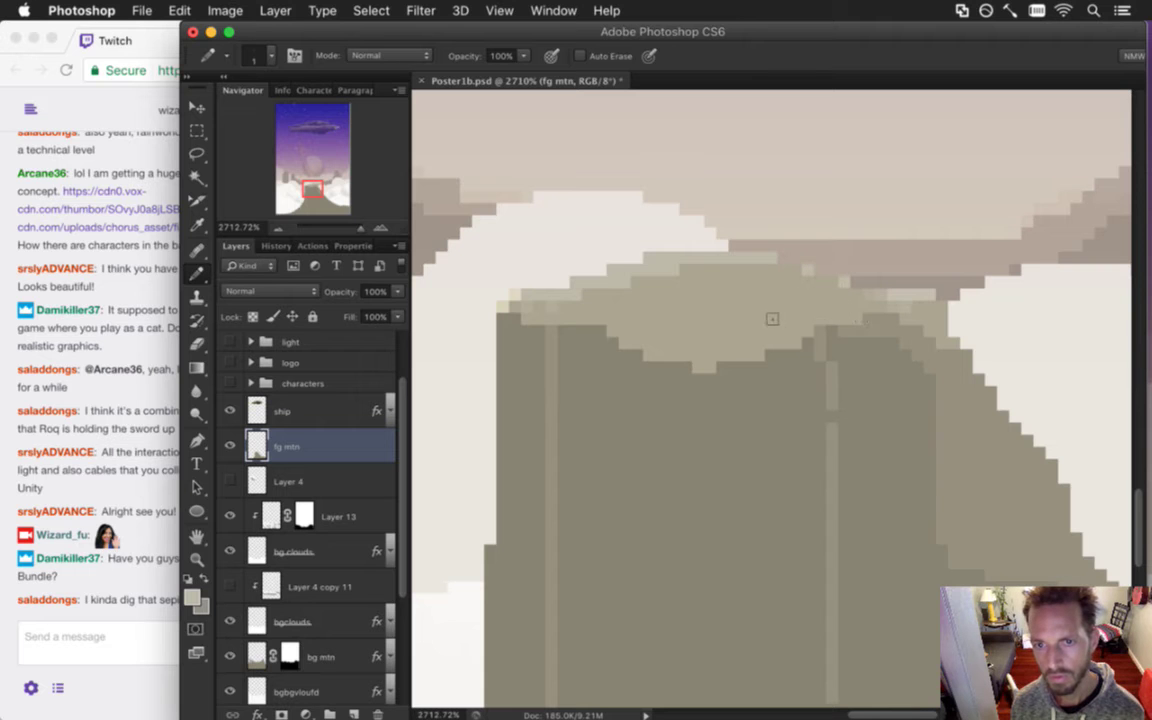
{"action": "left_click", "coordinate": [685, 294]}
{"action": "key", "text": "super+z"}
{"action": "left_click", "coordinate": [709, 331]}
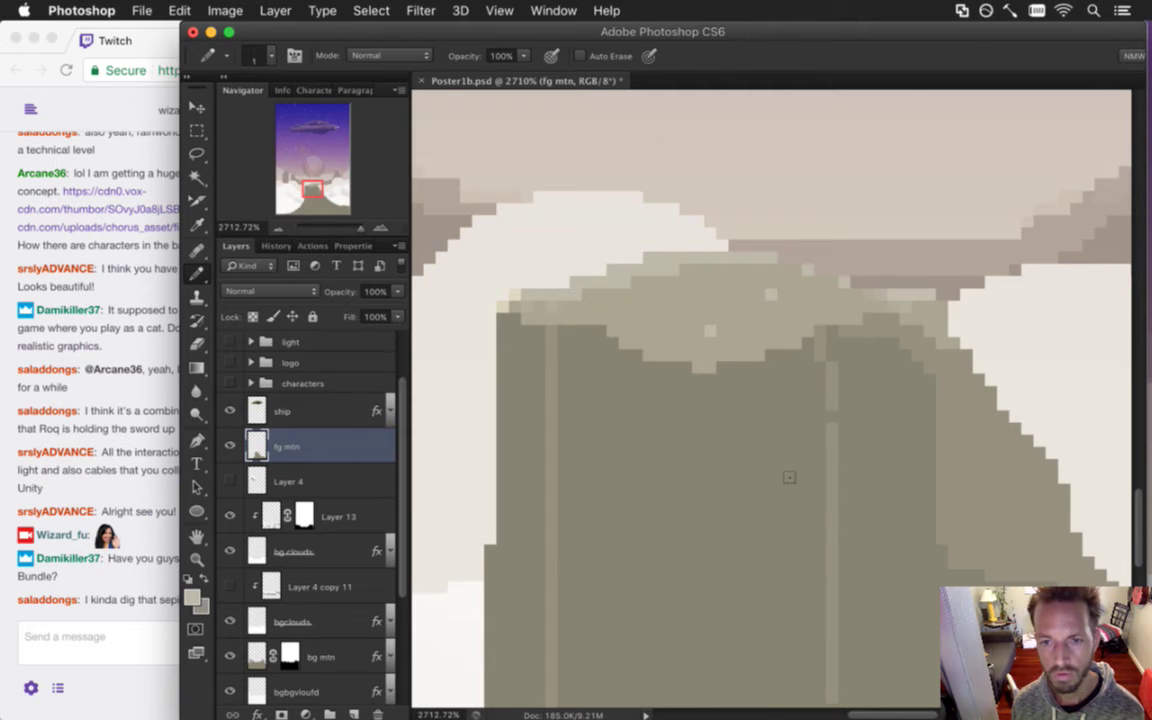
Sample the vertical streak's brown-gray tone and pencil drip-like cracks hanging below the front rim of the summit.
{"action": "scroll", "coordinate": [739, 532], "scroll_direction": "down", "scroll_amount": 2}
{"action": "left_click_drag", "start_coordinate": [739, 532], "coordinate": [767, 379]}
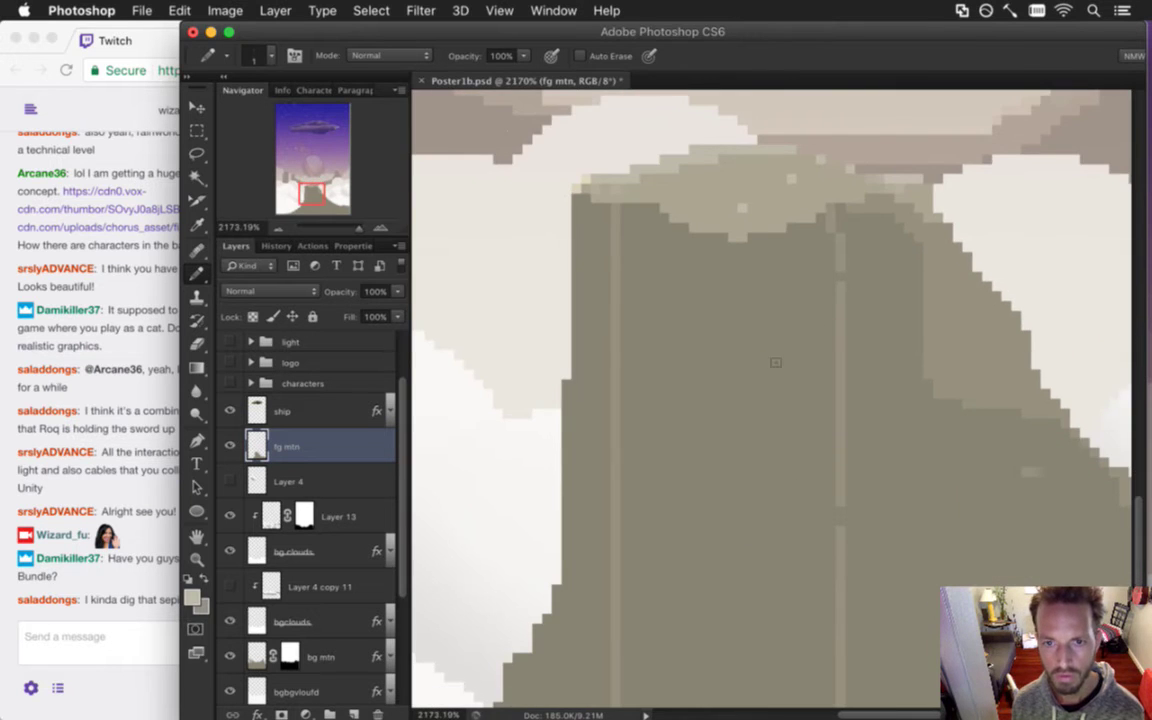
{"action": "key", "text": "i"}
{"action": "left_click", "coordinate": [620, 258]}
{"action": "key", "text": "b"}
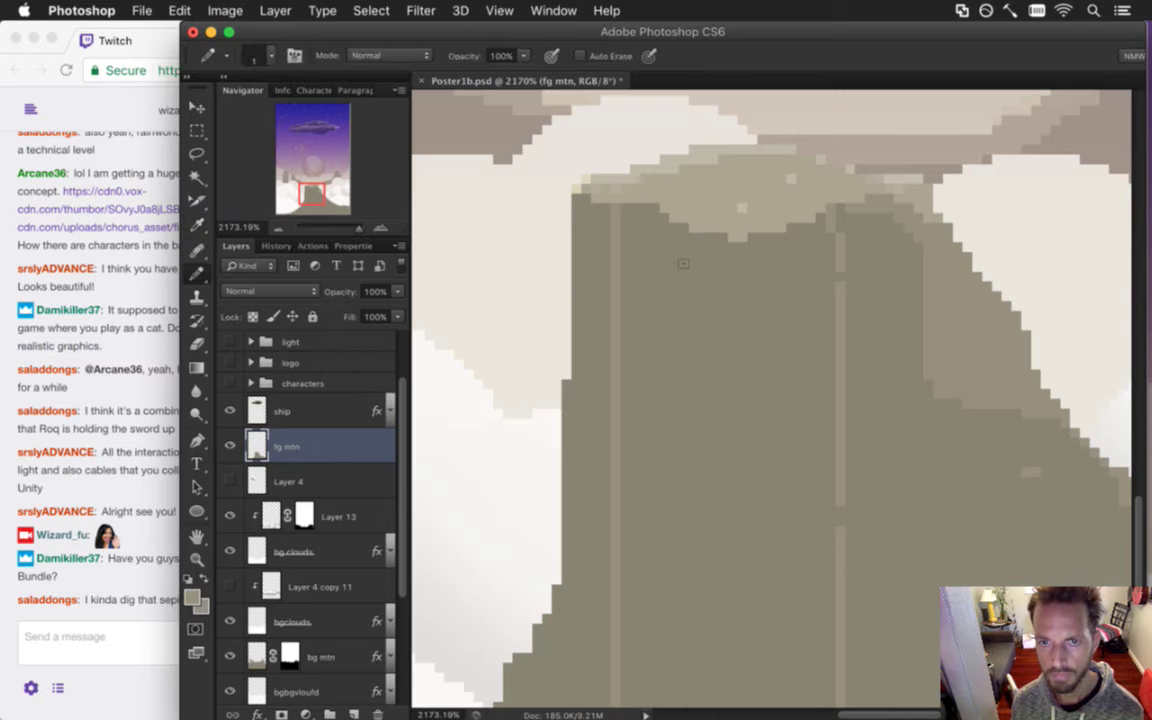
{"action": "mouse_move", "coordinate": [671, 226]}
{"action": "left_mouse_down"}
{"action": "mouse_move", "coordinate": [672, 261]}
{"action": "mouse_move", "coordinate": [693, 267]}
{"action": "left_mouse_up"}
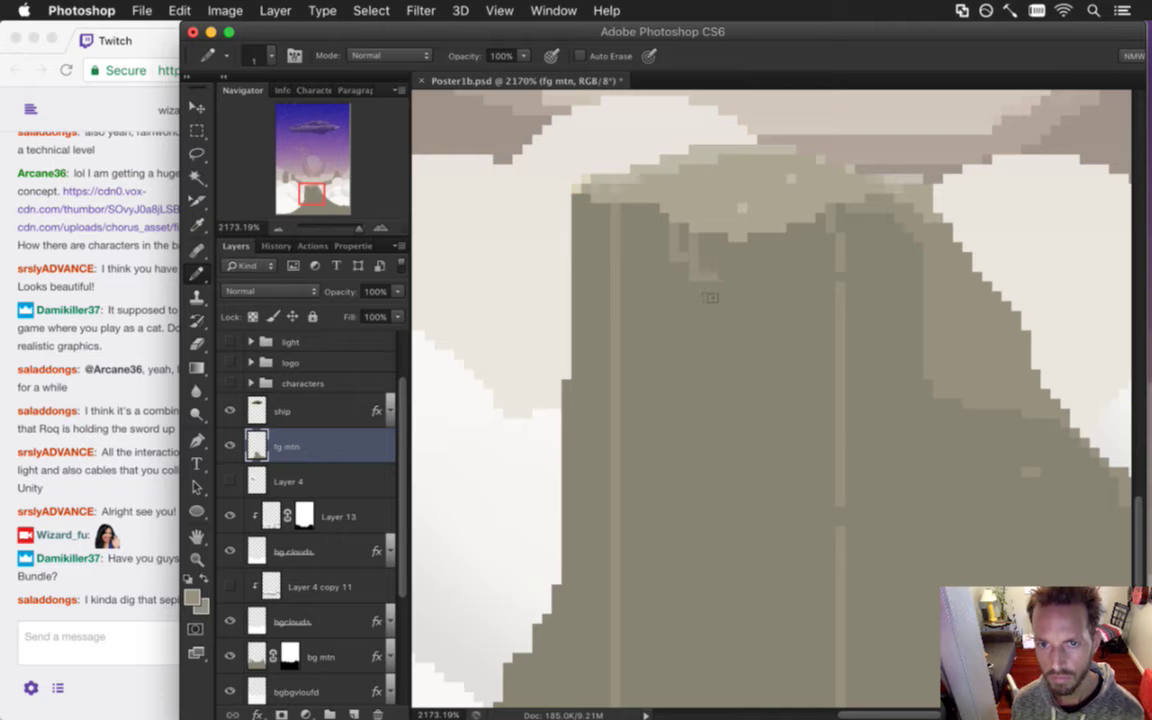
{"action": "left_click_drag", "start_coordinate": [711, 306], "coordinate": [712, 233]}
{"action": "left_click_drag", "start_coordinate": [731, 275], "coordinate": [731, 238]}
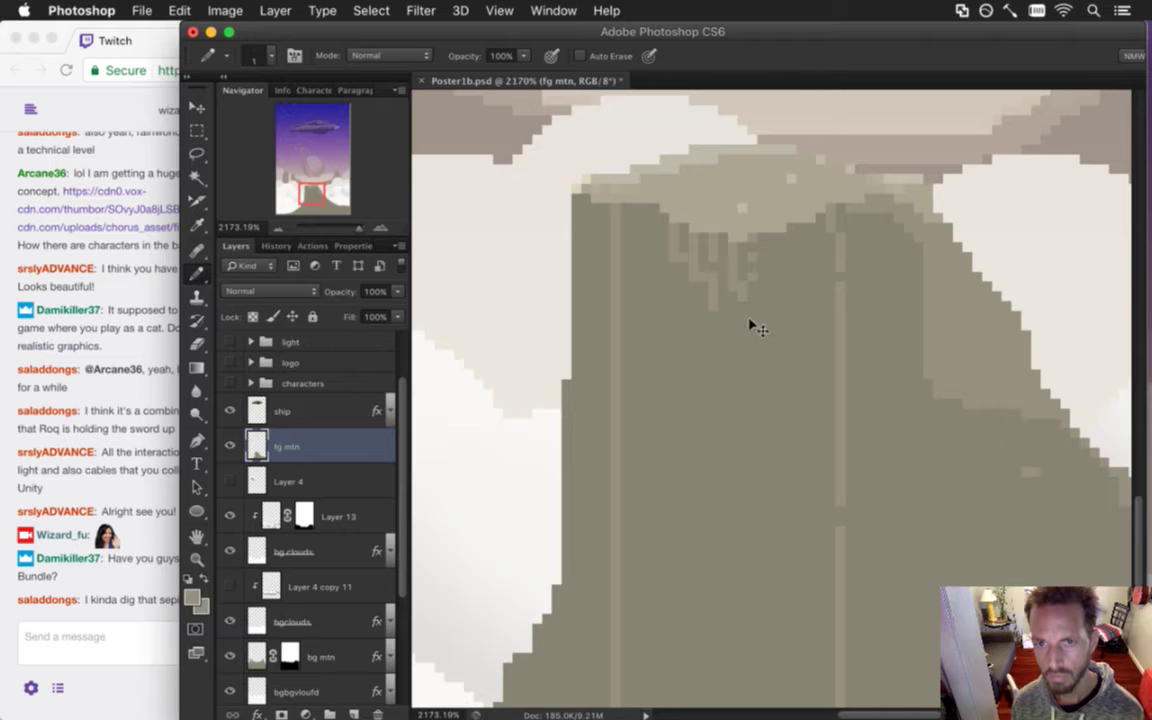
Extend the rim cracks with a longer central streak and shorter drips toward the right side of the summit.
{"action": "mouse_move", "coordinate": [730, 288]}
{"action": "left_mouse_down"}
{"action": "mouse_move", "coordinate": [757, 314]}
{"action": "mouse_move", "coordinate": [734, 336]}
{"action": "mouse_move", "coordinate": [733, 378]}
{"action": "left_mouse_up"}
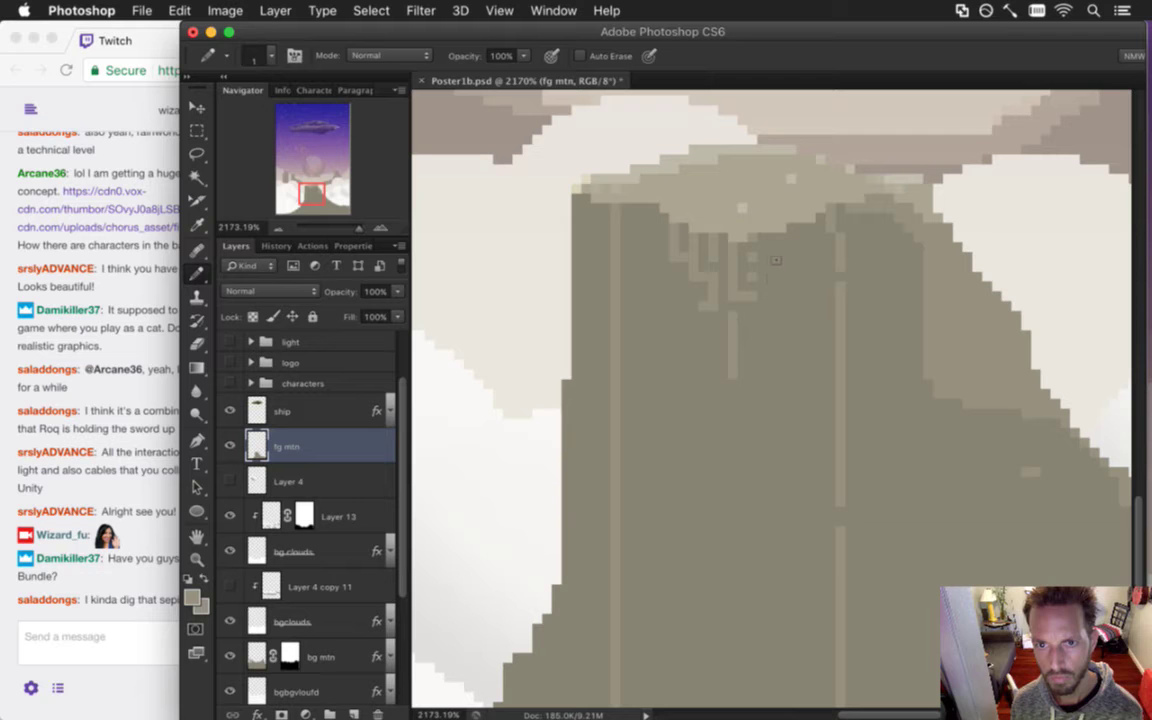
{"action": "left_click_drag", "start_coordinate": [770, 262], "coordinate": [770, 291]}
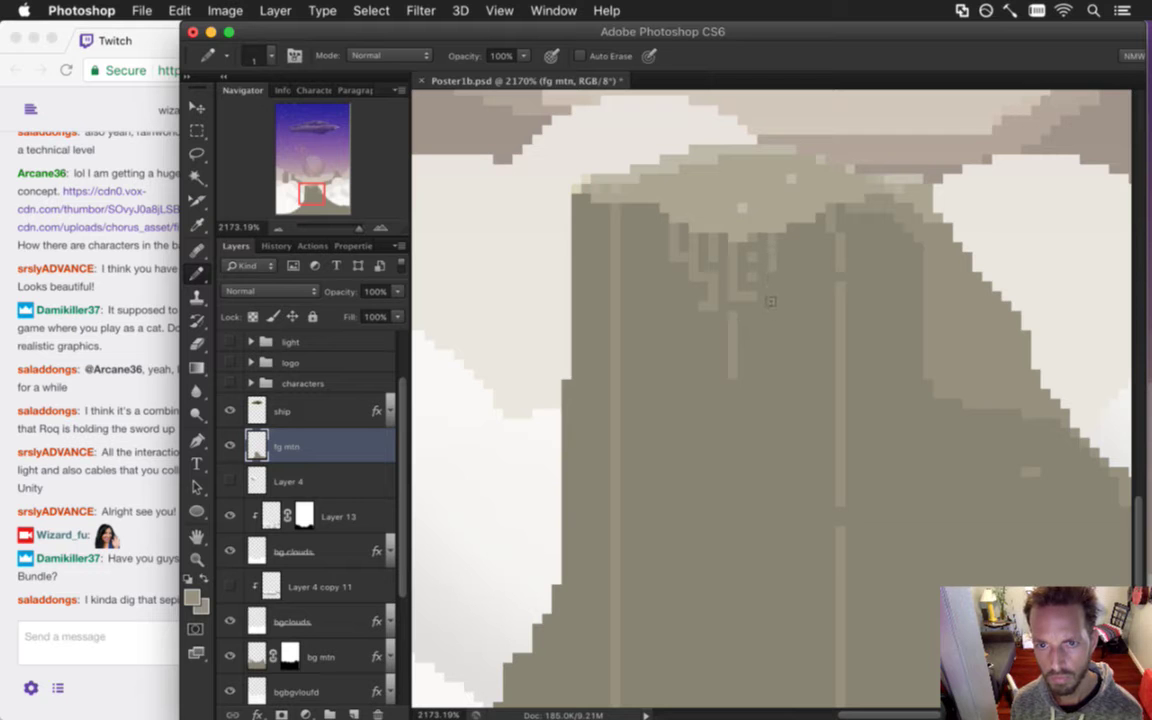
{"action": "key", "text": "e"}
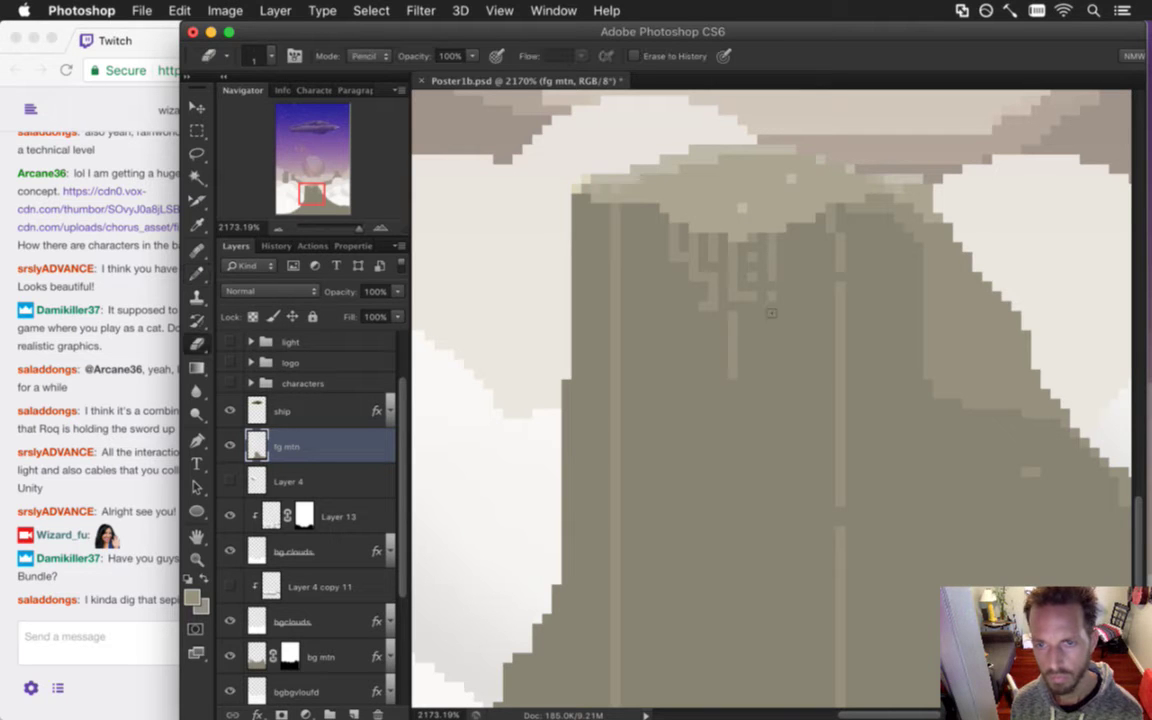
{"action": "key", "text": "b"}
{"action": "key", "text": "shift+b"}
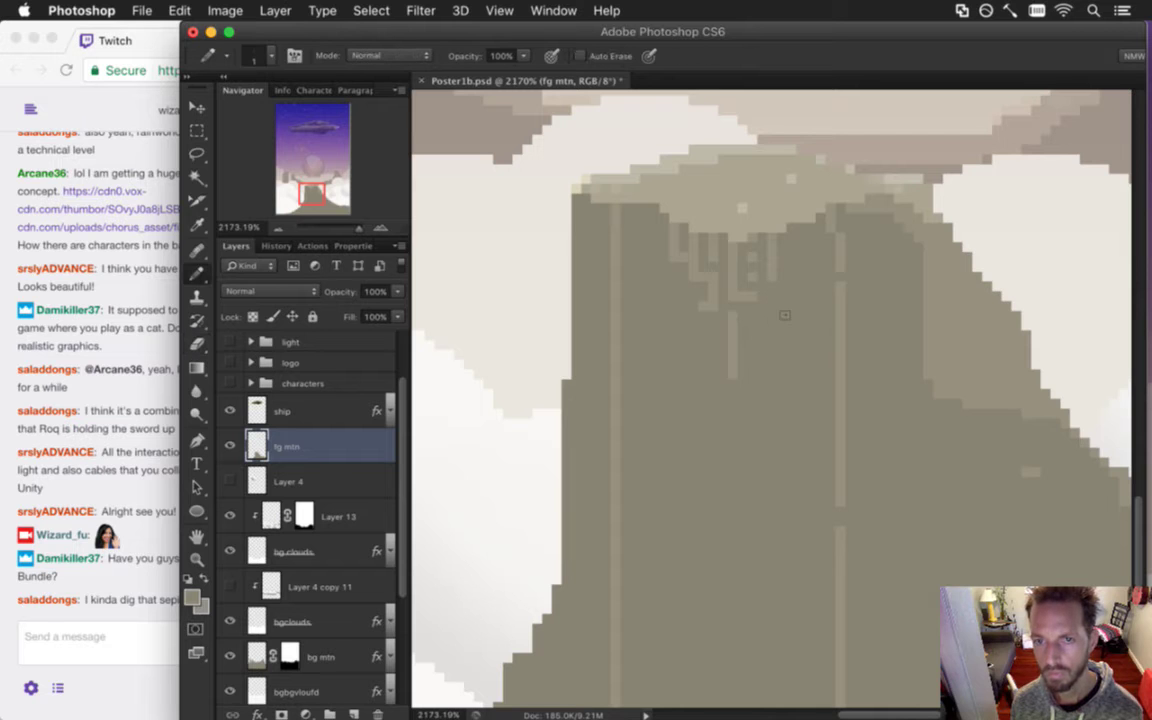
{"action": "key", "text": "e"}
{"action": "key", "text": "b"}
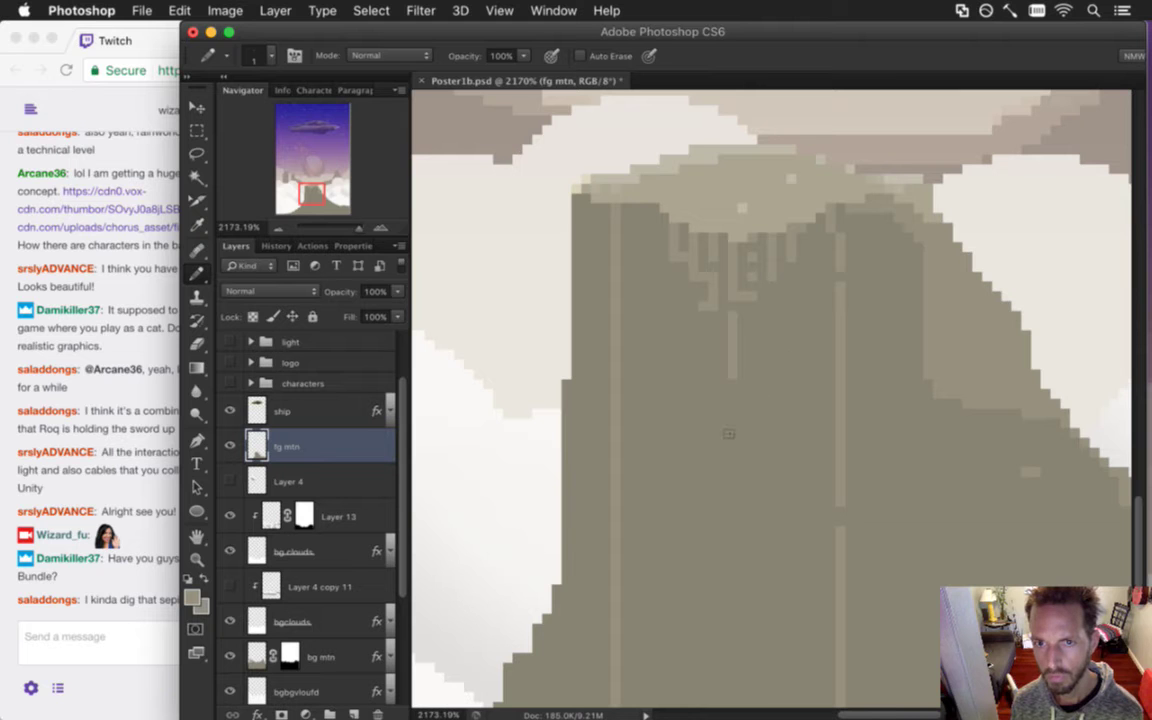
Continue the central streak down the mountain's face as a broken line ending in single pixels near the base.
{"action": "left_click_drag", "start_coordinate": [732, 408], "coordinate": [732, 651]}
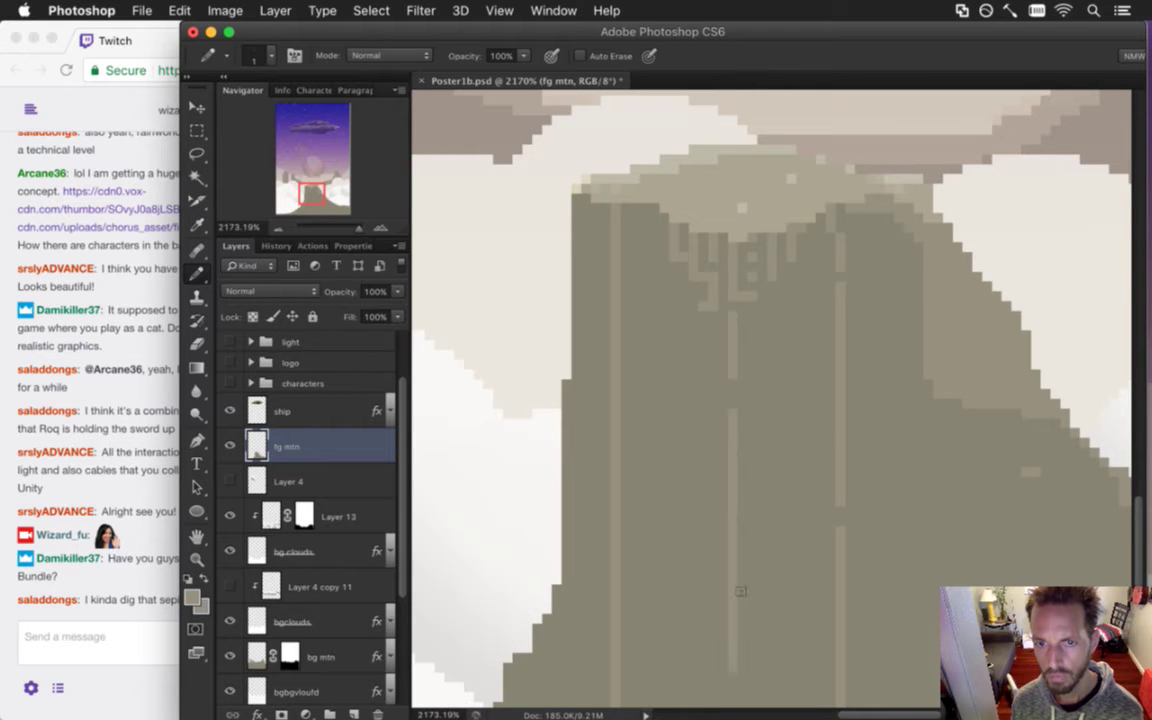
{"action": "scroll", "coordinate": [756, 589], "scroll_direction": "down", "scroll_amount": 3}
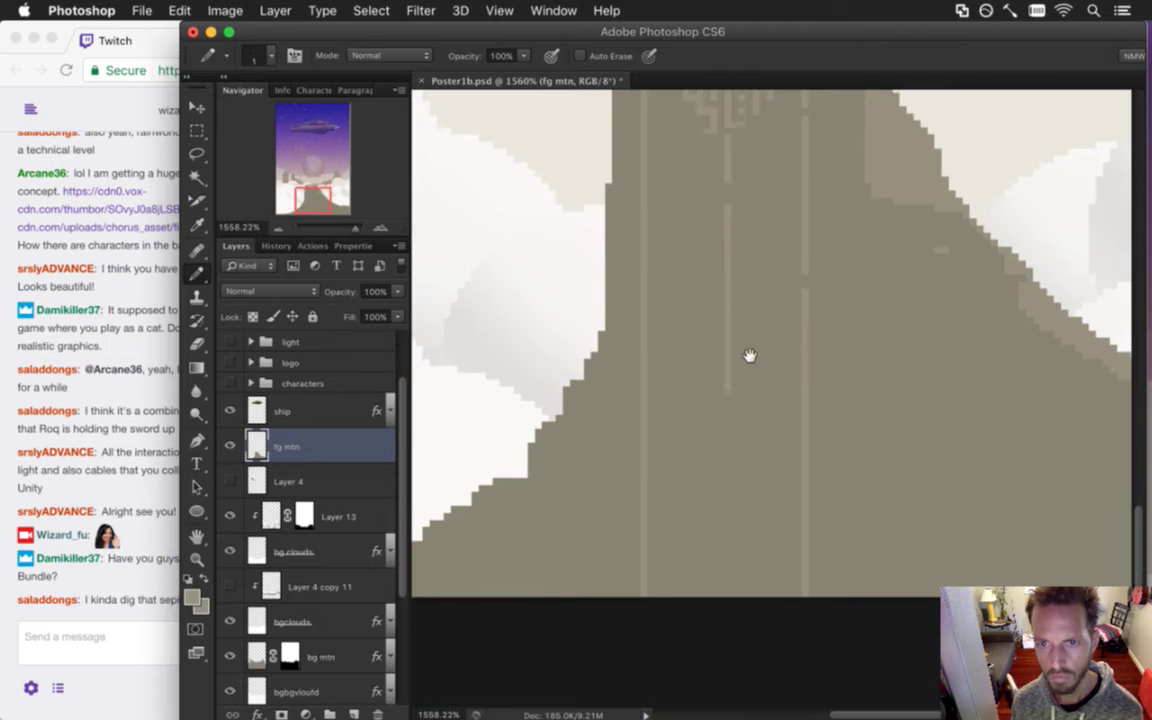
{"action": "left_click", "coordinate": [729, 420]}
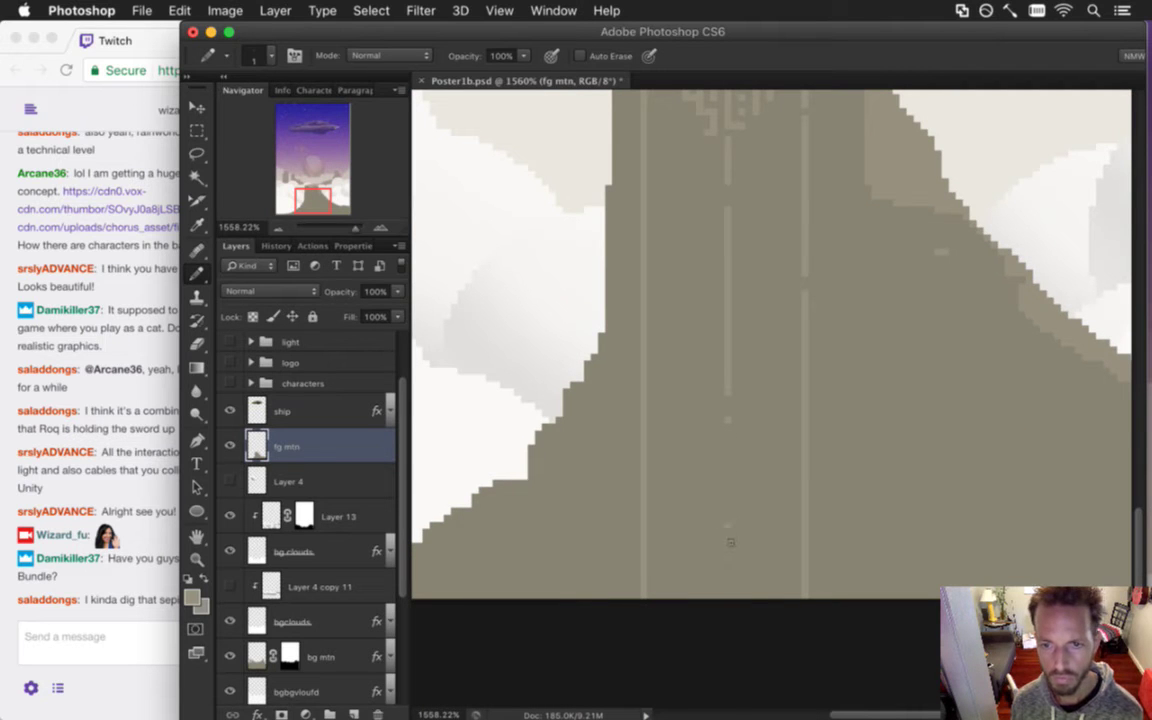
{"action": "scroll", "coordinate": [618, 376], "scroll_direction": "down", "scroll_amount": 3}
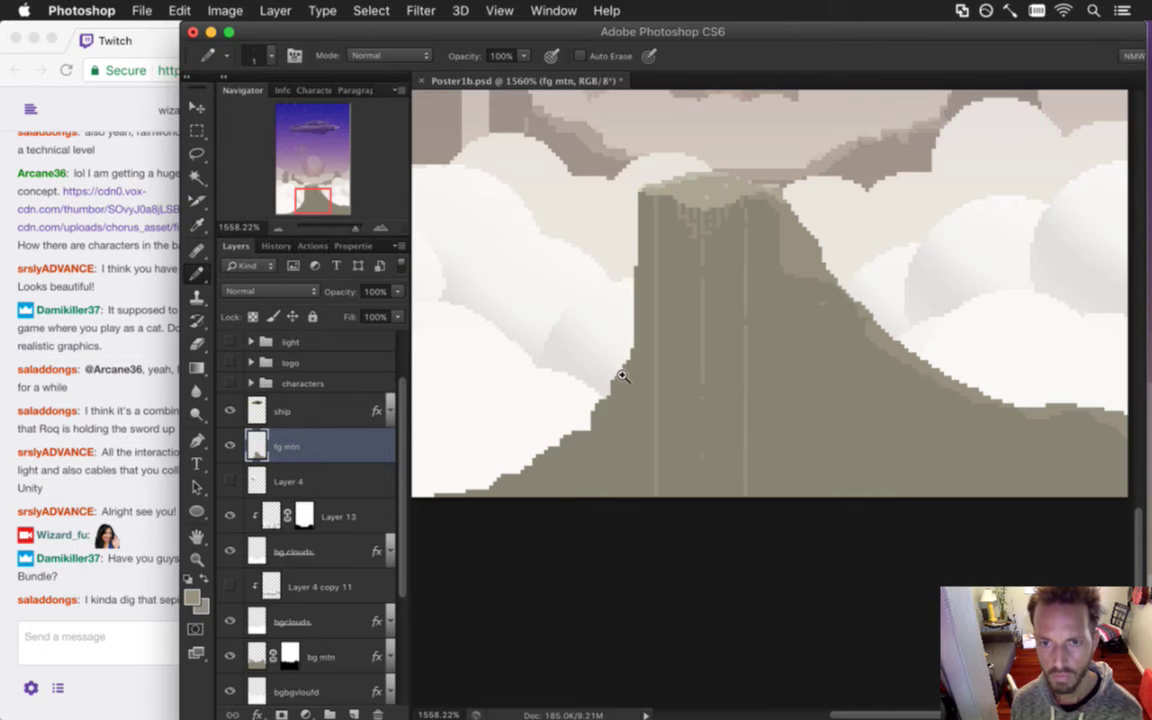
{"action": "scroll", "coordinate": [618, 376], "scroll_direction": "down", "scroll_amount": 1}
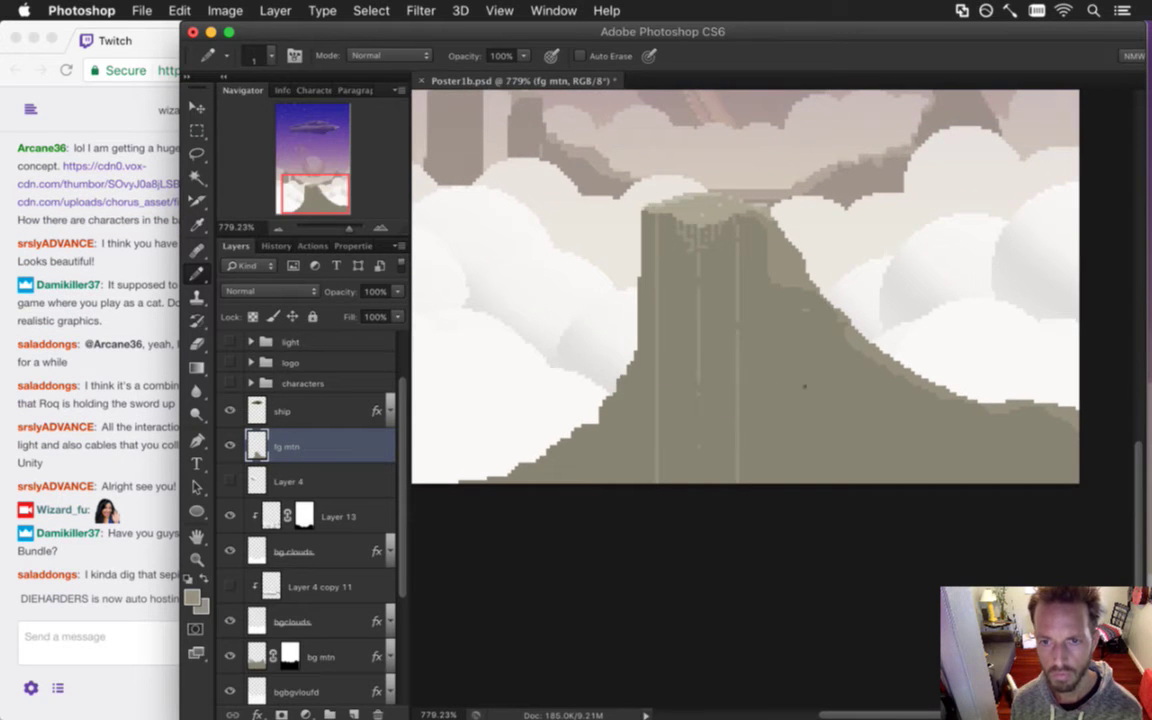
Scatter small diagonal clusters of brown-gray specks on the mountain's lower right slope.
{"action": "scroll", "coordinate": [817, 411], "scroll_direction": "up", "scroll_amount": 2}
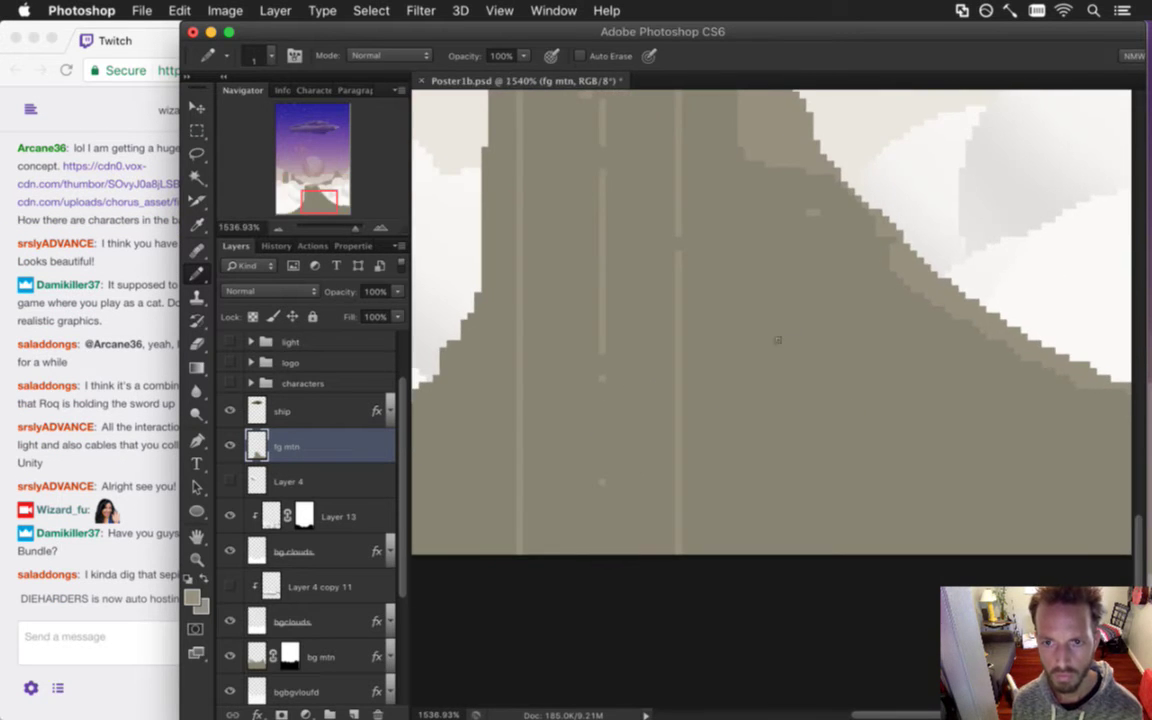
{"action": "scroll", "coordinate": [820, 360], "scroll_direction": "up", "scroll_amount": 2}
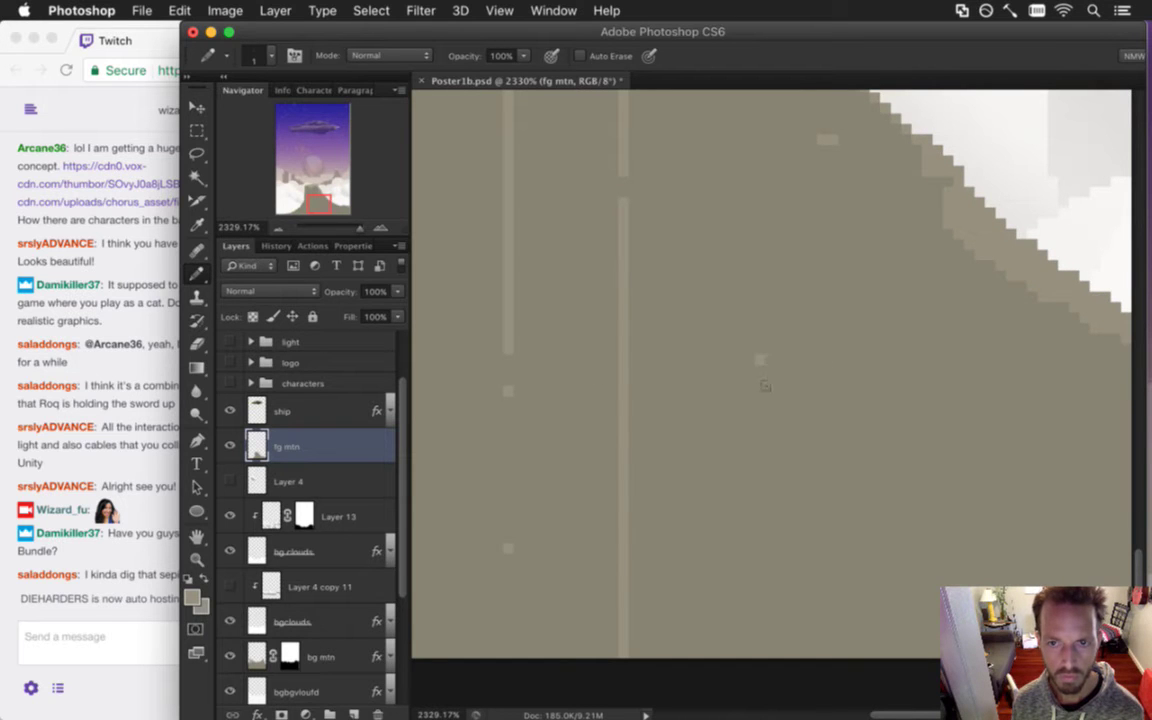
{"action": "left_click_drag", "start_coordinate": [760, 358], "coordinate": [824, 488]}
{"action": "left_click_drag", "start_coordinate": [760, 358], "coordinate": [913, 444]}
{"action": "left_click", "coordinate": [827, 398], "text": "alt"}
{"action": "mouse_move", "coordinate": [762, 361]}
{"action": "left_mouse_down"}
{"action": "mouse_move", "coordinate": [860, 427]}
{"action": "mouse_move", "coordinate": [929, 447]}
{"action": "left_mouse_up"}
{"action": "mouse_move", "coordinate": [780, 382]}
{"action": "left_mouse_down"}
{"action": "mouse_move", "coordinate": [796, 469]}
{"action": "mouse_move", "coordinate": [819, 511]}
{"action": "left_mouse_up"}
{"action": "scroll", "coordinate": [774, 483], "scroll_direction": "down", "scroll_amount": 6}
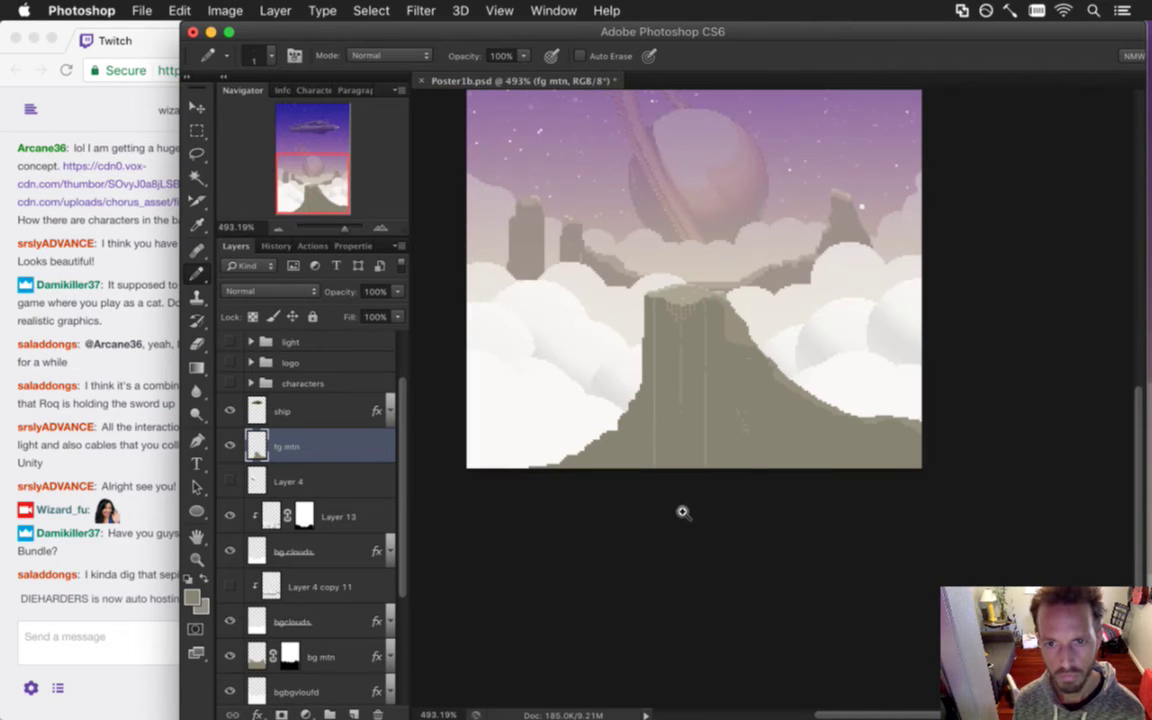
Tone down the slope specks with the Pencil at 50% opacity, and restore the opacity to 100%.
{"action": "scroll", "coordinate": [730, 447], "scroll_direction": "up", "scroll_amount": 5}
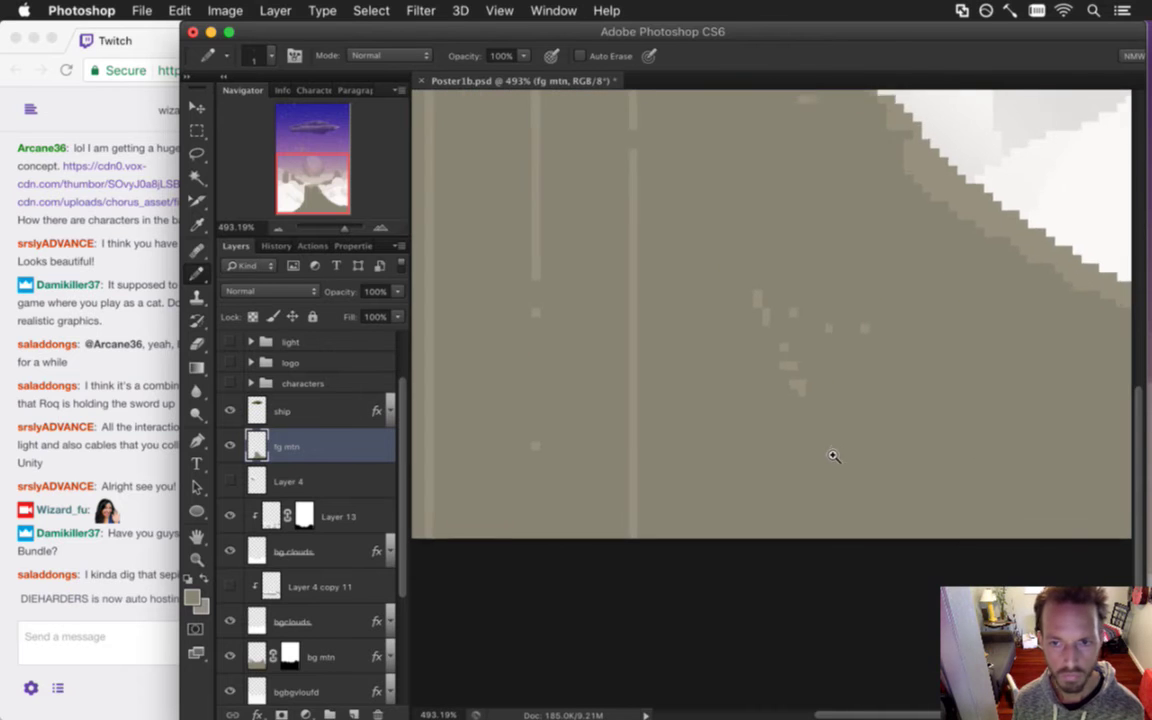
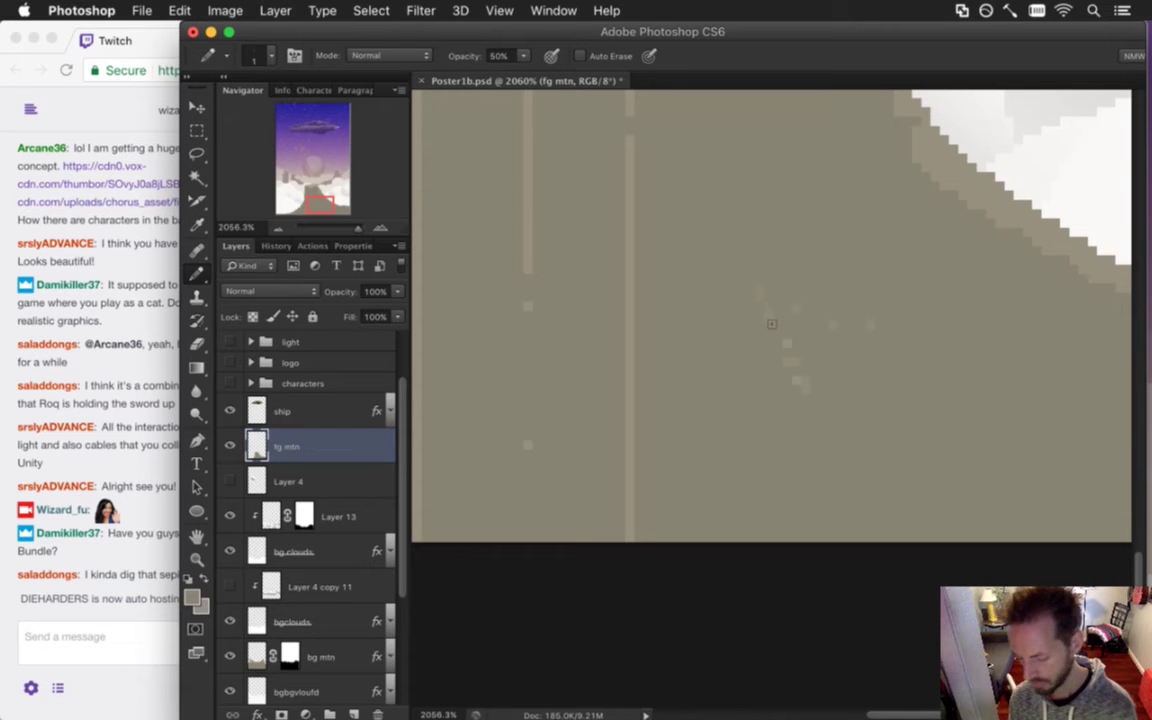
{"action": "key", "text": "0"}
{"action": "left_click", "coordinate": [614, 321], "text": "alt"}
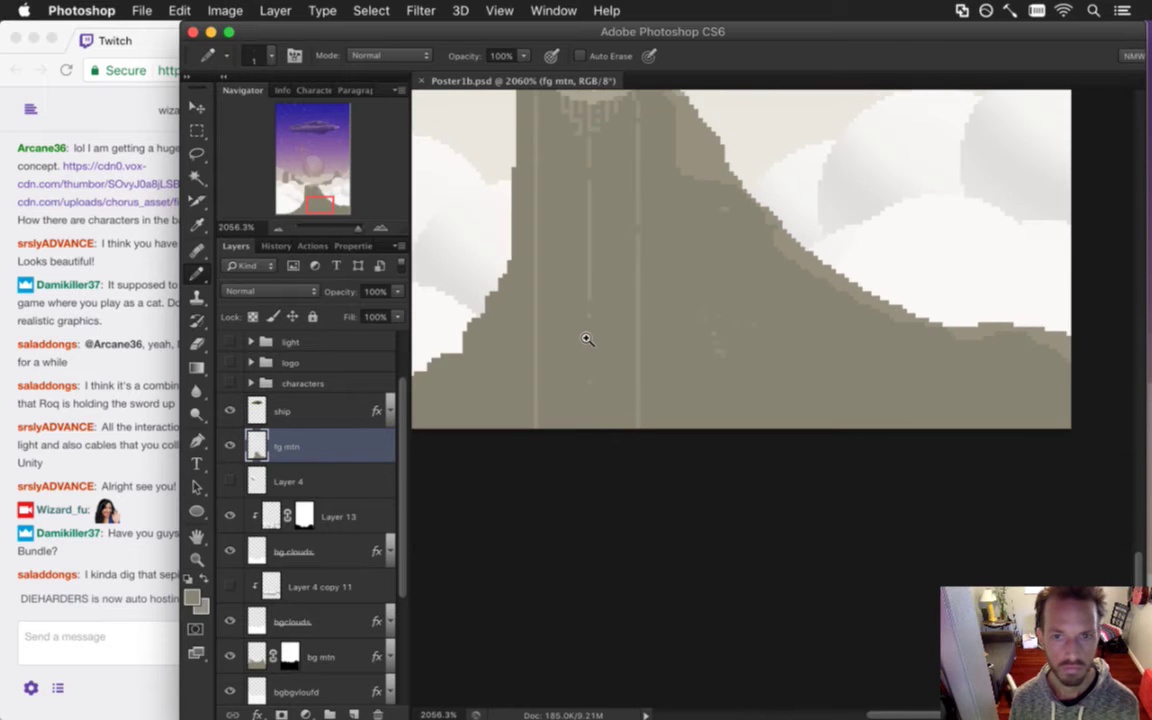
{"action": "left_click", "coordinate": [663, 391], "text": "alt"}
Switch to the Twitch chat in Chrome, highlight the channel name in the auto-hosting notice, and return to Photoshop.
{"action": "left_click", "coordinate": [82, 611]}
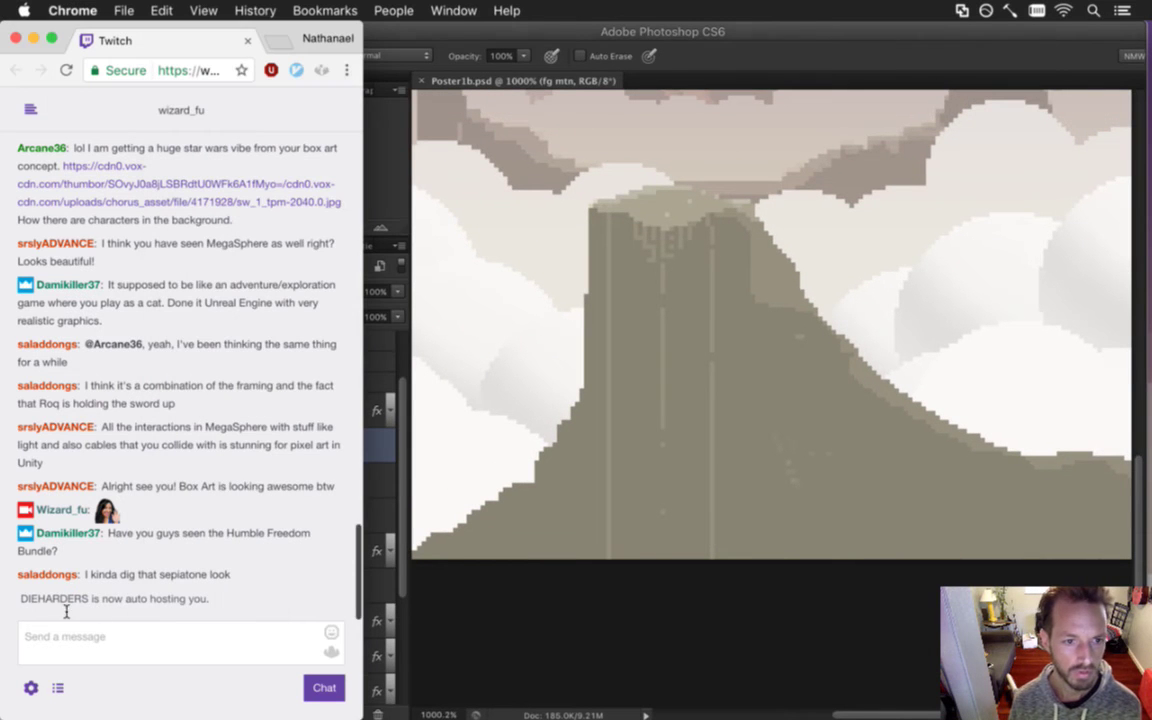
{"action": "left_click_drag", "start_coordinate": [40, 599], "coordinate": [118, 599]}
{"action": "left_click", "coordinate": [768, 55]}
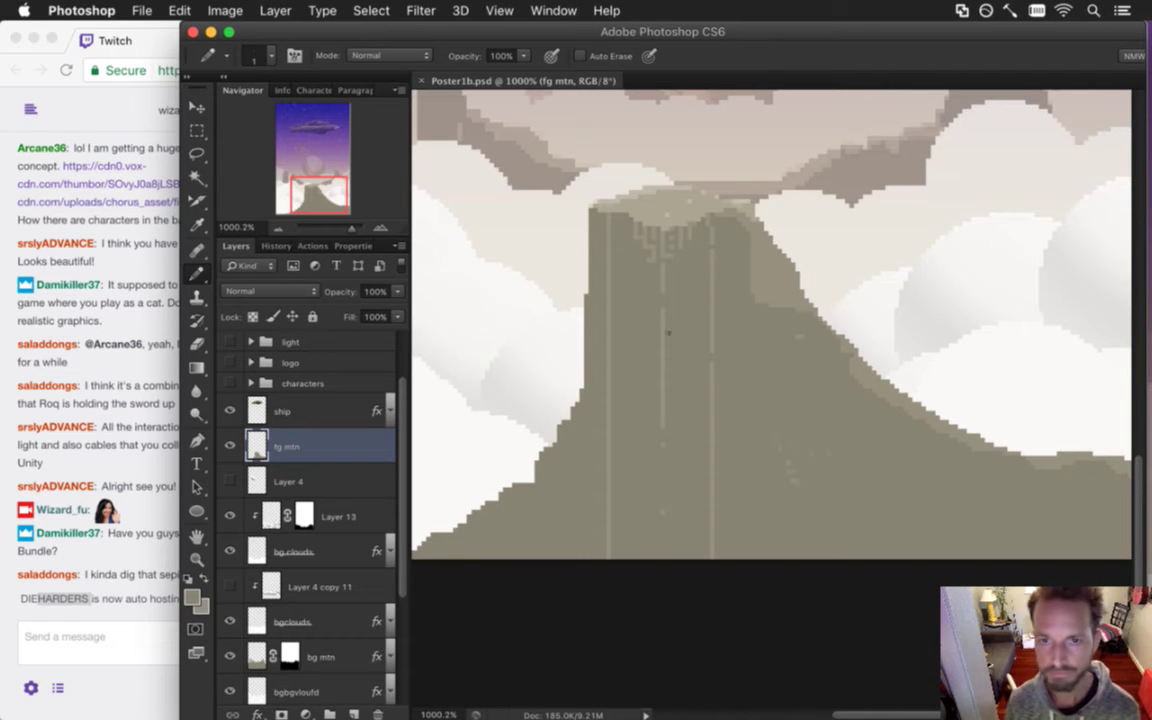
Show the characters group and paint over the purple-gray summit pixels beside the sword bearer's feet with the sampled pale stone color.
{"action": "scroll", "coordinate": [685, 318], "scroll_direction": "down", "scroll_amount": 5}
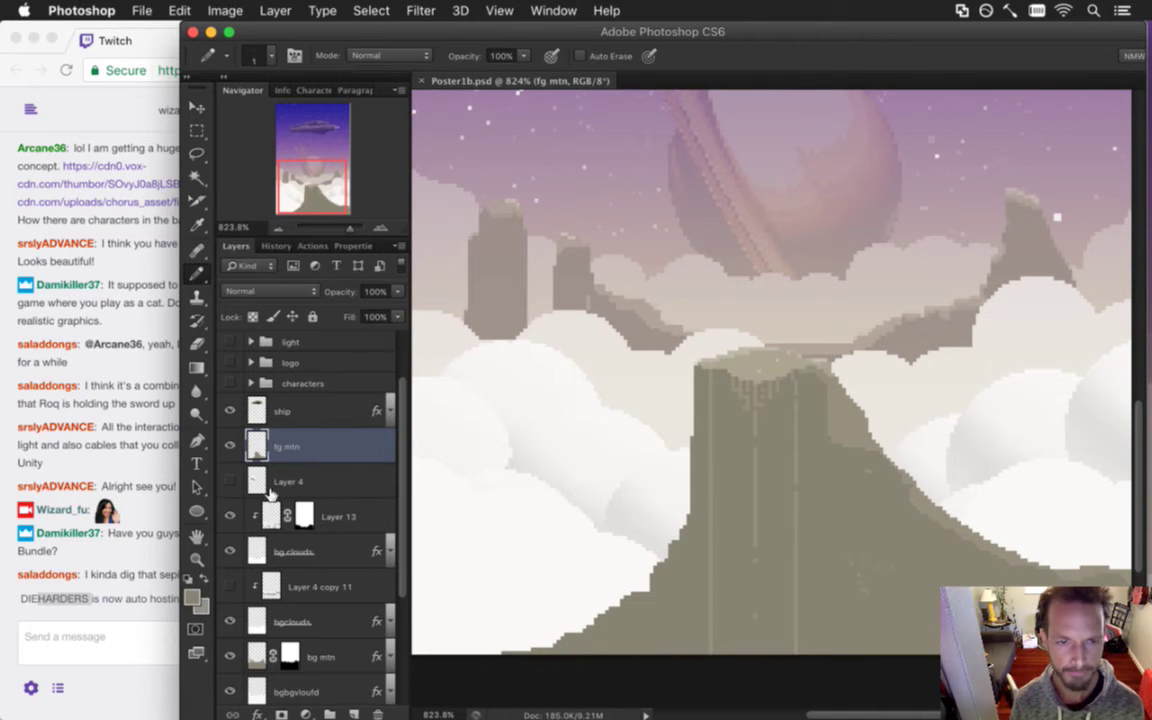
{"action": "left_click", "coordinate": [229, 382]}
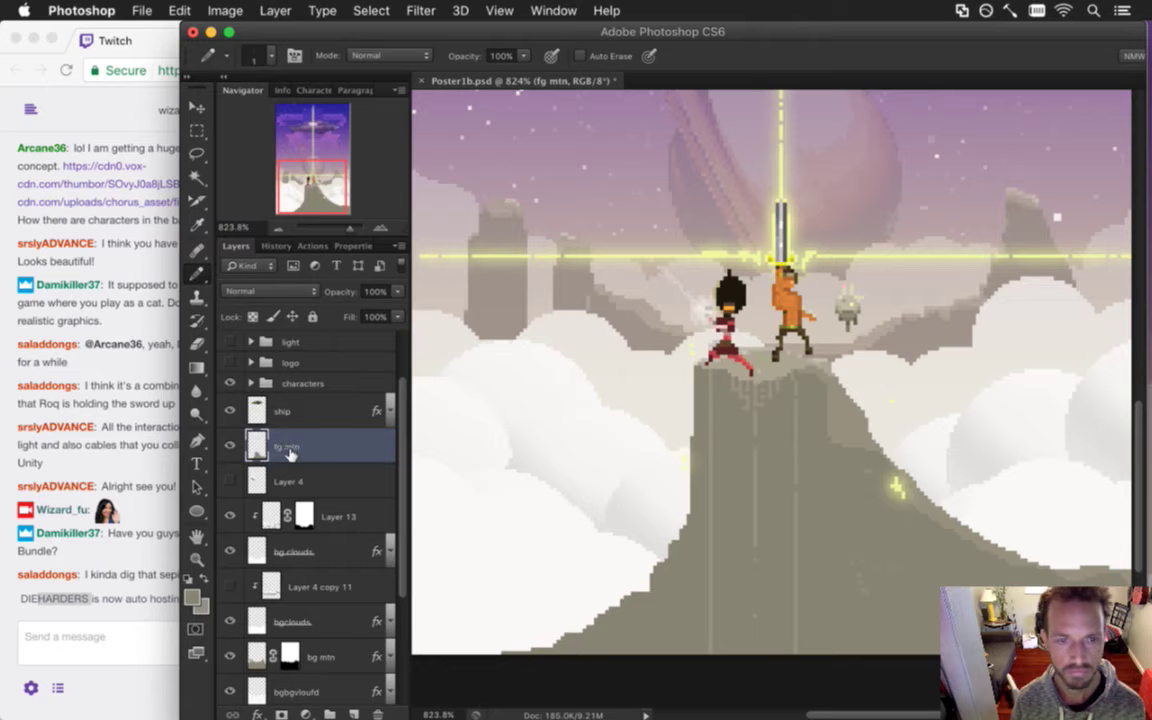
{"action": "left_click_drag", "start_coordinate": [807, 362], "coordinate": [873, 358]}
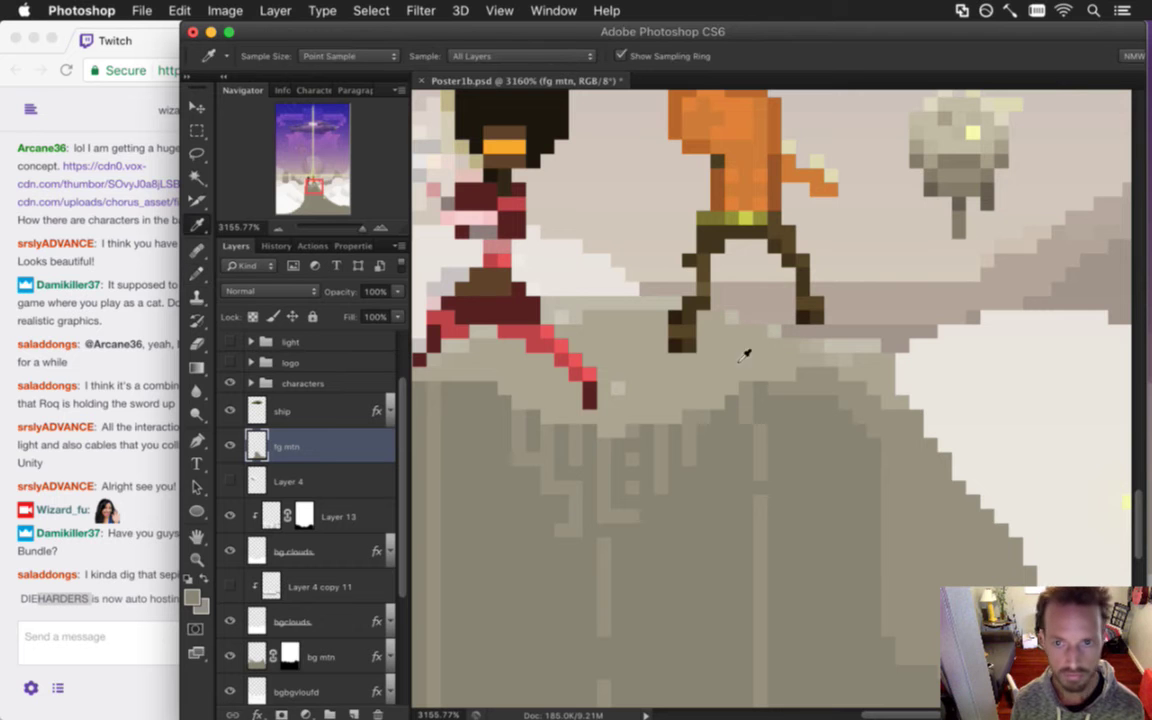
{"action": "left_click", "coordinate": [678, 317], "text": "alt"}
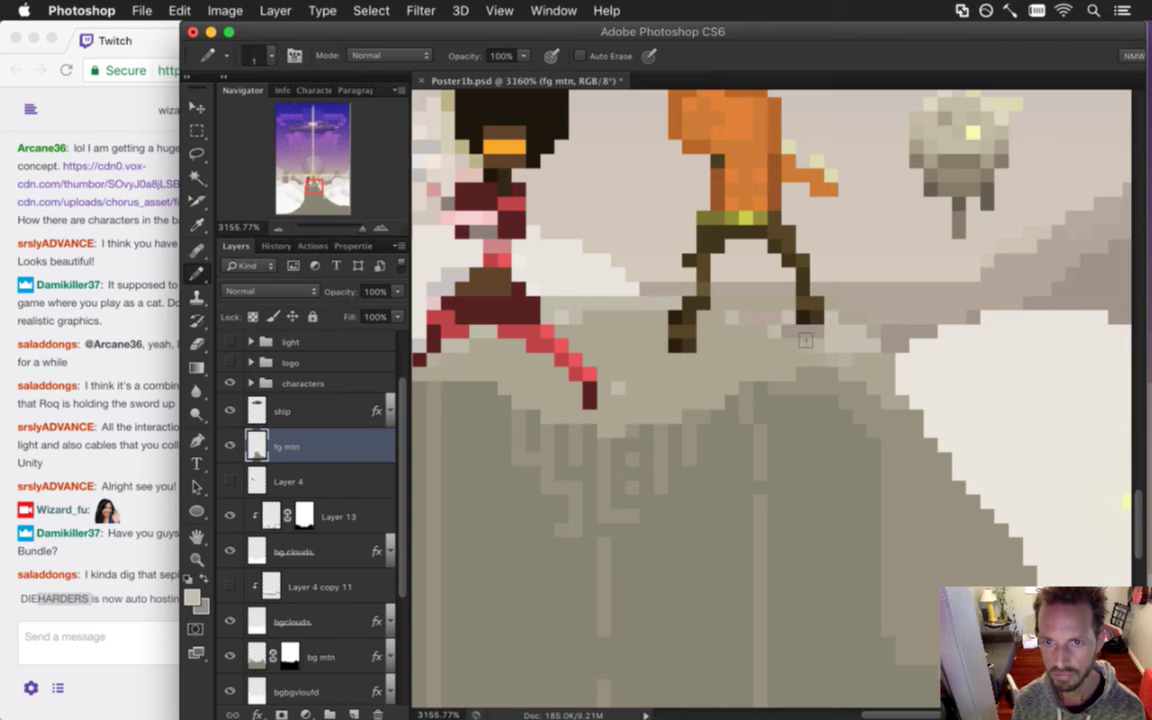
{"action": "key", "text": "alt"}
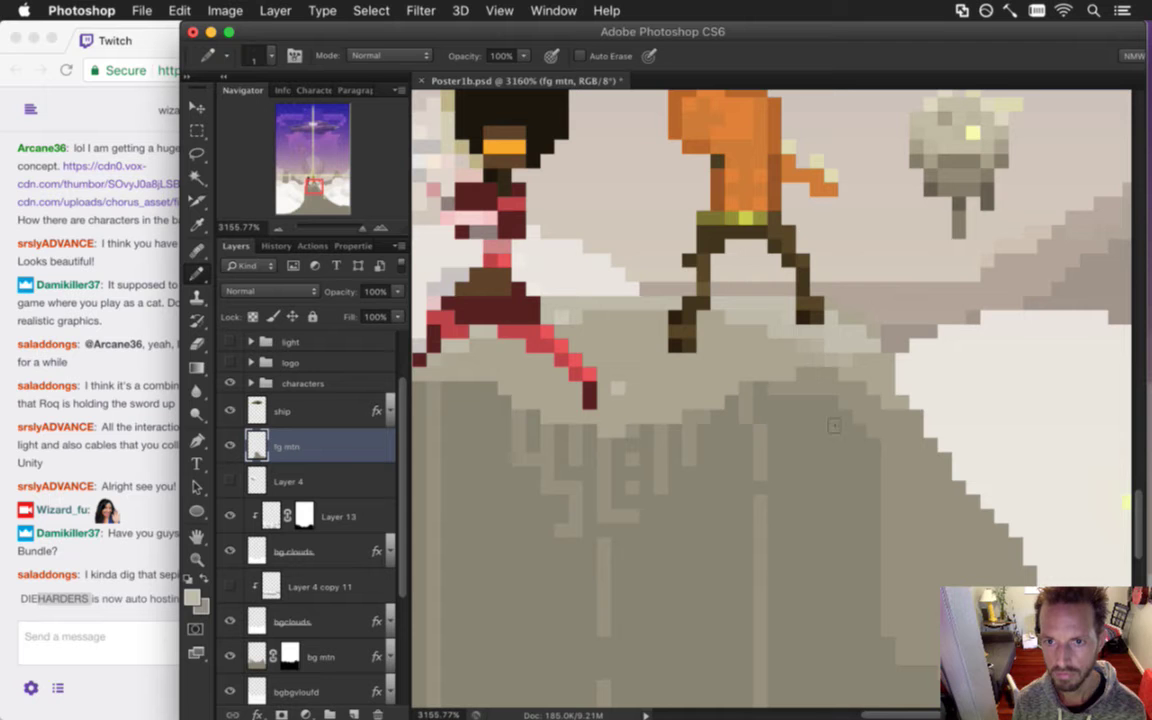
{"action": "key", "text": "alt"}
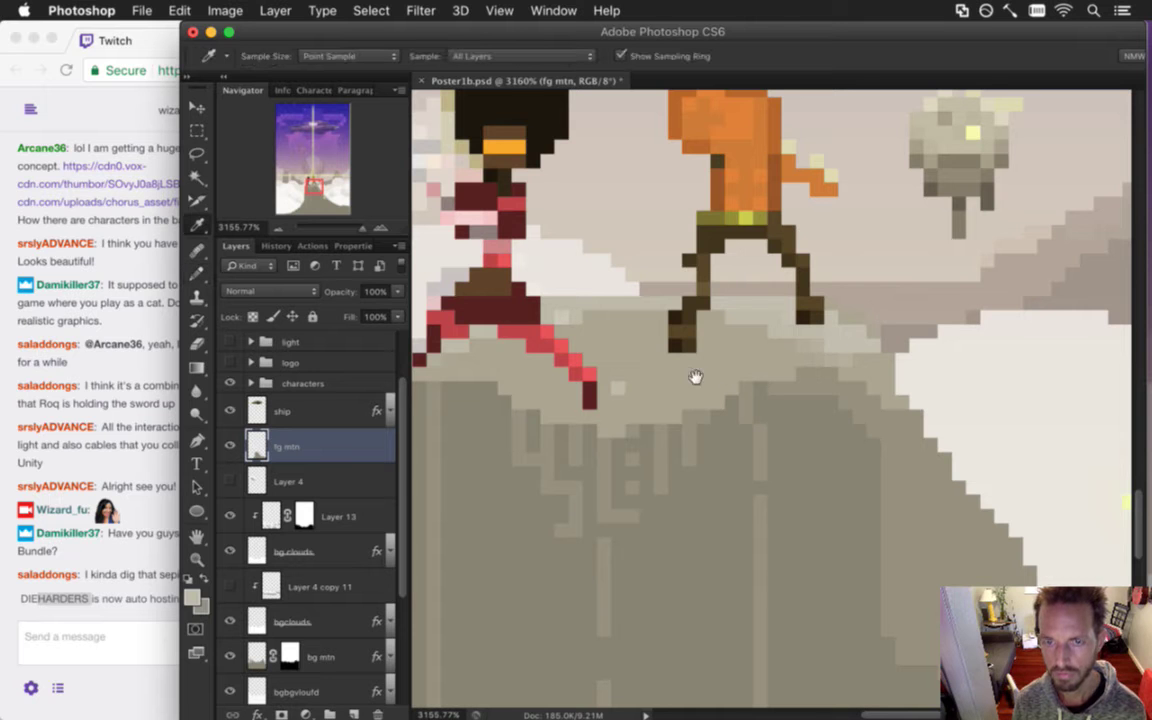
{"action": "key", "text": "super+0"}
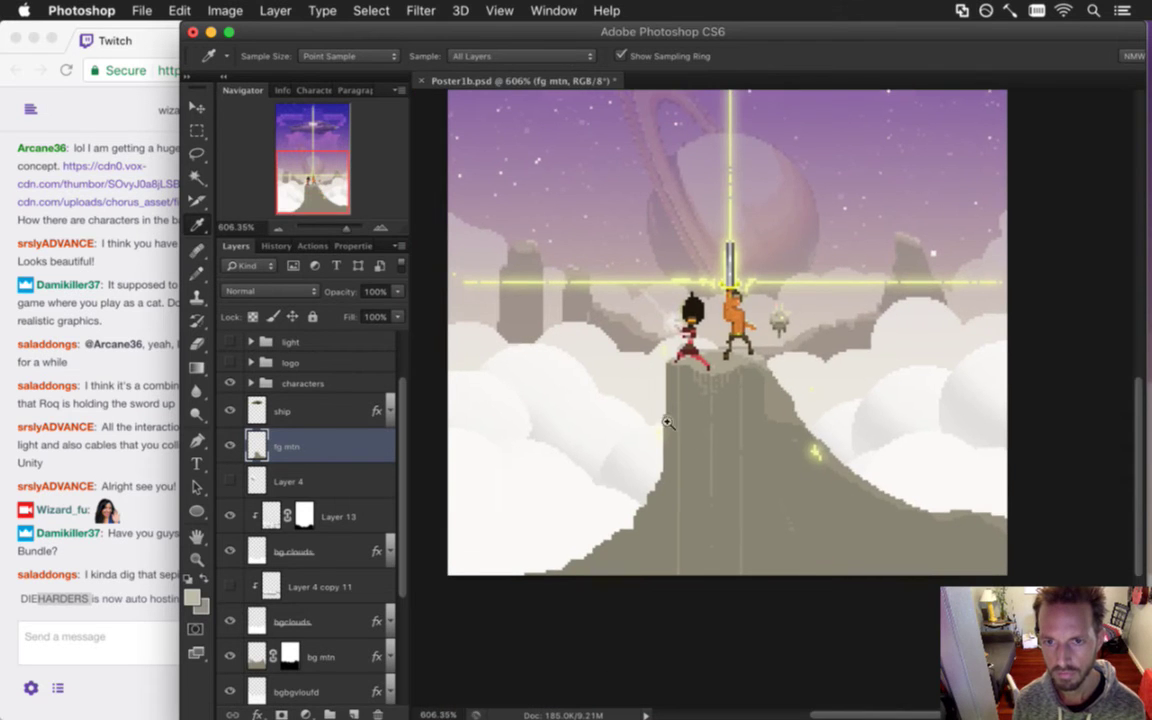
Draw a pale highlight line along the summit's front rim with the Pencil, adding short drips at its left end.
{"action": "left_click_drag", "start_coordinate": [642, 340], "coordinate": [805, 380]}
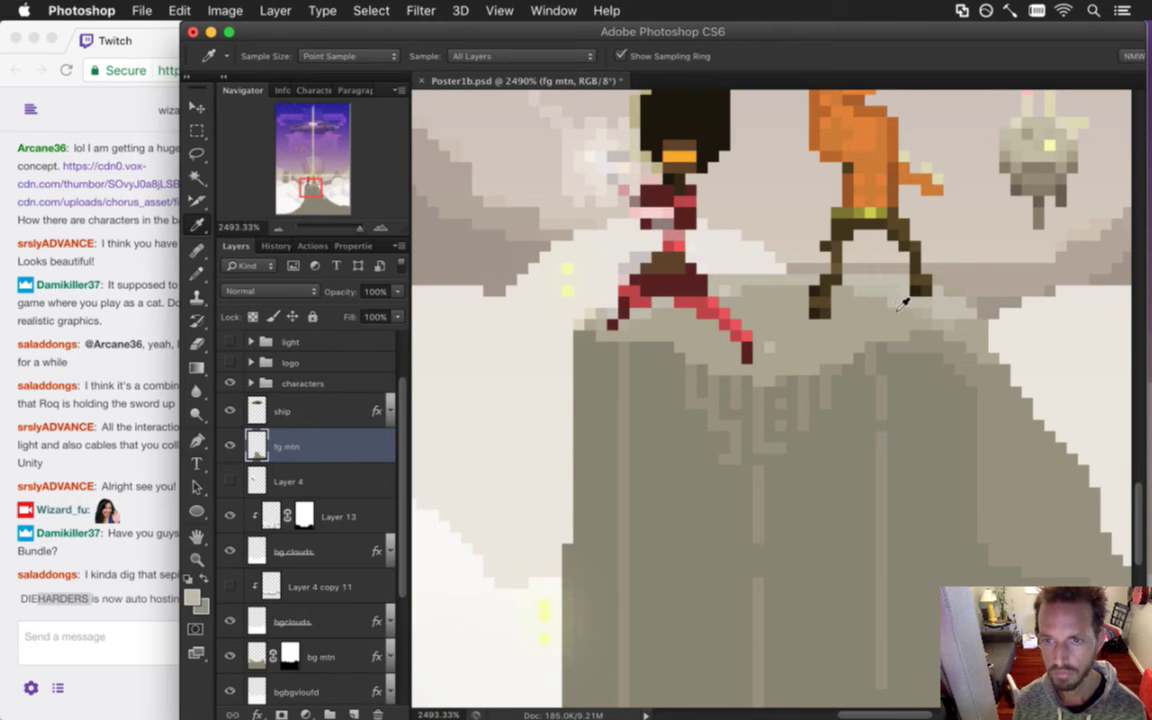
{"action": "key", "text": "b"}
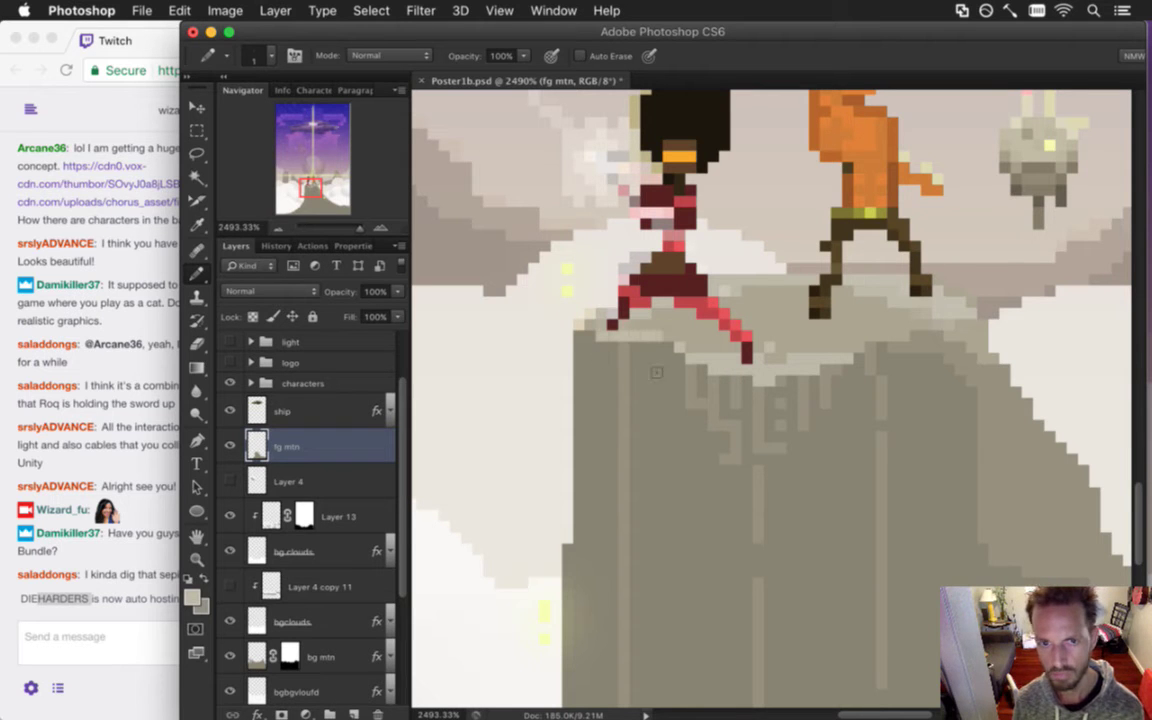
{"action": "left_click_drag", "start_coordinate": [807, 433], "coordinate": [617, 381]}
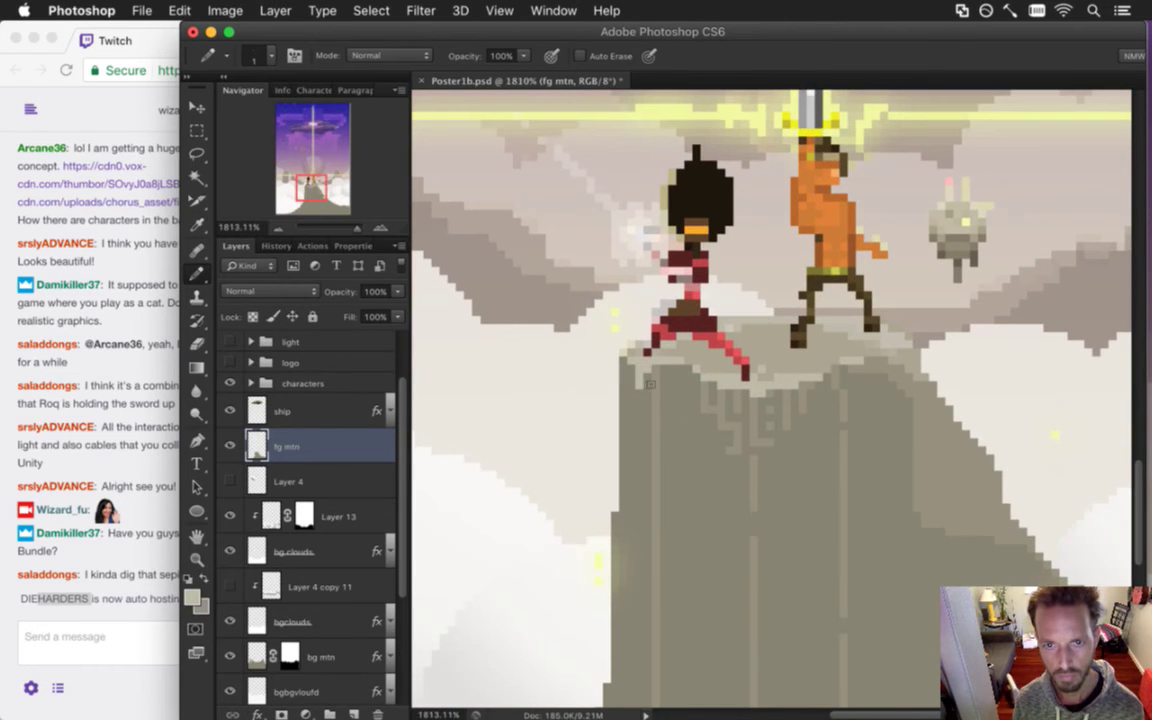
{"action": "left_click_drag", "start_coordinate": [674, 483], "coordinate": [586, 540]}
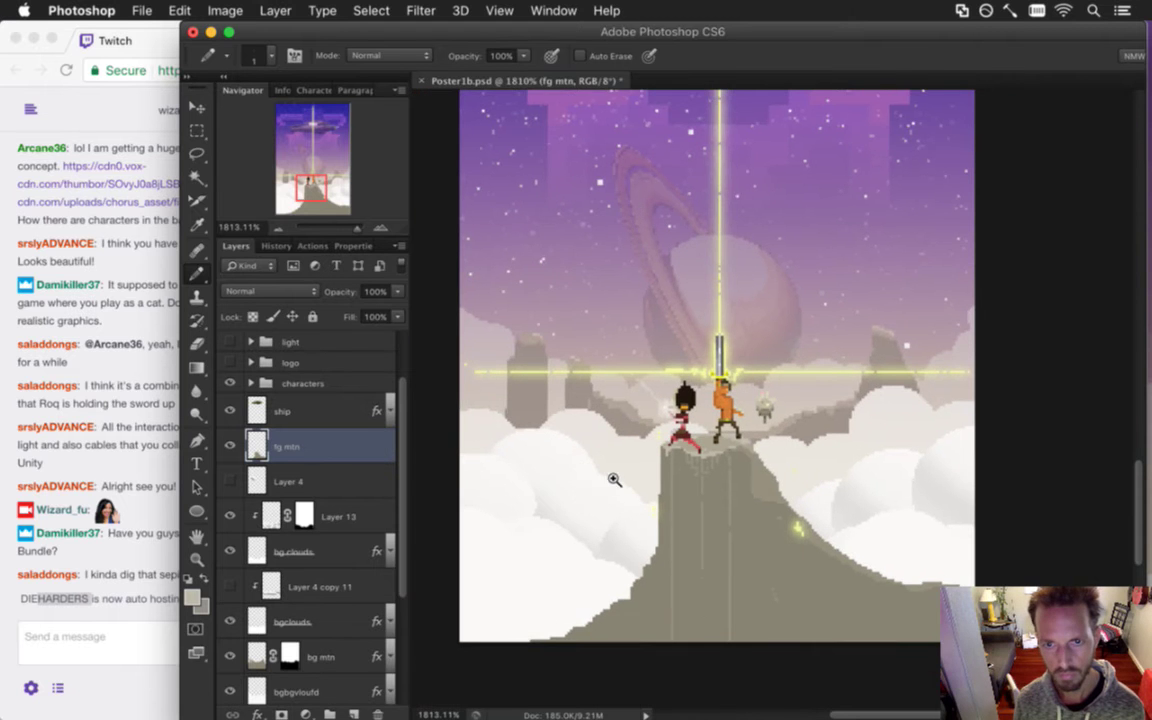
{"action": "left_click", "coordinate": [742, 463]}
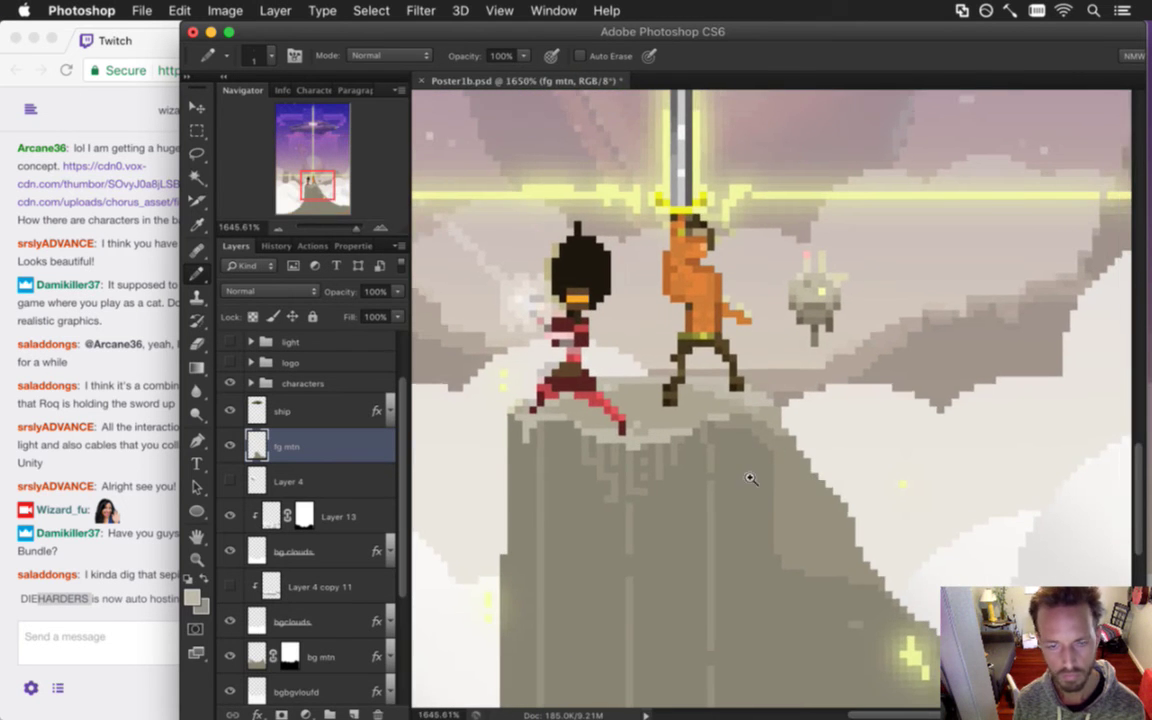
{"action": "left_click", "coordinate": [526, 397]}
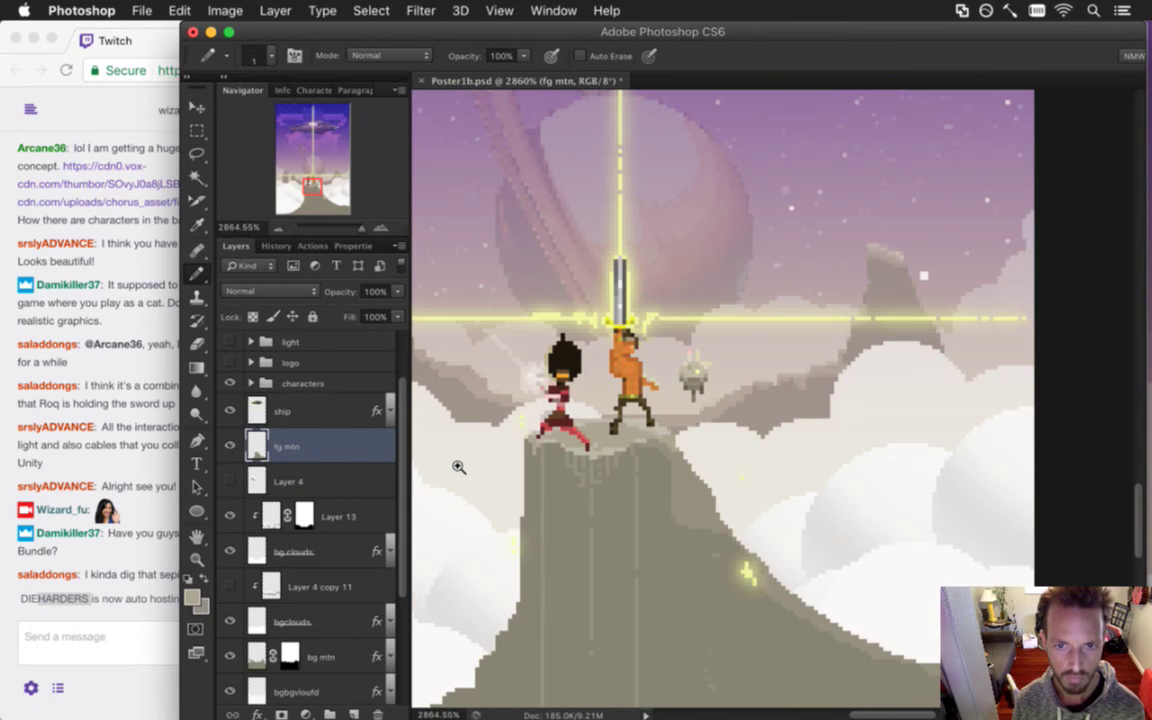
{"action": "left_click_drag", "start_coordinate": [458, 467], "coordinate": [674, 452]}
{"action": "key", "text": "alt"}
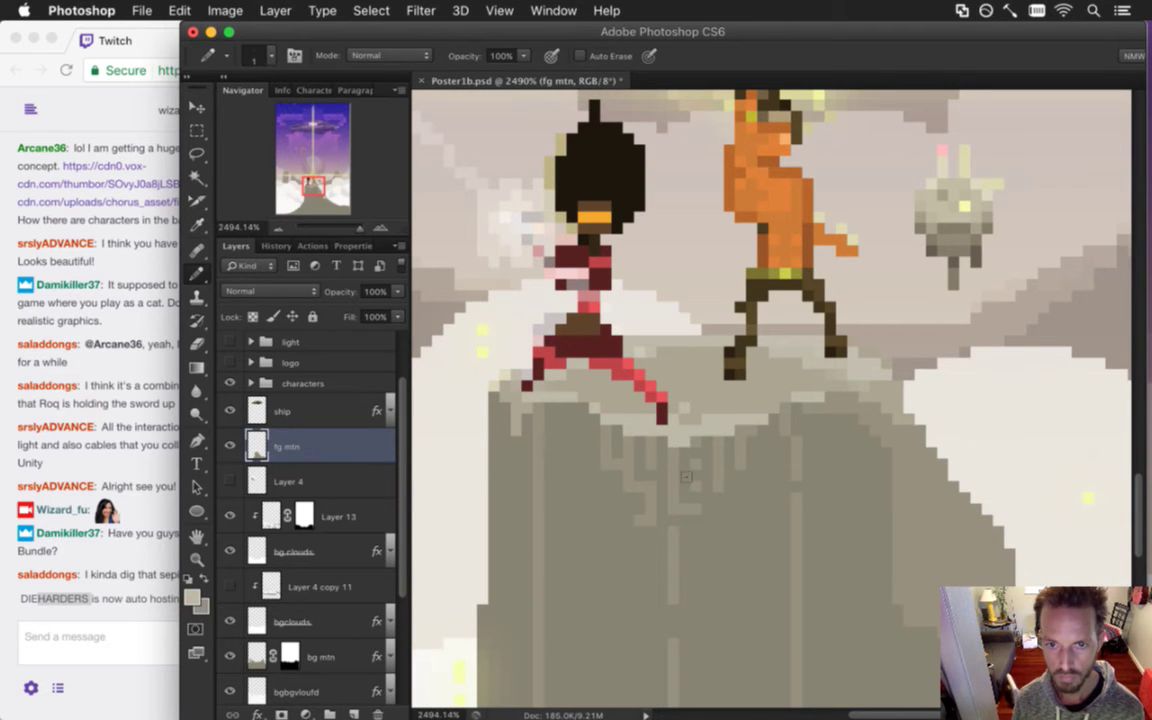
Sample a mid stone tone from the summit and blend the pixels along its right shoulder.
{"action": "left_click_drag", "start_coordinate": [624, 532], "coordinate": [500, 517]}
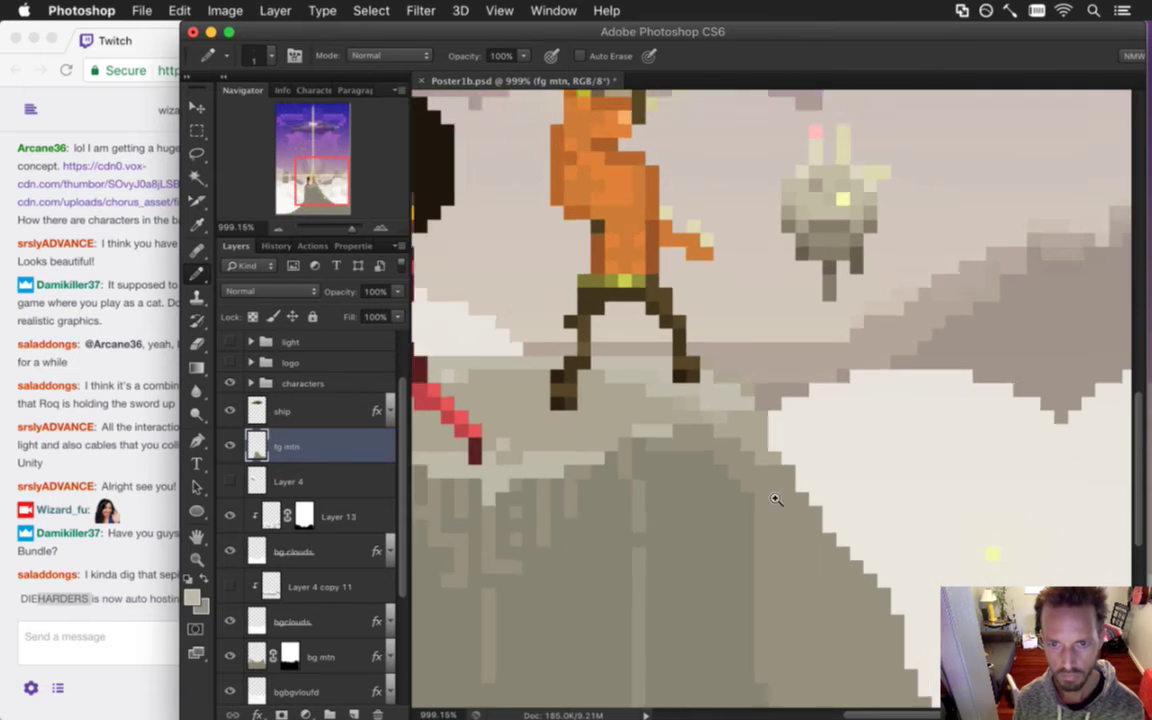
{"action": "left_click_drag", "start_coordinate": [603, 430], "coordinate": [771, 496]}
{"action": "left_click", "coordinate": [694, 419], "text": "alt"}
{"action": "left_click_drag", "start_coordinate": [704, 425], "coordinate": [705, 460]}
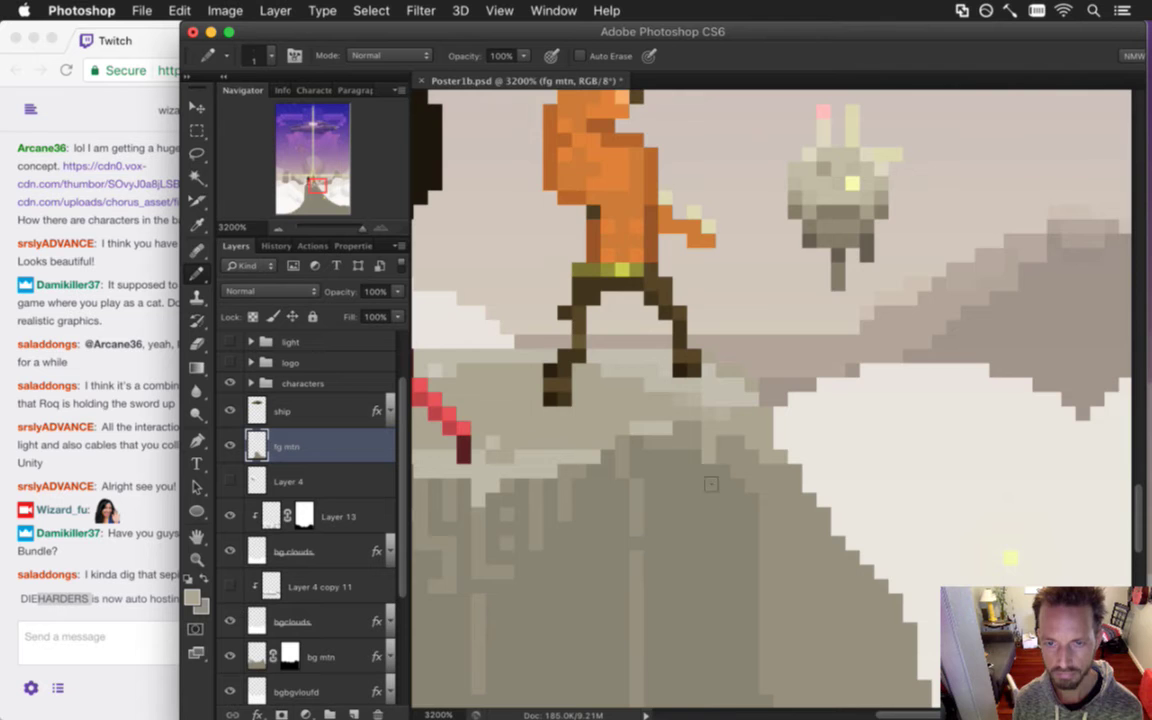
{"action": "left_click_drag", "start_coordinate": [606, 548], "coordinate": [476, 553]}
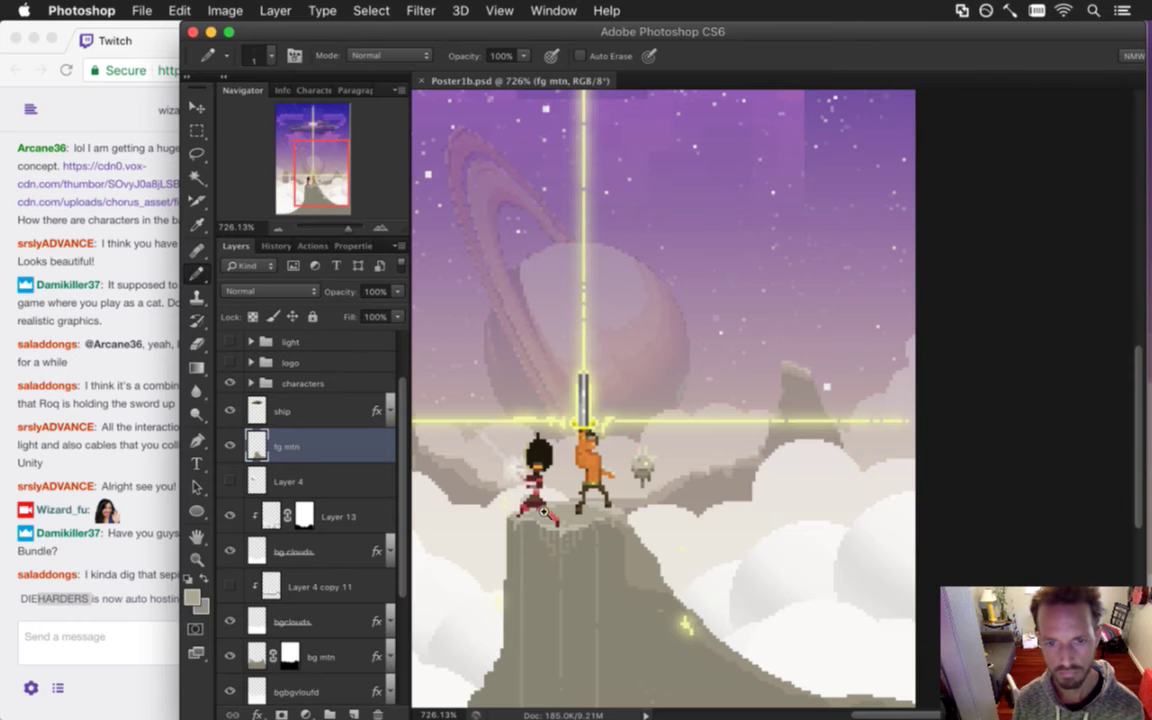
Soften the highlight drips at the rim's left end with a sampled darker stone tone, below the running character.
{"action": "left_click_drag", "start_coordinate": [495, 530], "coordinate": [600, 540]}
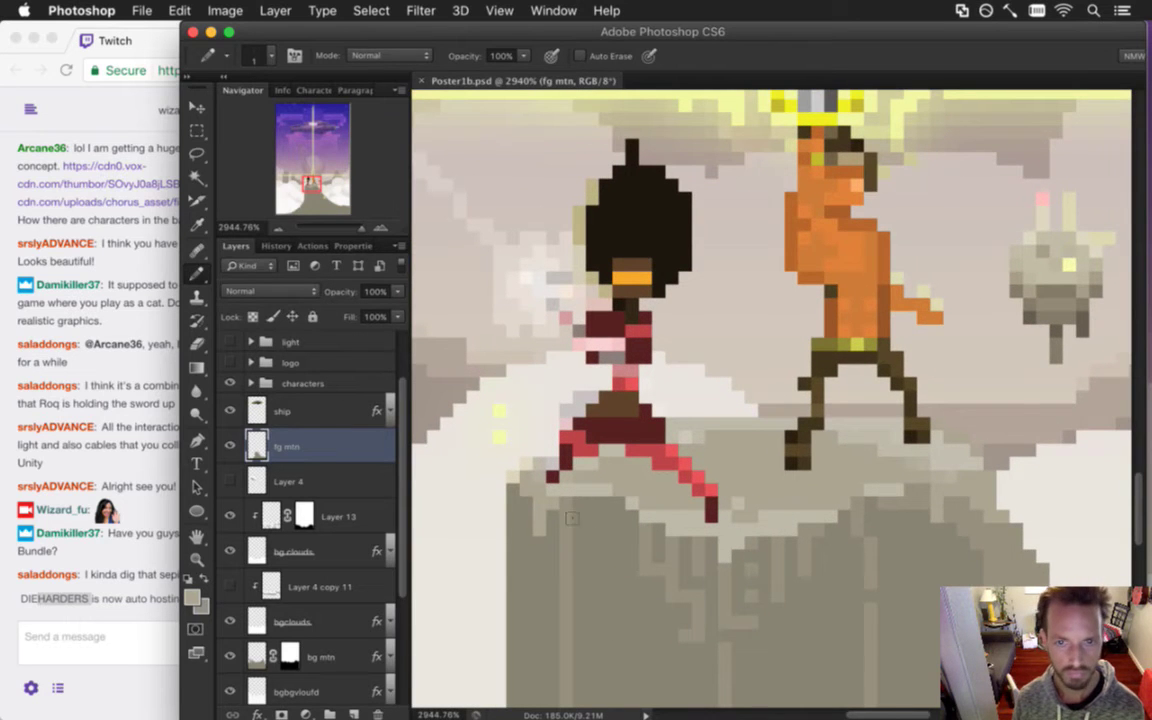
{"action": "left_click", "coordinate": [522, 446], "text": "alt"}
{"action": "left_click", "coordinate": [552, 521]}
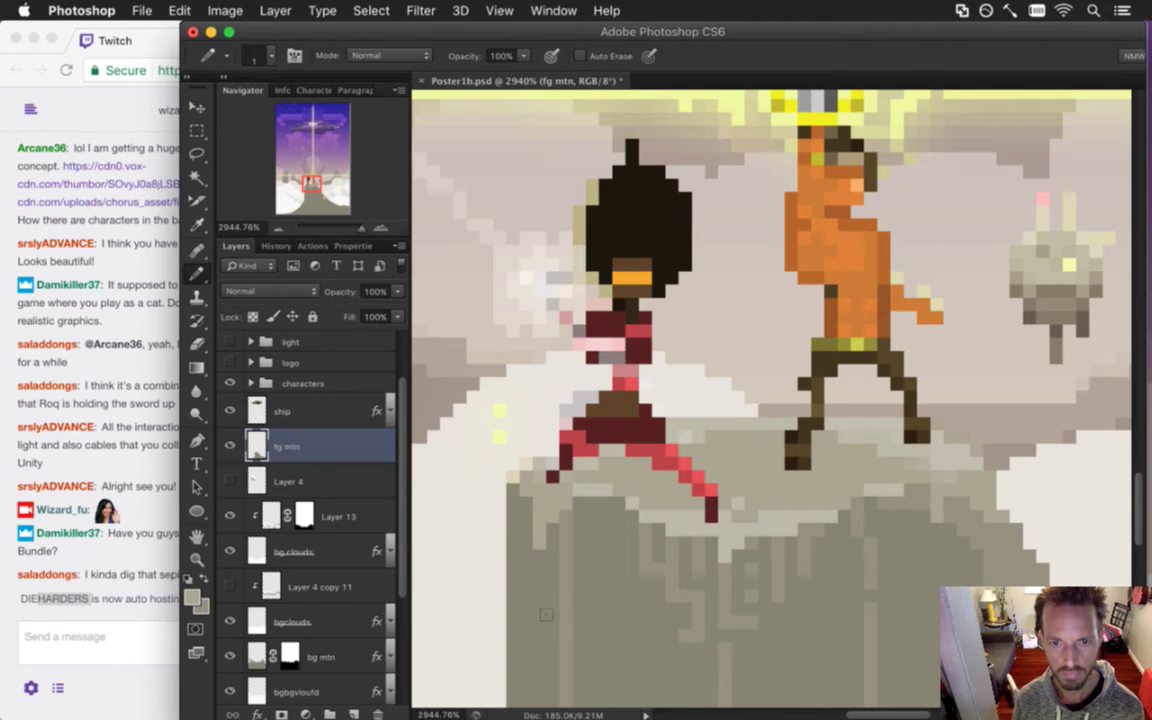
{"action": "left_click_drag", "start_coordinate": [535, 581], "coordinate": [500, 540]}
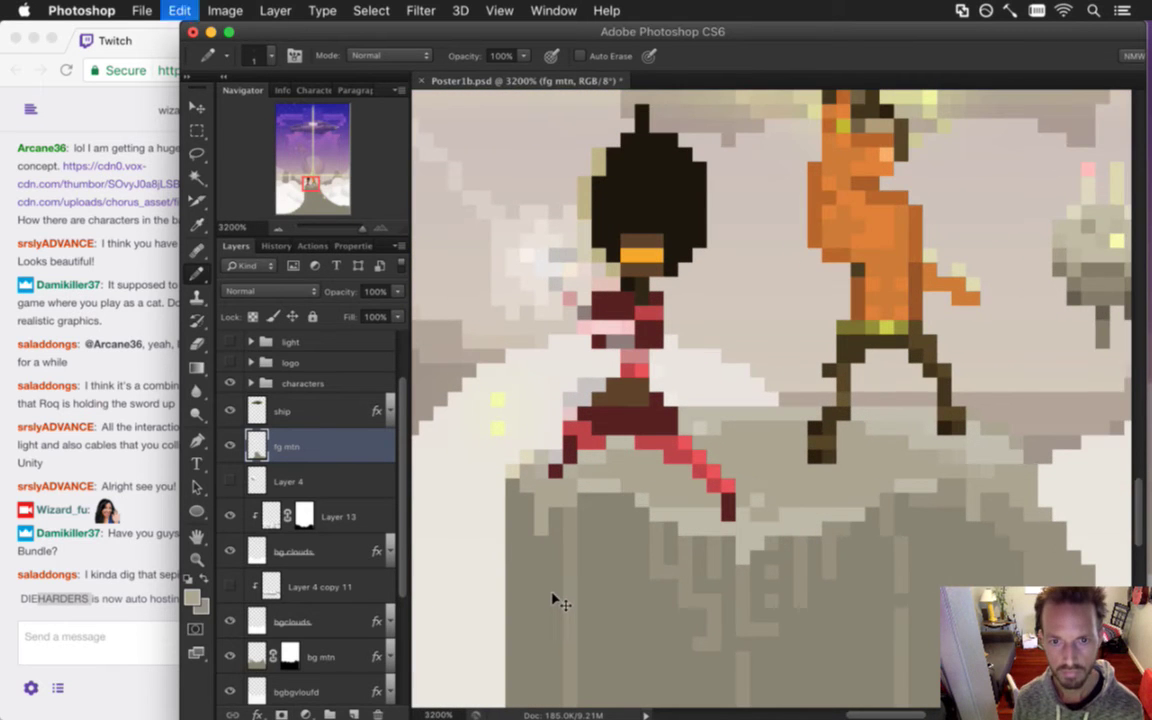
{"action": "key", "text": "i"}
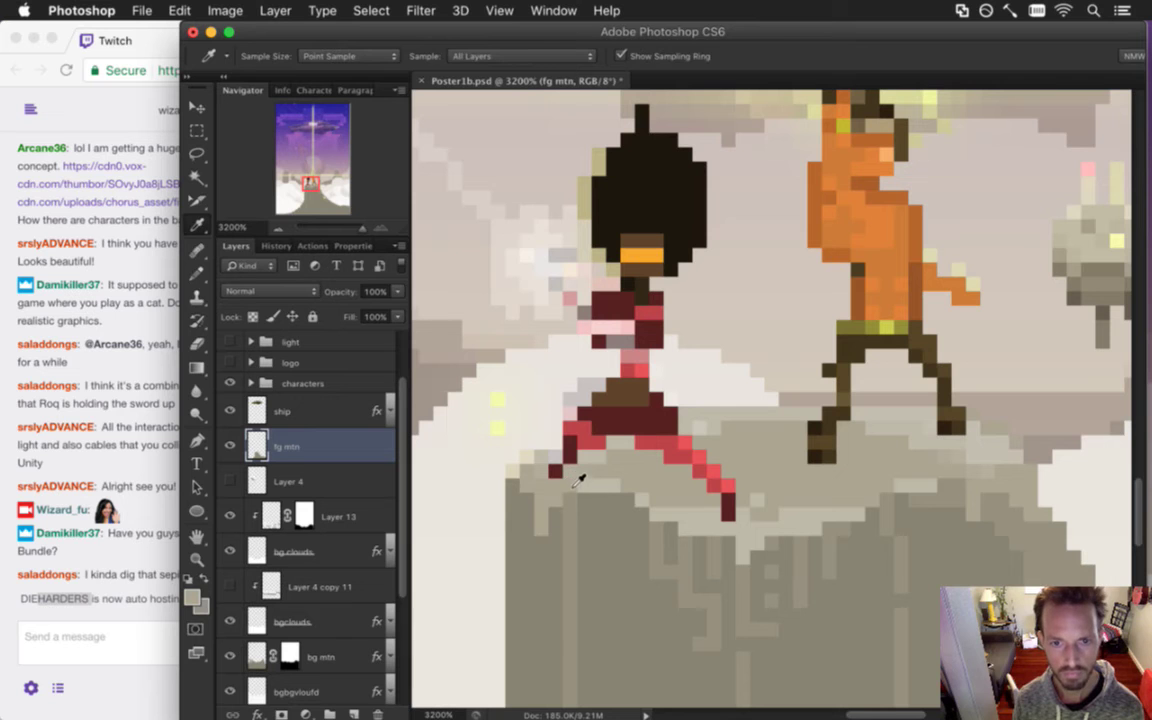
{"action": "key", "text": "b"}
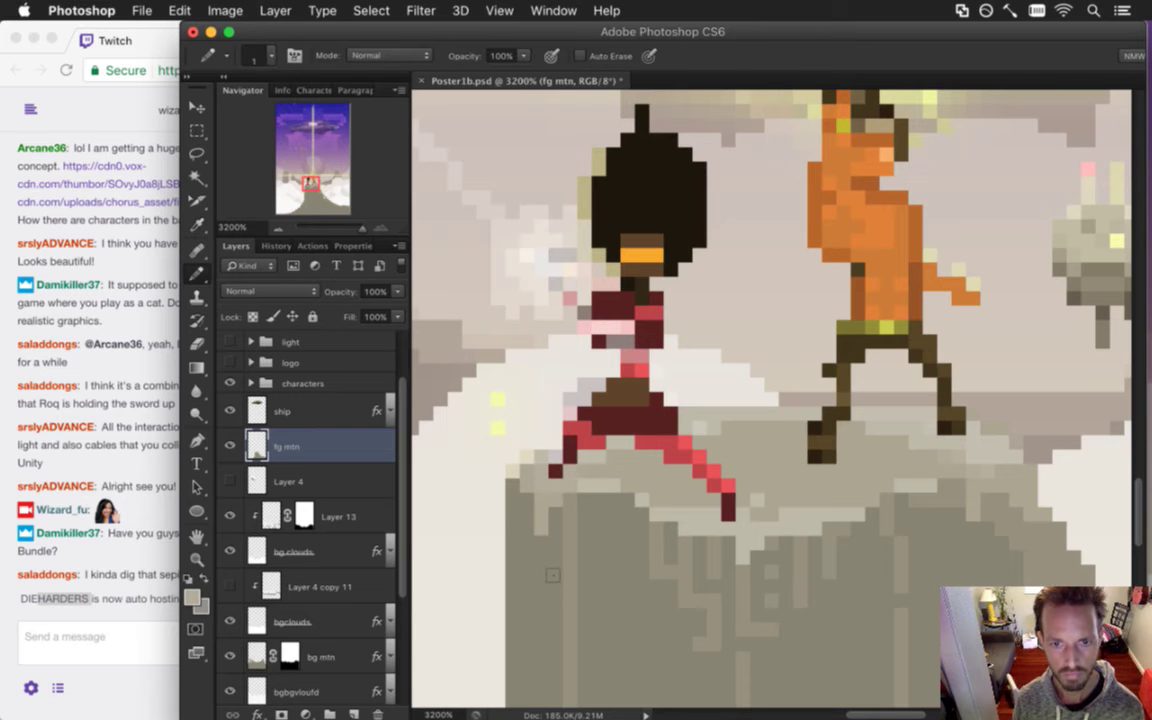
{"action": "left_click_drag", "start_coordinate": [500, 540], "coordinate": [452, 545]}
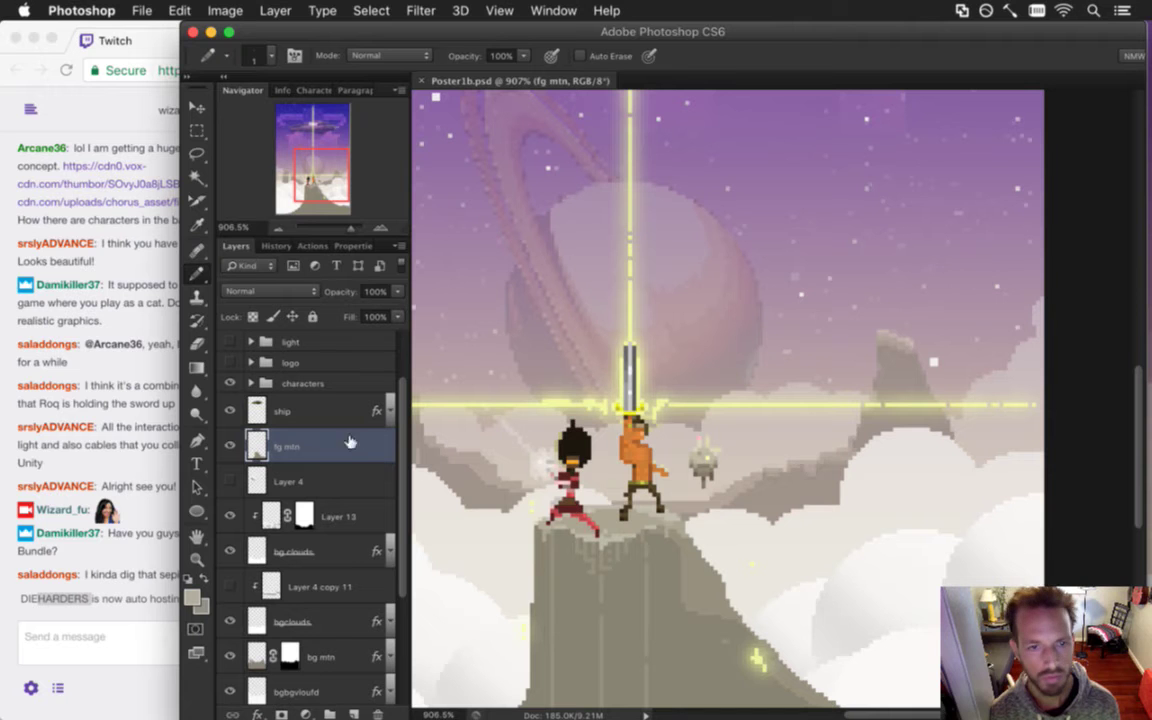
Show the logo and light groups, examine the full poster and the summit under the lighting, and hide both groups again.
{"action": "left_click", "coordinate": [230, 362]}
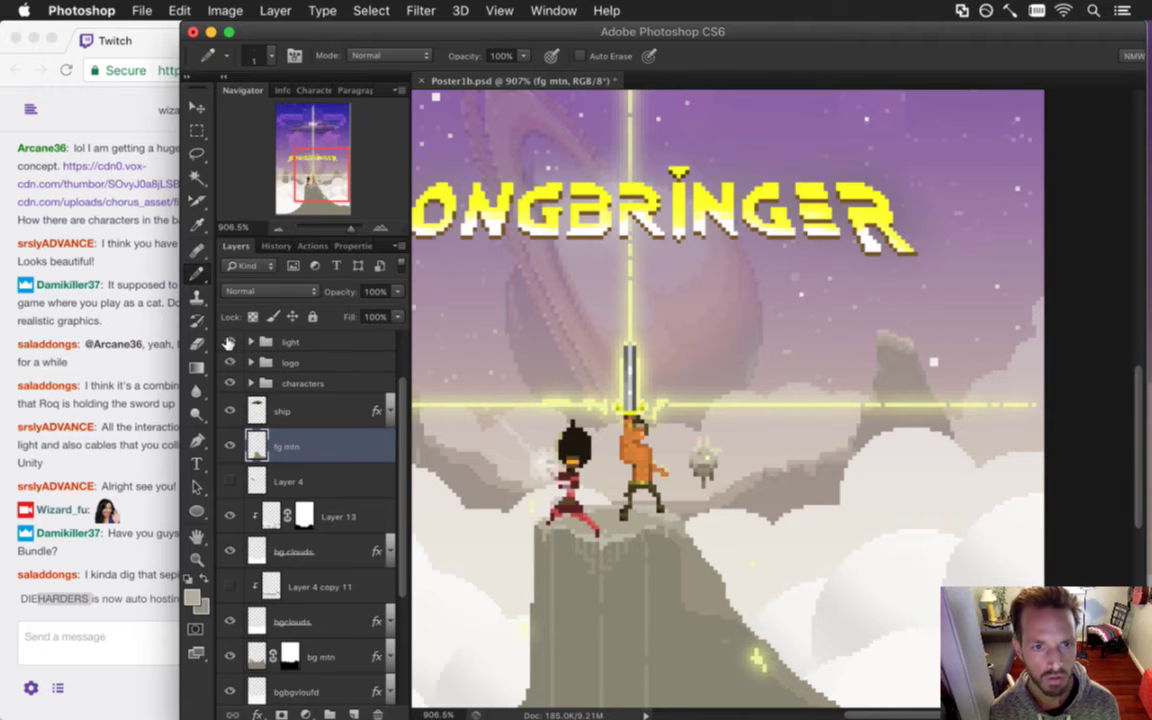
{"action": "left_click", "coordinate": [230, 342]}
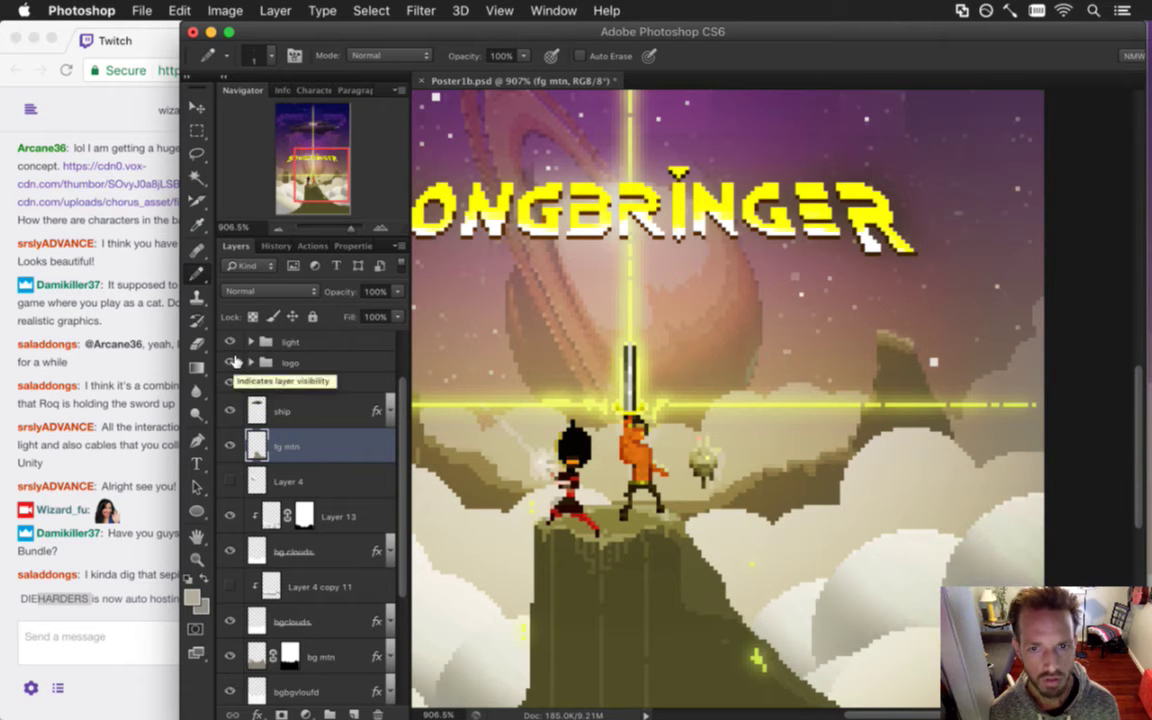
{"action": "left_click_drag", "start_coordinate": [590, 440], "coordinate": [817, 427]}
{"action": "scroll", "coordinate": [698, 470], "scroll_direction": "down", "scroll_amount": 5}
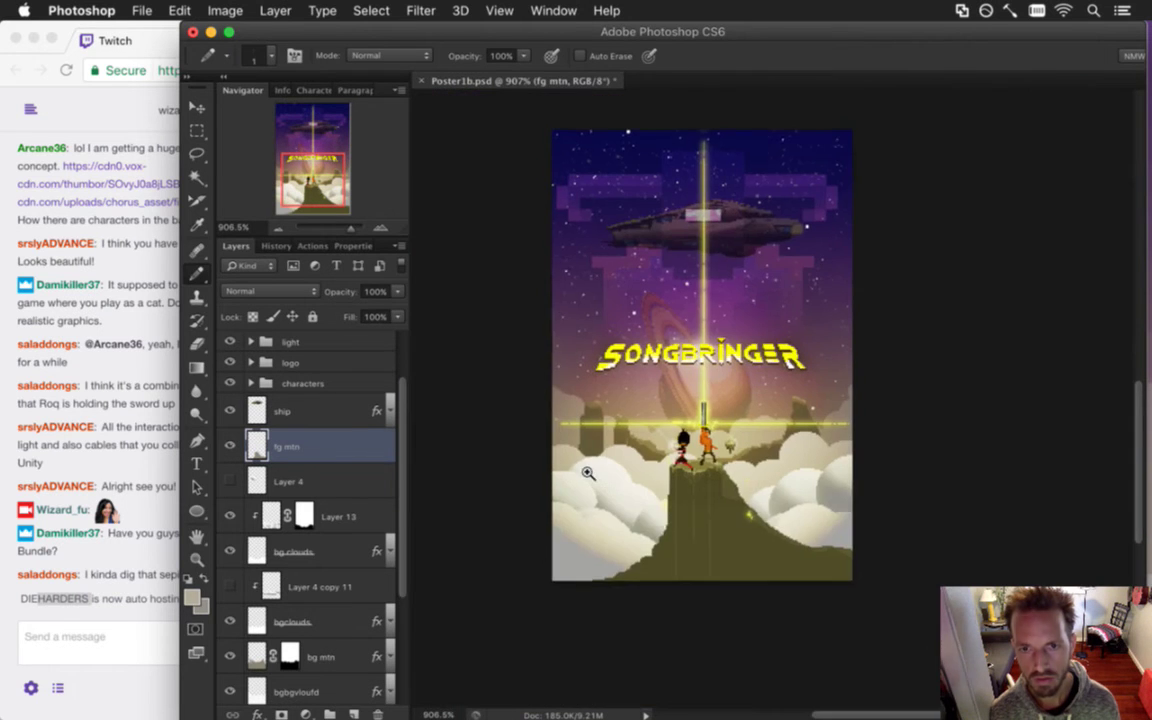
{"action": "scroll", "coordinate": [690, 533], "scroll_direction": "down", "scroll_amount": 6}
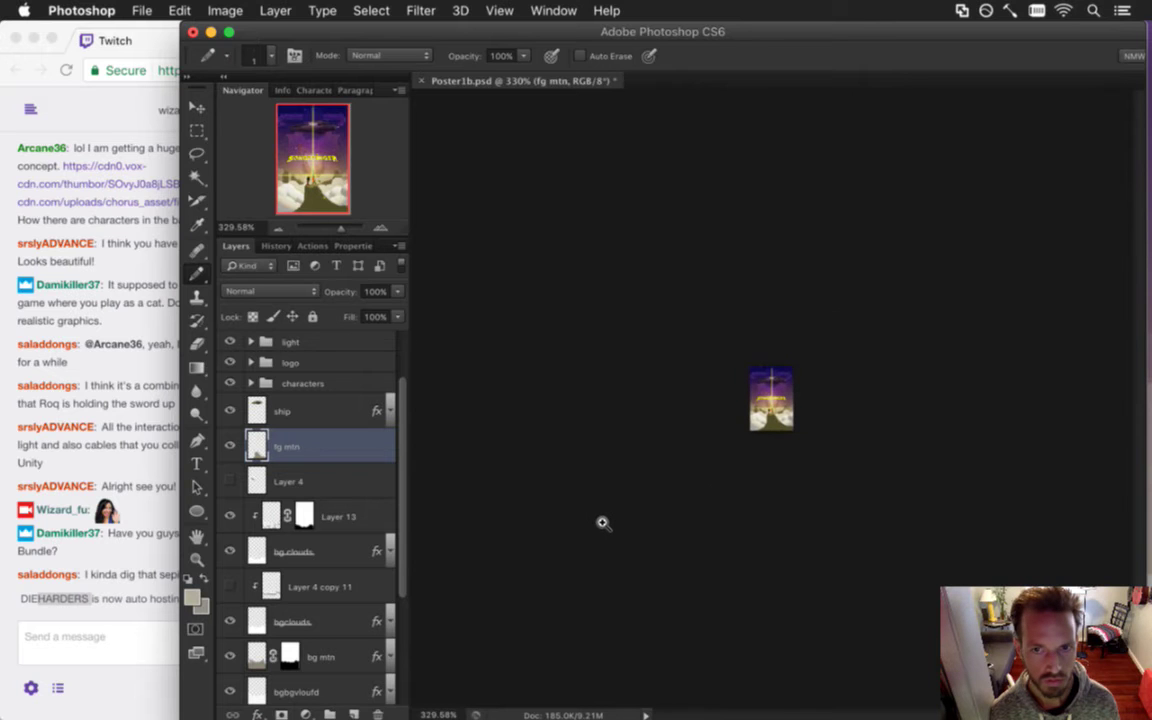
{"action": "scroll", "coordinate": [602, 522], "scroll_direction": "up", "scroll_amount": 7}
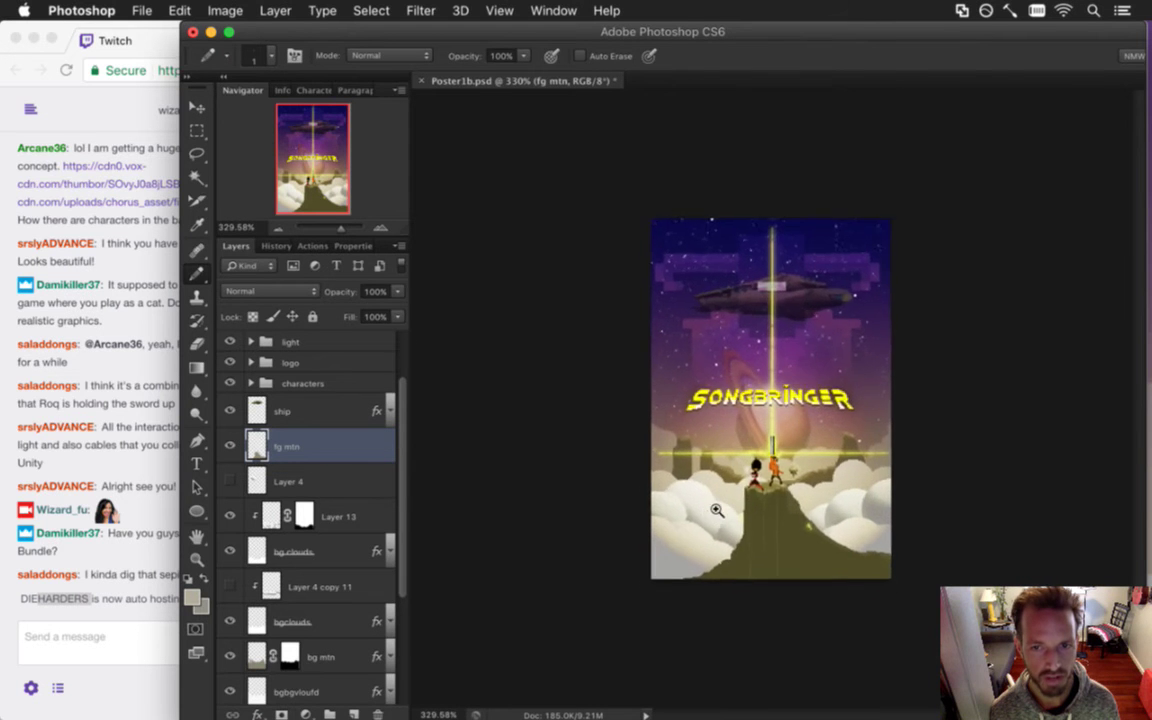
{"action": "scroll", "coordinate": [714, 510], "scroll_direction": "up", "scroll_amount": 4}
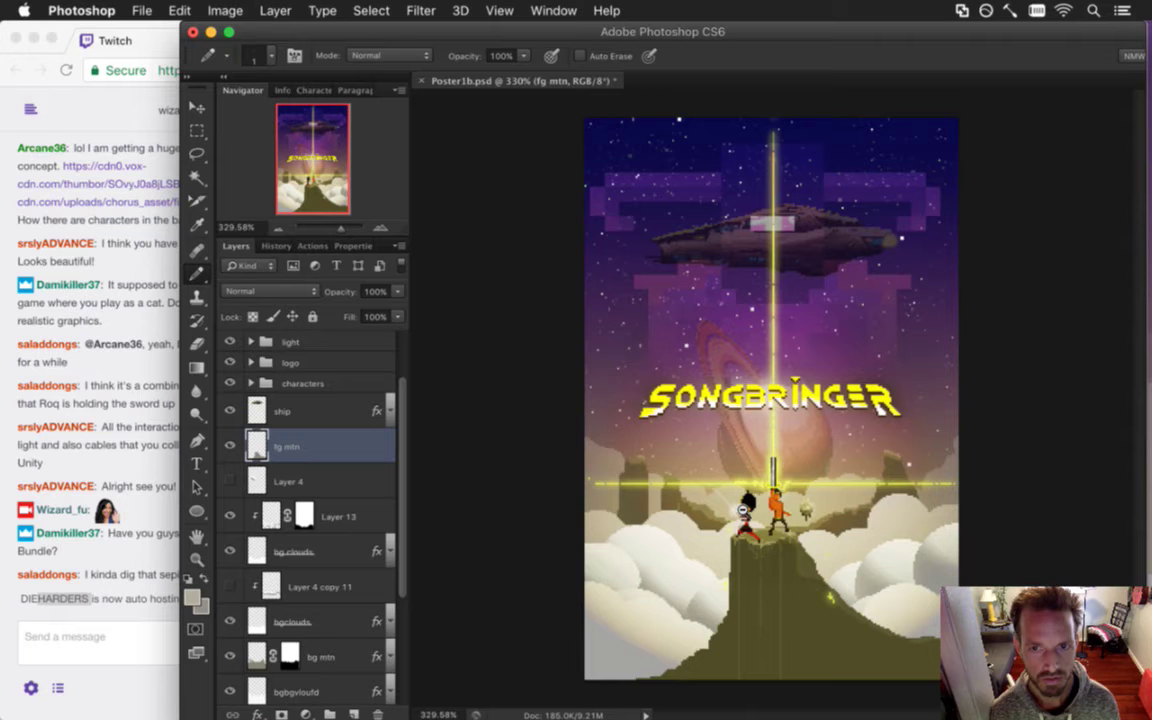
{"action": "scroll", "coordinate": [745, 598], "scroll_direction": "up", "scroll_amount": 2}
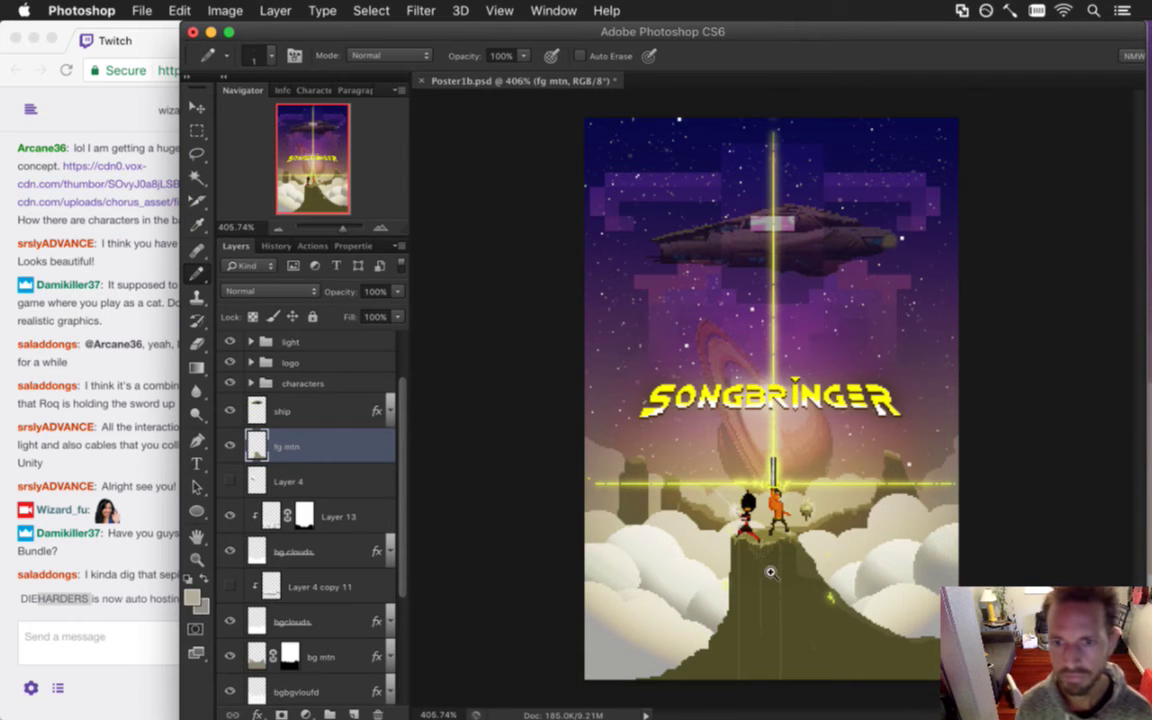
{"action": "left_click_drag", "start_coordinate": [747, 546], "coordinate": [834, 562]}
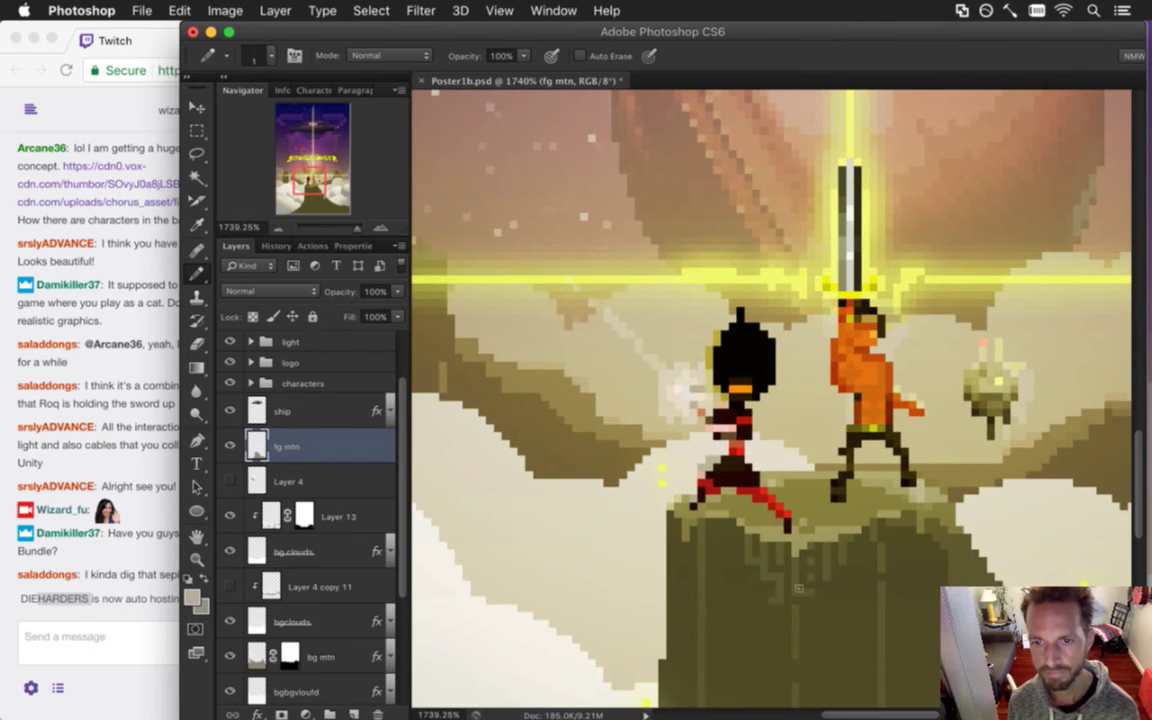
{"action": "left_click_drag", "start_coordinate": [922, 494], "coordinate": [710, 474]}
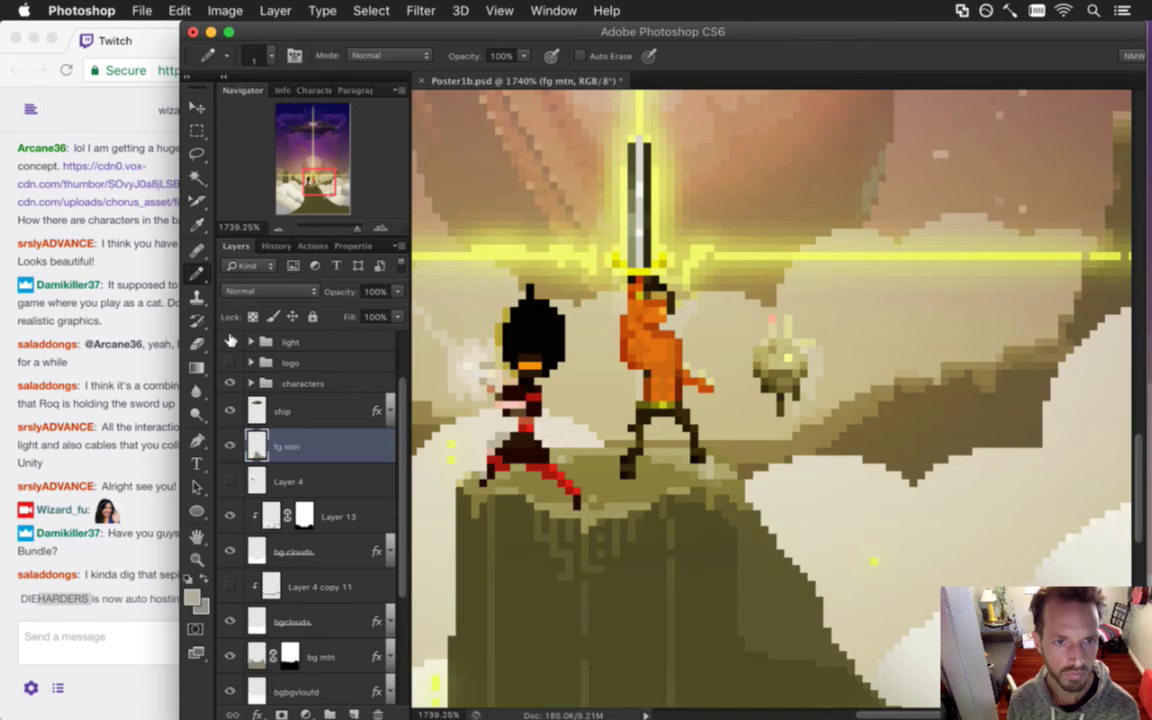
{"action": "left_click", "coordinate": [229, 342]}
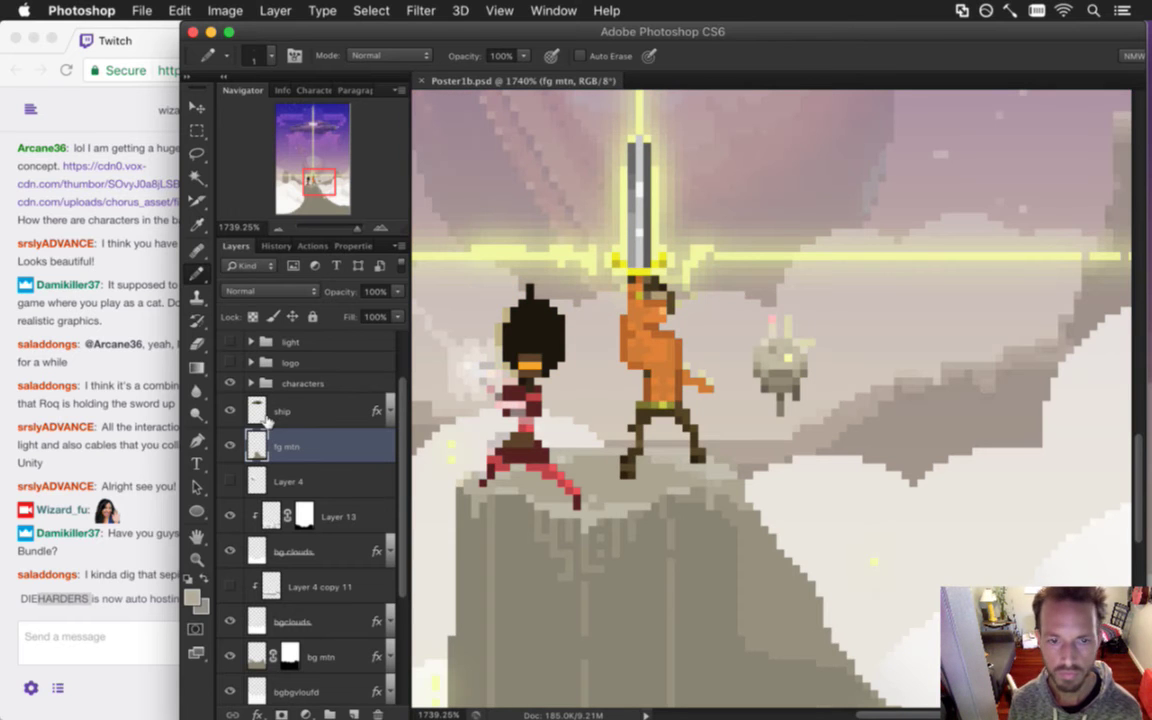
Create a layer group directly below the fg mtn layer and name it "bg".
{"action": "left_click", "coordinate": [288, 414]}
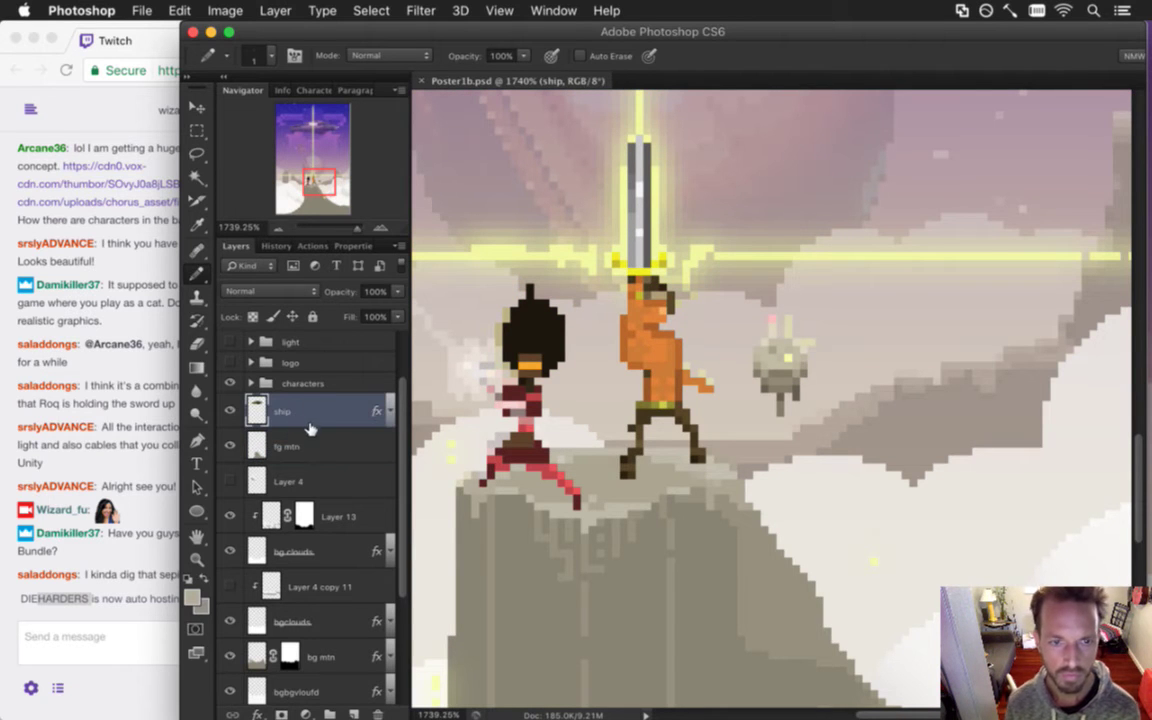
{"action": "left_click", "coordinate": [270, 482]}
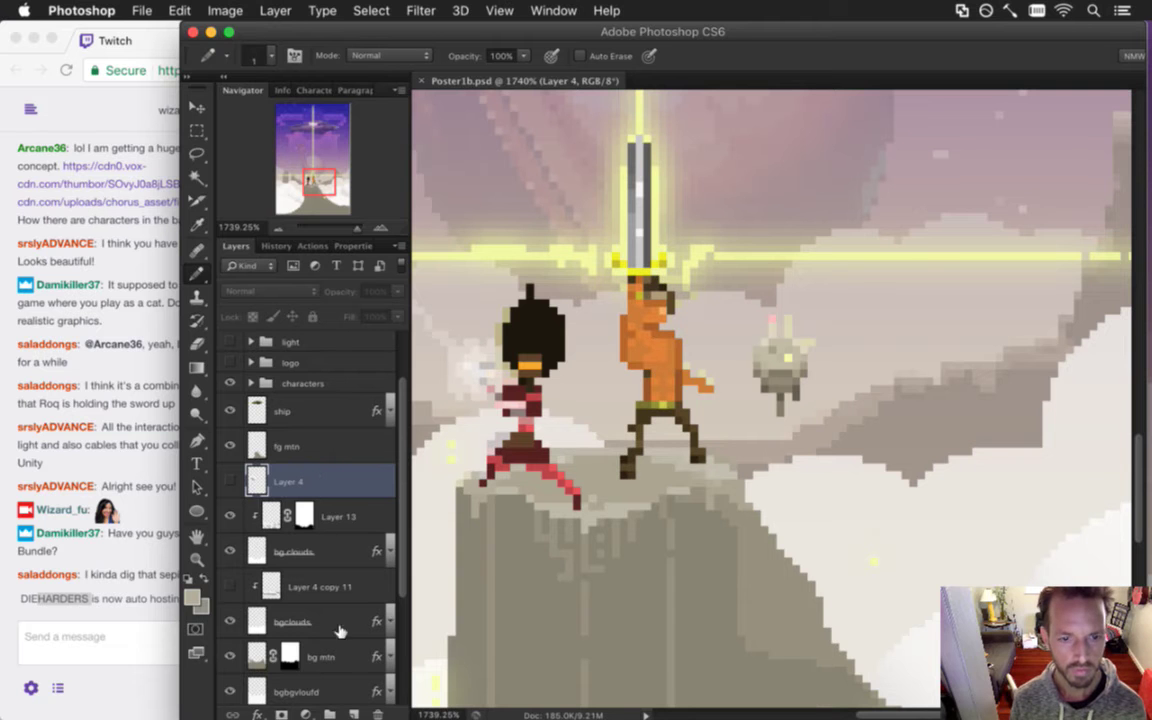
{"action": "key", "text": "ctrl+g"}
{"action": "double_click", "coordinate": [294, 474]}
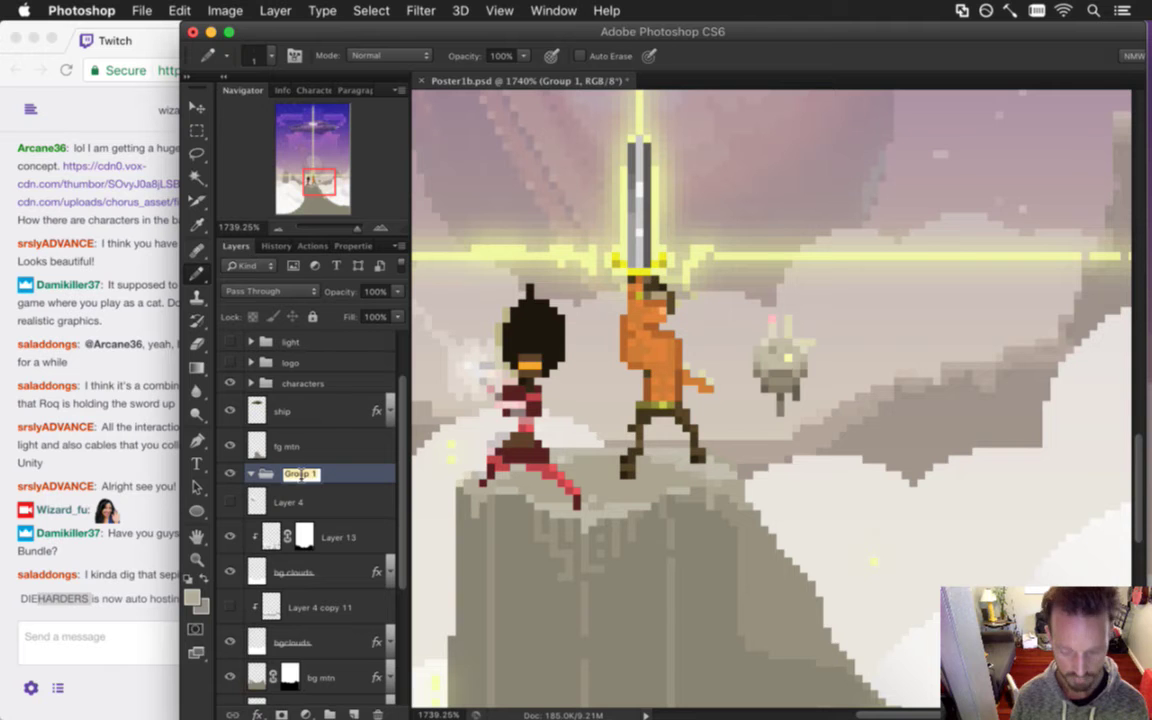
{"action": "type", "text": "bg"}
{"action": "key", "text": "Return"}
{"action": "left_click_drag", "start_coordinate": [393, 473], "coordinate": [395, 528]}
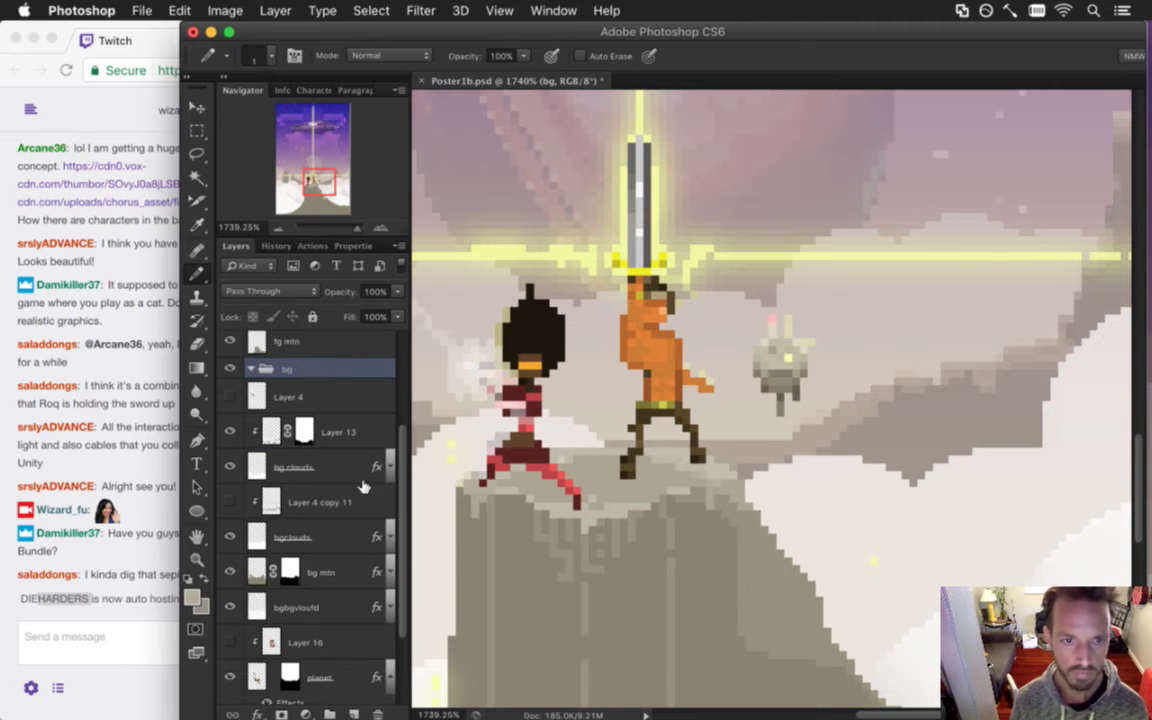
Move all layers from Layer 4 down to Gradient Fill 1 into the bg group, save the file, and collapse the group.
{"action": "left_click", "coordinate": [300, 396]}
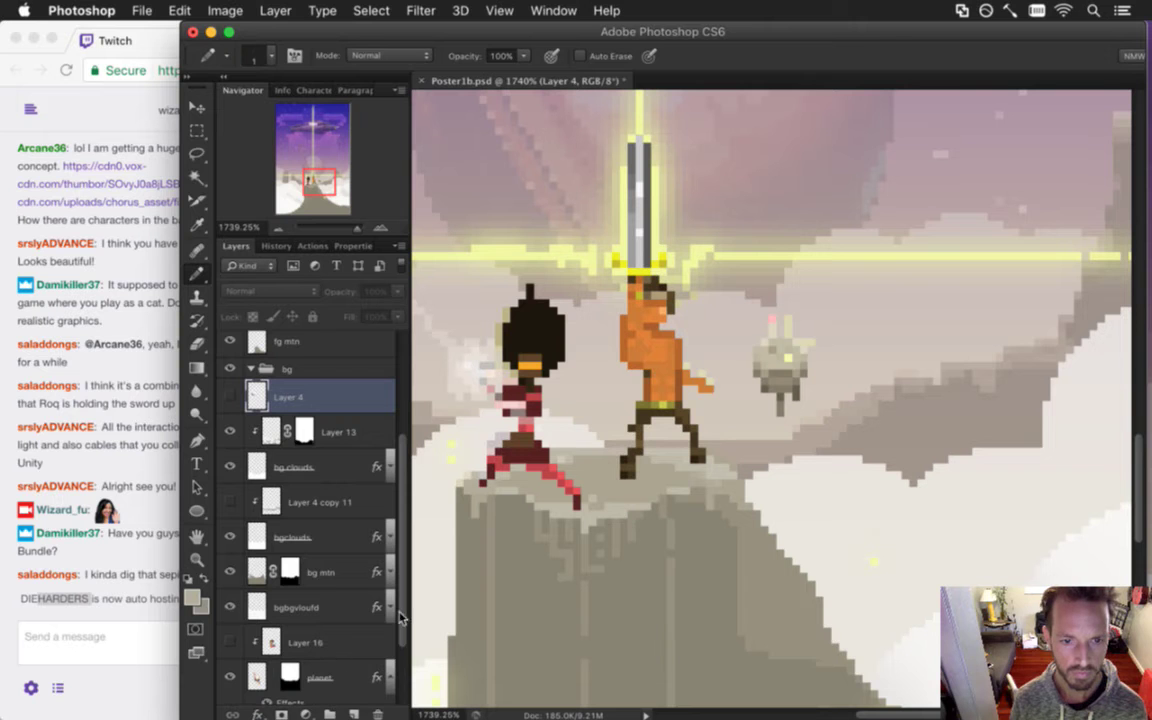
{"action": "scroll", "coordinate": [400, 618], "scroll_direction": "down", "scroll_amount": 3}
{"action": "left_click", "coordinate": [360, 685], "text": "shift"}
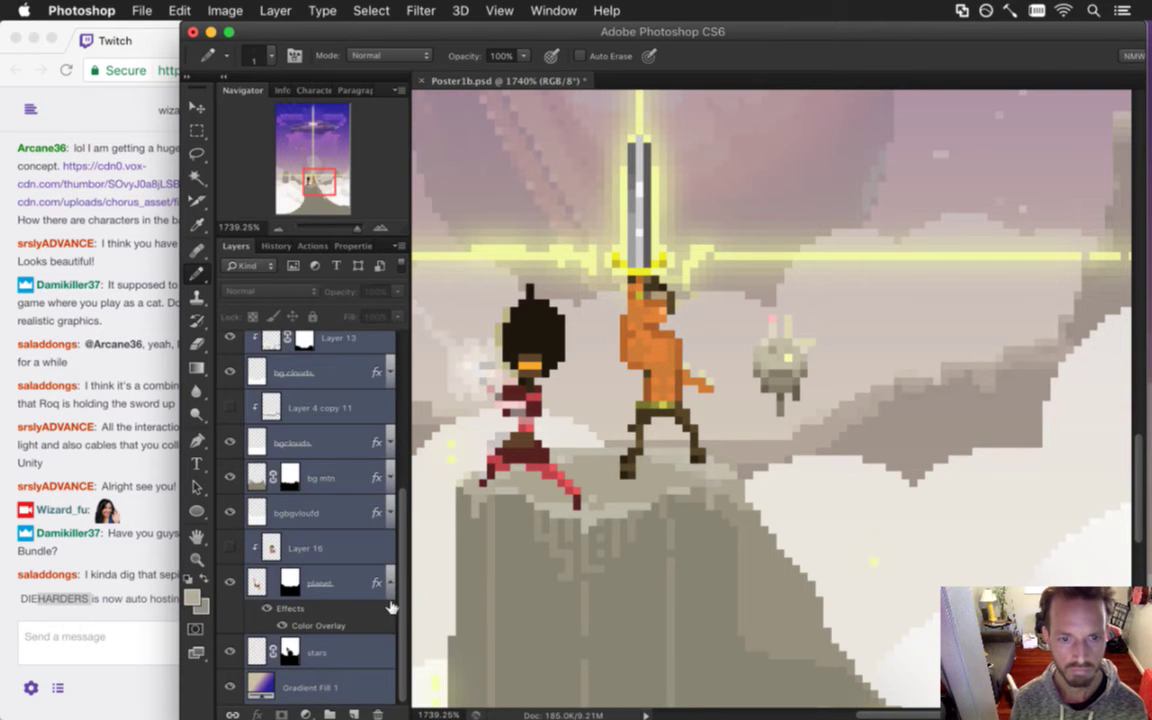
{"action": "scroll", "coordinate": [390, 600], "scroll_direction": "up", "scroll_amount": 4}
{"action": "left_click_drag", "start_coordinate": [284, 432], "coordinate": [297, 445]}
{"action": "key", "text": "ctrl+s"}
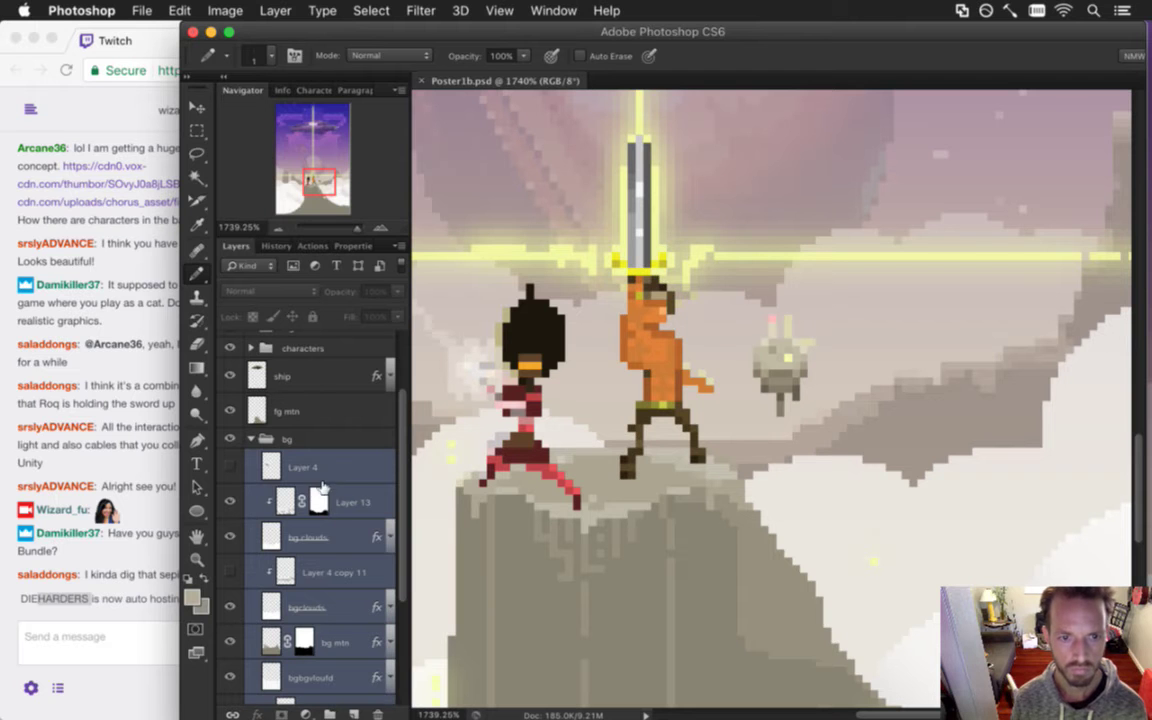
{"action": "scroll", "coordinate": [366, 400], "scroll_direction": "up", "scroll_amount": 1}
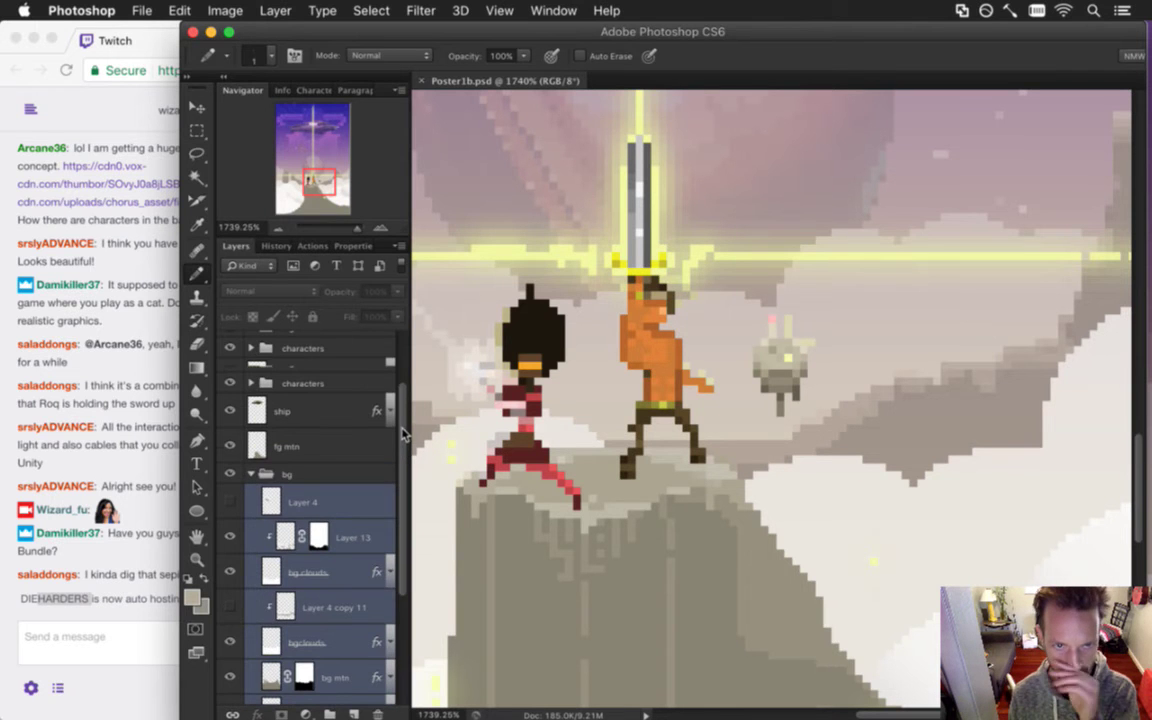
{"action": "left_click", "coordinate": [251, 473]}
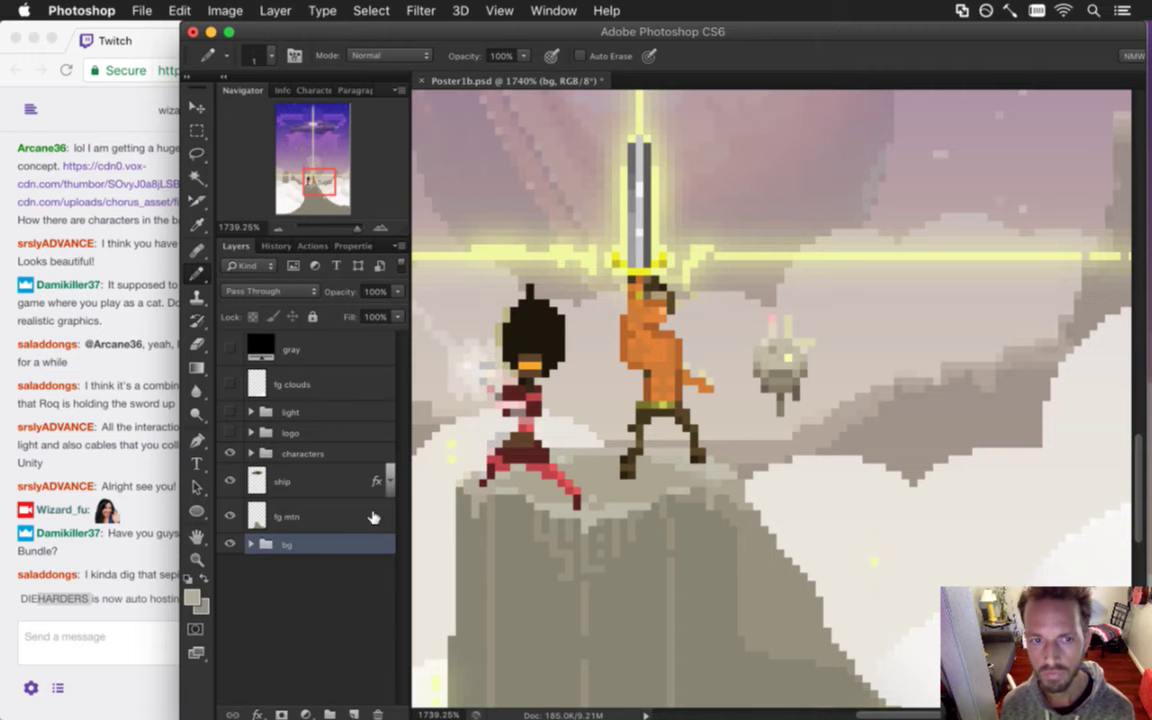
Check the gray layer's effect on the poster and look through the layers inside the characters group.
{"action": "left_click", "coordinate": [230, 348]}
{"action": "left_click", "coordinate": [230, 348]}
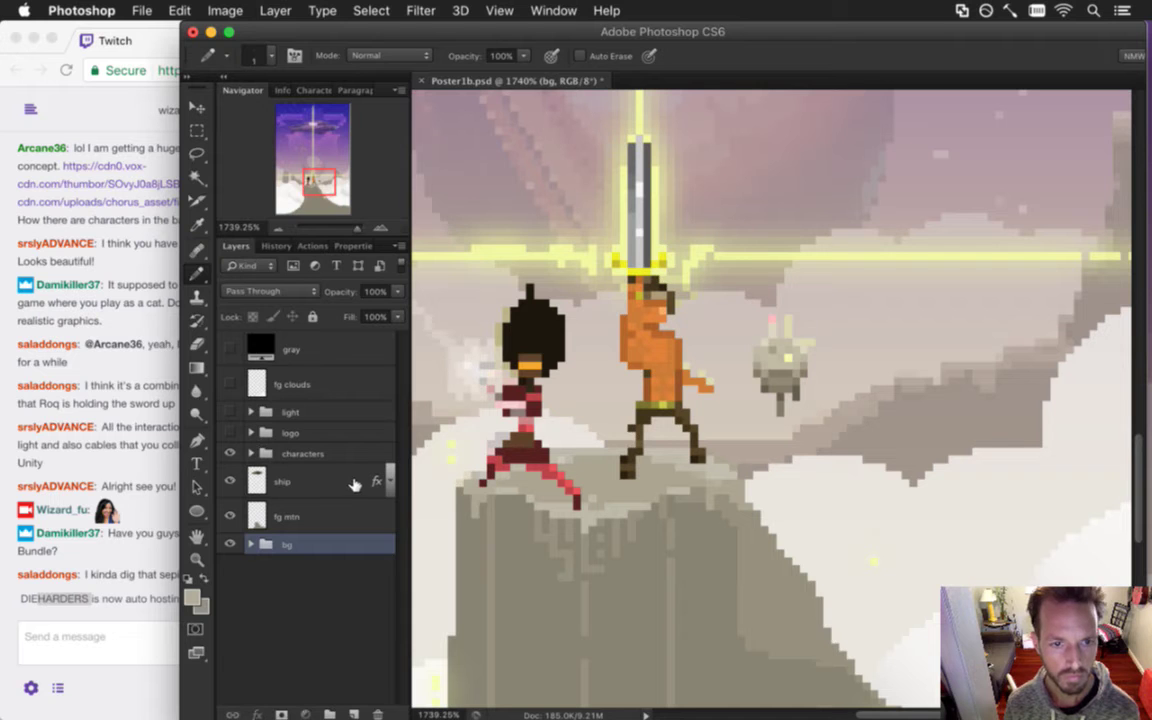
{"action": "left_click", "coordinate": [250, 454]}
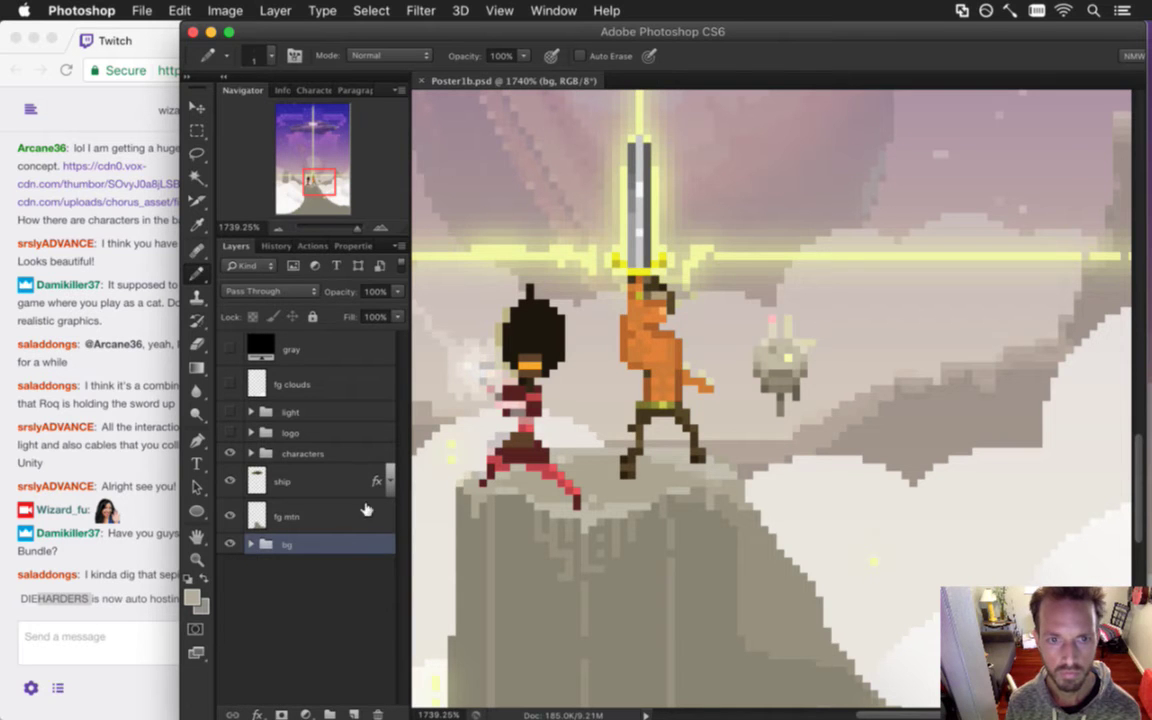
{"action": "left_click", "coordinate": [251, 453]}
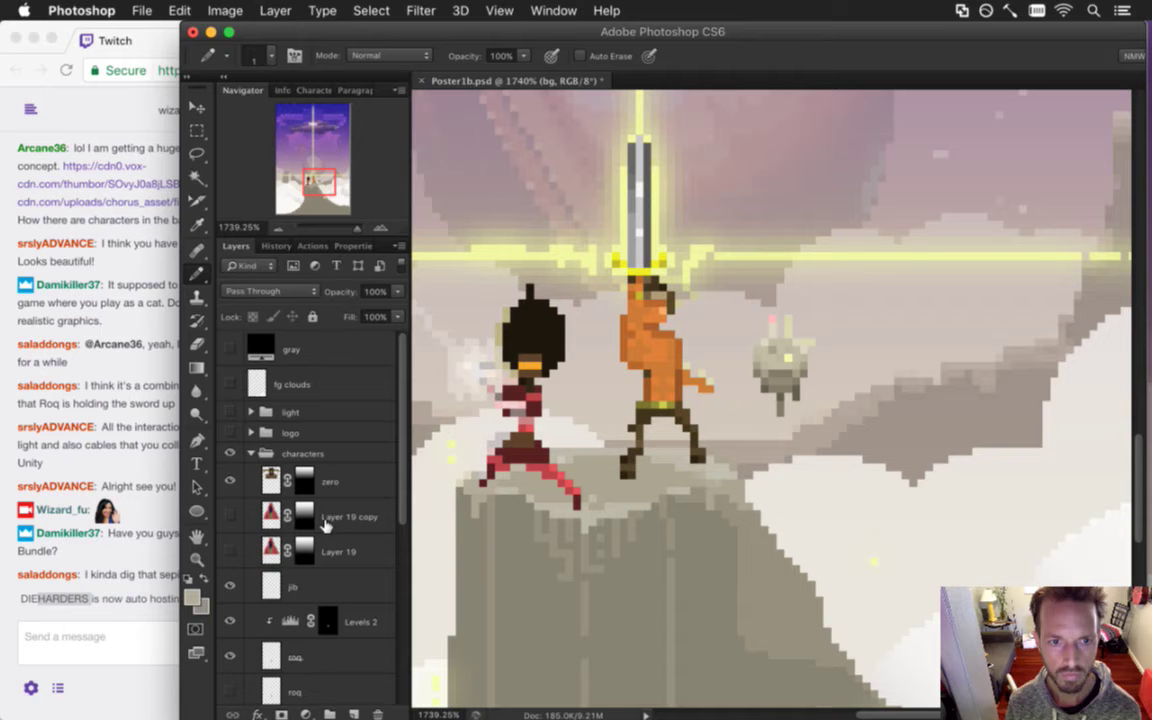
{"action": "scroll", "coordinate": [400, 492], "scroll_direction": "down", "scroll_amount": 2}
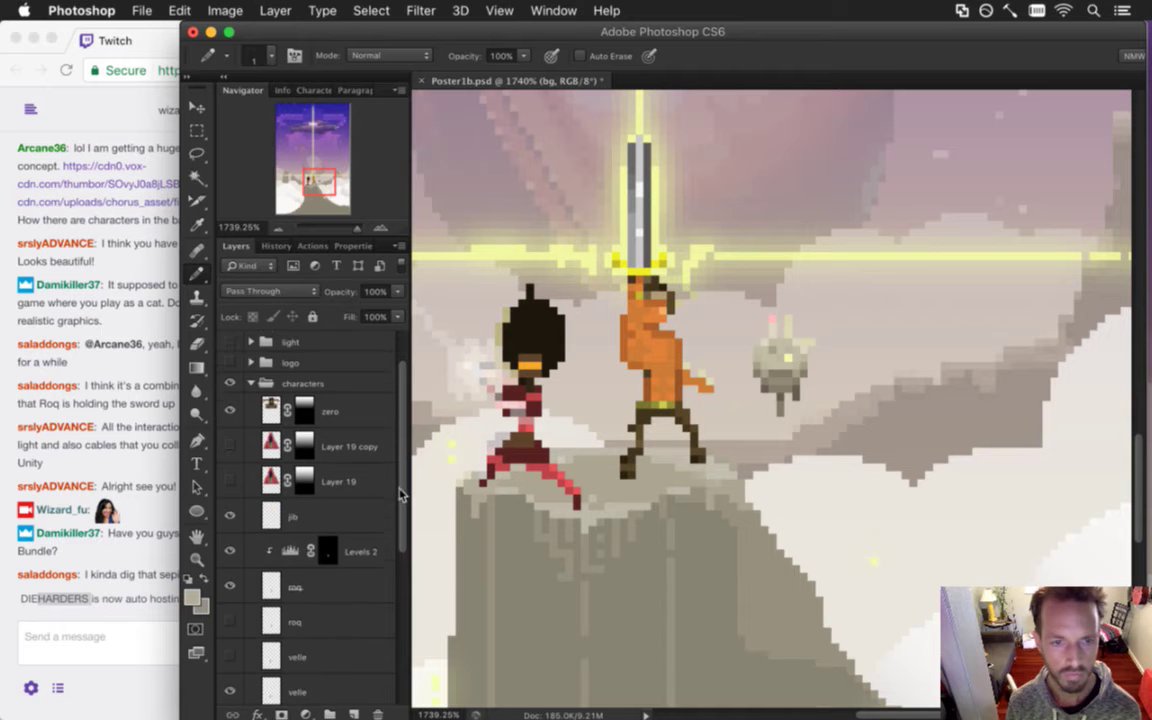
{"action": "scroll", "coordinate": [400, 492], "scroll_direction": "down", "scroll_amount": 2}
{"action": "left_click_drag", "start_coordinate": [396, 532], "coordinate": [396, 625]}
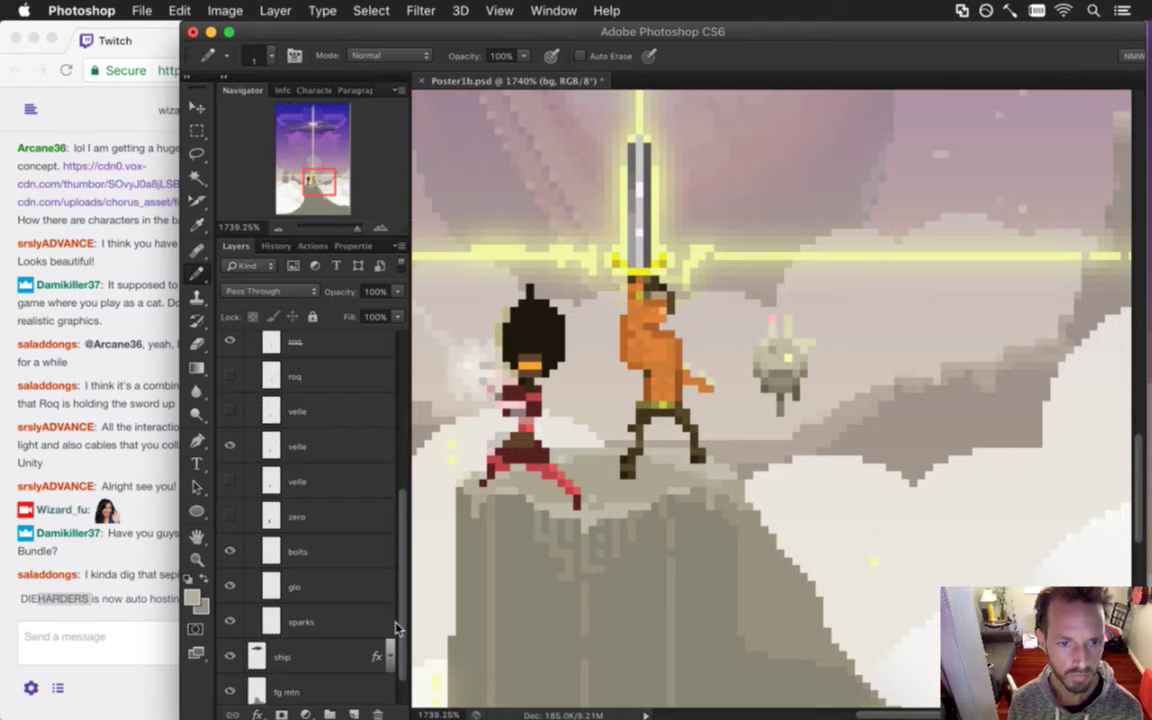
Toggle the visibility of the glo and sparks layers to identify what each contributes around the characters.
{"action": "left_click", "coordinate": [294, 586]}
{"action": "left_click", "coordinate": [229, 586]}
{"action": "left_click", "coordinate": [229, 586]}
{"action": "left_click", "coordinate": [230, 621]}
{"action": "left_click", "coordinate": [230, 621]}
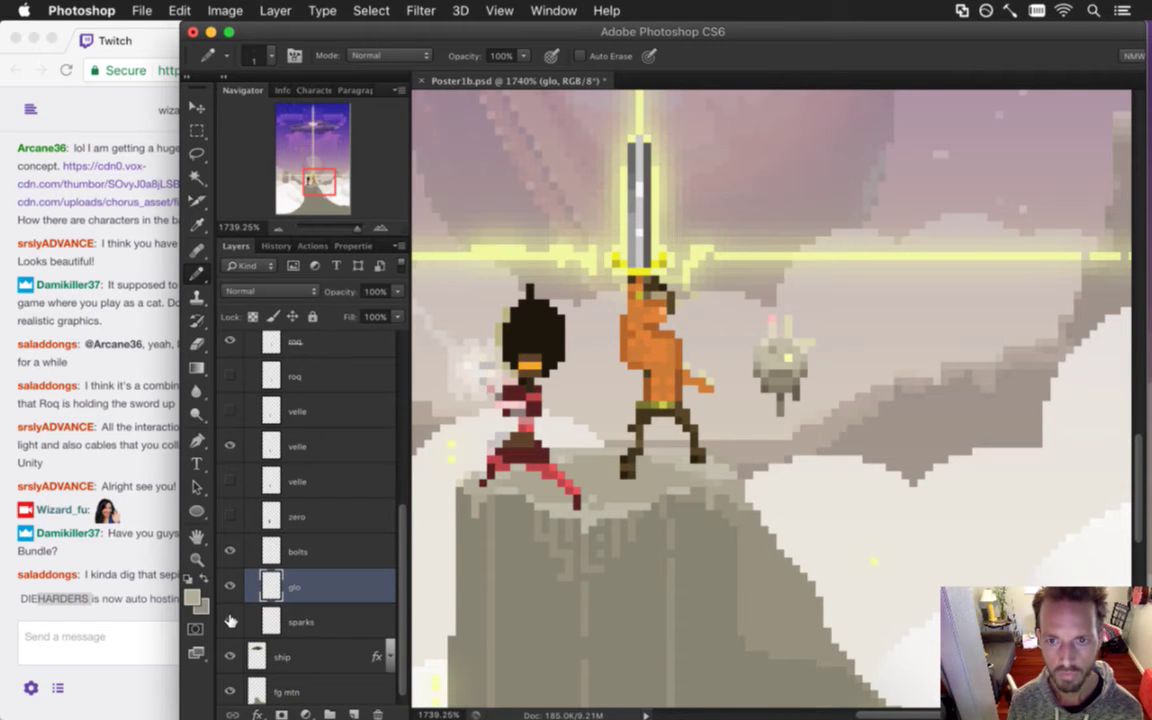
{"action": "left_click", "coordinate": [231, 622]}
{"action": "left_click", "coordinate": [231, 622]}
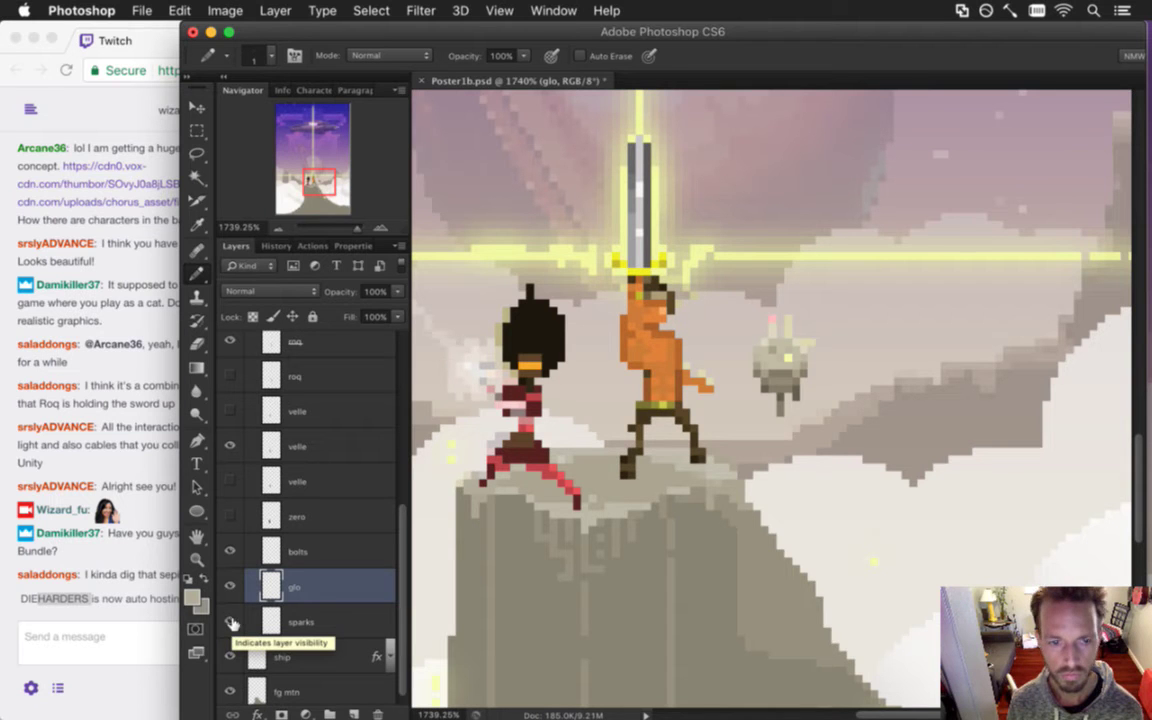
Raise the sparks layer's opacity to 100%.
{"action": "left_click", "coordinate": [295, 620]}
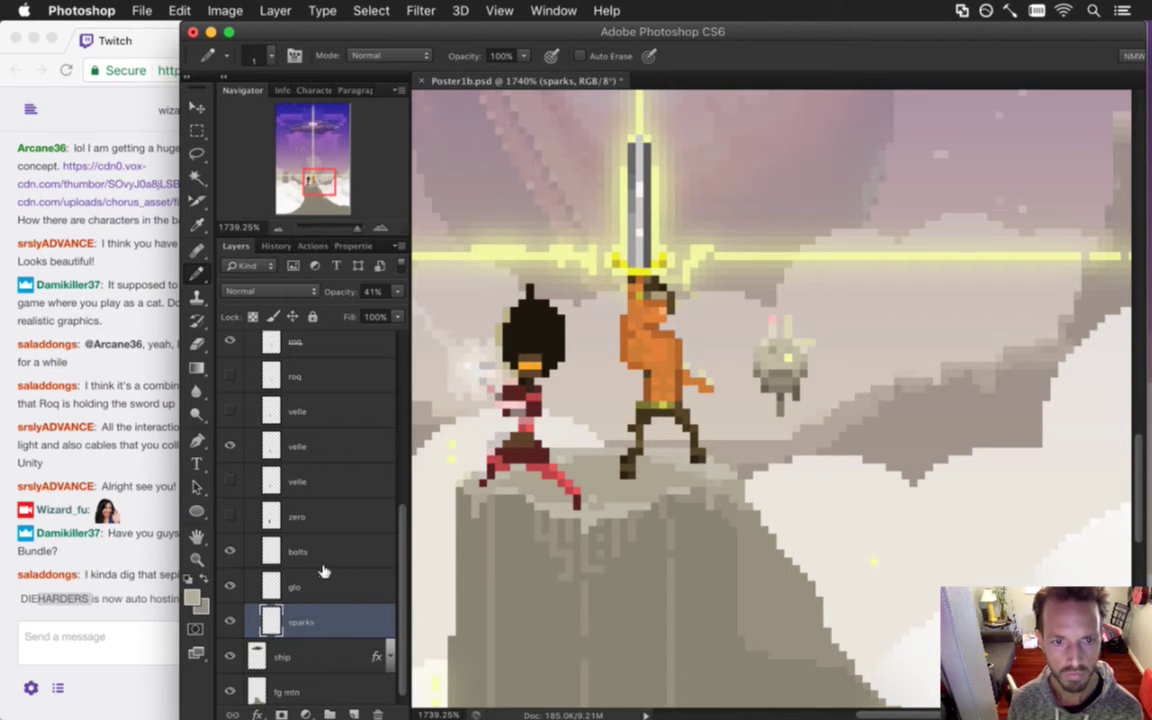
{"action": "left_click", "coordinate": [397, 291]}
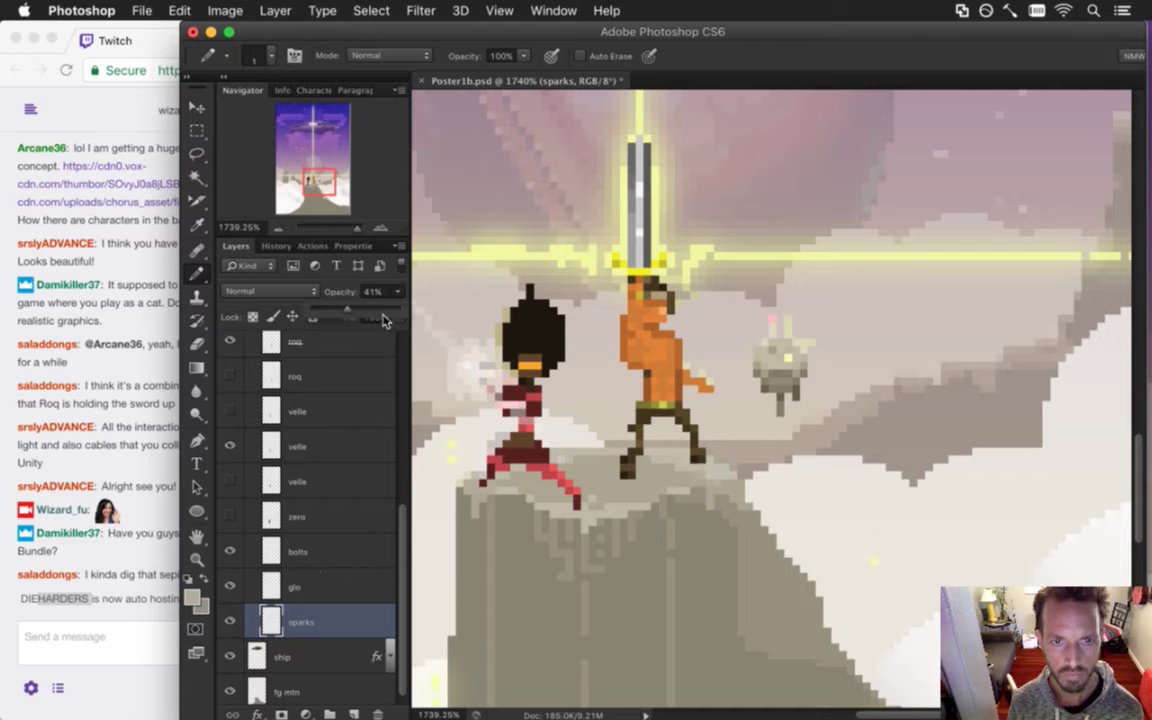
{"action": "left_click_drag", "start_coordinate": [391, 314], "coordinate": [432, 357]}
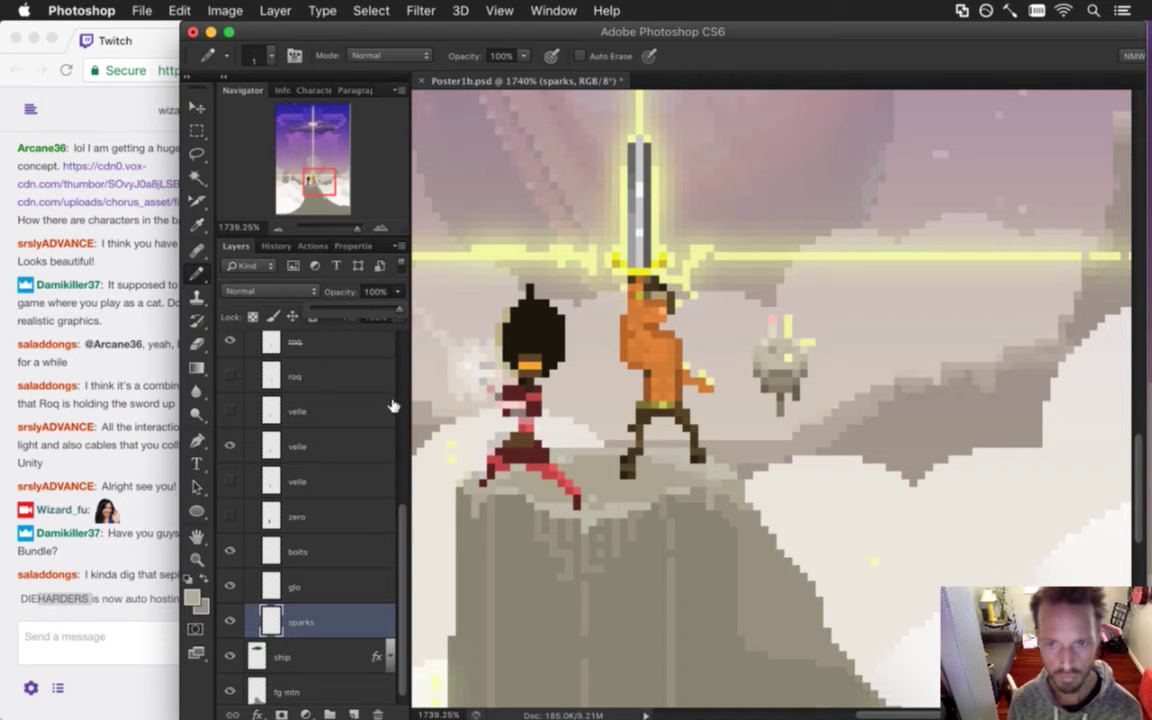
Sample the pale yellow from the floating robot's sparks and clear the existing pixels on the sparks layer.
{"action": "key", "text": "m"}
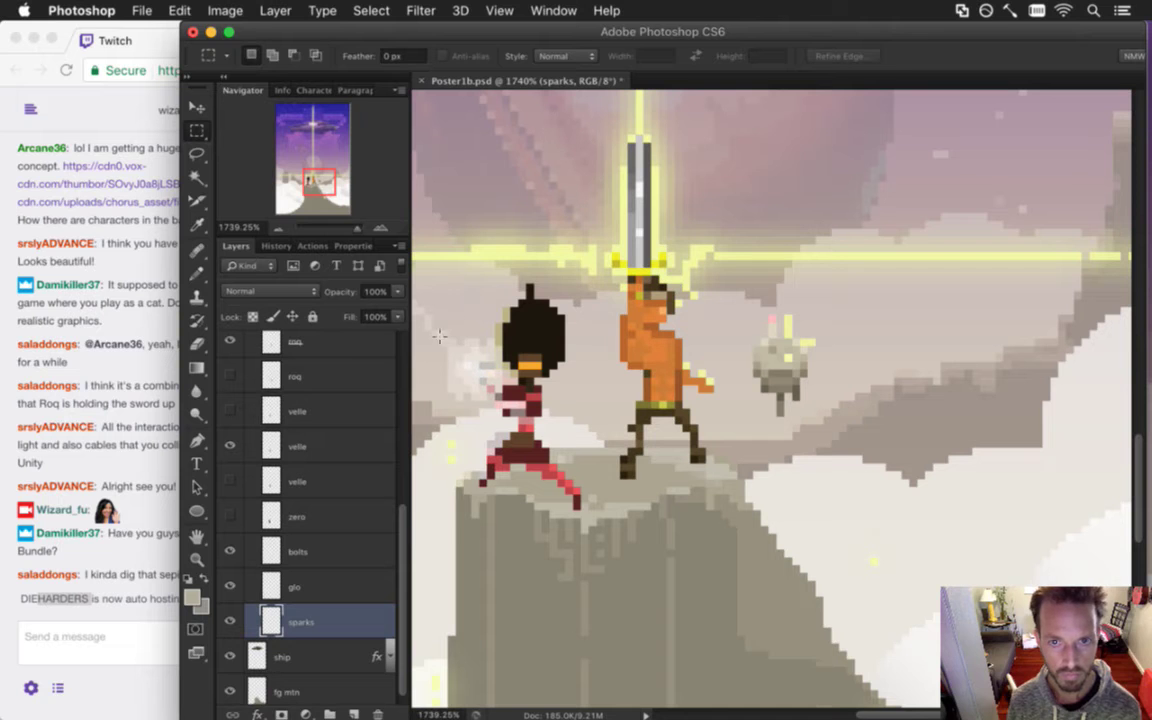
{"action": "key", "text": "i"}
{"action": "left_click", "coordinate": [790, 340]}
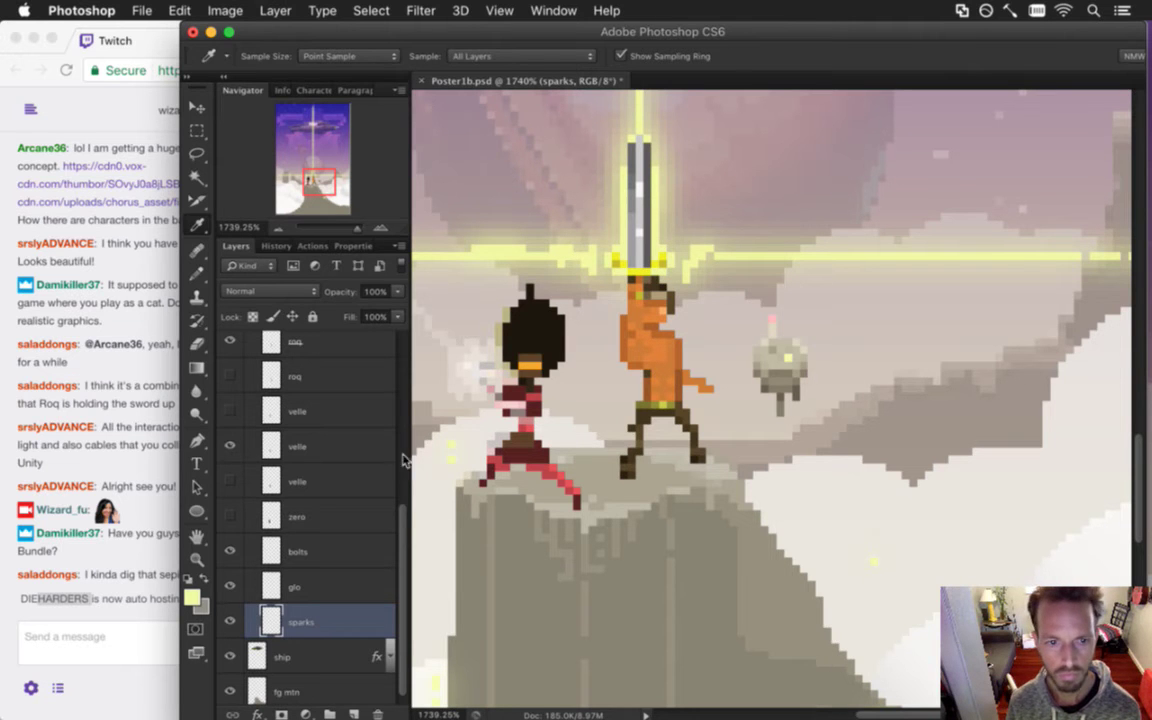
{"action": "key", "text": "b"}
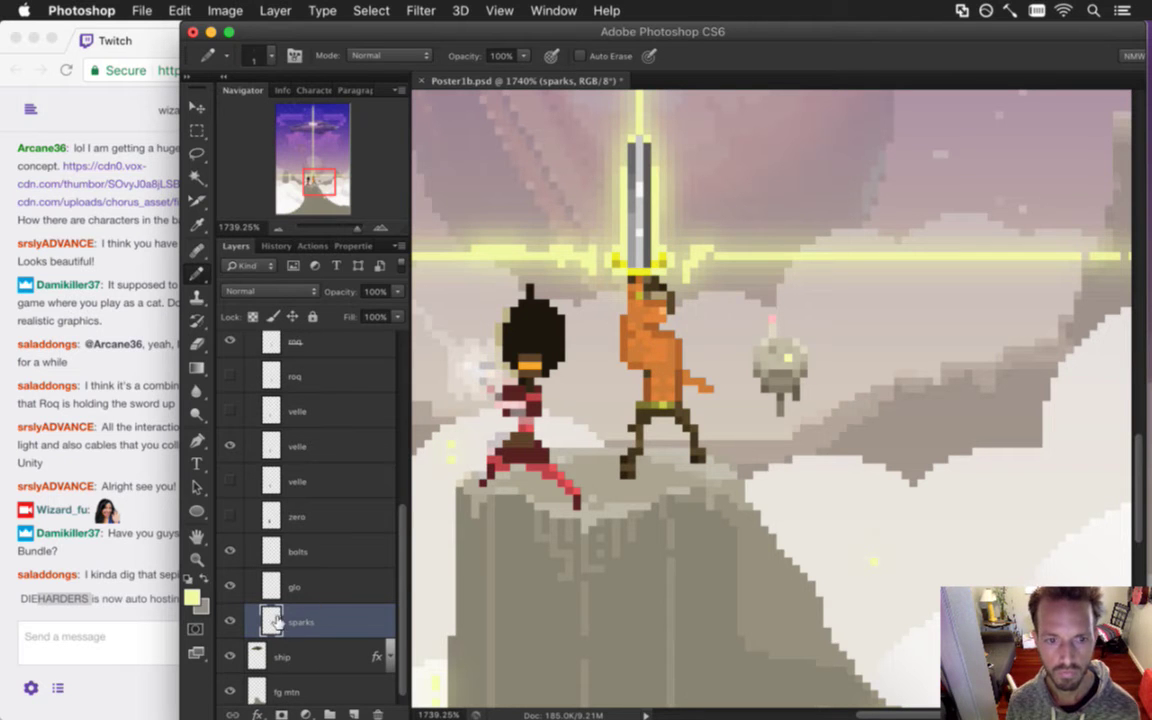
Move the sparks layer directly above the jib layer and rename it "character glo".
{"action": "left_click_drag", "start_coordinate": [273, 620], "coordinate": [274, 372]}
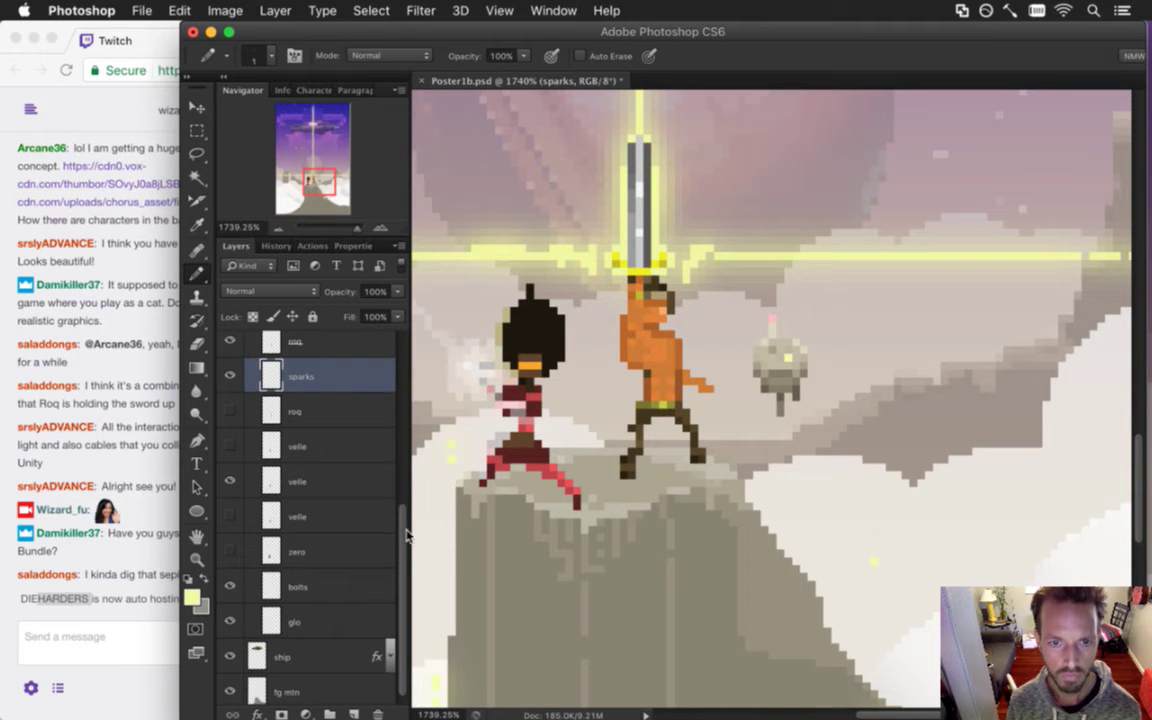
{"action": "scroll", "coordinate": [368, 480], "scroll_direction": "up", "scroll_amount": 5}
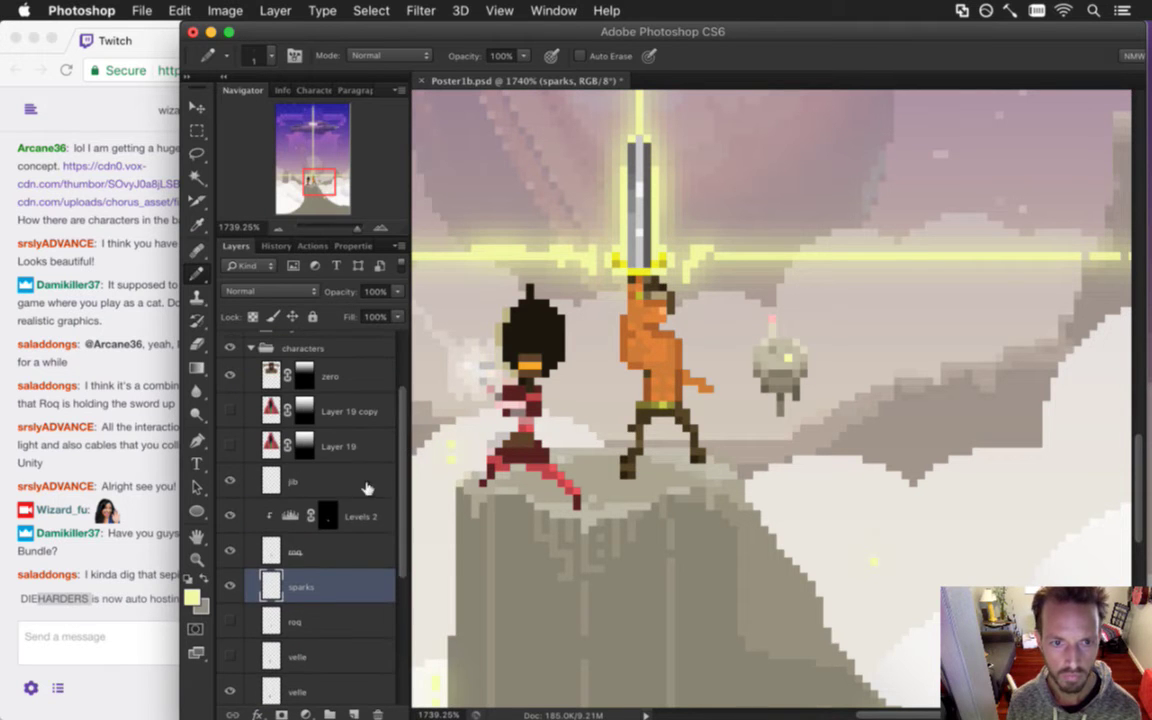
{"action": "mouse_move", "coordinate": [288, 448]}
{"action": "left_mouse_down"}
{"action": "mouse_move", "coordinate": [289, 506]}
{"action": "mouse_move", "coordinate": [289, 463]}
{"action": "left_mouse_up"}
{"action": "double_click", "coordinate": [305, 481]}
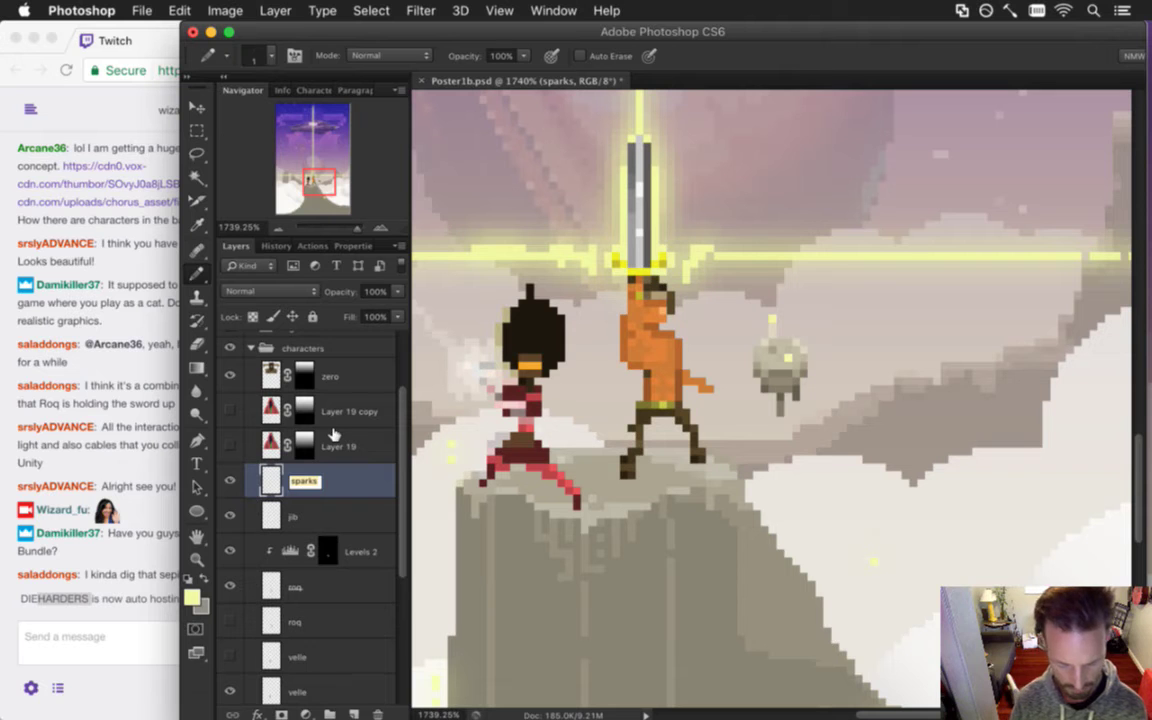
{"action": "type", "text": "character glo"}
{"action": "key", "text": "Return"}
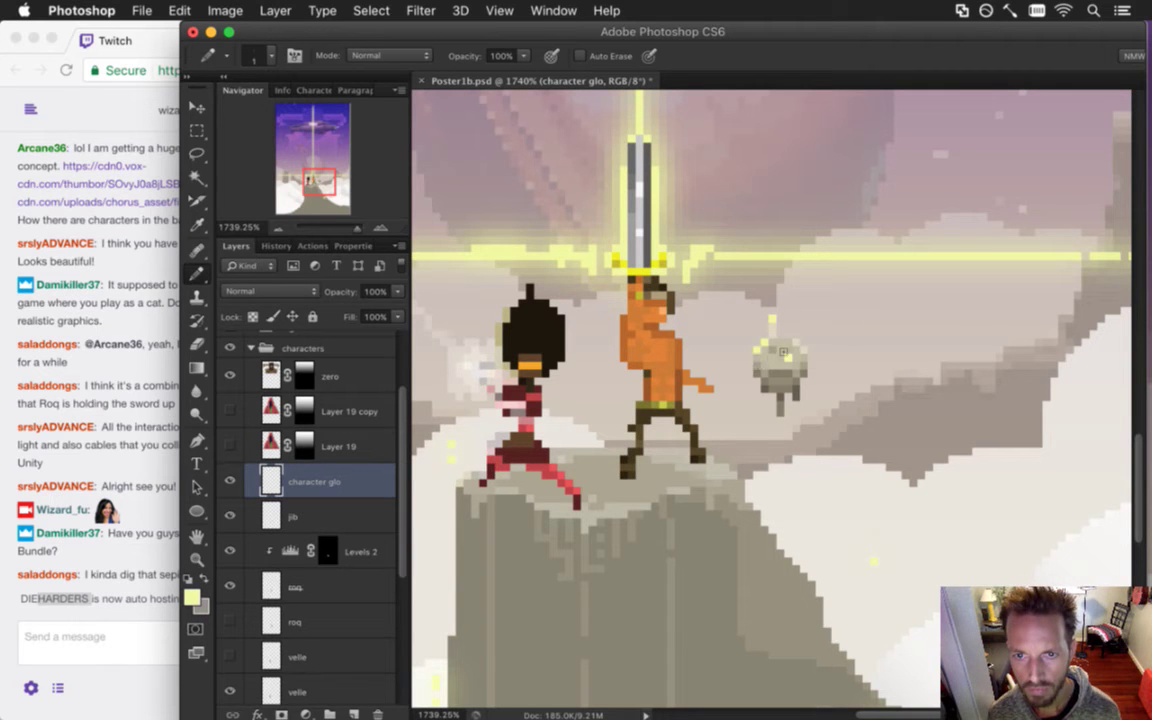
Draw pale yellow rim-light pixels with the Pencil along the edges of the floating robot, the running character, and the sword bearer.
{"action": "left_click_drag", "start_coordinate": [797, 358], "coordinate": [782, 353]}
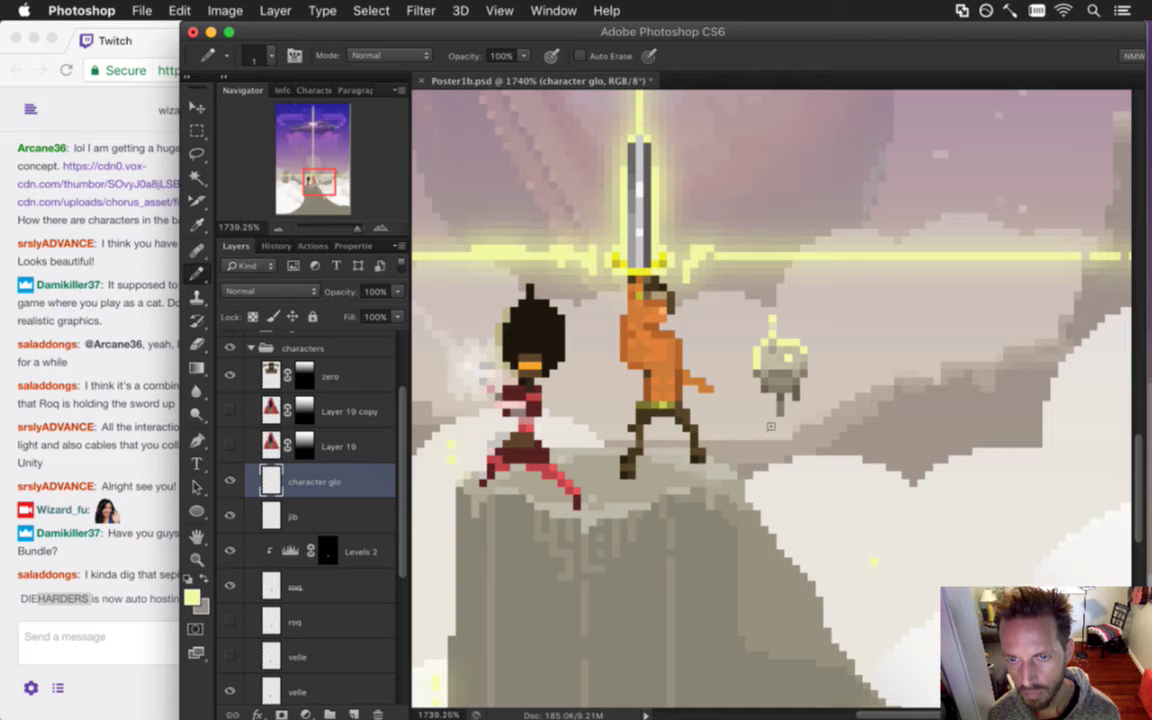
{"action": "key", "text": "super+z"}
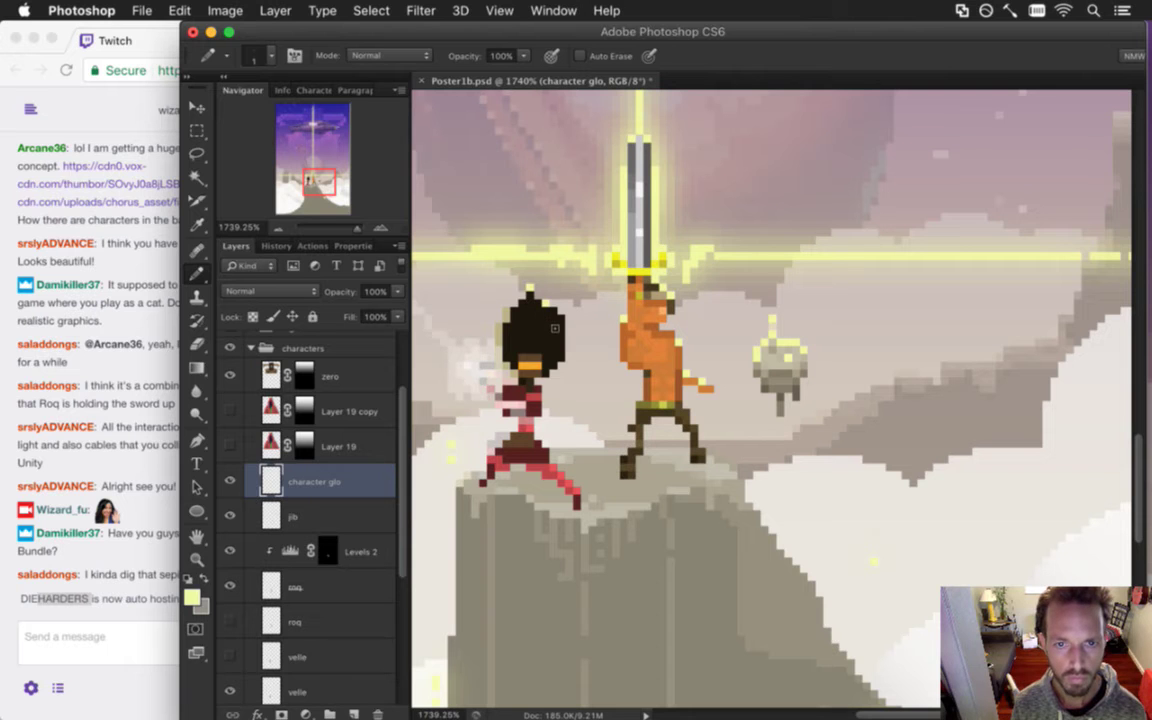
{"action": "left_click_drag", "start_coordinate": [561, 324], "coordinate": [562, 350]}
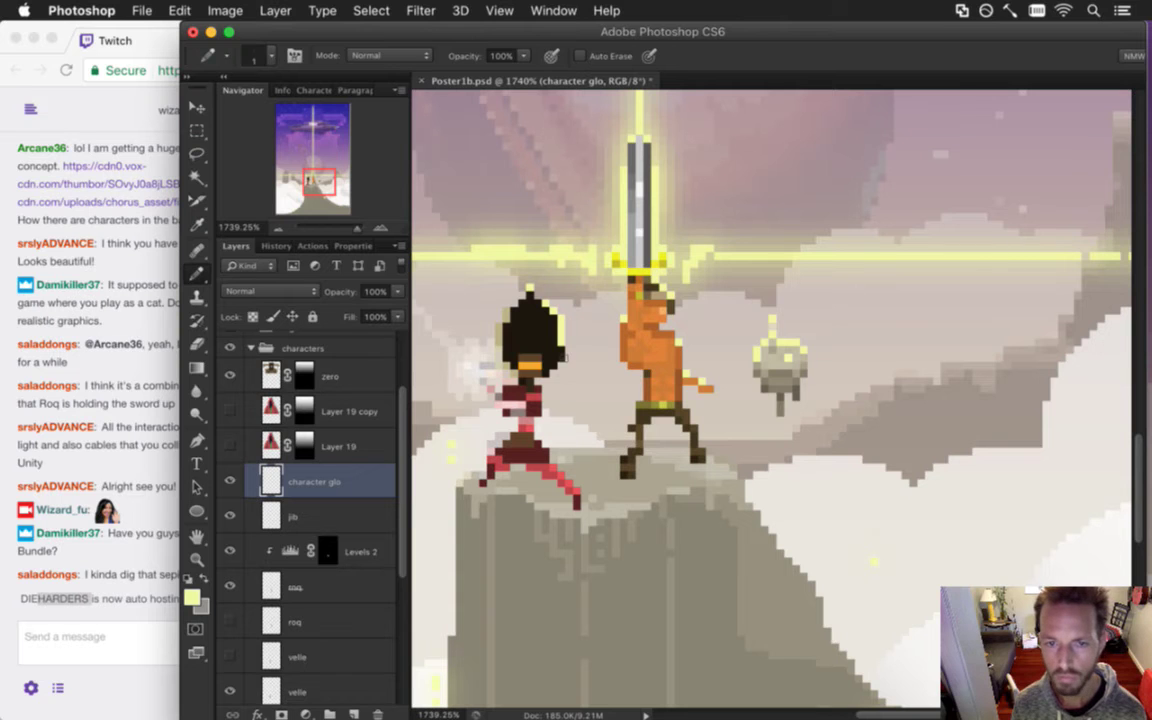
{"action": "key", "text": "e"}
{"action": "key", "text": "b"}
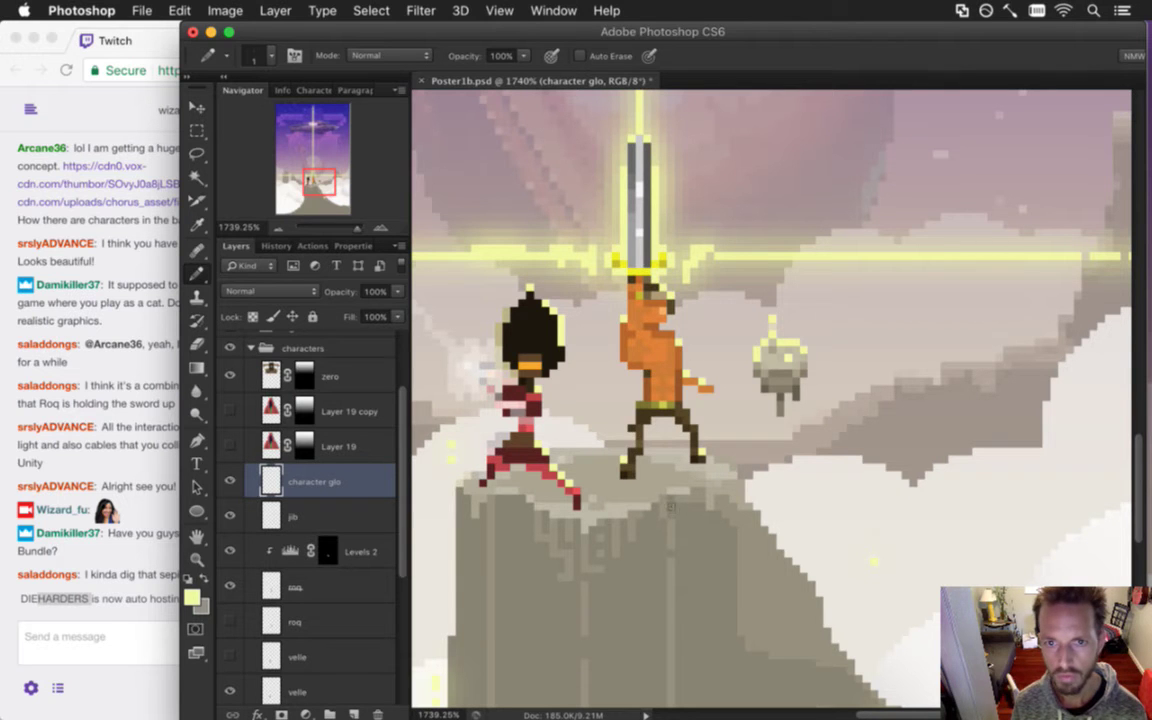
Copy the character glo pixels onto a new layer directly above and apply a Gaussian Blur with a 0.5-pixel radius.
{"action": "scroll", "coordinate": [614, 373], "scroll_direction": "down", "scroll_amount": 5}
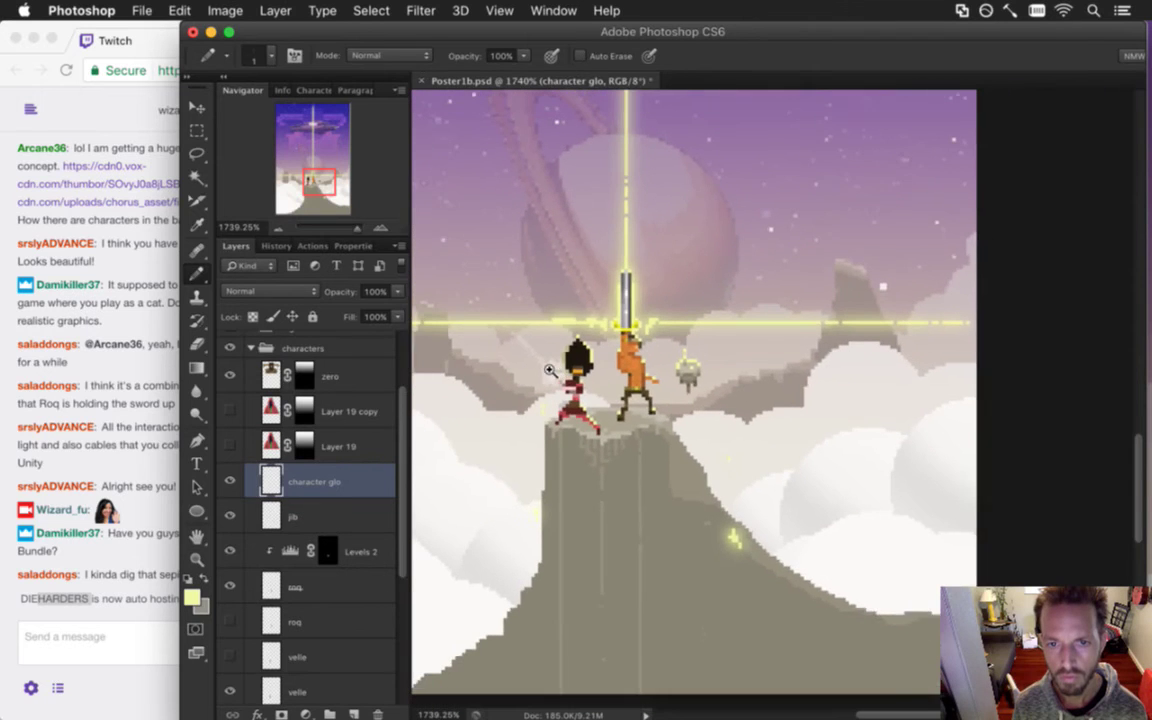
{"action": "scroll", "coordinate": [680, 380], "scroll_direction": "up", "scroll_amount": 3}
{"action": "scroll", "coordinate": [680, 380], "scroll_direction": "left", "scroll_amount": 3}
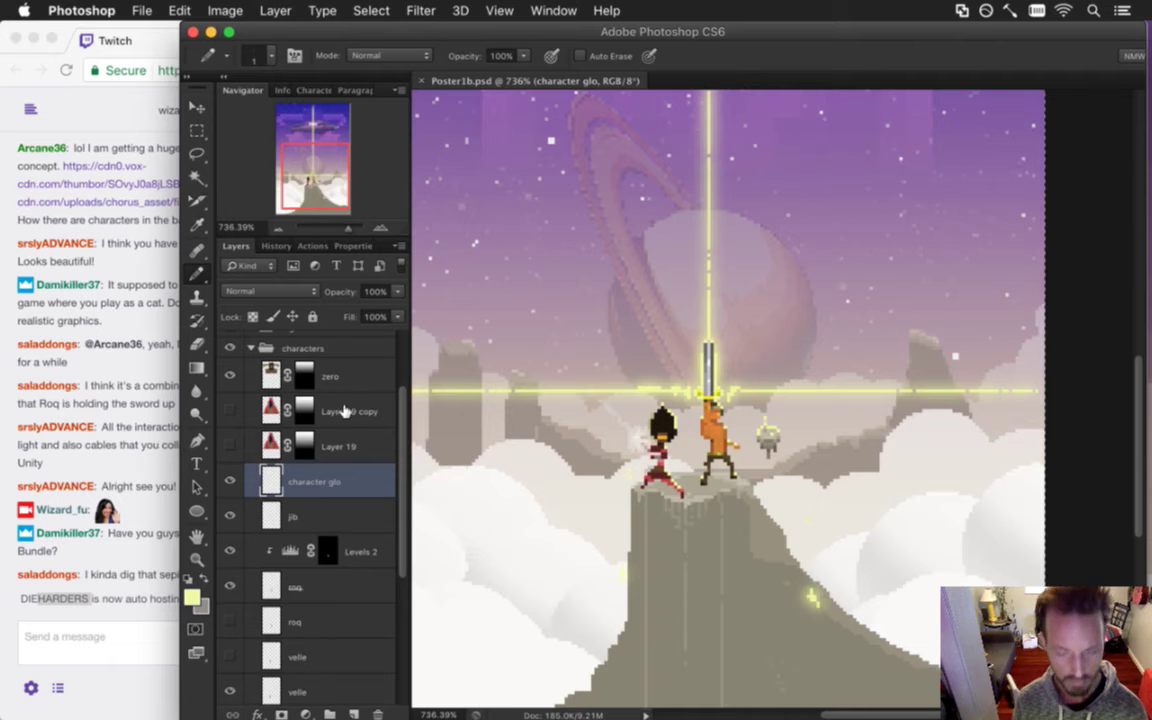
{"action": "key", "text": "super+alt+shift+n"}
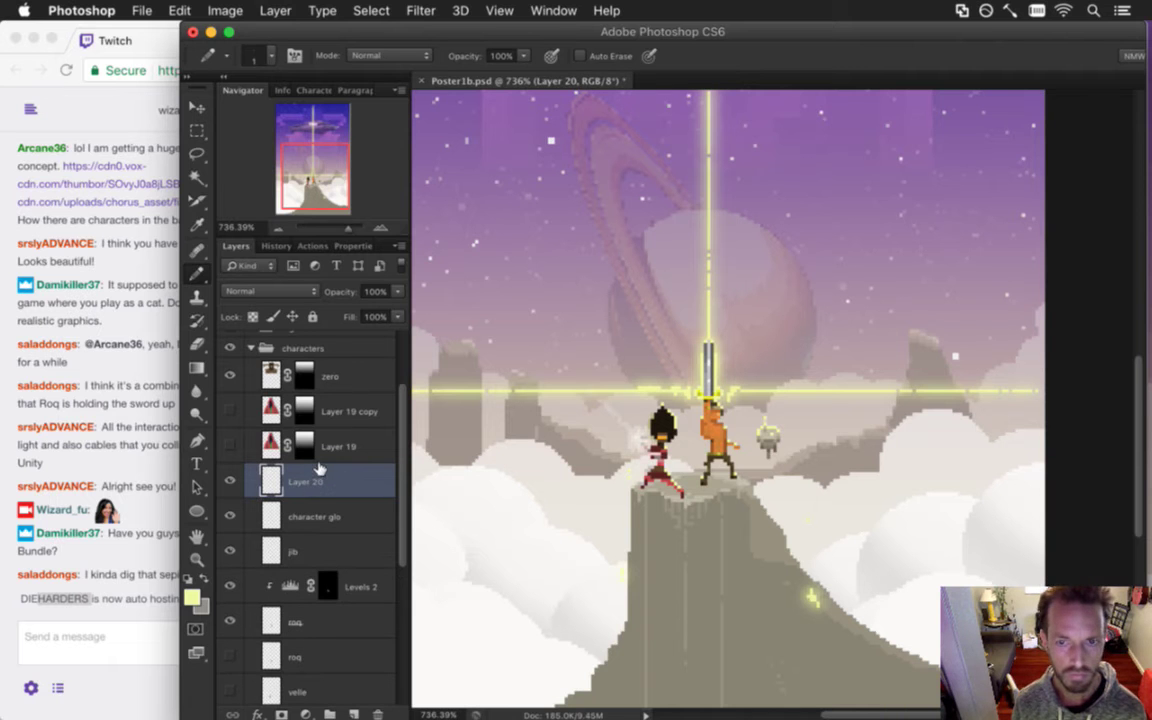
{"action": "left_click", "coordinate": [420, 11]}
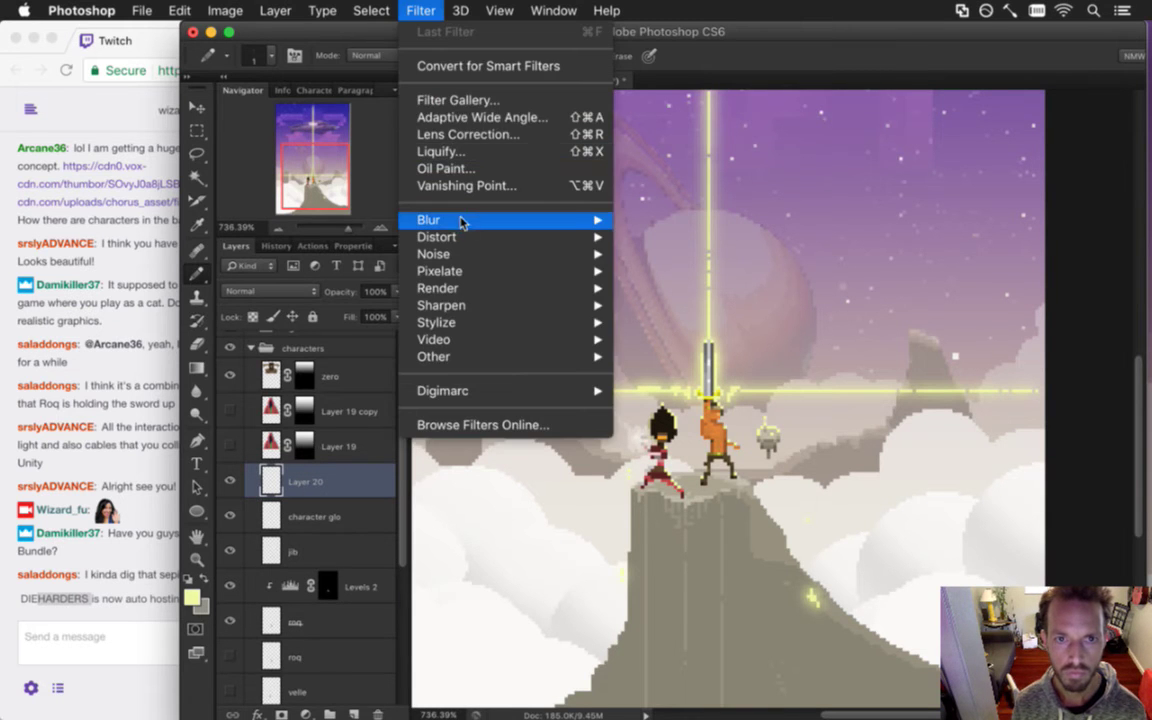
{"action": "mouse_move", "coordinate": [598, 224]}
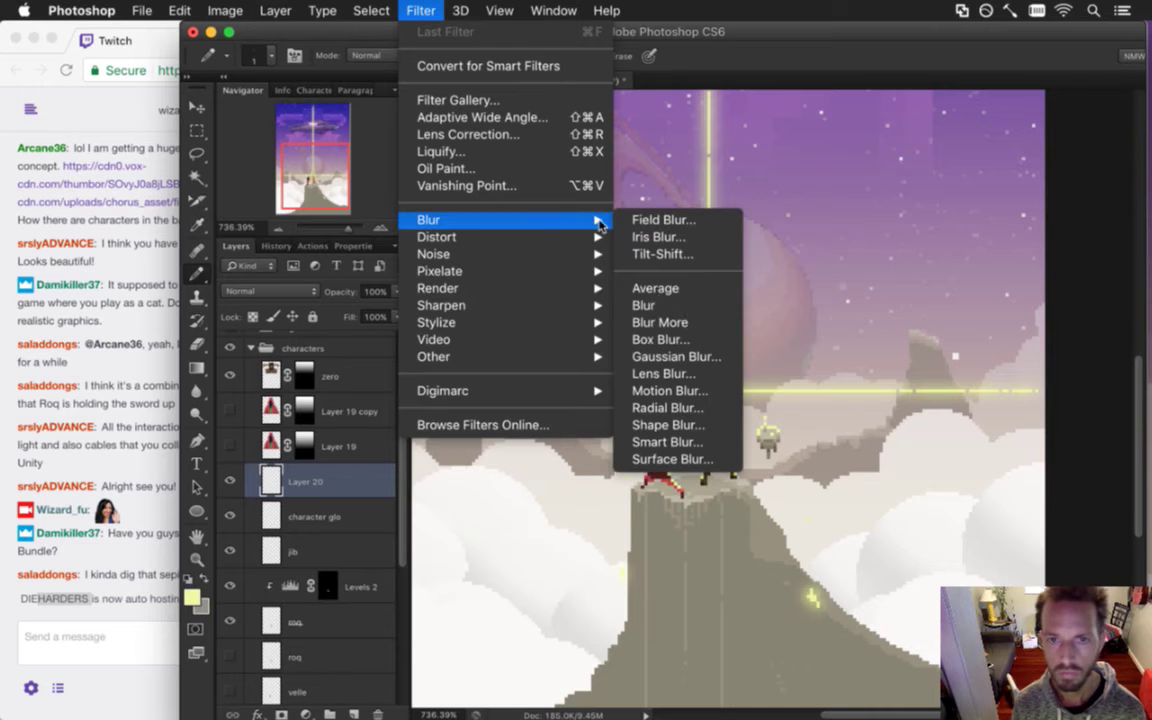
{"action": "left_click", "coordinate": [676, 356]}
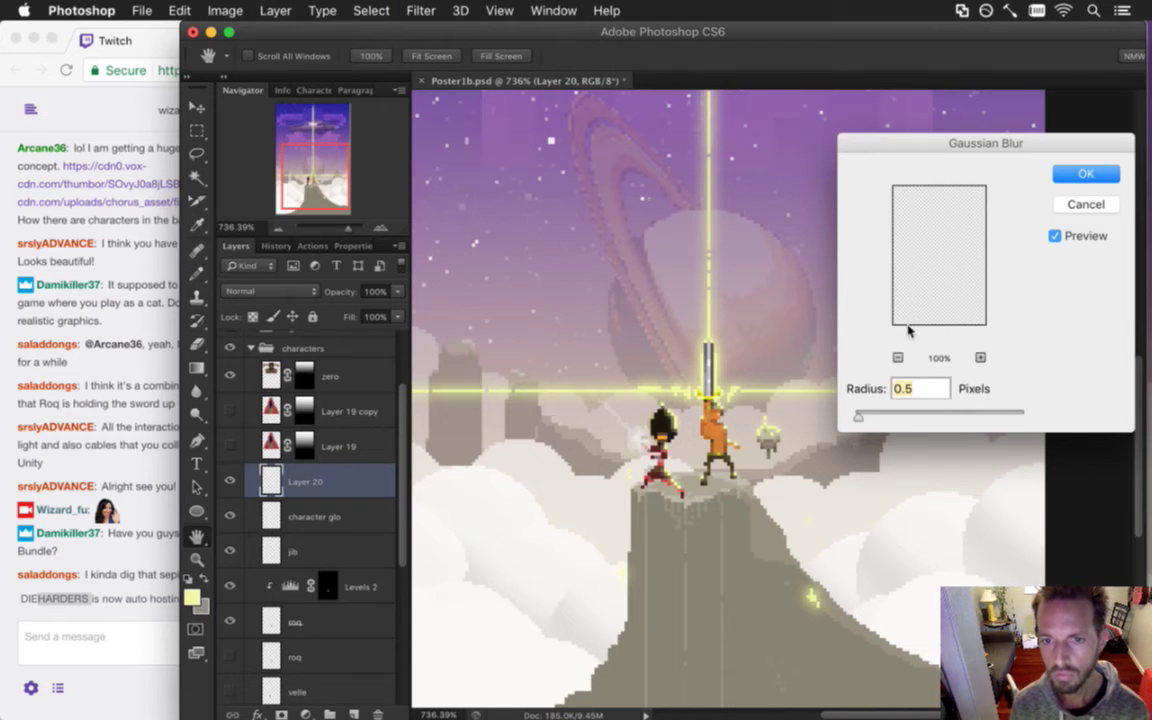
{"action": "left_click", "coordinate": [1068, 174]}
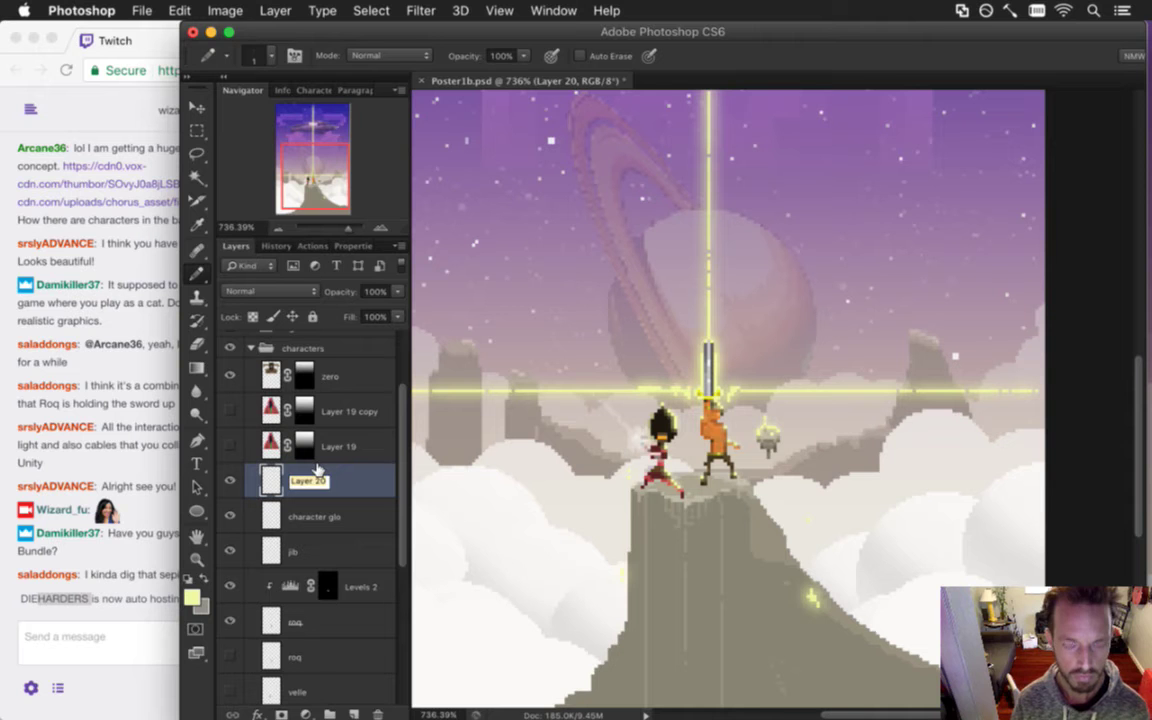
Rename the blurred layer "character globlur".
{"action": "type", "text": "character"}
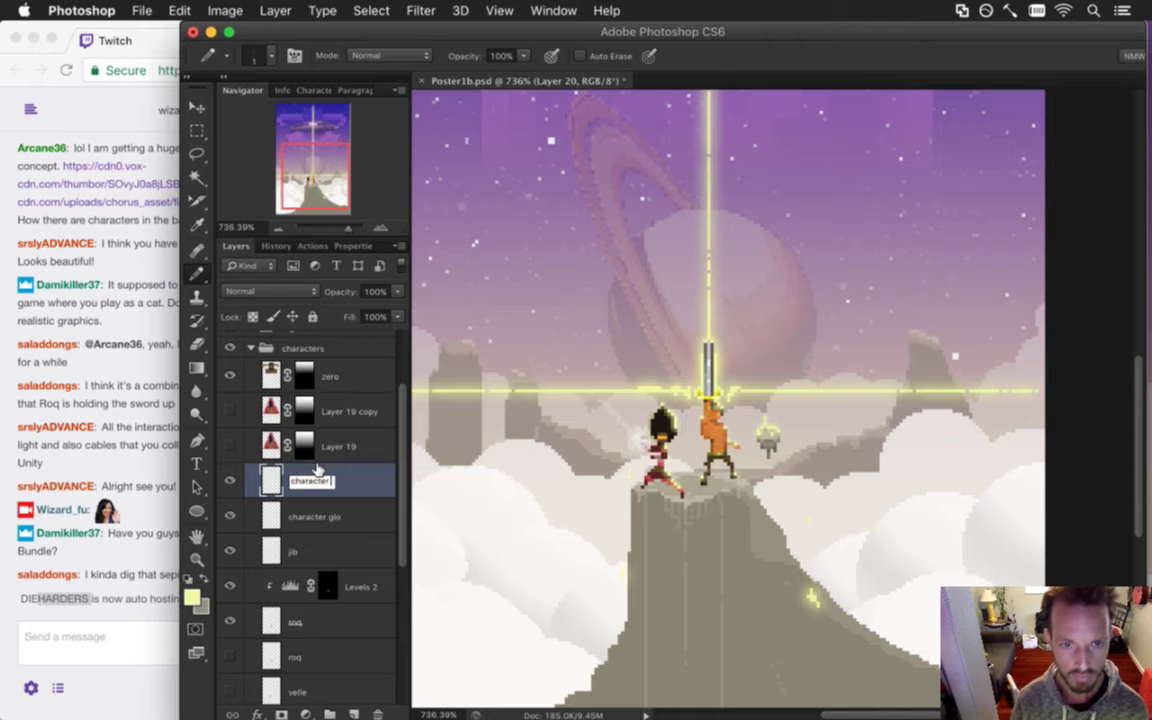
{"action": "type", "text": " globlur"}
{"action": "key", "text": "Return"}
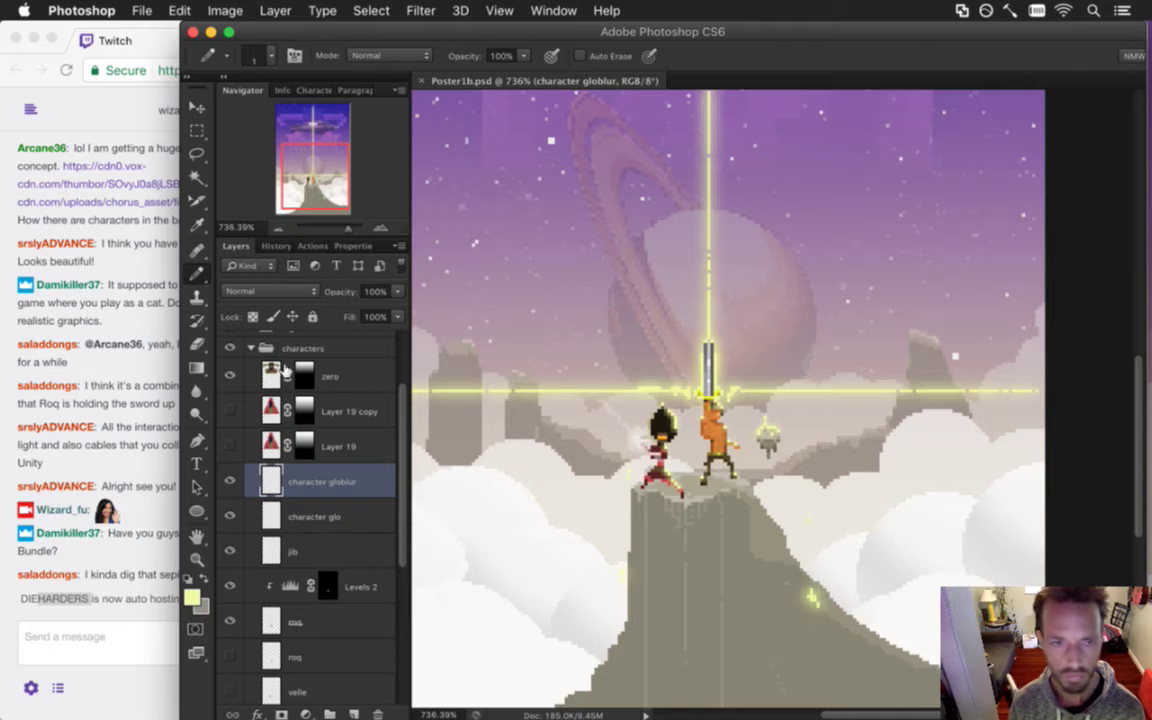
Show the light and logo groups and save the poster.
{"action": "scroll", "coordinate": [397, 360], "scroll_direction": "up", "scroll_amount": 3}
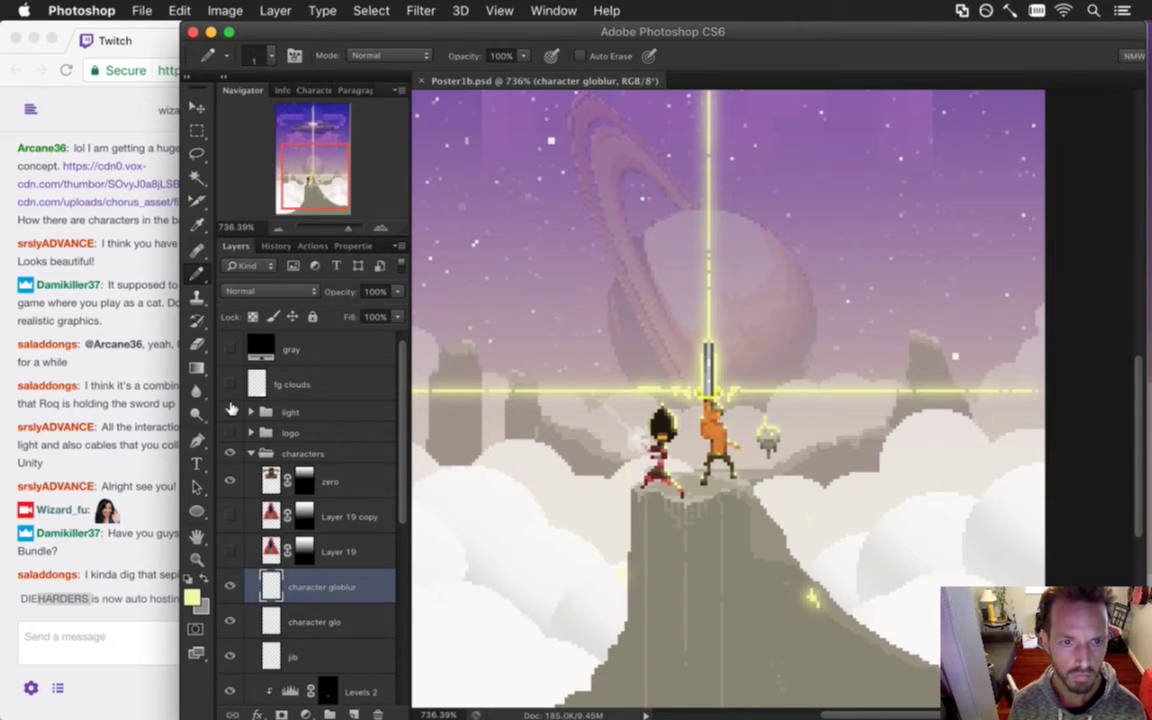
{"action": "left_click", "coordinate": [230, 412]}
{"action": "left_click_drag", "start_coordinate": [638, 447], "coordinate": [593, 483]}
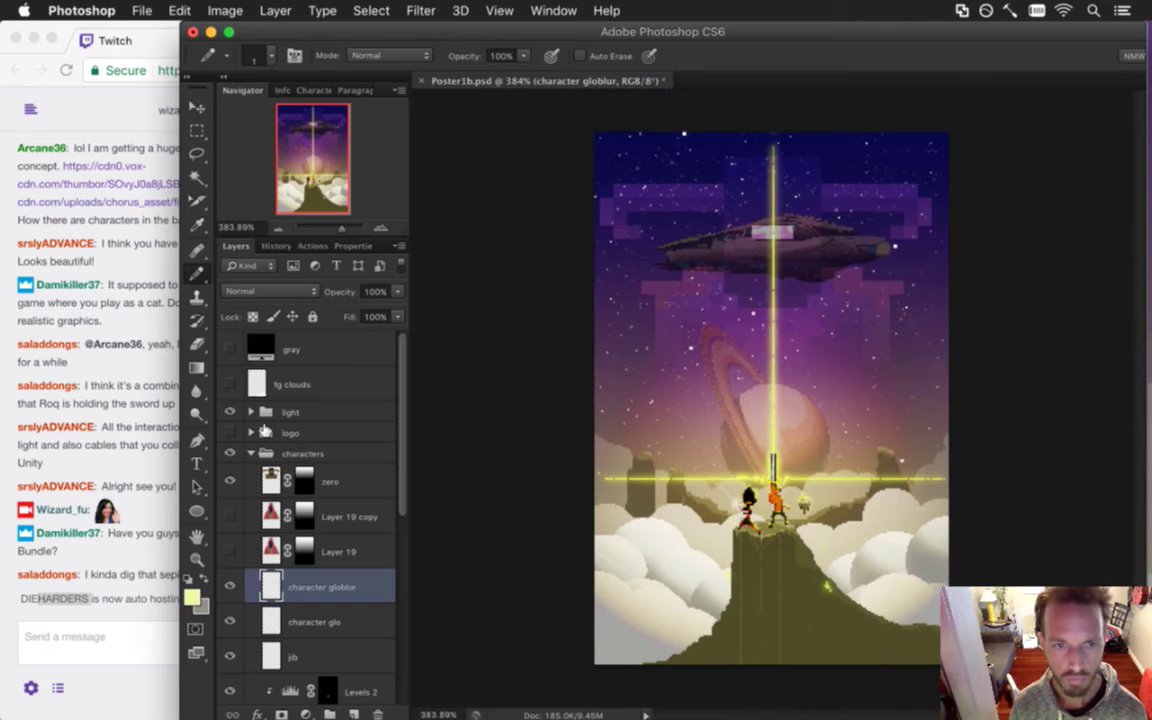
{"action": "left_click", "coordinate": [230, 432]}
{"action": "key", "text": "super+s"}
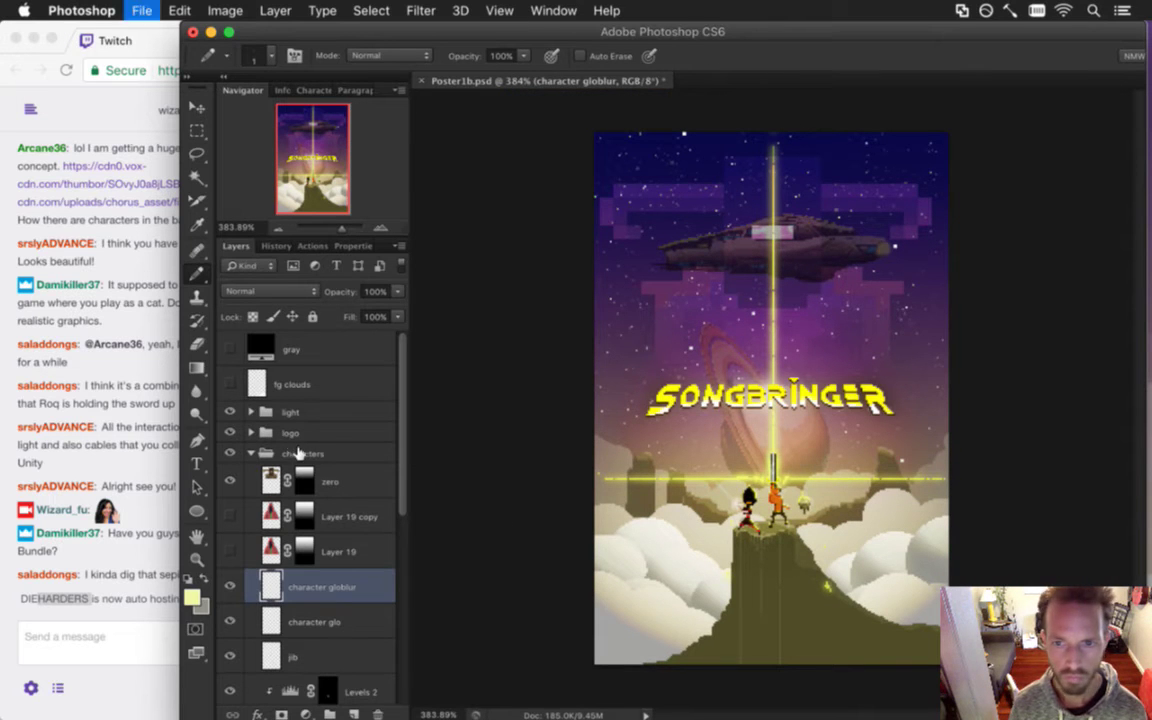
Lower the opacity of the character glo layer so the sharp rim light becomes faint.
{"action": "left_click", "coordinate": [312, 622]}
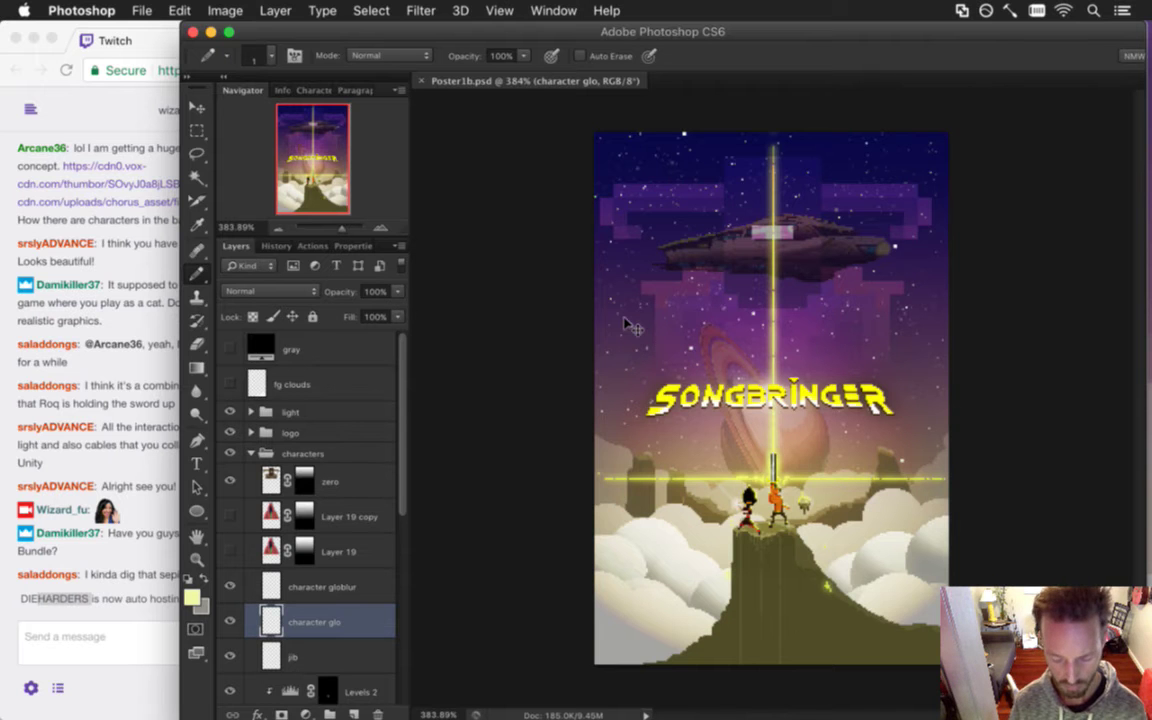
{"action": "left_click_drag", "start_coordinate": [341, 229], "coordinate": [349, 229]}
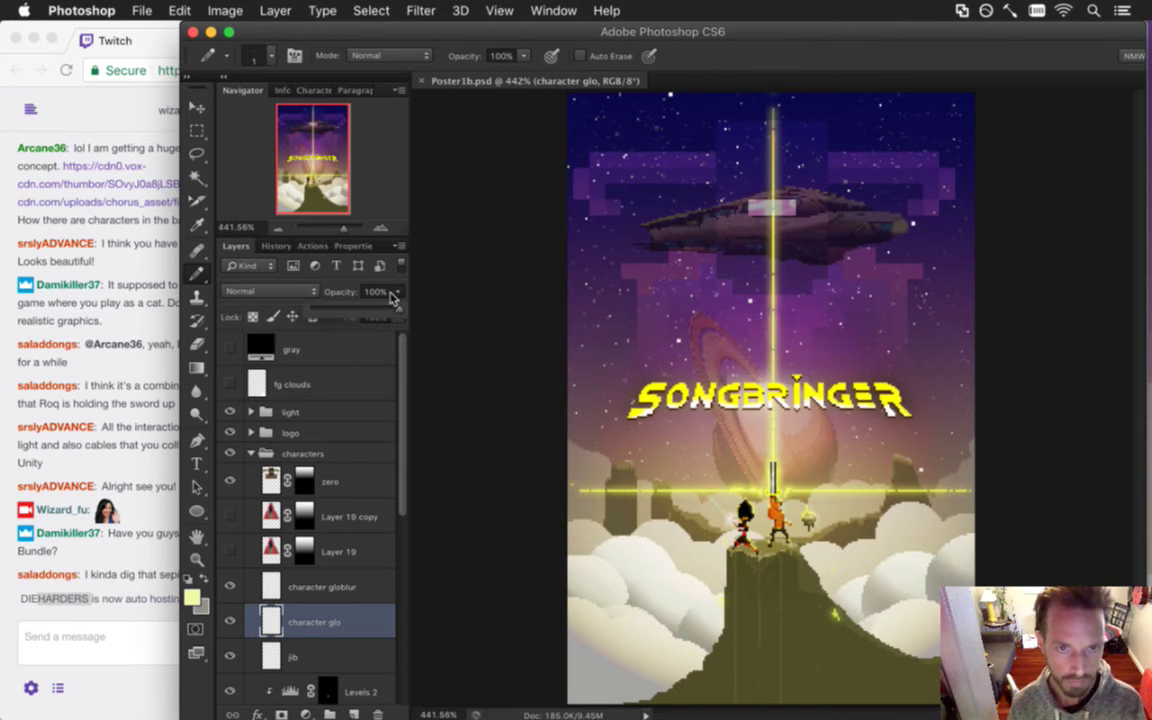
{"action": "left_click", "coordinate": [397, 291]}
{"action": "left_click_drag", "start_coordinate": [394, 313], "coordinate": [320, 311]}
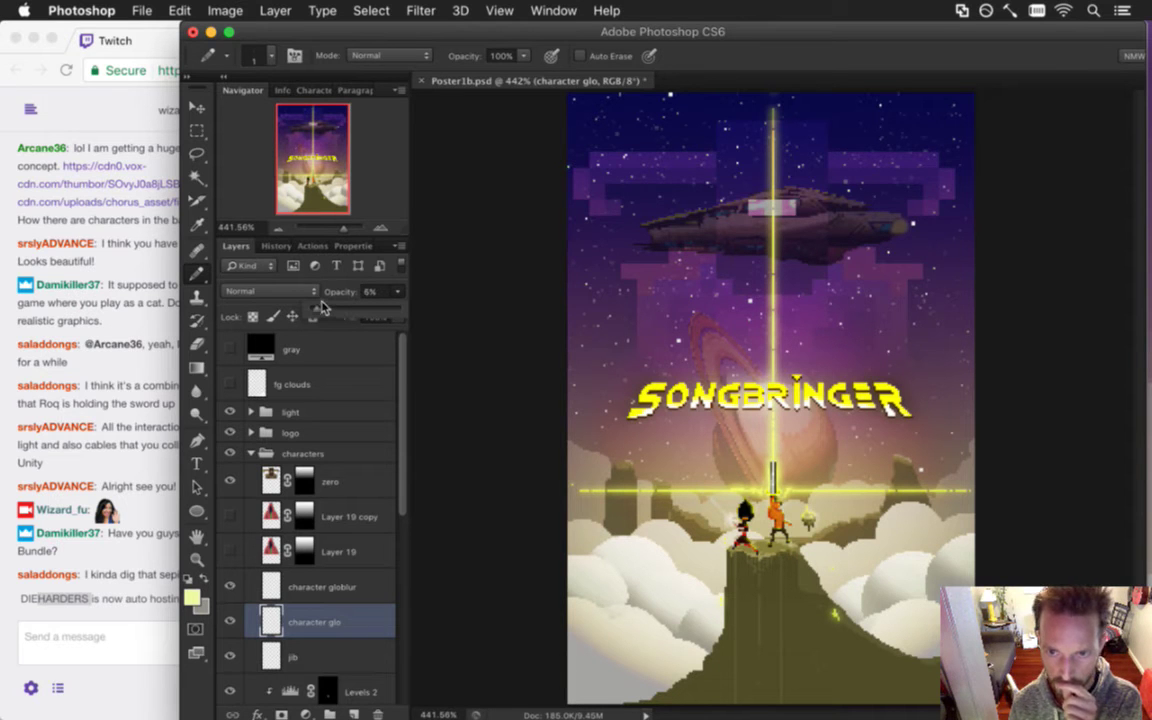
{"action": "left_click_drag", "start_coordinate": [325, 310], "coordinate": [340, 313]}
Set the character globlur layer's opacity to 94%.
{"action": "left_click", "coordinate": [320, 587]}
{"action": "left_click", "coordinate": [397, 291]}
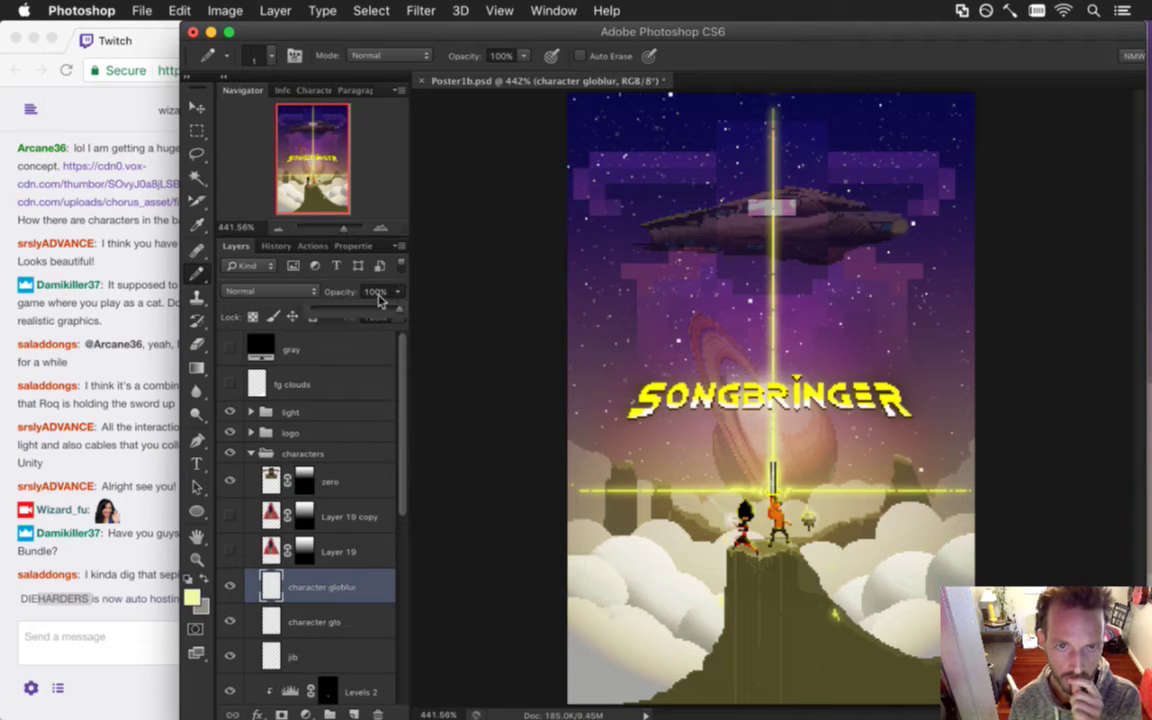
{"action": "left_click", "coordinate": [339, 311]}
{"action": "left_click_drag", "start_coordinate": [339, 310], "coordinate": [396, 313]}
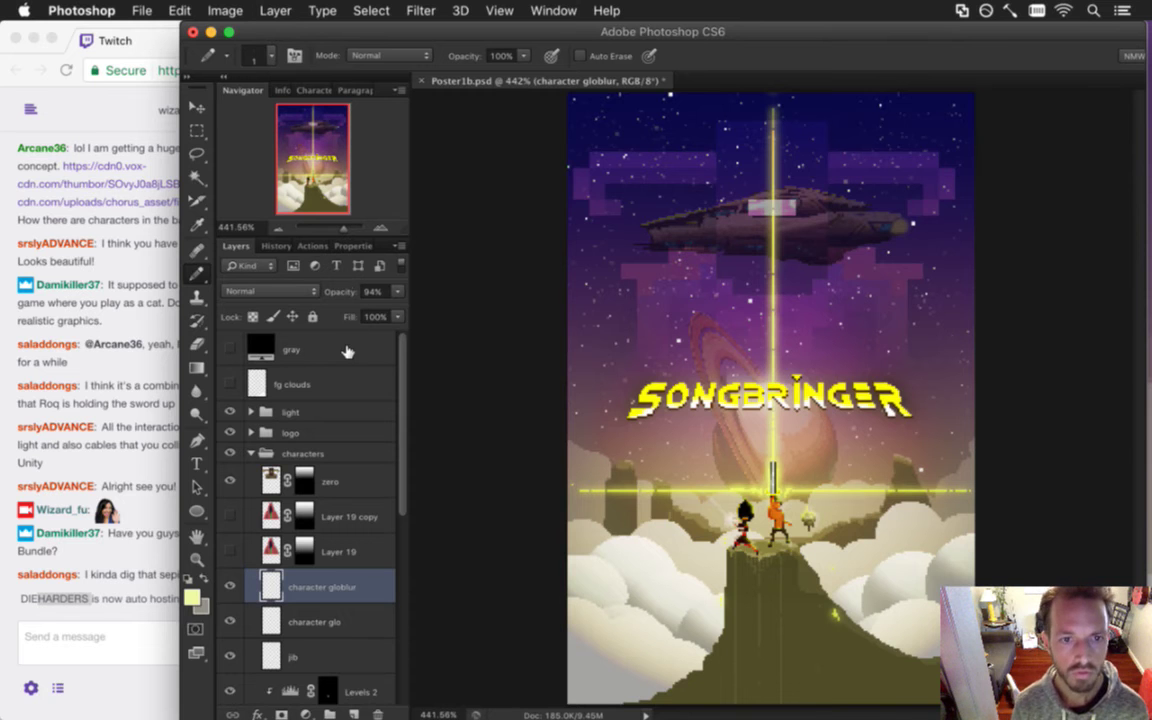
Expand the light group and examine the Gradient Fill 2 layer's effect on the characters and the contents of its mask.
{"action": "left_click_drag", "start_coordinate": [784, 529], "coordinate": [905, 540]}
{"action": "left_click_drag", "start_coordinate": [725, 460], "coordinate": [424, 540]}
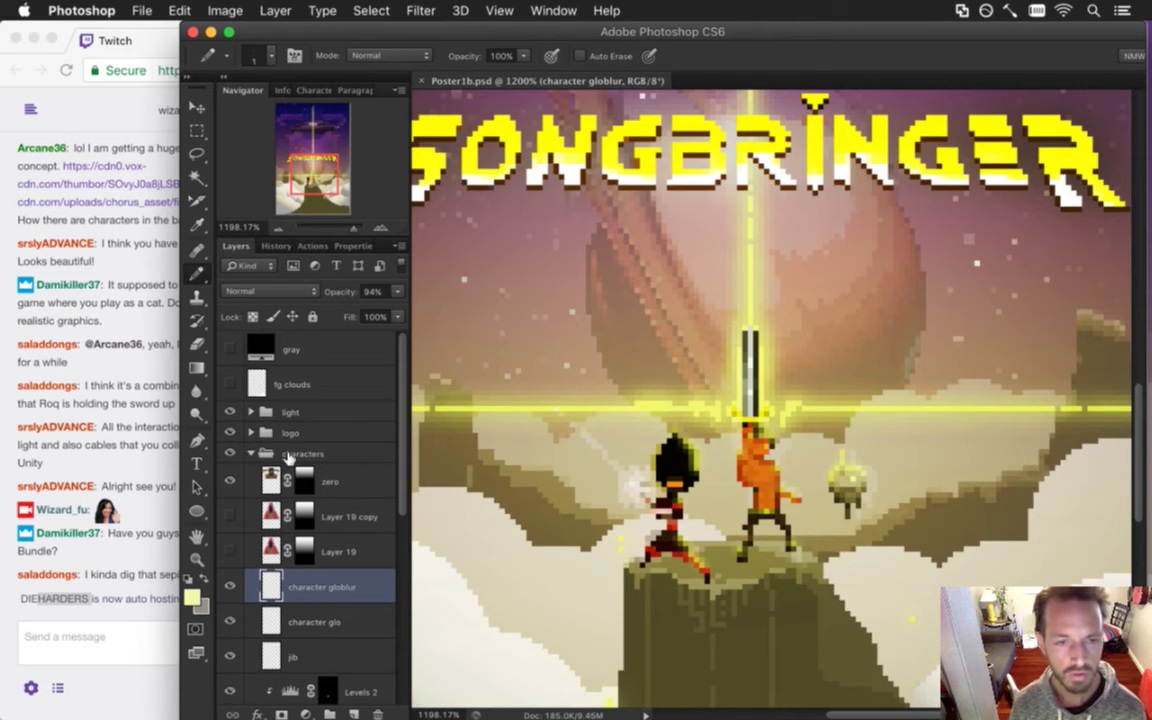
{"action": "left_click", "coordinate": [250, 411]}
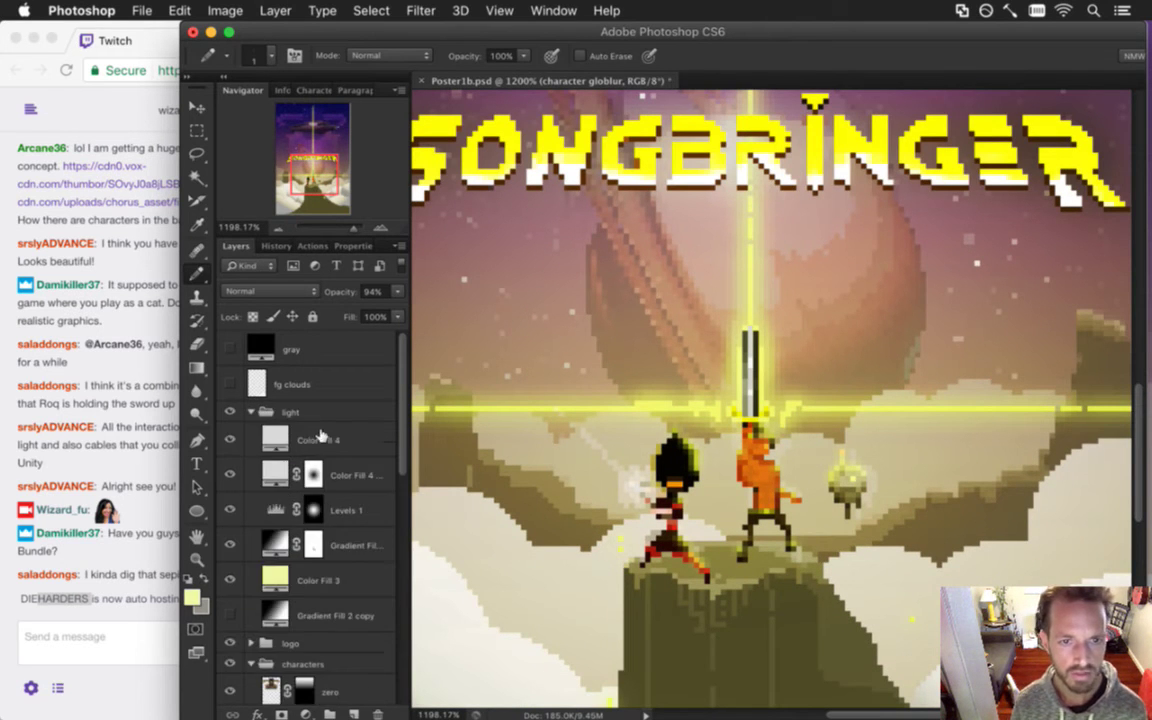
{"action": "left_click", "coordinate": [270, 440]}
{"action": "left_click", "coordinate": [250, 543]}
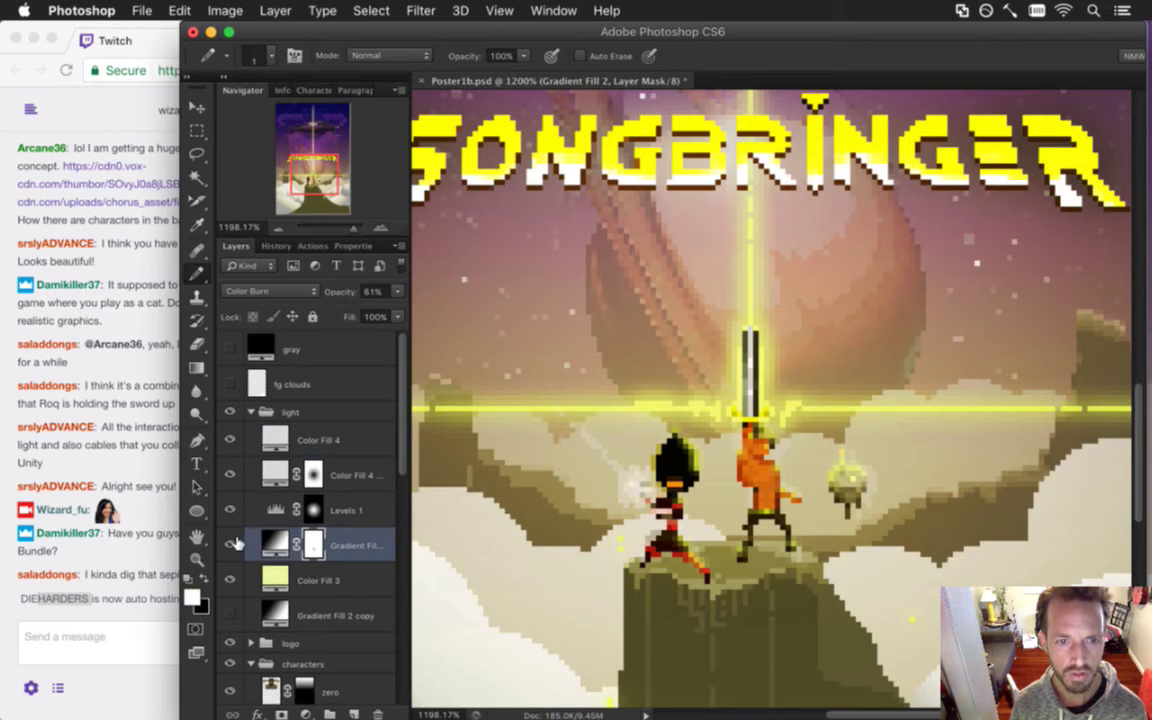
{"action": "left_click", "coordinate": [232, 543]}
{"action": "left_click", "coordinate": [231, 544]}
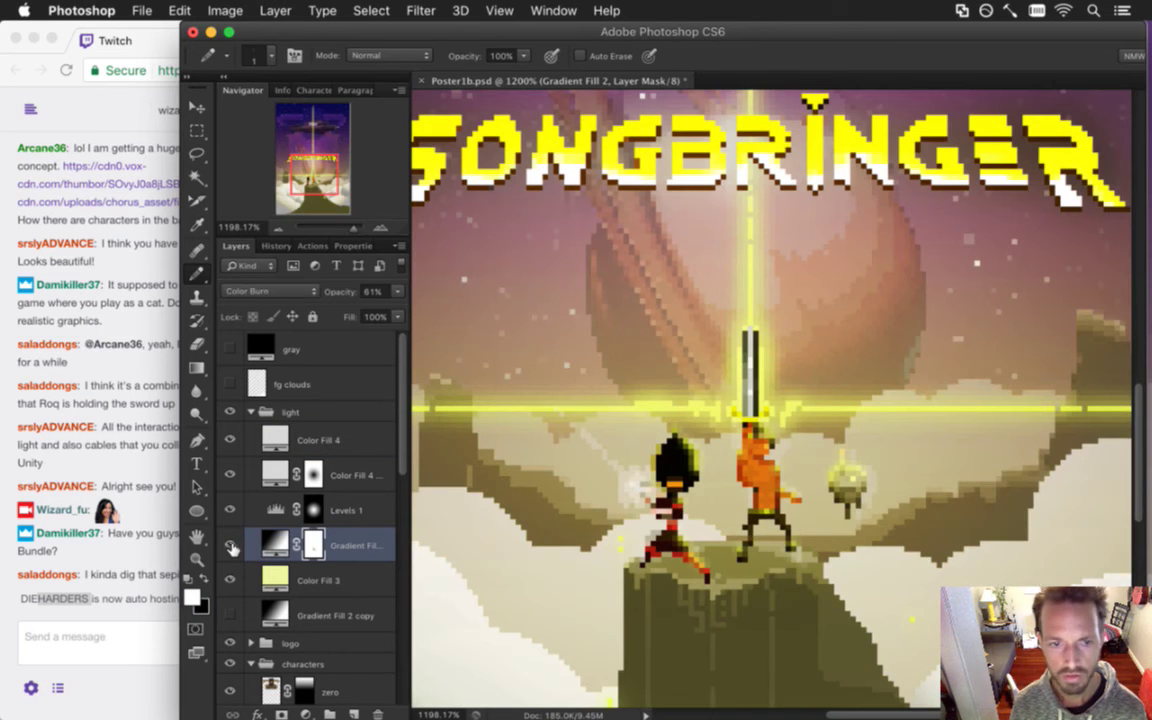
{"action": "left_click", "coordinate": [313, 545], "text": "alt"}
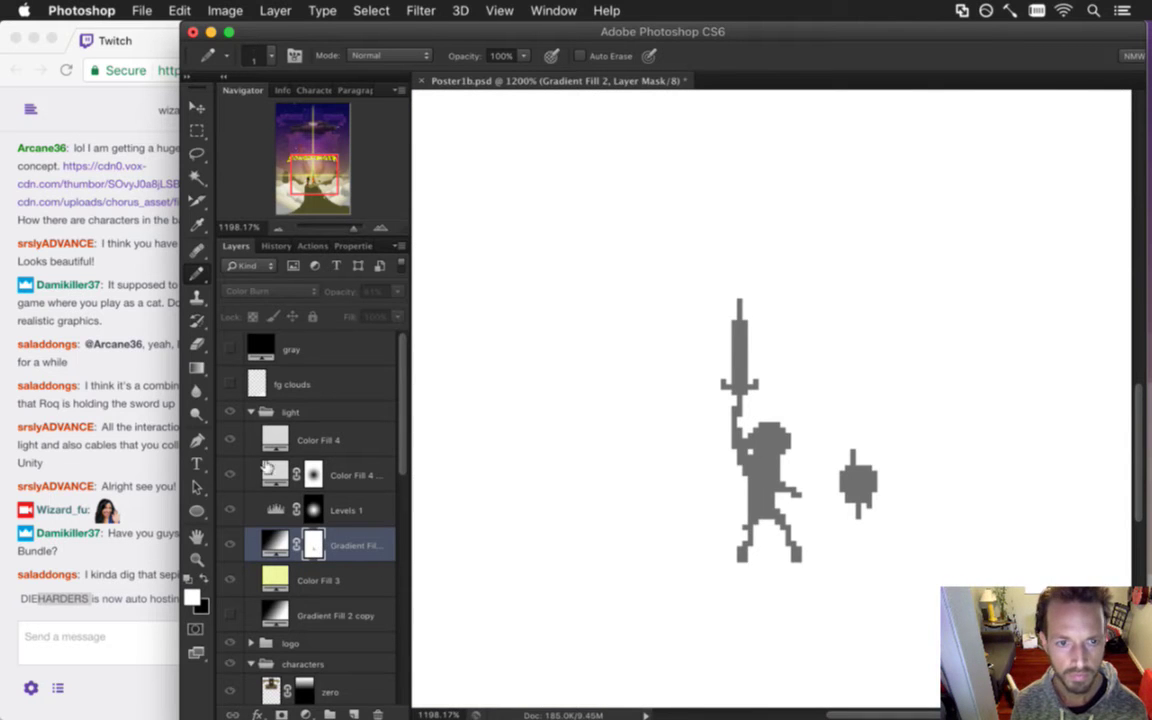
{"action": "left_click", "coordinate": [313, 545], "text": "alt"}
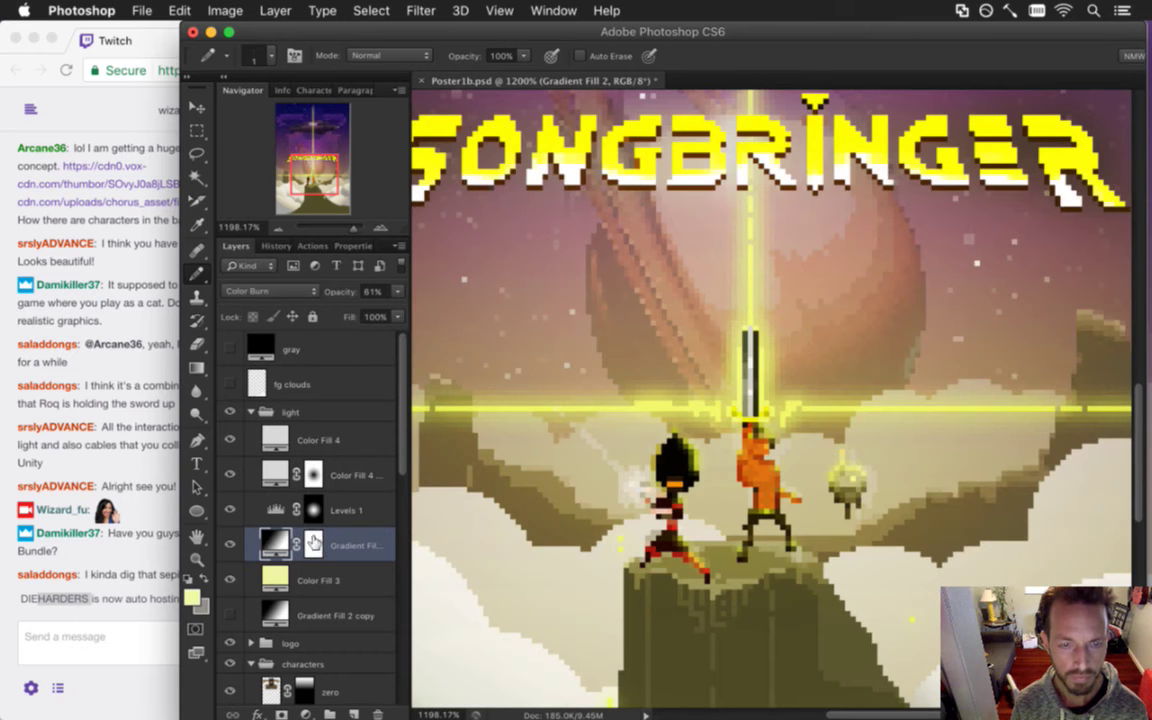
Disable the Gradient Fill 2 layer's mask to compare the characters without it, and delete the mask.
{"action": "right_click", "coordinate": [316, 545]}
{"action": "left_click", "coordinate": [345, 547]}
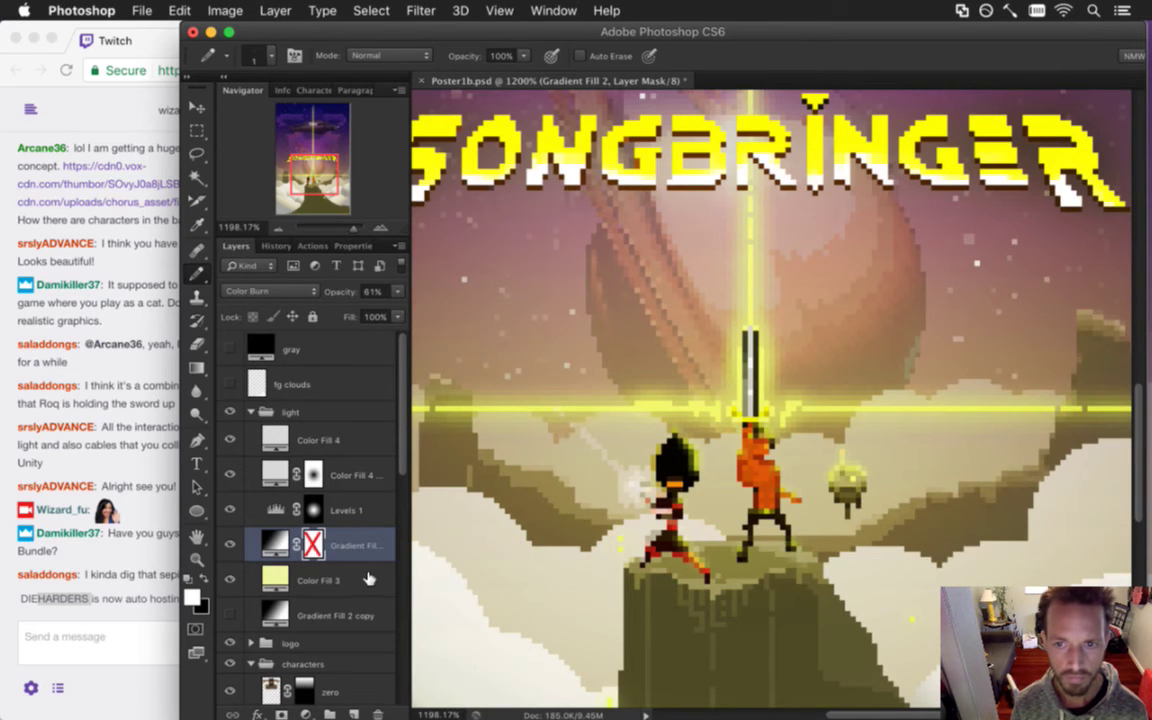
{"action": "scroll", "coordinate": [520, 402], "scroll_direction": "down", "scroll_amount": 4, "text": "alt"}
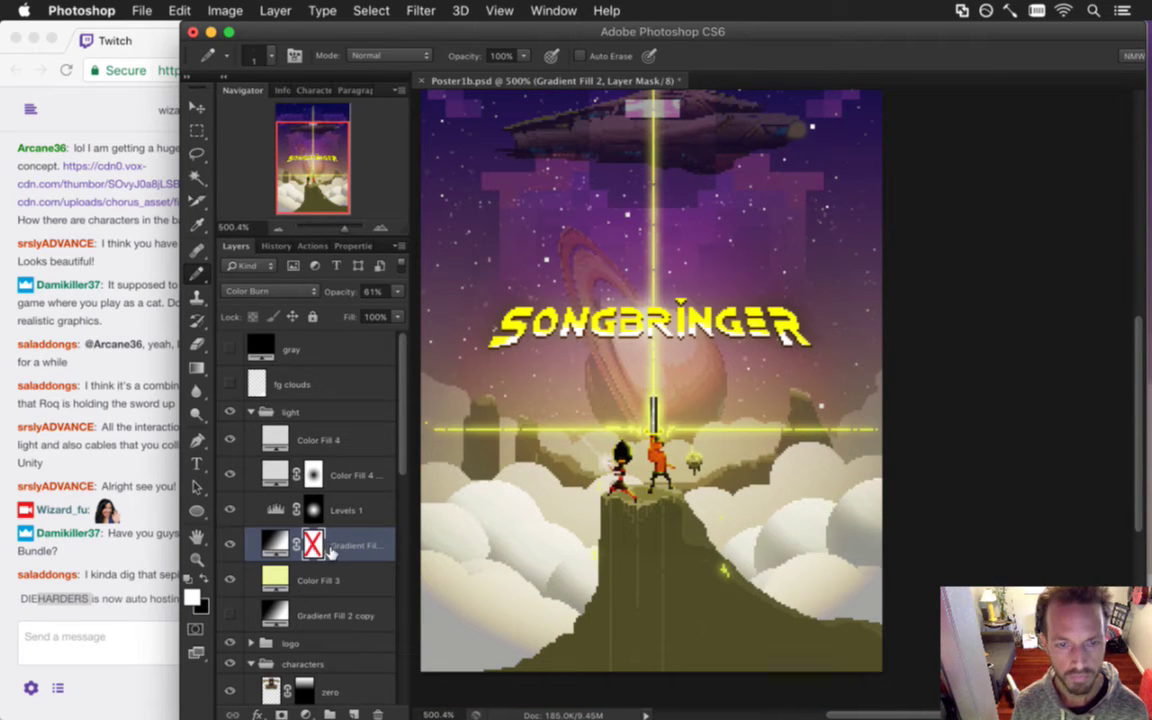
{"action": "right_click", "coordinate": [312, 546]}
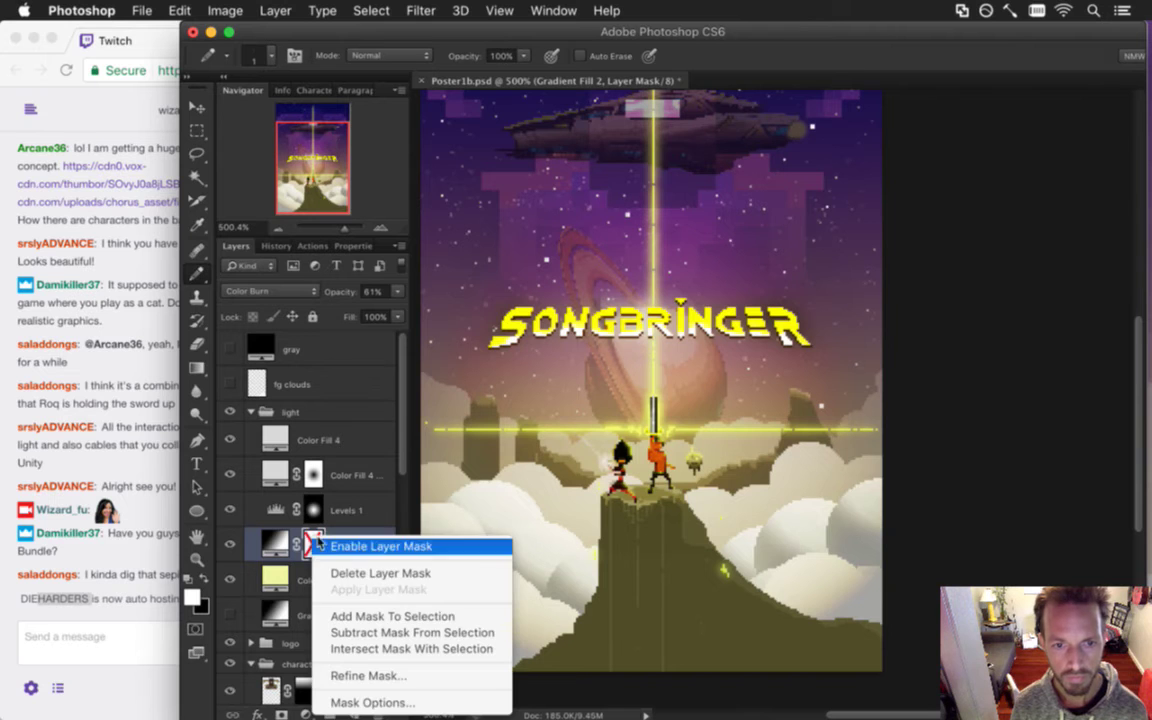
{"action": "left_click", "coordinate": [365, 571]}
Load the character layers' pixels as a selection and add a mask to Gradient Fill 2 that hides the selected silhouettes.
{"action": "left_click_drag", "start_coordinate": [401, 440], "coordinate": [411, 535]}
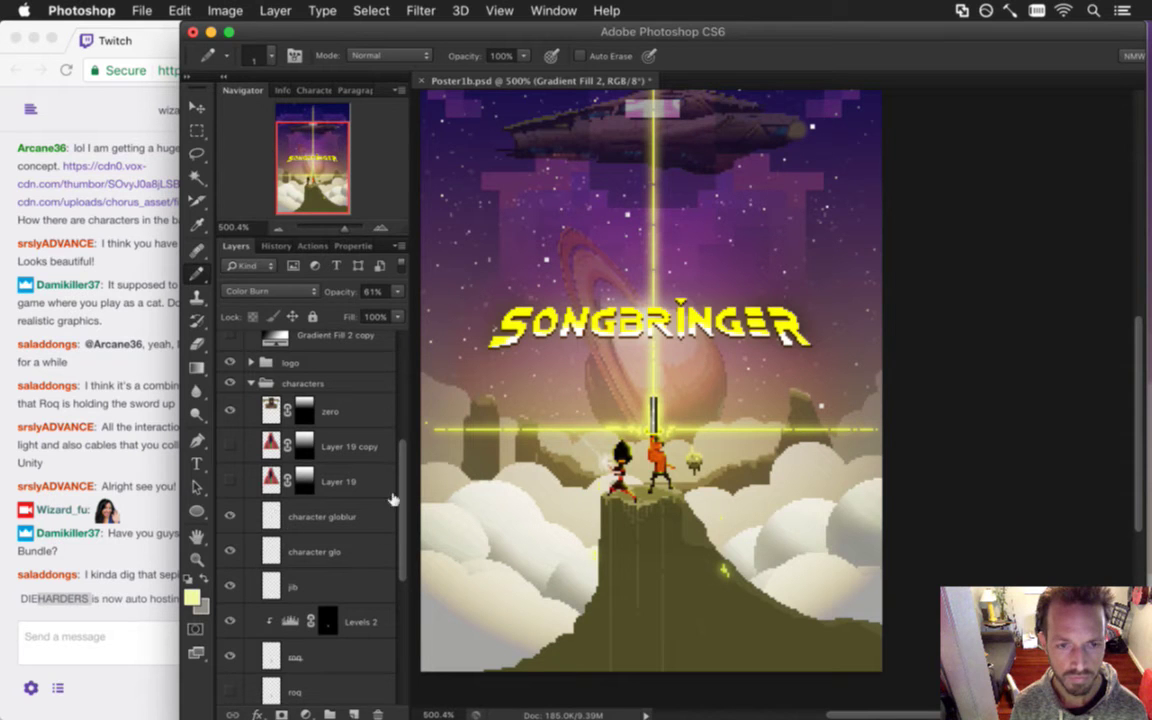
{"action": "scroll", "coordinate": [275, 516], "scroll_direction": "down", "scroll_amount": 2}
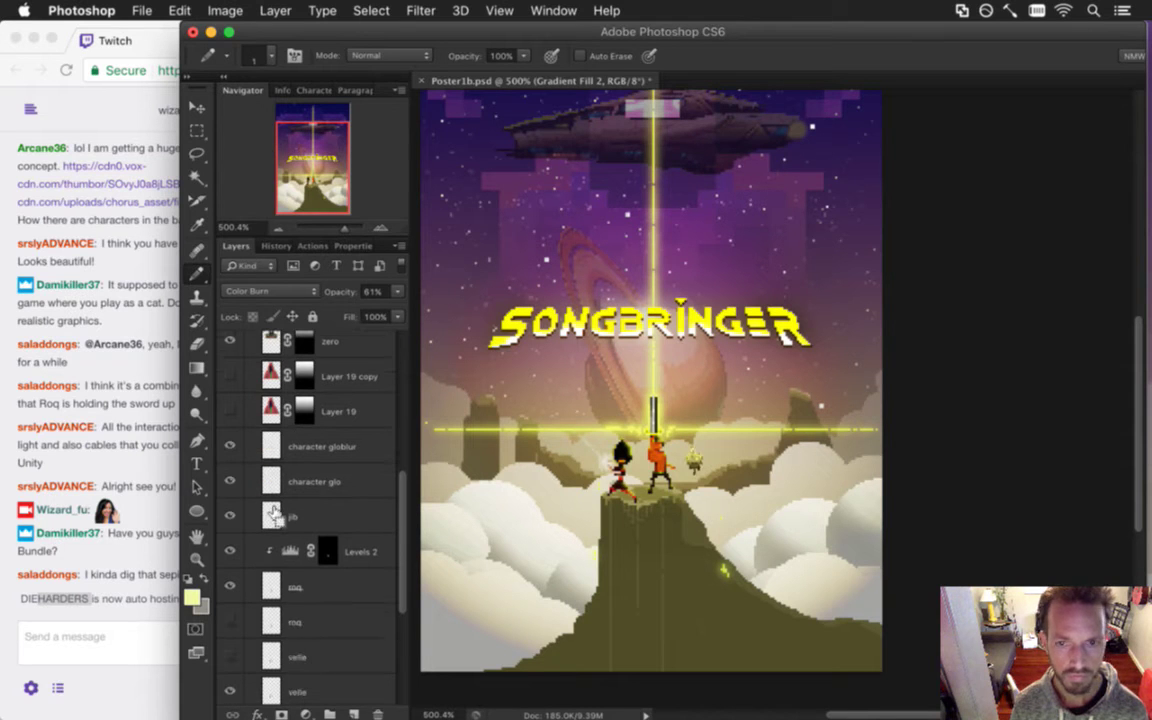
{"action": "scroll", "coordinate": [362, 464], "scroll_direction": "down", "scroll_amount": 3}
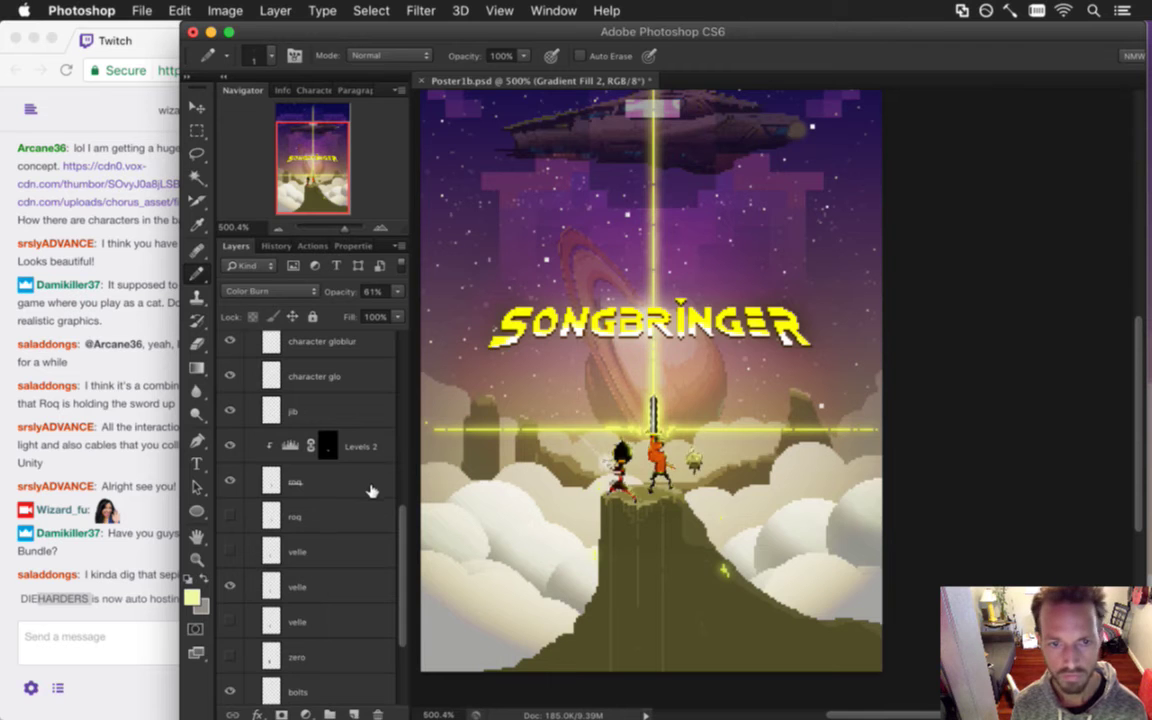
{"action": "scroll", "coordinate": [385, 440], "scroll_direction": "up", "scroll_amount": 10}
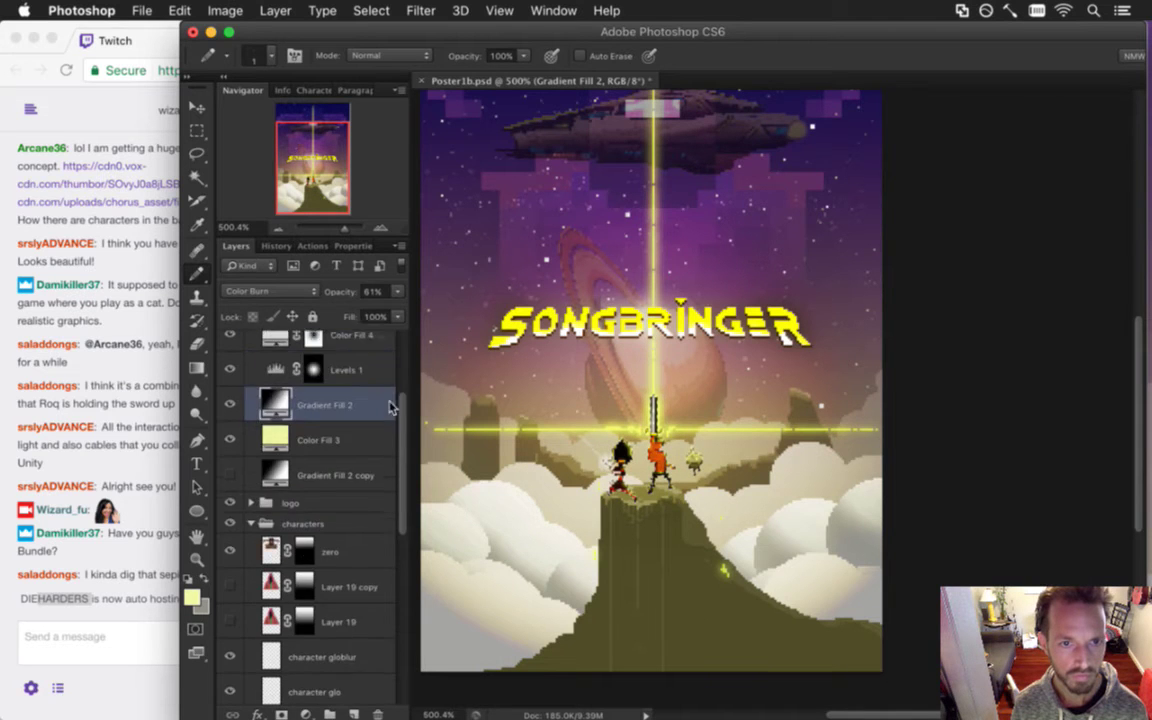
{"action": "scroll", "coordinate": [390, 395], "scroll_direction": "up", "scroll_amount": 2}
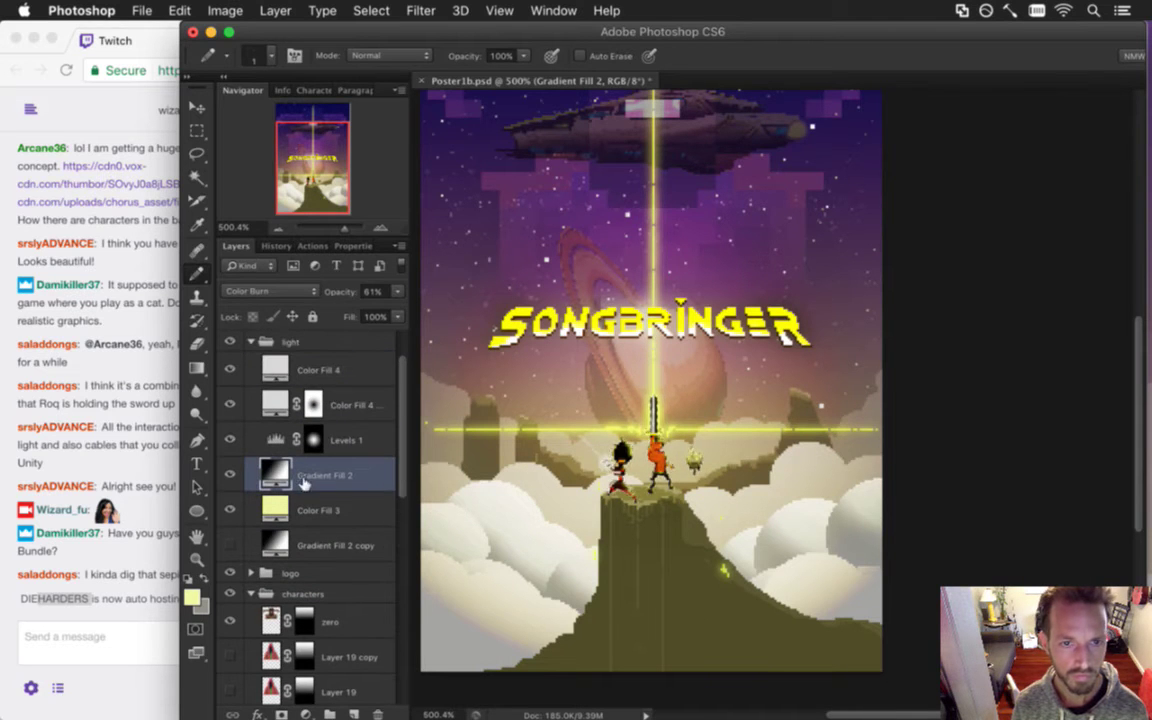
{"action": "left_click", "coordinate": [281, 8]}
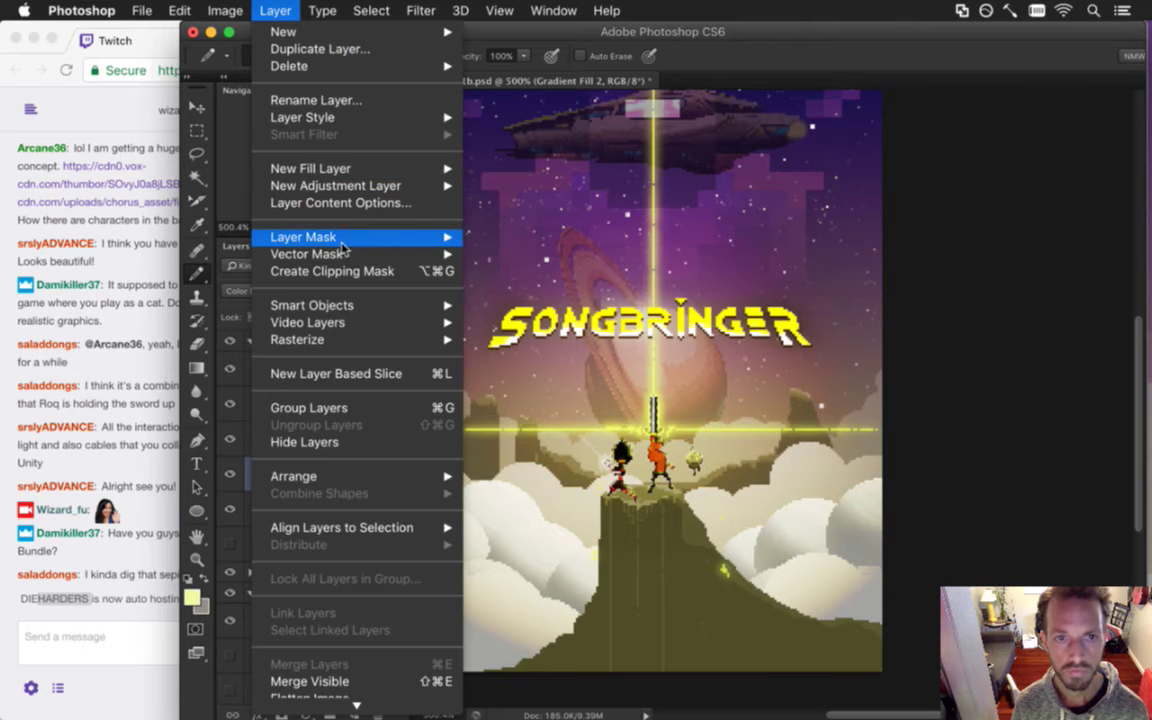
{"action": "mouse_move", "coordinate": [365, 237]}
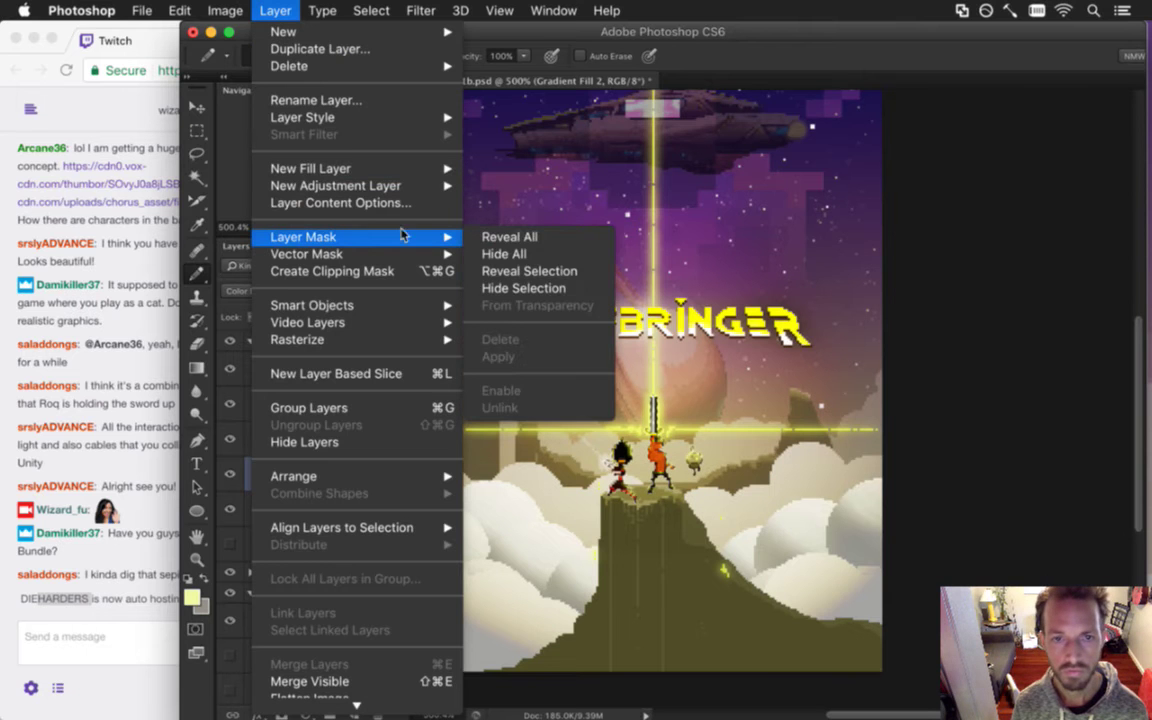
{"action": "left_click", "coordinate": [527, 288]}
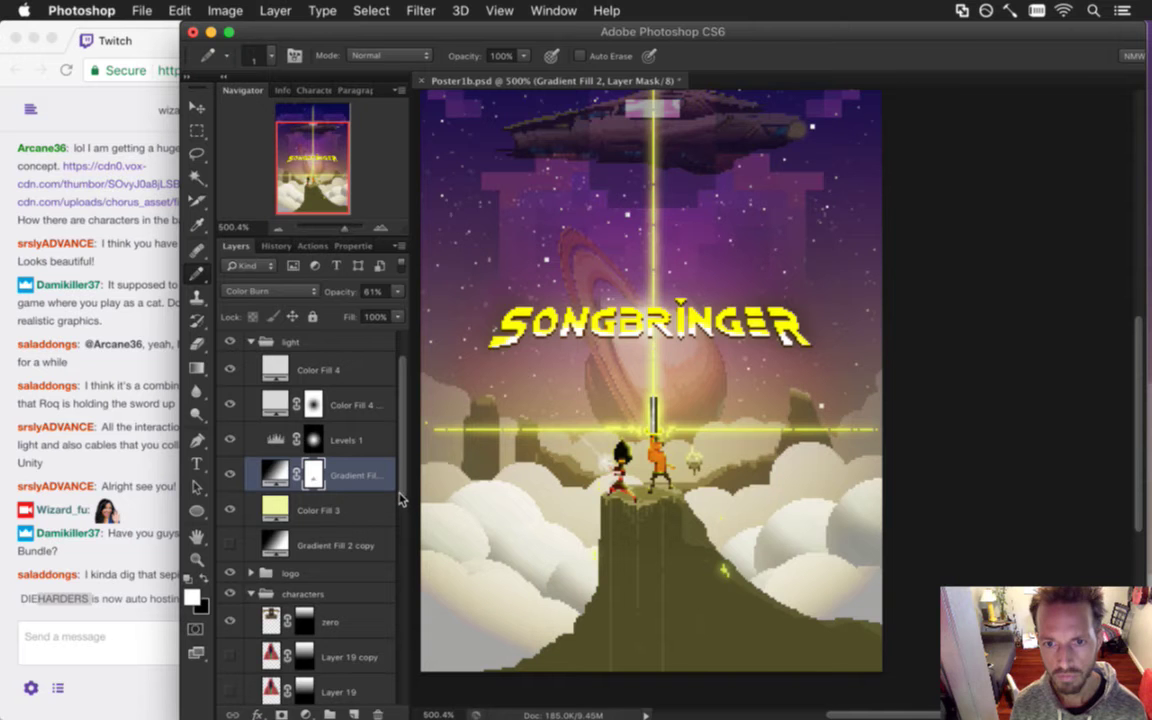
{"action": "left_click_drag", "start_coordinate": [641, 477], "coordinate": [763, 447]}
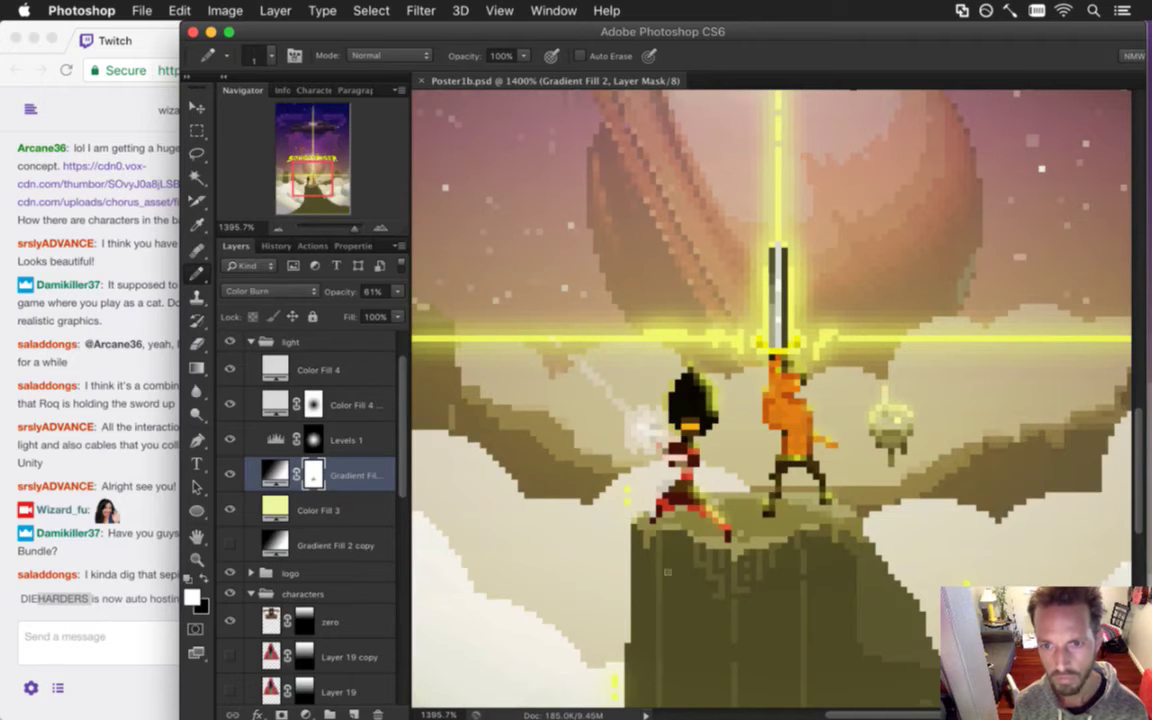
Lower the character glo layer's opacity to 26%.
{"action": "left_click_drag", "start_coordinate": [400, 460], "coordinate": [400, 558]}
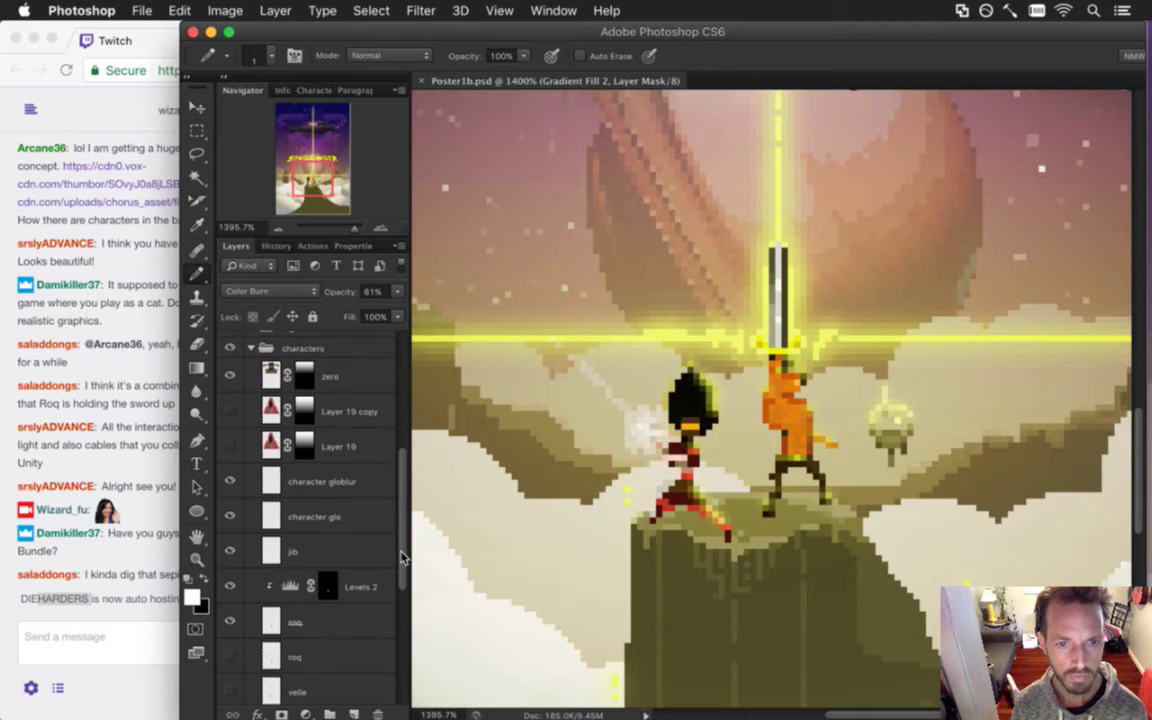
{"action": "left_click", "coordinate": [342, 520]}
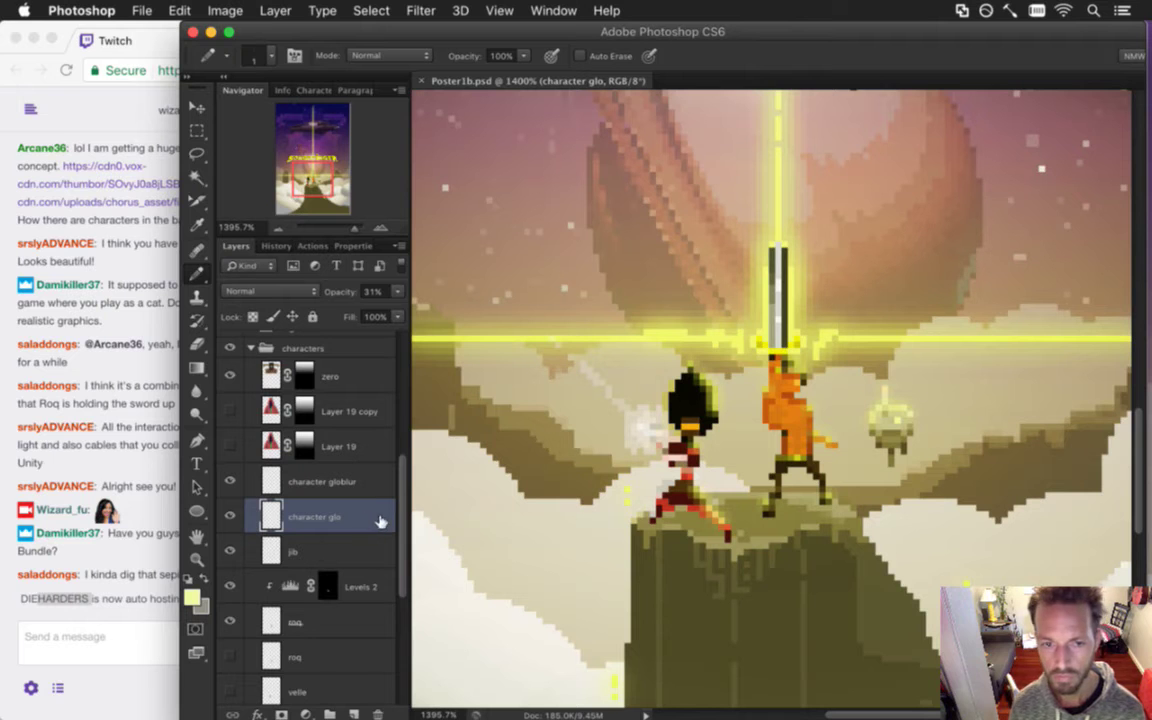
{"action": "left_click", "coordinate": [397, 291]}
{"action": "left_click_drag", "start_coordinate": [342, 314], "coordinate": [327, 312]}
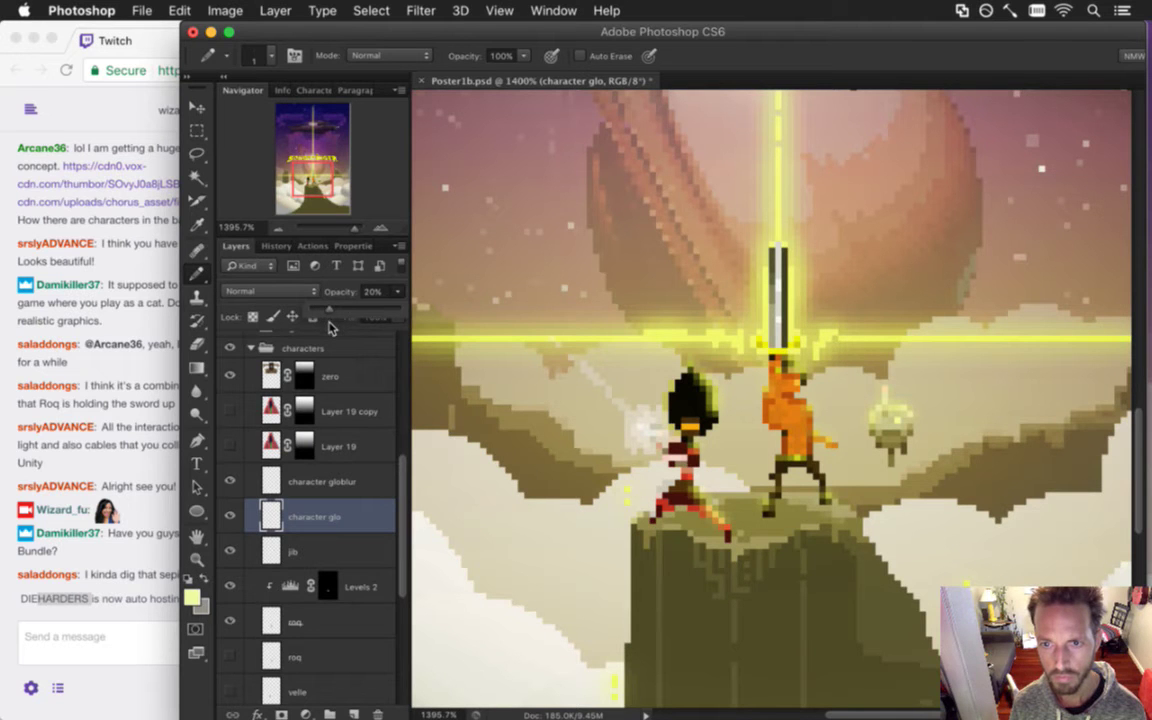
{"action": "left_click_drag", "start_coordinate": [329, 310], "coordinate": [335, 313]}
{"action": "left_click", "coordinate": [292, 268]}
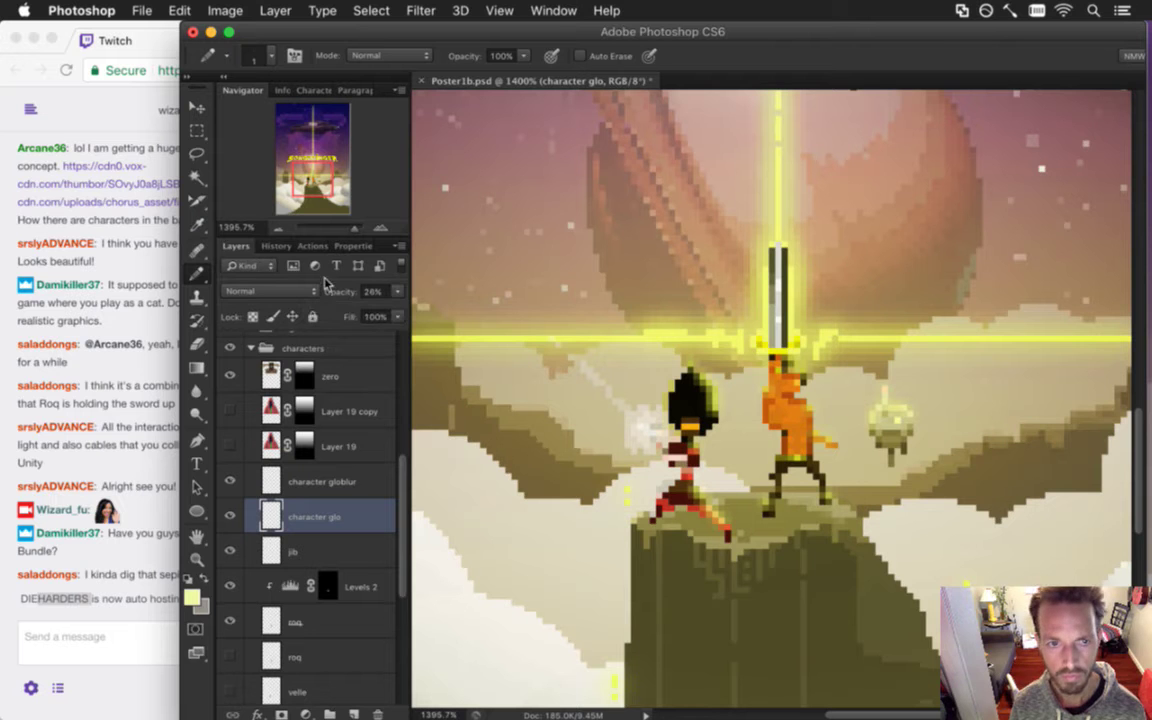
Set the character globlur layer's opacity to 42%.
{"action": "left_click", "coordinate": [316, 480]}
{"action": "left_click", "coordinate": [397, 291]}
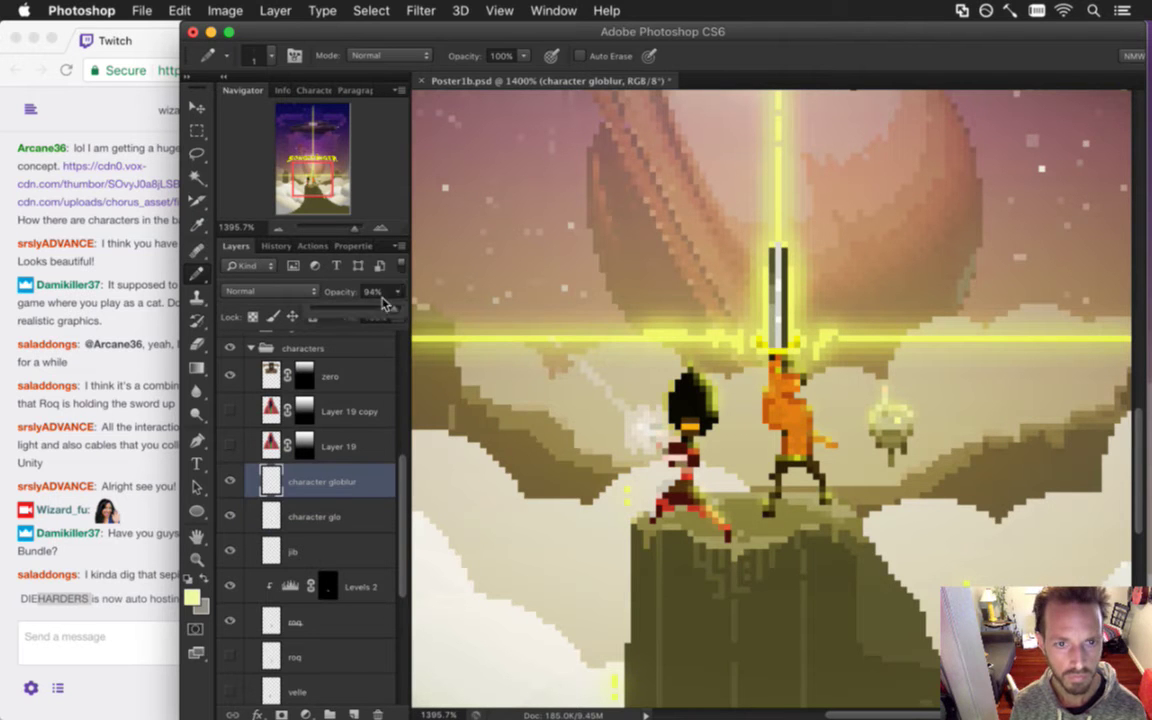
{"action": "mouse_move", "coordinate": [348, 313]}
{"action": "left_mouse_down"}
{"action": "mouse_move", "coordinate": [331, 309]}
{"action": "mouse_move", "coordinate": [348, 310]}
{"action": "left_mouse_up"}
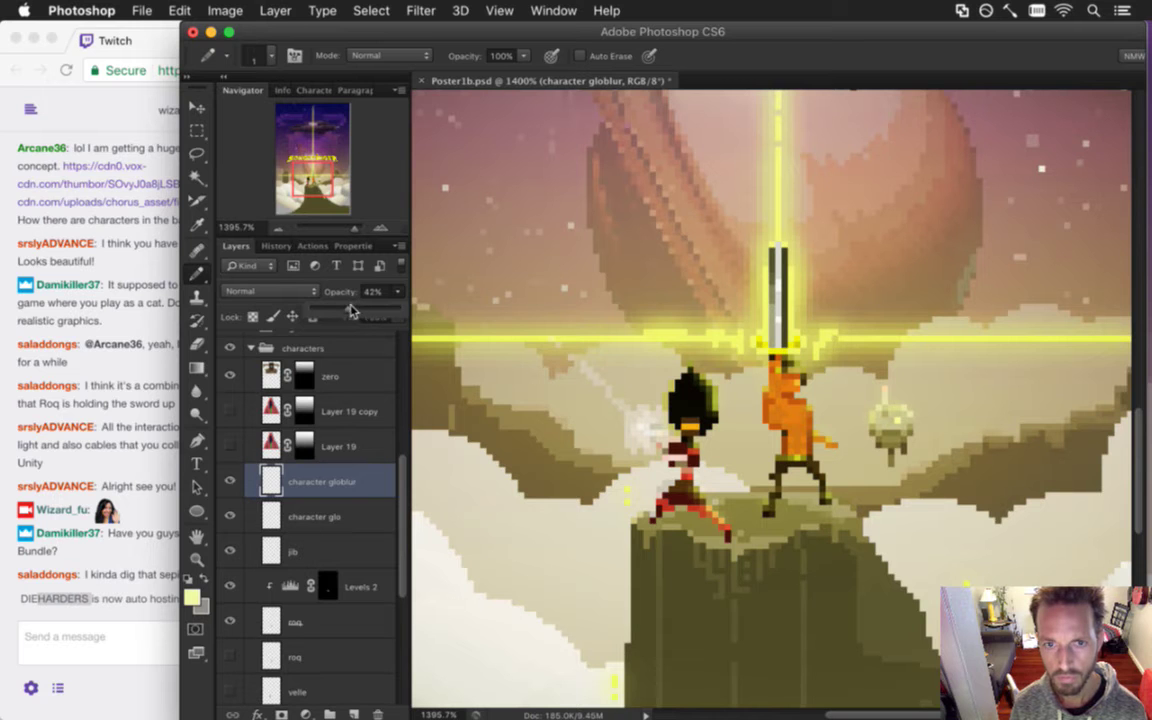
{"action": "key", "text": "Return"}
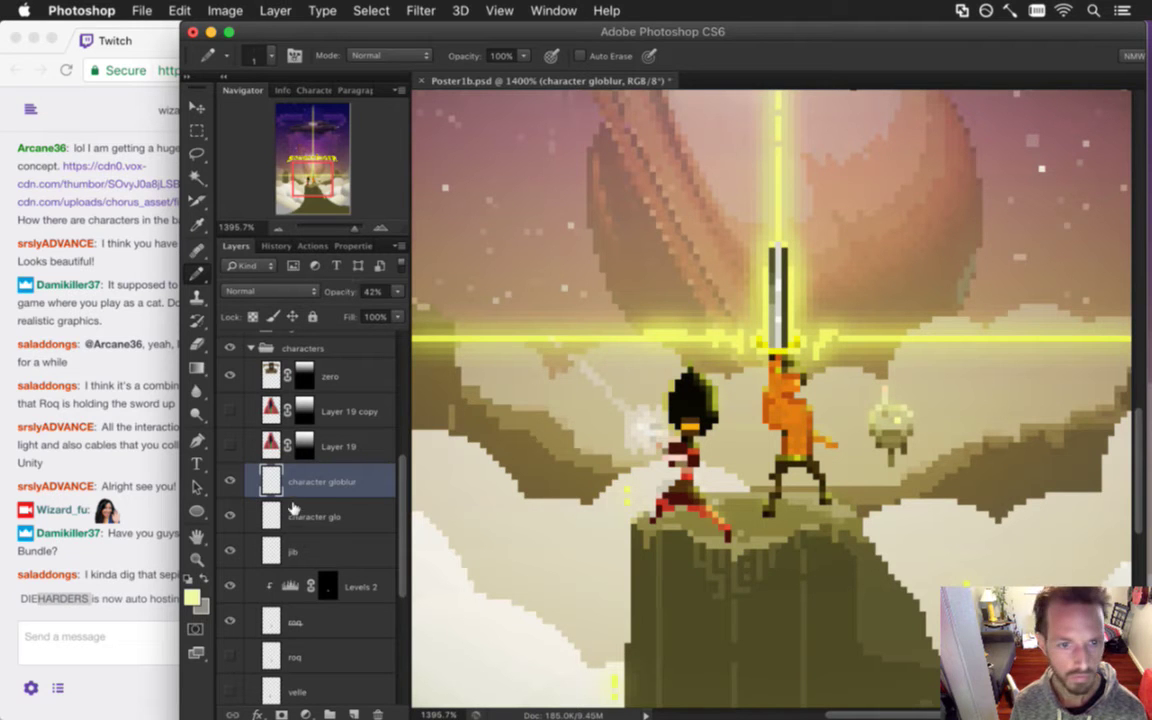
Set the character glo layer's opacity to 40%.
{"action": "key", "text": "alt+bracketleft"}
{"action": "left_click_drag", "start_coordinate": [360, 291], "coordinate": [337, 310]}
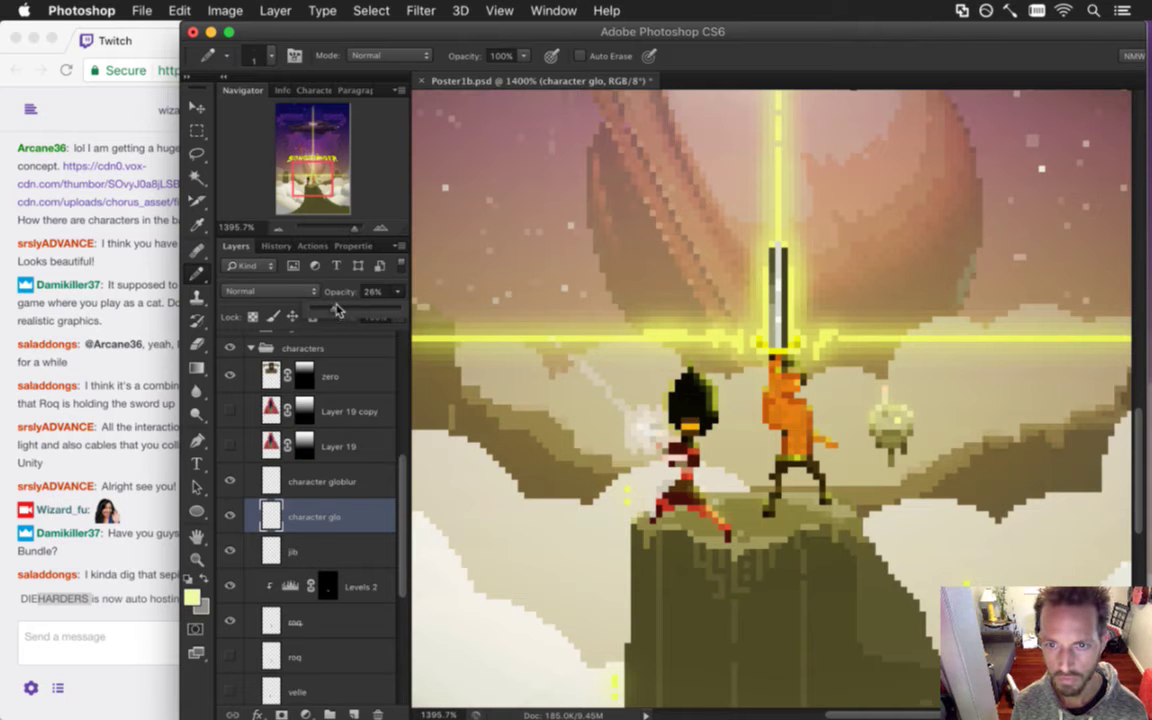
{"action": "mouse_move", "coordinate": [336, 311]}
{"action": "left_mouse_down"}
{"action": "mouse_move", "coordinate": [358, 311]}
{"action": "mouse_move", "coordinate": [346, 314]}
{"action": "left_mouse_up"}
{"action": "left_click", "coordinate": [318, 256]}
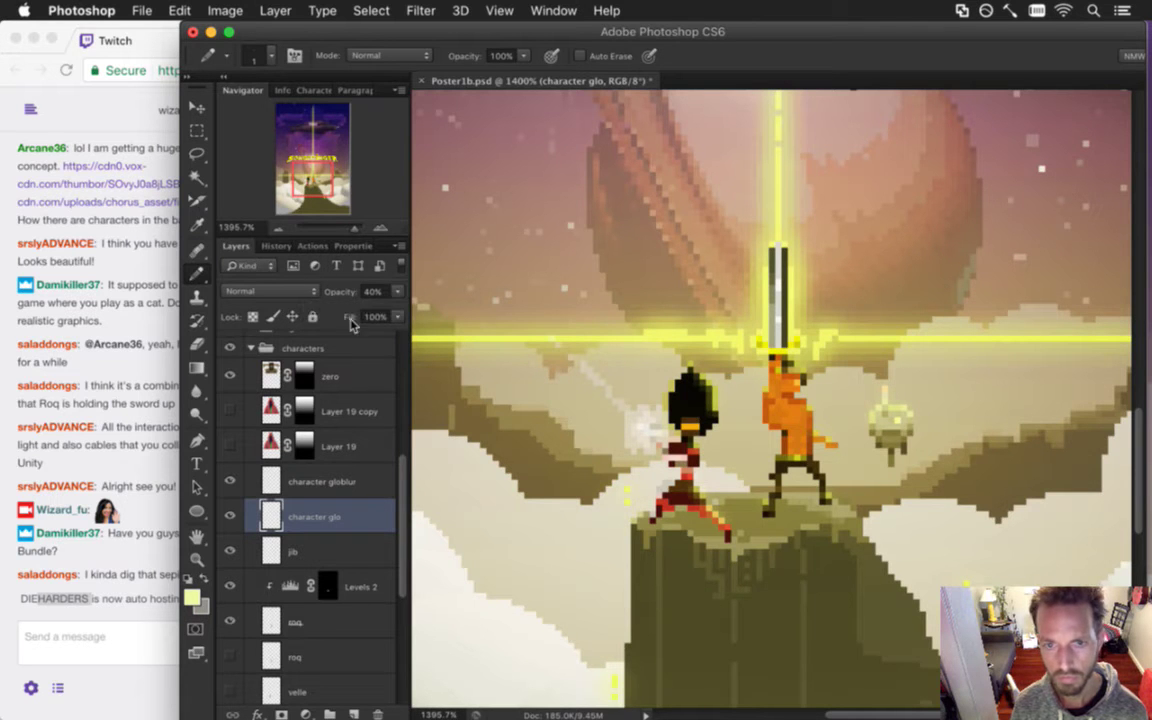
{"action": "scroll", "coordinate": [762, 450], "scroll_direction": "down", "scroll_amount": 5}
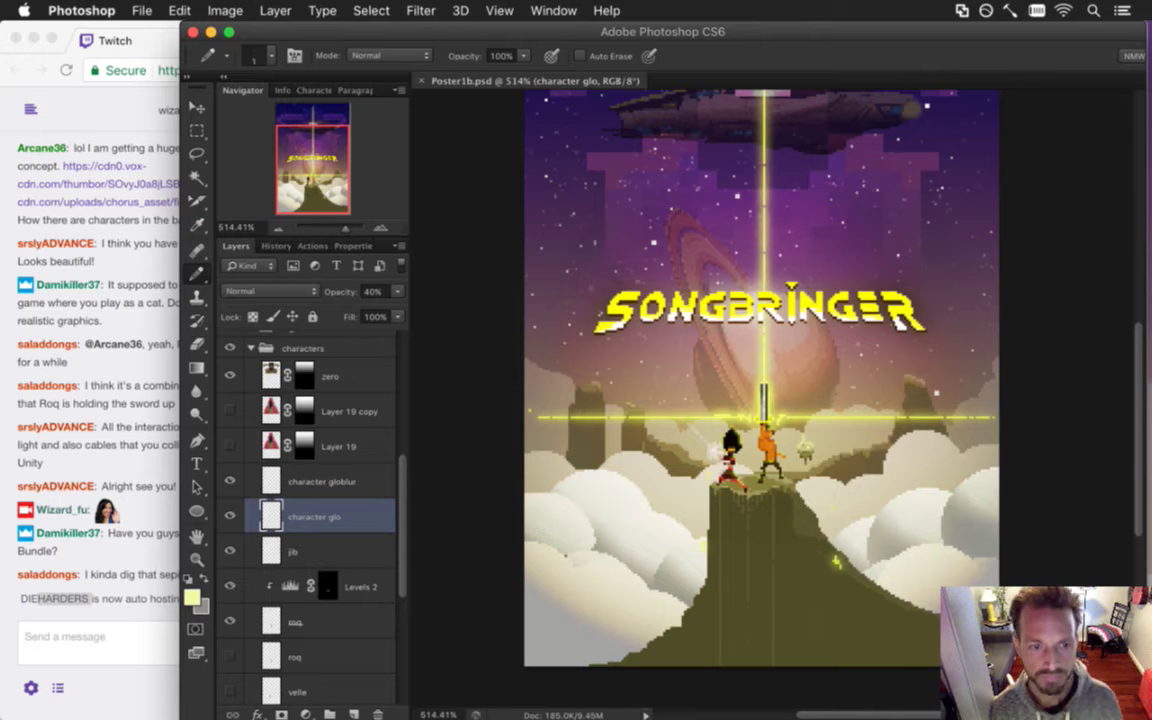
Switch to iTerm2 and check the Songbringer repository's git status from vim.
{"action": "key", "text": "super+Tab"}
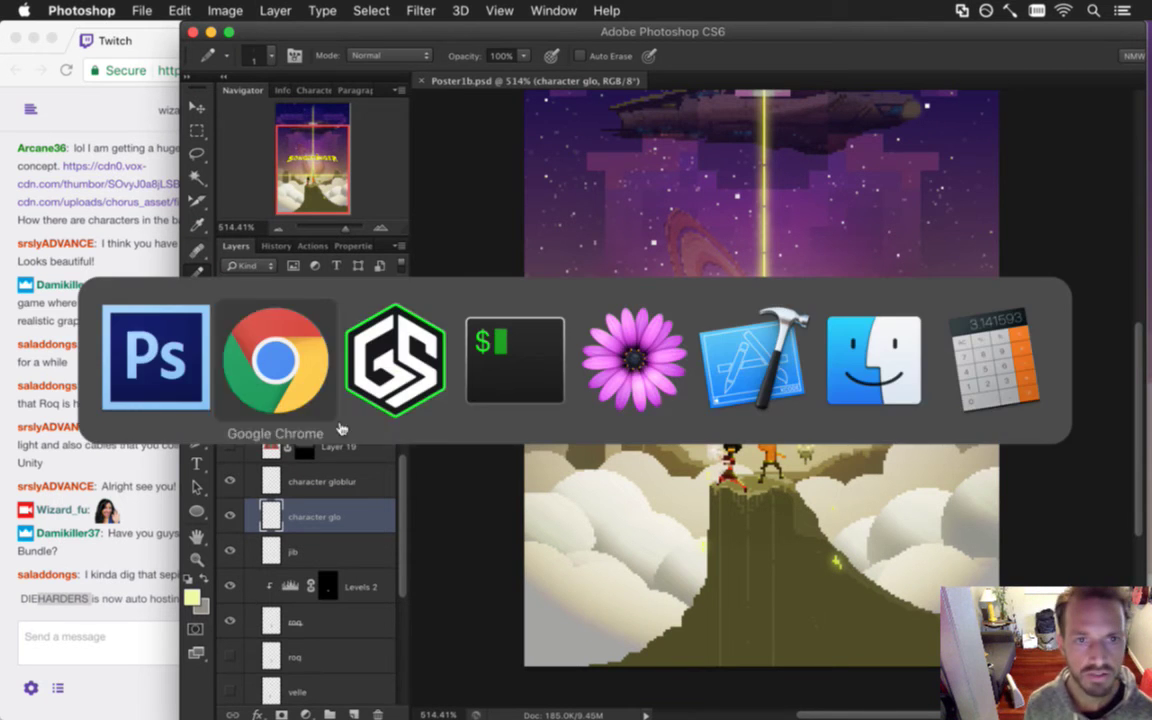
{"action": "left_click", "coordinate": [489, 404]}
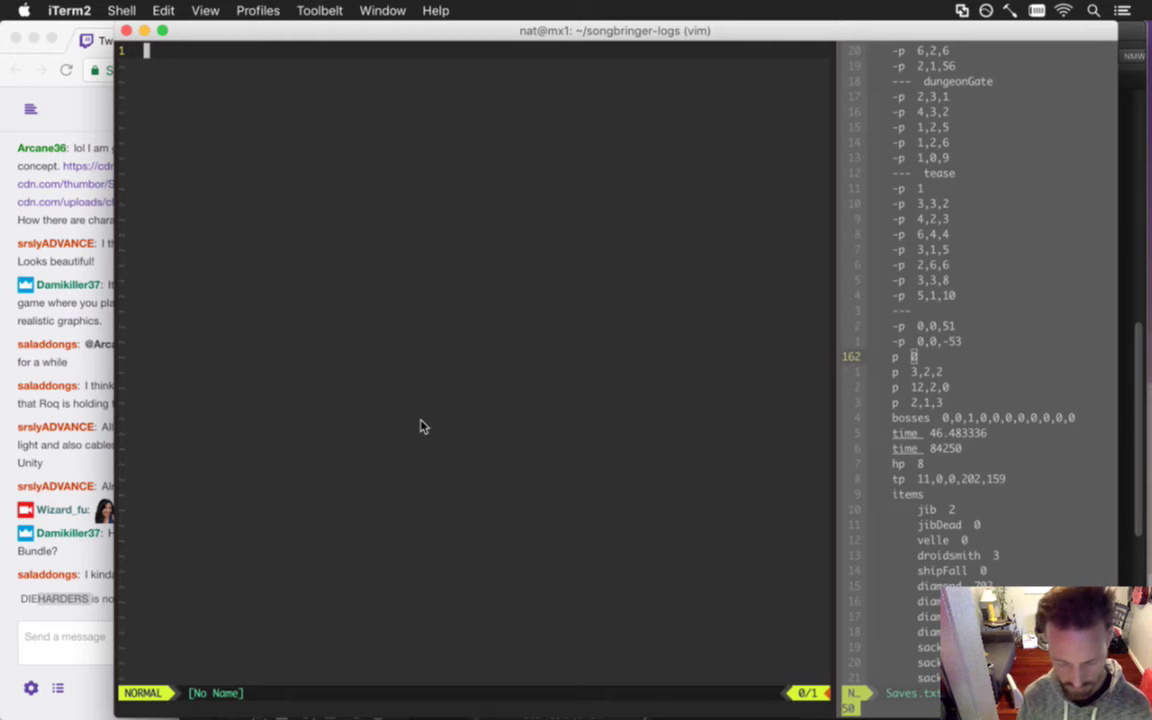
{"action": "key", "text": "Return"}
{"action": "key", "text": "Return"}
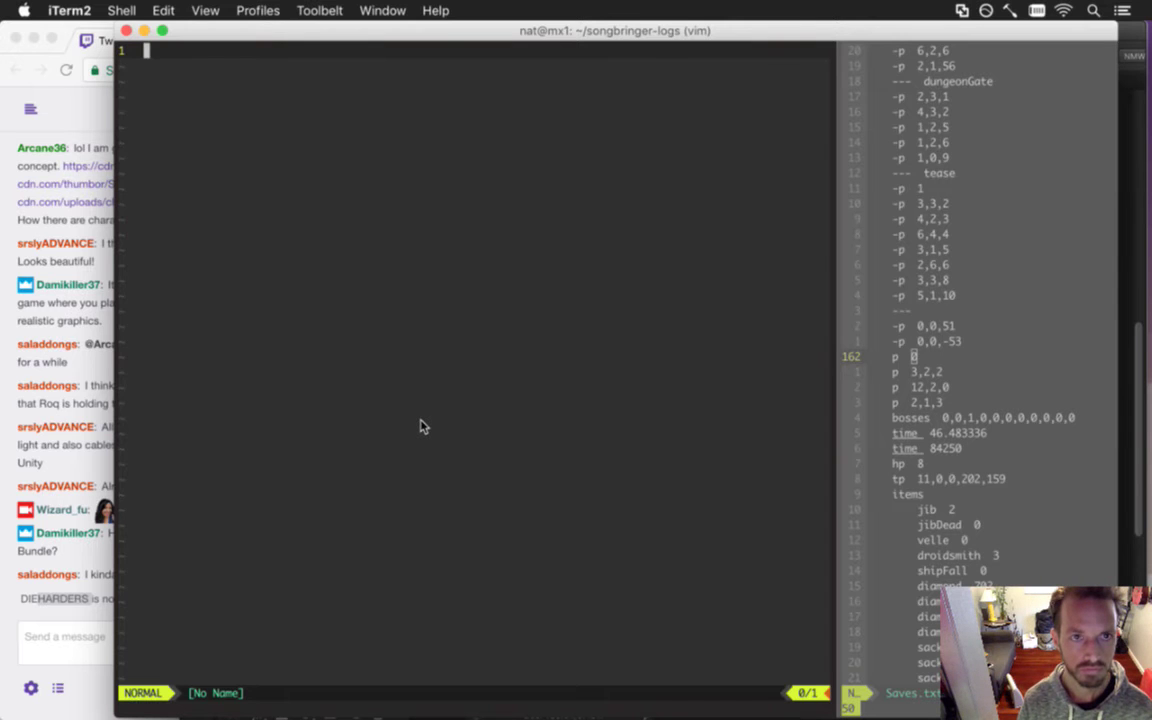
{"action": "type", "text": ":!gd"}
{"action": "key", "text": "Return"}
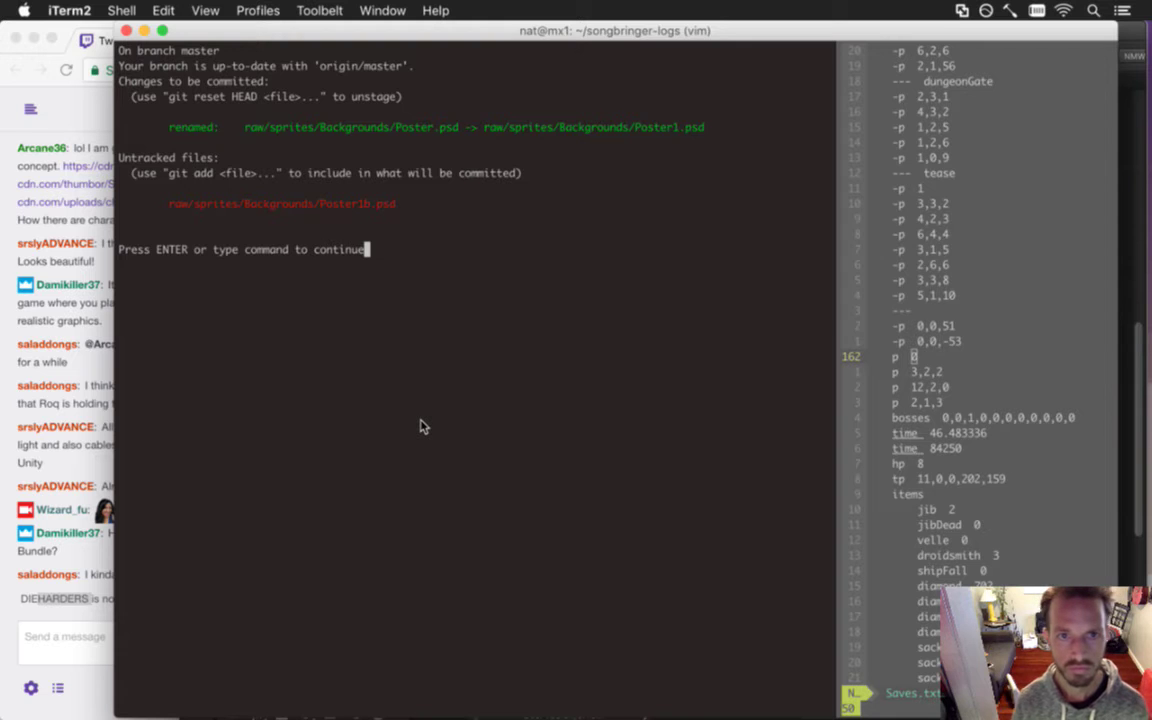
Stage all changed files in the repository with git add . from vim.
{"action": "key", "text": "Return"}
{"action": "type", "text": ":!git add ."}
{"action": "key", "text": "Return"}
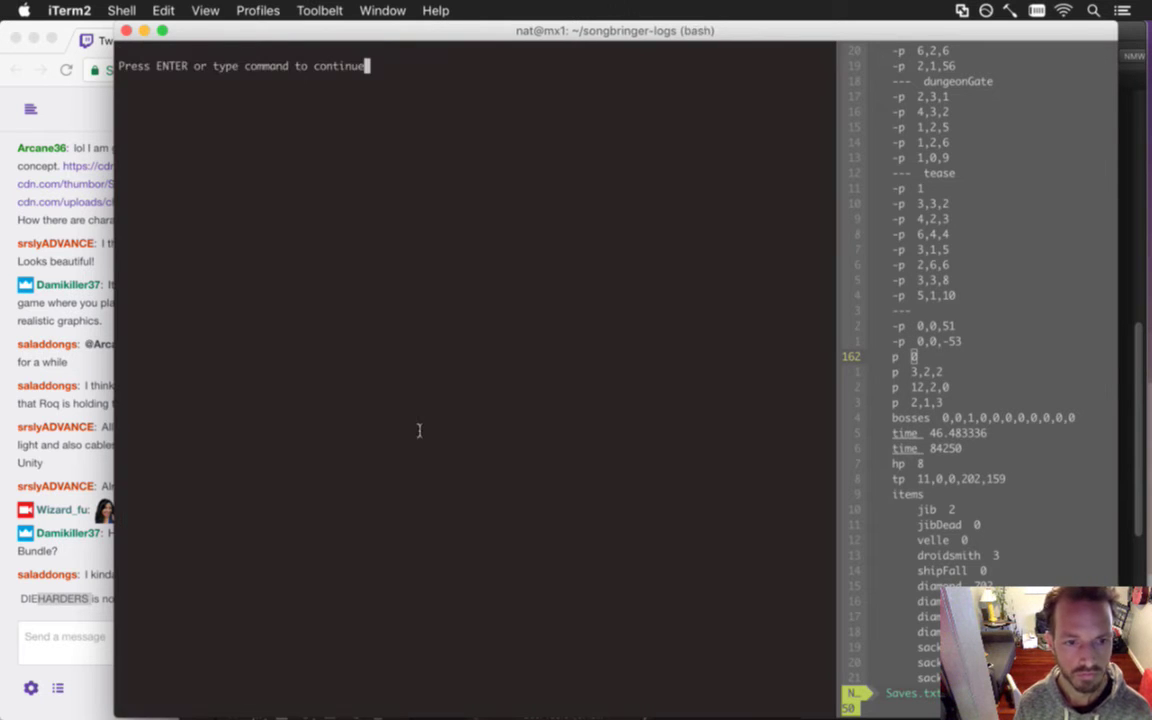
{"action": "key", "text": "Return"}
Commit the staged poster files with the message "poster1b initial.".
{"action": "type", "text": ":!g"}
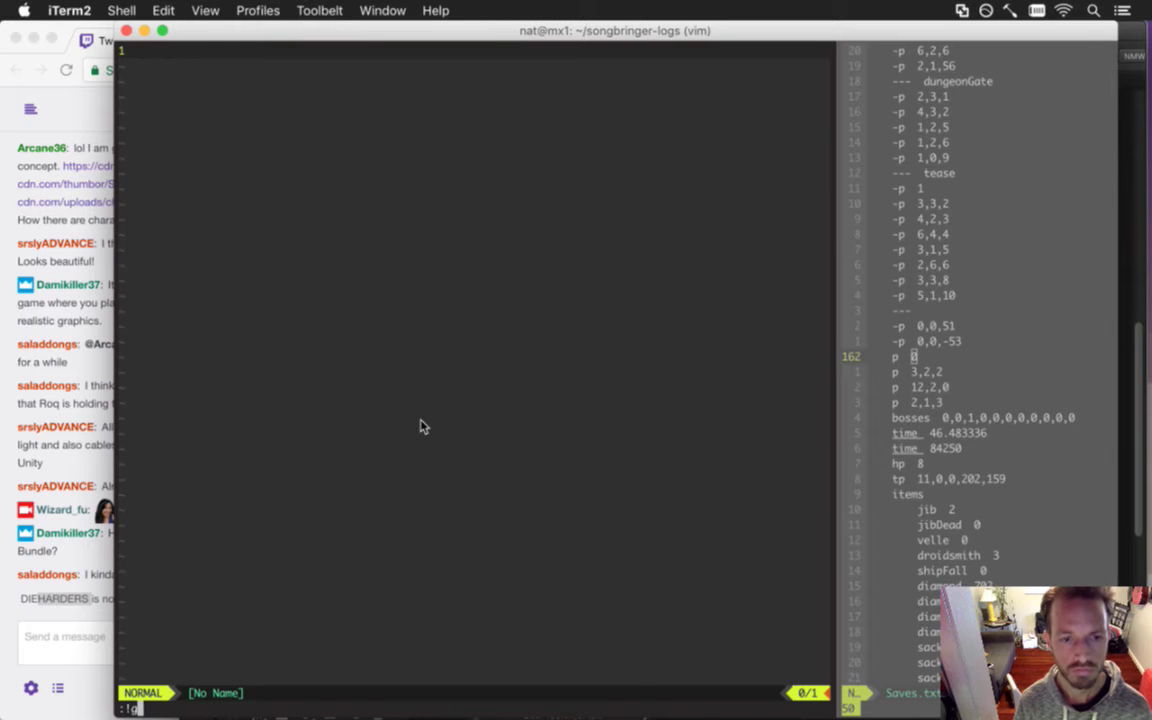
{"action": "type", "text": "it commit"}
{"action": "key", "text": "Return"}
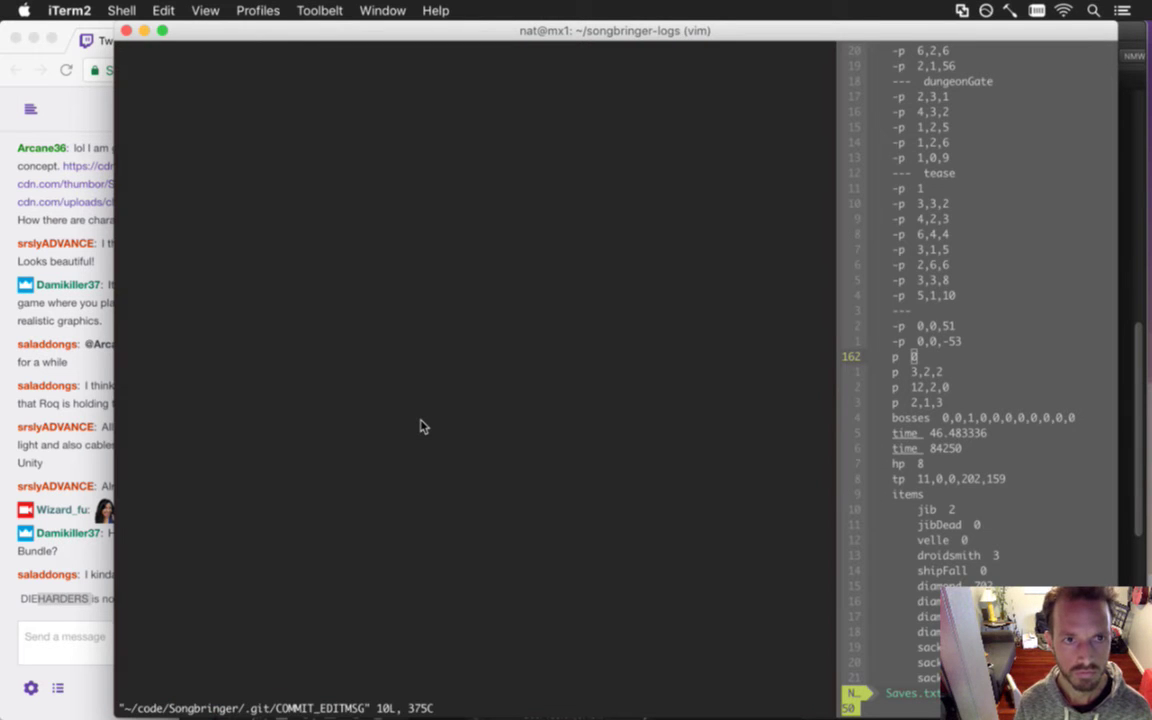
{"action": "type", "text": "ip"}
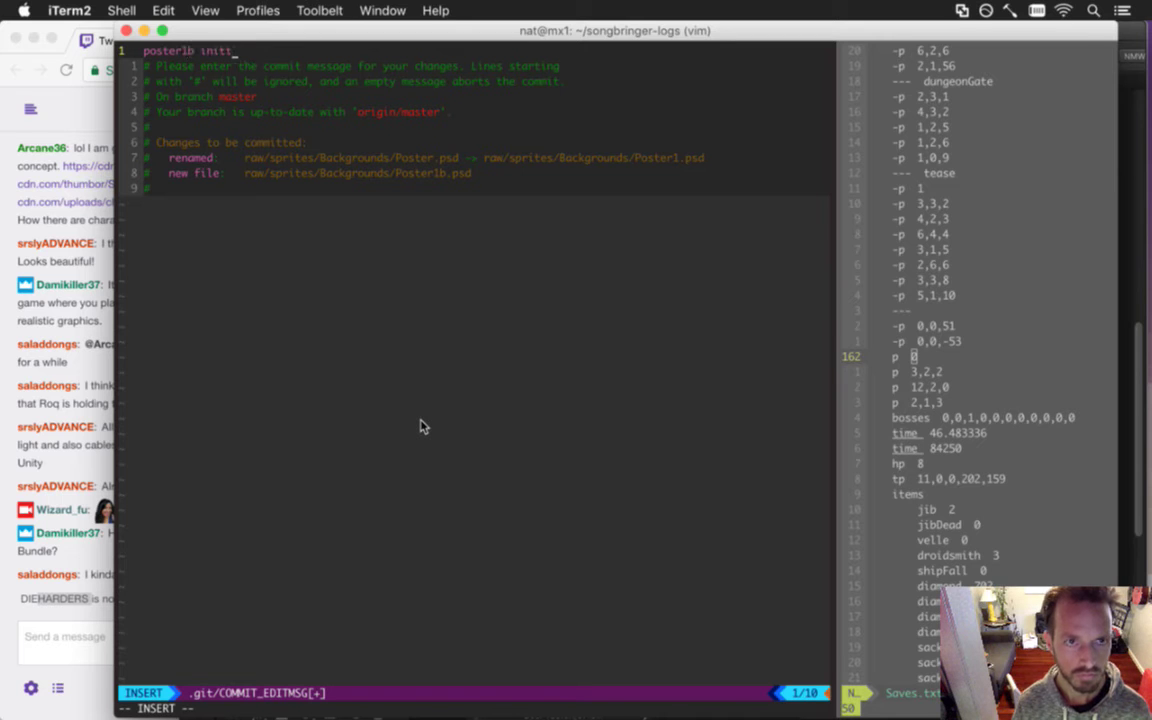
{"action": "type", "text": "oster1b initial."}
{"action": "key", "text": "Escape"}
{"action": "type", "text": ":wq"}
{"action": "key", "text": "Return"}
Switch back to Photoshop, make the fg clouds layer visible and place it between the light and logo groups.
{"action": "key", "text": "super+Tab"}
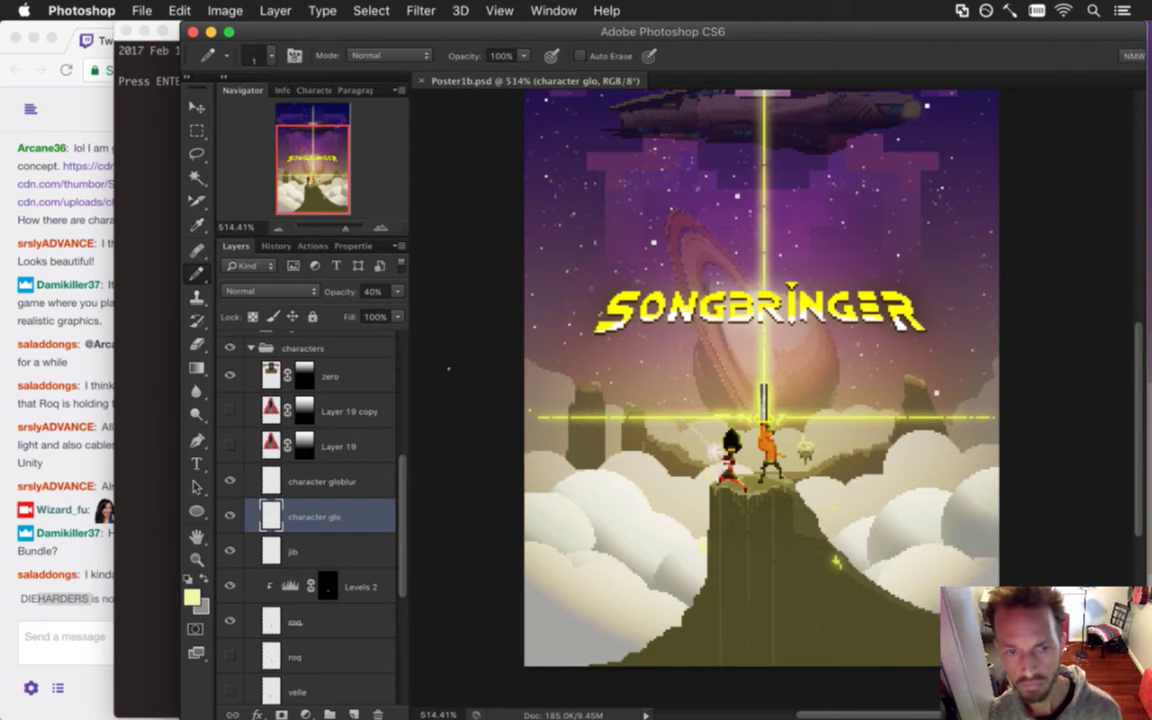
{"action": "scroll", "coordinate": [404, 458], "scroll_direction": "up", "scroll_amount": 6}
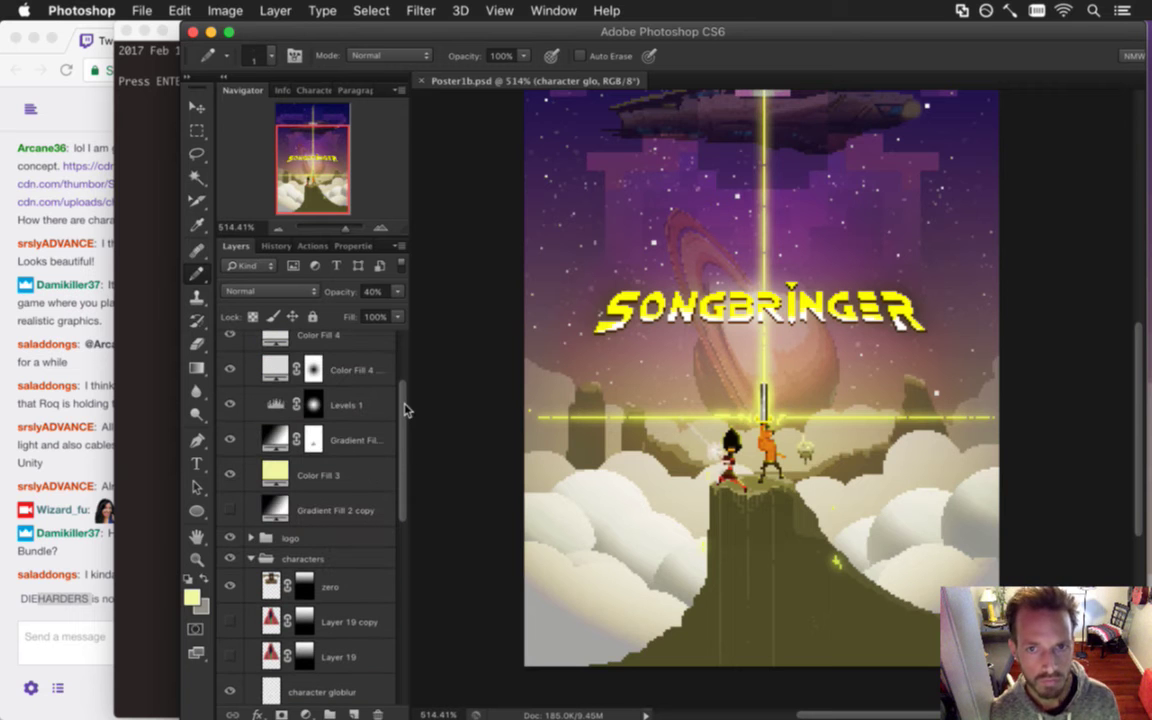
{"action": "key", "text": "super+minus"}
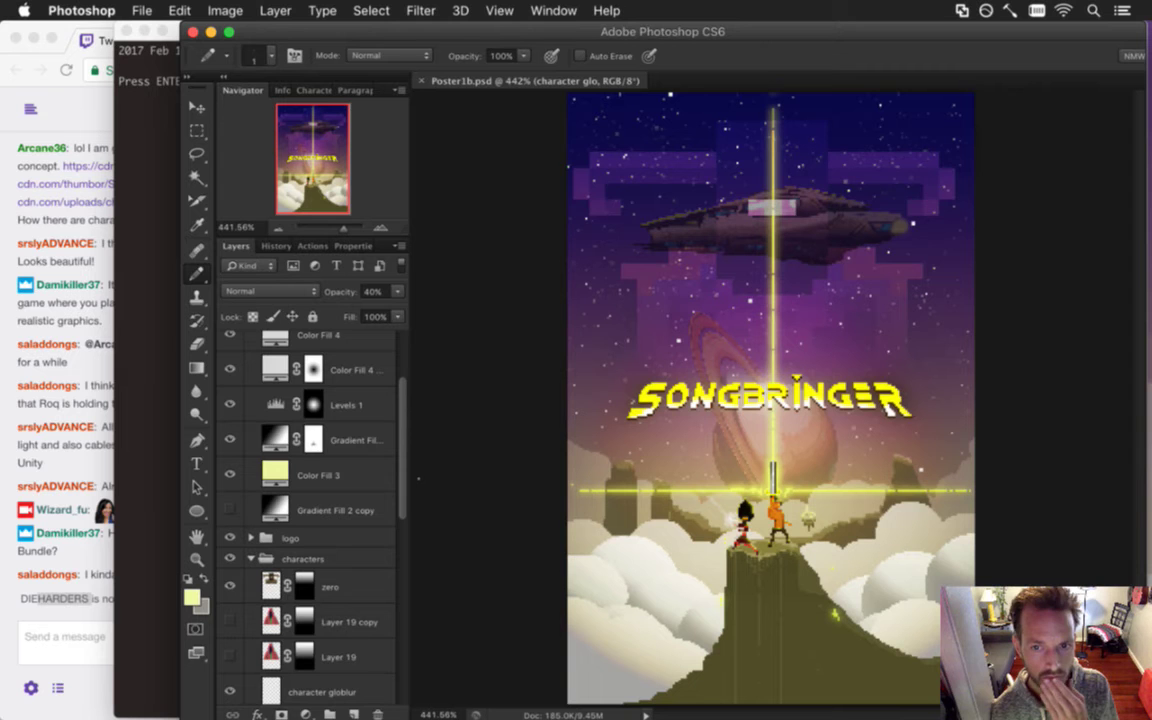
{"action": "scroll", "coordinate": [364, 400], "scroll_direction": "up", "scroll_amount": 3}
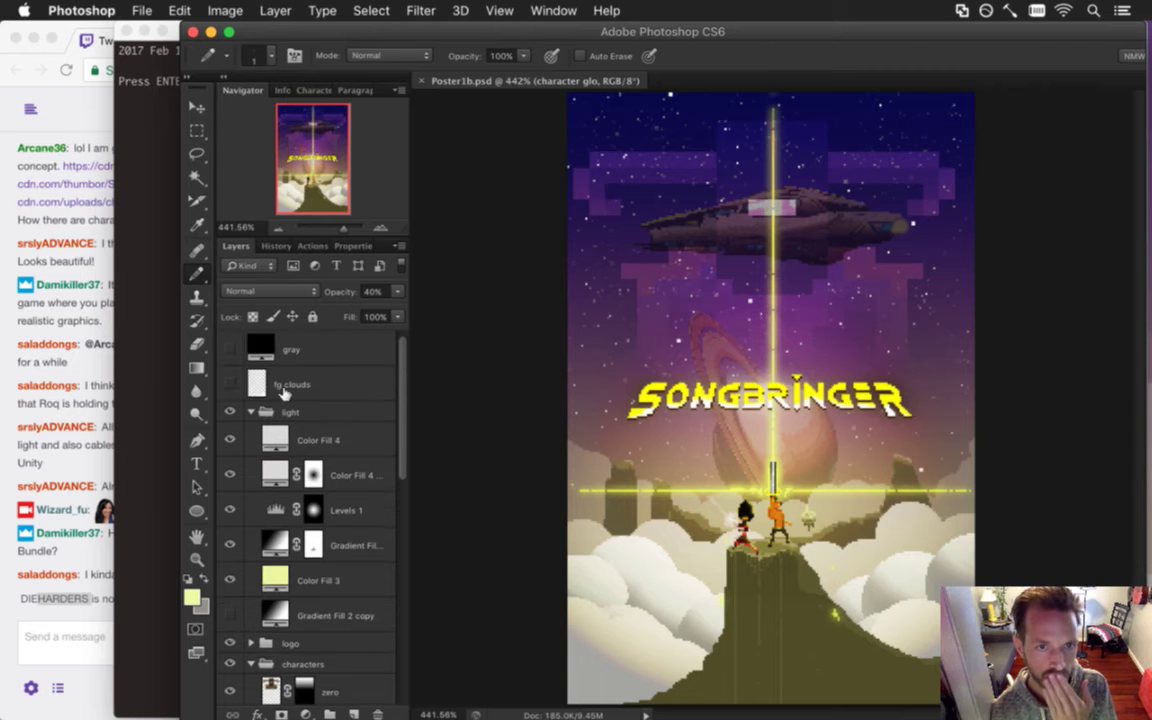
{"action": "left_click", "coordinate": [250, 384]}
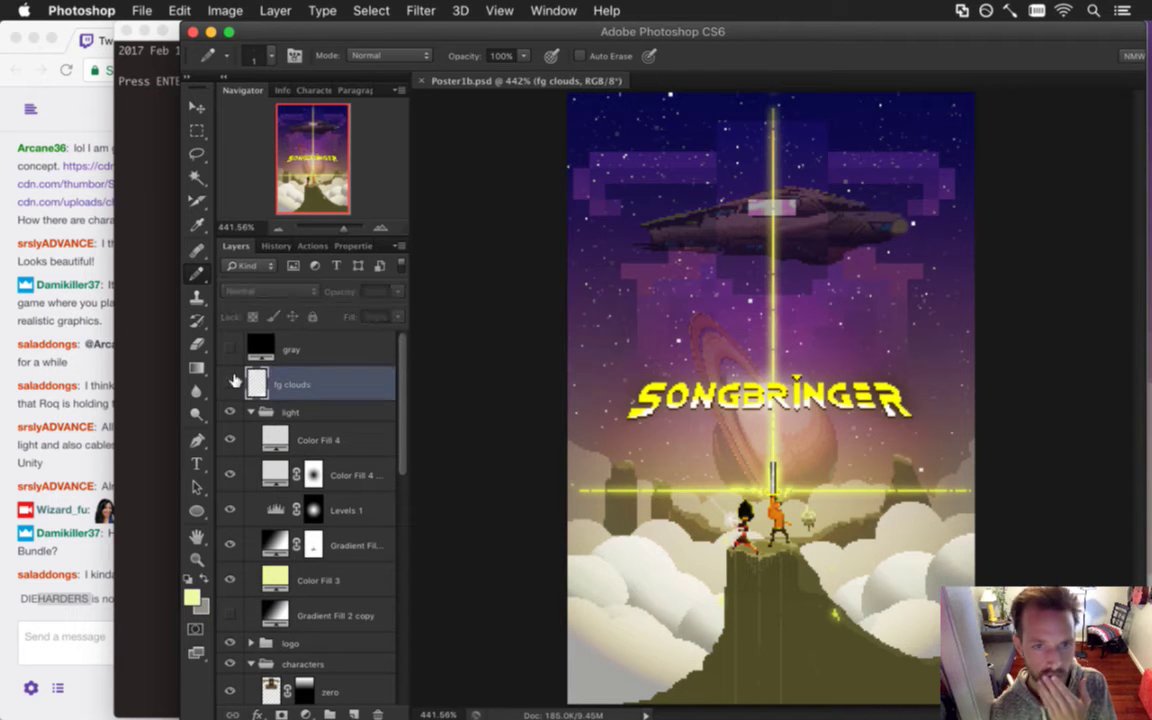
{"action": "left_click", "coordinate": [231, 385]}
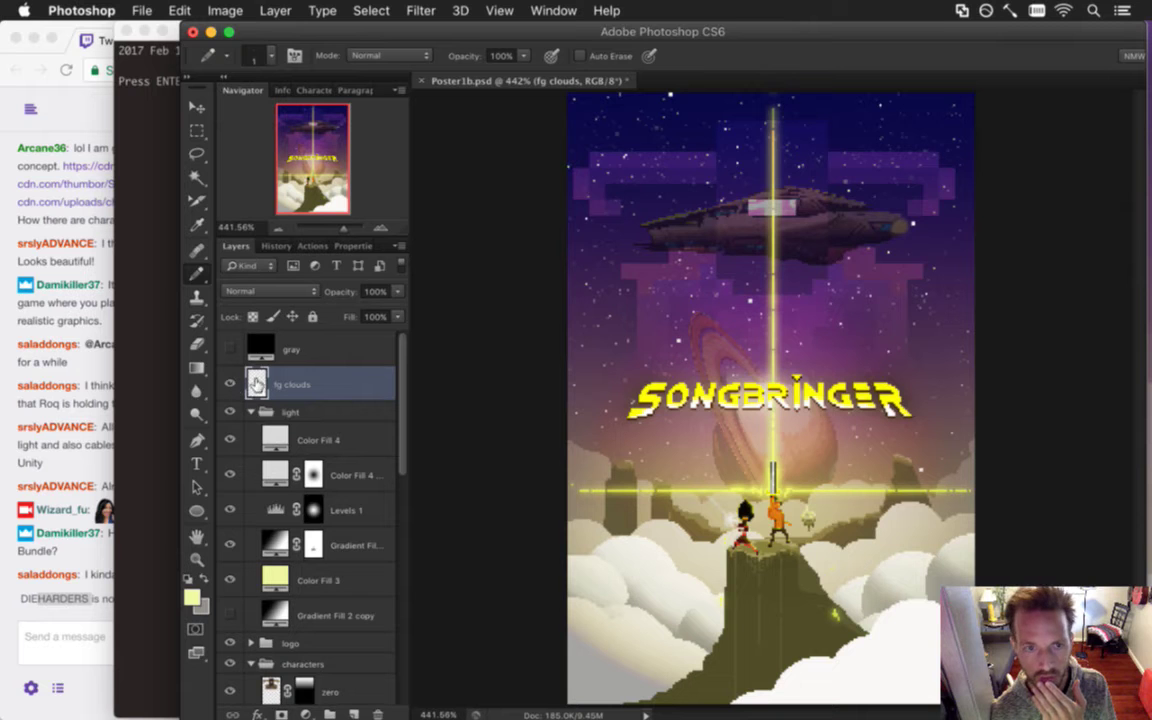
{"action": "left_click_drag", "start_coordinate": [257, 380], "coordinate": [305, 637]}
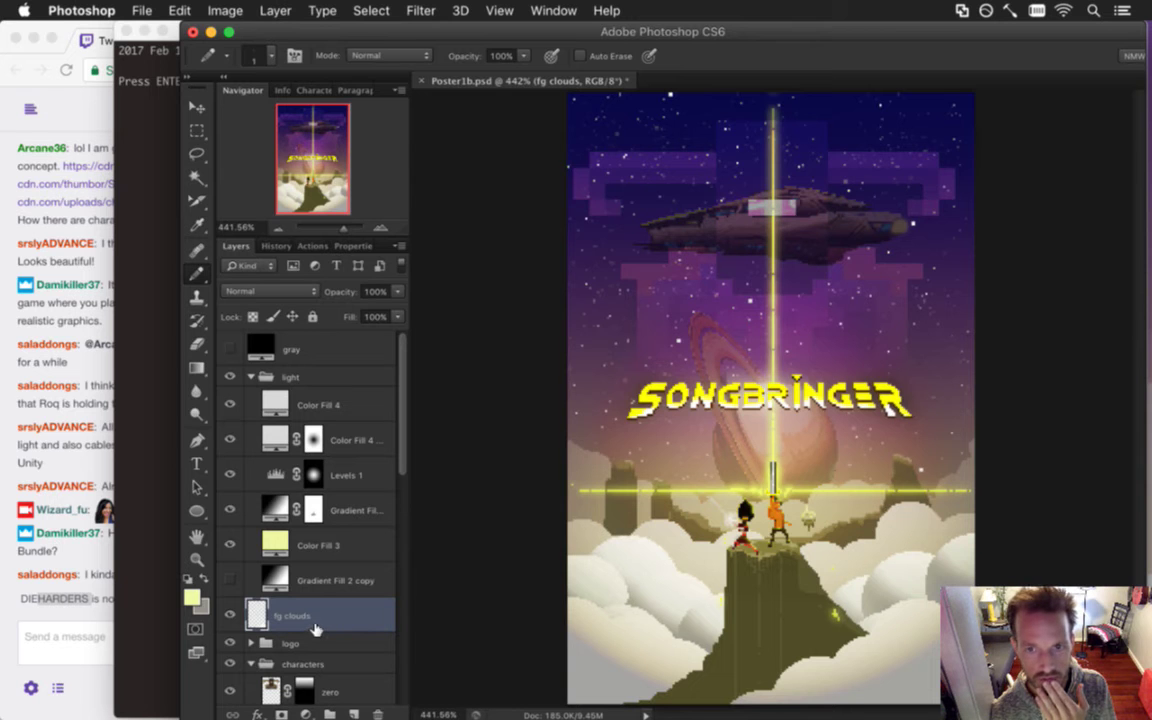
Set the fg clouds layer's opacity to 93%.
{"action": "left_click", "coordinate": [397, 292]}
{"action": "left_click_drag", "start_coordinate": [397, 302], "coordinate": [395, 312]}
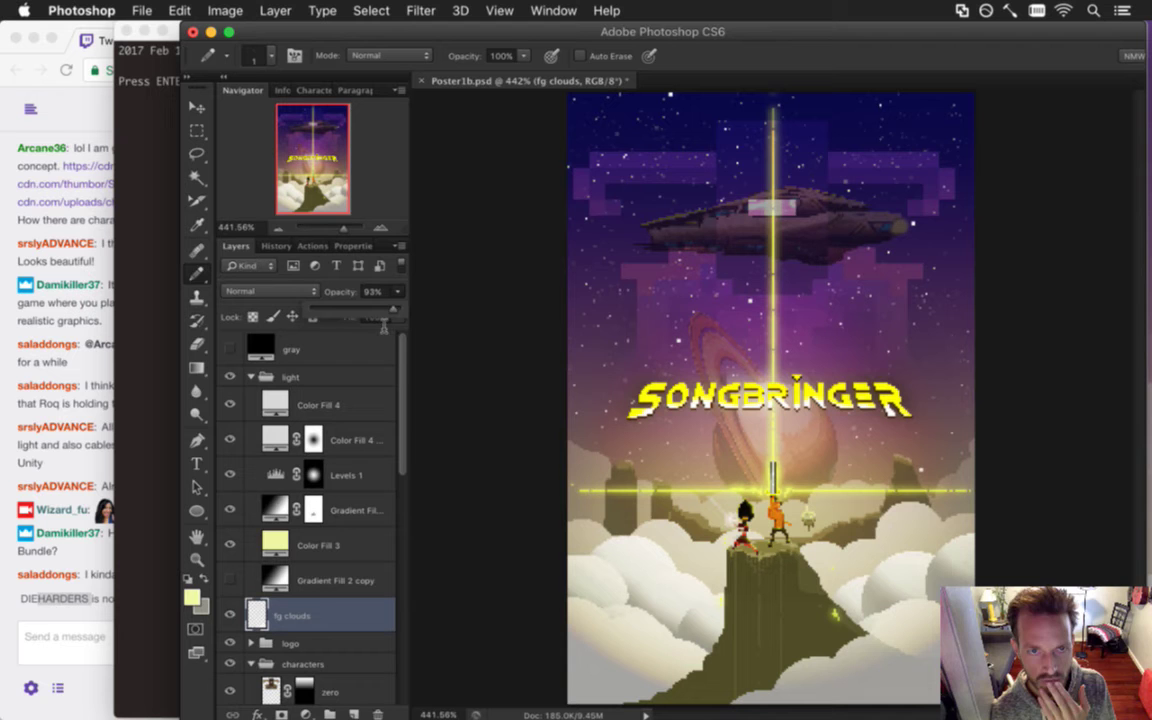
{"action": "left_click", "coordinate": [318, 258]}
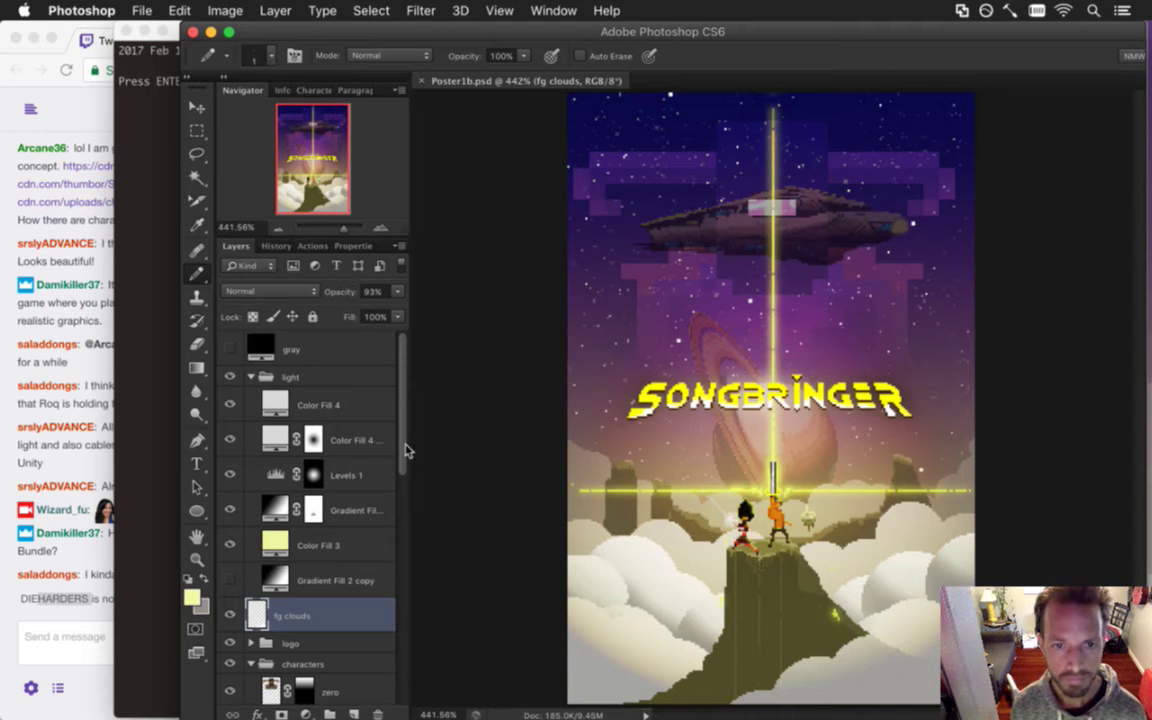
{"action": "scroll", "coordinate": [403, 455], "scroll_direction": "down", "scroll_amount": 1}
{"action": "scroll", "coordinate": [403, 455], "scroll_direction": "up", "scroll_amount": 1}
{"action": "mouse_move", "coordinate": [236, 340]}
{"action": "left_mouse_down"}
{"action": "mouse_move", "coordinate": [255, 374]}
{"action": "mouse_move", "coordinate": [240, 344]}
{"action": "left_mouse_up"}
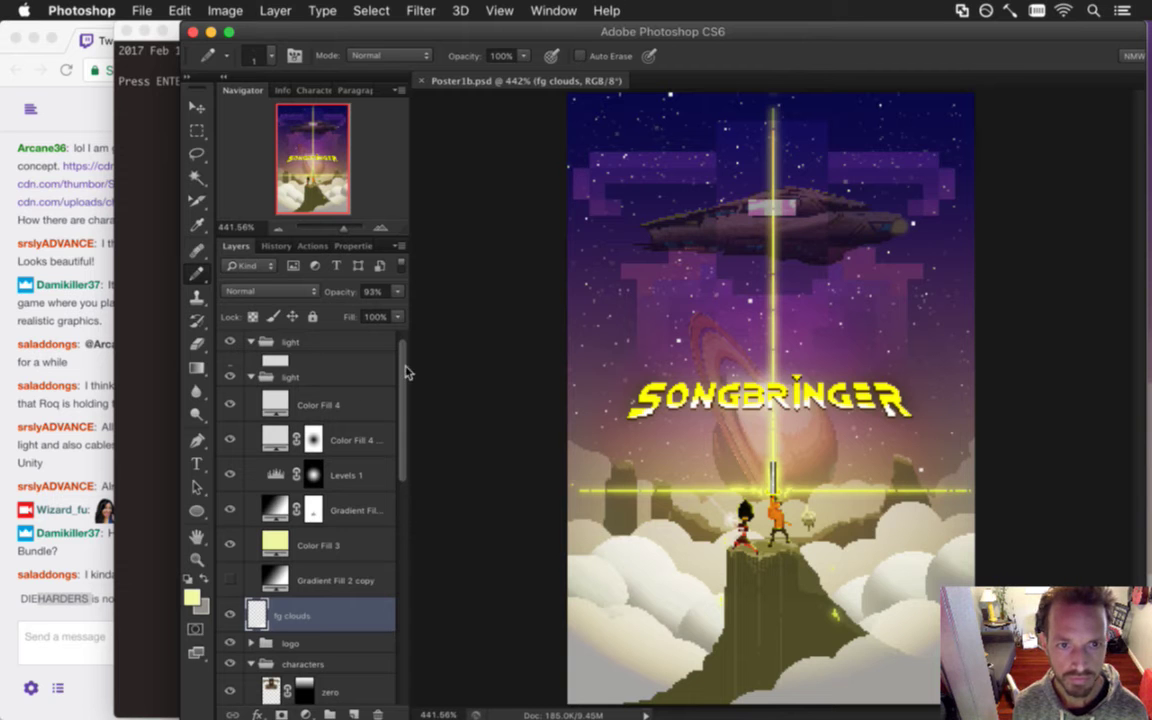
{"action": "scroll", "coordinate": [400, 400], "scroll_direction": "down", "scroll_amount": 4}
{"action": "scroll", "coordinate": [390, 440], "scroll_direction": "down", "scroll_amount": 2}
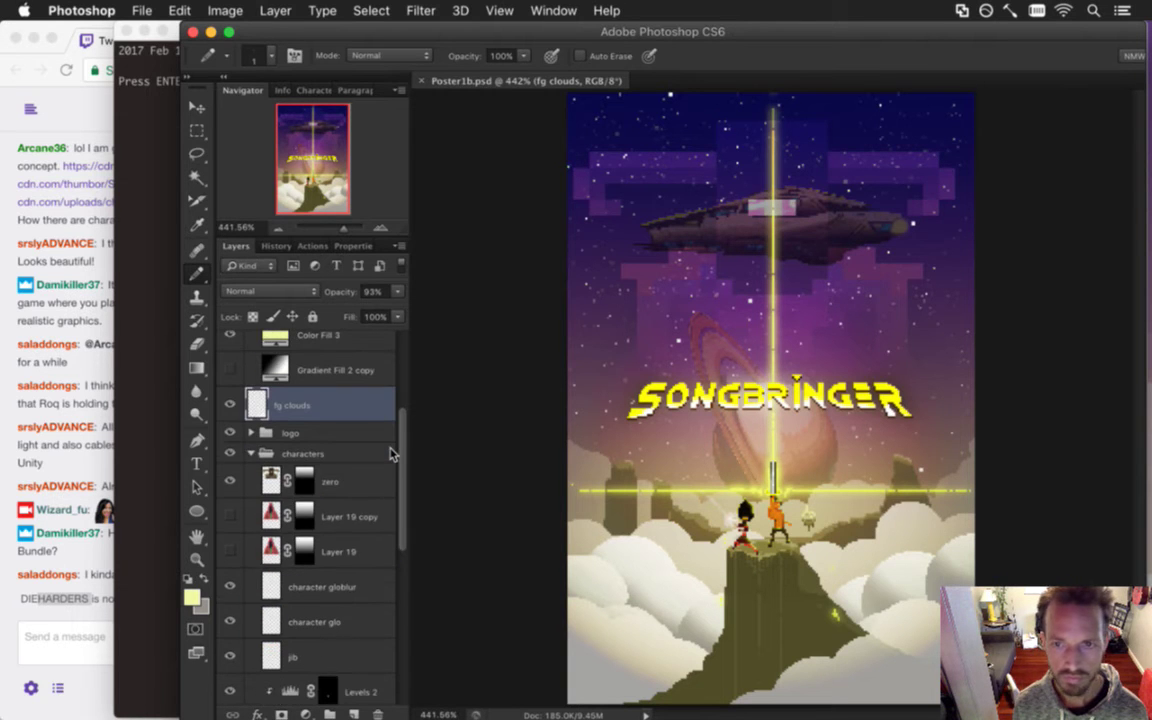
{"action": "scroll", "coordinate": [392, 453], "scroll_direction": "down", "scroll_amount": 2}
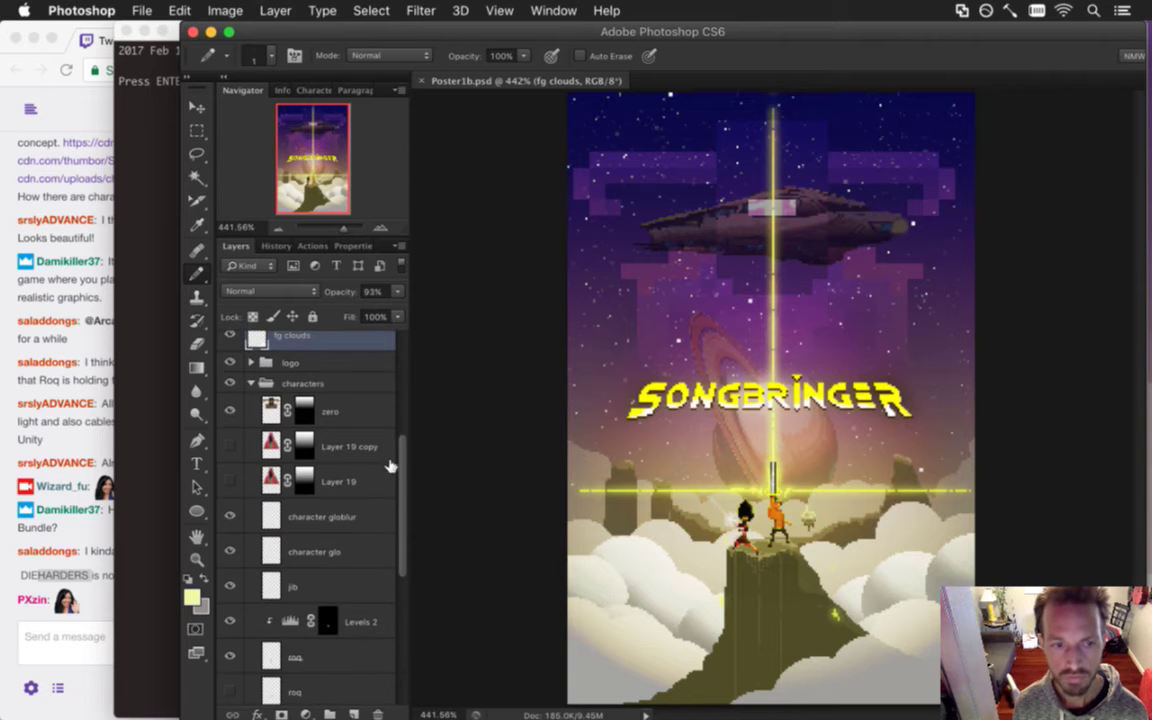
Switch to the Twitch chat in Chrome and post the HeyGuys emote.
{"action": "left_click", "coordinate": [110, 612]}
{"action": "left_click", "coordinate": [88, 652]}
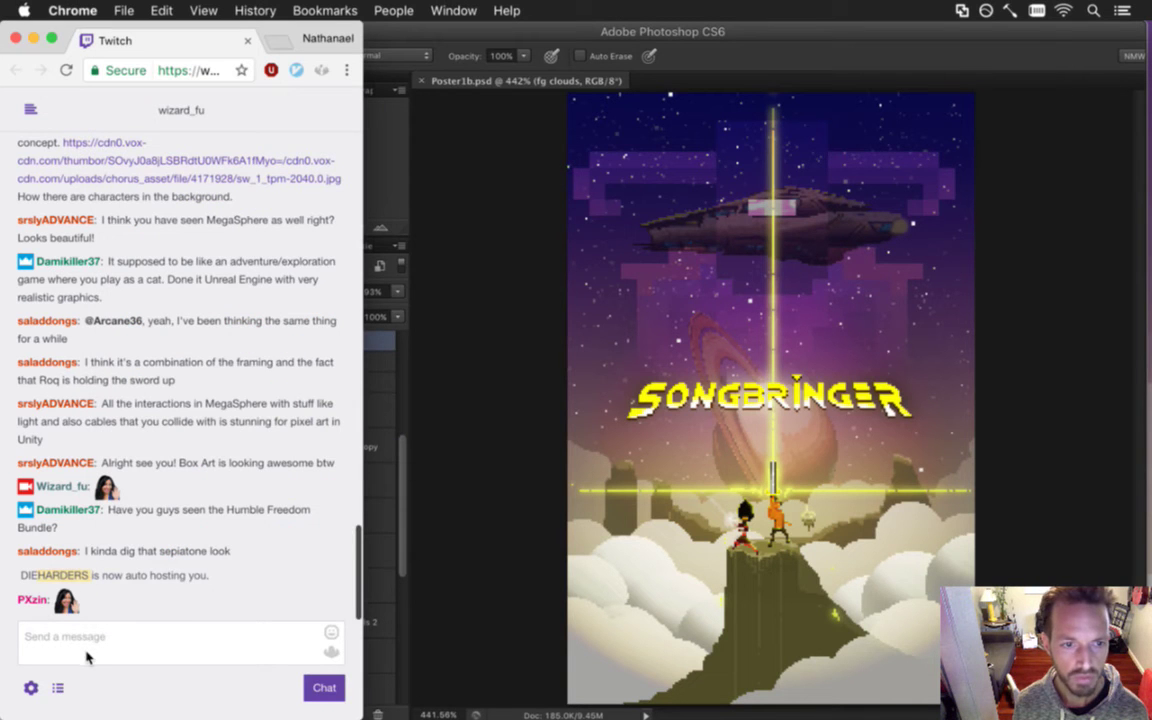
{"action": "type", "text": "Hey"}
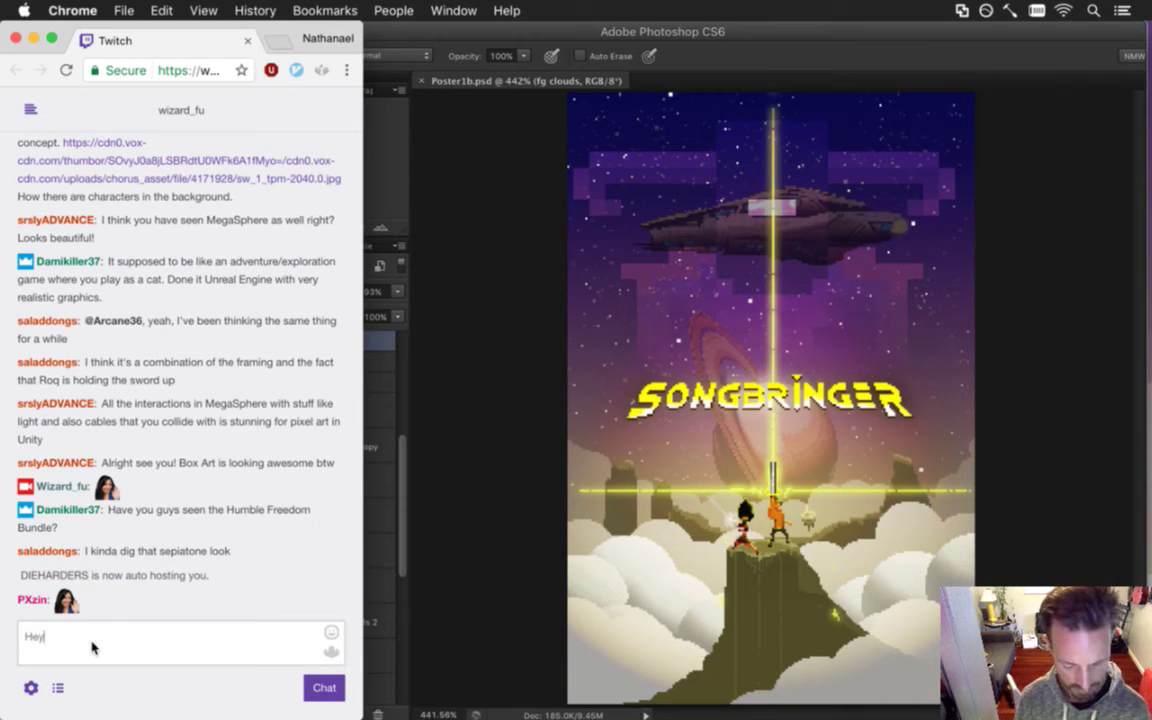
{"action": "type", "text": "Guys"}
{"action": "key", "text": "Return"}
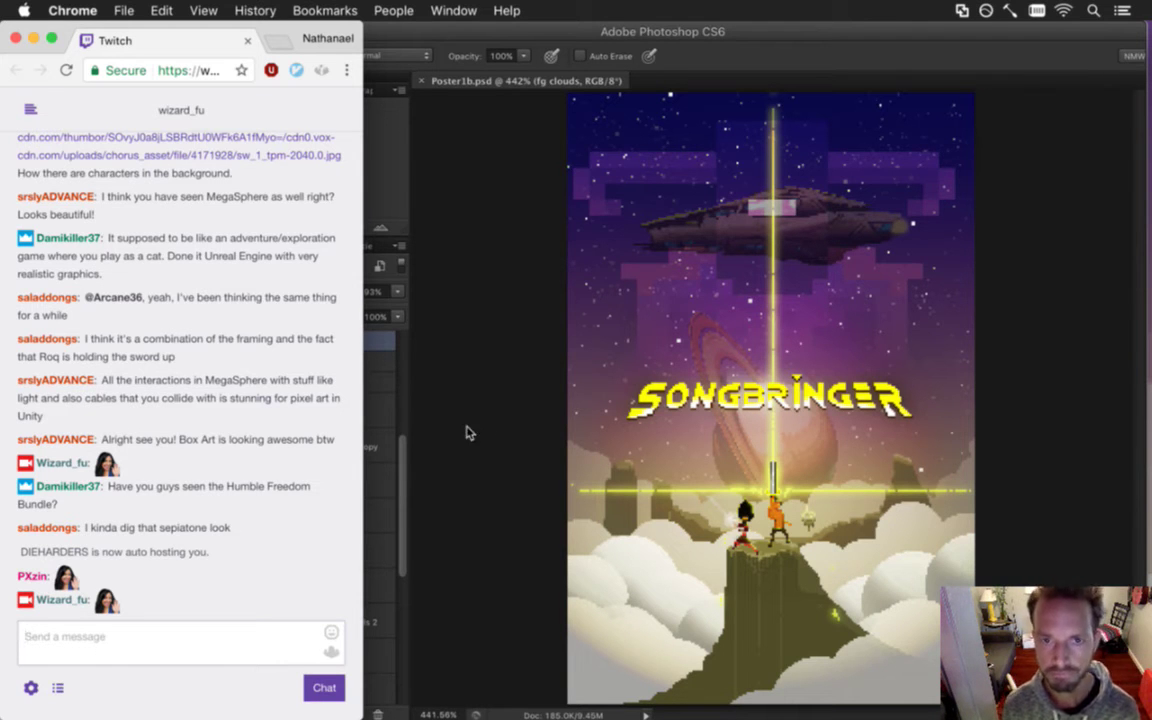
Return to Photoshop and toggle the Color Fill 3 layer's visibility to compare the poster with and without it.
{"action": "left_click", "coordinate": [477, 366]}
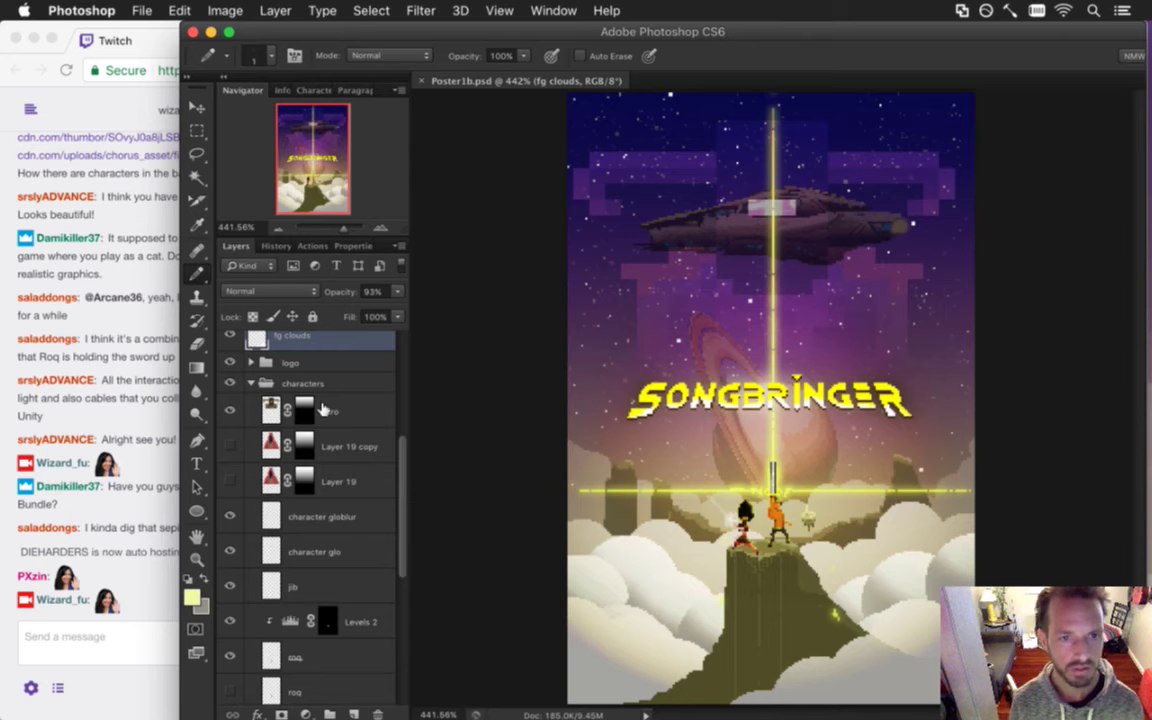
{"action": "scroll", "coordinate": [402, 430], "scroll_direction": "up", "scroll_amount": 2}
{"action": "scroll", "coordinate": [402, 430], "scroll_direction": "up", "scroll_amount": 2}
{"action": "left_click", "coordinate": [262, 405]}
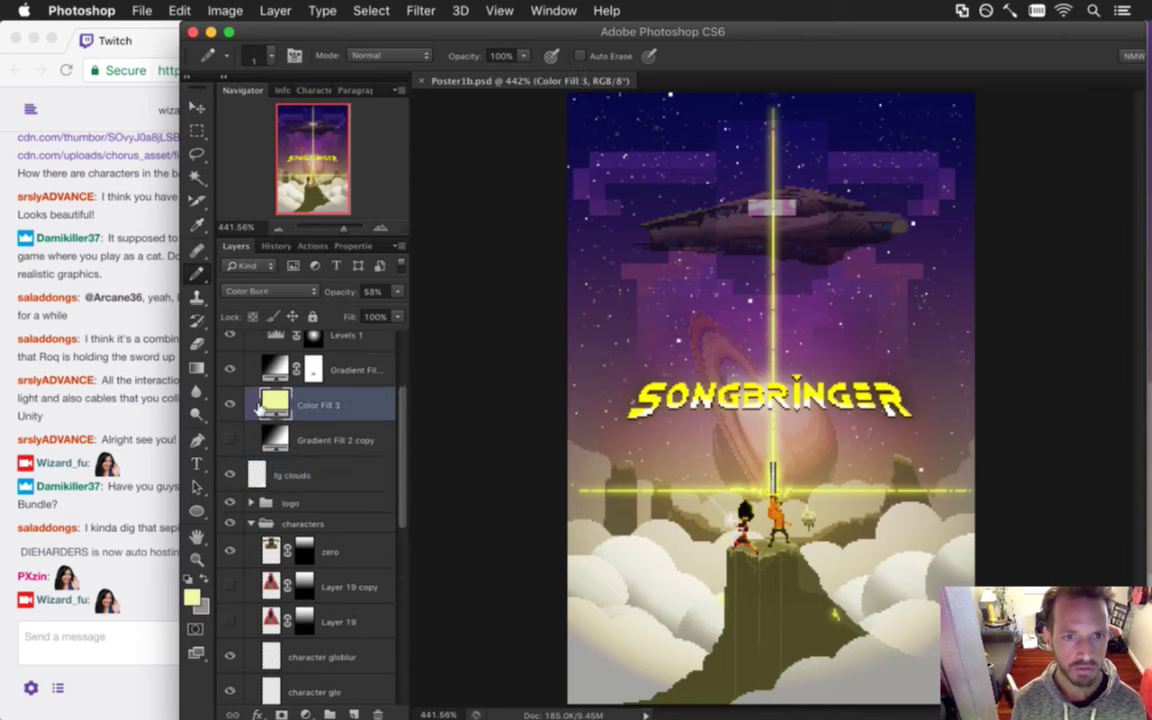
{"action": "left_click", "coordinate": [230, 402]}
{"action": "left_click", "coordinate": [229, 402]}
{"action": "left_click", "coordinate": [229, 402]}
{"action": "left_click", "coordinate": [230, 402]}
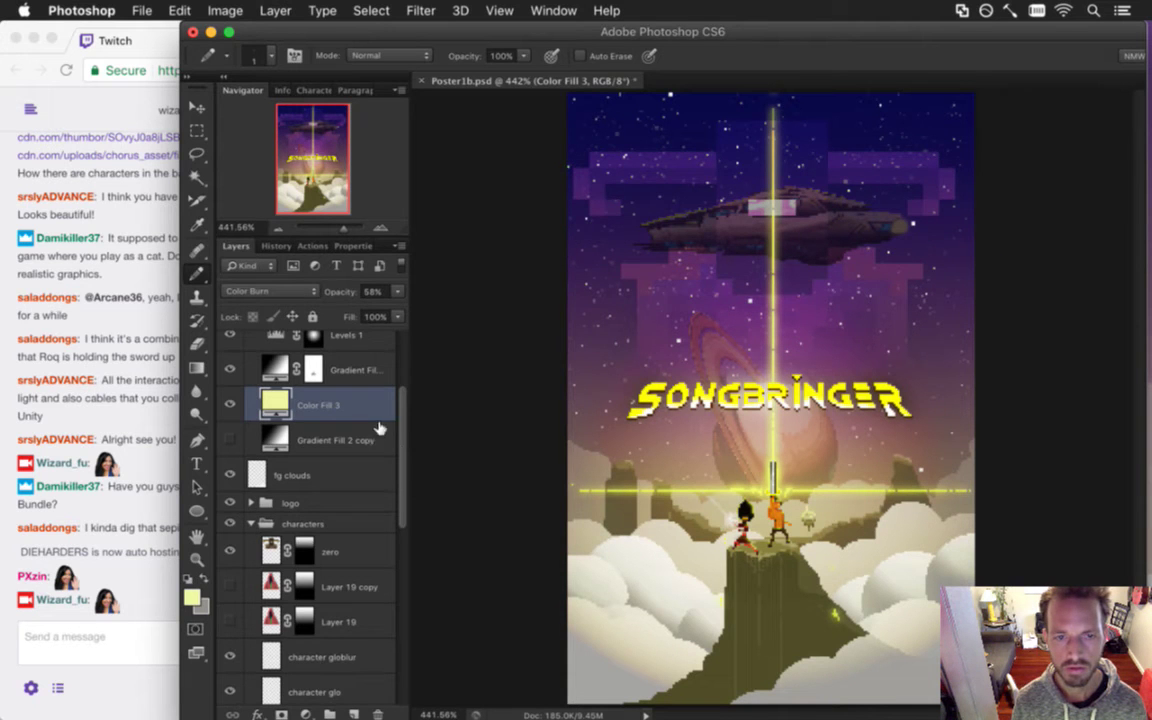
Compare the poster with and without the light group, leaving the group hidden.
{"action": "left_click_drag", "start_coordinate": [400, 413], "coordinate": [400, 358]}
{"action": "left_click", "coordinate": [262, 376]}
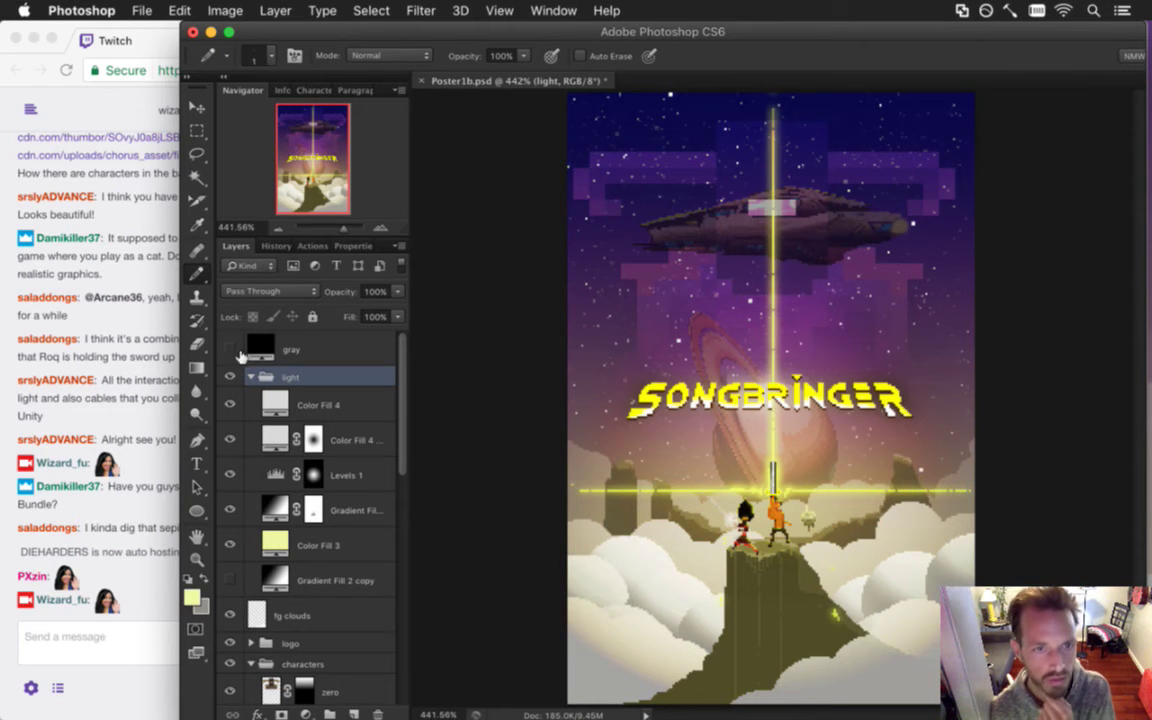
{"action": "left_click", "coordinate": [230, 376]}
{"action": "left_click", "coordinate": [230, 376]}
{"action": "left_click", "coordinate": [230, 376]}
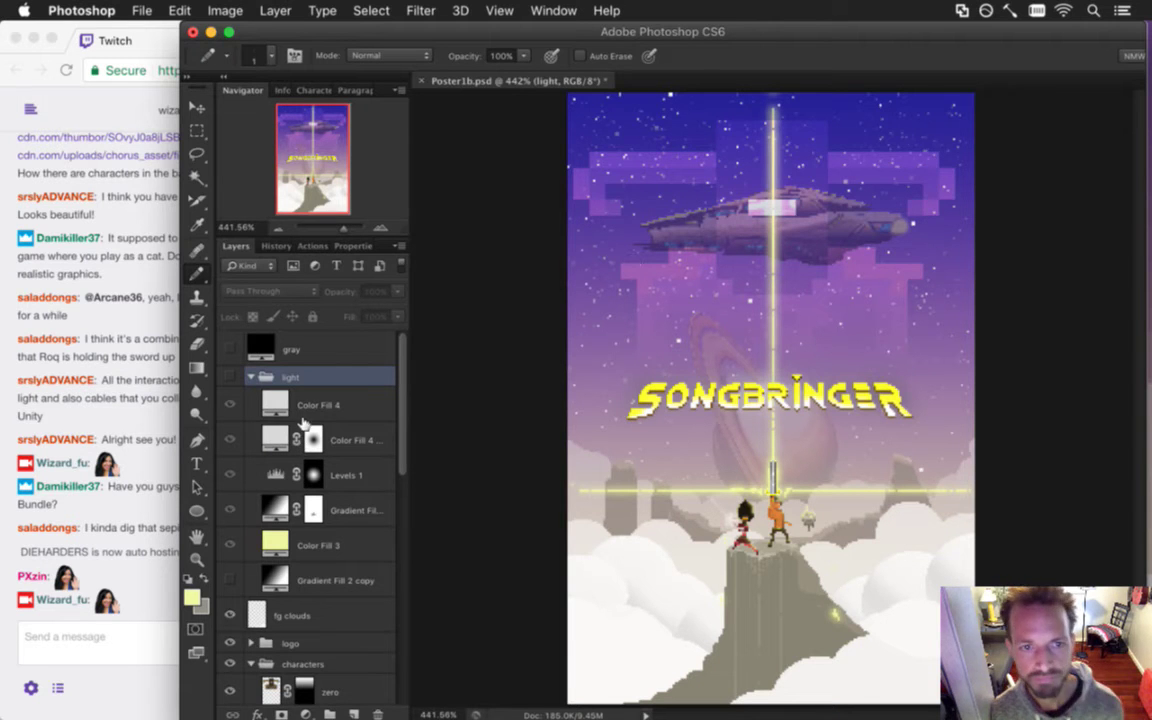
Hide the logo group, and duplicate the zero layer in the characters group, hiding the original.
{"action": "scroll", "coordinate": [406, 437], "scroll_direction": "down", "scroll_amount": 2}
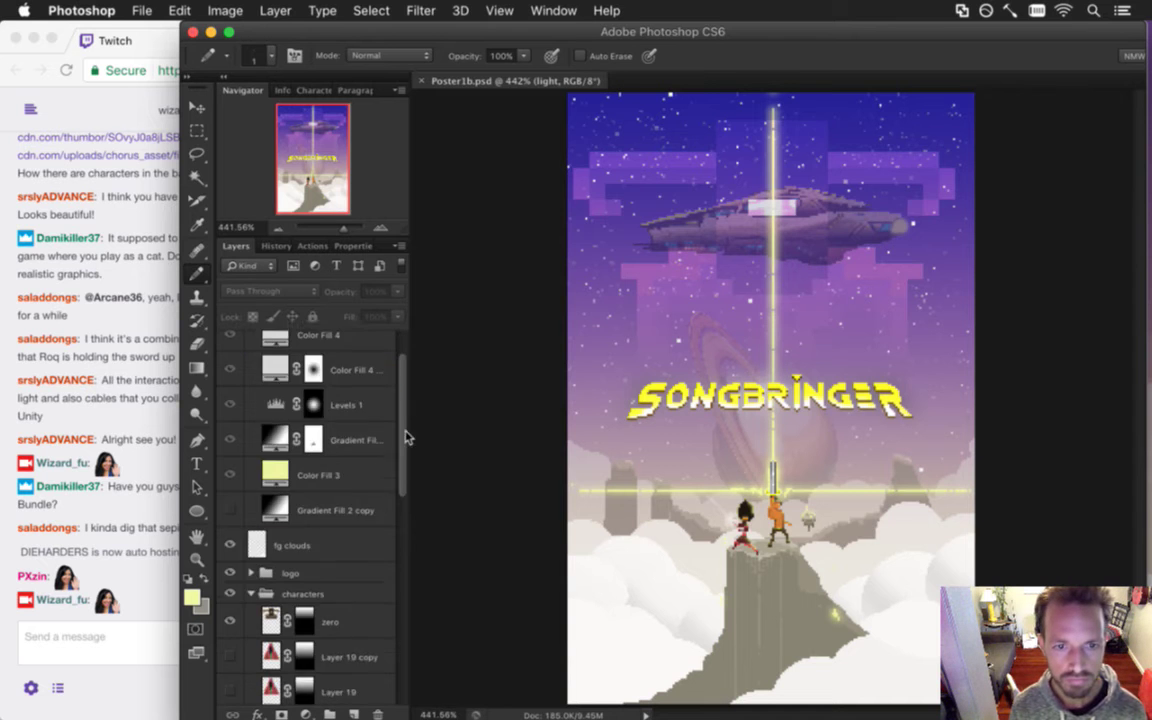
{"action": "scroll", "coordinate": [406, 437], "scroll_direction": "down", "scroll_amount": 4}
{"action": "left_click", "coordinate": [285, 486]}
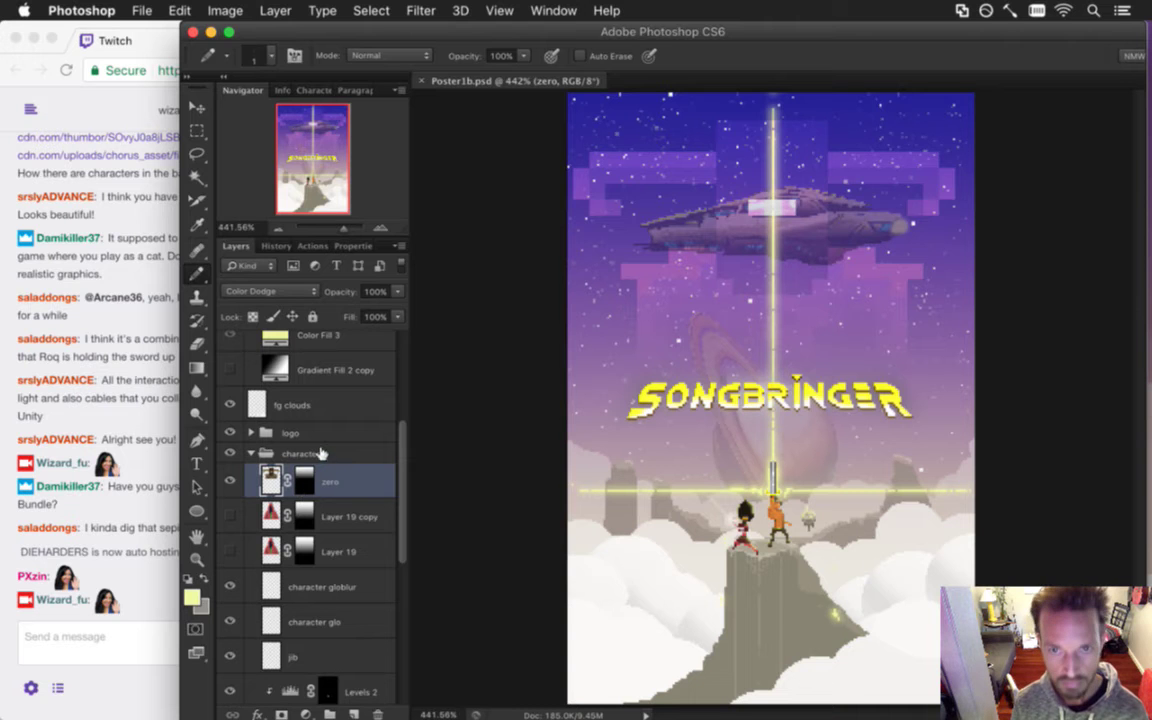
{"action": "left_click", "coordinate": [230, 431]}
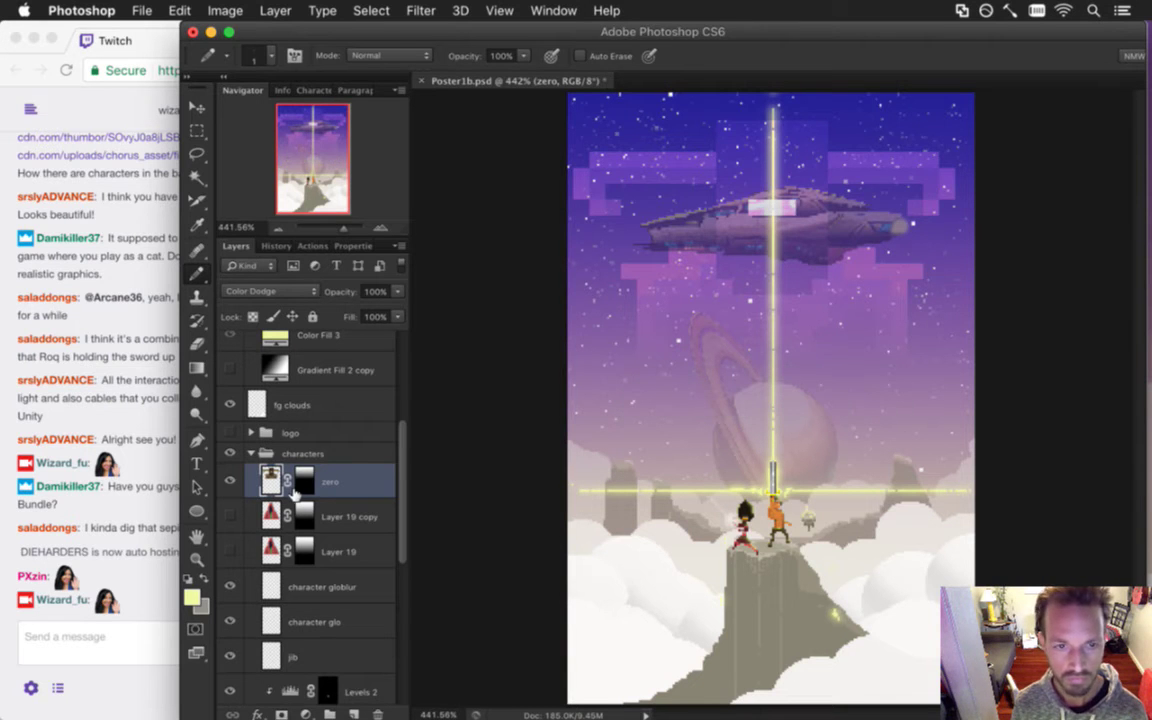
{"action": "key", "text": "super+j"}
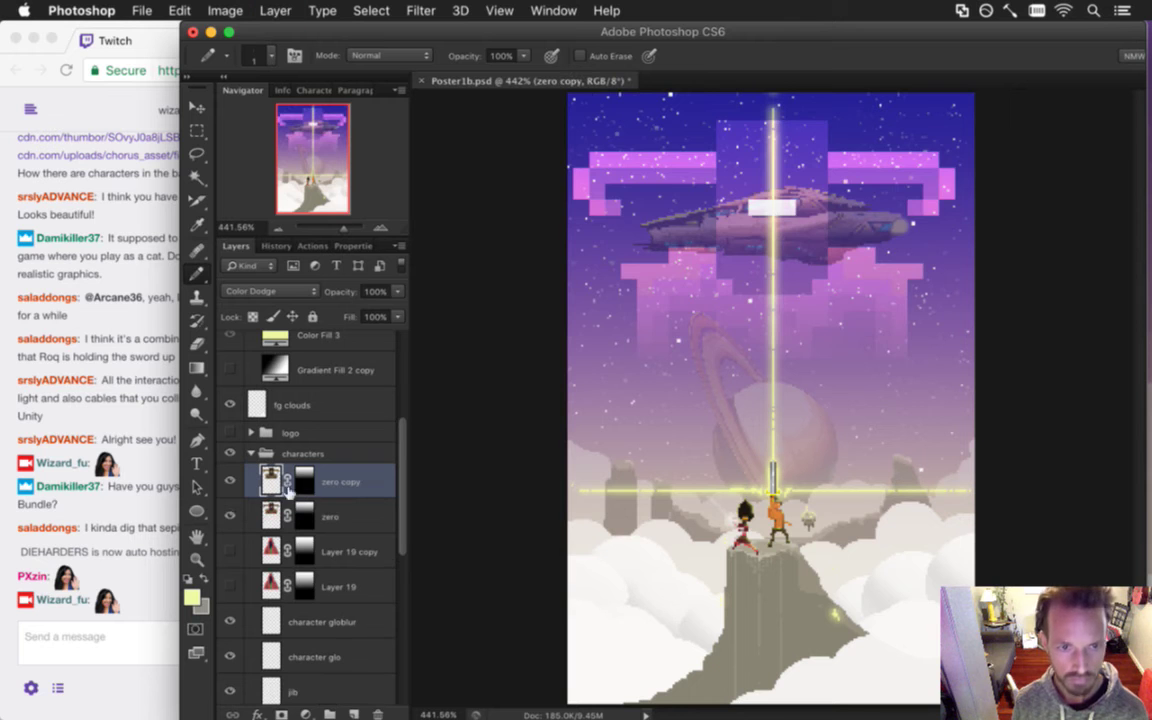
{"action": "left_click", "coordinate": [230, 481]}
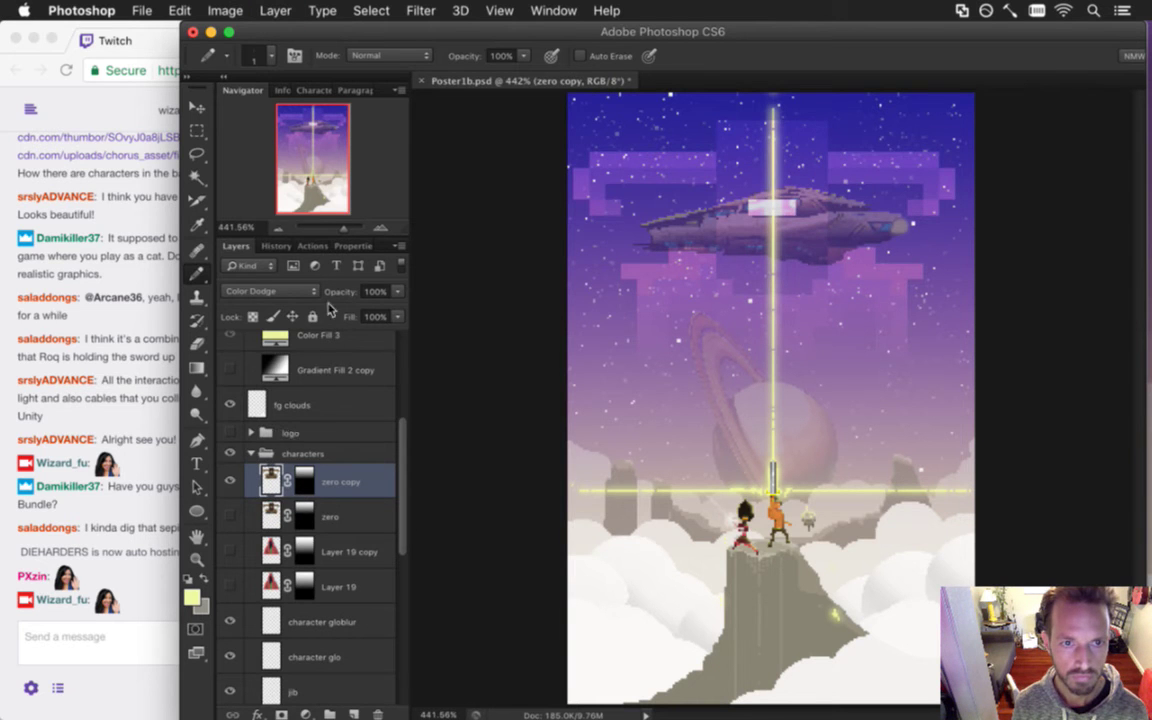
Set the zero copy layer's blend mode to Normal and disable its layer mask.
{"action": "left_click", "coordinate": [272, 290]}
{"action": "left_click", "coordinate": [290, 165]}
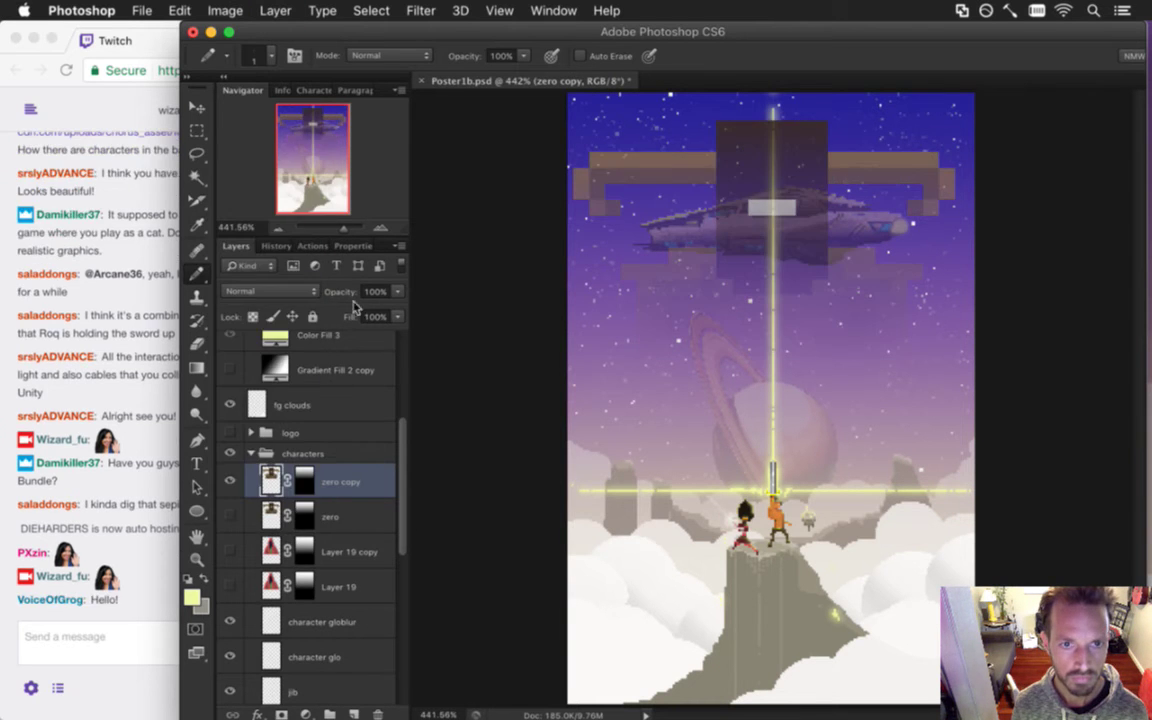
{"action": "right_click", "coordinate": [306, 481]}
{"action": "left_click", "coordinate": [335, 486]}
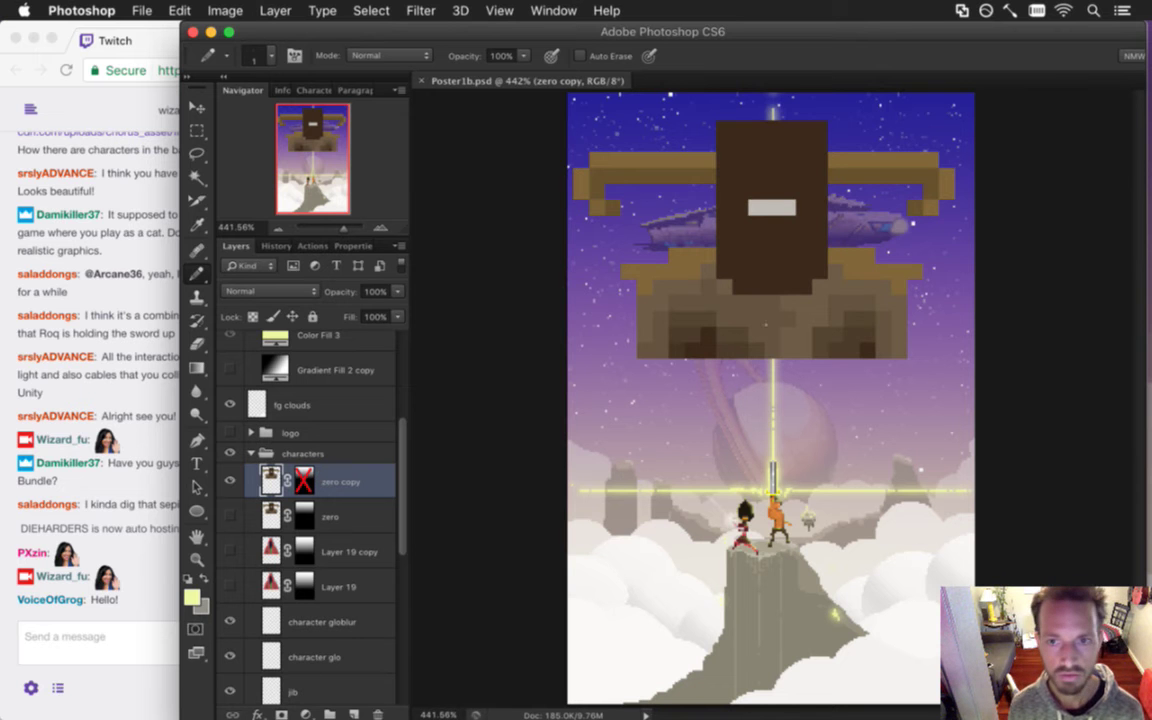
Sample the figure's light brown and pencil a sloped outline over the stepped corner of its left shoulder.
{"action": "left_click_drag", "start_coordinate": [682, 260], "coordinate": [808, 315]}
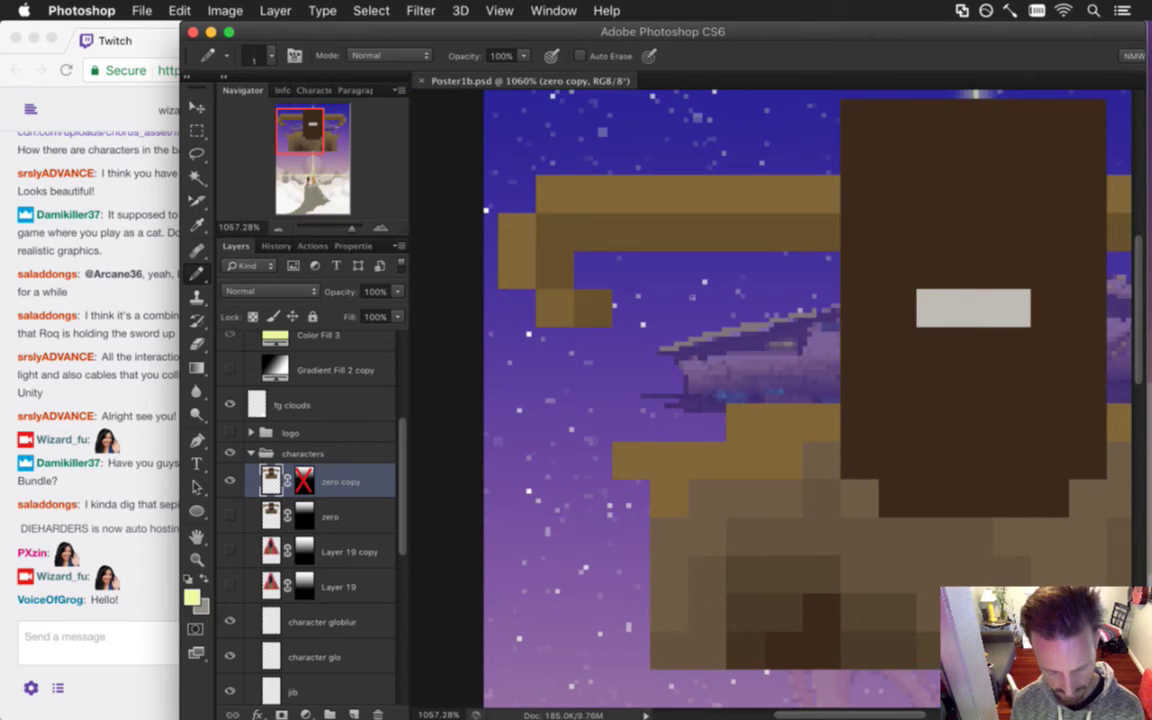
{"action": "left_click", "coordinate": [662, 406], "text": "alt"}
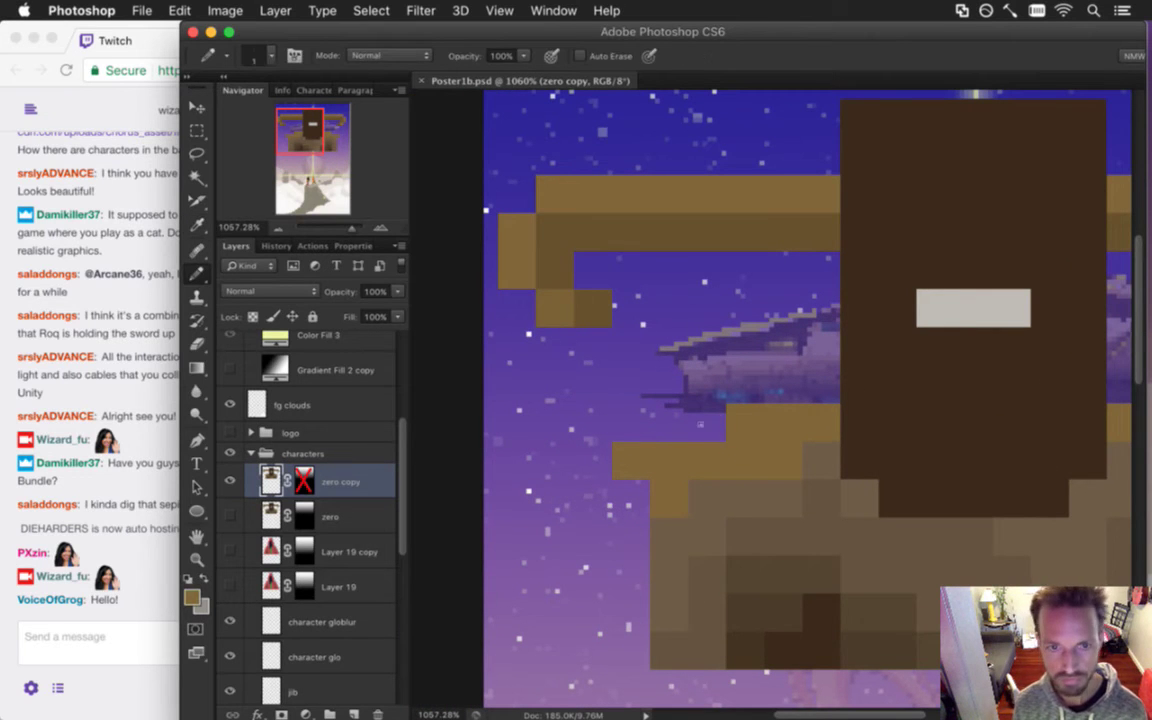
{"action": "mouse_move", "coordinate": [727, 421]}
{"action": "left_mouse_down"}
{"action": "mouse_move", "coordinate": [680, 420]}
{"action": "mouse_move", "coordinate": [634, 445]}
{"action": "left_mouse_up"}
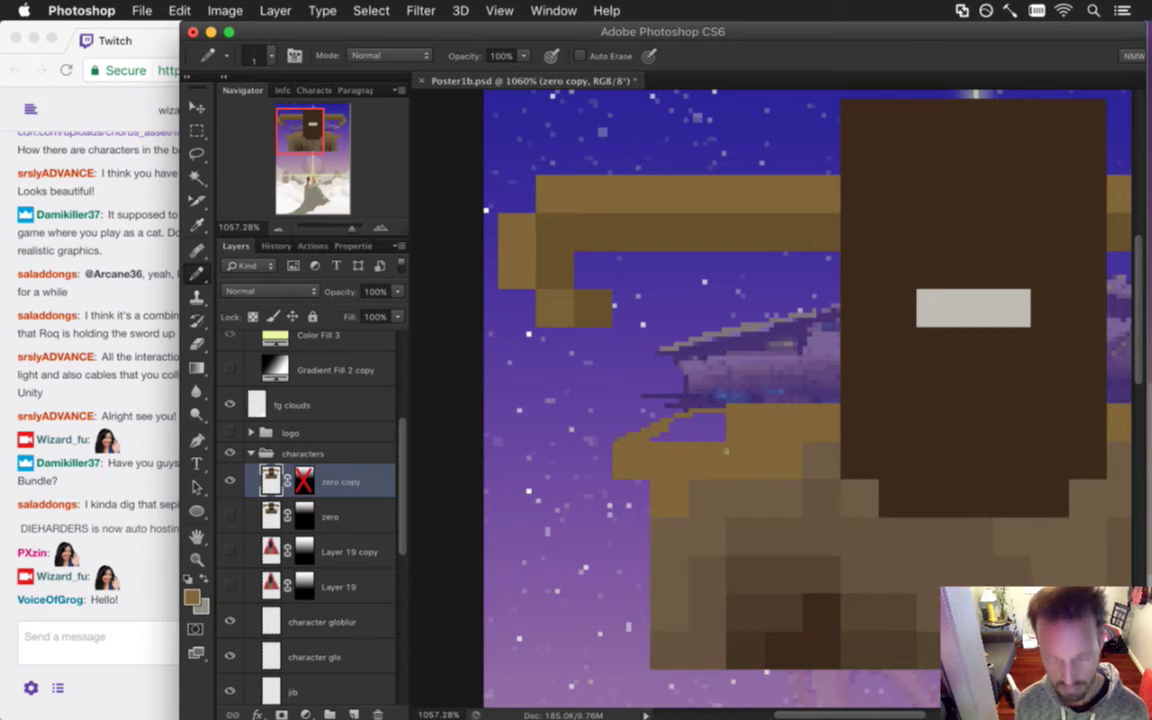
Limit the Paint Bucket to contiguous pixels on the current layer and fill the outlined shoulder gap with light brown.
{"action": "key", "text": "g"}
{"action": "left_click", "coordinate": [704, 471]}
{"action": "key", "text": "super+z"}
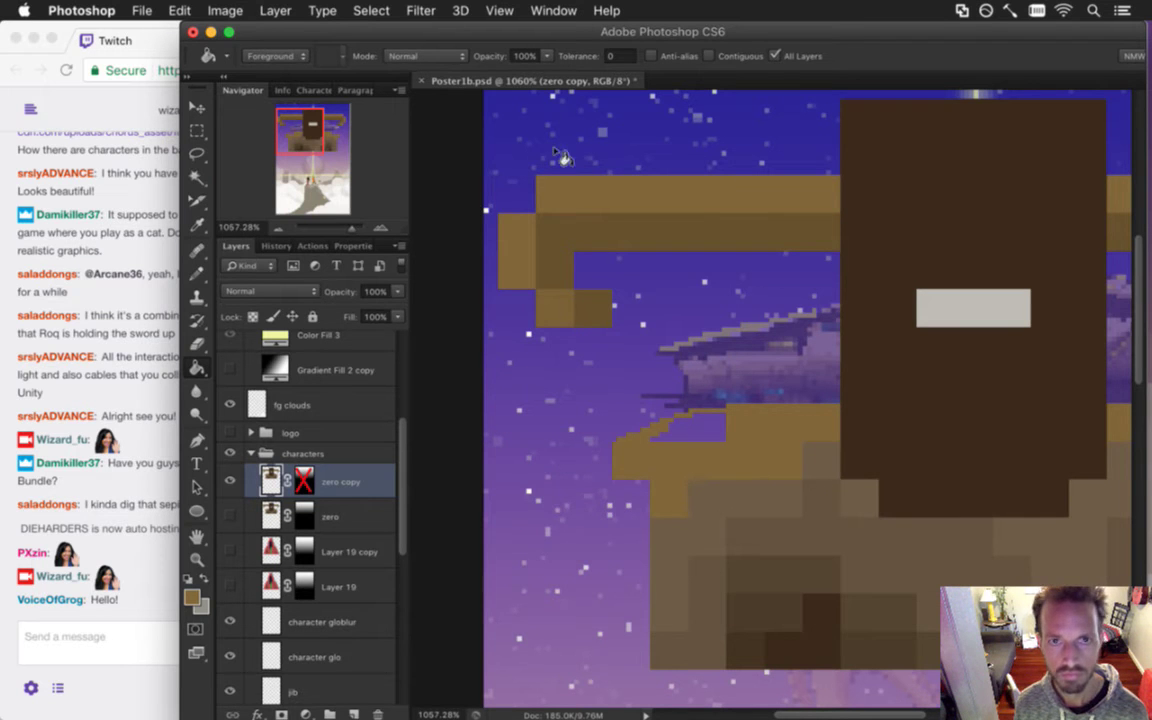
{"action": "left_click", "coordinate": [789, 57]}
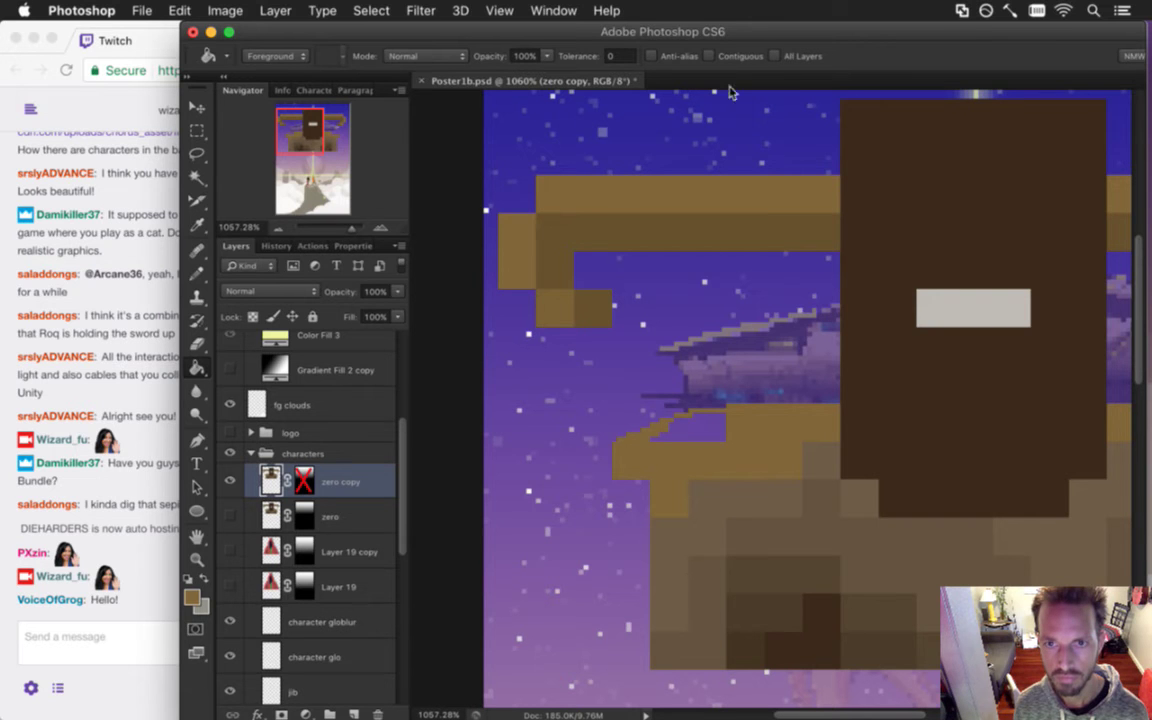
{"action": "left_click", "coordinate": [709, 56]}
{"action": "left_click", "coordinate": [690, 425]}
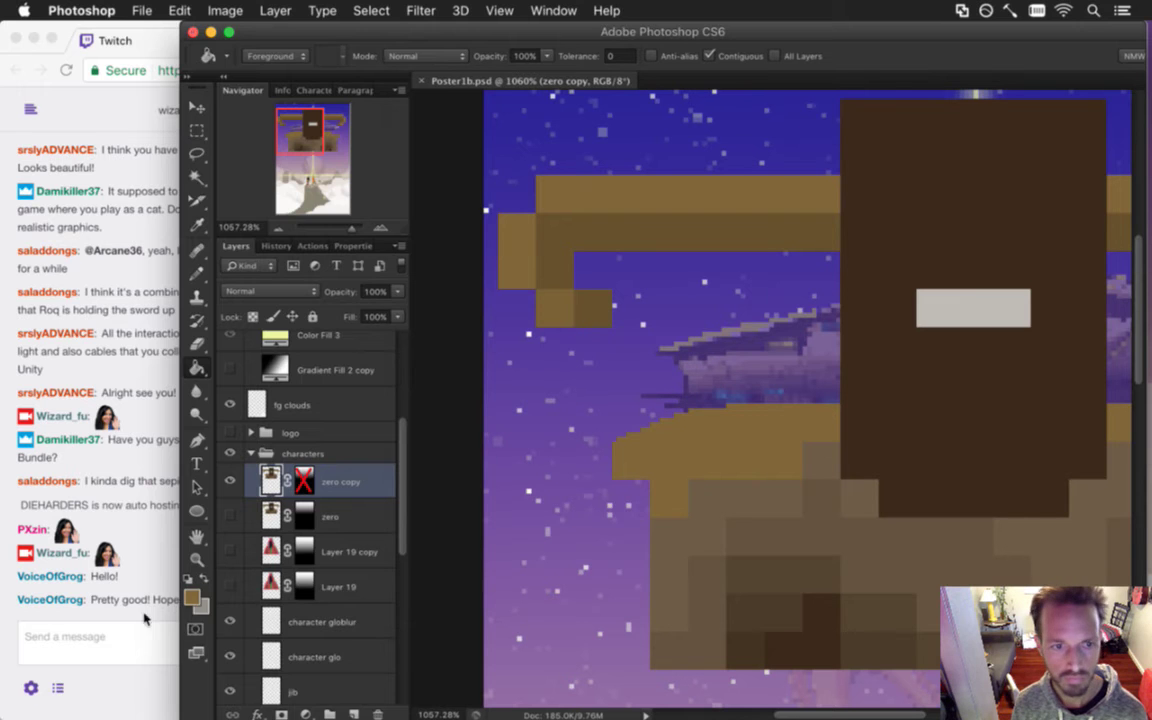
Switch to the Twitch chat in Chrome and read the newest viewer message.
{"action": "left_click", "coordinate": [172, 560]}
{"action": "left_click_drag", "start_coordinate": [122, 600], "coordinate": [244, 600]}
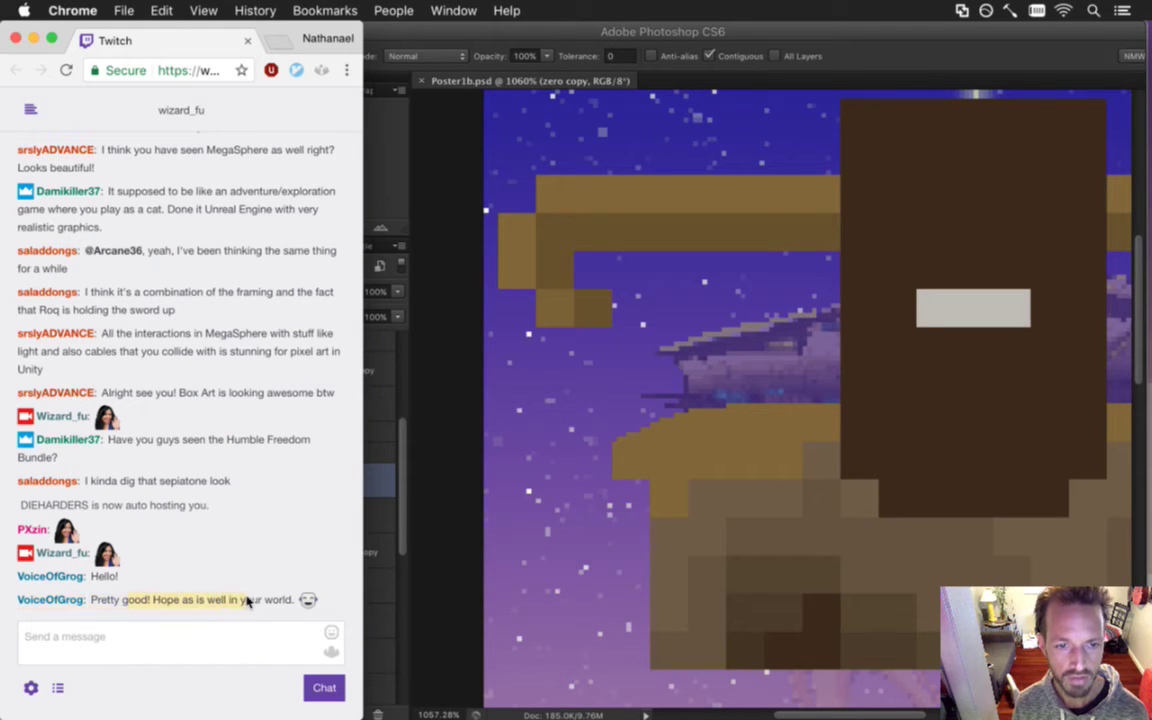
{"action": "left_click", "coordinate": [278, 573]}
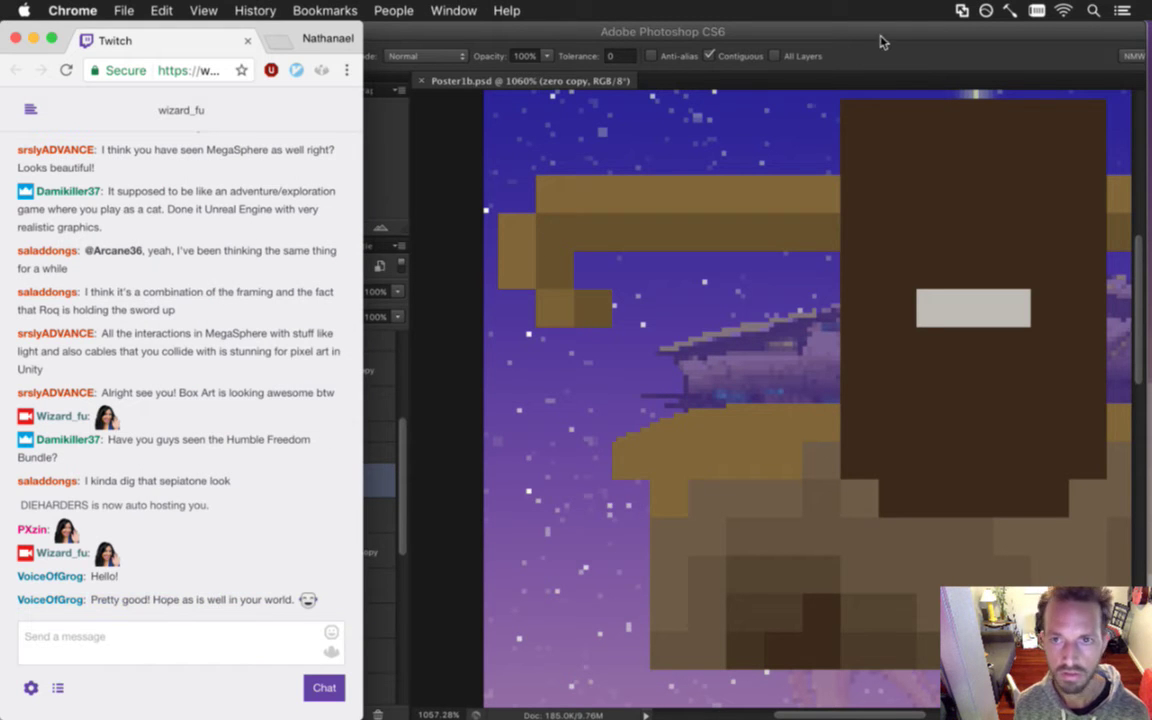
Switch back to Photoshop and round the outer corners of the upper band's left hook with light brown pencil outlines and fills.
{"action": "left_click", "coordinate": [772, 48]}
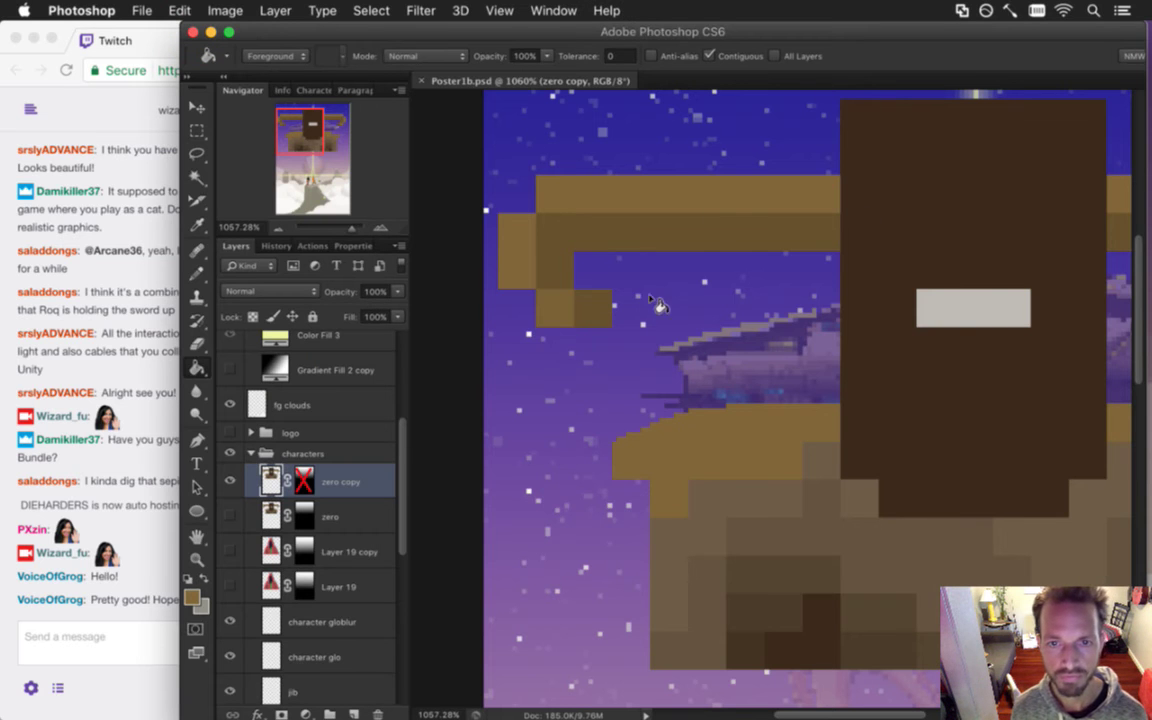
{"action": "key", "text": "b"}
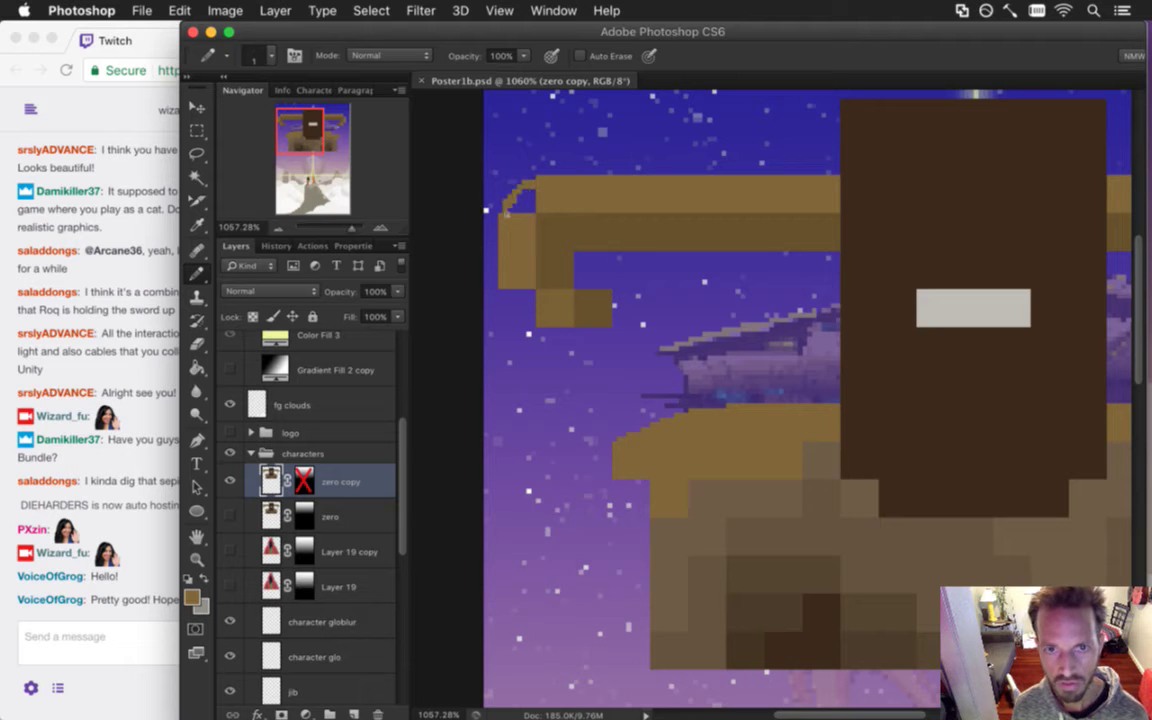
{"action": "key", "text": "alt"}
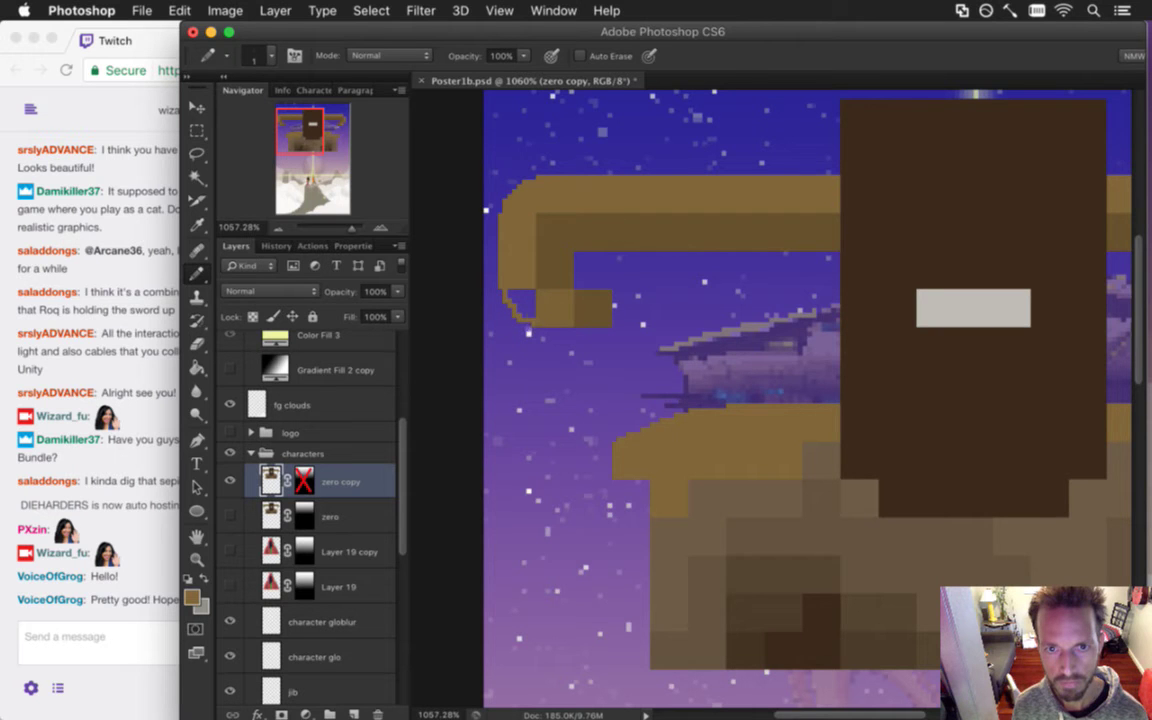
{"action": "key", "text": "g"}
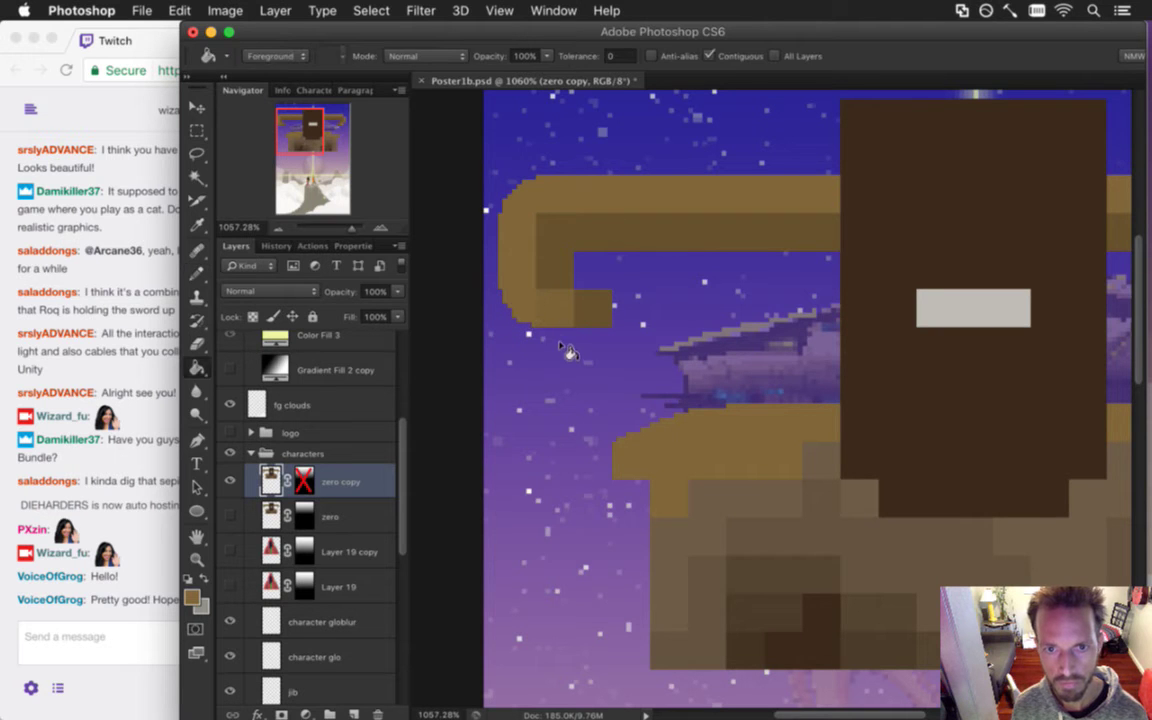
Round the hook's lower inner shading corner with the Pencil and blend the edge of the lighter patch beneath it.
{"action": "scroll", "coordinate": [544, 317], "scroll_direction": "up", "scroll_amount": 1}
{"action": "scroll", "coordinate": [544, 317], "scroll_direction": "up", "scroll_amount": 3}
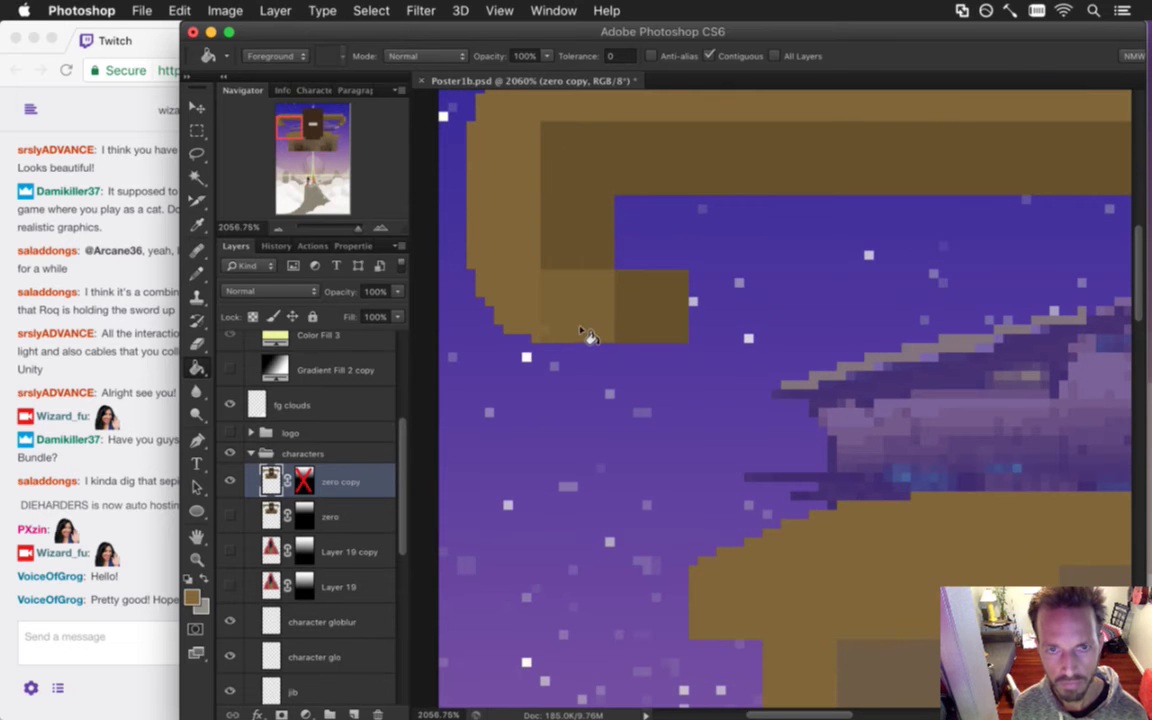
{"action": "key", "text": "b"}
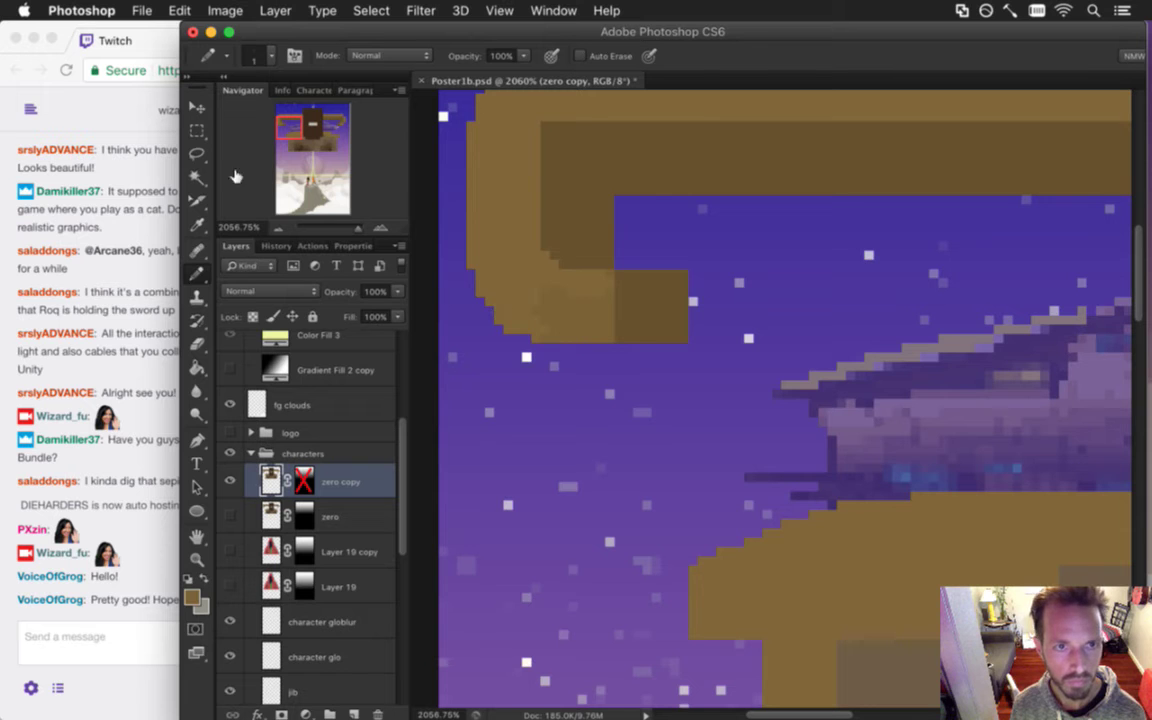
Select the light brown areas with the Magic Wand, shade the hook's outer curve with the Pencil, and clear the selection.
{"action": "left_click", "coordinate": [196, 176]}
{"action": "left_click", "coordinate": [513, 255]}
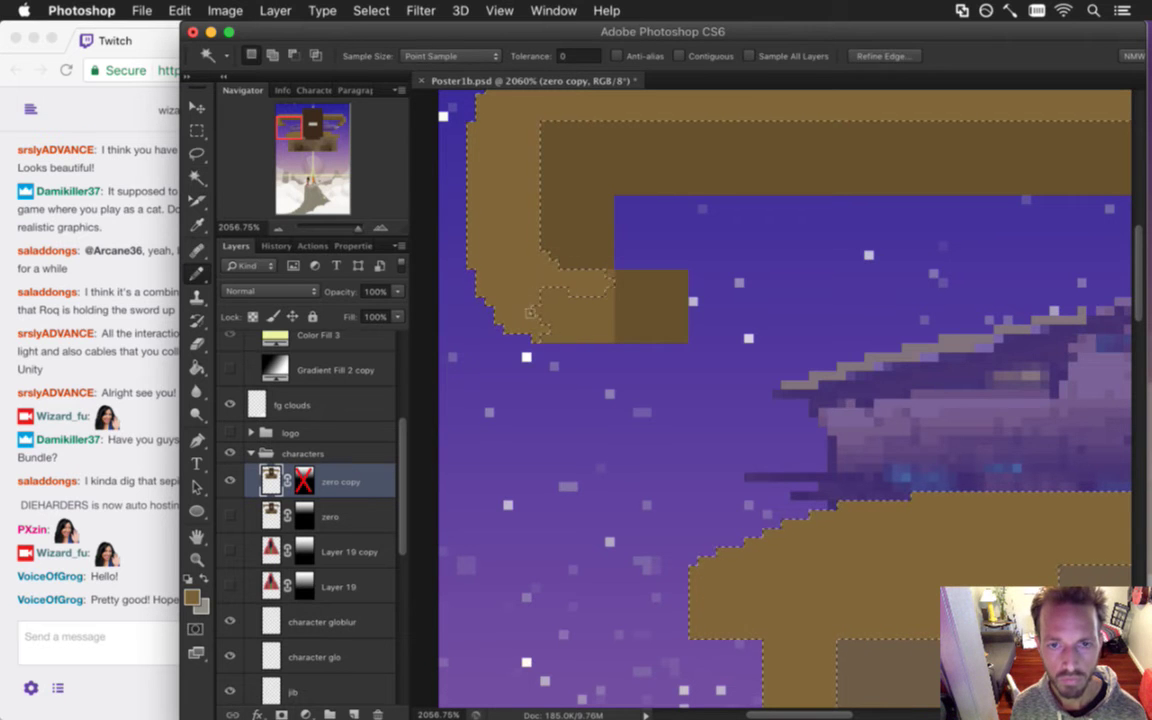
{"action": "key", "text": "b"}
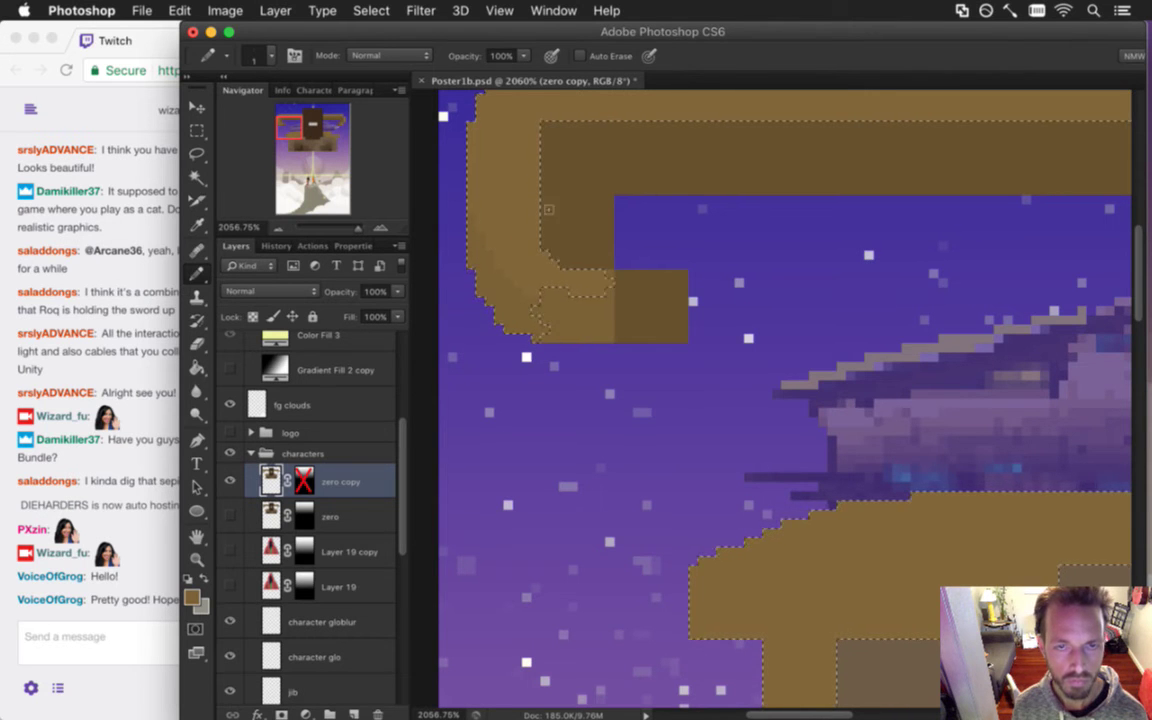
{"action": "mouse_move", "coordinate": [583, 177]}
{"action": "left_mouse_down"}
{"action": "mouse_move", "coordinate": [630, 329]}
{"action": "mouse_move", "coordinate": [622, 340]}
{"action": "left_mouse_up"}
{"action": "key", "text": "super+d"}
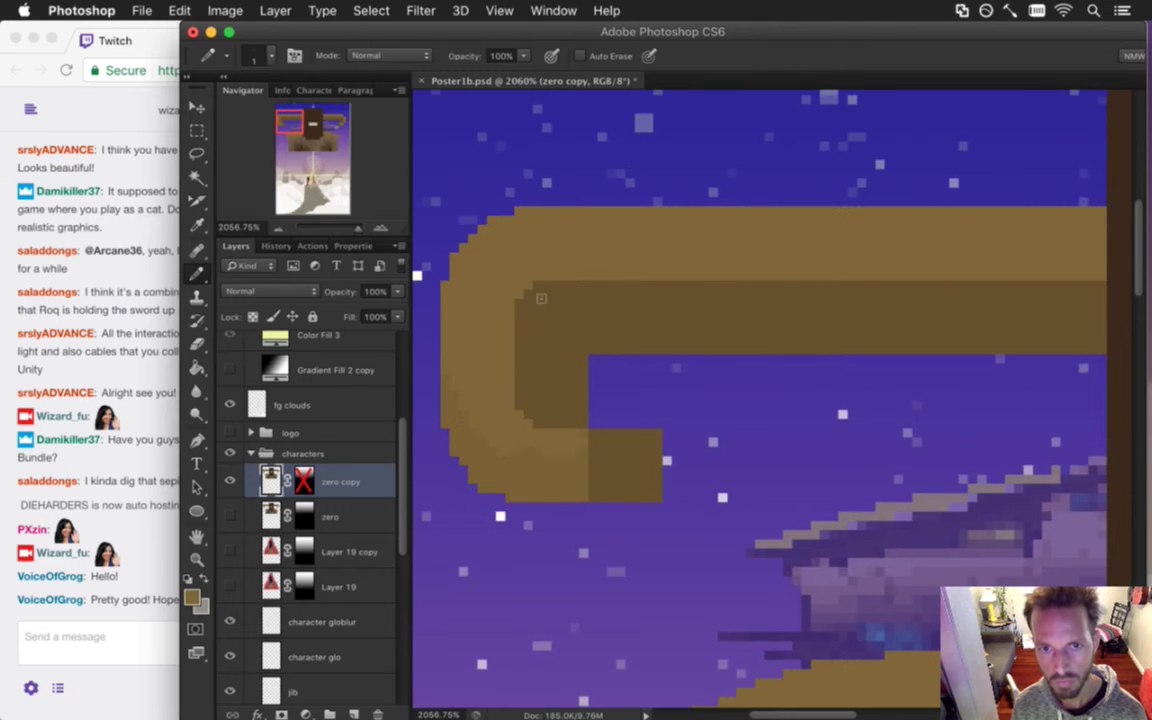
Round the hook's remaining inner corners with light and dark brown, and erase pixels along its underside to taper the tip.
{"action": "left_click_drag", "start_coordinate": [531, 292], "coordinate": [558, 285]}
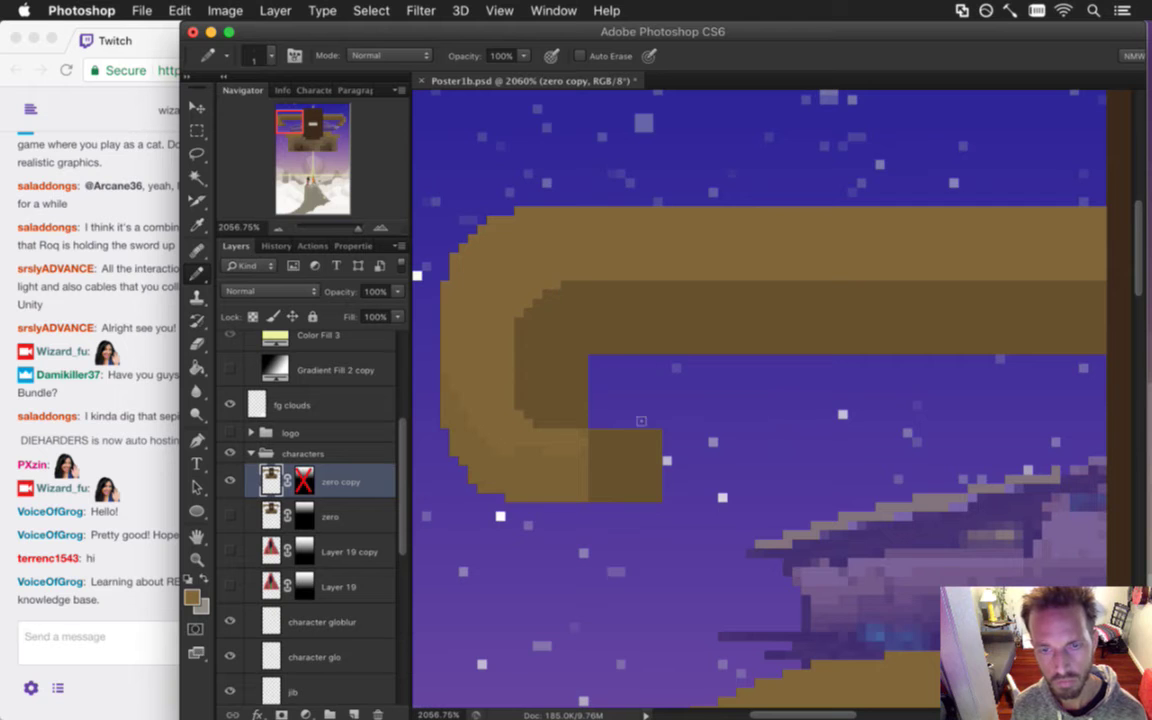
{"action": "left_click", "coordinate": [566, 390], "text": "alt"}
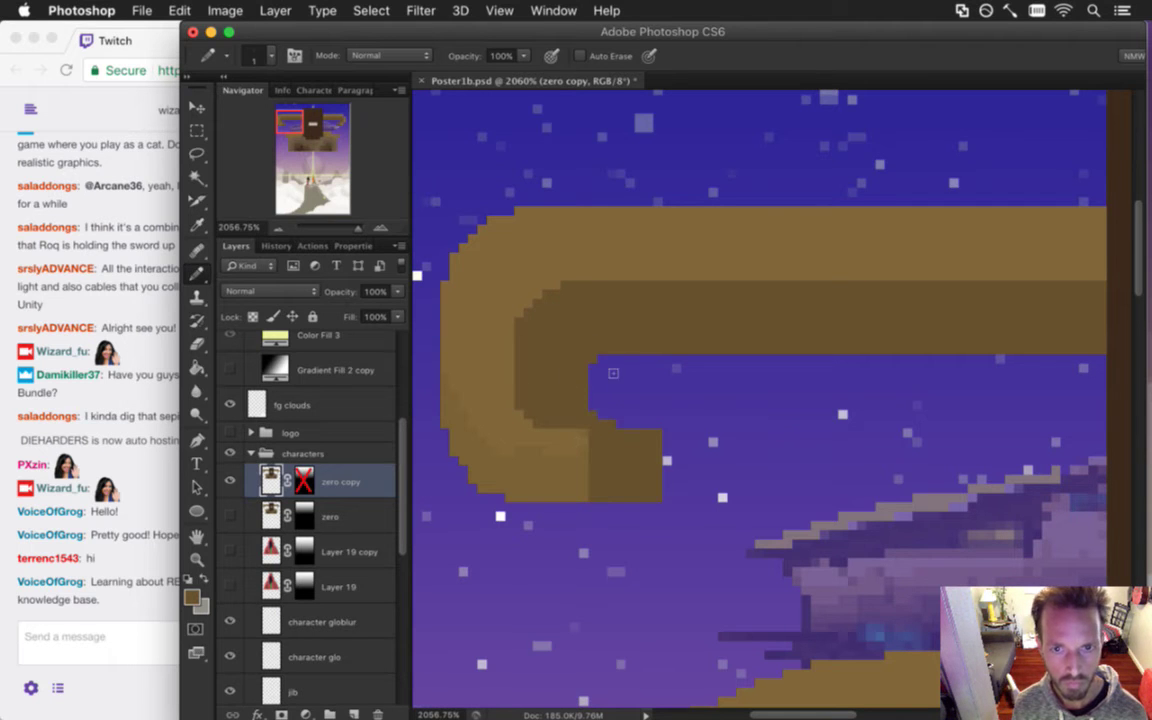
{"action": "key", "text": "e"}
{"action": "left_click_drag", "start_coordinate": [545, 445], "coordinate": [593, 414]}
{"action": "left_click_drag", "start_coordinate": [585, 490], "coordinate": [485, 490]}
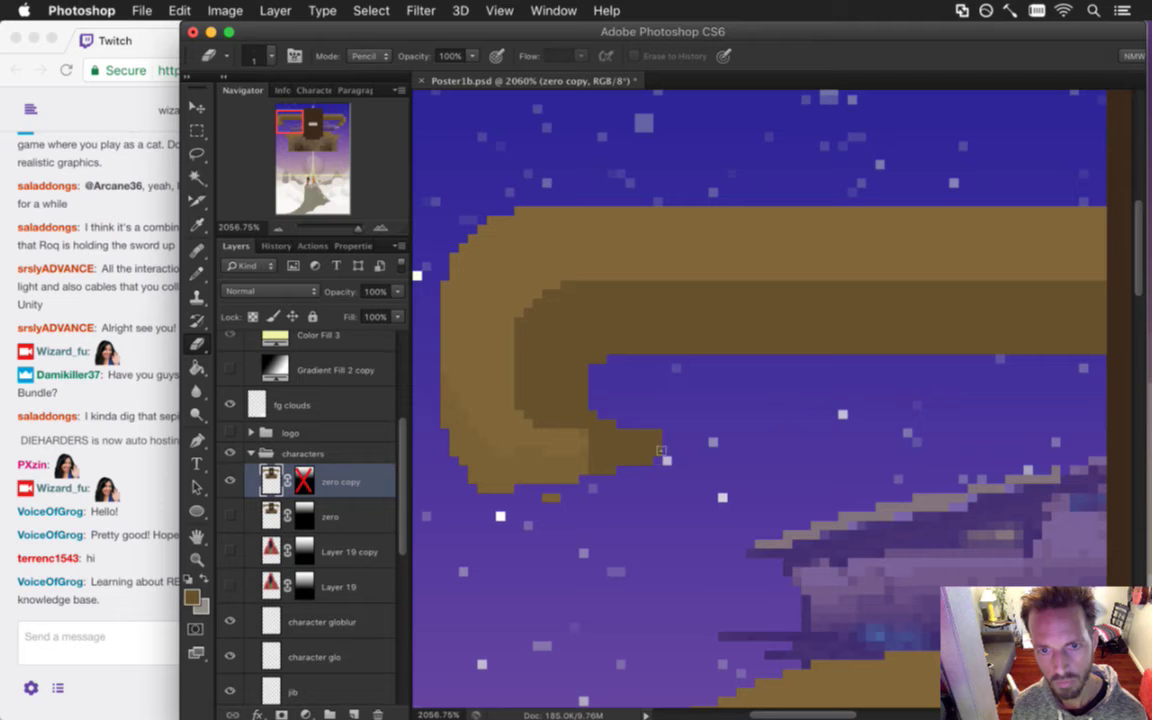
Check the newest viewer message in the Twitch chat and return to a close view of the hook in Photoshop.
{"action": "left_click", "coordinate": [137, 597]}
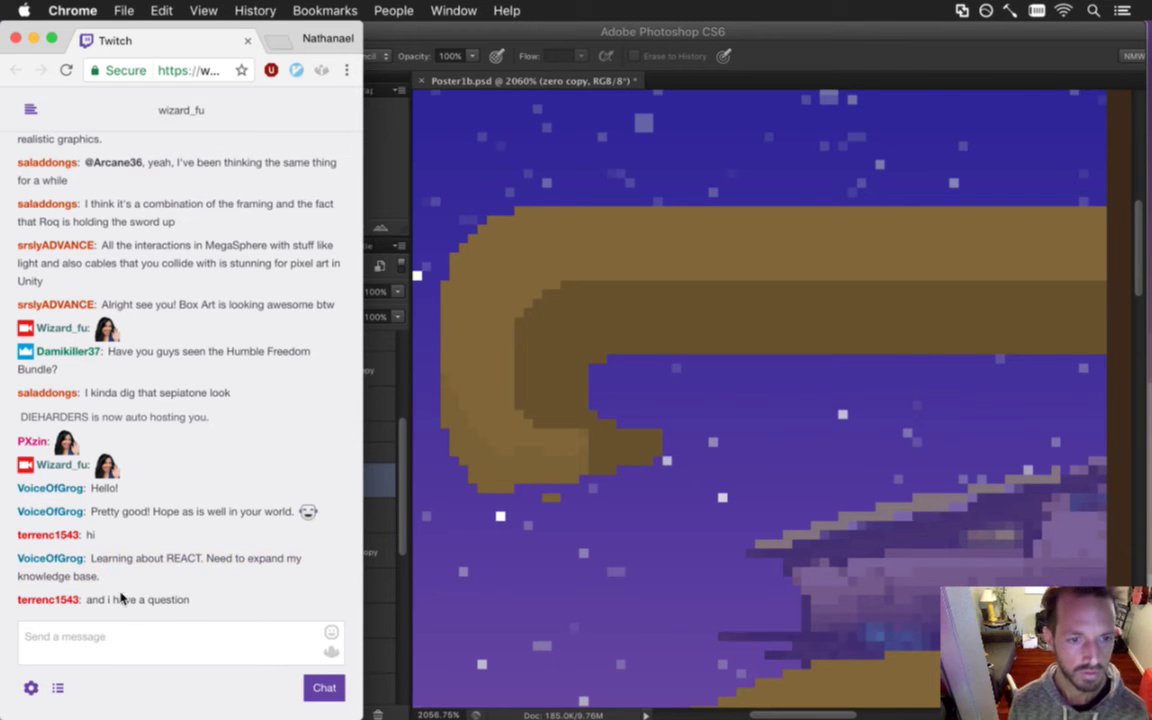
{"action": "left_click", "coordinate": [609, 386]}
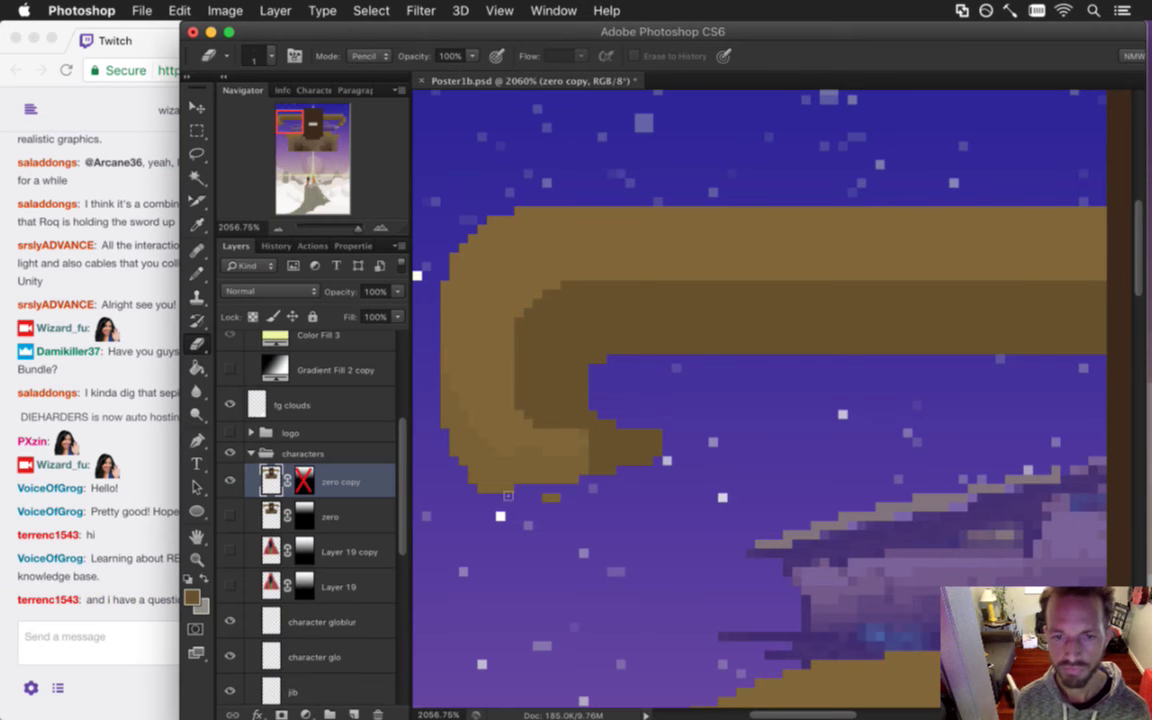
{"action": "scroll", "coordinate": [554, 492], "scroll_direction": "down", "scroll_amount": 3}
{"action": "scroll", "coordinate": [537, 481], "scroll_direction": "up", "scroll_amount": 4}
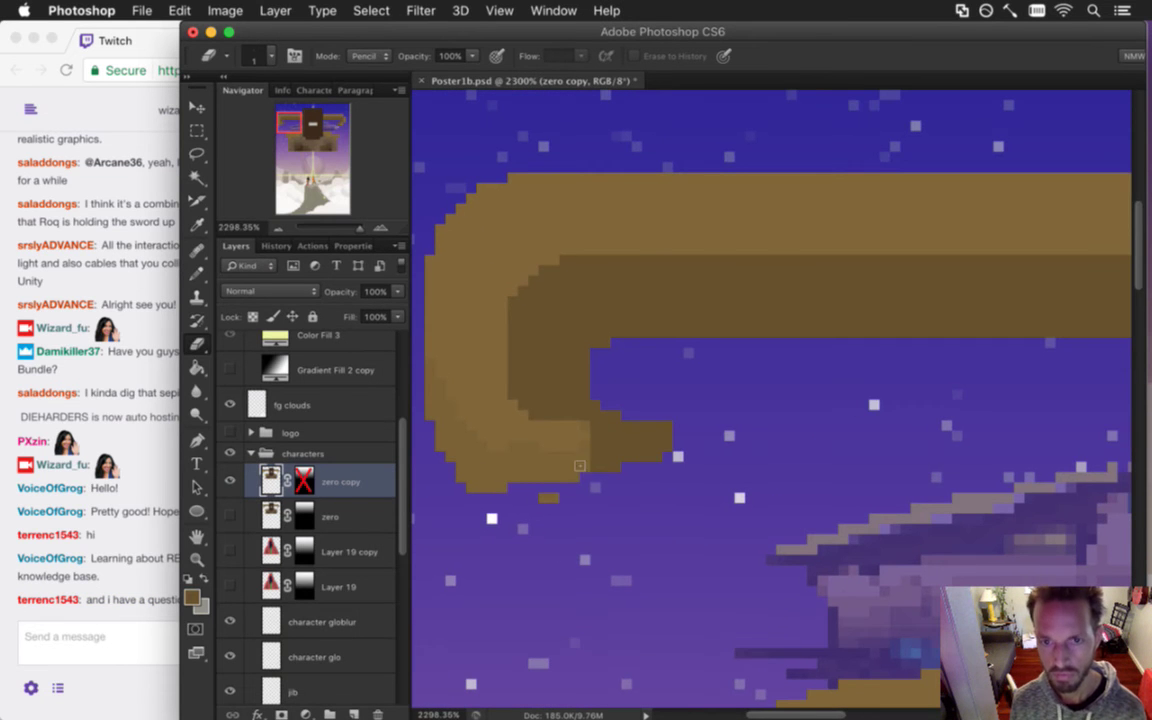
Reshape the hook's dark brown tip into a narrow point with the Pencil and Eraser, and save the poster.
{"action": "key", "text": "b"}
{"action": "left_click", "coordinate": [560, 397], "text": "alt"}
{"action": "mouse_move", "coordinate": [606, 412]}
{"action": "left_mouse_down"}
{"action": "mouse_move", "coordinate": [718, 413]}
{"action": "mouse_move", "coordinate": [676, 455]}
{"action": "left_mouse_up"}
{"action": "scroll", "coordinate": [514, 496], "scroll_direction": "down", "scroll_amount": 5}
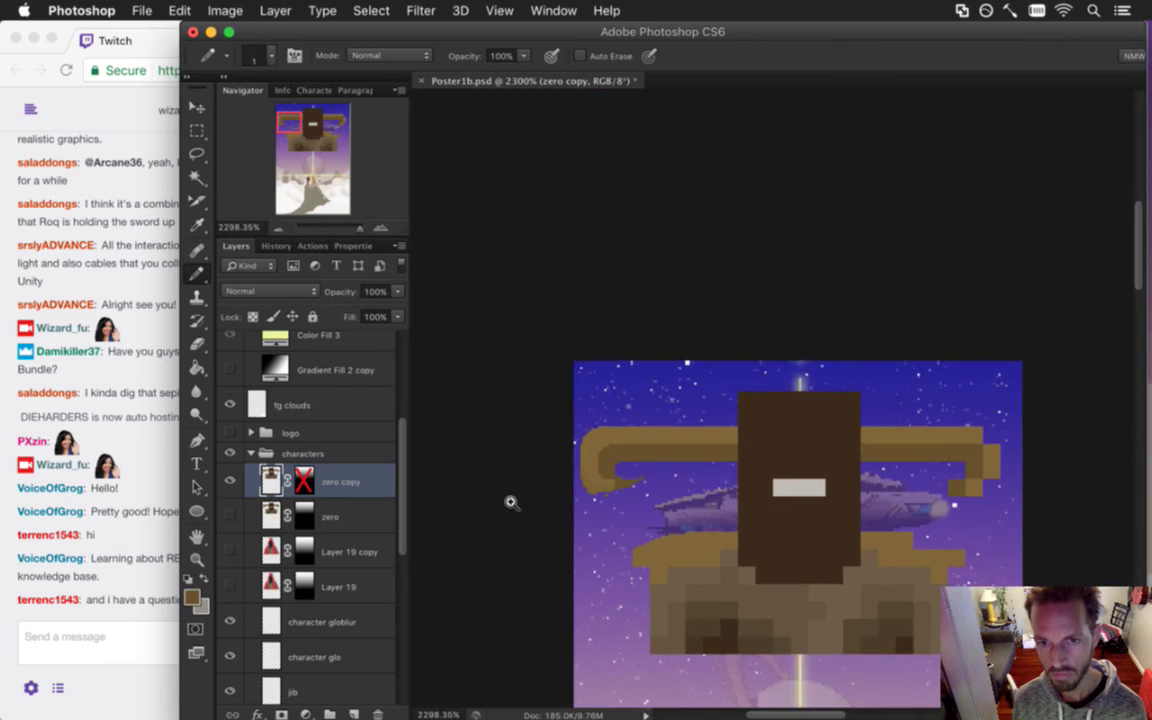
{"action": "scroll", "coordinate": [613, 505], "scroll_direction": "up", "scroll_amount": 5}
{"action": "left_click", "coordinate": [715, 411], "text": "alt"}
{"action": "key", "text": "e"}
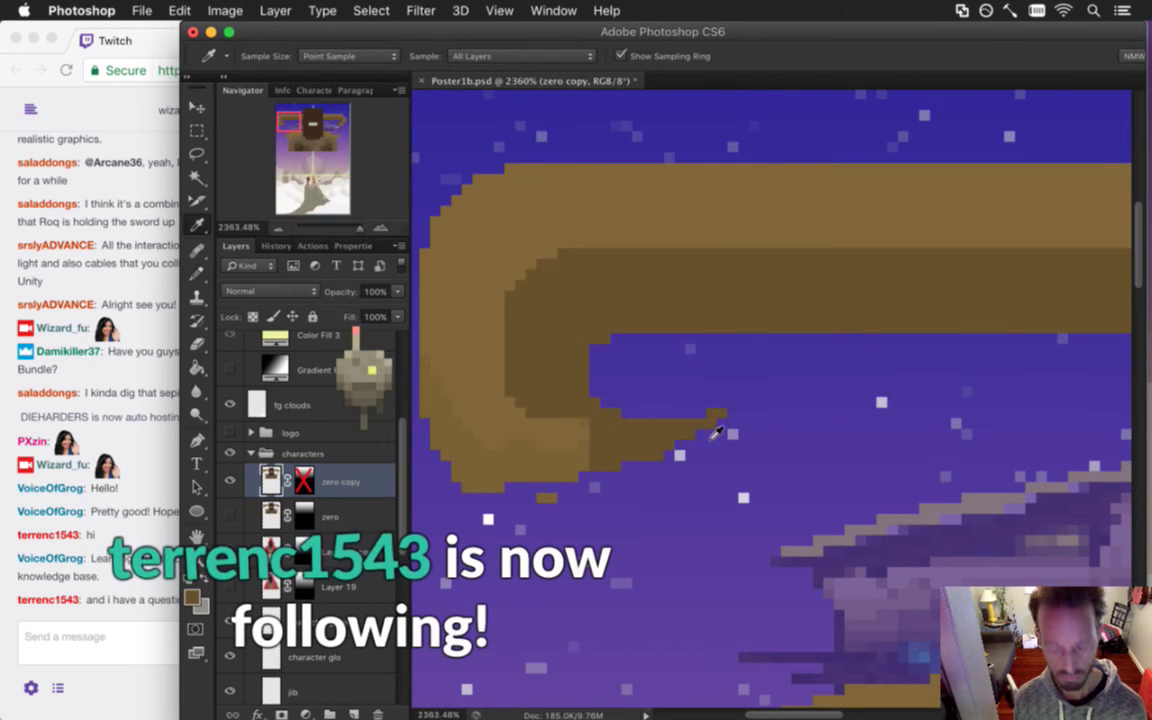
{"action": "left_click_drag", "start_coordinate": [709, 439], "coordinate": [646, 447]}
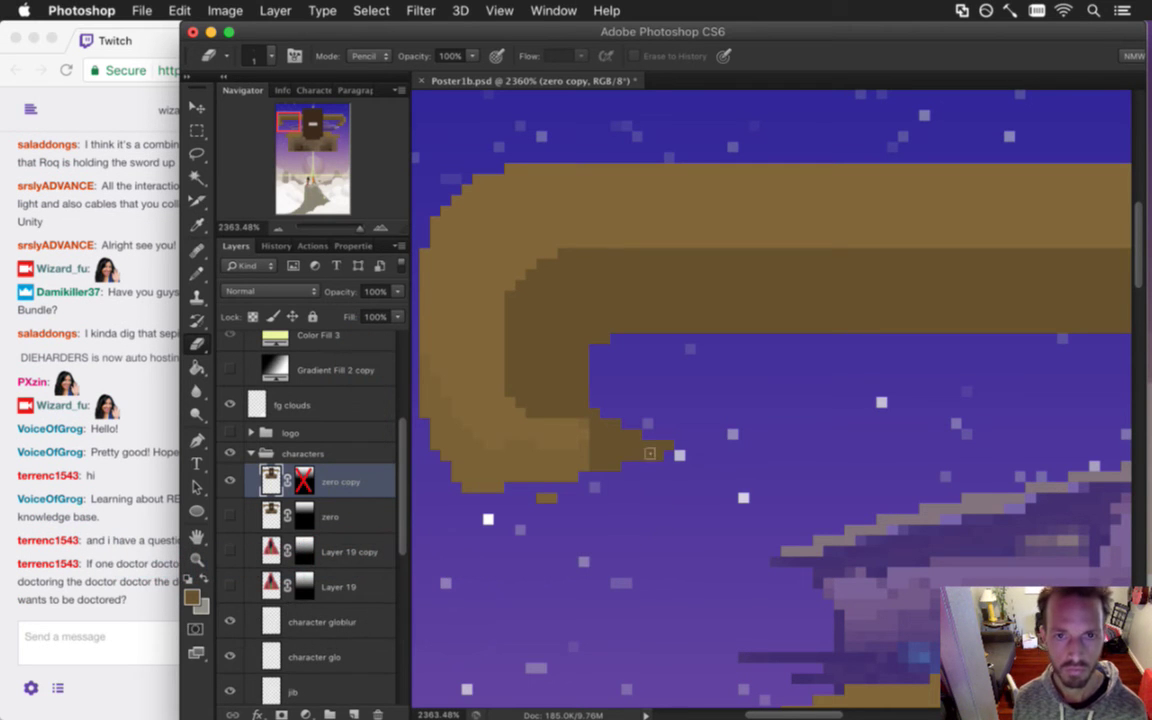
{"action": "key", "text": "super+s"}
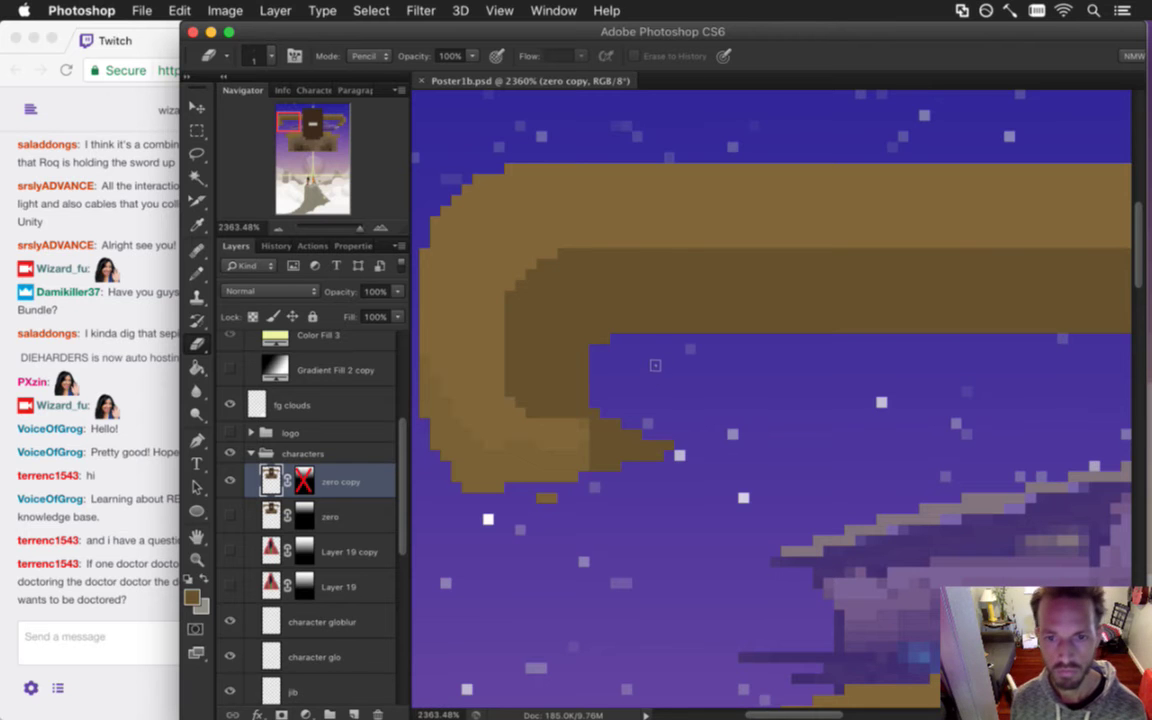
Read the newest viewer question in the Twitch chat and return to Photoshop.
{"action": "left_click", "coordinate": [160, 628]}
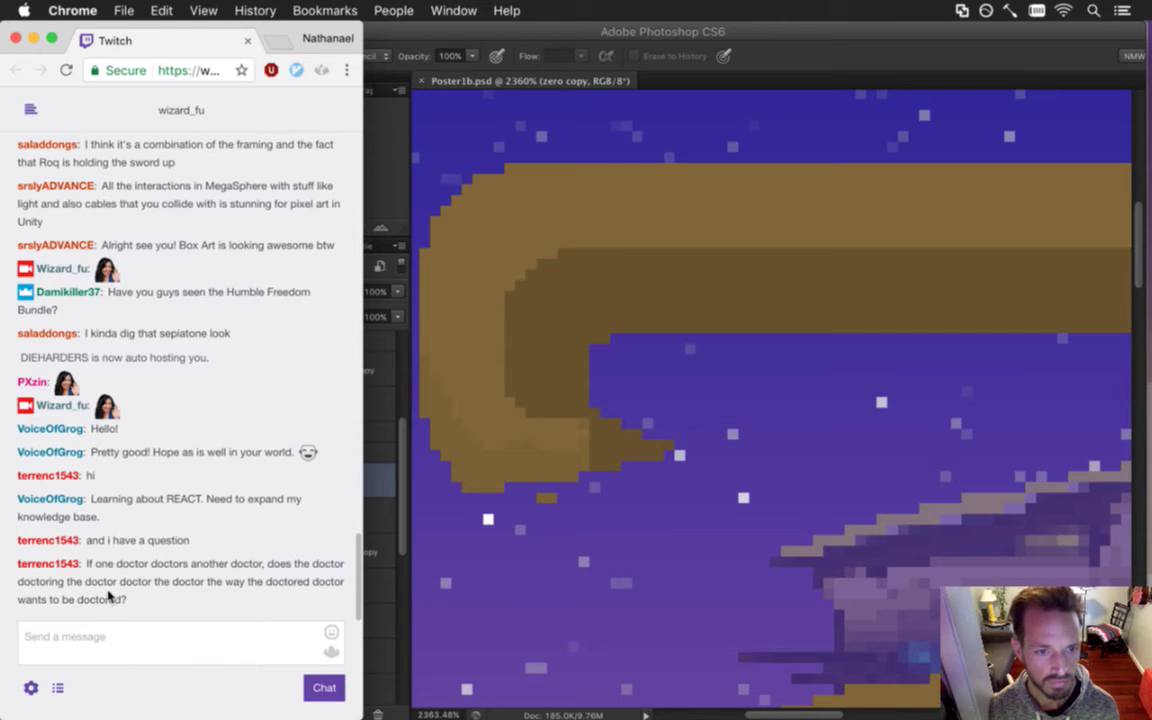
{"action": "left_click_drag", "start_coordinate": [105, 570], "coordinate": [122, 598]}
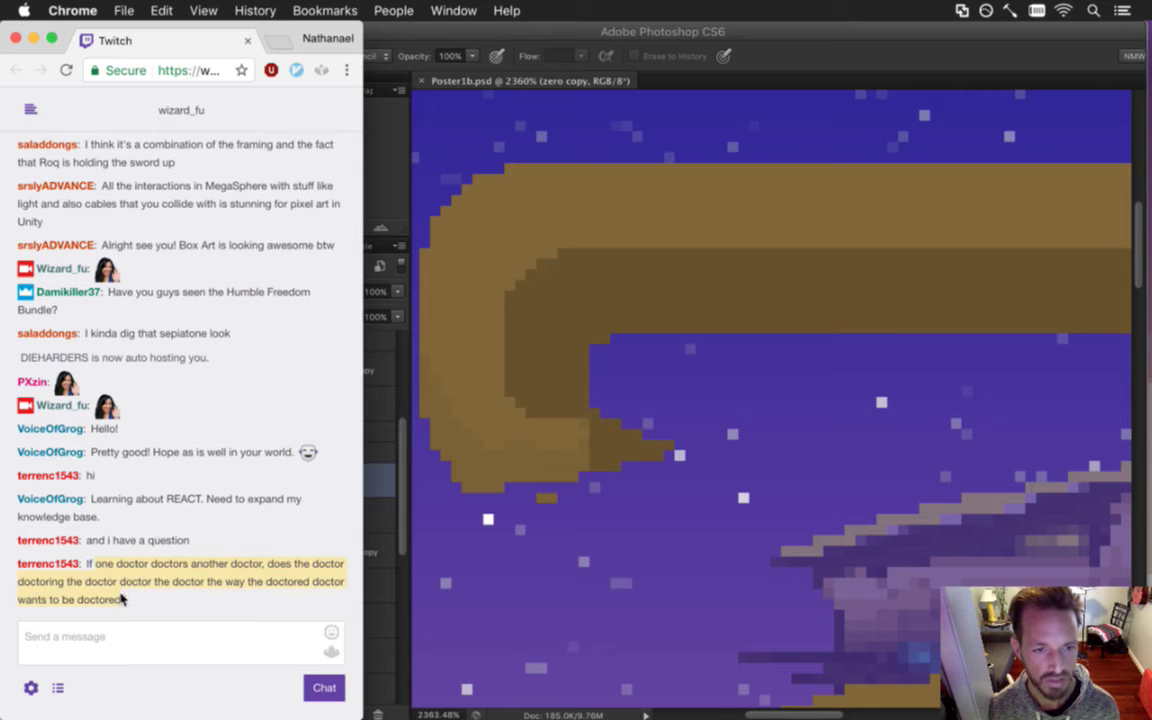
{"action": "left_click", "coordinate": [185, 589]}
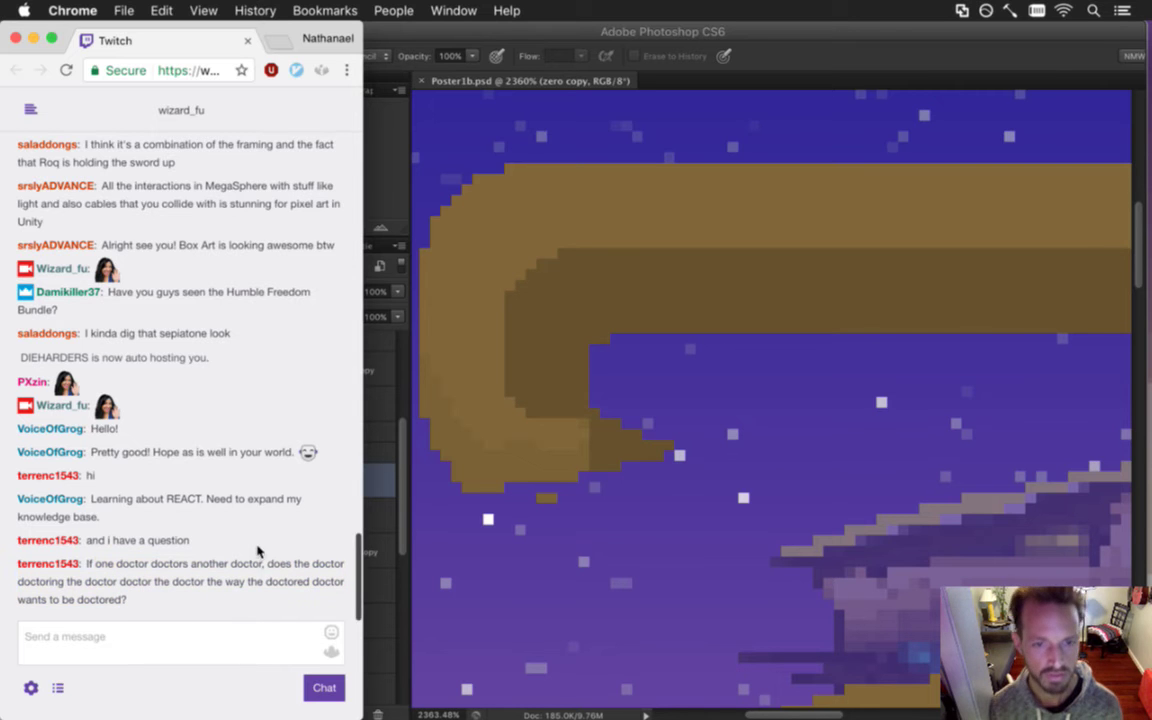
{"action": "left_click", "coordinate": [536, 352]}
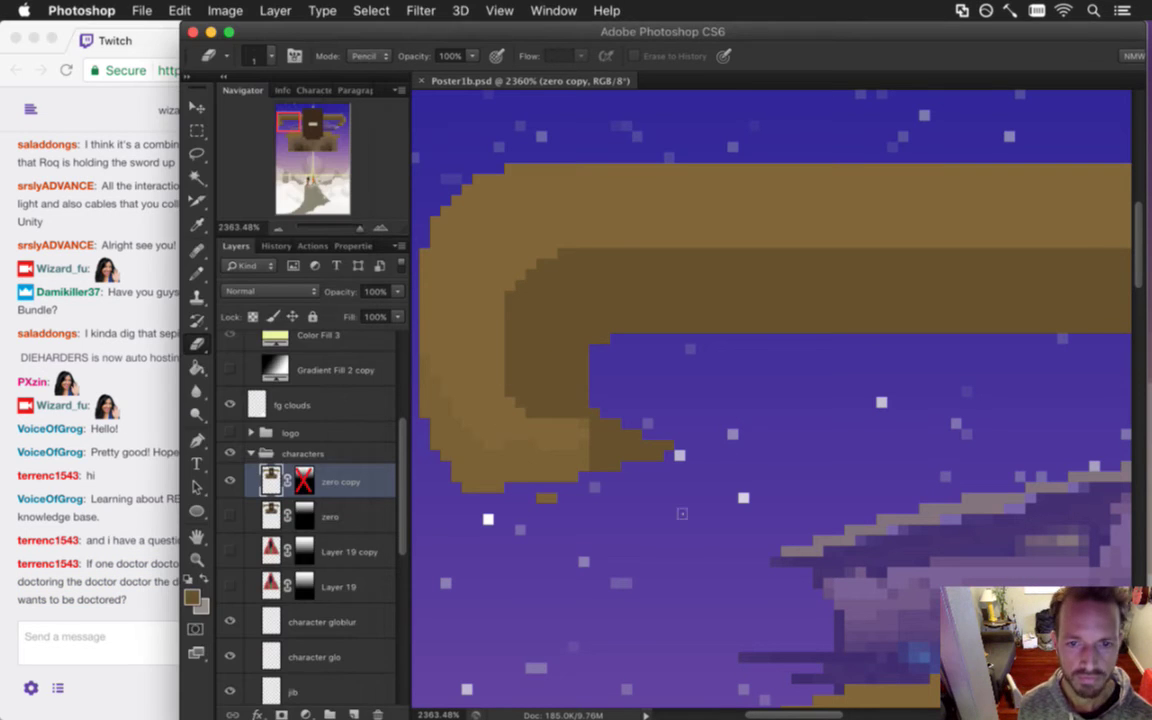
Reshape the boundary between light and dark brown at the base of the hook's tip with the Pencil.
{"action": "key", "text": "i"}
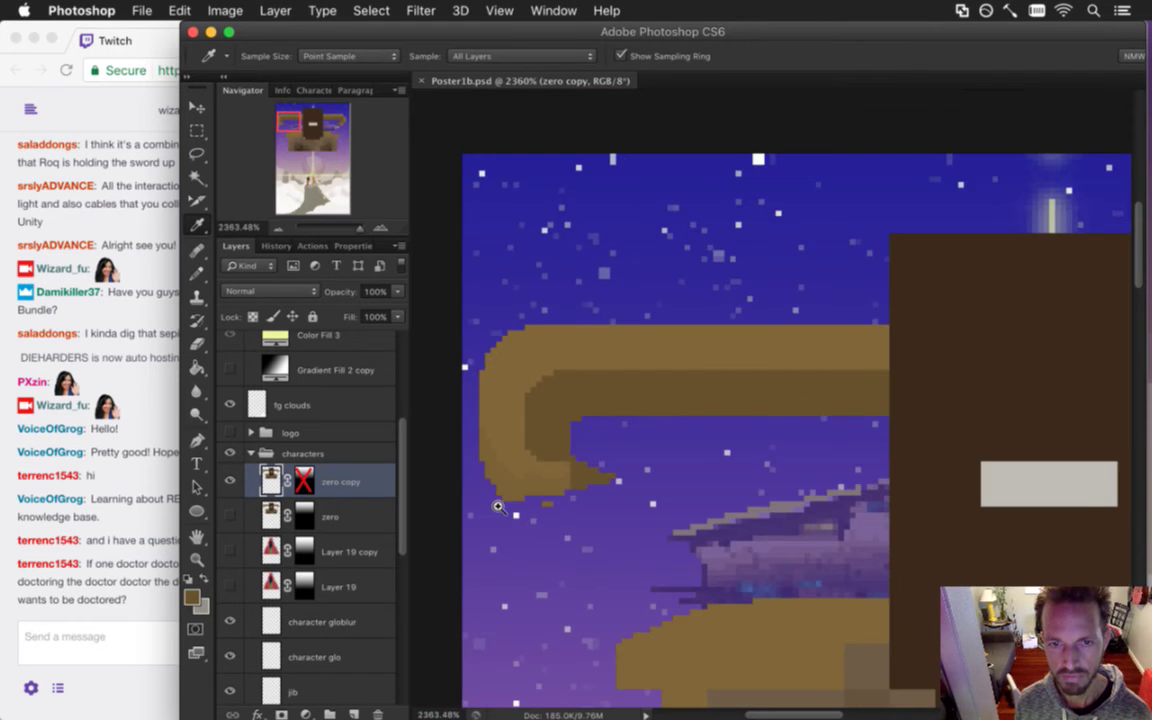
{"action": "left_click_drag", "start_coordinate": [571, 519], "coordinate": [496, 504]}
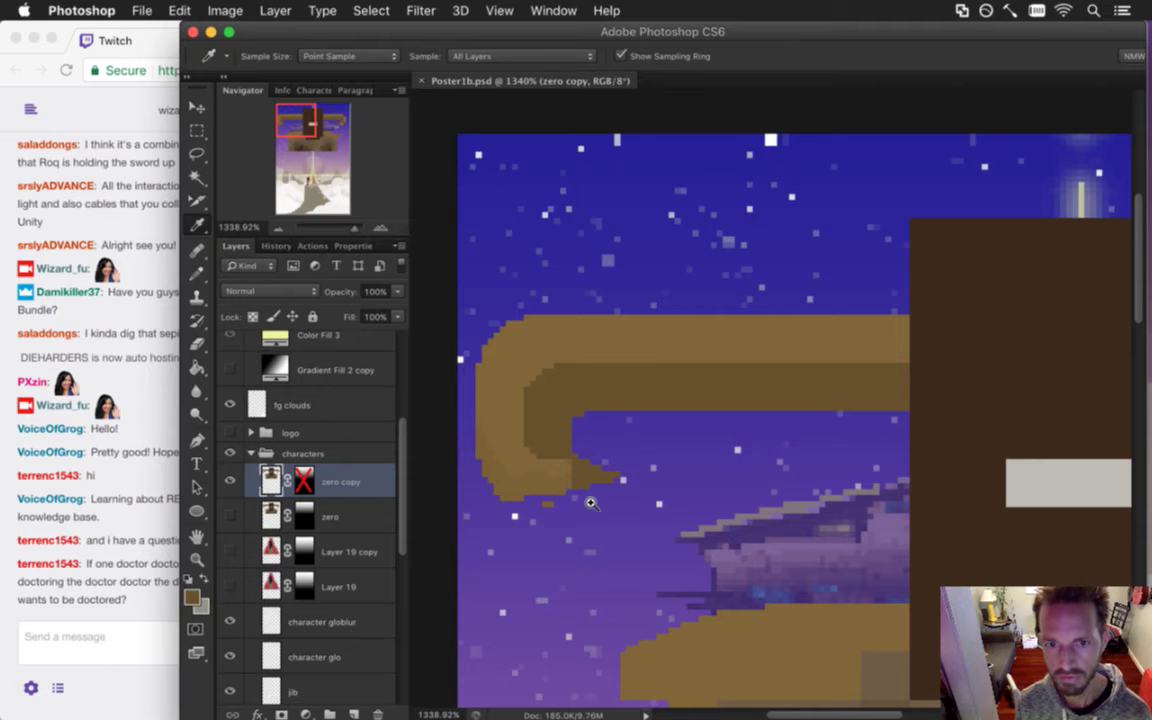
{"action": "scroll", "coordinate": [590, 485], "scroll_direction": "up", "scroll_amount": 5}
{"action": "key", "text": "b"}
{"action": "mouse_move", "coordinate": [605, 471]}
{"action": "left_mouse_down"}
{"action": "mouse_move", "coordinate": [475, 400]}
{"action": "mouse_move", "coordinate": [525, 405]}
{"action": "mouse_move", "coordinate": [480, 380]}
{"action": "mouse_move", "coordinate": [553, 472]}
{"action": "left_mouse_up"}
Erase the corner pixels along the hook's lower outer edge to make its curve rounder.
{"action": "scroll", "coordinate": [470, 496], "scroll_direction": "down", "scroll_amount": 4}
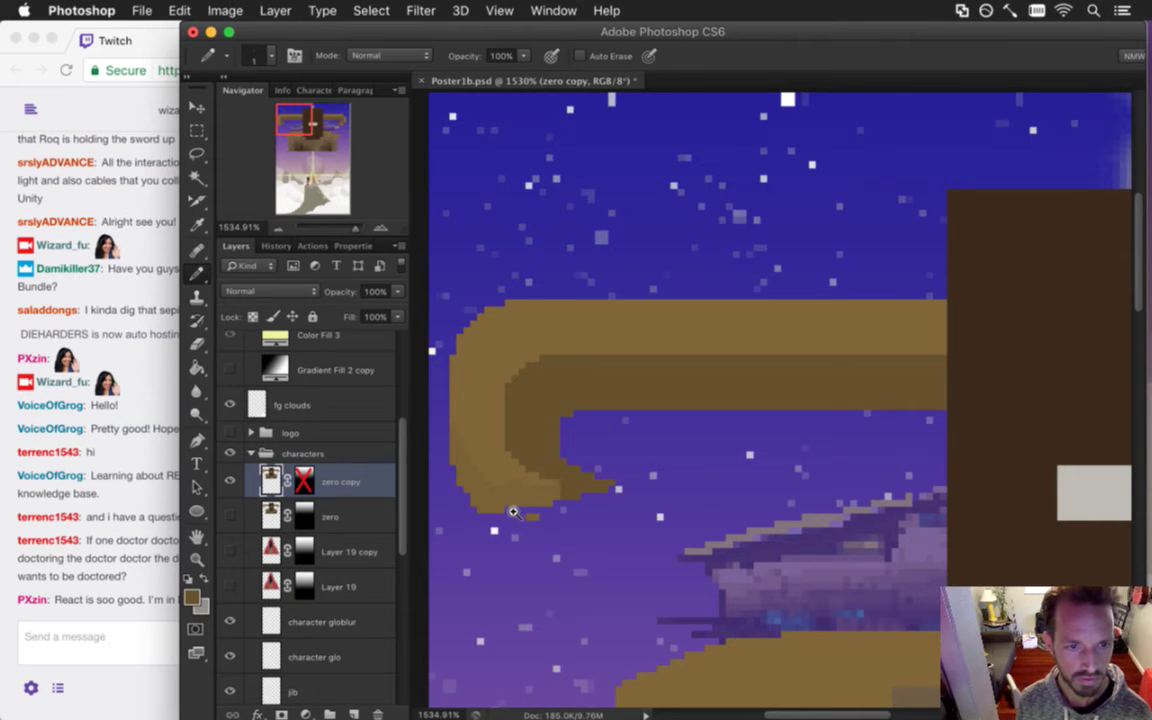
{"action": "scroll", "coordinate": [514, 515], "scroll_direction": "up", "scroll_amount": 3}
{"action": "scroll", "coordinate": [520, 530], "scroll_direction": "left", "scroll_amount": 5}
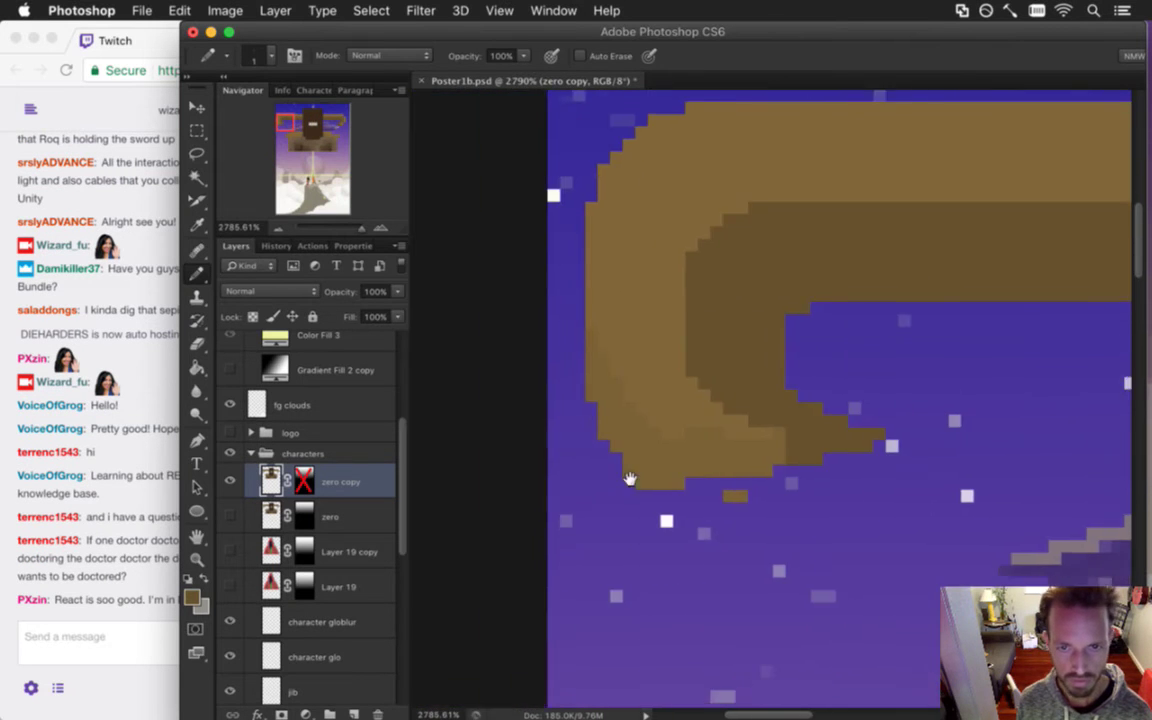
{"action": "key", "text": "e"}
{"action": "mouse_move", "coordinate": [662, 487]}
{"action": "left_mouse_down"}
{"action": "mouse_move", "coordinate": [685, 472]}
{"action": "mouse_move", "coordinate": [722, 511]}
{"action": "left_mouse_up"}
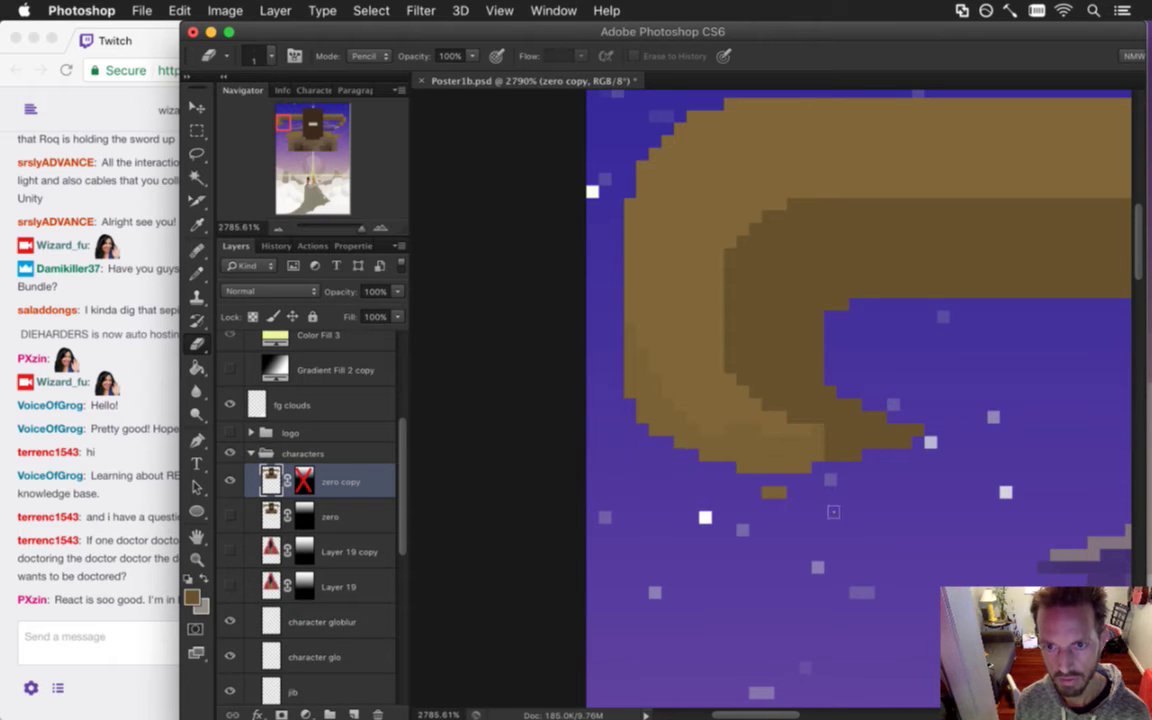
Shade the hook's lower outer edge with dark brown Pencil pixels from the tip around the curve.
{"action": "key", "text": "i"}
{"action": "key", "text": "b"}
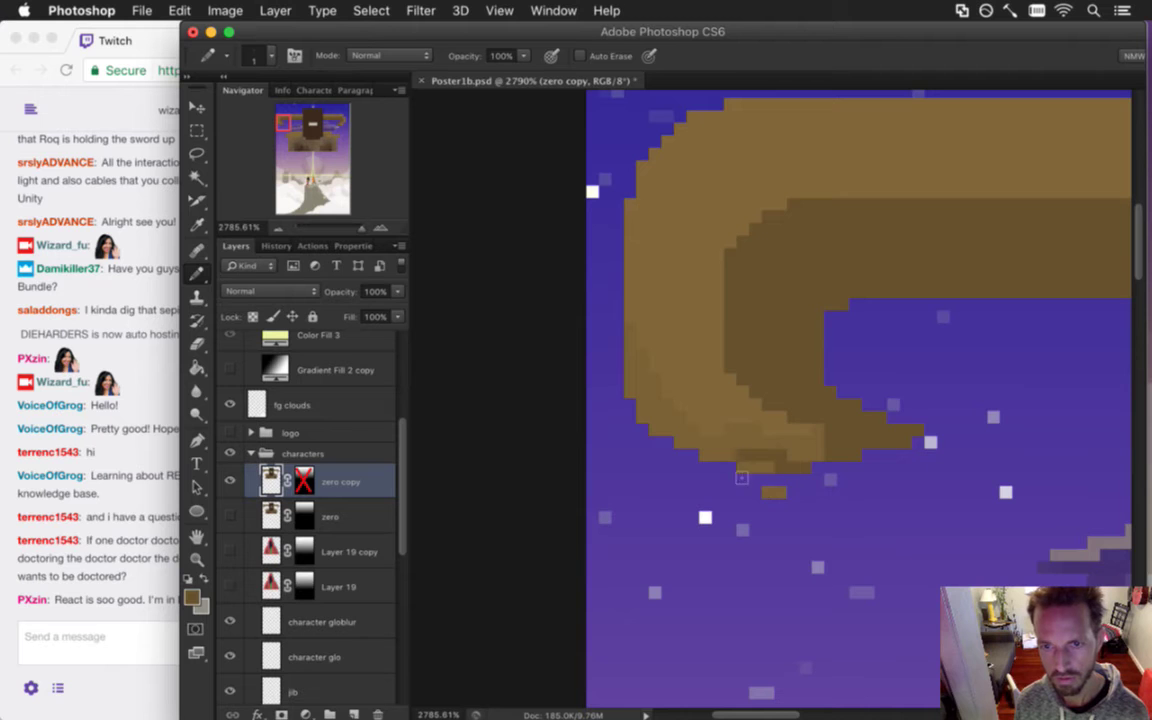
{"action": "mouse_move", "coordinate": [706, 475]}
{"action": "left_mouse_down"}
{"action": "mouse_move", "coordinate": [638, 435]}
{"action": "mouse_move", "coordinate": [655, 454]}
{"action": "mouse_move", "coordinate": [636, 421]}
{"action": "left_mouse_up"}
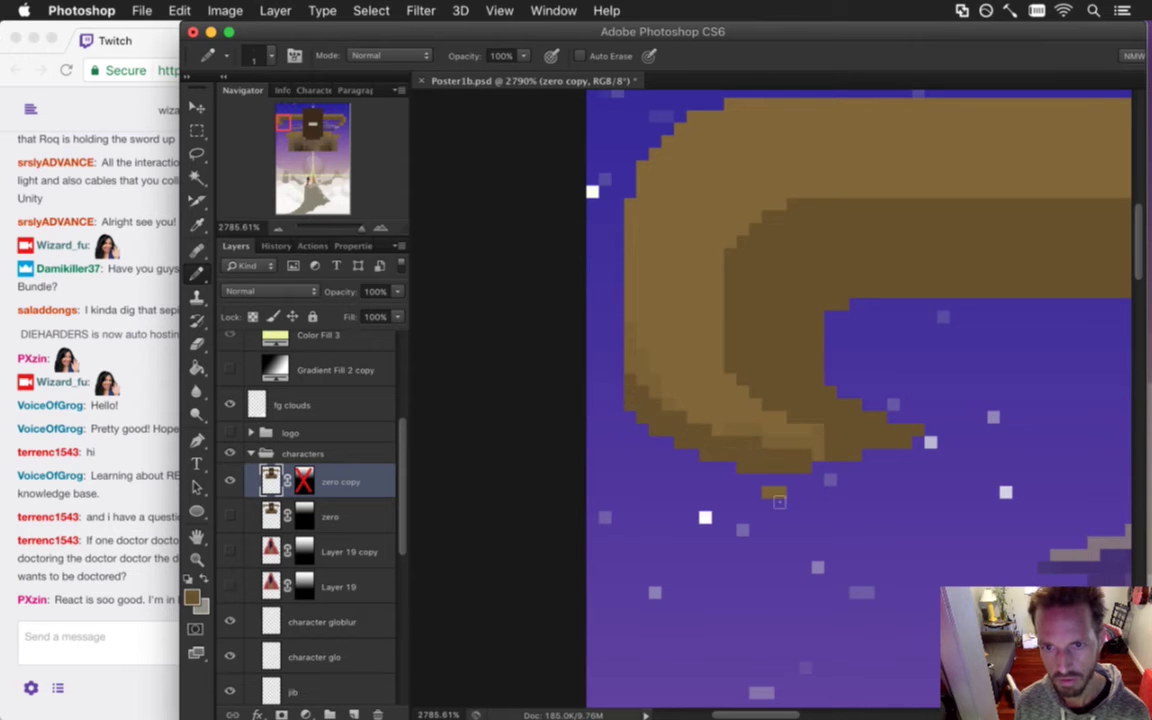
Blend a medium brown band inside the hook's dark lower edge and darken the pixels at the tip's base.
{"action": "key", "text": "i"}
{"action": "key", "text": "b"}
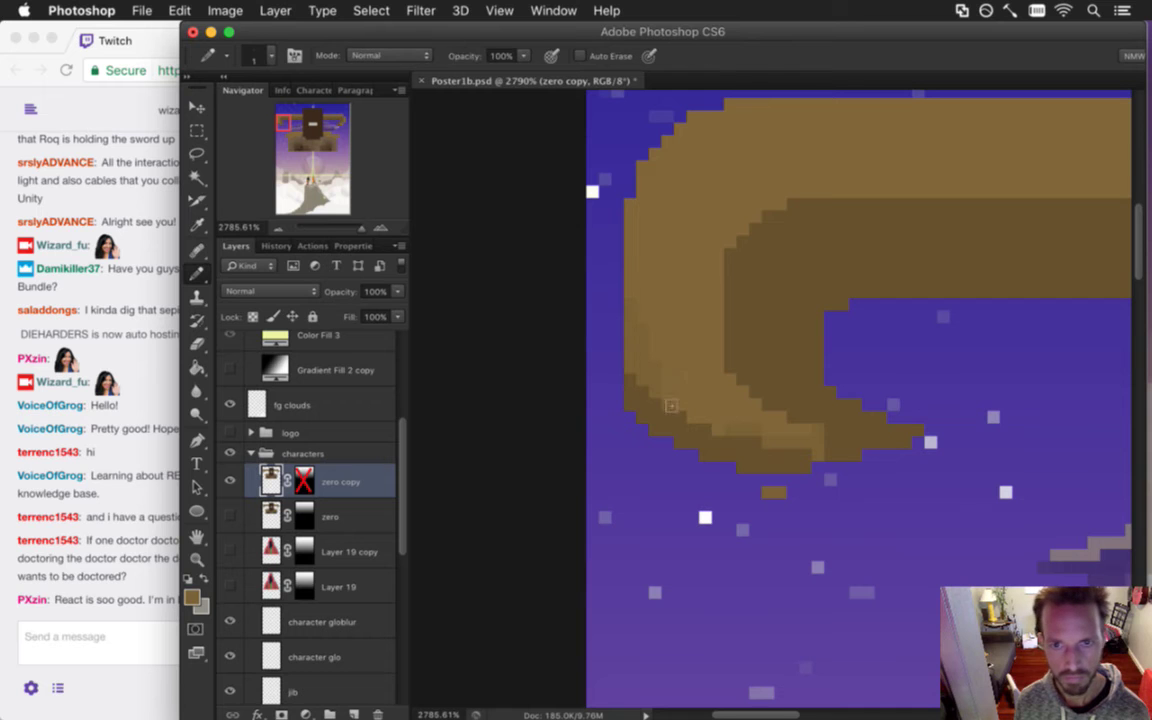
{"action": "left_click_drag", "start_coordinate": [670, 413], "coordinate": [709, 444]}
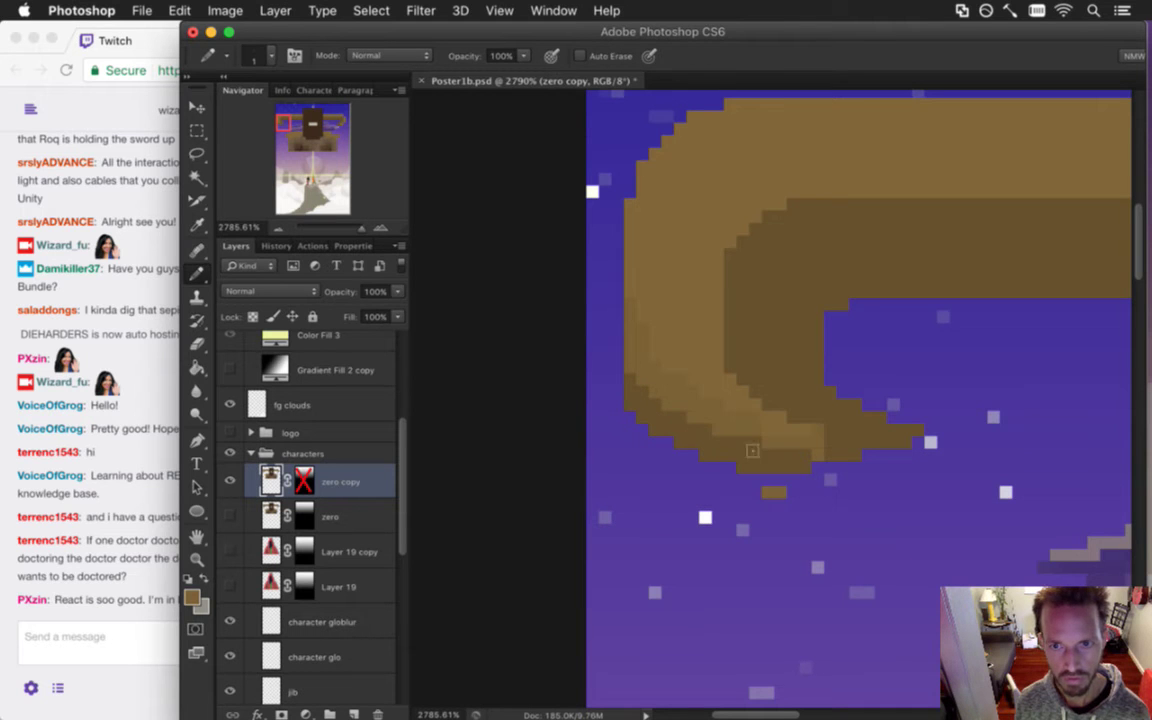
{"action": "key", "text": "i"}
{"action": "key", "text": "b"}
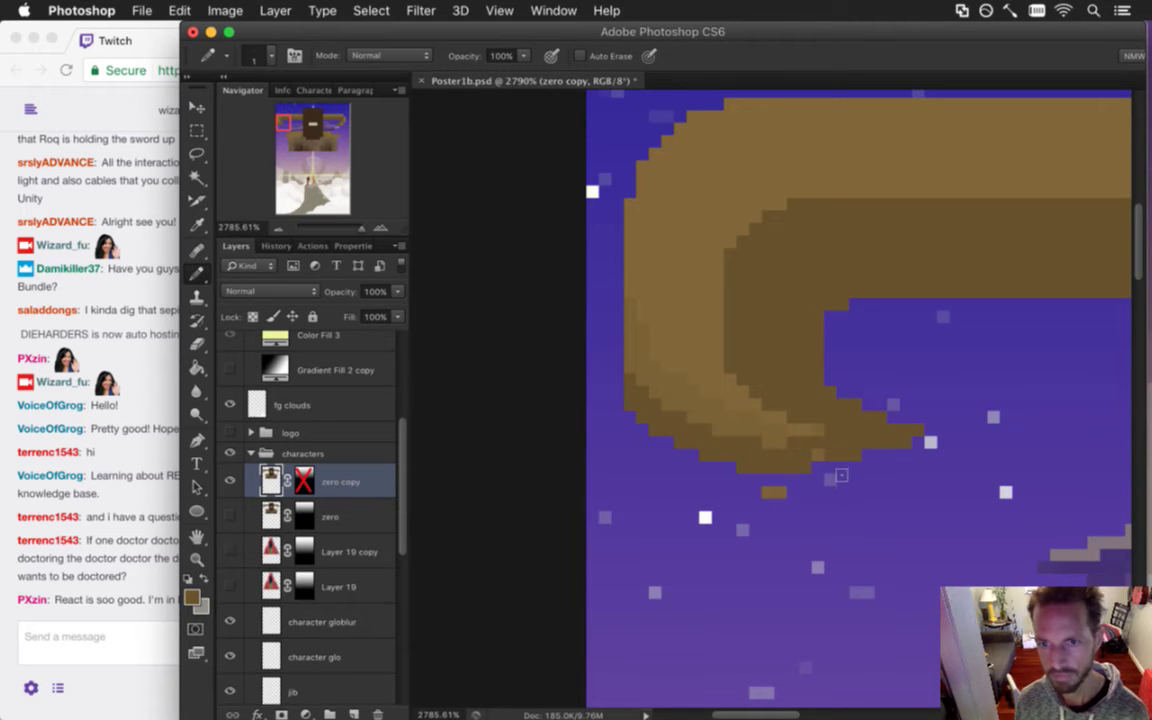
Erase along the hook's inner curve and tip to slim them, and remove the stray brown pixels underneath.
{"action": "key", "text": "e"}
{"action": "left_click_drag", "start_coordinate": [846, 410], "coordinate": [800, 402]}
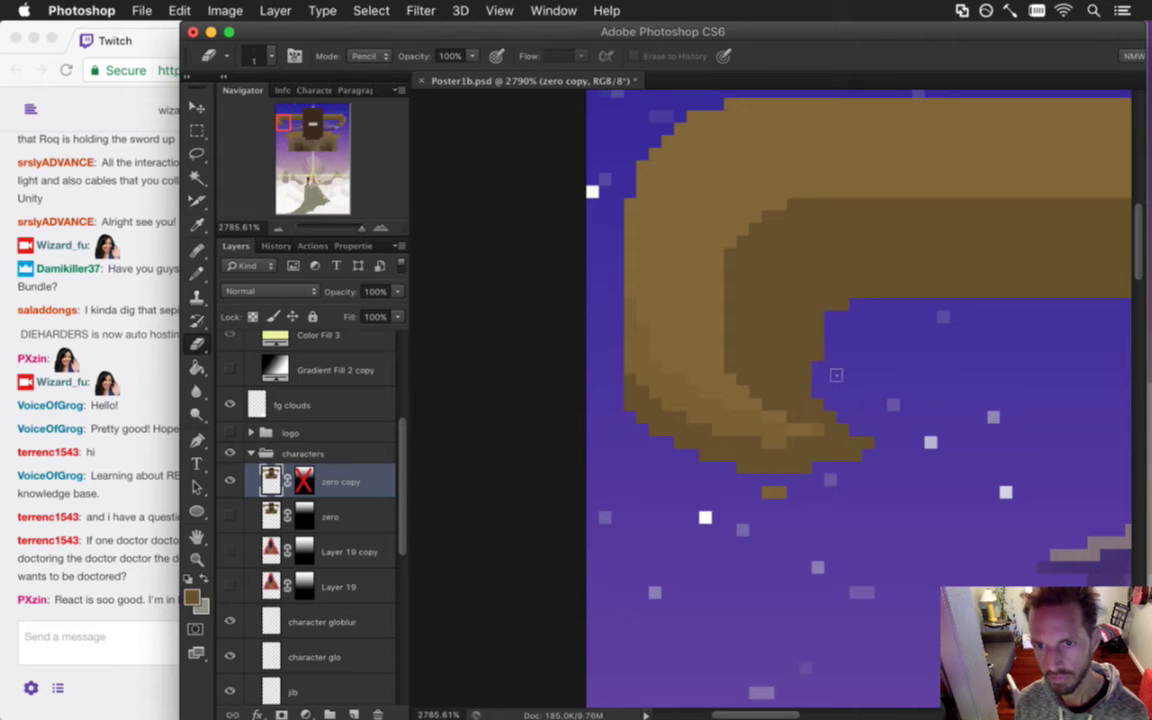
{"action": "mouse_move", "coordinate": [833, 315]}
{"action": "left_mouse_down"}
{"action": "mouse_move", "coordinate": [791, 372]}
{"action": "mouse_move", "coordinate": [823, 418]}
{"action": "mouse_move", "coordinate": [800, 350]}
{"action": "left_mouse_up"}
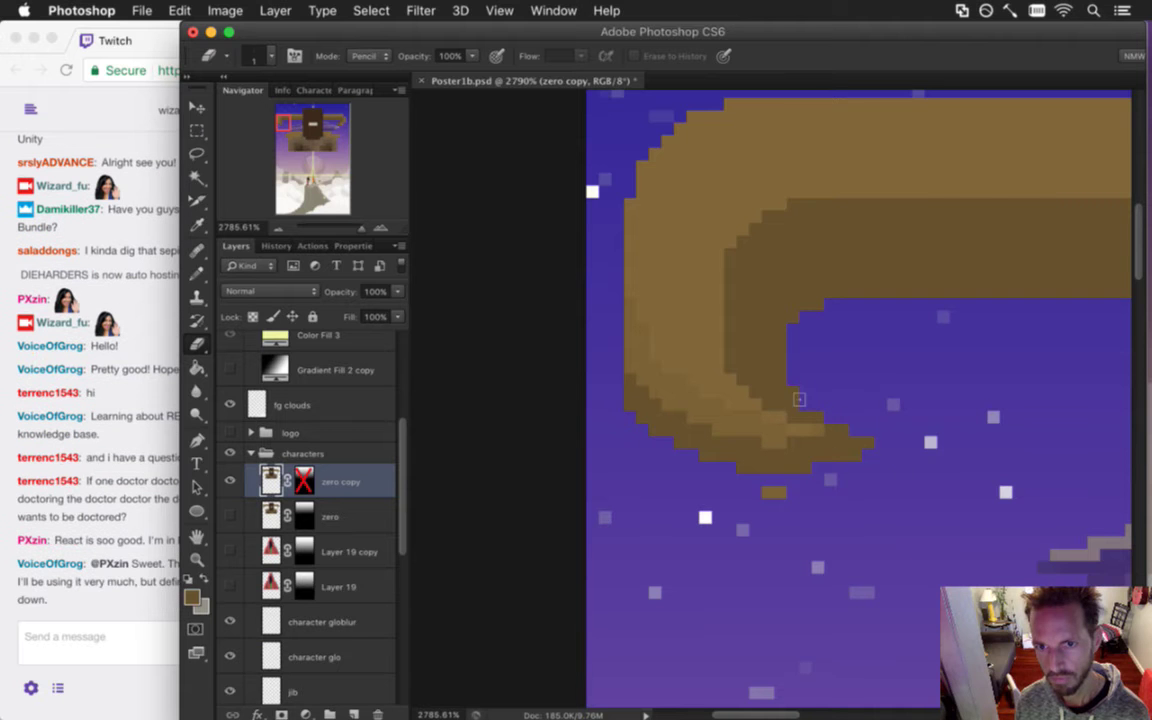
{"action": "left_click_drag", "start_coordinate": [743, 497], "coordinate": [586, 463]}
{"action": "left_click_drag", "start_coordinate": [837, 422], "coordinate": [712, 416]}
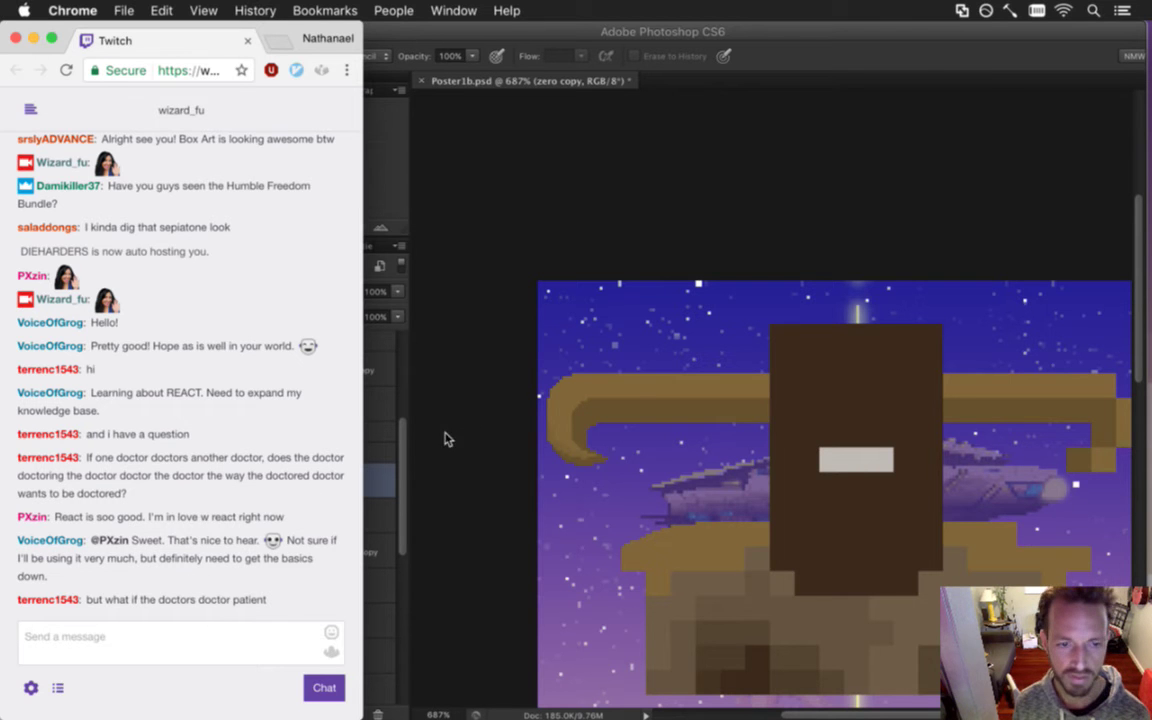
Back in Photoshop, sample the head's dark brown and pencil a small bump at 50% opacity on the horizontal bar's lower edge.
{"action": "left_click", "coordinate": [390, 445]}
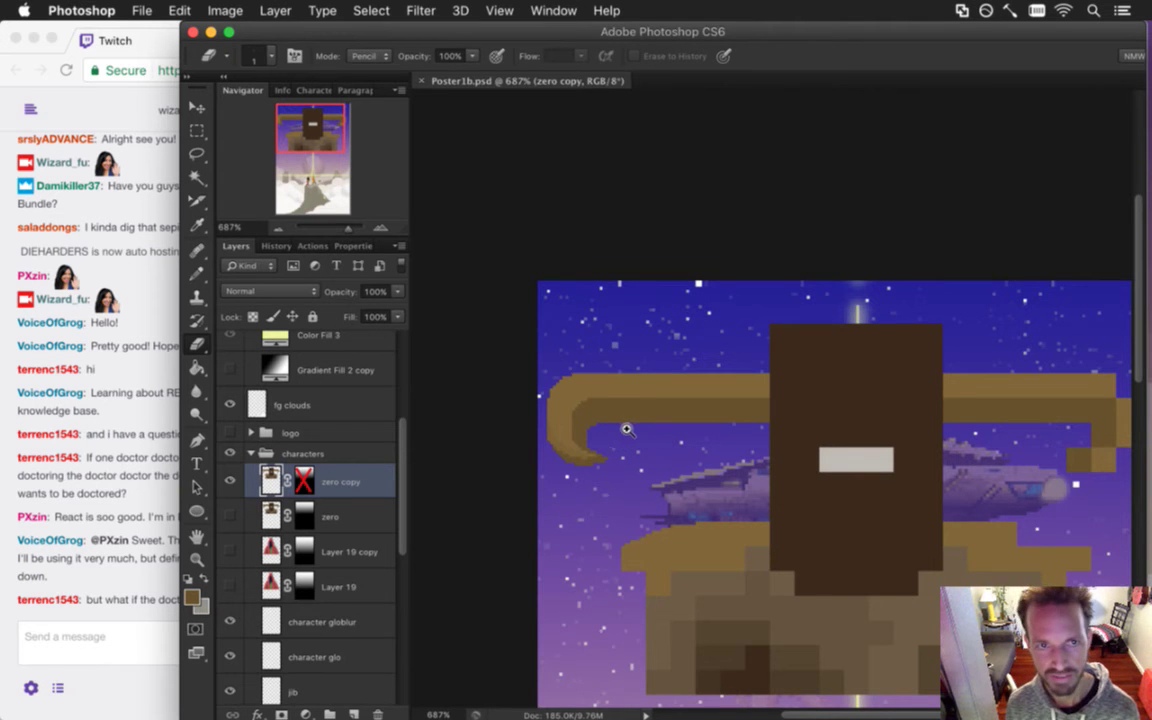
{"action": "scroll", "coordinate": [622, 432], "scroll_direction": "up", "scroll_amount": 5}
{"action": "key", "text": "i"}
{"action": "key", "text": "b"}
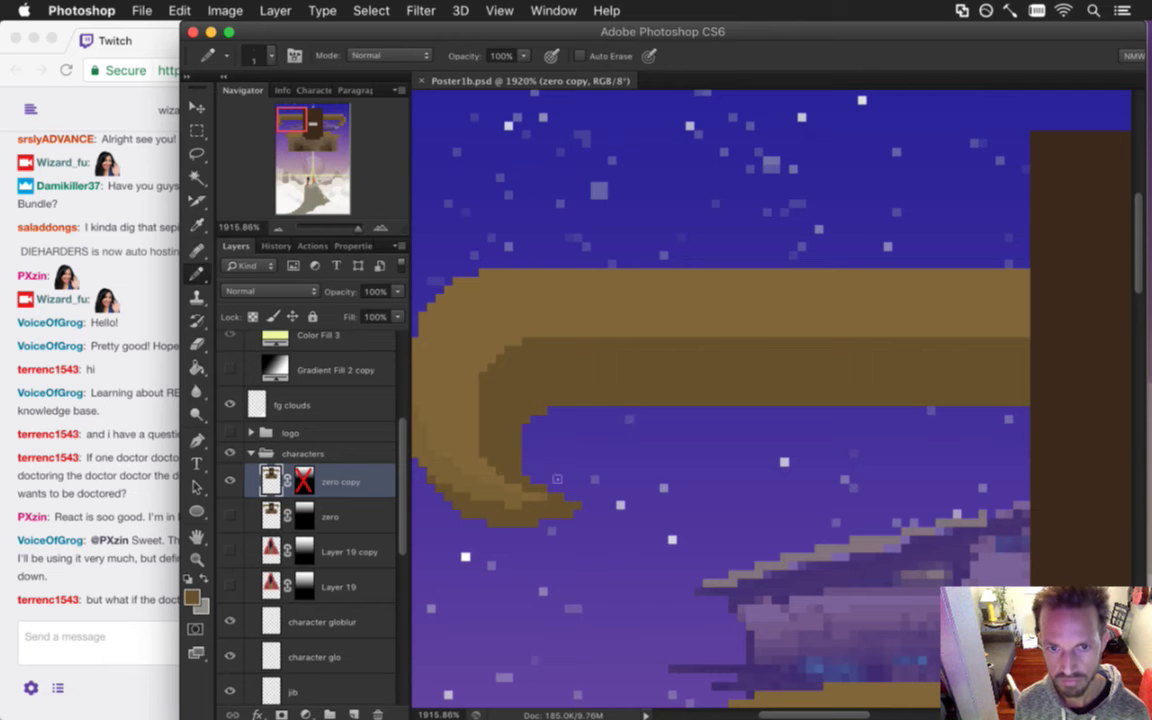
{"action": "key", "text": "i"}
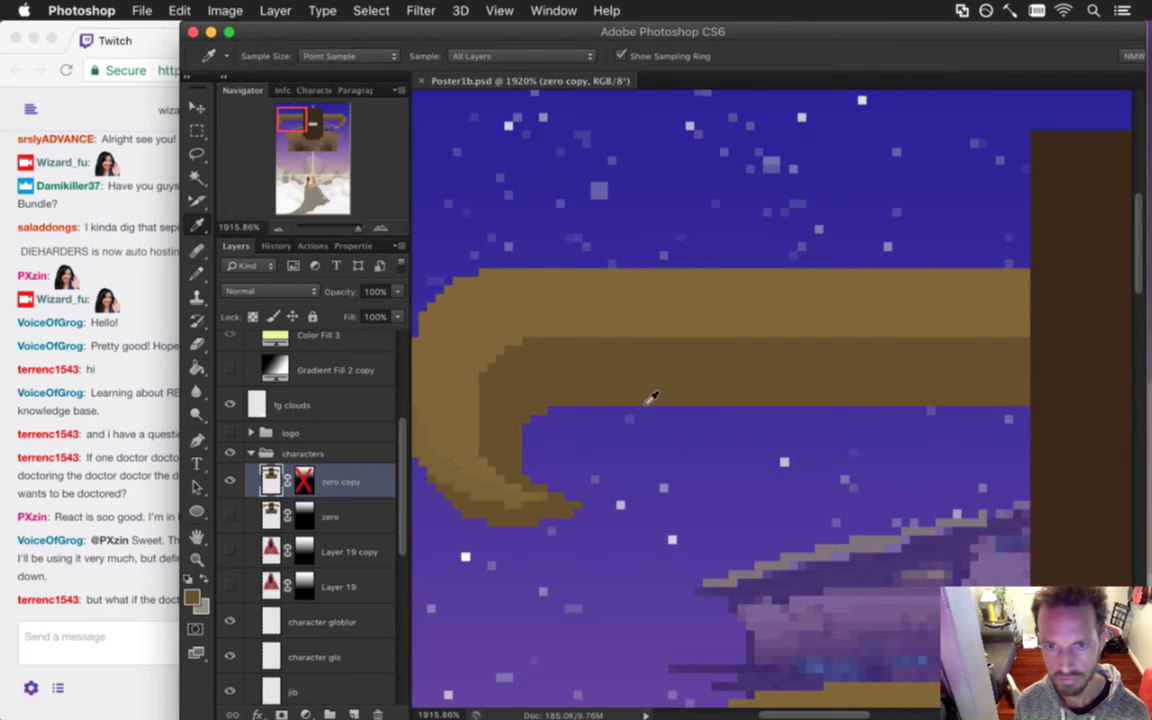
{"action": "left_click", "coordinate": [1064, 330]}
{"action": "key", "text": "b"}
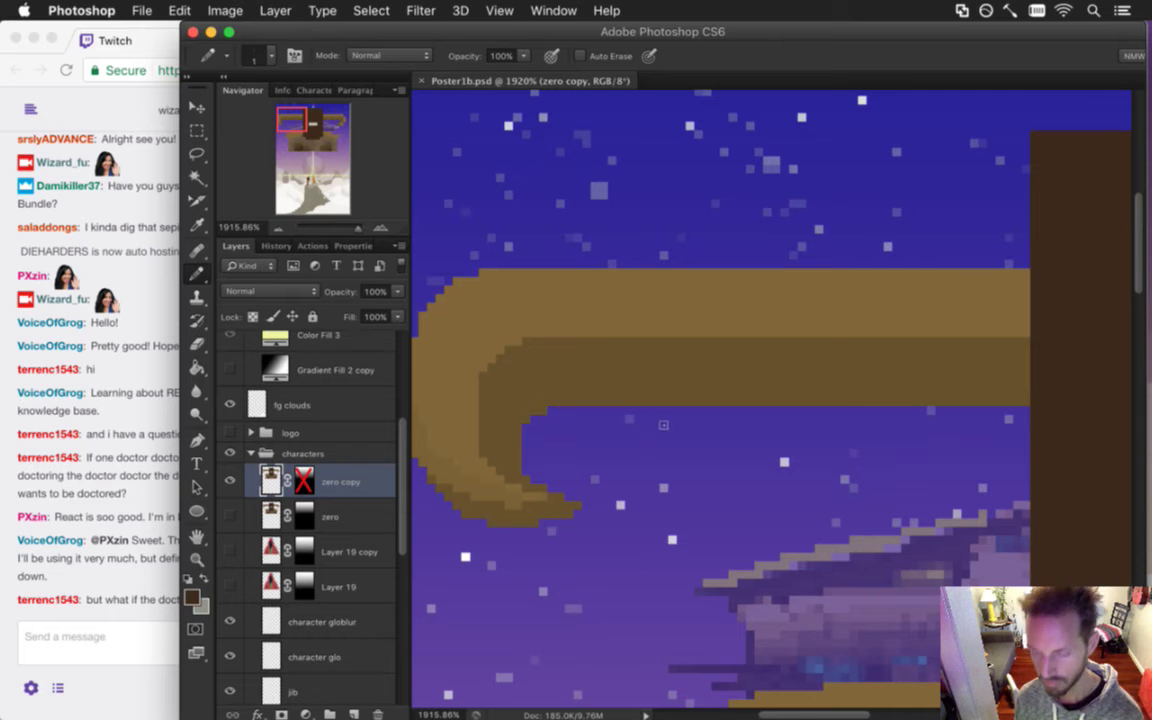
{"action": "left_click_drag", "start_coordinate": [600, 401], "coordinate": [618, 401]}
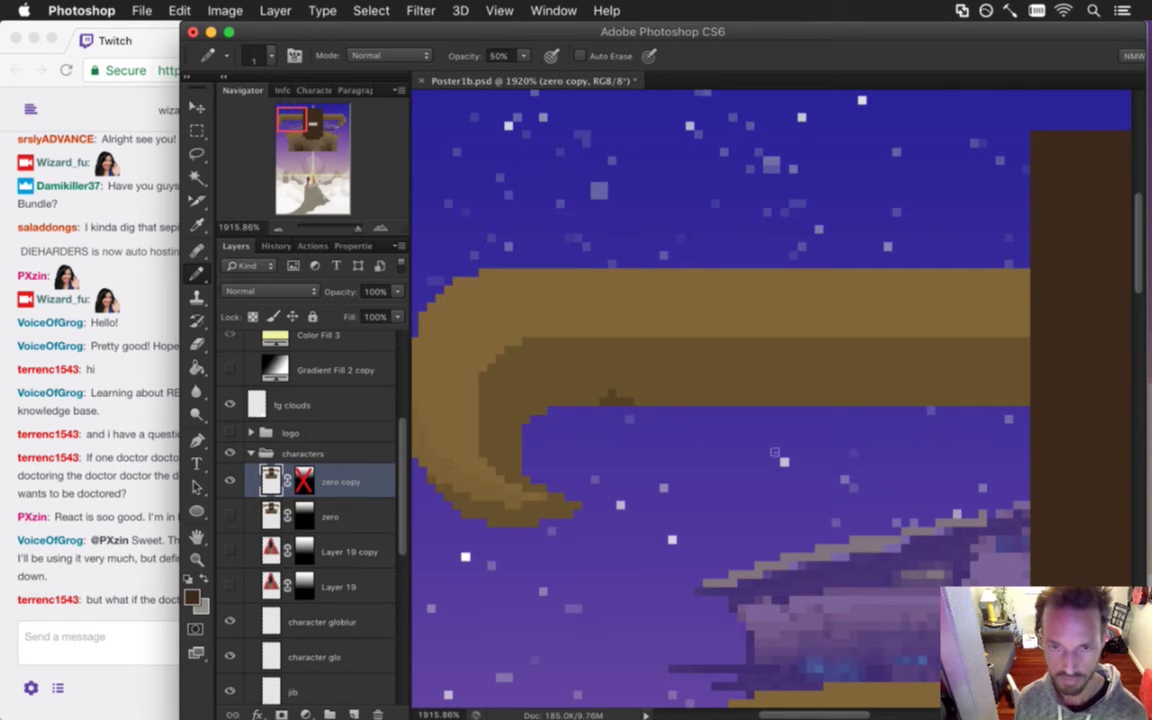
Sample the blended dark brown and pencil irregular pixels at 100% opacity along the bar's underside and the hook's inner curve.
{"action": "key", "text": "i"}
{"action": "left_click", "coordinate": [555, 366]}
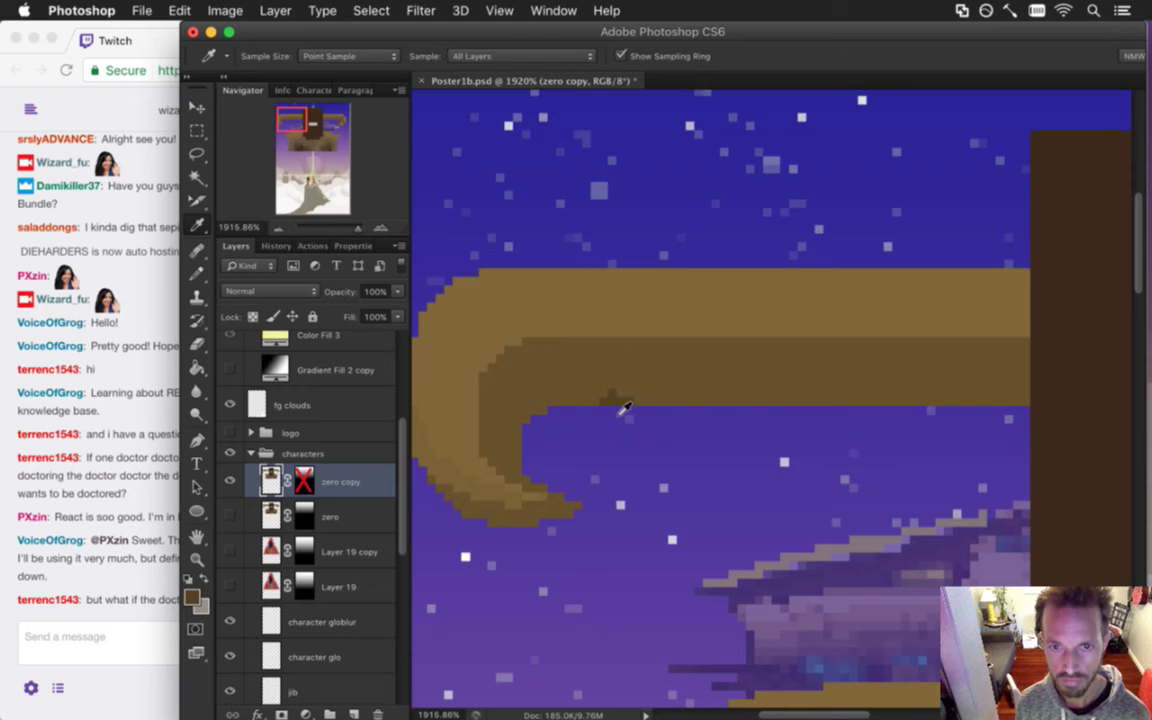
{"action": "key", "text": "b"}
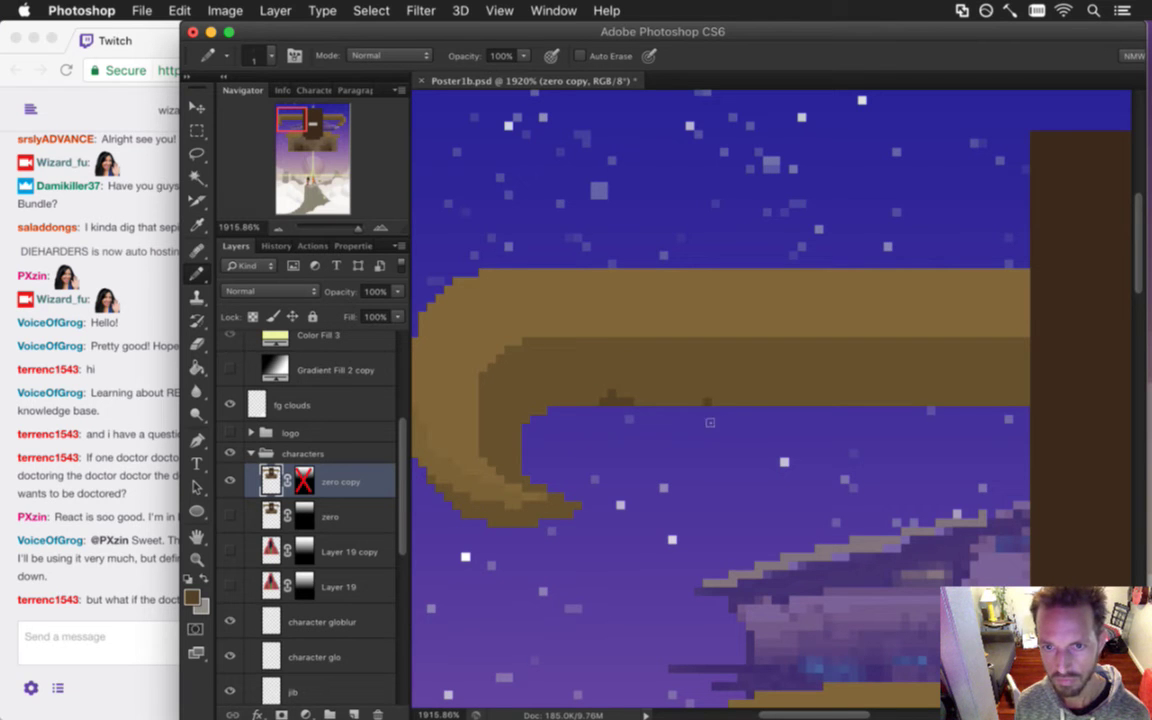
{"action": "mouse_move", "coordinate": [737, 418]}
{"action": "left_mouse_down"}
{"action": "mouse_move", "coordinate": [833, 431]}
{"action": "mouse_move", "coordinate": [882, 415]}
{"action": "mouse_move", "coordinate": [1003, 417]}
{"action": "left_mouse_up"}
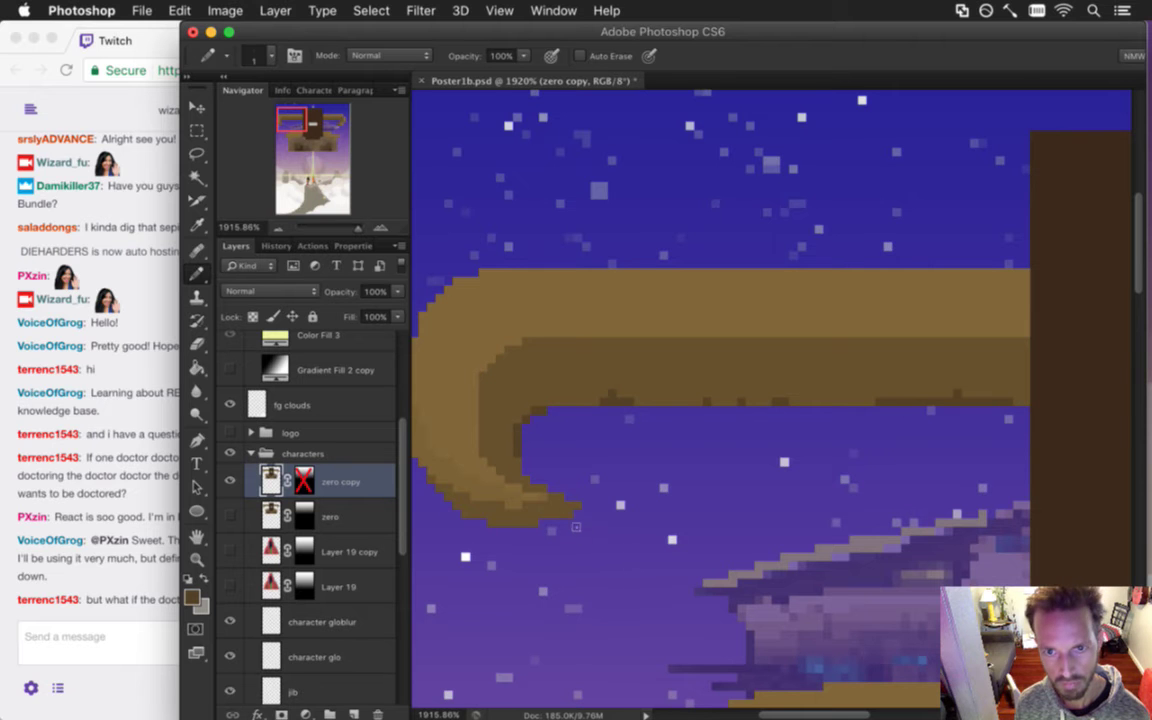
Sample the bar's darker brown and pencil small bumps along its boundary with the light brown area, continuing around the hook's inner curve.
{"action": "left_click", "coordinate": [514, 464], "text": "alt+super"}
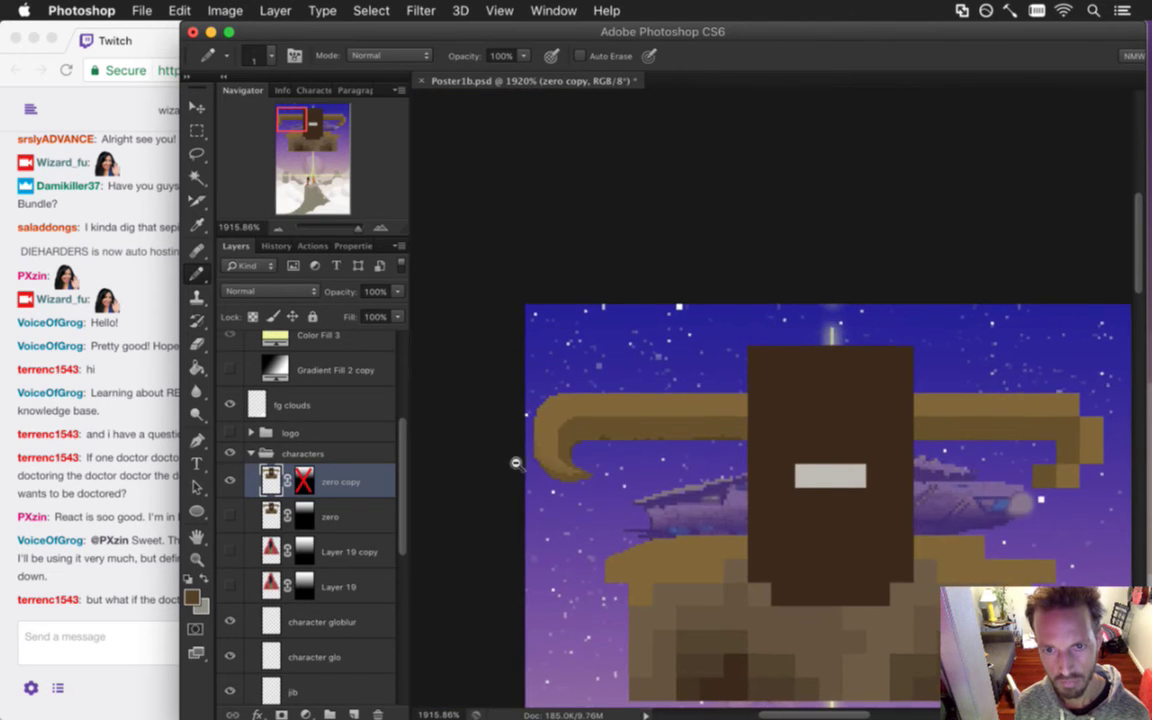
{"action": "left_click_drag", "start_coordinate": [514, 464], "coordinate": [591, 442]}
{"action": "left_click", "coordinate": [681, 329], "text": "alt"}
{"action": "left_click", "coordinate": [663, 356], "text": "alt"}
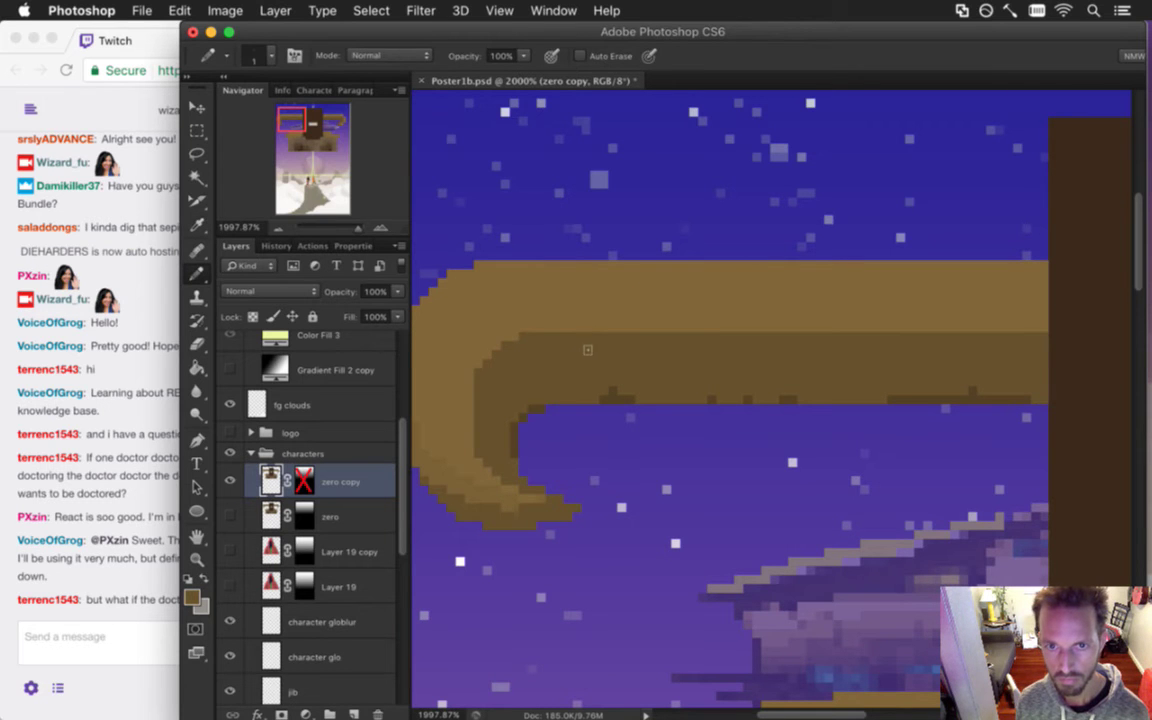
{"action": "left_click", "coordinate": [710, 330]}
{"action": "left_click_drag", "start_coordinate": [764, 327], "coordinate": [787, 327]}
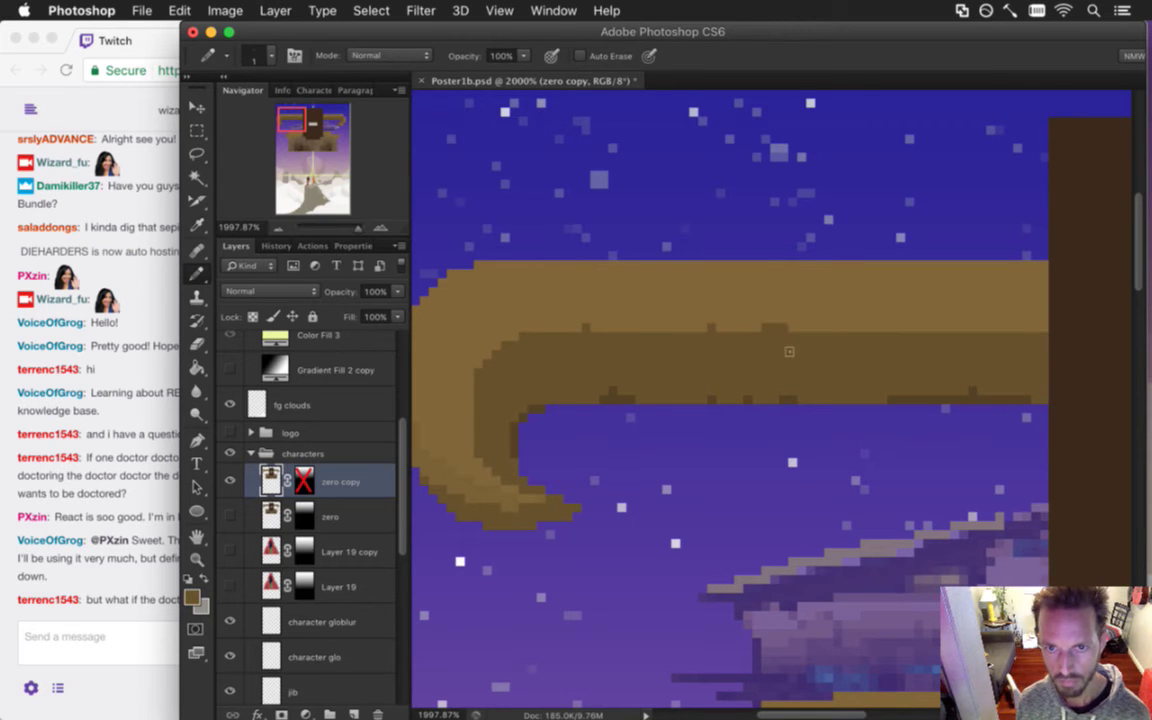
{"action": "left_click", "coordinate": [851, 327]}
{"action": "left_click", "coordinate": [931, 327]}
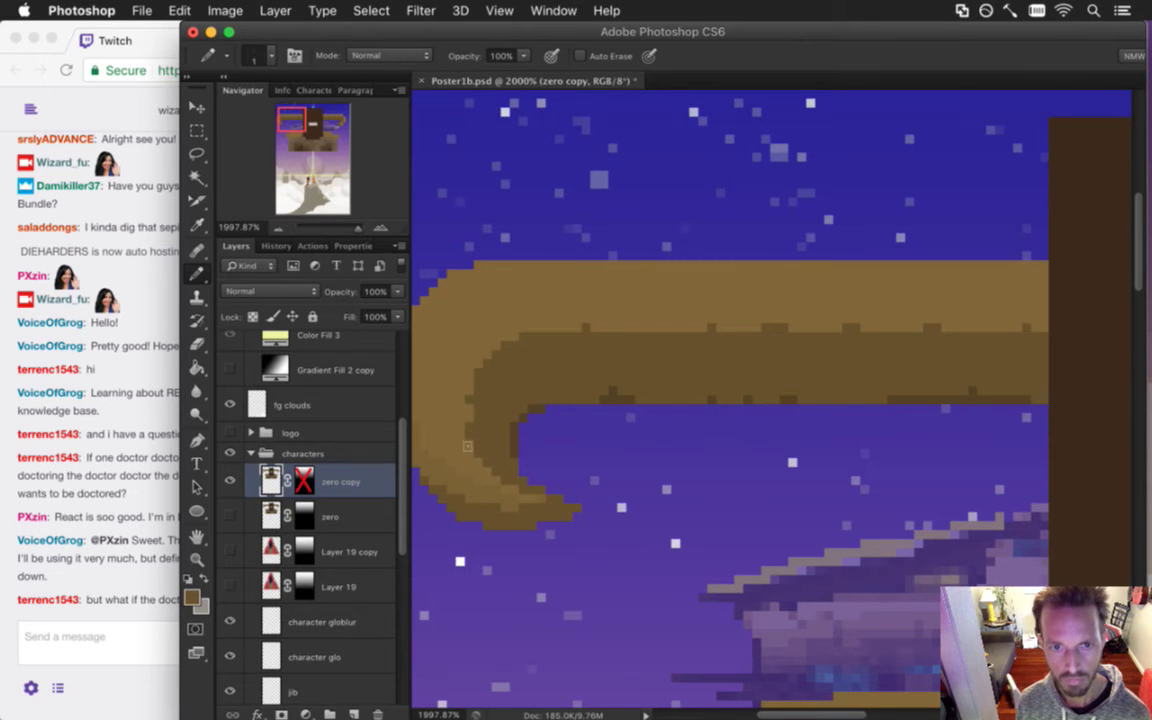
{"action": "left_click_drag", "start_coordinate": [558, 424], "coordinate": [504, 427]}
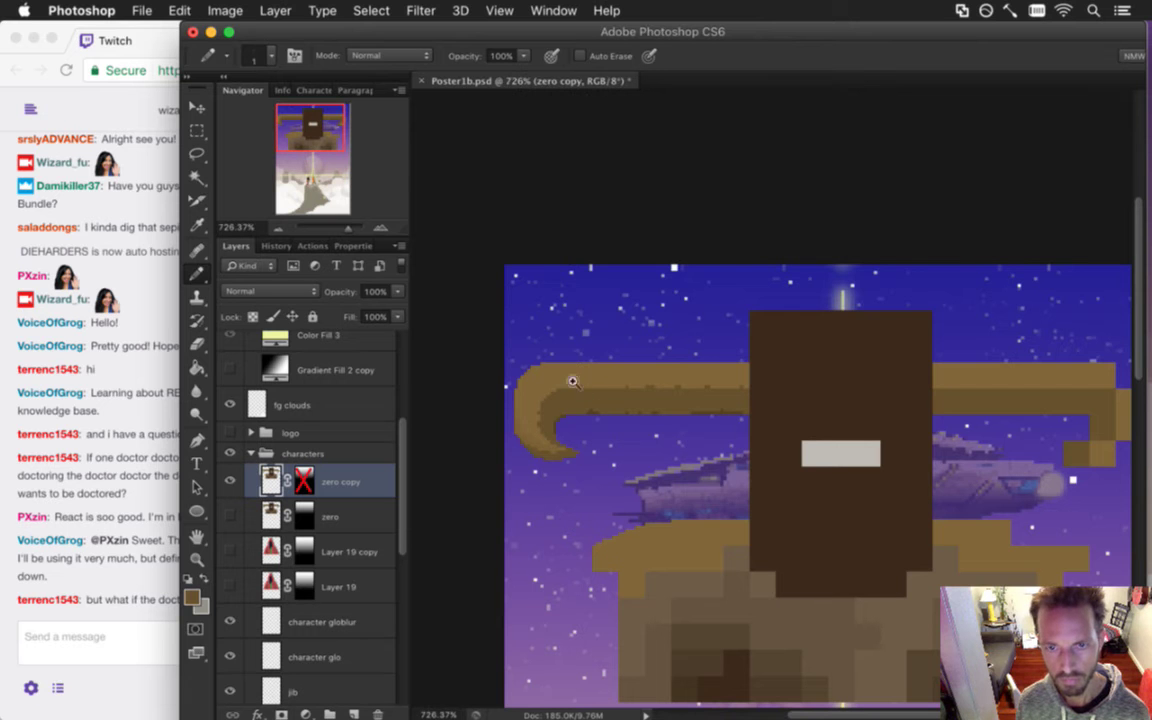
{"action": "left_click_drag", "start_coordinate": [568, 381], "coordinate": [620, 387]}
{"action": "scroll", "coordinate": [554, 356], "scroll_direction": "up", "scroll_amount": 5}
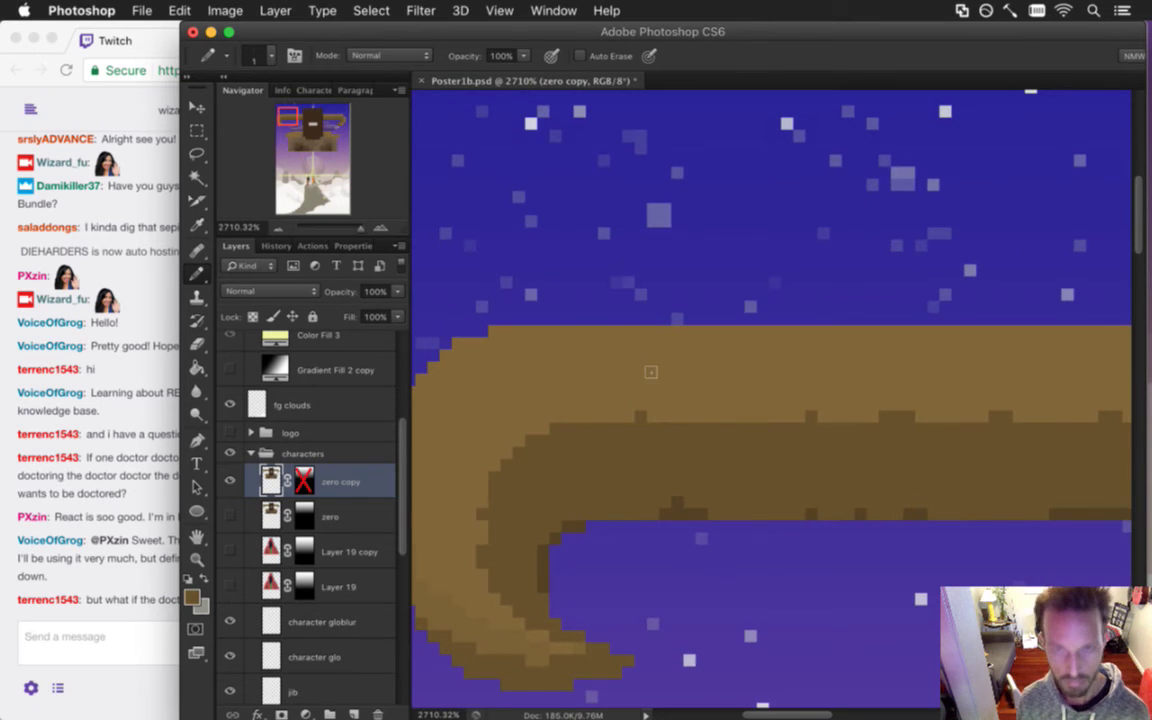
Erase small one- and two-pixel notches at irregular spacing along the horizontal bar's upper edge.
{"action": "key", "text": "e"}
{"action": "left_click", "coordinate": [770, 355]}
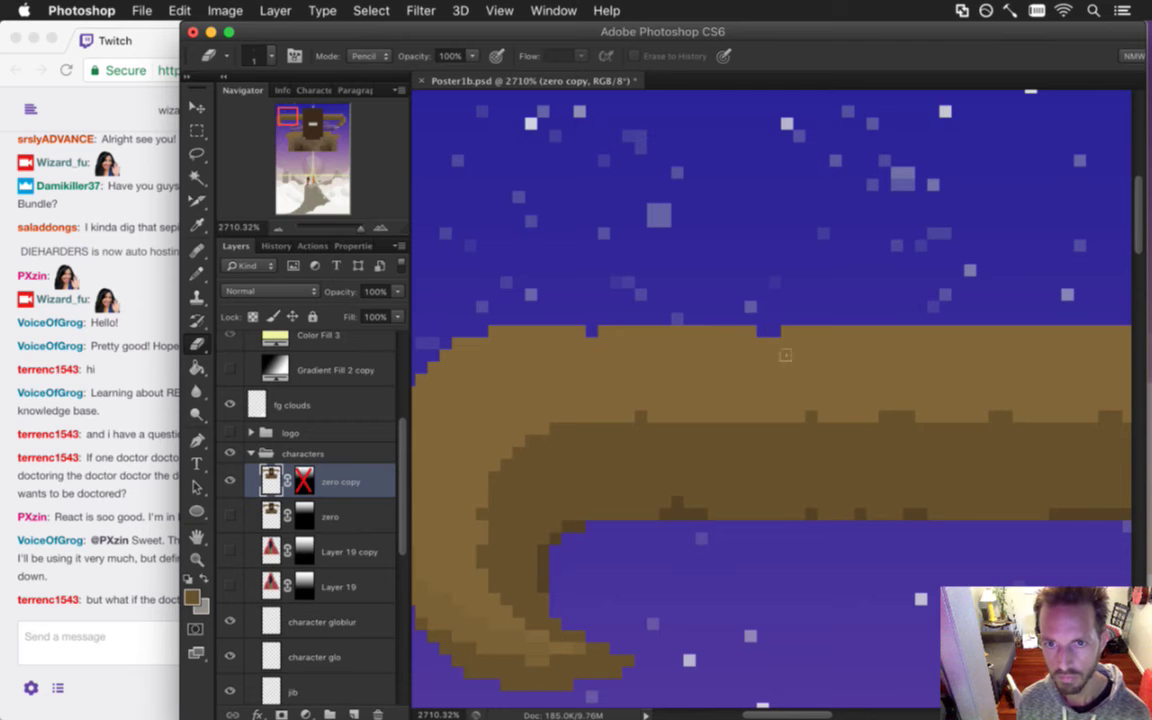
{"action": "left_click", "coordinate": [981, 331]}
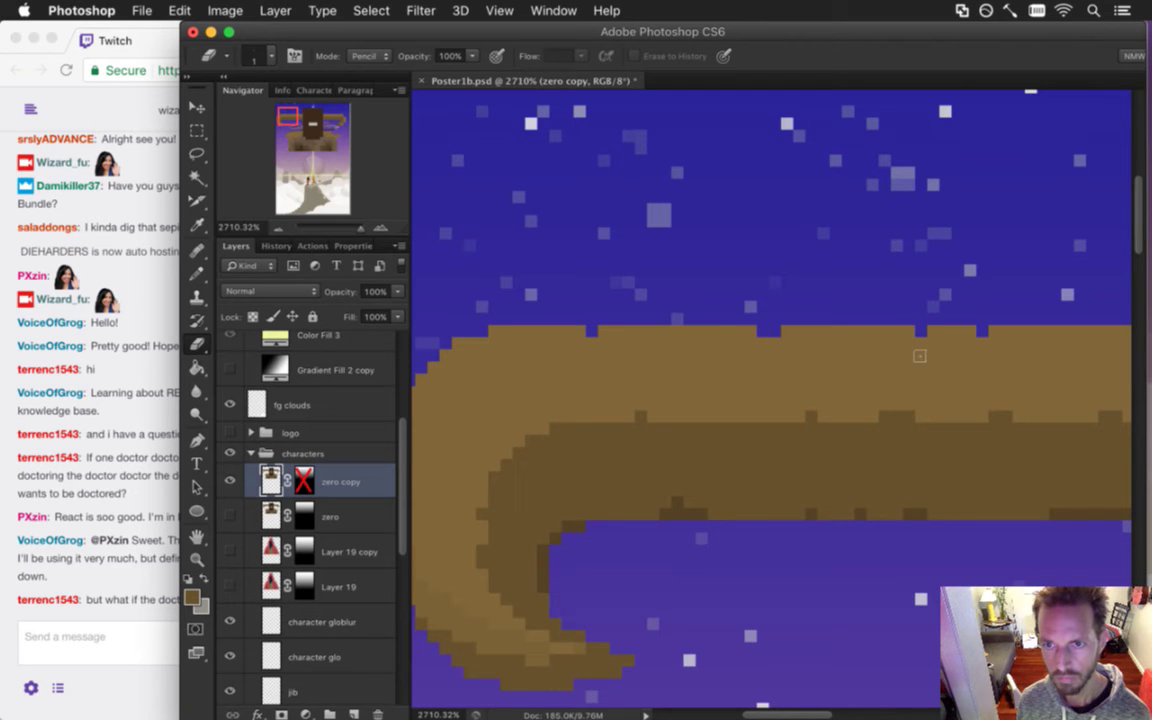
Sample the bar's browns and pencil small flaring pixels on its upper and lower edges where it meets the head.
{"action": "scroll", "coordinate": [753, 380], "scroll_direction": "down", "scroll_amount": 3}
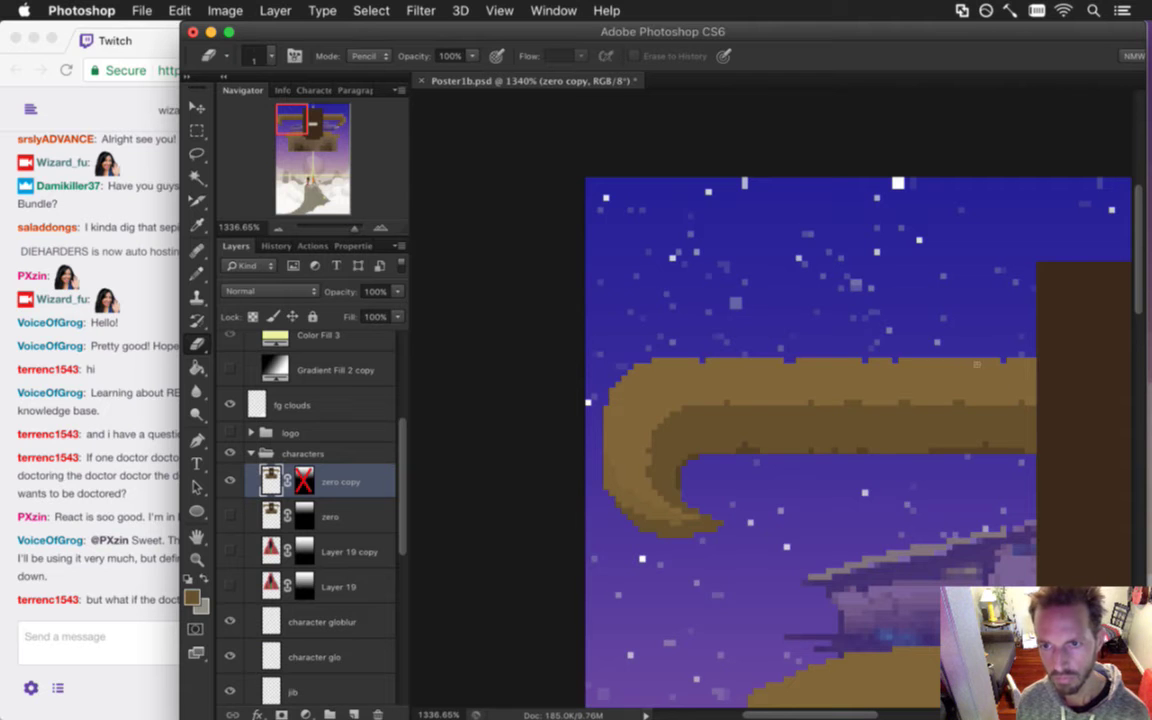
{"action": "key", "text": "b"}
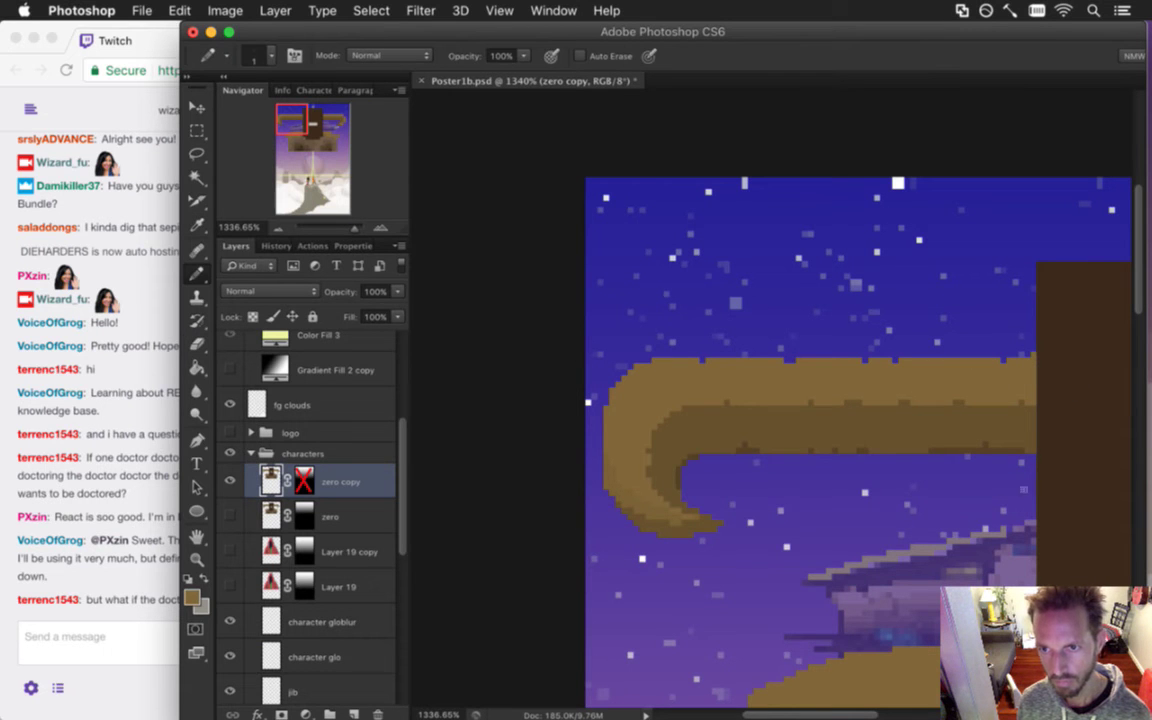
{"action": "key", "text": "alt"}
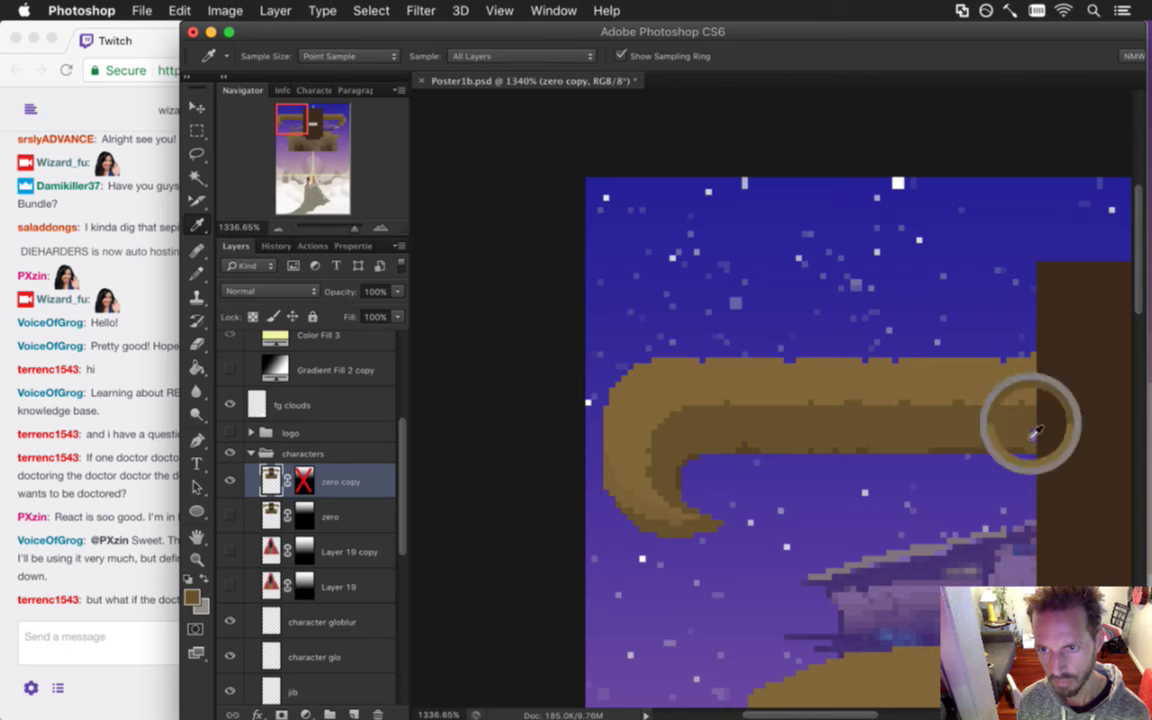
{"action": "left_click", "coordinate": [912, 403], "text": "alt"}
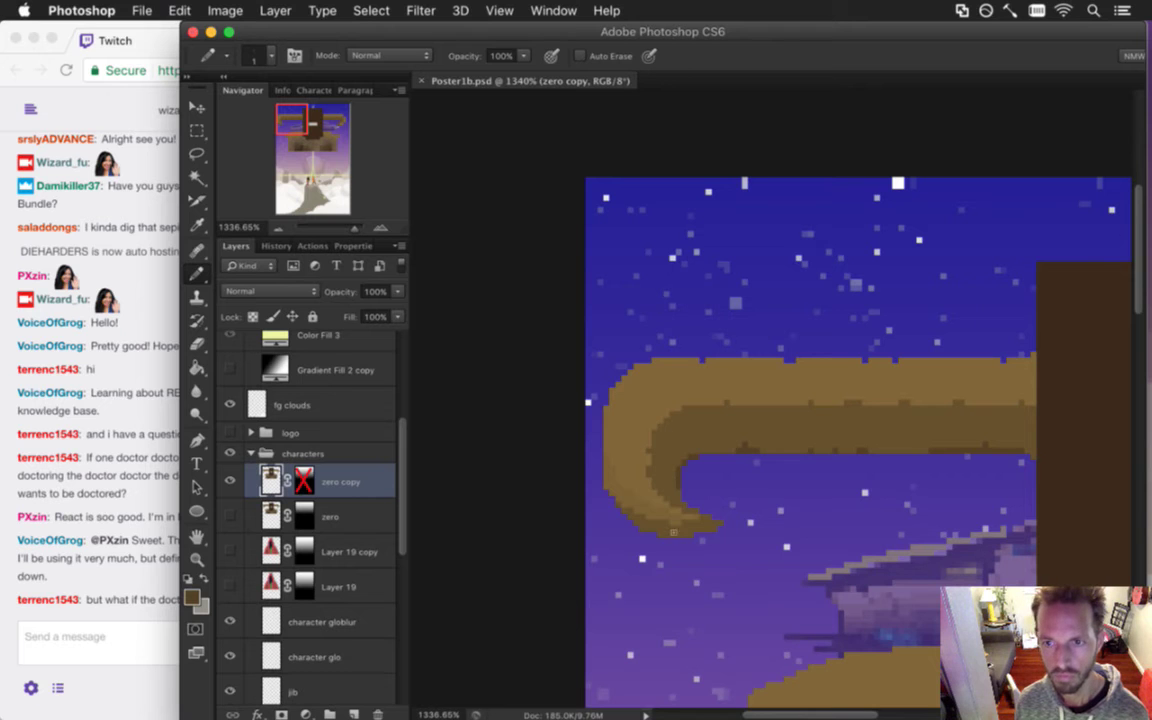
{"action": "left_click", "coordinate": [1034, 464]}
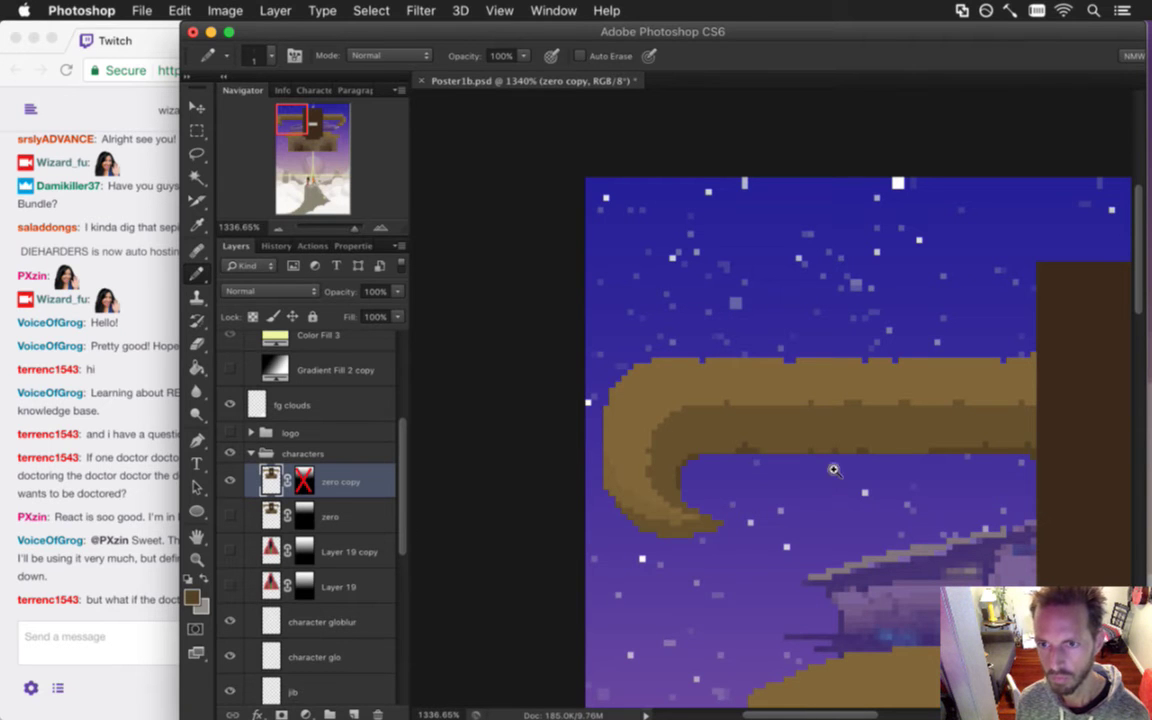
Sample the bar's shadow brown and pencil the shaded area slightly outward along the hook's curved boundary with the light brown.
{"action": "left_click_drag", "start_coordinate": [835, 474], "coordinate": [753, 476]}
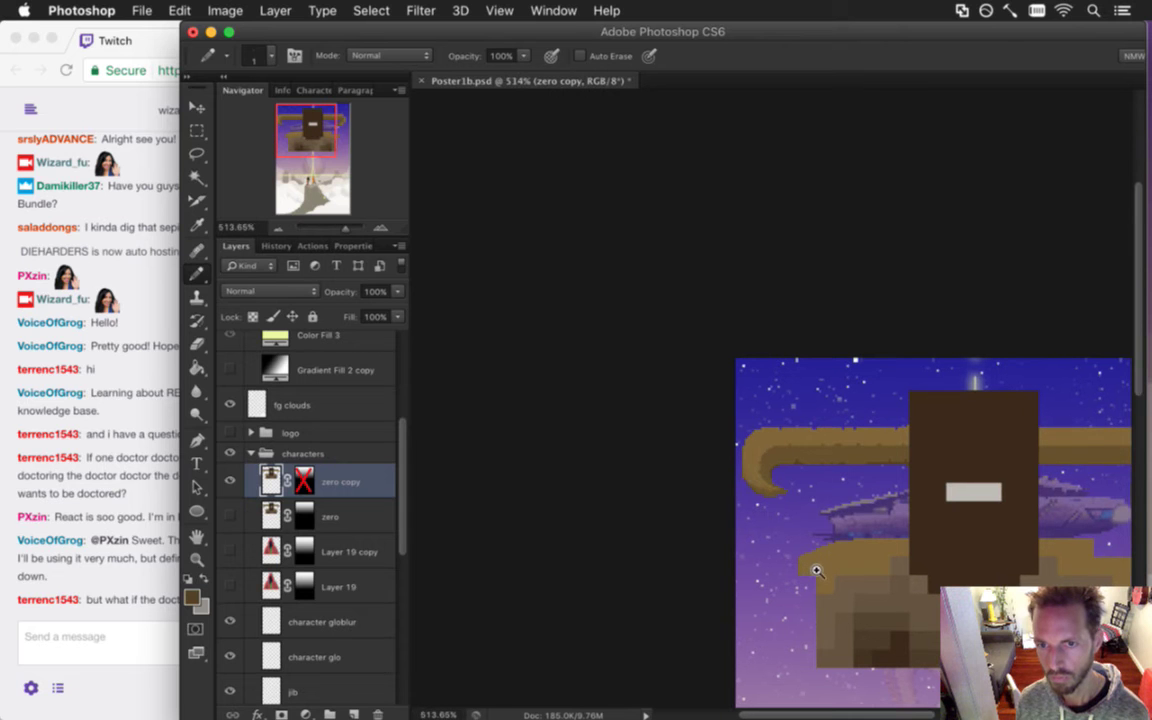
{"action": "left_click_drag", "start_coordinate": [816, 564], "coordinate": [869, 496]}
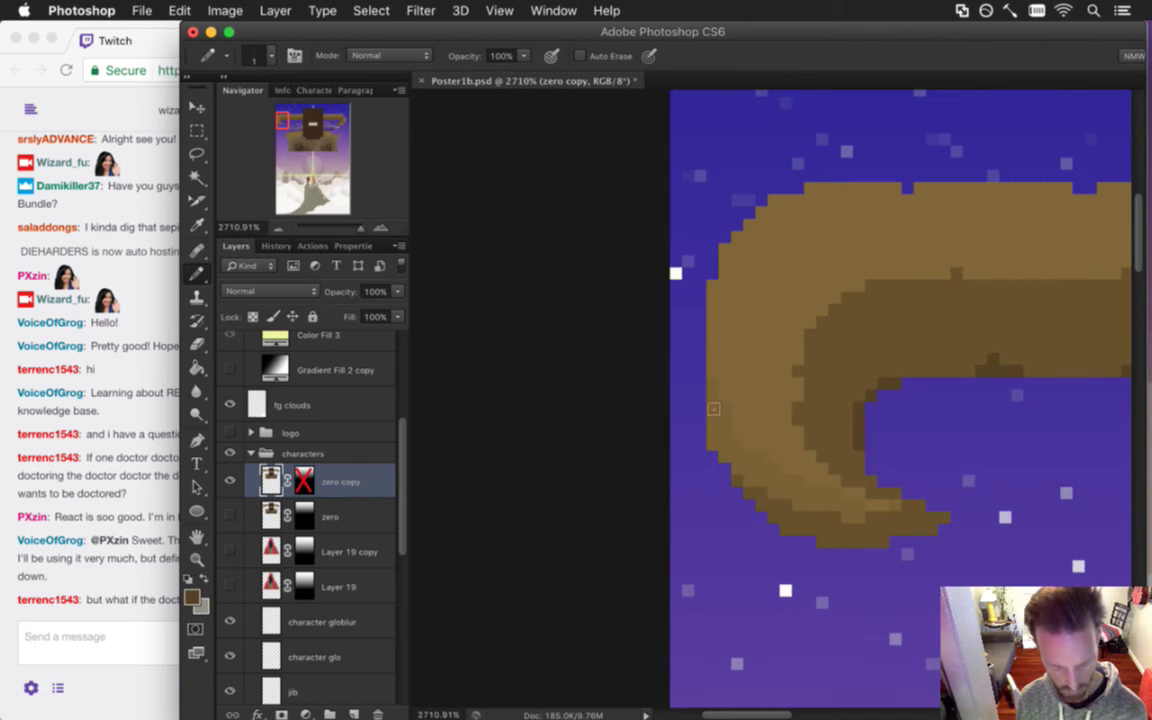
{"action": "key", "text": "i"}
{"action": "key", "text": "b"}
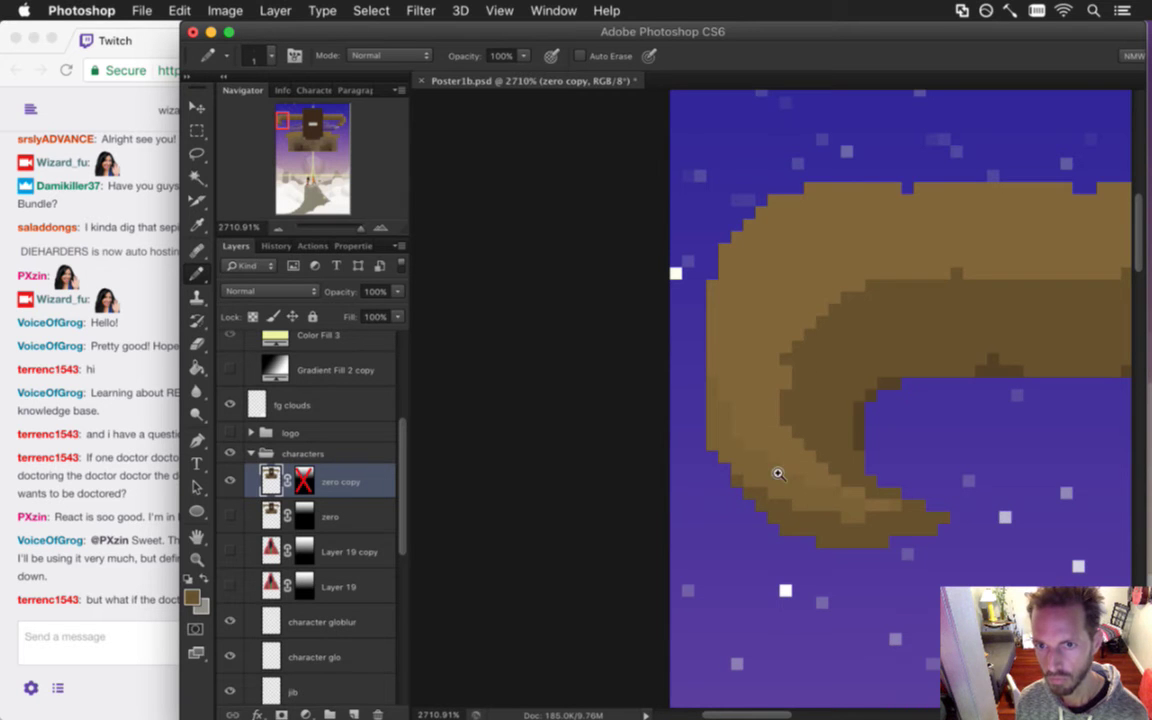
Select the old blocky horn on the head's right side with the rectangular marquee and delete it.
{"action": "scroll", "coordinate": [671, 463], "scroll_direction": "down", "scroll_amount": 5}
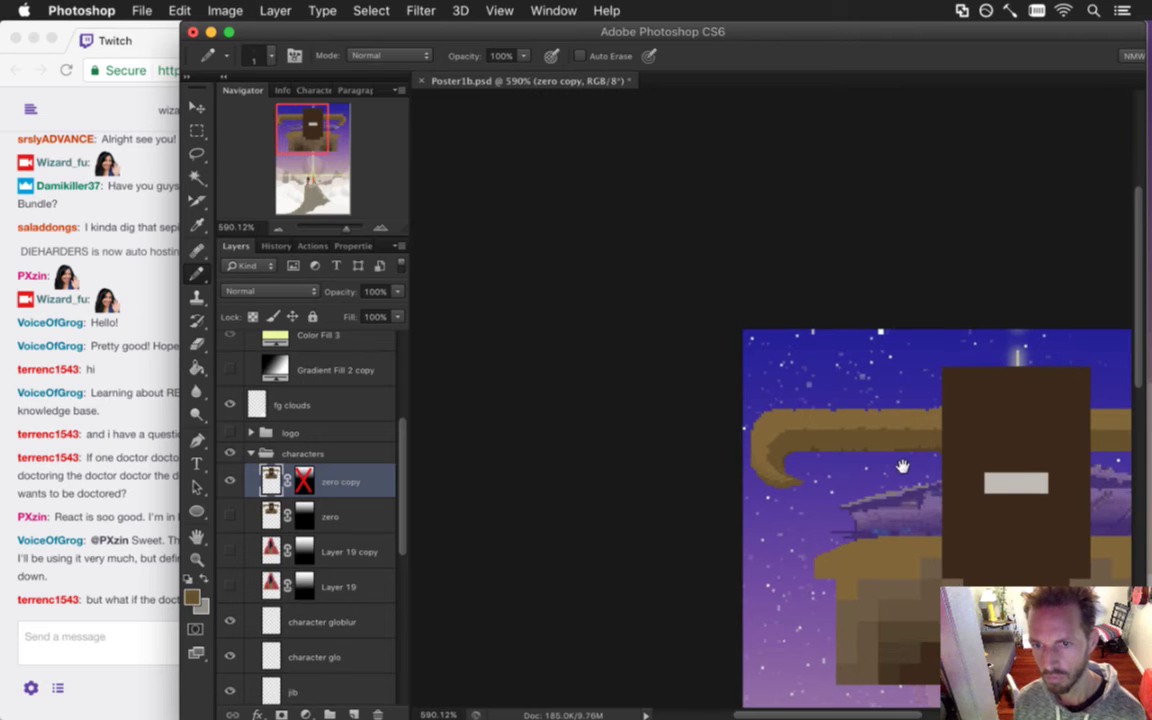
{"action": "scroll", "coordinate": [739, 505], "scroll_direction": "right", "scroll_amount": 5}
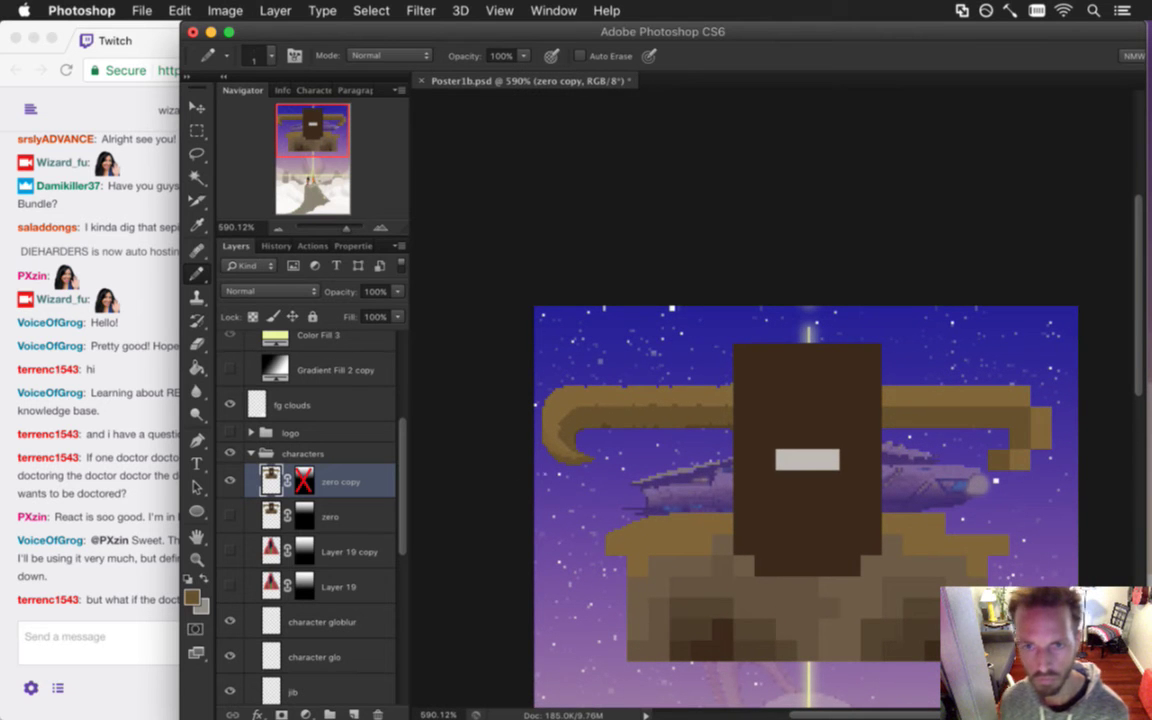
{"action": "key", "text": "m"}
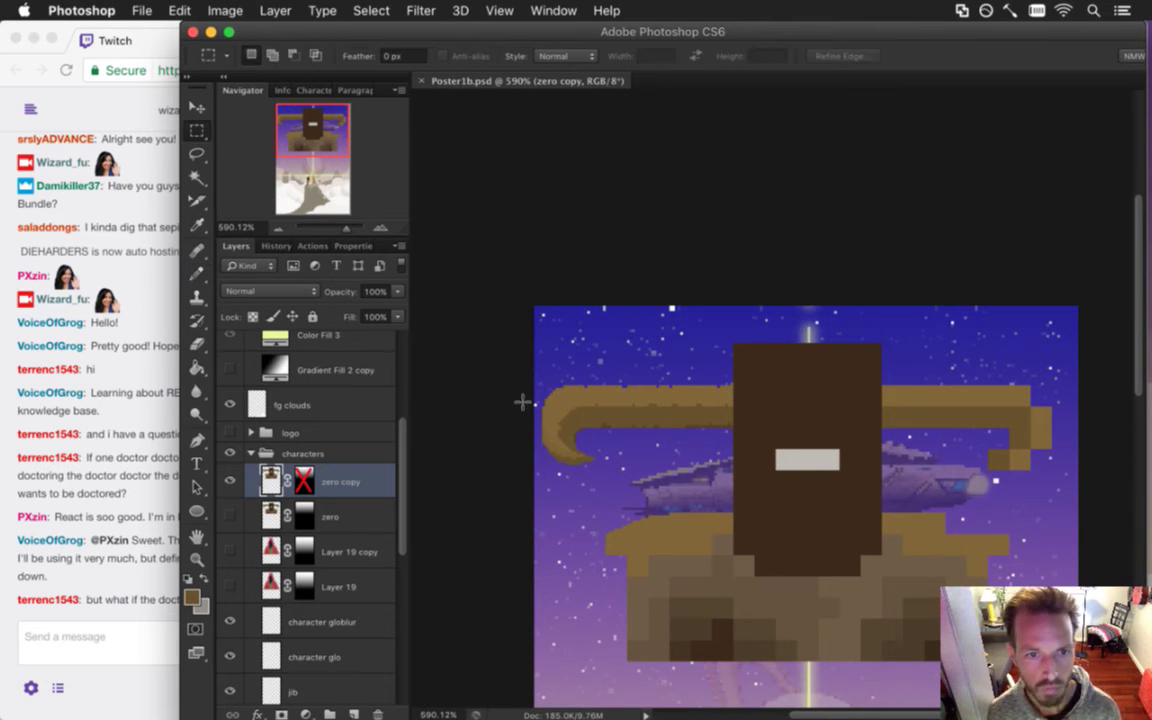
{"action": "mouse_move", "coordinate": [506, 362]}
{"action": "left_mouse_down"}
{"action": "mouse_move", "coordinate": [735, 442]}
{"action": "mouse_move", "coordinate": [733, 486]}
{"action": "left_mouse_up"}
{"action": "left_click_drag", "start_coordinate": [1077, 370], "coordinate": [881, 491]}
{"action": "key", "text": "Delete"}
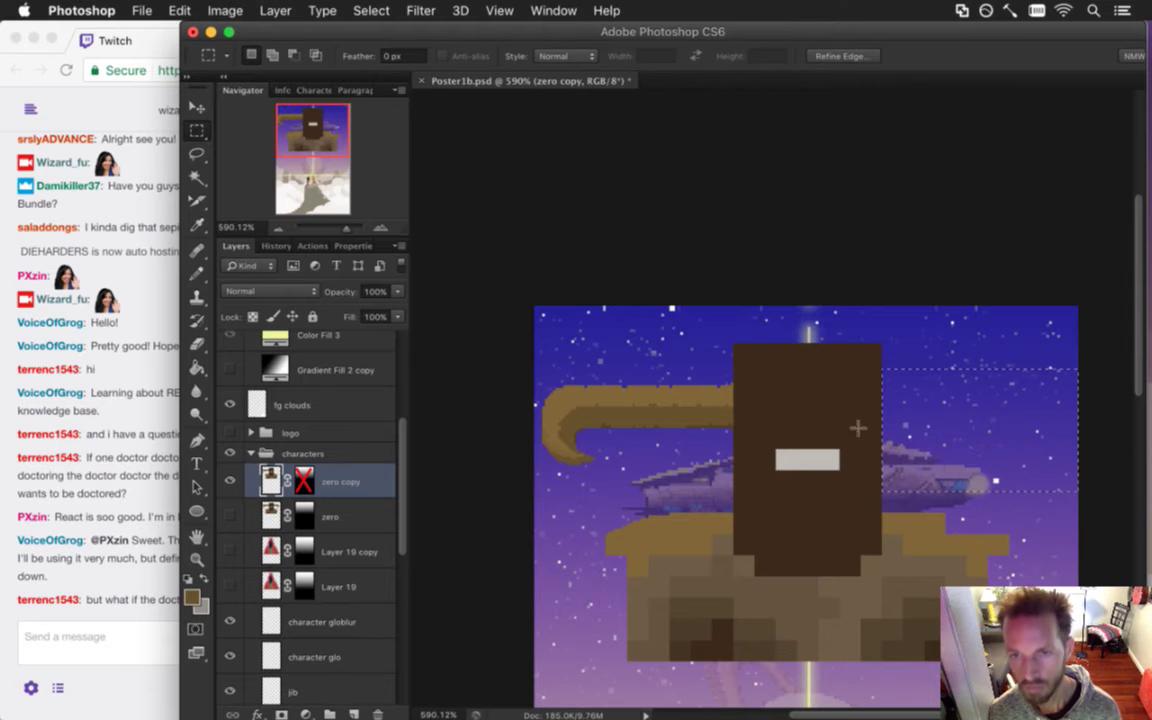
Copy the finished left horn to a new layer, move it to the head's right side and flip it horizontally.
{"action": "left_click_drag", "start_coordinate": [515, 362], "coordinate": [734, 490]}
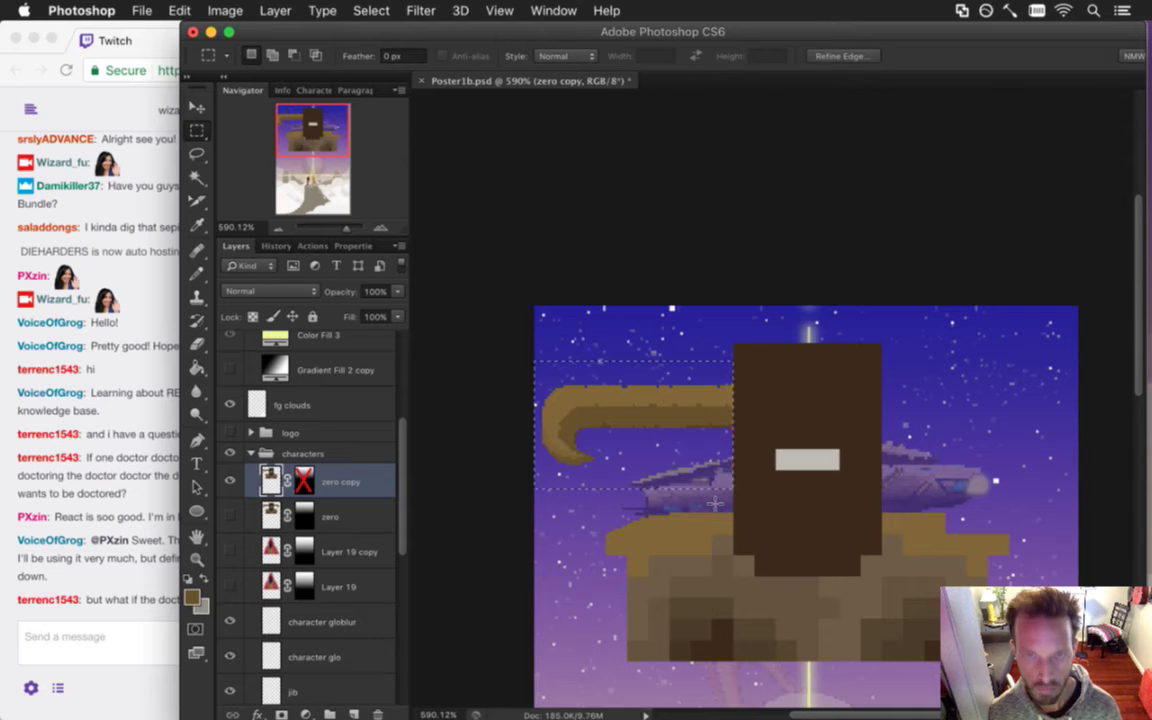
{"action": "key", "text": "ctrl+j"}
{"action": "key", "text": "v"}
{"action": "left_click_drag", "start_coordinate": [591, 399], "coordinate": [954, 369]}
{"action": "key", "text": "ctrl+t"}
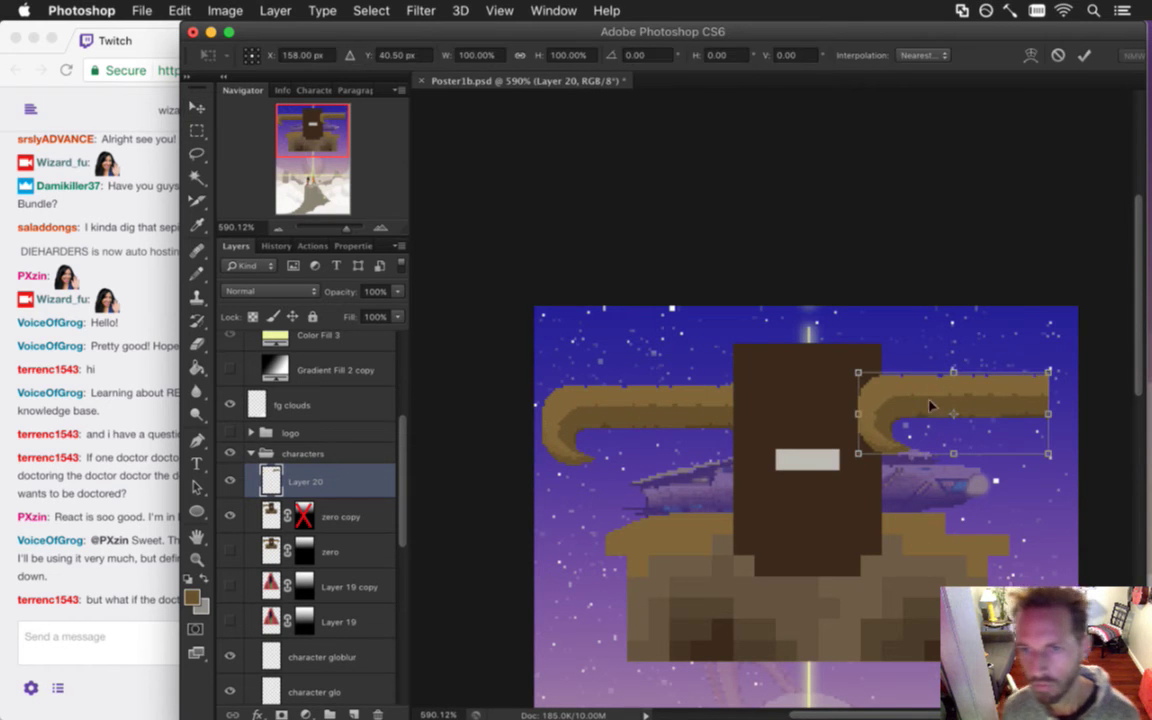
{"action": "right_click", "coordinate": [920, 400]}
{"action": "left_click", "coordinate": [965, 634]}
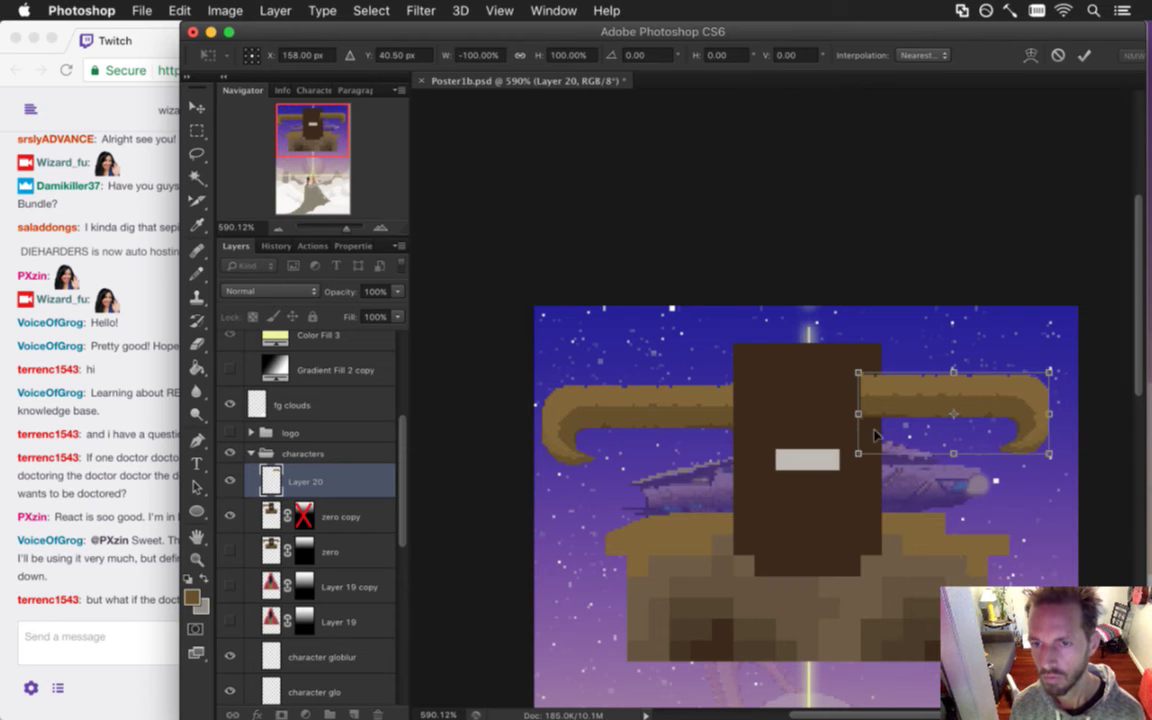
Nudge the flipped horn right and down to X 166 px, Y 44.5 px beside the head, and apply the transform.
{"action": "key", "text": "Right"}
{"action": "key", "text": "Right"}
{"action": "key", "text": "Right"}
{"action": "key", "text": "Right"}
{"action": "key", "text": "Right"}
{"action": "key", "text": "Right"}
{"action": "key", "text": "Right"}
{"action": "key", "text": "Right"}
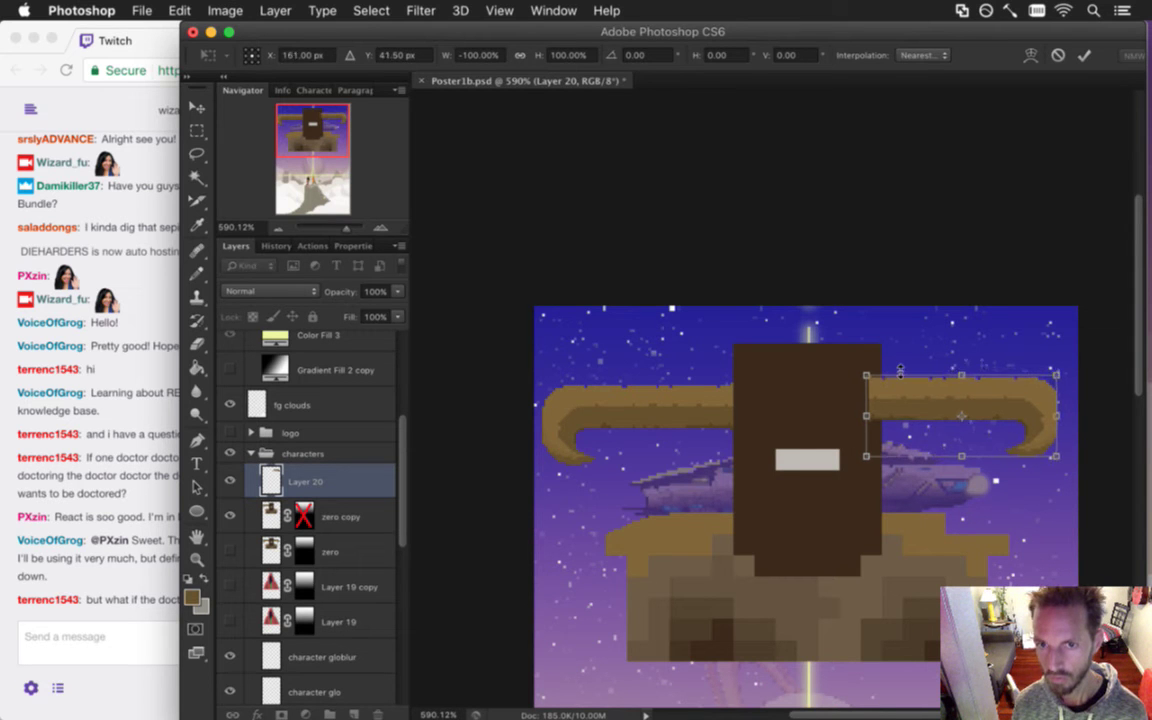
{"action": "key", "text": "Down"}
{"action": "key", "text": "Down"}
{"action": "key", "text": "Down"}
{"action": "key", "text": "Down"}
{"action": "key", "text": "Right"}
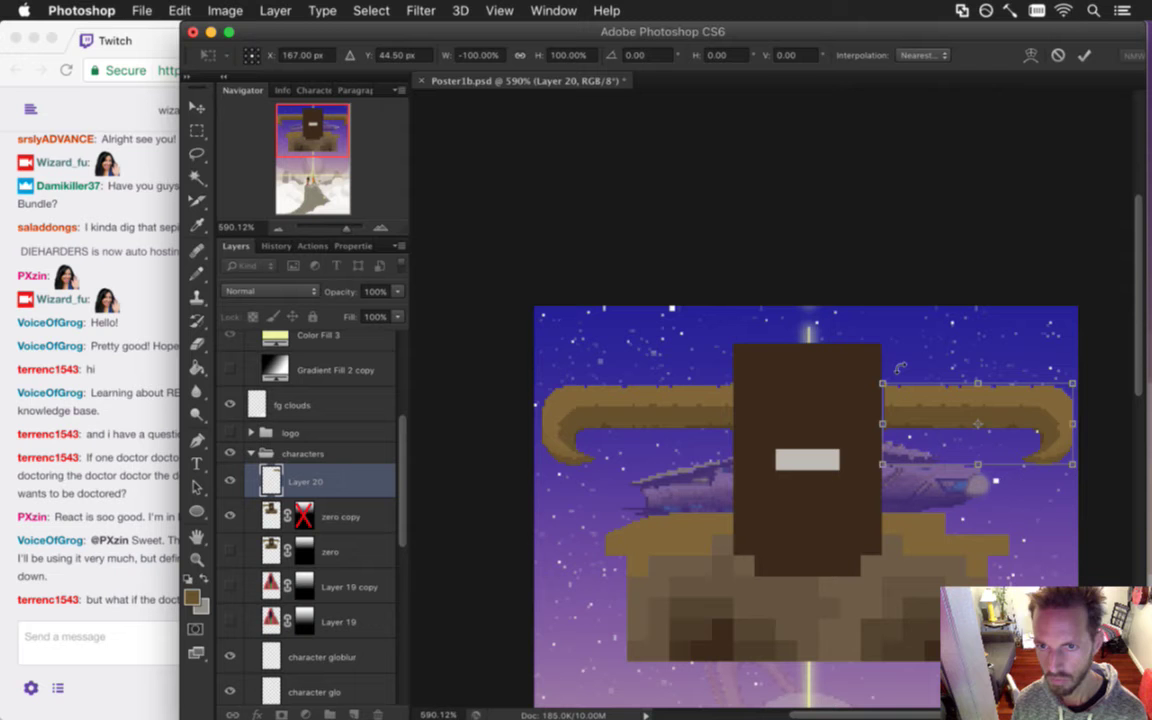
{"action": "key", "text": "Left"}
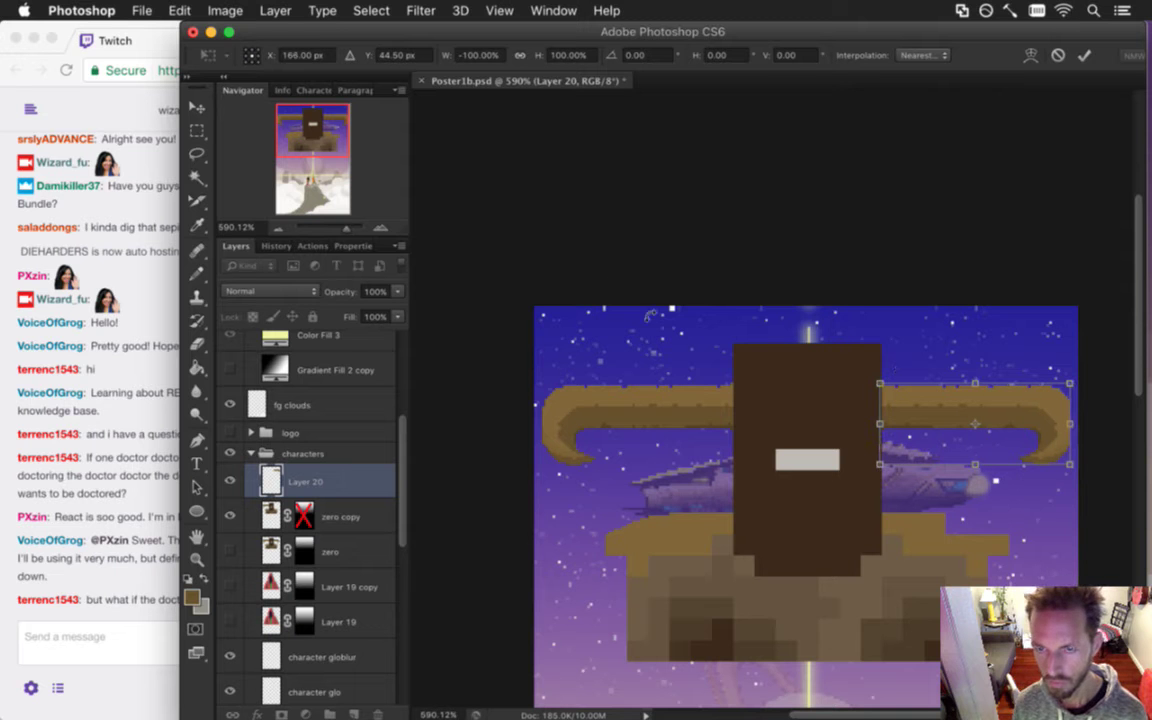
{"action": "left_click", "coordinate": [970, 406], "text": "ctrl"}
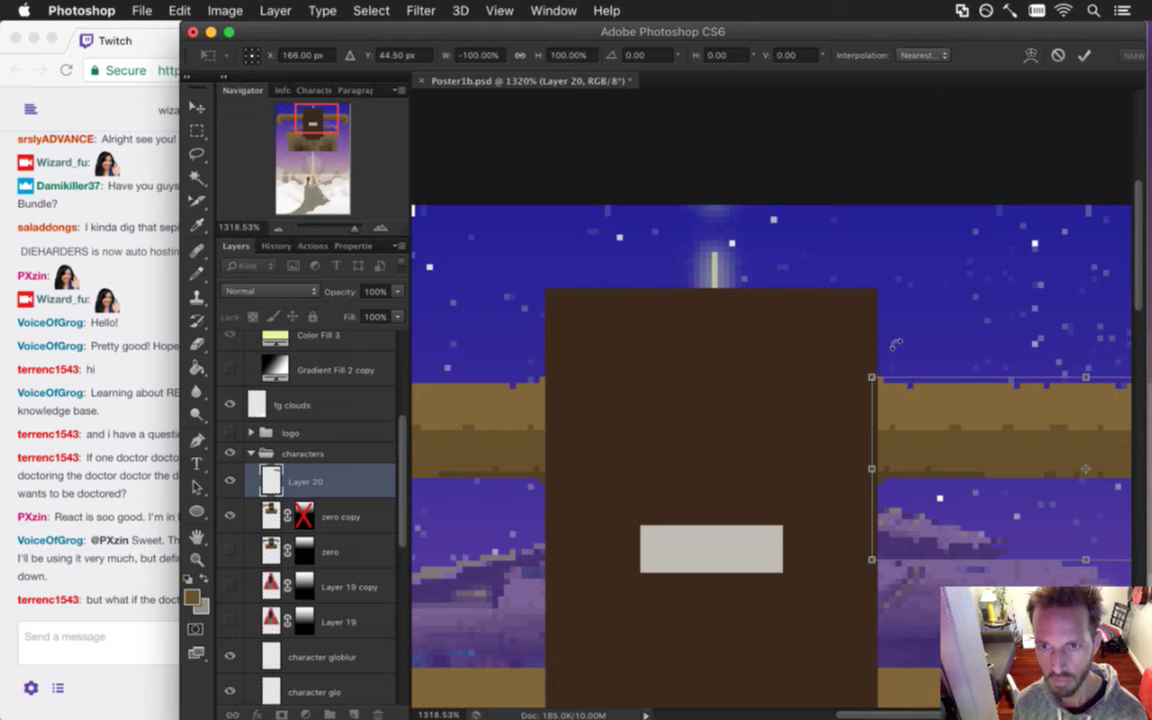
{"action": "key", "text": "Return"}
Check the mirrored horn's height against the left one and shift it one pixel right, flush with the head.
{"action": "key", "text": "m"}
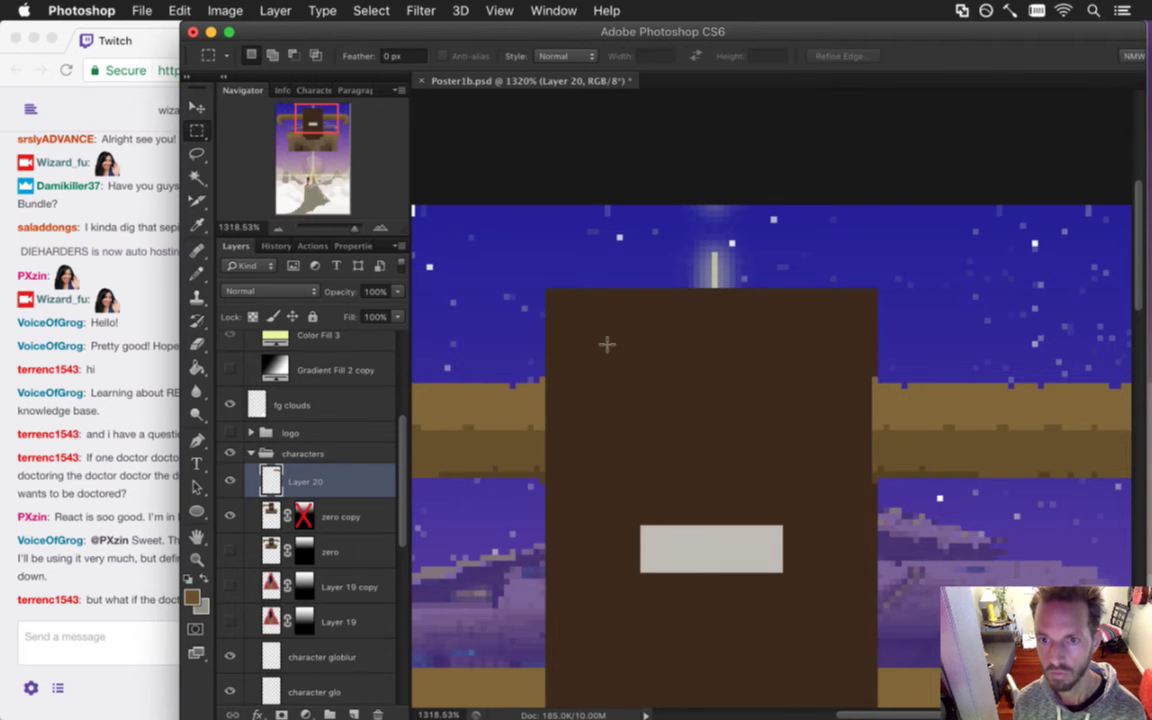
{"action": "left_click_drag", "start_coordinate": [487, 343], "coordinate": [832, 330]}
{"action": "left_click", "coordinate": [945, 415]}
{"action": "key", "text": "v"}
{"action": "key", "text": "Right"}
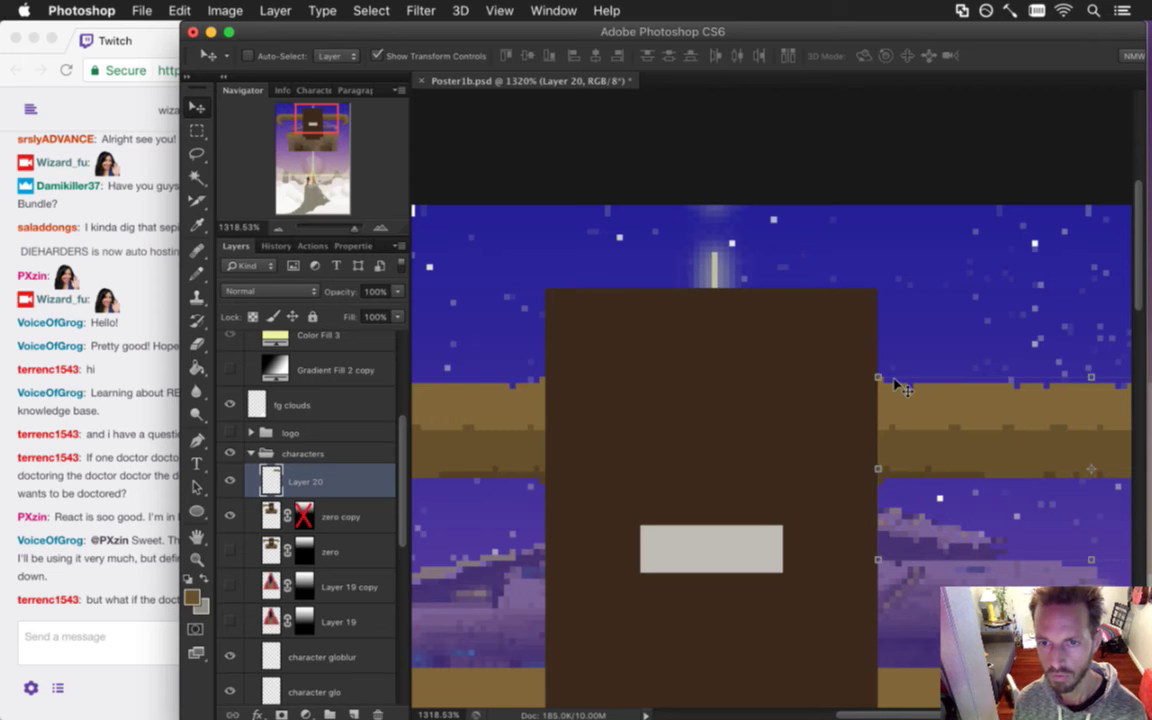
Delete the disabled layer mask from the zero copy layer and merge that layer with Layer 20.
{"action": "key", "text": "m"}
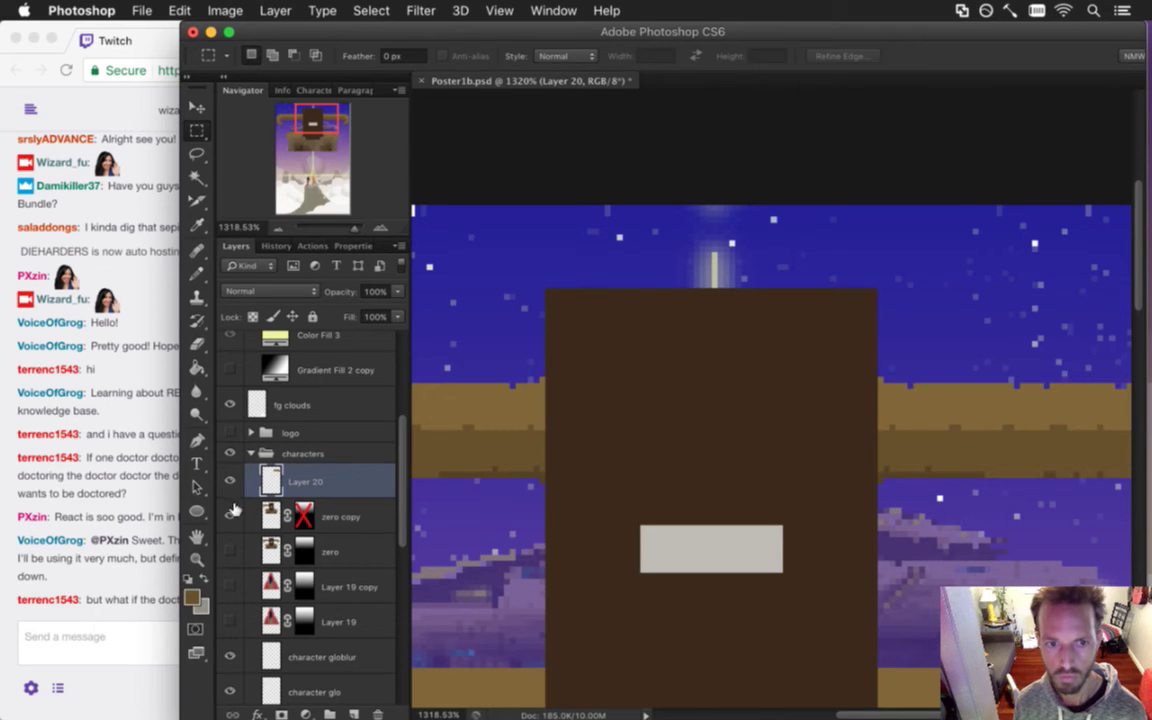
{"action": "right_click", "coordinate": [305, 512]}
{"action": "left_click", "coordinate": [330, 545]}
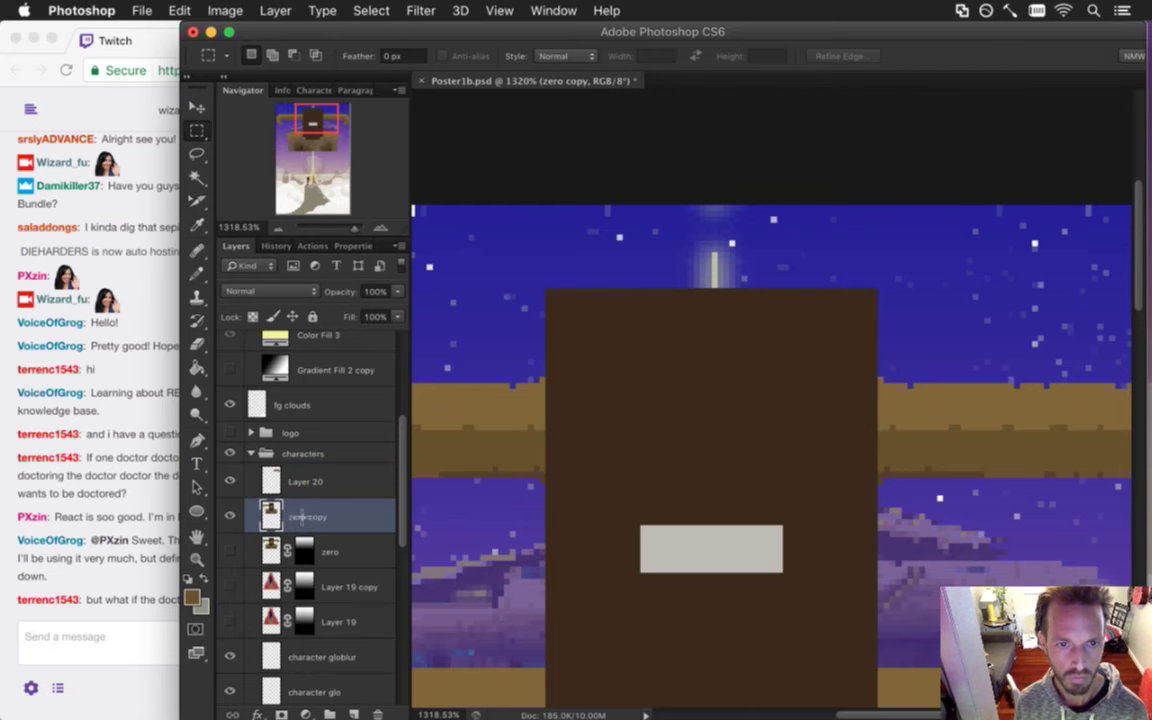
{"action": "left_click", "coordinate": [330, 483], "text": "shift"}
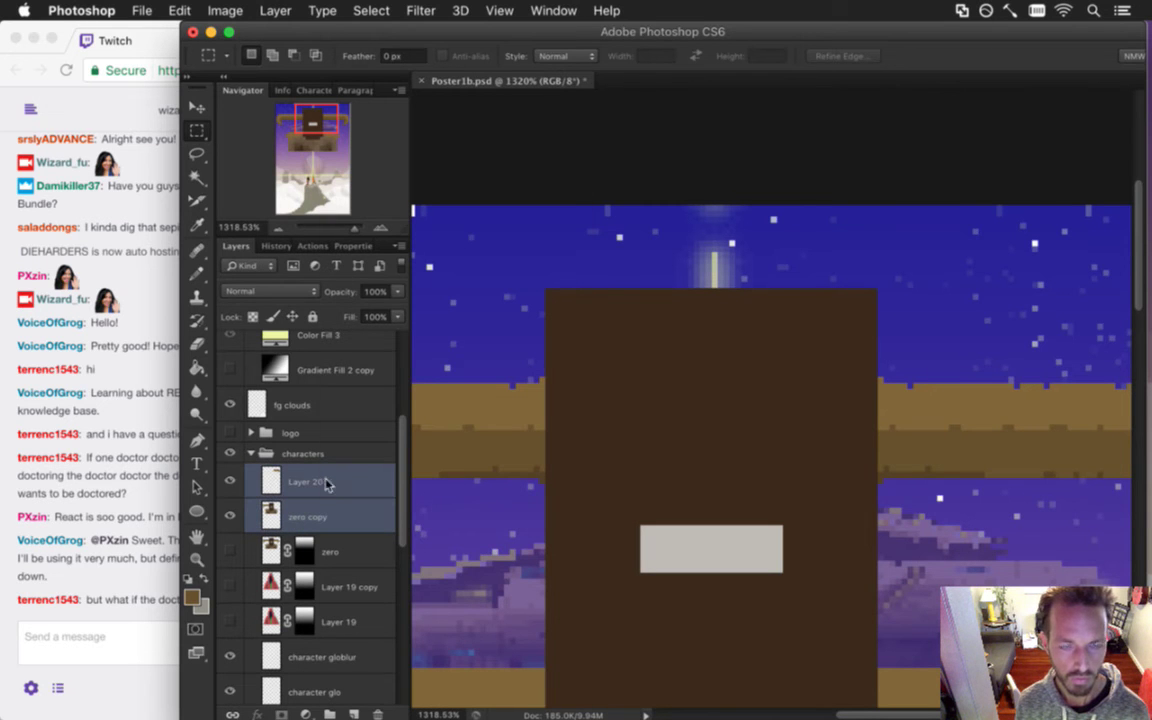
{"action": "right_click", "coordinate": [326, 476]}
{"action": "left_click", "coordinate": [330, 471]}
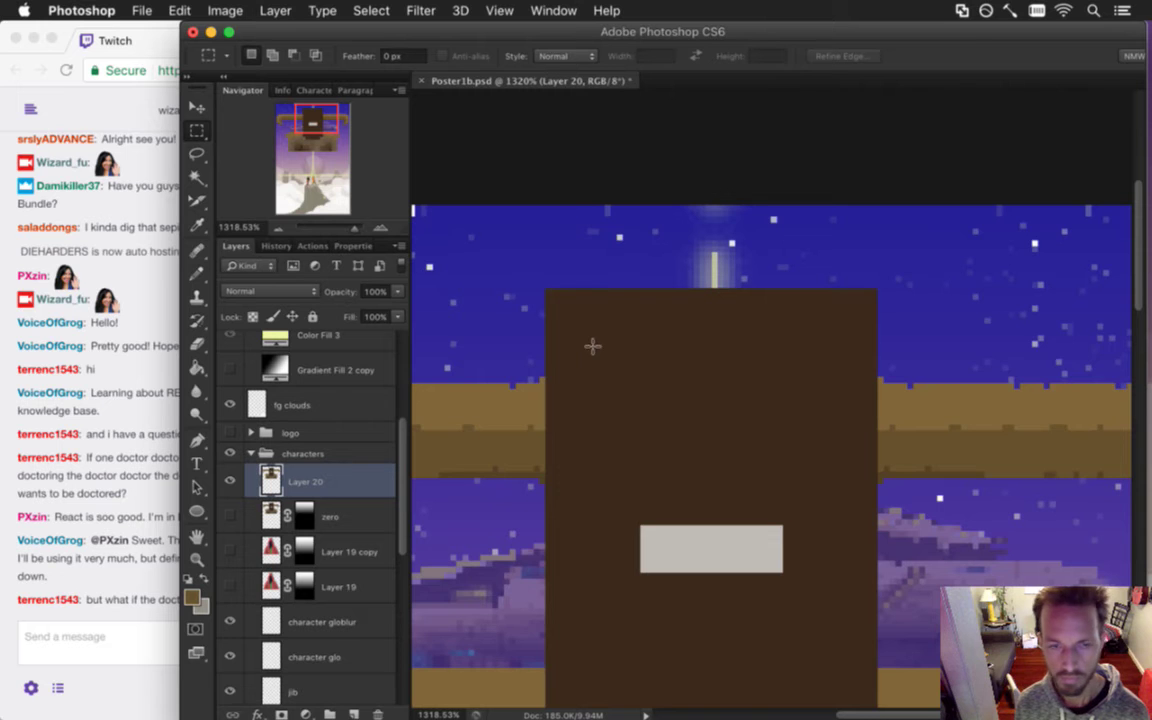
Sample the right horn's shadow brown and pencil over the copied dark bumps along its underside.
{"action": "left_click_drag", "start_coordinate": [835, 407], "coordinate": [720, 406]}
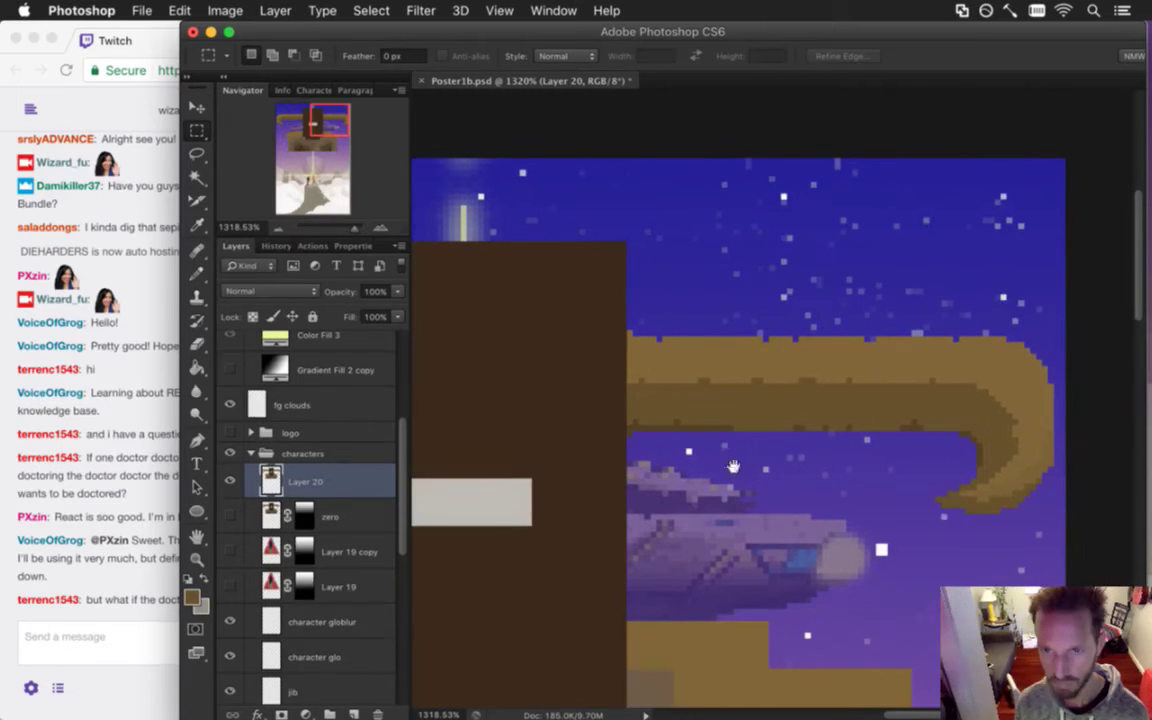
{"action": "scroll", "coordinate": [745, 392], "scroll_direction": "up", "scroll_amount": 4}
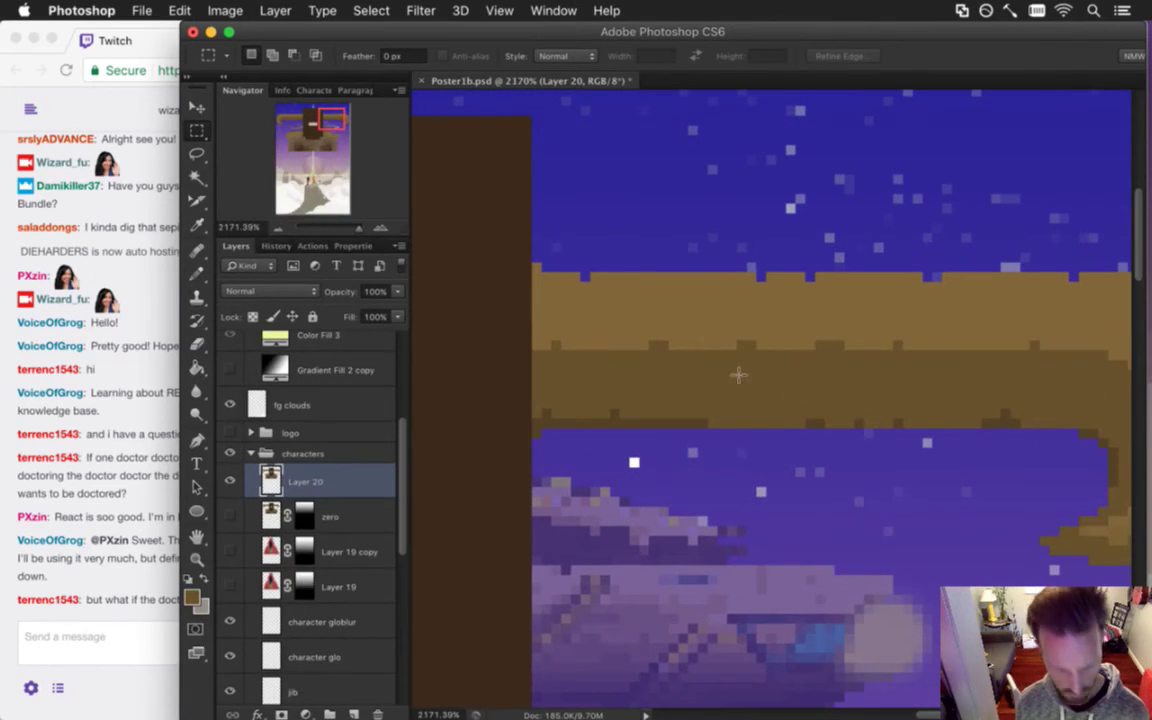
{"action": "key", "text": "i"}
{"action": "key", "text": "b"}
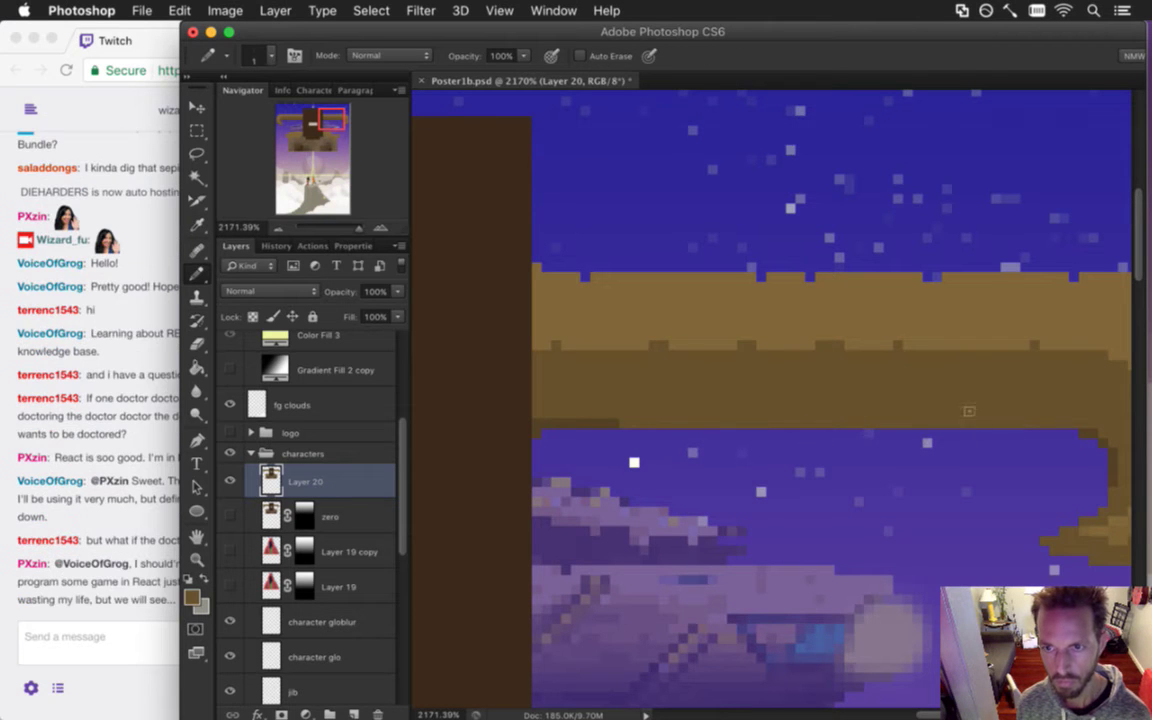
Sample the darkest brown and pencil new irregular bumps along the right horn's underside, spaced differently from the left horn.
{"action": "key", "text": "i"}
{"action": "key", "text": "b"}
{"action": "left_click_drag", "start_coordinate": [645, 385], "coordinate": [740, 395]}
{"action": "left_click_drag", "start_coordinate": [821, 449], "coordinate": [1058, 443]}
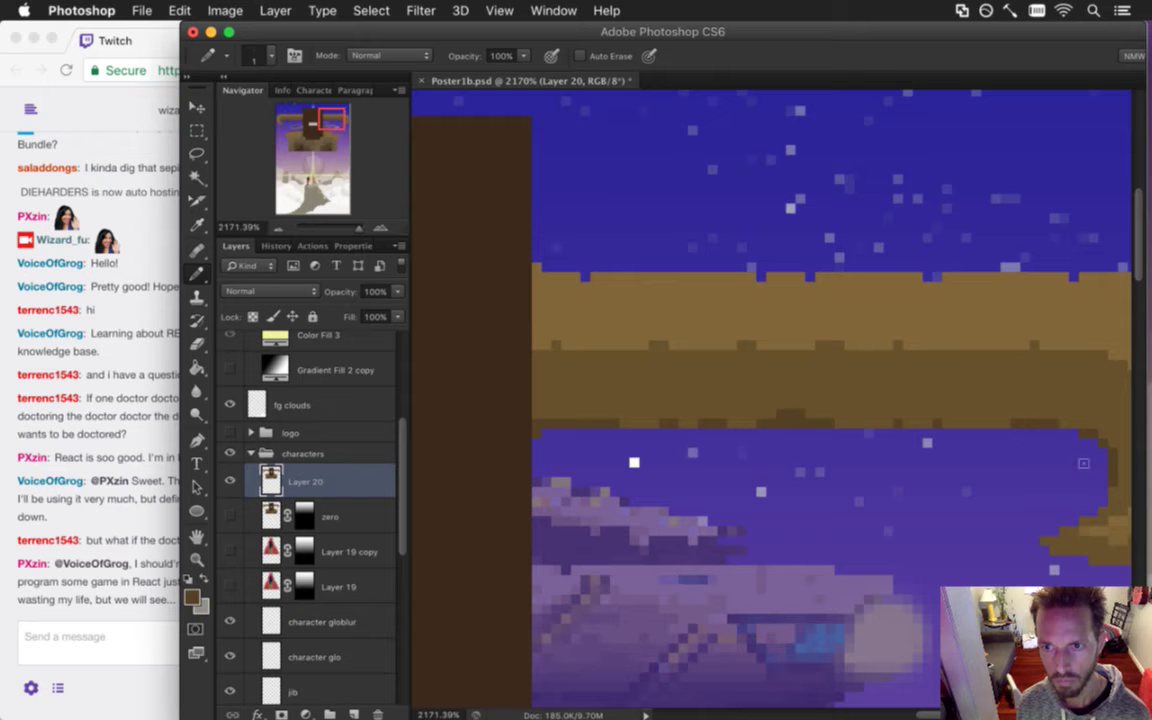
Cover the right horn's copied boundary bumps with sampled light brown, and pencil new irregular ones in the shadow brown.
{"action": "left_click", "coordinate": [615, 327], "text": "alt"}
{"action": "left_click_drag", "start_coordinate": [535, 318], "coordinate": [936, 312]}
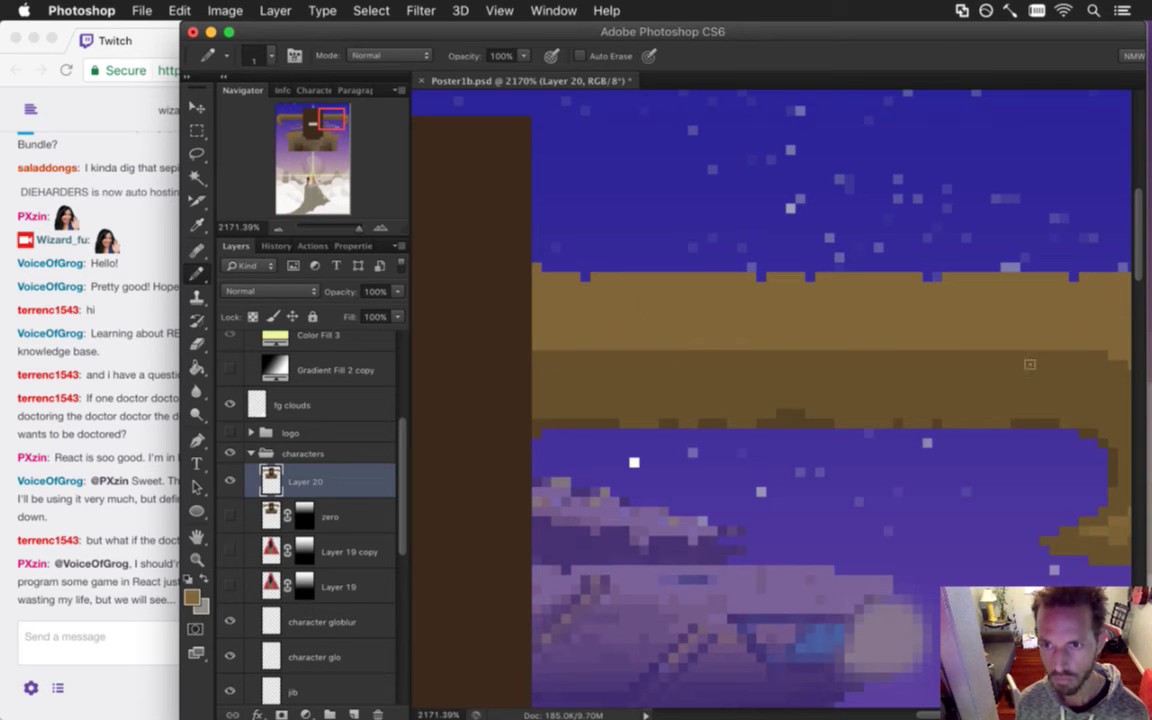
{"action": "left_click", "coordinate": [539, 381], "text": "alt"}
{"action": "left_click_drag", "start_coordinate": [539, 381], "coordinate": [739, 367]}
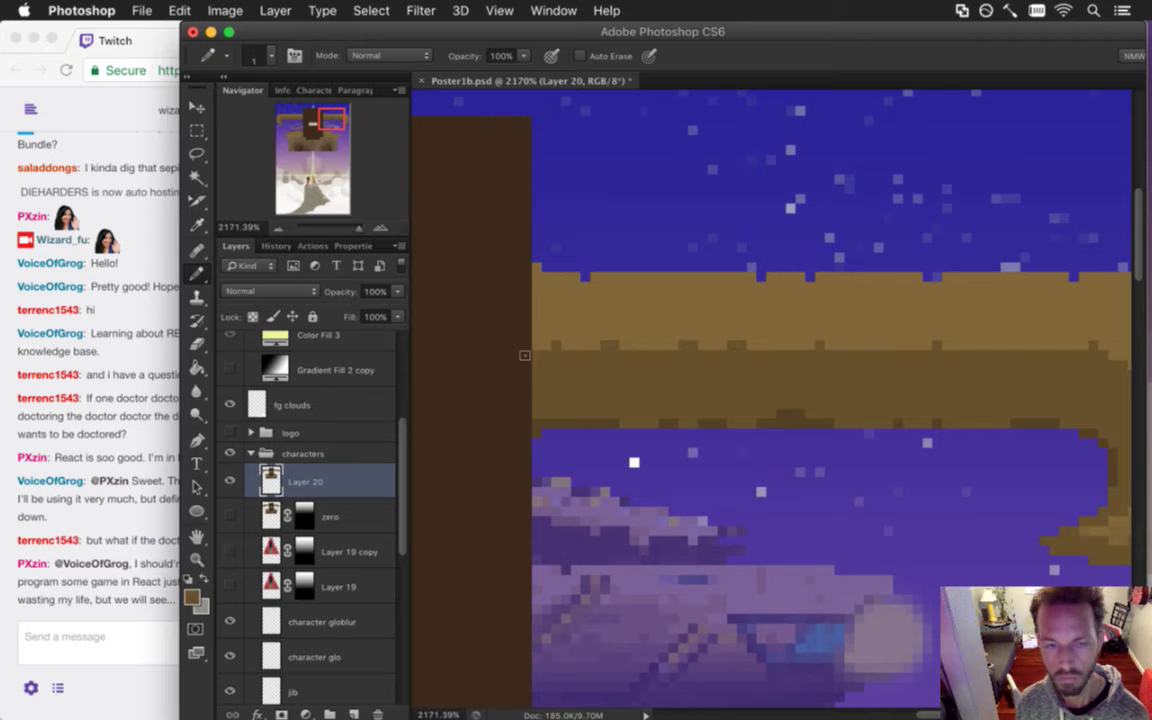
Switch to the Twitch chat in Chrome, read the newest messages, and return to Photoshop.
{"action": "left_click", "coordinate": [143, 592]}
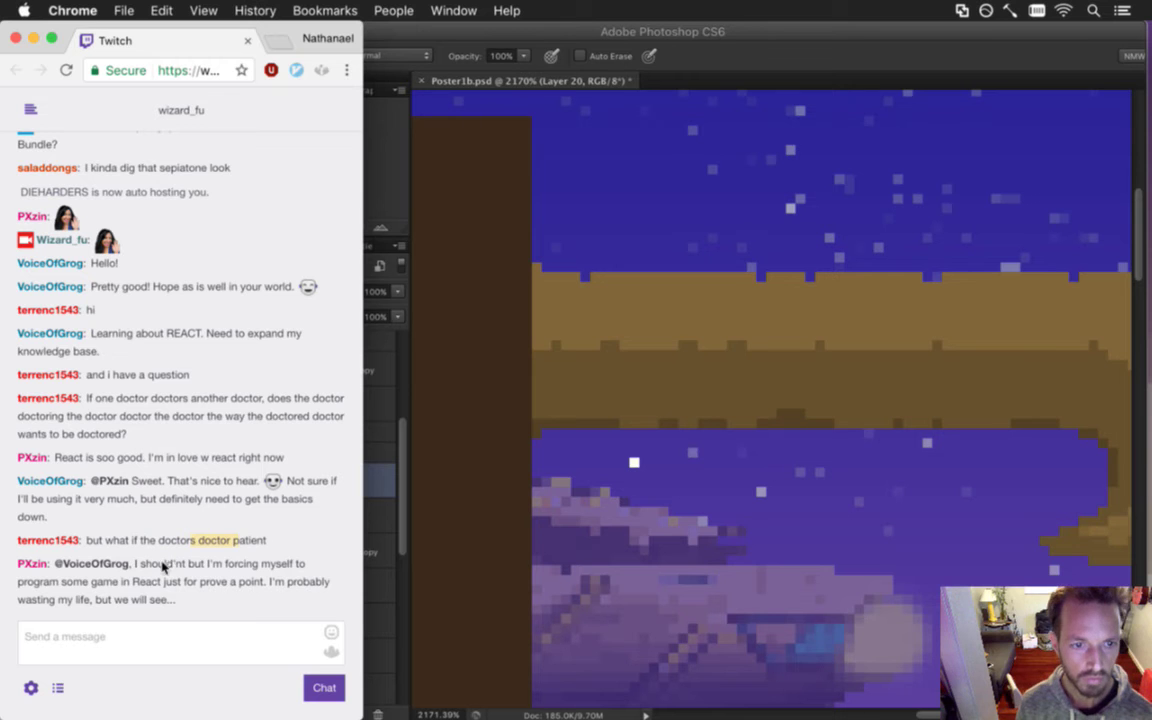
{"action": "left_click_drag", "start_coordinate": [163, 567], "coordinate": [193, 578]}
{"action": "left_click", "coordinate": [920, 39]}
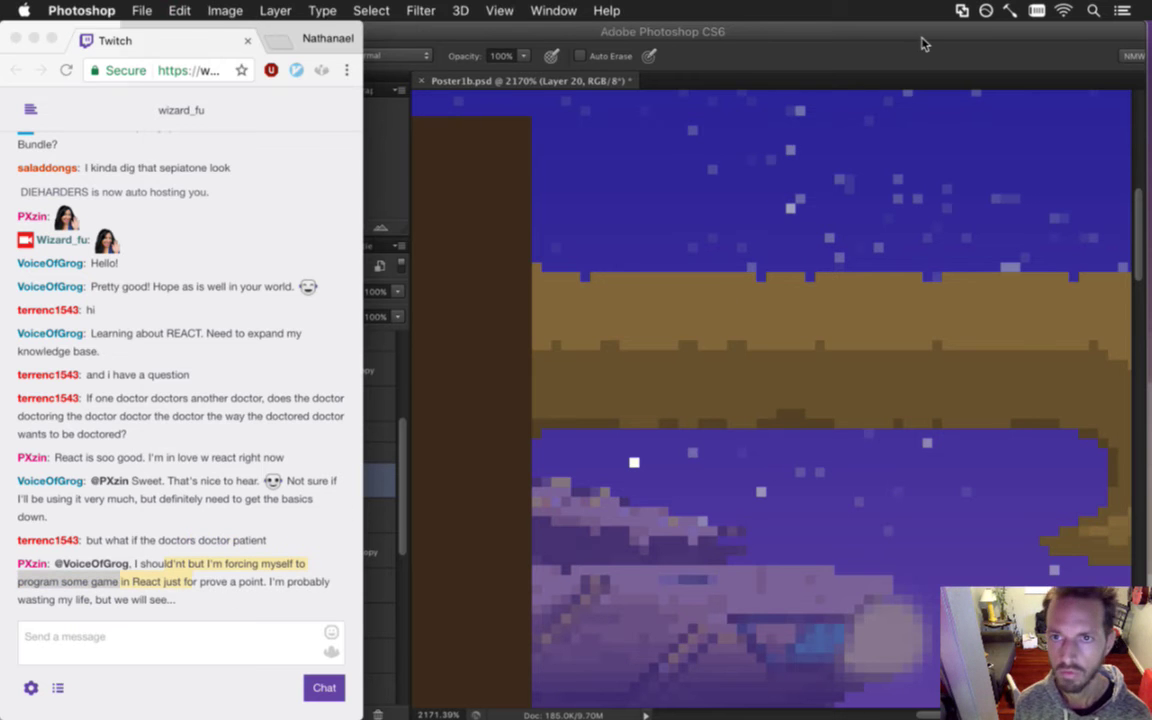
Fill the copied notches along the right horn's upper edge with light brown, and erase new irregular single-pixel notches there.
{"action": "left_click_drag", "start_coordinate": [825, 342], "coordinate": [743, 337]}
{"action": "key", "text": "alt"}
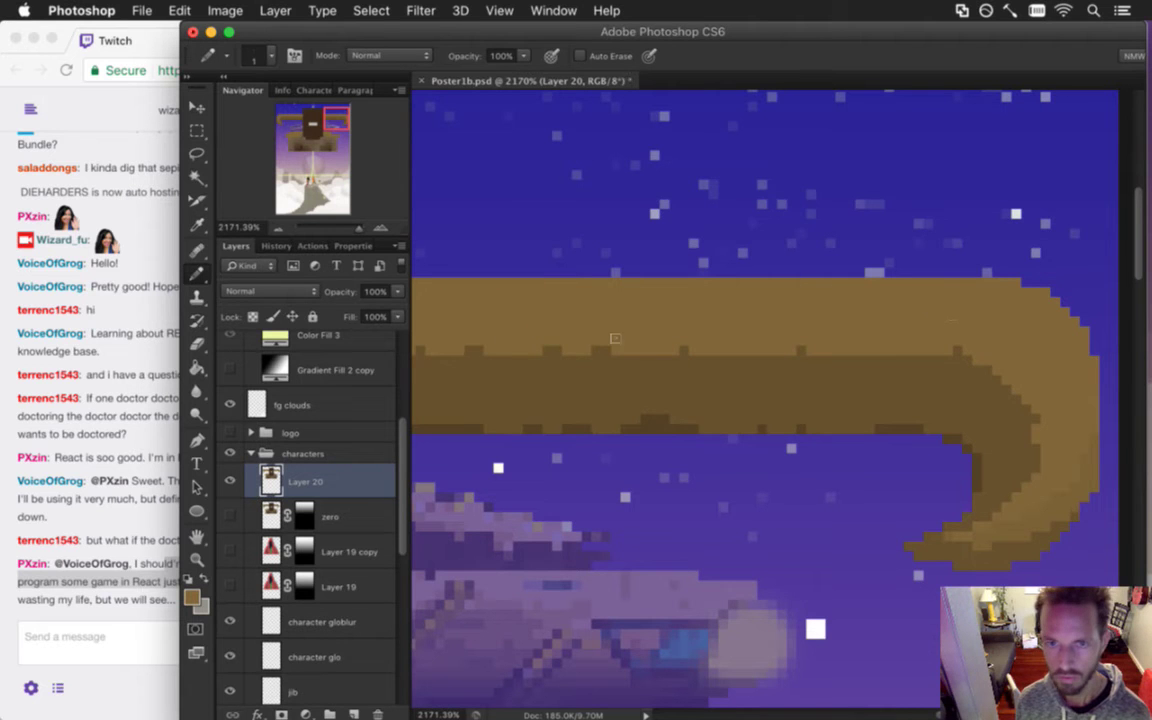
{"action": "key", "text": "e"}
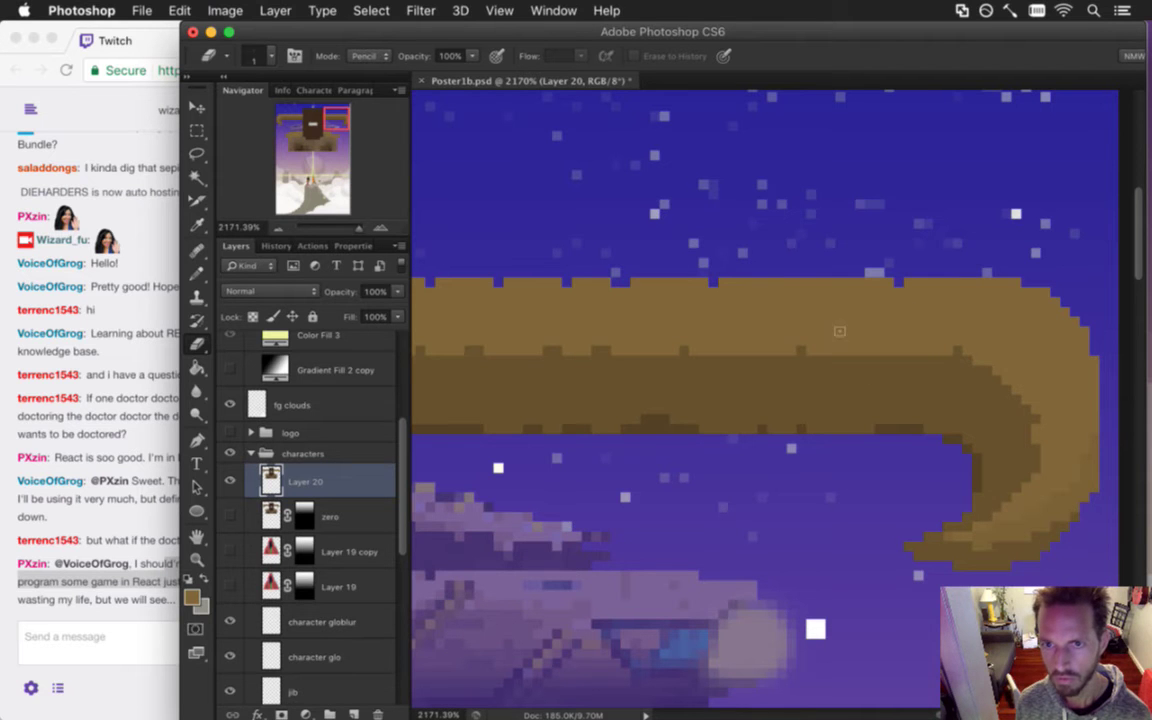
{"action": "scroll", "coordinate": [638, 365], "scroll_direction": "down", "scroll_amount": 5}
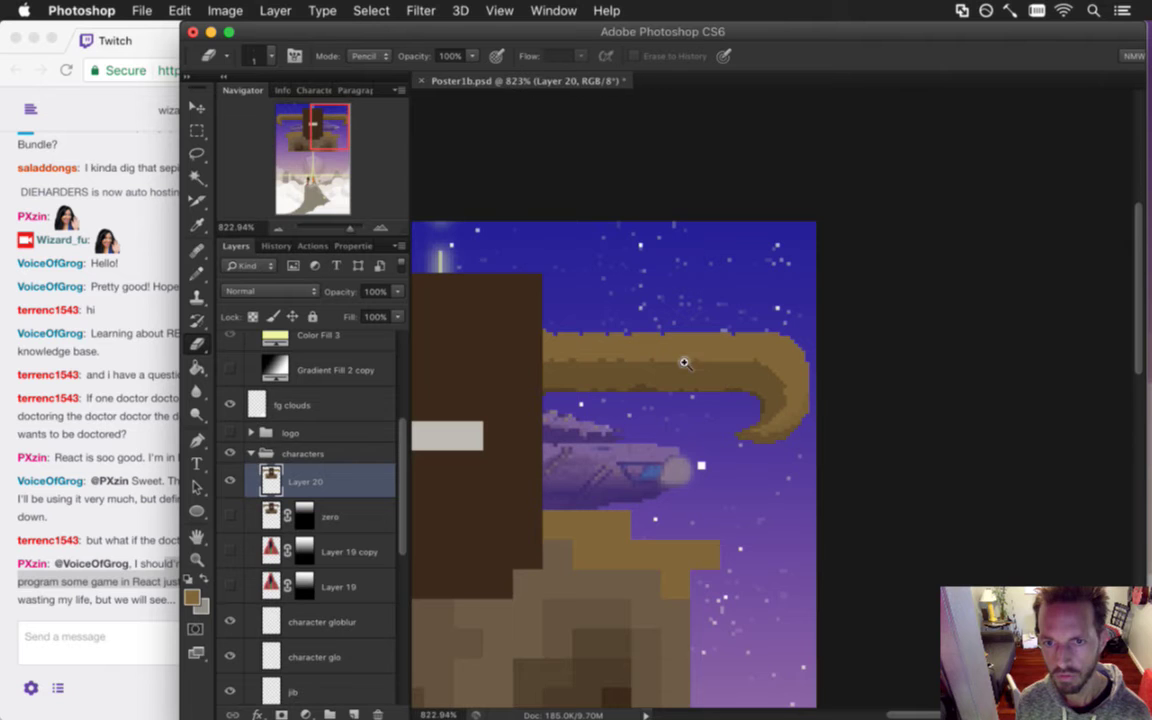
{"action": "scroll", "coordinate": [612, 404], "scroll_direction": "down", "scroll_amount": 2}
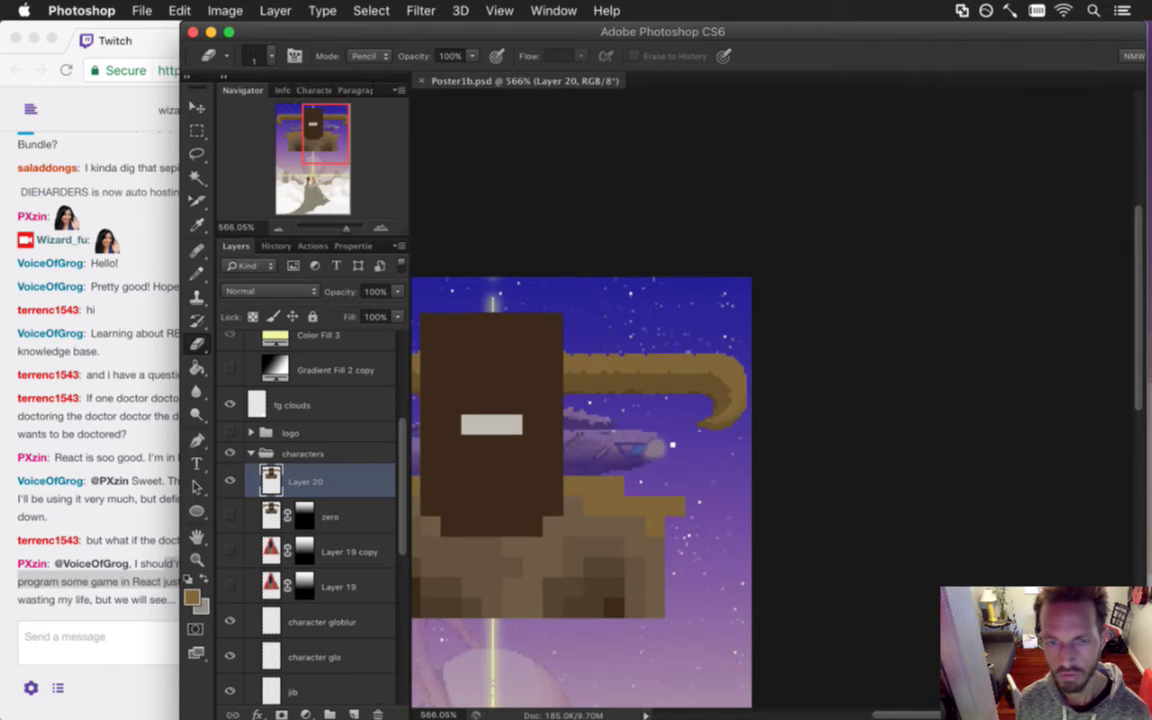
{"action": "left_click_drag", "start_coordinate": [543, 408], "coordinate": [791, 325]}
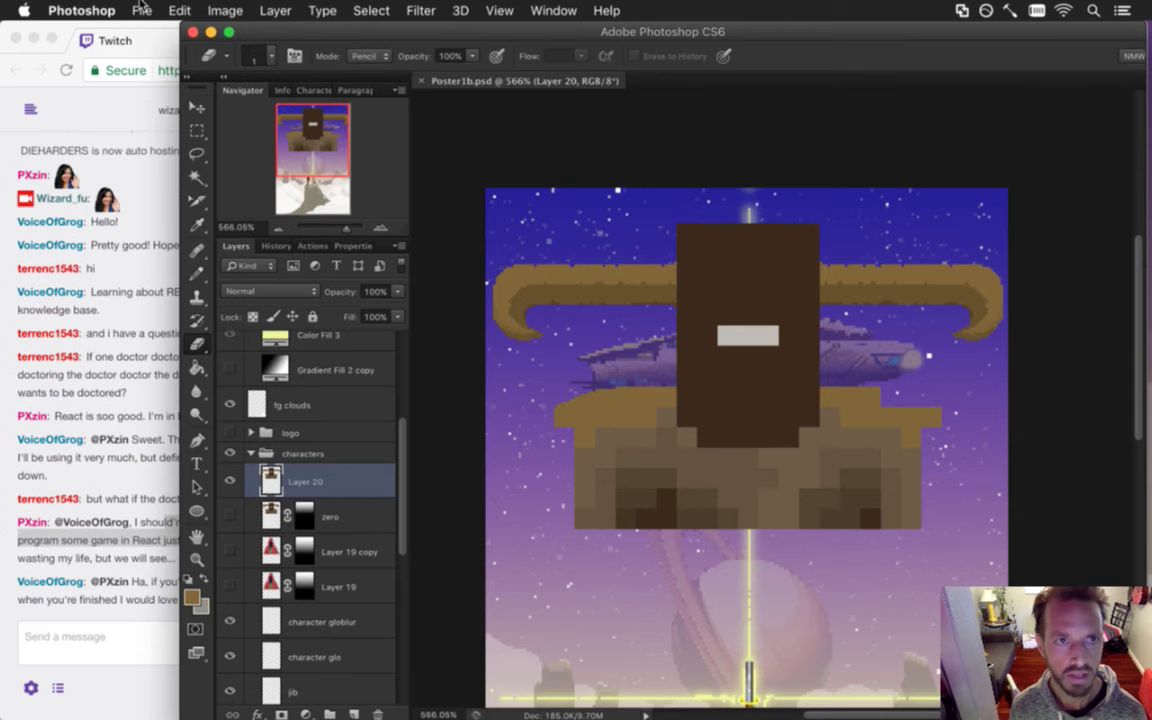
Open the recent file ZeroTelekinesisS.psd, sample the dark brown from the top of the character's head, and close the file.
{"action": "left_click", "coordinate": [179, 10]}
{"action": "mouse_move", "coordinate": [141, 10]}
{"action": "mouse_move", "coordinate": [229, 119]}
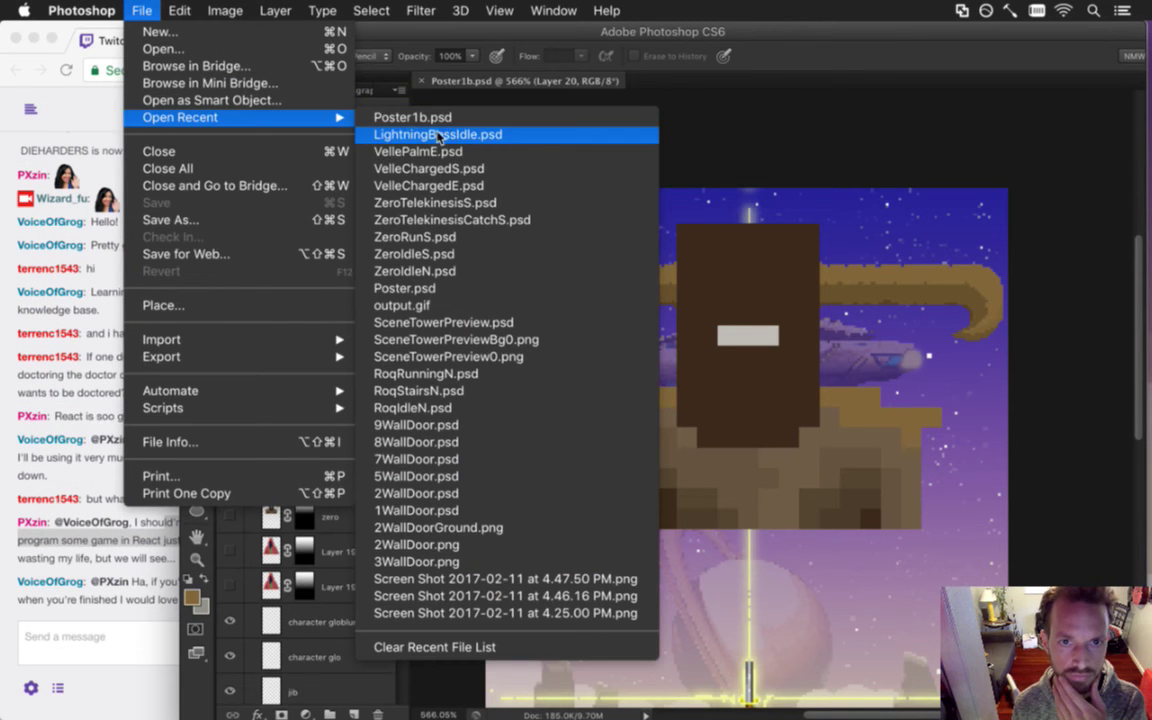
{"action": "left_click", "coordinate": [440, 203]}
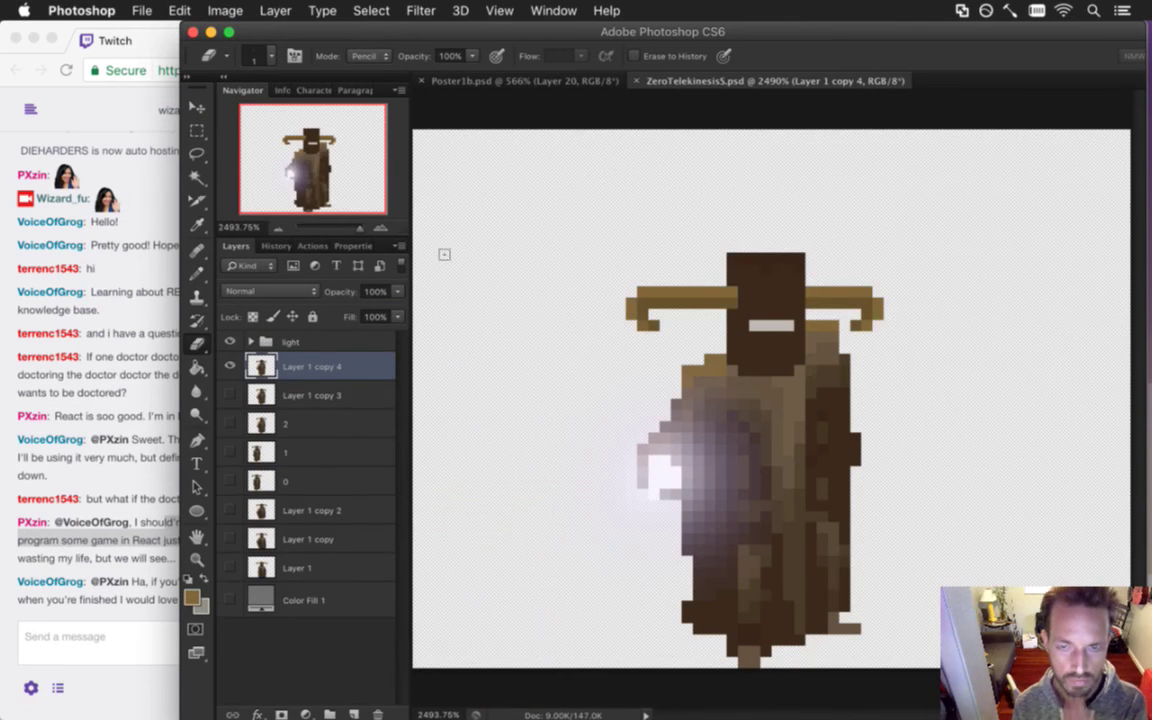
{"action": "key", "text": "i"}
{"action": "left_click", "coordinate": [764, 279]}
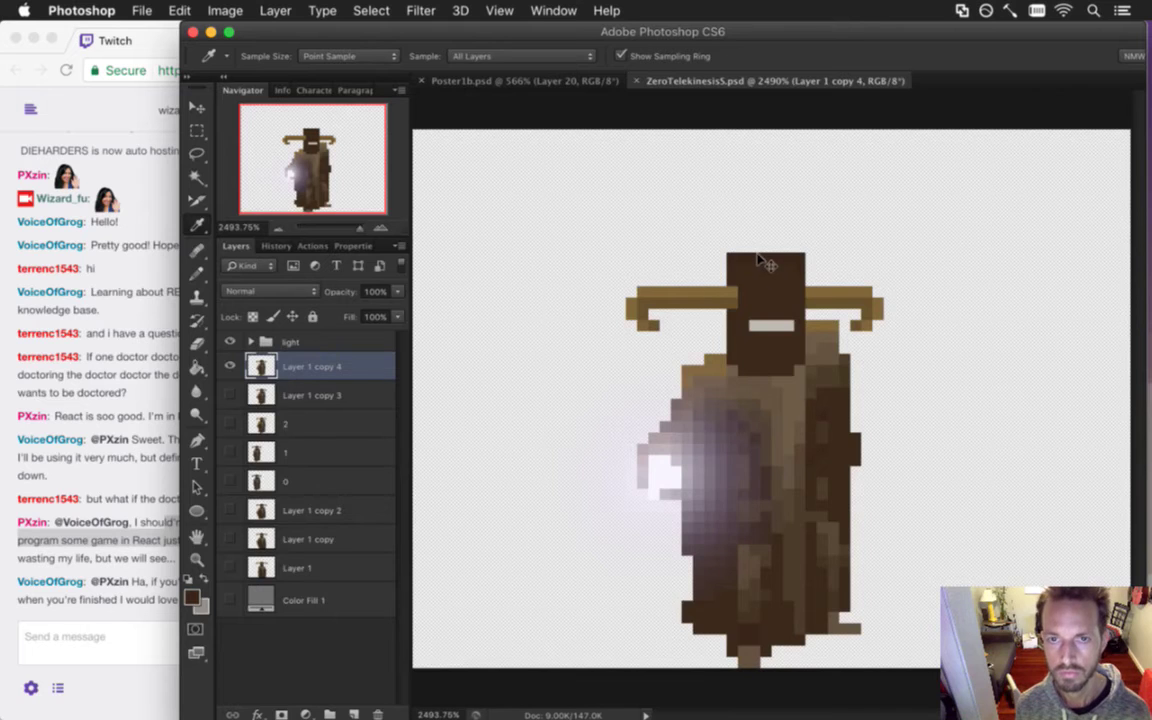
{"action": "key", "text": "super+w"}
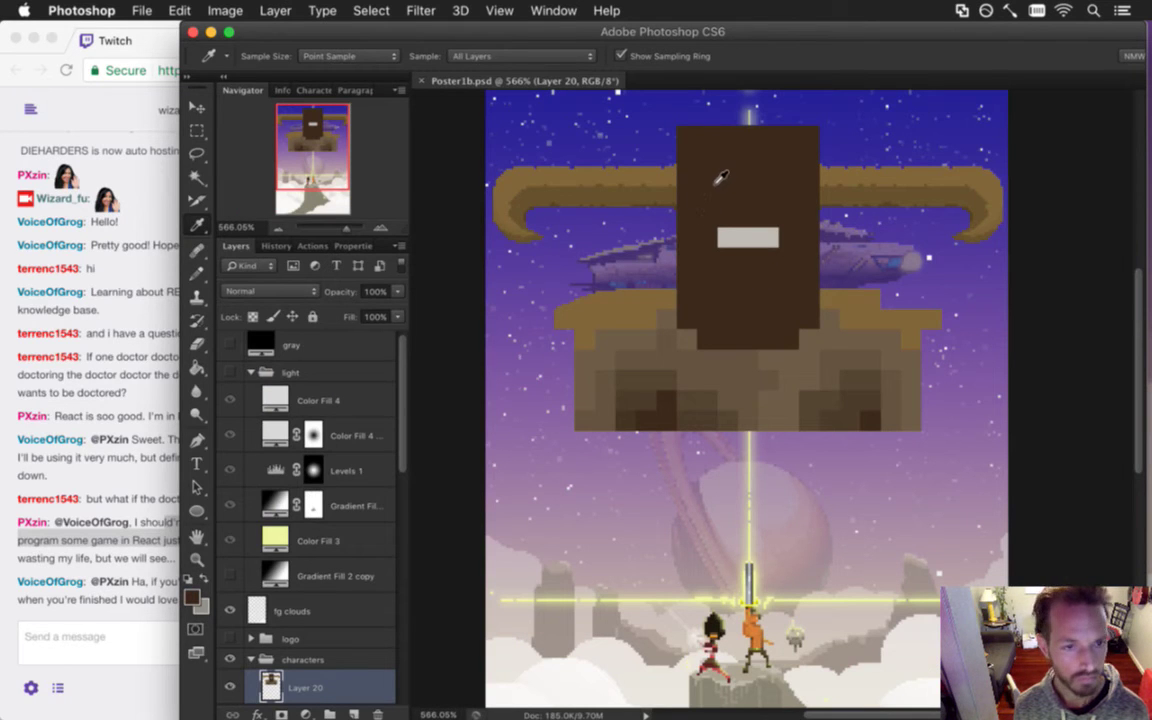
Pencil a curved band of the sampled darker brown across the top of the large figure's head on Layer 20.
{"action": "mouse_move", "coordinate": [728, 154]}
{"action": "left_mouse_down"}
{"action": "mouse_move", "coordinate": [818, 159]}
{"action": "mouse_move", "coordinate": [782, 311]}
{"action": "left_mouse_up"}
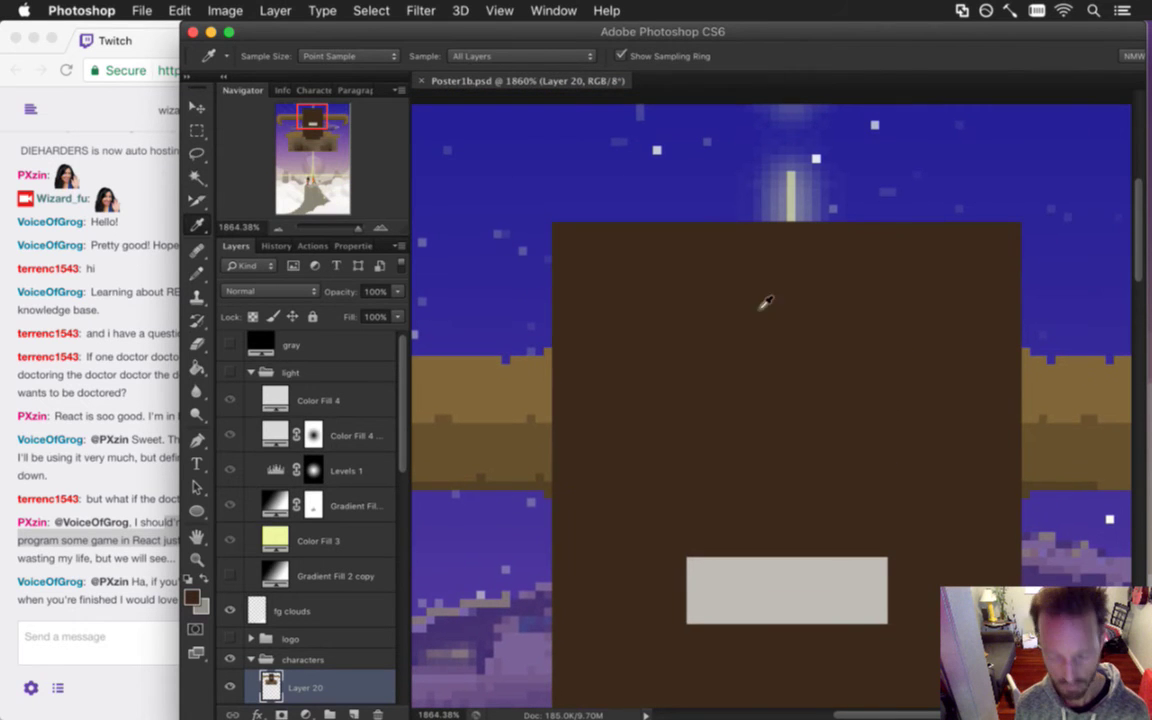
{"action": "key", "text": "b"}
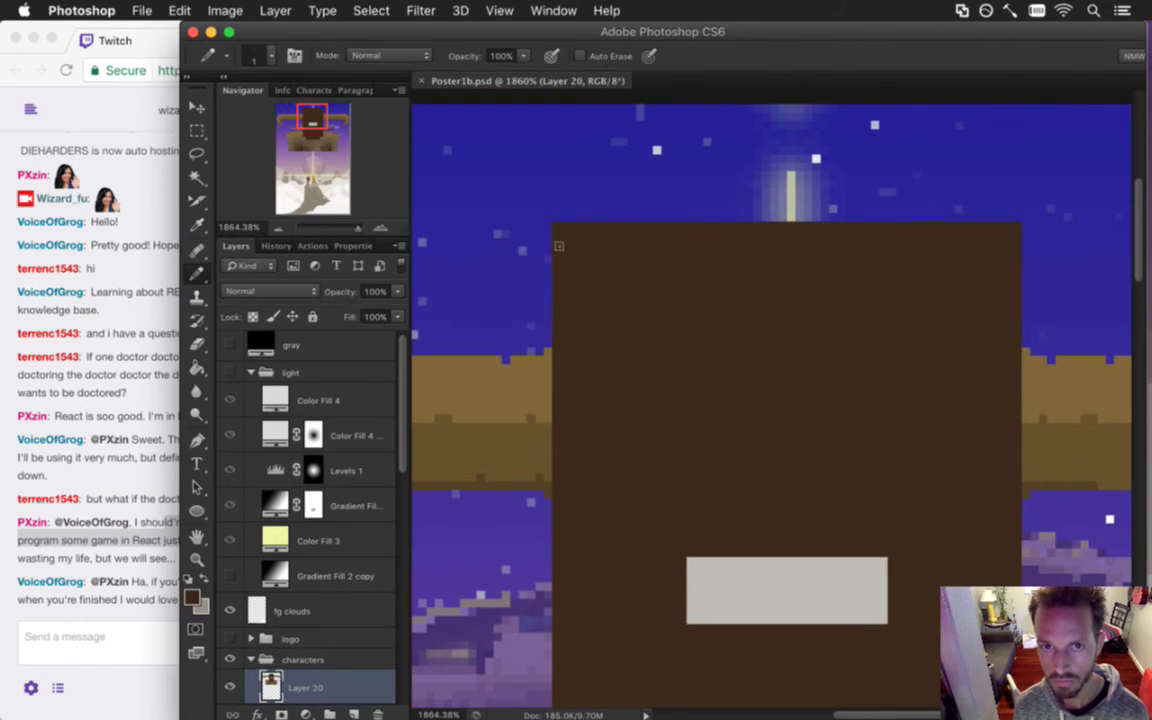
{"action": "mouse_move", "coordinate": [587, 253]}
{"action": "left_mouse_down"}
{"action": "mouse_move", "coordinate": [604, 235]}
{"action": "mouse_move", "coordinate": [878, 270]}
{"action": "mouse_move", "coordinate": [688, 251]}
{"action": "mouse_move", "coordinate": [773, 253]}
{"action": "mouse_move", "coordinate": [787, 267]}
{"action": "left_mouse_up"}
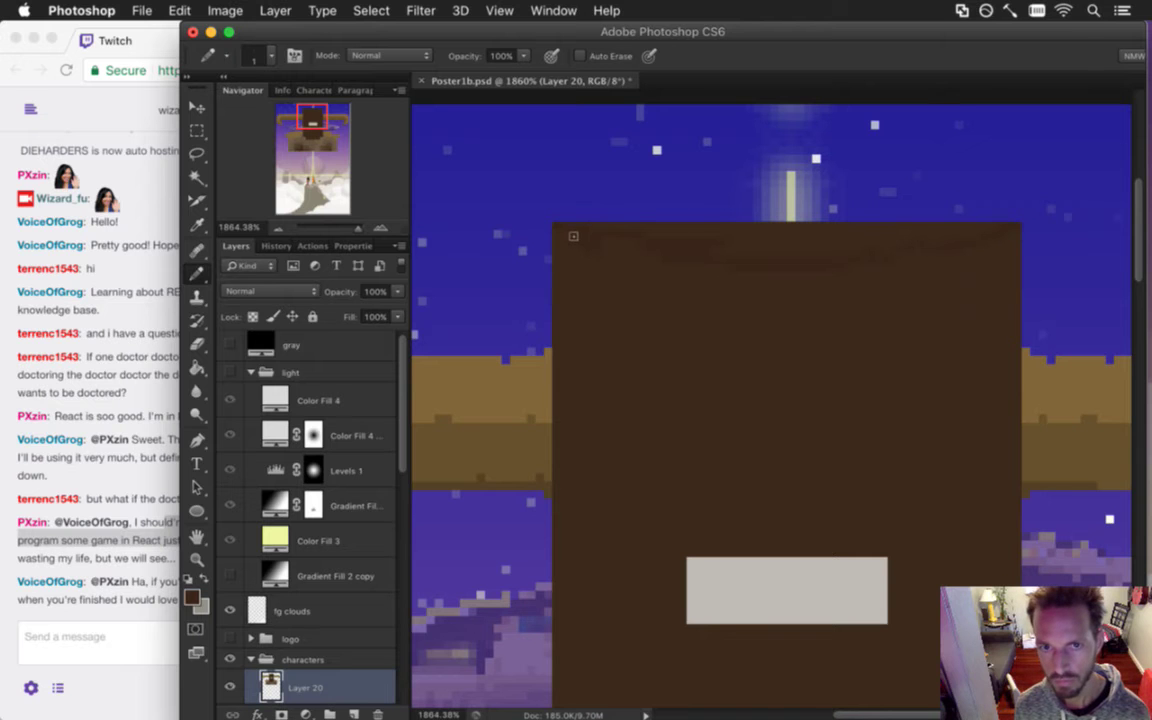
Draw a curved dark brown outline above the head's flat top edge, fill the enclosed gap, and save the poster.
{"action": "mouse_move", "coordinate": [555, 220]}
{"action": "left_mouse_down"}
{"action": "mouse_move", "coordinate": [575, 203]}
{"action": "mouse_move", "coordinate": [712, 202]}
{"action": "mouse_move", "coordinate": [755, 216]}
{"action": "mouse_move", "coordinate": [961, 228]}
{"action": "left_mouse_up"}
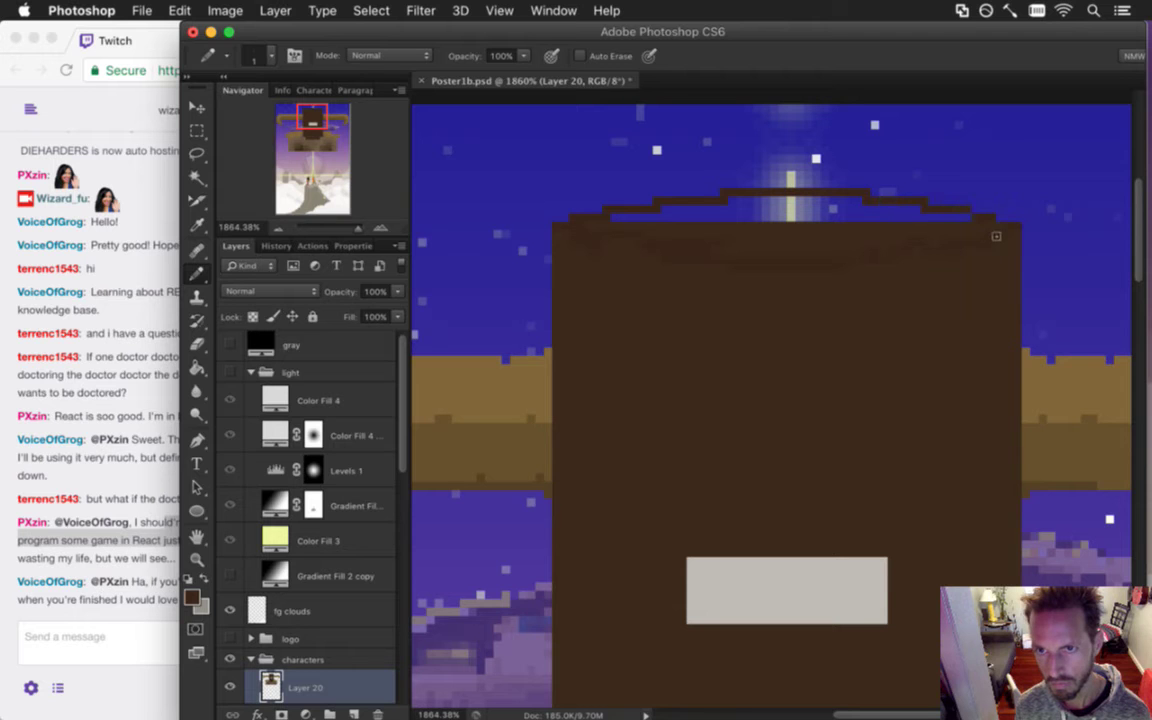
{"action": "key", "text": "g"}
{"action": "left_click", "coordinate": [792, 214]}
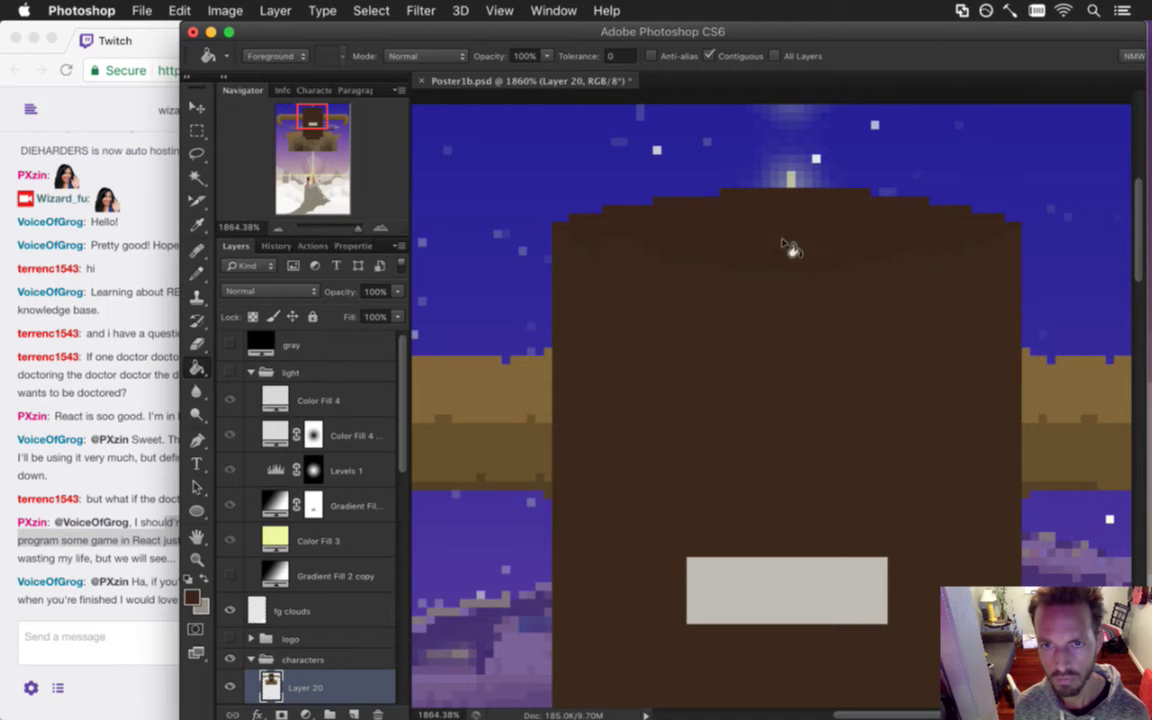
{"action": "key", "text": "b"}
{"action": "left_click_drag", "start_coordinate": [737, 380], "coordinate": [643, 368]}
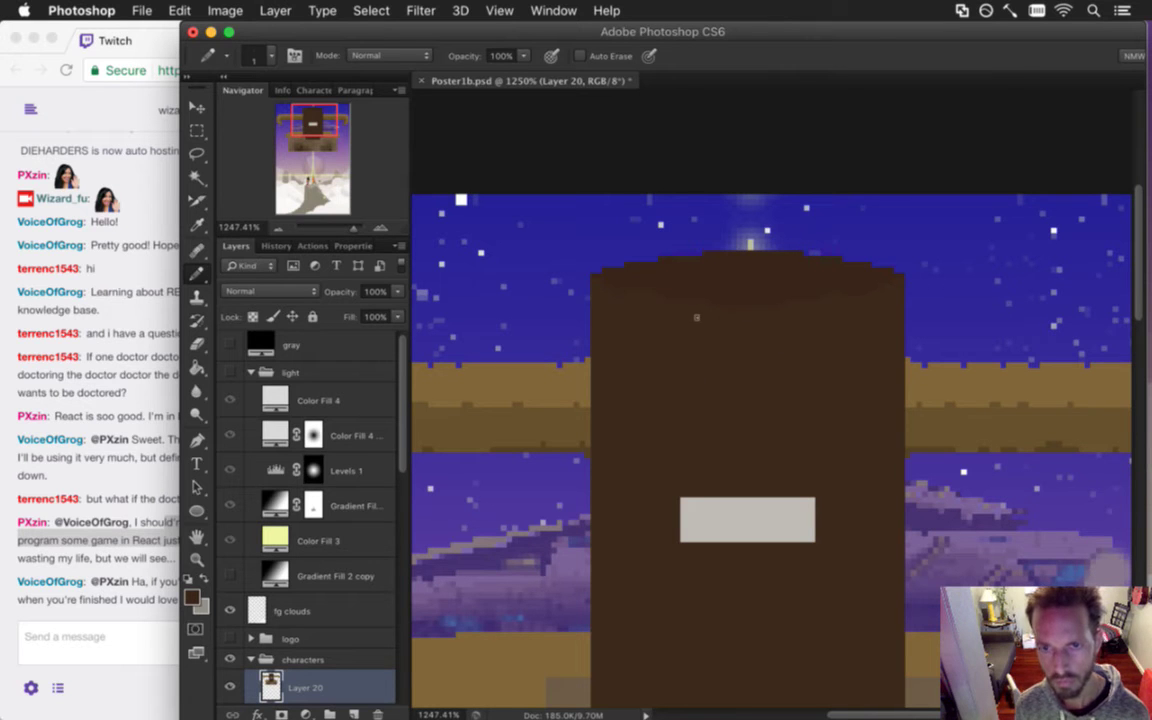
{"action": "scroll", "coordinate": [669, 381], "scroll_direction": "down", "scroll_amount": 5}
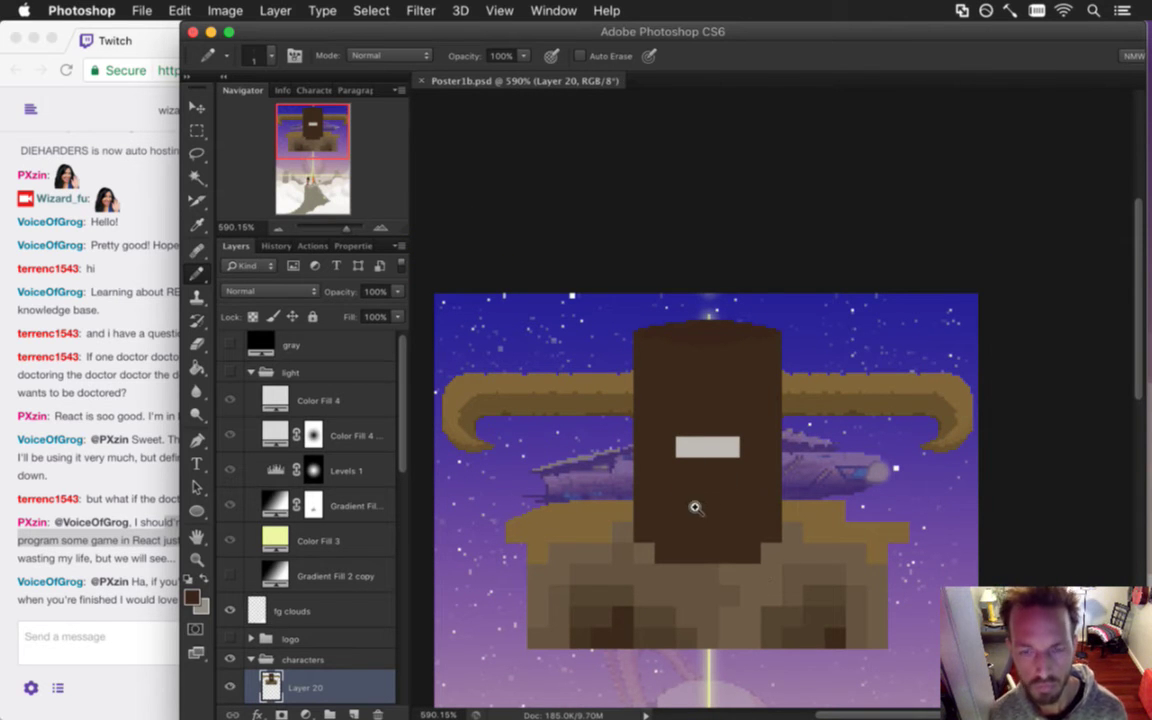
Sample the visor slot's light grey and pencil raised one-pixel extensions around both of its upper corners.
{"action": "left_click_drag", "start_coordinate": [694, 506], "coordinate": [753, 504]}
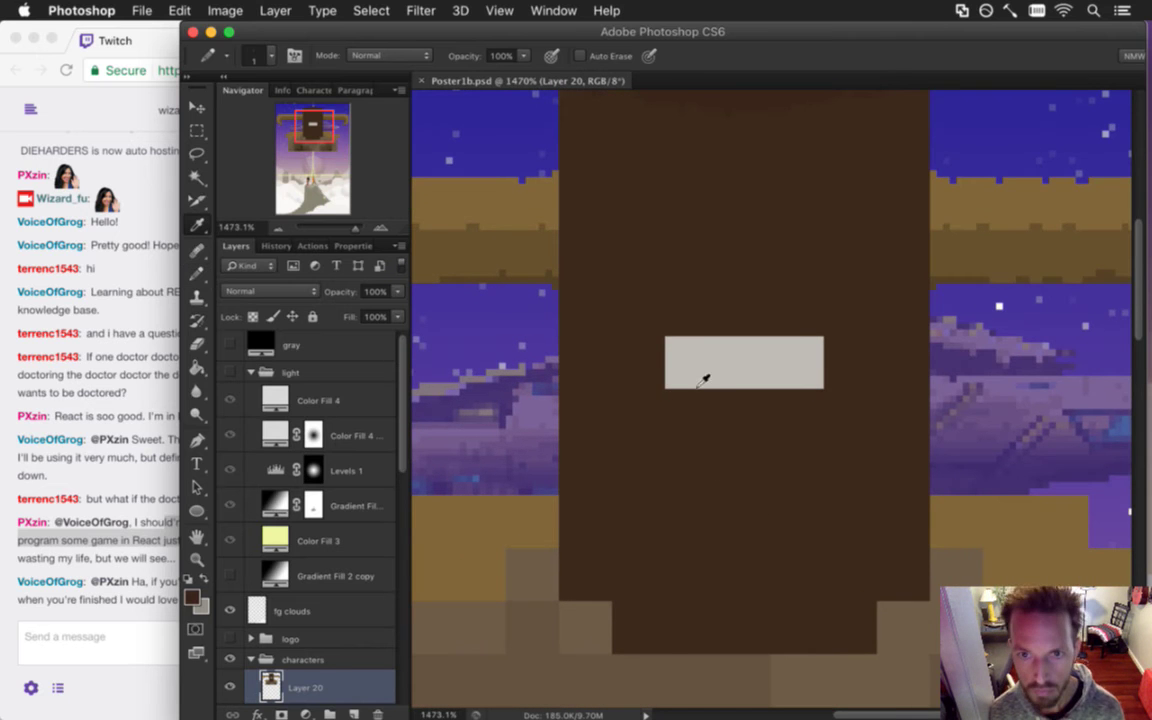
{"action": "key", "text": "i"}
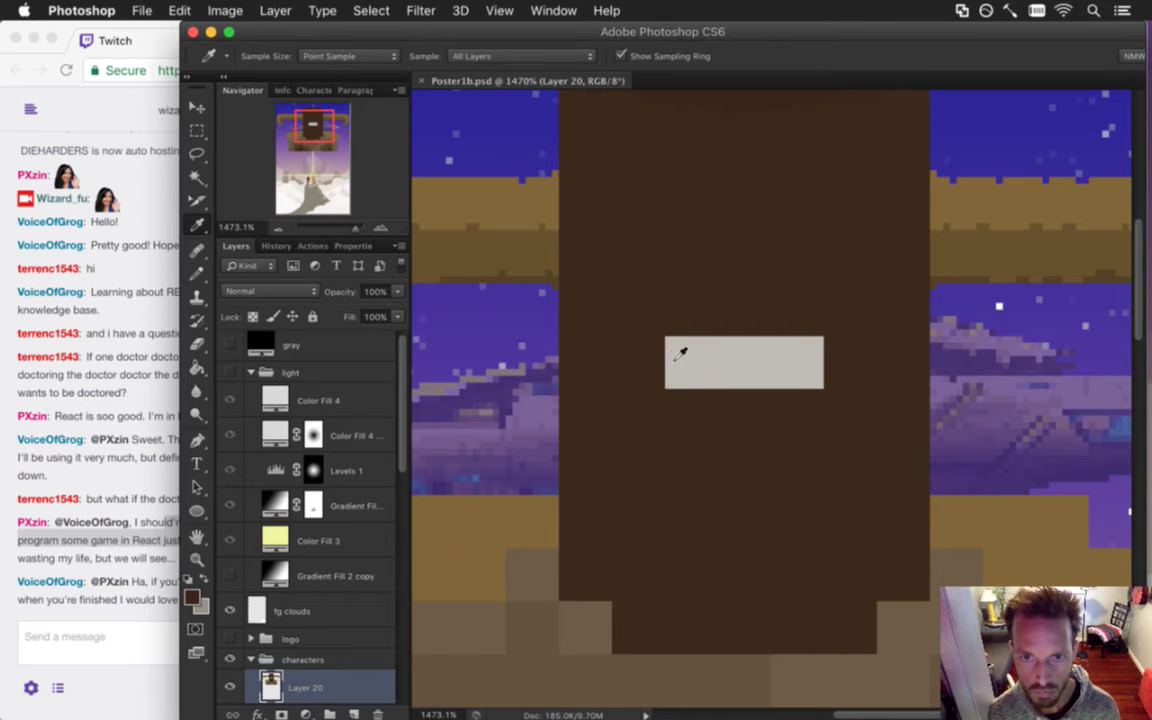
{"action": "key", "text": "b"}
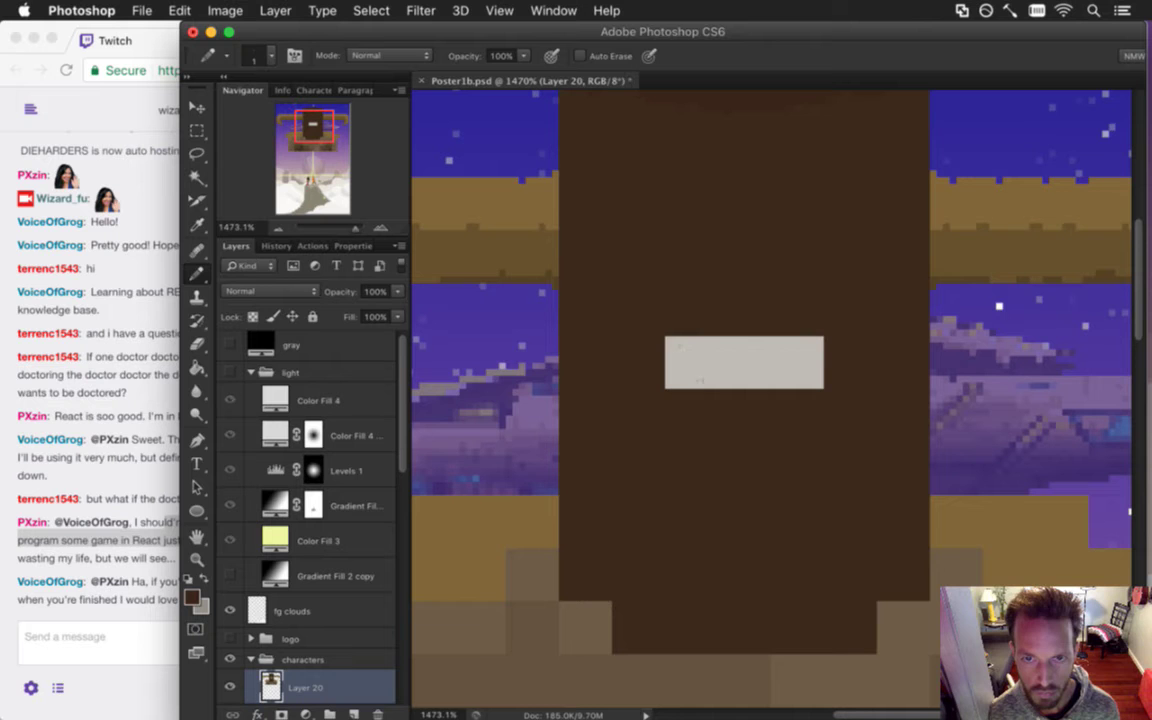
{"action": "key", "text": "i"}
{"action": "left_click", "coordinate": [705, 365]}
{"action": "key", "text": "b"}
{"action": "mouse_move", "coordinate": [703, 333]}
{"action": "left_mouse_down"}
{"action": "mouse_move", "coordinate": [660, 347]}
{"action": "mouse_move", "coordinate": [661, 361]}
{"action": "left_mouse_up"}
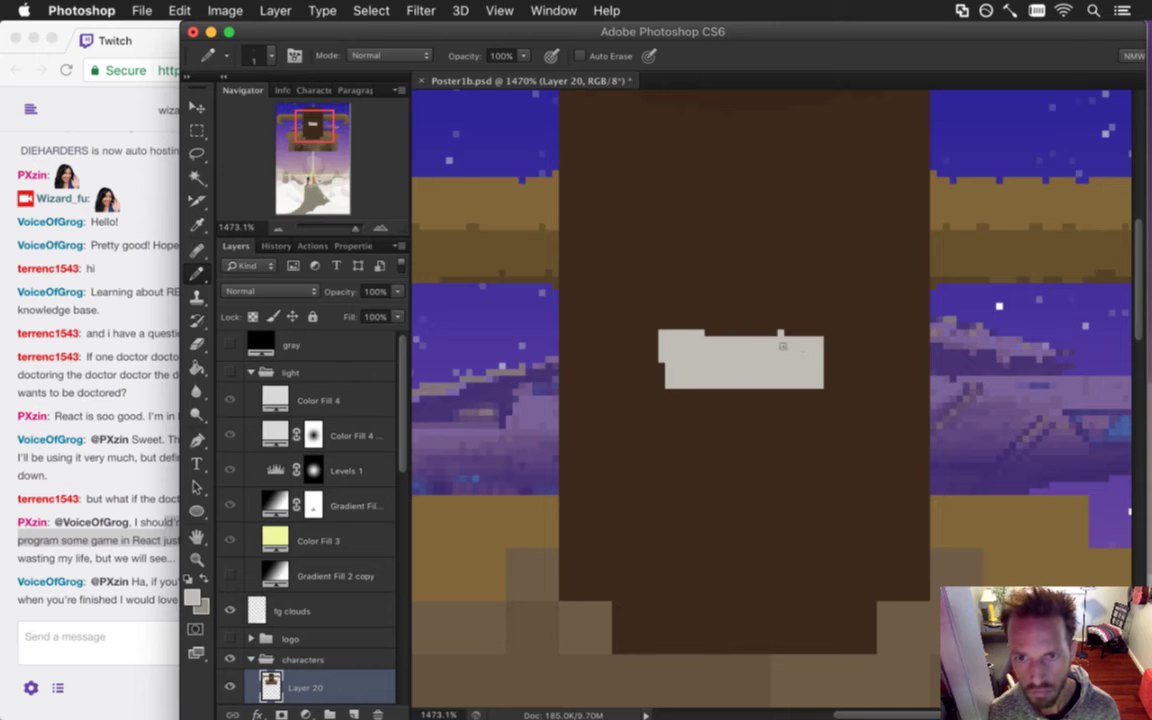
{"action": "mouse_move", "coordinate": [784, 333]}
{"action": "left_mouse_down"}
{"action": "mouse_move", "coordinate": [827, 340]}
{"action": "mouse_move", "coordinate": [827, 370]}
{"action": "left_mouse_up"}
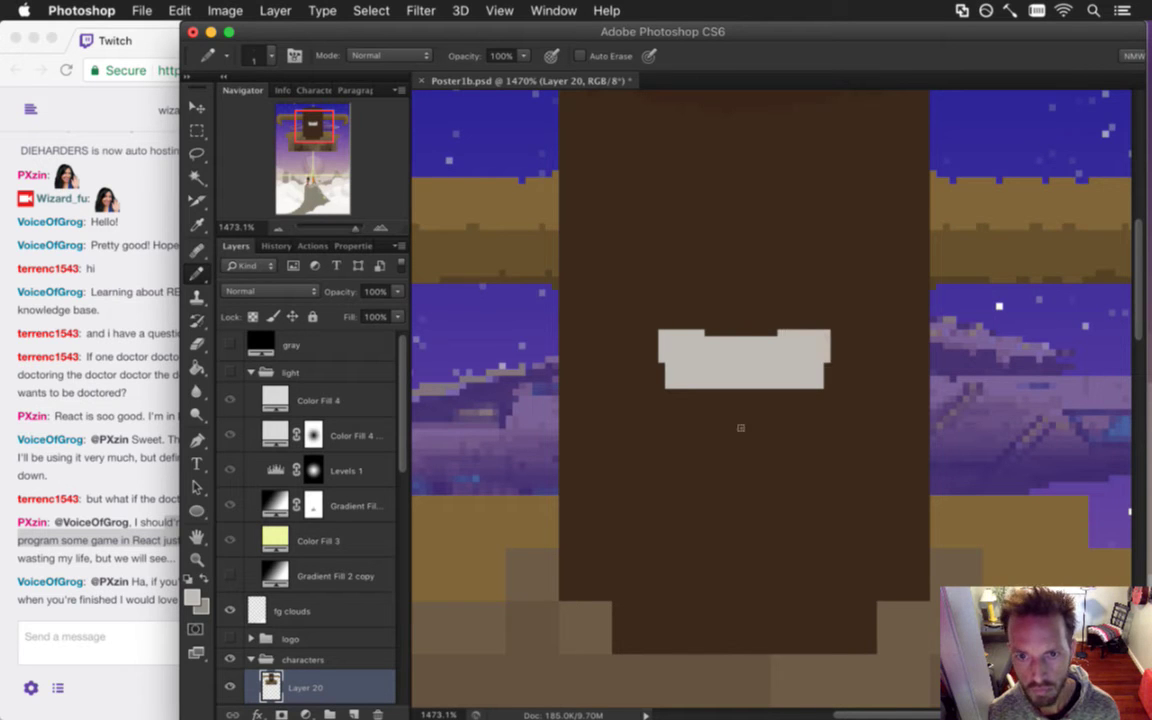
Trim the visor slot's bottom edge with sampled dark brown so its middle protrudes evenly, correcting pixels with the slot's light grey.
{"action": "left_click", "coordinate": [659, 391], "text": "alt"}
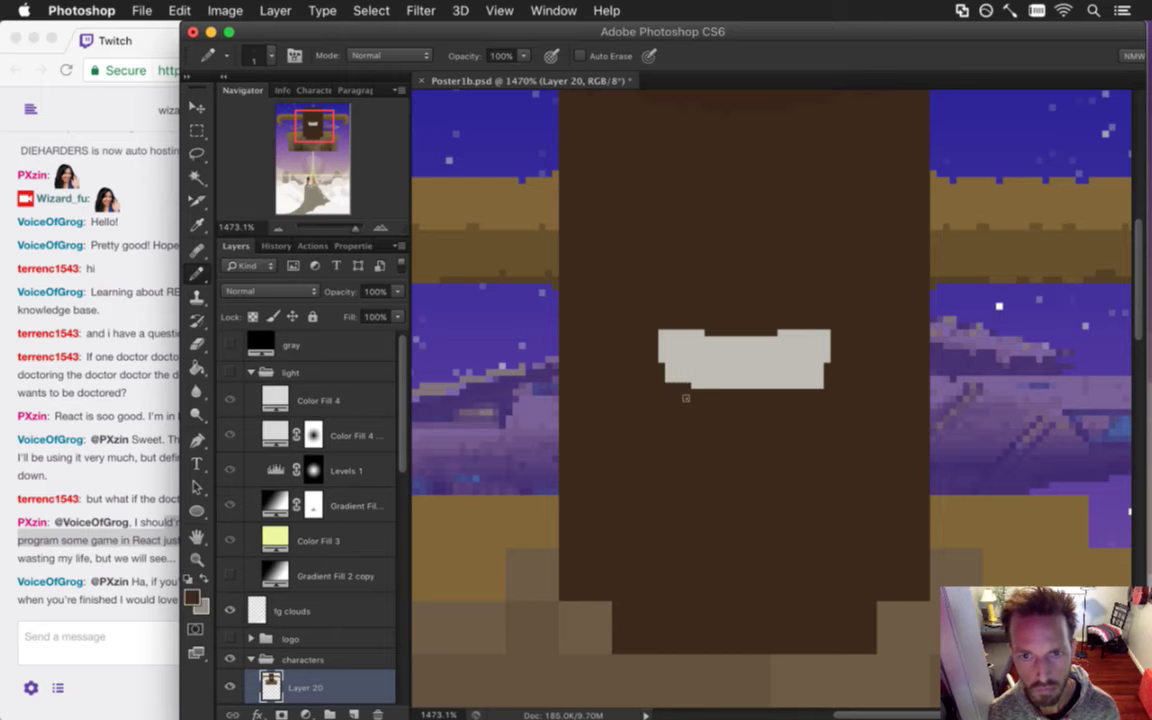
{"action": "key", "text": "super+z"}
{"action": "left_click_drag", "start_coordinate": [665, 400], "coordinate": [709, 396]}
{"action": "key", "text": "super+z"}
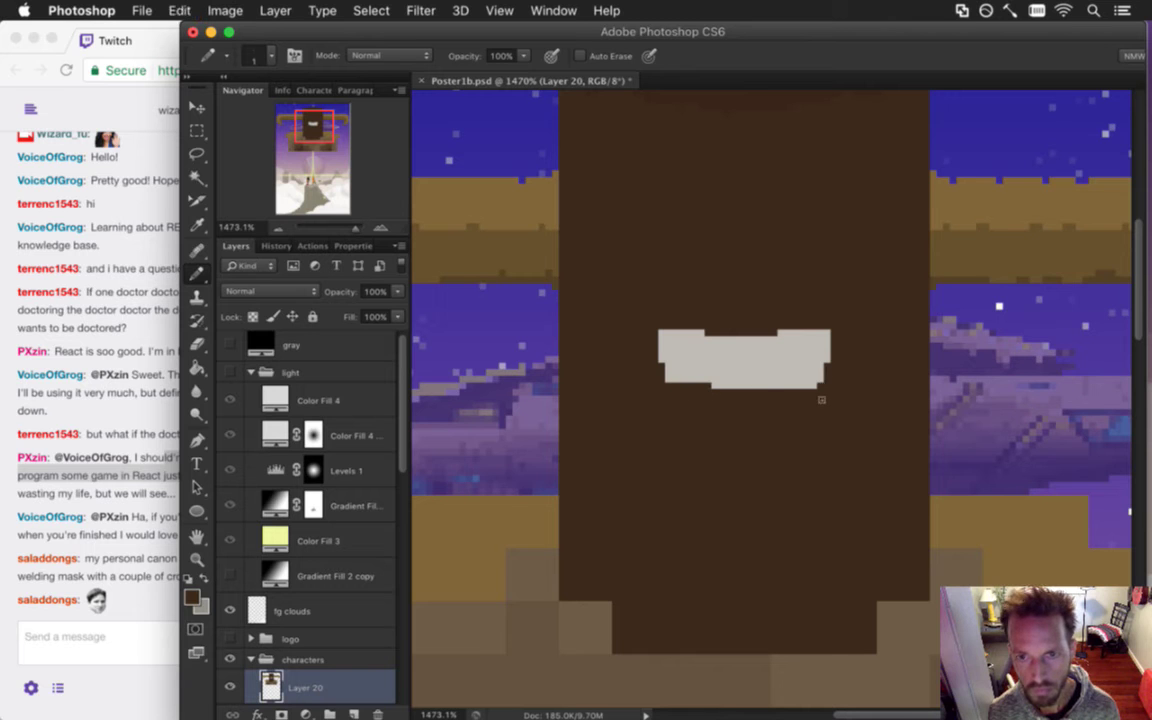
{"action": "left_click", "coordinate": [774, 386]}
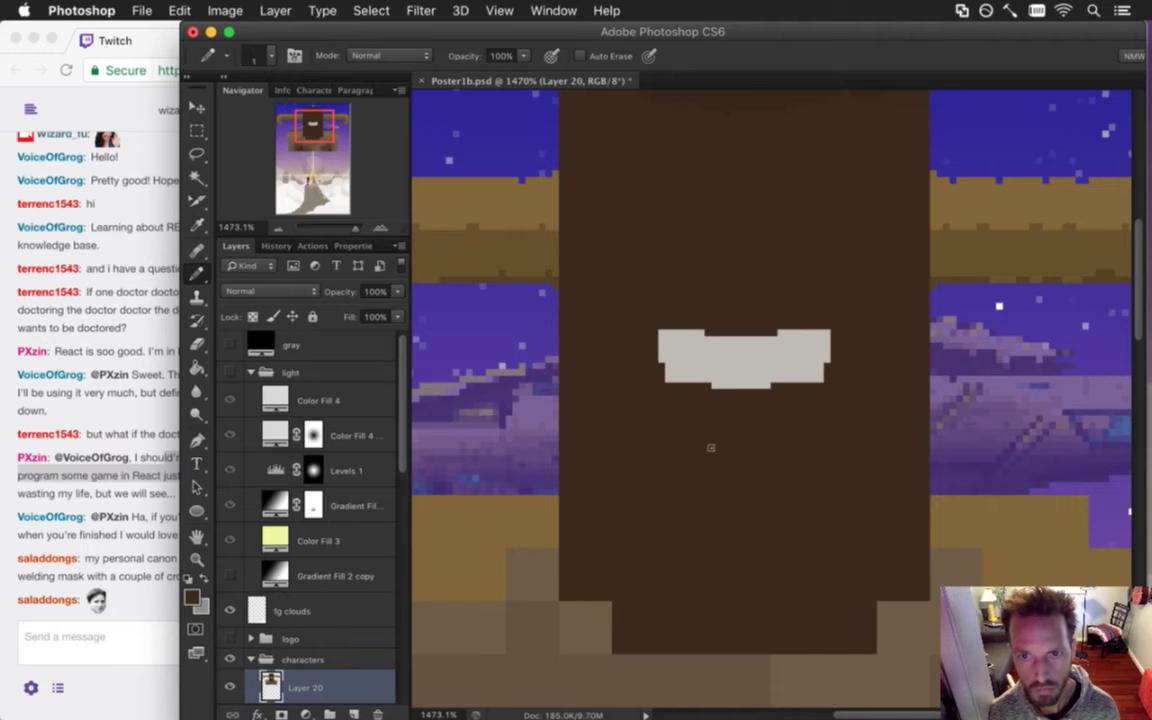
{"action": "left_click", "coordinate": [684, 359], "text": "alt"}
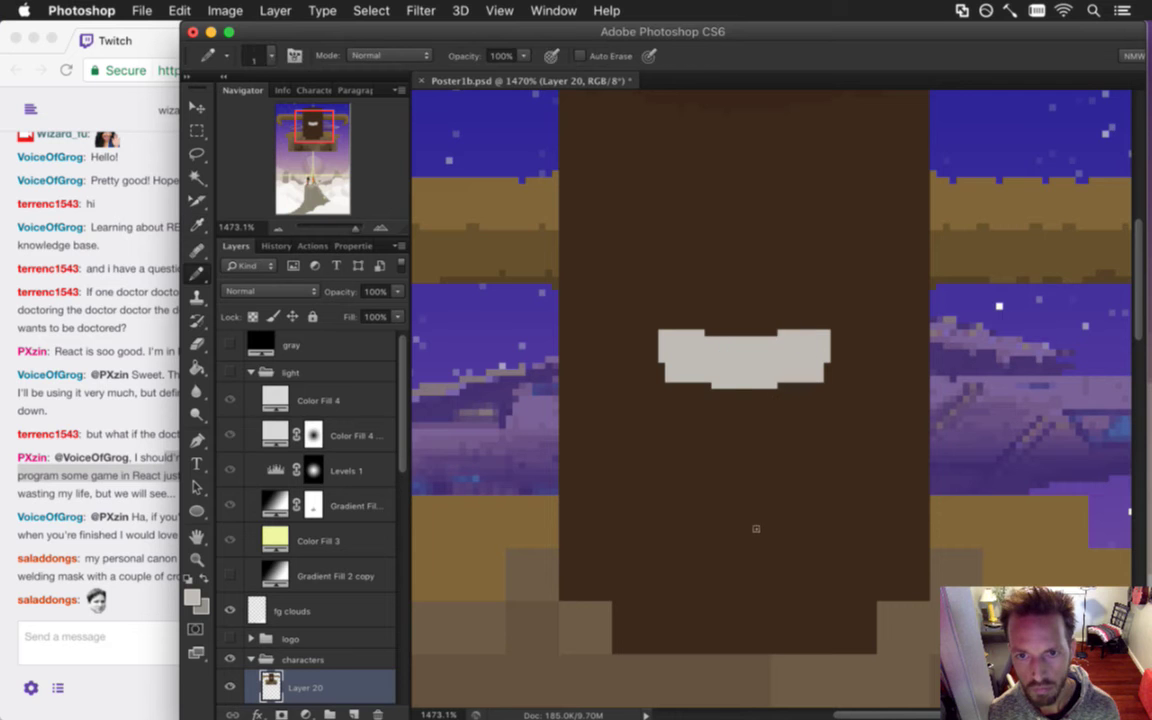
Try to erase single pixels at the visor slot's two lower corners.
{"action": "scroll", "coordinate": [694, 449], "scroll_direction": "down", "scroll_amount": 5}
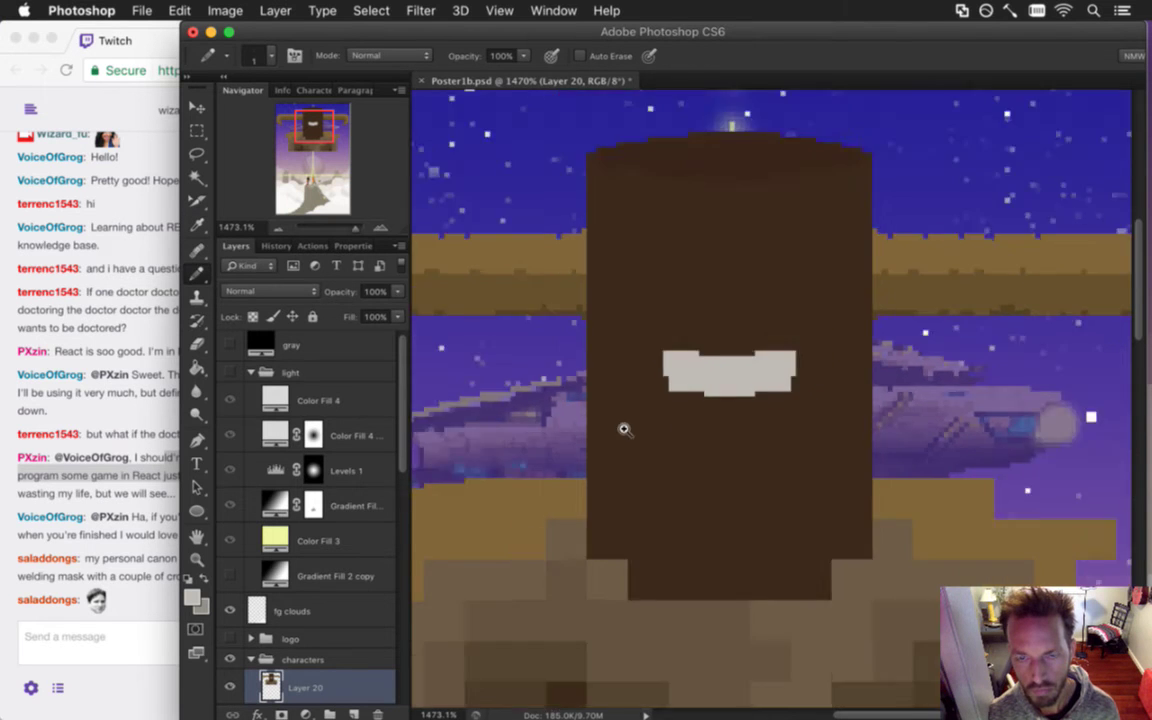
{"action": "scroll", "coordinate": [601, 431], "scroll_direction": "up", "scroll_amount": 5}
{"action": "key", "text": "e"}
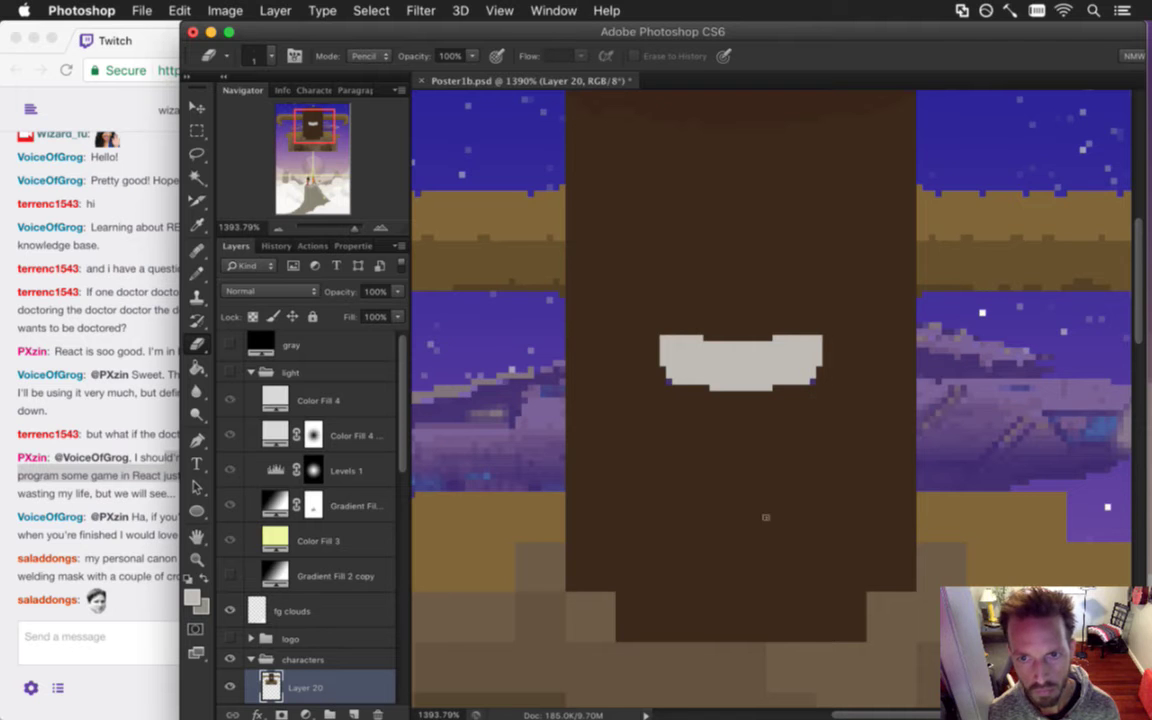
{"action": "scroll", "coordinate": [683, 431], "scroll_direction": "down", "scroll_amount": 3}
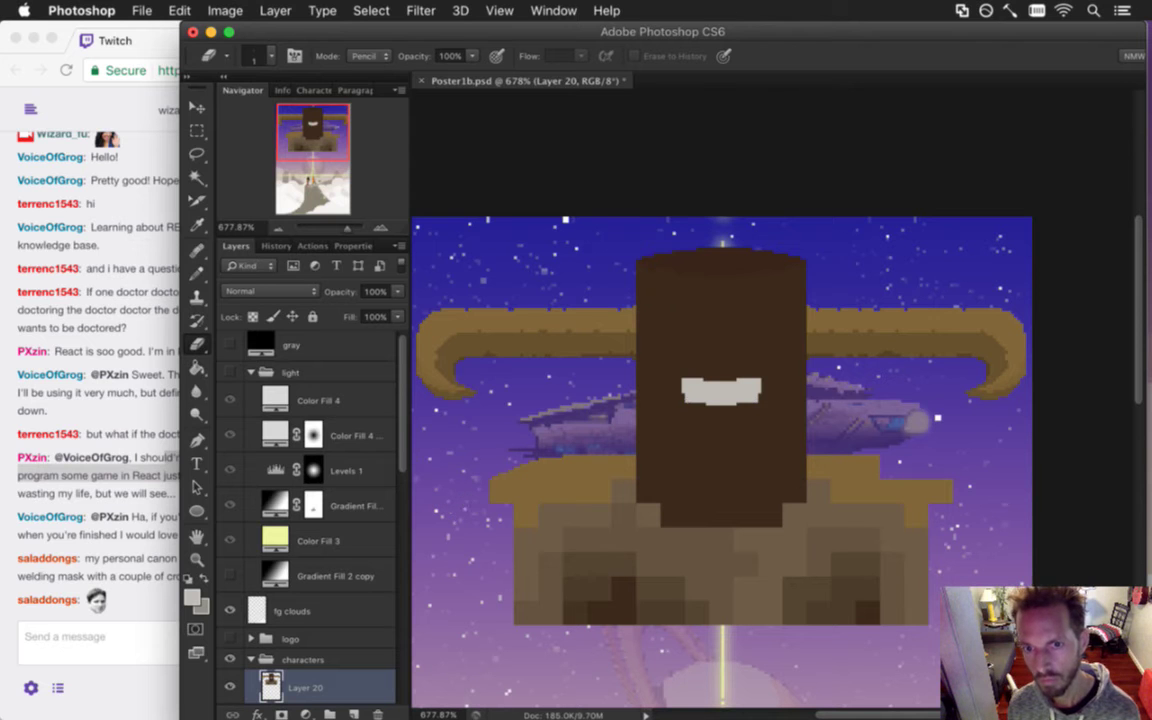
Switch to the Twitch chat in Chrome, highlight the message about the welding mask, and return to Photoshop.
{"action": "left_click", "coordinate": [152, 592]}
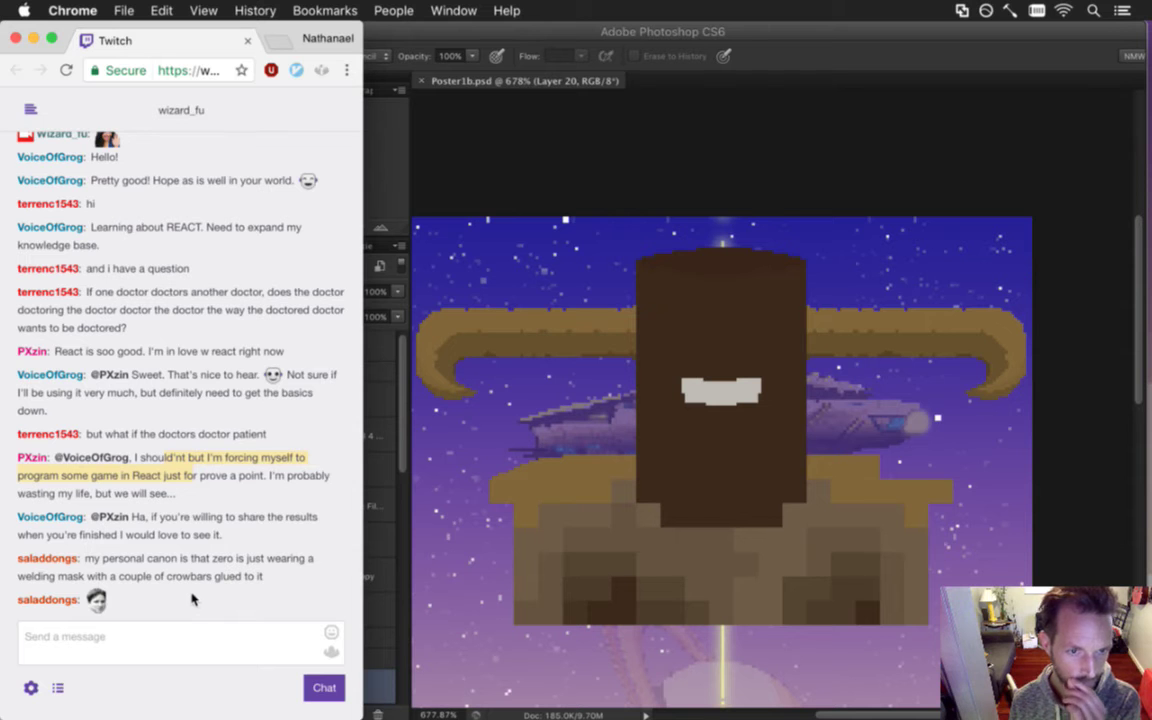
{"action": "left_click_drag", "start_coordinate": [103, 558], "coordinate": [211, 577]}
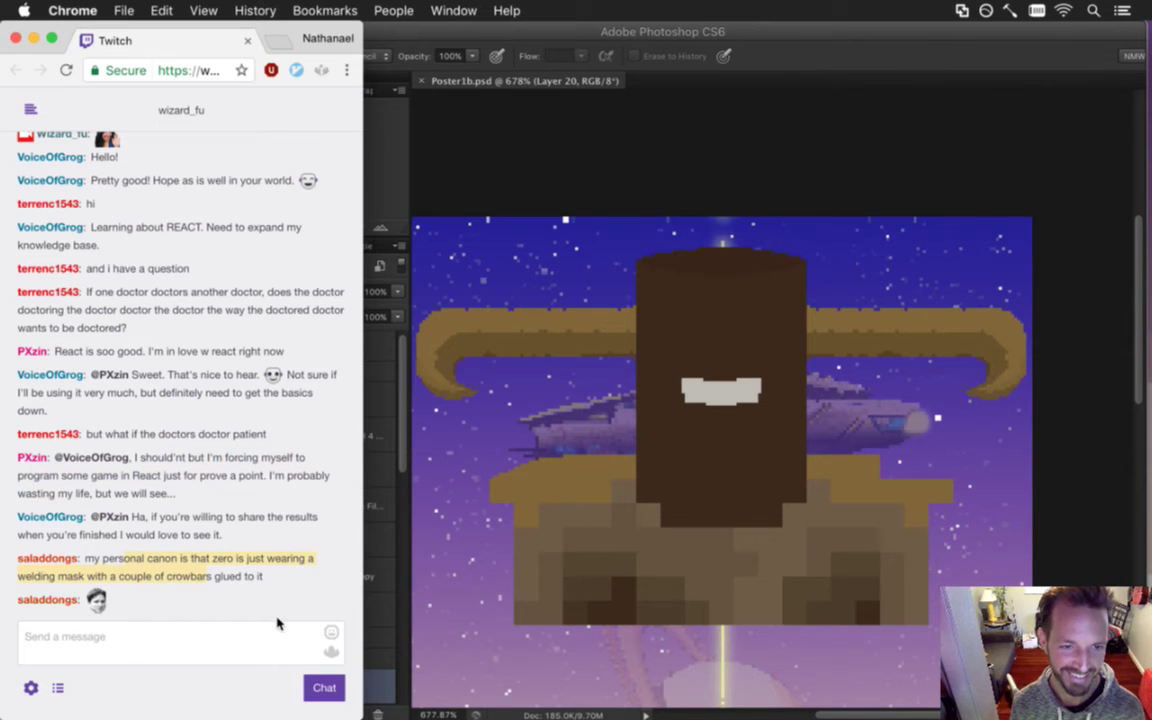
{"action": "left_click", "coordinate": [800, 78]}
Pencil stepped dark brown curves onto both lower corners of the head to round them, and save the poster.
{"action": "left_click_drag", "start_coordinate": [681, 509], "coordinate": [752, 516]}
{"action": "key", "text": "b"}
{"action": "mouse_move", "coordinate": [631, 529]}
{"action": "left_mouse_down"}
{"action": "mouse_move", "coordinate": [586, 513]}
{"action": "mouse_move", "coordinate": [630, 548]}
{"action": "mouse_move", "coordinate": [601, 541]}
{"action": "mouse_move", "coordinate": [634, 547]}
{"action": "mouse_move", "coordinate": [635, 510]}
{"action": "left_mouse_up"}
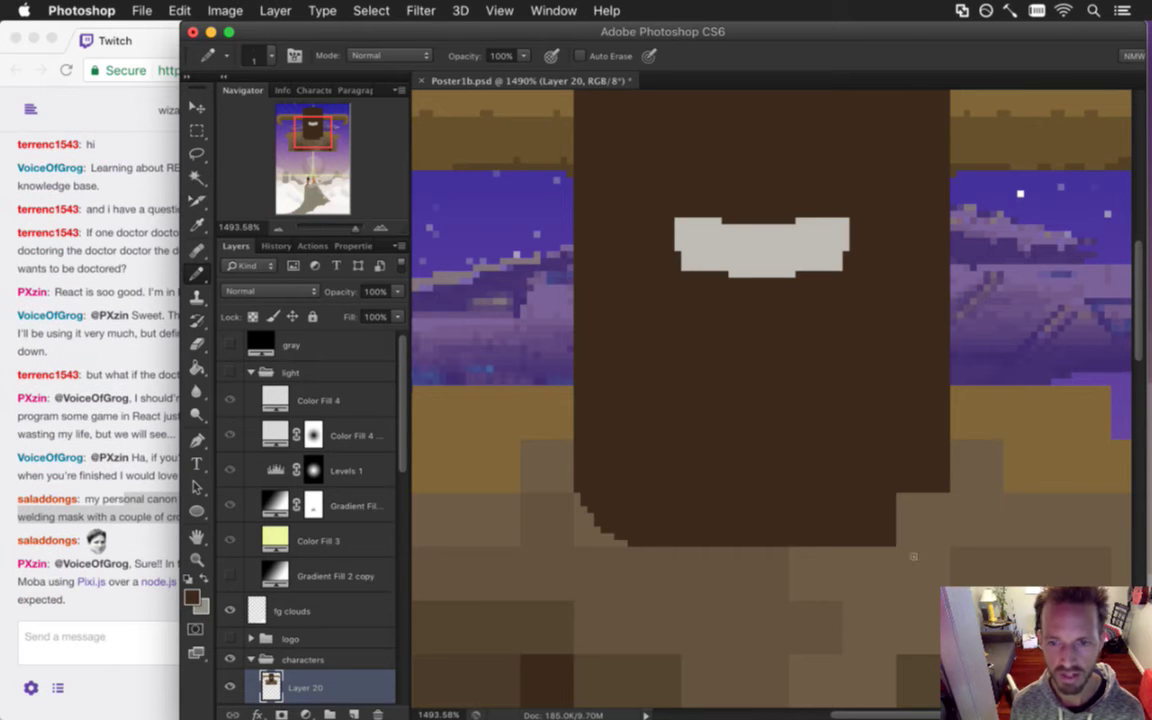
{"action": "mouse_move", "coordinate": [891, 549]}
{"action": "left_mouse_down"}
{"action": "mouse_move", "coordinate": [940, 501]}
{"action": "mouse_move", "coordinate": [940, 519]}
{"action": "mouse_move", "coordinate": [910, 512]}
{"action": "left_mouse_up"}
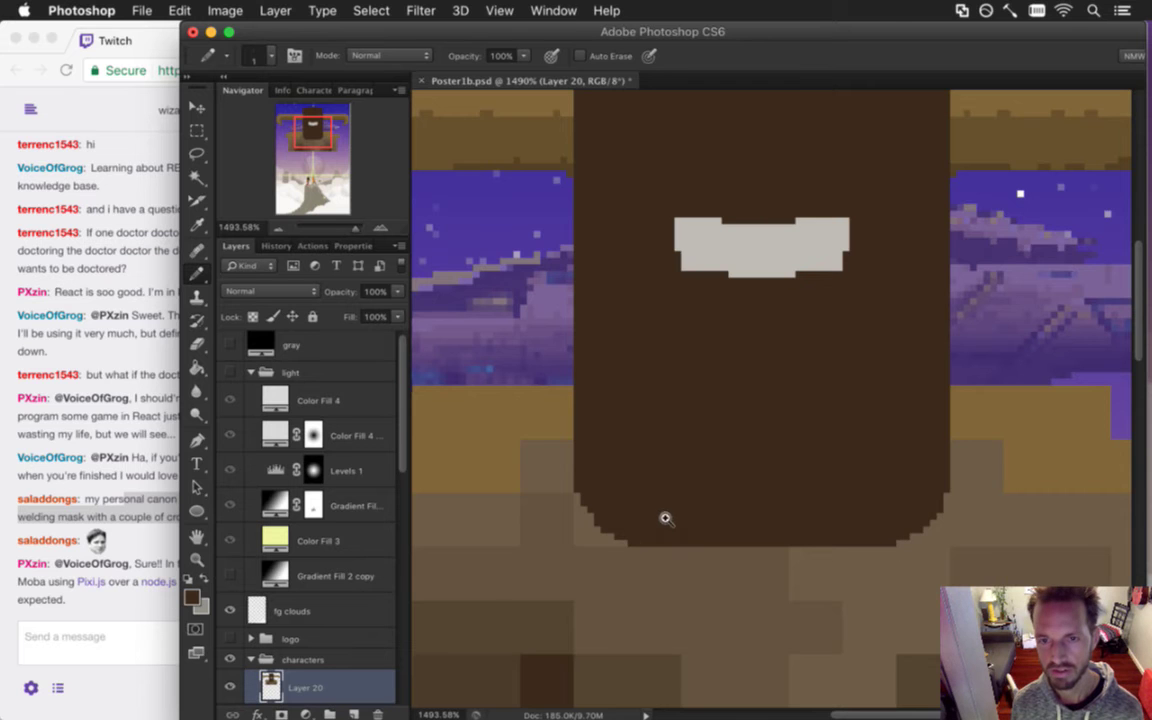
{"action": "scroll", "coordinate": [594, 514], "scroll_direction": "down", "scroll_amount": 3}
{"action": "key", "text": "super+s"}
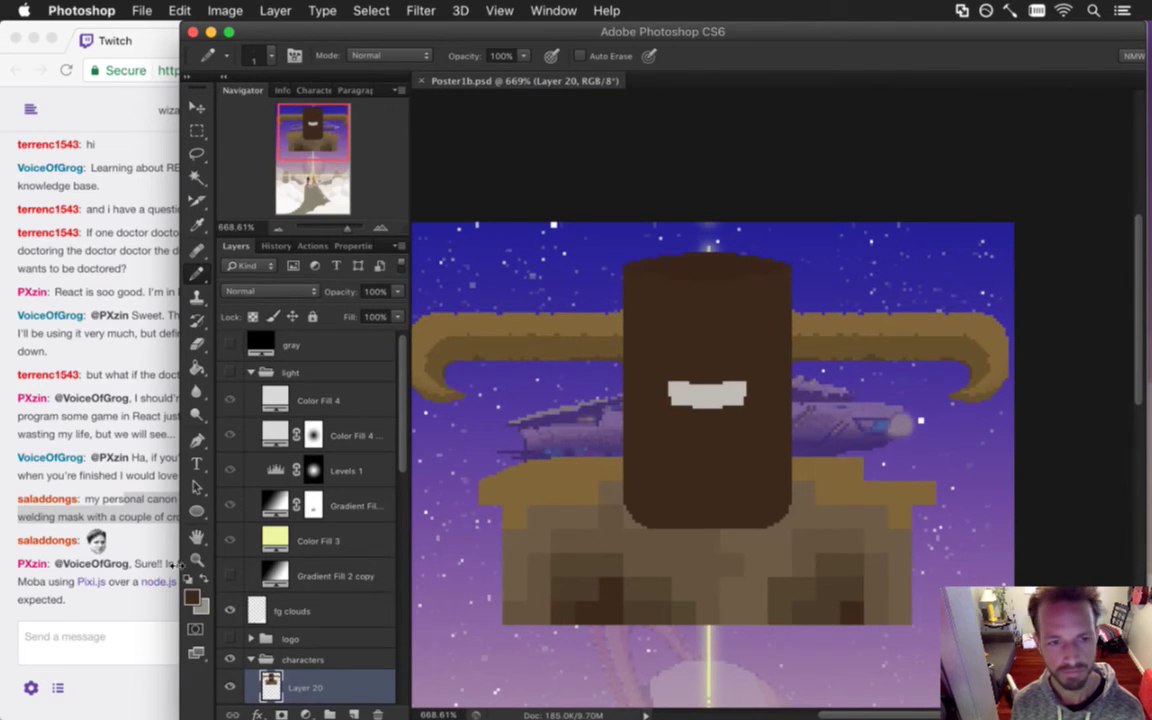
Switch to the Twitch chat in Chrome to read the newest message, and return to Photoshop.
{"action": "left_click", "coordinate": [126, 519]}
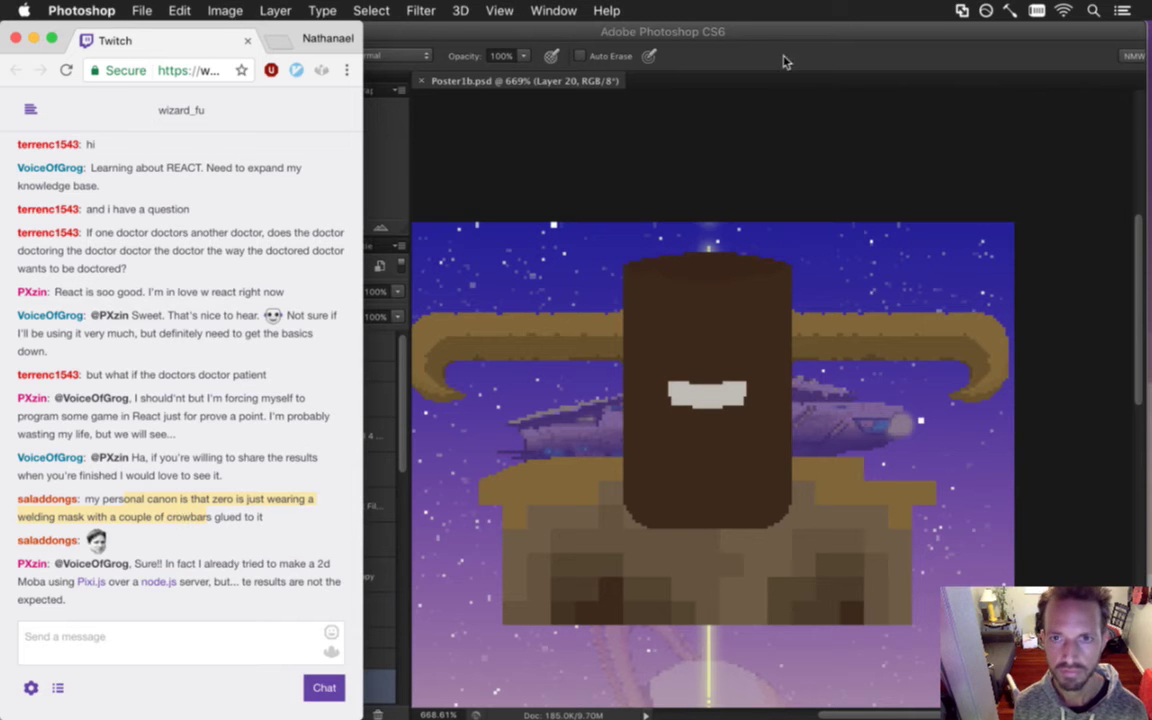
{"action": "left_click", "coordinate": [699, 80]}
Sample the chest's mid brown and paint over the head's bottom edge on both sides to make one continuous curve.
{"action": "left_click", "coordinate": [713, 543]}
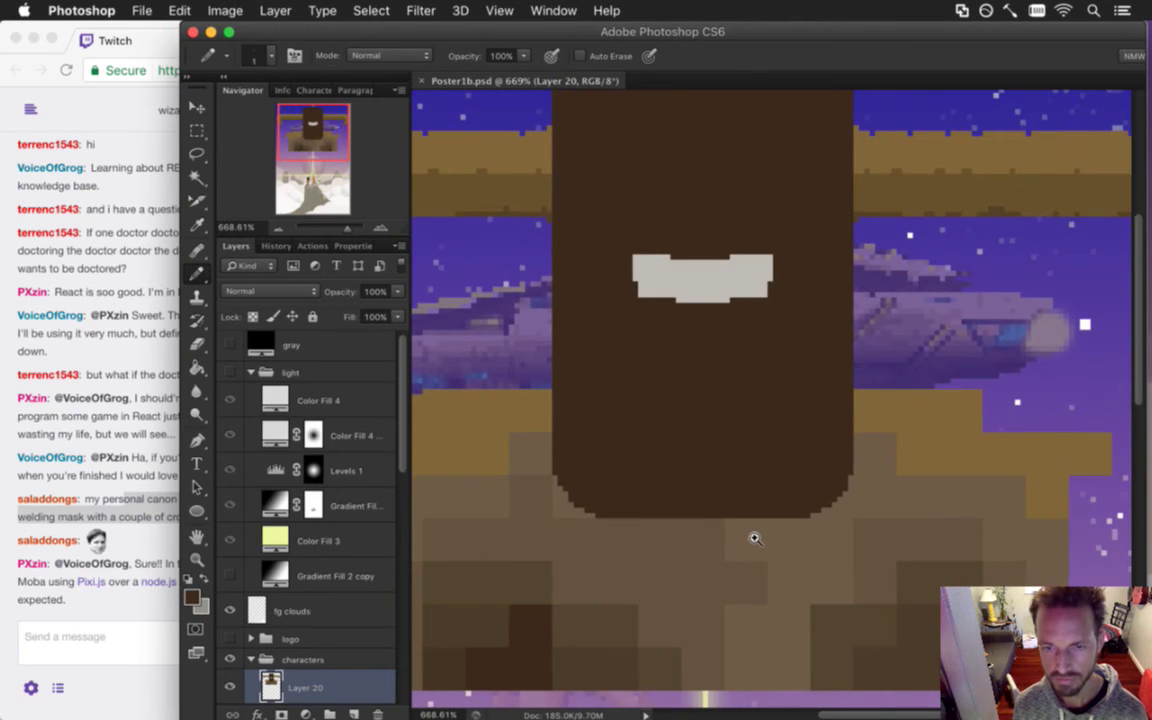
{"action": "key", "text": "i"}
{"action": "key", "text": "b"}
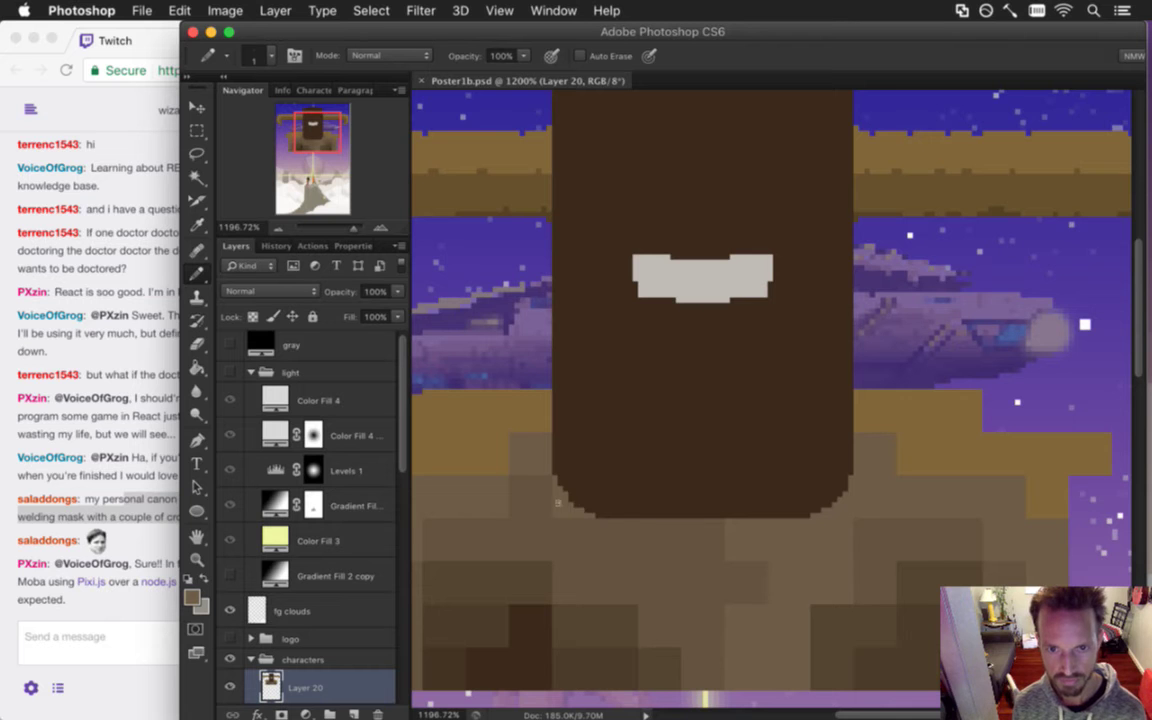
{"action": "left_click_drag", "start_coordinate": [653, 509], "coordinate": [581, 501]}
{"action": "left_click_drag", "start_coordinate": [673, 512], "coordinate": [792, 406]}
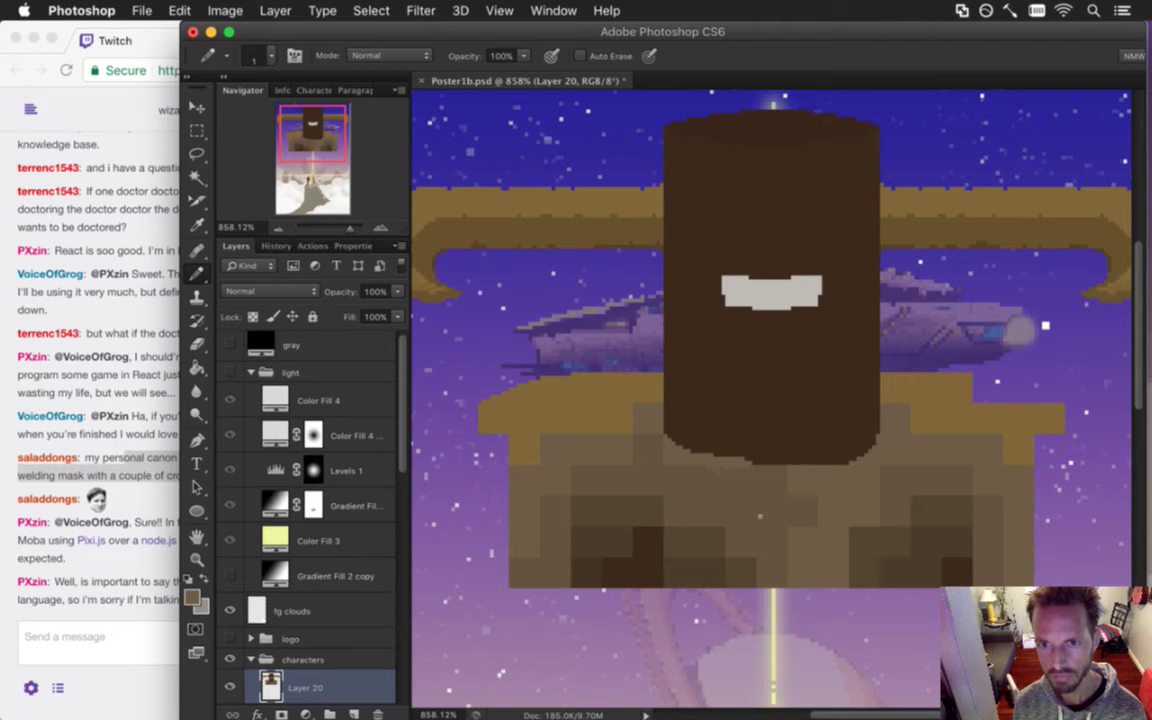
{"action": "left_click_drag", "start_coordinate": [872, 448], "coordinate": [806, 458]}
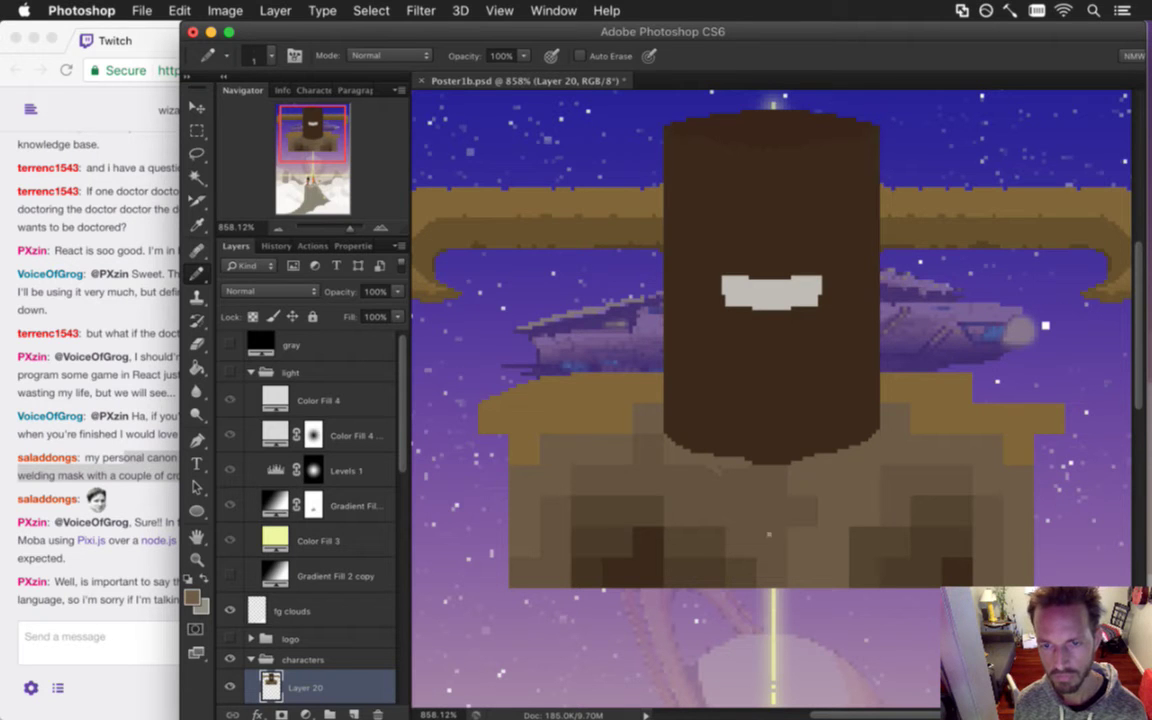
Reshape the left shoulder pad with sampled colours and the Eraser, curving its underside and rounding its outer end.
{"action": "key", "text": "i"}
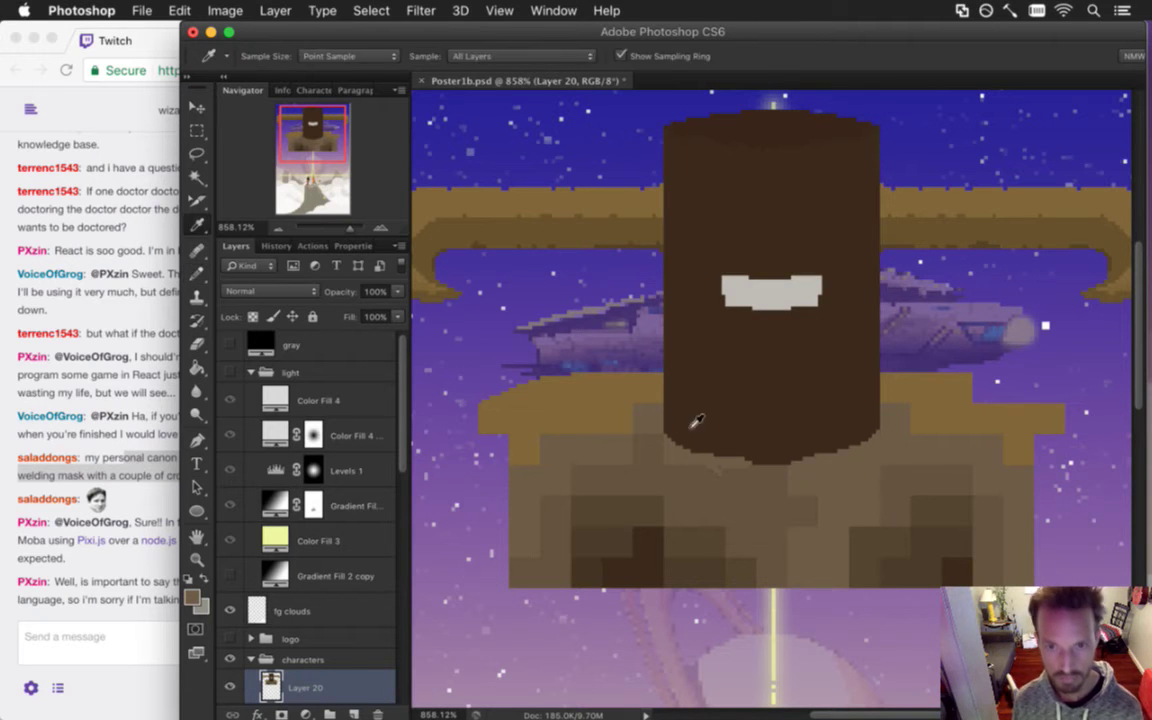
{"action": "key", "text": "b"}
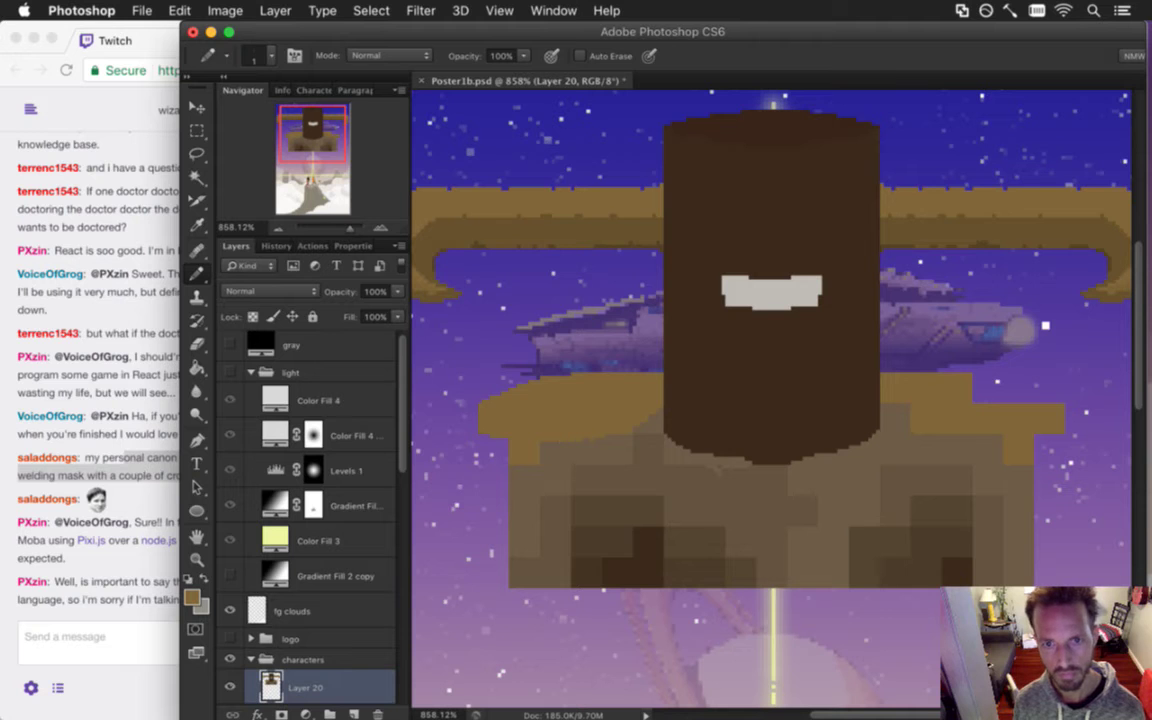
{"action": "key", "text": "e"}
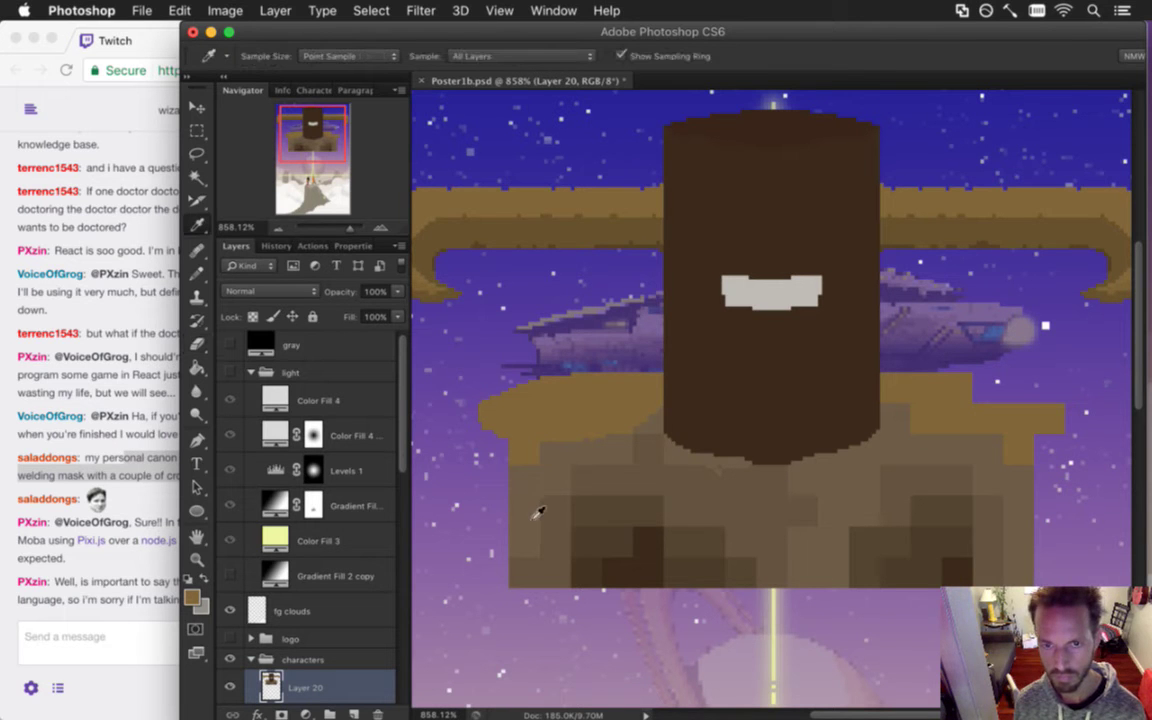
{"action": "key", "text": "b"}
{"action": "key", "text": "e"}
{"action": "key", "text": "b"}
{"action": "key", "text": "e"}
{"action": "key", "text": "b"}
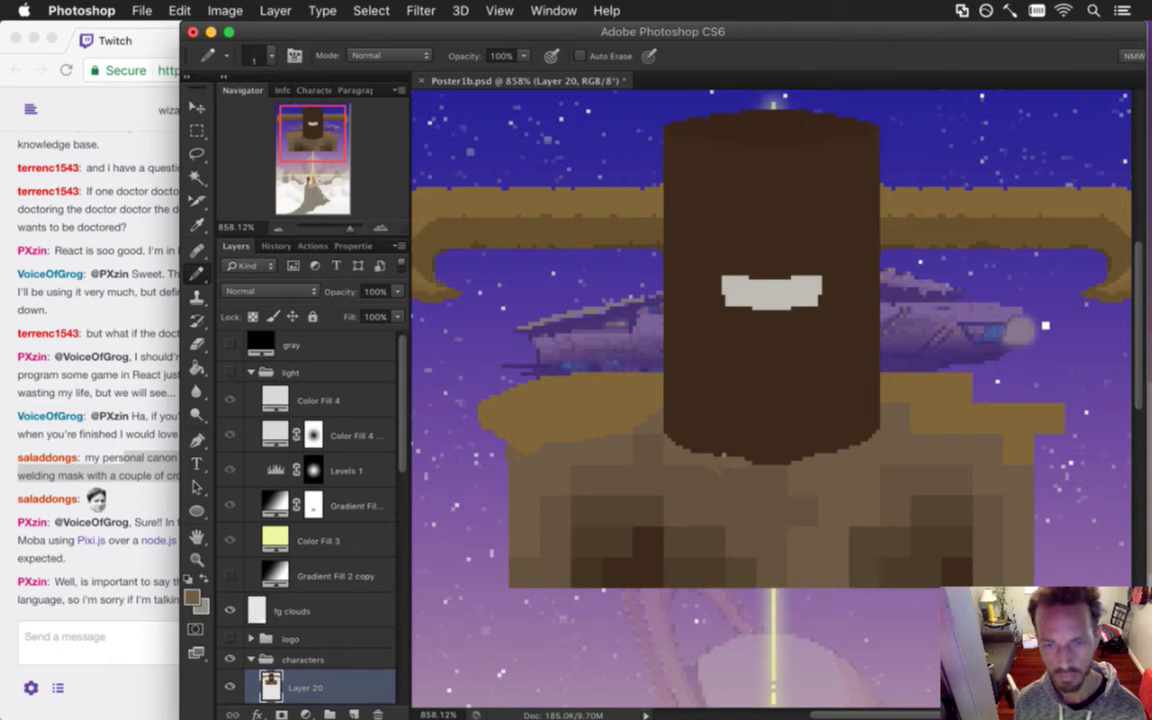
Sample the adjoining brown, smooth the lower-left edge of the head with the Pencil, and save the poster.
{"action": "left_click", "coordinate": [620, 420], "text": "alt"}
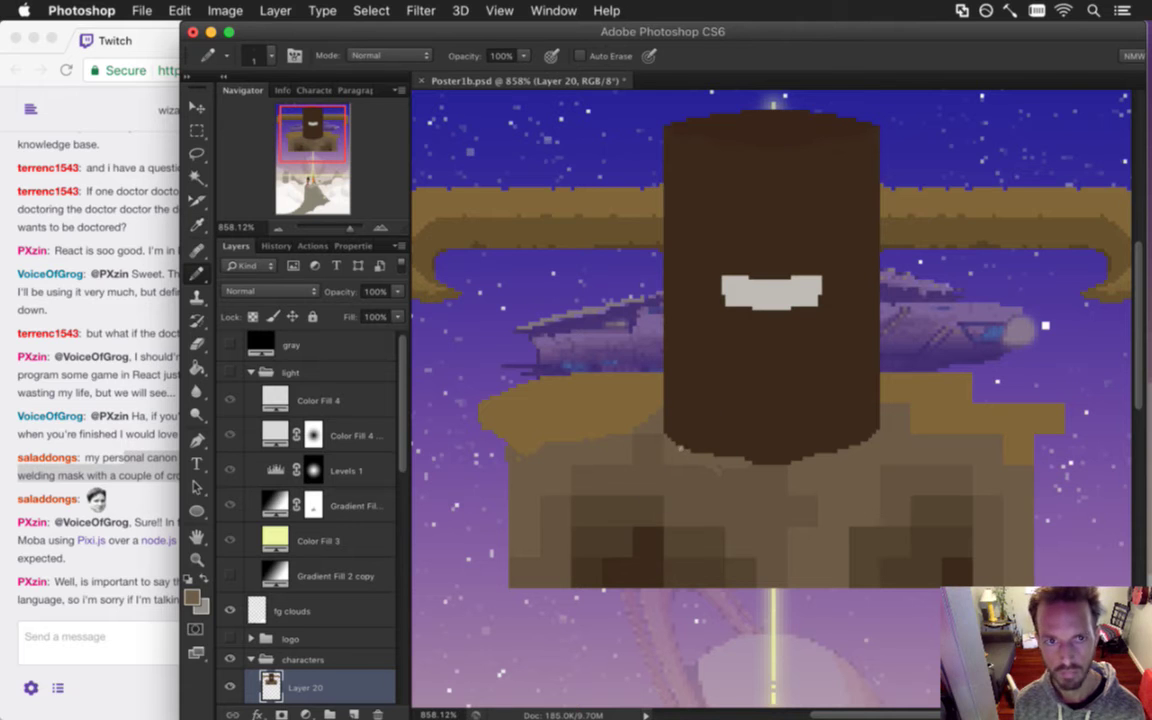
{"action": "left_click_drag", "start_coordinate": [661, 437], "coordinate": [712, 459]}
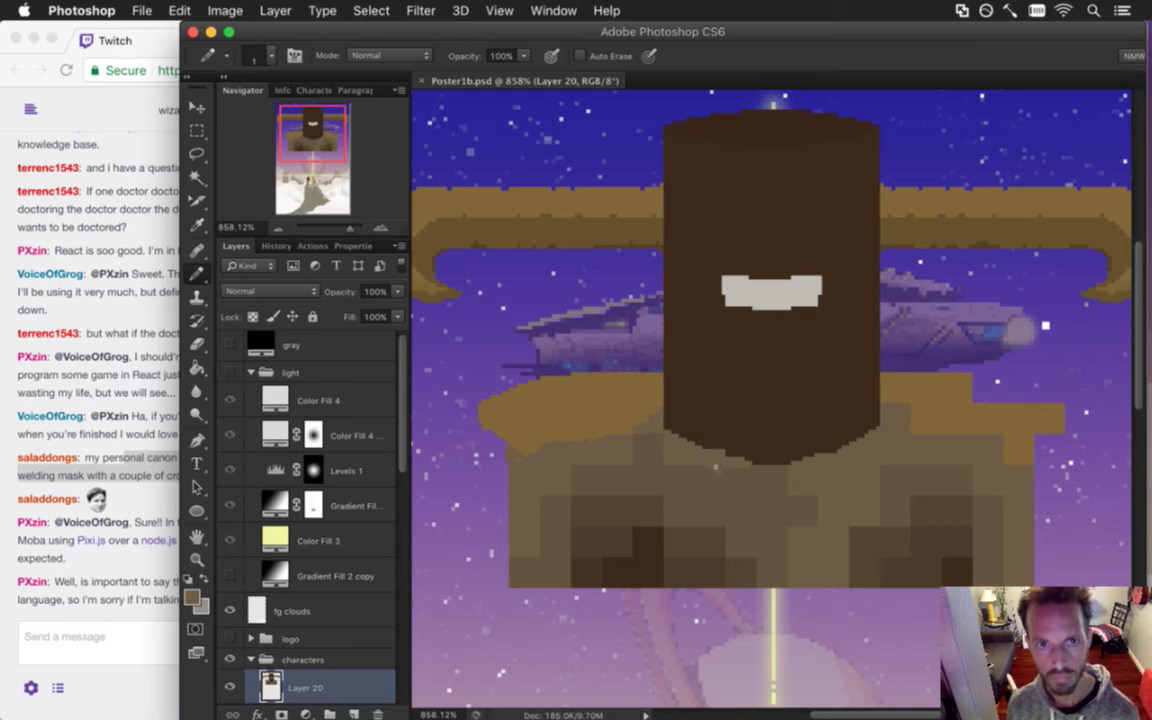
Sample the horn's darker brown and select the left shoulder pad's tan area with the Magic Wand.
{"action": "key", "text": "i"}
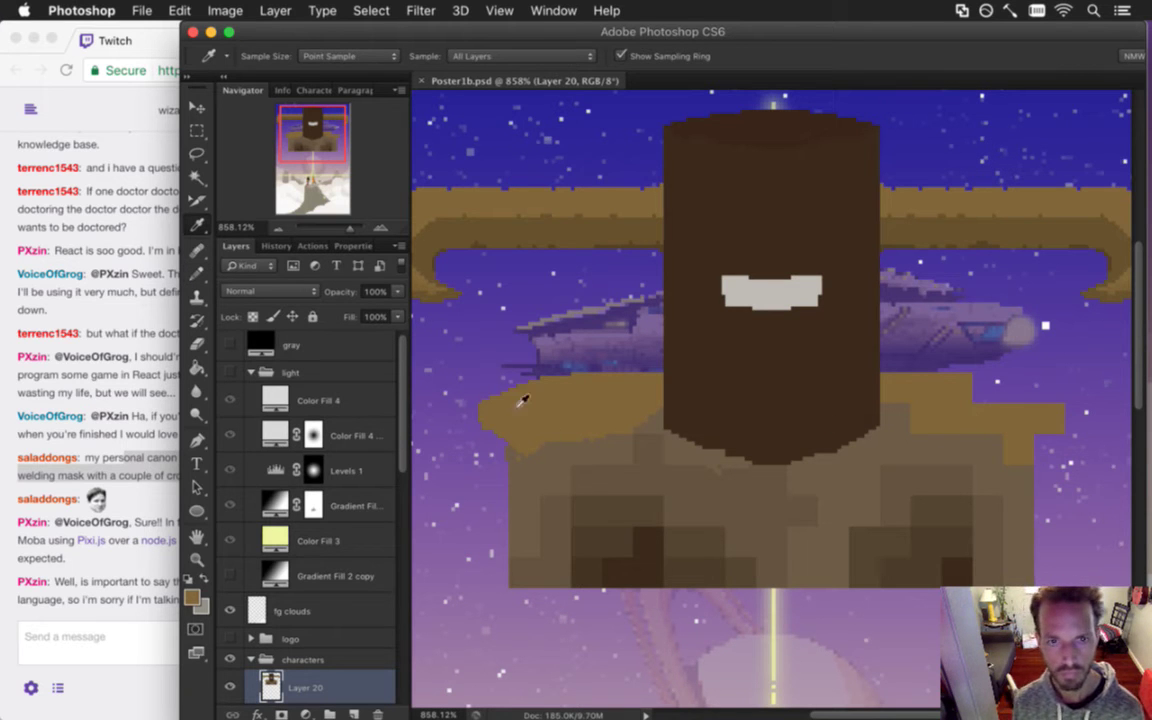
{"action": "left_click", "coordinate": [460, 262]}
{"action": "left_click_drag", "start_coordinate": [521, 467], "coordinate": [553, 450]}
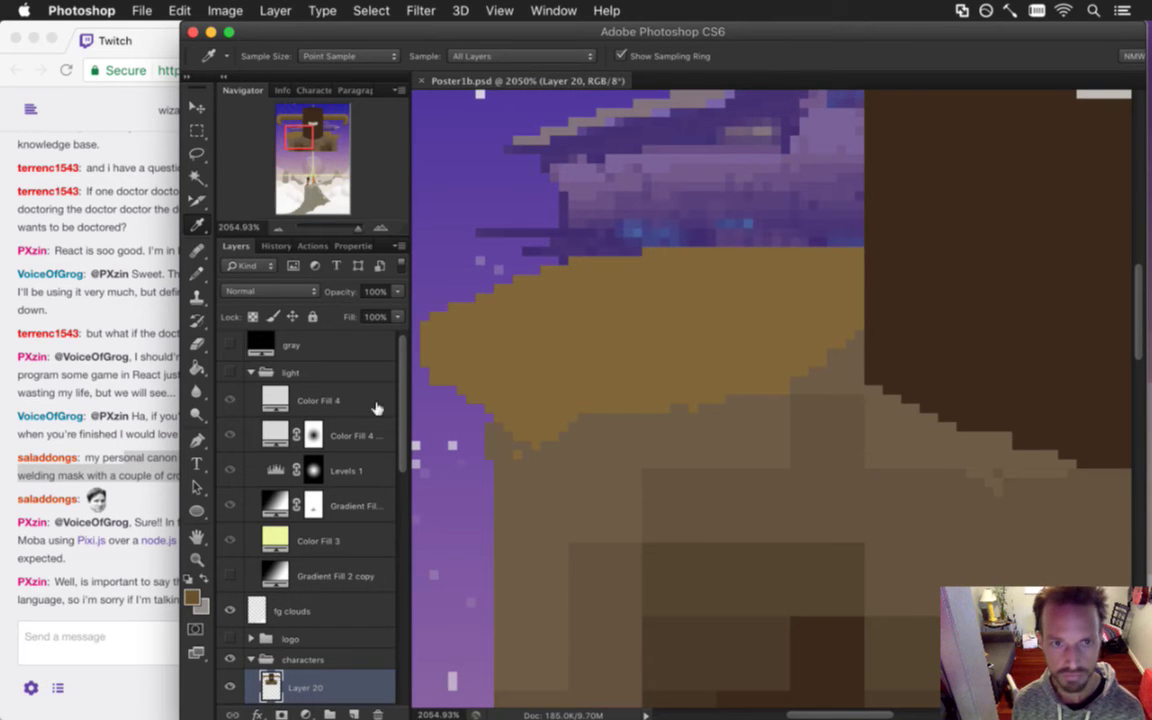
{"action": "left_click_drag", "start_coordinate": [589, 368], "coordinate": [645, 378]}
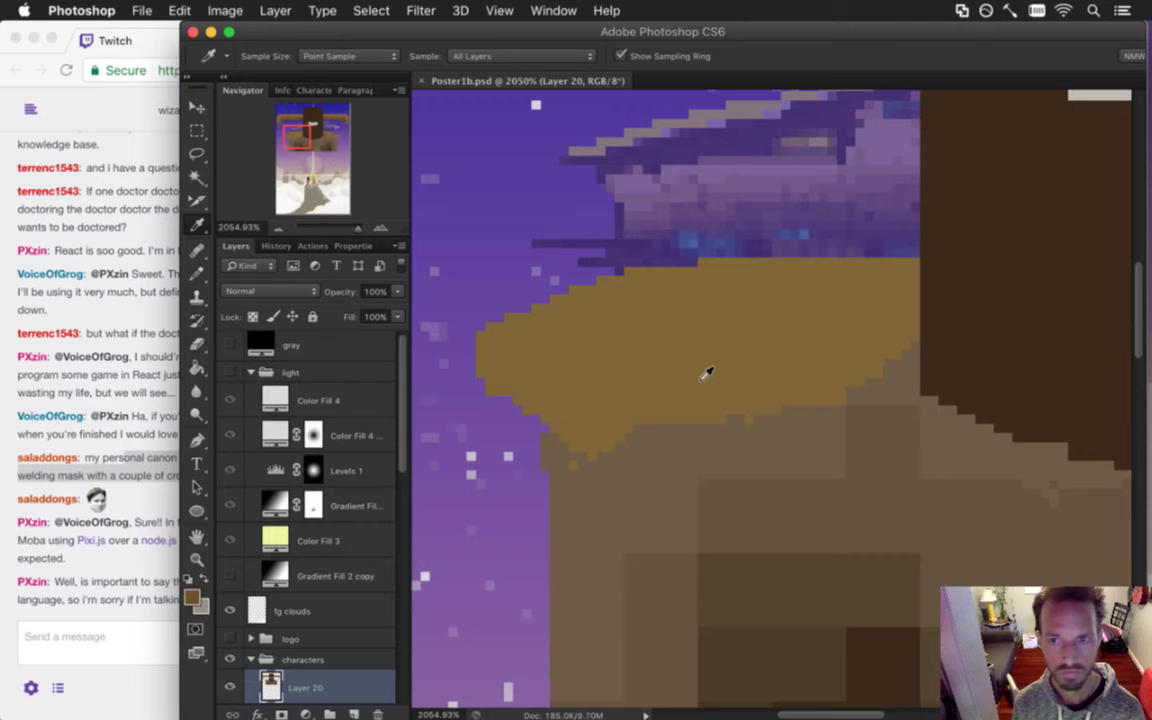
{"action": "key", "text": "b"}
{"action": "left_click", "coordinate": [199, 178]}
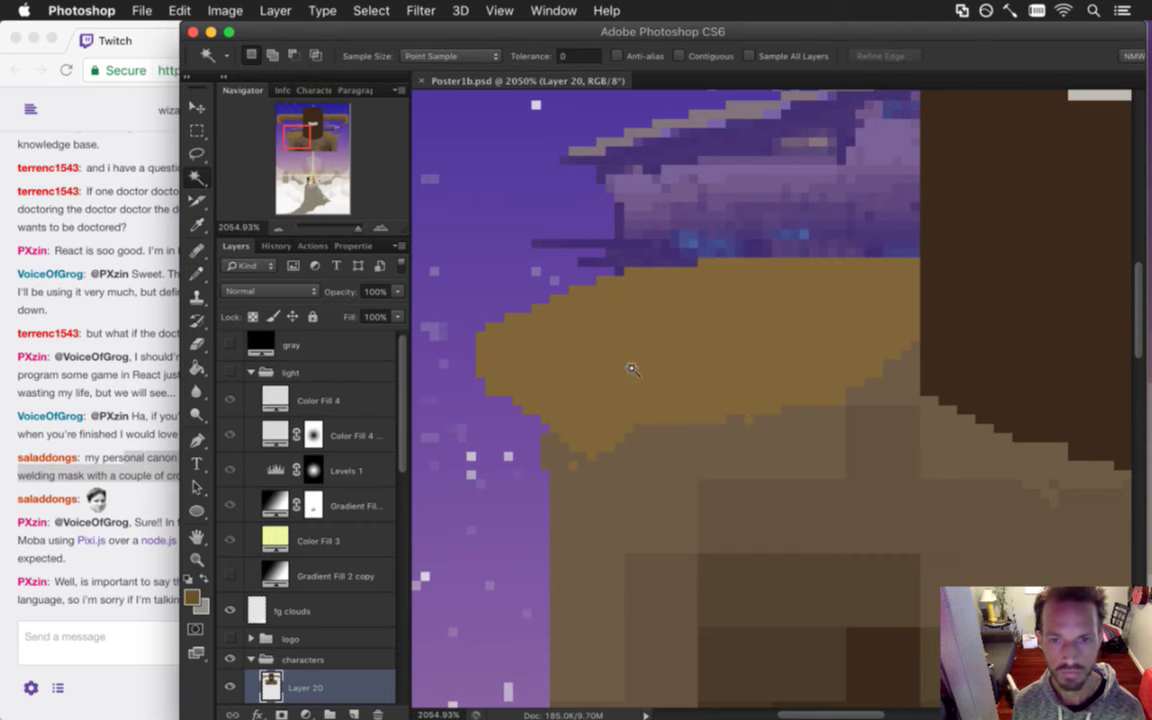
Pencil a jagged dark brown rim under the left shoulder pad and a broken glyph-like trim along its upper edge near the head, and deselect.
{"action": "key", "text": "b"}
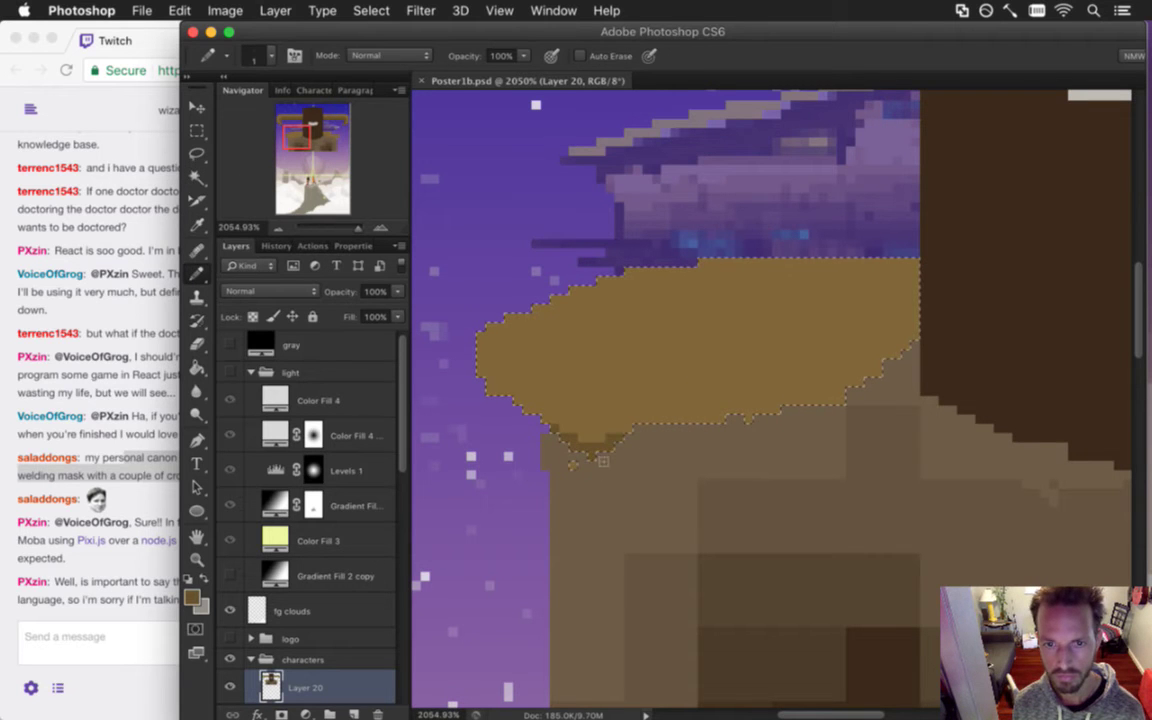
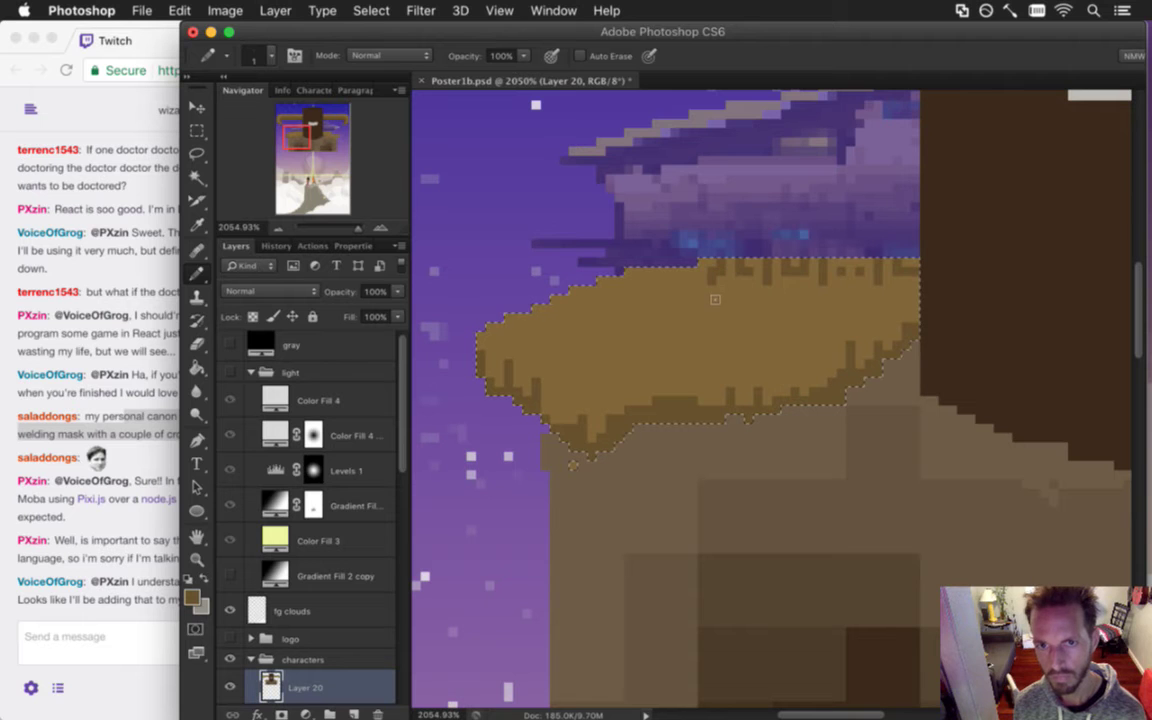
{"action": "key", "text": "m"}
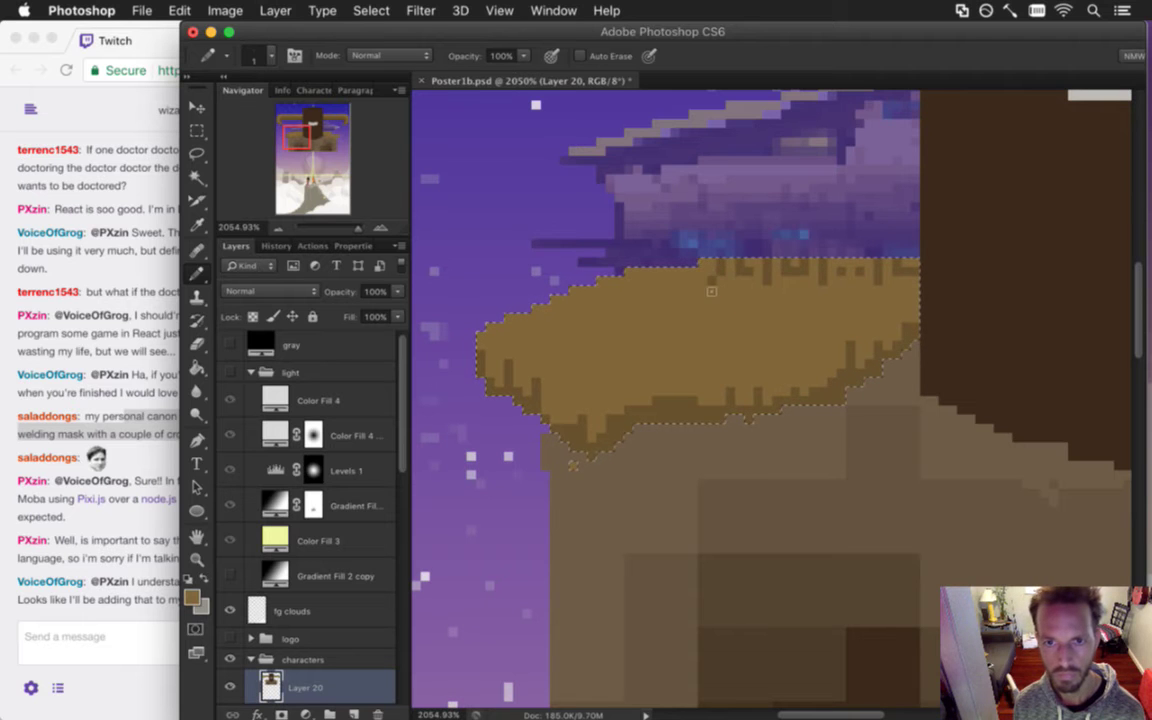
{"action": "key", "text": "ctrl+d"}
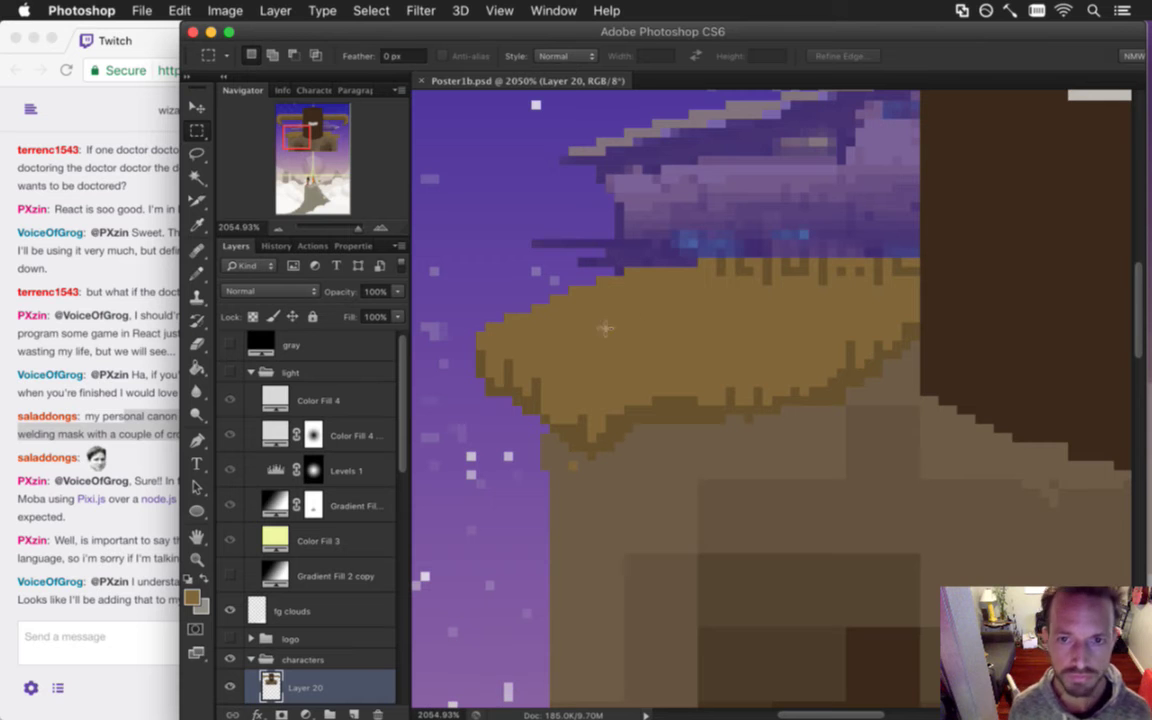
Resample the dark brown and extend the glyph-like trim along the pad's upper edge towards its outer end with the Pencil.
{"action": "key", "text": "i"}
{"action": "left_click", "coordinate": [670, 248]}
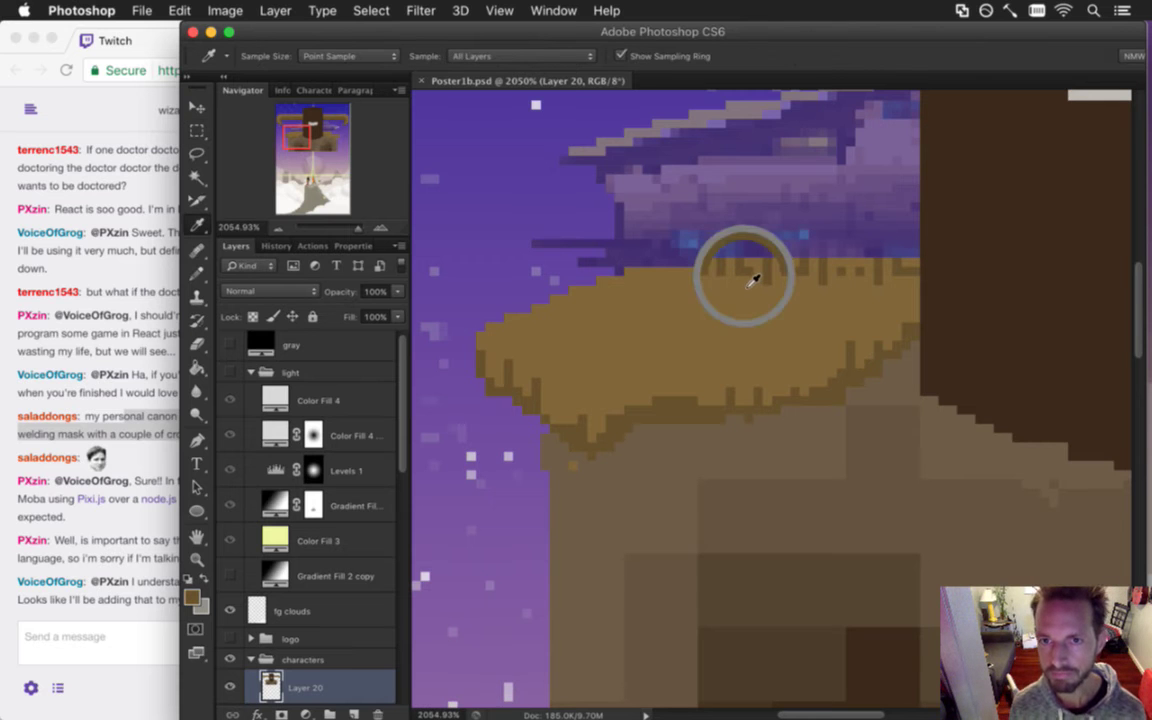
{"action": "key", "text": "b"}
{"action": "left_click_drag", "start_coordinate": [701, 282], "coordinate": [669, 301]}
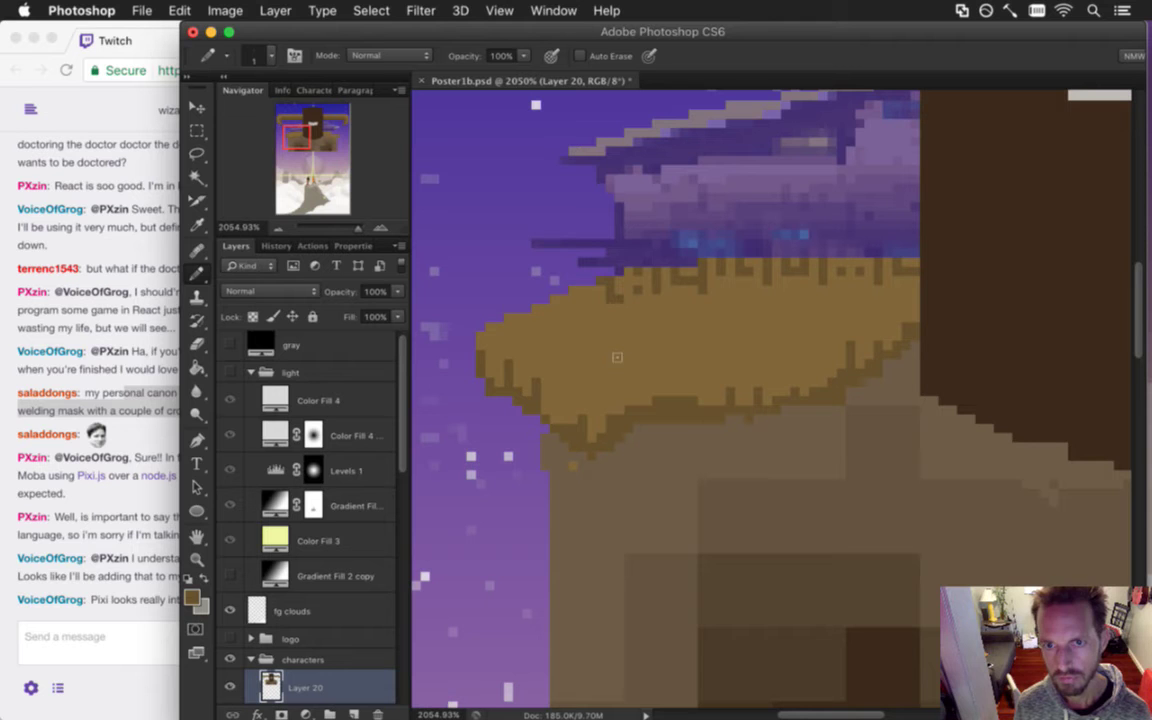
{"action": "left_click", "coordinate": [617, 309], "text": "alt"}
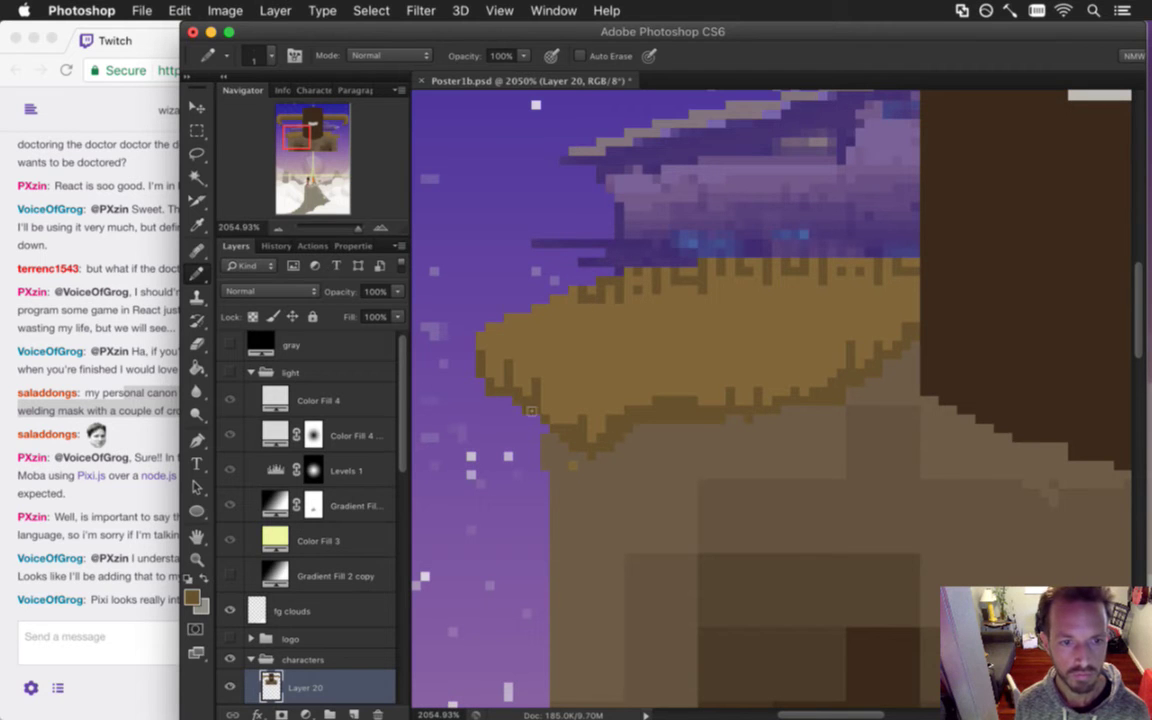
Check the Twitch chat in Chrome, return to Photoshop, and review the left shoulder pad within the whole poster.
{"action": "left_click", "coordinate": [161, 592]}
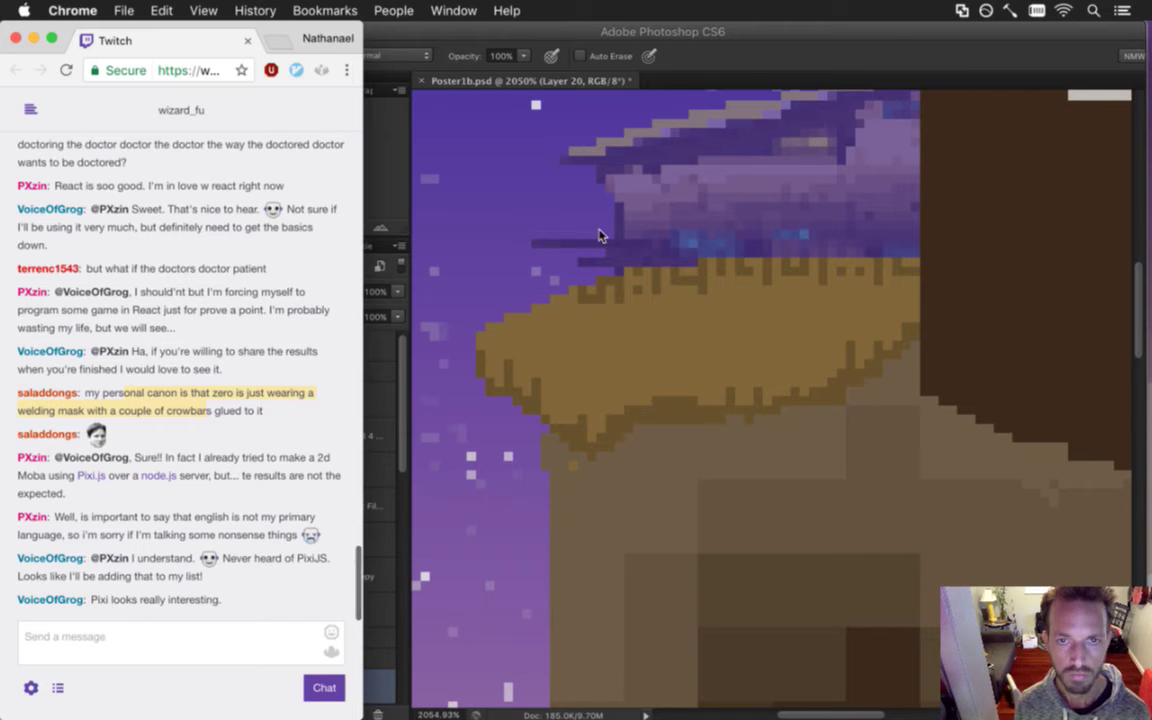
{"action": "left_click", "coordinate": [480, 392]}
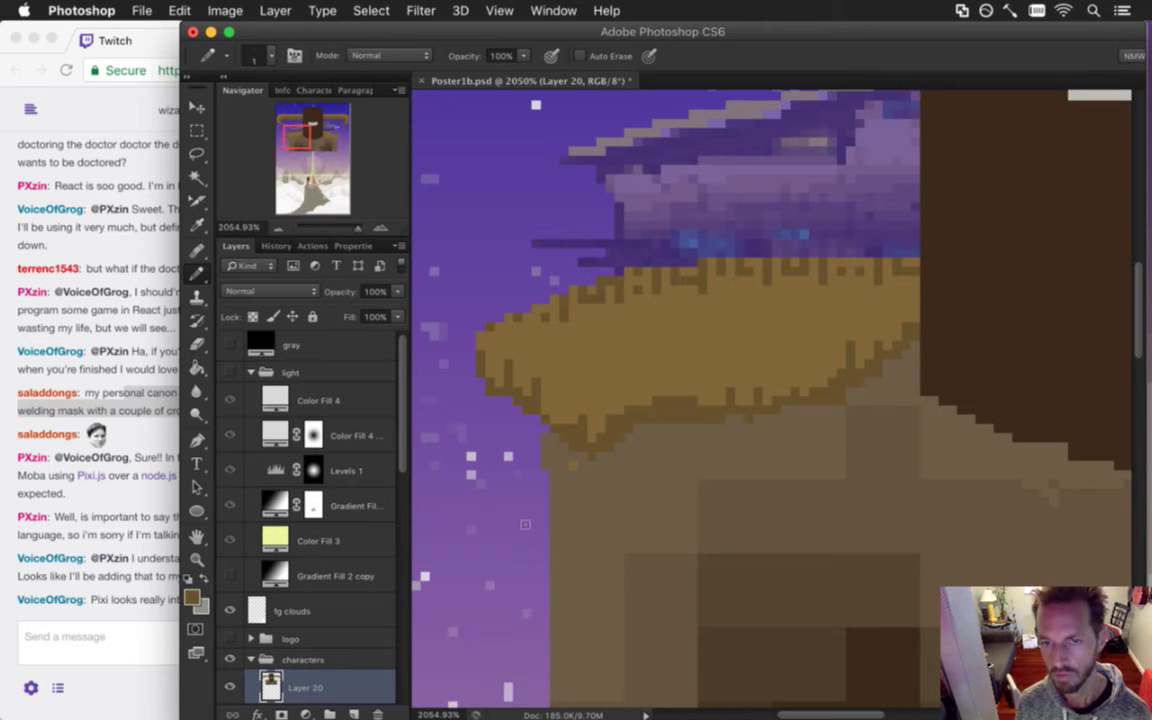
{"action": "scroll", "coordinate": [630, 357], "scroll_direction": "down", "scroll_amount": 5}
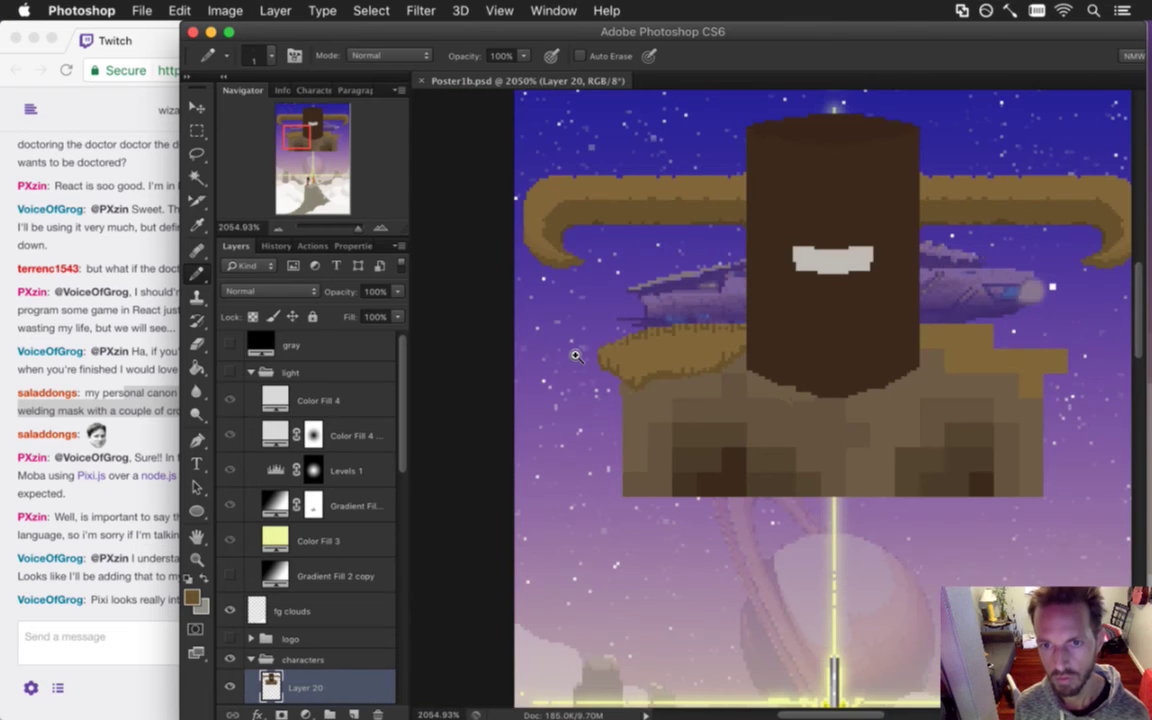
{"action": "scroll", "coordinate": [677, 492], "scroll_direction": "down", "scroll_amount": 4}
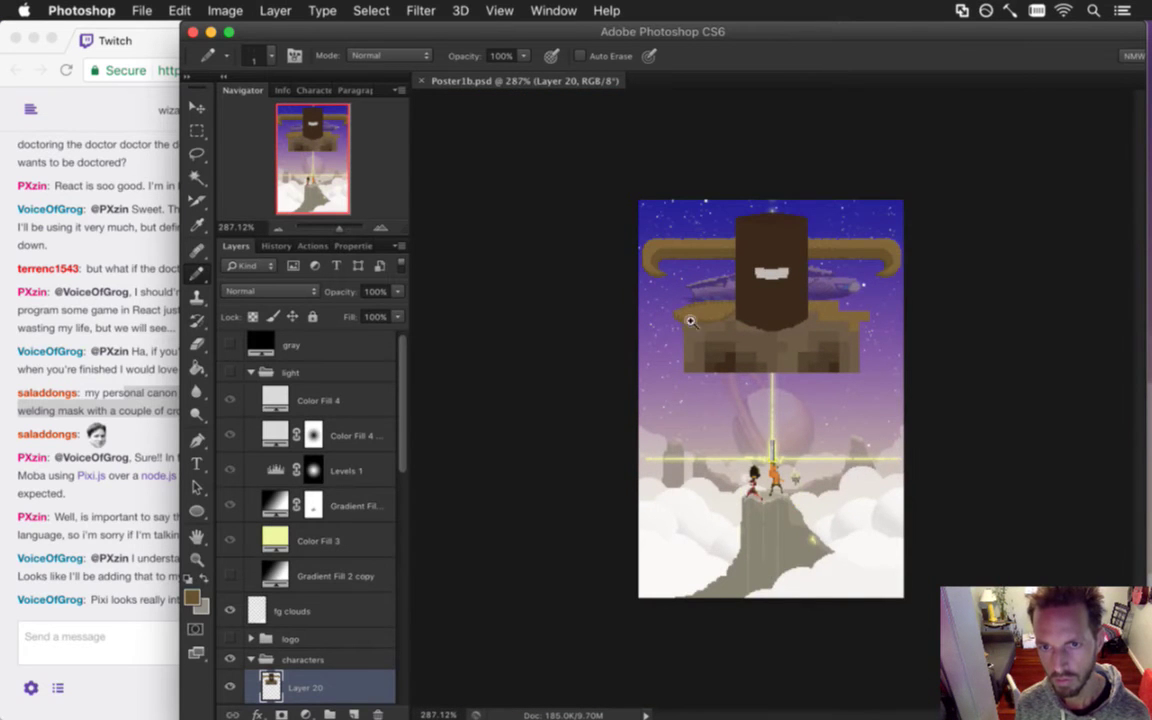
{"action": "scroll", "coordinate": [689, 319], "scroll_direction": "up", "scroll_amount": 5}
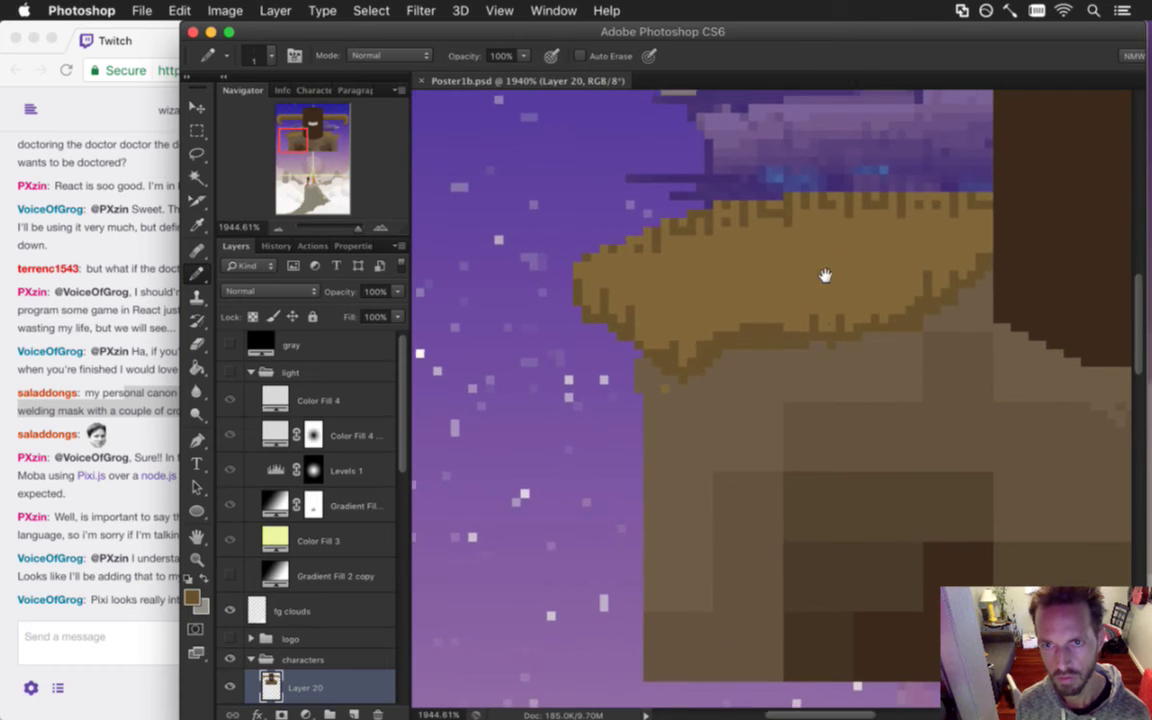
{"action": "left_click_drag", "start_coordinate": [825, 273], "coordinate": [738, 419]}
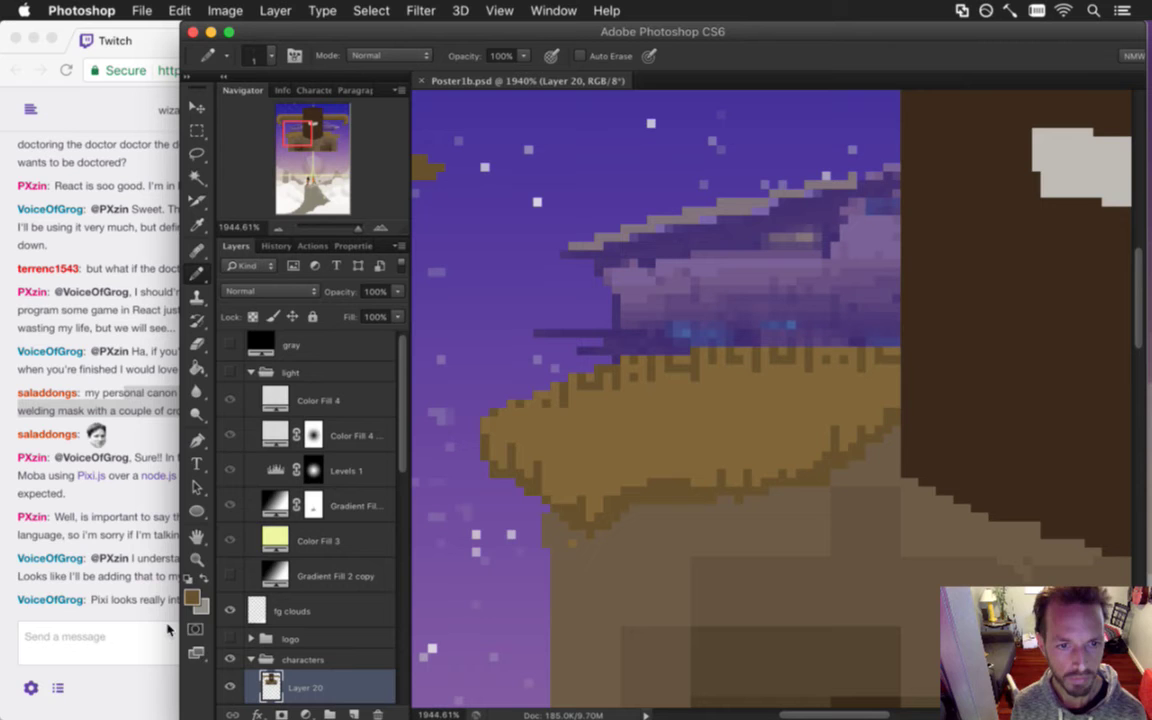
Set the foreground colour to the light khaki bcaf66.
{"action": "left_click", "coordinate": [193, 599]}
{"action": "left_click_drag", "start_coordinate": [303, 416], "coordinate": [319, 430]}
{"action": "left_click", "coordinate": [331, 504]}
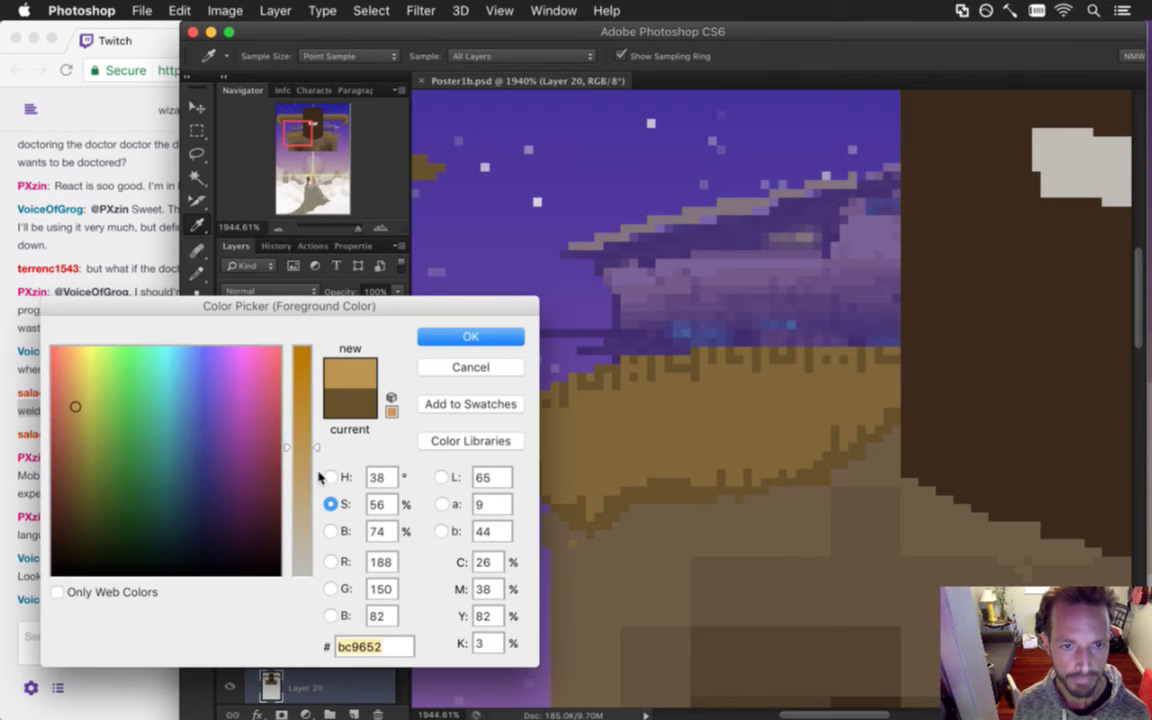
{"action": "left_click_drag", "start_coordinate": [317, 451], "coordinate": [318, 474]}
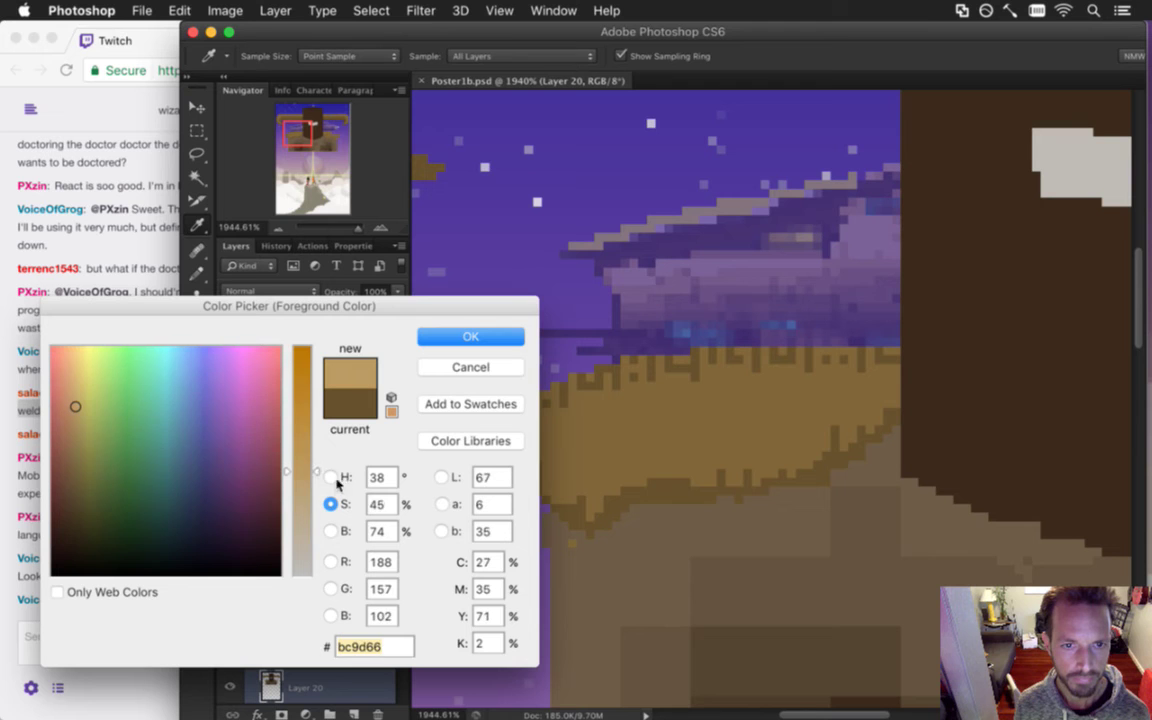
{"action": "left_click", "coordinate": [331, 478]}
{"action": "left_click_drag", "start_coordinate": [320, 551], "coordinate": [318, 546]}
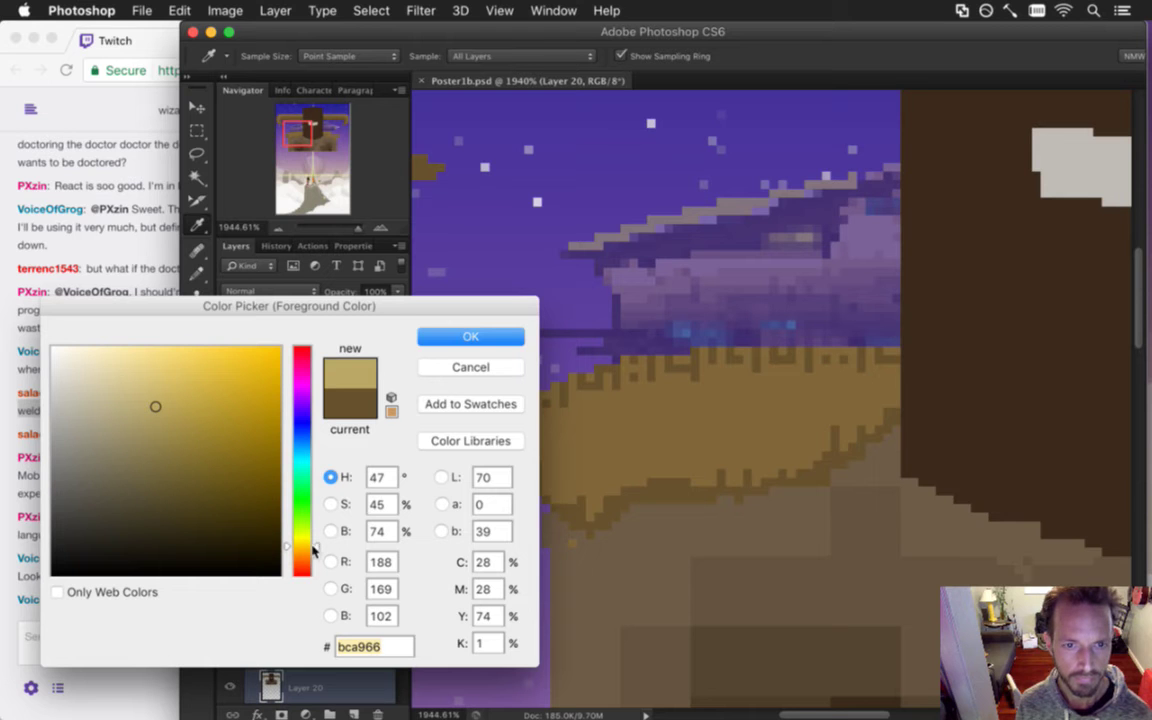
{"action": "mouse_move", "coordinate": [318, 549]}
{"action": "left_mouse_down"}
{"action": "mouse_move", "coordinate": [314, 538]}
{"action": "mouse_move", "coordinate": [316, 548]}
{"action": "left_mouse_up"}
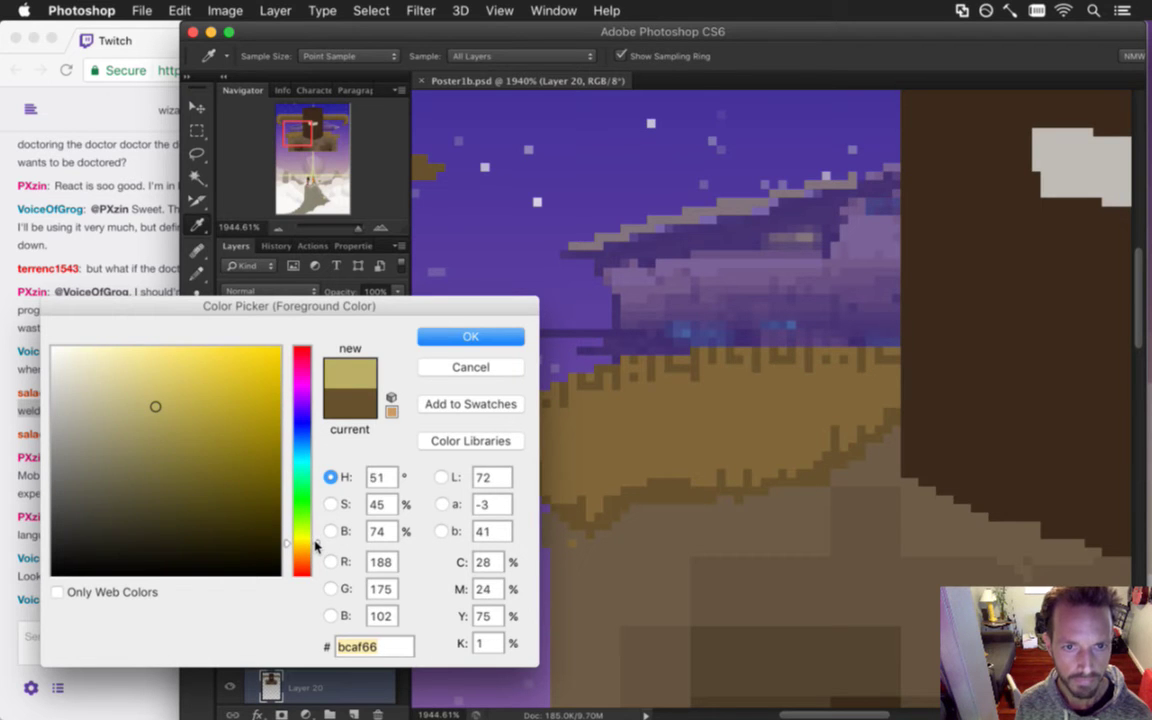
{"action": "left_click", "coordinate": [470, 336]}
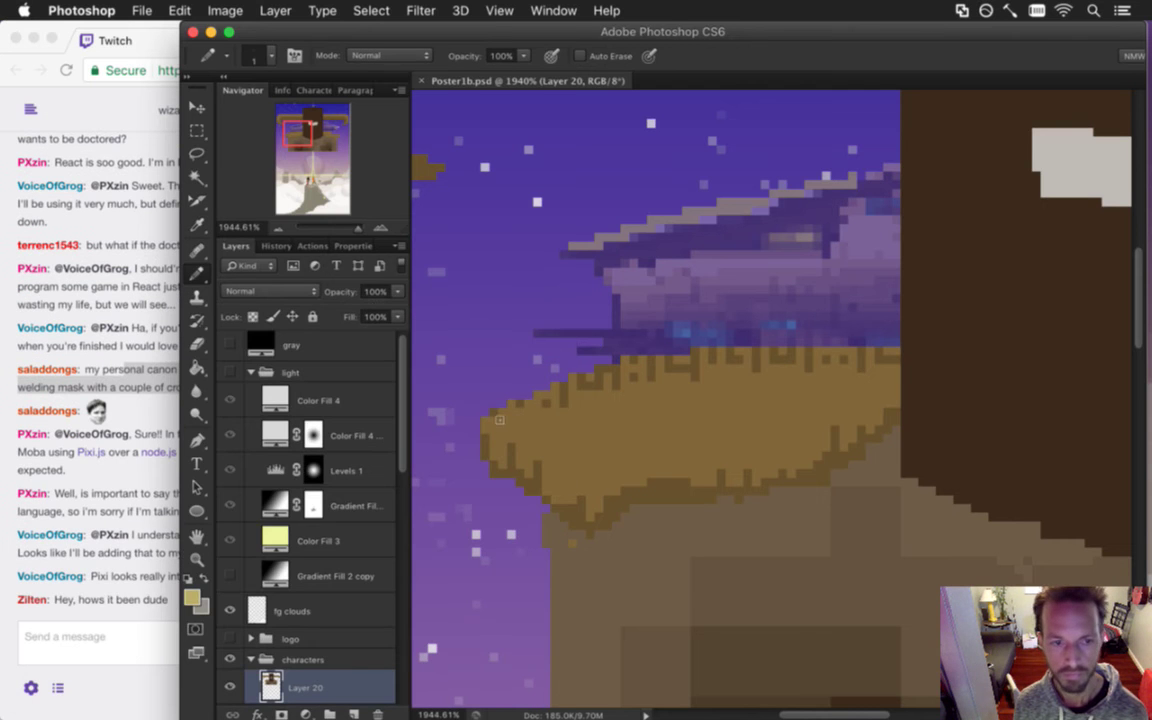
Switch to the Twitch chat in Chrome, answer the newest greeting with the HeyGuys emote, and return to Photoshop.
{"action": "left_click", "coordinate": [168, 591]}
{"action": "left_click_drag", "start_coordinate": [55, 602], "coordinate": [203, 588]}
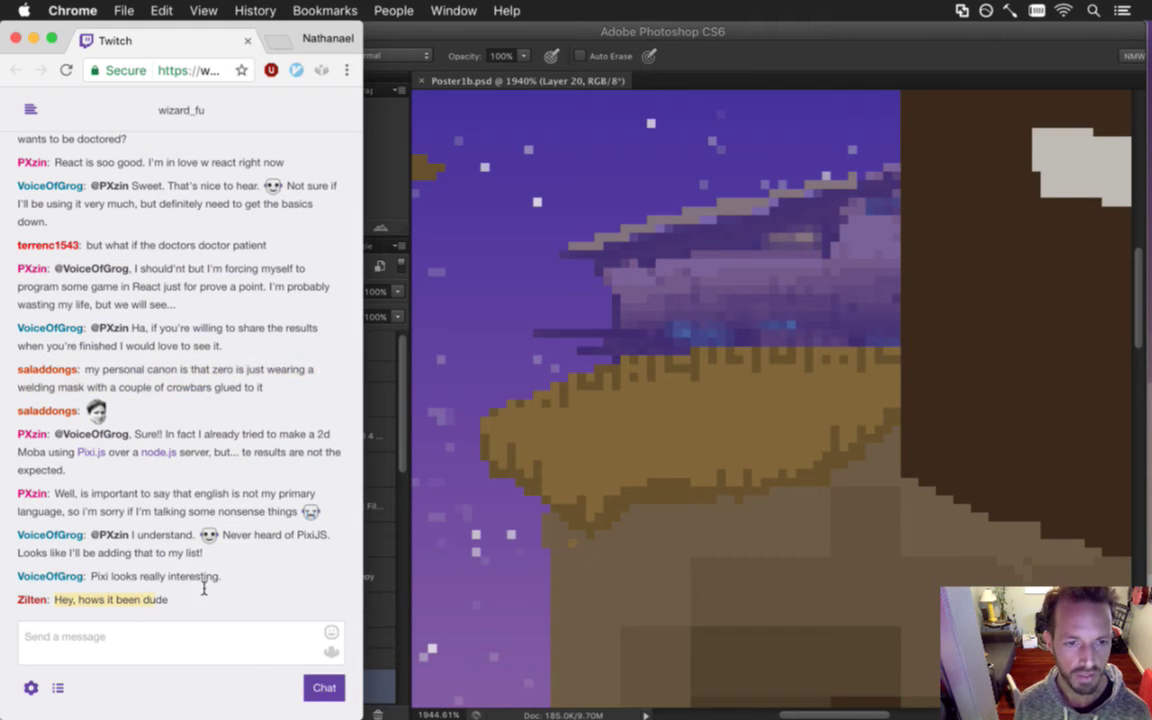
{"action": "left_click", "coordinate": [139, 634]}
{"action": "type", "text": "He"}
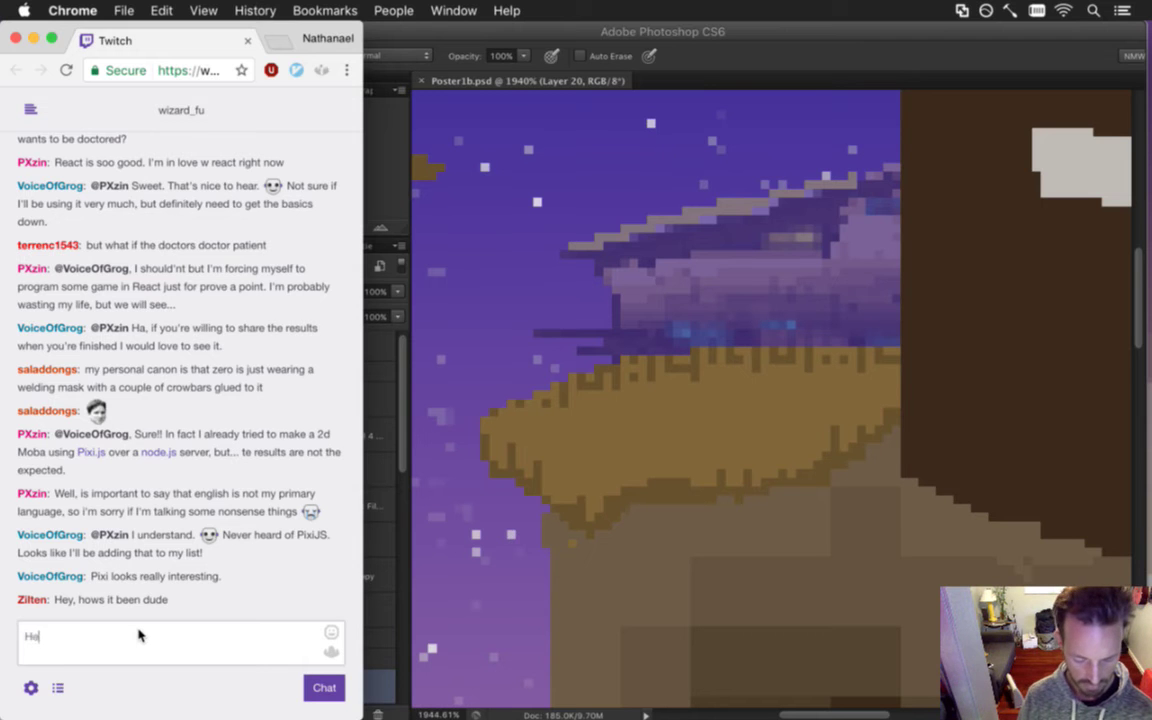
{"action": "type", "text": "yGuys"}
{"action": "key", "text": "Return"}
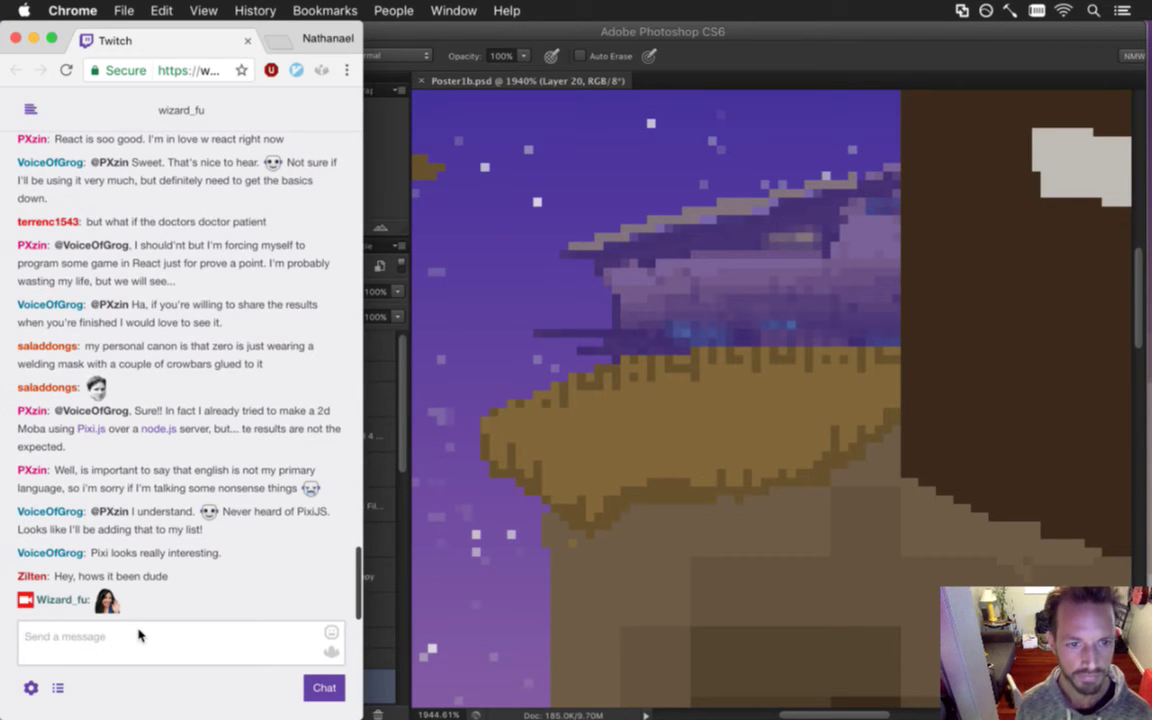
{"action": "left_click", "coordinate": [676, 214]}
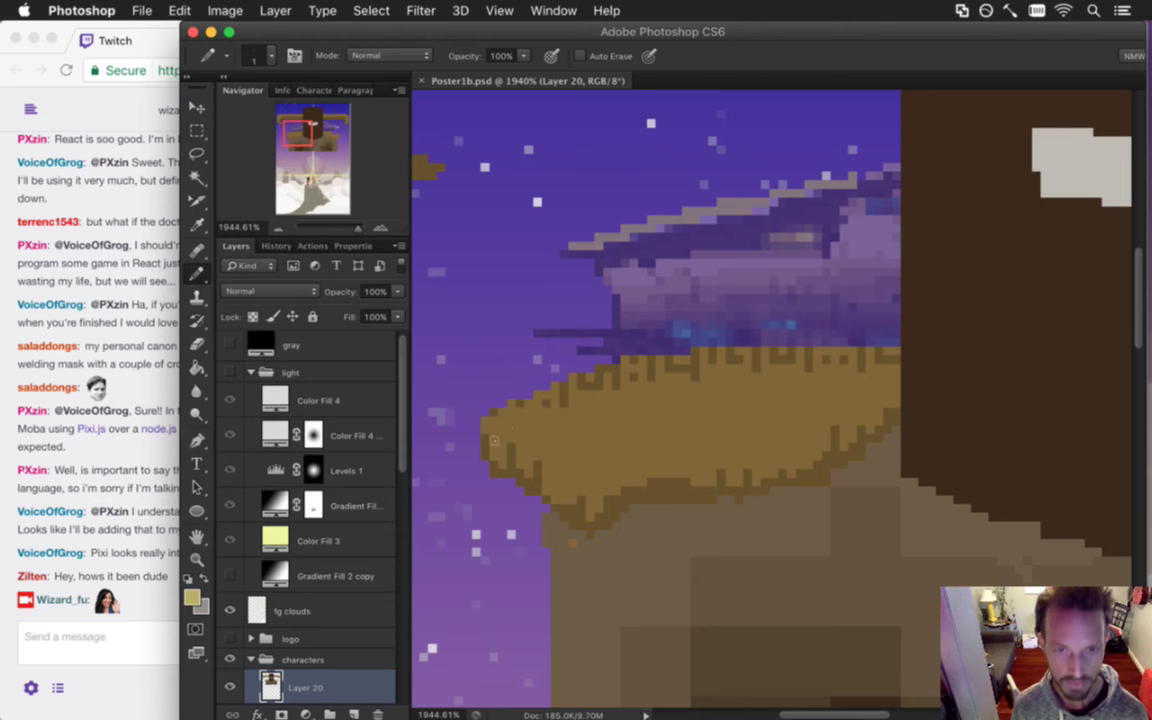
Recolour the dark trim marks along the left shoulder pad's upper edge in khaki with the Paint Bucket, undoing any fill that floods the pad.
{"action": "key", "text": "g"}
{"action": "mouse_move", "coordinate": [560, 401]}
{"action": "left_mouse_down"}
{"action": "mouse_move", "coordinate": [643, 366]}
{"action": "mouse_move", "coordinate": [636, 348]}
{"action": "mouse_move", "coordinate": [636, 367]}
{"action": "mouse_move", "coordinate": [708, 350]}
{"action": "left_mouse_up"}
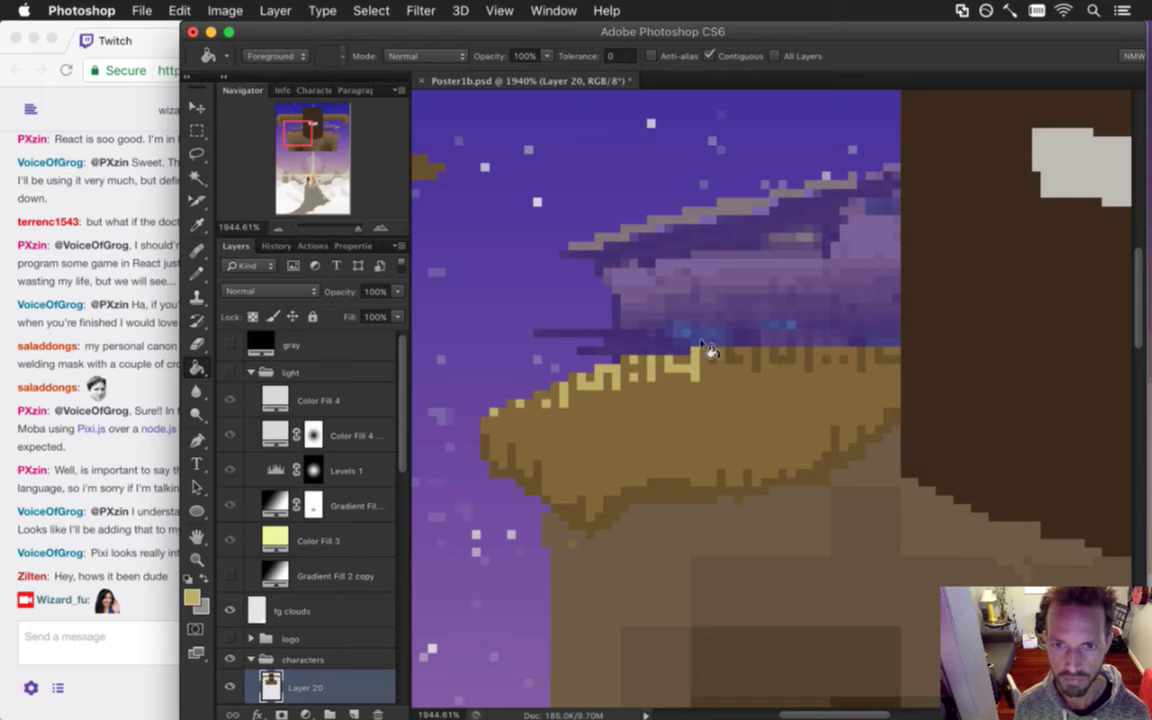
{"action": "left_click", "coordinate": [770, 360]}
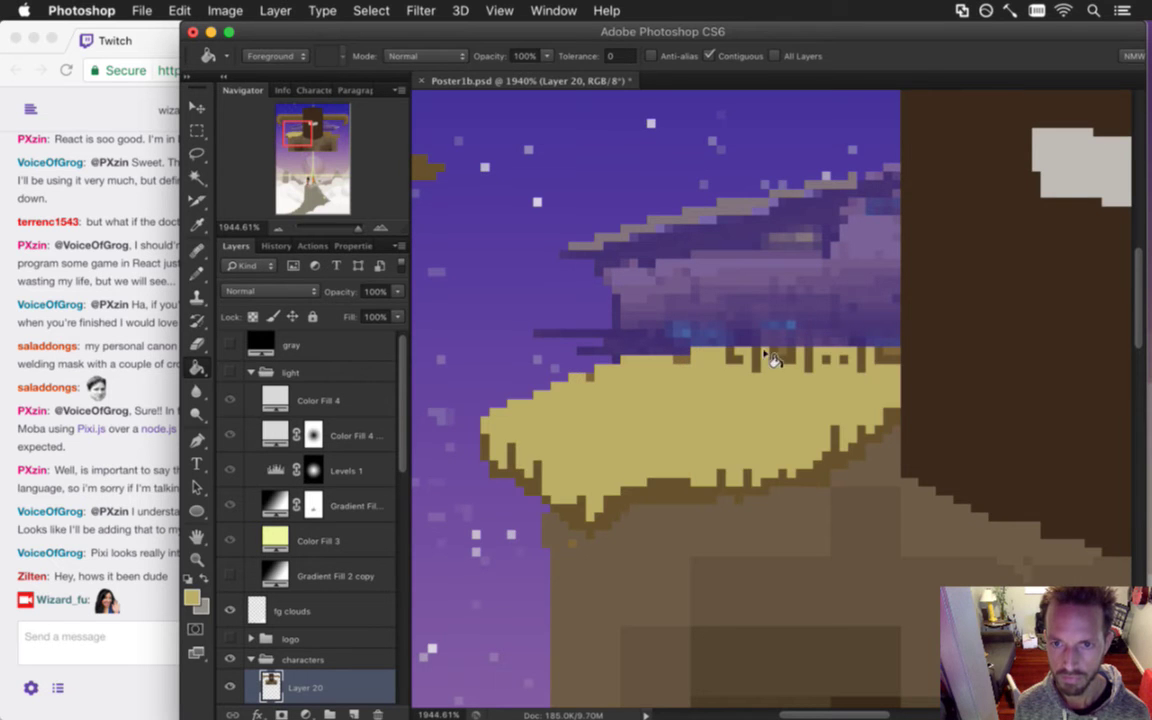
{"action": "key", "text": "super+z"}
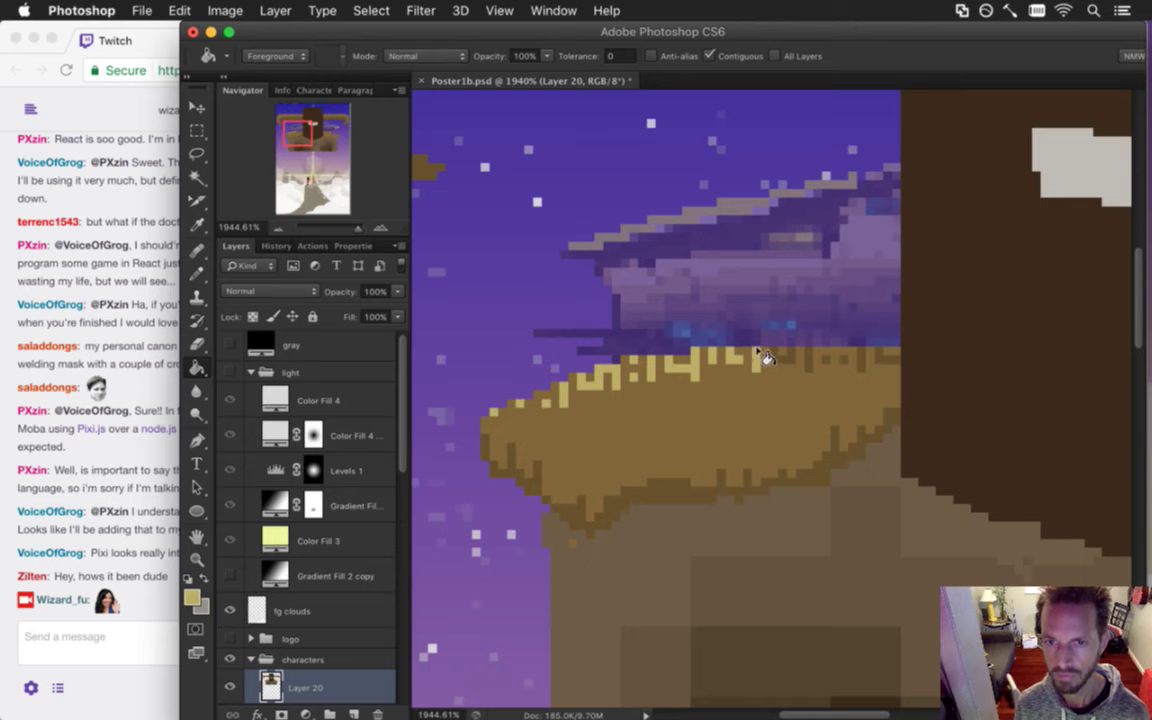
{"action": "key", "text": "super+alt+z"}
{"action": "left_click", "coordinate": [812, 360]}
{"action": "left_click", "coordinate": [830, 360]}
{"action": "left_click", "coordinate": [850, 355]}
{"action": "left_click", "coordinate": [866, 360]}
{"action": "left_click", "coordinate": [880, 357]}
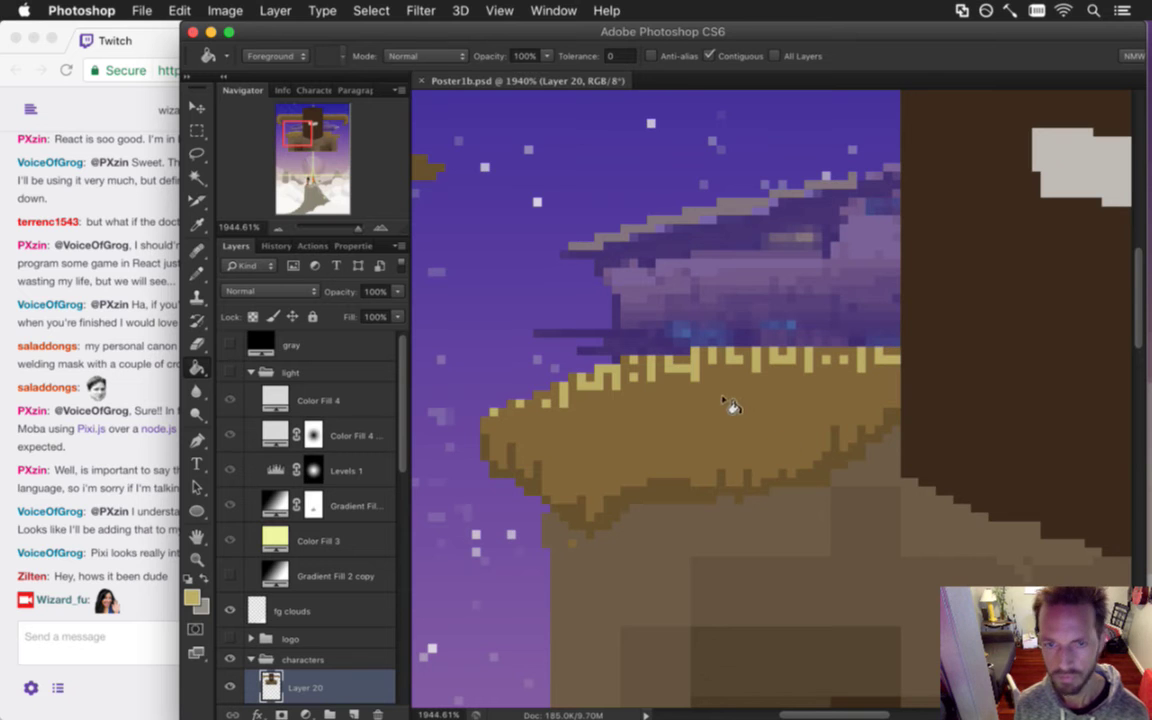
Review the khaki trim at poster scale and up close, read the newest Twitch chat message in Chrome, and return to Photoshop.
{"action": "left_click_drag", "start_coordinate": [712, 417], "coordinate": [640, 500]}
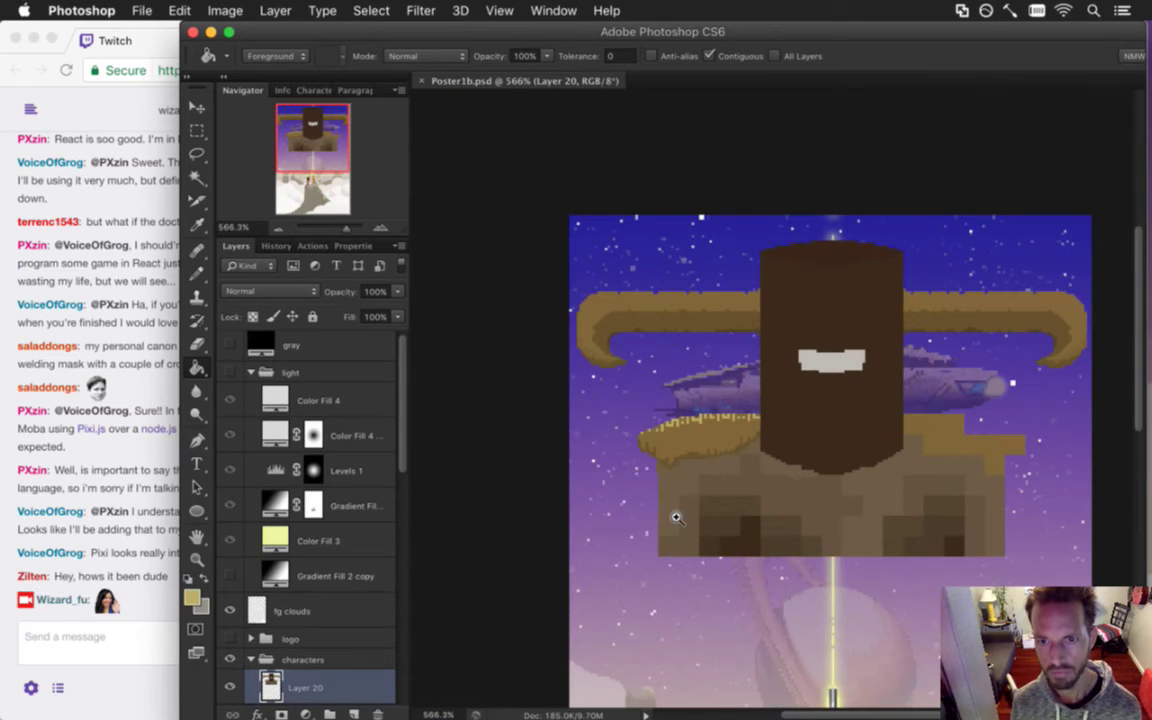
{"action": "left_click_drag", "start_coordinate": [674, 450], "coordinate": [779, 450]}
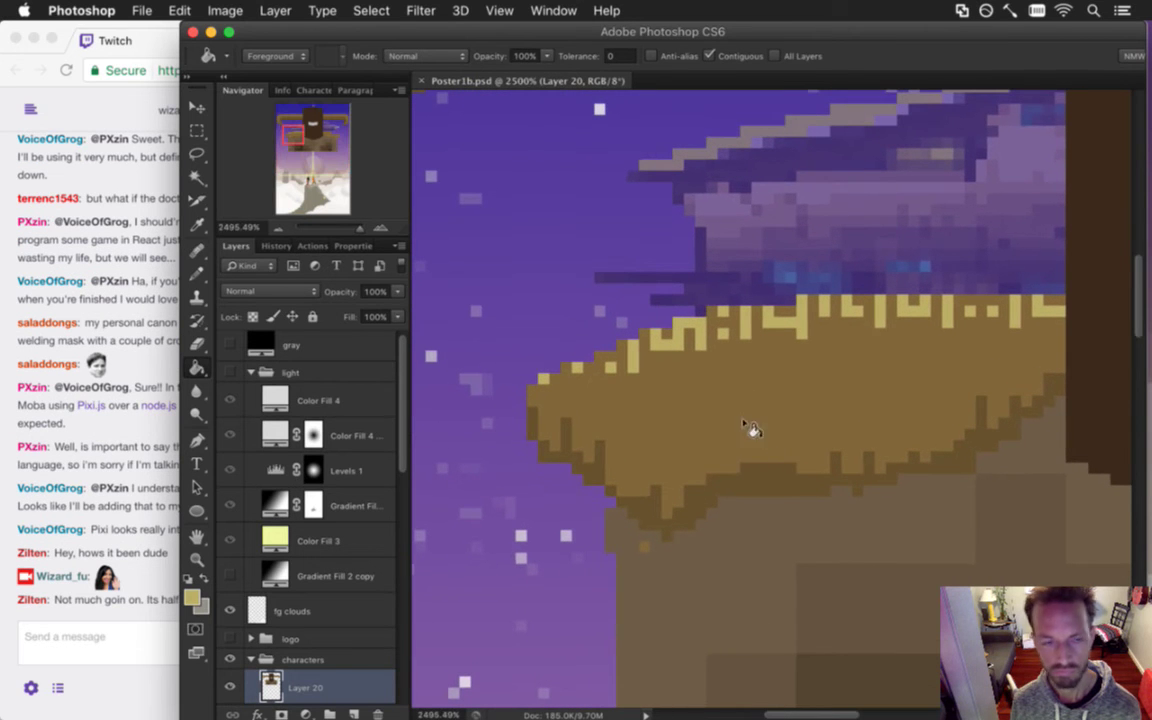
{"action": "left_click", "coordinate": [126, 550]}
{"action": "left_click_drag", "start_coordinate": [147, 600], "coordinate": [224, 600]}
{"action": "left_click", "coordinate": [757, 82]}
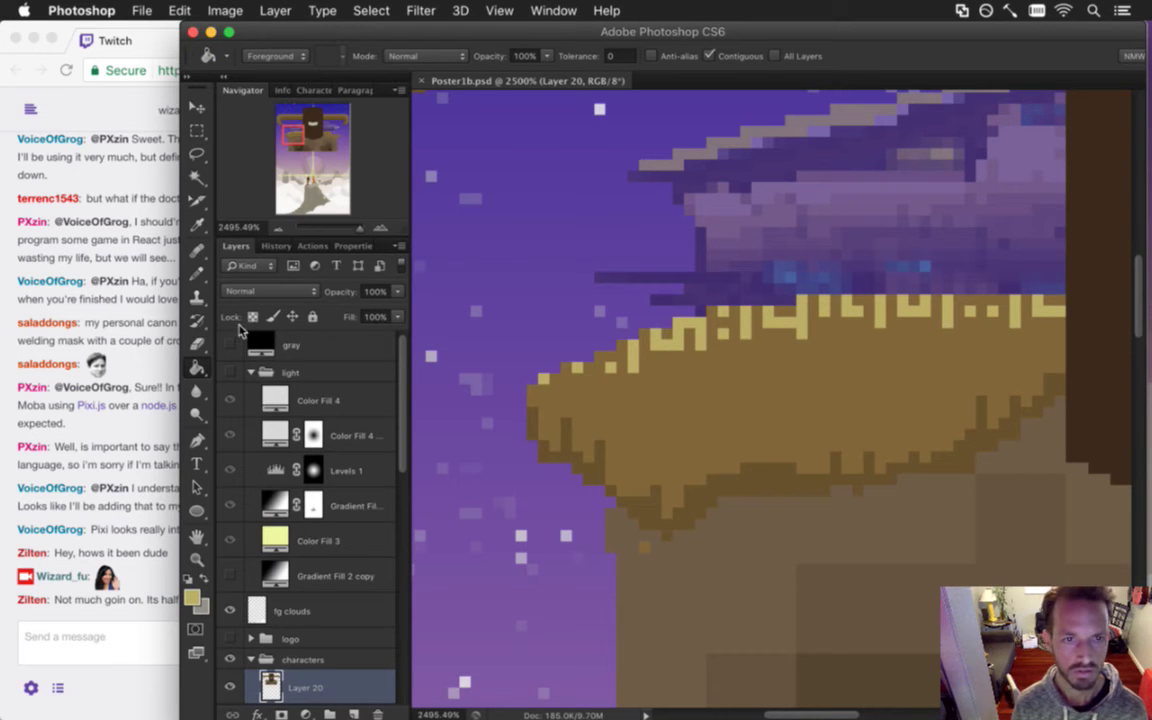
Select the left shoulder pad's khaki trim pixels on Layer 20 by colour and cut them onto a new, hidden layer.
{"action": "left_click", "coordinate": [197, 176]}
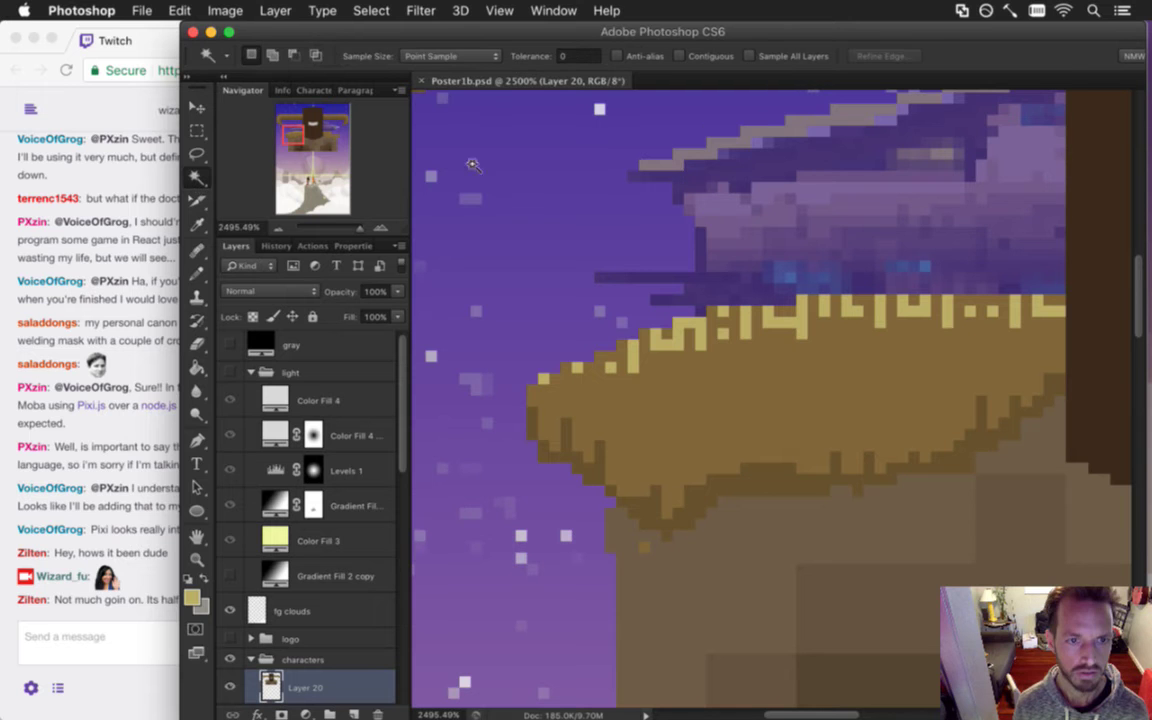
{"action": "left_click", "coordinate": [775, 323]}
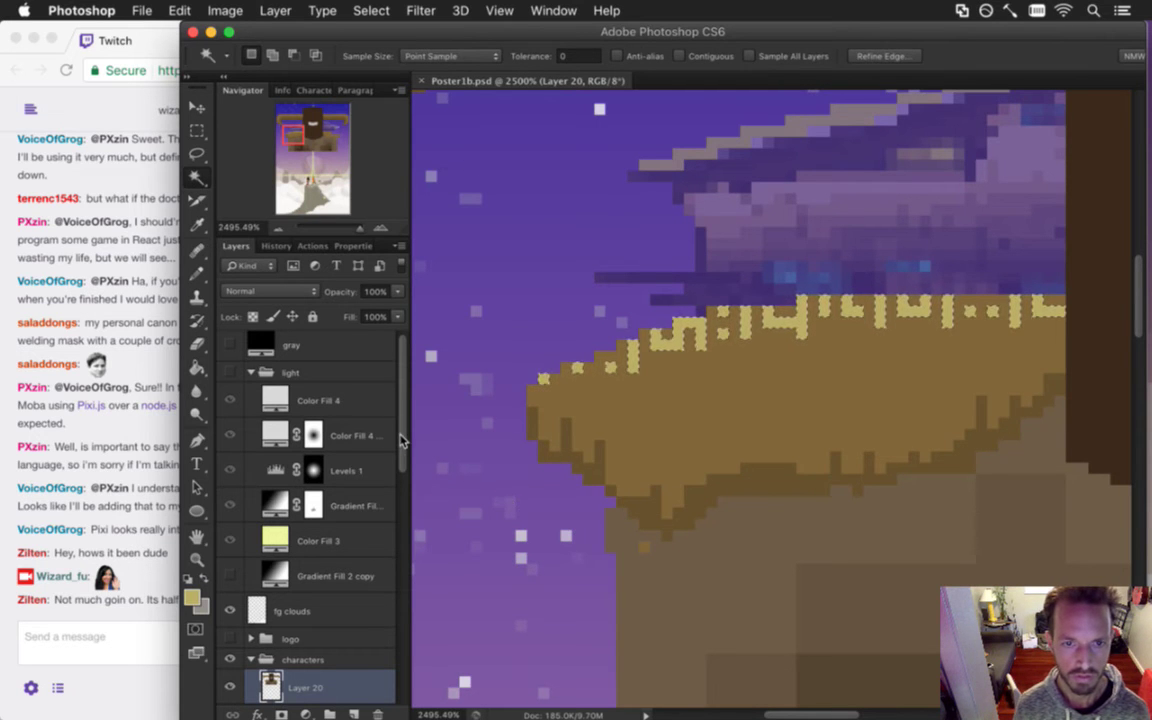
{"action": "scroll", "coordinate": [397, 467], "scroll_direction": "down", "scroll_amount": 3}
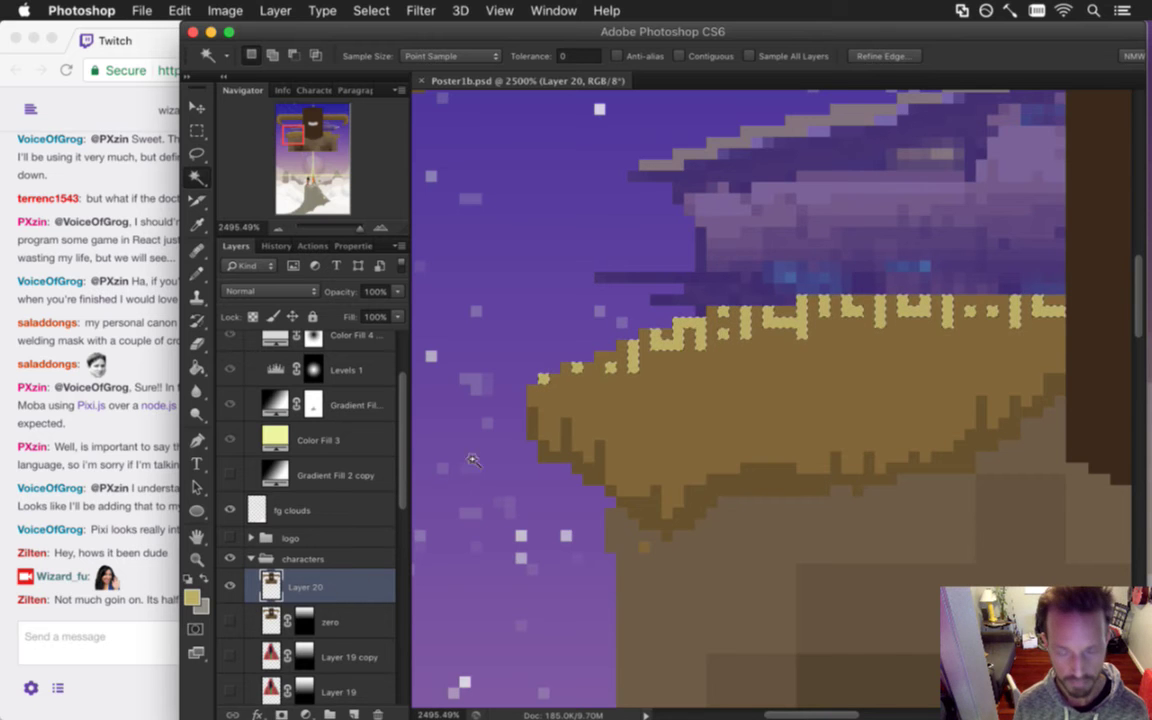
{"action": "right_click", "coordinate": [706, 326]}
{"action": "left_click", "coordinate": [771, 657]}
{"action": "key", "text": "m"}
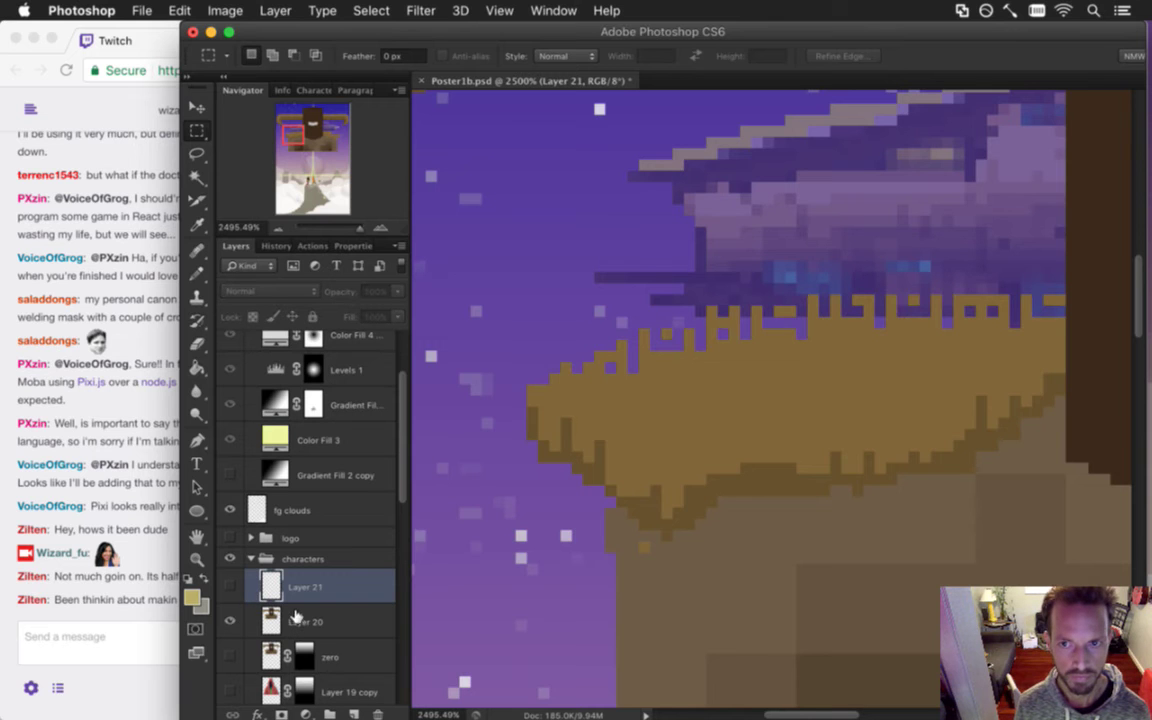
Review the pad without its trim at poster scale and up close, read the newest Twitch chat messages in Chrome, and return to Photoshop.
{"action": "left_click_drag", "start_coordinate": [668, 356], "coordinate": [588, 395]}
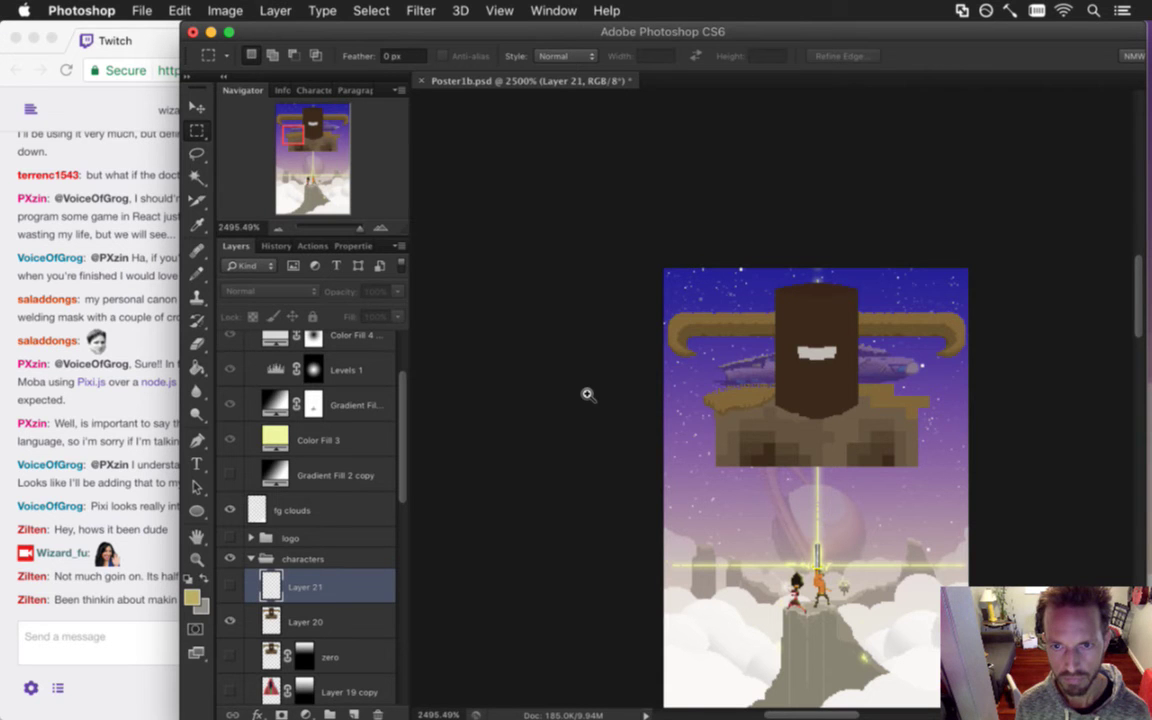
{"action": "left_click_drag", "start_coordinate": [588, 395], "coordinate": [707, 404]}
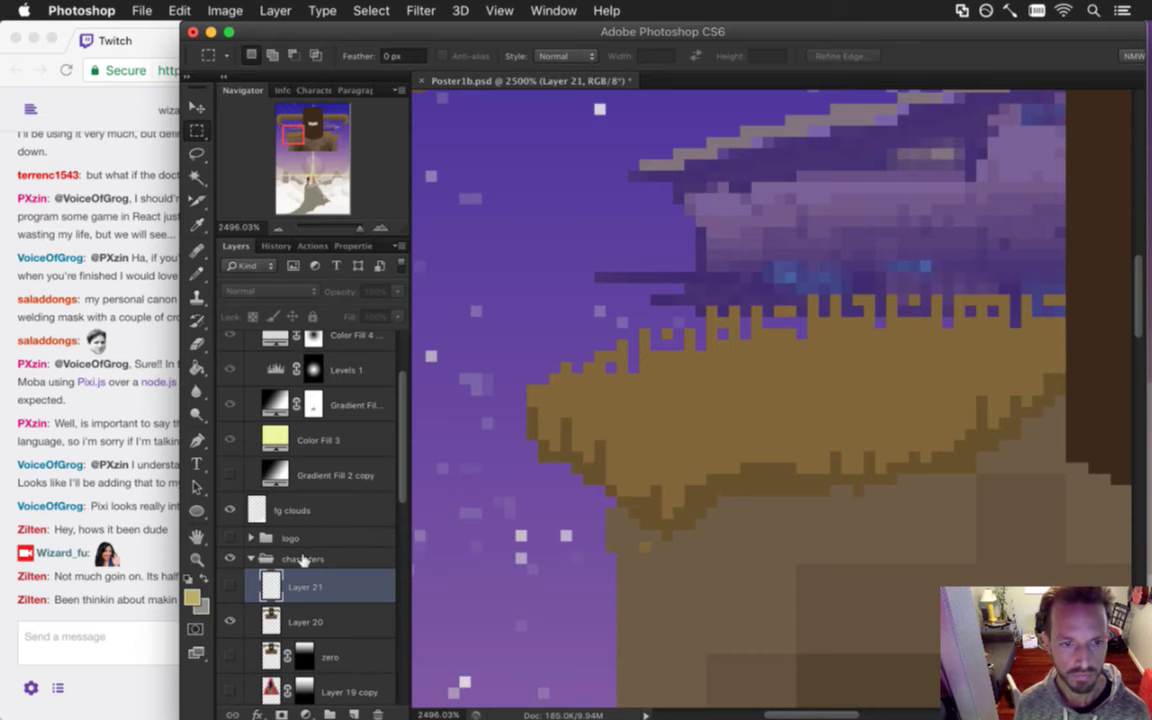
{"action": "left_click", "coordinate": [155, 600]}
{"action": "left_click_drag", "start_coordinate": [218, 577], "coordinate": [134, 577]}
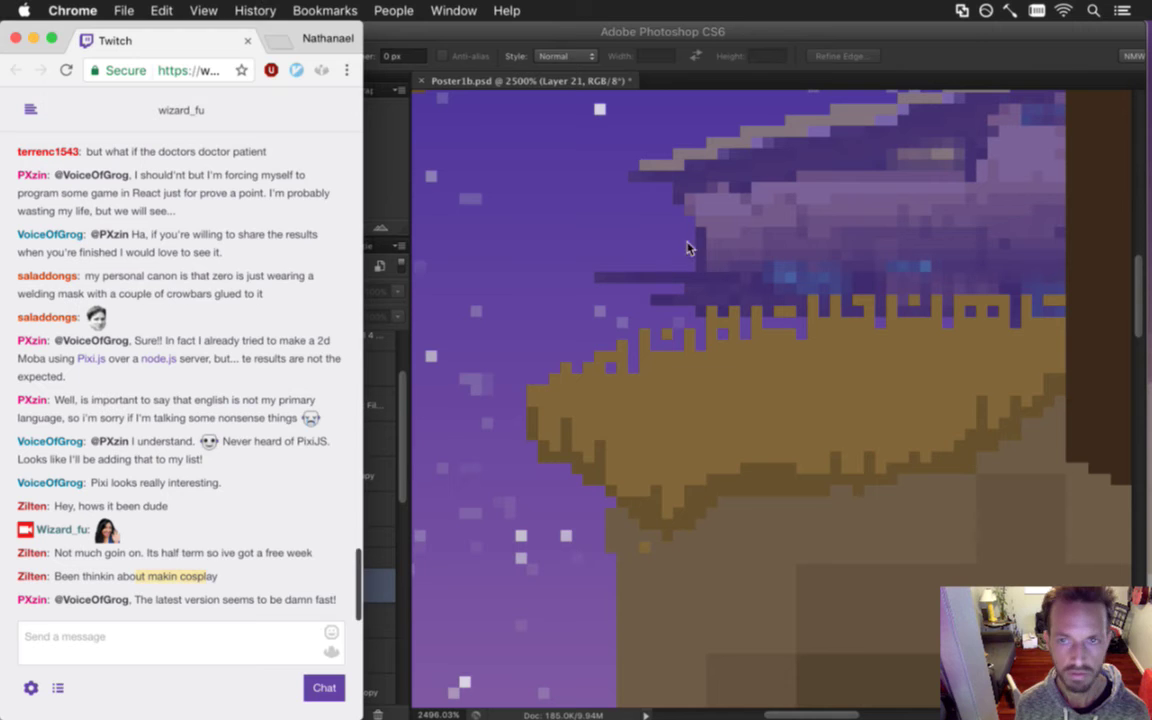
{"action": "left_click", "coordinate": [870, 44]}
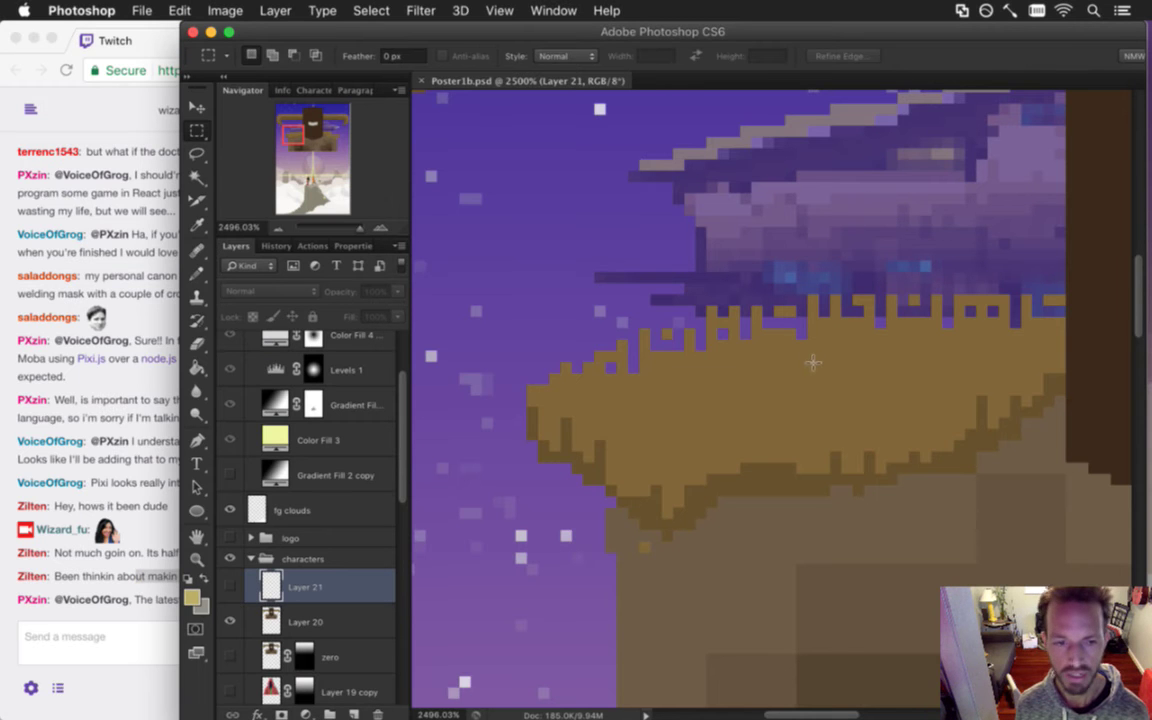
On Layer 20, touch up the left shoulder pad's lower edge near the neck with the Pencil, using browns sampled from the pad.
{"action": "key", "text": "i"}
{"action": "left_click", "coordinate": [910, 411]}
{"action": "key", "text": "b"}
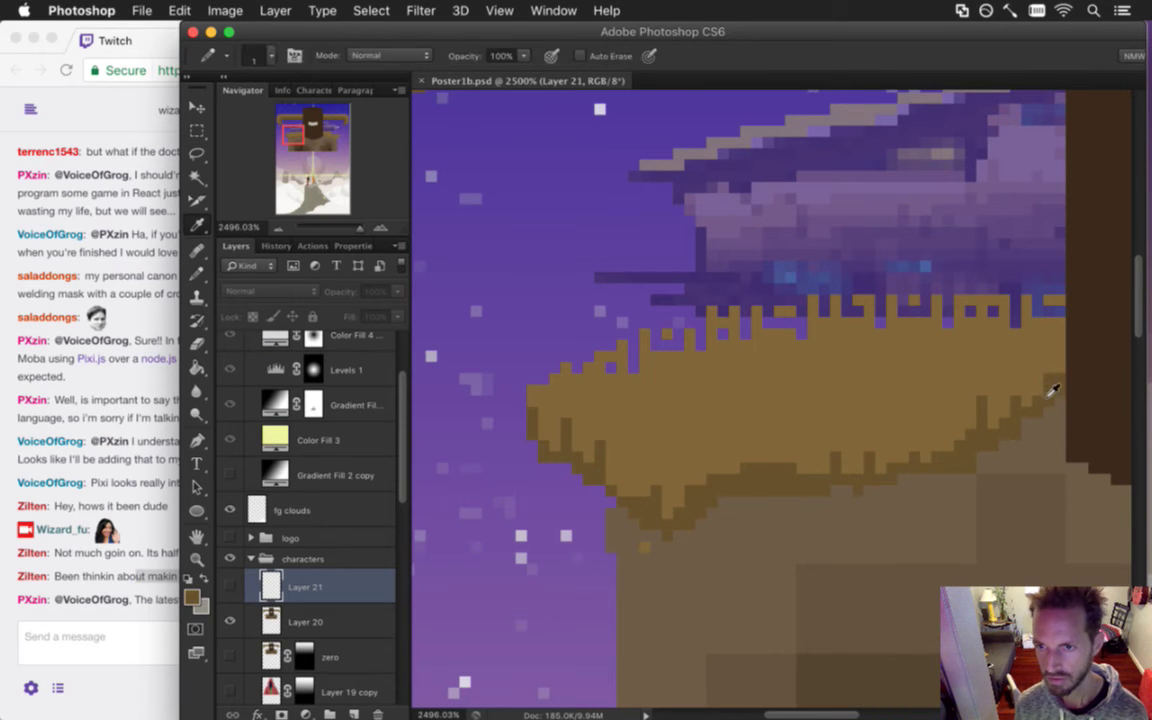
{"action": "left_click", "coordinate": [942, 345]}
{"action": "left_click", "coordinate": [683, 276]}
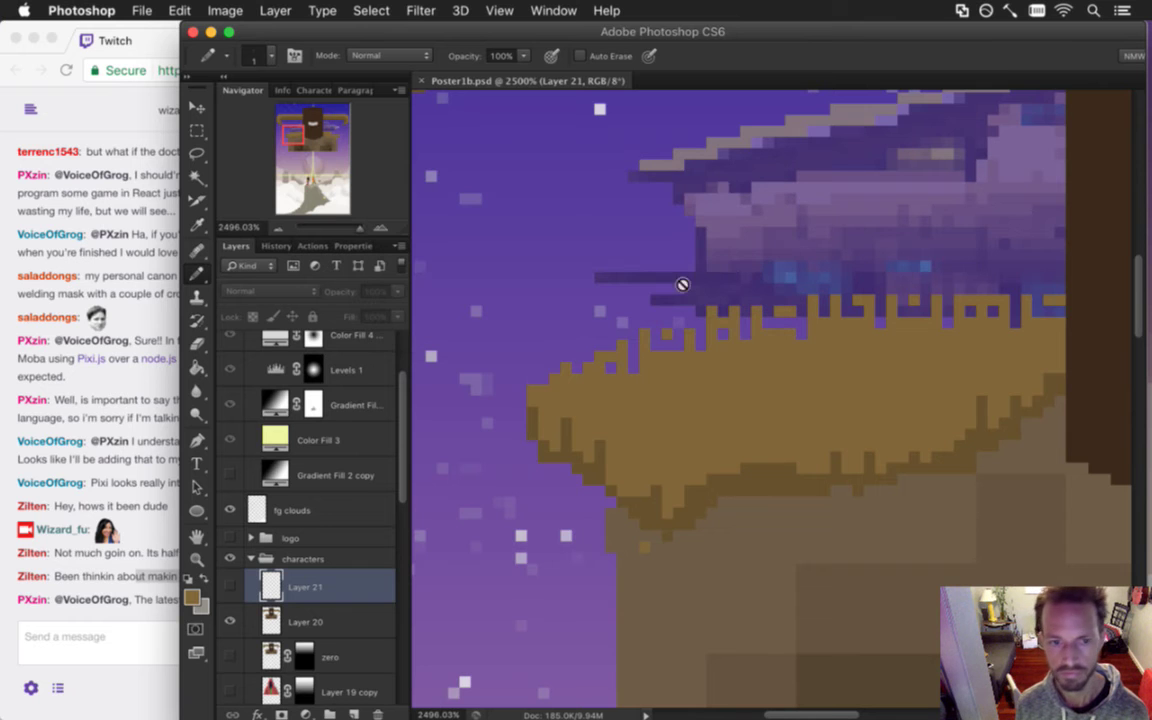
{"action": "left_click", "coordinate": [305, 621]}
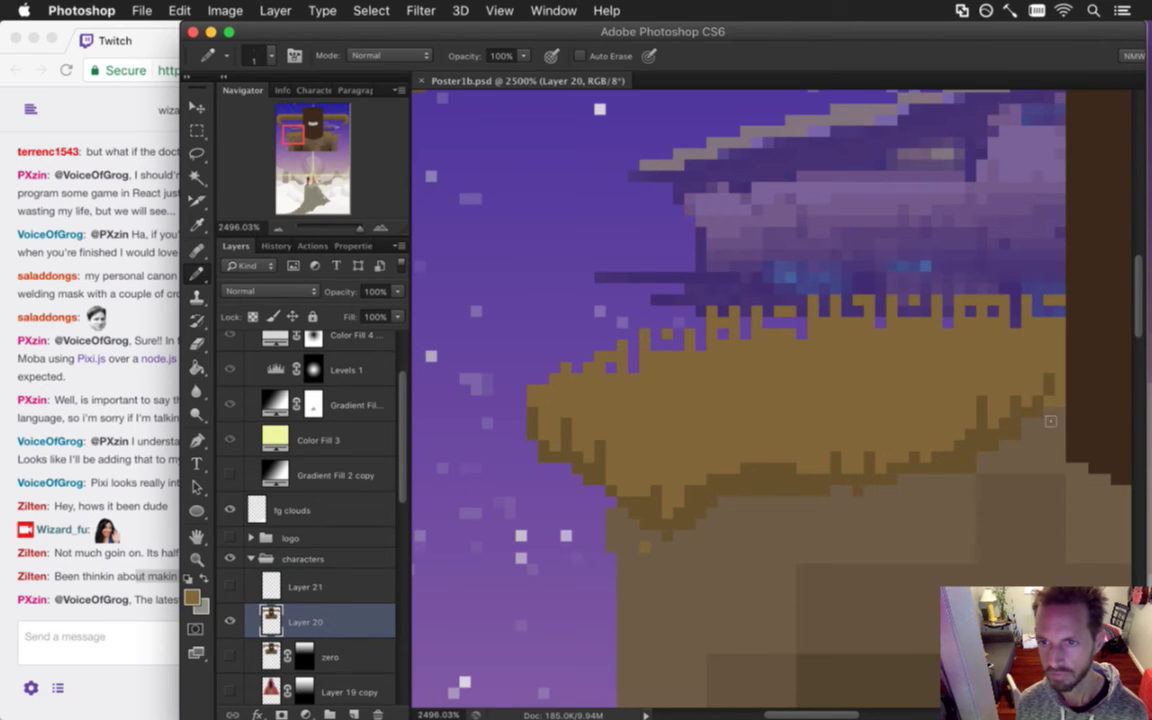
{"action": "left_click", "coordinate": [964, 464], "text": "alt+super"}
{"action": "left_click_drag", "start_coordinate": [964, 464], "coordinate": [752, 468]}
{"action": "key", "text": "i"}
{"action": "left_click", "coordinate": [645, 455]}
{"action": "key", "text": "b"}
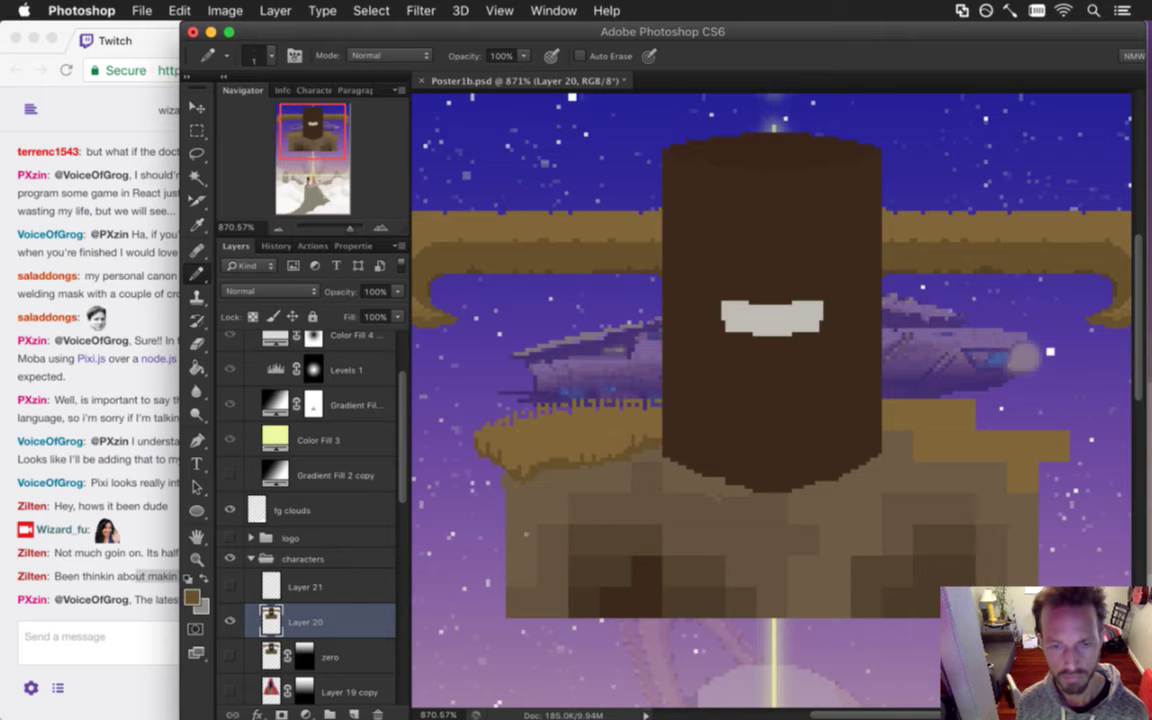
Select the pad browns on Layer 20 by colour and subtract the horns and right shoulder so only the left pad stays selected.
{"action": "key", "text": "m"}
{"action": "left_click_drag", "start_coordinate": [443, 378], "coordinate": [658, 487]}
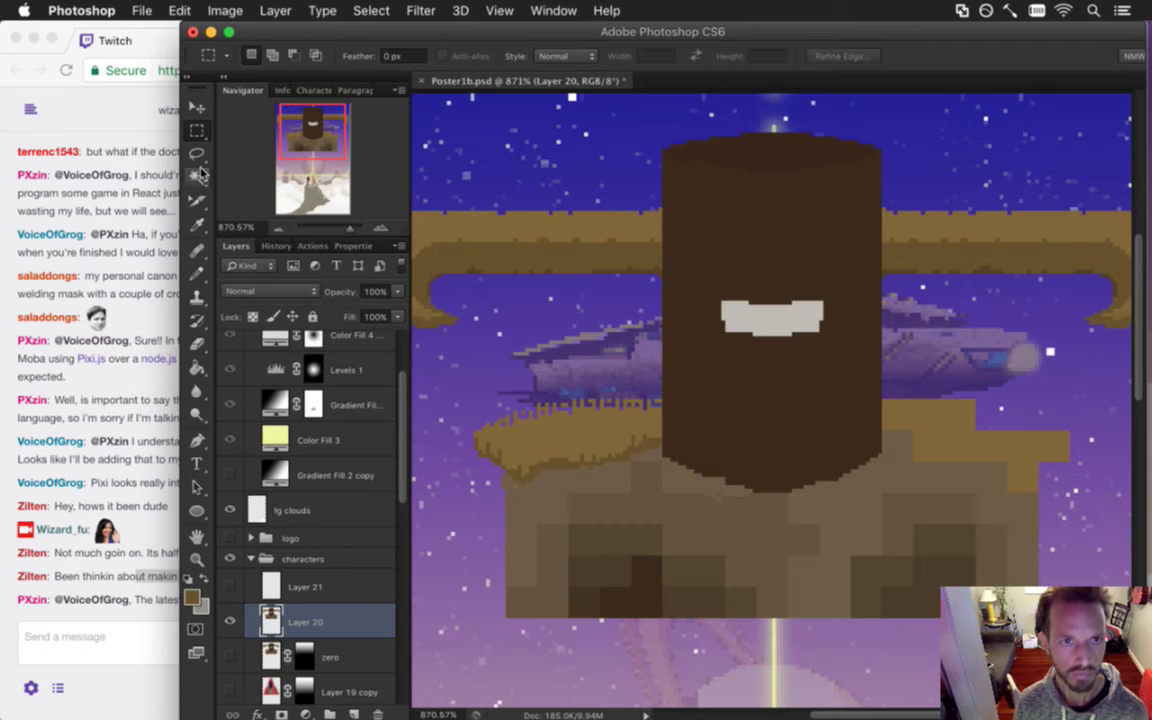
{"action": "key", "text": "w"}
{"action": "left_click", "coordinate": [504, 420]}
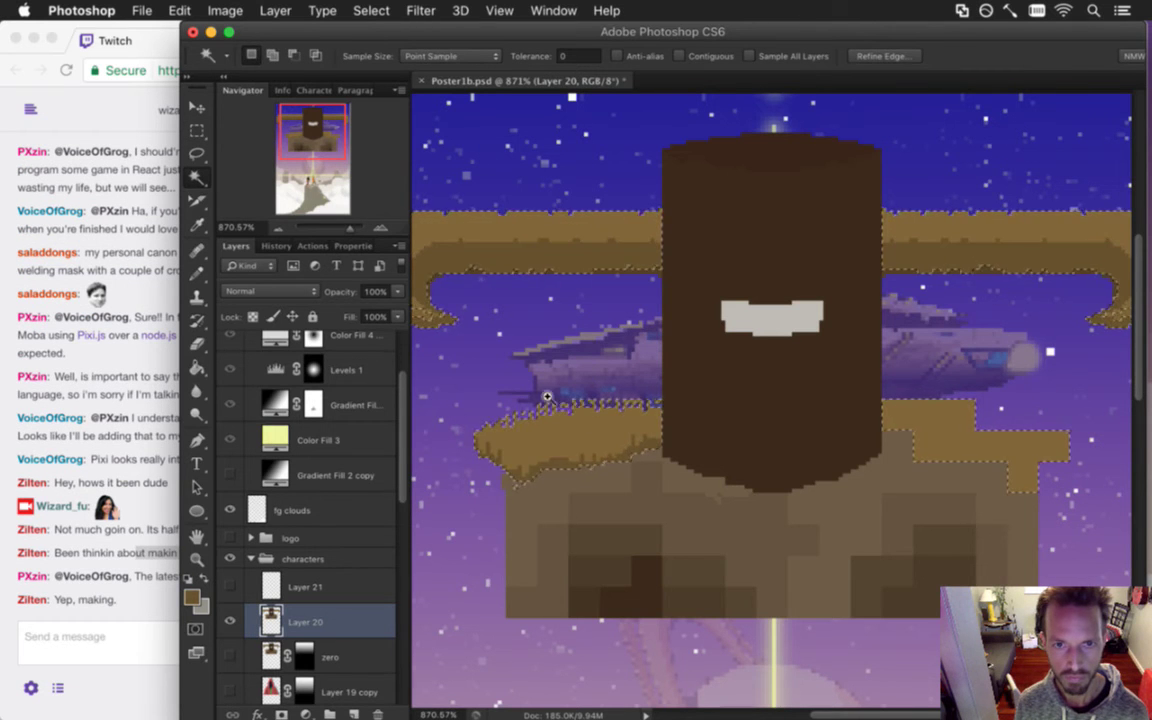
{"action": "scroll", "coordinate": [482, 397], "scroll_direction": "down", "scroll_amount": 5}
{"action": "left_click", "coordinate": [197, 131]}
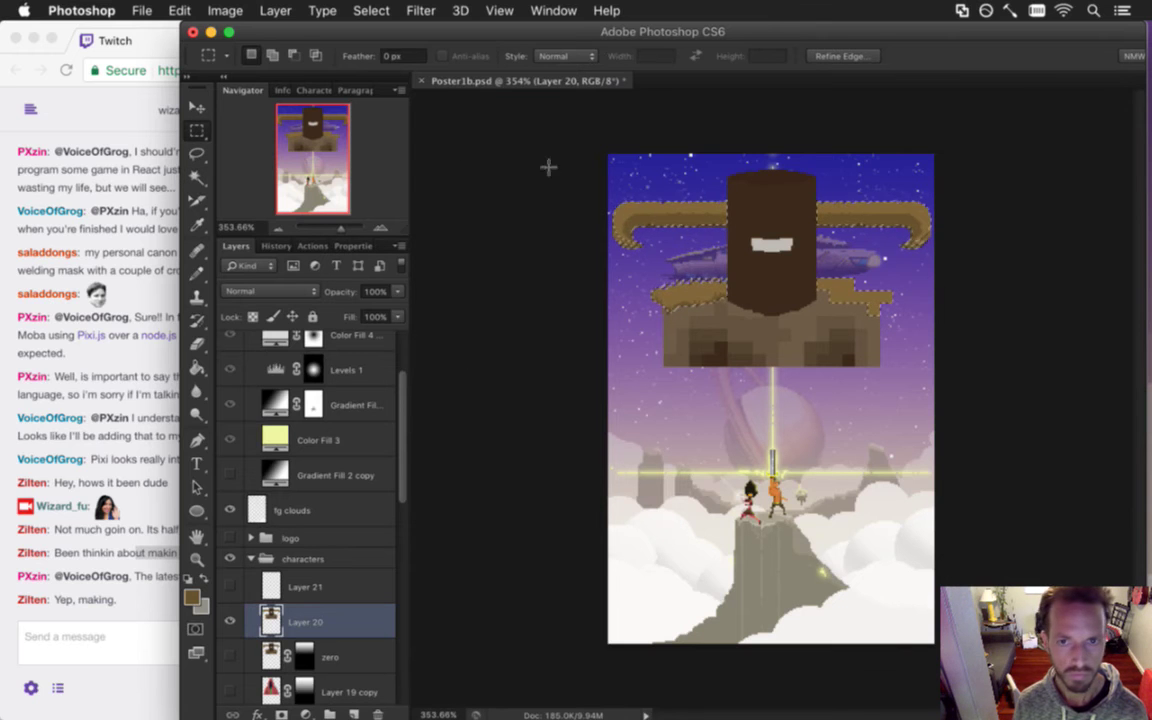
{"action": "left_click_drag", "start_coordinate": [600, 140], "coordinate": [950, 272]}
{"action": "left_click_drag", "start_coordinate": [818, 265], "coordinate": [931, 314]}
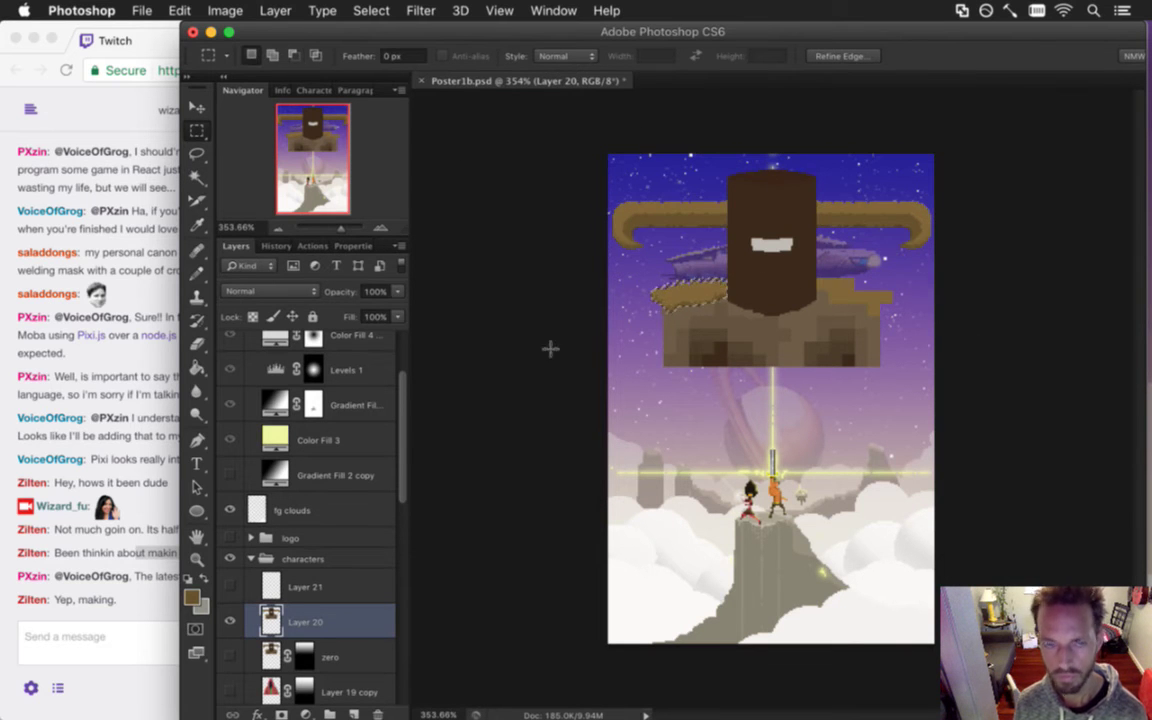
Check the selected left pad up close, read the newest Twitch chat message in Chrome, and return to Photoshop.
{"action": "left_click_drag", "start_coordinate": [714, 292], "coordinate": [734, 436]}
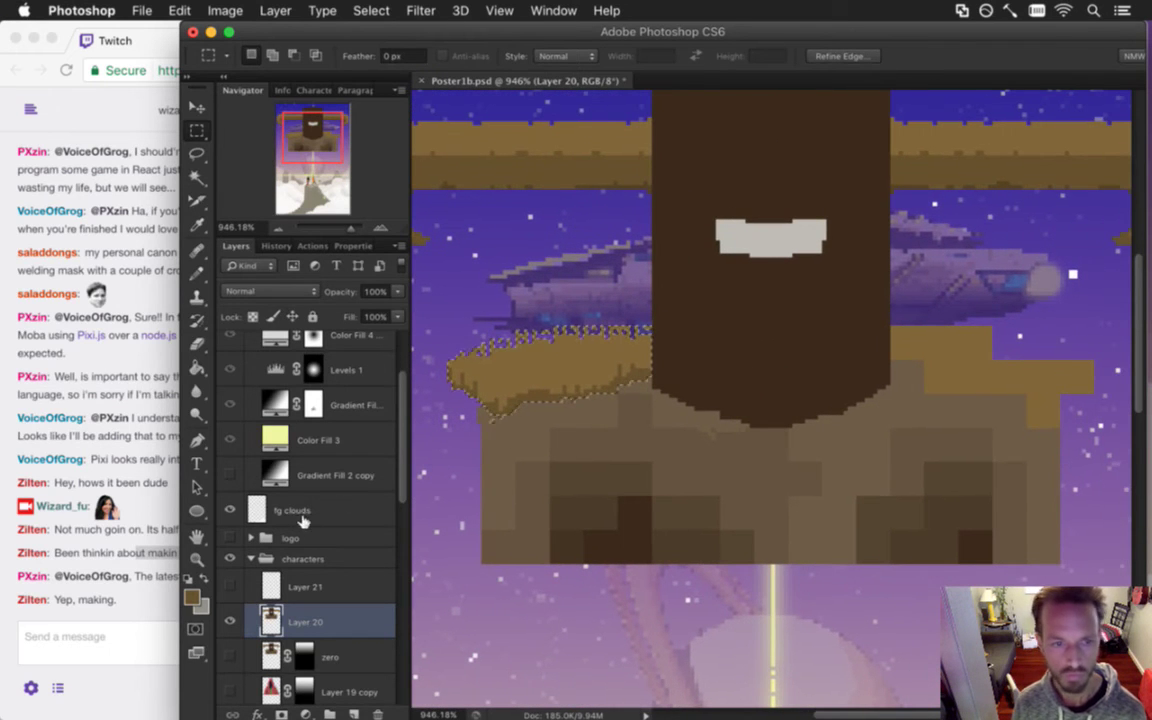
{"action": "left_click", "coordinate": [110, 605]}
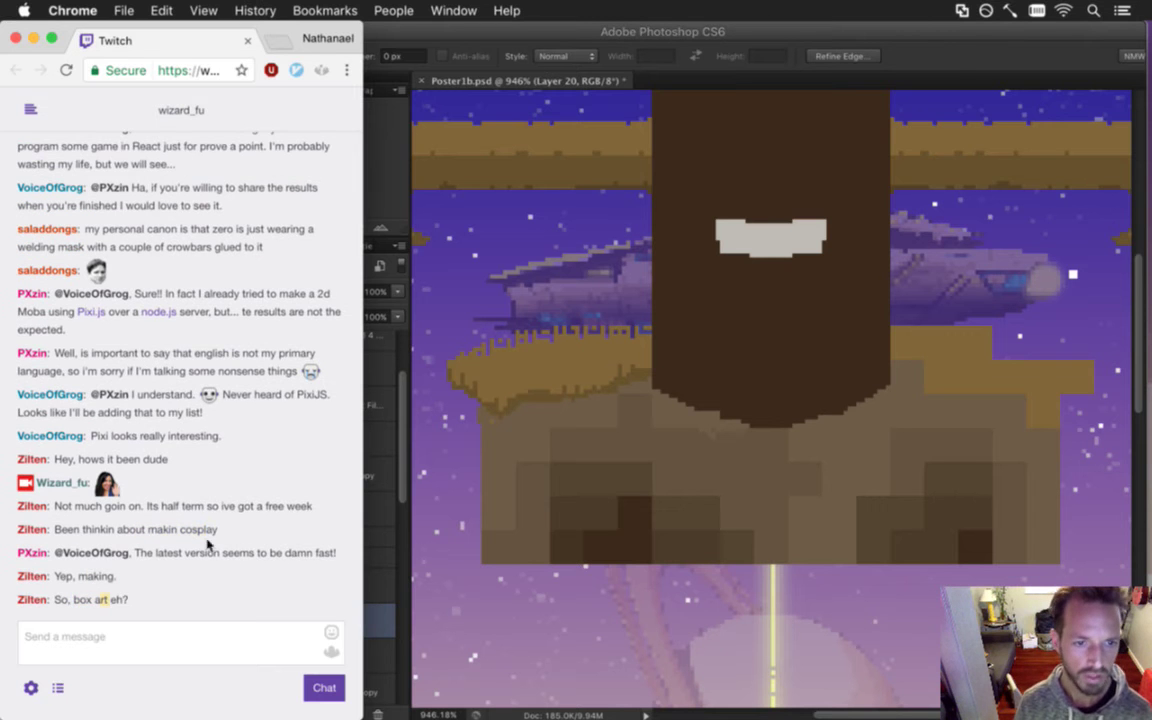
{"action": "left_click", "coordinate": [895, 91]}
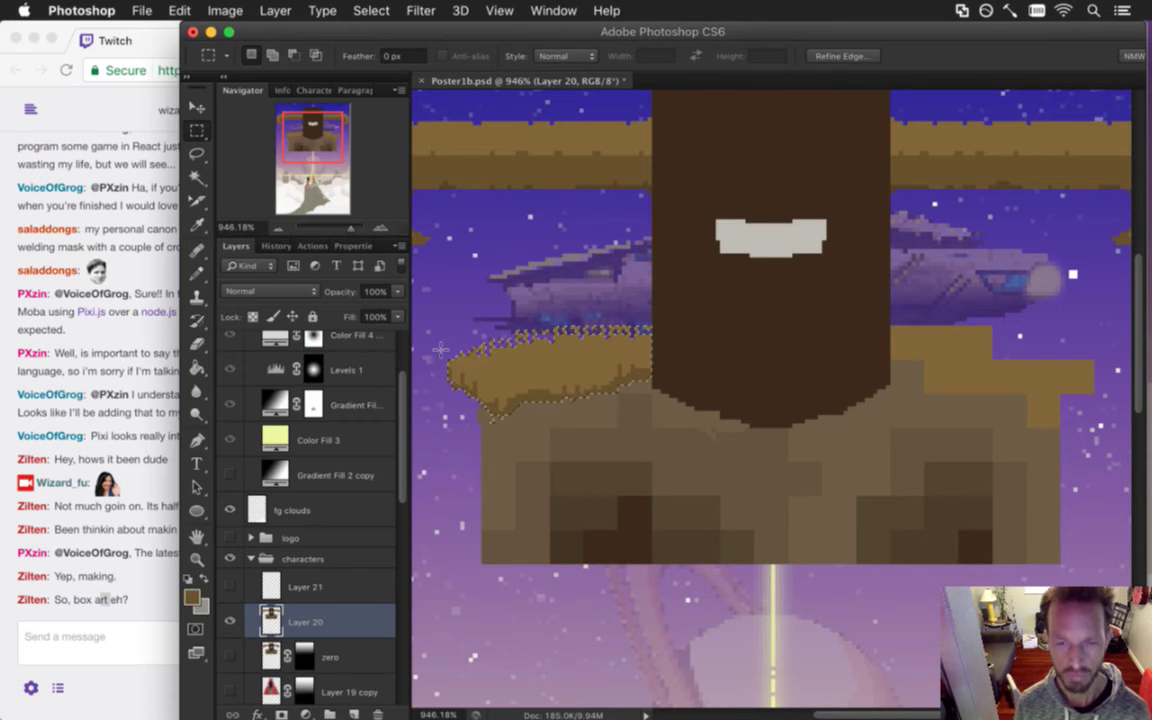
Duplicate the selected left pad, flip the copy horizontally, place it above the right shoulder, and deselect it.
{"action": "key", "text": "v"}
{"action": "left_click_drag", "start_coordinate": [530, 380], "coordinate": [940, 350]}
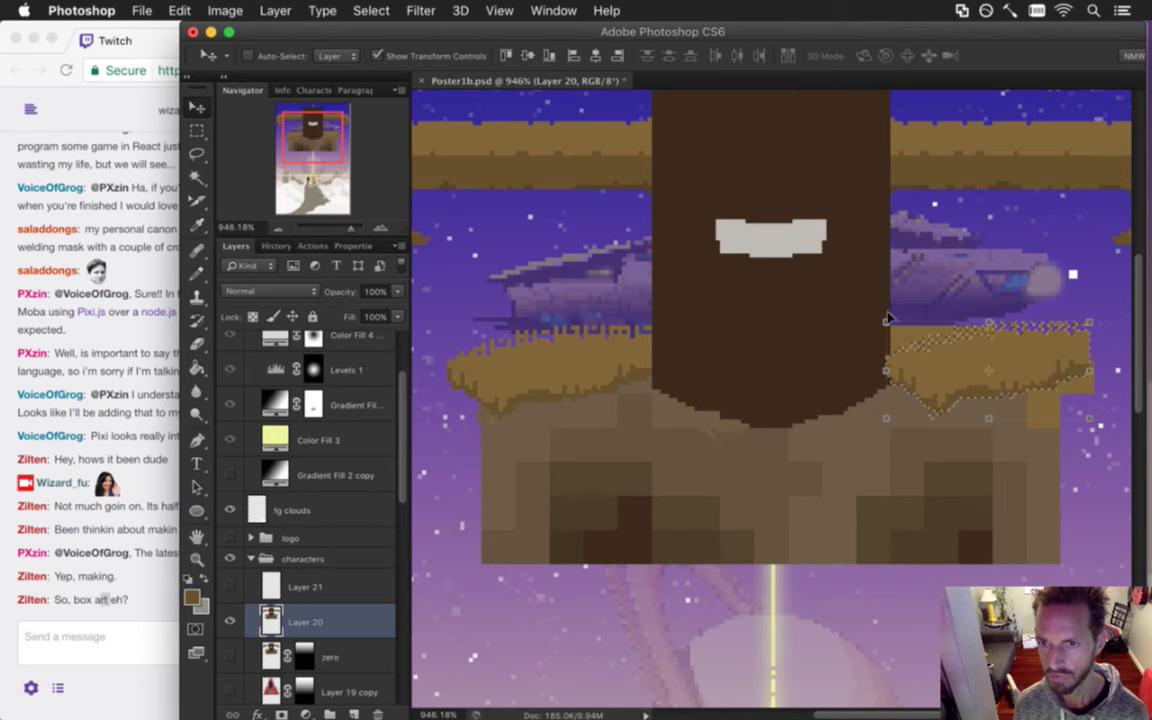
{"action": "key", "text": "super+t"}
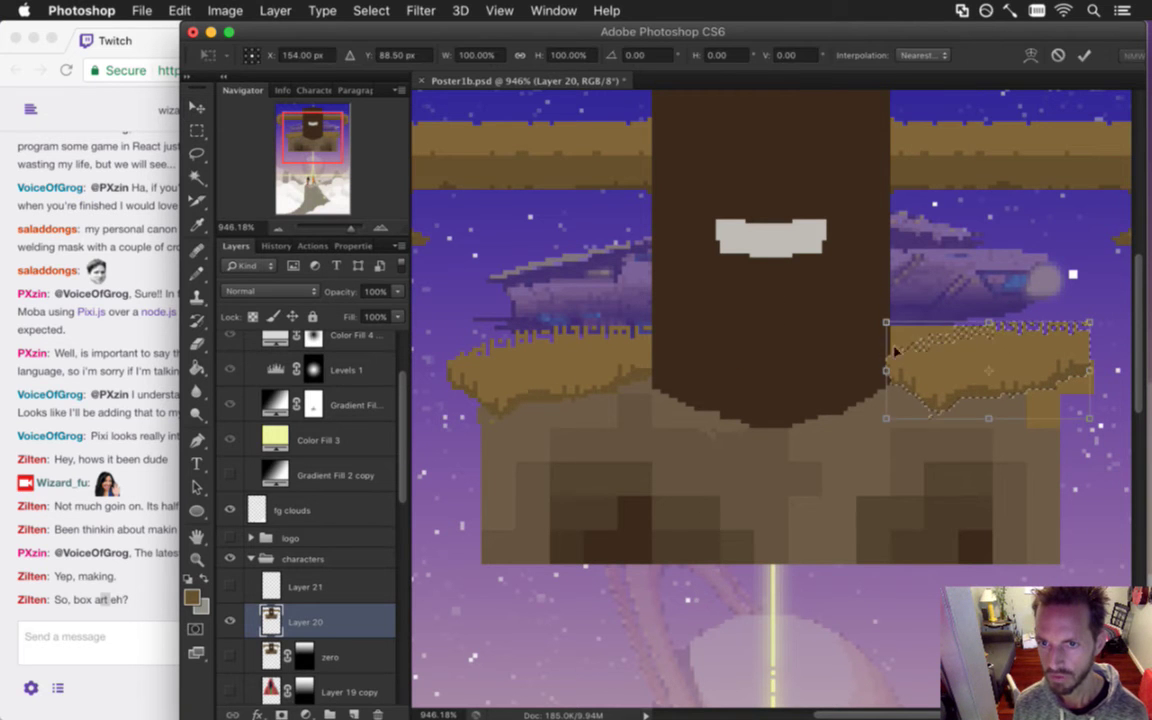
{"action": "right_click", "coordinate": [972, 371]}
{"action": "left_click", "coordinate": [990, 595]}
{"action": "left_click_drag", "start_coordinate": [962, 352], "coordinate": [974, 251]}
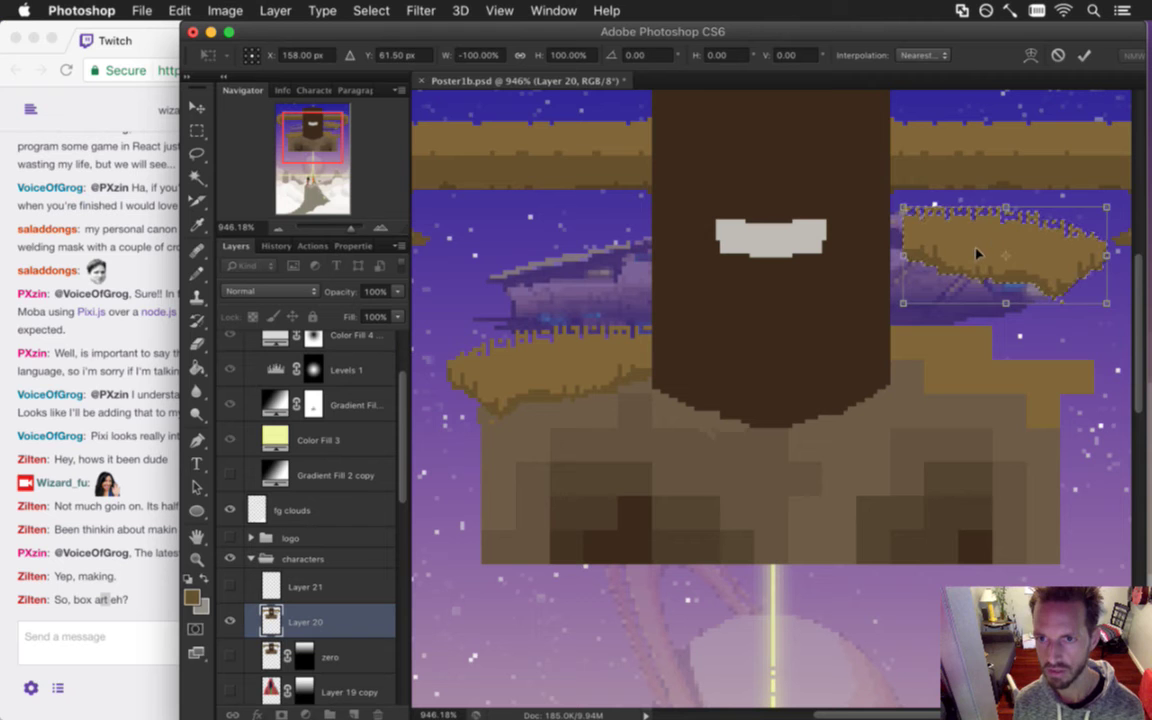
{"action": "key", "text": "Return"}
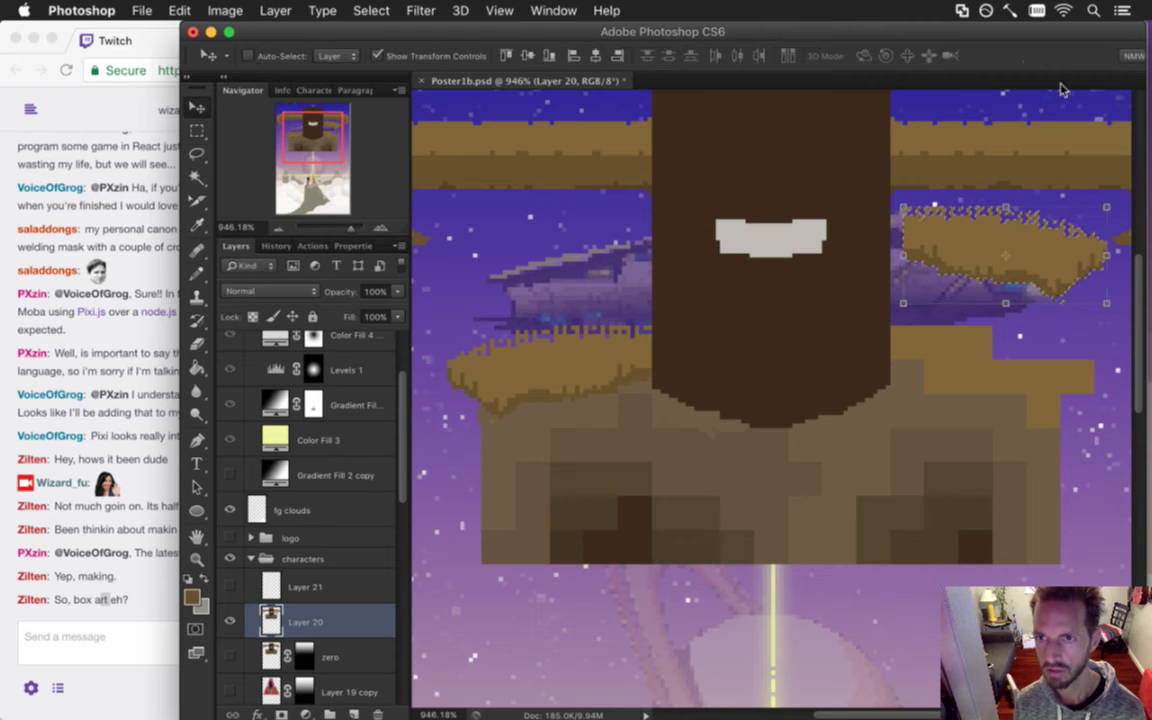
{"action": "key", "text": "ctrl+d"}
Try to erase the old blocky right shoulder piece freehand with an enlarged 30 px Eraser.
{"action": "key", "text": "m"}
{"action": "key", "text": "b"}
{"action": "key", "text": "bracketright"}
{"action": "key", "text": "bracketright"}
{"action": "key", "text": "bracketright"}
{"action": "key", "text": "bracketright"}
{"action": "key", "text": "bracketright"}
{"action": "key", "text": "bracketright"}
{"action": "key", "text": "bracketright"}
{"action": "key", "text": "bracketright"}
{"action": "key", "text": "bracketright"}
{"action": "key", "text": "bracketright"}
{"action": "key", "text": "bracketright"}
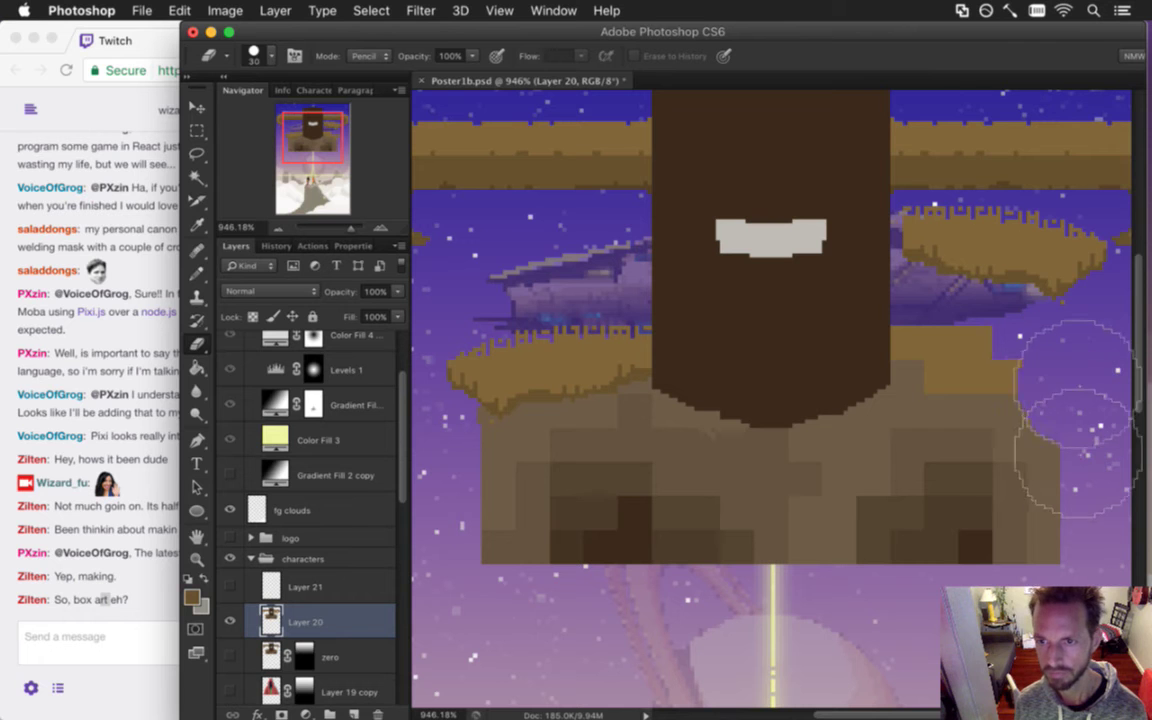
{"action": "left_click_drag", "start_coordinate": [1038, 445], "coordinate": [1054, 437]}
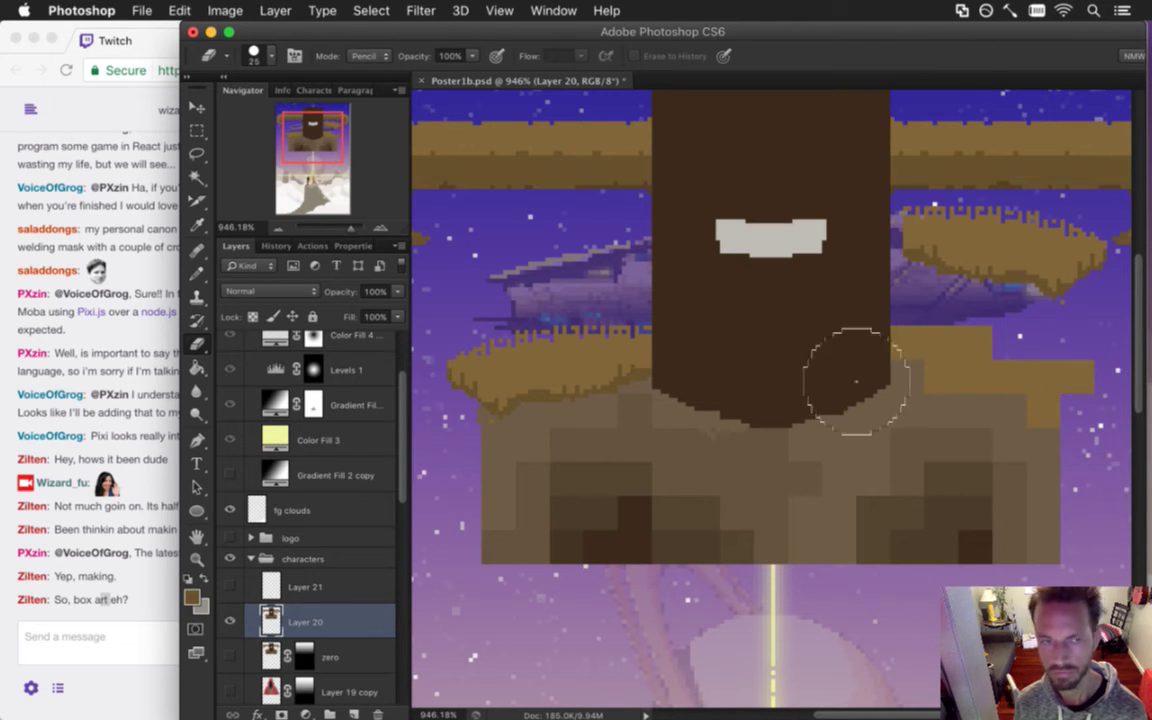
Select the old right shoulder block's ochre by colour, erase the block within that selection, and deselect.
{"action": "key", "text": "w"}
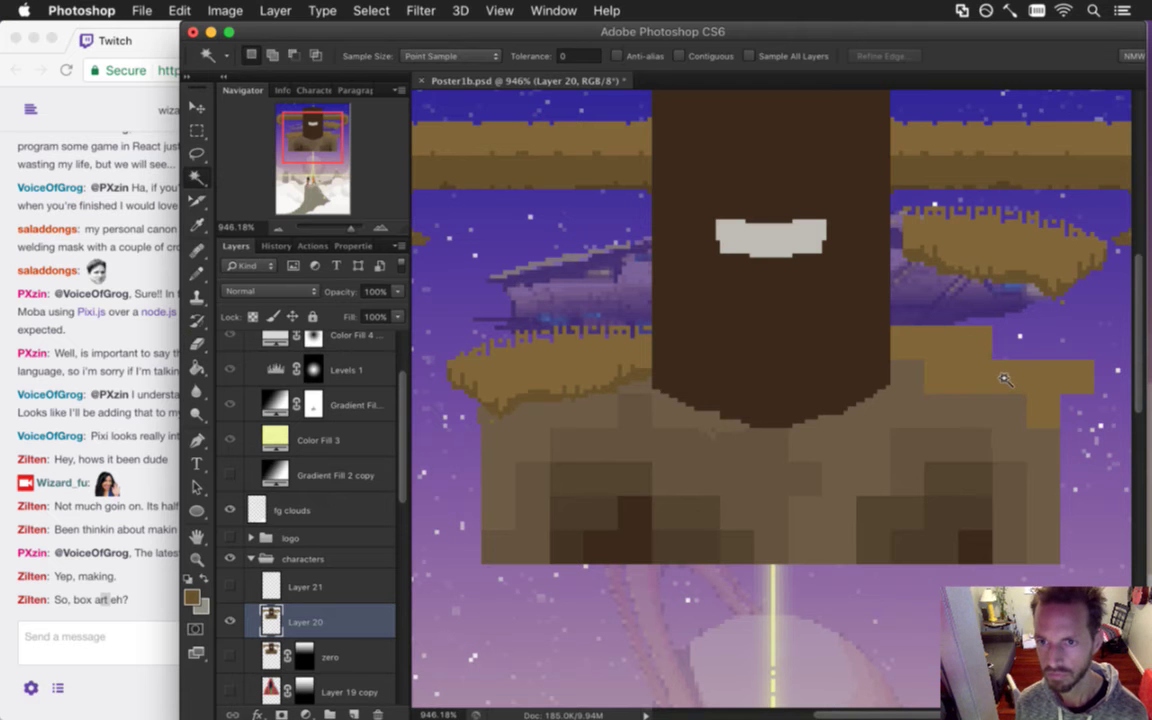
{"action": "left_click", "coordinate": [888, 358]}
{"action": "key", "text": "b"}
{"action": "mouse_move", "coordinate": [944, 404]}
{"action": "left_mouse_down"}
{"action": "mouse_move", "coordinate": [1010, 440]}
{"action": "mouse_move", "coordinate": [925, 410]}
{"action": "left_mouse_up"}
{"action": "key", "text": "m"}
{"action": "key", "text": "super+d"}
Move the mirrored pad down onto the right shoulder, level with the left pad, and deselect it.
{"action": "left_click_drag", "start_coordinate": [893, 197], "coordinate": [1108, 313]}
{"action": "key", "text": "v"}
{"action": "left_click_drag", "start_coordinate": [1028, 262], "coordinate": [1020, 336]}
{"action": "key", "text": "ctrl+d"}
{"action": "key", "text": "m"}
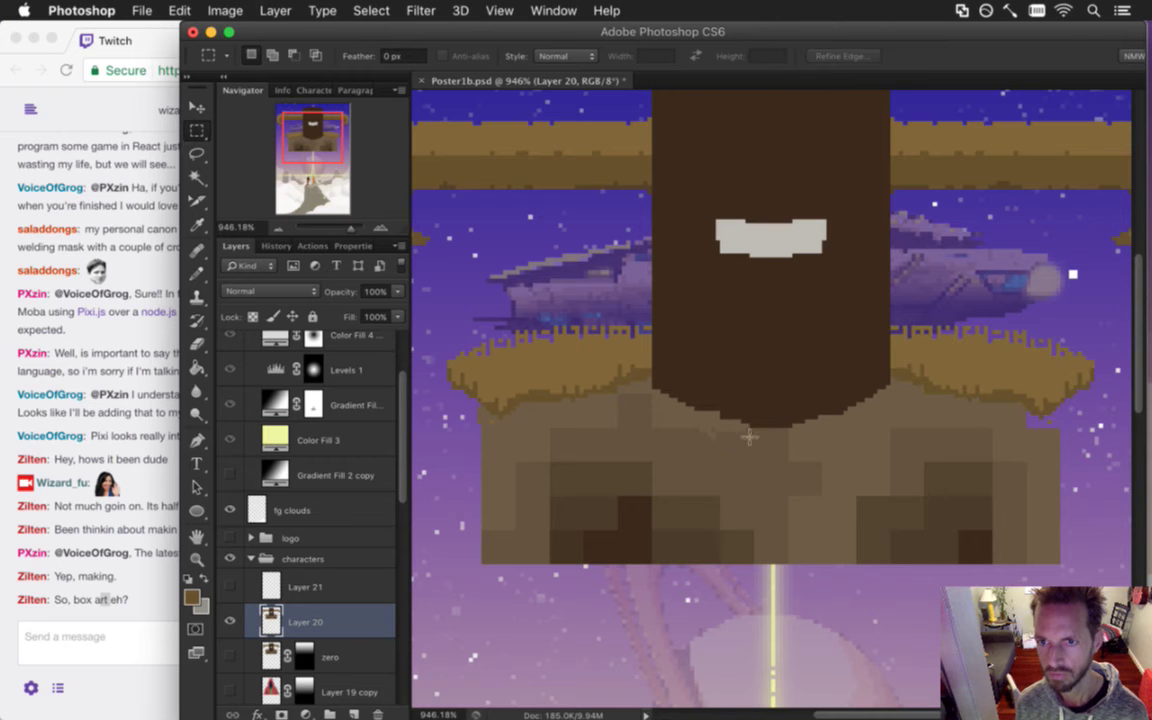
Review both pads at poster scale, then display the zero layer's gradient mask and select its entire canvas.
{"action": "key", "text": "b"}
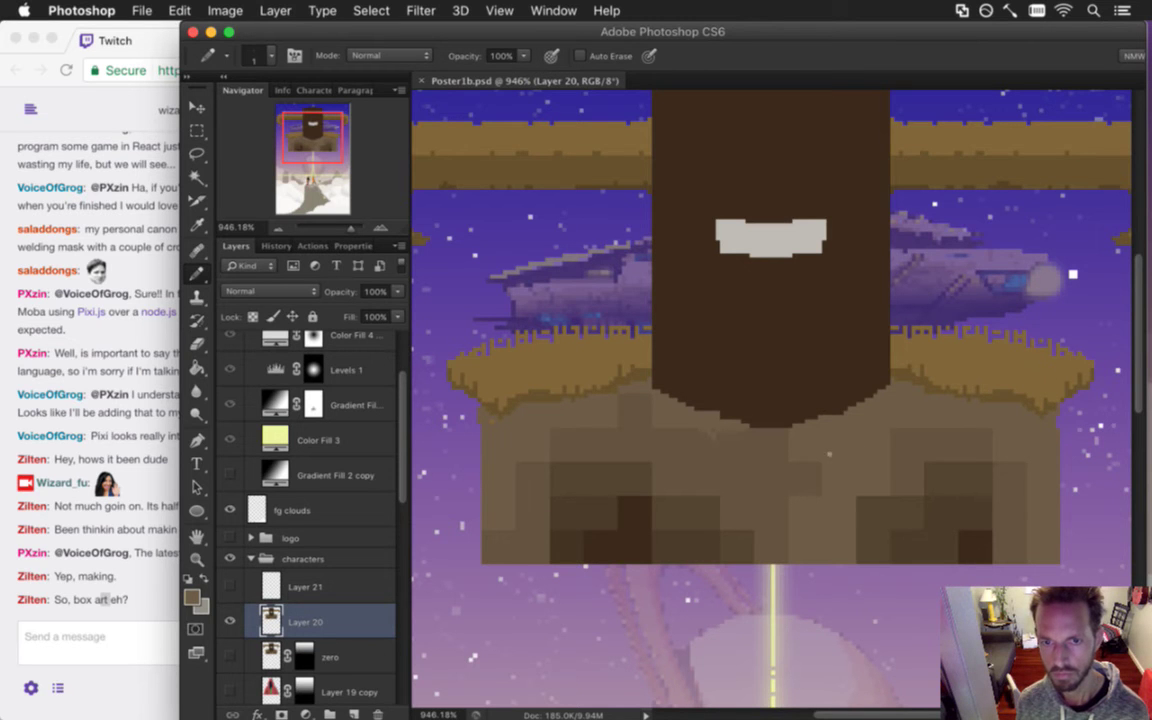
{"action": "scroll", "coordinate": [612, 481], "scroll_direction": "down", "scroll_amount": 5}
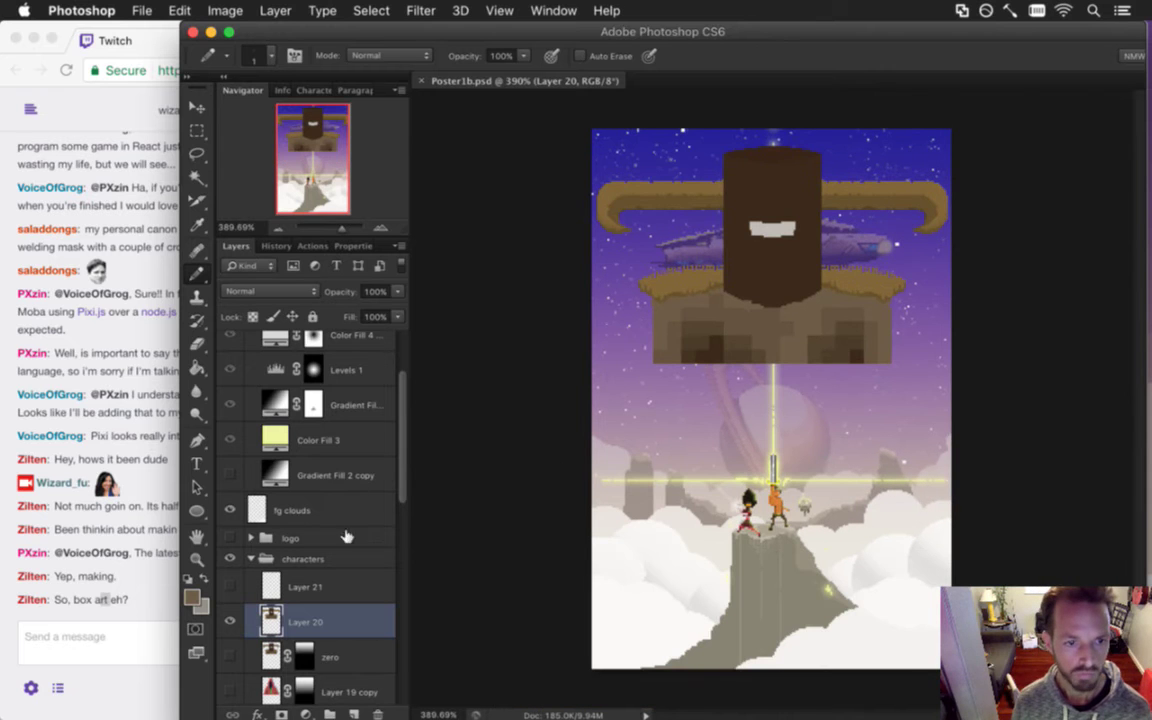
{"action": "left_click_drag", "start_coordinate": [395, 455], "coordinate": [403, 493]}
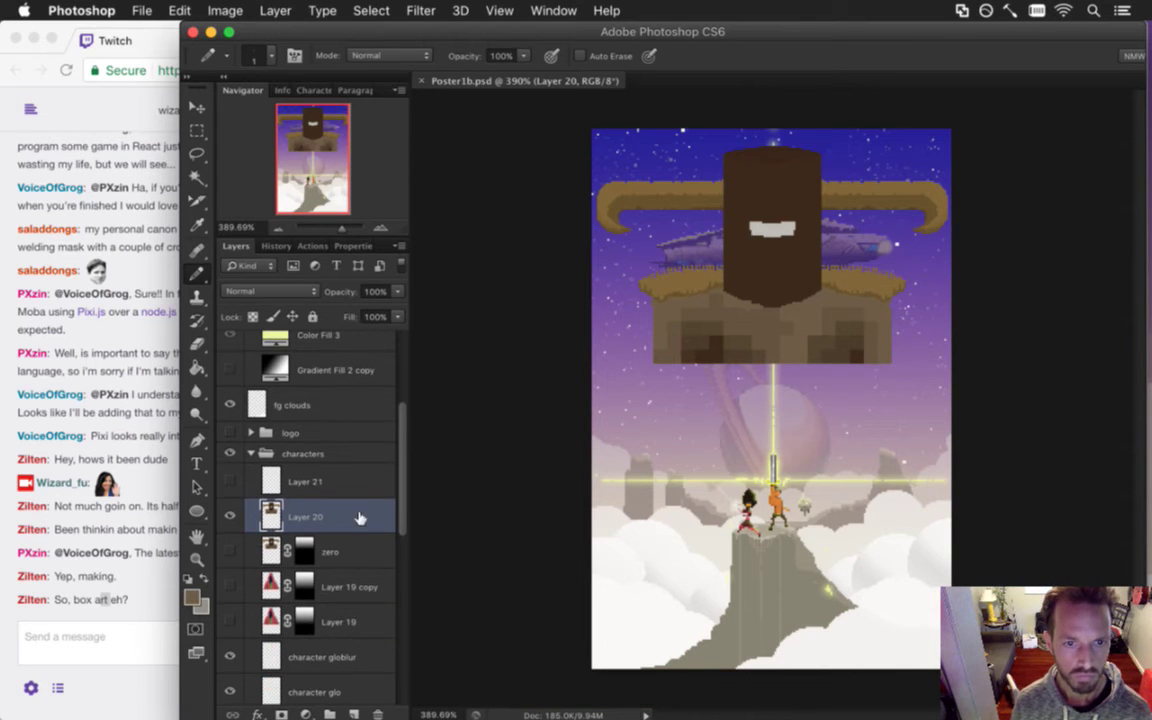
{"action": "left_click", "coordinate": [305, 552], "text": "alt"}
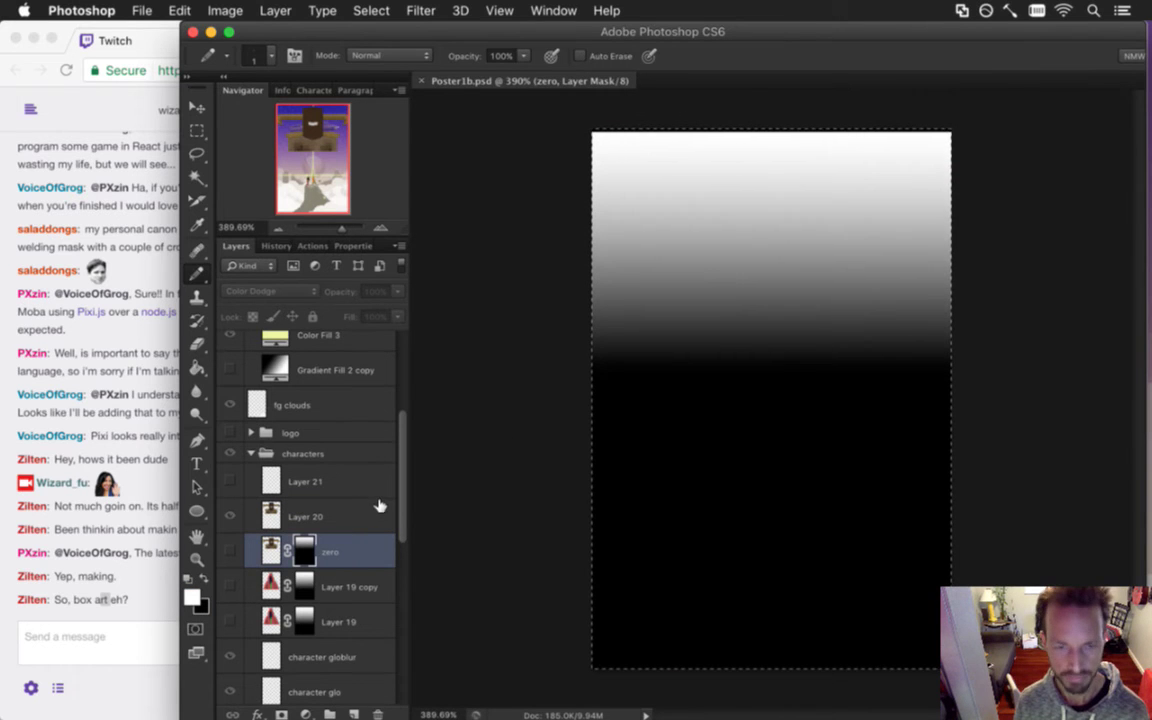
{"action": "key", "text": "super+2"}
Add a Reveal All layer mask to Layer 20 and display that mask on the canvas.
{"action": "left_click", "coordinate": [277, 516]}
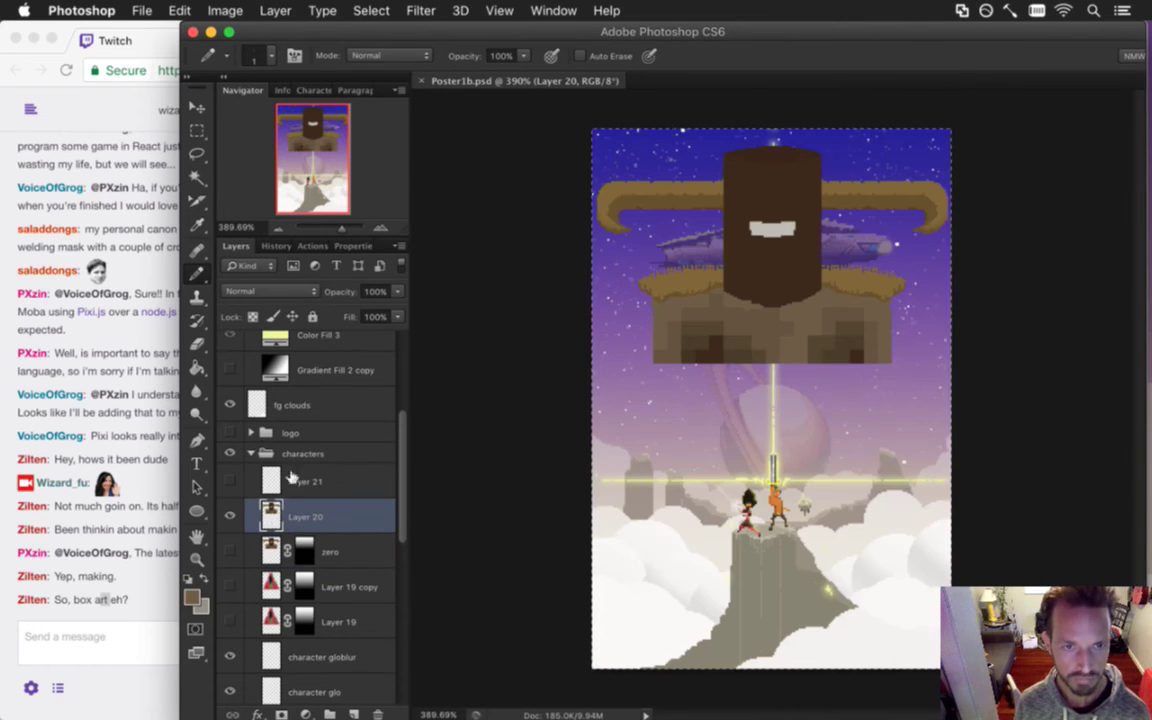
{"action": "left_click", "coordinate": [275, 10]}
{"action": "mouse_move", "coordinate": [345, 240]}
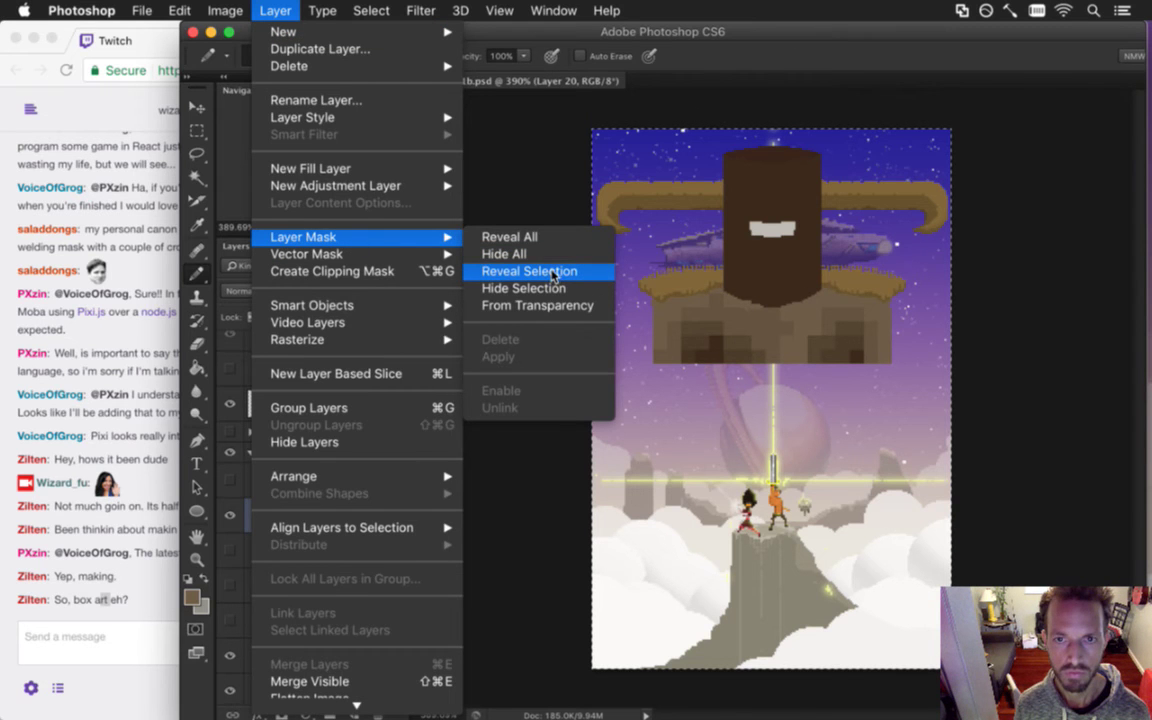
{"action": "left_click", "coordinate": [540, 237]}
{"action": "left_click", "coordinate": [310, 514], "text": "alt"}
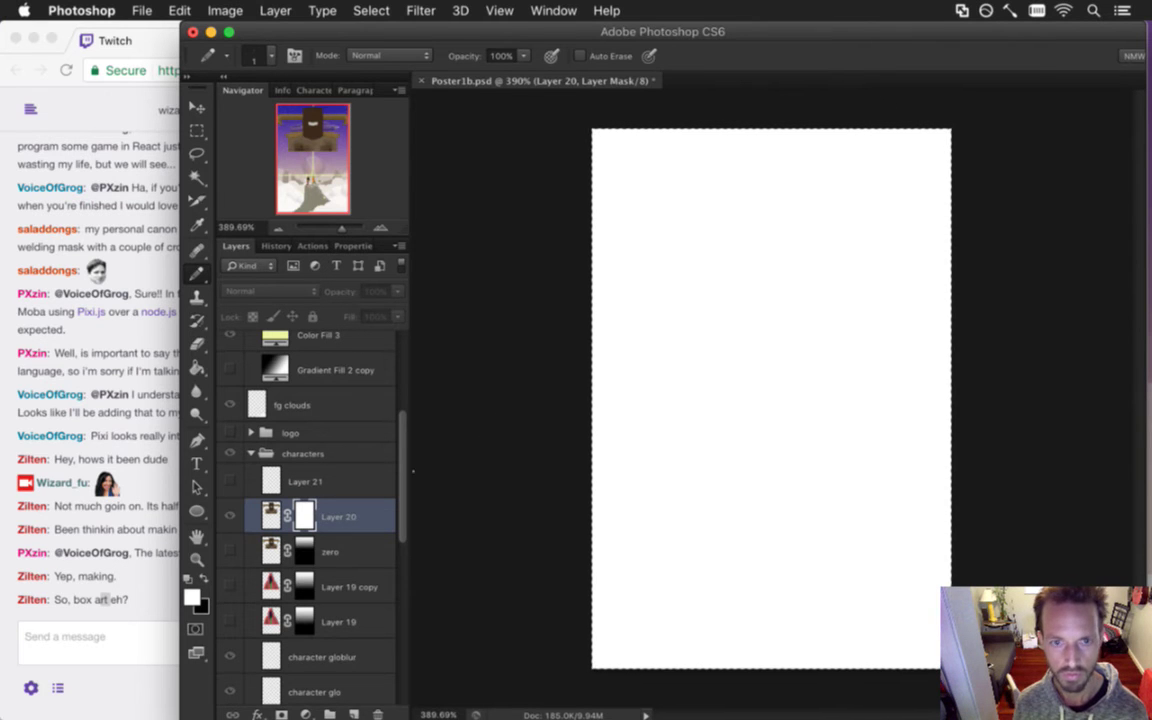
Try to copy the zero layer's gradient mask while comparing it with Layer 20's mask on the canvas.
{"action": "left_click", "coordinate": [328, 551]}
{"action": "left_click", "coordinate": [305, 549], "text": "alt"}
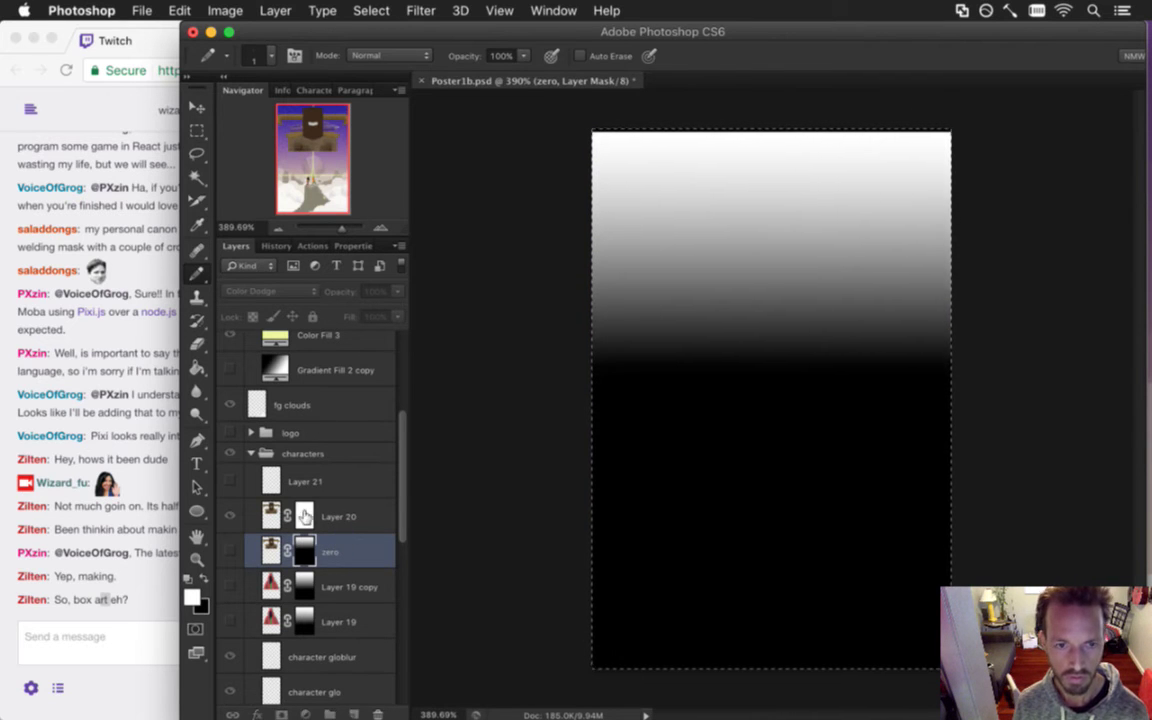
{"action": "left_click", "coordinate": [305, 516], "text": "alt"}
{"action": "left_click", "coordinate": [322, 517]}
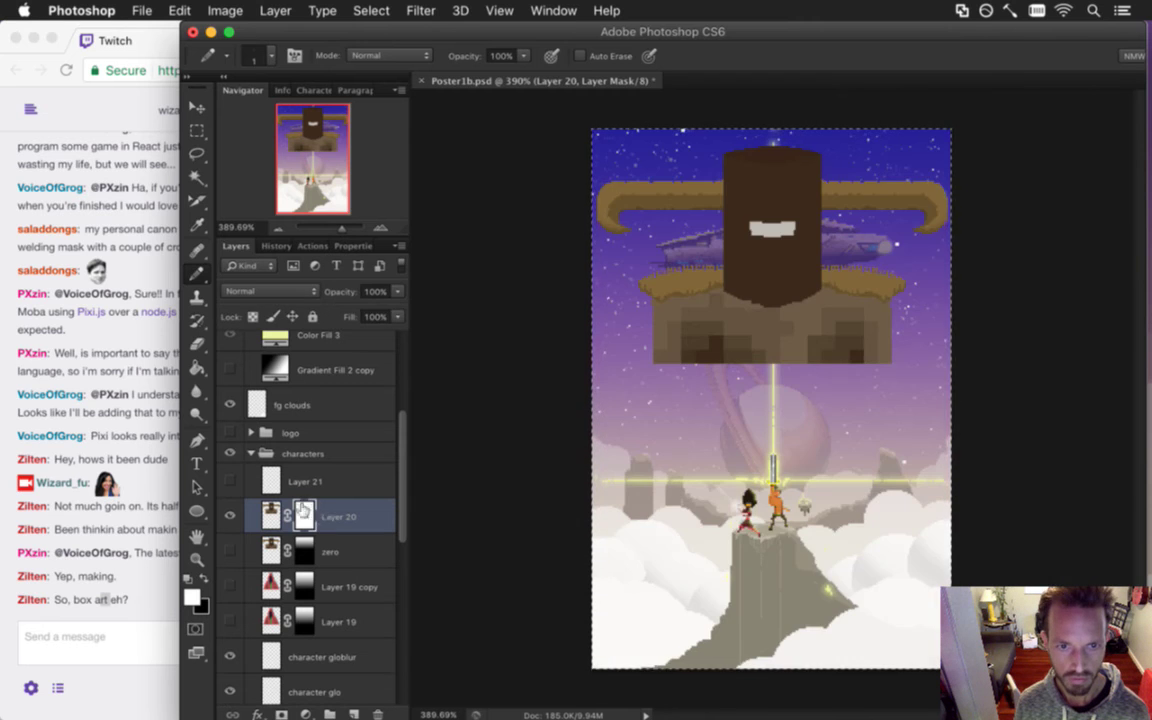
{"action": "left_click", "coordinate": [304, 513], "text": "alt"}
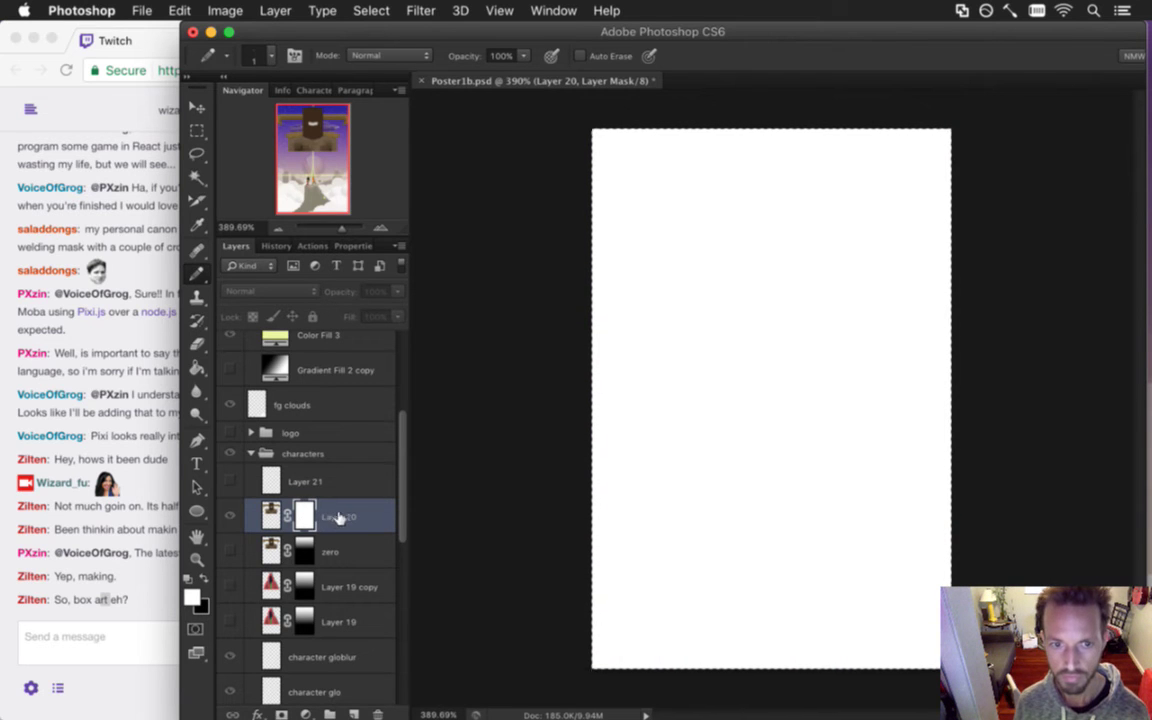
{"action": "left_click", "coordinate": [306, 548], "text": "alt"}
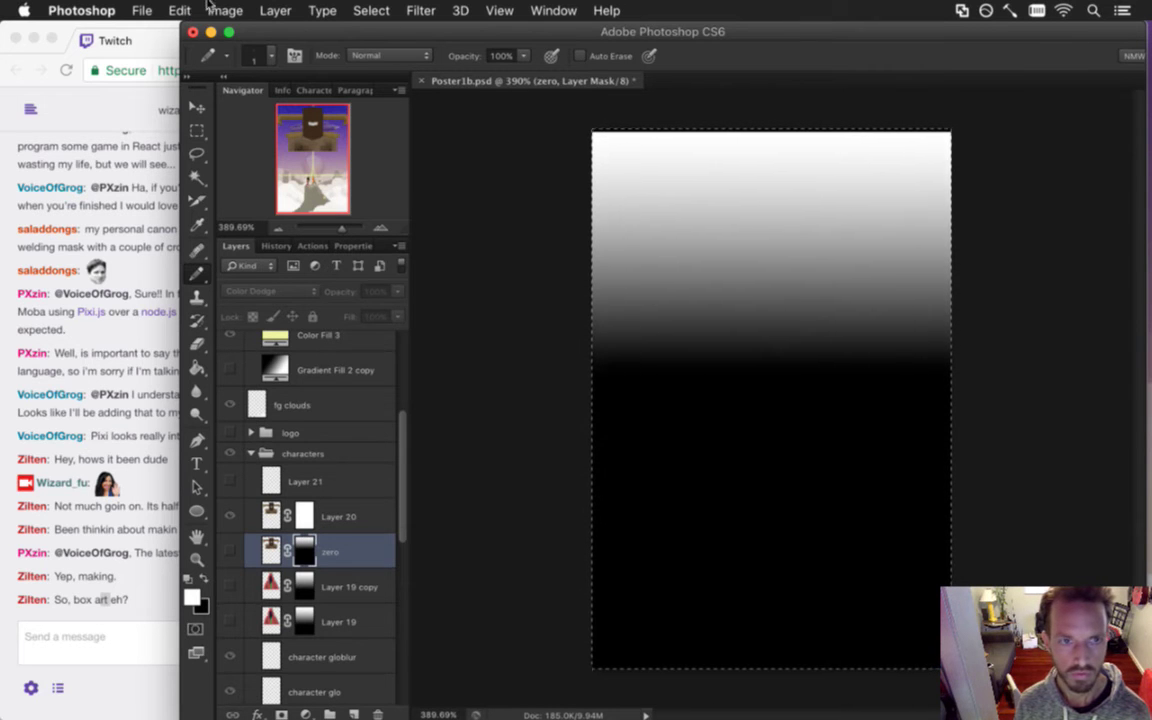
{"action": "left_click", "coordinate": [180, 10]}
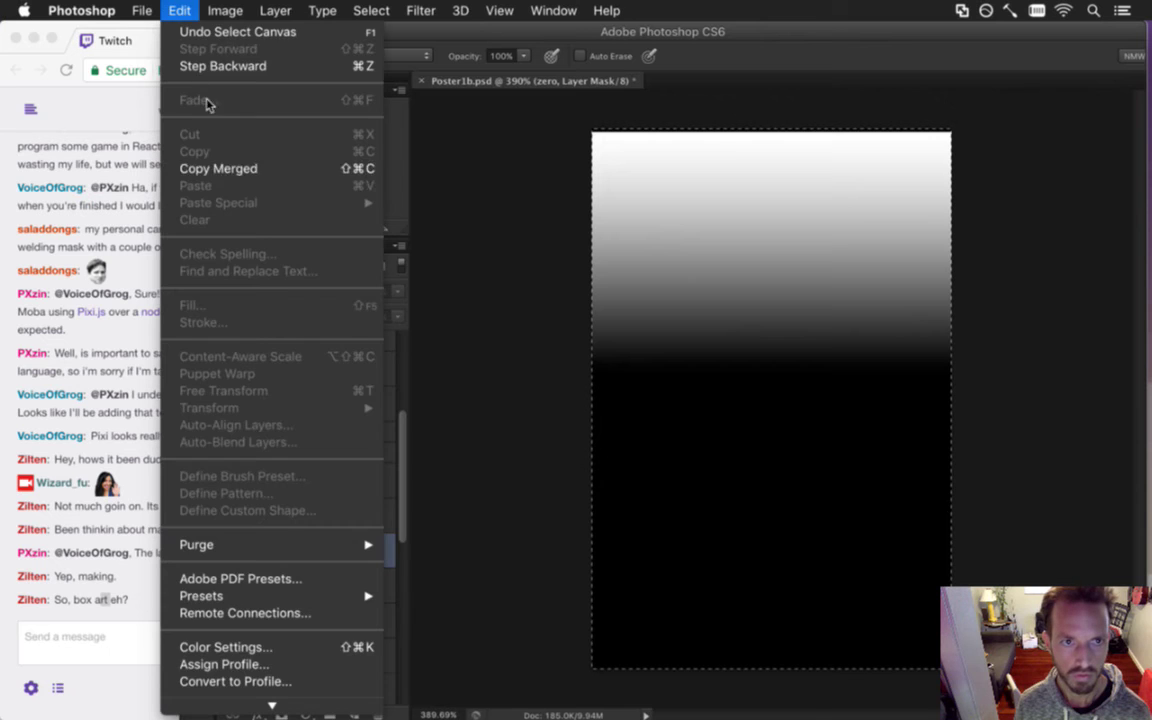
{"action": "left_click", "coordinate": [210, 155]}
{"action": "left_click", "coordinate": [302, 514]}
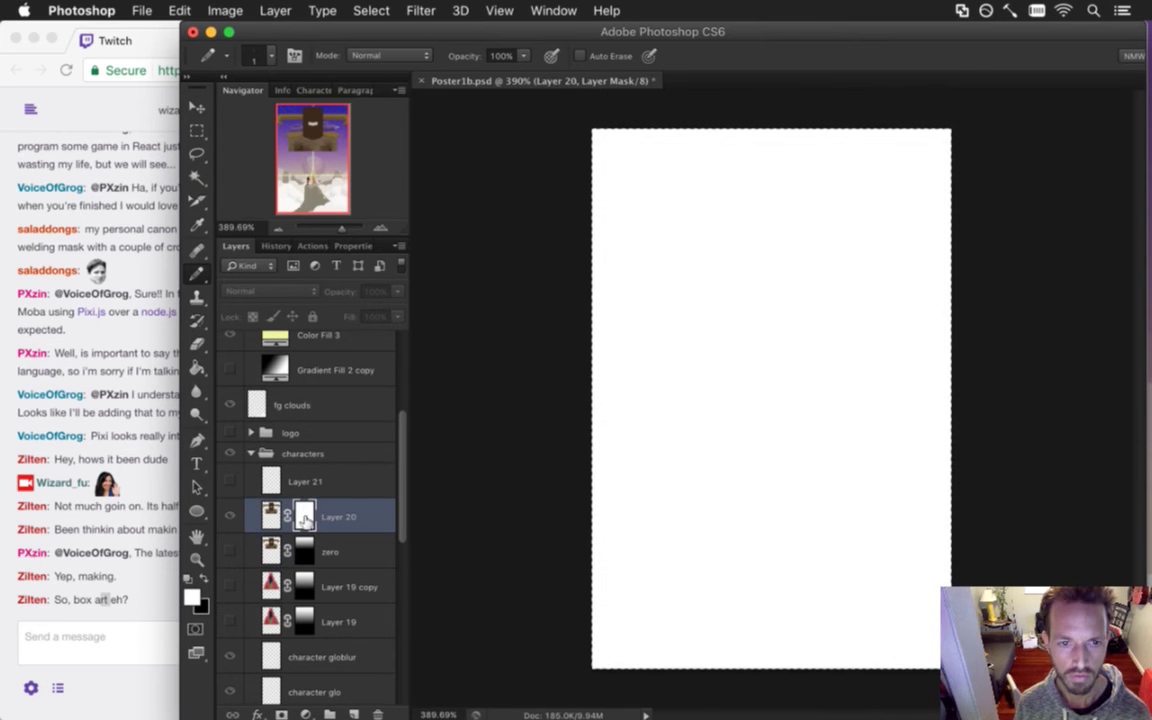
{"action": "left_click", "coordinate": [302, 514], "text": "alt"}
{"action": "left_click", "coordinate": [302, 513], "text": "alt"}
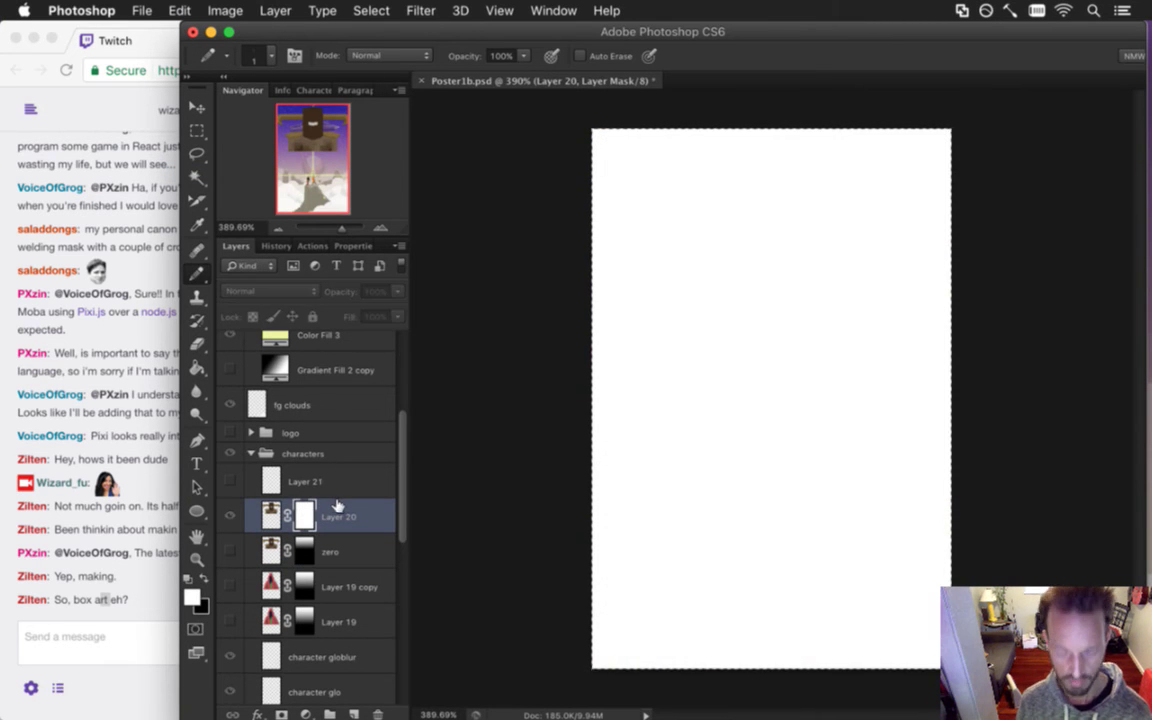
{"action": "left_click", "coordinate": [178, 10]}
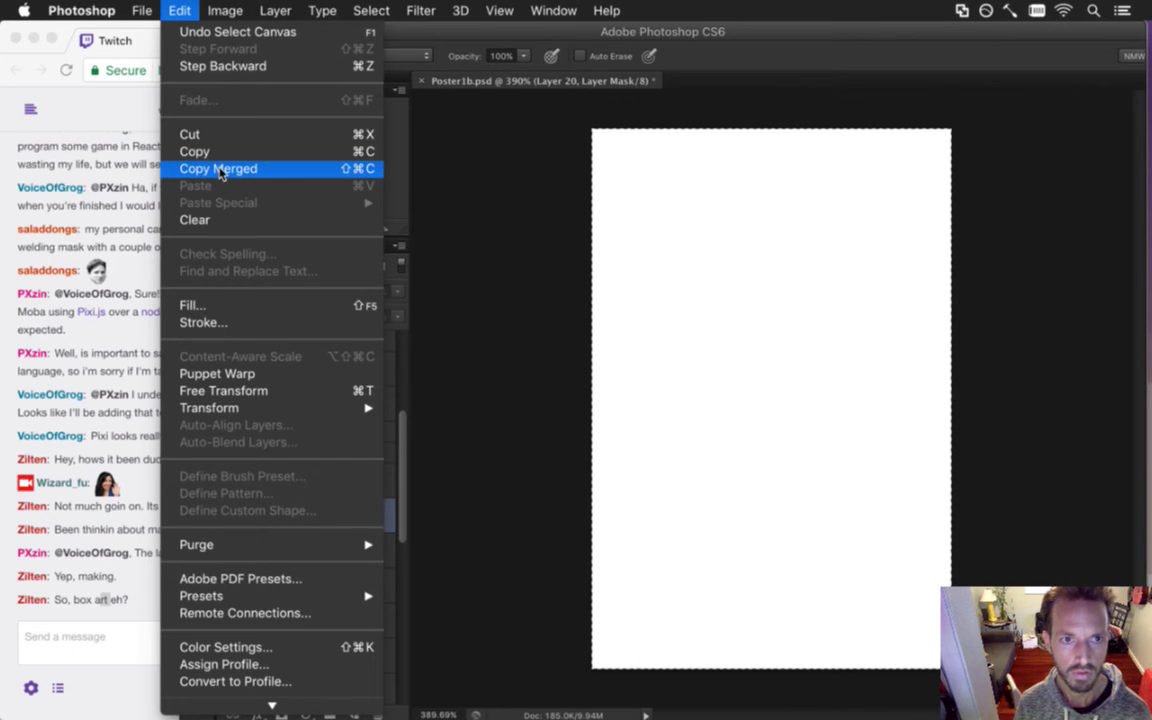
{"action": "left_click", "coordinate": [474, 263]}
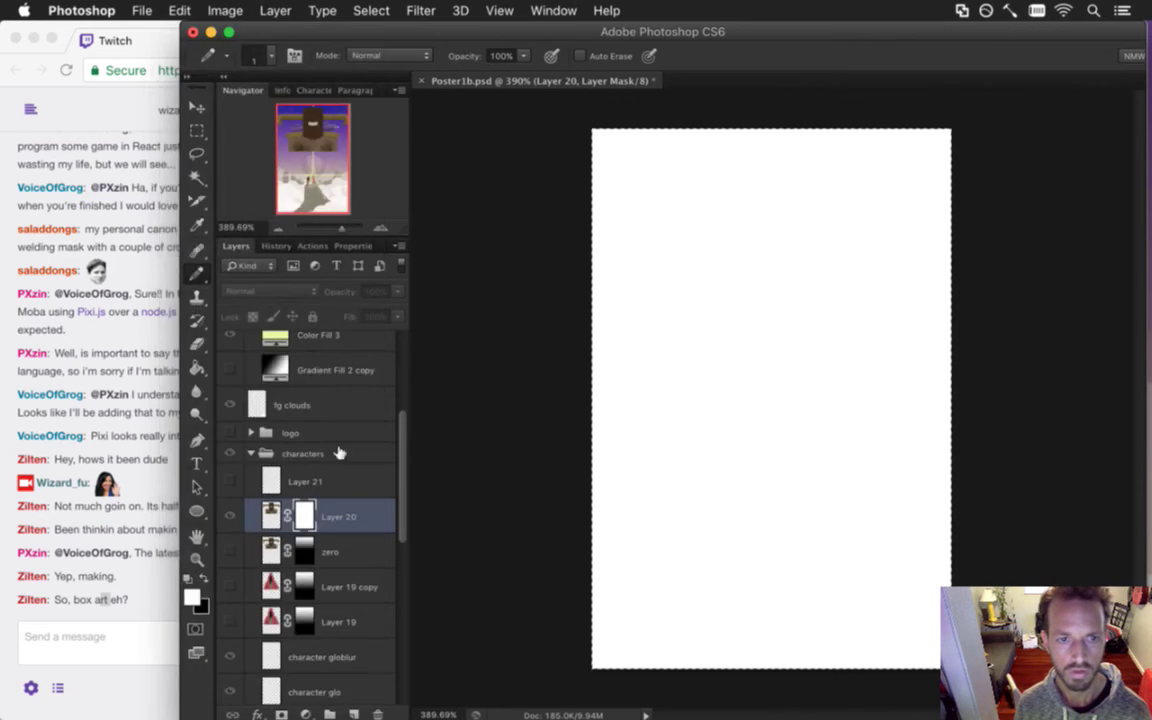
Display the zero layer's gradient mask on the canvas and copy its pixels.
{"action": "left_click", "coordinate": [306, 555]}
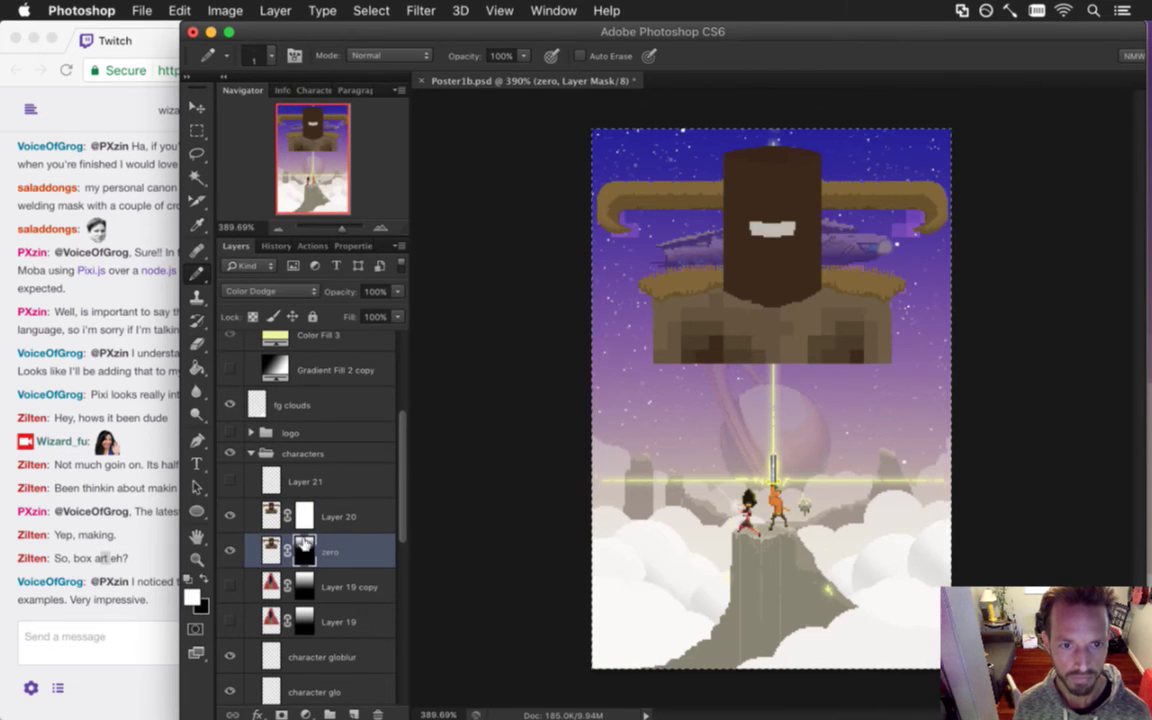
{"action": "left_click", "coordinate": [306, 550], "text": "alt"}
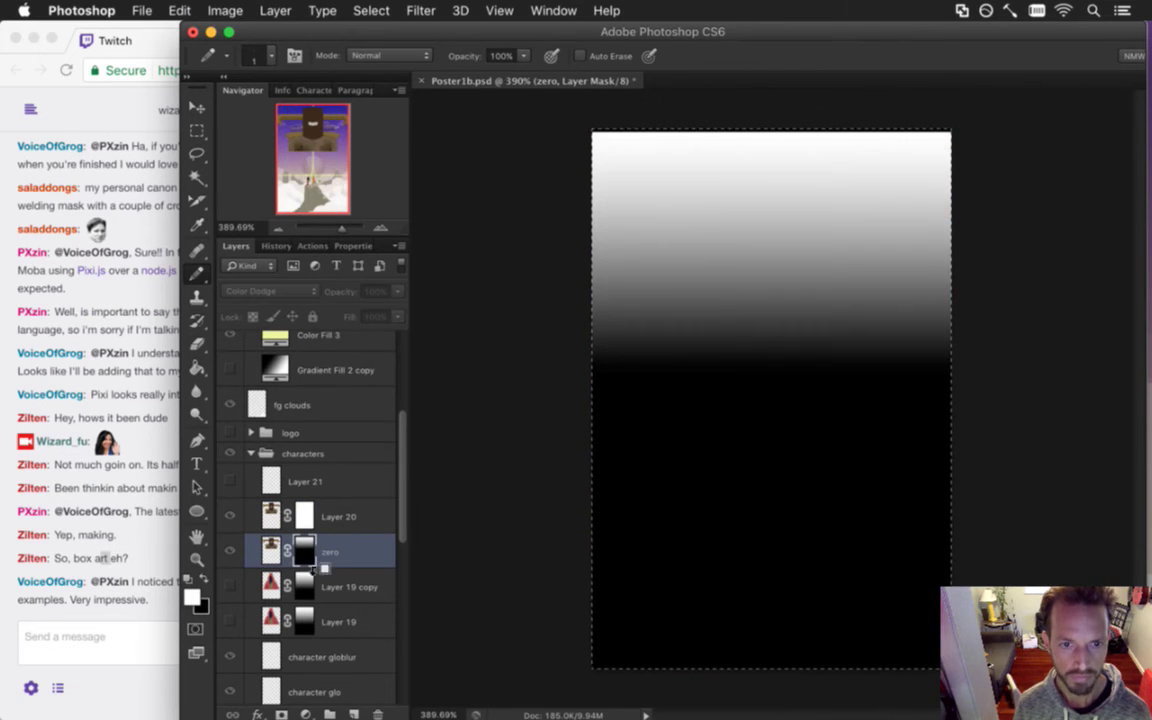
{"action": "left_click", "coordinate": [180, 10]}
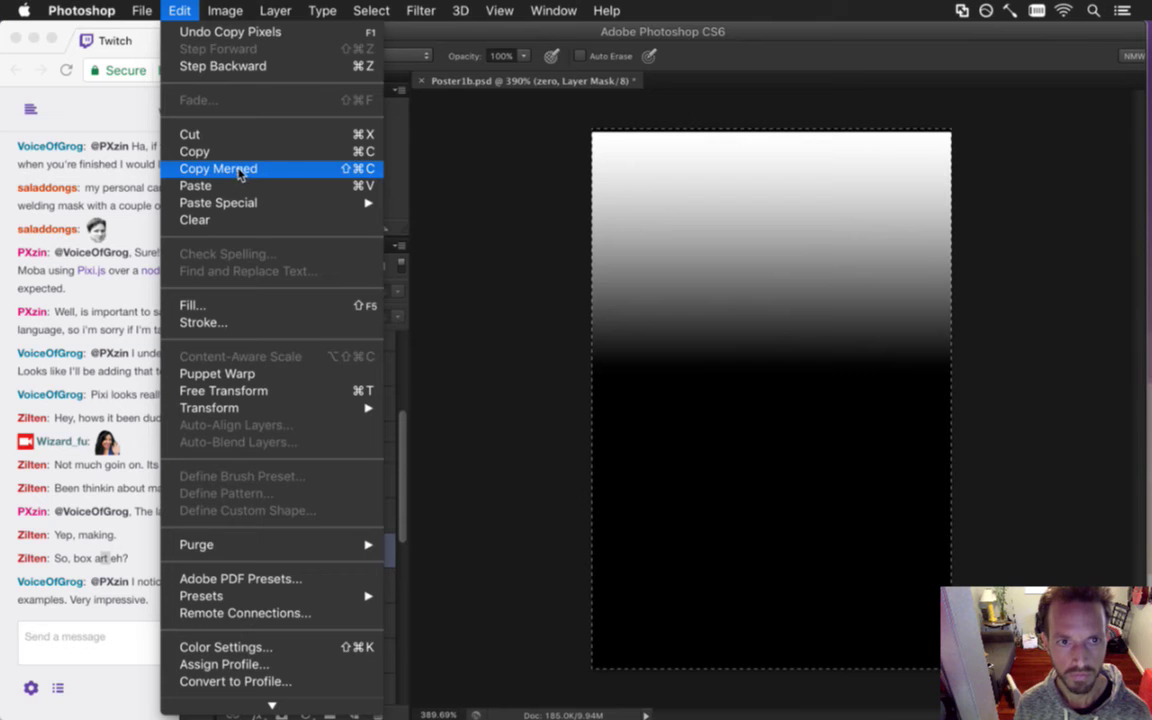
{"action": "left_click", "coordinate": [442, 283]}
Display Layer 20's white mask on the canvas and paste the copied gradient into it.
{"action": "left_click", "coordinate": [304, 516], "text": "alt"}
{"action": "left_click", "coordinate": [304, 516], "text": "alt"}
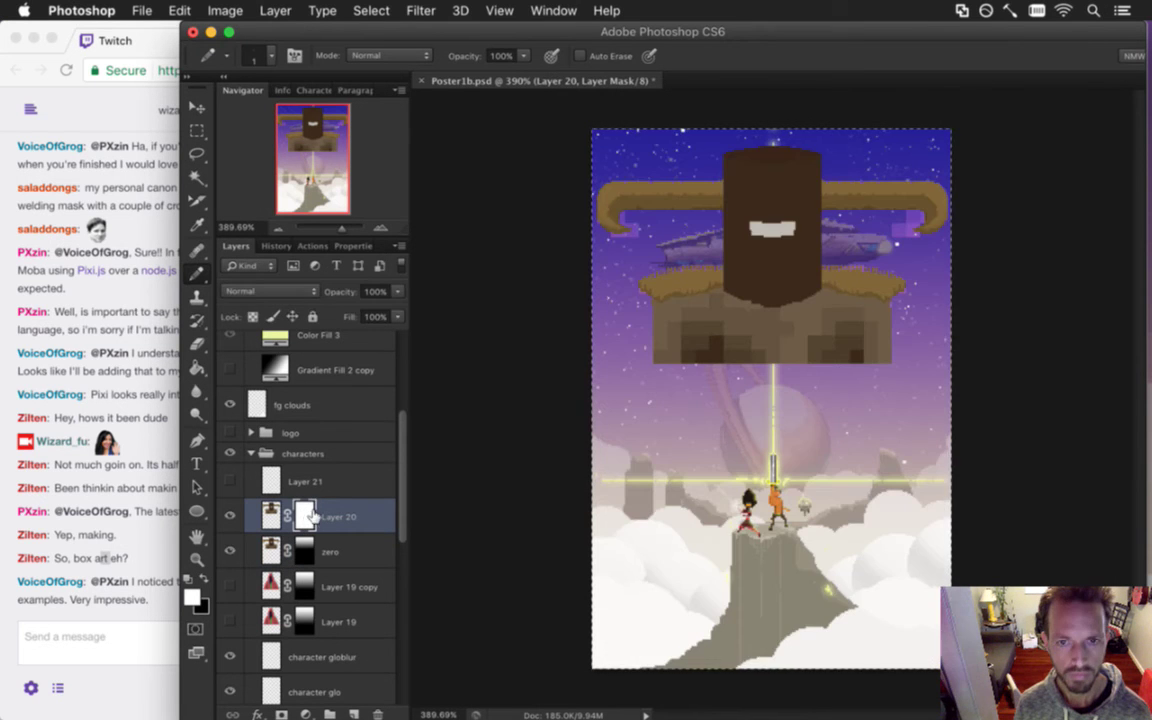
{"action": "left_click", "coordinate": [304, 514], "text": "alt"}
{"action": "key", "text": "super+v"}
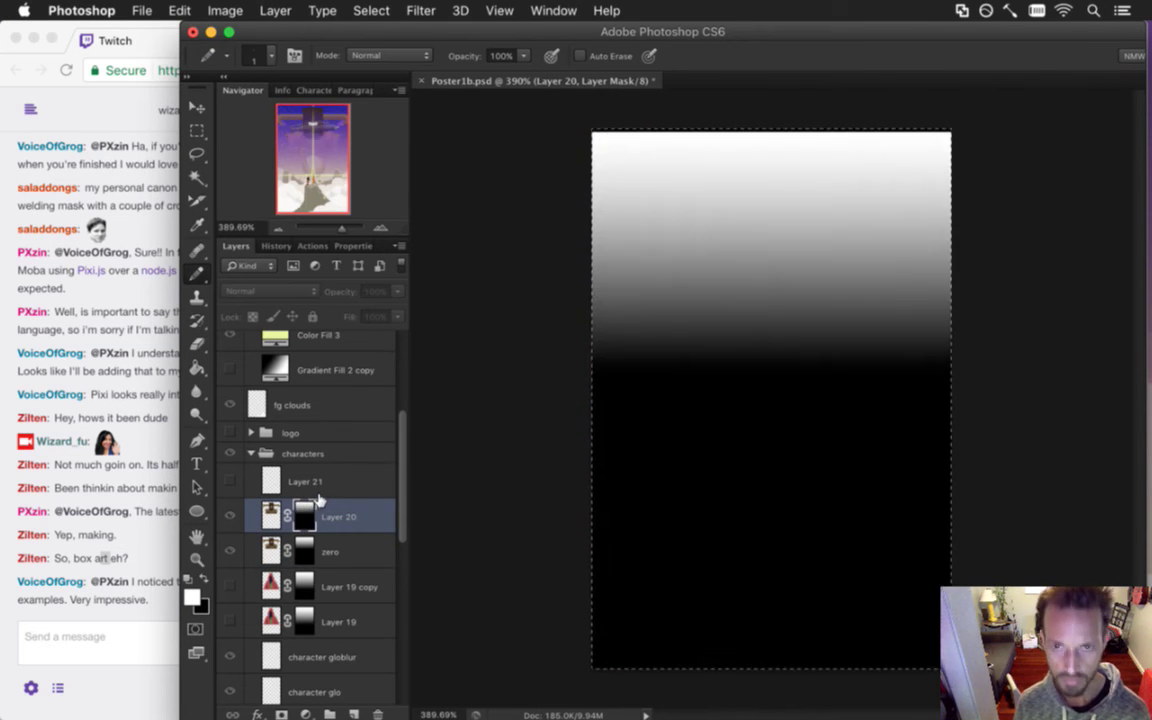
Deselect the canvas, return to the full artwork view, and leave the zero layer hidden.
{"action": "key", "text": "m"}
{"action": "left_click", "coordinate": [300, 553]}
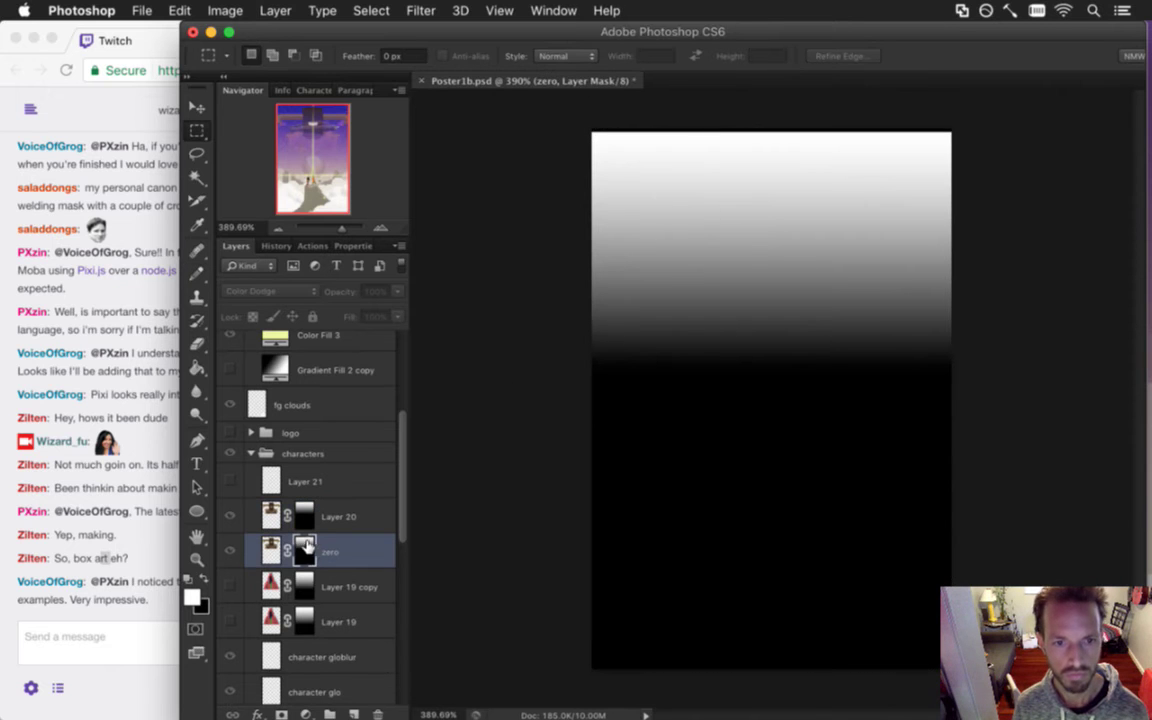
{"action": "left_click", "coordinate": [270, 550]}
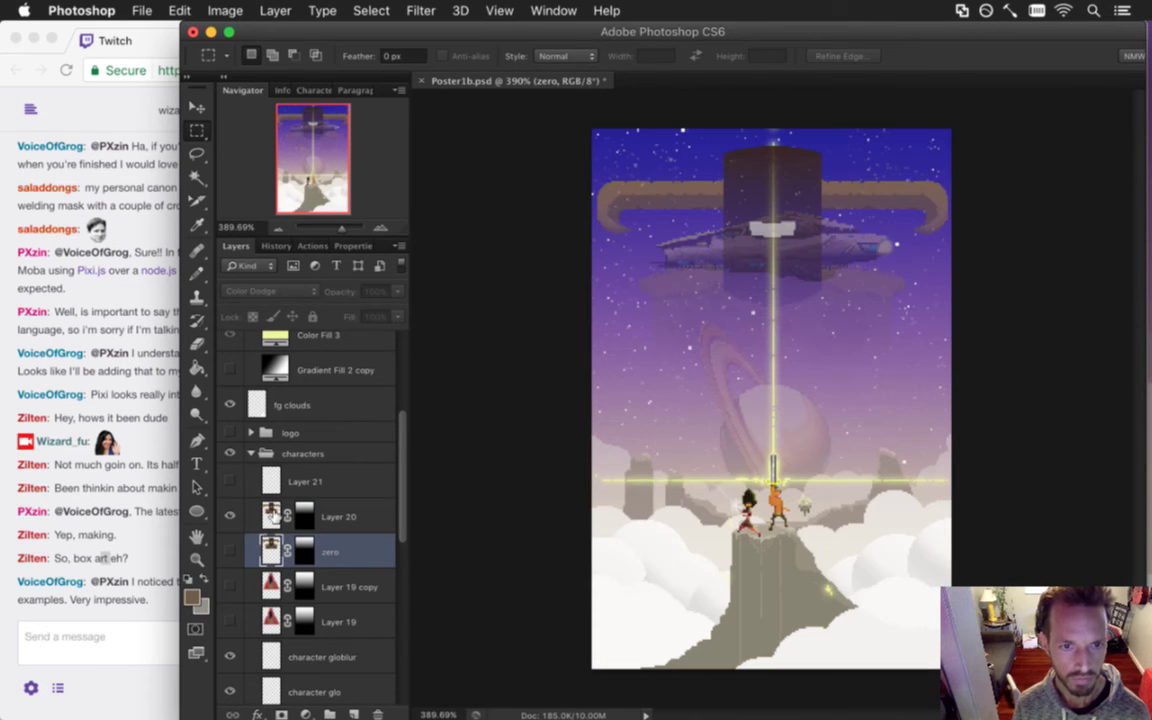
{"action": "left_click", "coordinate": [286, 512]}
{"action": "key", "text": "alt+bracketleft"}
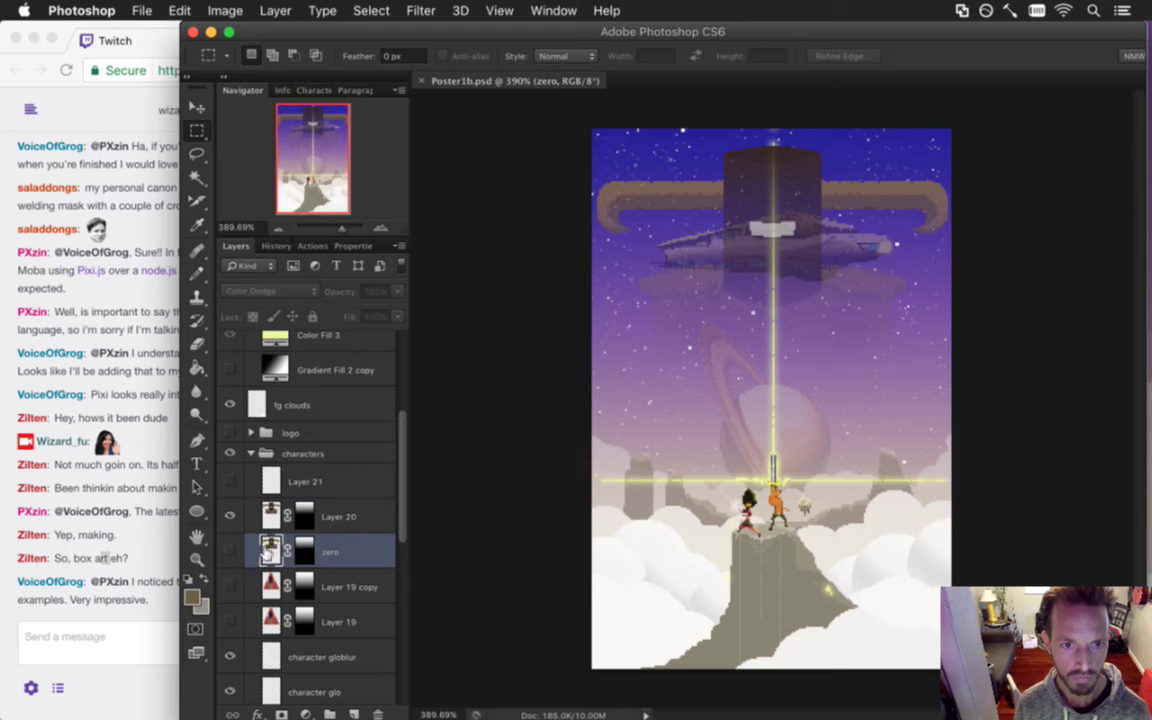
{"action": "left_click", "coordinate": [231, 551]}
{"action": "left_click", "coordinate": [231, 551]}
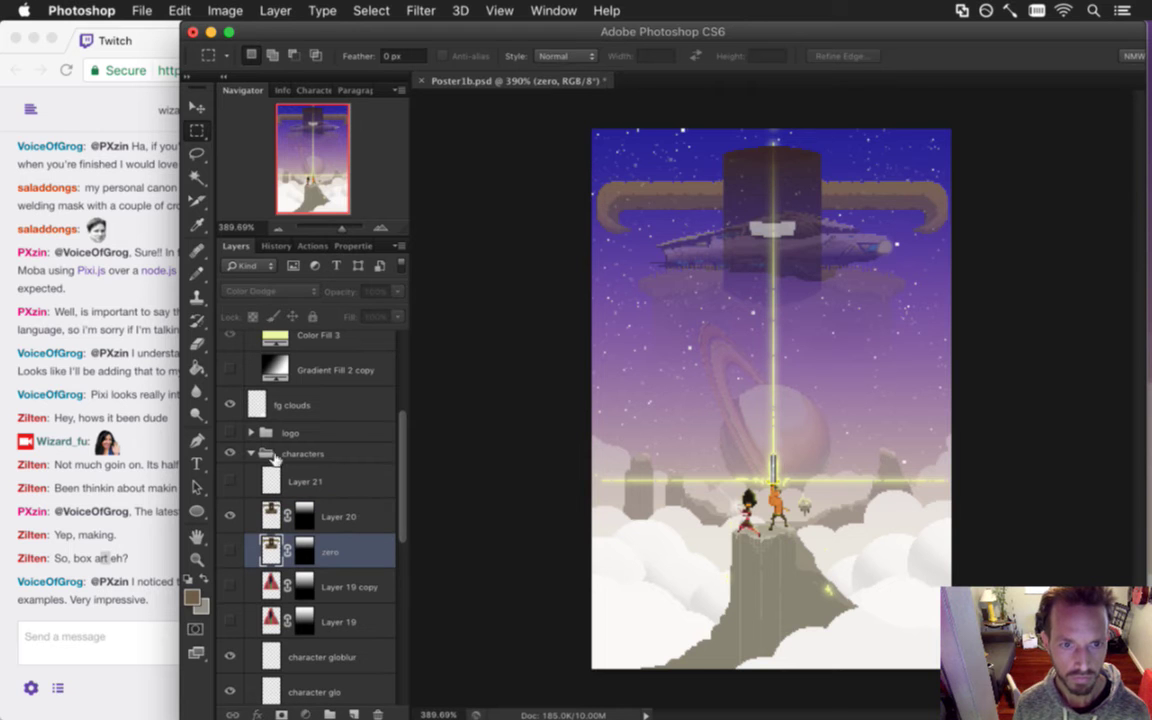
Set Layer 20's blend mode to Color Dodge and save the poster.
{"action": "key", "text": "alt+bracketright"}
{"action": "left_click", "coordinate": [253, 288]}
{"action": "left_click", "coordinate": [280, 419]}
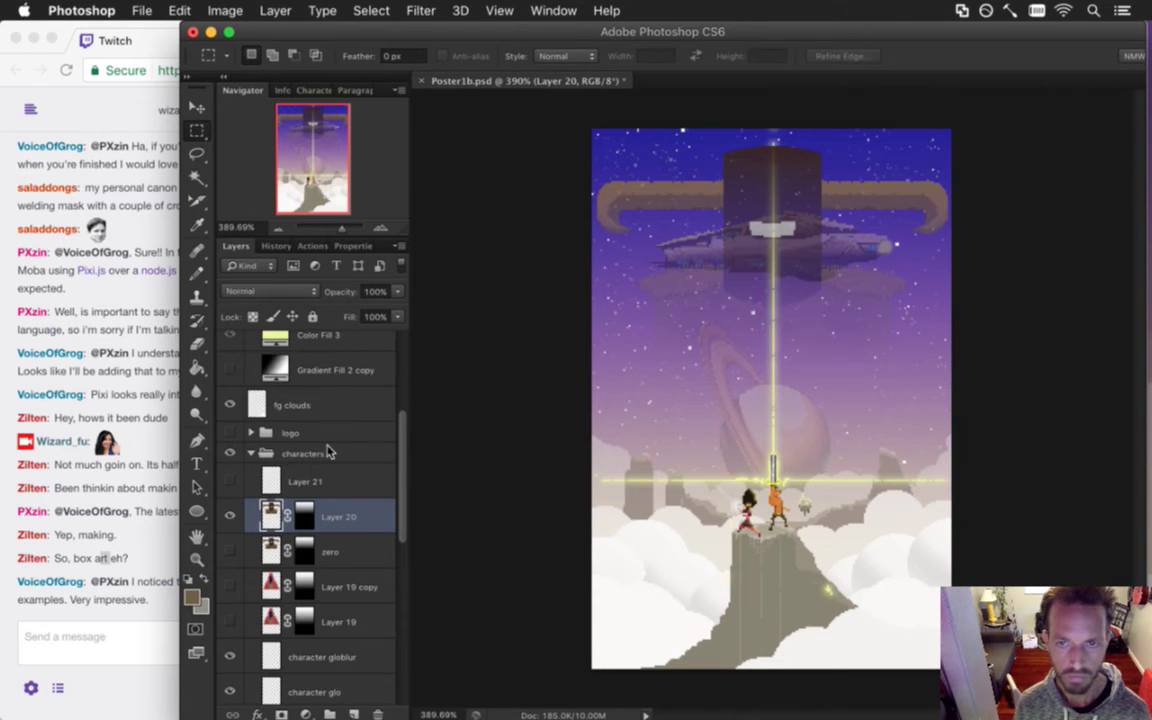
{"action": "key", "text": "super+s"}
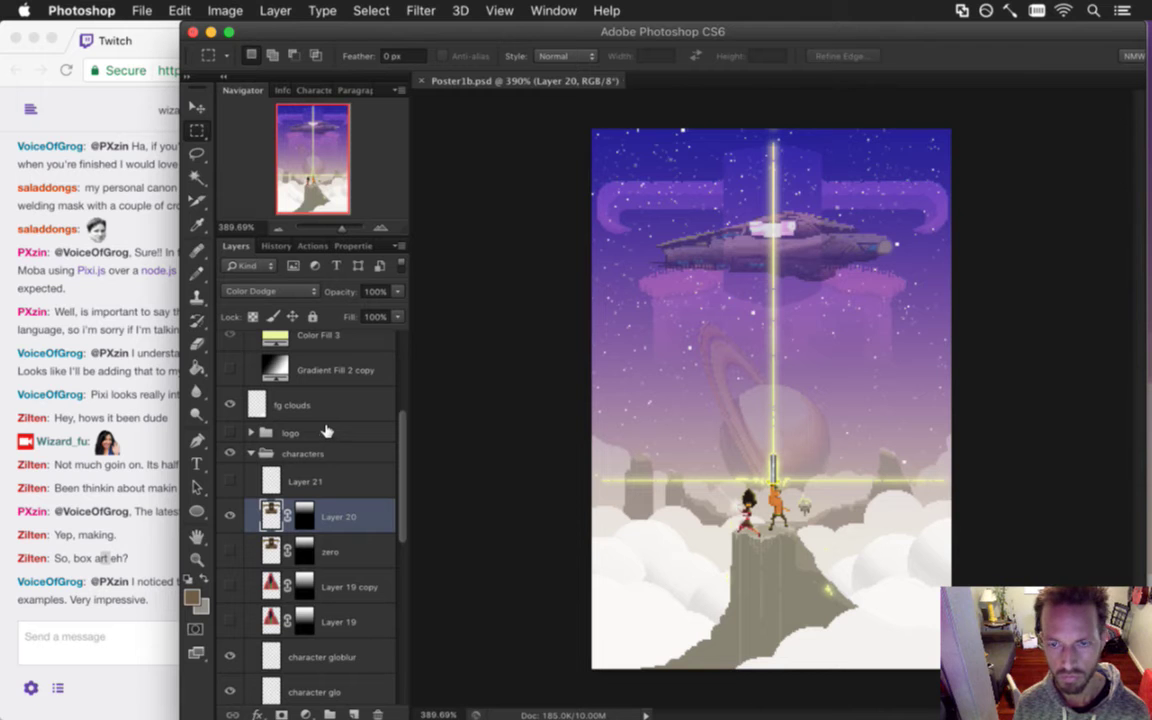
Show the logo and light groups to view the complete poster.
{"action": "left_click", "coordinate": [230, 432]}
{"action": "scroll", "coordinate": [350, 380], "scroll_direction": "up", "scroll_amount": 4}
{"action": "left_click", "coordinate": [231, 376]}
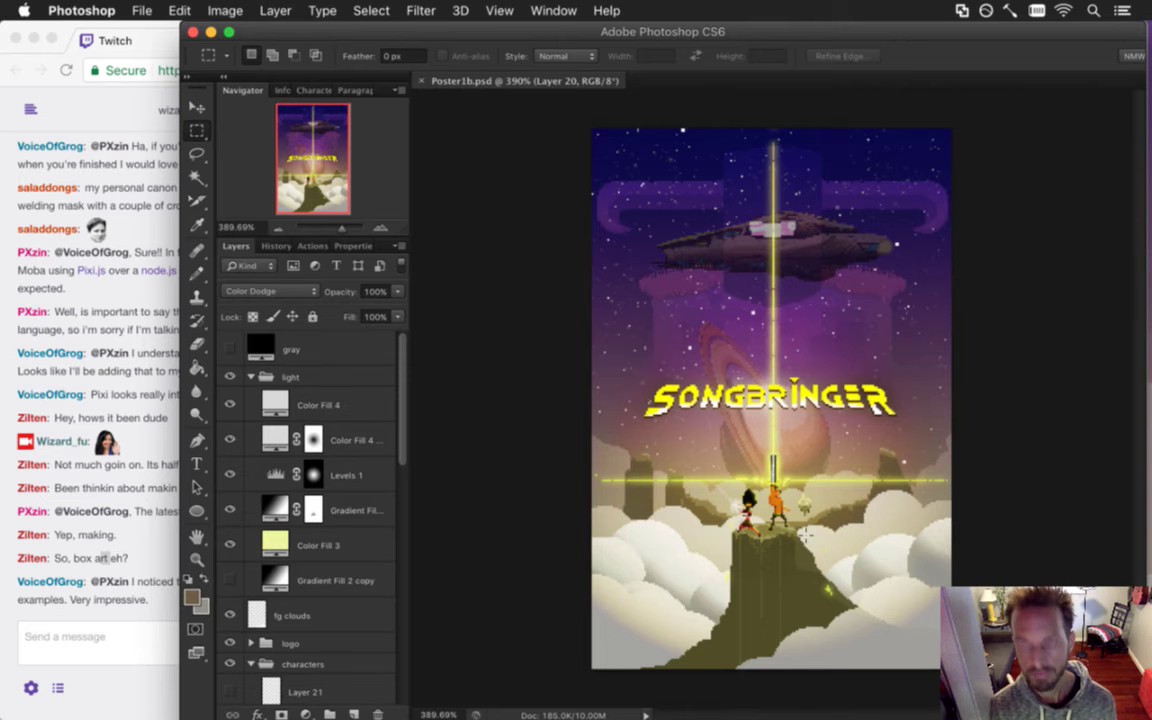
{"action": "key", "text": "super+equal"}
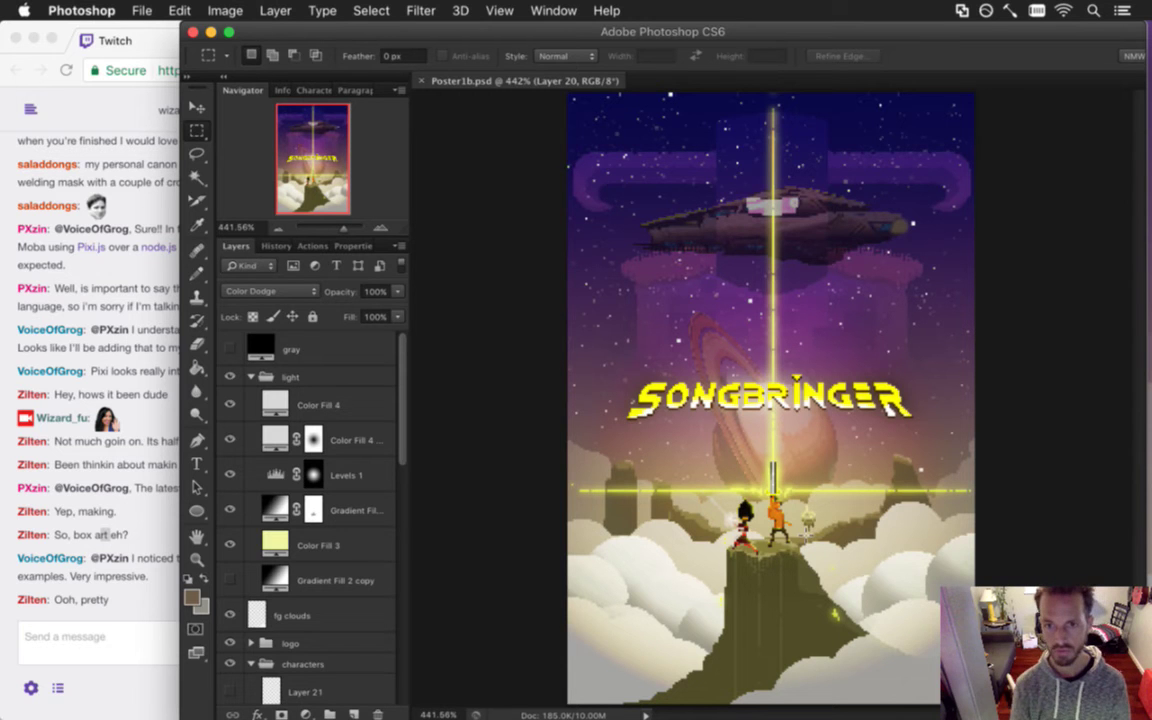
Switch to the Twitch chat in Chrome, read the latest viewer messages, and return to Photoshop.
{"action": "mouse_move", "coordinate": [1147, 401]}
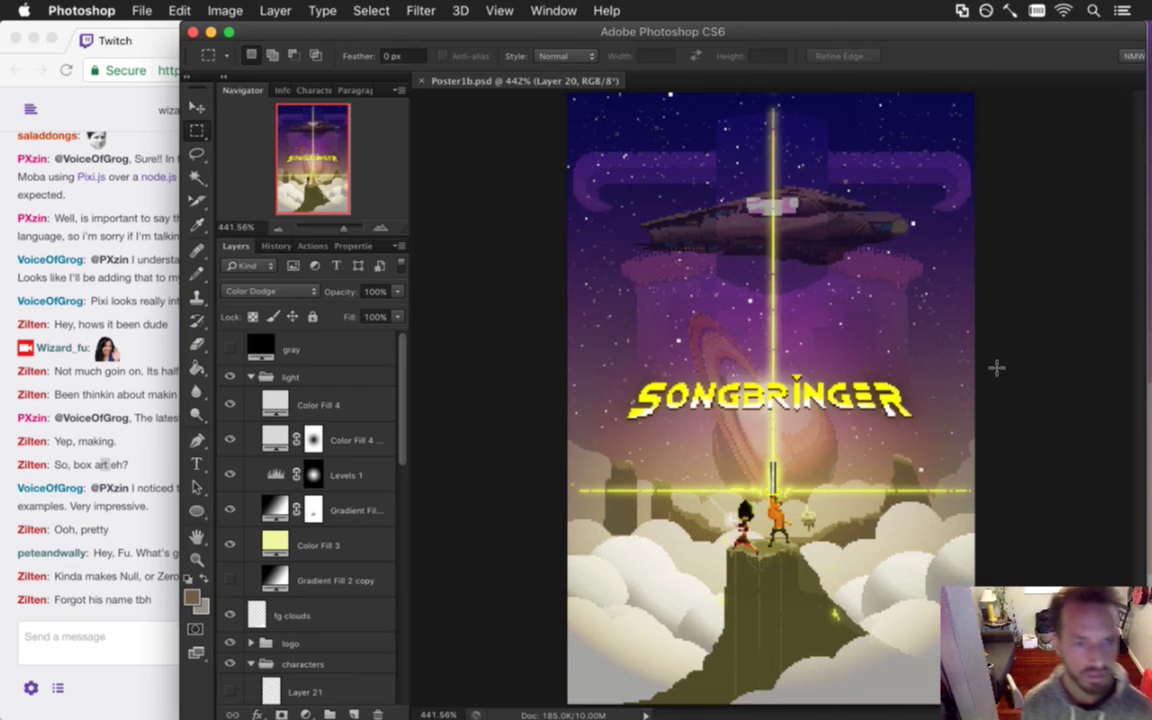
{"action": "left_click", "coordinate": [104, 613]}
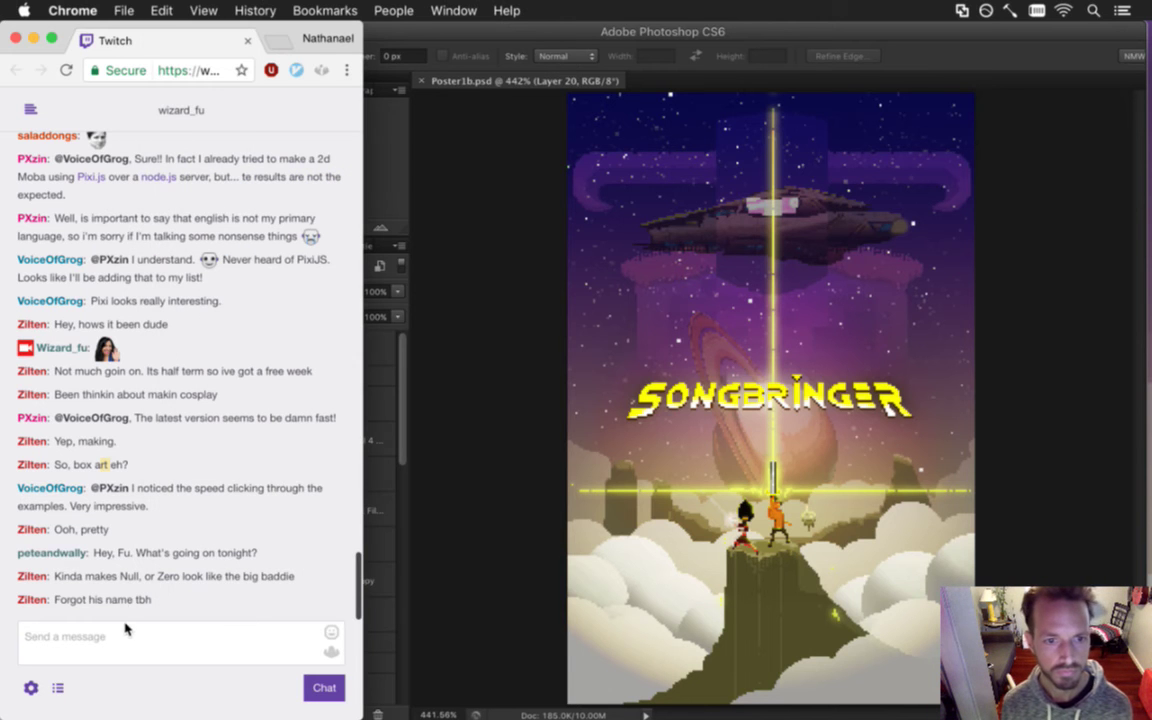
{"action": "left_click_drag", "start_coordinate": [86, 578], "coordinate": [295, 578]}
{"action": "left_click", "coordinate": [165, 578]}
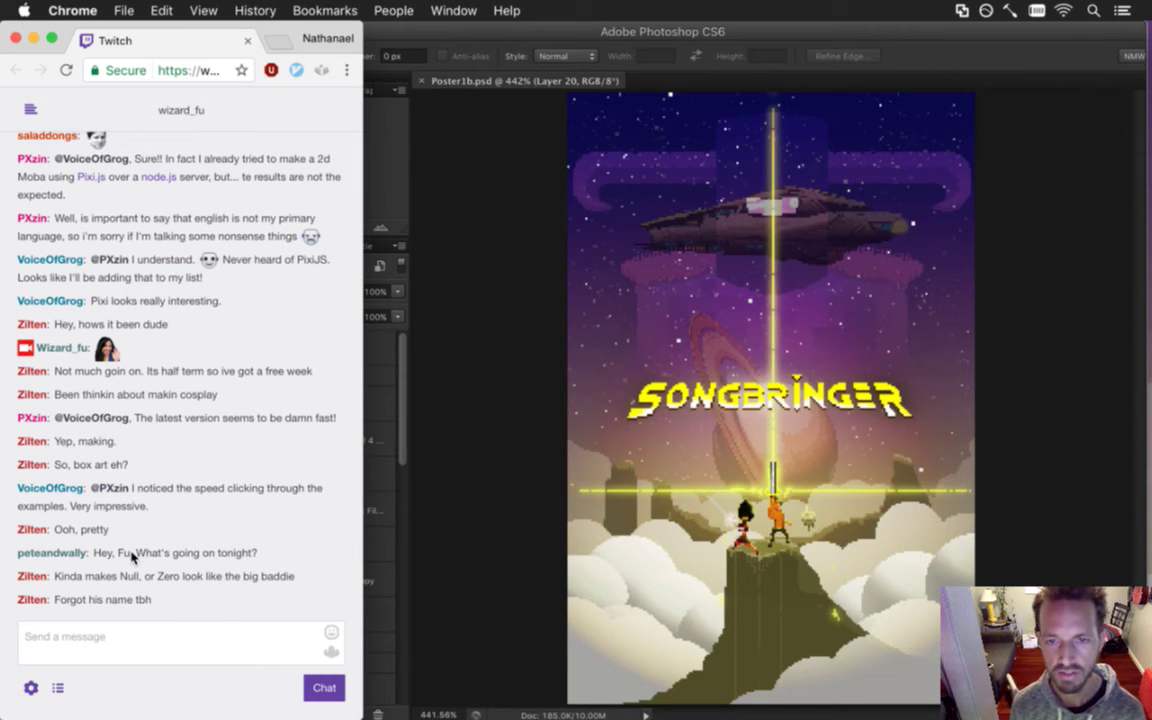
{"action": "left_click", "coordinate": [856, 60]}
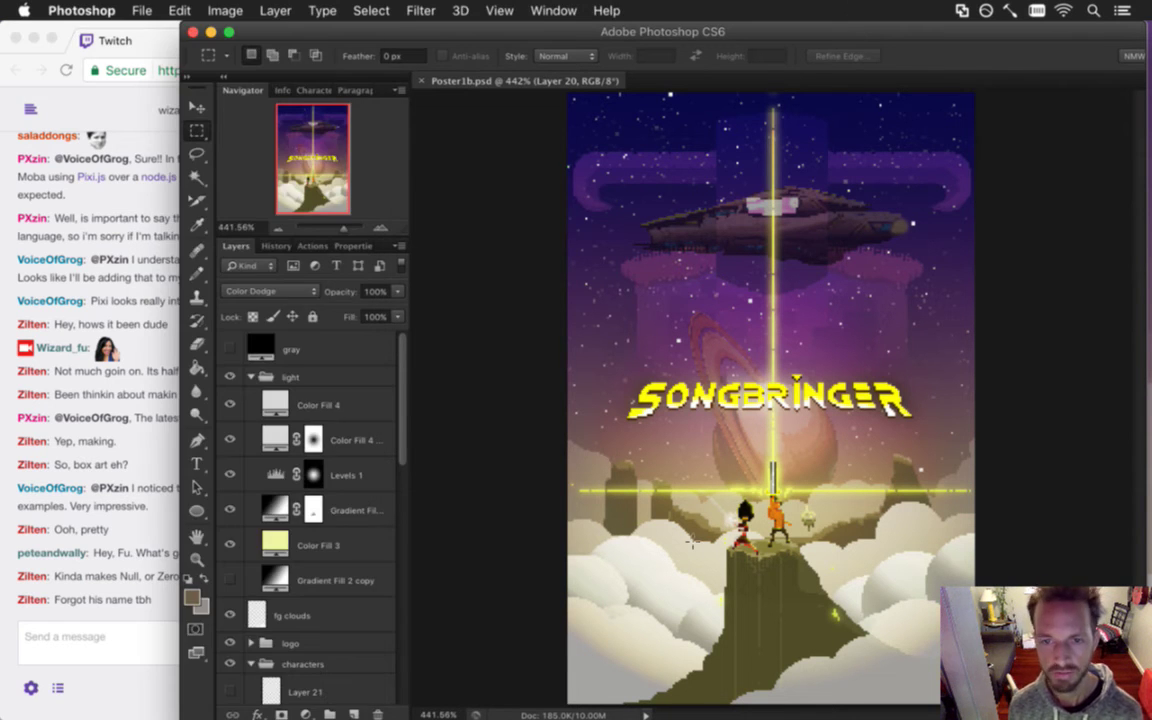
Expand the bg group to list its cloud, mountain and planet layers.
{"action": "scroll", "coordinate": [367, 380], "scroll_direction": "down", "scroll_amount": 10}
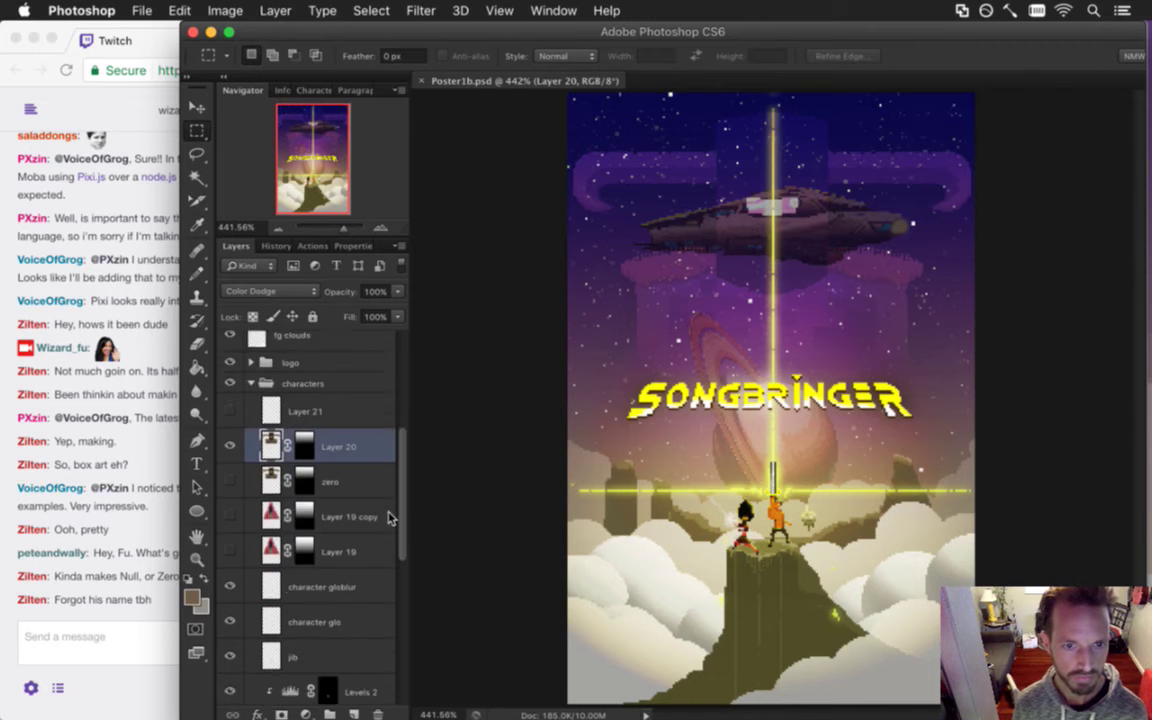
{"action": "scroll", "coordinate": [388, 598], "scroll_direction": "down", "scroll_amount": 4}
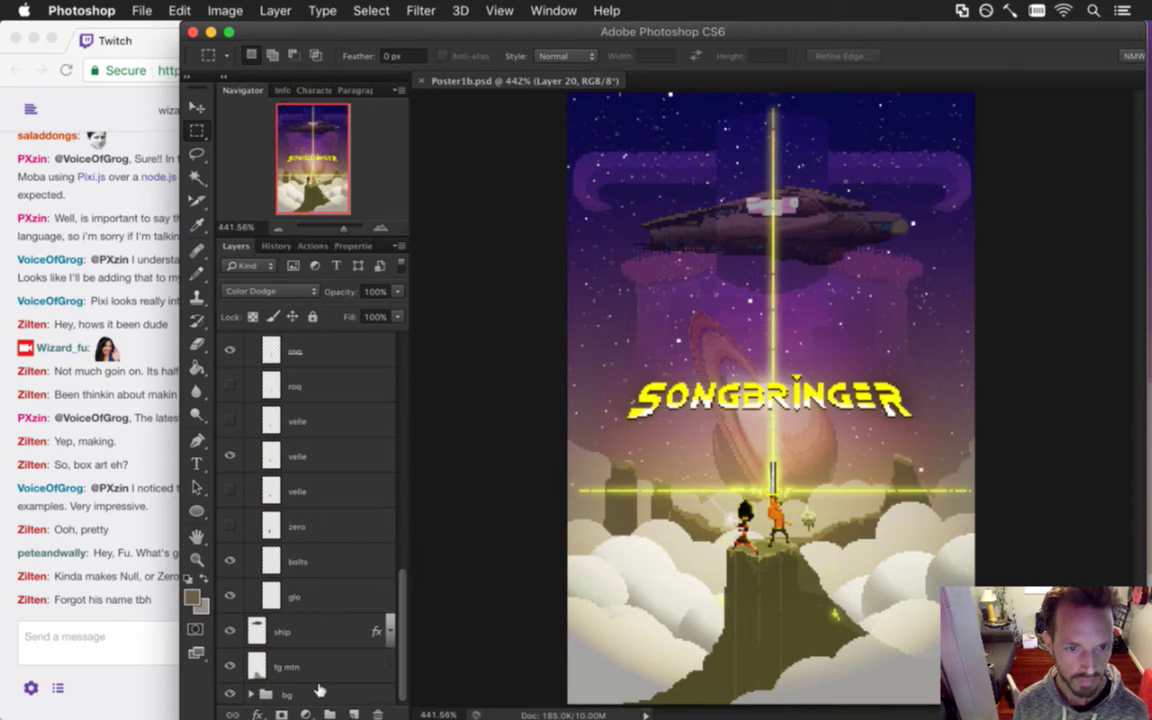
{"action": "left_click", "coordinate": [250, 694]}
{"action": "left_click_drag", "start_coordinate": [408, 573], "coordinate": [408, 652]}
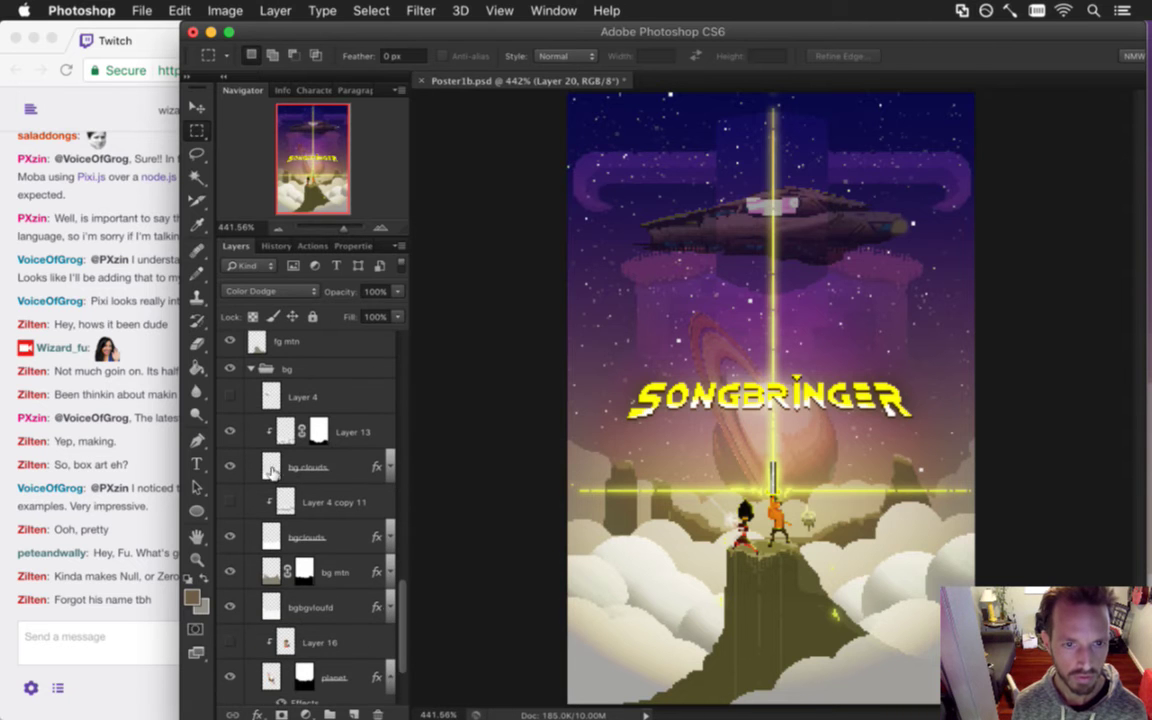
Examine which clouds the bg clouds and bgclouds layers contribute by hiding and reshowing each one.
{"action": "left_click", "coordinate": [320, 467]}
{"action": "left_click", "coordinate": [229, 467]}
{"action": "left_click", "coordinate": [228, 467]}
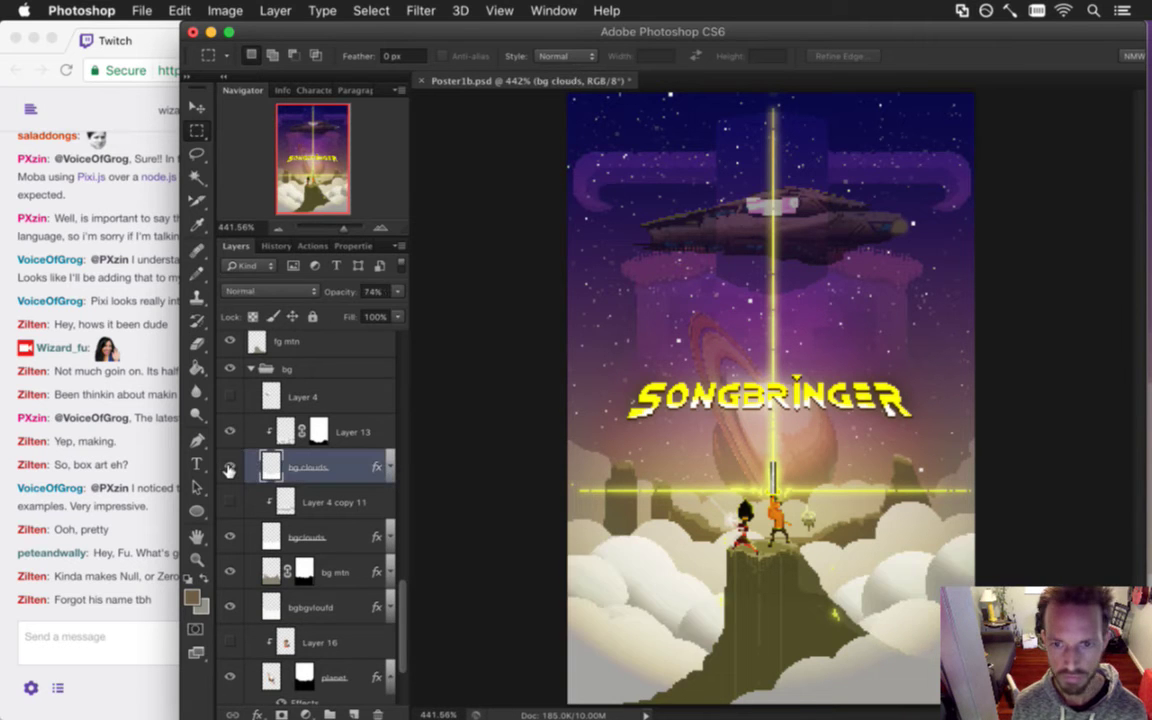
{"action": "left_click", "coordinate": [265, 538]}
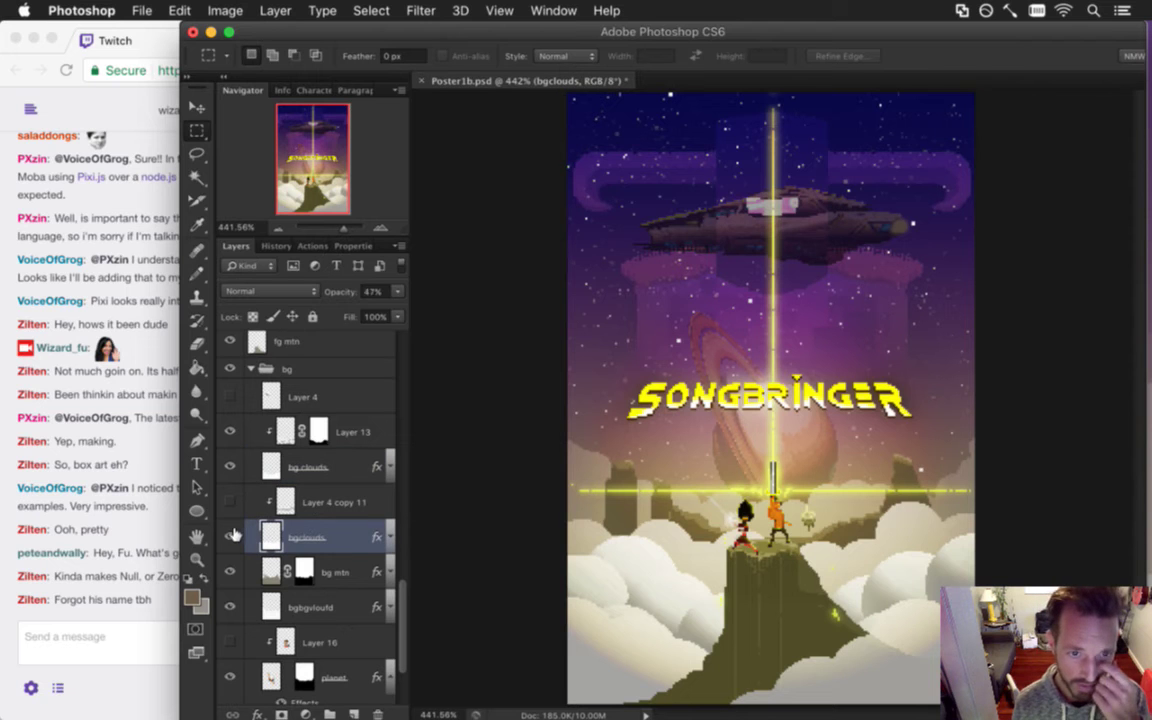
{"action": "left_click", "coordinate": [230, 538]}
{"action": "left_click", "coordinate": [230, 538]}
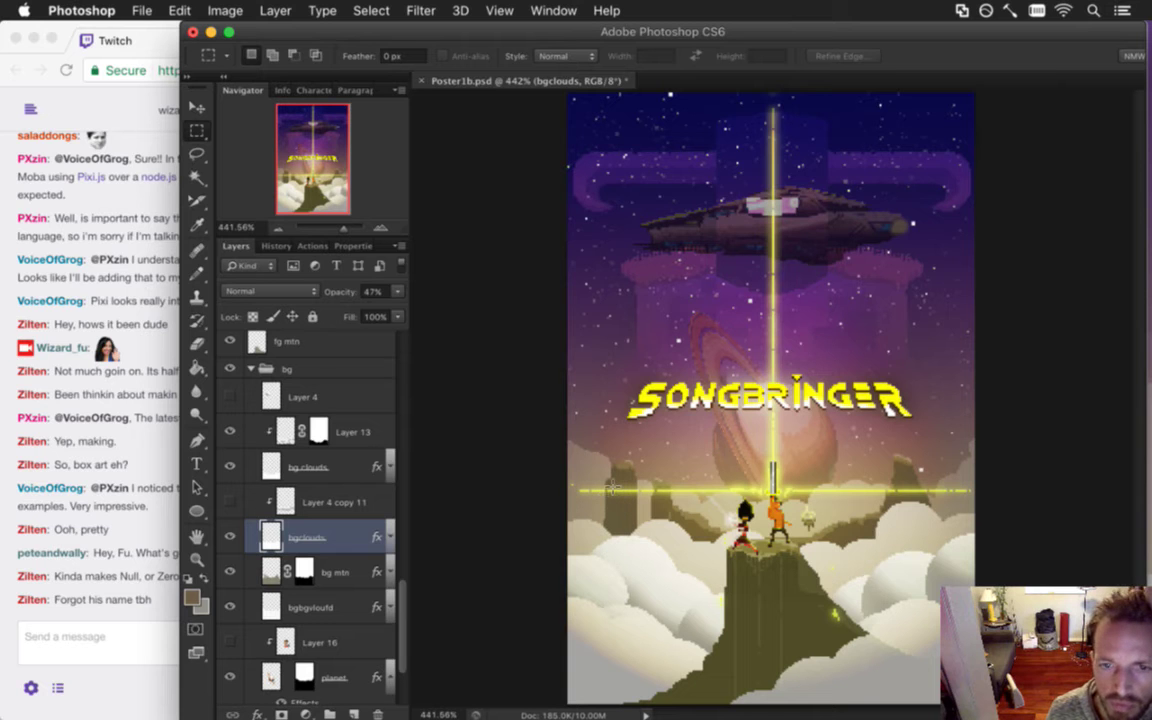
Disable the layer mask on the bg mtn layer.
{"action": "left_click", "coordinate": [304, 572]}
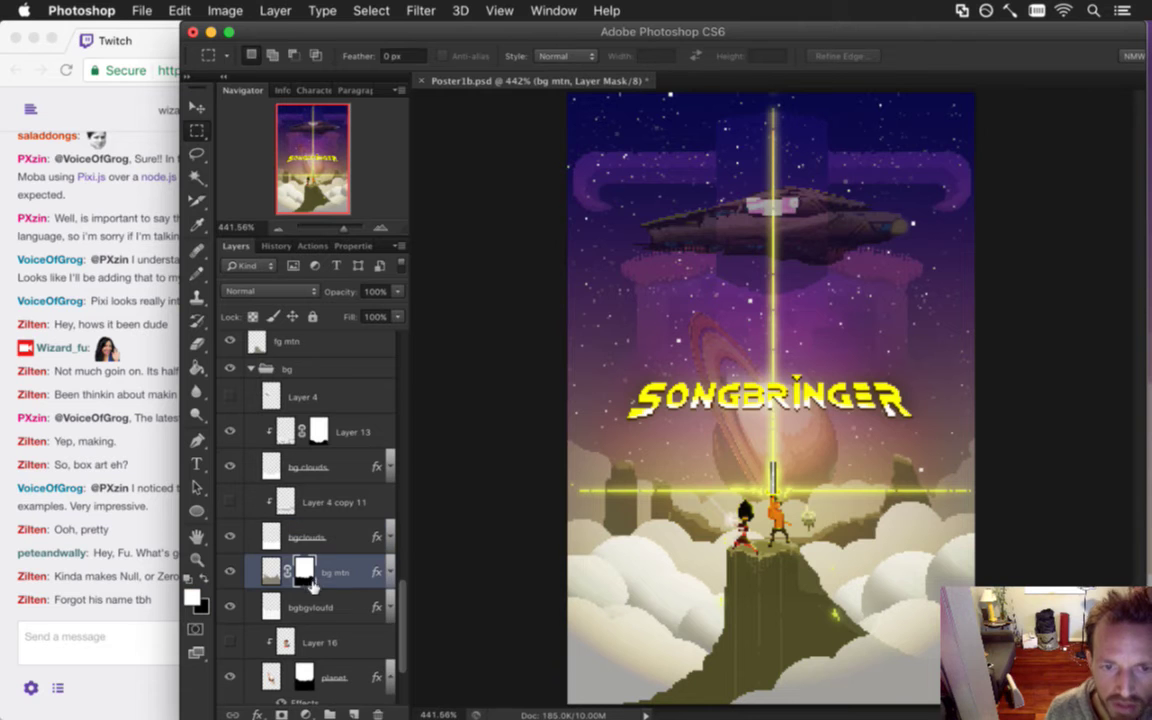
{"action": "right_click", "coordinate": [303, 572]}
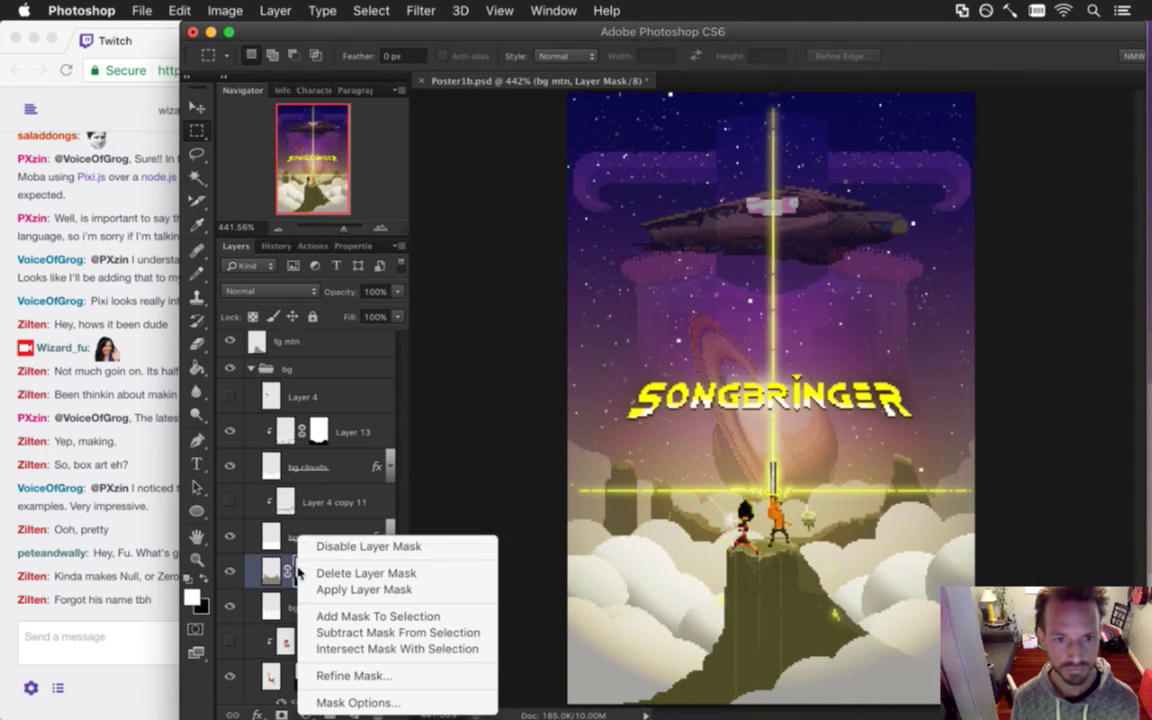
{"action": "left_click", "coordinate": [350, 546]}
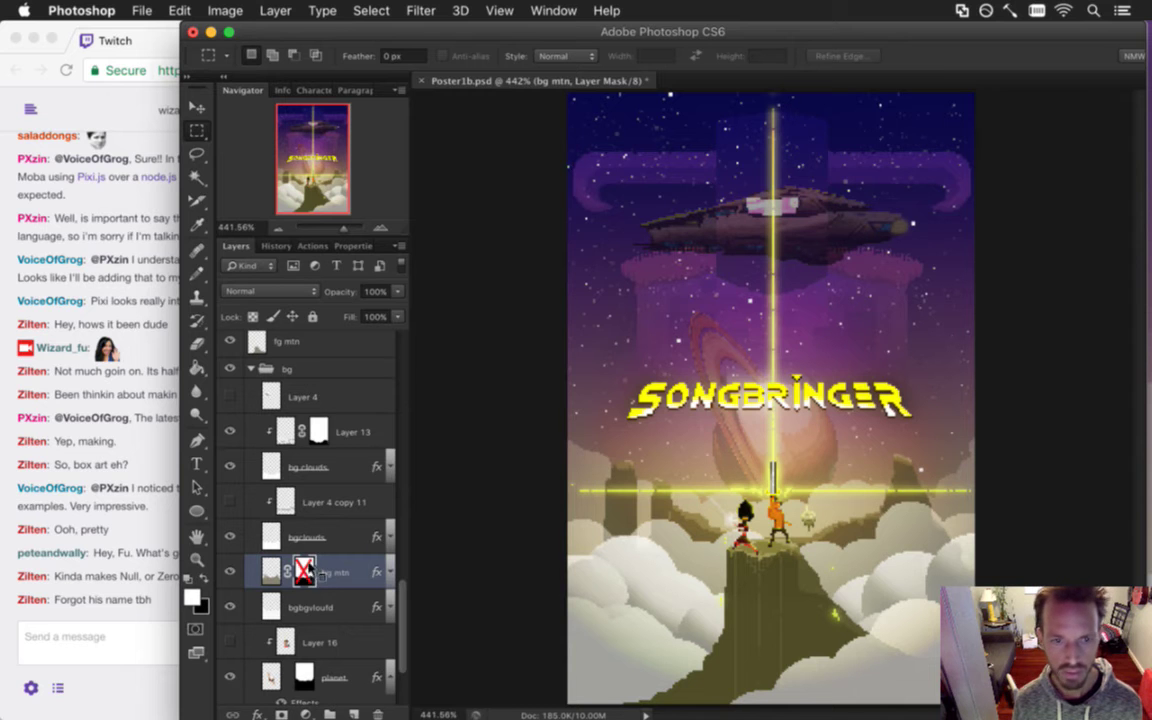
Compare the bg mtn layer with its layer mask enabled and disabled, and leave the mask enabled.
{"action": "right_click", "coordinate": [303, 569]}
{"action": "left_click", "coordinate": [356, 547]}
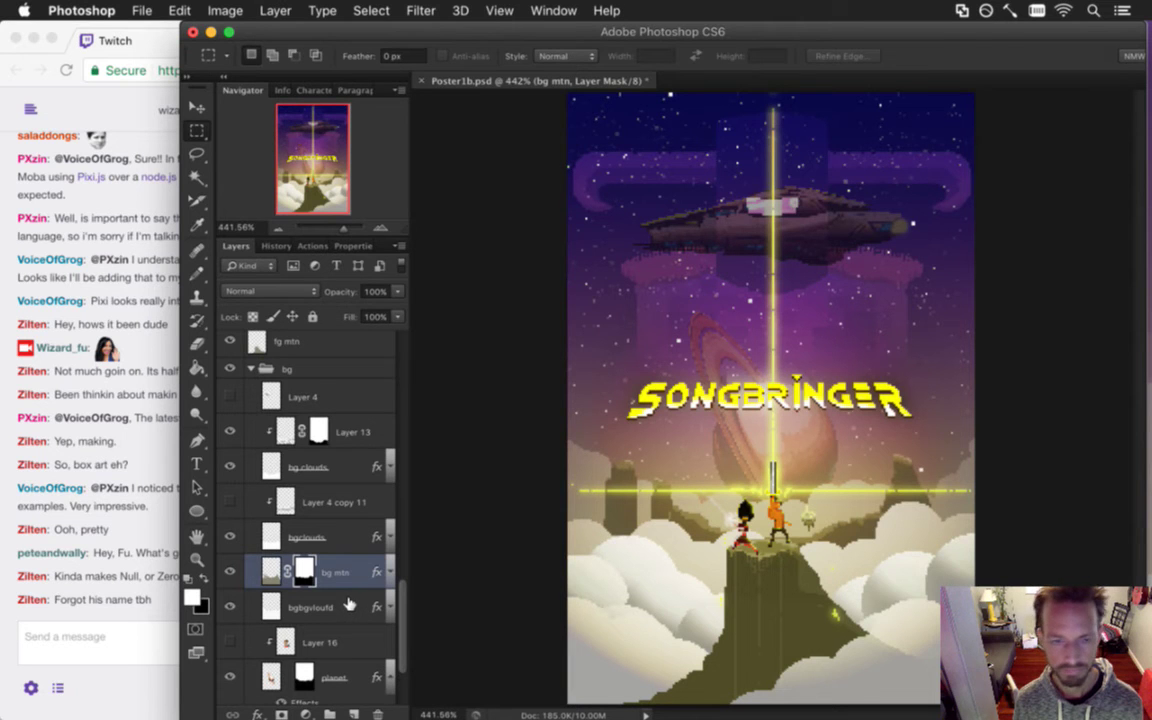
{"action": "right_click", "coordinate": [305, 568]}
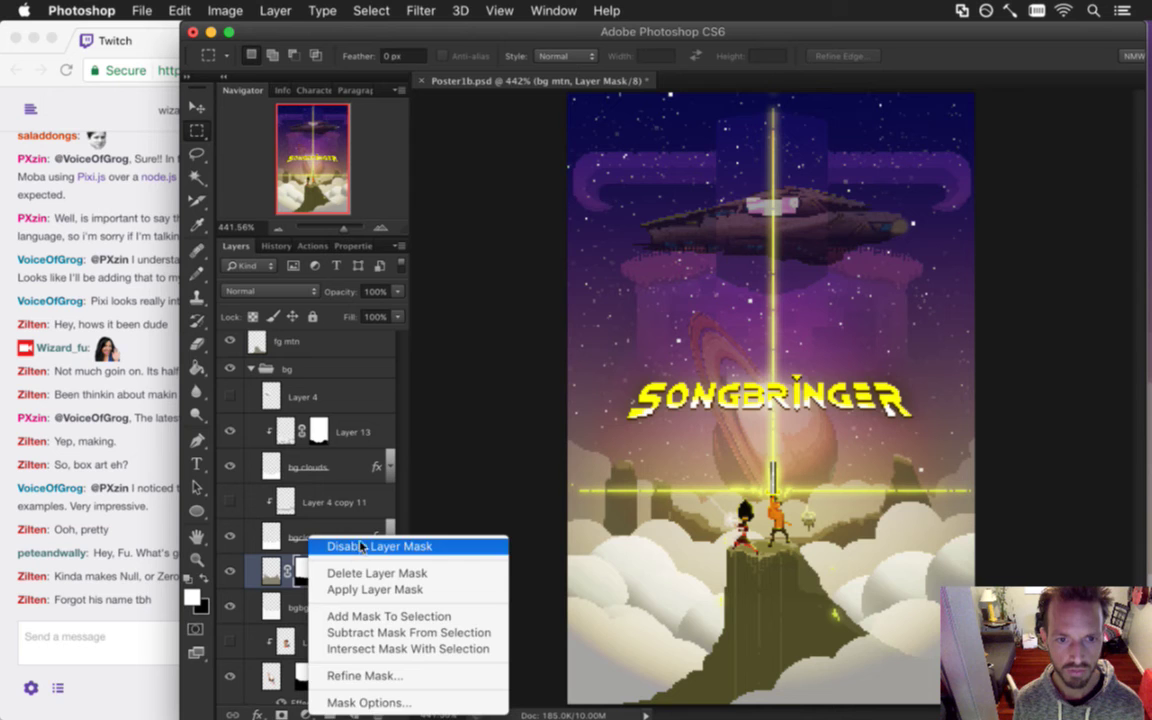
{"action": "key", "text": "Escape"}
{"action": "left_click", "coordinate": [305, 568], "text": "shift"}
{"action": "left_click", "coordinate": [270, 571]}
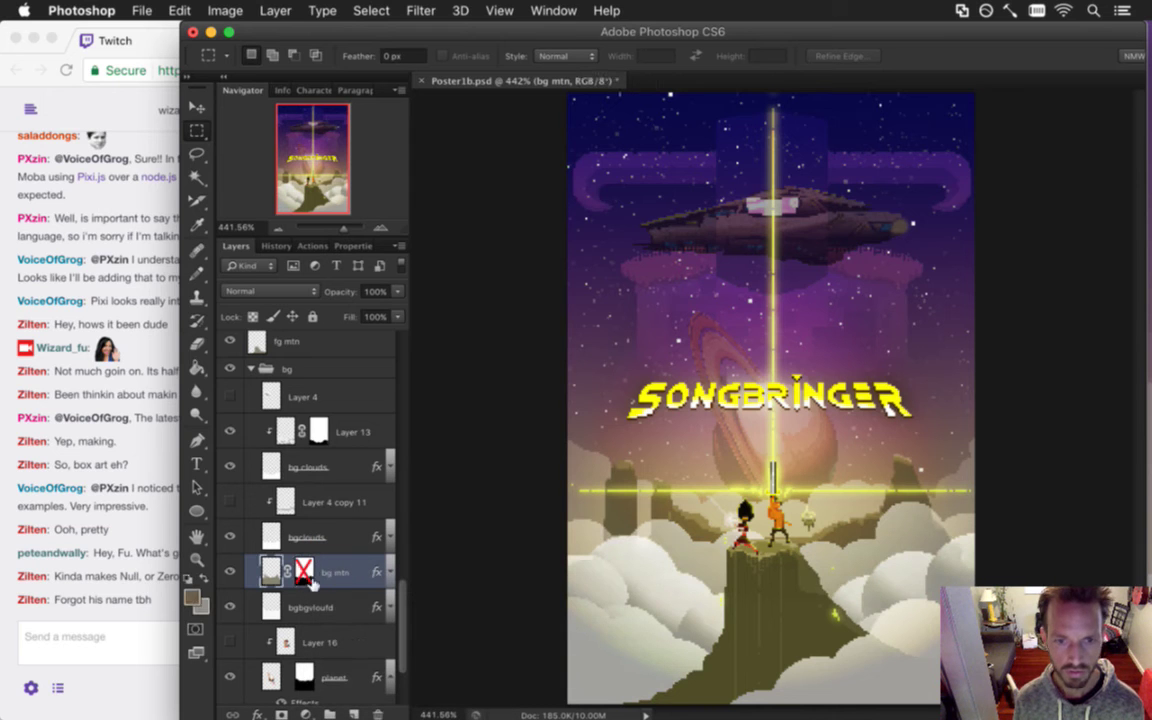
{"action": "left_click", "coordinate": [230, 571]}
{"action": "left_click", "coordinate": [230, 571]}
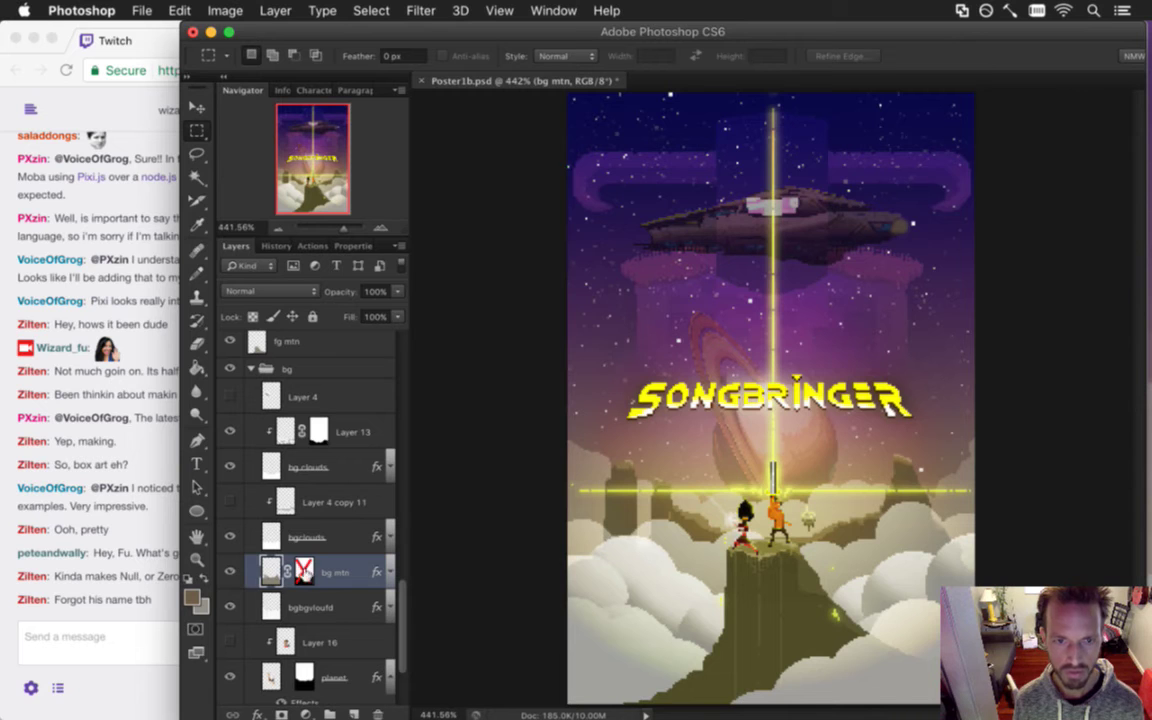
{"action": "left_click", "coordinate": [304, 570], "text": "shift"}
Fill the black cloud area of the bg mtn layer mask with dark grey #333333 at 20% brightness, and return to the layer image.
{"action": "left_click", "coordinate": [306, 570], "text": "alt"}
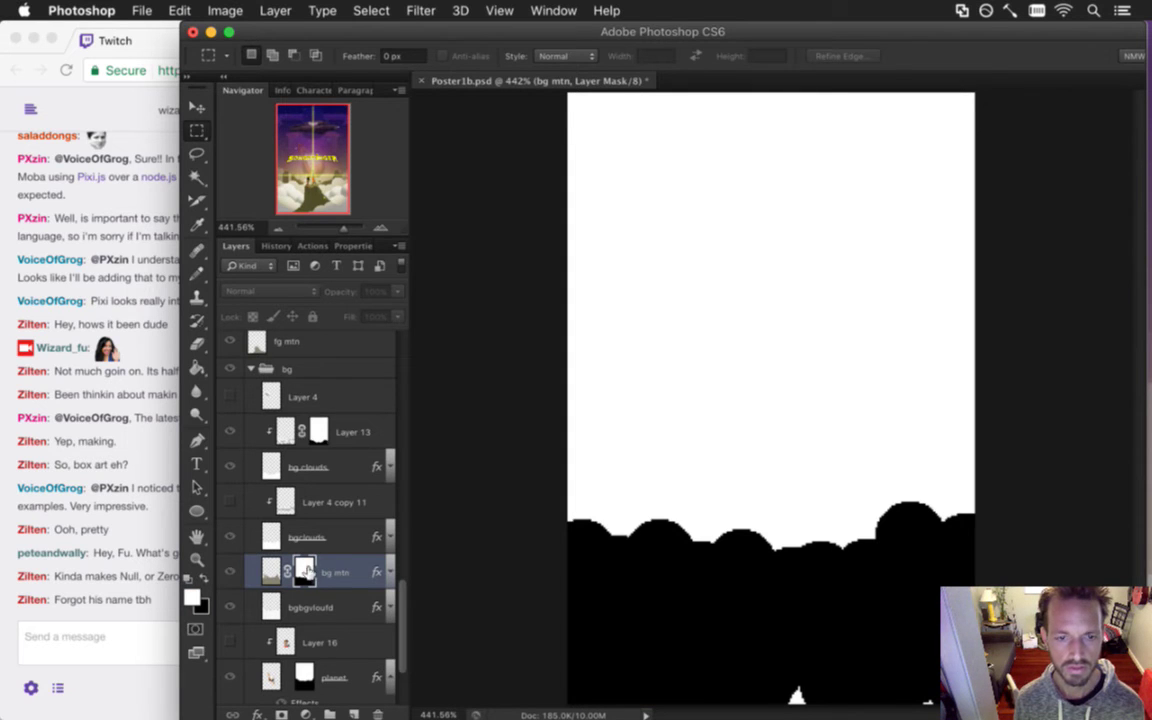
{"action": "key", "text": "i"}
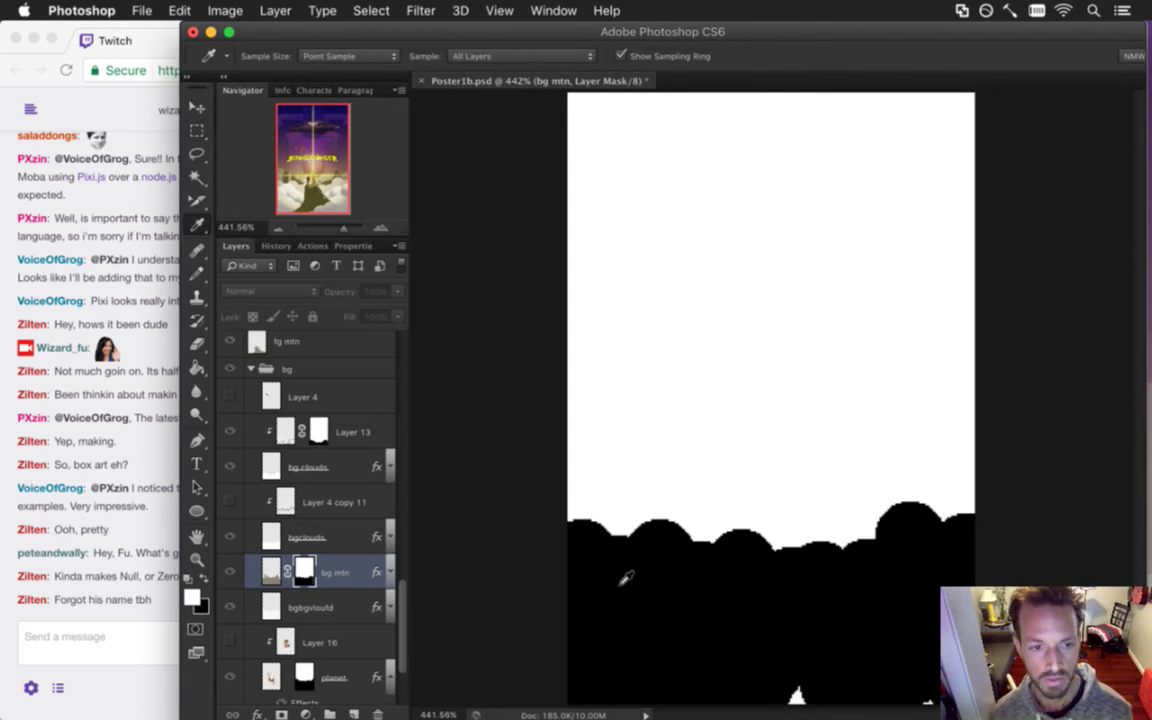
{"action": "left_click", "coordinate": [590, 537]}
{"action": "left_click", "coordinate": [192, 597]}
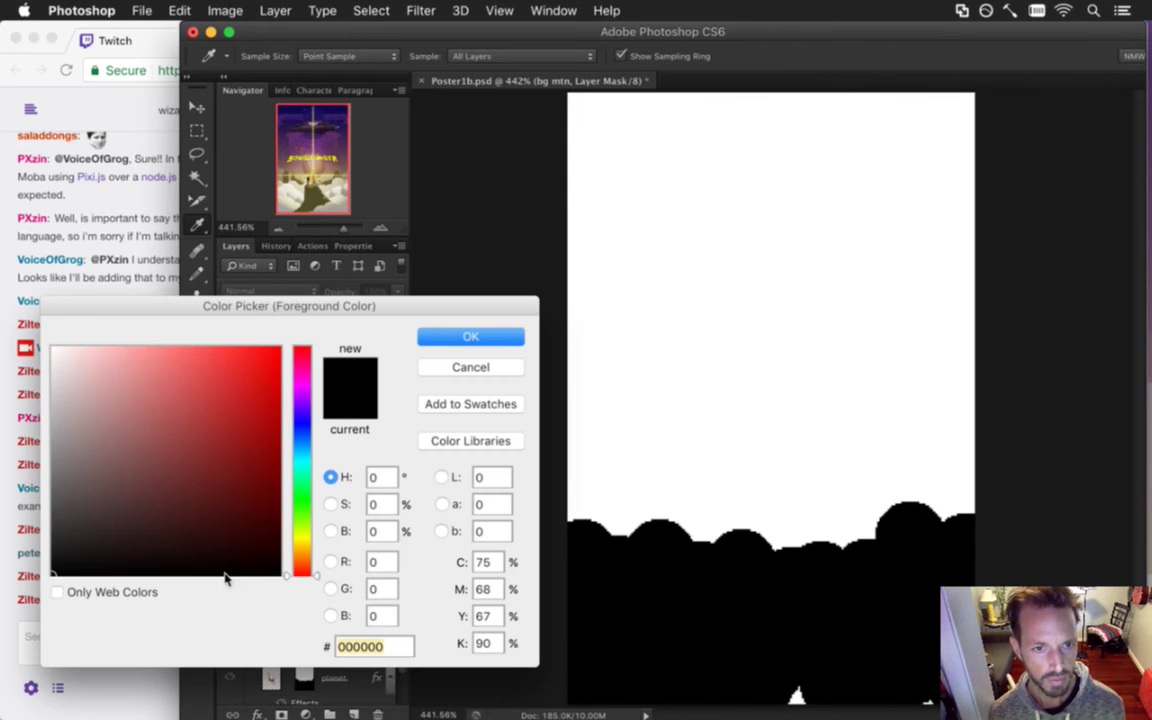
{"action": "left_click", "coordinate": [330, 531]}
{"action": "left_click_drag", "start_coordinate": [305, 560], "coordinate": [308, 531]}
{"action": "left_click", "coordinate": [460, 335]}
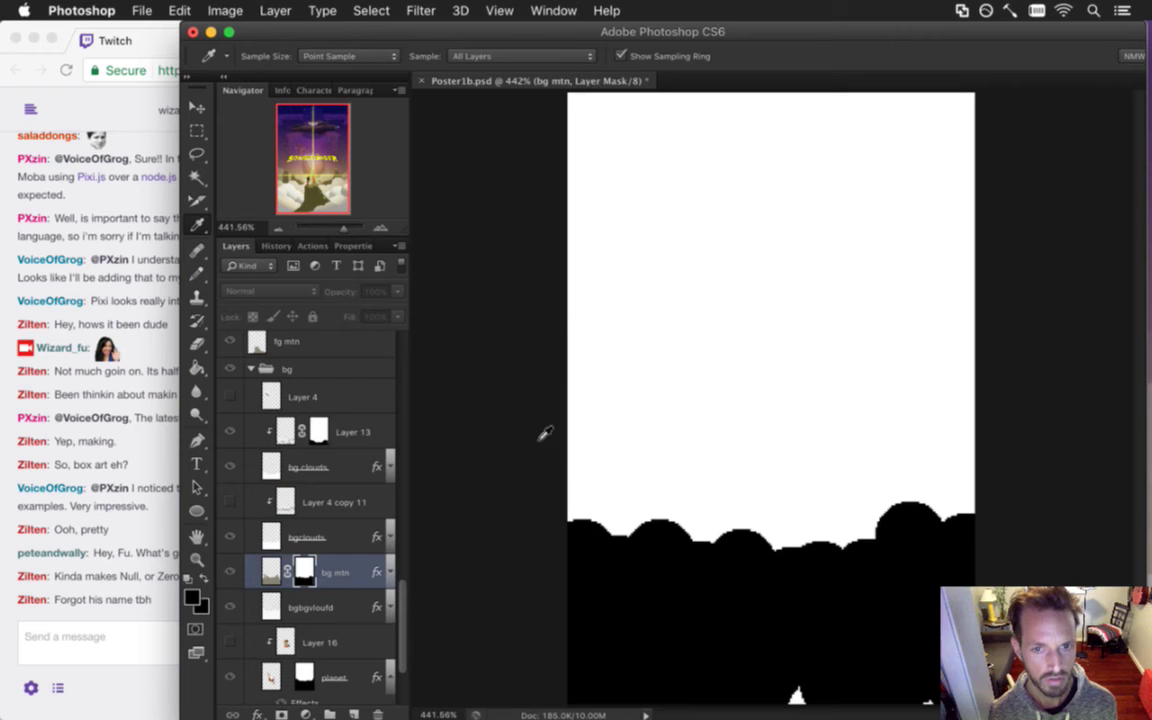
{"action": "key", "text": "g"}
{"action": "left_click", "coordinate": [633, 545]}
{"action": "left_click", "coordinate": [270, 572]}
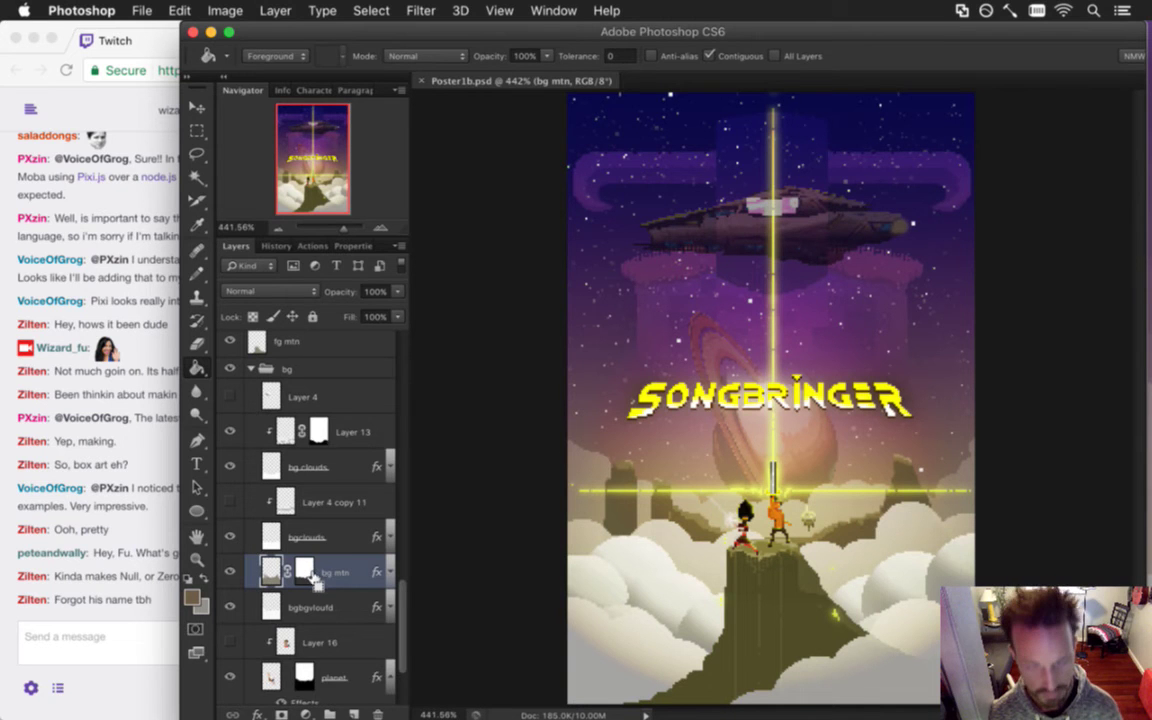
Duplicate the bg mtn layer and hide the original.
{"action": "key", "text": "super+j"}
{"action": "left_click", "coordinate": [230, 607]}
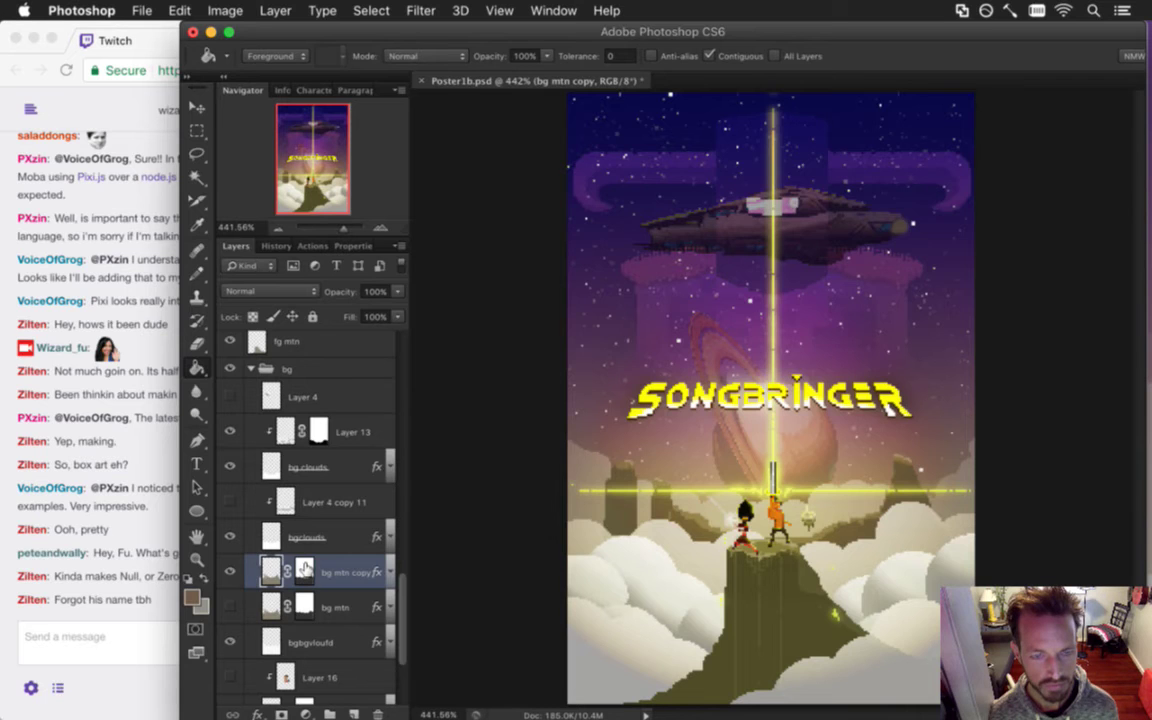
Select the dark grey area of the bg mtn copy layer mask with the Magic Wand, fill it with black, and return to the poster view.
{"action": "left_click", "coordinate": [305, 568], "text": "alt"}
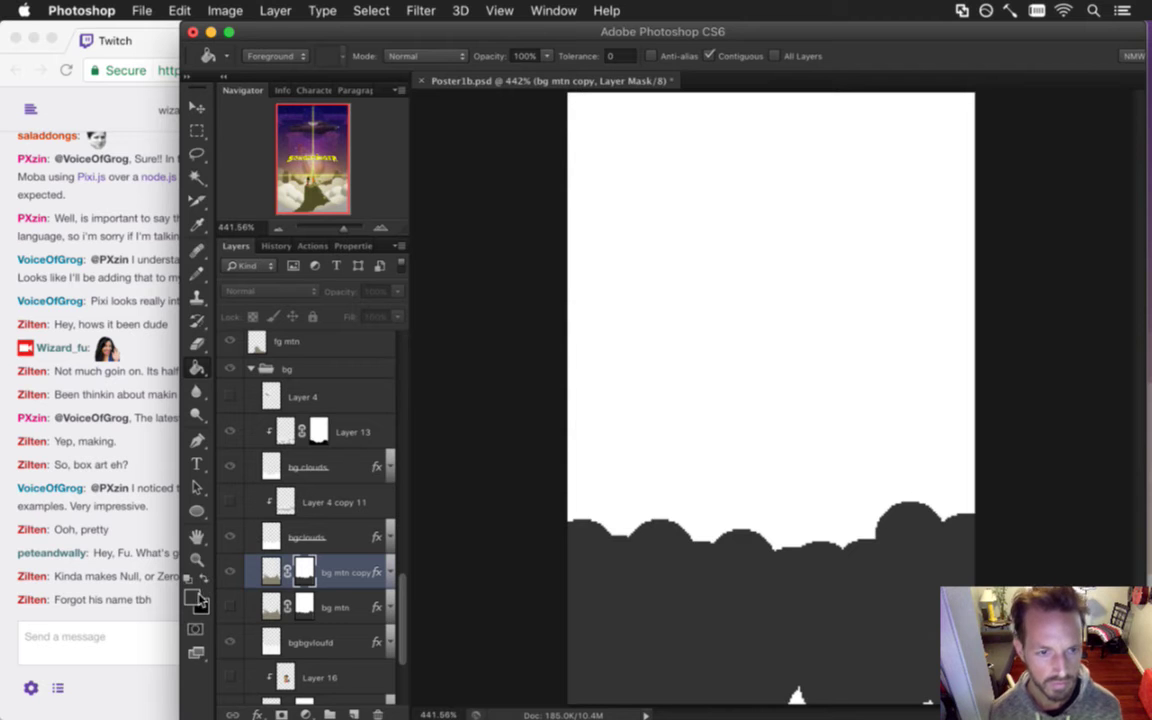
{"action": "left_click", "coordinate": [193, 599]}
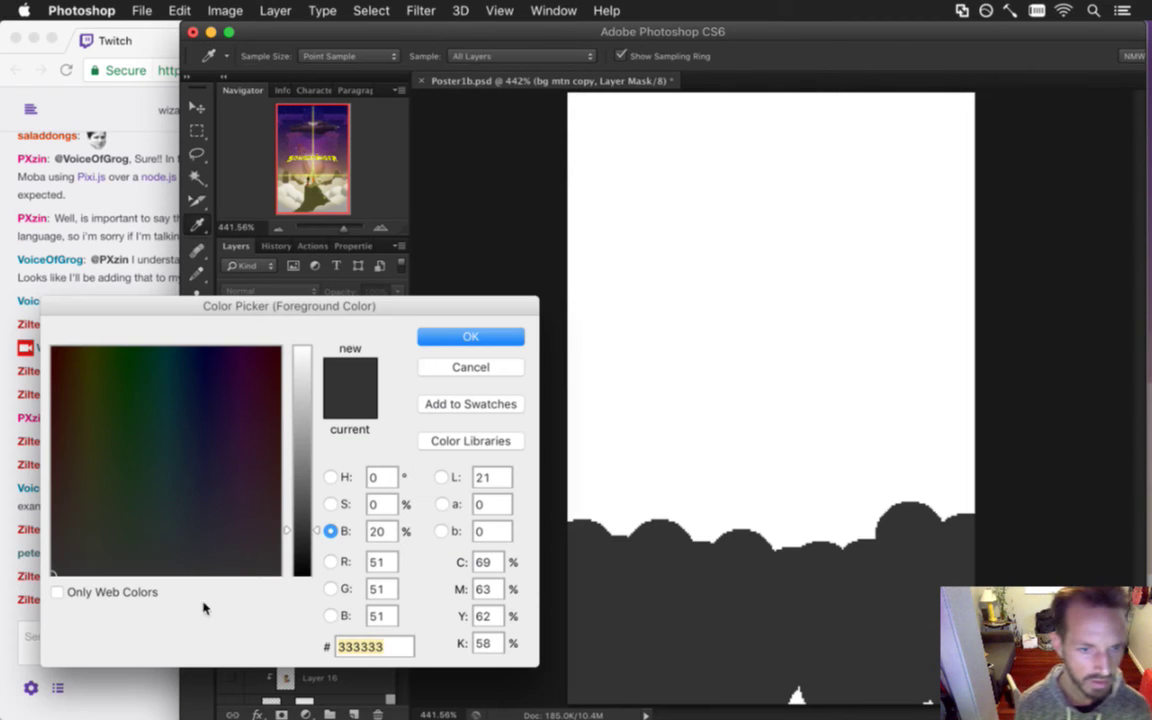
{"action": "left_click", "coordinate": [438, 341]}
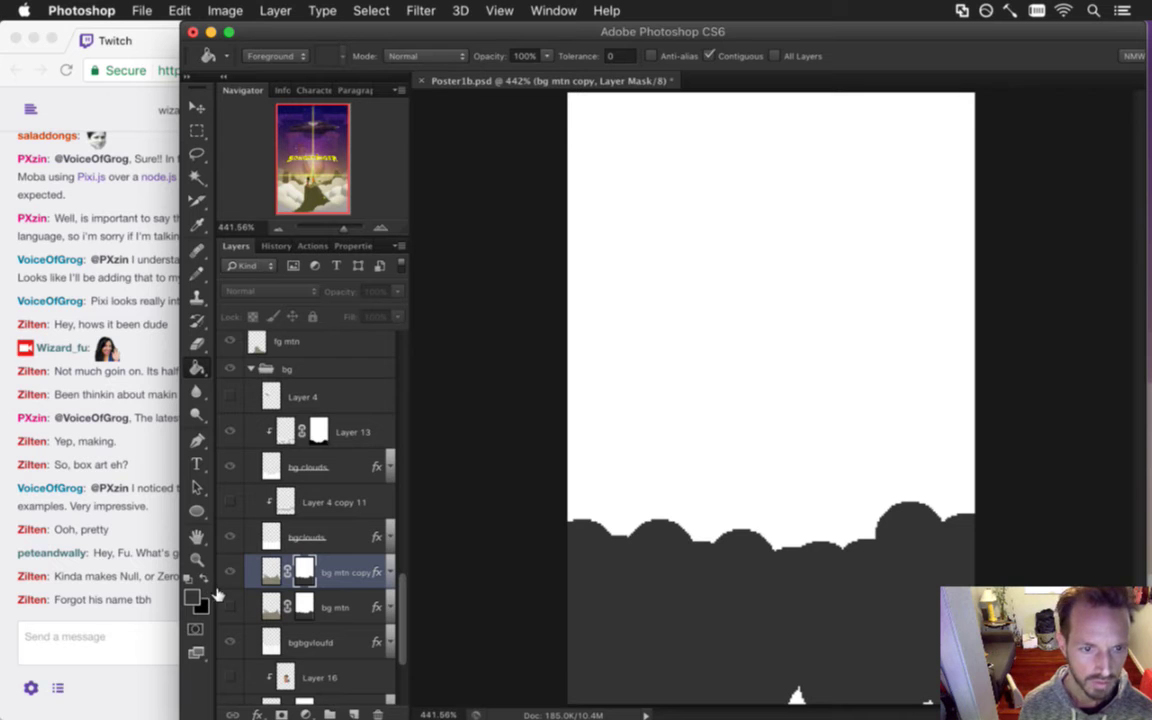
{"action": "left_click", "coordinate": [201, 604]}
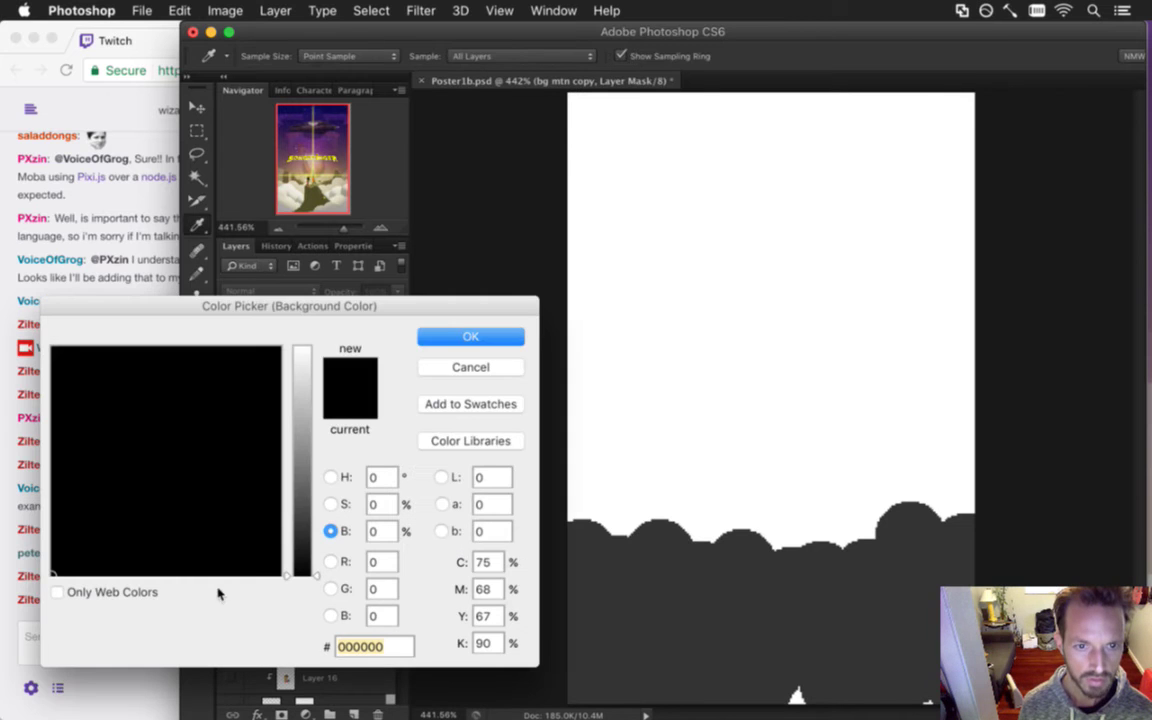
{"action": "left_click", "coordinate": [438, 345]}
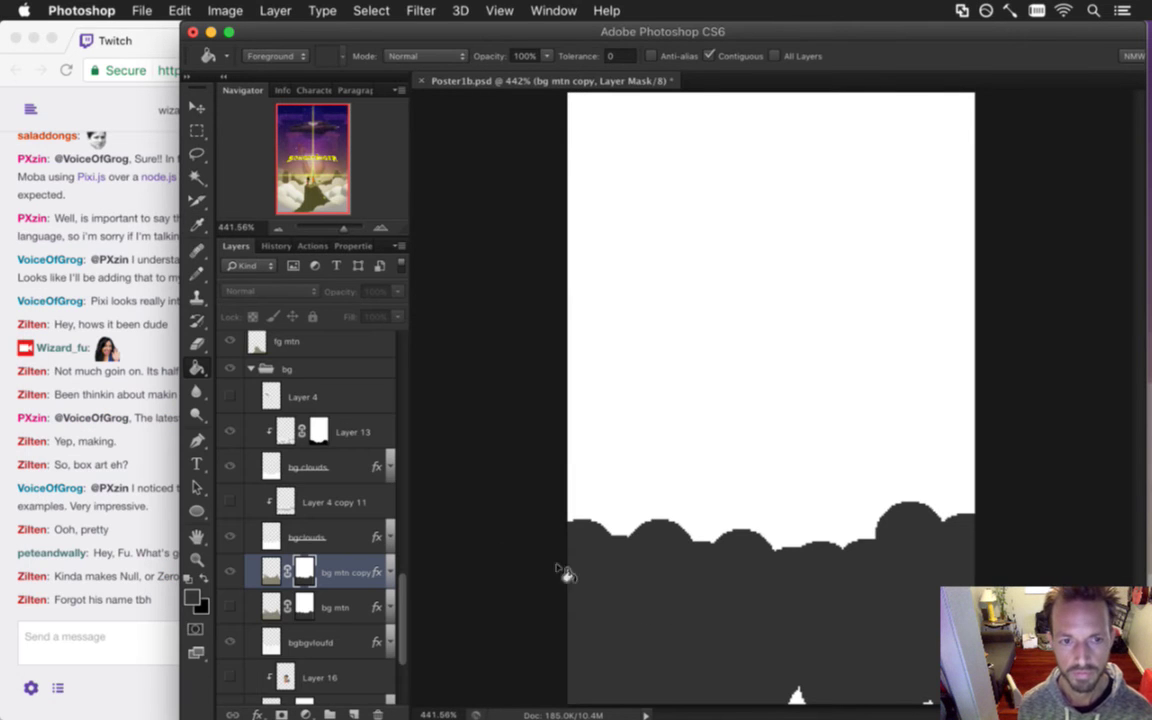
{"action": "left_click", "coordinate": [197, 177]}
{"action": "left_click", "coordinate": [674, 604]}
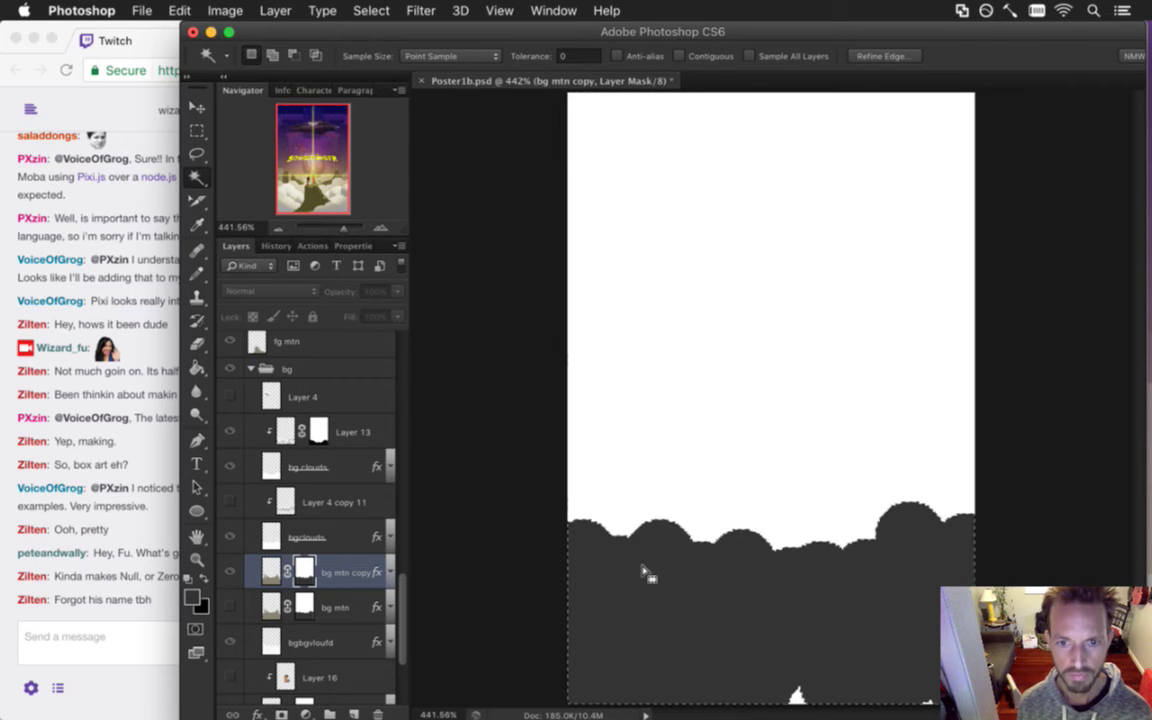
{"action": "key", "text": "alt+BackSpace"}
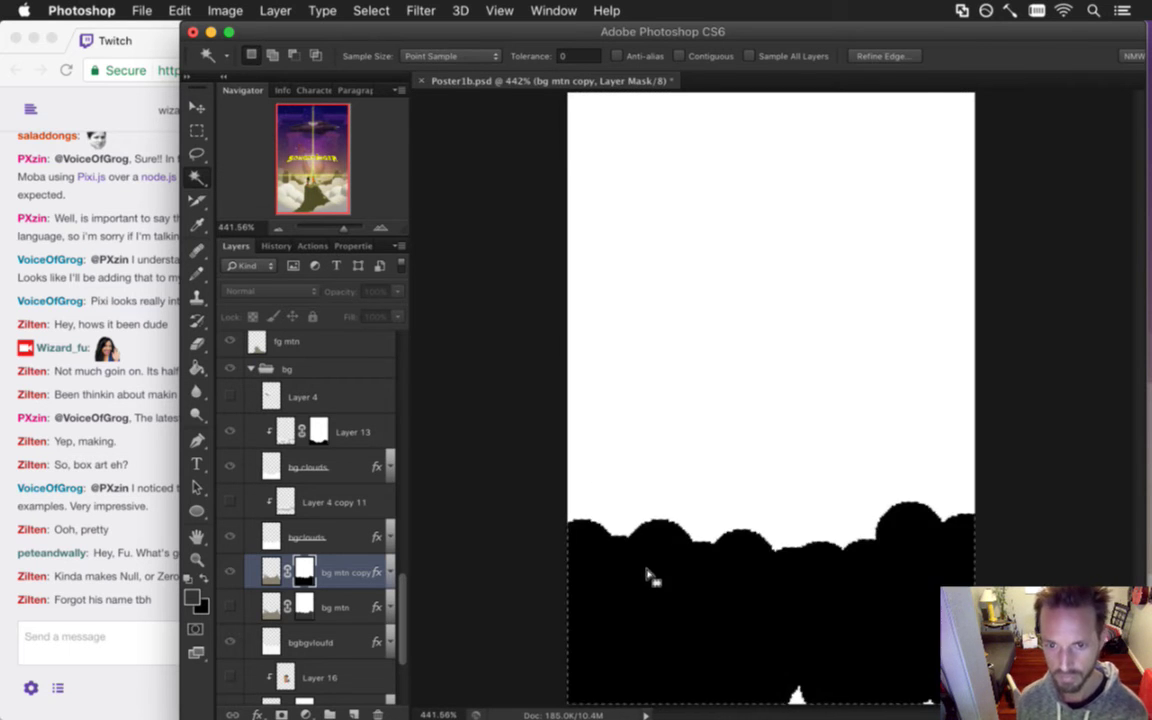
{"action": "key", "text": "m"}
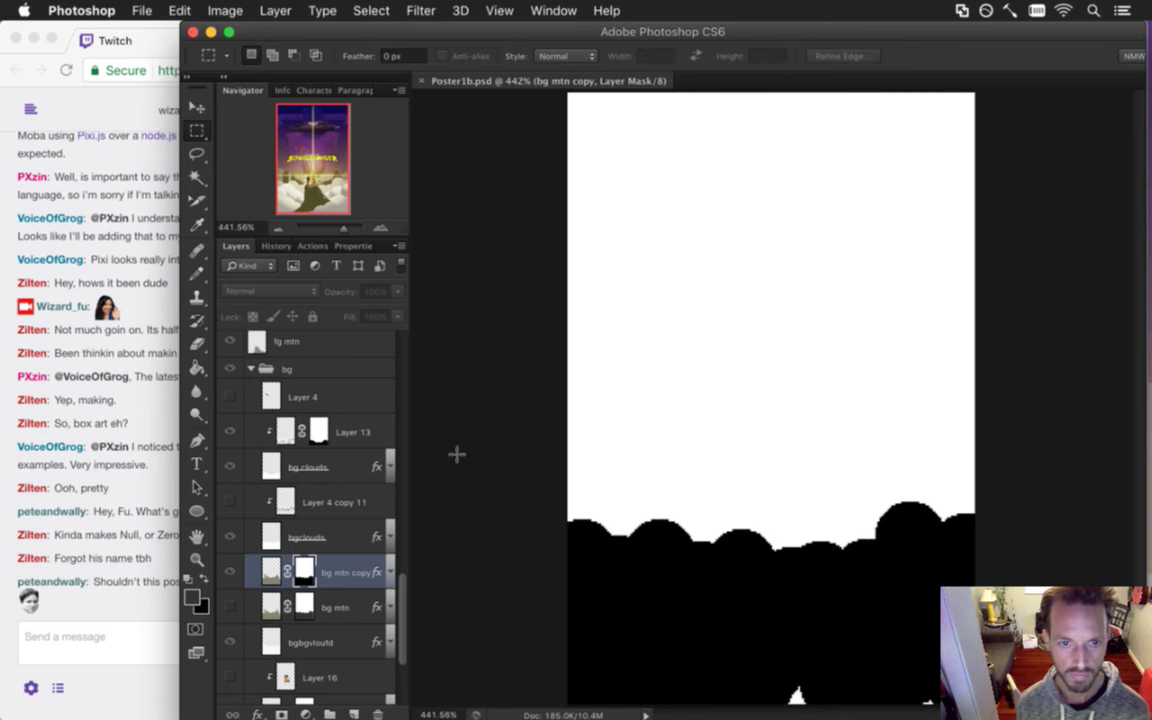
{"action": "key", "text": "super+2"}
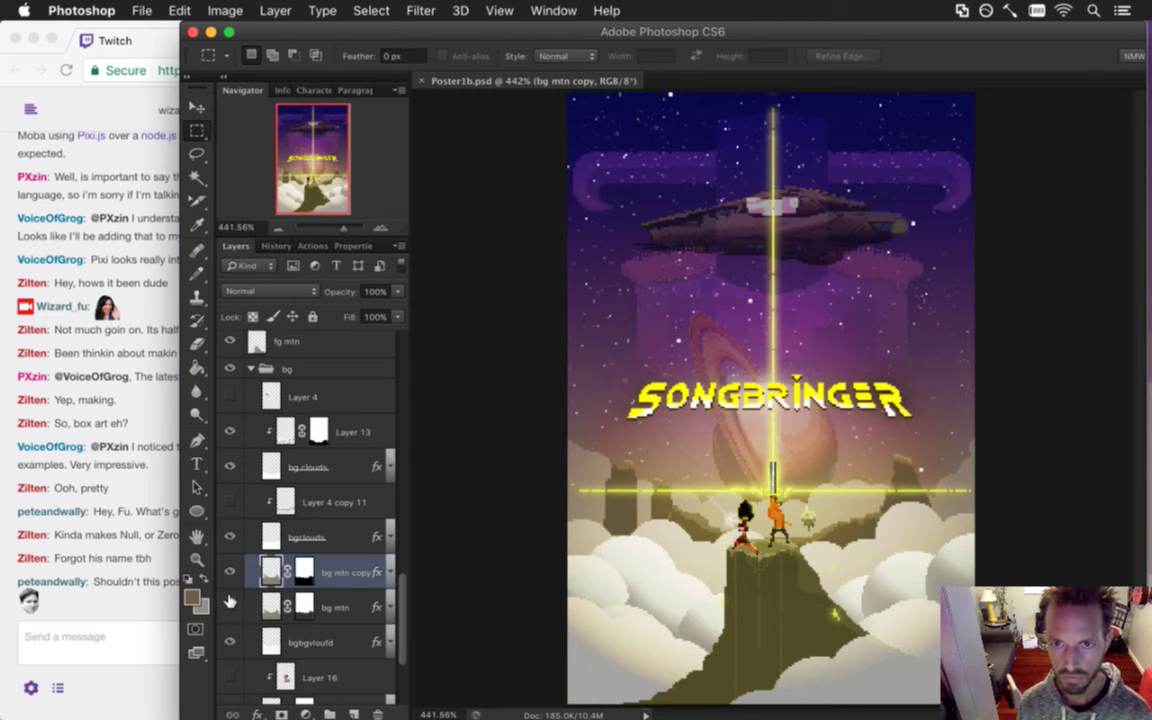
Switch to the Twitch chat in Chrome, read the message about the poster being procedurally generated, and return to Photoshop.
{"action": "left_click", "coordinate": [144, 601]}
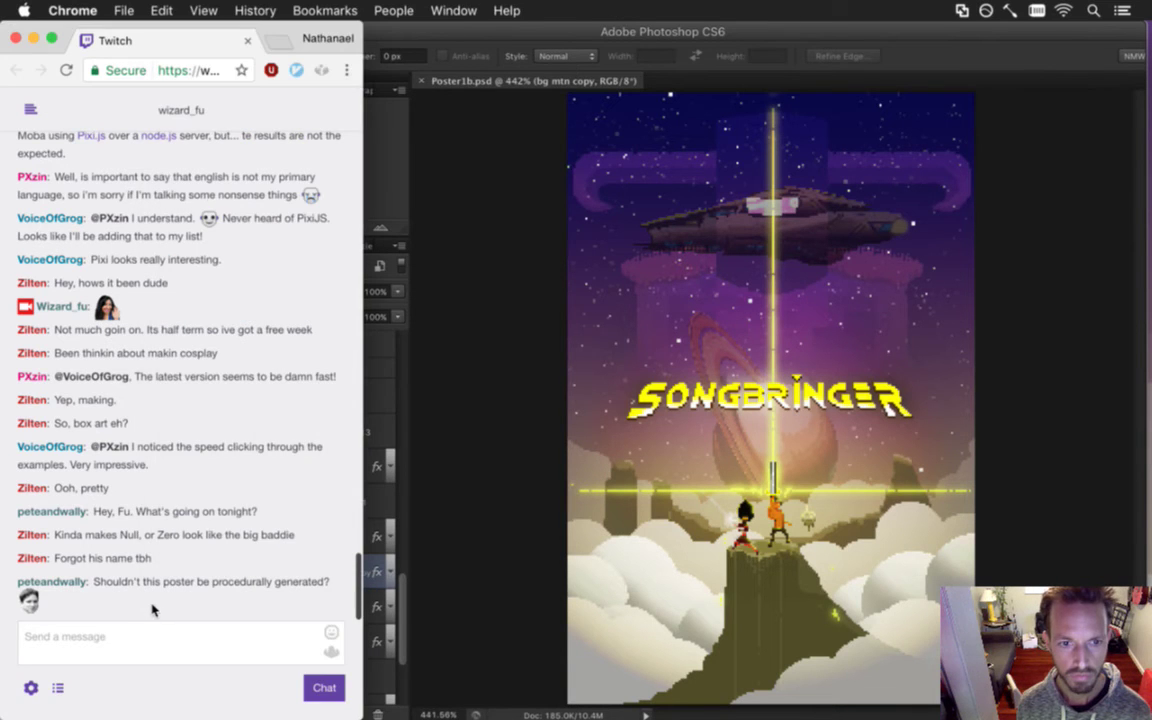
{"action": "left_click_drag", "start_coordinate": [134, 582], "coordinate": [271, 591]}
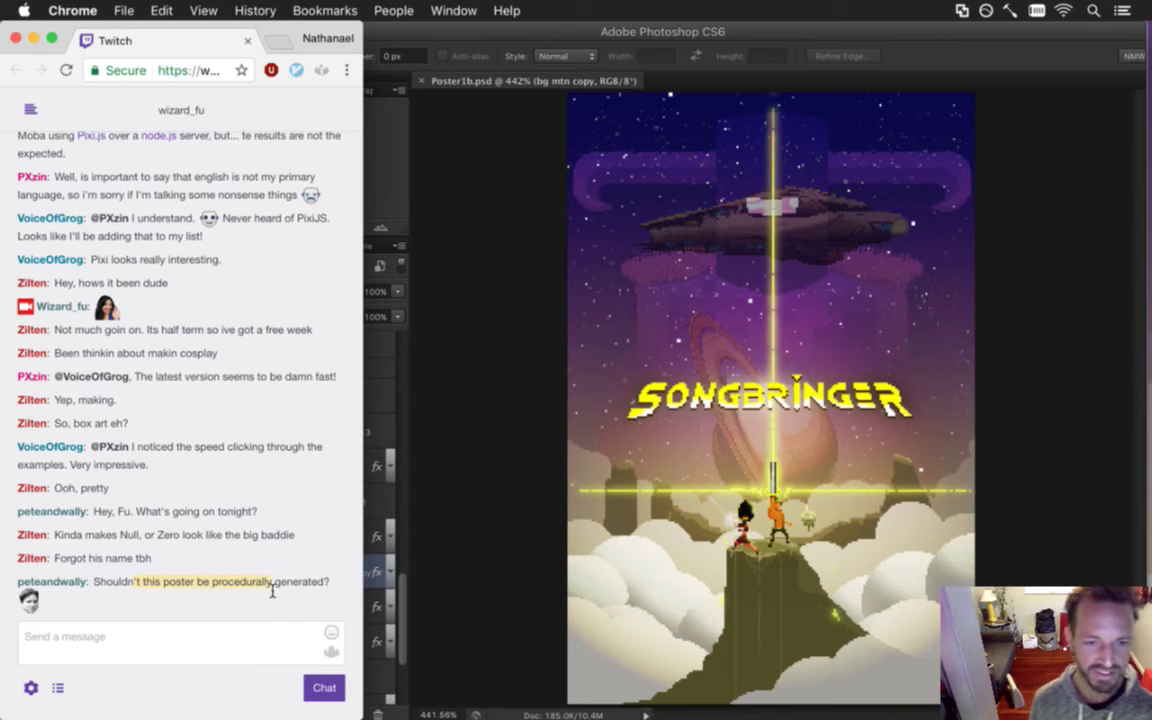
{"action": "left_click", "coordinate": [480, 552]}
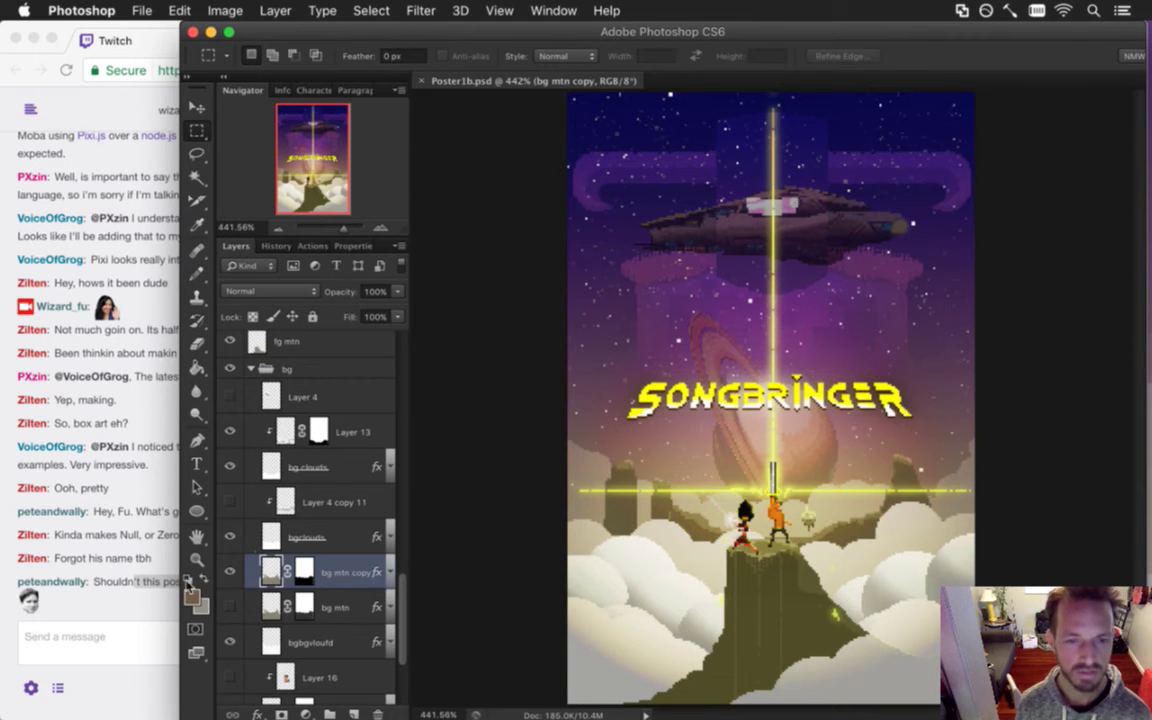
Compare the bg mtn copy and bg mtn layers by toggling their visibility, leaving only the copy shown.
{"action": "left_click", "coordinate": [232, 577]}
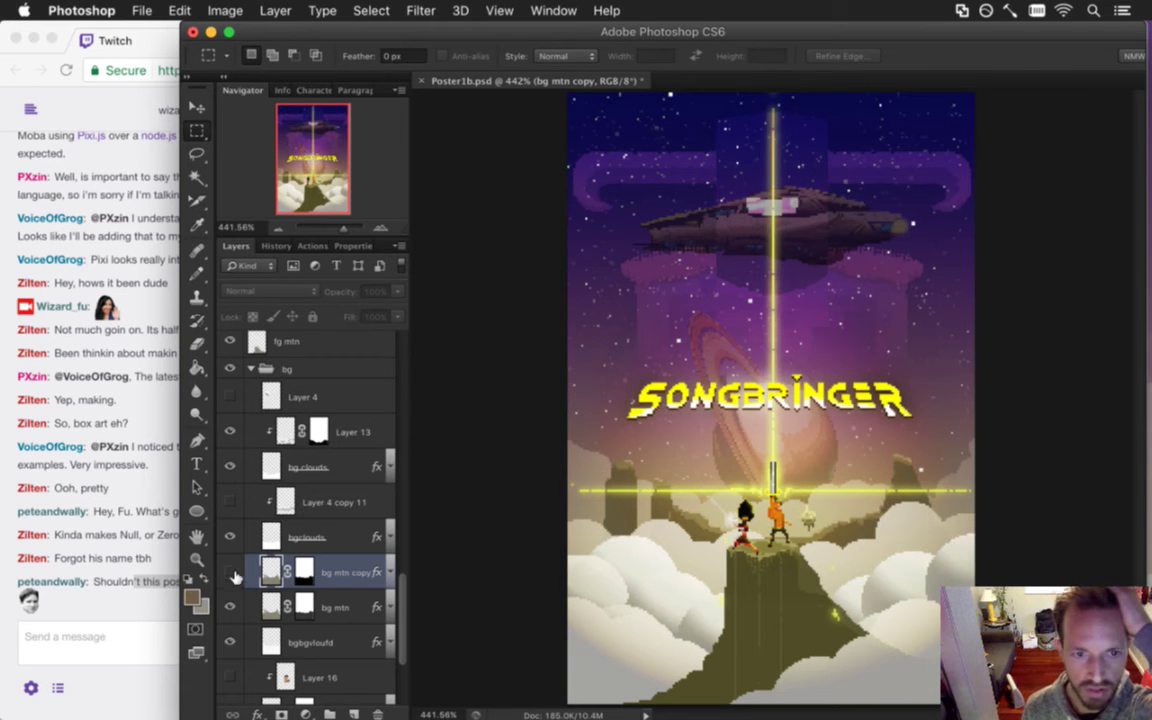
{"action": "left_click", "coordinate": [231, 573]}
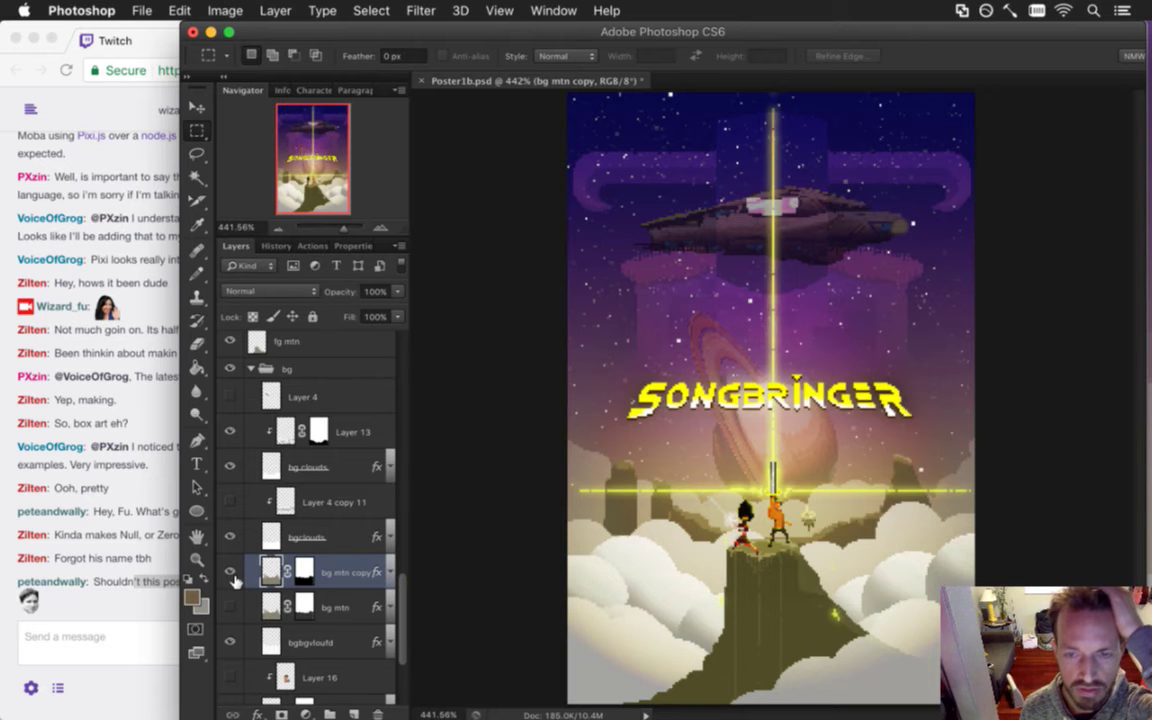
{"action": "left_click", "coordinate": [230, 574]}
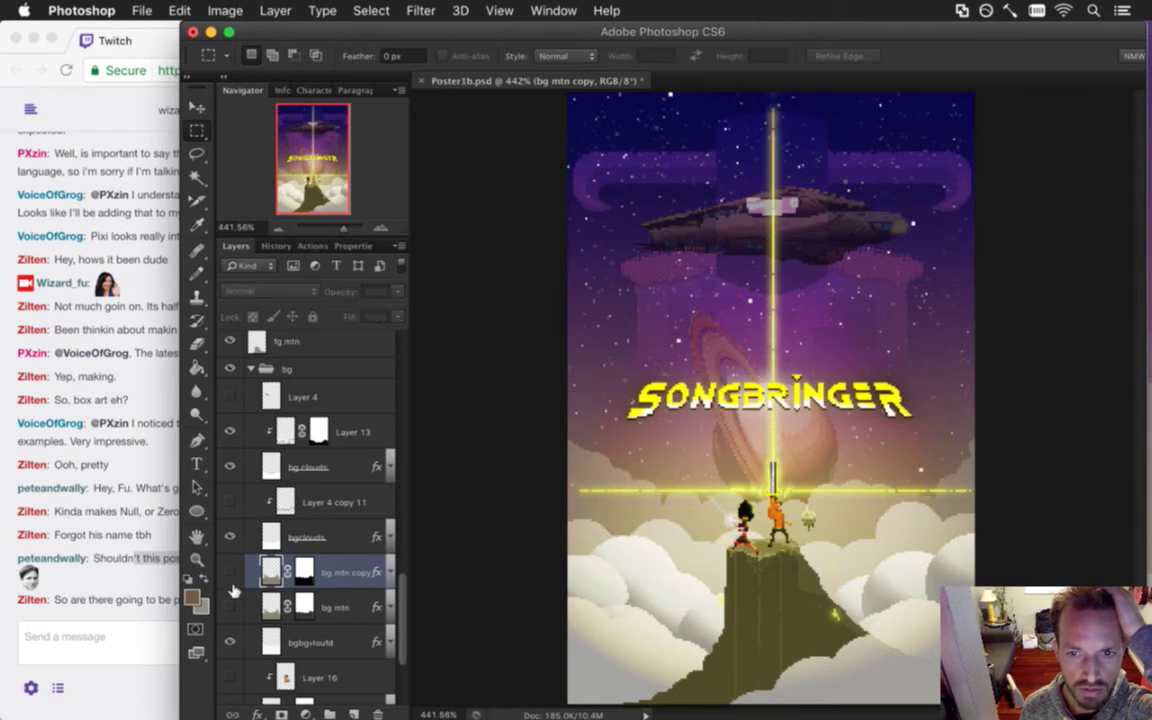
{"action": "left_click", "coordinate": [230, 574]}
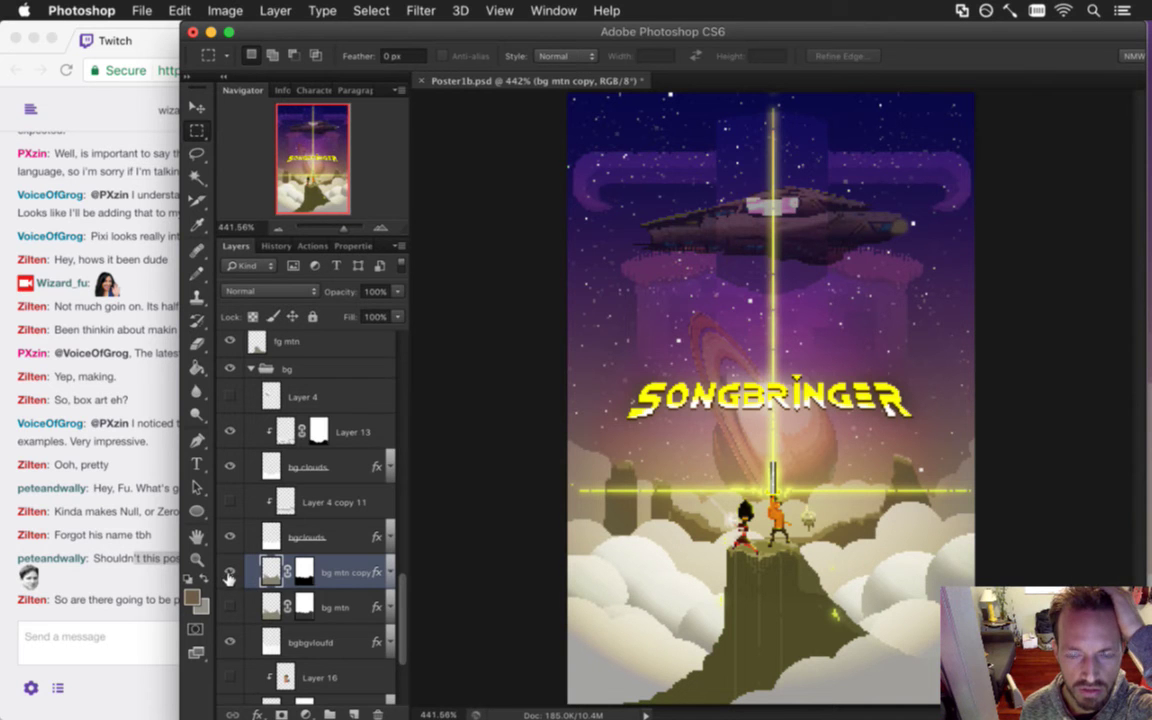
Switch to Chrome, read the Twitch chat question about physical copies of Songbringer, and return to Photoshop.
{"action": "left_click", "coordinate": [180, 625]}
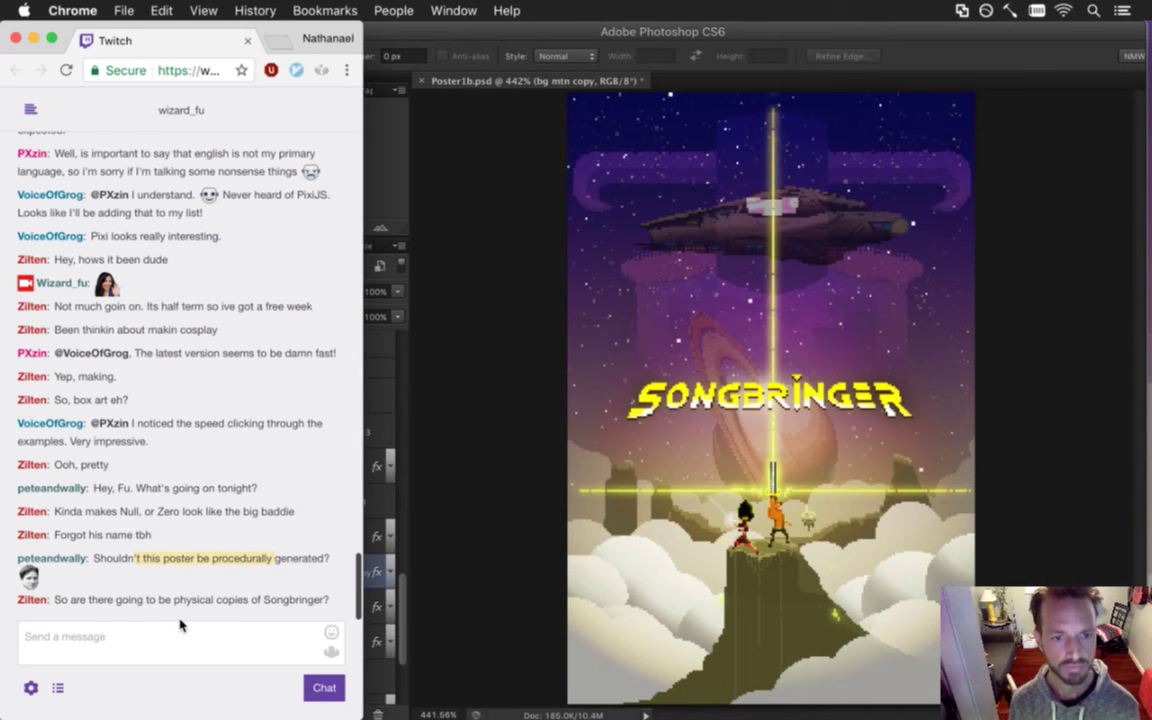
{"action": "left_click_drag", "start_coordinate": [173, 600], "coordinate": [230, 597]}
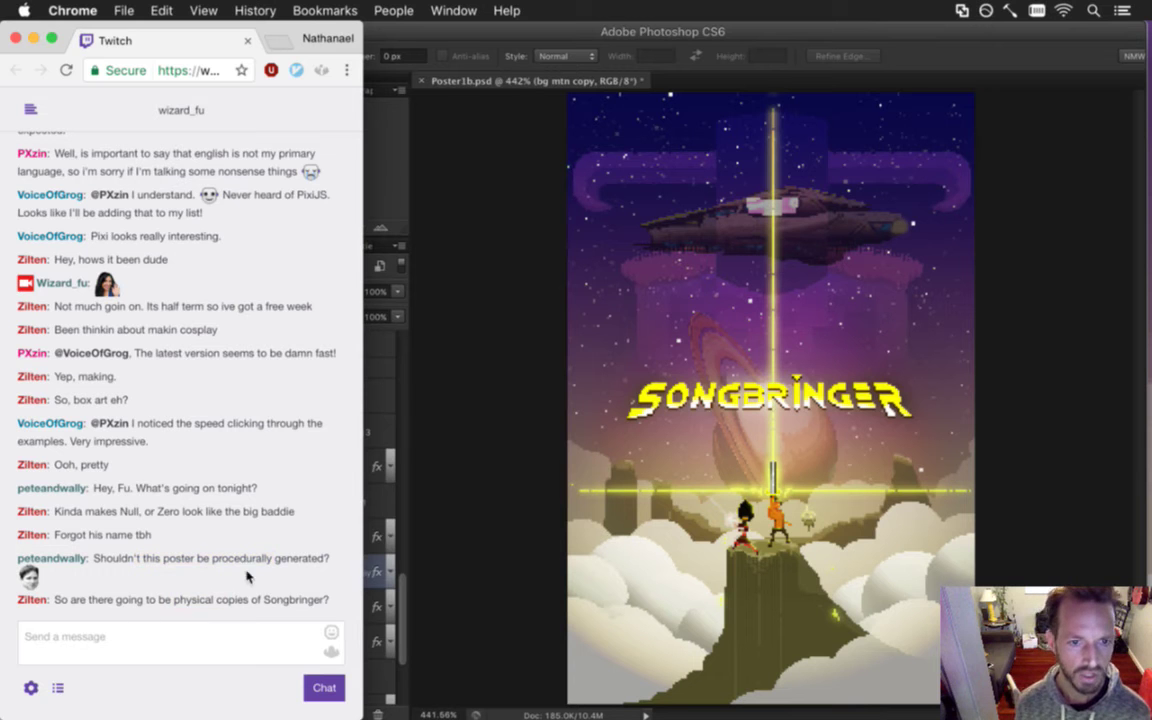
{"action": "left_click", "coordinate": [490, 480]}
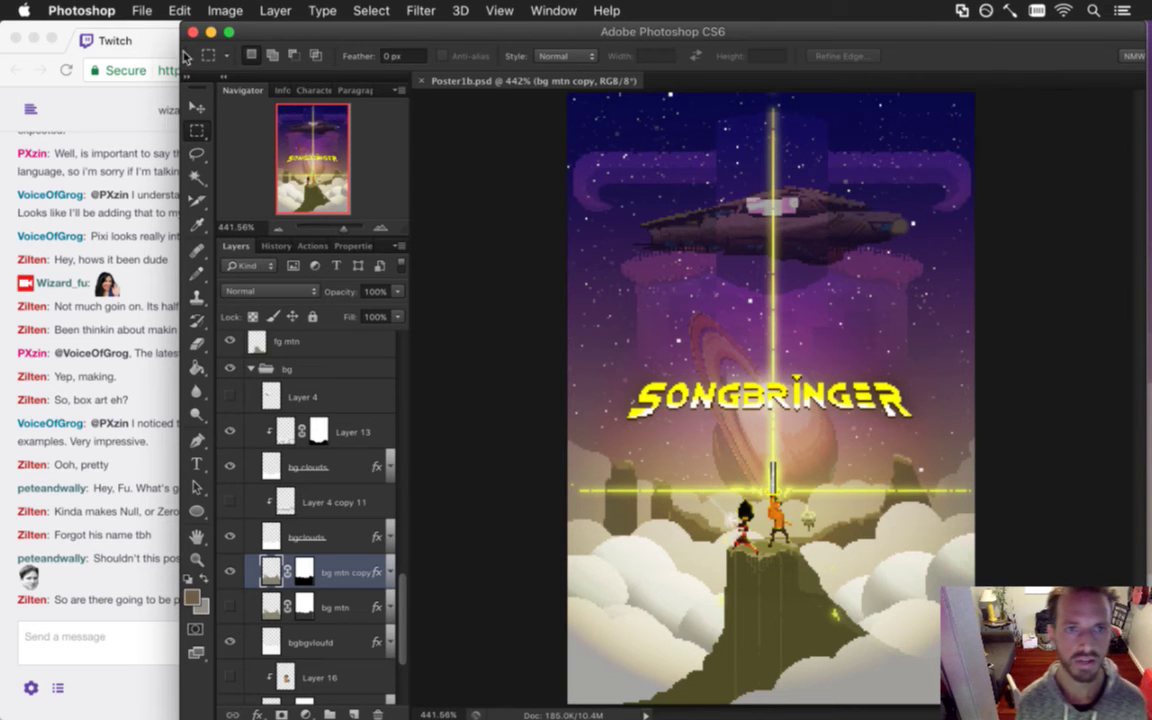
Browse to the Backgrounds folder inside sprites and open Cartridge2.psd.
{"action": "left_click", "coordinate": [145, 12]}
{"action": "mouse_move", "coordinate": [232, 120]}
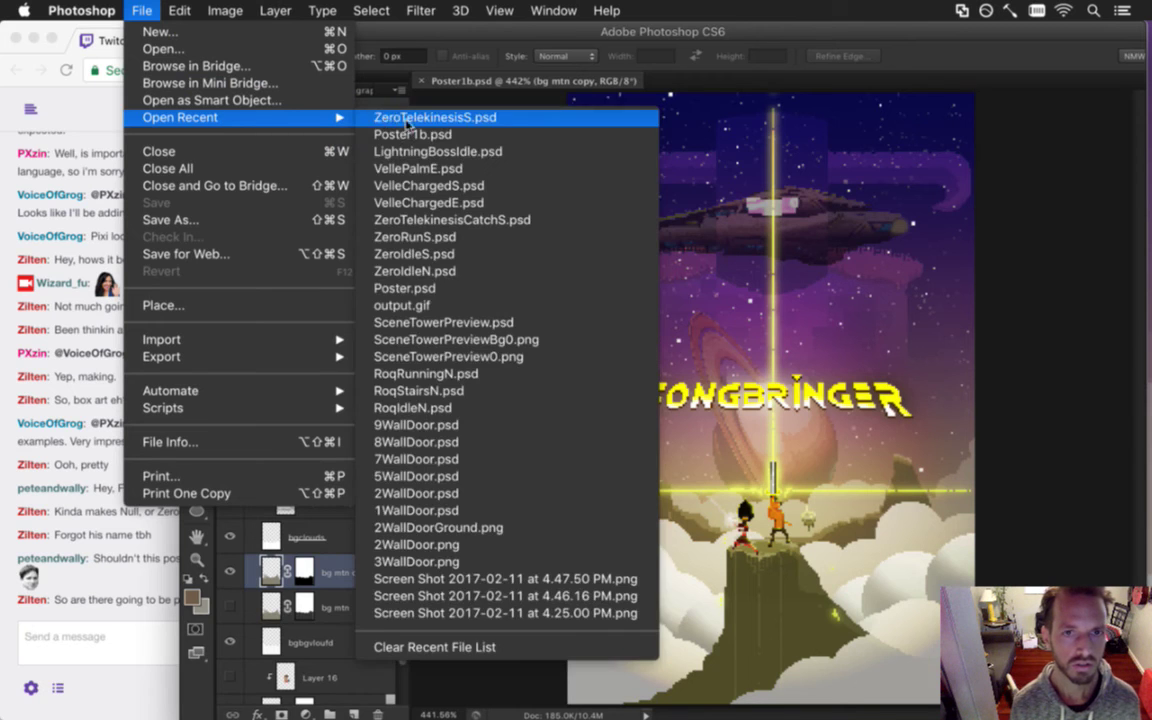
{"action": "left_click", "coordinate": [240, 55]}
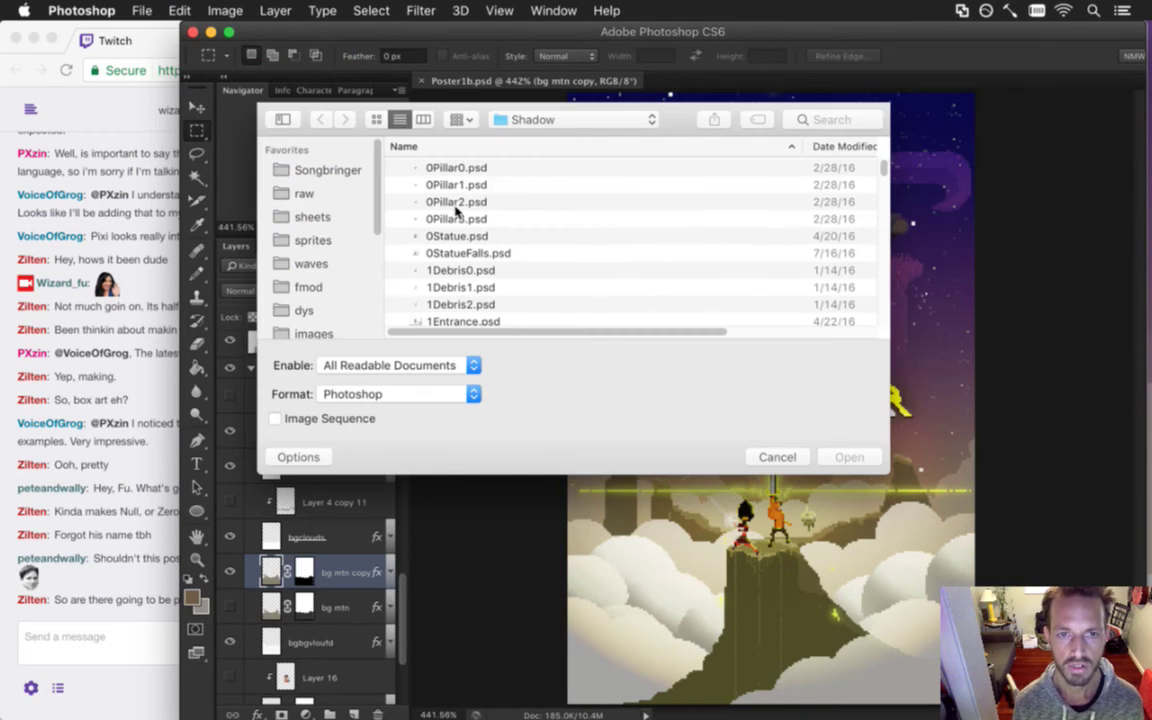
{"action": "left_click", "coordinate": [304, 193]}
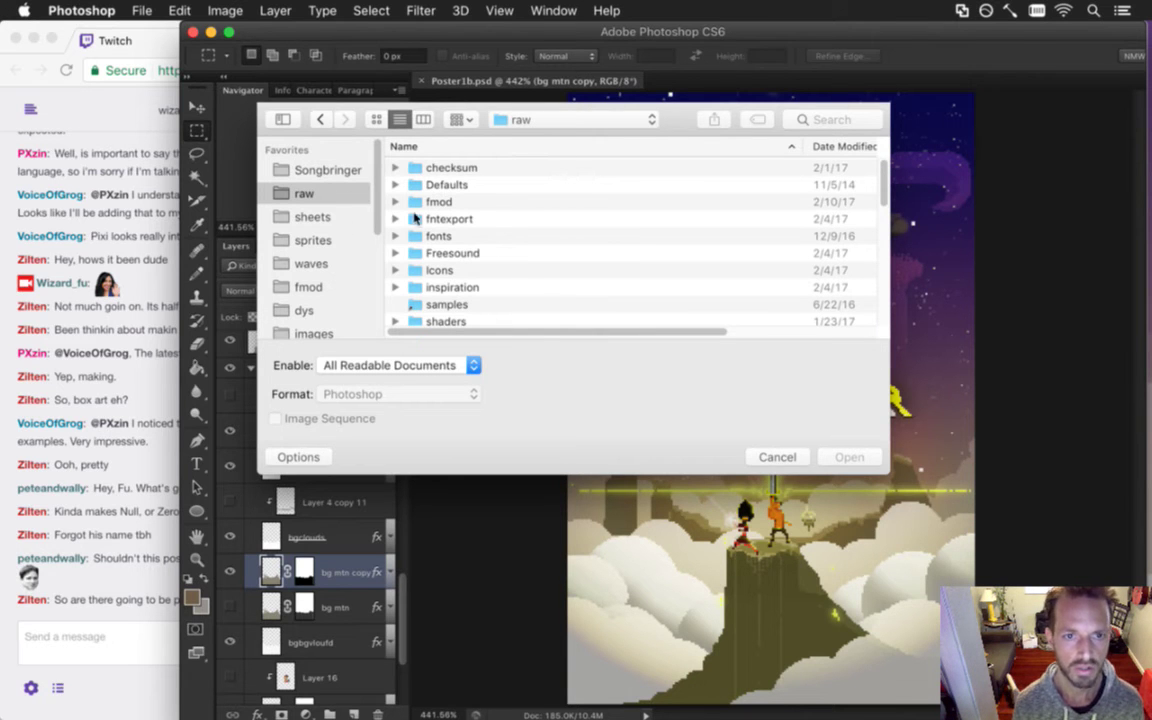
{"action": "left_click", "coordinate": [337, 239]}
{"action": "double_click", "coordinate": [455, 185]}
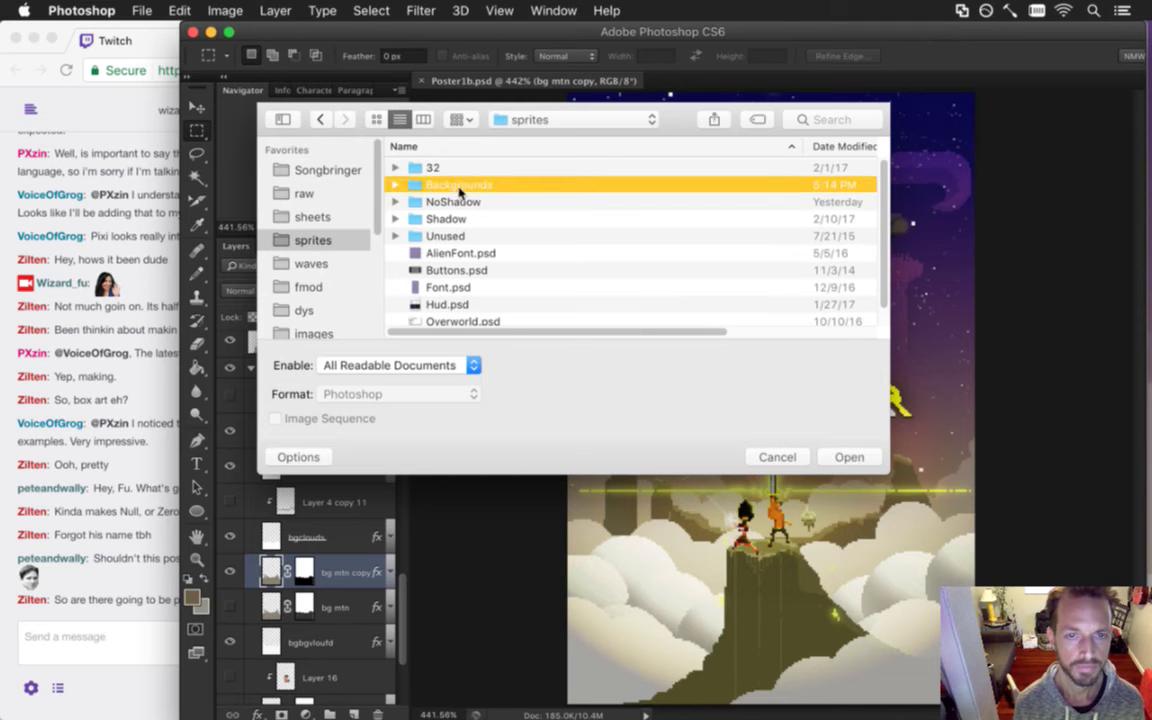
{"action": "left_click_drag", "start_coordinate": [884, 172], "coordinate": [884, 260]}
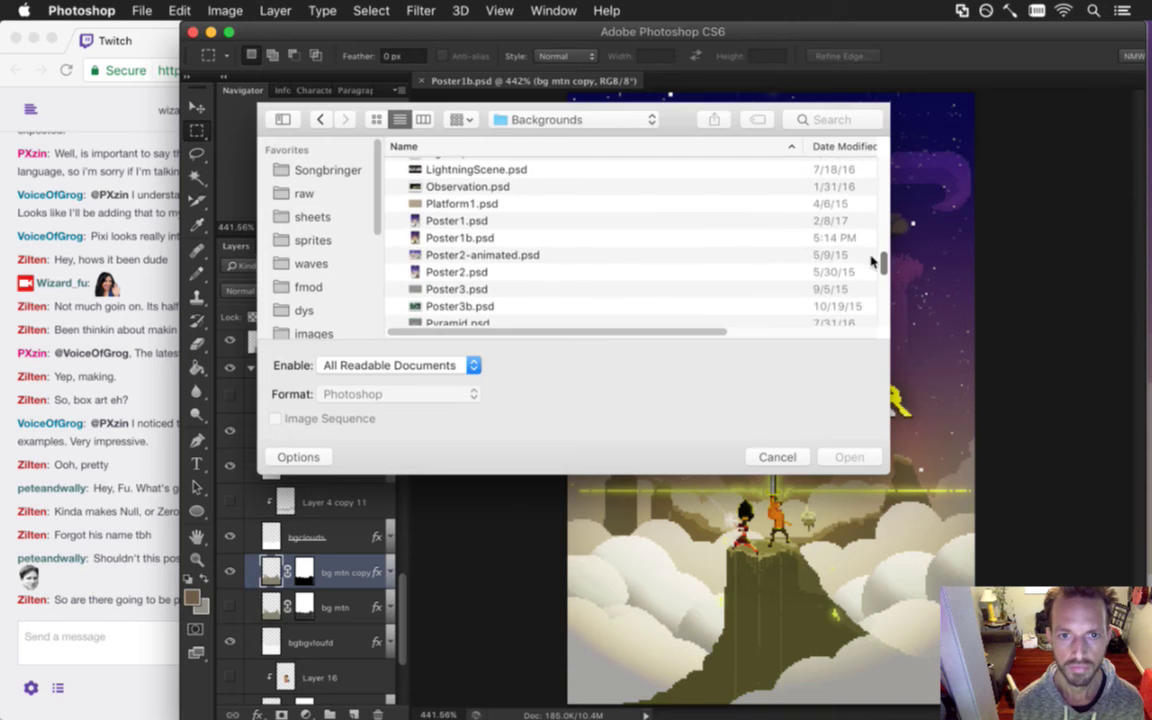
{"action": "left_click", "coordinate": [533, 271]}
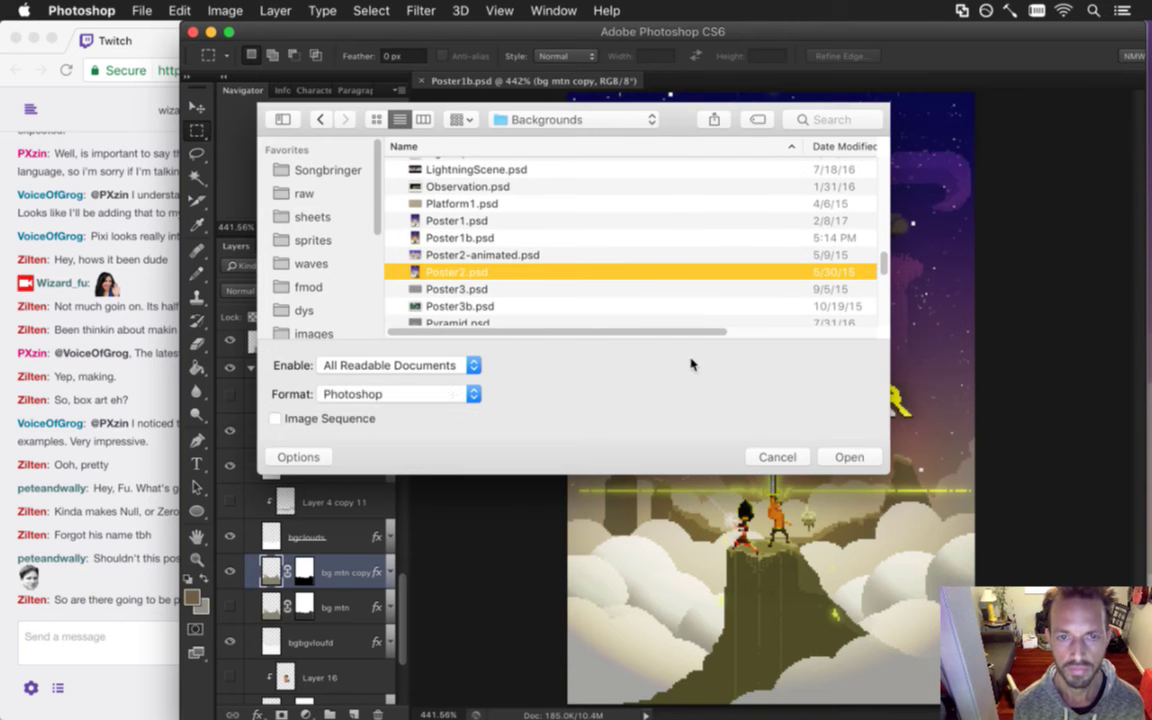
{"action": "left_click_drag", "start_coordinate": [883, 260], "coordinate": [885, 185]}
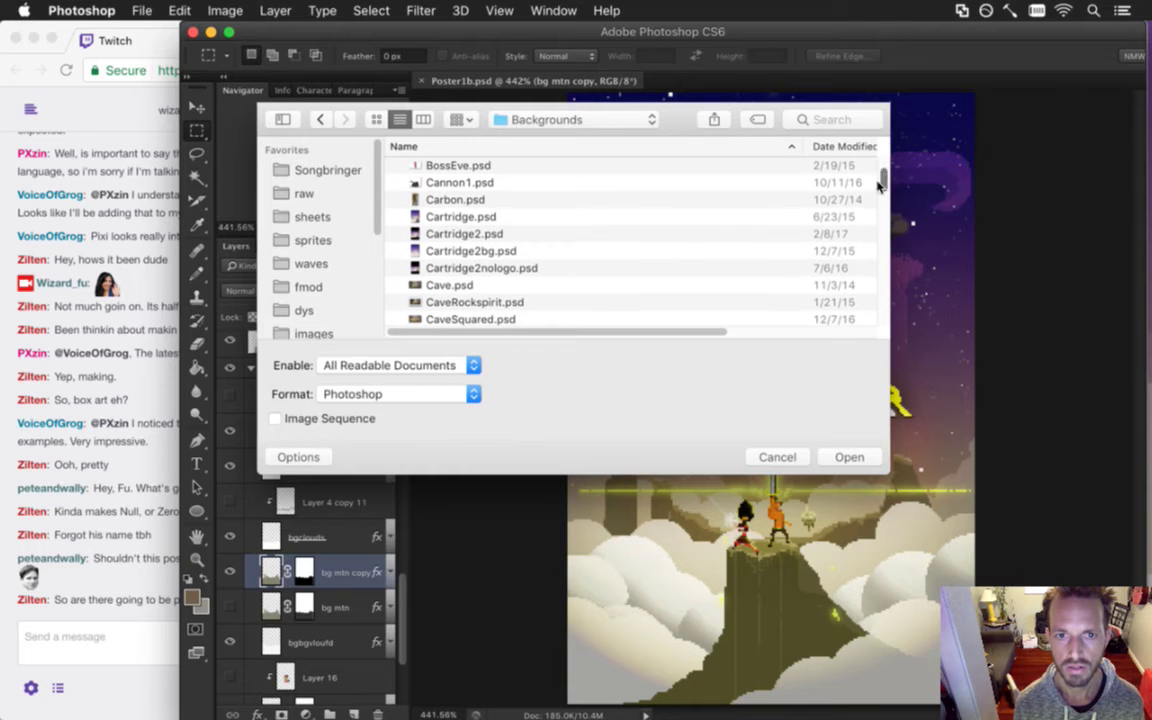
{"action": "left_click", "coordinate": [545, 234]}
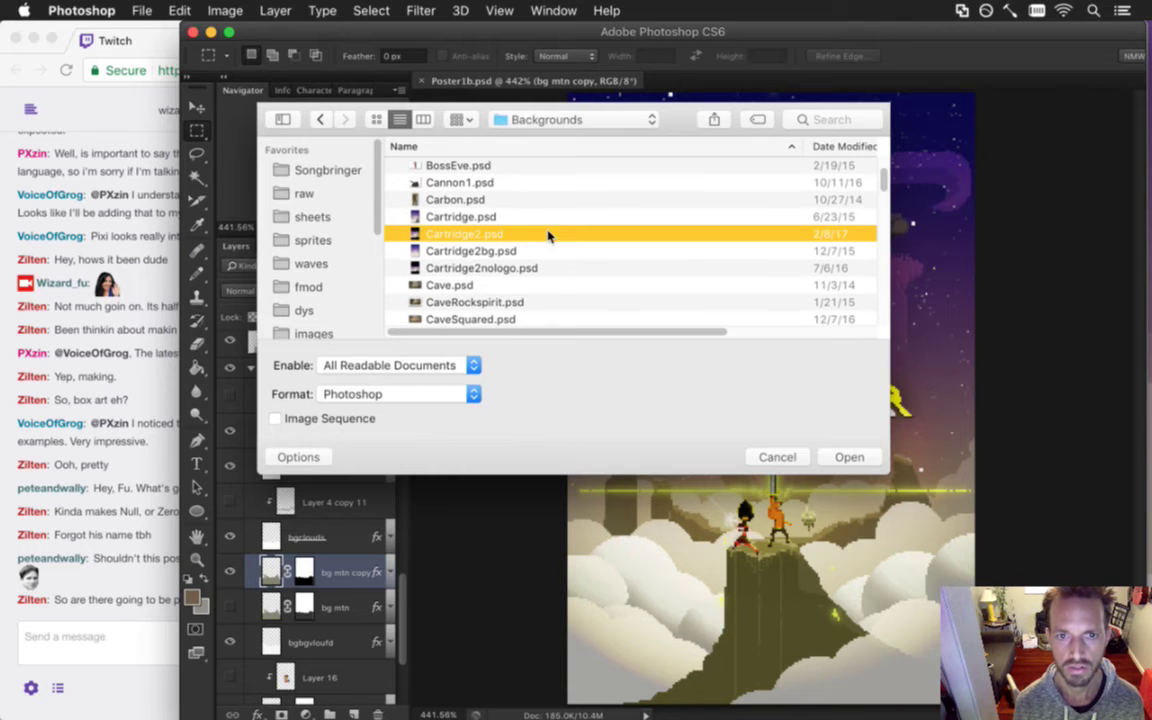
{"action": "left_click", "coordinate": [867, 462]}
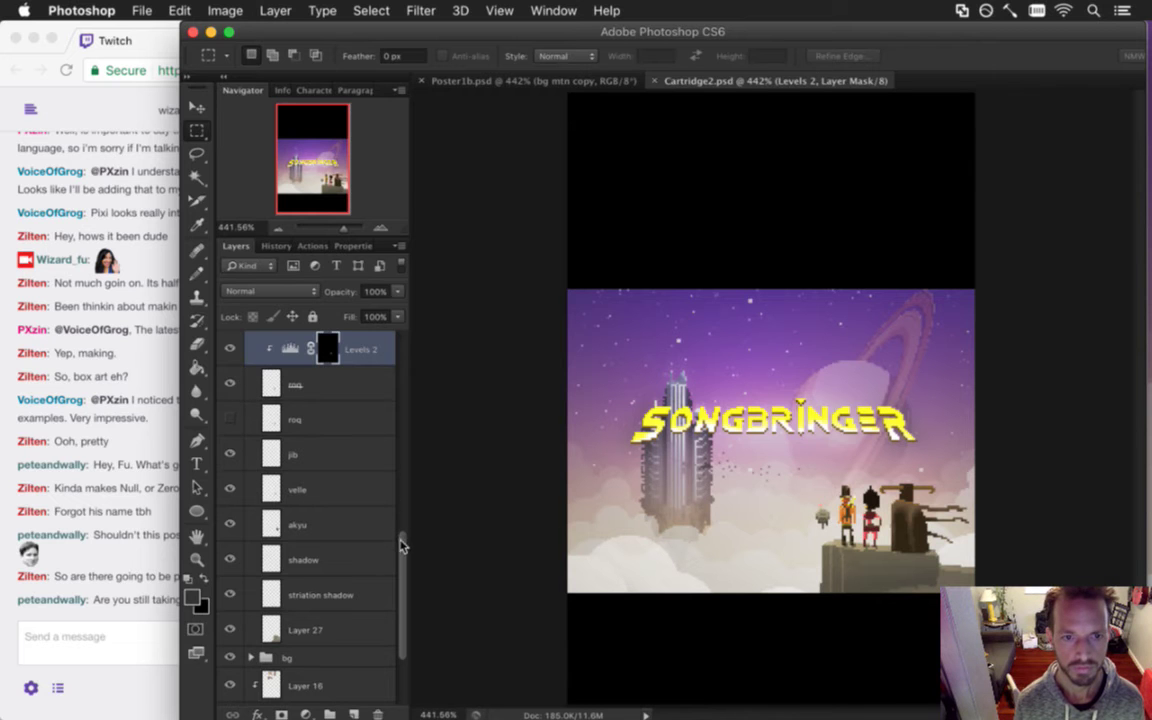
Hide the 4x3 crop layer in Cartridge2.psd and compare the full artwork with Poster1b.psd.
{"action": "scroll", "coordinate": [320, 500], "scroll_direction": "up", "scroll_amount": 15}
{"action": "left_click", "coordinate": [229, 524]}
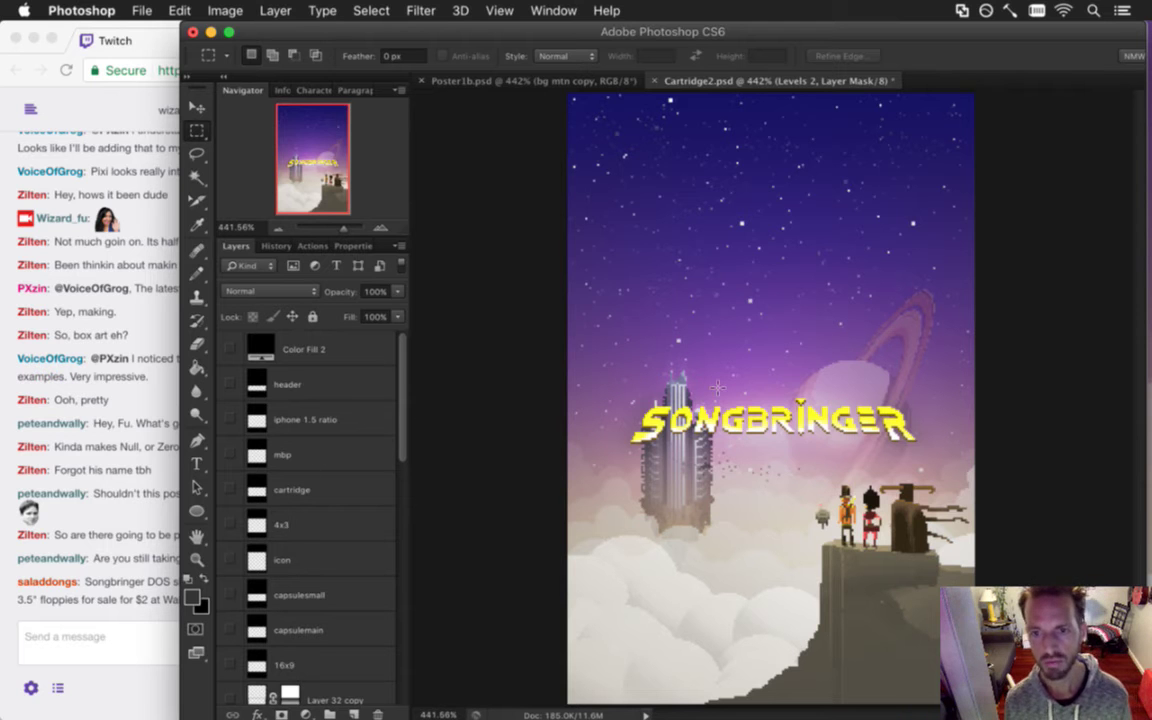
{"action": "left_click", "coordinate": [495, 80]}
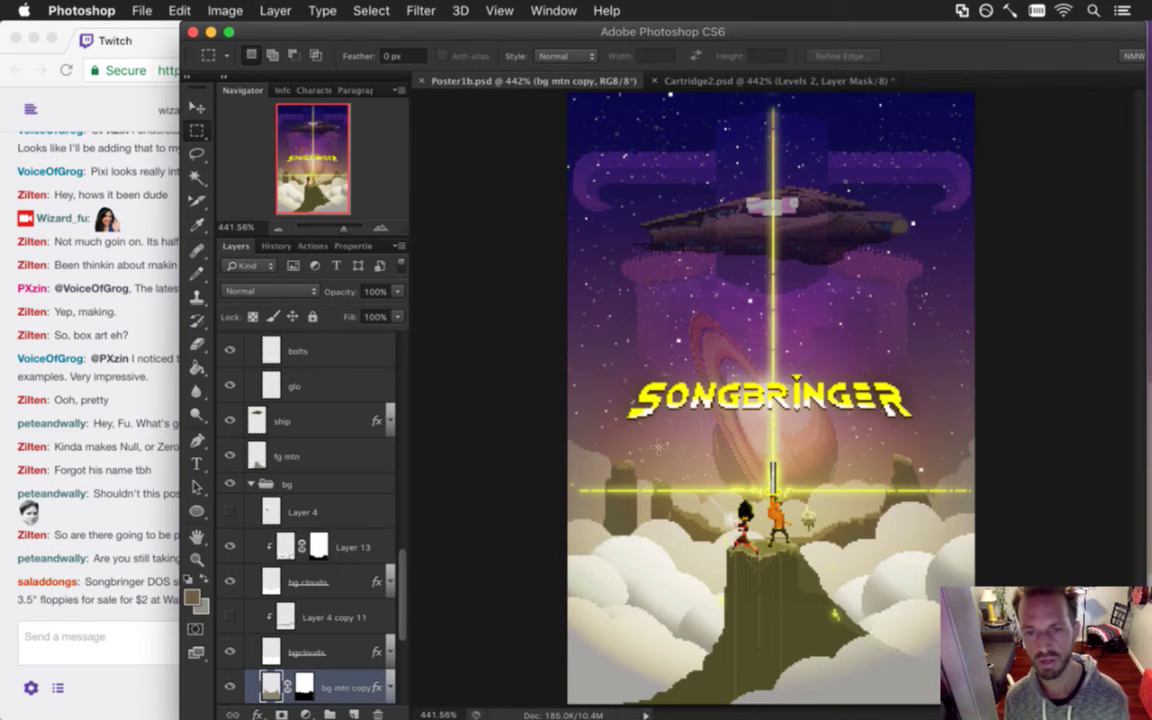
{"action": "left_click", "coordinate": [670, 80]}
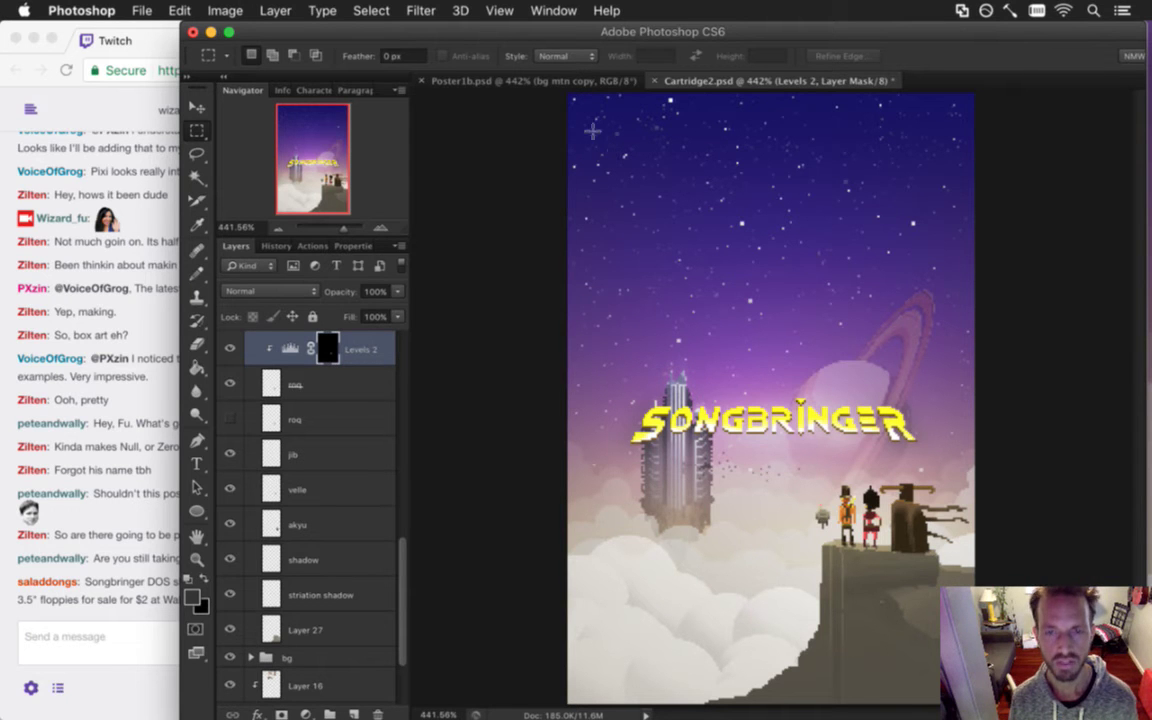
{"action": "left_click", "coordinate": [588, 82]}
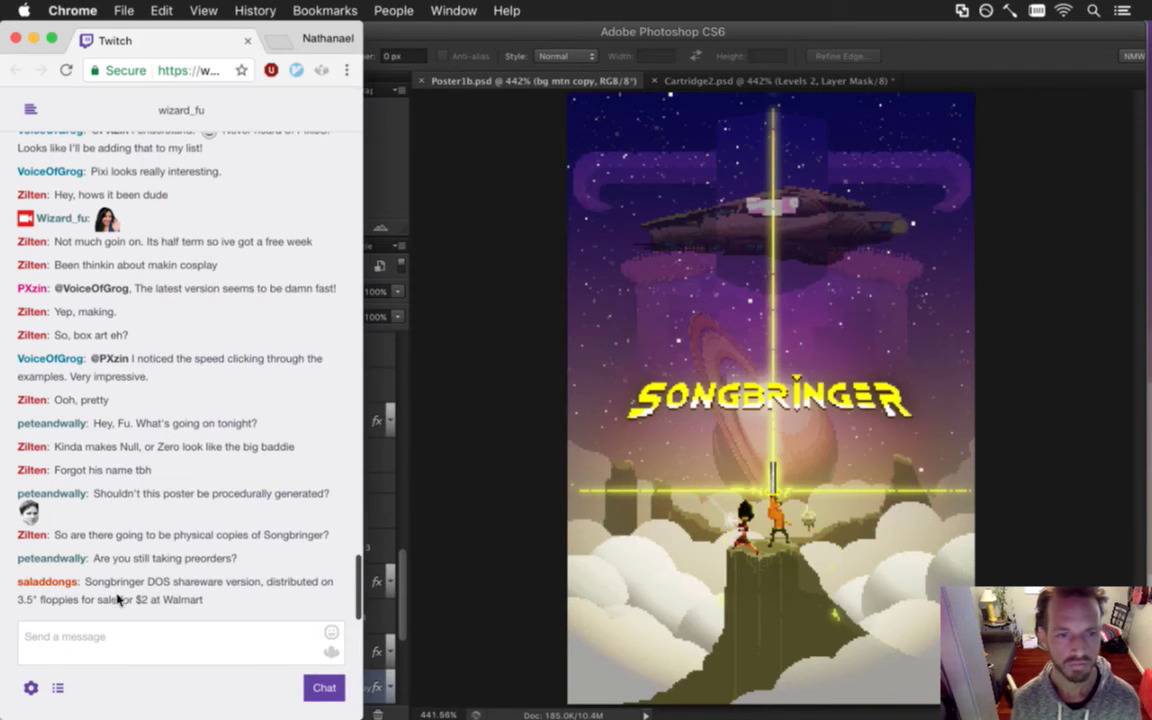
Read the Twitch chat messages in Chrome about preorders and the DOS shareware version, and return to Photoshop.
{"action": "left_click", "coordinate": [95, 542]}
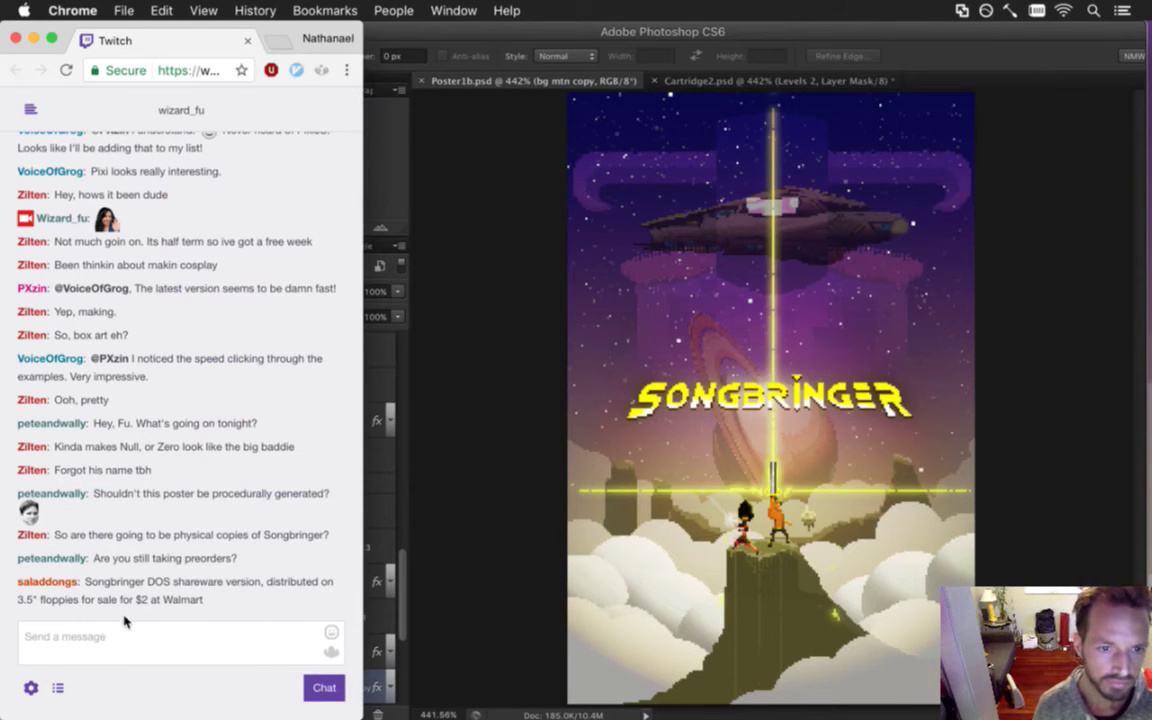
{"action": "left_click_drag", "start_coordinate": [113, 560], "coordinate": [236, 561]}
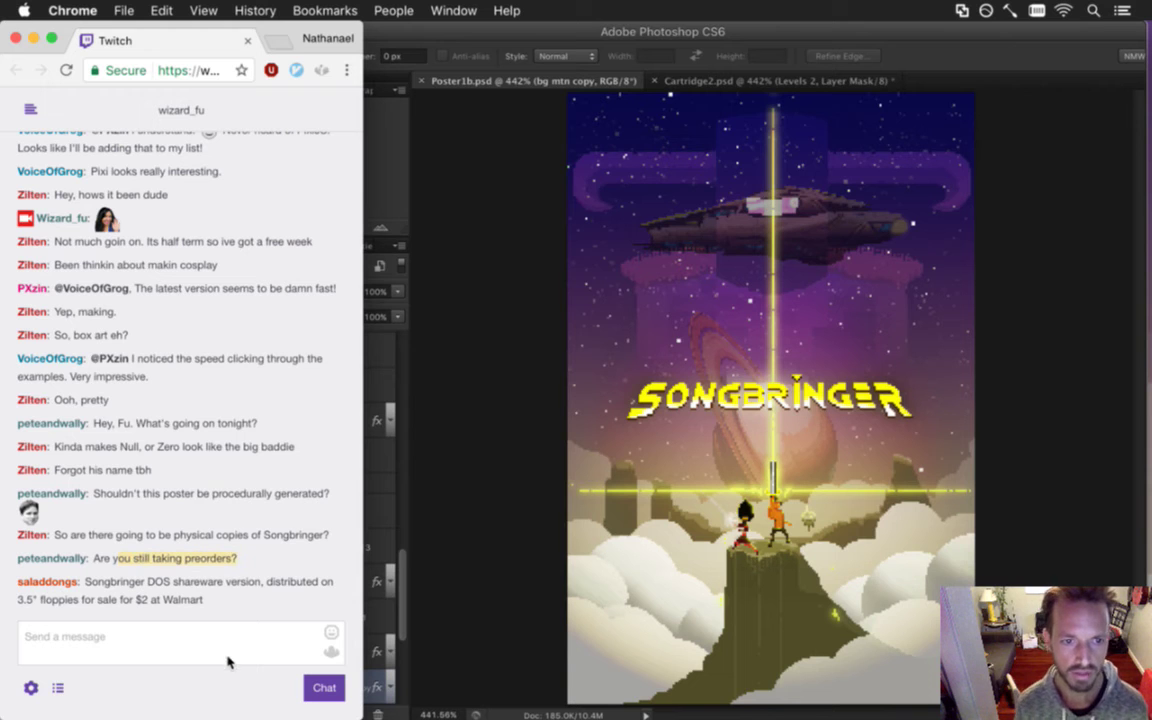
{"action": "left_click_drag", "start_coordinate": [147, 581], "coordinate": [201, 598]}
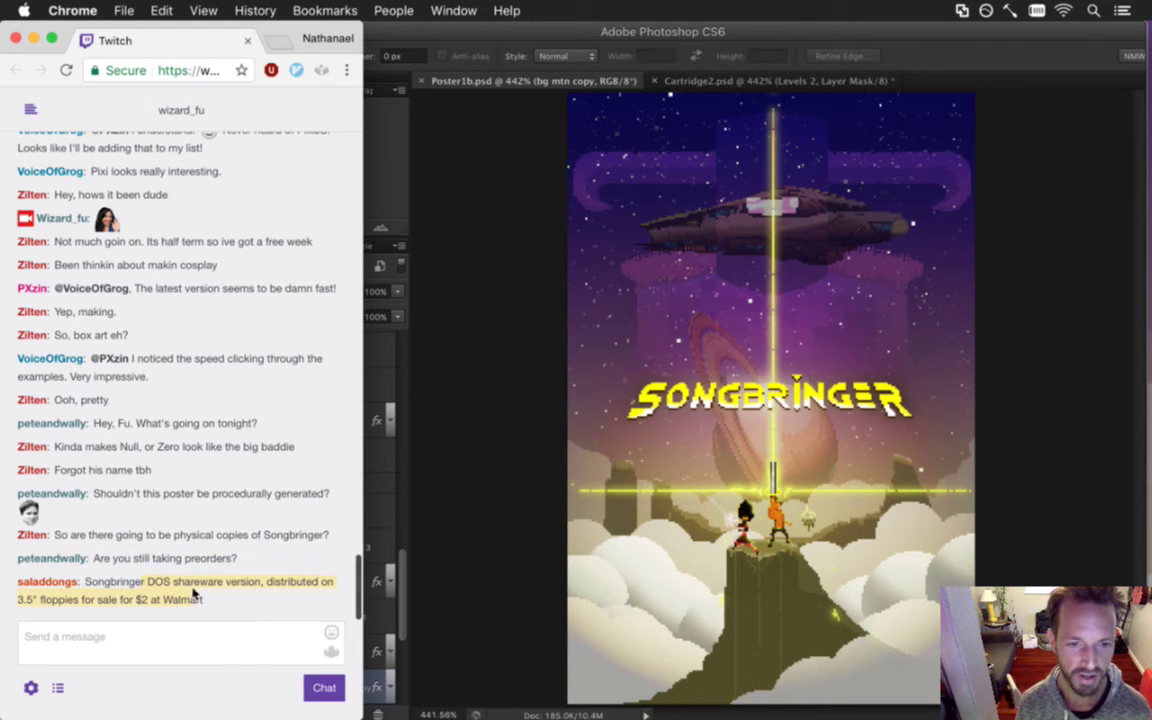
{"action": "left_click", "coordinate": [198, 555]}
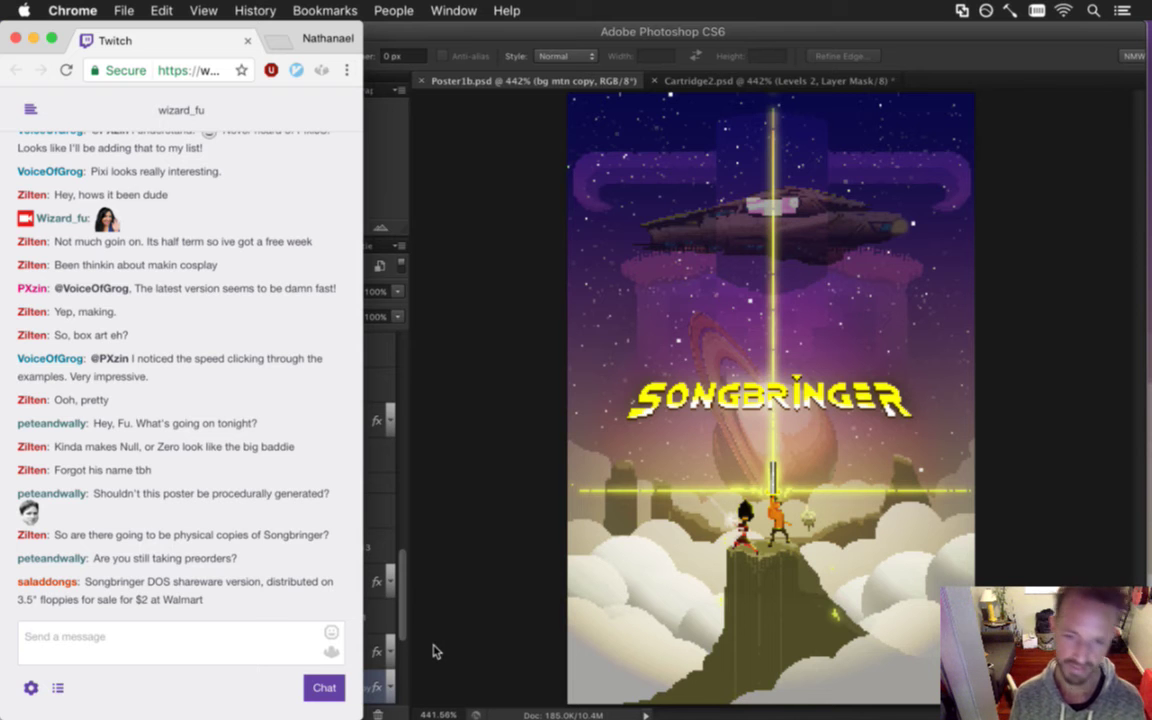
{"action": "left_click", "coordinate": [443, 553]}
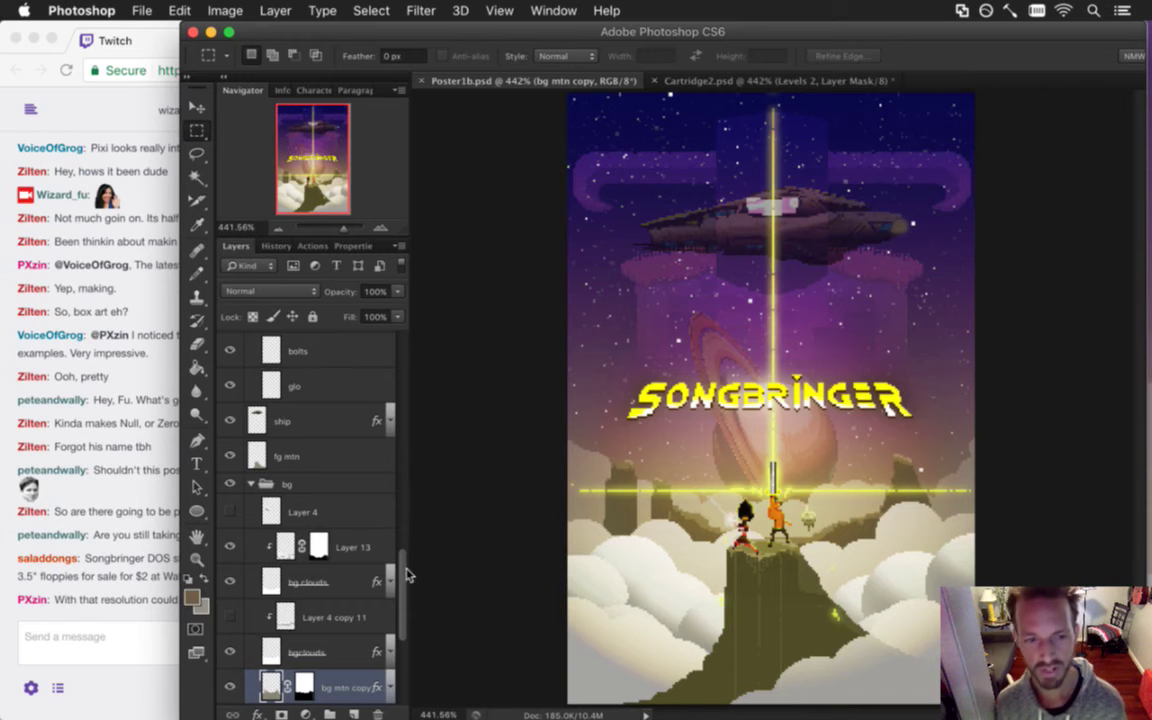
Switch to Chrome, read the Twitch chat message about using the art as a mobile wallpaper, and return to Photoshop.
{"action": "left_click", "coordinate": [108, 545]}
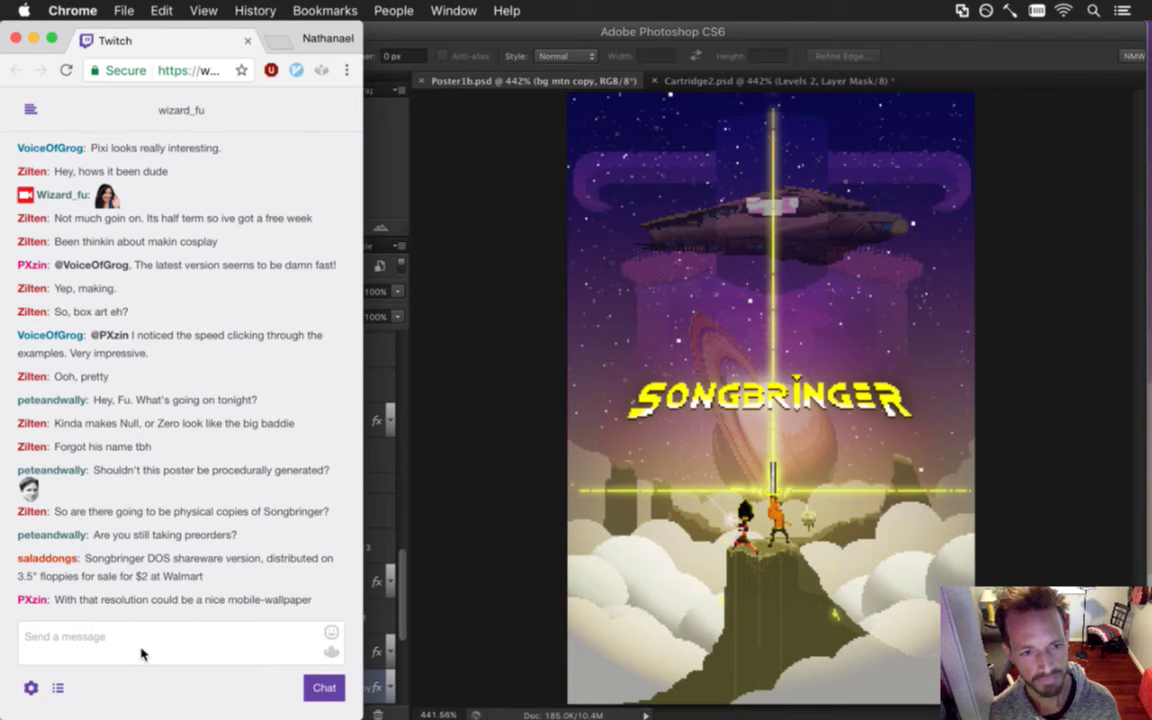
{"action": "left_click_drag", "start_coordinate": [80, 599], "coordinate": [240, 601]}
{"action": "left_click", "coordinate": [478, 470]}
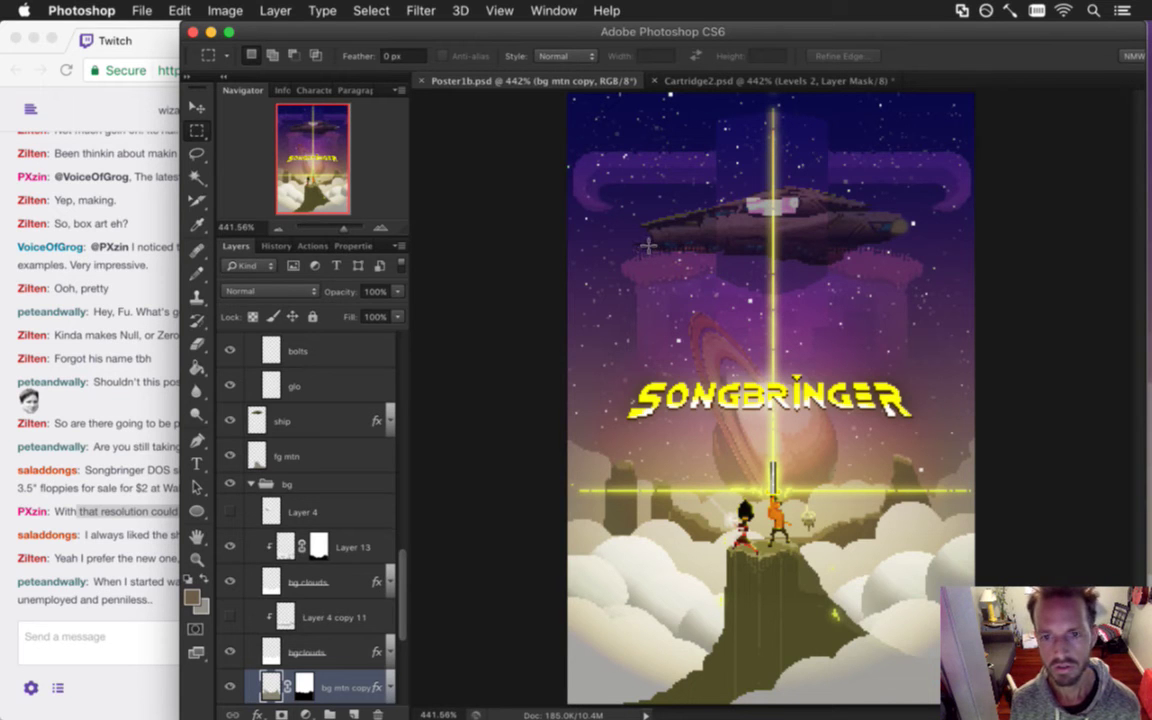
{"action": "left_click_drag", "start_coordinate": [580, 221], "coordinate": [577, 223]}
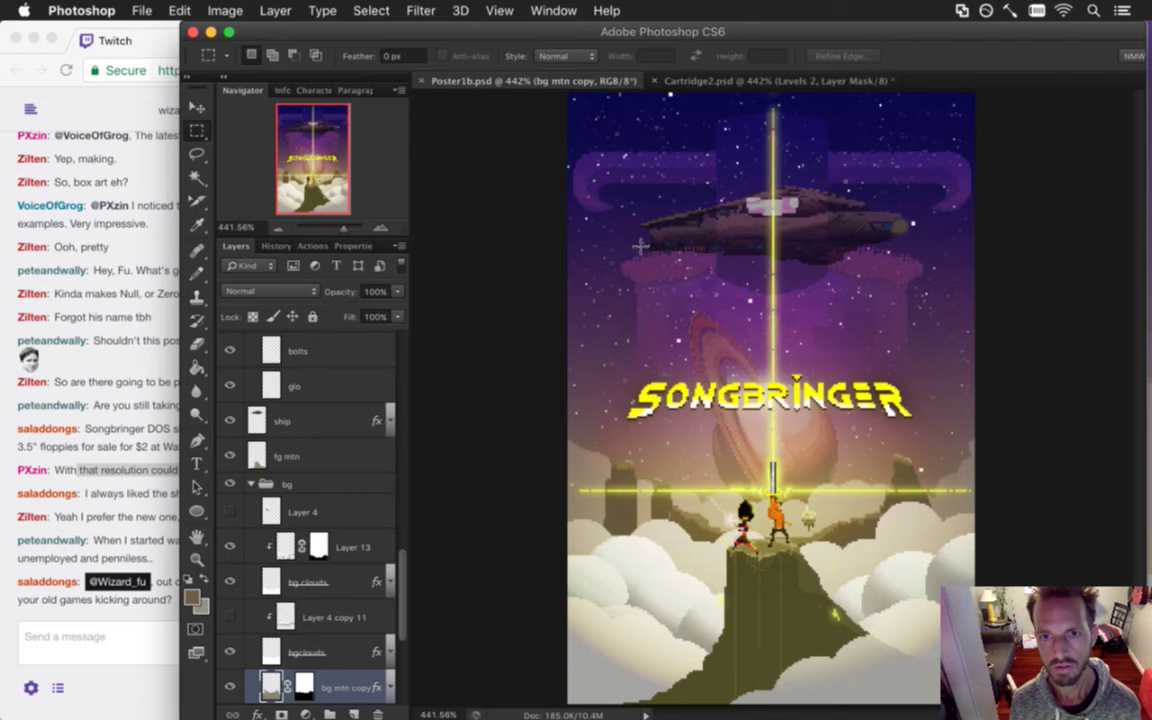
{"action": "left_click", "coordinate": [575, 279]}
Switch to the Twitch chat in Chrome and read the messages about preferring the new poster and following the game's development.
{"action": "left_click", "coordinate": [120, 492]}
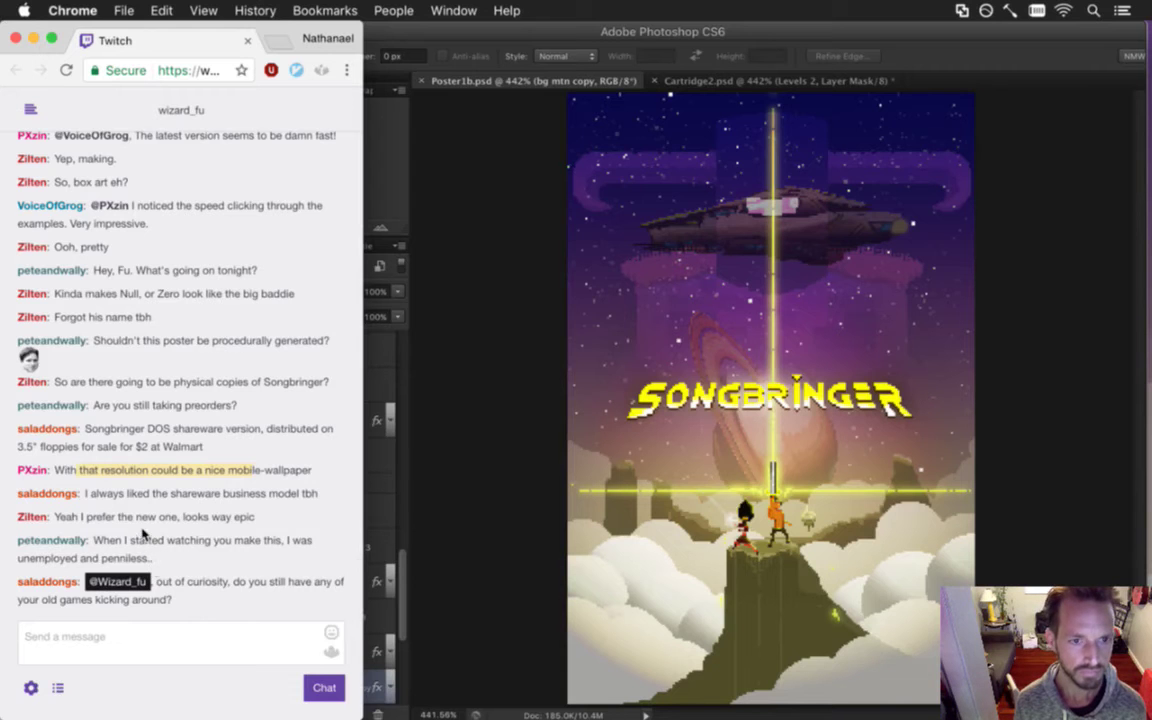
{"action": "left_click_drag", "start_coordinate": [62, 519], "coordinate": [180, 518]}
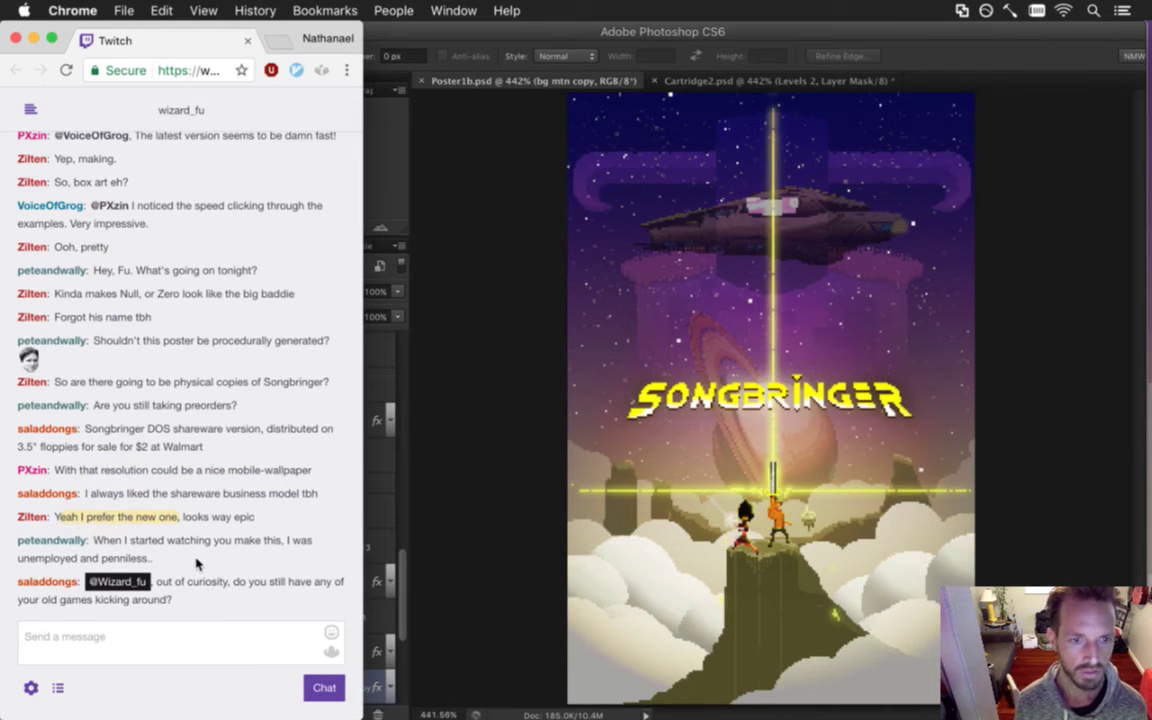
{"action": "left_click", "coordinate": [115, 542]}
{"action": "left_click_drag", "start_coordinate": [38, 559], "coordinate": [168, 570]}
{"action": "left_click", "coordinate": [195, 583]}
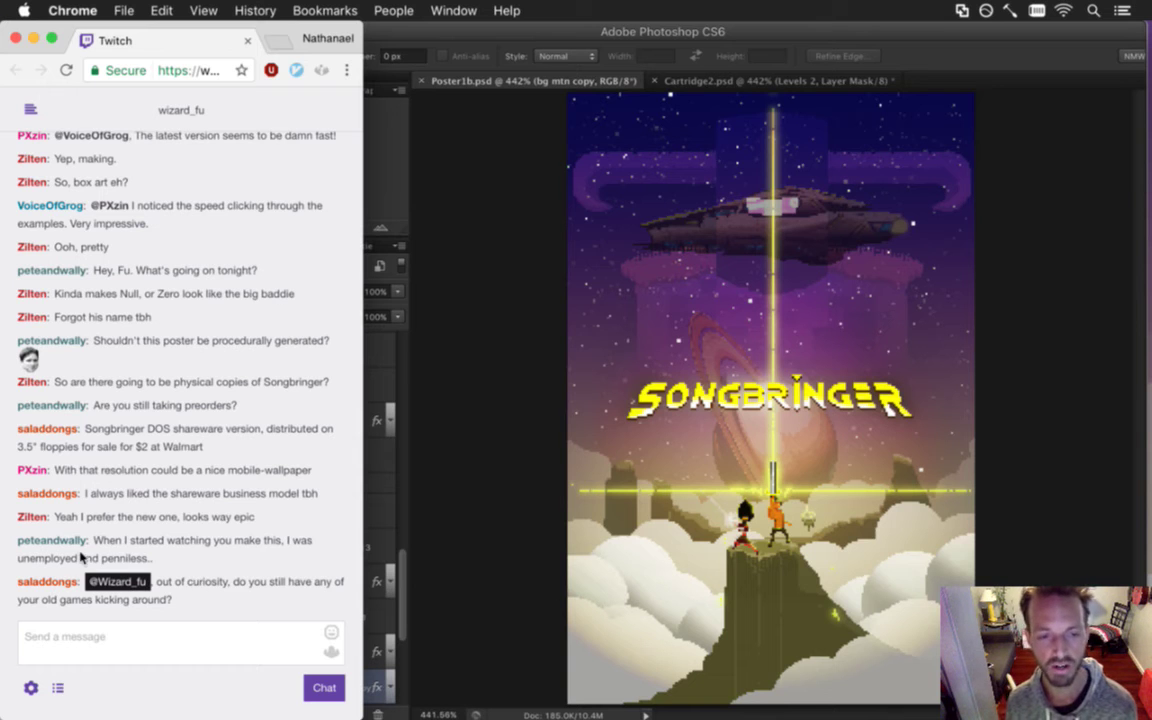
{"action": "left_click_drag", "start_coordinate": [108, 540], "coordinate": [170, 577]}
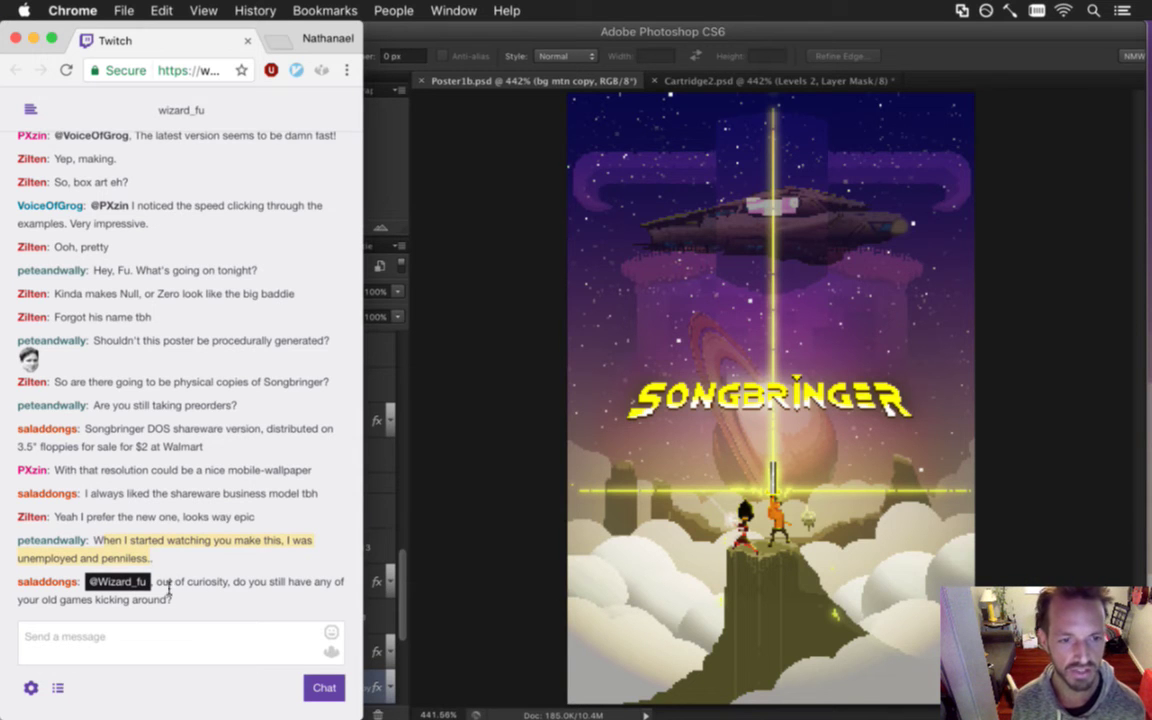
{"action": "left_click", "coordinate": [130, 550]}
{"action": "left_click_drag", "start_coordinate": [110, 540], "coordinate": [262, 541]}
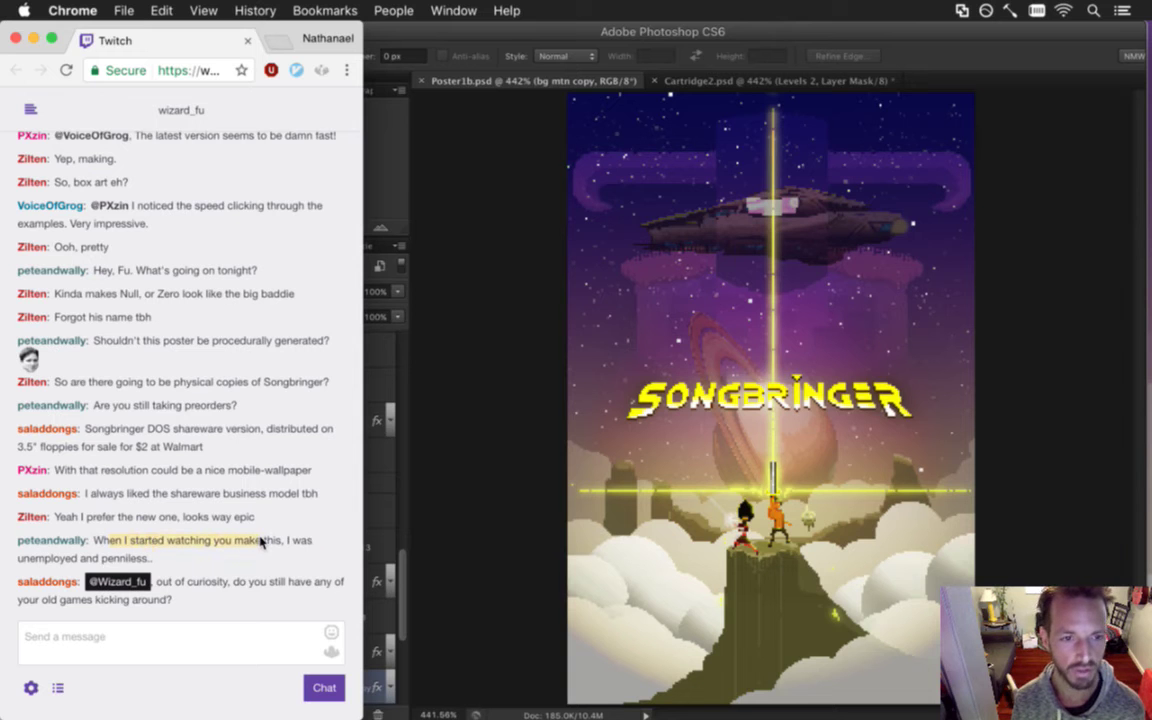
{"action": "left_click", "coordinate": [184, 528]}
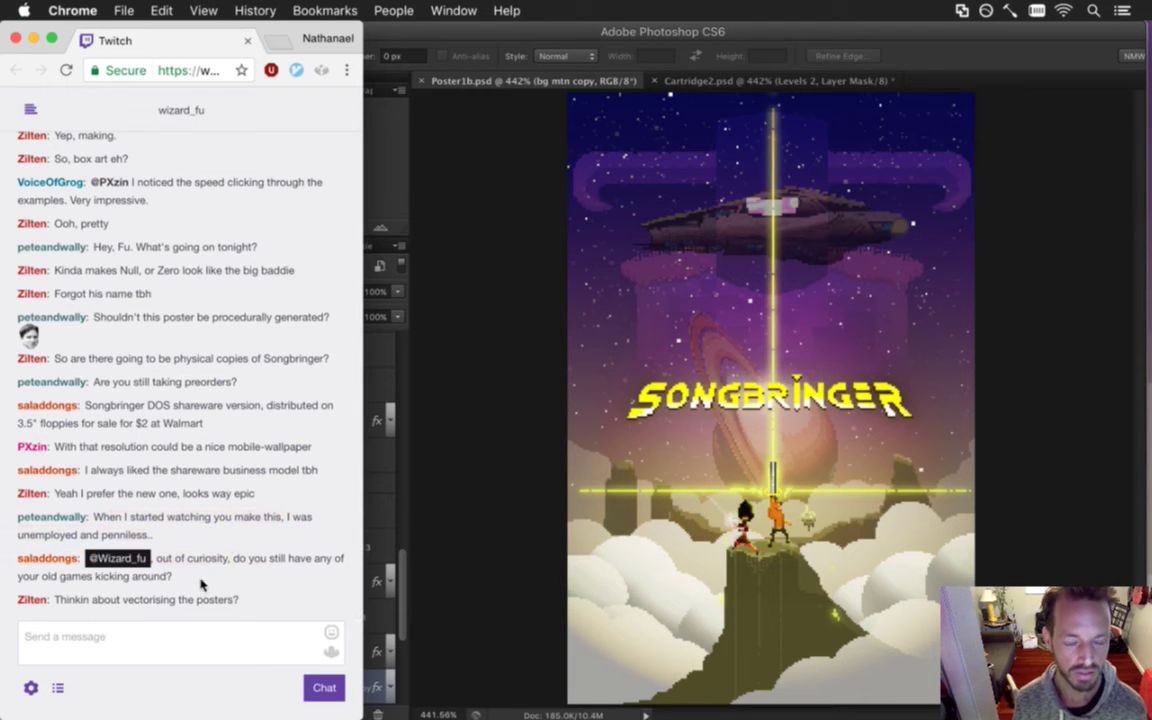
{"action": "left_click_drag", "start_coordinate": [150, 532], "coordinate": [130, 518]}
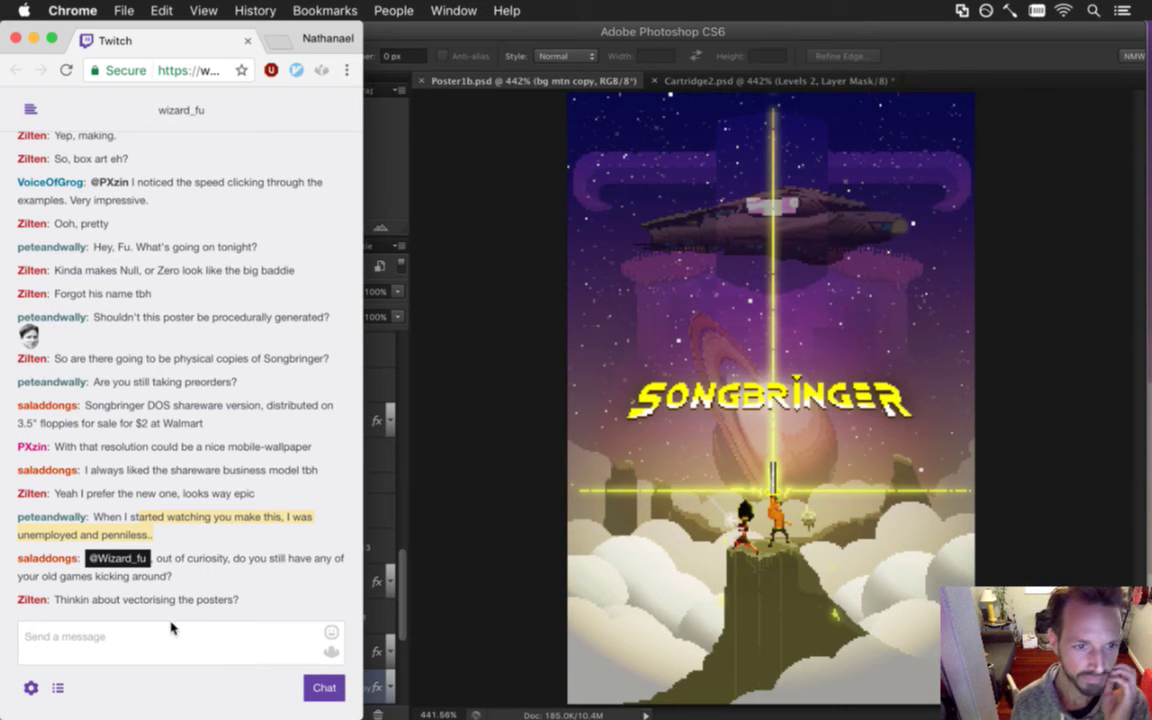
Read the chat messages about old games, vectorising the posters and pre-ordering, and return to Photoshop.
{"action": "left_click_drag", "start_coordinate": [156, 558], "coordinate": [190, 582]}
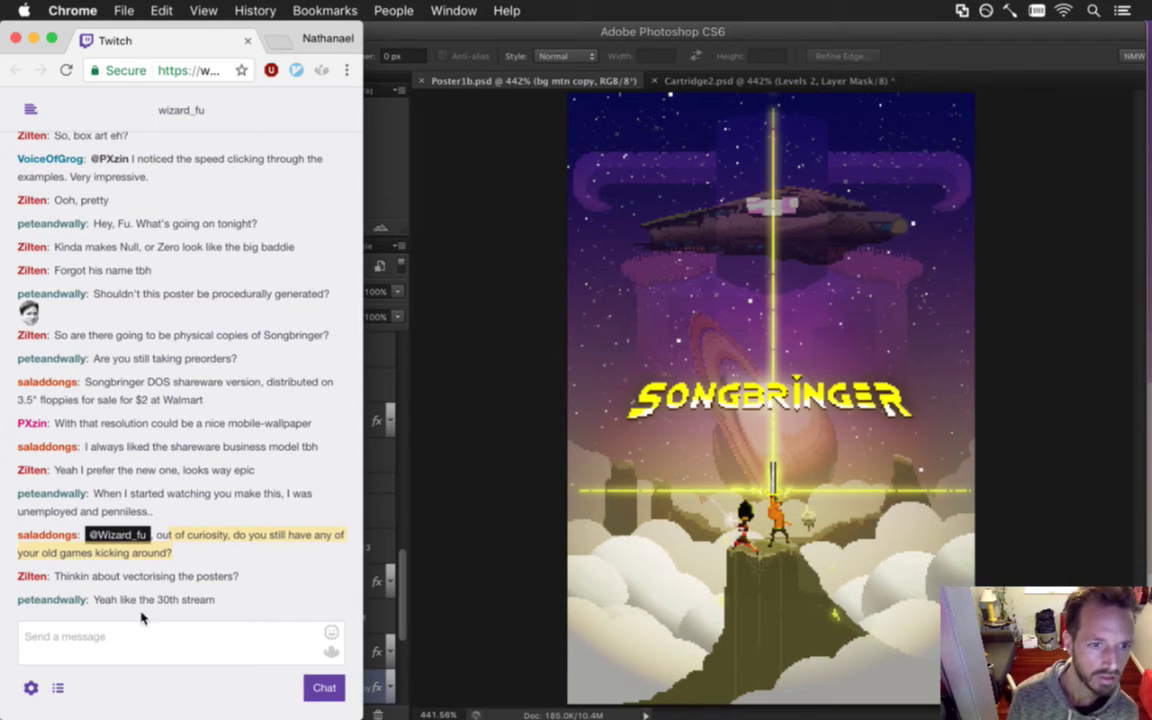
{"action": "left_click_drag", "start_coordinate": [75, 577], "coordinate": [194, 577]}
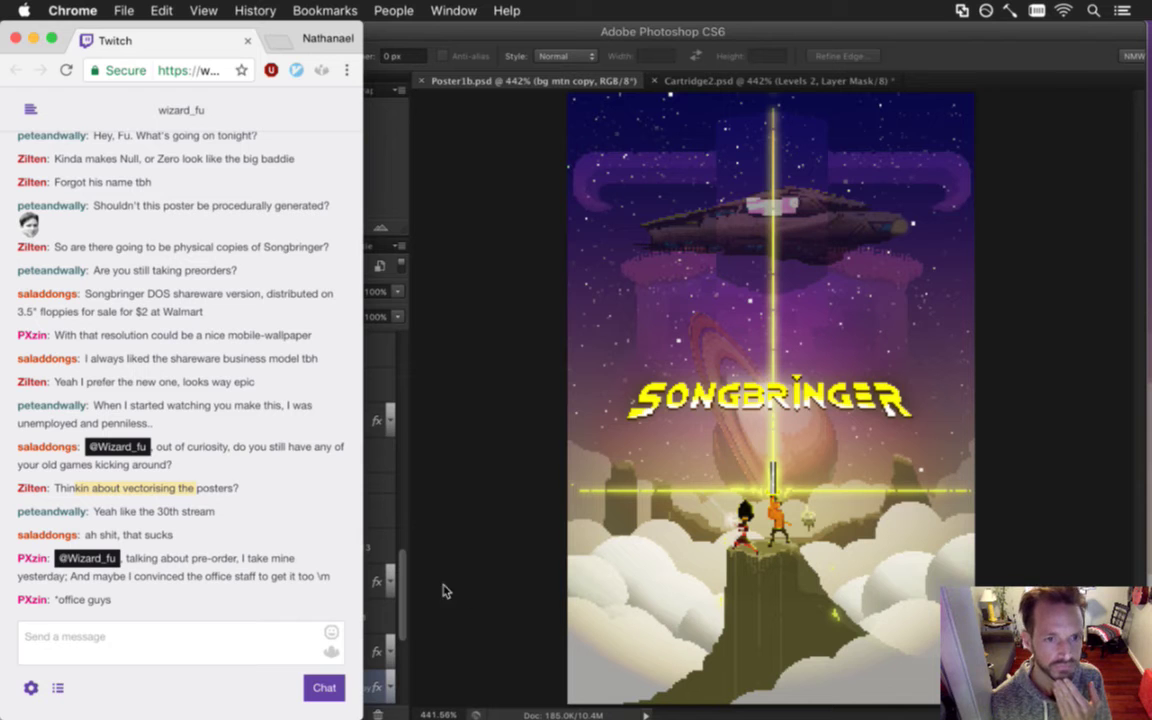
{"action": "left_click_drag", "start_coordinate": [118, 512], "coordinate": [180, 534]}
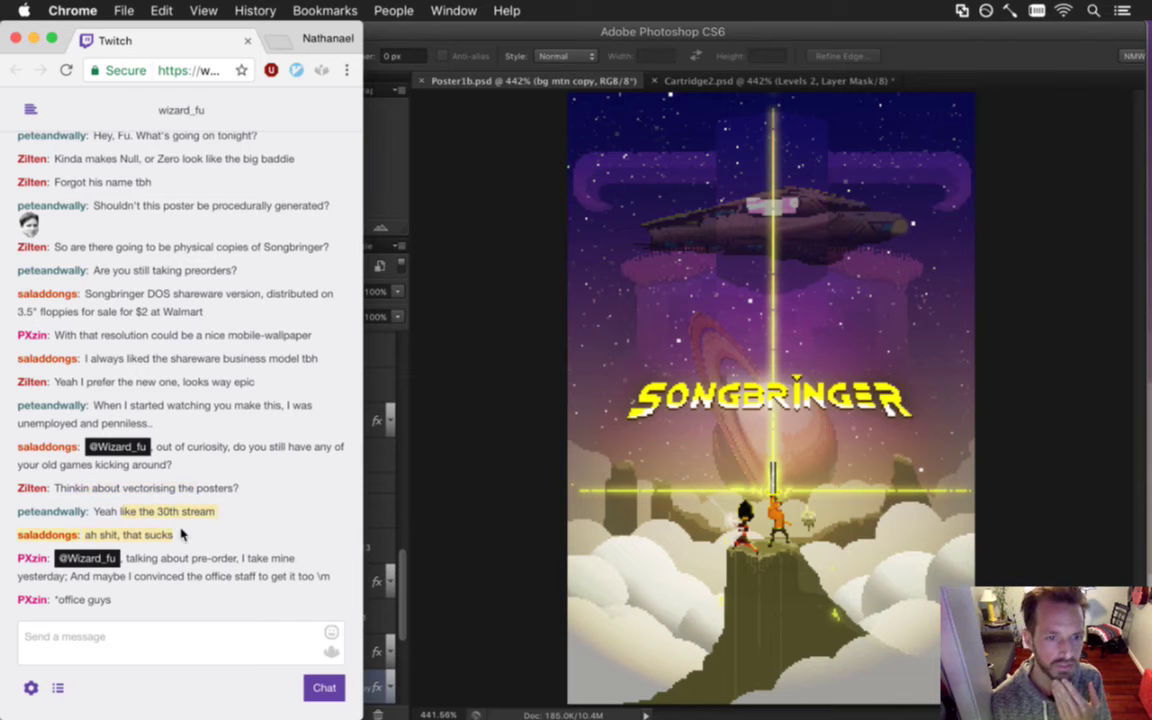
{"action": "left_click", "coordinate": [116, 526]}
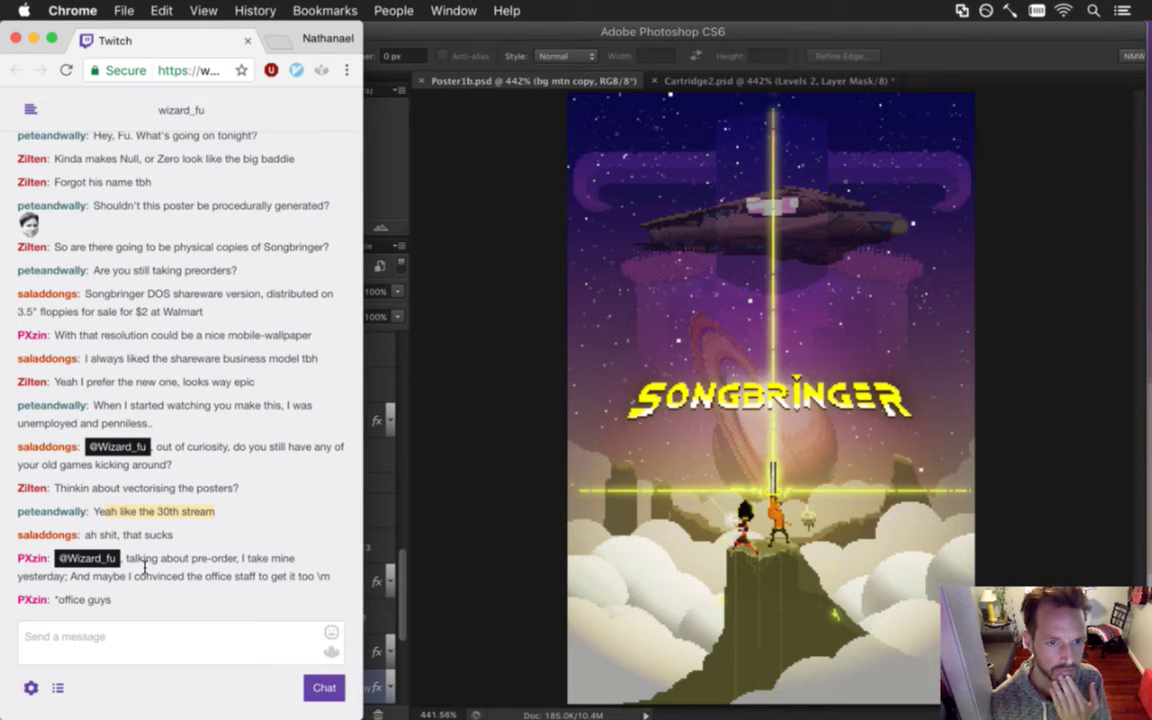
{"action": "left_click_drag", "start_coordinate": [150, 570], "coordinate": [238, 636]}
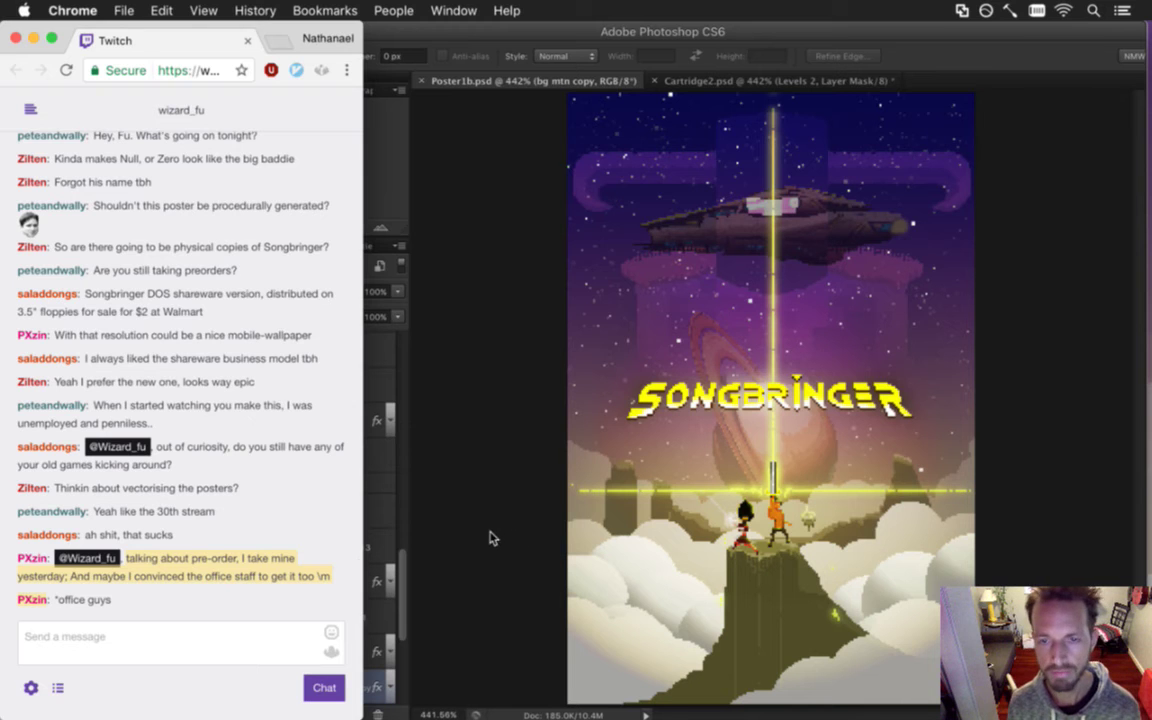
{"action": "left_click", "coordinate": [472, 550]}
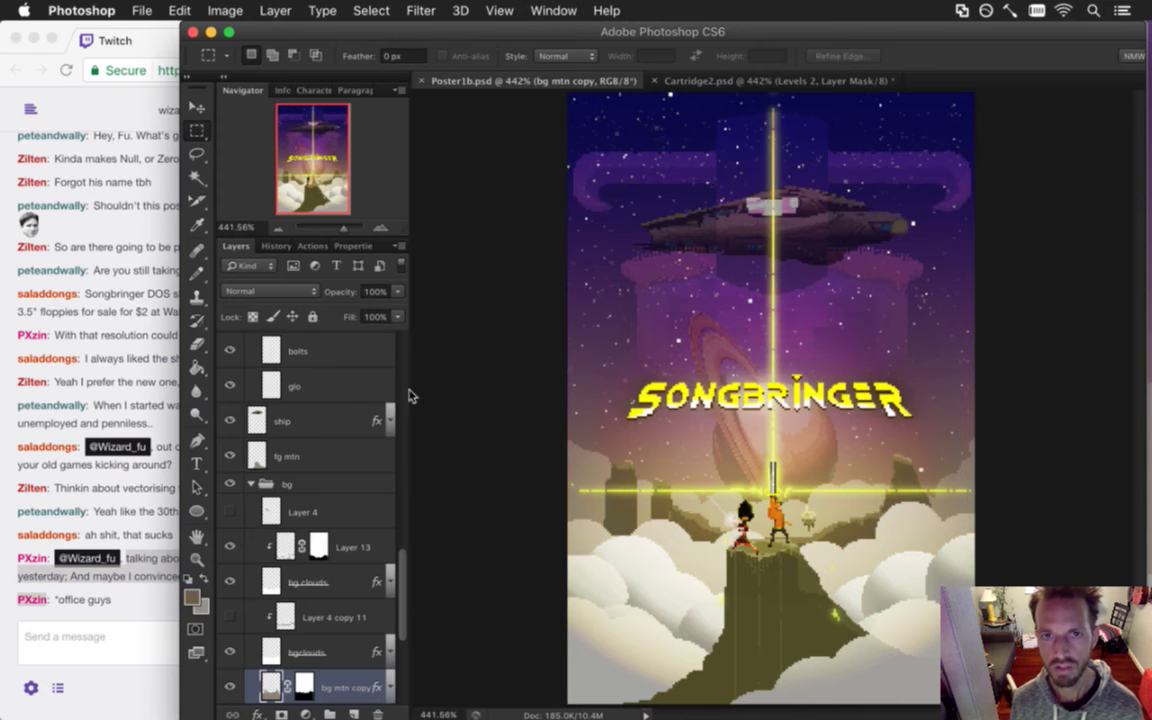
Switch to iTerm2 and commit the modified Poster1b.psd to git with the message "poster1b going.".
{"action": "key", "text": "super+Tab"}
{"action": "key", "text": "super+Tab"}
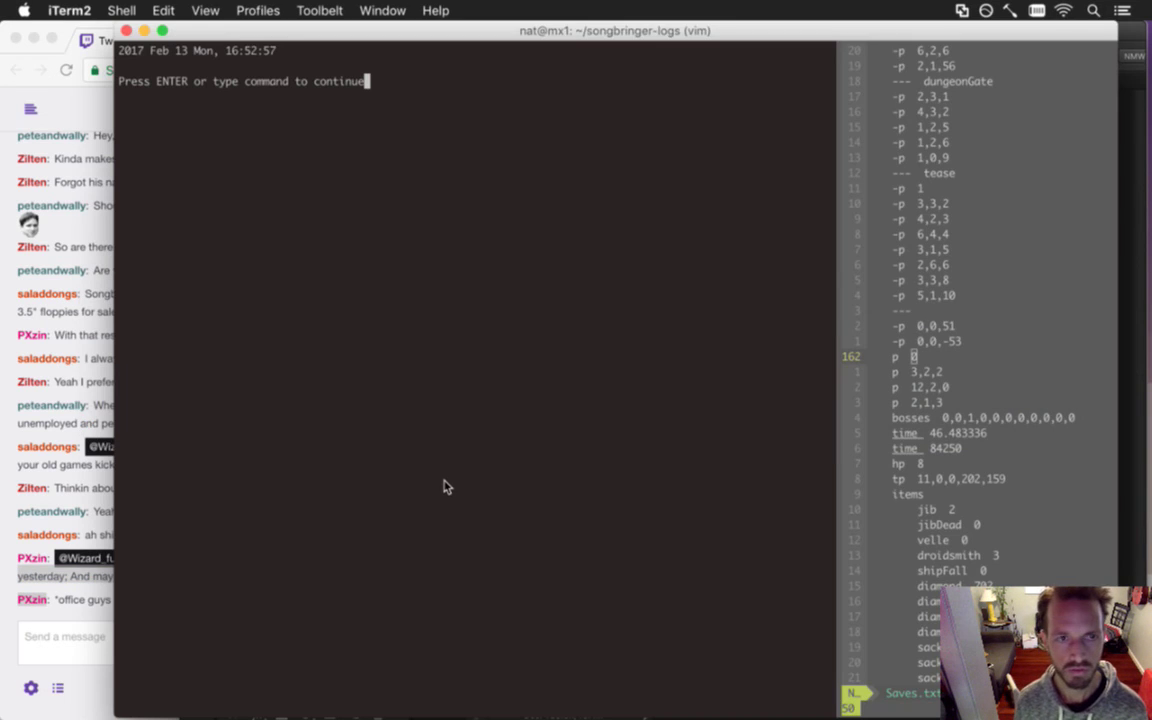
{"action": "key", "text": "Return"}
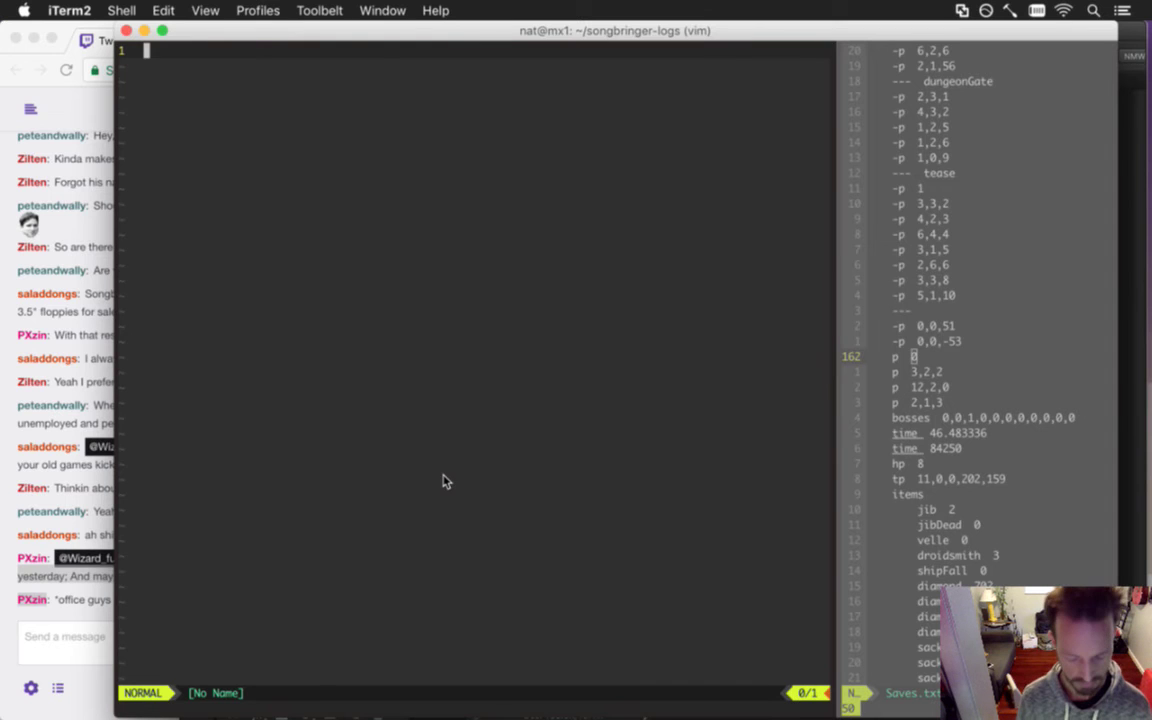
{"action": "type", "text": ":!g"}
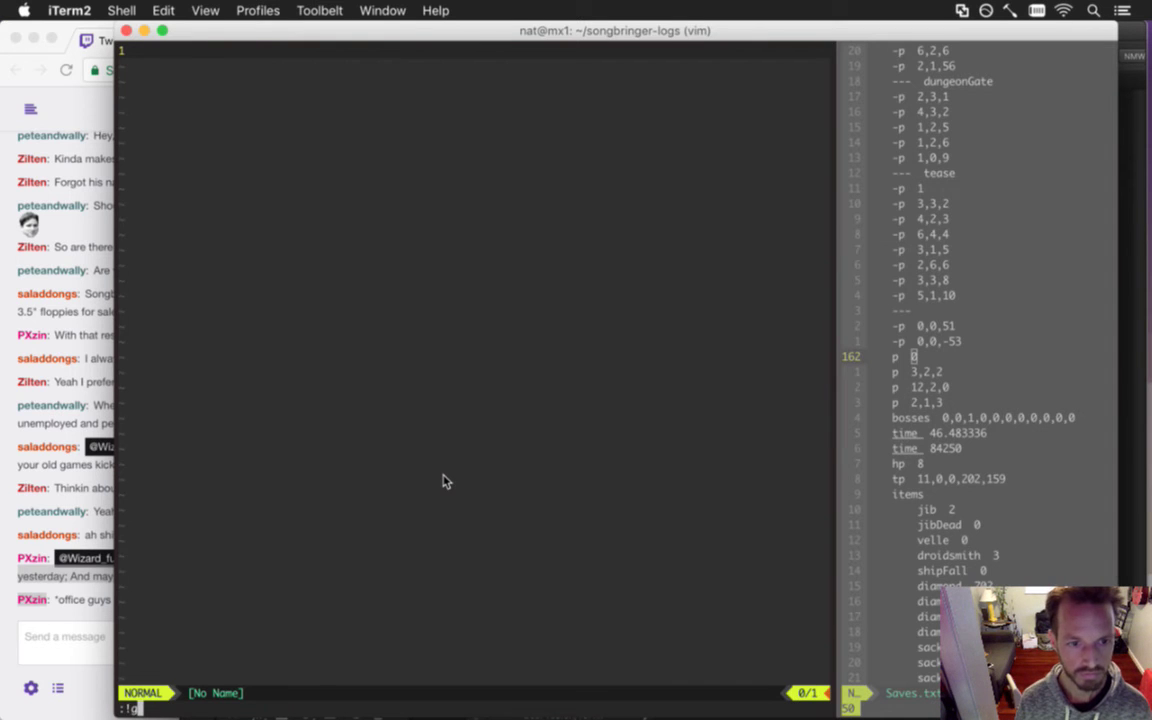
{"action": "type", "text": "it status"}
{"action": "key", "text": "Return"}
{"action": "key", "text": "Return"}
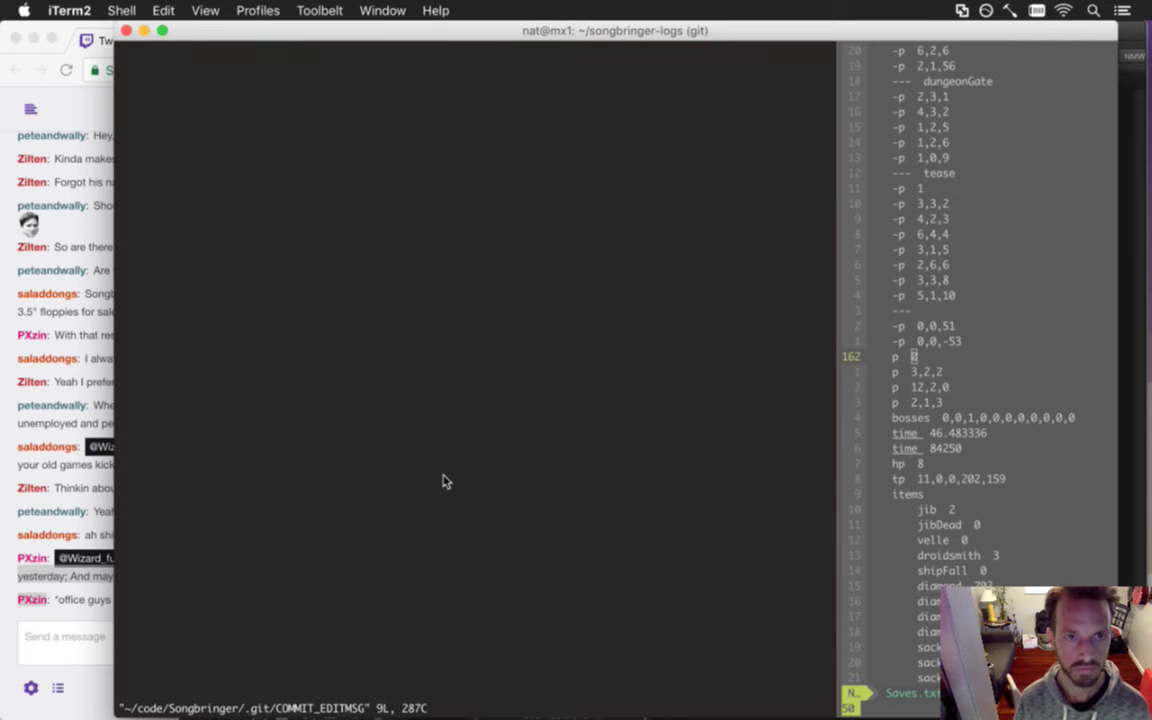
{"action": "type", "text": "ipost"}
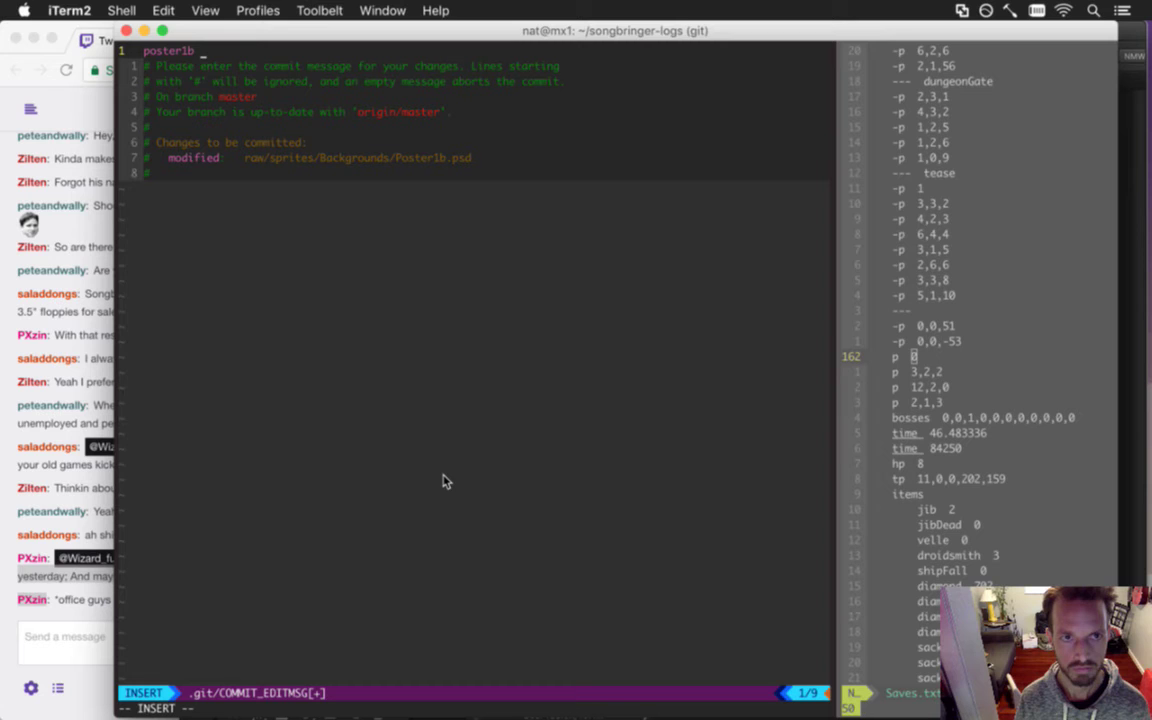
{"action": "type", "text": "er1b going."}
{"action": "key", "text": "Escape"}
{"action": "type", "text": ":wq"}
{"action": "key", "text": "Return"}
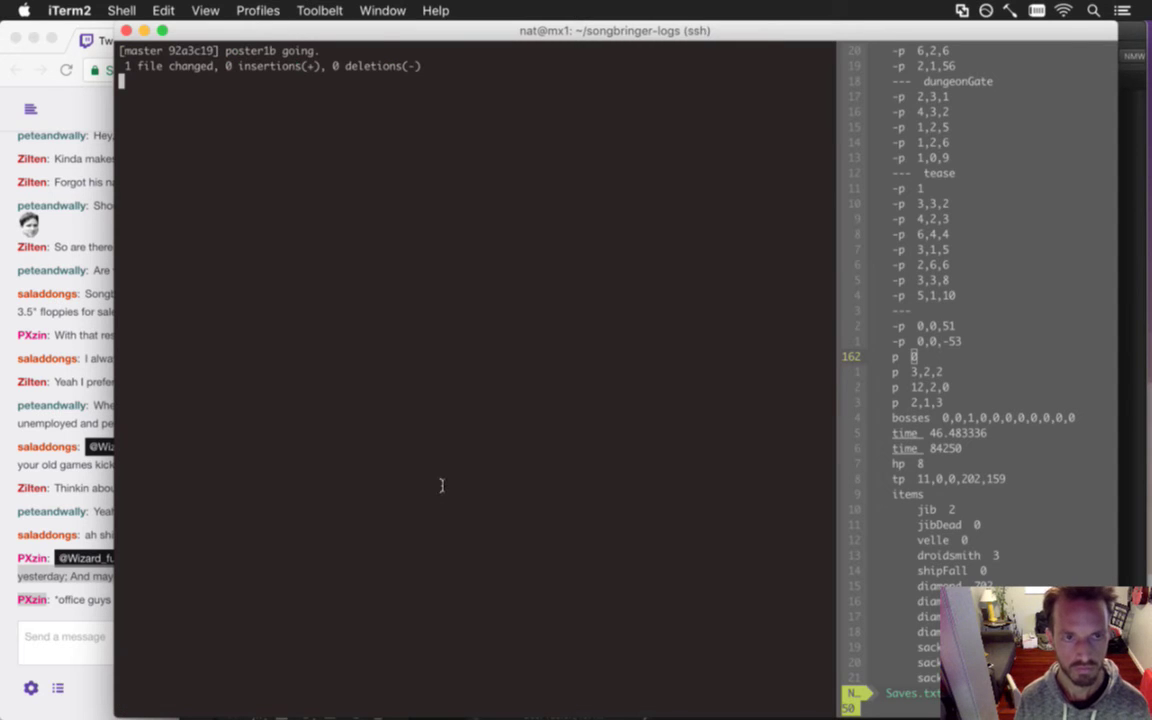
Return to Photoshop, select Layer 20 in the characters group, and hide the light and logo groups.
{"action": "key", "text": "super+Tab"}
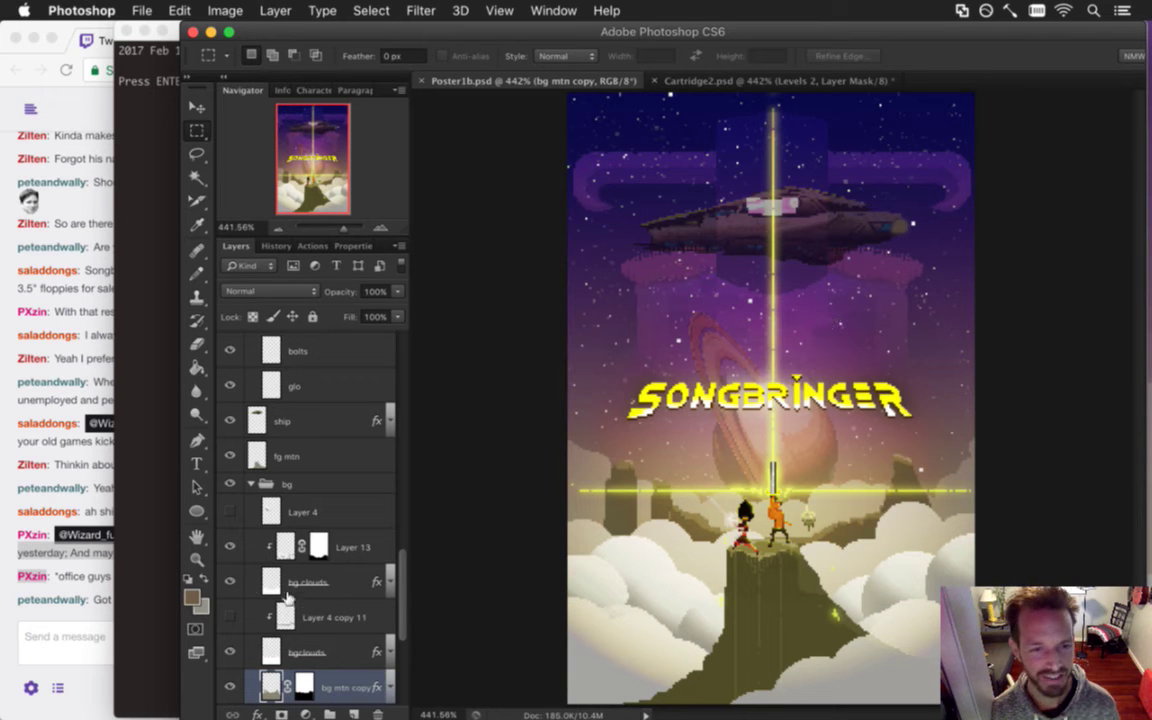
{"action": "scroll", "coordinate": [378, 457], "scroll_direction": "up", "scroll_amount": 6}
{"action": "scroll", "coordinate": [378, 457], "scroll_direction": "up", "scroll_amount": 3}
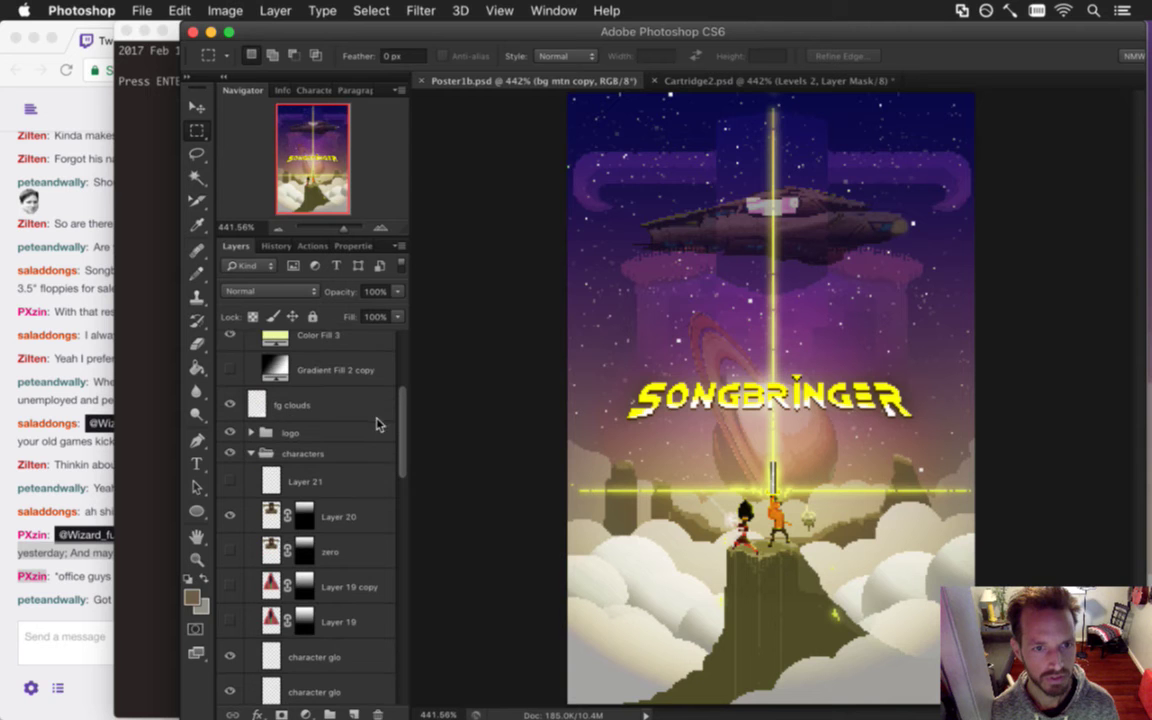
{"action": "left_click", "coordinate": [300, 516]}
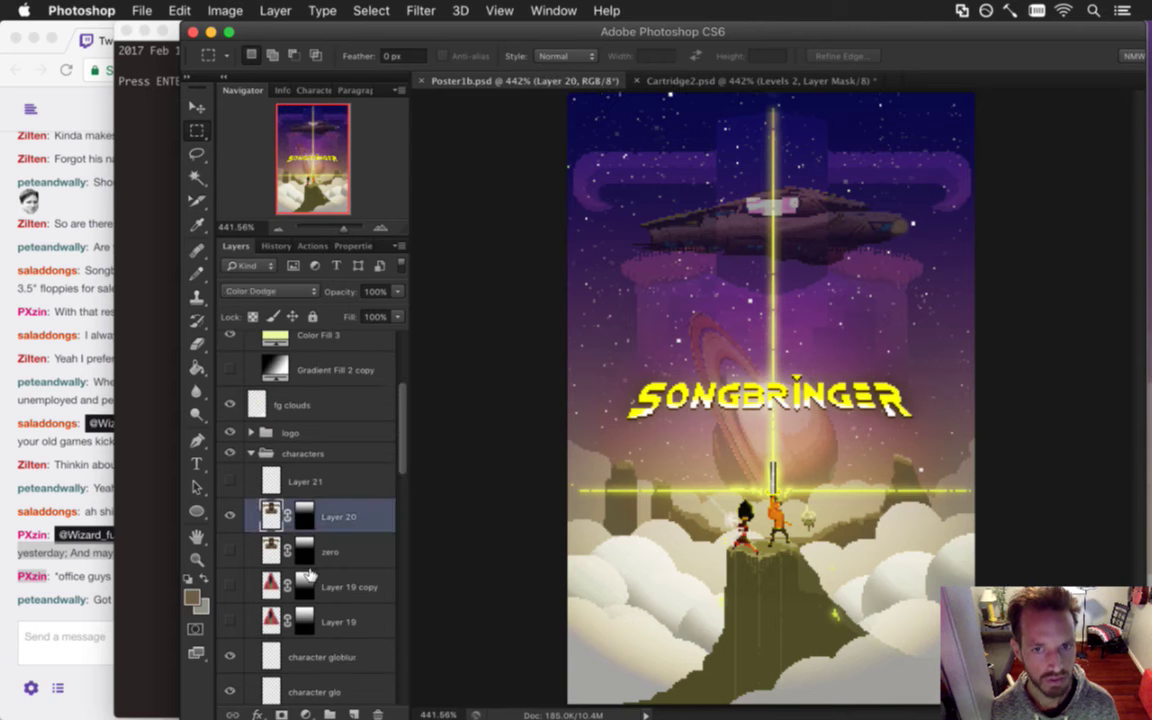
{"action": "scroll", "coordinate": [385, 353], "scroll_direction": "up", "scroll_amount": 3}
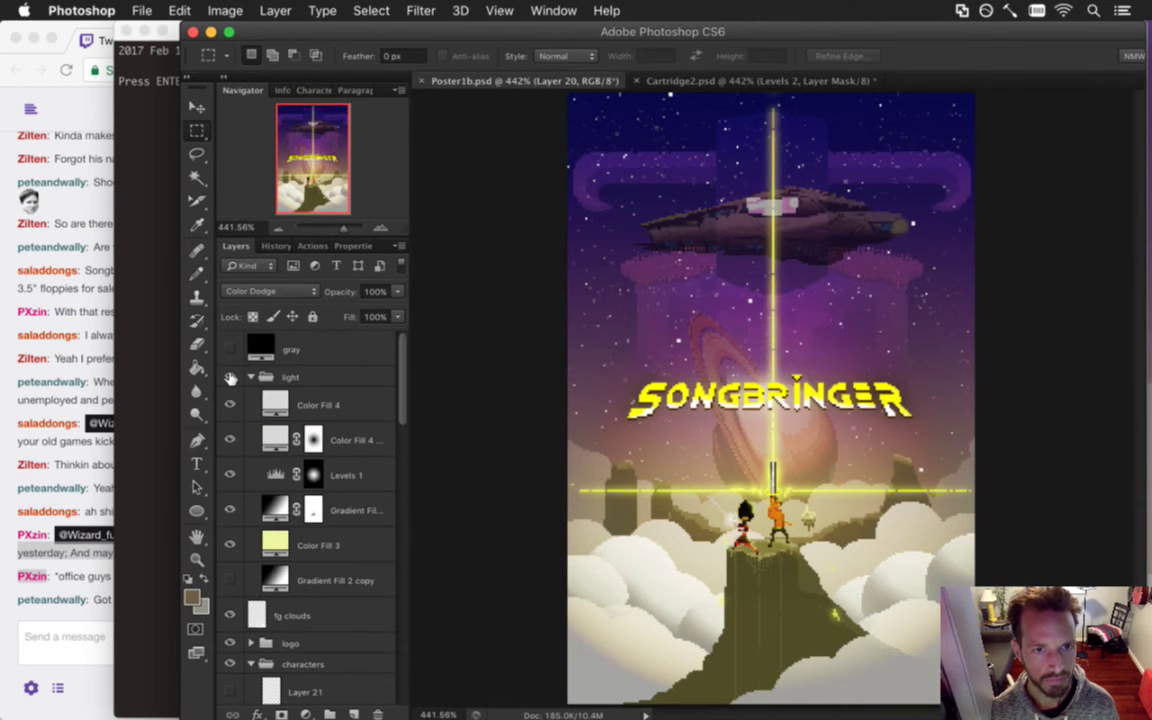
{"action": "left_click", "coordinate": [230, 376]}
{"action": "left_click", "coordinate": [230, 643]}
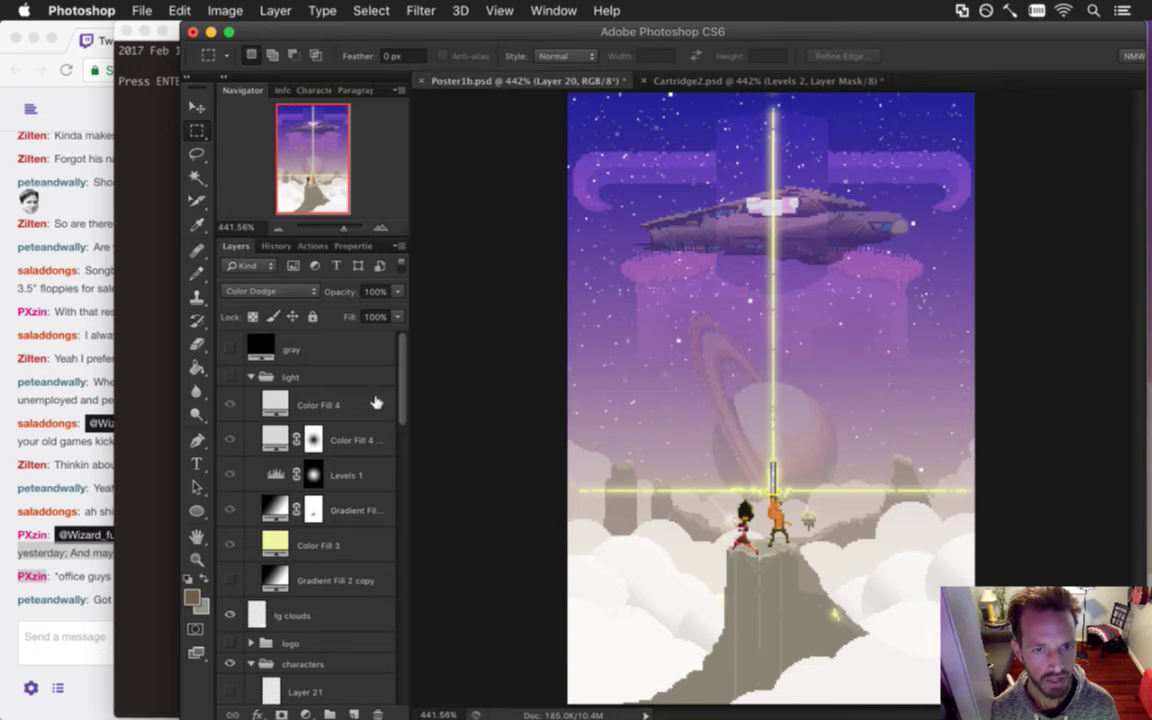
Try the Dissolve blend mode on Layer 20, and settle on Normal.
{"action": "left_click_drag", "start_coordinate": [399, 368], "coordinate": [401, 428]}
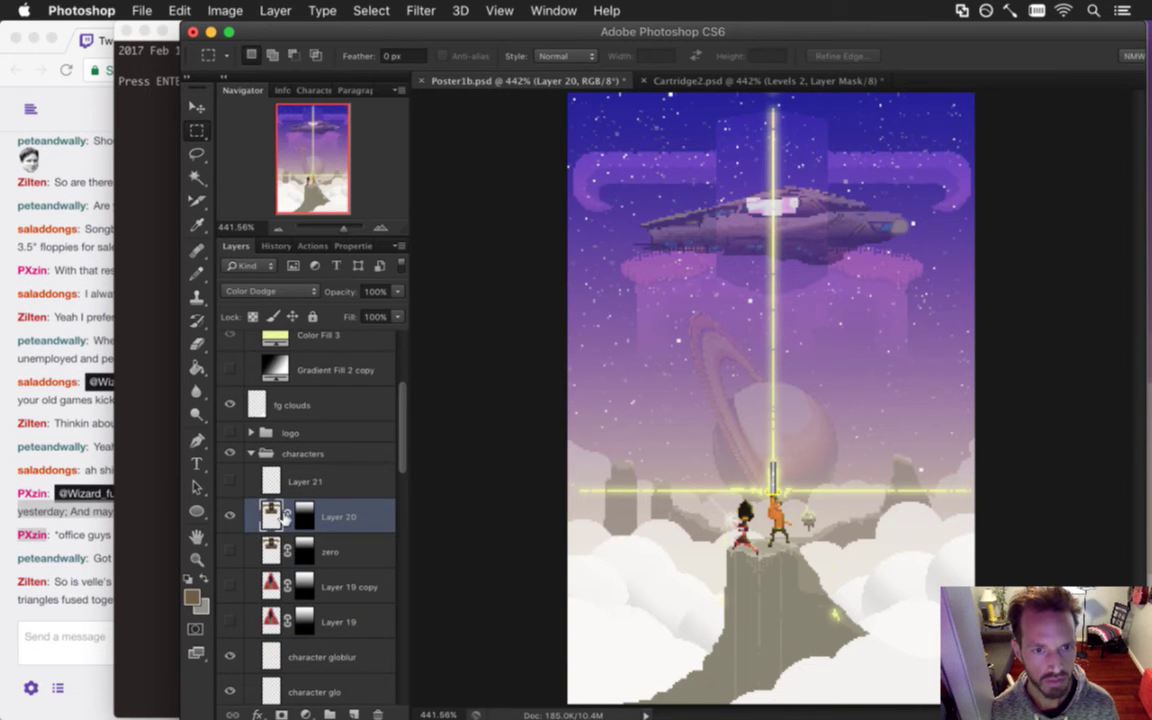
{"action": "left_click", "coordinate": [285, 290]}
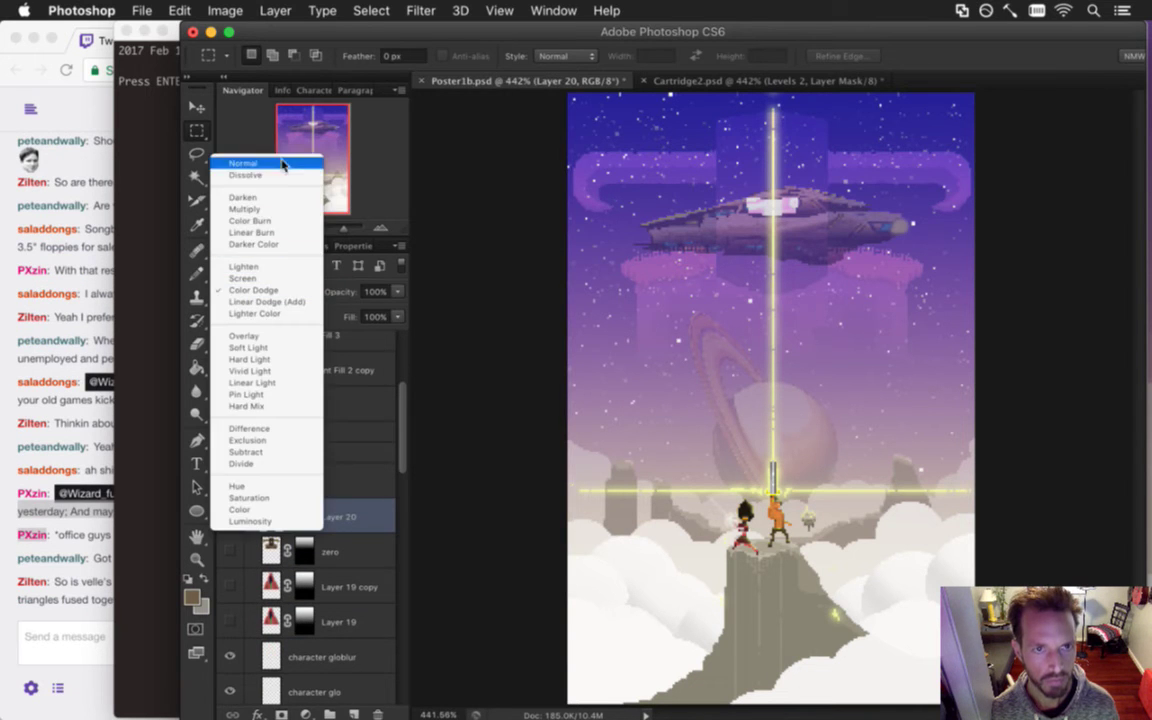
{"action": "left_click", "coordinate": [245, 175]}
{"action": "left_click", "coordinate": [265, 290]}
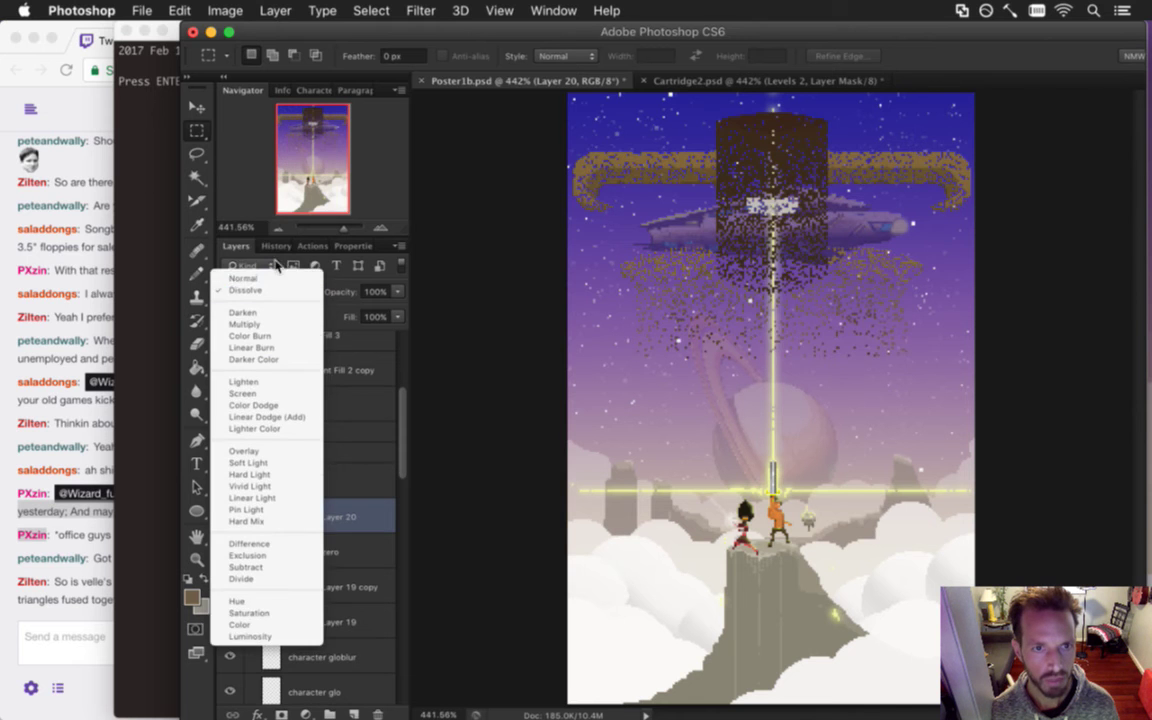
{"action": "left_click", "coordinate": [245, 278]}
Read the Twitch chat messages in Chrome about the university job and Velle's glasses, and return to Photoshop.
{"action": "left_click", "coordinate": [100, 600]}
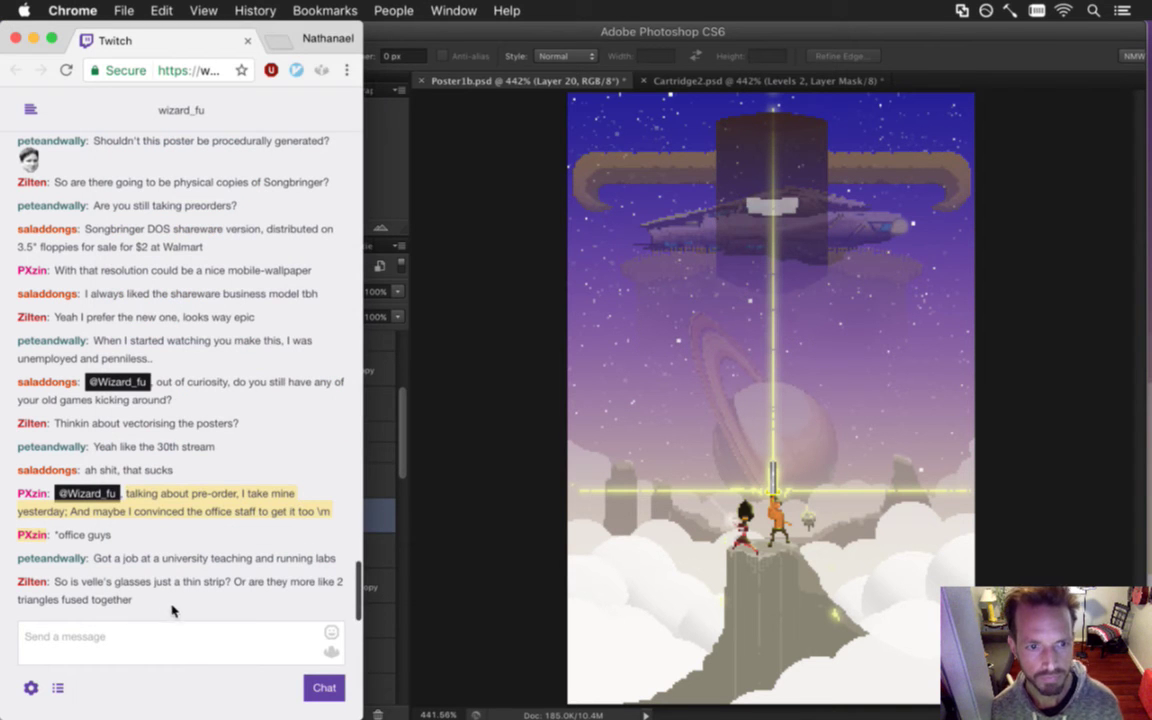
{"action": "left_click_drag", "start_coordinate": [107, 558], "coordinate": [289, 569]}
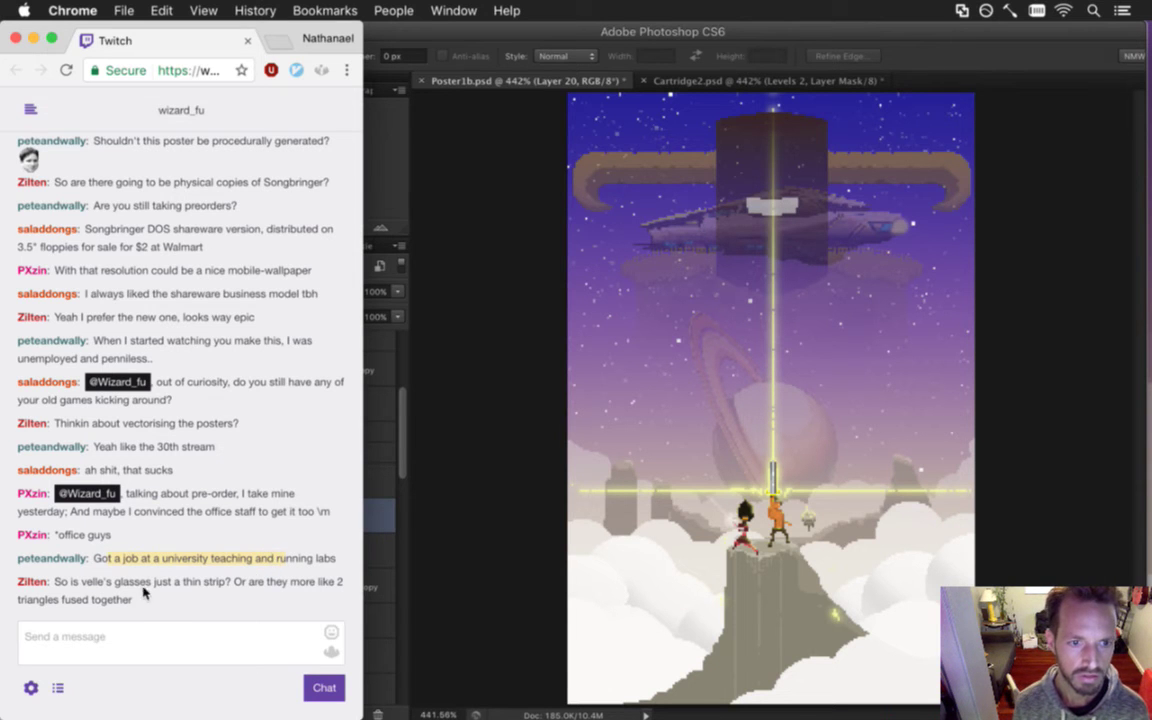
{"action": "left_click_drag", "start_coordinate": [78, 558], "coordinate": [164, 574]}
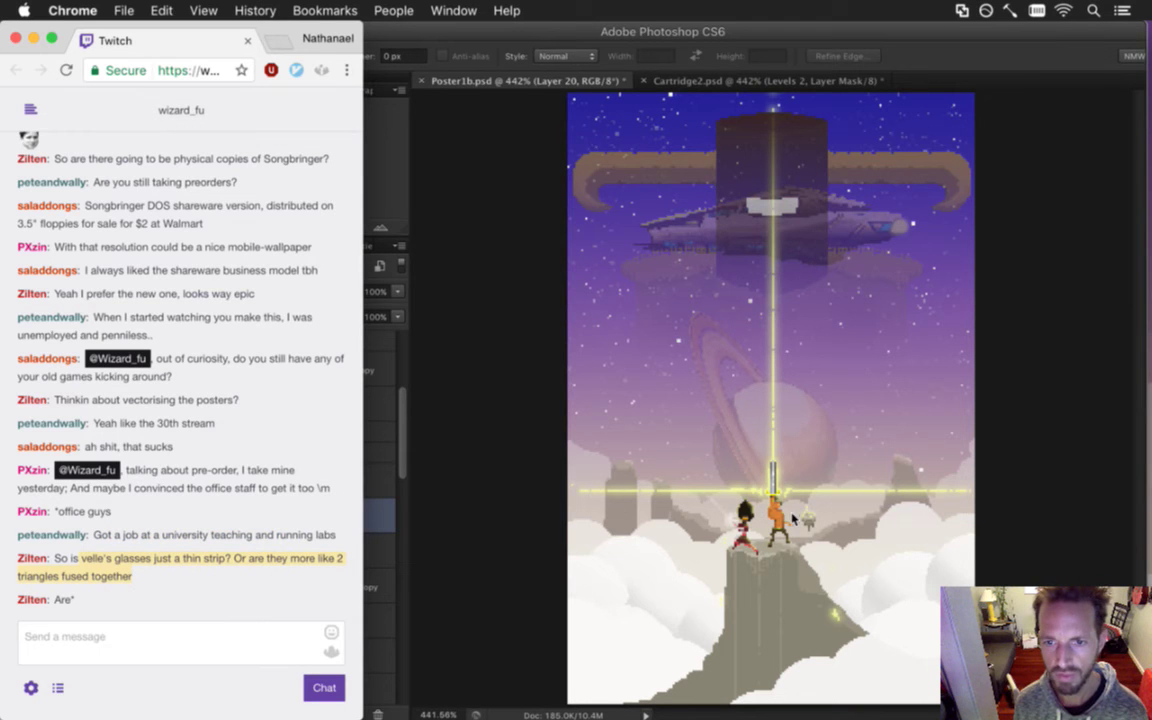
{"action": "left_click", "coordinate": [708, 38]}
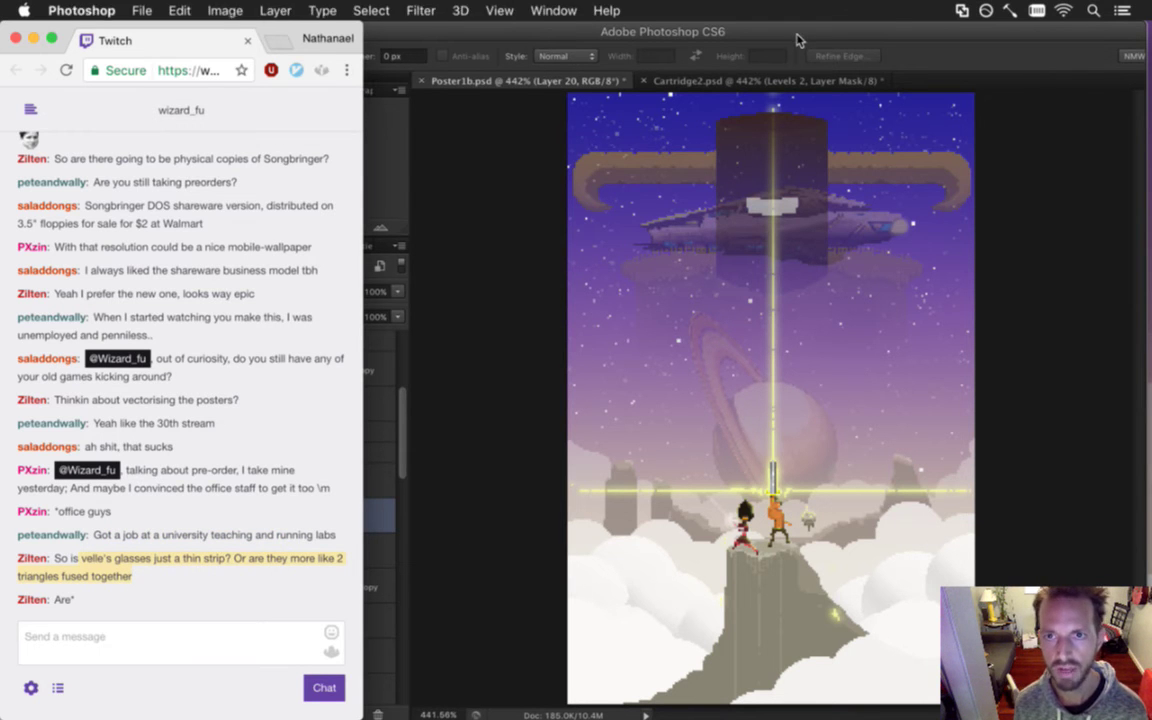
Examine the small characters on the mountain peak up close, focusing on the dark-haired figure's glasses.
{"action": "left_click_drag", "start_coordinate": [727, 470], "coordinate": [784, 502]}
{"action": "left_click_drag", "start_coordinate": [762, 566], "coordinate": [836, 548]}
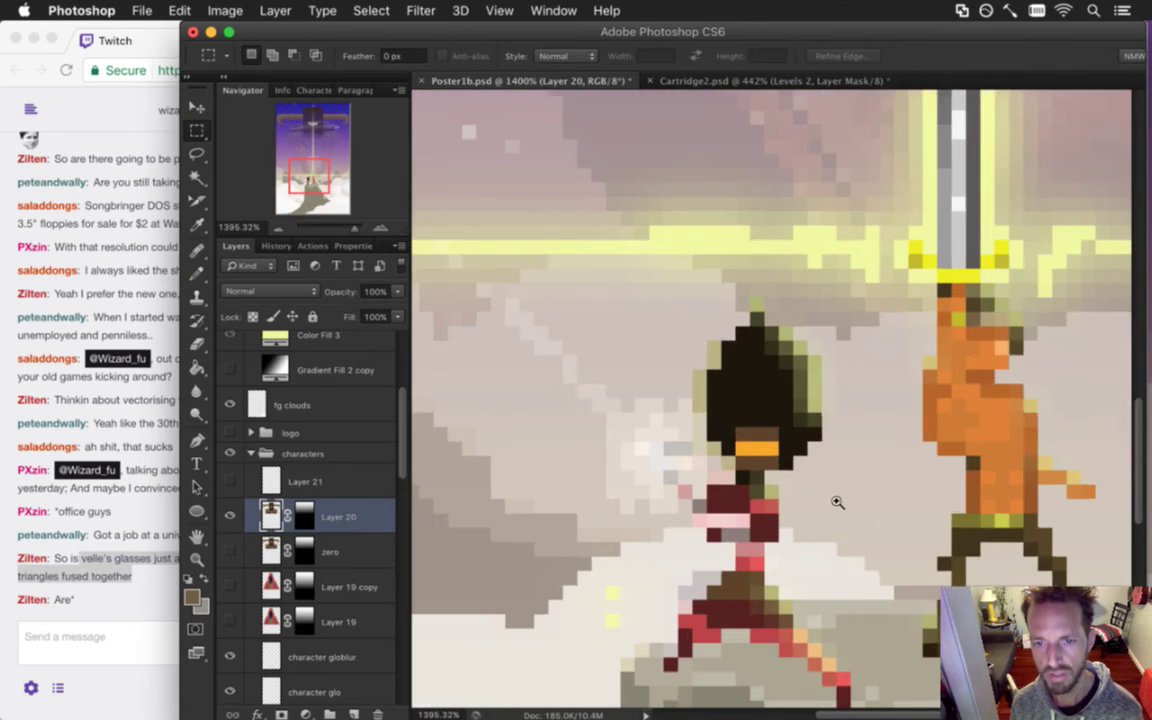
{"action": "scroll", "coordinate": [733, 481], "scroll_direction": "up", "scroll_amount": 3}
{"action": "left_click_drag", "start_coordinate": [738, 446], "coordinate": [805, 470]}
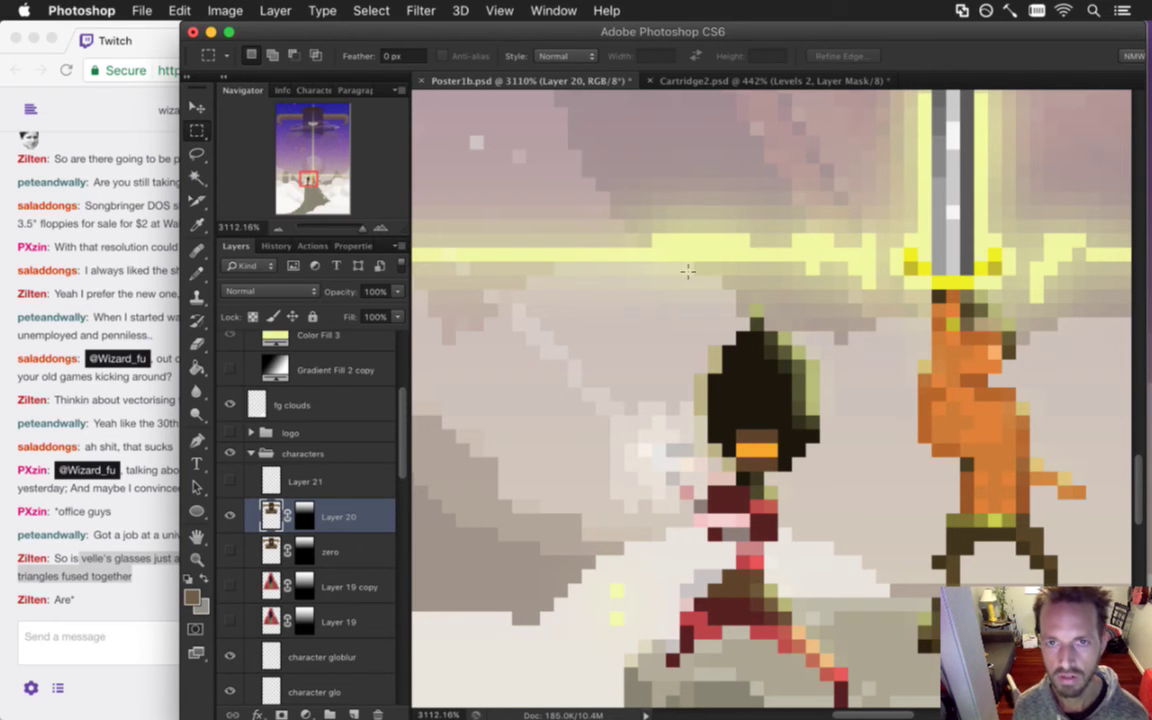
{"action": "left_click_drag", "start_coordinate": [848, 522], "coordinate": [757, 501]}
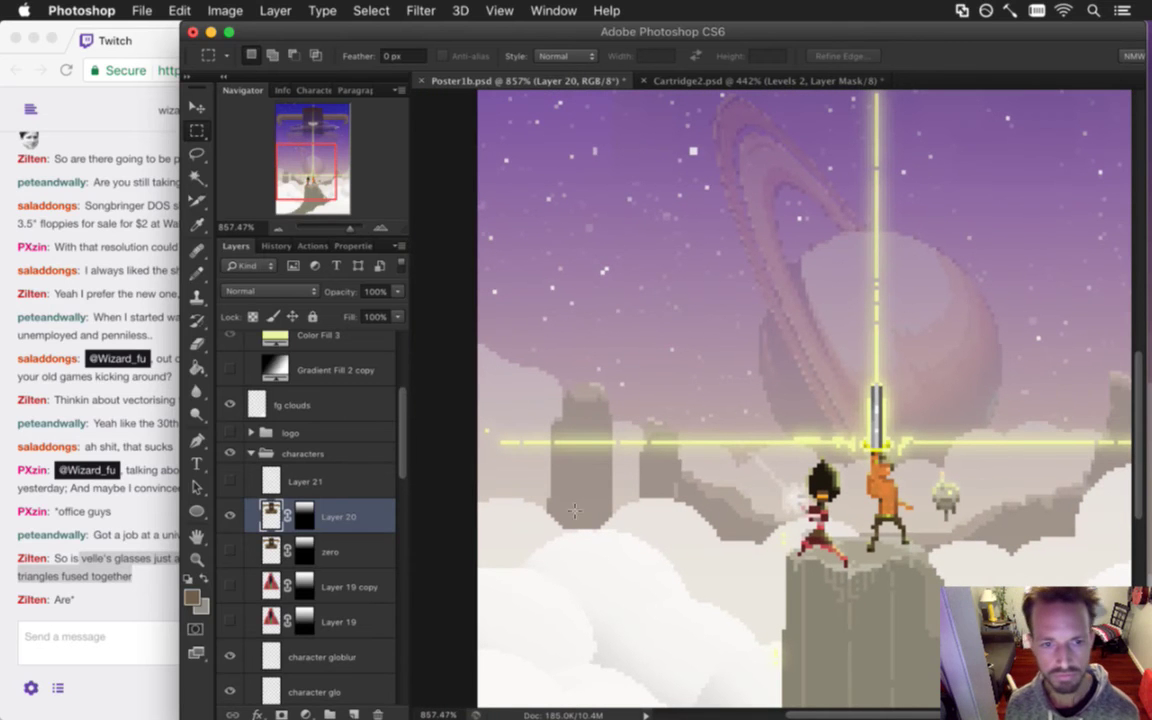
{"action": "left_click_drag", "start_coordinate": [784, 425], "coordinate": [784, 436]}
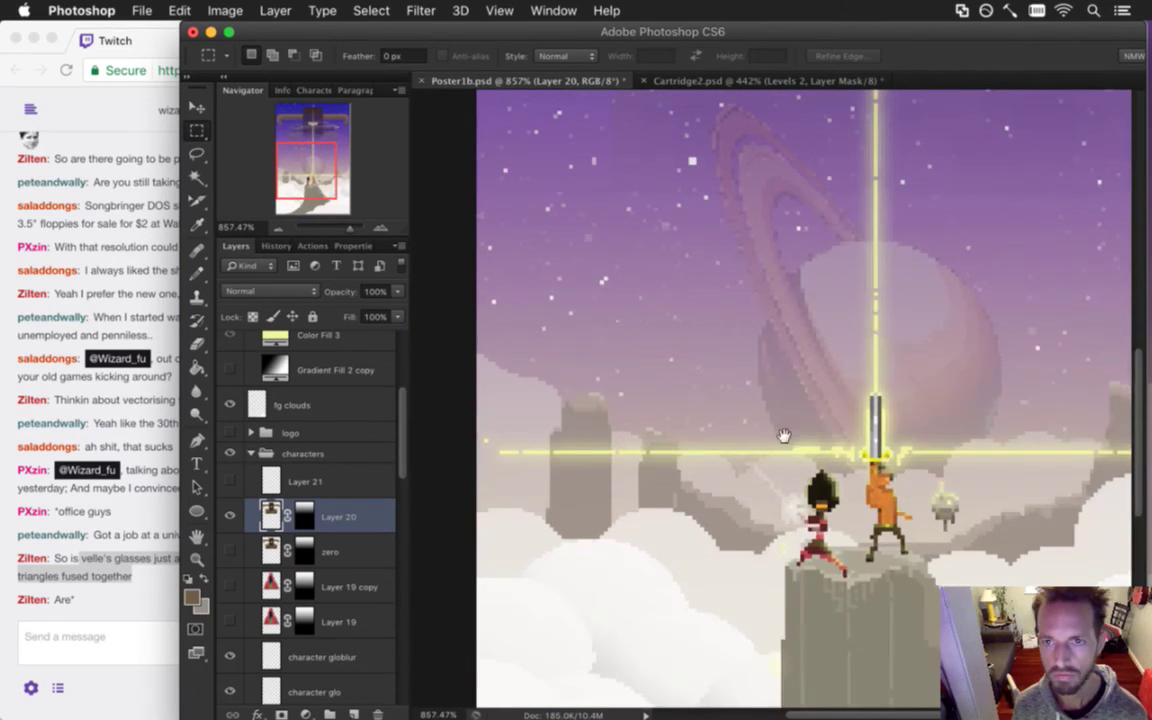
Disable the layer mask on Layer 20 to work on the whole large bearded figure.
{"action": "scroll", "coordinate": [784, 436], "scroll_direction": "up", "scroll_amount": 10}
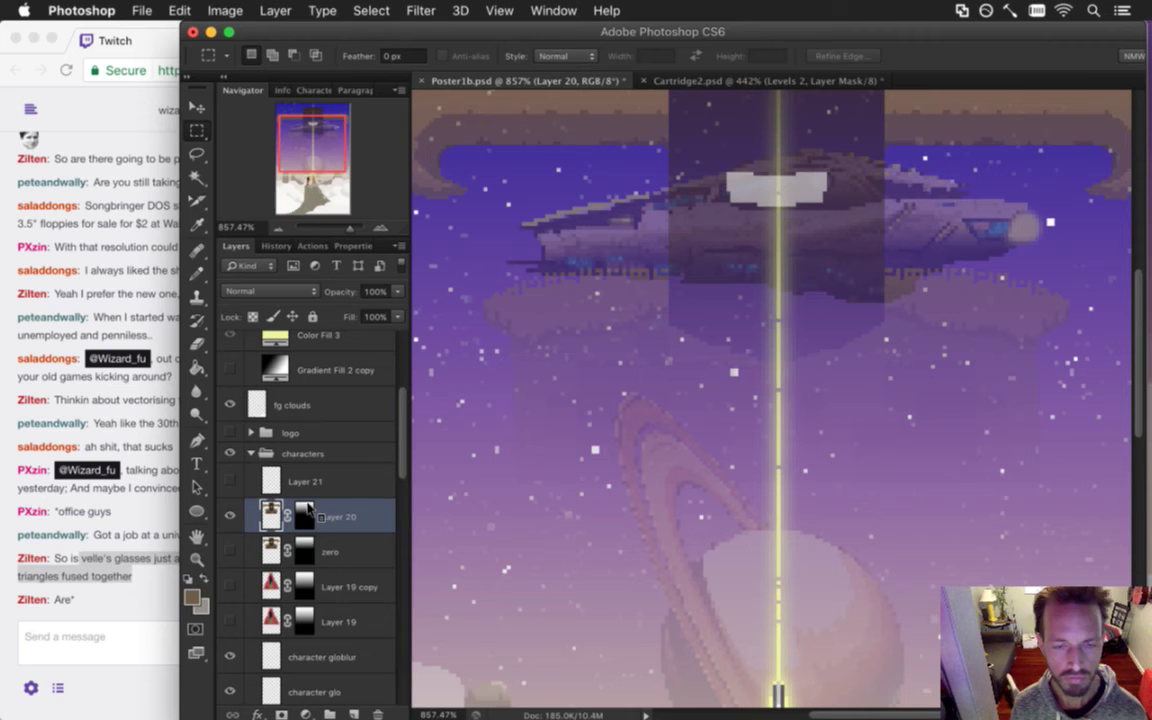
{"action": "right_click", "coordinate": [307, 510]}
{"action": "left_click", "coordinate": [303, 524]}
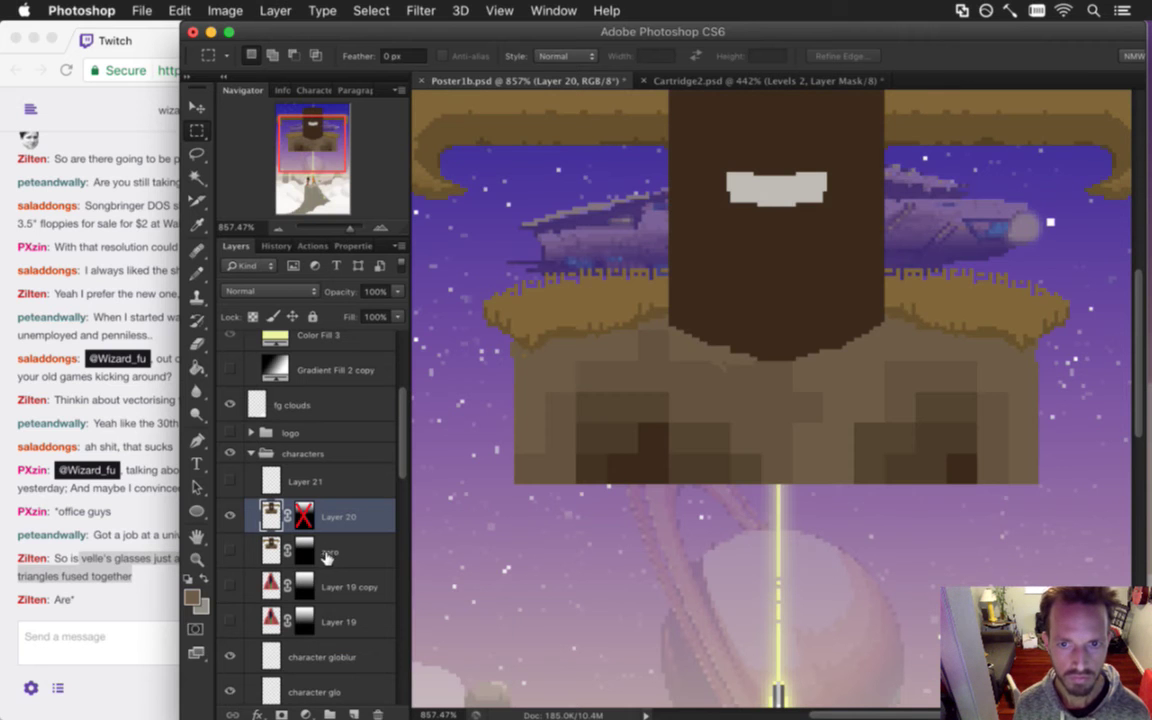
Redraw the upper edge of the mid-brown chest shading on Layer 20 as a jagged contour with the 1 px Pencil.
{"action": "left_click_drag", "start_coordinate": [662, 442], "coordinate": [704, 442]}
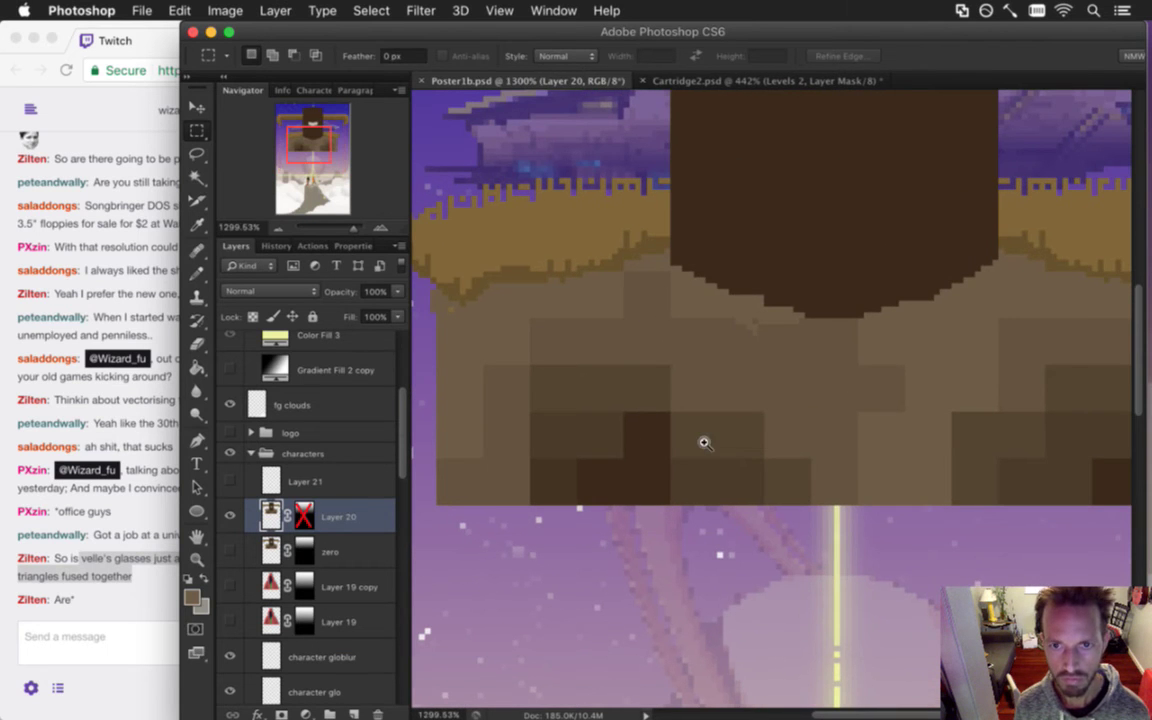
{"action": "key", "text": "b"}
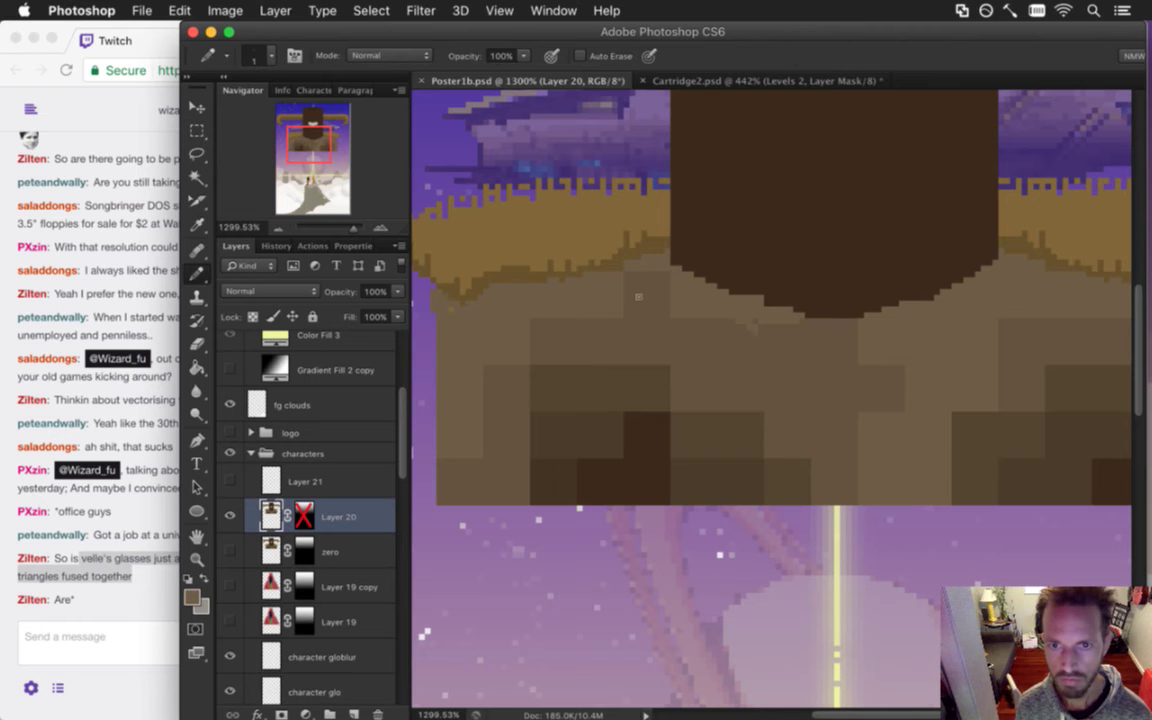
{"action": "left_click", "coordinate": [637, 290]}
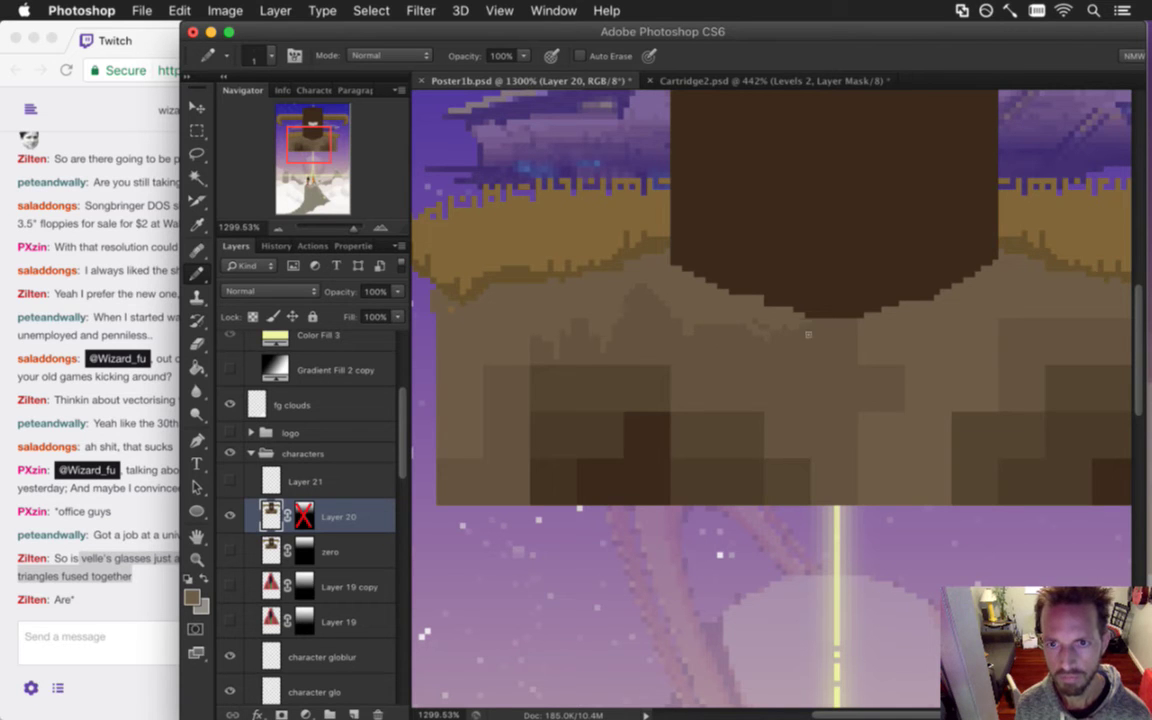
{"action": "left_click_drag", "start_coordinate": [694, 378], "coordinate": [584, 404]}
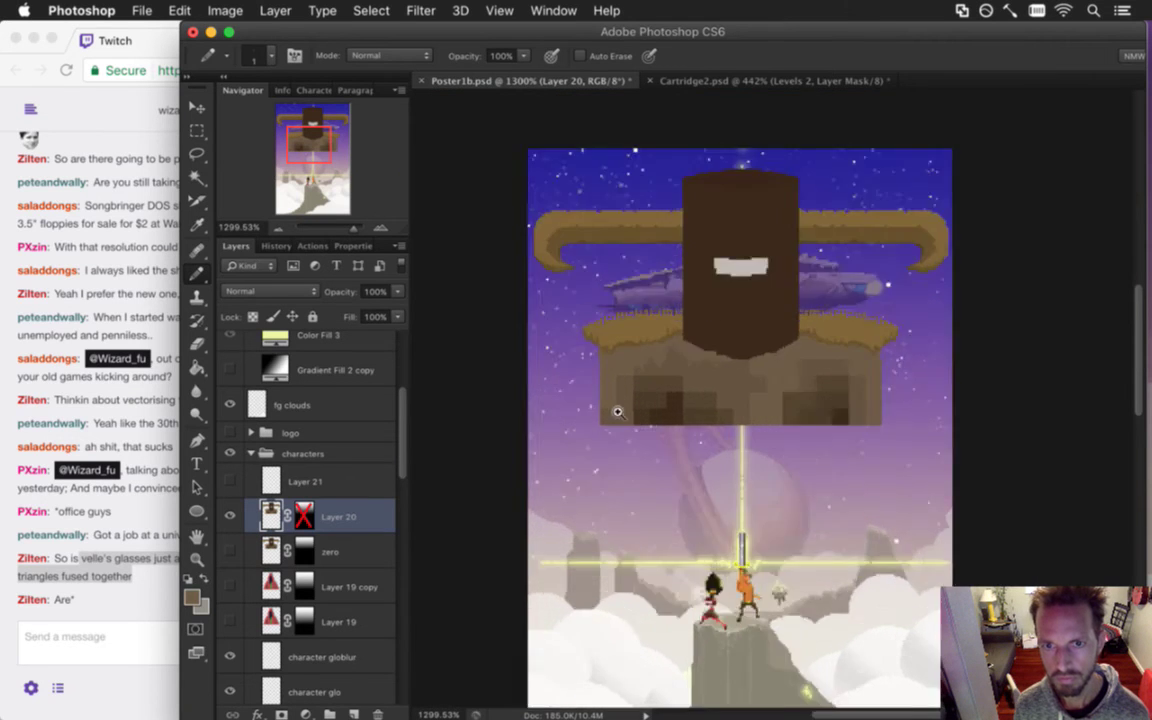
Using sampled browns, pencil irregular contours for the dark shadow on the left half of the chest and the shading along its left edge.
{"action": "key", "text": "i"}
{"action": "left_click", "coordinate": [584, 368]}
{"action": "key", "text": "b"}
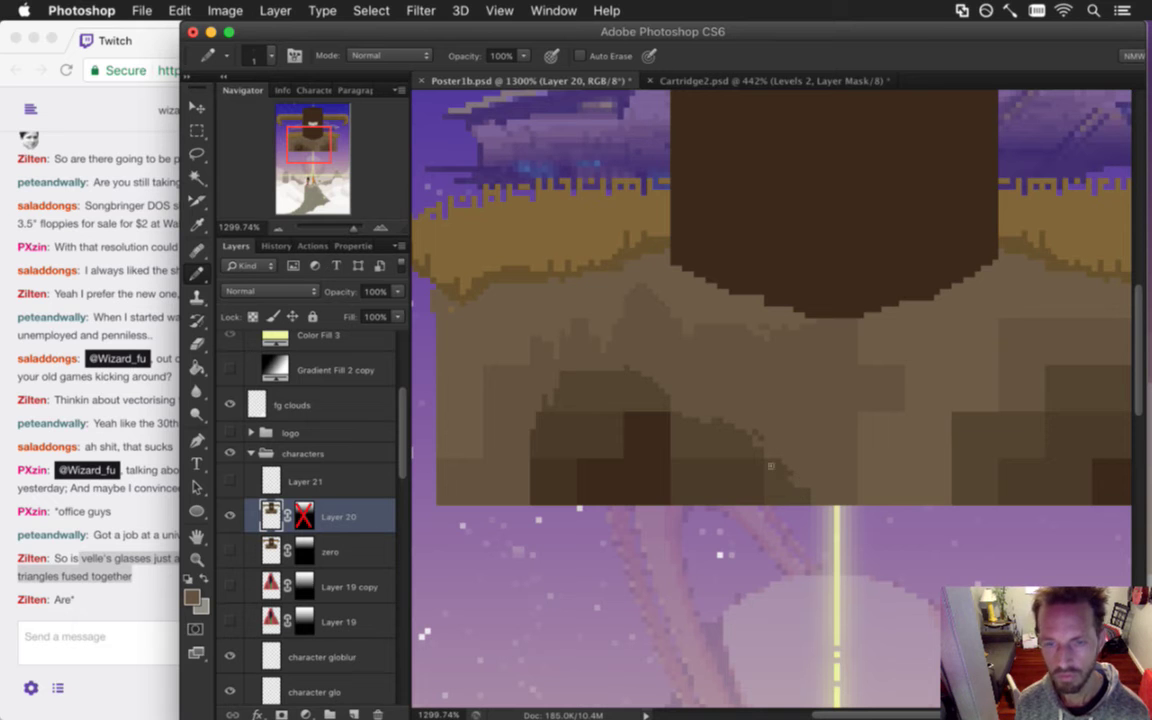
{"action": "left_click", "coordinate": [578, 416], "text": "alt"}
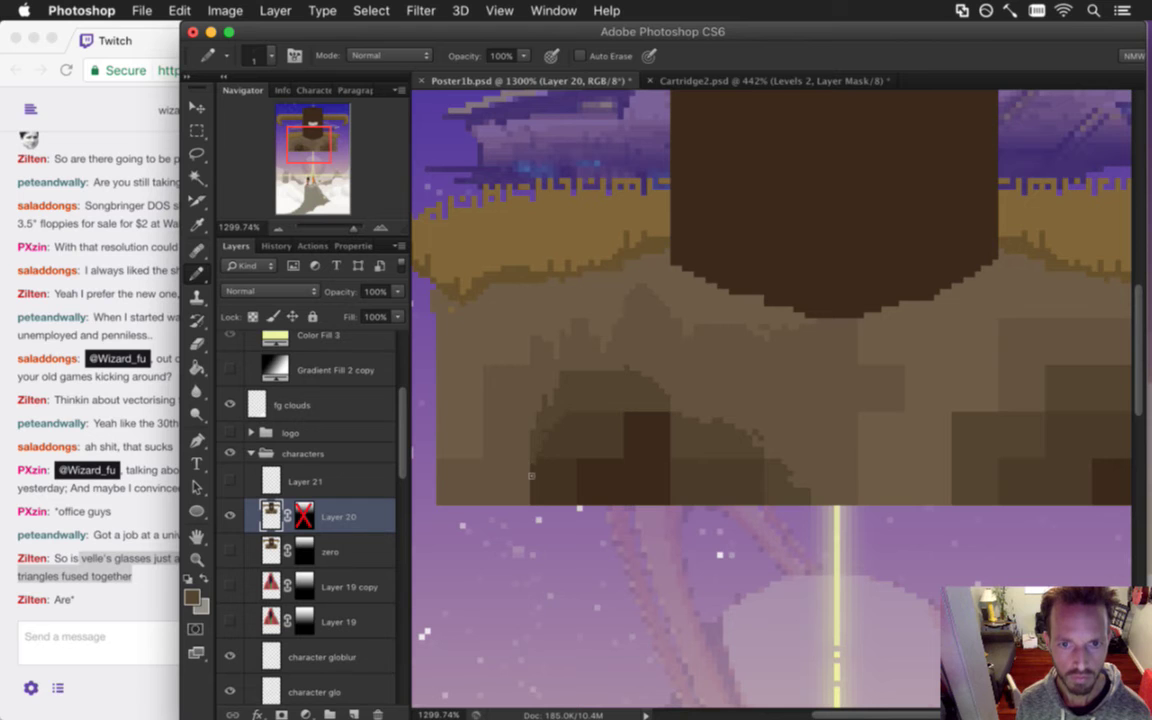
{"action": "left_click", "coordinate": [452, 476], "text": "alt"}
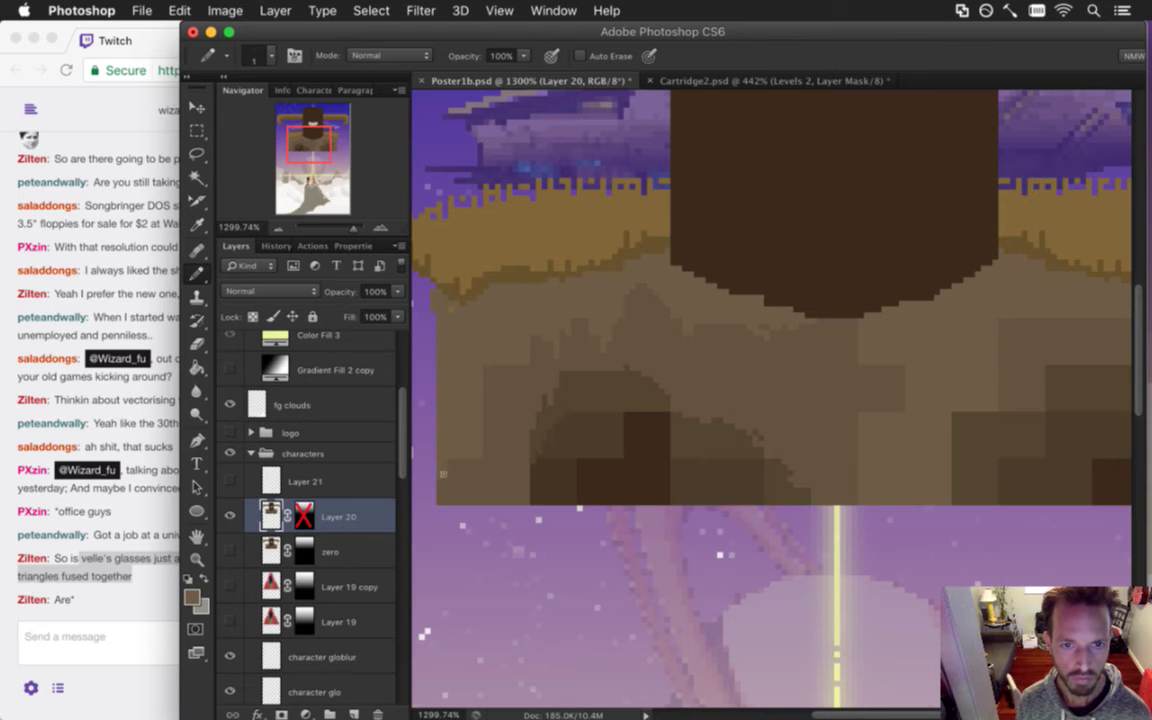
{"action": "left_click", "coordinate": [476, 448], "text": "alt"}
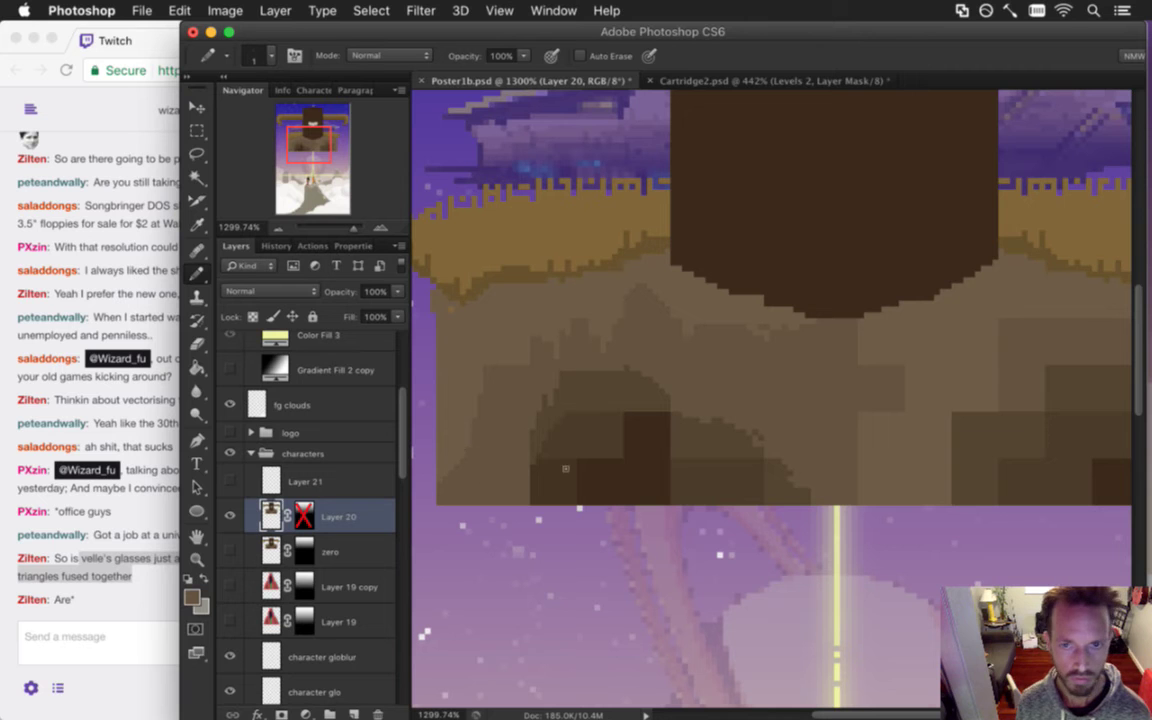
Reshape the dark core of the left chest shadow on Layer 20 into irregular contours with the Pencil and sampled browns.
{"action": "key", "text": "alt"}
{"action": "left_click", "coordinate": [632, 447], "text": "alt"}
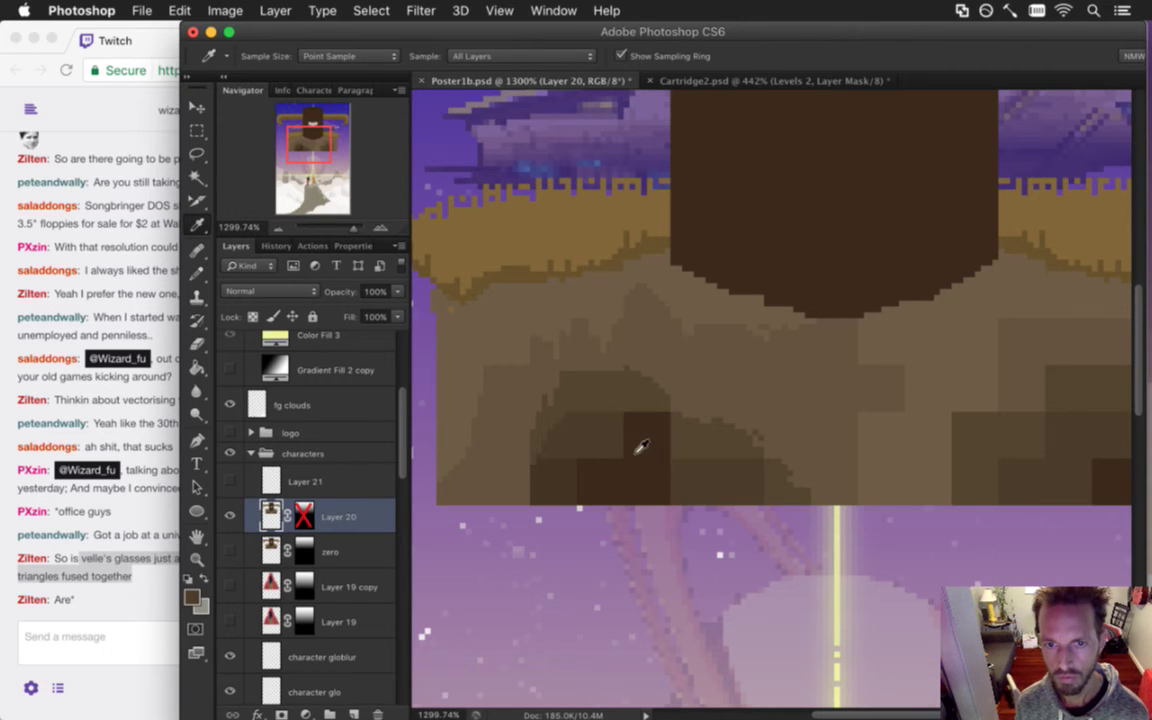
{"action": "left_click", "coordinate": [663, 442]}
{"action": "left_click", "coordinate": [563, 477], "text": "alt"}
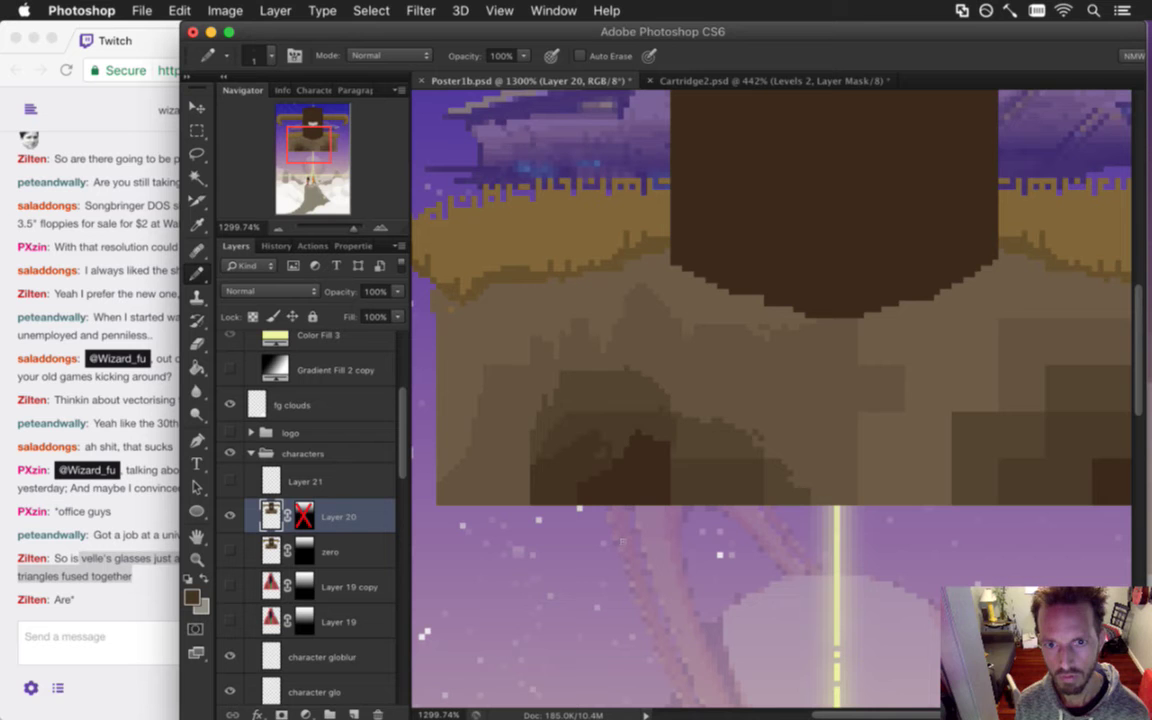
{"action": "left_click", "coordinate": [605, 425], "text": "alt"}
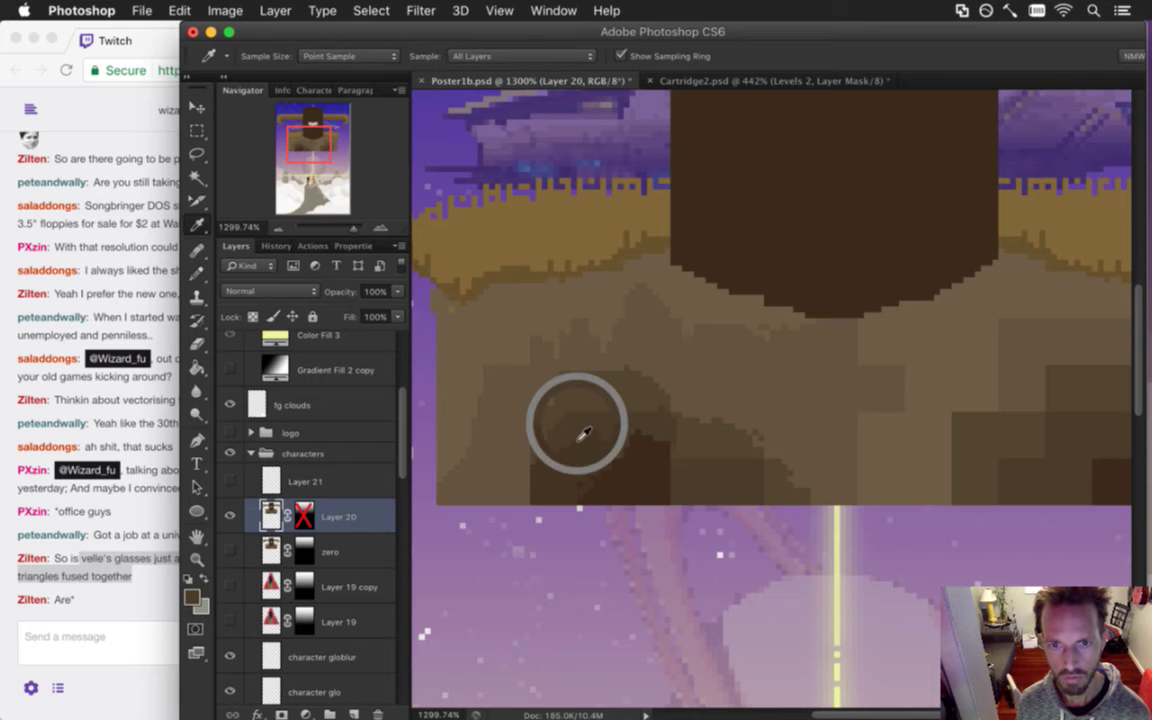
{"action": "left_click", "coordinate": [581, 401], "text": "alt"}
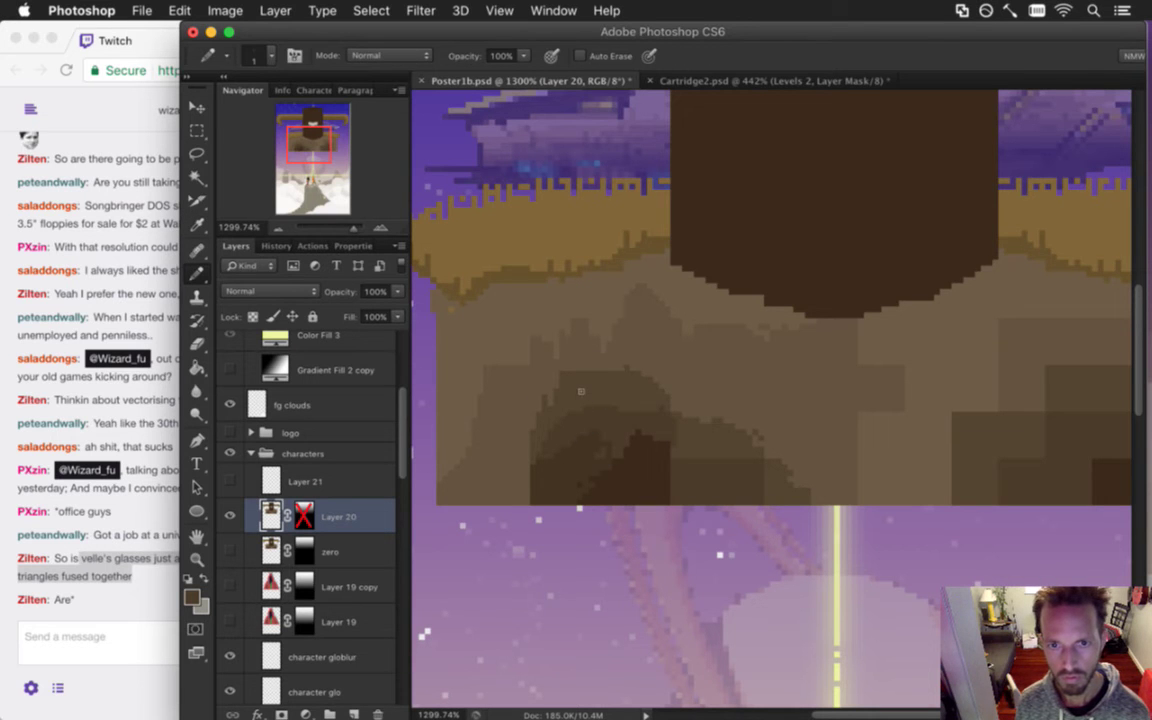
{"action": "left_click", "coordinate": [568, 408], "text": "alt"}
Pencil the darkest brown along the base of the left chest shadow, adding ragged drips below the chest's bottom edge.
{"action": "key", "text": "super+0"}
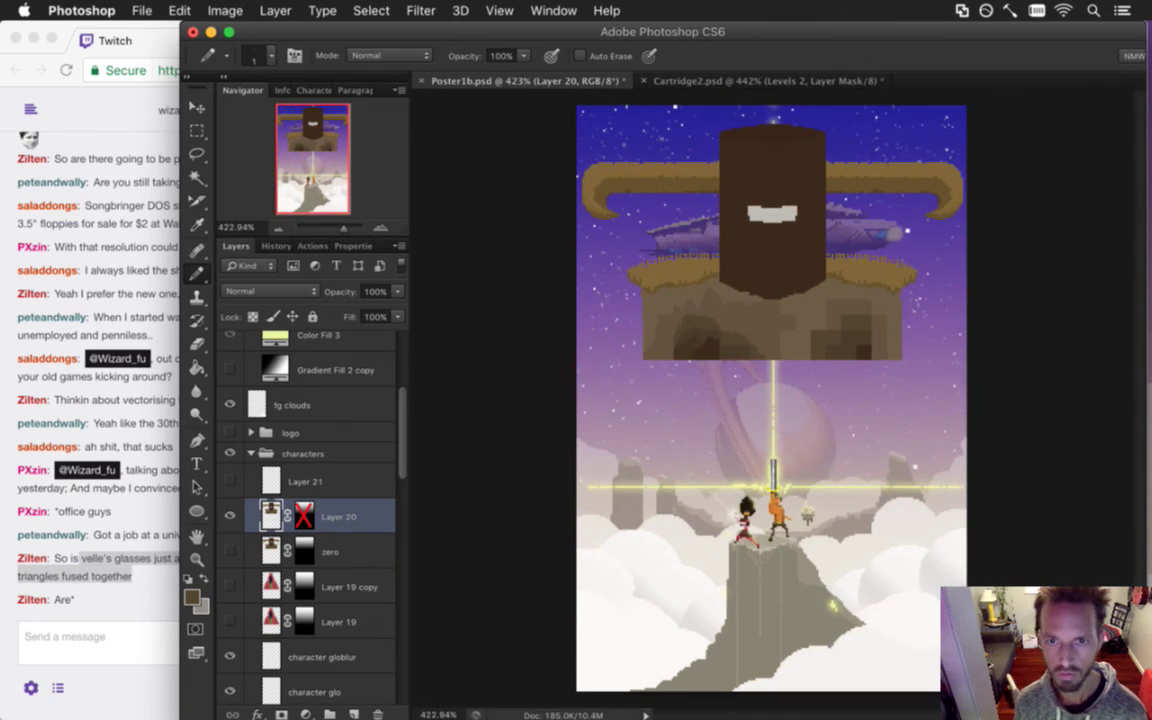
{"action": "scroll", "coordinate": [765, 362], "scroll_direction": "up", "scroll_amount": 3}
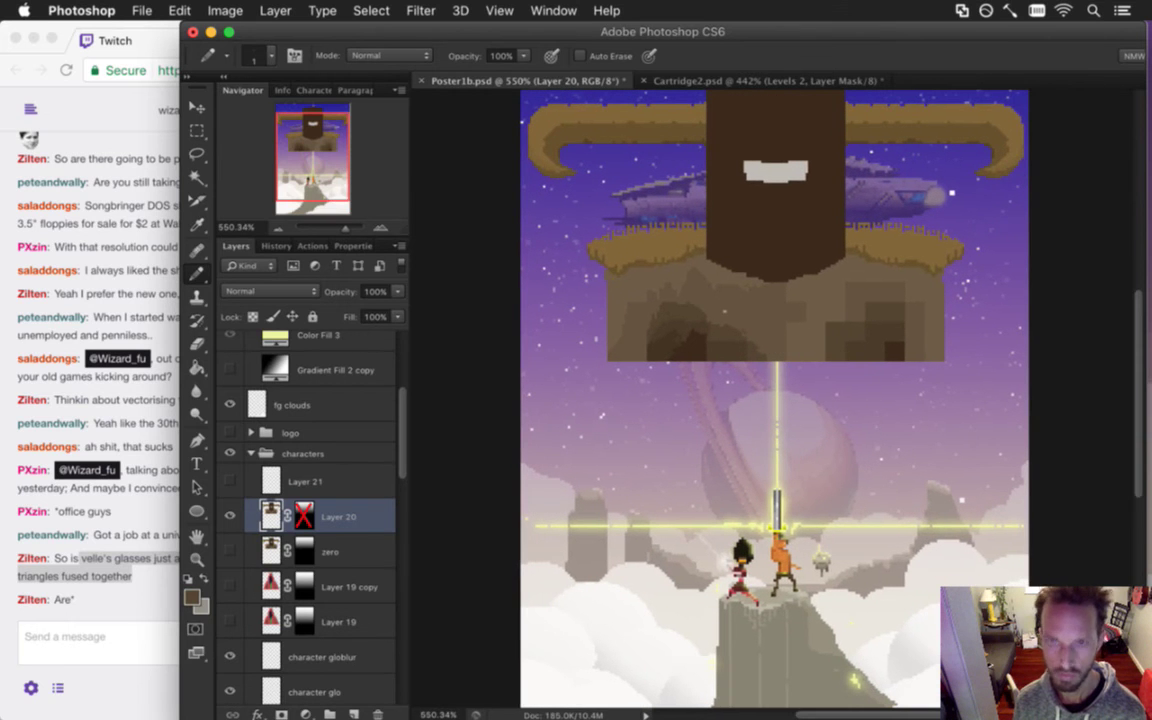
{"action": "mouse_move", "coordinate": [846, 353]}
{"action": "left_mouse_down"}
{"action": "mouse_move", "coordinate": [770, 400]}
{"action": "mouse_move", "coordinate": [800, 391]}
{"action": "left_mouse_up"}
{"action": "left_click", "coordinate": [607, 404], "text": "alt"}
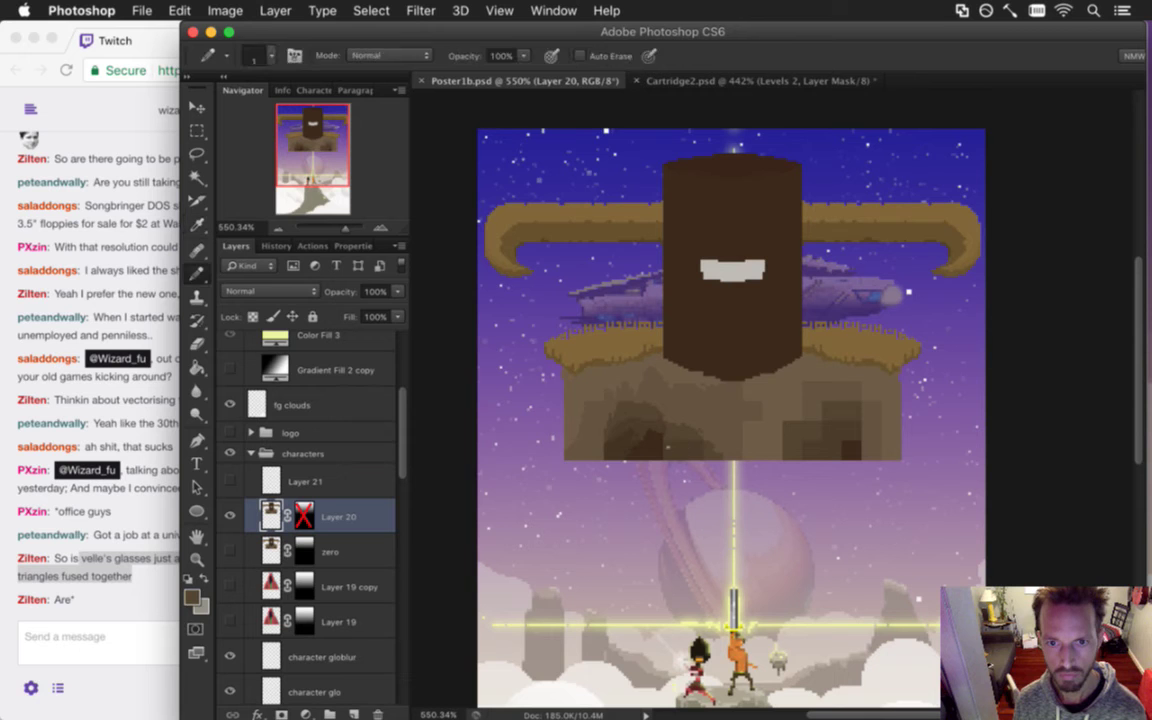
{"action": "left_click", "coordinate": [597, 384], "text": "alt"}
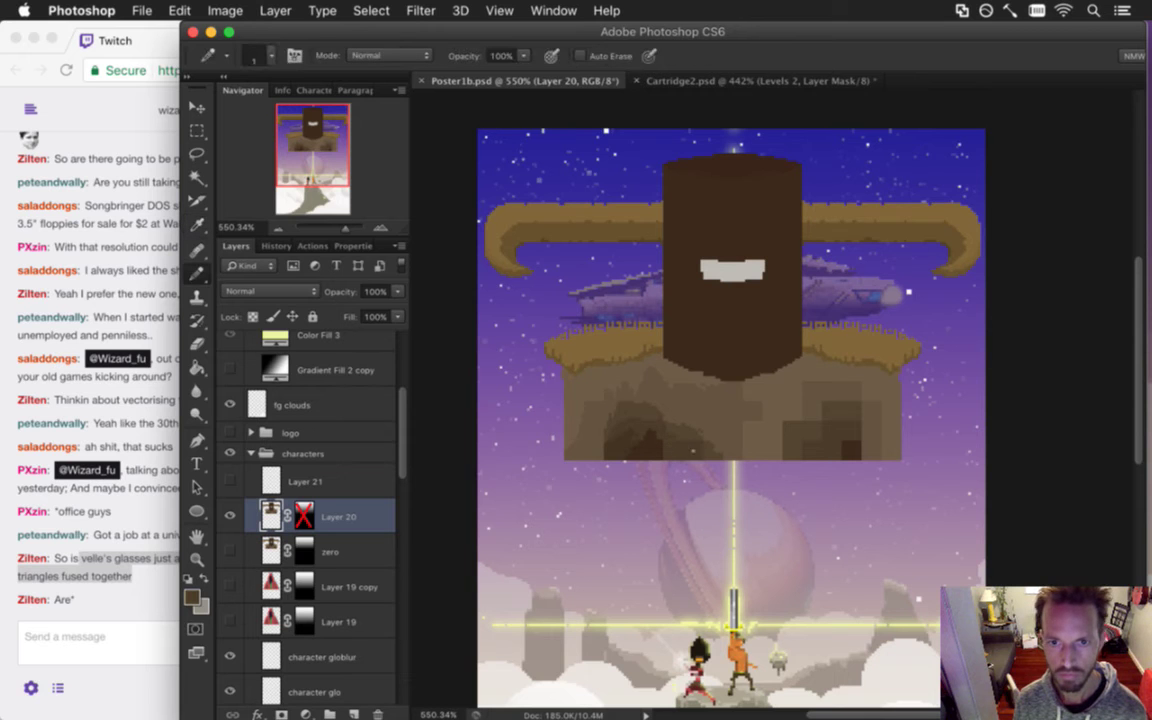
{"action": "left_click", "coordinate": [605, 413]}
{"action": "left_click", "coordinate": [595, 408], "text": "alt"}
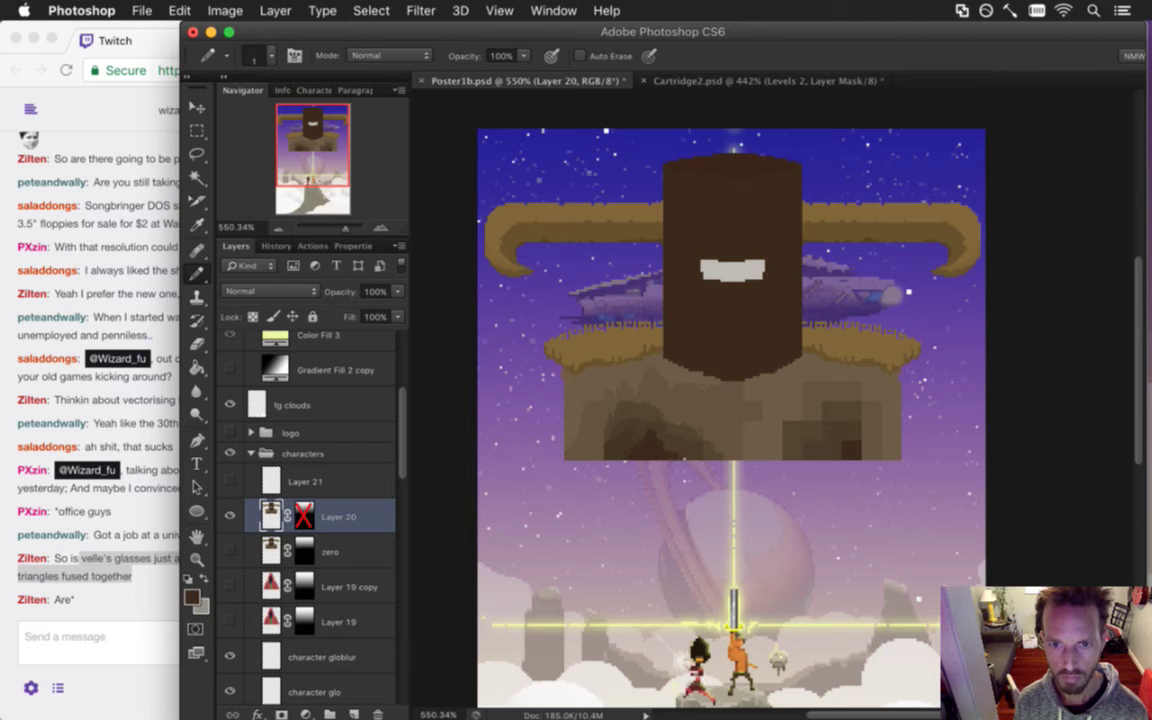
{"action": "left_click", "coordinate": [608, 411], "text": "alt"}
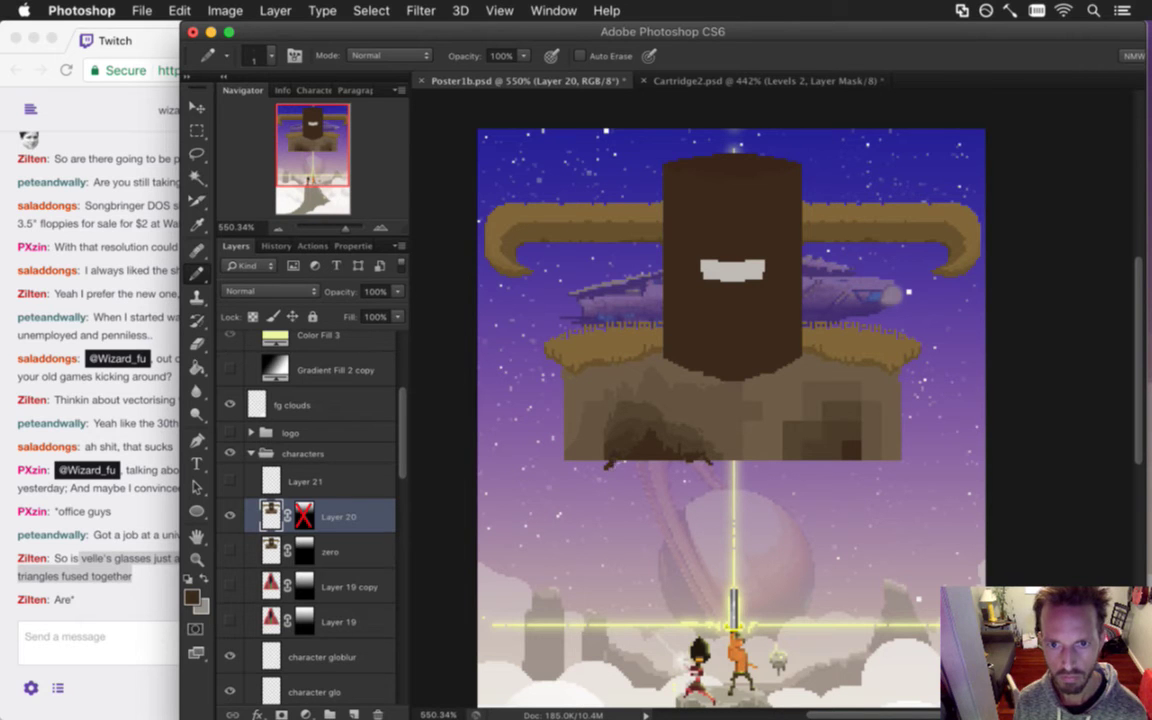
{"action": "left_click", "coordinate": [650, 428], "text": "alt"}
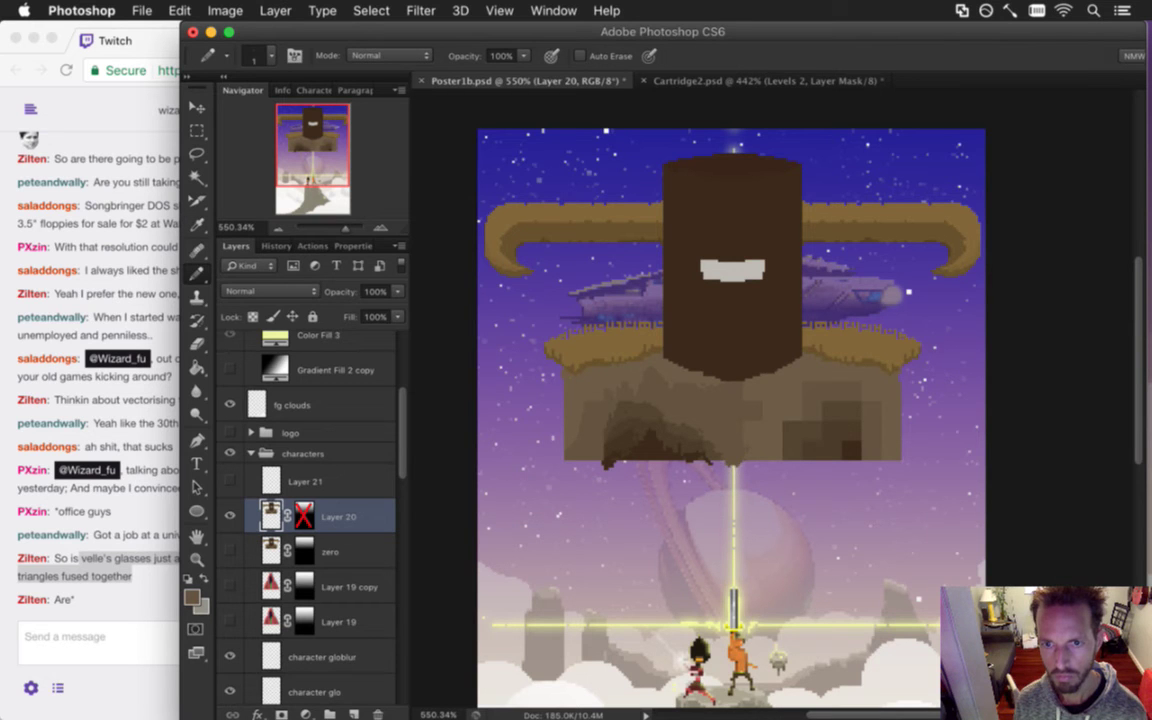
Redraw the blocky shading from the chest's centre to its right half as irregular contours, with dark ragged drips along the base.
{"action": "left_click", "coordinate": [753, 408], "text": "alt"}
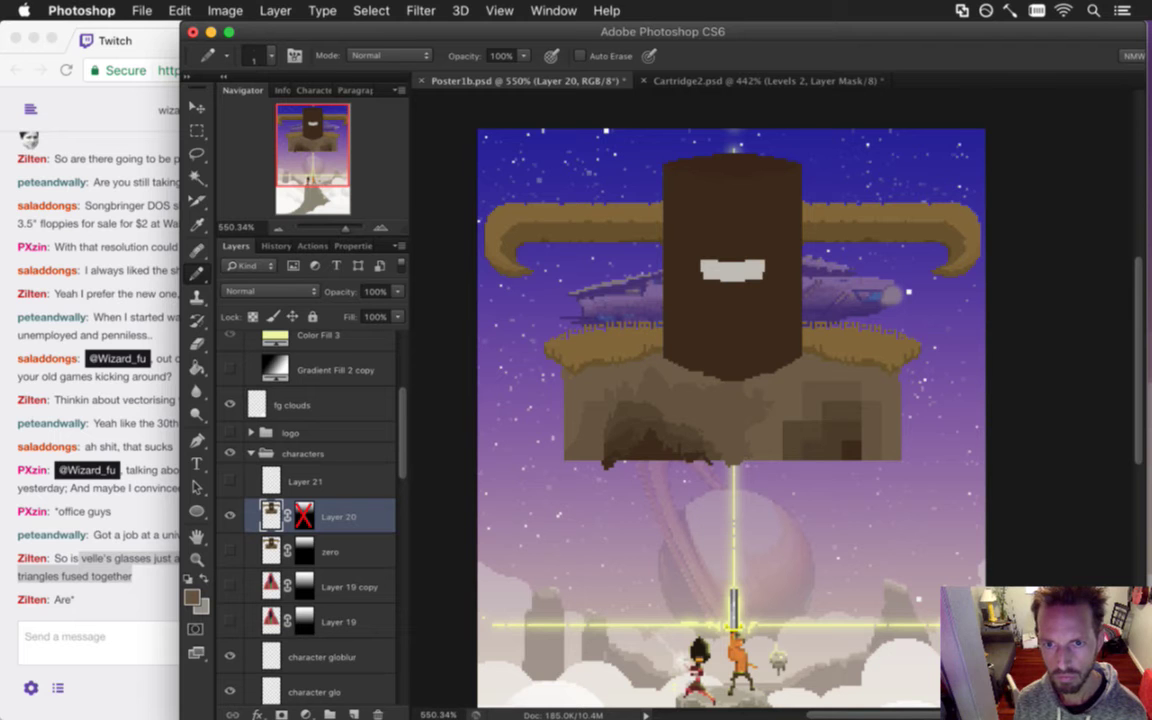
{"action": "left_click", "coordinate": [800, 400], "text": "alt"}
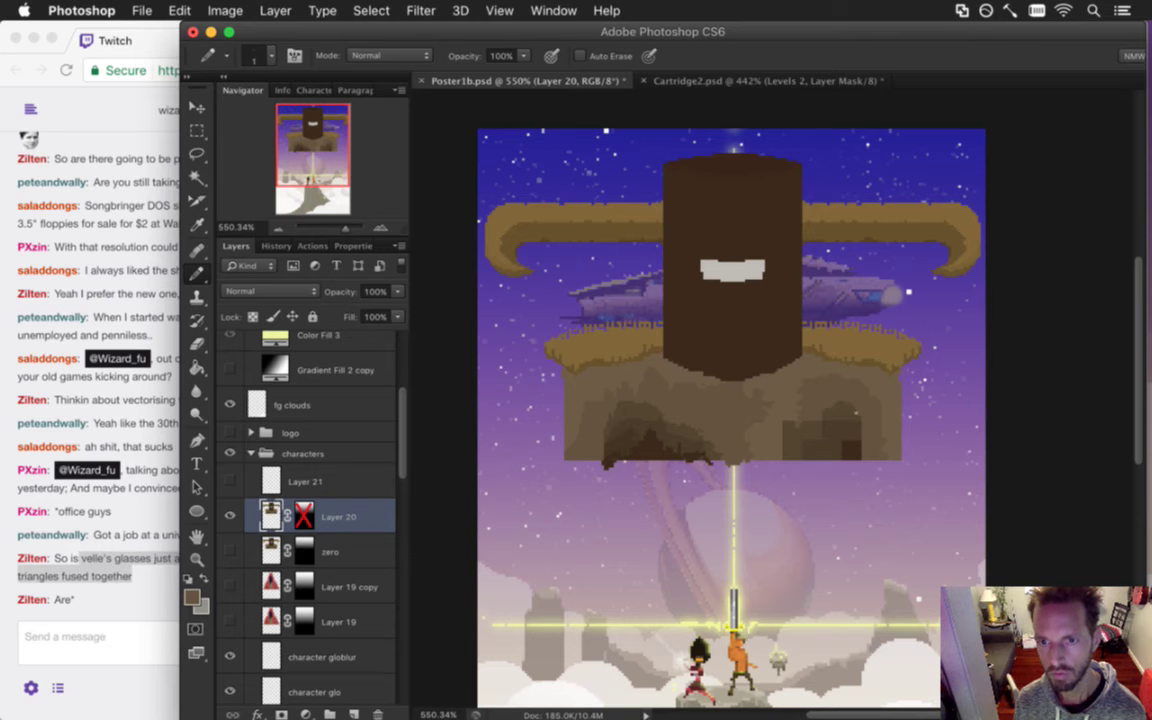
{"action": "left_click", "coordinate": [836, 412], "text": "alt"}
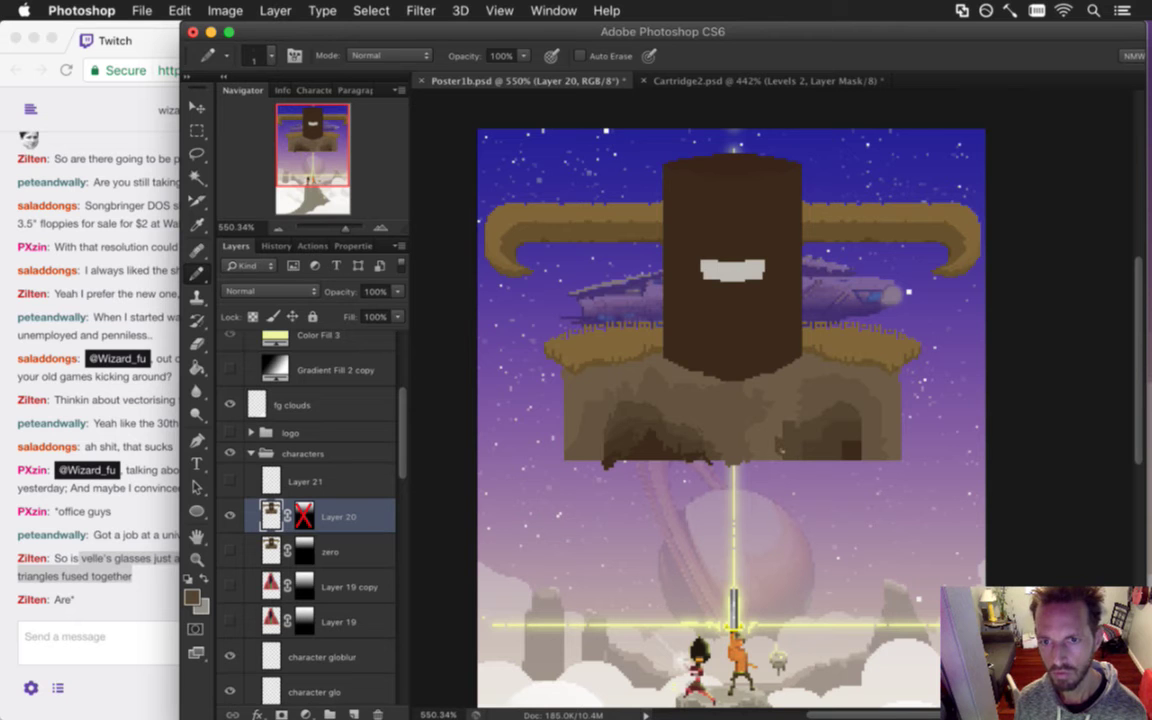
{"action": "left_click", "coordinate": [786, 427], "text": "alt"}
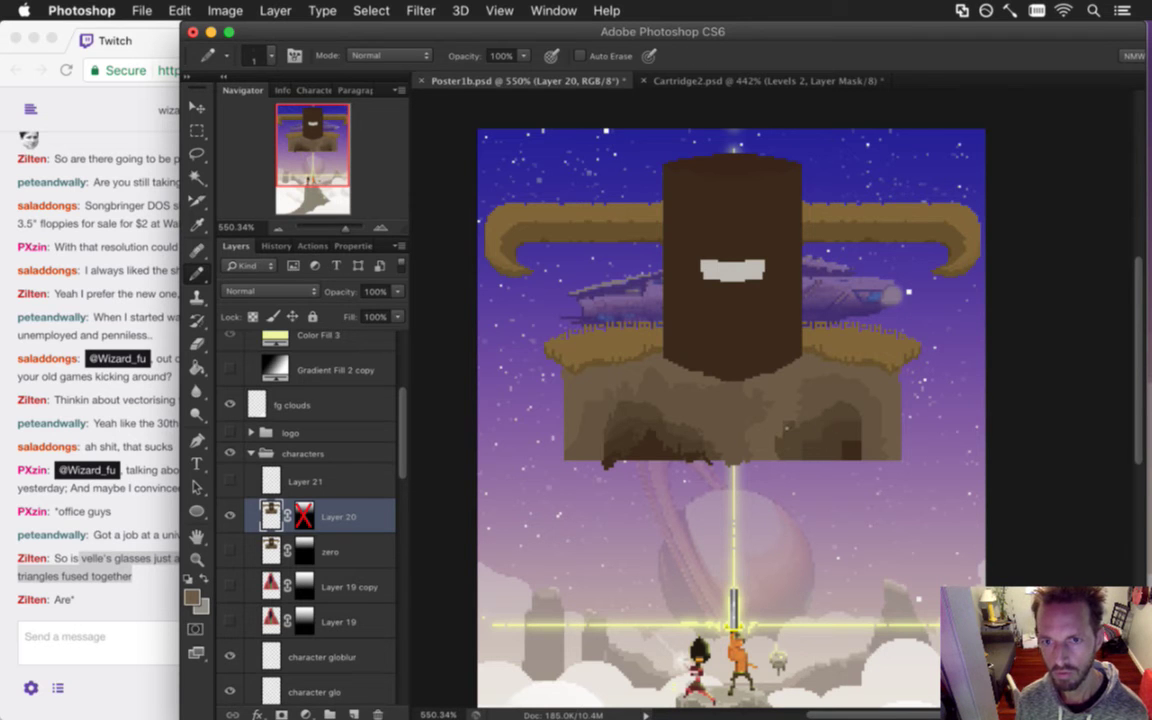
{"action": "left_click", "coordinate": [737, 384], "text": "alt"}
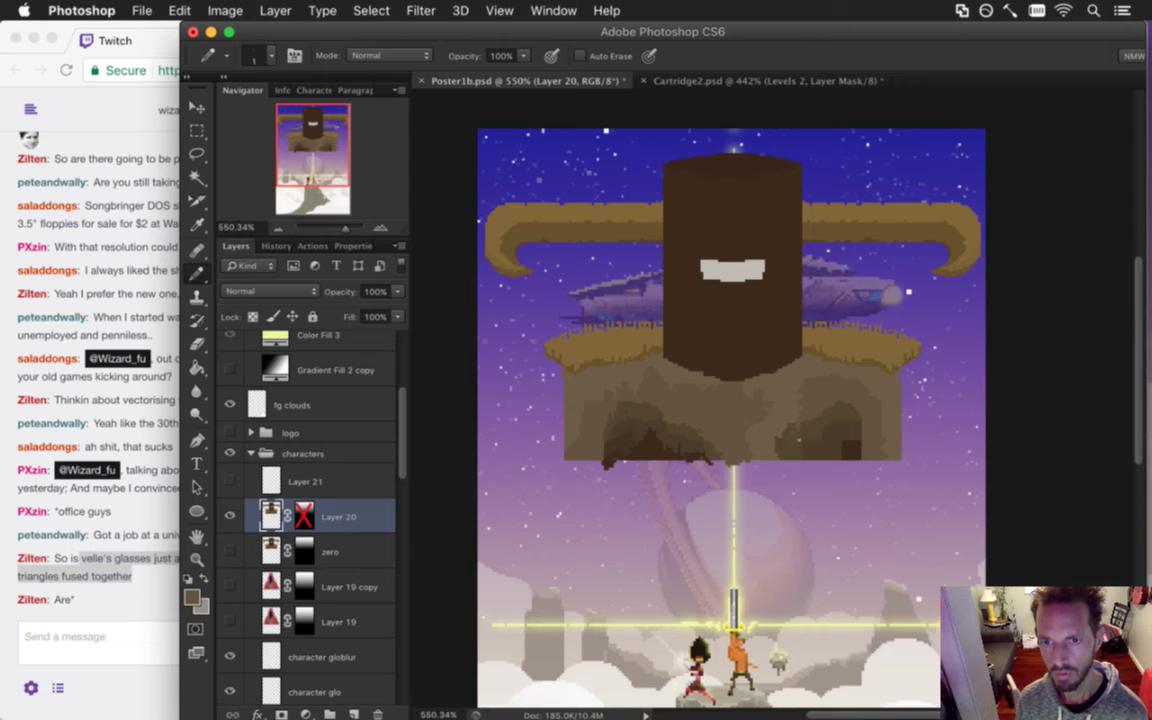
{"action": "left_click", "coordinate": [800, 440], "text": "alt"}
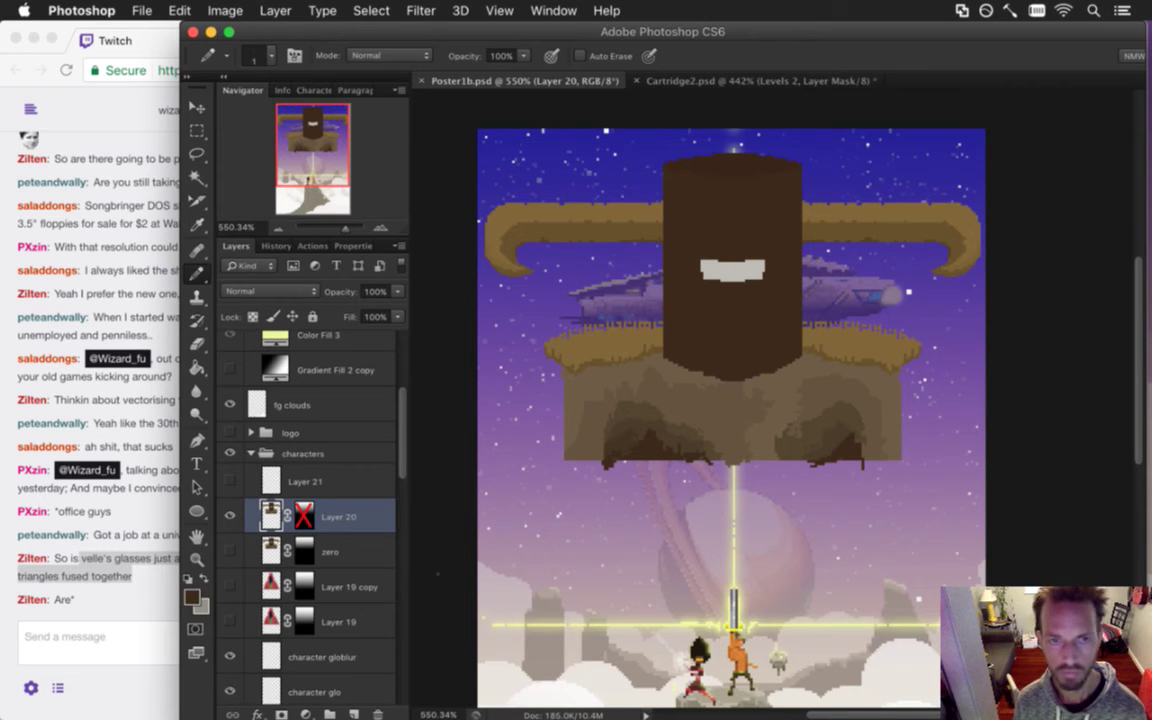
Re-enable the layer mask on Layer 20 and set the layer's blend mode to Color Dodge.
{"action": "right_click", "coordinate": [305, 514]}
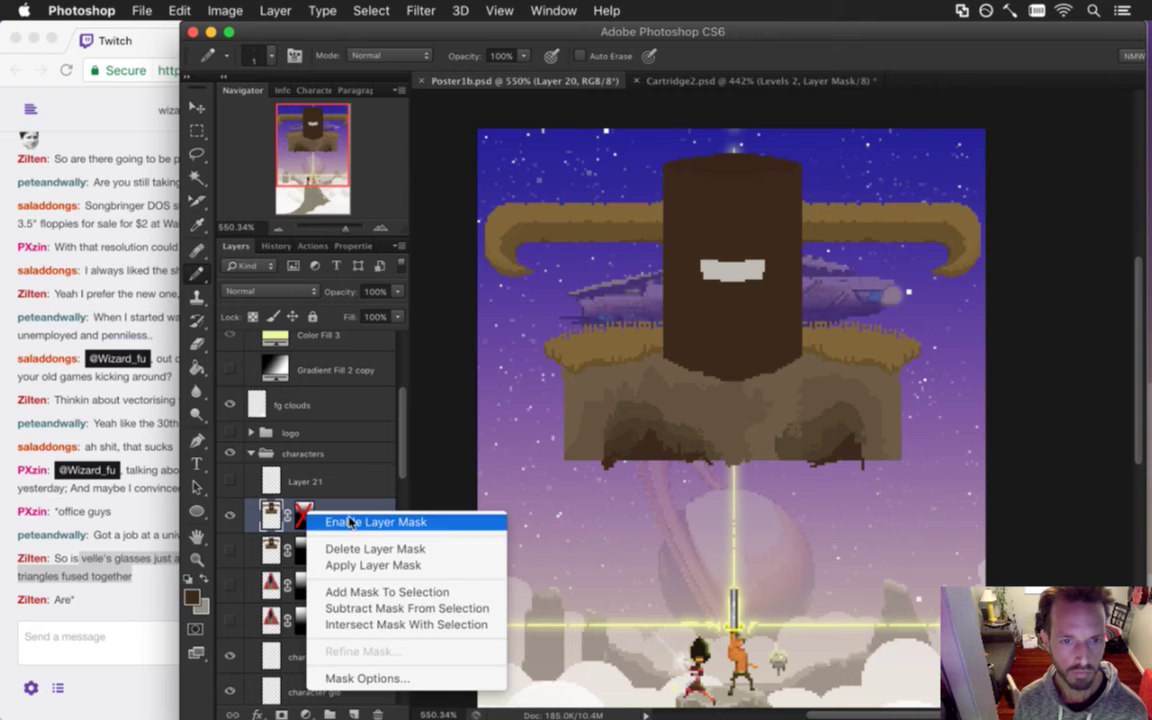
{"action": "left_click", "coordinate": [330, 522]}
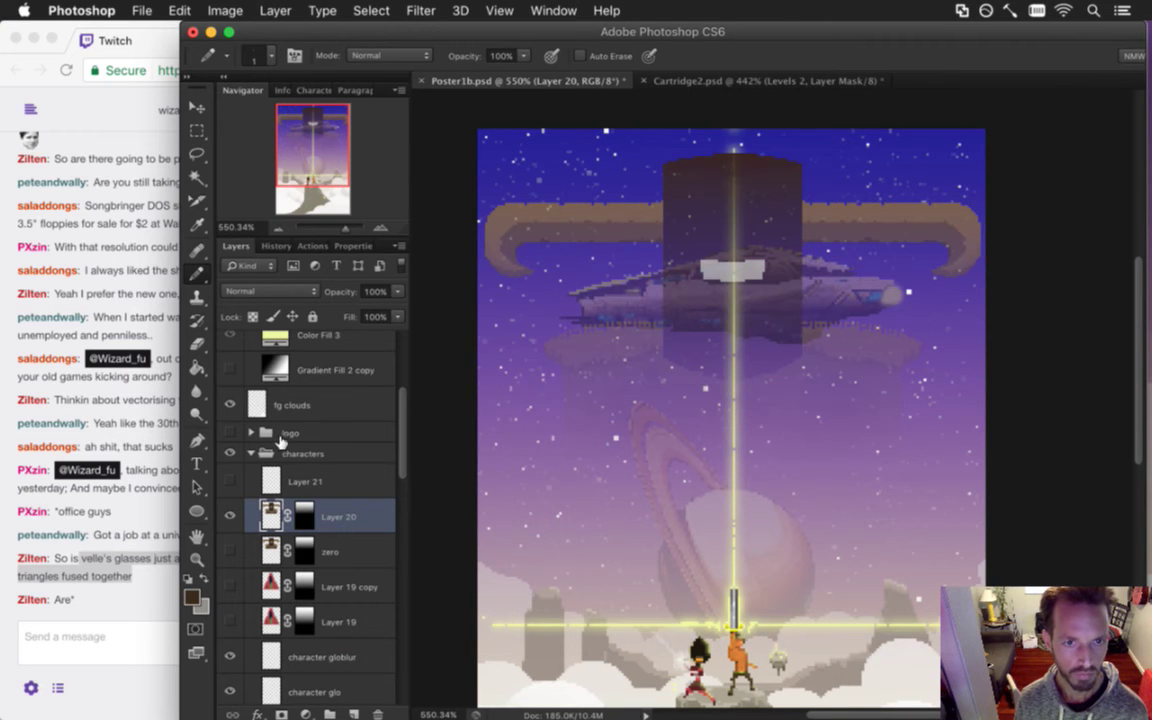
{"action": "left_click", "coordinate": [255, 291]}
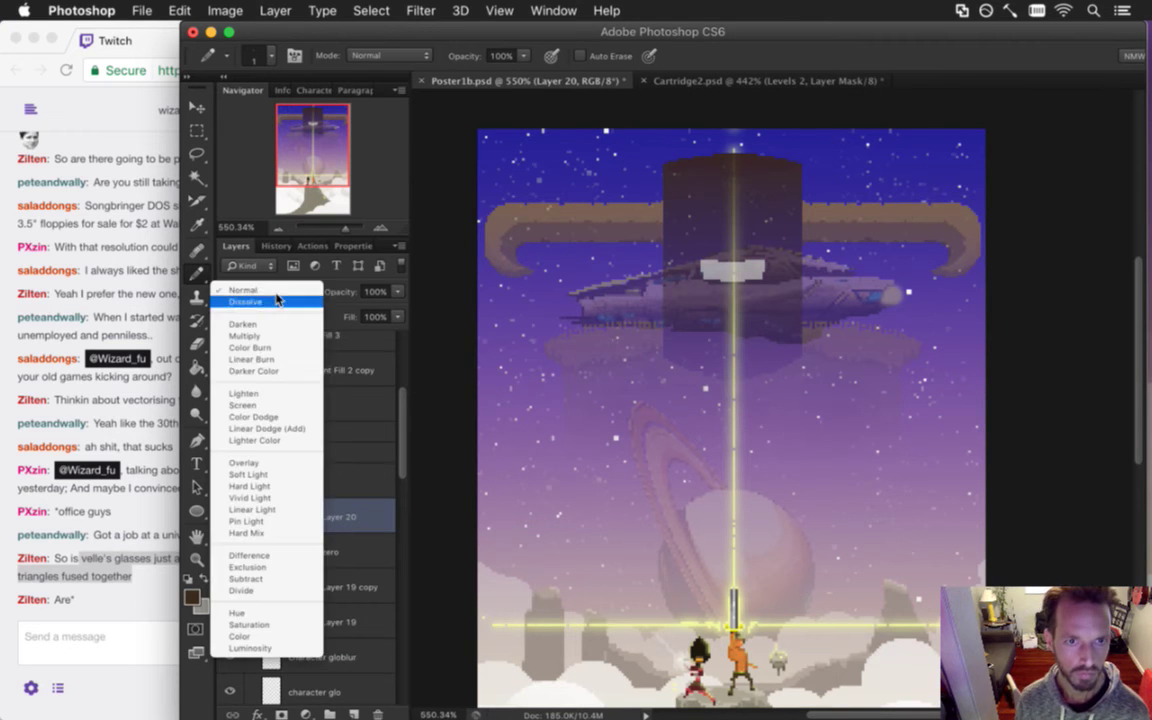
{"action": "left_click", "coordinate": [275, 416]}
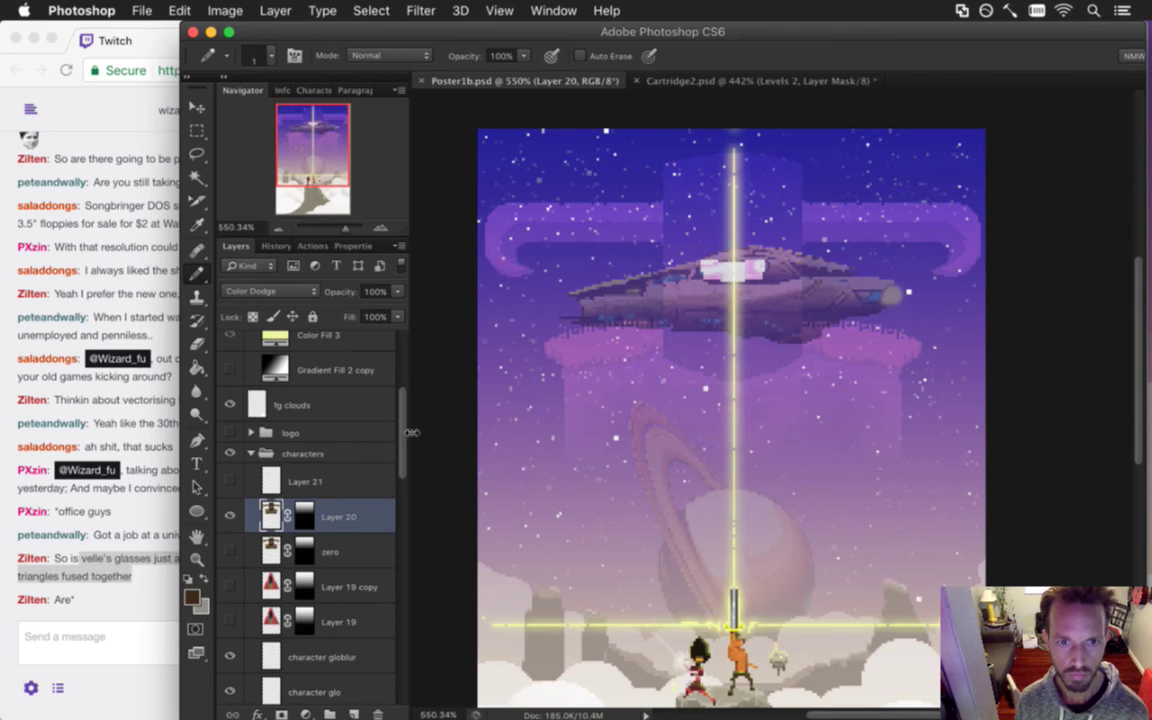
Show the light and logo groups to bring the full lighting and the Songbringer title into the poster.
{"action": "scroll", "coordinate": [397, 362], "scroll_direction": "up", "scroll_amount": 3}
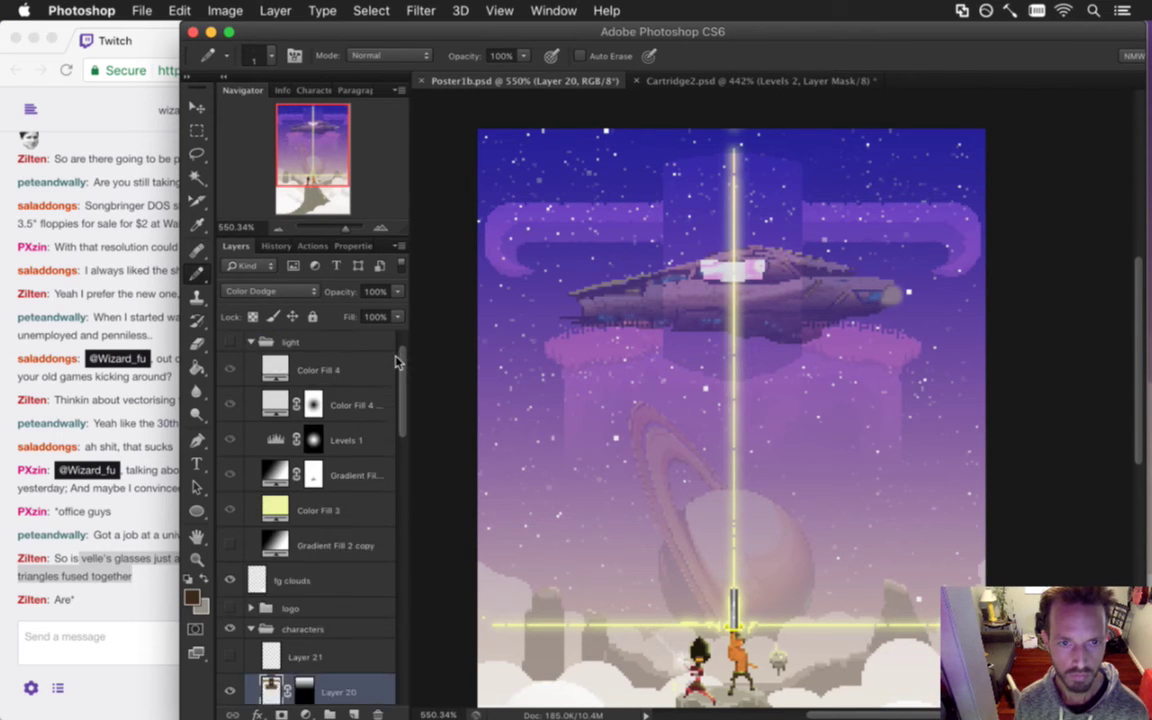
{"action": "scroll", "coordinate": [397, 362], "scroll_direction": "up", "scroll_amount": 1}
{"action": "left_click", "coordinate": [233, 340]}
{"action": "left_click", "coordinate": [229, 641]}
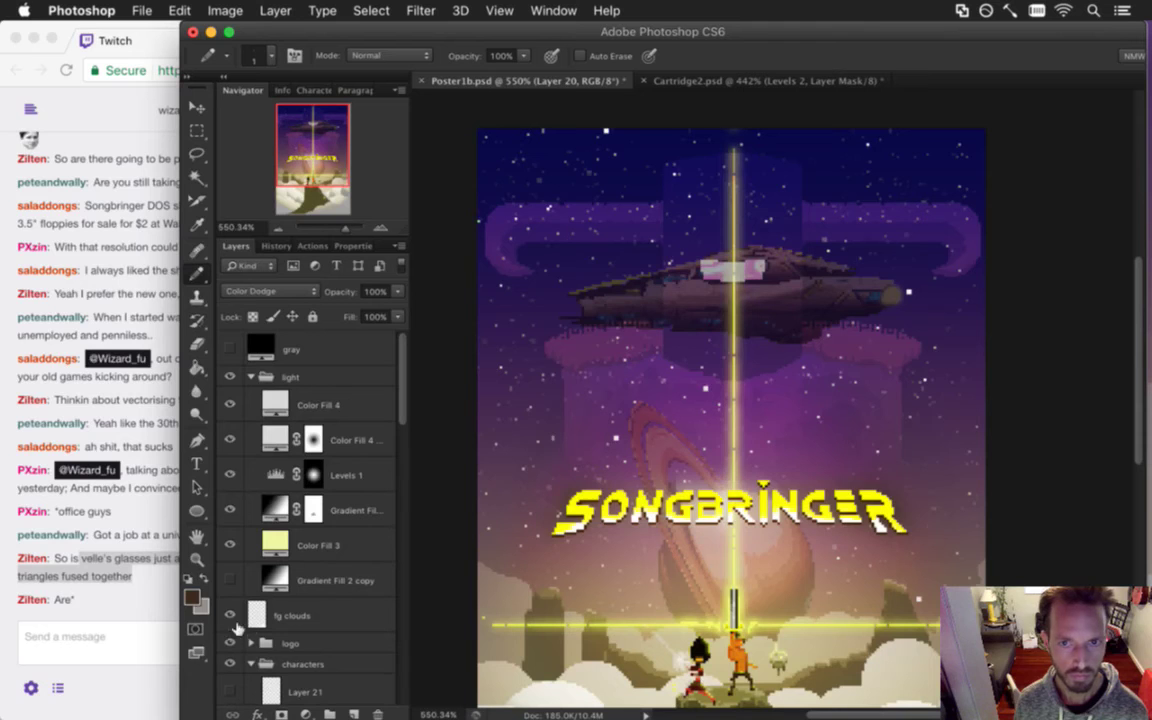
{"action": "scroll", "coordinate": [679, 473], "scroll_direction": "down", "scroll_amount": 2}
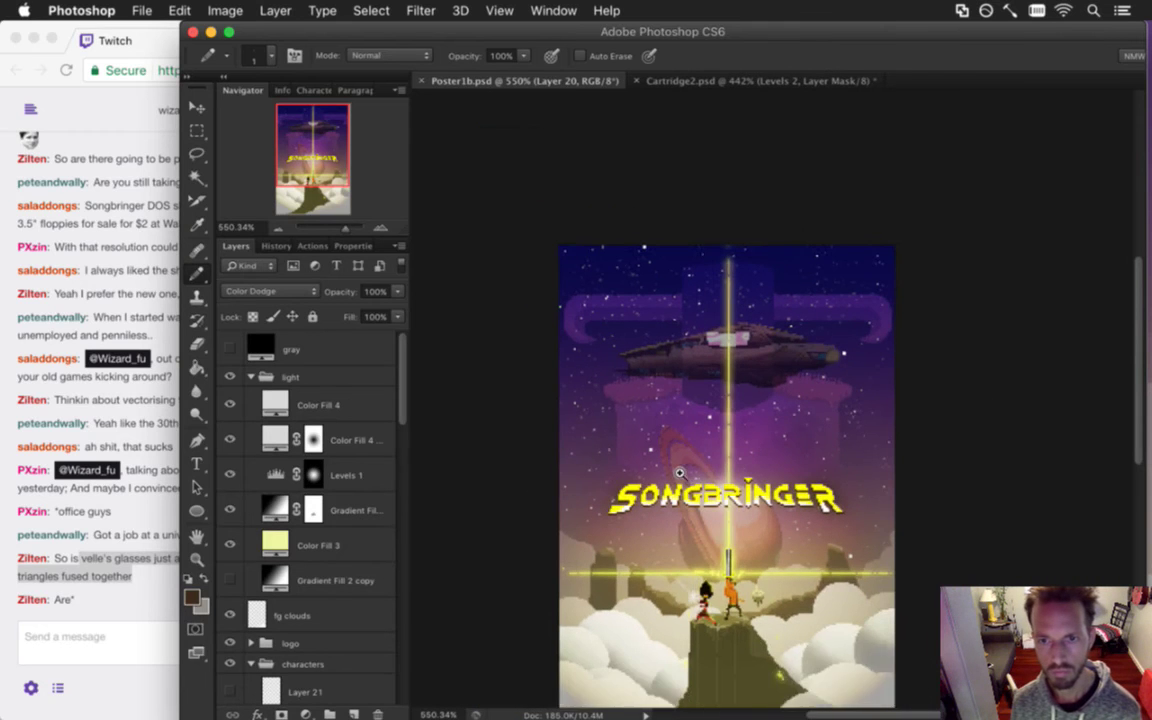
{"action": "scroll", "coordinate": [679, 473], "scroll_direction": "down", "scroll_amount": 2}
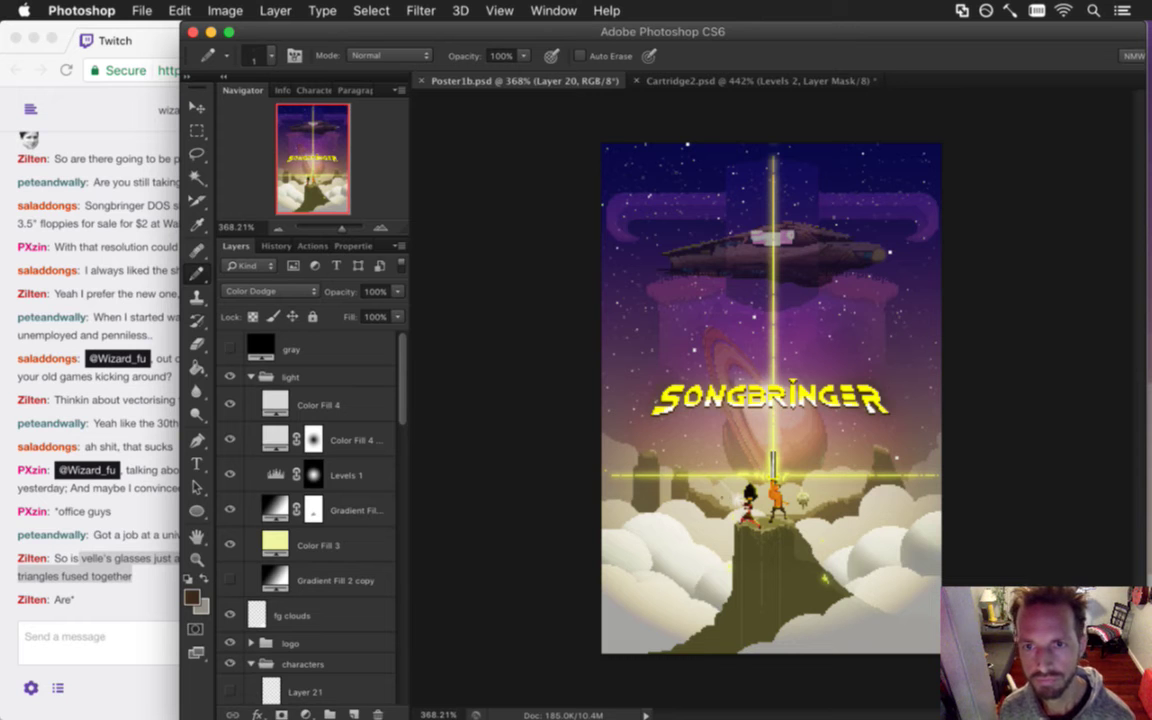
Switch to iTerm2 and commit the modified Poster1b.psd from vim with "." as the commit message.
{"action": "key", "text": "super+Tab"}
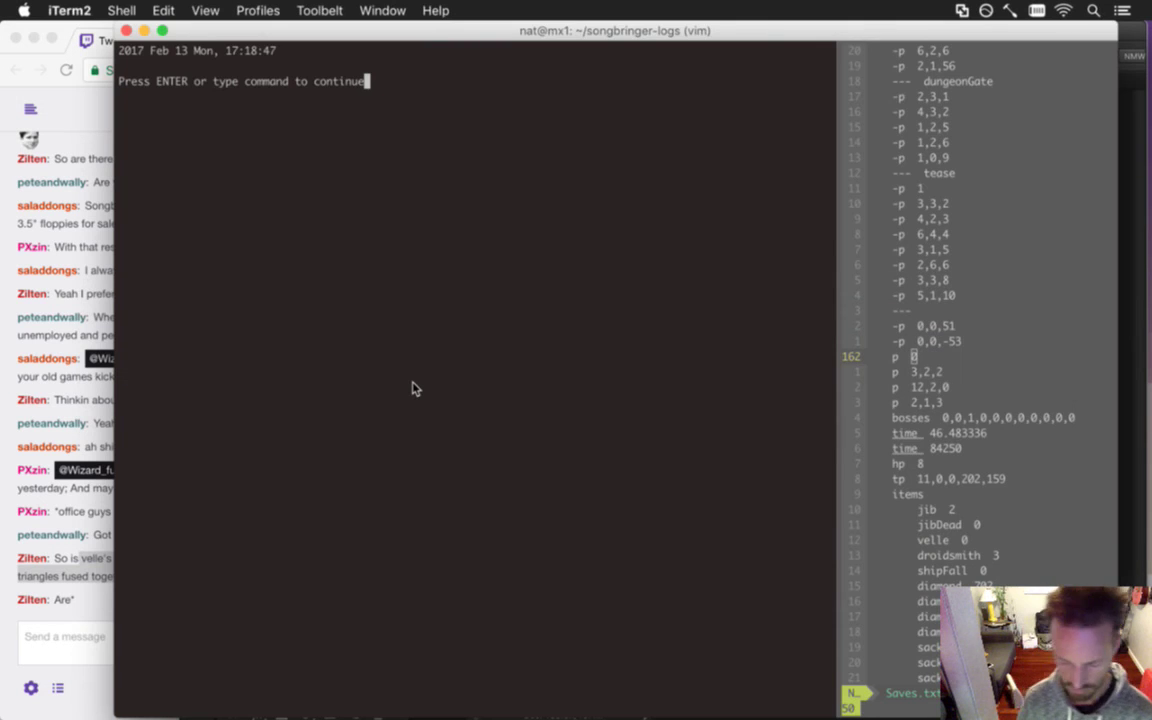
{"action": "key", "text": "Return"}
{"action": "type", "text": ":q"}
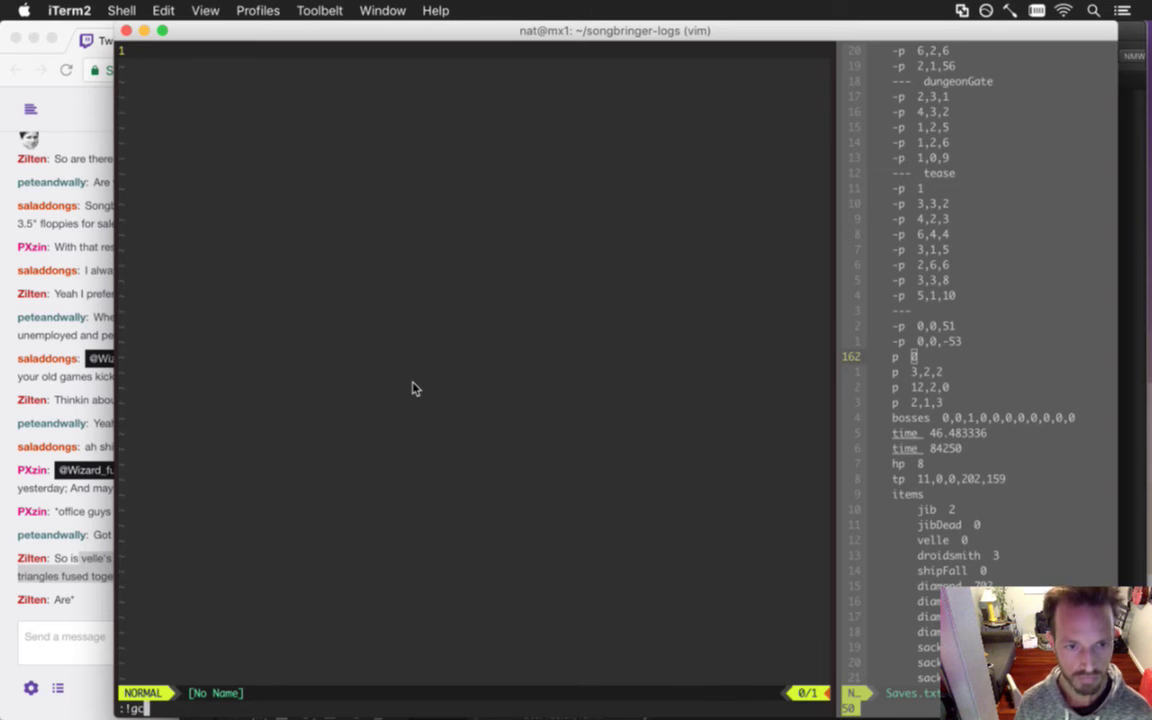
{"action": "key", "text": "Return"}
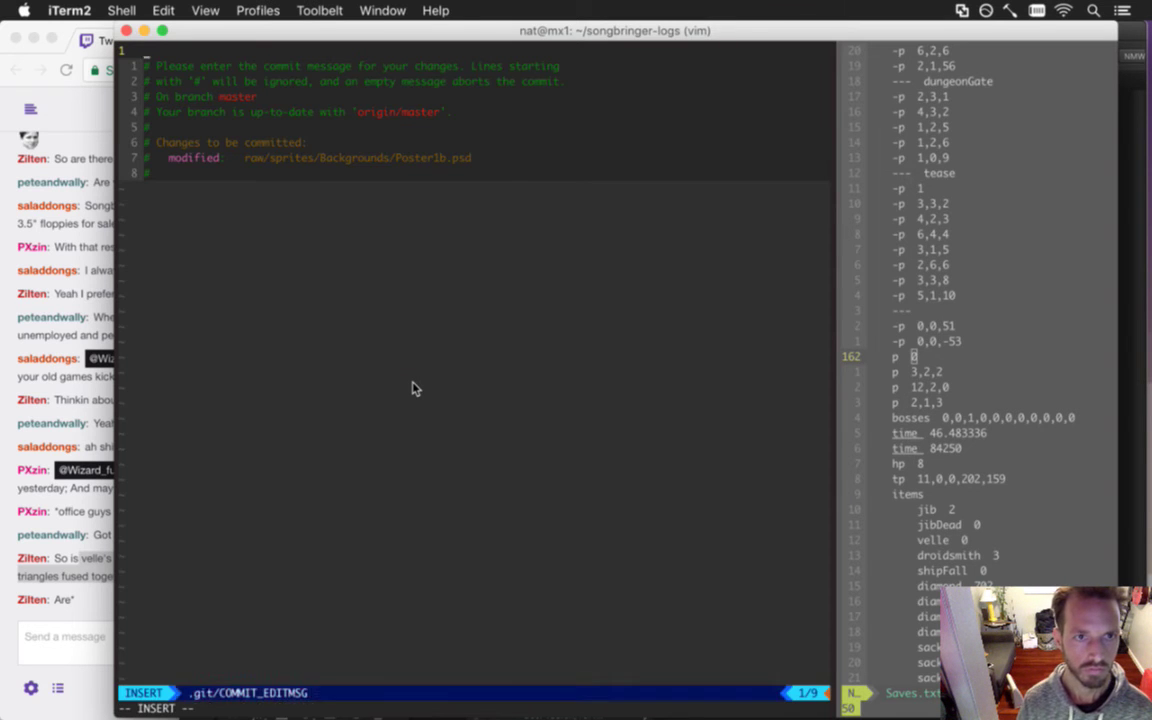
{"action": "key", "text": "Escape"}
{"action": "type", "text": ":wq"}
{"action": "key", "text": "Return"}
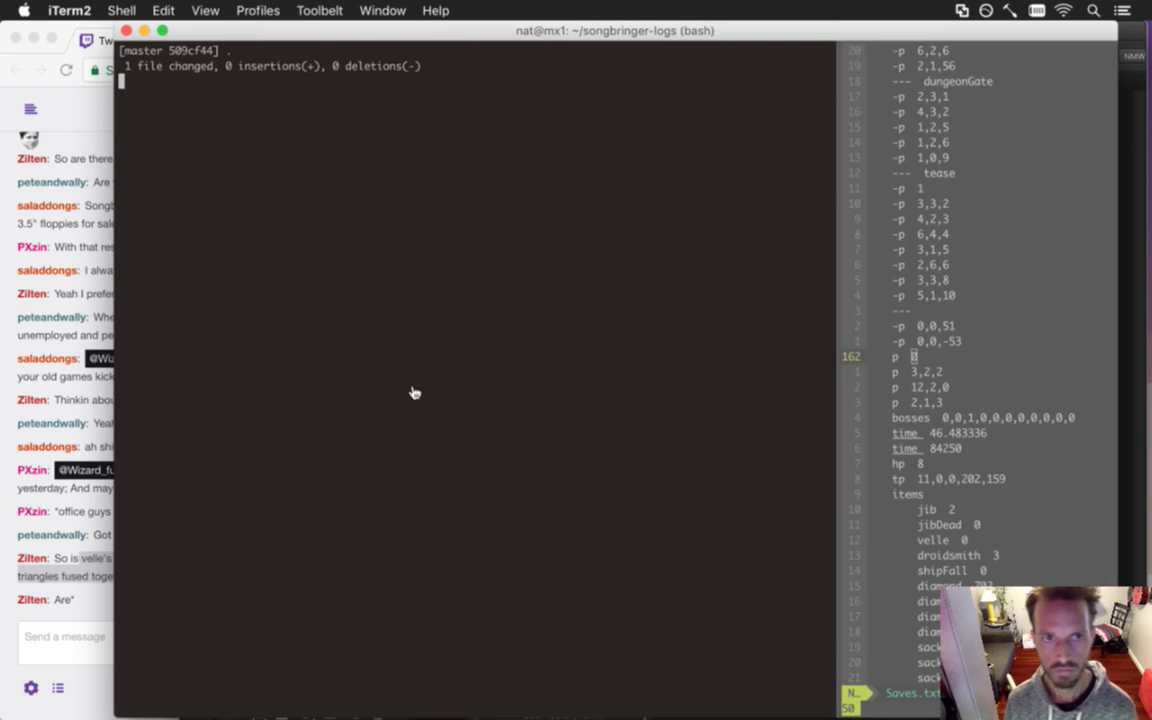
Read the newest Twitch chat message in Chrome and highlight the word "AU" in it.
{"action": "key", "text": "super+Tab"}
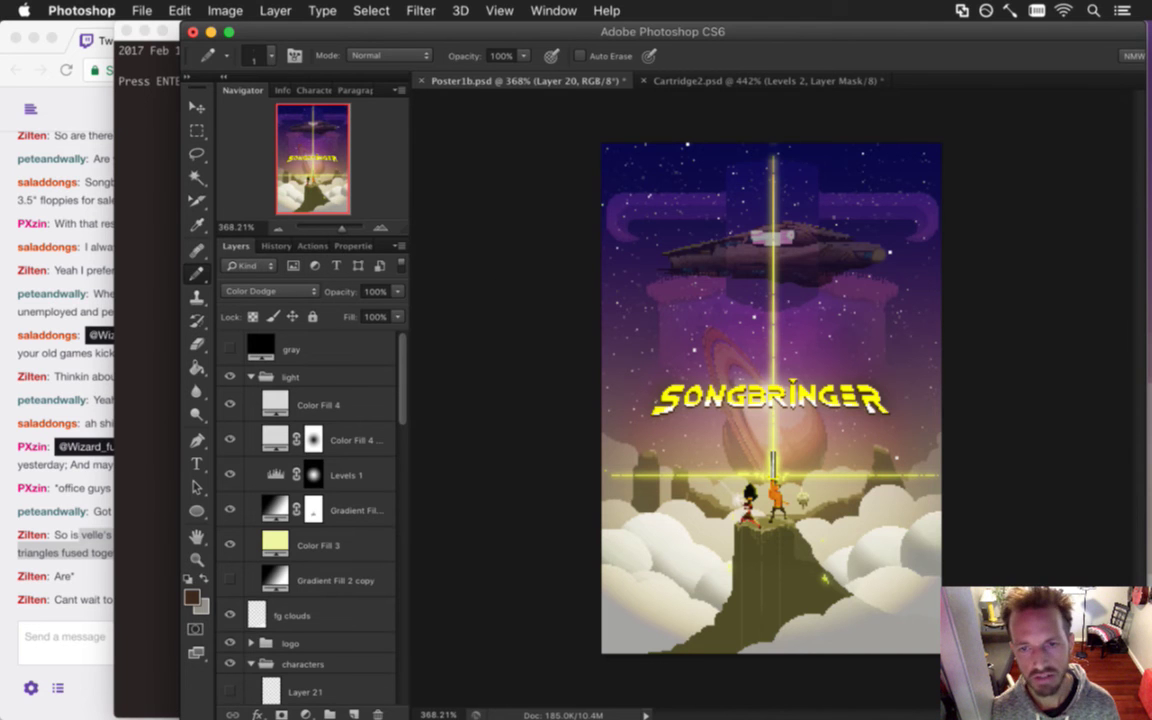
{"action": "left_click", "coordinate": [82, 534]}
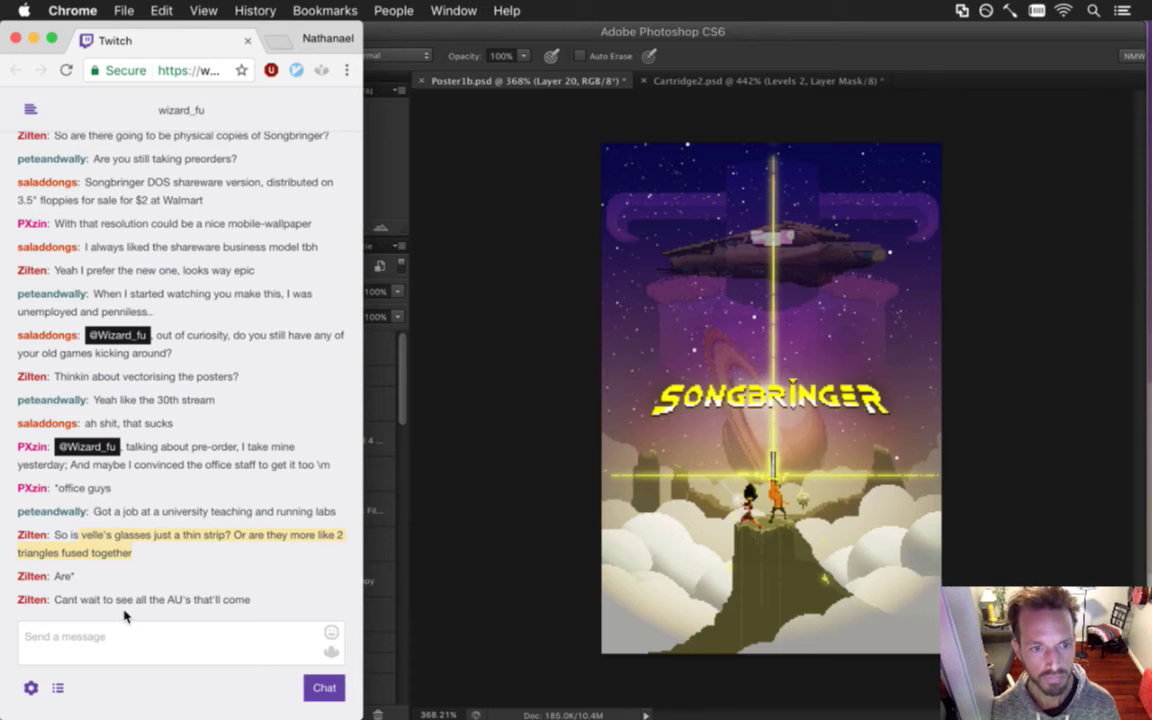
{"action": "left_click", "coordinate": [172, 605]}
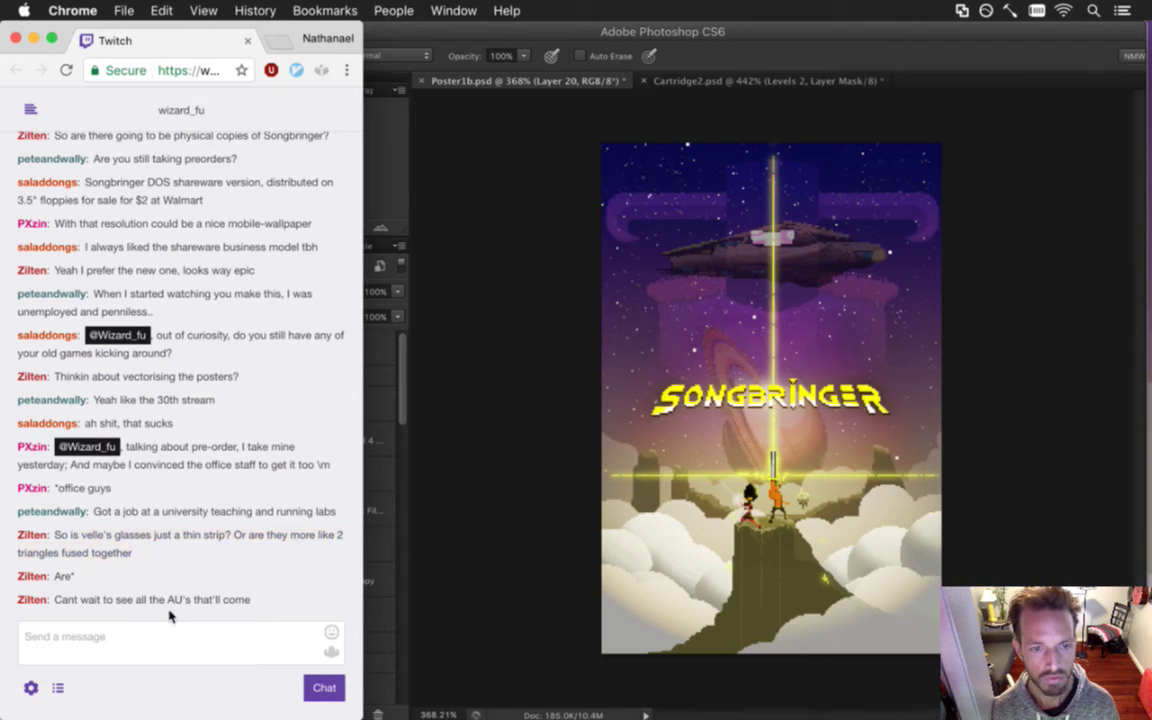
{"action": "double_click", "coordinate": [172, 600]}
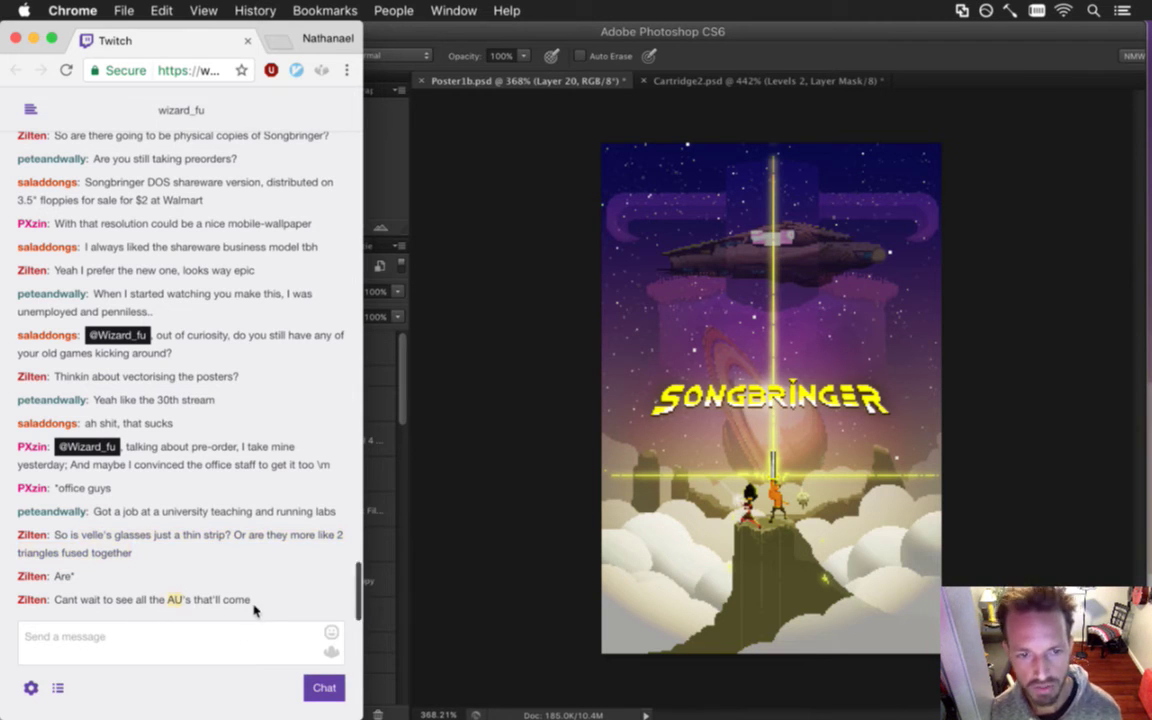
Return to Photoshop and widen the canvas to 410 pixels, anchored at the middle right so the new area extends to the left.
{"action": "left_click", "coordinate": [445, 514]}
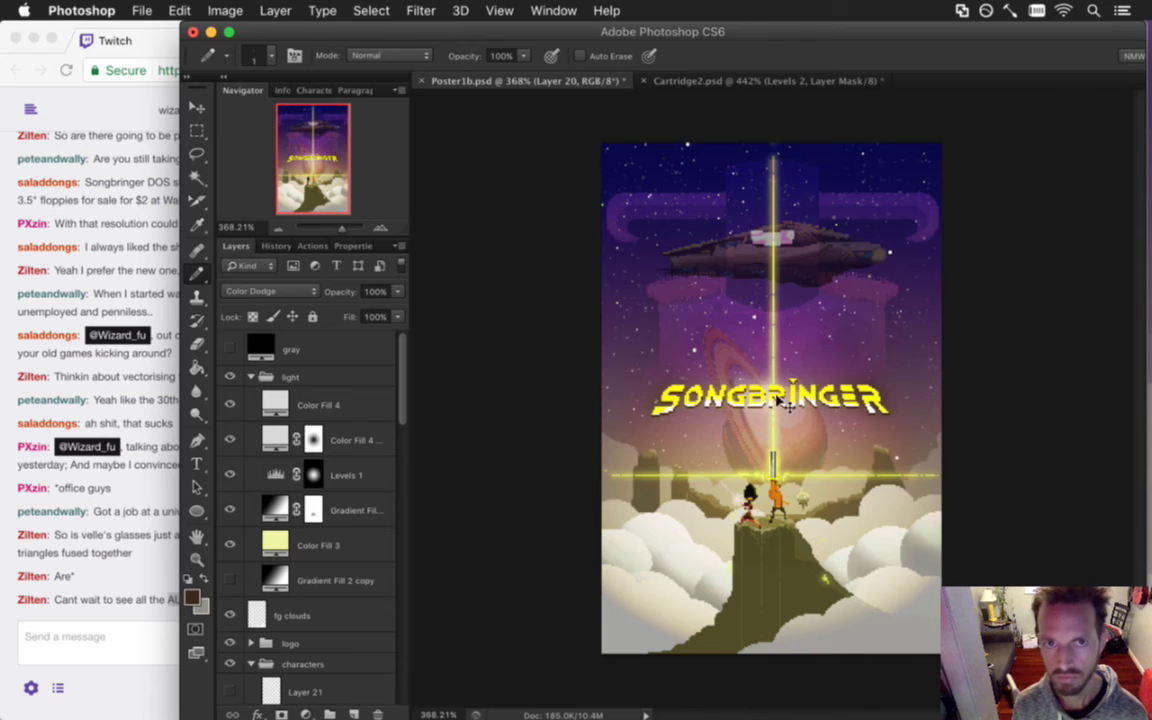
{"action": "key", "text": "super+alt+c"}
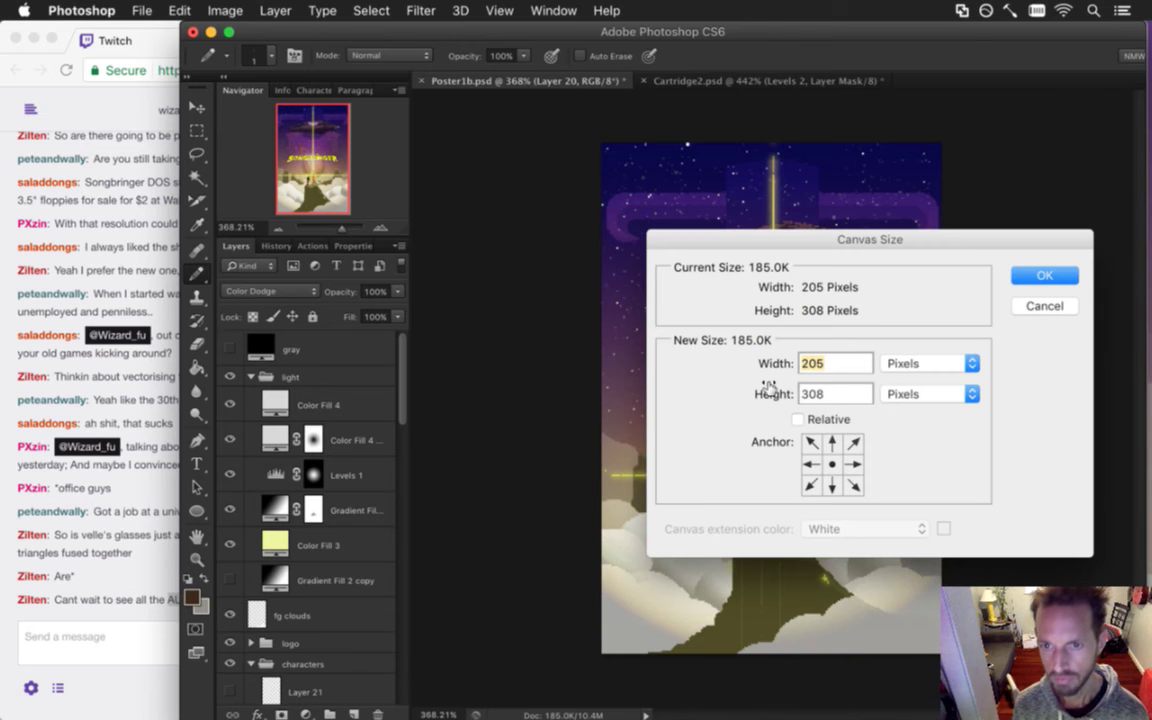
{"action": "type", "text": "410"}
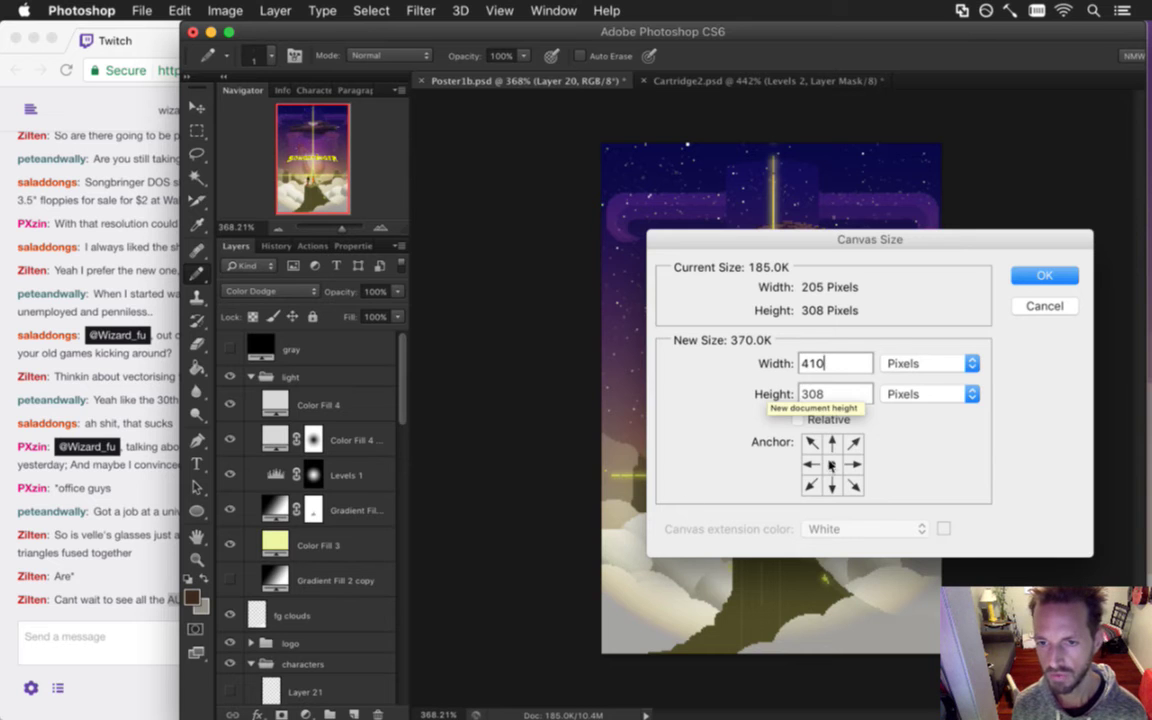
{"action": "left_click", "coordinate": [853, 464]}
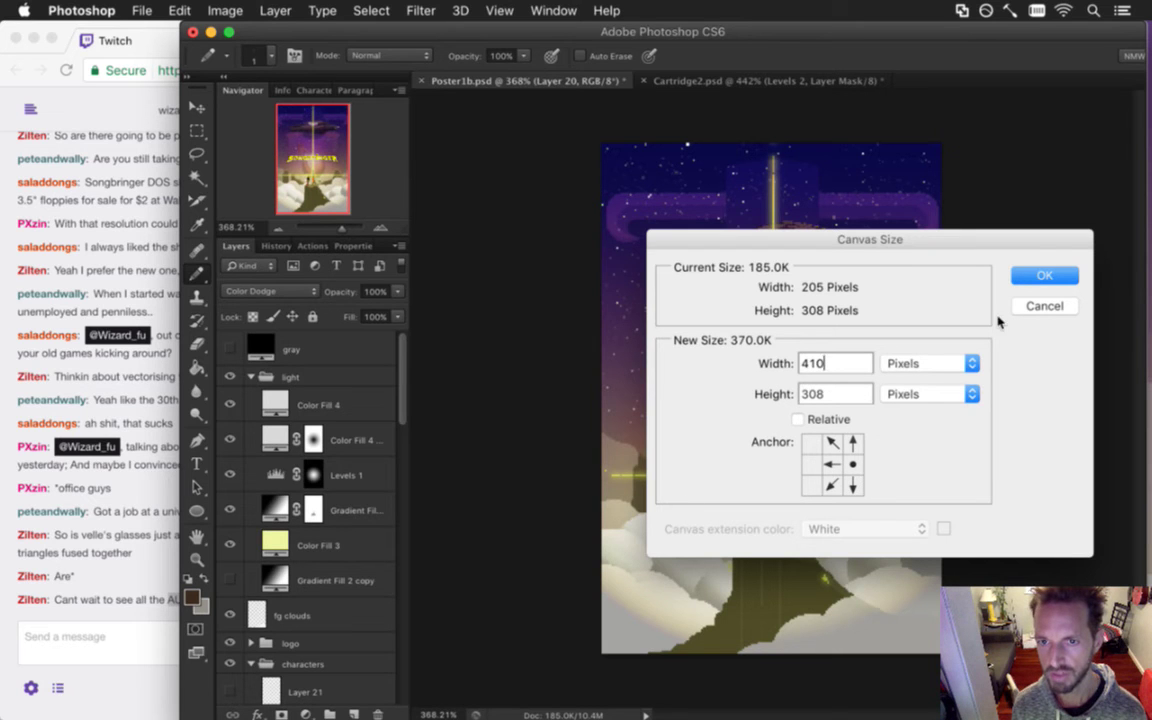
{"action": "left_click_drag", "start_coordinate": [1041, 236], "coordinate": [1030, 222]}
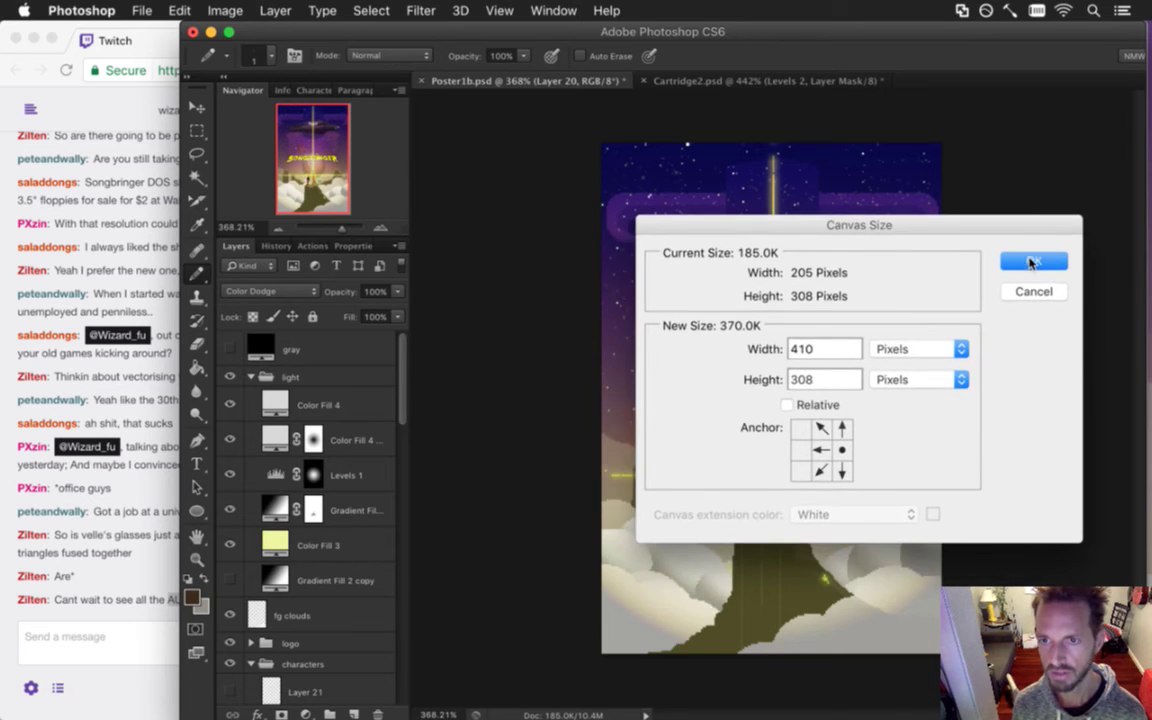
{"action": "key", "text": "Return"}
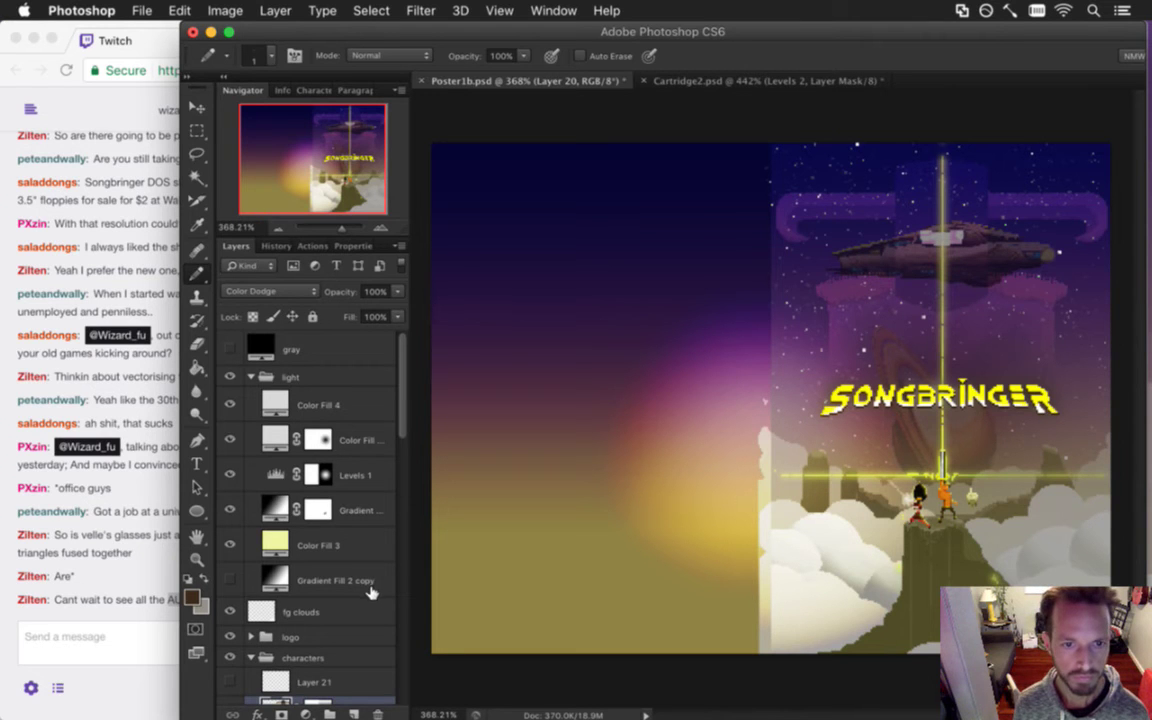
Hide and show the Gradient Fill 2 layer in the light group to check its effect, and select it.
{"action": "left_click", "coordinate": [229, 508]}
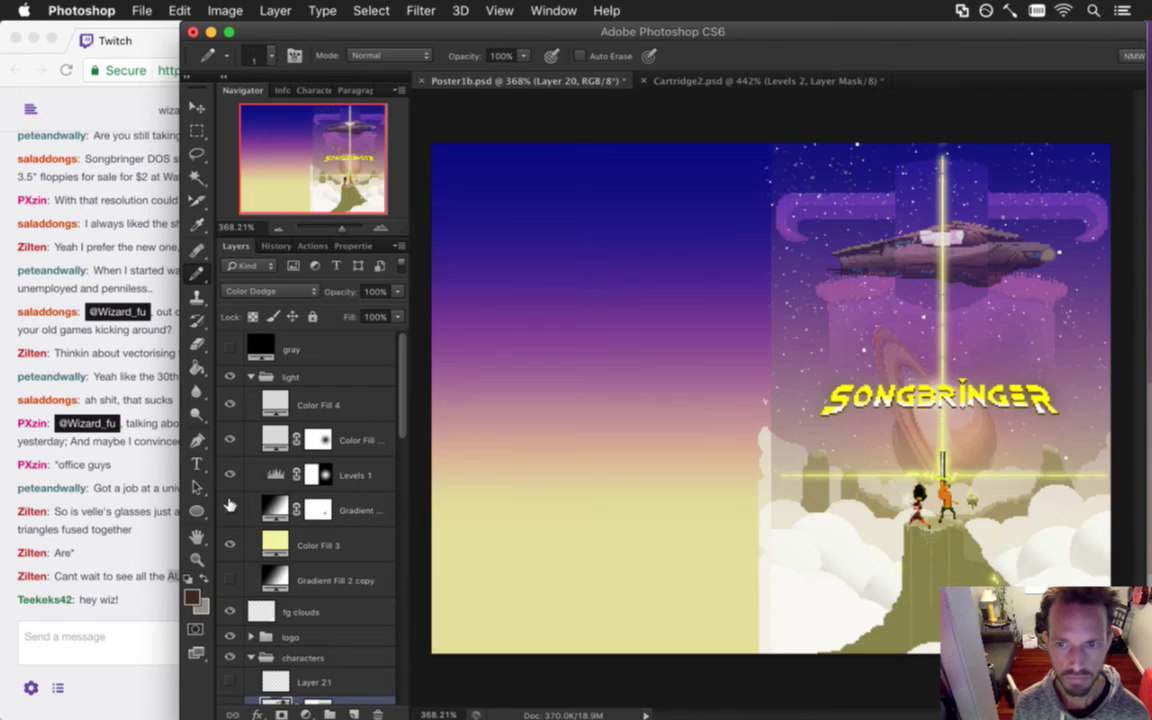
{"action": "left_click", "coordinate": [229, 509]}
{"action": "left_click", "coordinate": [276, 511]}
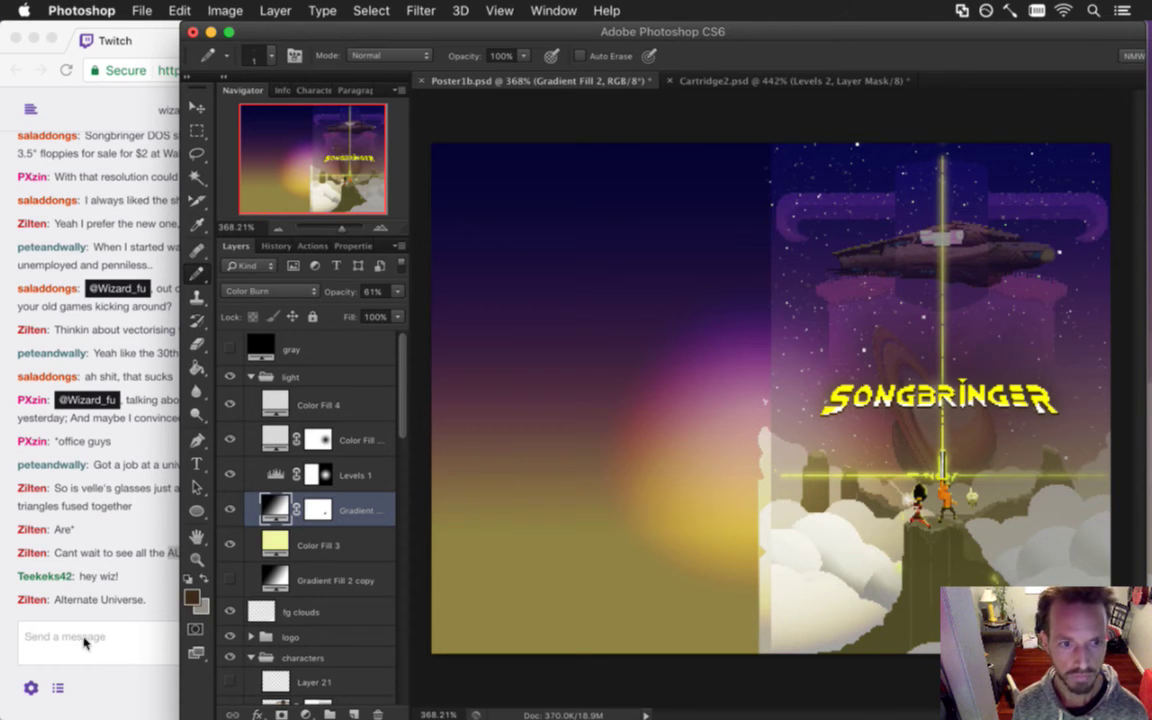
Highlight the greeting "hey wiz!" in the Twitch chat in Chrome, and return to Photoshop.
{"action": "left_click", "coordinate": [75, 600]}
{"action": "left_click_drag", "start_coordinate": [70, 607], "coordinate": [121, 580]}
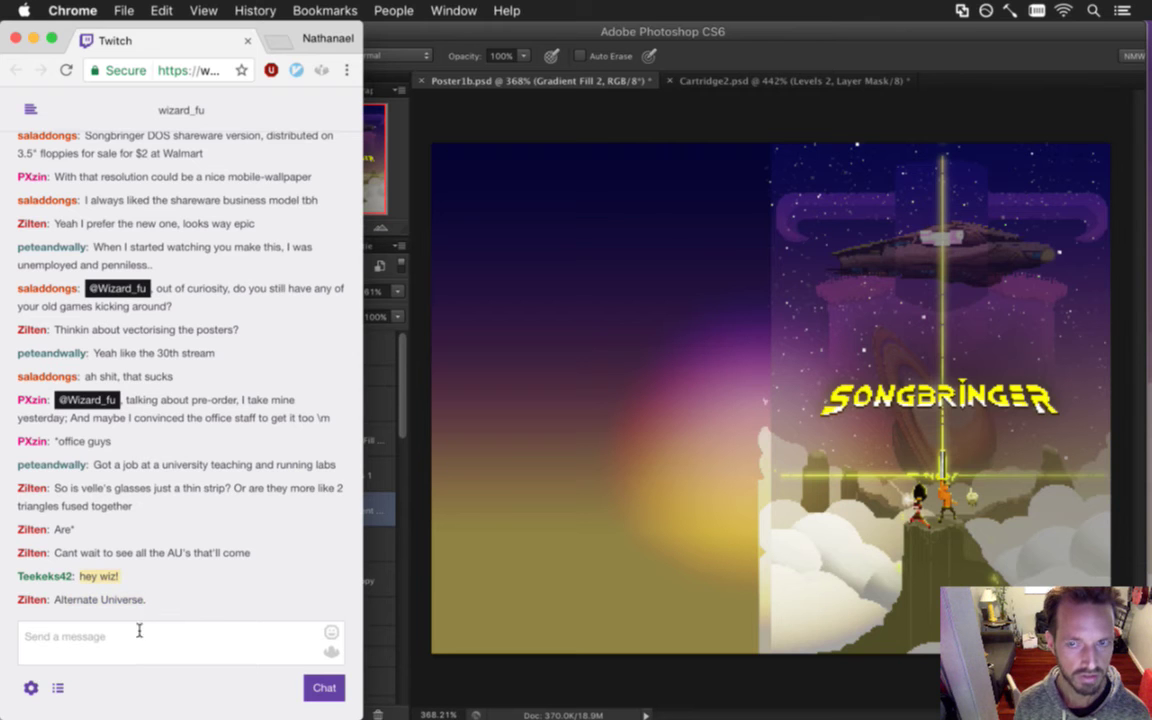
{"action": "left_click", "coordinate": [732, 103]}
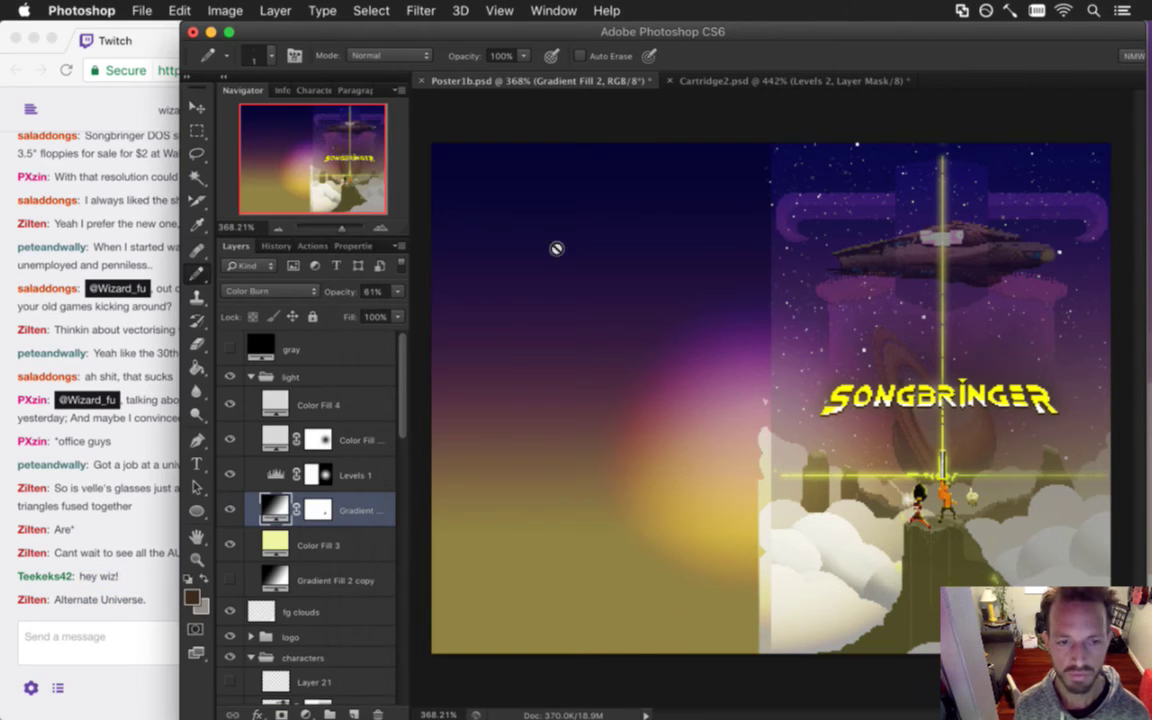
Reposition the radial gradient of Gradient Fill 2 so its centre lies over the characters and sword in the poster half.
{"action": "double_click", "coordinate": [272, 503]}
{"action": "left_click_drag", "start_coordinate": [815, 486], "coordinate": [501, 545]}
{"action": "left_click_drag", "start_coordinate": [789, 462], "coordinate": [926, 440]}
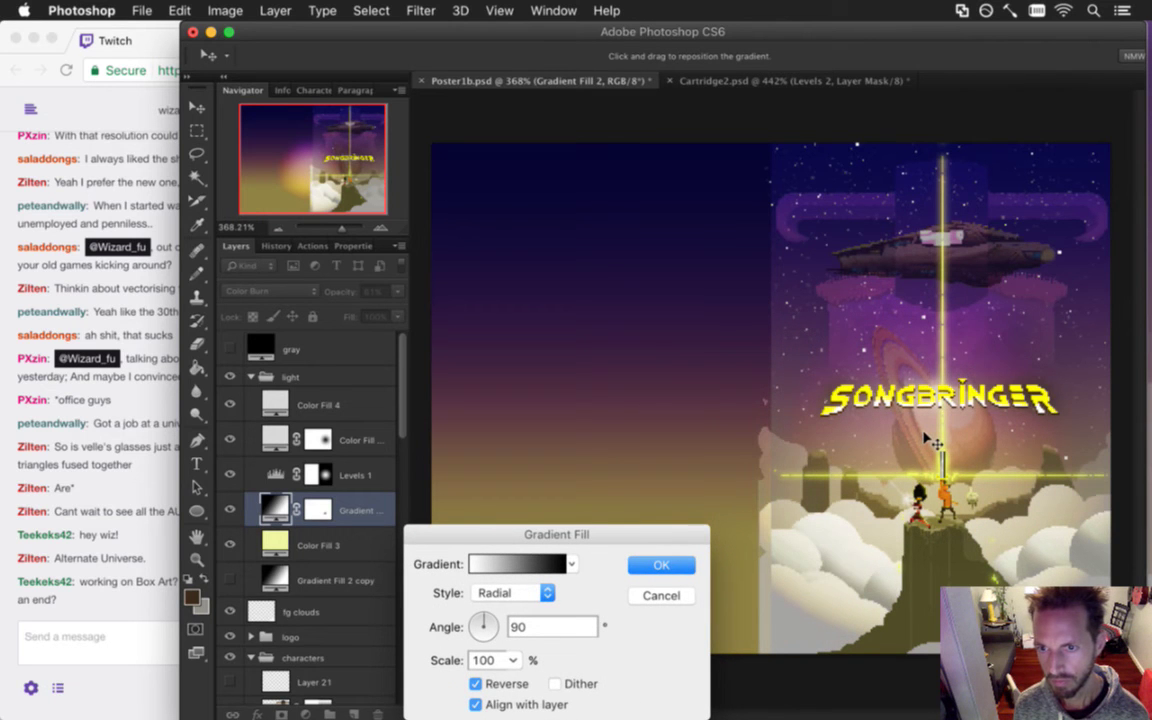
{"action": "mouse_move", "coordinate": [926, 440]}
{"action": "left_mouse_down"}
{"action": "mouse_move", "coordinate": [929, 421]}
{"action": "mouse_move", "coordinate": [937, 450]}
{"action": "mouse_move", "coordinate": [938, 428]}
{"action": "left_mouse_up"}
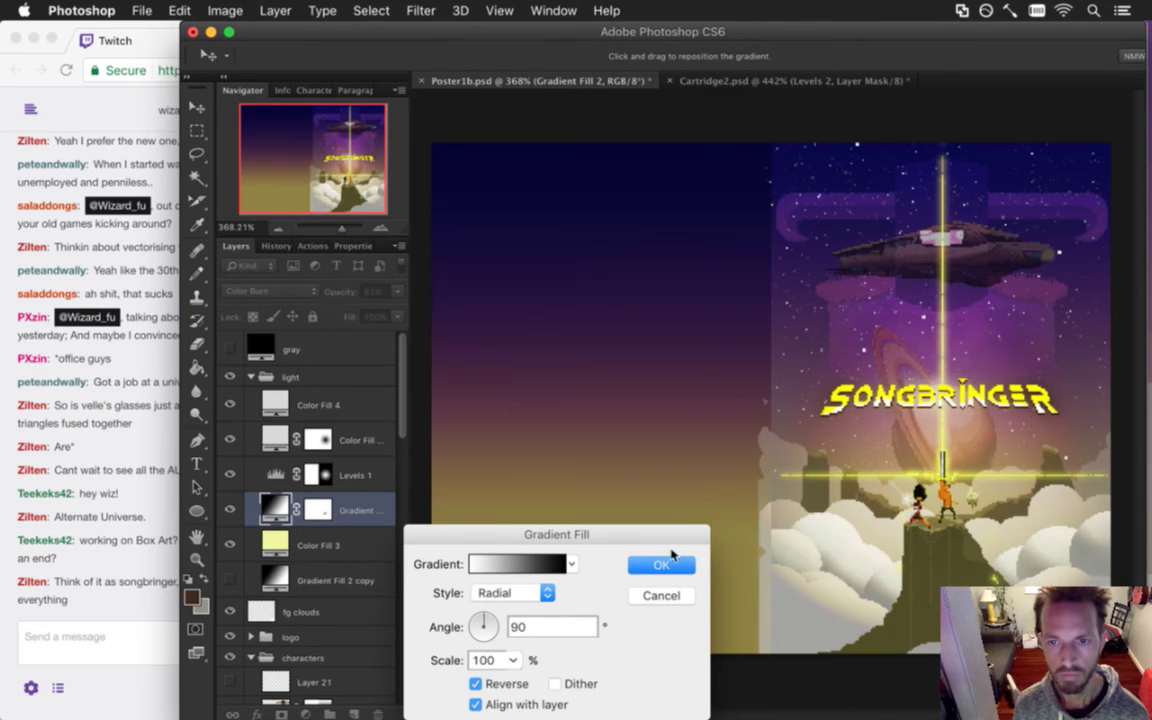
{"action": "left_click", "coordinate": [665, 565]}
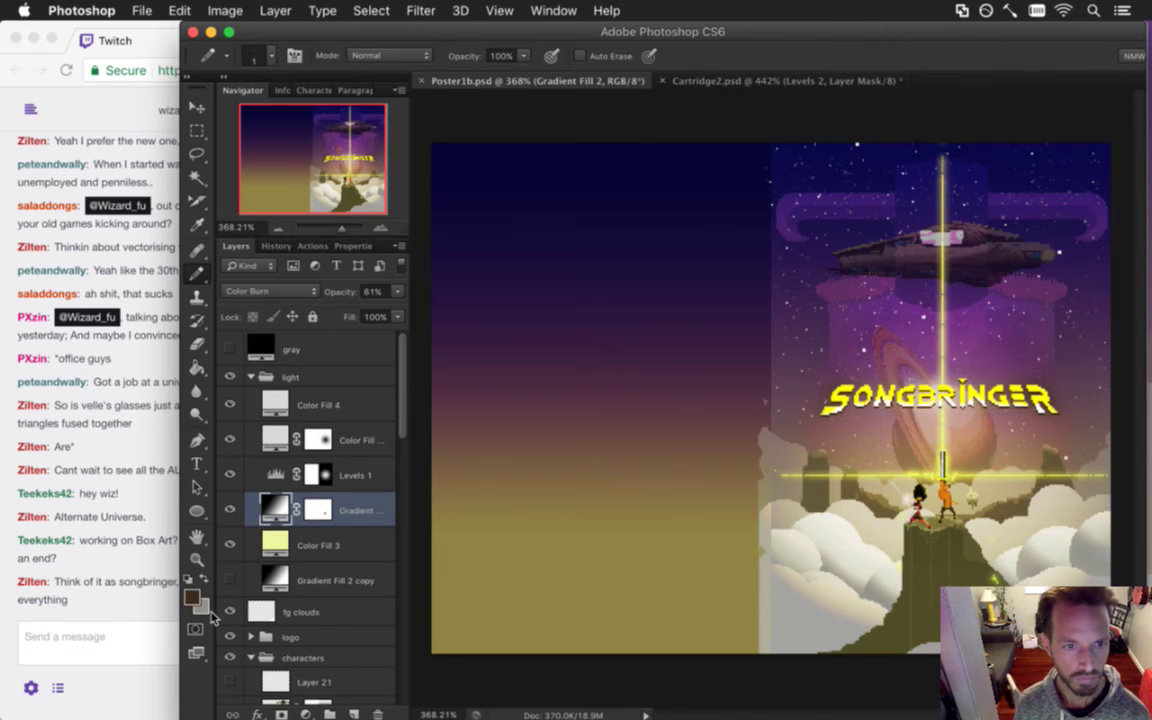
Read the chat messages in Chrome about development ending and the altered Songbringer idea, highlighting their text, and return to Photoshop.
{"action": "left_click", "coordinate": [88, 545]}
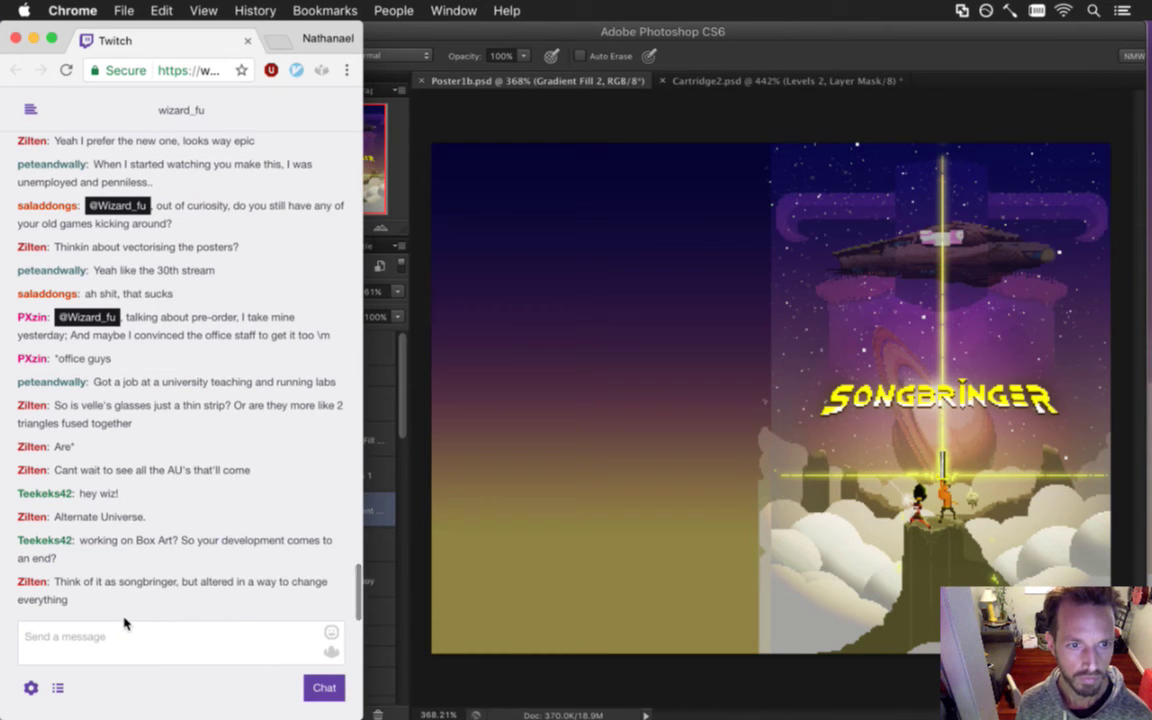
{"action": "double_click", "coordinate": [111, 543]}
{"action": "triple_click", "coordinate": [154, 545]}
{"action": "left_click", "coordinate": [211, 545]}
{"action": "left_click_drag", "start_coordinate": [211, 542], "coordinate": [293, 548]}
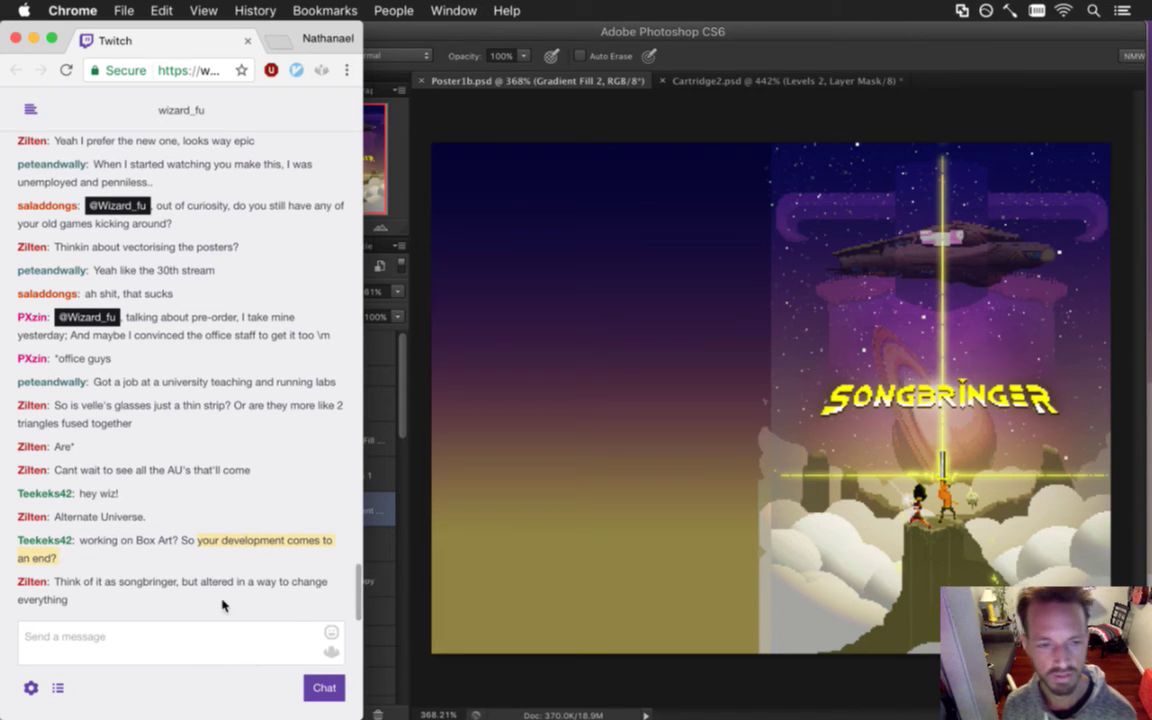
{"action": "left_click", "coordinate": [88, 600]}
{"action": "triple_click", "coordinate": [95, 572]}
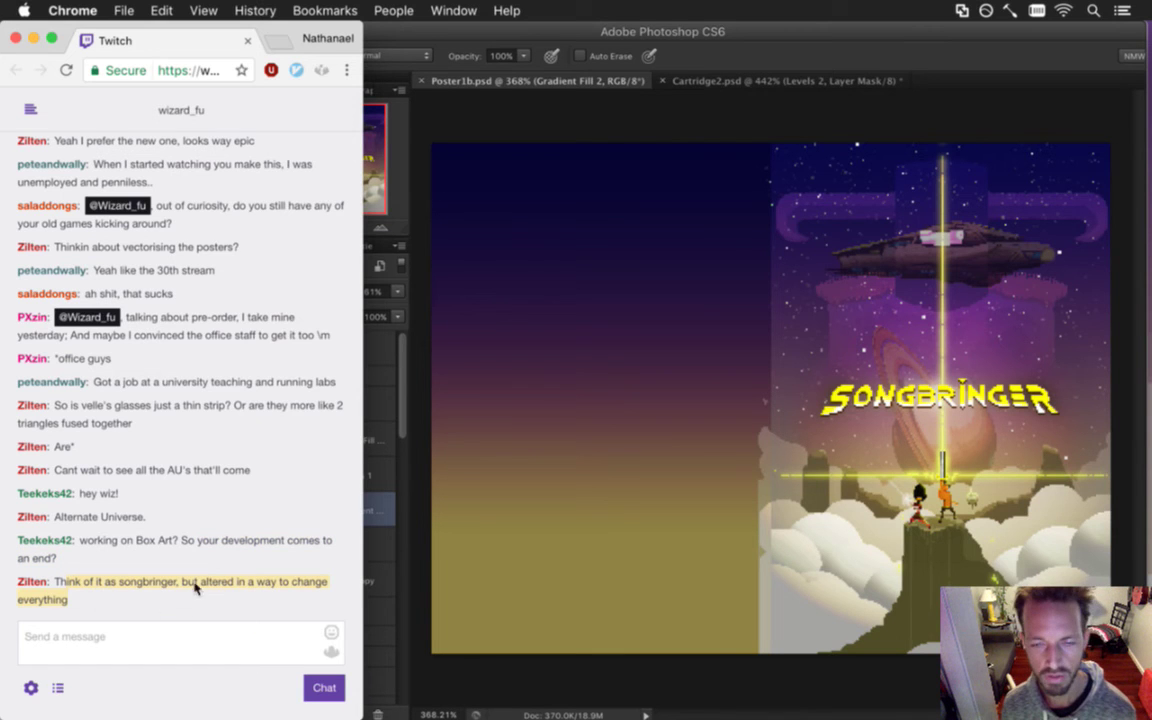
{"action": "left_click", "coordinate": [903, 73]}
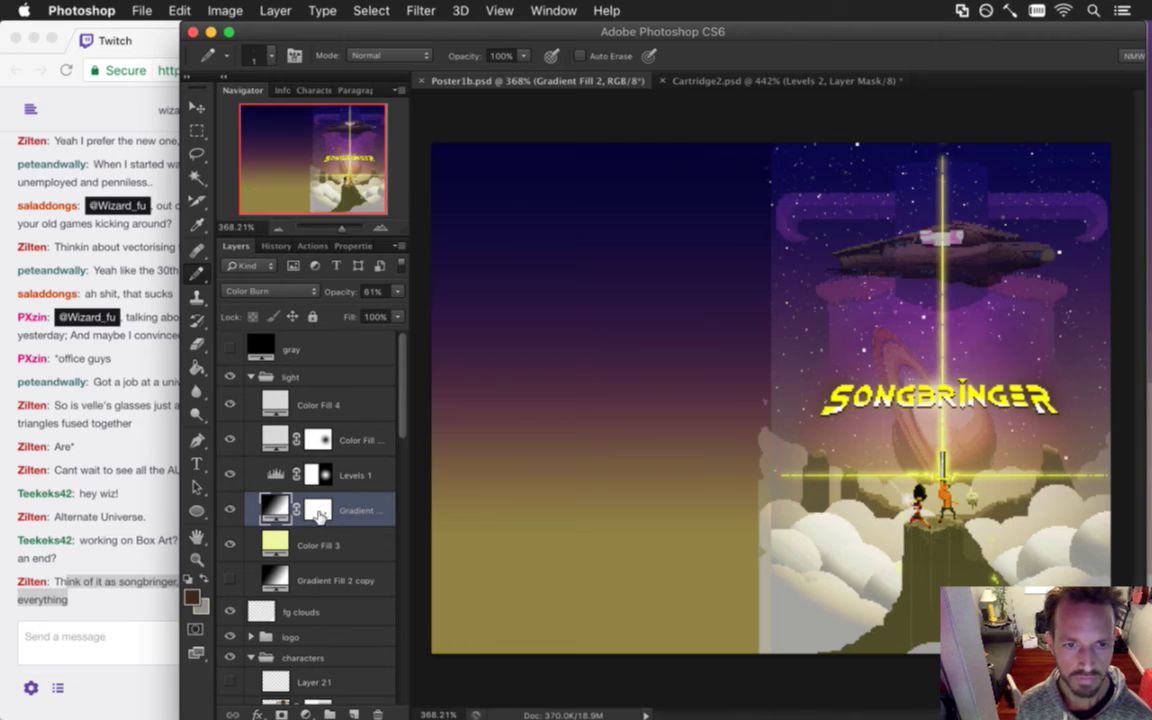
Fill the empty left half of Gradient Fill 2's layer mask with black, using a rectangular selection, and deselect.
{"action": "left_click", "coordinate": [318, 511], "text": "alt"}
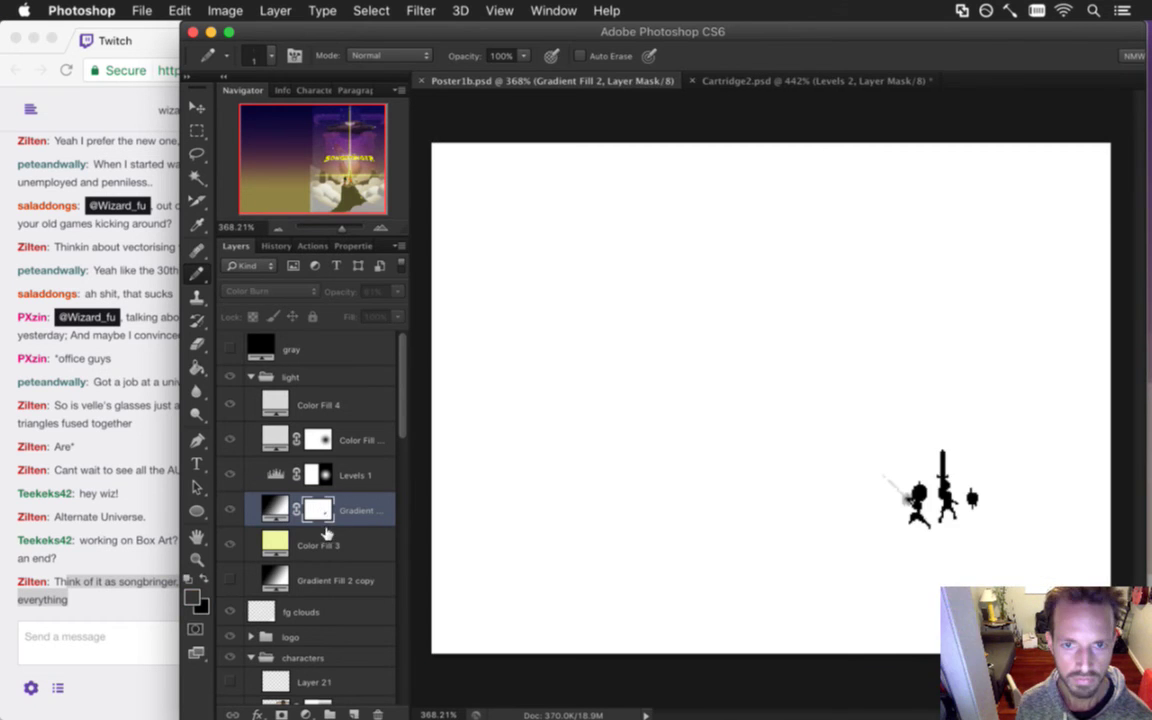
{"action": "key", "text": "m"}
{"action": "left_click_drag", "start_coordinate": [420, 132], "coordinate": [771, 656]}
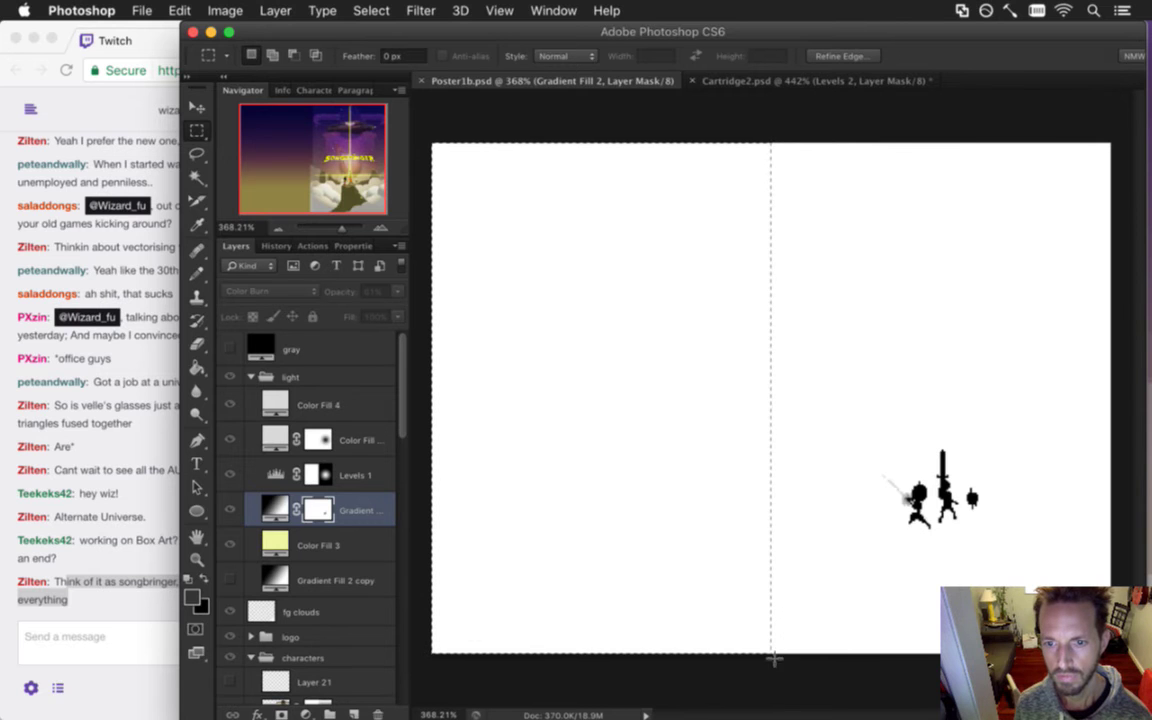
{"action": "key", "text": "i"}
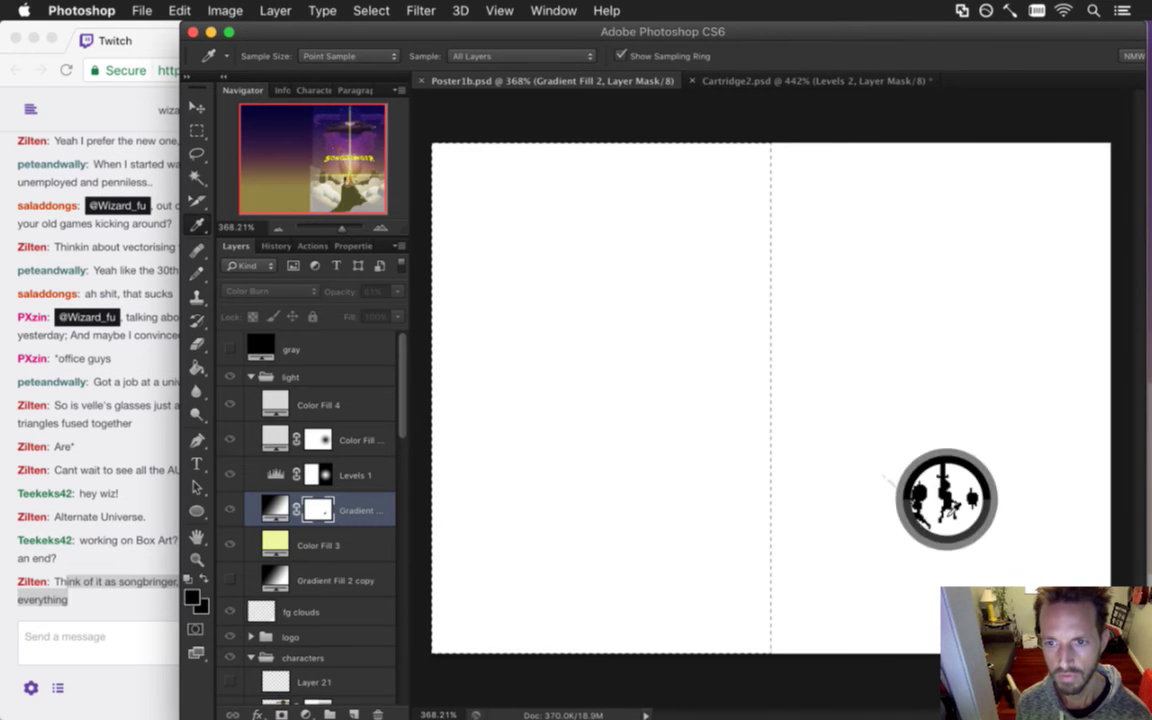
{"action": "key", "text": "g"}
{"action": "left_click", "coordinate": [640, 456]}
{"action": "key", "text": "m"}
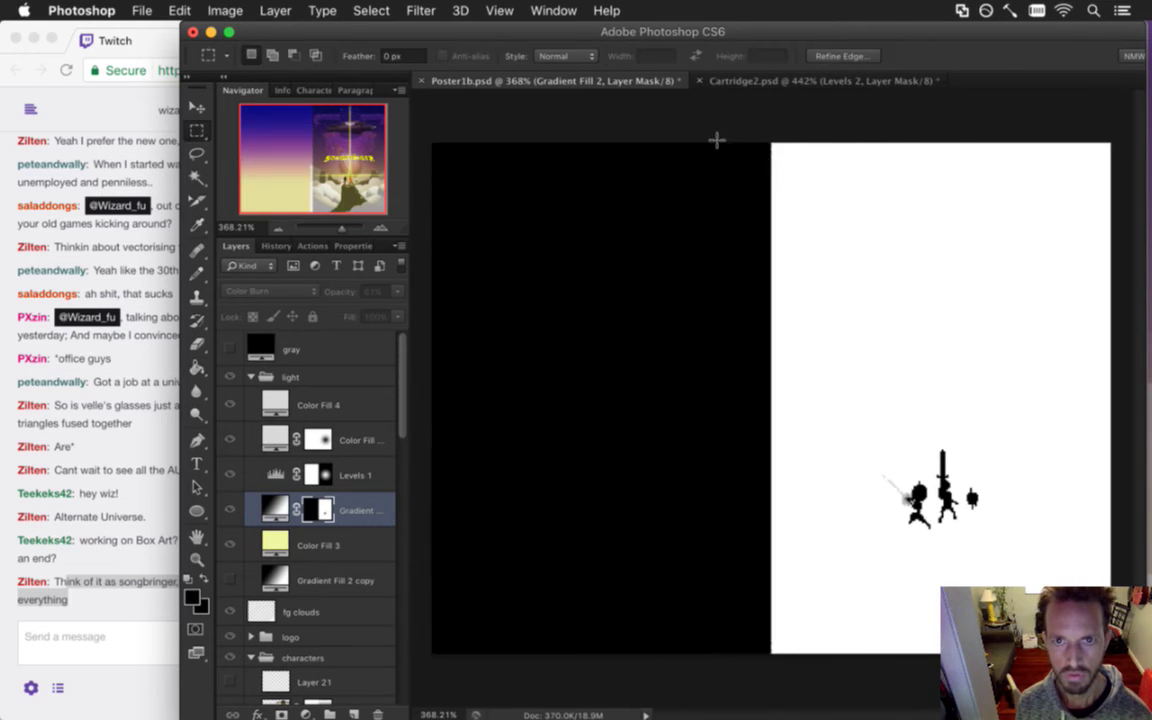
{"action": "key", "text": "super+d"}
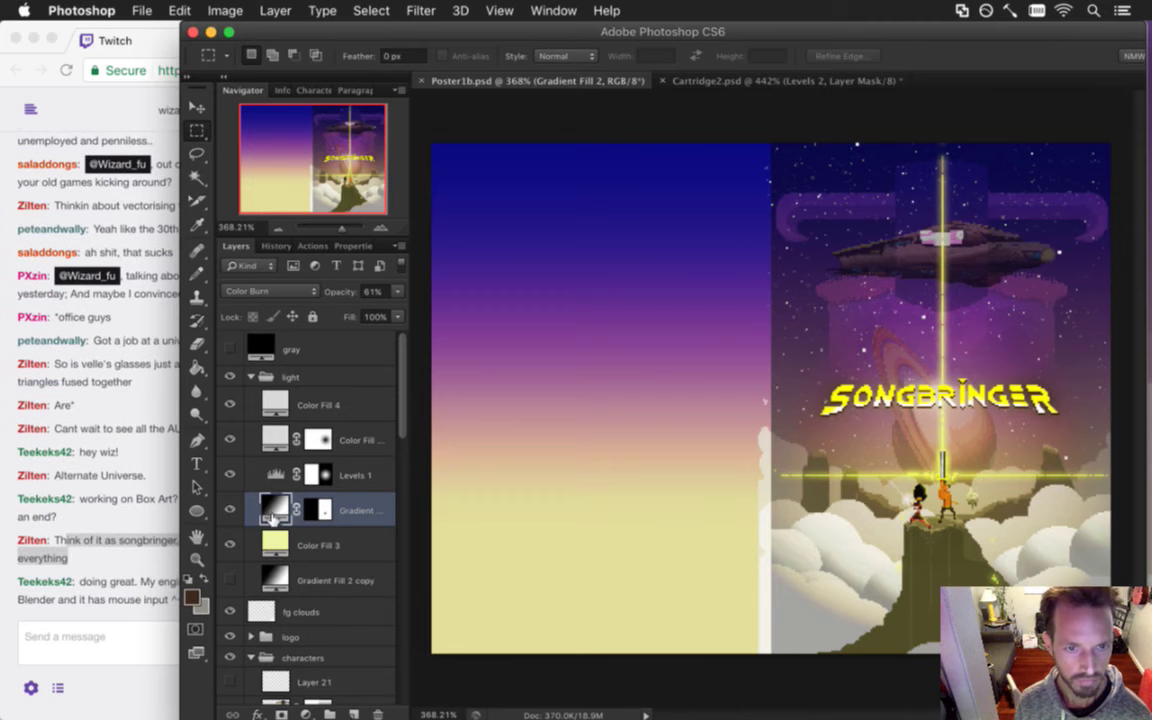
Read the chat messages in Chrome about the Blender-loading engine and personality swaps, highlighting their text, and return to Photoshop.
{"action": "left_click", "coordinate": [128, 609]}
{"action": "left_click_drag", "start_coordinate": [110, 581], "coordinate": [156, 600]}
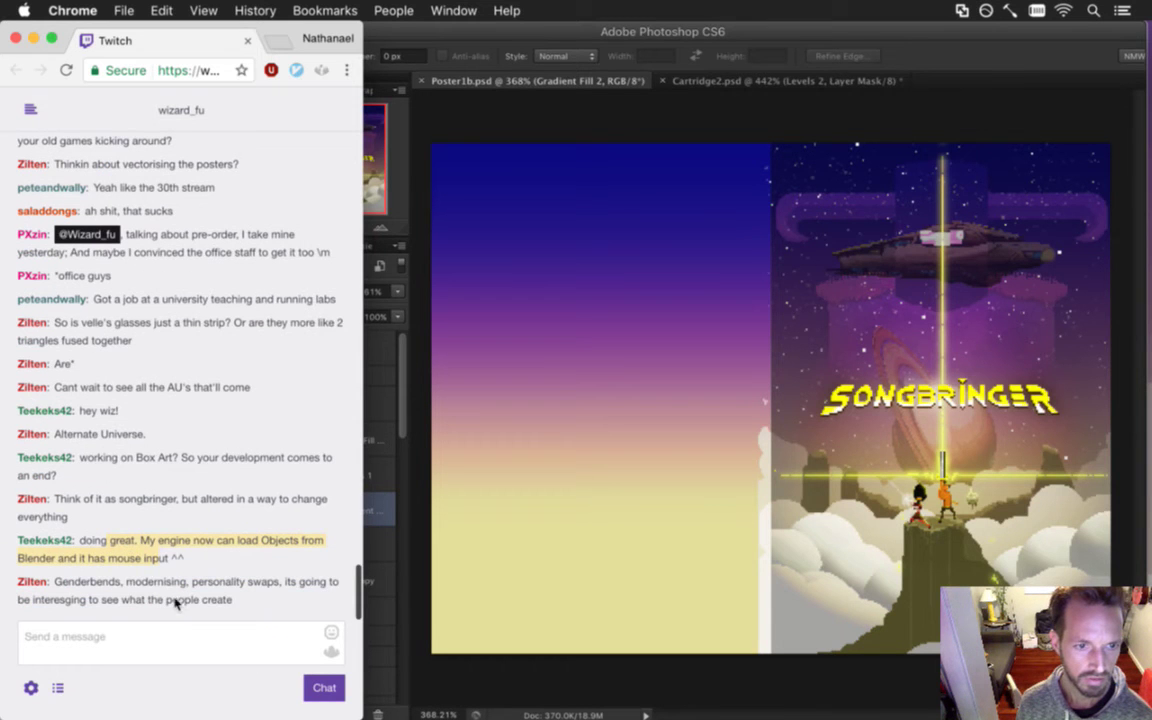
{"action": "left_click", "coordinate": [148, 543]}
{"action": "triple_click", "coordinate": [119, 540]}
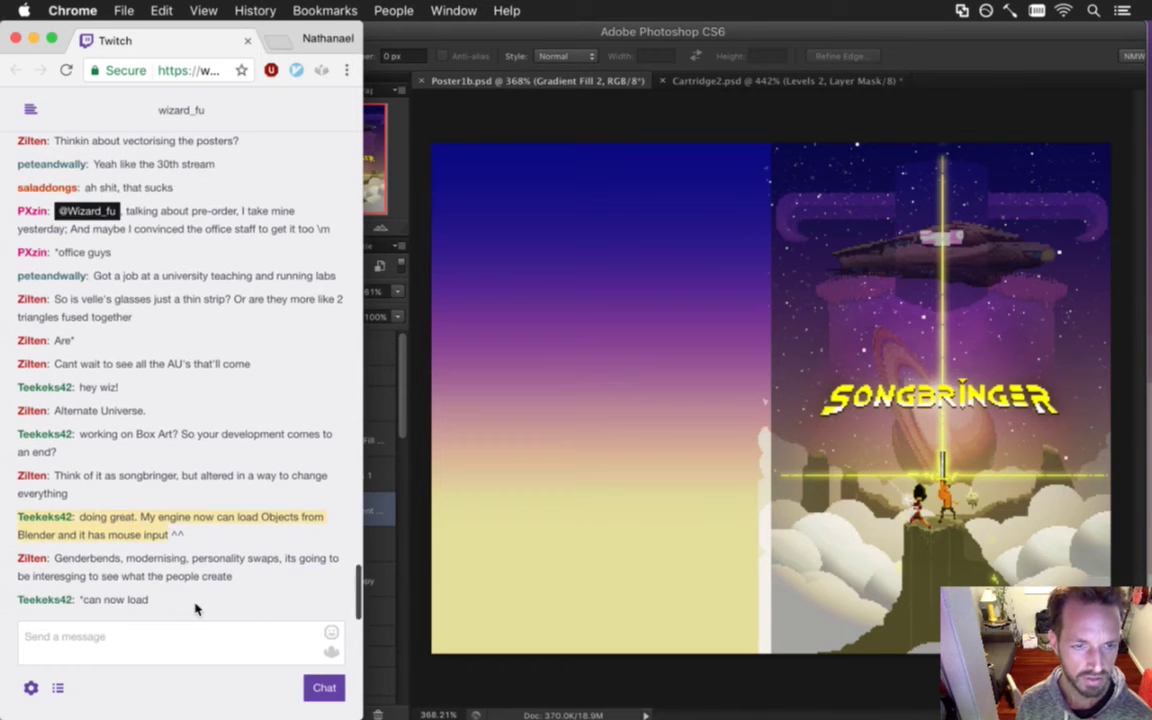
{"action": "left_click_drag", "start_coordinate": [182, 535], "coordinate": [108, 517]}
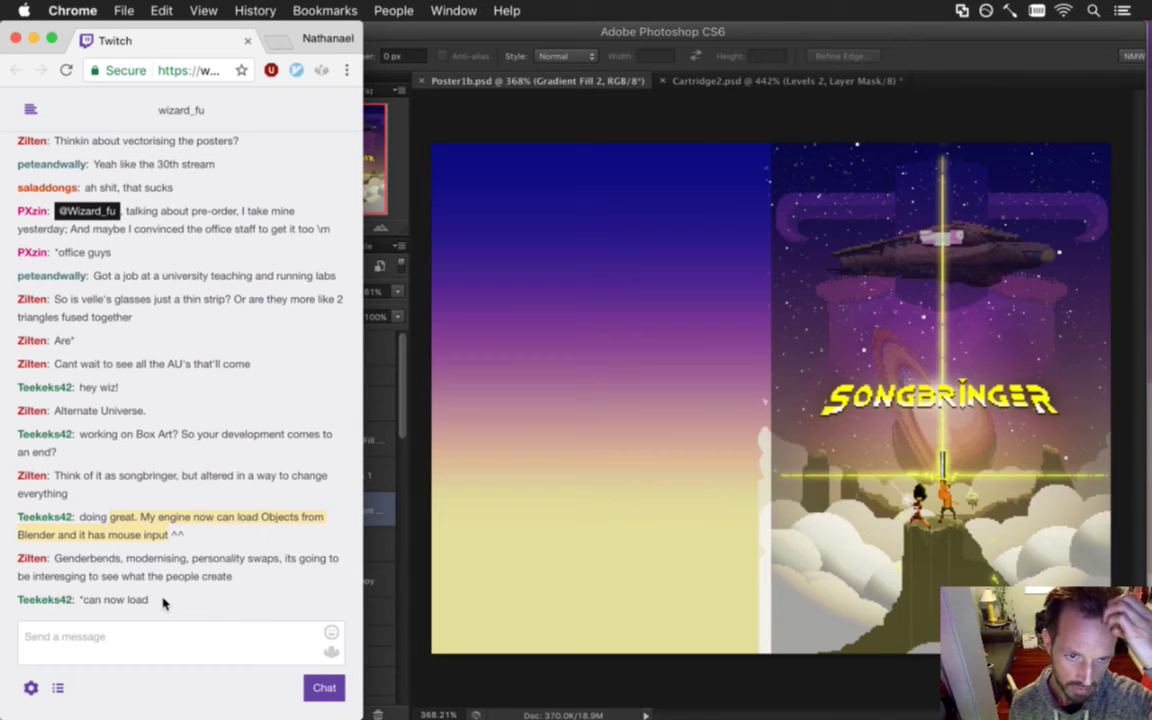
{"action": "left_click_drag", "start_coordinate": [92, 560], "coordinate": [213, 578]}
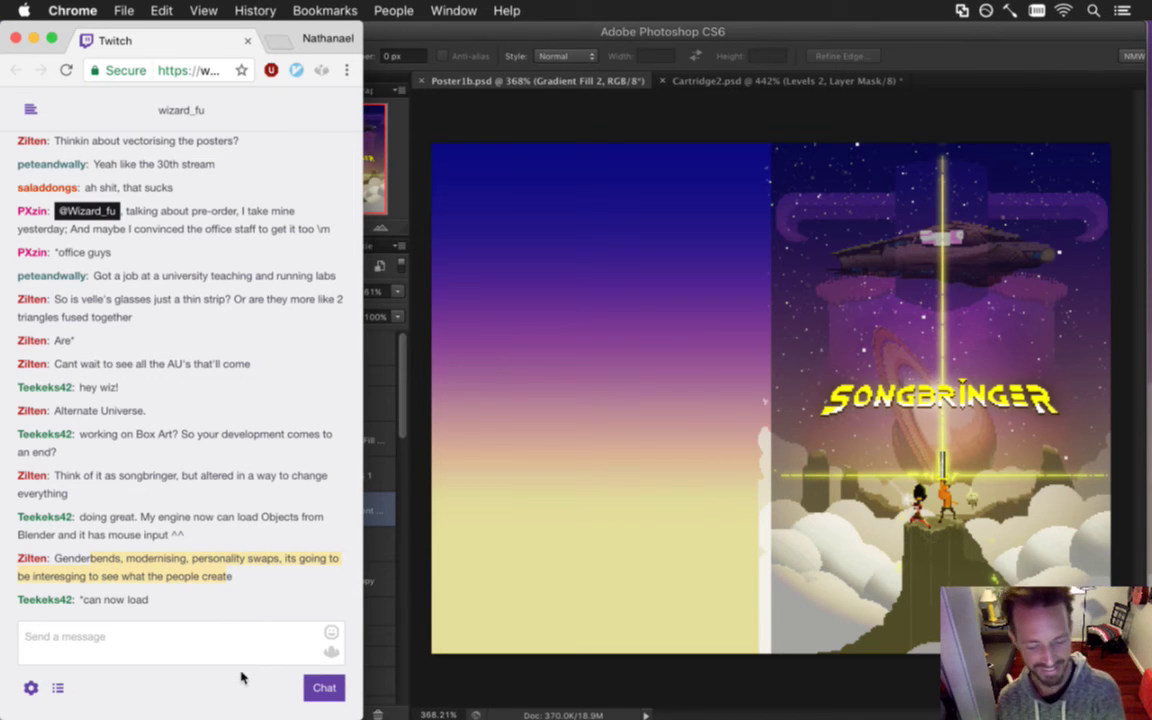
{"action": "left_click", "coordinate": [828, 40]}
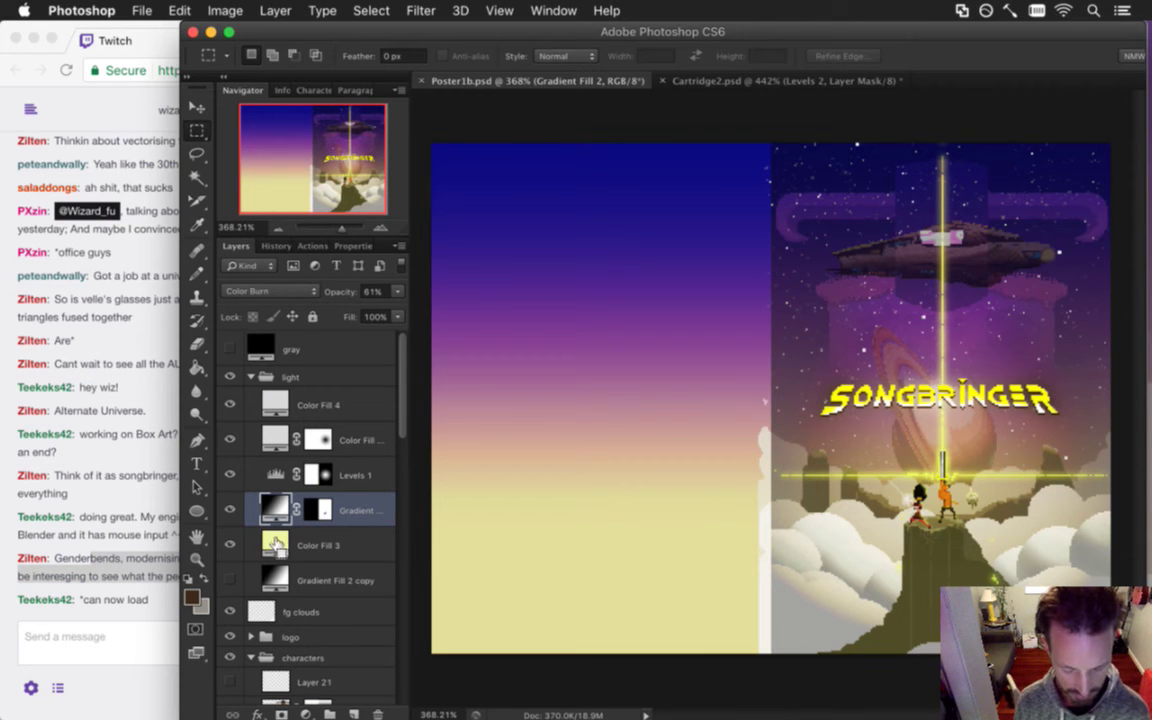
Duplicate the Gradient Fill 2 layer beneath the original, and display the copy's layer mask with its whole area selected.
{"action": "key", "text": "super+j"}
{"action": "left_click_drag", "start_coordinate": [275, 510], "coordinate": [292, 568]}
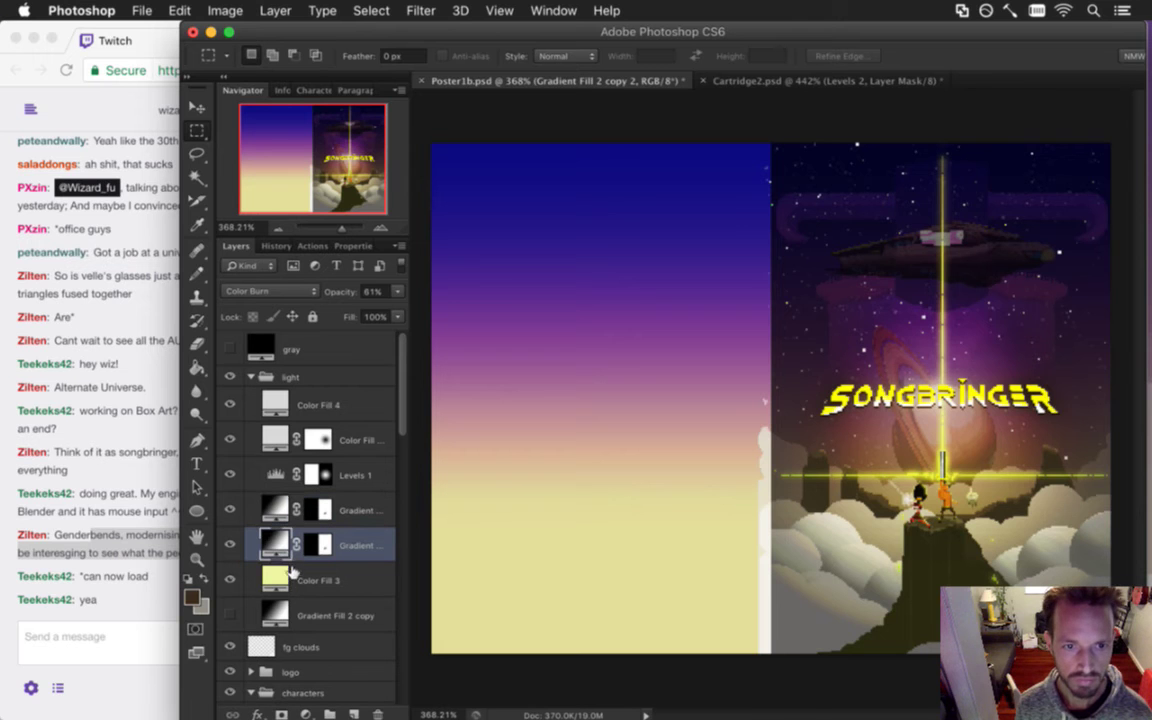
{"action": "double_click", "coordinate": [318, 543]}
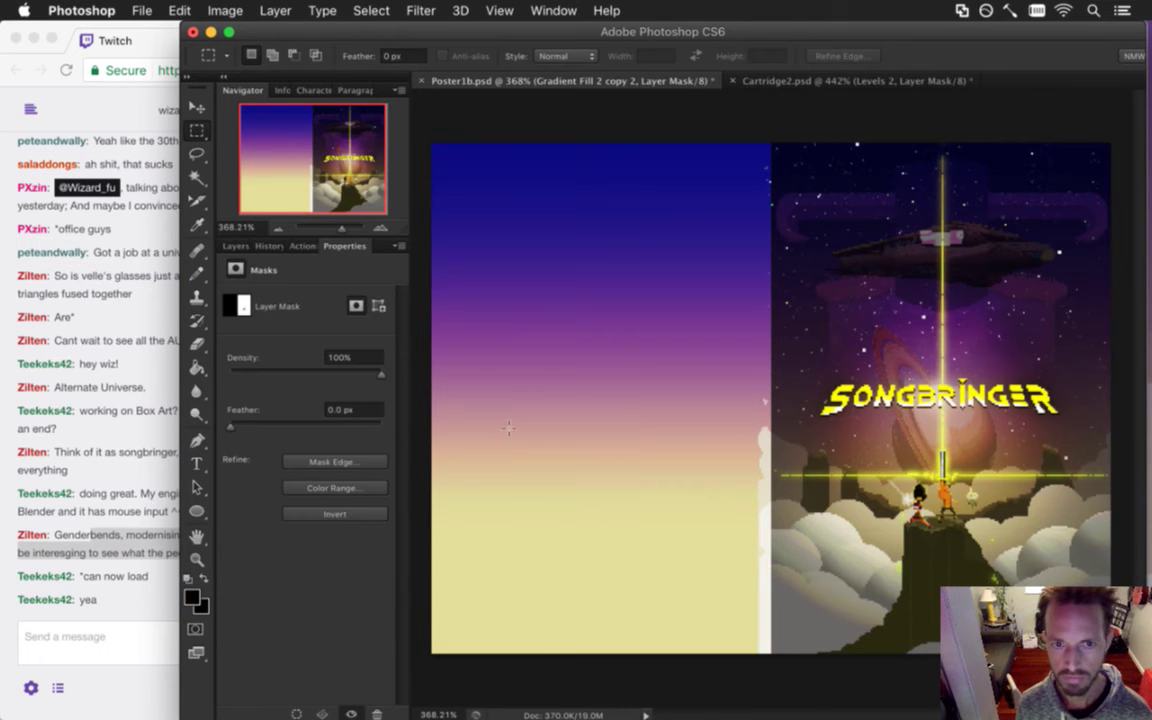
{"action": "left_click", "coordinate": [233, 246]}
{"action": "key", "text": "alt+backslash"}
{"action": "key", "text": "super+a"}
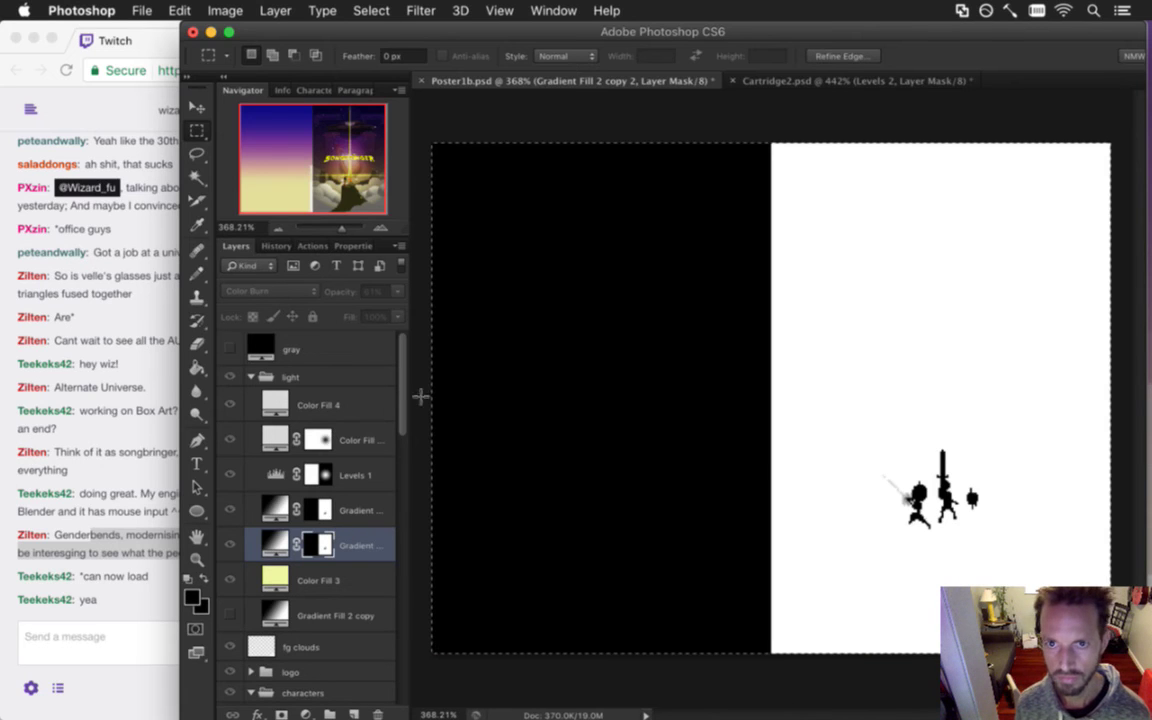
{"action": "left_click", "coordinate": [226, 11]}
{"action": "mouse_move", "coordinate": [300, 203]}
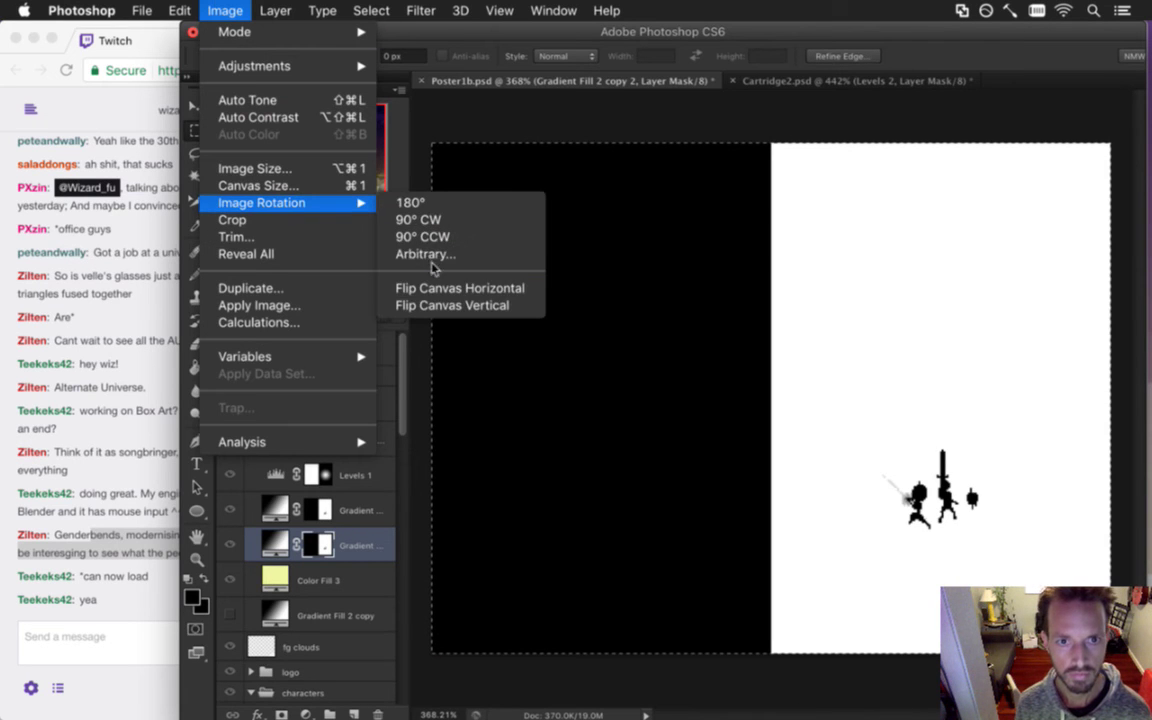
{"action": "key", "text": "Escape"}
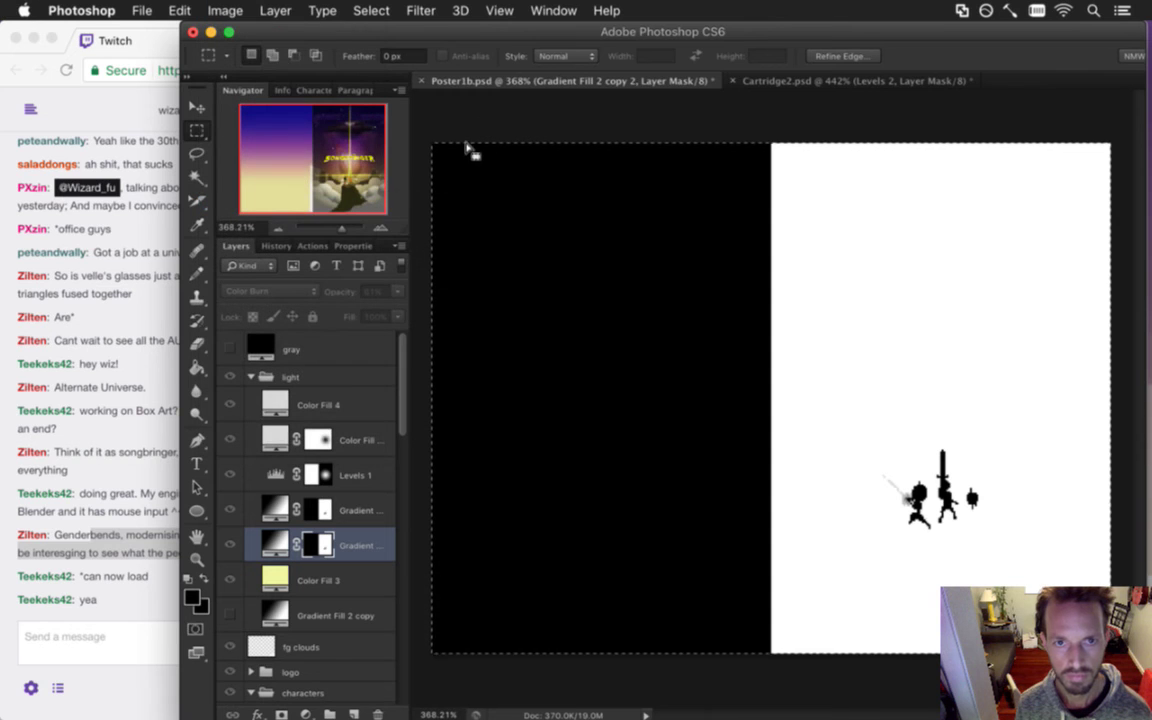
Flip the duplicated gradient's layer mask horizontally with Free Transform so its white half covers the left side.
{"action": "key", "text": "v"}
{"action": "key", "text": "super+t"}
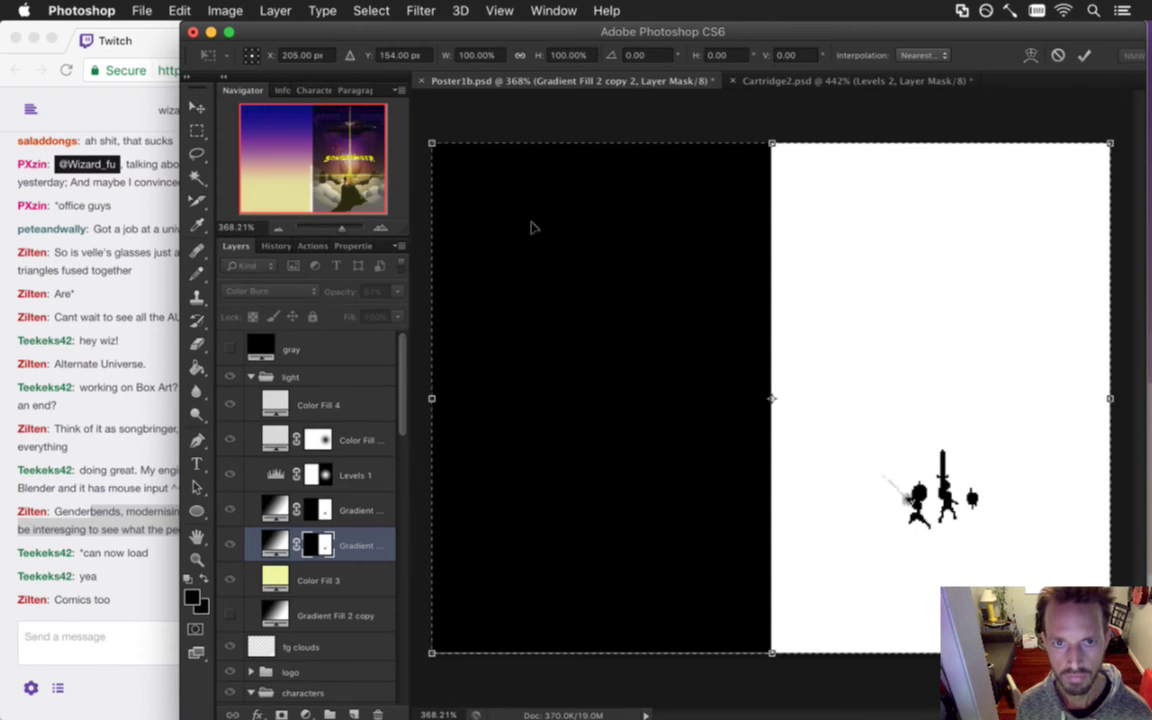
{"action": "right_click", "coordinate": [555, 230]}
{"action": "left_click", "coordinate": [622, 467]}
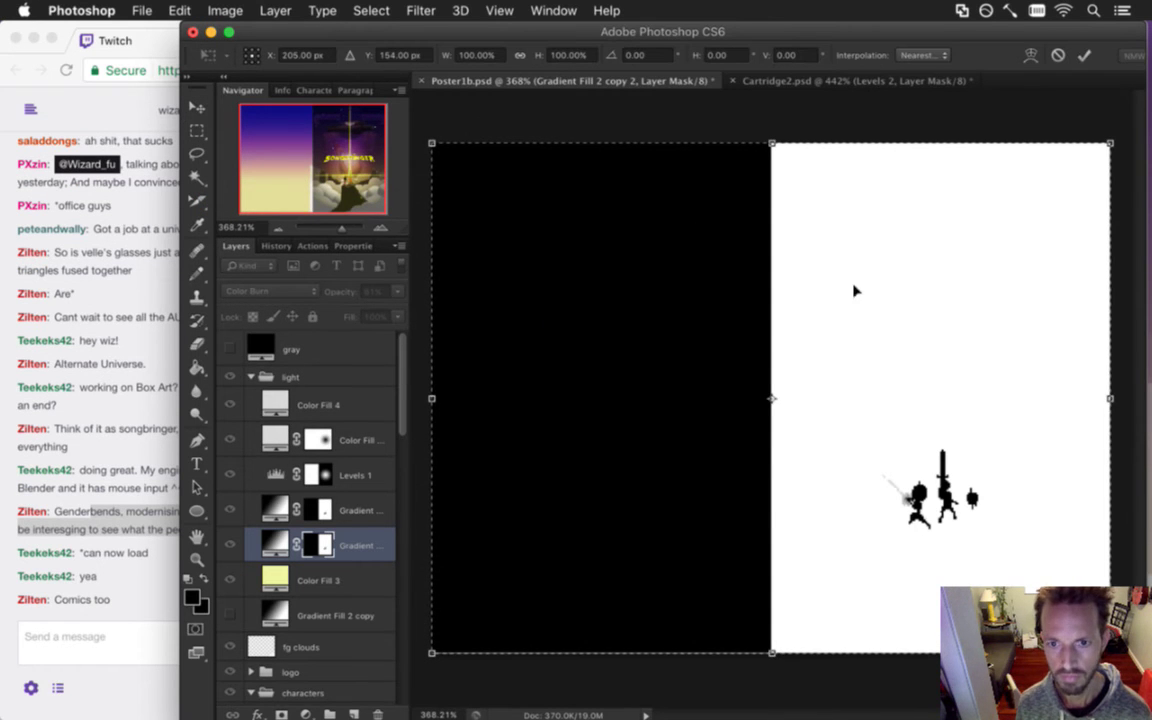
{"action": "left_click", "coordinate": [1084, 55]}
Paint out the black character silhouettes in the white half of the flipped mask with a white 30 px Pencil.
{"action": "key", "text": "b"}
{"action": "key", "text": "x"}
{"action": "key", "text": "shift+b"}
{"action": "key", "text": "bracketright"}
{"action": "key", "text": "bracketright"}
{"action": "key", "text": "bracketright"}
{"action": "key", "text": "bracketright"}
{"action": "key", "text": "bracketright"}
{"action": "key", "text": "bracketright"}
{"action": "key", "text": "bracketright"}
{"action": "key", "text": "bracketright"}
{"action": "key", "text": "bracketright"}
{"action": "key", "text": "bracketright"}
{"action": "key", "text": "bracketright"}
{"action": "left_click_drag", "start_coordinate": [597, 470], "coordinate": [668, 470]}
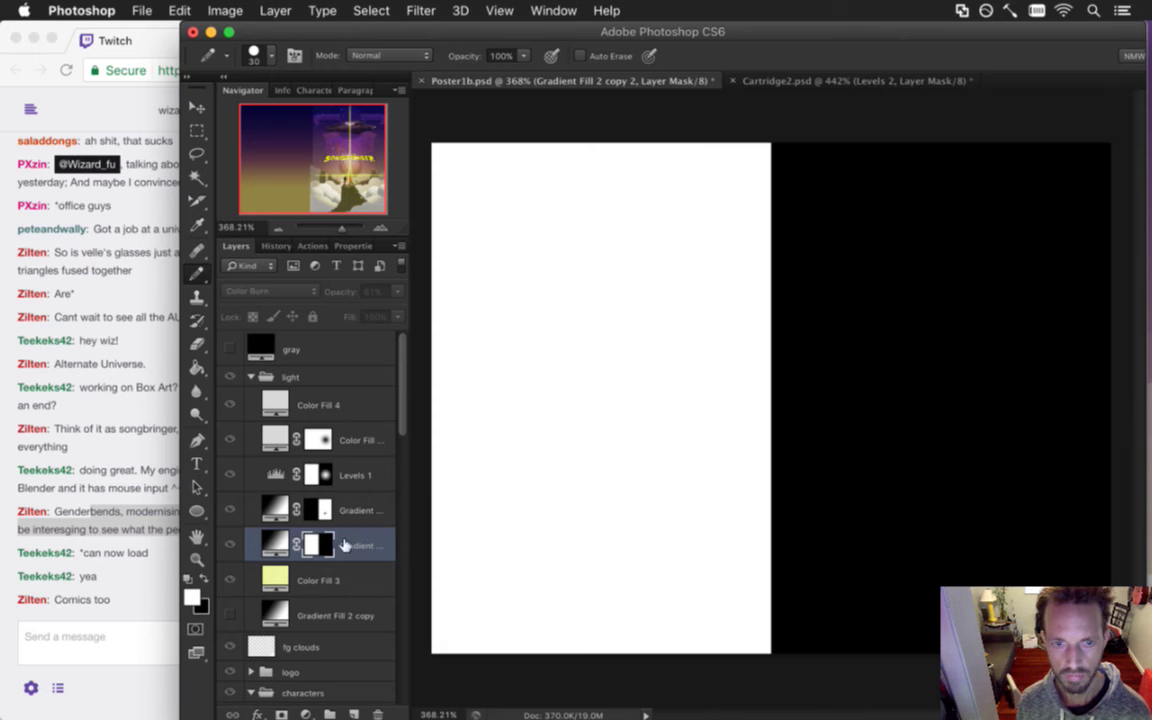
Shrink the Pencil to 1 px and switch from the duplicated gradient's layer mask to its fill to show the full poster.
{"action": "key", "text": "bracketleft"}
{"action": "key", "text": "bracketleft"}
{"action": "key", "text": "bracketleft"}
{"action": "key", "text": "bracketleft"}
{"action": "key", "text": "bracketleft"}
{"action": "key", "text": "bracketleft"}
{"action": "key", "text": "bracketleft"}
{"action": "key", "text": "bracketleft"}
{"action": "key", "text": "bracketleft"}
{"action": "key", "text": "bracketleft"}
{"action": "key", "text": "bracketleft"}
{"action": "left_click", "coordinate": [274, 543]}
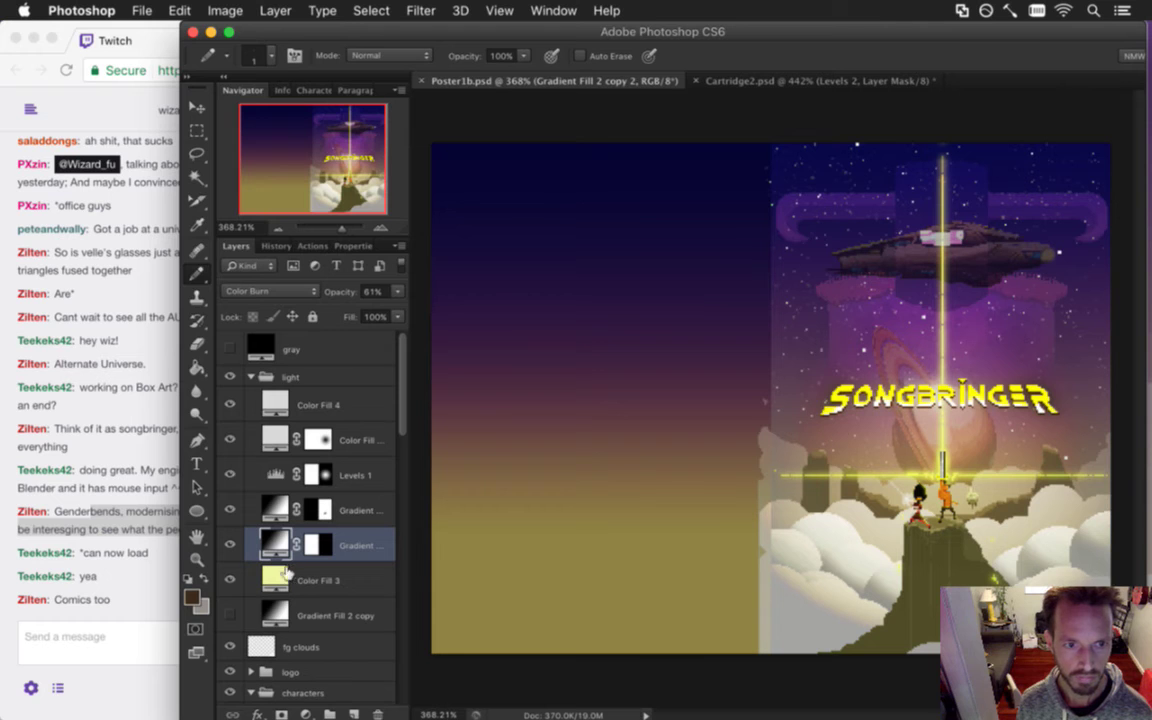
Read the "Comics too" chat message in Chrome, highlighting its text, and return to Photoshop.
{"action": "left_click", "coordinate": [100, 603]}
{"action": "left_click_drag", "start_coordinate": [56, 599], "coordinate": [110, 600]}
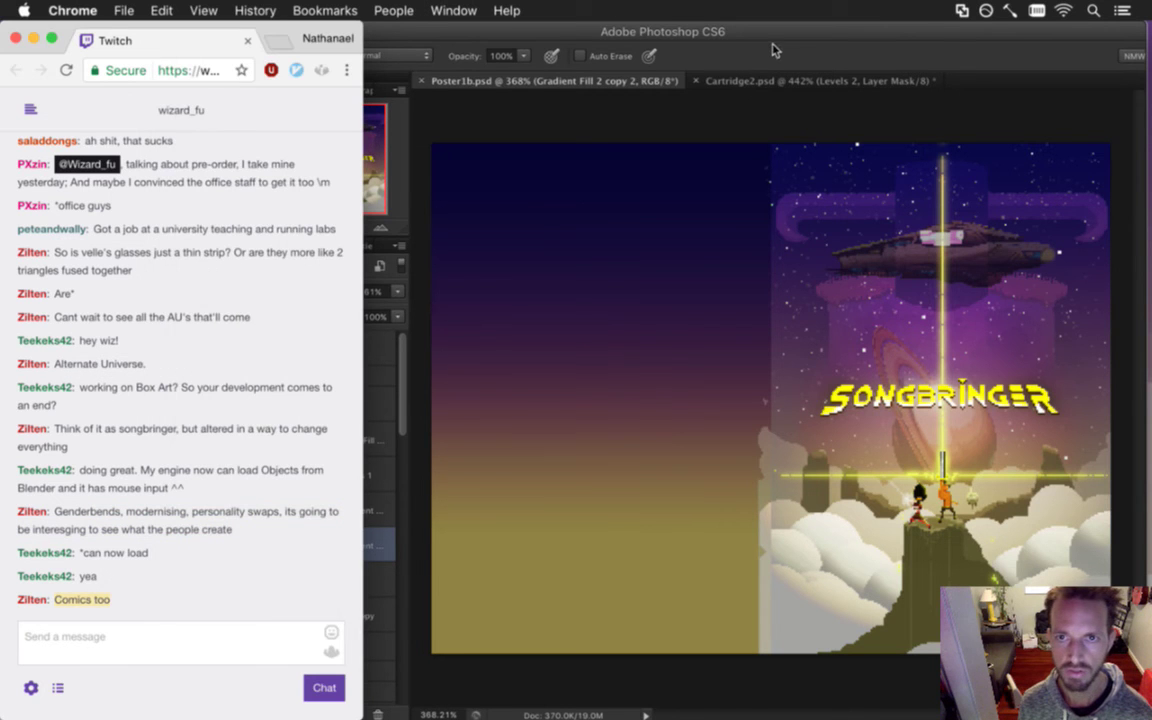
{"action": "left_click", "coordinate": [391, 463]}
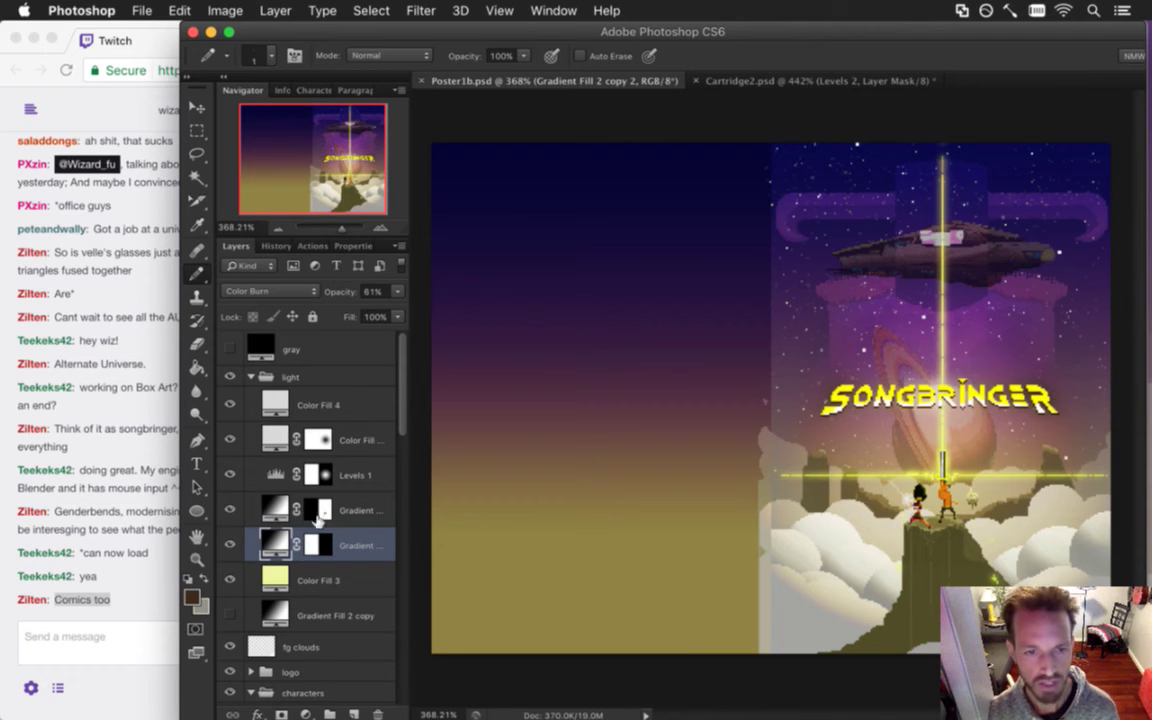
Reposition the duplicated layer's radial gradient so its glow is centred over the poster's empty left half.
{"action": "double_click", "coordinate": [276, 541]}
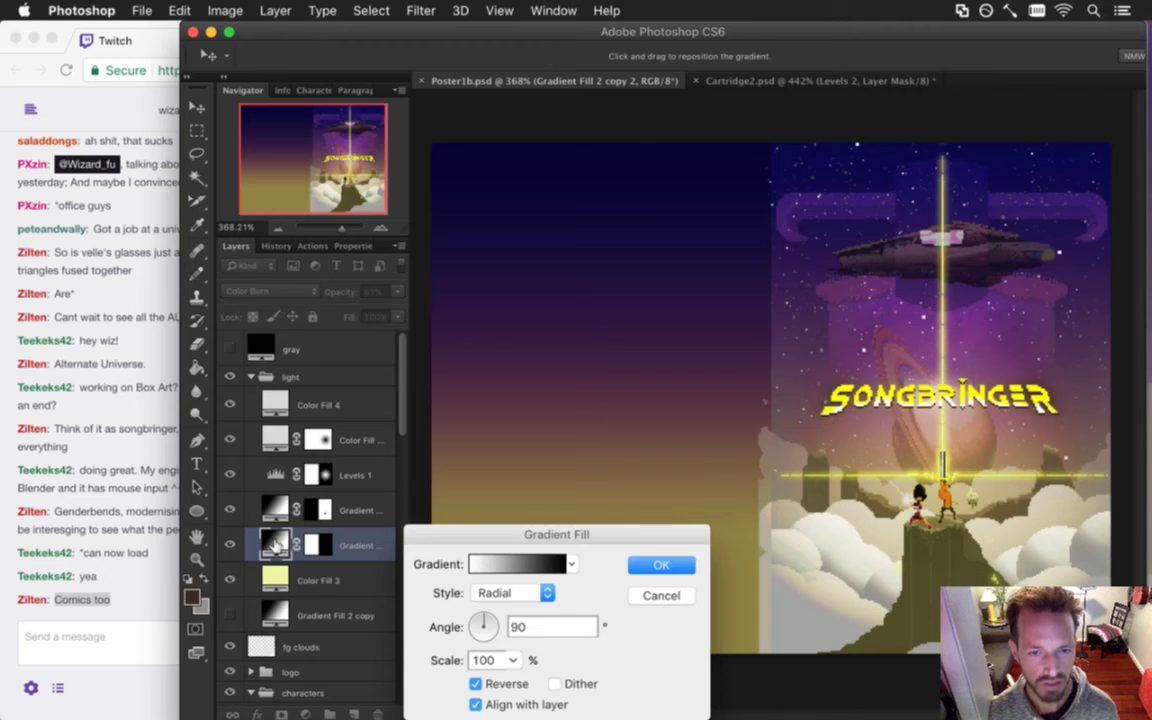
{"action": "left_click_drag", "start_coordinate": [577, 534], "coordinate": [432, 522]}
{"action": "left_click_drag", "start_coordinate": [912, 443], "coordinate": [592, 450]}
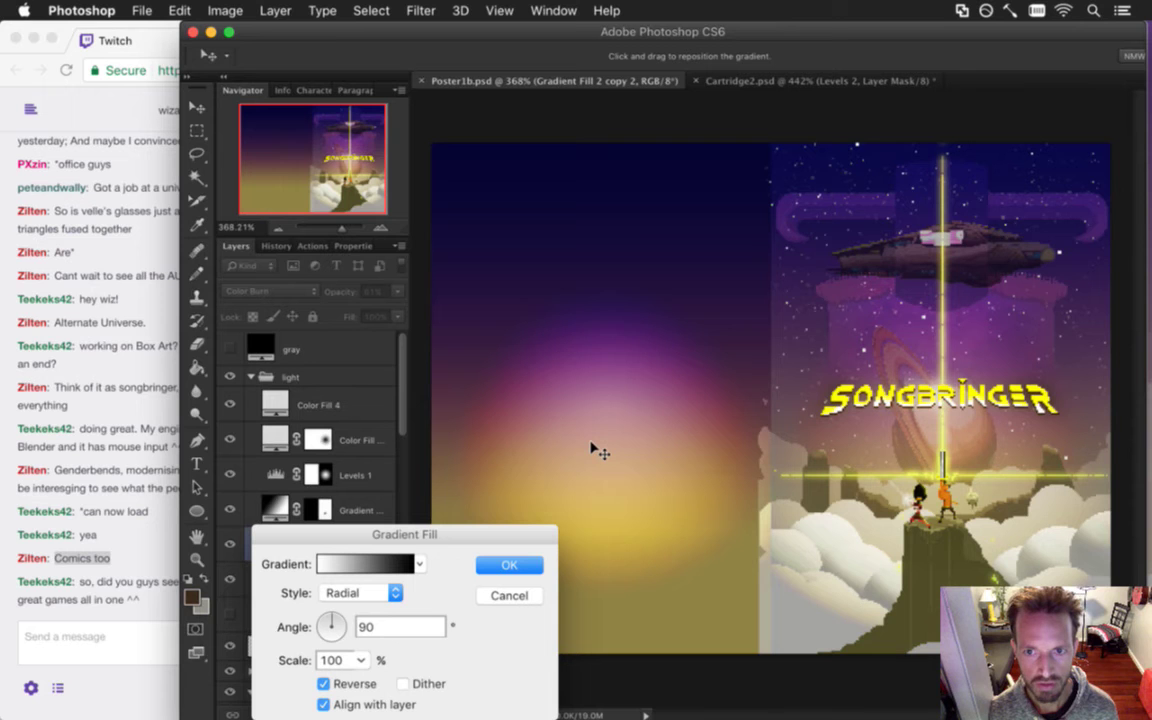
{"action": "left_click", "coordinate": [511, 565]}
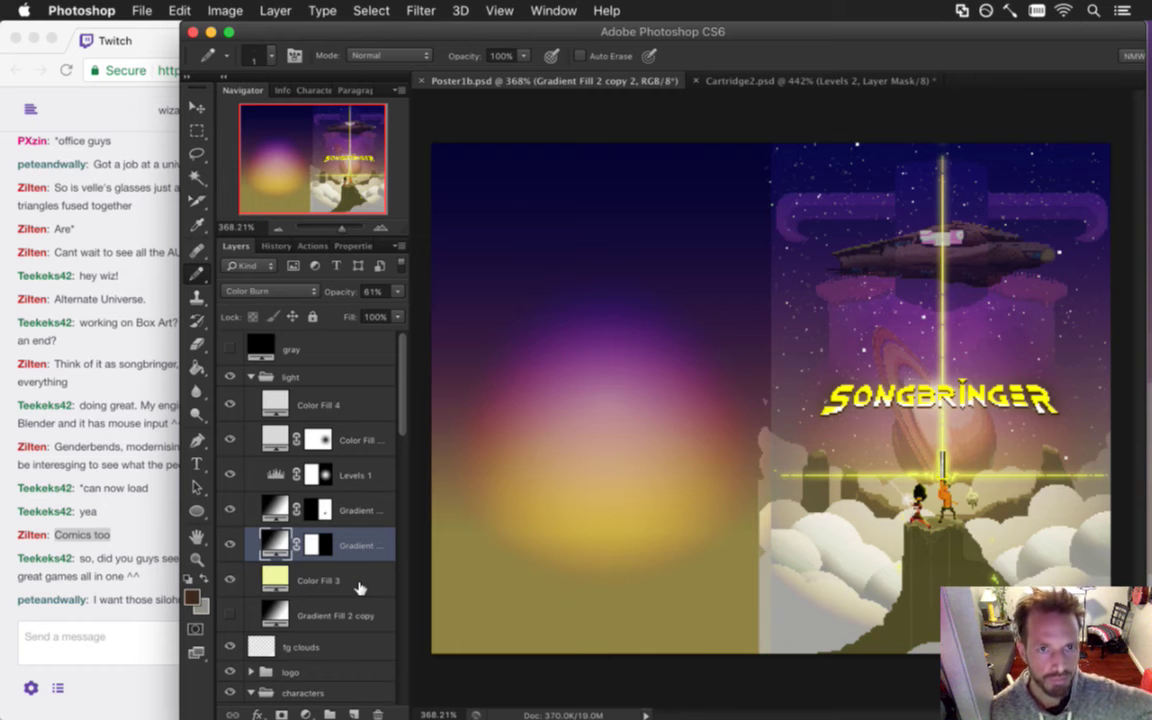
Read the chat messages in Chrome about the mega humble bundle and the silhouettes T-shirt, highlighting their text, and return to Photoshop.
{"action": "left_click", "coordinate": [112, 616]}
{"action": "left_click_drag", "start_coordinate": [97, 558], "coordinate": [124, 577]}
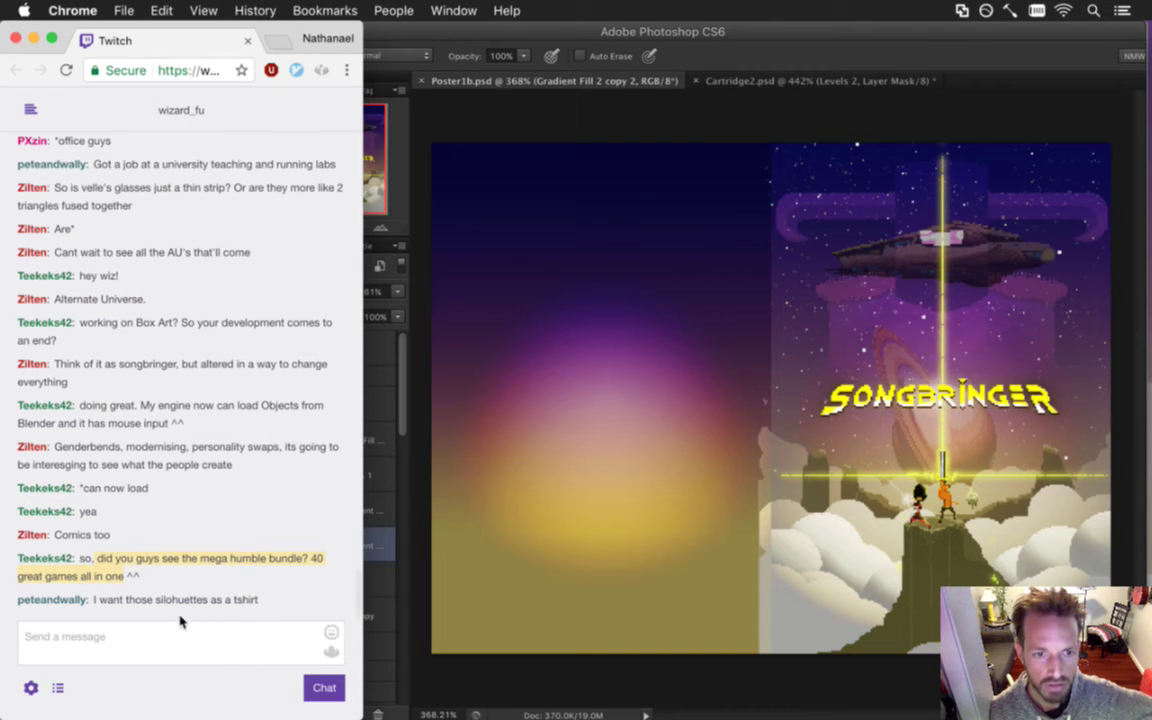
{"action": "left_click_drag", "start_coordinate": [260, 600], "coordinate": [137, 610]}
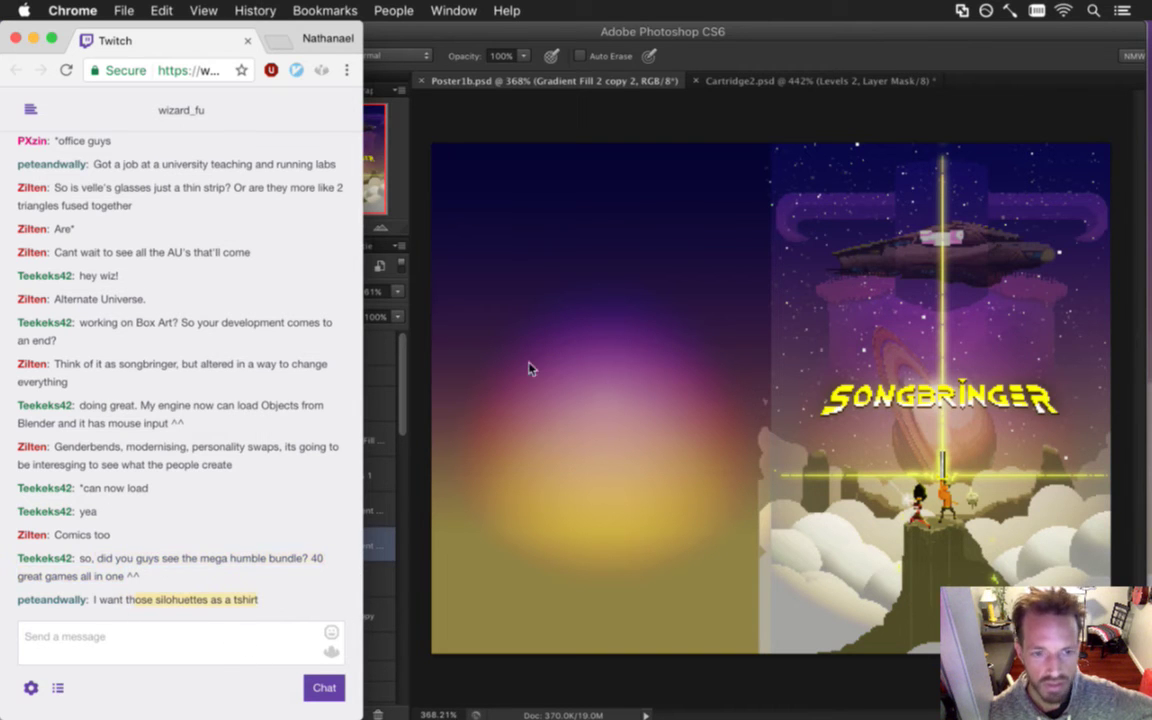
{"action": "left_click", "coordinate": [844, 44]}
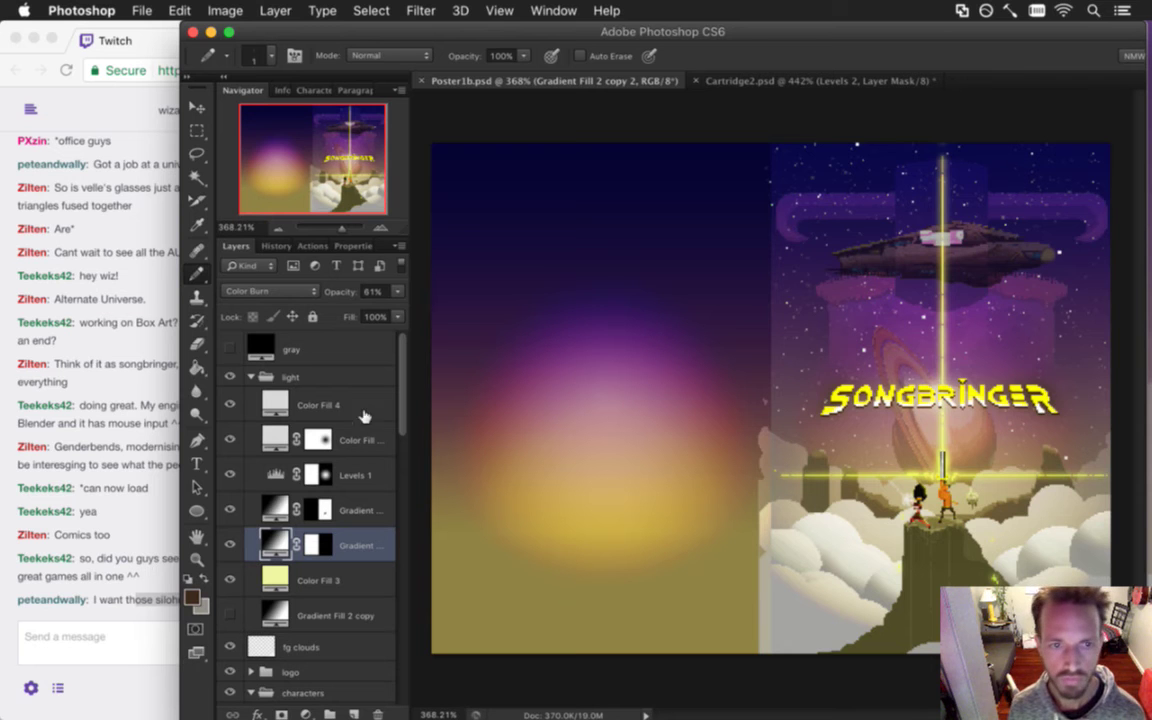
Preview the poster in grayscale by temporarily showing the gray layer, examining the character silhouettes up close and checking the chat in Chrome.
{"action": "left_click", "coordinate": [265, 376]}
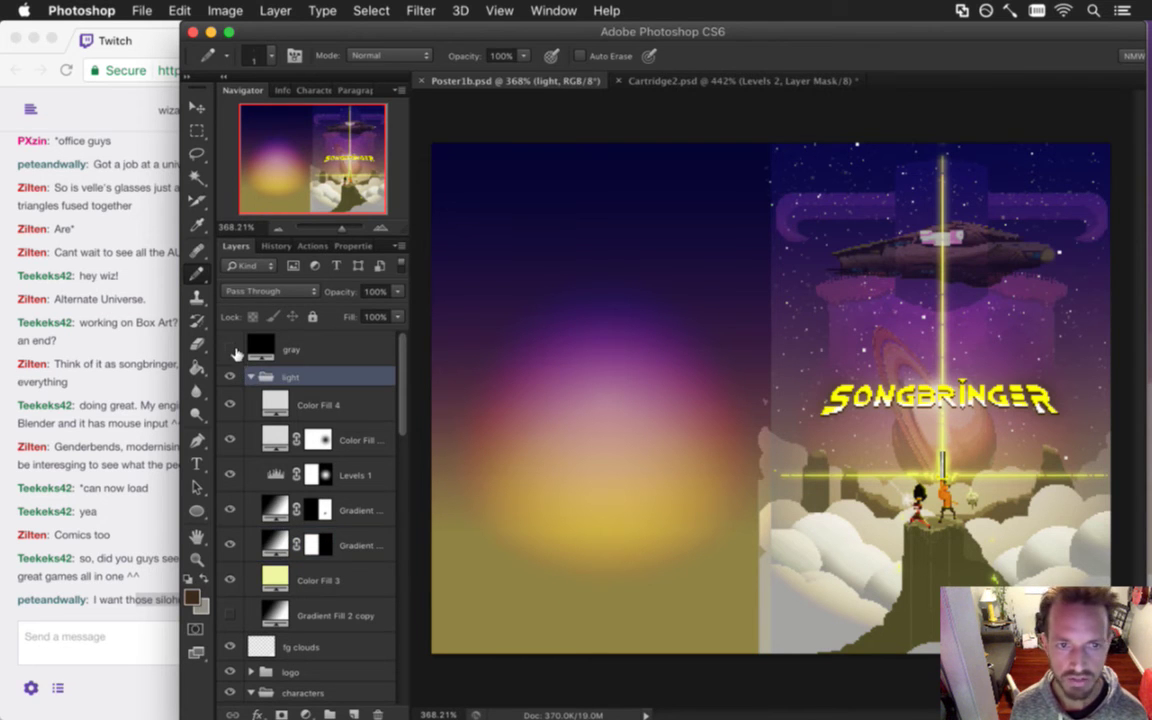
{"action": "left_click", "coordinate": [231, 348]}
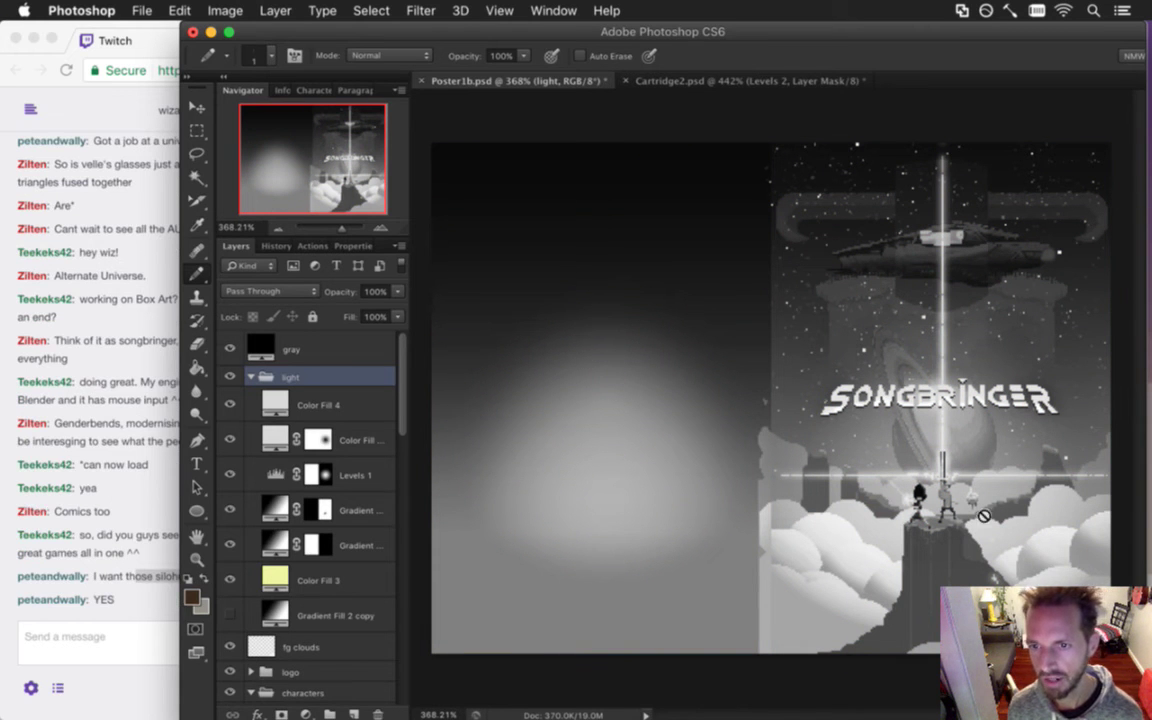
{"action": "scroll", "coordinate": [970, 513], "scroll_direction": "up", "scroll_amount": 6}
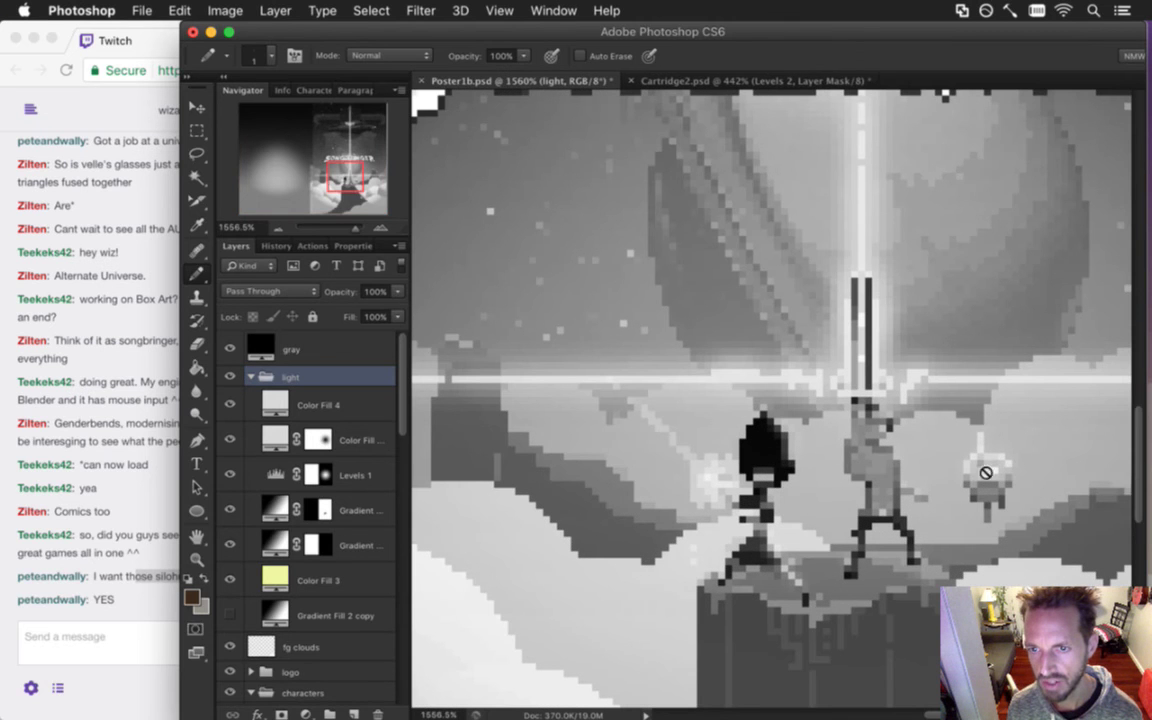
{"action": "scroll", "coordinate": [652, 512], "scroll_direction": "down", "scroll_amount": 6}
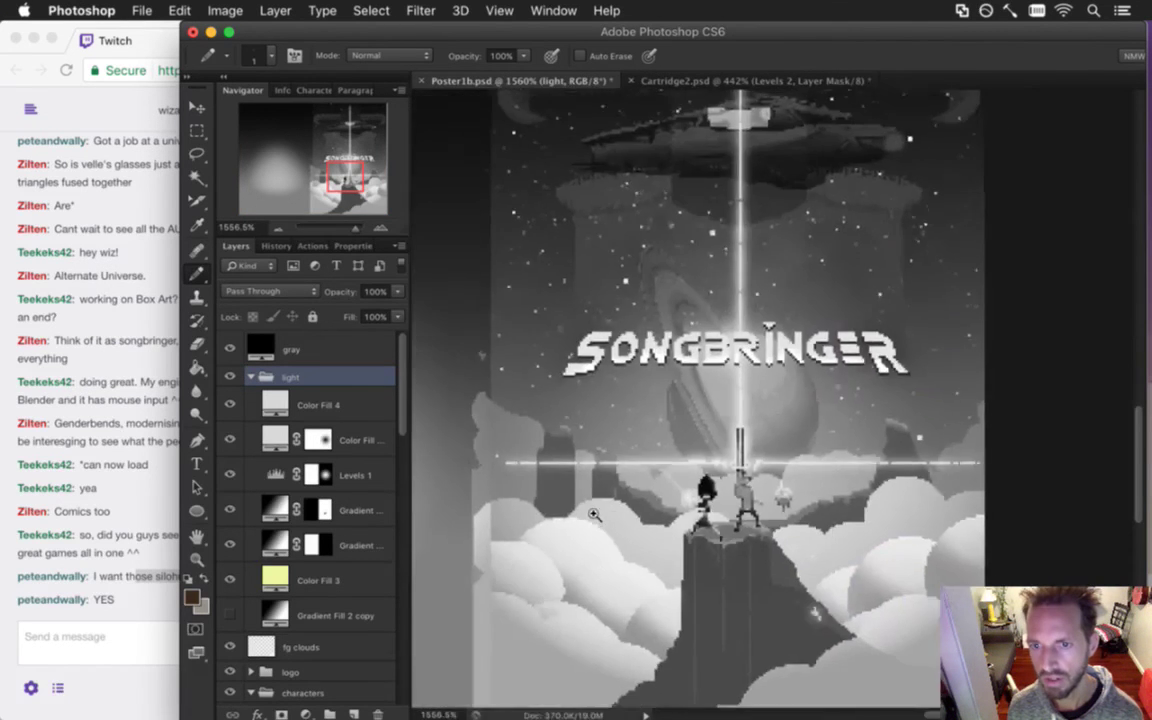
{"action": "scroll", "coordinate": [575, 512], "scroll_direction": "down", "scroll_amount": 3}
{"action": "key", "text": "super+equal"}
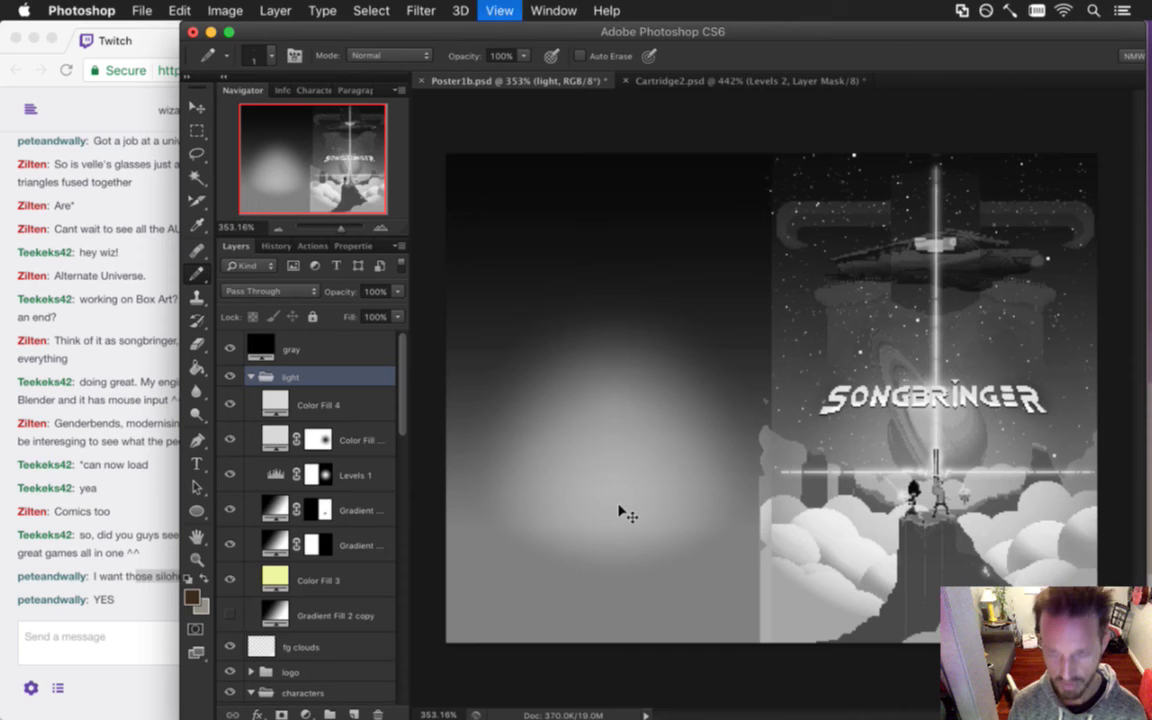
{"action": "left_click", "coordinate": [155, 620]}
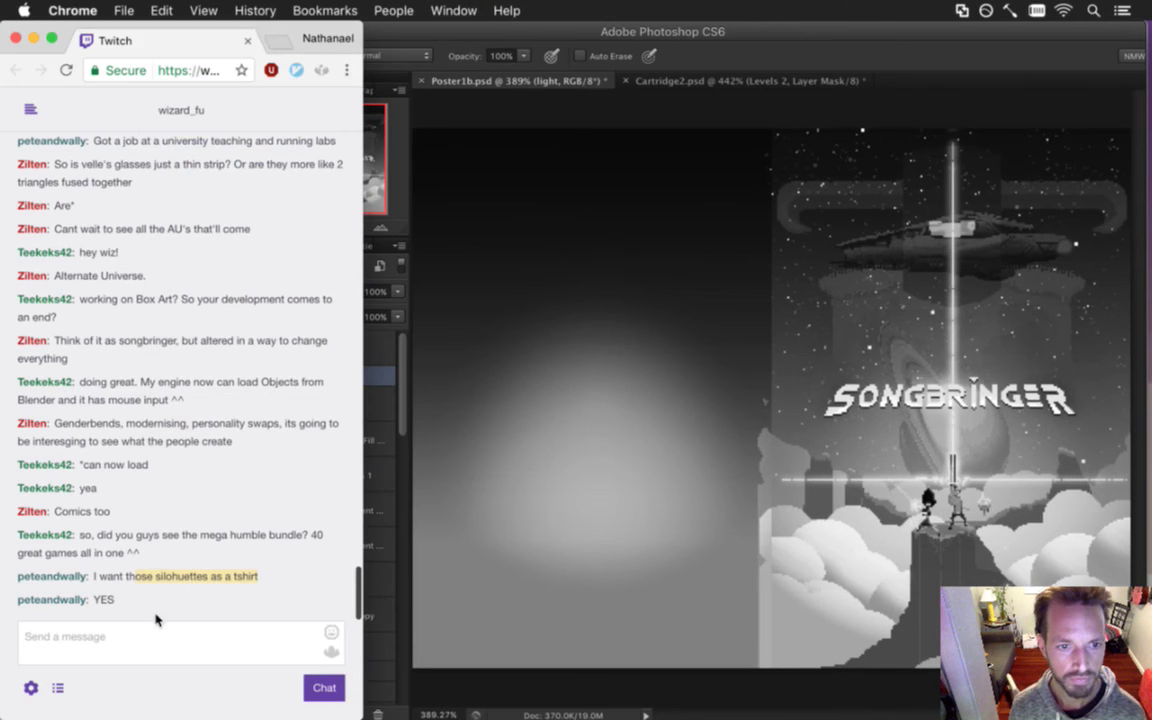
{"action": "left_click", "coordinate": [892, 57]}
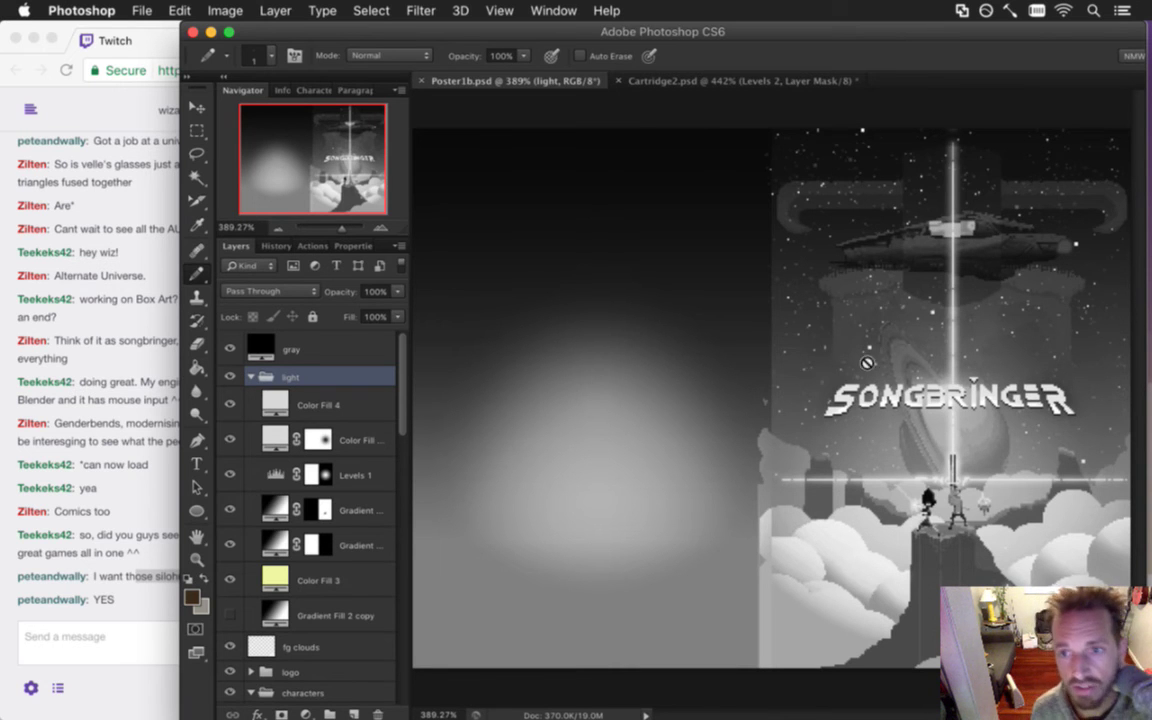
{"action": "left_click", "coordinate": [230, 349]}
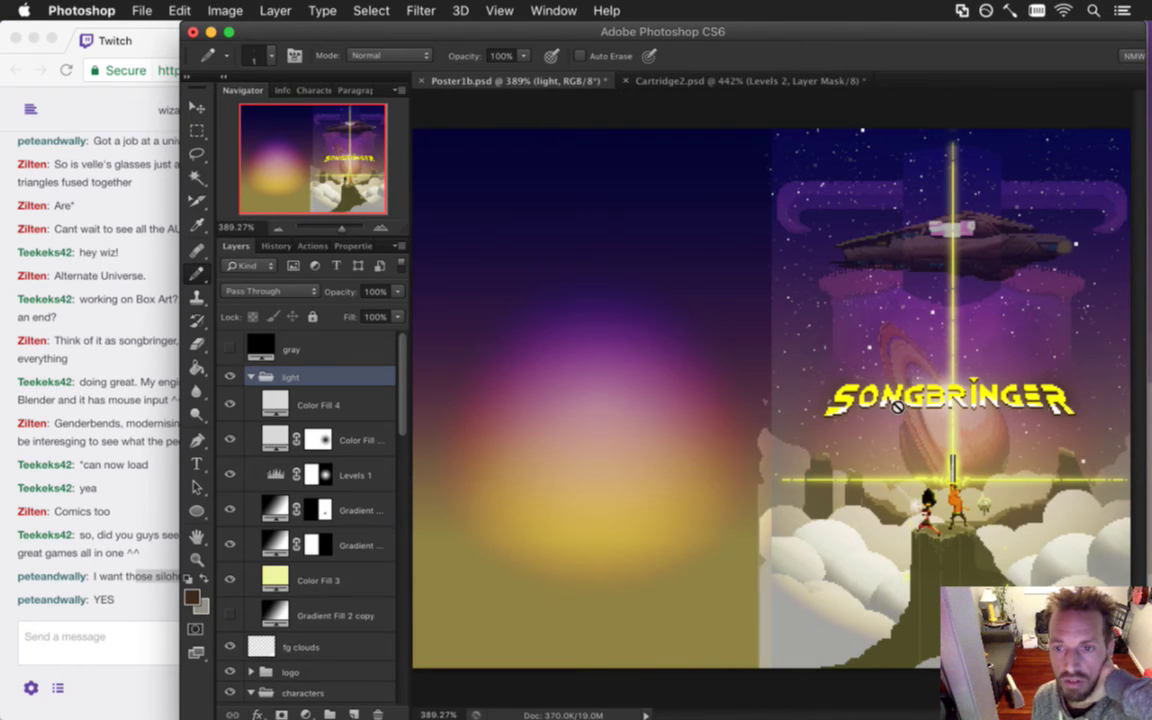
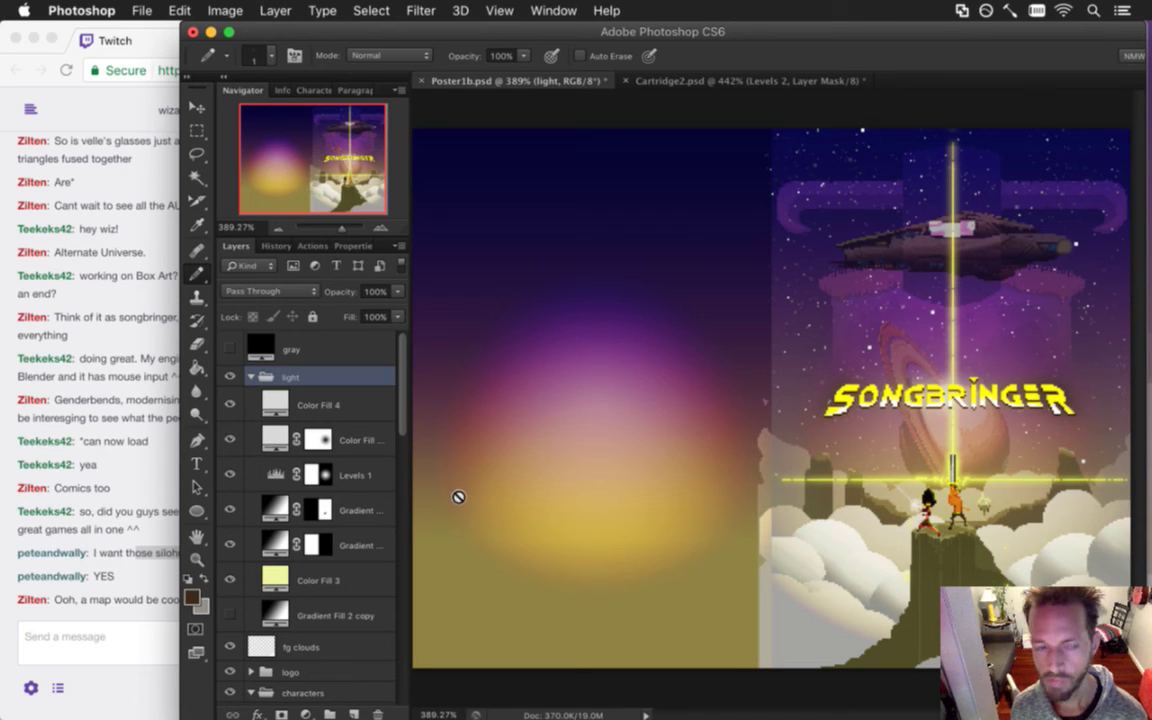
Read the chat message in Chrome suggesting a map, highlighting its text, and return to Photoshop.
{"action": "left_click_drag", "start_coordinate": [52, 601], "coordinate": [183, 601]}
{"action": "left_click", "coordinate": [876, 52]}
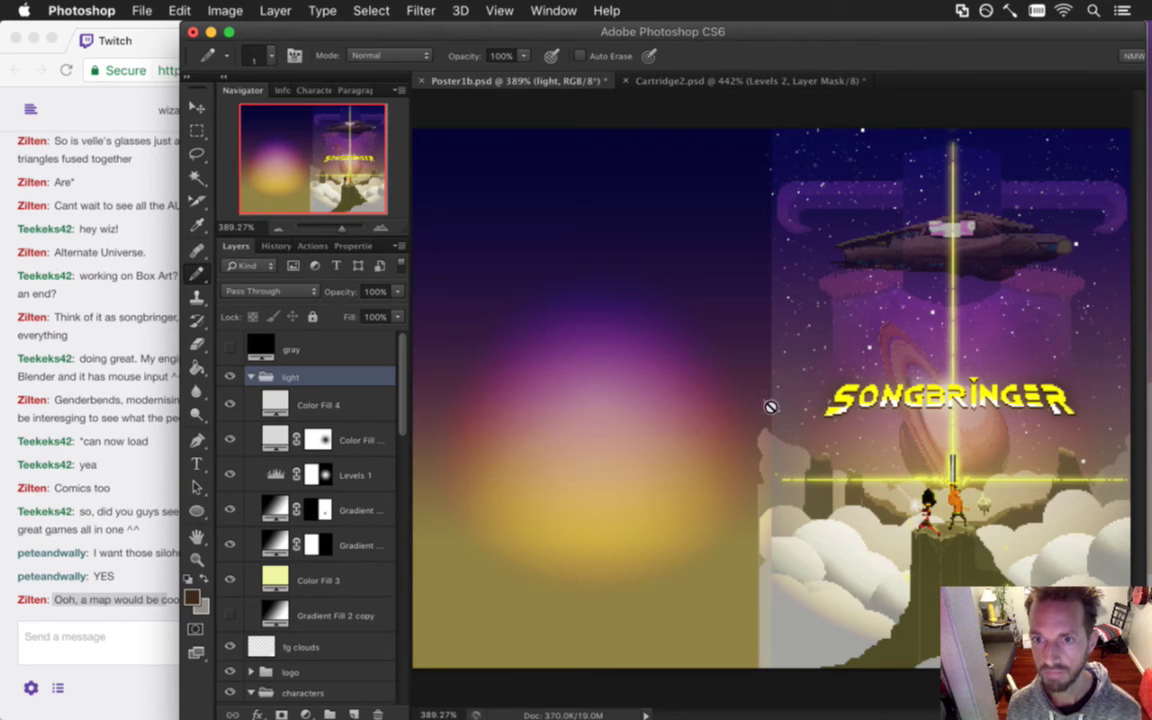
Collapse the light group, then duplicate the stars layer and place the copy over the empty left half of the sky.
{"action": "left_click", "coordinate": [251, 376]}
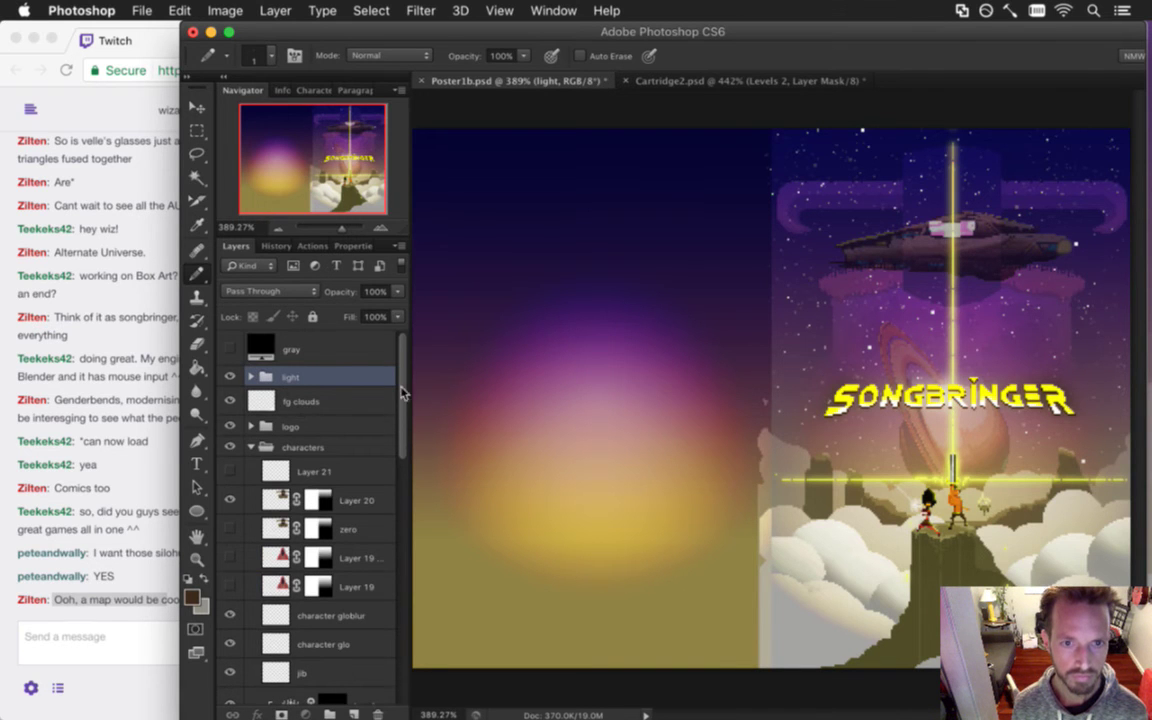
{"action": "scroll", "coordinate": [370, 350], "scroll_direction": "down", "scroll_amount": 10}
{"action": "scroll", "coordinate": [376, 655], "scroll_direction": "down", "scroll_amount": 1}
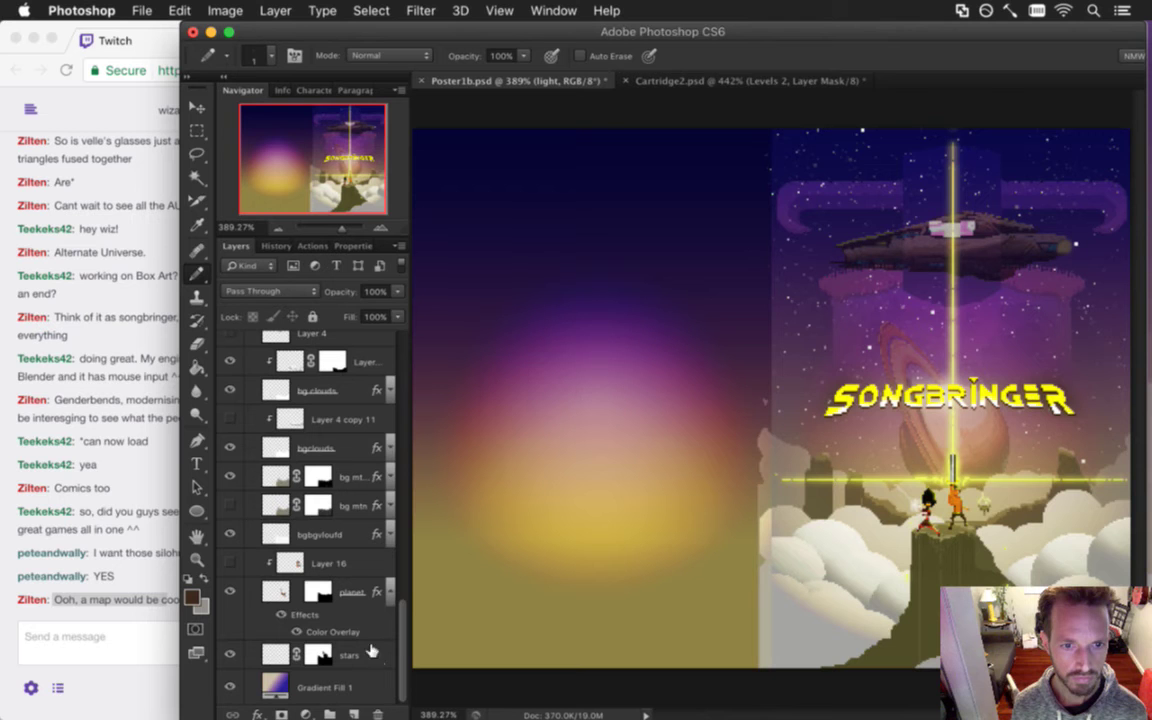
{"action": "left_click", "coordinate": [277, 654]}
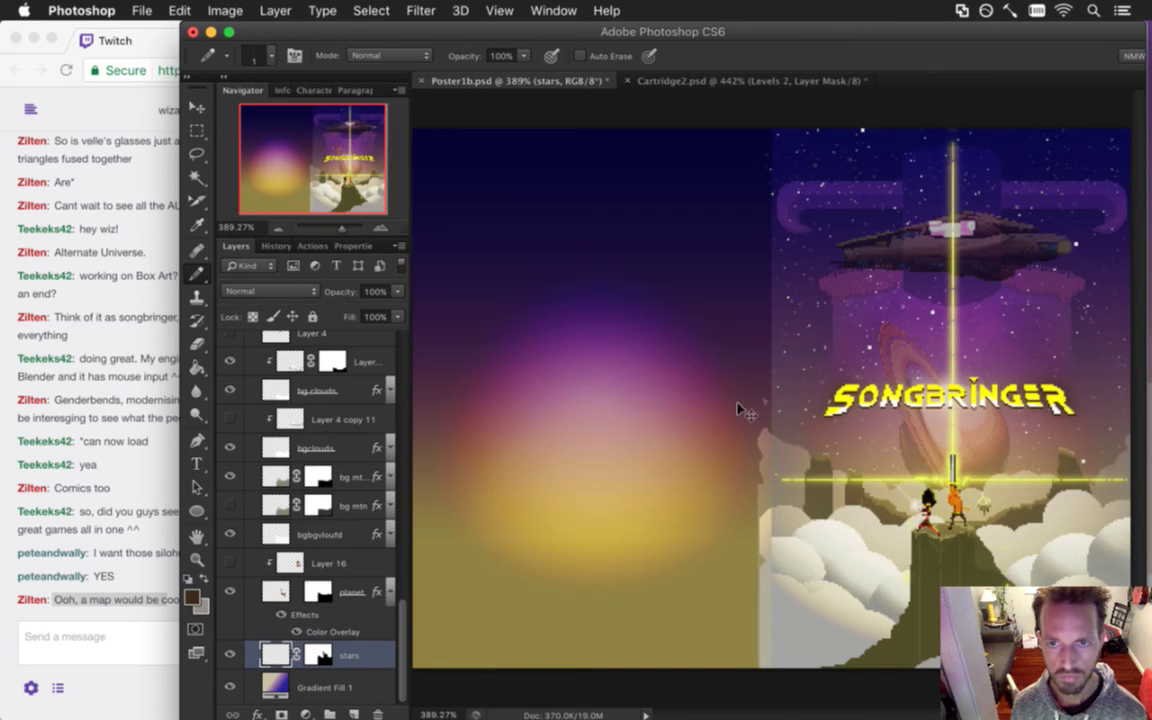
{"action": "key", "text": "v"}
{"action": "key", "text": "m"}
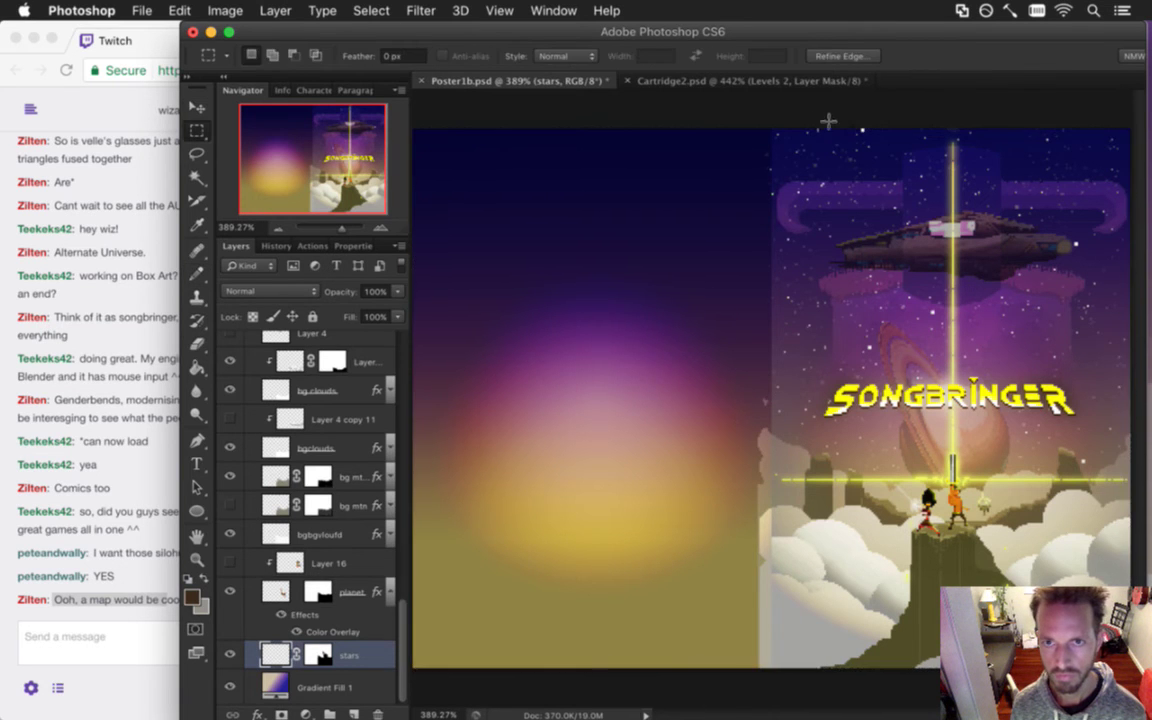
{"action": "key", "text": "v"}
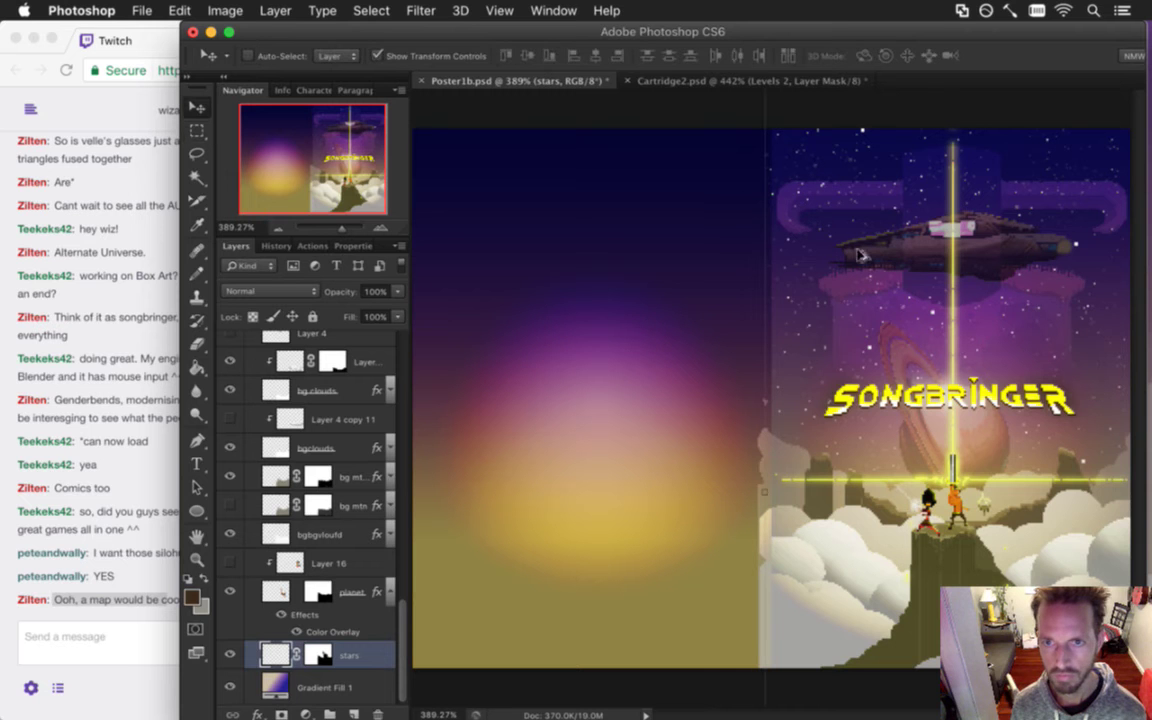
{"action": "left_click_drag", "start_coordinate": [709, 252], "coordinate": [495, 288]}
{"action": "key", "text": "ctrl+j"}
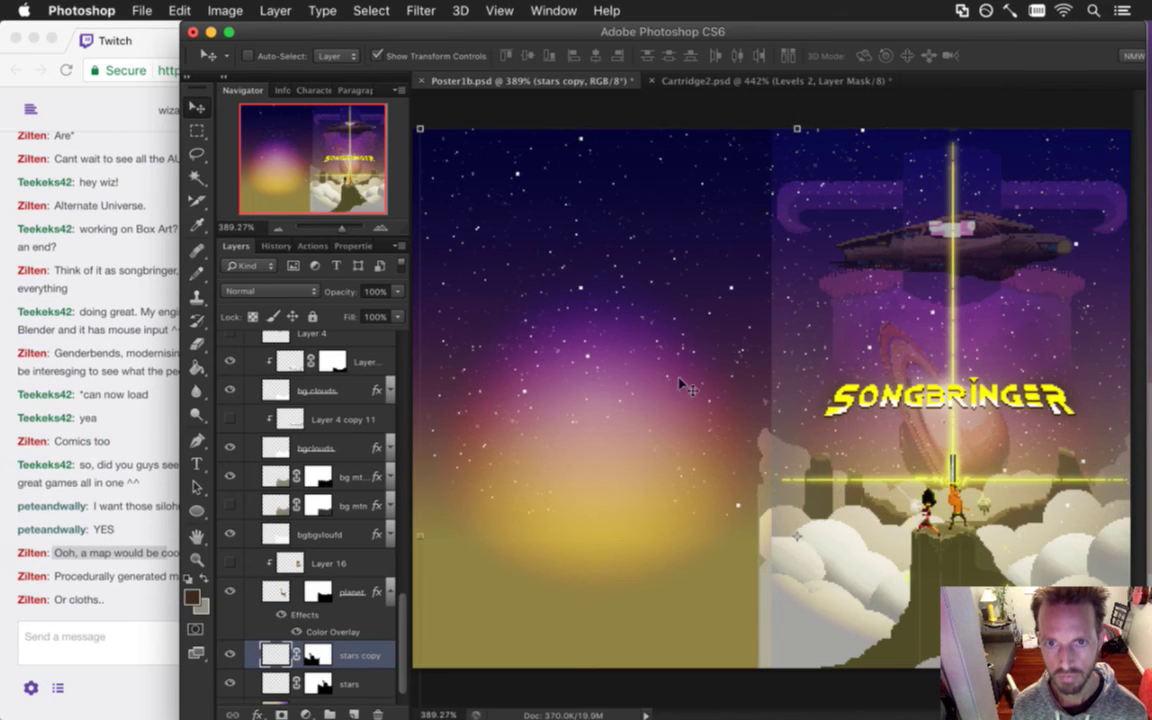
Flip the stars copy layer horizontally with Free Transform.
{"action": "key", "text": "ctrl+t"}
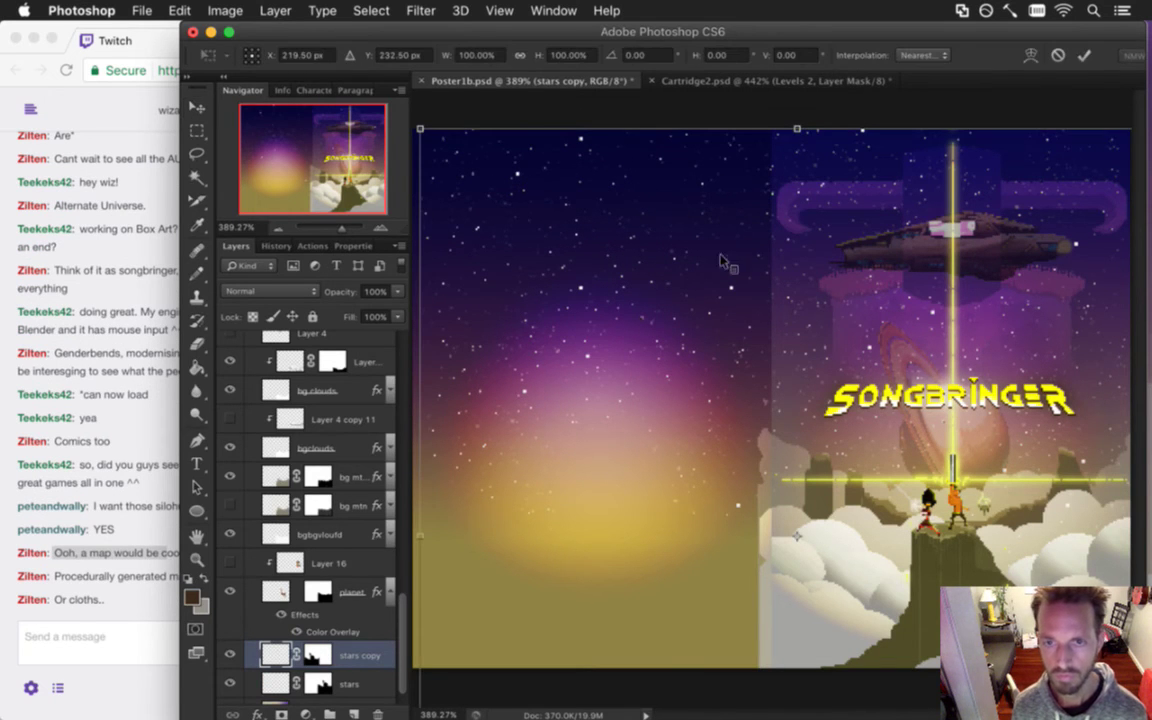
{"action": "right_click", "coordinate": [730, 255]}
{"action": "left_click", "coordinate": [782, 501]}
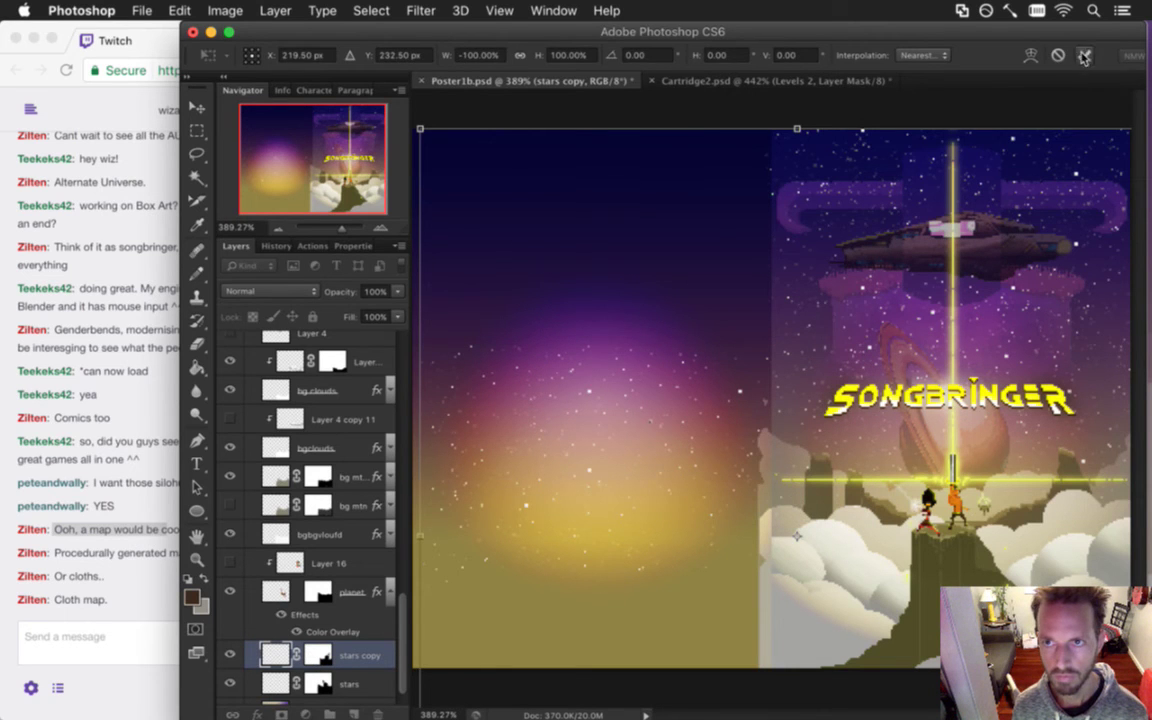
{"action": "key", "text": "Return"}
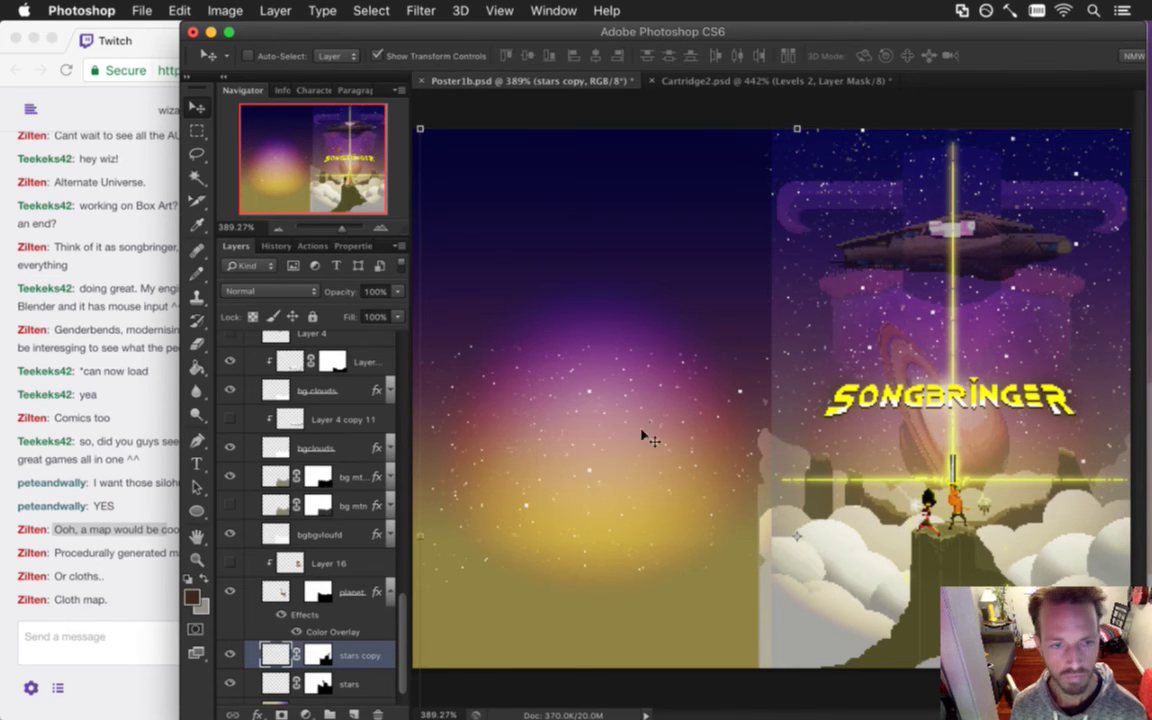
Read the chat messages in Chrome about procedurally generated and cloth maps, highlighting their text, and return to Photoshop.
{"action": "left_click", "coordinate": [115, 596]}
{"action": "left_click_drag", "start_coordinate": [56, 555], "coordinate": [169, 561]}
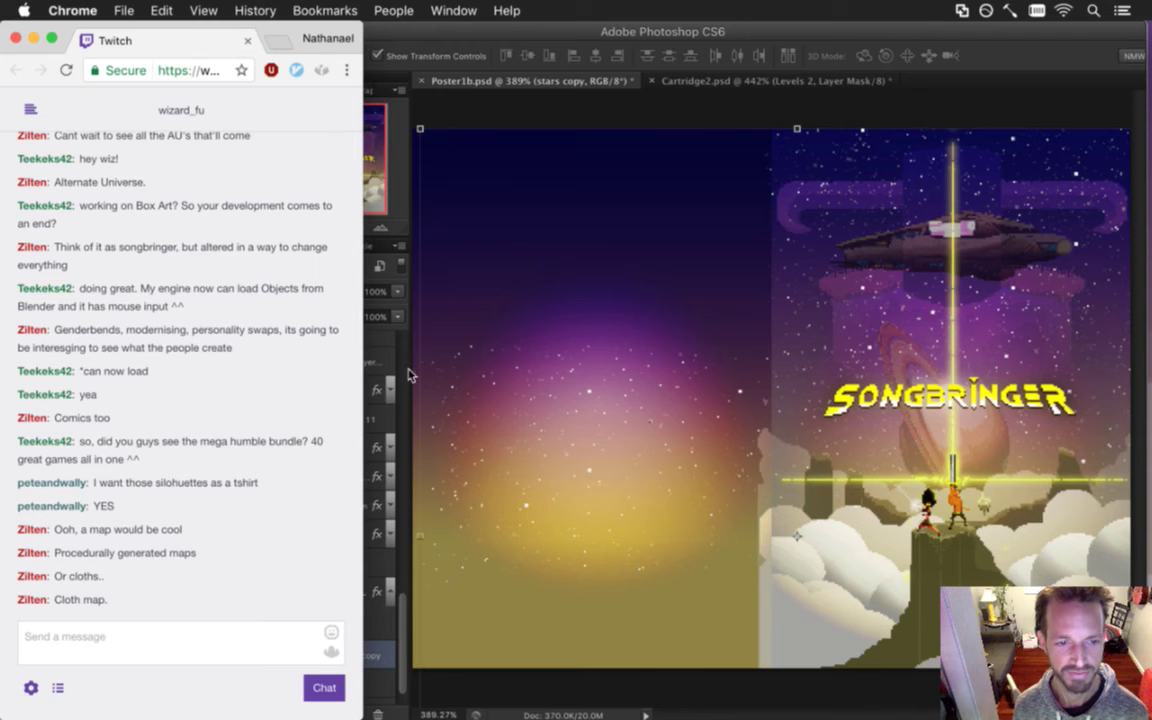
{"action": "left_click", "coordinate": [903, 44]}
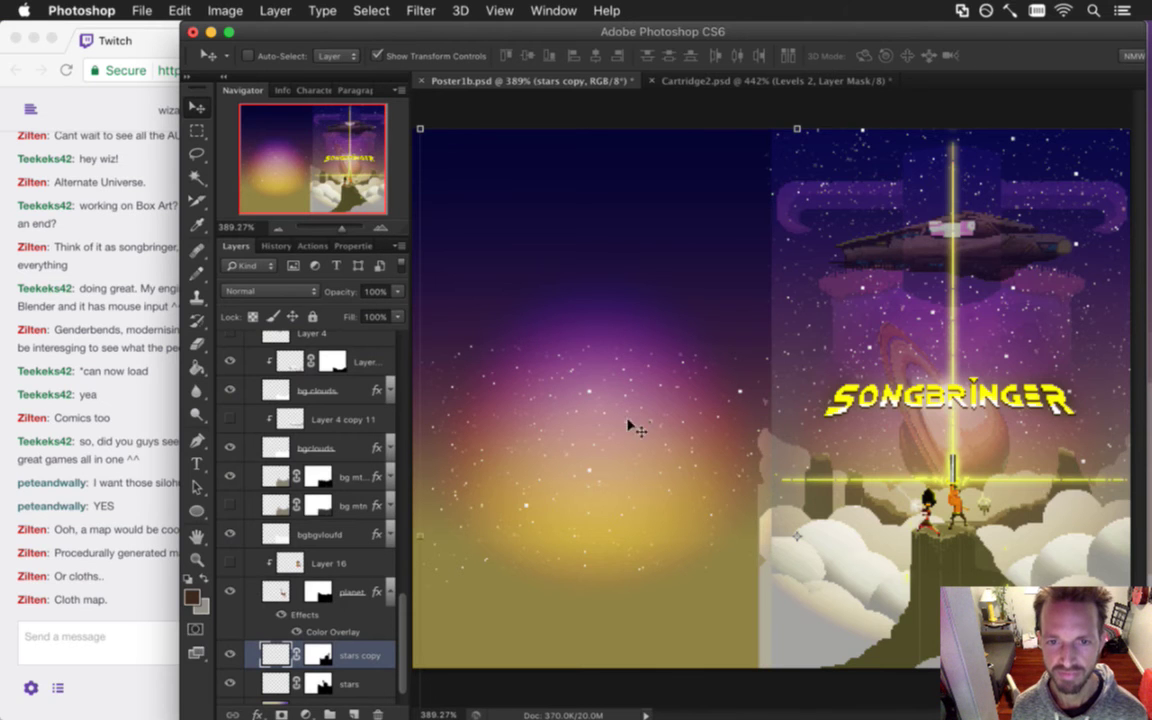
Move the mirrored stars copy left to cover the empty half, nudging its edge to meet the original artwork.
{"action": "left_click_drag", "start_coordinate": [575, 338], "coordinate": [490, 300]}
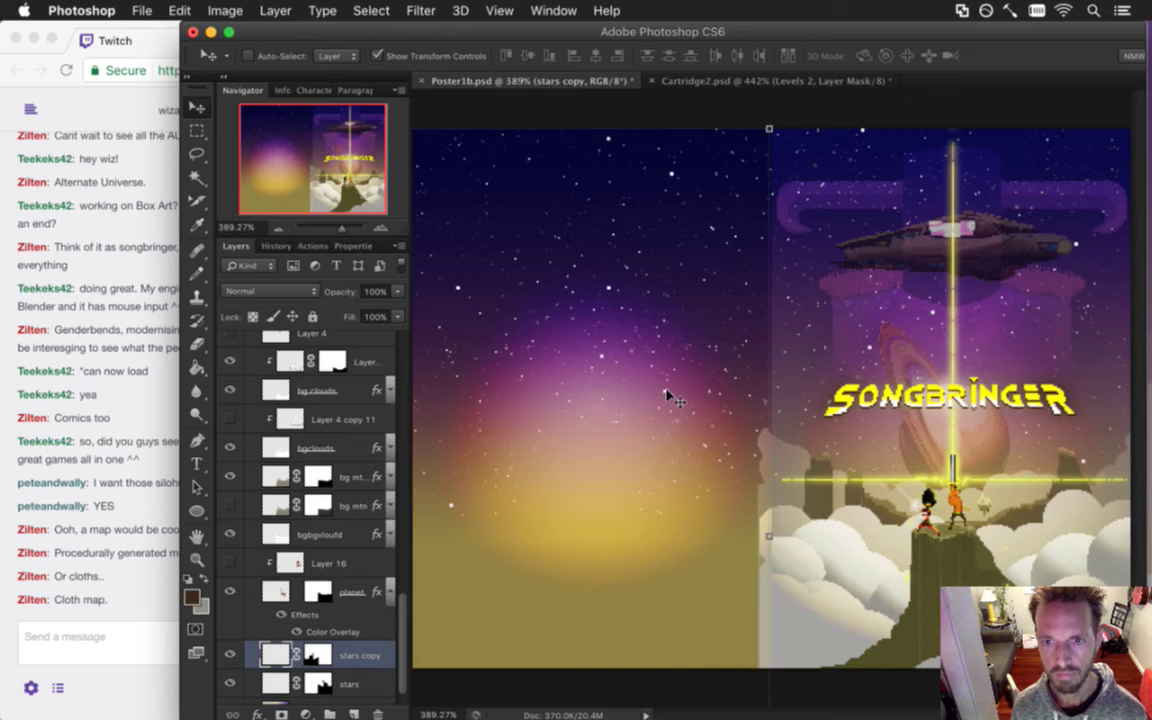
{"action": "key", "text": "Right"}
{"action": "key", "text": "Right"}
{"action": "key", "text": "Right"}
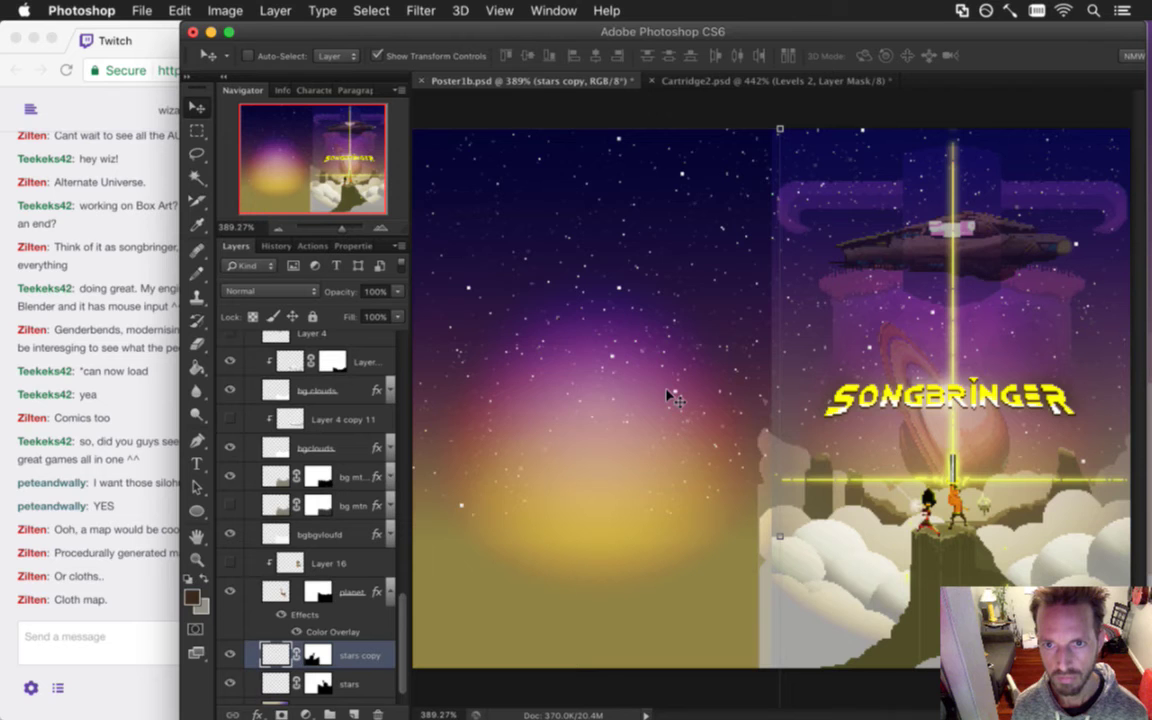
{"action": "key", "text": "Left"}
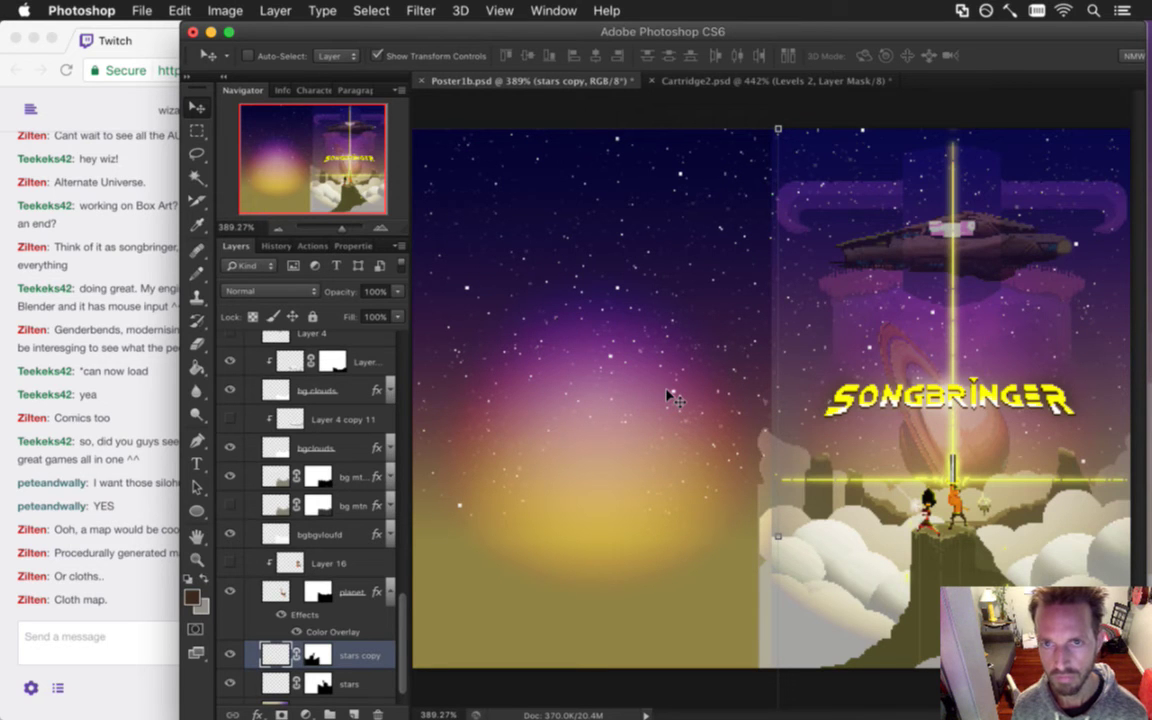
Flip the stars copy layer vertically with Free Transform and move it down within the left half of the sky.
{"action": "left_click", "coordinate": [776, 127]}
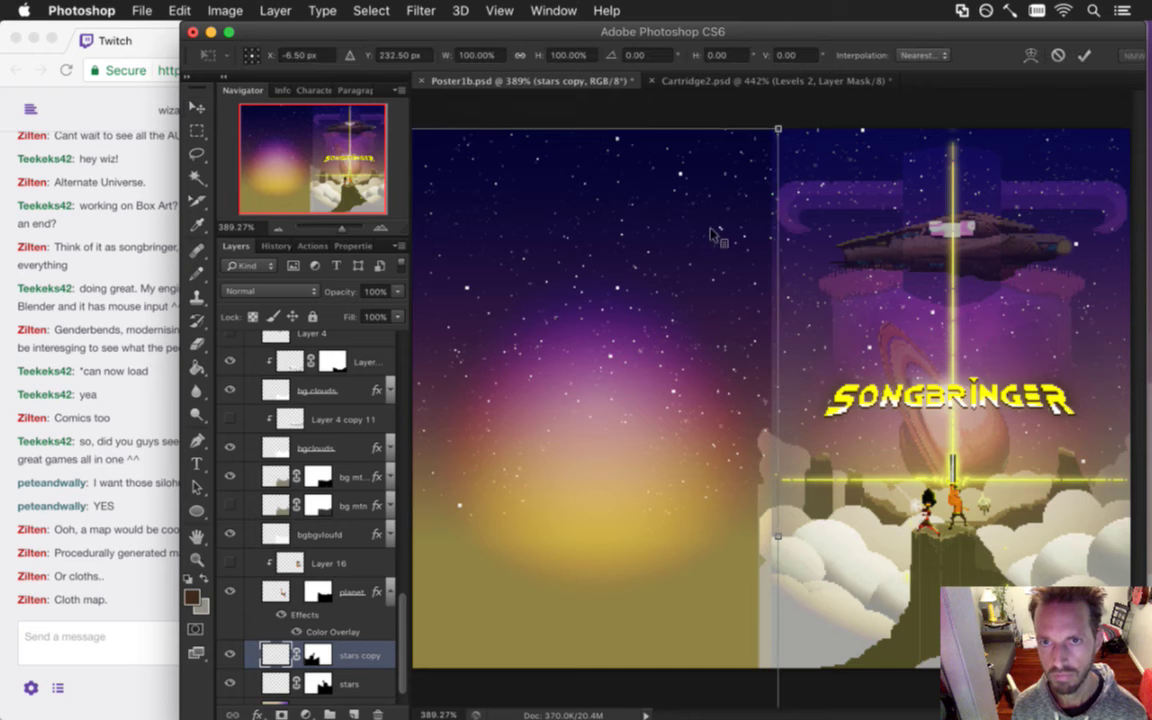
{"action": "right_click", "coordinate": [715, 237]}
{"action": "left_click", "coordinate": [768, 492]}
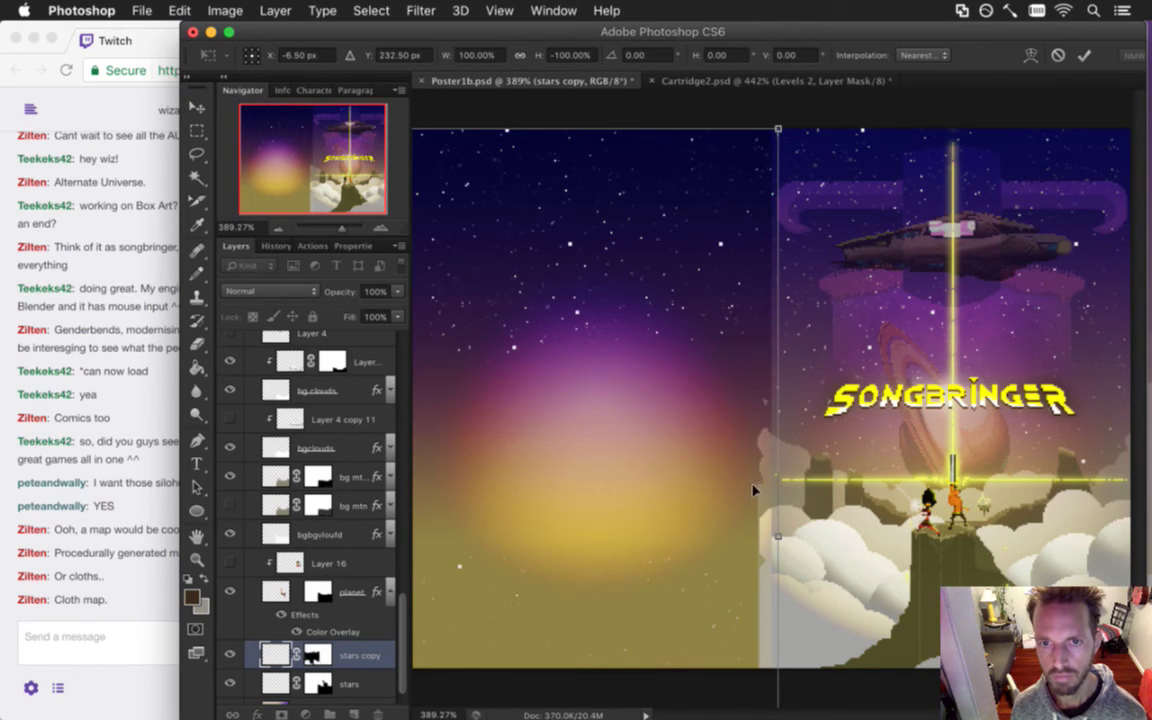
{"action": "key", "text": "Return"}
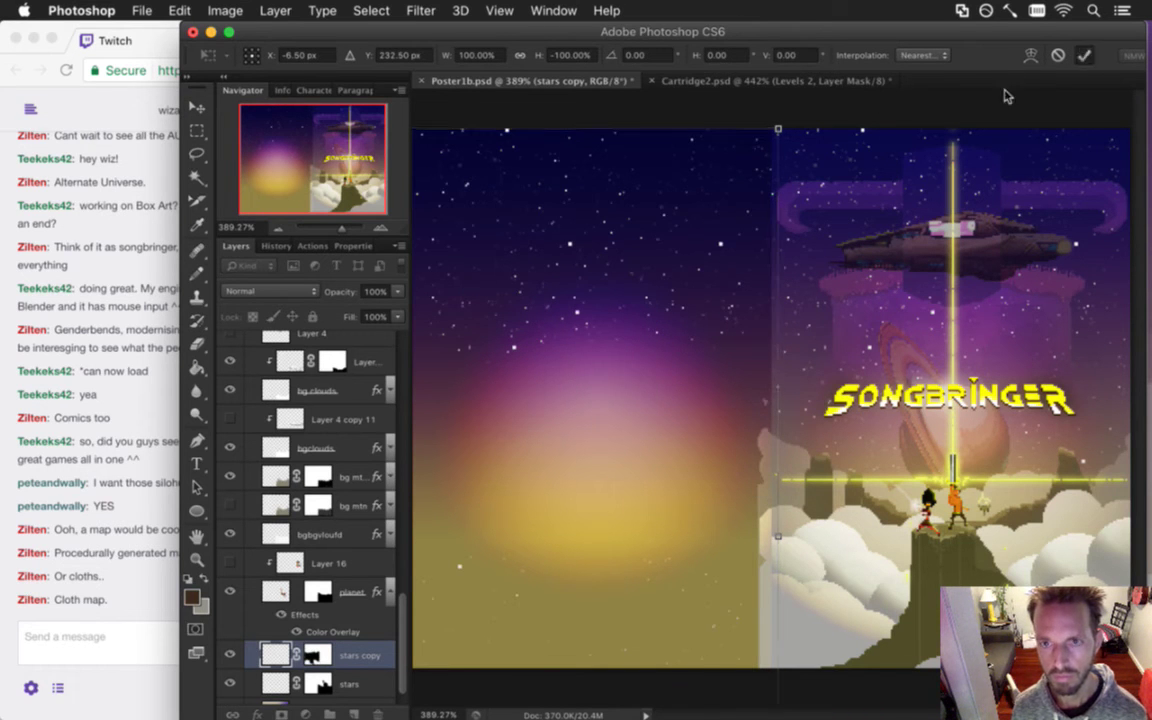
{"action": "left_click_drag", "start_coordinate": [672, 288], "coordinate": [616, 467]}
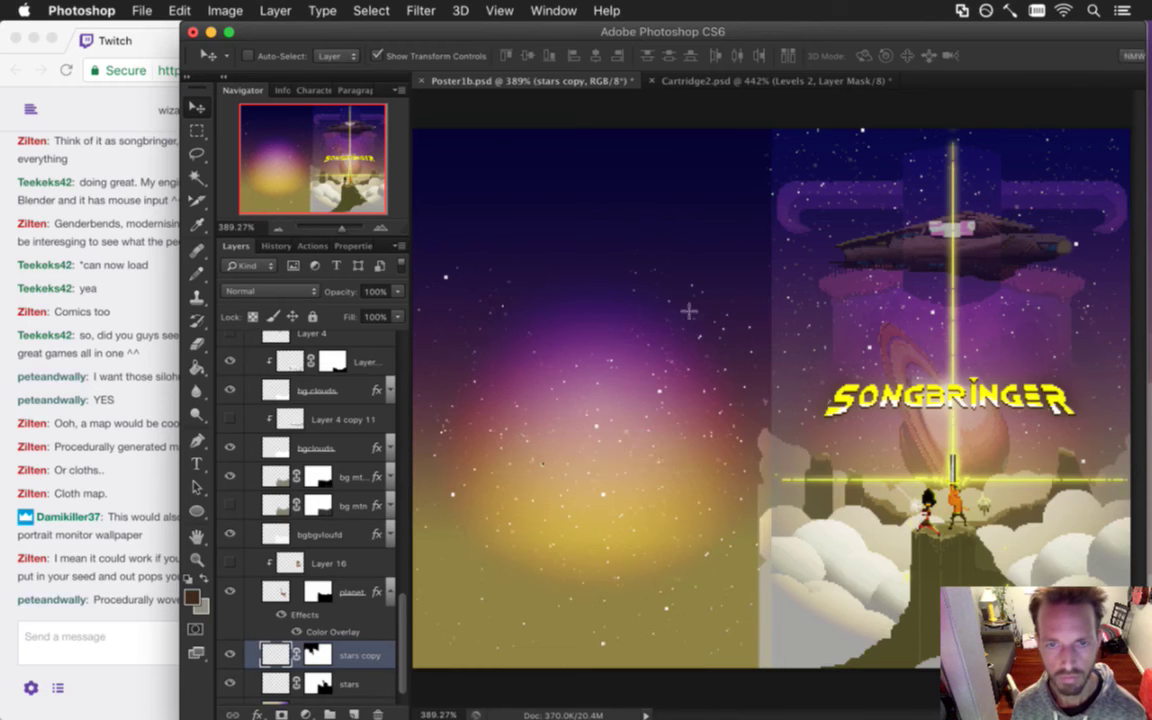
Marquee-select the lower part of the stars copy in the left half and duplicate it upward over the empty top sky.
{"action": "key", "text": "m"}
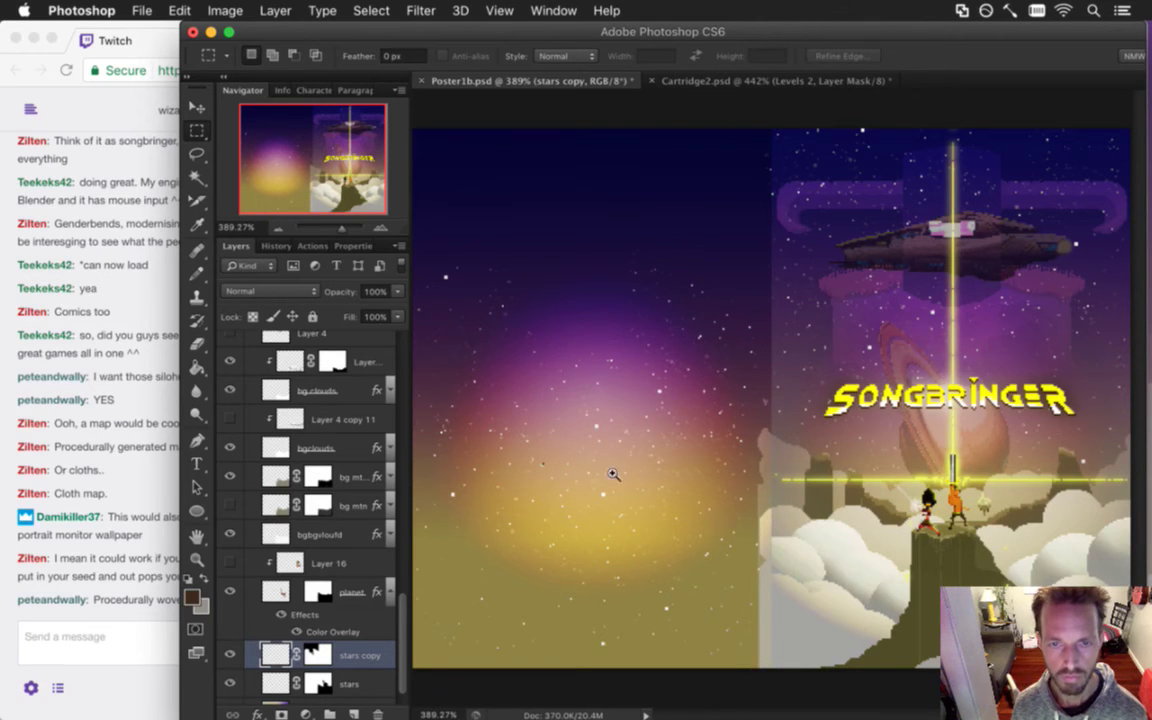
{"action": "key", "text": "super+minus"}
{"action": "left_click_drag", "start_coordinate": [771, 288], "coordinate": [538, 574]}
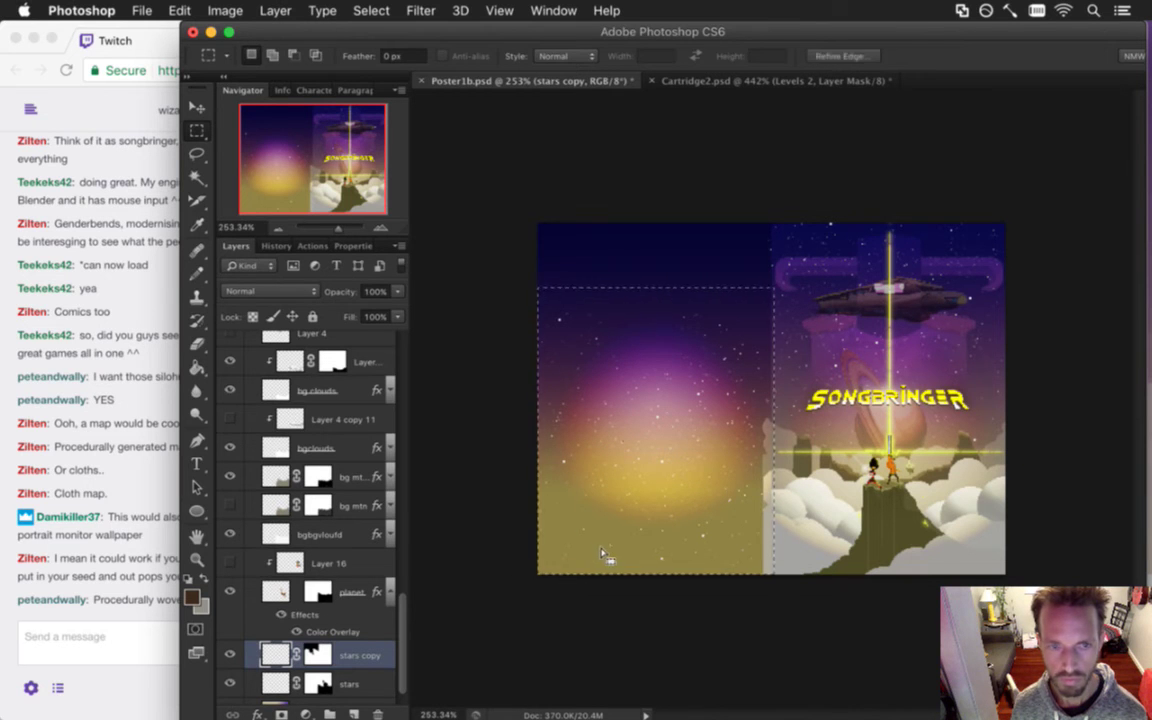
{"action": "key", "text": "v"}
{"action": "left_click_drag", "start_coordinate": [649, 379], "coordinate": [656, 160]}
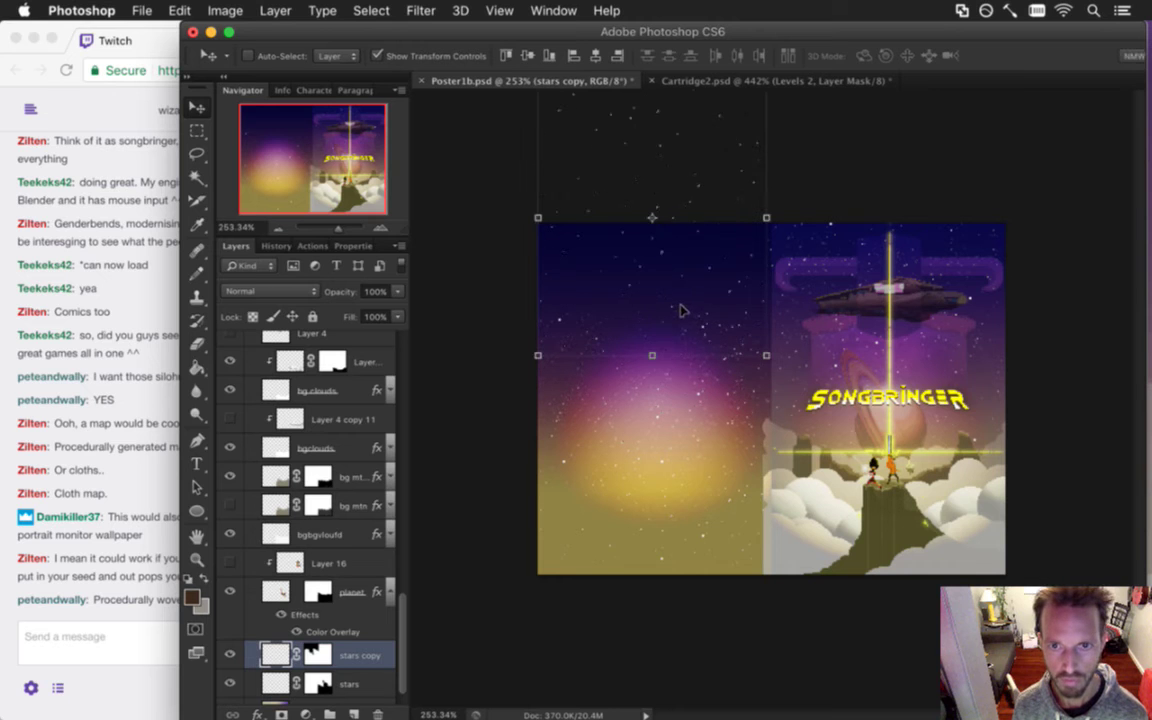
Delete the layer mask from the stars copy layer.
{"action": "key", "text": "m"}
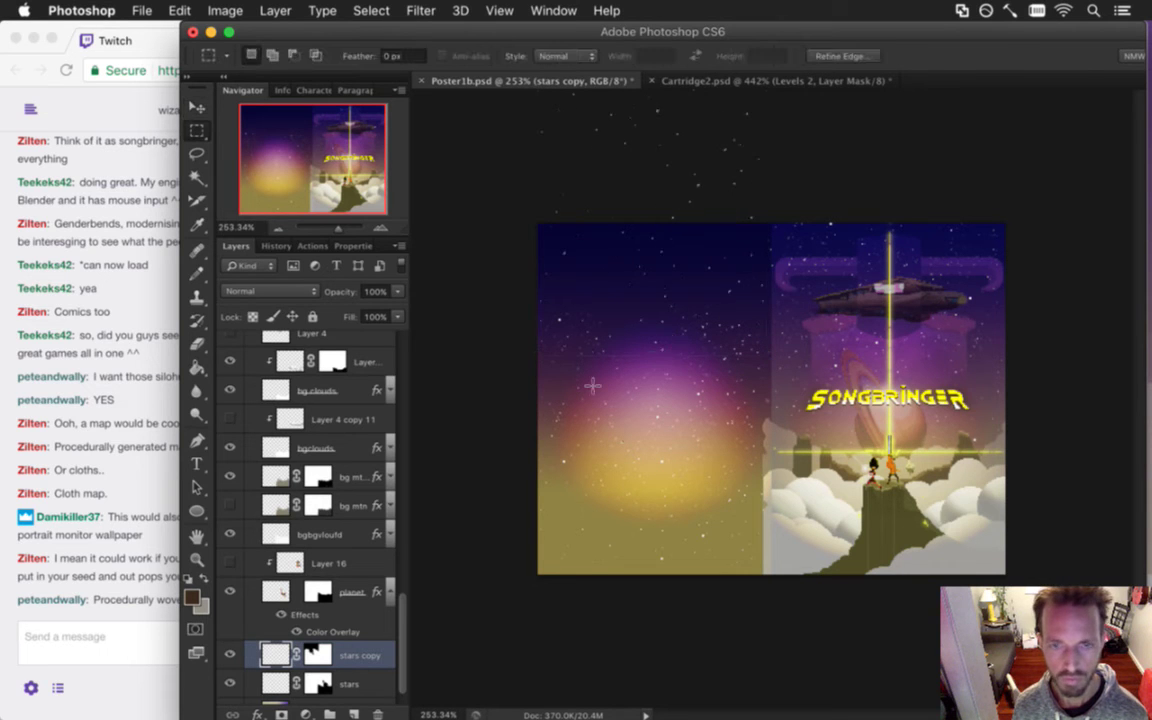
{"action": "scroll", "coordinate": [655, 362], "scroll_direction": "up", "scroll_amount": 5}
{"action": "scroll", "coordinate": [661, 378], "scroll_direction": "down", "scroll_amount": 5}
{"action": "scroll", "coordinate": [400, 640], "scroll_direction": "down", "scroll_amount": 2}
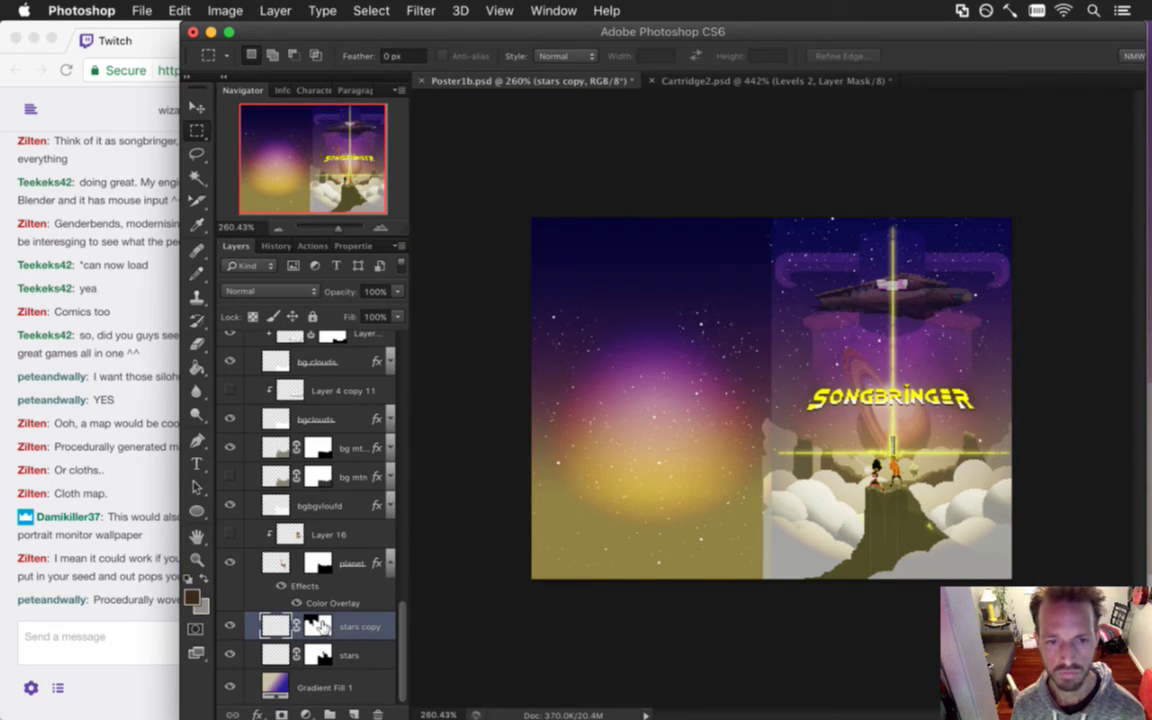
{"action": "right_click", "coordinate": [318, 625]}
{"action": "left_click", "coordinate": [368, 573]}
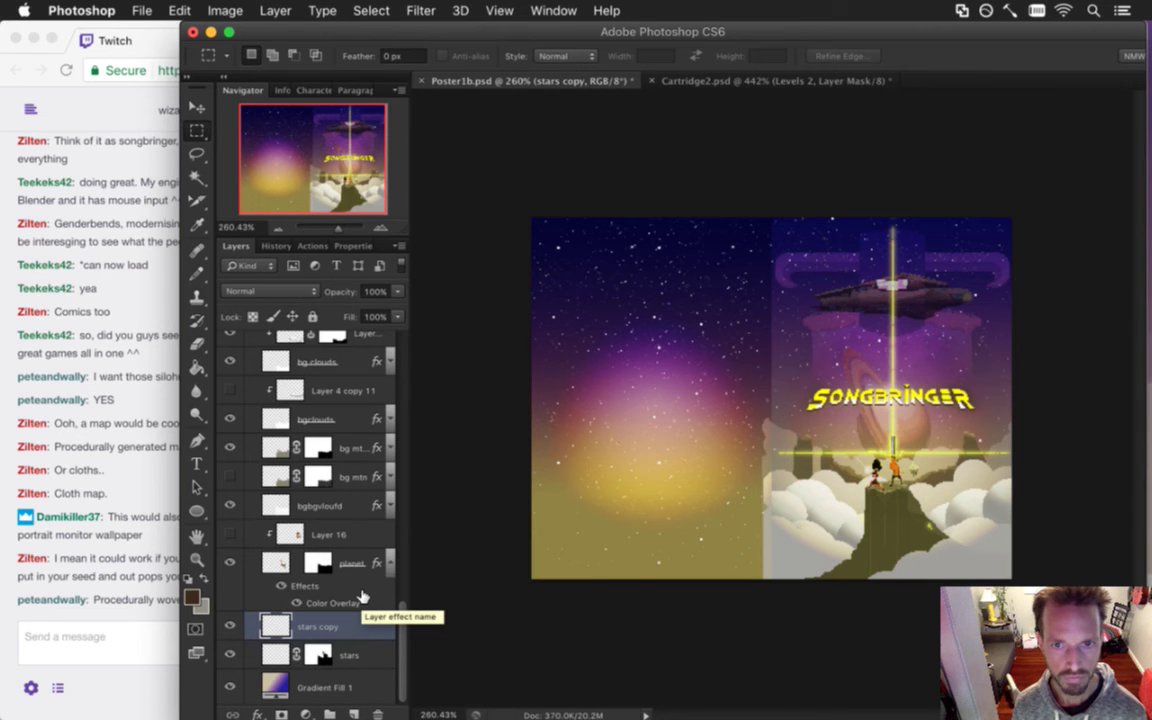
{"action": "scroll", "coordinate": [612, 428], "scroll_direction": "up", "scroll_amount": 3}
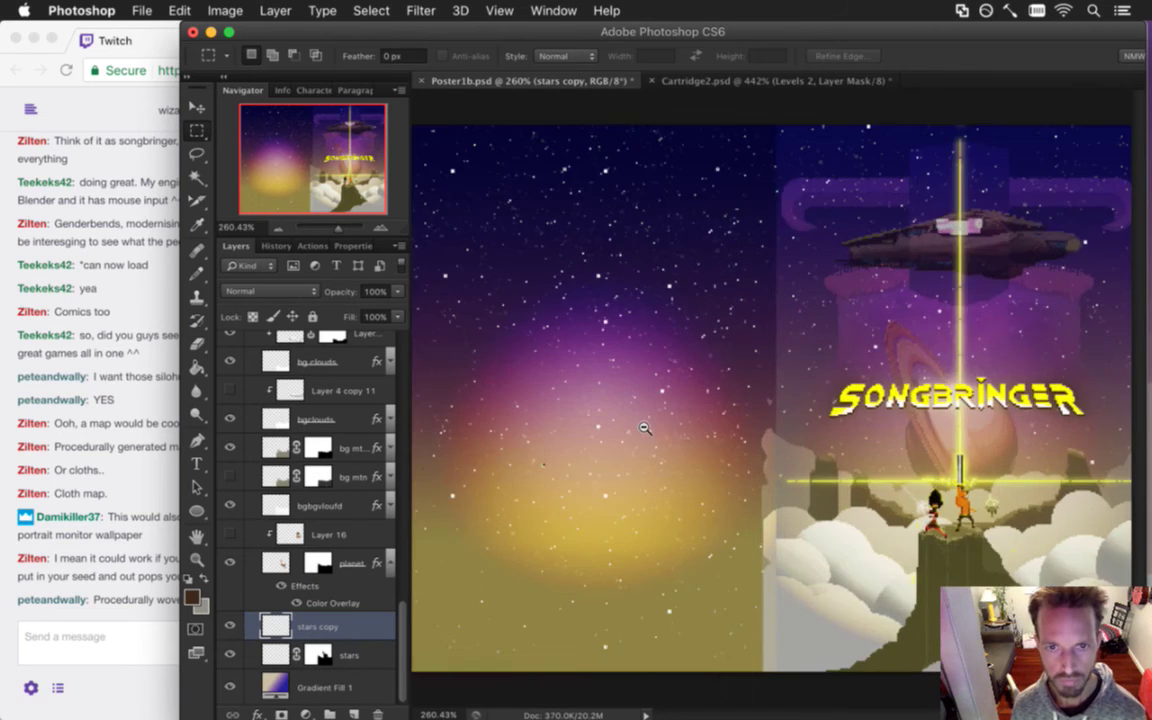
Read the chat messages in Chrome about a phone wallpaper, seed-based maps and procedural weaving, highlighting their text, and return to Photoshop.
{"action": "left_click", "coordinate": [140, 605]}
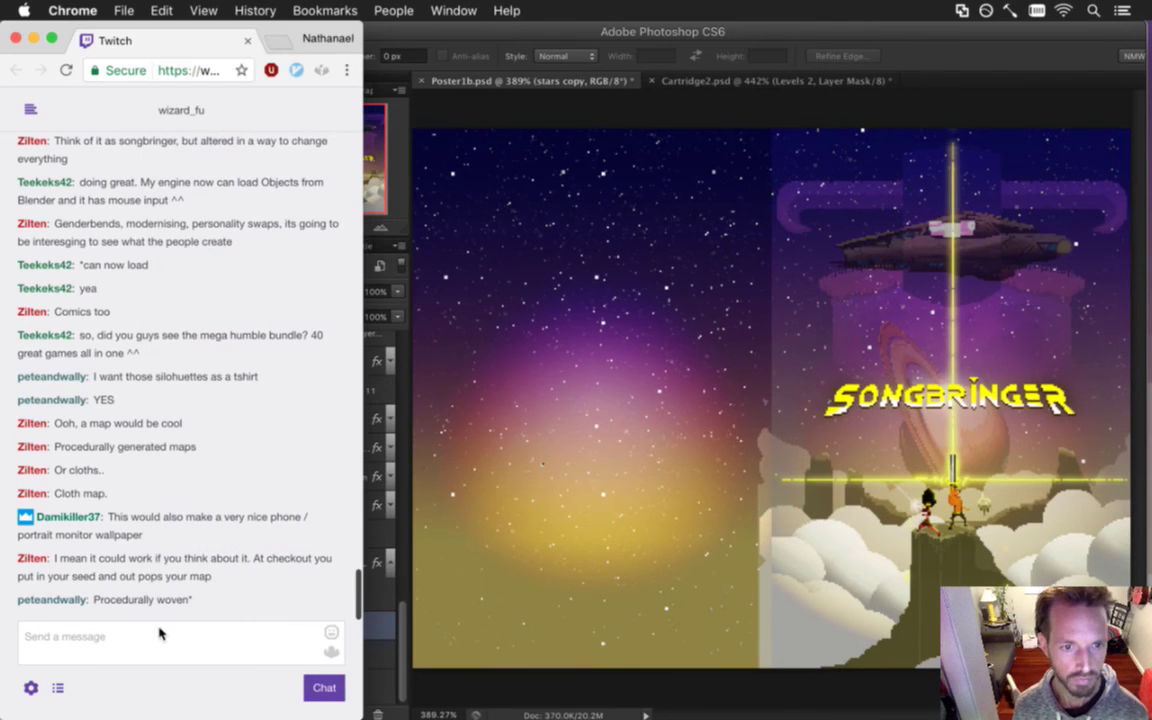
{"action": "left_click_drag", "start_coordinate": [109, 601], "coordinate": [178, 606]}
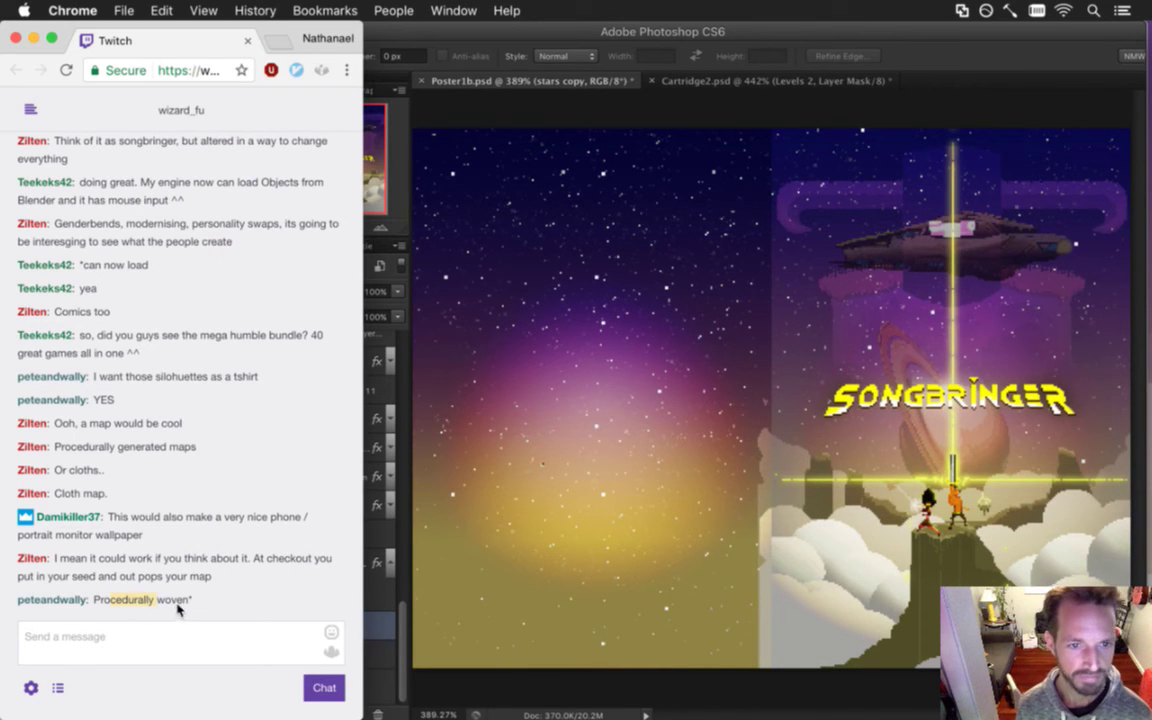
{"action": "left_click_drag", "start_coordinate": [120, 516], "coordinate": [157, 535]}
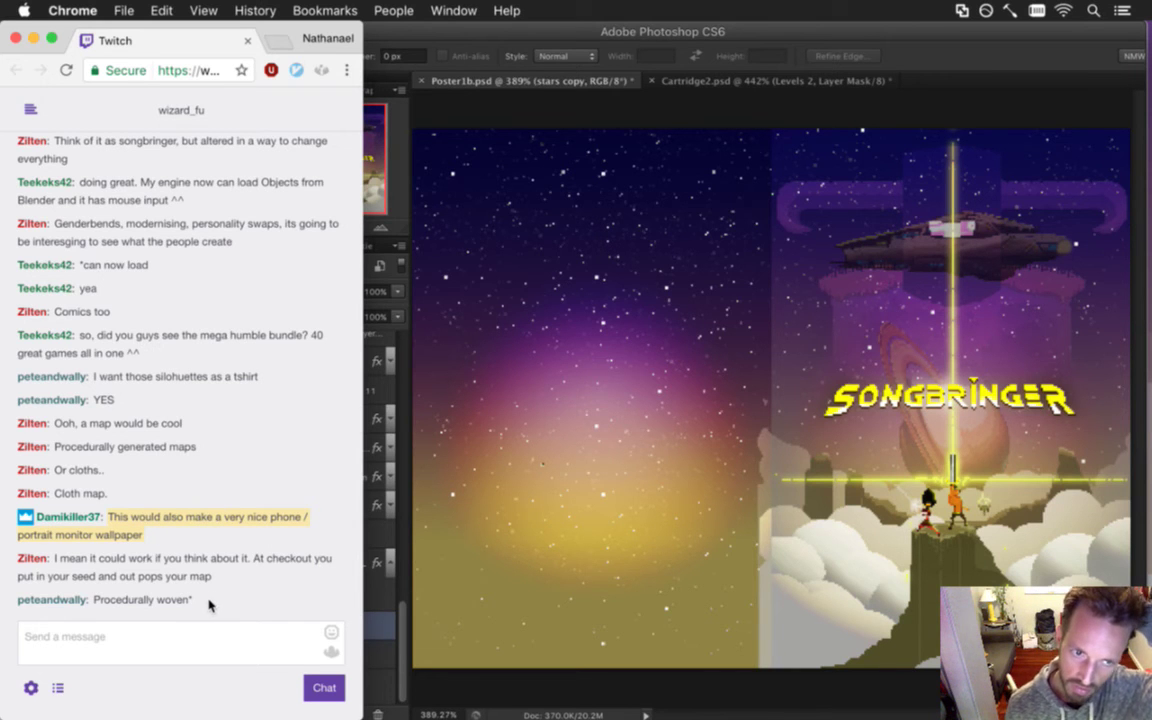
{"action": "left_click_drag", "start_coordinate": [122, 527], "coordinate": [136, 527]}
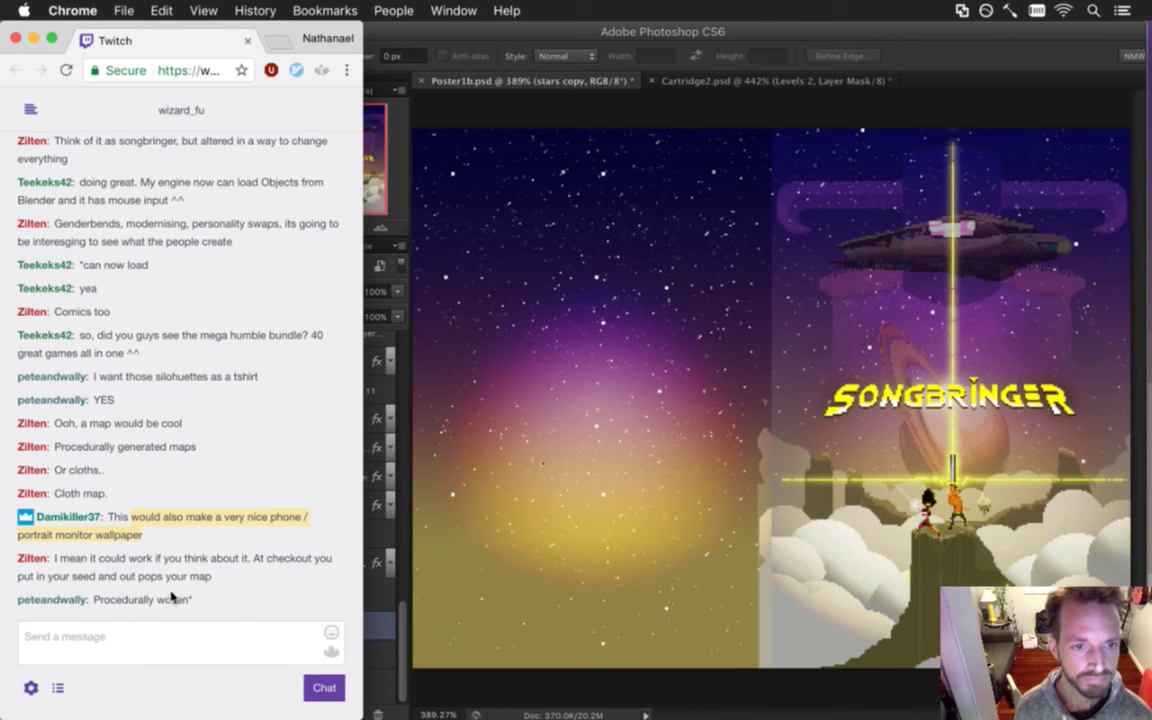
{"action": "left_click_drag", "start_coordinate": [62, 559], "coordinate": [197, 583]}
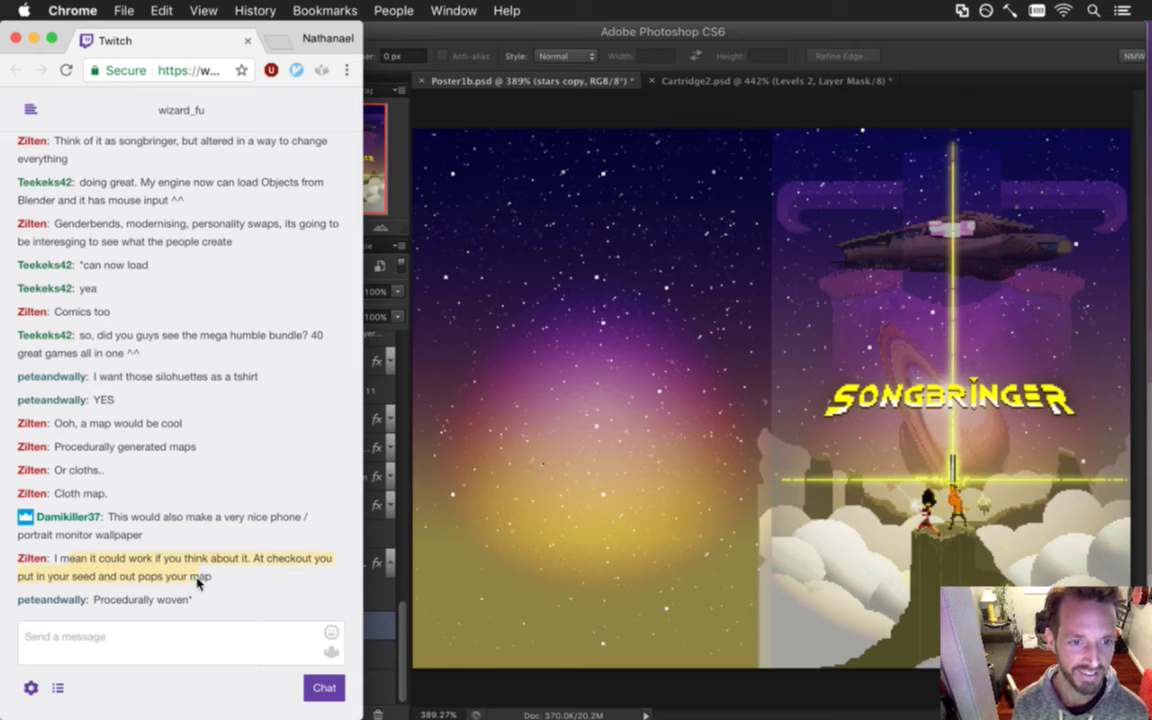
{"action": "left_click", "coordinate": [198, 601]}
{"action": "left_click_drag", "start_coordinate": [93, 561], "coordinate": [191, 585]}
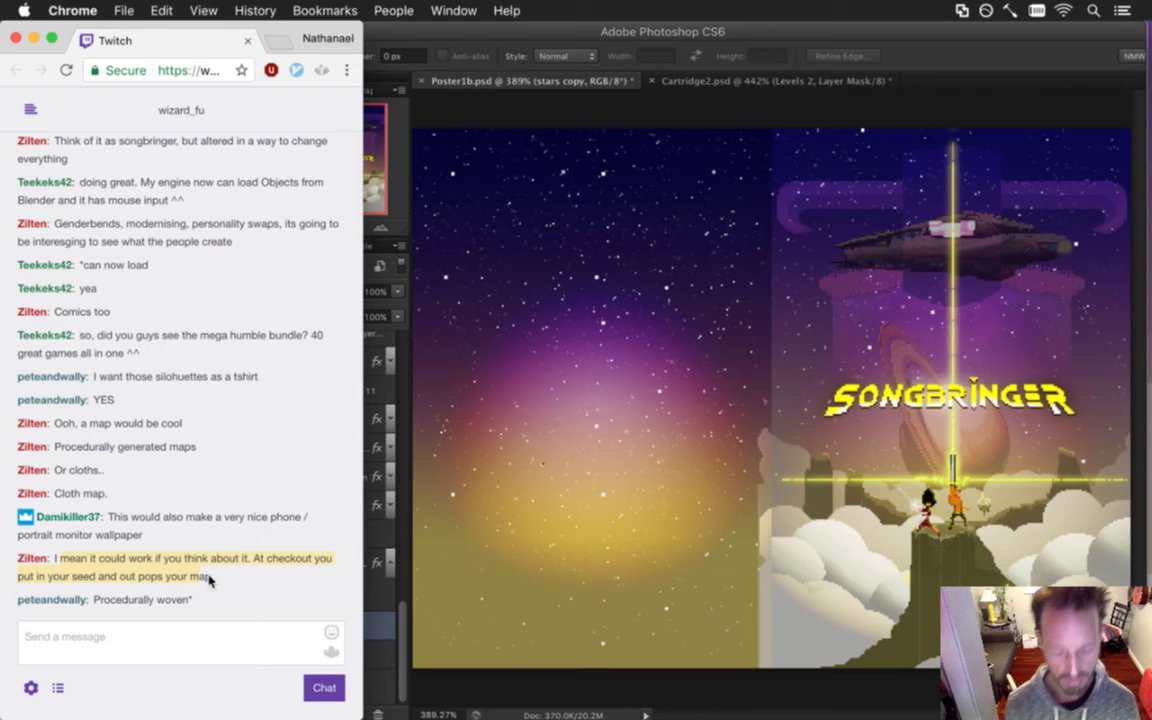
{"action": "left_click", "coordinate": [949, 77]}
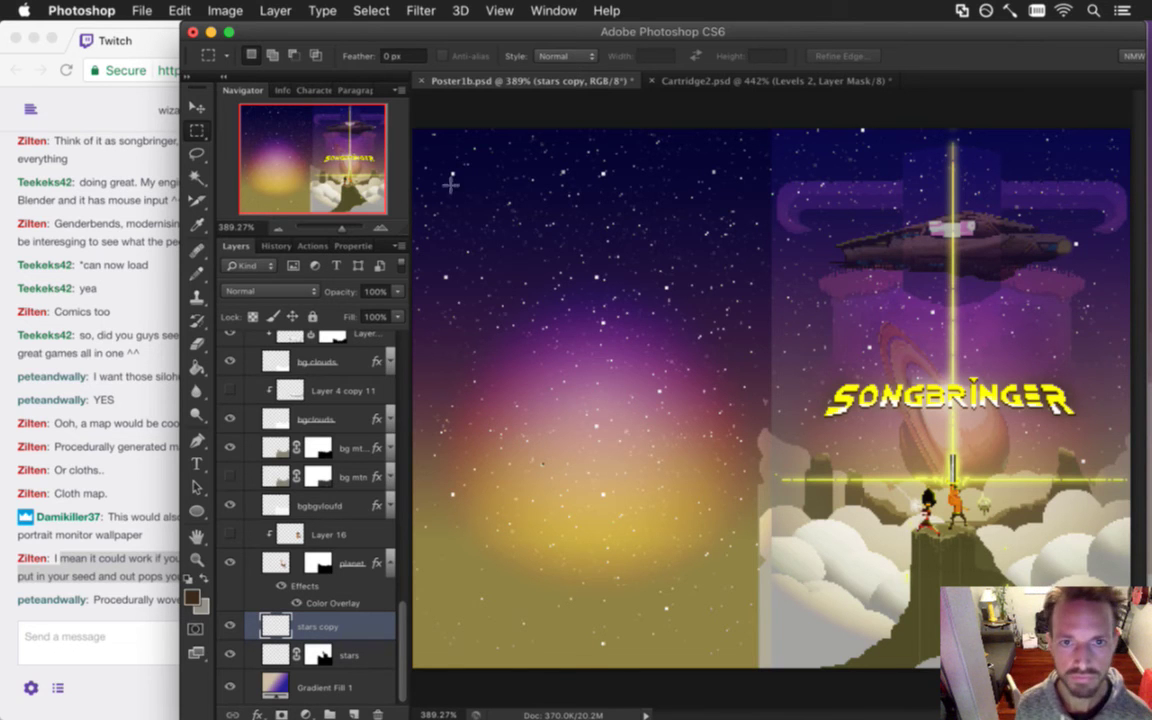
Reposition the unmasked stars copy over the left half of the poster and save the document.
{"action": "key", "text": "v"}
{"action": "left_click_drag", "start_coordinate": [482, 302], "coordinate": [600, 560]}
{"action": "key", "text": "m"}
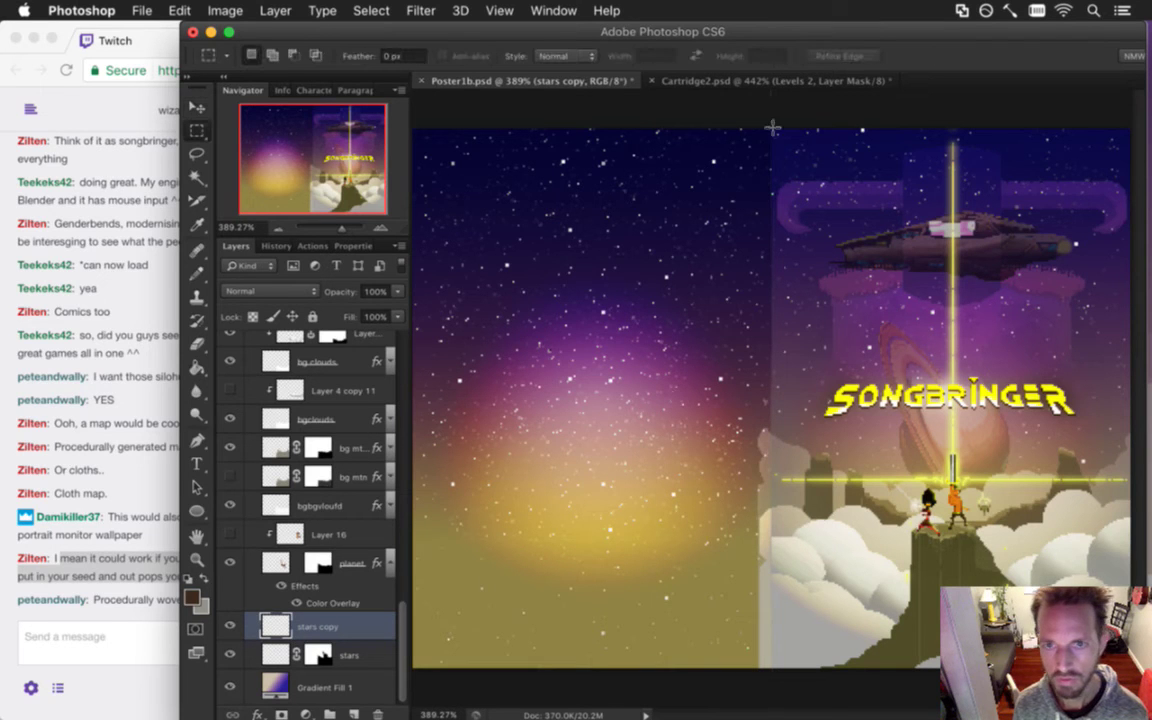
{"action": "key", "text": "ctrl+s"}
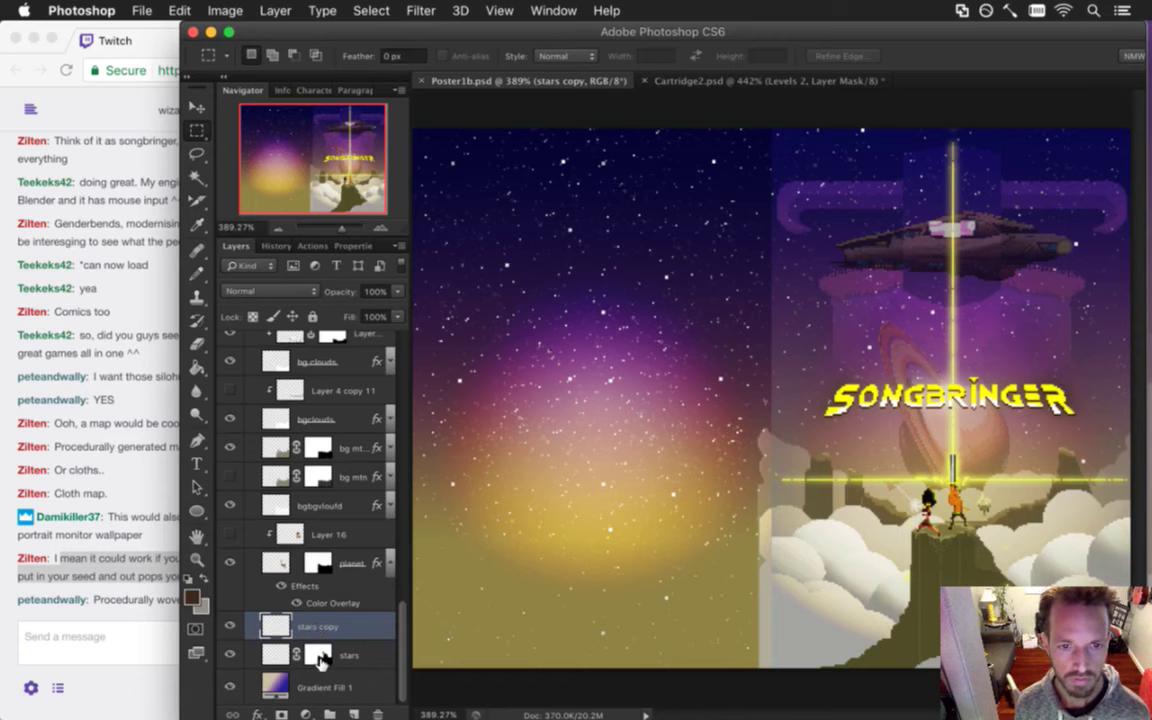
Move the stars copy layer directly below the stars layer, above Gradient Fill 1.
{"action": "left_click_drag", "start_coordinate": [276, 626], "coordinate": [298, 683]}
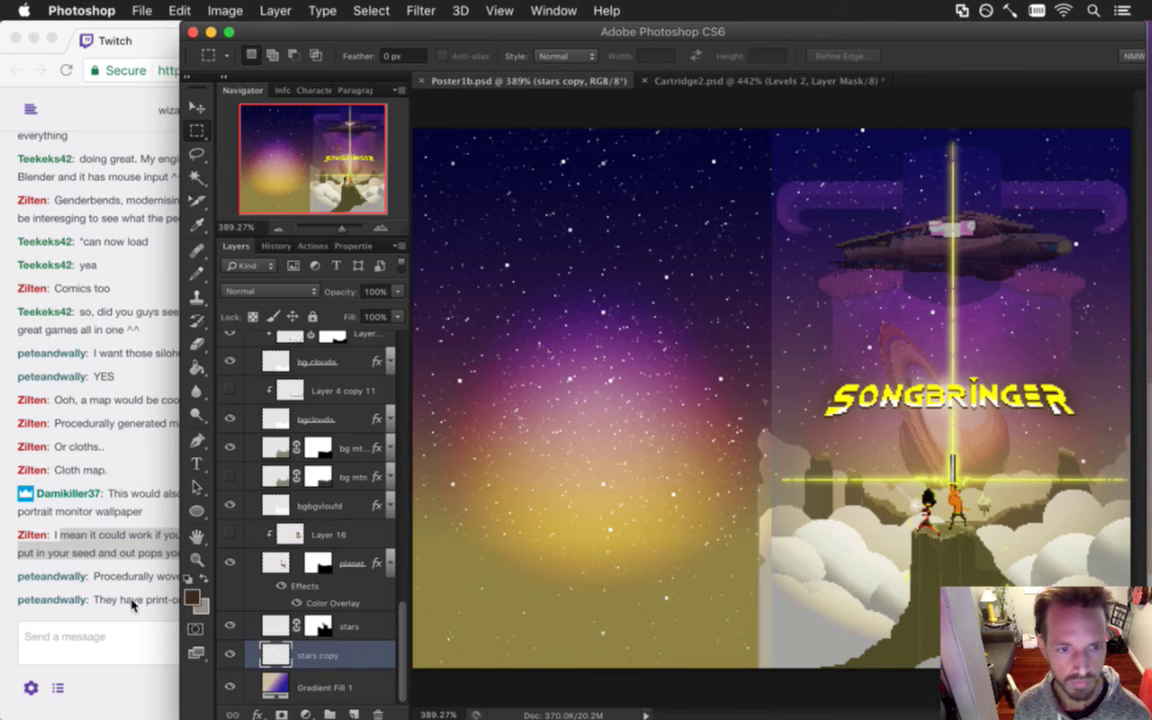
Read the chat messages in Chrome about print-on-demand screenprinting and shirt-ink printers, and return to Photoshop.
{"action": "left_click", "coordinate": [155, 630]}
{"action": "left_click_drag", "start_coordinate": [128, 601], "coordinate": [234, 604]}
{"action": "left_click", "coordinate": [935, 60]}
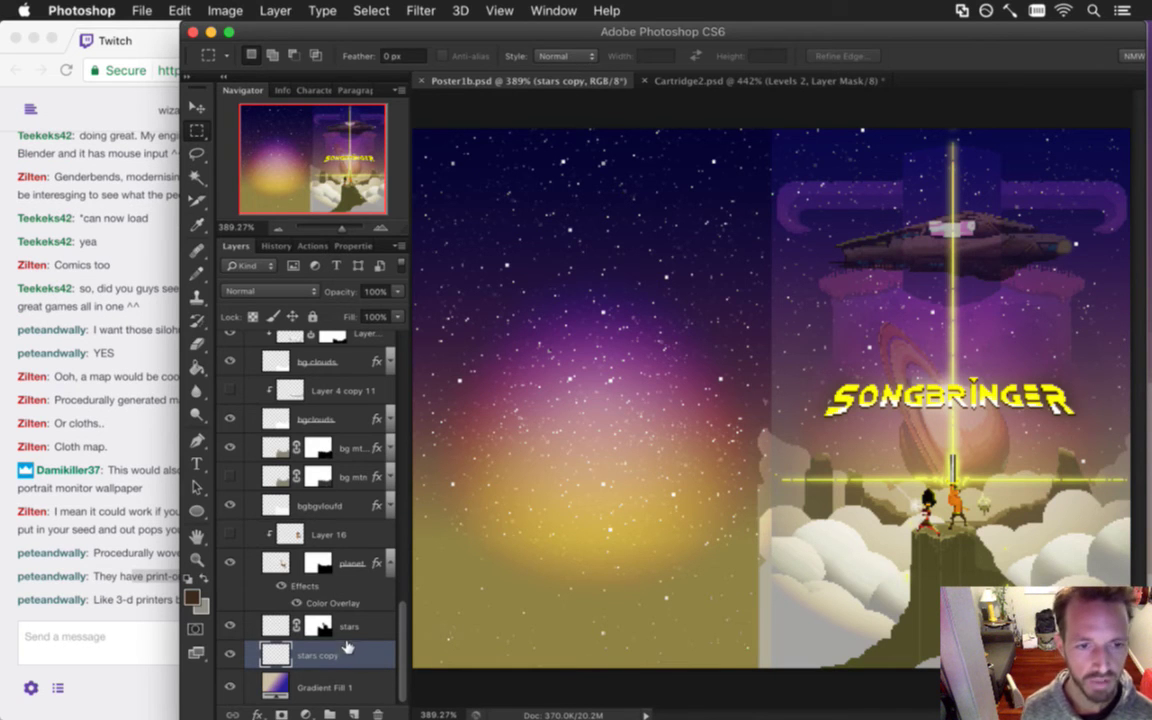
{"action": "left_click", "coordinate": [135, 597]}
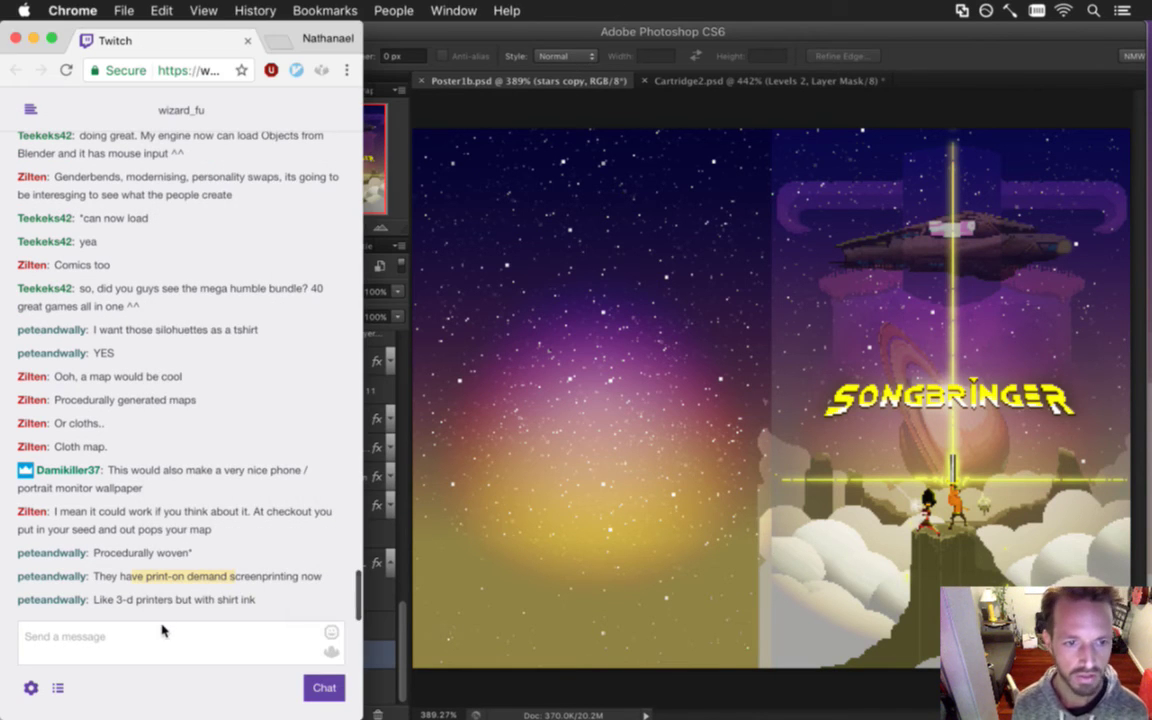
{"action": "left_click_drag", "start_coordinate": [117, 600], "coordinate": [290, 596]}
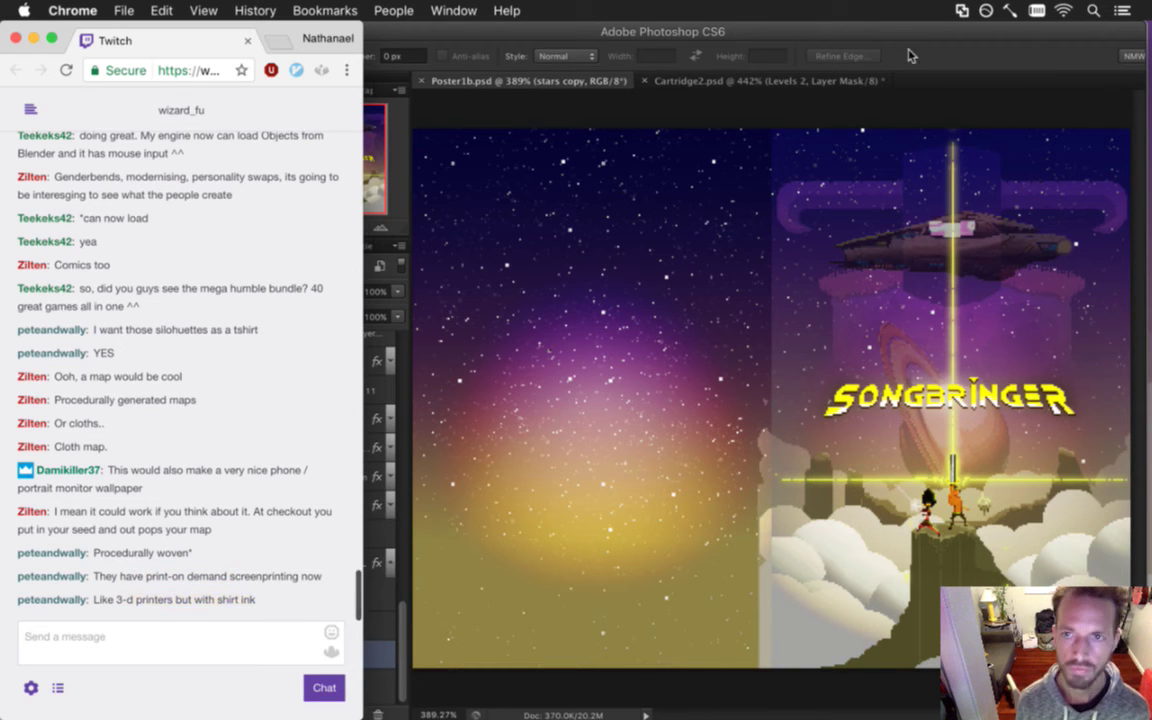
{"action": "left_click", "coordinate": [861, 121]}
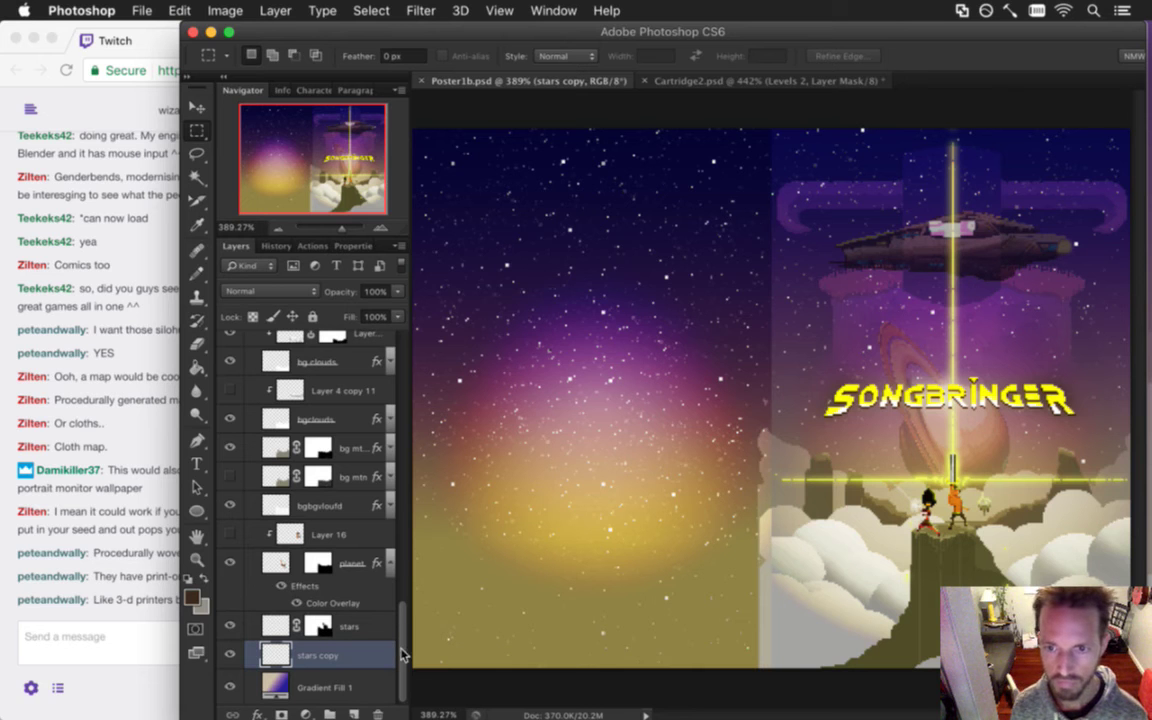
Hide the light group, then select the fg clouds layer and activate the Move tool.
{"action": "left_click_drag", "start_coordinate": [402, 655], "coordinate": [408, 350]}
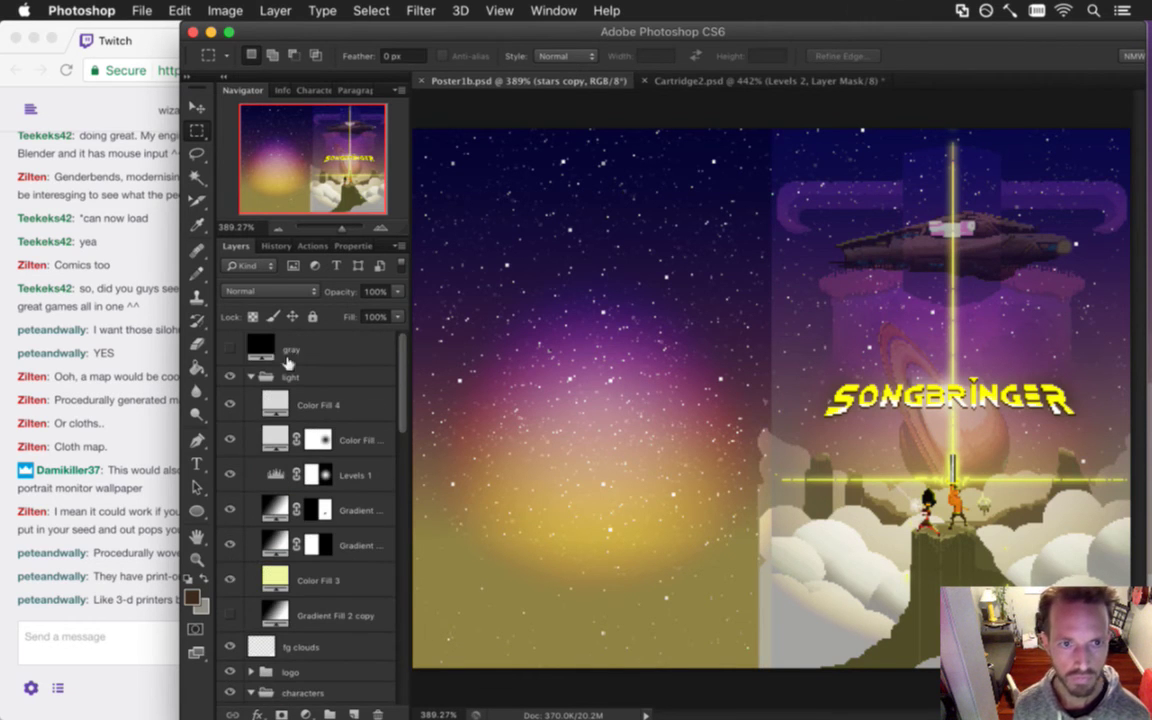
{"action": "left_click", "coordinate": [228, 375]}
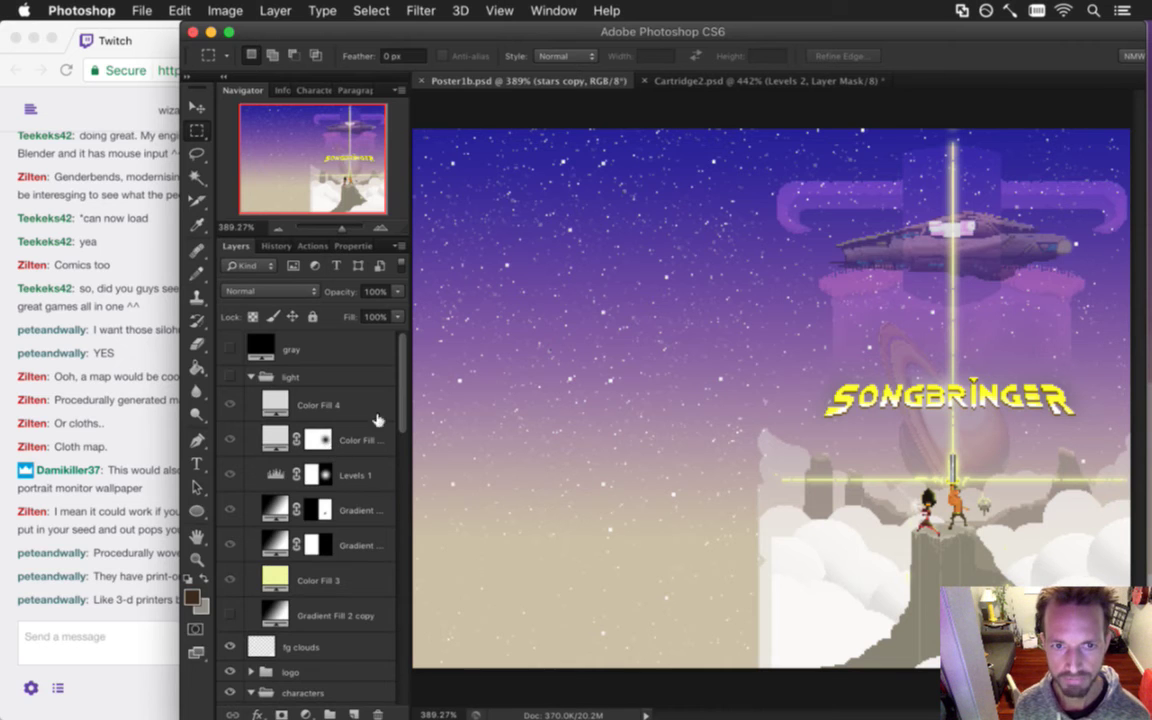
{"action": "left_click_drag", "start_coordinate": [404, 386], "coordinate": [401, 632]}
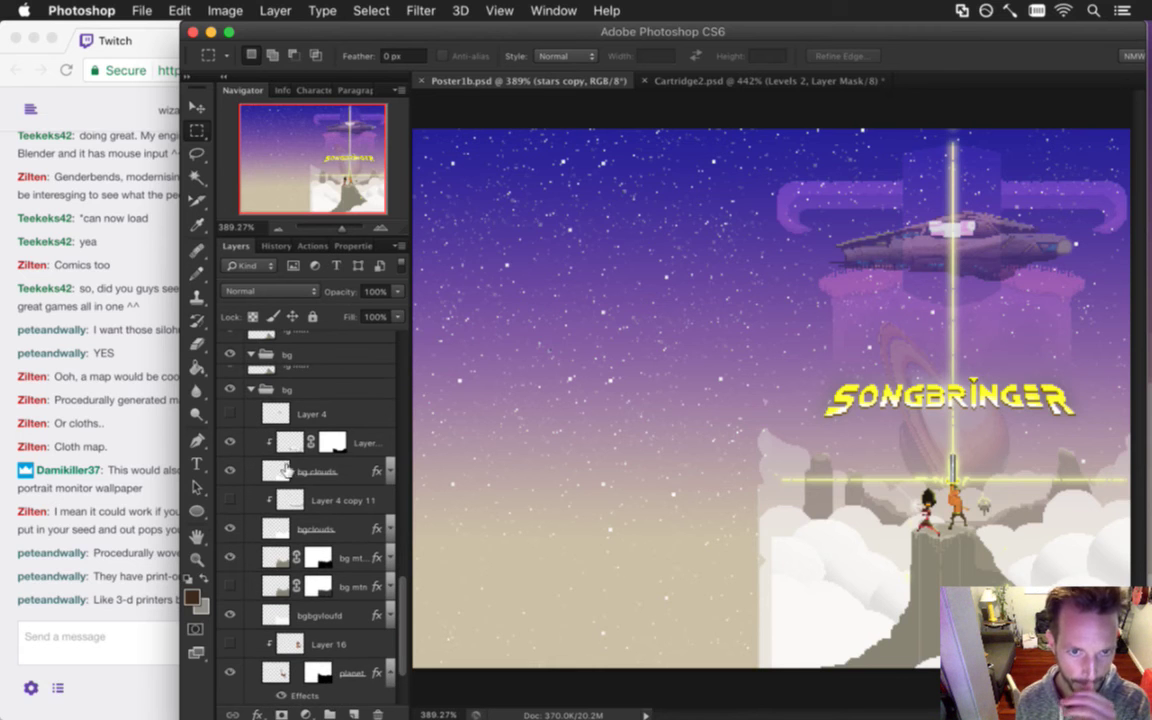
{"action": "left_click", "coordinate": [295, 440]}
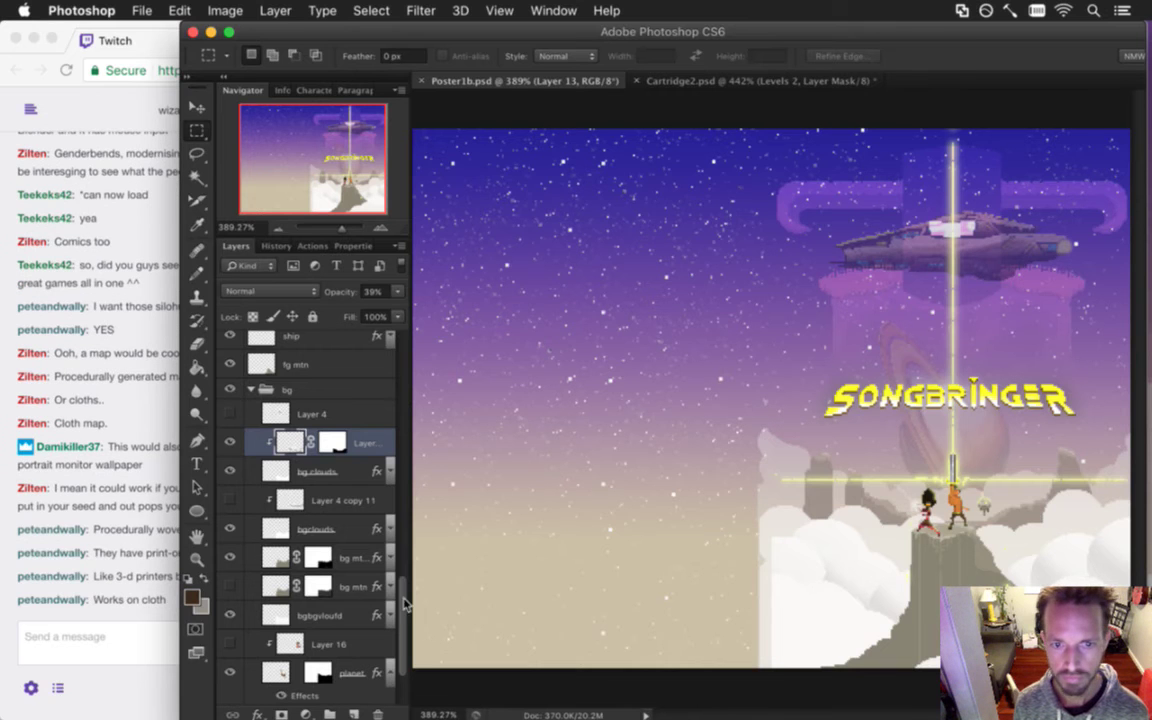
{"action": "left_click_drag", "start_coordinate": [403, 598], "coordinate": [397, 582]}
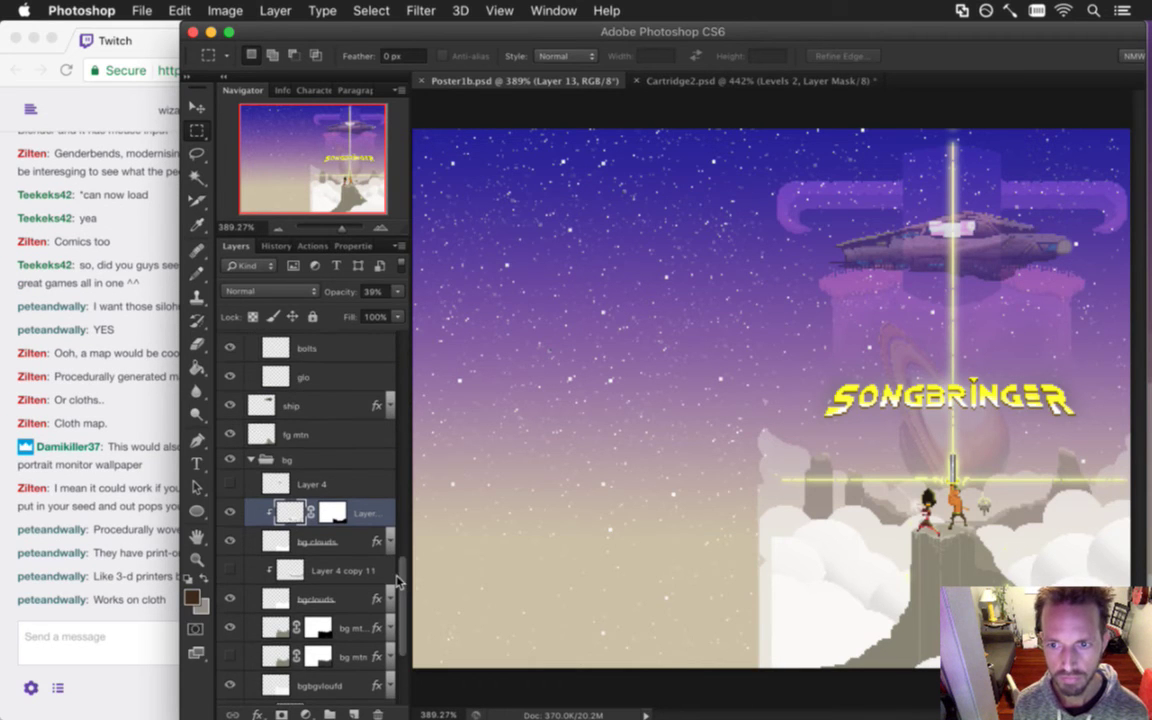
{"action": "left_click_drag", "start_coordinate": [397, 580], "coordinate": [370, 355]}
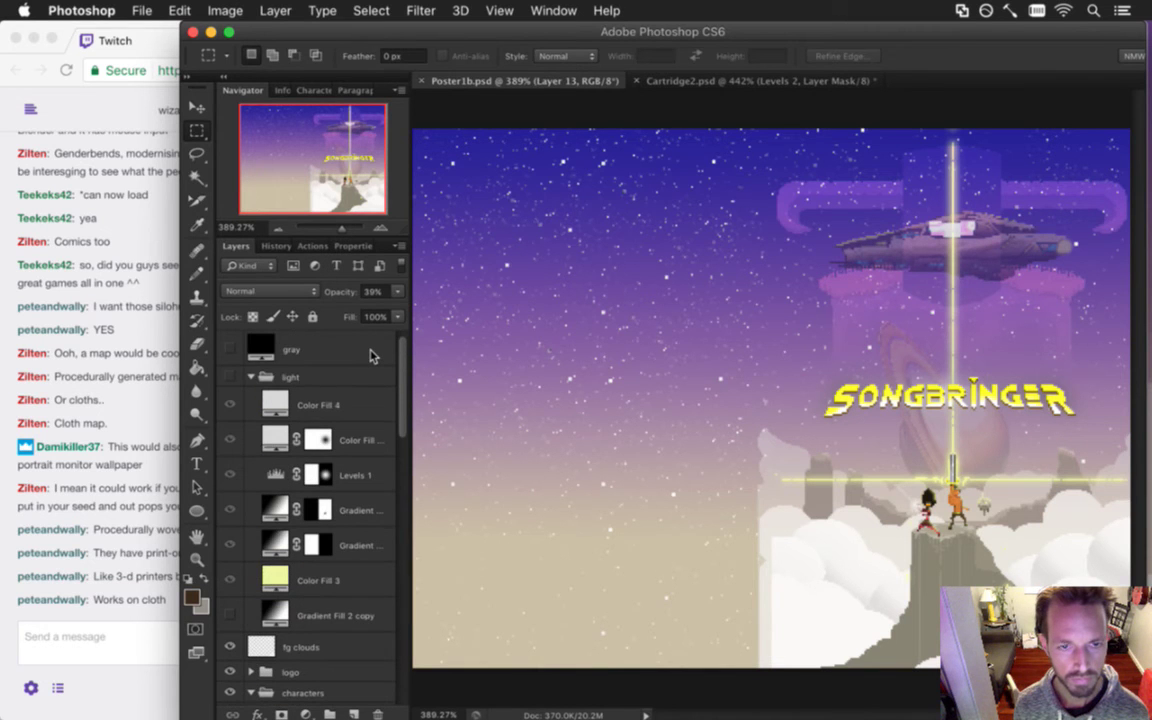
{"action": "scroll", "coordinate": [370, 355], "scroll_direction": "down", "scroll_amount": 5}
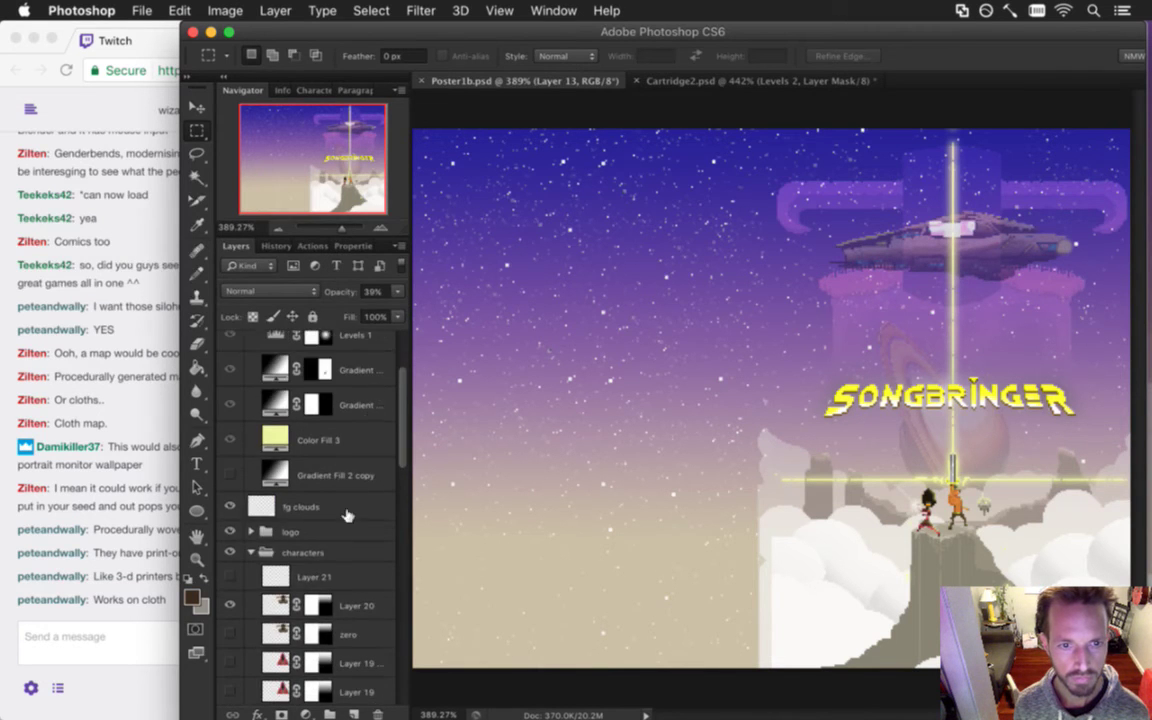
{"action": "left_click", "coordinate": [340, 507]}
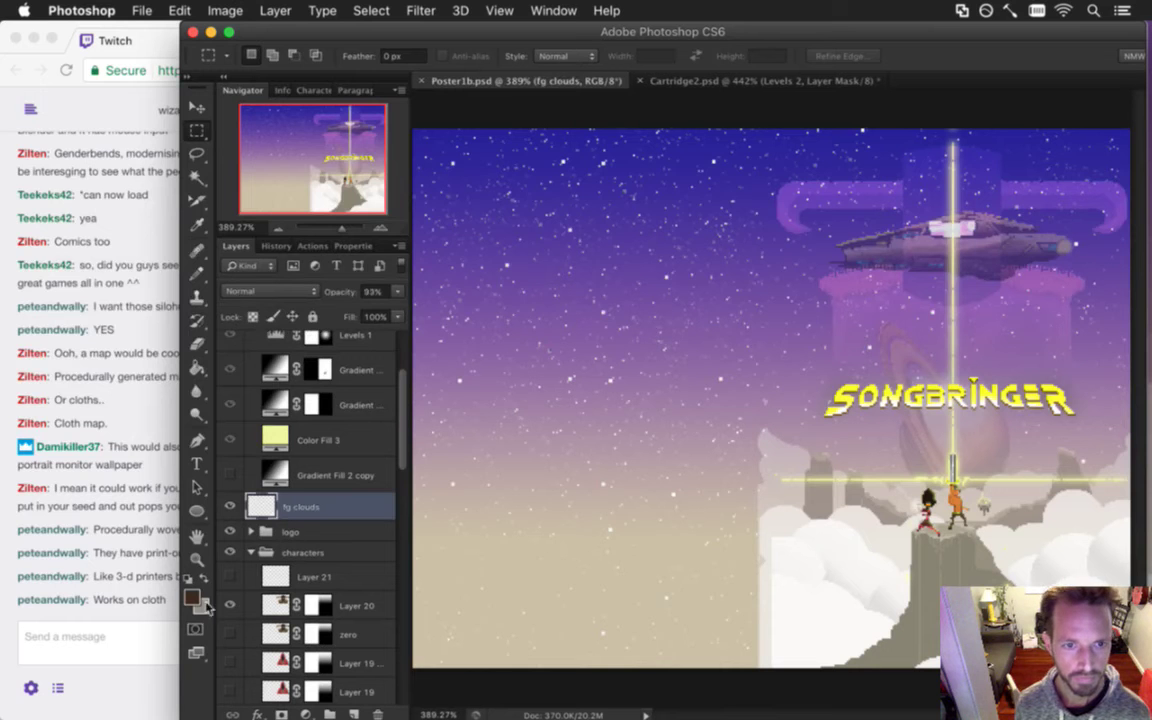
{"action": "key", "text": "v"}
Read the chat message in Chrome about printing on cloth, highlighting its opening words, and return to Photoshop.
{"action": "double_click", "coordinate": [112, 606]}
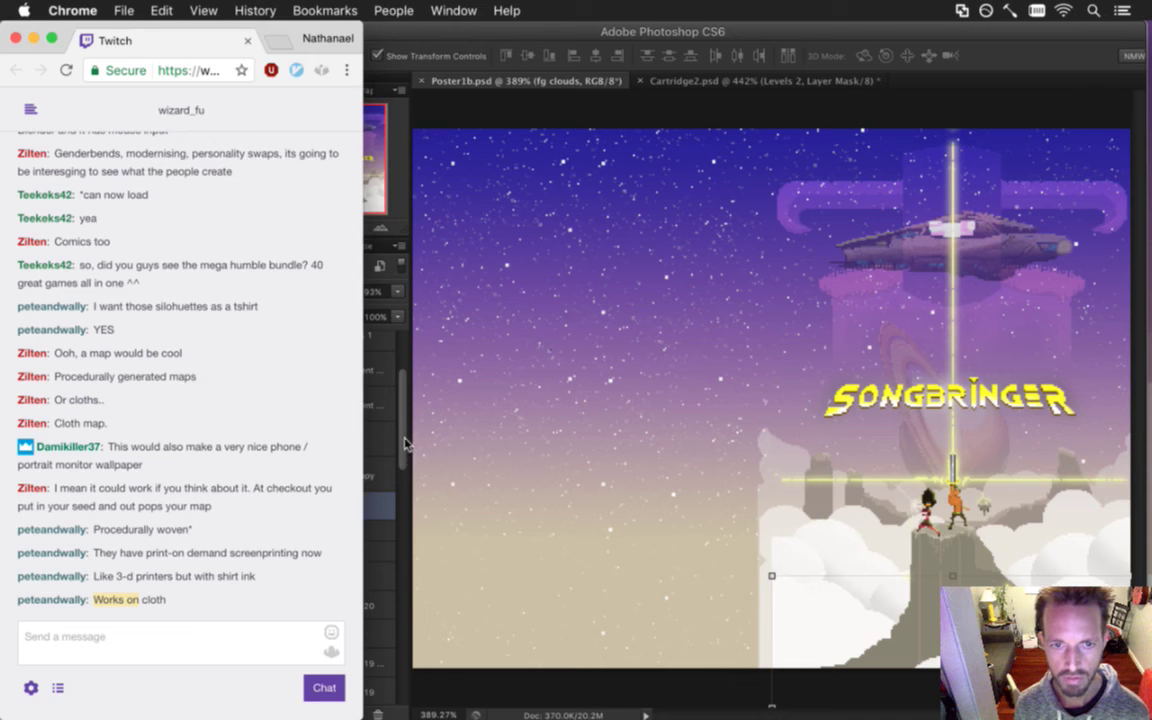
{"action": "left_click", "coordinate": [386, 507]}
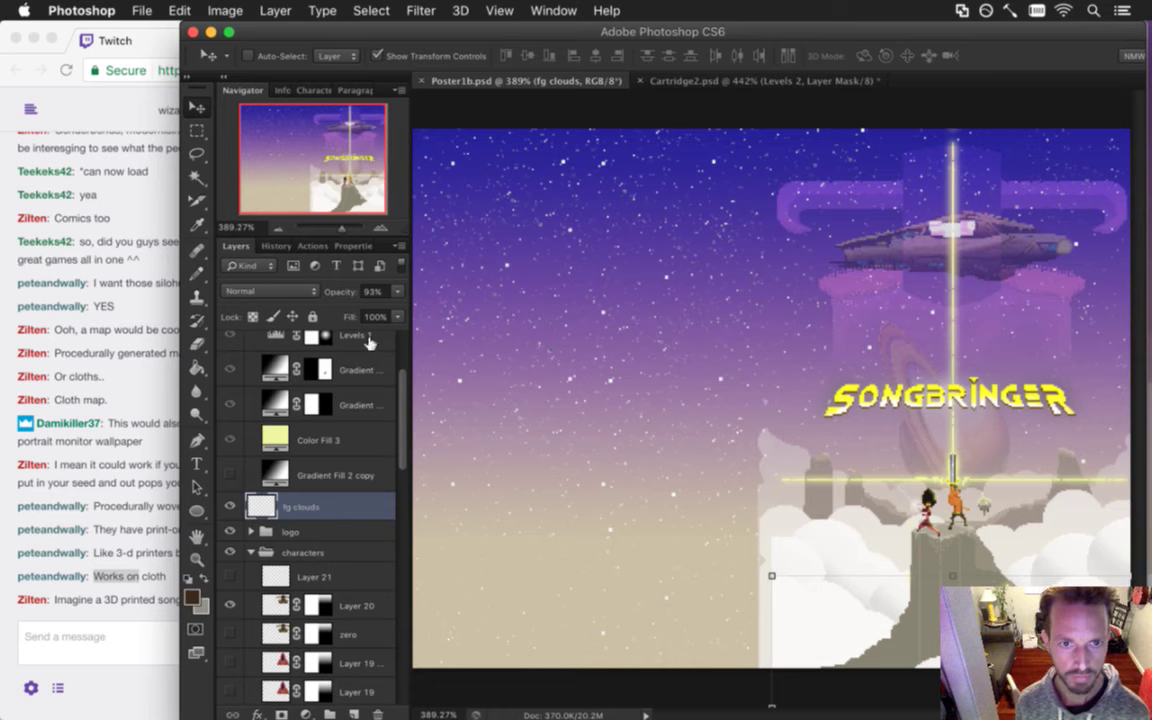
Set the fg clouds layer's opacity to 100% and duplicate the layer in place.
{"action": "left_click", "coordinate": [397, 291]}
{"action": "left_click_drag", "start_coordinate": [394, 308], "coordinate": [402, 308]}
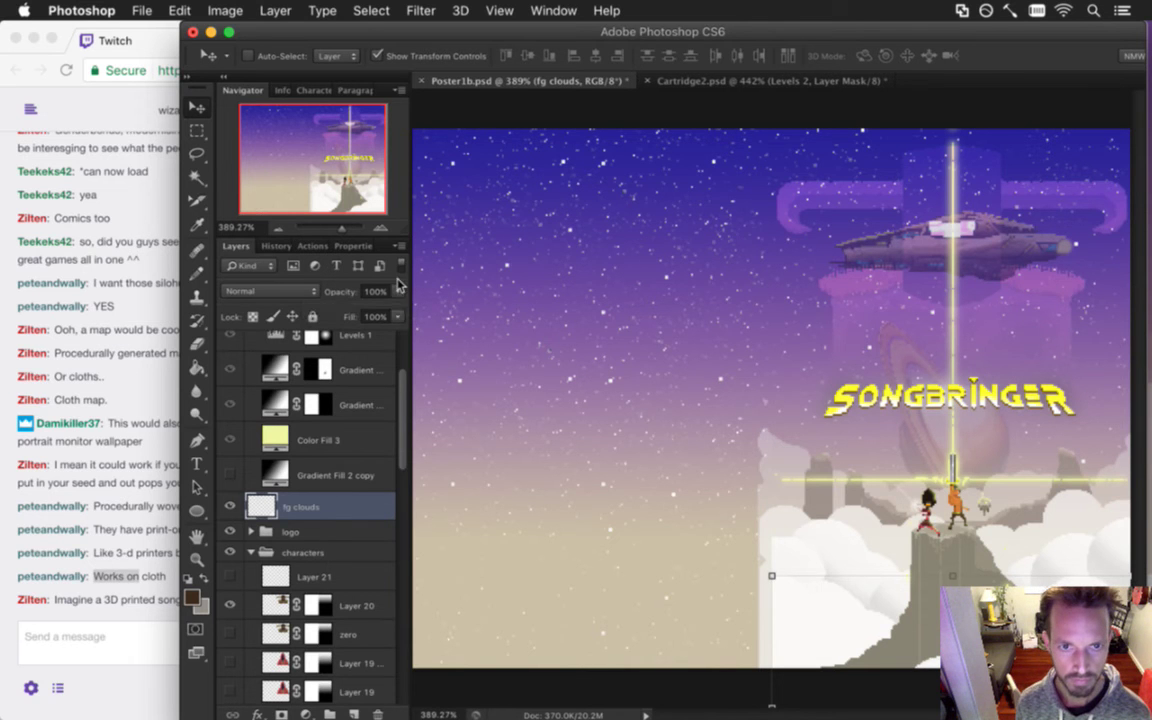
{"action": "left_click_drag", "start_coordinate": [833, 605], "coordinate": [500, 541]}
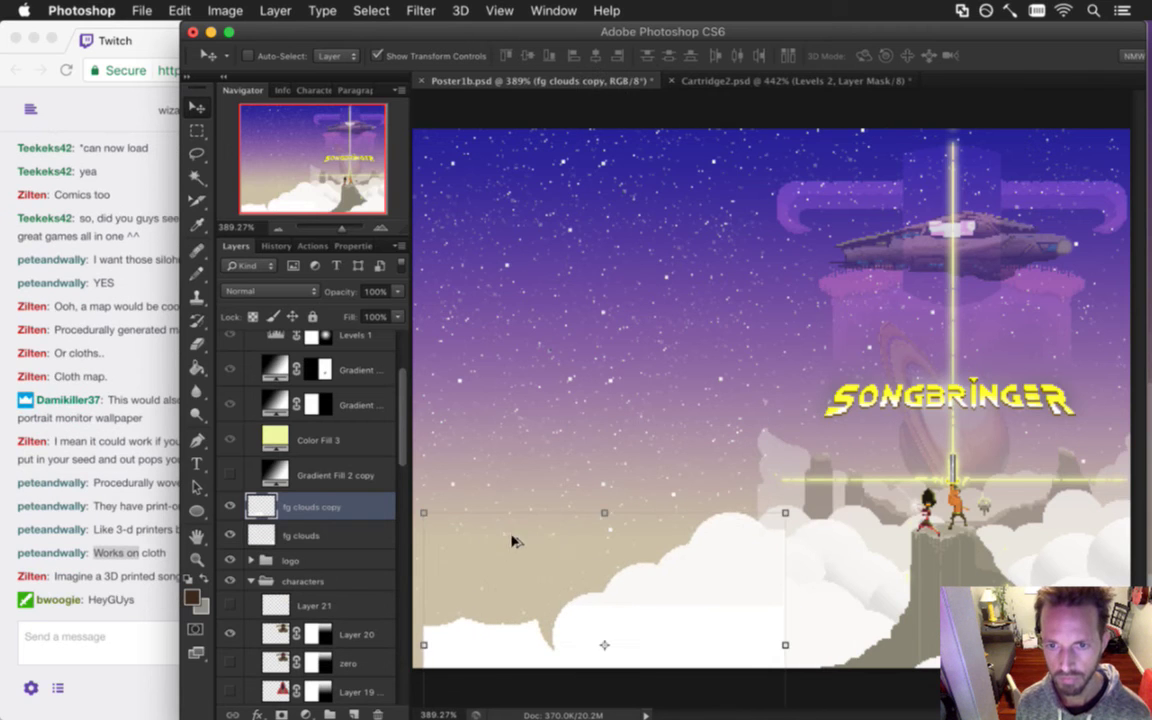
{"action": "key", "text": "super+z"}
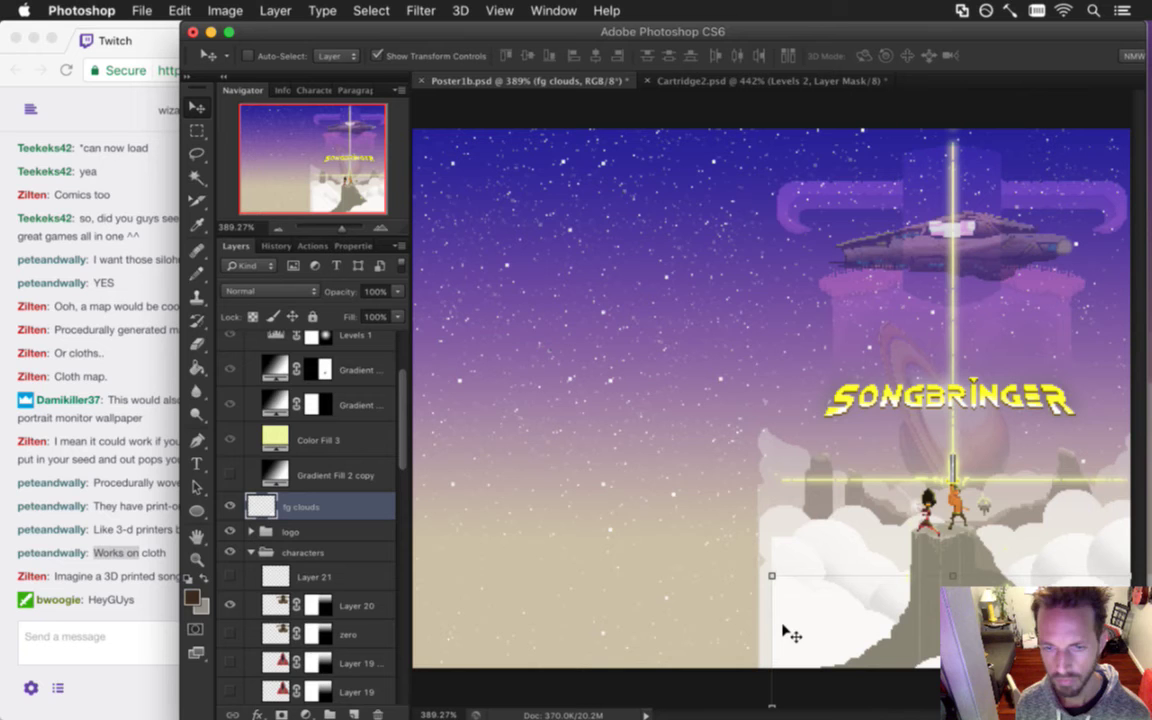
{"action": "key", "text": "super+j"}
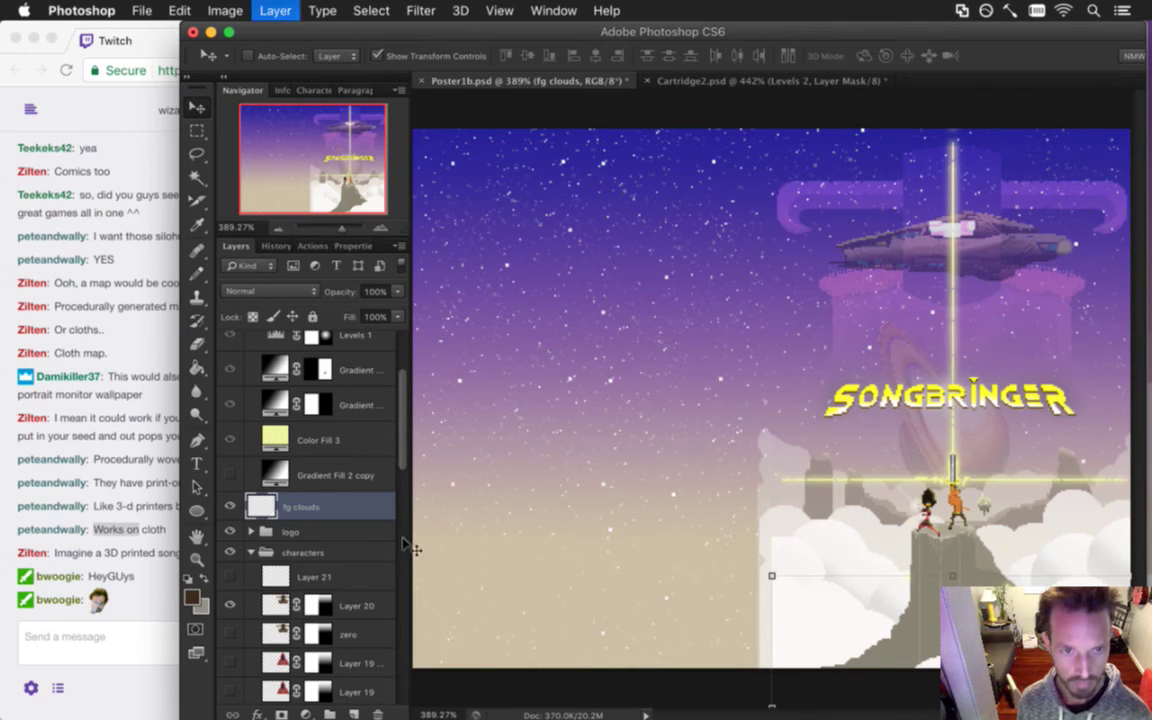
Switch to Chrome, read the newest greetings in the Twitch chat, reply with HeyGuys, and return to Photoshop.
{"action": "left_click", "coordinate": [118, 596]}
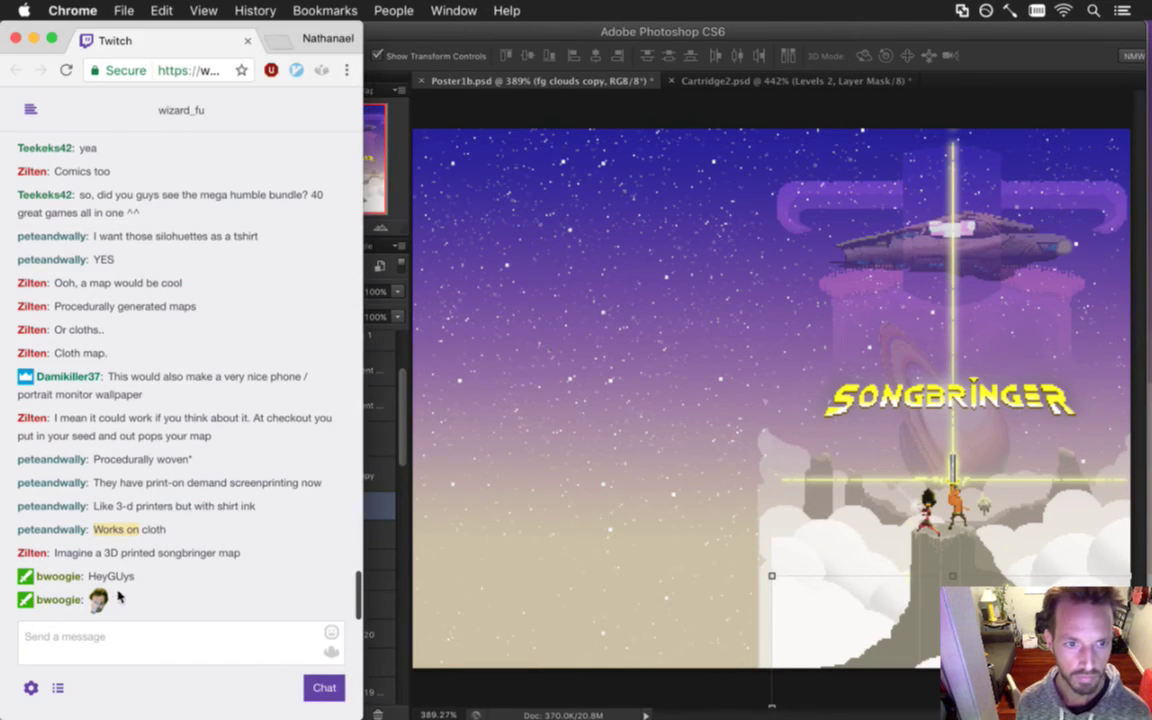
{"action": "left_click_drag", "start_coordinate": [86, 553], "coordinate": [195, 558]}
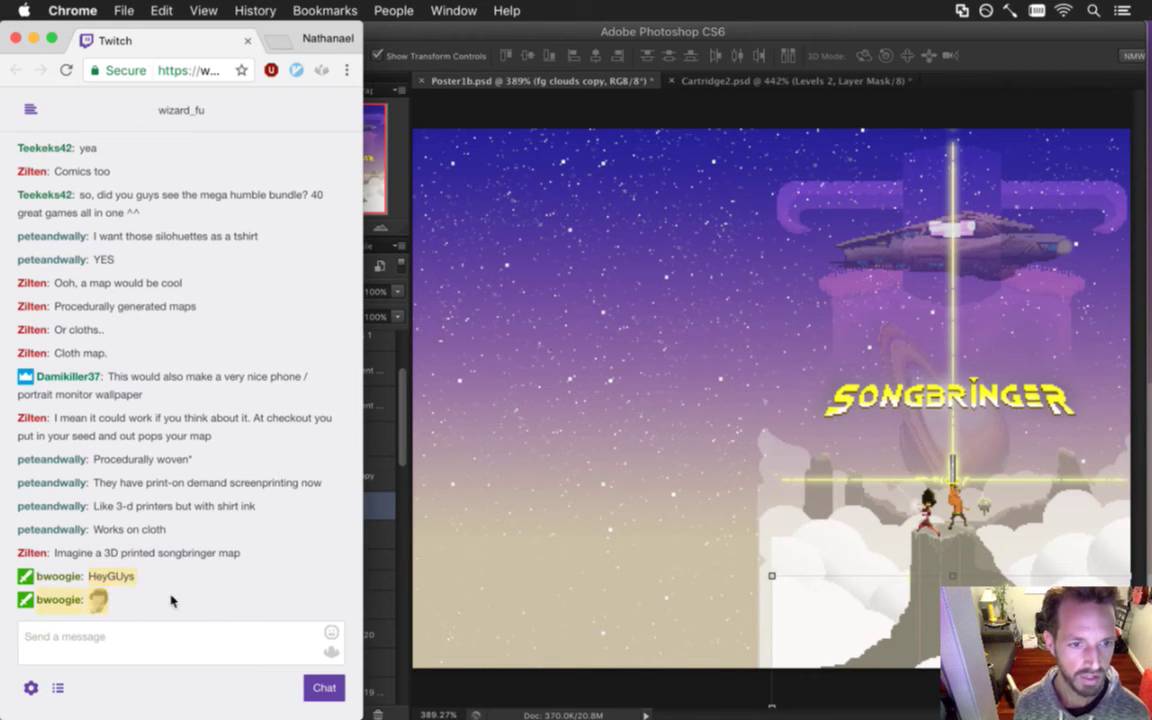
{"action": "left_click", "coordinate": [156, 643]}
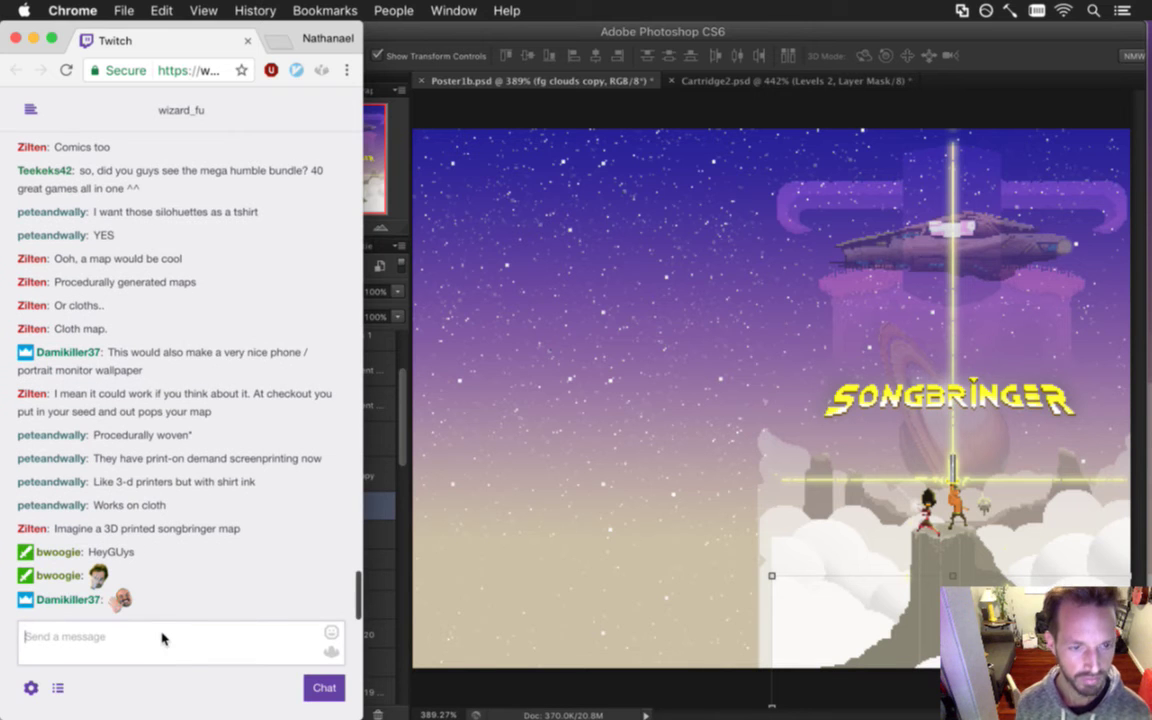
{"action": "type", "text": "H"}
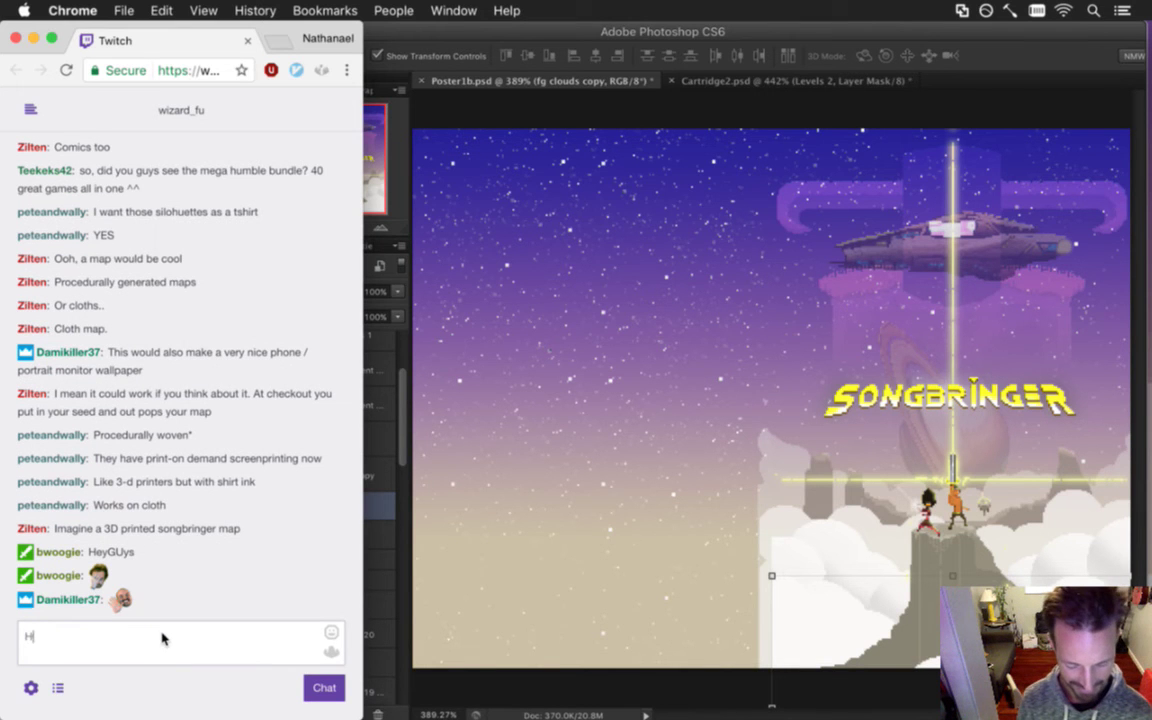
{"action": "type", "text": "eyGuys"}
{"action": "key", "text": "Return"}
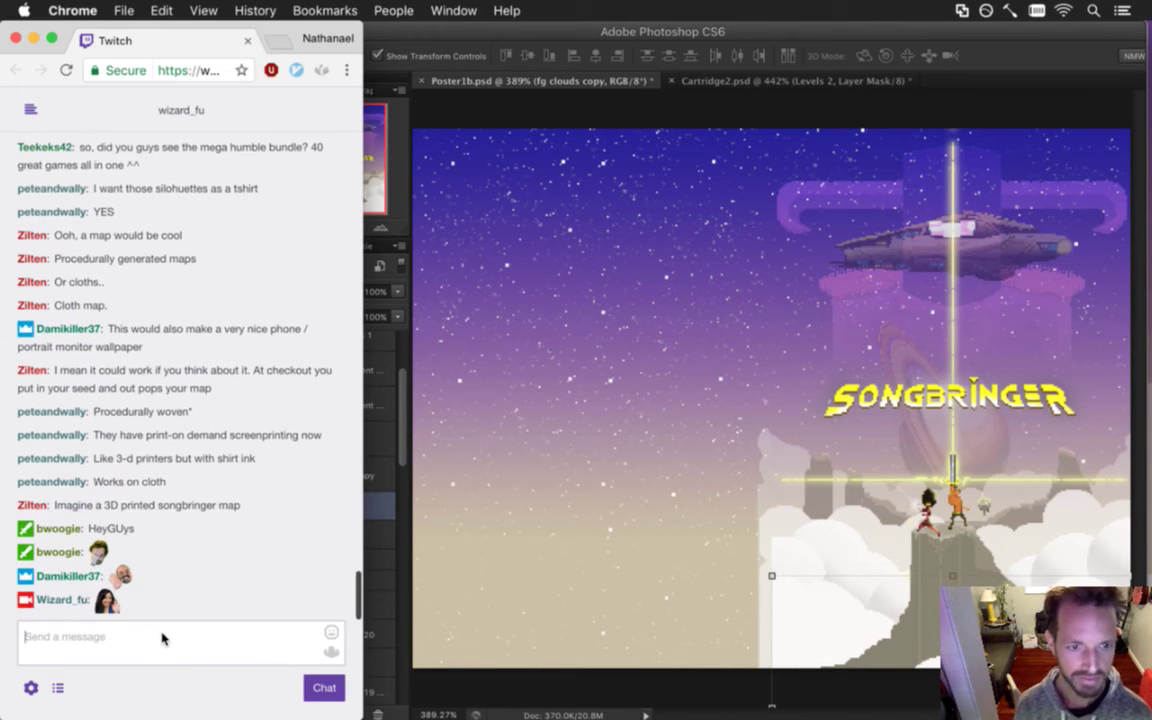
{"action": "left_click", "coordinate": [877, 147]}
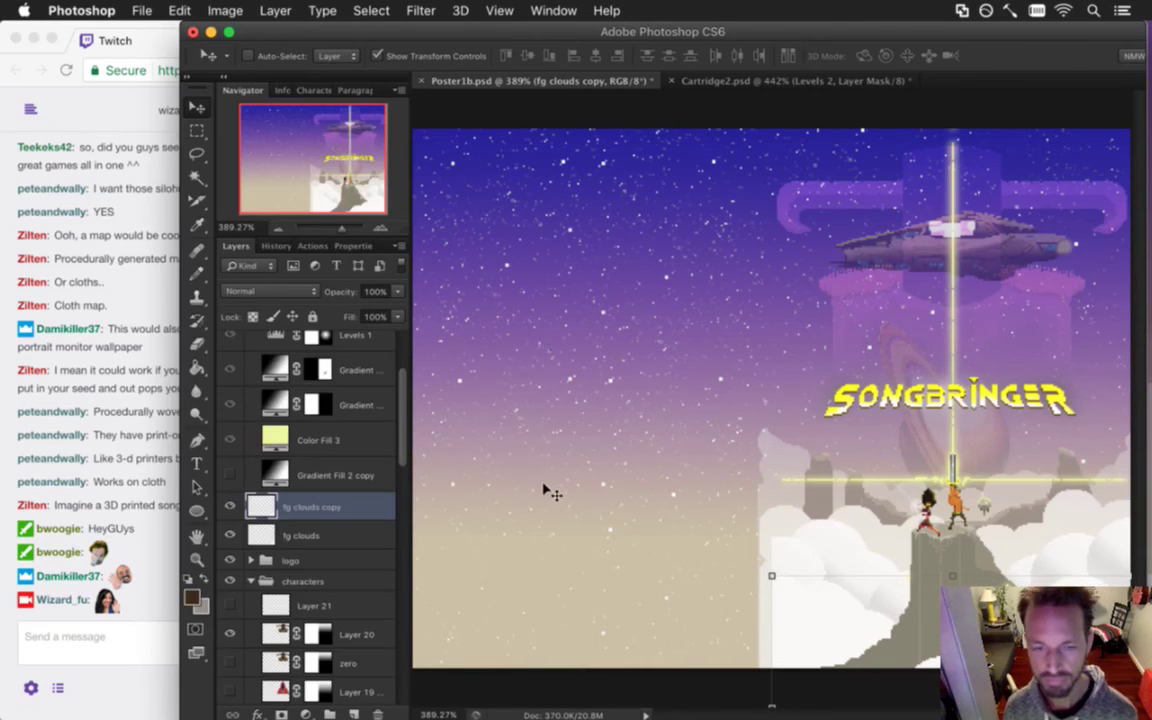
Flip the fg clouds copy layer horizontally and move it left into the empty lower-left corner of the canvas.
{"action": "left_click", "coordinate": [771, 576]}
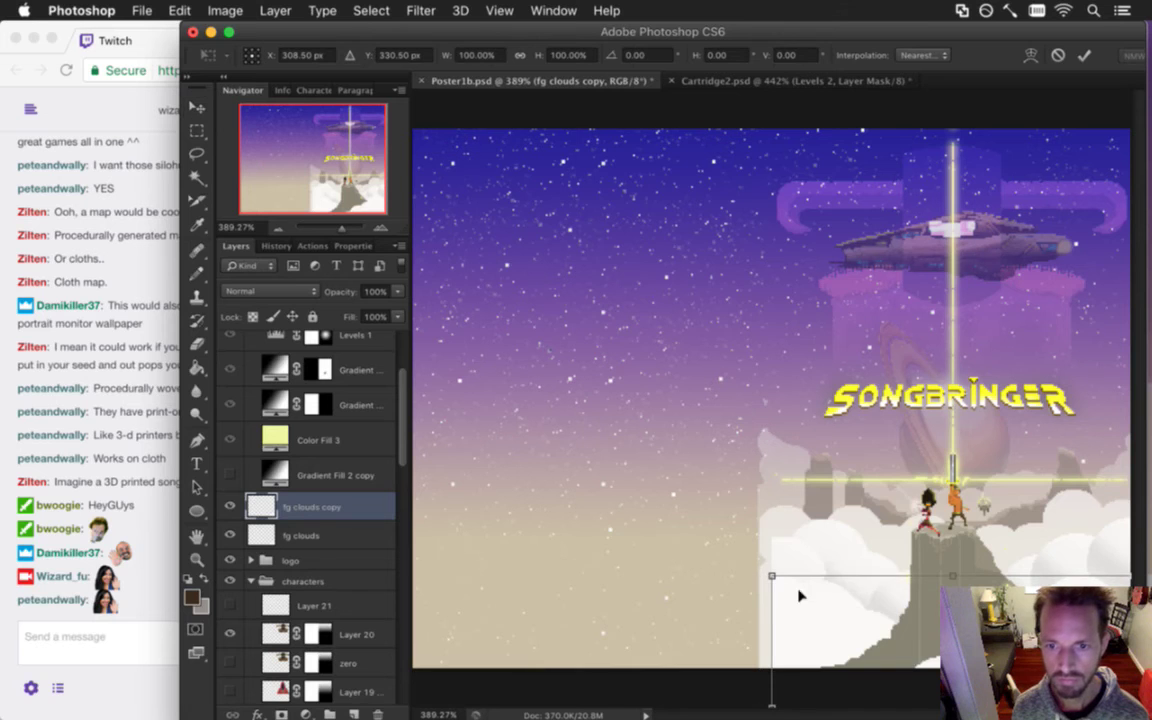
{"action": "right_click", "coordinate": [814, 600]}
{"action": "left_click", "coordinate": [818, 686]}
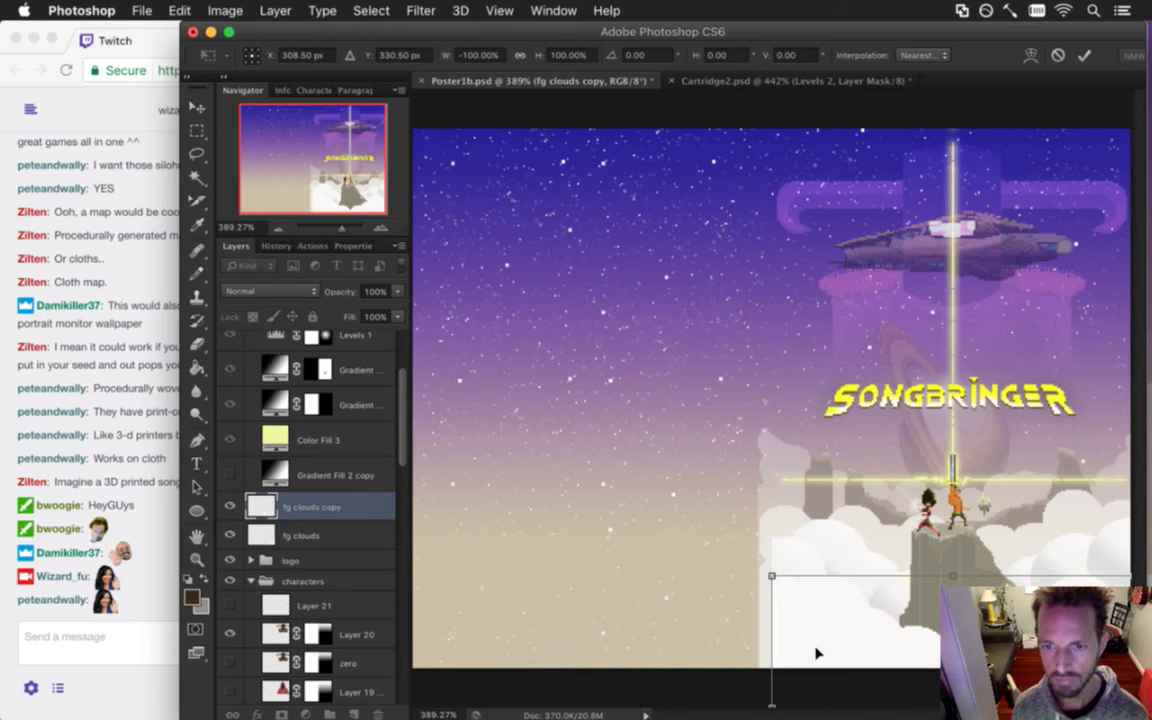
{"action": "key", "text": "Return"}
{"action": "left_click_drag", "start_coordinate": [787, 620], "coordinate": [452, 618]}
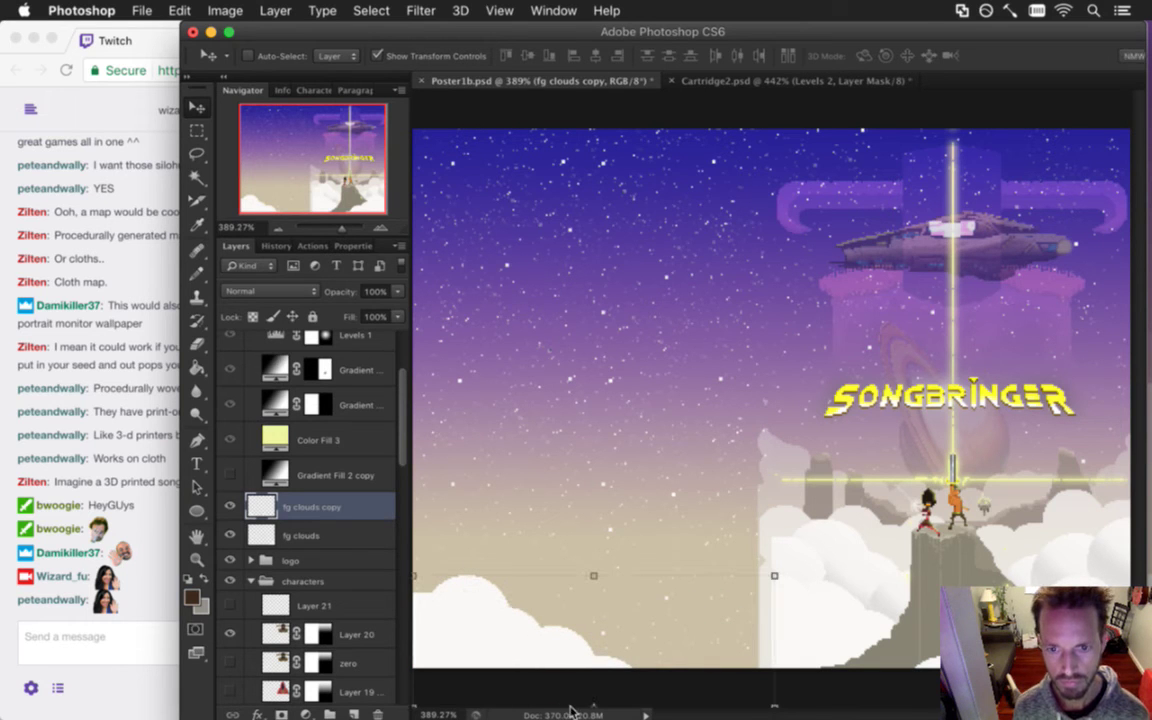
Activate the Rectangular Marquee tool and save Poster1b.psd.
{"action": "key", "text": "m"}
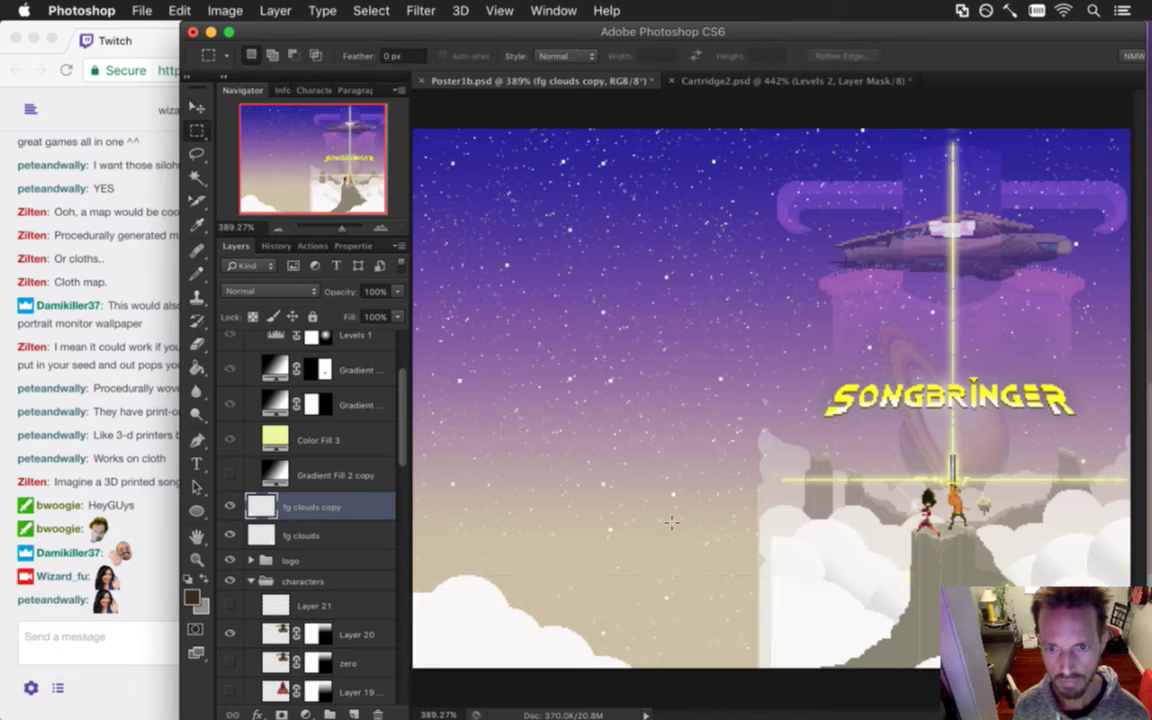
{"action": "left_click_drag", "start_coordinate": [663, 627], "coordinate": [640, 585]}
{"action": "key", "text": "super+s"}
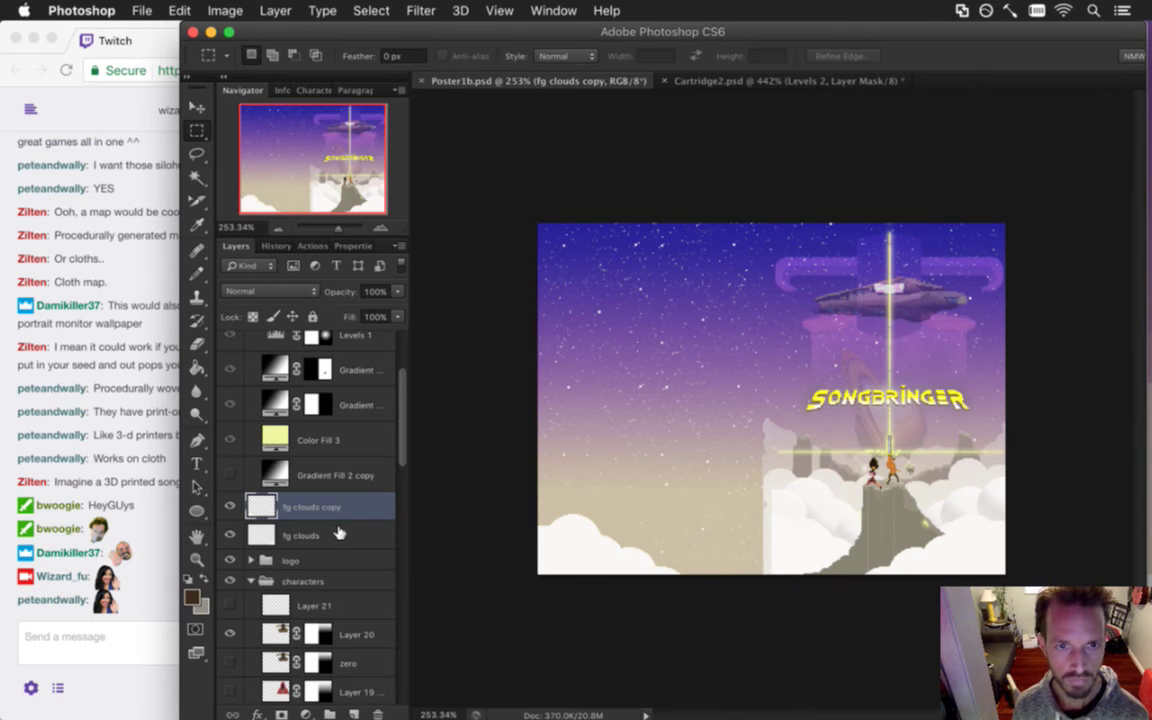
Move the fg clouds copy layer below fg clouds and merge the two layers.
{"action": "left_click_drag", "start_coordinate": [303, 509], "coordinate": [274, 550]}
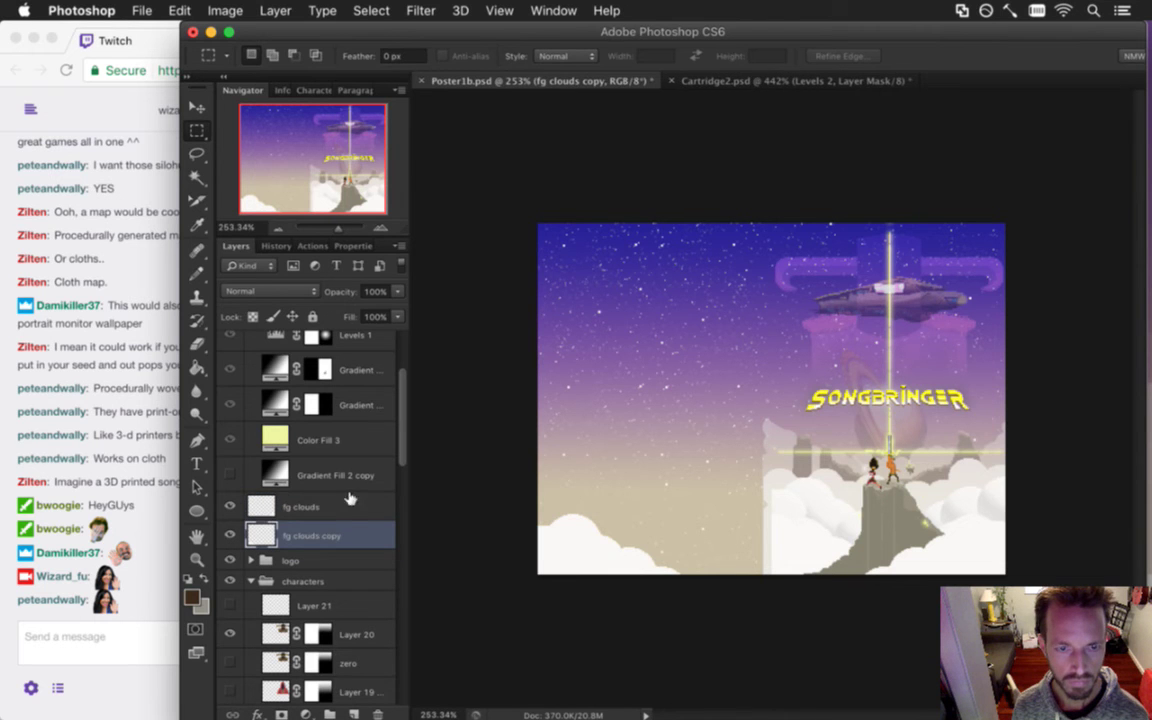
{"action": "left_click", "coordinate": [345, 508], "text": "shift"}
{"action": "right_click", "coordinate": [355, 512]}
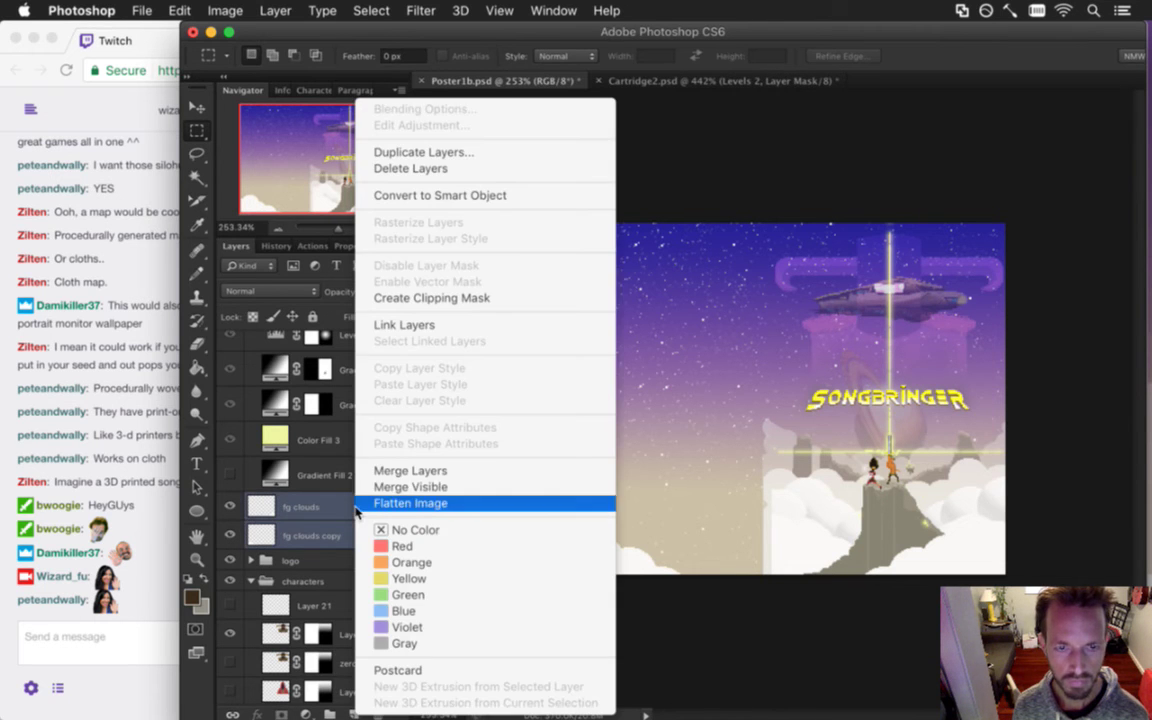
{"action": "left_click", "coordinate": [403, 472]}
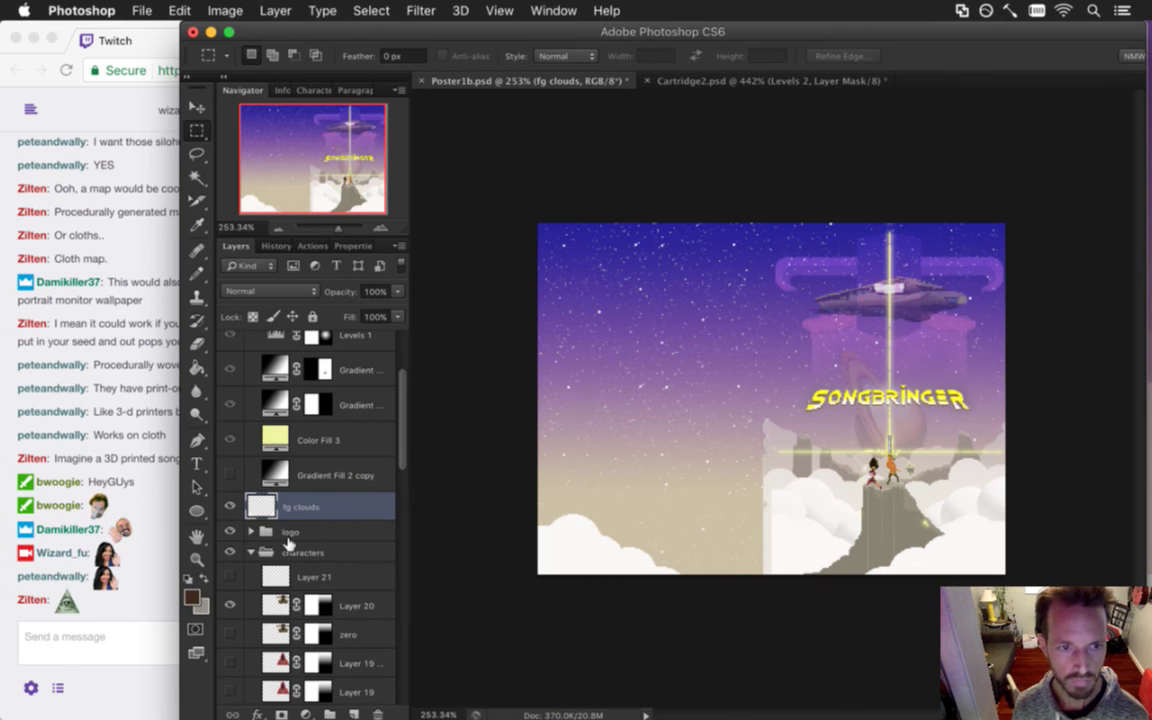
{"action": "left_click", "coordinate": [65, 608]}
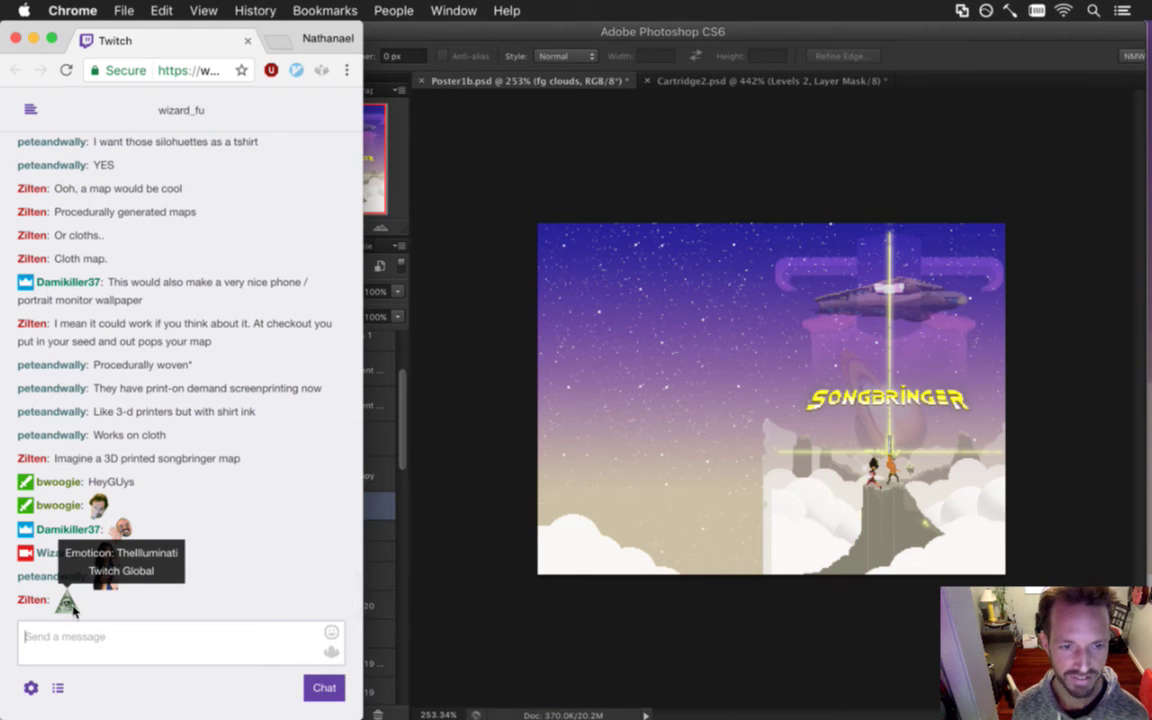
{"action": "left_click", "coordinate": [456, 36]}
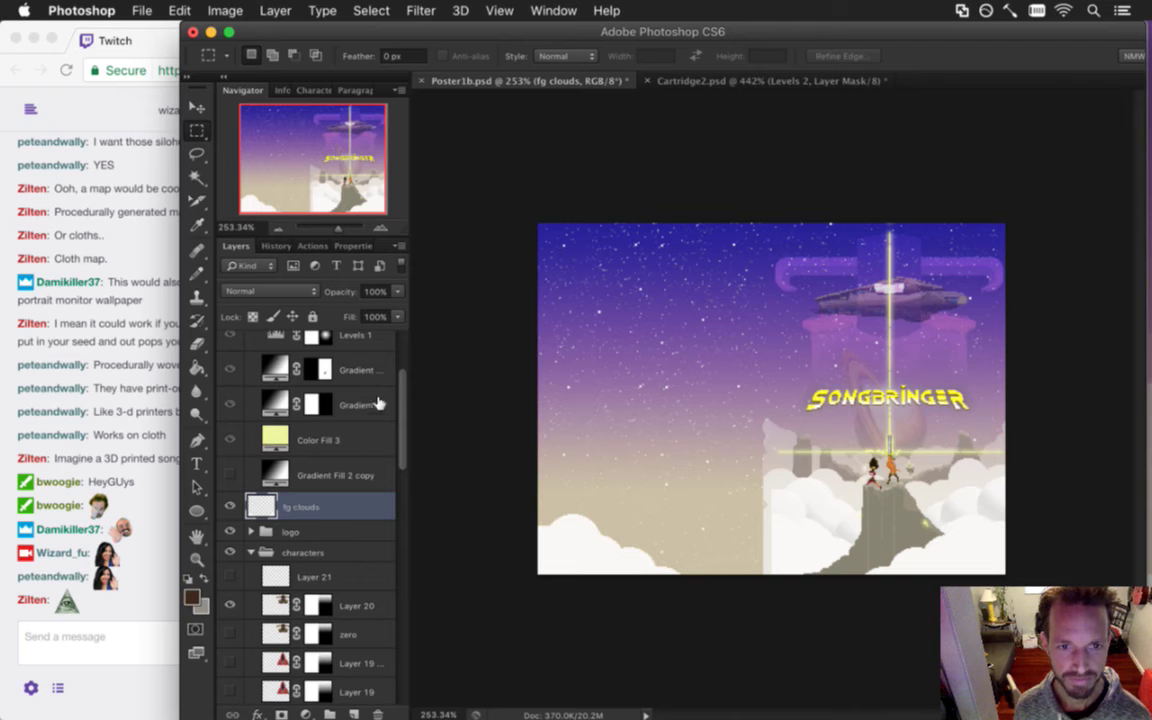
Lower the opacity of the fg clouds layer to 93%.
{"action": "left_click", "coordinate": [397, 291]}
{"action": "left_click_drag", "start_coordinate": [393, 310], "coordinate": [395, 311]}
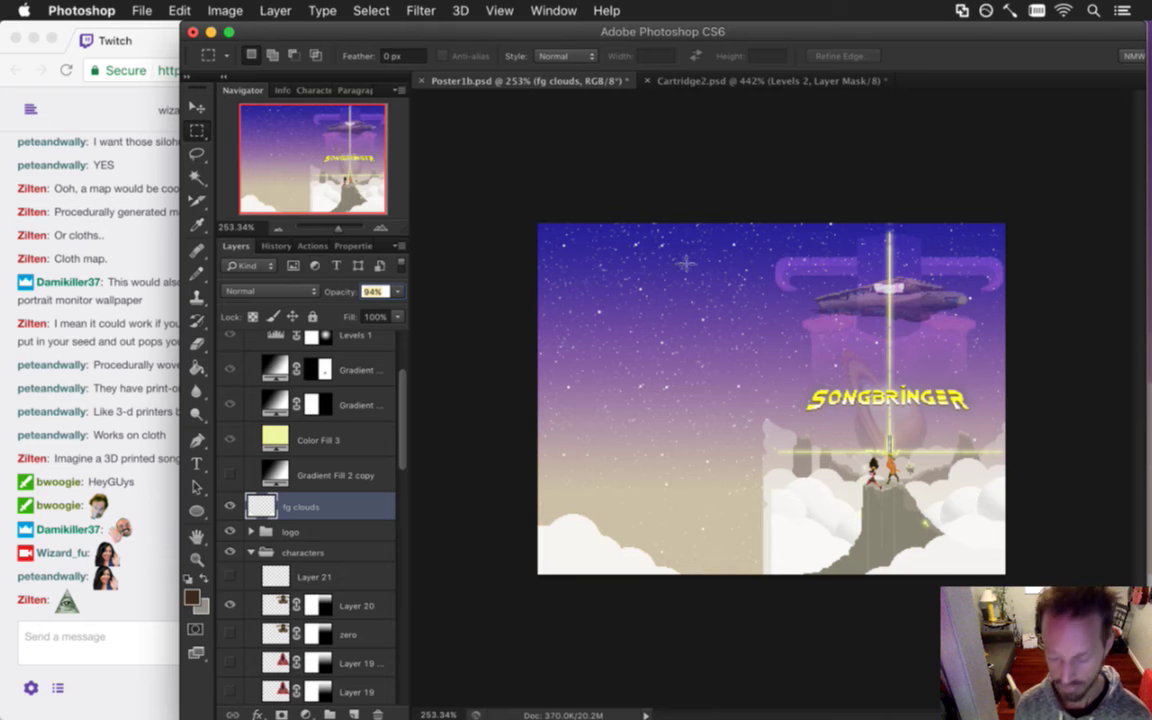
{"action": "type", "text": "93"}
{"action": "key", "text": "Return"}
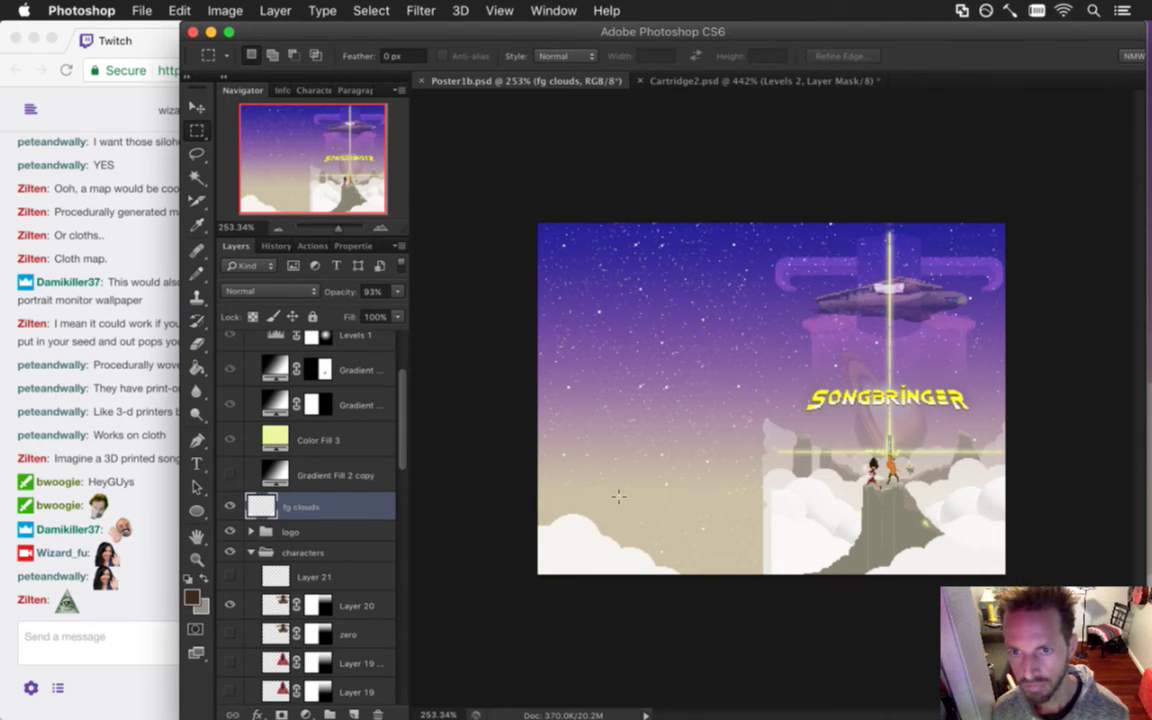
Make the light group visible so its gradients and glow apply to the poster.
{"action": "left_click_drag", "start_coordinate": [713, 566], "coordinate": [727, 567]}
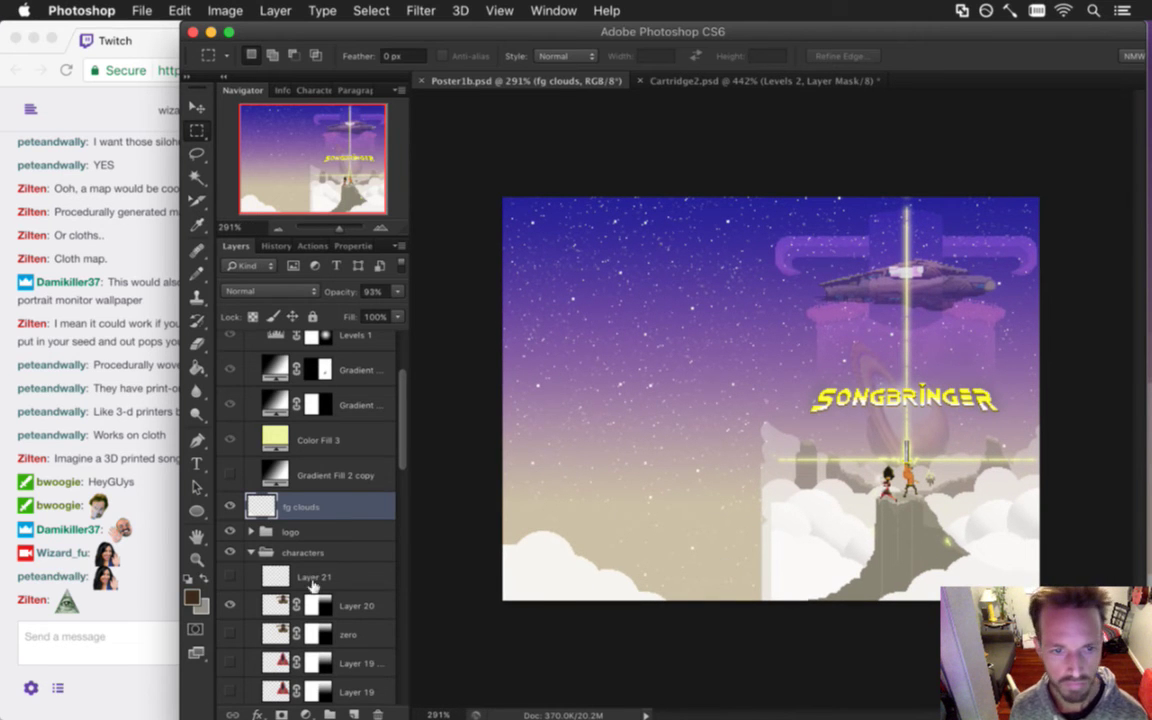
{"action": "scroll", "coordinate": [400, 445], "scroll_direction": "down", "scroll_amount": 3}
{"action": "left_click_drag", "start_coordinate": [405, 460], "coordinate": [407, 622]}
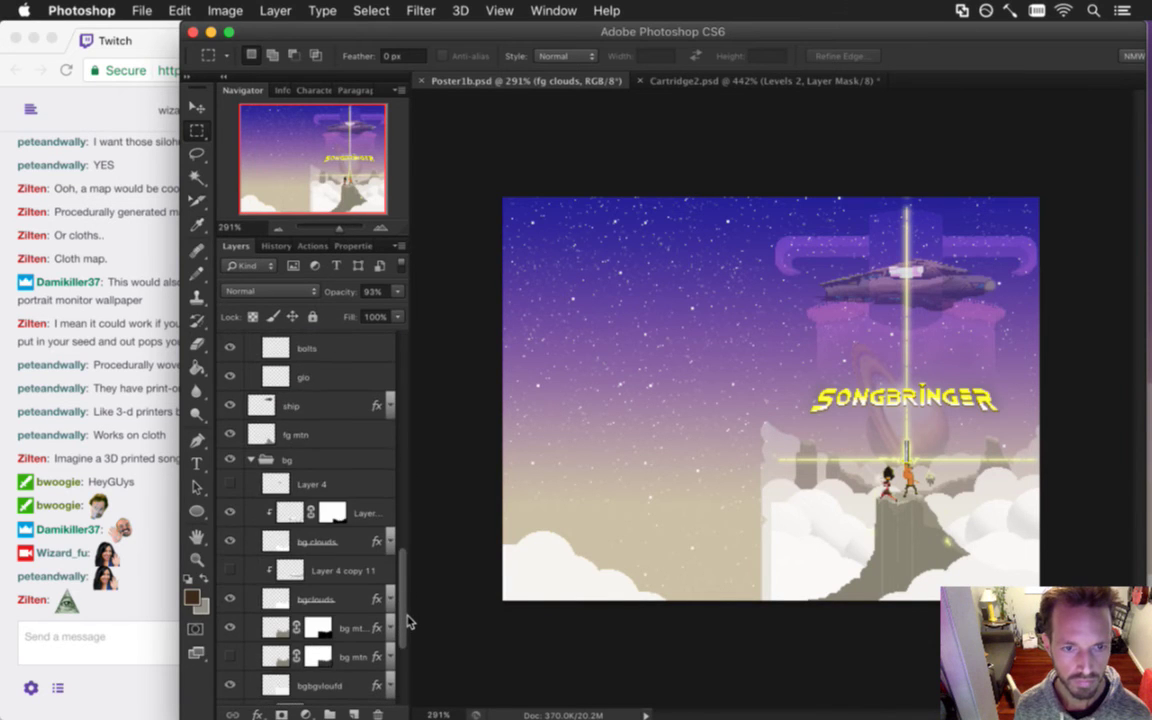
{"action": "left_click_drag", "start_coordinate": [407, 622], "coordinate": [380, 380]}
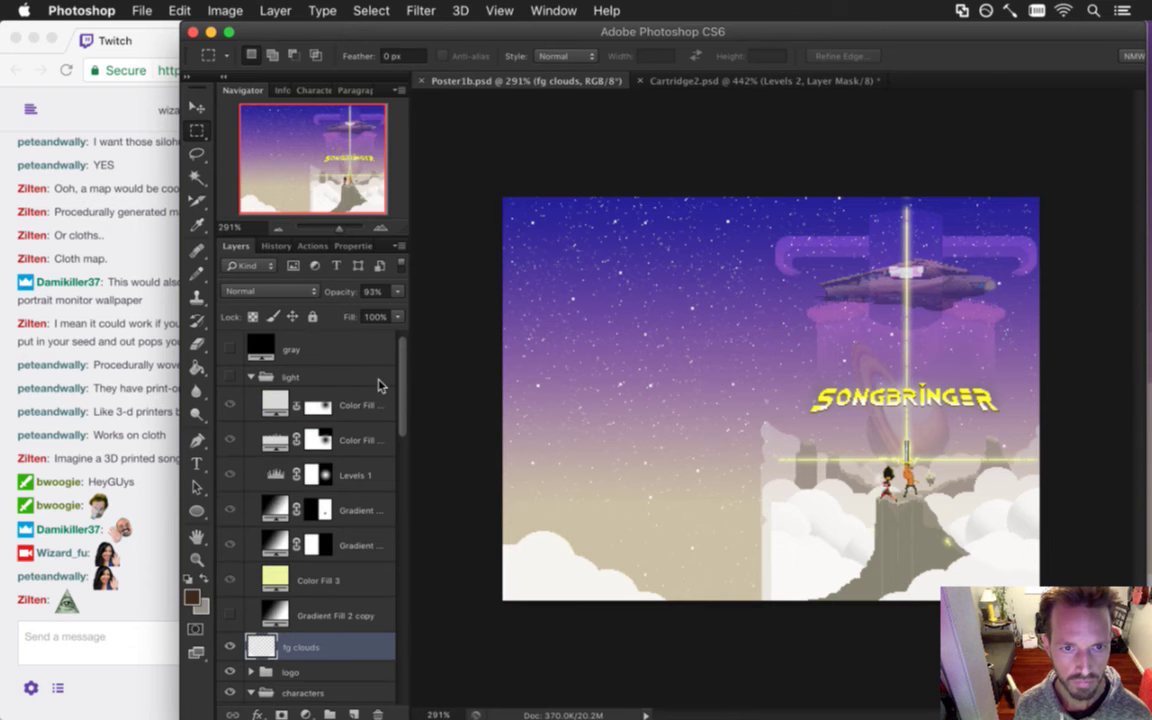
{"action": "left_click", "coordinate": [230, 376]}
Duplicate Layer 13 in the bg group and clip the copy to the bg clouds layer.
{"action": "left_click_drag", "start_coordinate": [400, 393], "coordinate": [405, 605]}
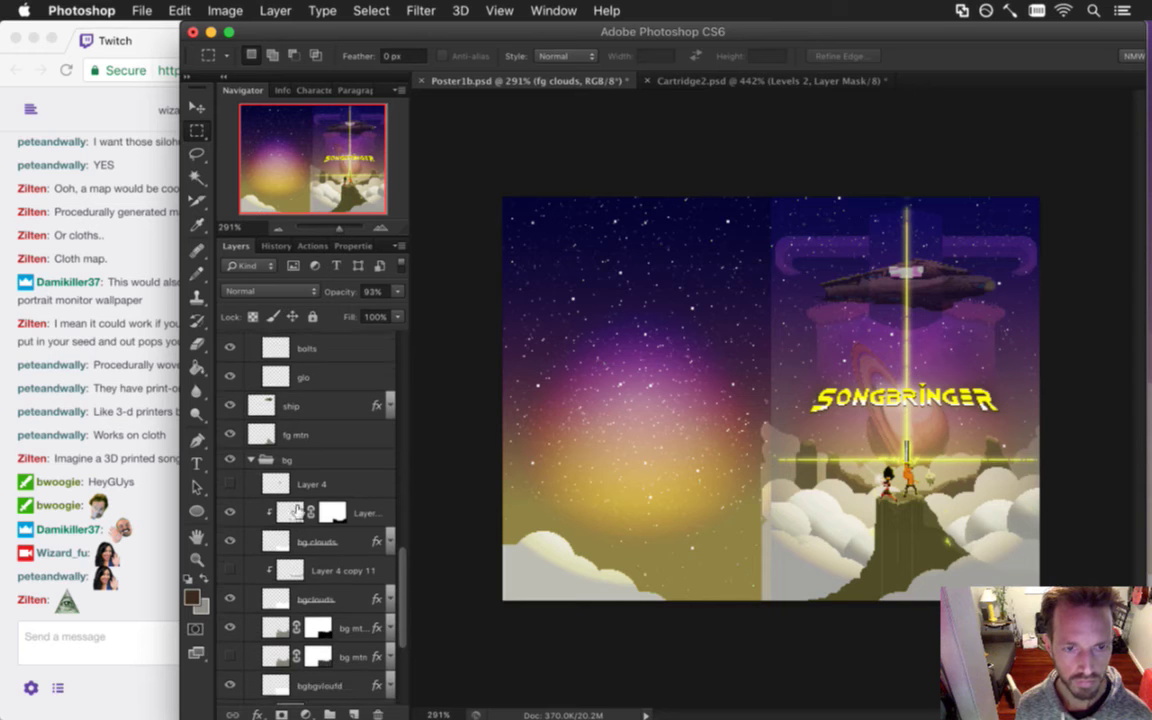
{"action": "left_click", "coordinate": [313, 513]}
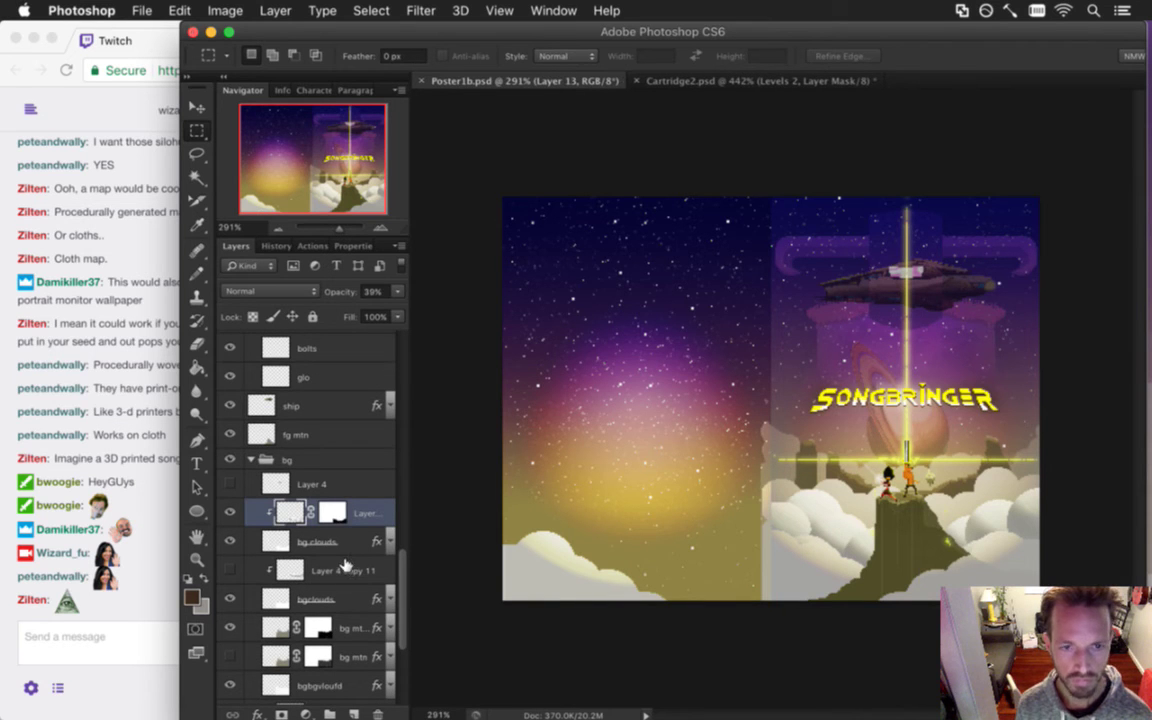
{"action": "key", "text": "super+j"}
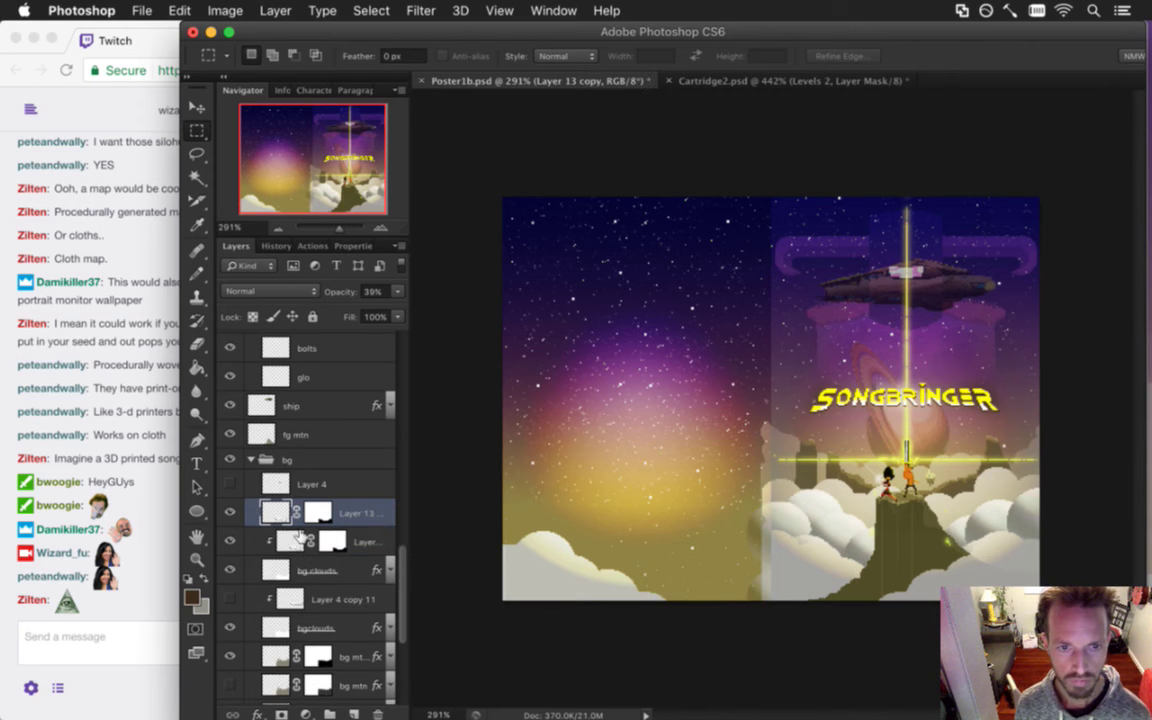
{"action": "key", "text": "super+alt+g"}
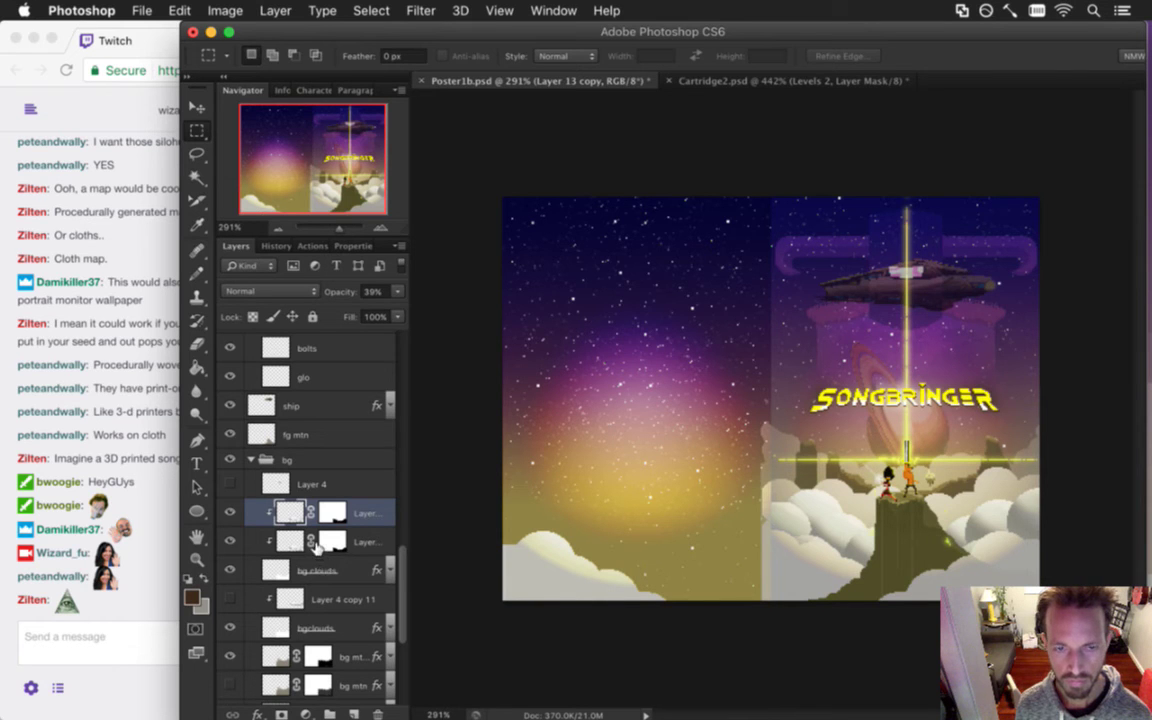
Flip the Layer 13 copy horizontally and move it over the clouds in the poster's left half.
{"action": "key", "text": "v"}
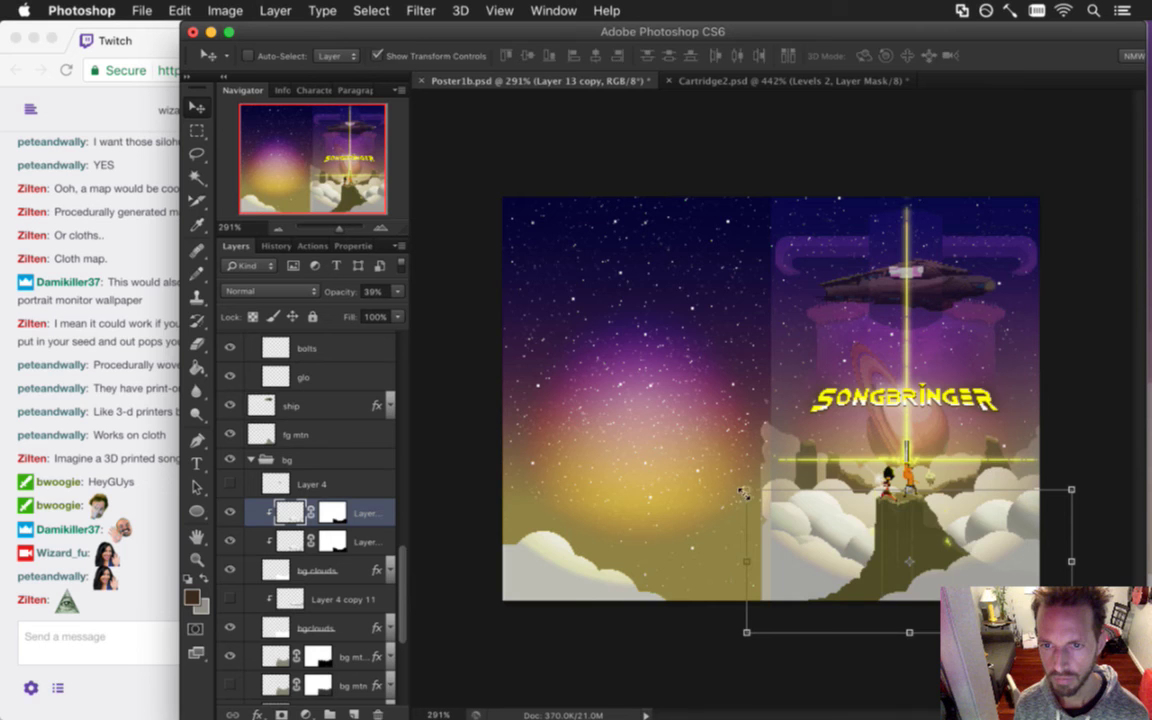
{"action": "key", "text": "super+t"}
{"action": "right_click", "coordinate": [838, 455]}
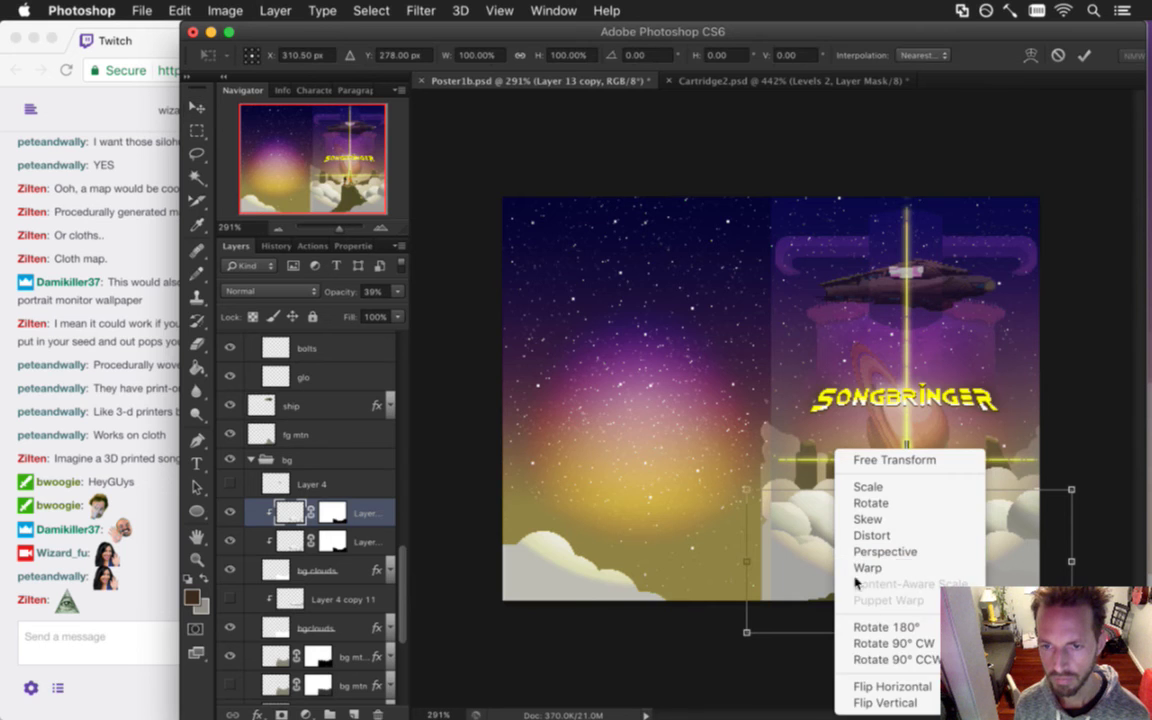
{"action": "left_click", "coordinate": [891, 688]}
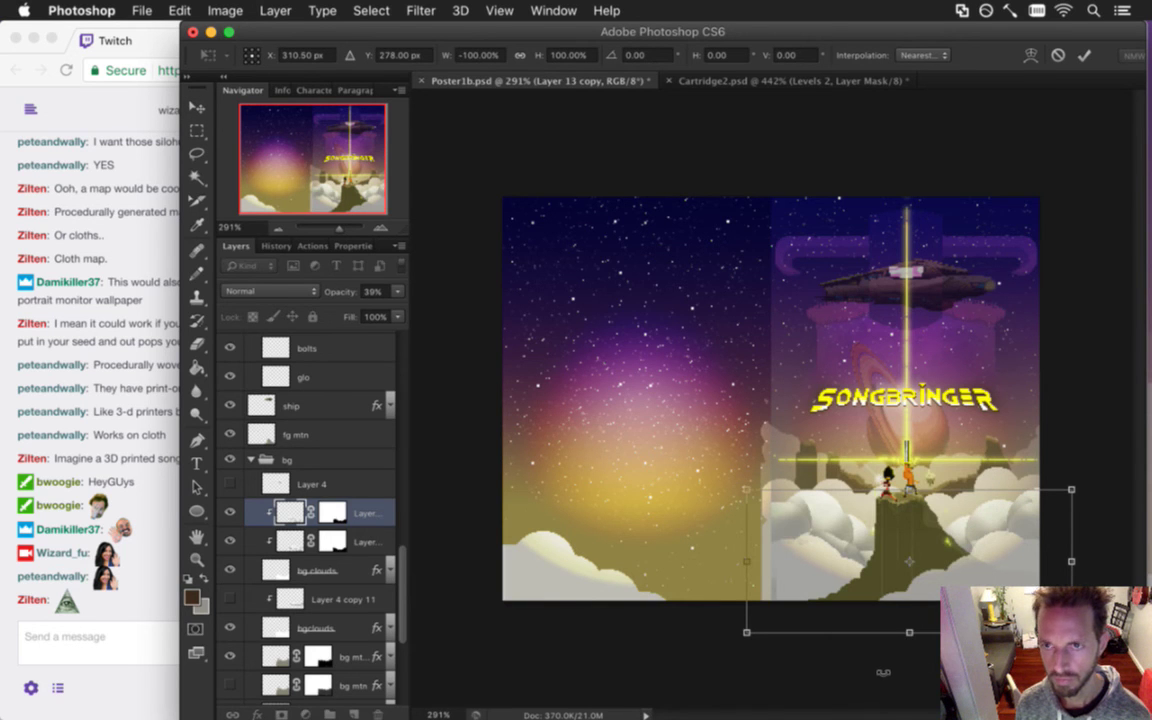
{"action": "key", "text": "Return"}
{"action": "left_click_drag", "start_coordinate": [800, 505], "coordinate": [600, 526]}
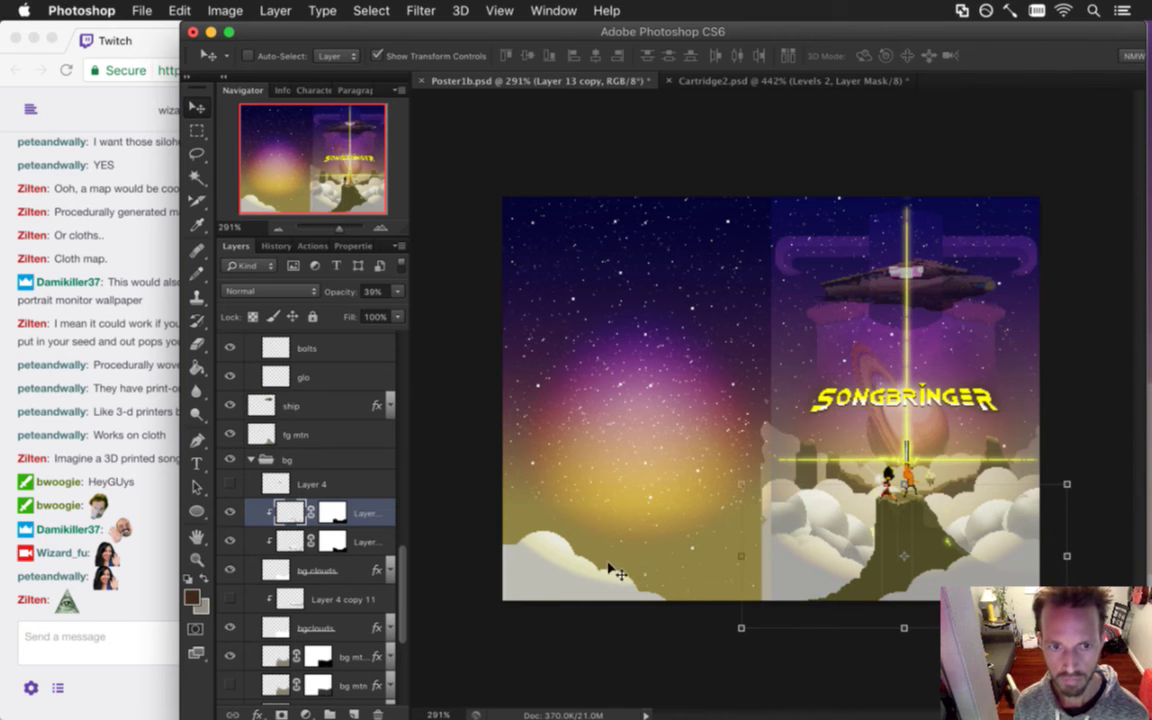
{"action": "left_click_drag", "start_coordinate": [820, 543], "coordinate": [519, 535]}
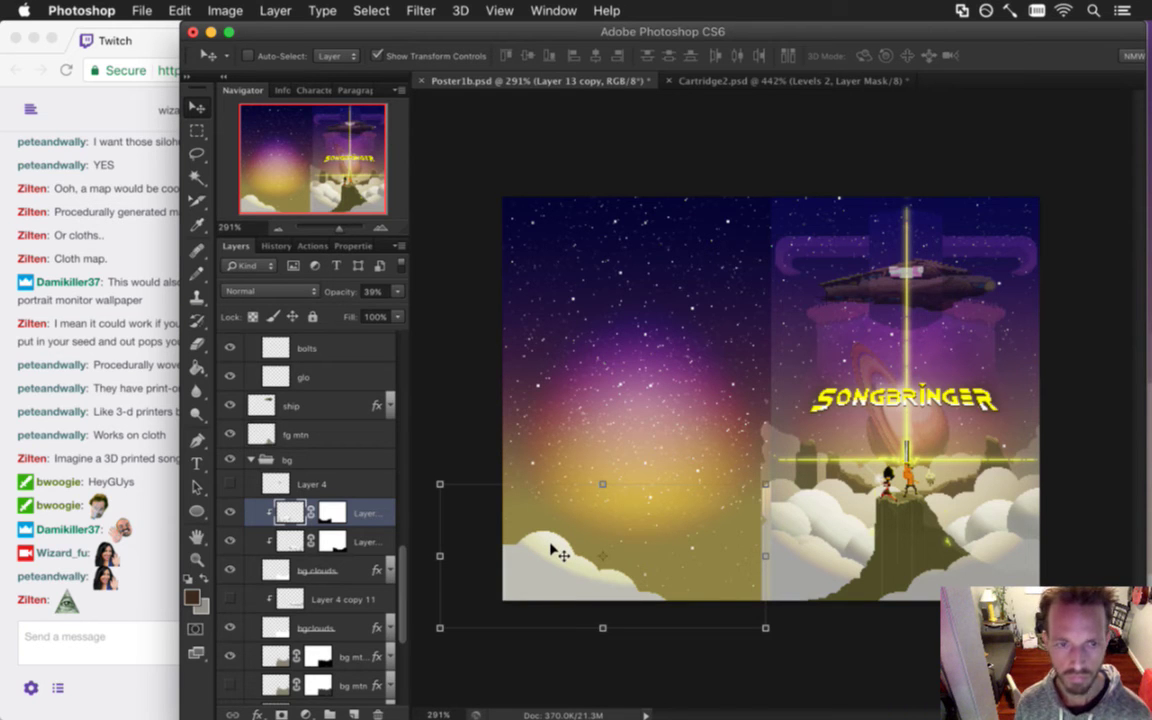
Undo the move of the Layer 13 copy and delete that layer.
{"action": "key", "text": "super+z"}
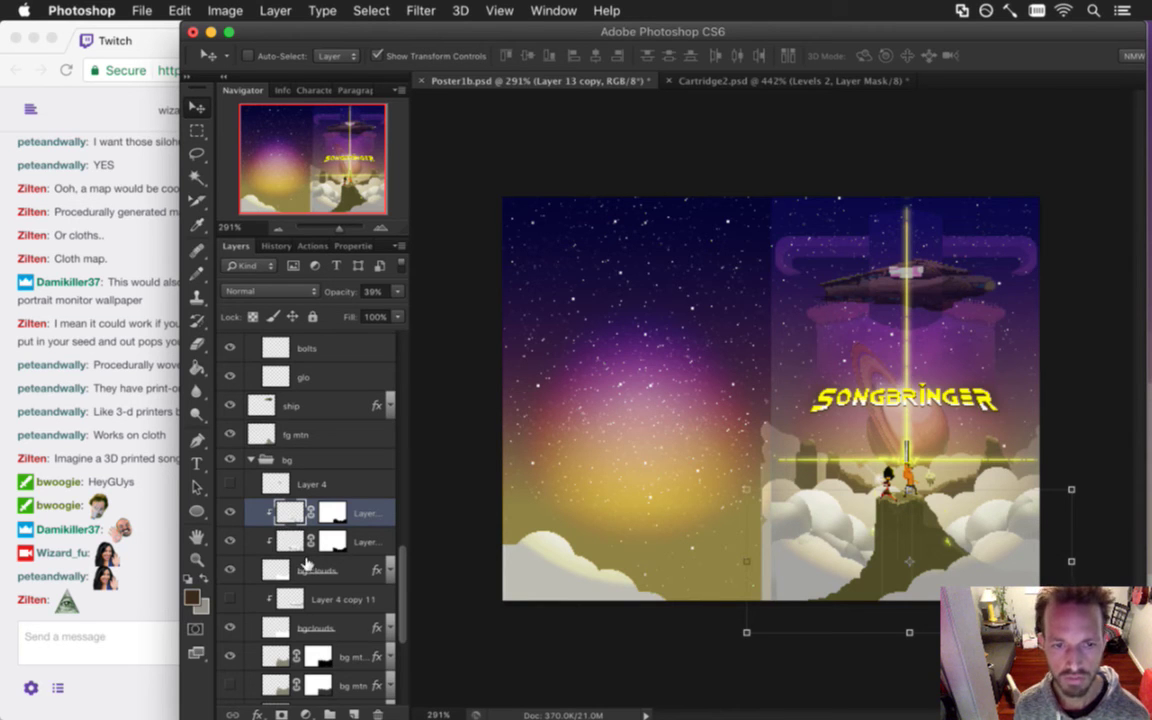
{"action": "left_click", "coordinate": [379, 713]}
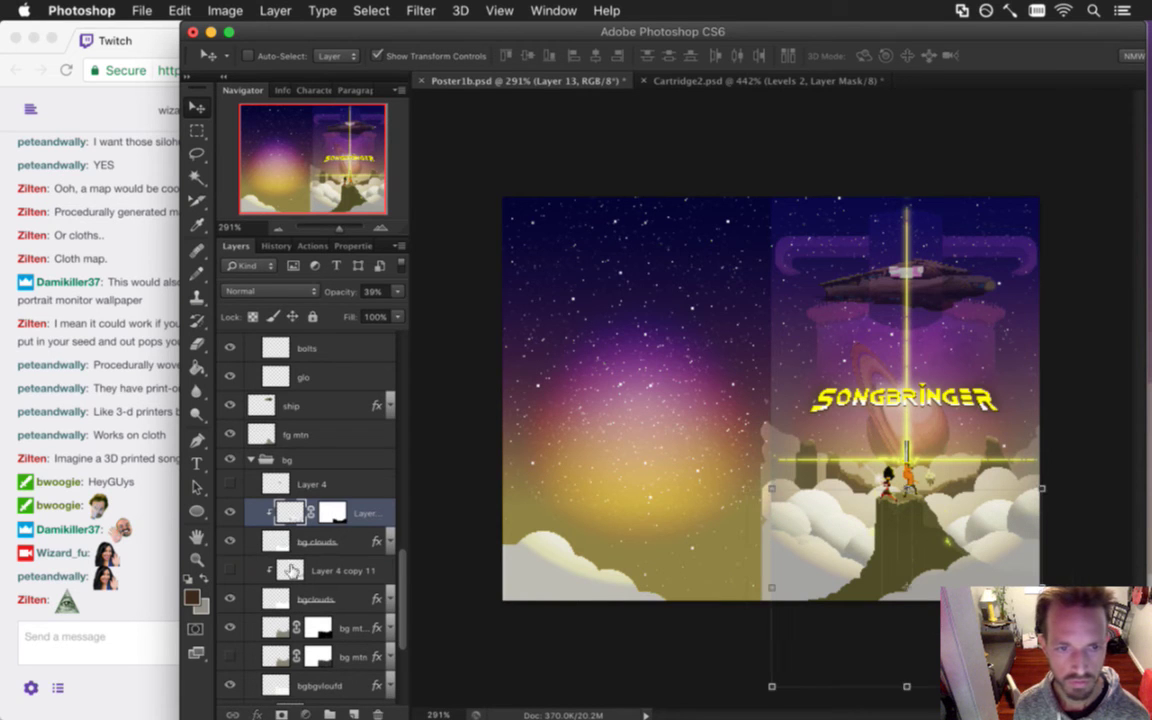
Duplicate the bg clouds layer and place the copy above Layer 13 in the bg group.
{"action": "key", "text": "alt+bracketleft"}
{"action": "key", "text": "m"}
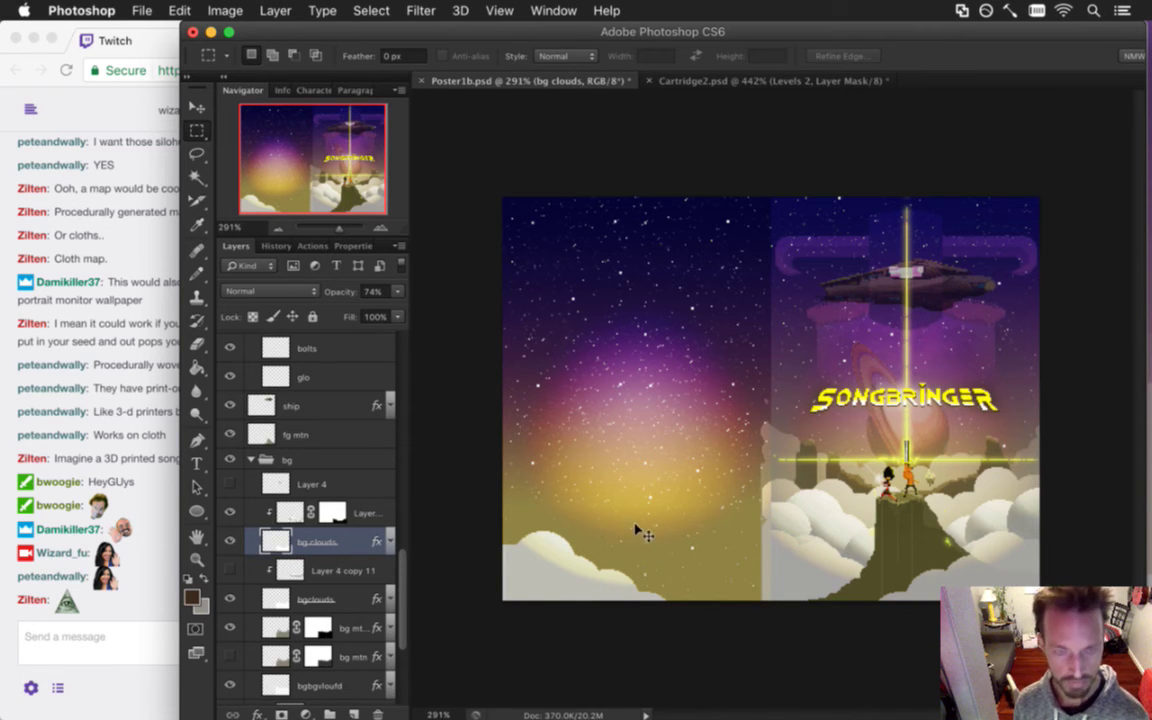
{"action": "key", "text": "super+j"}
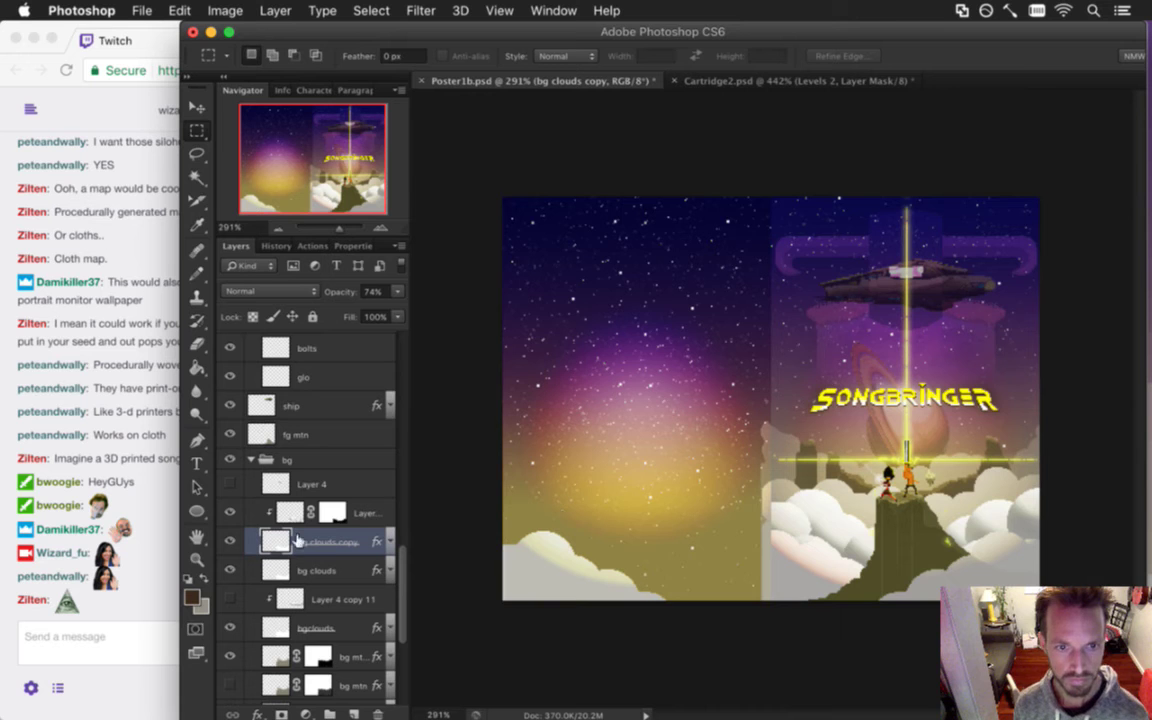
{"action": "left_click_drag", "start_coordinate": [280, 541], "coordinate": [306, 488]}
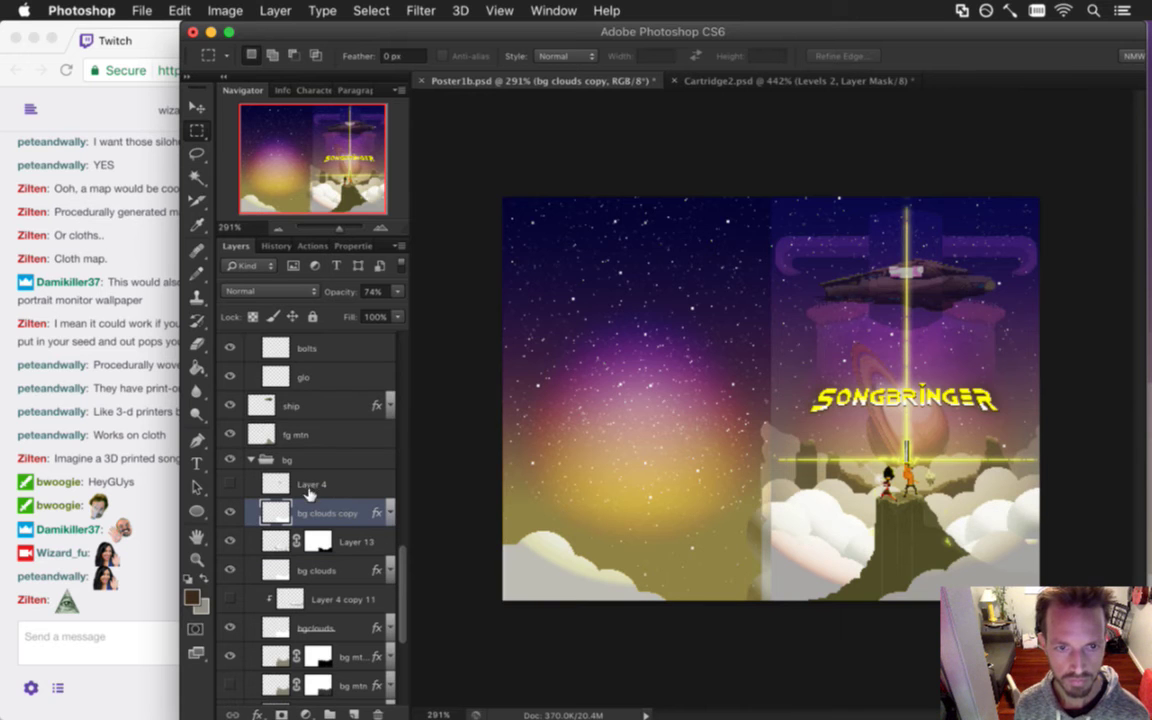
Clip Layer 13 back to bg clouds, and put a duplicate of it above bg clouds copy as that layer's clipped shading.
{"action": "left_click", "coordinate": [308, 541]}
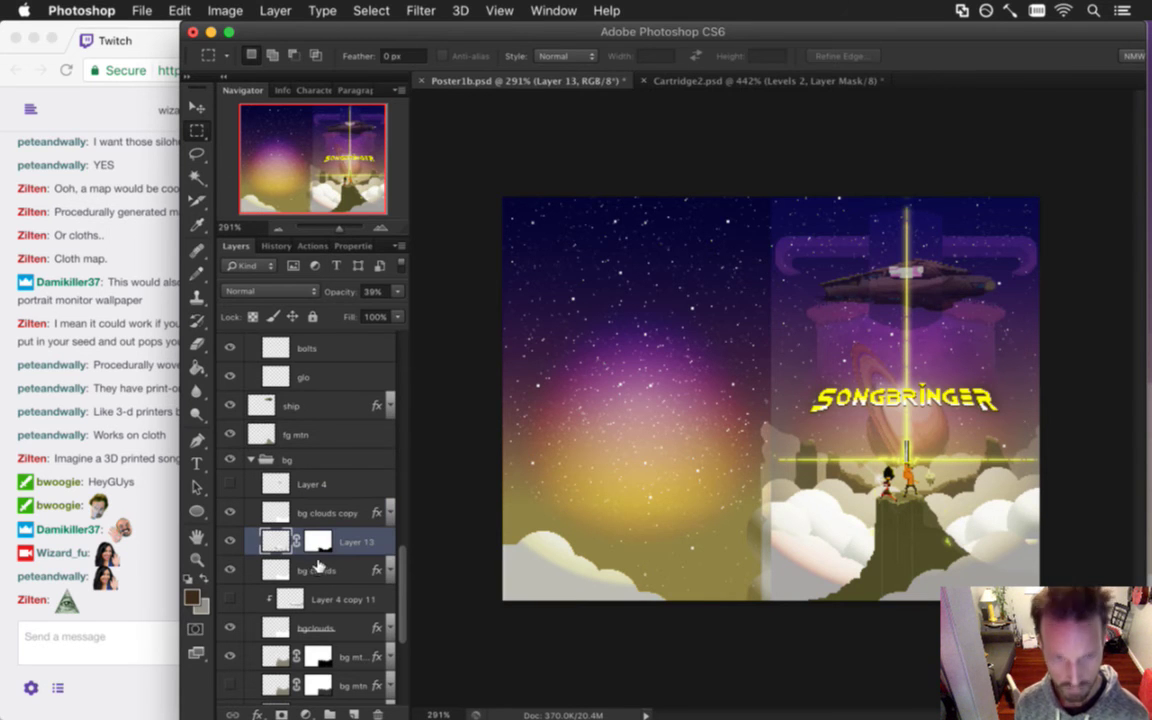
{"action": "left_click", "coordinate": [290, 555], "text": "alt"}
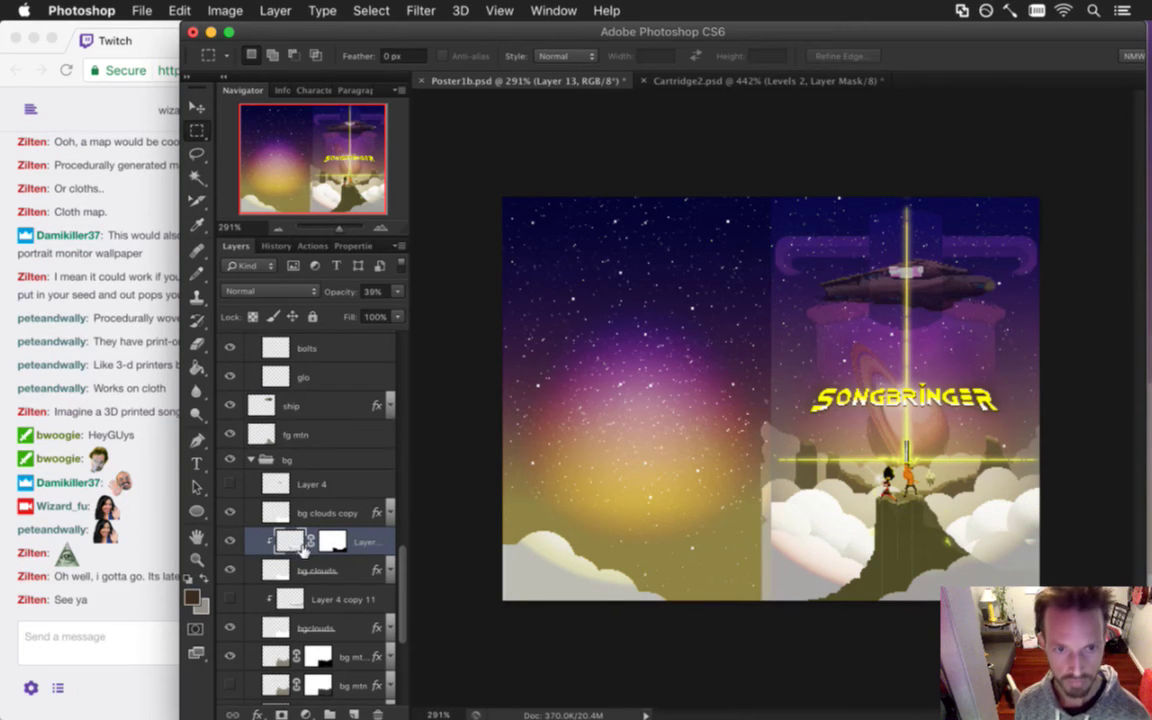
{"action": "key", "text": "super+j"}
{"action": "left_click_drag", "start_coordinate": [303, 557], "coordinate": [302, 505]}
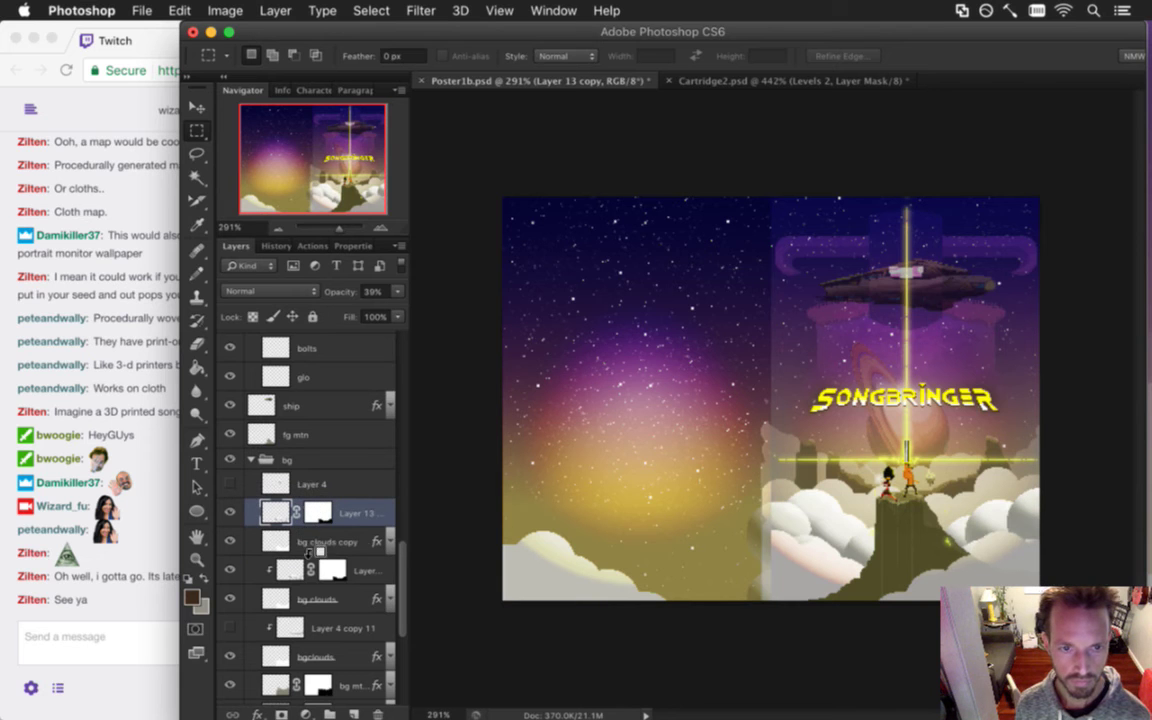
Flip the bg clouds copy layer horizontally.
{"action": "key", "text": "v"}
{"action": "key", "text": "alt+bracketleft"}
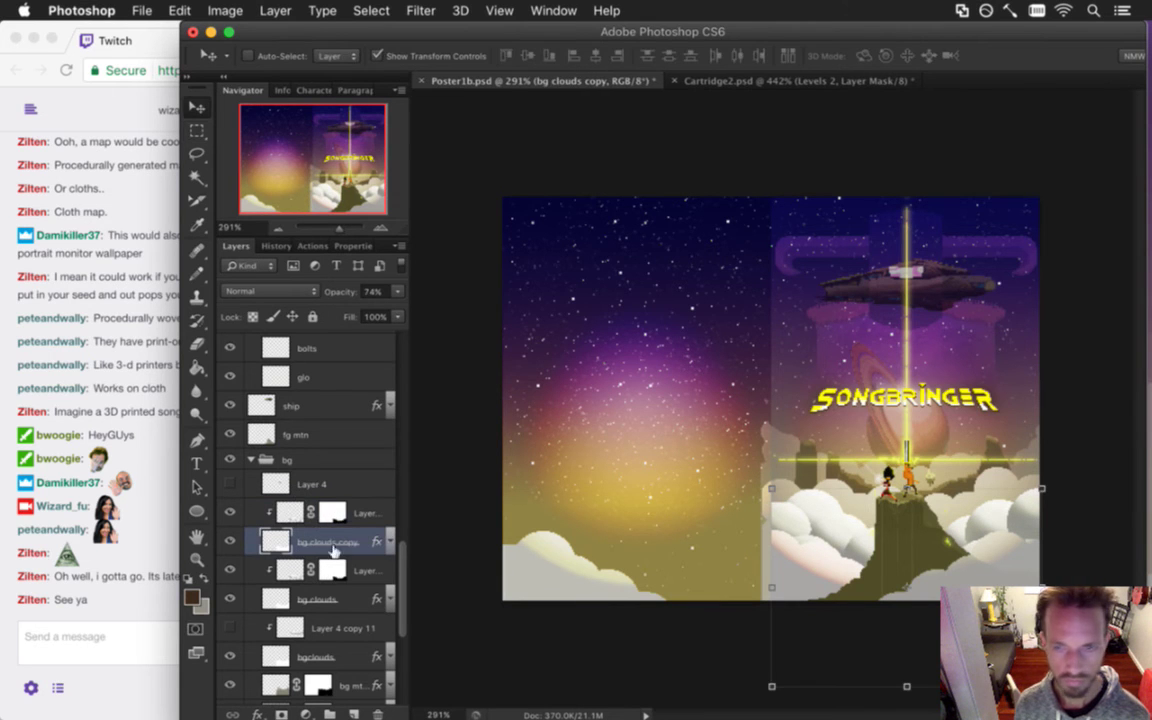
{"action": "key", "text": "super+t"}
{"action": "right_click", "coordinate": [845, 560]}
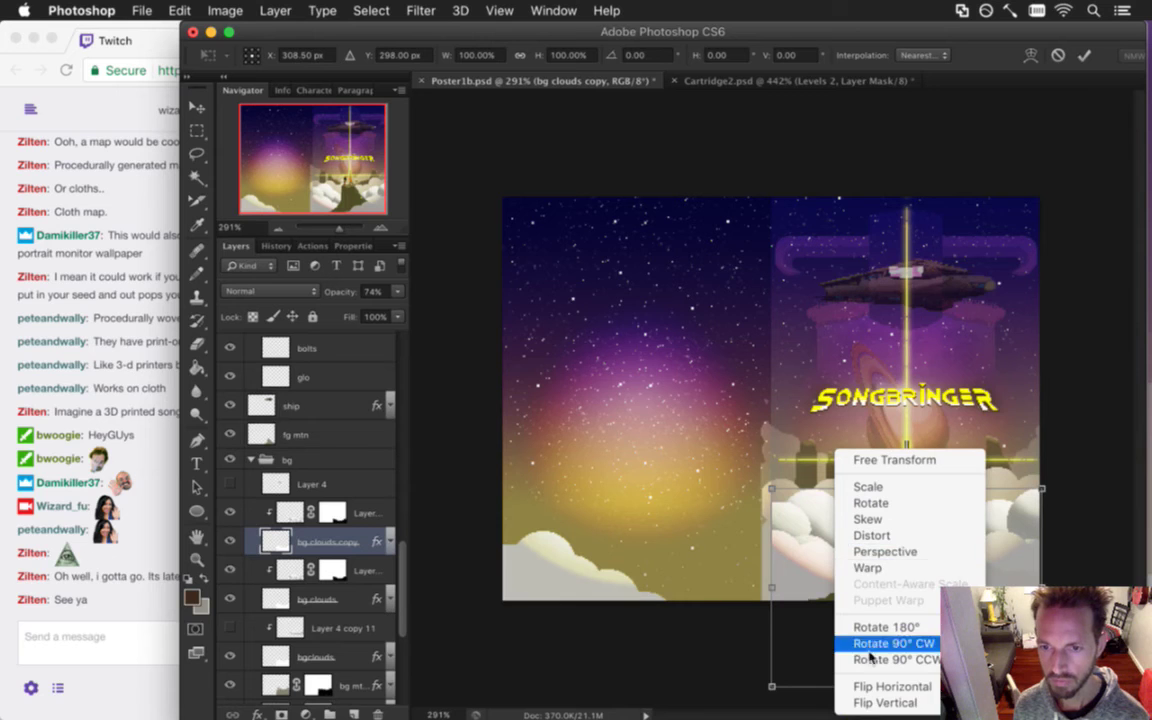
{"action": "left_click", "coordinate": [874, 687]}
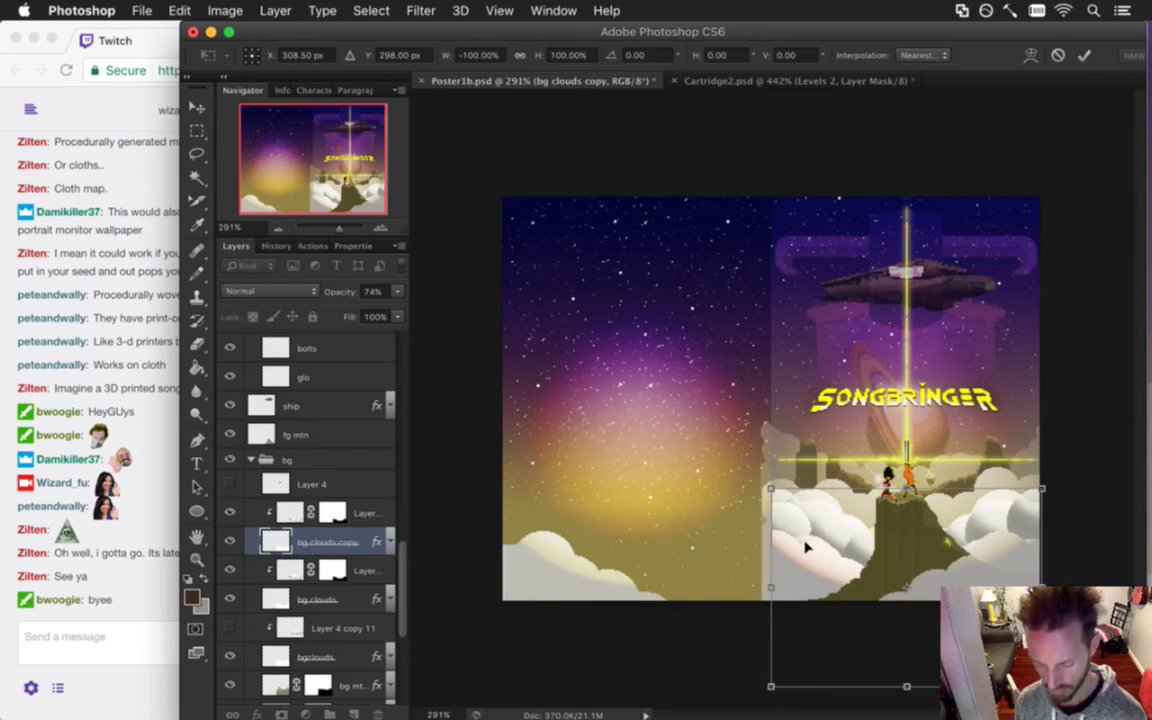
{"action": "key", "text": "Return"}
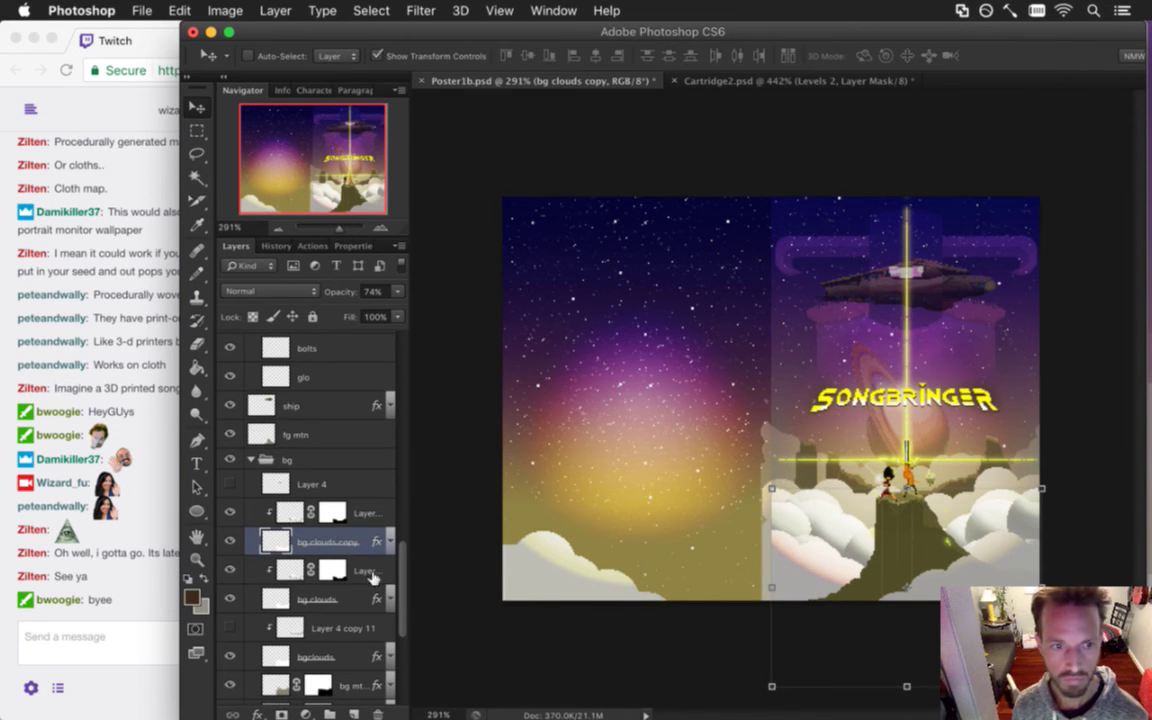
{"action": "left_click", "coordinate": [130, 533]}
{"action": "left_click_drag", "start_coordinate": [90, 560], "coordinate": [154, 596]}
{"action": "left_click", "coordinate": [303, 522]}
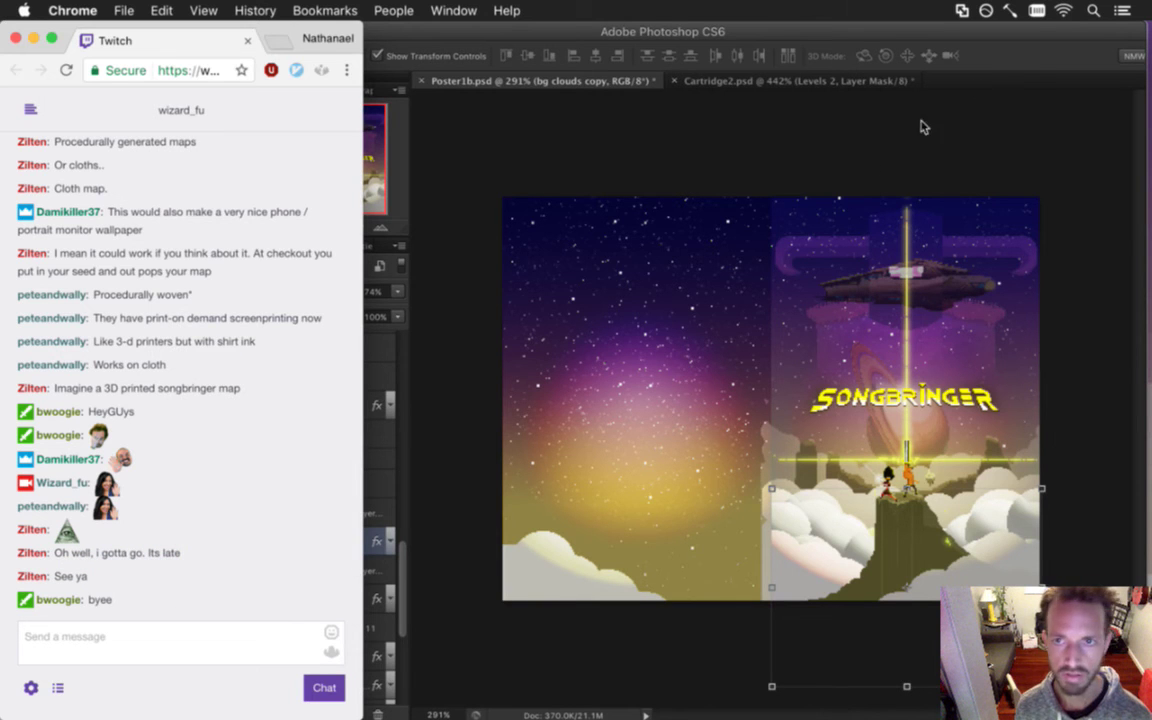
{"action": "left_click", "coordinate": [833, 115]}
Move the mirrored bg clouds copy across to the base of the poster's left half, adjoining the original clouds.
{"action": "left_click_drag", "start_coordinate": [770, 519], "coordinate": [546, 513]}
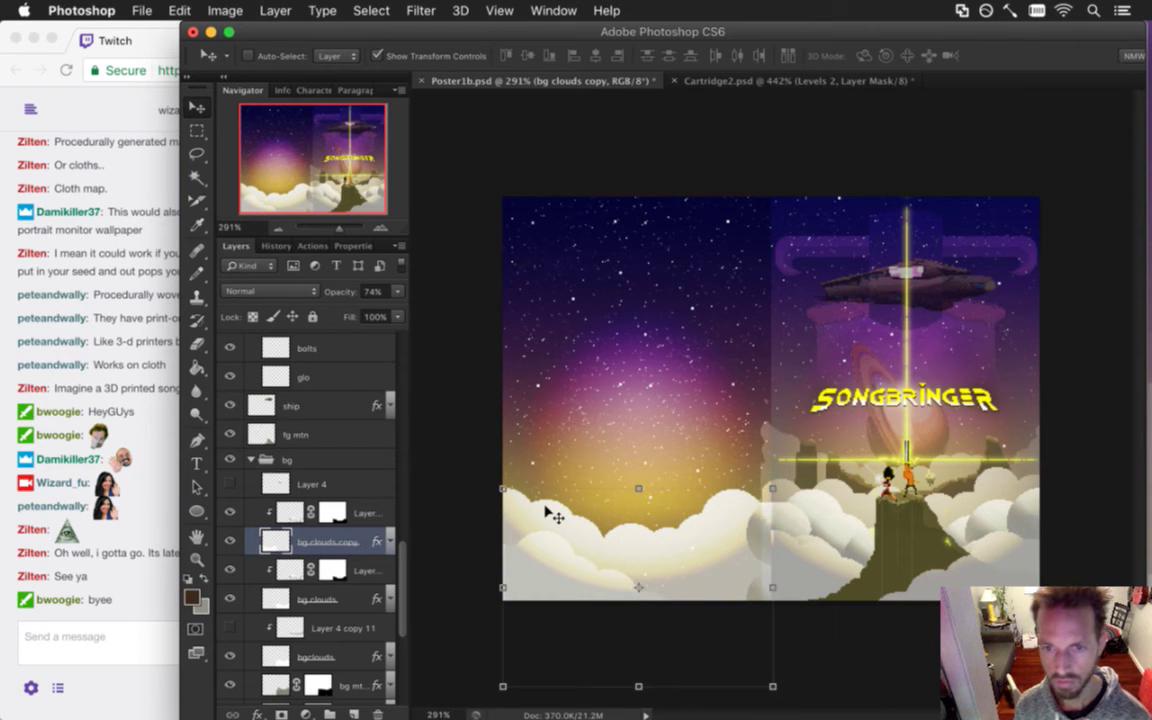
{"action": "key", "text": "m"}
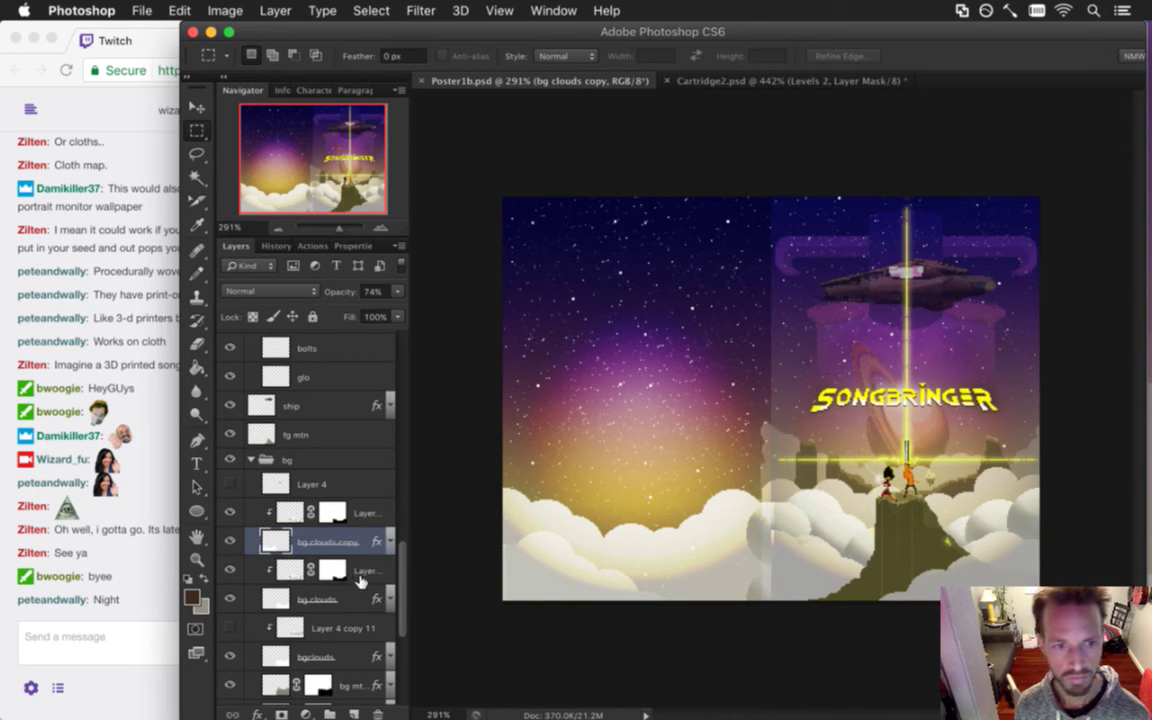
Flip the Layer 13 copy shading layer horizontally, together with its mask.
{"action": "scroll", "coordinate": [405, 587], "scroll_direction": "down", "scroll_amount": 1}
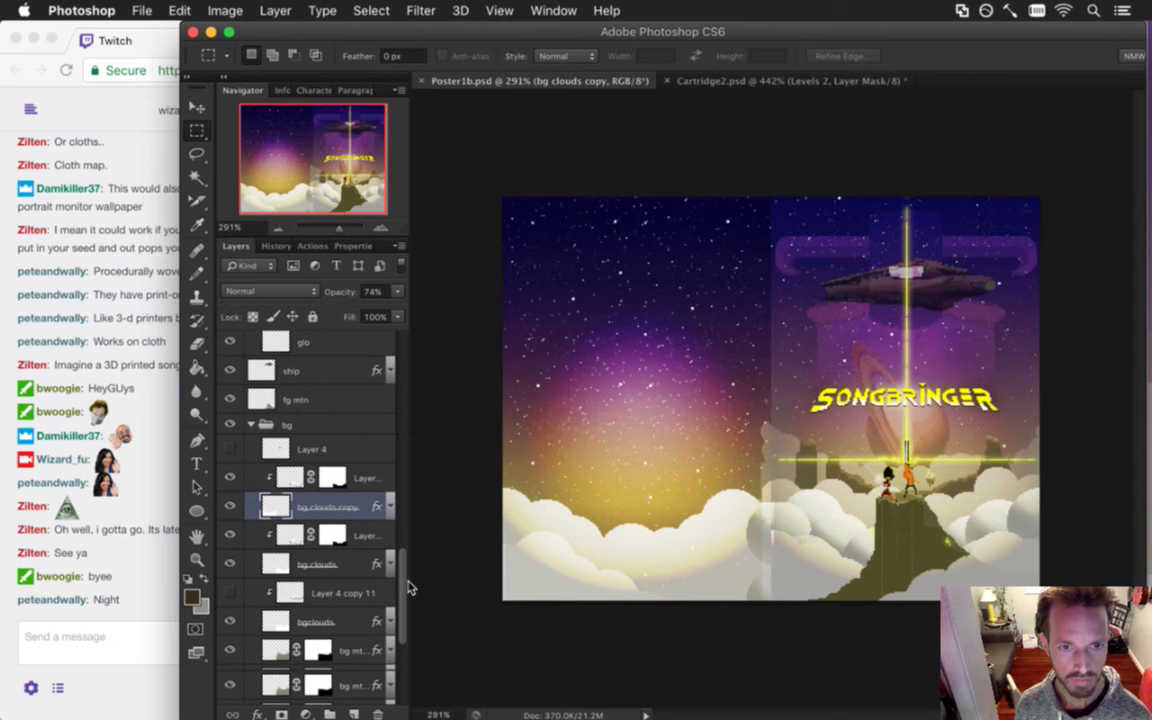
{"action": "left_click", "coordinate": [292, 478]}
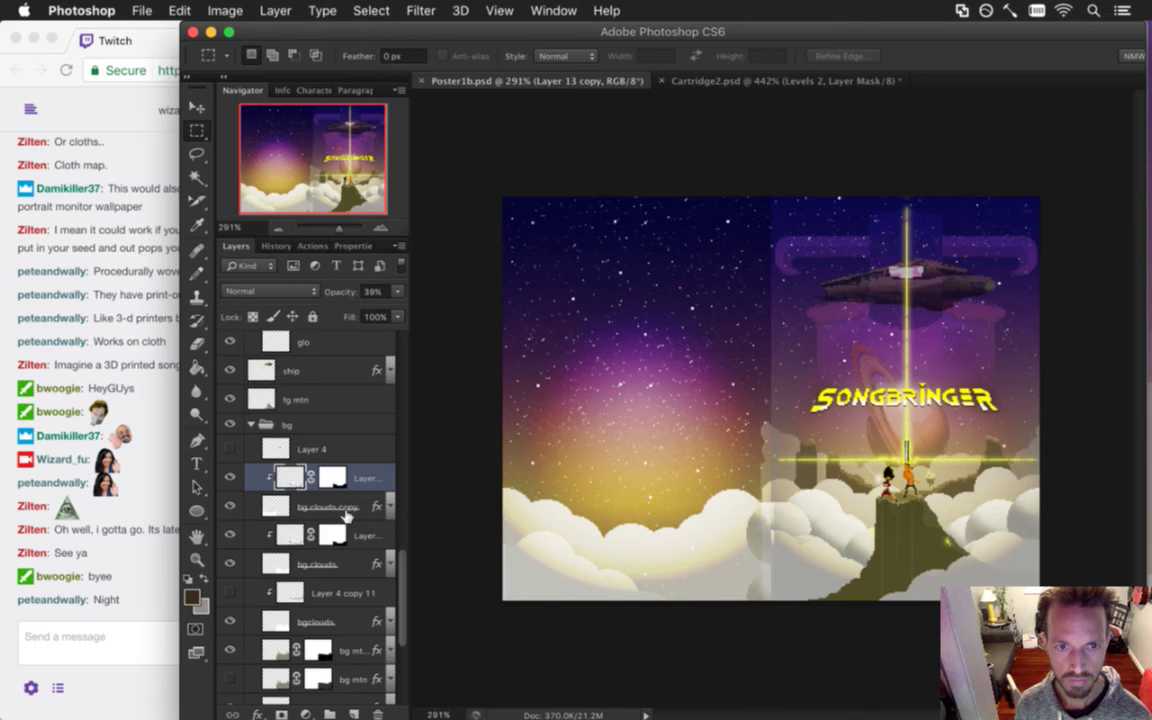
{"action": "key", "text": "v"}
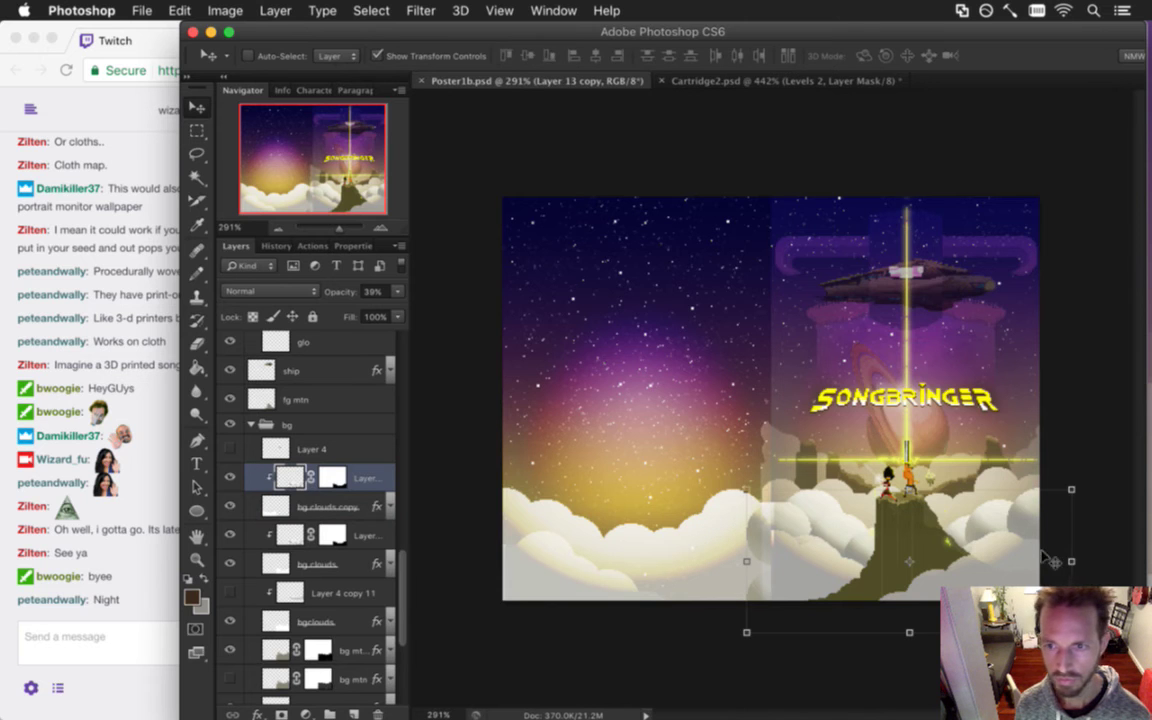
{"action": "left_click", "coordinate": [1070, 561]}
{"action": "right_click", "coordinate": [874, 448]}
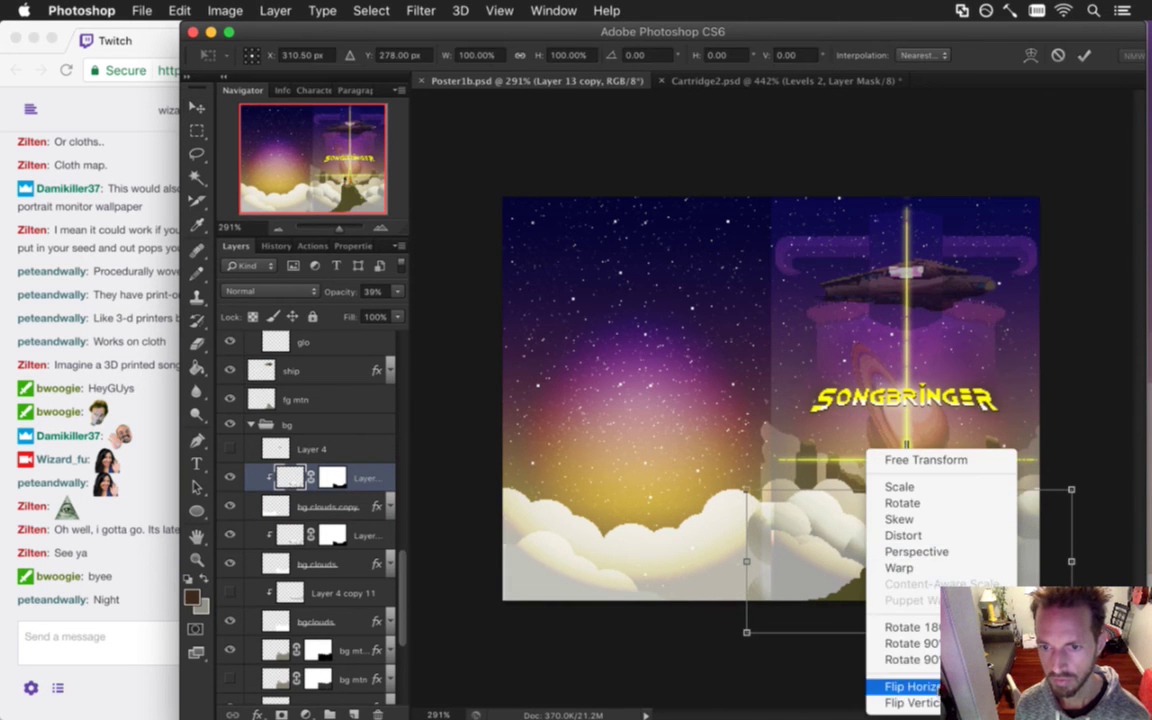
{"action": "left_click", "coordinate": [938, 688]}
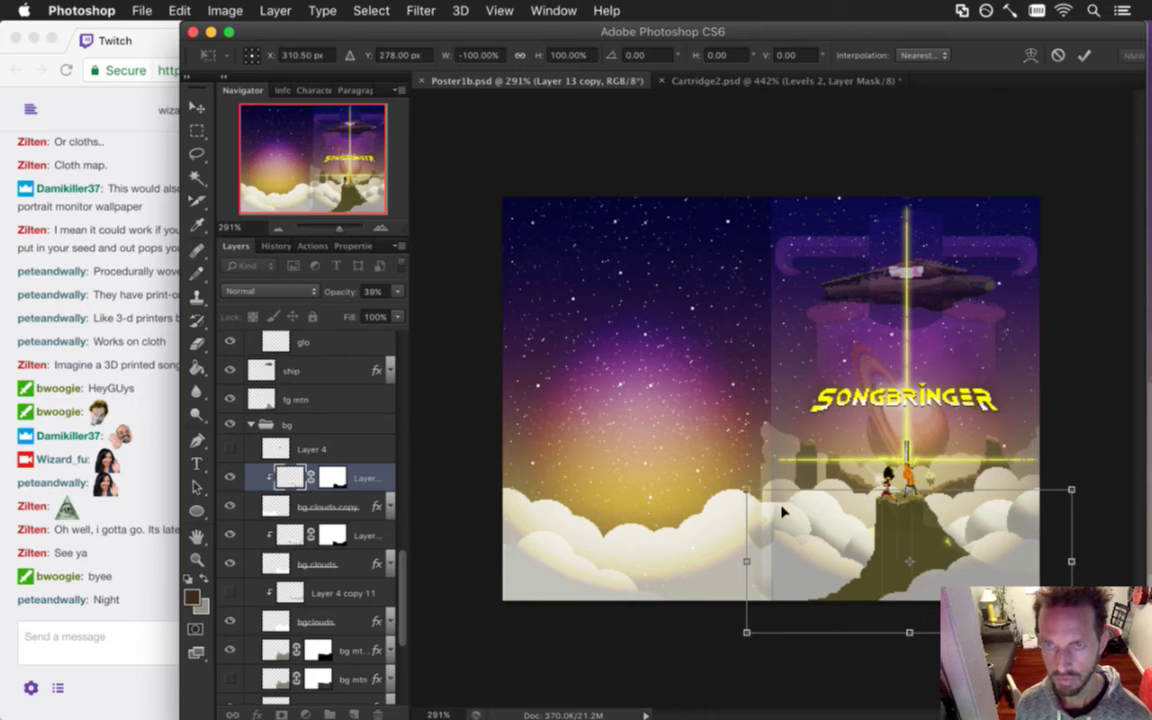
{"action": "key", "text": "Return"}
Move the mirrored Layer 13 copy shading over the mirrored clouds in the poster's left half, and save the document.
{"action": "left_click_drag", "start_coordinate": [843, 532], "coordinate": [553, 527]}
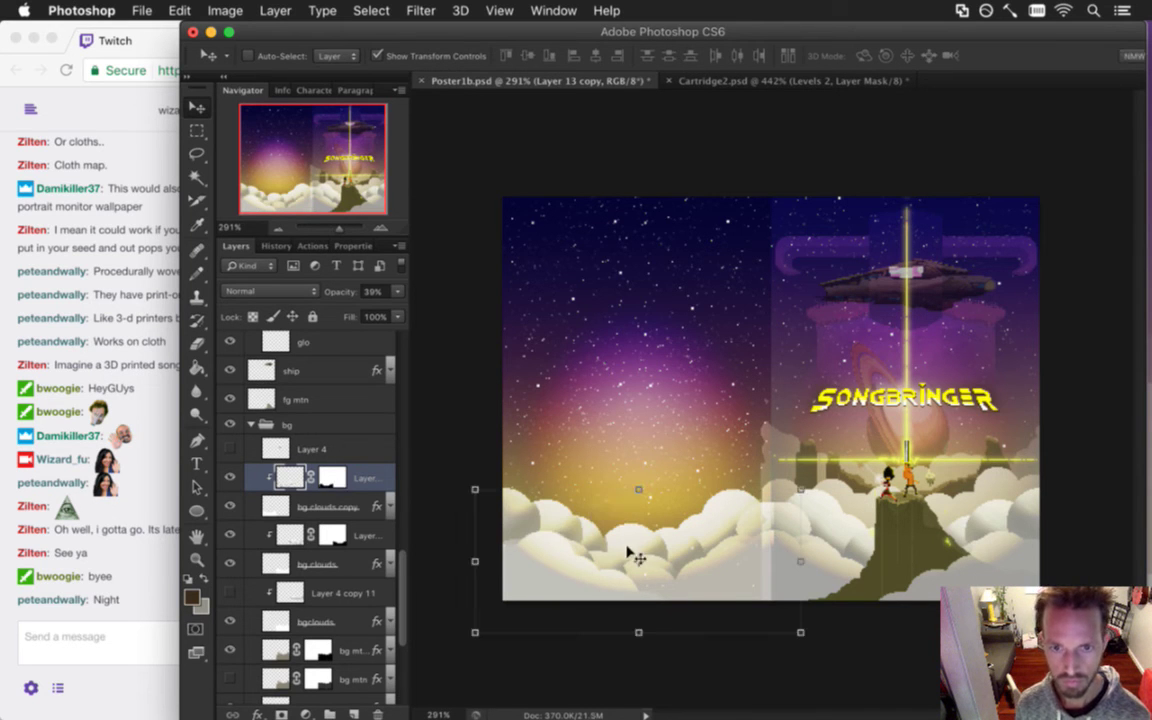
{"action": "key", "text": "m"}
{"action": "key", "text": "ctrl+s"}
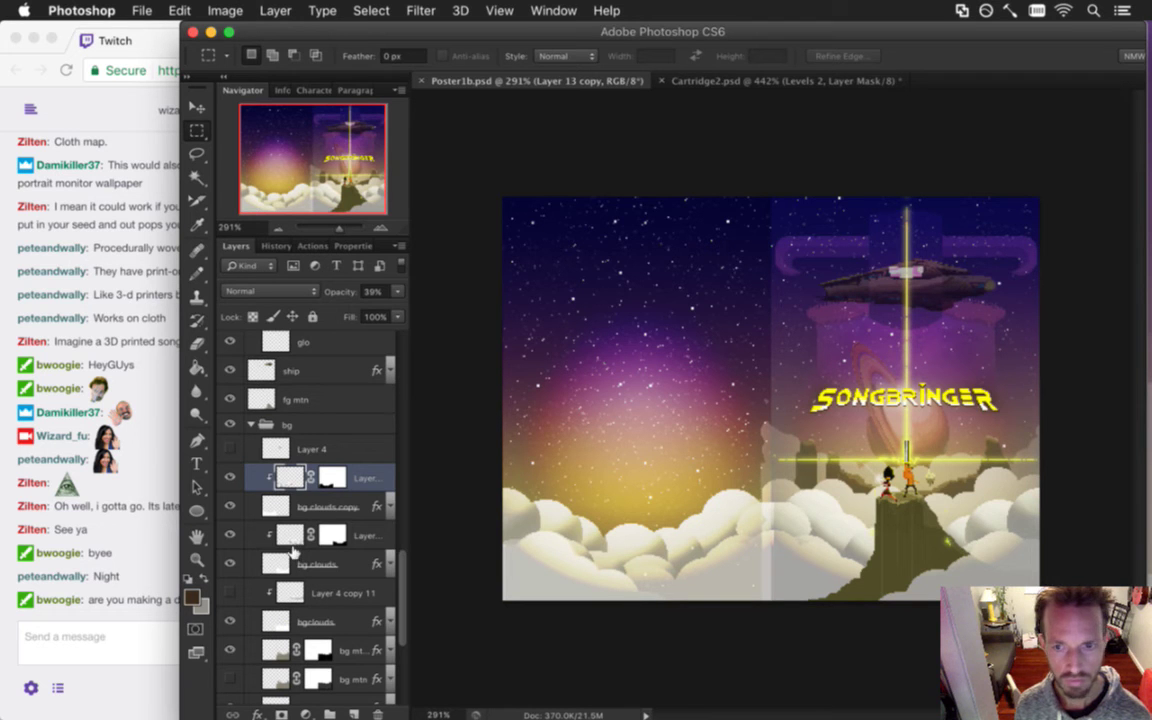
Examine the layer mask of Layer 13 copy on its own, and check the newest Twitch chat message in Chrome.
{"action": "left_click", "coordinate": [332, 477], "text": "alt"}
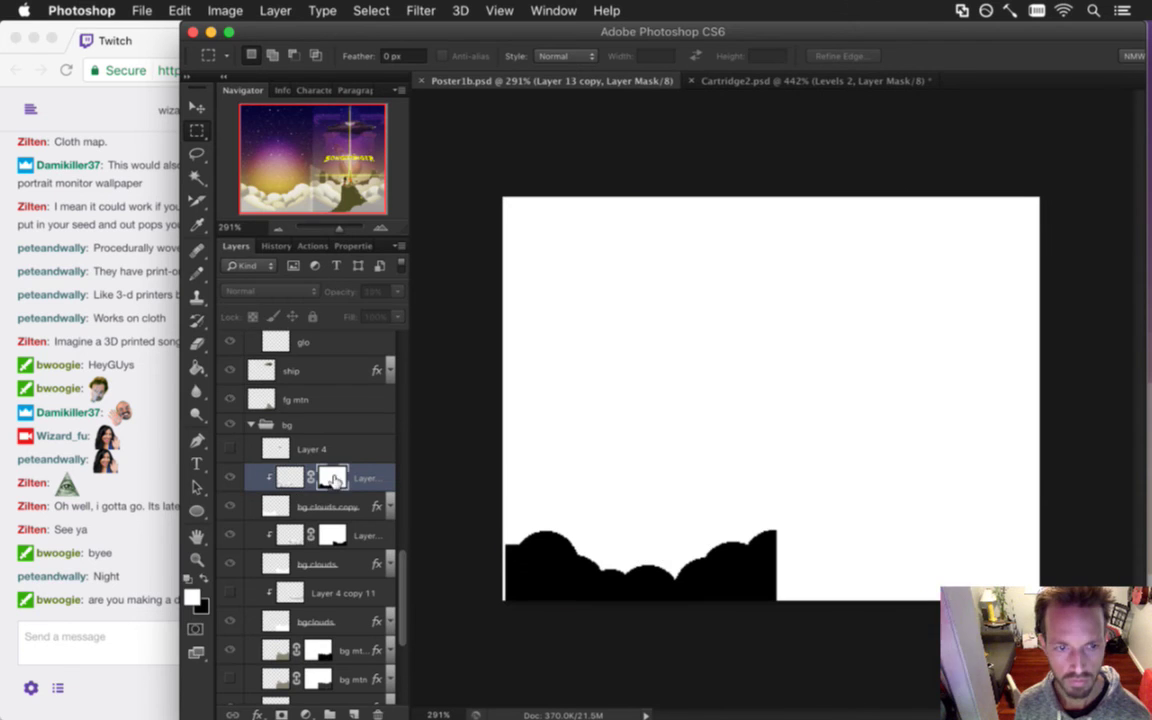
{"action": "left_click", "coordinate": [113, 594]}
{"action": "left_click_drag", "start_coordinate": [110, 604], "coordinate": [224, 612]}
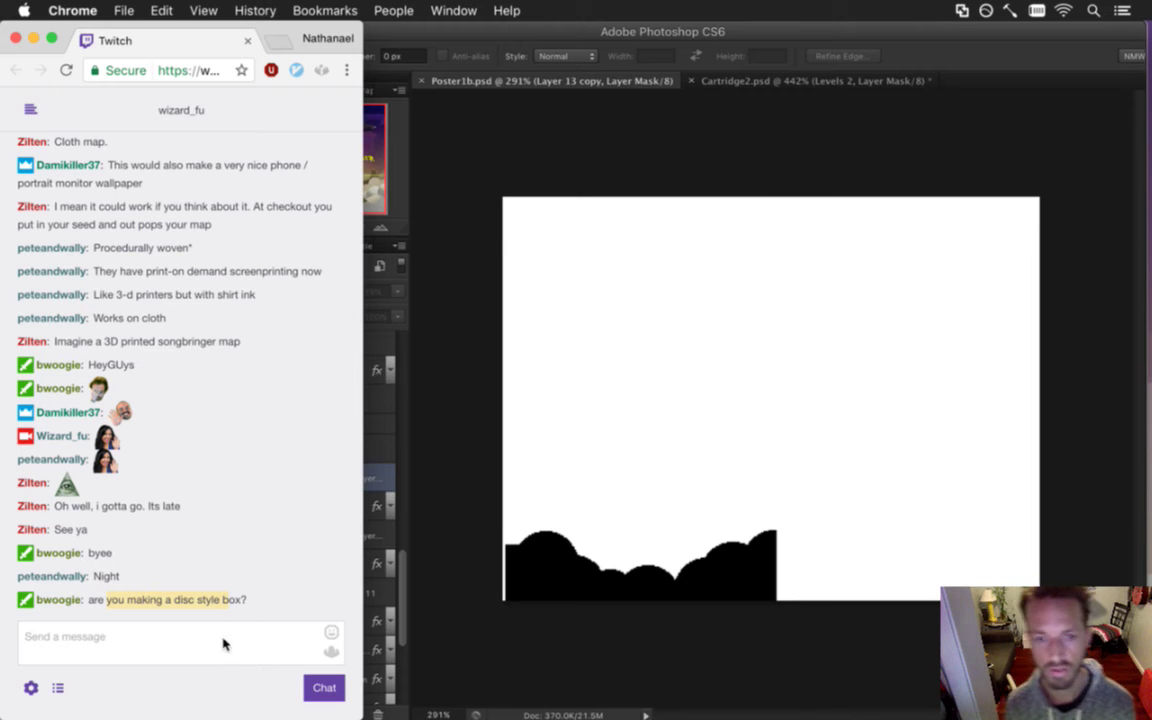
{"action": "left_click", "coordinate": [643, 645]}
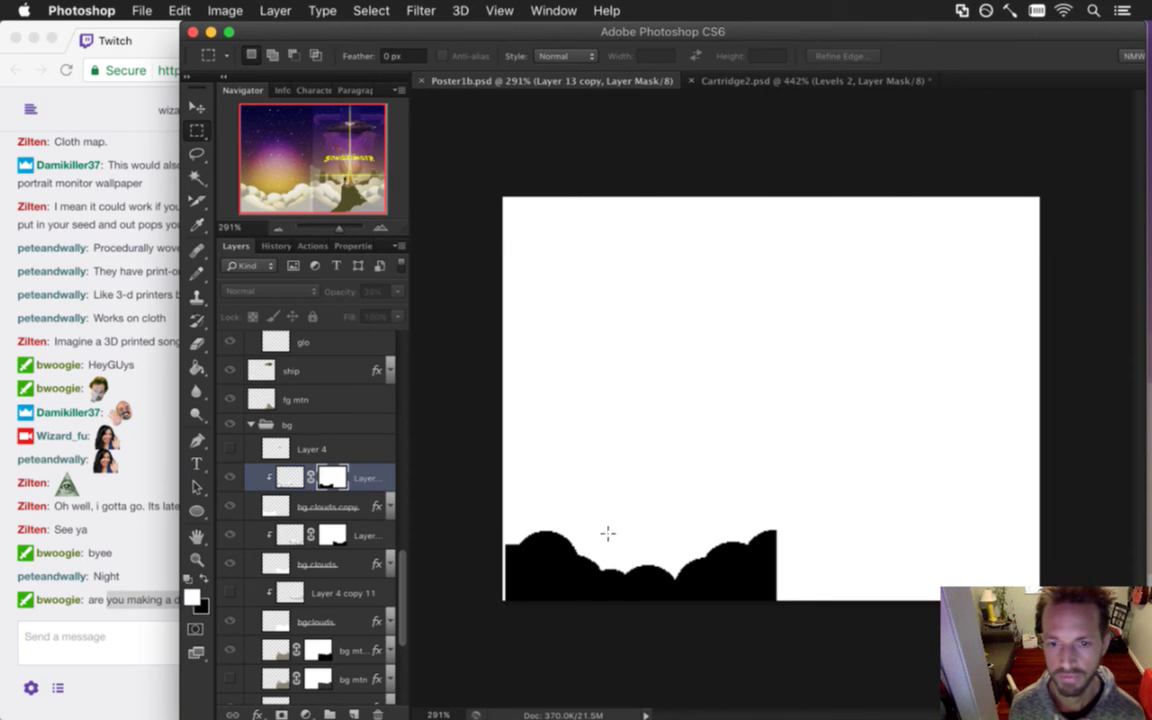
{"action": "left_click", "coordinate": [290, 478]}
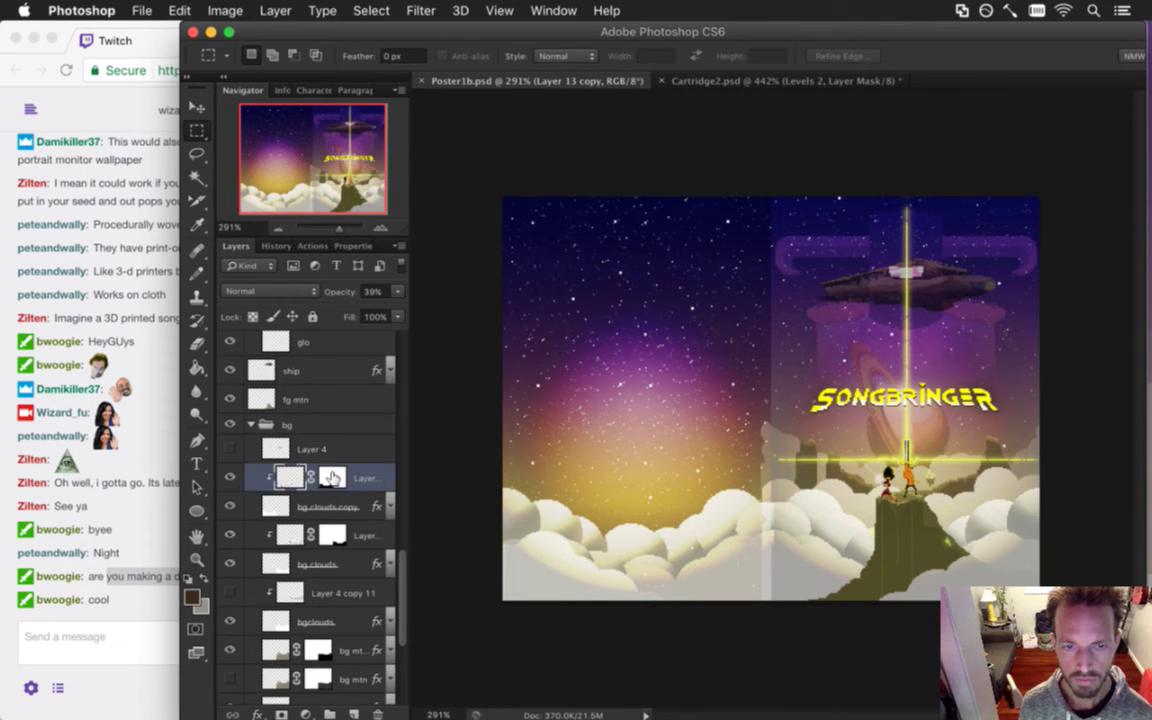
{"action": "left_click", "coordinate": [316, 479], "text": "alt"}
{"action": "left_click", "coordinate": [290, 478]}
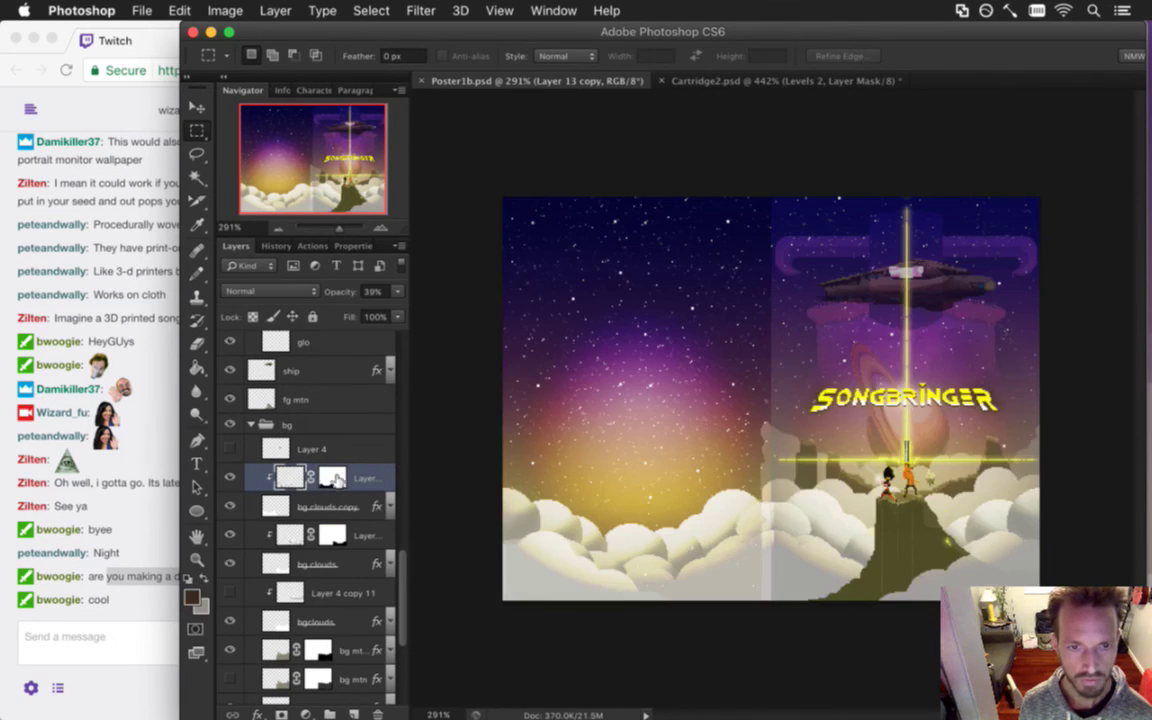
Disable and re-enable the layer mask of Layer 13 copy to compare the cloud shading with and without it.
{"action": "right_click", "coordinate": [332, 477]}
{"action": "left_click", "coordinate": [372, 485]}
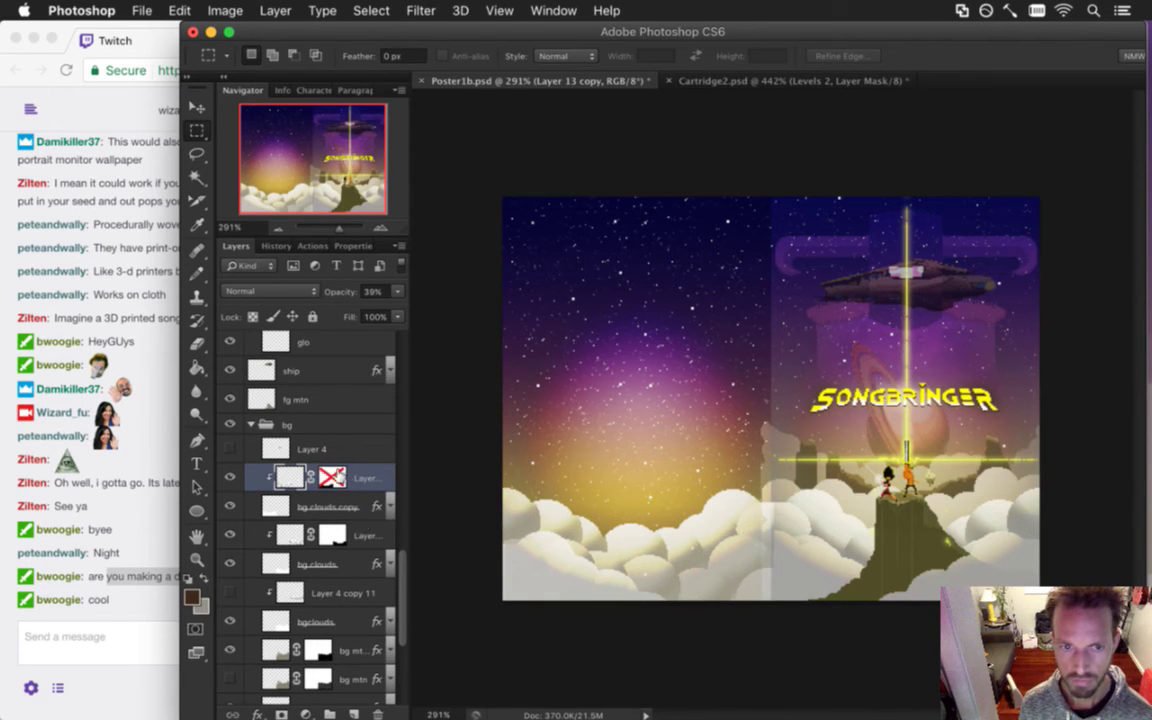
{"action": "left_click", "coordinate": [332, 477]}
{"action": "right_click", "coordinate": [333, 478]}
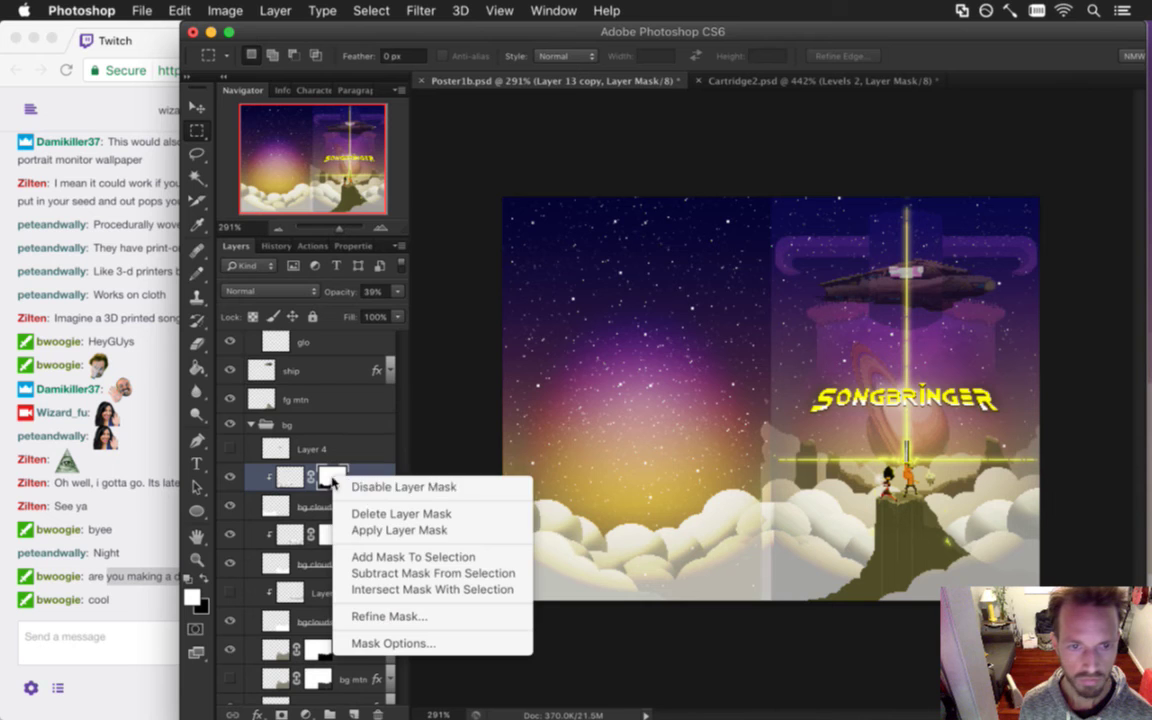
{"action": "left_click", "coordinate": [93, 549]}
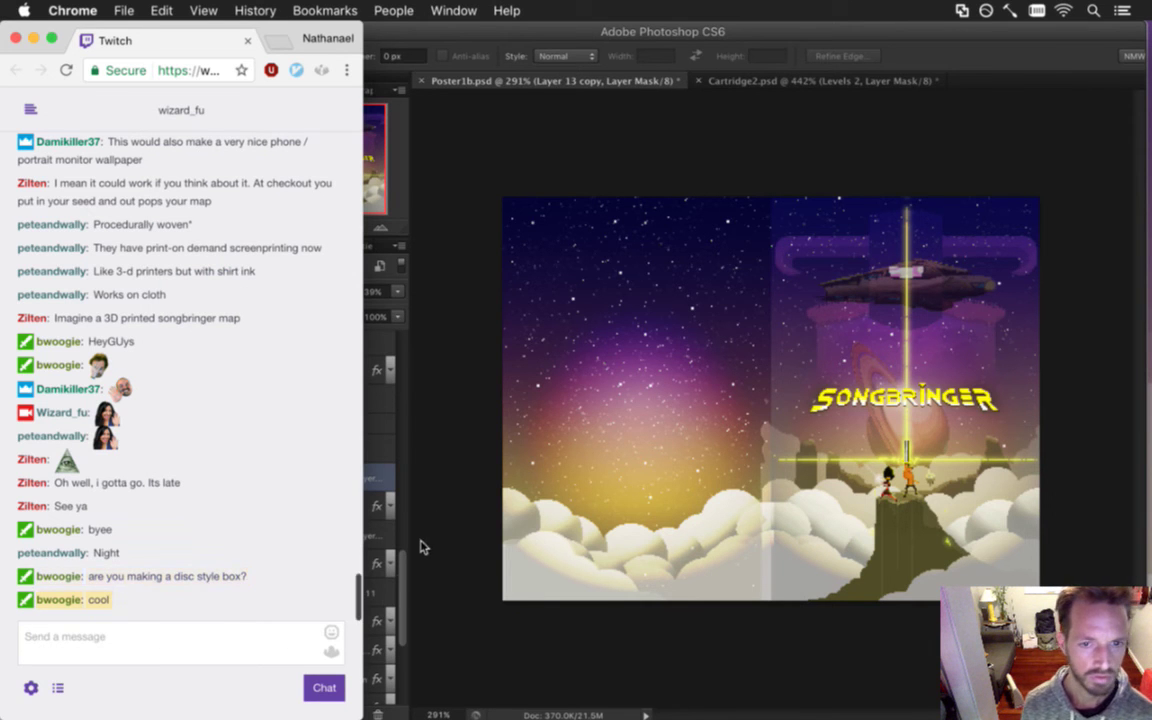
{"action": "left_click", "coordinate": [405, 583]}
{"action": "right_click", "coordinate": [300, 478]}
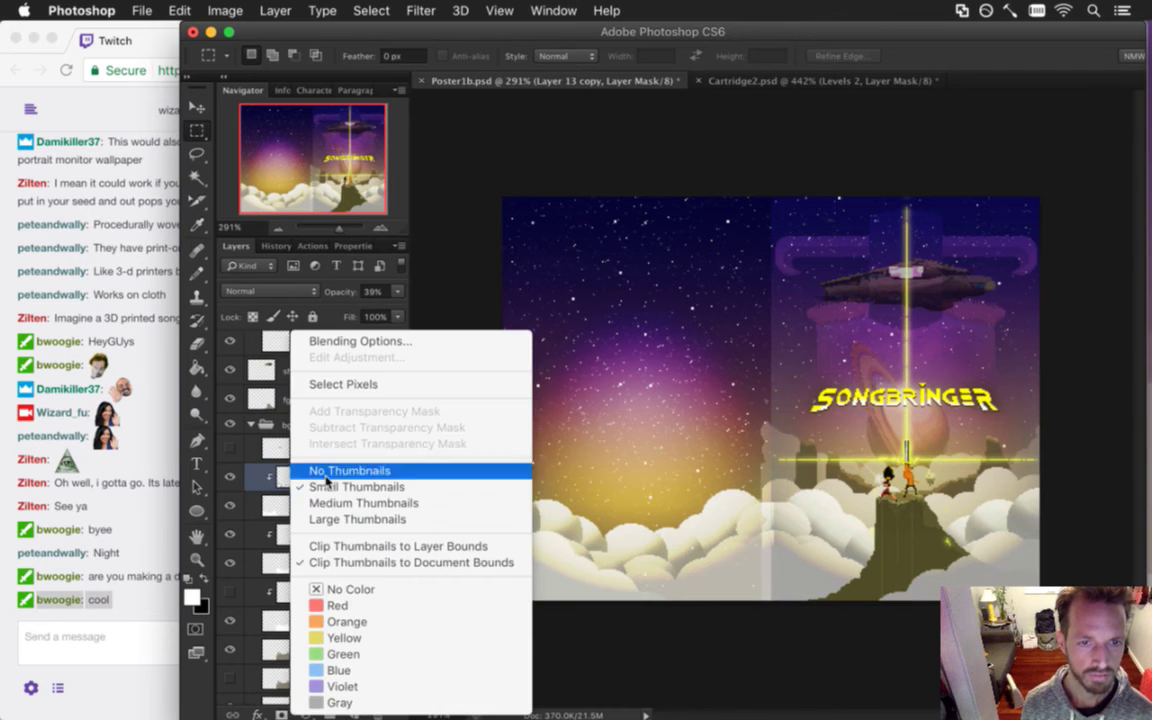
{"action": "left_click", "coordinate": [312, 512]}
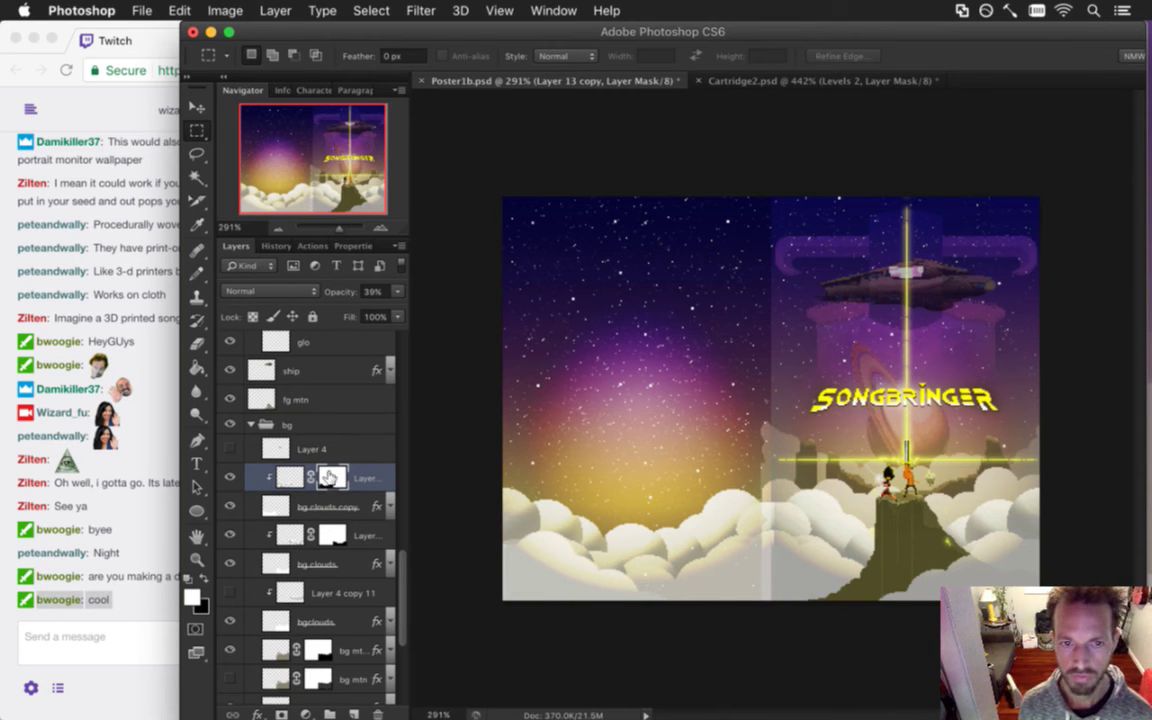
{"action": "right_click", "coordinate": [333, 480]}
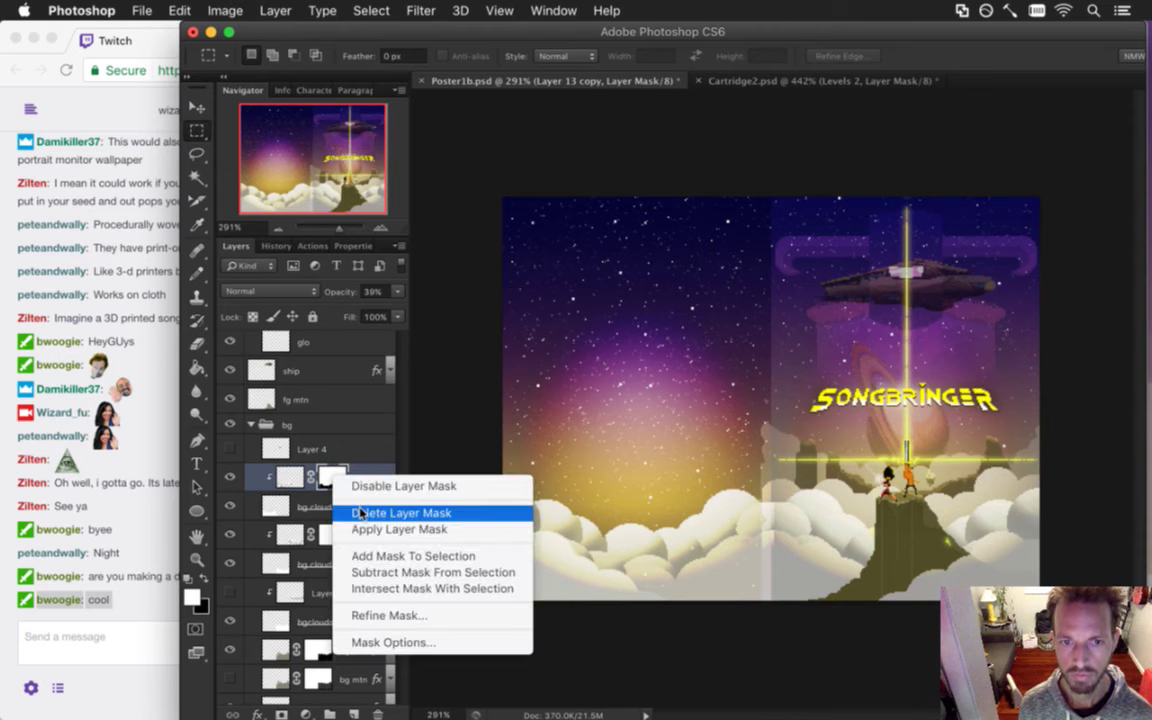
{"action": "left_click", "coordinate": [357, 485]}
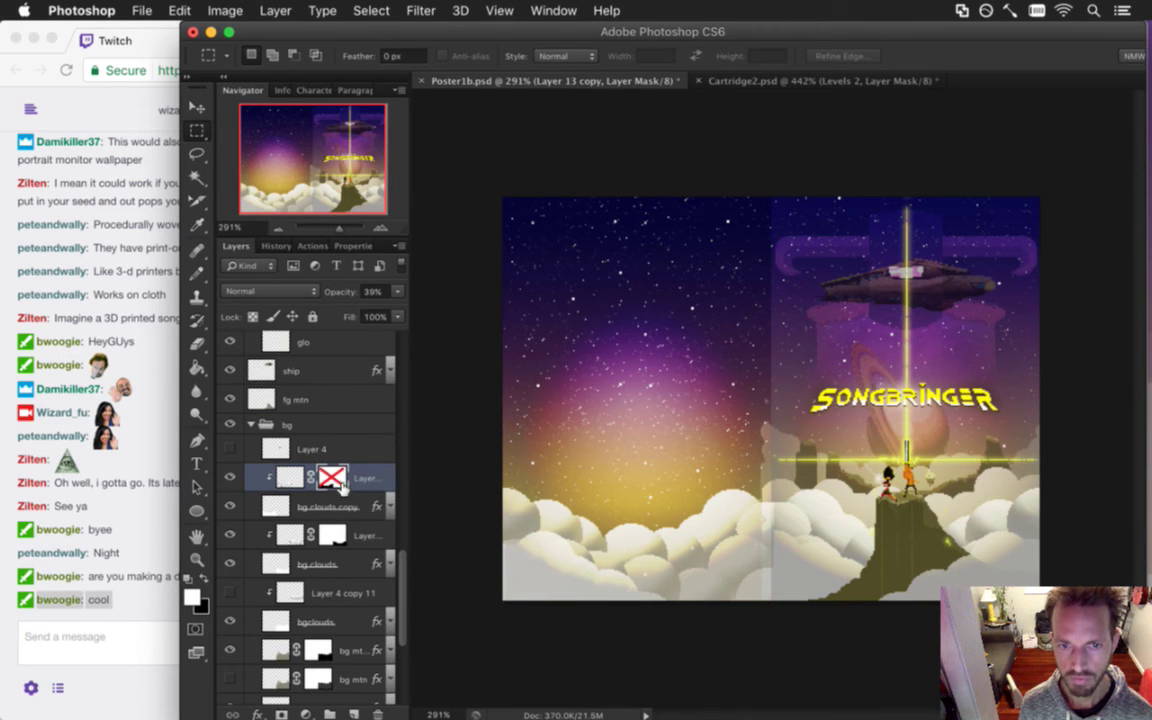
{"action": "right_click", "coordinate": [332, 478]}
{"action": "left_click", "coordinate": [357, 487]}
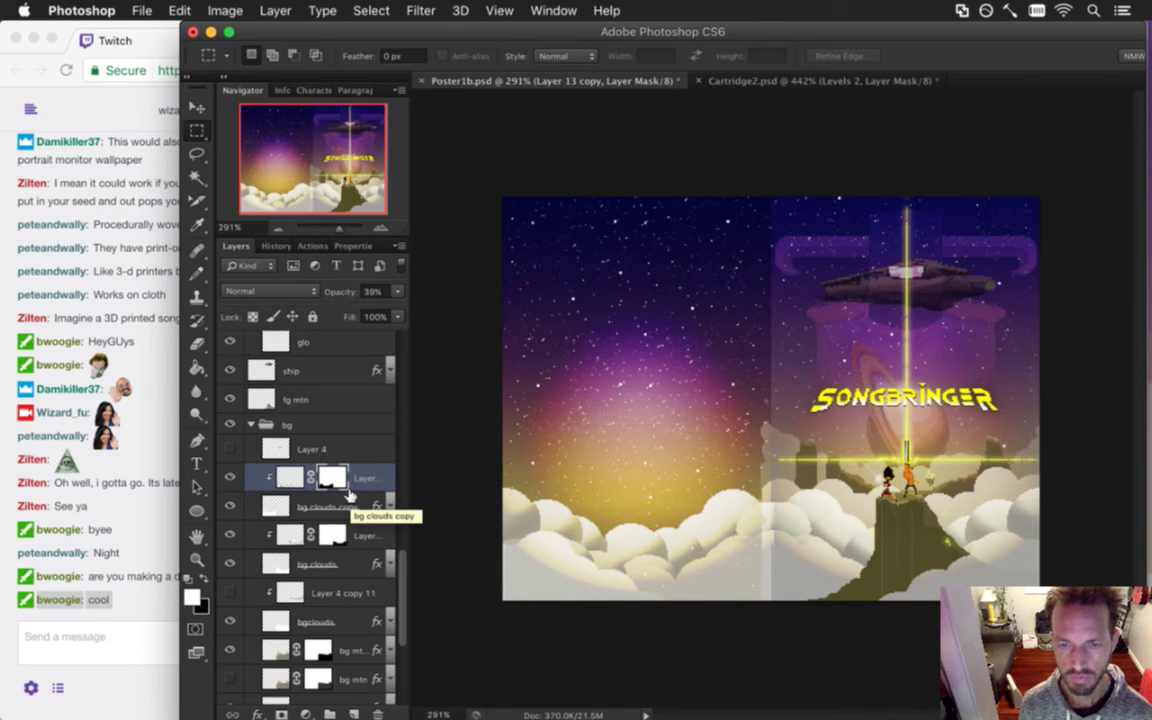
Merge Layer 13 copy and bg clouds copy into a single layer.
{"action": "left_click", "coordinate": [287, 511], "text": "shift"}
{"action": "right_click", "coordinate": [287, 509]}
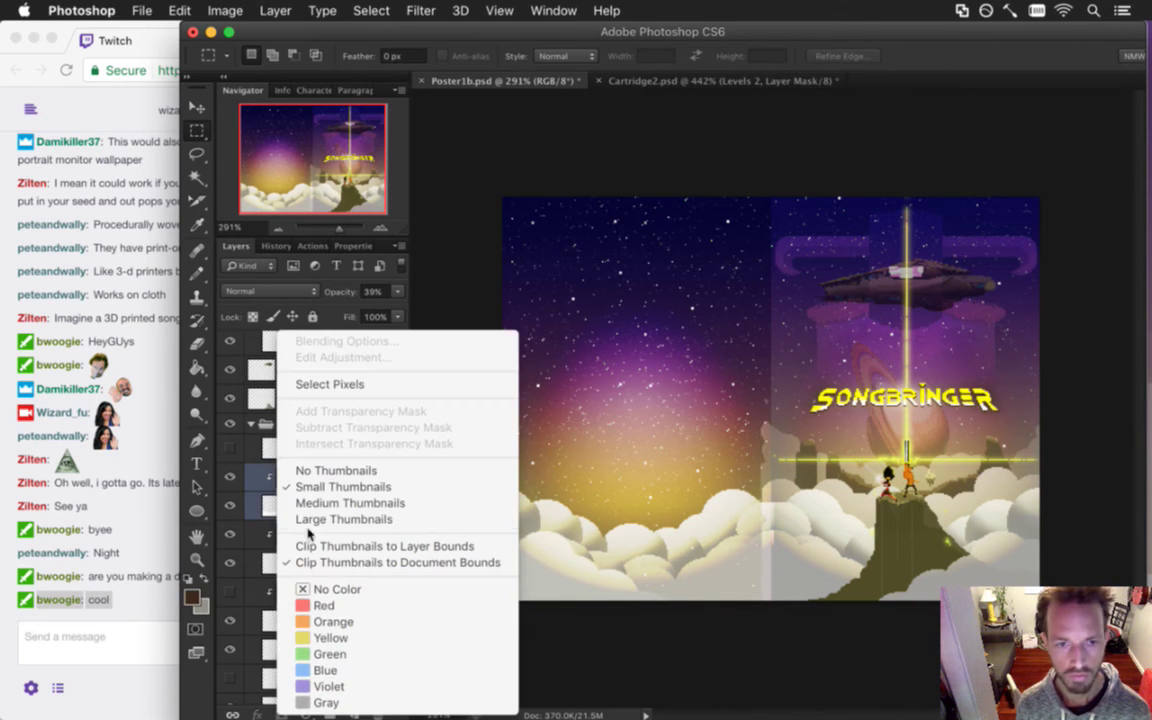
{"action": "left_click", "coordinate": [328, 458]}
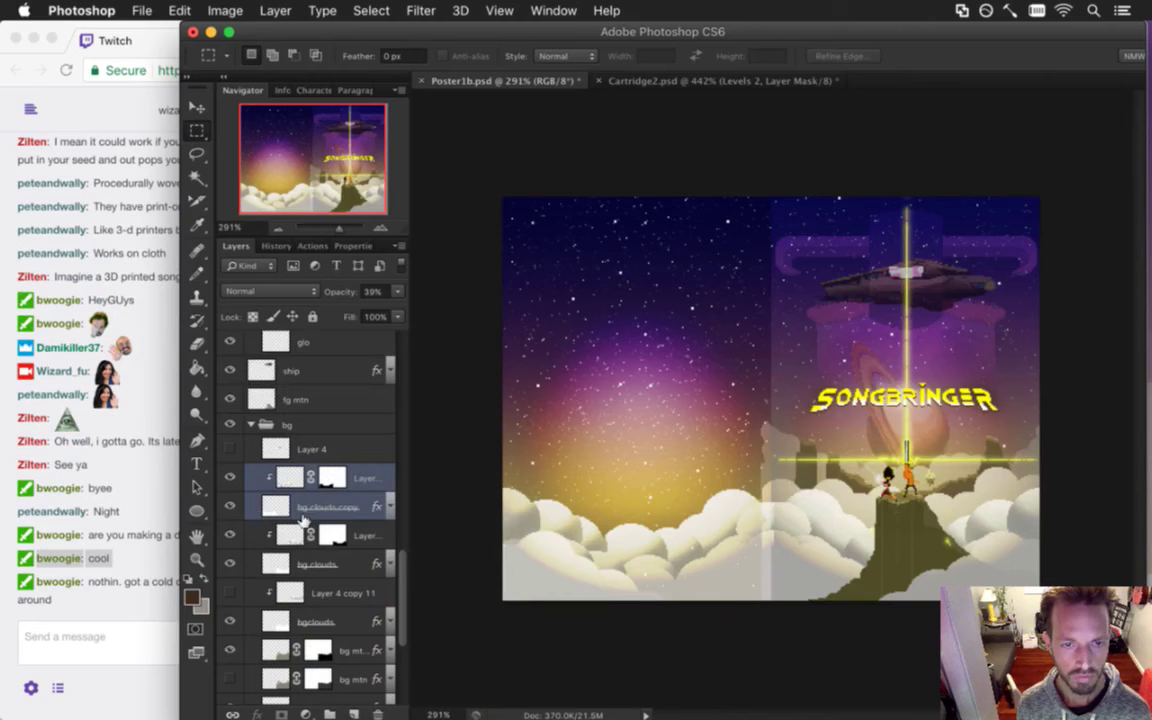
{"action": "right_click", "coordinate": [310, 503]}
{"action": "left_click", "coordinate": [288, 455]}
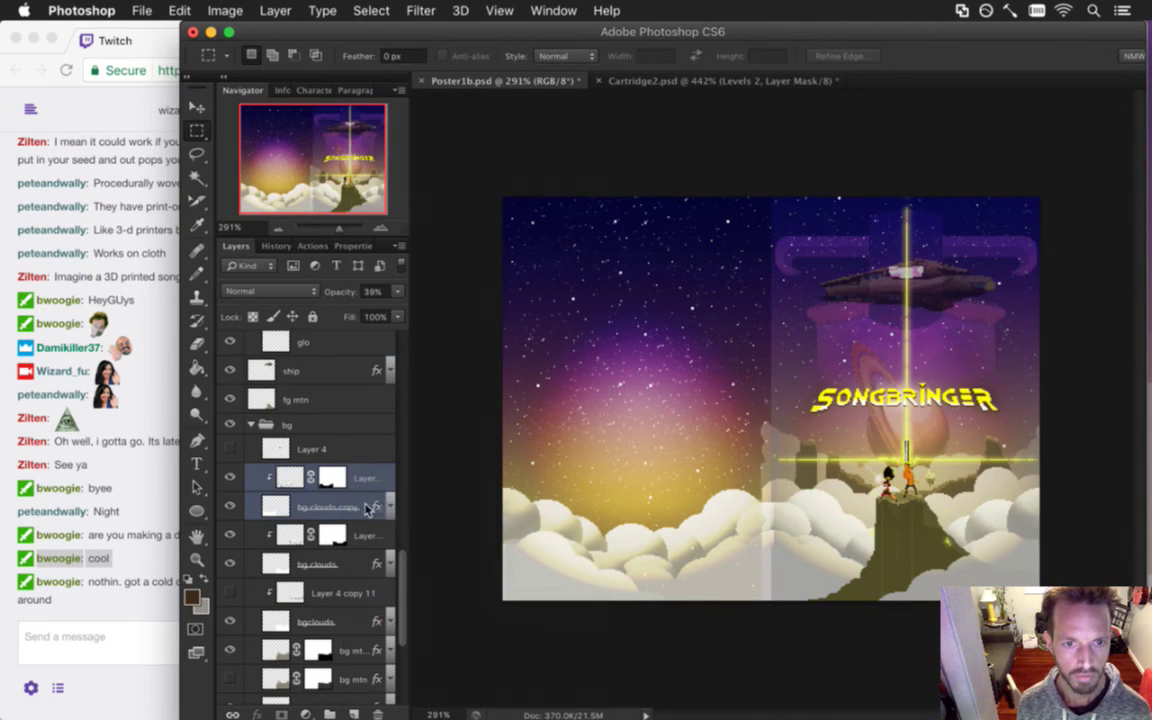
{"action": "left_click", "coordinate": [389, 507]}
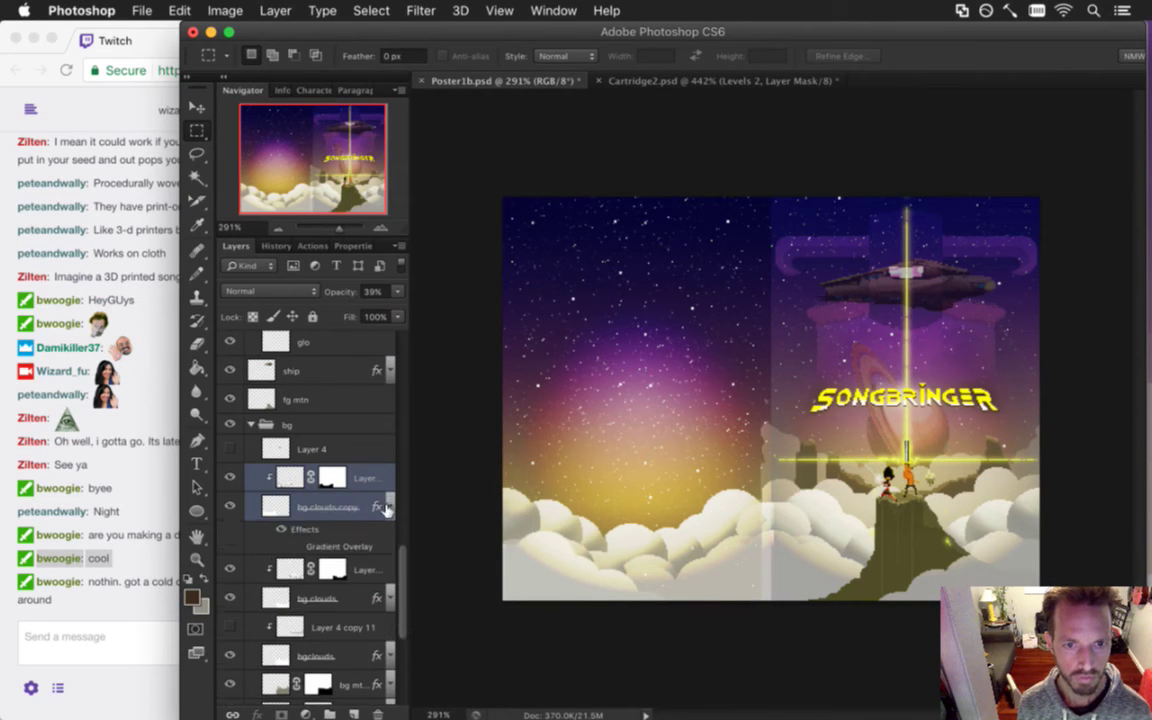
{"action": "left_click", "coordinate": [389, 507]}
{"action": "right_click", "coordinate": [340, 478]}
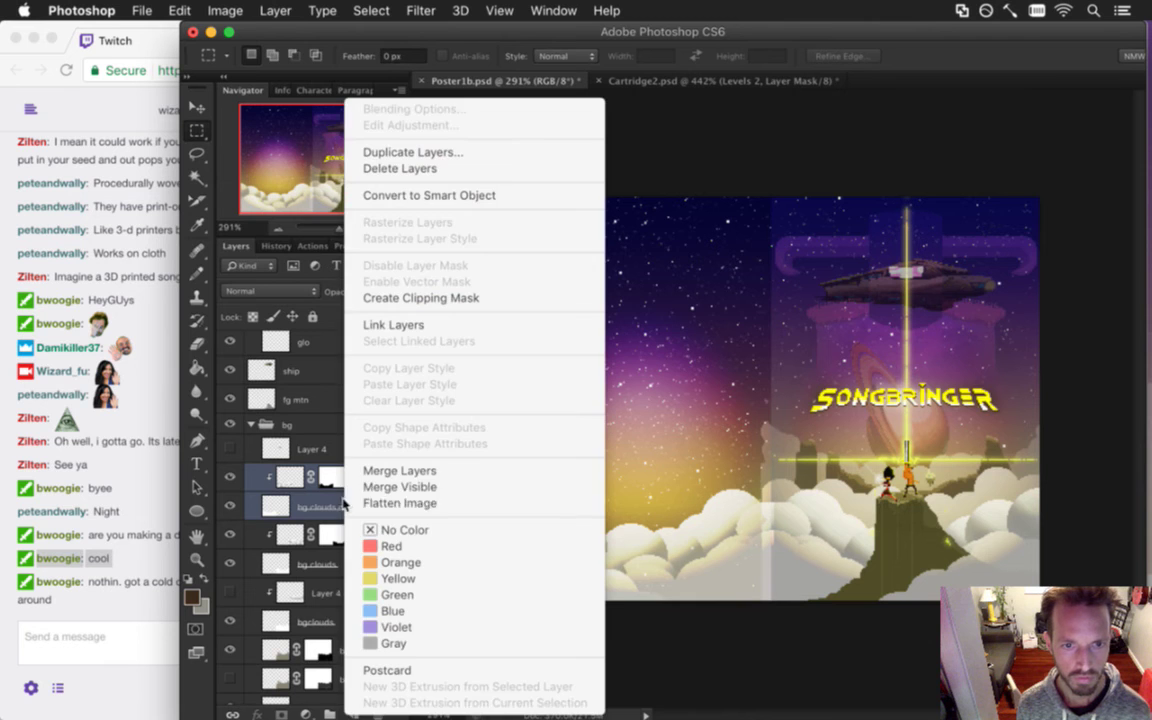
{"action": "left_click", "coordinate": [393, 471]}
Read the latest Twitch chat messages in Chrome and return to Photoshop.
{"action": "left_click", "coordinate": [115, 560]}
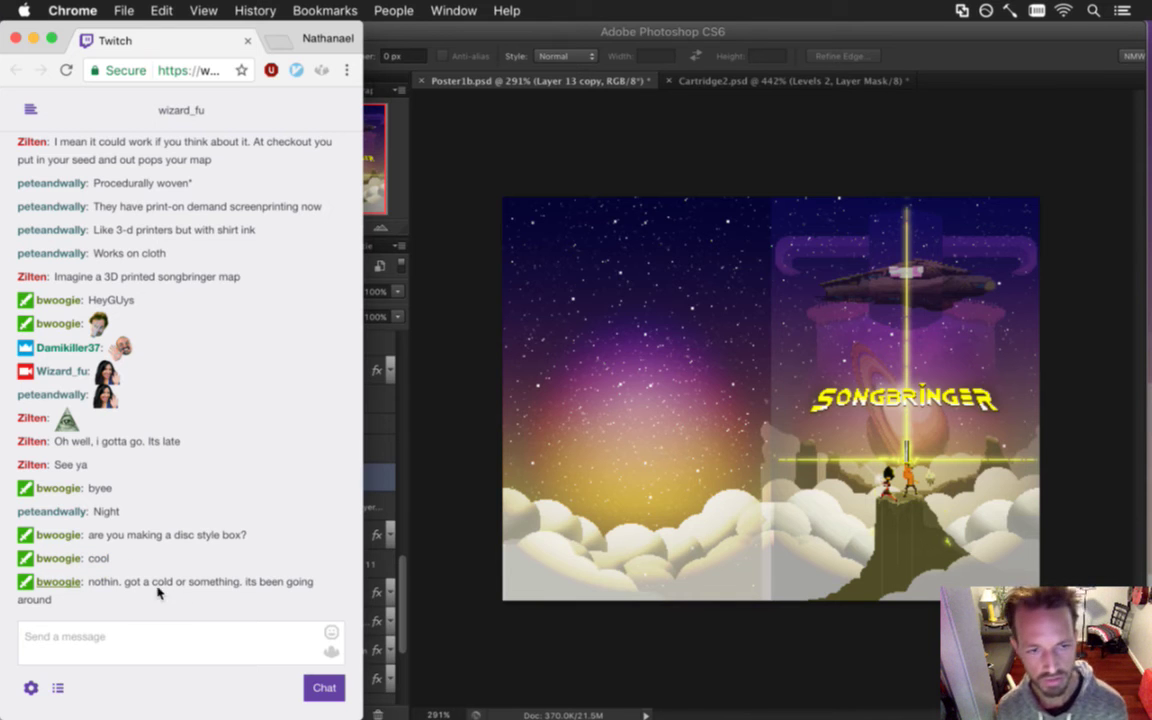
{"action": "left_click", "coordinate": [402, 574]}
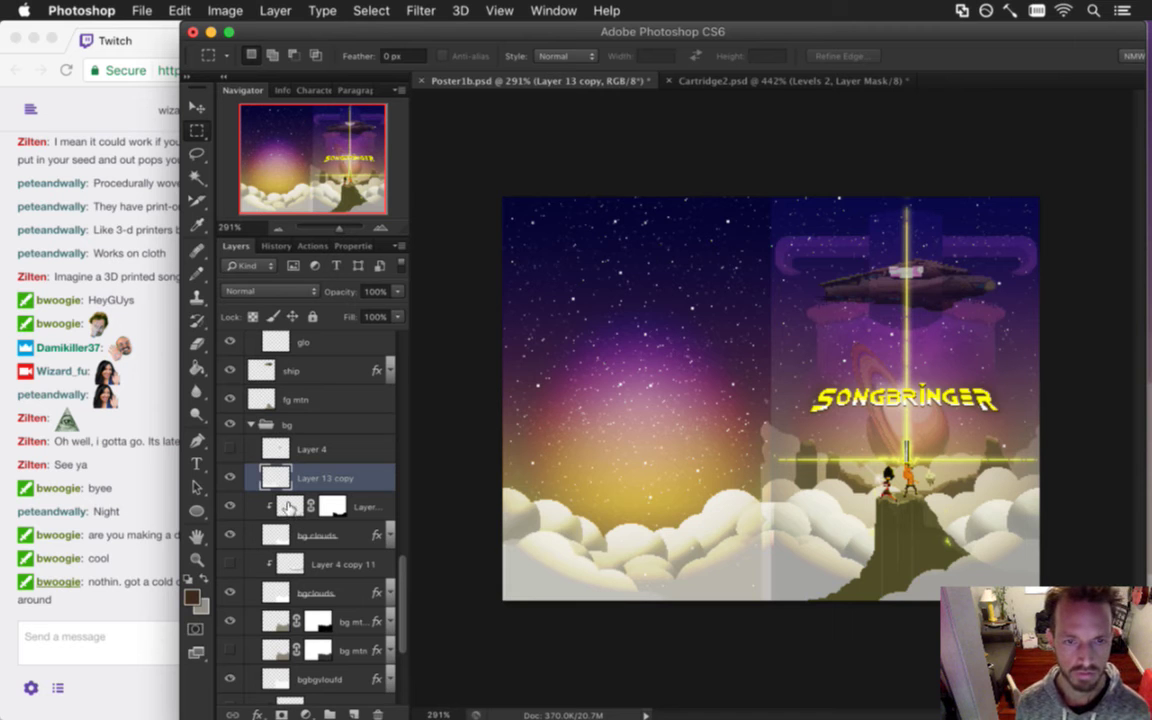
Merge the original Layer 13 shading with its bg clouds layer.
{"action": "left_click", "coordinate": [290, 508]}
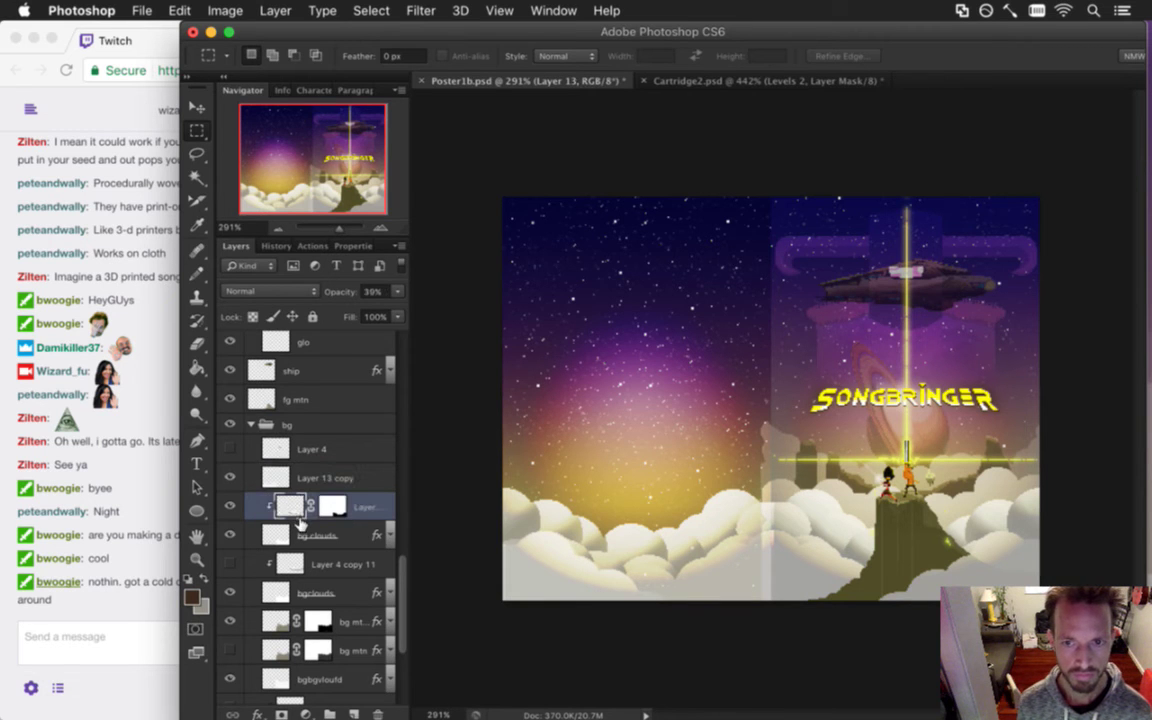
{"action": "left_click", "coordinate": [280, 538], "text": "shift"}
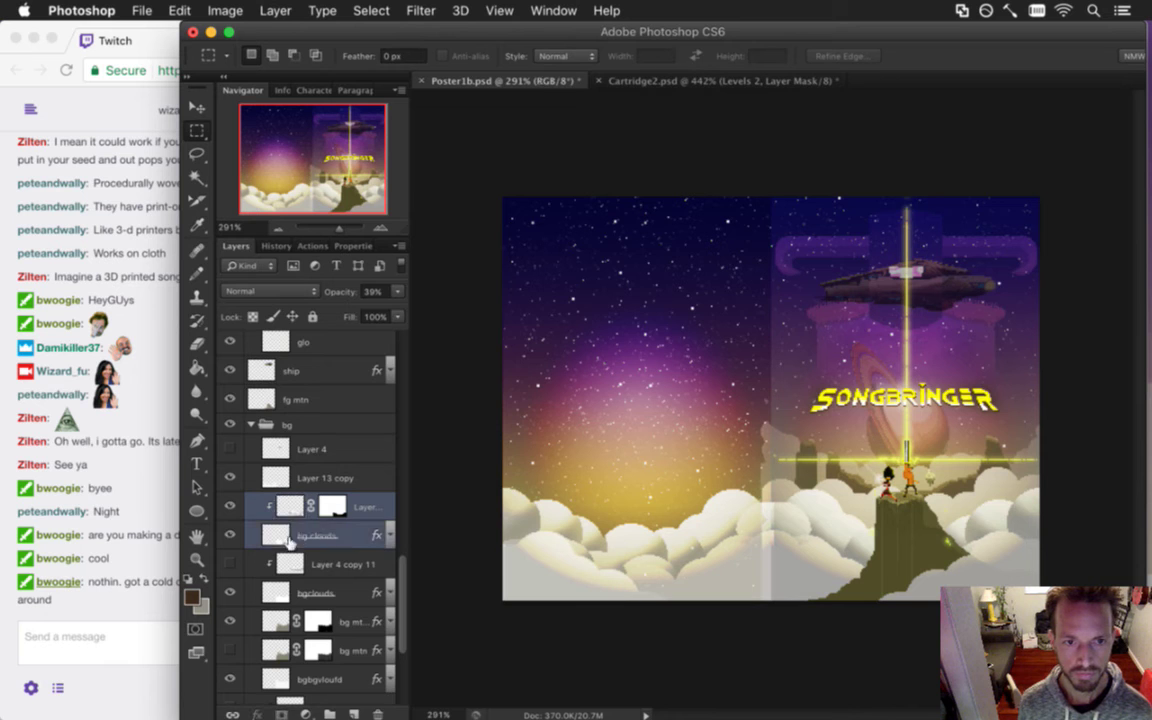
{"action": "right_click", "coordinate": [280, 538]}
{"action": "left_click", "coordinate": [238, 487]}
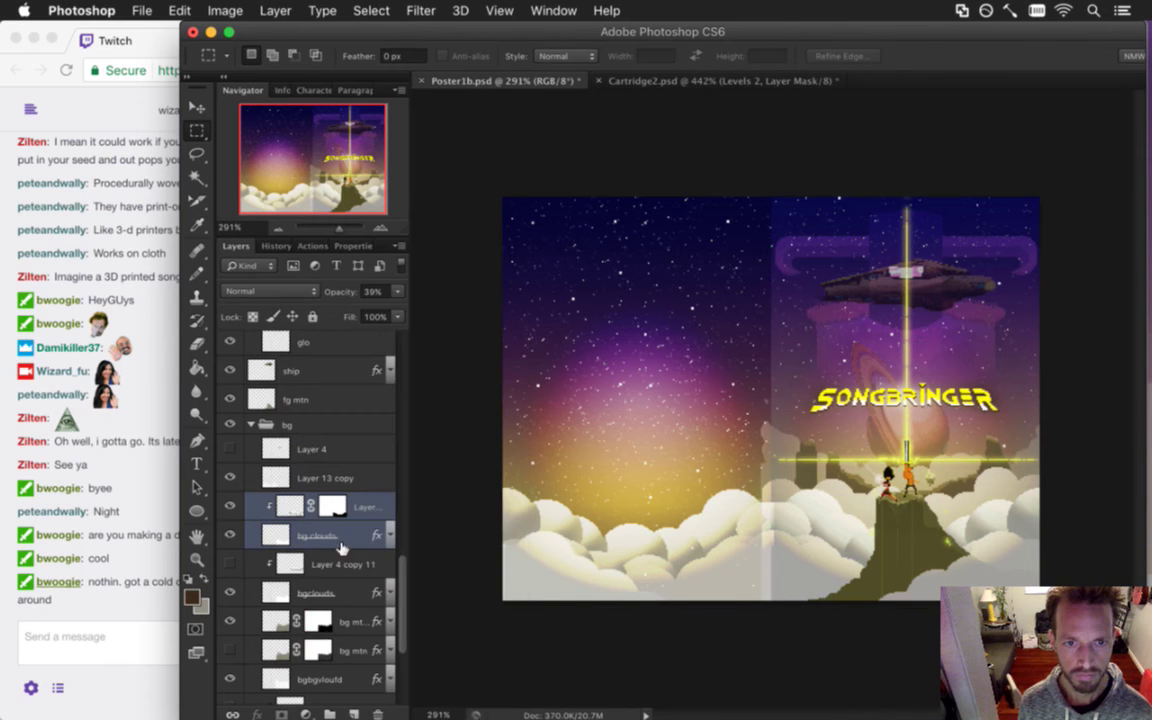
{"action": "right_click", "coordinate": [358, 535]}
{"action": "left_click", "coordinate": [400, 471]}
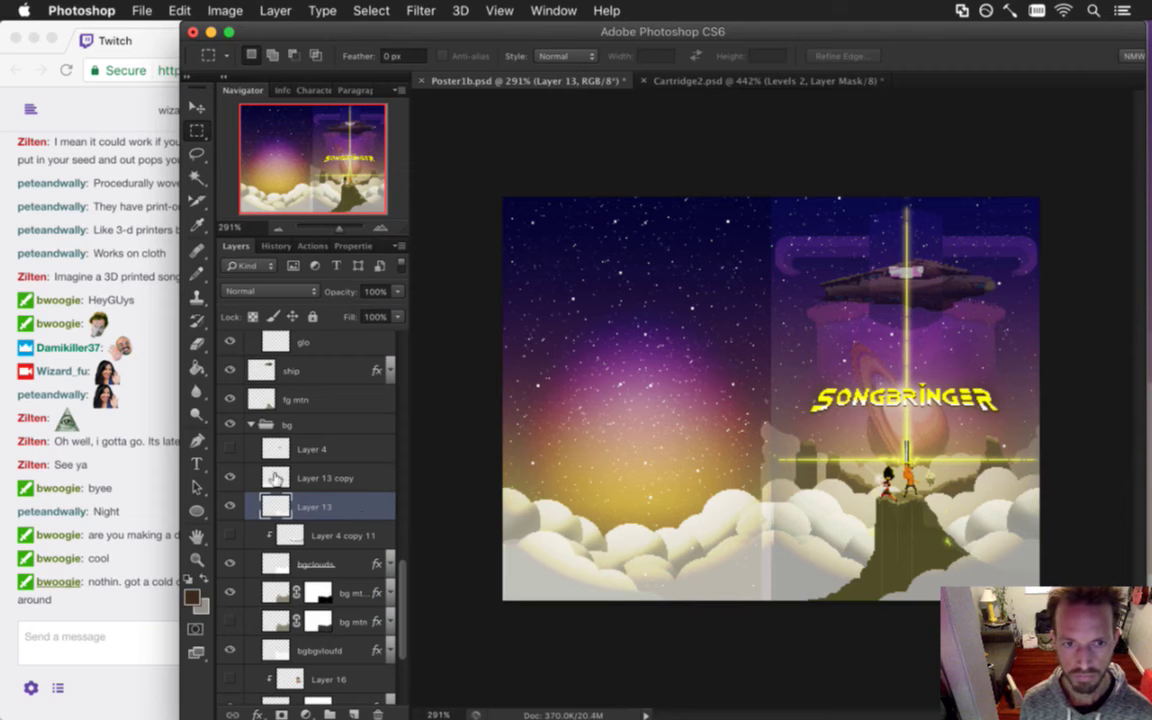
Merge Layer 13 copy and Layer 13 into one cloud layer spanning both halves of the poster.
{"action": "left_click", "coordinate": [302, 484], "text": "shift"}
{"action": "right_click", "coordinate": [330, 478]}
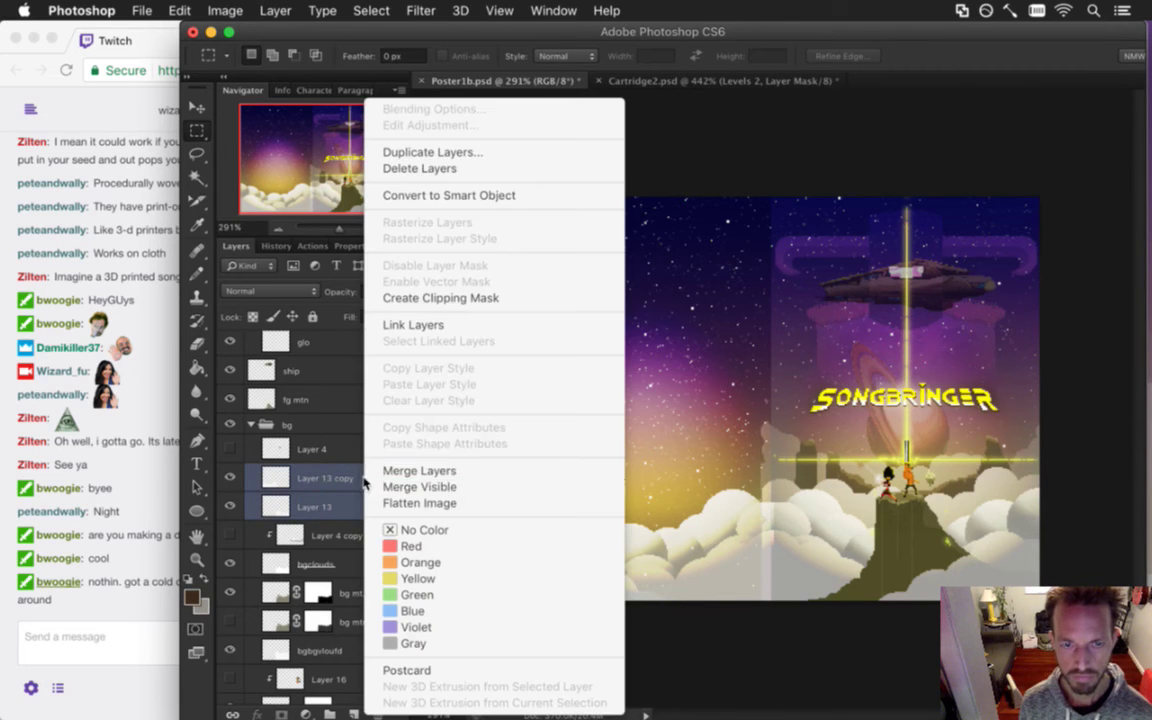
{"action": "left_click", "coordinate": [385, 477]}
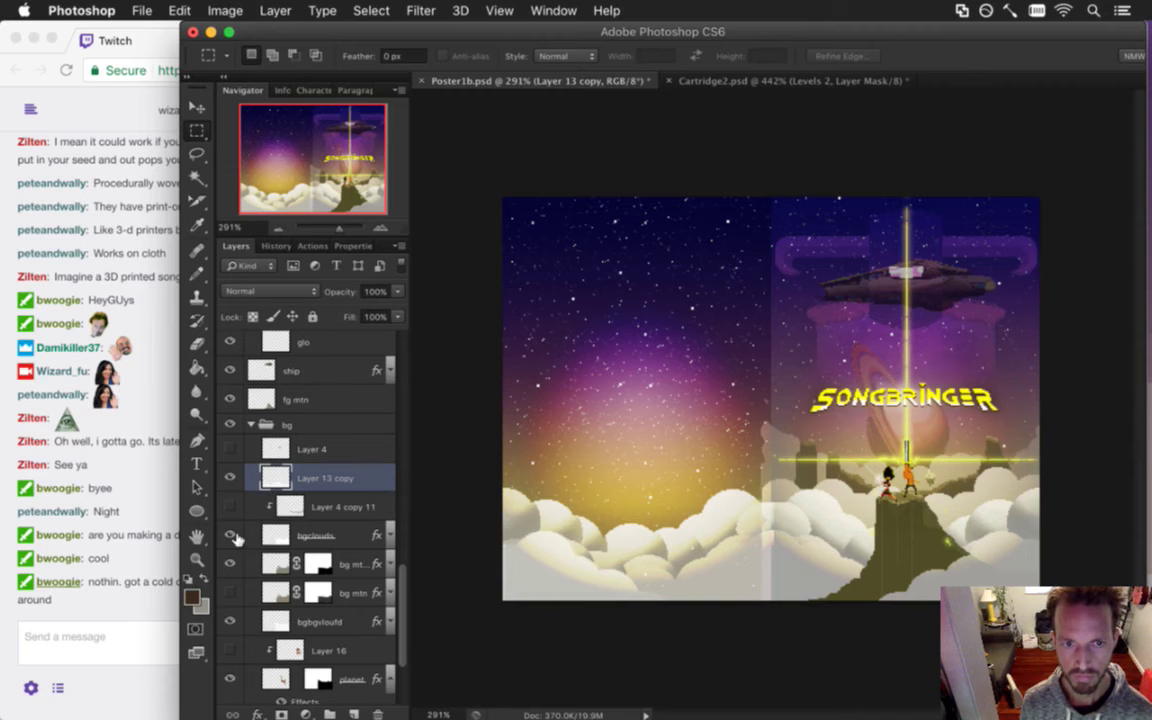
Toggle the bgclouds layer's visibility to check its content, and delete the hidden Layer 4 copy 11 clipped above it.
{"action": "left_click", "coordinate": [231, 533]}
{"action": "left_click", "coordinate": [230, 535]}
{"action": "left_click", "coordinate": [330, 507]}
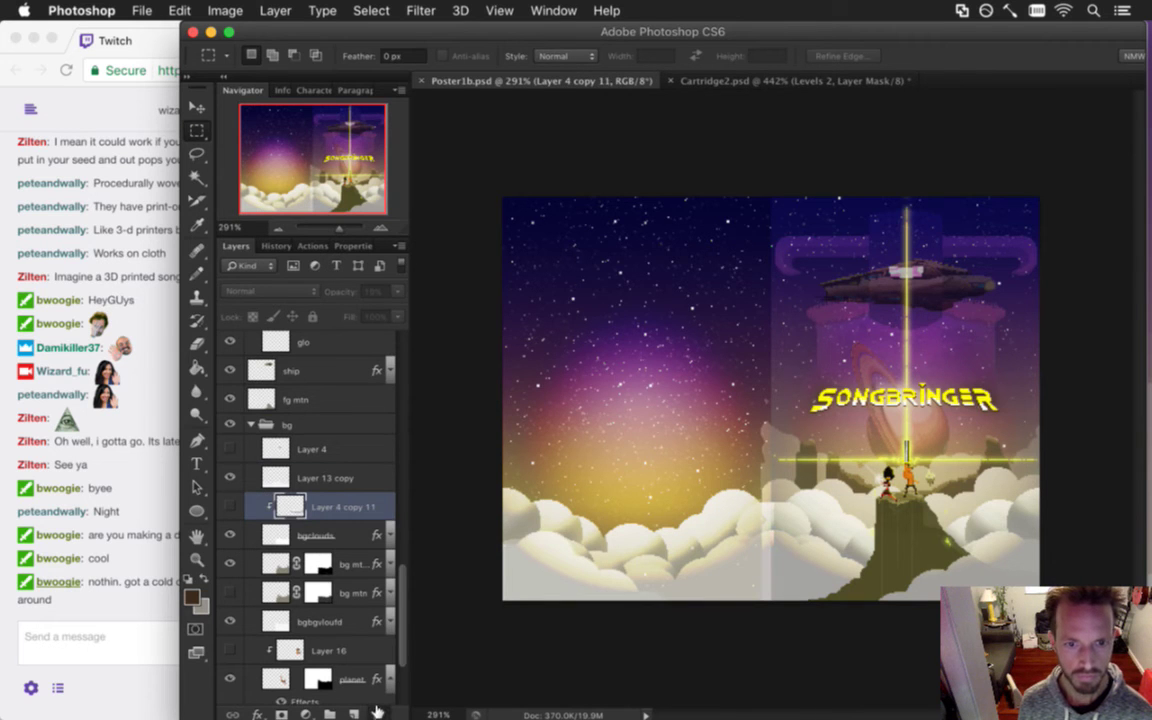
{"action": "left_click", "coordinate": [377, 713]}
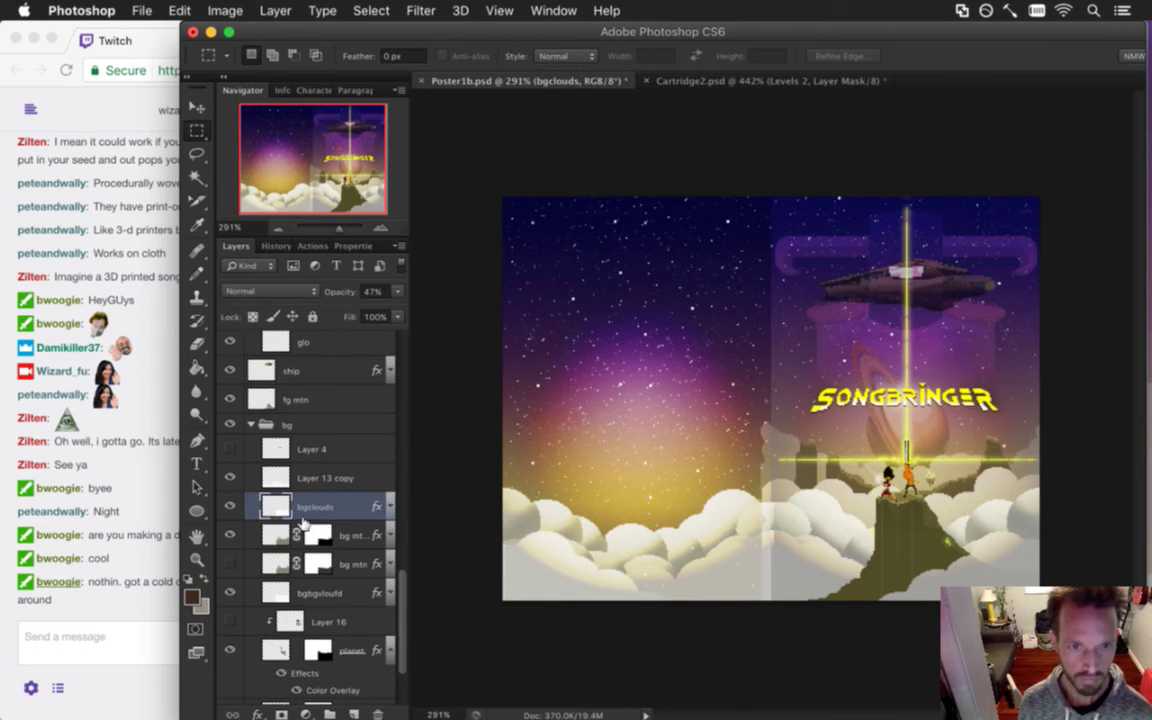
Duplicate the bgclouds layer, flip the copy horizontally and move it over the poster's left half.
{"action": "key", "text": "super+j"}
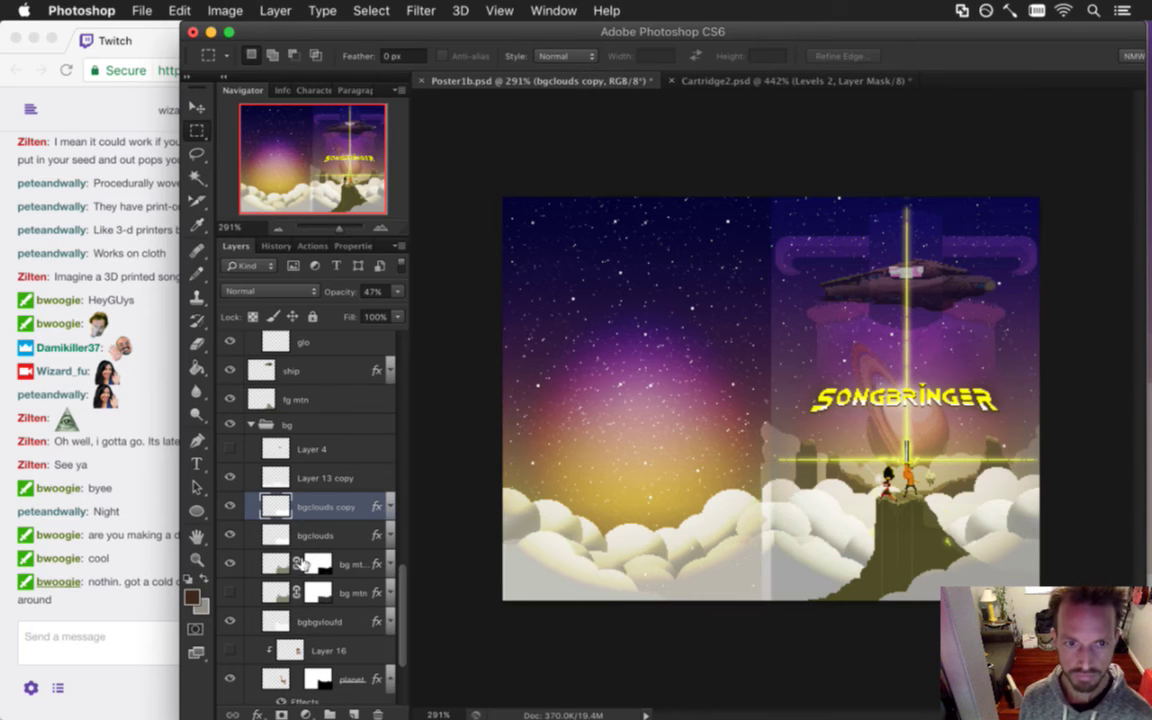
{"action": "key", "text": "super+t"}
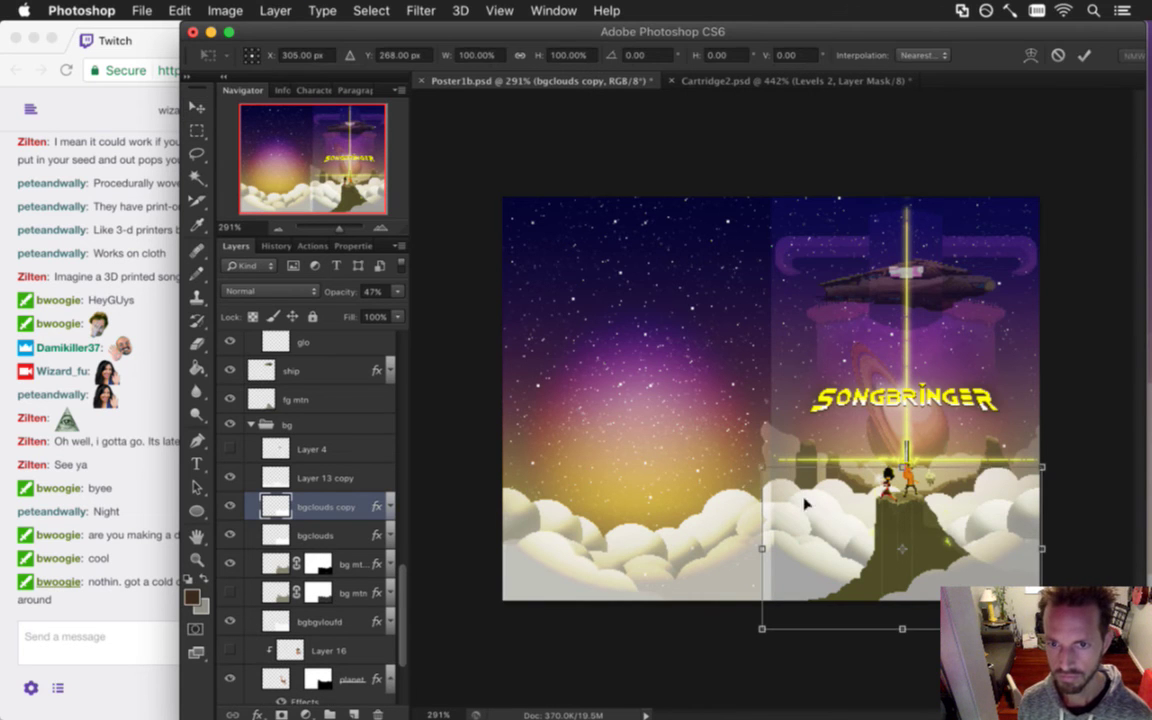
{"action": "right_click", "coordinate": [805, 503]}
{"action": "left_click", "coordinate": [850, 686]}
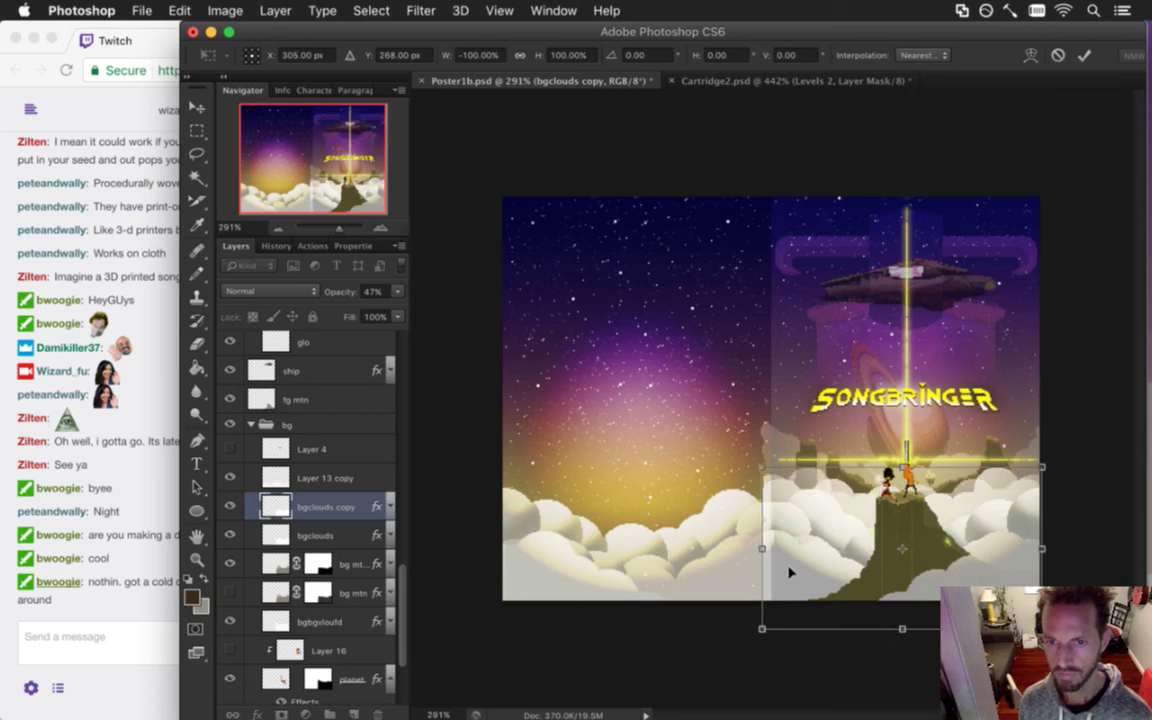
{"action": "key", "text": "Return"}
{"action": "left_click_drag", "start_coordinate": [812, 514], "coordinate": [548, 503]}
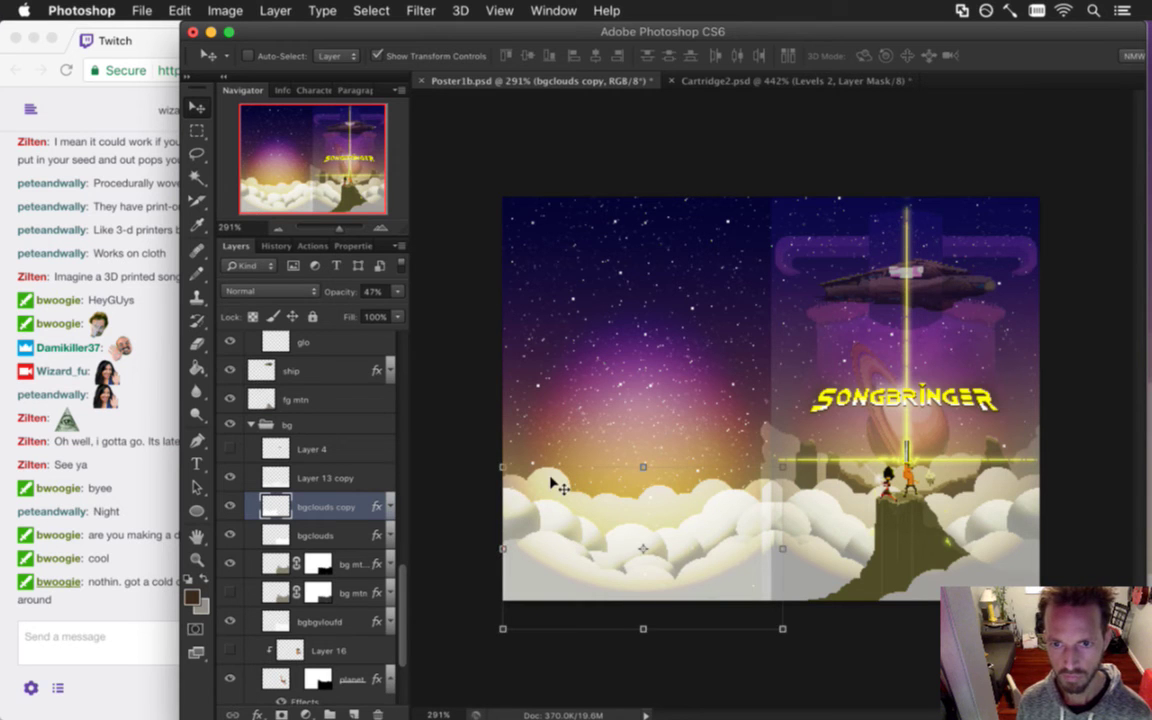
Try to trim the part of the bgclouds copy that overlaps past the poster's center seam.
{"action": "key", "text": "m"}
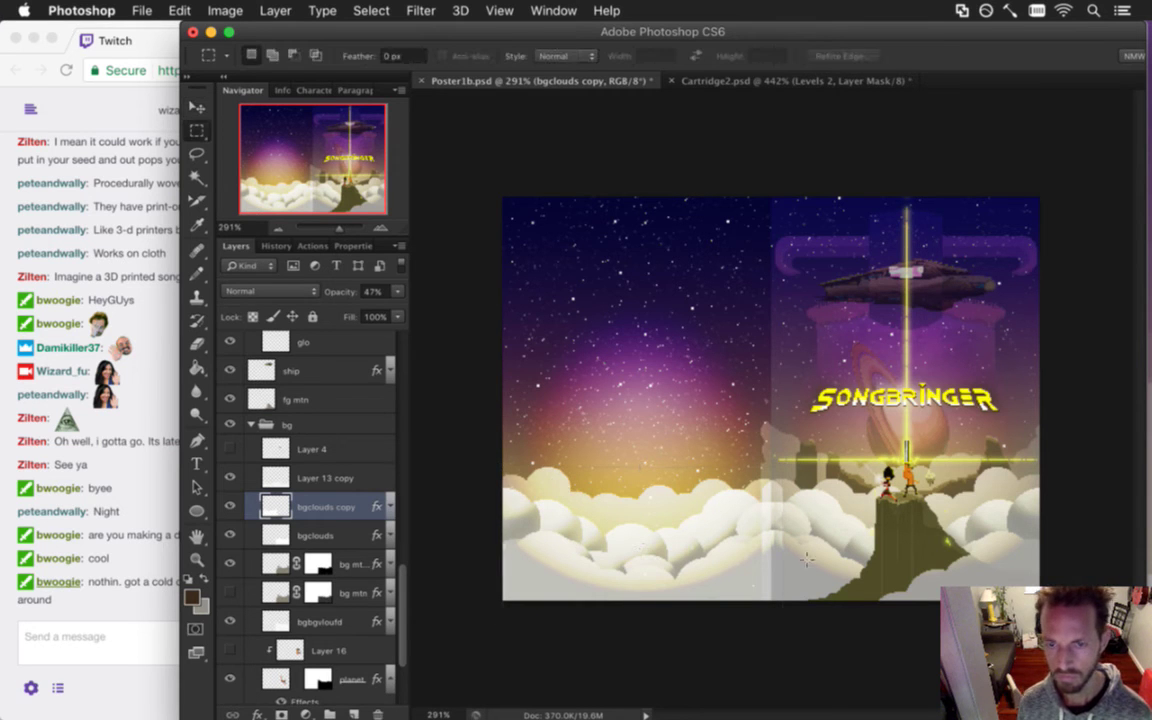
{"action": "left_click_drag", "start_coordinate": [795, 576], "coordinate": [845, 580]}
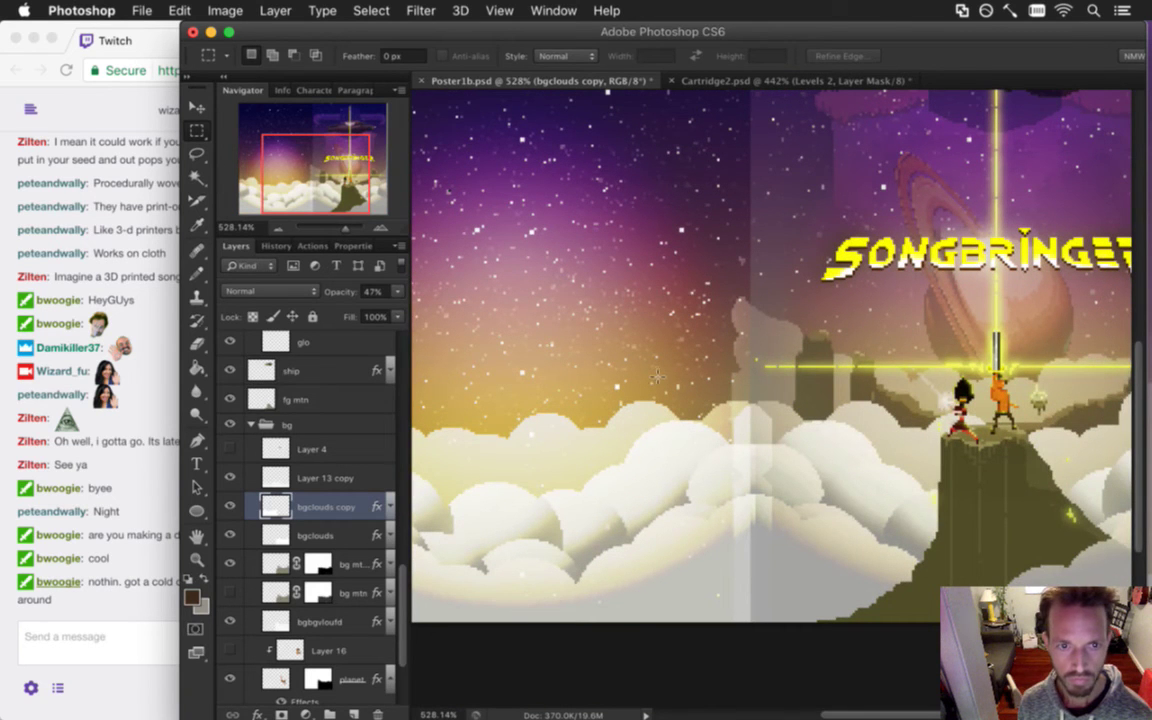
{"action": "left_click_drag", "start_coordinate": [824, 401], "coordinate": [755, 658]}
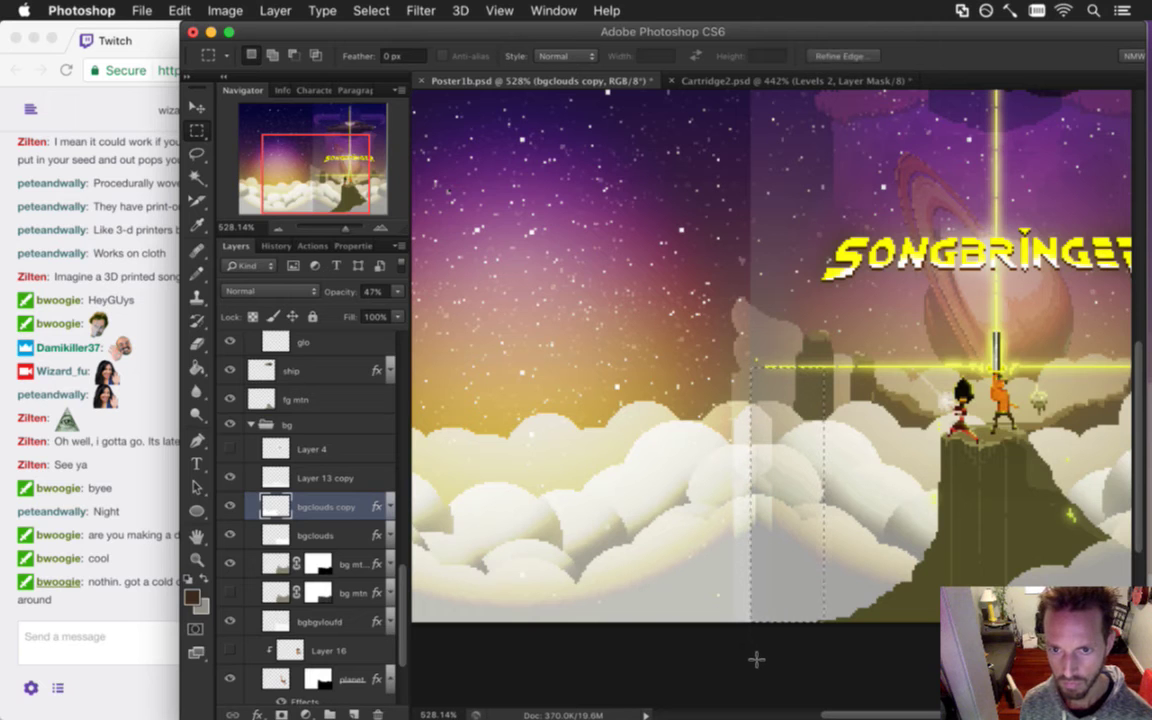
{"action": "key", "text": "ctrl+d"}
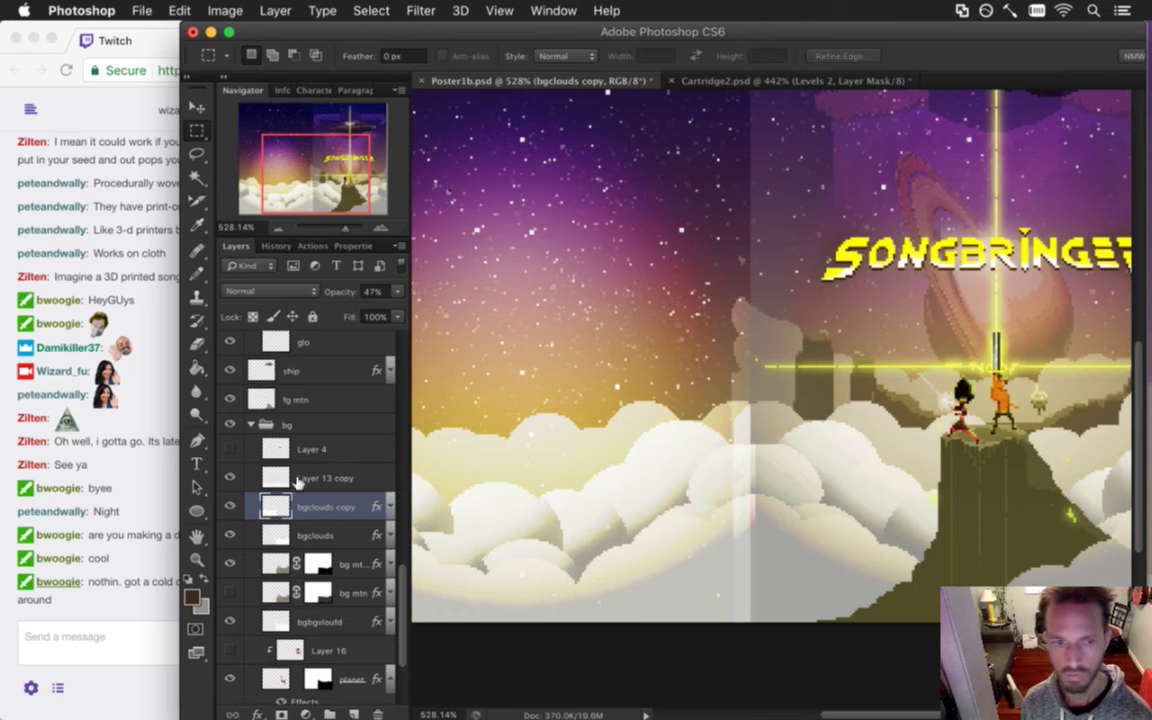
Try clearing a vertical strip of Layer 13 copy just left of the center seam.
{"action": "left_click", "coordinate": [338, 480]}
{"action": "left_click_drag", "start_coordinate": [681, 420], "coordinate": [752, 565]}
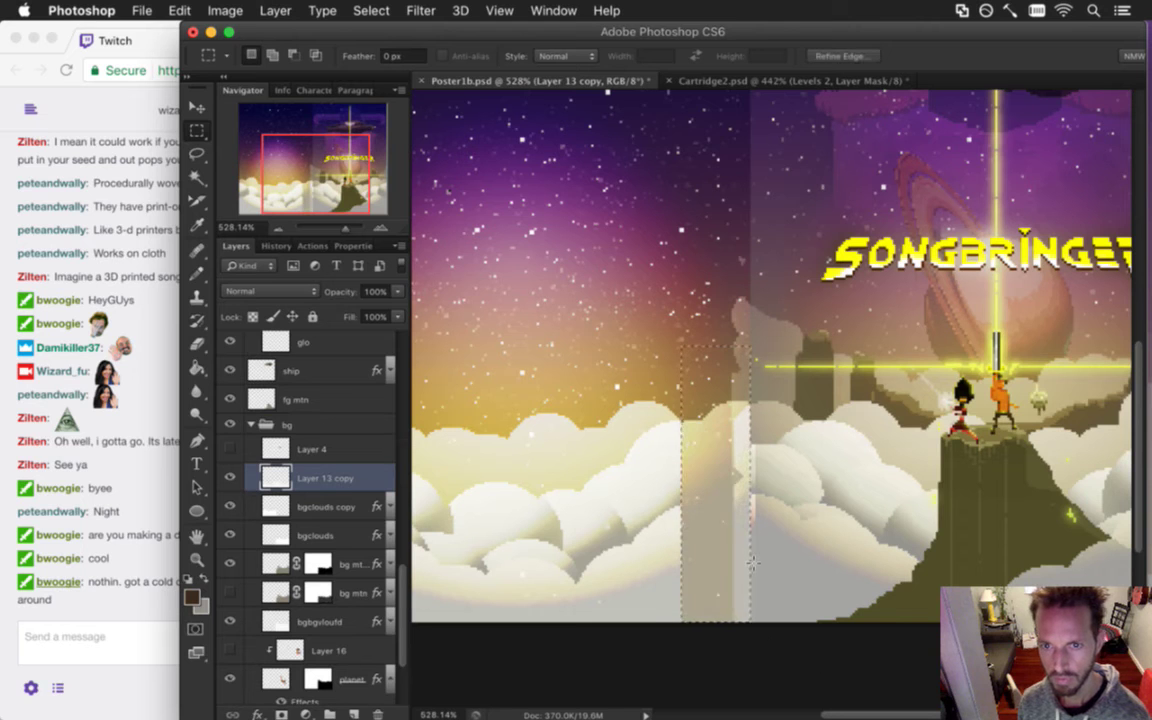
{"action": "key", "text": "super+d"}
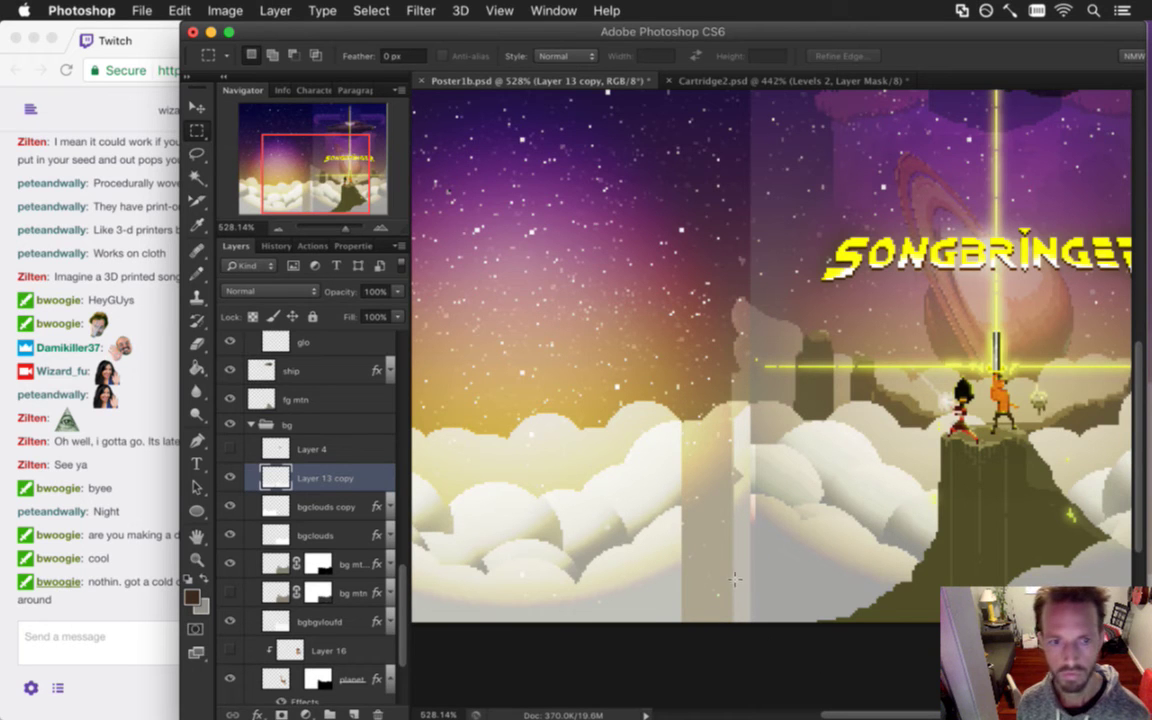
{"action": "key", "text": "super+z"}
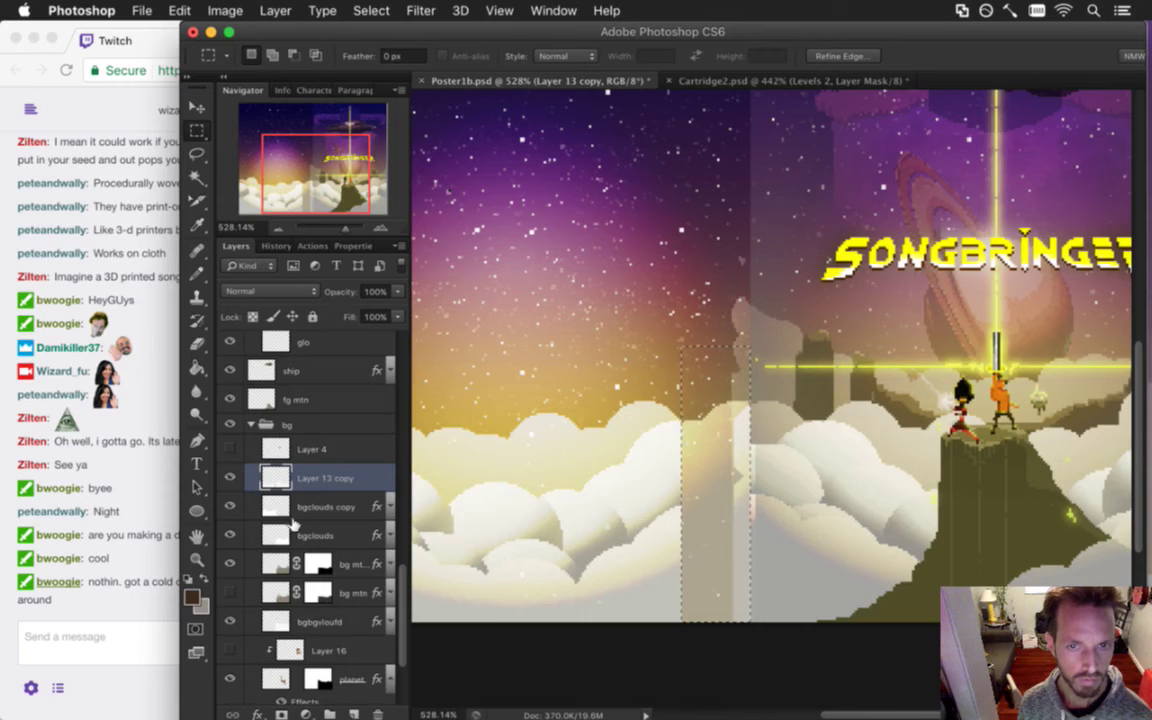
Undo the strip trims made along the center seam and clear the remaining selection on the bgclouds copy.
{"action": "key", "text": "super+alt+z"}
{"action": "key", "text": "super+alt+z"}
{"action": "key", "text": "super+alt+z"}
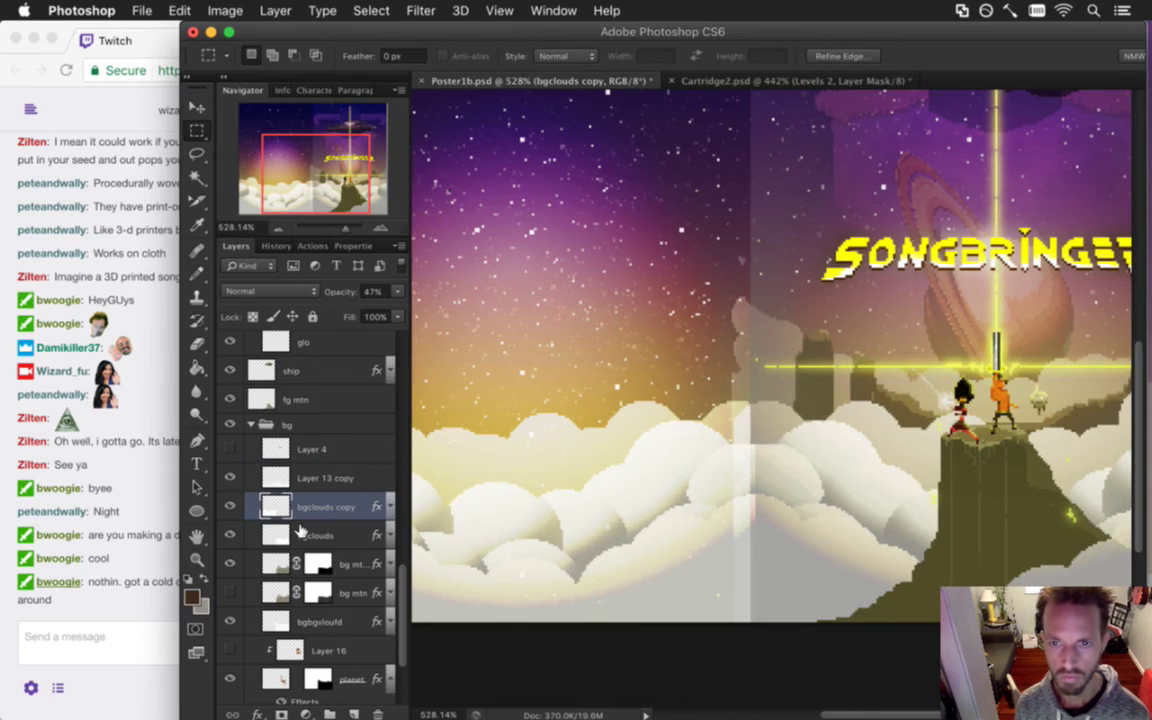
{"action": "key", "text": "super+shift+z"}
{"action": "key", "text": "super+shift+z"}
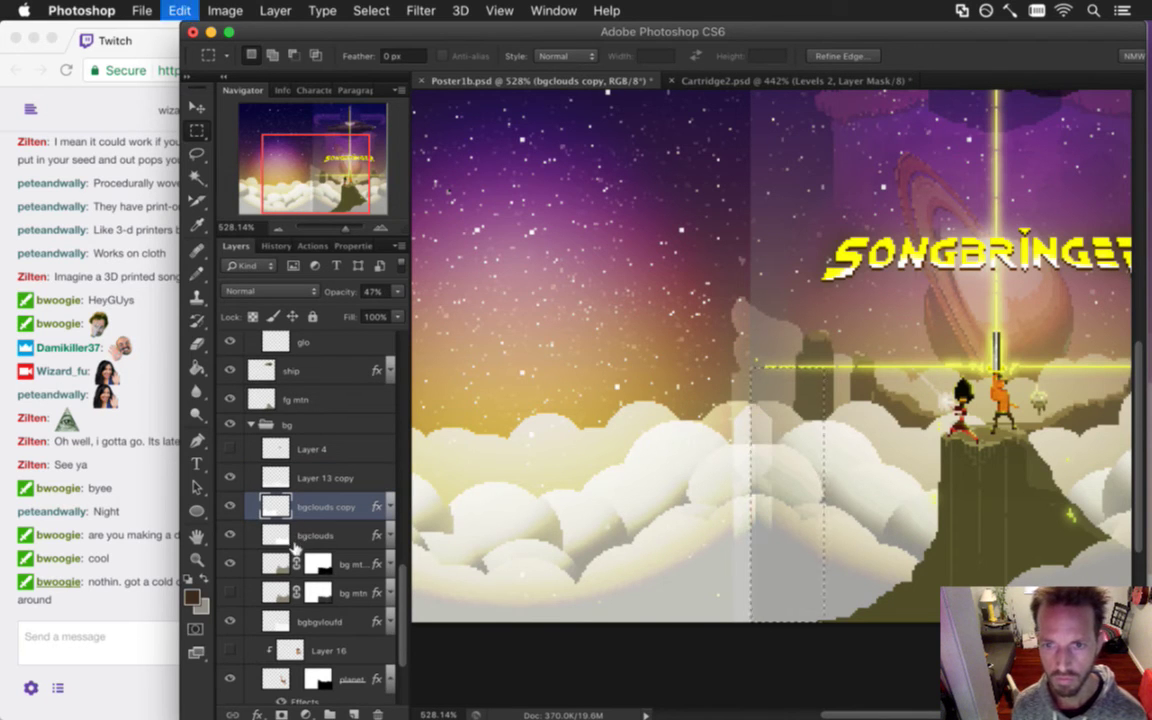
{"action": "key", "text": "super+d"}
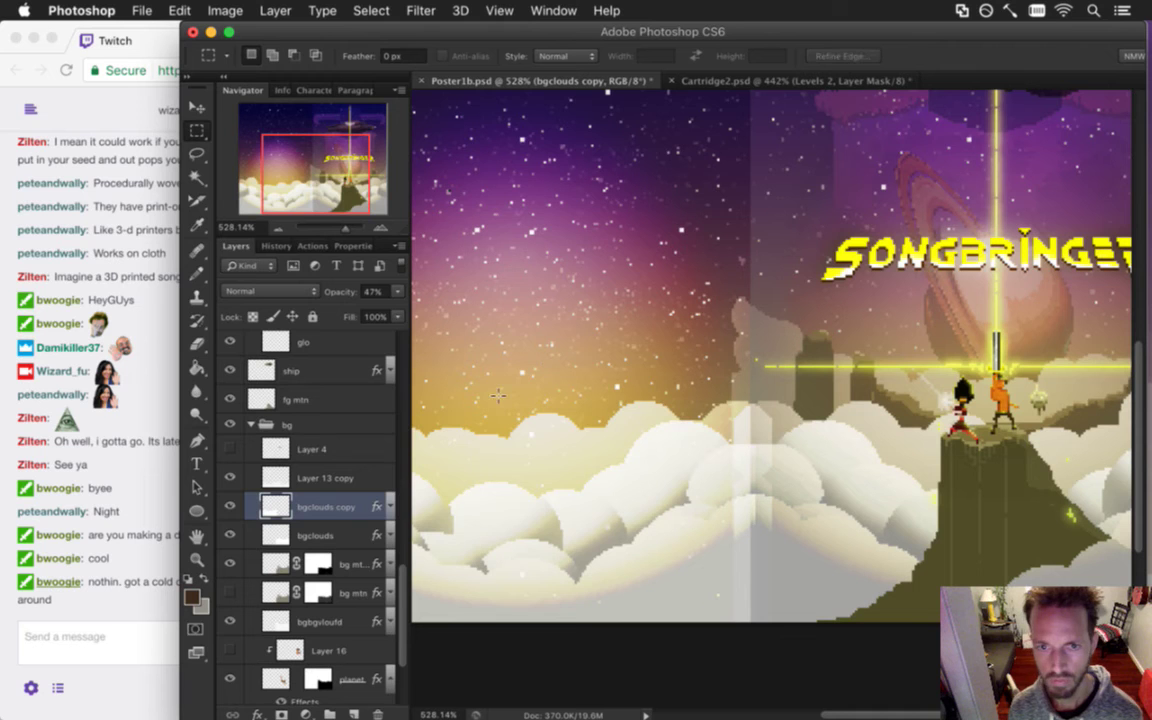
Toggle the visibility of the bgclouds copy and Layer 13 copy to compare their content, and hide Layer 13 copy.
{"action": "left_click", "coordinate": [230, 506]}
{"action": "left_click", "coordinate": [229, 500]}
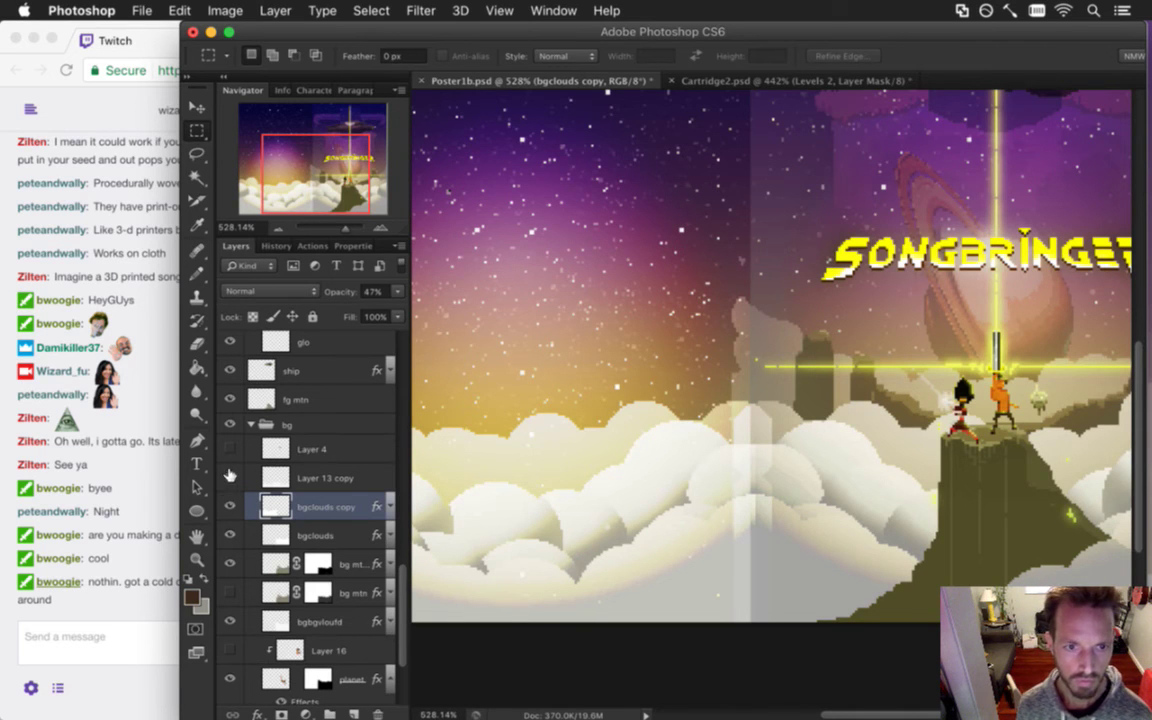
{"action": "left_click", "coordinate": [229, 477]}
{"action": "left_click", "coordinate": [230, 478]}
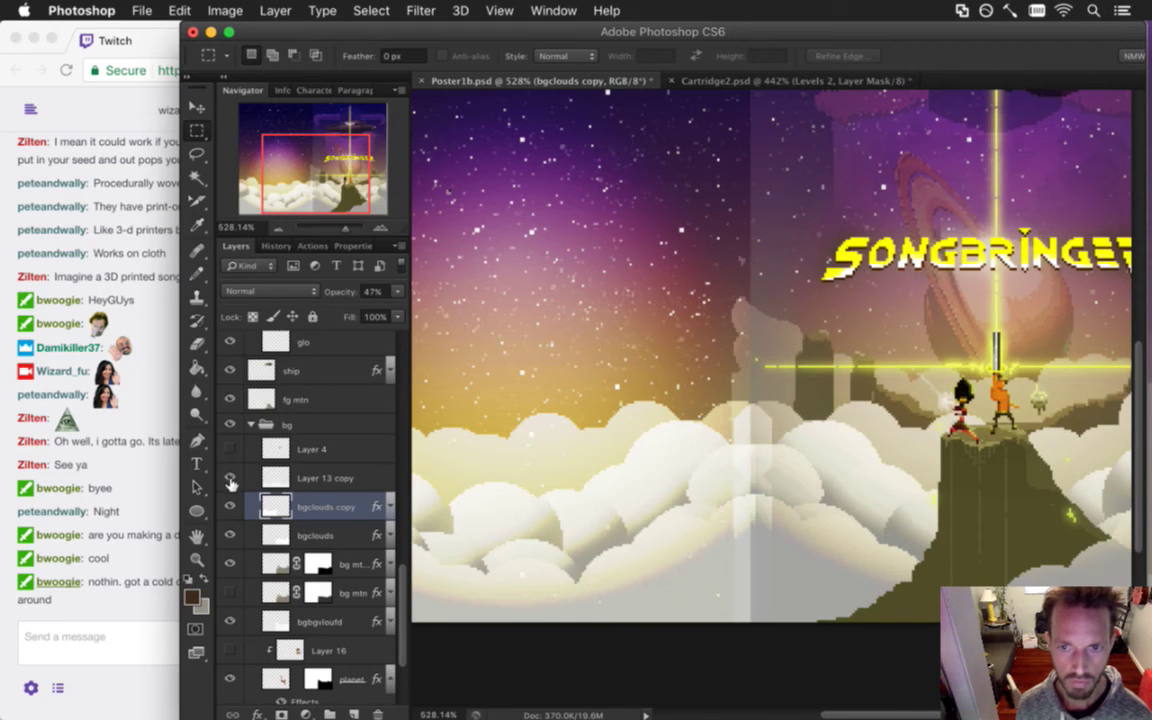
{"action": "left_click", "coordinate": [230, 478]}
{"action": "left_click", "coordinate": [230, 478]}
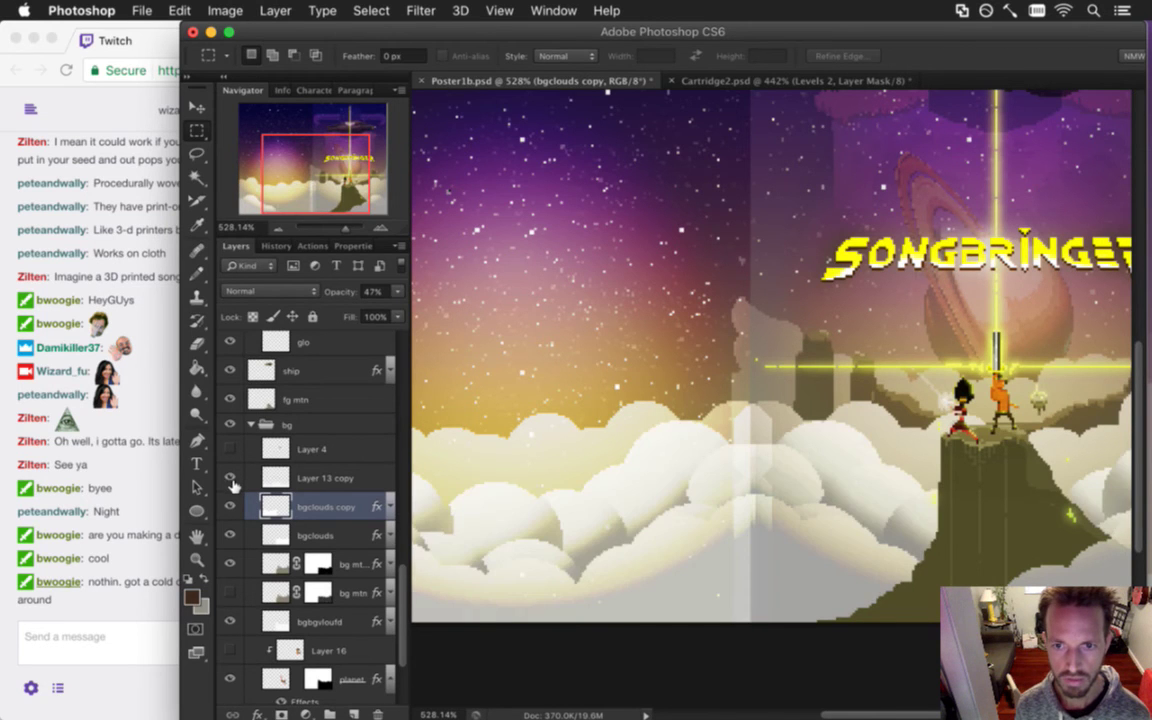
{"action": "left_click", "coordinate": [230, 478]}
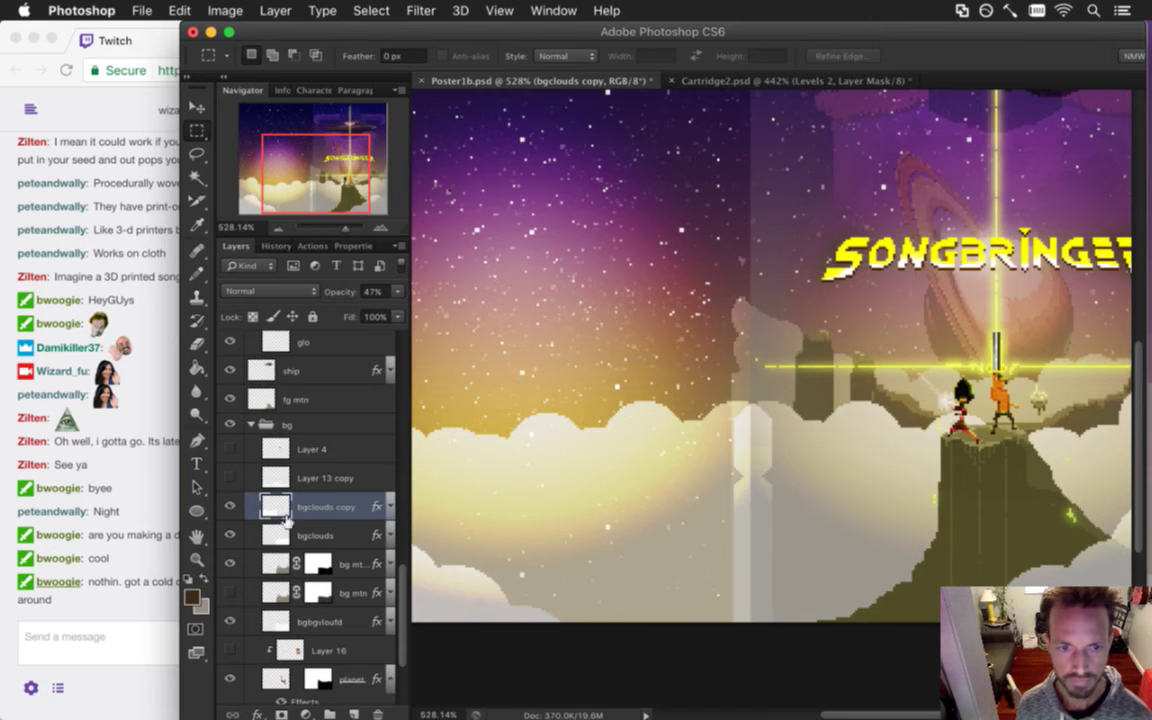
{"action": "left_click", "coordinate": [229, 507]}
{"action": "left_click", "coordinate": [229, 507]}
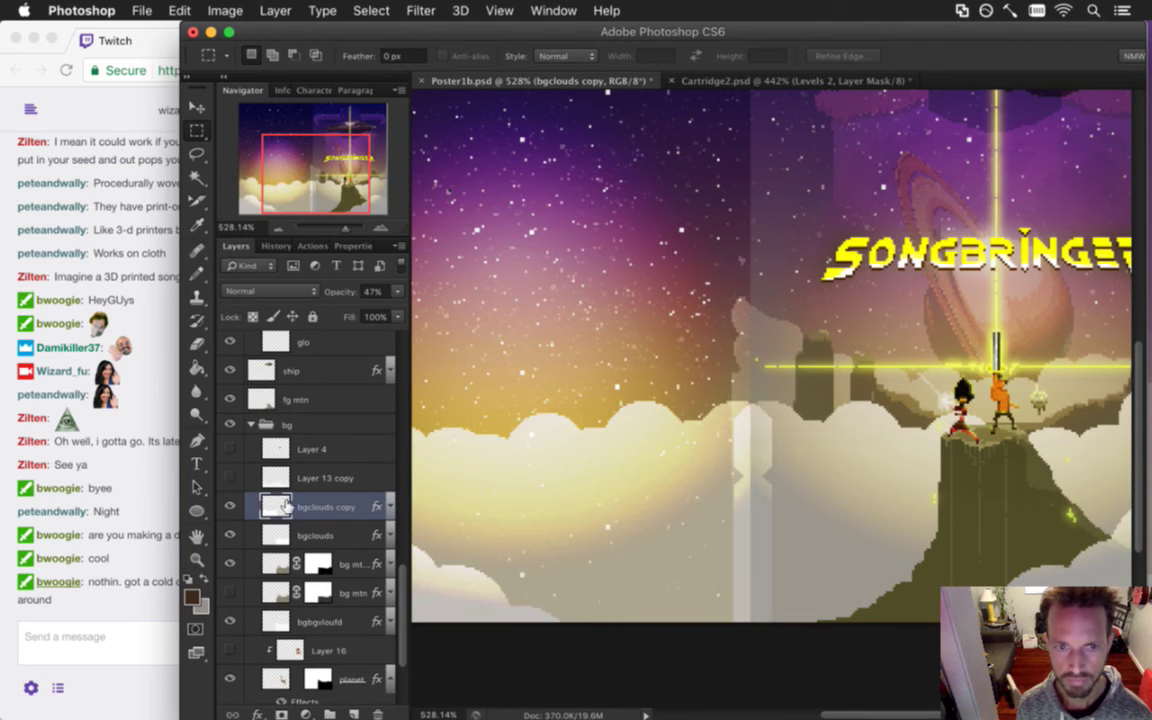
Delete the overlap of the bgclouds copy right of the center seam and of bgclouds left of it.
{"action": "left_click_drag", "start_coordinate": [803, 370], "coordinate": [753, 640]}
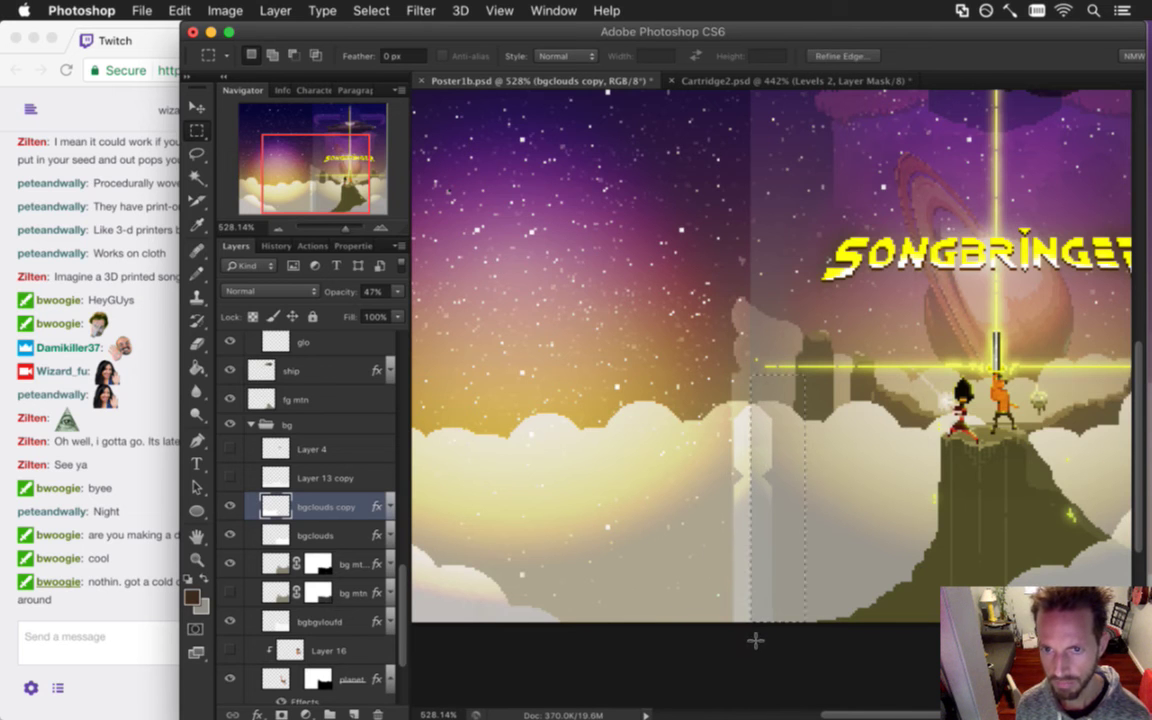
{"action": "left_click", "coordinate": [568, 477]}
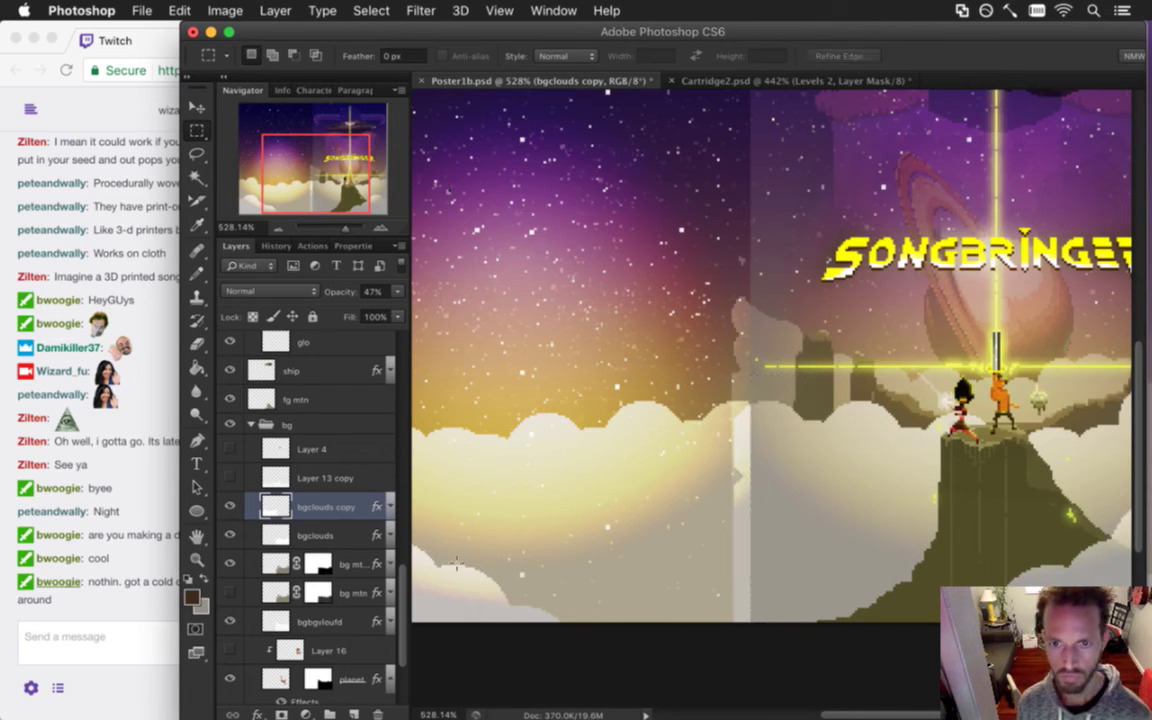
{"action": "left_click", "coordinate": [298, 535]}
{"action": "left_click_drag", "start_coordinate": [655, 422], "coordinate": [746, 681]}
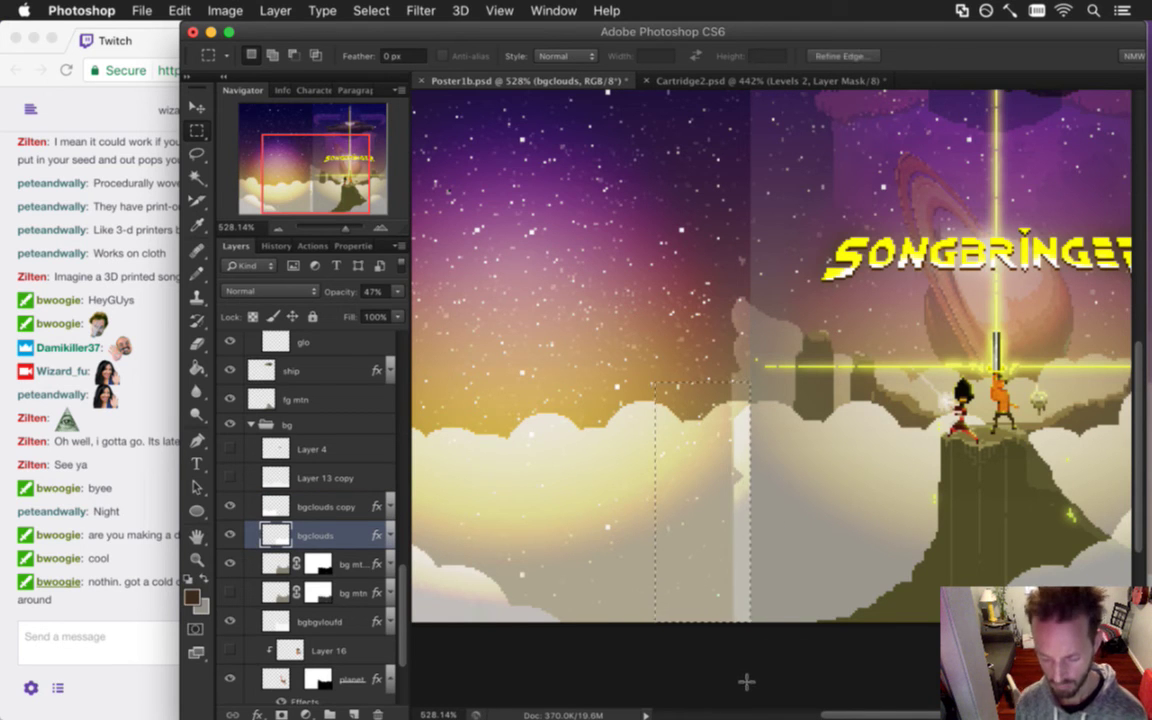
{"action": "left_click", "coordinate": [606, 287]}
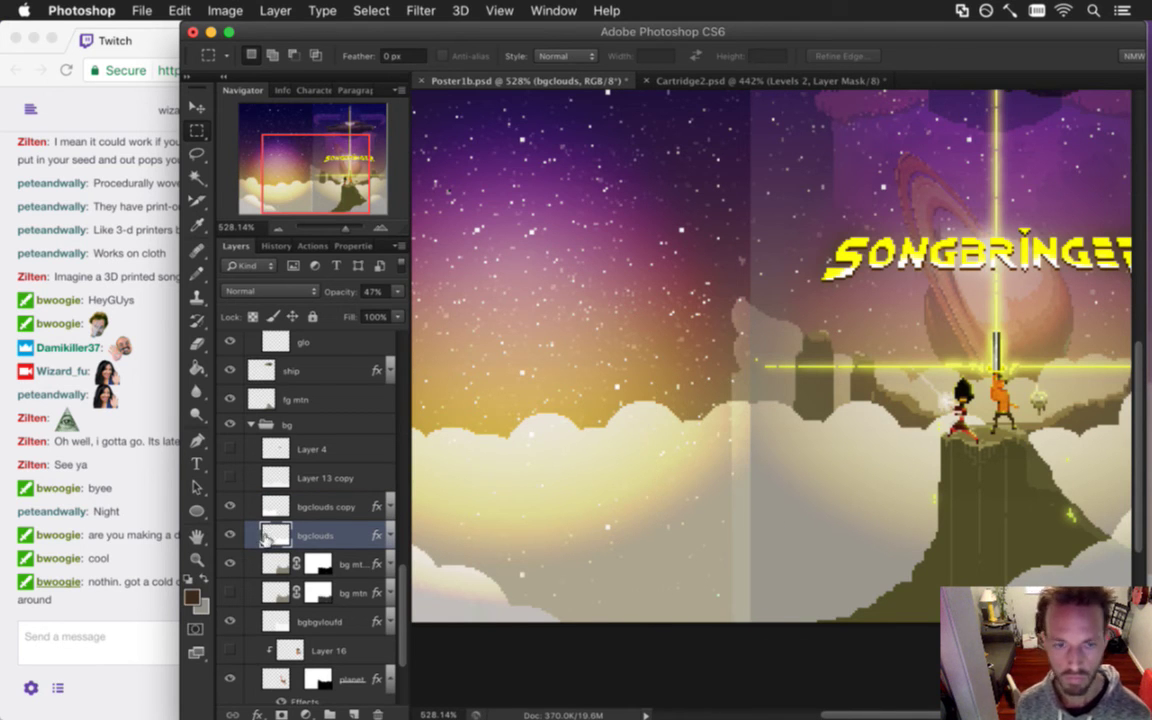
Merge the bgclouds copy and bgclouds layers into one layer.
{"action": "left_click", "coordinate": [325, 508], "text": "shift"}
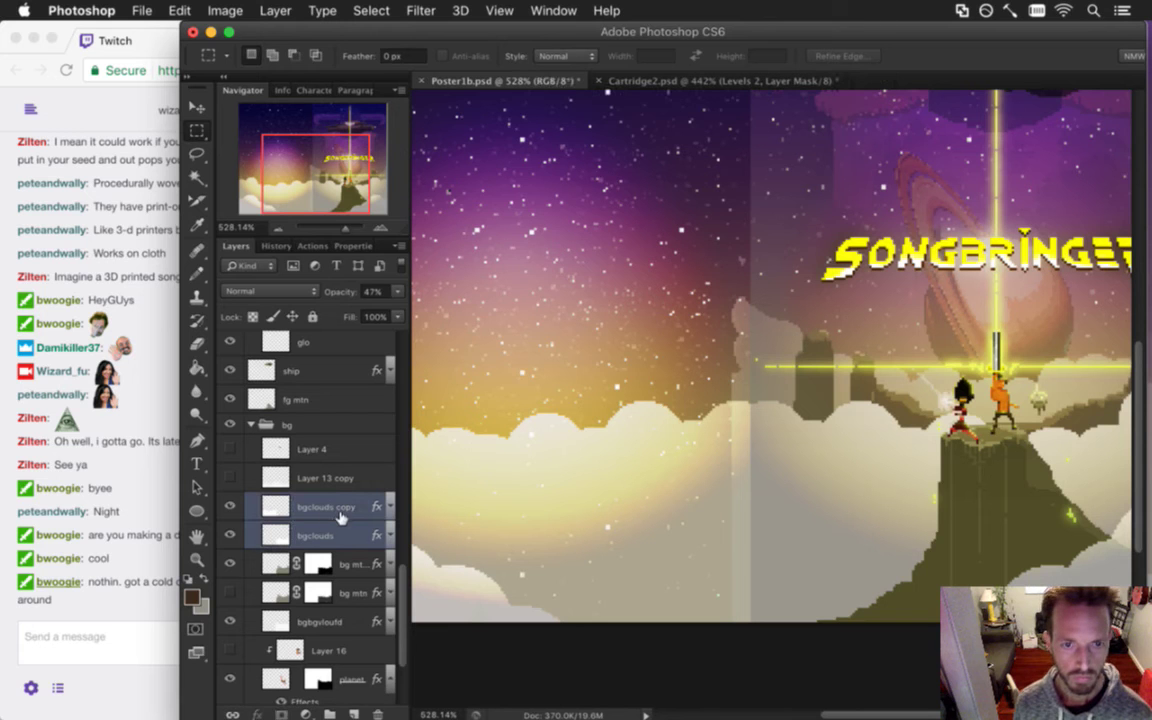
{"action": "left_click", "coordinate": [390, 508]}
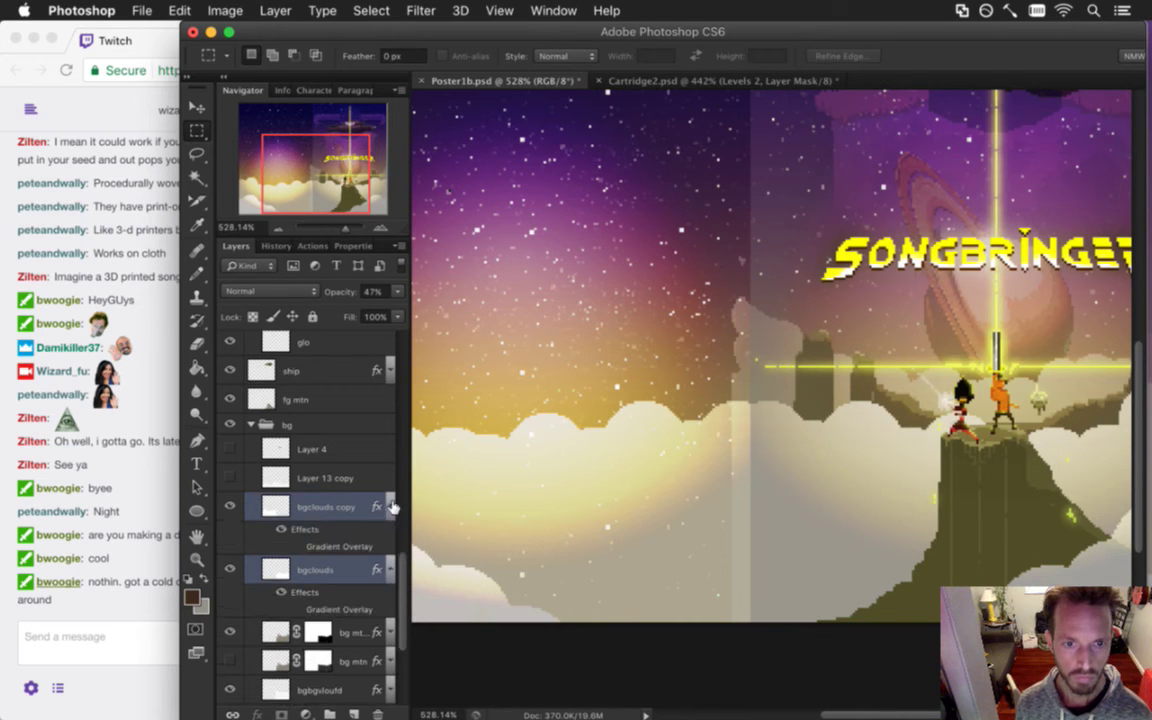
{"action": "right_click", "coordinate": [333, 507]}
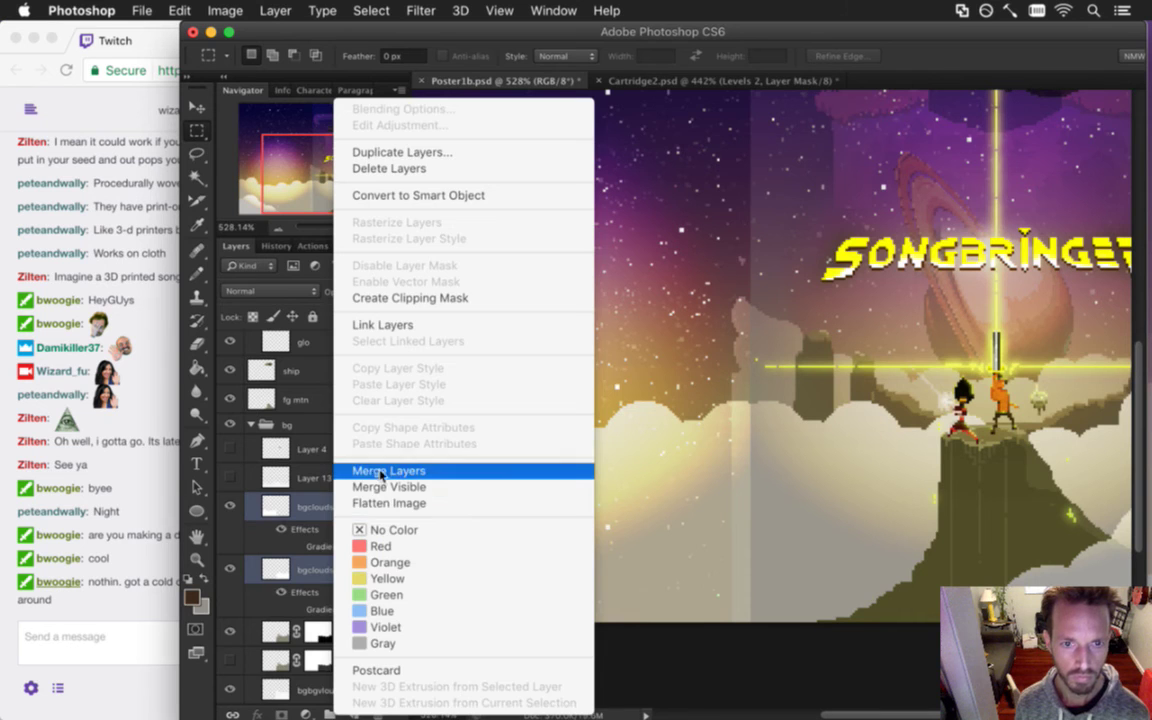
{"action": "left_click", "coordinate": [386, 471]}
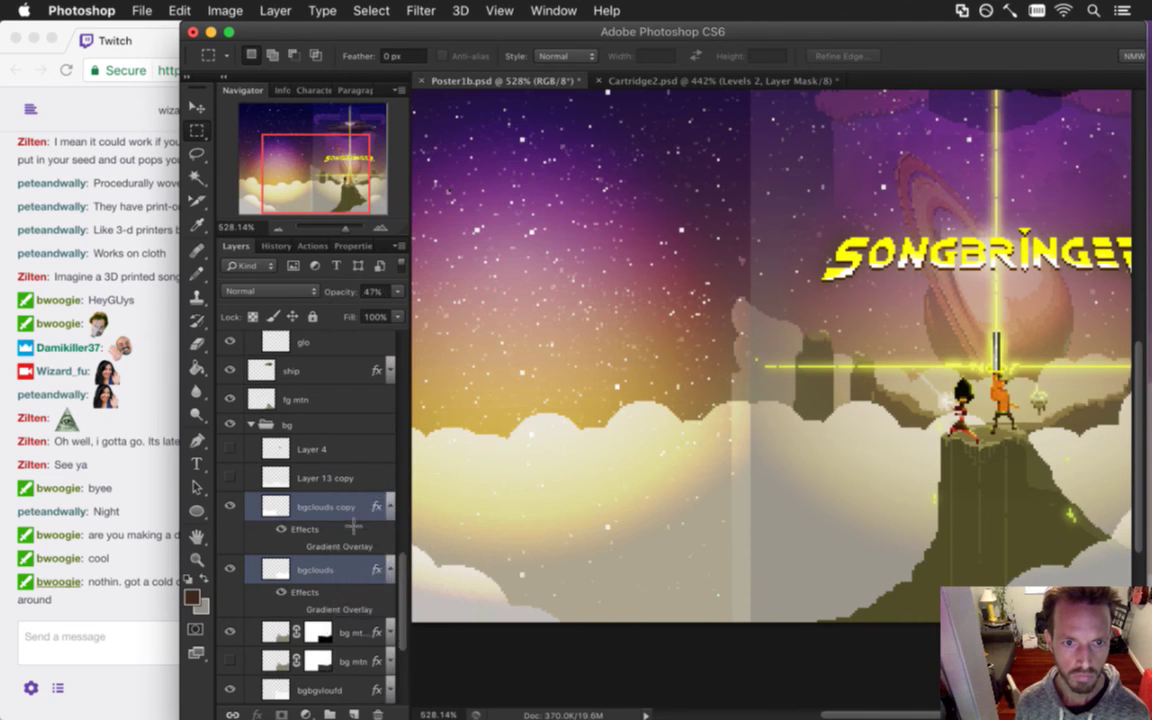
Rename Layer 13 copy as bgclouds1 and the merged bgclouds copy as bgclouds2.
{"action": "double_click", "coordinate": [323, 480]}
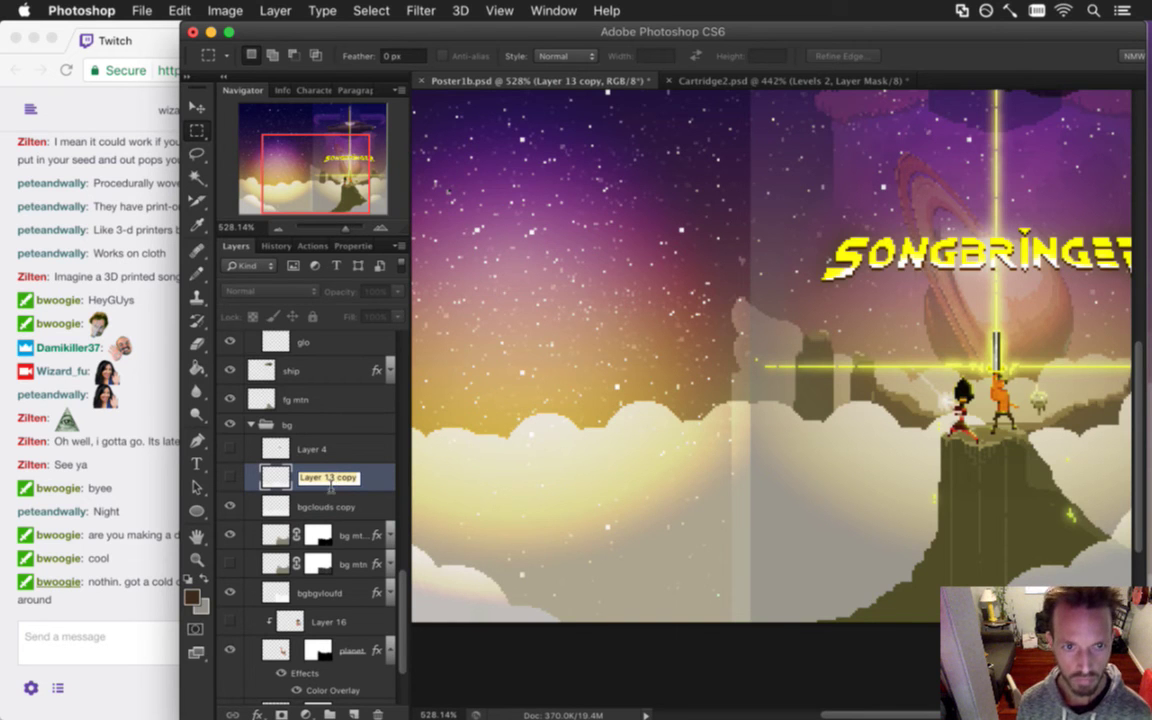
{"action": "type", "text": "bgclouds1"}
{"action": "key", "text": "Tab"}
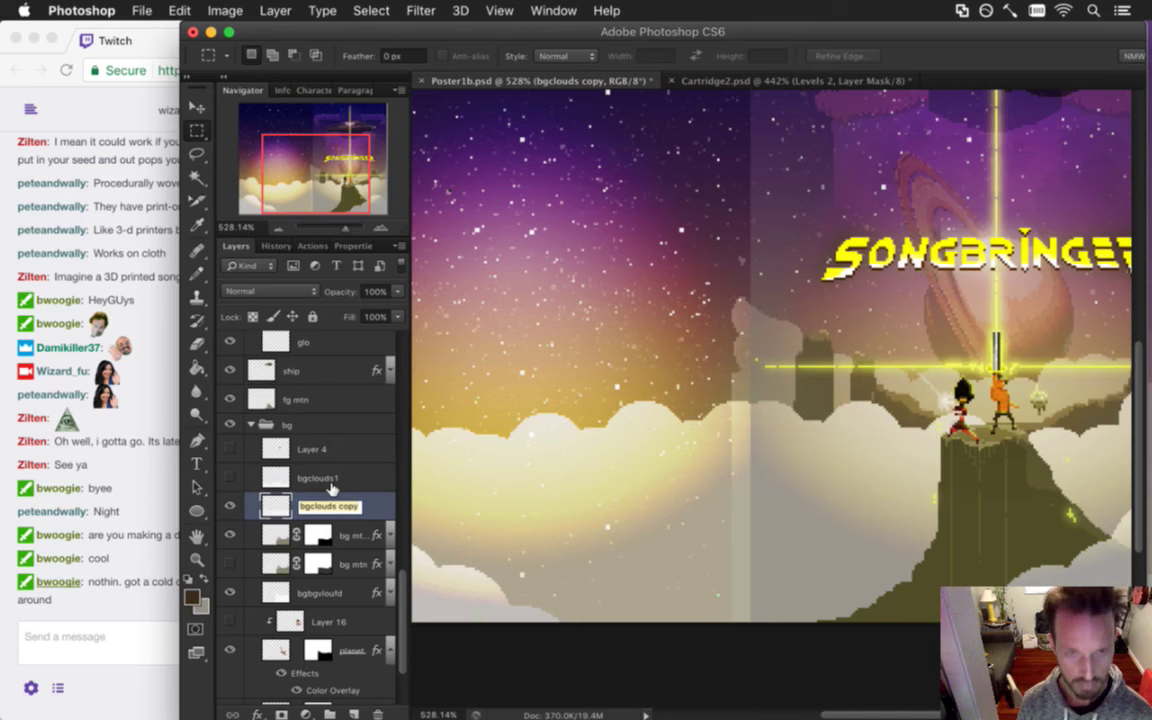
{"action": "type", "text": "bgclouds2"}
{"action": "key", "text": "Return"}
Show bgclouds1 briefly to check it, and hide both bgclouds1 and bgclouds2 to expose the layers behind.
{"action": "left_click", "coordinate": [231, 477]}
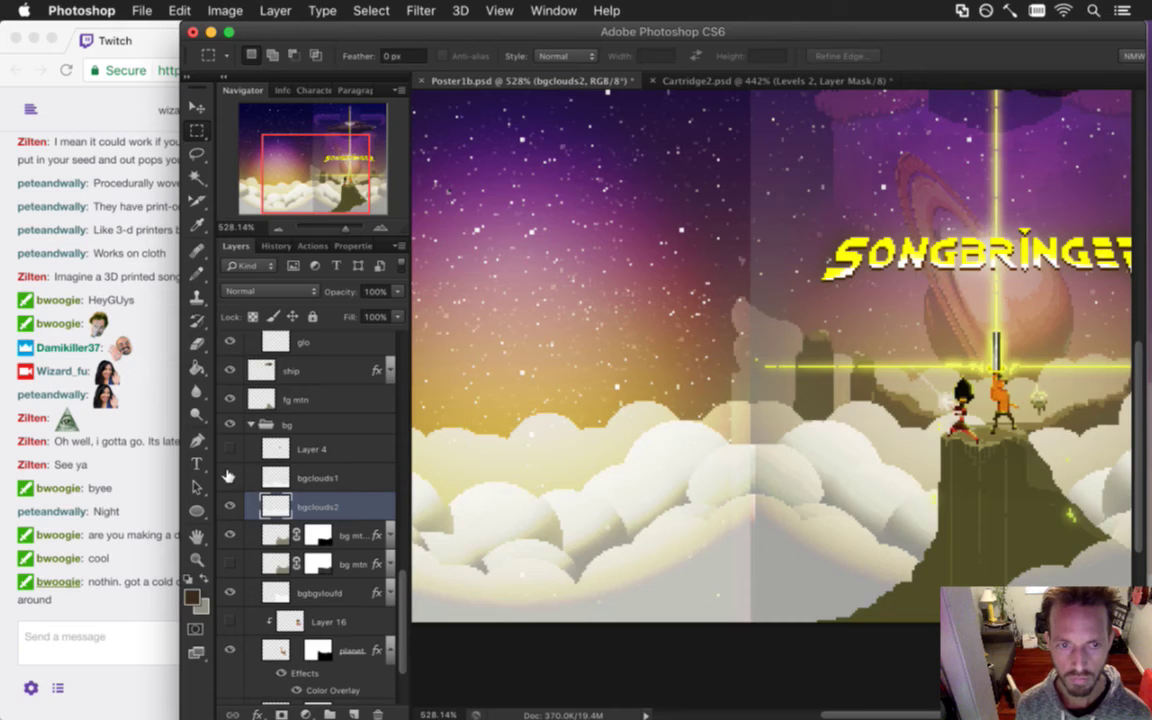
{"action": "left_click", "coordinate": [231, 477]}
{"action": "left_click", "coordinate": [231, 506]}
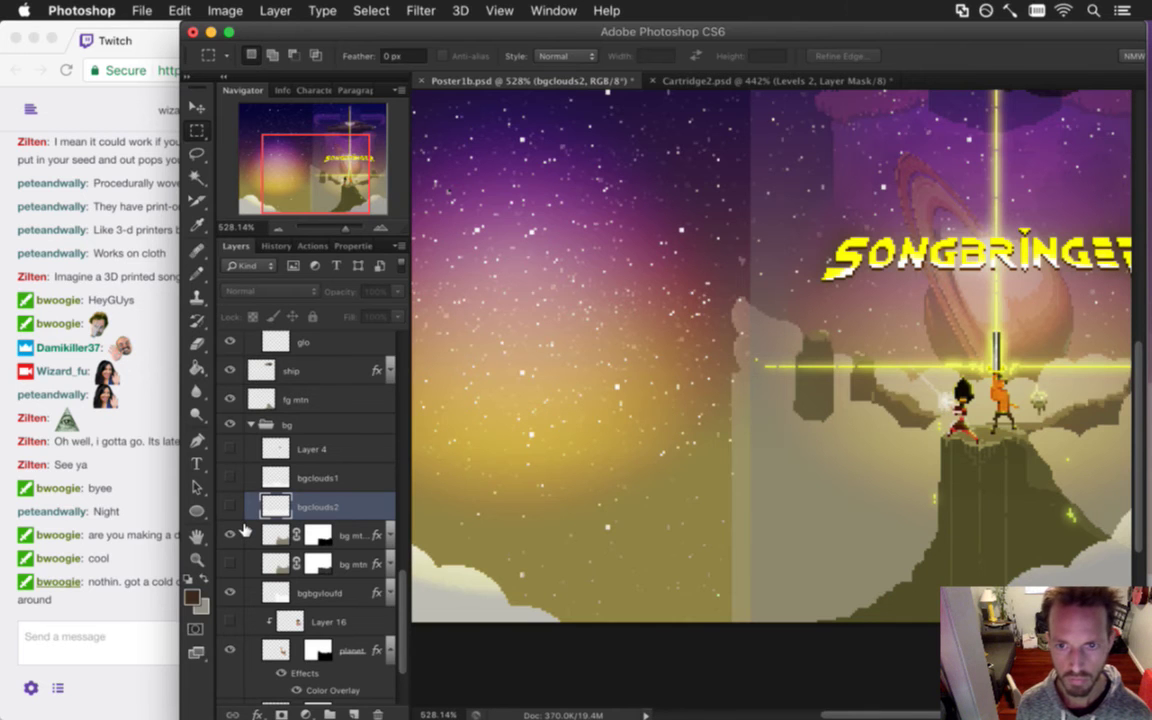
{"action": "left_click", "coordinate": [665, 500], "text": "alt"}
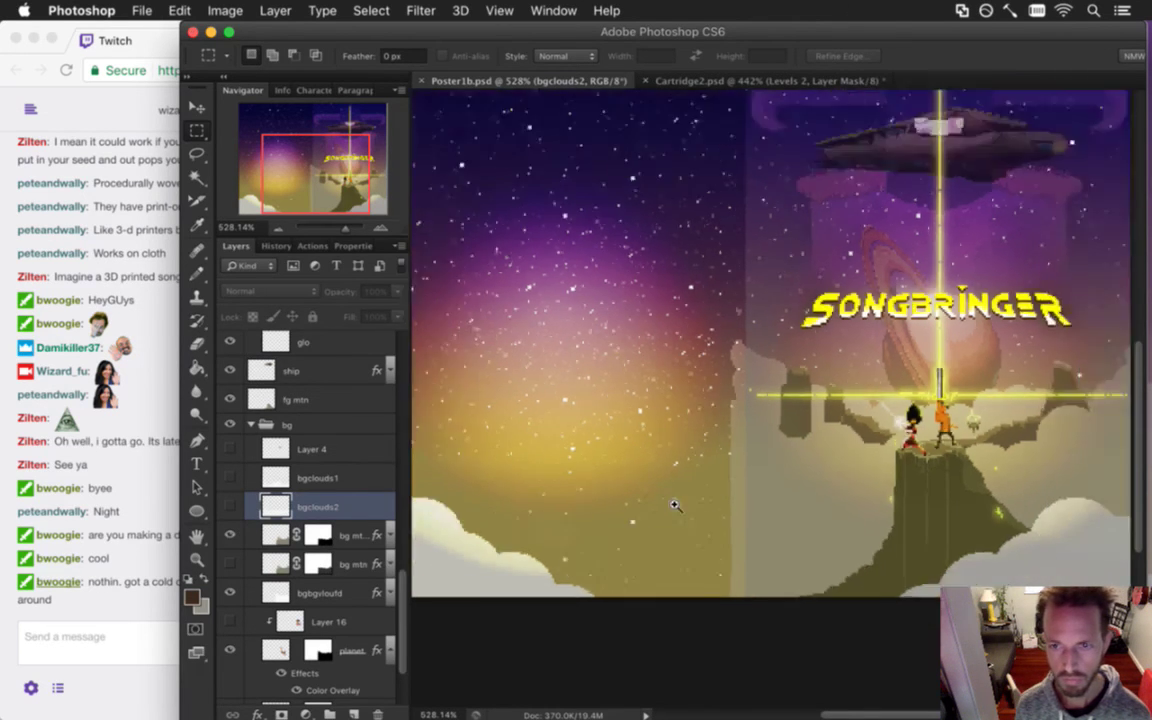
{"action": "left_click", "coordinate": [670, 502]}
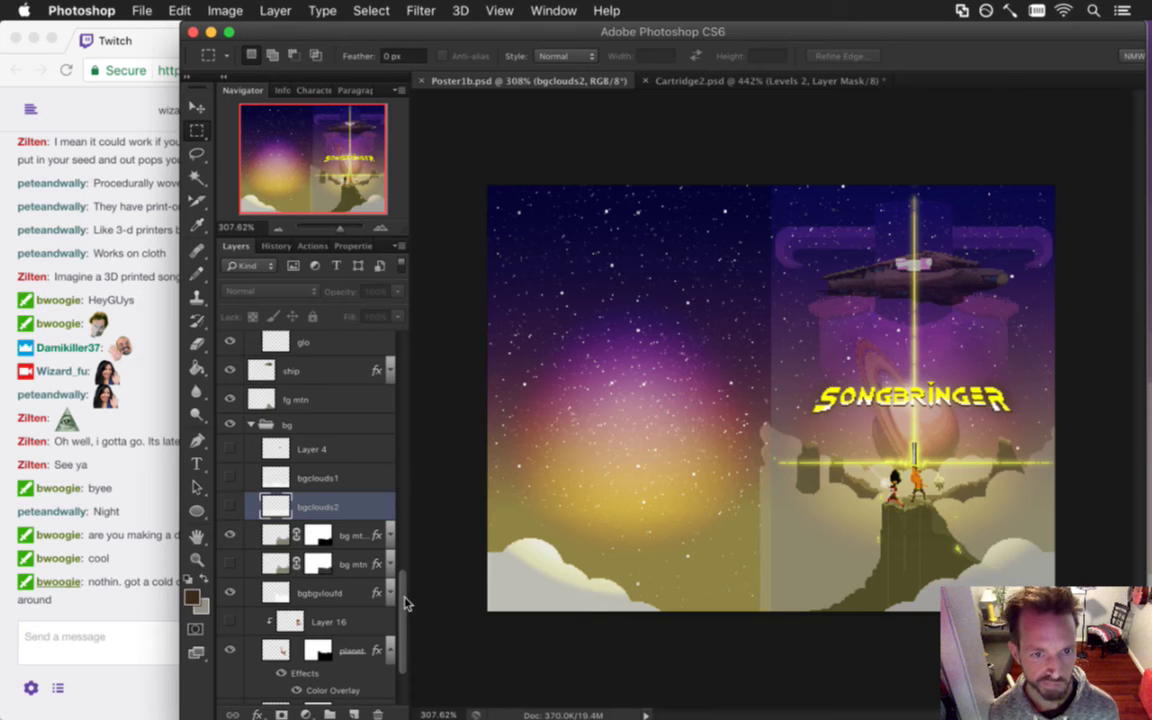
Delete the hidden bg mtn layer and save the poster.
{"action": "scroll", "coordinate": [405, 605], "scroll_direction": "down", "scroll_amount": 2}
{"action": "left_click_drag", "start_coordinate": [264, 496], "coordinate": [378, 712]}
{"action": "key", "text": "super+s"}
Check the bgbgvloufd cloud layer by hiding and showing it, and rename it as bgclouds3.
{"action": "left_click", "coordinate": [229, 505]}
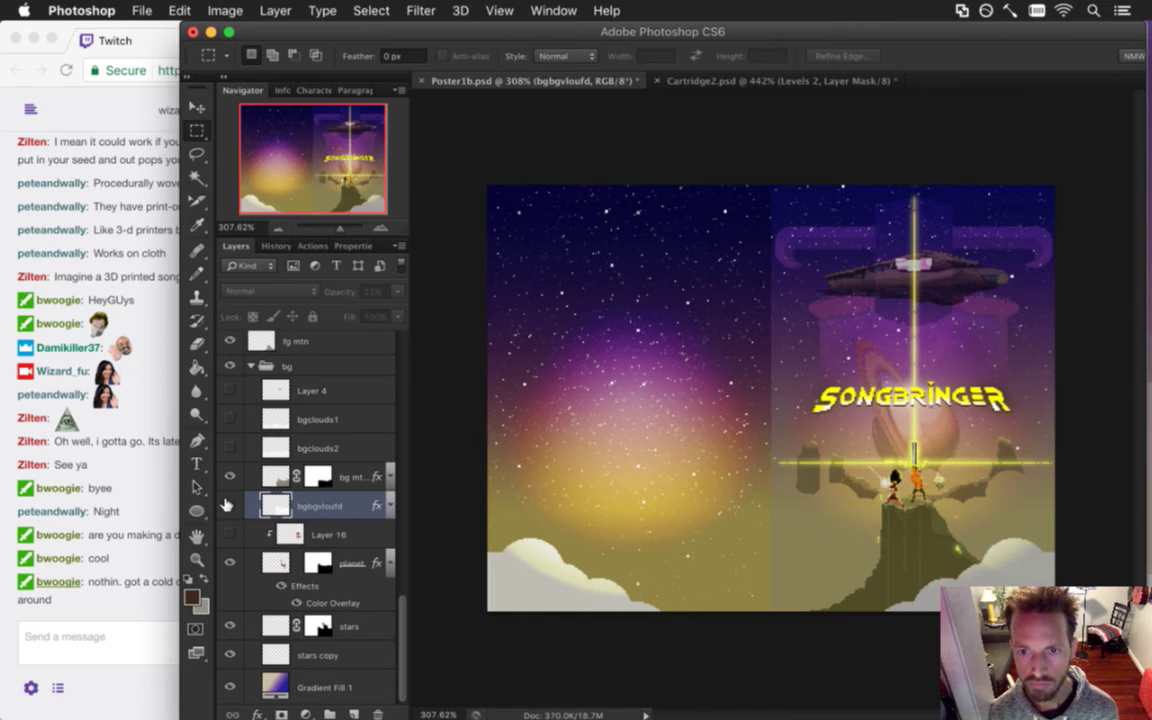
{"action": "left_click", "coordinate": [229, 505]}
{"action": "double_click", "coordinate": [318, 506]}
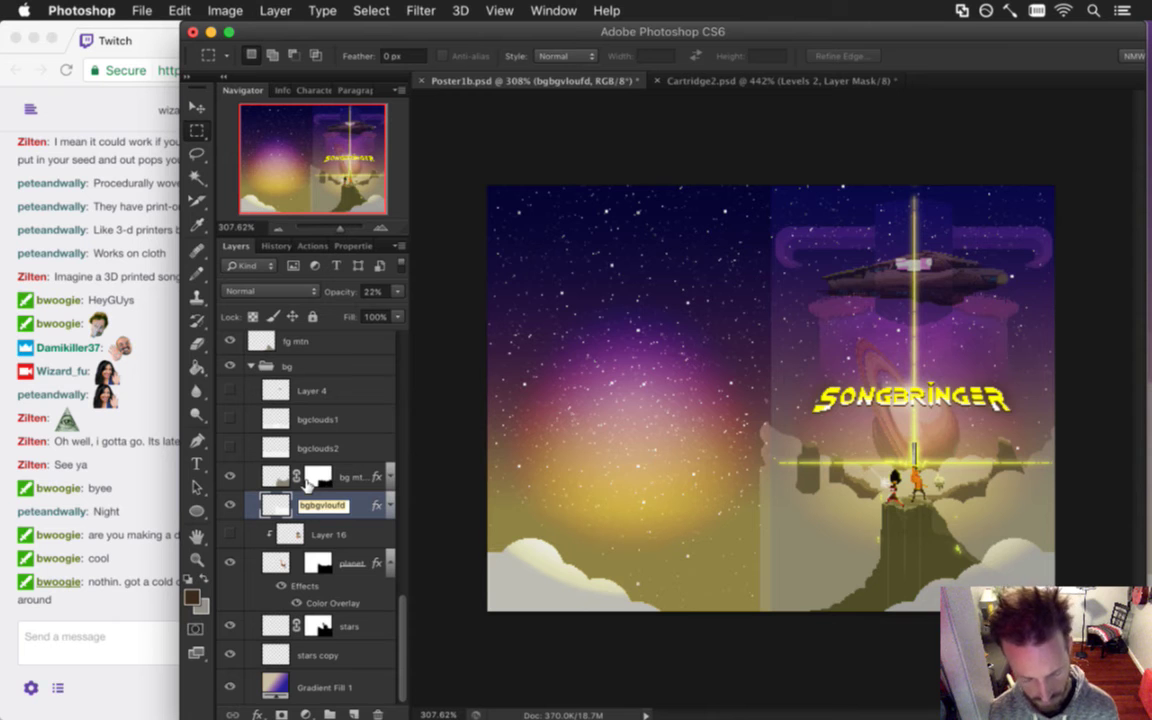
{"action": "type", "text": "bgclouds3"}
{"action": "key", "text": "Return"}
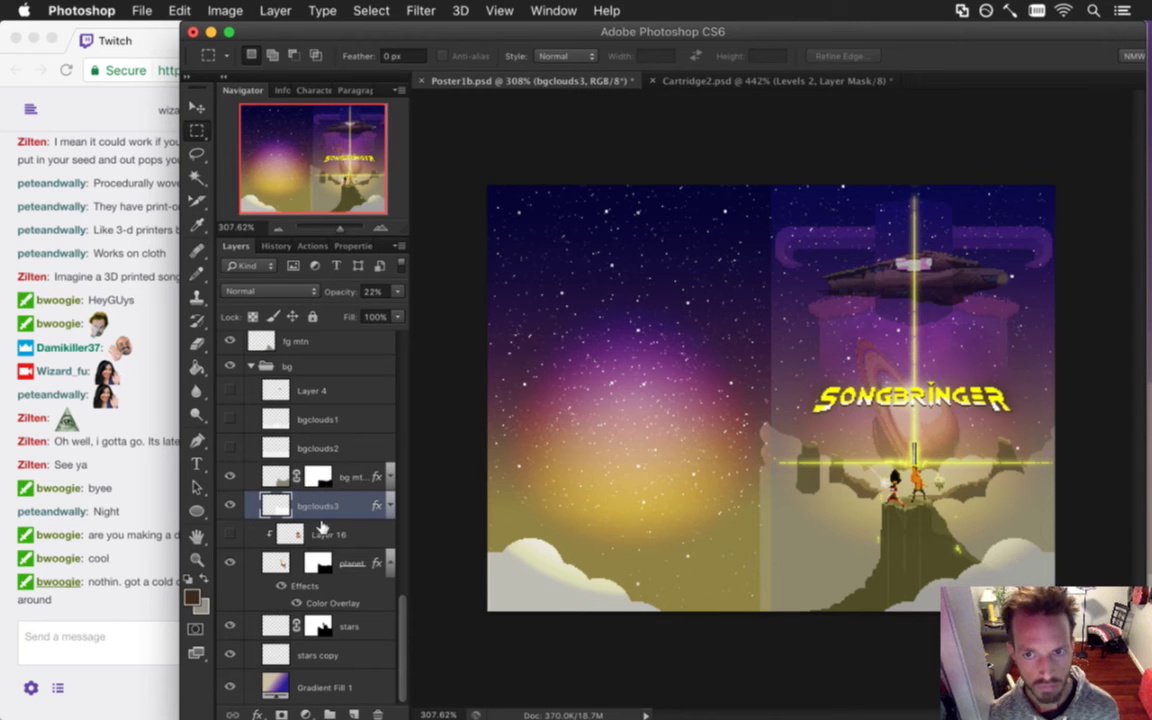
{"action": "double_click", "coordinate": [327, 509]}
{"action": "right_click", "coordinate": [340, 506]}
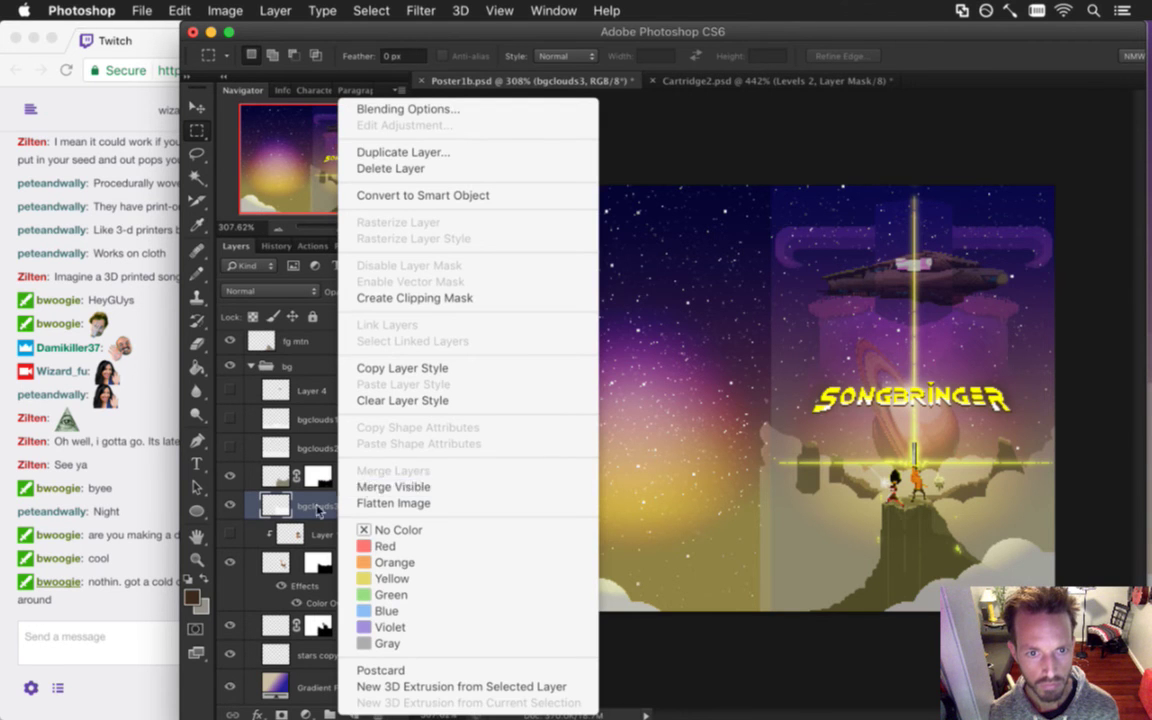
{"action": "key", "text": "Escape"}
{"action": "left_click_drag", "start_coordinate": [327, 517], "coordinate": [312, 478]}
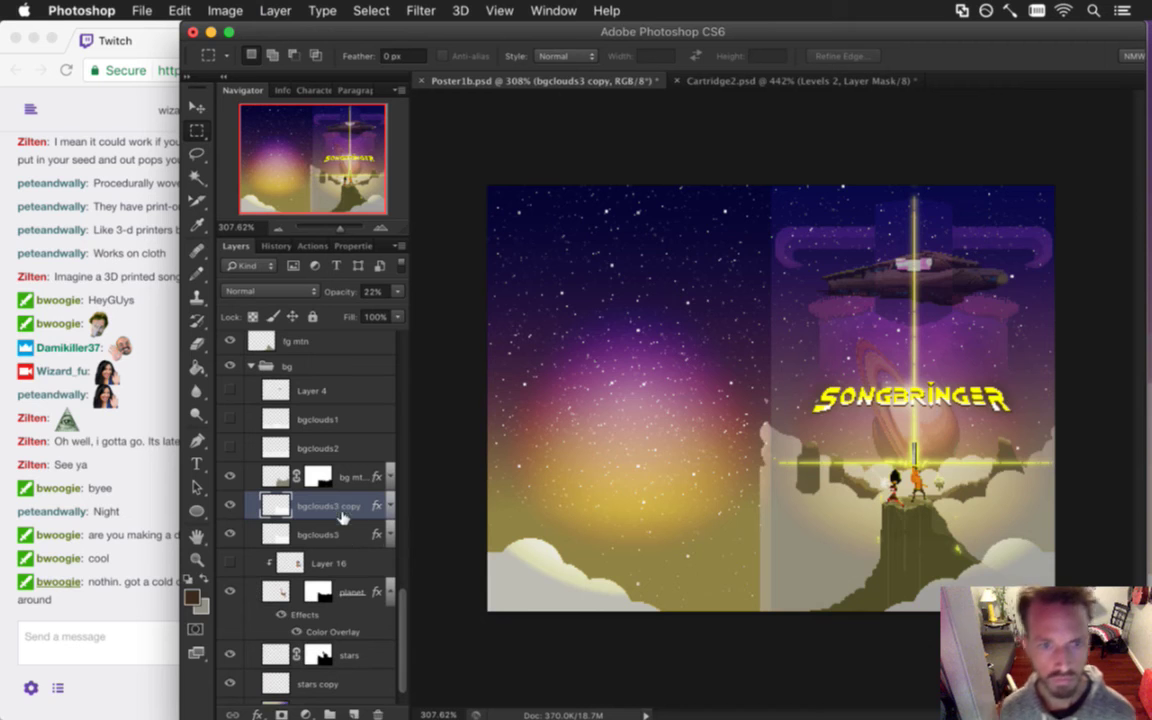
{"action": "key", "text": "v"}
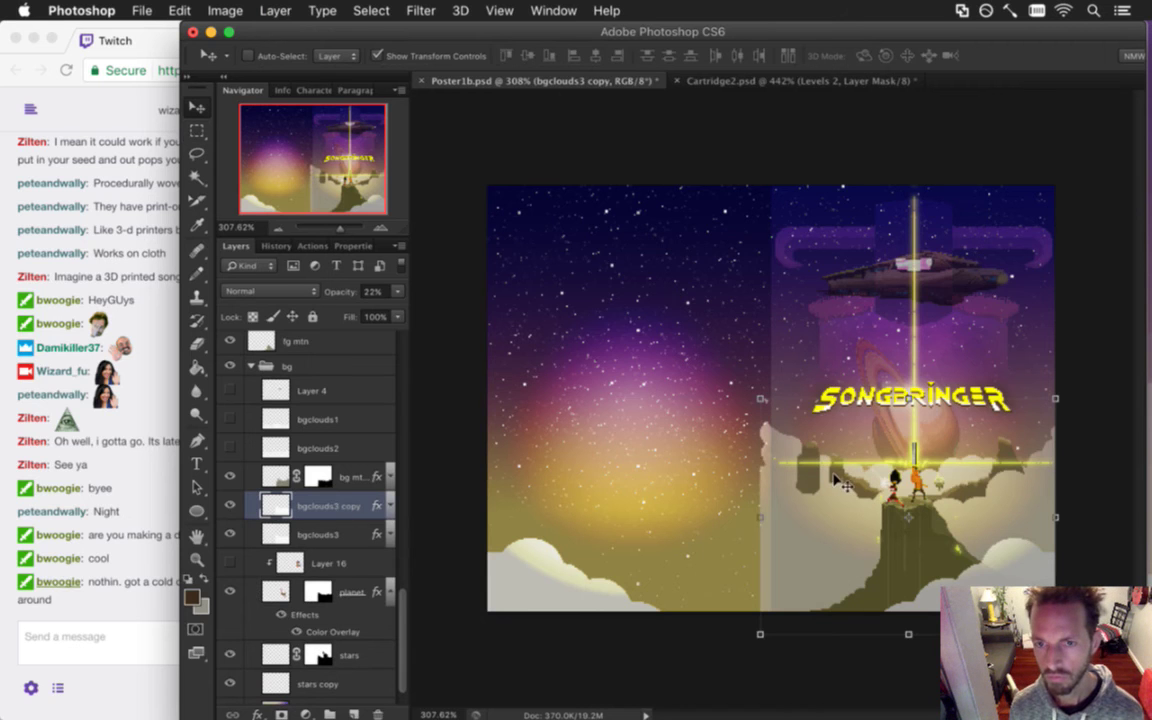
{"action": "key", "text": "m"}
{"action": "left_click_drag", "start_coordinate": [768, 542], "coordinate": [797, 537]}
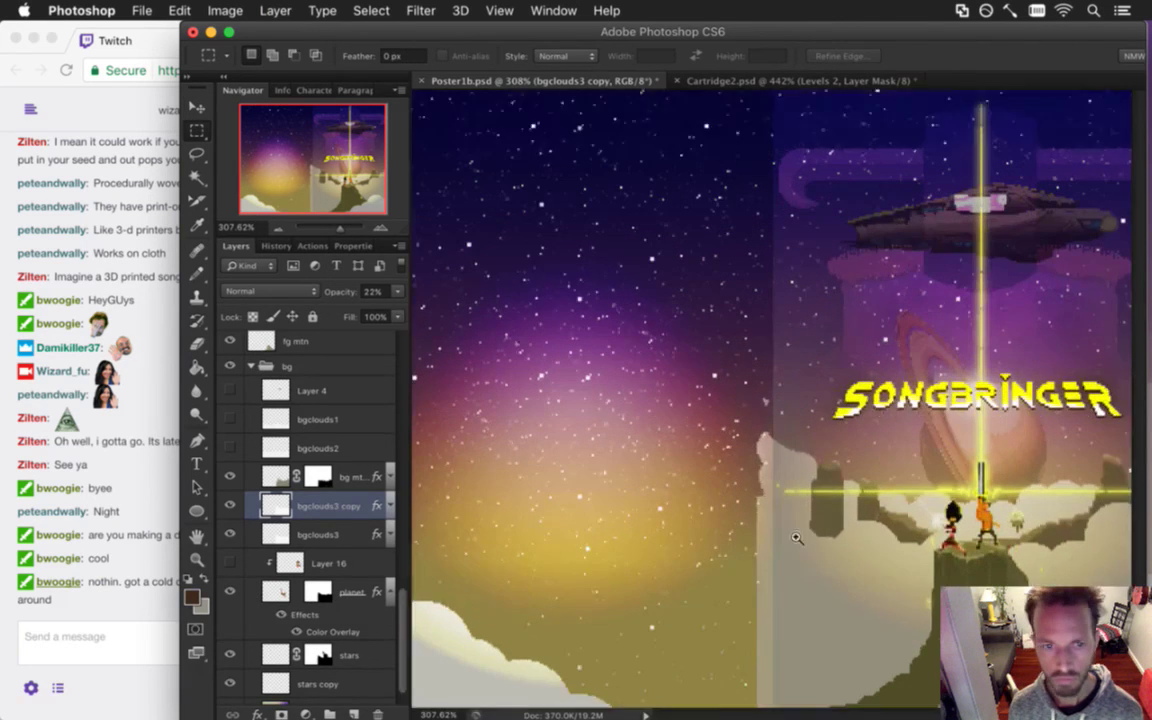
{"action": "key", "text": "super+z"}
Delete the strip of bgclouds3 that extends past the poster's center seam into the left half, and clear the selection.
{"action": "key", "text": "l"}
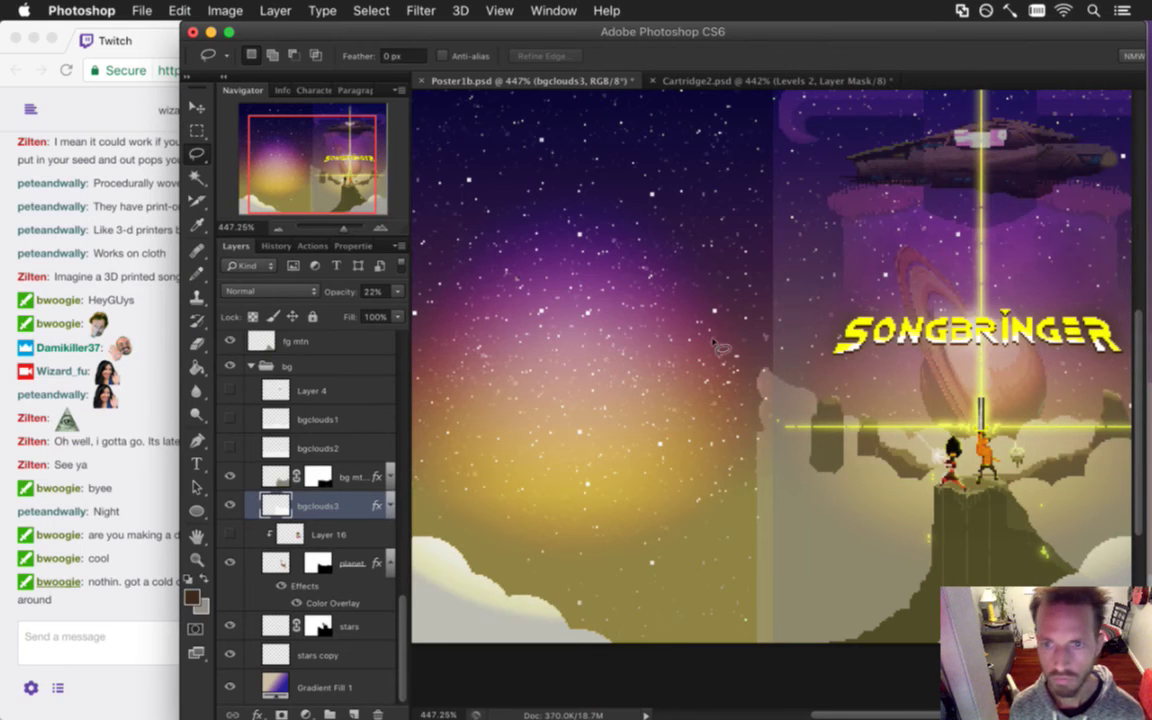
{"action": "key", "text": "m"}
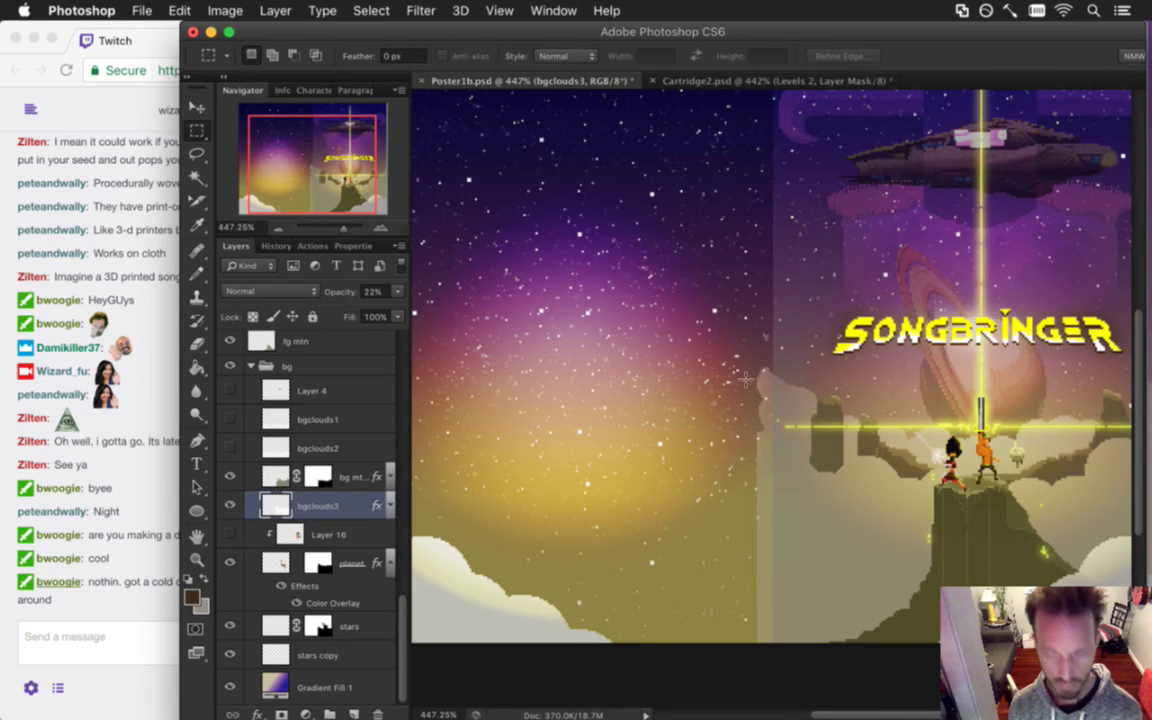
{"action": "mouse_move", "coordinate": [688, 337]}
{"action": "left_mouse_down"}
{"action": "mouse_move", "coordinate": [784, 673]}
{"action": "mouse_move", "coordinate": [771, 679]}
{"action": "mouse_move", "coordinate": [771, 665]}
{"action": "left_mouse_up"}
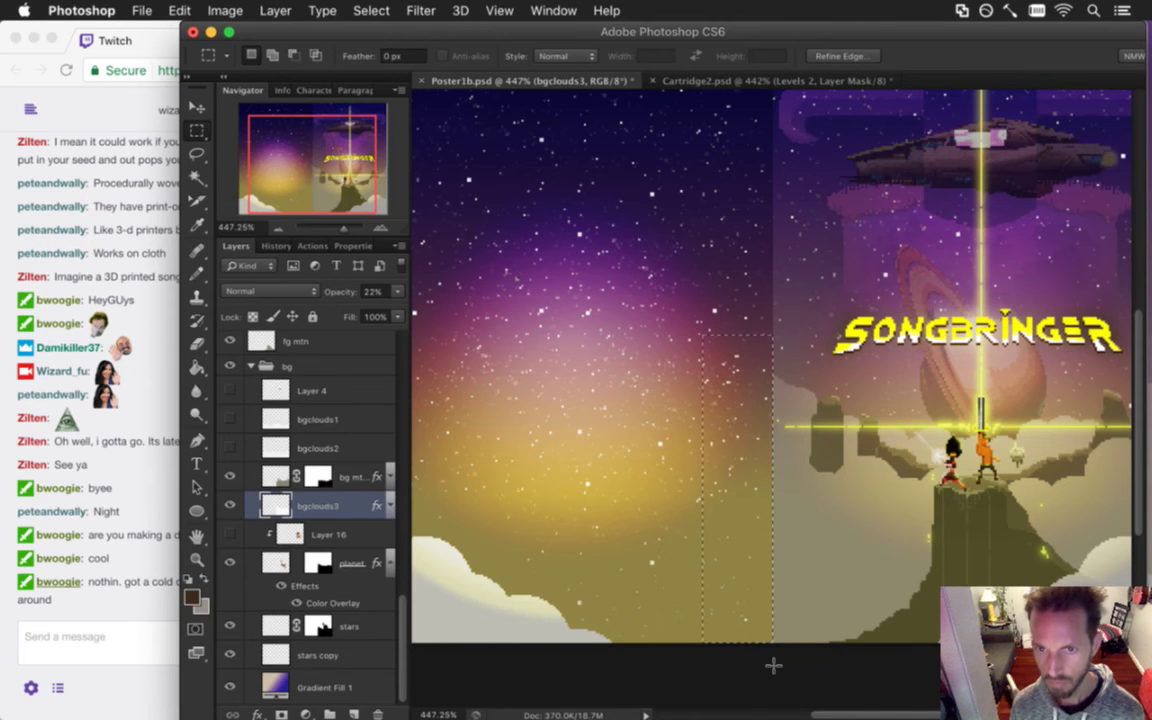
{"action": "left_click", "coordinate": [562, 632]}
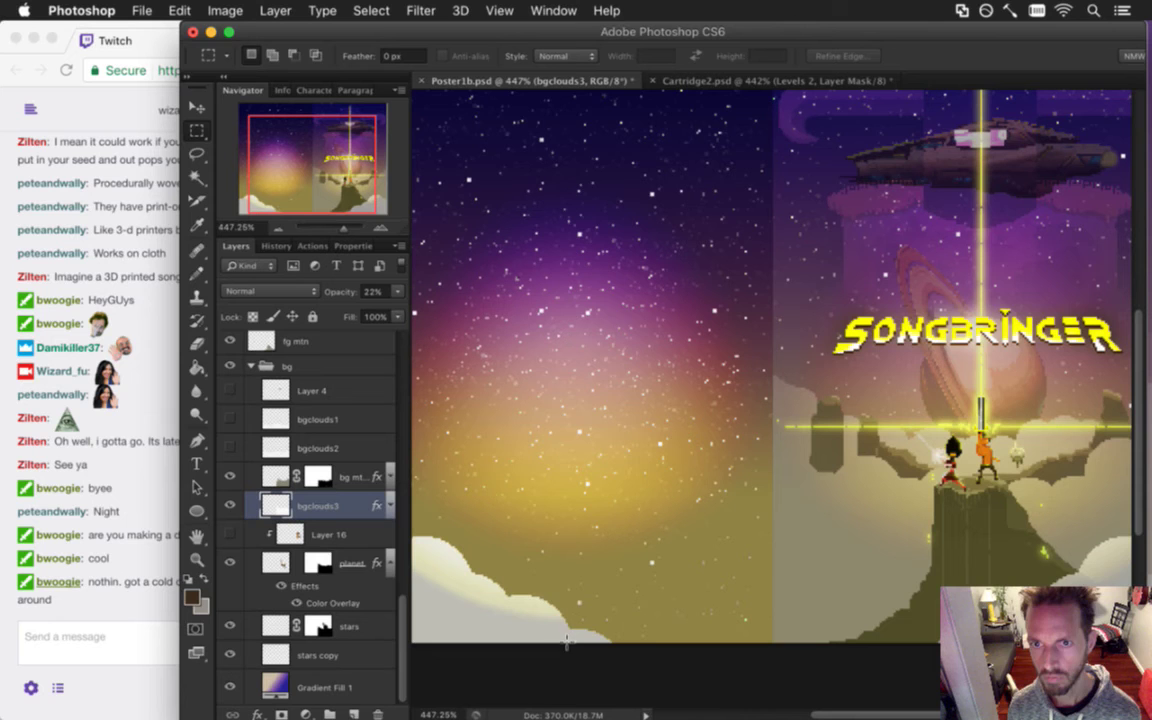
Duplicate the bgclouds3 layer and flip the copy horizontally.
{"action": "left_click", "coordinate": [390, 508]}
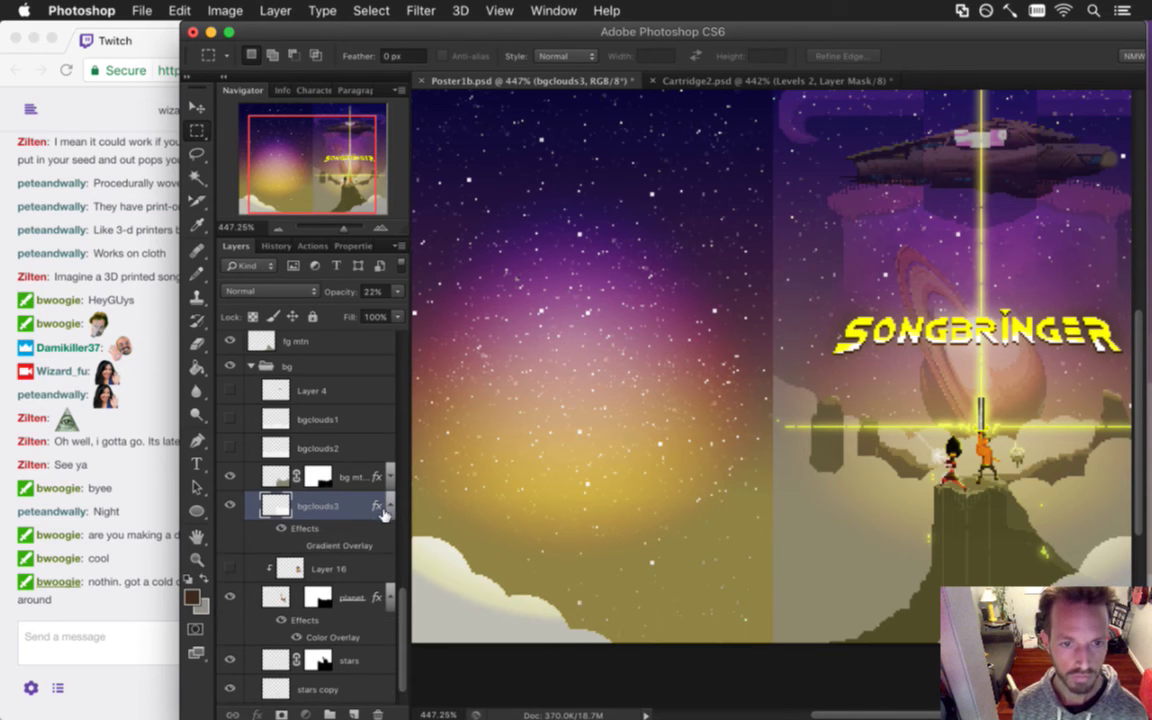
{"action": "left_click", "coordinate": [388, 508]}
{"action": "key", "text": "super+j"}
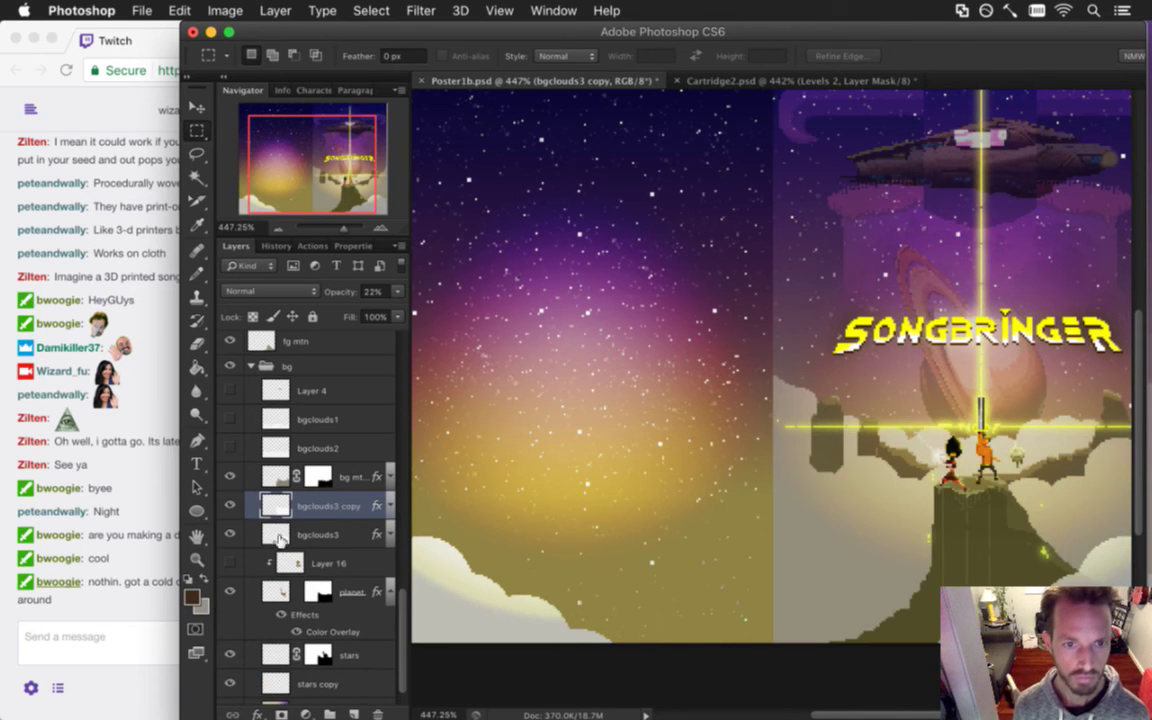
{"action": "left_click_drag", "start_coordinate": [765, 517], "coordinate": [705, 505]}
{"action": "key", "text": "v"}
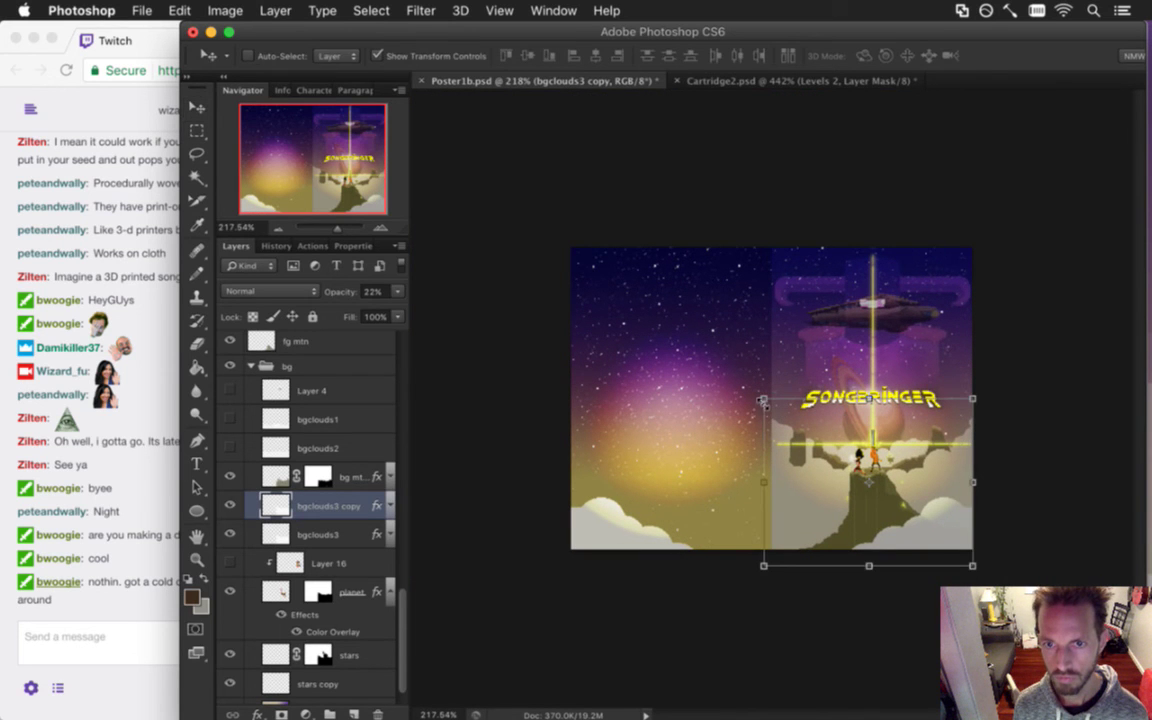
{"action": "key", "text": "super+t"}
{"action": "right_click", "coordinate": [806, 476]}
{"action": "left_click", "coordinate": [835, 687]}
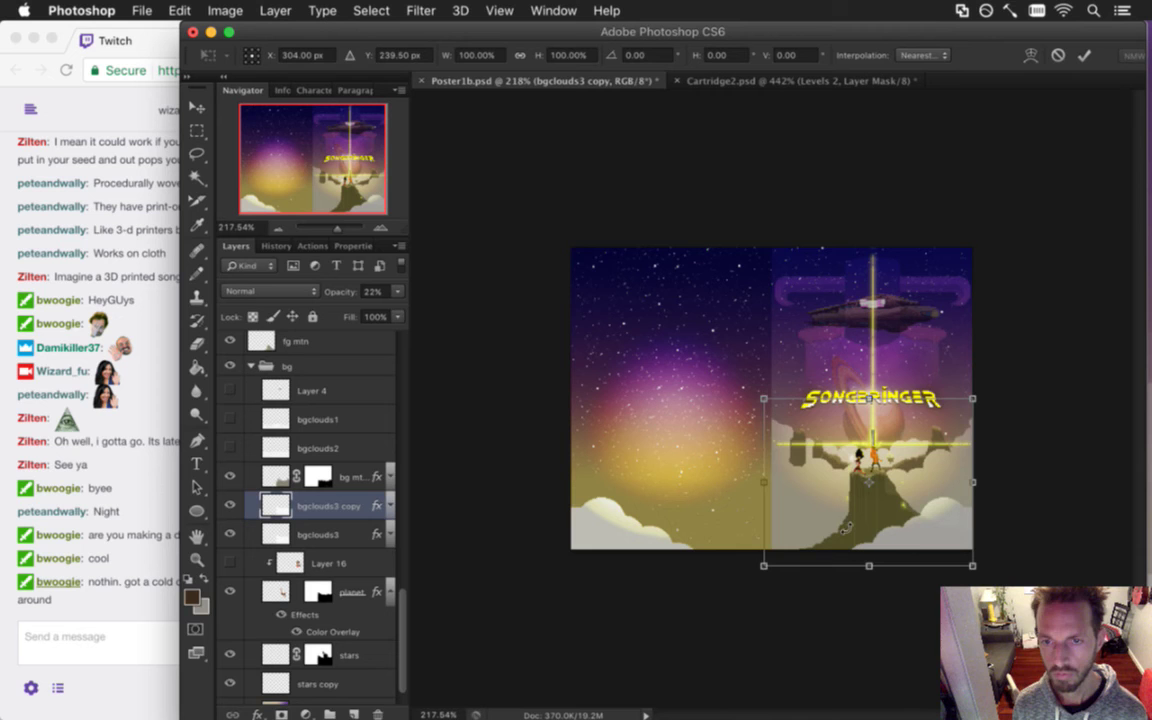
{"action": "key", "text": "Return"}
Move the mirrored bgclouds3 copy into the poster's left half so its edge meets the center seam, and save the poster.
{"action": "left_click_drag", "start_coordinate": [790, 477], "coordinate": [612, 472]}
{"action": "key", "text": "super+t"}
{"action": "left_click", "coordinate": [827, 474]}
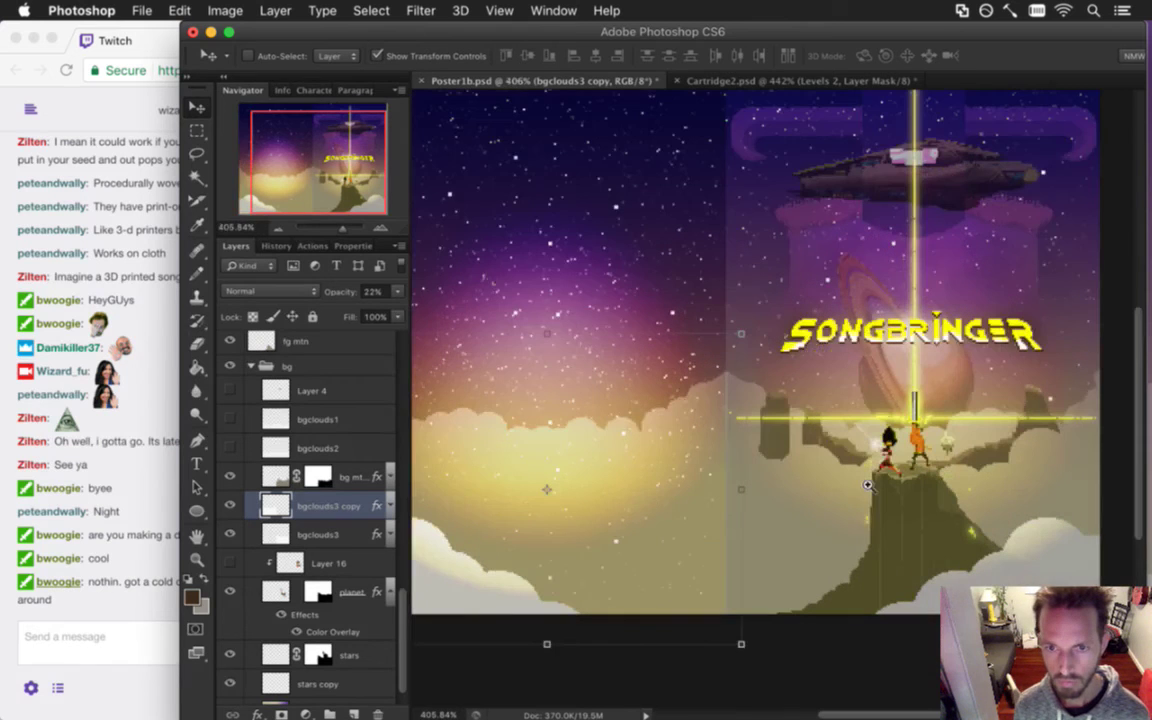
{"action": "key", "text": "m"}
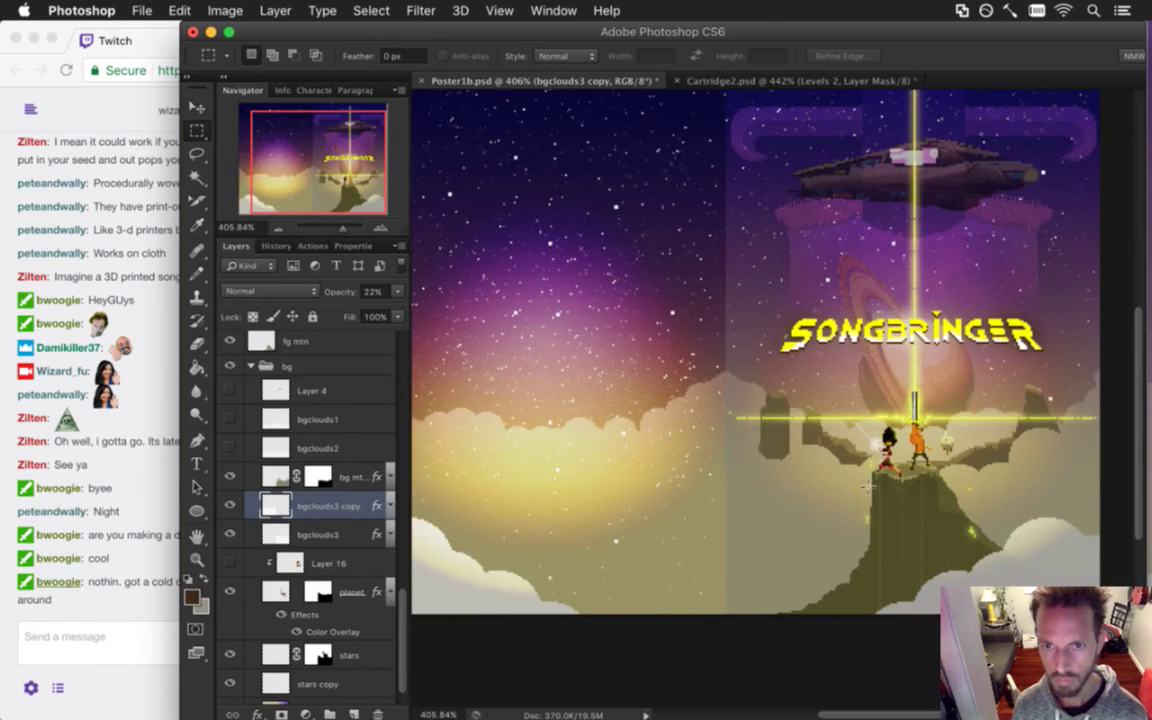
{"action": "left_click", "coordinate": [600, 553], "text": "alt"}
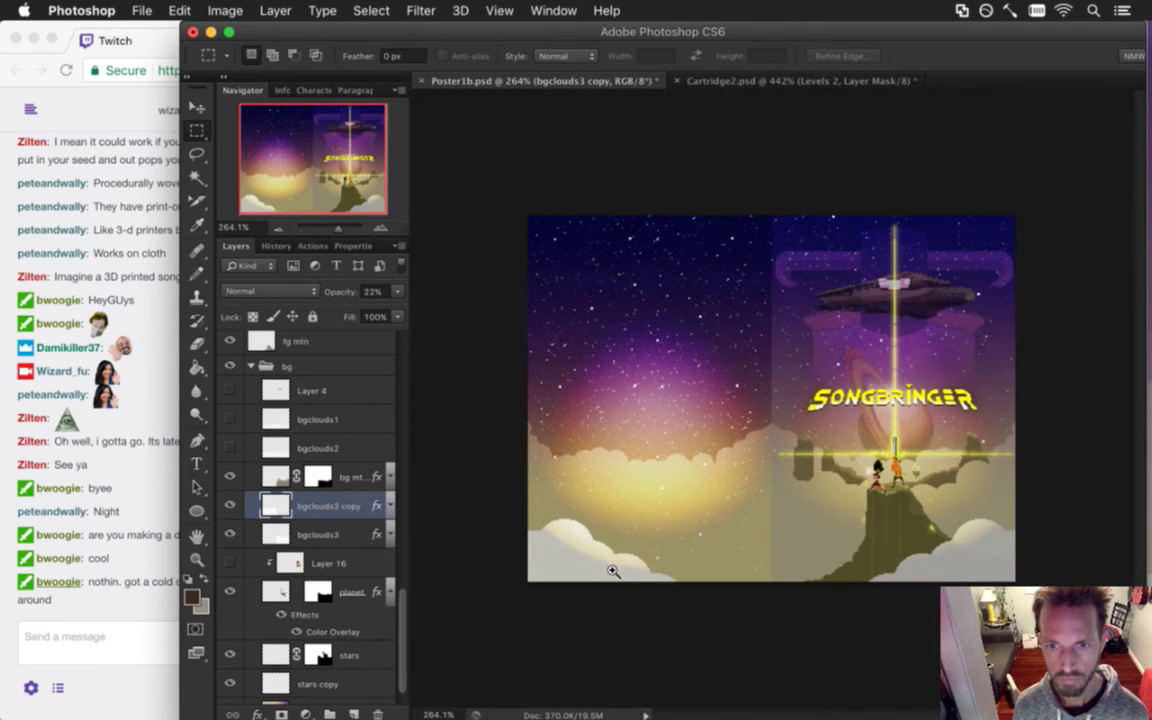
{"action": "key", "text": "super+s"}
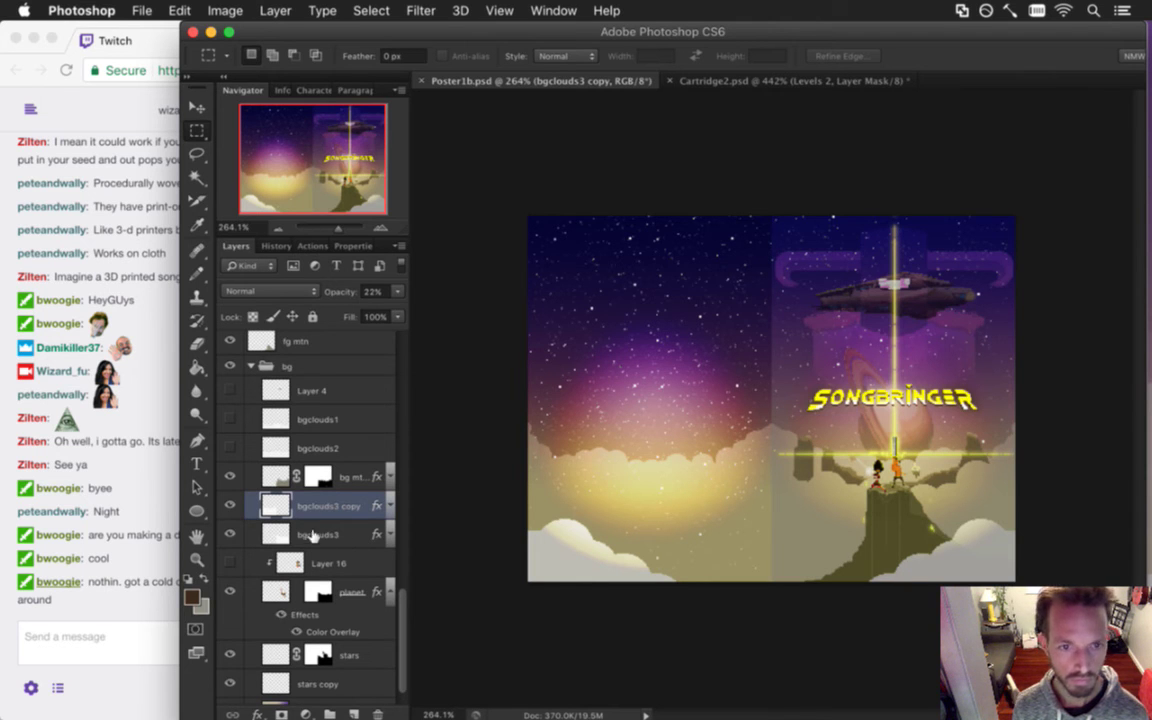
Merge the bgclouds3 copy with bgclouds3 and rename the merged layer as bgclouds3.
{"action": "left_click", "coordinate": [340, 535], "text": "shift"}
{"action": "right_click", "coordinate": [340, 535]}
{"action": "left_click", "coordinate": [386, 471]}
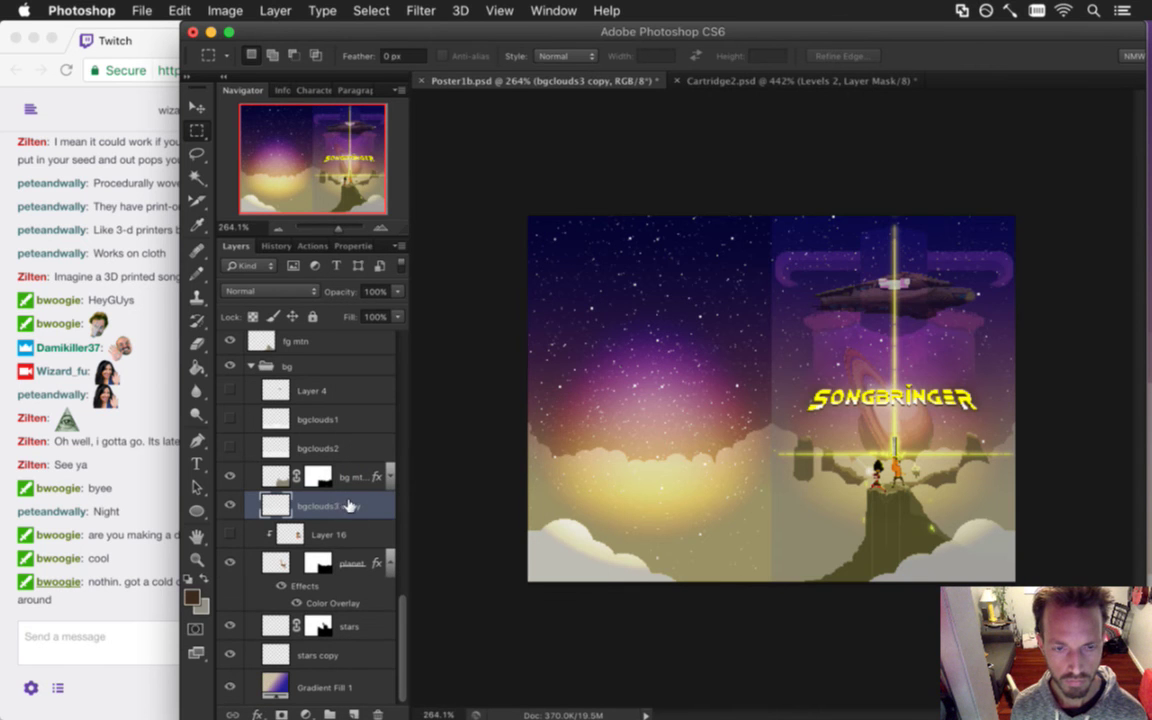
{"action": "double_click", "coordinate": [345, 505]}
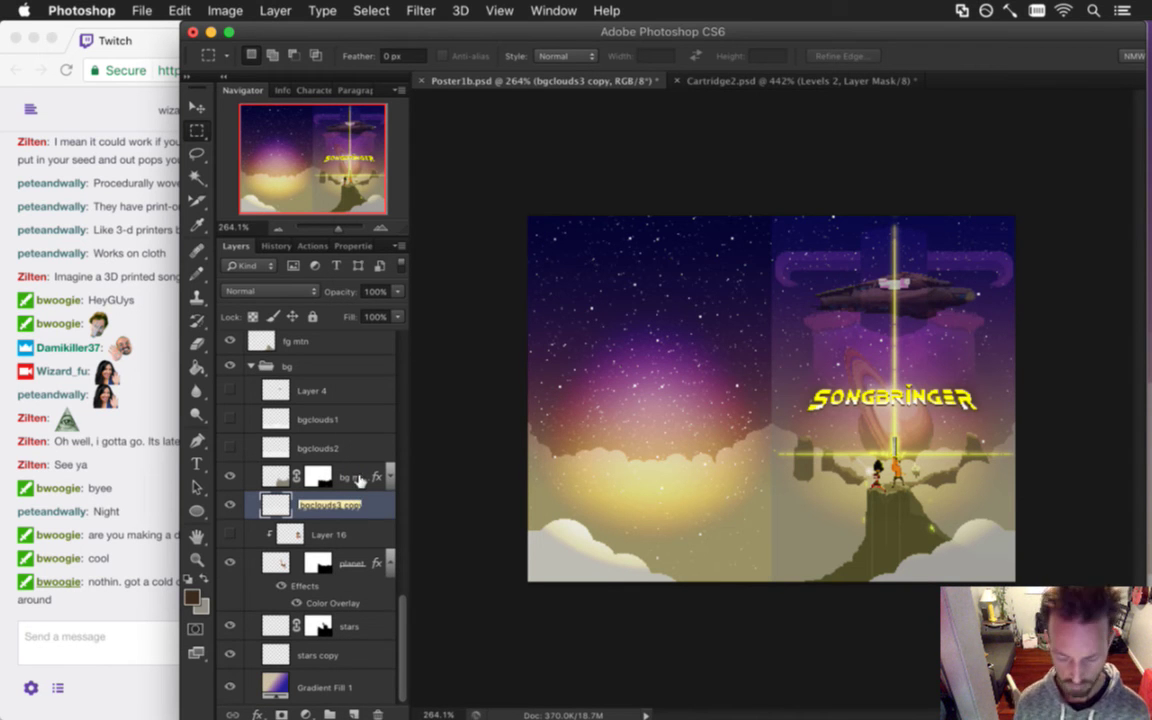
{"action": "type", "text": "bgclouds3"}
{"action": "key", "text": "Return"}
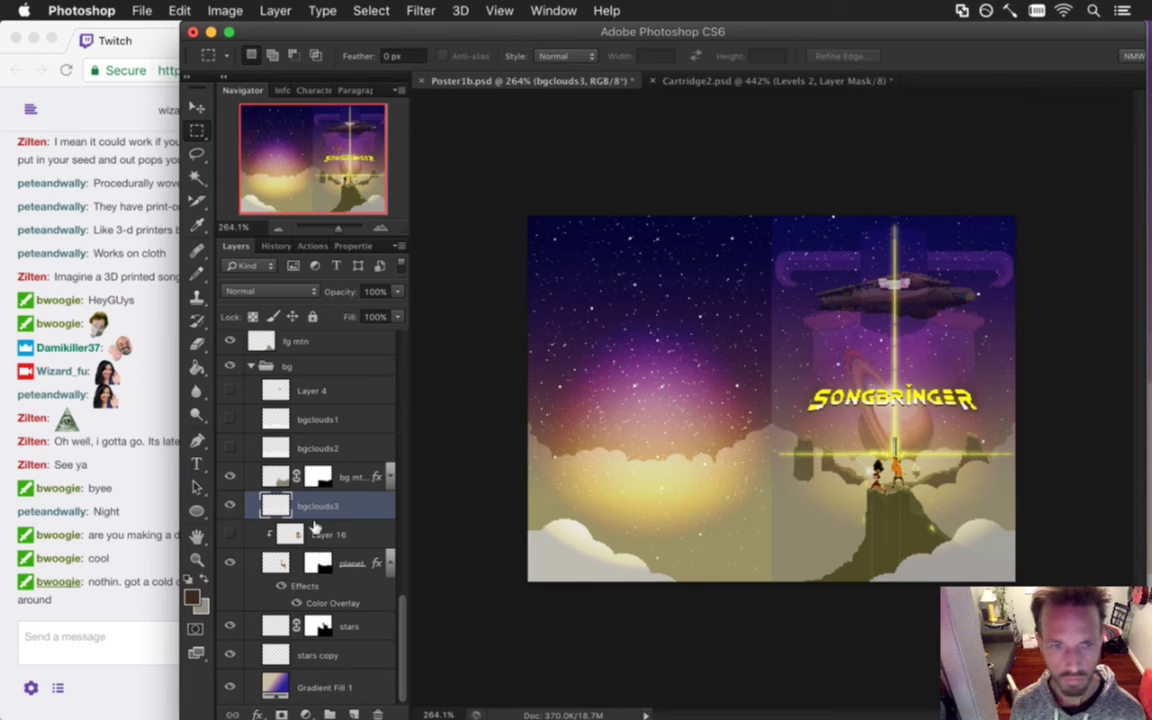
Show the bgclouds1 and bgclouds2 layers again and save the poster.
{"action": "scroll", "coordinate": [245, 497], "scroll_direction": "up", "scroll_amount": 2}
{"action": "left_click", "coordinate": [230, 453]}
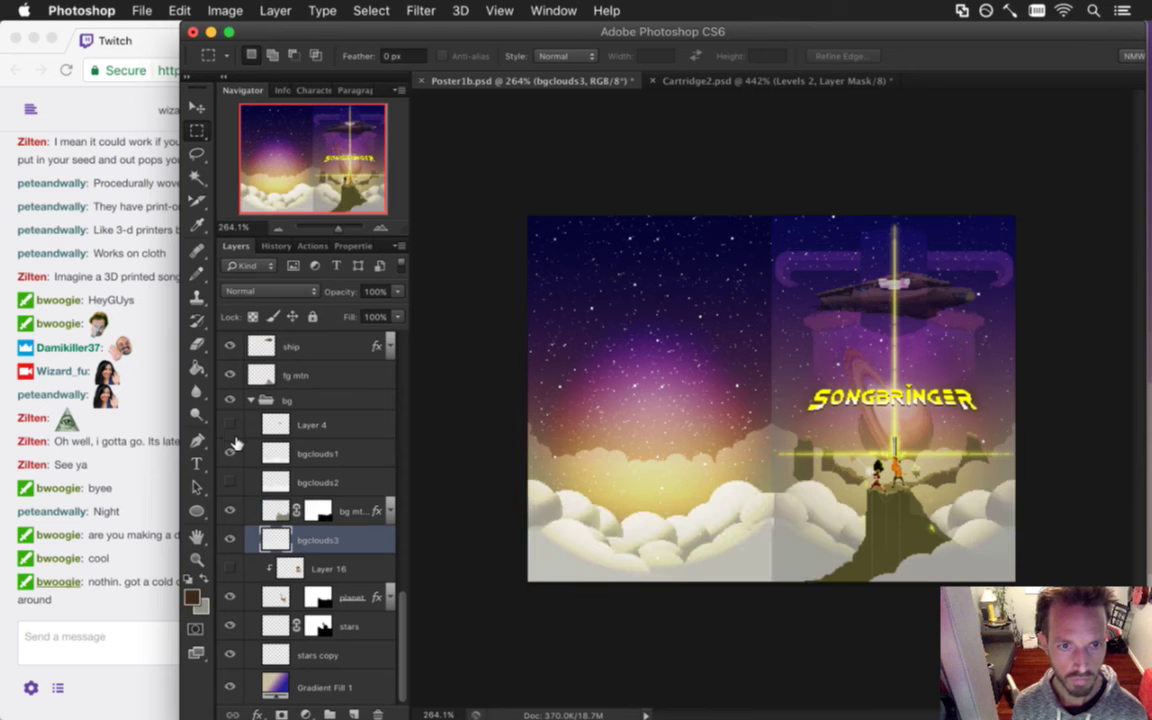
{"action": "left_click", "coordinate": [230, 482]}
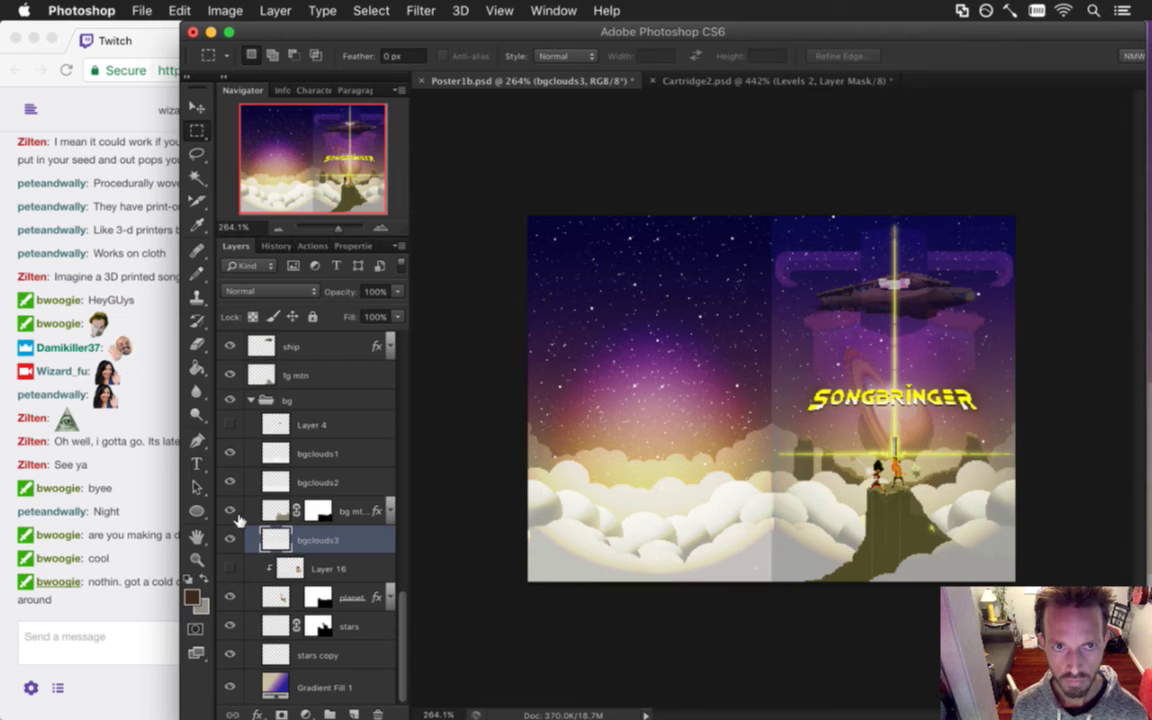
{"action": "key", "text": "super+s"}
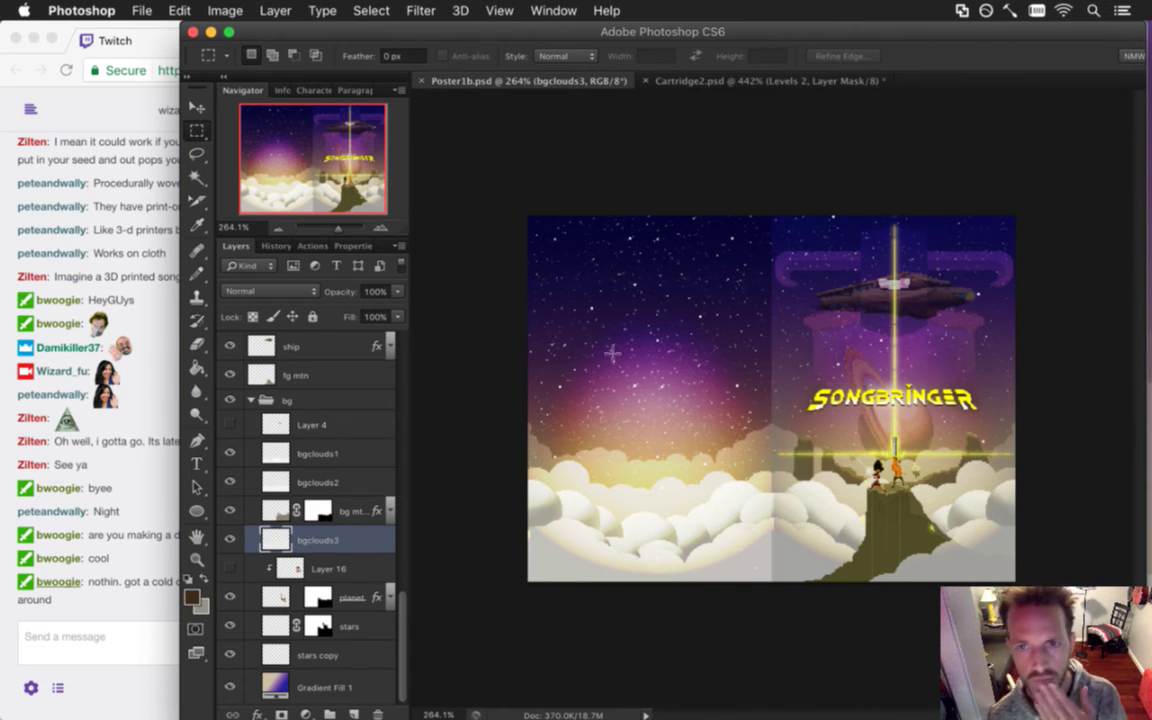
Examine how the light group, Color Fill 4 and the masked fill below it affect the poster by toggling their visibility.
{"action": "left_click_drag", "start_coordinate": [770, 214], "coordinate": [966, 577]}
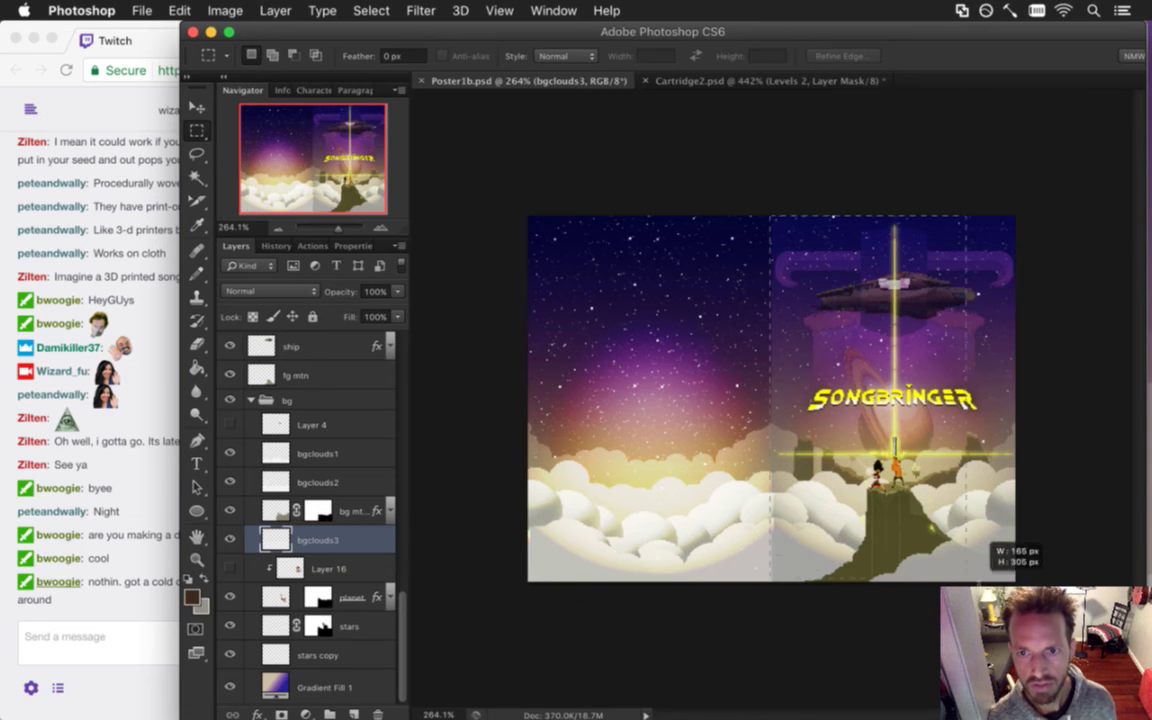
{"action": "key", "text": "super+d"}
{"action": "left_click_drag", "start_coordinate": [403, 627], "coordinate": [362, 447]}
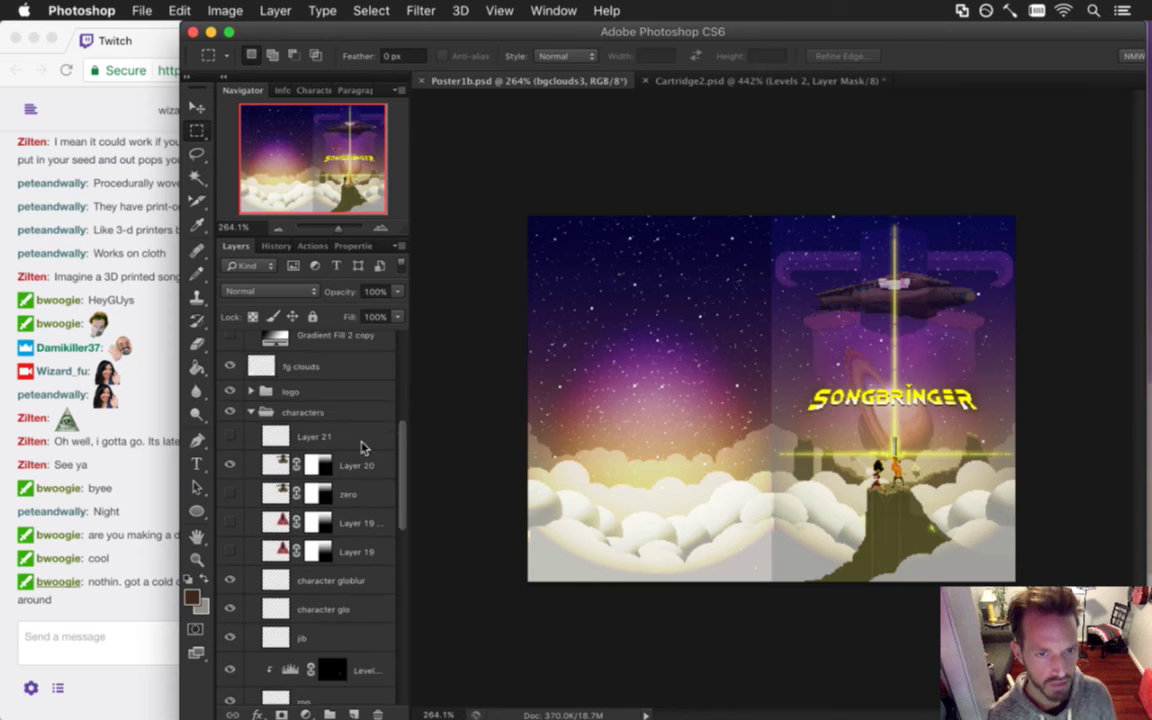
{"action": "scroll", "coordinate": [323, 377], "scroll_direction": "up", "scroll_amount": 8}
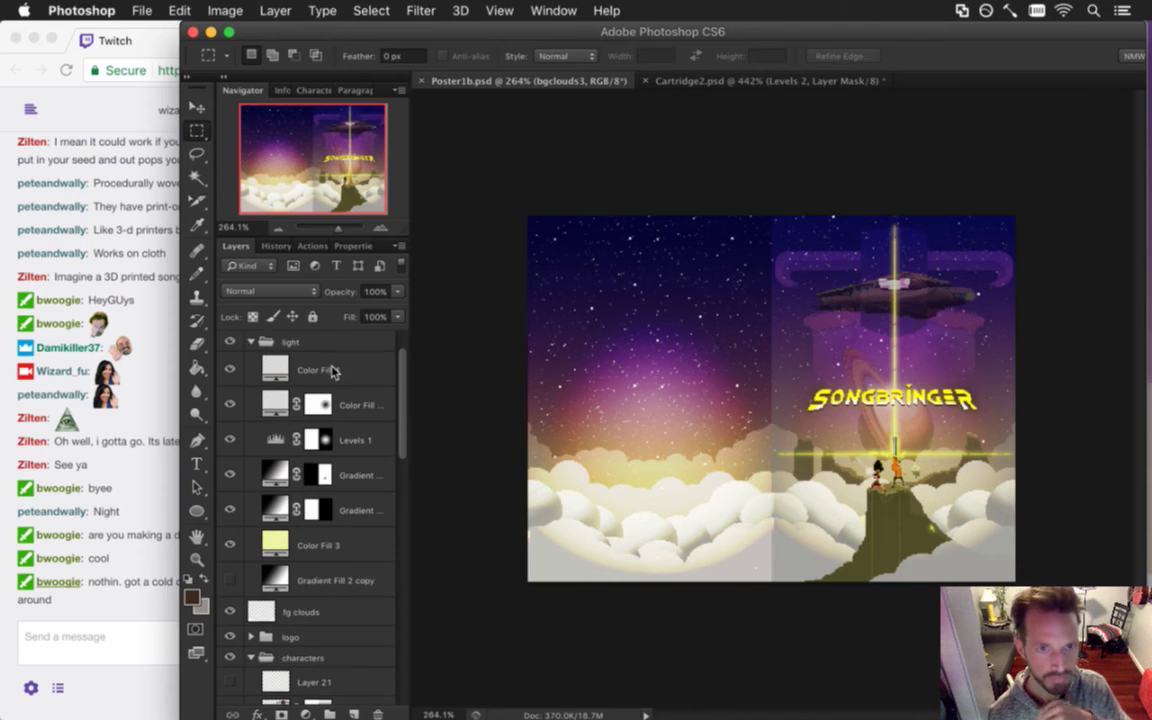
{"action": "scroll", "coordinate": [335, 372], "scroll_direction": "up", "scroll_amount": 1}
{"action": "left_click", "coordinate": [230, 375]}
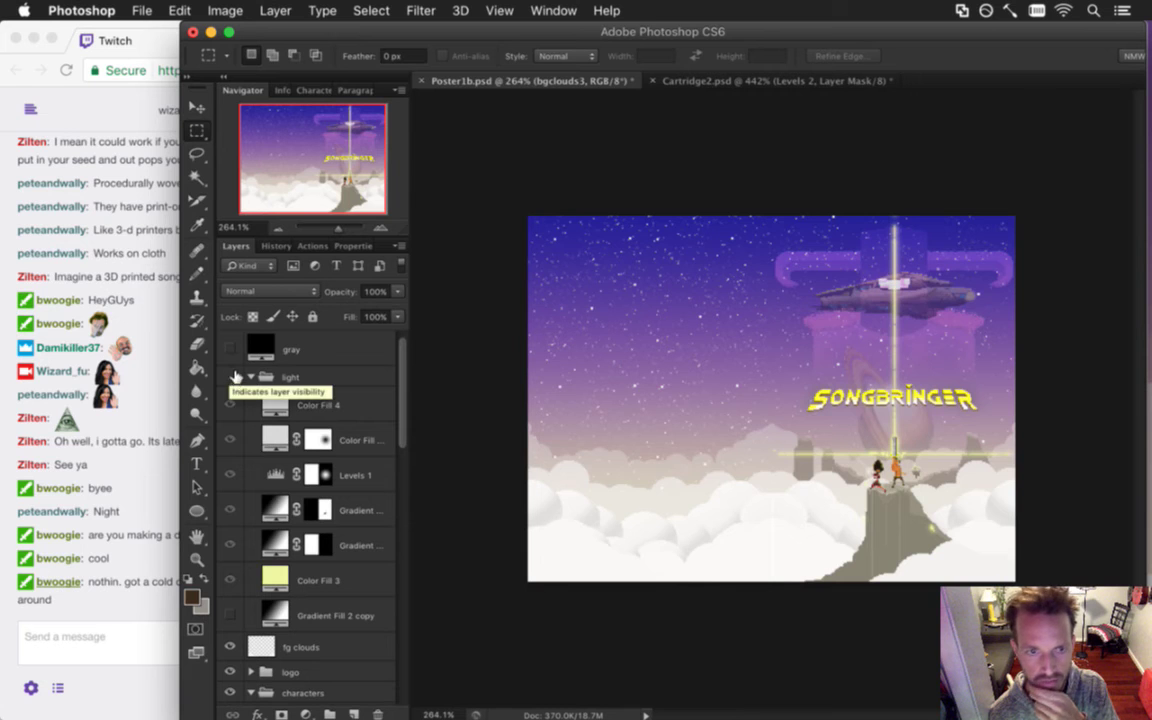
{"action": "left_click", "coordinate": [230, 377]}
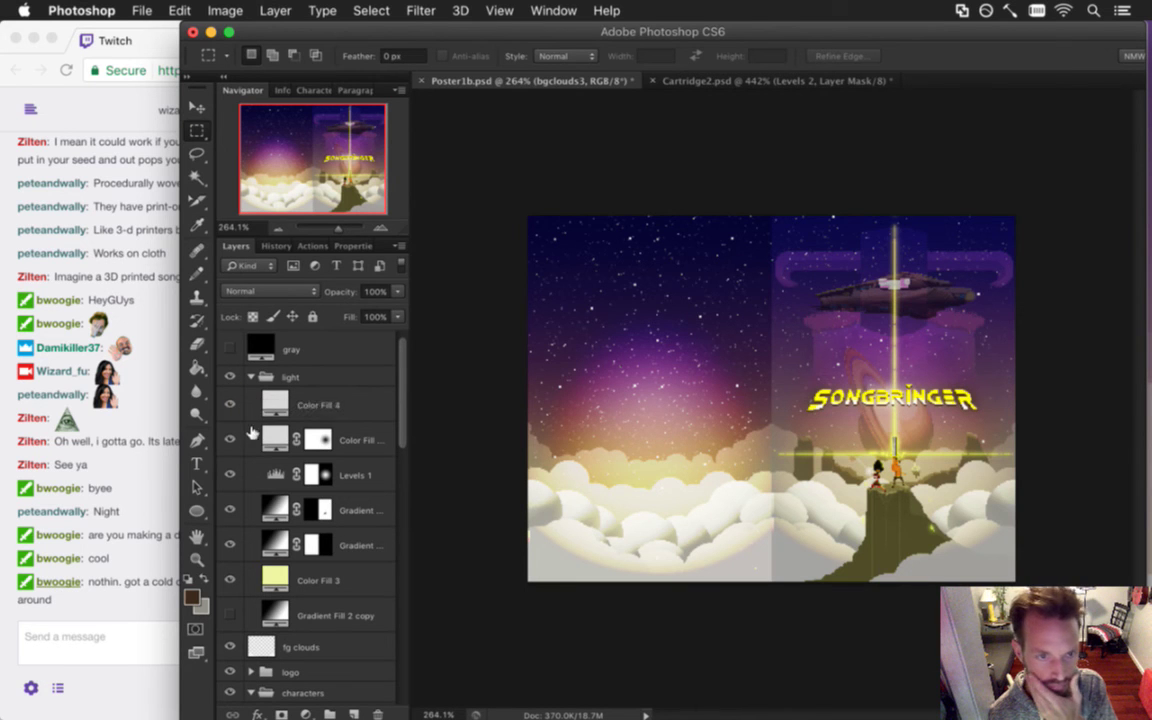
{"action": "left_click", "coordinate": [293, 402]}
{"action": "left_click", "coordinate": [230, 402]}
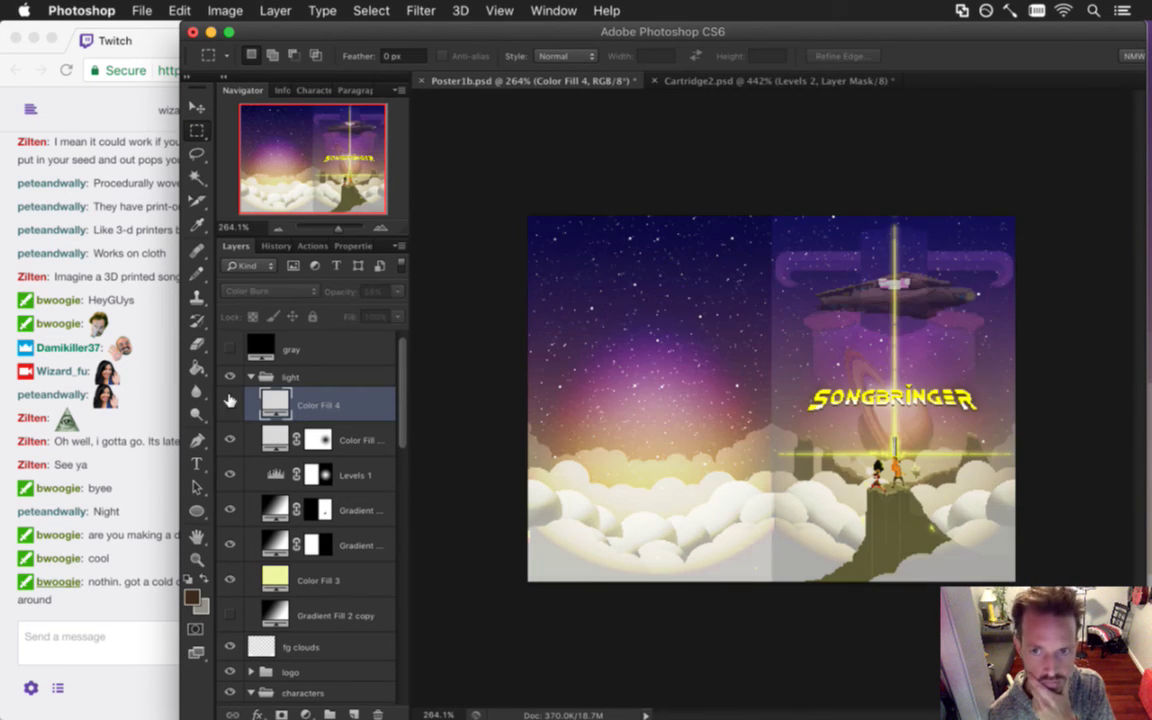
{"action": "left_click", "coordinate": [230, 402]}
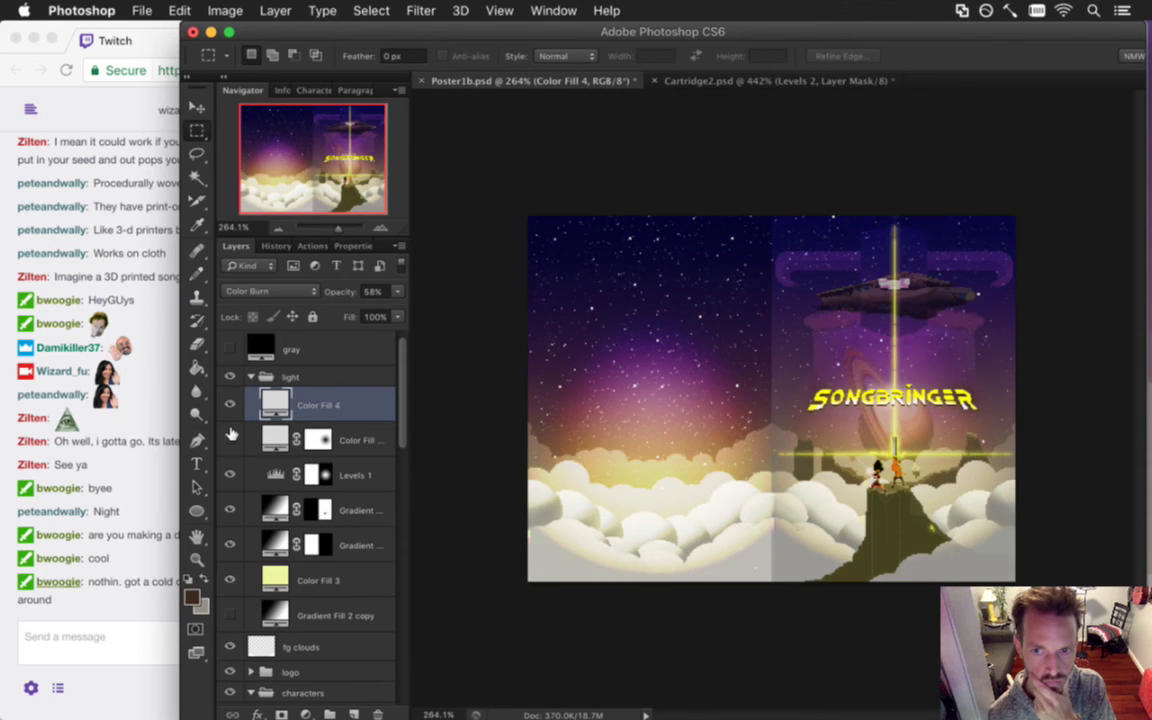
{"action": "left_click", "coordinate": [229, 433]}
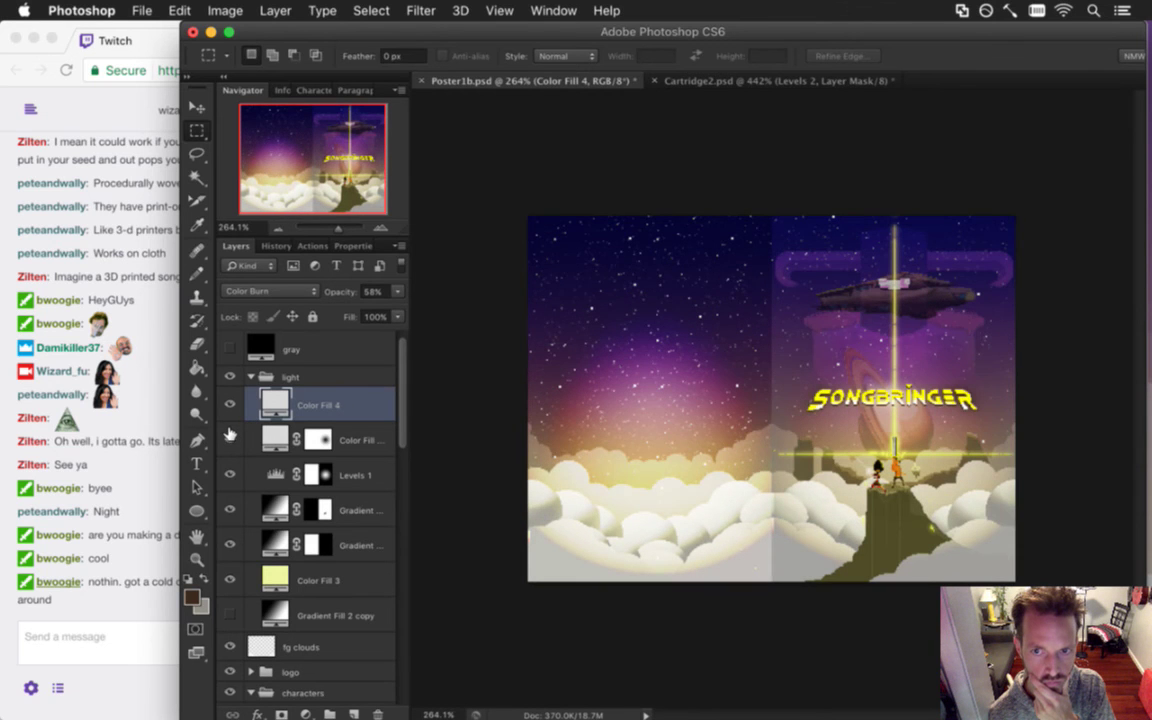
Add a black-to-white radial gradient to the left half of the Color Fill 4 copy mask and save the poster.
{"action": "left_click", "coordinate": [317, 437], "text": "alt"}
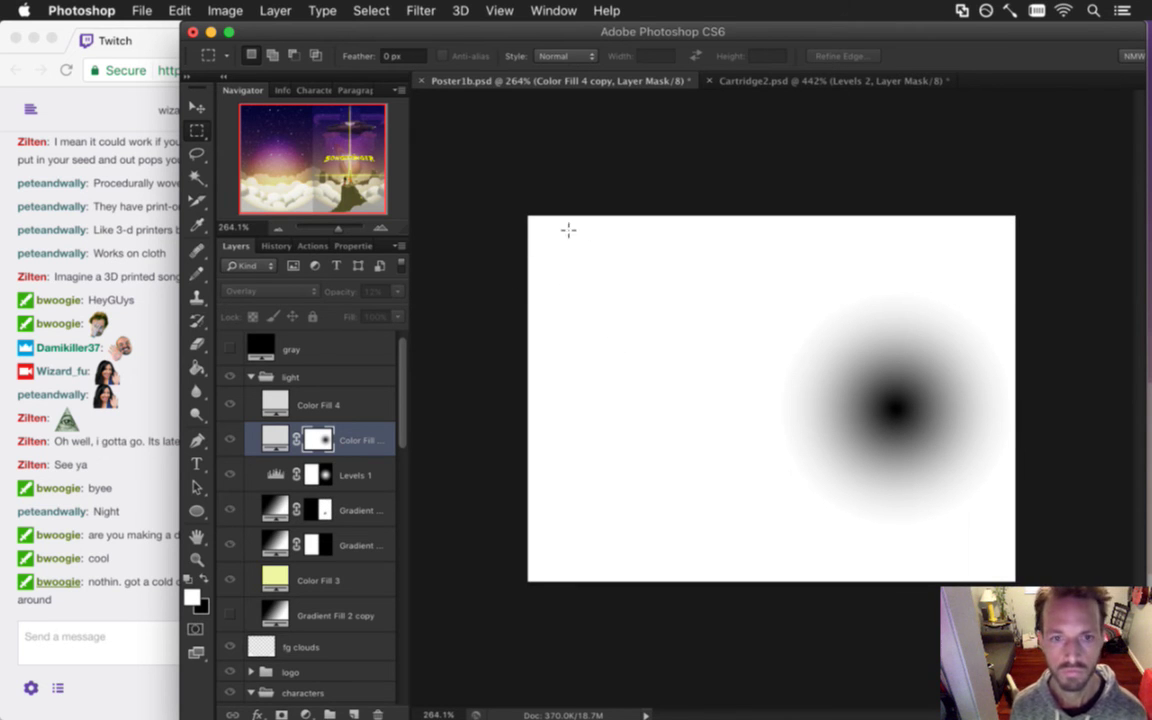
{"action": "left_click_drag", "start_coordinate": [496, 203], "coordinate": [778, 640]}
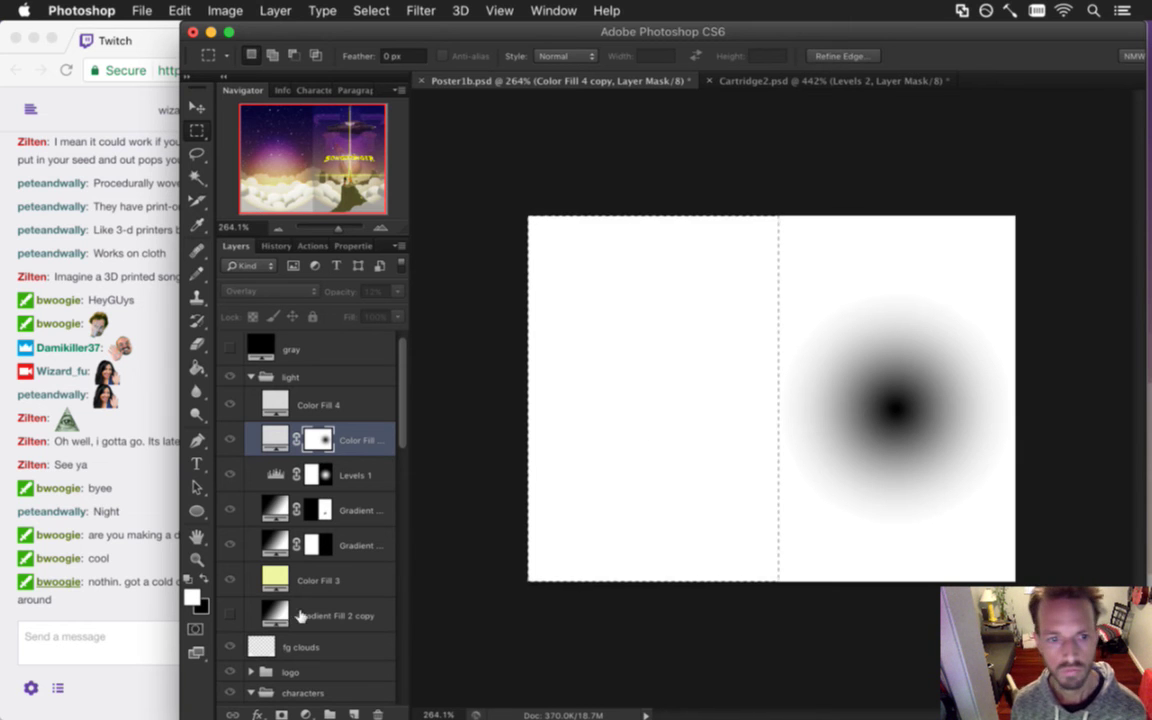
{"action": "left_click", "coordinate": [207, 580]}
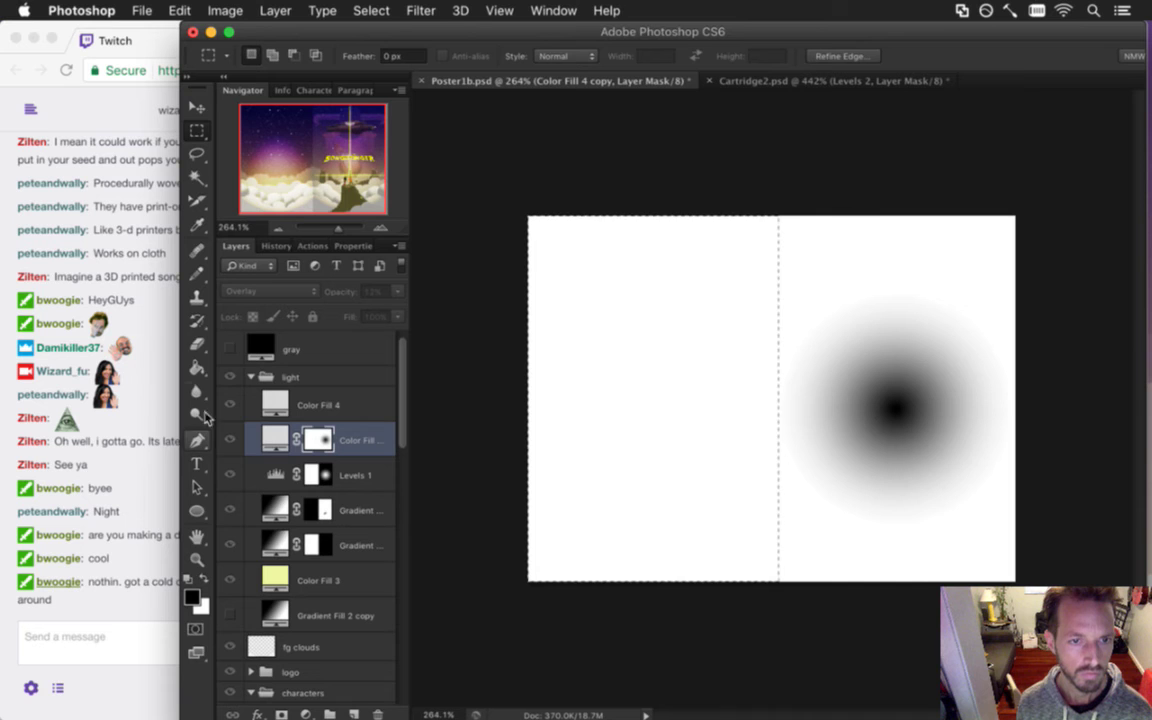
{"action": "left_click_drag", "start_coordinate": [198, 370], "coordinate": [228, 336]}
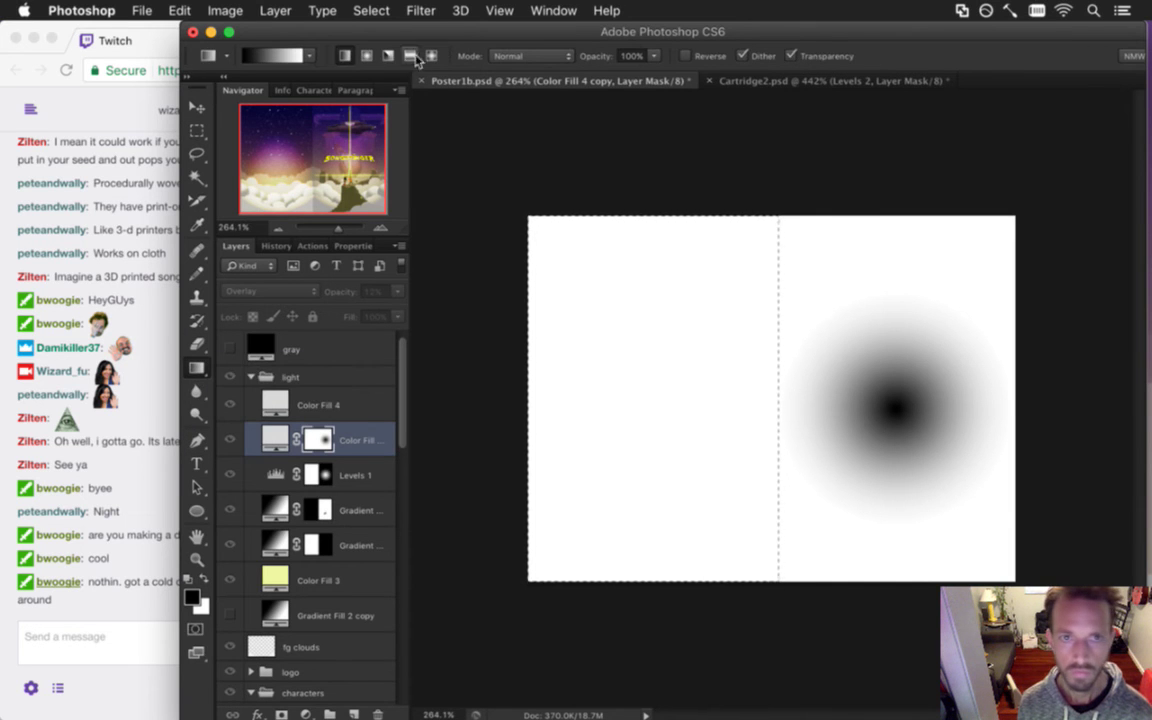
{"action": "left_click", "coordinate": [366, 55]}
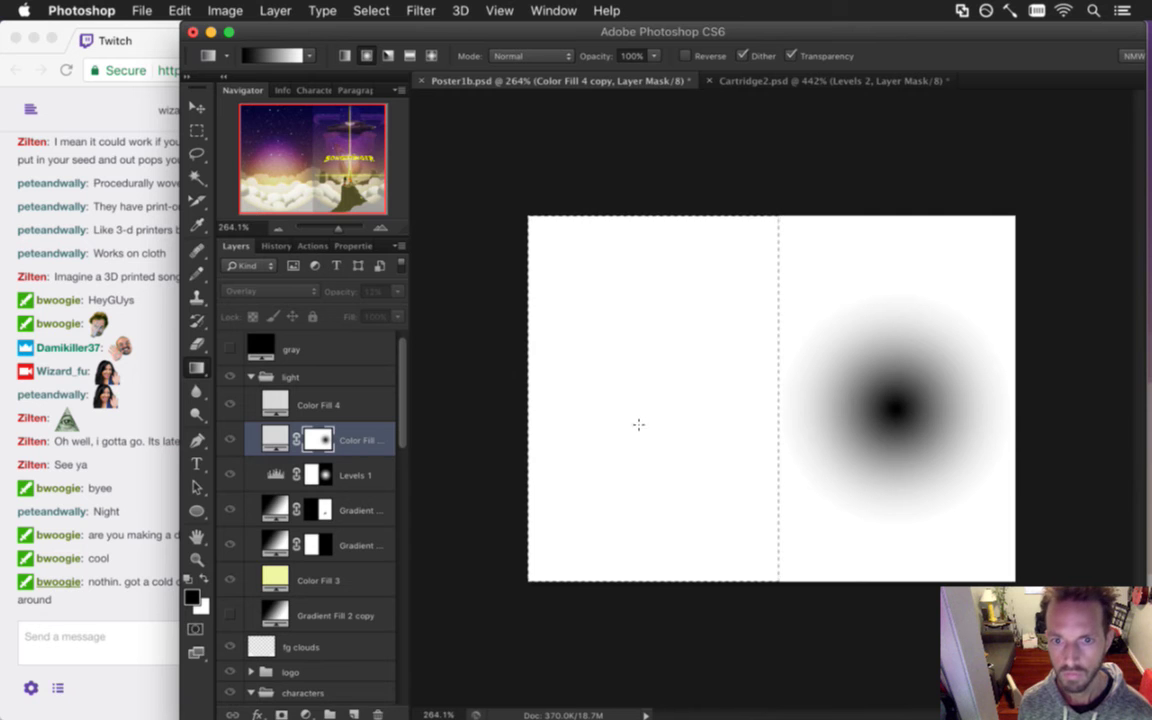
{"action": "left_click_drag", "start_coordinate": [736, 446], "coordinate": [736, 446]}
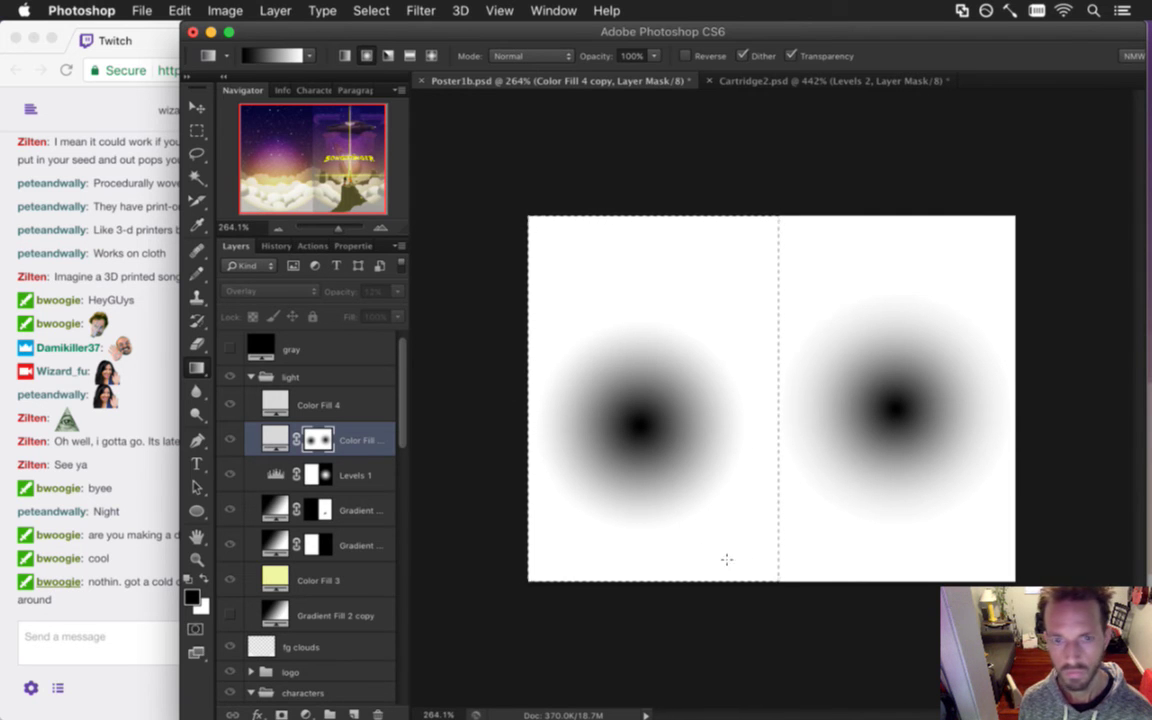
{"action": "left_click", "coordinate": [270, 440]}
{"action": "key", "text": "m"}
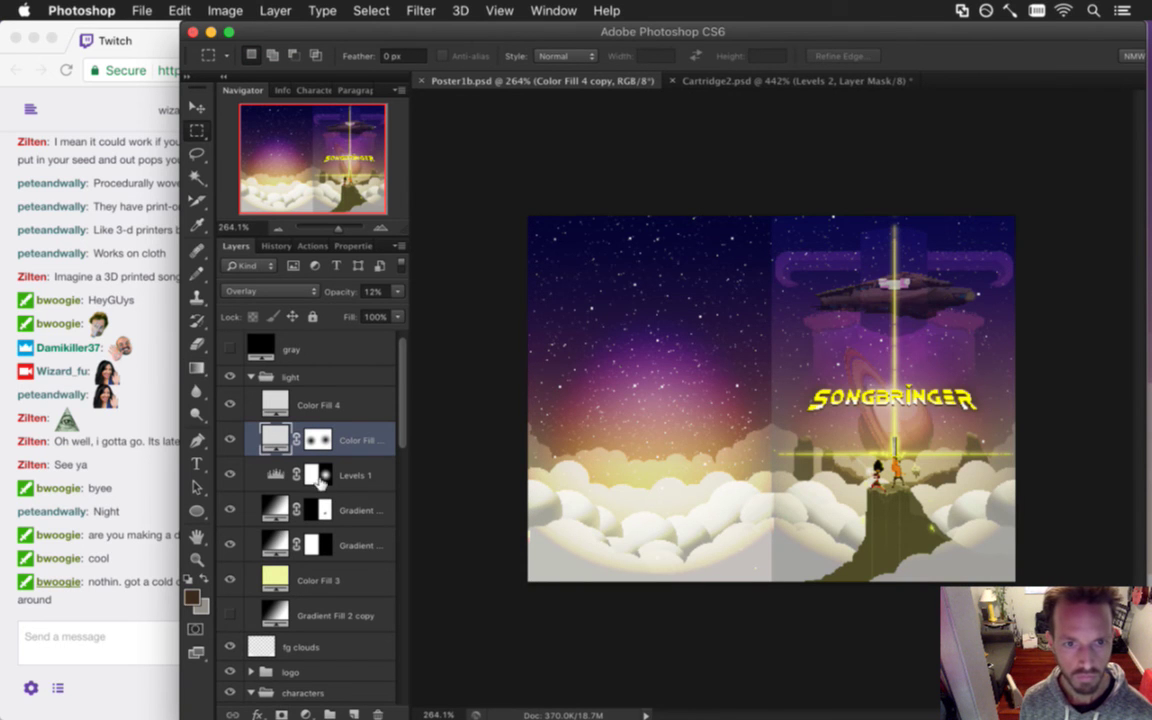
Display the Levels 1 layer mask on its own and select its white left half with the Magic Wand.
{"action": "left_click", "coordinate": [250, 476]}
{"action": "left_click", "coordinate": [228, 467]}
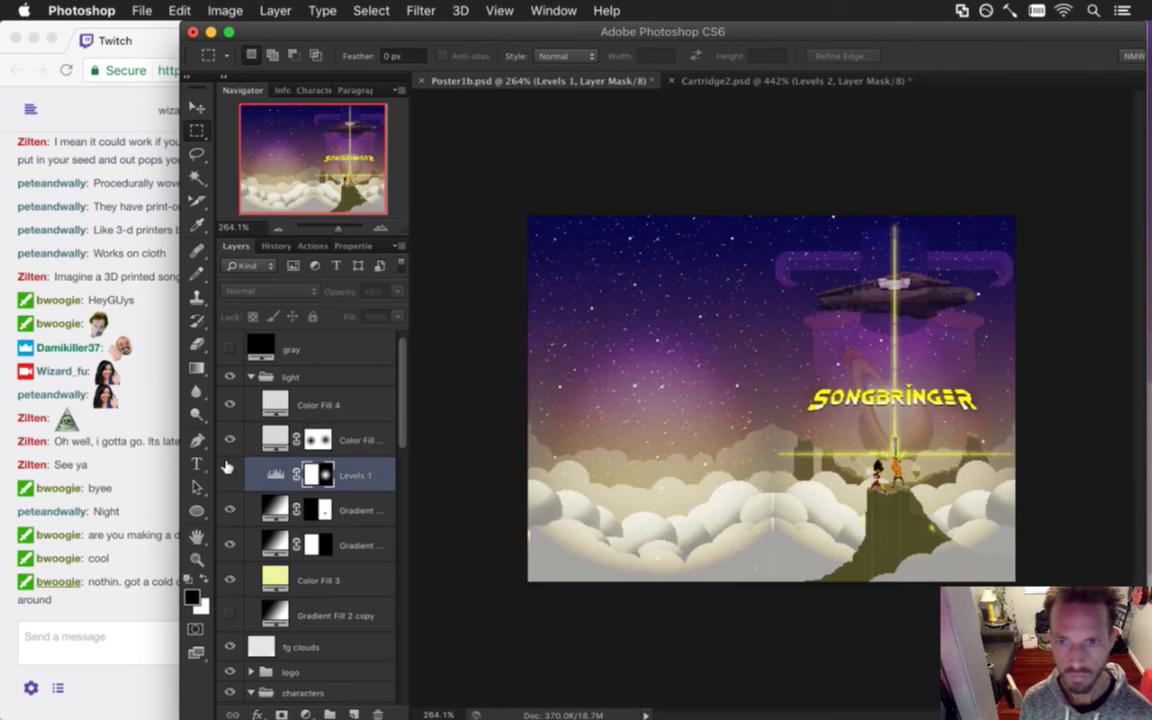
{"action": "left_click", "coordinate": [316, 472], "text": "alt"}
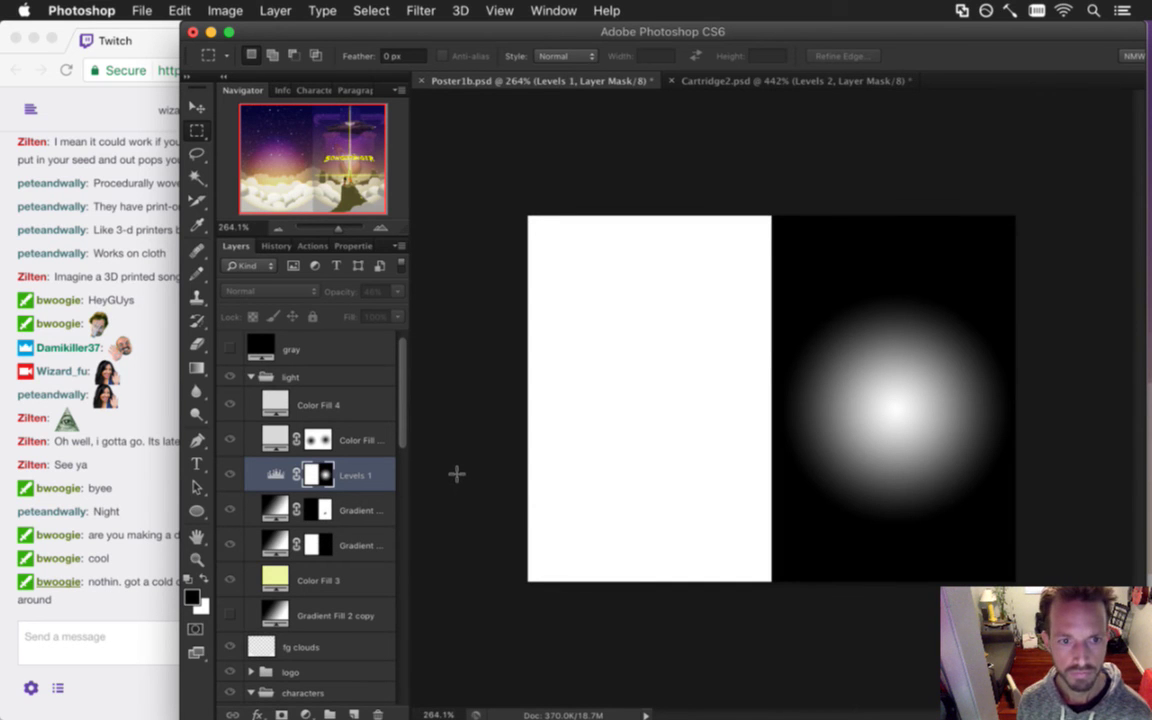
{"action": "left_click", "coordinate": [195, 176]}
{"action": "left_click", "coordinate": [630, 376]}
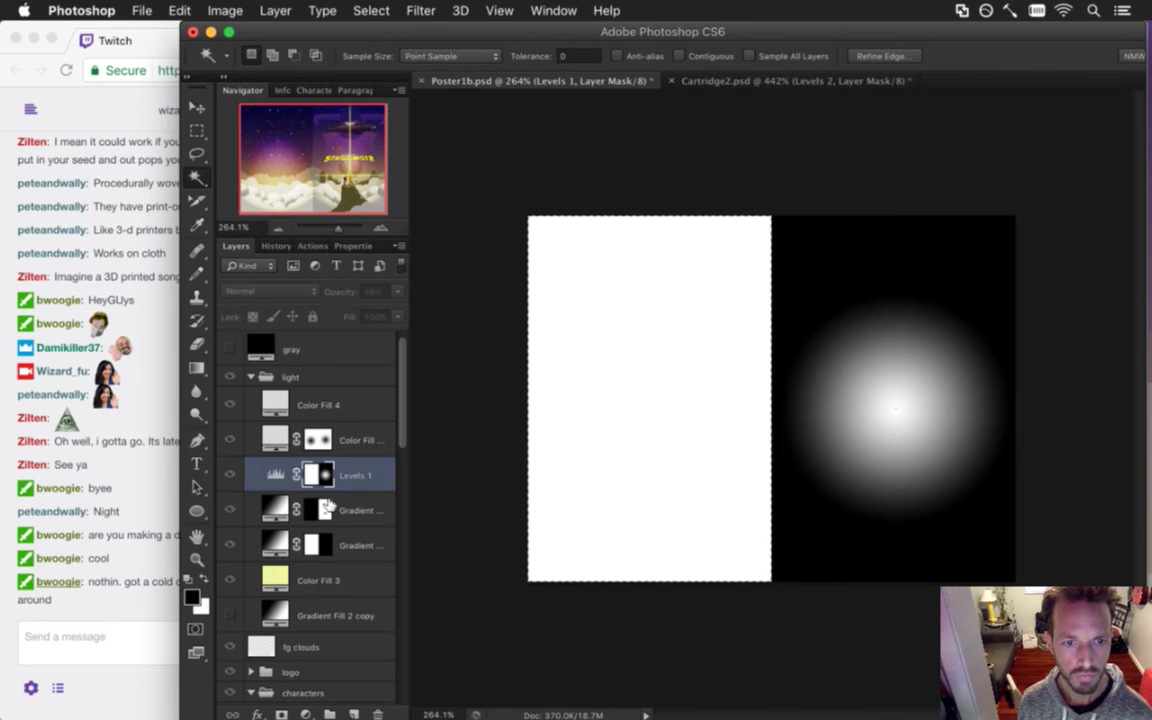
Fill the selected half of the Levels 1 mask with a white-to-black radial gradient smaller than the existing glow, and save the poster.
{"action": "left_click", "coordinate": [204, 582]}
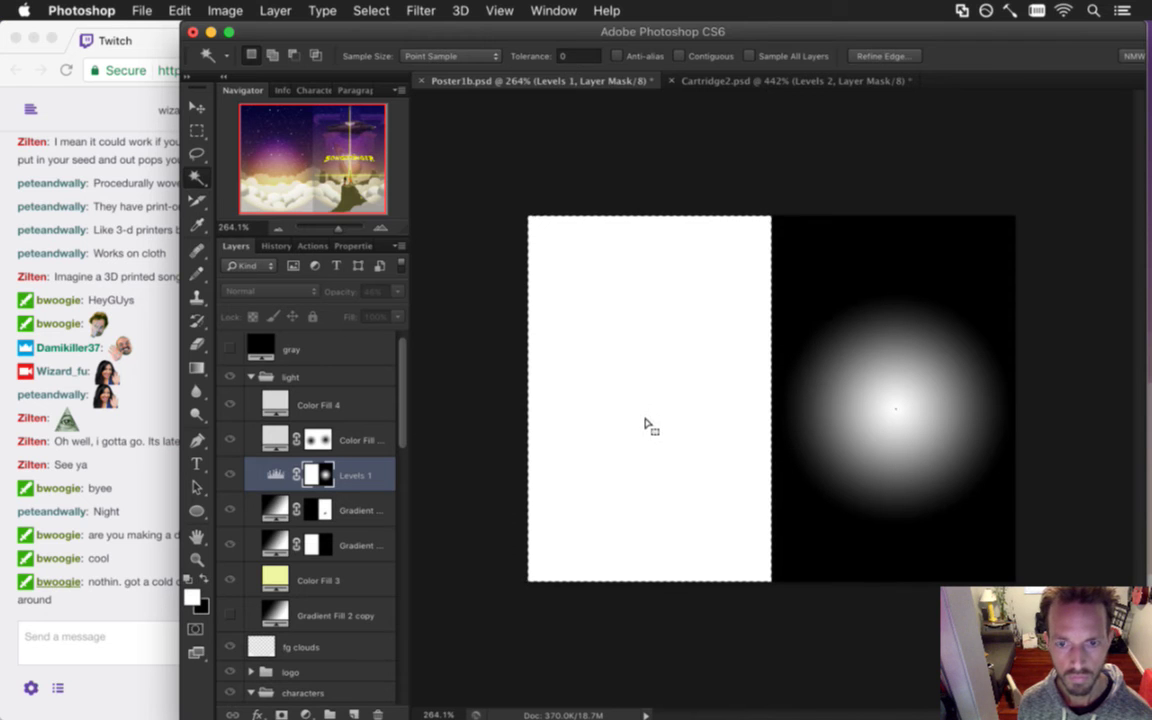
{"action": "key", "text": "b"}
{"action": "key", "text": "g"}
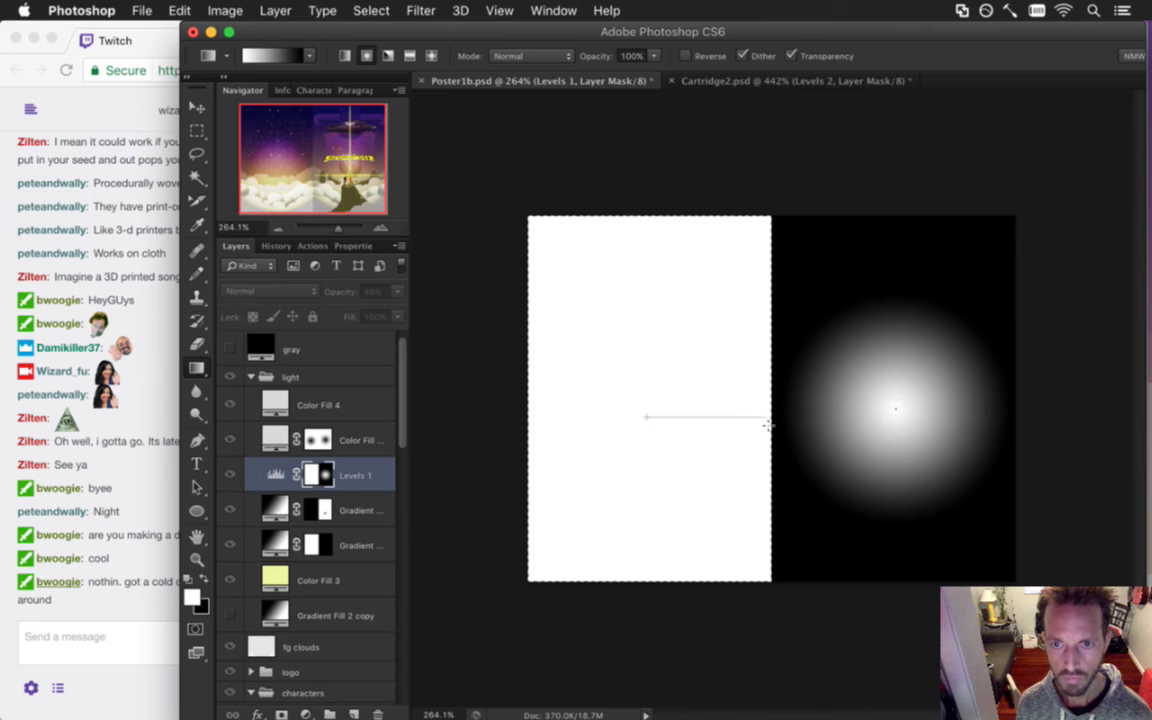
{"action": "left_click_drag", "start_coordinate": [762, 425], "coordinate": [762, 425]}
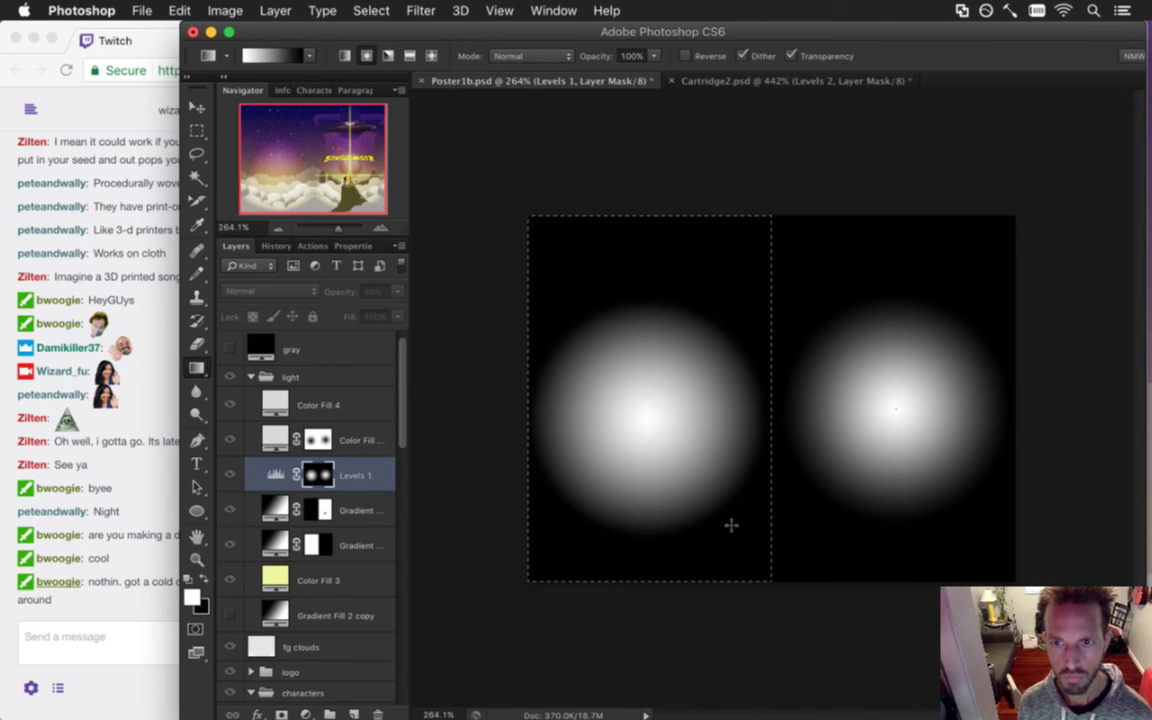
{"action": "key", "text": "alt+BackSpace"}
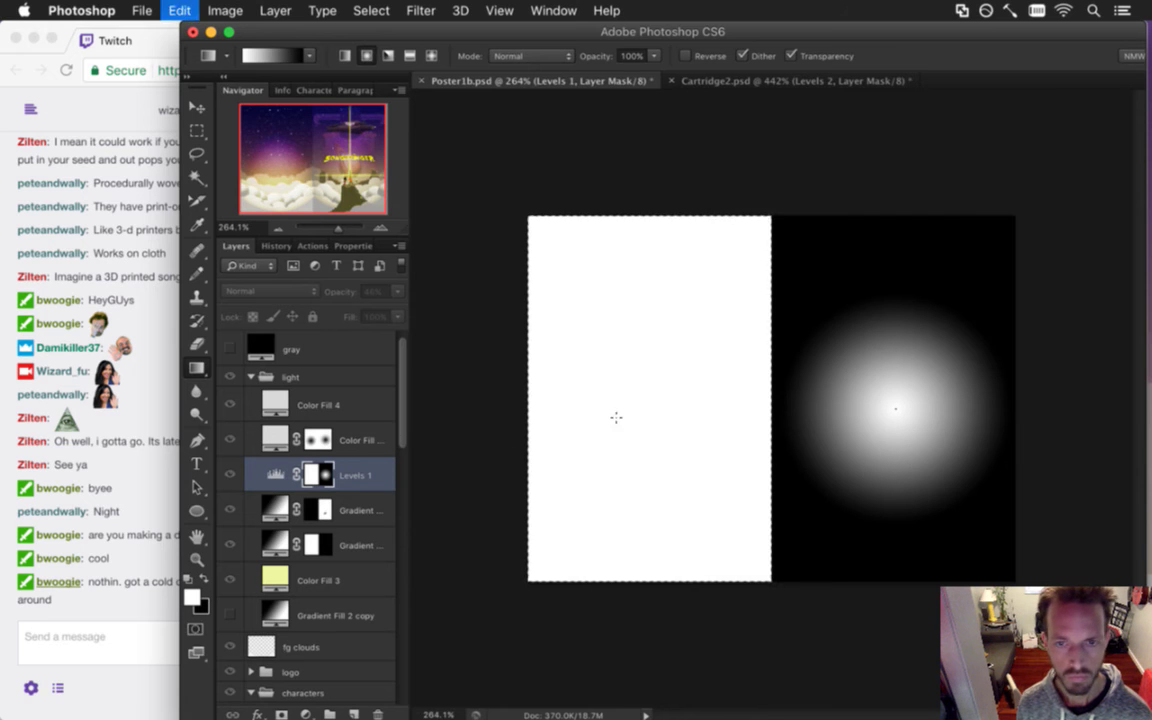
{"action": "left_click_drag", "start_coordinate": [735, 415], "coordinate": [735, 415]}
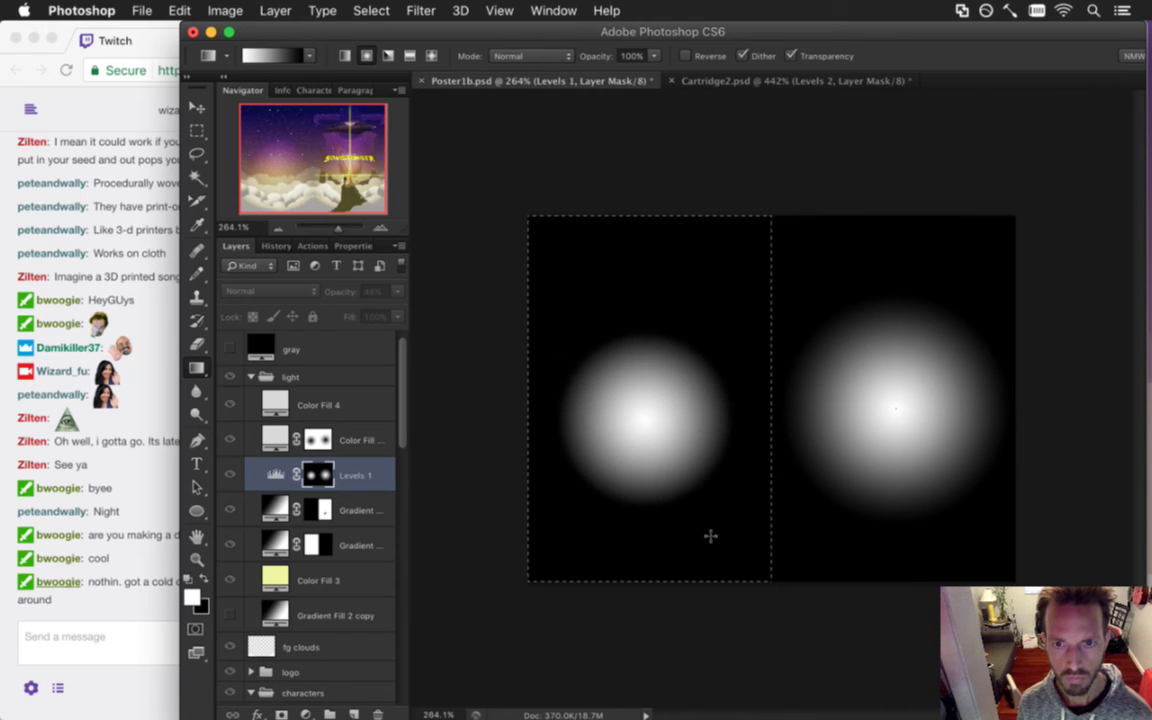
{"action": "key", "text": "m"}
{"action": "key", "text": "ctrl+d"}
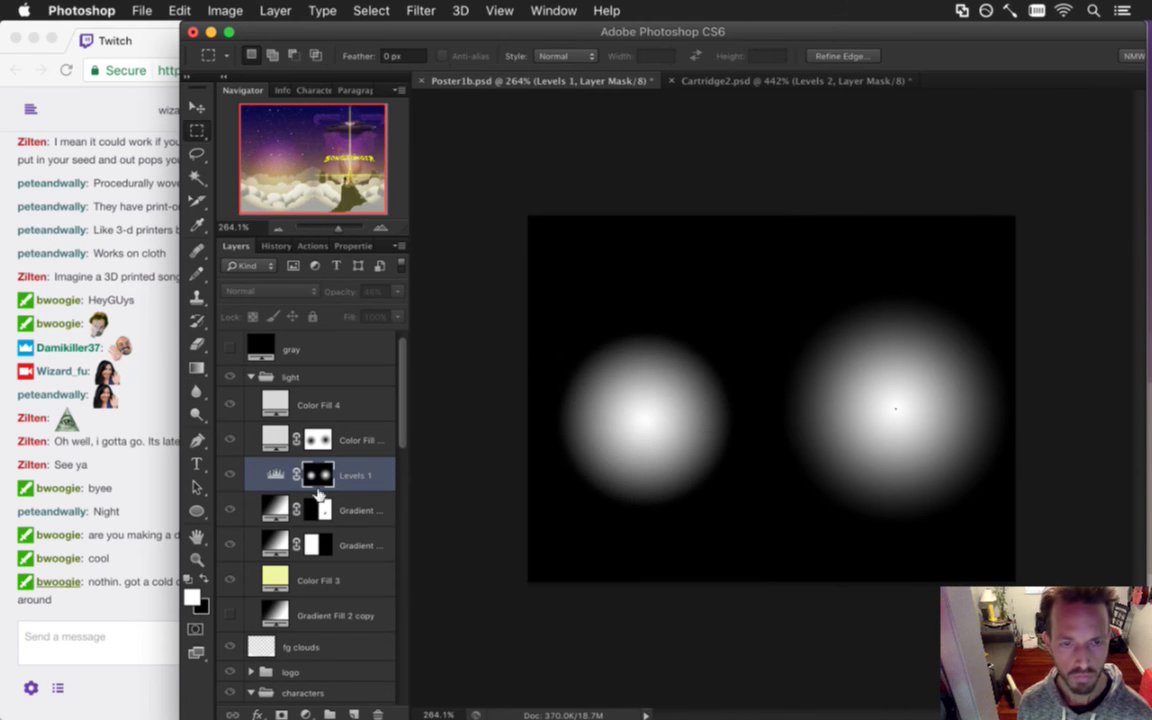
{"action": "left_click", "coordinate": [300, 377]}
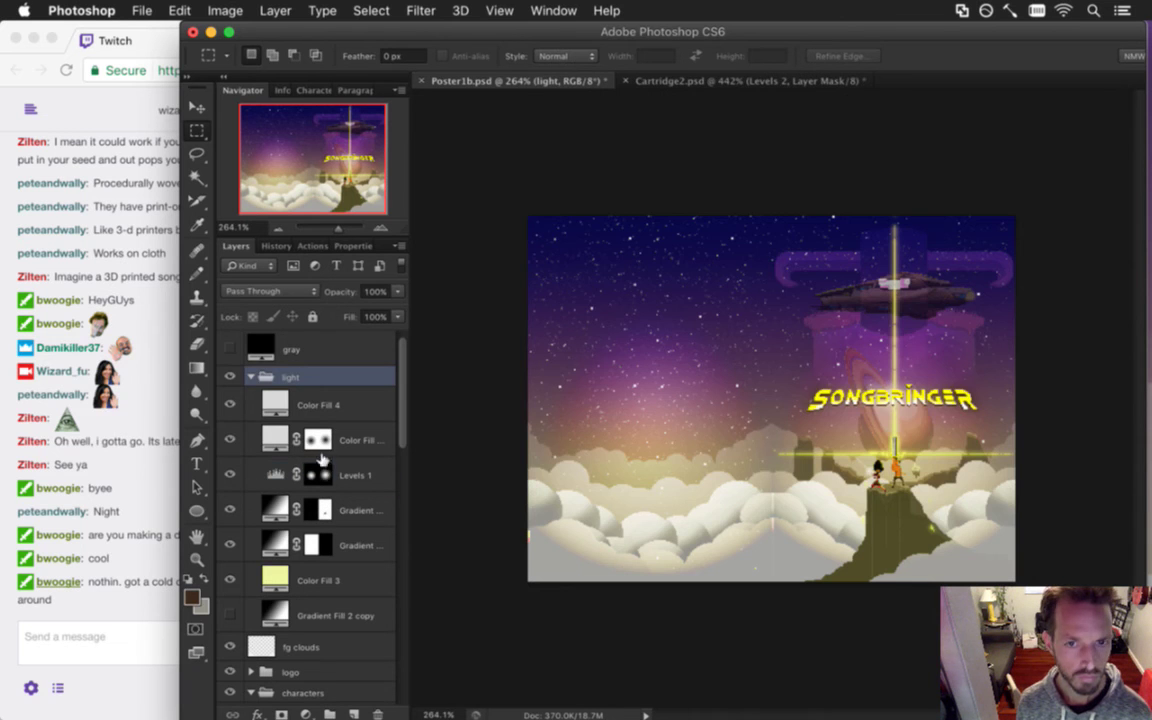
{"action": "key", "text": "ctrl+s"}
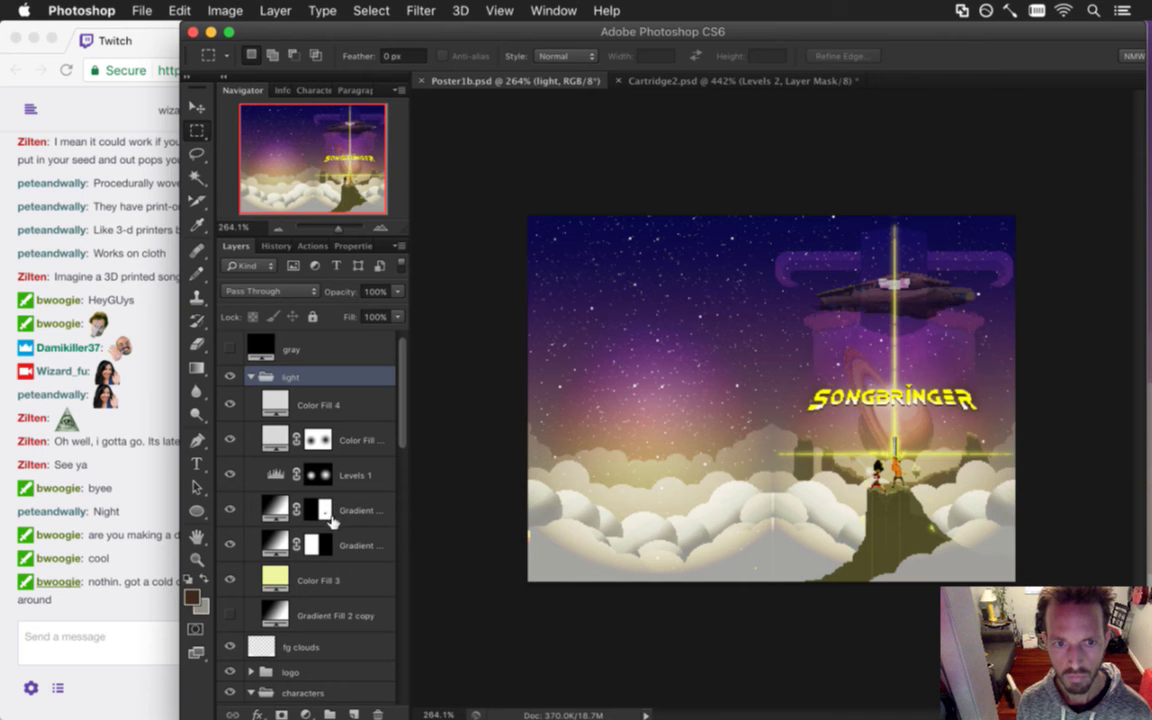
Examine the clouds at the center seam by toggling the two masked gradient fills, Color Fill 3 and bgclouds1.
{"action": "left_click_drag", "start_coordinate": [767, 553], "coordinate": [818, 606]}
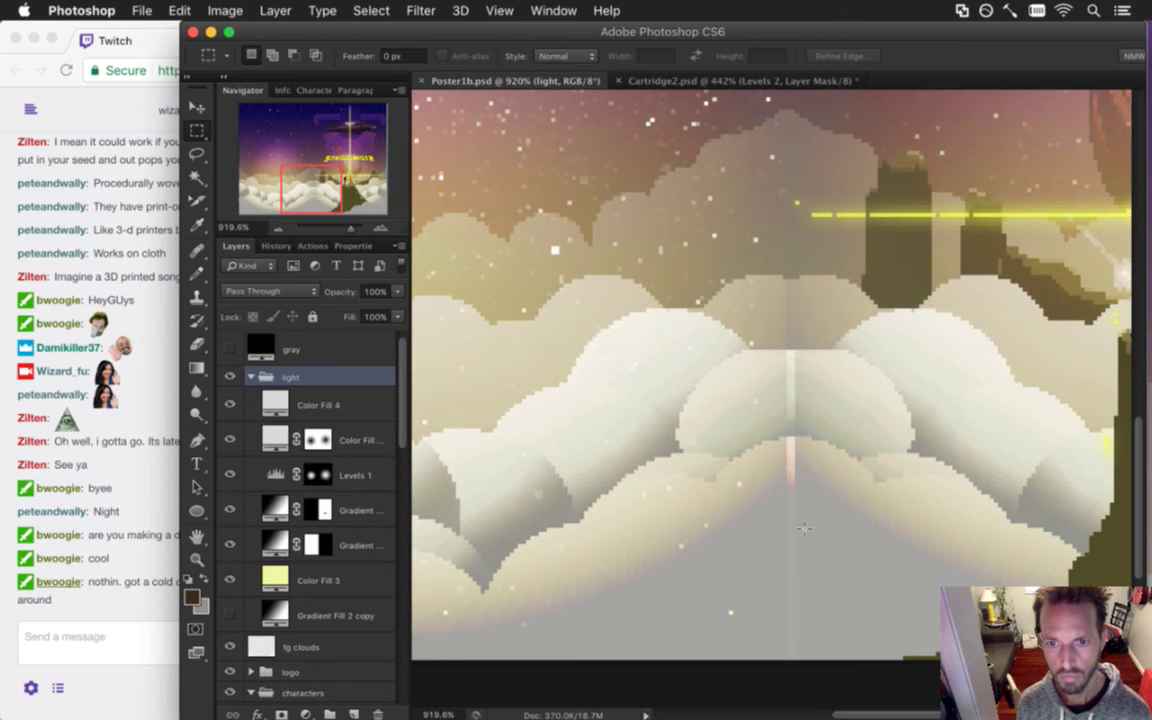
{"action": "left_click_drag", "start_coordinate": [818, 447], "coordinate": [828, 458]}
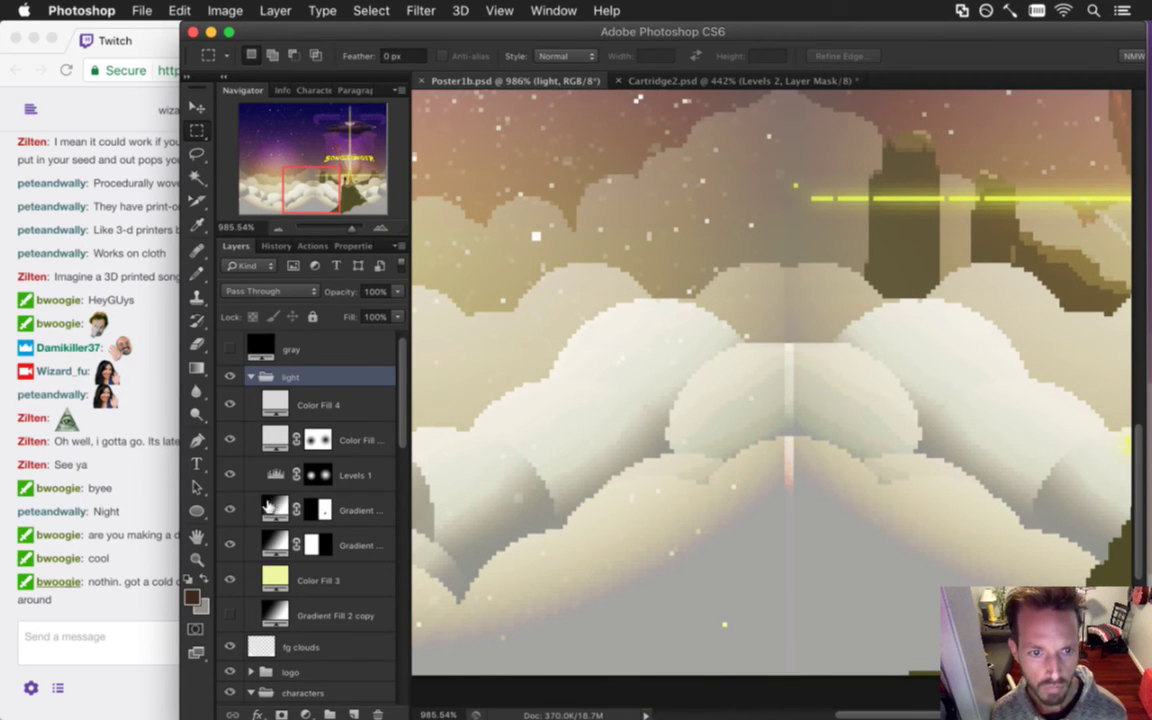
{"action": "left_click", "coordinate": [240, 510]}
{"action": "left_click", "coordinate": [230, 510]}
{"action": "left_click", "coordinate": [230, 510]}
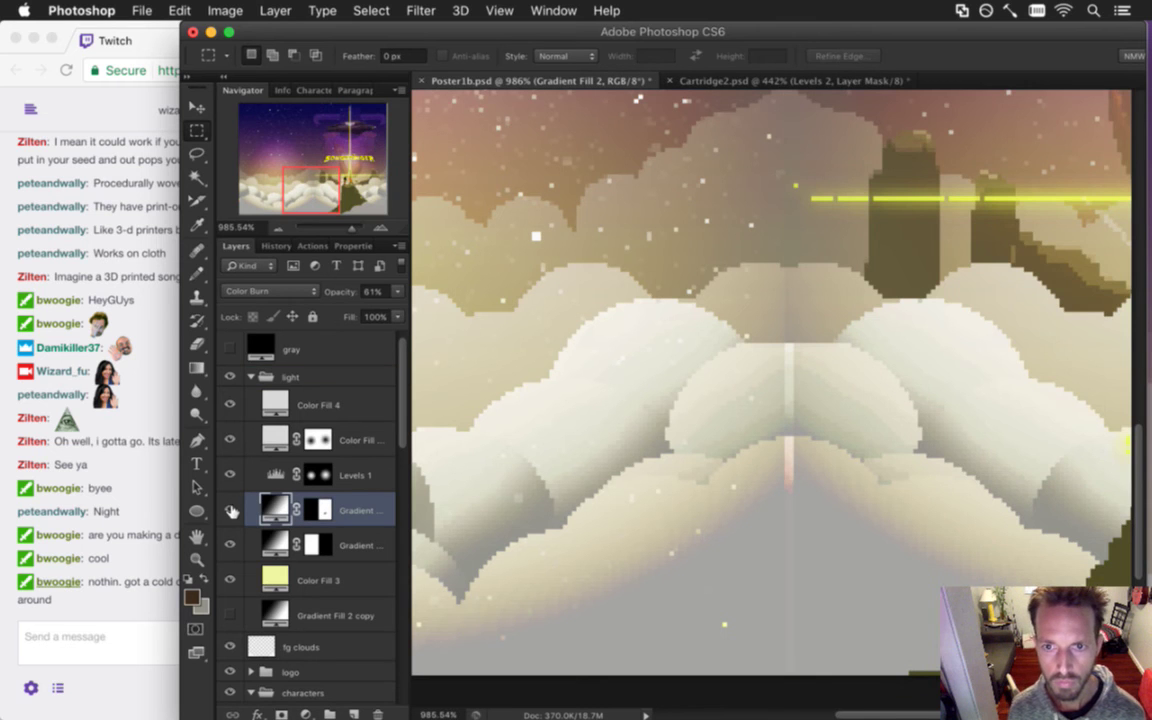
{"action": "left_click", "coordinate": [231, 545]}
{"action": "left_click", "coordinate": [231, 545]}
{"action": "left_click", "coordinate": [230, 580]}
{"action": "left_click", "coordinate": [230, 580]}
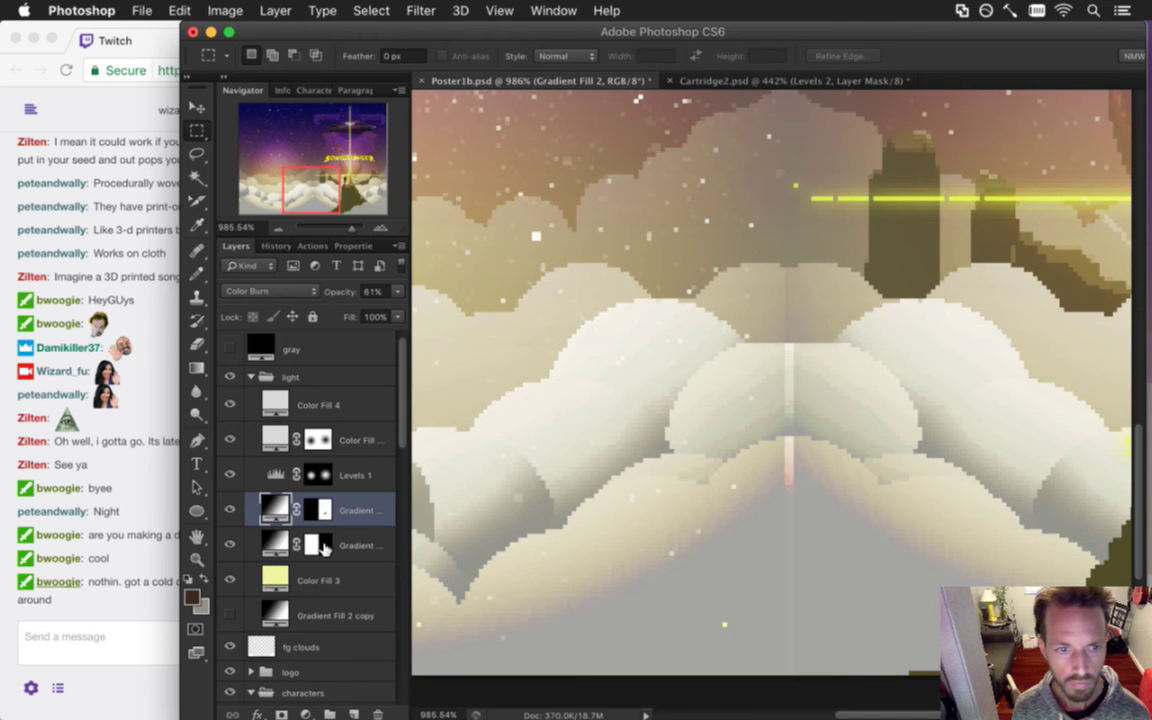
{"action": "left_click_drag", "start_coordinate": [402, 398], "coordinate": [412, 645]}
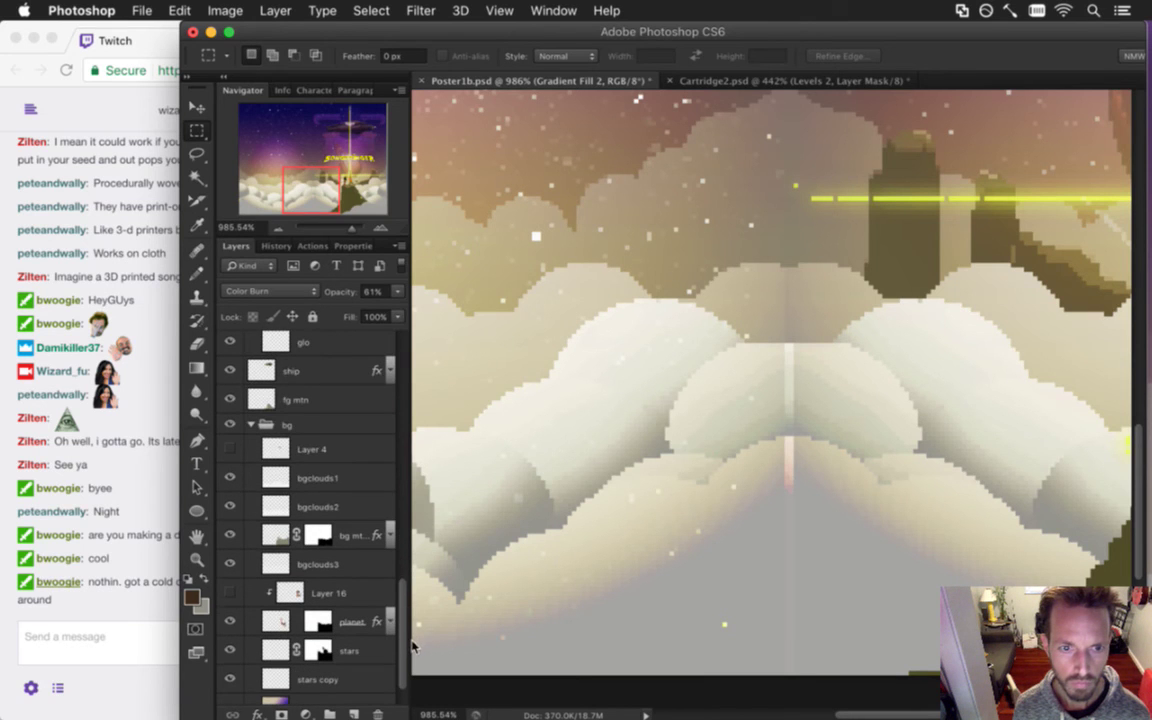
{"action": "left_click", "coordinate": [262, 479]}
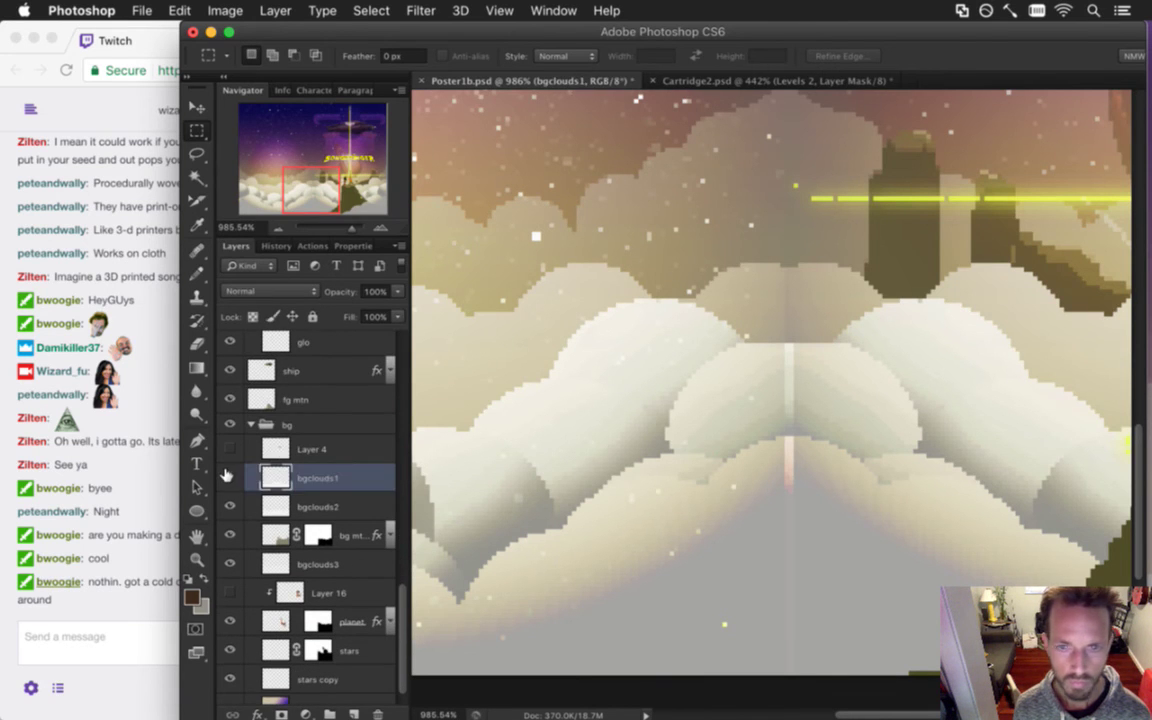
{"action": "left_click", "coordinate": [229, 478]}
{"action": "left_click", "coordinate": [229, 478]}
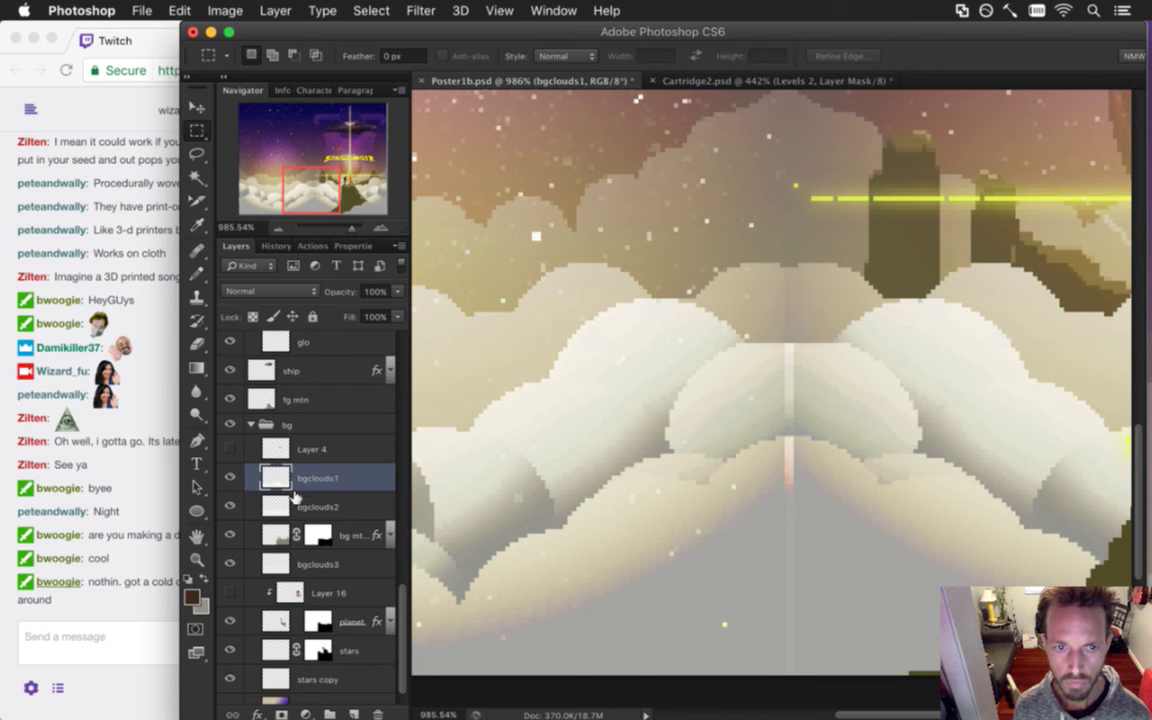
Try to cover the pale center seam on bgclouds1 with the Pencil, using a color sampled from the neighboring cloud.
{"action": "left_click", "coordinate": [797, 404]}
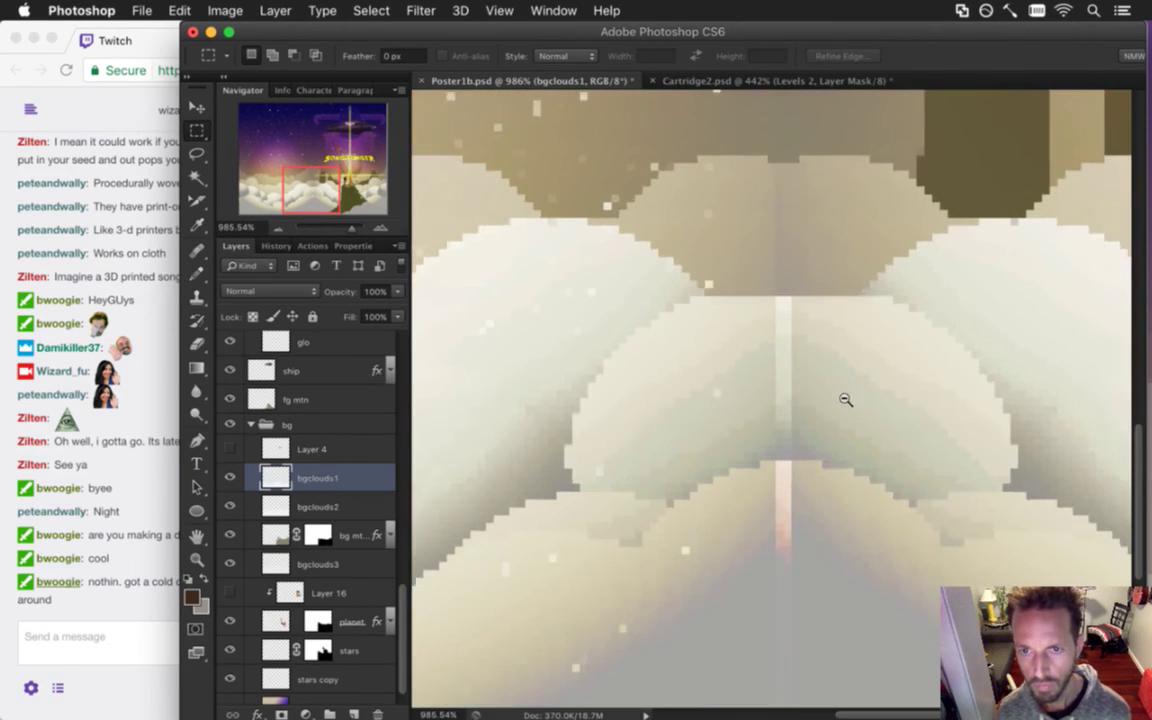
{"action": "left_click", "coordinate": [851, 399]}
{"action": "left_click", "coordinate": [856, 399]}
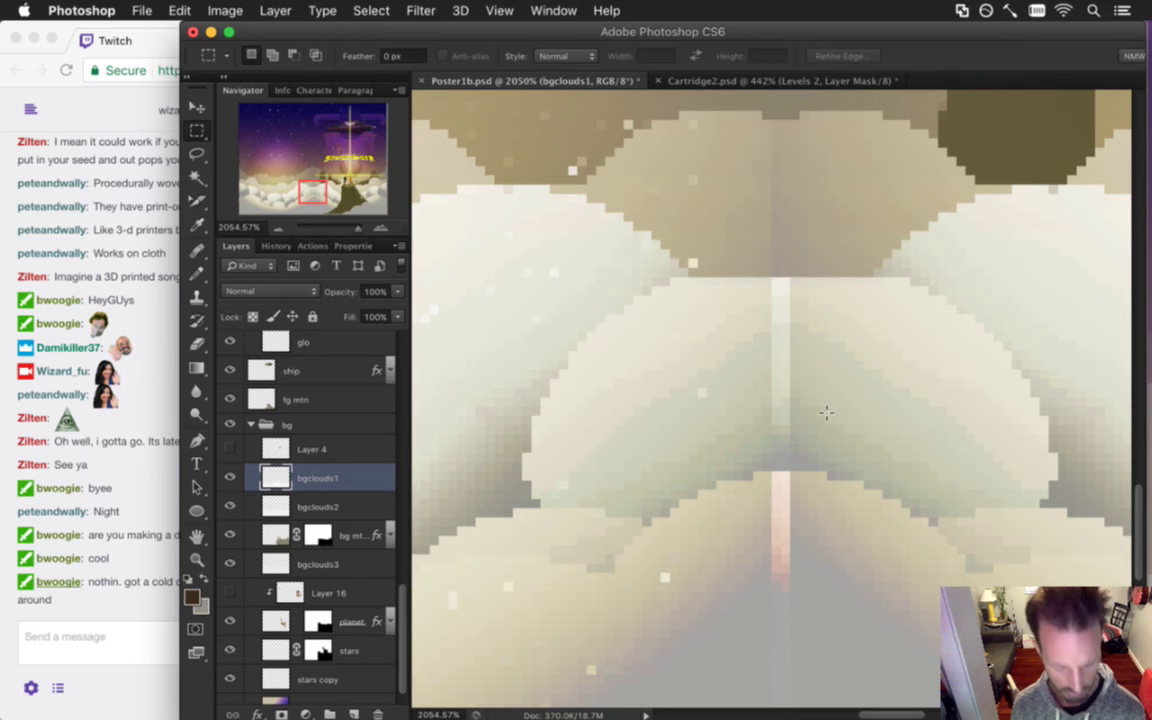
{"action": "key", "text": "i"}
{"action": "left_click", "coordinate": [806, 295]}
{"action": "key", "text": "b"}
{"action": "key", "text": "super+z"}
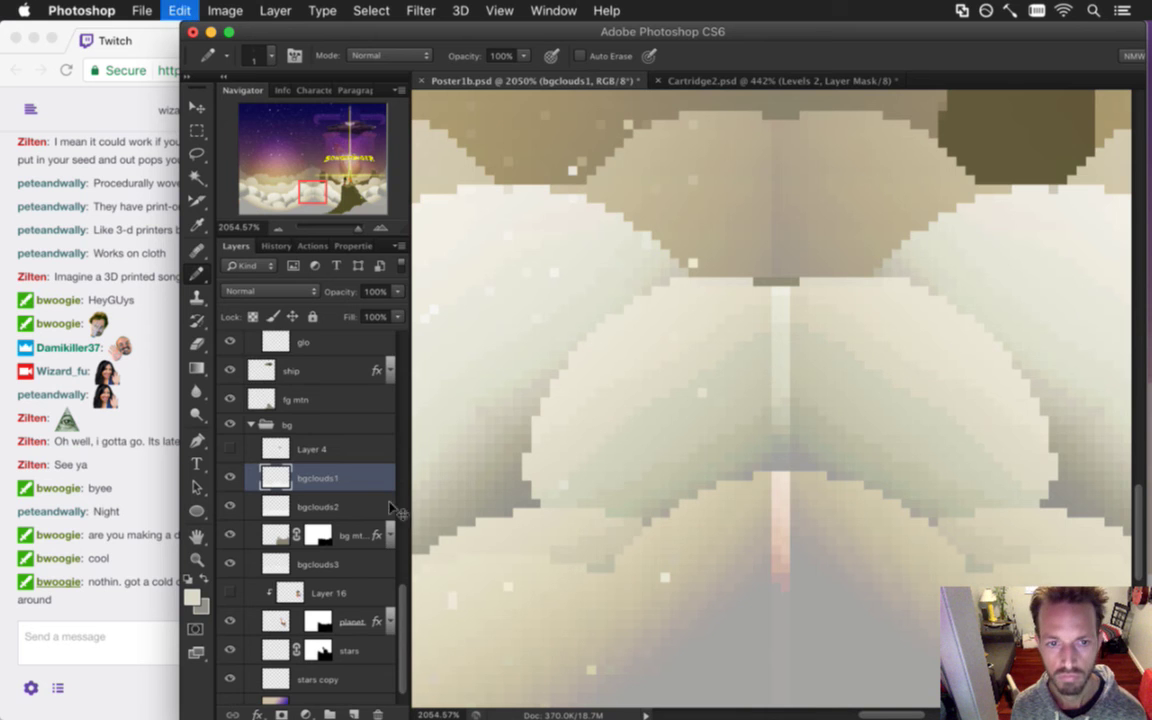
Hide the light, logo and characters groups, and collapse the characters group.
{"action": "scroll", "coordinate": [401, 362], "scroll_direction": "up", "scroll_amount": 2}
{"action": "scroll", "coordinate": [401, 362], "scroll_direction": "up", "scroll_amount": 1}
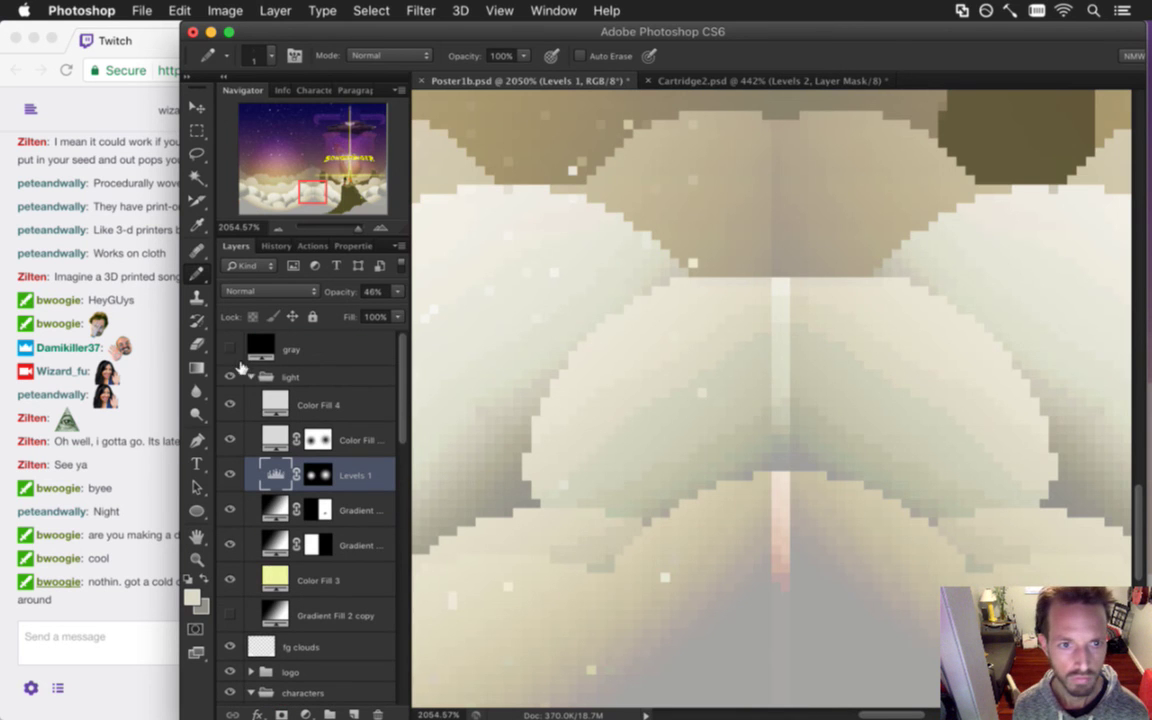
{"action": "left_click", "coordinate": [230, 347]}
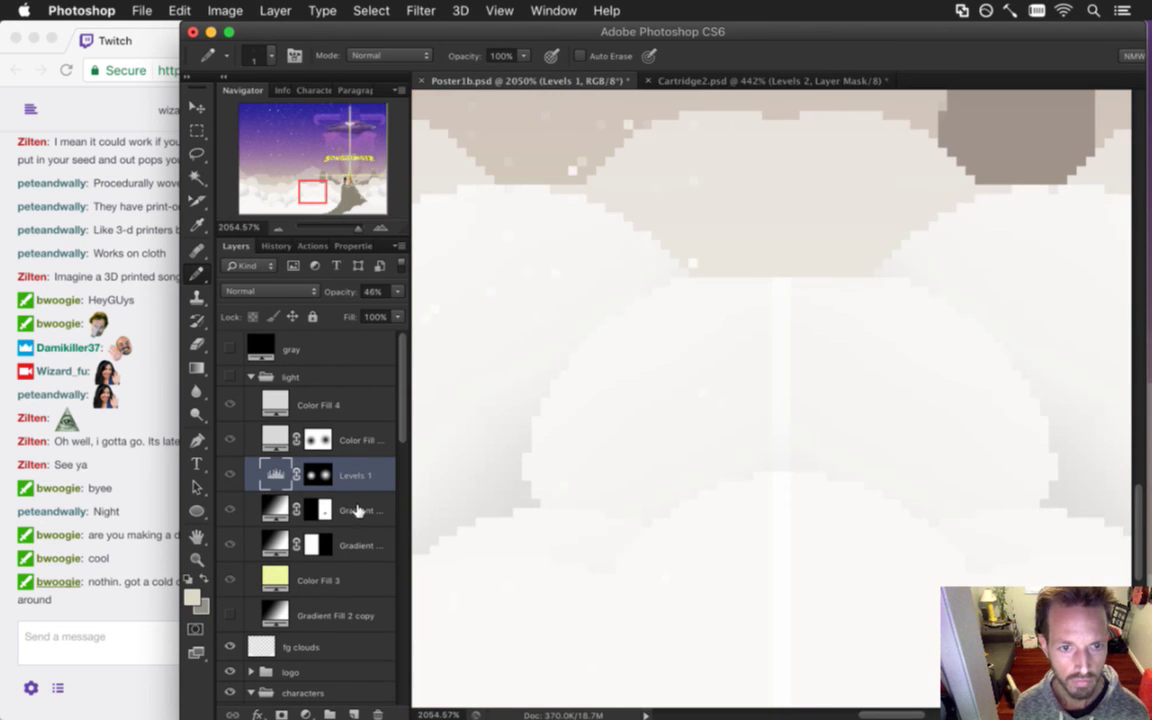
{"action": "scroll", "coordinate": [404, 487], "scroll_direction": "down", "scroll_amount": 5}
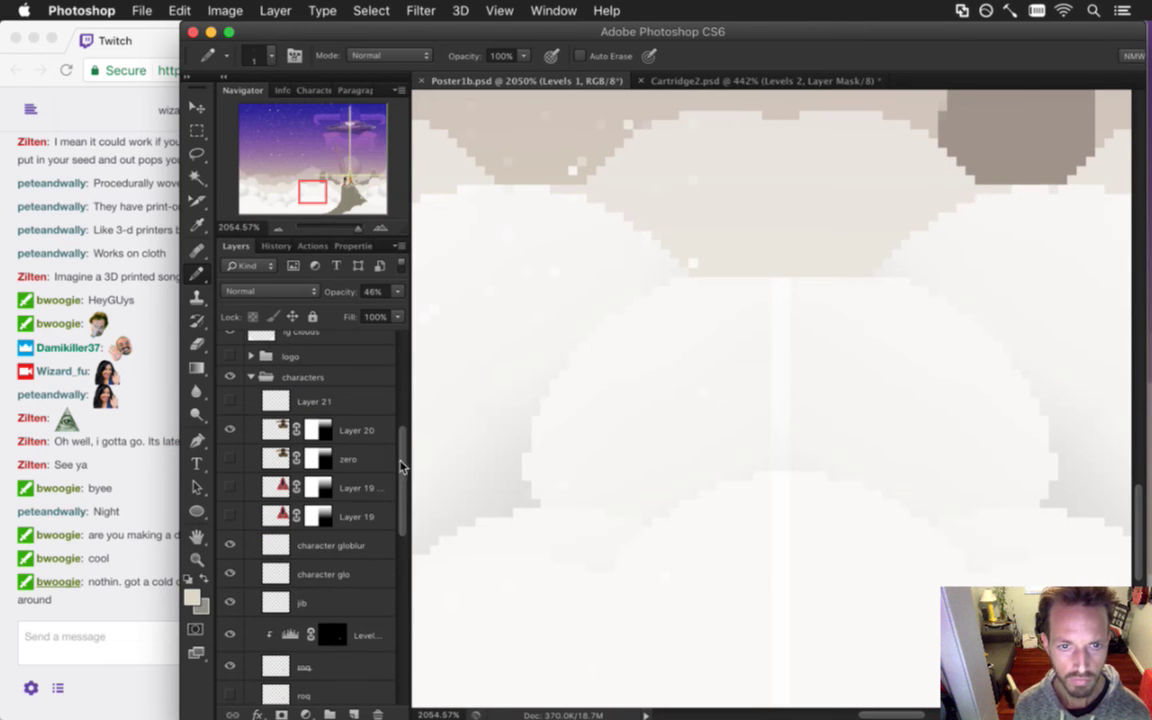
{"action": "left_click", "coordinate": [250, 376]}
{"action": "left_click", "coordinate": [230, 376]}
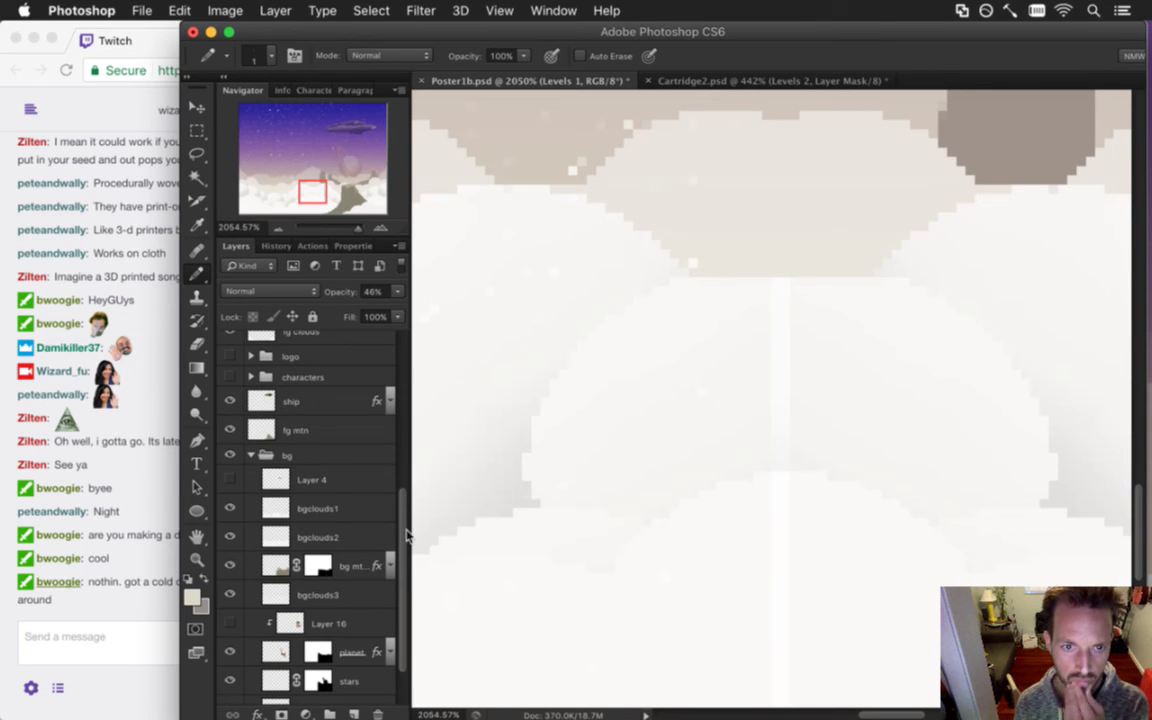
Check which cloud layer contains the center seam by toggling the visibility of bgclouds2 and bgclouds1.
{"action": "scroll", "coordinate": [370, 500], "scroll_direction": "down", "scroll_amount": 2}
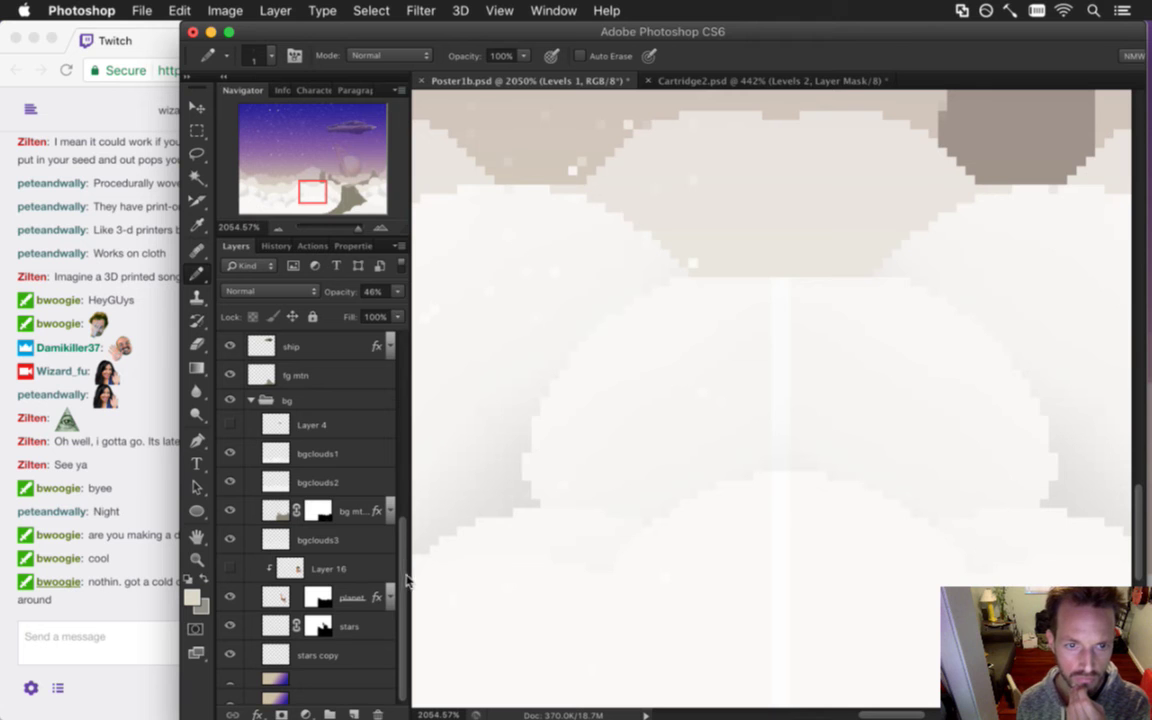
{"action": "left_click", "coordinate": [233, 479]}
{"action": "left_click", "coordinate": [231, 481]}
{"action": "left_click", "coordinate": [231, 481]}
{"action": "left_click", "coordinate": [230, 447]}
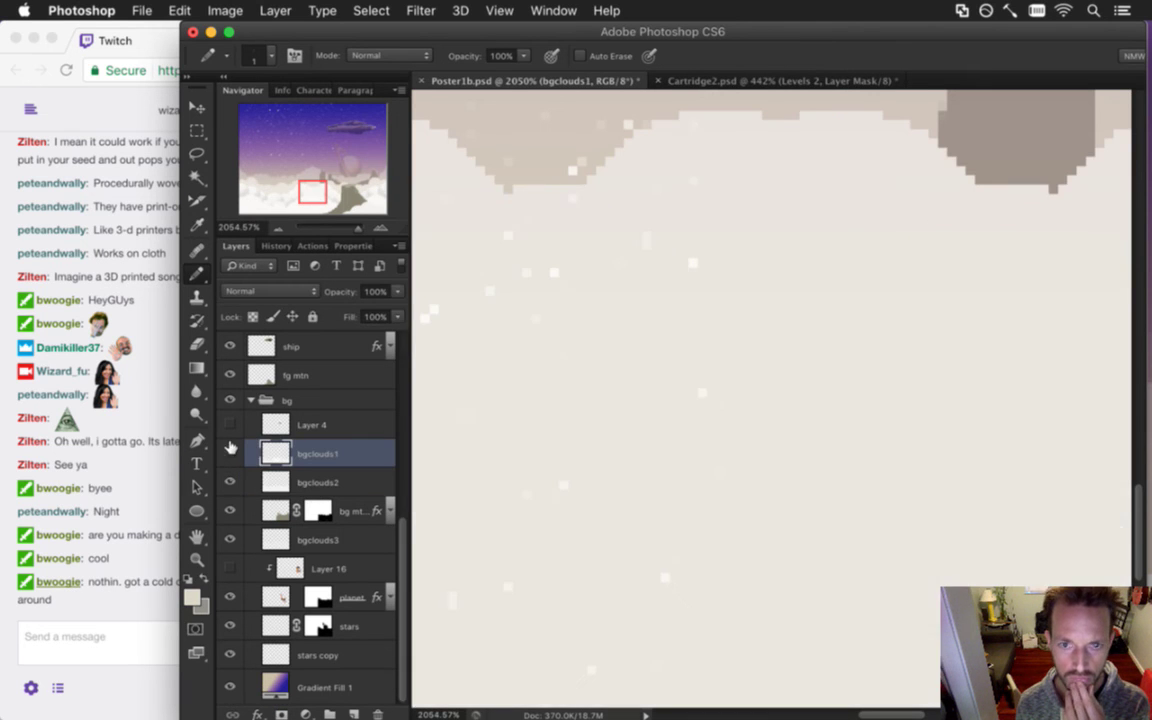
{"action": "left_click", "coordinate": [229, 451]}
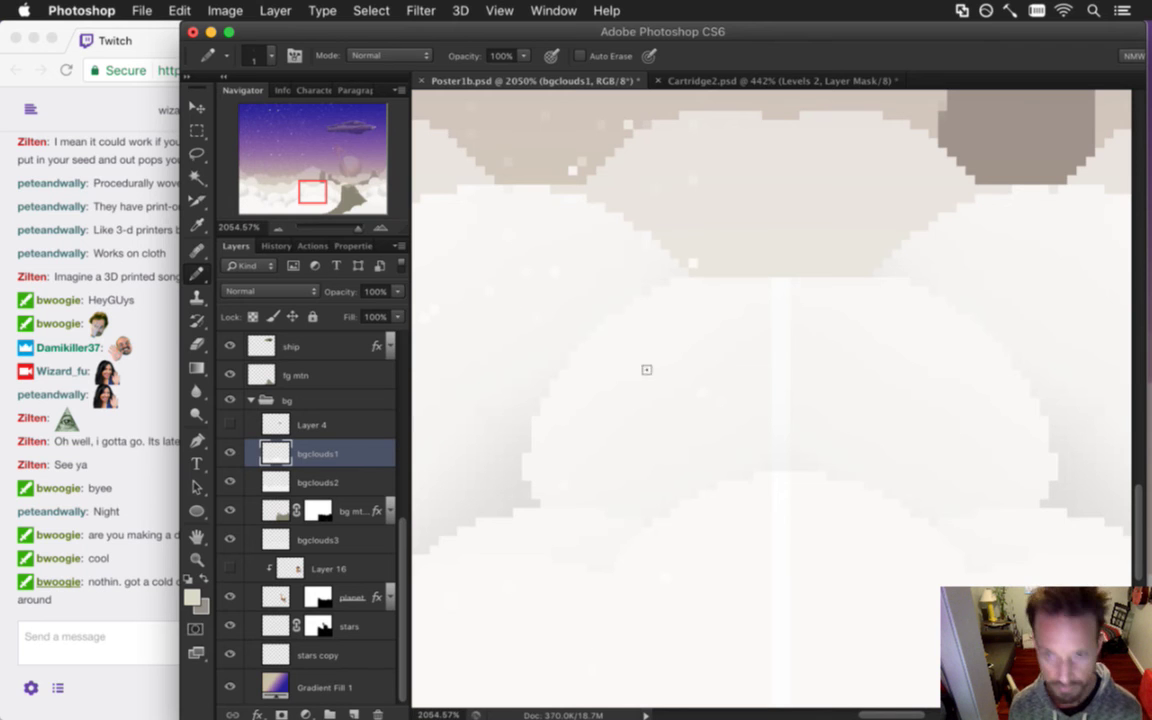
{"action": "left_click", "coordinate": [790, 303], "text": "alt"}
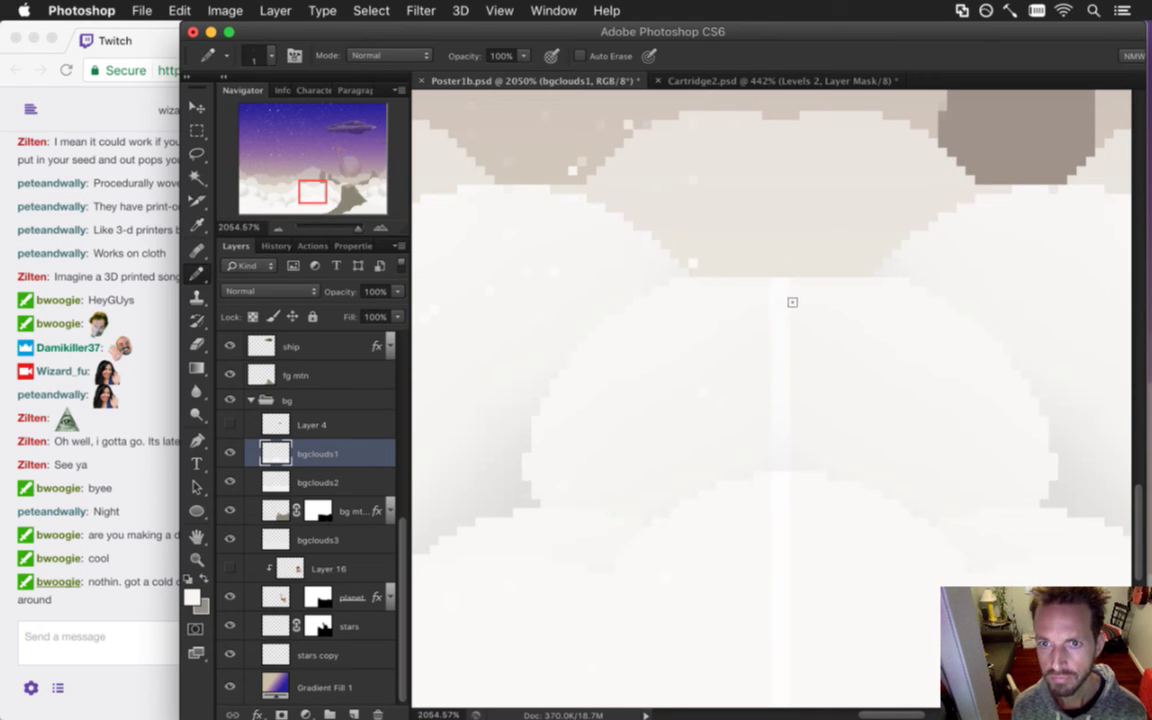
{"action": "key", "text": "i"}
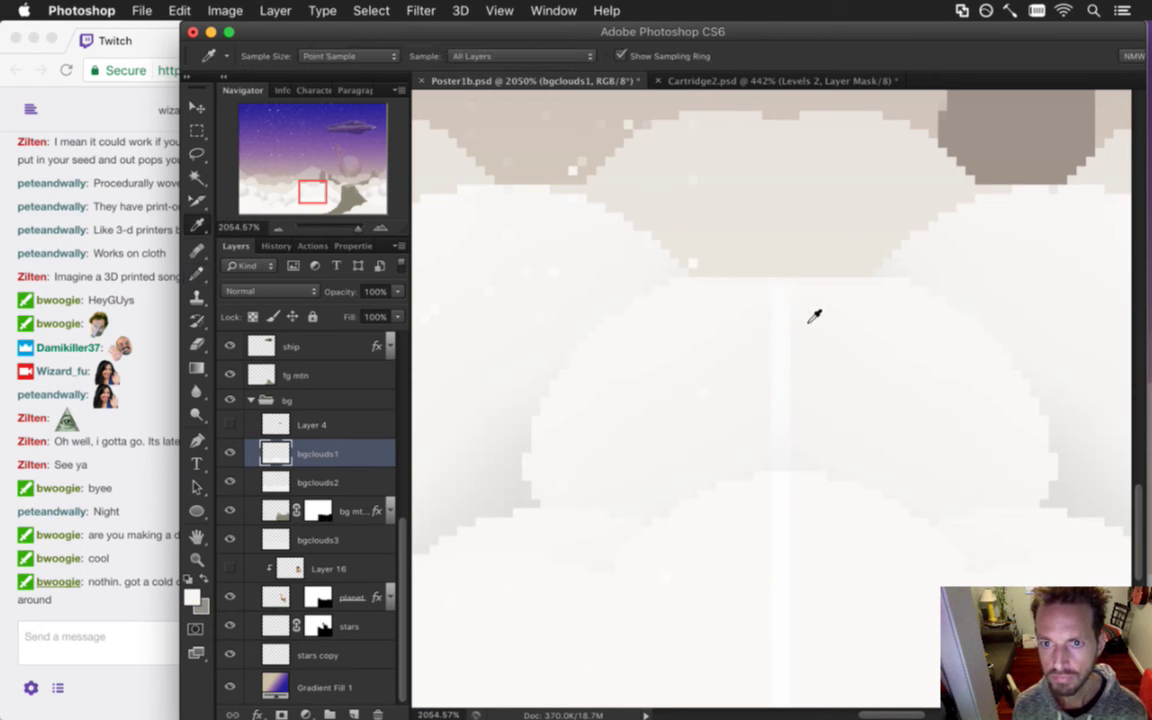
{"action": "key", "text": "m"}
{"action": "left_click_drag", "start_coordinate": [795, 290], "coordinate": [794, 470]}
{"action": "key", "text": "super+d"}
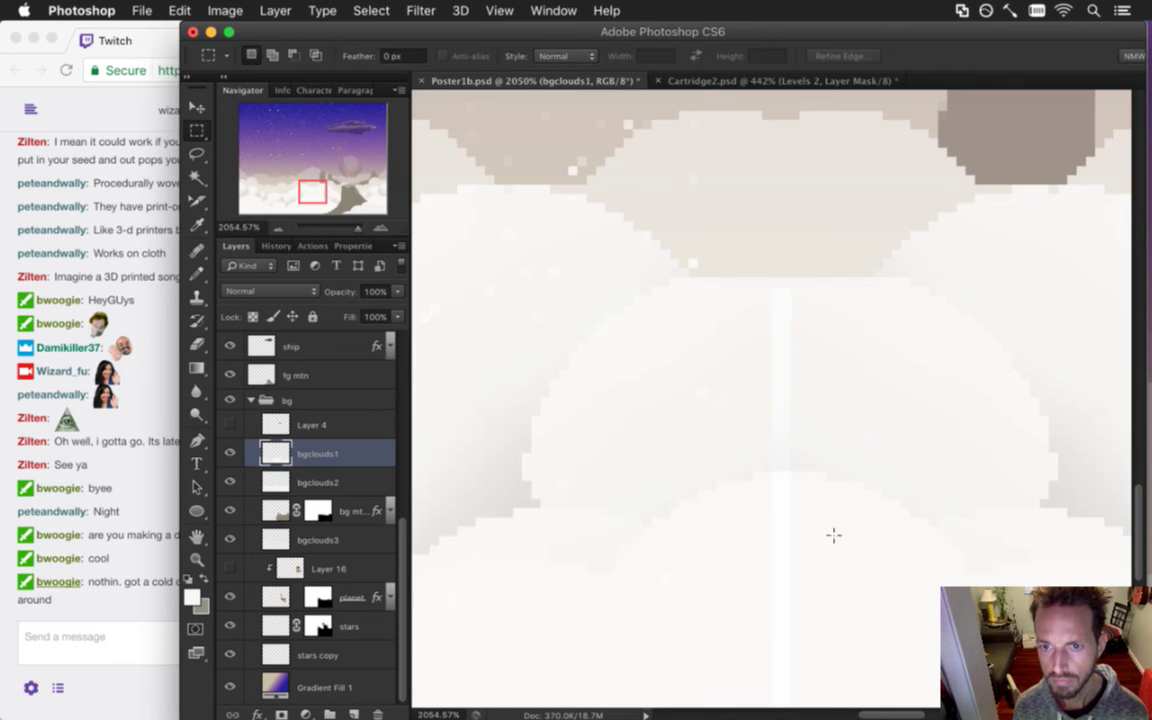
Try to cover the center seam on bgclouds1 by shifting the narrow cloud strip beside it over the seam.
{"action": "scroll", "coordinate": [825, 545], "scroll_direction": "up", "scroll_amount": 2}
{"action": "scroll", "coordinate": [823, 535], "scroll_direction": "down", "scroll_amount": 2}
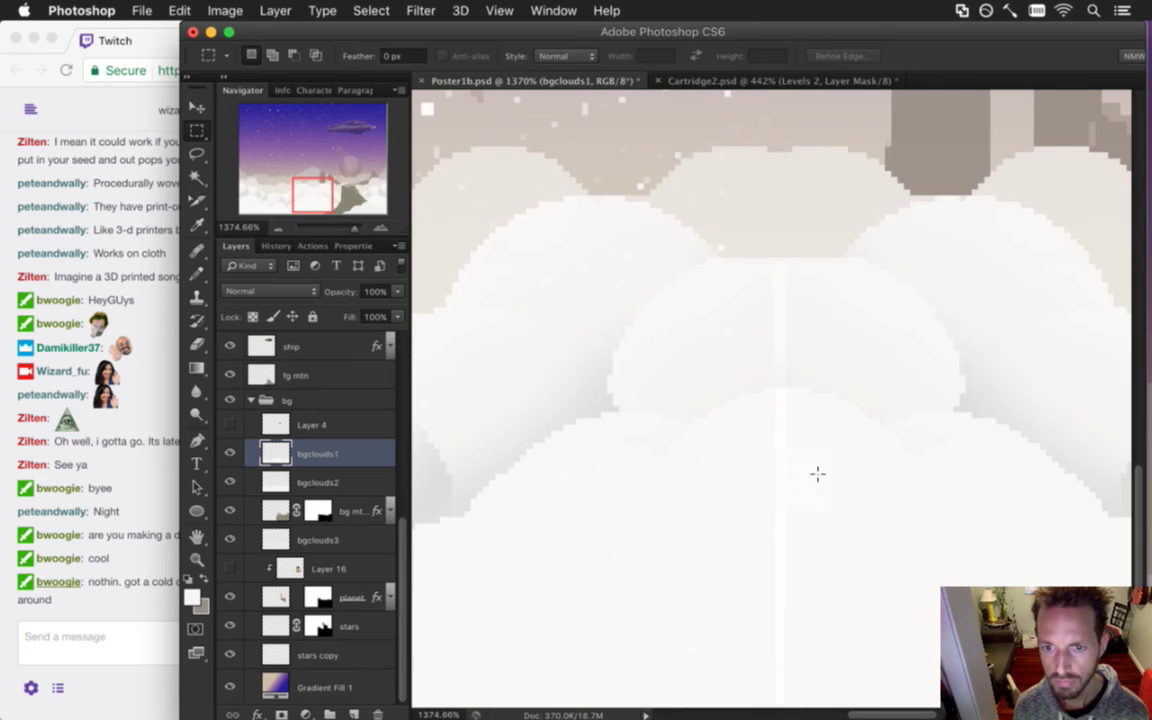
{"action": "left_click_drag", "start_coordinate": [823, 507], "coordinate": [786, 459]}
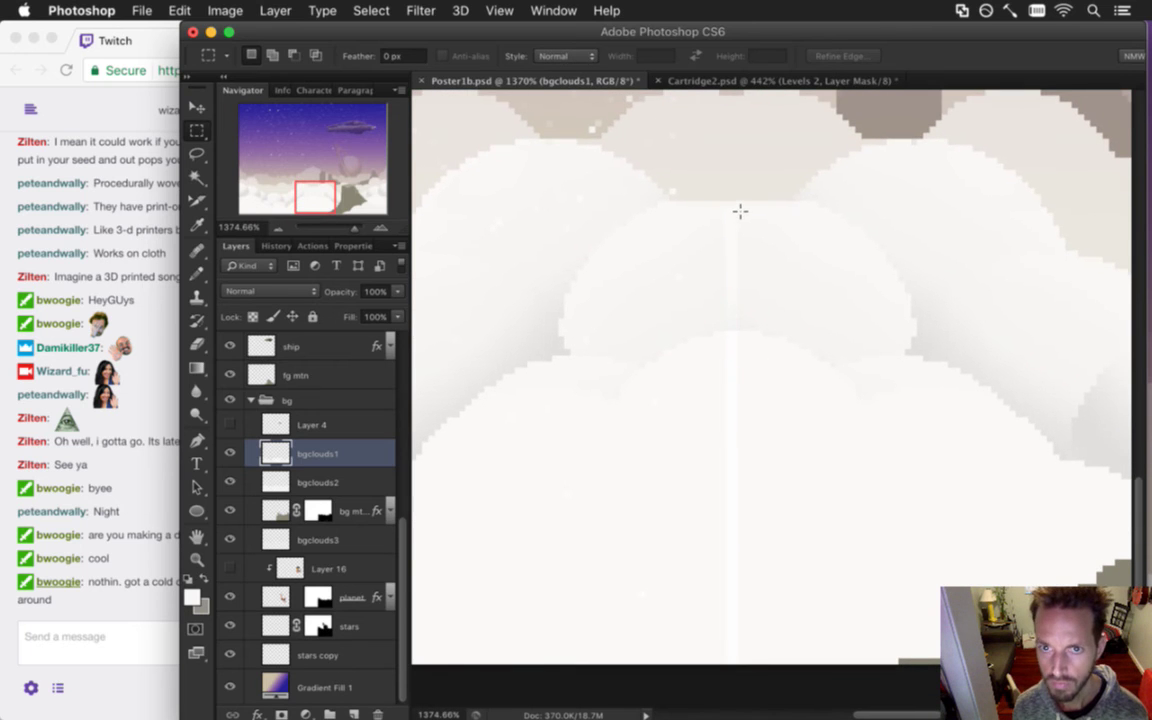
{"action": "left_click_drag", "start_coordinate": [738, 208], "coordinate": [741, 665]}
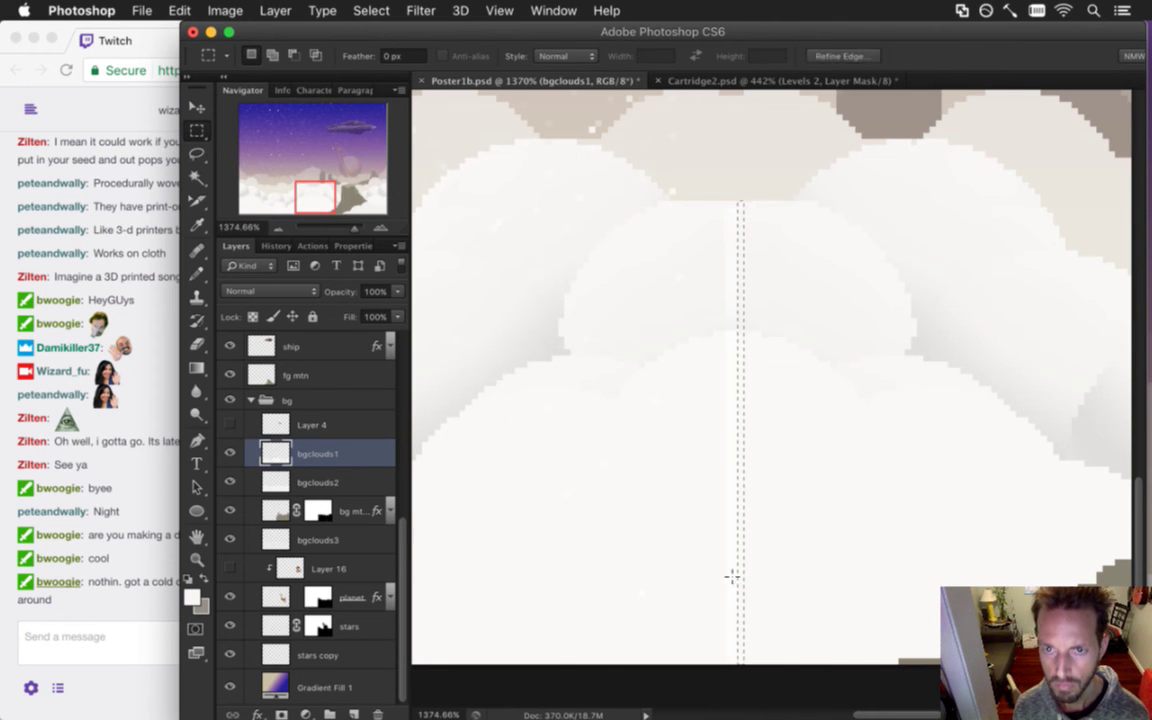
{"action": "key", "text": "v"}
{"action": "left_click_drag", "start_coordinate": [743, 224], "coordinate": [731, 238]}
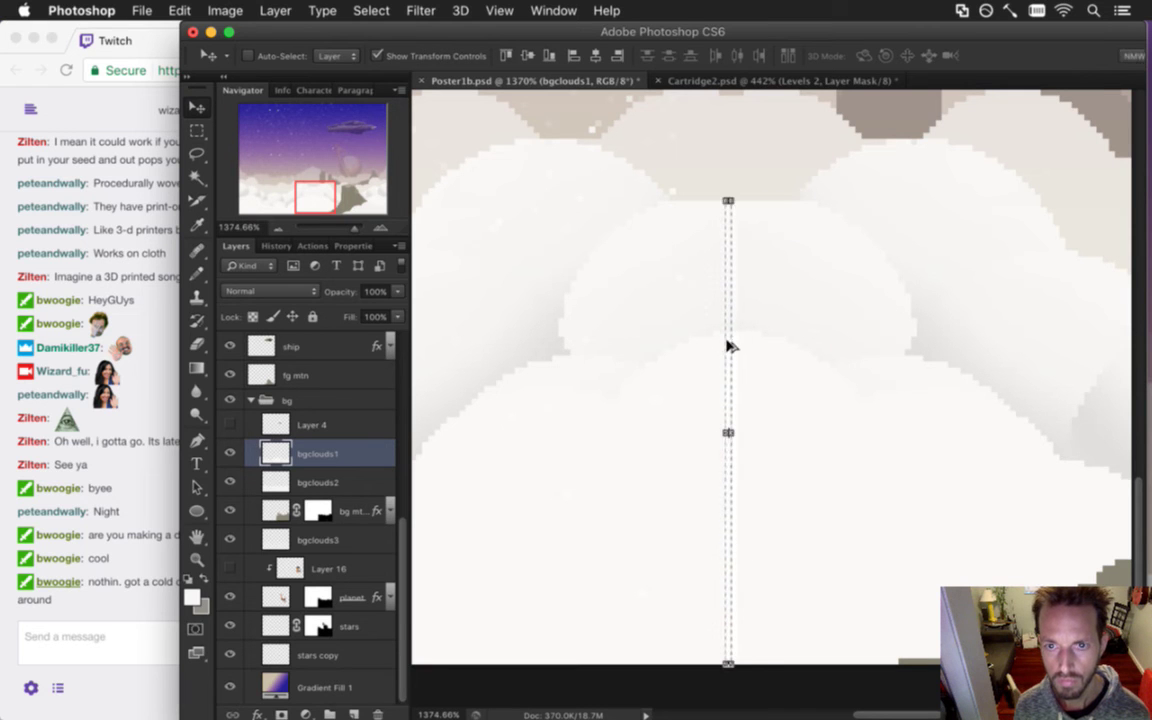
{"action": "key", "text": "m"}
{"action": "key", "text": "ctrl+d"}
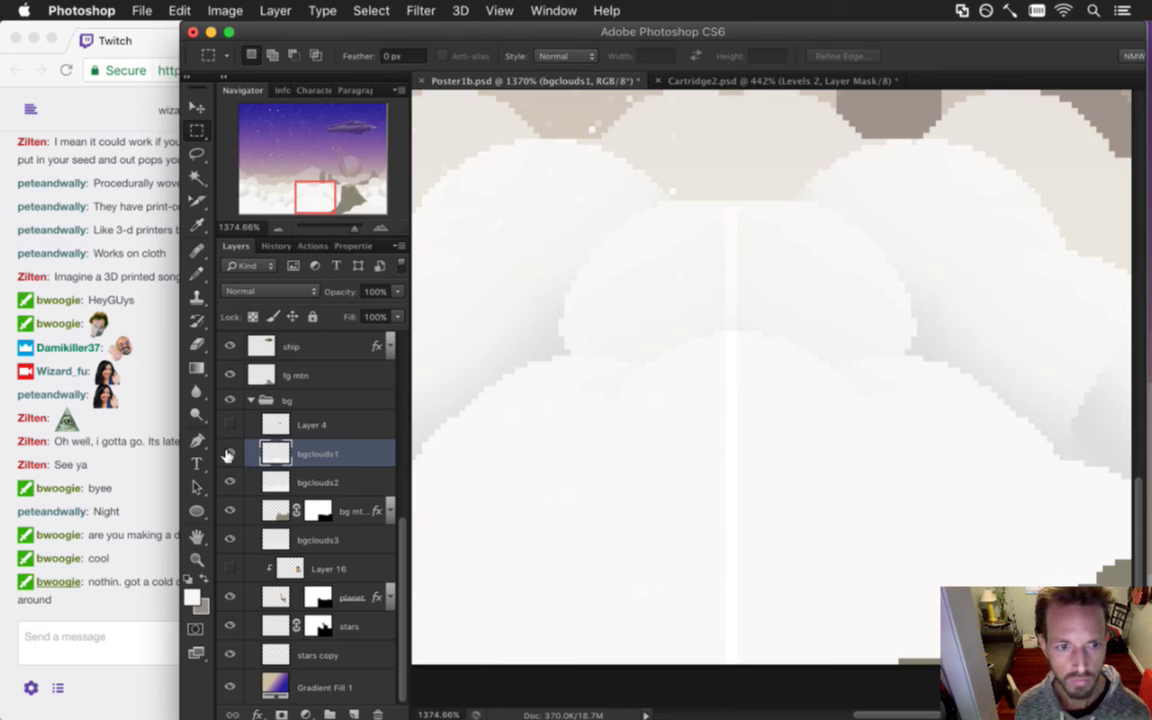
Toggle bgclouds1 to check the seam and retry moving a full-height strip of the adjacent cloud onto it.
{"action": "left_click", "coordinate": [229, 454]}
{"action": "left_click", "coordinate": [229, 454]}
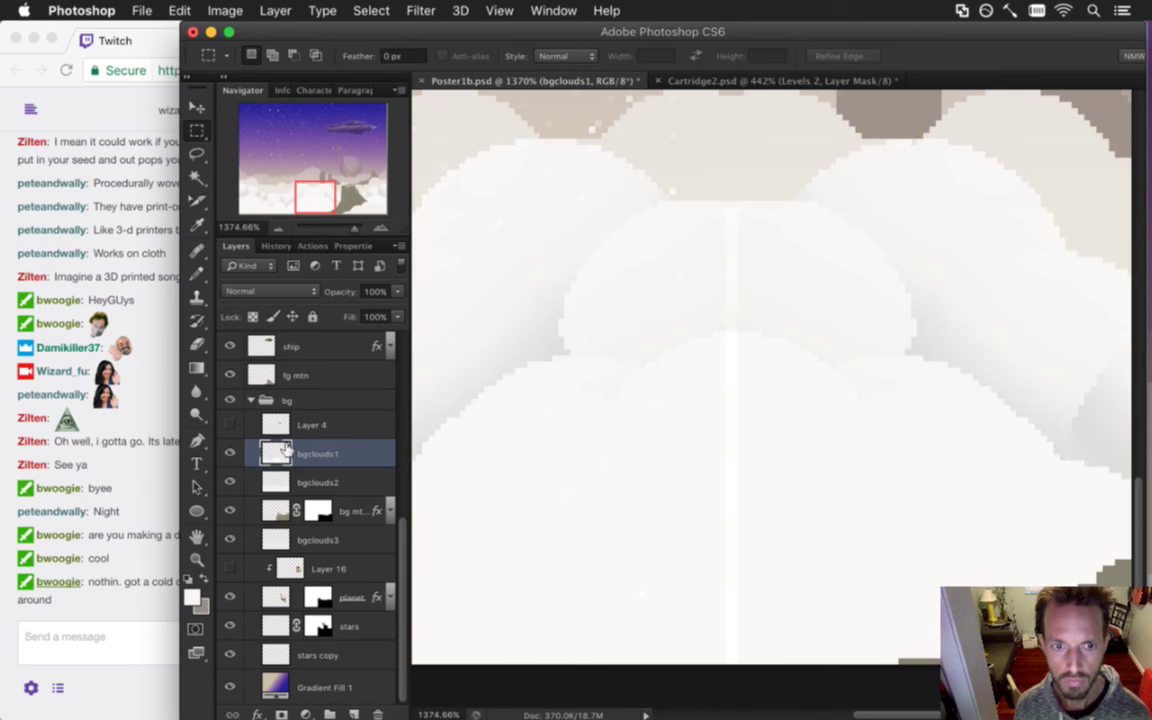
{"action": "left_click_drag", "start_coordinate": [737, 208], "coordinate": [742, 662]}
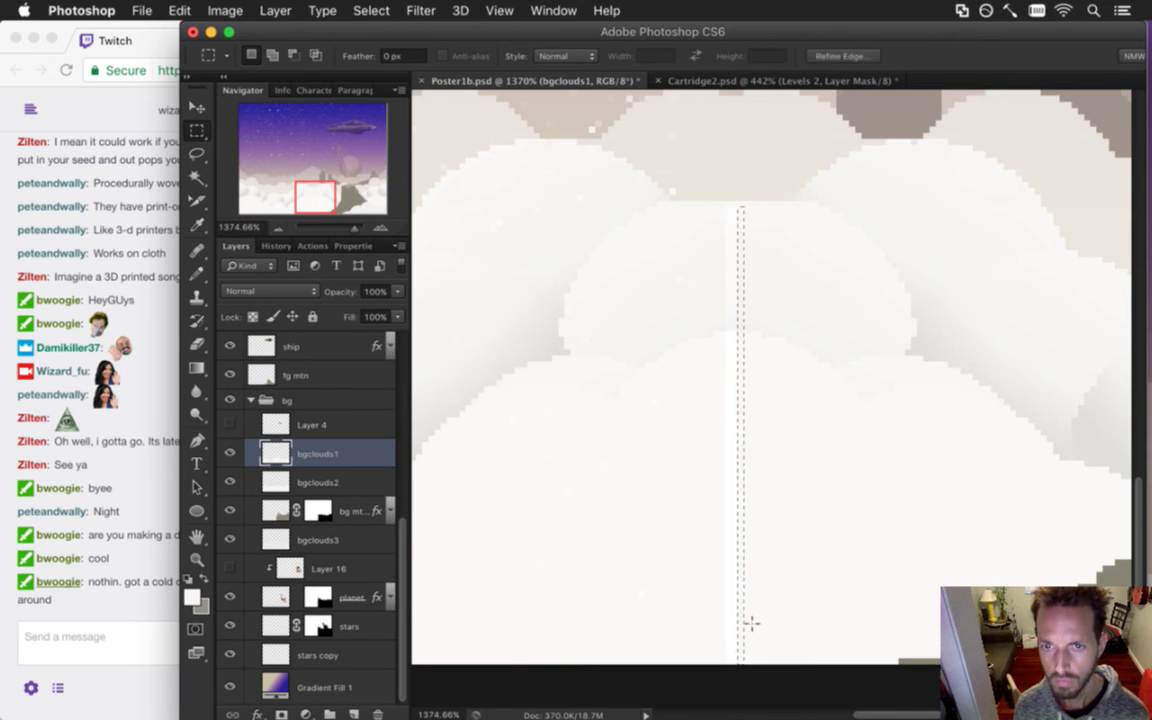
{"action": "key", "text": "v"}
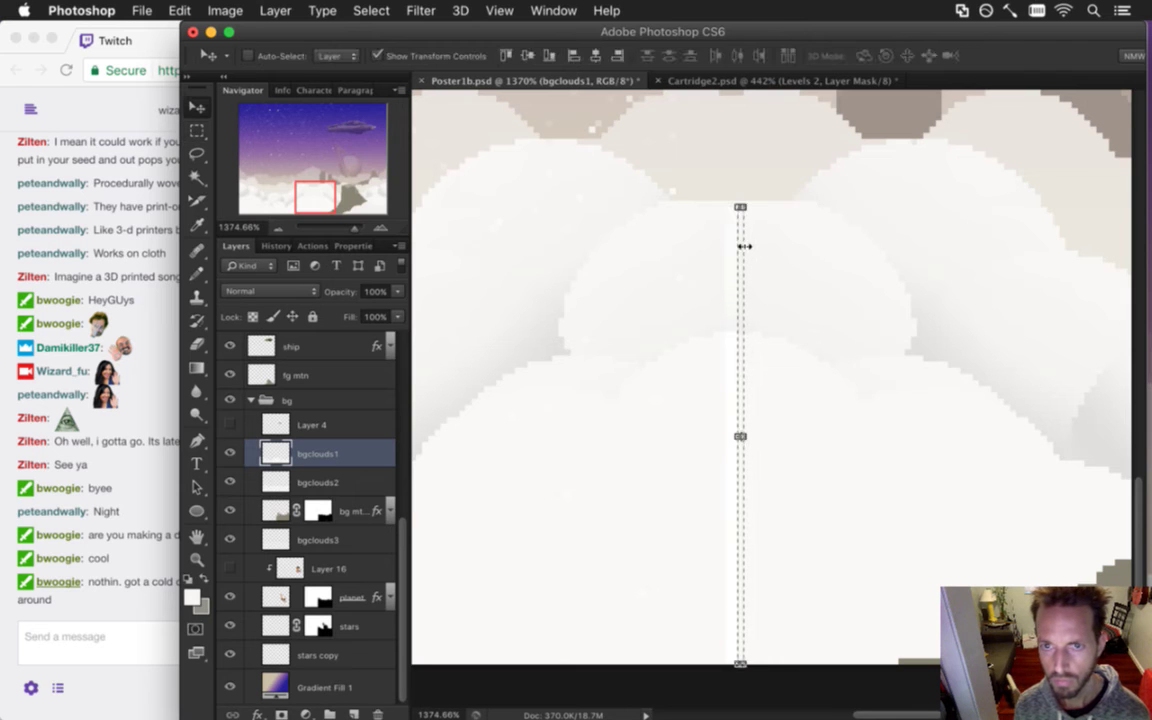
{"action": "left_click_drag", "start_coordinate": [741, 237], "coordinate": [734, 267]}
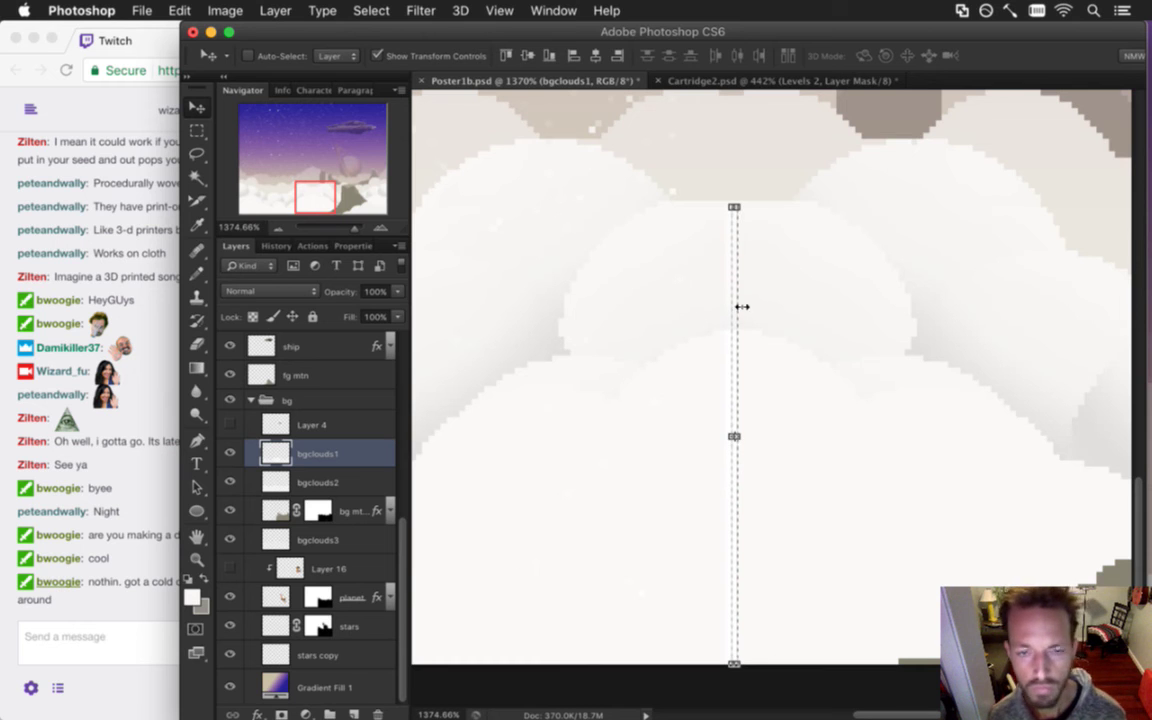
{"action": "key", "text": "m"}
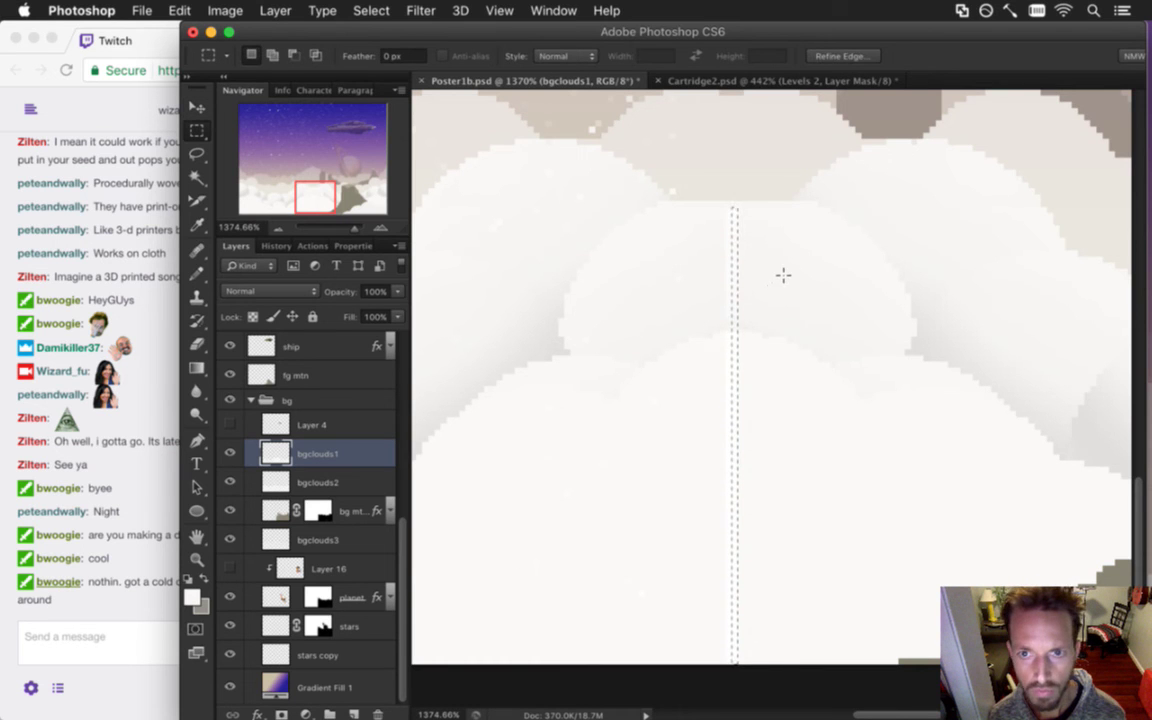
{"action": "key", "text": "super+d"}
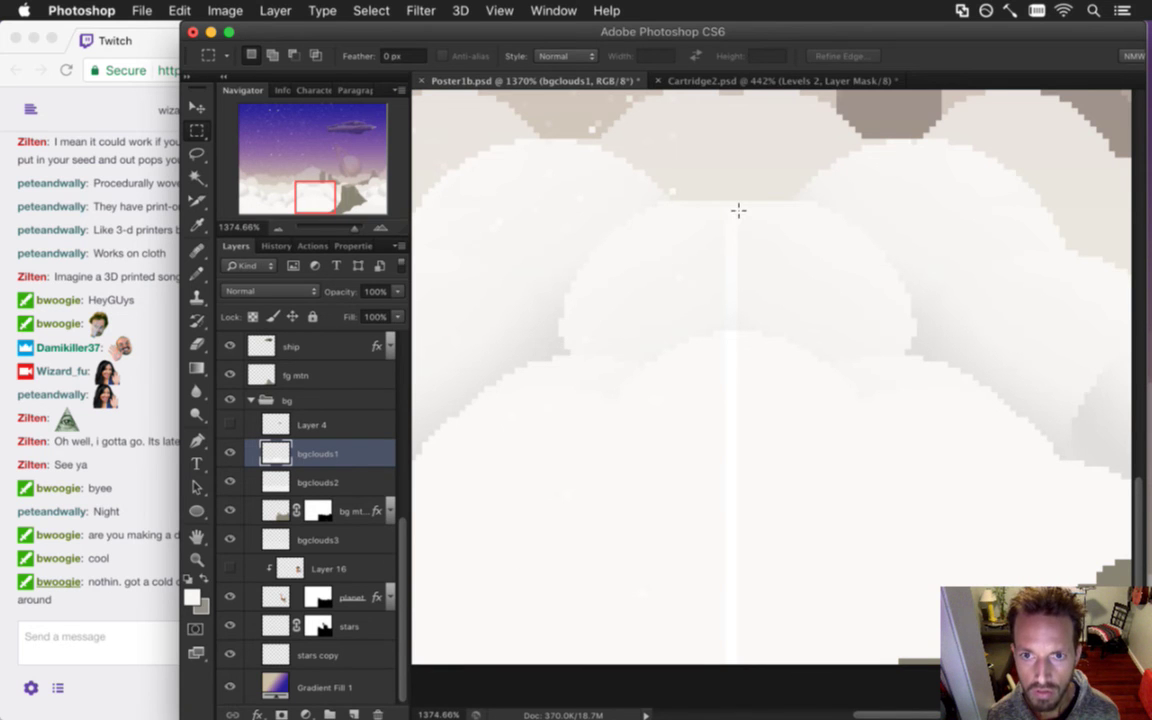
Copy a narrow strip of bgclouds1 beside the seam to its own layer and nudge it two pixels left over the seam.
{"action": "left_click_drag", "start_coordinate": [737, 210], "coordinate": [740, 662]}
{"action": "key", "text": "ctrl+j"}
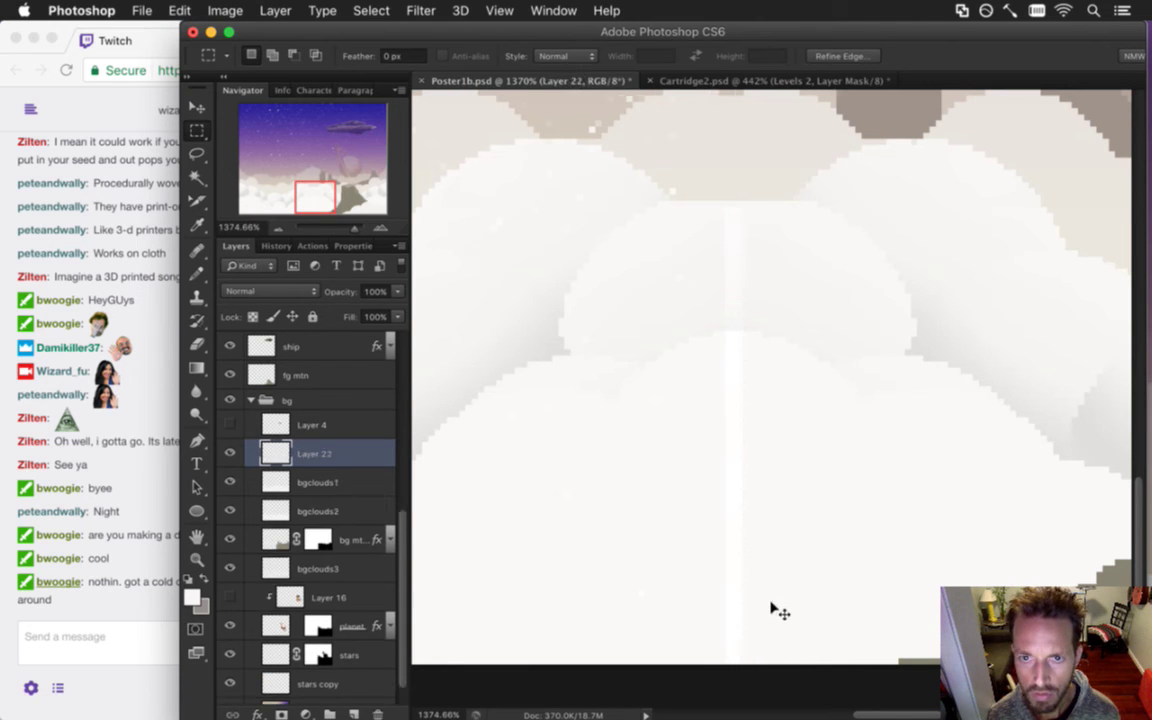
{"action": "key", "text": "v"}
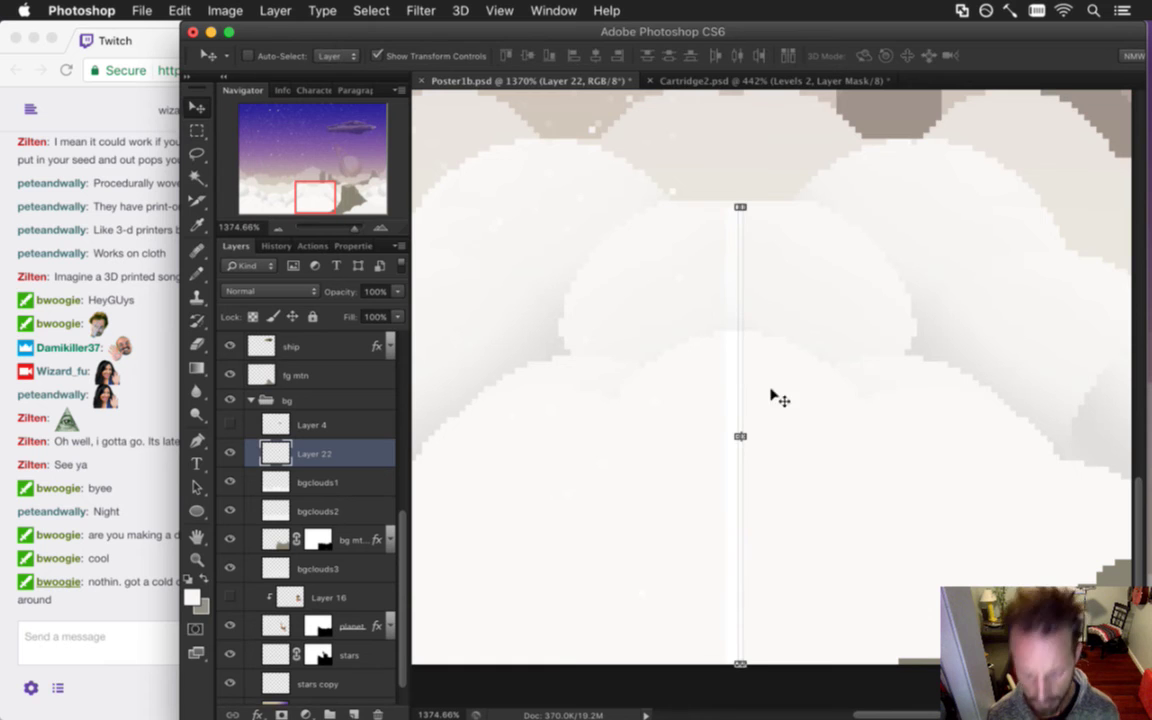
{"action": "key", "text": "Left"}
{"action": "key", "text": "Left"}
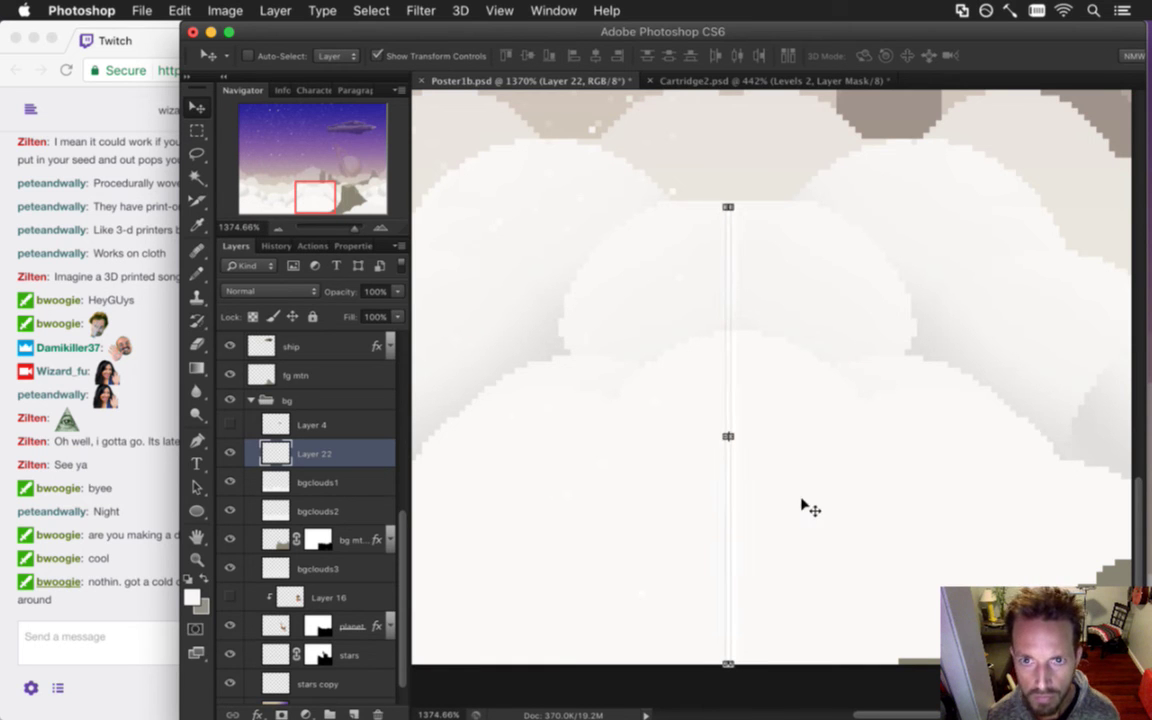
{"action": "key", "text": "m"}
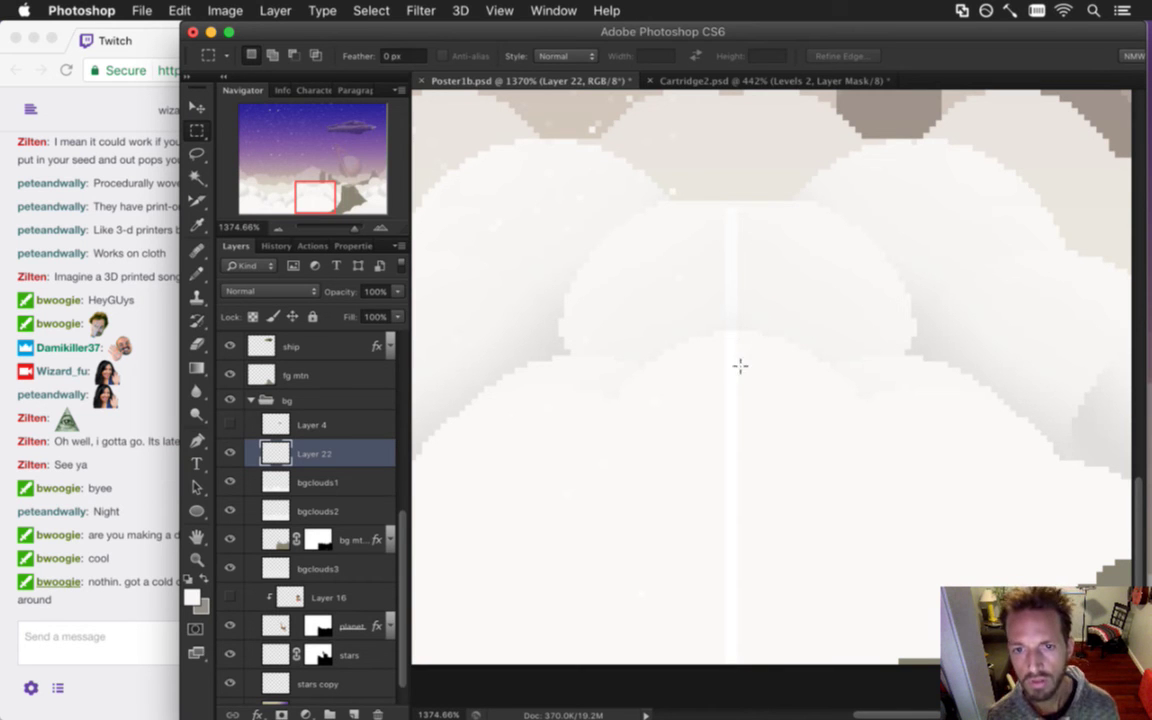
Inspect the center seam with the light group shown, hide the group again and collapse it.
{"action": "scroll", "coordinate": [401, 535], "scroll_direction": "up", "scroll_amount": 1}
{"action": "left_click_drag", "start_coordinate": [401, 535], "coordinate": [344, 344]}
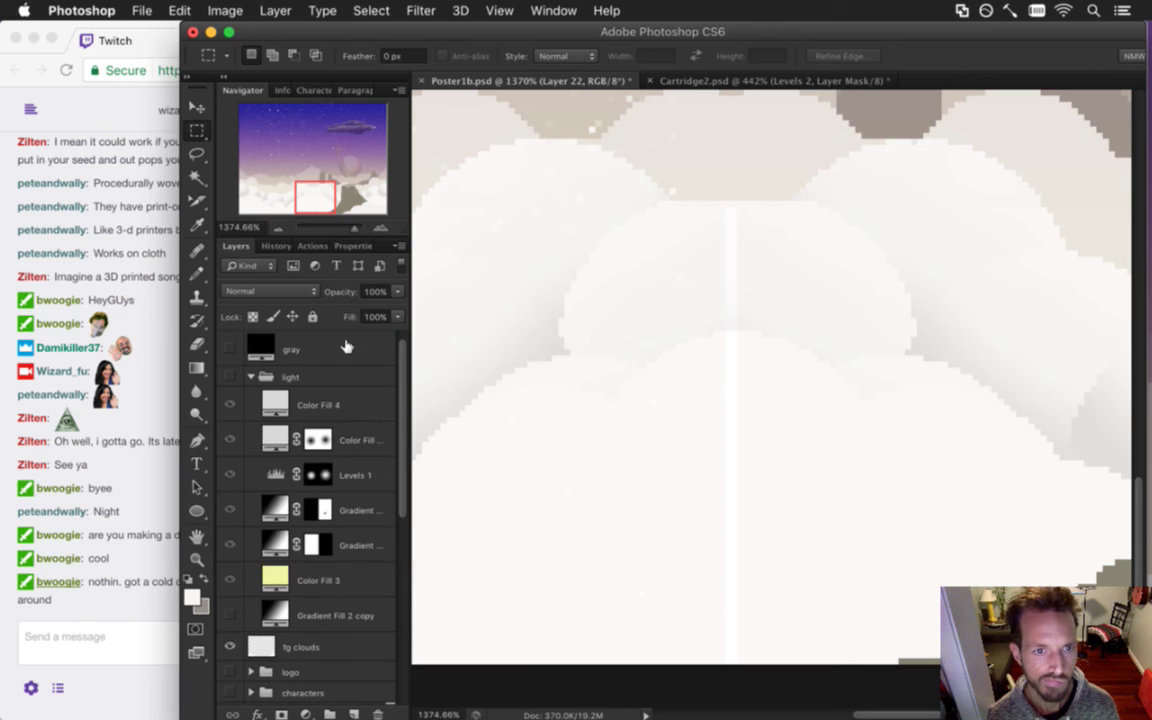
{"action": "left_click", "coordinate": [251, 377]}
{"action": "key", "text": "ctrl+z"}
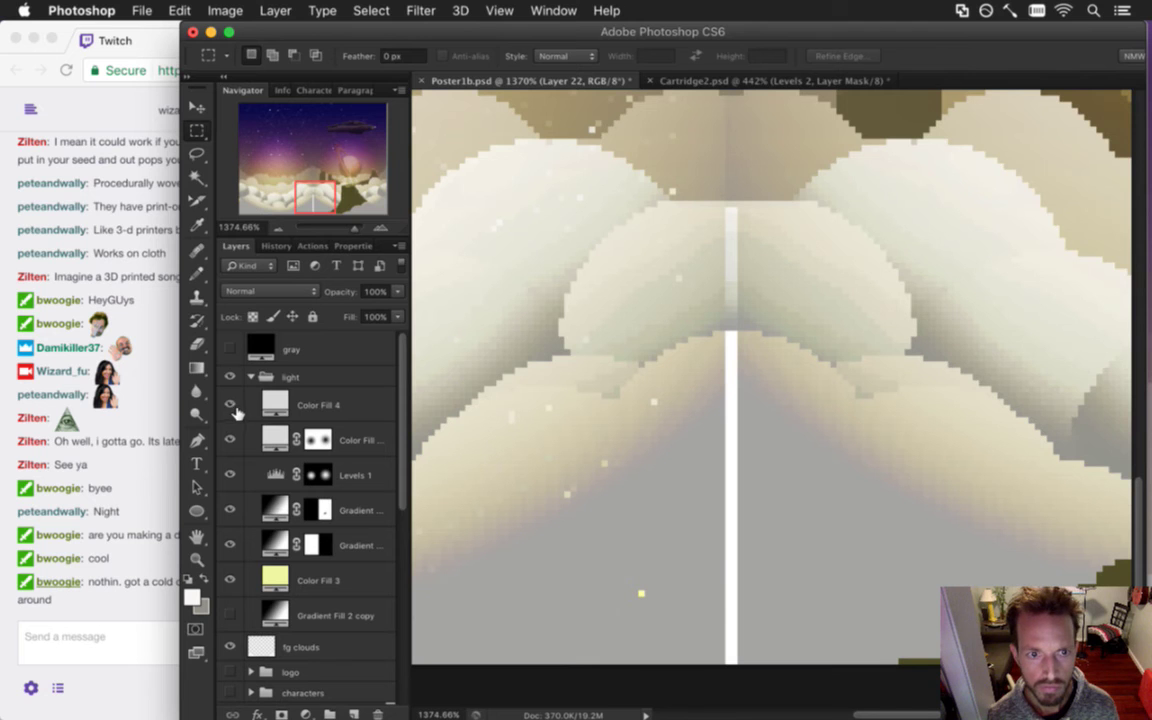
{"action": "left_click", "coordinate": [229, 376]}
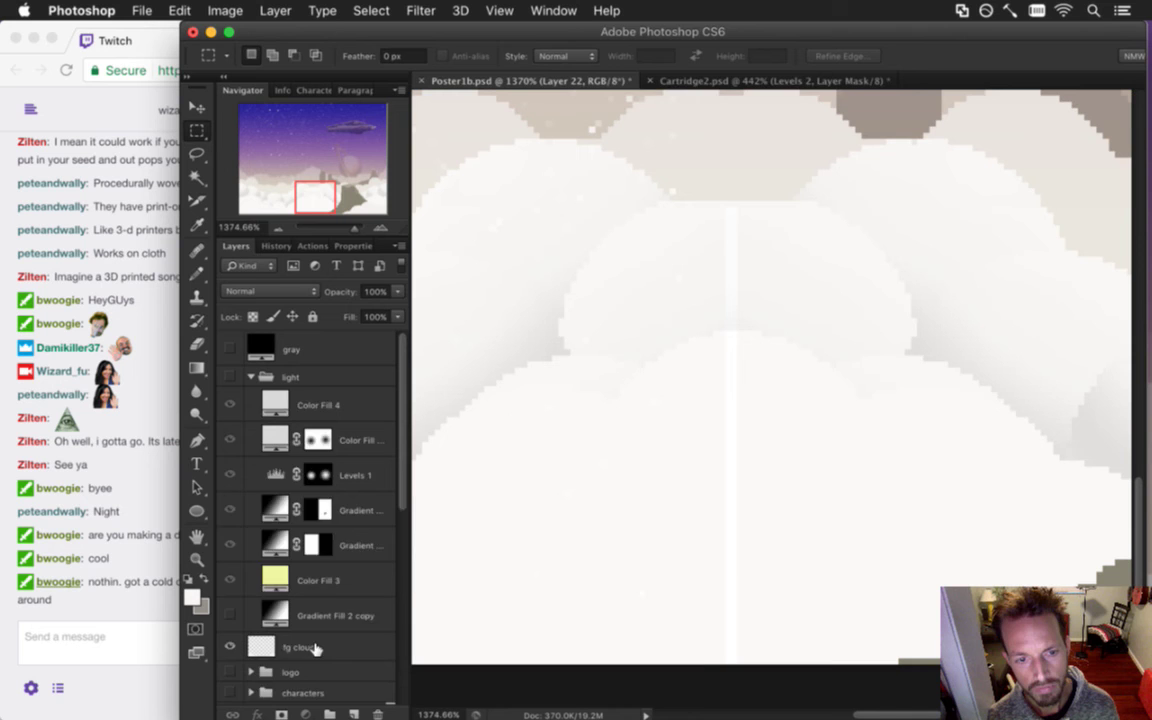
{"action": "left_click", "coordinate": [250, 376]}
{"action": "left_click", "coordinate": [330, 665]}
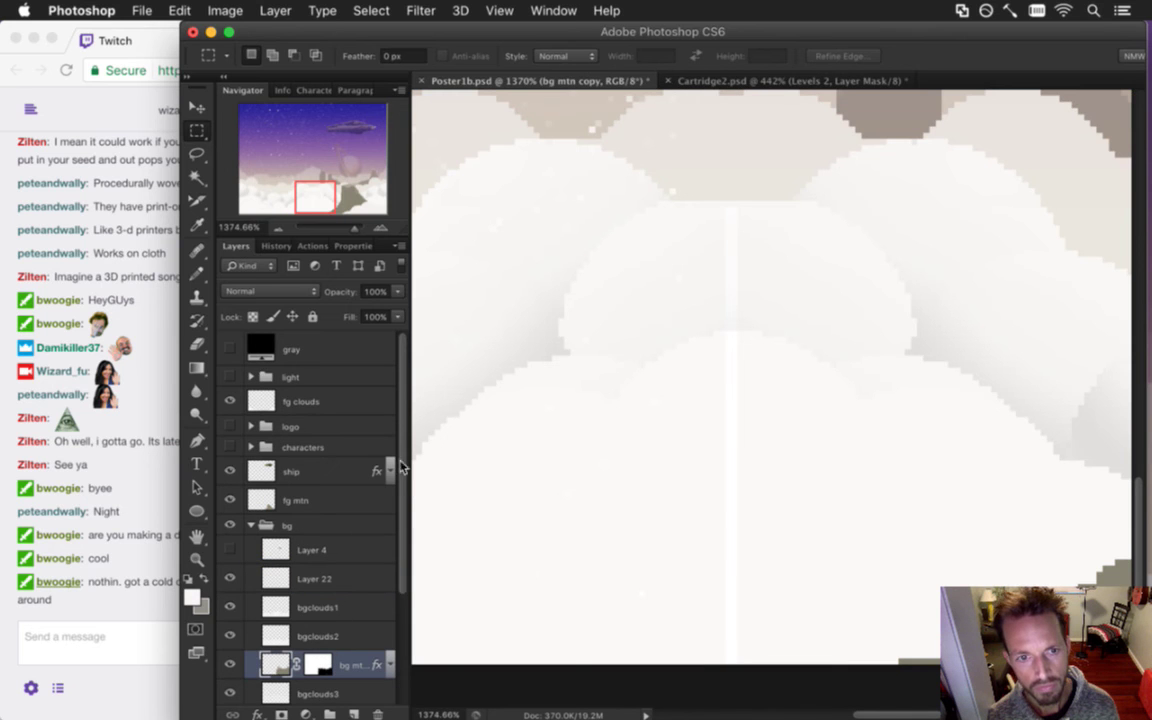
Check whether the fg clouds or ship layer affects the center seam by toggling their visibility.
{"action": "left_click", "coordinate": [300, 401]}
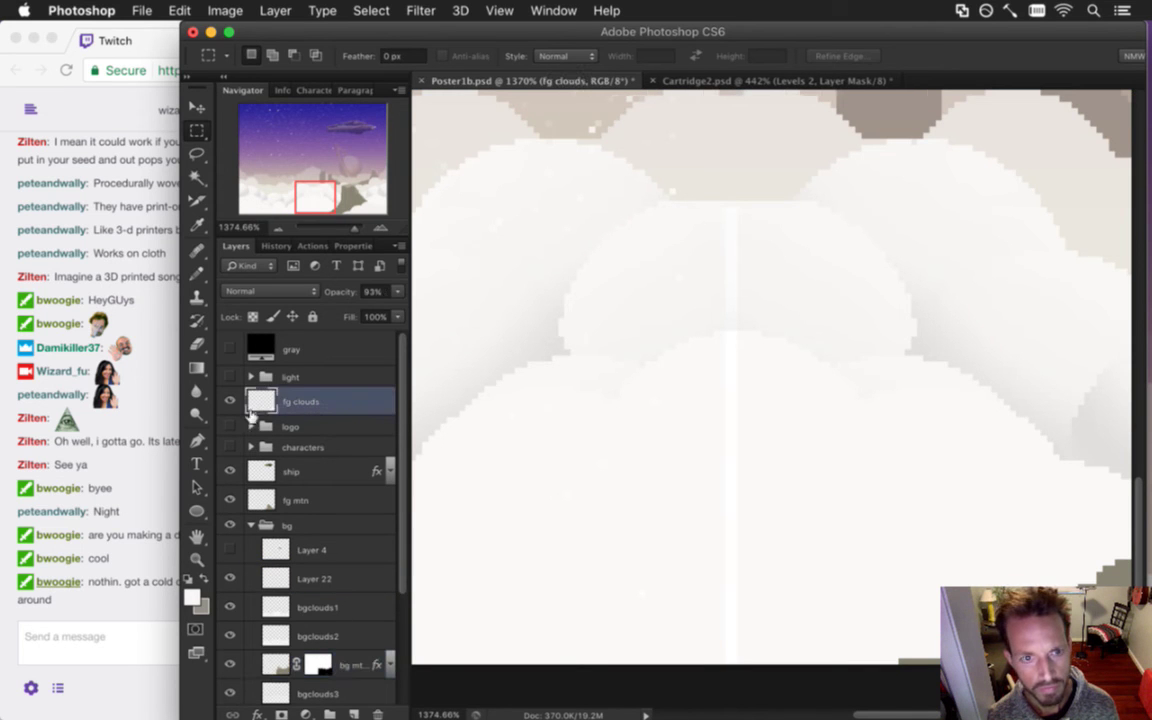
{"action": "left_click", "coordinate": [229, 401]}
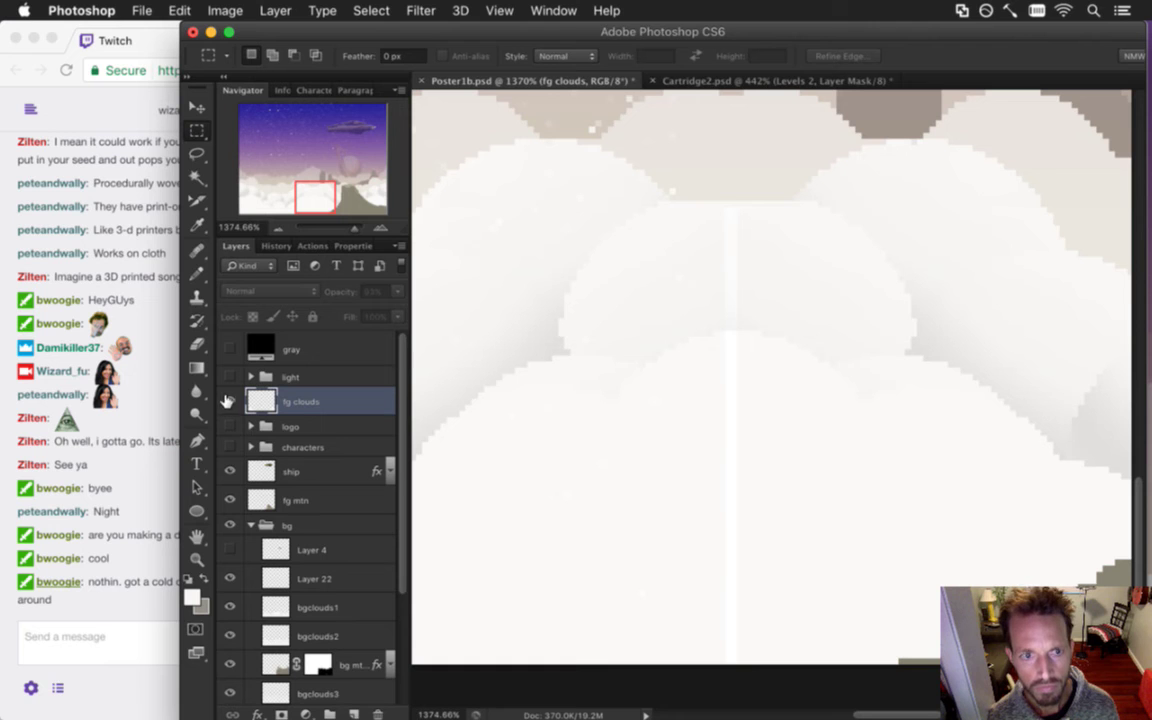
{"action": "left_click", "coordinate": [229, 401]}
{"action": "left_click", "coordinate": [229, 471]}
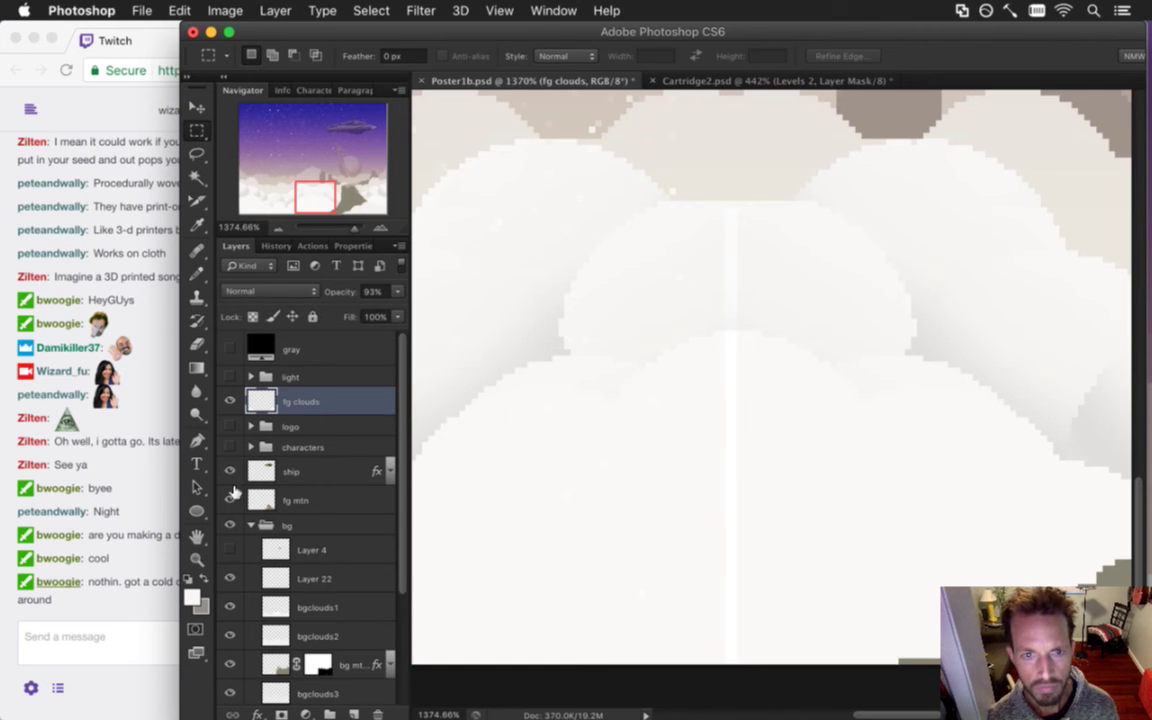
{"action": "left_click", "coordinate": [229, 471], "text": "alt"}
{"action": "left_click", "coordinate": [229, 471], "text": "alt"}
Hide Layer 22 to check its effect on the seam, and delete the layer.
{"action": "left_click", "coordinate": [302, 580]}
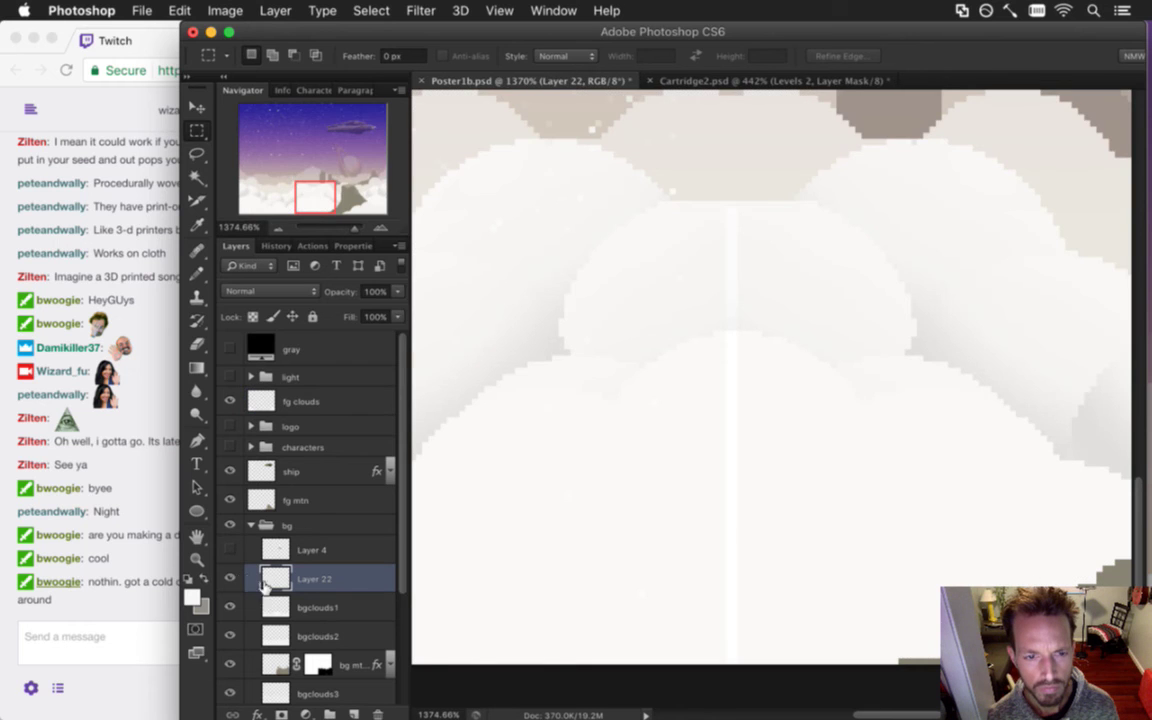
{"action": "left_click", "coordinate": [230, 580]}
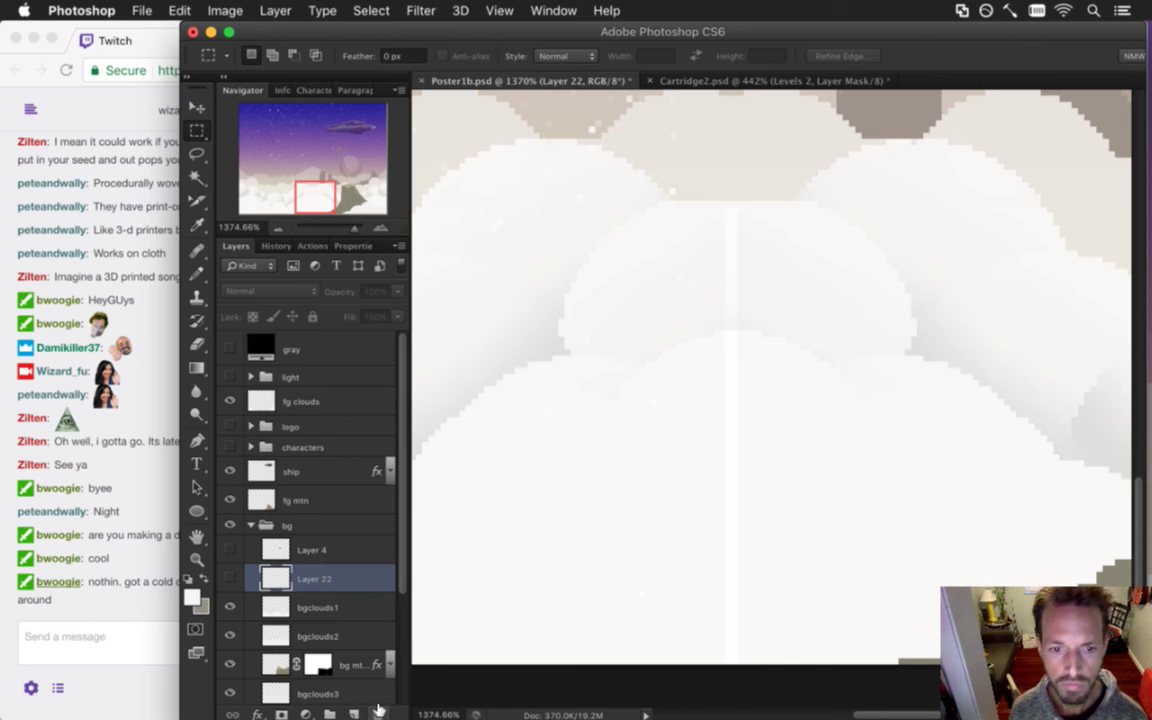
{"action": "left_click", "coordinate": [378, 712]}
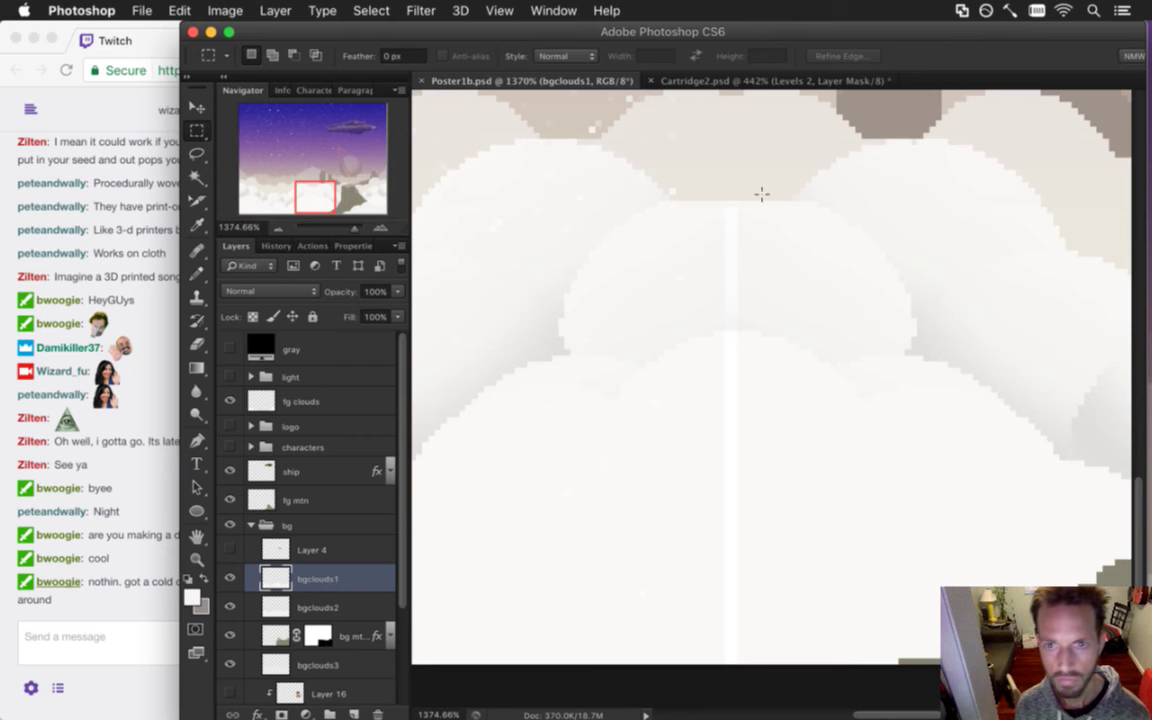
Clear the full-height pale seam strip from bgclouds1 and remove the selection.
{"action": "left_click_drag", "start_coordinate": [730, 192], "coordinate": [736, 666]}
{"action": "key", "text": "Delete"}
{"action": "left_click", "coordinate": [761, 370]}
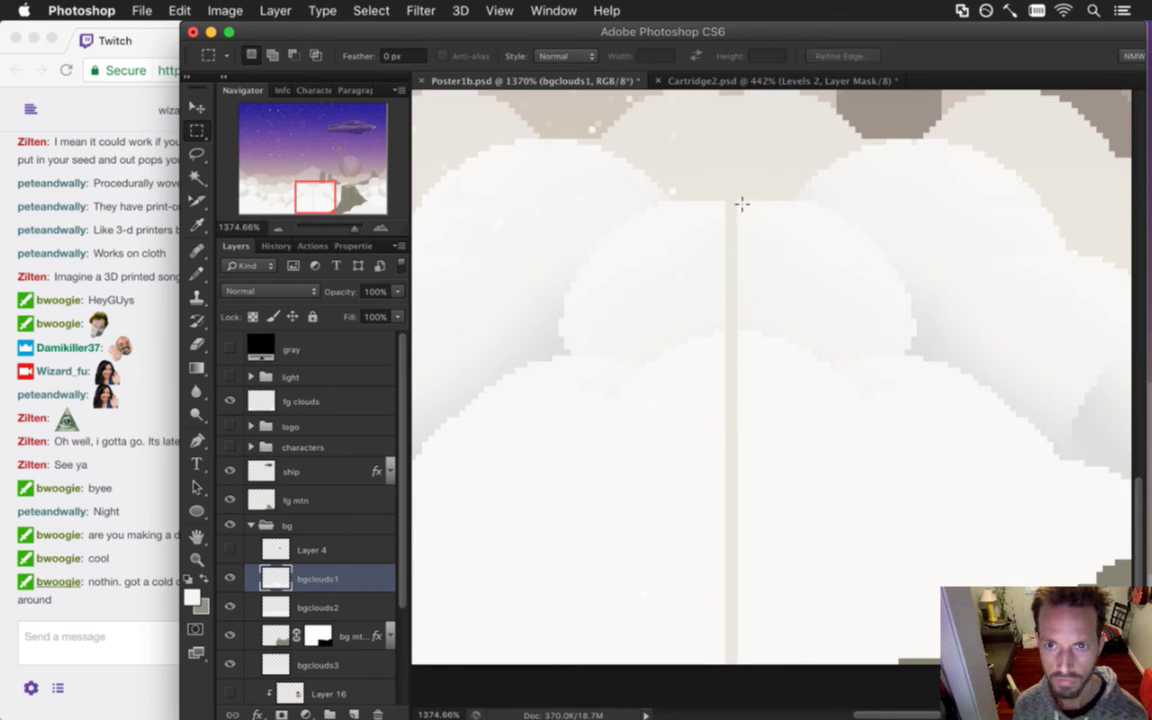
Fill the cleared gap on bgclouds1 with a copy of the equally narrow cloud strip directly to its right, and deselect.
{"action": "left_click_drag", "start_coordinate": [739, 203], "coordinate": [747, 668]}
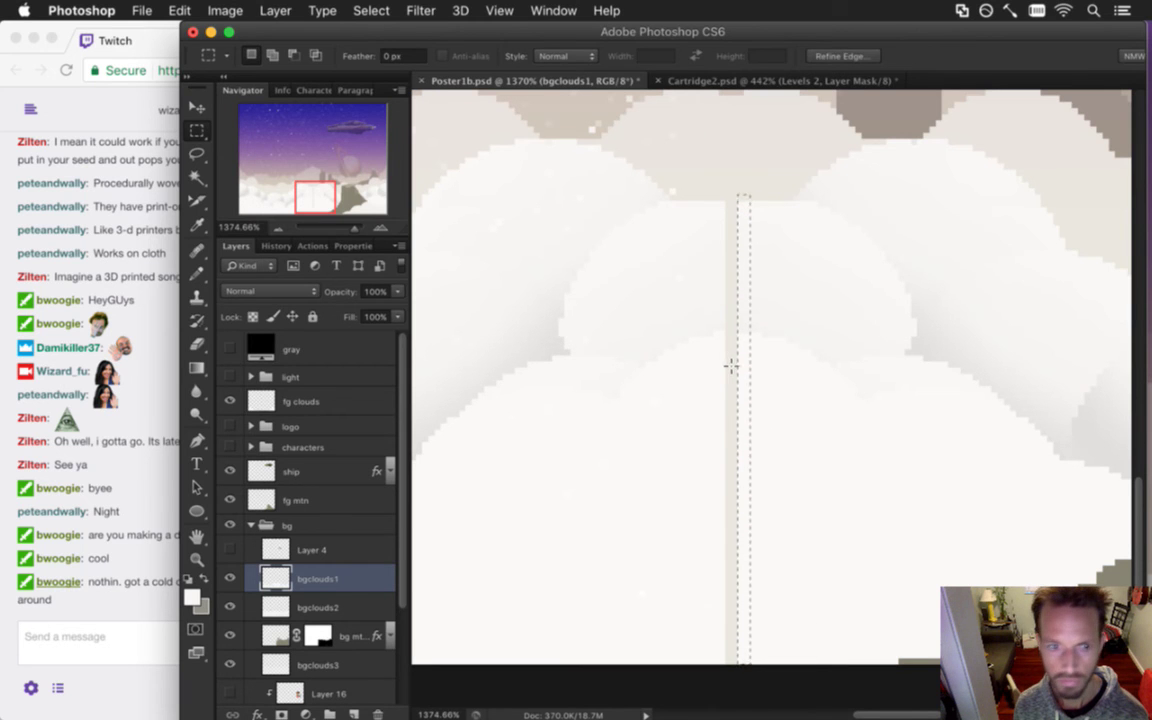
{"action": "key", "text": "v"}
{"action": "left_click_drag", "start_coordinate": [745, 213], "coordinate": [733, 211]}
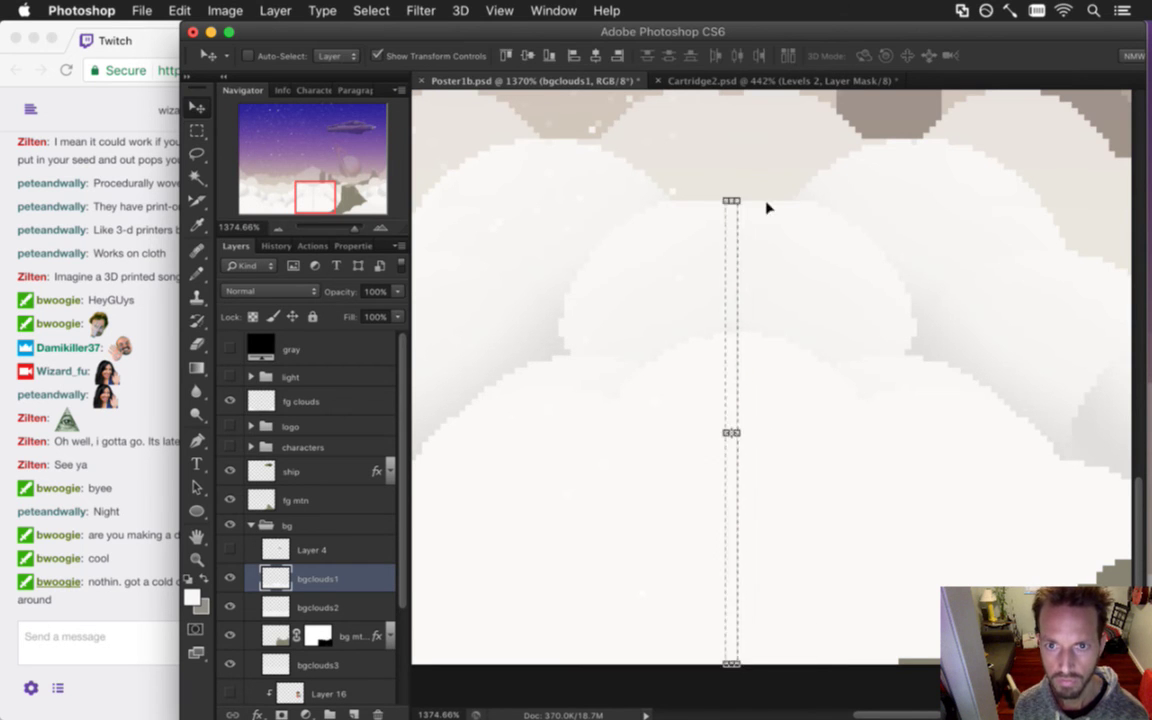
{"action": "key", "text": "m"}
{"action": "key", "text": "super+d"}
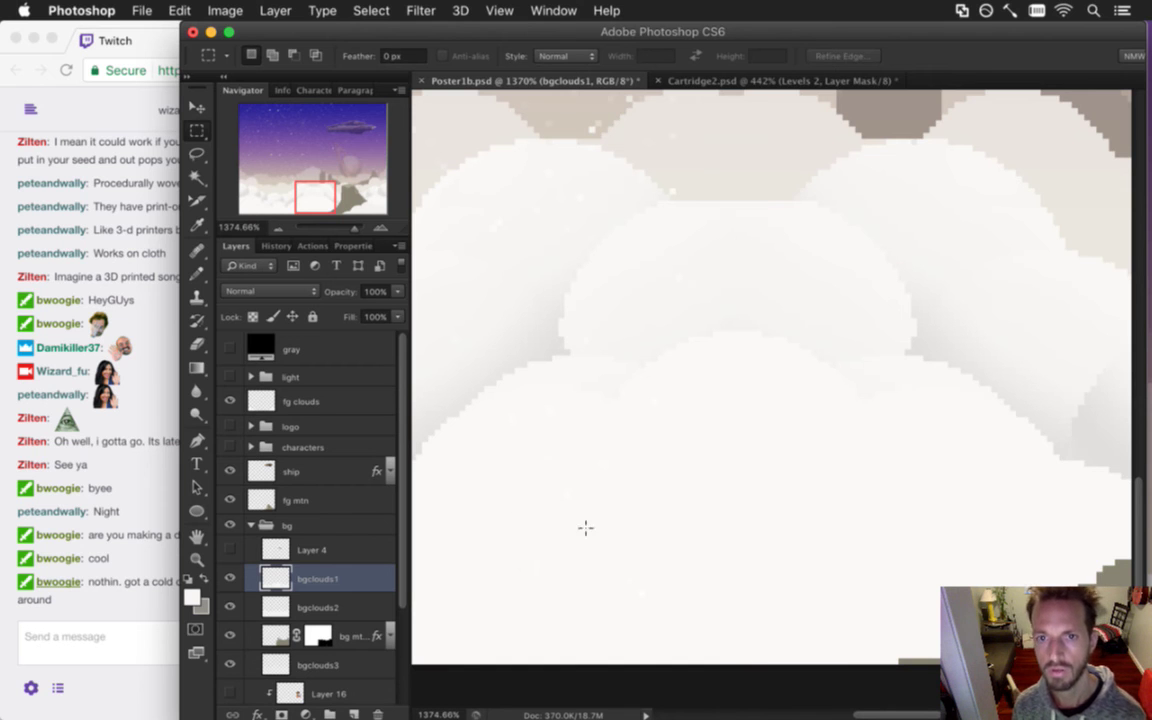
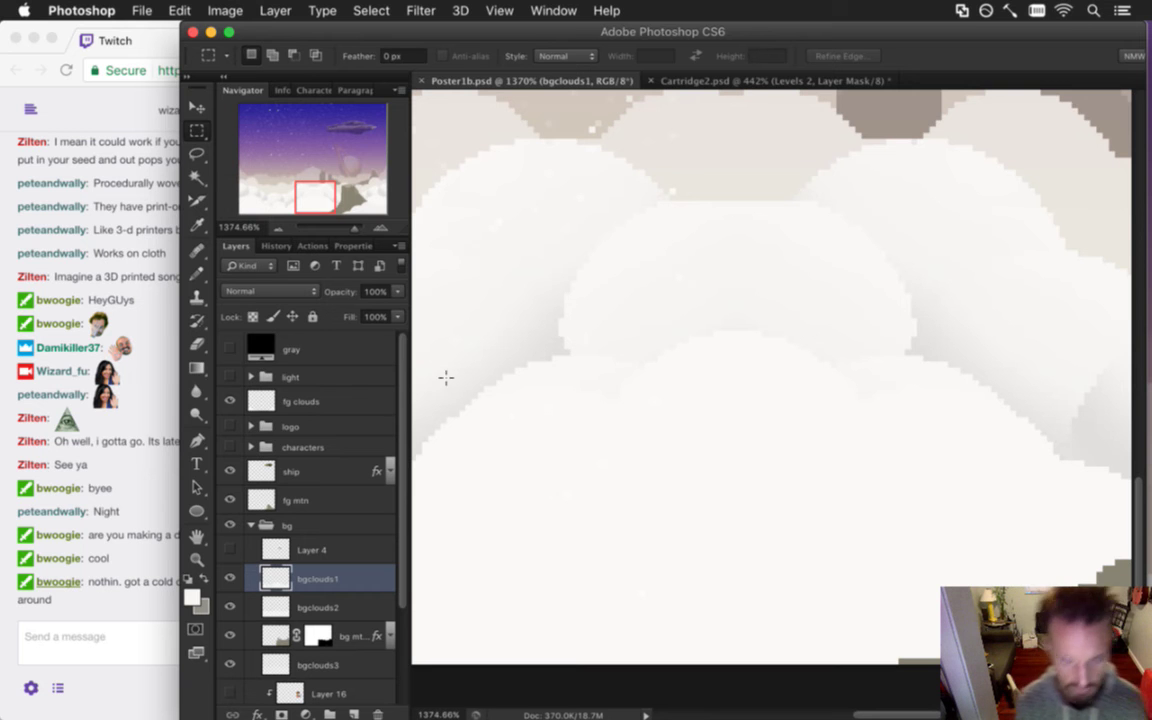
Show the characters, logo and light groups again over the whole poster.
{"action": "left_click_drag", "start_coordinate": [634, 360], "coordinate": [545, 356]}
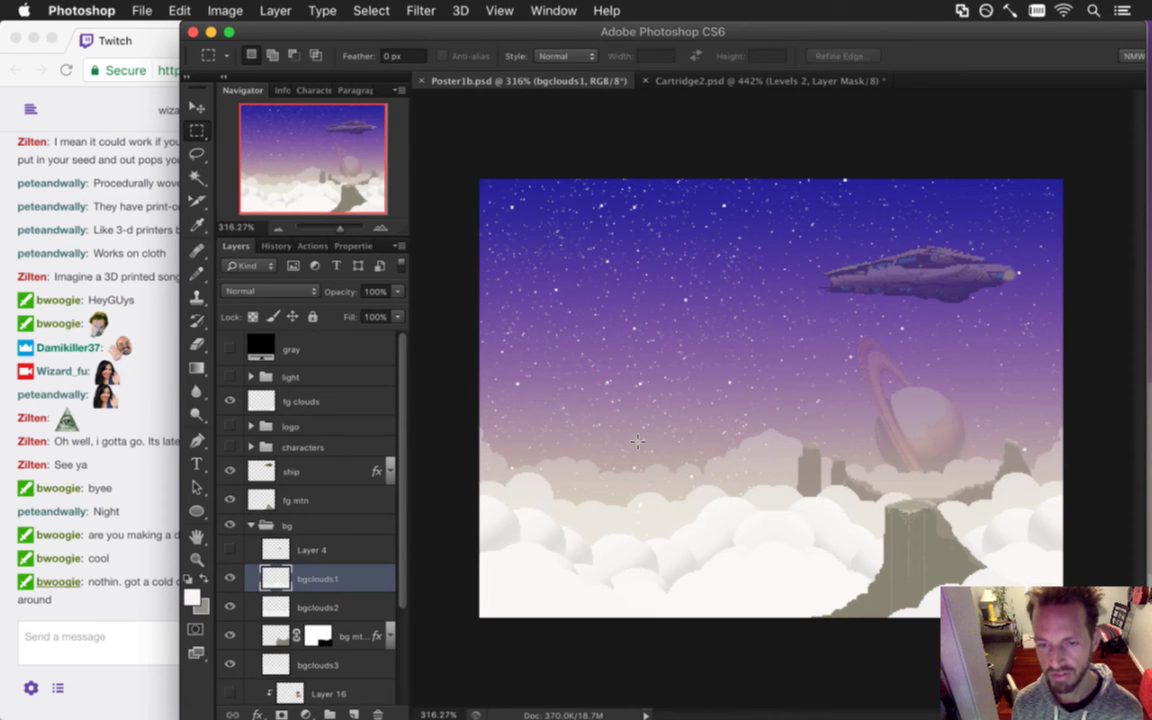
{"action": "left_click_drag", "start_coordinate": [229, 447], "coordinate": [230, 378]}
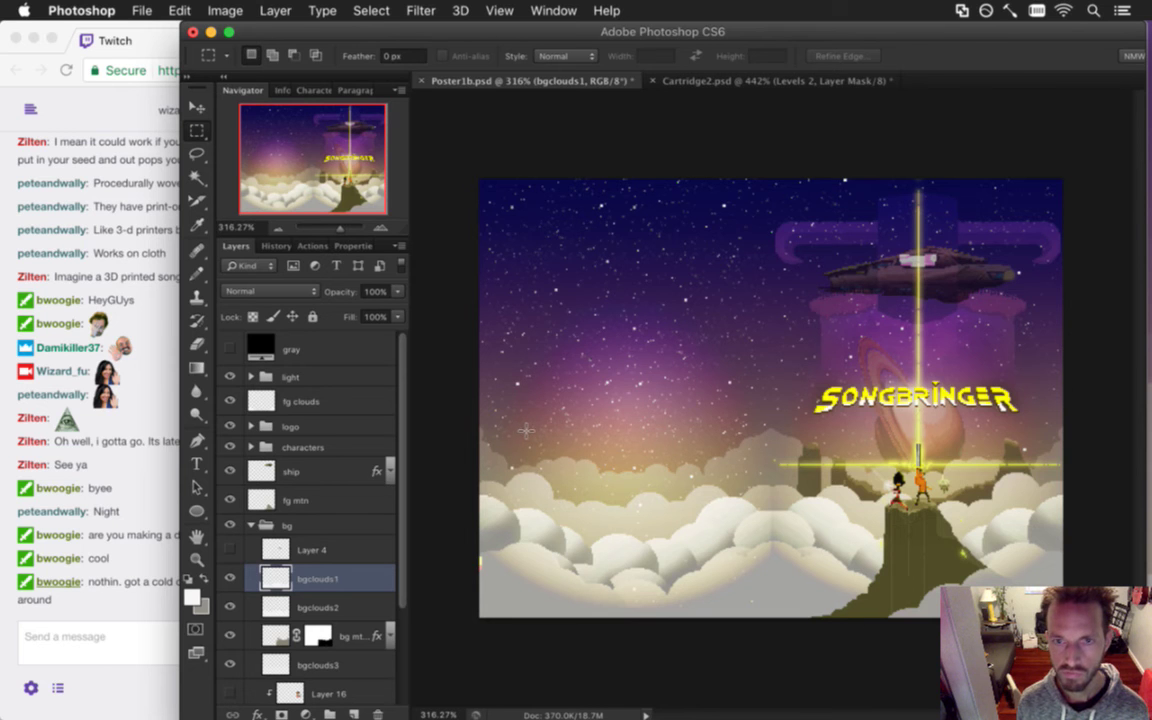
Save Poster1b.psd.
{"action": "key", "text": "super+s"}
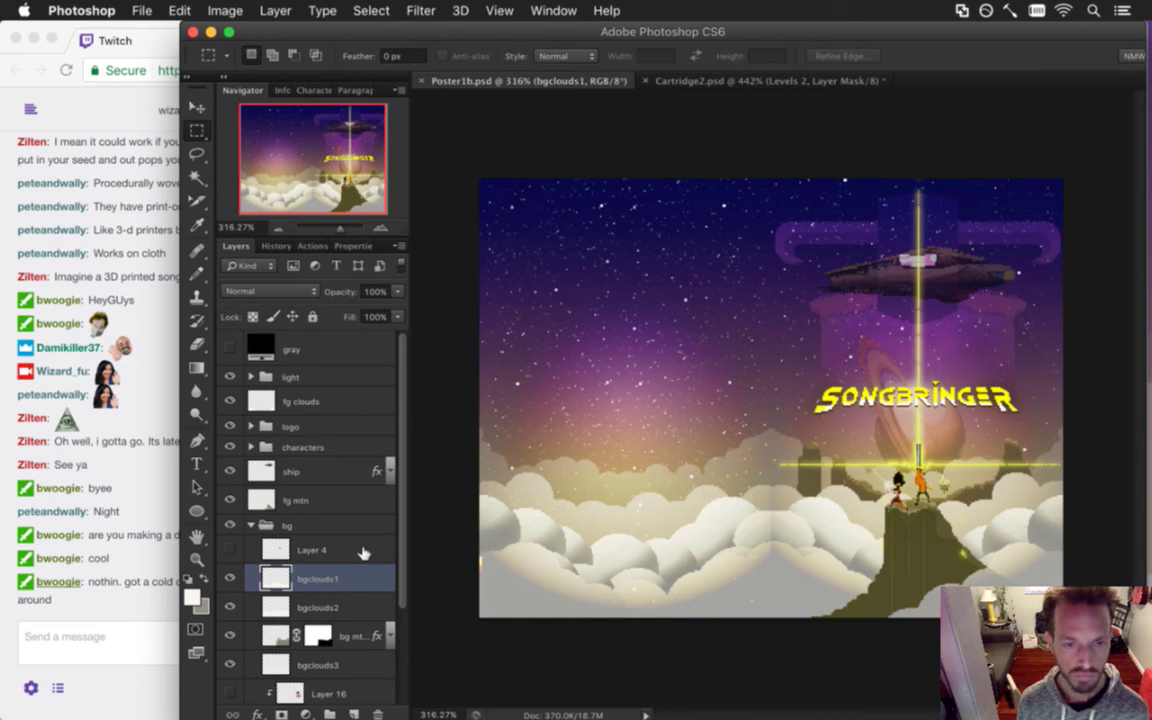
Try duplicating the bg mtn copy layer in the bg group, and undo the duplication.
{"action": "scroll", "coordinate": [401, 543], "scroll_direction": "down", "scroll_amount": 4}
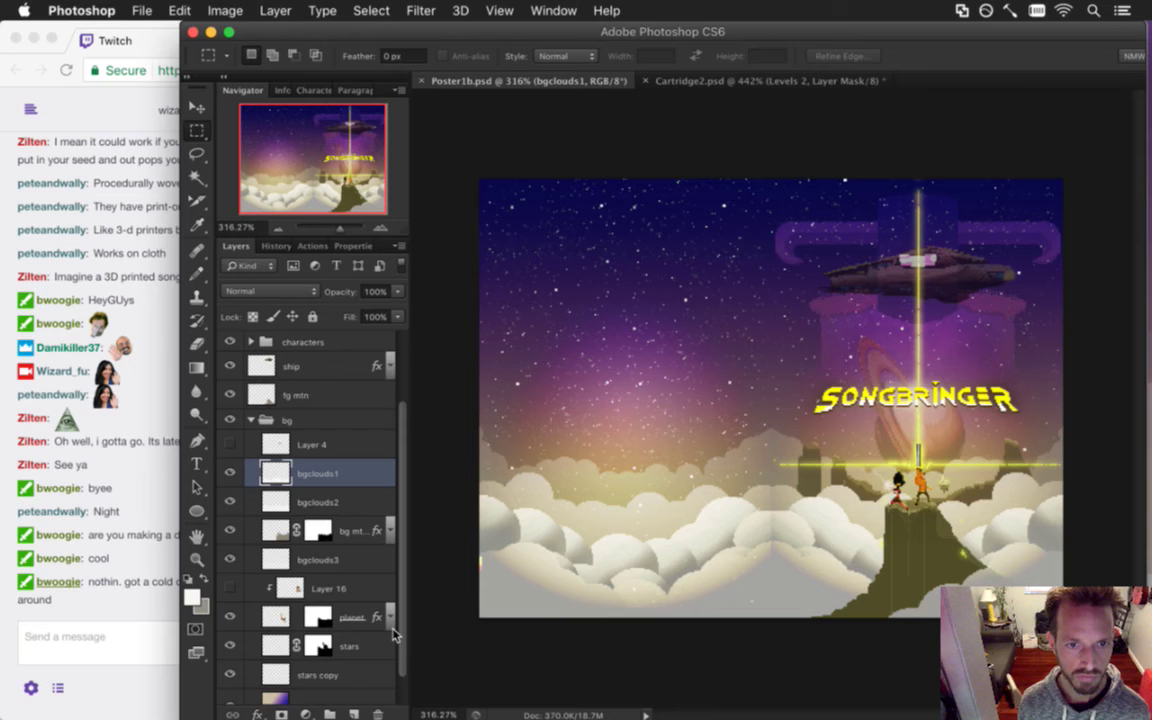
{"action": "scroll", "coordinate": [395, 633], "scroll_direction": "down", "scroll_amount": 1}
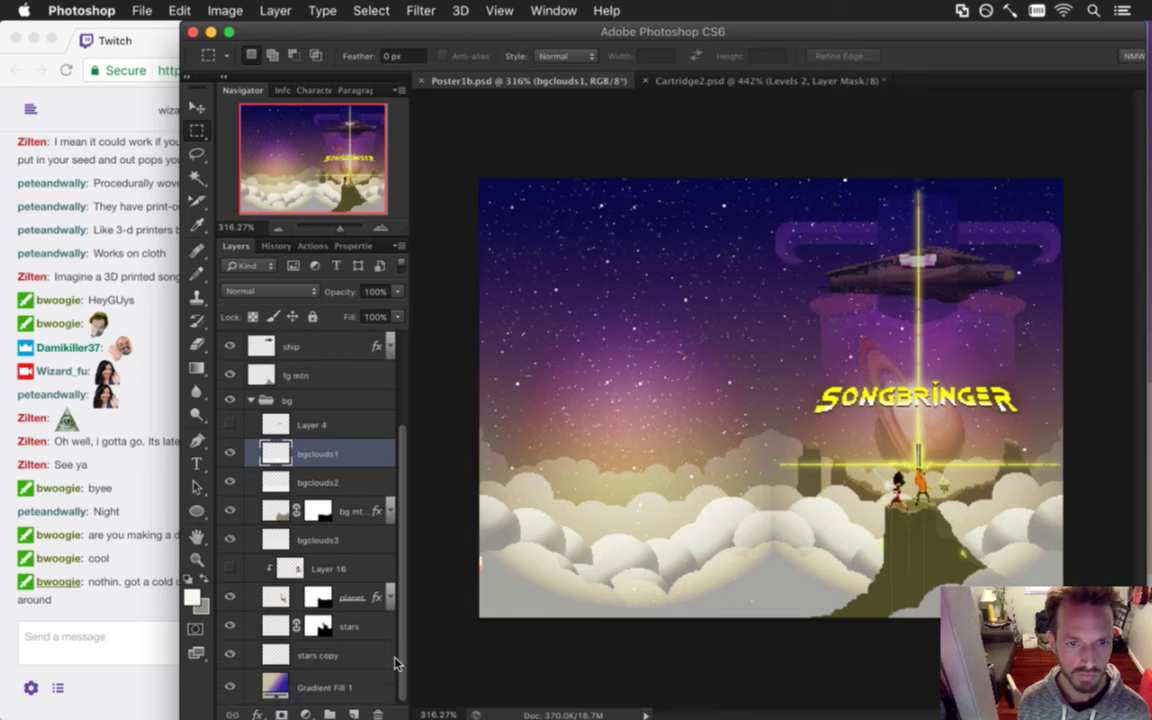
{"action": "left_click_drag", "start_coordinate": [287, 512], "coordinate": [338, 565]}
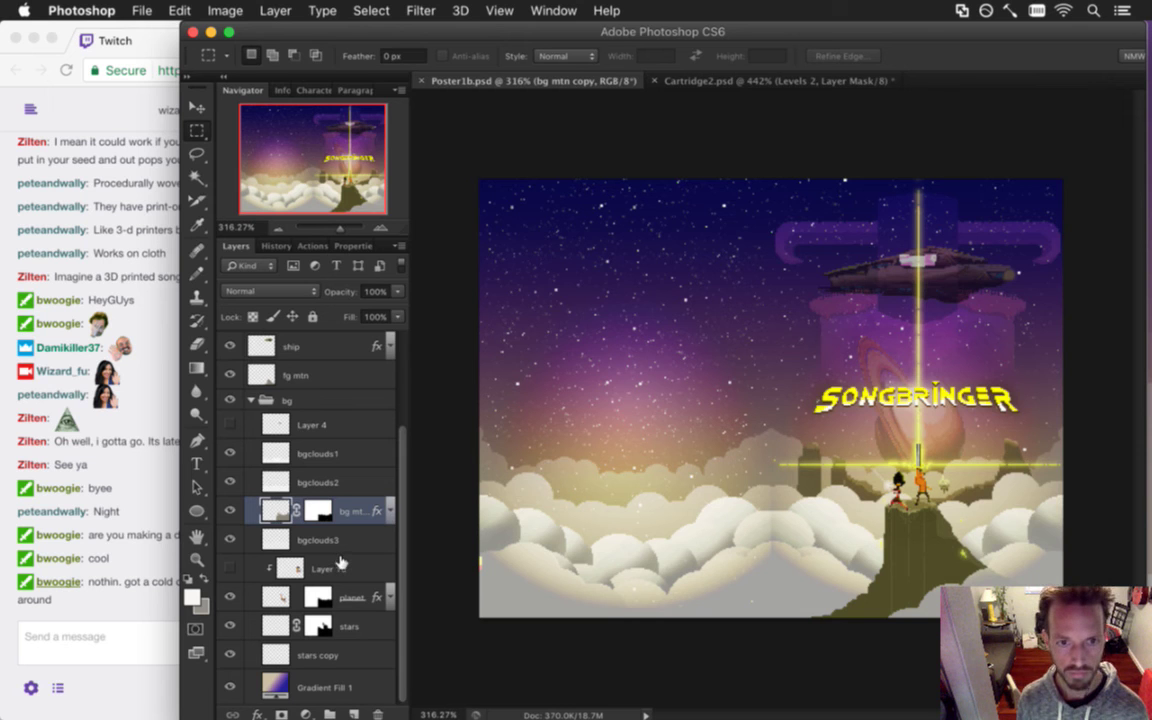
{"action": "key", "text": "super+j"}
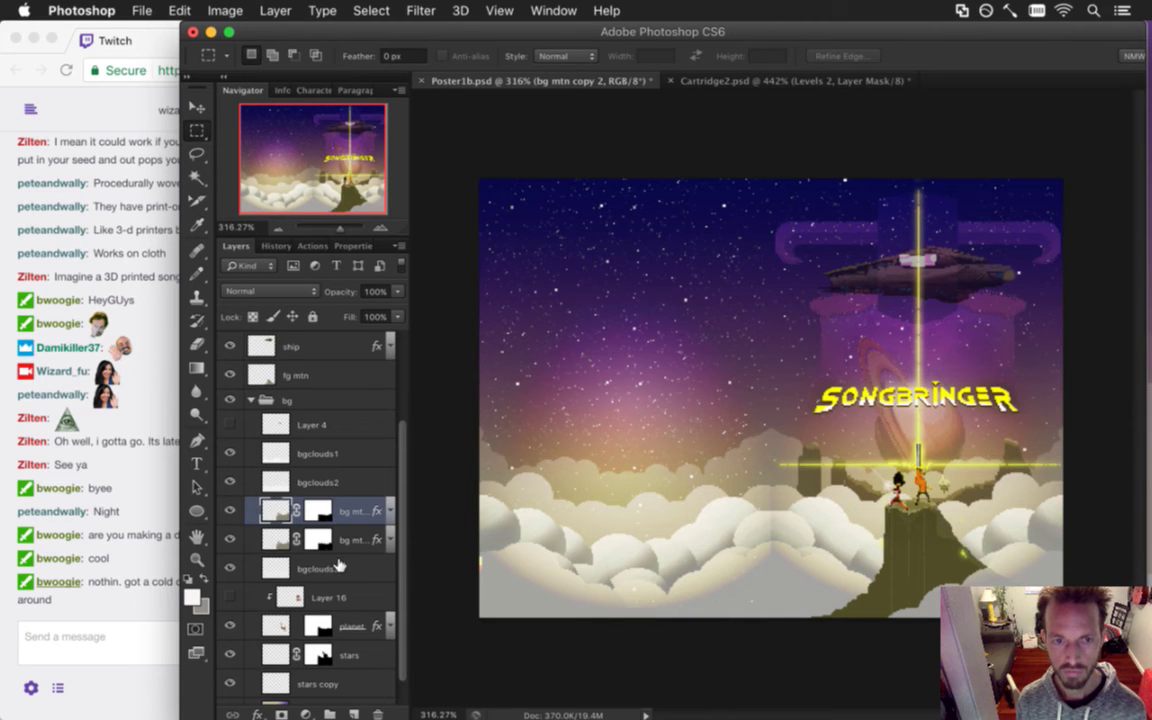
{"action": "key", "text": "super+z"}
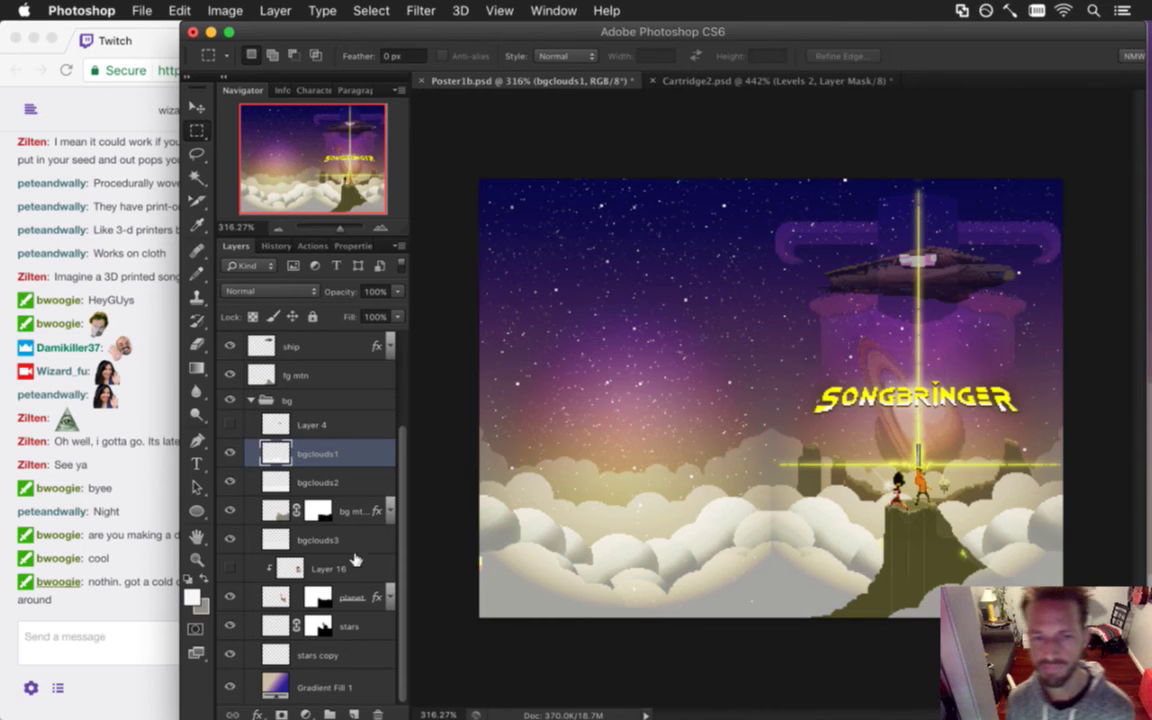
Switch to iTerm, quit the empty unnamed vim buffer, and open the commit message for the modified Poster1b.psd.
{"action": "key", "text": "super+Tab"}
{"action": "left_click", "coordinate": [412, 386]}
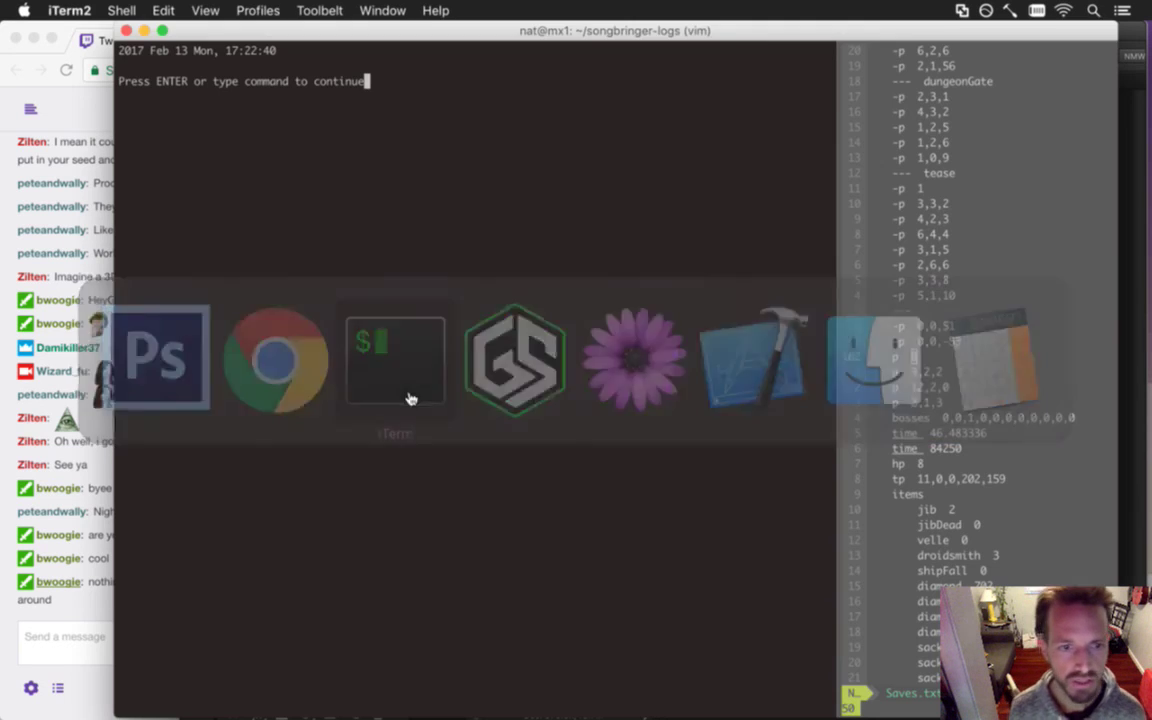
{"action": "key", "text": "Return"}
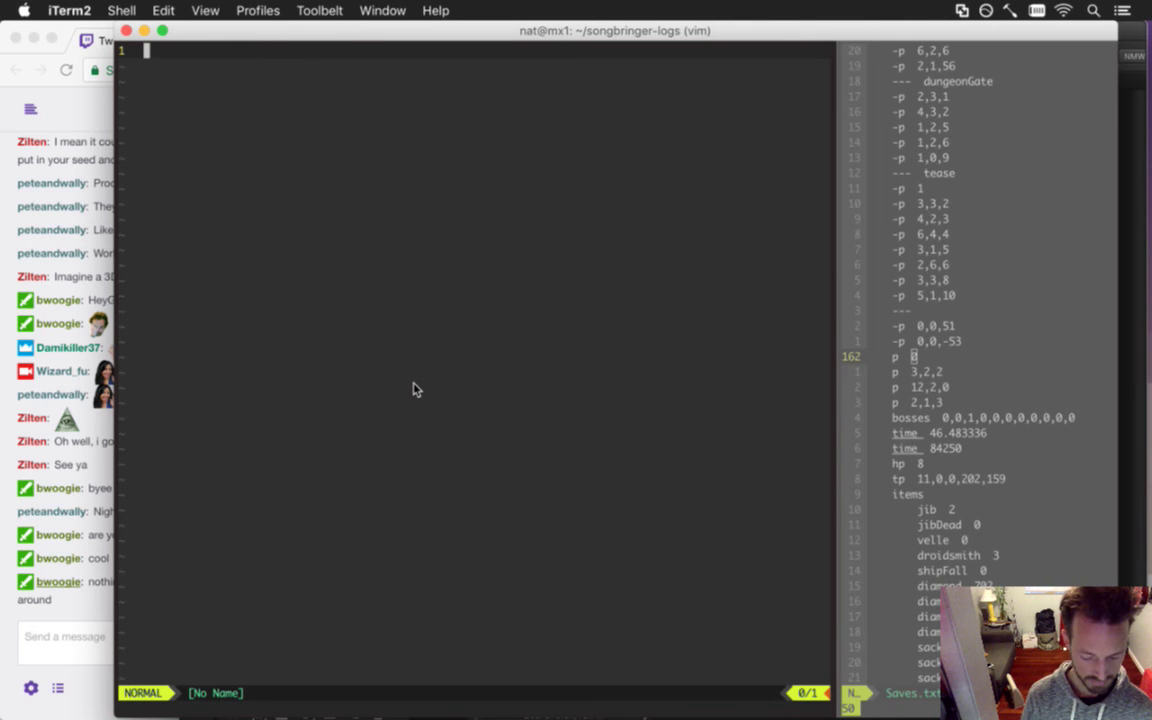
{"action": "type", "text": ":q"}
{"action": "key", "text": "Return"}
{"action": "key", "text": "Return"}
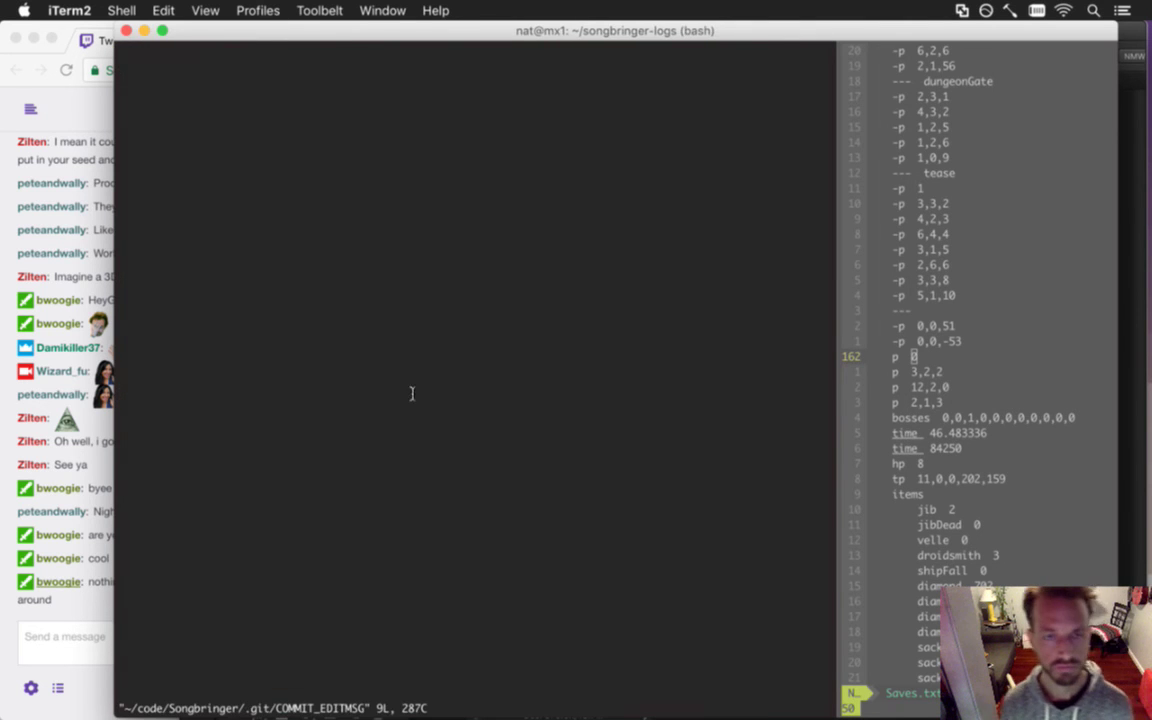
Commit Poster1b.psd with "." as the commit message, and return to Photoshop.
{"action": "type", "text": "i."}
{"action": "key", "text": "Escape"}
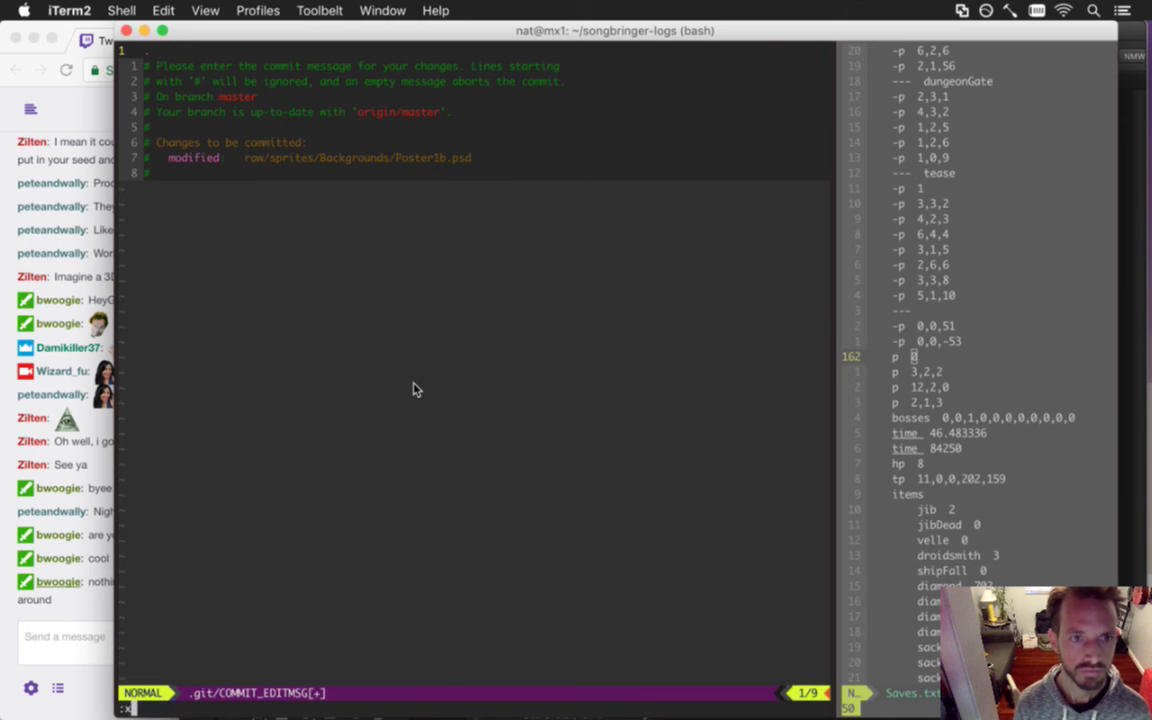
{"action": "type", "text": ":wq"}
{"action": "key", "text": "Return"}
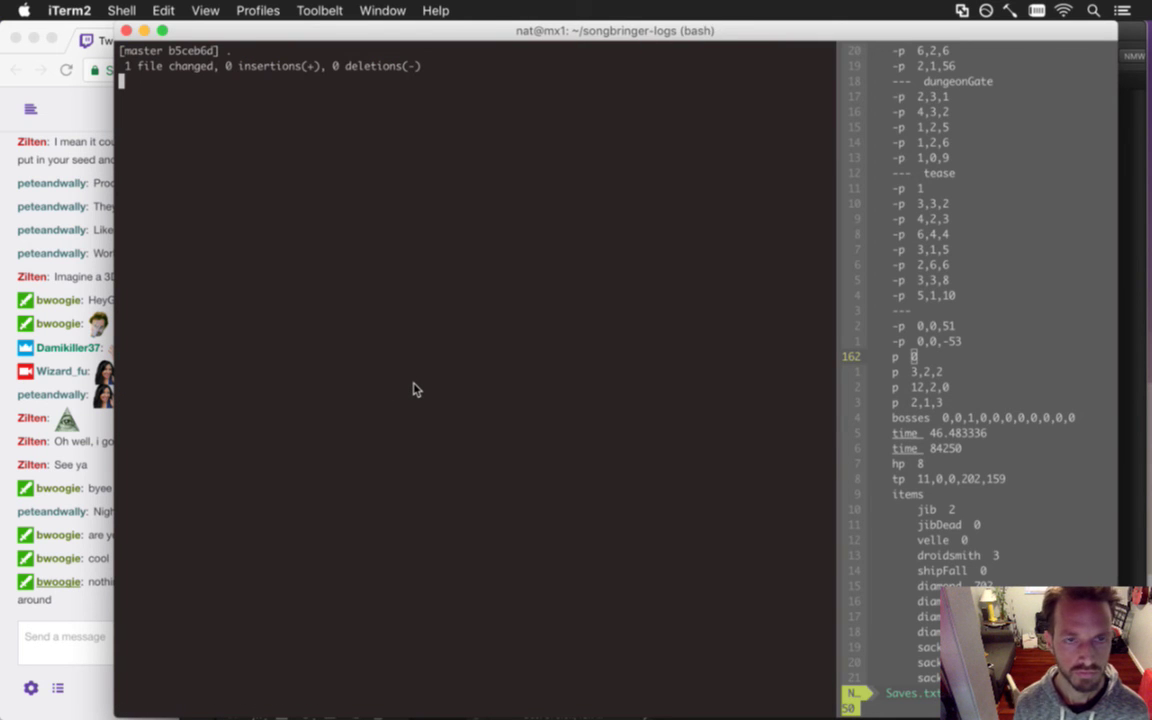
{"action": "key", "text": "super+Tab"}
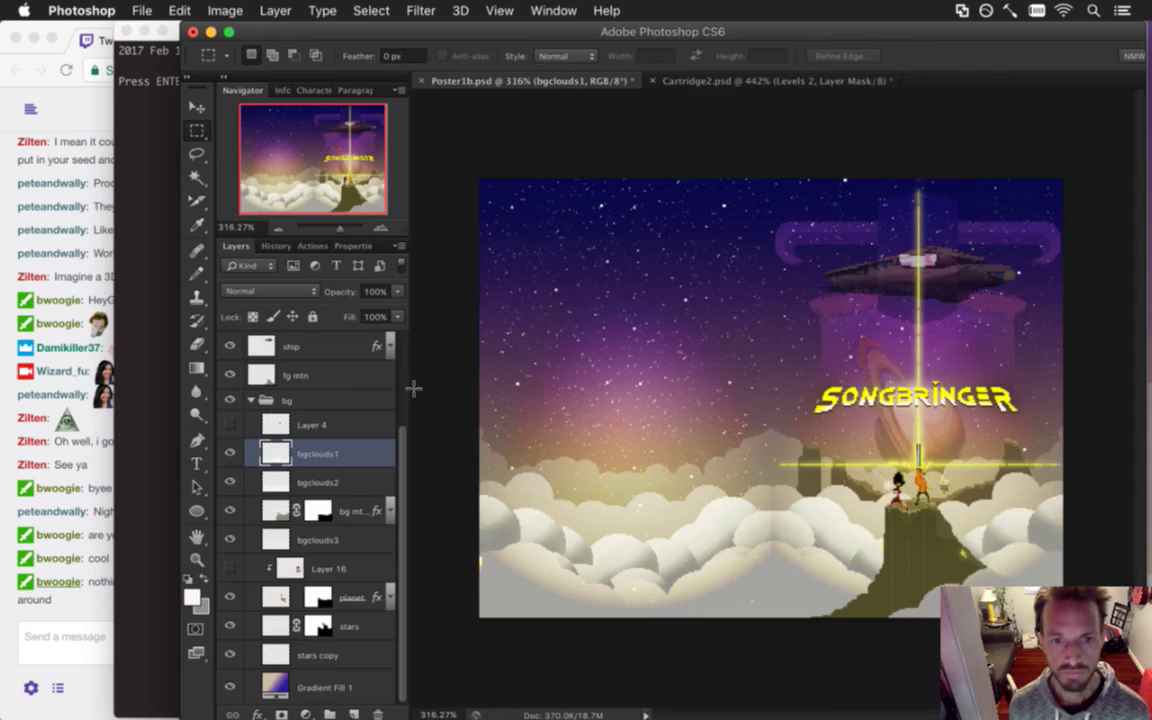
Step back through the recent seam edits on bgclouds1, past the duplicated cloud strips.
{"action": "key", "text": "super+alt+z"}
{"action": "key", "text": "super+alt+z"}
{"action": "key", "text": "super+alt+z"}
{"action": "key", "text": "super+alt+z"}
{"action": "key", "text": "super+alt+z"}
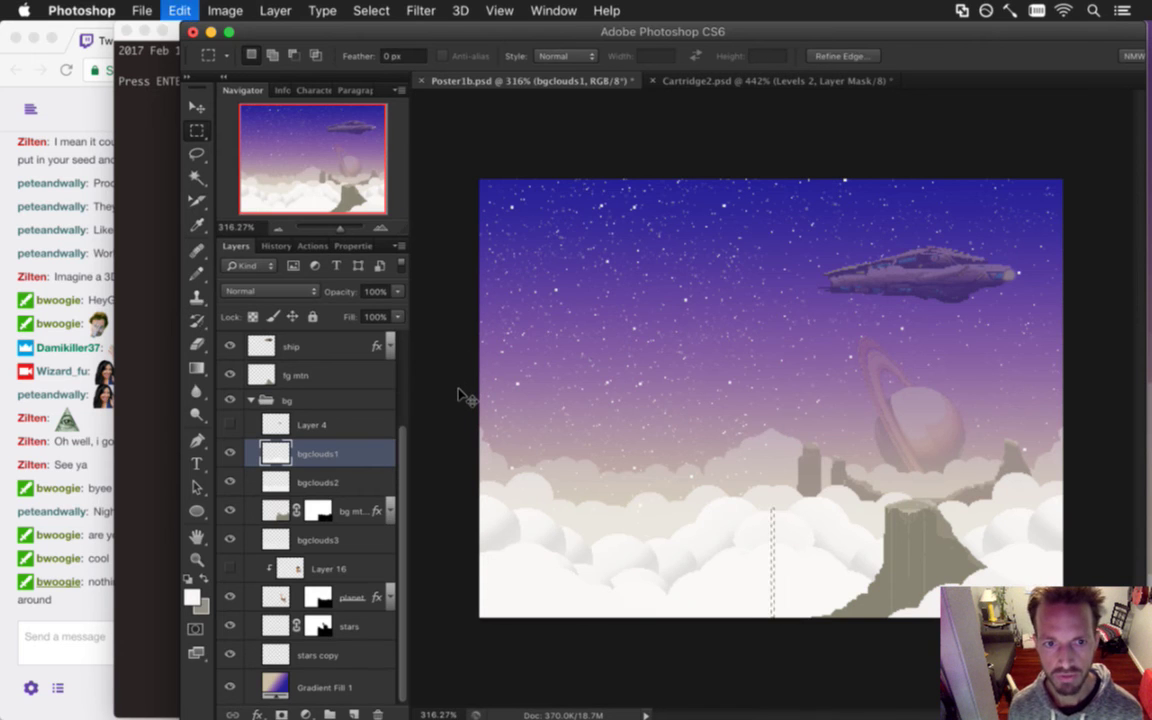
{"action": "key", "text": "super+alt+z"}
{"action": "key", "text": "super+alt+z"}
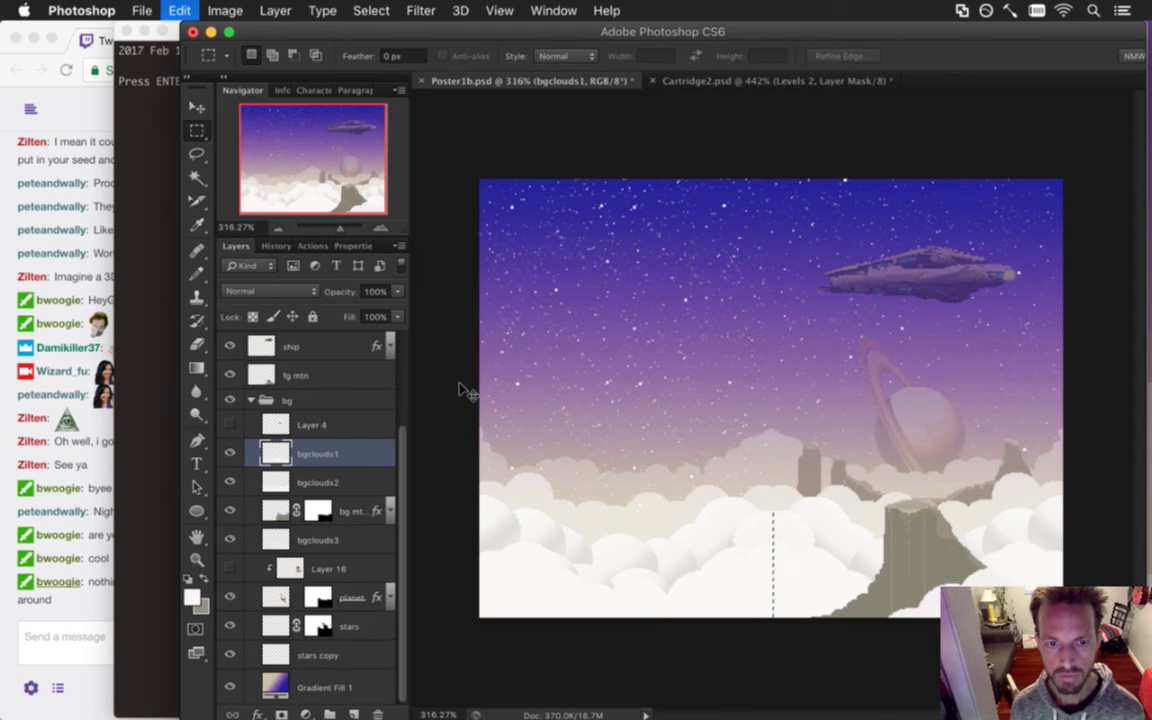
{"action": "key", "text": "super+alt+z"}
{"action": "key", "text": "super+alt+z"}
{"action": "key", "text": "super+alt+z"}
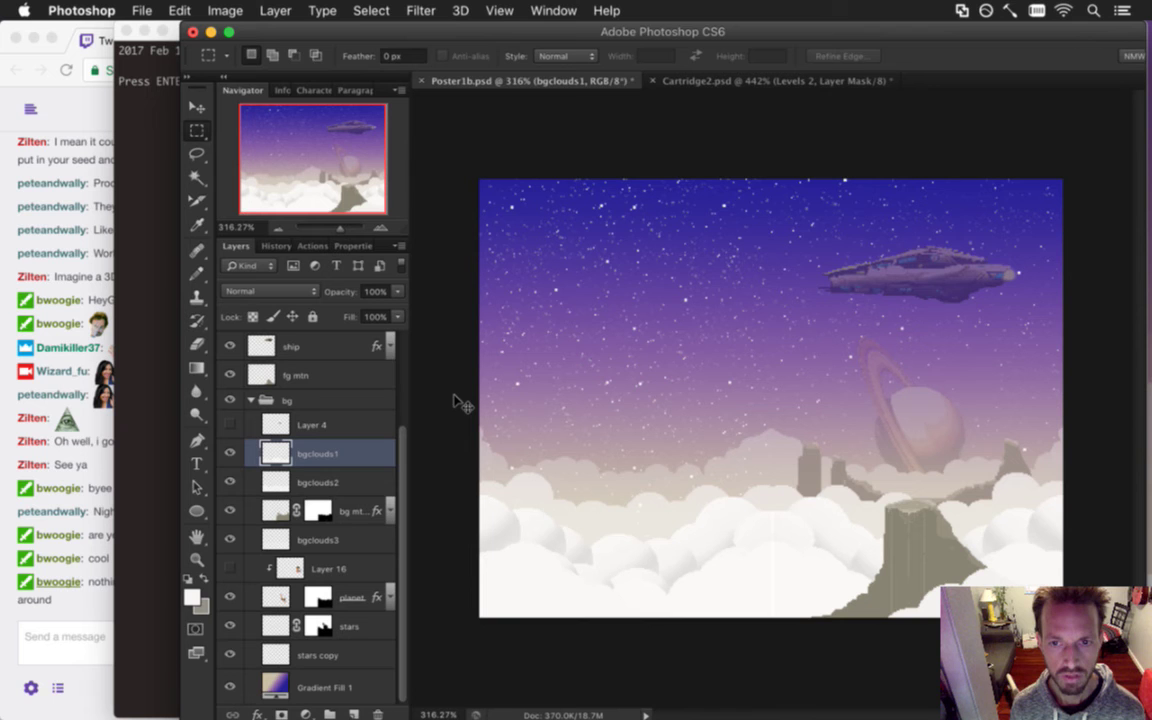
{"action": "key", "text": "super+alt+z"}
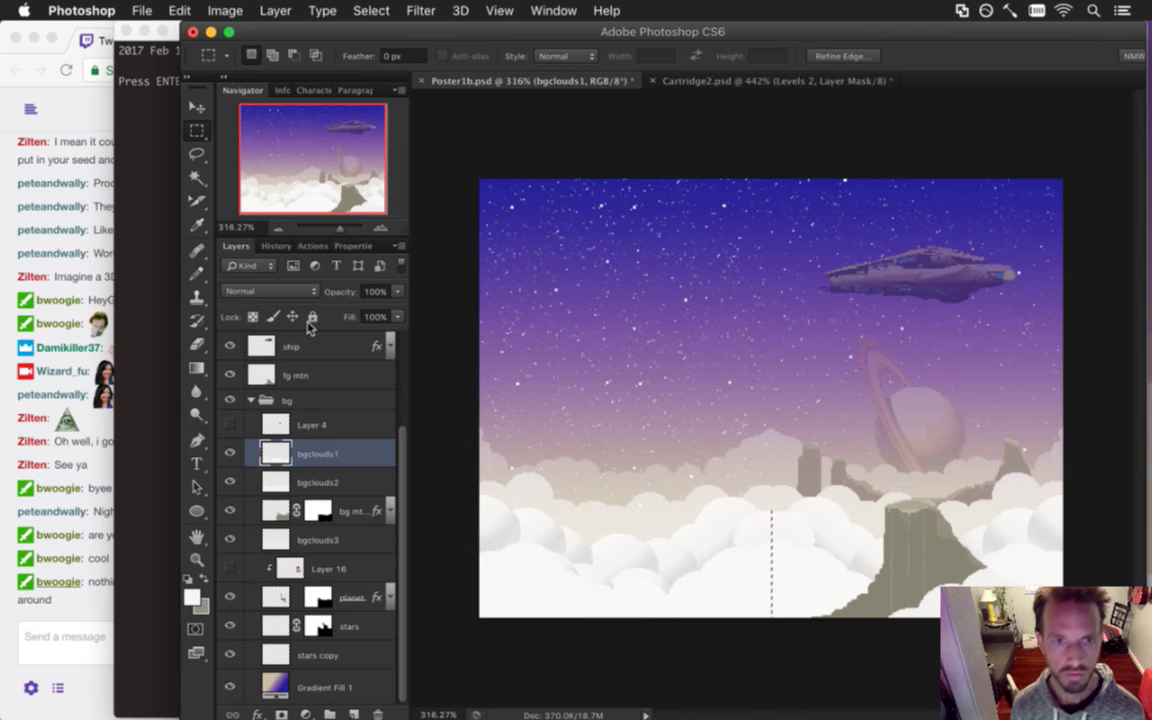
Compare the earliest history states and revert the poster to the first Create Clipping Mask state.
{"action": "left_click", "coordinate": [270, 245]}
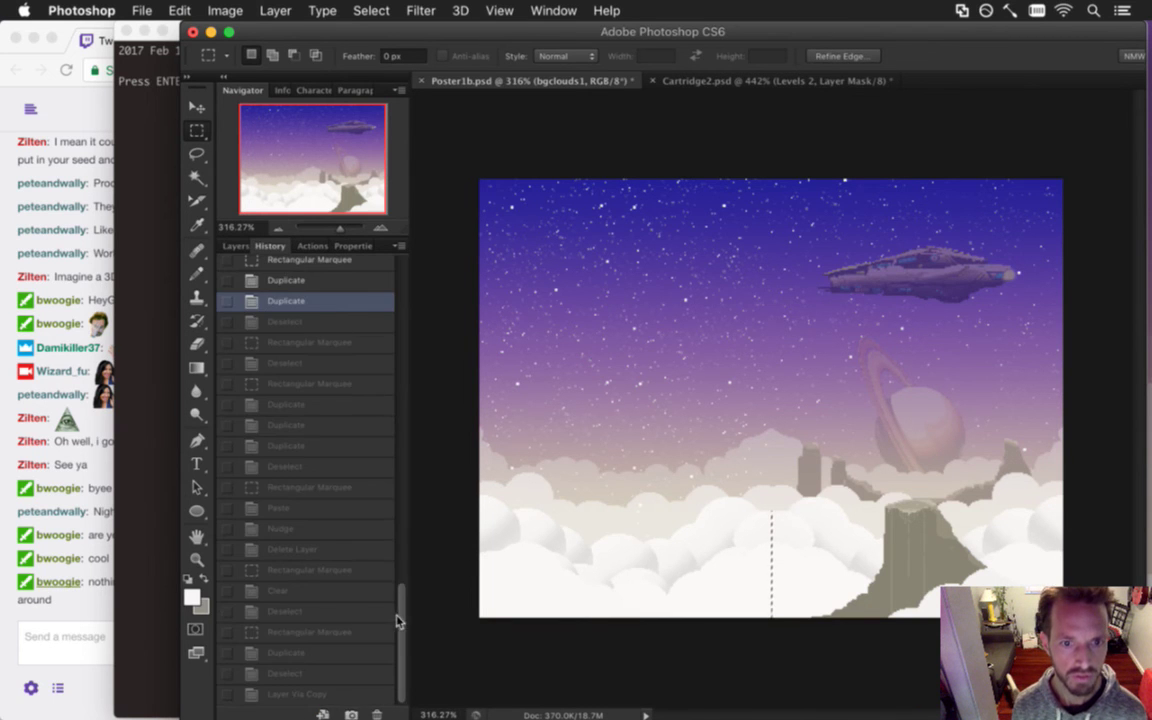
{"action": "scroll", "coordinate": [362, 560], "scroll_direction": "up", "scroll_amount": 15}
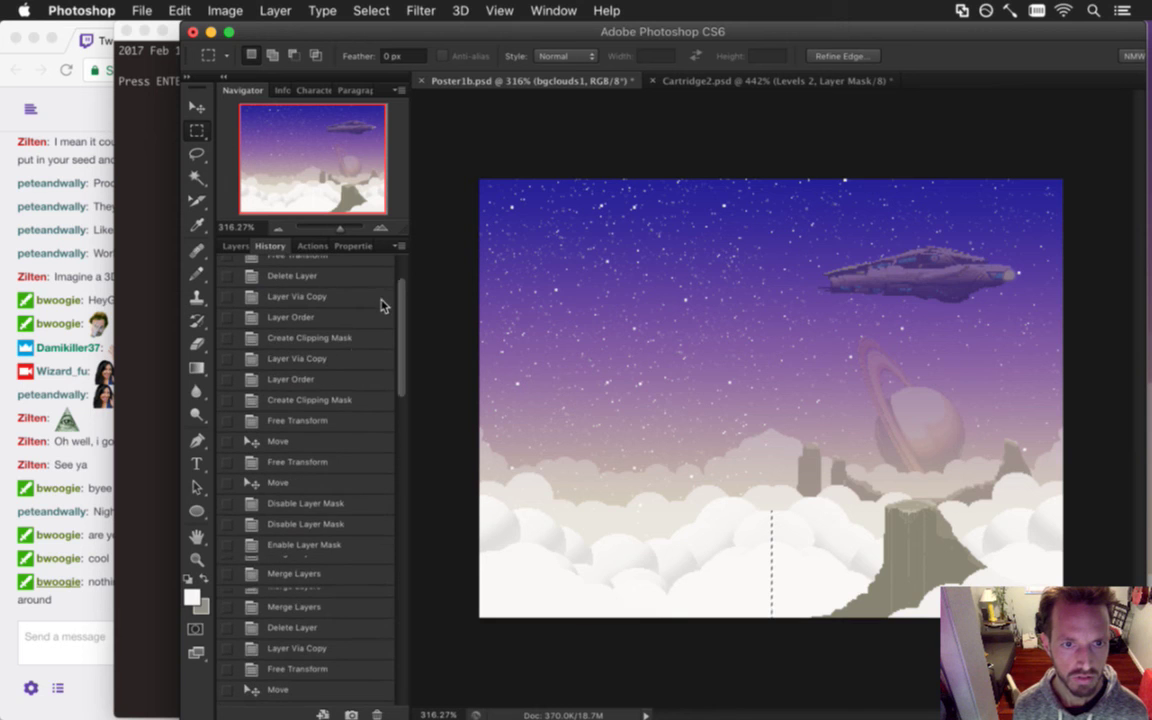
{"action": "scroll", "coordinate": [395, 303], "scroll_direction": "up", "scroll_amount": 3}
{"action": "left_click", "coordinate": [323, 301]}
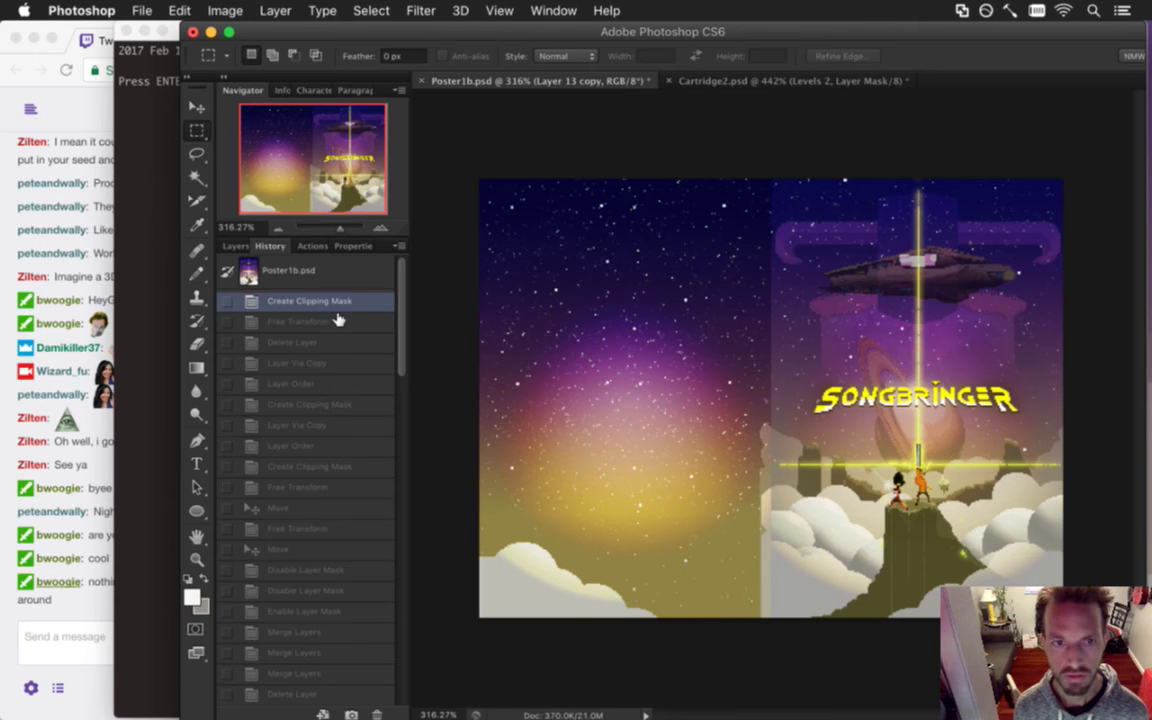
{"action": "left_click", "coordinate": [338, 321]}
{"action": "left_click", "coordinate": [341, 342]}
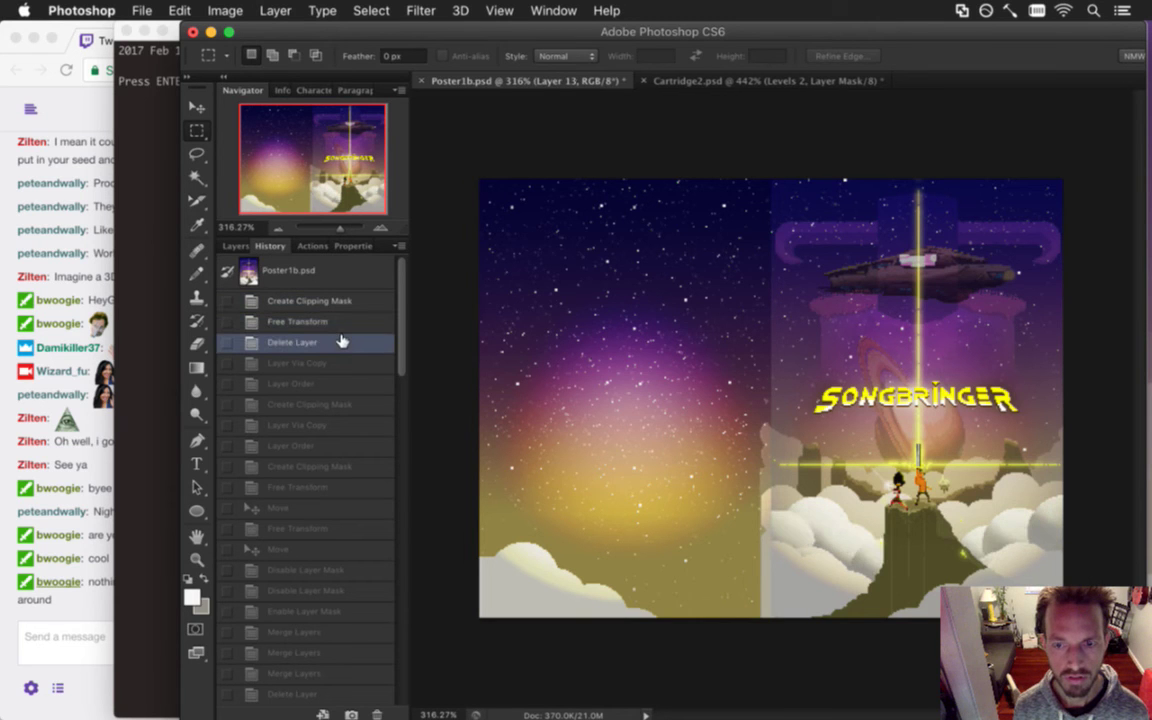
{"action": "left_click", "coordinate": [336, 363]}
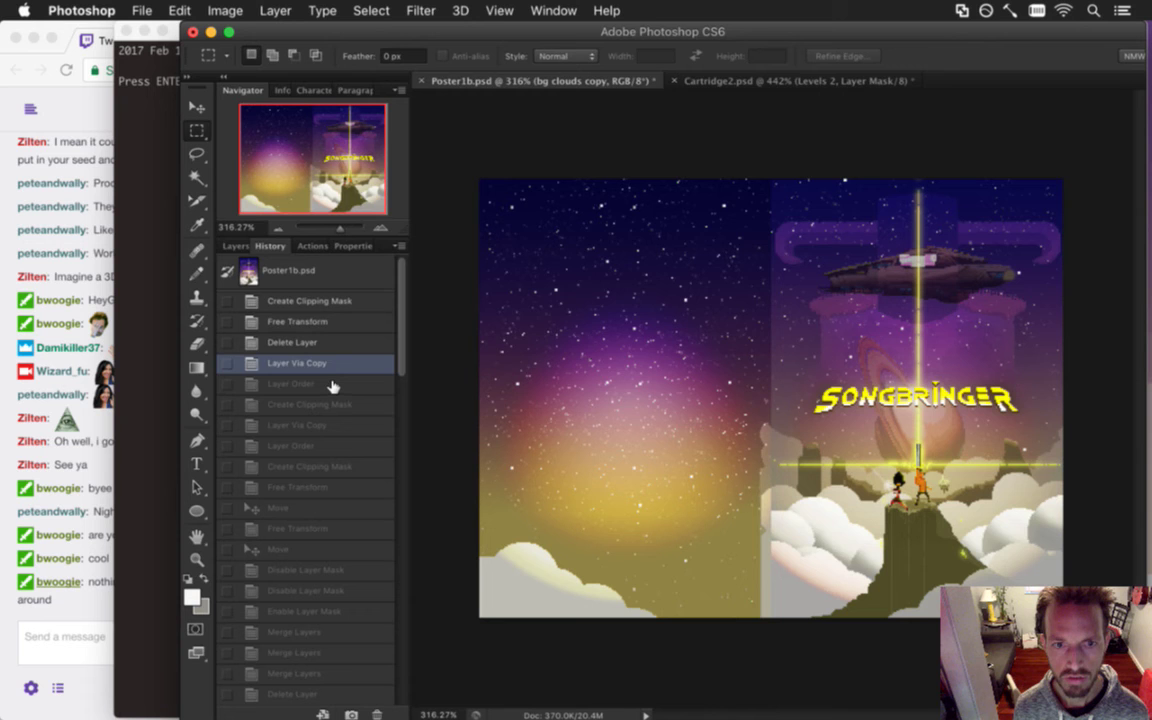
{"action": "left_click", "coordinate": [333, 385]}
{"action": "left_click", "coordinate": [333, 404]}
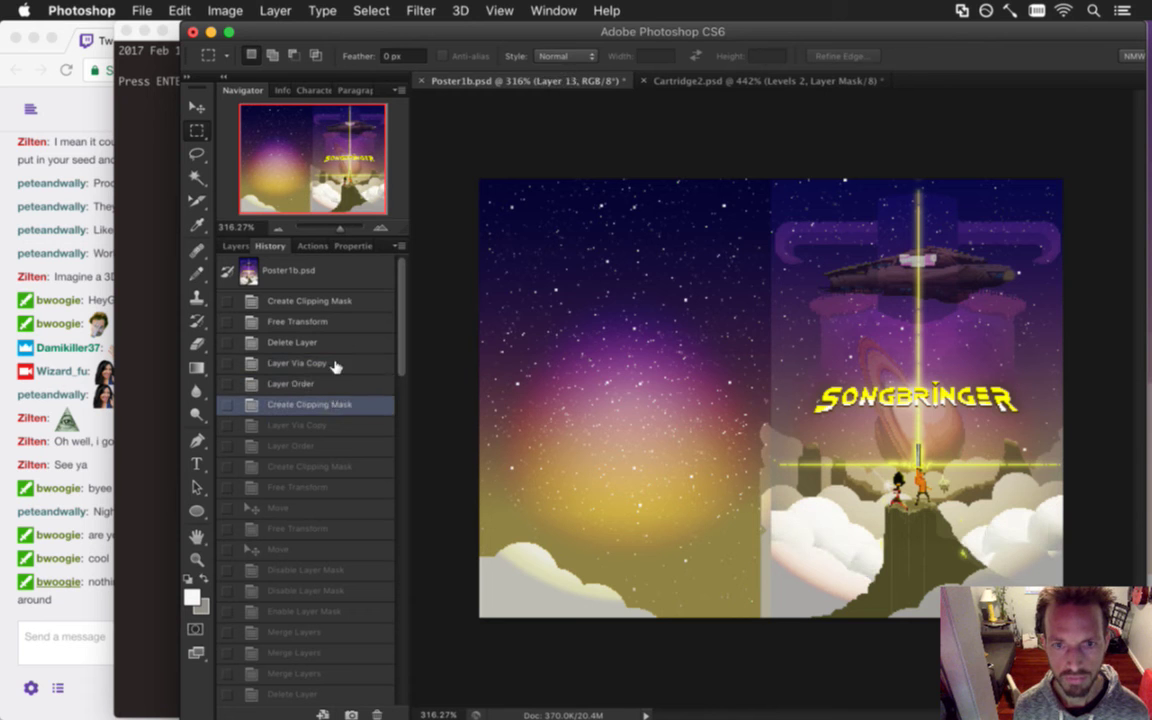
{"action": "left_click", "coordinate": [330, 300]}
Hide the light group to check the scenery without its effects, and show it again.
{"action": "left_click", "coordinate": [232, 246]}
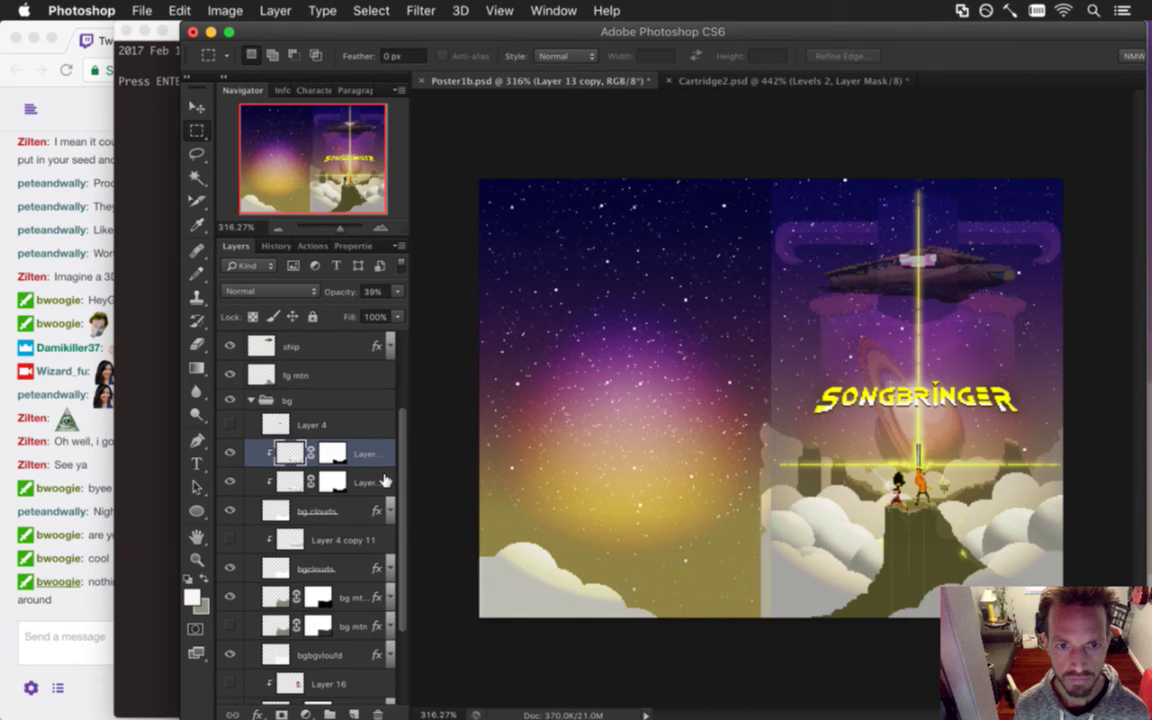
{"action": "left_click_drag", "start_coordinate": [406, 545], "coordinate": [360, 404]}
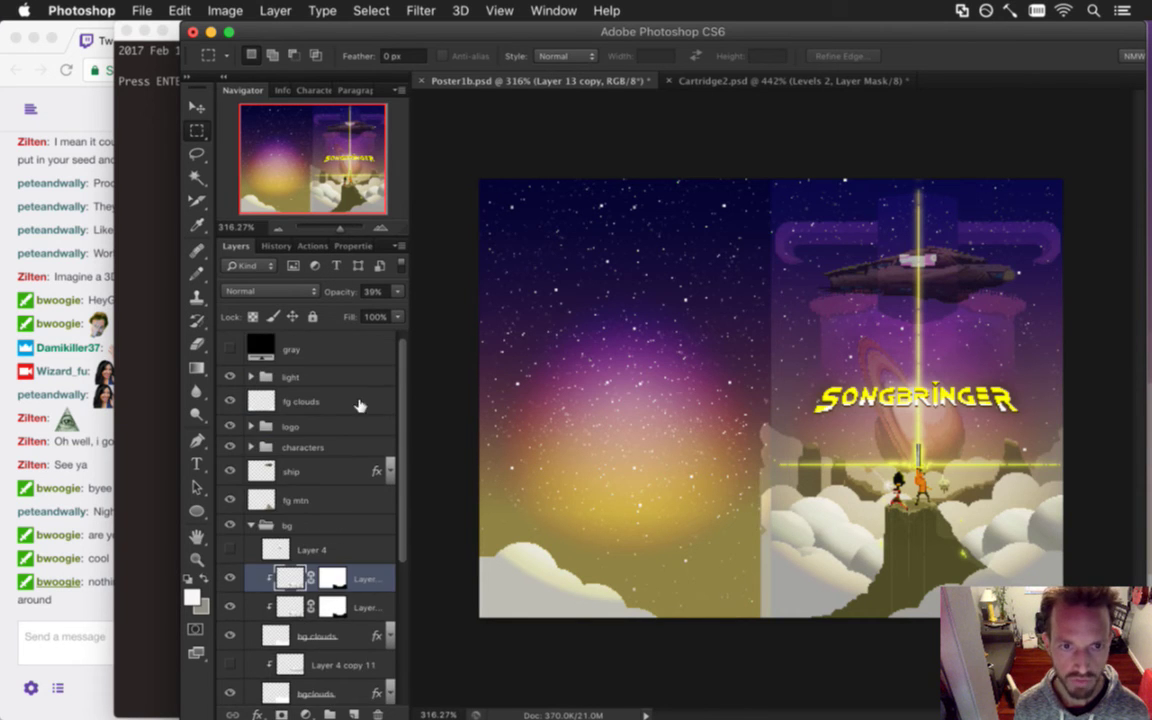
{"action": "left_click", "coordinate": [230, 376]}
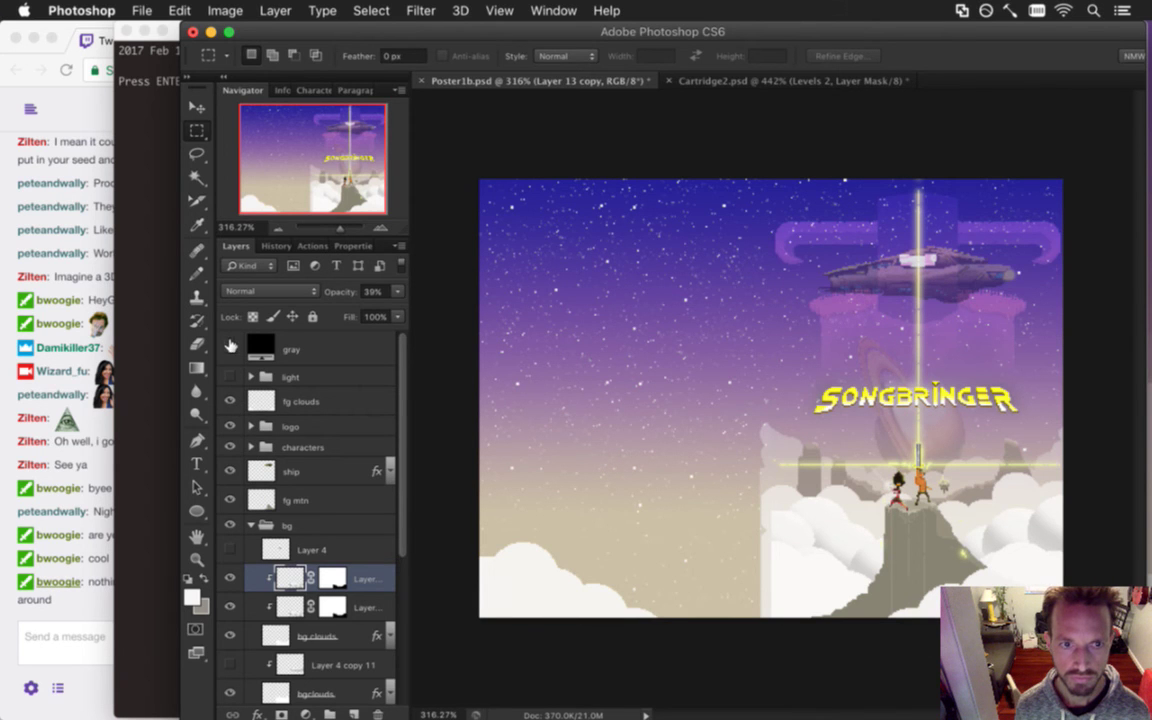
{"action": "left_click", "coordinate": [230, 349]}
{"action": "left_click", "coordinate": [230, 376]}
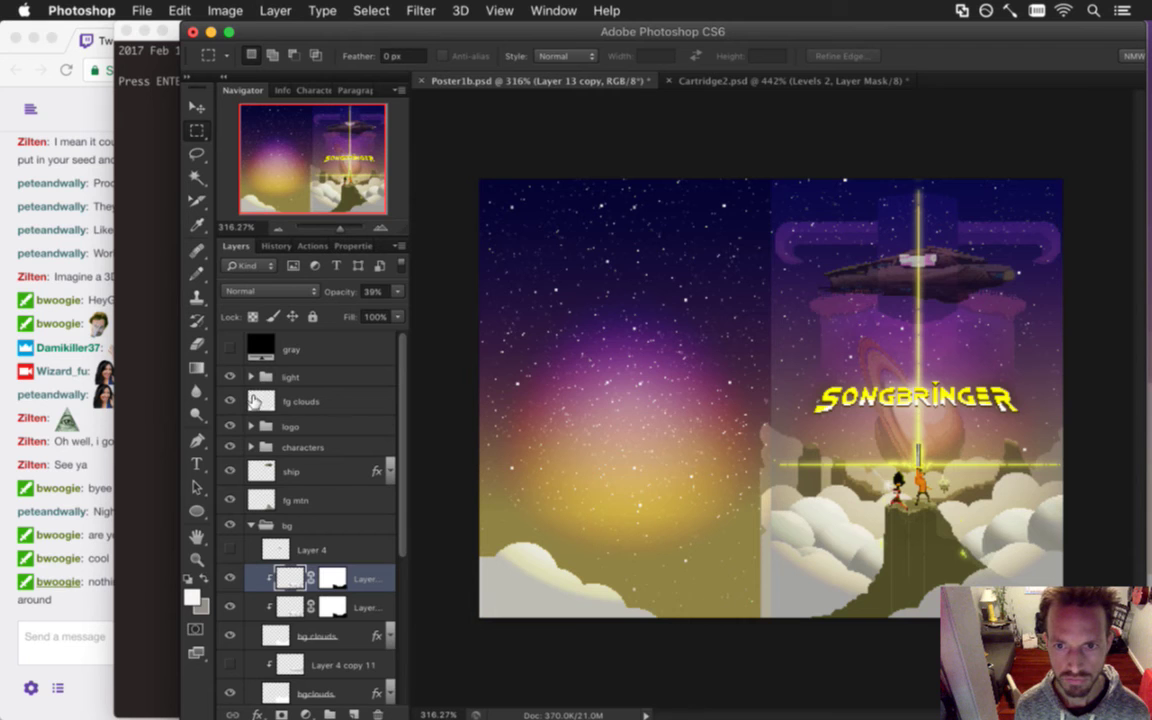
Select the area directly left of the poster's centre seam and clear the cloud overhang there from the bg clouds layer.
{"action": "left_click_drag", "start_coordinate": [401, 448], "coordinate": [399, 538]}
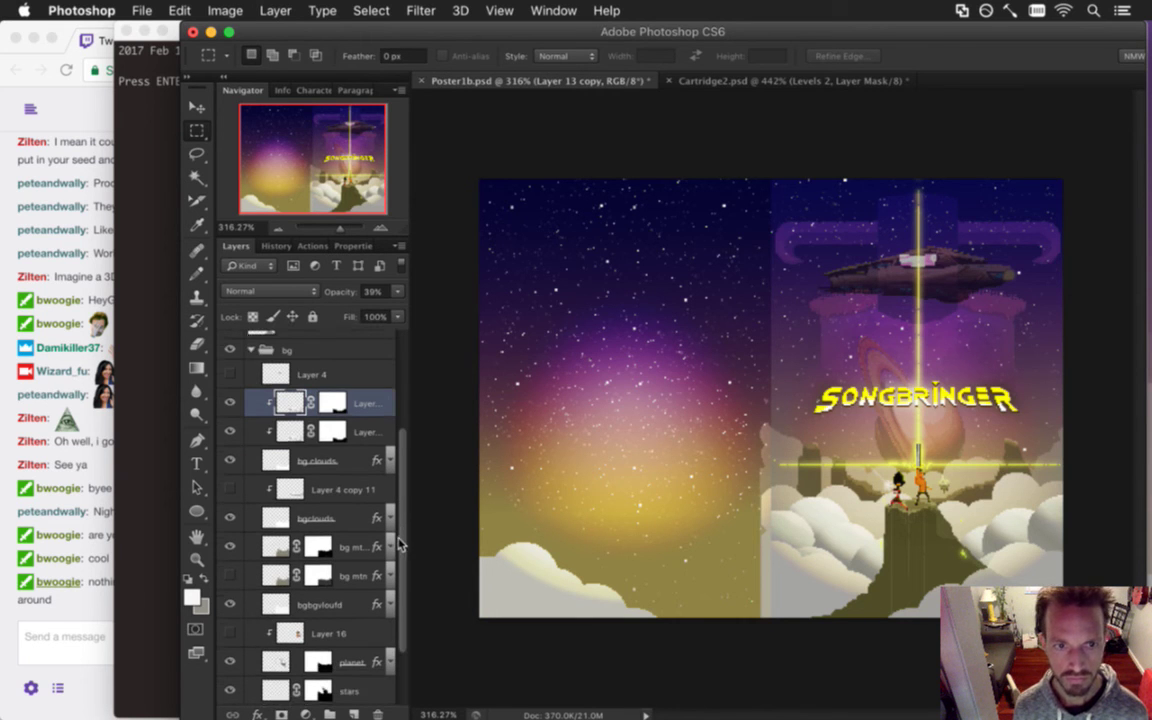
{"action": "left_click_drag", "start_coordinate": [764, 561], "coordinate": [808, 582]}
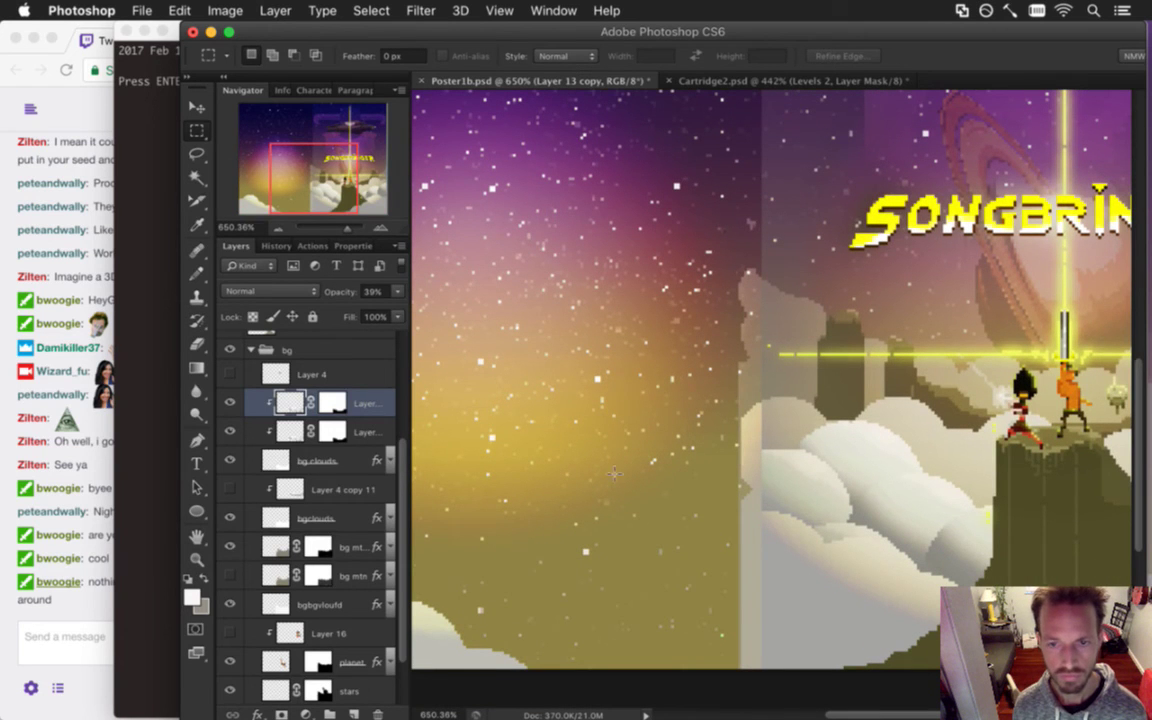
{"action": "key", "text": "alt+bracketleft"}
{"action": "key", "text": "alt+bracketleft"}
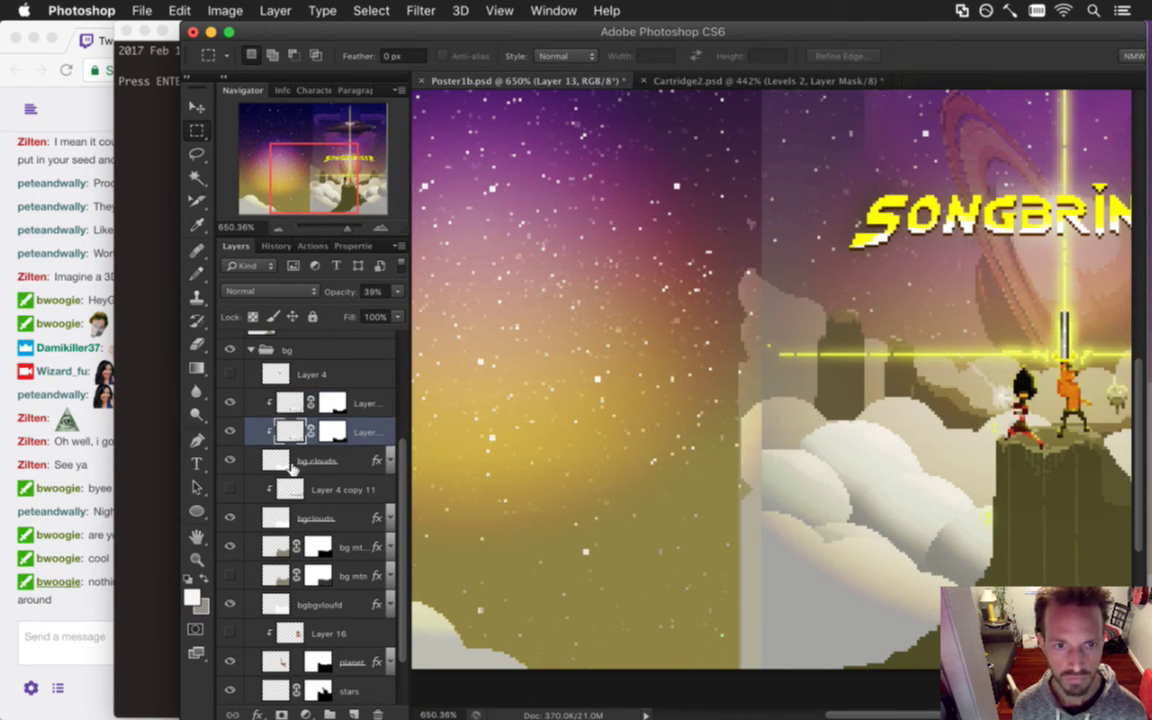
{"action": "left_click_drag", "start_coordinate": [665, 255], "coordinate": [760, 687]}
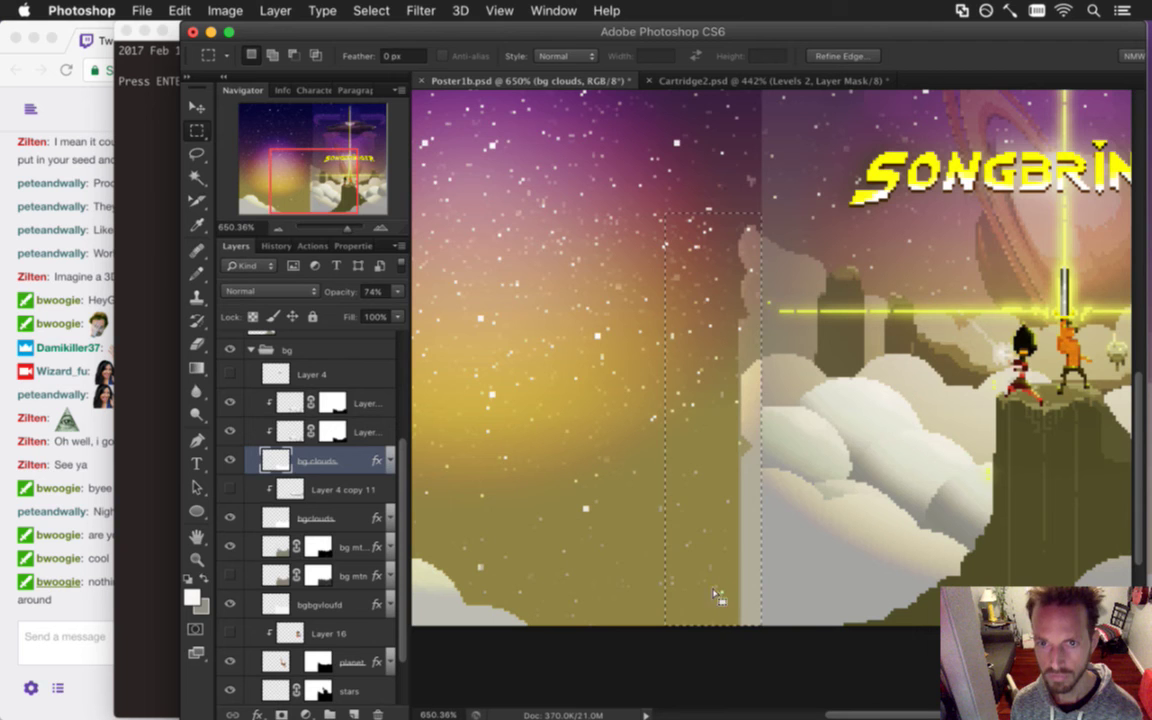
Clear the same overhang from the bgclouds and bgbgvloufd layers, remove the selection, and save the poster.
{"action": "key", "text": "alt+bracketleft"}
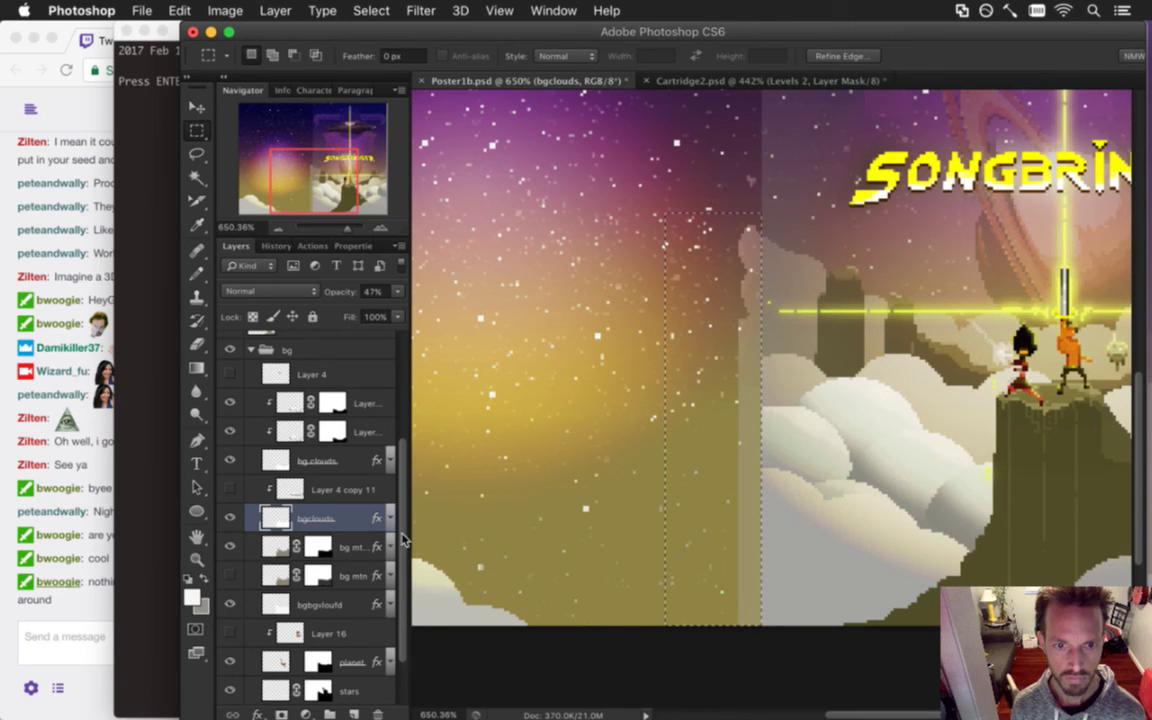
{"action": "scroll", "coordinate": [365, 515], "scroll_direction": "down", "scroll_amount": 3}
{"action": "left_click", "coordinate": [279, 541]}
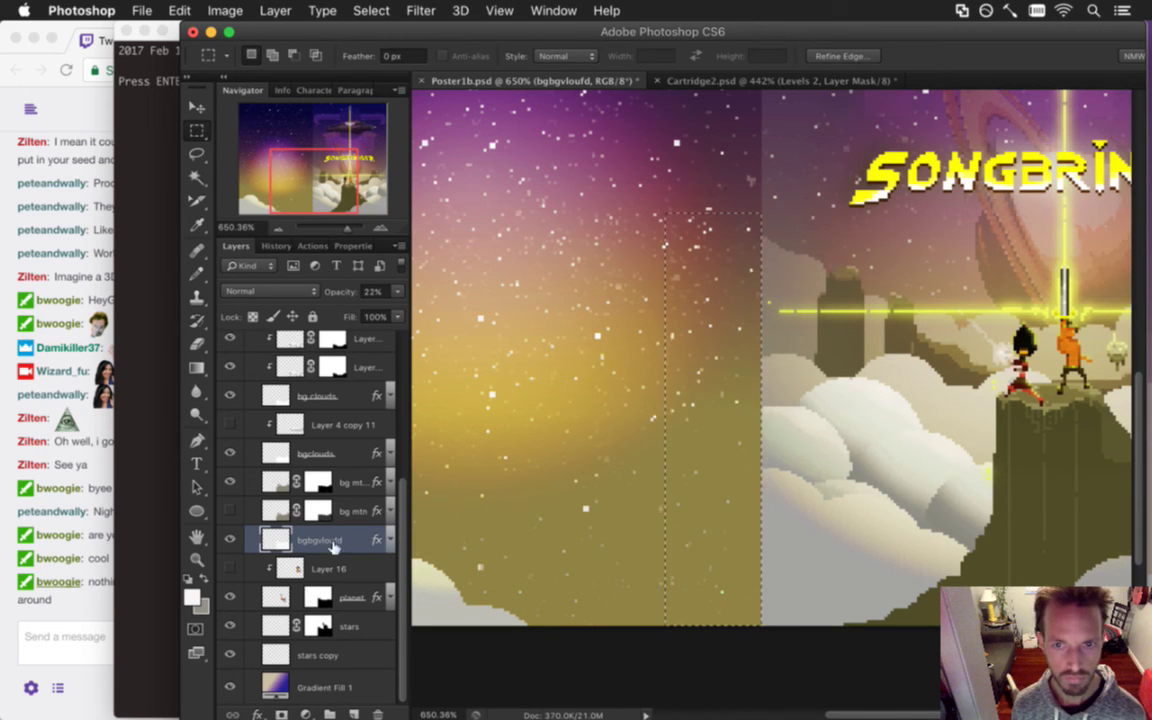
{"action": "left_click", "coordinate": [558, 541]}
{"action": "left_click_drag", "start_coordinate": [581, 480], "coordinate": [519, 508]}
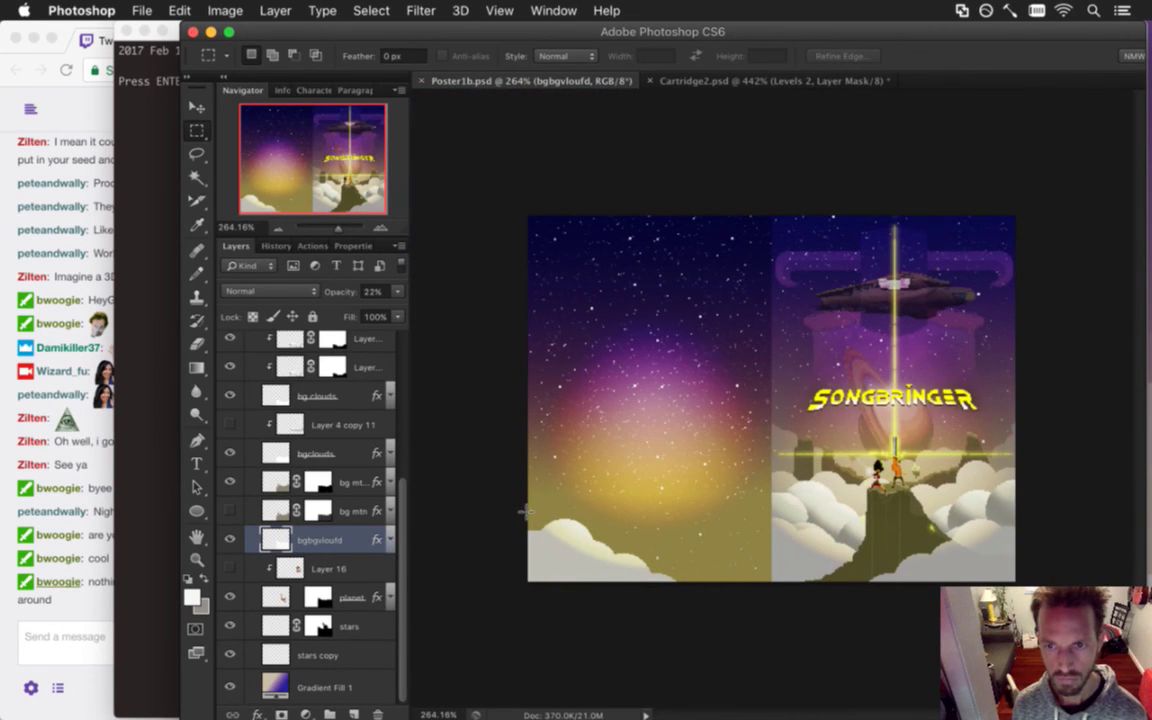
Delete the Layer 13 copy shading layer clipped above bg clouds in the bg group.
{"action": "left_click_drag", "start_coordinate": [404, 512], "coordinate": [398, 444]}
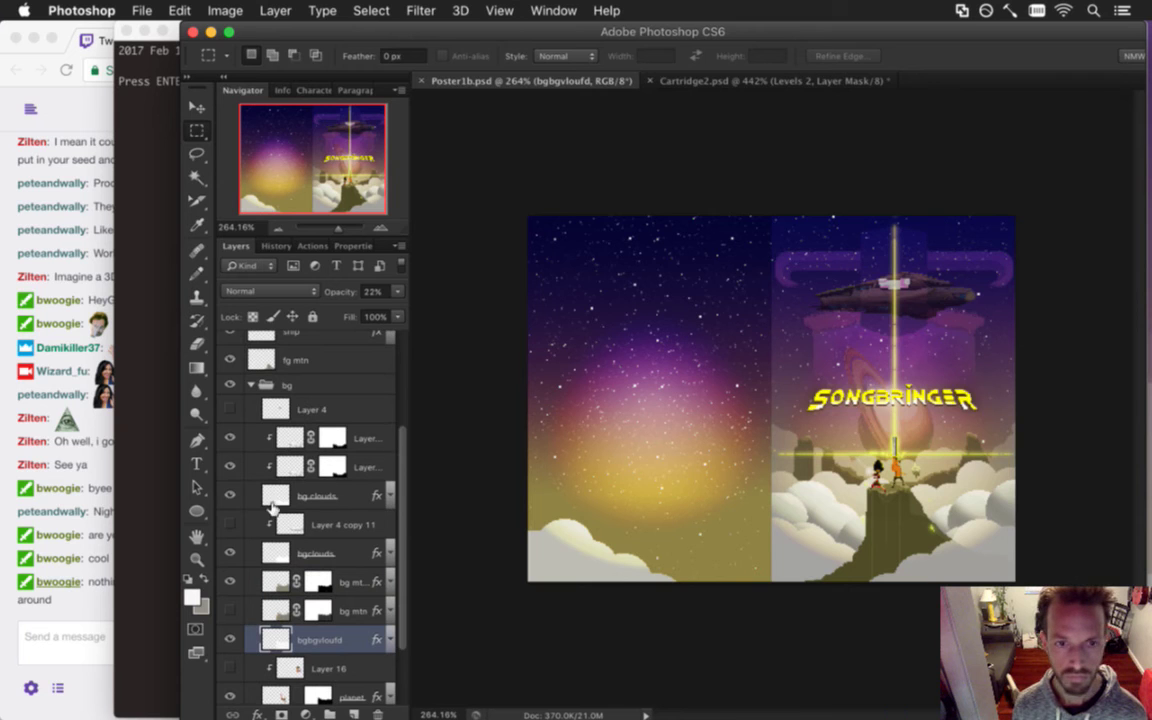
{"action": "left_click", "coordinate": [289, 438]}
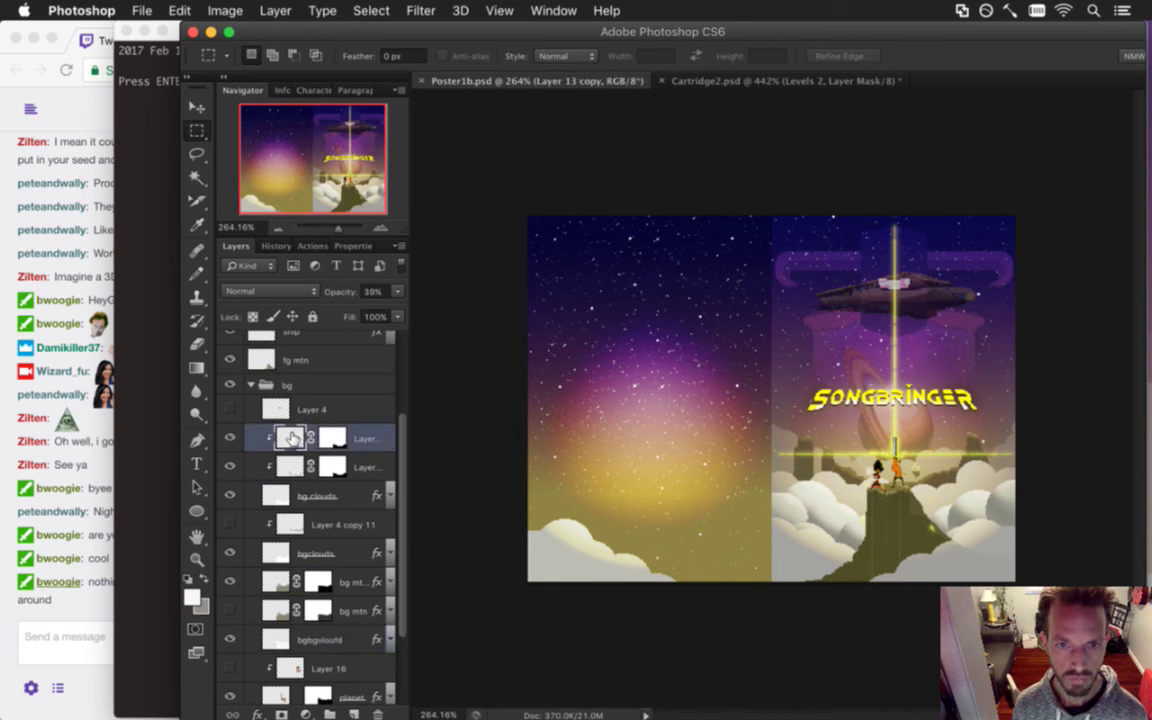
{"action": "left_click", "coordinate": [380, 711]}
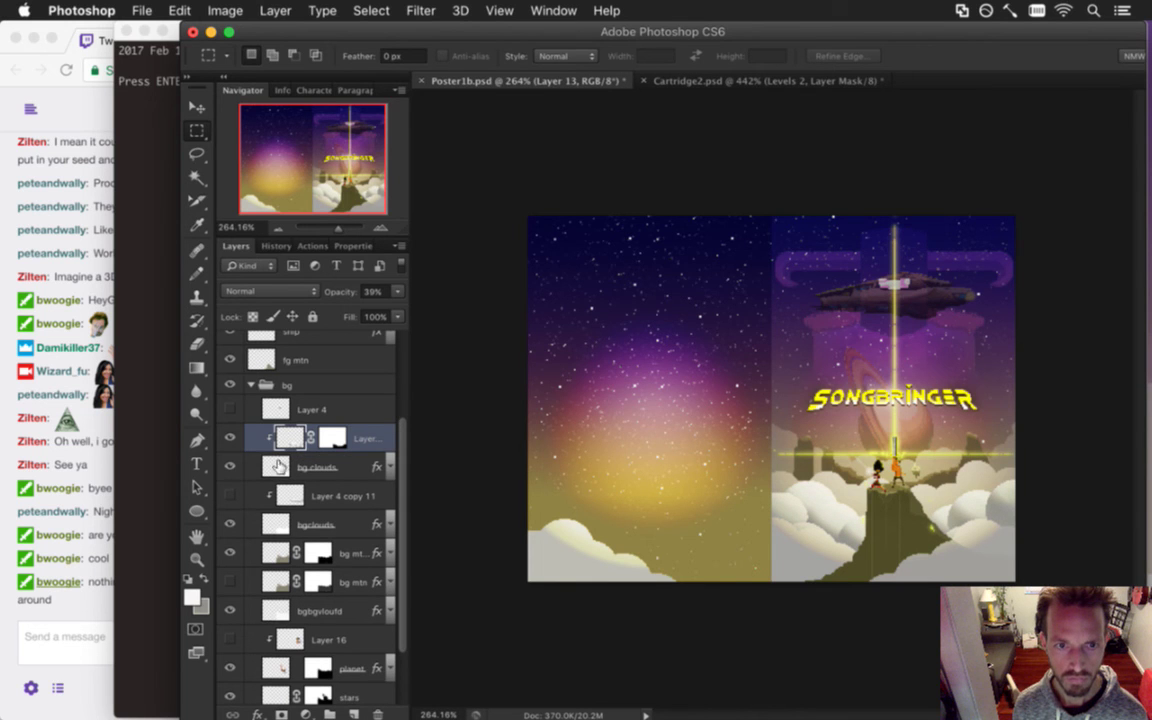
Duplicate bg clouds together with its clipped Layer 13, and place the original Layer 13 directly above the bg clouds copy.
{"action": "left_click", "coordinate": [279, 470]}
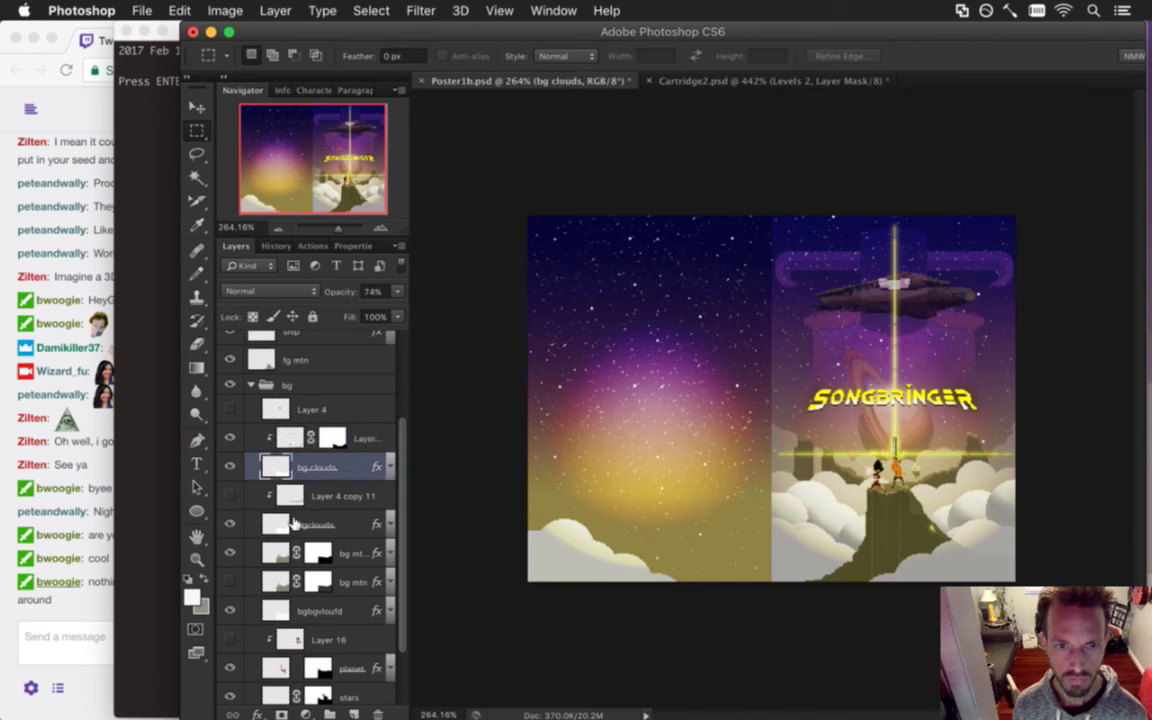
{"action": "left_click", "coordinate": [300, 440], "text": "shift"}
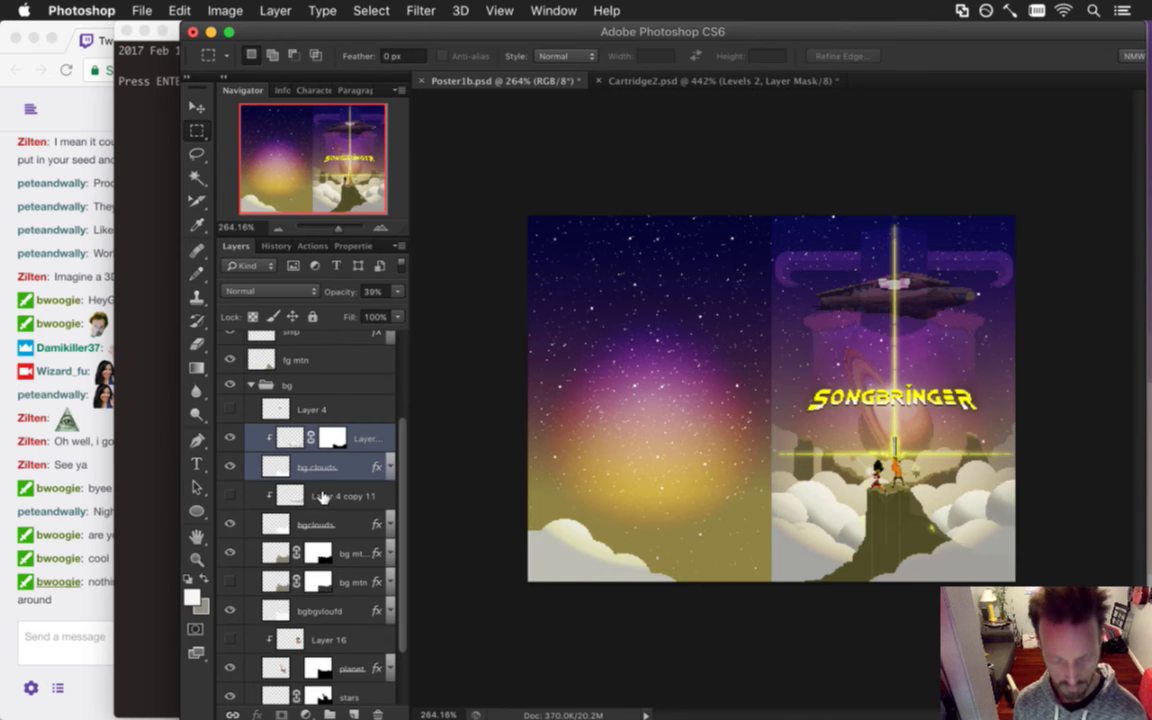
{"action": "key", "text": "super+j"}
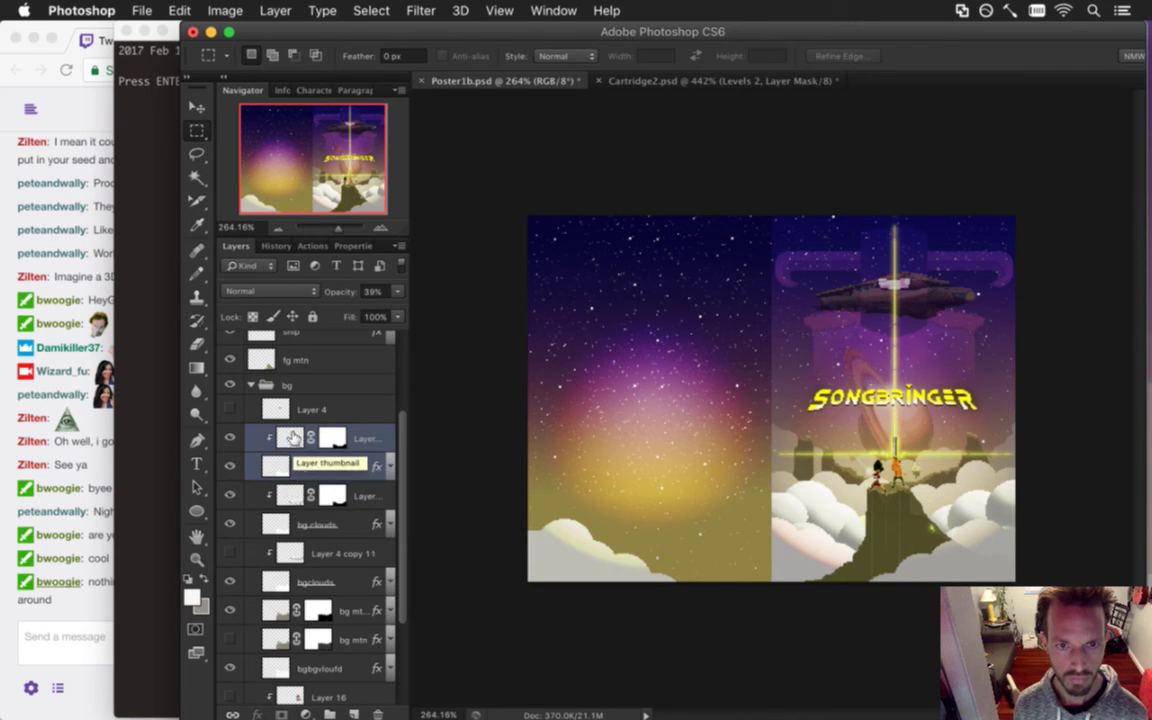
{"action": "left_click", "coordinate": [292, 495]}
{"action": "left_click_drag", "start_coordinate": [295, 497], "coordinate": [315, 455]}
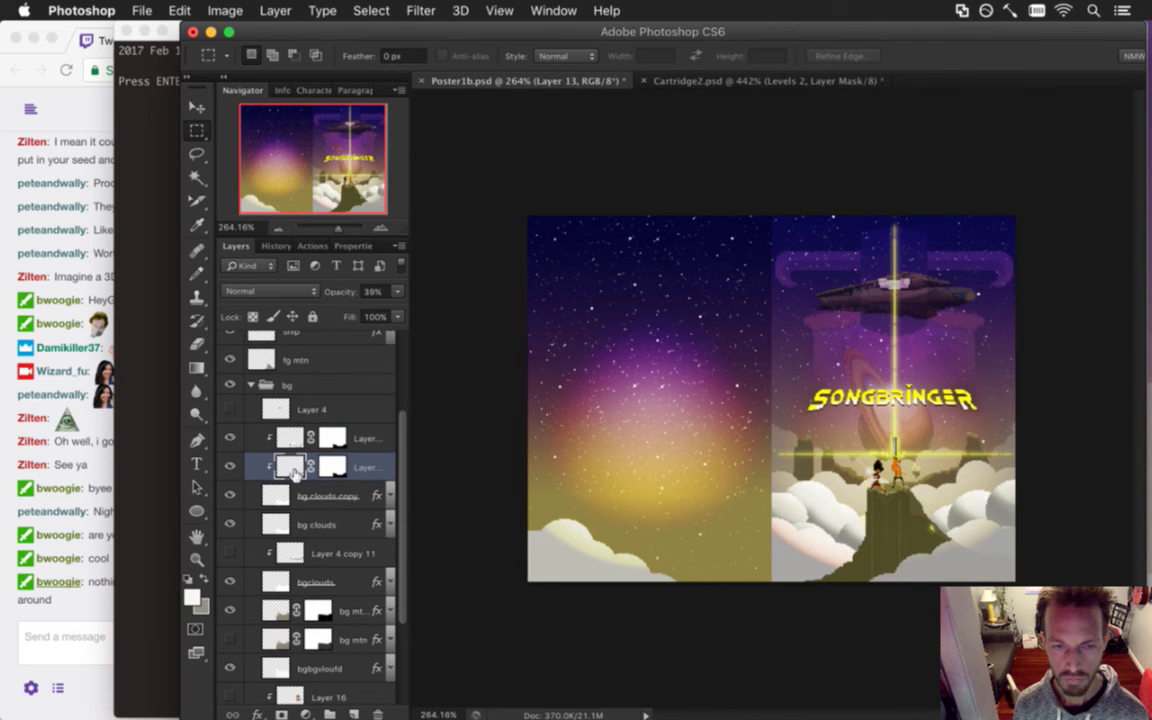
Hide both Layer 13 shading layers and release them from the clipping mask on bg clouds copy.
{"action": "left_click", "coordinate": [230, 438]}
{"action": "left_click", "coordinate": [230, 466]}
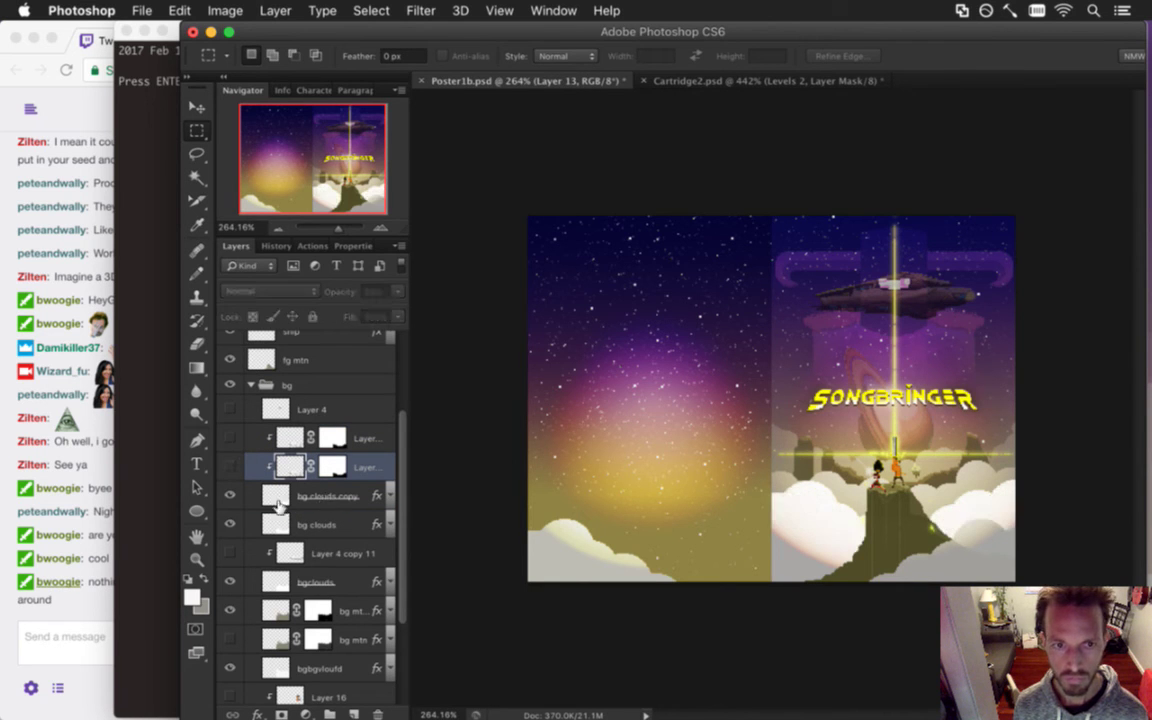
{"action": "left_click", "coordinate": [286, 482], "text": "alt"}
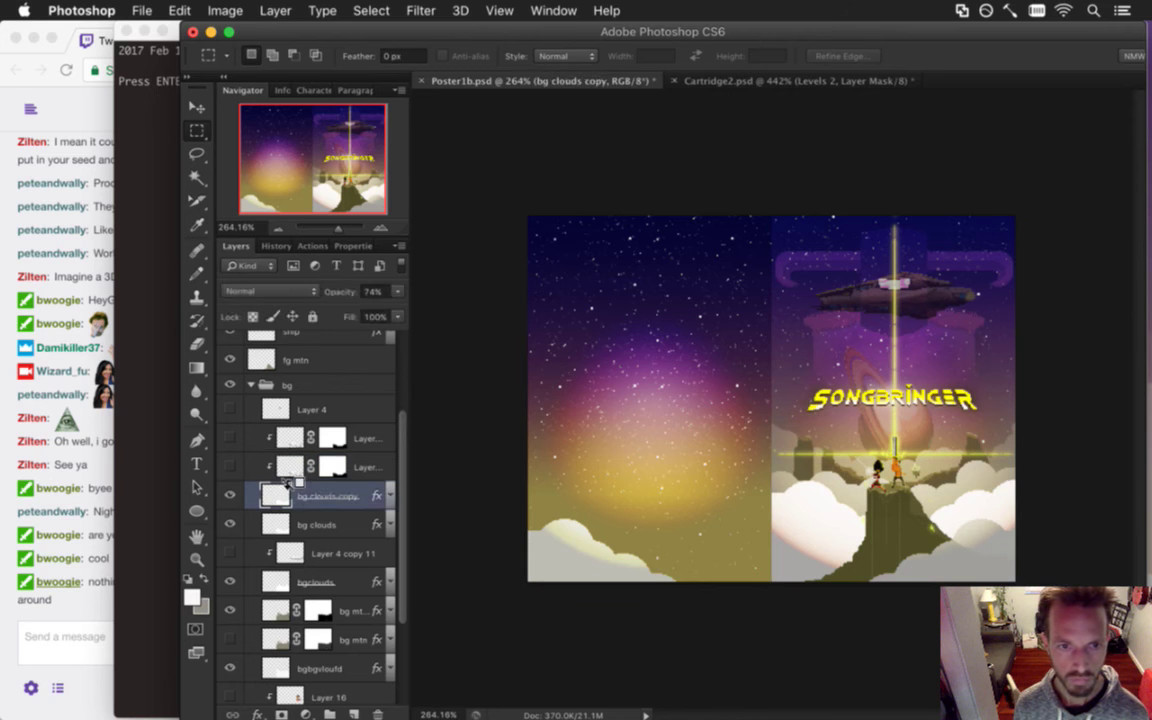
{"action": "left_click", "coordinate": [276, 495]}
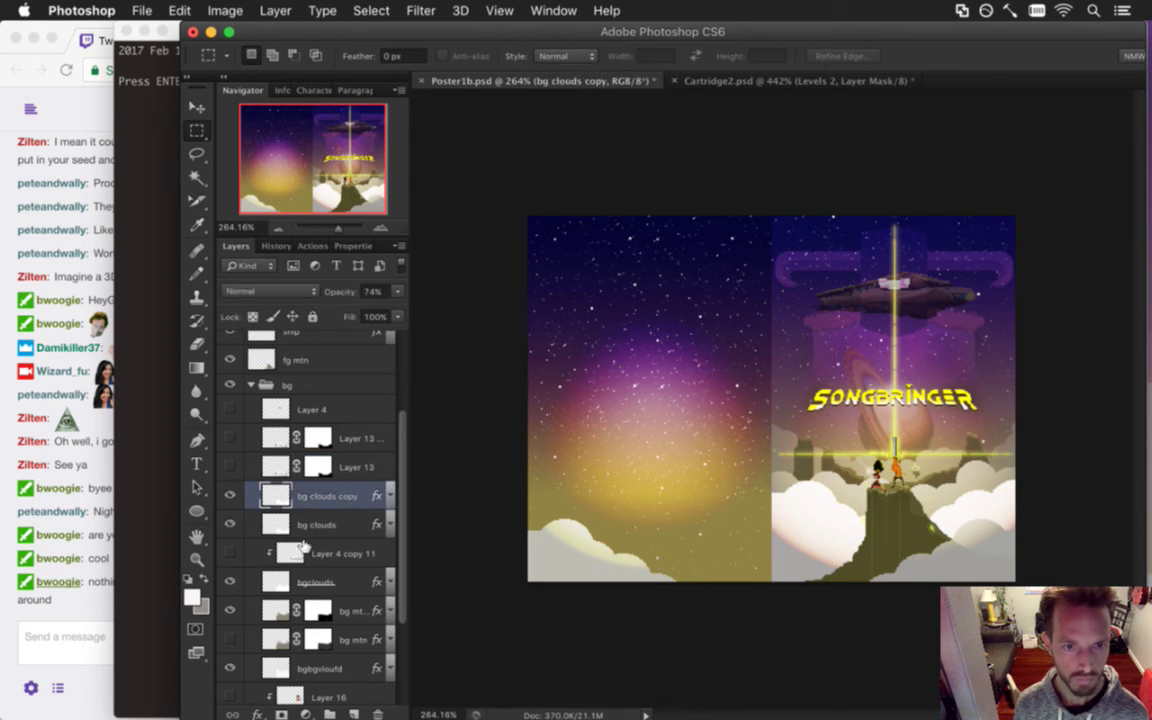
Check the effects on the bg clouds copy layer and set its opacity to 100%.
{"action": "left_click", "coordinate": [280, 522]}
{"action": "key", "text": "v"}
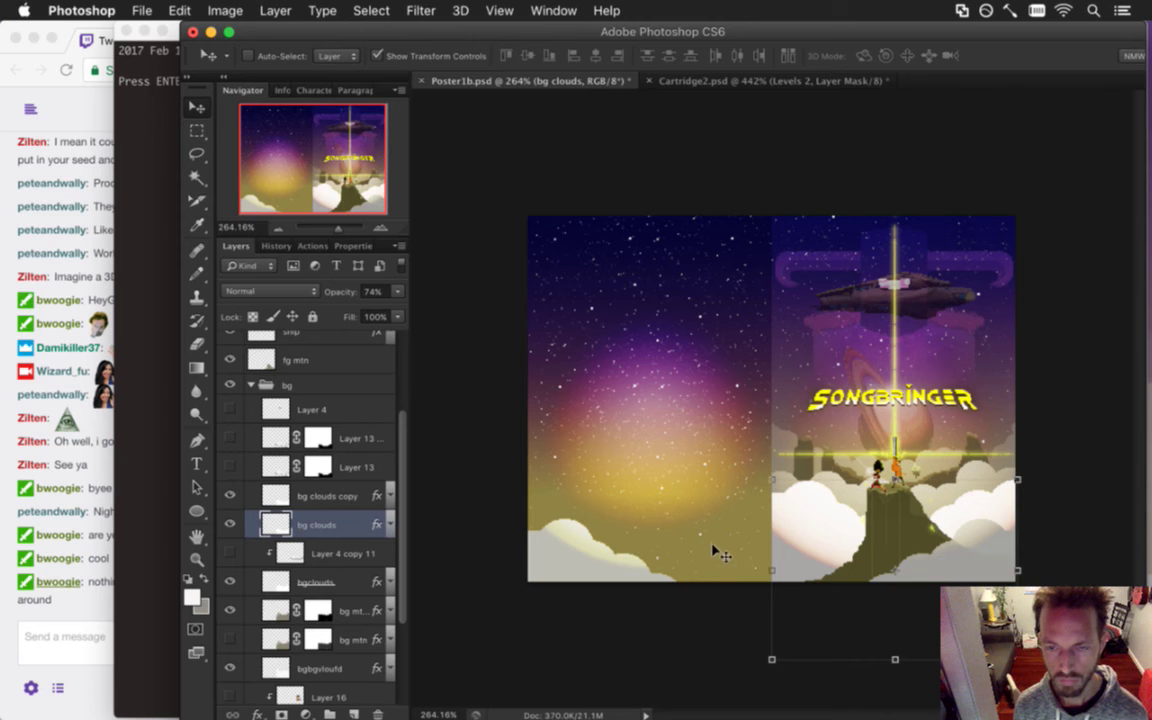
{"action": "left_click", "coordinate": [318, 496]}
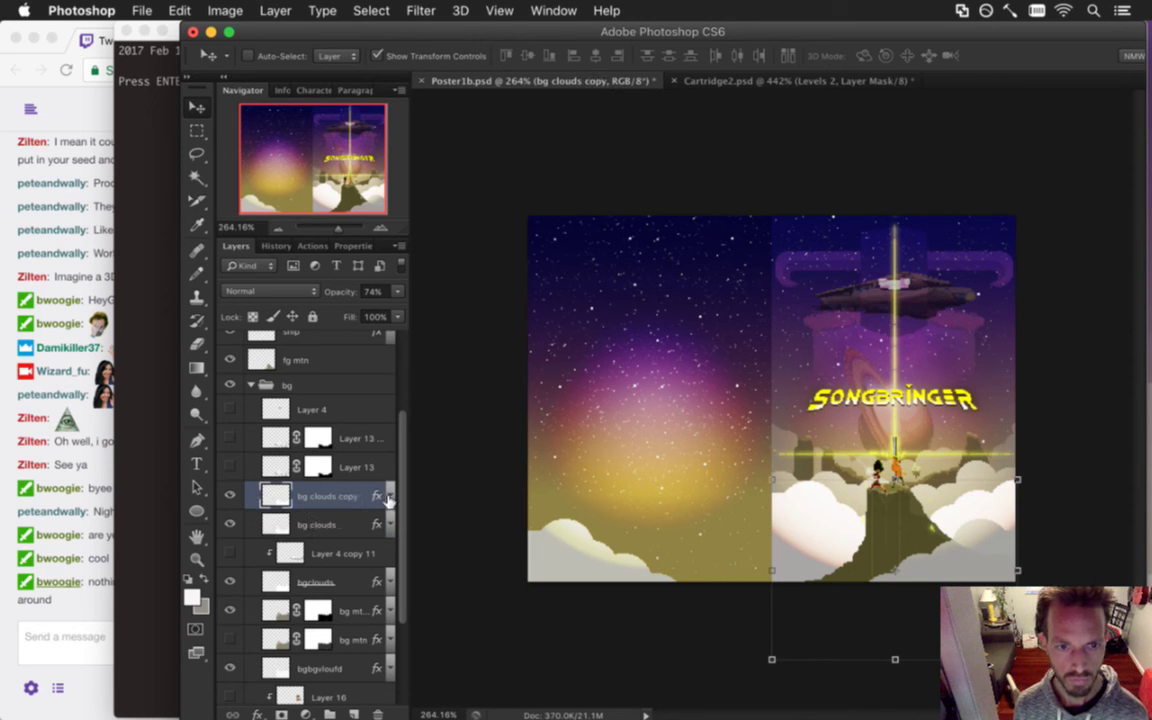
{"action": "left_click", "coordinate": [389, 496]}
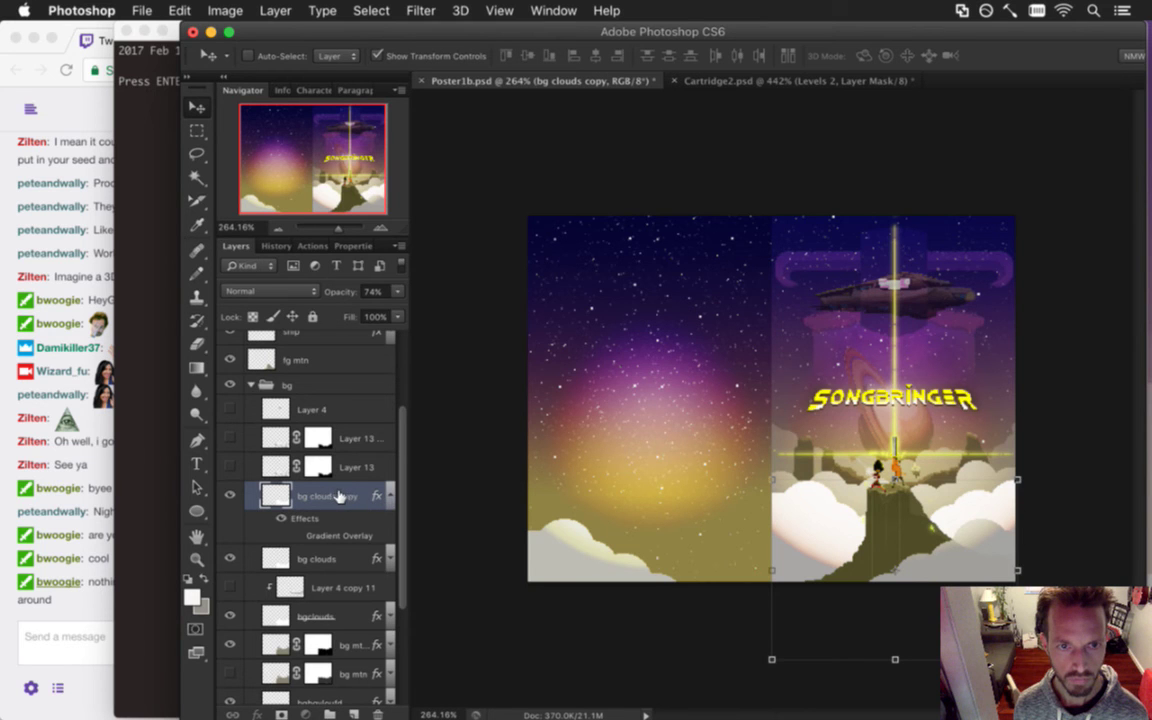
{"action": "left_click", "coordinate": [390, 493]}
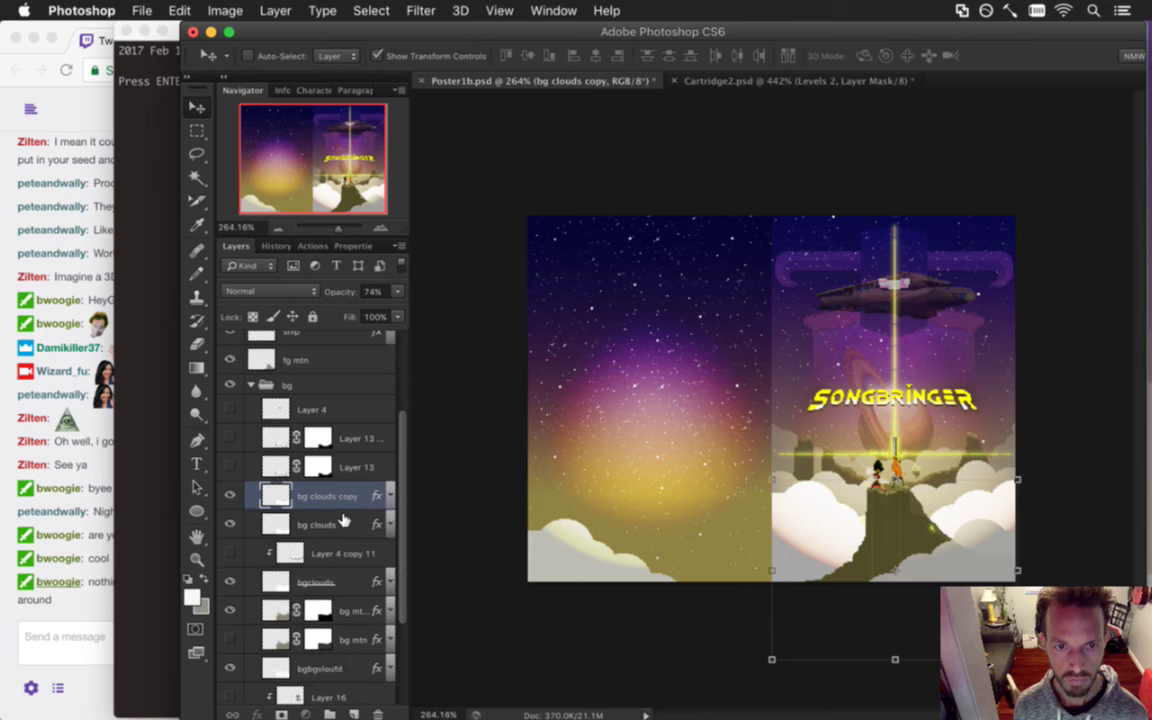
{"action": "left_click", "coordinate": [343, 522]}
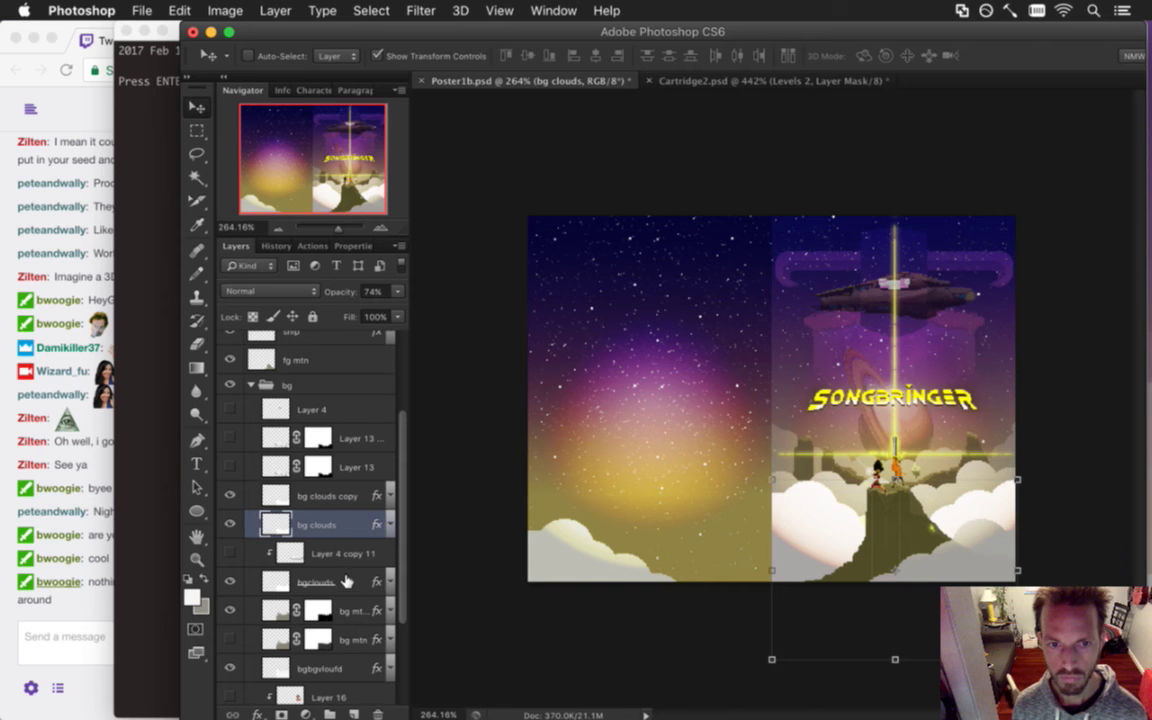
{"action": "left_click", "coordinate": [327, 500]}
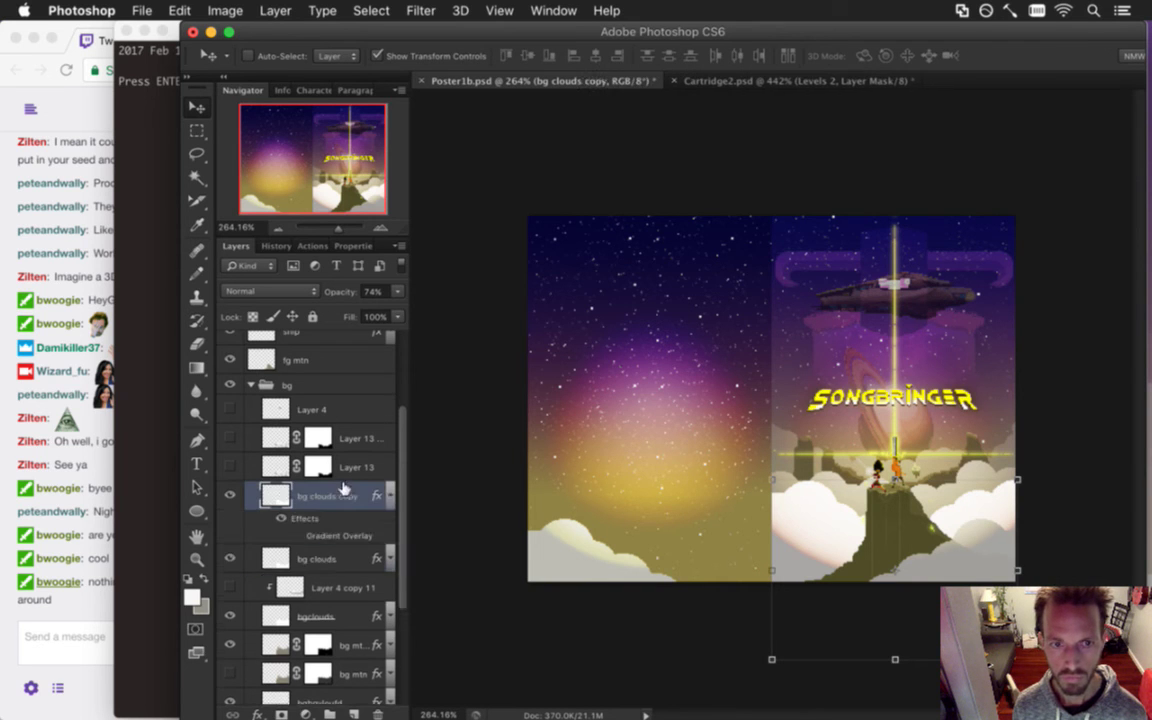
{"action": "left_click", "coordinate": [397, 291]}
{"action": "left_click_drag", "start_coordinate": [390, 311], "coordinate": [402, 311]}
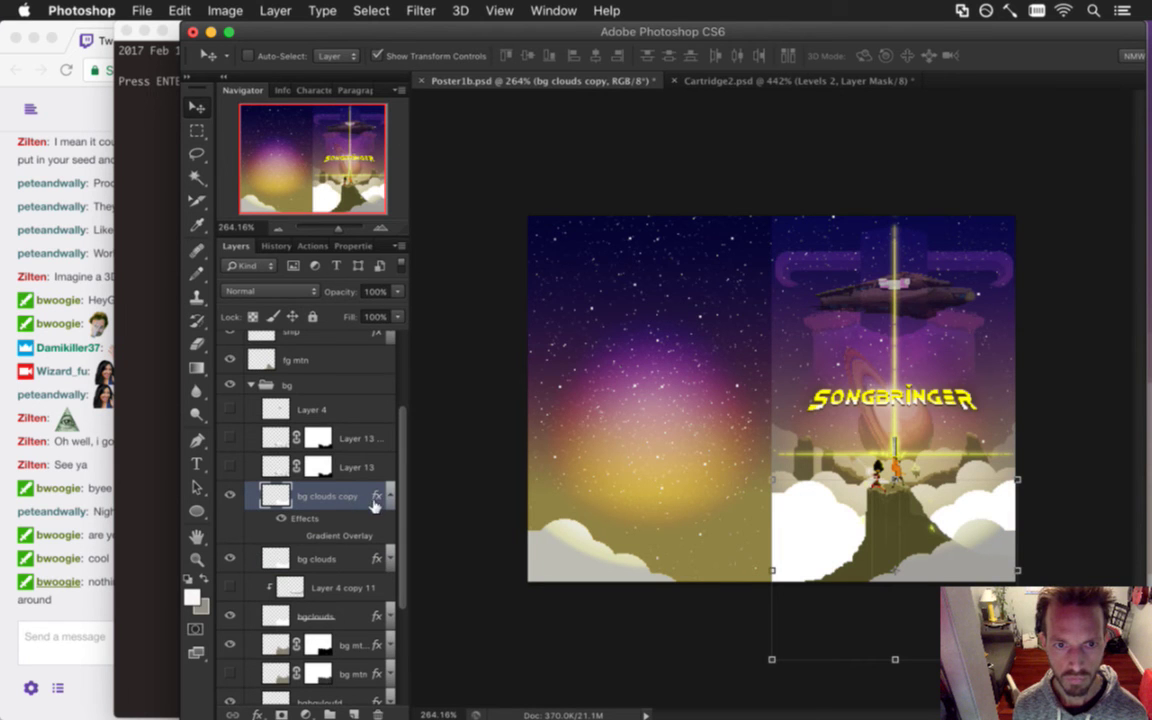
Set the original bg clouds layer's opacity to 100% as well.
{"action": "right_click", "coordinate": [312, 497]}
{"action": "key", "text": "Escape"}
{"action": "left_click", "coordinate": [331, 559]}
{"action": "left_click", "coordinate": [397, 291]}
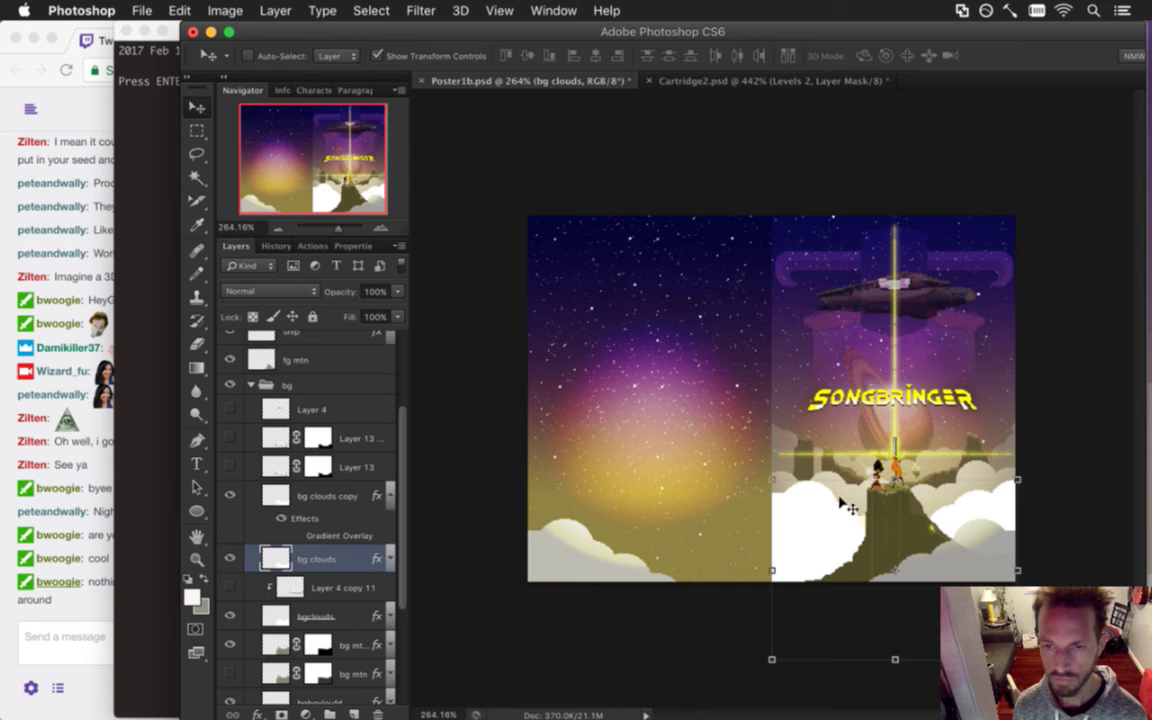
Move the bg clouds layer into the poster's left half, flip it horizontally, and nudge it right to meet the centre seam.
{"action": "left_click_drag", "start_coordinate": [840, 511], "coordinate": [587, 485]}
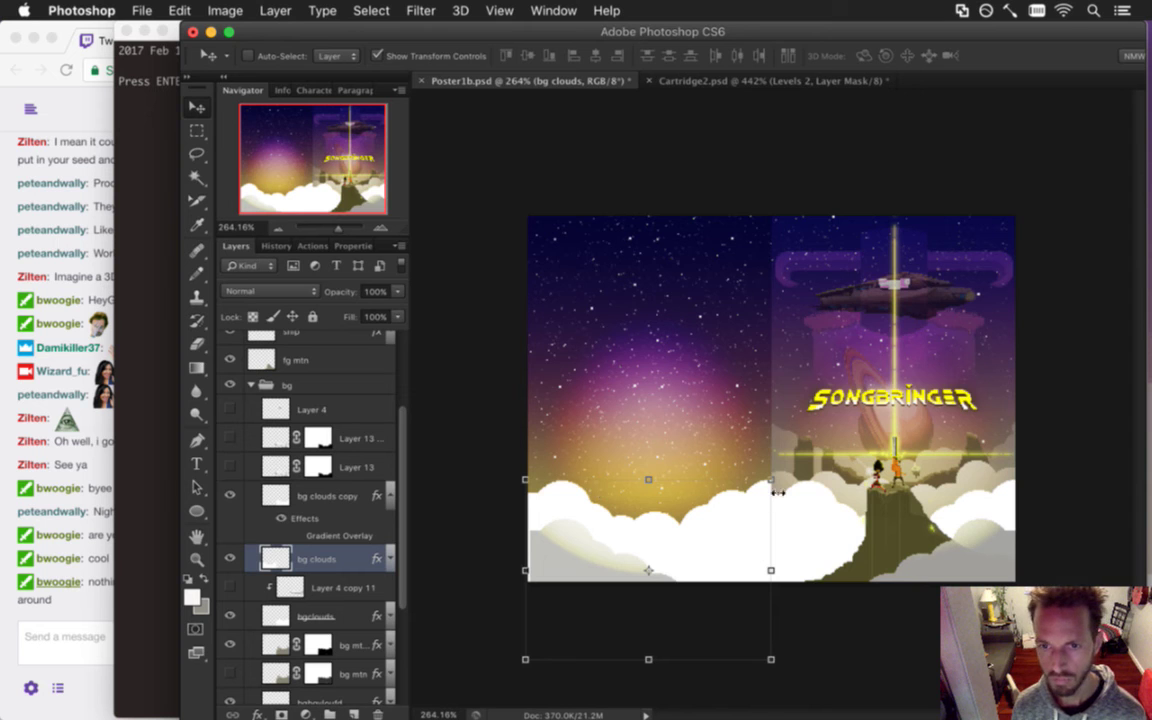
{"action": "key", "text": "ctrl+t"}
{"action": "right_click", "coordinate": [740, 527]}
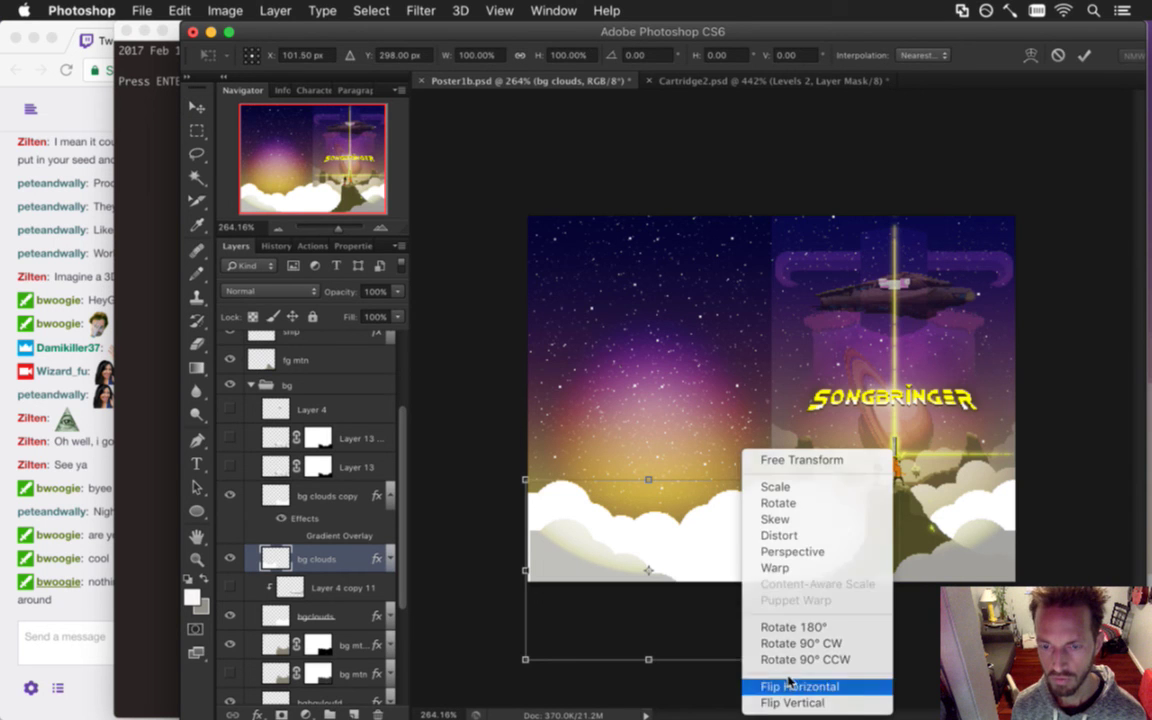
{"action": "left_click", "coordinate": [787, 686]}
{"action": "key", "text": "Return"}
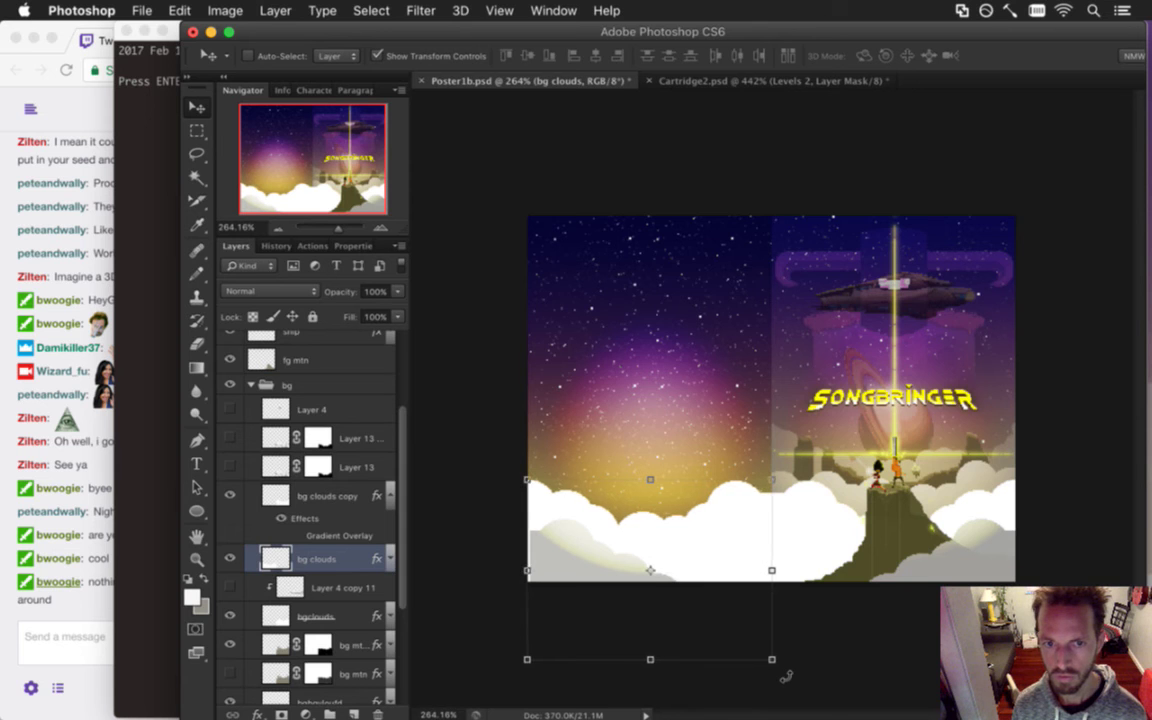
{"action": "key", "text": "Right"}
Rename the flipped bg clouds layer as bgclouds1.
{"action": "key", "text": "m"}
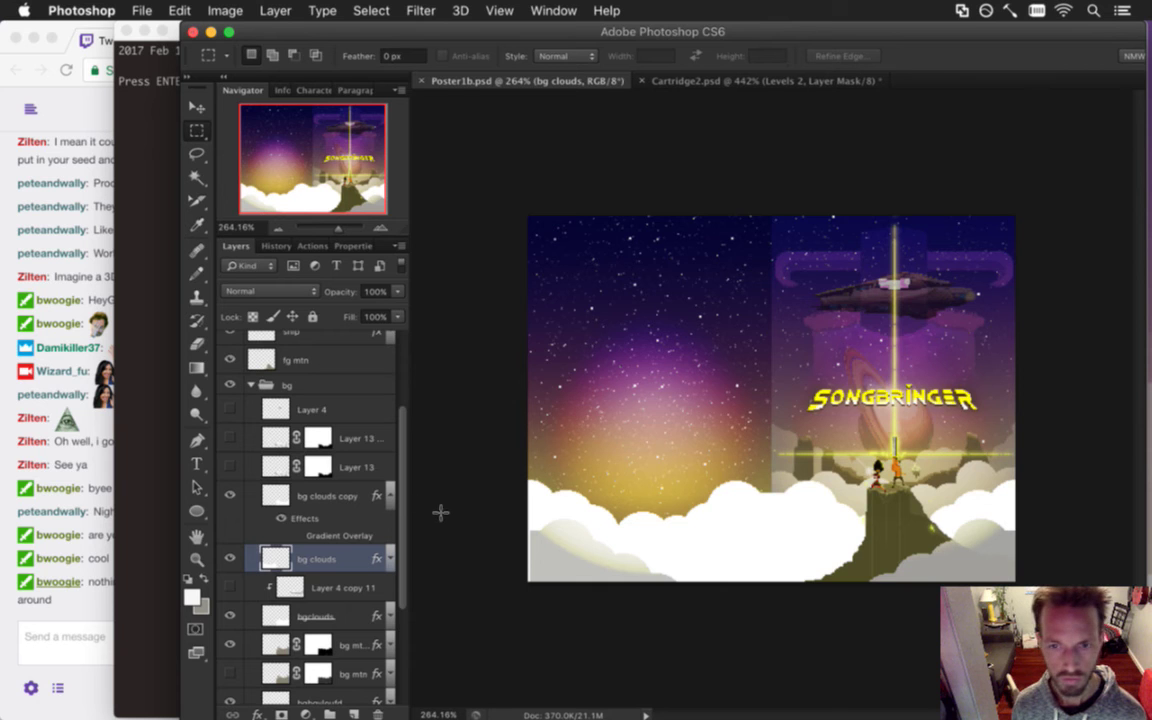
{"action": "double_click", "coordinate": [312, 556]}
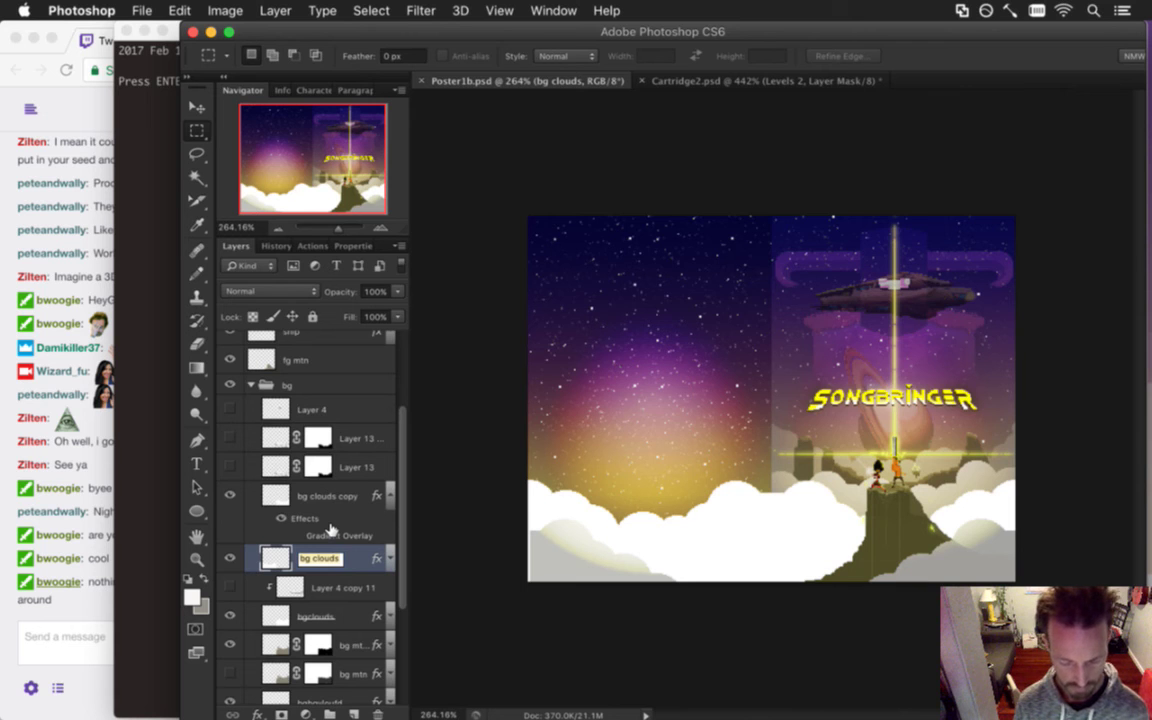
{"action": "type", "text": "bgclouds1"}
{"action": "key", "text": "Return"}
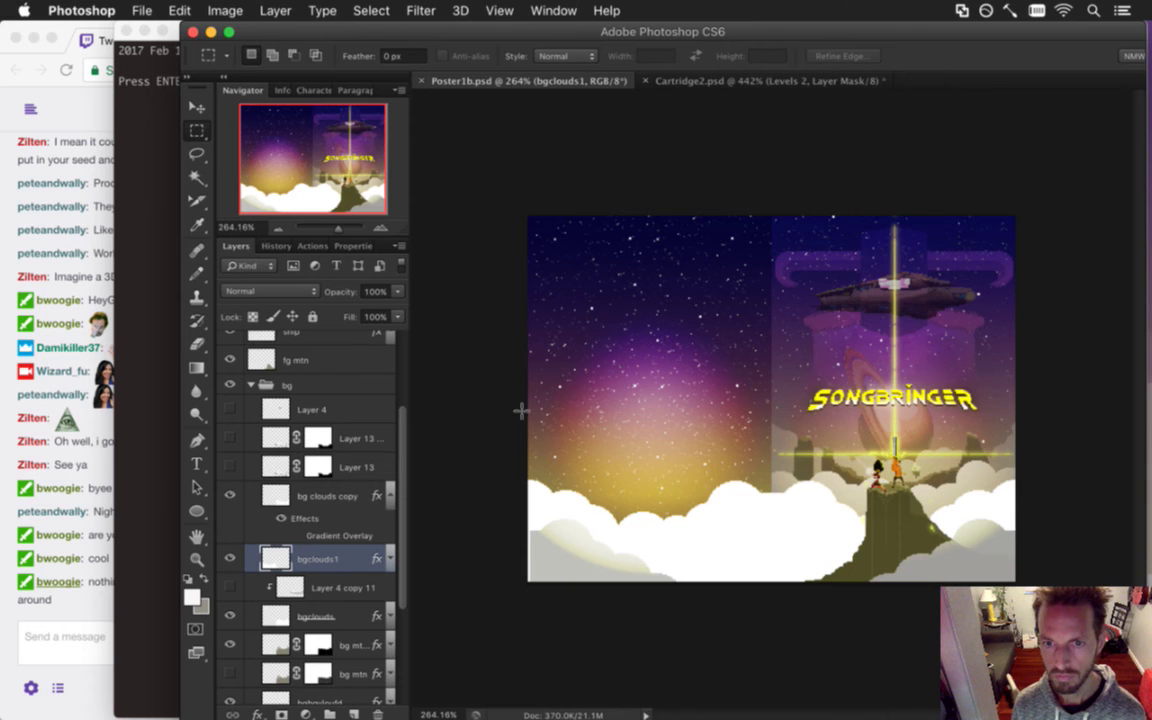
Inspect the cloud join at the centre seam, and hide the light, logo and characters groups and the fg clouds layer.
{"action": "left_click_drag", "start_coordinate": [754, 533], "coordinate": [753, 506]}
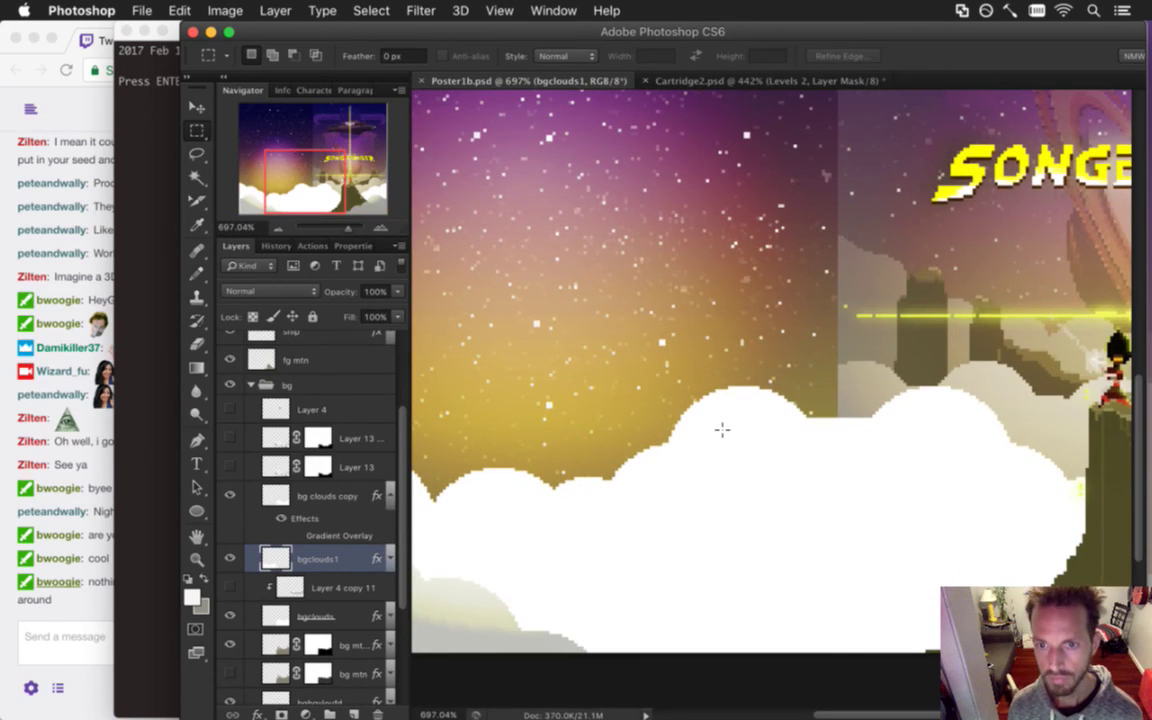
{"action": "left_click_drag", "start_coordinate": [612, 350], "coordinate": [633, 476]}
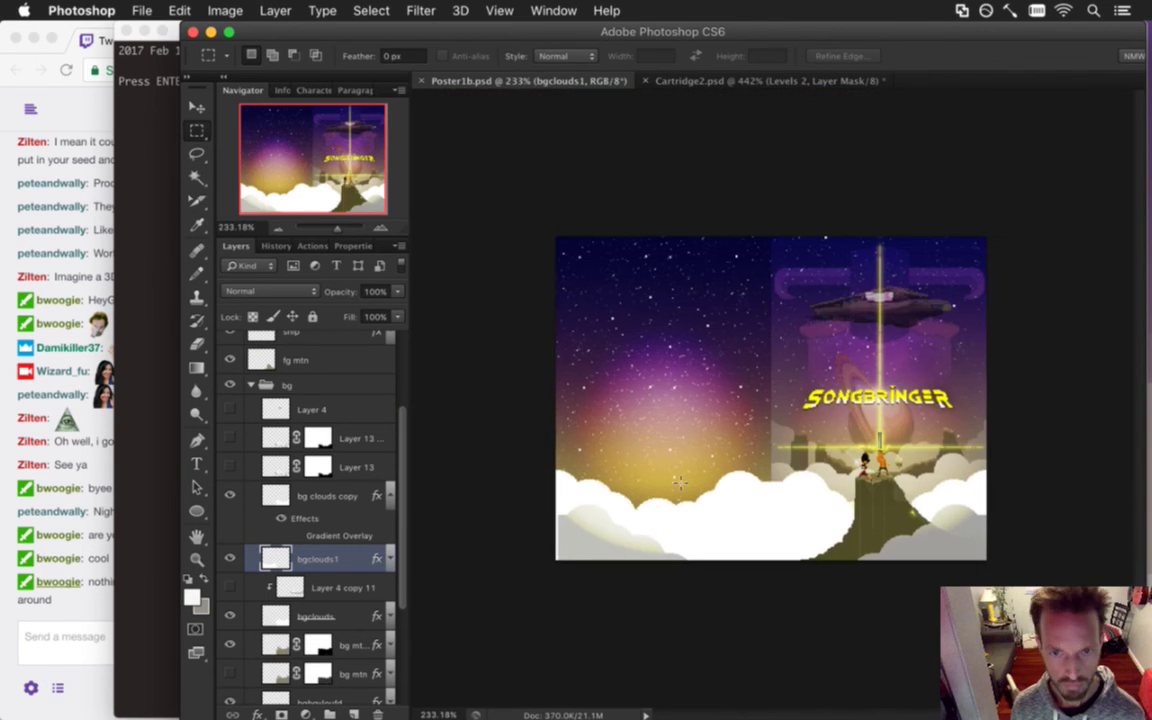
{"action": "key", "text": "i"}
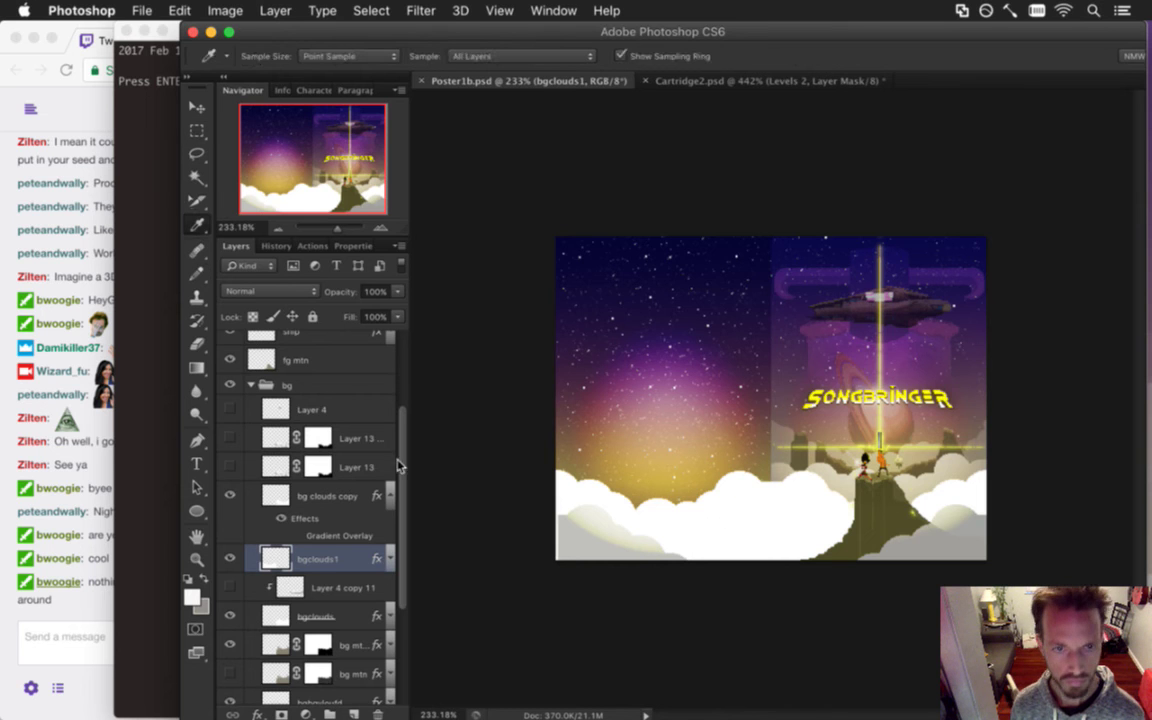
{"action": "scroll", "coordinate": [362, 382], "scroll_direction": "up", "scroll_amount": 5}
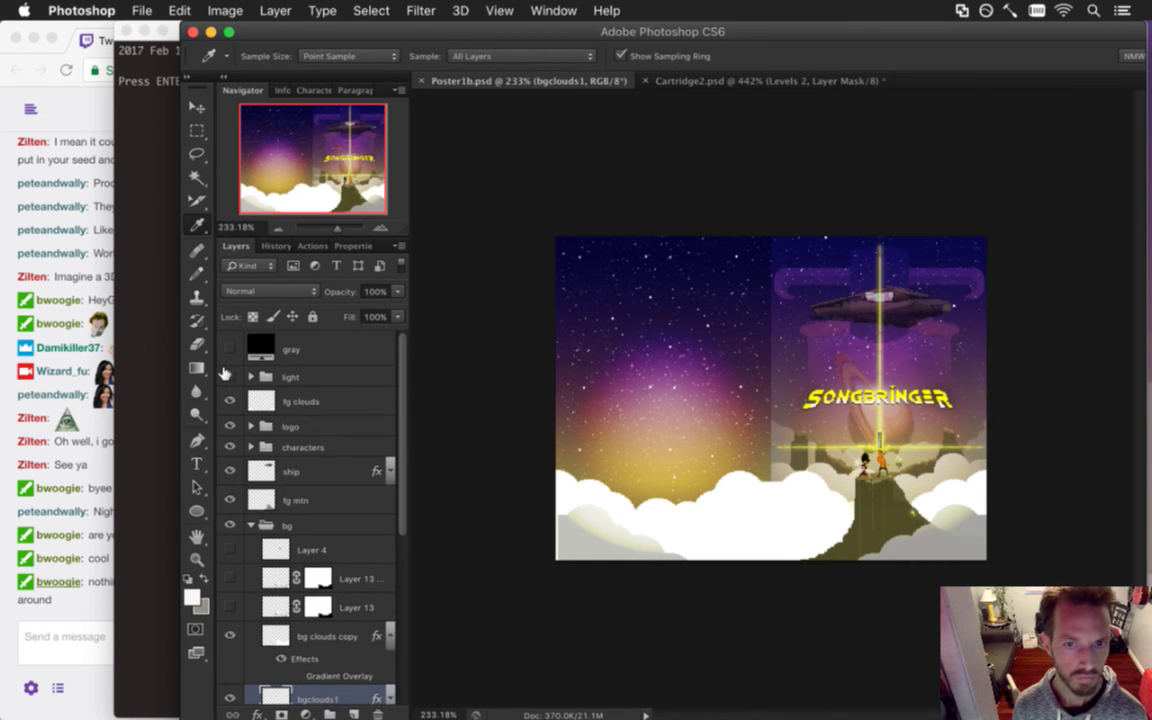
{"action": "left_click", "coordinate": [228, 376]}
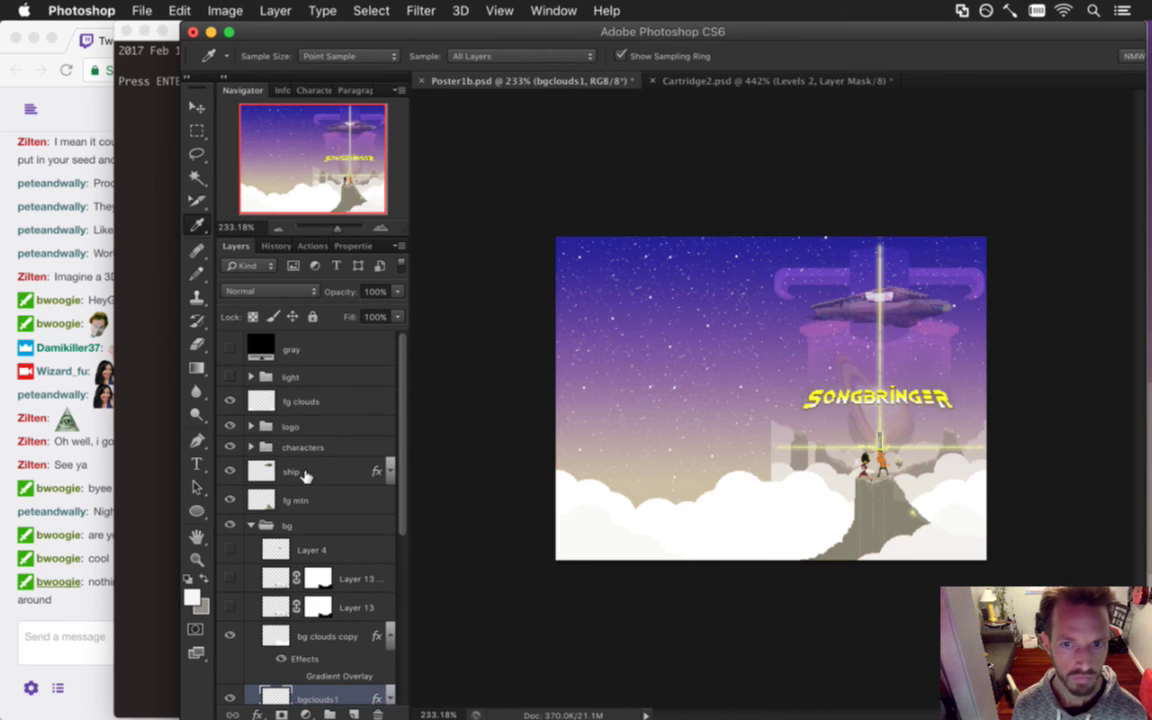
{"action": "left_click", "coordinate": [230, 427]}
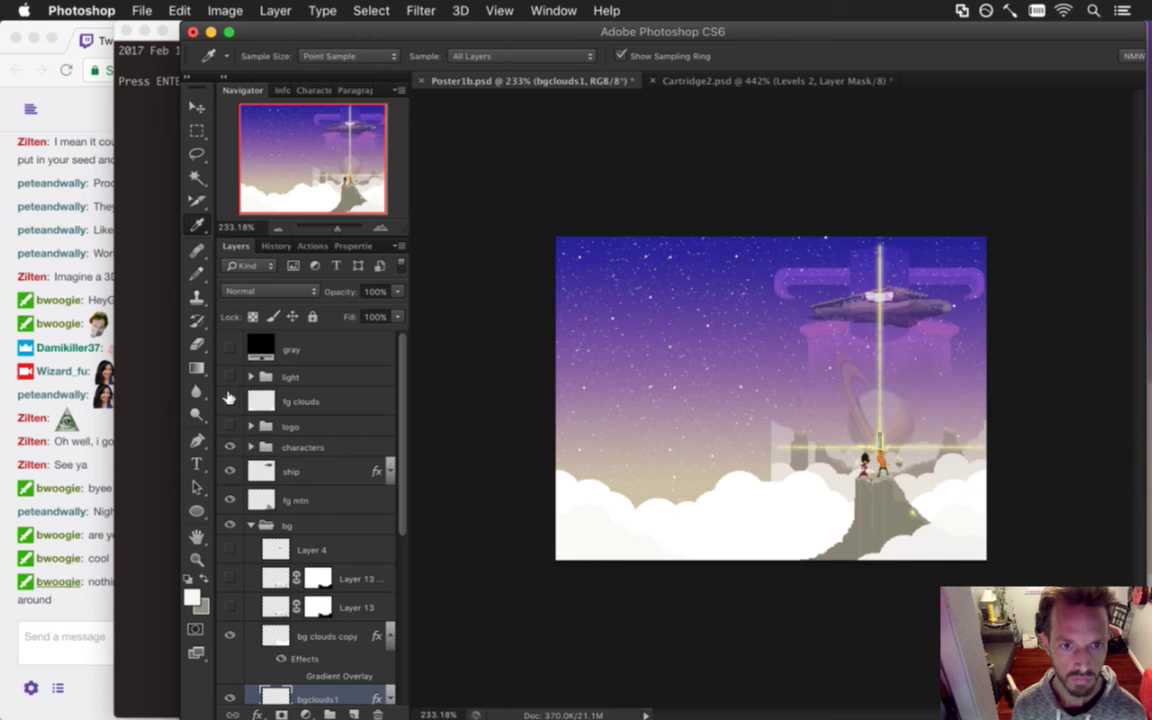
{"action": "left_click", "coordinate": [229, 401]}
{"action": "left_click", "coordinate": [229, 447]}
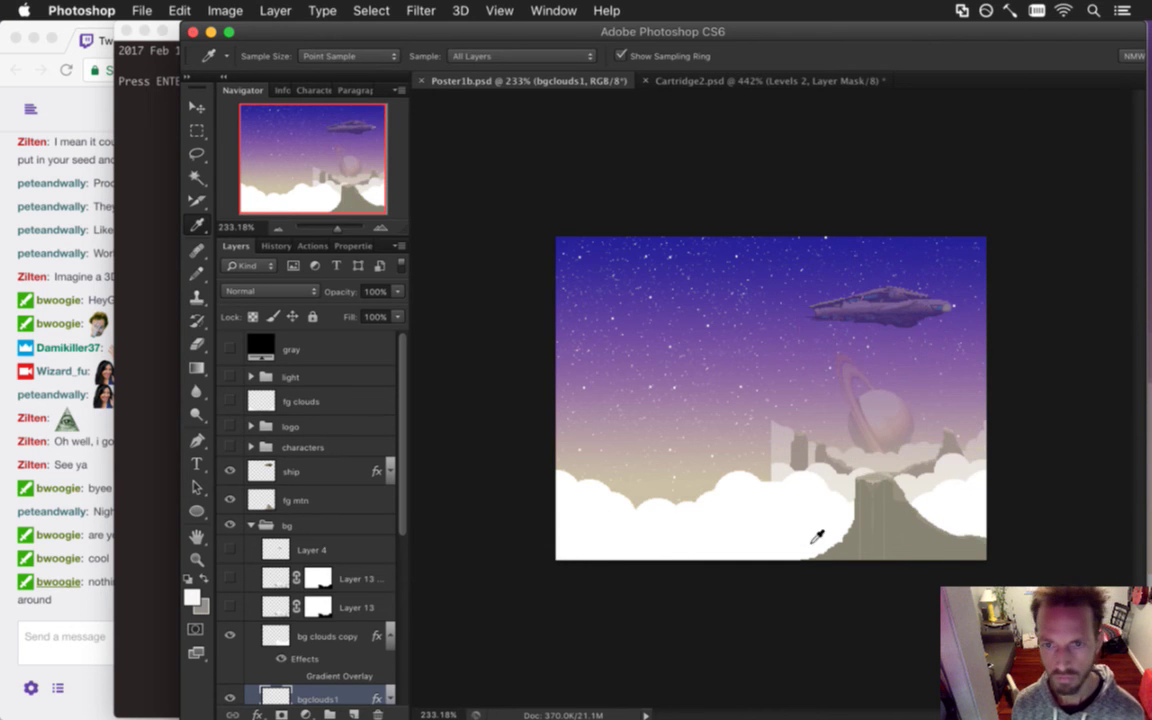
Examine the cloud outline across the seam closely and hide the bg clouds copy layer to isolate the flipped clouds.
{"action": "left_click", "coordinate": [728, 470], "text": "super"}
{"action": "left_click", "coordinate": [808, 514], "text": "super"}
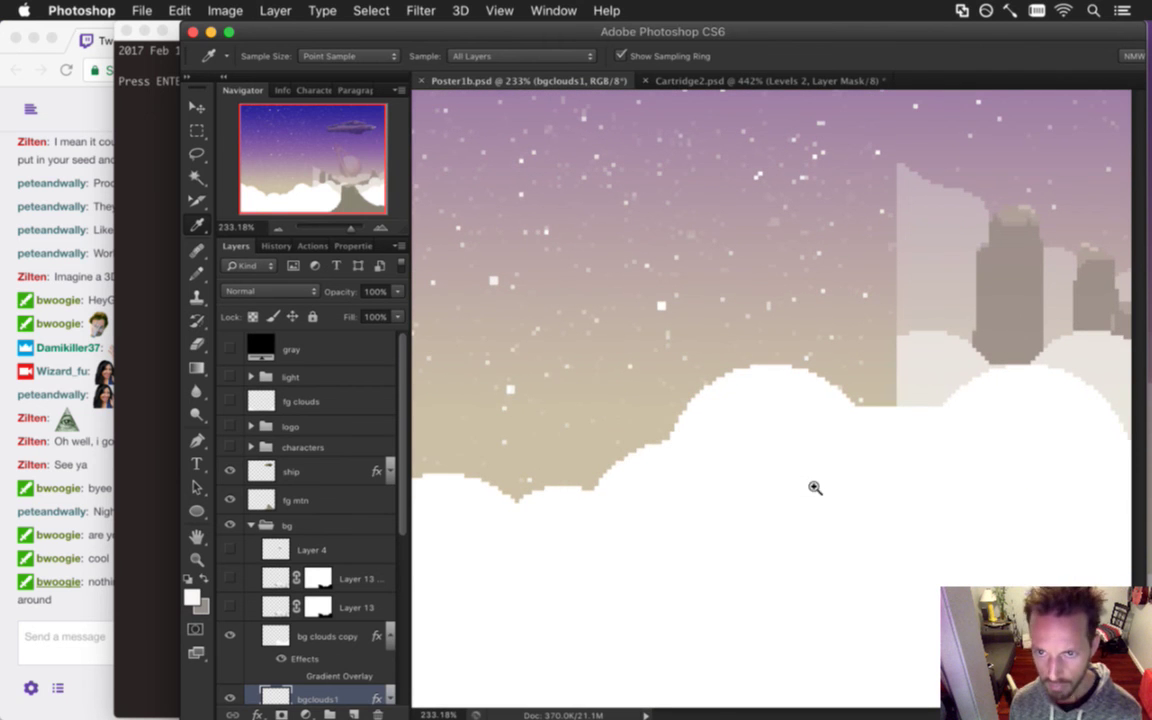
{"action": "left_click_drag", "start_coordinate": [728, 467], "coordinate": [645, 482]}
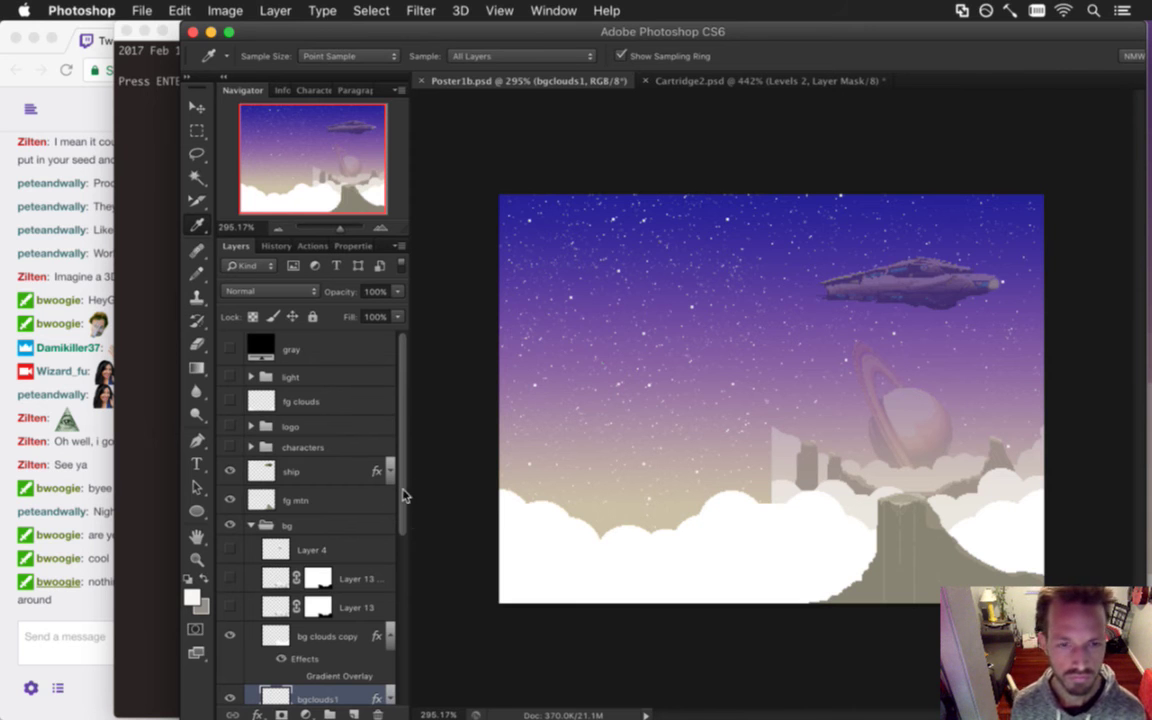
{"action": "left_click_drag", "start_coordinate": [404, 498], "coordinate": [400, 537]}
{"action": "scroll", "coordinate": [401, 568], "scroll_direction": "down", "scroll_amount": 2}
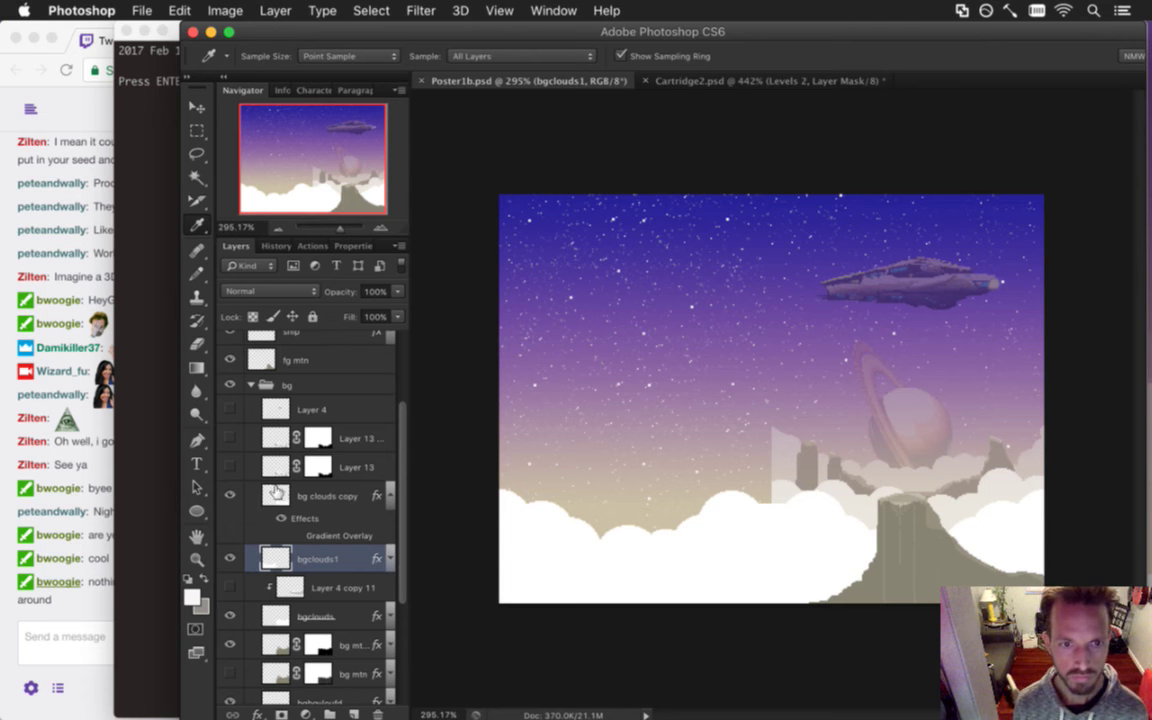
{"action": "left_click", "coordinate": [254, 505]}
{"action": "left_click", "coordinate": [229, 495]}
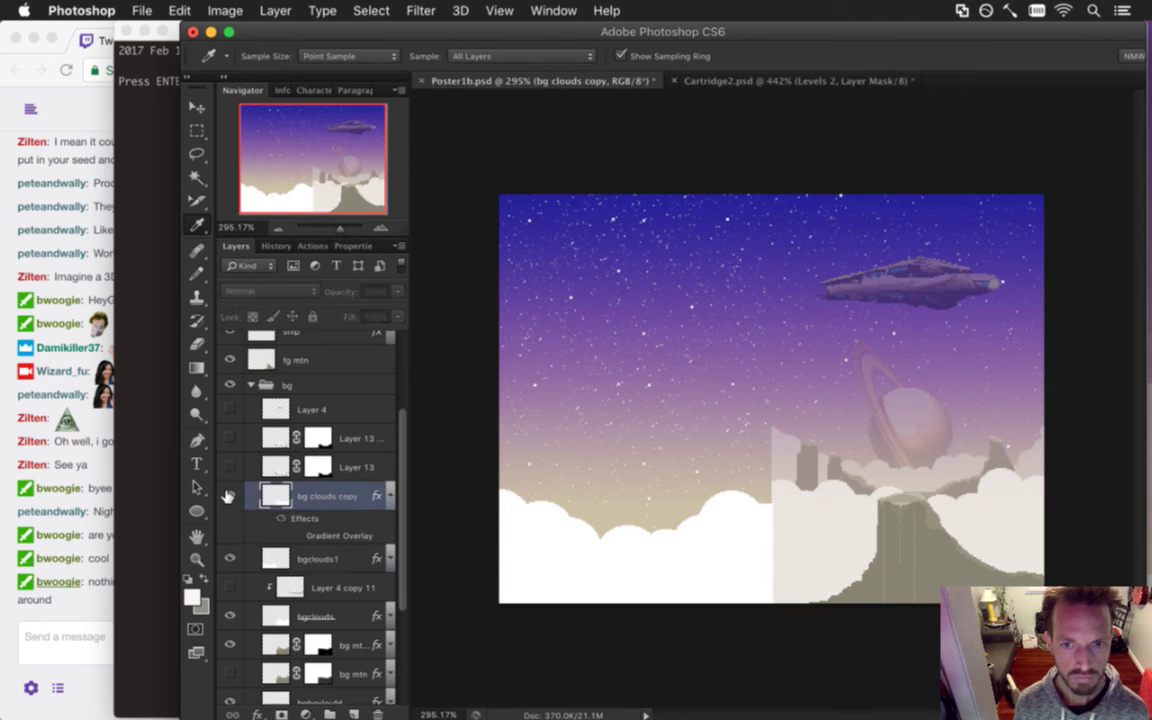
Show the bg clouds copy layer, merge it with bgclouds1, and name the merged layer bgclouds1.
{"action": "left_click", "coordinate": [229, 495]}
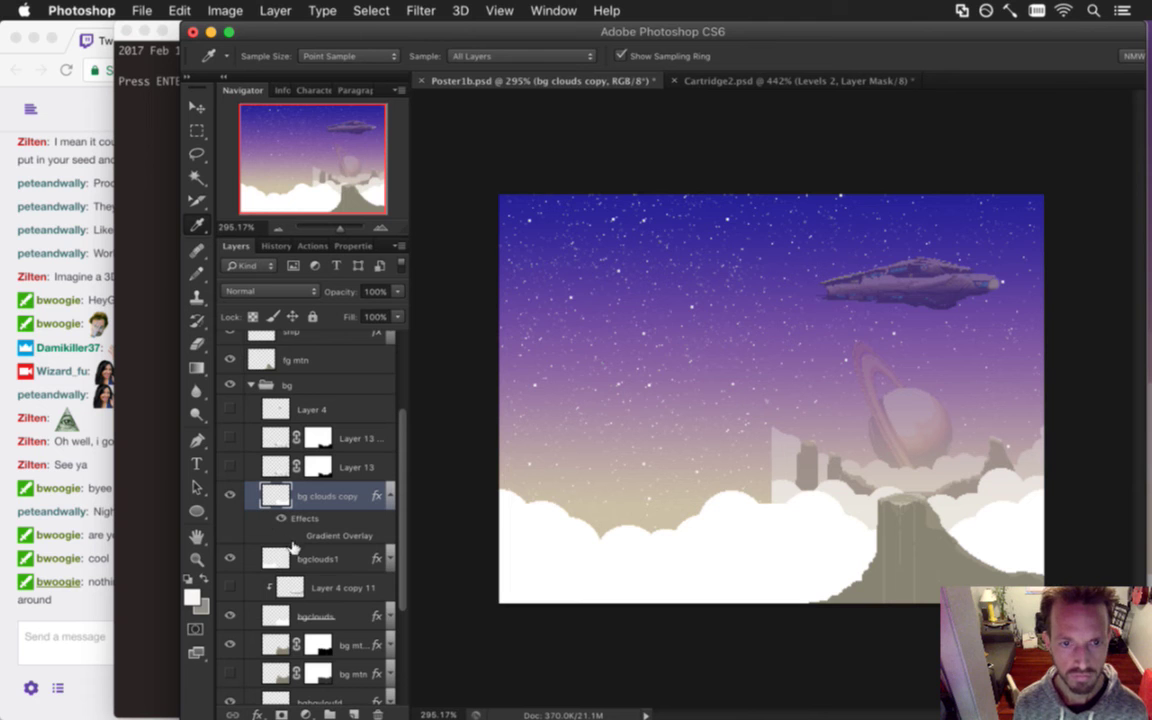
{"action": "left_click", "coordinate": [340, 558], "text": "shift"}
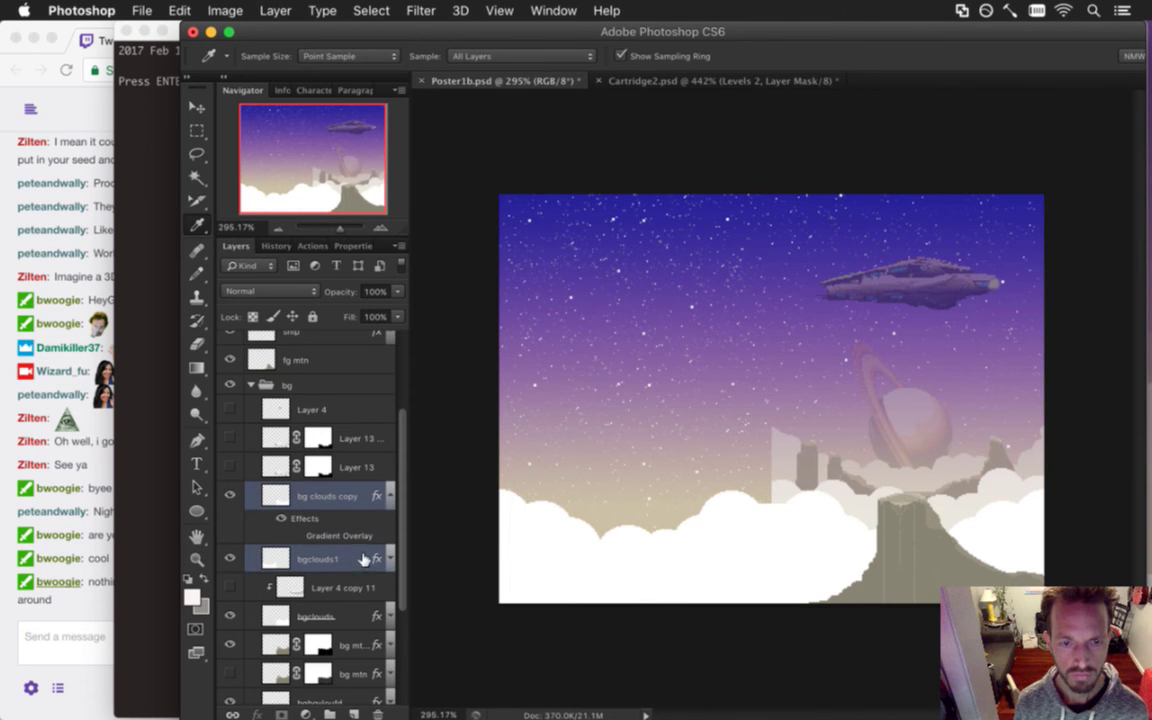
{"action": "right_click", "coordinate": [363, 560]}
{"action": "left_click", "coordinate": [405, 470]}
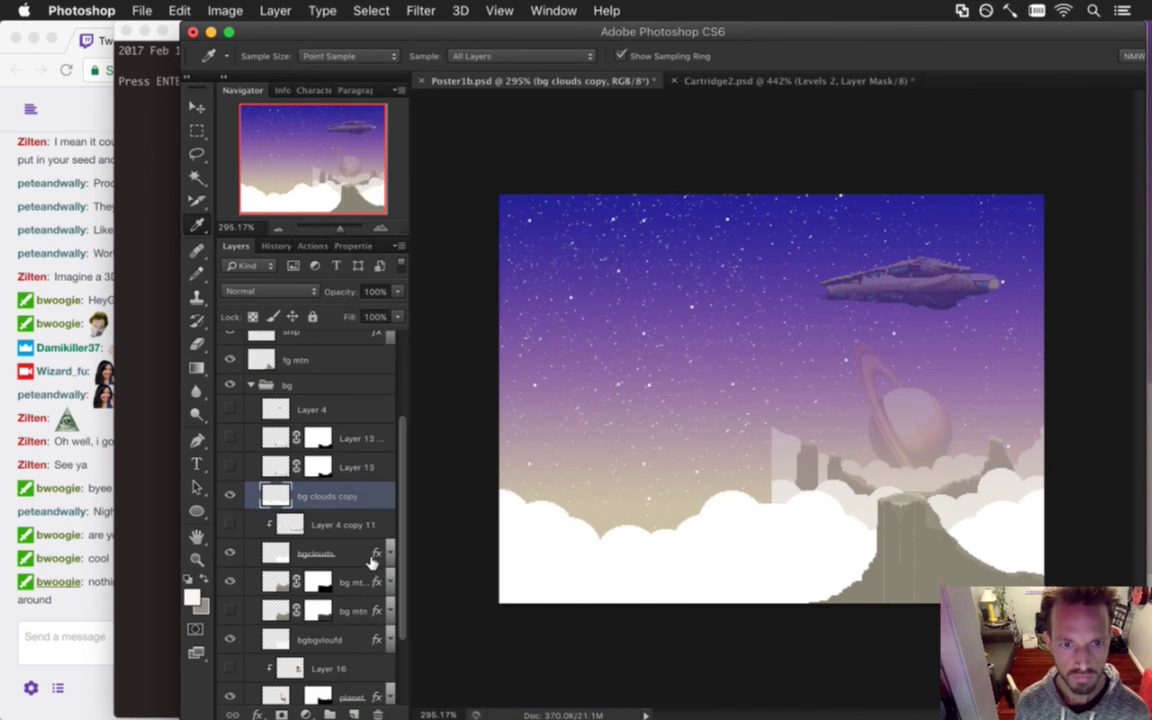
{"action": "double_click", "coordinate": [320, 494]}
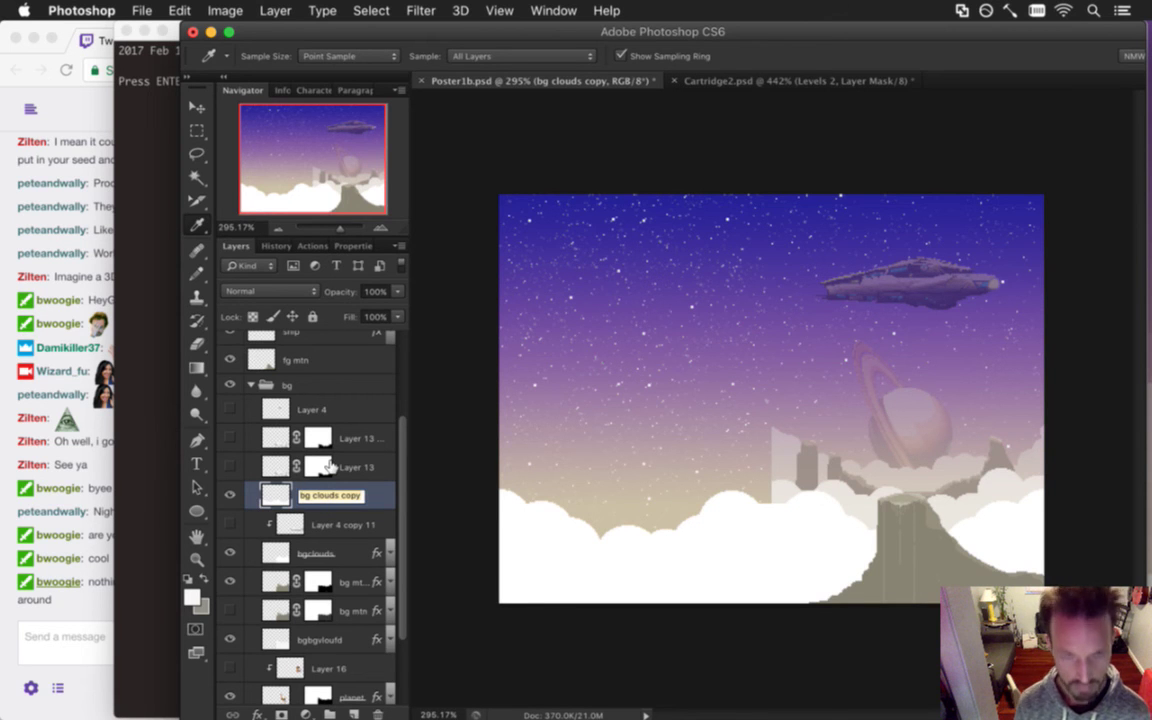
{"action": "type", "text": "bgclouds1"}
{"action": "key", "text": "Return"}
Erase the repeated rounded cloud tops in the poster's left half on bgclouds1 with a 25 px eraser.
{"action": "key", "text": "m"}
{"action": "key", "text": "e"}
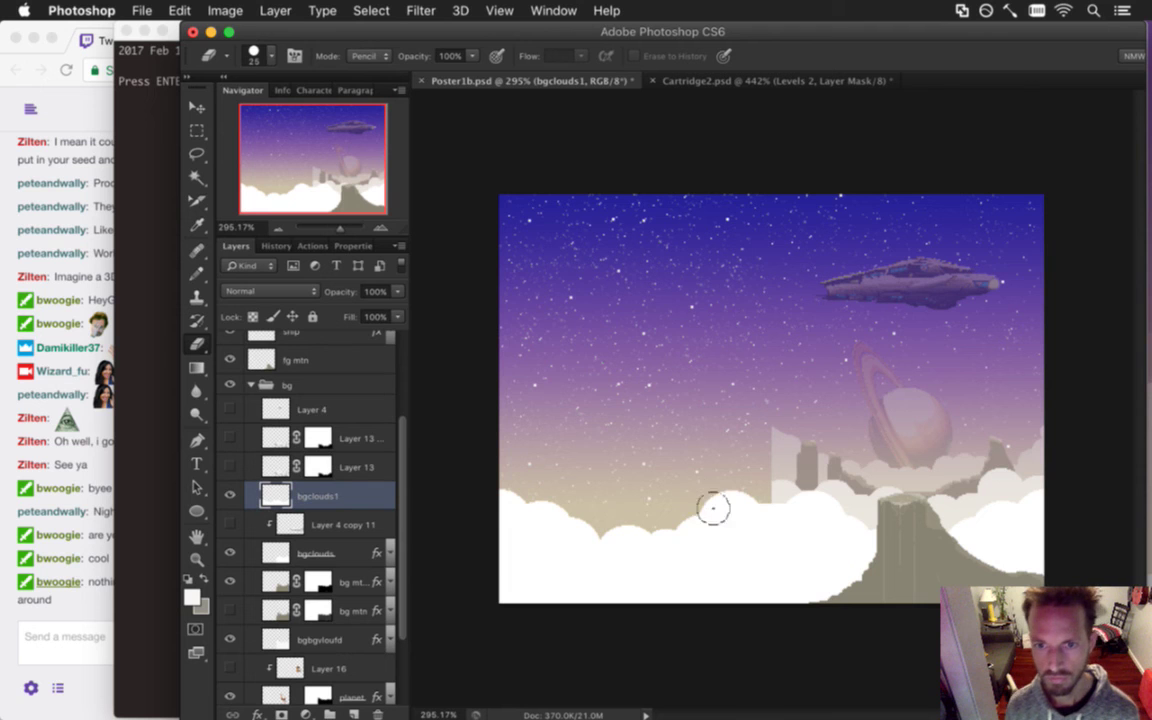
{"action": "mouse_move", "coordinate": [677, 534]}
{"action": "left_mouse_down"}
{"action": "mouse_move", "coordinate": [748, 498]}
{"action": "mouse_move", "coordinate": [742, 521]}
{"action": "mouse_move", "coordinate": [702, 537]}
{"action": "mouse_move", "coordinate": [695, 528]}
{"action": "mouse_move", "coordinate": [715, 624]}
{"action": "mouse_move", "coordinate": [586, 527]}
{"action": "mouse_move", "coordinate": [539, 512]}
{"action": "mouse_move", "coordinate": [586, 533]}
{"action": "mouse_move", "coordinate": [660, 535]}
{"action": "left_mouse_up"}
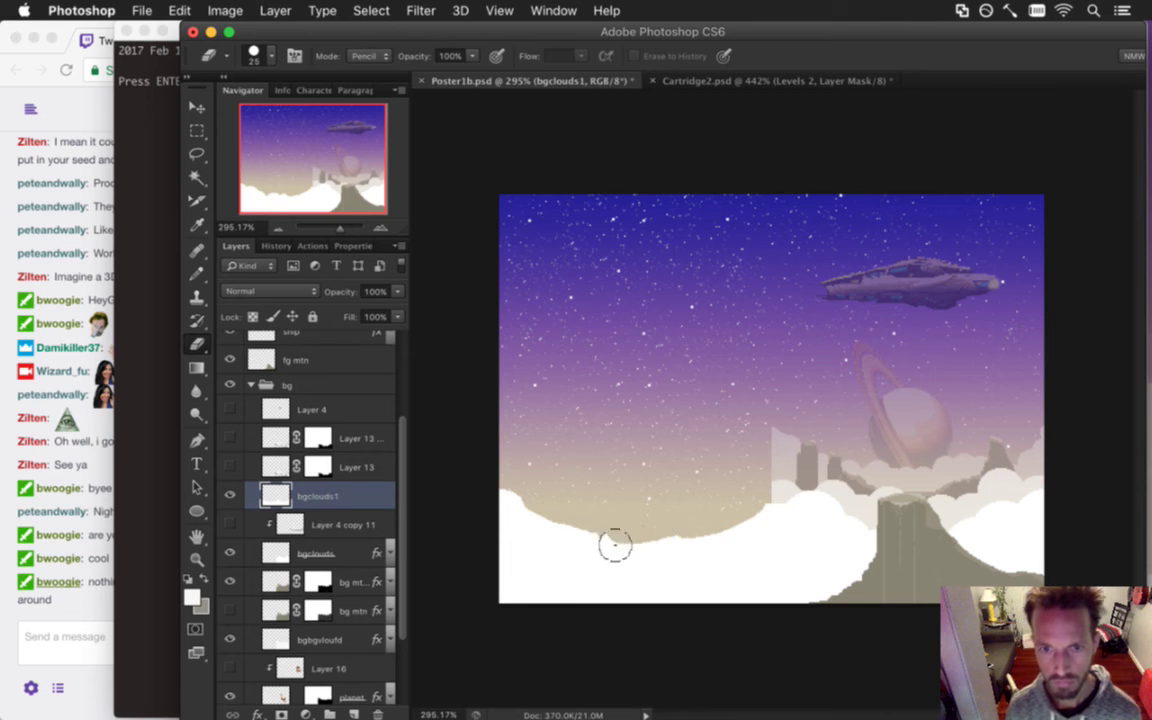
Sample the cloud white and paint new rounded cloud tops from the centre seam to the left edge with a 50 px pencil.
{"action": "key", "text": "i"}
{"action": "left_click", "coordinate": [688, 574]}
{"action": "key", "text": "b"}
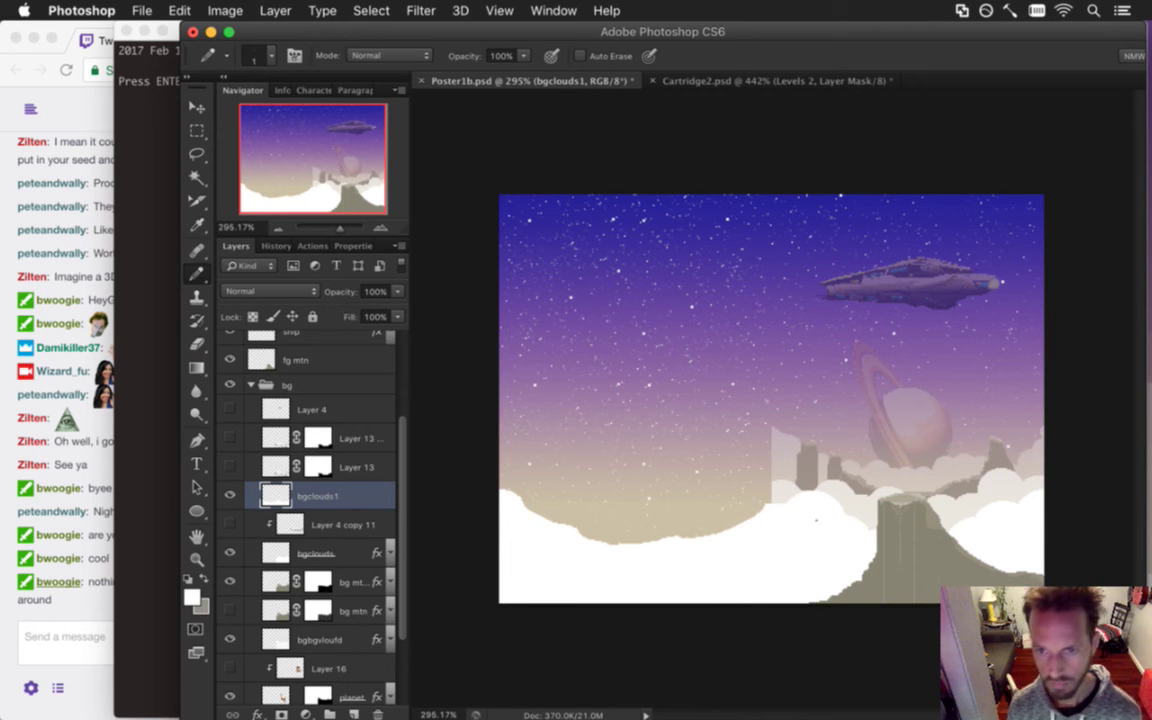
{"action": "key", "text": "bracketright"}
{"action": "key", "text": "bracketright"}
{"action": "key", "text": "bracketright"}
{"action": "key", "text": "bracketright"}
{"action": "key", "text": "bracketright"}
{"action": "key", "text": "bracketright"}
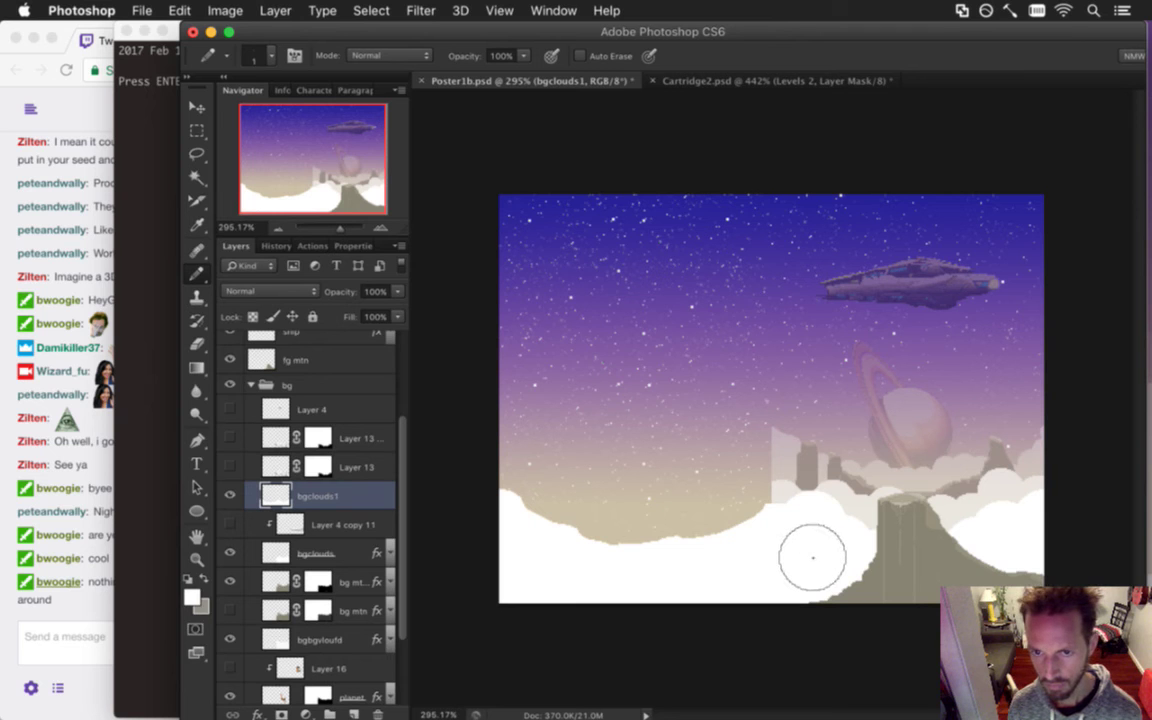
{"action": "mouse_move", "coordinate": [811, 560]}
{"action": "left_mouse_down"}
{"action": "mouse_move", "coordinate": [752, 567]}
{"action": "mouse_move", "coordinate": [736, 633]}
{"action": "mouse_move", "coordinate": [682, 605]}
{"action": "mouse_move", "coordinate": [706, 591]}
{"action": "mouse_move", "coordinate": [698, 616]}
{"action": "mouse_move", "coordinate": [657, 616]}
{"action": "mouse_move", "coordinate": [649, 570]}
{"action": "mouse_move", "coordinate": [659, 571]}
{"action": "mouse_move", "coordinate": [644, 578]}
{"action": "mouse_move", "coordinate": [650, 567]}
{"action": "mouse_move", "coordinate": [626, 548]}
{"action": "mouse_move", "coordinate": [604, 576]}
{"action": "mouse_move", "coordinate": [598, 563]}
{"action": "mouse_move", "coordinate": [572, 561]}
{"action": "mouse_move", "coordinate": [536, 580]}
{"action": "left_mouse_up"}
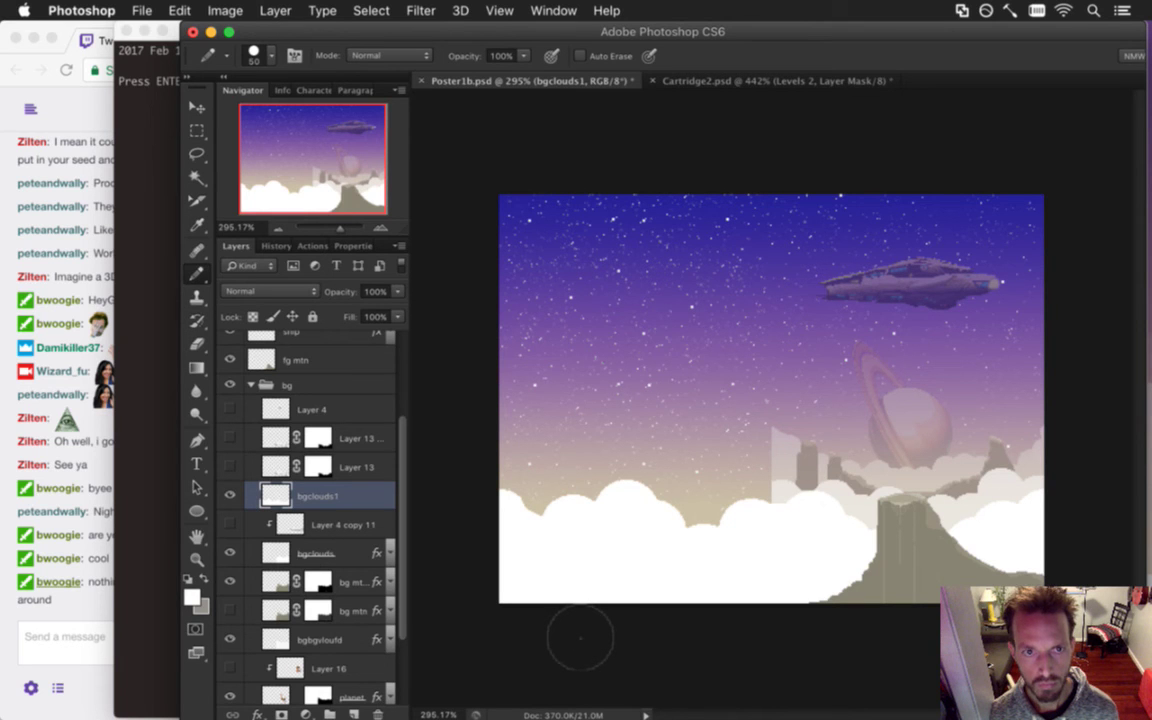
Delete the hidden Layer 4 copy 11 clipped above the bgclouds layer.
{"action": "key", "text": "m"}
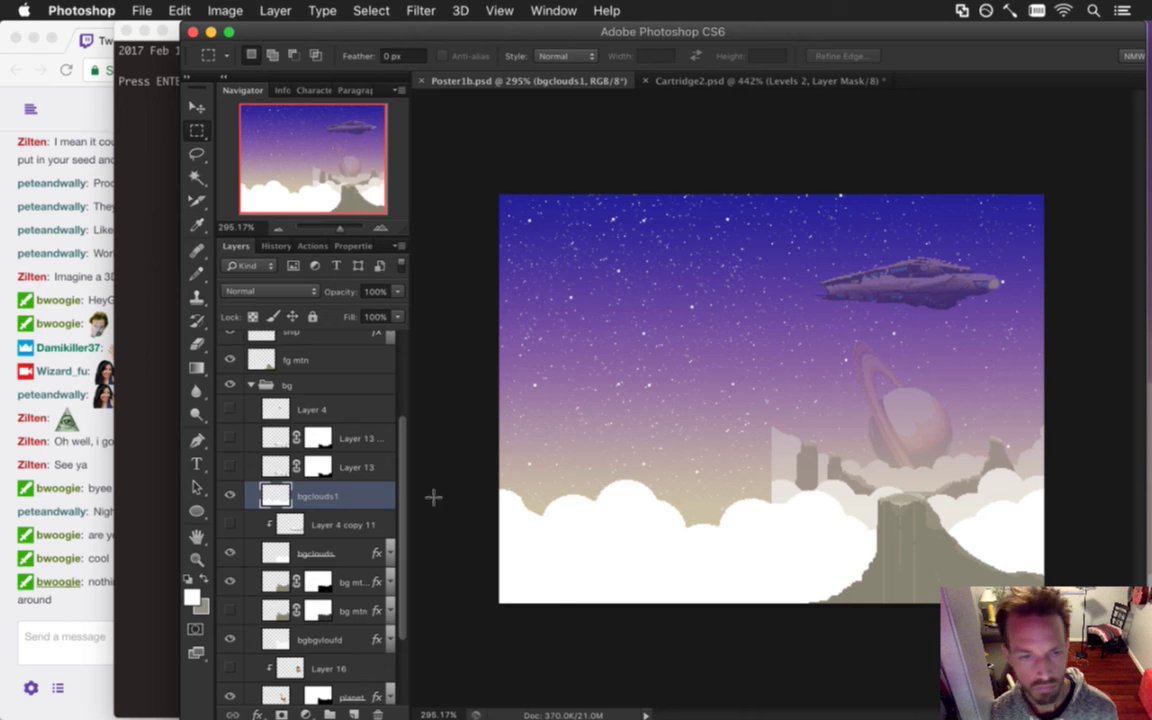
{"action": "left_click", "coordinate": [258, 530]}
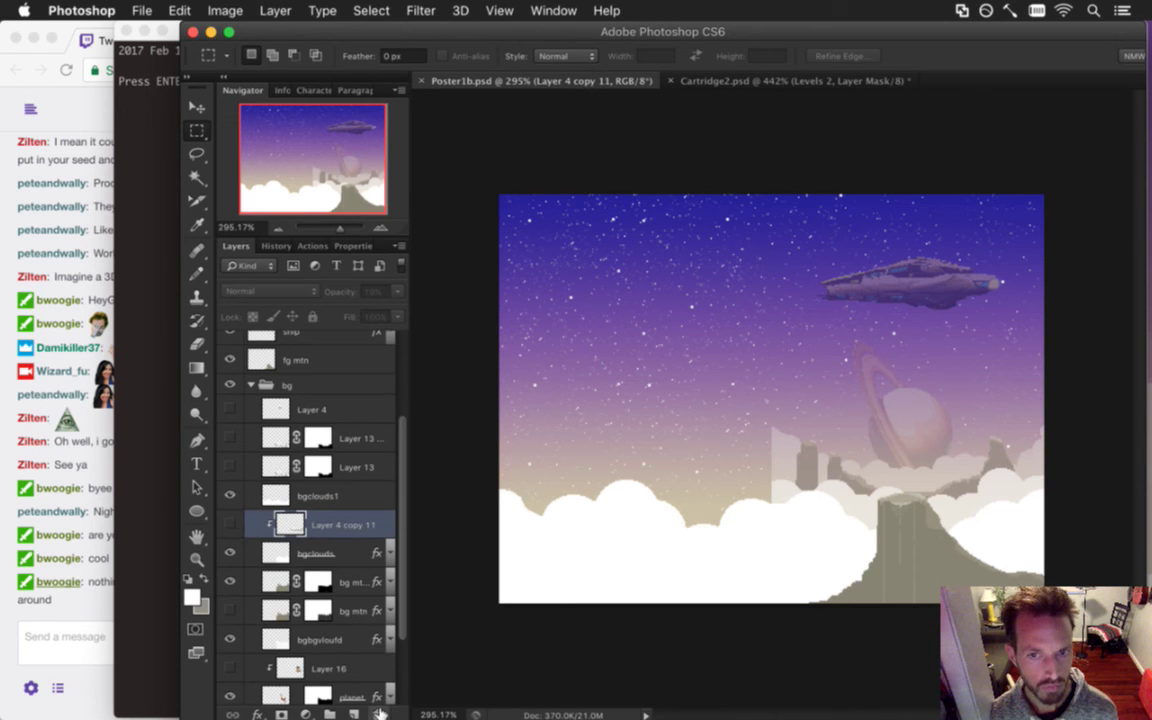
{"action": "key", "text": "BackSpace"}
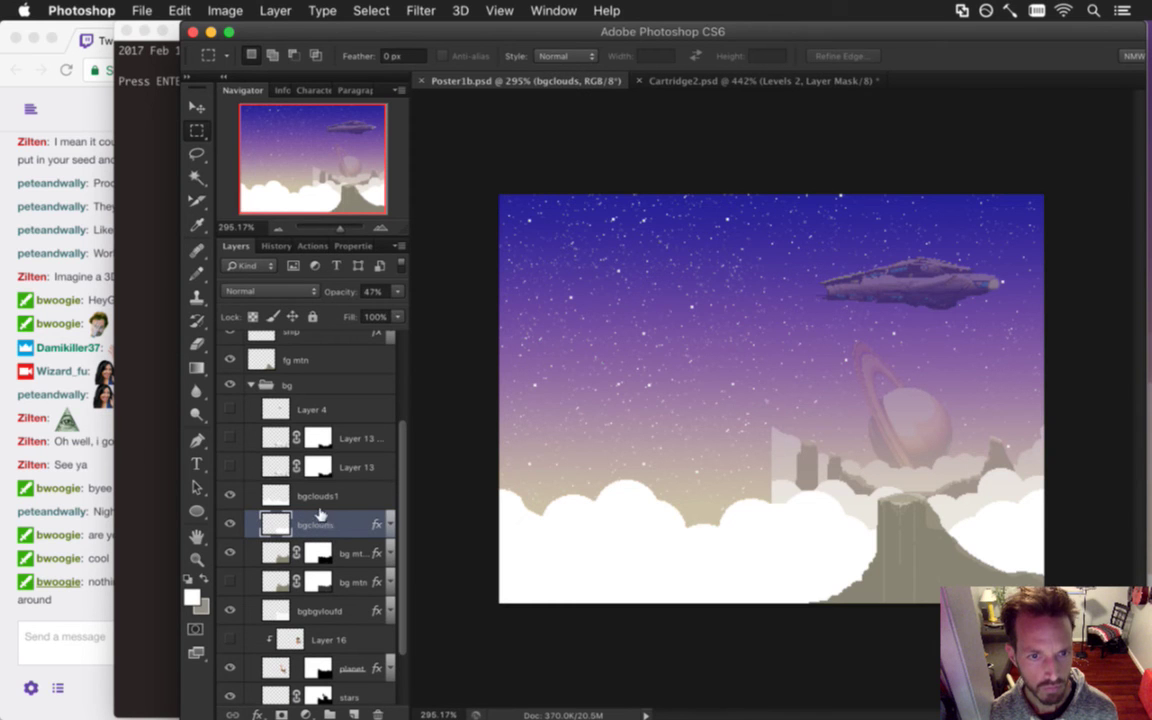
Show Layer 13, delete its cloud shading left of the centre seam, and save the poster.
{"action": "left_click", "coordinate": [284, 474]}
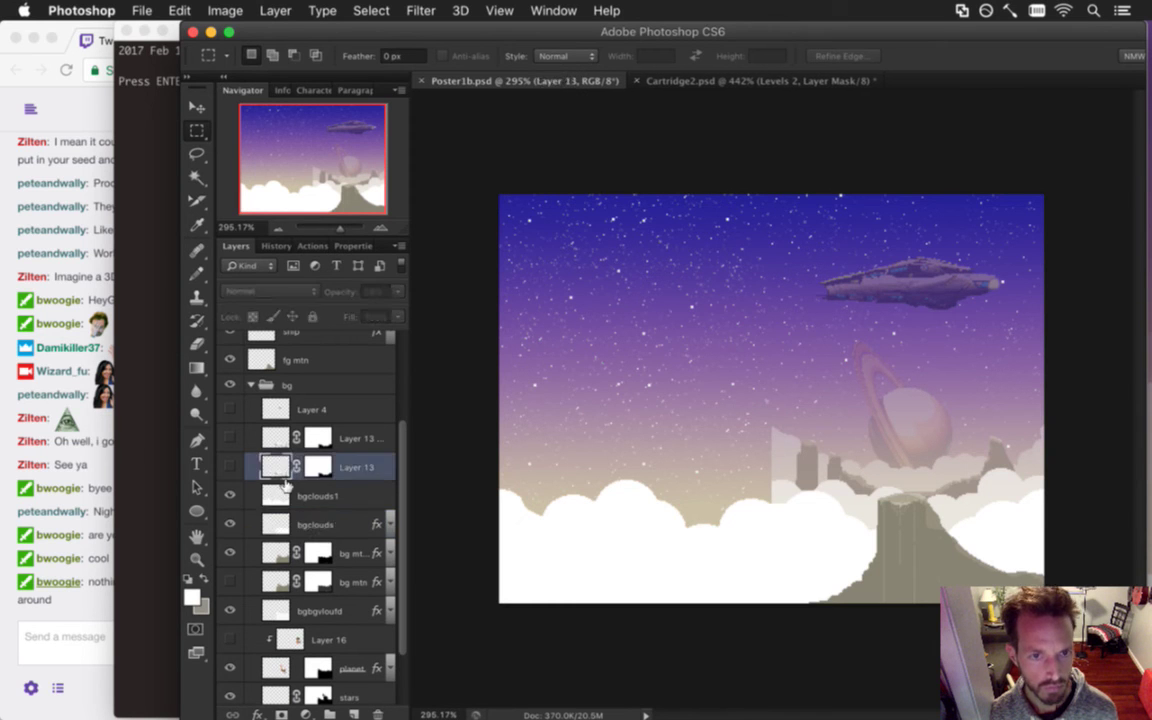
{"action": "left_click", "coordinate": [281, 450]}
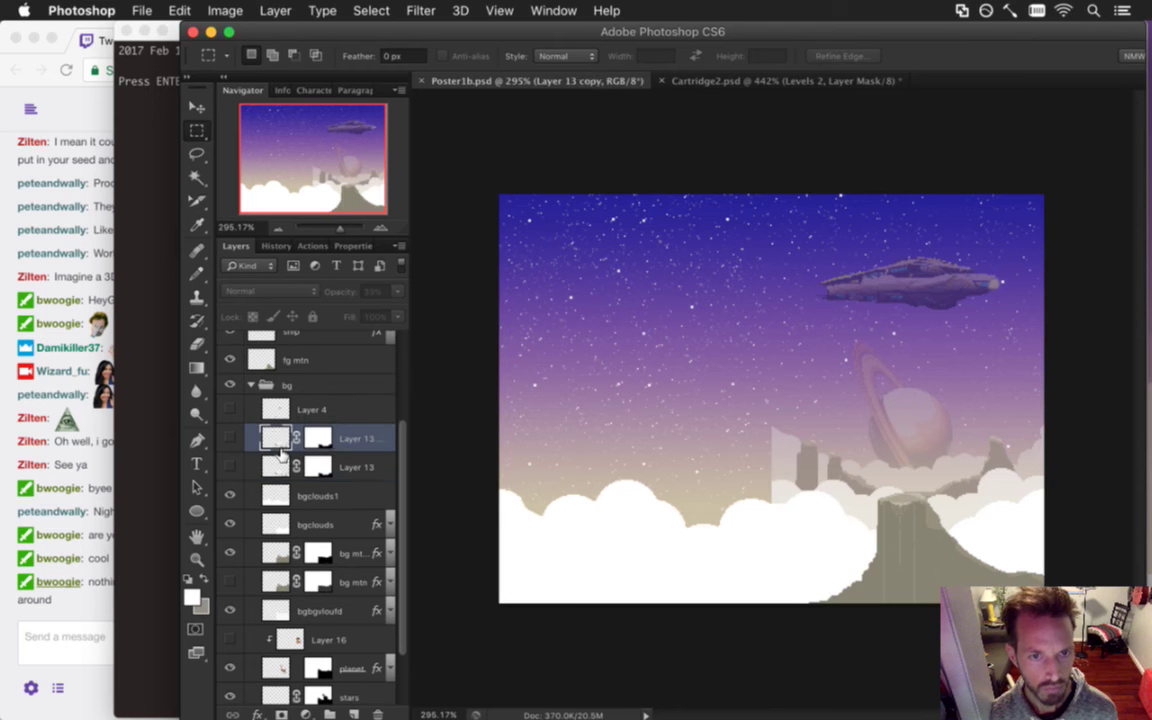
{"action": "left_click", "coordinate": [230, 466]}
{"action": "left_click_drag", "start_coordinate": [250, 470], "coordinate": [290, 476]}
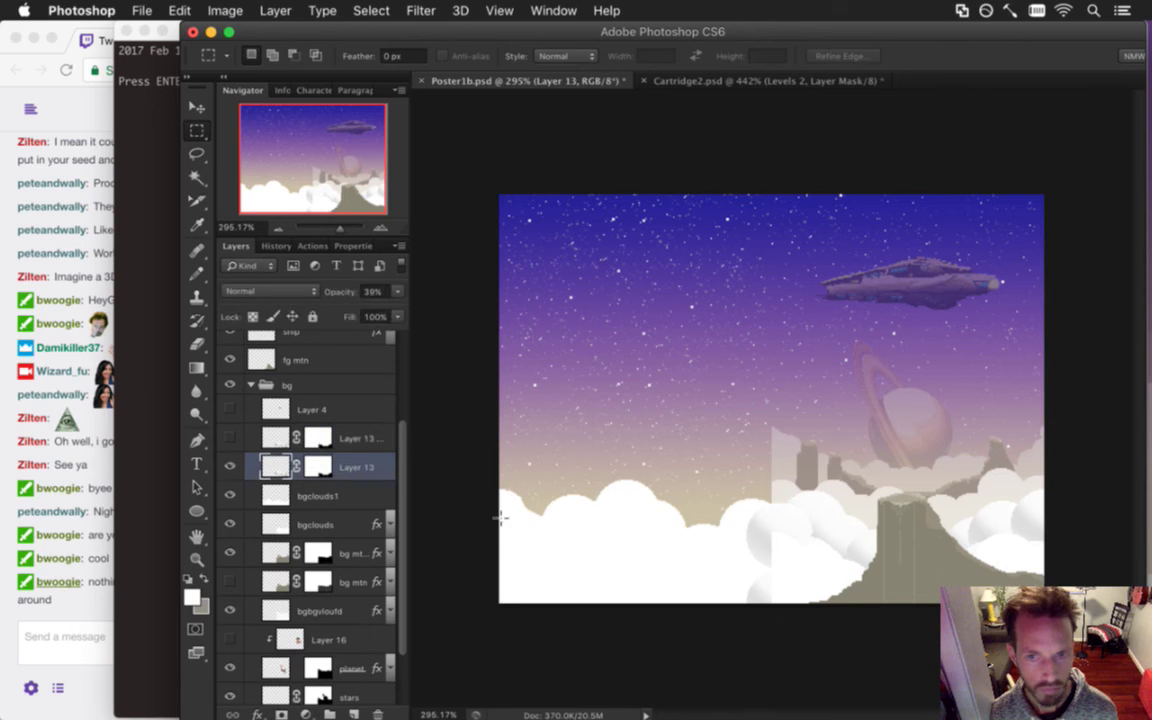
{"action": "left_click_drag", "start_coordinate": [666, 452], "coordinate": [769, 663]}
{"action": "left_click", "coordinate": [789, 570]}
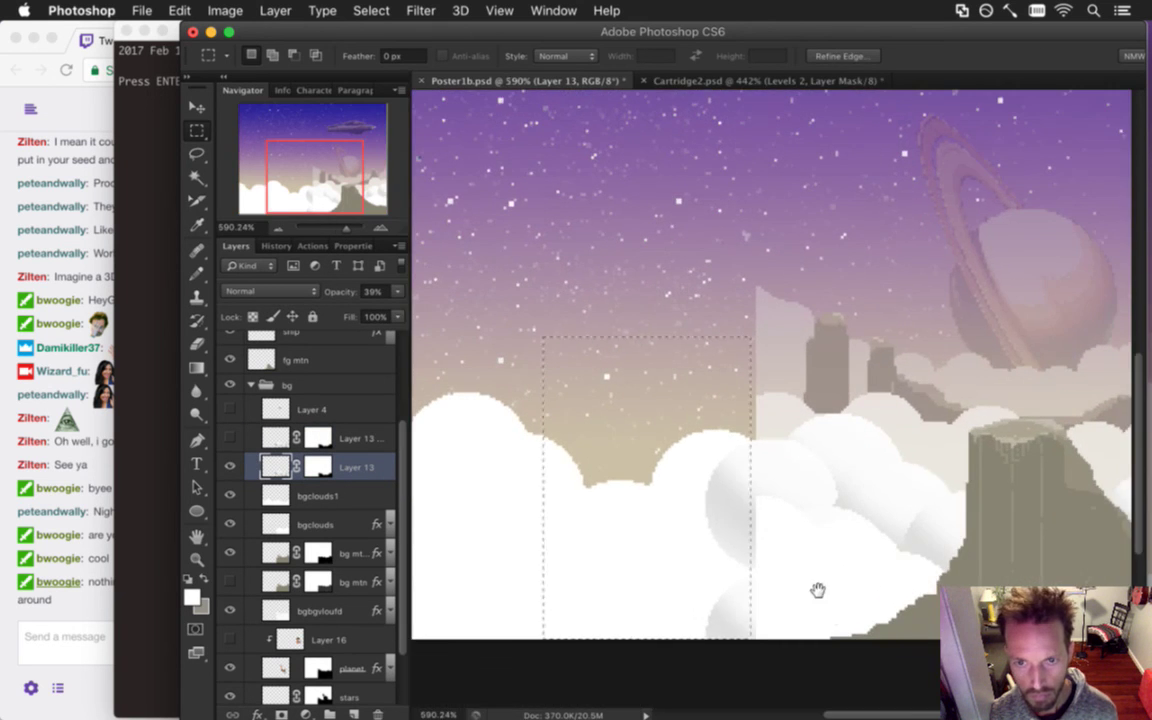
{"action": "scroll", "coordinate": [745, 488], "scroll_direction": "down", "scroll_amount": 1}
{"action": "left_click_drag", "start_coordinate": [518, 267], "coordinate": [756, 646]}
{"action": "key", "text": "Delete"}
{"action": "key", "text": "ctrl+d"}
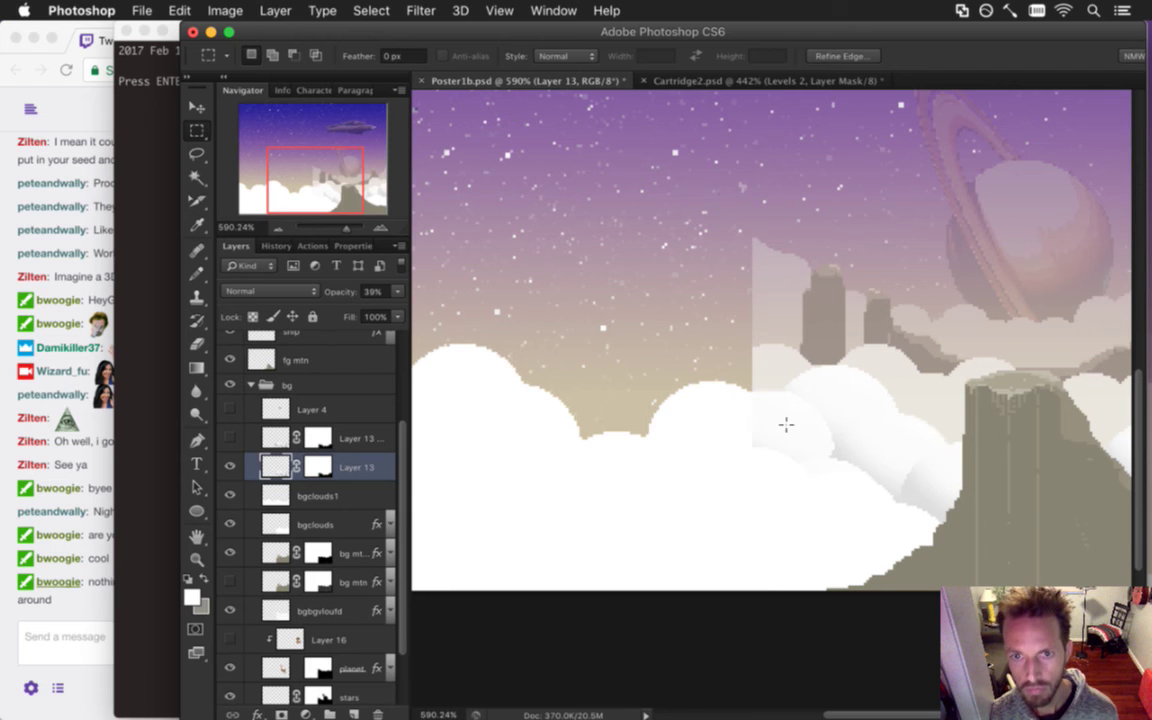
{"action": "key", "text": "super+s"}
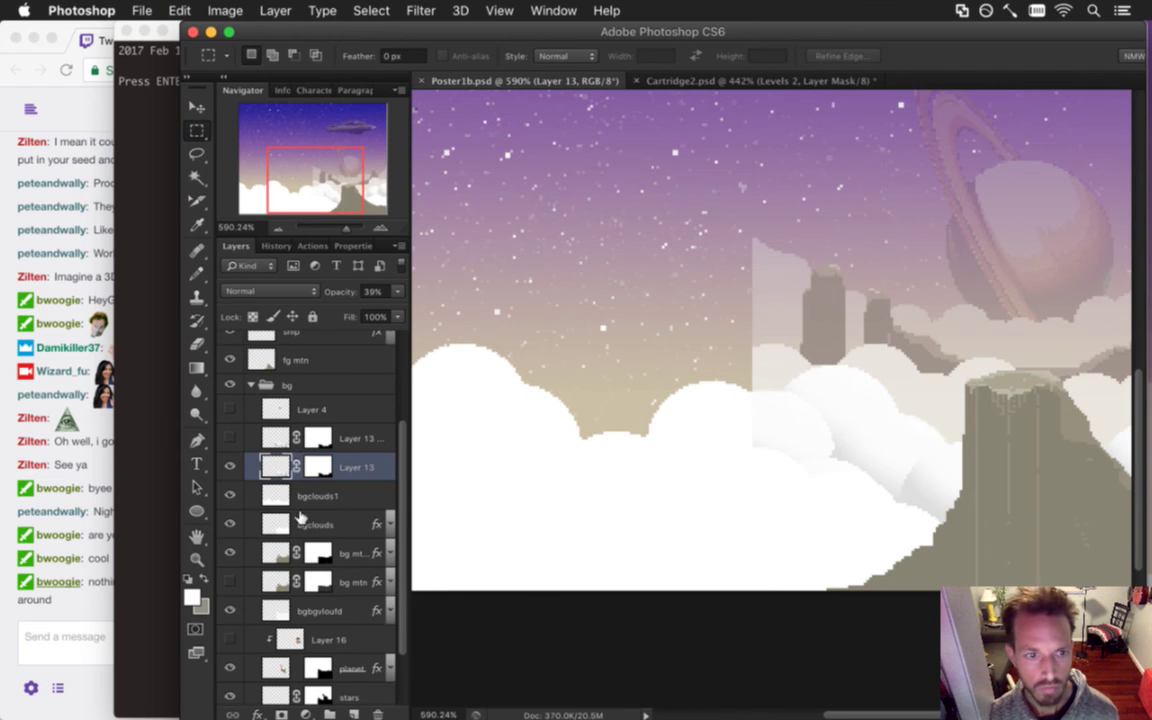
Show Layer 13 copy, delete its cloud shading left of the centre seam, and deselect.
{"action": "left_click", "coordinate": [276, 440]}
{"action": "left_click", "coordinate": [230, 438]}
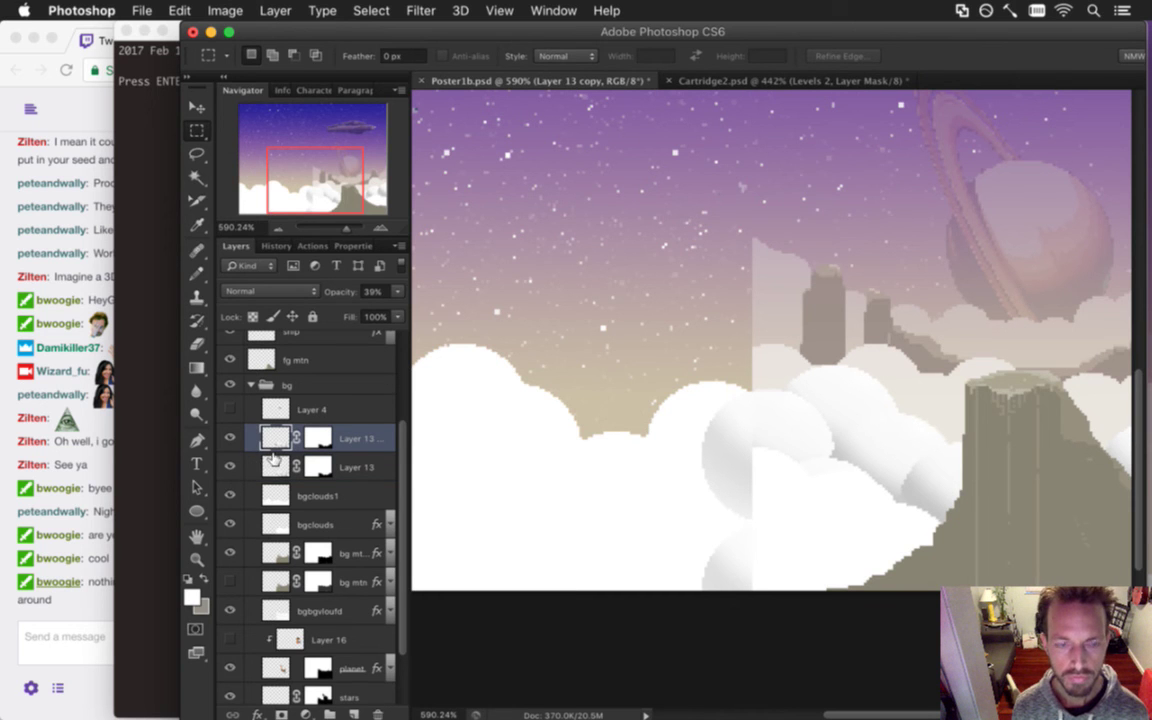
{"action": "mouse_move", "coordinate": [629, 355]}
{"action": "left_mouse_down"}
{"action": "mouse_move", "coordinate": [769, 612]}
{"action": "mouse_move", "coordinate": [750, 621]}
{"action": "left_mouse_up"}
{"action": "key", "text": "BackSpace"}
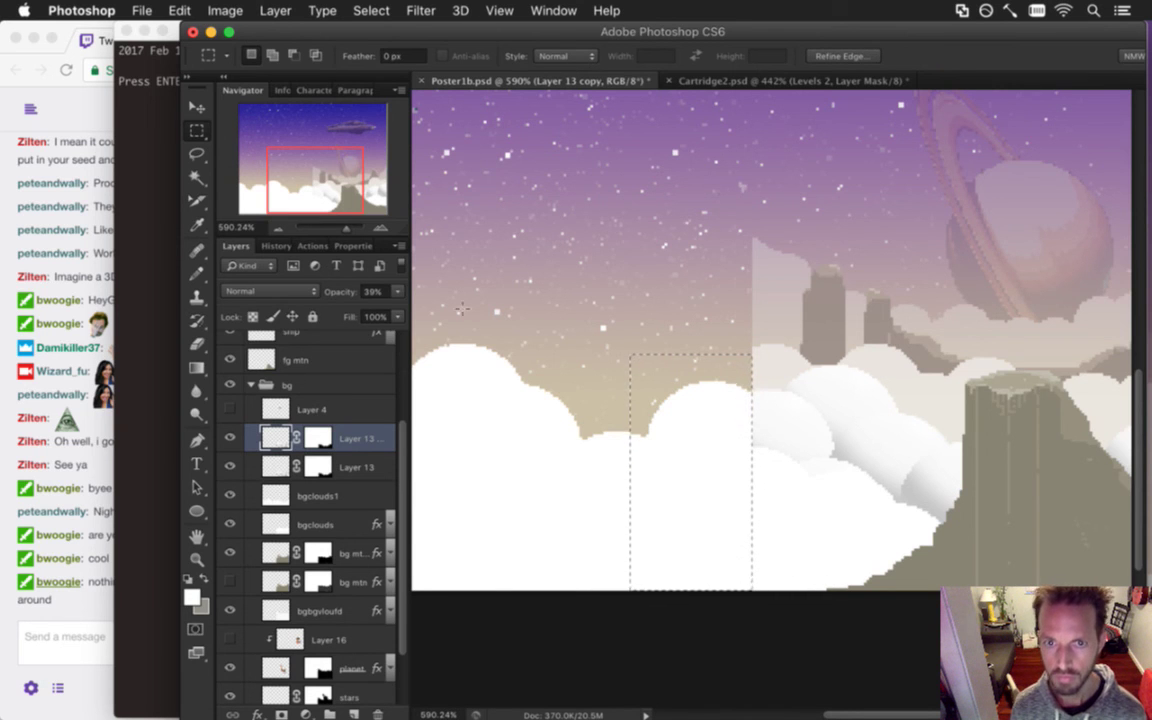
{"action": "key", "text": "ctrl+d"}
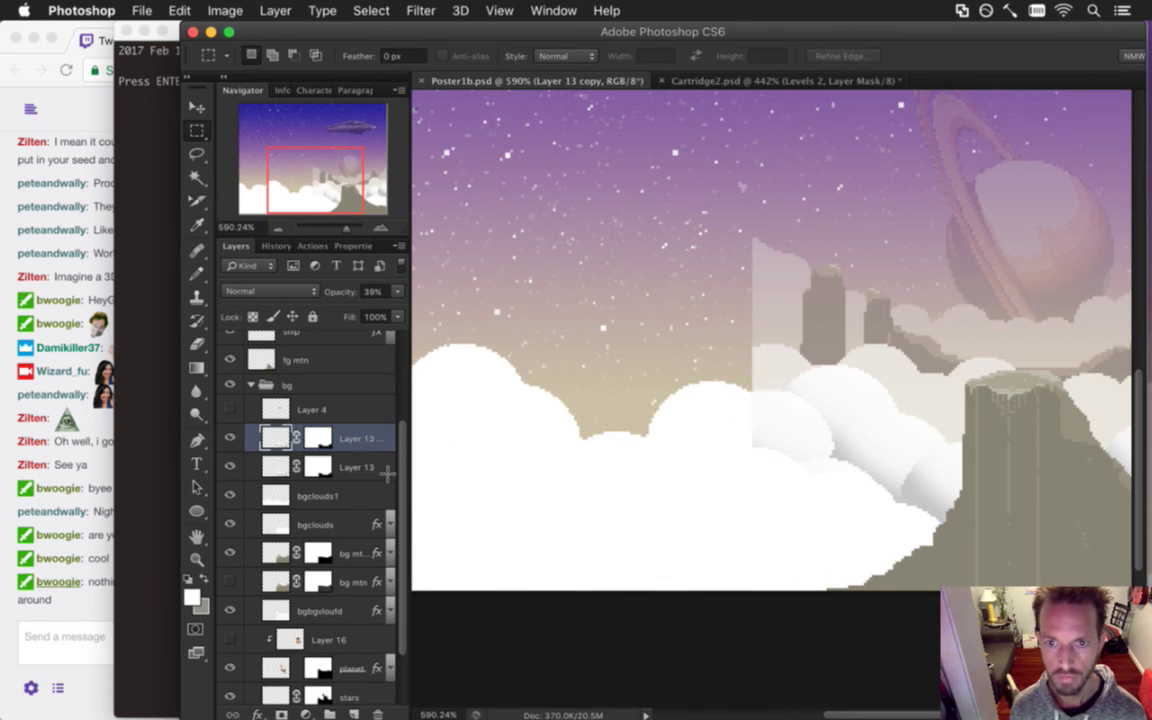
Flip Layer 13 copy horizontally and apply the transform.
{"action": "right_click", "coordinate": [274, 434]}
{"action": "key", "text": "Escape"}
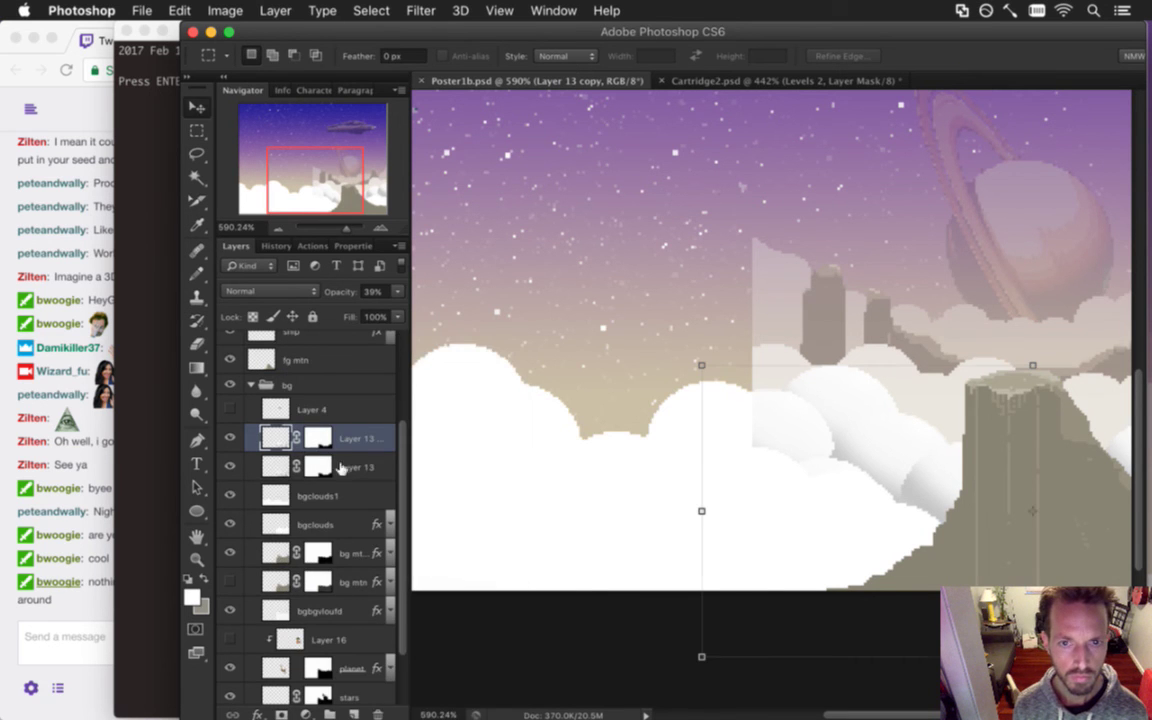
{"action": "key", "text": "v"}
{"action": "left_click", "coordinate": [694, 358]}
{"action": "right_click", "coordinate": [779, 433]}
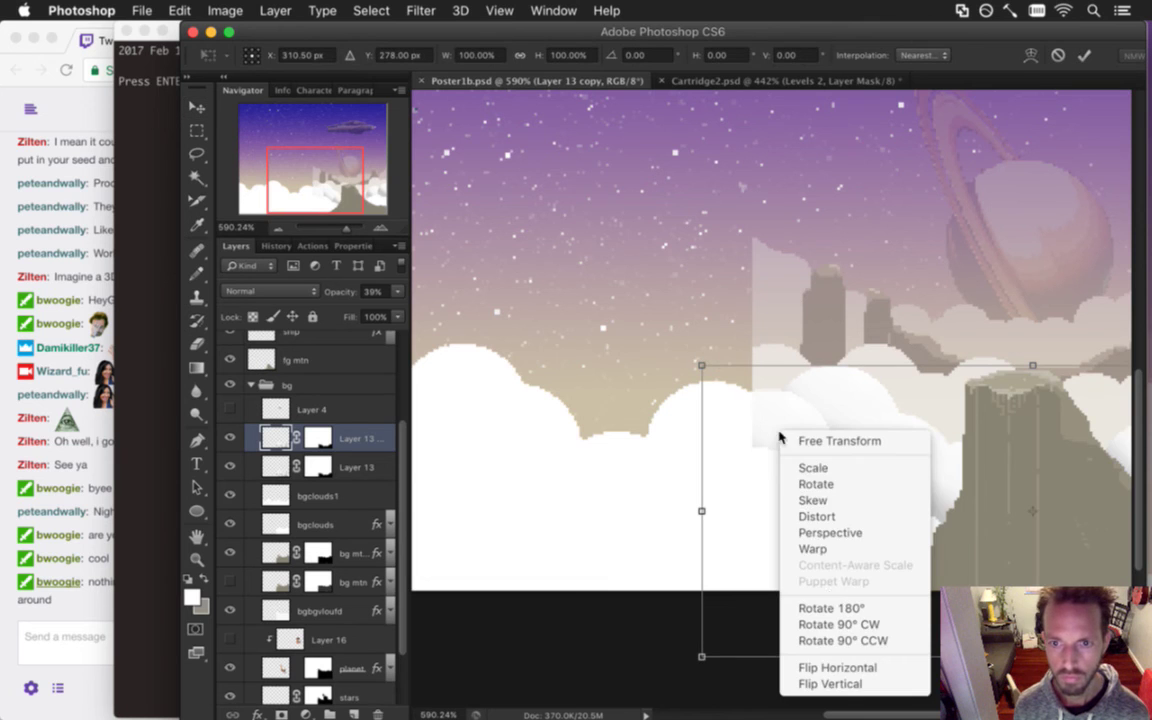
{"action": "key", "text": "Escape"}
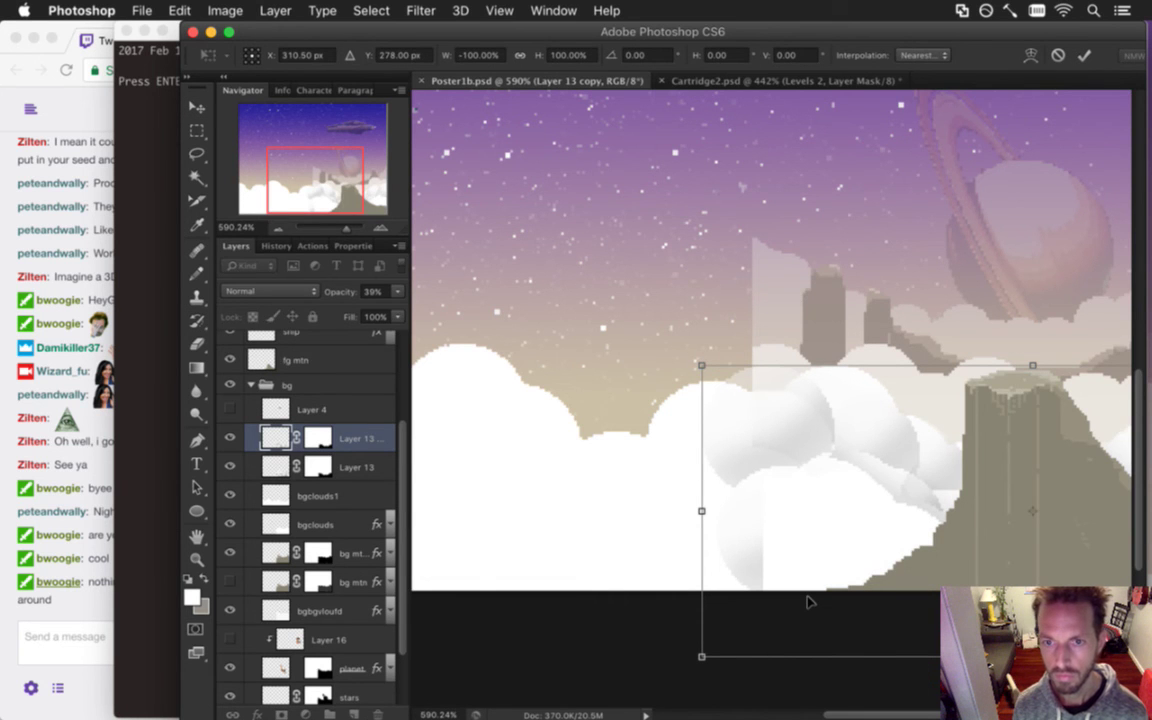
{"action": "key", "text": "Return"}
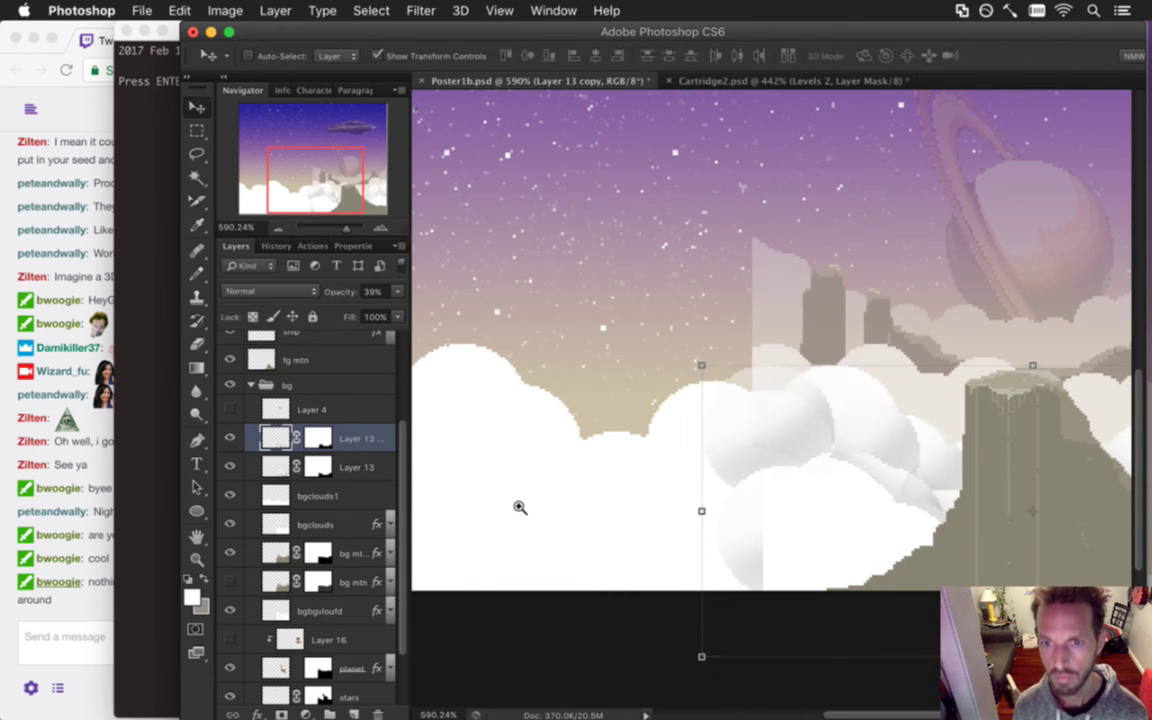
Move the flipped Layer 13 copy about 200 px left onto the left-half clouds and save the poster.
{"action": "scroll", "coordinate": [496, 517], "scroll_direction": "down", "scroll_amount": 5}
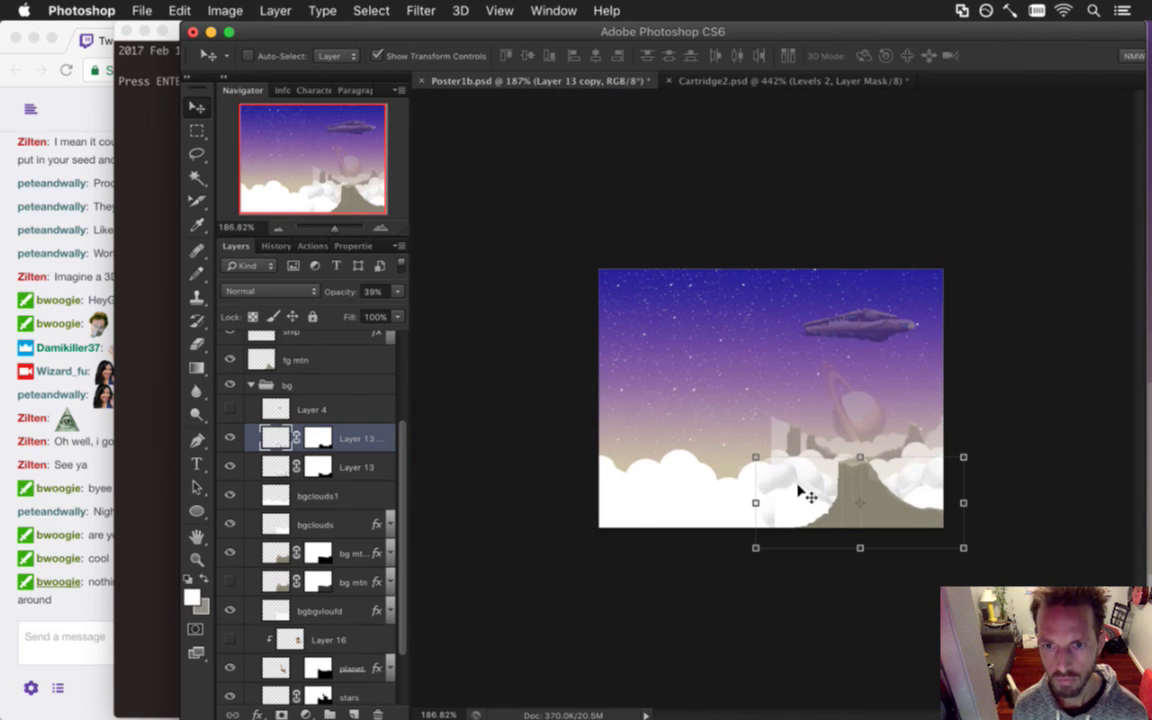
{"action": "left_click_drag", "start_coordinate": [810, 483], "coordinate": [634, 479]}
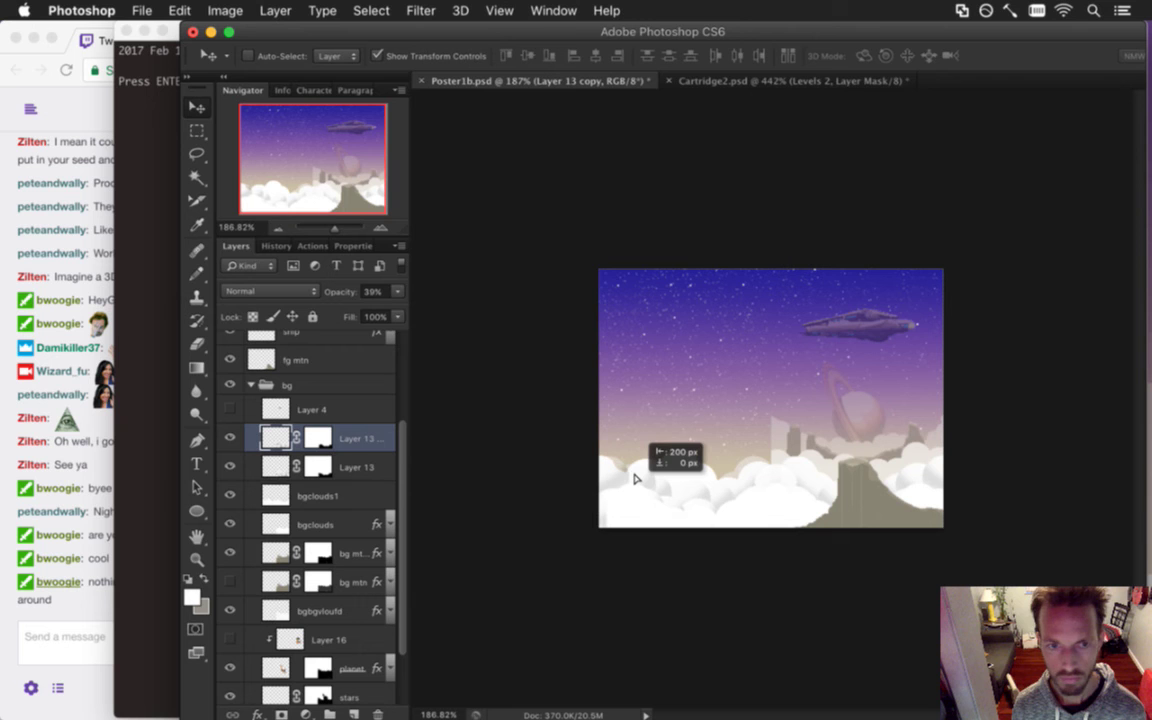
{"action": "left_click_drag", "start_coordinate": [632, 478], "coordinate": [630, 479]}
{"action": "key", "text": "Left"}
{"action": "key", "text": "Left"}
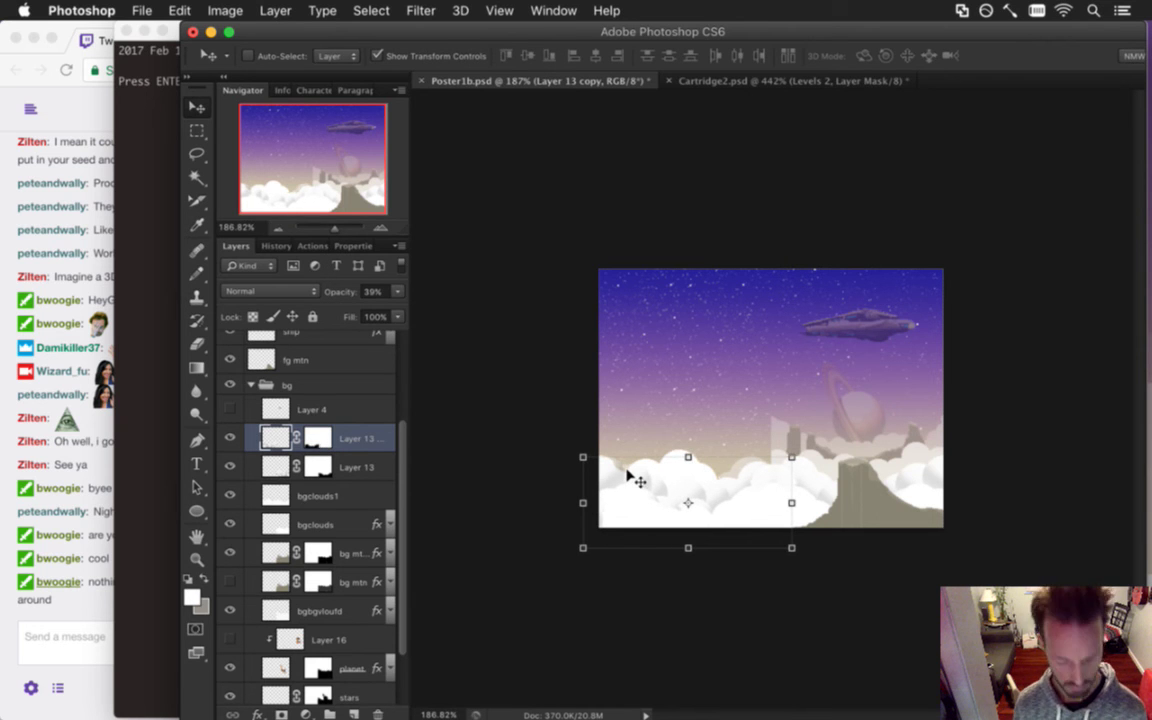
{"action": "key", "text": "m"}
{"action": "left_click_drag", "start_coordinate": [659, 511], "coordinate": [728, 525]}
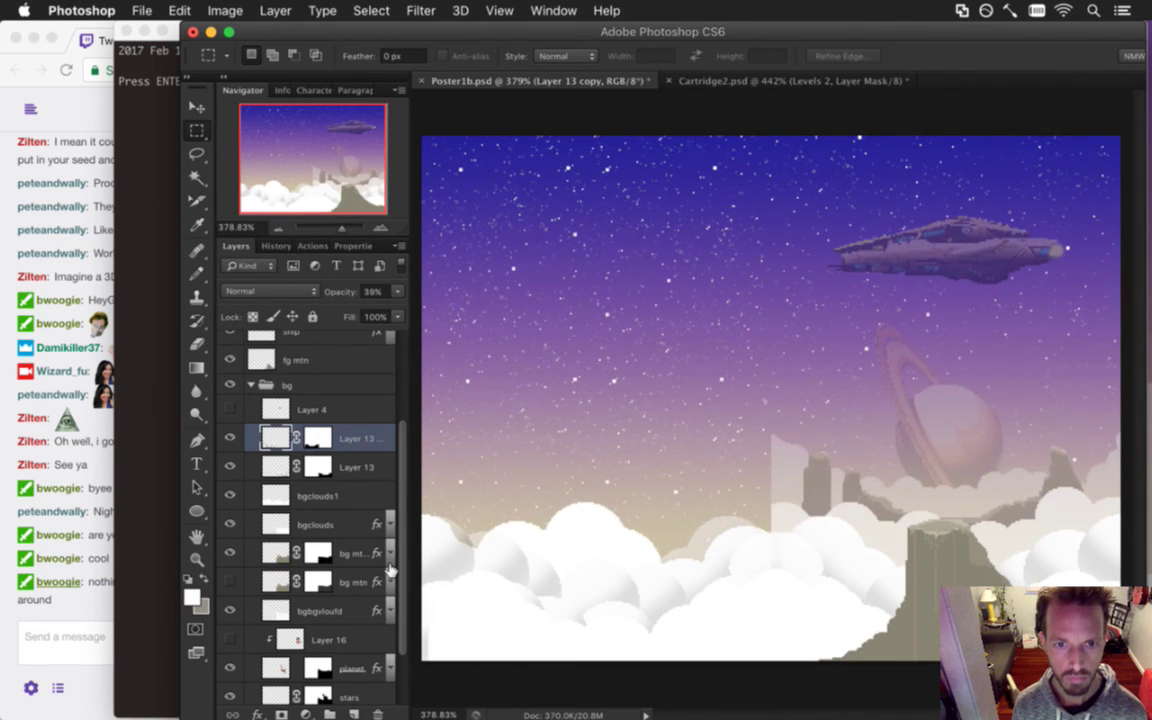
{"action": "key", "text": "super+s"}
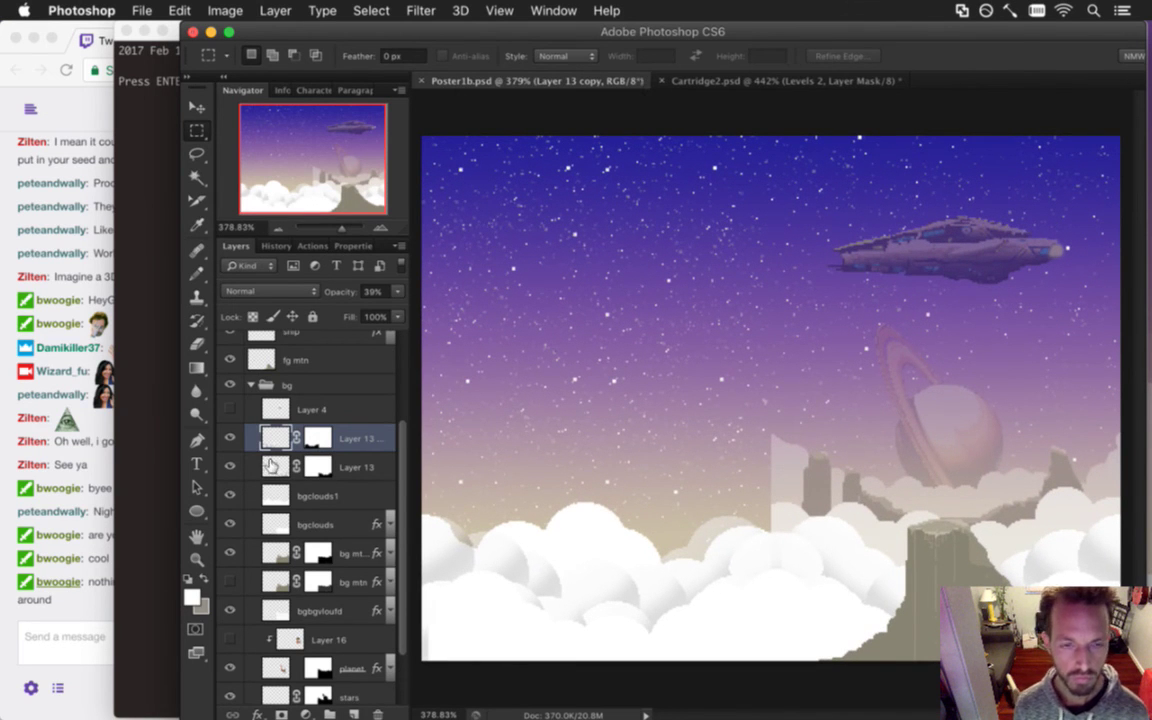
Hide Layer 13 and Layer 13 copy, and try an opacity of 74% on the bgclouds1 layer.
{"action": "left_click", "coordinate": [230, 467]}
{"action": "left_click", "coordinate": [230, 438]}
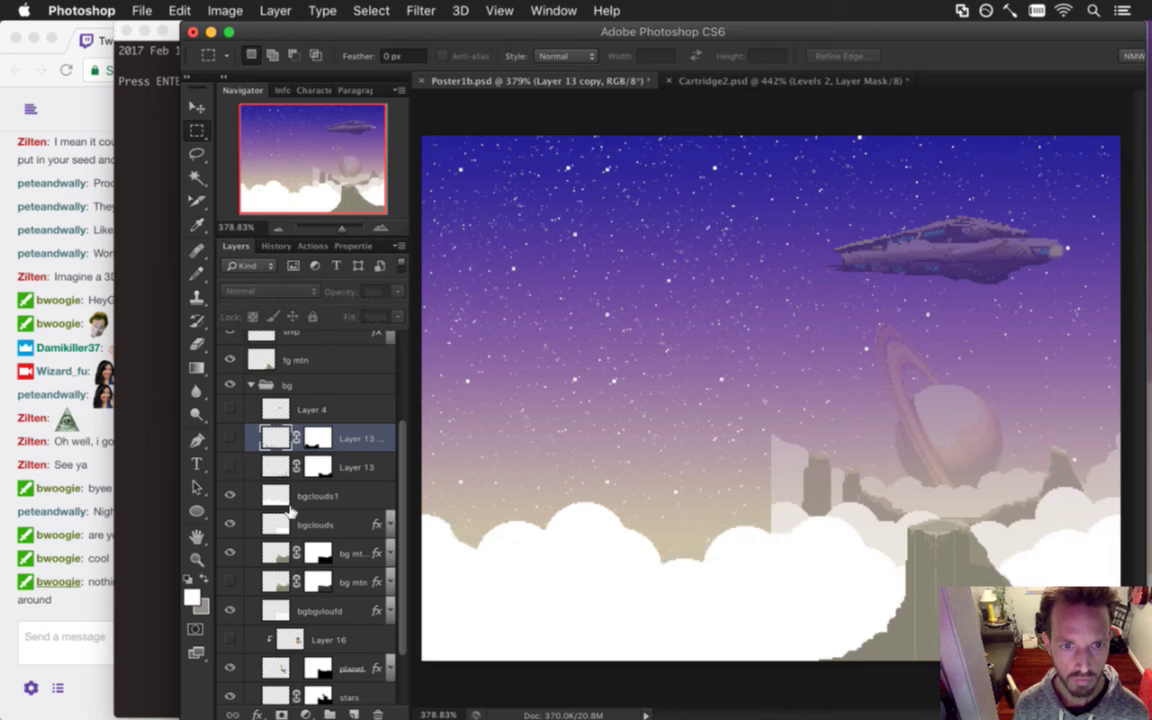
{"action": "left_click", "coordinate": [282, 522]}
{"action": "left_click", "coordinate": [285, 494]}
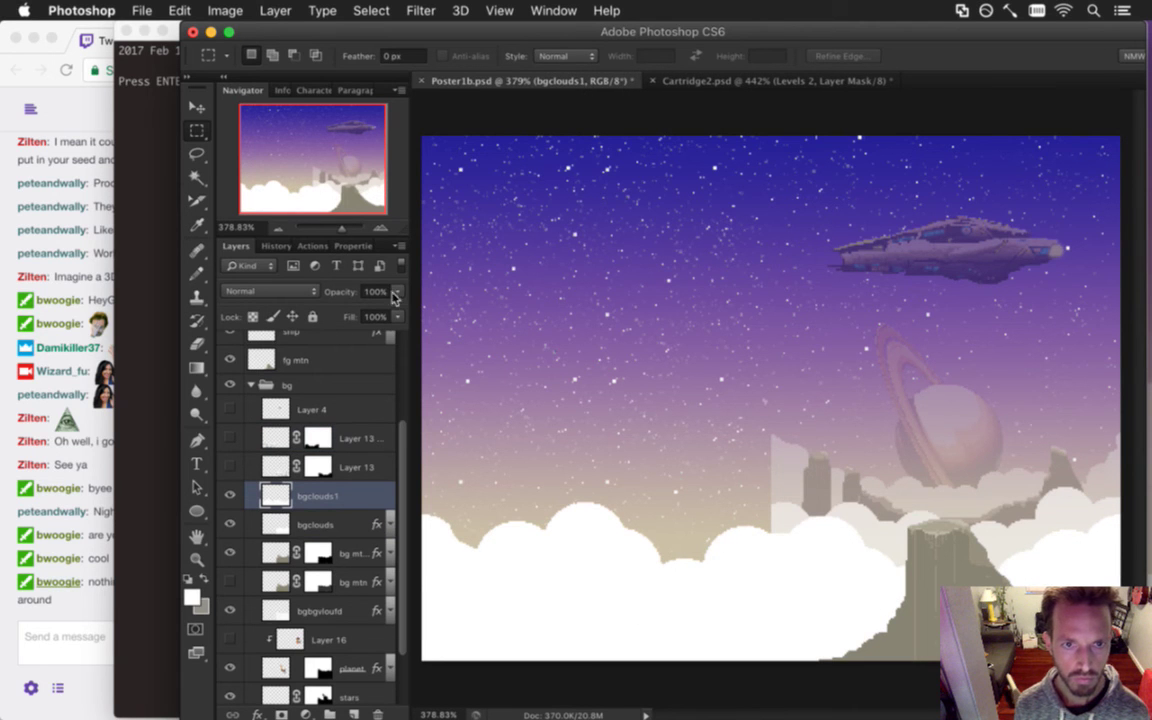
{"action": "key", "text": "7"}
{"action": "key", "text": "4"}
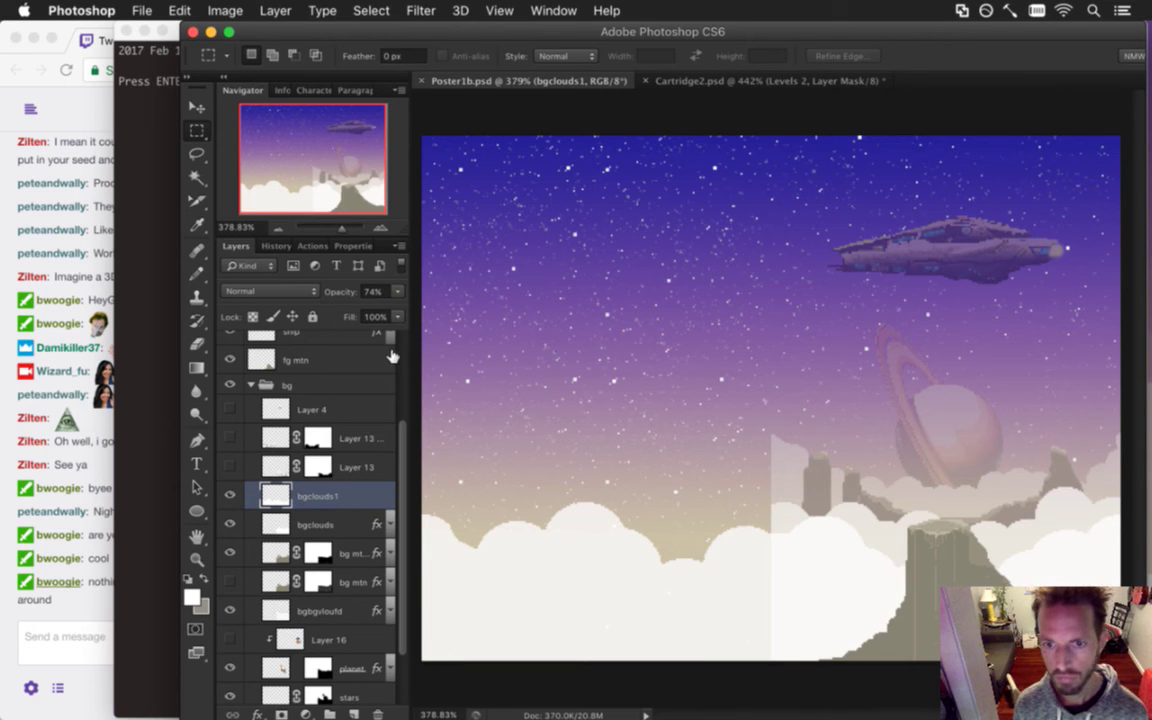
Show Layer 13 and Layer 13 copy again and return the bgclouds1 layer to 100% opacity.
{"action": "left_click", "coordinate": [252, 467]}
{"action": "left_click", "coordinate": [230, 467]}
{"action": "left_click", "coordinate": [230, 439]}
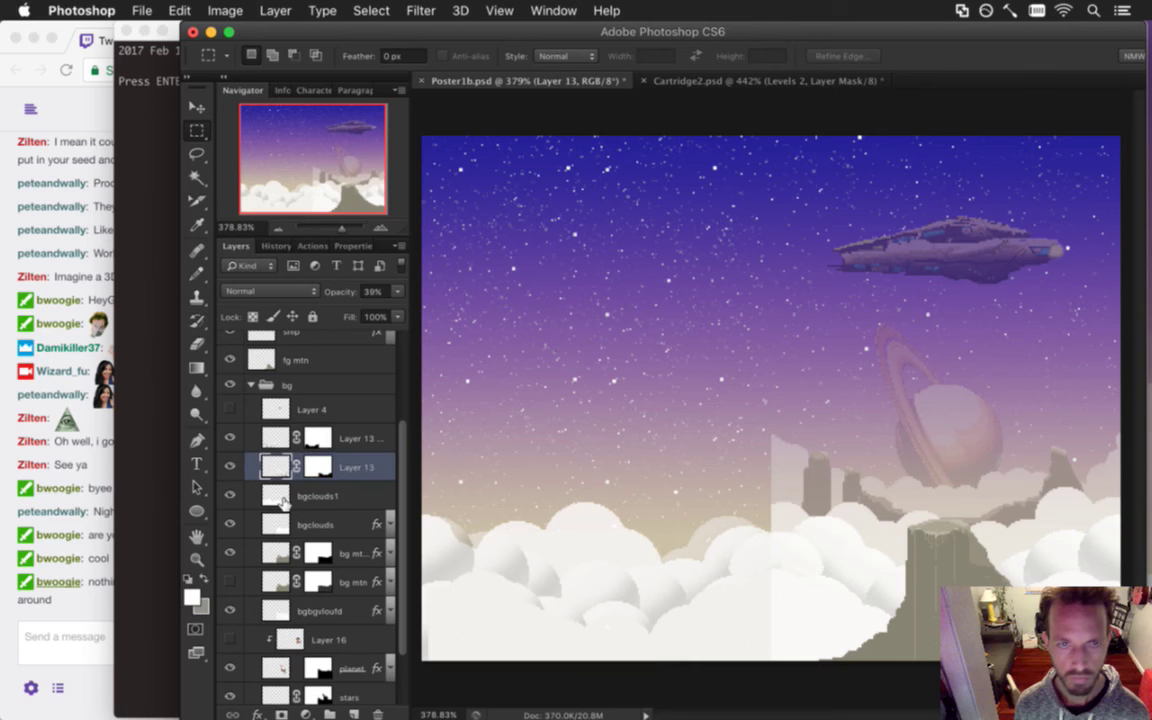
{"action": "left_click", "coordinate": [285, 500]}
{"action": "left_click", "coordinate": [397, 291]}
{"action": "left_click_drag", "start_coordinate": [383, 305], "coordinate": [396, 298]}
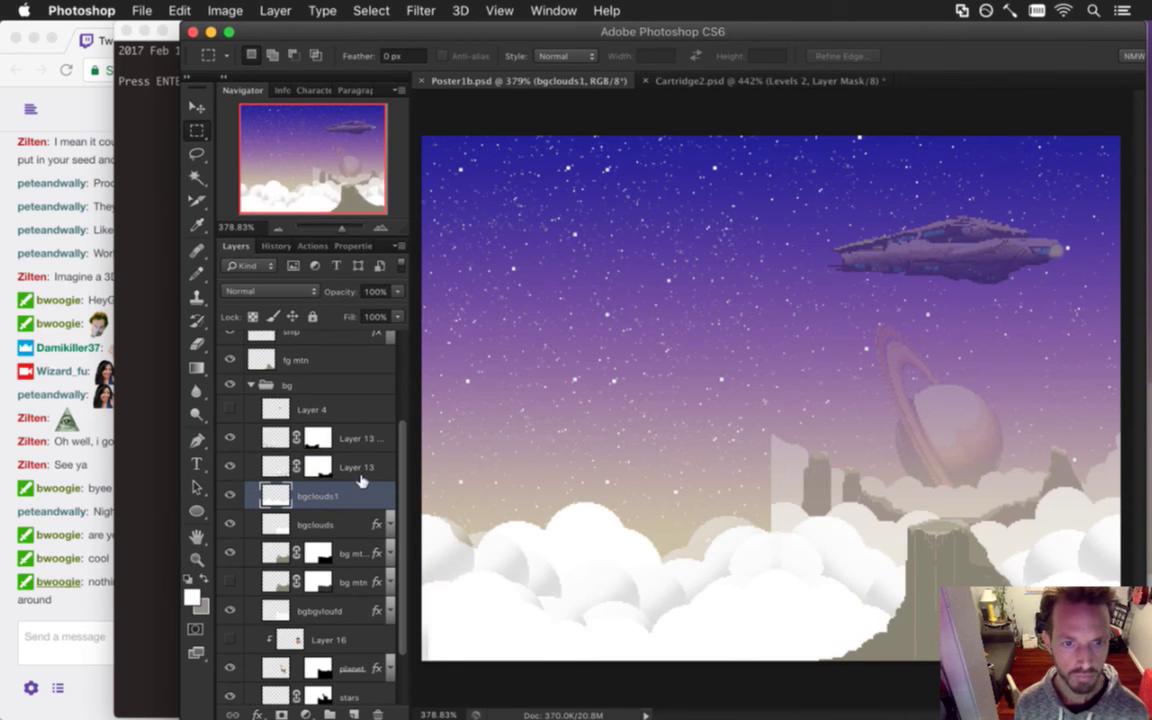
Copy the entire Layer 13 mask and paste it into a new 410 × 308 pixel grayscale document with transparent background.
{"action": "left_click", "coordinate": [301, 470]}
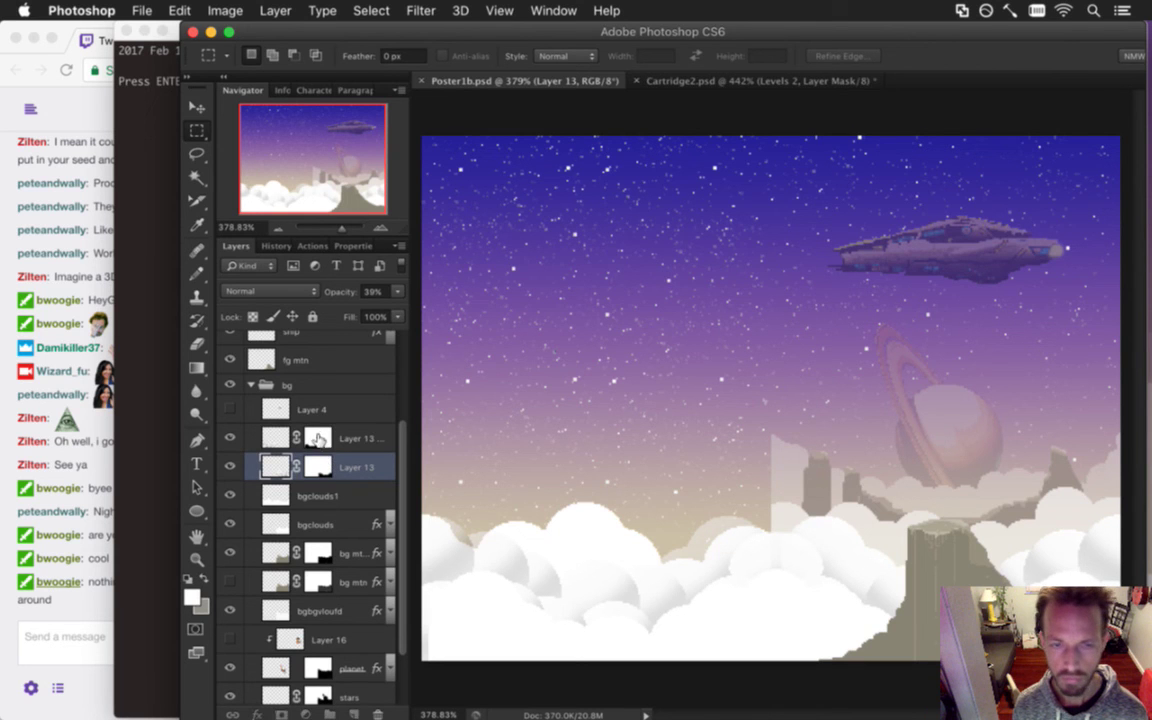
{"action": "left_click", "coordinate": [328, 442]}
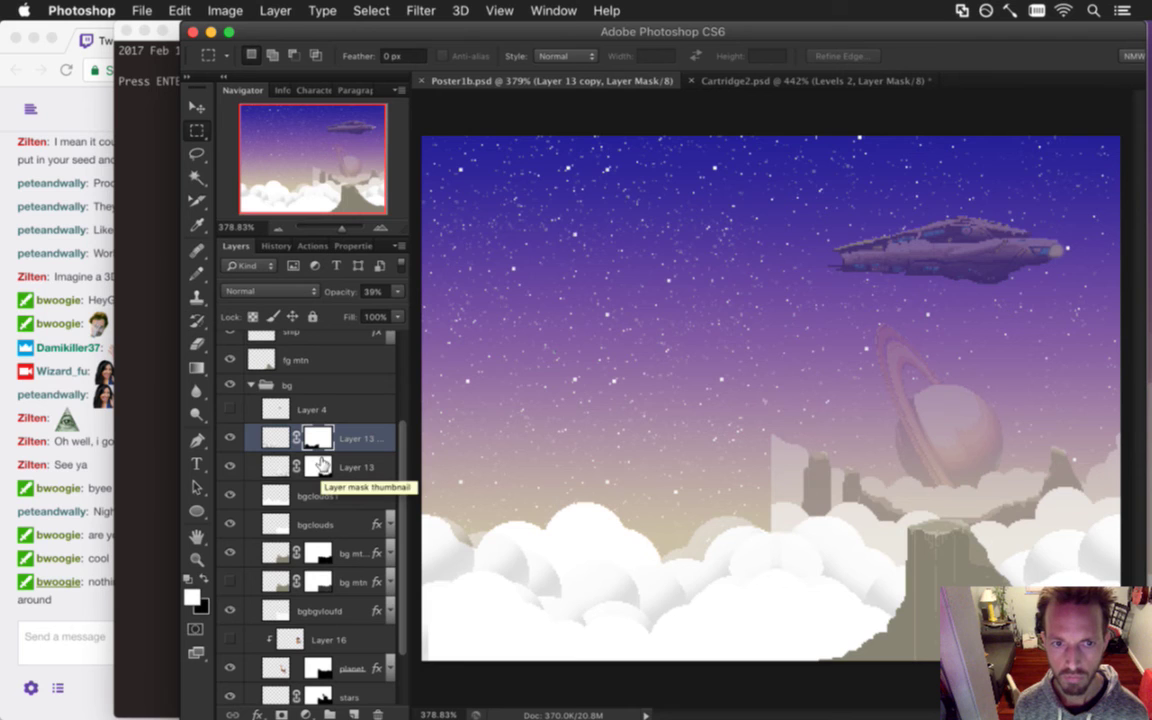
{"action": "left_click", "coordinate": [319, 464], "text": "alt"}
{"action": "key", "text": "super+a"}
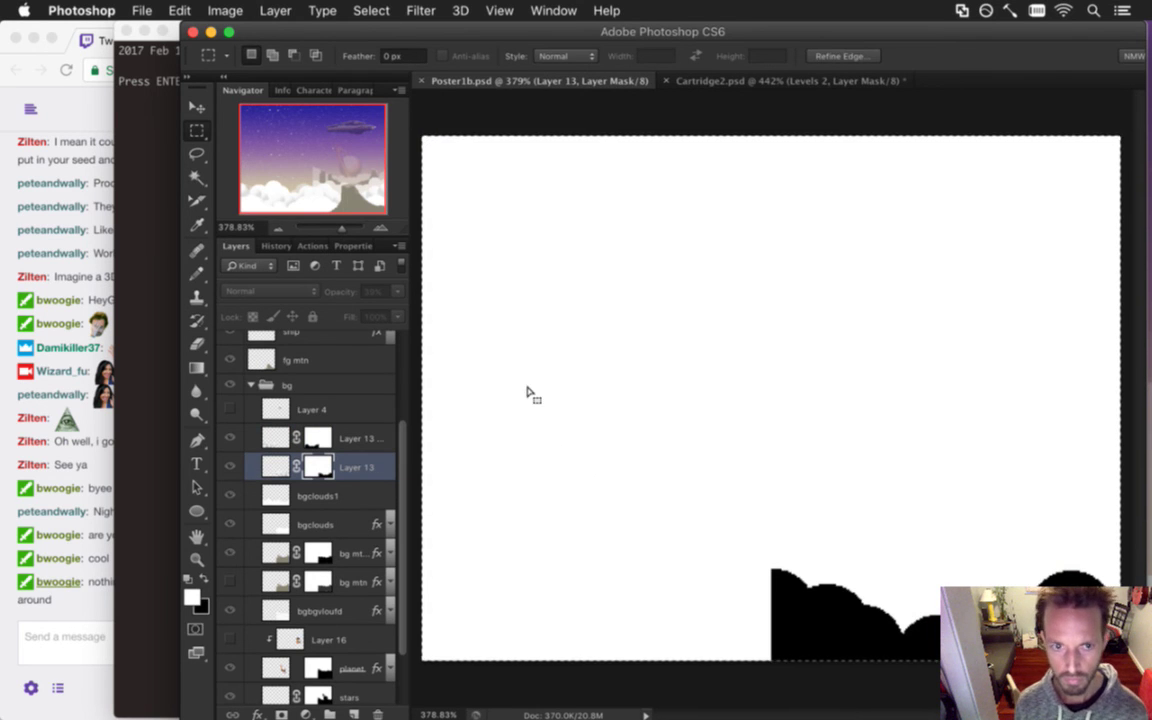
{"action": "key", "text": "super+c"}
{"action": "key", "text": "super+n"}
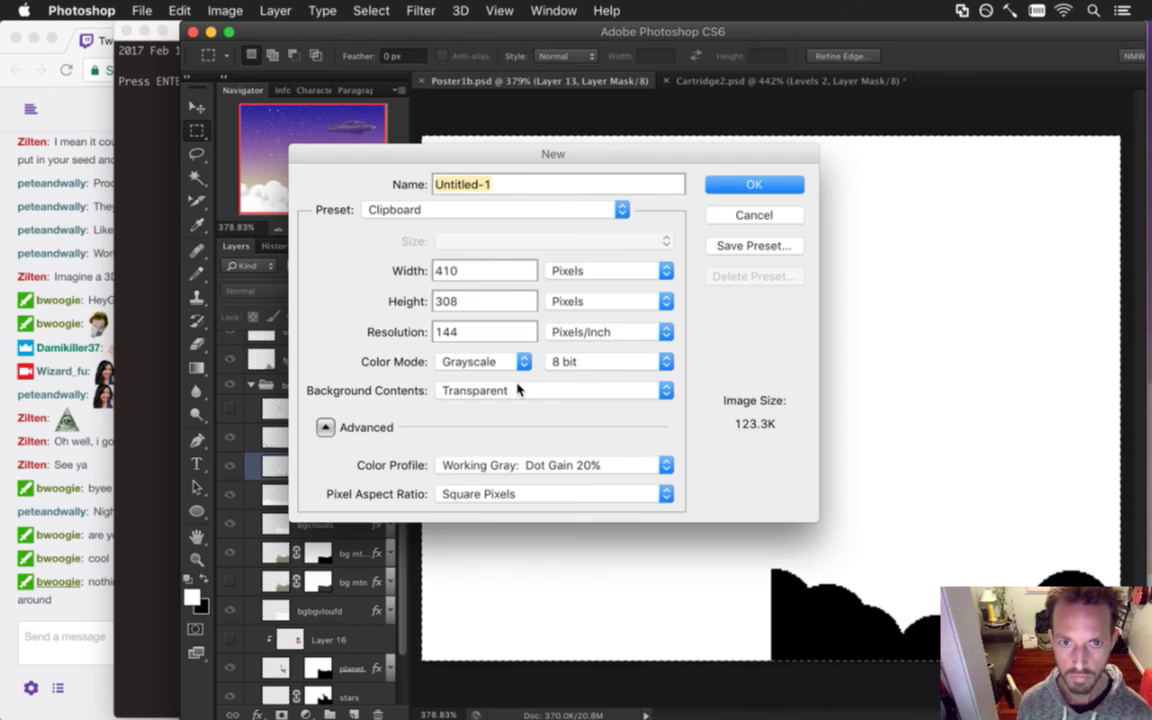
{"action": "key", "text": "Return"}
{"action": "key", "text": "super+v"}
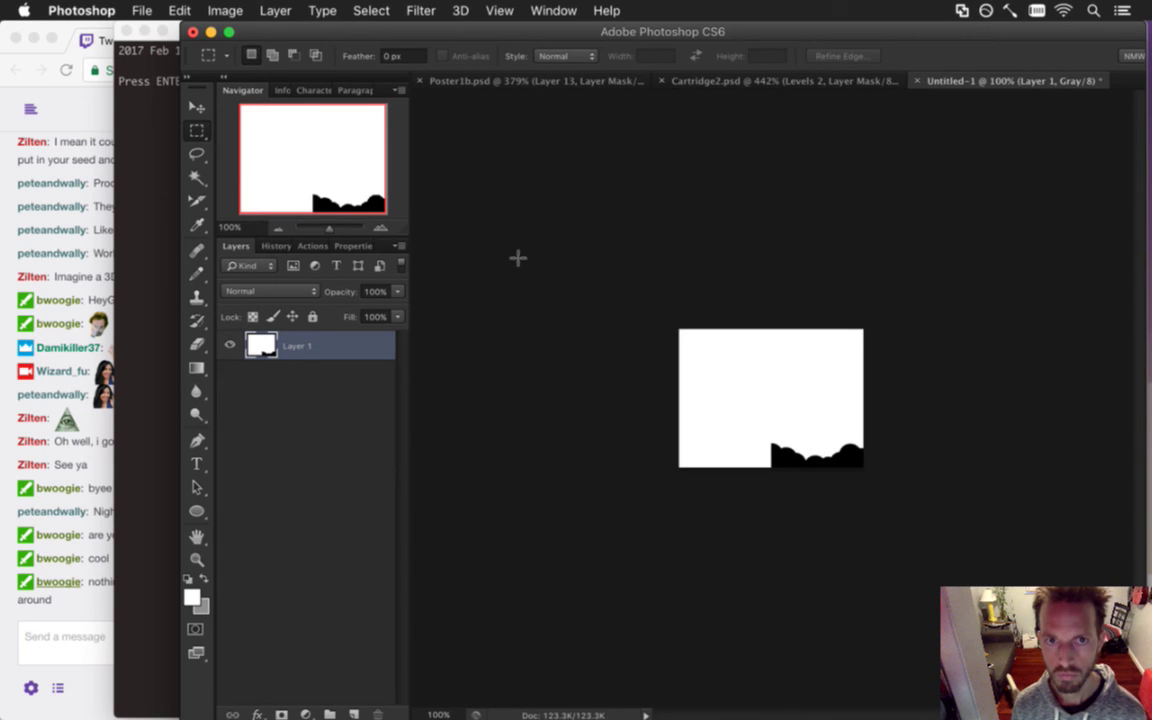
Duplicate the pasted mask layer and flip the duplicate horizontally.
{"action": "left_click", "coordinate": [832, 483], "text": "super"}
{"action": "left_click_drag", "start_coordinate": [832, 483], "coordinate": [869, 496]}
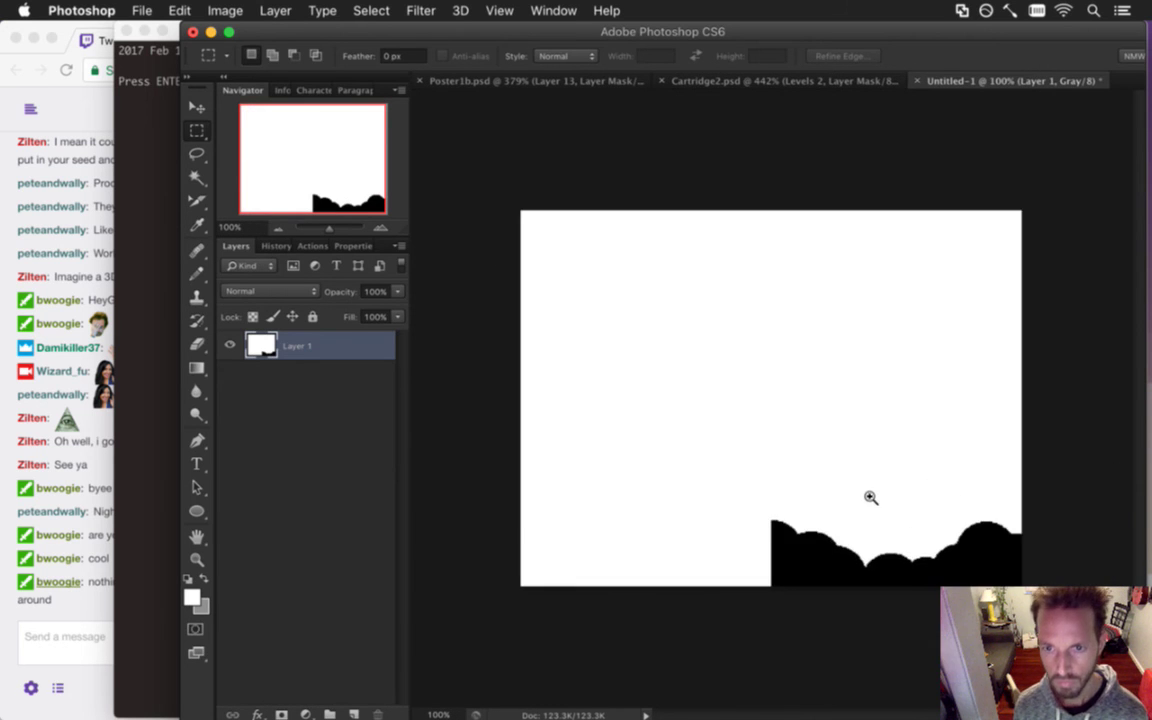
{"action": "left_click_drag", "start_coordinate": [772, 503], "coordinate": [1028, 592]}
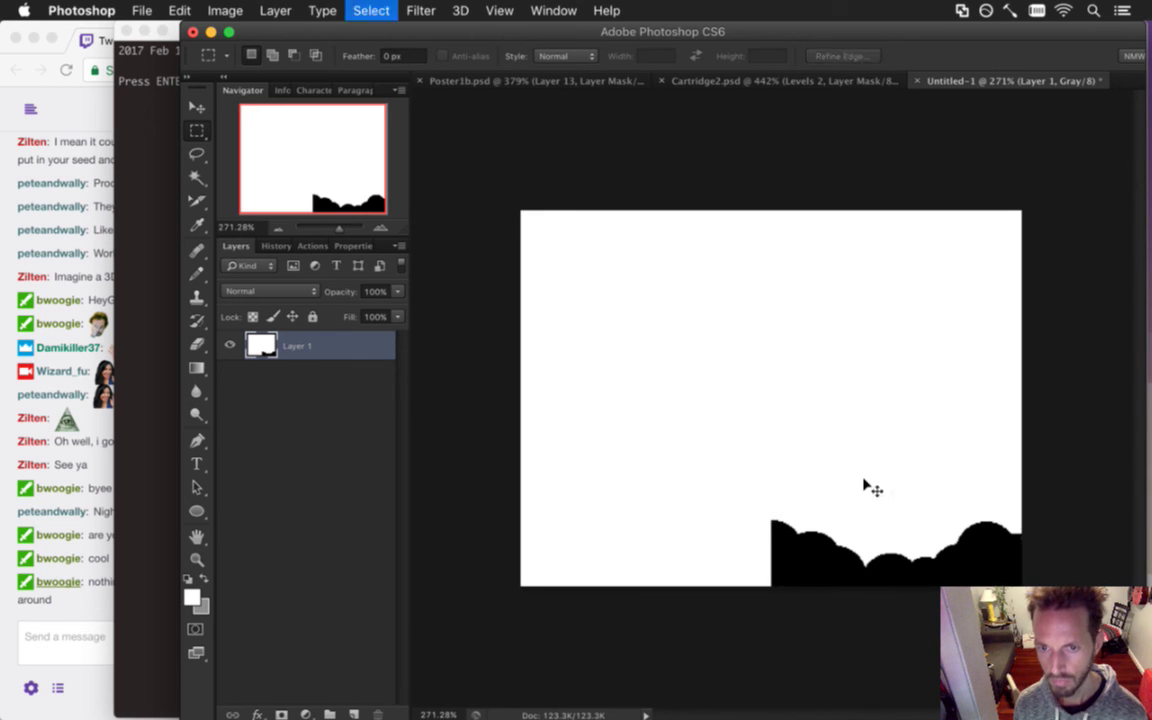
{"action": "key", "text": "super+a"}
{"action": "key", "text": "super+j"}
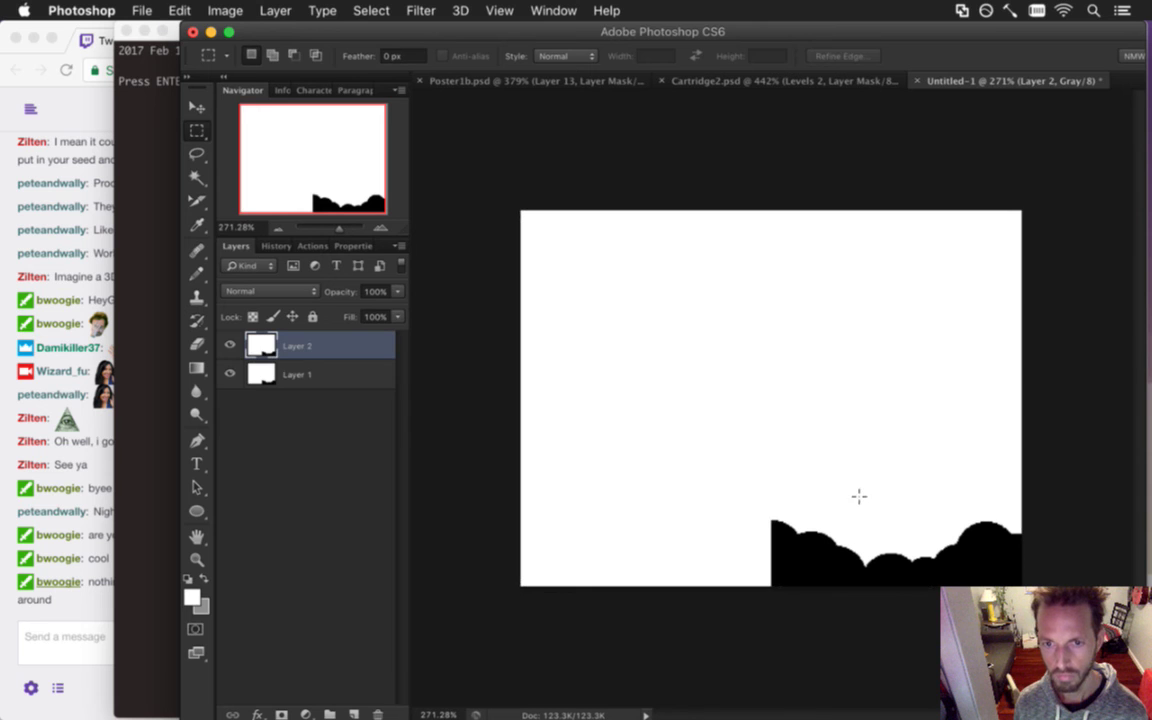
{"action": "key", "text": "v"}
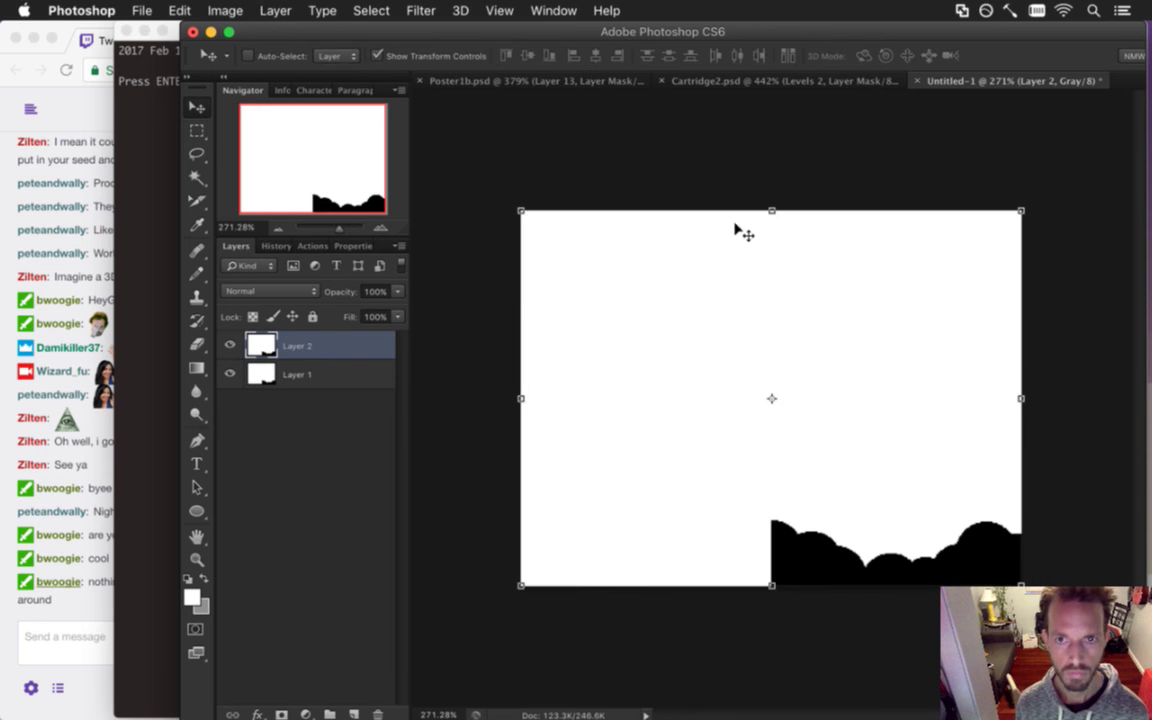
{"action": "left_click", "coordinate": [771, 211]}
{"action": "right_click", "coordinate": [761, 301]}
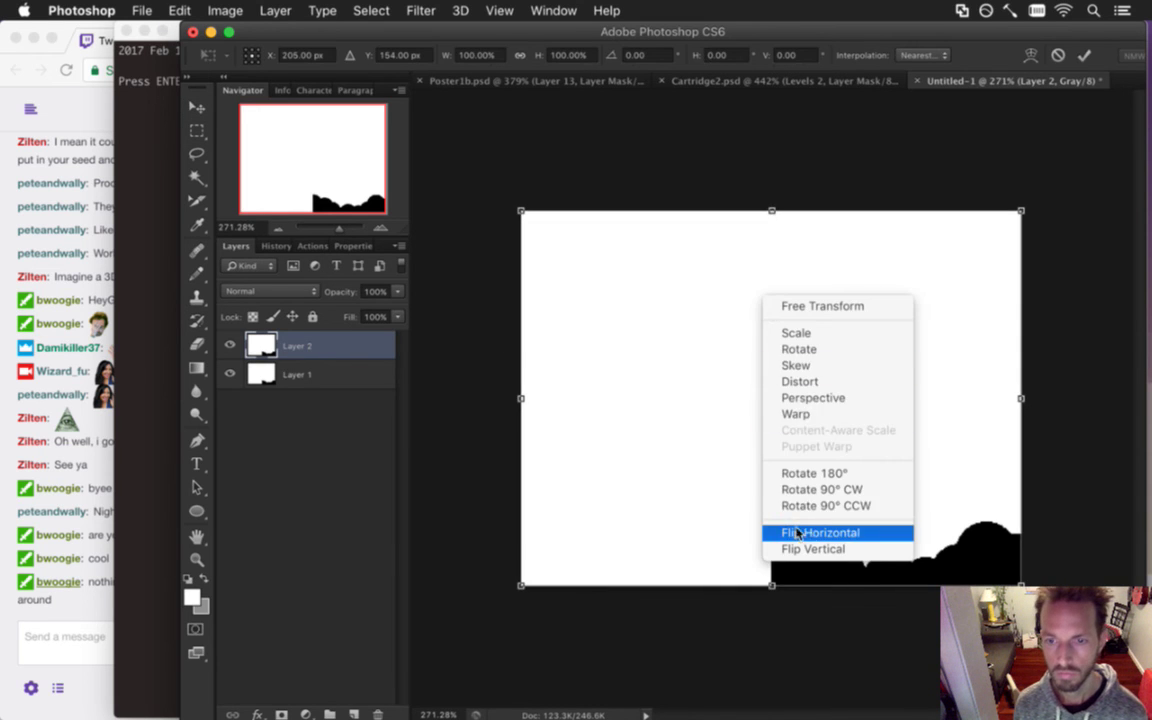
{"action": "left_click", "coordinate": [799, 528]}
{"action": "key", "text": "Return"}
{"action": "key", "text": "m"}
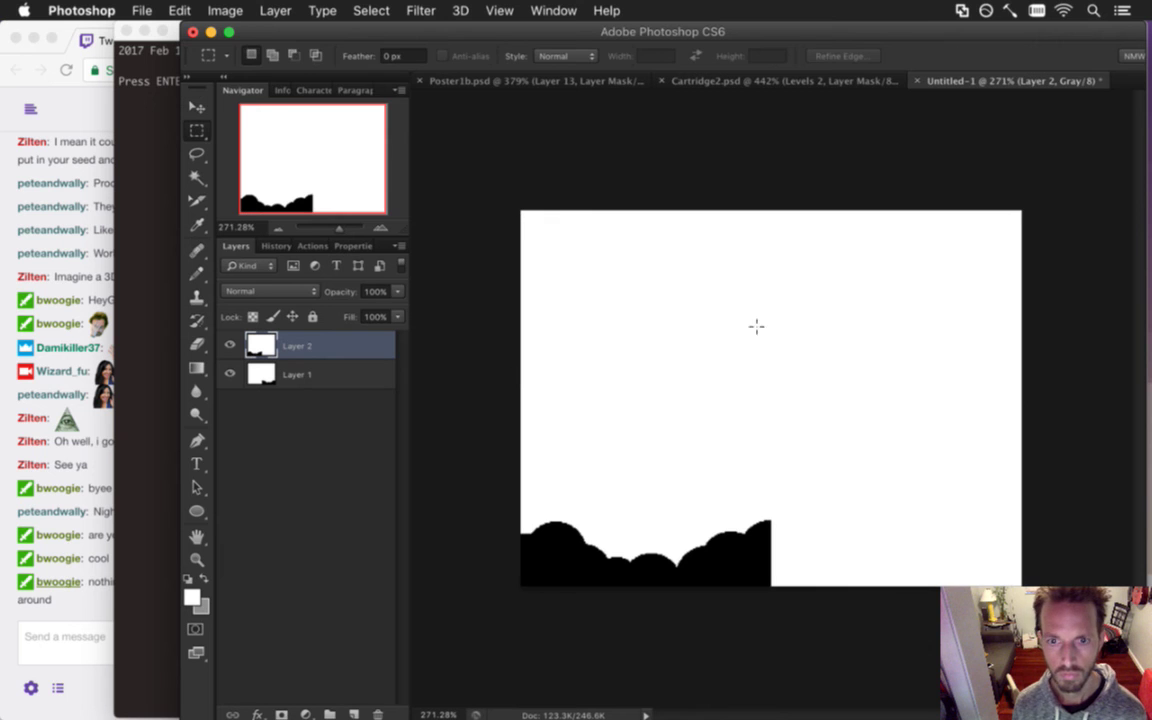
Delete the right half of the flipped Layer 2 and deselect.
{"action": "left_click_drag", "start_coordinate": [1023, 196], "coordinate": [773, 633]}
{"action": "key", "text": "Delete"}
{"action": "key", "text": "ctrl+d"}
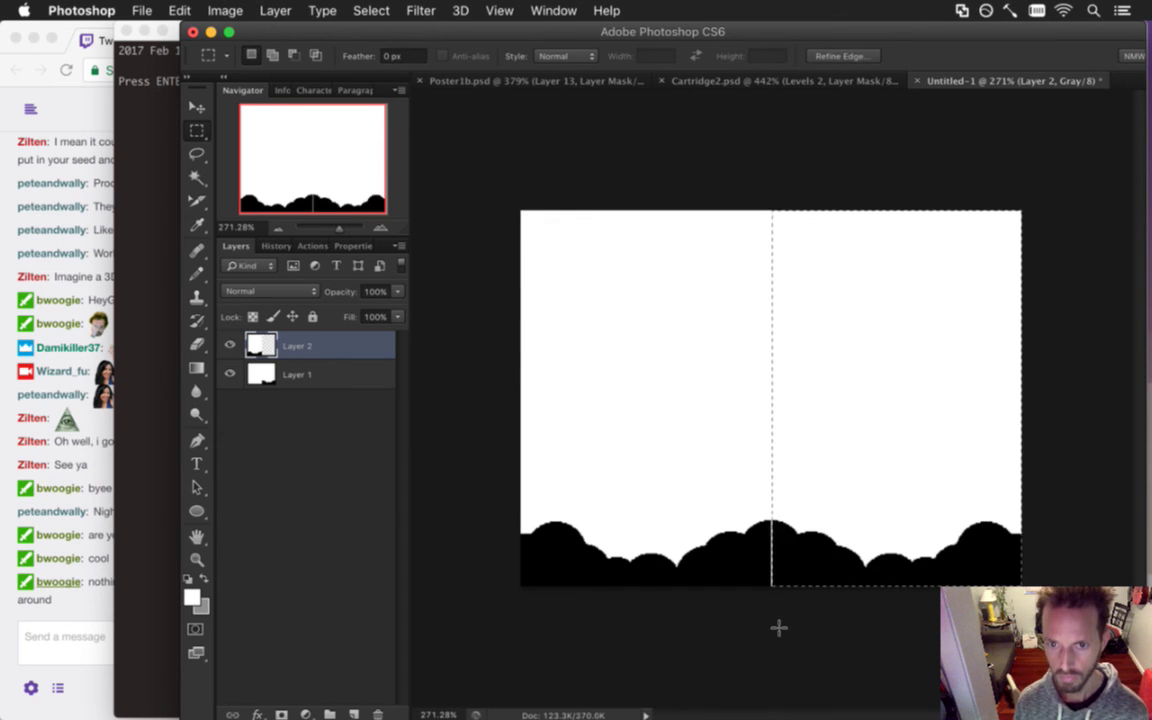
{"action": "key", "text": "e"}
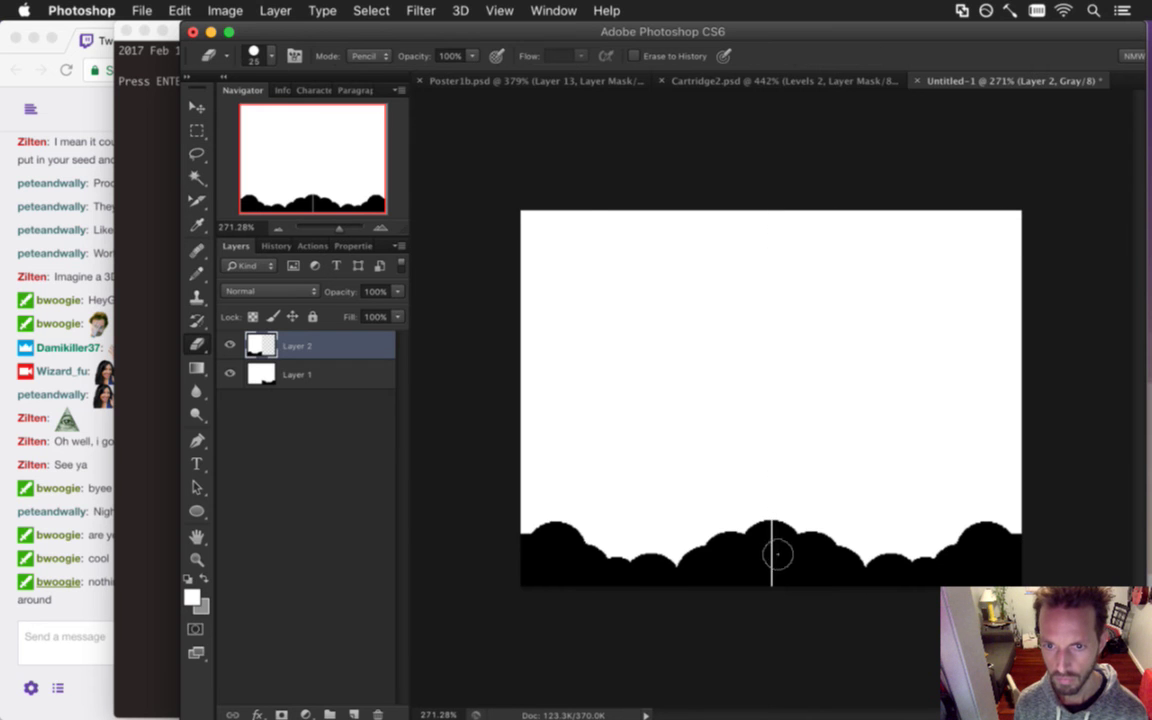
{"action": "left_click_drag", "start_coordinate": [770, 522], "coordinate": [777, 586]}
{"action": "key", "text": "ctrl+z"}
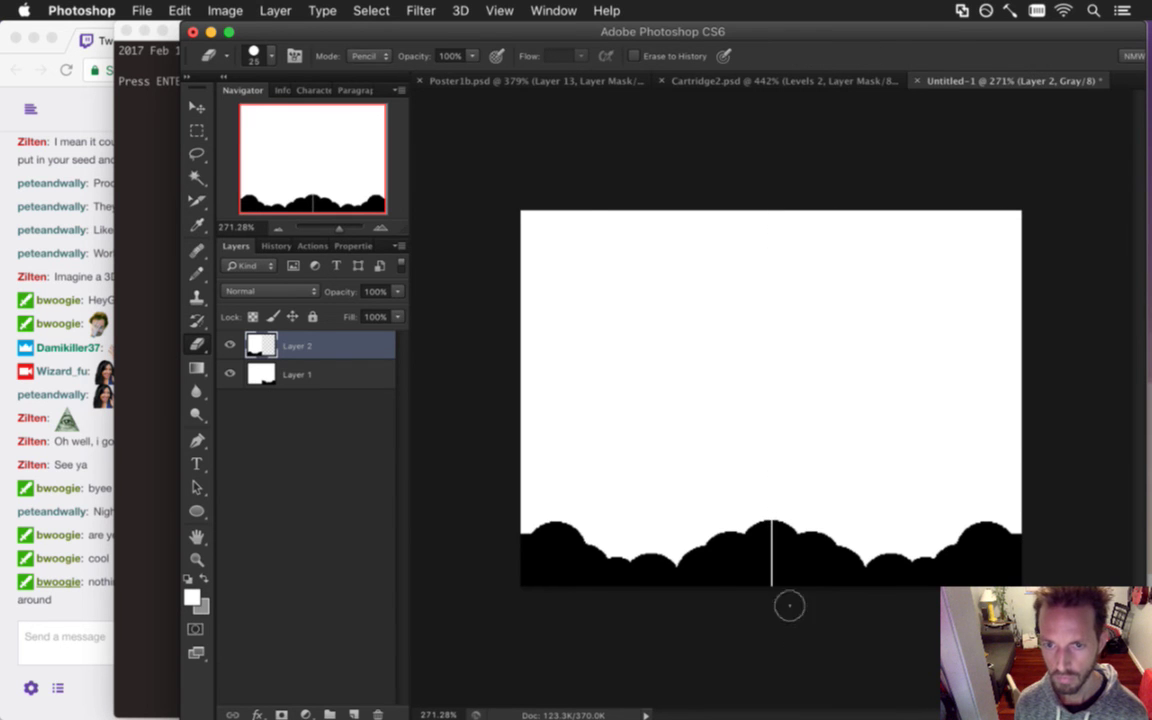
Clear the narrow white seam between the two mirrored black cloud halves on Layer 2.
{"action": "scroll", "coordinate": [784, 553], "scroll_direction": "up", "scroll_amount": 3}
{"action": "key", "text": "m"}
{"action": "left_click_drag", "start_coordinate": [772, 473], "coordinate": [755, 652]}
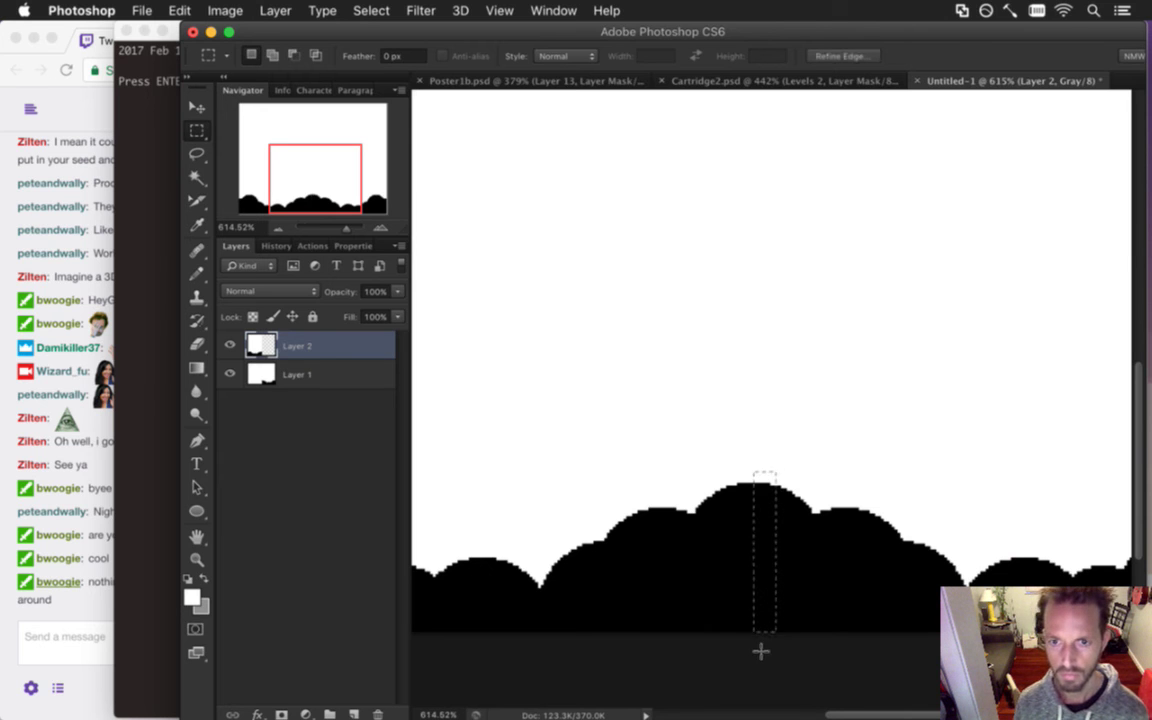
{"action": "scroll", "coordinate": [700, 470], "scroll_direction": "down", "scroll_amount": 5}
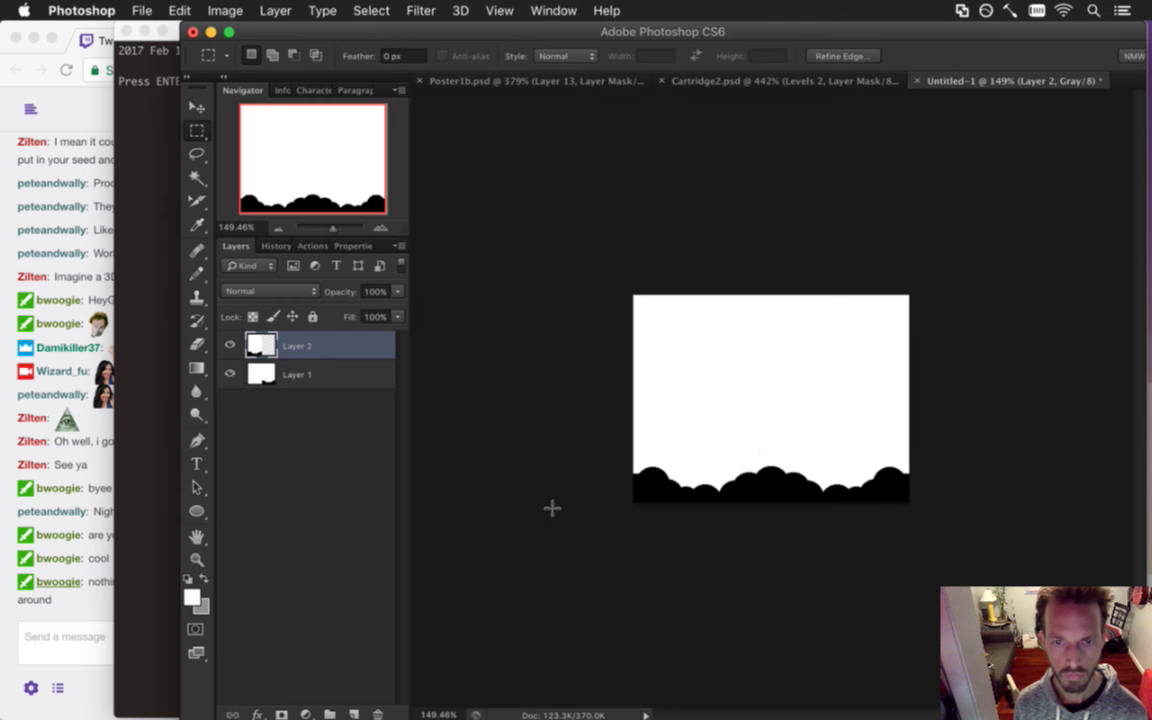
Merge Layer 1 and Layer 2, select the whole mirrored mask image, and return to Poster1b.psd.
{"action": "left_click", "coordinate": [347, 375], "text": "shift"}
{"action": "right_click", "coordinate": [368, 383]}
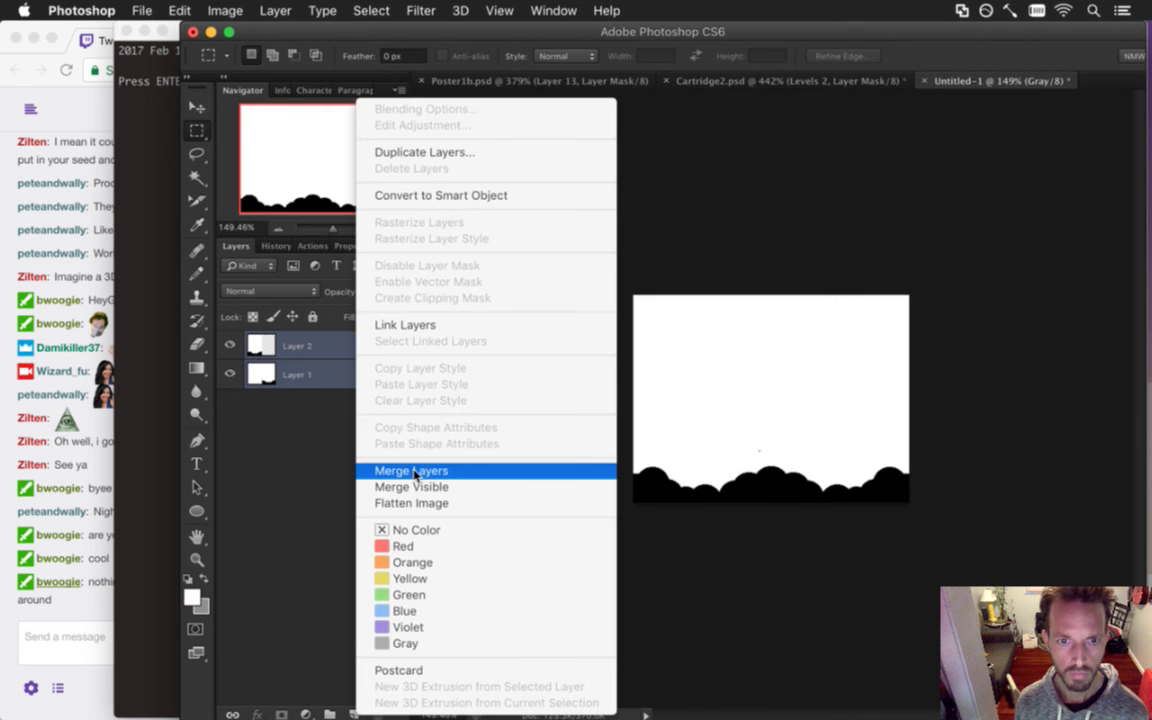
{"action": "left_click", "coordinate": [370, 468]}
{"action": "key", "text": "super+a"}
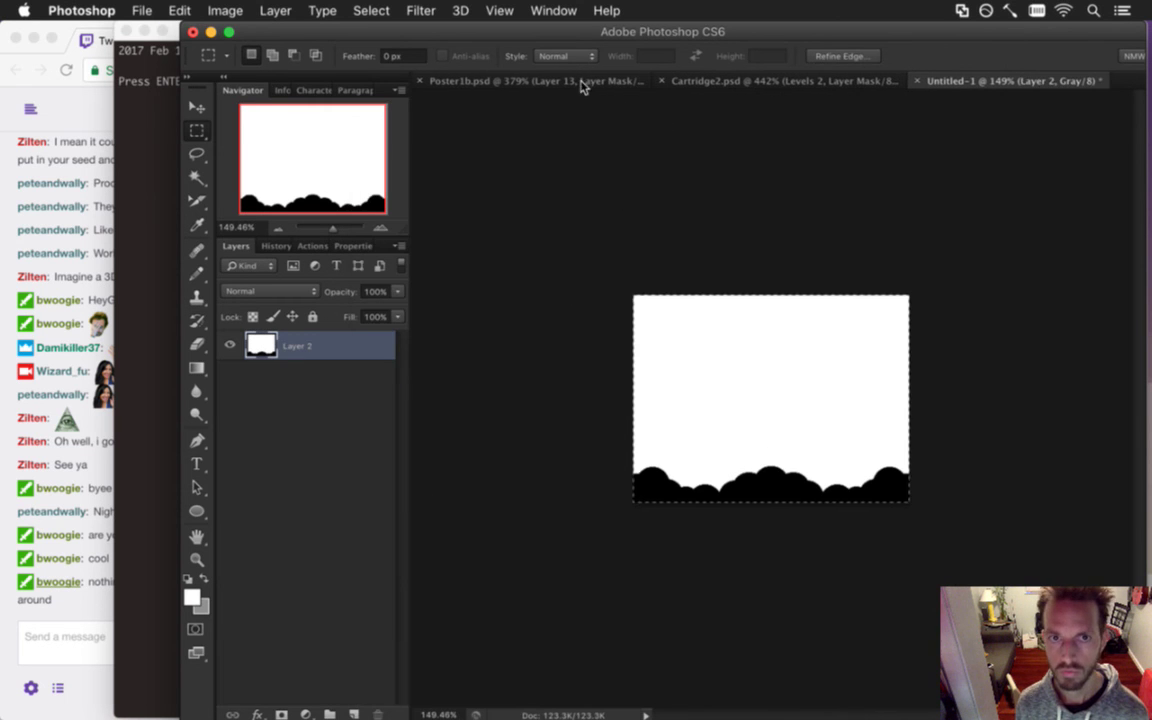
{"action": "left_click", "coordinate": [620, 80]}
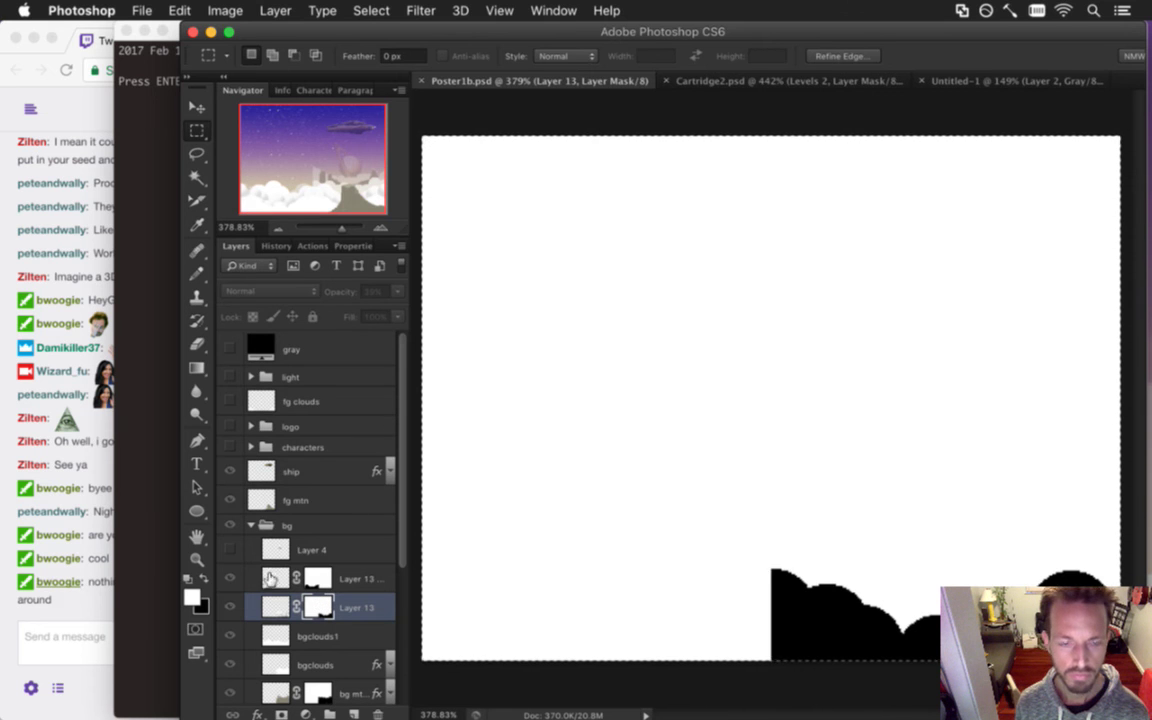
Try deleting the layer masks of Layer 13 copy and Layer 13.
{"action": "left_click", "coordinate": [276, 579]}
{"action": "right_click", "coordinate": [317, 578]}
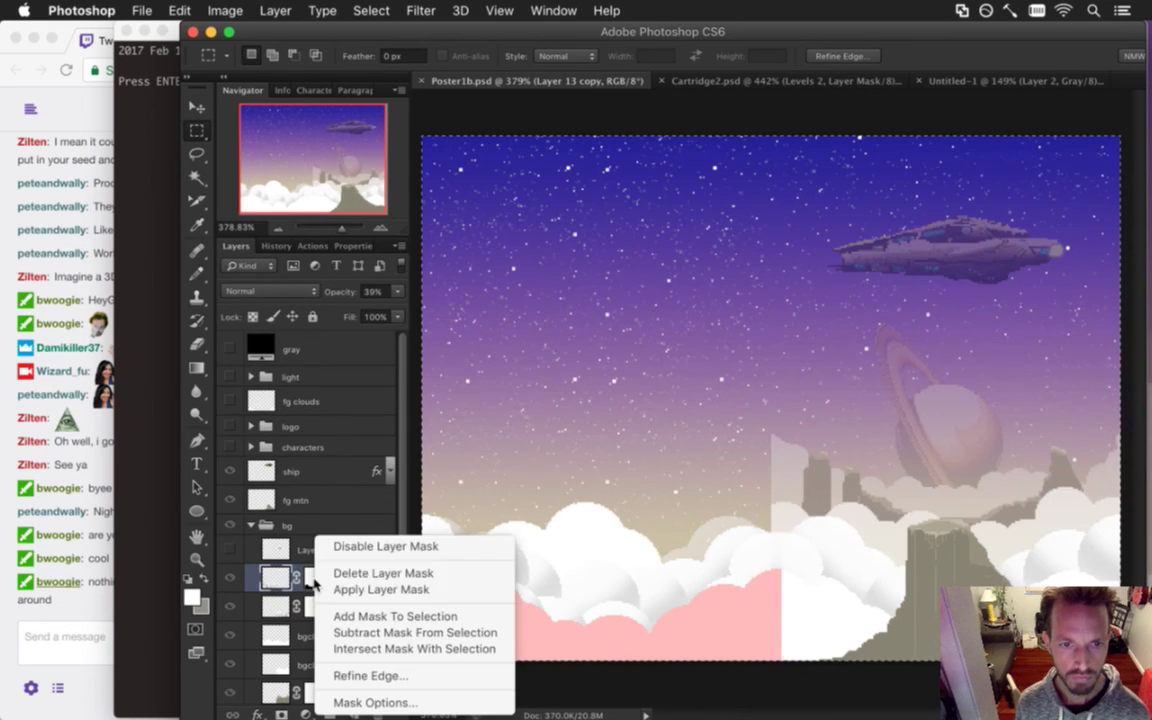
{"action": "left_click", "coordinate": [362, 574]}
{"action": "left_click", "coordinate": [317, 605]}
{"action": "right_click", "coordinate": [317, 605]}
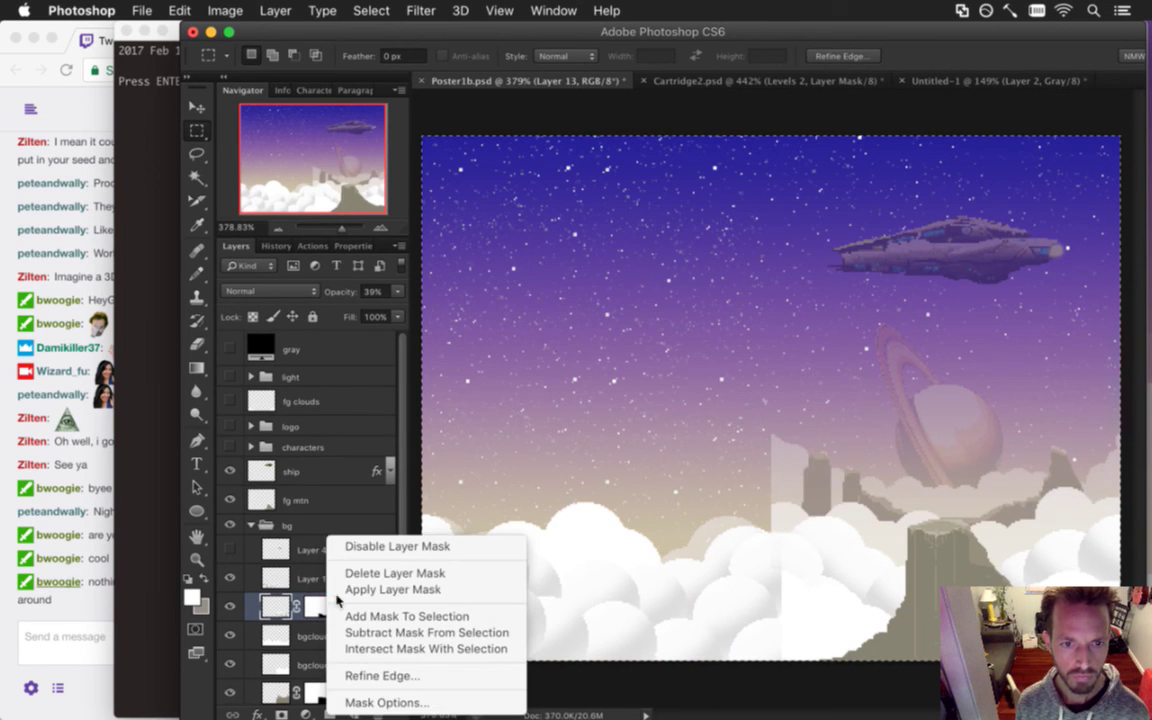
{"action": "left_click", "coordinate": [567, 178]}
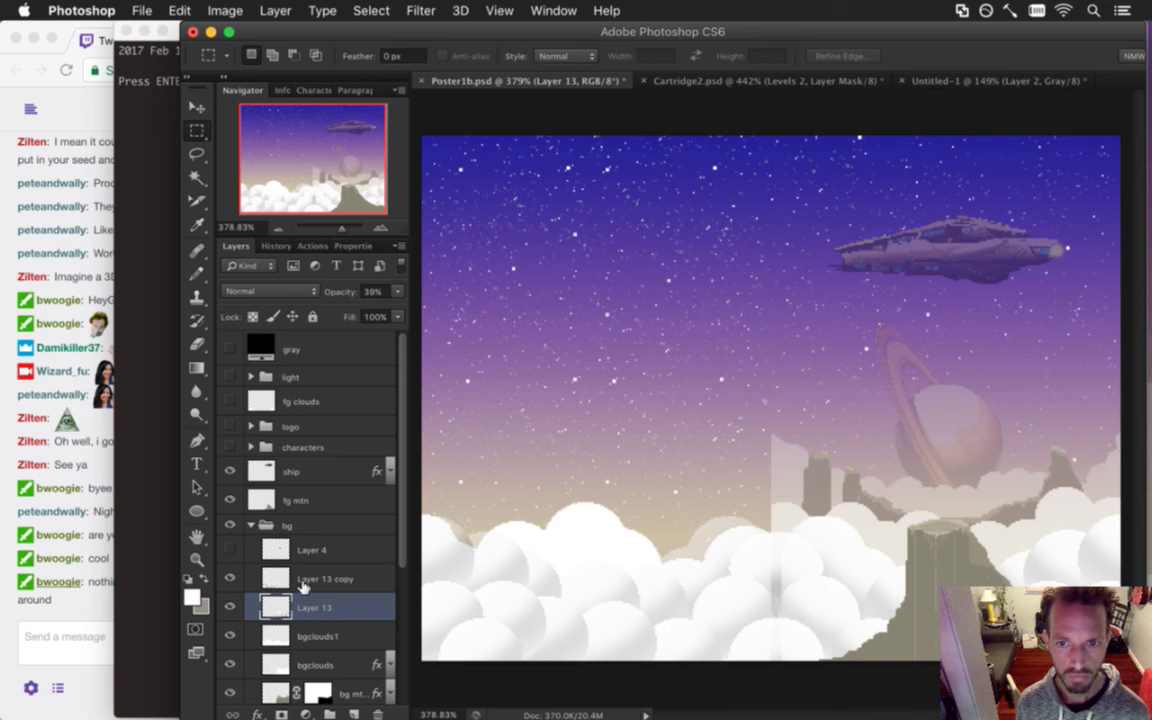
Undo both layer mask deletions.
{"action": "key", "text": "super+alt+z"}
{"action": "key", "text": "super+alt+z"}
{"action": "key", "text": "super+alt+z"}
{"action": "key", "text": "super+alt+z"}
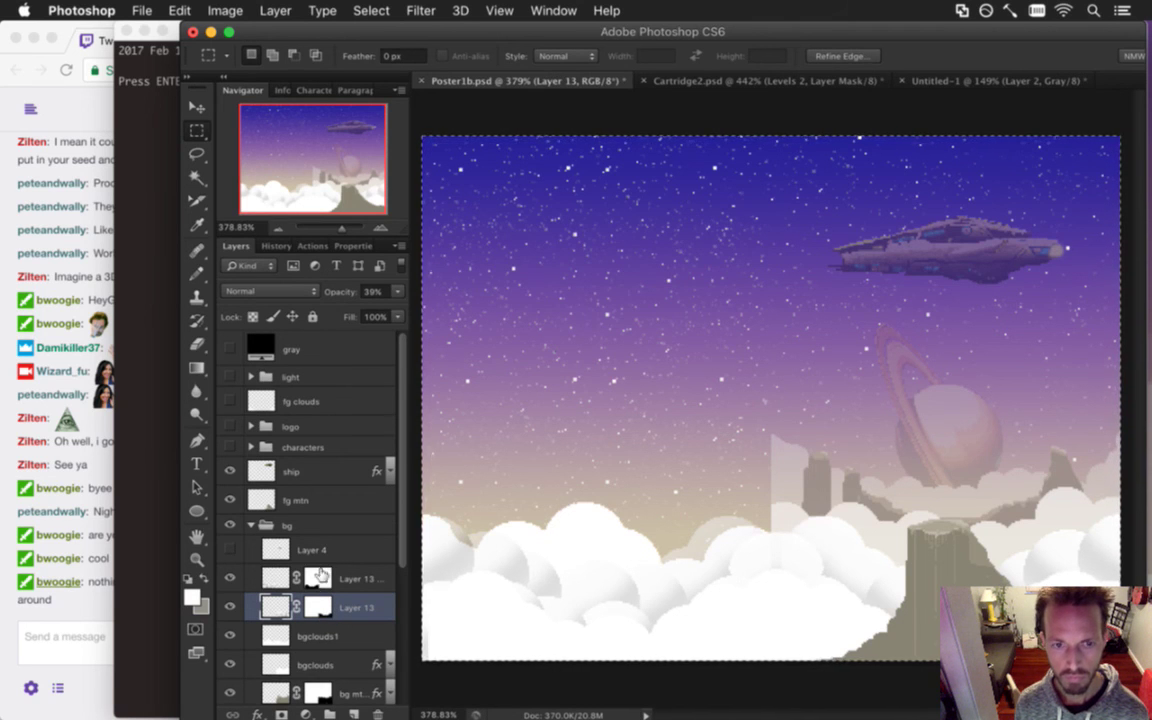
Delete the layer masks from Layer 13 copy and Layer 13.
{"action": "right_click", "coordinate": [320, 573]}
{"action": "left_click", "coordinate": [345, 572]}
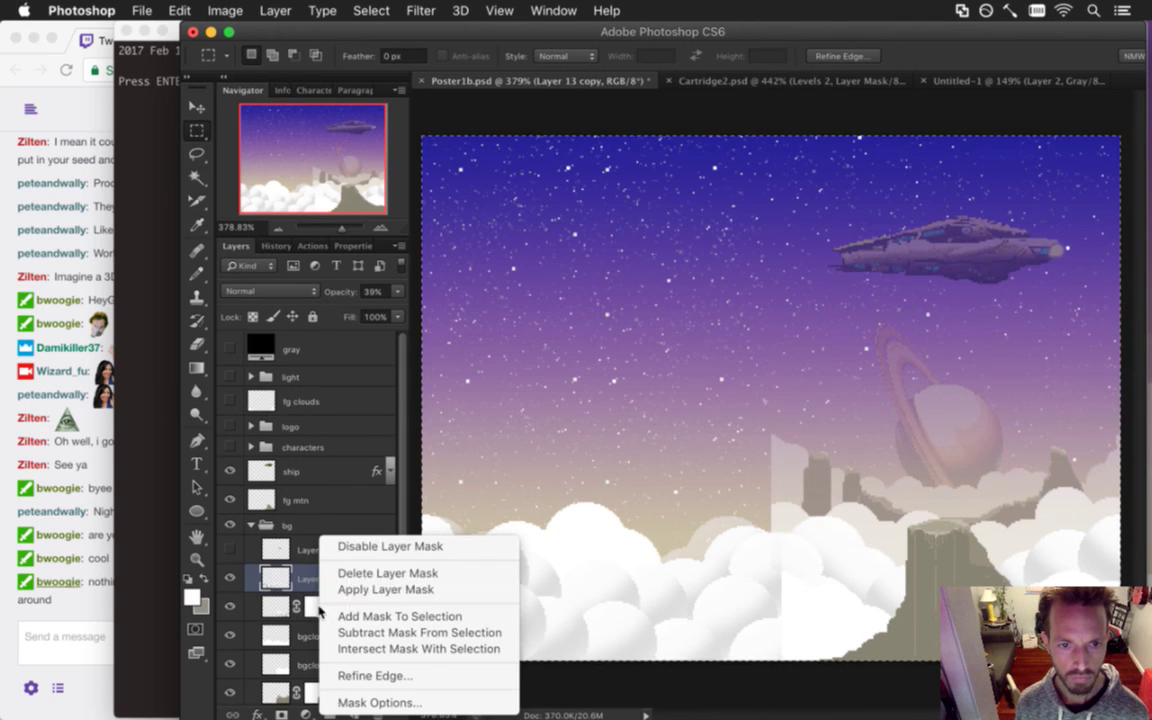
{"action": "right_click", "coordinate": [318, 608]}
{"action": "left_click", "coordinate": [380, 572]}
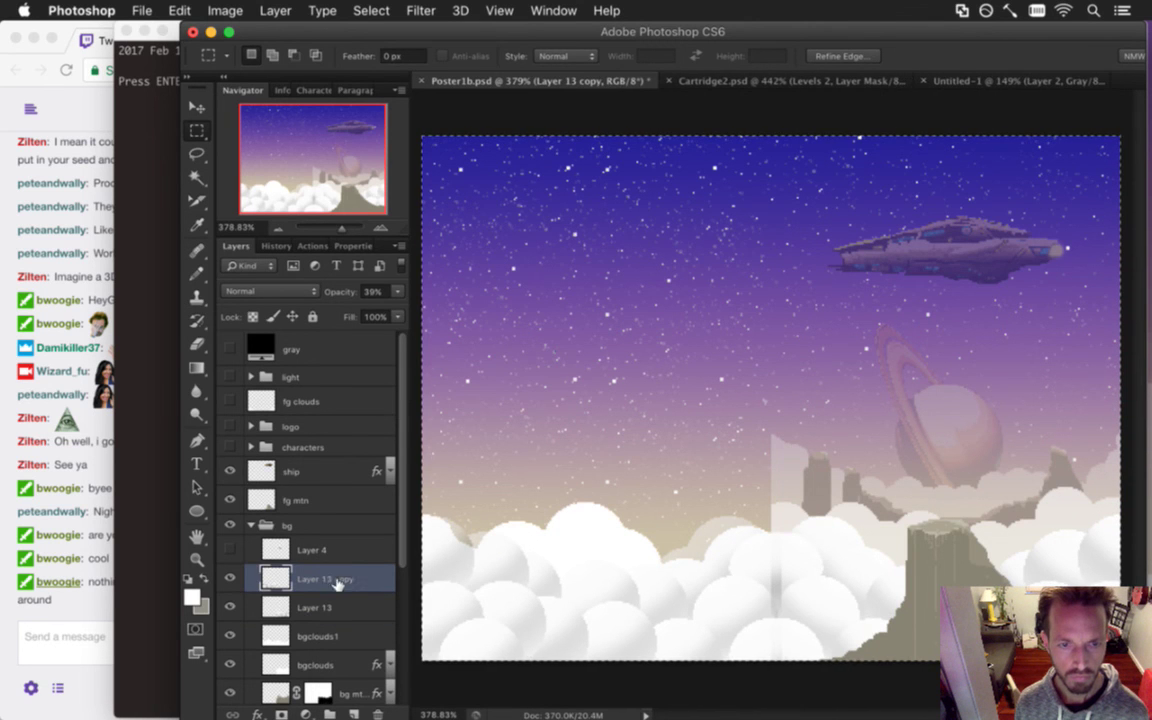
Delete the strip of Layer 13 copy's cloud shading that extends right of the centre seam, deselect, and save the poster.
{"action": "scroll", "coordinate": [815, 604], "scroll_direction": "up", "scroll_amount": 5}
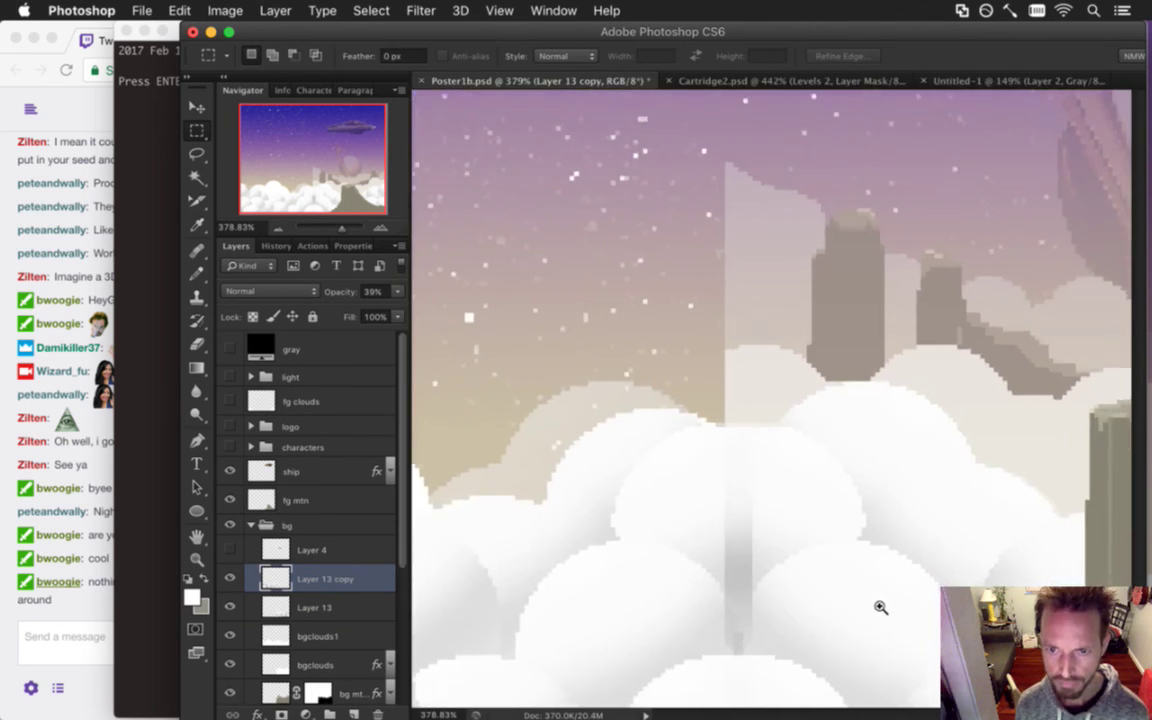
{"action": "left_click_drag", "start_coordinate": [814, 637], "coordinate": [801, 507]}
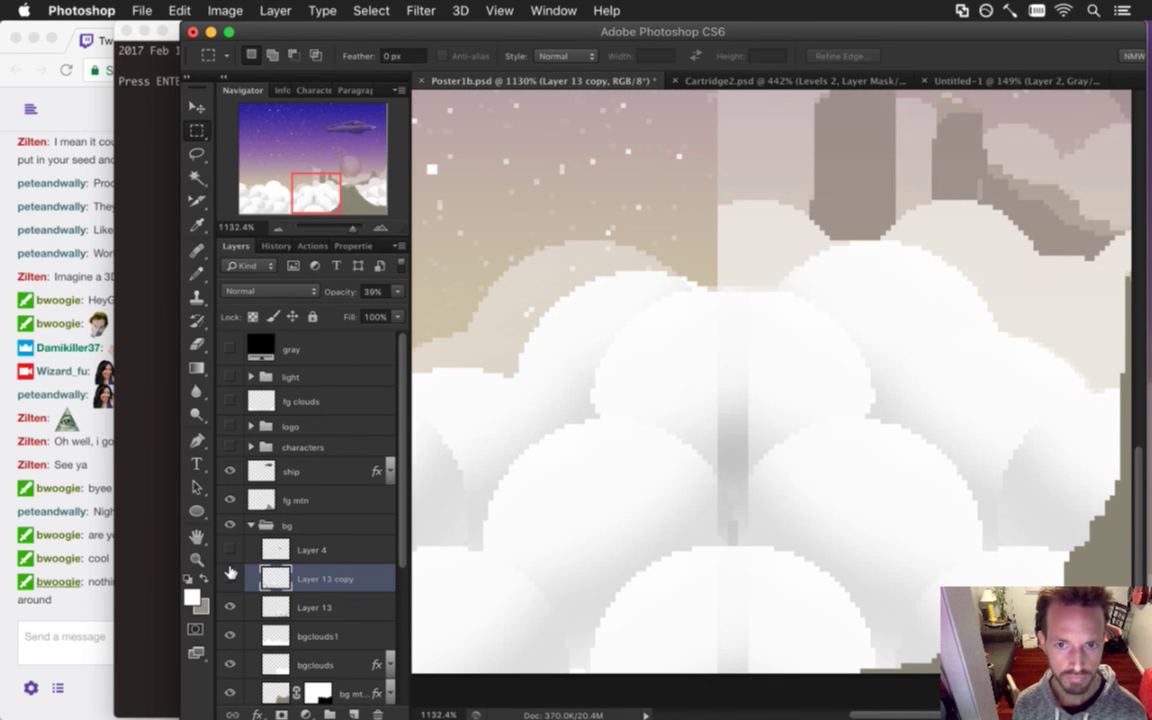
{"action": "left_click", "coordinate": [230, 577]}
{"action": "left_click", "coordinate": [230, 577]}
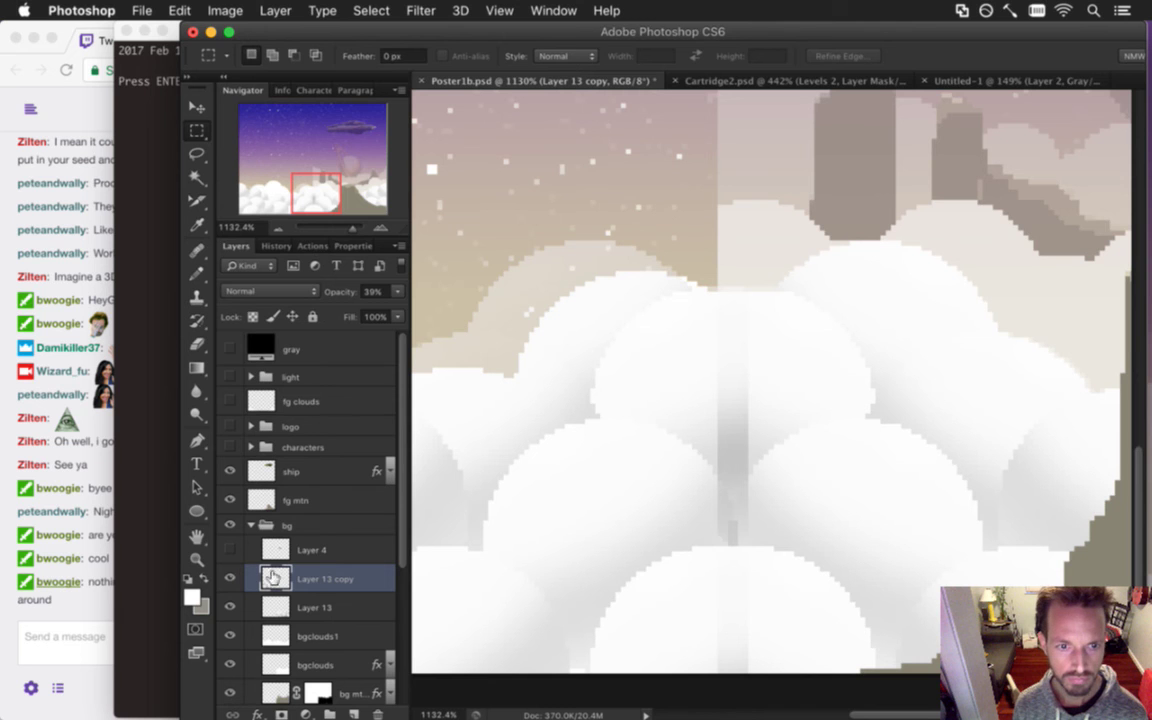
{"action": "left_click_drag", "start_coordinate": [814, 265], "coordinate": [711, 655]}
{"action": "key", "text": "Delete"}
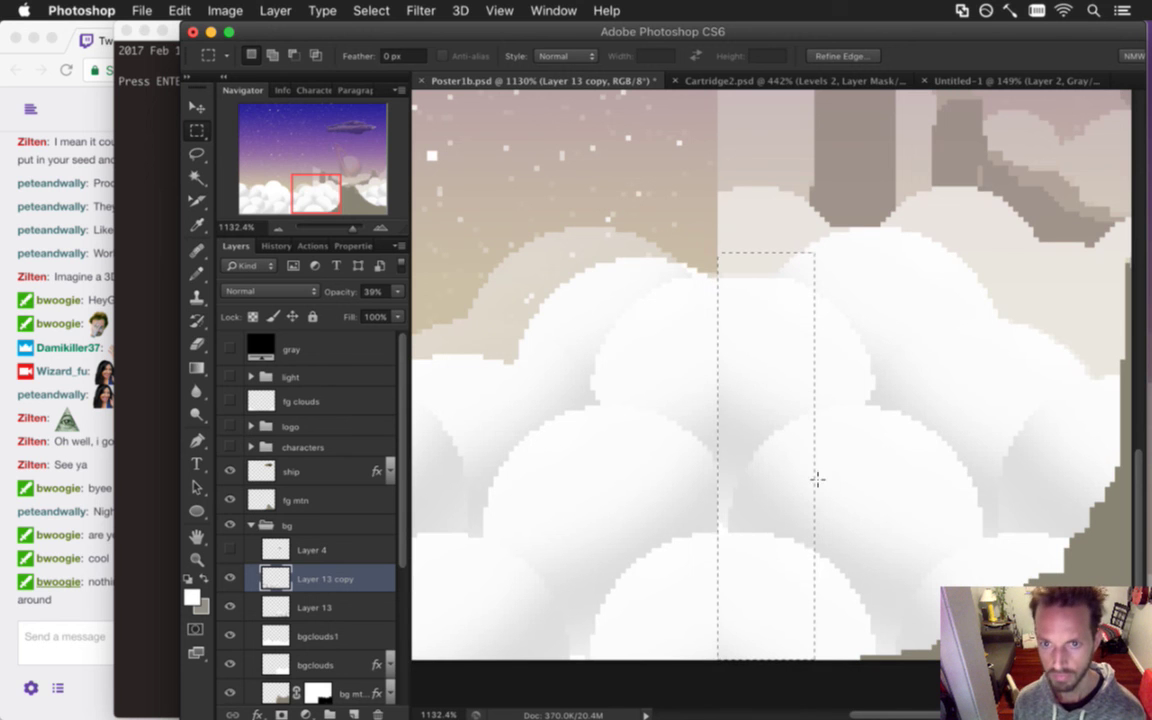
{"action": "key", "text": "super+d"}
{"action": "key", "text": "super+s"}
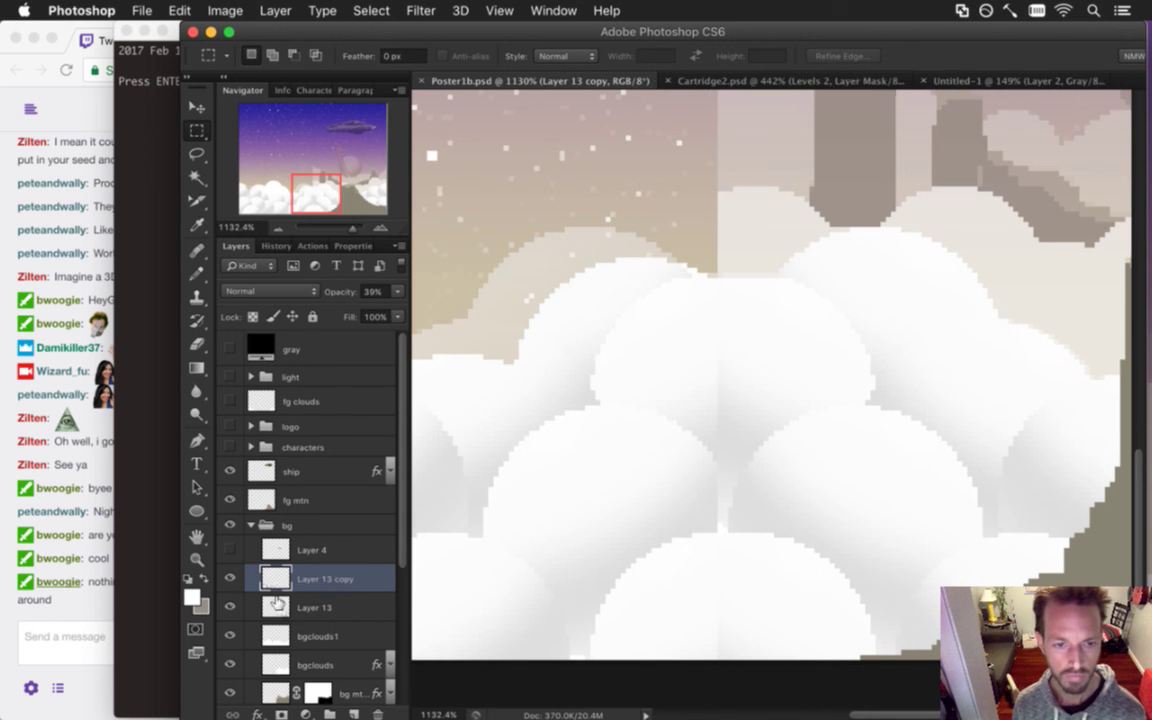
Delete the part of Layer 13's cloud shading that extends left of the centre seam and deselect.
{"action": "left_click", "coordinate": [272, 607]}
{"action": "left_click_drag", "start_coordinate": [596, 239], "coordinate": [709, 700]}
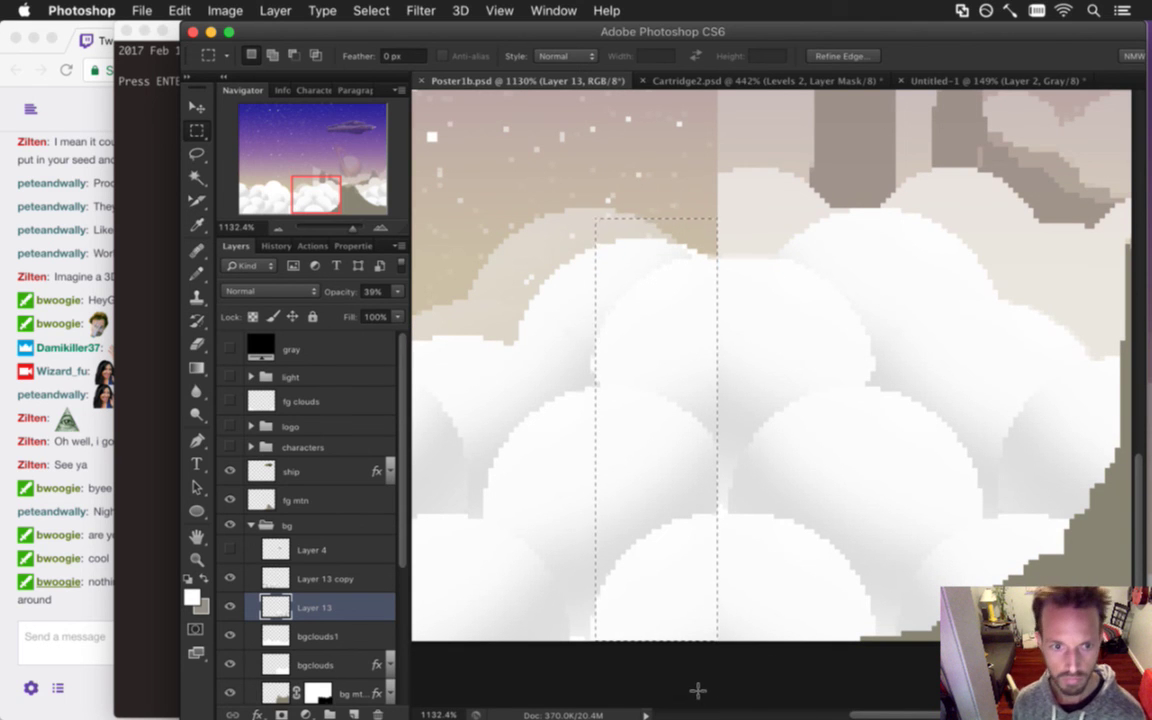
{"action": "left_click", "coordinate": [543, 553]}
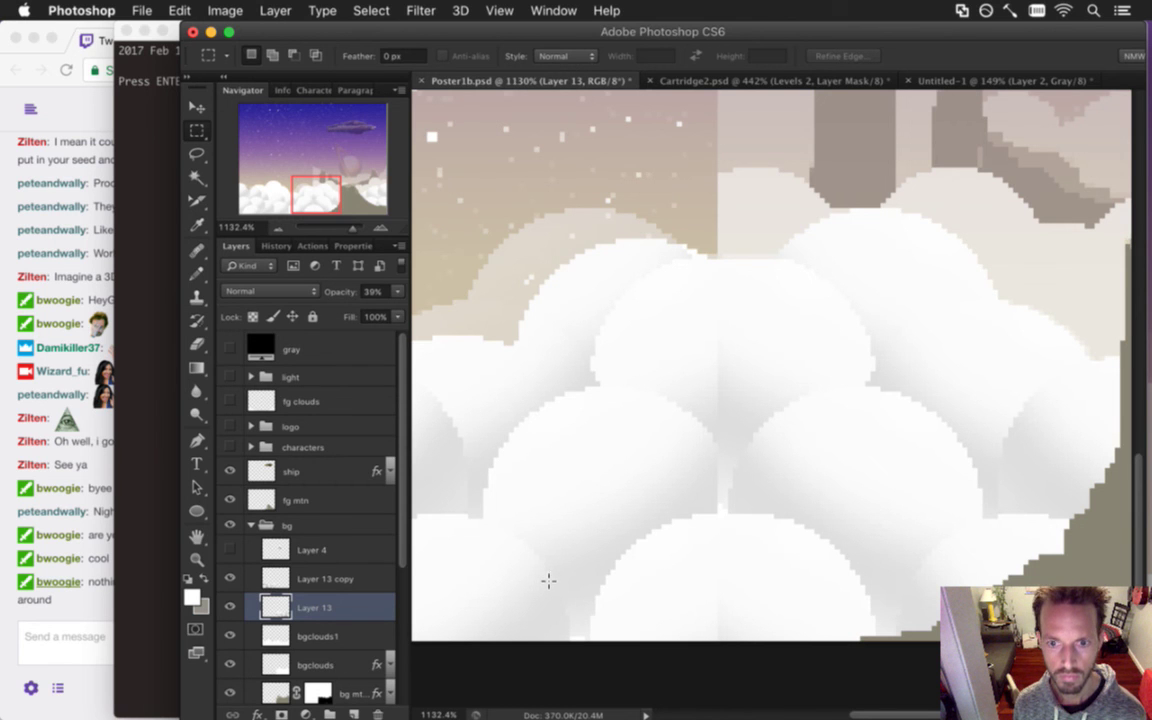
{"action": "left_click_drag", "start_coordinate": [628, 472], "coordinate": [525, 504]}
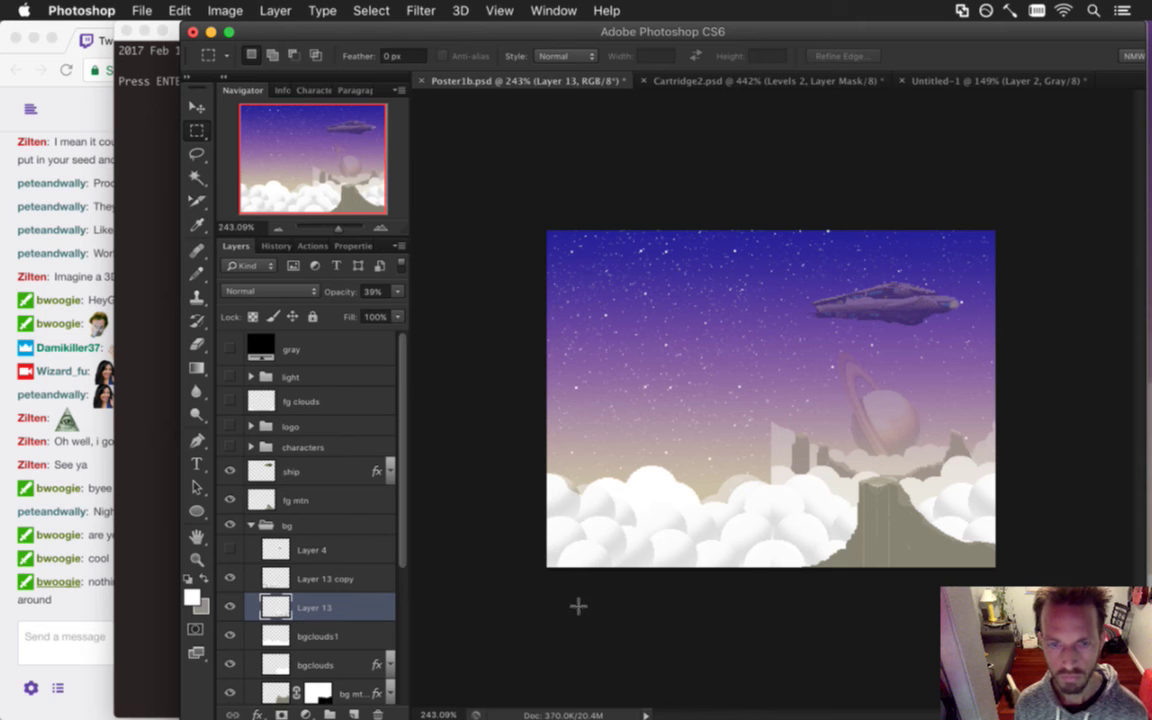
Select Layer 4 in the bg group and make it visible.
{"action": "left_click", "coordinate": [300, 550]}
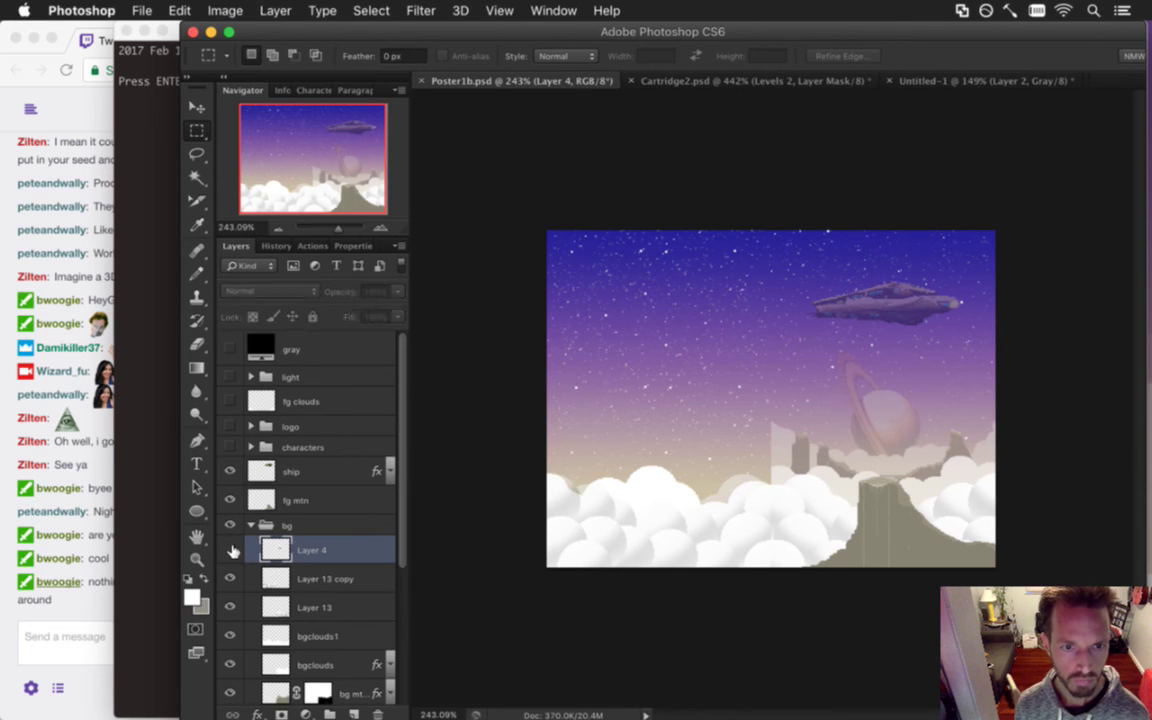
{"action": "left_click", "coordinate": [230, 550]}
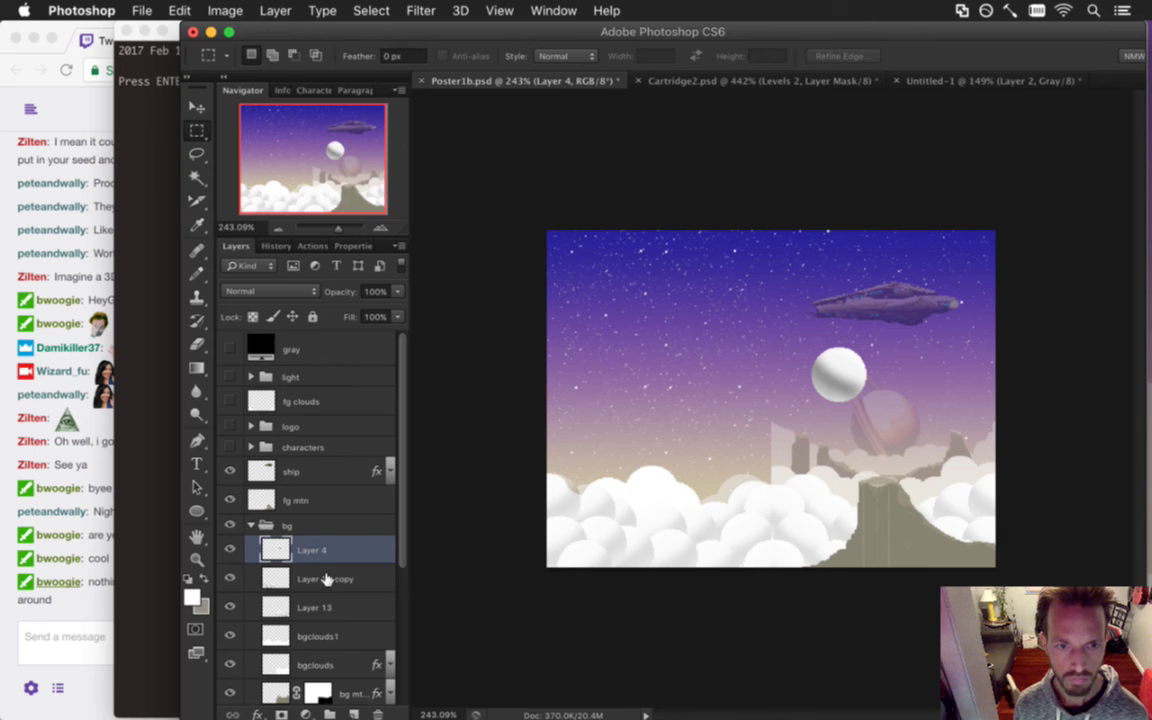
Rename Layer 4 in the bg group as sphere and select the whole canvas.
{"action": "double_click", "coordinate": [315, 550]}
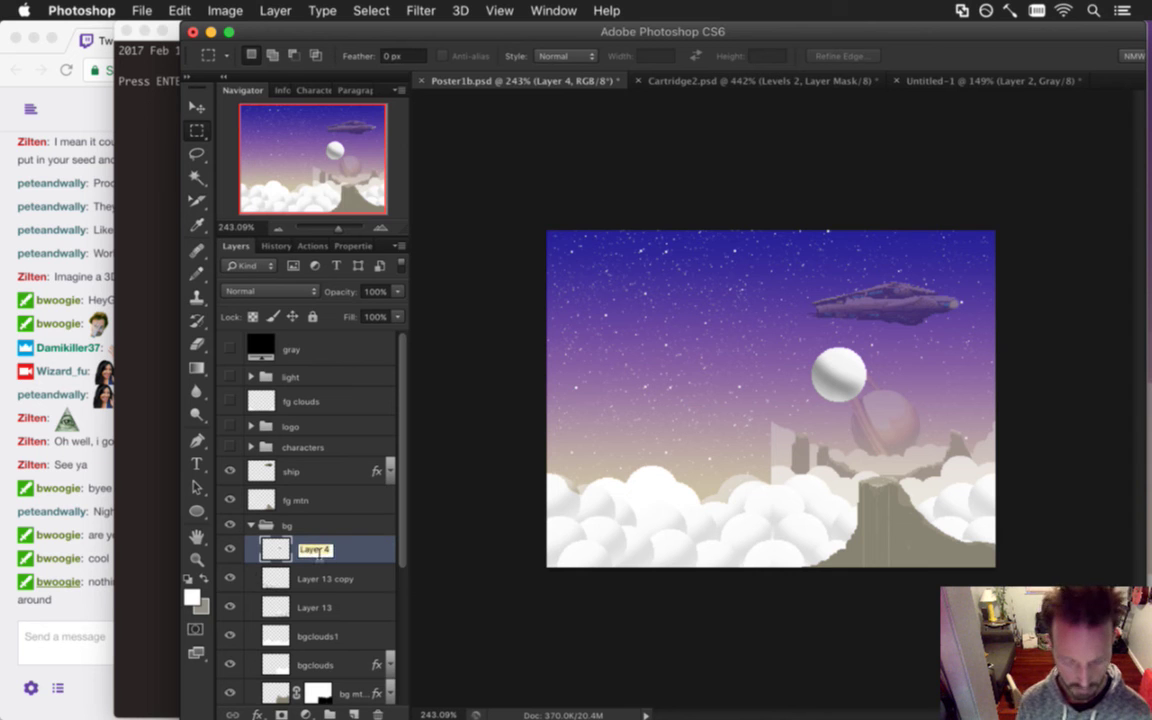
{"action": "type", "text": "sphere"}
{"action": "key", "text": "Return"}
{"action": "key", "text": "super+a"}
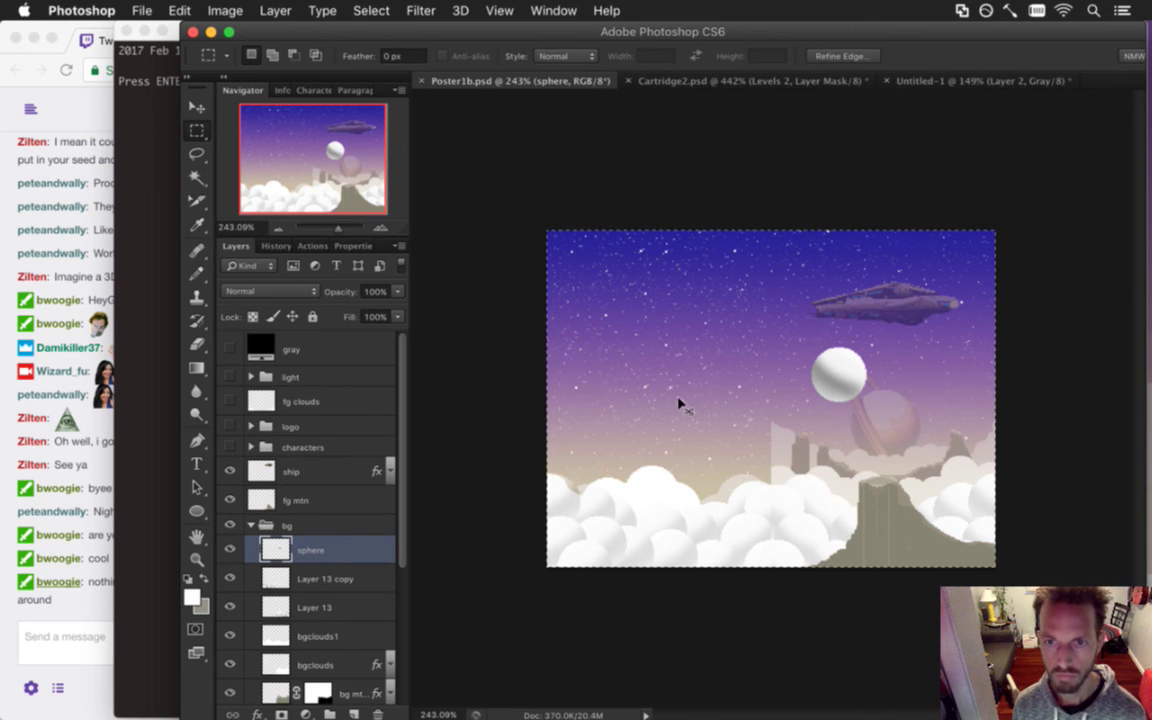
Merge Layer 13 copy with Layer 13 and name the merged shading layer texturing.
{"action": "left_click", "coordinate": [302, 582]}
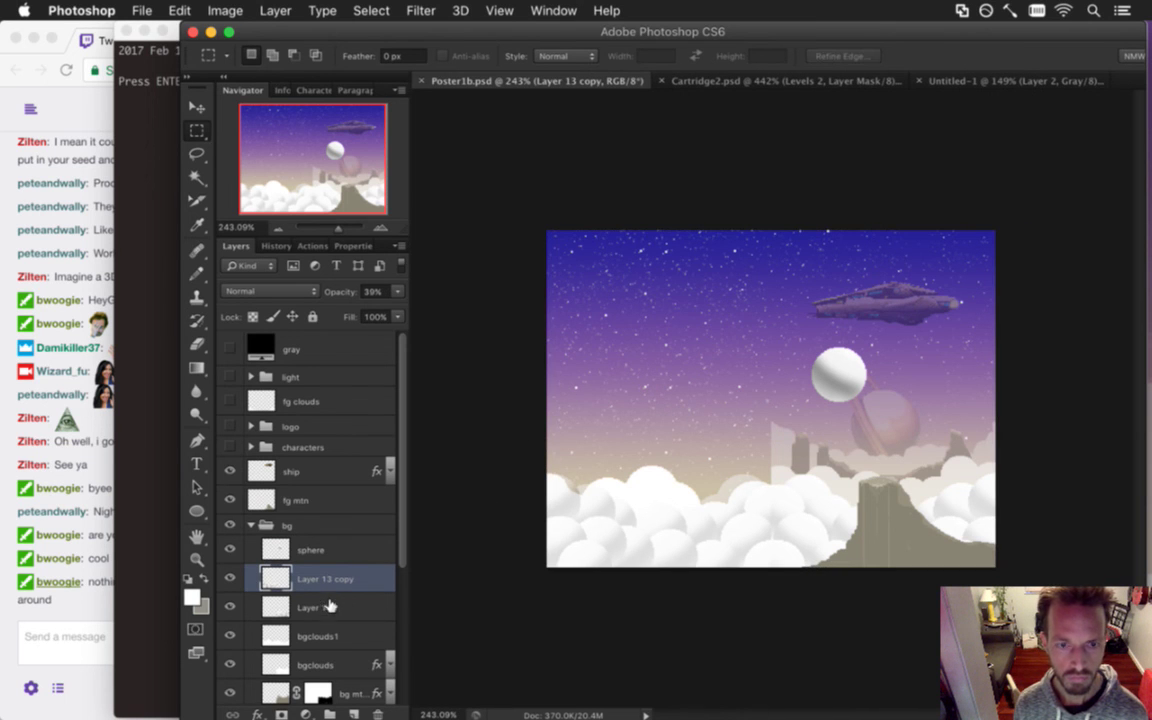
{"action": "left_click", "coordinate": [348, 612], "text": "shift"}
{"action": "right_click", "coordinate": [353, 606]}
{"action": "left_click", "coordinate": [390, 470]}
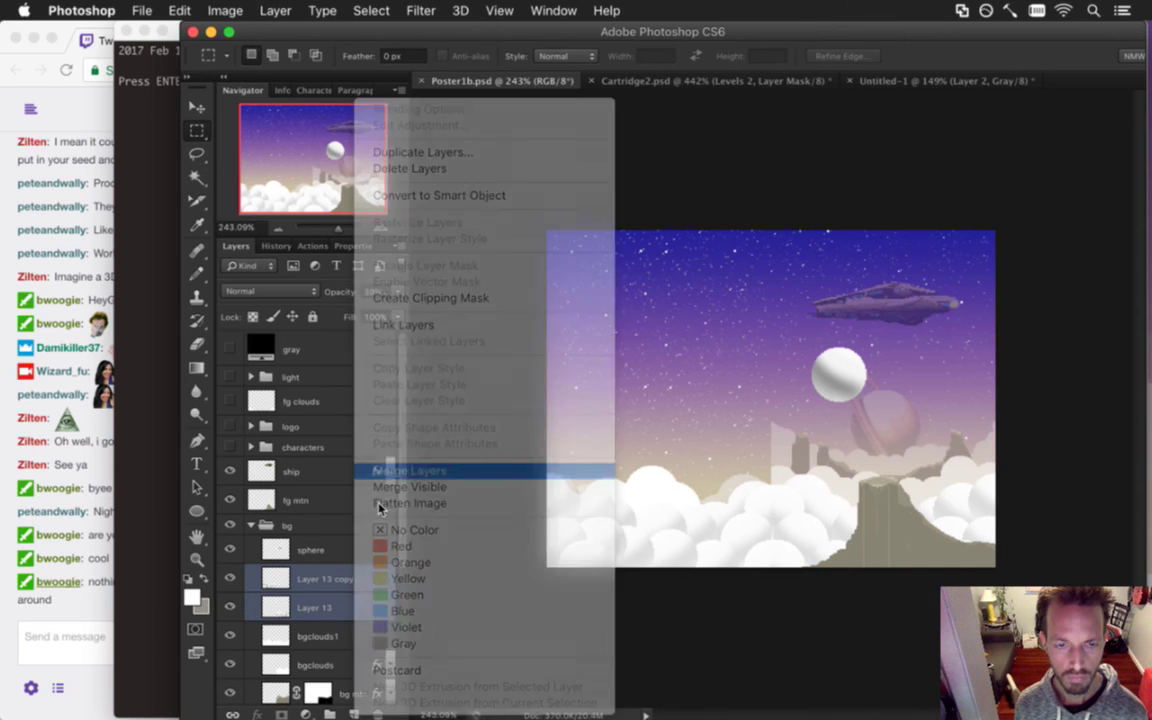
{"action": "double_click", "coordinate": [325, 577]}
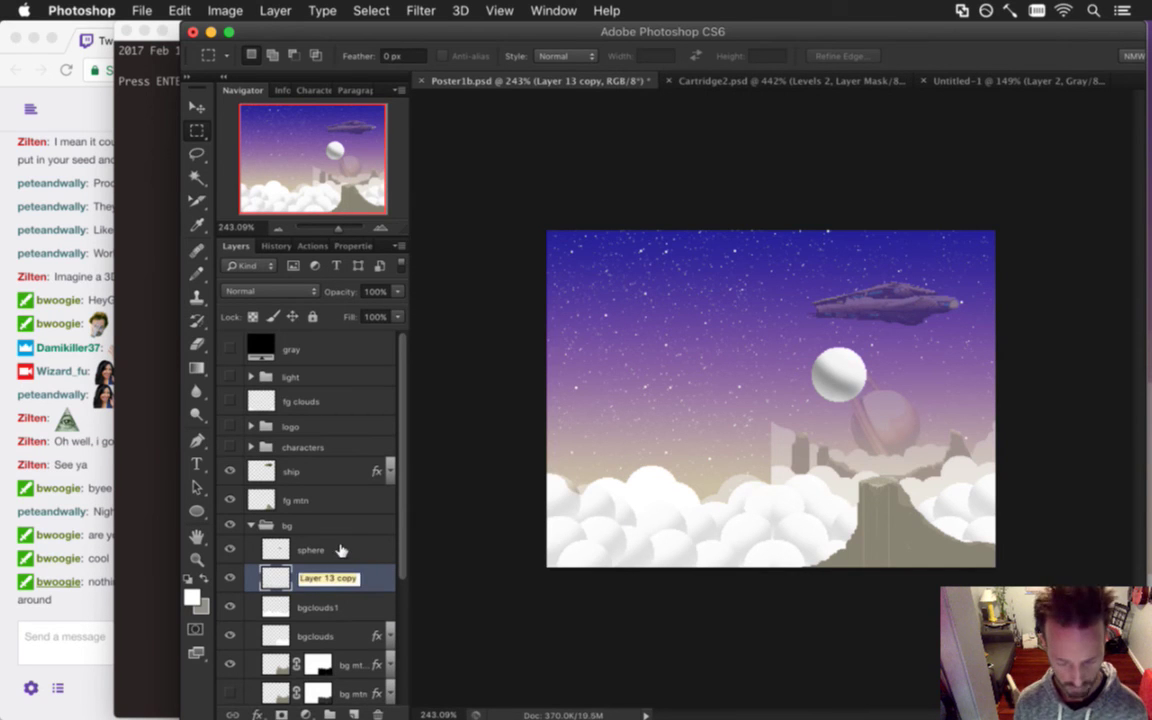
{"action": "type", "text": "texturing"}
{"action": "key", "text": "Return"}
Clip the texturing layer to bgclouds1 and release the clipping mask again.
{"action": "left_click_drag", "start_coordinate": [325, 577], "coordinate": [312, 596]}
{"action": "left_click", "coordinate": [318, 597], "text": "alt"}
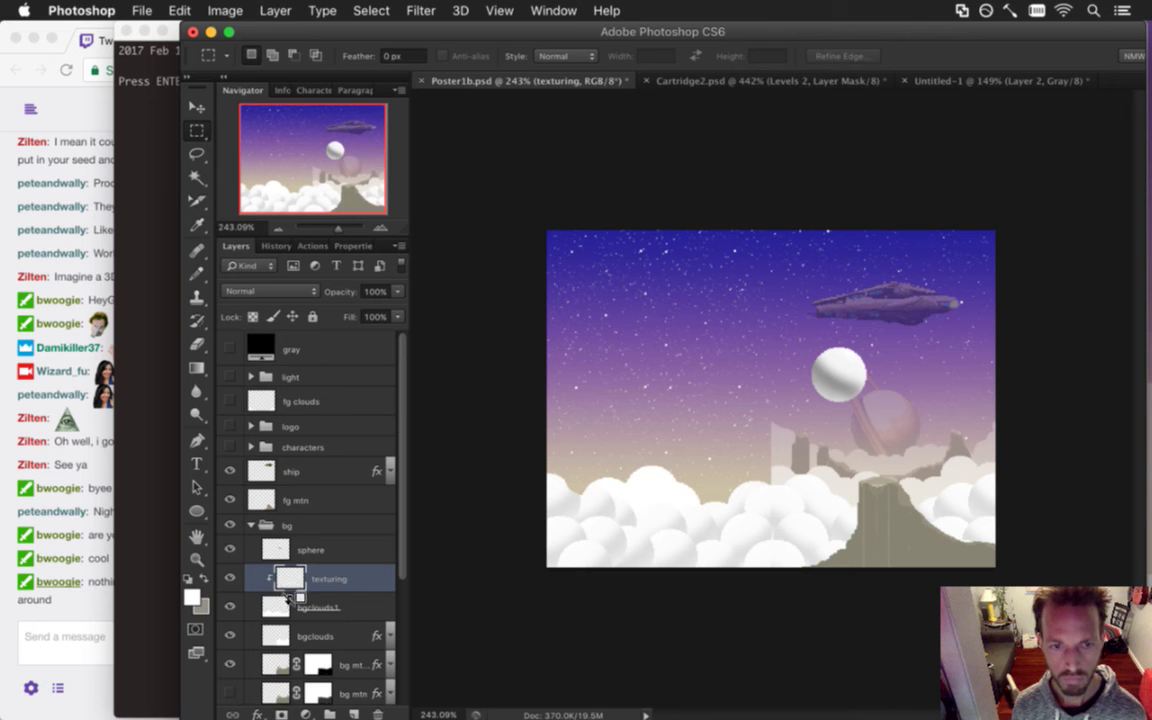
{"action": "left_click", "coordinate": [330, 592], "text": "alt"}
Hide the sphere layer, make the texturing layer active and deselect.
{"action": "left_click_drag", "start_coordinate": [706, 557], "coordinate": [825, 530]}
{"action": "left_click", "coordinate": [306, 550]}
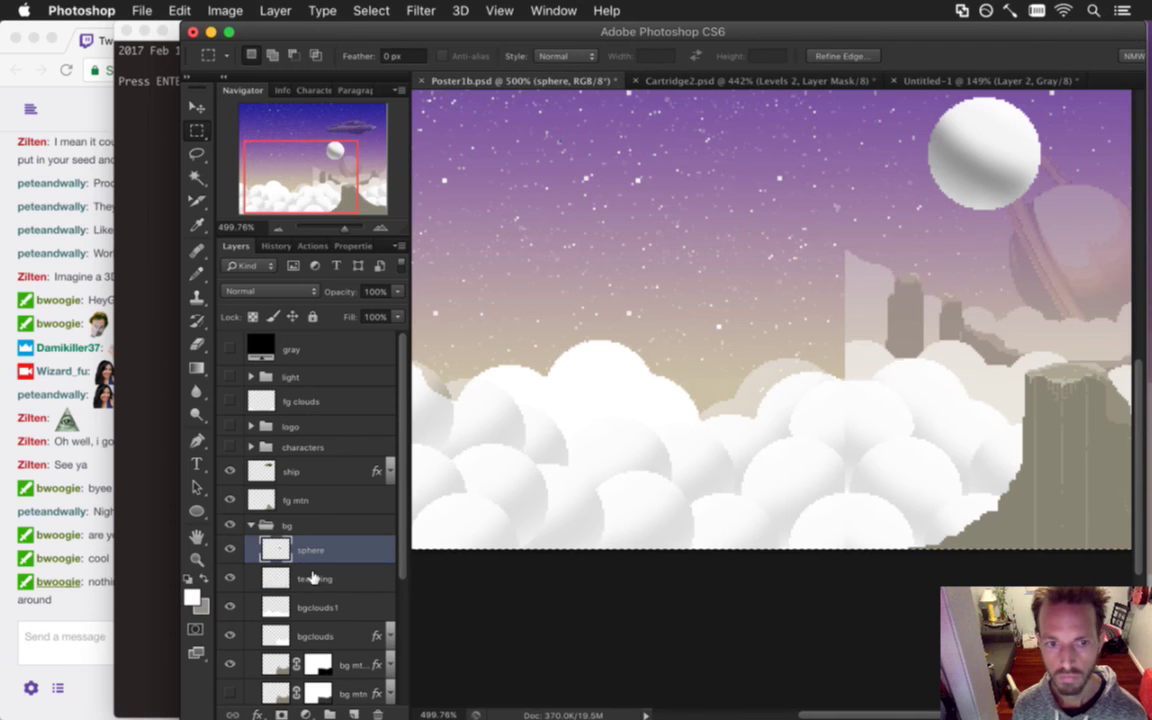
{"action": "left_click", "coordinate": [287, 585]}
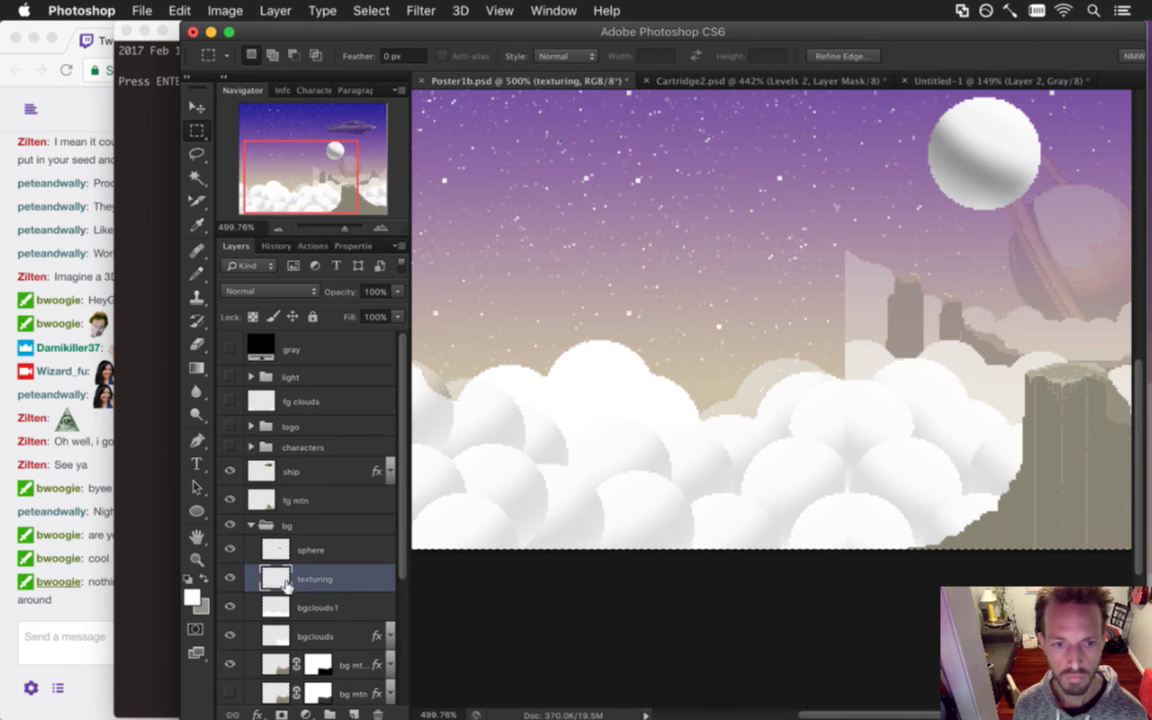
{"action": "left_click", "coordinate": [229, 549]}
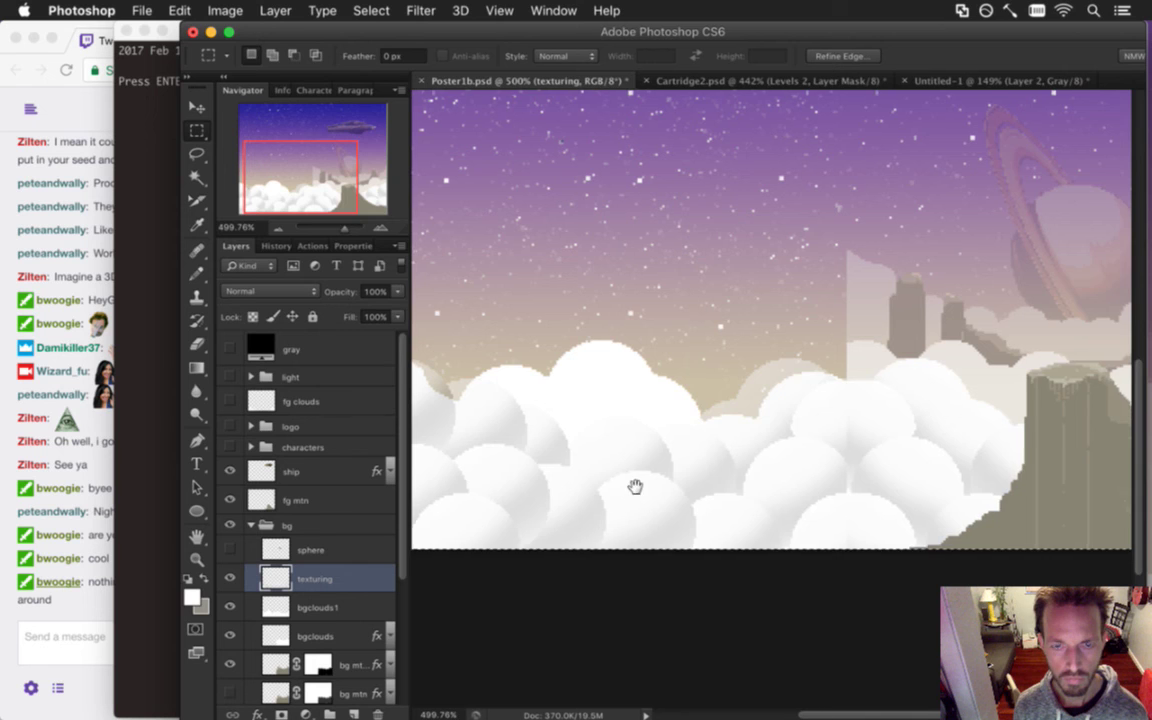
{"action": "left_click_drag", "start_coordinate": [635, 486], "coordinate": [699, 478]}
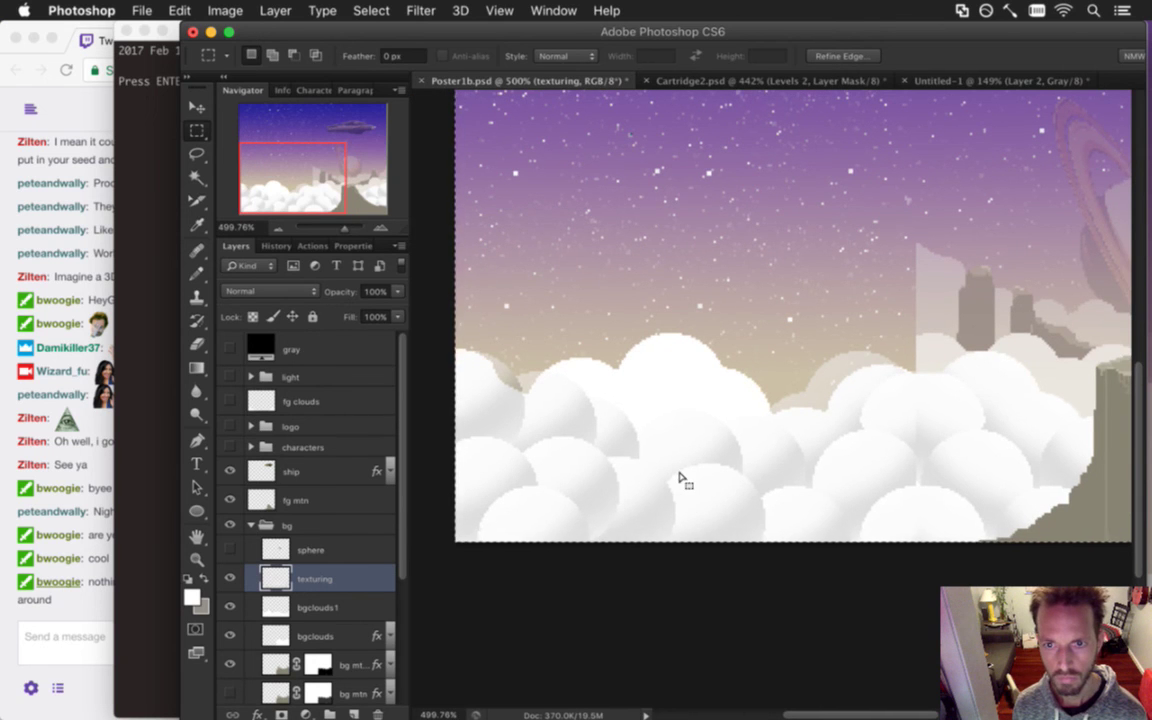
{"action": "left_click", "coordinate": [448, 380]}
Erase the texturing layer's cloud shading from the centre seam to the poster's left edge and save the poster.
{"action": "key", "text": "e"}
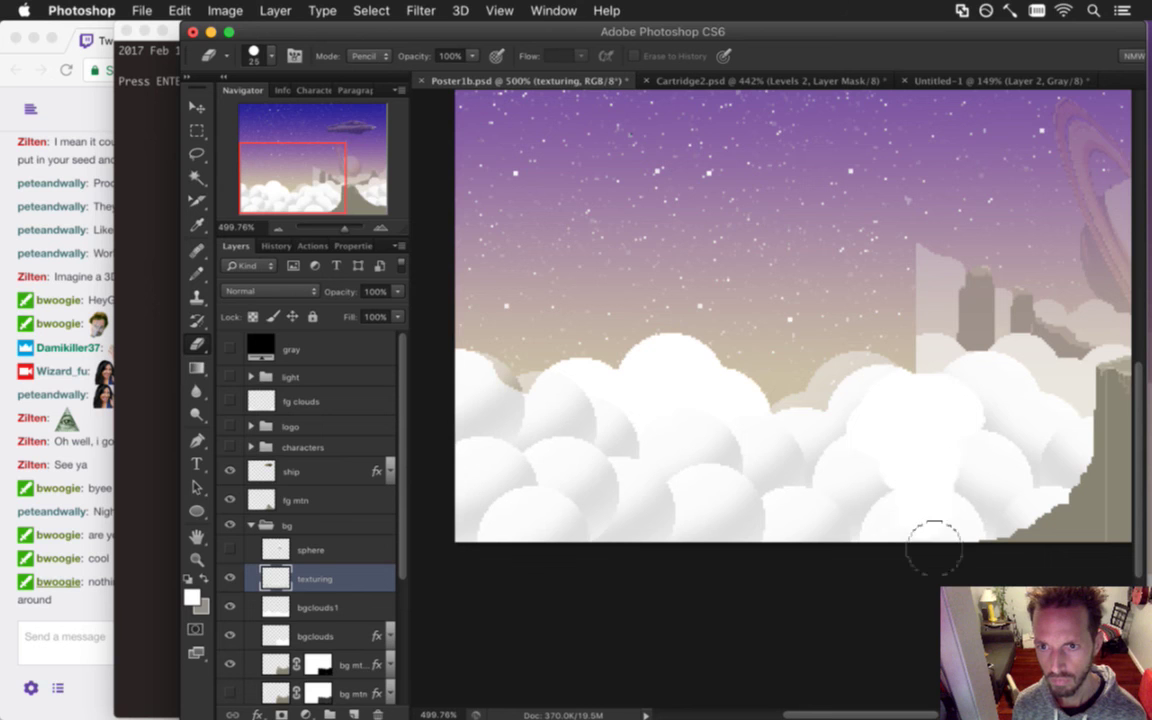
{"action": "mouse_move", "coordinate": [888, 540]}
{"action": "left_mouse_down"}
{"action": "mouse_move", "coordinate": [864, 509]}
{"action": "mouse_move", "coordinate": [854, 437]}
{"action": "mouse_move", "coordinate": [823, 401]}
{"action": "mouse_move", "coordinate": [761, 440]}
{"action": "mouse_move", "coordinate": [812, 555]}
{"action": "mouse_move", "coordinate": [715, 470]}
{"action": "mouse_move", "coordinate": [634, 336]}
{"action": "mouse_move", "coordinate": [672, 585]}
{"action": "mouse_move", "coordinate": [566, 496]}
{"action": "mouse_move", "coordinate": [537, 543]}
{"action": "mouse_move", "coordinate": [450, 496]}
{"action": "left_mouse_up"}
{"action": "key", "text": "m"}
{"action": "key", "text": "super+s"}
Copy the shaded sphere onto a new layer above texturing and place it over the cloud at the centre seam.
{"action": "left_click", "coordinate": [278, 548]}
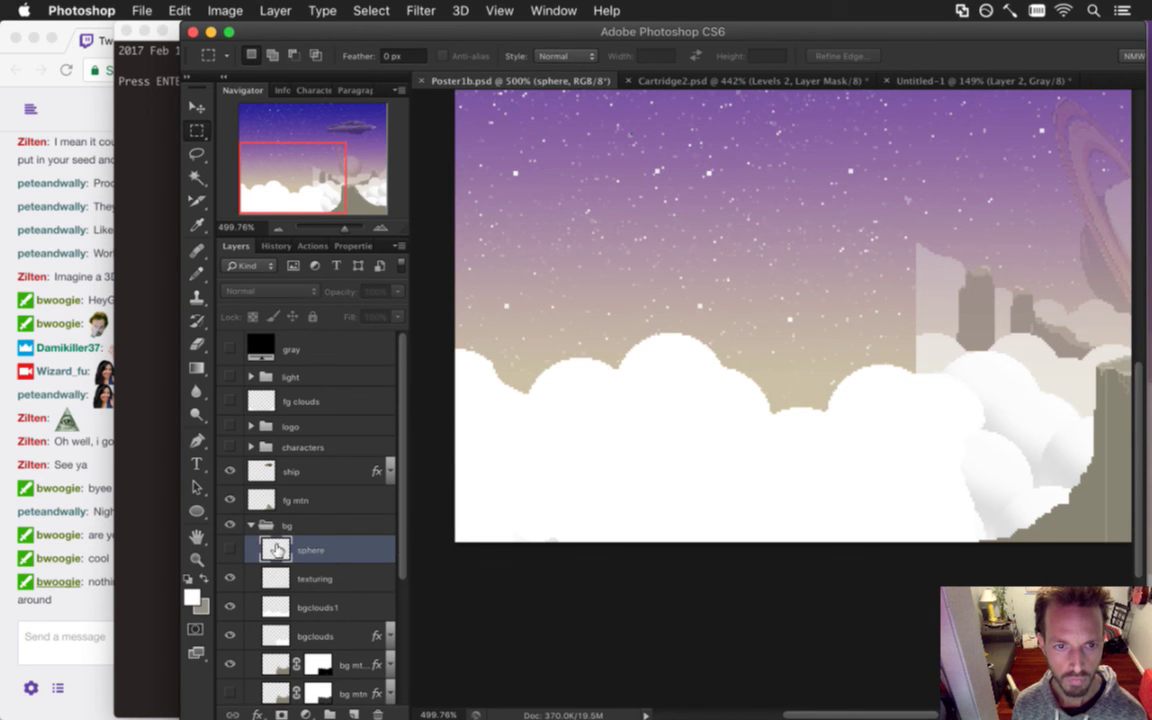
{"action": "left_click", "coordinate": [231, 549]}
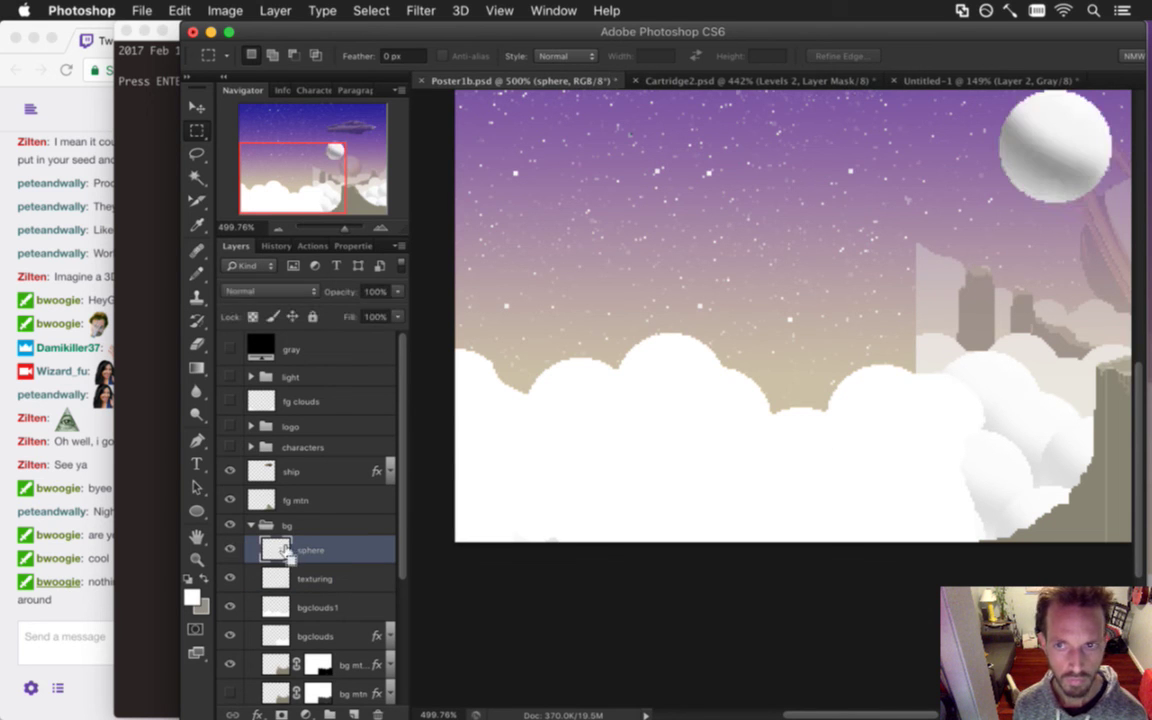
{"action": "left_click", "coordinate": [231, 549]}
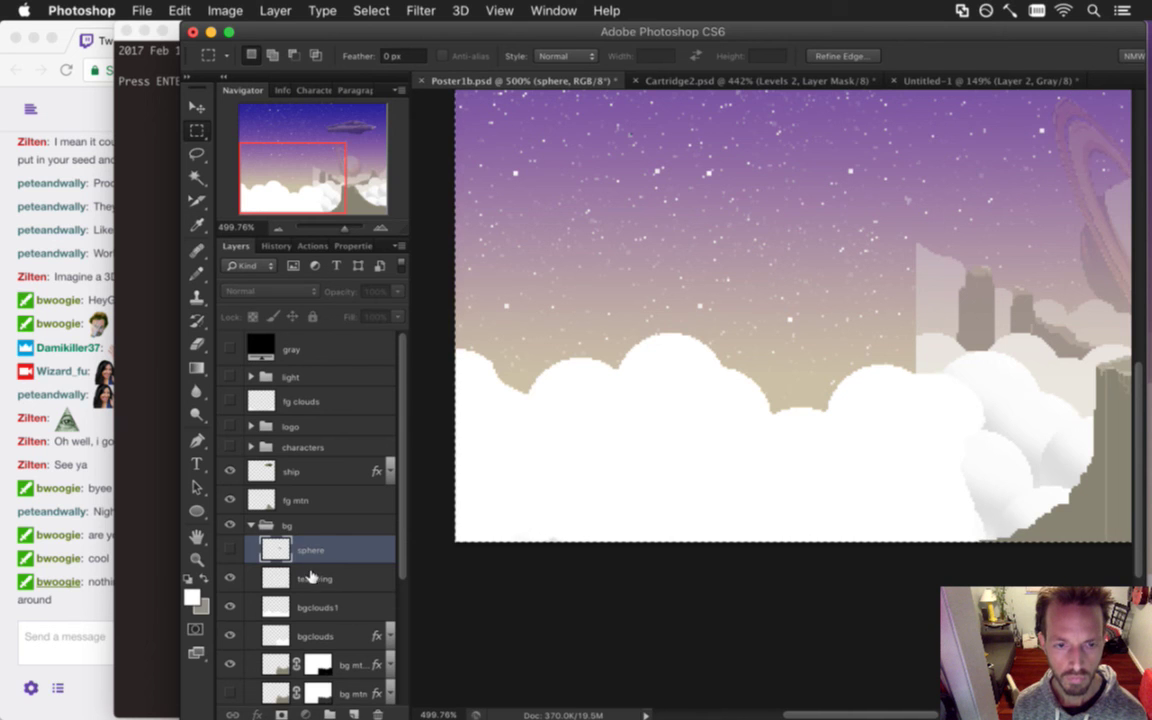
{"action": "left_click", "coordinate": [352, 580]}
{"action": "key", "text": "super+v"}
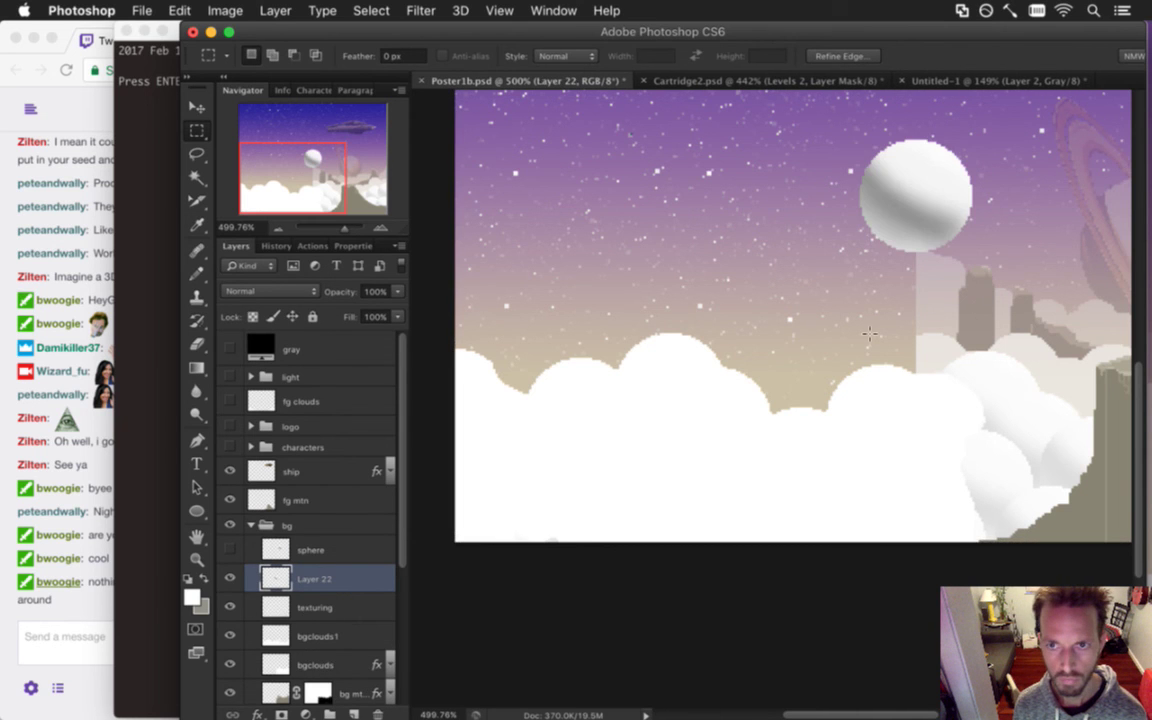
{"action": "key", "text": "v"}
{"action": "left_click_drag", "start_coordinate": [940, 206], "coordinate": [951, 414]}
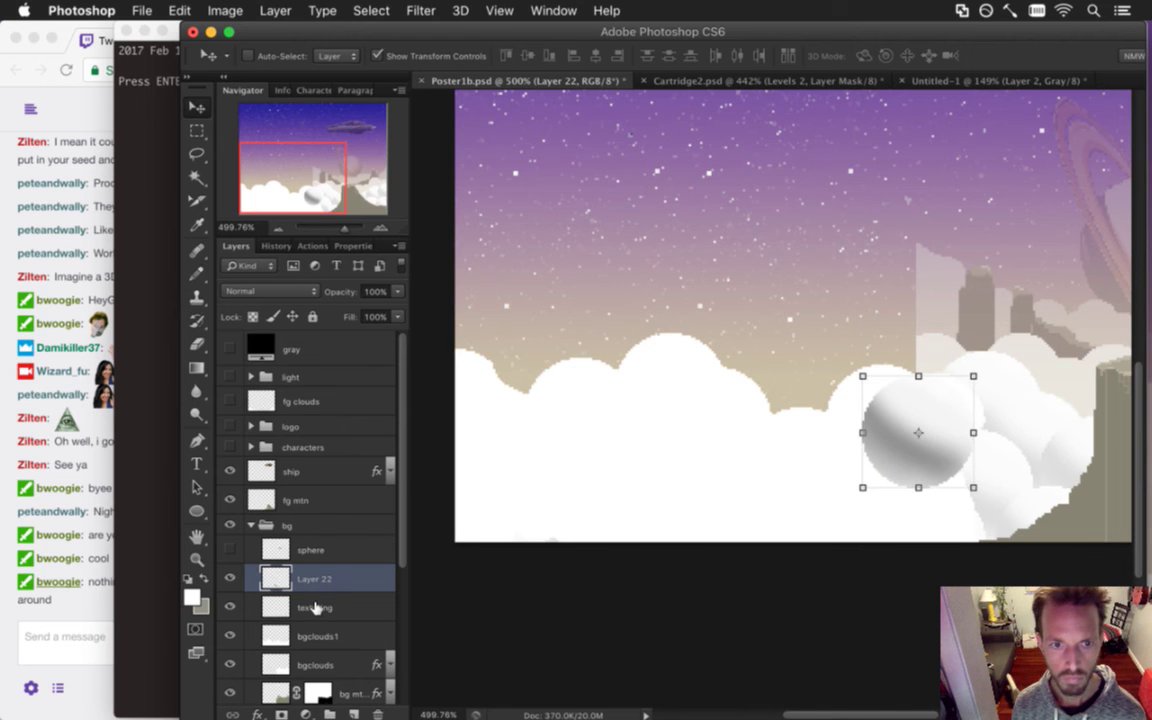
Undo the pasted sphere, the erased shading and the layer merge, back to the separate Layer 13 copy and Layer 13.
{"action": "left_click", "coordinate": [316, 607]}
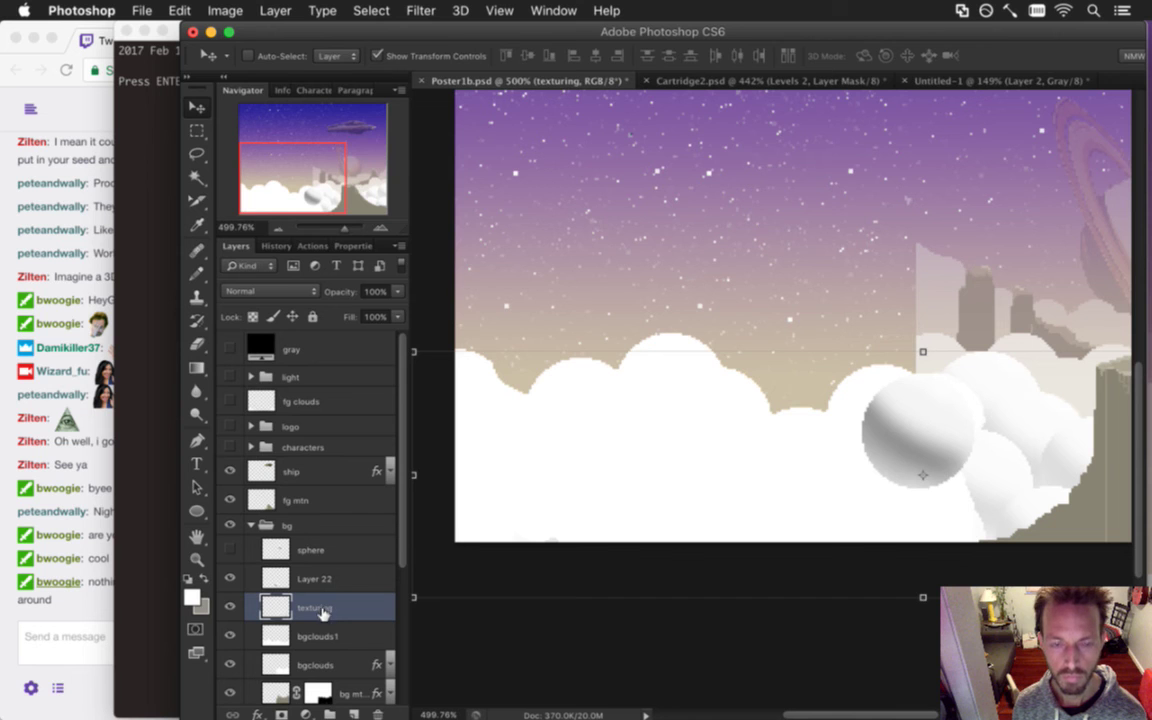
{"action": "key", "text": "m"}
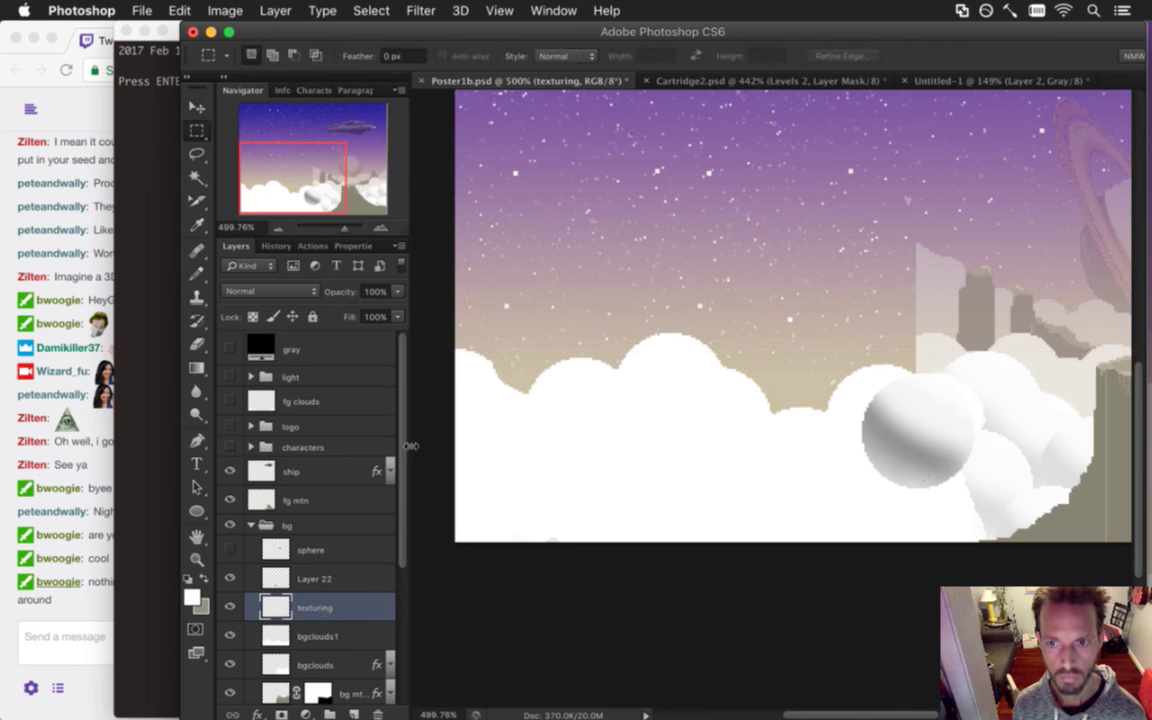
{"action": "key", "text": "super+alt+z"}
{"action": "key", "text": "super+alt+z"}
{"action": "key", "text": "super+alt+z"}
{"action": "key", "text": "super+alt+z"}
{"action": "key", "text": "super+alt+z"}
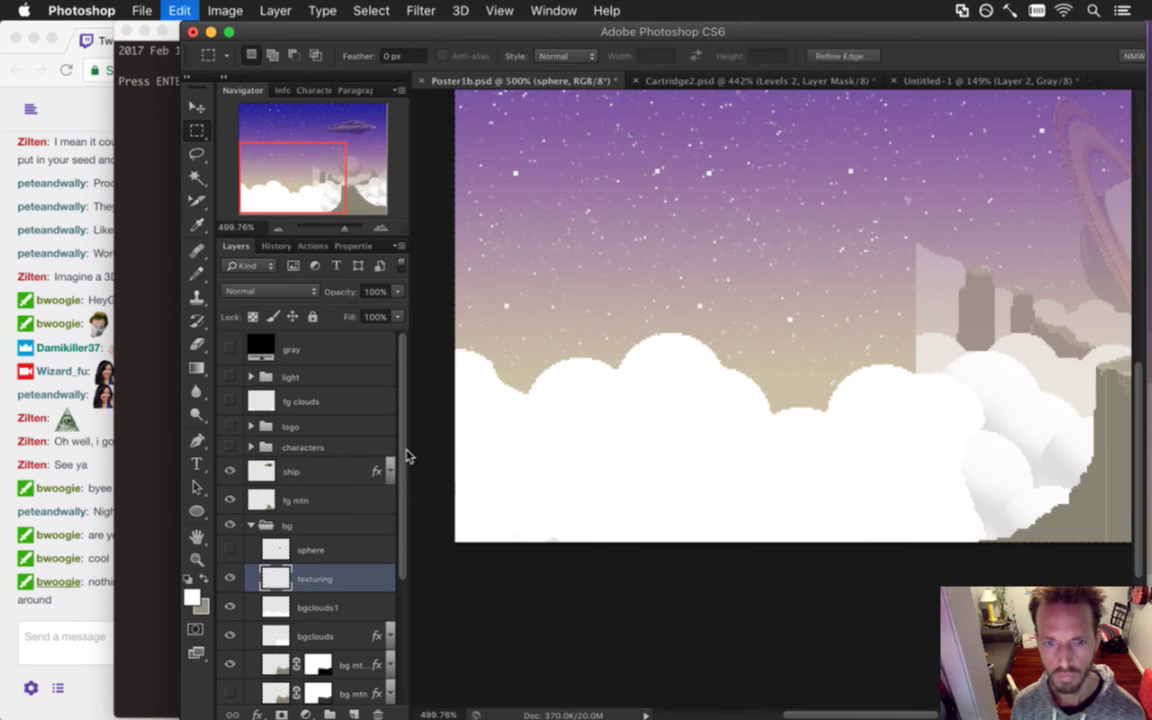
{"action": "key", "text": "super+alt+z"}
{"action": "key", "text": "super+alt+z"}
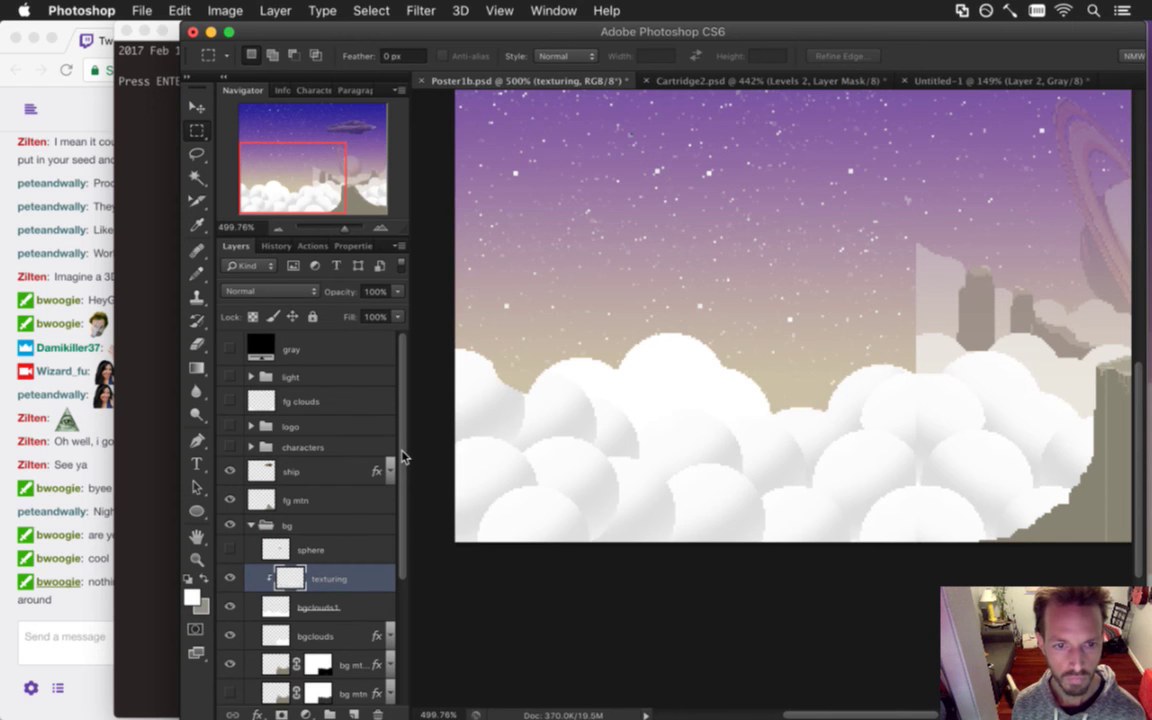
{"action": "key", "text": "super+alt+z"}
{"action": "key", "text": "super+alt+z"}
{"action": "key", "text": "super+alt+z"}
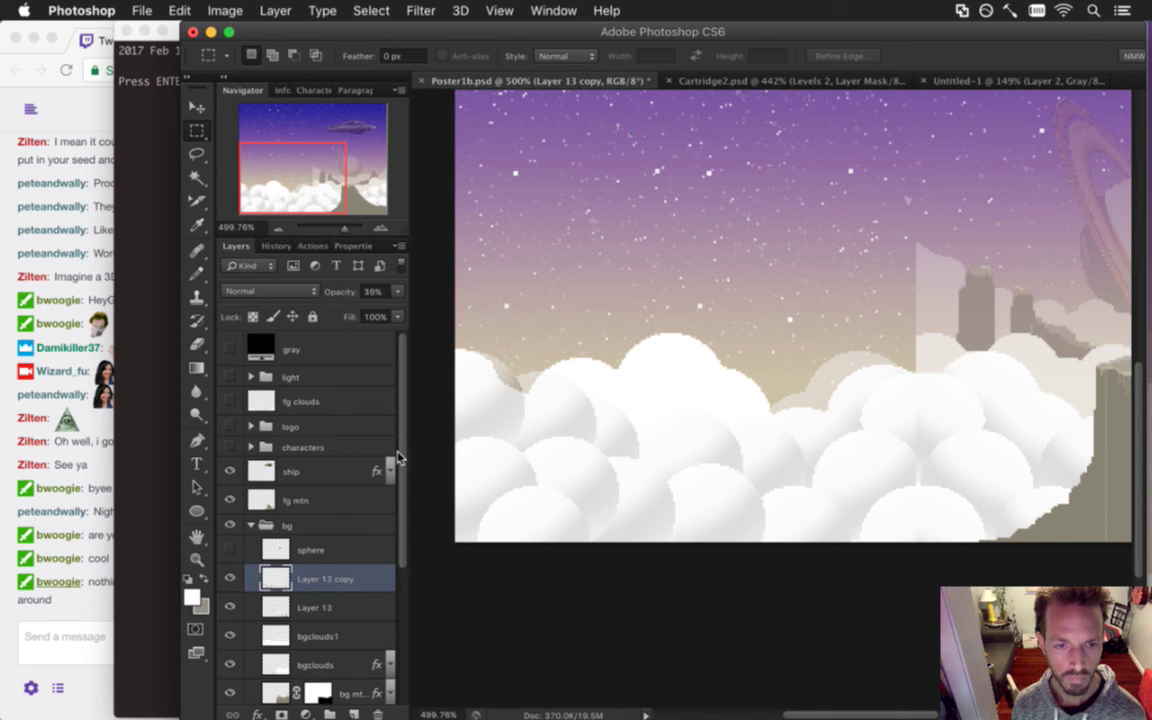
Try merging Layer 13 copy down into Layer 13 and undo the merge.
{"action": "left_click", "coordinate": [328, 581]}
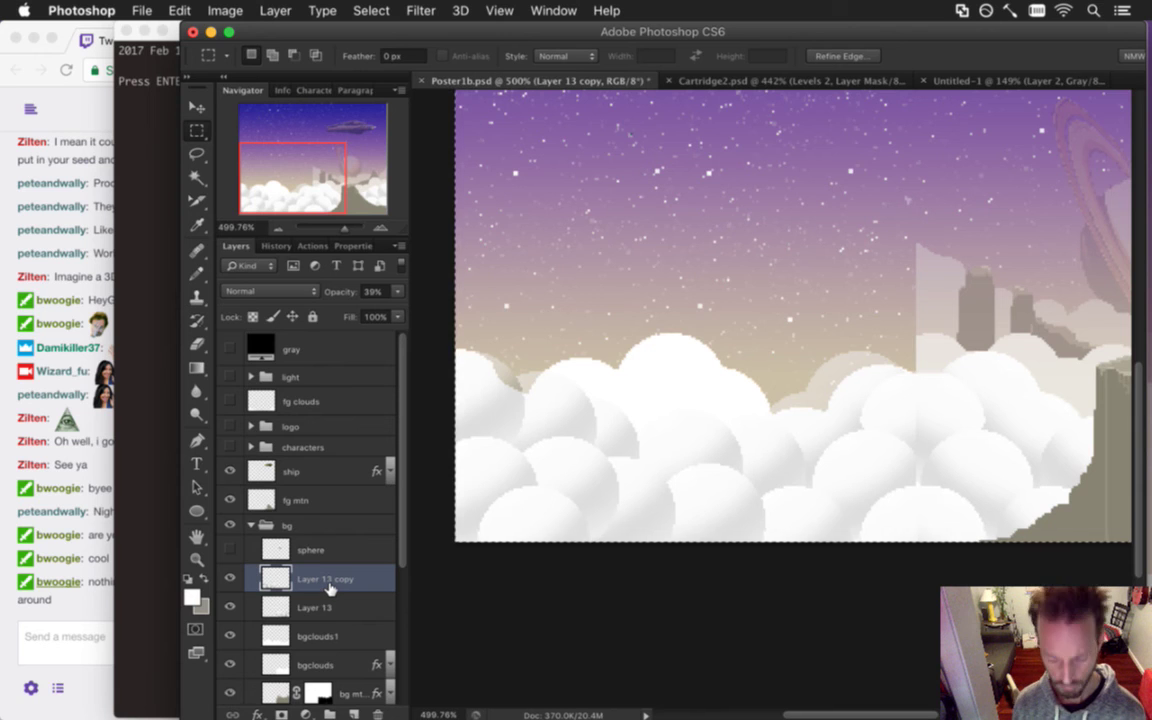
{"action": "key", "text": "ctrl+e"}
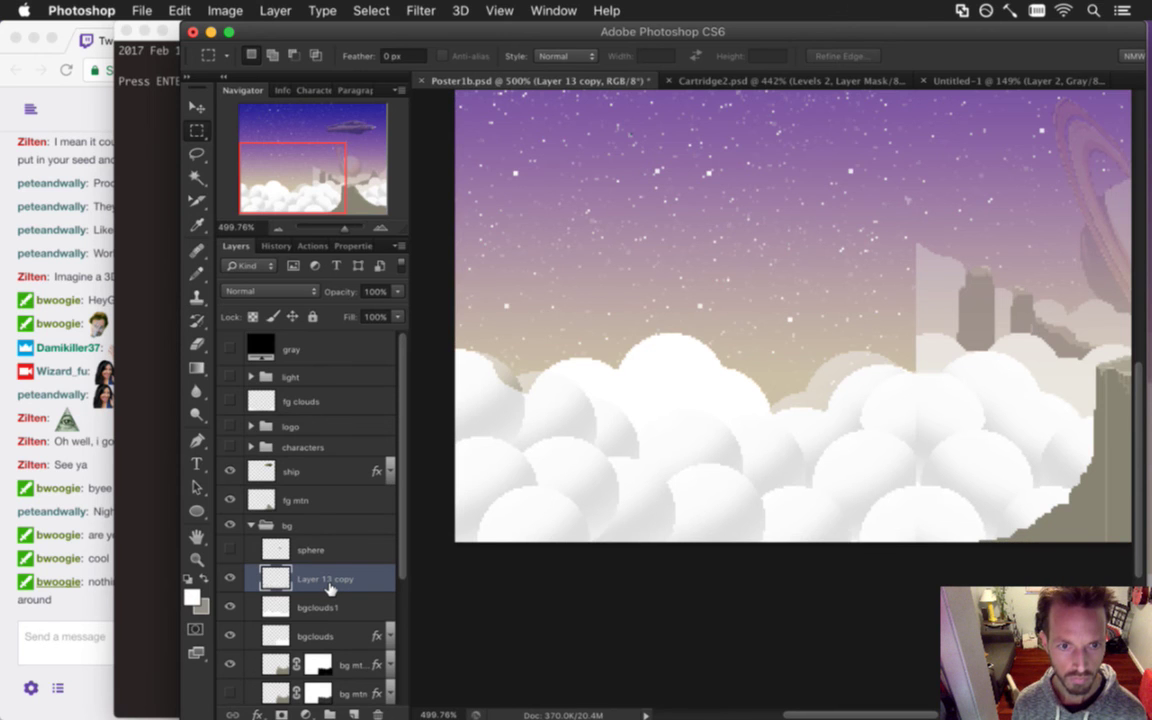
{"action": "key", "text": "ctrl+z"}
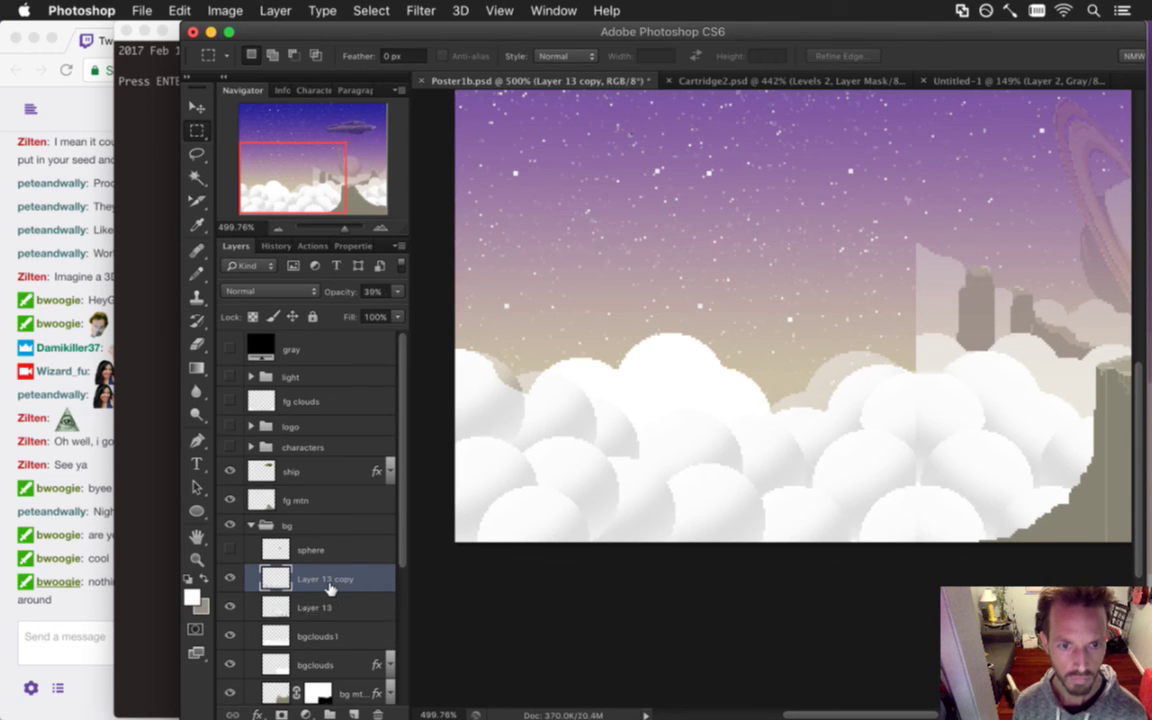
Set the opacity of Layer 13 copy and Layer 13 to 100%.
{"action": "left_click", "coordinate": [340, 609], "text": "shift"}
{"action": "left_click", "coordinate": [397, 290]}
{"action": "left_click_drag", "start_coordinate": [422, 313], "coordinate": [422, 313]}
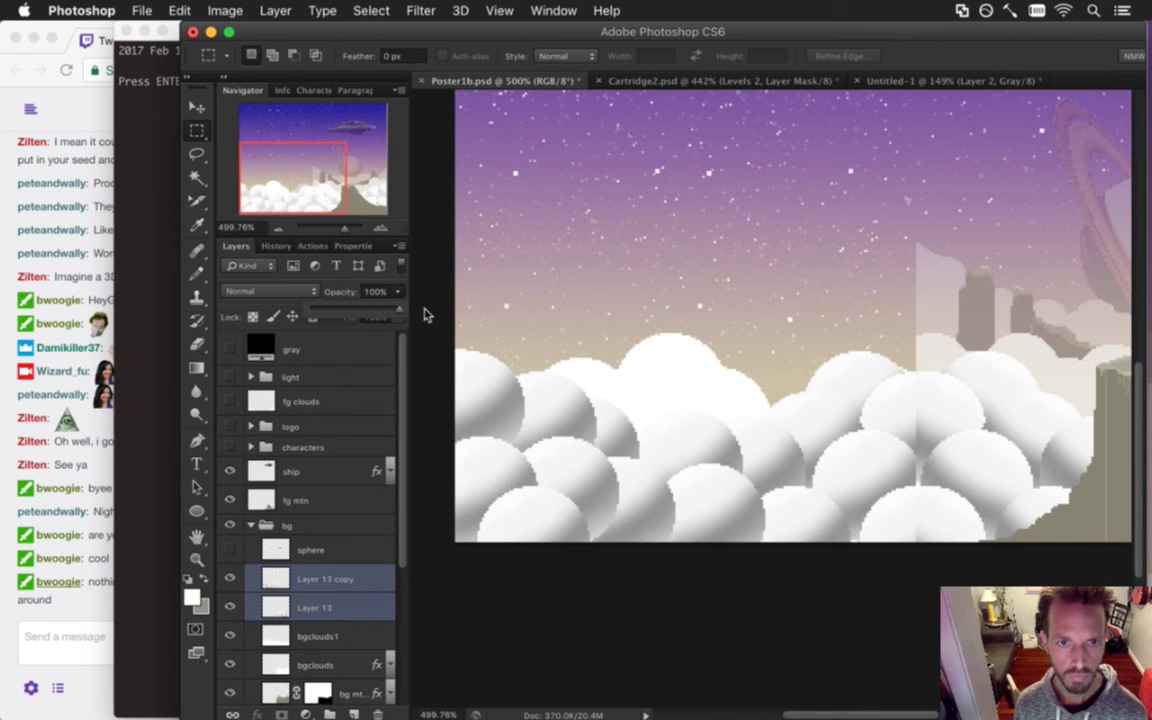
{"action": "left_click", "coordinate": [342, 585]}
{"action": "left_click", "coordinate": [342, 612]}
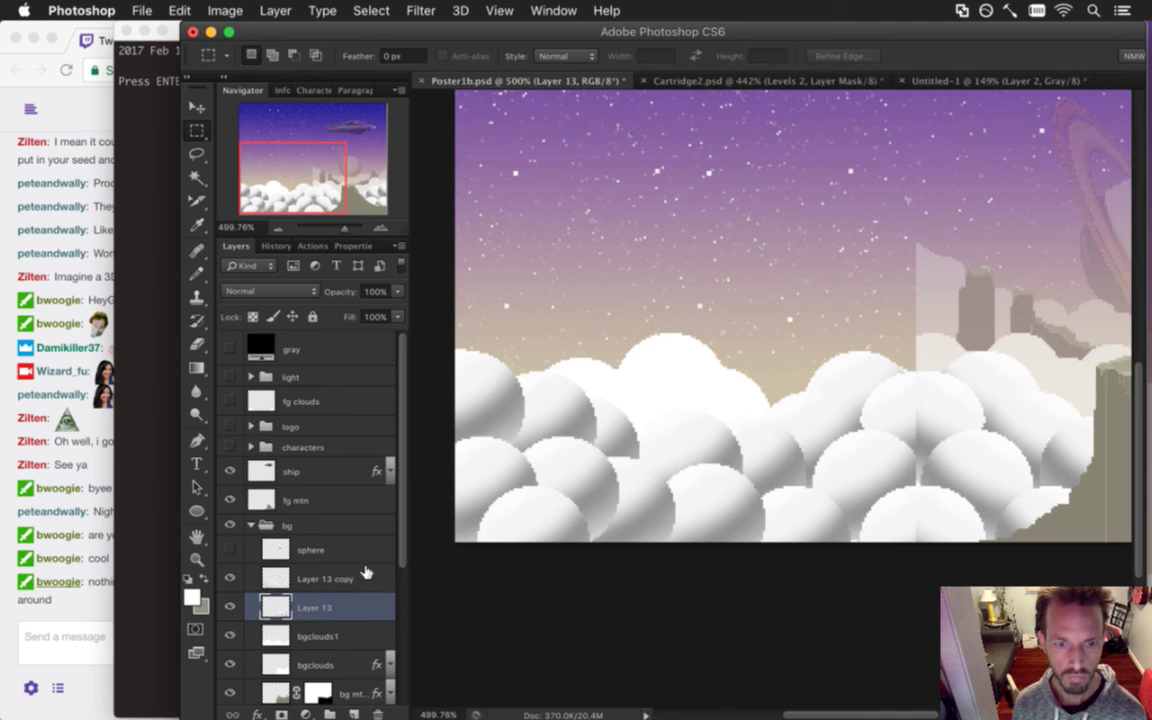
Merge the full-opacity Layer 13 copy and Layer 13 into one layer and rename it texturing.
{"action": "left_click", "coordinate": [366, 578], "text": "shift"}
{"action": "right_click", "coordinate": [345, 585]}
{"action": "key", "text": "Escape"}
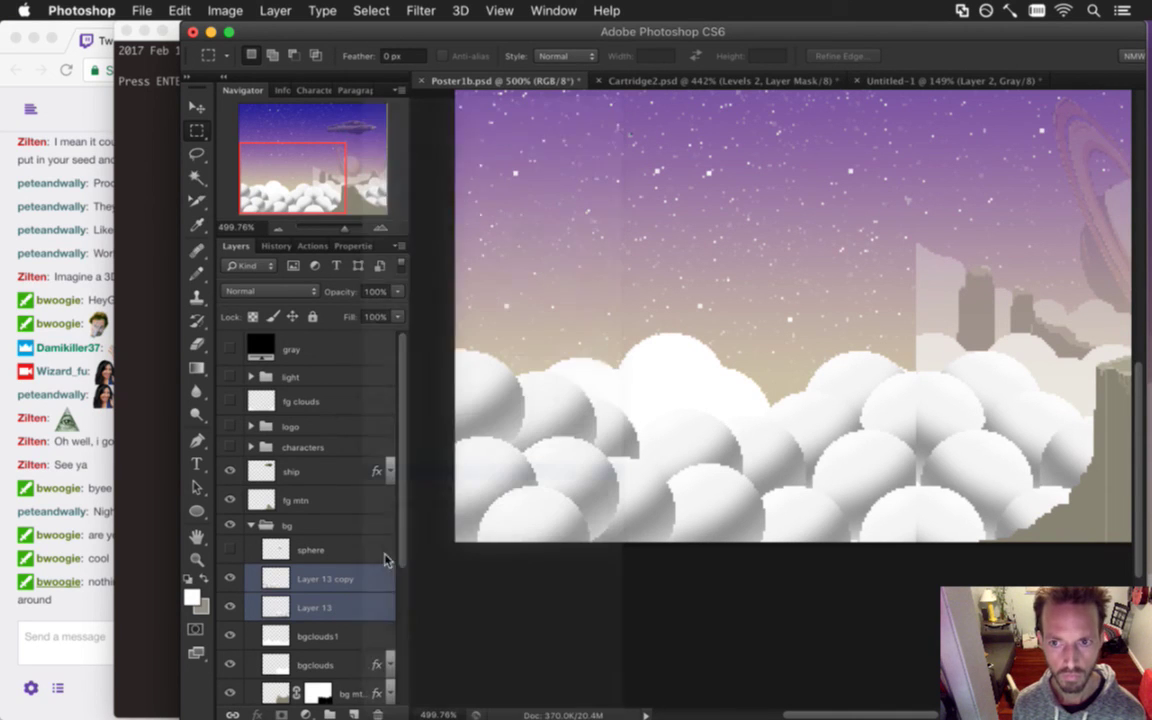
{"action": "key", "text": "super+e"}
{"action": "double_click", "coordinate": [322, 582]}
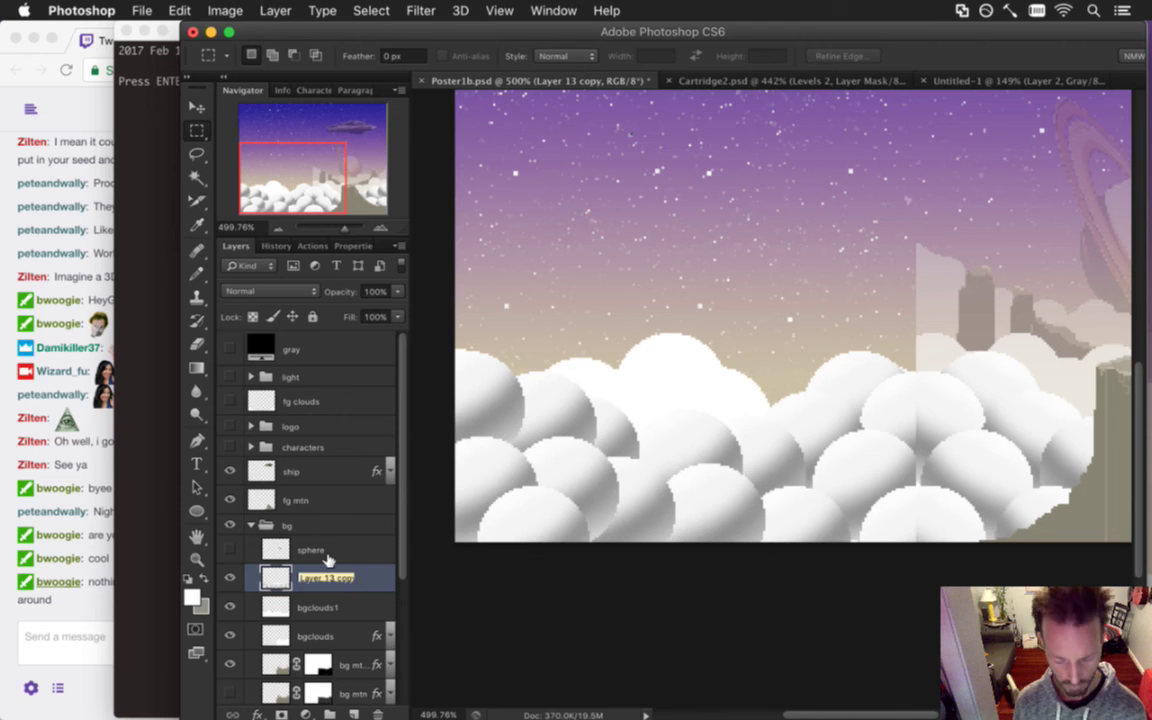
{"action": "type", "text": "texturing"}
{"action": "key", "text": "Return"}
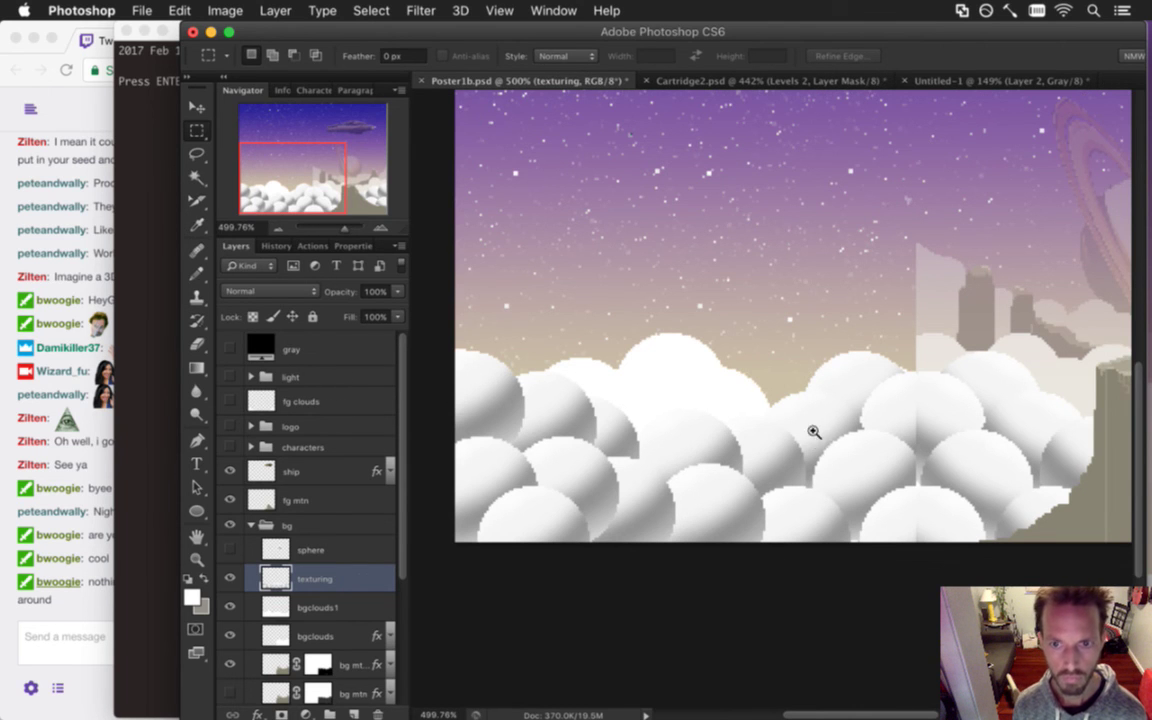
Erase all cloud shading on the texturing layer from the left edge to the centre seam with a size 25 Pencil-mode eraser.
{"action": "scroll", "coordinate": [814, 432], "scroll_direction": "down", "scroll_amount": 5}
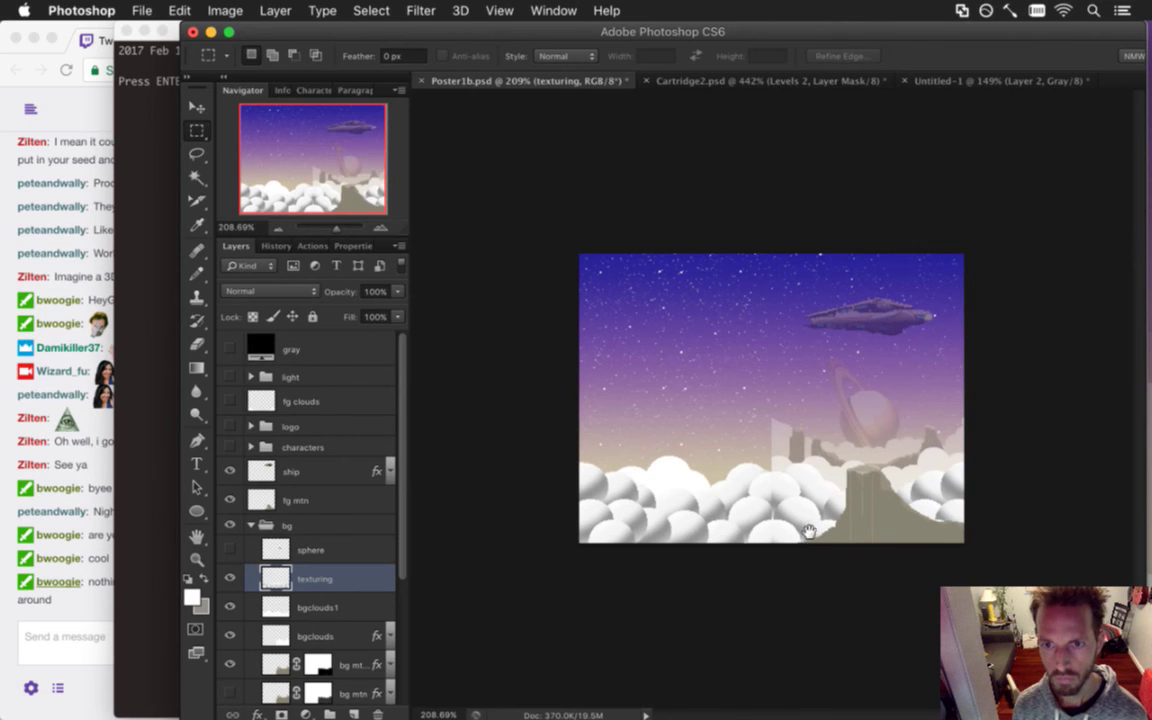
{"action": "scroll", "coordinate": [797, 531], "scroll_direction": "up", "scroll_amount": 3}
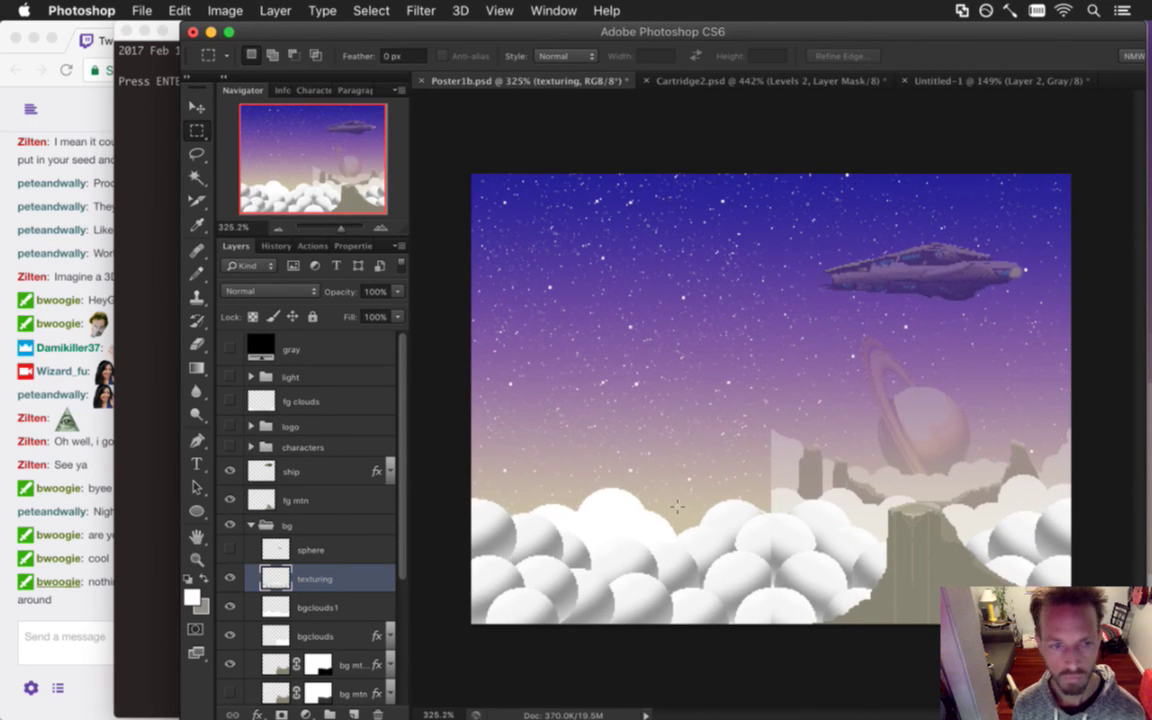
{"action": "key", "text": "b"}
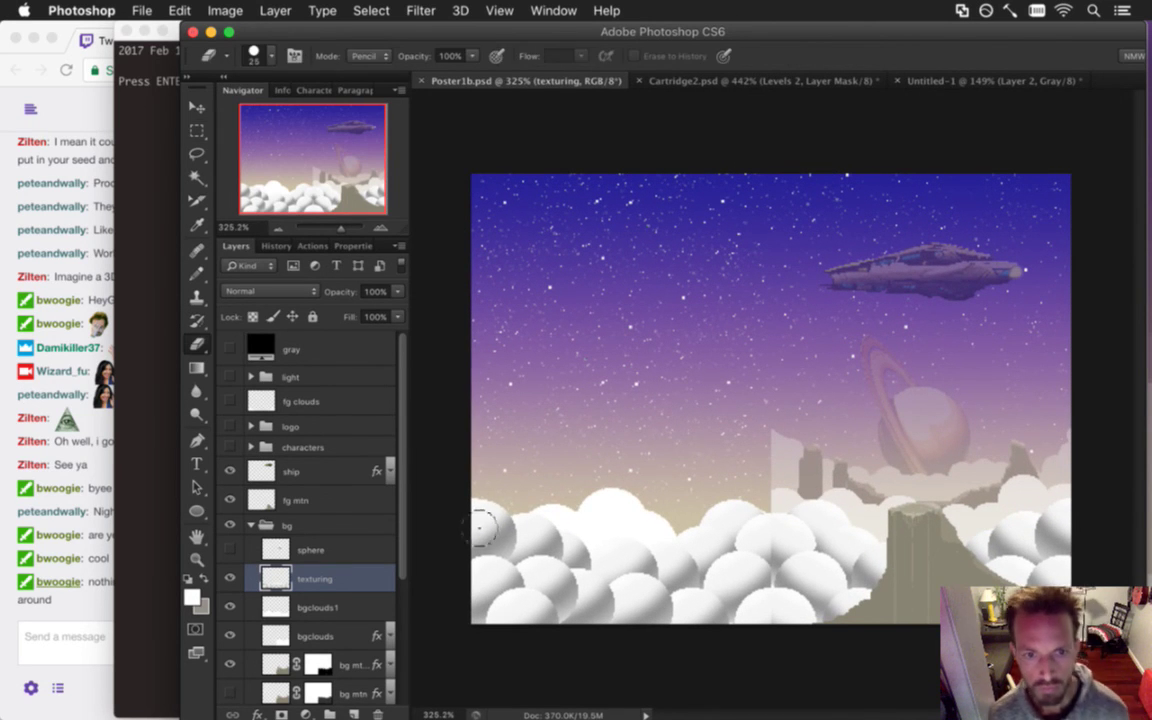
{"action": "mouse_move", "coordinate": [494, 543]}
{"action": "left_mouse_down"}
{"action": "mouse_move", "coordinate": [497, 649]}
{"action": "mouse_move", "coordinate": [465, 514]}
{"action": "mouse_move", "coordinate": [519, 650]}
{"action": "mouse_move", "coordinate": [542, 683]}
{"action": "mouse_move", "coordinate": [549, 616]}
{"action": "mouse_move", "coordinate": [584, 685]}
{"action": "mouse_move", "coordinate": [605, 593]}
{"action": "mouse_move", "coordinate": [652, 544]}
{"action": "mouse_move", "coordinate": [672, 550]}
{"action": "mouse_move", "coordinate": [704, 593]}
{"action": "mouse_move", "coordinate": [715, 584]}
{"action": "mouse_move", "coordinate": [726, 494]}
{"action": "mouse_move", "coordinate": [739, 539]}
{"action": "mouse_move", "coordinate": [741, 517]}
{"action": "mouse_move", "coordinate": [755, 617]}
{"action": "mouse_move", "coordinate": [763, 570]}
{"action": "mouse_move", "coordinate": [761, 645]}
{"action": "left_mouse_up"}
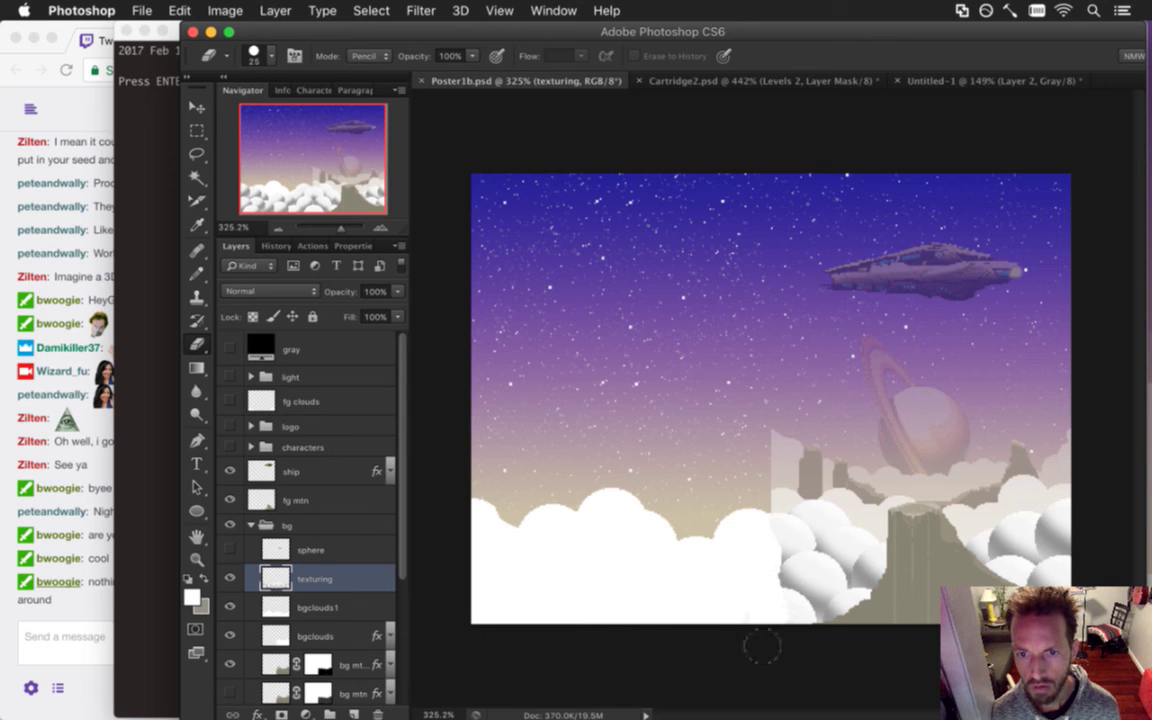
{"action": "mouse_move", "coordinate": [700, 590]}
{"action": "left_mouse_down"}
{"action": "mouse_move", "coordinate": [700, 560]}
{"action": "mouse_move", "coordinate": [766, 576]}
{"action": "mouse_move", "coordinate": [773, 557]}
{"action": "left_mouse_up"}
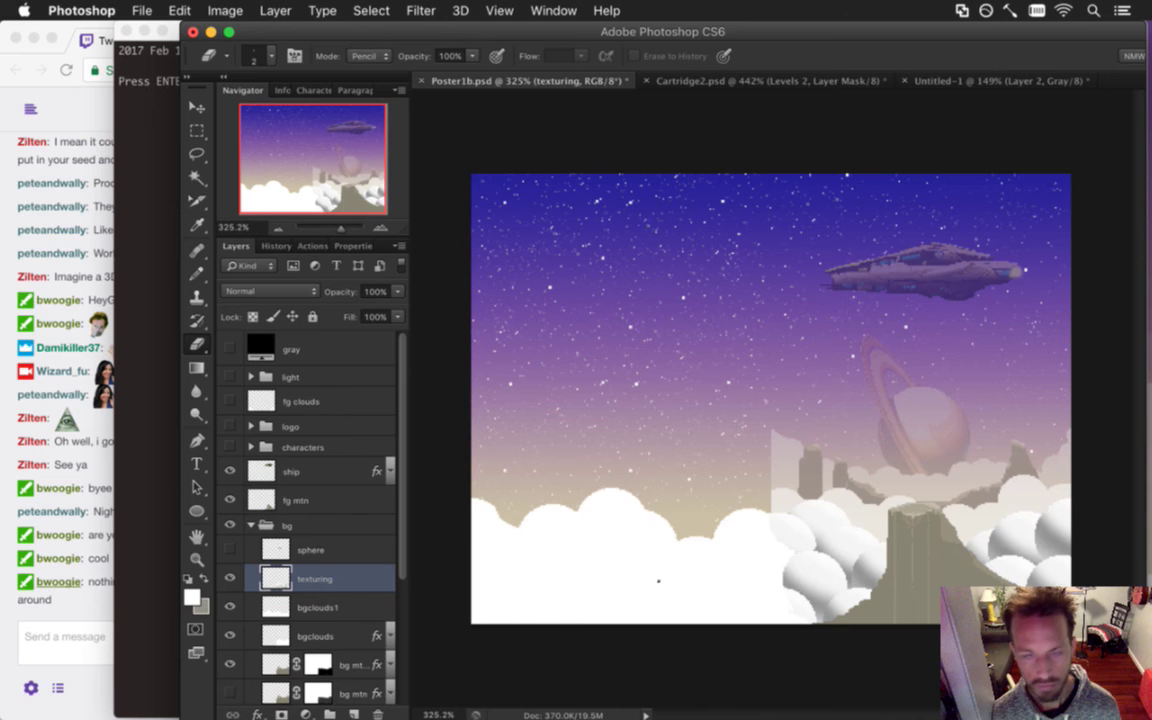
Show the sphere layer, select and copy its full content, and hide the layer again.
{"action": "left_click", "coordinate": [250, 550]}
{"action": "left_click", "coordinate": [230, 549]}
{"action": "key", "text": "ctrl+a"}
{"action": "left_click", "coordinate": [230, 549]}
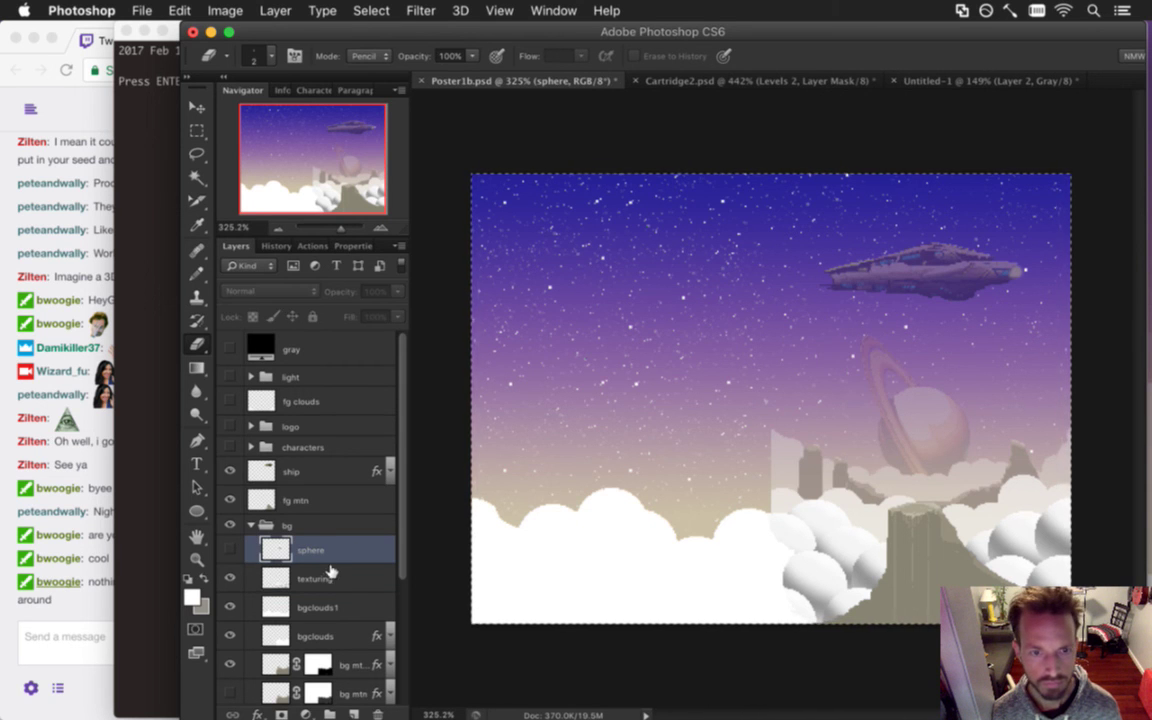
Try pasting a copy of the sphere above the texturing layer and fitting it over the cloud at the centre seam.
{"action": "left_click", "coordinate": [330, 571]}
{"action": "key", "text": "m"}
{"action": "key", "text": "ctrl+v"}
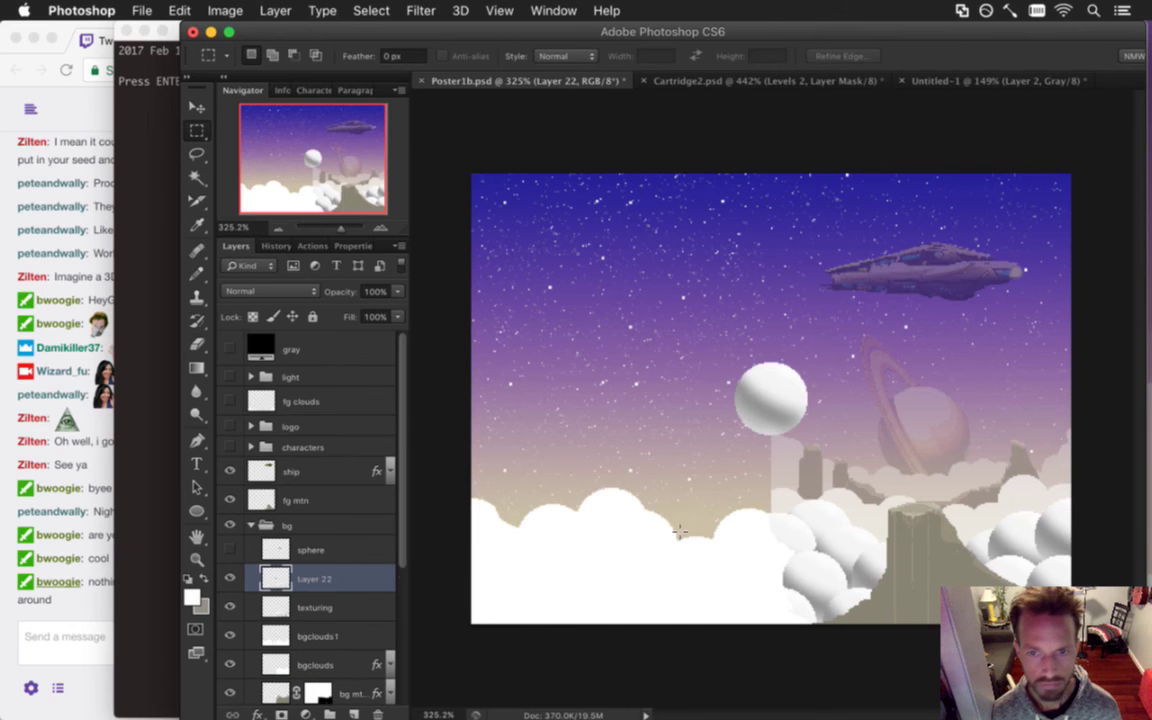
{"action": "key", "text": "v"}
{"action": "left_click_drag", "start_coordinate": [770, 360], "coordinate": [770, 521]}
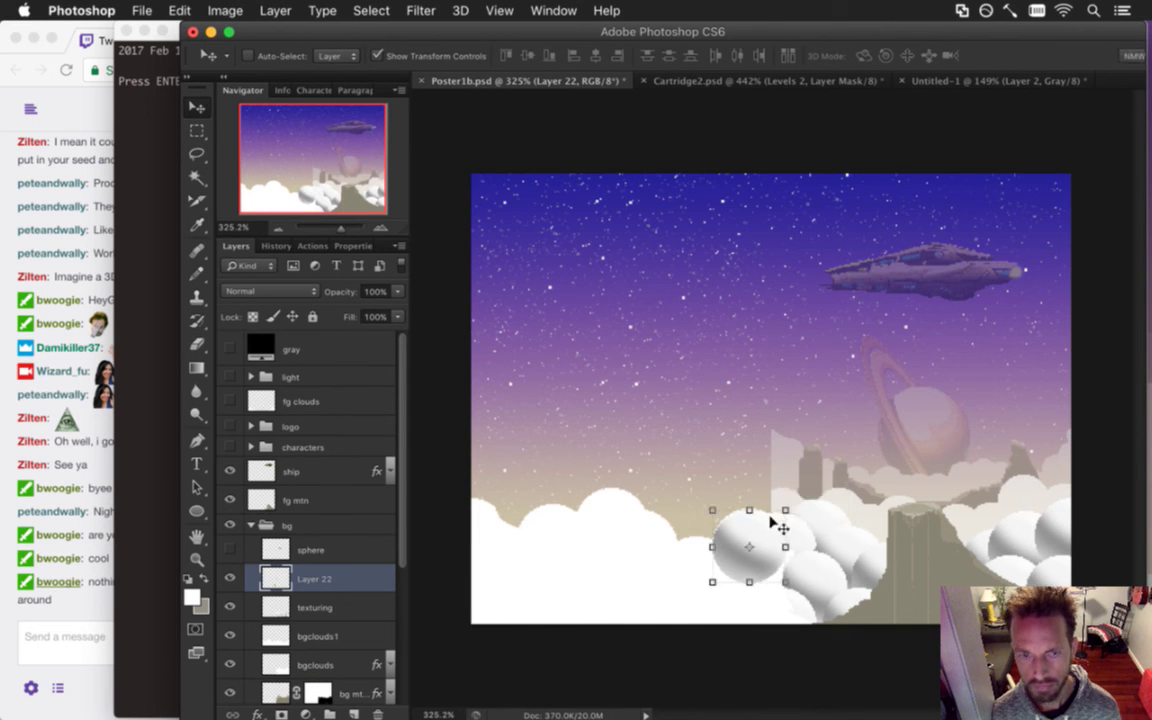
{"action": "key", "text": "Up"}
{"action": "key", "text": "Left"}
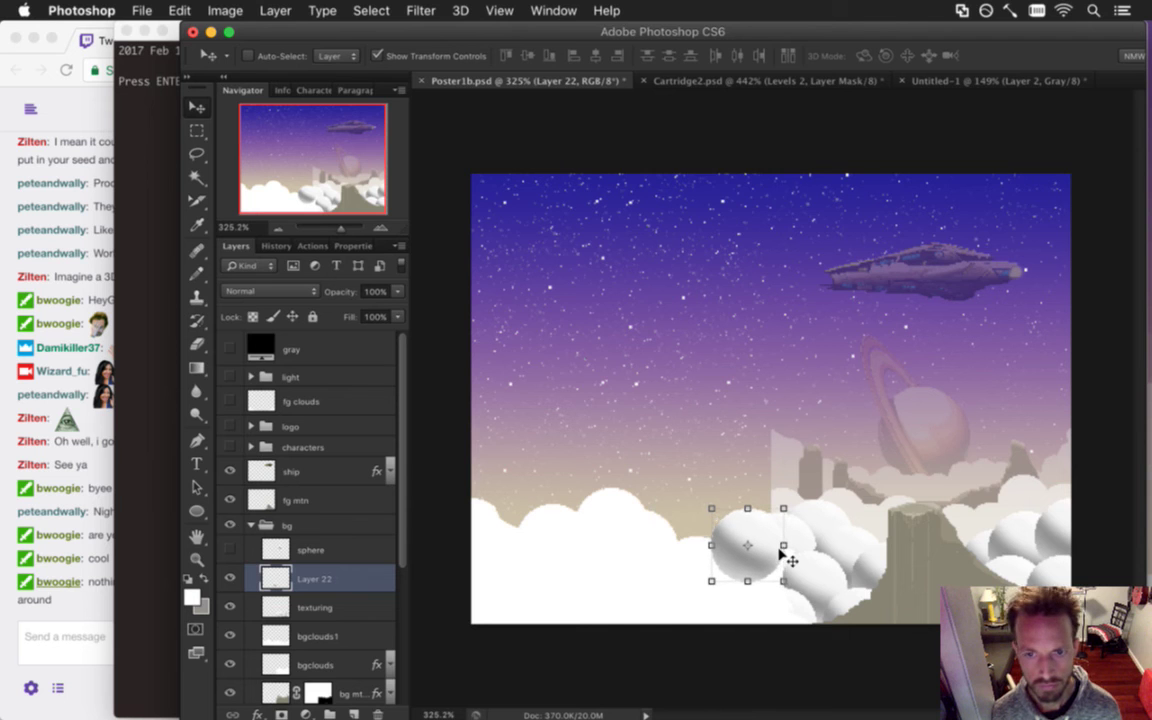
Try pasting three more sphere copies and overlapping them along the clouds to the left of the first copy.
{"action": "key", "text": "super+v"}
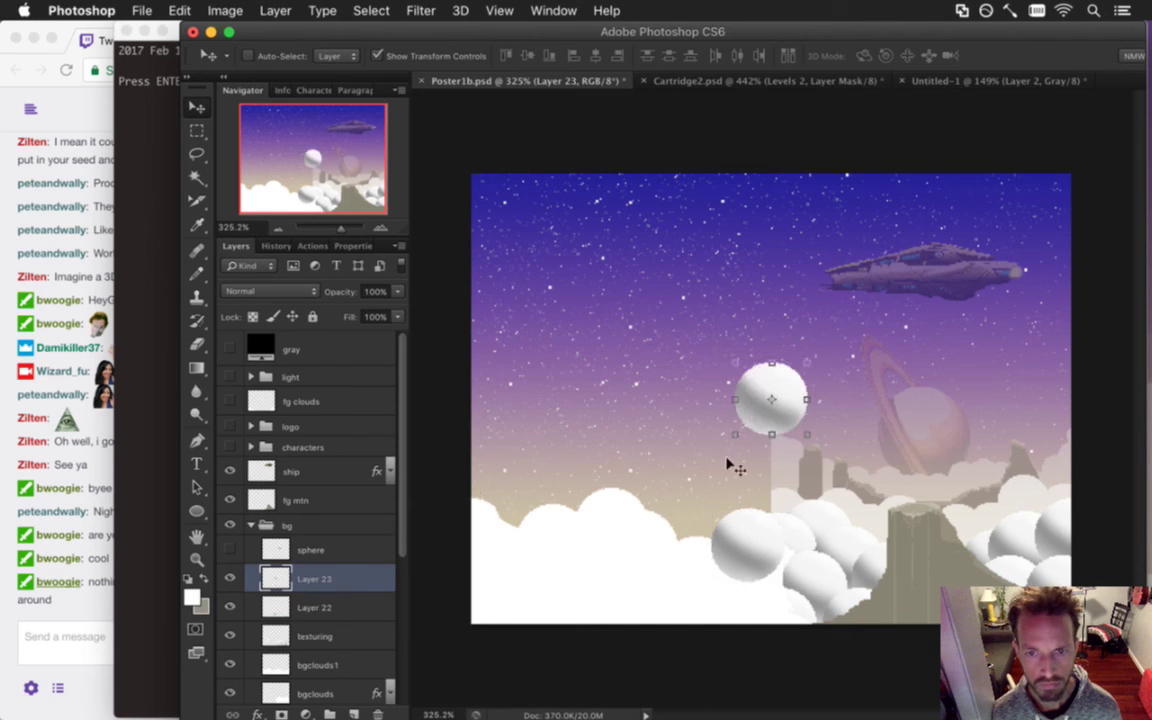
{"action": "left_click_drag", "start_coordinate": [762, 390], "coordinate": [674, 560]}
{"action": "key", "text": "super+v"}
{"action": "left_click_drag", "start_coordinate": [751, 380], "coordinate": [625, 510]}
{"action": "key", "text": "super+v"}
{"action": "left_click_drag", "start_coordinate": [710, 405], "coordinate": [607, 500]}
{"action": "key", "text": "m"}
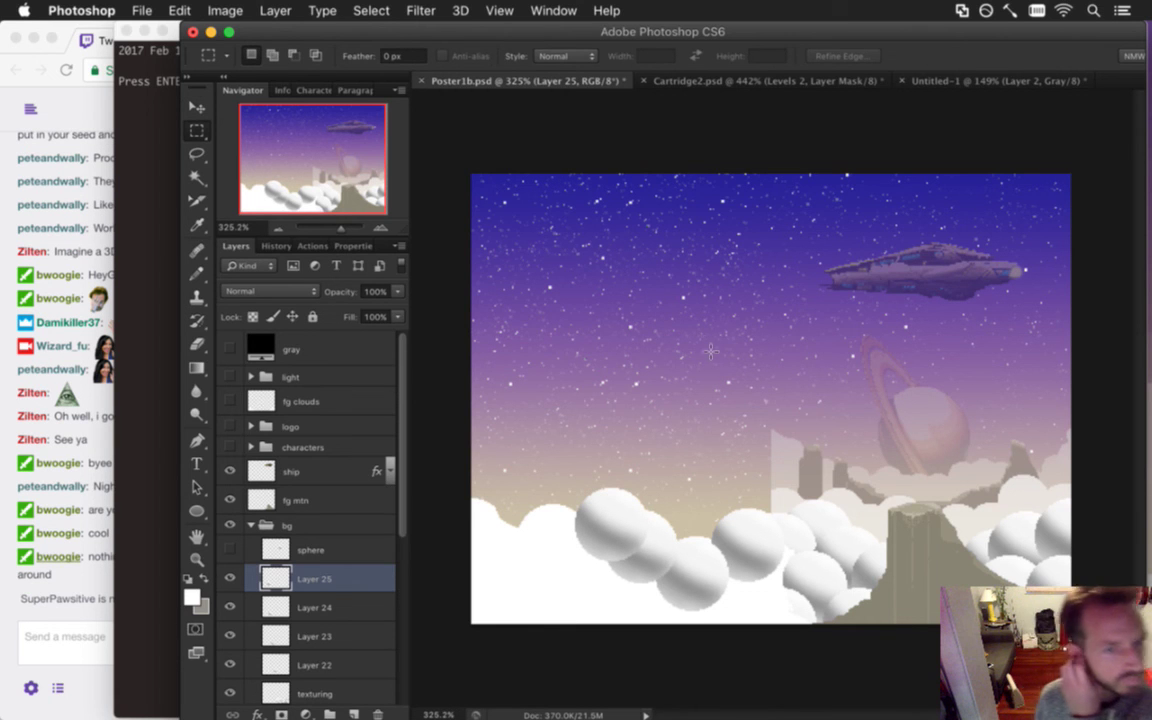
Undo the placing and pasting of all four sphere copies above the texturing layer.
{"action": "key", "text": "super+alt+z"}
{"action": "key", "text": "super+alt+z"}
{"action": "key", "text": "super+alt+z"}
{"action": "key", "text": "super+alt+z"}
{"action": "key", "text": "super+alt+z"}
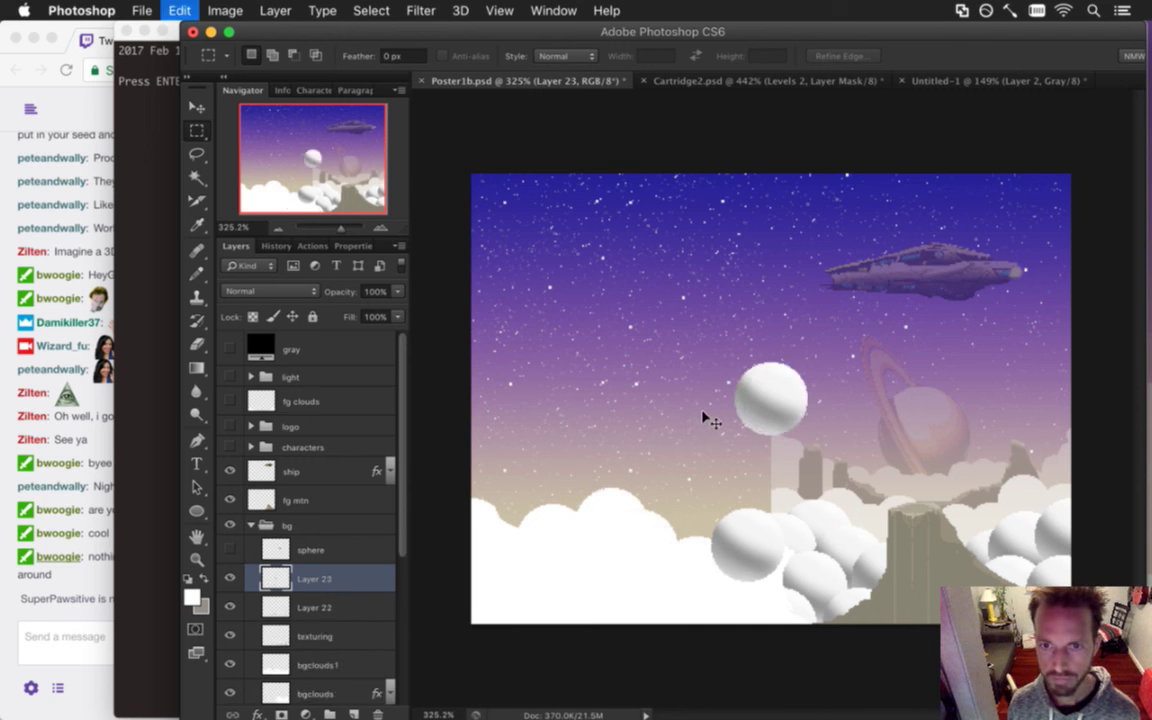
{"action": "key", "text": "super+alt+z"}
{"action": "key", "text": "super+alt+z"}
{"action": "key", "text": "super+alt+z"}
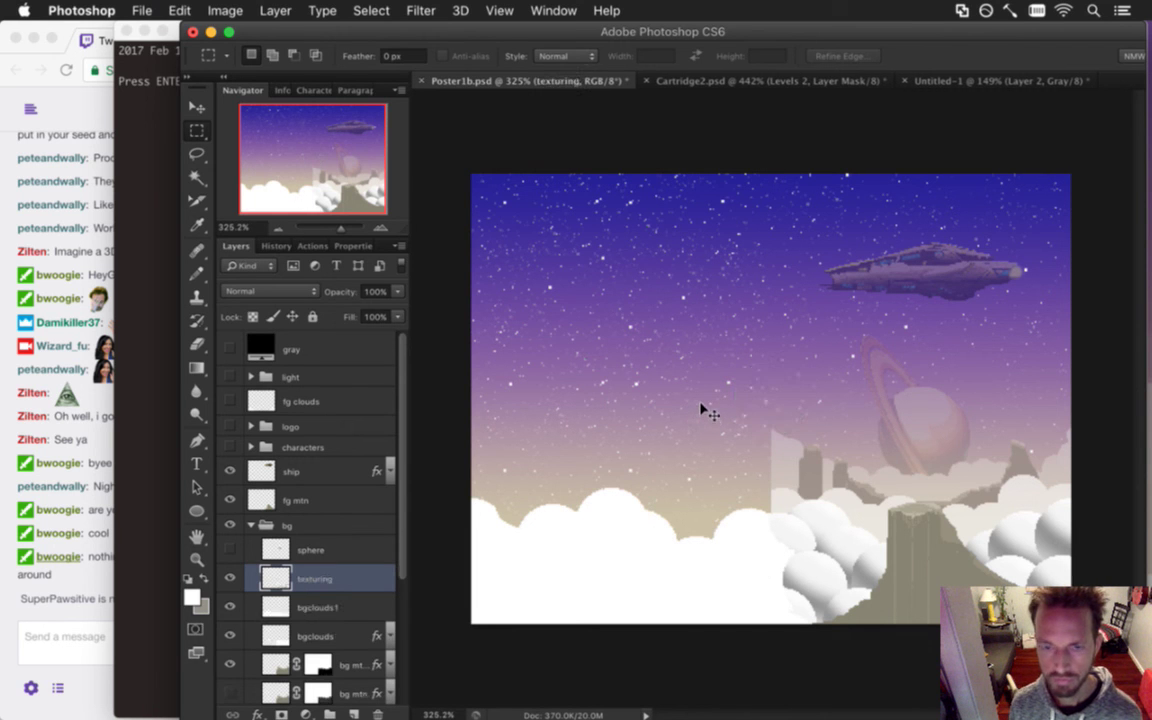
Step back through the history to before the texturing erasure and merge, restoring the cloud shading on separate Layer 13 copy and Layer 13.
{"action": "key", "text": "super+alt+z"}
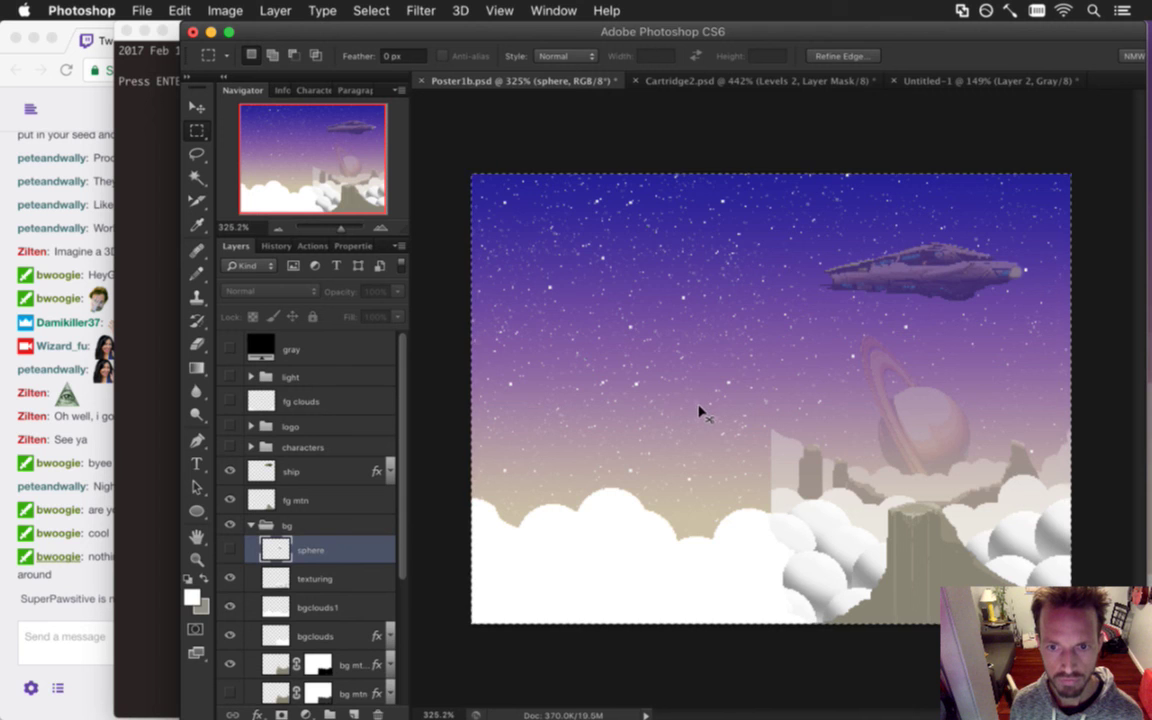
{"action": "key", "text": "super+alt+z"}
{"action": "key", "text": "super+alt+z"}
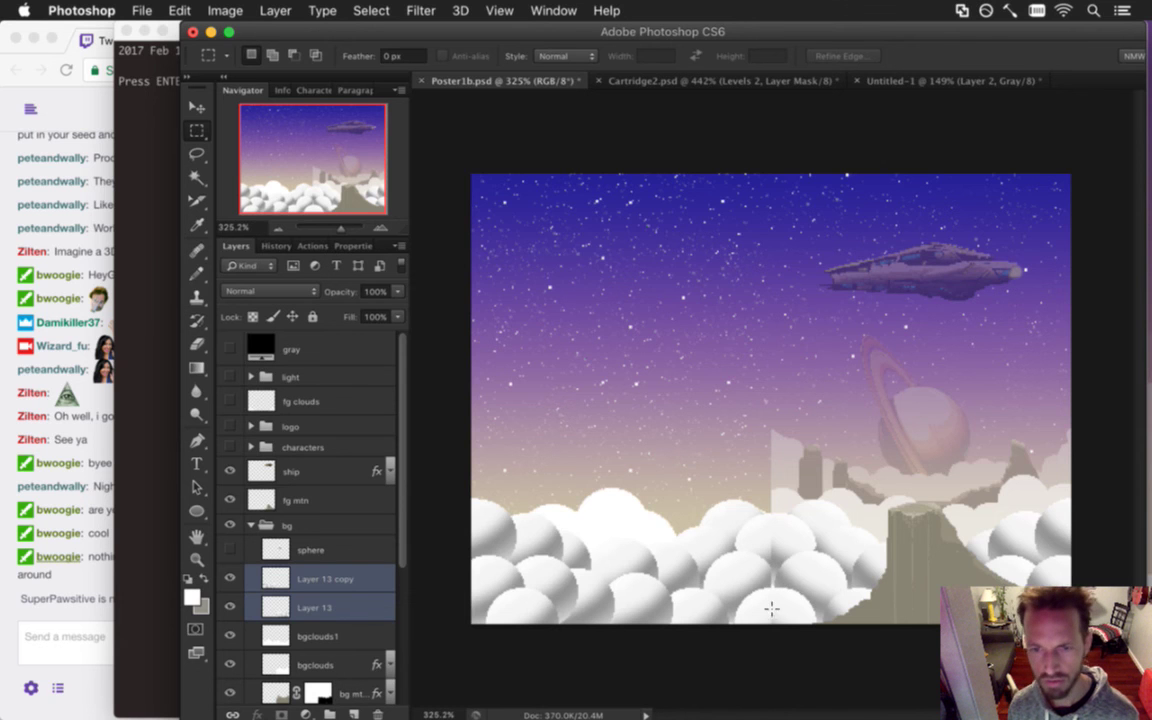
Merge the Layer 13 copy layer down into Layer 13.
{"action": "mouse_move", "coordinate": [759, 576]}
{"action": "left_mouse_down"}
{"action": "mouse_move", "coordinate": [830, 603]}
{"action": "mouse_move", "coordinate": [771, 591]}
{"action": "left_mouse_up"}
{"action": "left_click", "coordinate": [332, 588]}
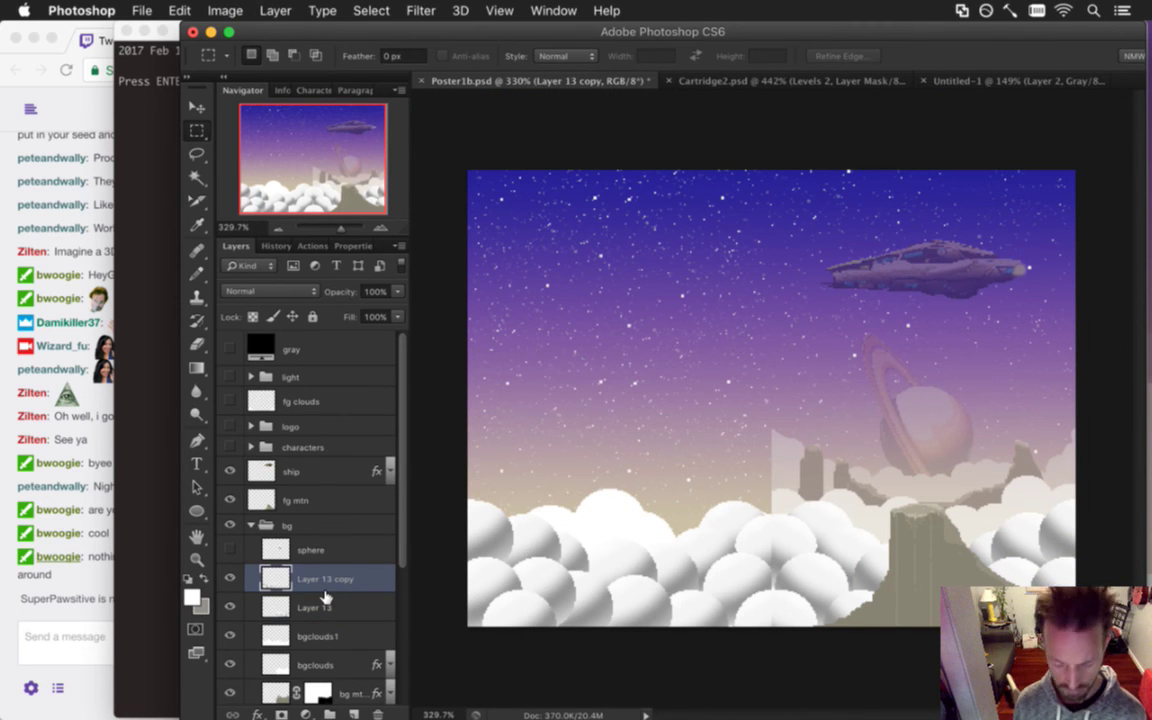
{"action": "key", "text": "super+e"}
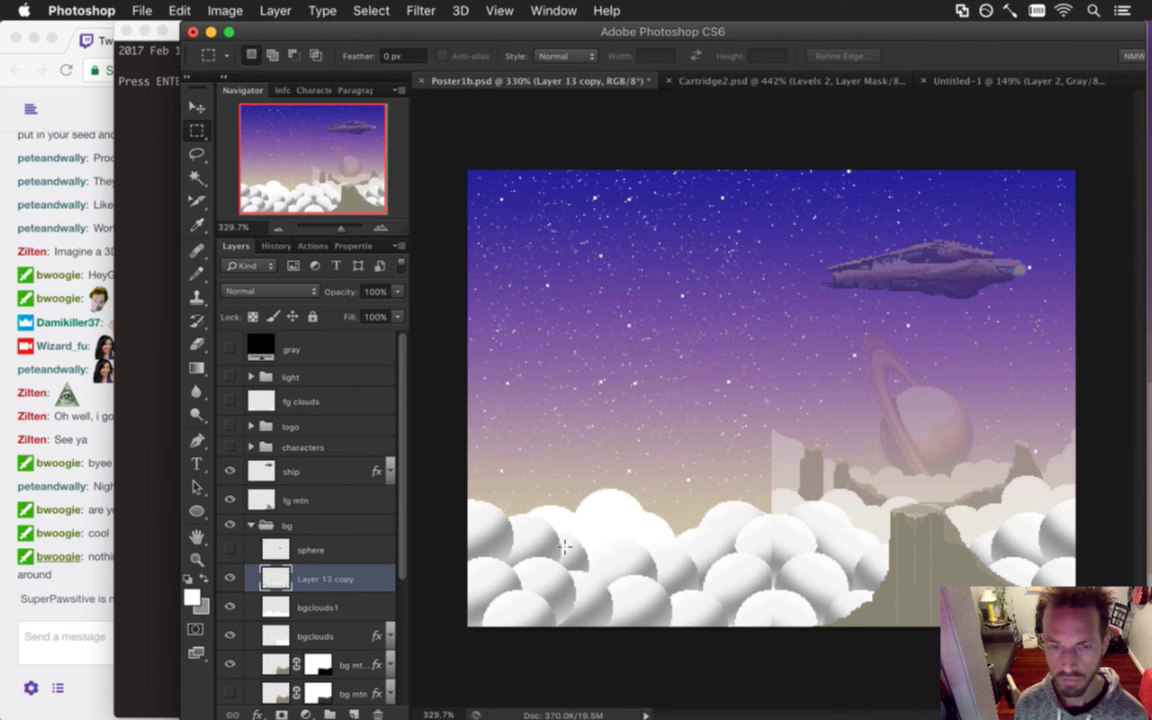
Switch to the Twitch chat in Chrome to read the newest notice, and return to Photoshop.
{"action": "left_click", "coordinate": [57, 597]}
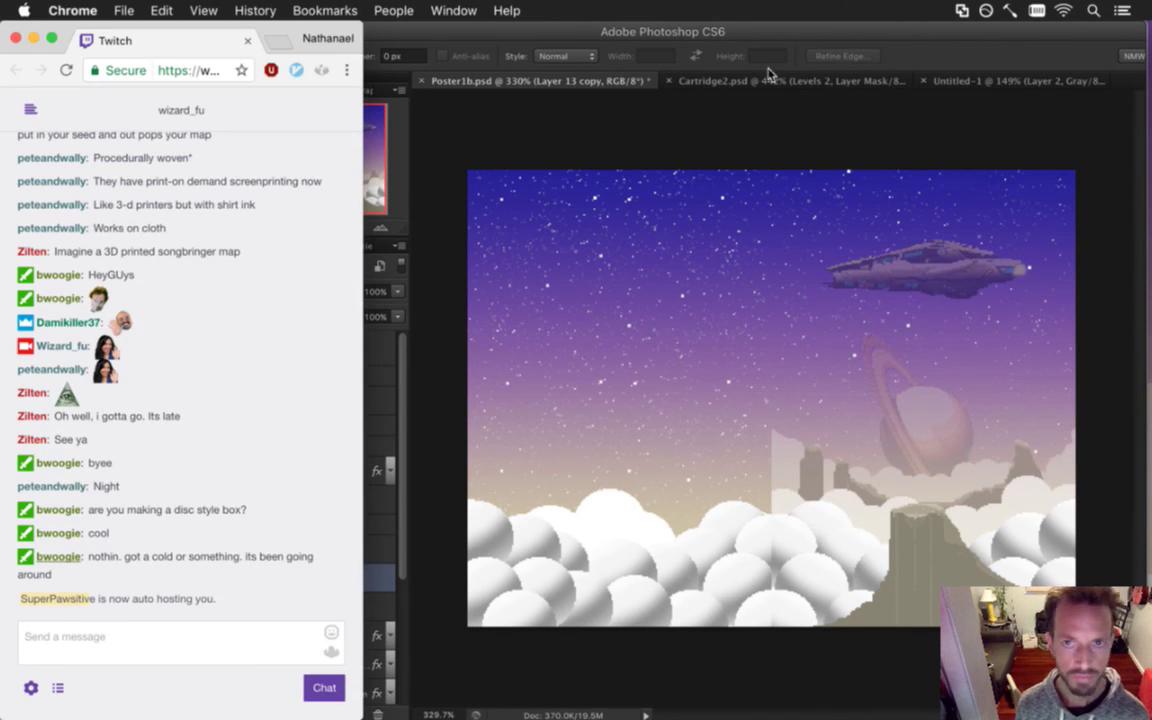
{"action": "left_click", "coordinate": [823, 36]}
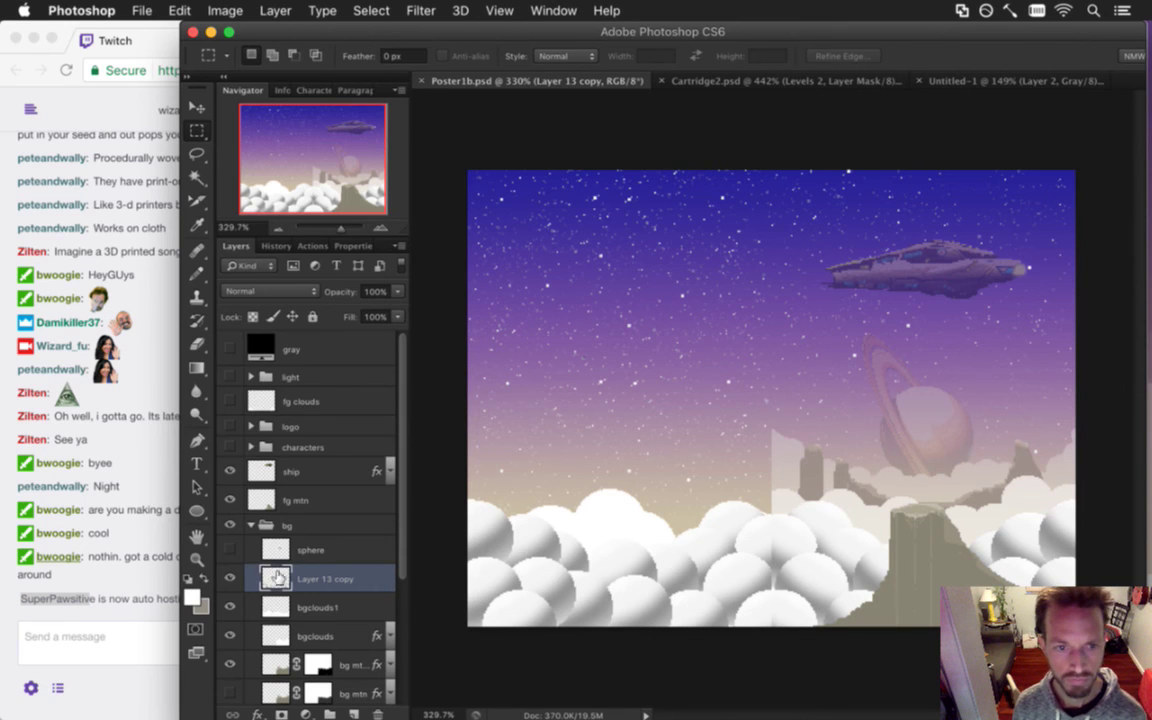
Check the merged cloud layer by toggling its visibility, and rename it as texturing.
{"action": "left_click", "coordinate": [230, 578]}
{"action": "left_click", "coordinate": [230, 578]}
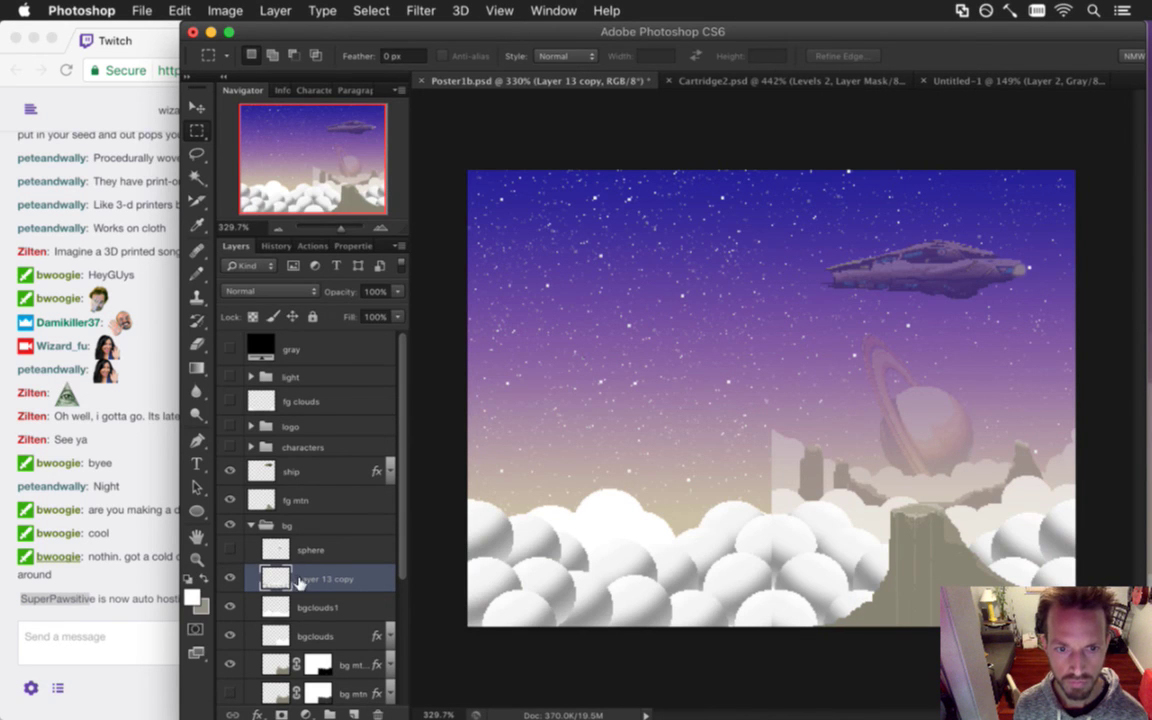
{"action": "double_click", "coordinate": [312, 570]}
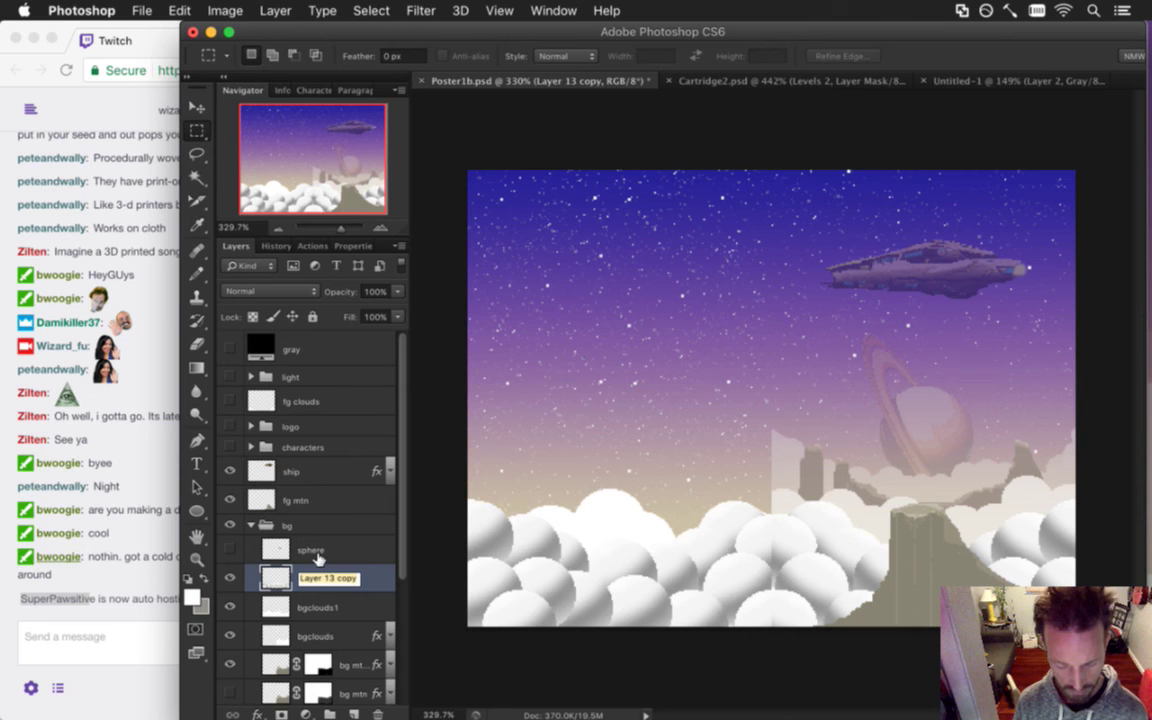
{"action": "type", "text": "texturing"}
{"action": "key", "text": "Return"}
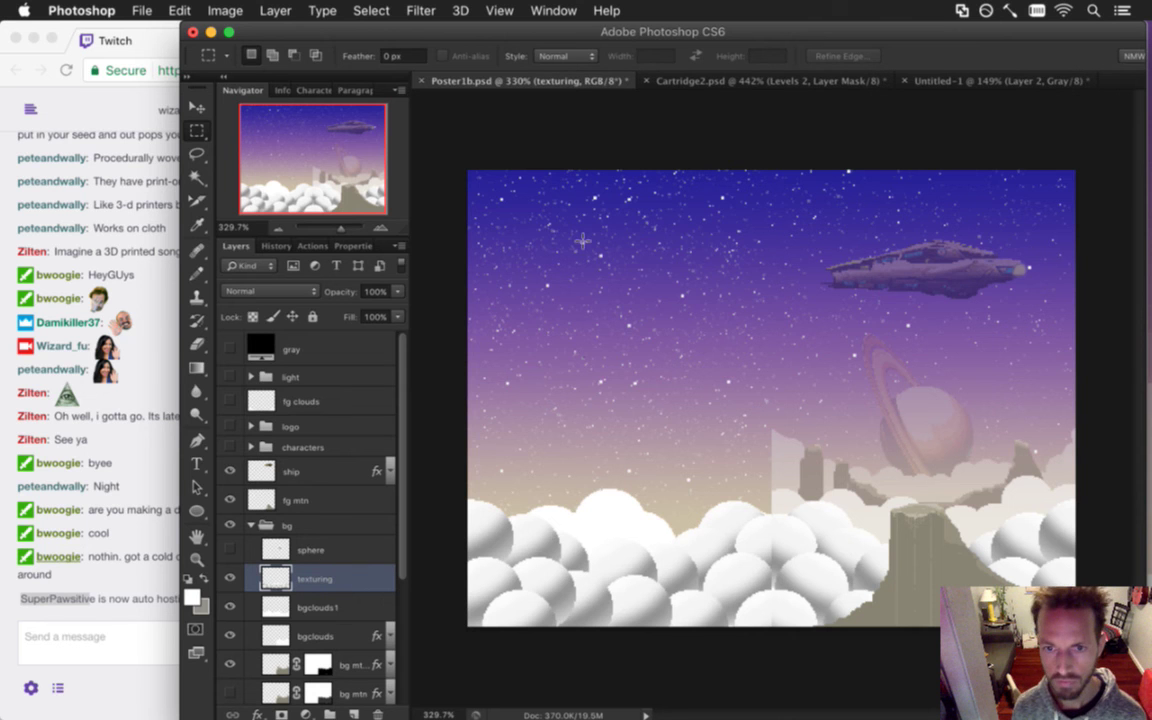
Erase the sphere shading from the middle clouds on the texturing layer with a 45 px Eraser.
{"action": "key", "text": "b"}
{"action": "key", "text": "bracketright"}
{"action": "key", "text": "bracketright"}
{"action": "key", "text": "bracketright"}
{"action": "key", "text": "bracketright"}
{"action": "key", "text": "bracketright"}
{"action": "key", "text": "bracketright"}
{"action": "mouse_move", "coordinate": [640, 588]}
{"action": "left_mouse_down"}
{"action": "mouse_move", "coordinate": [684, 584]}
{"action": "mouse_move", "coordinate": [707, 548]}
{"action": "mouse_move", "coordinate": [733, 558]}
{"action": "mouse_move", "coordinate": [746, 591]}
{"action": "mouse_move", "coordinate": [699, 681]}
{"action": "mouse_move", "coordinate": [725, 610]}
{"action": "left_mouse_up"}
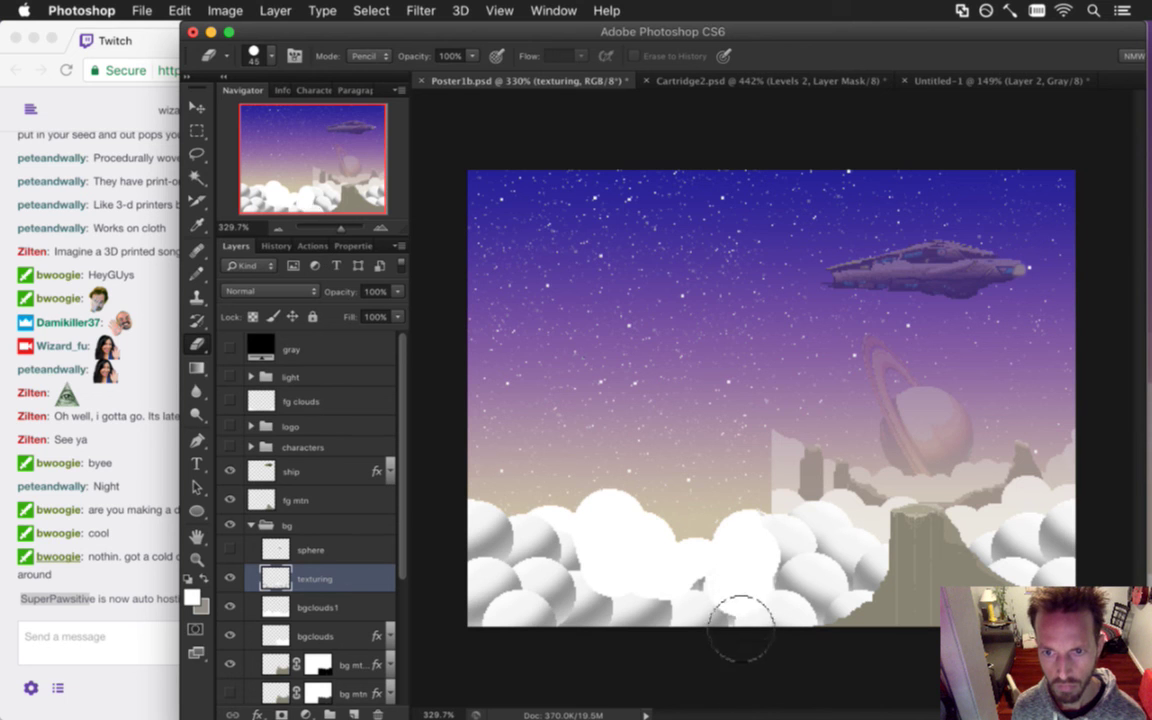
{"action": "mouse_move", "coordinate": [757, 670]}
{"action": "left_mouse_down"}
{"action": "mouse_move", "coordinate": [595, 625]}
{"action": "mouse_move", "coordinate": [583, 645]}
{"action": "mouse_move", "coordinate": [538, 599]}
{"action": "mouse_move", "coordinate": [540, 555]}
{"action": "mouse_move", "coordinate": [552, 553]}
{"action": "mouse_move", "coordinate": [629, 650]}
{"action": "left_mouse_up"}
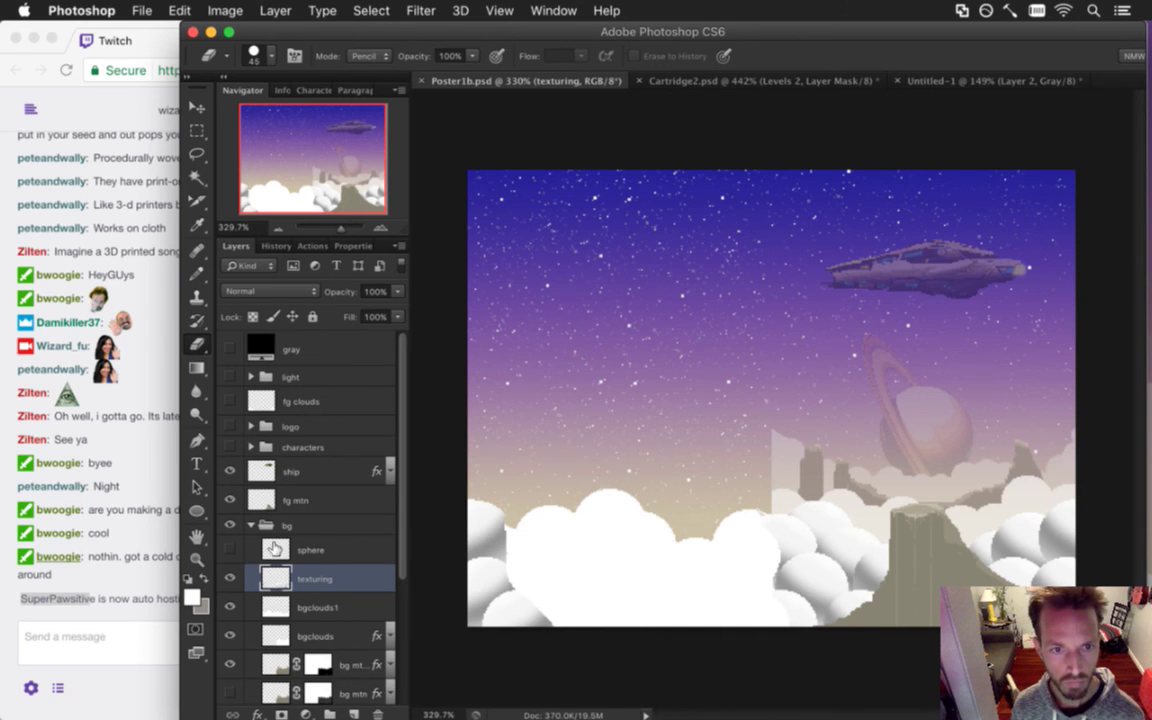
Copy the contents of the hidden sphere layer and paste them as a new layer directly above texturing.
{"action": "left_click", "coordinate": [274, 548]}
{"action": "left_click", "coordinate": [230, 549]}
{"action": "key", "text": "super+a"}
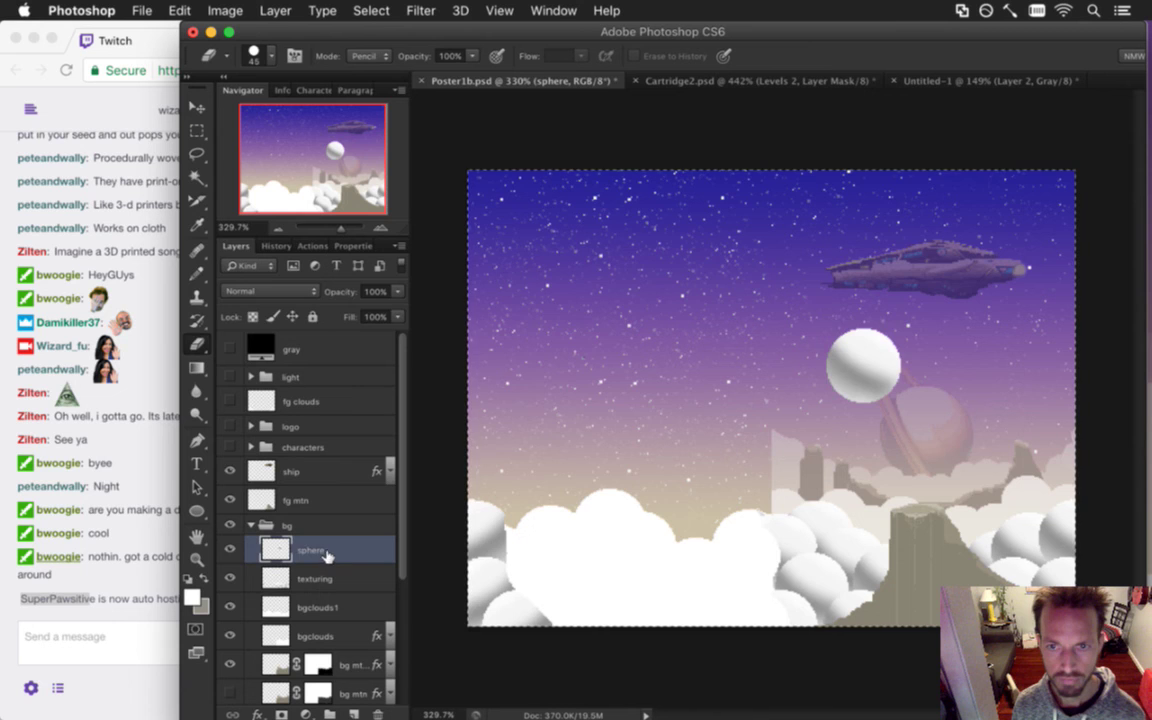
{"action": "left_click", "coordinate": [230, 549]}
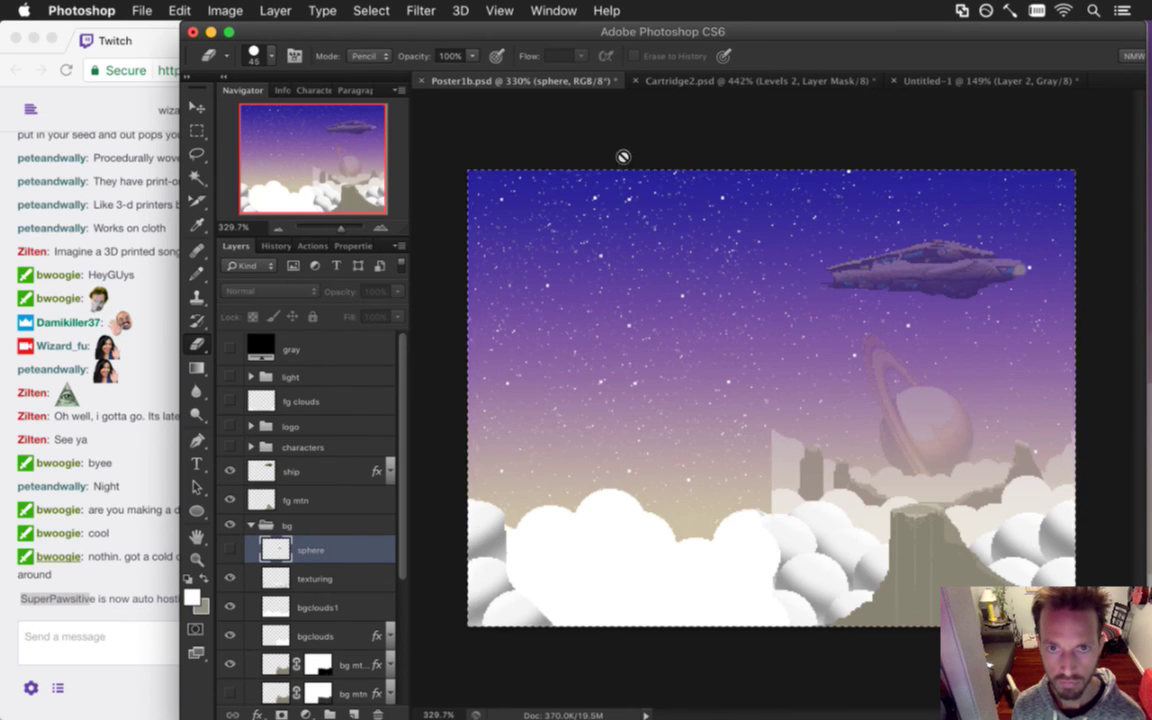
{"action": "key", "text": "m"}
{"action": "left_click", "coordinate": [350, 576]}
{"action": "key", "text": "super+z"}
{"action": "key", "text": "super+v"}
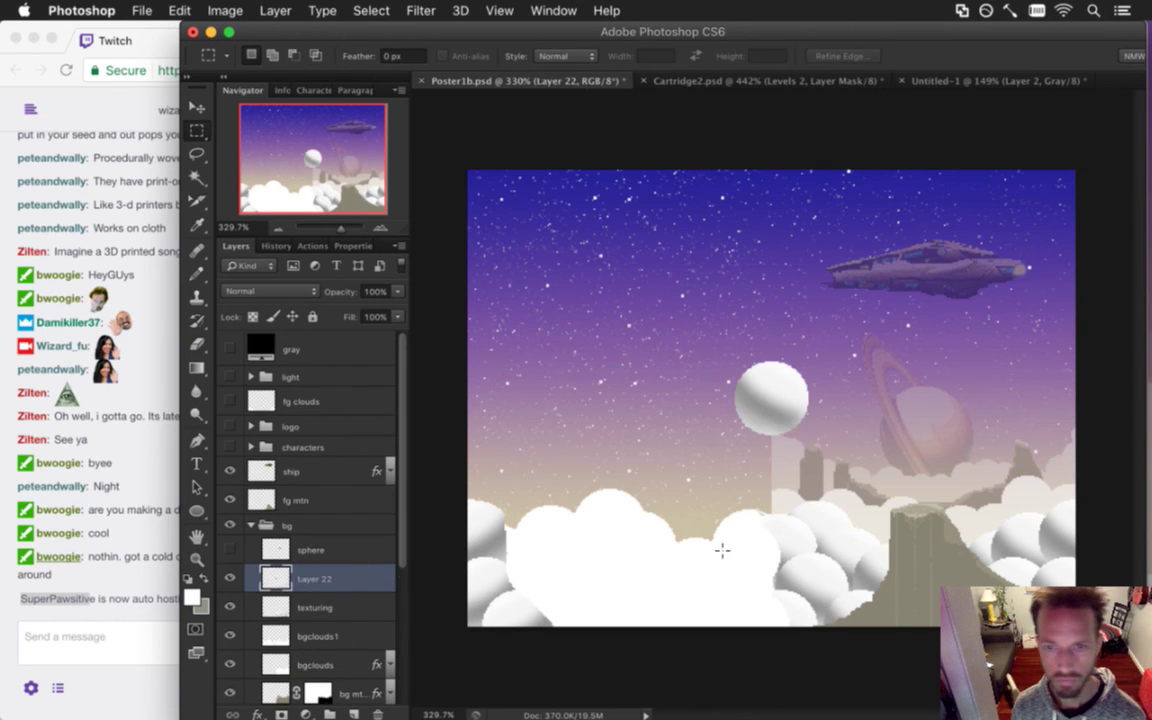
Move the pasted sphere down onto the clouds just left of the foreground mountain and nudge it upward.
{"action": "key", "text": "v"}
{"action": "left_click_drag", "start_coordinate": [797, 372], "coordinate": [784, 538]}
{"action": "key", "text": "Up"}
{"action": "key", "text": "Up"}
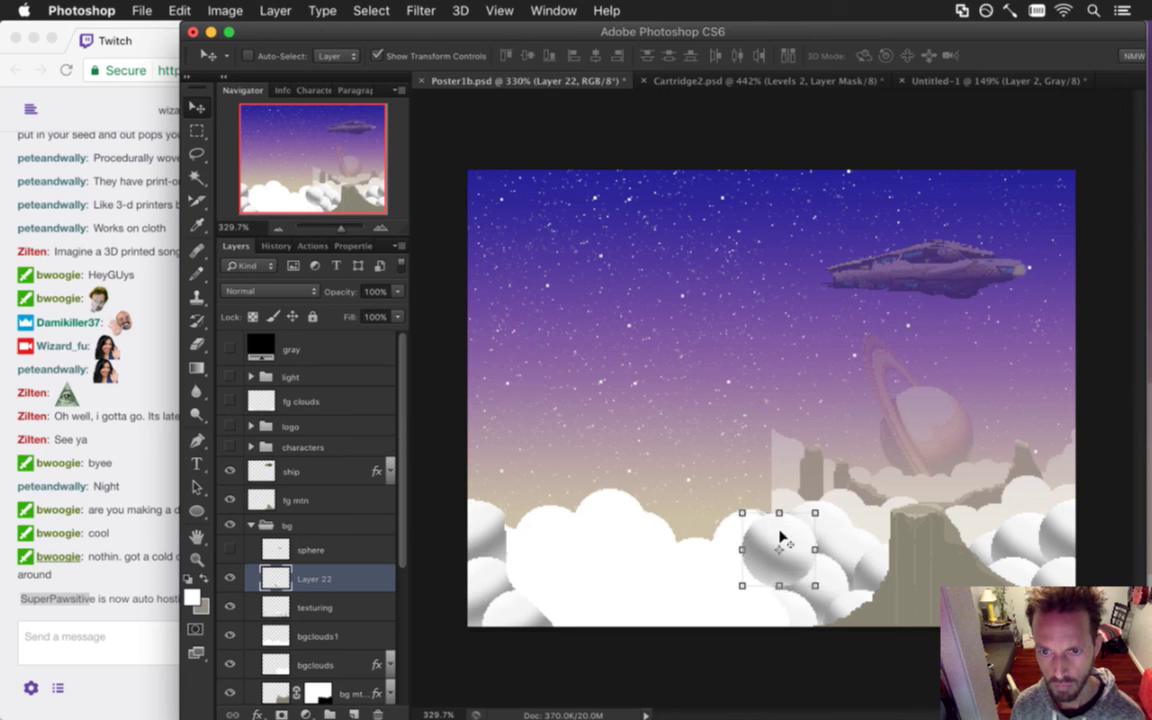
Copy the placed sphere and position a duplicate below and to its right, beside the mountain's base.
{"action": "key", "text": "super+c"}
{"action": "key", "text": "super+v"}
{"action": "left_click_drag", "start_coordinate": [761, 398], "coordinate": [797, 604]}
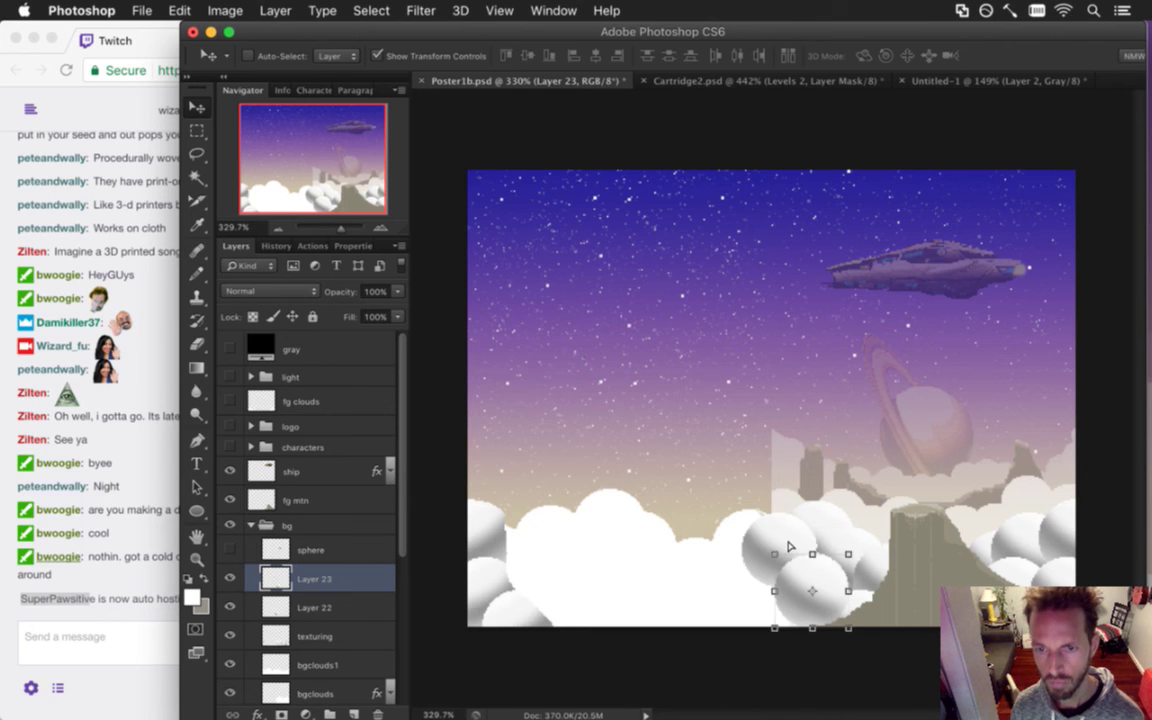
Paste three more spheres and place them leftward along the erased cloud bank, following the white cloud outlines.
{"action": "key", "text": "super+v"}
{"action": "left_click_drag", "start_coordinate": [762, 381], "coordinate": [742, 520]}
{"action": "key", "text": "super+v"}
{"action": "left_click_drag", "start_coordinate": [759, 377], "coordinate": [690, 546]}
{"action": "key", "text": "super+v"}
{"action": "left_click_drag", "start_coordinate": [766, 381], "coordinate": [628, 530]}
Paste two more spheres, placing one on the tallest cloud and one on the cloud further left.
{"action": "key", "text": "super+v"}
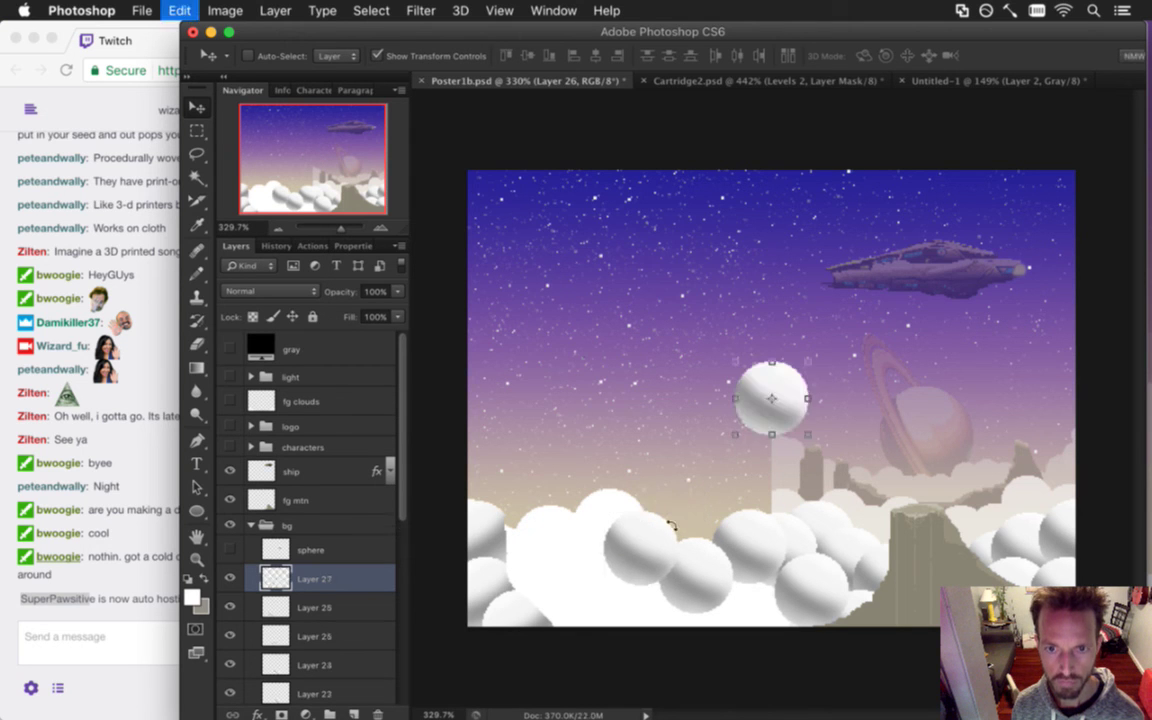
{"action": "left_click_drag", "start_coordinate": [745, 401], "coordinate": [600, 493]}
{"action": "key", "text": "Right"}
{"action": "key", "text": "Up"}
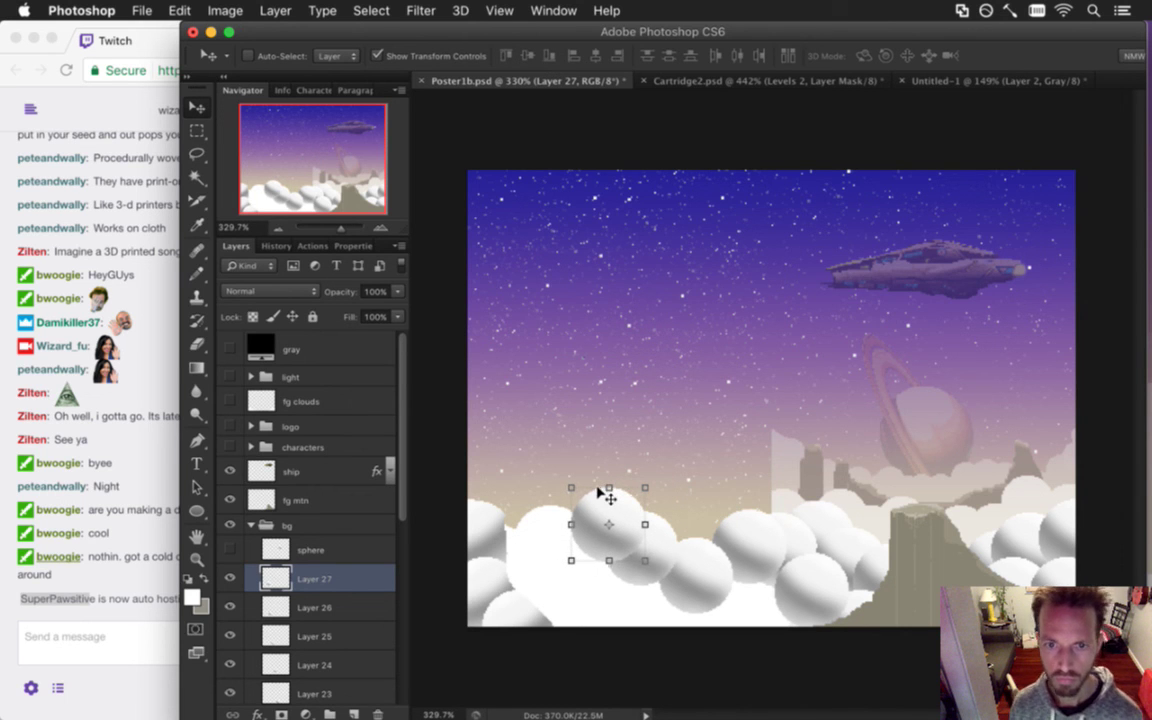
{"action": "key", "text": "super+v"}
{"action": "left_click_drag", "start_coordinate": [766, 376], "coordinate": [539, 512]}
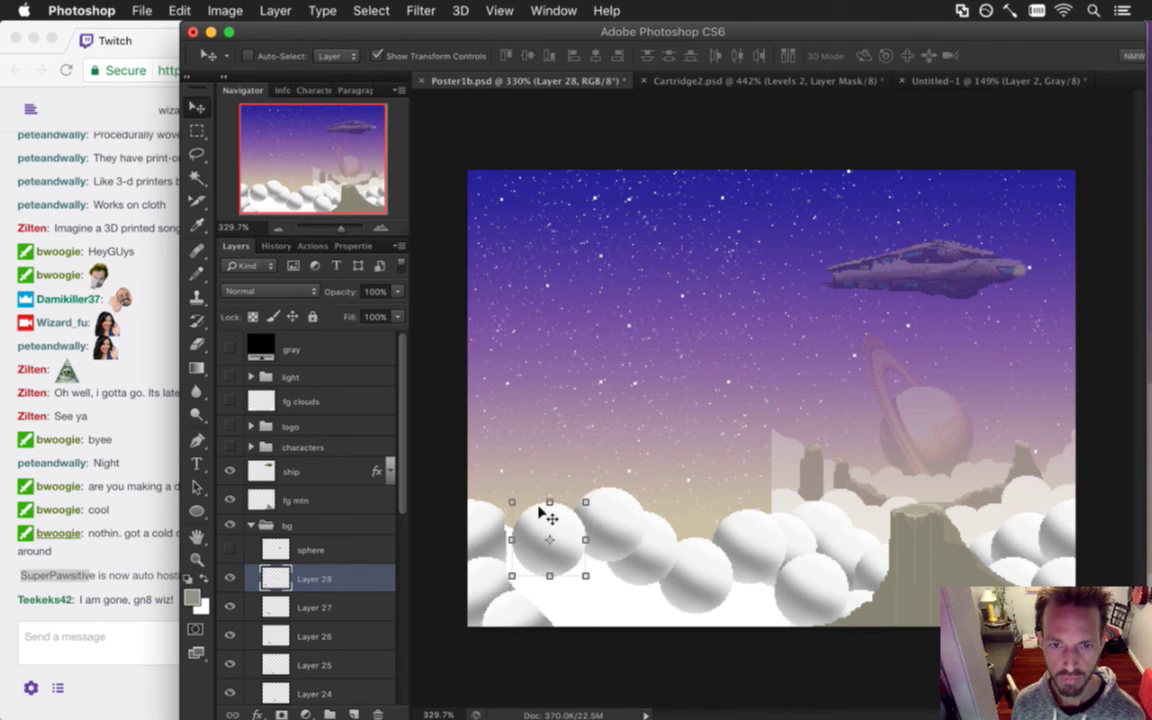
Switch to the Twitch chat in Chrome, send the message "HeyGuys", and return to Photoshop.
{"action": "left_click", "coordinate": [134, 597]}
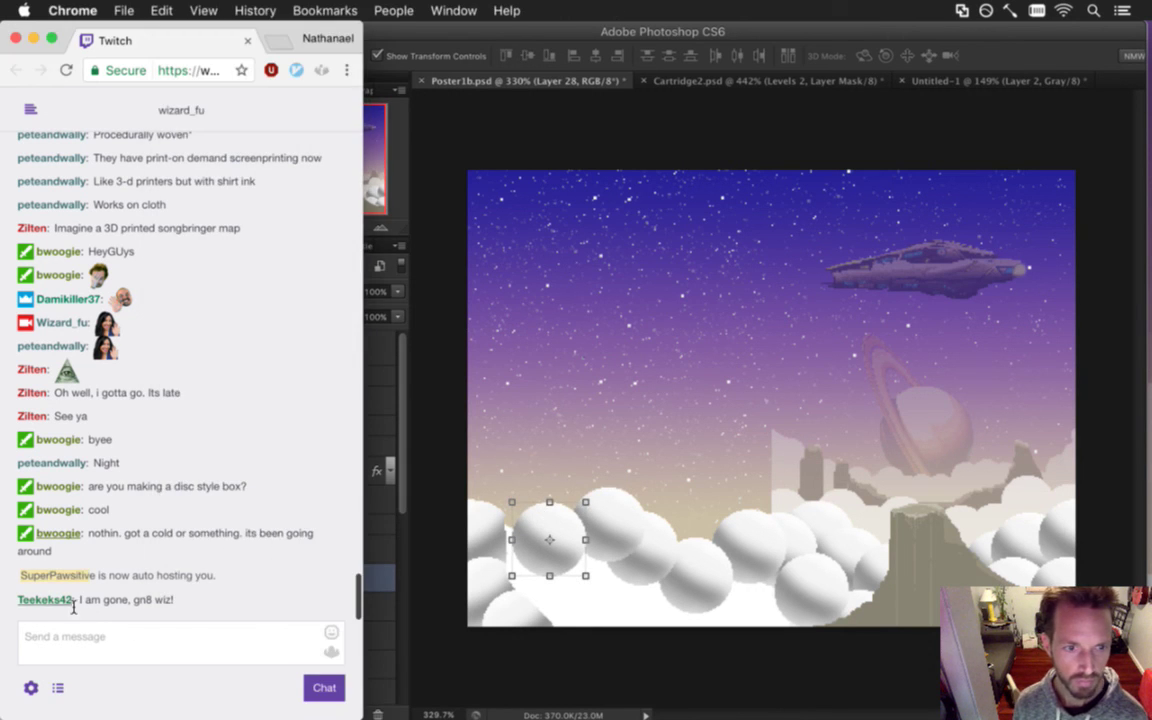
{"action": "left_click_drag", "start_coordinate": [96, 602], "coordinate": [117, 602]}
{"action": "left_click", "coordinate": [152, 646]}
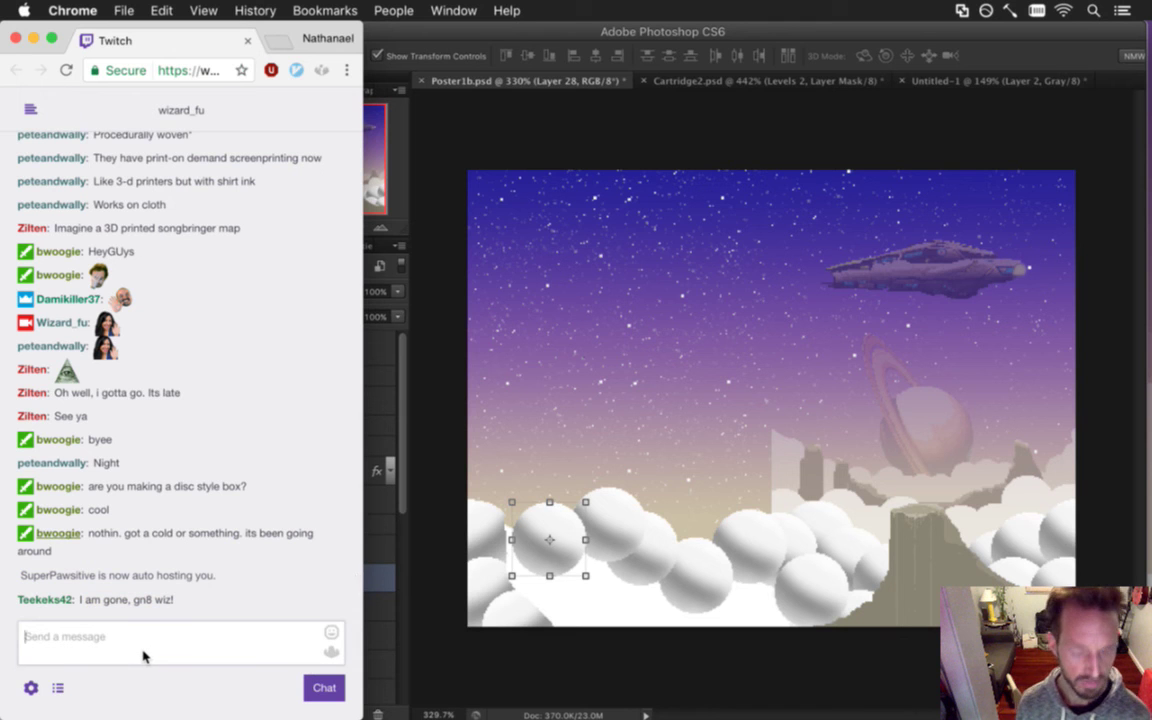
{"action": "type", "text": "H"}
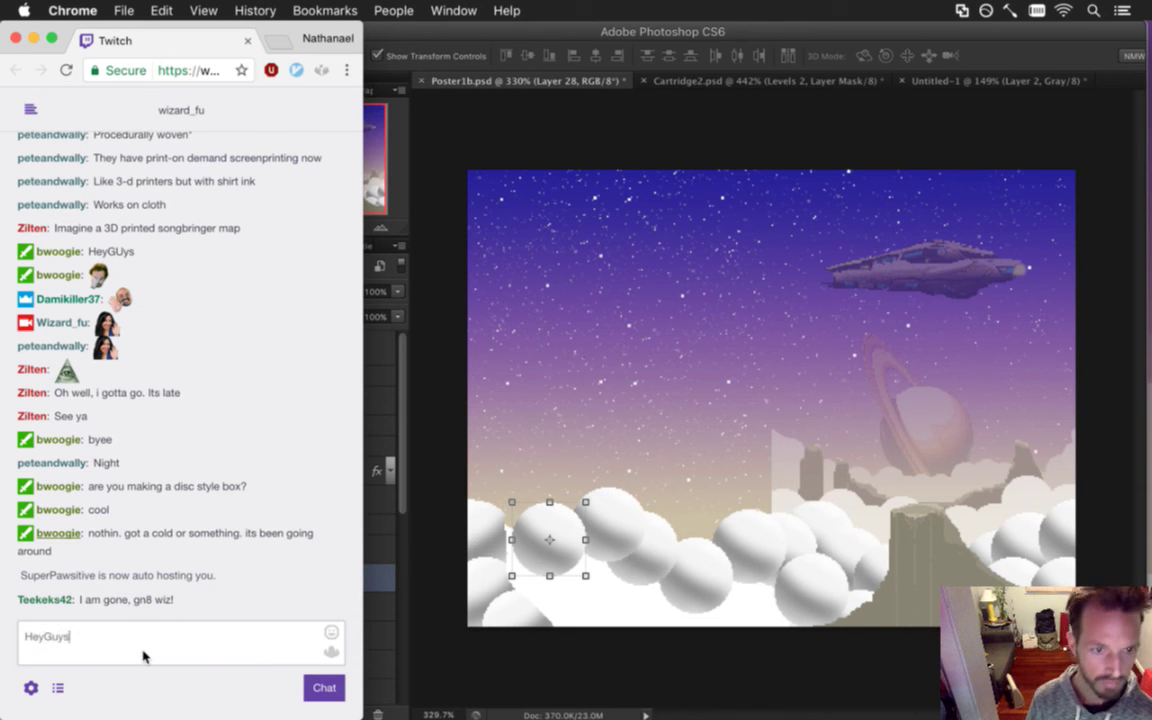
{"action": "type", "text": "eyGuys"}
{"action": "key", "text": "Return"}
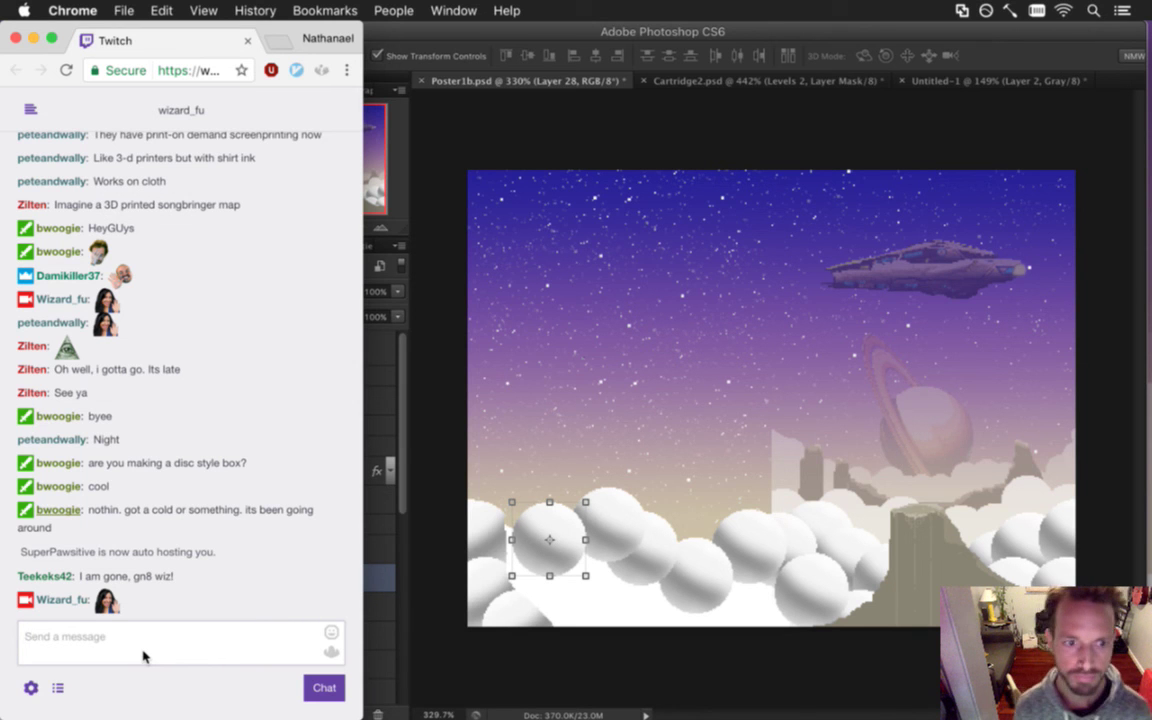
{"action": "type", "text": "w"}
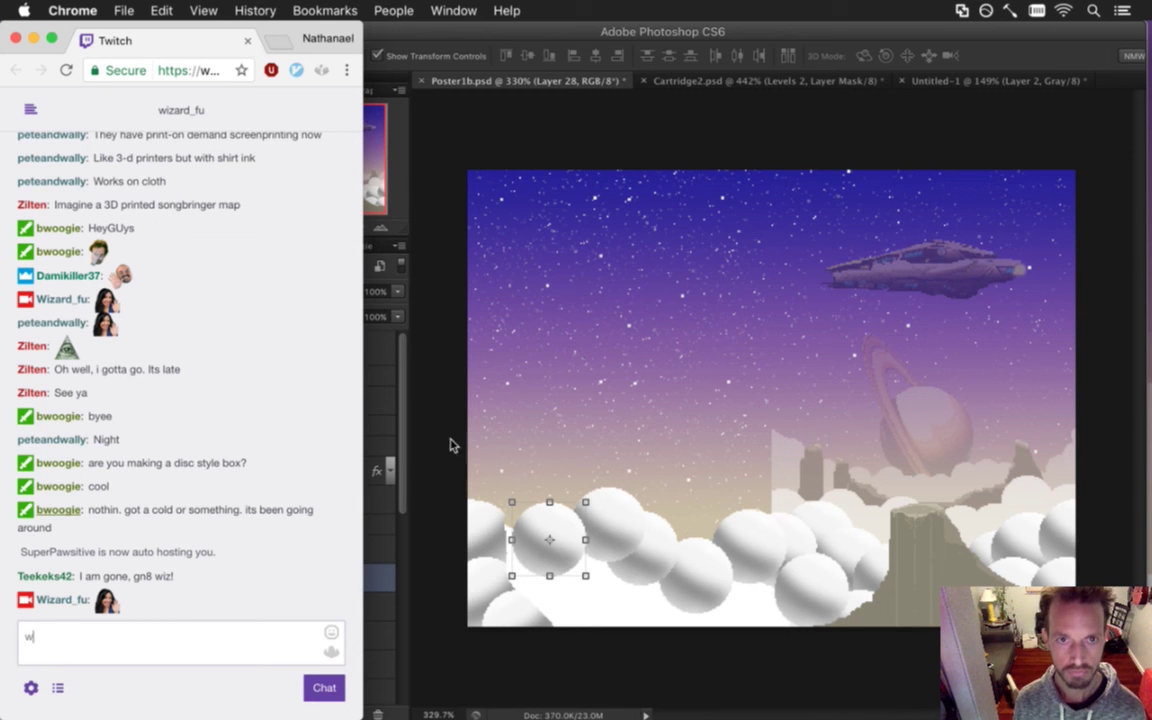
{"action": "left_click", "coordinate": [517, 60]}
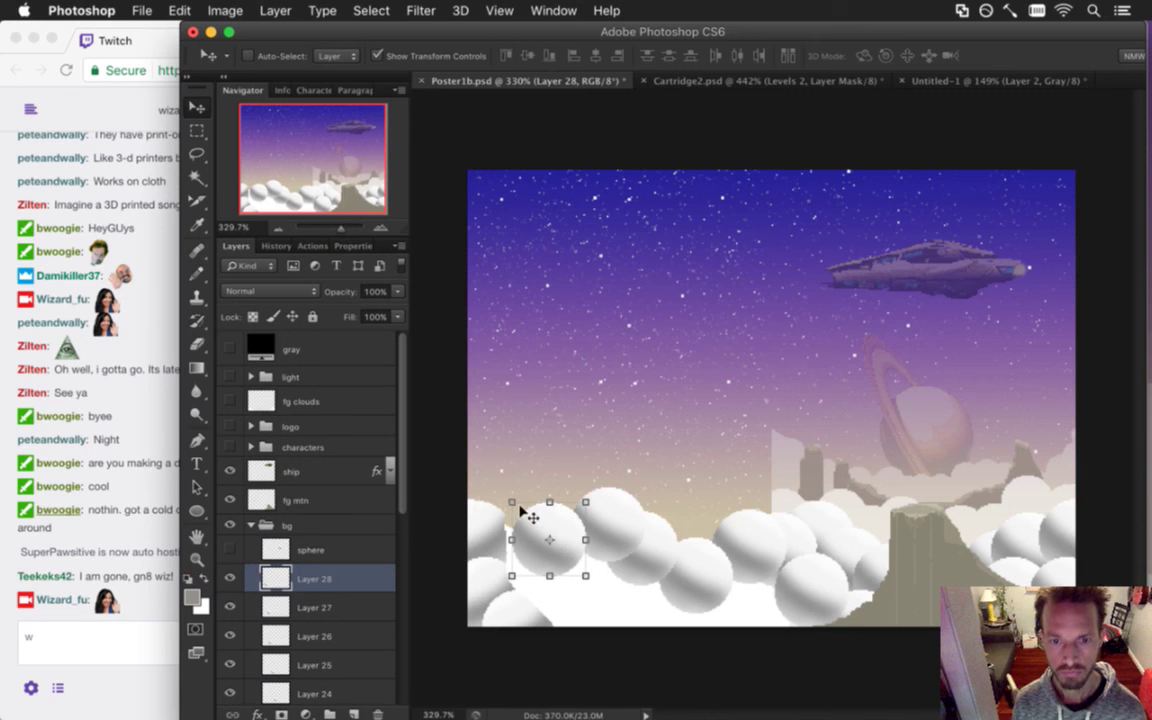
Copy the contents of the hidden sphere layer again and paste them as a new layer above Layer 28.
{"action": "key", "text": "m"}
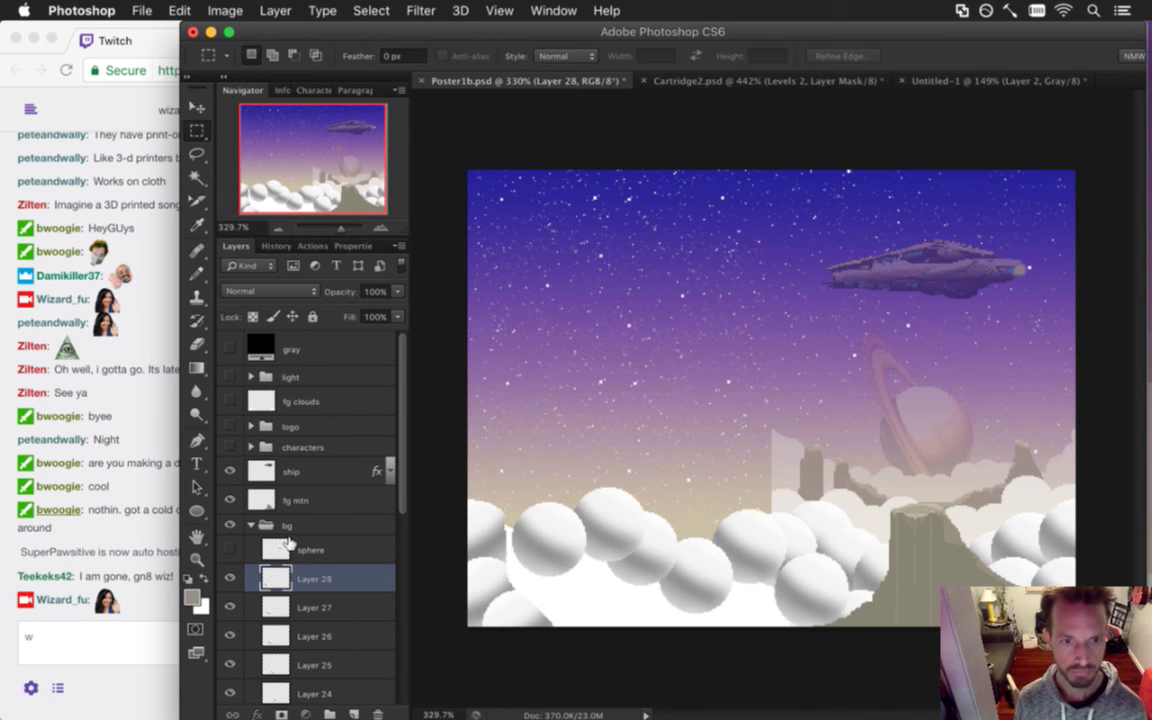
{"action": "left_click", "coordinate": [290, 549]}
{"action": "left_click", "coordinate": [230, 549]}
{"action": "key", "text": "super+a"}
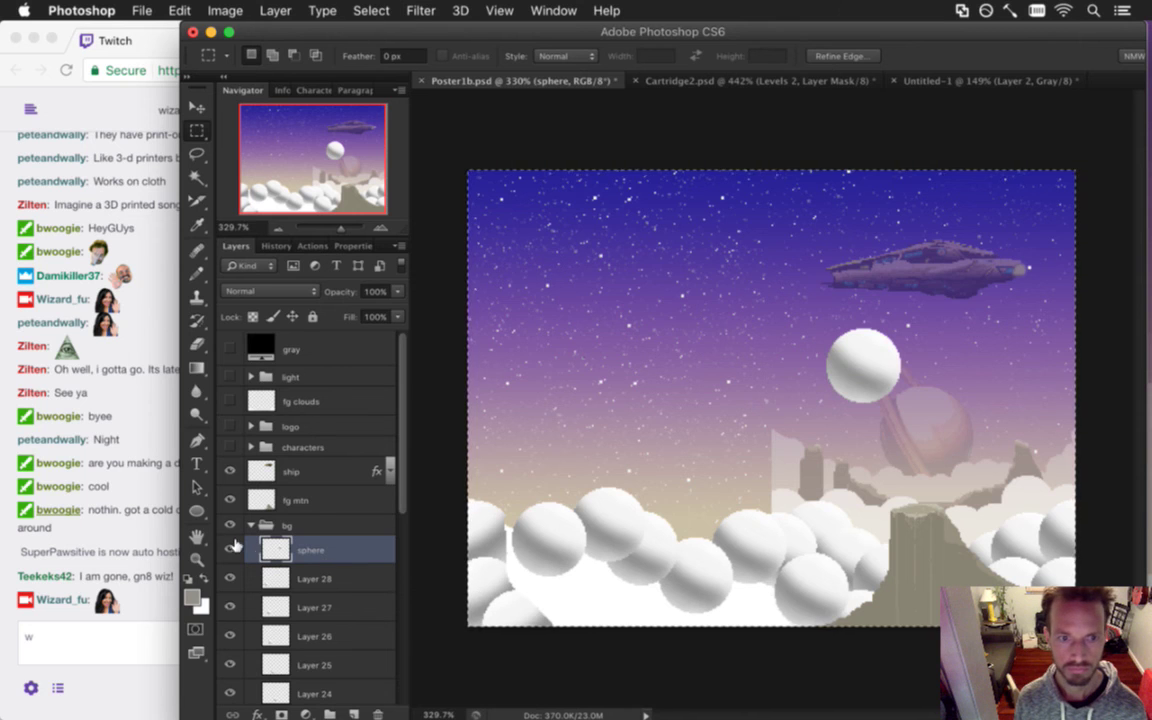
{"action": "left_click", "coordinate": [230, 549]}
{"action": "left_click", "coordinate": [310, 578]}
{"action": "key", "text": "super+d"}
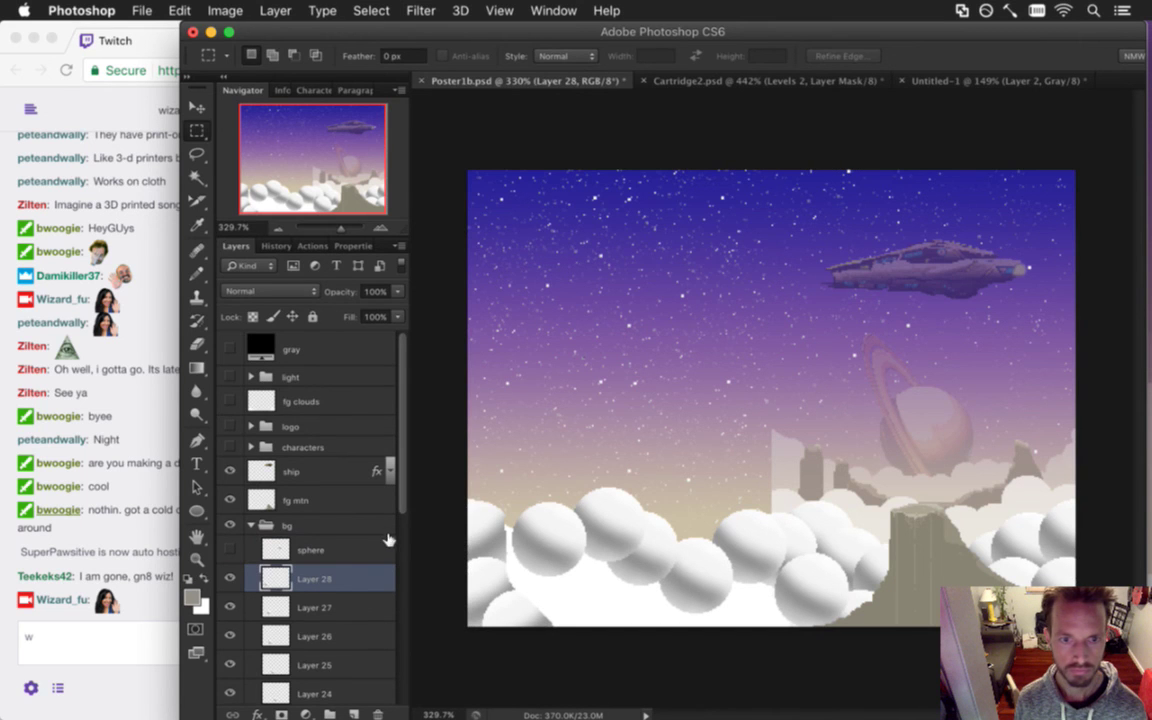
{"action": "key", "text": "super+v"}
Move the pasted sphere onto the far-left clouds so that it overlaps the leftmost newly placed sphere.
{"action": "key", "text": "v"}
{"action": "left_click_drag", "start_coordinate": [779, 373], "coordinate": [488, 510]}
{"action": "key", "text": "super+z"}
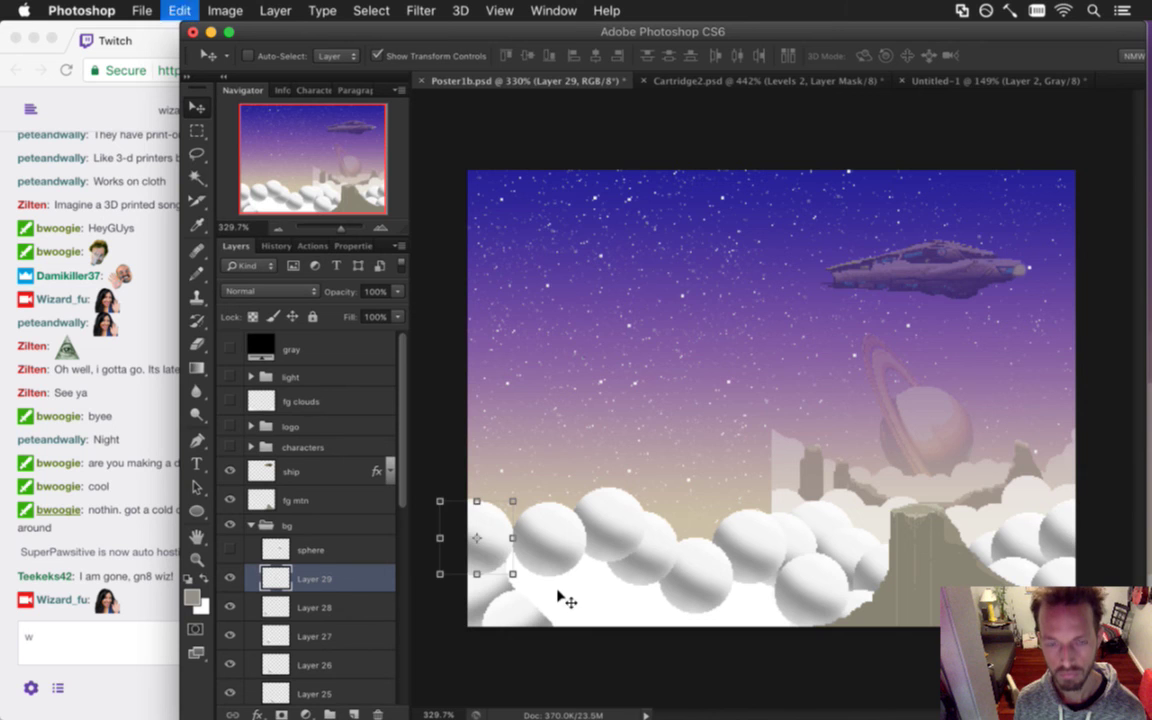
{"action": "left_click_drag", "start_coordinate": [771, 381], "coordinate": [519, 530]}
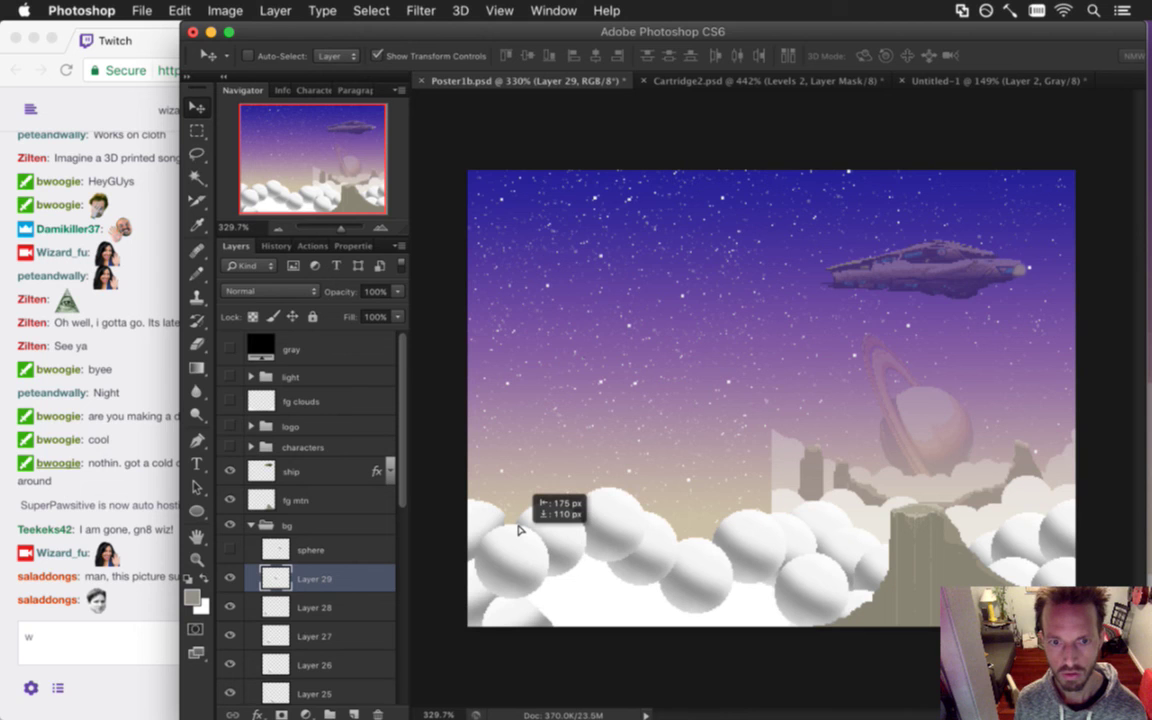
{"action": "left_click_drag", "start_coordinate": [519, 530], "coordinate": [515, 519]}
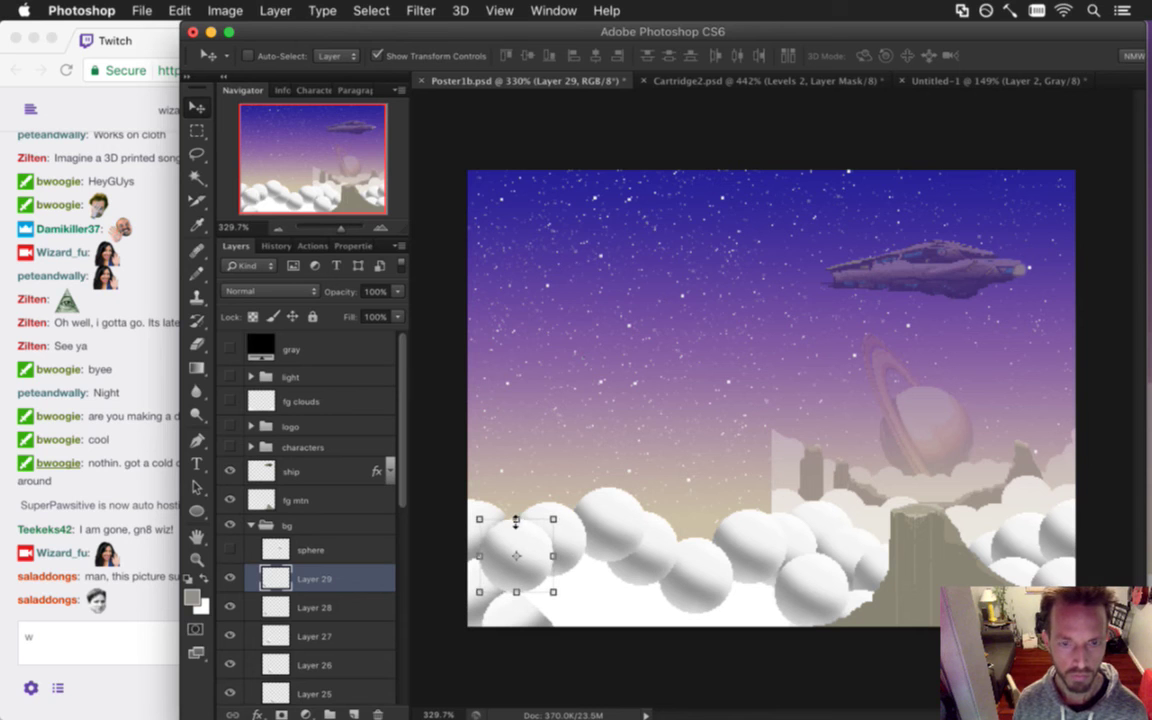
Switch to the Twitch chat in Chrome to read the newest comment about the picture, and return to Photoshop.
{"action": "left_click", "coordinate": [128, 558]}
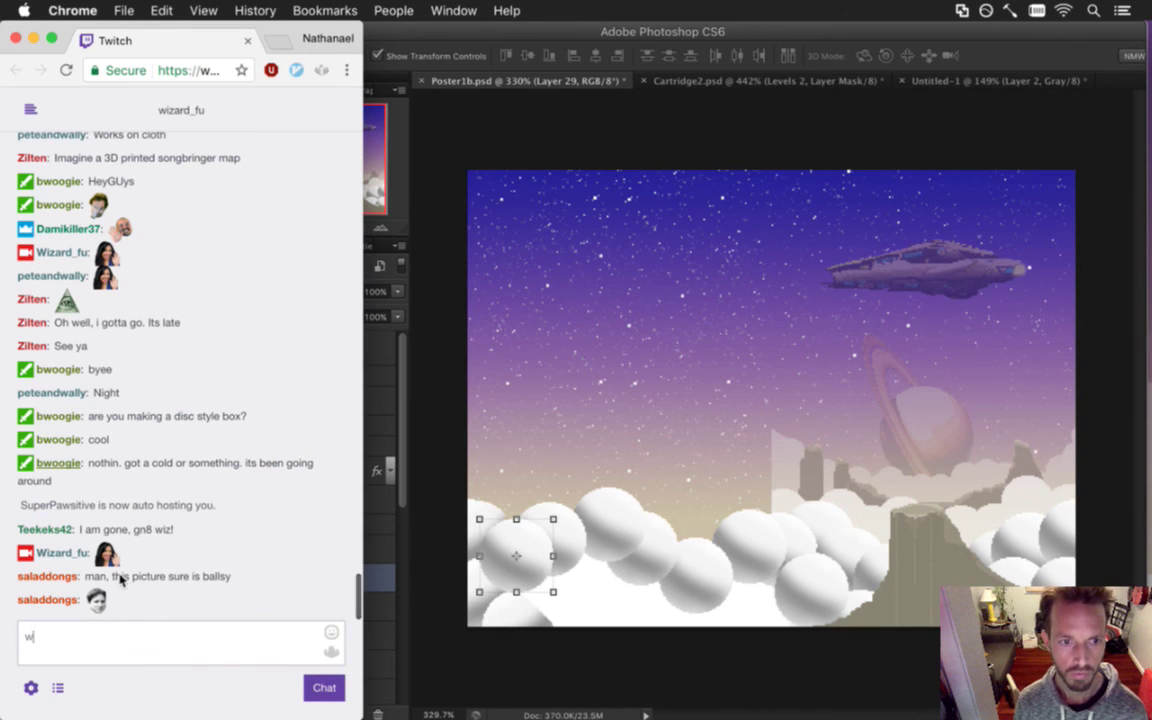
{"action": "left_click_drag", "start_coordinate": [114, 577], "coordinate": [229, 579]}
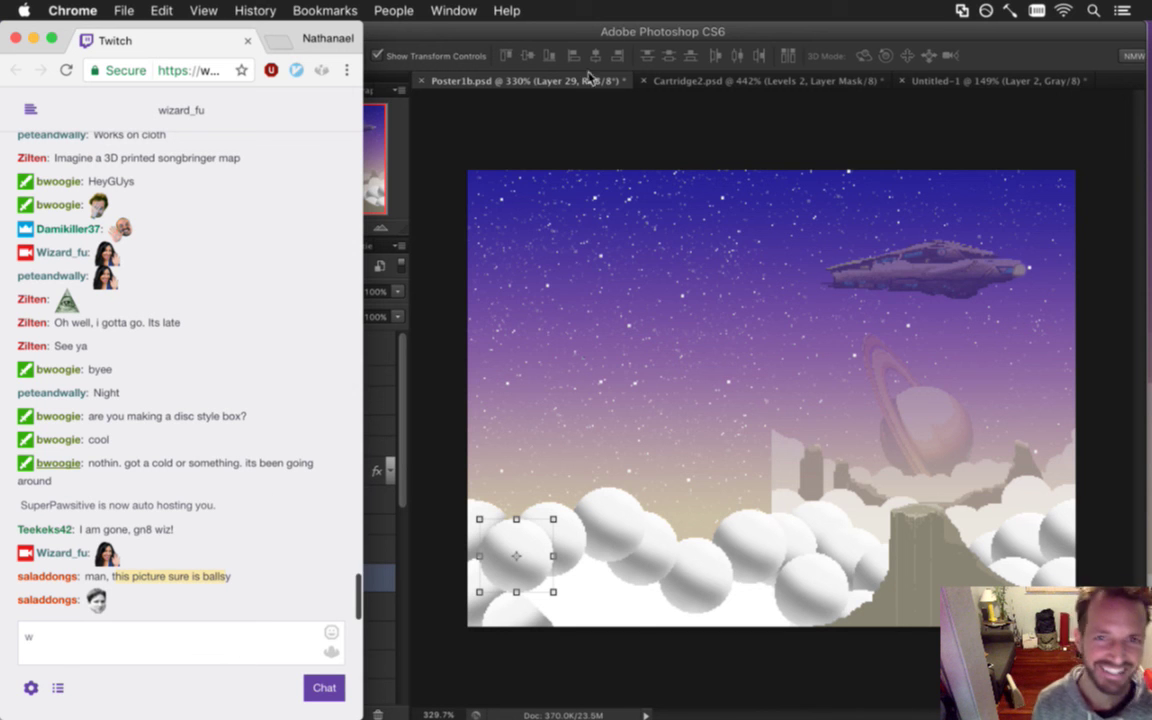
{"action": "left_click", "coordinate": [556, 31]}
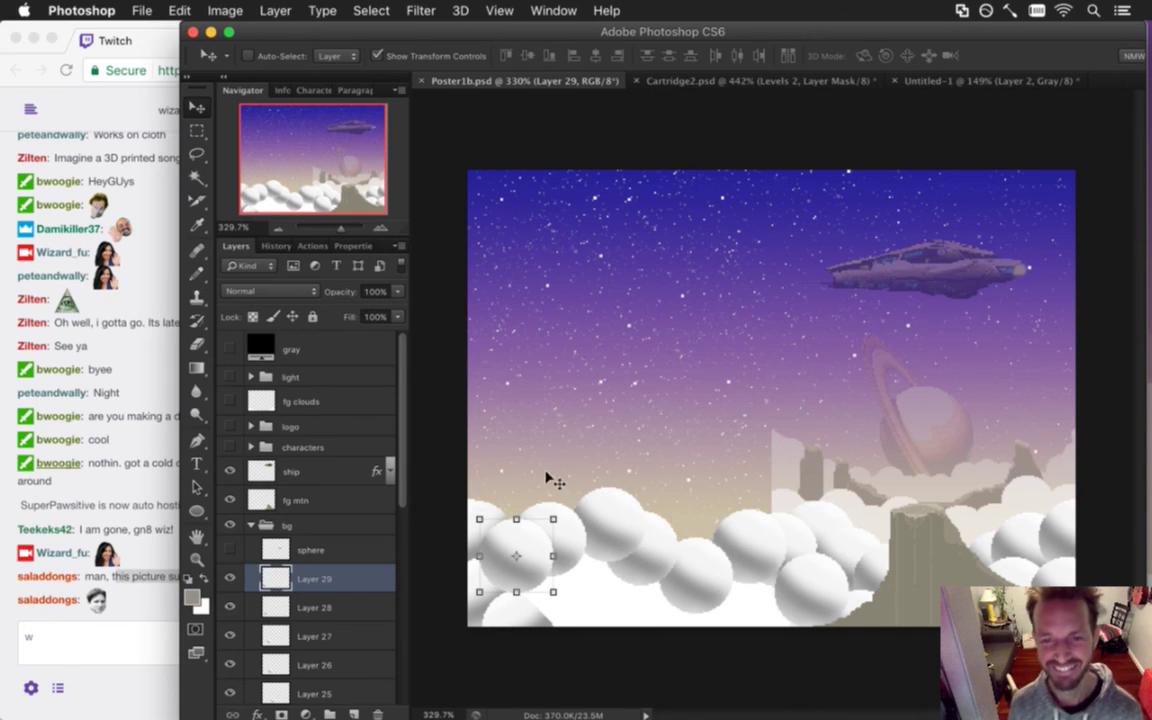
Copy the contents of the hidden sphere layer once more and paste them as a new layer above Layer 29.
{"action": "key", "text": "m"}
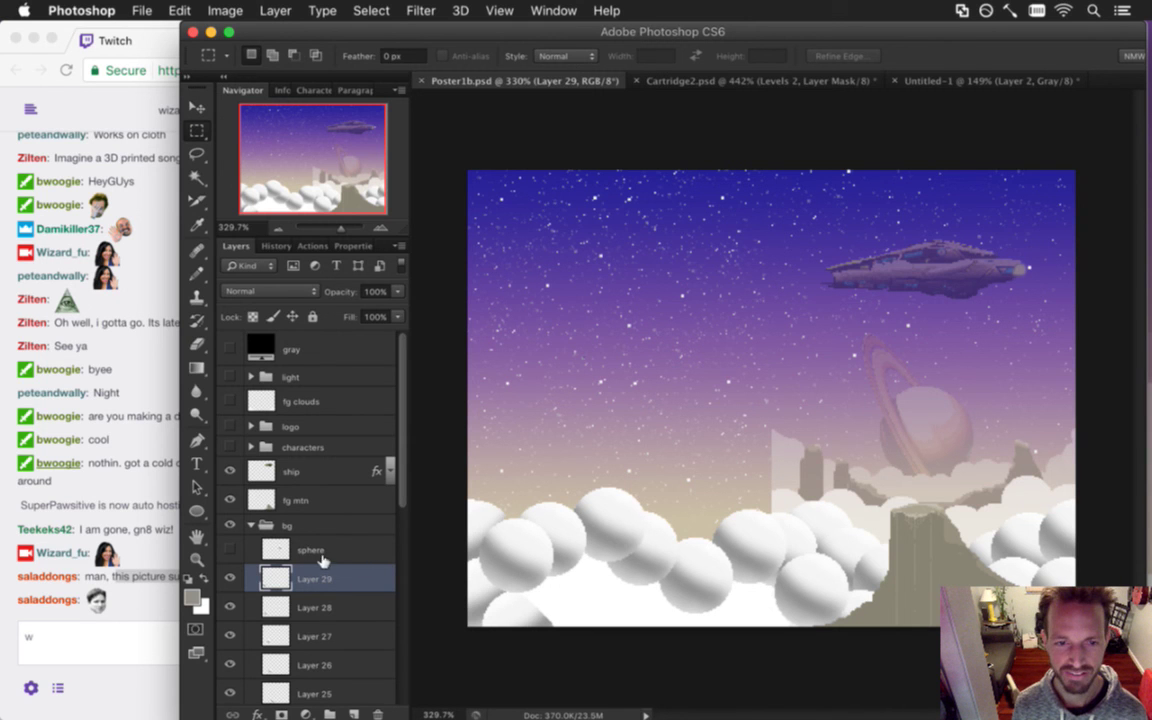
{"action": "left_click", "coordinate": [310, 550]}
{"action": "left_click", "coordinate": [230, 550]}
{"action": "left_click", "coordinate": [268, 551], "text": "ctrl"}
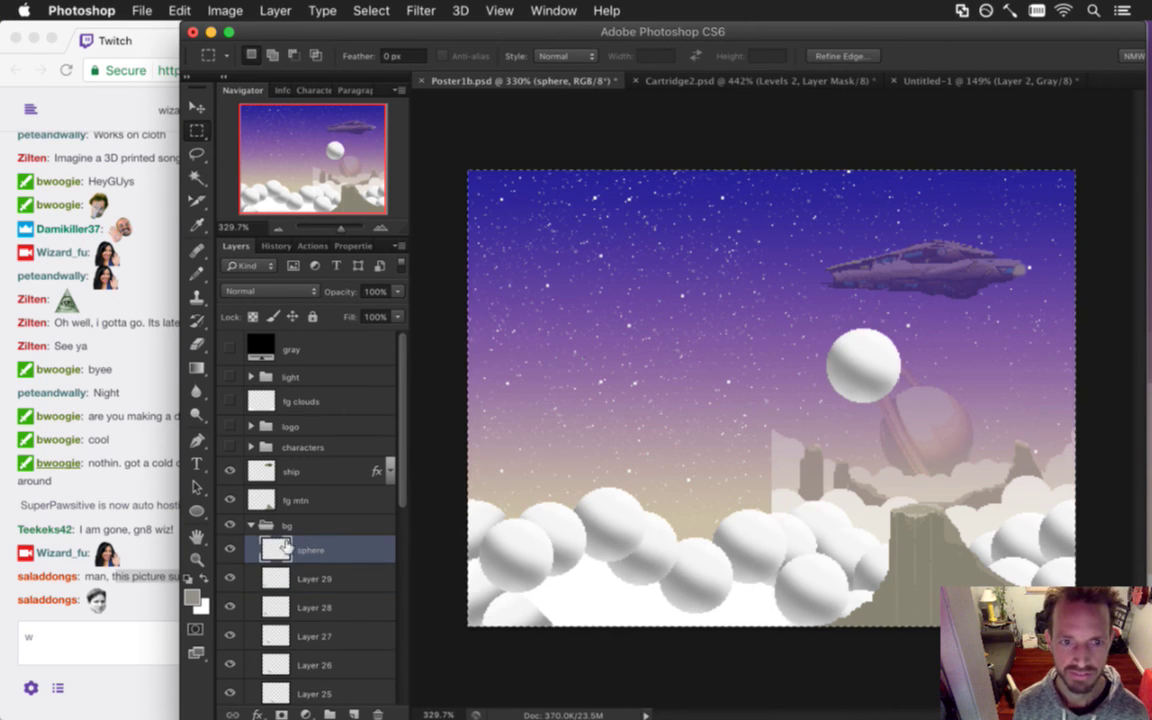
{"action": "left_click", "coordinate": [230, 550]}
{"action": "left_click", "coordinate": [510, 151]}
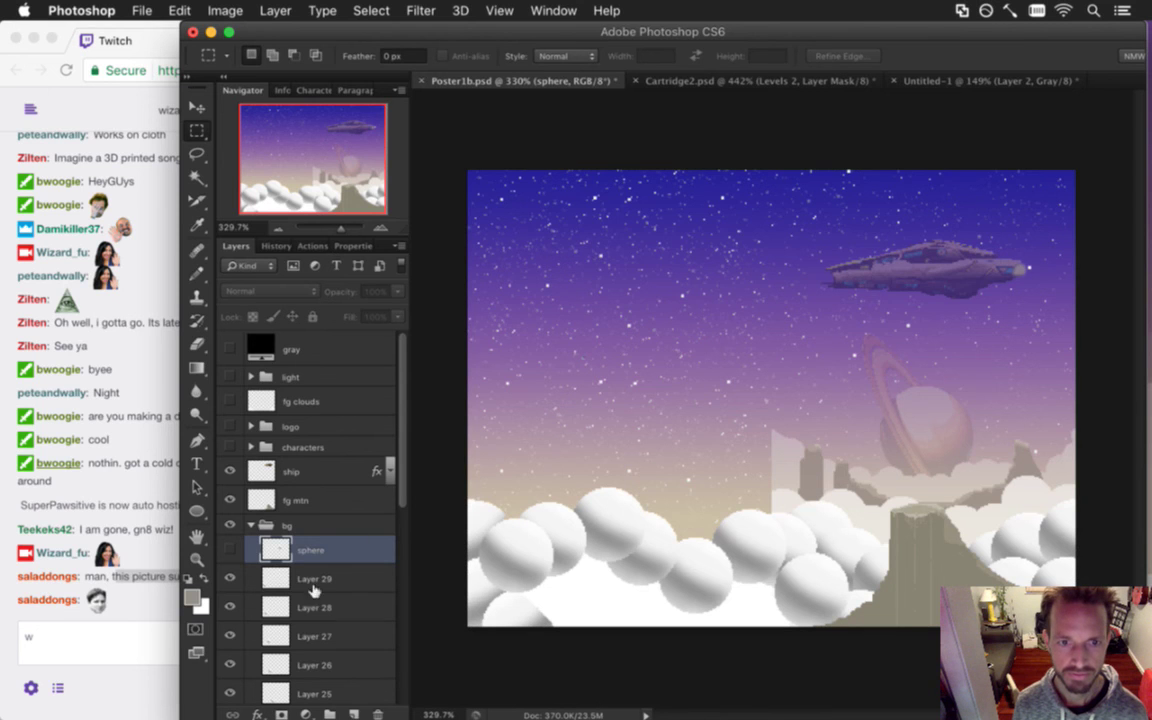
{"action": "left_click", "coordinate": [320, 582]}
{"action": "key", "text": "ctrl+v"}
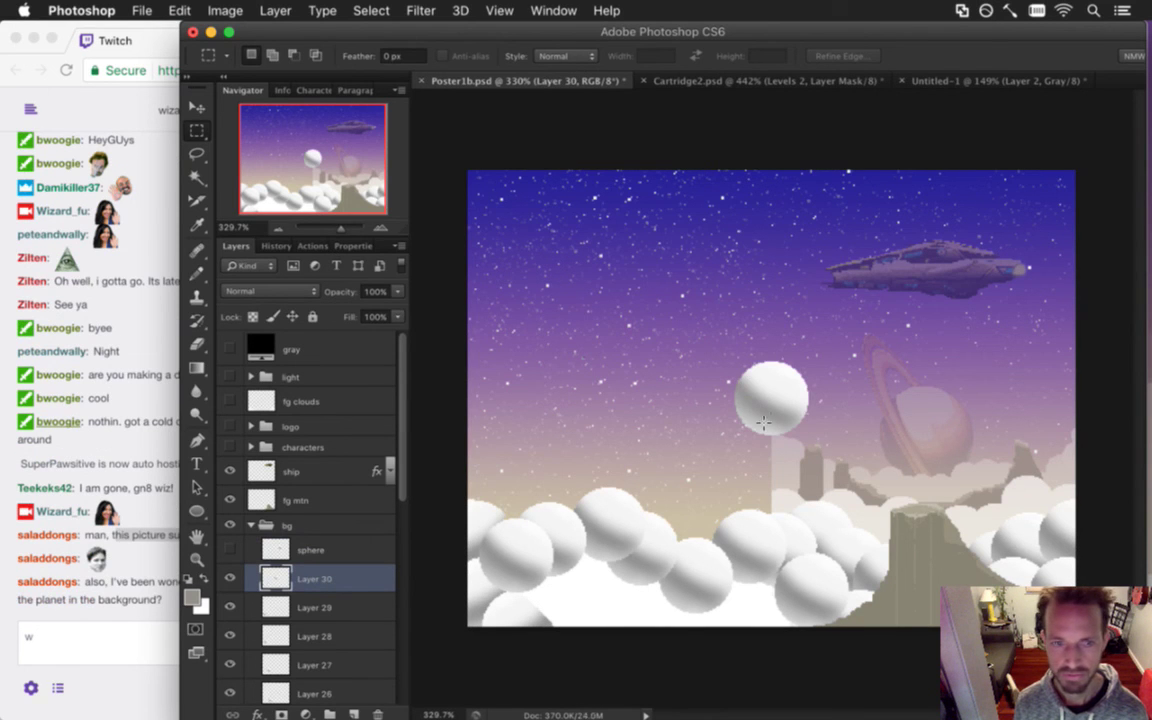
Move the pasted sphere onto the poster's bottom edge, below and between the two spheres just left of the foreground mountain.
{"action": "key", "text": "v"}
{"action": "left_click_drag", "start_coordinate": [776, 373], "coordinate": [758, 580]}
{"action": "key", "text": "ctrl+t"}
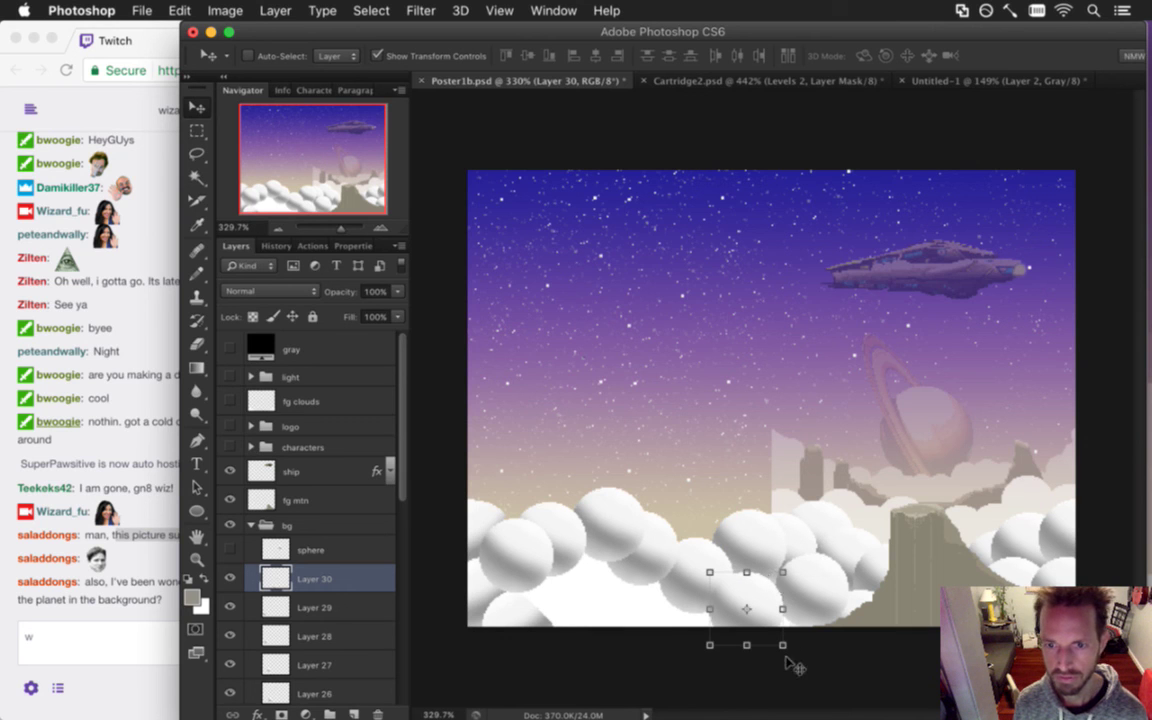
{"action": "key", "text": "Return"}
Paste five more sphere copies and place them overlapping across the remaining flat white area of the lower-left clouds.
{"action": "key", "text": "ctrl+v"}
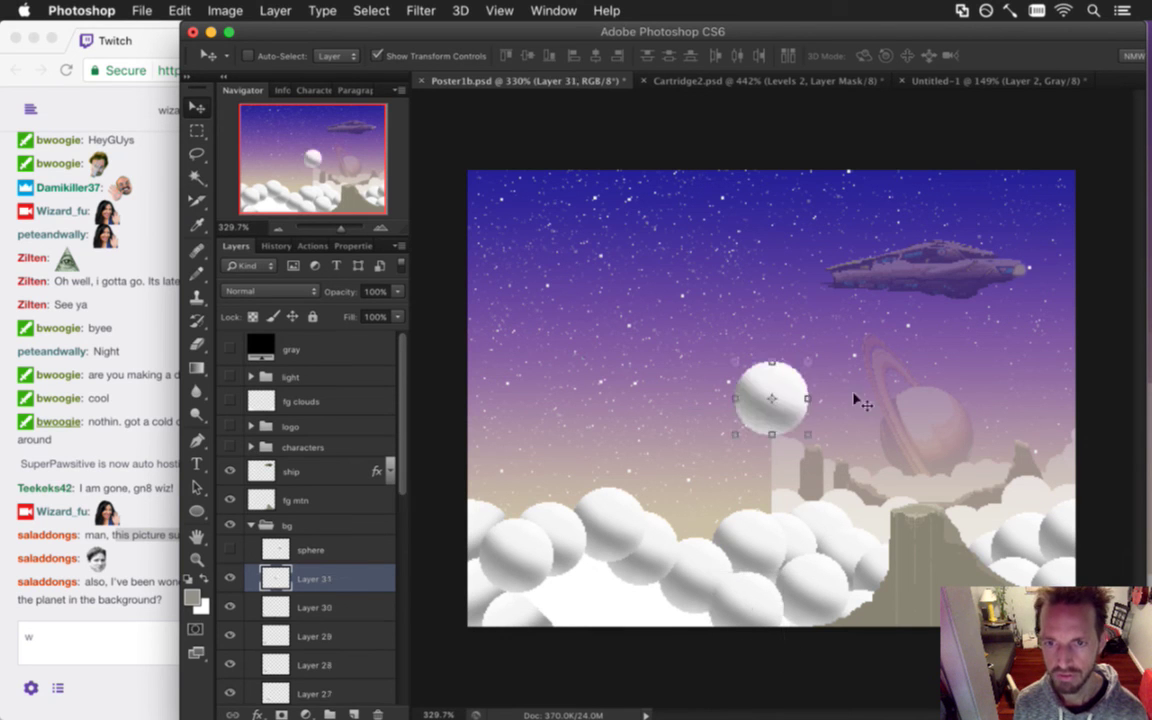
{"action": "left_click_drag", "start_coordinate": [776, 386], "coordinate": [691, 600]}
{"action": "key", "text": "cmd+v"}
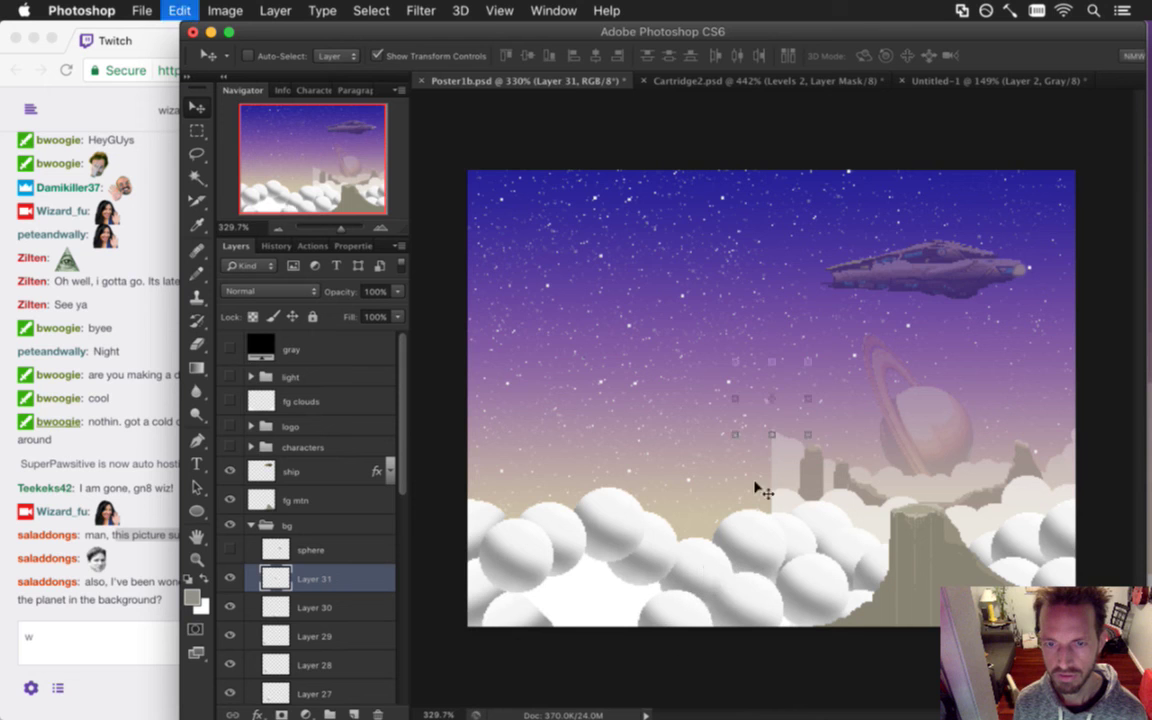
{"action": "left_click_drag", "start_coordinate": [780, 372], "coordinate": [651, 555]}
{"action": "key", "text": "cmd+v"}
{"action": "left_click_drag", "start_coordinate": [786, 395], "coordinate": [617, 548]}
{"action": "key", "text": "cmd+v"}
{"action": "left_click_drag", "start_coordinate": [765, 400], "coordinate": [558, 584]}
{"action": "key", "text": "cmd+v"}
{"action": "left_click_drag", "start_coordinate": [797, 380], "coordinate": [628, 610]}
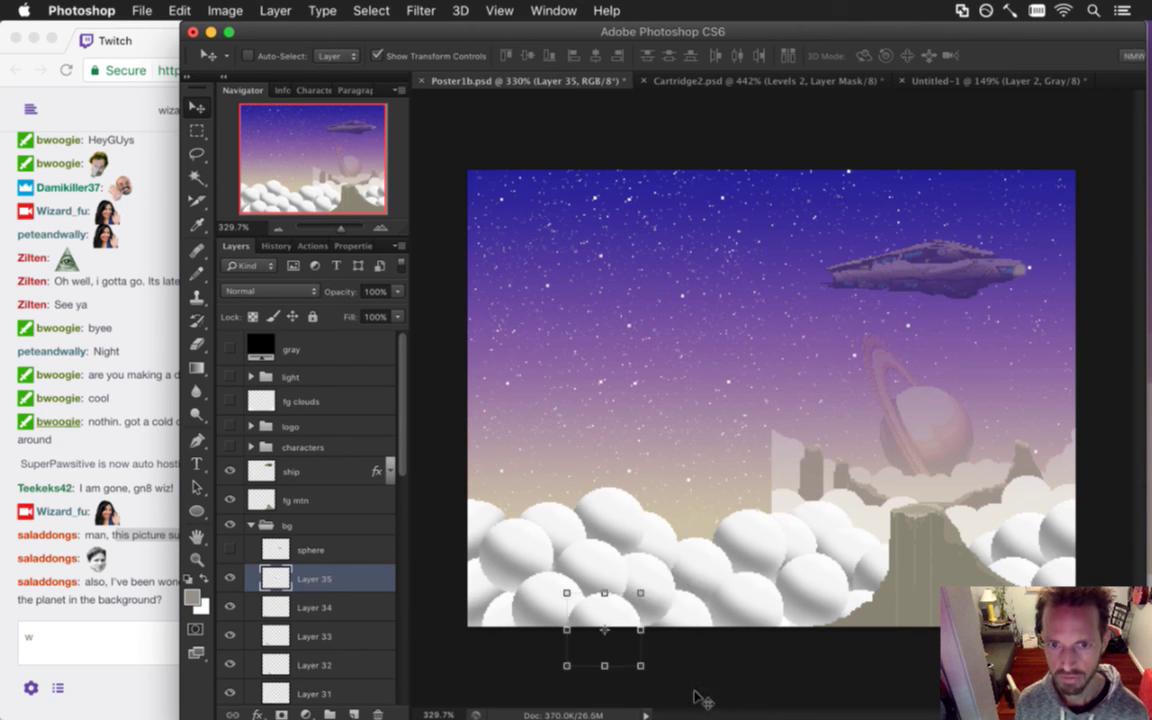
{"action": "key", "text": "m"}
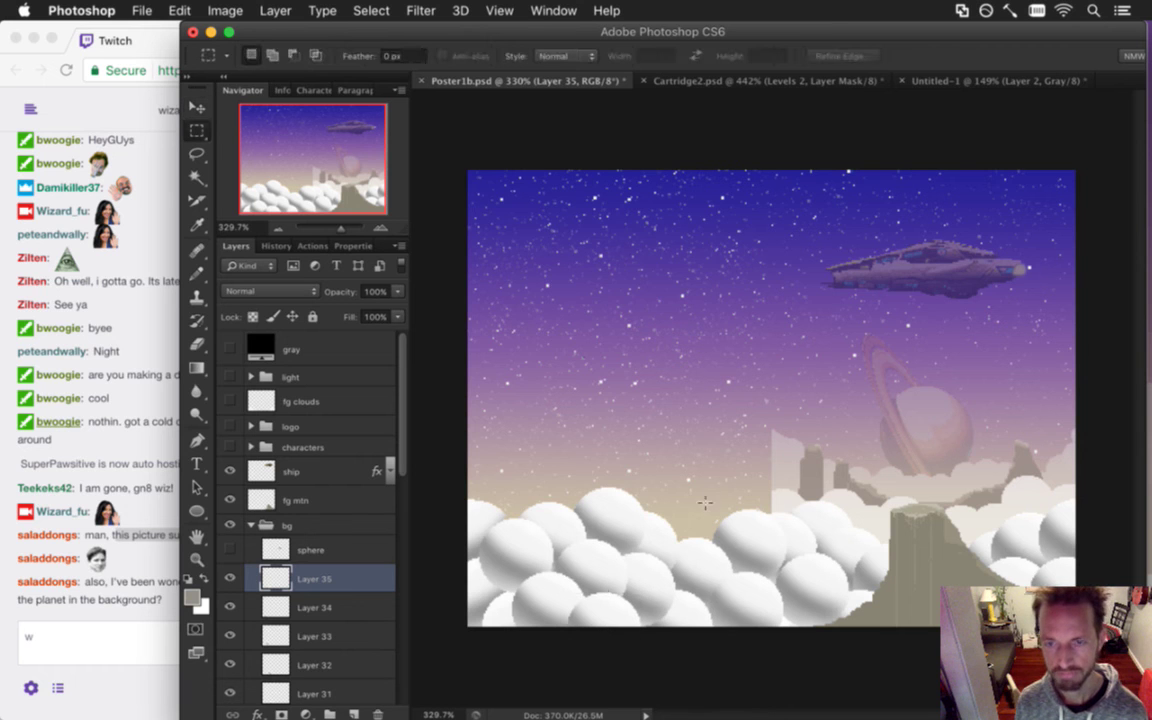
Switch to the Twitch chat in Chrome to read the question about the background planet, and return to Photoshop.
{"action": "left_click", "coordinate": [136, 604]}
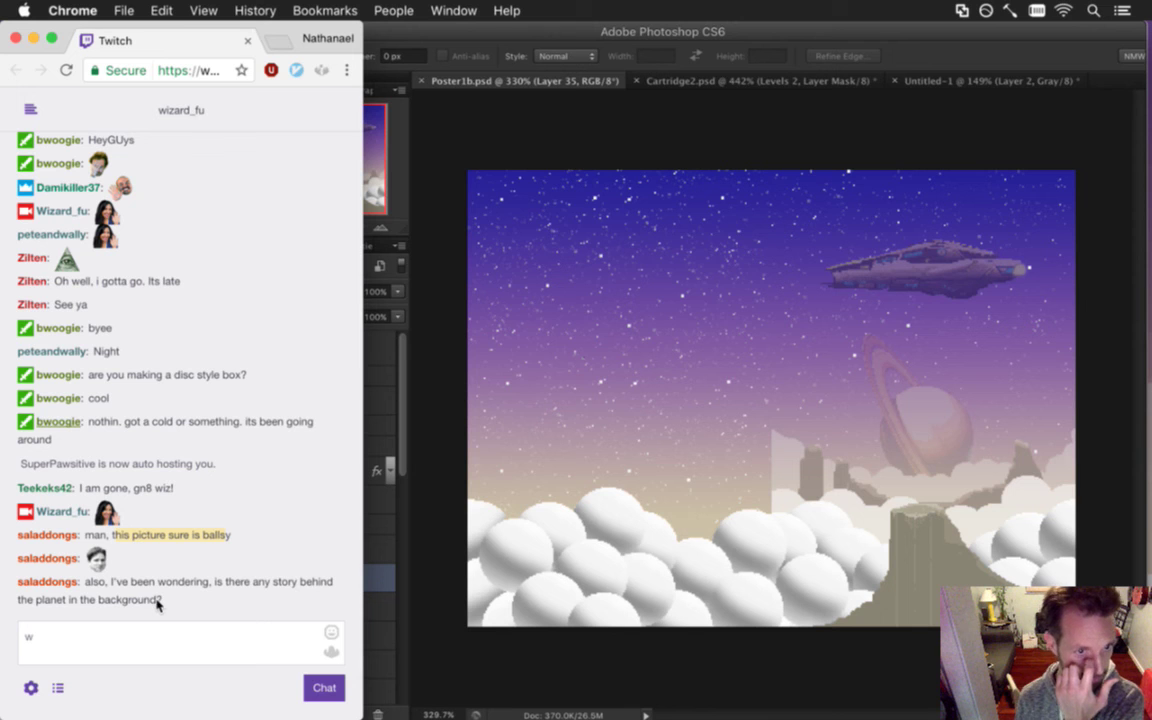
{"action": "left_click_drag", "start_coordinate": [110, 583], "coordinate": [167, 602]}
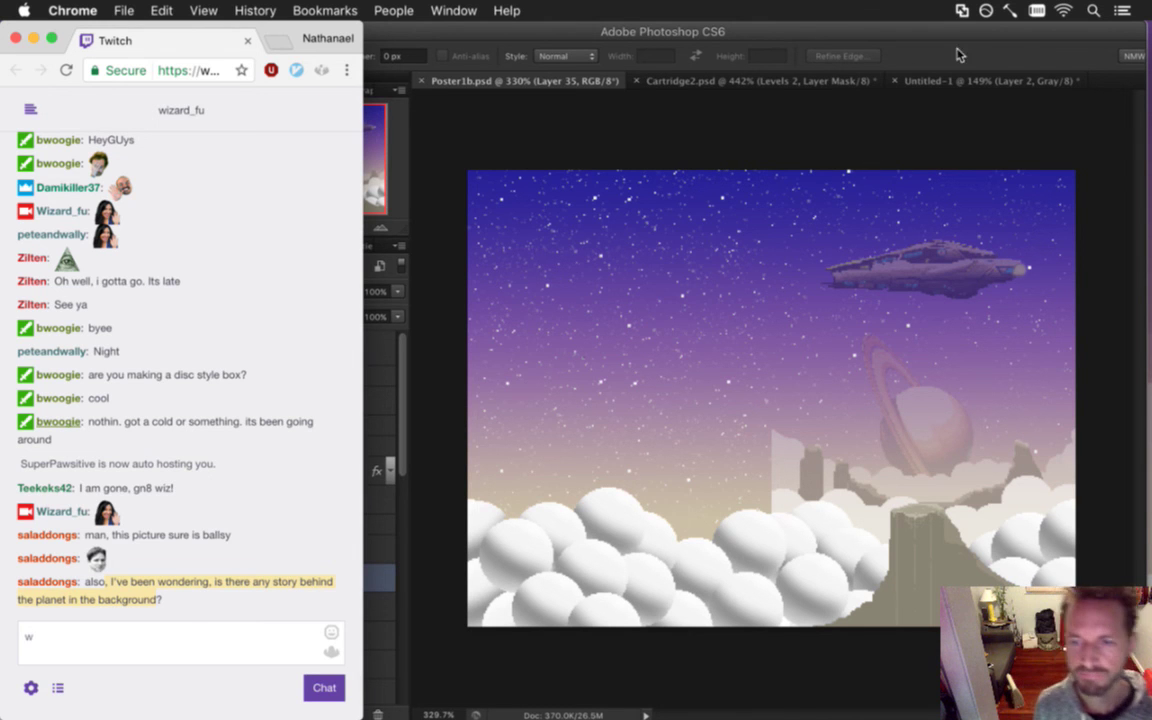
{"action": "left_click", "coordinate": [990, 56]}
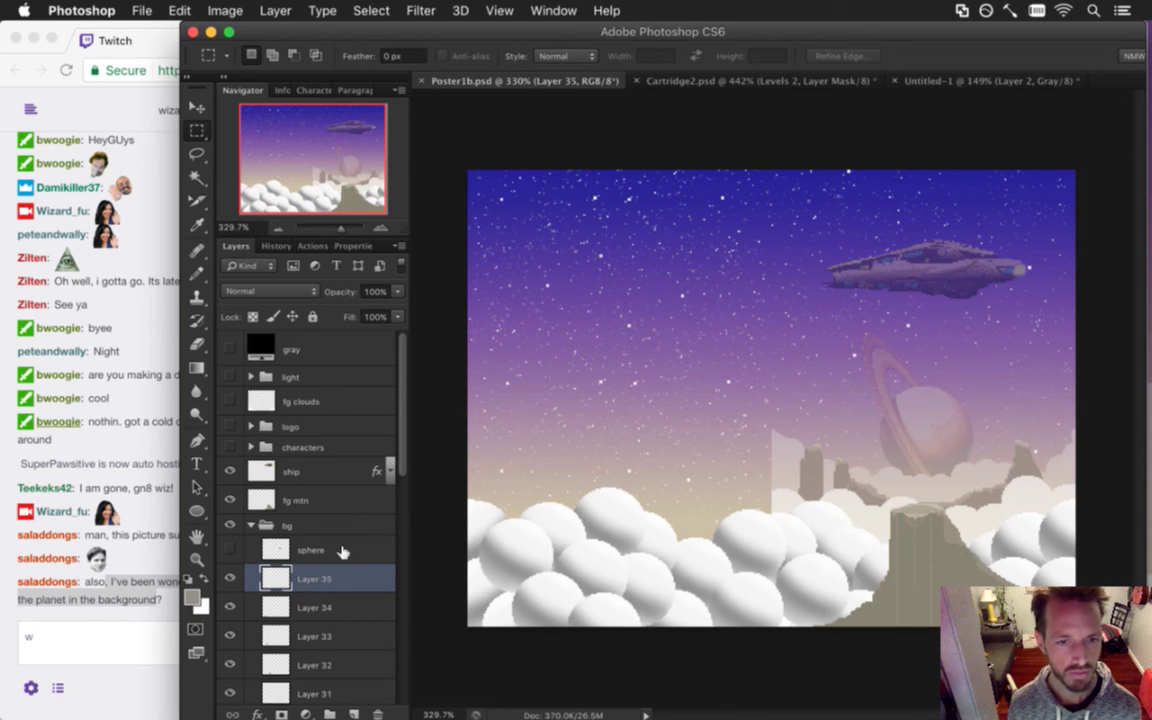
Merge all the sphere layers from Layer 35 down to texturing into one layer and name it "texturing".
{"action": "left_click_drag", "start_coordinate": [404, 437], "coordinate": [390, 610]}
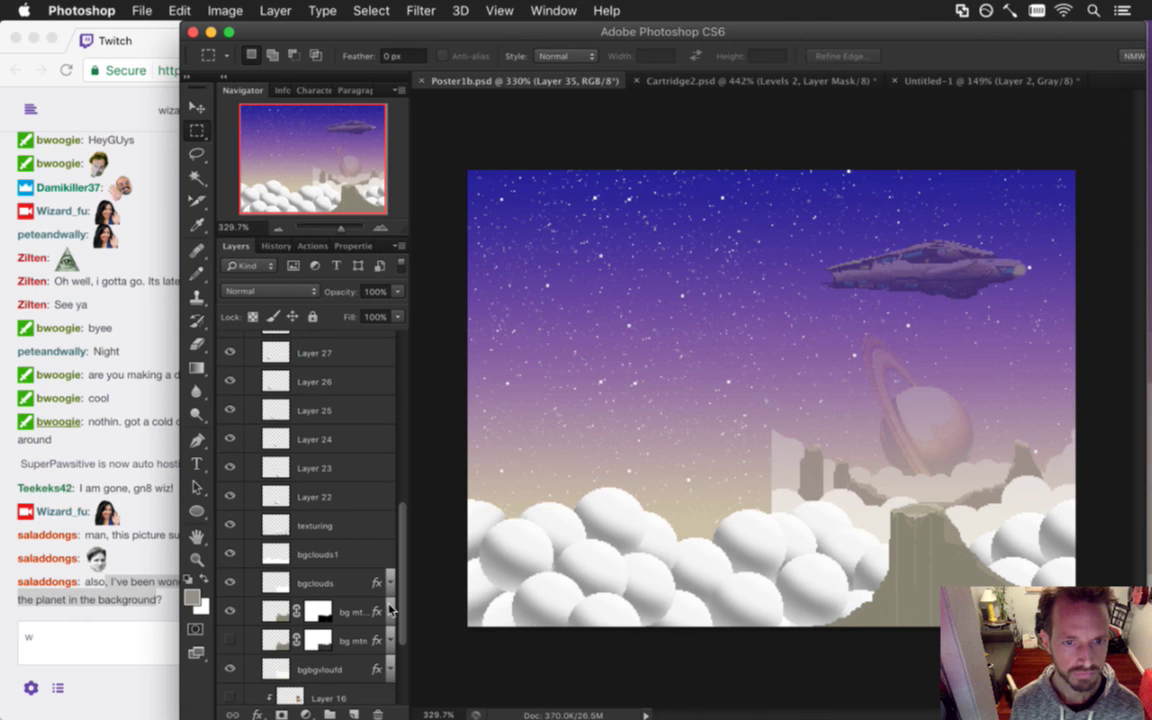
{"action": "left_click", "coordinate": [349, 524], "text": "shift"}
{"action": "right_click", "coordinate": [352, 527]}
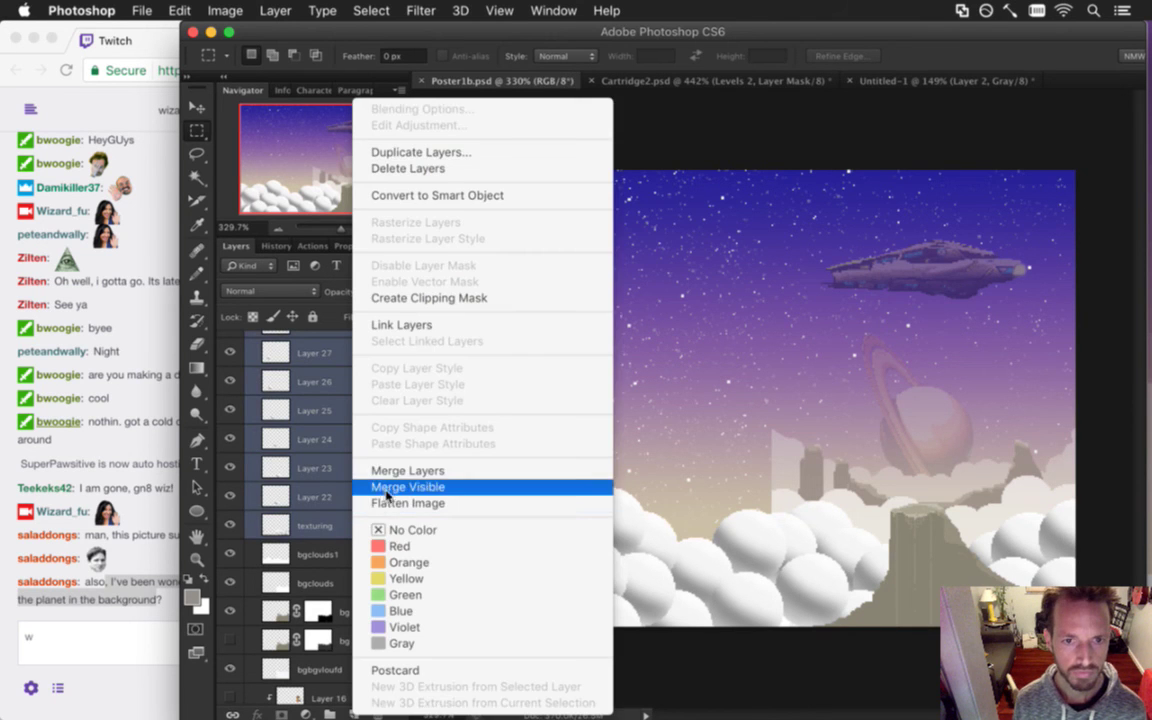
{"action": "left_click", "coordinate": [370, 470]}
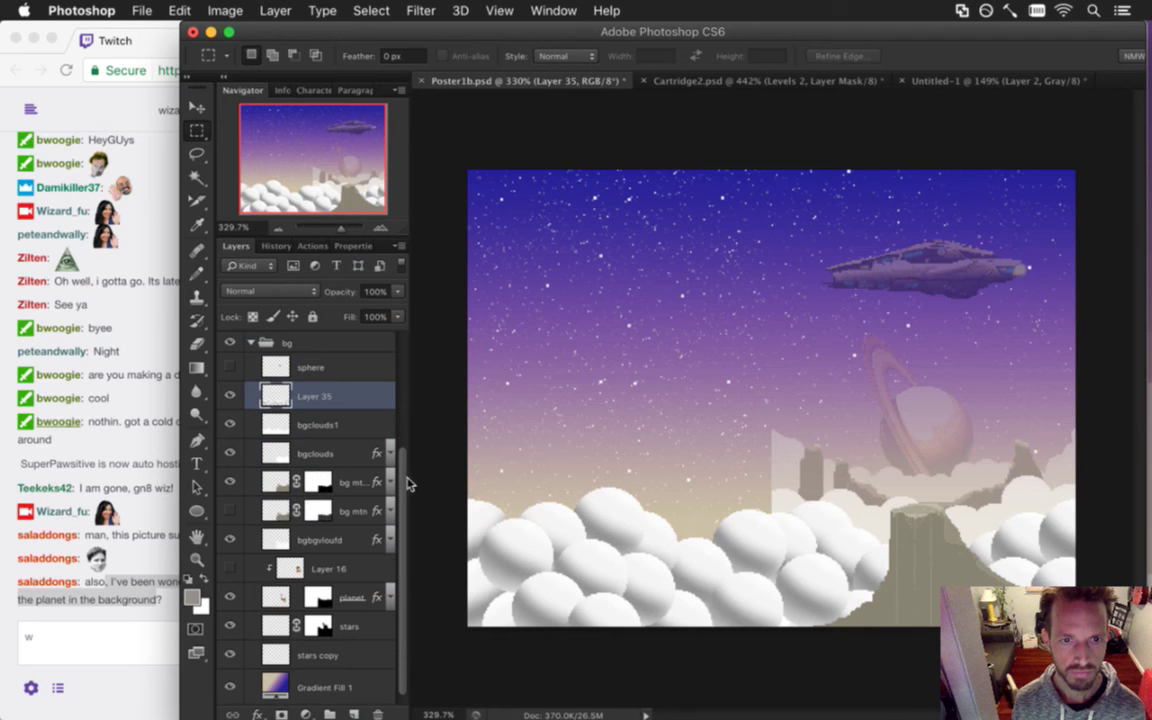
{"action": "double_click", "coordinate": [316, 396]}
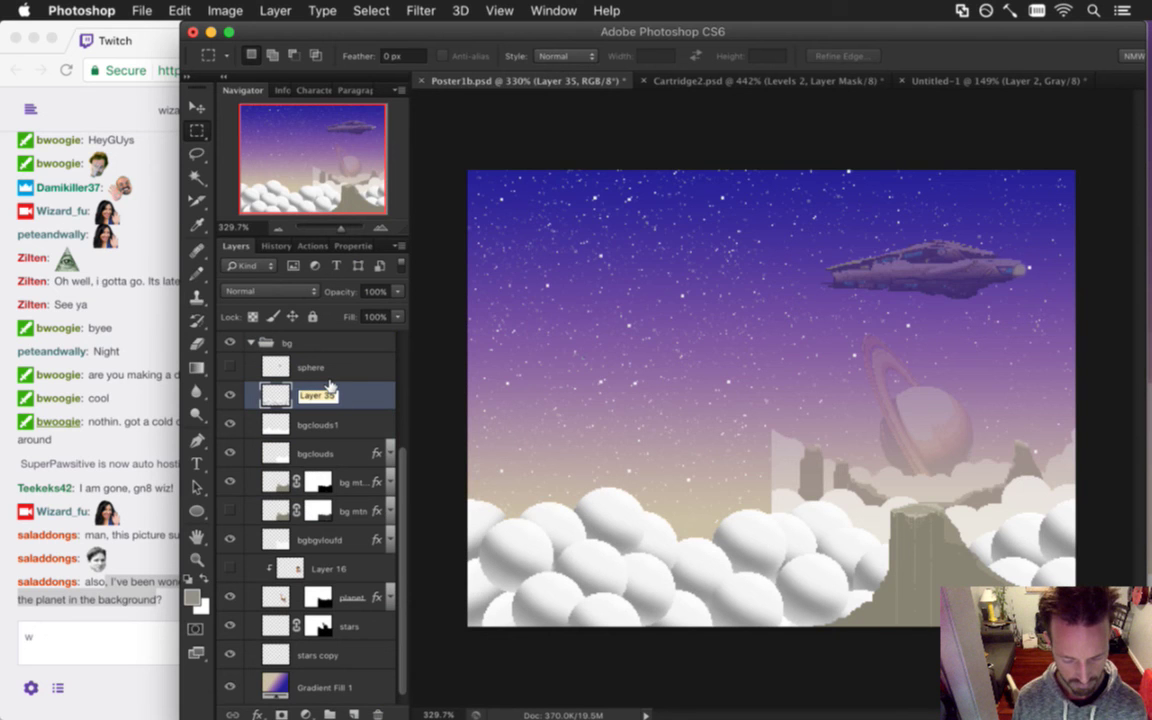
{"action": "type", "text": "texturing"}
{"action": "key", "text": "Return"}
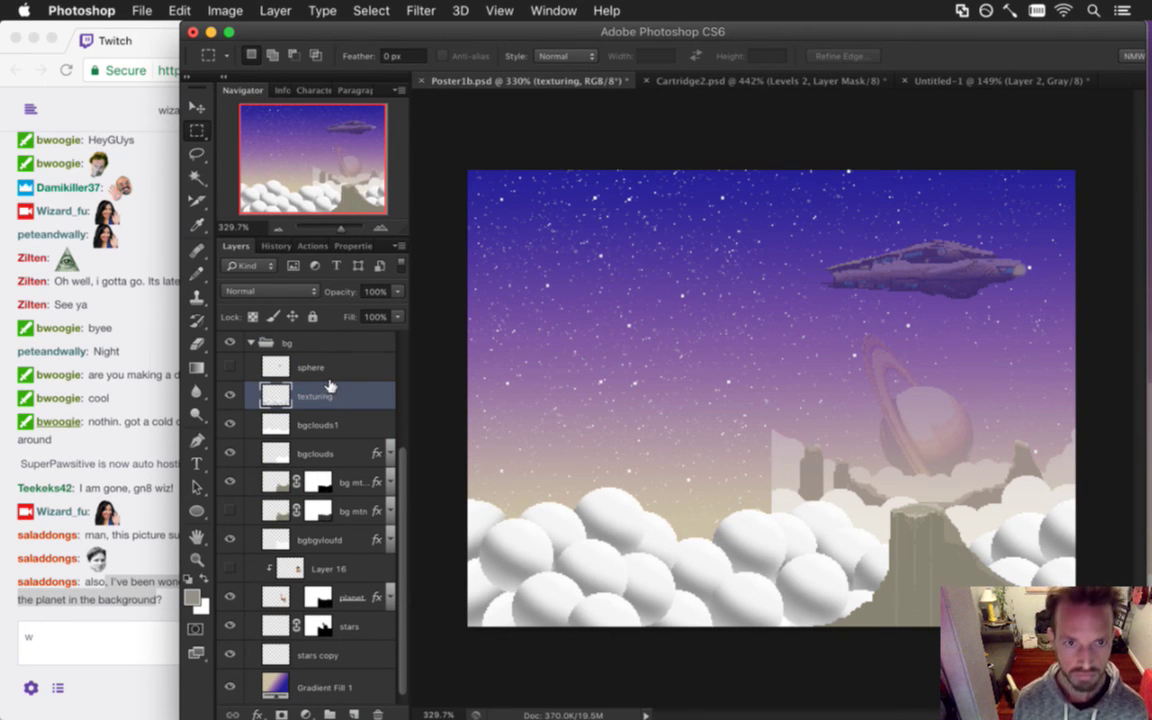
Lower the texturing layer's opacity to 38% and clip it to the bgclouds1 layer.
{"action": "left_click", "coordinate": [398, 292]}
{"action": "left_click_drag", "start_coordinate": [340, 314], "coordinate": [336, 310]}
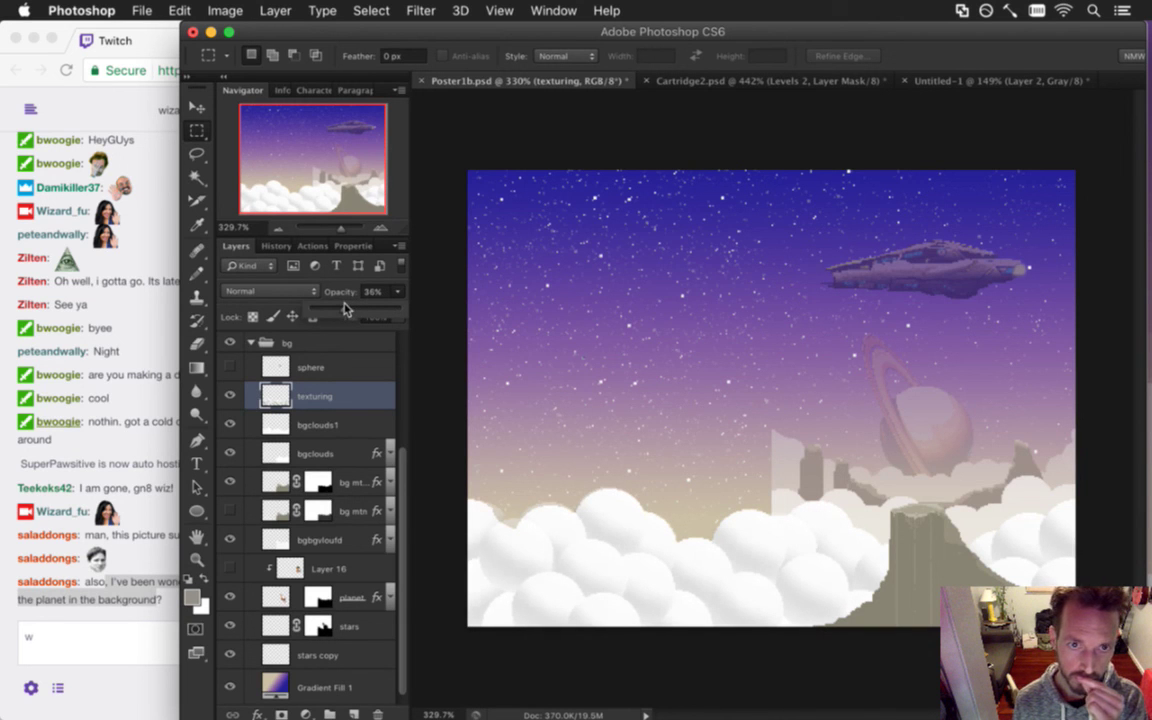
{"action": "left_click", "coordinate": [329, 257]}
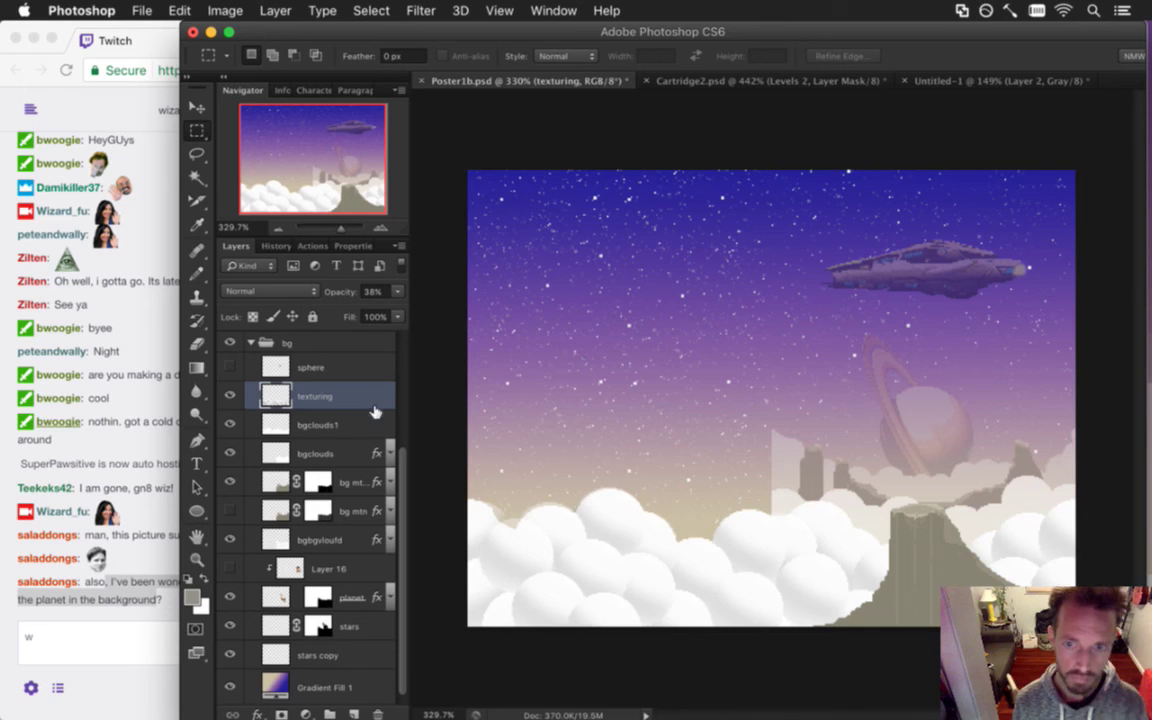
{"action": "left_click_drag", "start_coordinate": [300, 400], "coordinate": [316, 416]}
{"action": "left_click", "coordinate": [318, 417], "text": "alt"}
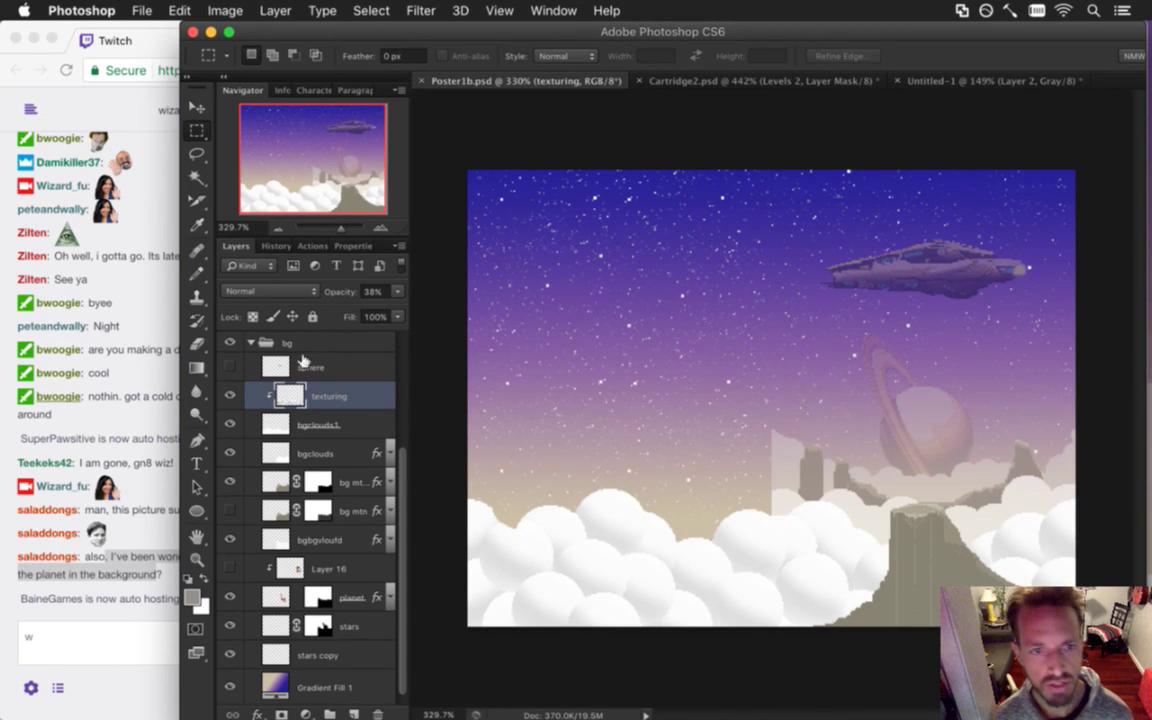
Make the light, fg clouds, logo and characters layers and groups visible again.
{"action": "scroll", "coordinate": [380, 412], "scroll_direction": "up", "scroll_amount": 3}
{"action": "scroll", "coordinate": [393, 410], "scroll_direction": "up", "scroll_amount": 2}
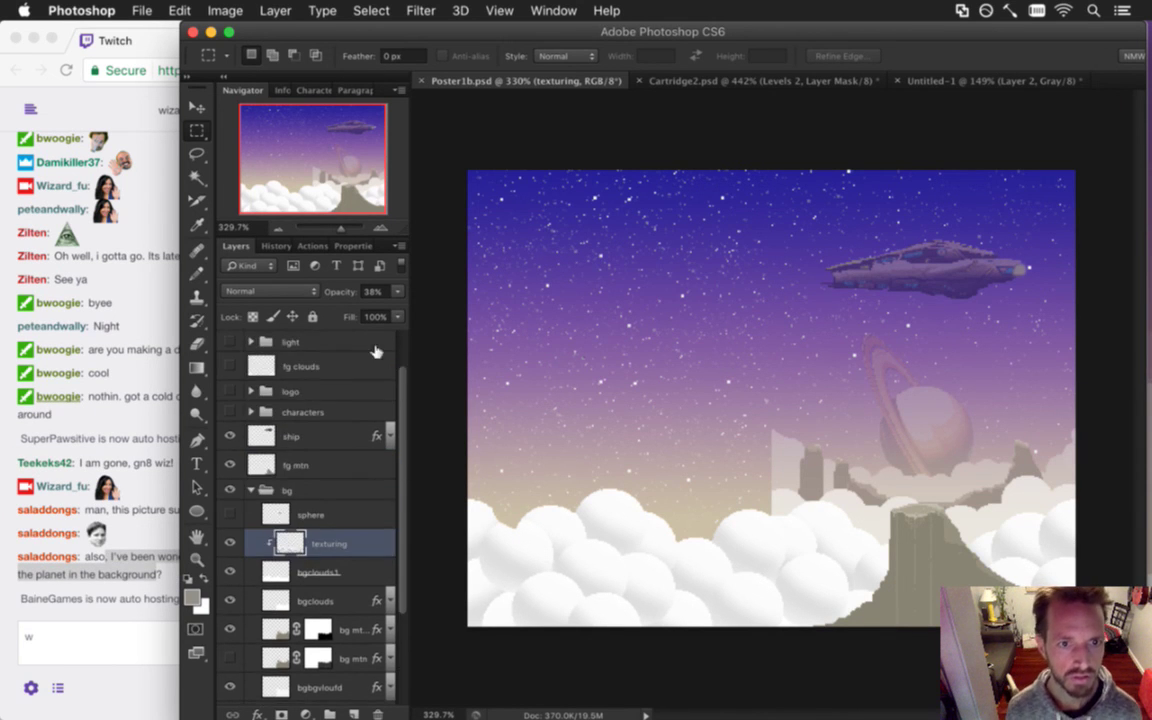
{"action": "left_click", "coordinate": [230, 390]}
{"action": "left_click", "coordinate": [230, 342]}
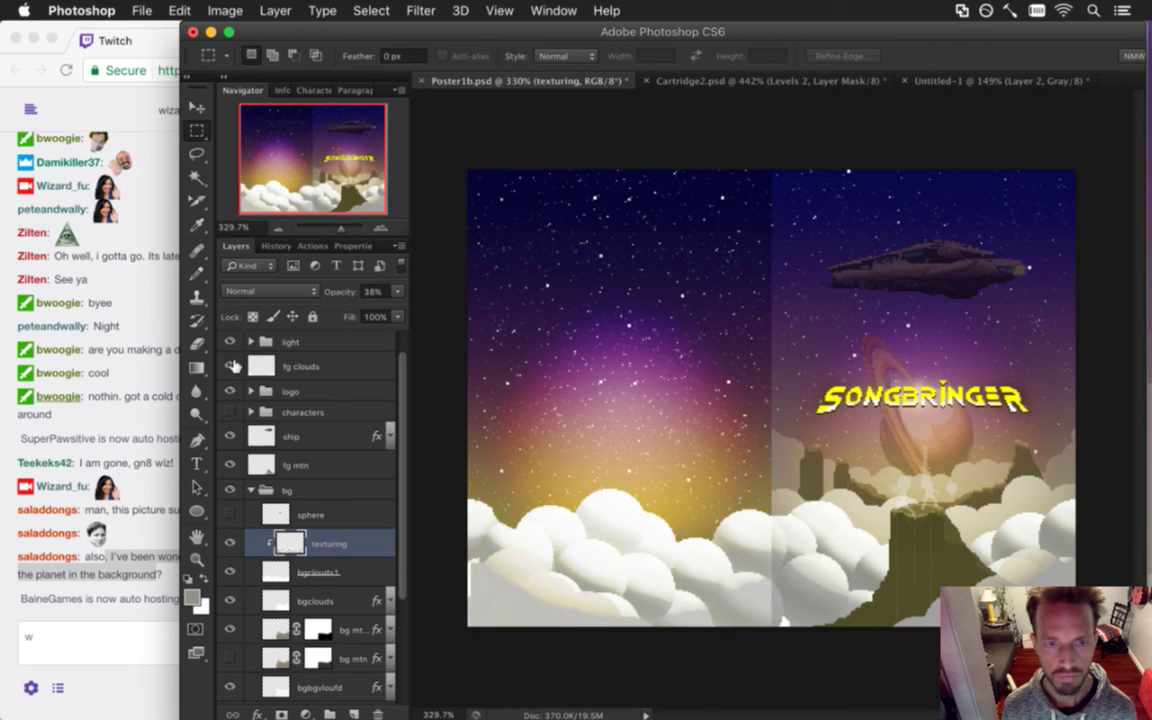
{"action": "left_click", "coordinate": [231, 413]}
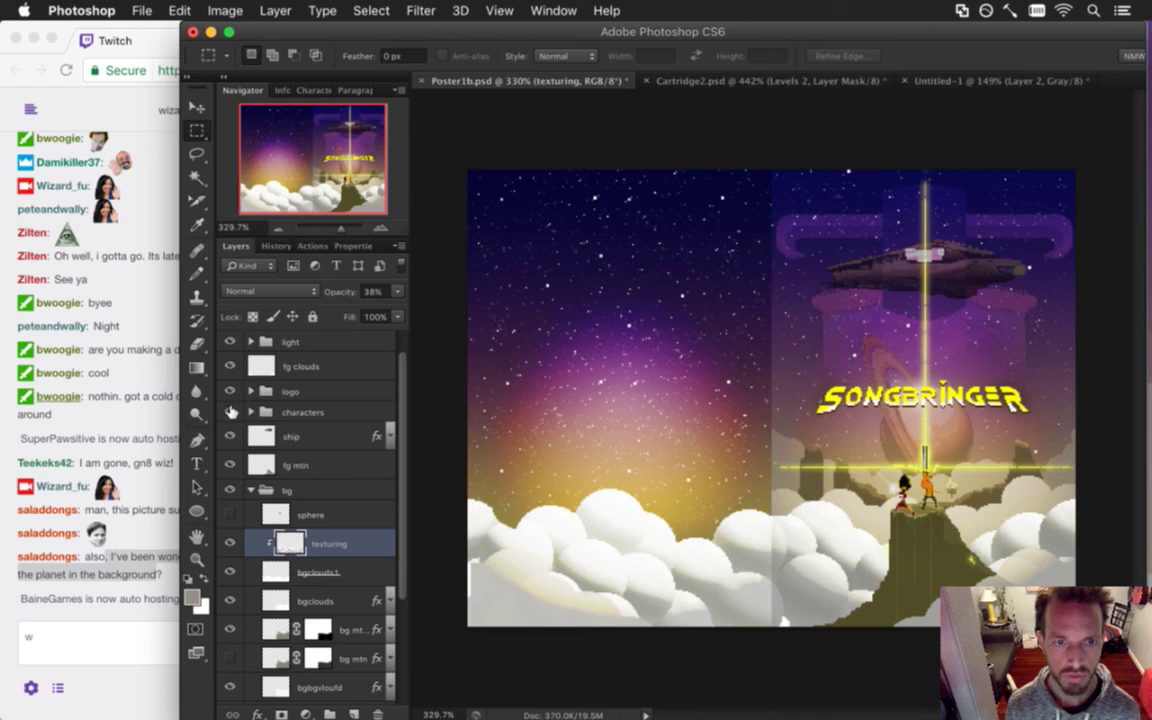
Switch to the Twitch chat in Chrome to read the new hosting notice, and return to Photoshop.
{"action": "left_click", "coordinate": [138, 566]}
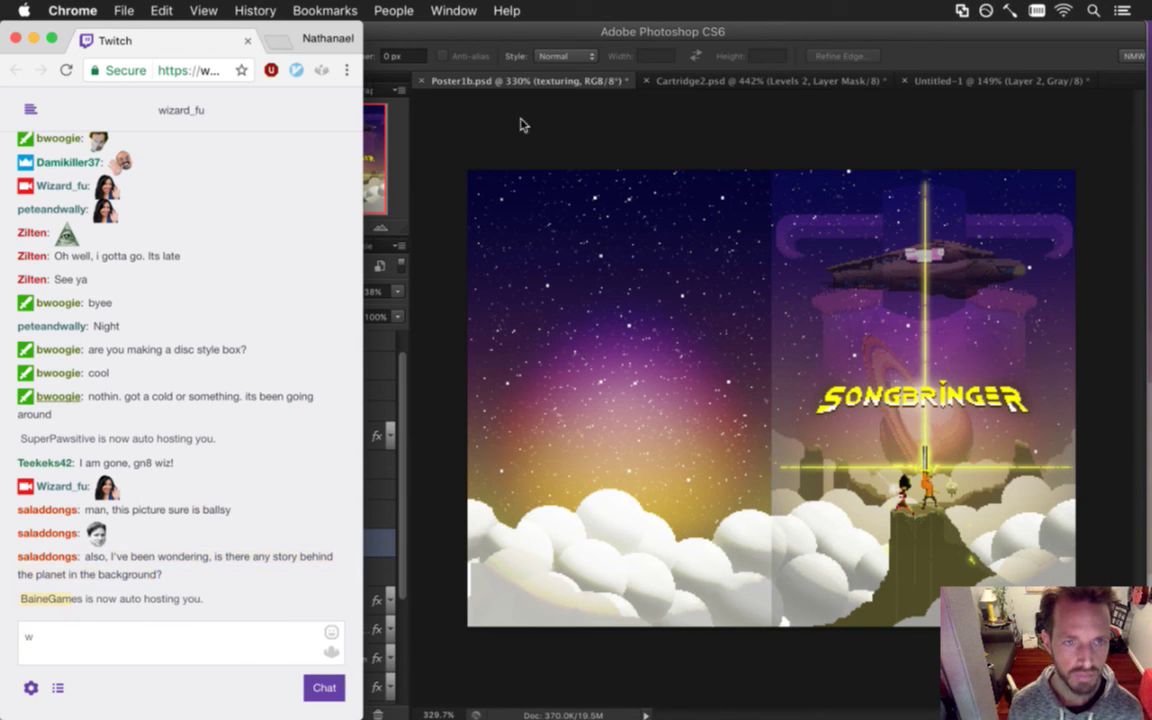
{"action": "left_click", "coordinate": [505, 43]}
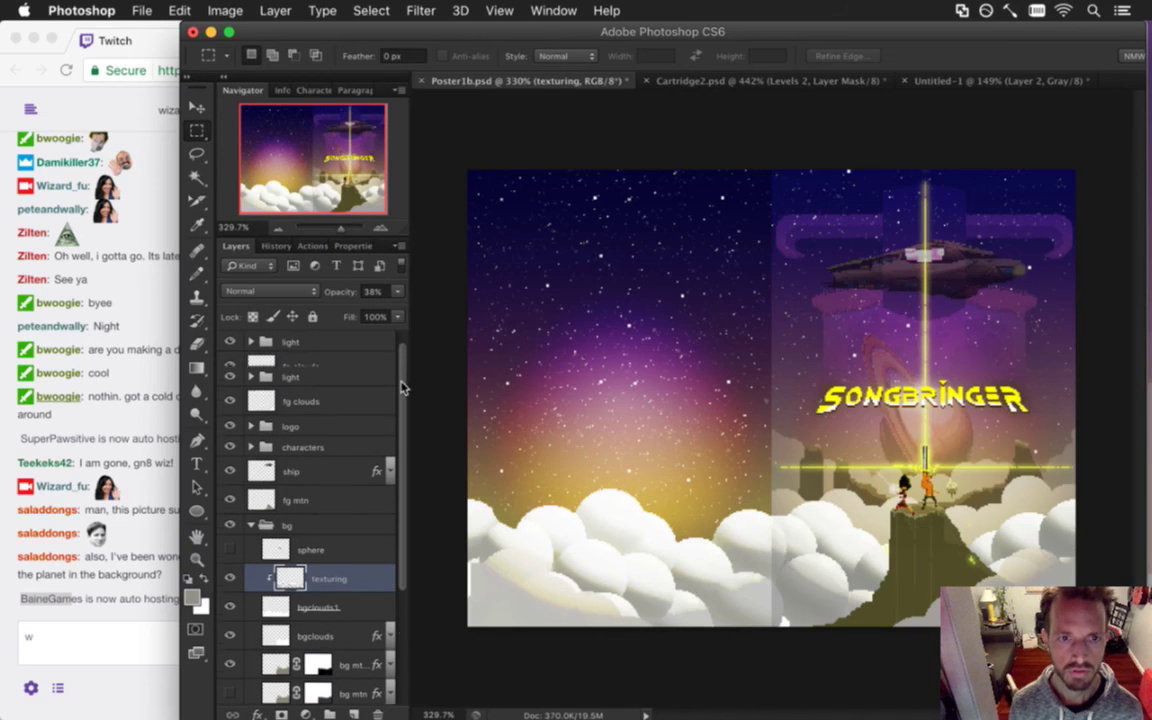
{"action": "left_click", "coordinate": [334, 343]}
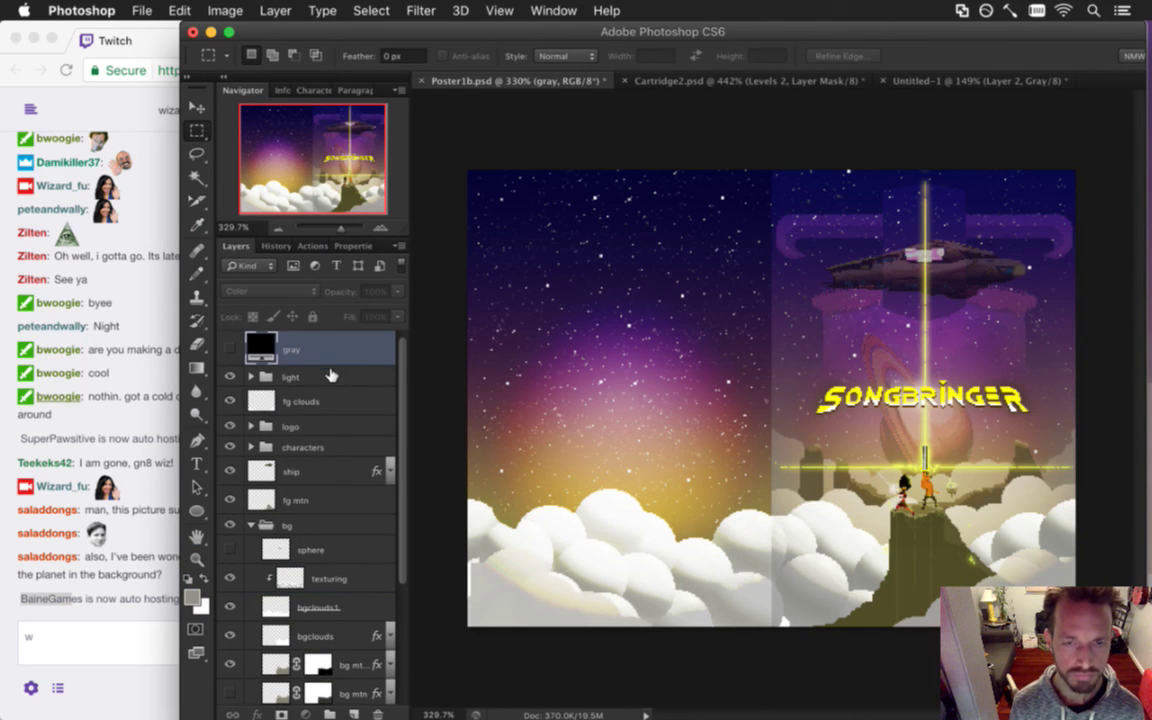
{"action": "left_click", "coordinate": [337, 376]}
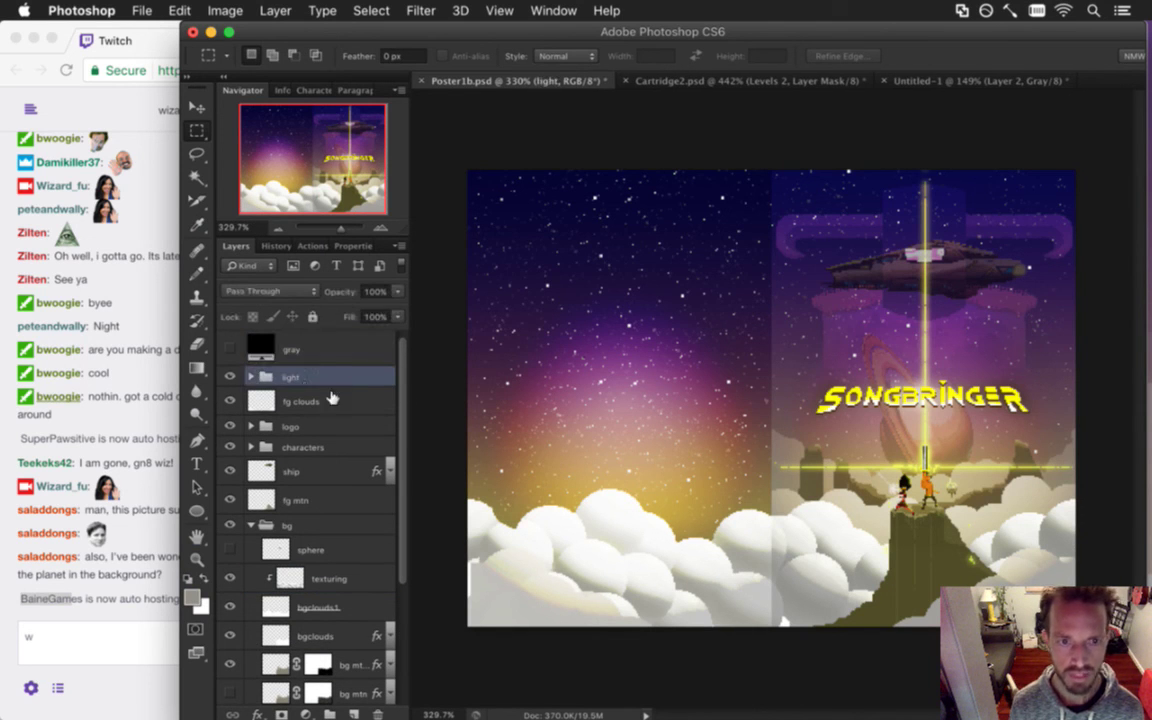
{"action": "left_click", "coordinate": [250, 376]}
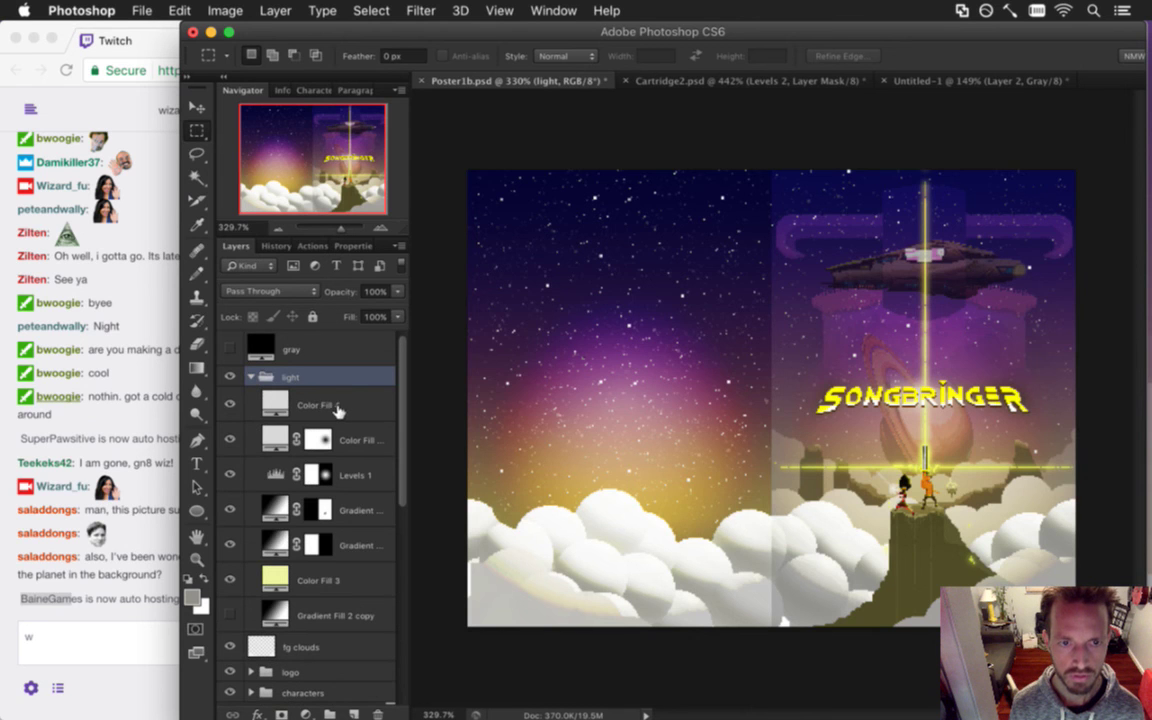
{"action": "left_click", "coordinate": [250, 376]}
{"action": "left_click", "coordinate": [340, 402]}
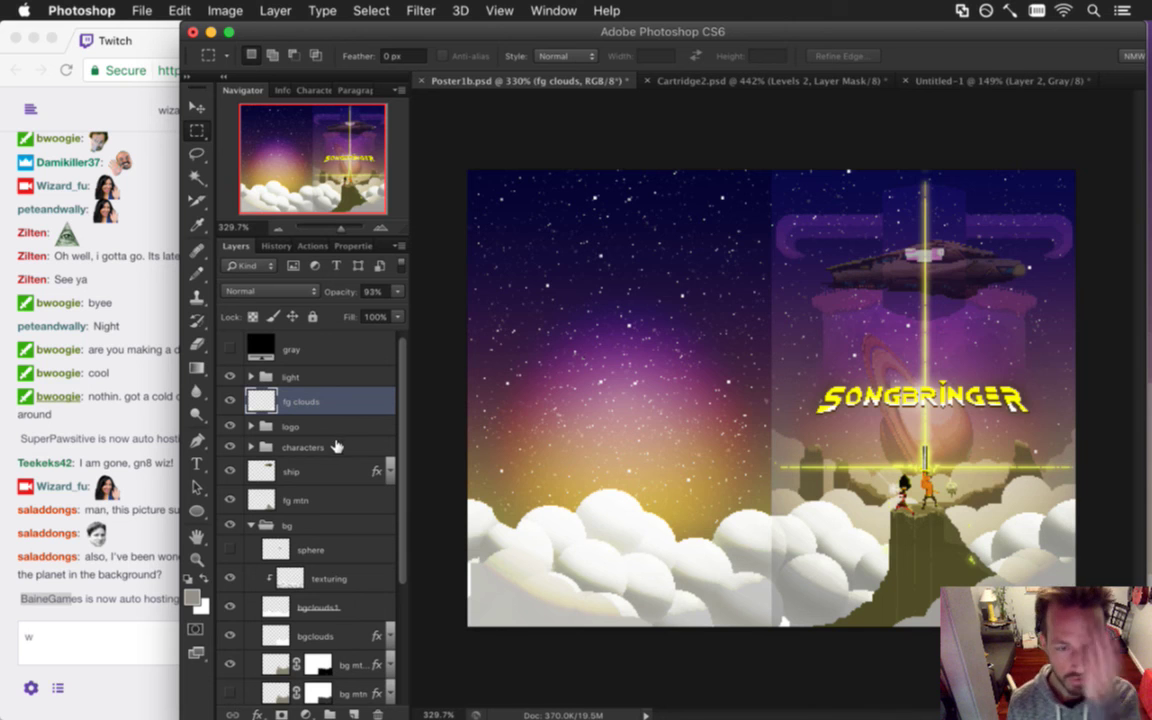
Expand the light group and display the layer mask of Levels 1 on its own on the canvas.
{"action": "left_click", "coordinate": [338, 380]}
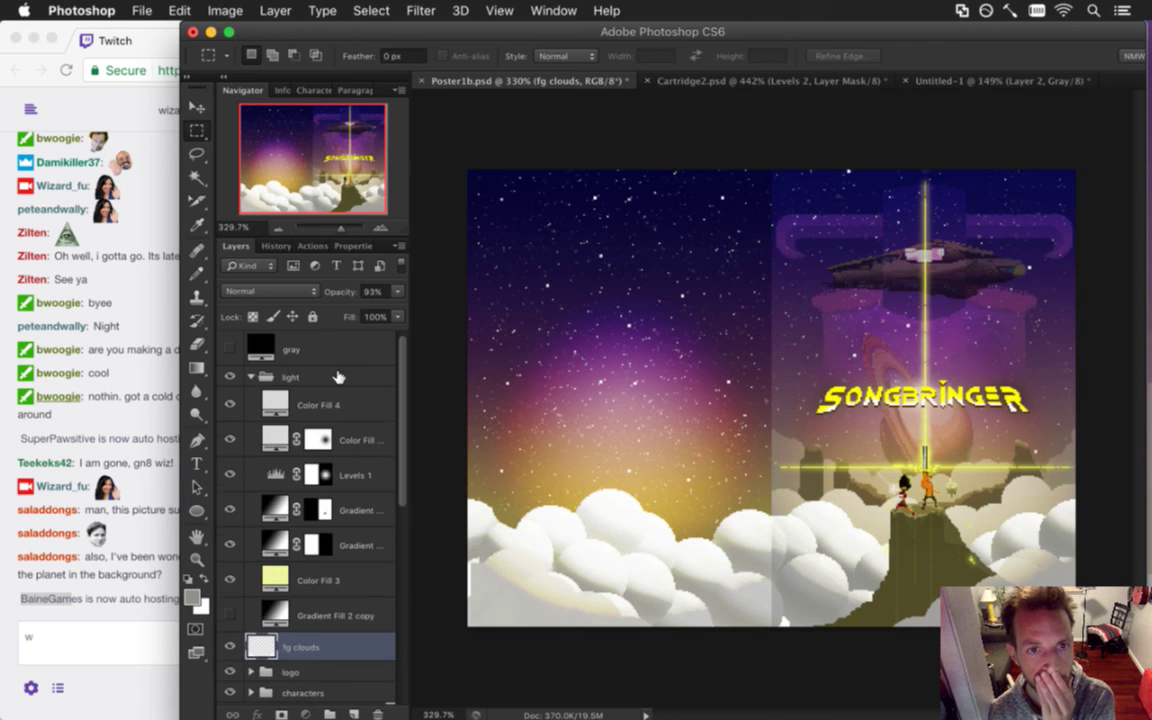
{"action": "scroll", "coordinate": [400, 415], "scroll_direction": "down", "scroll_amount": 1}
{"action": "scroll", "coordinate": [400, 430], "scroll_direction": "down", "scroll_amount": 1}
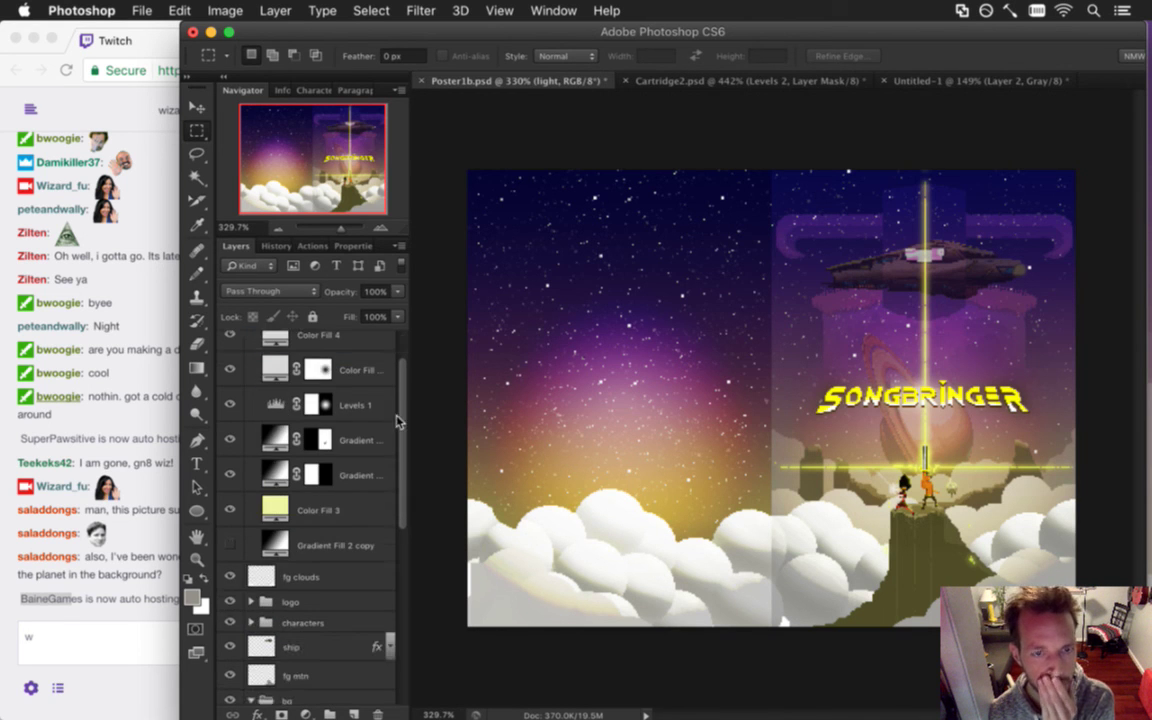
{"action": "left_click", "coordinate": [314, 403]}
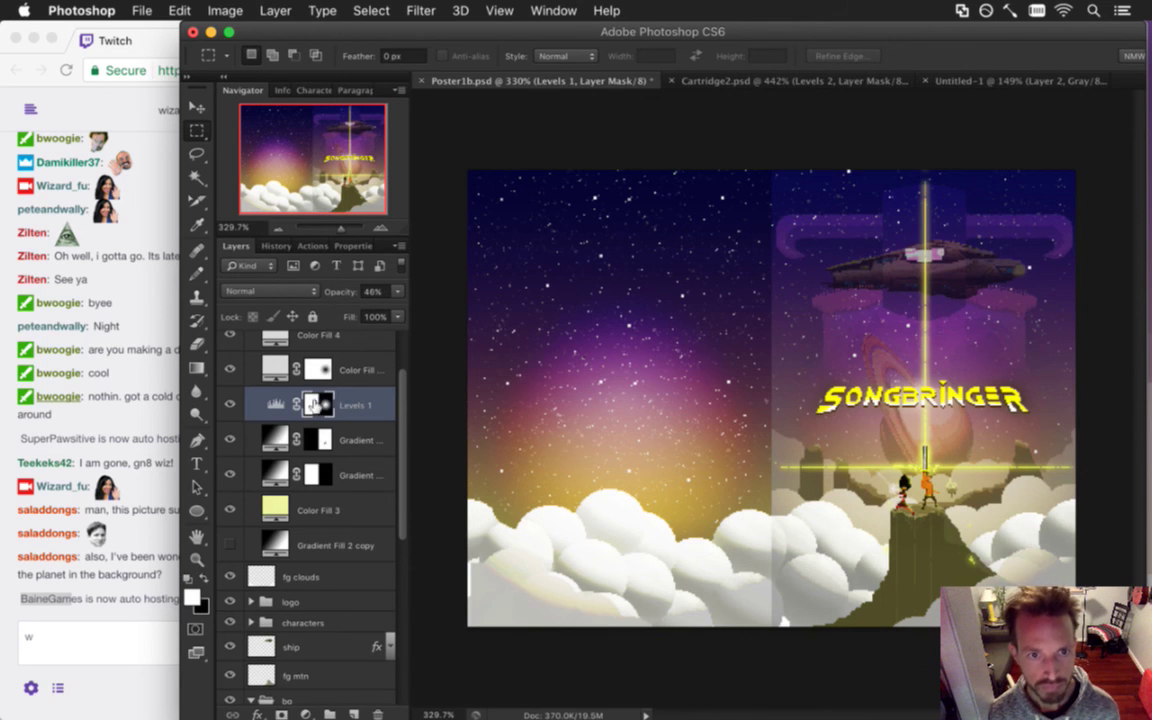
{"action": "left_click", "coordinate": [316, 404], "text": "alt"}
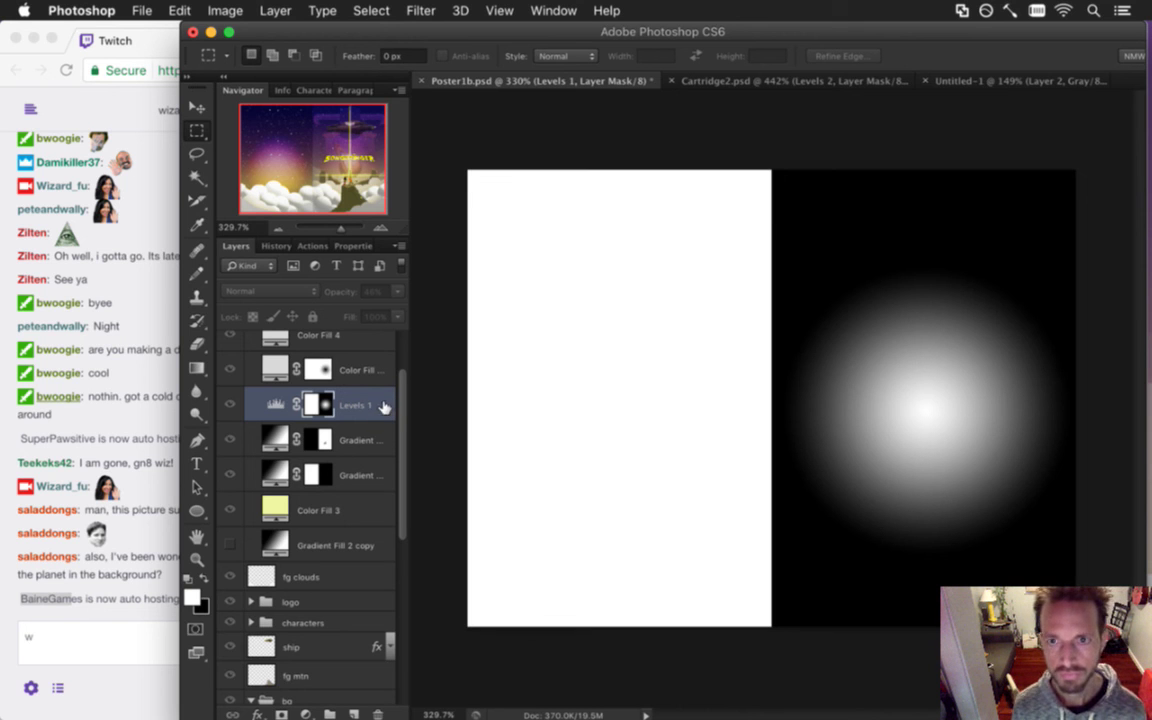
Select the white left half of the Levels 1 mask by colour with the Magic Wand and activate the Gradient tool.
{"action": "left_click", "coordinate": [197, 177]}
{"action": "left_click", "coordinate": [558, 334]}
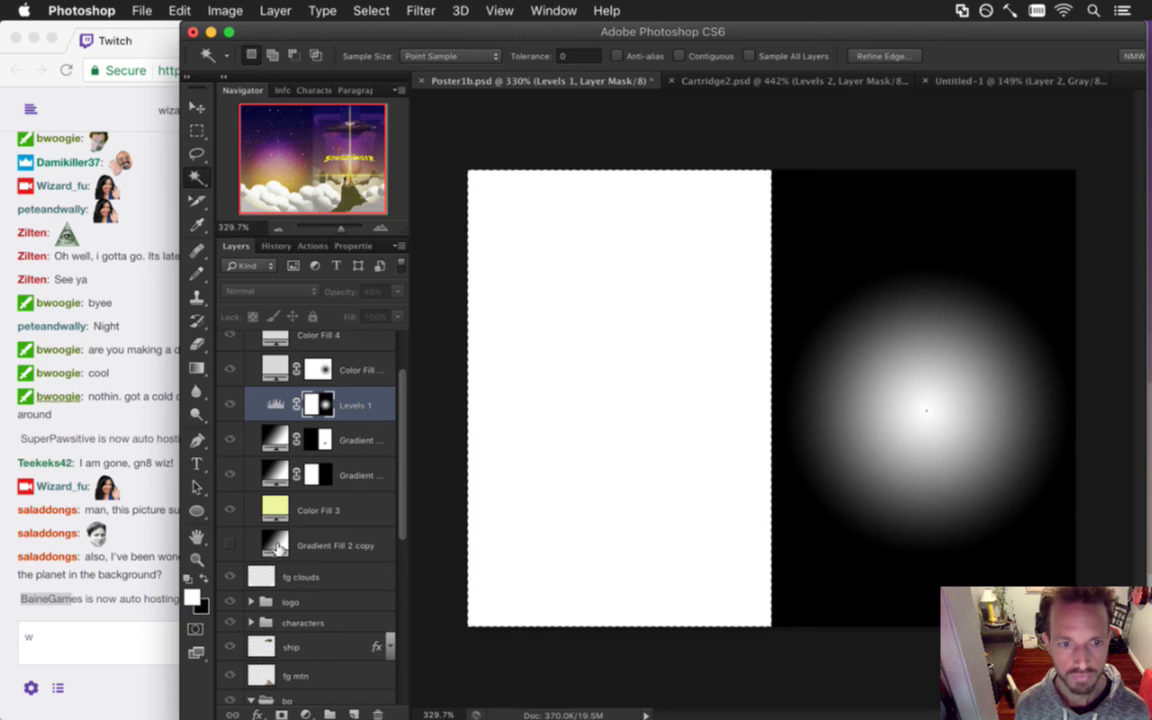
{"action": "left_click", "coordinate": [199, 369]}
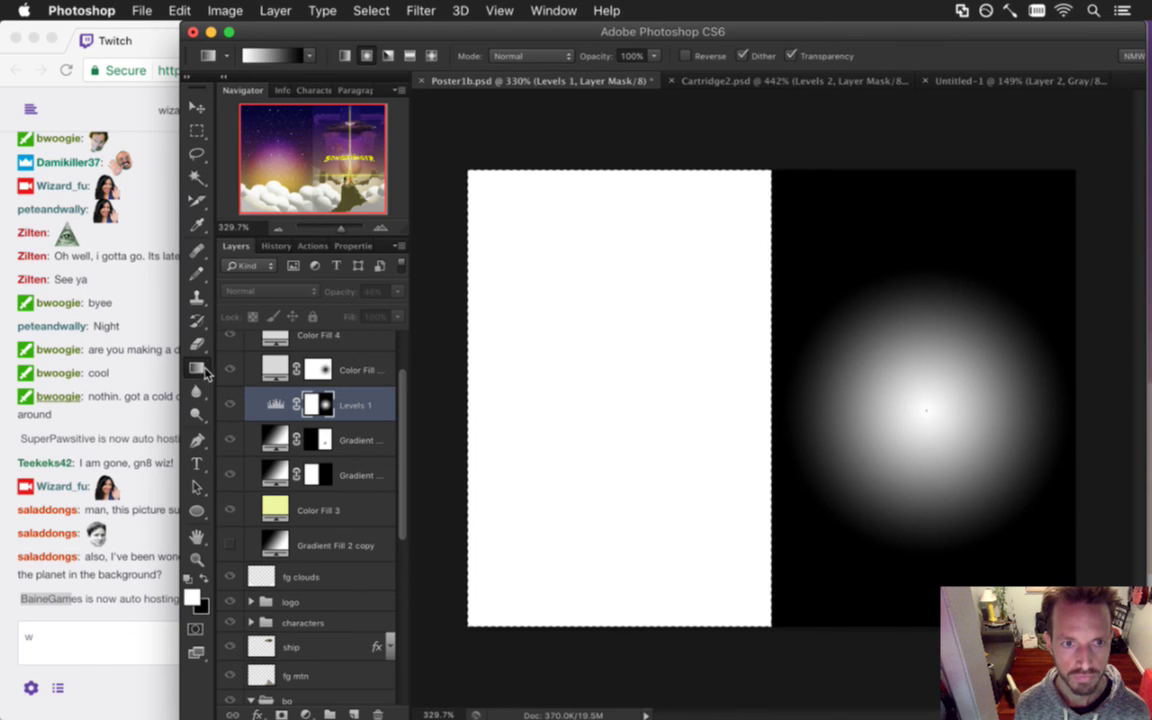
{"action": "key", "text": "b"}
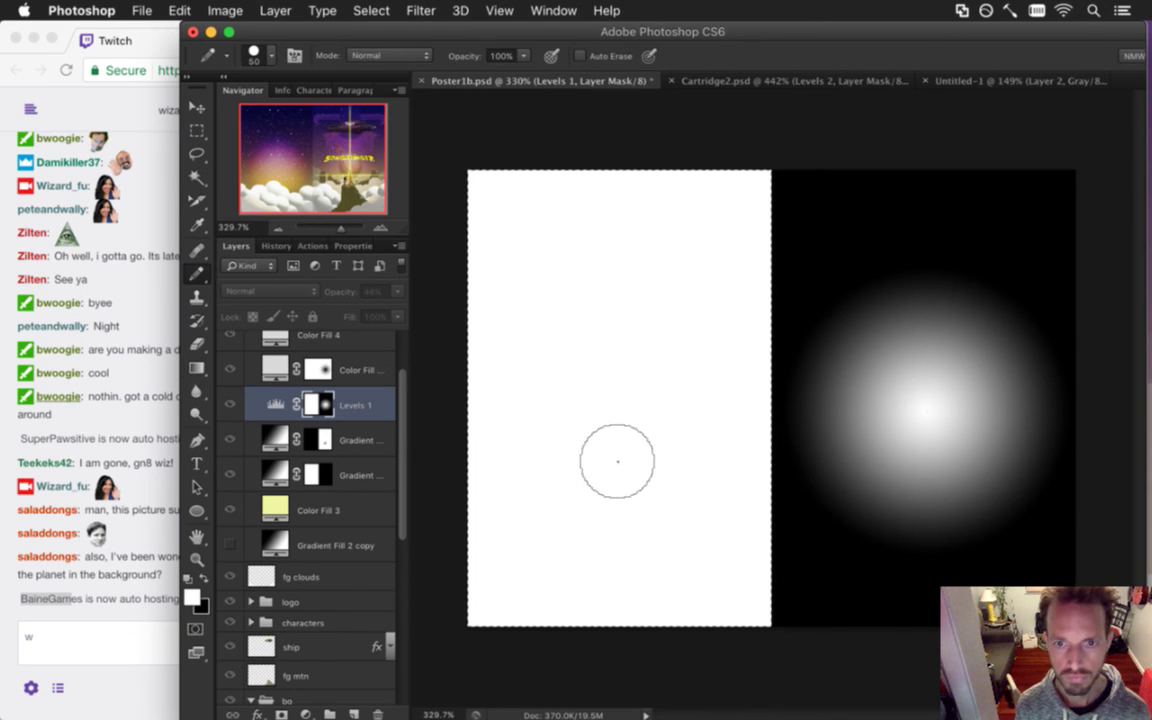
{"action": "key", "text": "g"}
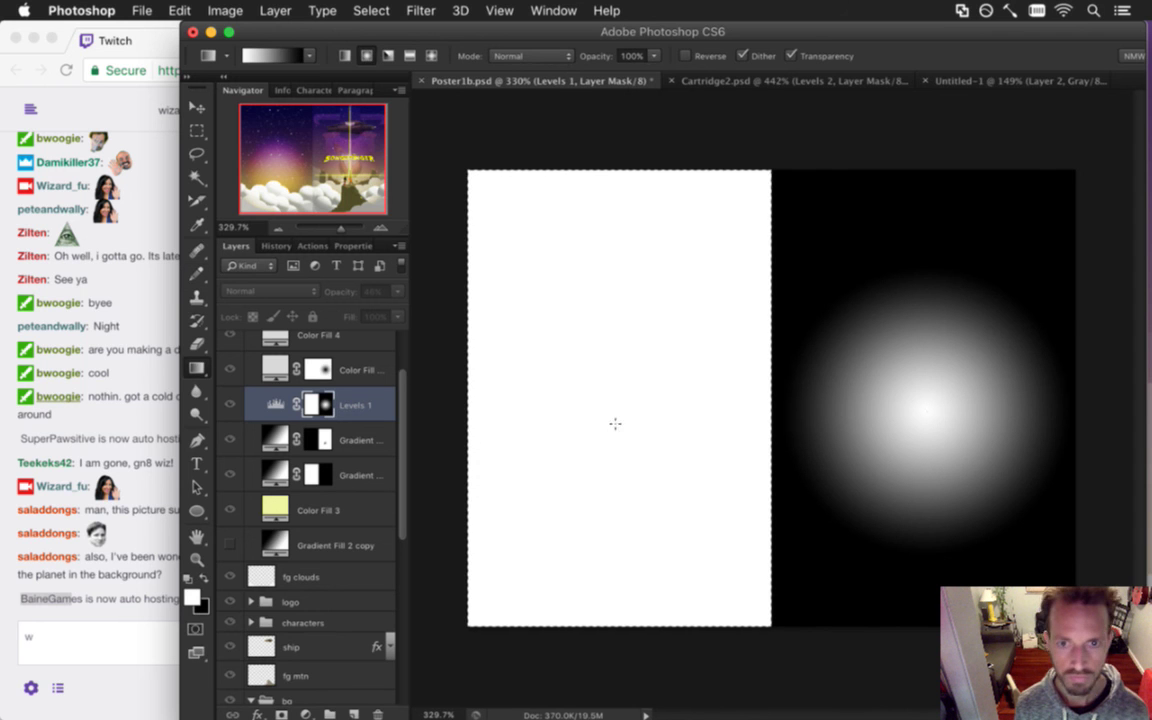
Try white-to-black radial gradients of different sizes and centres in the selected half of the Levels 1 mask, reverting each one.
{"action": "left_click_drag", "start_coordinate": [607, 398], "coordinate": [702, 524]}
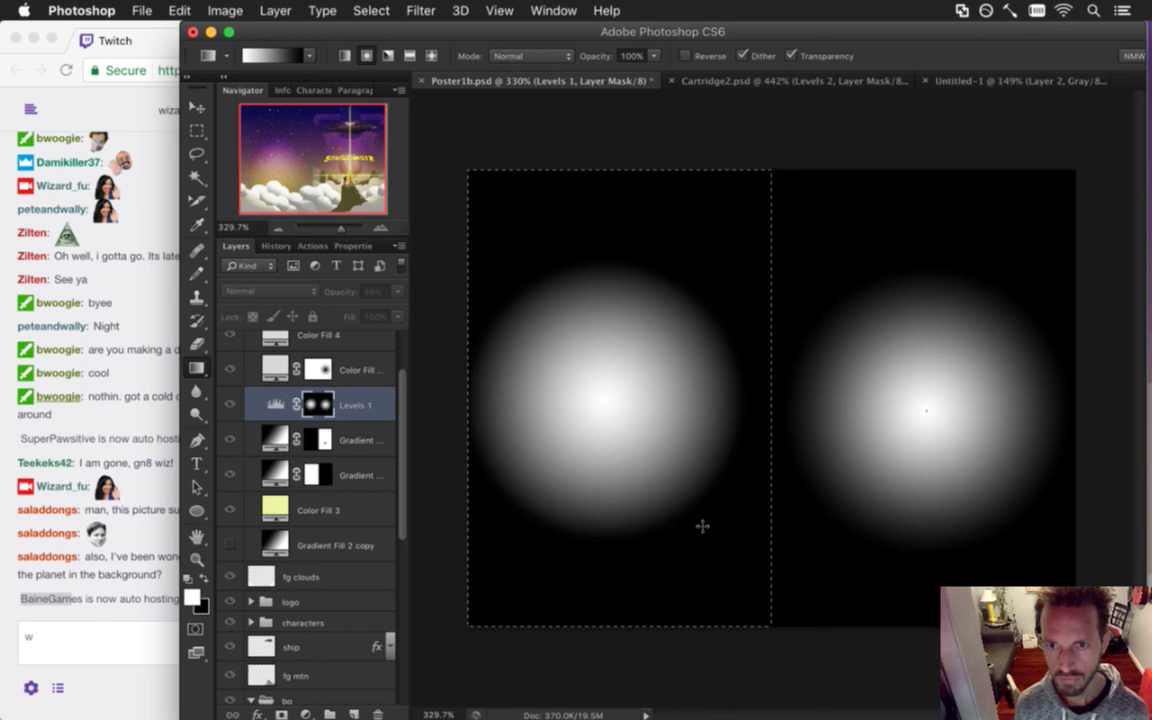
{"action": "key", "text": "super+z"}
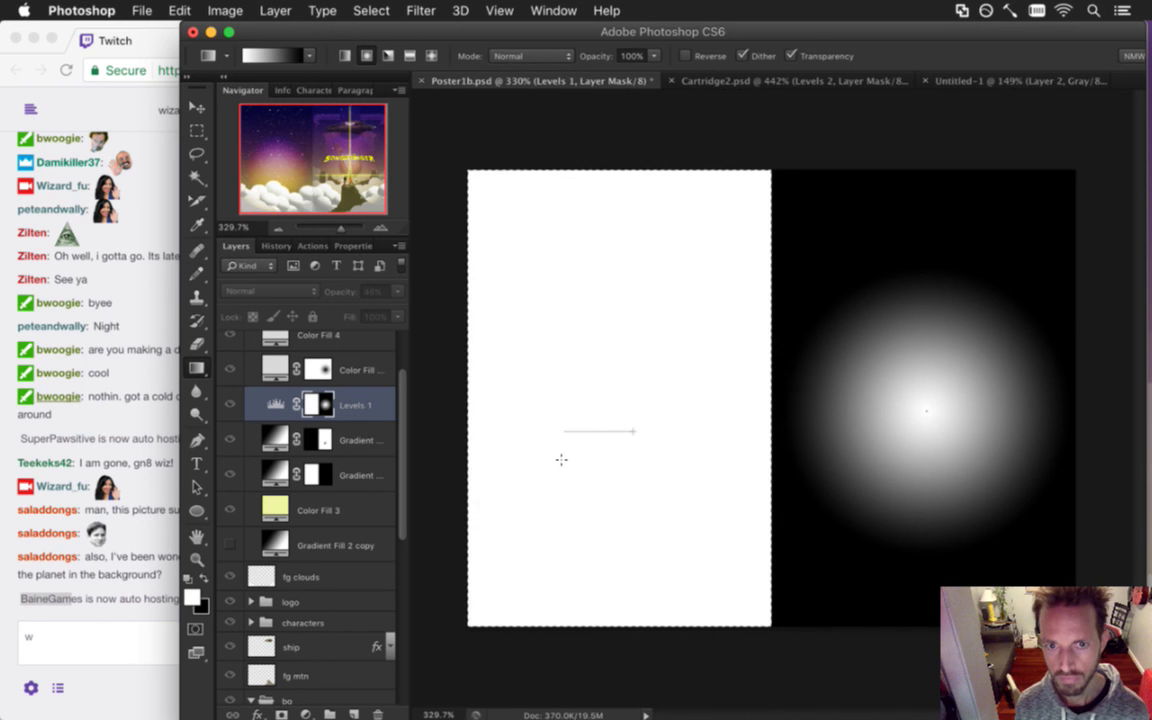
{"action": "left_click_drag", "start_coordinate": [634, 431], "coordinate": [601, 529]}
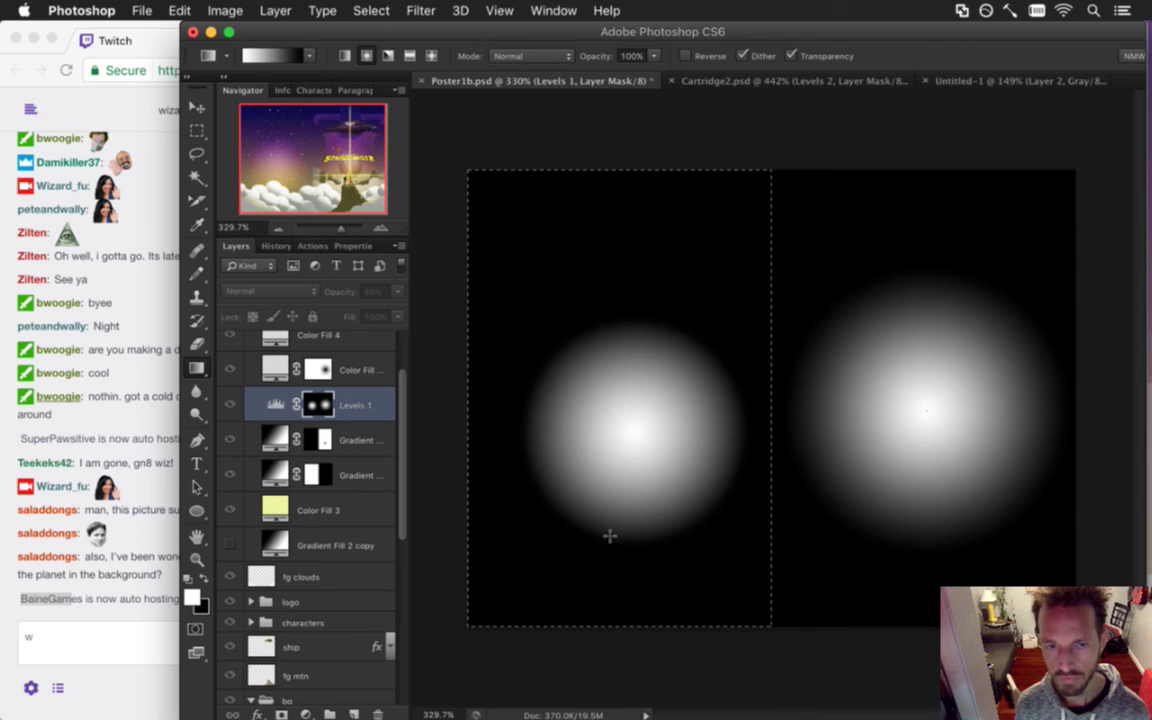
{"action": "key", "text": "super+z"}
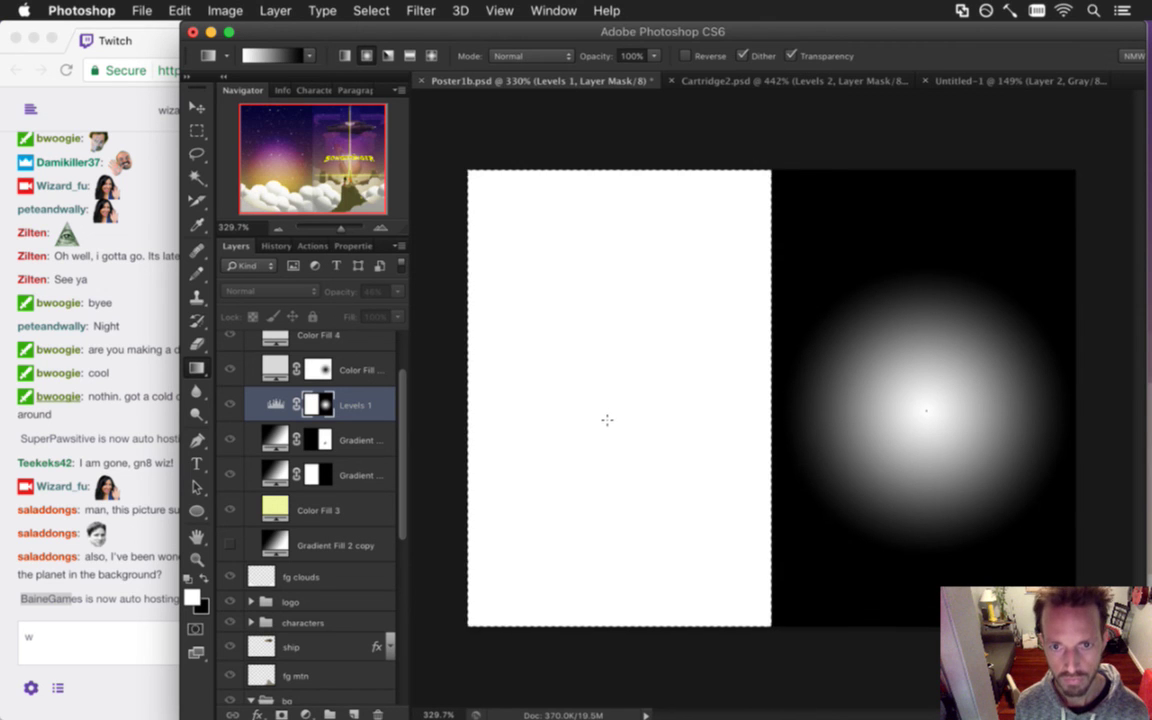
{"action": "left_click_drag", "start_coordinate": [608, 422], "coordinate": [494, 476]}
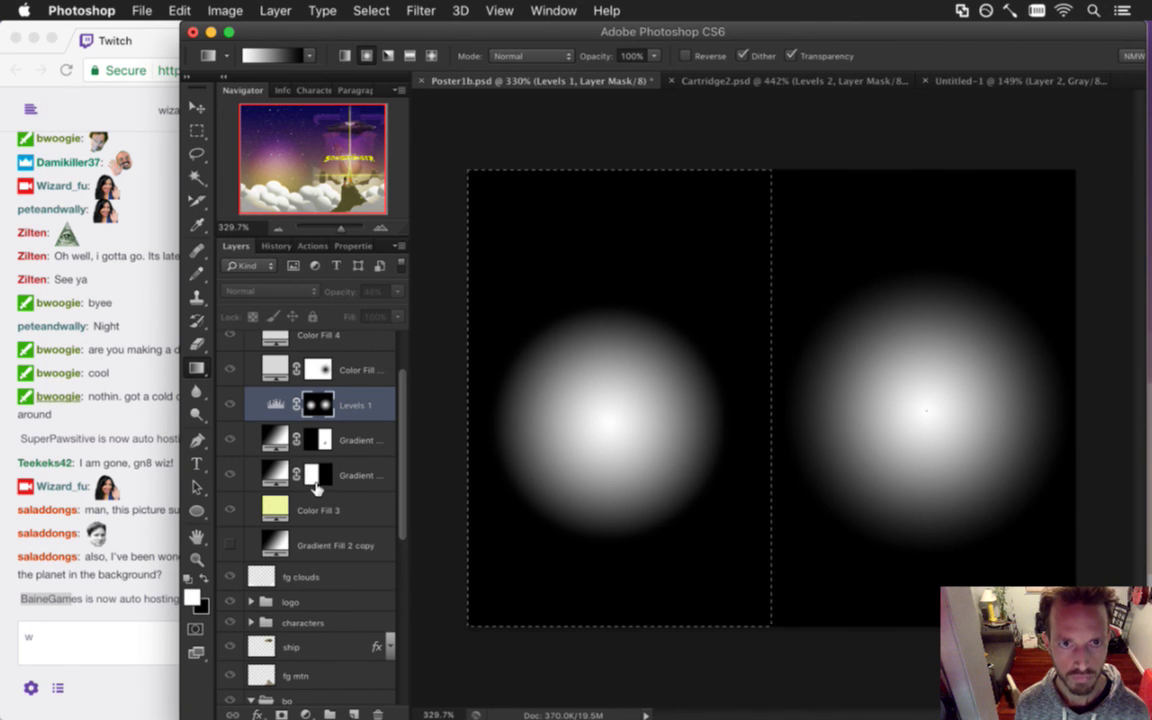
{"action": "key", "text": "alt+BackSpace"}
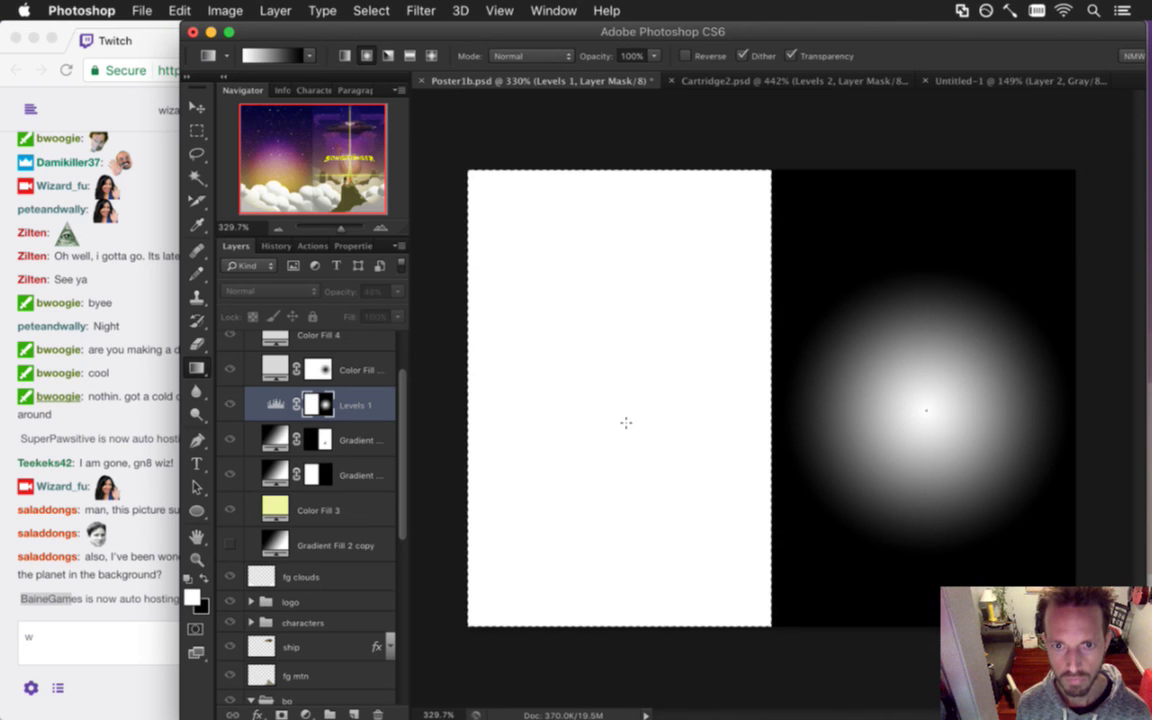
Draw a white-to-black radial gradient near the middle of the selected mask half, deselect, and save the poster before returning to the artwork.
{"action": "left_click_drag", "start_coordinate": [576, 444], "coordinate": [518, 467]}
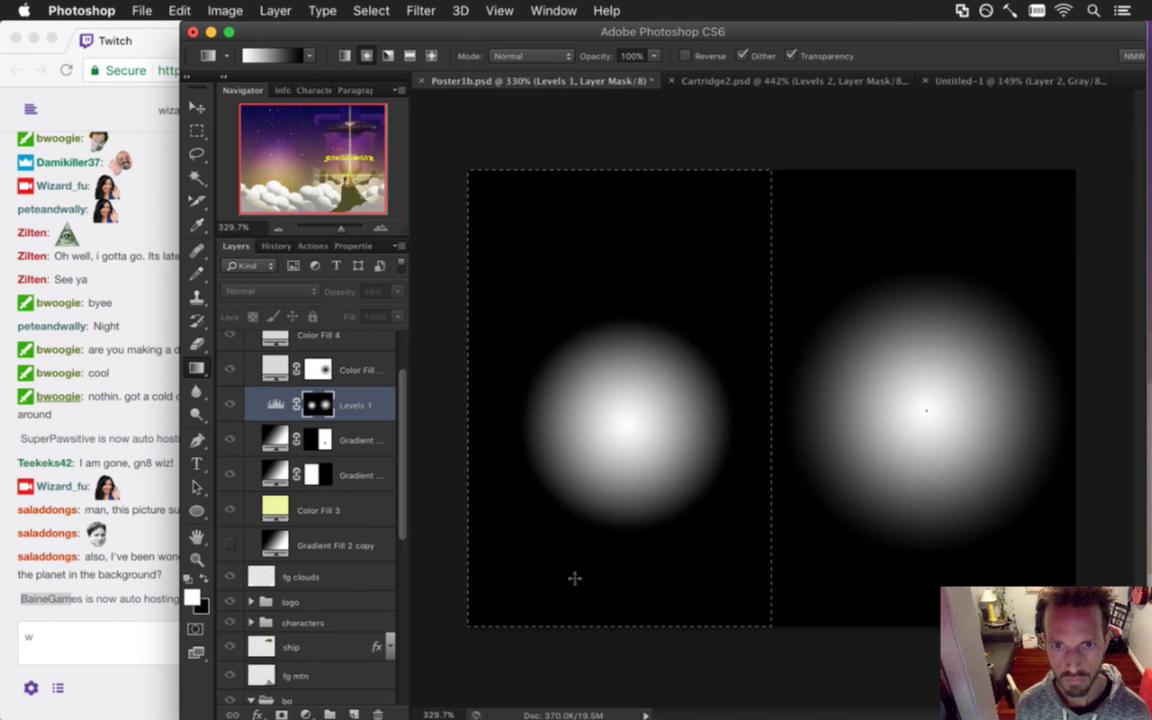
{"action": "key", "text": "m"}
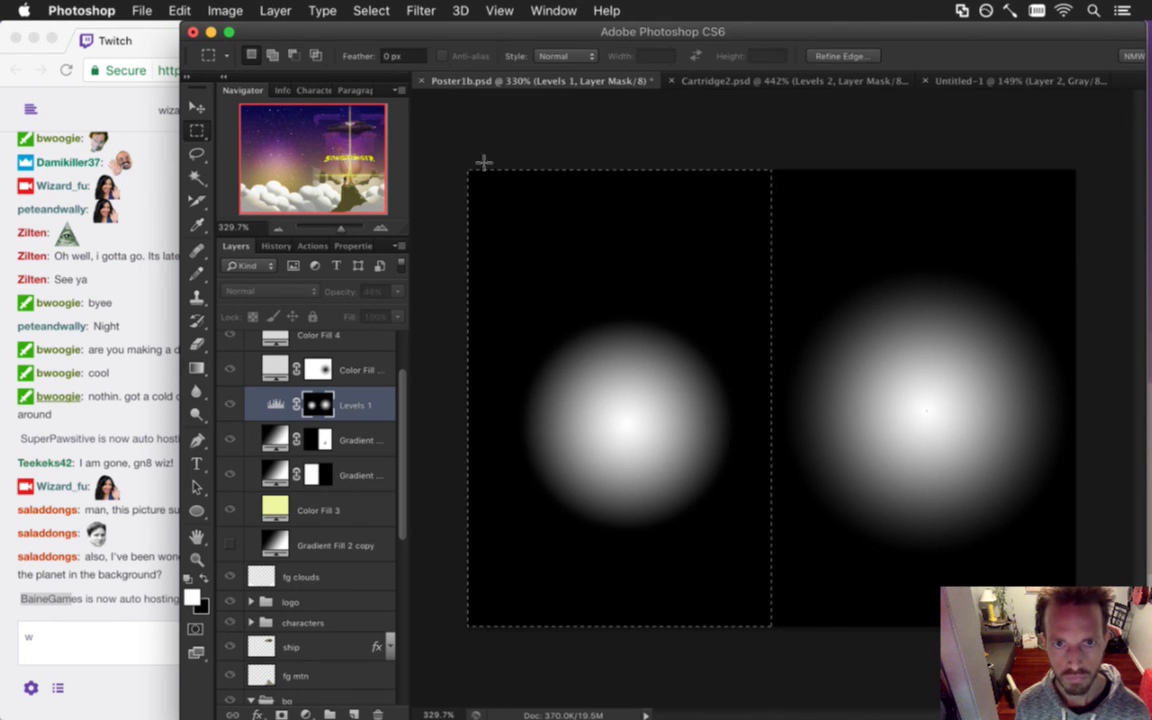
{"action": "key", "text": "super+s"}
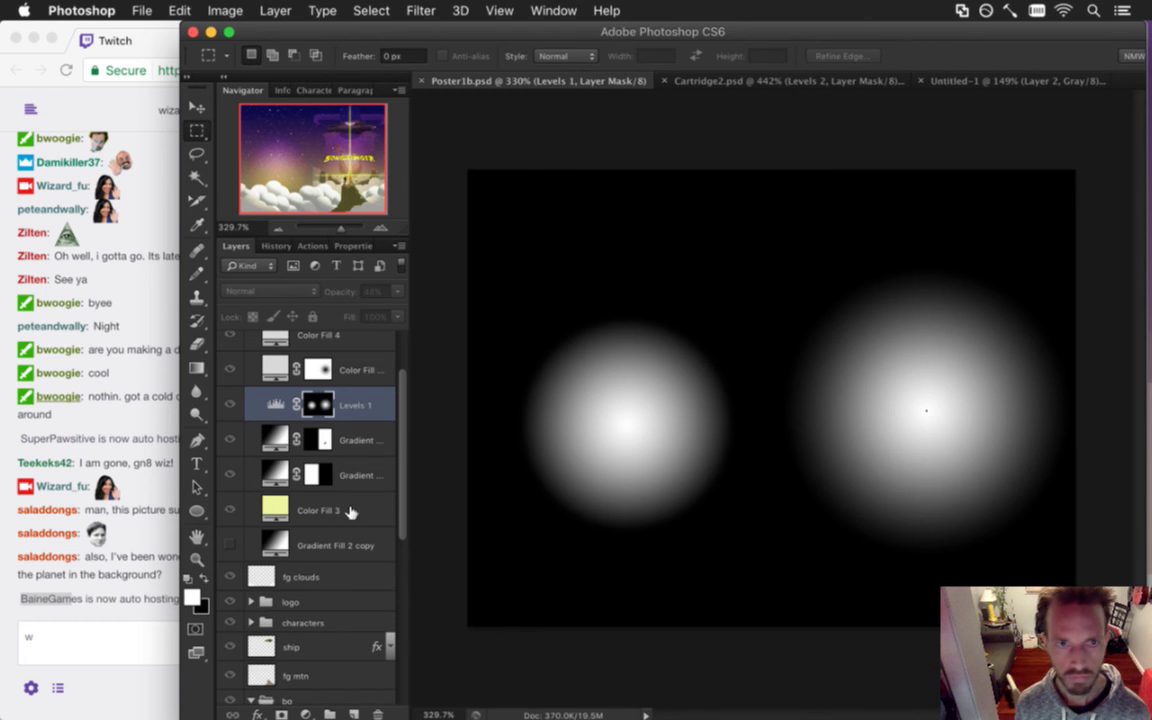
{"action": "left_click", "coordinate": [272, 402]}
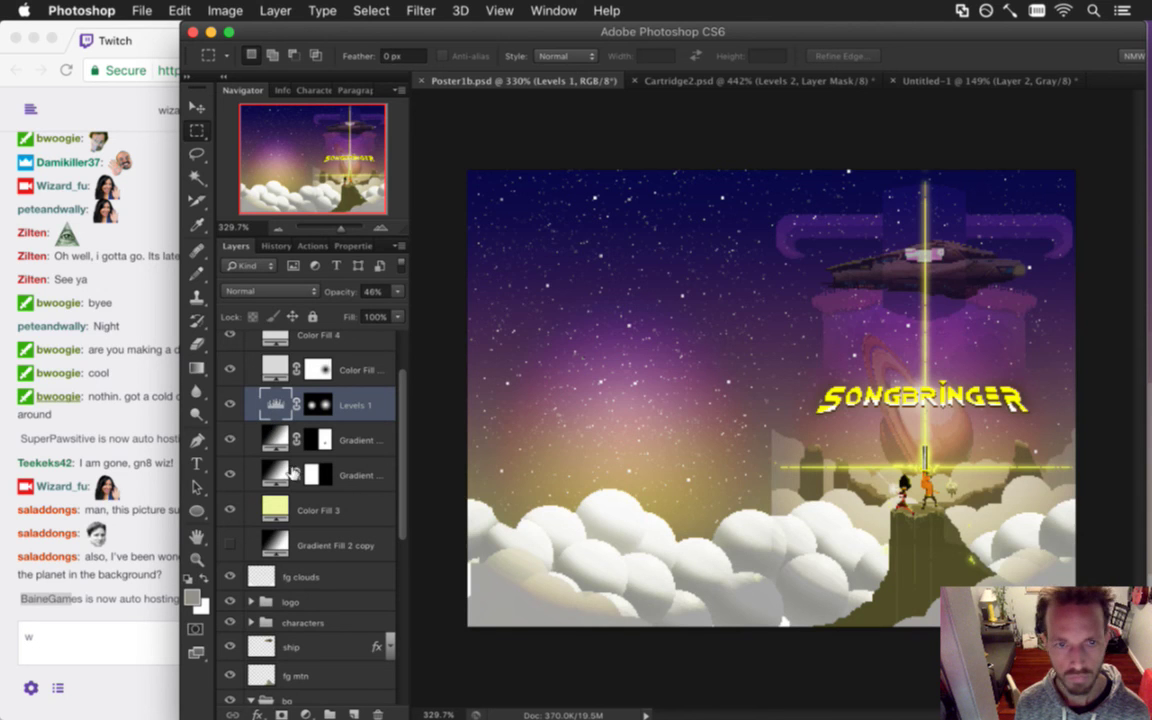
Display the Gradient Fill 2 mask on its own, sample white from it, and fill its black left half with white.
{"action": "left_click", "coordinate": [270, 438]}
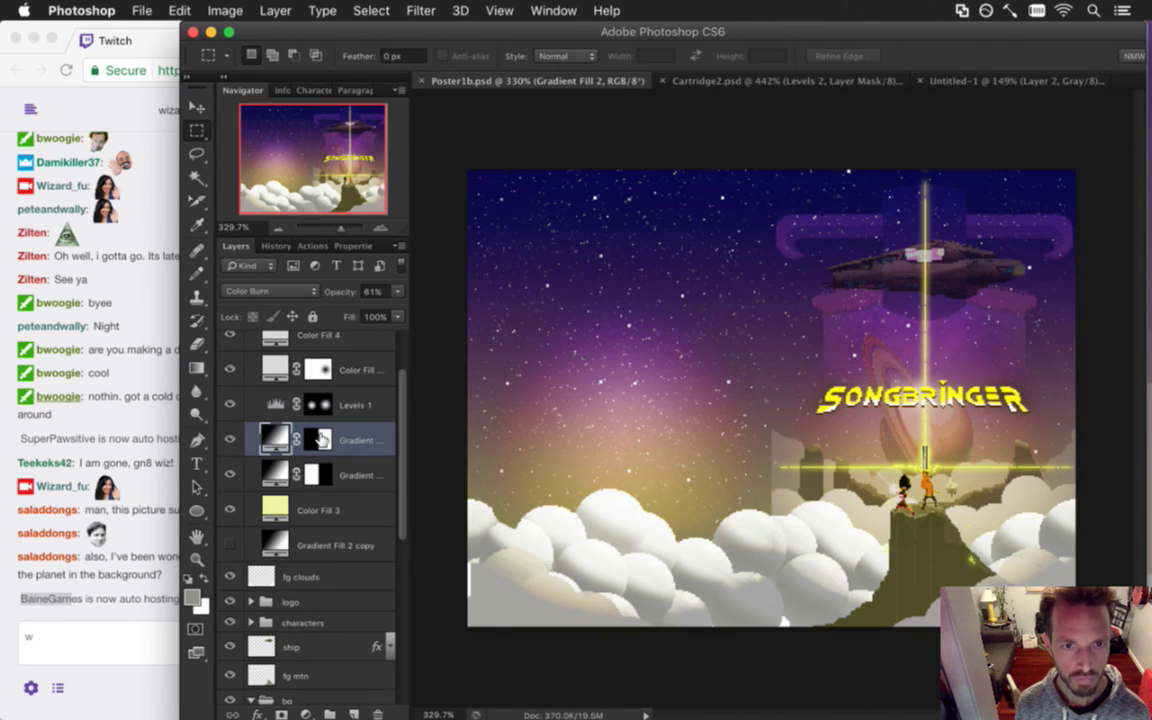
{"action": "left_click", "coordinate": [320, 440], "text": "alt"}
{"action": "key", "text": "i"}
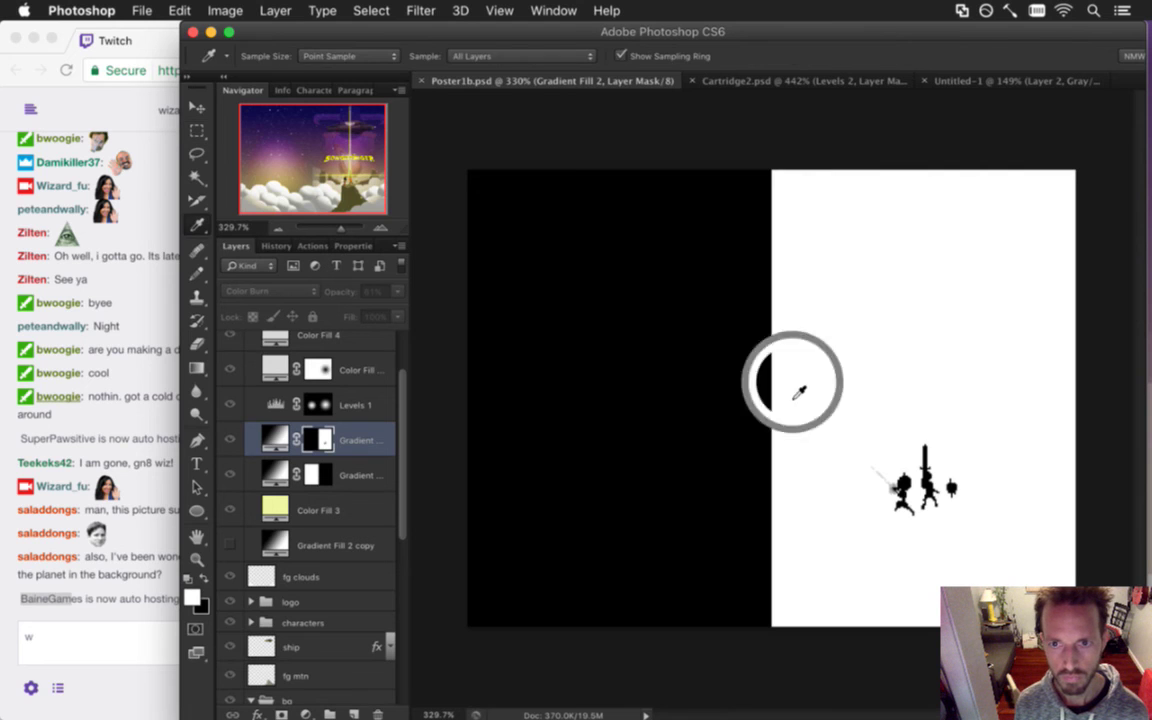
{"action": "key", "text": "g"}
{"action": "left_click", "coordinate": [712, 425]}
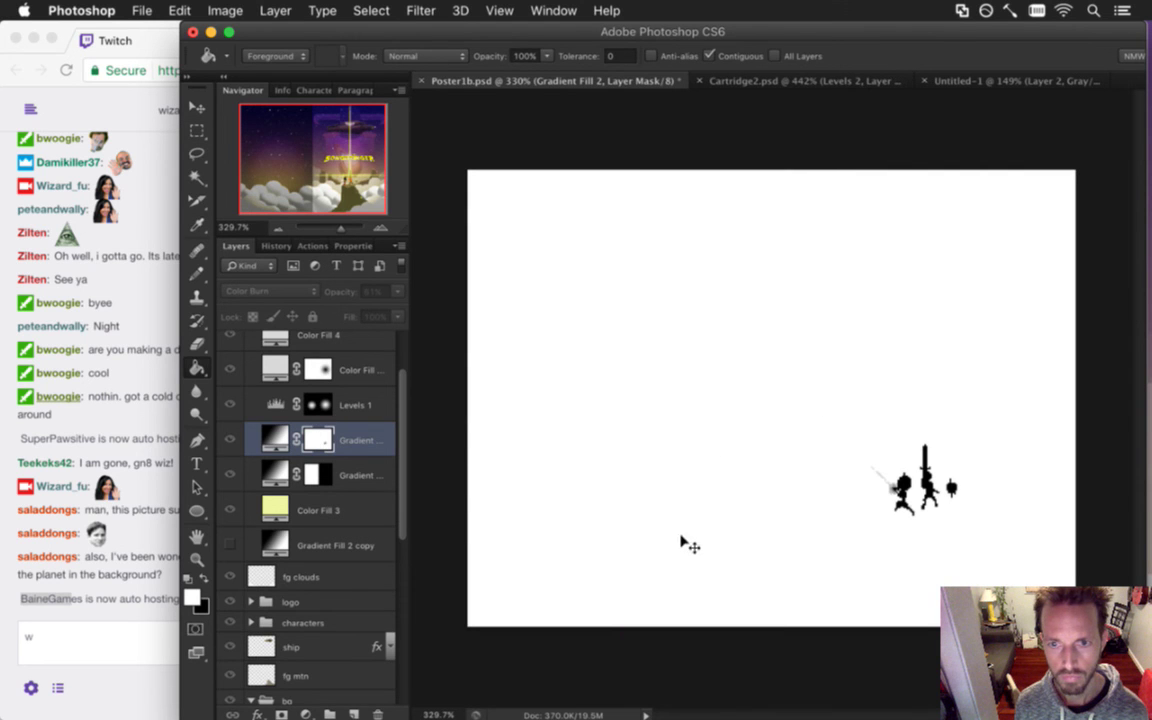
Try filling the black right half of the Gradient Fill 2 copy 2 mask with white, compare the artwork, and undo the fill.
{"action": "left_click", "coordinate": [318, 475], "text": "alt"}
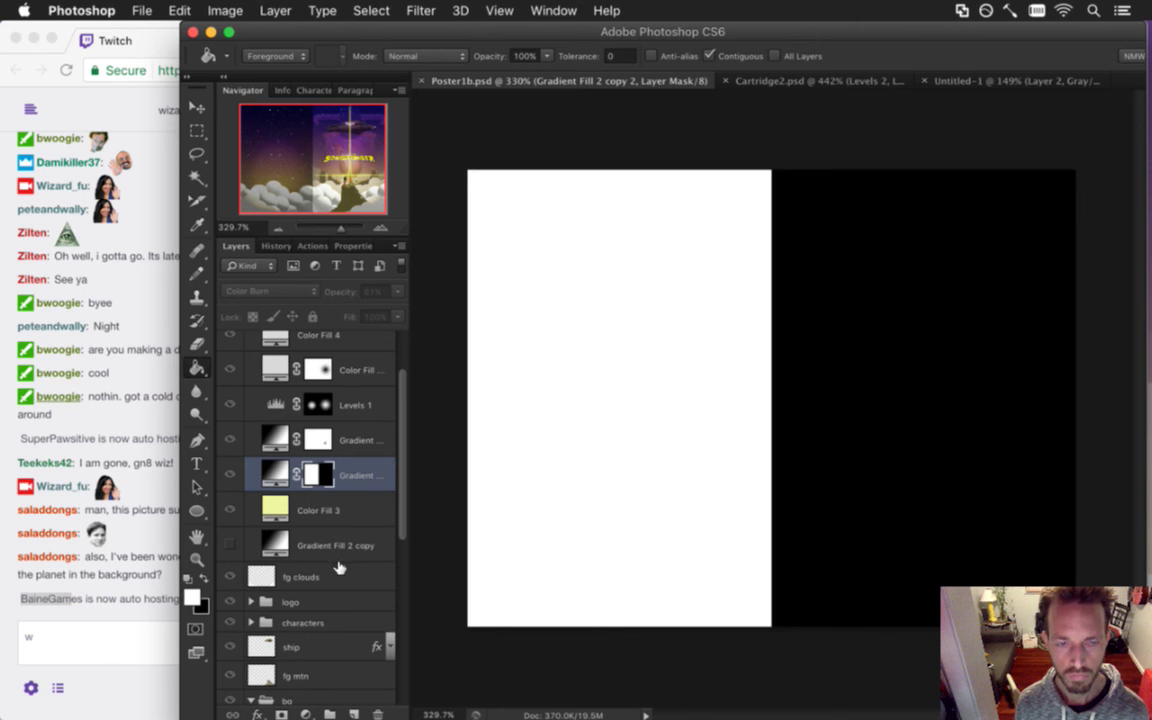
{"action": "left_click", "coordinate": [820, 404]}
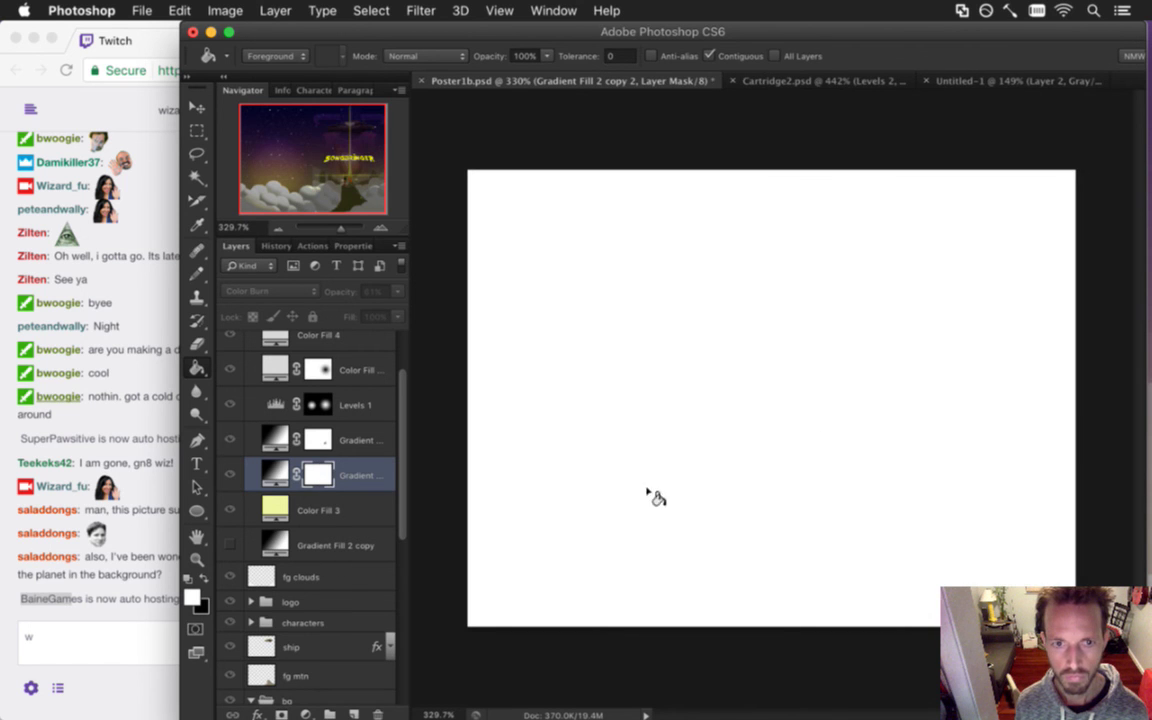
{"action": "left_click", "coordinate": [275, 474]}
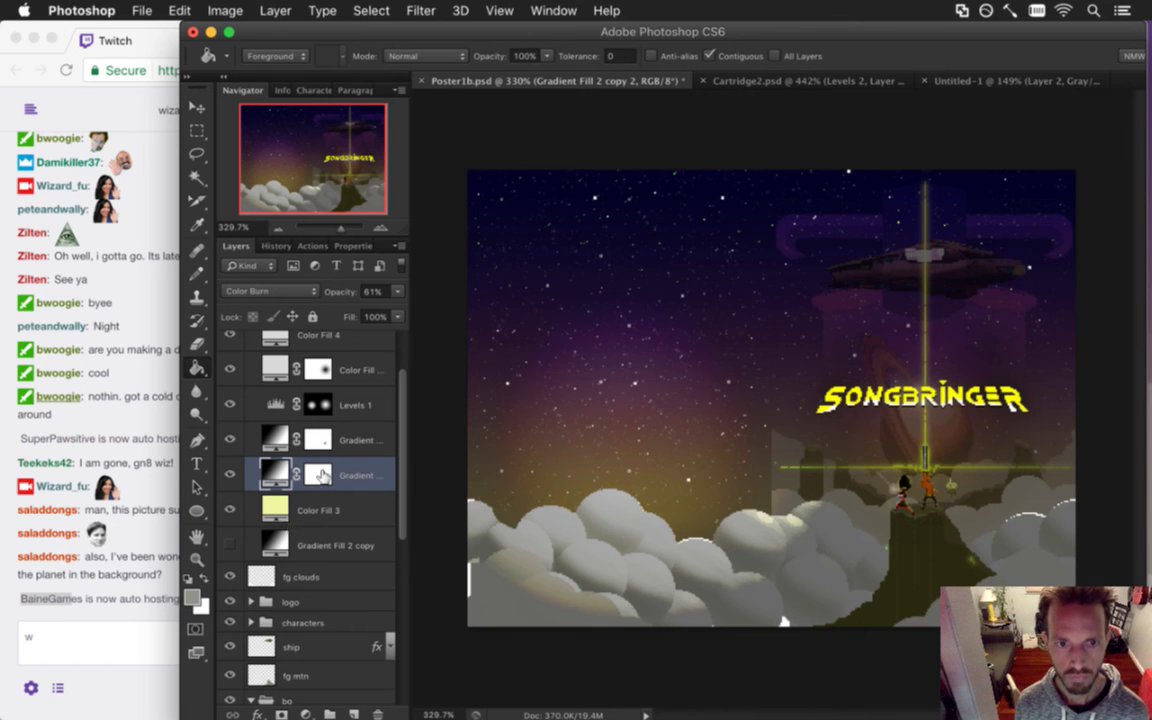
{"action": "left_click", "coordinate": [318, 474]}
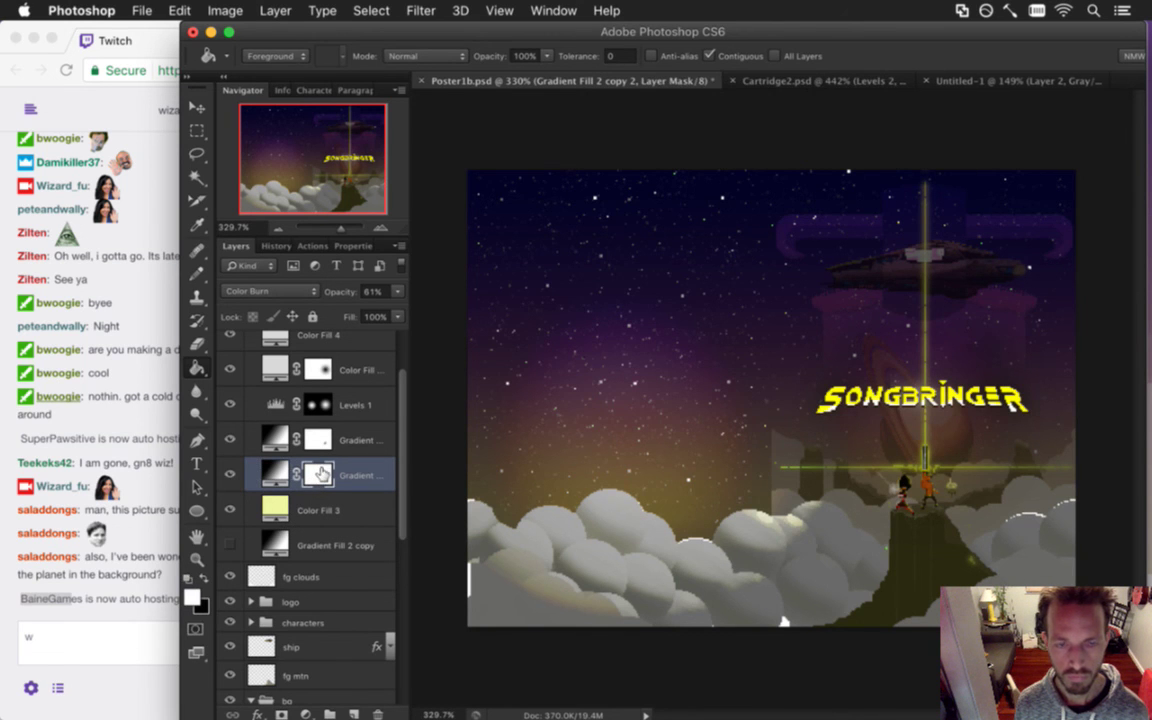
{"action": "left_click", "coordinate": [318, 474], "text": "alt"}
{"action": "key", "text": "ctrl+z"}
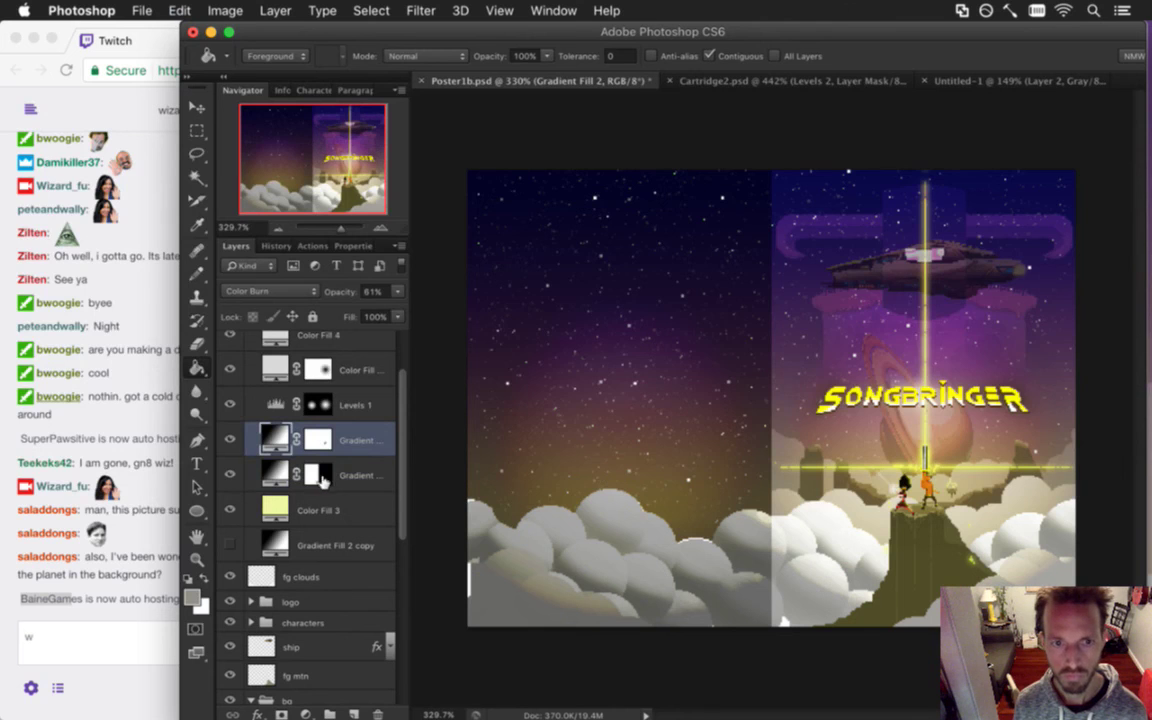
Fill the white half of the Gradient Fill 2 copy 2 mask with sampled black, return to the artwork, and save.
{"action": "left_click", "coordinate": [318, 473]}
{"action": "left_click", "coordinate": [327, 478], "text": "alt"}
{"action": "left_click", "coordinate": [815, 430], "text": "alt"}
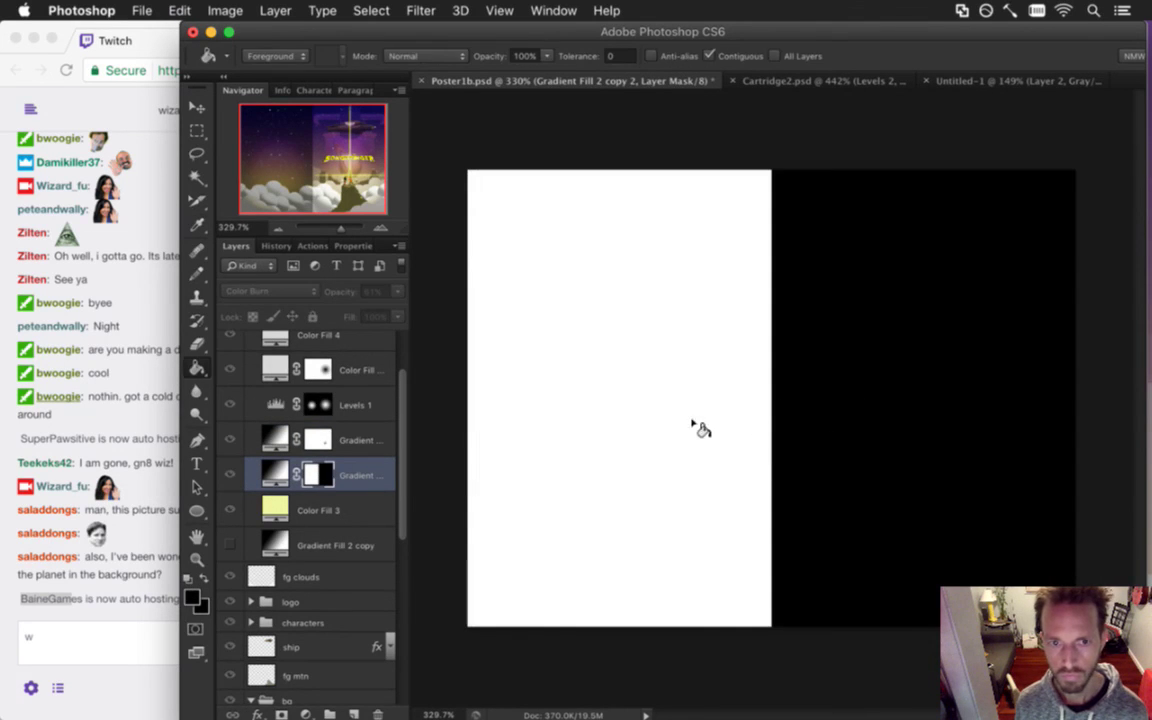
{"action": "left_click", "coordinate": [703, 420]}
{"action": "left_click", "coordinate": [274, 470]}
{"action": "key", "text": "super+s"}
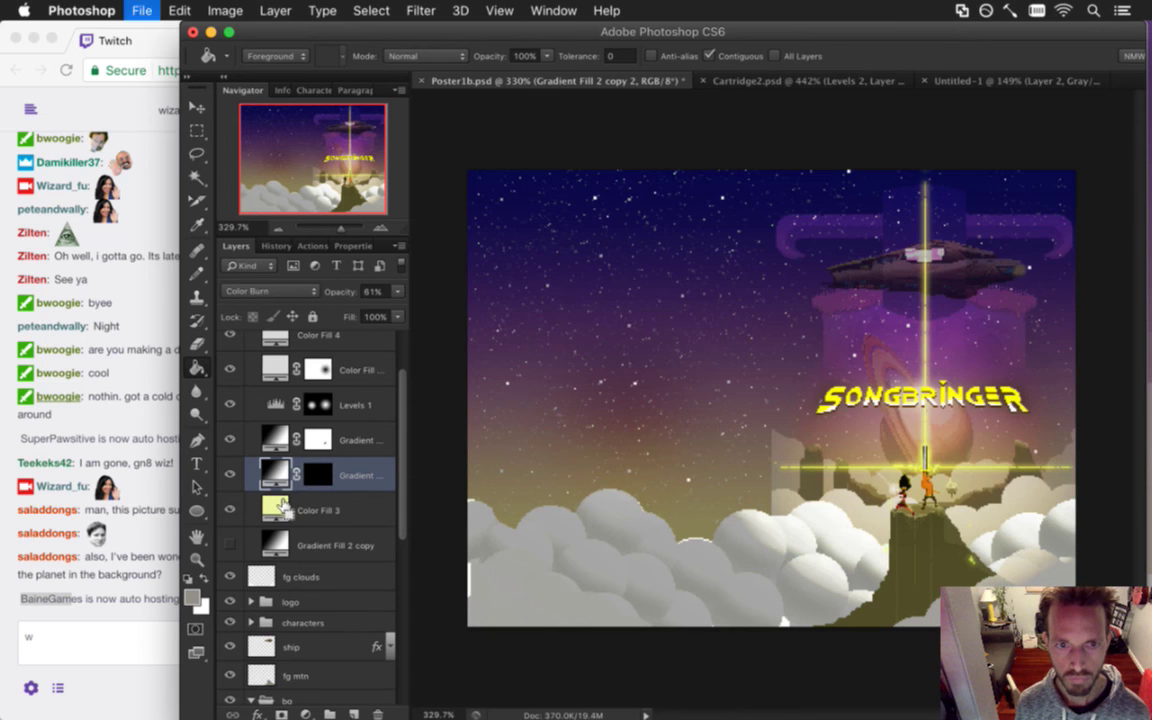
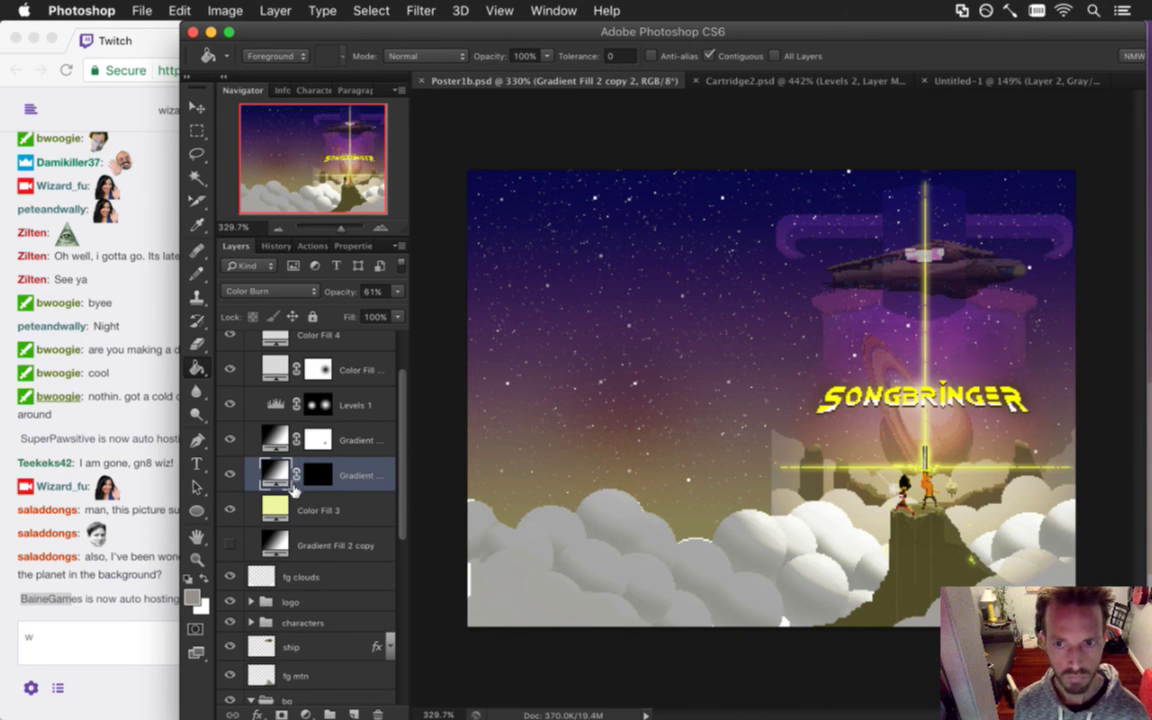
Toggle the Gradient Fill 2 copy 2 layer off and on to compare, and step back to before the gradient mask fills.
{"action": "left_click", "coordinate": [230, 472]}
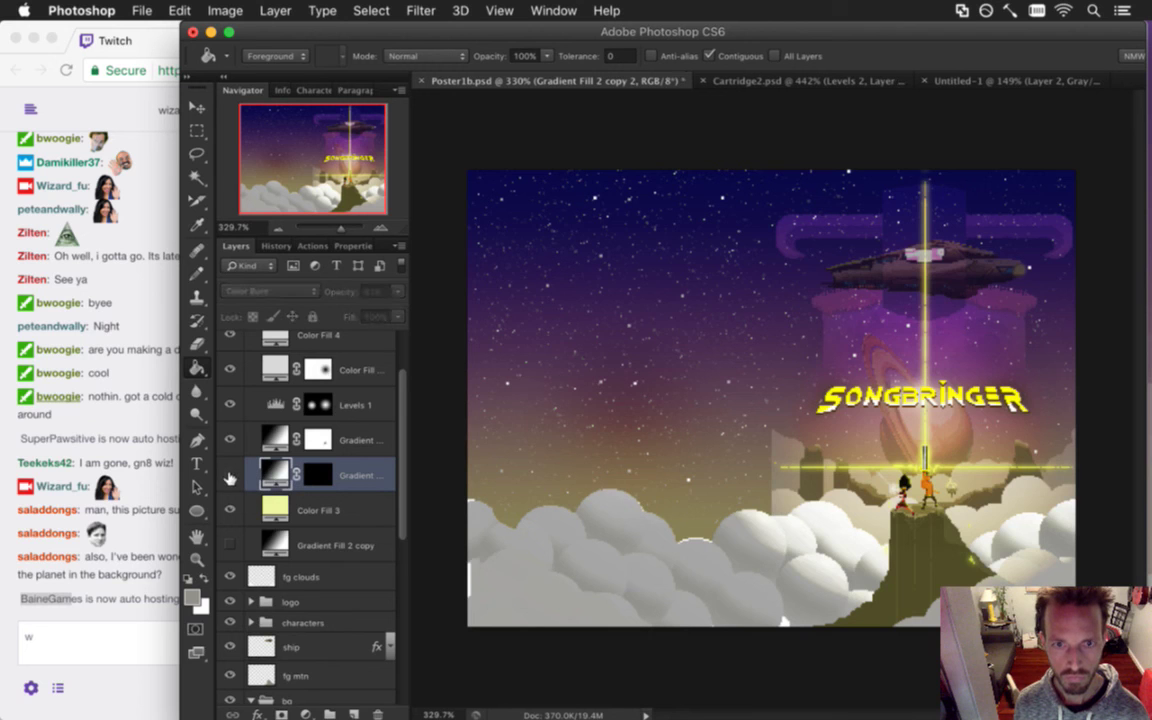
{"action": "left_click", "coordinate": [230, 475]}
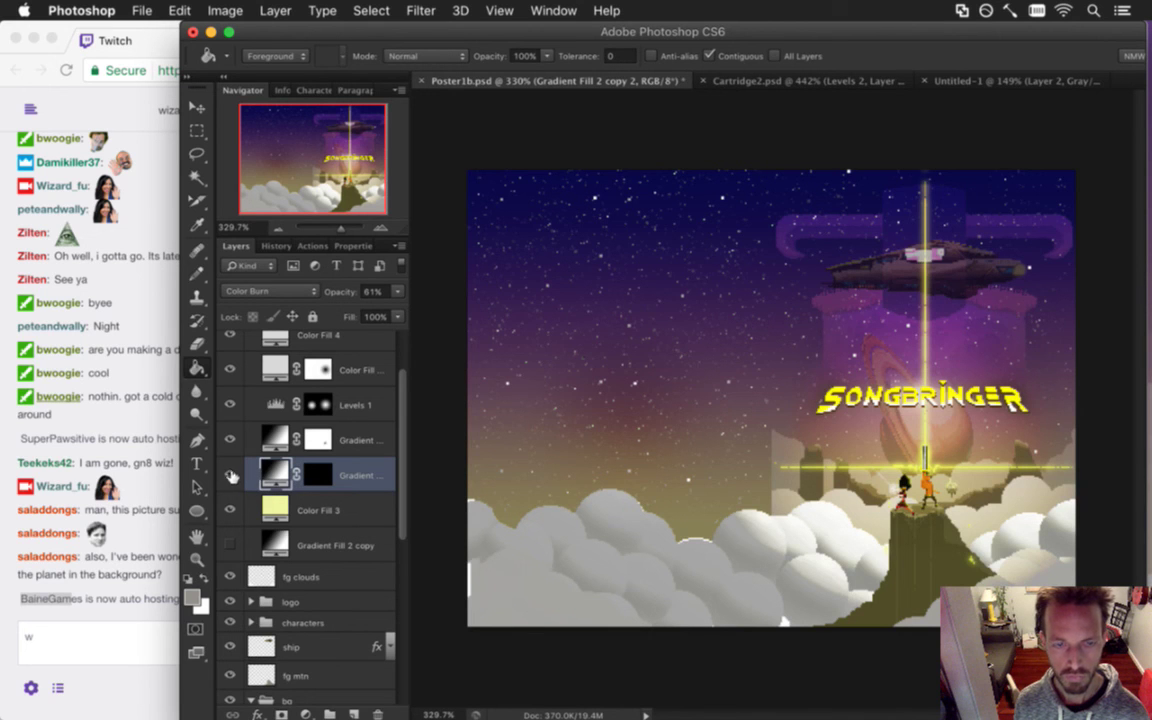
{"action": "key", "text": "super+z"}
{"action": "key", "text": "super+alt+z"}
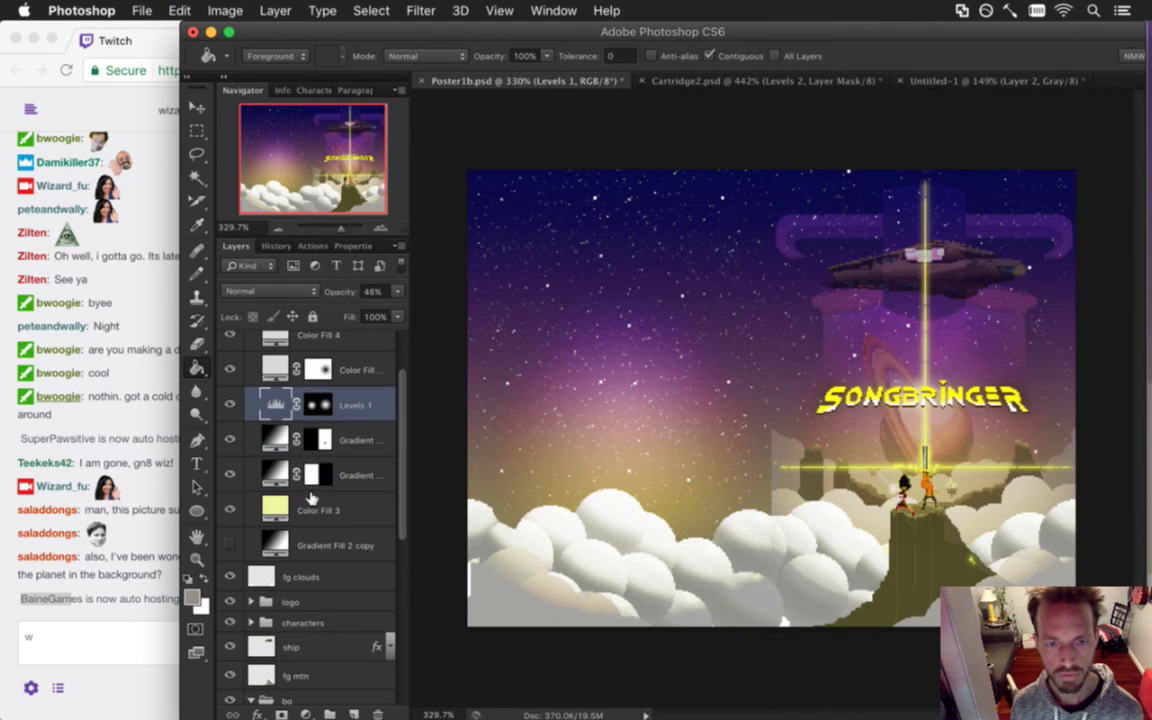
{"action": "key", "text": "super+shift+z"}
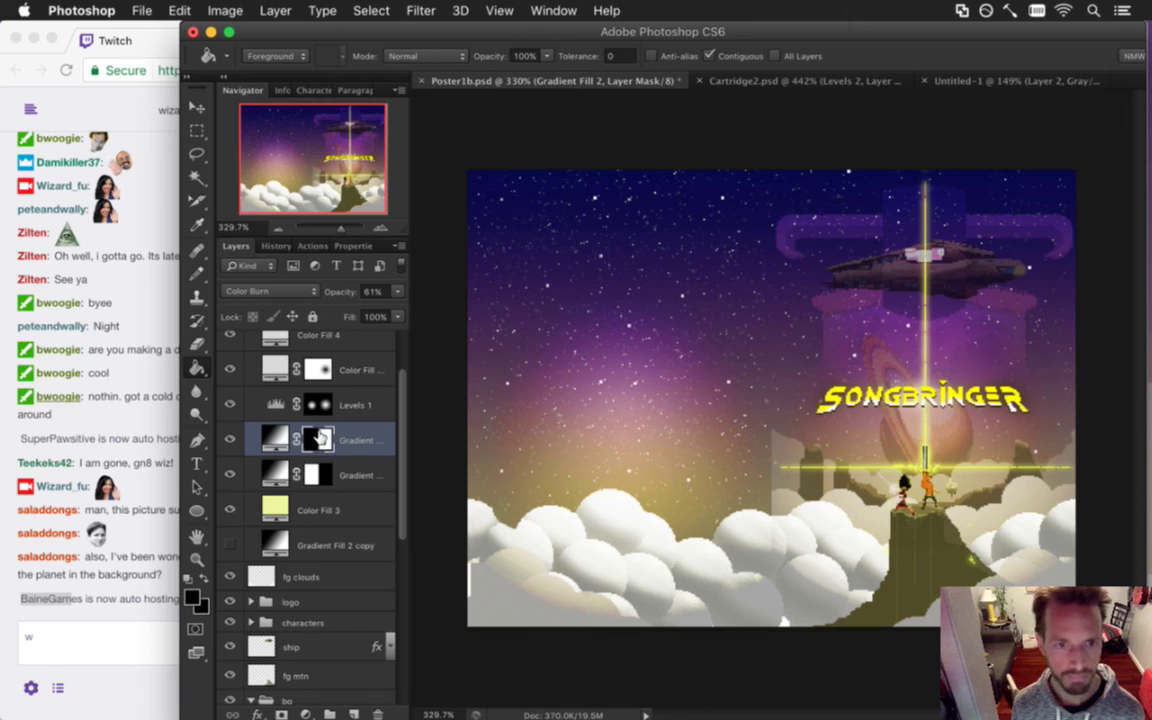
Display the Gradient Fill 2 mask on its own and select its black left half with the Magic Wand.
{"action": "left_click", "coordinate": [326, 442], "text": "alt"}
{"action": "key", "text": "i"}
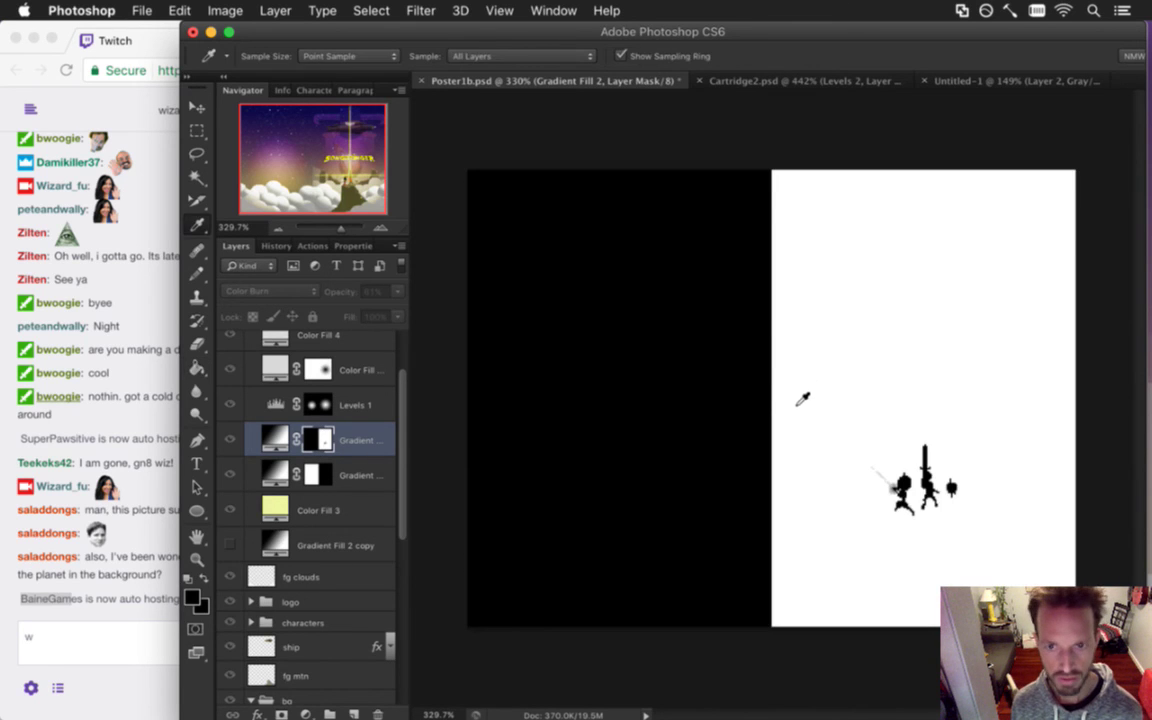
{"action": "left_click", "coordinate": [197, 177]}
{"action": "left_click", "coordinate": [707, 368]}
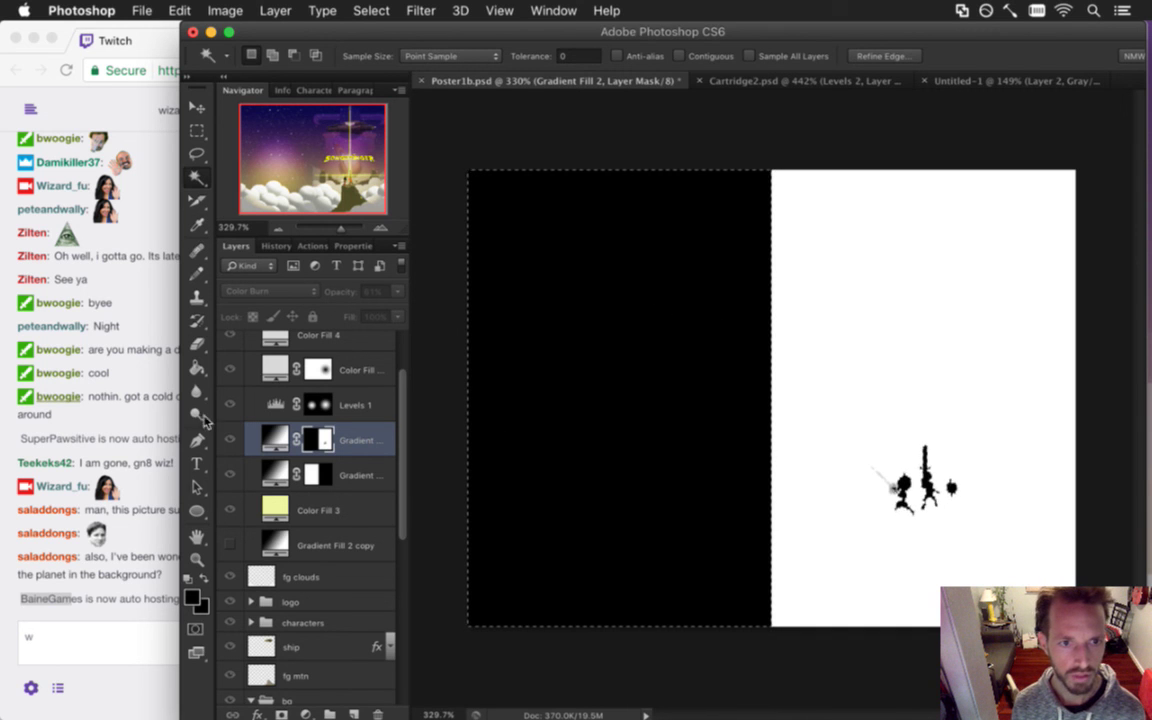
Switch from the Paint Bucket to the Gradient tool and set the foreground colour to white.
{"action": "left_click", "coordinate": [198, 369]}
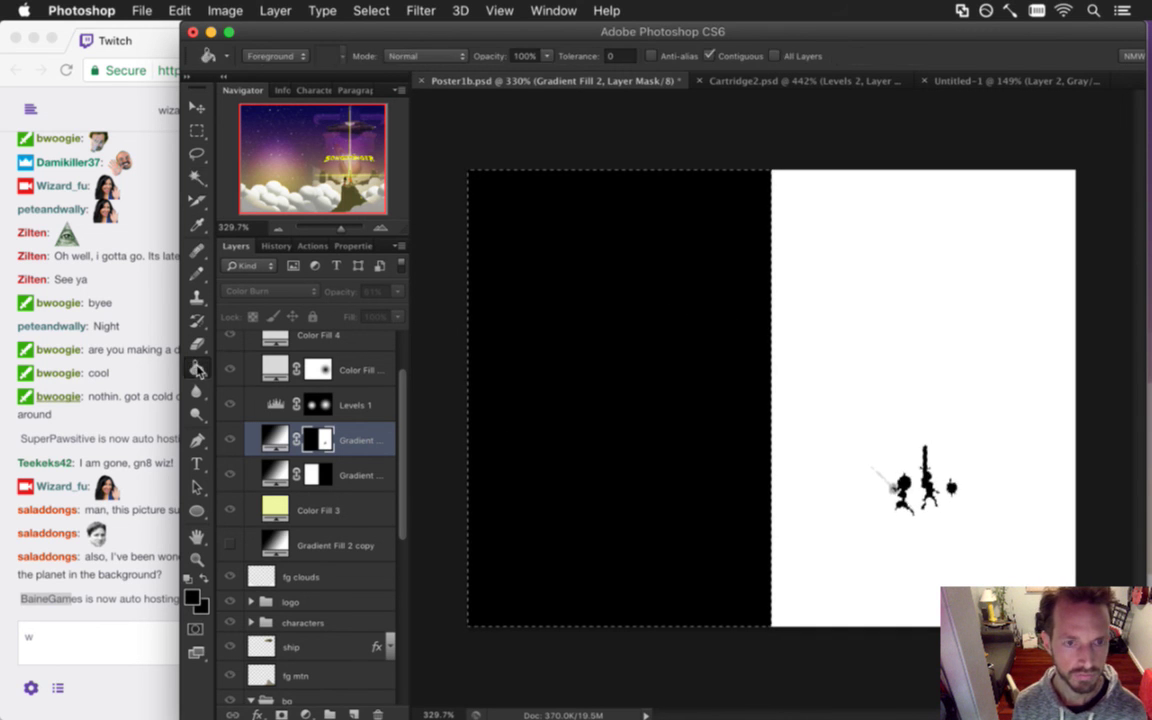
{"action": "mouse_move", "coordinate": [198, 369]}
{"action": "left_mouse_down"}
{"action": "mouse_move", "coordinate": [220, 340]}
{"action": "mouse_move", "coordinate": [250, 330]}
{"action": "left_mouse_up"}
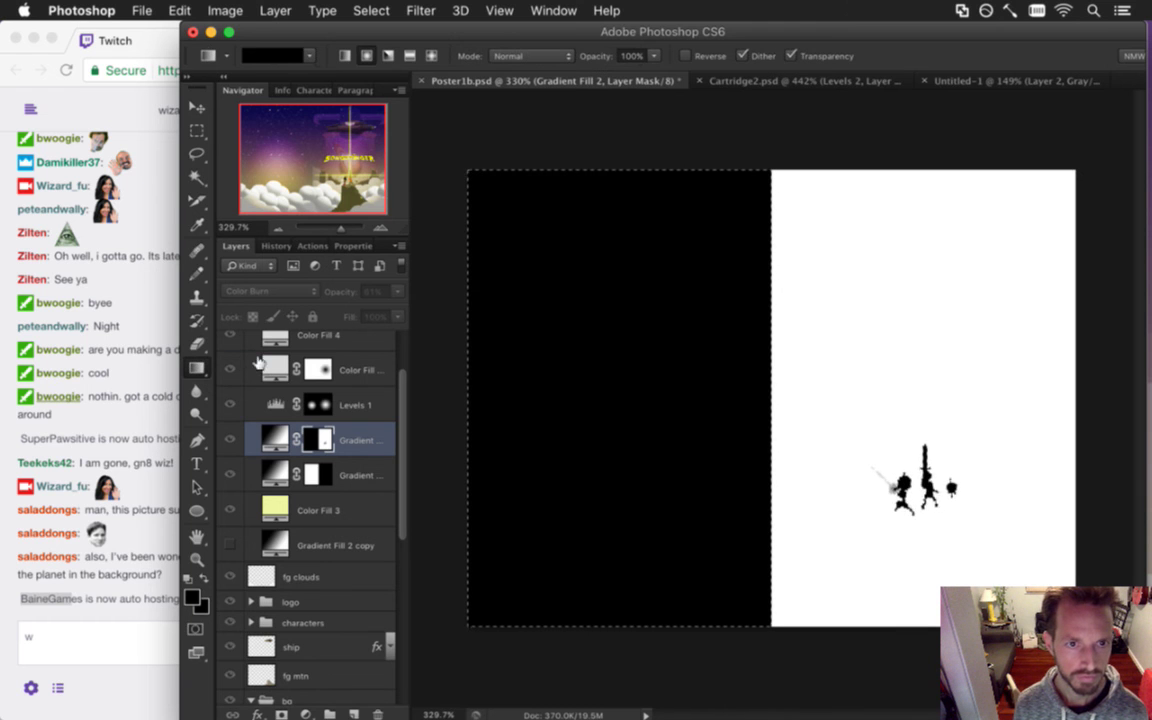
{"action": "left_click", "coordinate": [192, 597]}
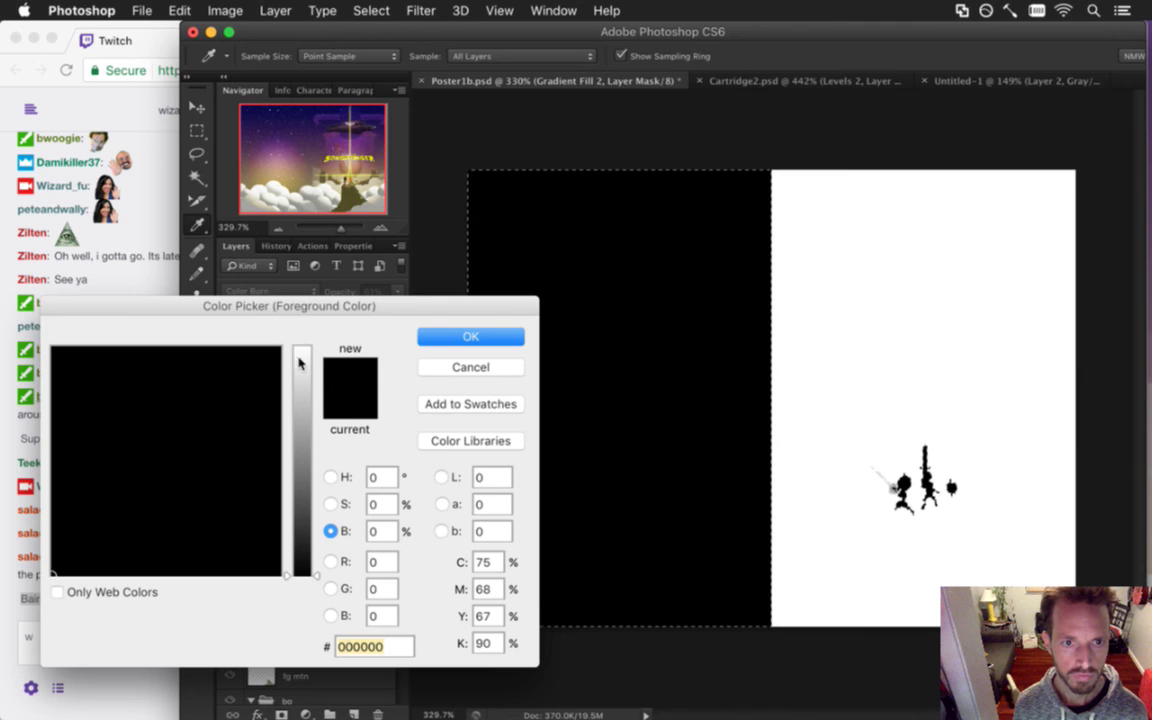
{"action": "left_click_drag", "start_coordinate": [297, 363], "coordinate": [297, 343]}
{"action": "left_click", "coordinate": [470, 336]}
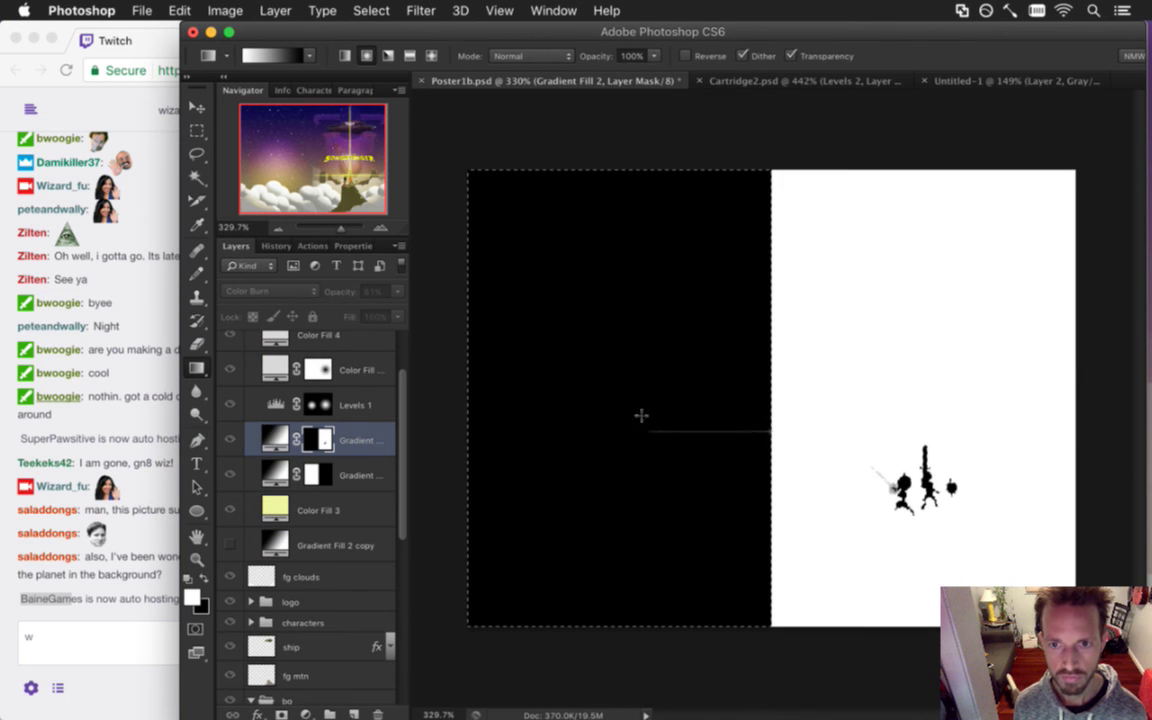
Try black-to-white gradients across the selected black areas of the Gradient Fill 2 mask, undoing each attempt.
{"action": "left_click_drag", "start_coordinate": [641, 415], "coordinate": [689, 572]}
{"action": "key", "text": "super+z"}
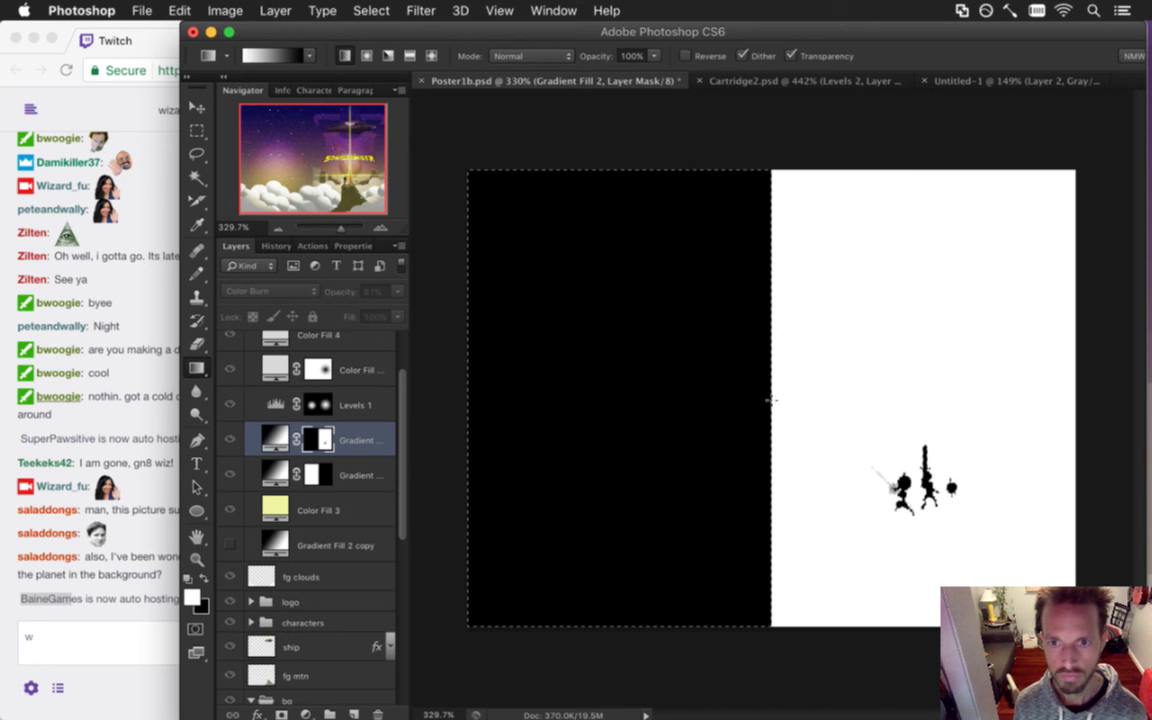
{"action": "left_click_drag", "start_coordinate": [622, 590], "coordinate": [770, 600]}
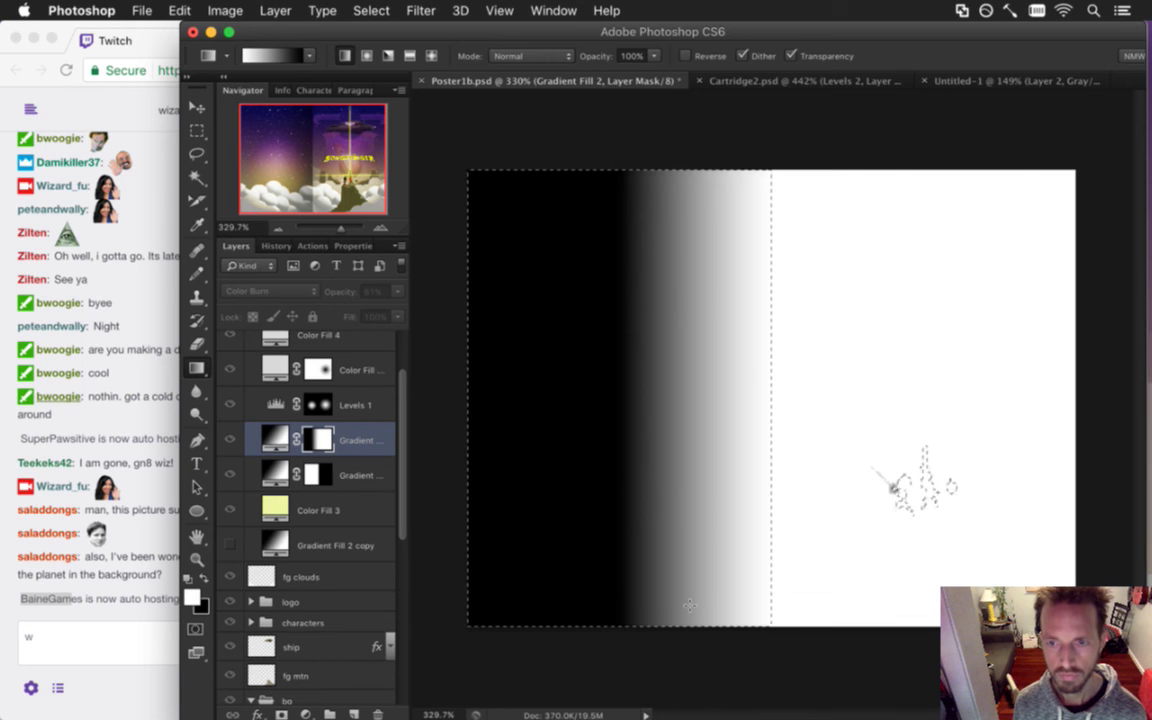
{"action": "key", "text": "super+z"}
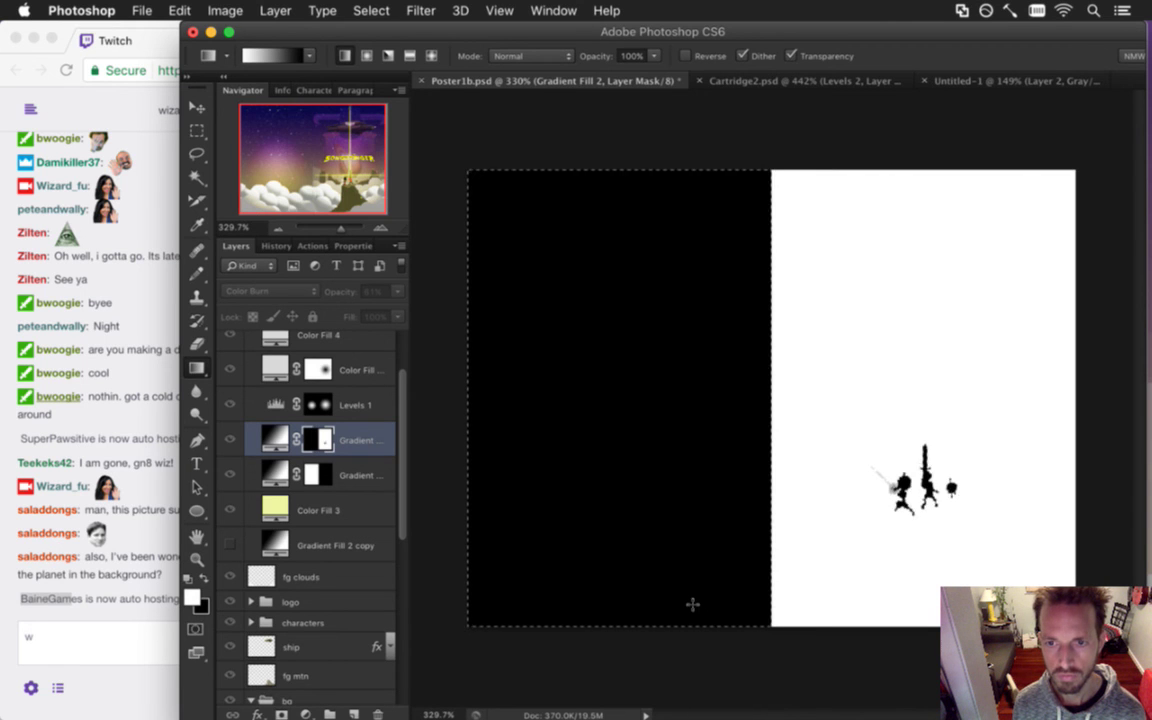
Exclude the small figures from the selection, fade the mask's left half from black to white toward the centre, deselect, and save.
{"action": "key", "text": "m"}
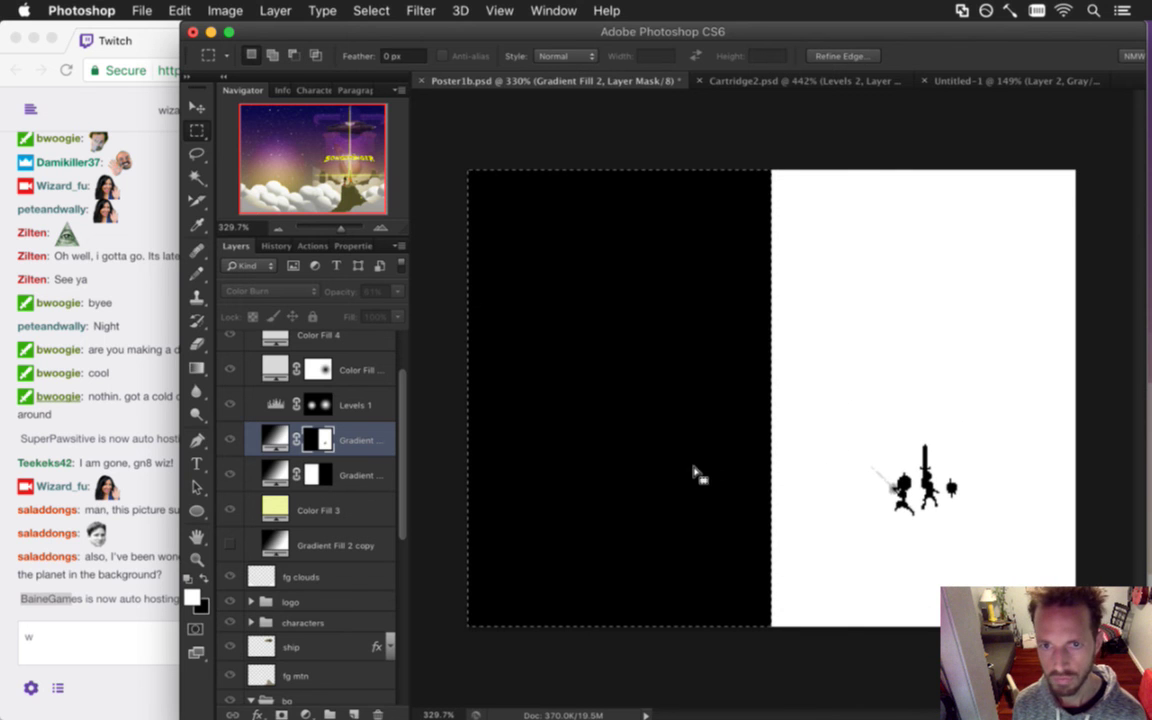
{"action": "key", "text": "g"}
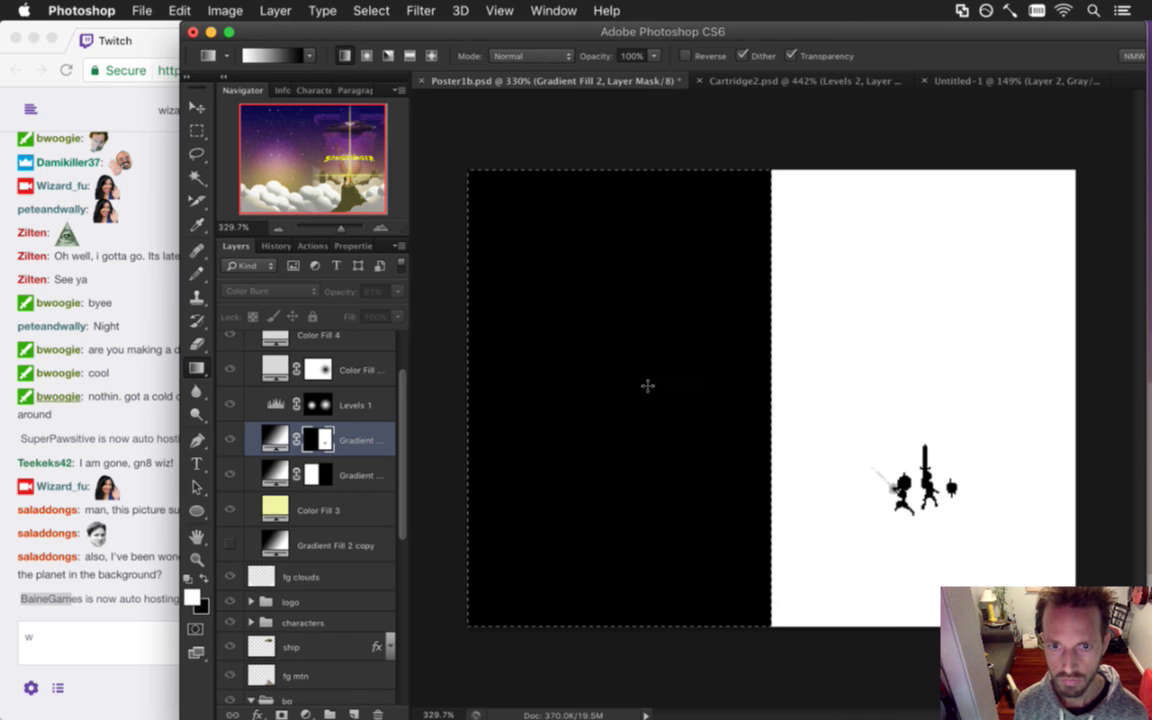
{"action": "left_click_drag", "start_coordinate": [647, 385], "coordinate": [770, 385]}
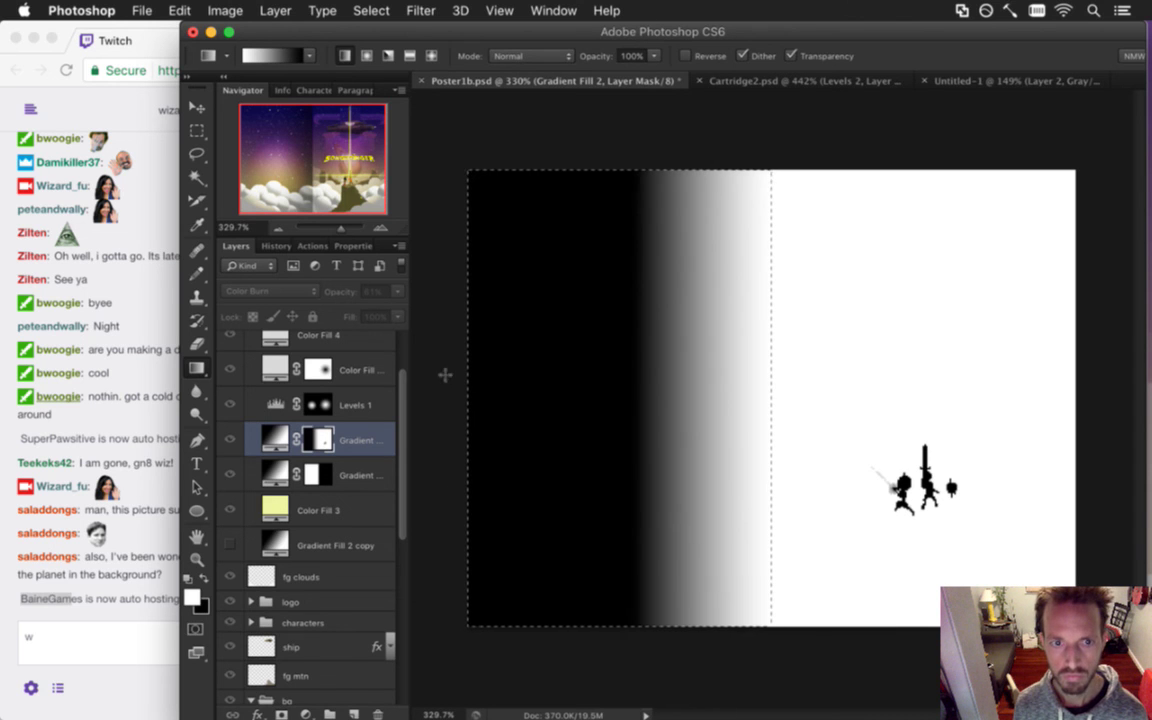
{"action": "key", "text": "m"}
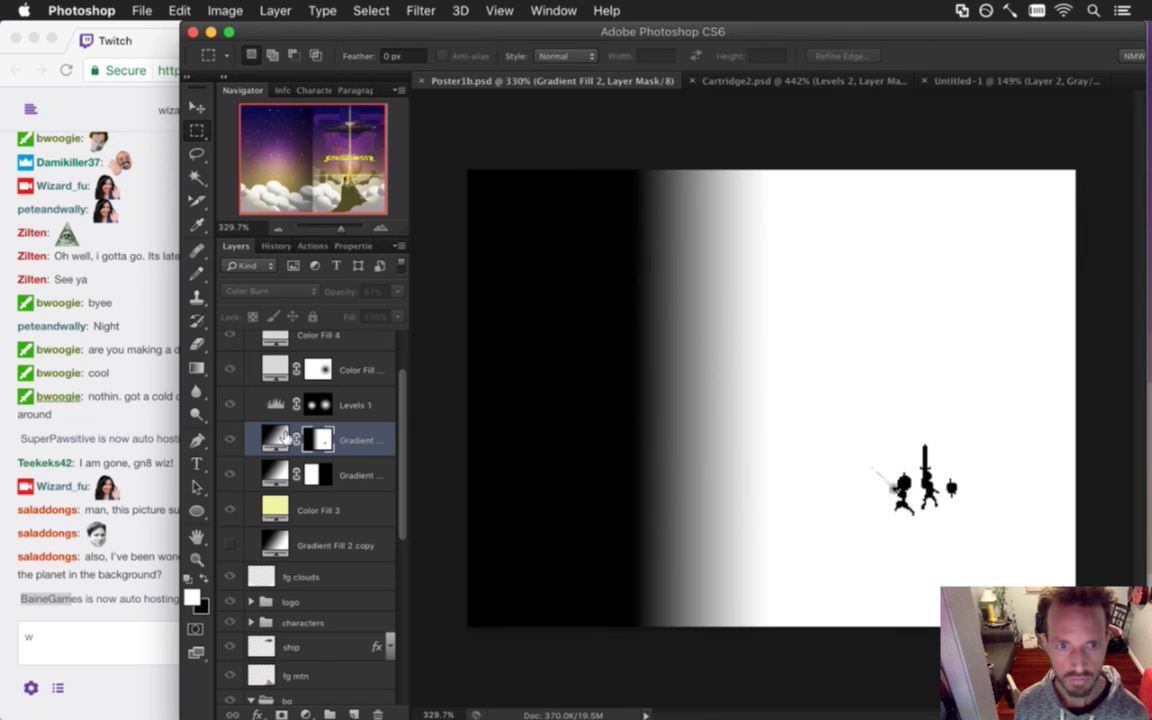
Display the Gradient Fill 2 copy 2 mask on its own and select its black right half with the Magic Wand.
{"action": "left_click", "coordinate": [317, 475], "text": "alt"}
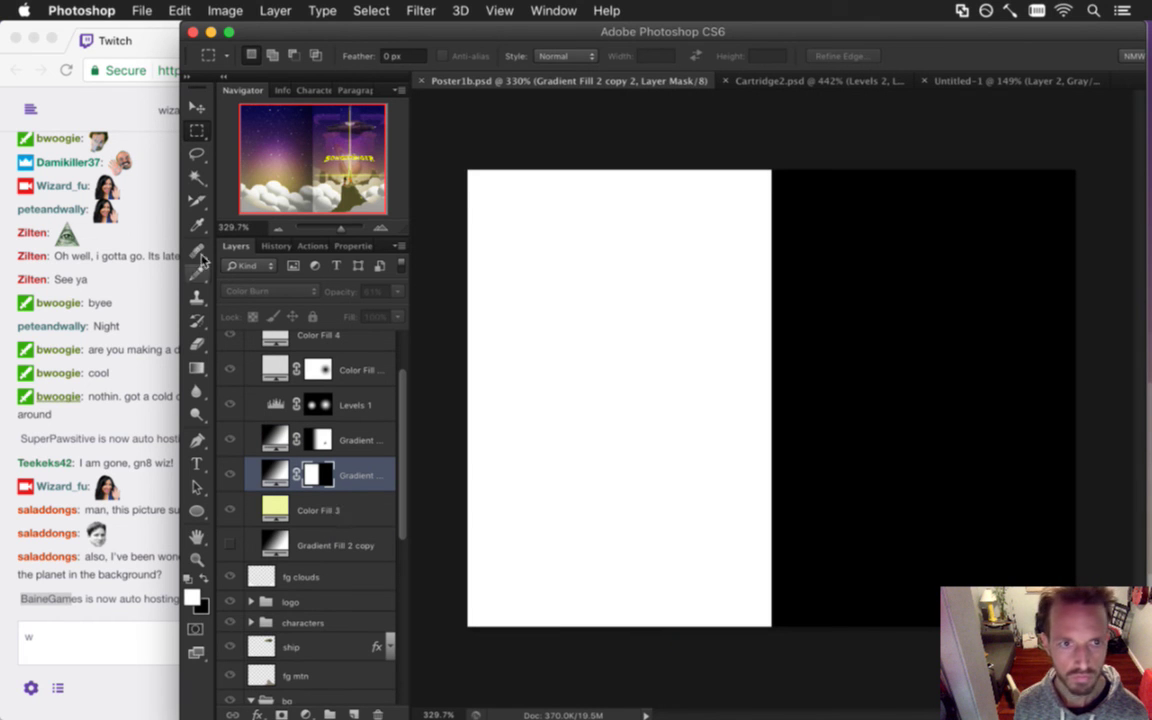
{"action": "left_click", "coordinate": [198, 178]}
{"action": "left_click", "coordinate": [835, 440]}
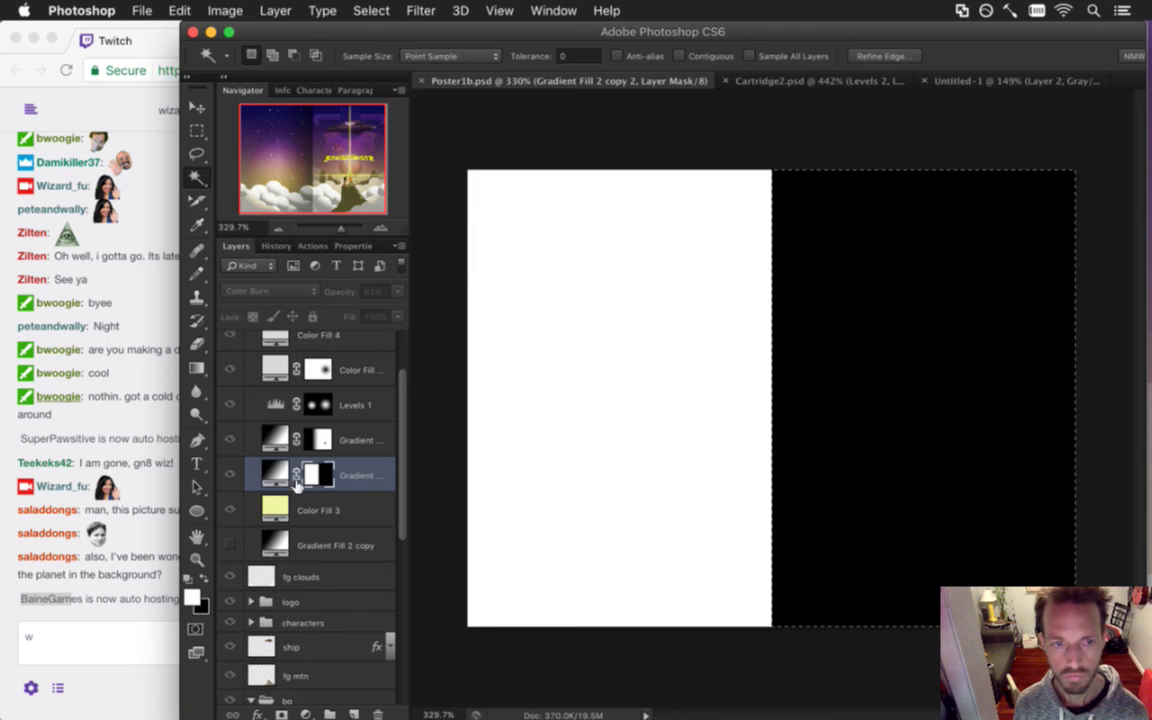
Draw a white-to-black gradient from the centre into the selected half of the mask, deselect, and return to the artwork.
{"action": "left_click", "coordinate": [198, 366]}
{"action": "left_click_drag", "start_coordinate": [772, 413], "coordinate": [885, 571]}
{"action": "key", "text": "m"}
{"action": "key", "text": "super+d"}
{"action": "left_click", "coordinate": [274, 474]}
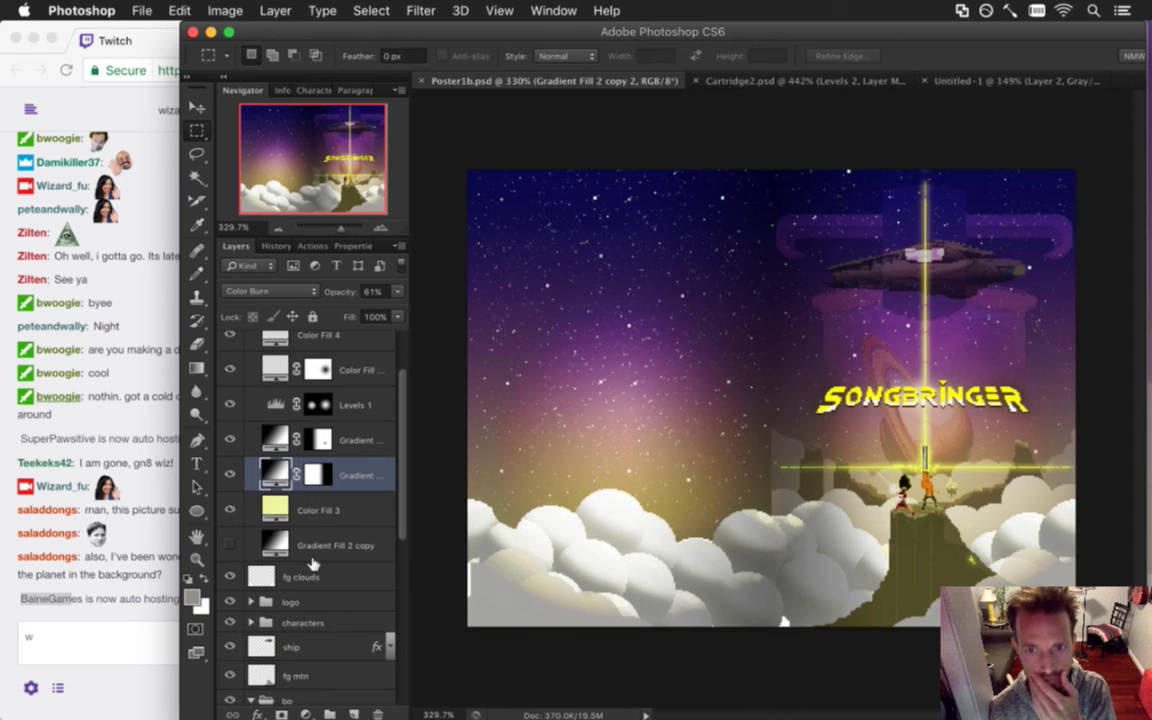
Reposition the radial gradient of Gradient Fill 2 copy 2 over the left half's sky and accept it.
{"action": "double_click", "coordinate": [277, 472]}
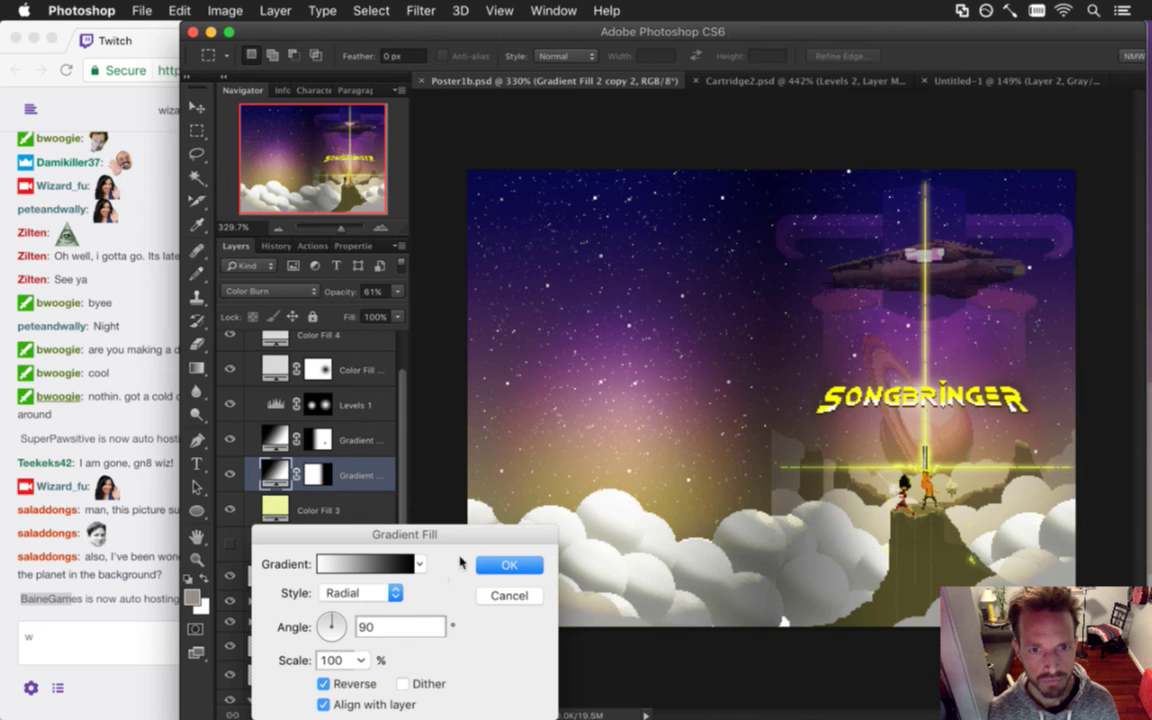
{"action": "left_click_drag", "start_coordinate": [572, 400], "coordinate": [544, 398]}
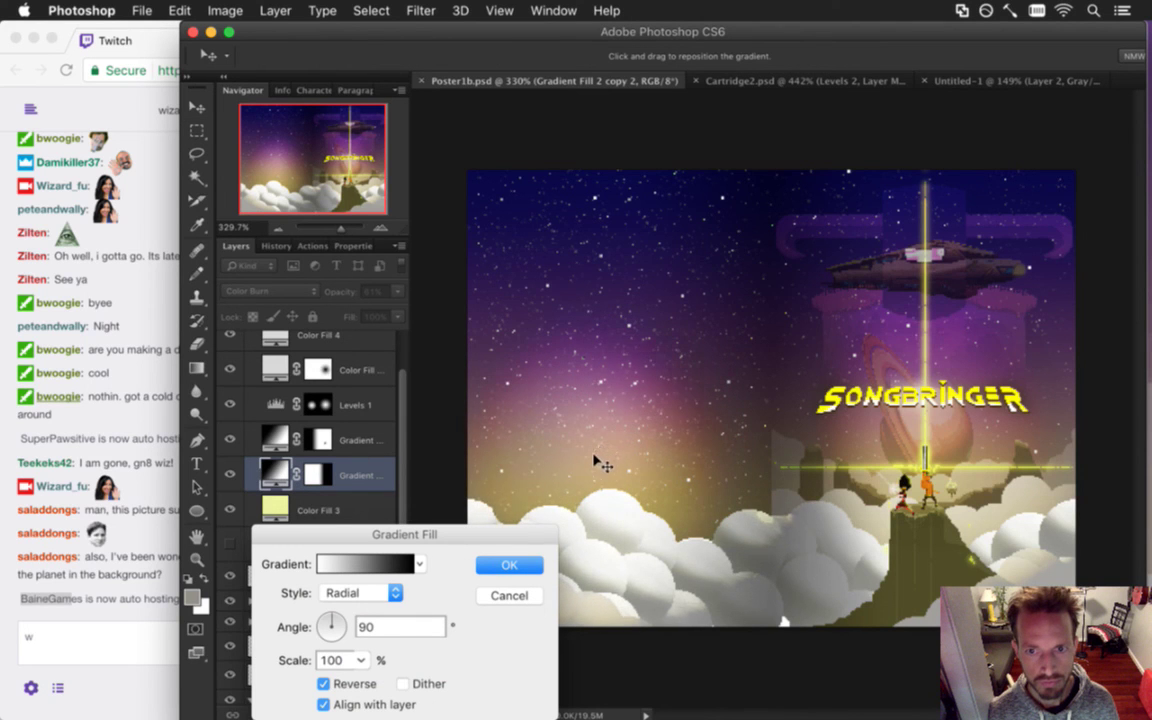
{"action": "left_click_drag", "start_coordinate": [598, 453], "coordinate": [617, 398]}
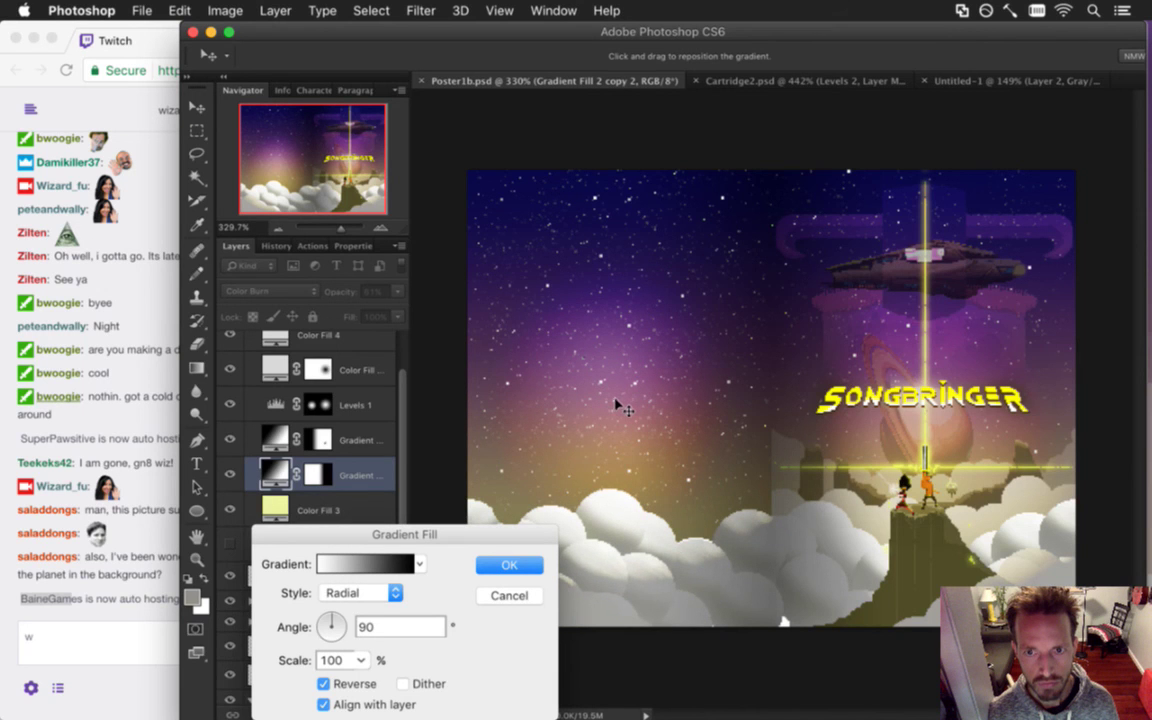
{"action": "left_click", "coordinate": [509, 566]}
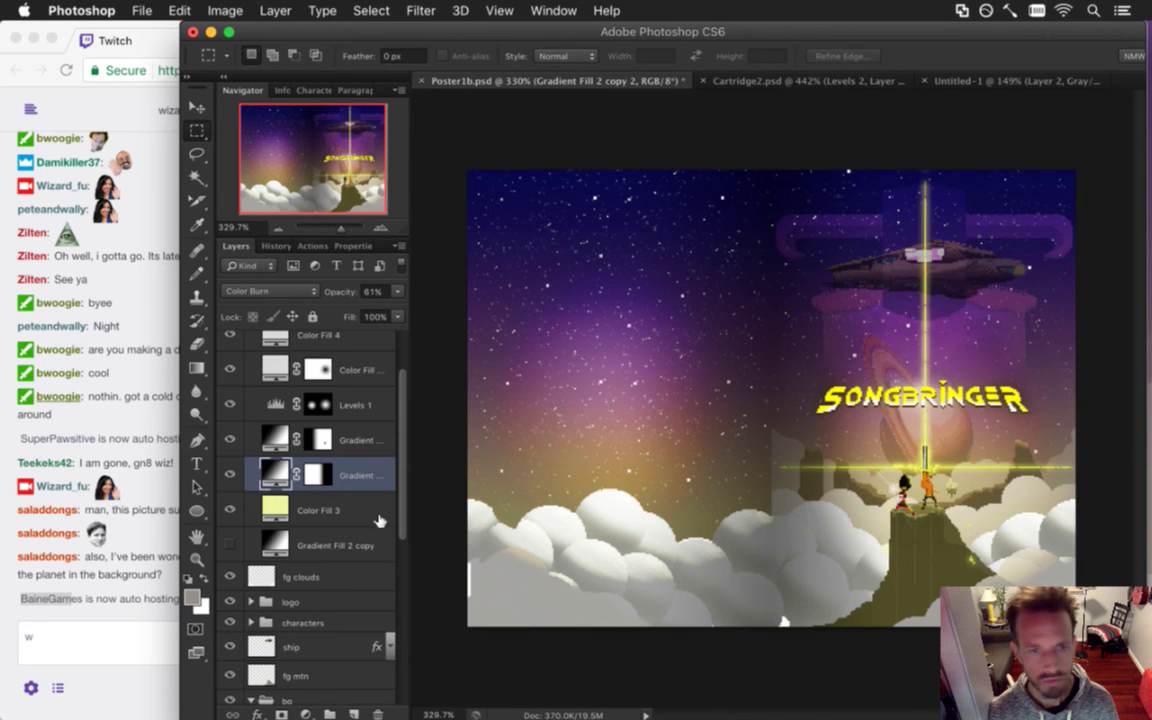
Reopen the Gradient Fill 2 copy 2 gradient settings, nudge the gradient slightly downward, accept it, and save the file.
{"action": "double_click", "coordinate": [275, 475]}
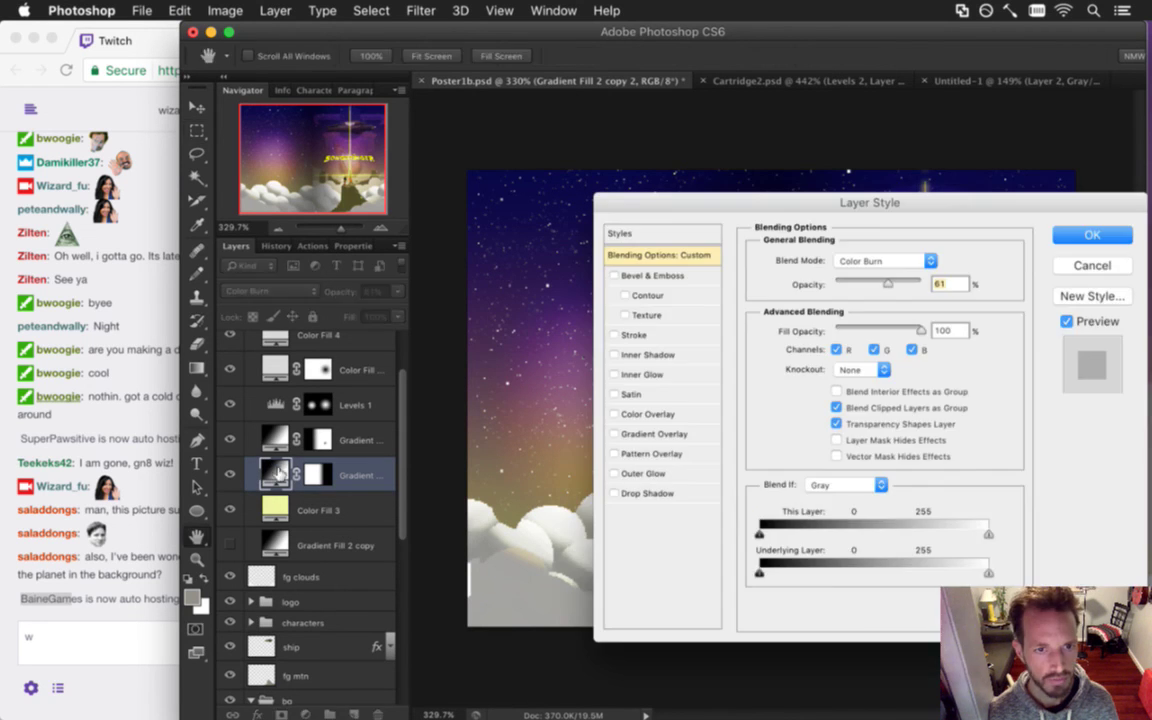
{"action": "key", "text": "Escape"}
{"action": "double_click", "coordinate": [275, 472]}
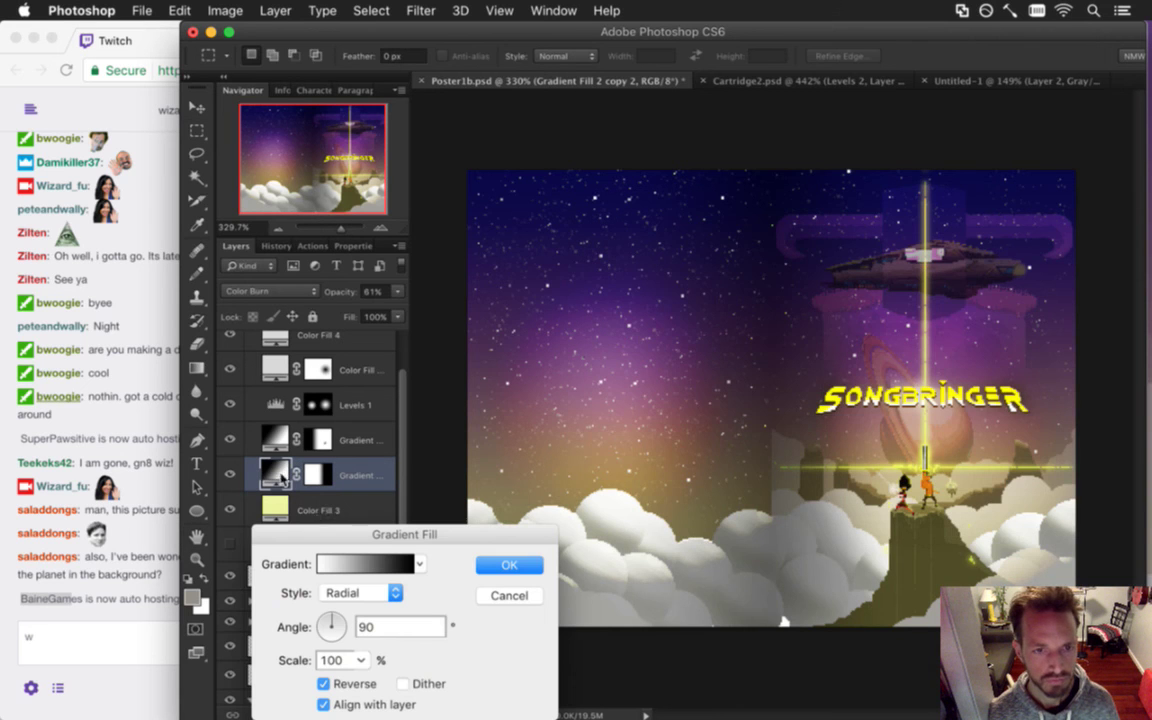
{"action": "mouse_move", "coordinate": [617, 440]}
{"action": "left_mouse_down"}
{"action": "mouse_move", "coordinate": [620, 450]}
{"action": "mouse_move", "coordinate": [741, 451]}
{"action": "mouse_move", "coordinate": [783, 439]}
{"action": "mouse_move", "coordinate": [606, 438]}
{"action": "mouse_move", "coordinate": [617, 446]}
{"action": "left_mouse_up"}
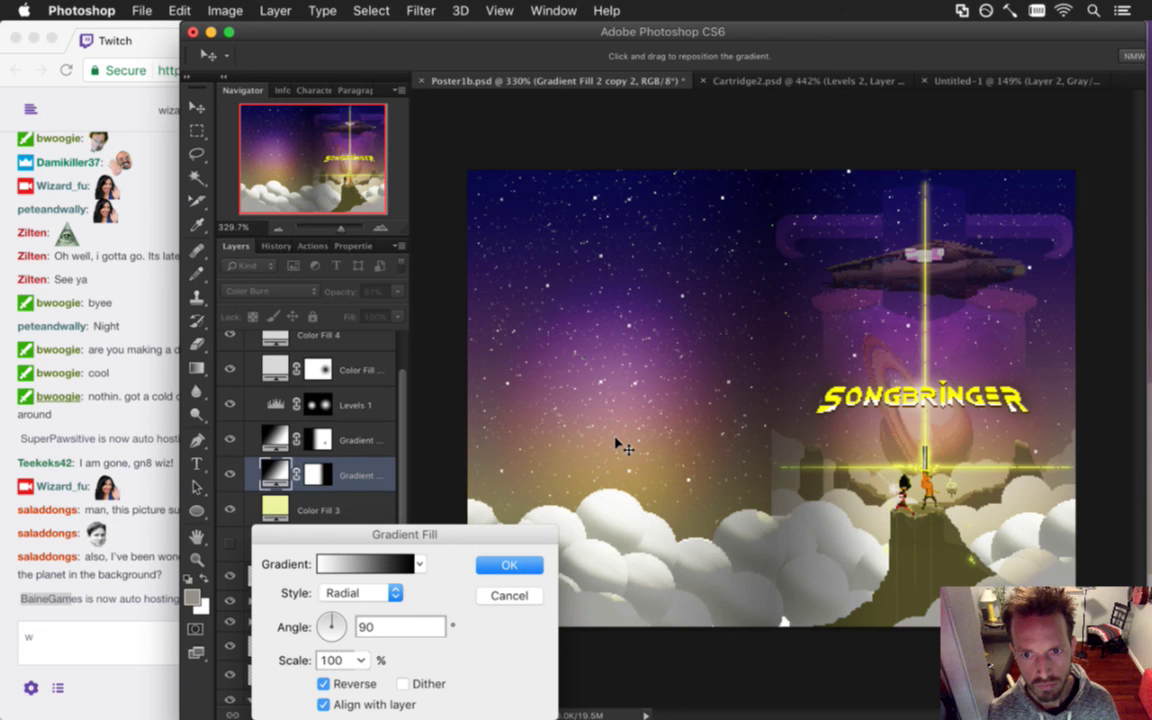
{"action": "left_click", "coordinate": [510, 566]}
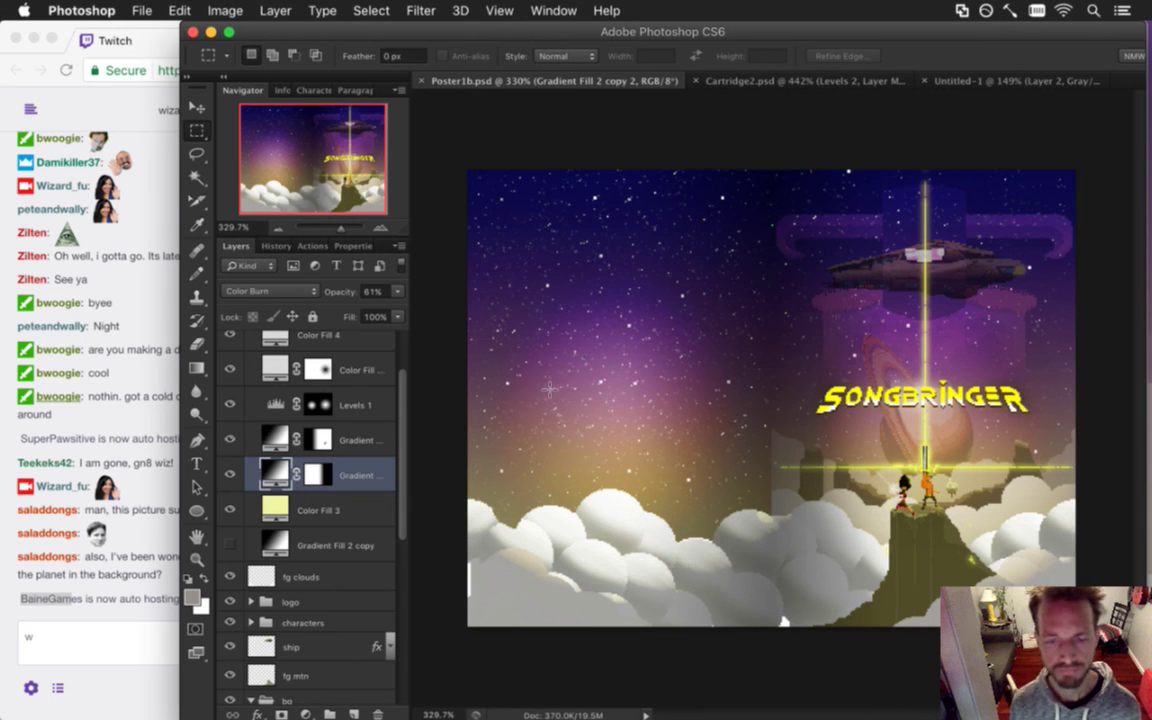
Switch to iTerm2, quit the empty Vim buffer, and commit the changed file to master with the message ".".
{"action": "key", "text": "super+Tab"}
{"action": "key", "text": "super+Tab"}
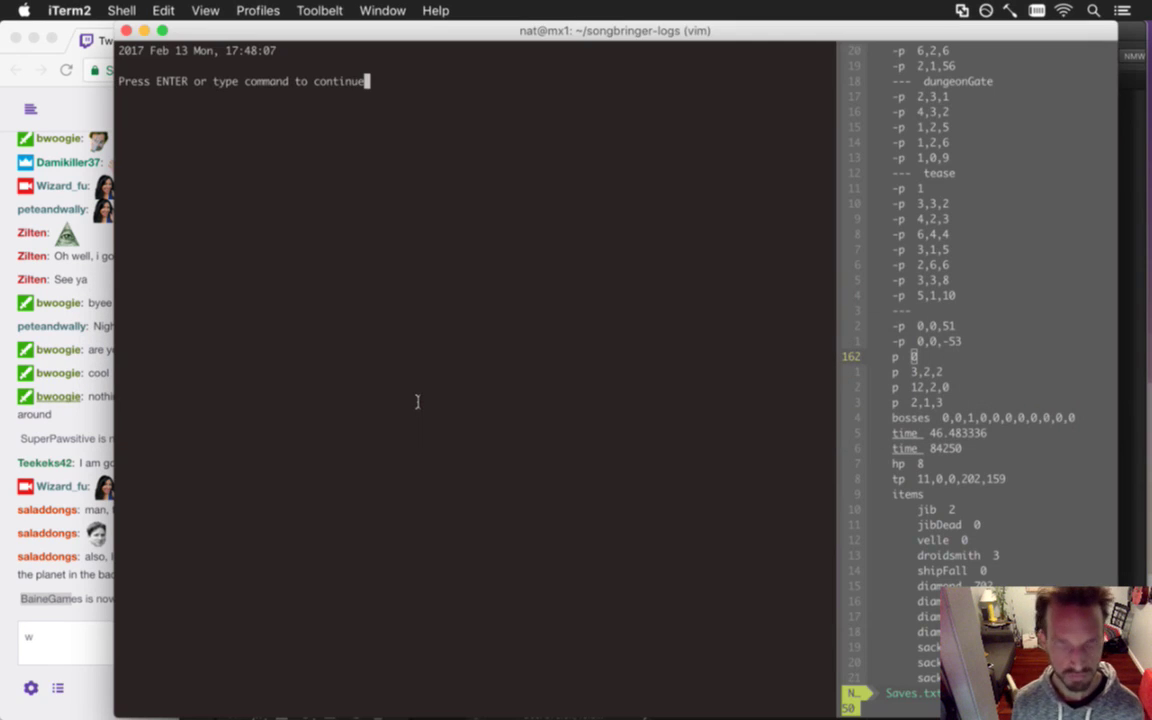
{"action": "key", "text": "Return"}
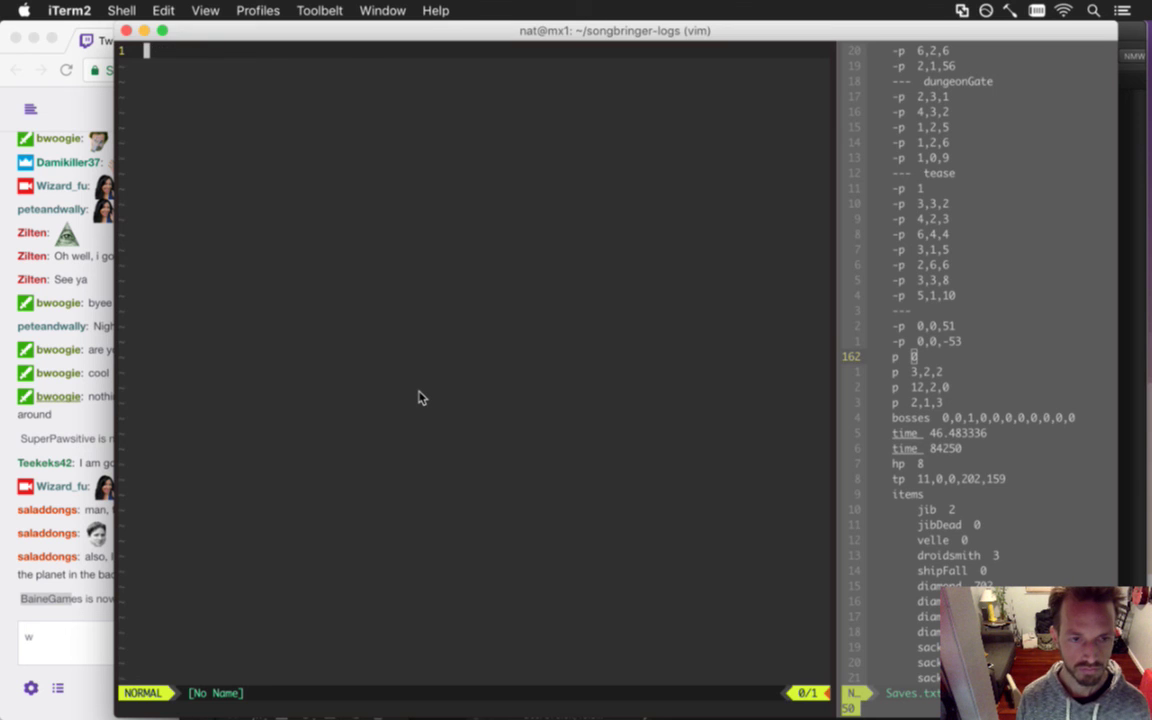
{"action": "type", "text": ":q"}
{"action": "key", "text": "Return"}
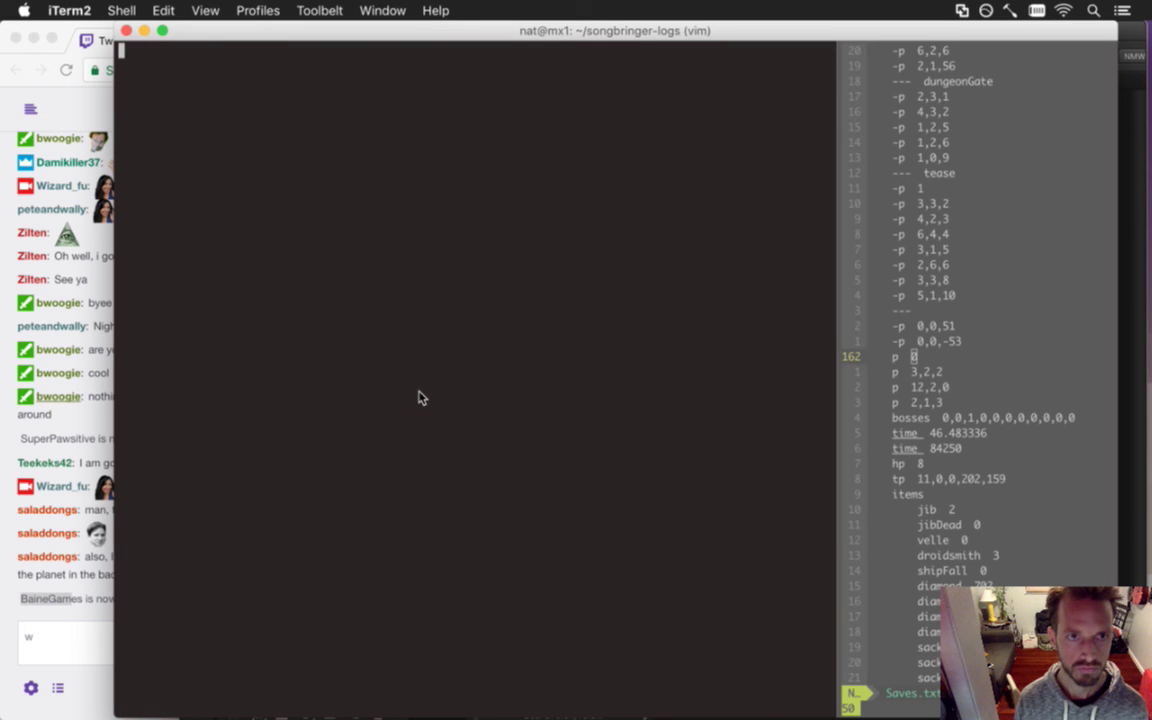
{"action": "type", "text": "wip"}
{"action": "key", "text": "Escape"}
{"action": "type", "text": ":wq"}
{"action": "key", "text": "Return"}
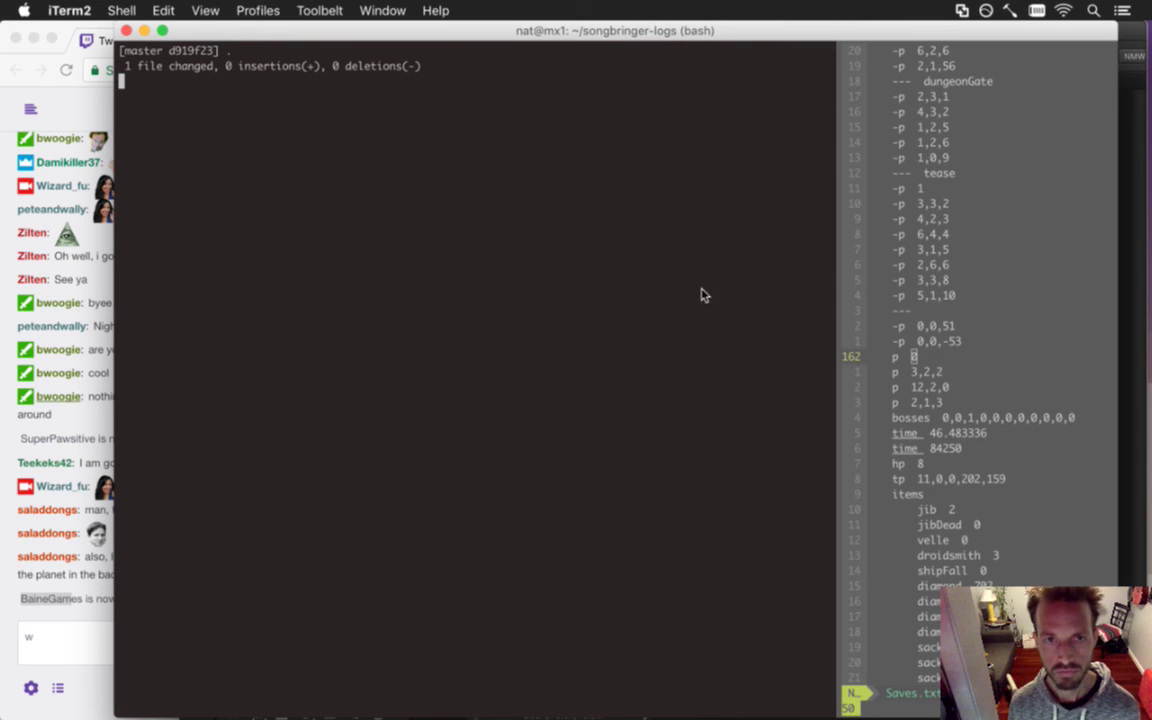
Switch back to Photoshop and delete the hidden bg mtn layer in the bg group, applying its layer mask first.
{"action": "key", "text": "super+Tab"}
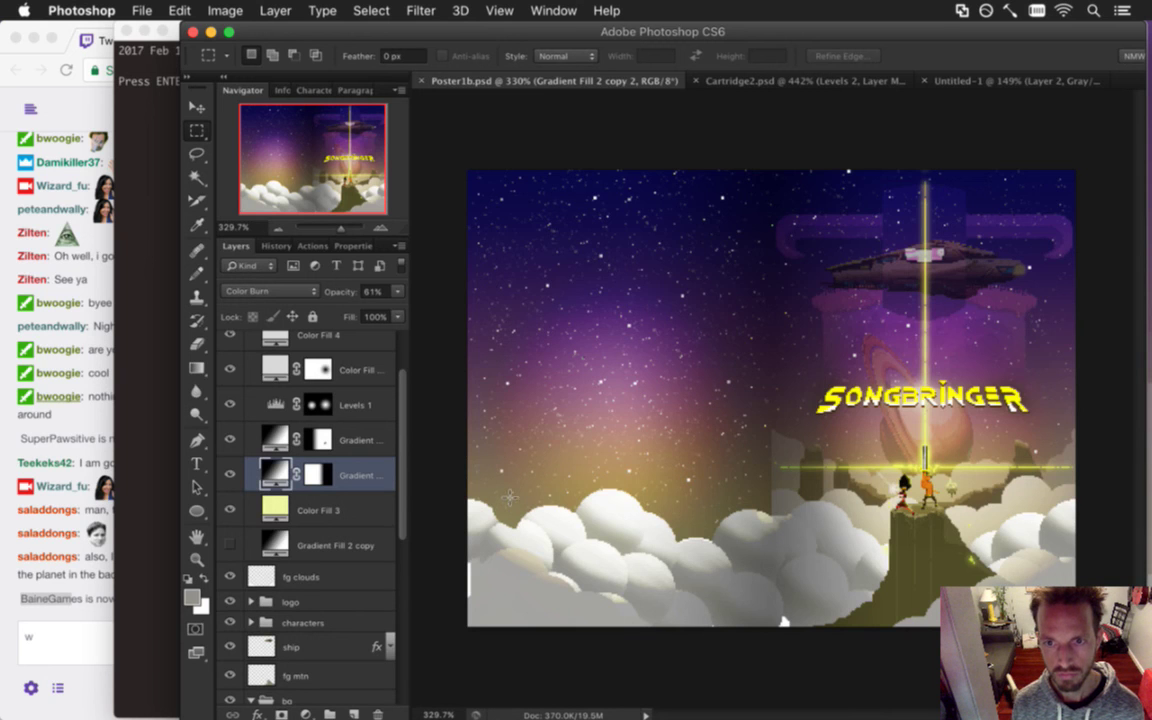
{"action": "left_click_drag", "start_coordinate": [401, 478], "coordinate": [398, 623]}
{"action": "scroll", "coordinate": [399, 615], "scroll_direction": "down", "scroll_amount": 1}
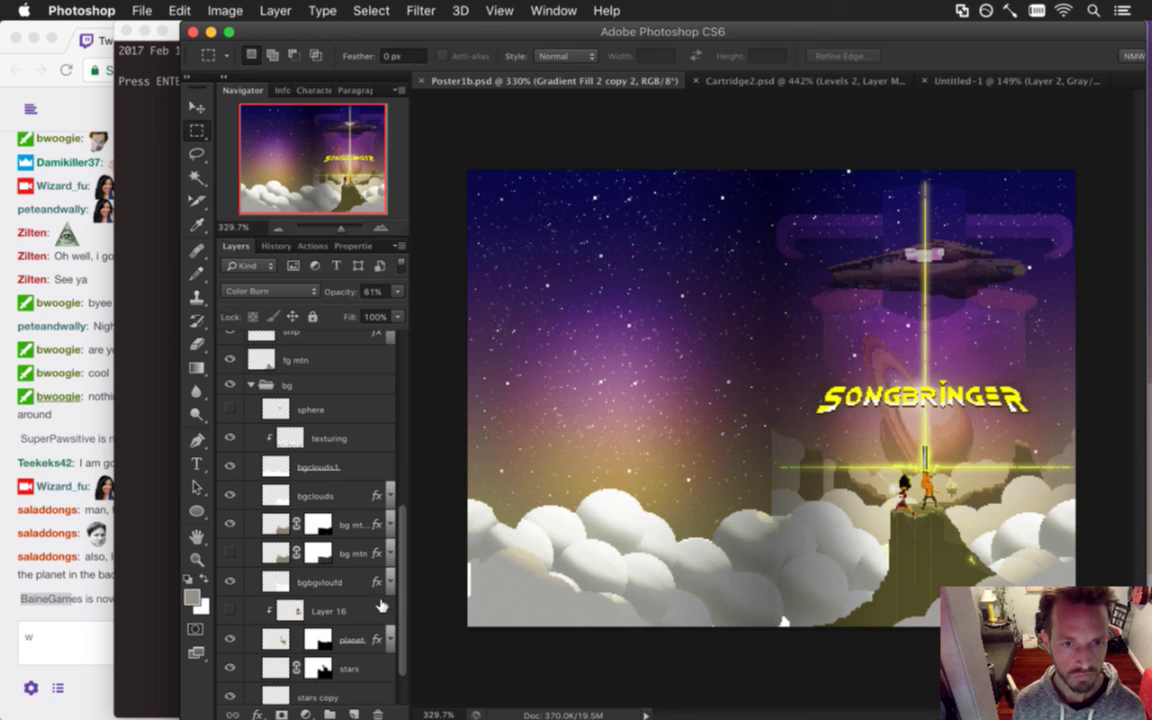
{"action": "left_click", "coordinate": [318, 553]}
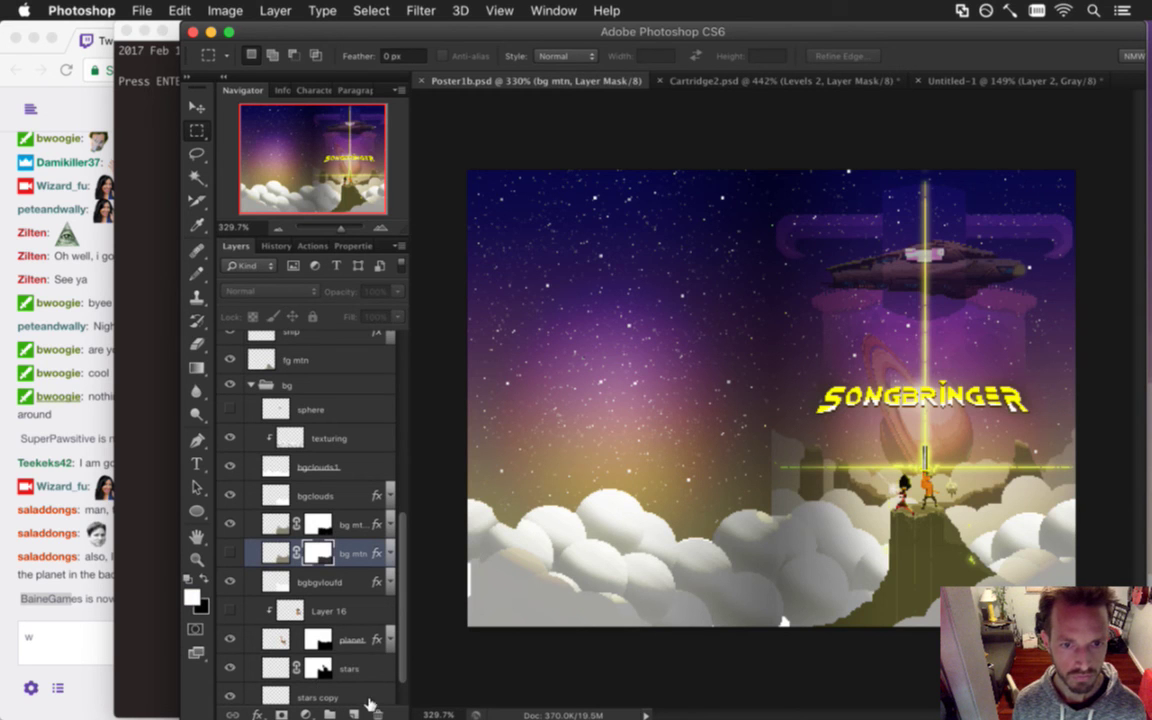
{"action": "left_click", "coordinate": [379, 714]}
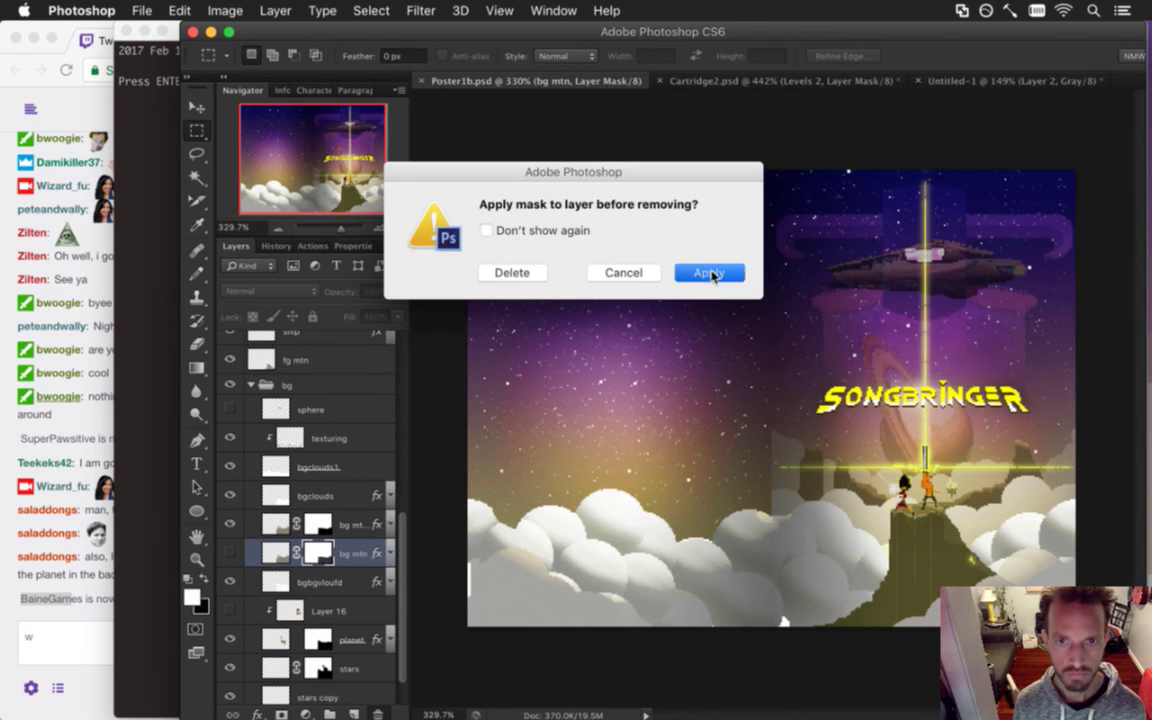
{"action": "left_click", "coordinate": [709, 274]}
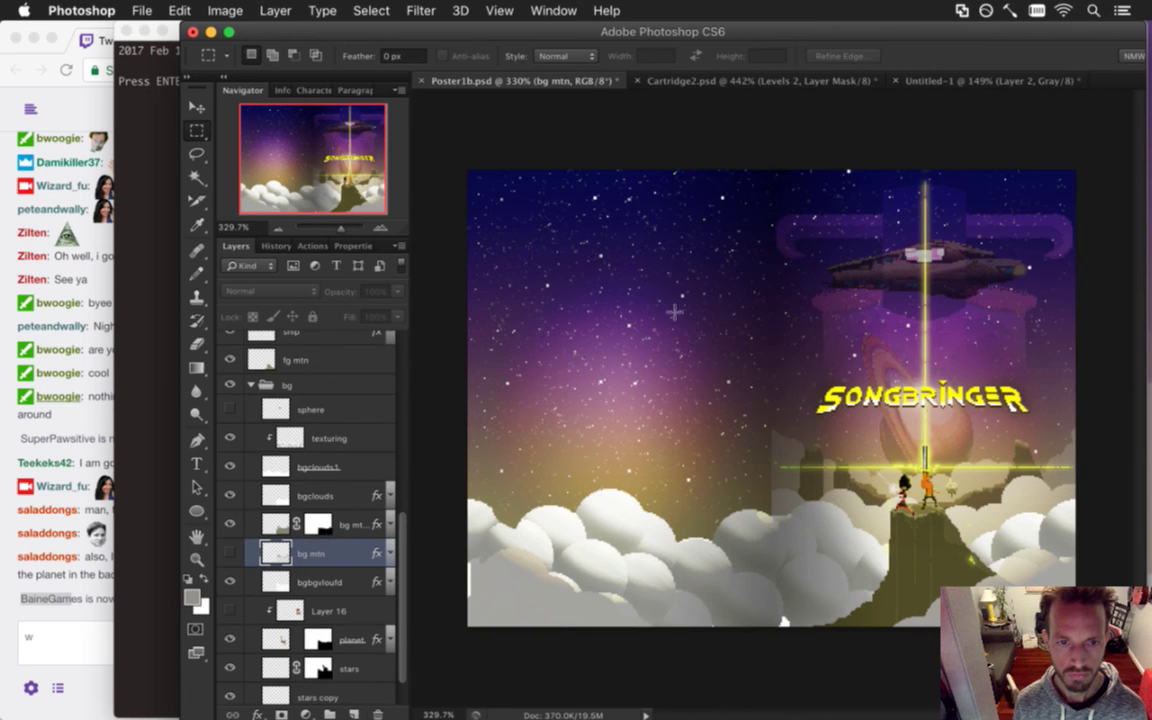
{"action": "key", "text": "BackSpace"}
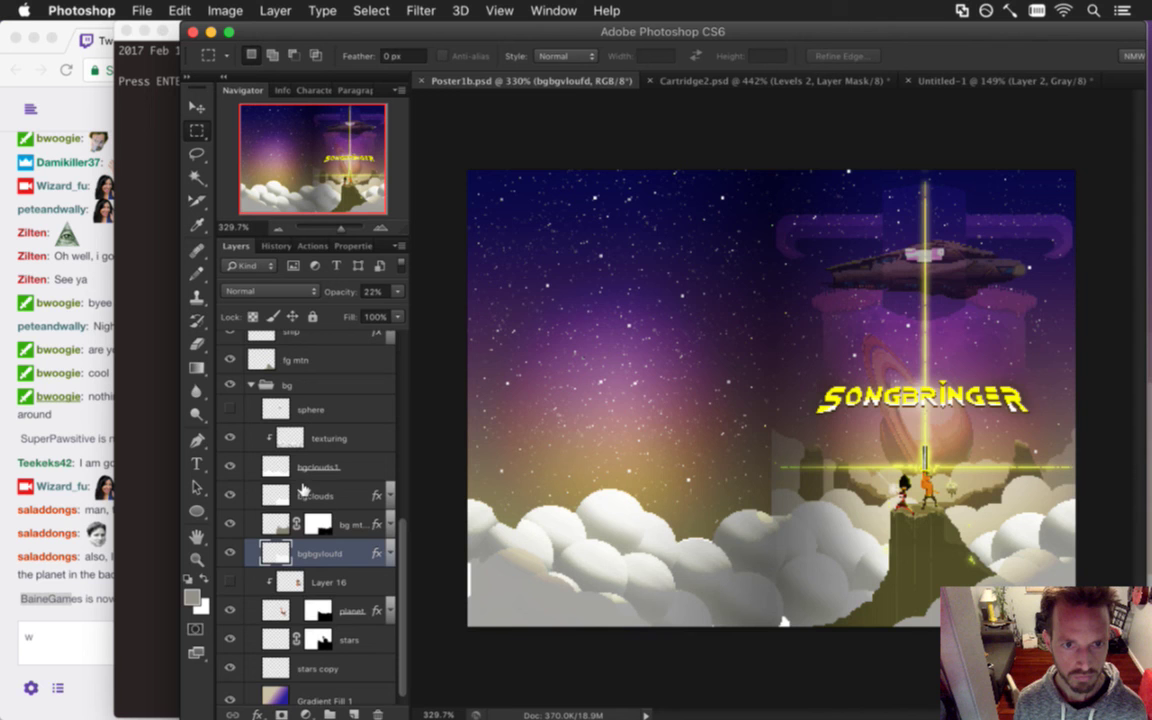
Select the bgclouds layer and toggle its visibility off and on to compare its effect on the artwork.
{"action": "left_click", "coordinate": [276, 462]}
{"action": "left_click", "coordinate": [262, 505]}
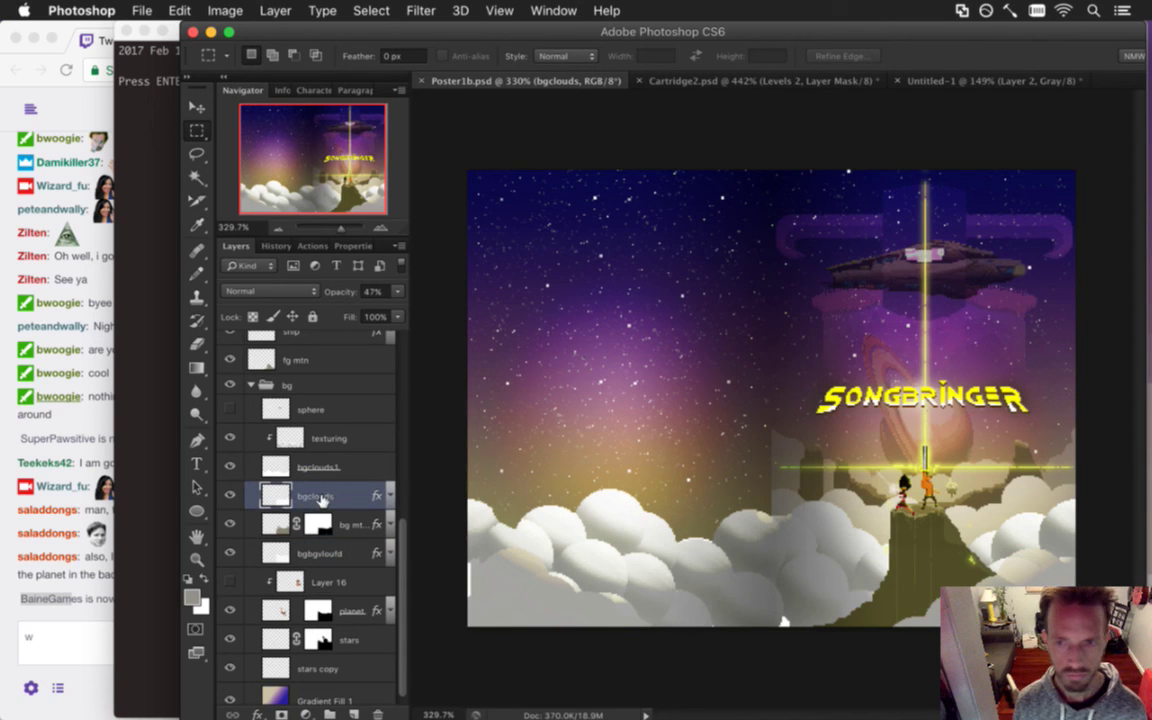
{"action": "left_click", "coordinate": [230, 495]}
{"action": "left_click", "coordinate": [230, 495]}
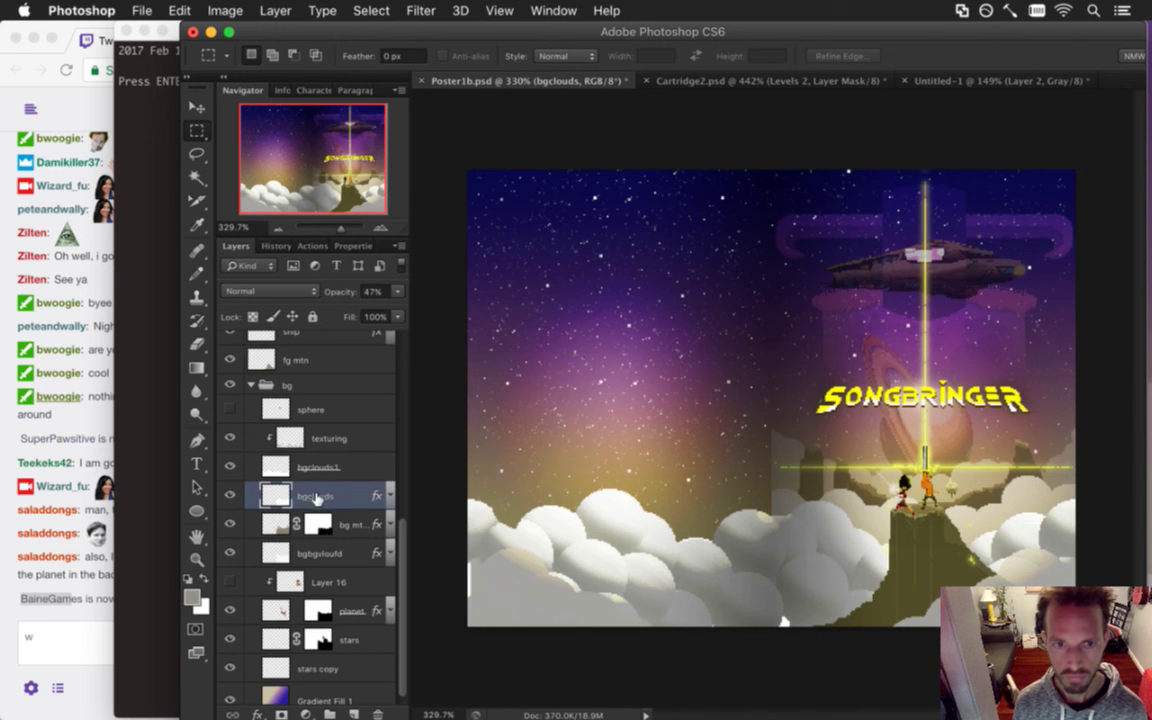
{"action": "right_click", "coordinate": [348, 500]}
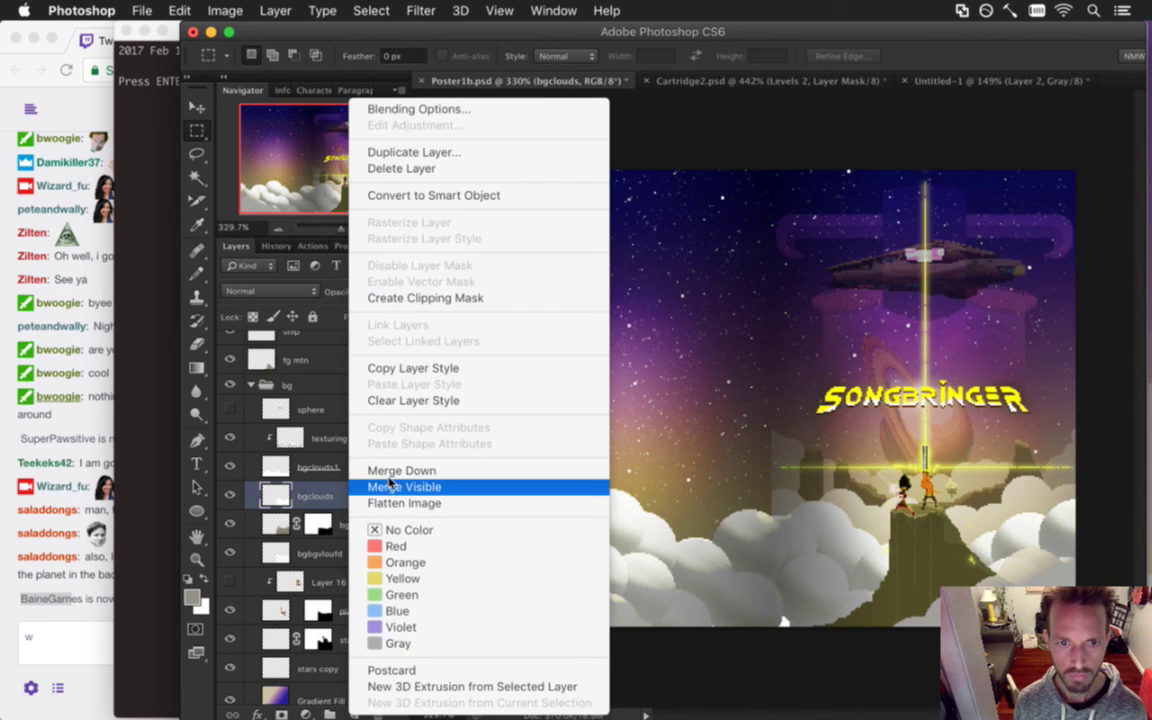
{"action": "left_click", "coordinate": [300, 482]}
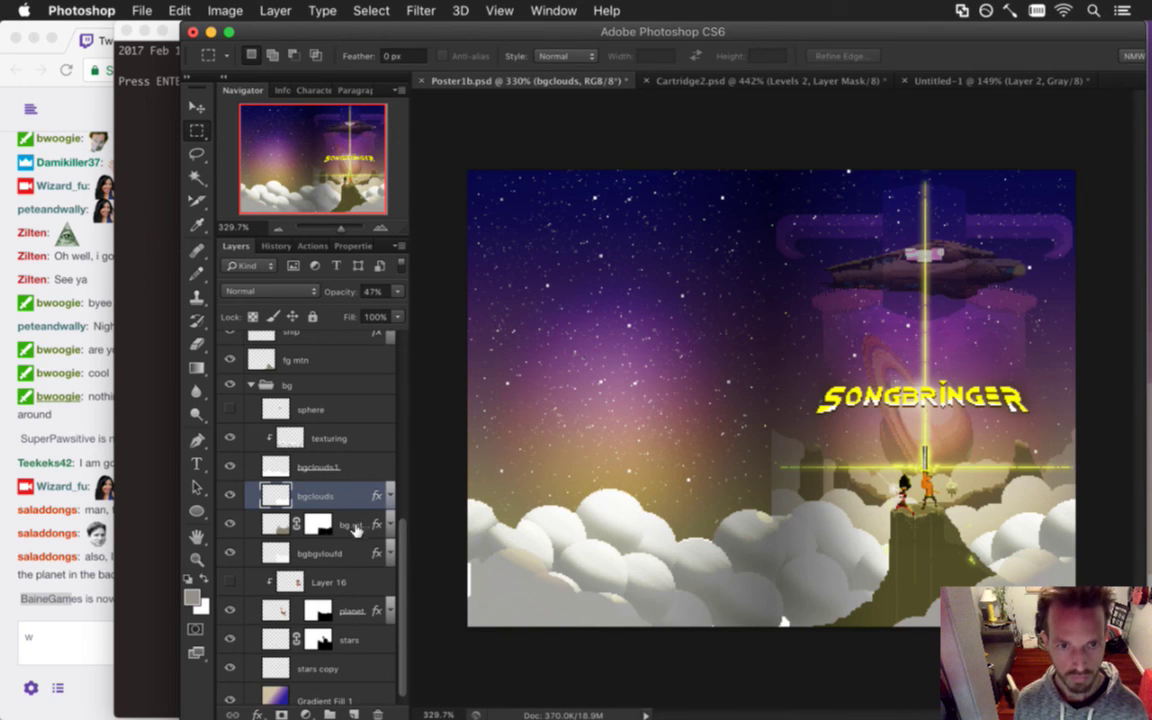
Duplicate the bgclouds layer and set the original bgclouds layer's opacity to 100%.
{"action": "key", "text": "super+j"}
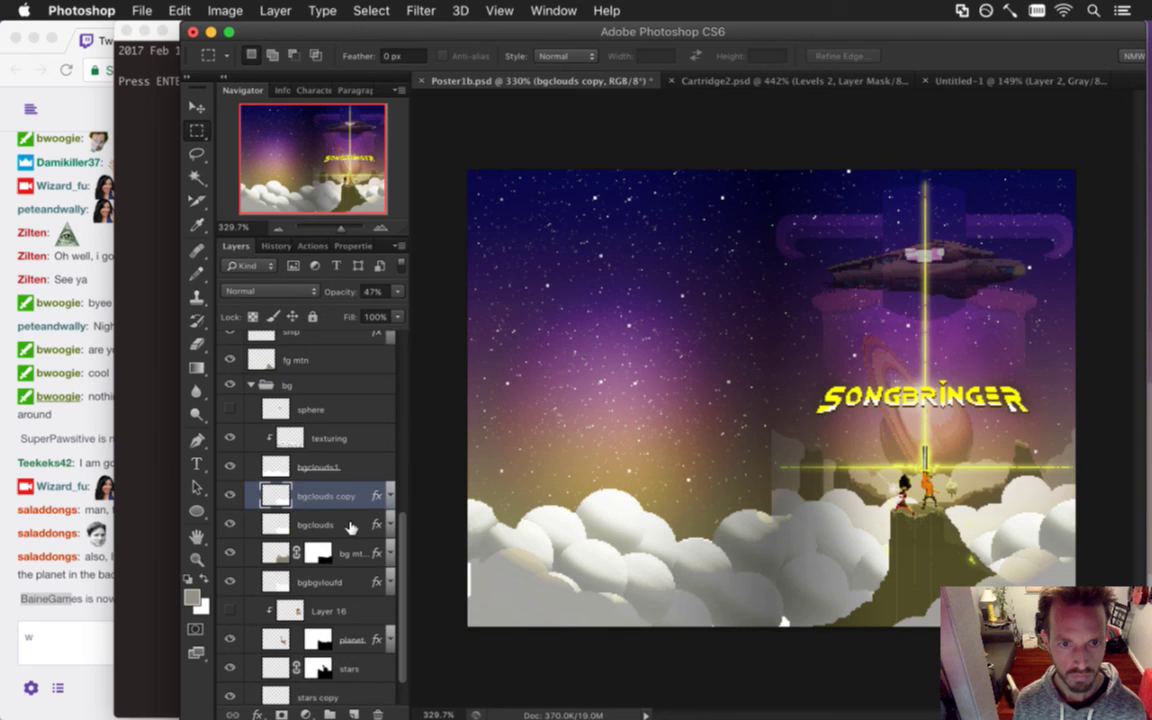
{"action": "left_click", "coordinate": [340, 522]}
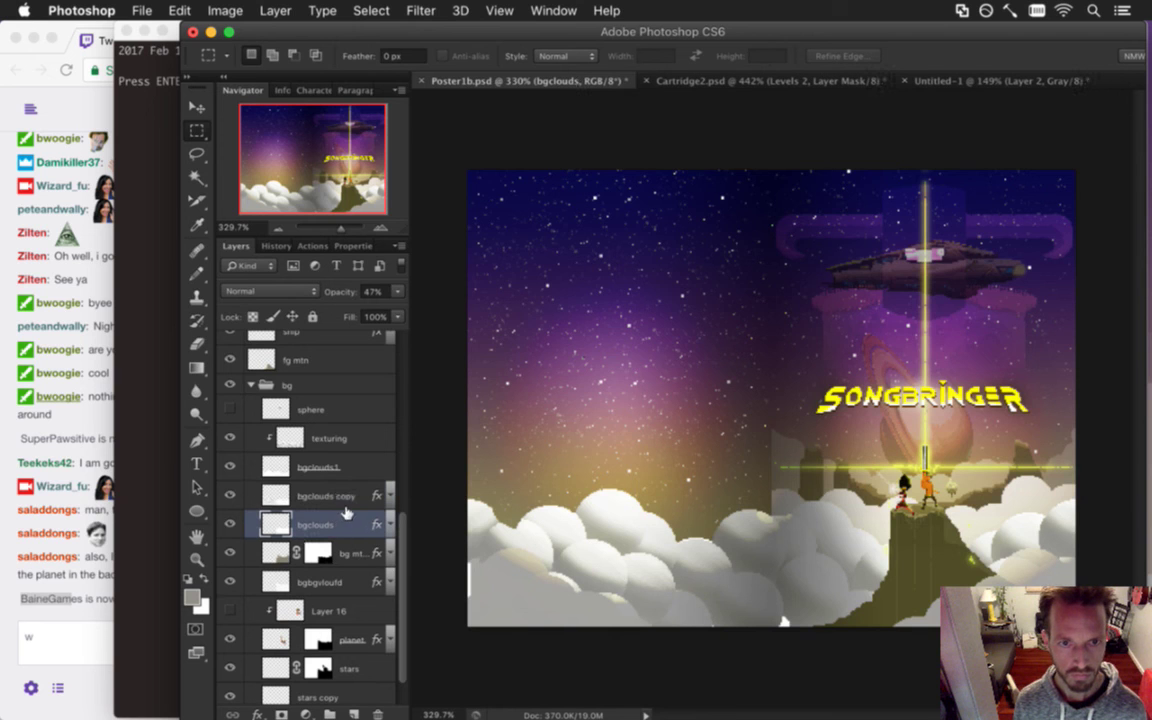
{"action": "left_click", "coordinate": [397, 291]}
{"action": "left_click", "coordinate": [397, 317]}
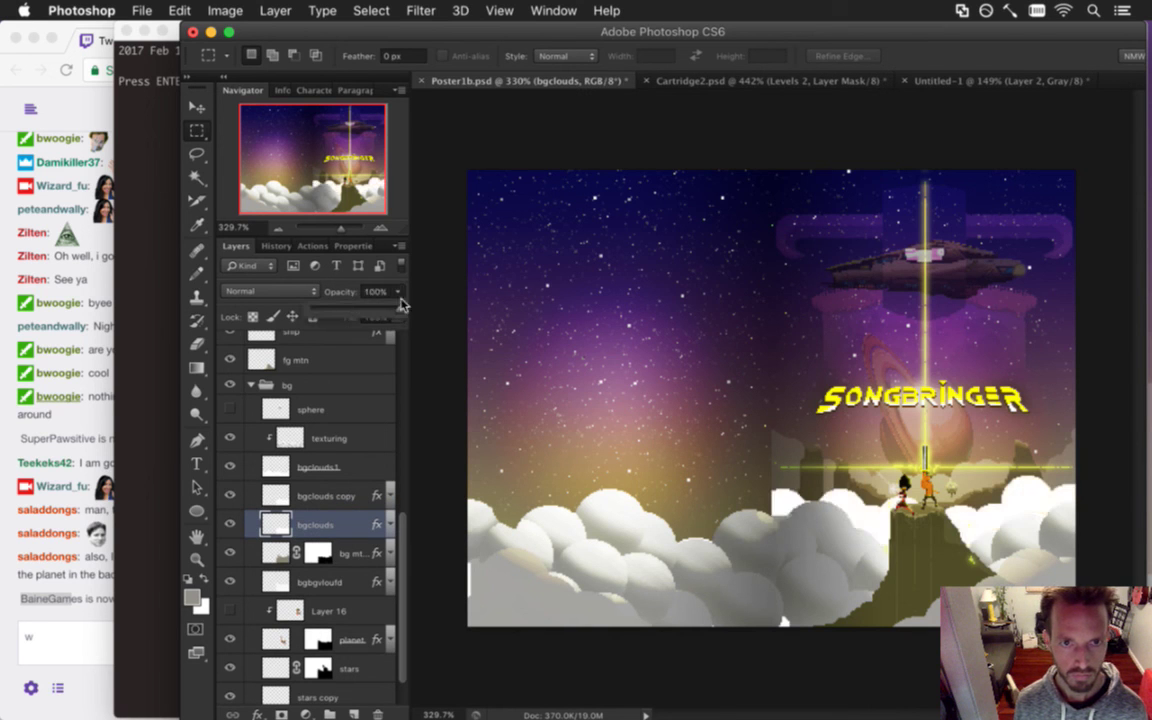
Set the bgclouds copy layer's opacity to 100% and flip the layer horizontally.
{"action": "key", "text": "alt+bracketright"}
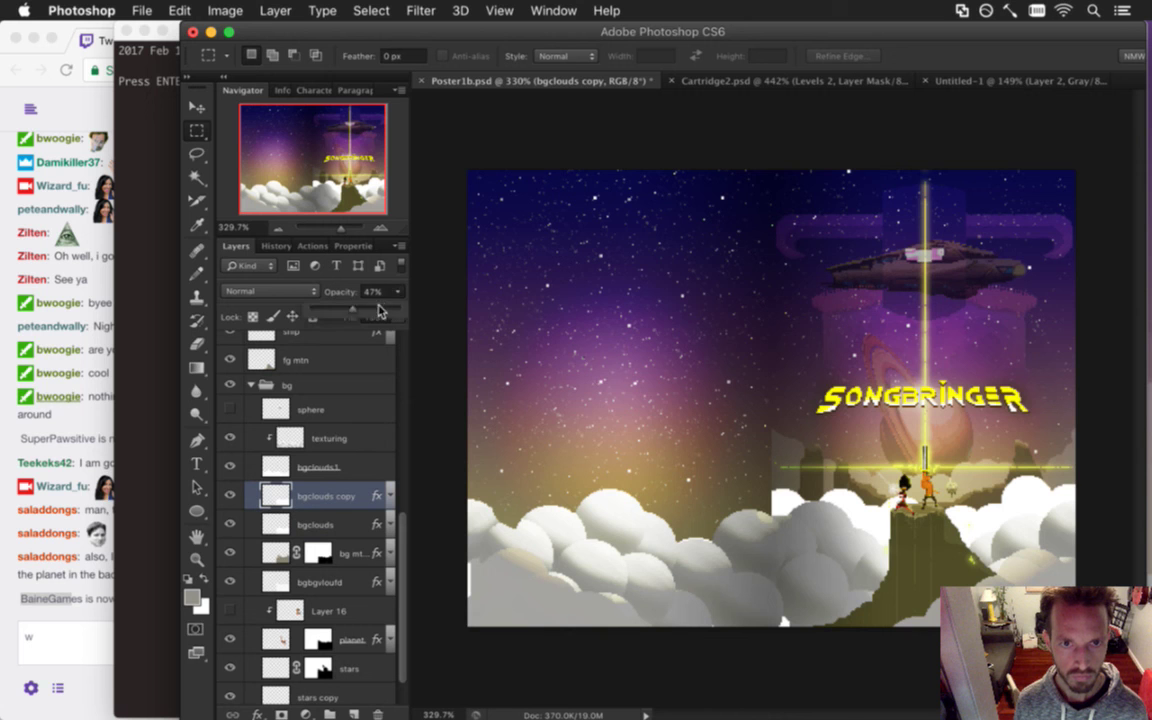
{"action": "key", "text": "0"}
{"action": "key", "text": "v"}
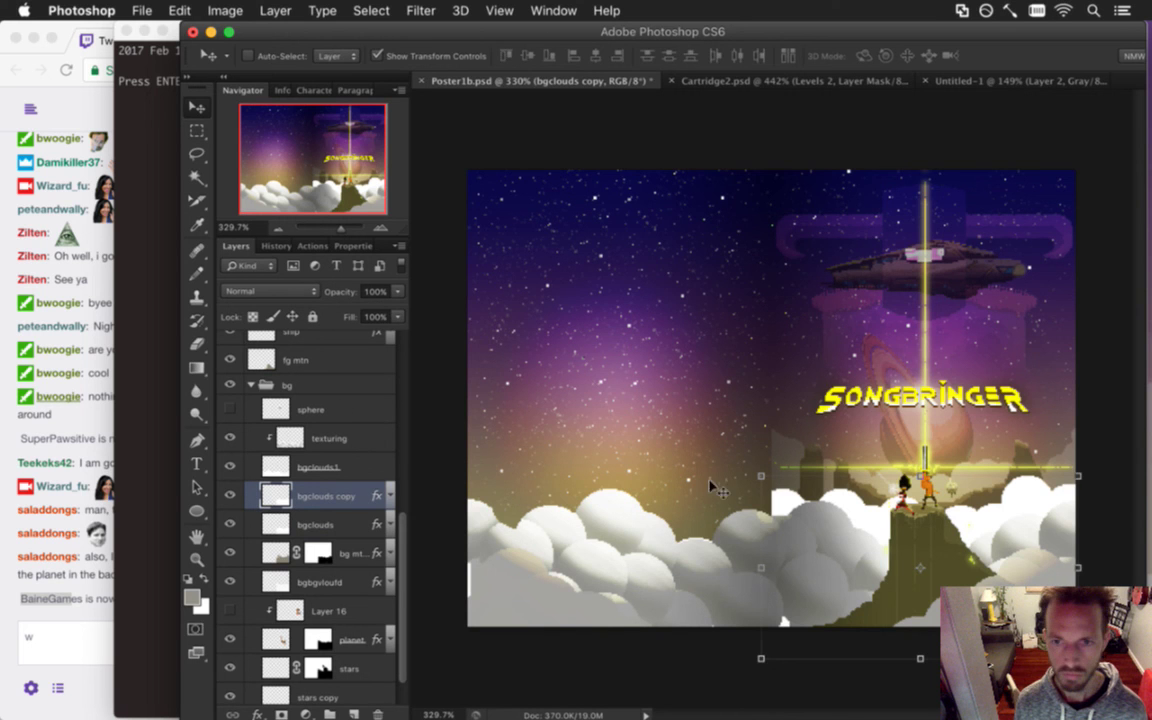
{"action": "right_click", "coordinate": [890, 455]}
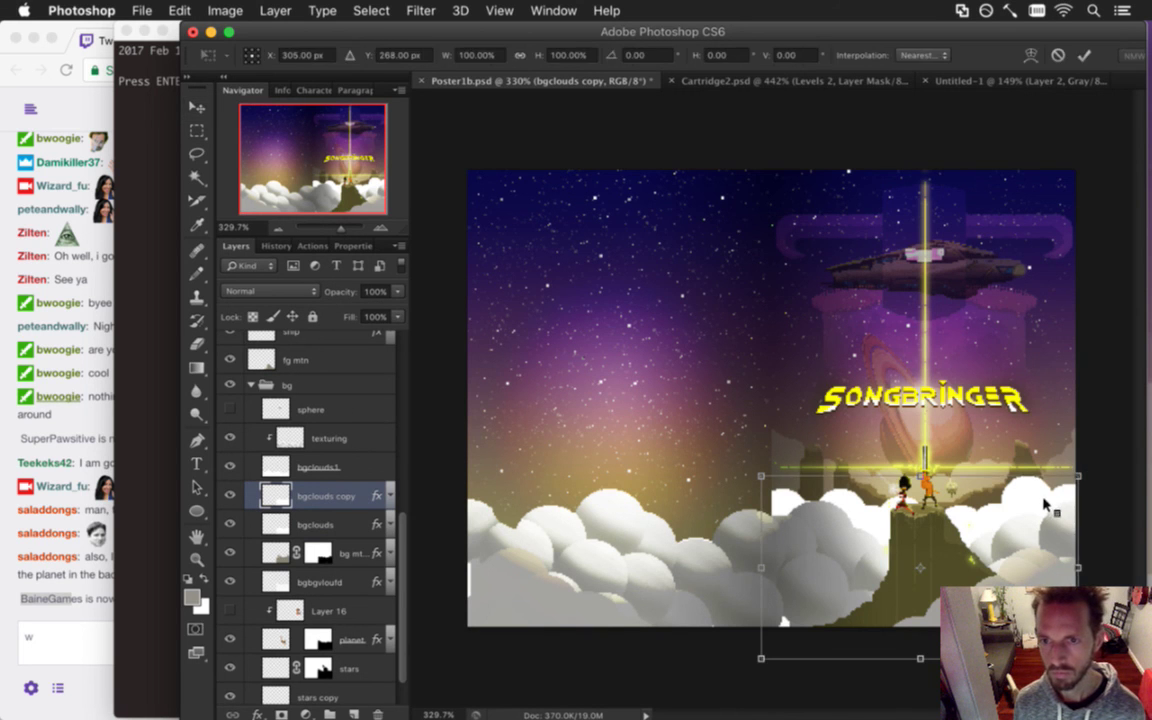
{"action": "left_click", "coordinate": [920, 686]}
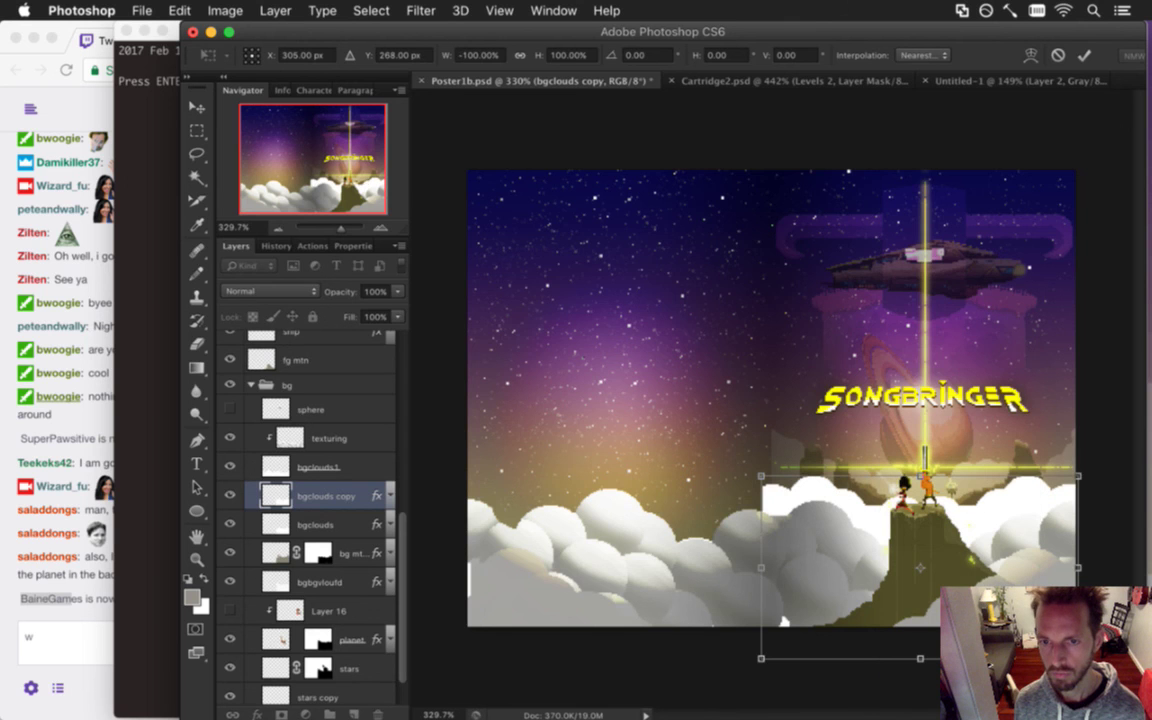
{"action": "key", "text": "Return"}
Move the flipped bgclouds copy to the poster's left half and nudge it into line with the canvas's left edge.
{"action": "left_click_drag", "start_coordinate": [841, 512], "coordinate": [548, 487]}
{"action": "key", "text": "Right"}
{"action": "key", "text": "Right"}
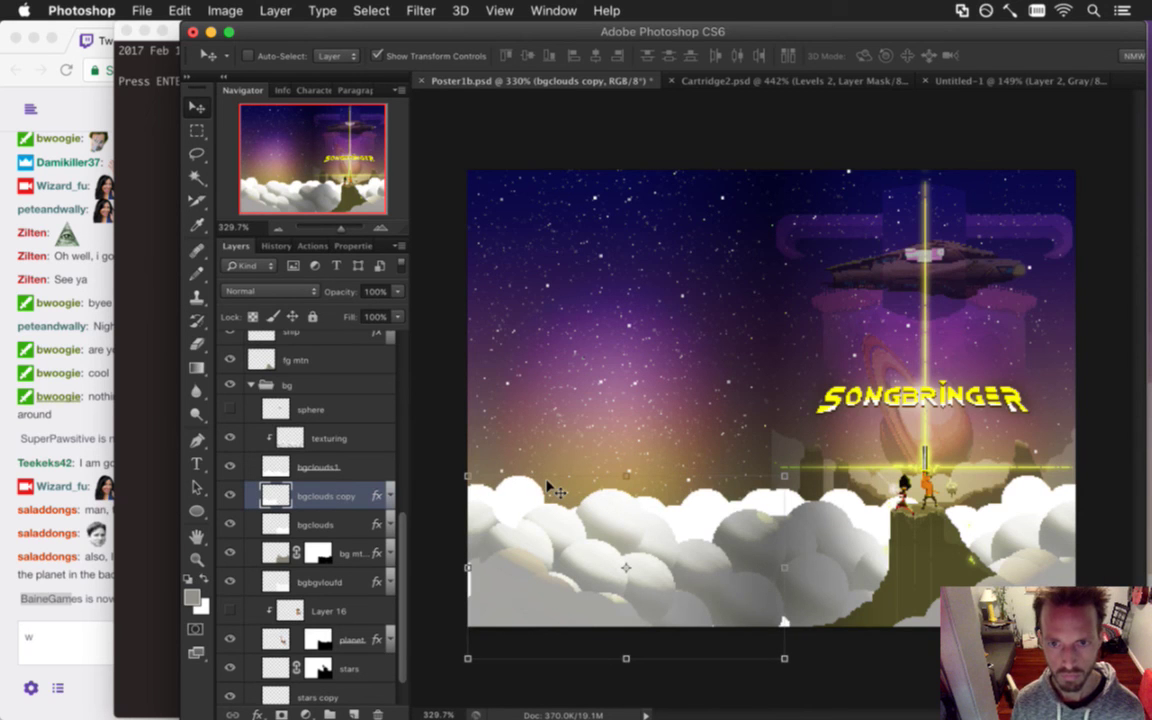
{"action": "key", "text": "Left"}
{"action": "key", "text": "Left"}
{"action": "key", "text": "Right"}
{"action": "key", "text": "Right"}
{"action": "key", "text": "m"}
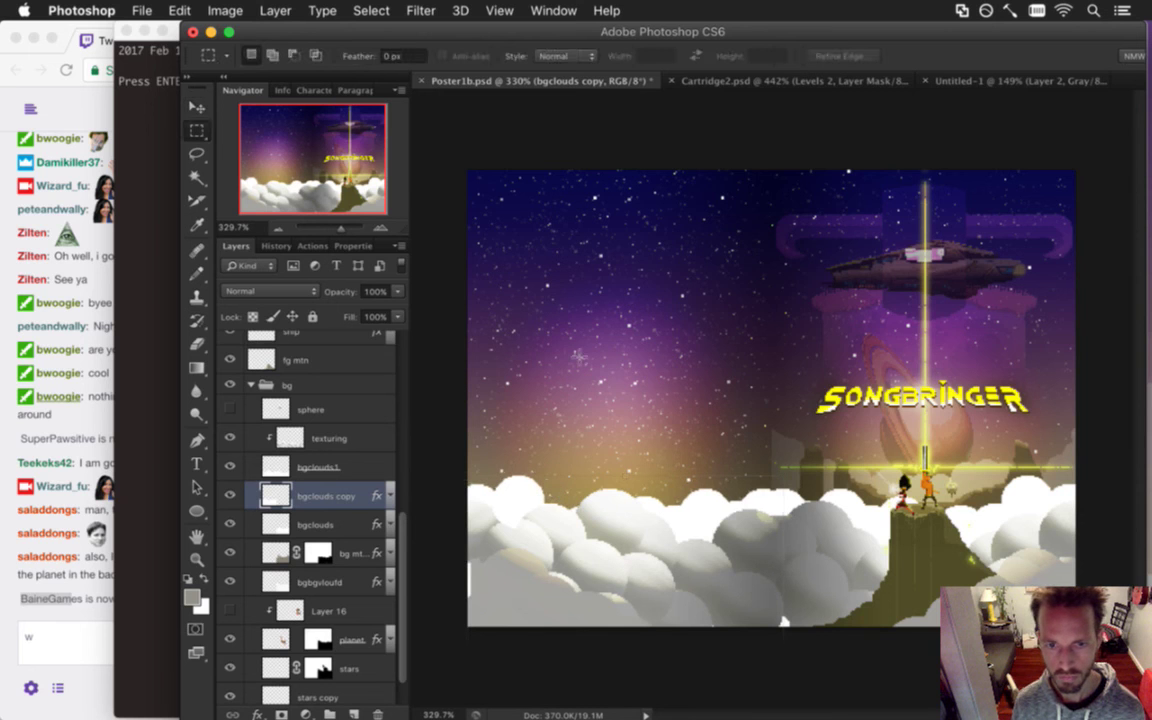
Inspect the flipped clouds up close along the canvas's left edge and save the poster file.
{"action": "scroll", "coordinate": [458, 586], "scroll_direction": "up", "scroll_amount": 5}
{"action": "left_click_drag", "start_coordinate": [522, 591], "coordinate": [586, 511]}
{"action": "key", "text": "v"}
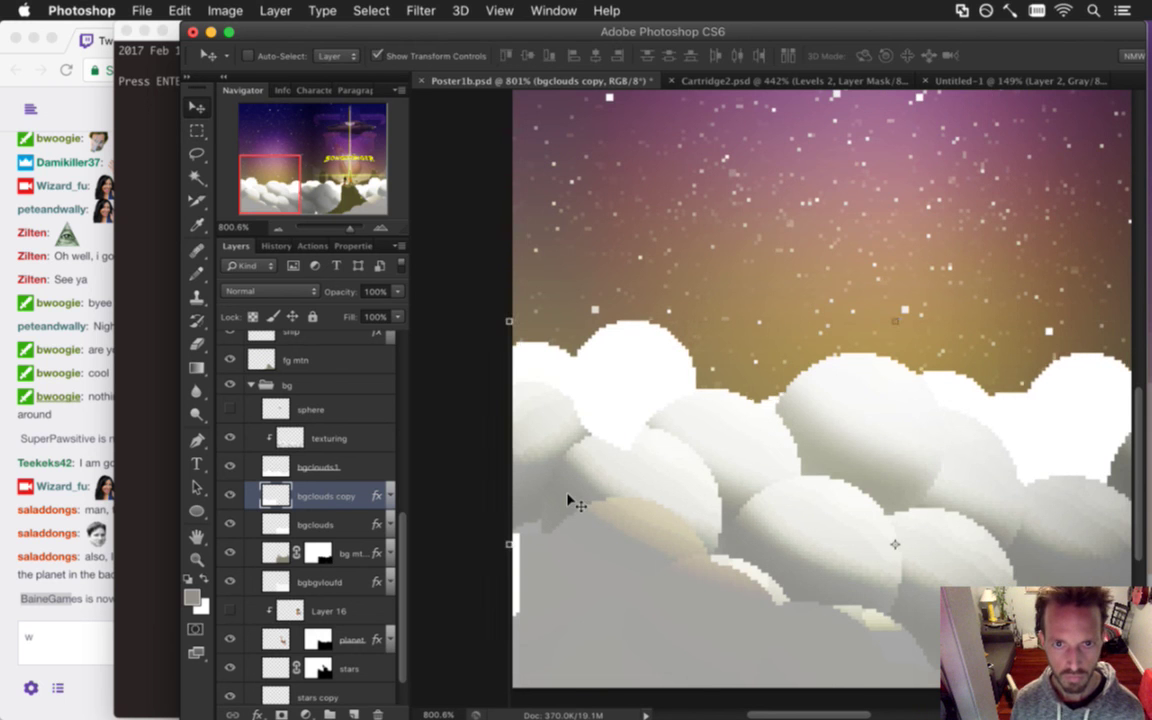
{"action": "key", "text": "m"}
{"action": "scroll", "coordinate": [665, 557], "scroll_direction": "down", "scroll_amount": 5}
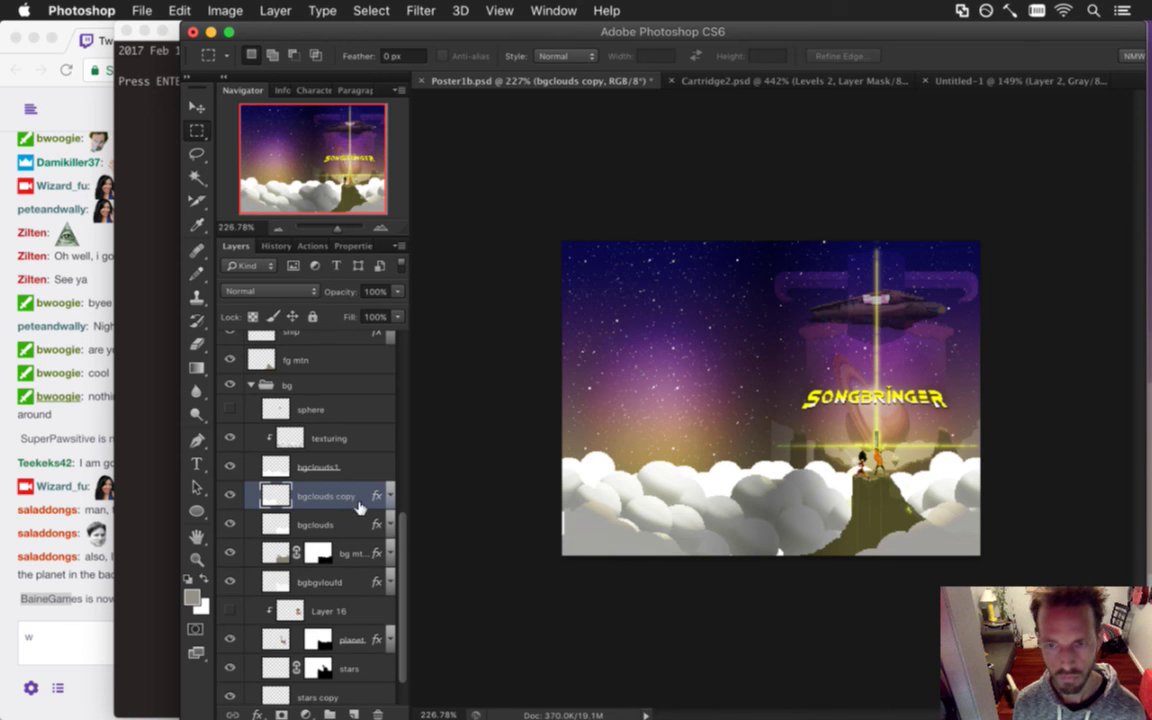
{"action": "scroll", "coordinate": [678, 510], "scroll_direction": "up", "scroll_amount": 3}
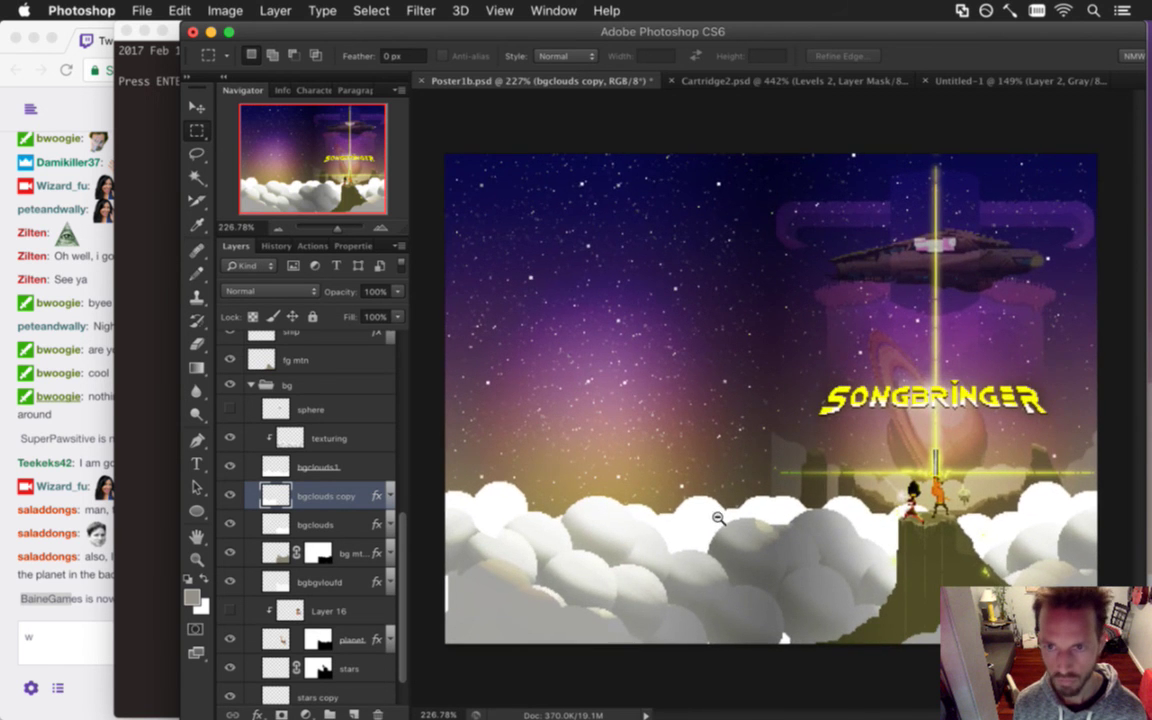
{"action": "key", "text": "ctrl+s"}
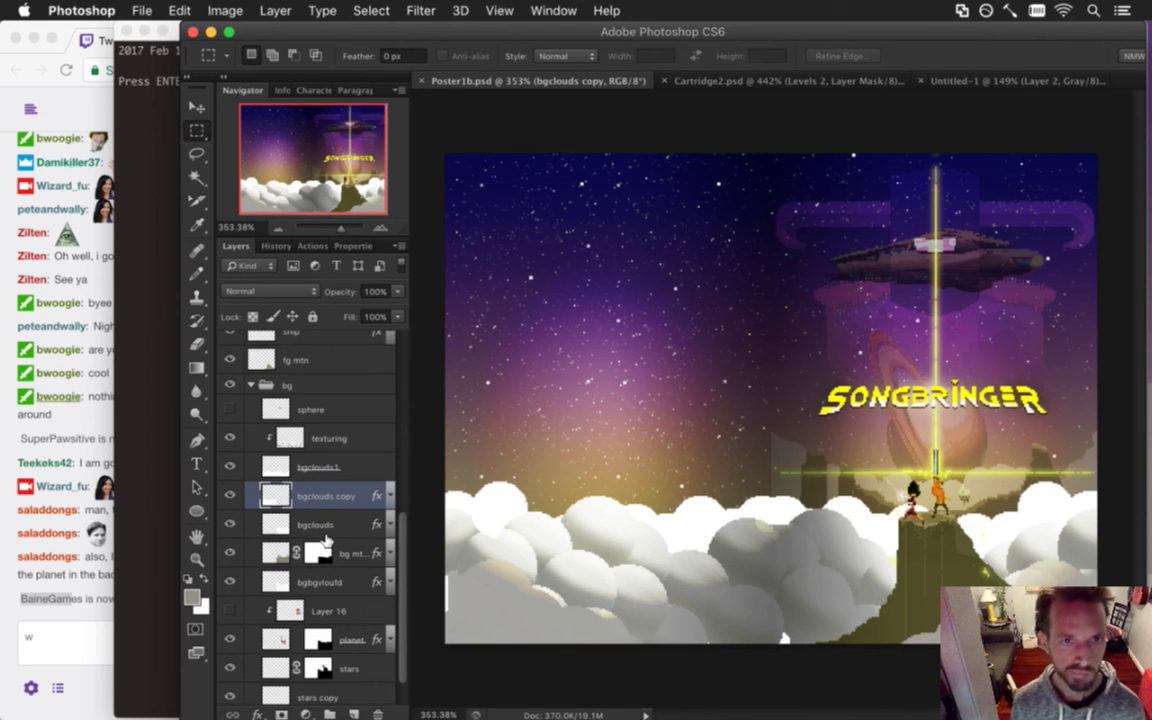
Try opacities of 73% and 98% on the Gradient Fill 2 copy 2 layer, then return it to 61%.
{"action": "left_click_drag", "start_coordinate": [402, 527], "coordinate": [395, 400]}
{"action": "left_click", "coordinate": [273, 437]}
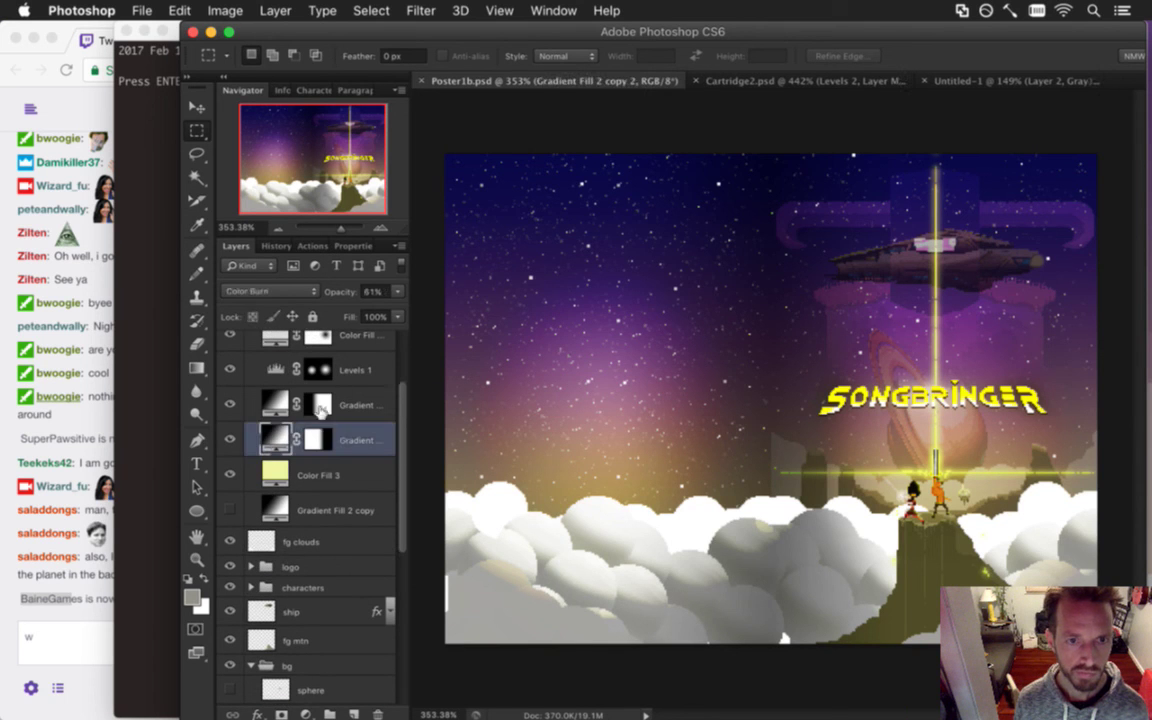
{"action": "left_click", "coordinate": [398, 292]}
{"action": "mouse_move", "coordinate": [366, 306]}
{"action": "left_mouse_down"}
{"action": "mouse_move", "coordinate": [351, 308]}
{"action": "mouse_move", "coordinate": [377, 311]}
{"action": "left_mouse_up"}
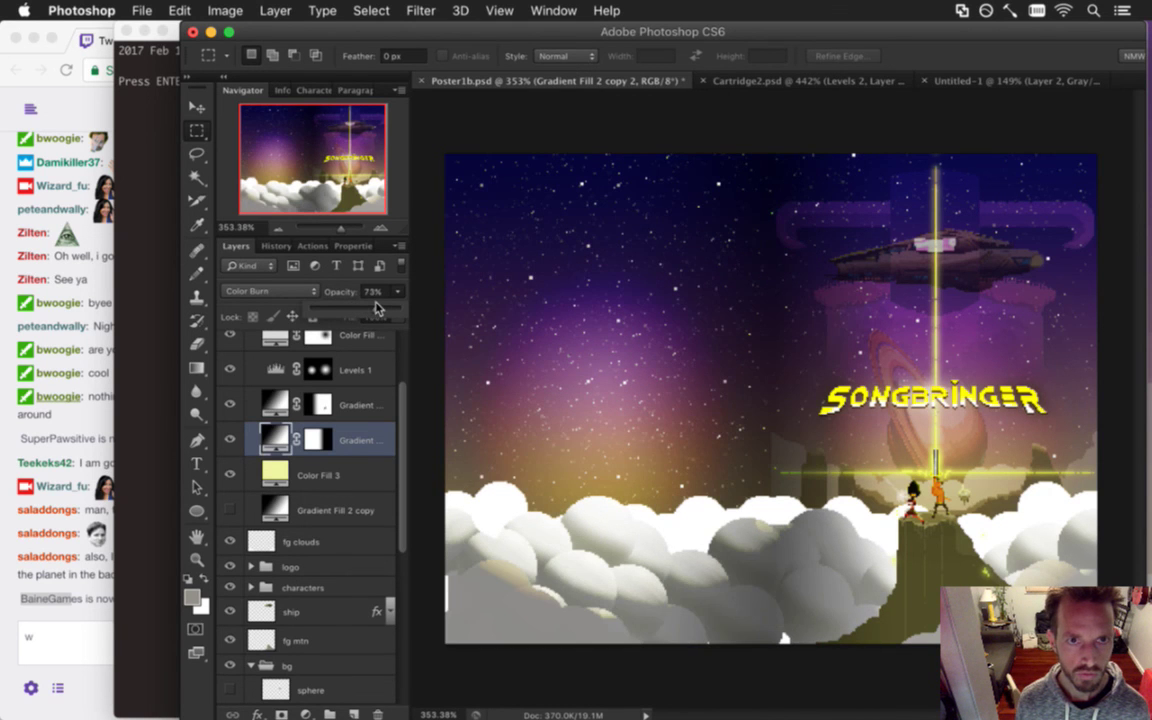
{"action": "left_click_drag", "start_coordinate": [377, 309], "coordinate": [401, 314]}
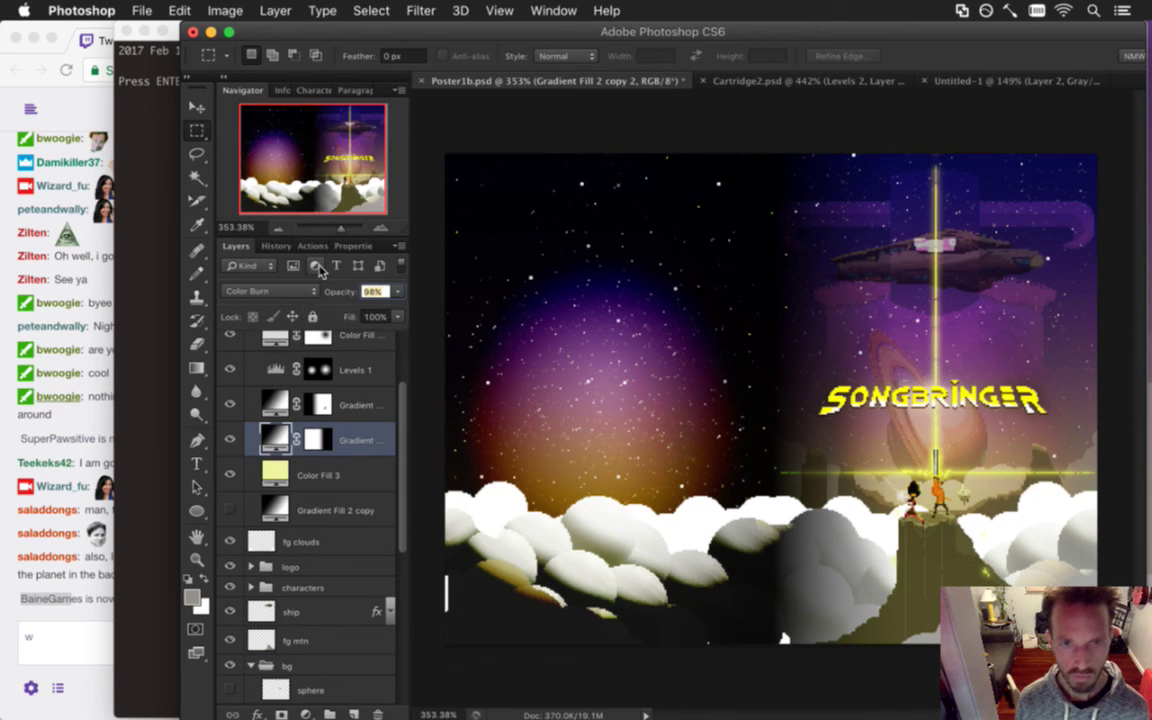
{"action": "type", "text": "61"}
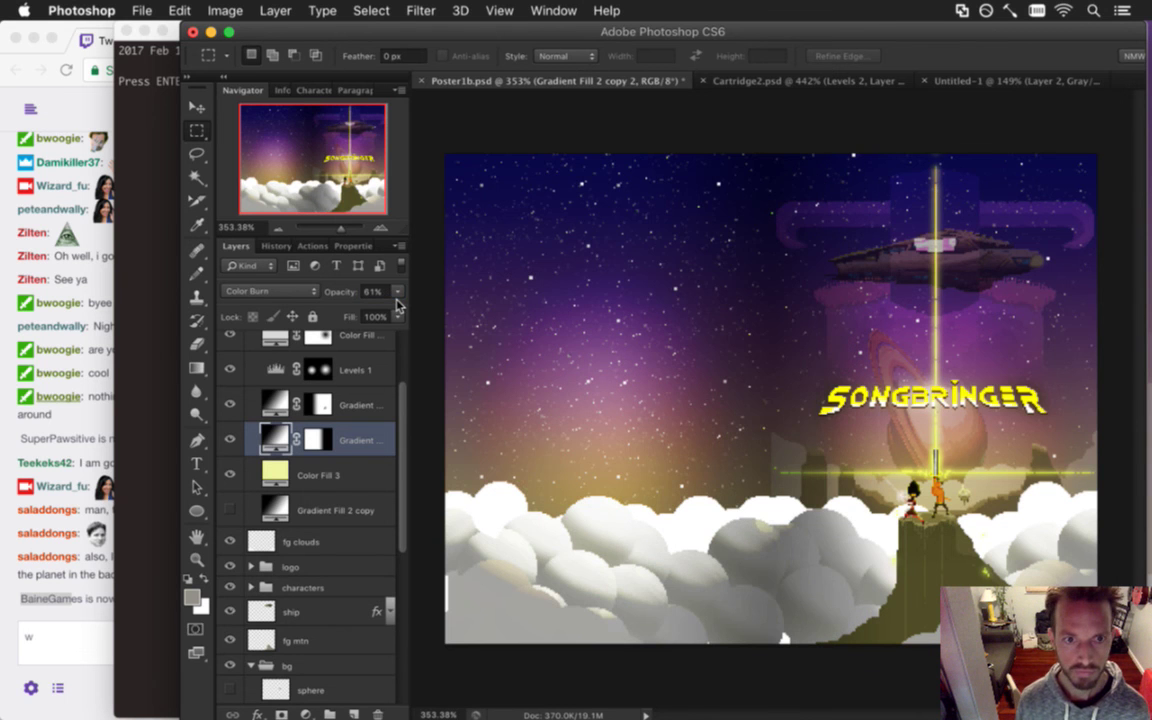
{"action": "double_click", "coordinate": [275, 440]}
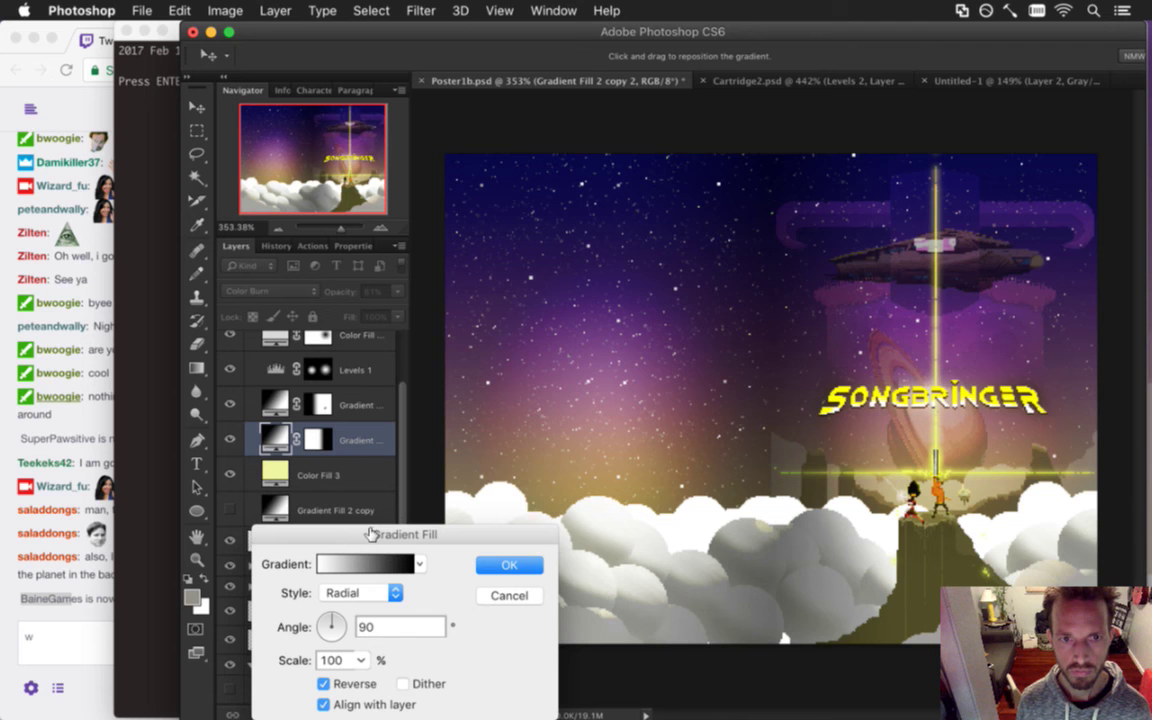
{"action": "left_click_drag", "start_coordinate": [373, 536], "coordinate": [408, 451]}
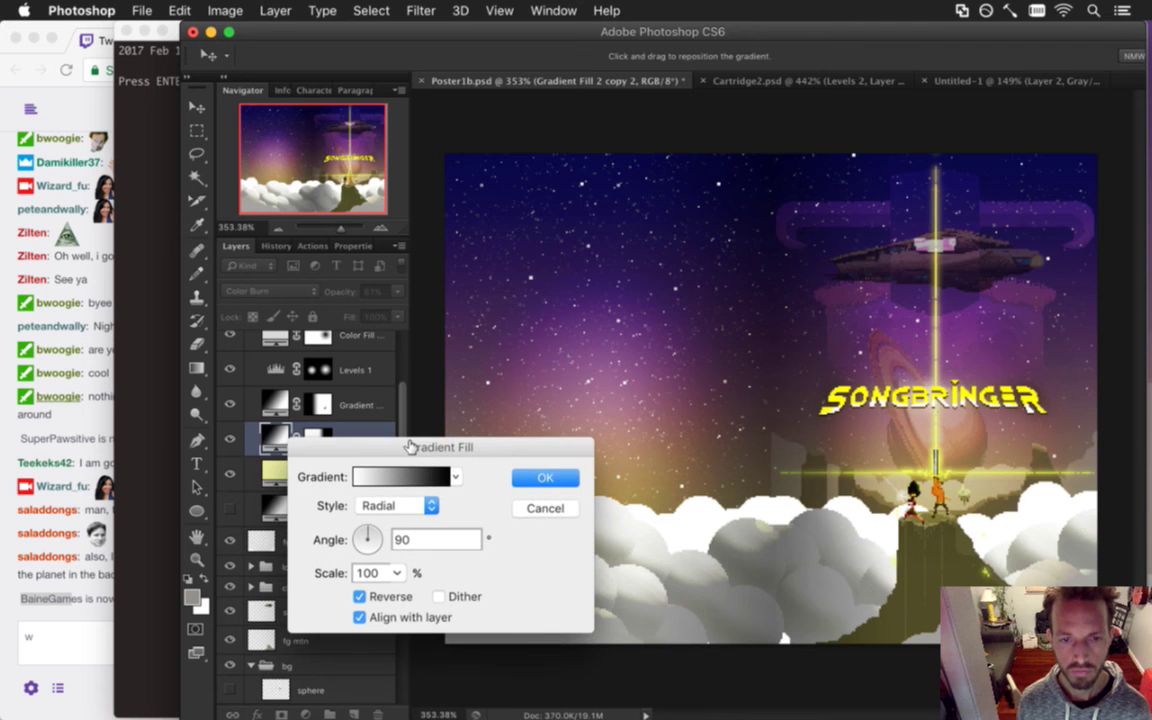
{"action": "left_click", "coordinate": [522, 508]}
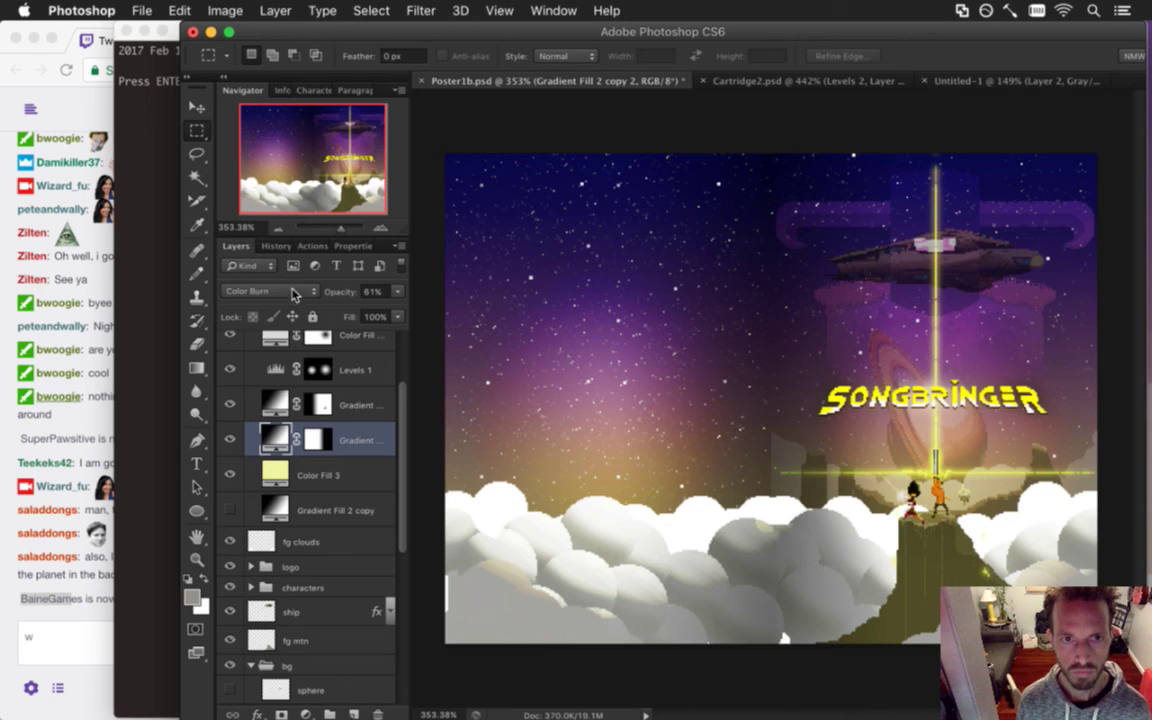
Try the Linear Burn blend mode on the Gradient Fill 2 copy 2 layer, then switch back to Color Burn.
{"action": "left_click", "coordinate": [291, 292]}
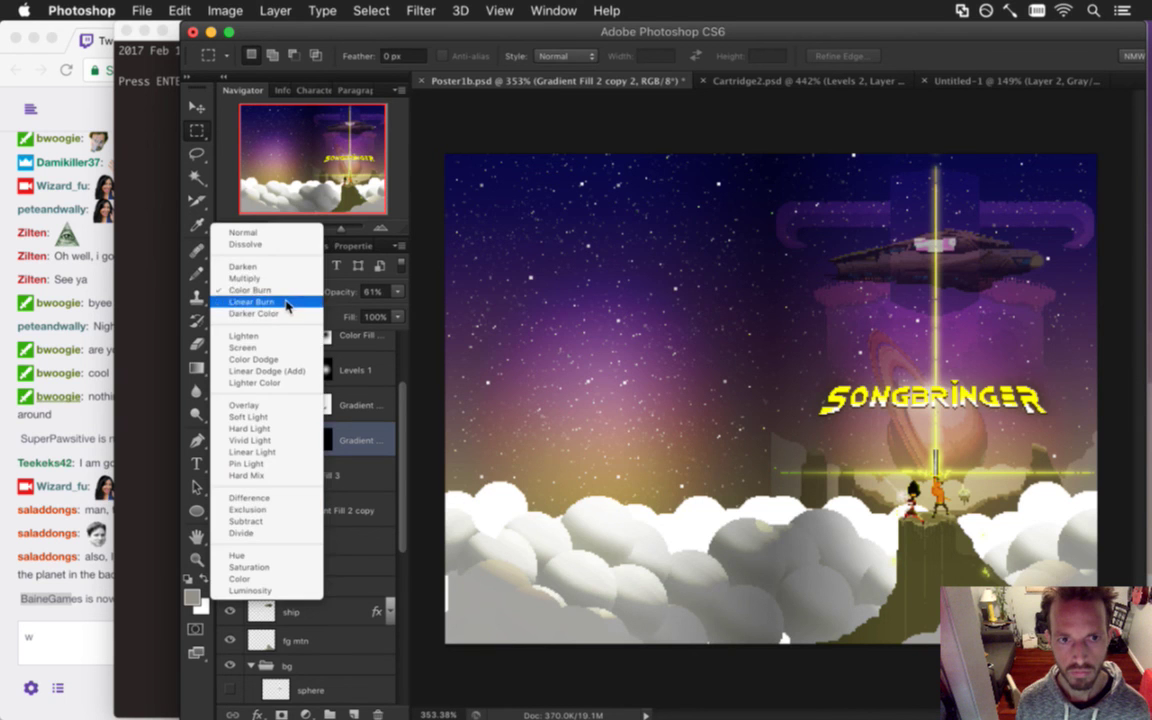
{"action": "left_click", "coordinate": [252, 301]}
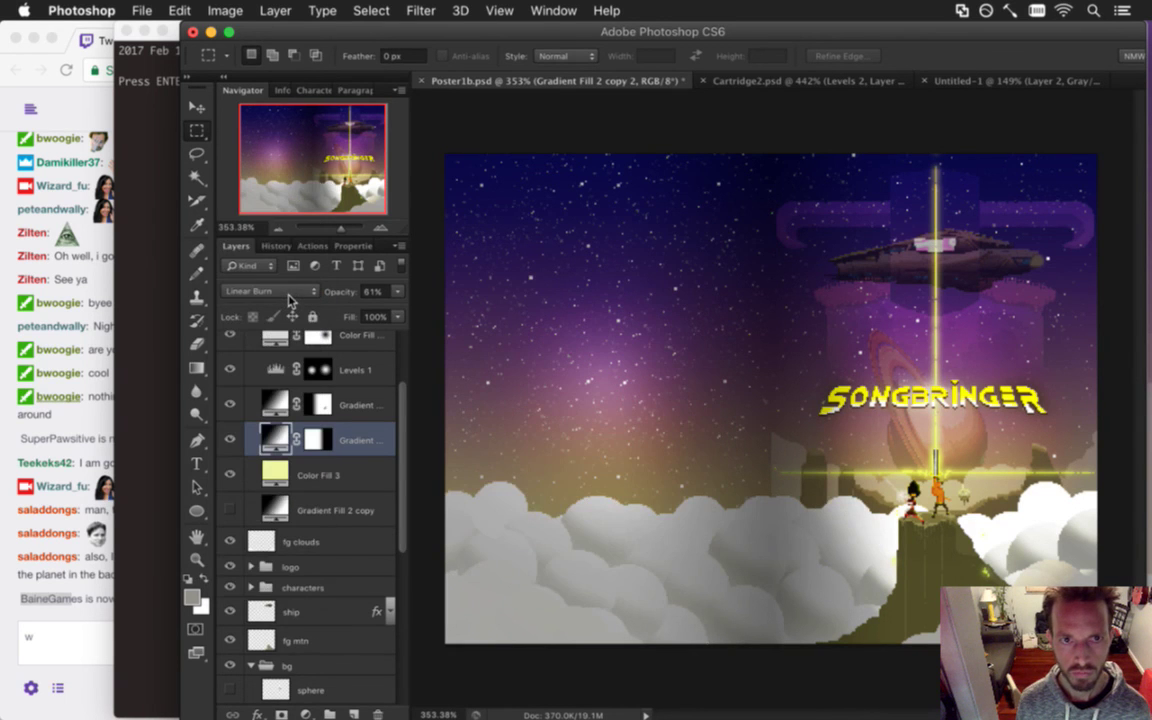
{"action": "left_click", "coordinate": [289, 300]}
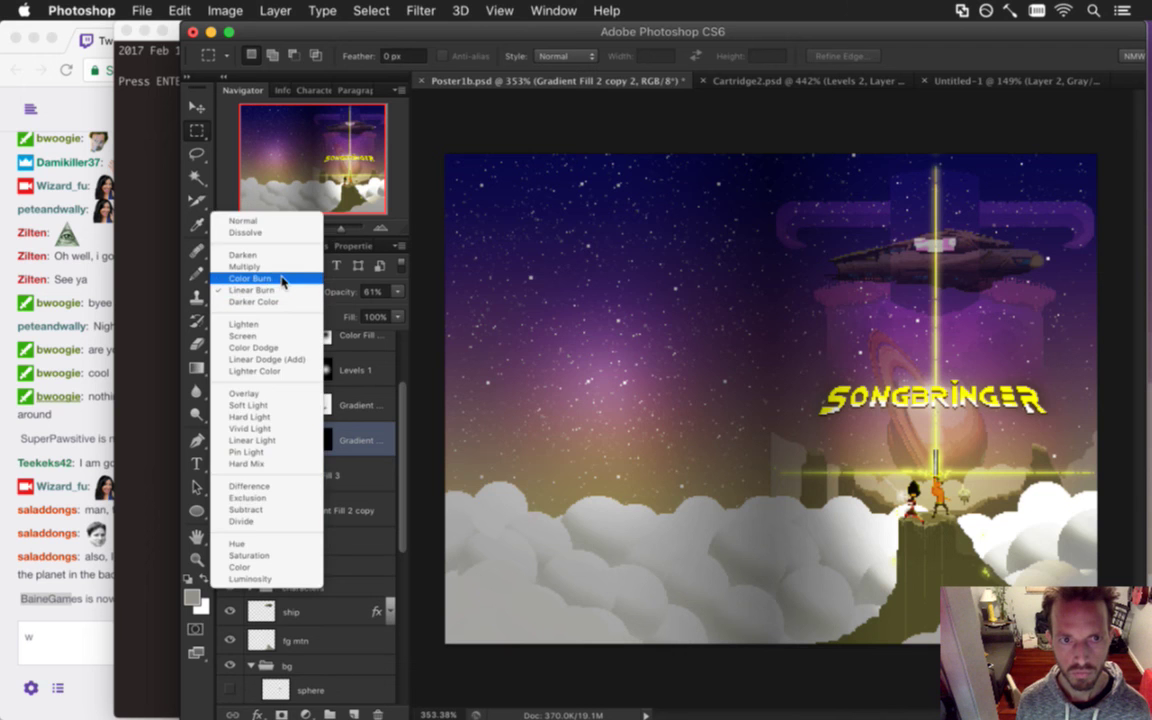
{"action": "left_click", "coordinate": [285, 278]}
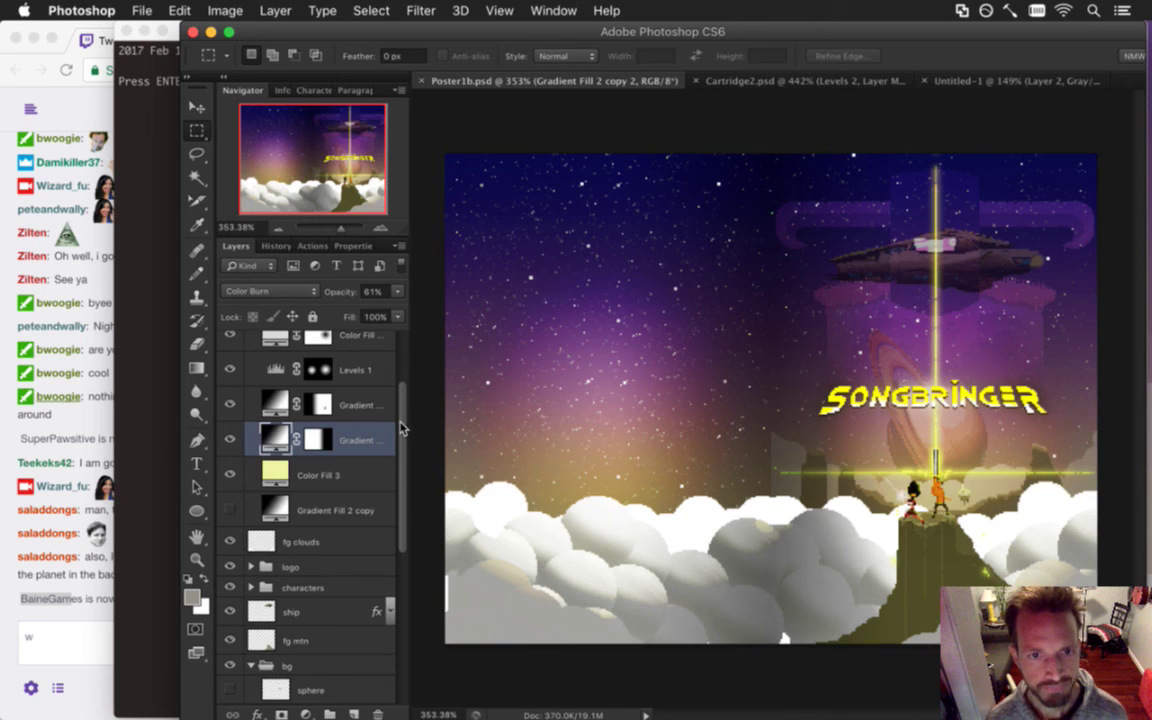
Set the Gradient Fill 2 copy 2 layer's opacity to 68%.
{"action": "left_click", "coordinate": [397, 291]}
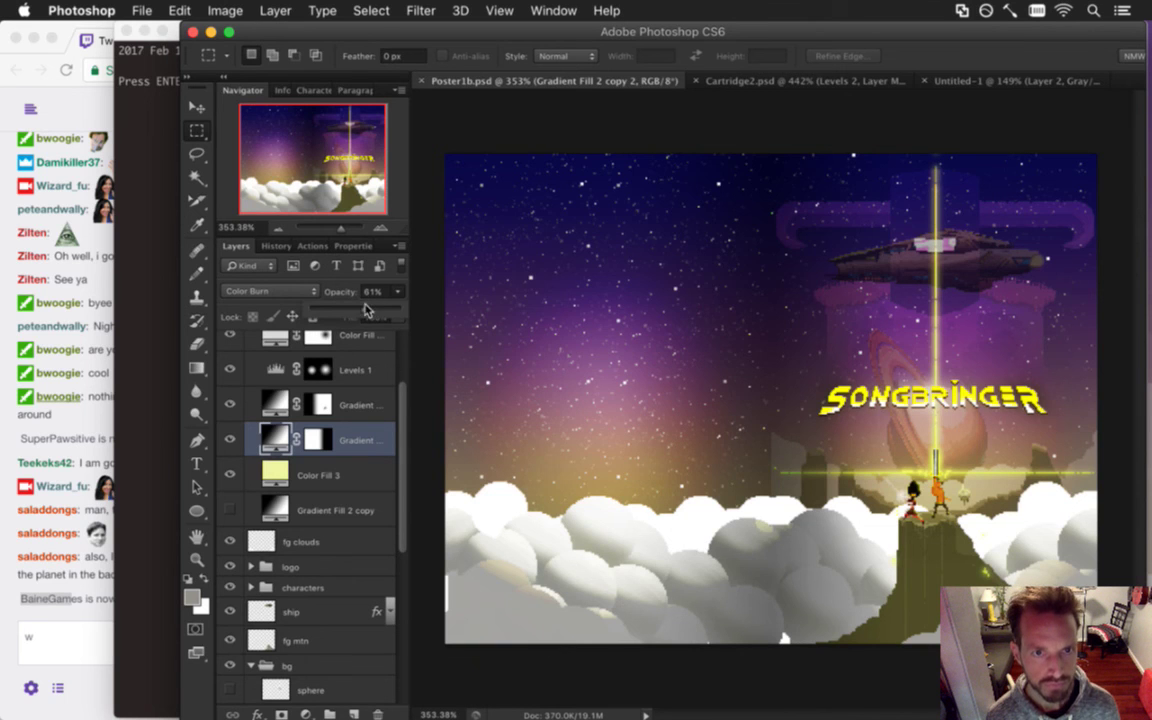
{"action": "left_click_drag", "start_coordinate": [369, 310], "coordinate": [373, 310]}
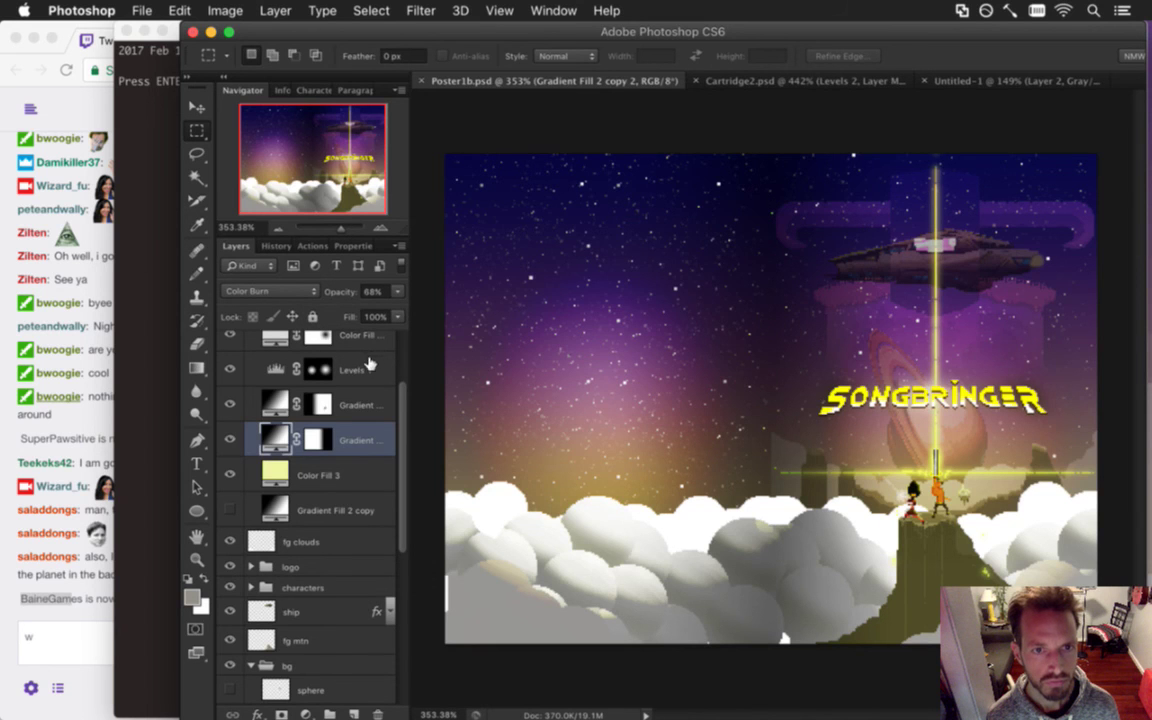
Open the Gradient Fill 2 copy 2 gradient for editing and test its white-end opacity stop, leaving it at 100%.
{"action": "double_click", "coordinate": [275, 439]}
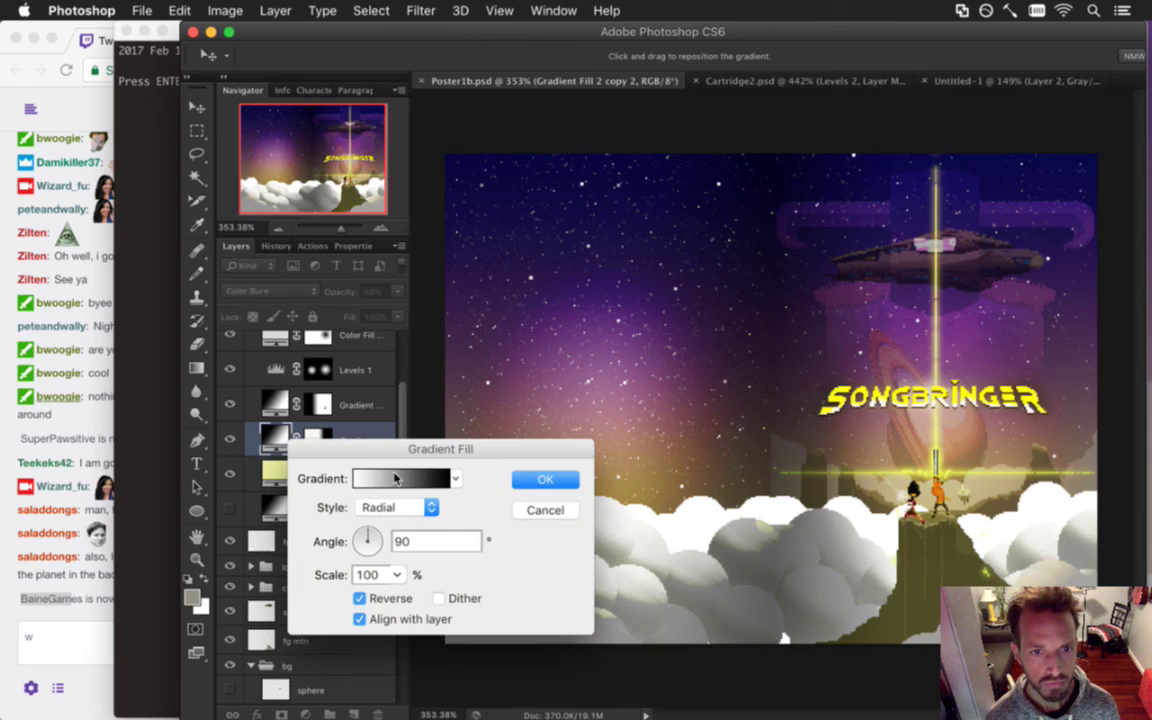
{"action": "left_click", "coordinate": [395, 479]}
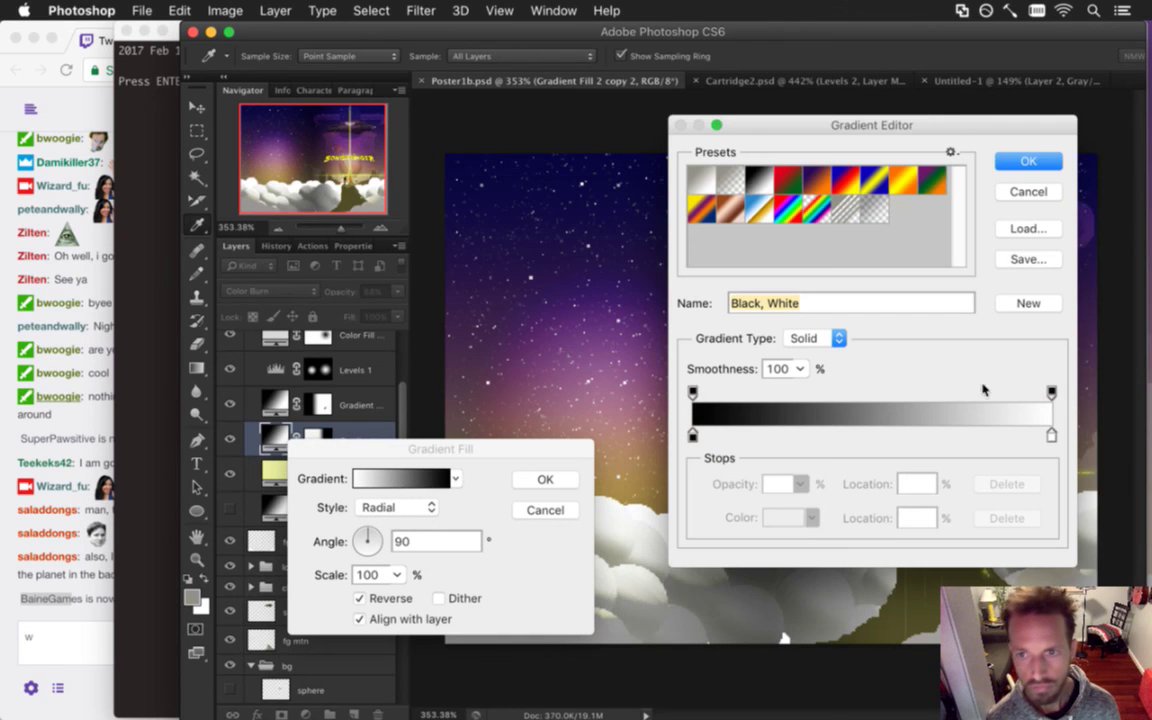
{"action": "left_click", "coordinate": [1051, 390]}
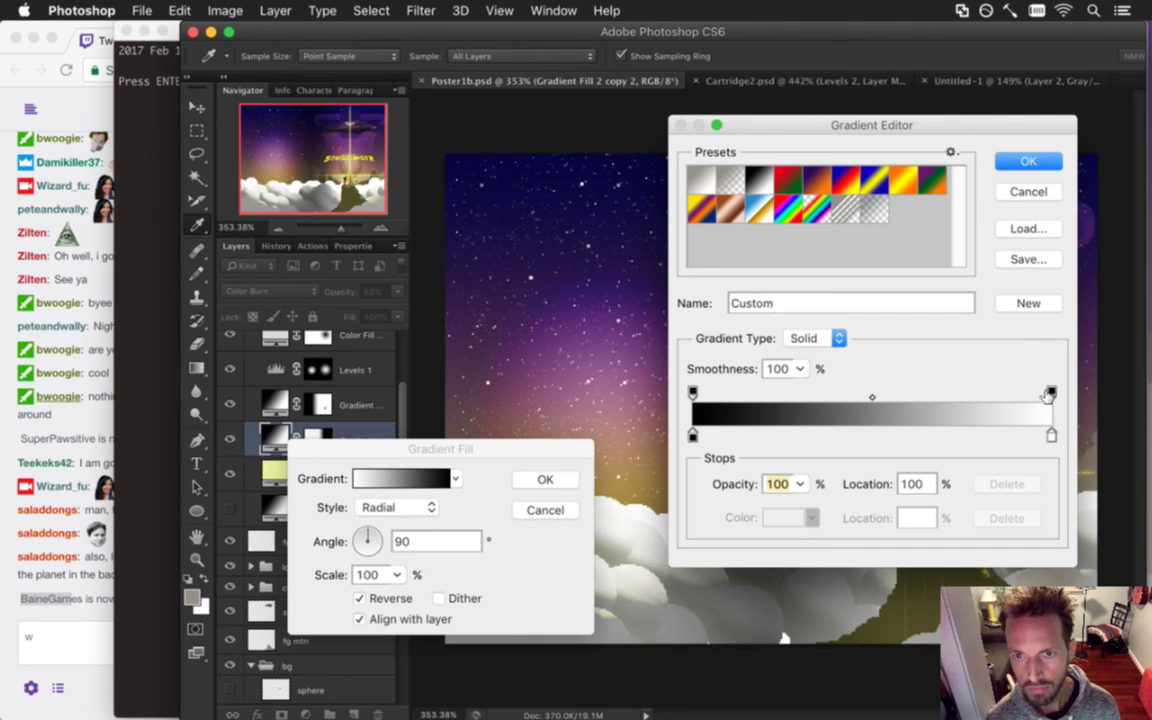
{"action": "left_click", "coordinate": [799, 484]}
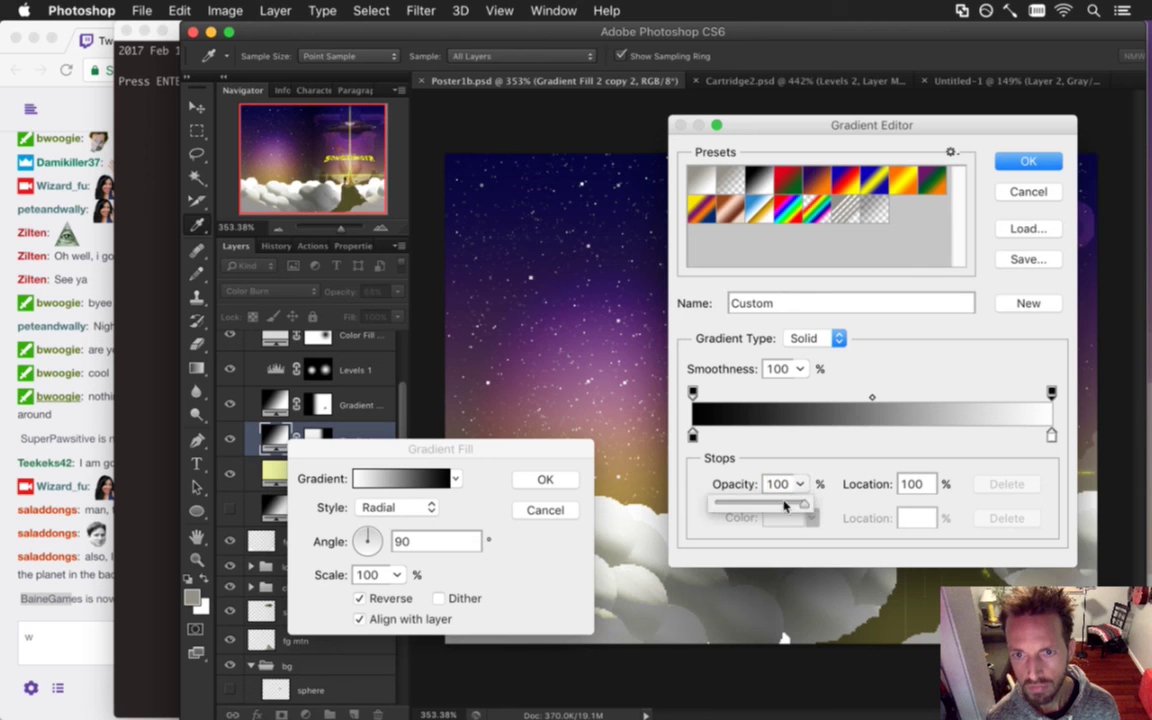
{"action": "left_click_drag", "start_coordinate": [769, 507], "coordinate": [808, 503]}
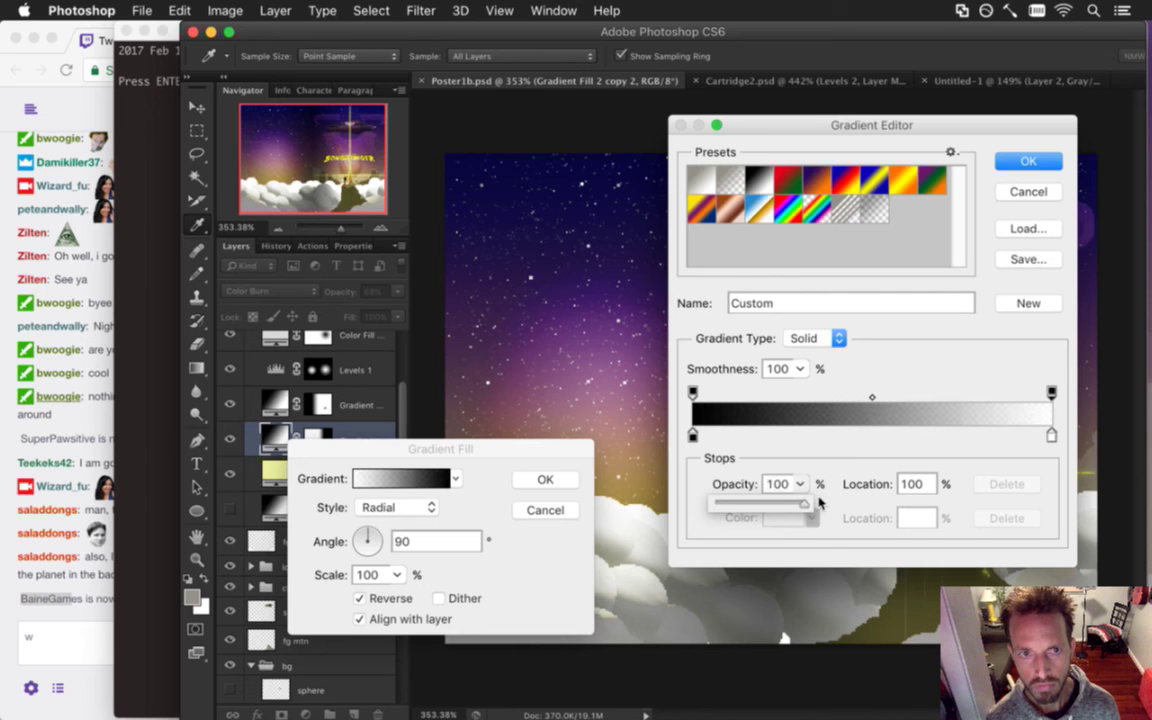
{"action": "left_click", "coordinate": [709, 420]}
Try lower opacities on the gradient's black-end stop and set it to 62%.
{"action": "left_click", "coordinate": [692, 393]}
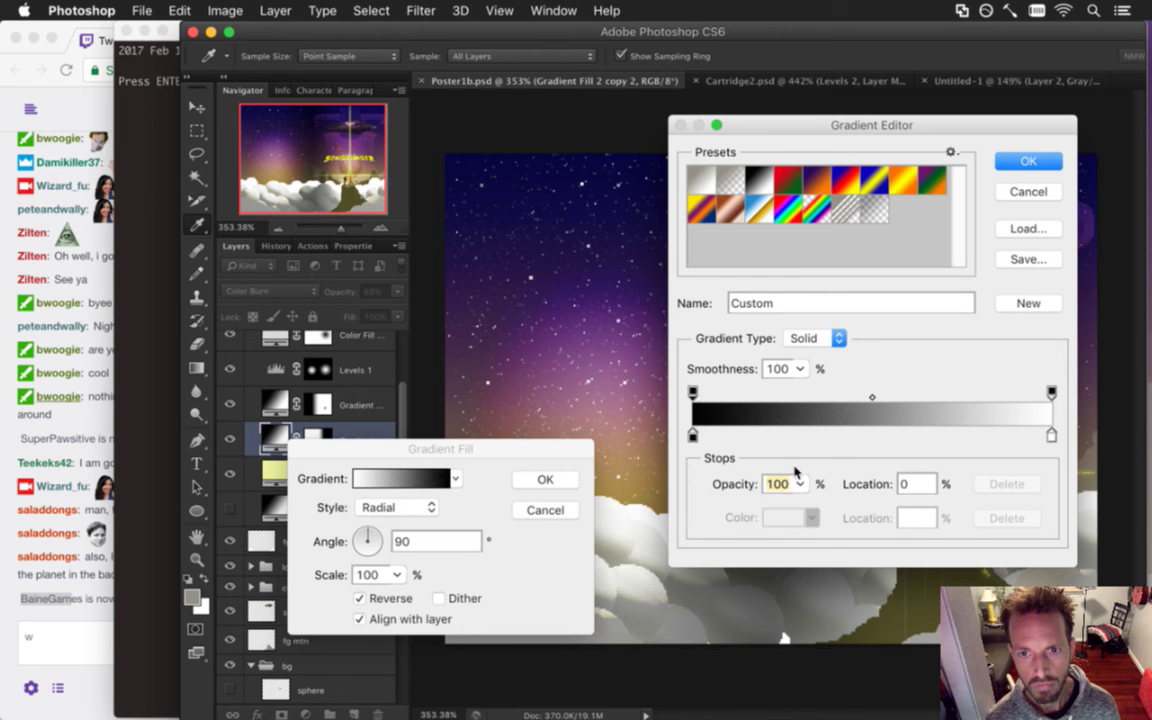
{"action": "left_click", "coordinate": [799, 484]}
{"action": "left_click_drag", "start_coordinate": [806, 503], "coordinate": [744, 506]}
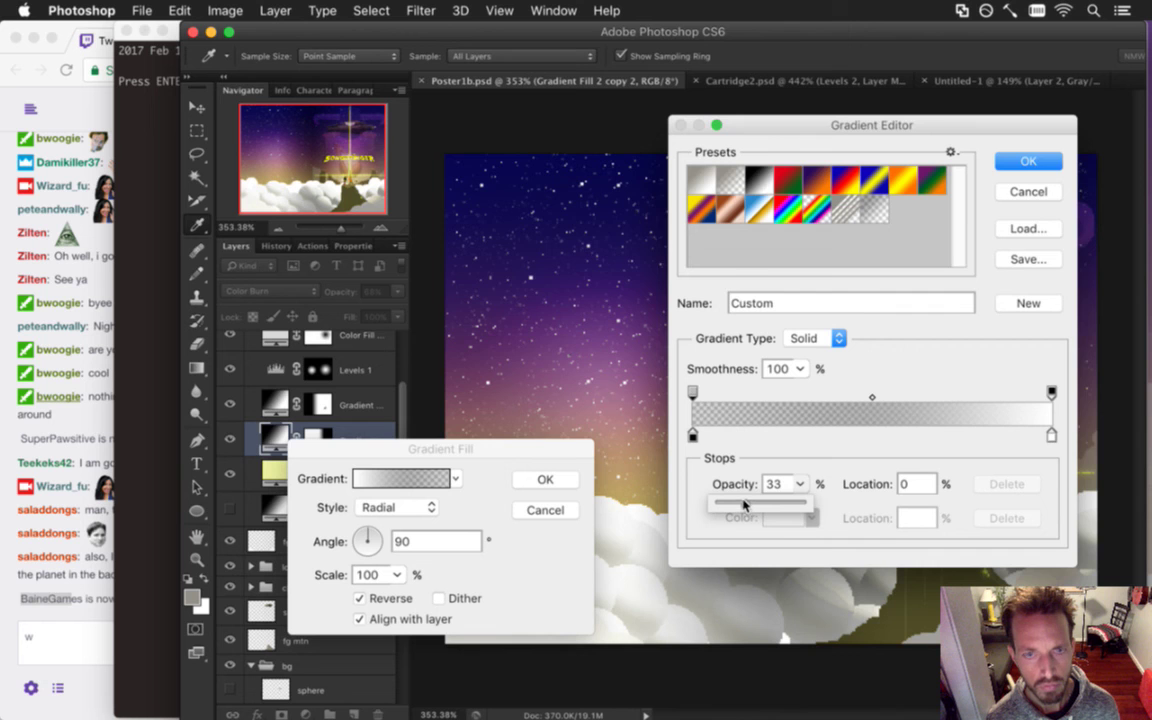
{"action": "left_click_drag", "start_coordinate": [744, 503], "coordinate": [773, 501]}
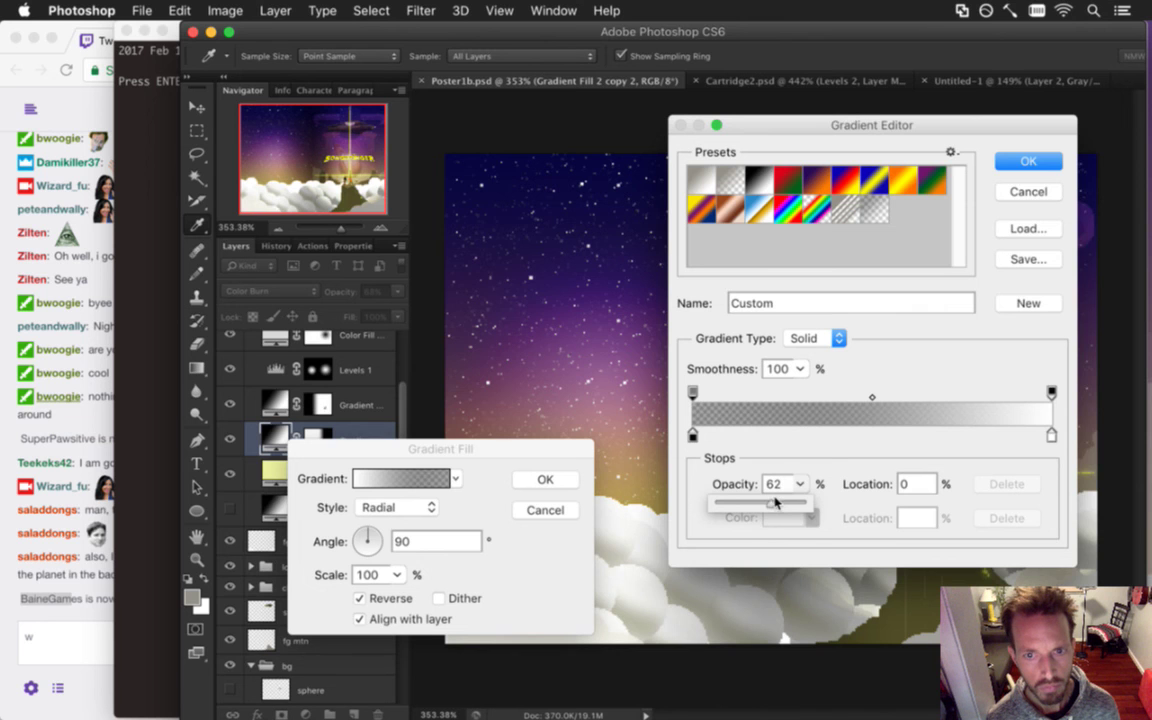
{"action": "left_click", "coordinate": [708, 416]}
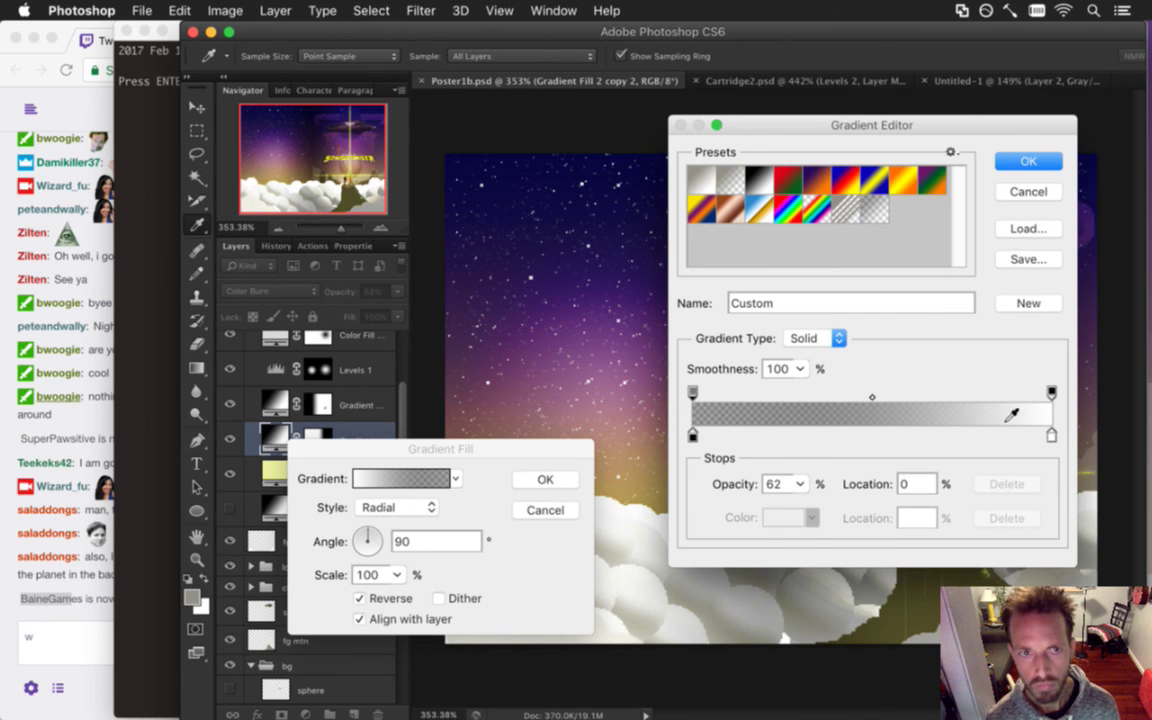
Try a lower opacity on the gradient's white-end stop, set it to 95% and apply the gradient fill.
{"action": "left_click", "coordinate": [1050, 392]}
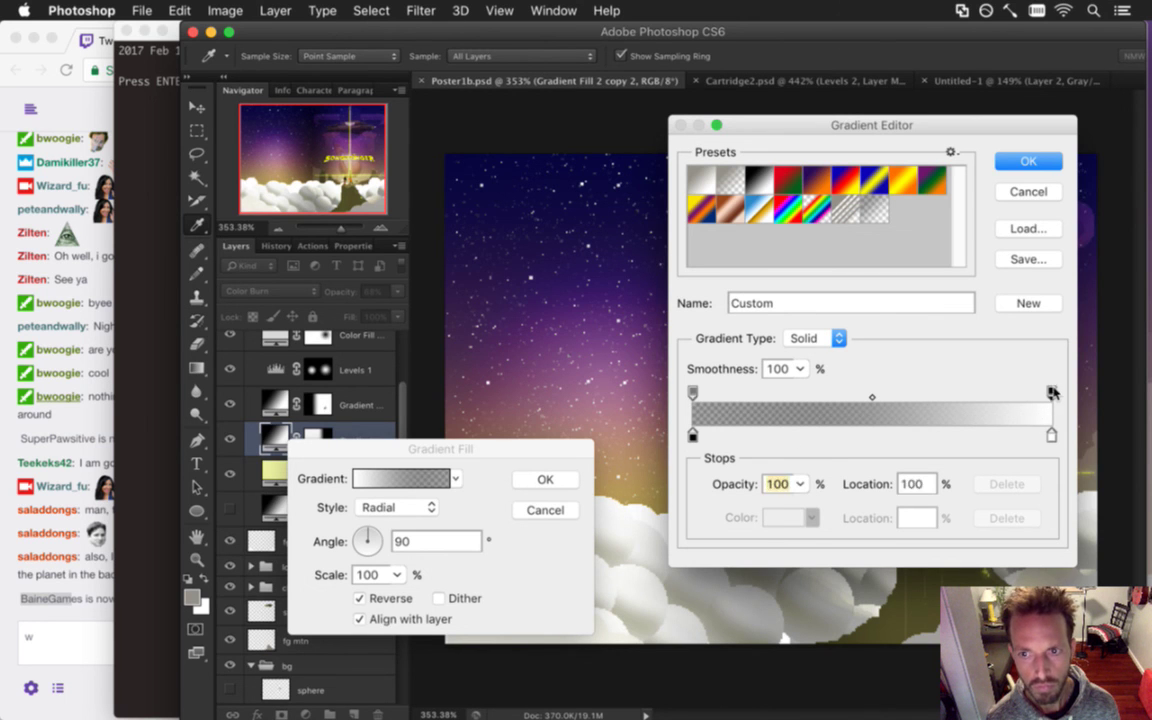
{"action": "left_click", "coordinate": [806, 487]}
{"action": "left_click_drag", "start_coordinate": [801, 502], "coordinate": [774, 500]}
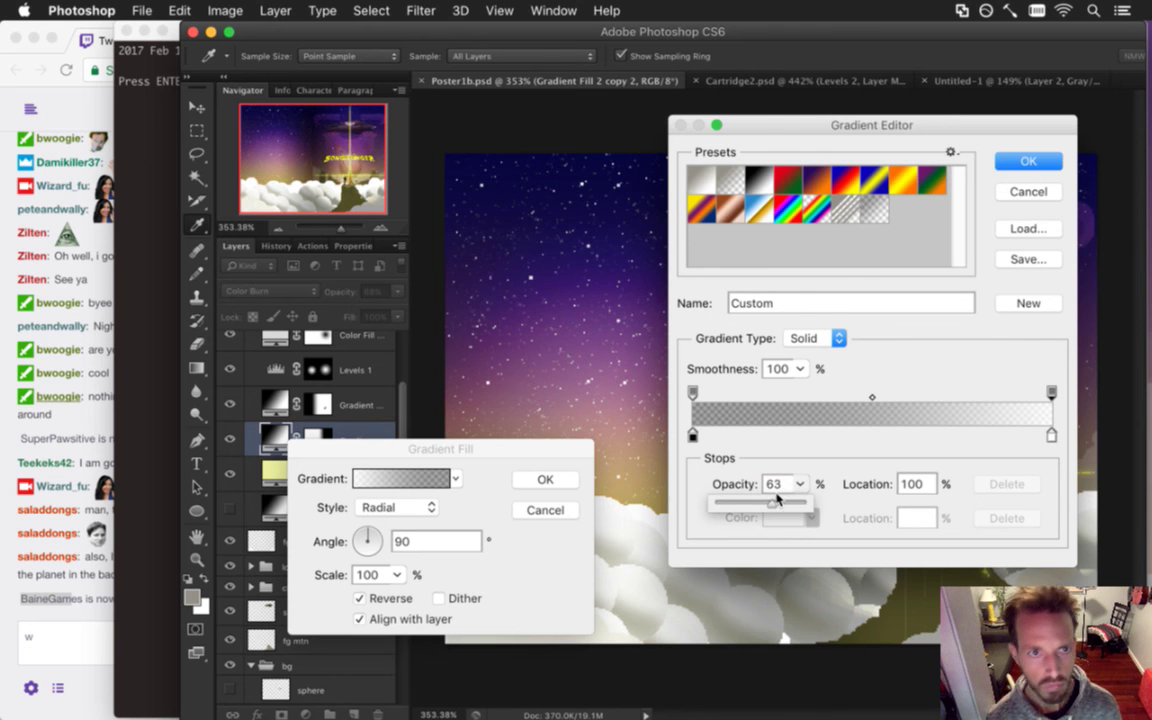
{"action": "left_click_drag", "start_coordinate": [775, 507], "coordinate": [801, 508]}
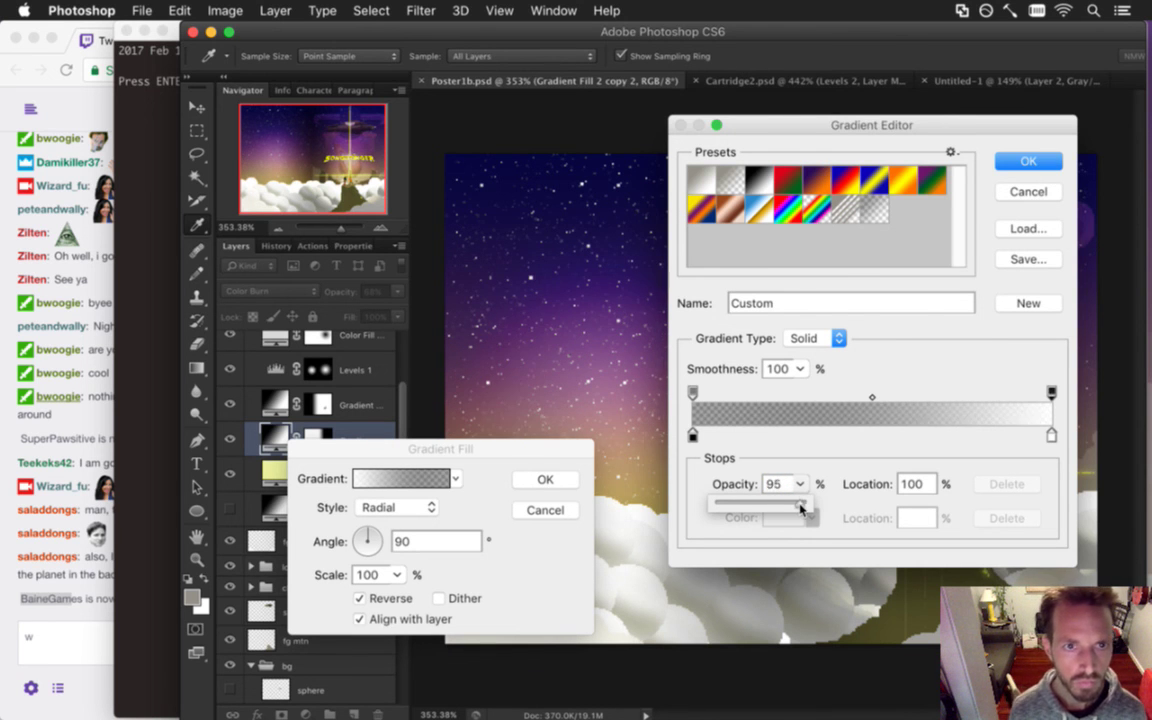
{"action": "left_click", "coordinate": [1022, 164]}
{"action": "left_click", "coordinate": [543, 479]}
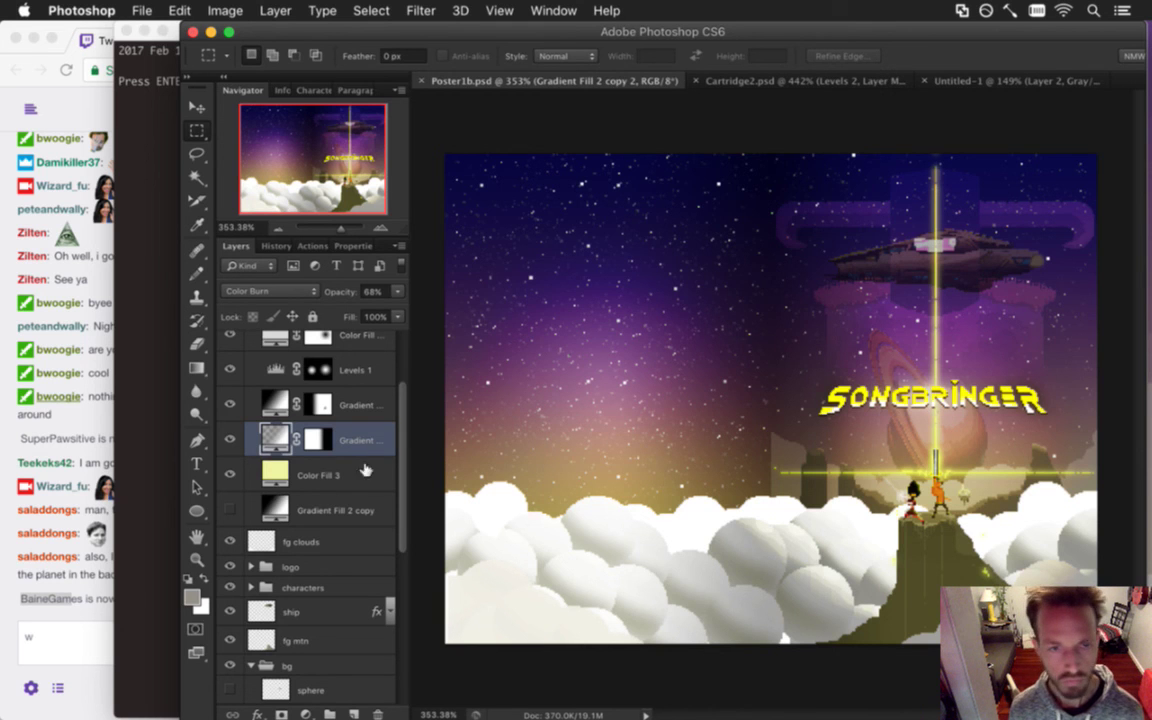
Check the bgclouds copy layer by toggling its visibility, and make the bgclouds layer active.
{"action": "left_click_drag", "start_coordinate": [403, 453], "coordinate": [395, 583]}
{"action": "scroll", "coordinate": [395, 583], "scroll_direction": "down", "scroll_amount": 1}
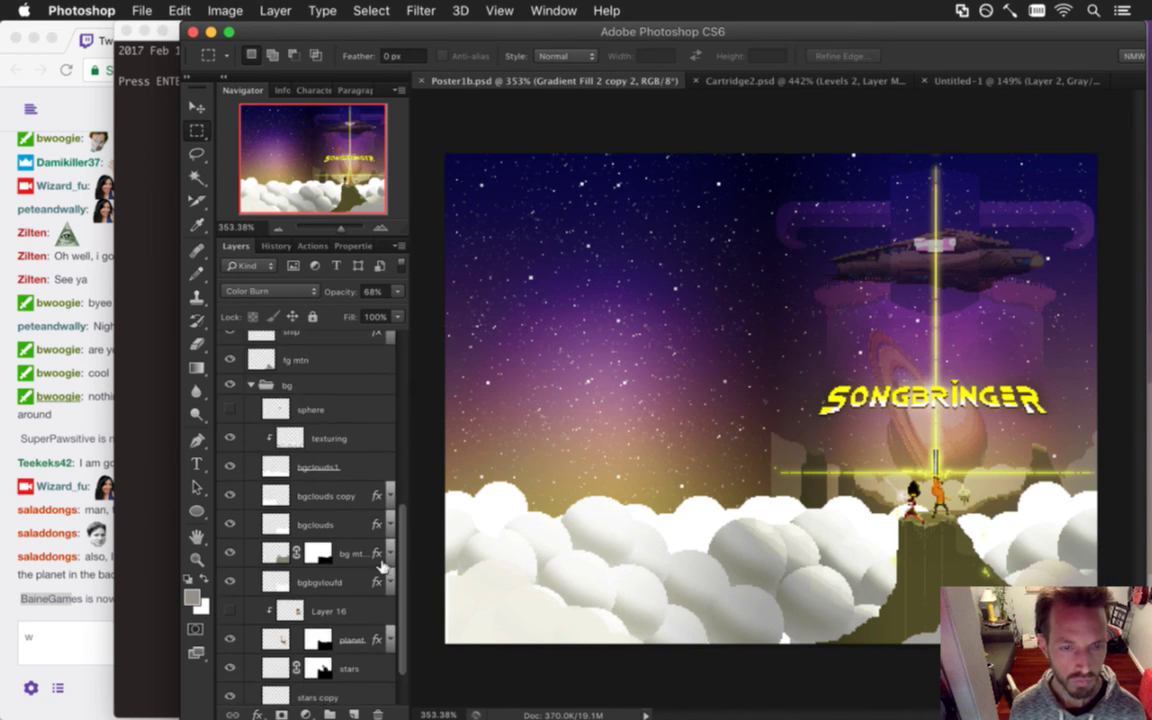
{"action": "left_click", "coordinate": [290, 496]}
{"action": "left_click", "coordinate": [228, 496]}
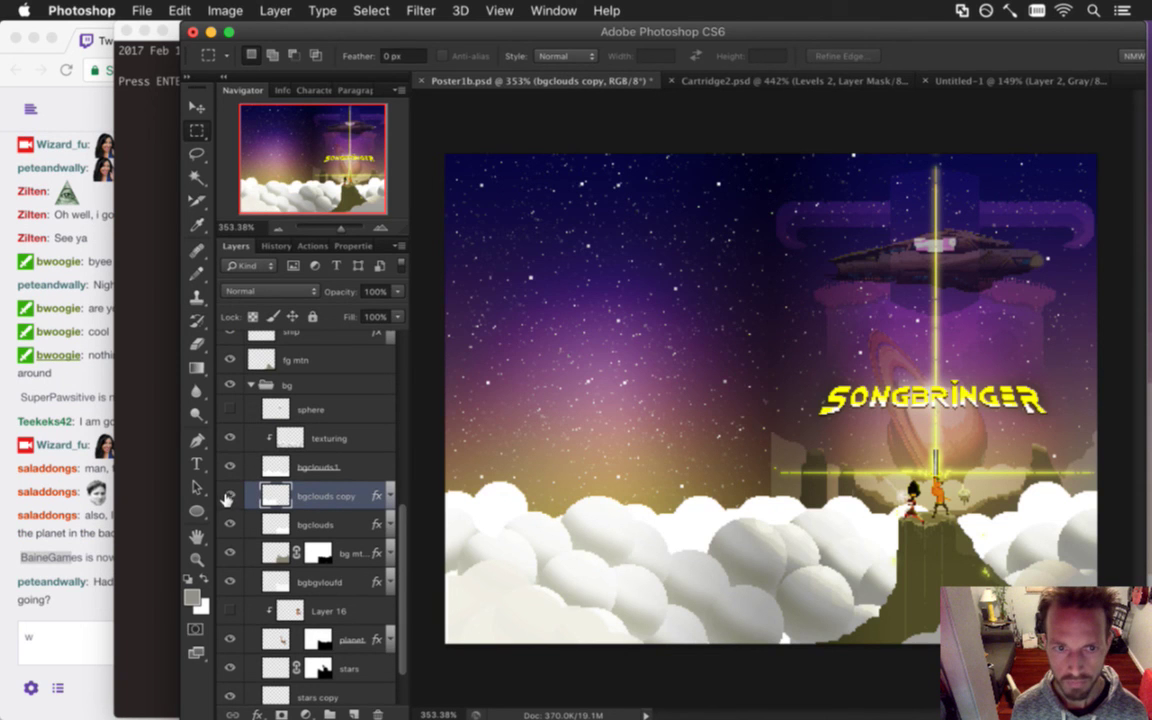
{"action": "left_click", "coordinate": [314, 525]}
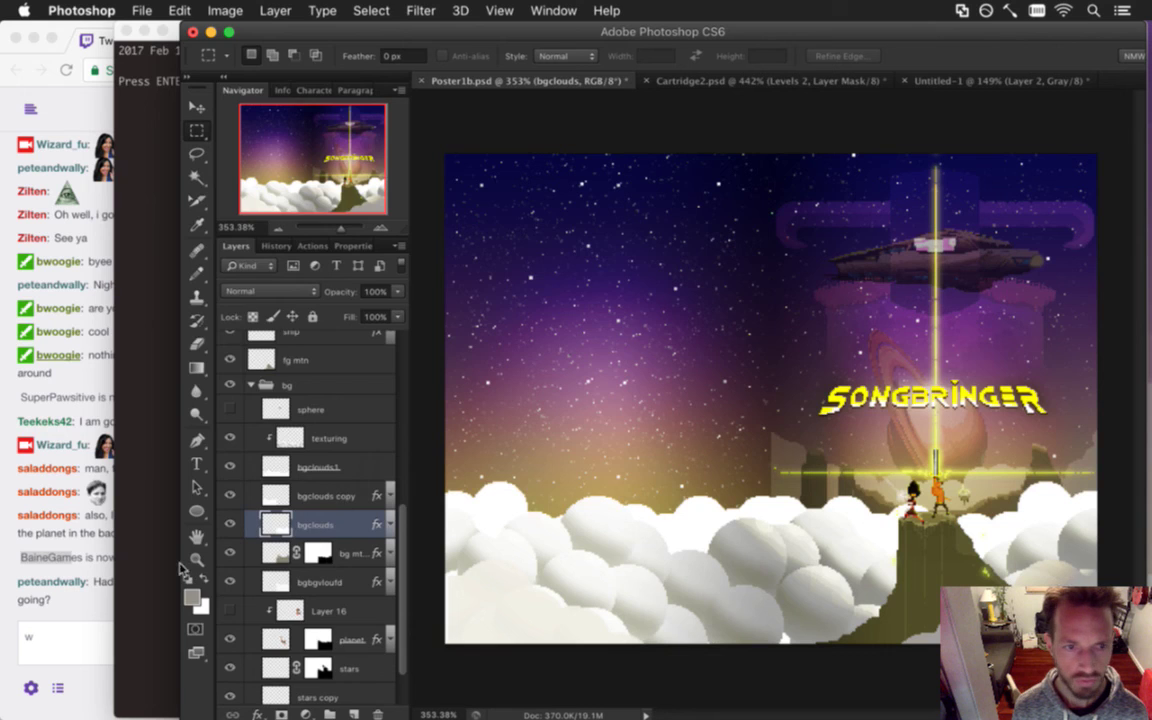
Switch to the Twitch chat, read the newest viewer message and return to Photoshop.
{"action": "left_click", "coordinate": [92, 532]}
{"action": "left_click_drag", "start_coordinate": [113, 583], "coordinate": [160, 601]}
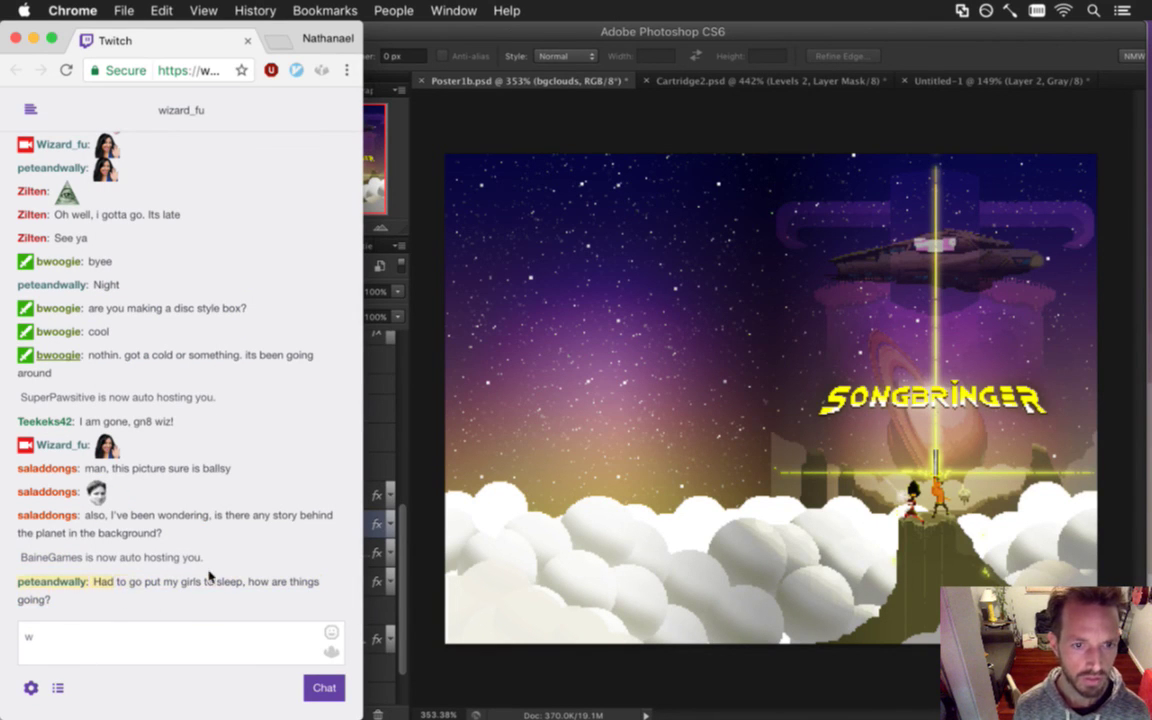
{"action": "left_click", "coordinate": [234, 617]}
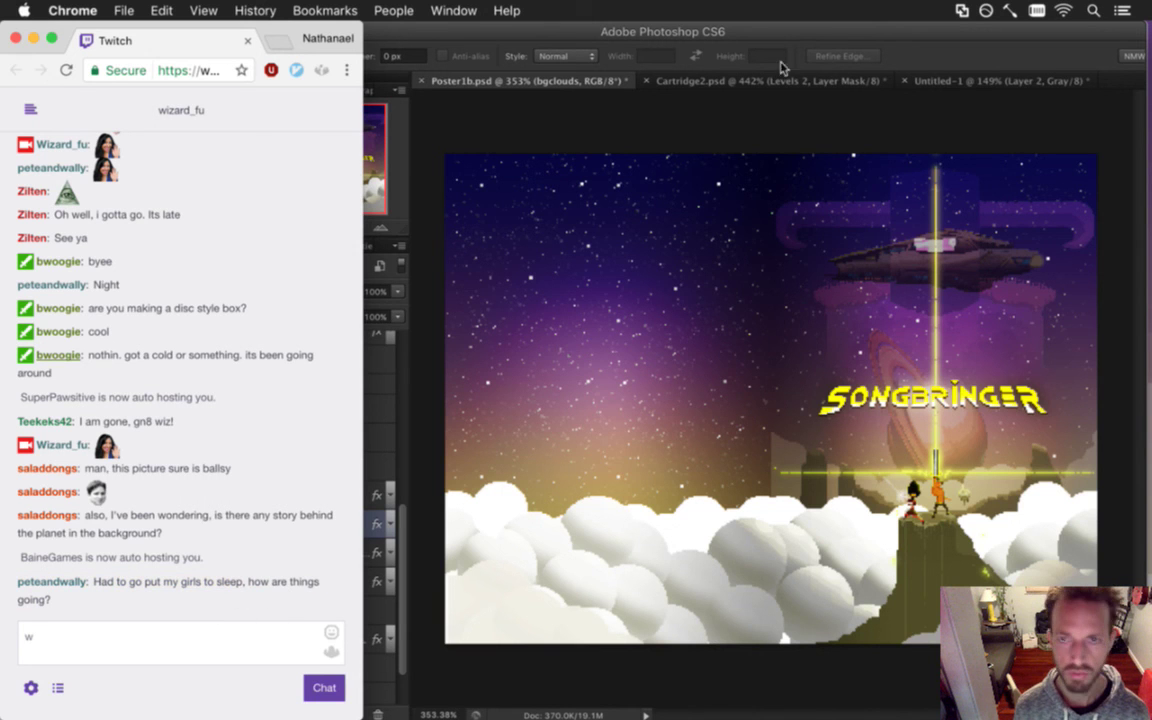
{"action": "left_click", "coordinate": [728, 38]}
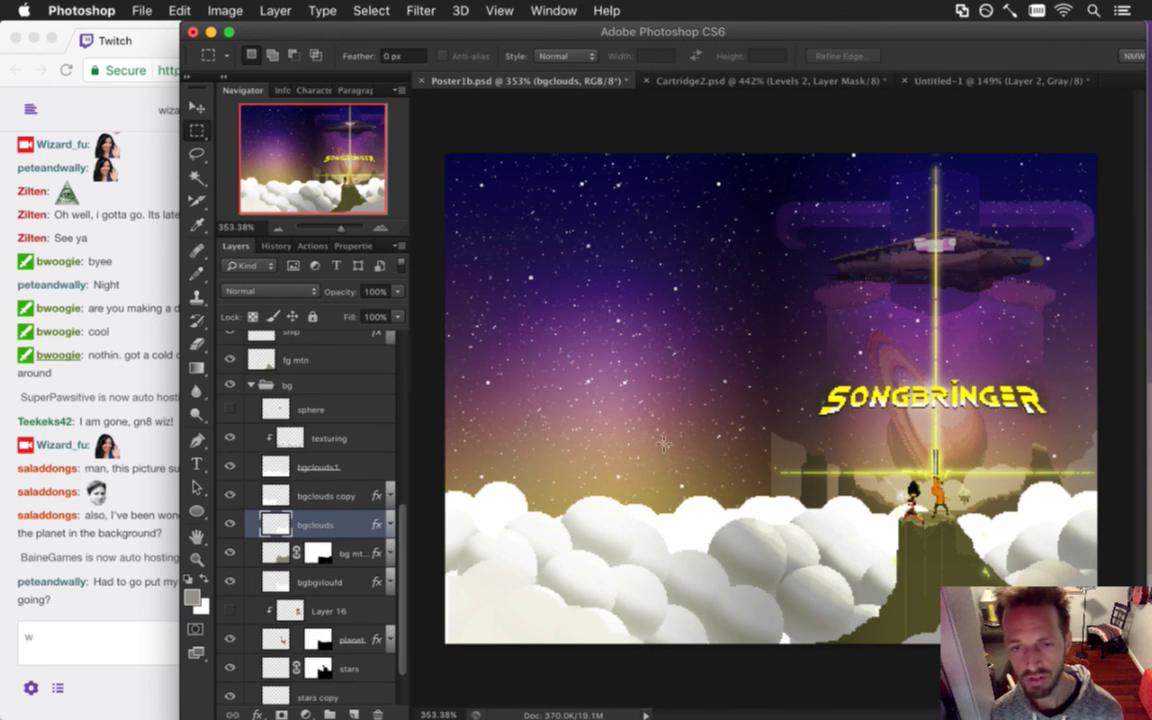
Merge the bgclouds and bgclouds copy layers, and hide the bgclouds1 layer before saving the poster.
{"action": "left_click", "coordinate": [336, 520]}
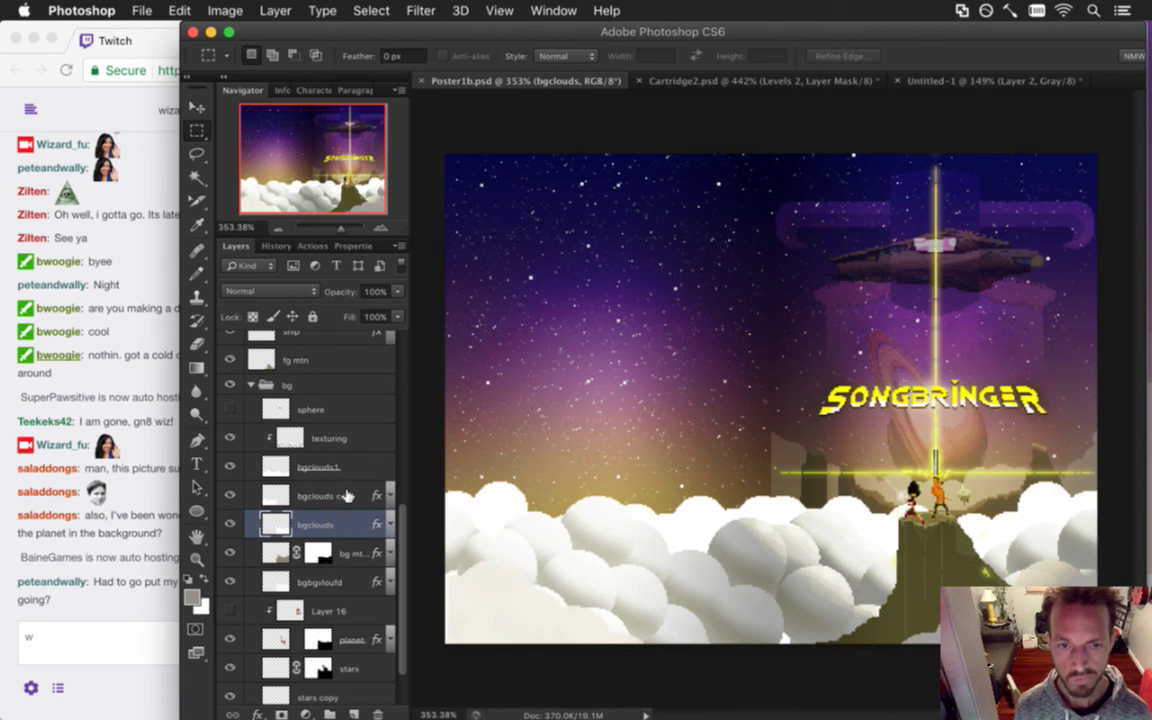
{"action": "left_click", "coordinate": [345, 496], "text": "shift"}
{"action": "right_click", "coordinate": [345, 496]}
{"action": "left_click", "coordinate": [386, 472]}
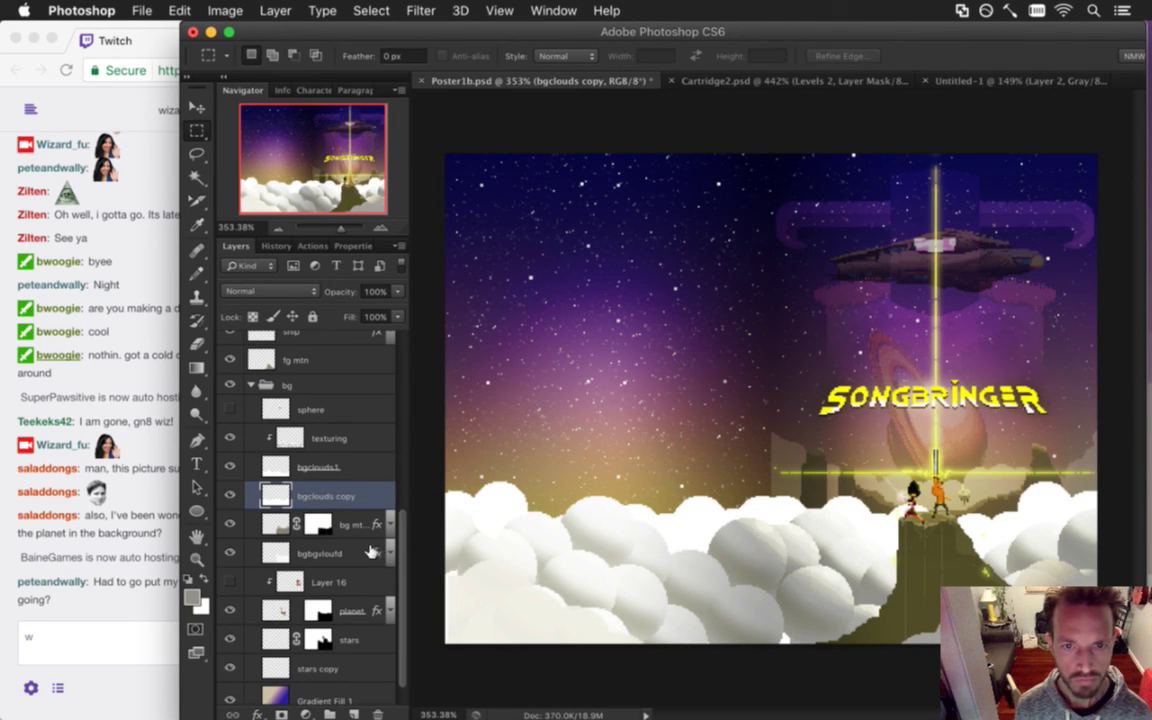
{"action": "left_click", "coordinate": [230, 438]}
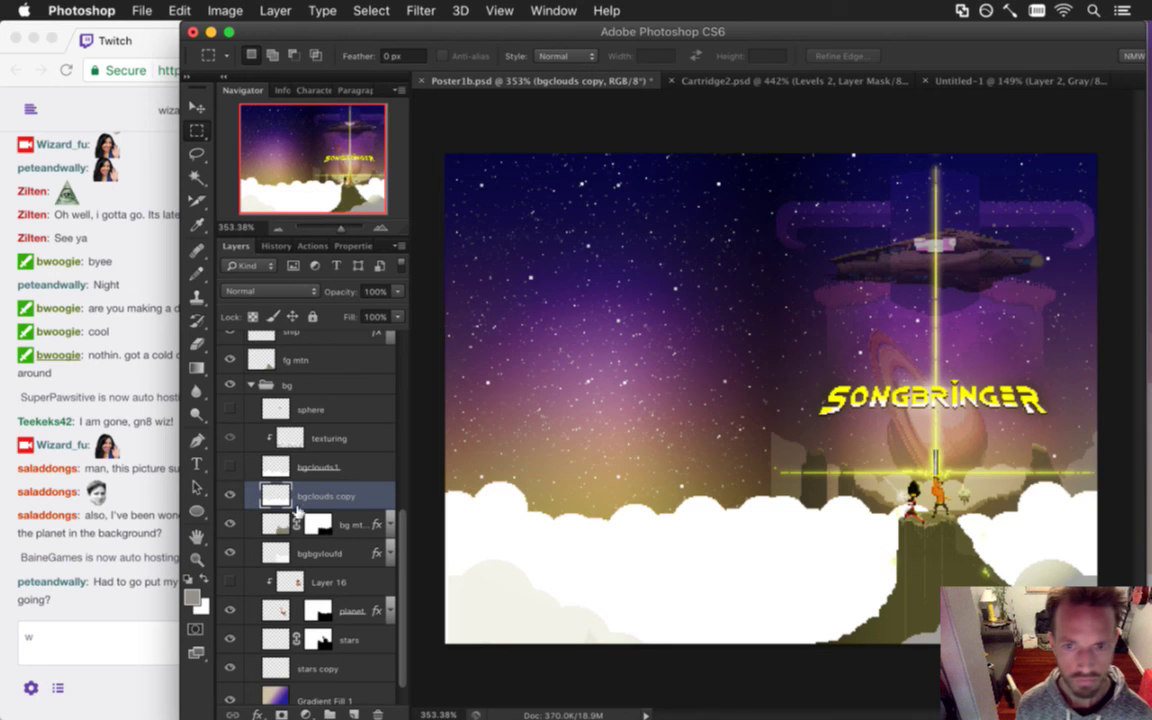
{"action": "key", "text": "super+s"}
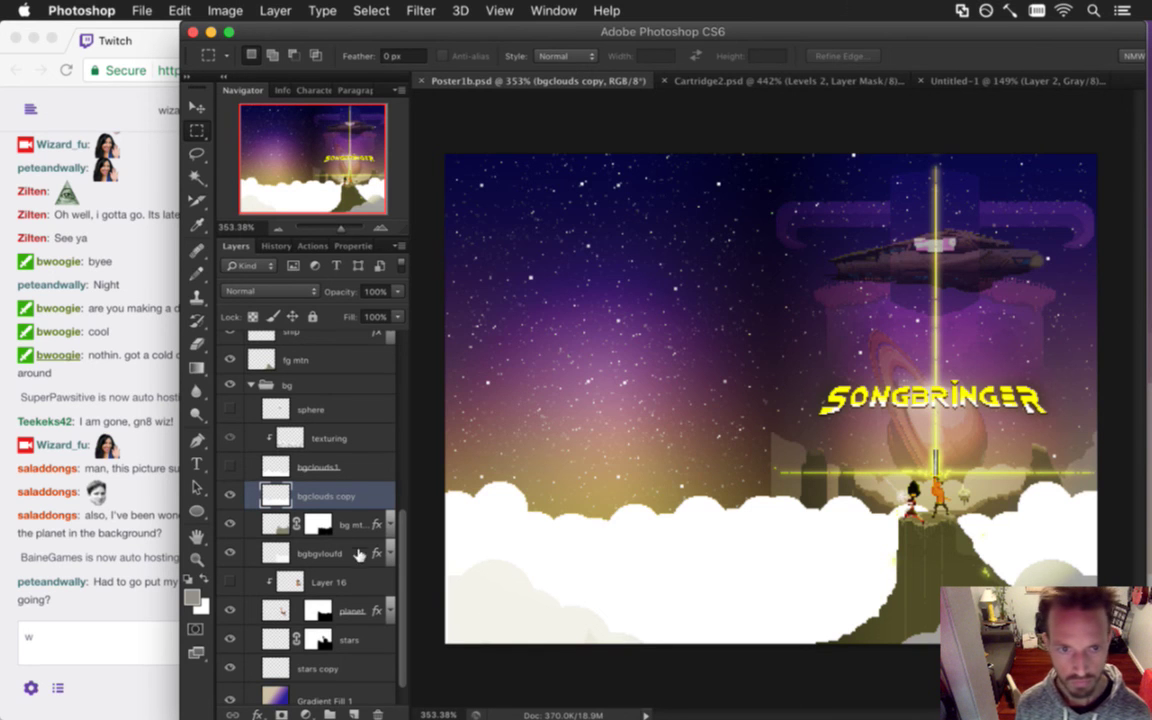
Select the beige cloud in the poster's lower-left corner on the fg clouds layer and nudge it with the Move tool.
{"action": "left_click_drag", "start_coordinate": [405, 568], "coordinate": [399, 400]}
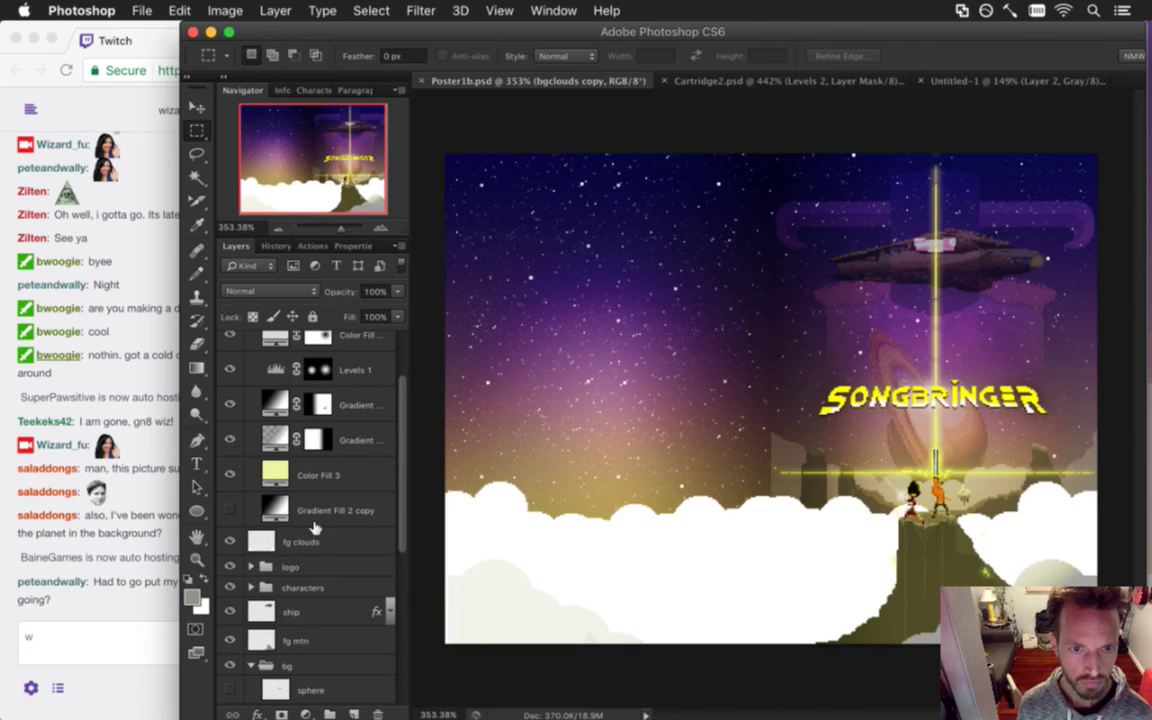
{"action": "left_click", "coordinate": [302, 545]}
{"action": "left_click_drag", "start_coordinate": [703, 505], "coordinate": [447, 668]}
{"action": "key", "text": "v"}
{"action": "left_click_drag", "start_coordinate": [703, 505], "coordinate": [641, 559]}
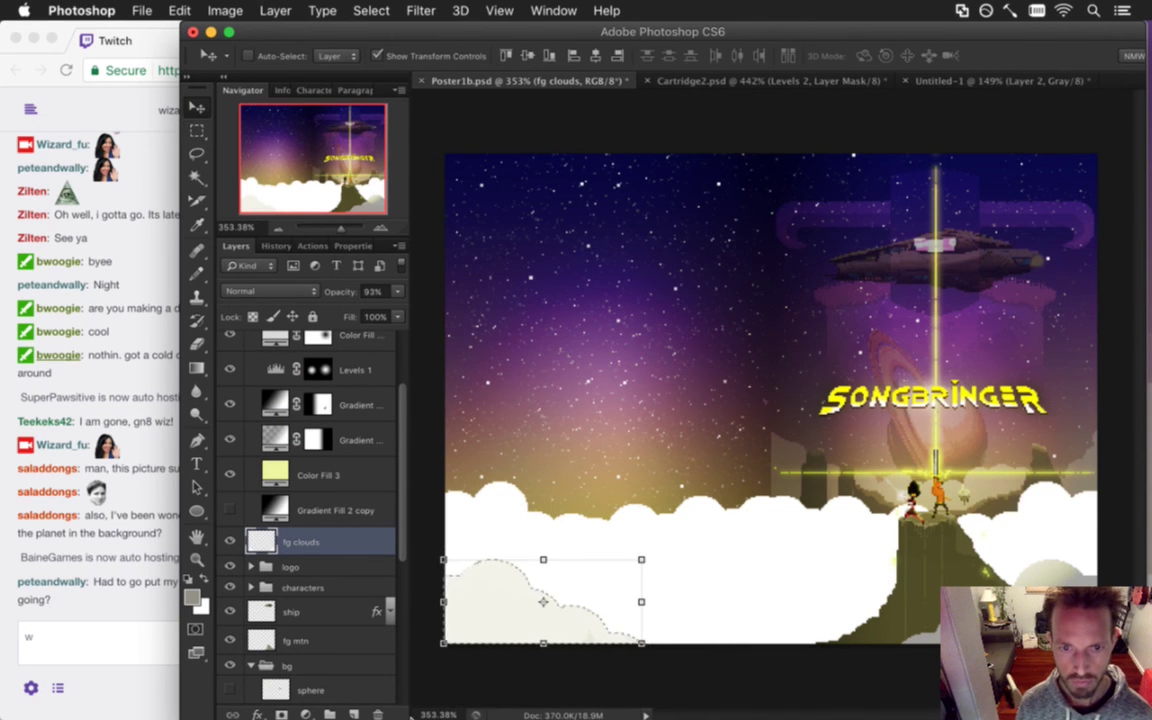
{"action": "key", "text": "Return"}
{"action": "key", "text": "ctrl+d"}
{"action": "key", "text": "m"}
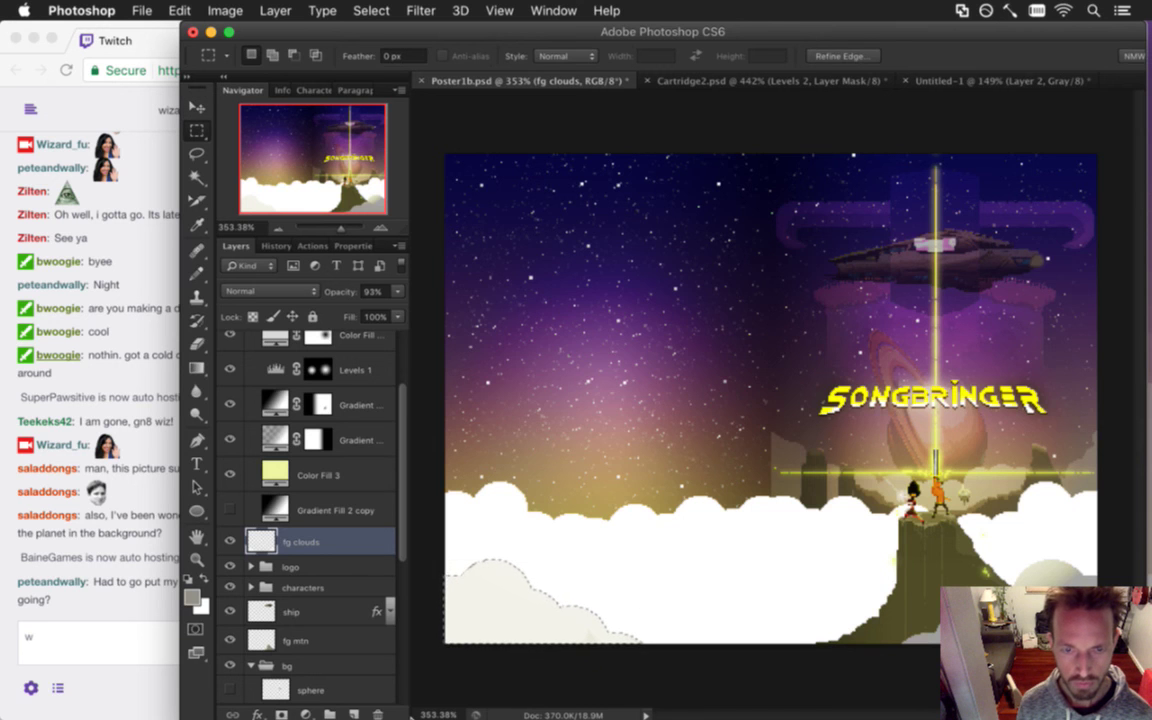
{"action": "left_click_drag", "start_coordinate": [429, 623], "coordinate": [605, 594]}
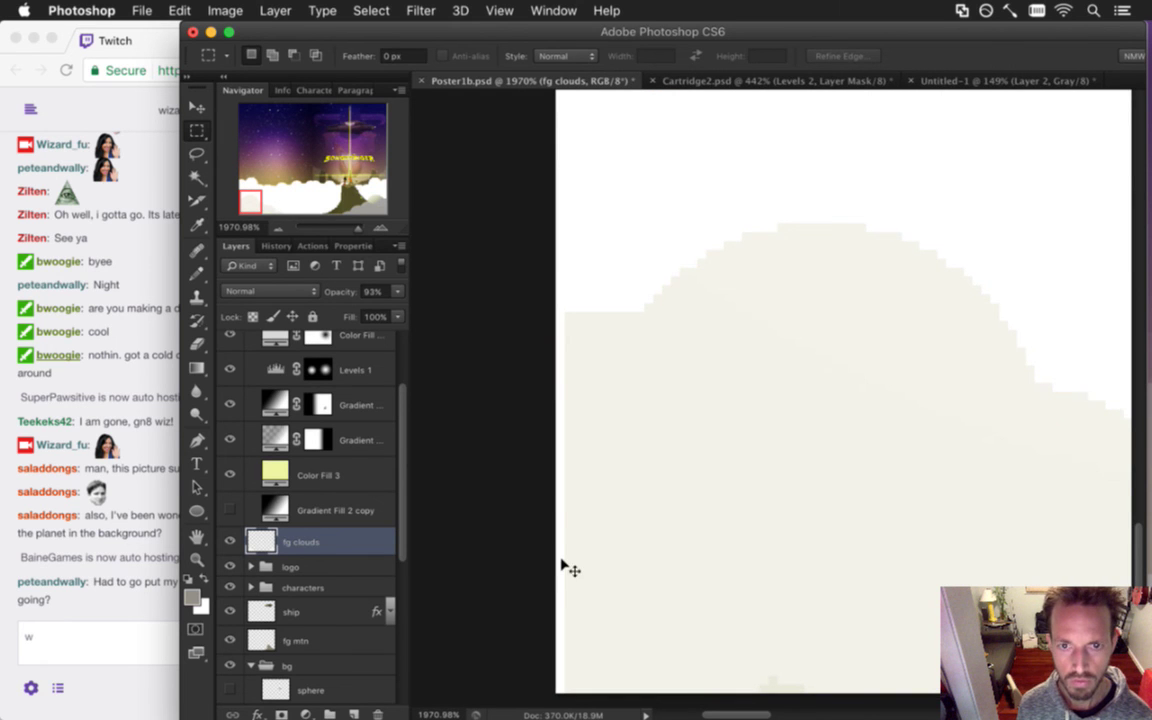
{"action": "scroll", "coordinate": [594, 553], "scroll_direction": "down", "scroll_amount": 1}
{"action": "key", "text": "super+a"}
{"action": "key", "text": "super+Right"}
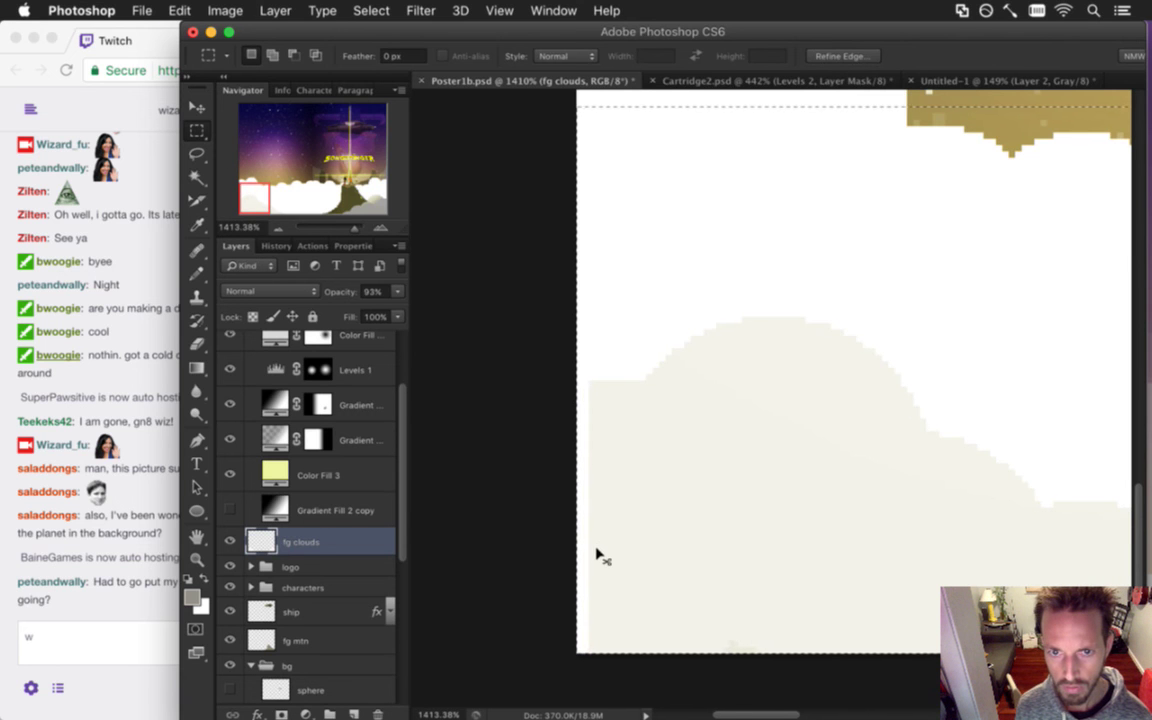
{"action": "key", "text": "super+d"}
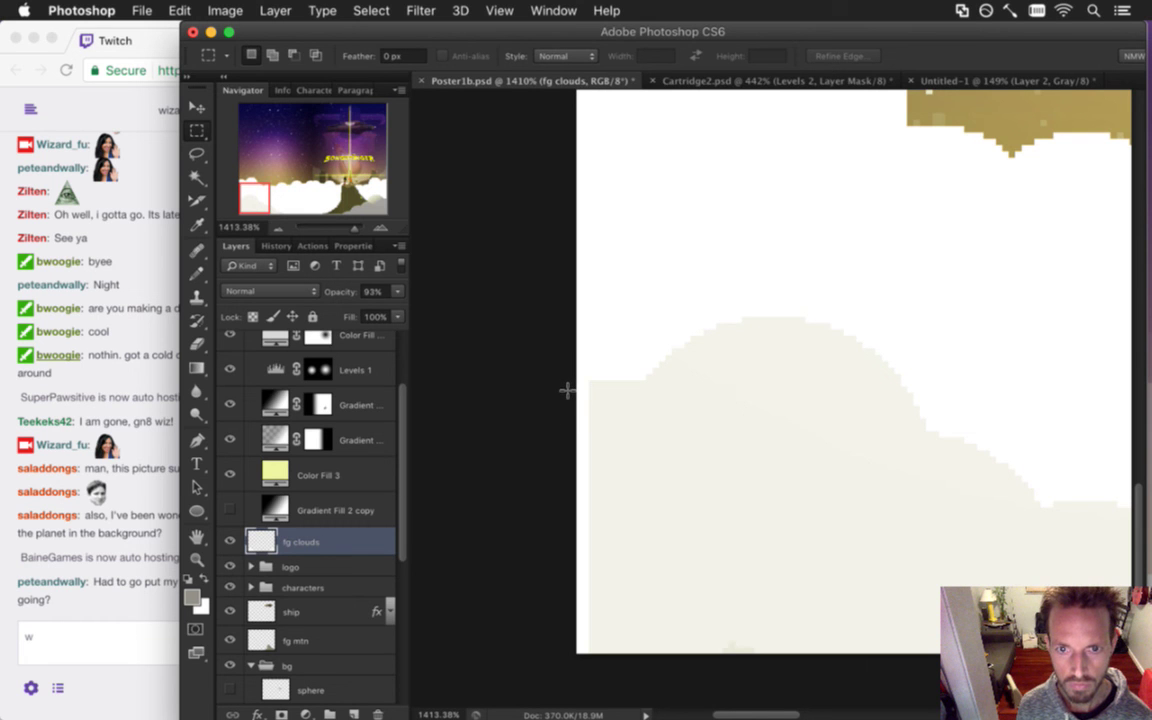
{"action": "left_click_drag", "start_coordinate": [586, 374], "coordinate": [586, 688]}
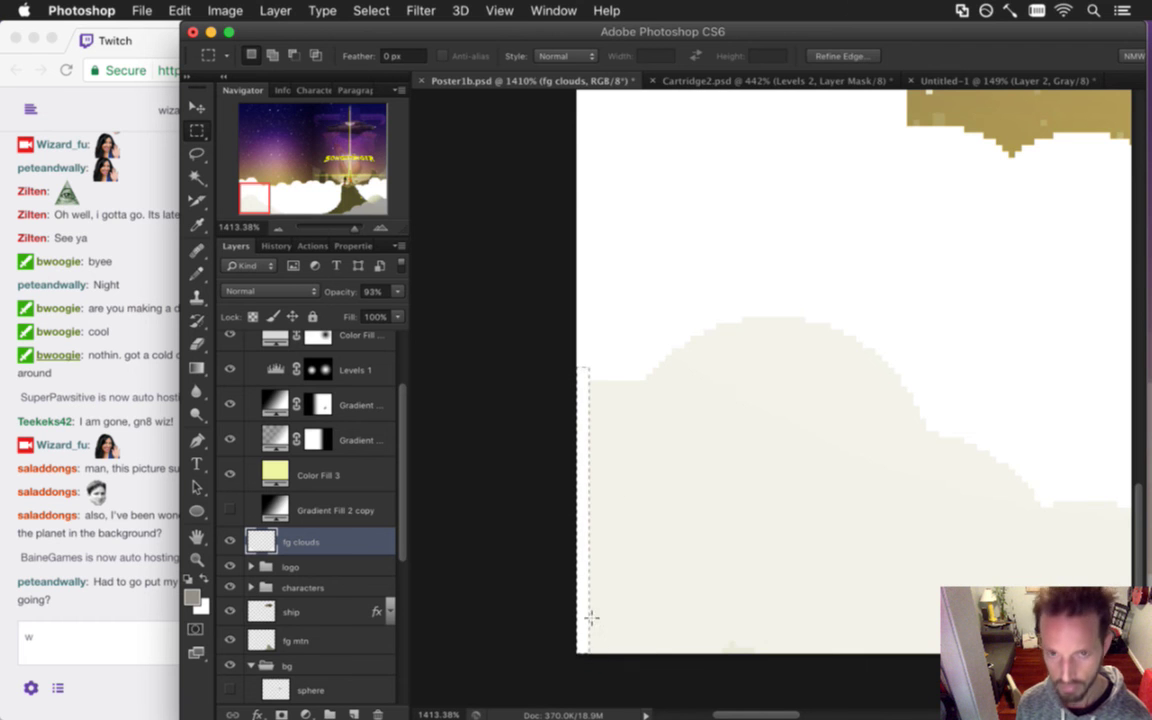
{"action": "left_click", "coordinate": [588, 381]}
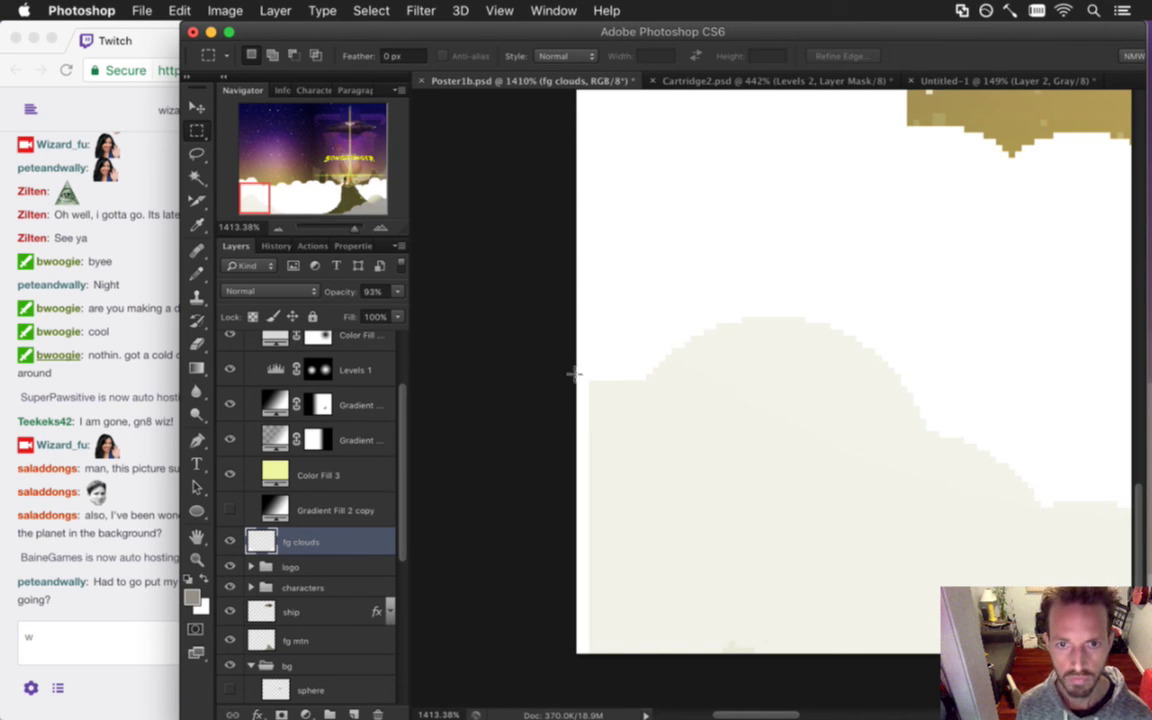
Select the lower-left foreground cloud and nudge it left until it meets the canvas edge, then deselect and save.
{"action": "left_click_drag", "start_coordinate": [583, 269], "coordinate": [1118, 655]}
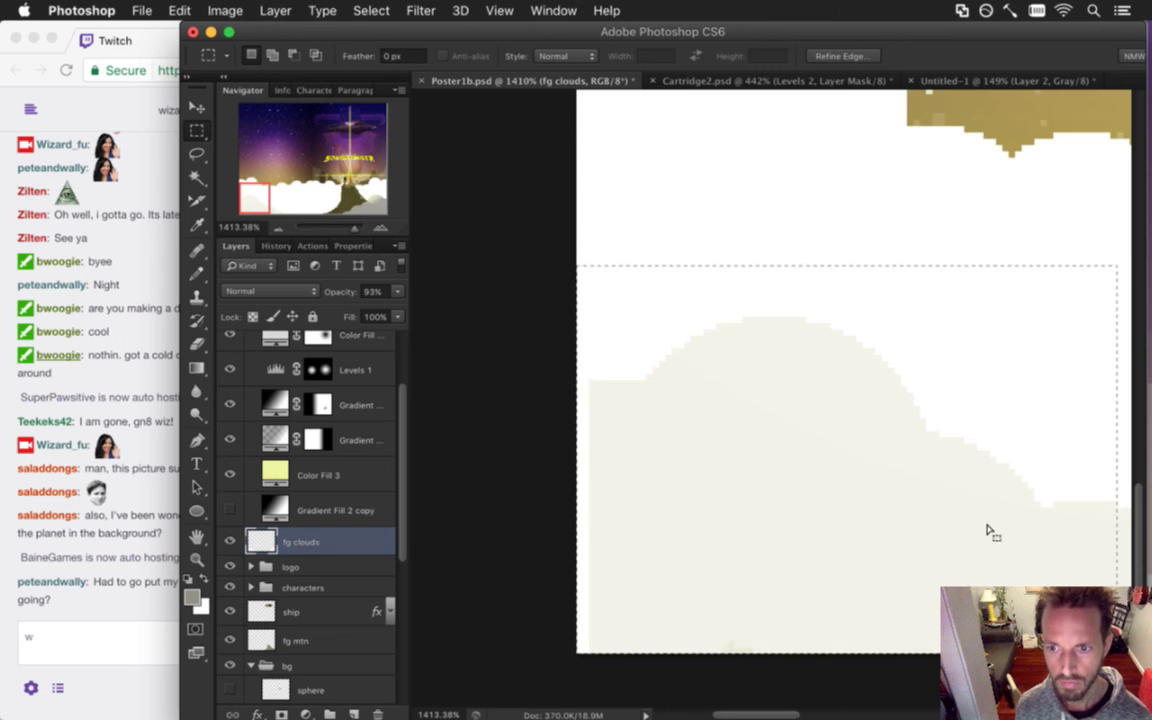
{"action": "left_click_drag", "start_coordinate": [1004, 533], "coordinate": [748, 481]}
{"action": "left_click_drag", "start_coordinate": [748, 421], "coordinate": [1059, 617]}
{"action": "left_click_drag", "start_coordinate": [592, 438], "coordinate": [855, 441]}
{"action": "key", "text": "v"}
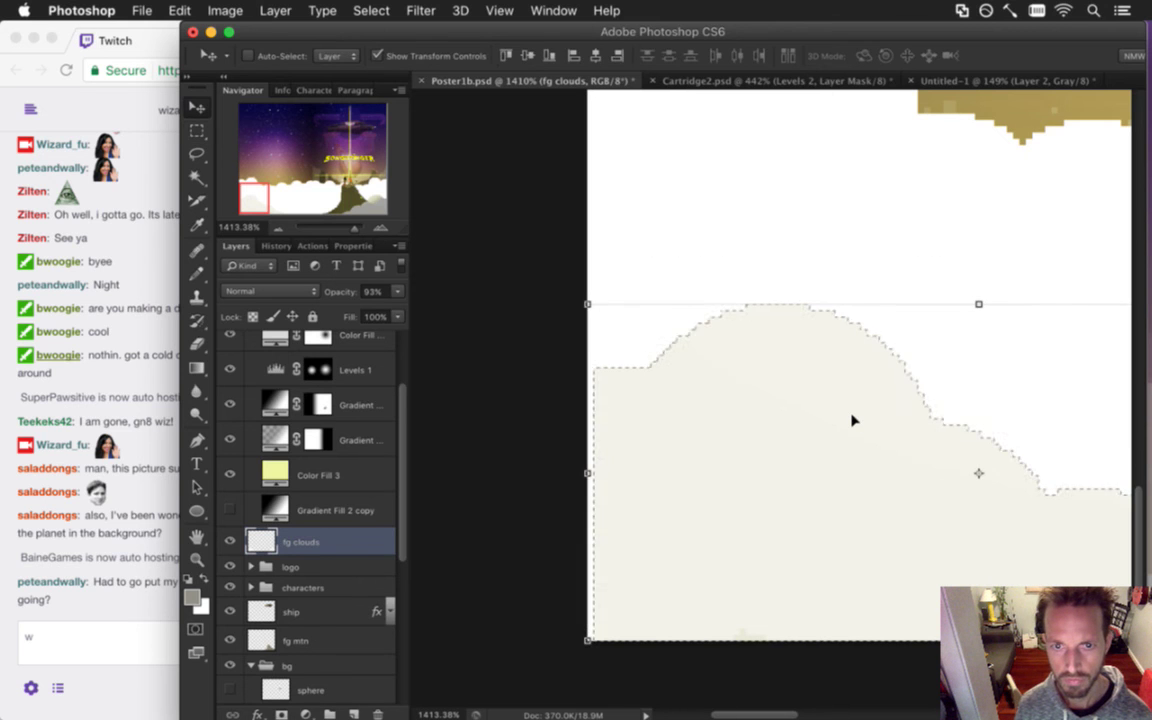
{"action": "key", "text": "m"}
{"action": "key", "text": "super+d"}
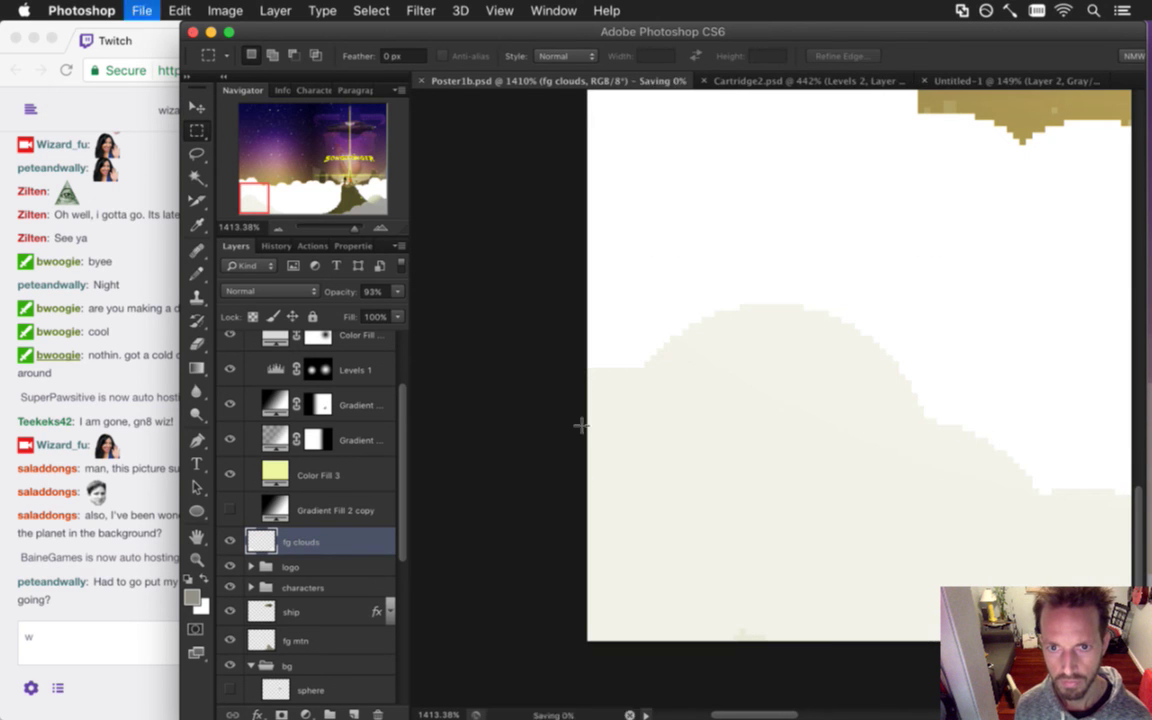
Try erasing the white cloud tops on the poster's left half with the fg clouds layer active.
{"action": "left_click_drag", "start_coordinate": [743, 471], "coordinate": [638, 494]}
{"action": "left_click_drag", "start_coordinate": [766, 452], "coordinate": [666, 487]}
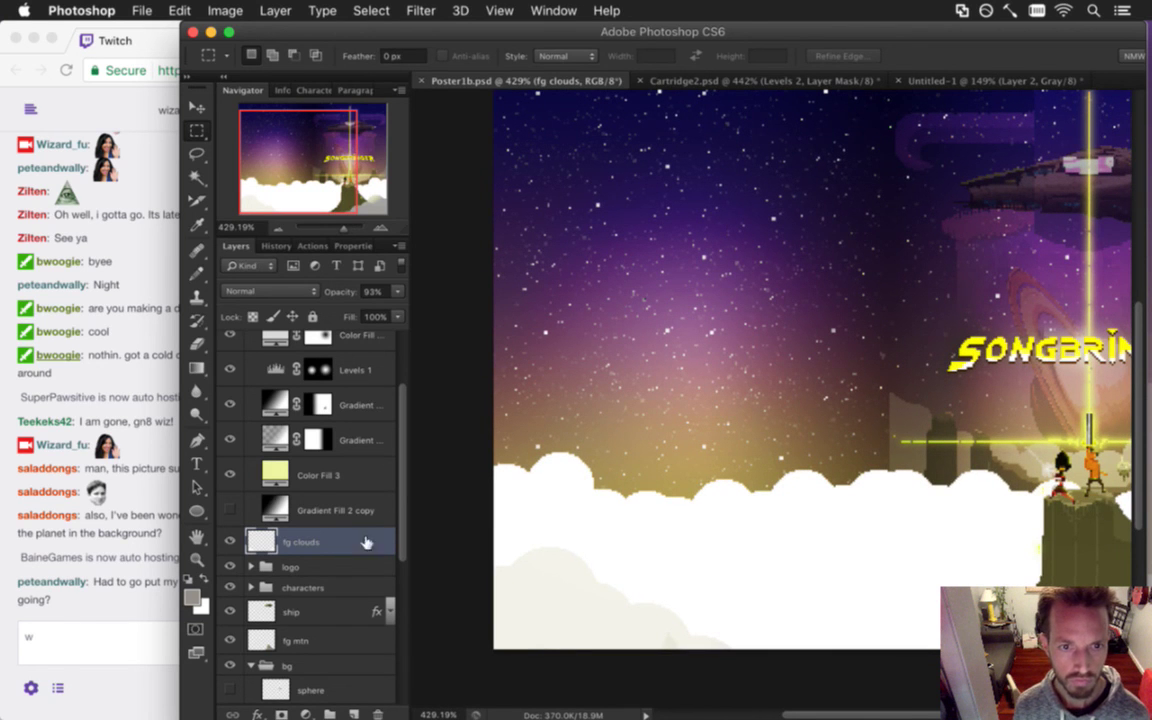
{"action": "key", "text": "e"}
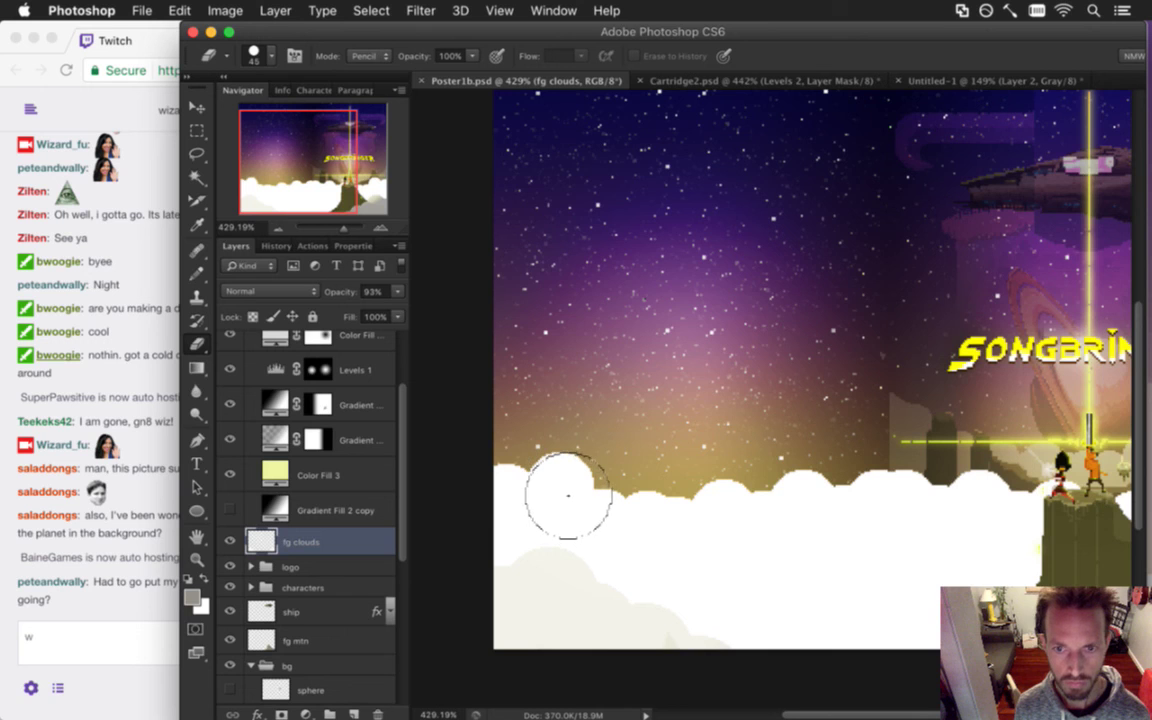
{"action": "left_click", "coordinate": [610, 520]}
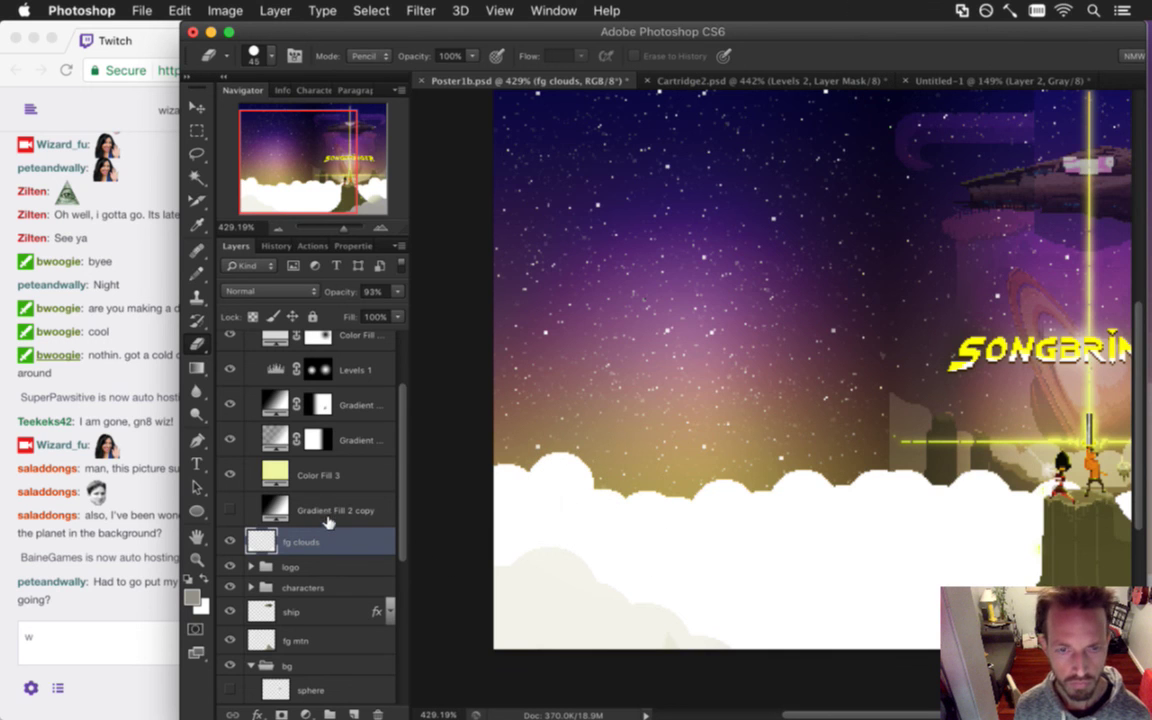
Rename the merged bgclouds copy layer to bgclouds2.
{"action": "left_click_drag", "start_coordinate": [404, 447], "coordinate": [392, 594]}
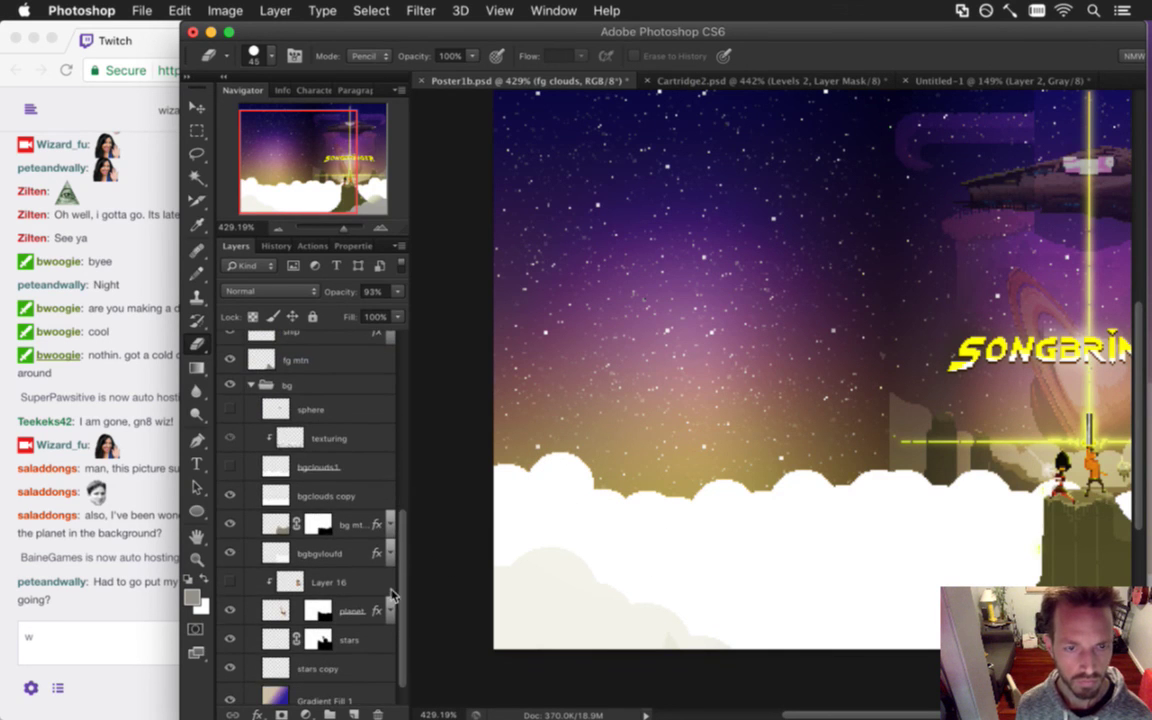
{"action": "left_click", "coordinate": [320, 494]}
{"action": "double_click", "coordinate": [325, 496]}
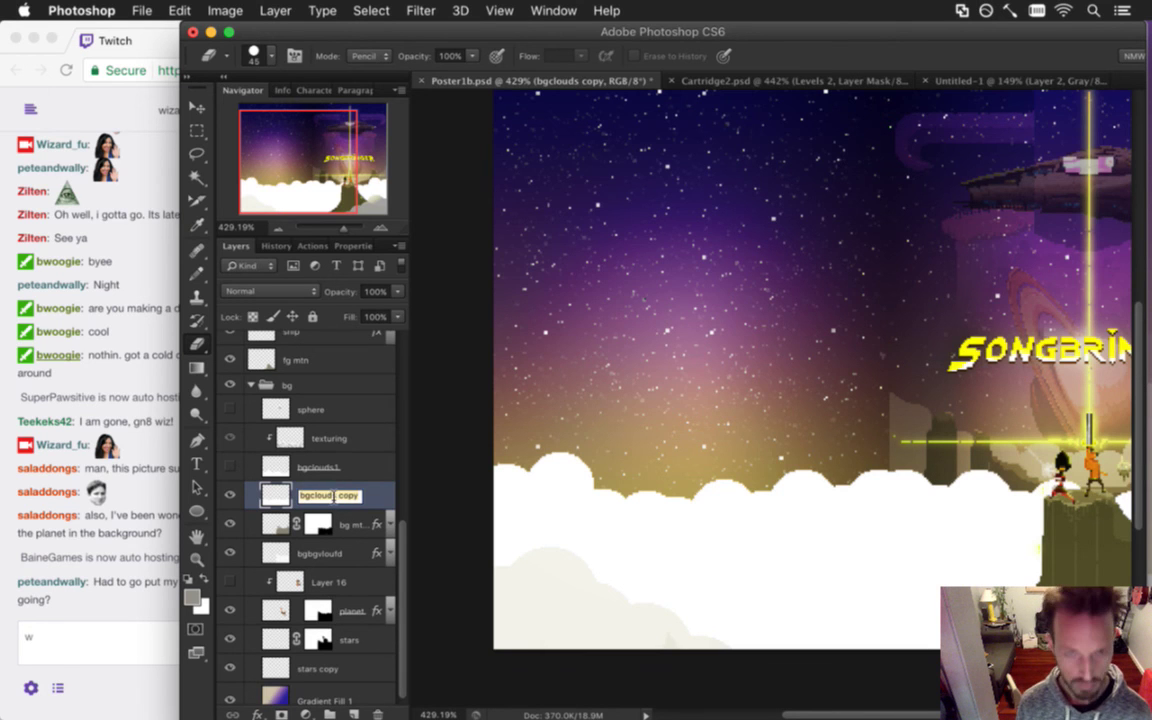
{"action": "type", "text": "bgclouds2"}
{"action": "key", "text": "Return"}
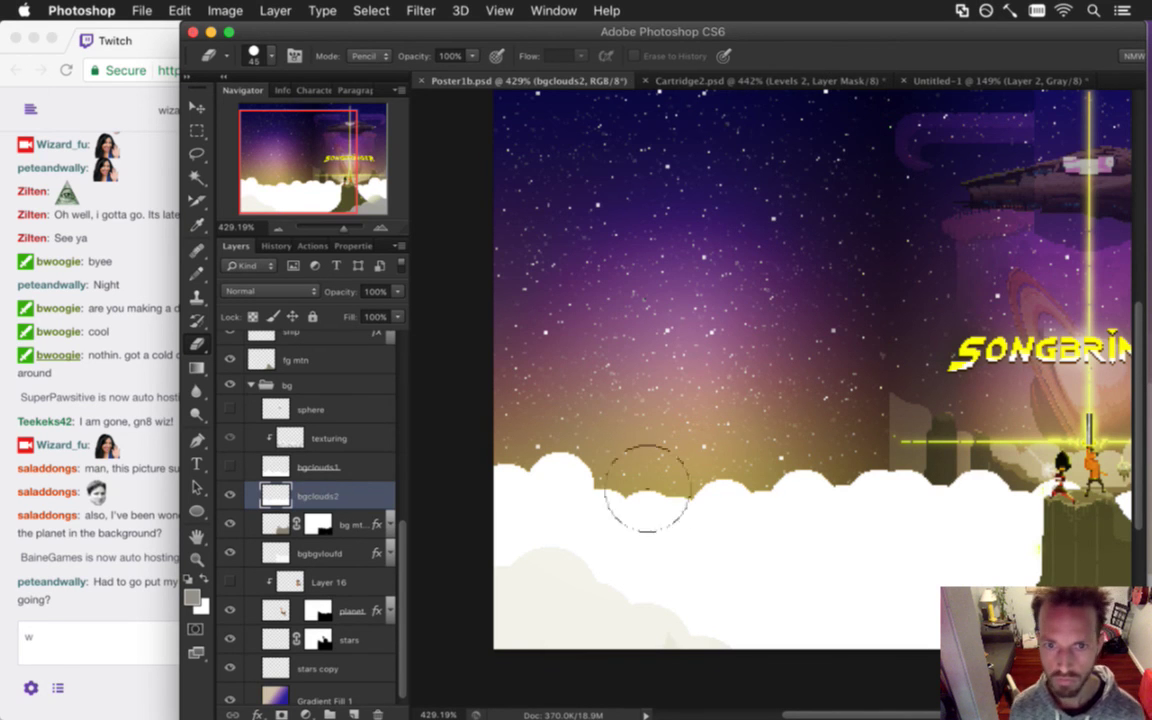
Erase the left cloud tops on bgclouds2 and repaint them in sampled white as a taller, rounded cloud bank with a 30 px Pencil.
{"action": "mouse_move", "coordinate": [567, 490]}
{"action": "left_mouse_down"}
{"action": "mouse_move", "coordinate": [615, 512]}
{"action": "mouse_move", "coordinate": [811, 494]}
{"action": "mouse_move", "coordinate": [775, 508]}
{"action": "left_mouse_up"}
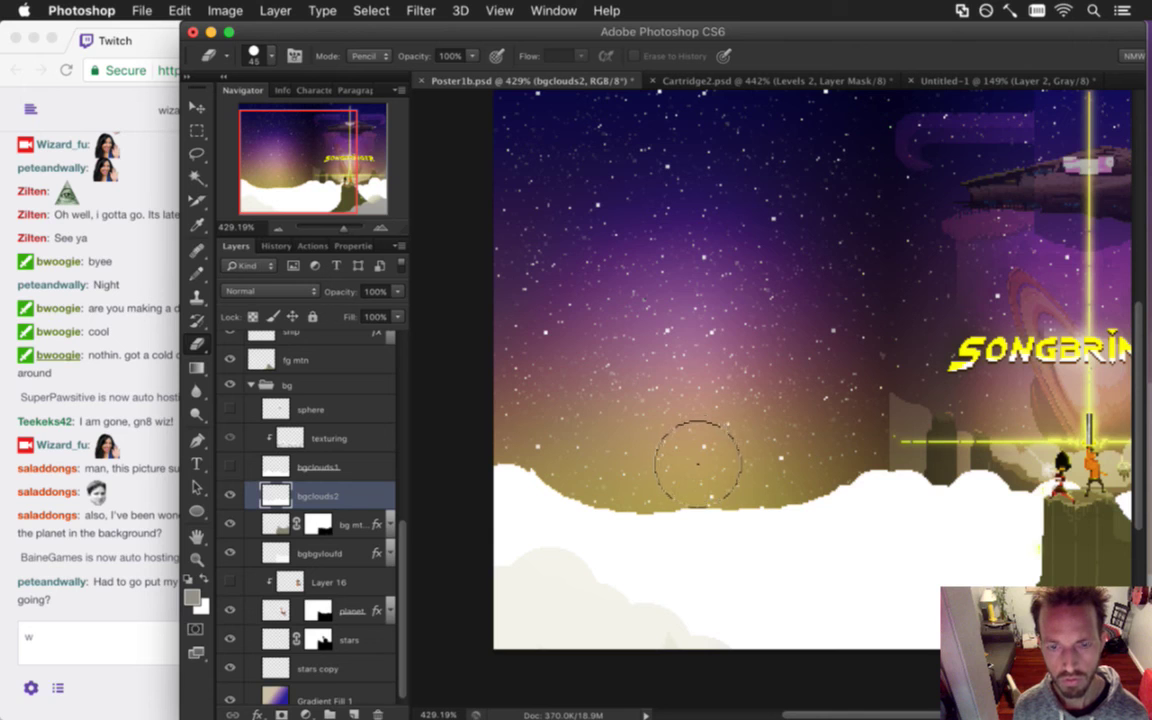
{"action": "key", "text": "i"}
{"action": "left_click", "coordinate": [866, 524]}
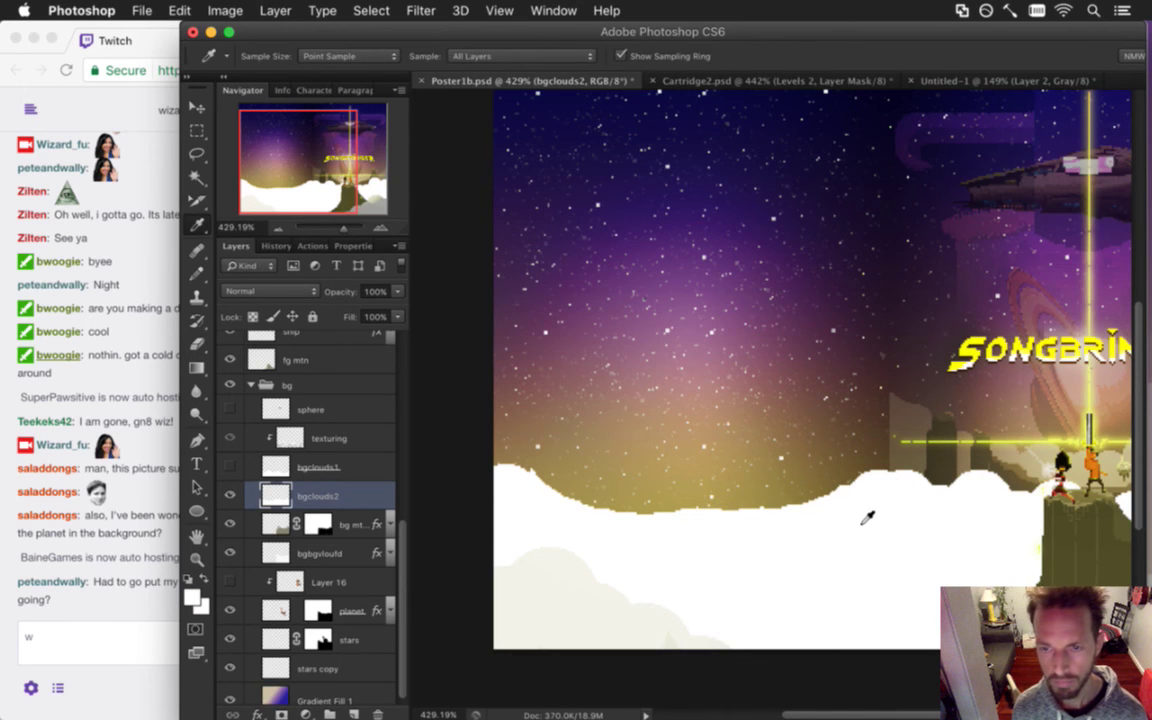
{"action": "key", "text": "b"}
{"action": "key", "text": "bracketleft"}
{"action": "key", "text": "bracketleft"}
{"action": "key", "text": "bracketleft"}
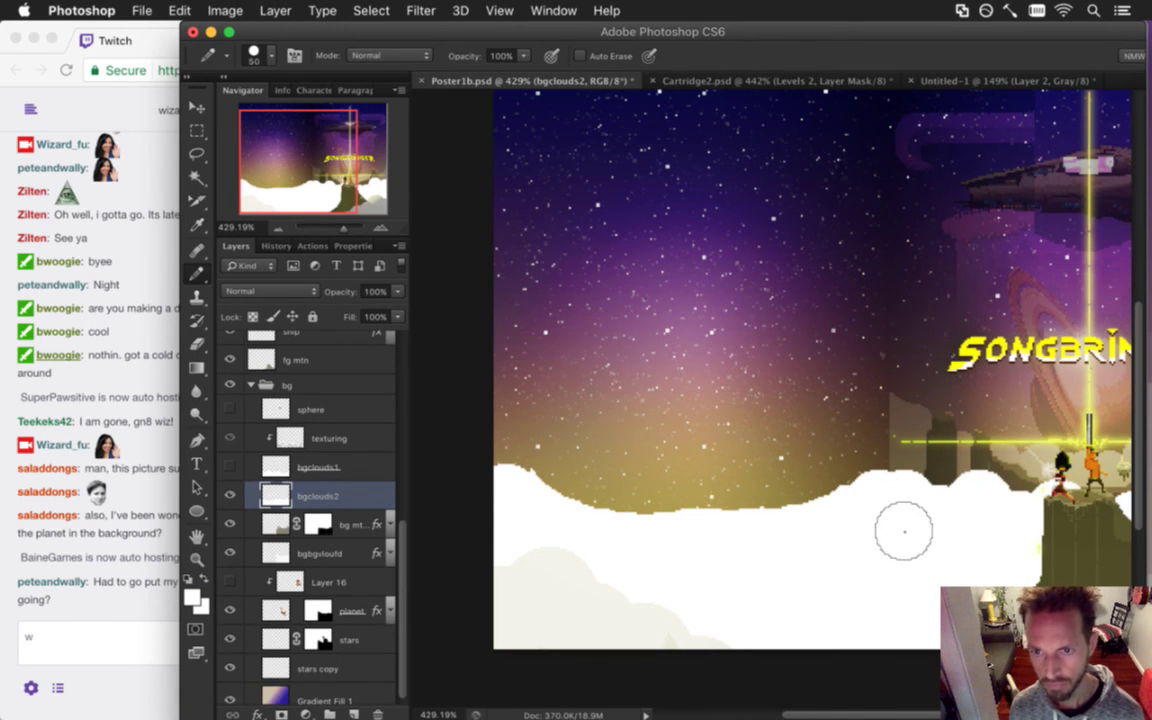
{"action": "mouse_move", "coordinate": [889, 535]}
{"action": "left_mouse_down"}
{"action": "mouse_move", "coordinate": [852, 521]}
{"action": "mouse_move", "coordinate": [861, 518]}
{"action": "mouse_move", "coordinate": [797, 533]}
{"action": "mouse_move", "coordinate": [763, 517]}
{"action": "mouse_move", "coordinate": [775, 501]}
{"action": "mouse_move", "coordinate": [739, 490]}
{"action": "mouse_move", "coordinate": [734, 502]}
{"action": "mouse_move", "coordinate": [722, 466]}
{"action": "mouse_move", "coordinate": [692, 442]}
{"action": "mouse_move", "coordinate": [686, 473]}
{"action": "mouse_move", "coordinate": [628, 514]}
{"action": "mouse_move", "coordinate": [586, 534]}
{"action": "mouse_move", "coordinate": [588, 521]}
{"action": "mouse_move", "coordinate": [548, 519]}
{"action": "mouse_move", "coordinate": [555, 538]}
{"action": "mouse_move", "coordinate": [642, 581]}
{"action": "mouse_move", "coordinate": [626, 543]}
{"action": "mouse_move", "coordinate": [698, 511]}
{"action": "mouse_move", "coordinate": [684, 525]}
{"action": "mouse_move", "coordinate": [754, 541]}
{"action": "mouse_move", "coordinate": [772, 591]}
{"action": "mouse_move", "coordinate": [763, 640]}
{"action": "left_mouse_up"}
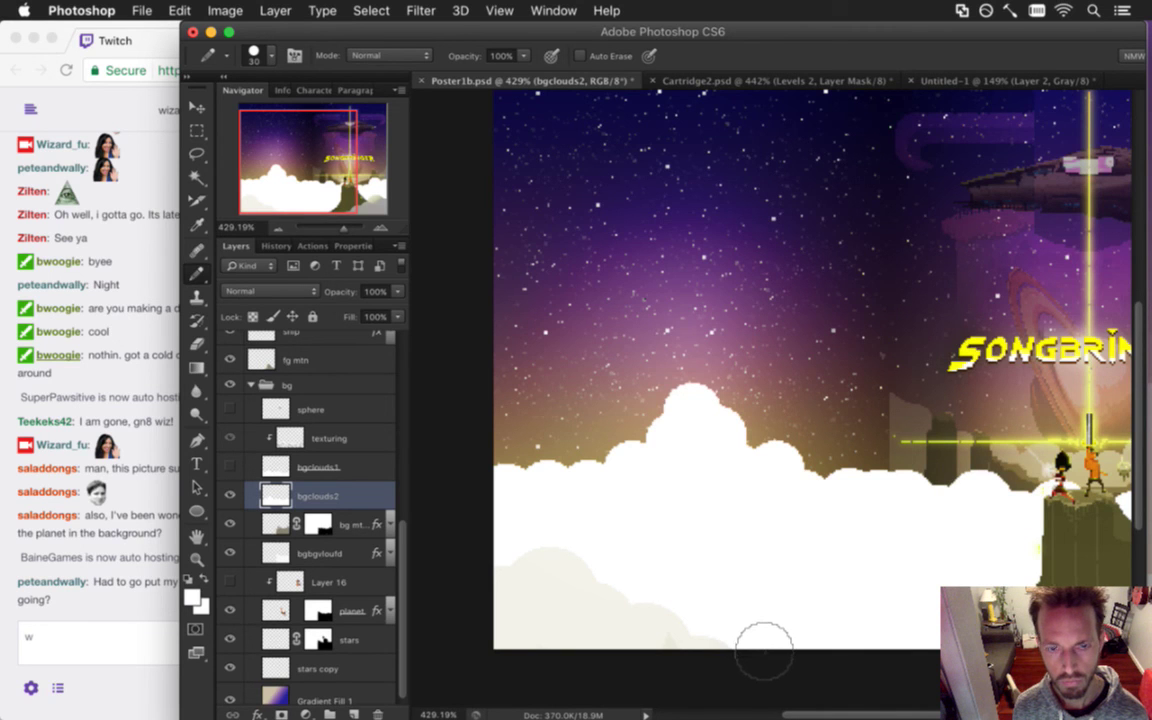
Save the poster and lower the bgclouds2 layer's opacity to 46%.
{"action": "key", "text": "ctrl+s"}
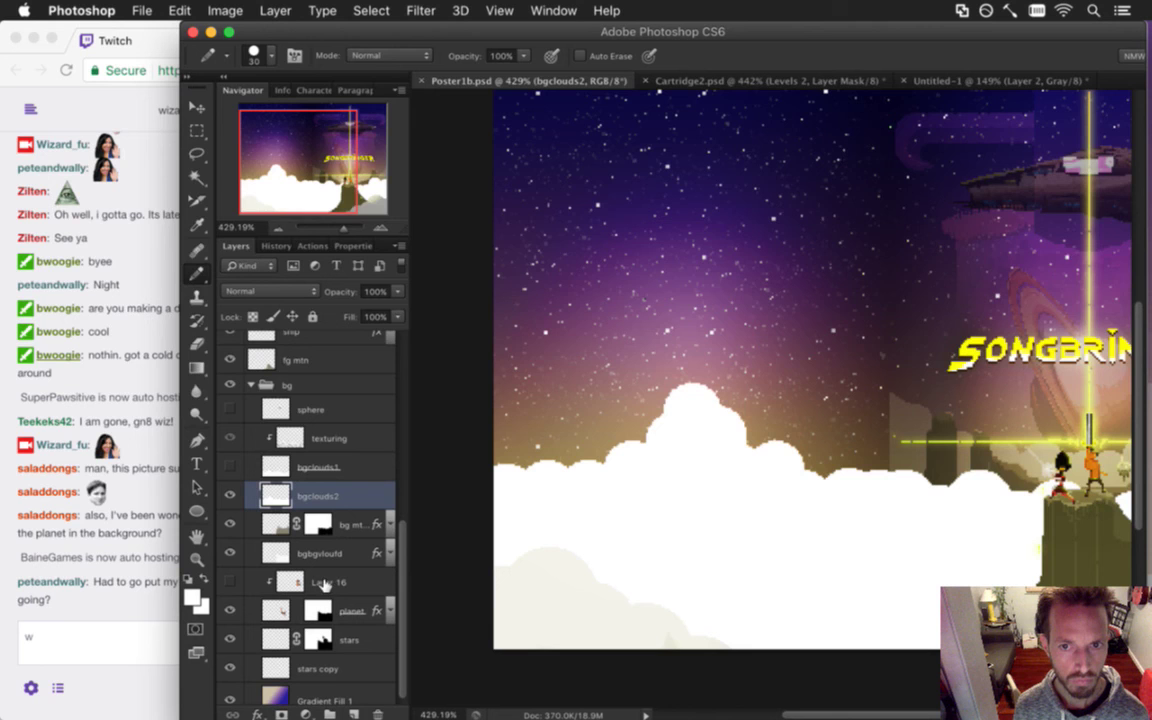
{"action": "left_click", "coordinate": [396, 291]}
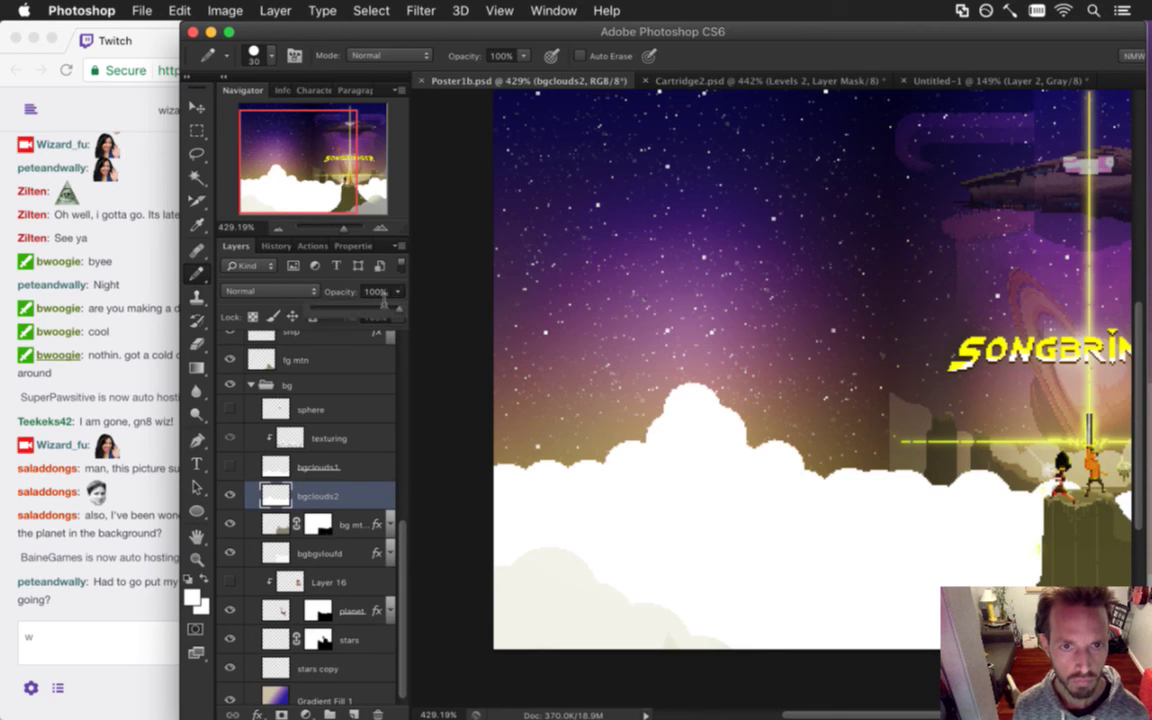
{"action": "left_click", "coordinate": [340, 311]}
{"action": "left_click_drag", "start_coordinate": [344, 314], "coordinate": [346, 314]}
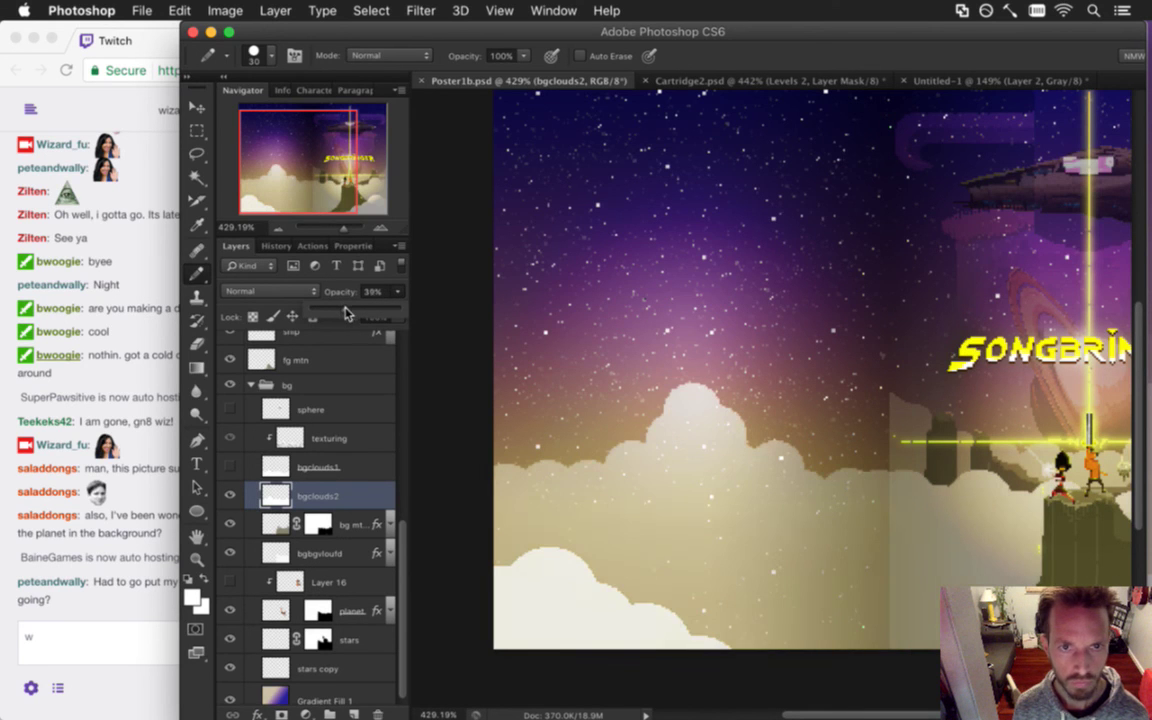
{"action": "left_click_drag", "start_coordinate": [352, 311], "coordinate": [350, 317]}
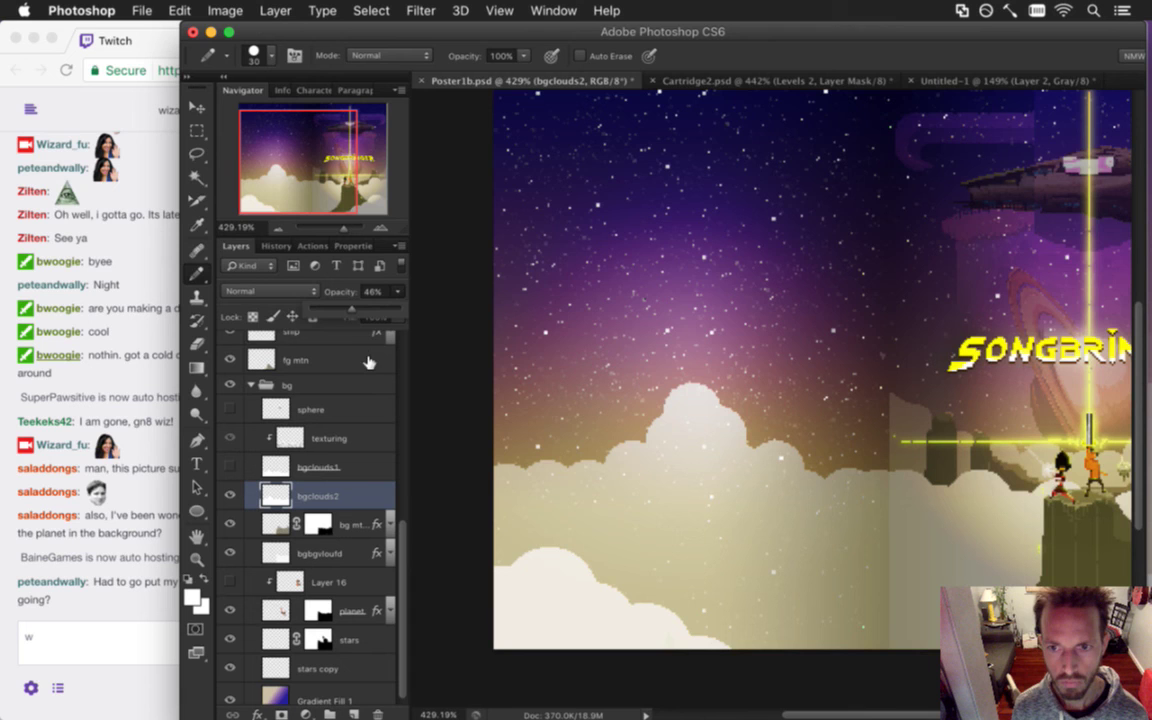
{"action": "left_click", "coordinate": [376, 384]}
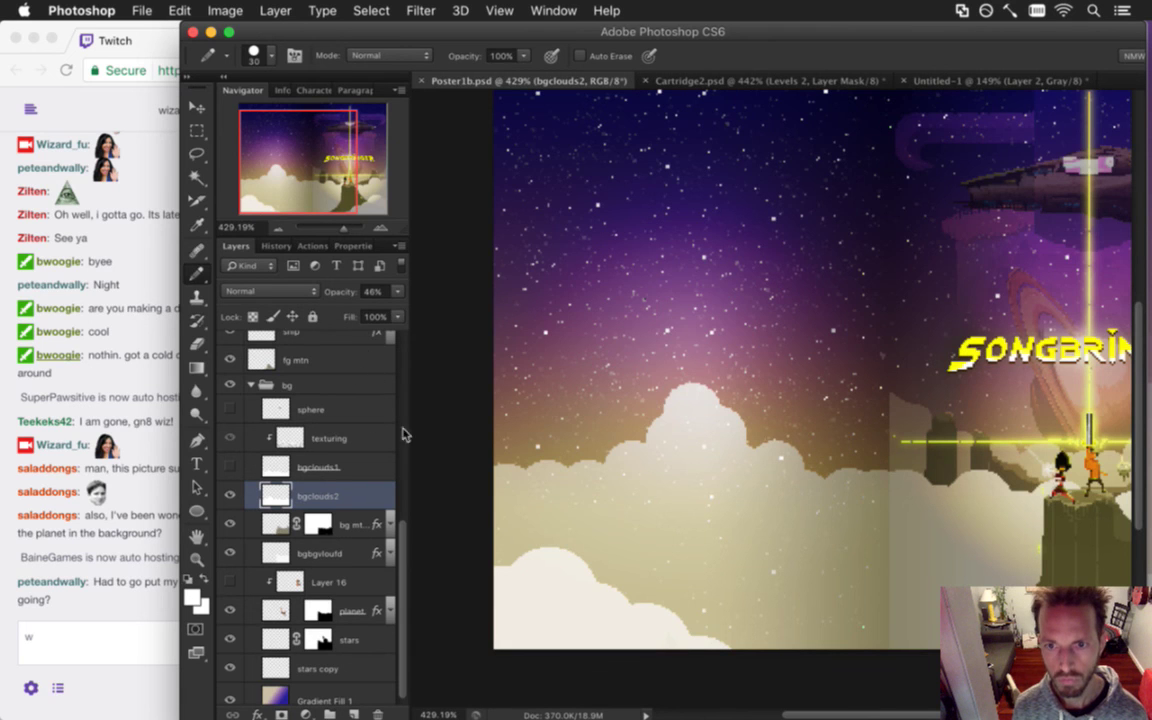
Fit the whole poster in view and show the bgclouds1 layer.
{"action": "left_click_drag", "start_coordinate": [856, 517], "coordinate": [802, 515]}
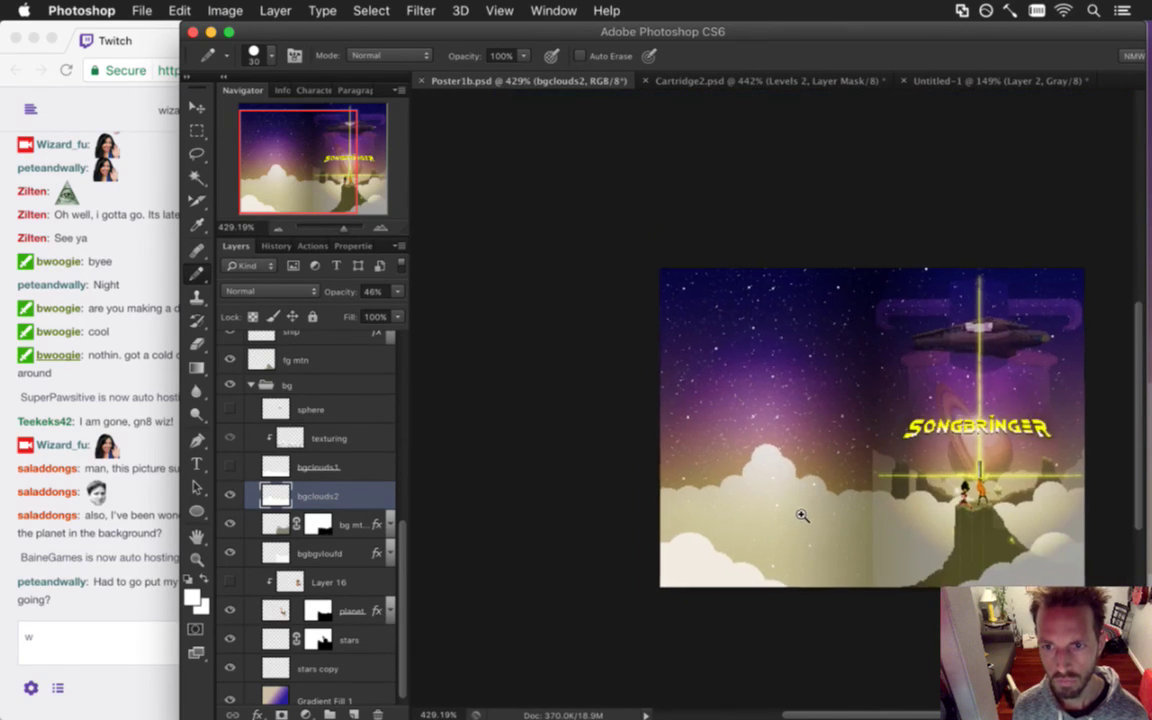
{"action": "key", "text": "super+equal"}
{"action": "key", "text": "super+equal"}
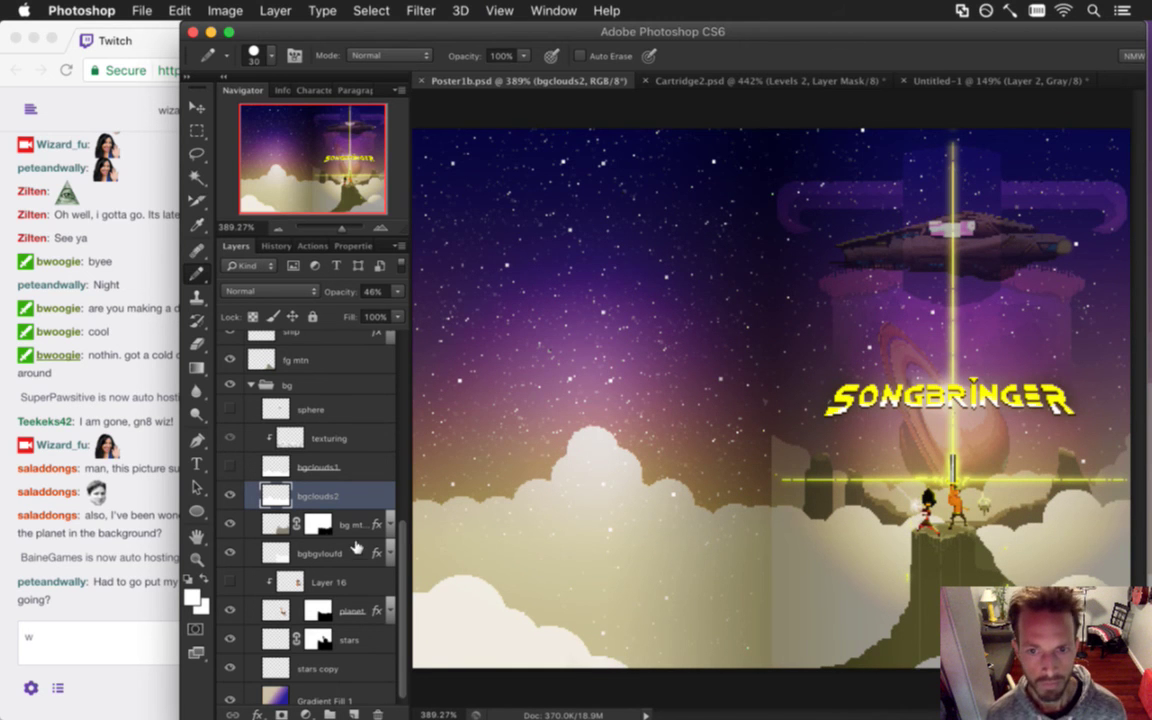
{"action": "left_click", "coordinate": [230, 467]}
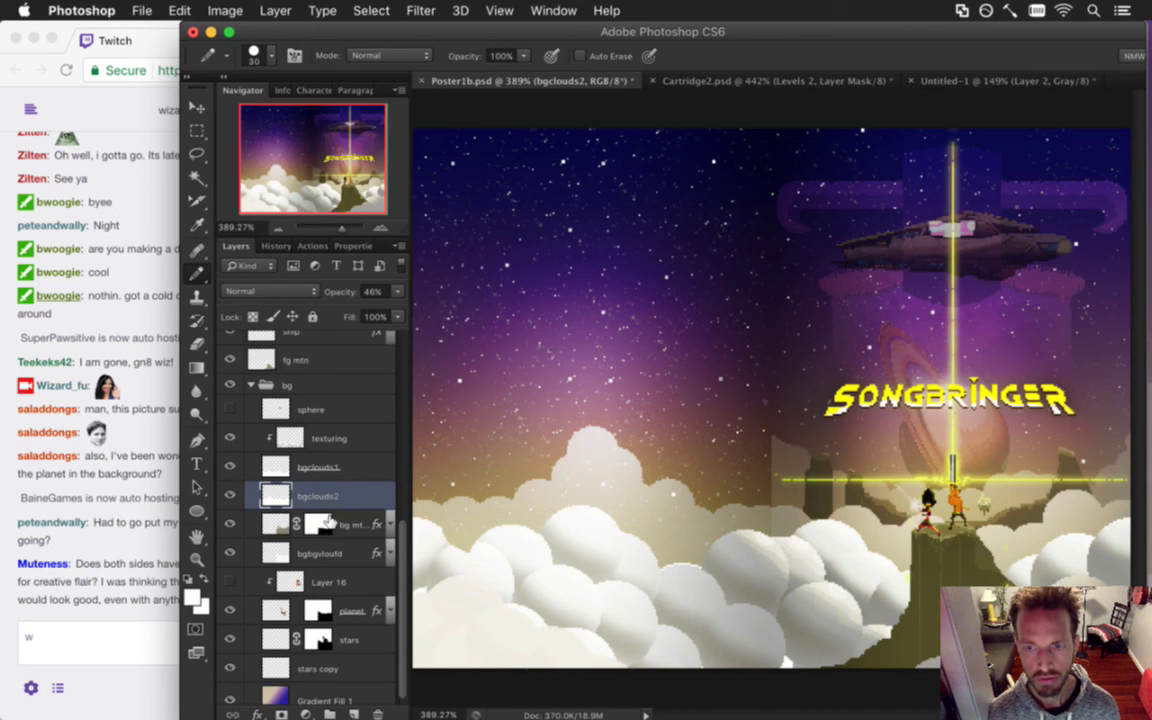
Switch to the Twitch chat and read the viewer's latest message about the poster's left side.
{"action": "left_click", "coordinate": [160, 535]}
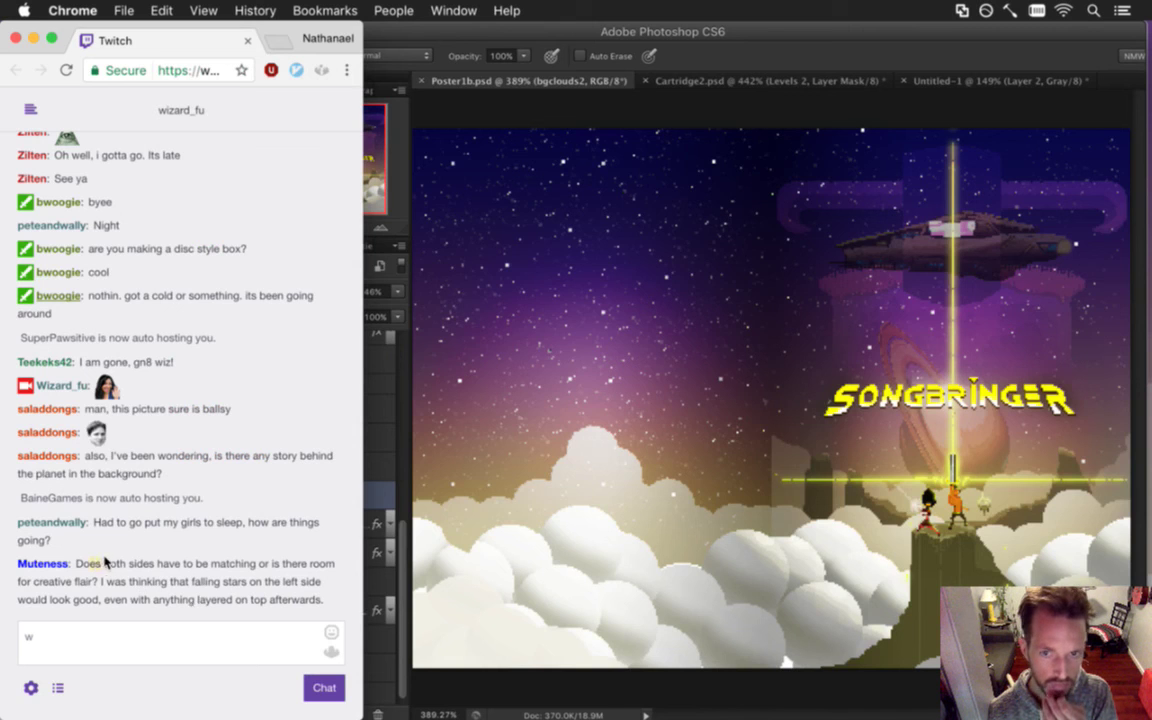
{"action": "mouse_move", "coordinate": [118, 570]}
{"action": "left_mouse_down"}
{"action": "mouse_move", "coordinate": [116, 586]}
{"action": "mouse_move", "coordinate": [98, 566]}
{"action": "mouse_move", "coordinate": [101, 584]}
{"action": "left_mouse_up"}
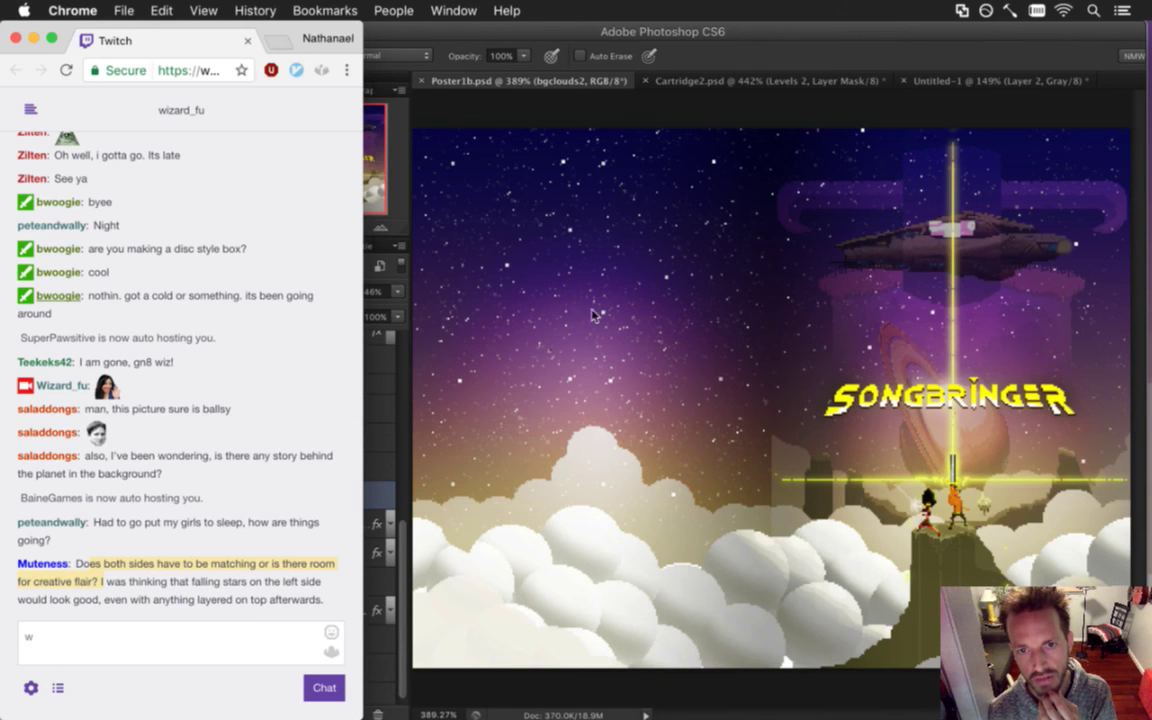
{"action": "left_click", "coordinate": [98, 595]}
{"action": "left_click_drag", "start_coordinate": [110, 592], "coordinate": [114, 600]}
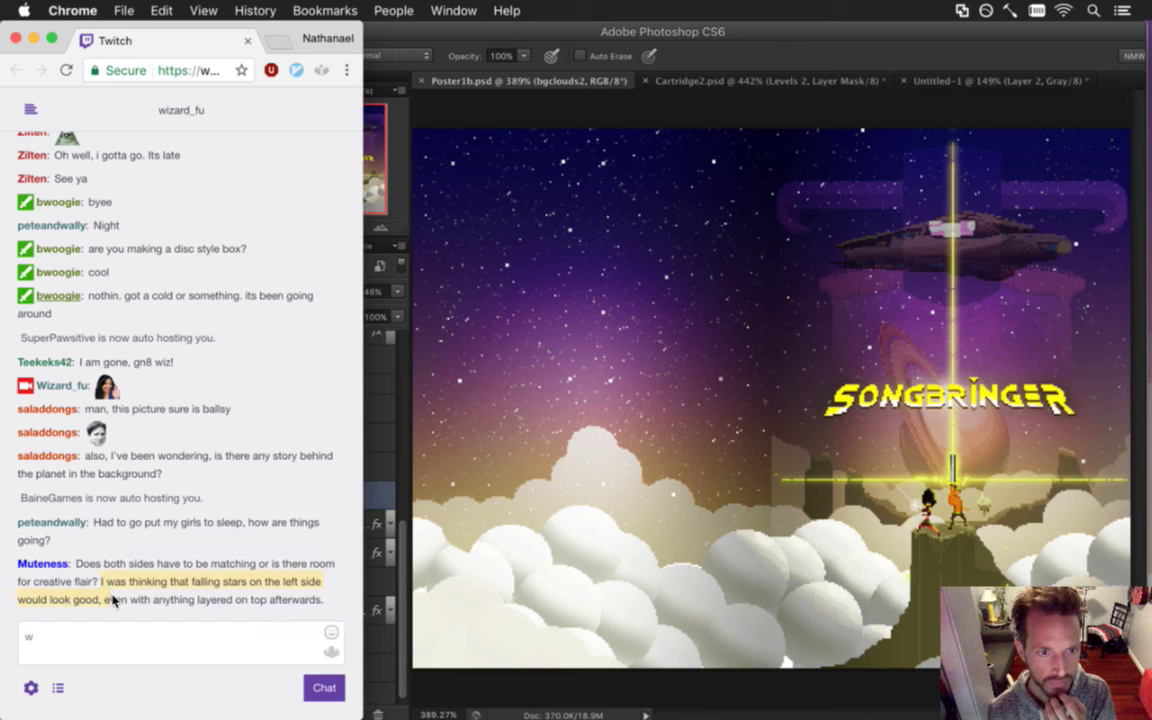
{"action": "left_click_drag", "start_coordinate": [120, 603], "coordinate": [245, 601]}
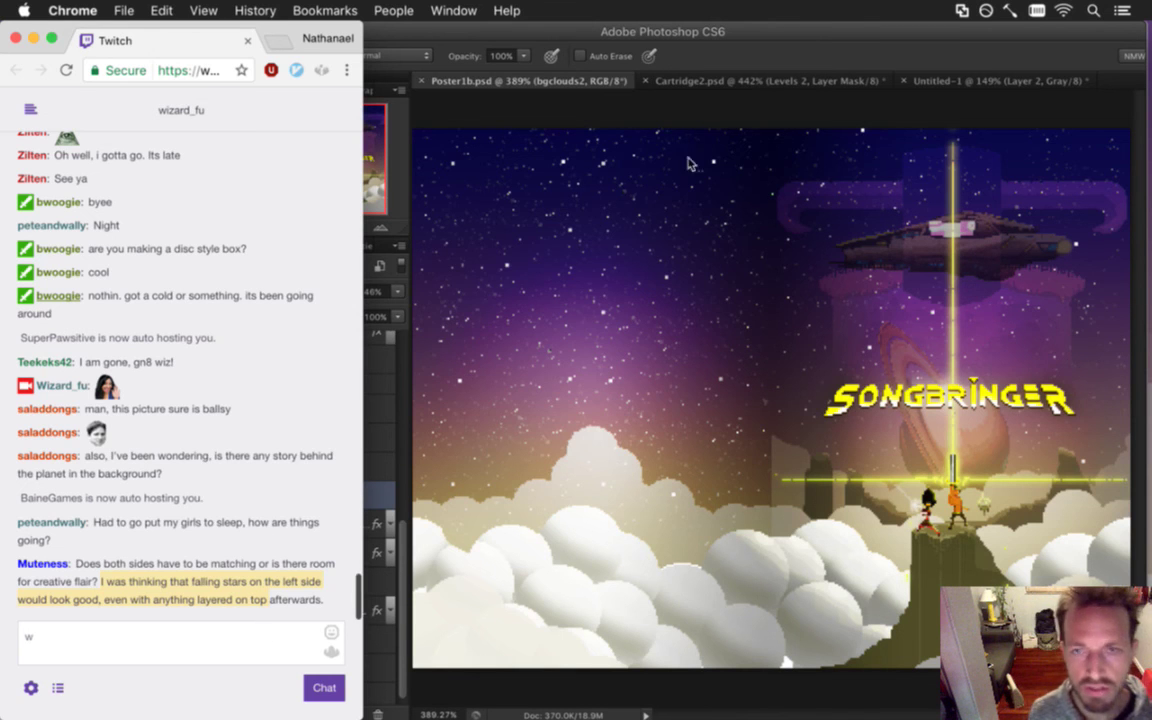
Return to Photoshop and make the bgbgvloufd layer active.
{"action": "left_click", "coordinate": [818, 42]}
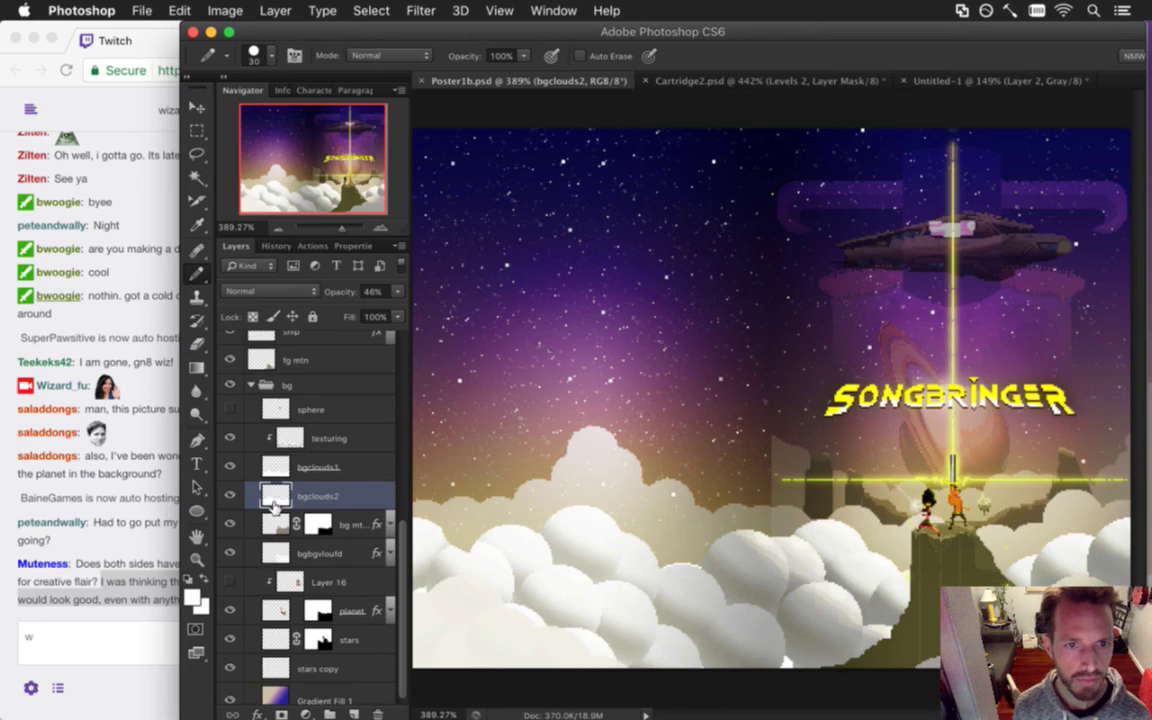
{"action": "left_click", "coordinate": [276, 524]}
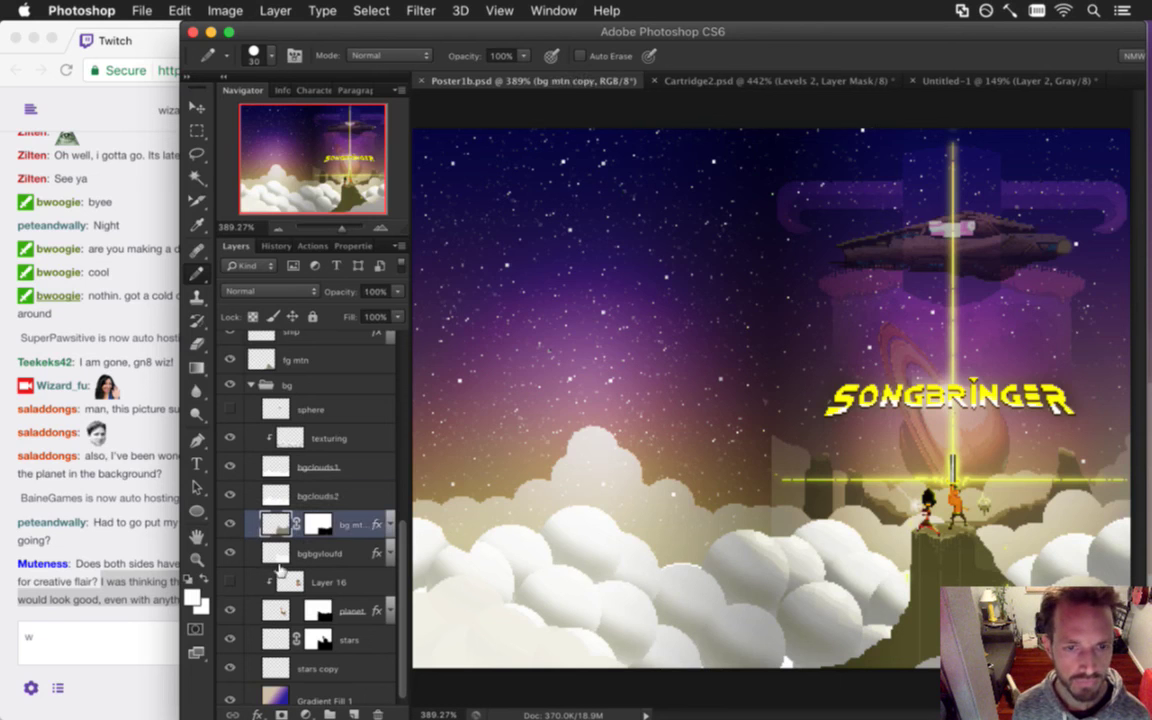
{"action": "left_click", "coordinate": [278, 554]}
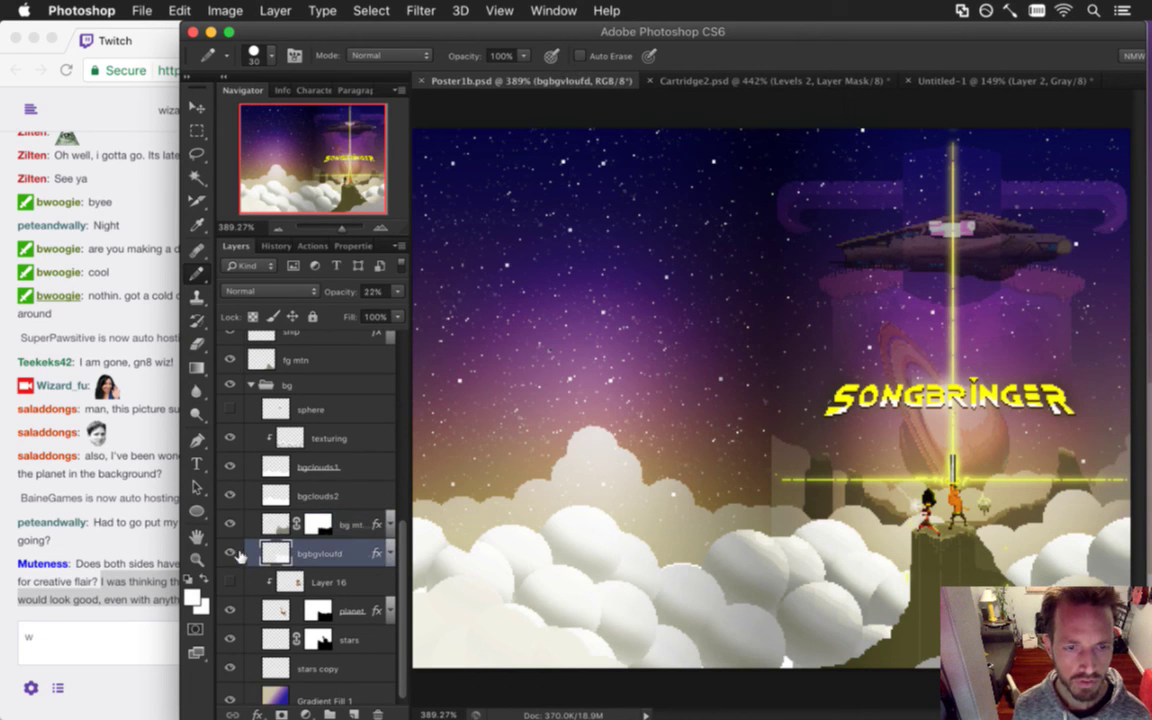
Check the newest notice in the Twitch chat and return to Photoshop.
{"action": "left_click", "coordinate": [103, 542]}
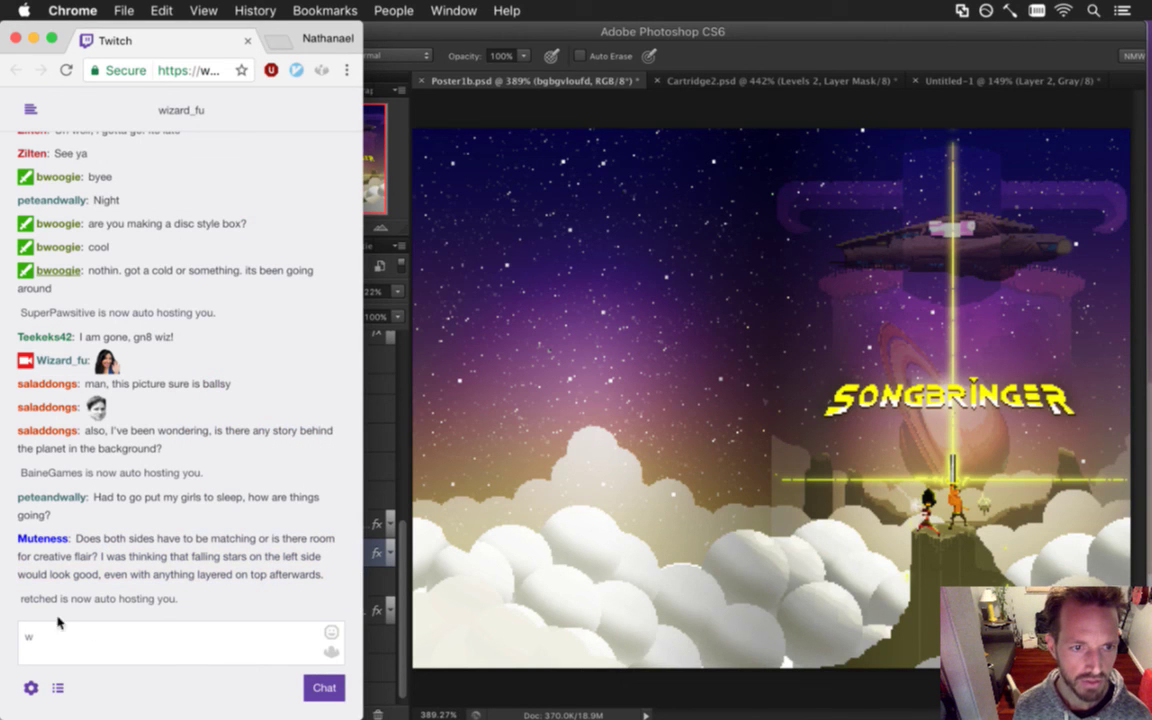
{"action": "left_click_drag", "start_coordinate": [22, 613], "coordinate": [55, 615]}
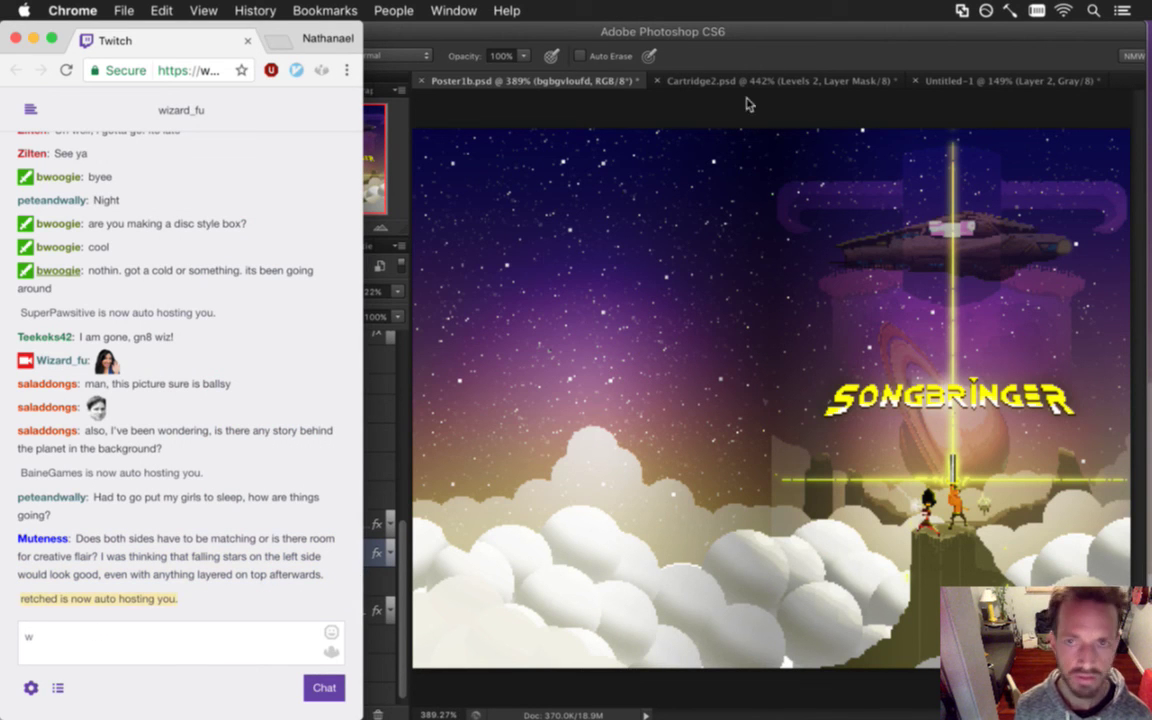
{"action": "left_click", "coordinate": [567, 182]}
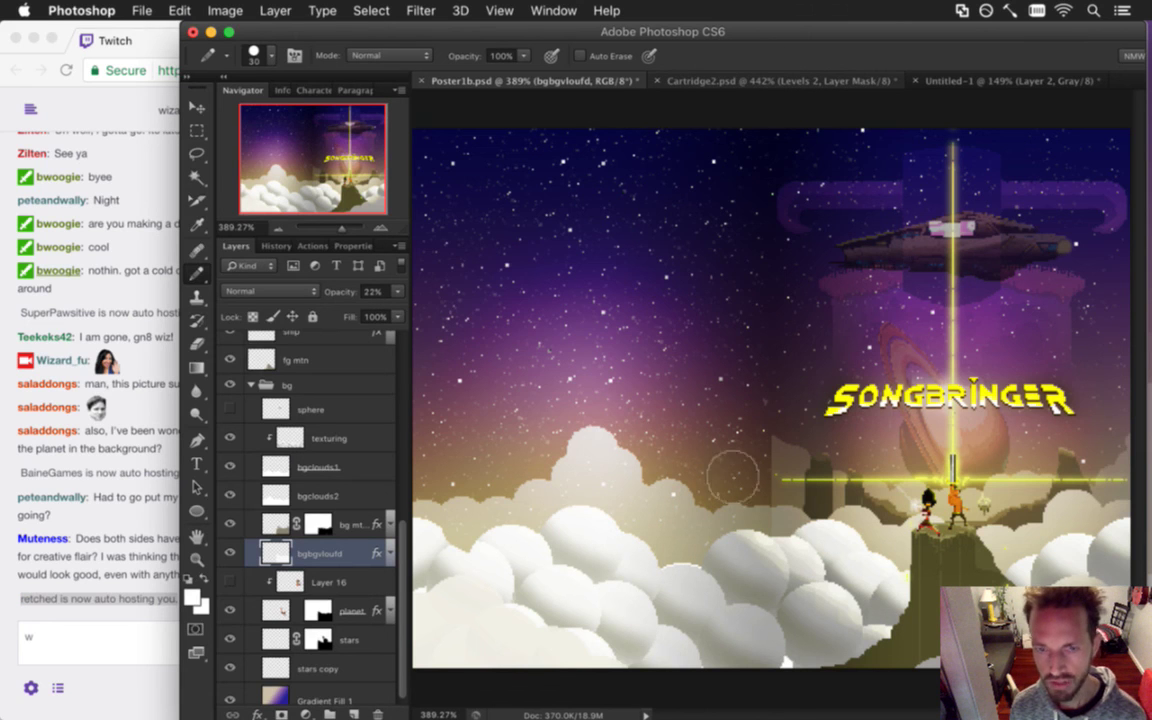
Toggle the bgbgvloufd layer's visibility to examine which far clouds it contributes to the poster.
{"action": "left_click", "coordinate": [227, 555]}
{"action": "left_click", "coordinate": [224, 558]}
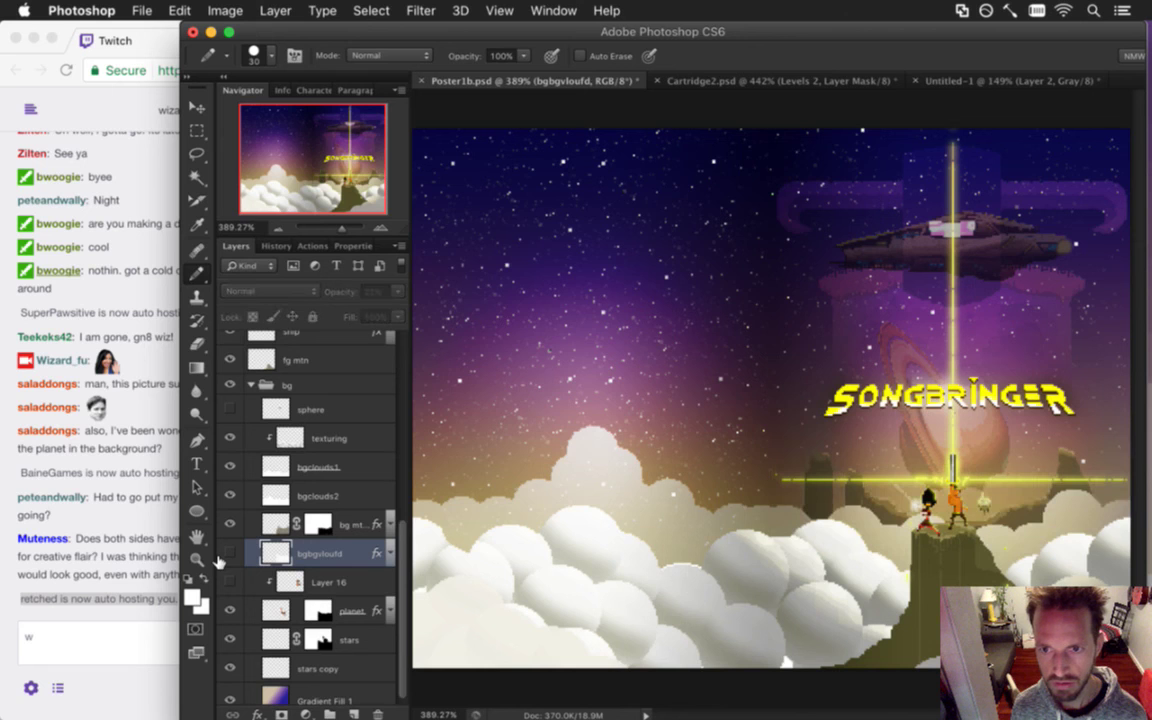
{"action": "left_click", "coordinate": [229, 555]}
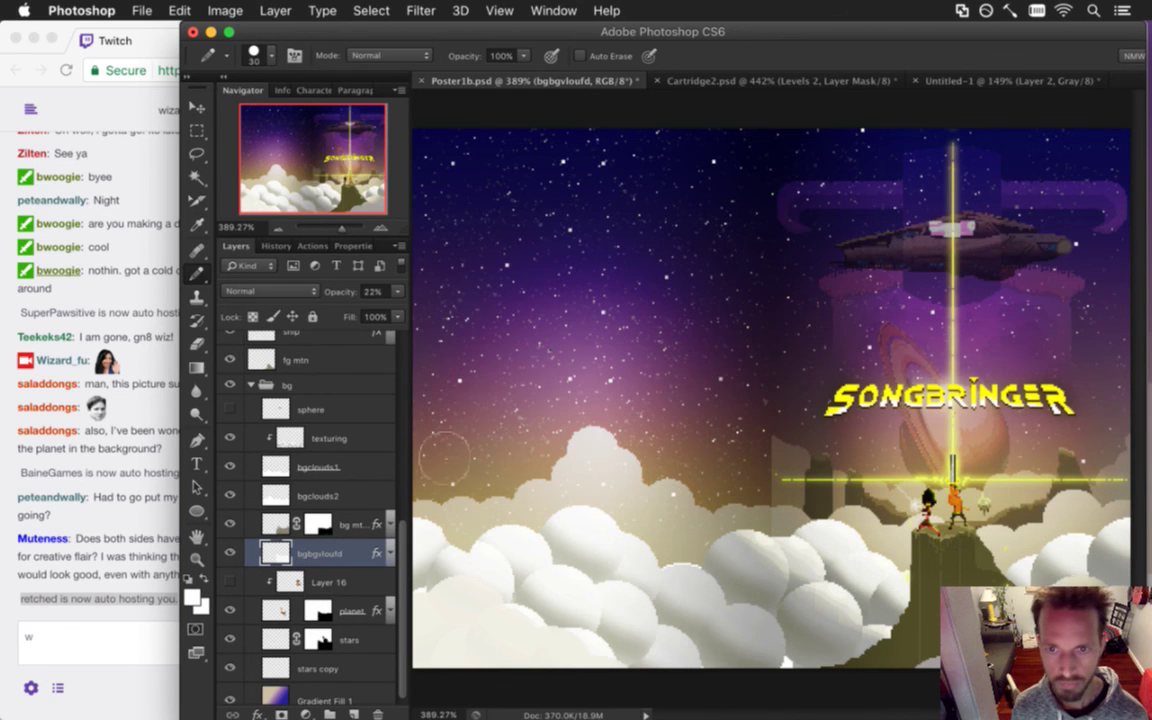
{"action": "key", "text": "b"}
{"action": "key", "text": "e"}
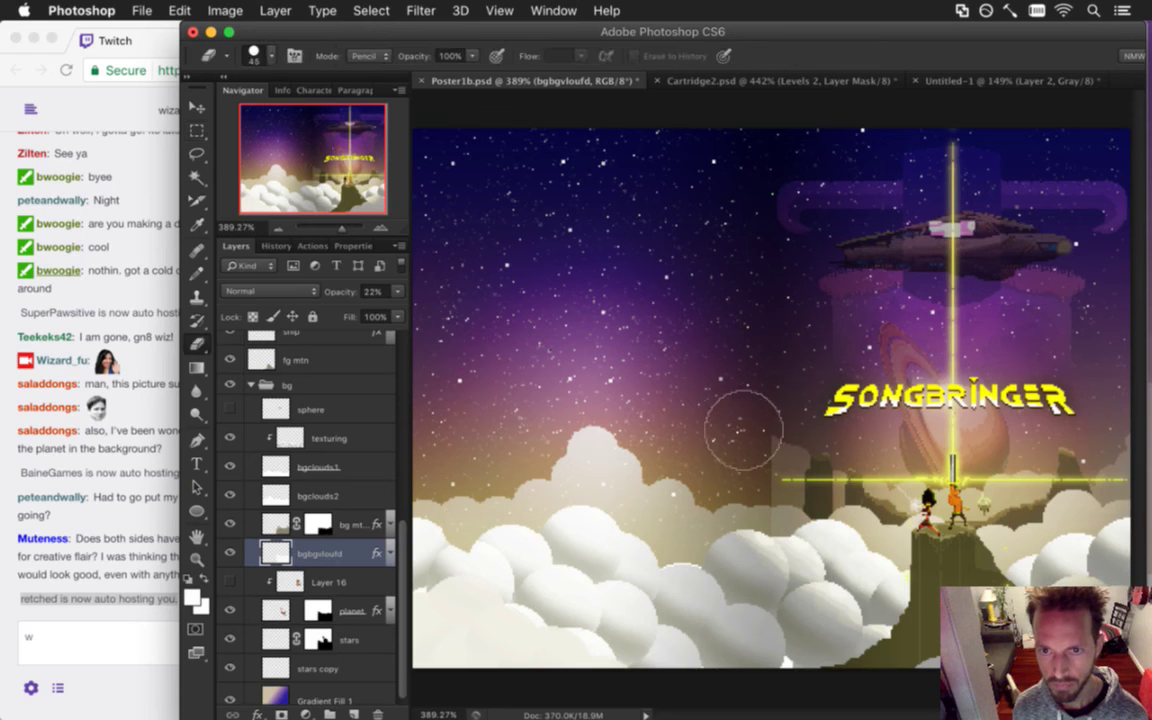
{"action": "key", "text": "m"}
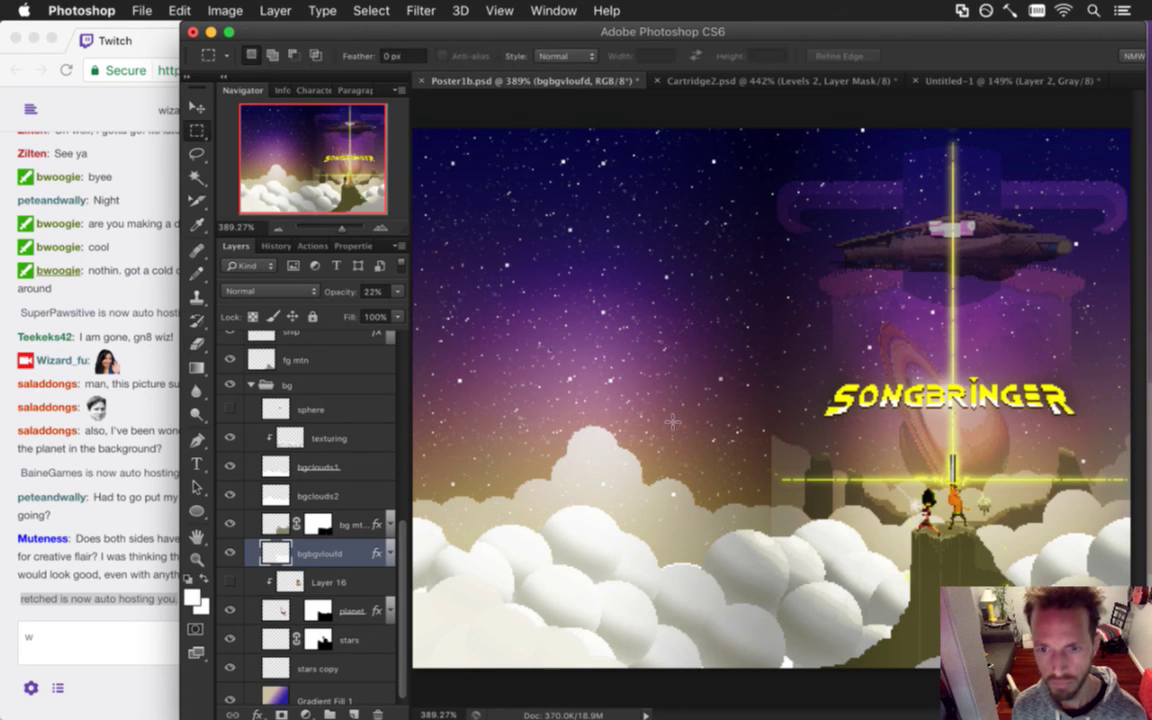
{"action": "left_click", "coordinate": [229, 553]}
{"action": "left_click", "coordinate": [229, 553]}
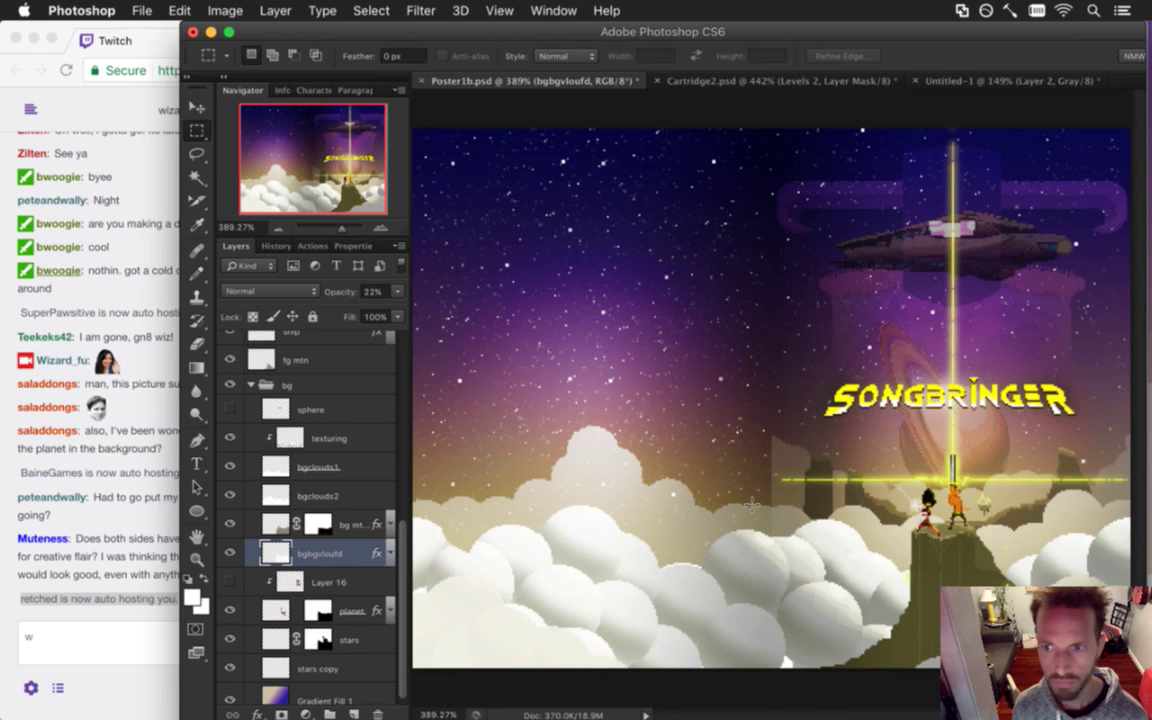
Duplicate the bgbgvloufd layer and flip the copy horizontally with Free Transform.
{"action": "key", "text": "v"}
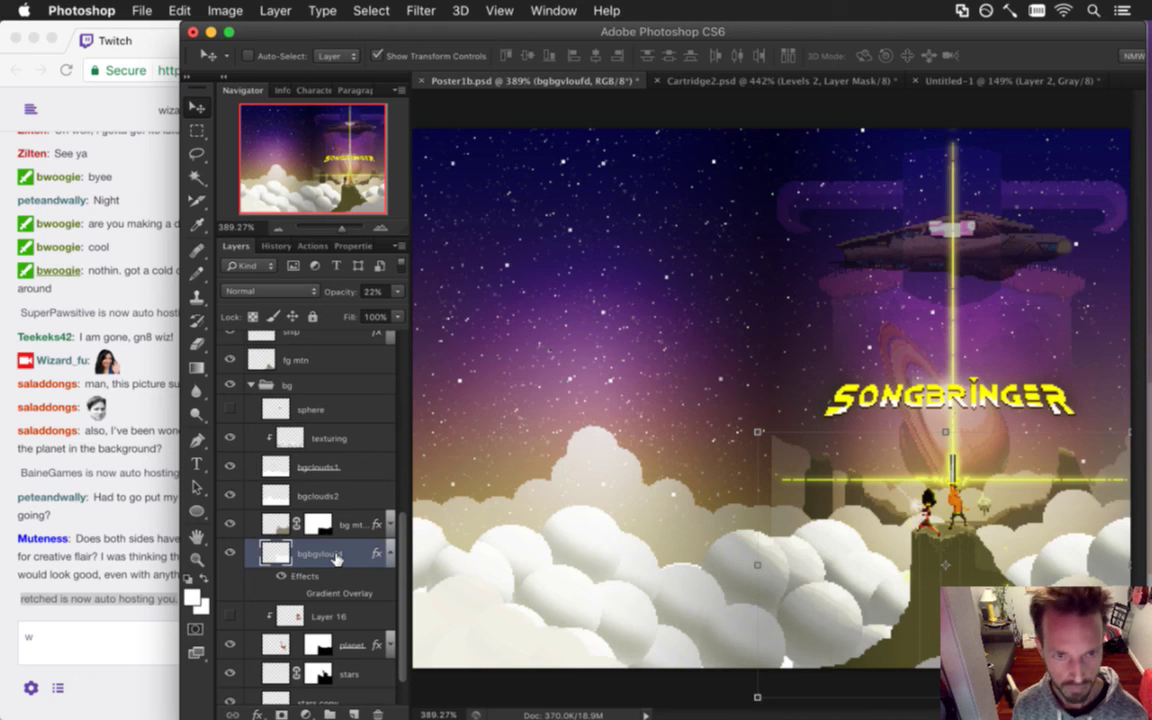
{"action": "key", "text": "super+j"}
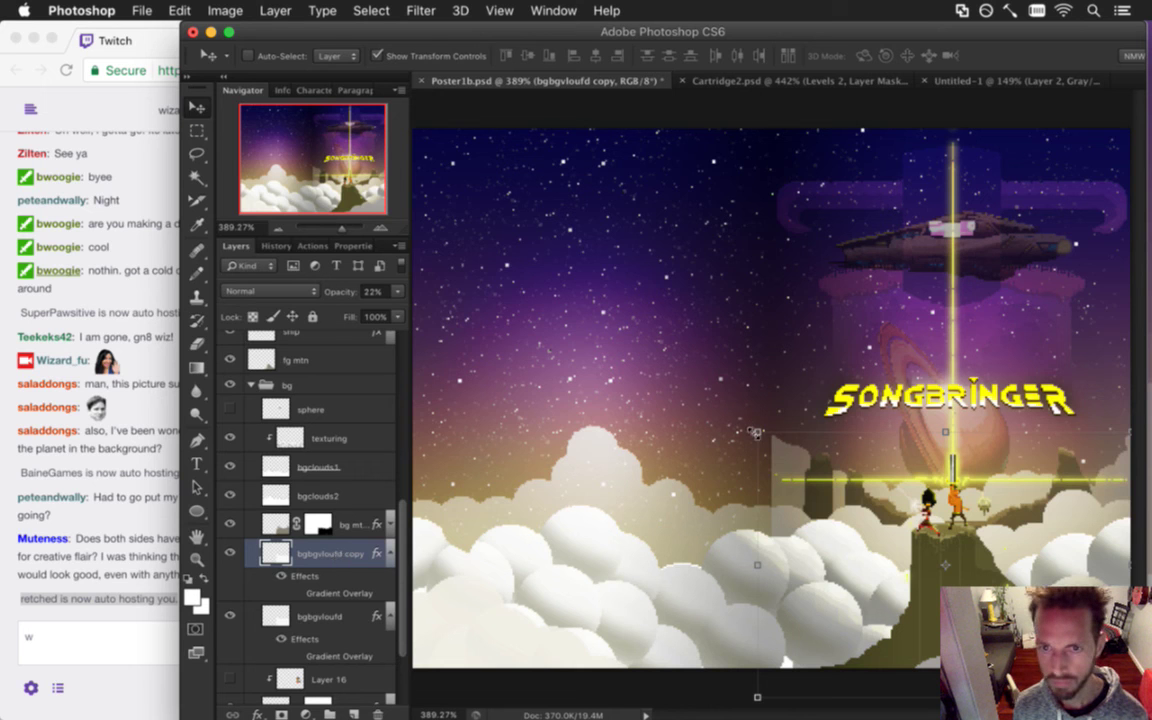
{"action": "key", "text": "super+t"}
{"action": "right_click", "coordinate": [713, 425]}
{"action": "left_click", "coordinate": [768, 621]}
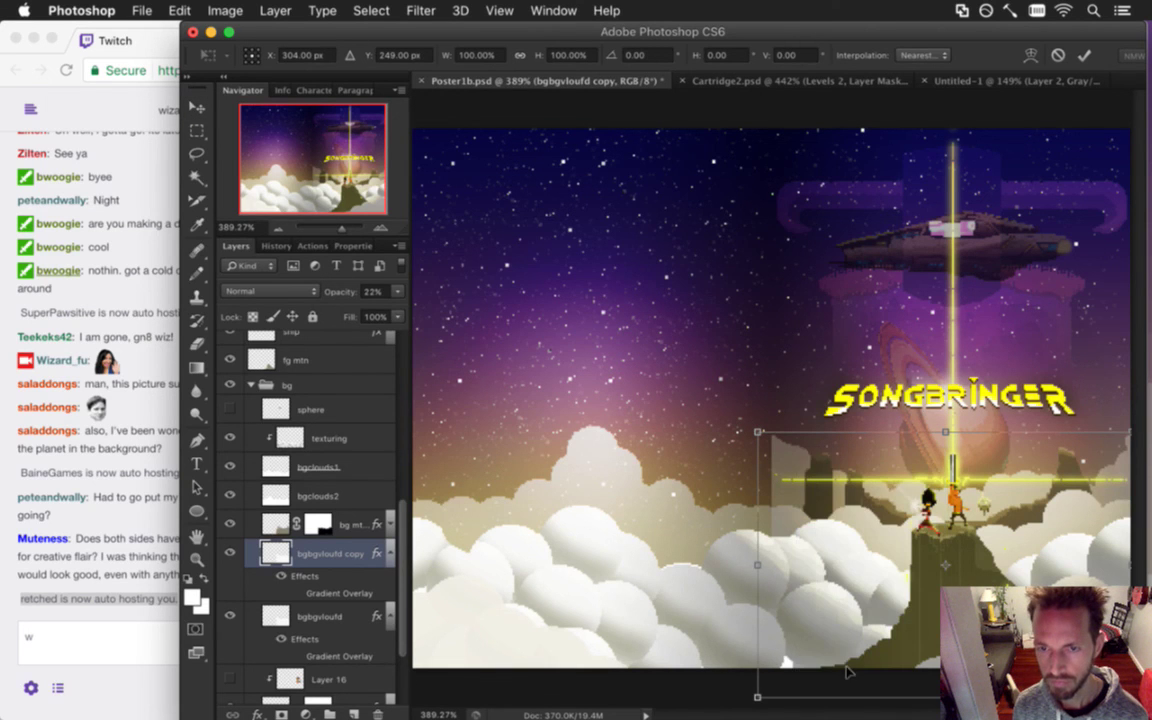
Move the flipped cloud copy across to the poster's left half, at about X 104 px, and apply the transform.
{"action": "left_click_drag", "start_coordinate": [845, 523], "coordinate": [485, 530]}
{"action": "key", "text": "Right"}
{"action": "key", "text": "Right"}
{"action": "key", "text": "Right"}
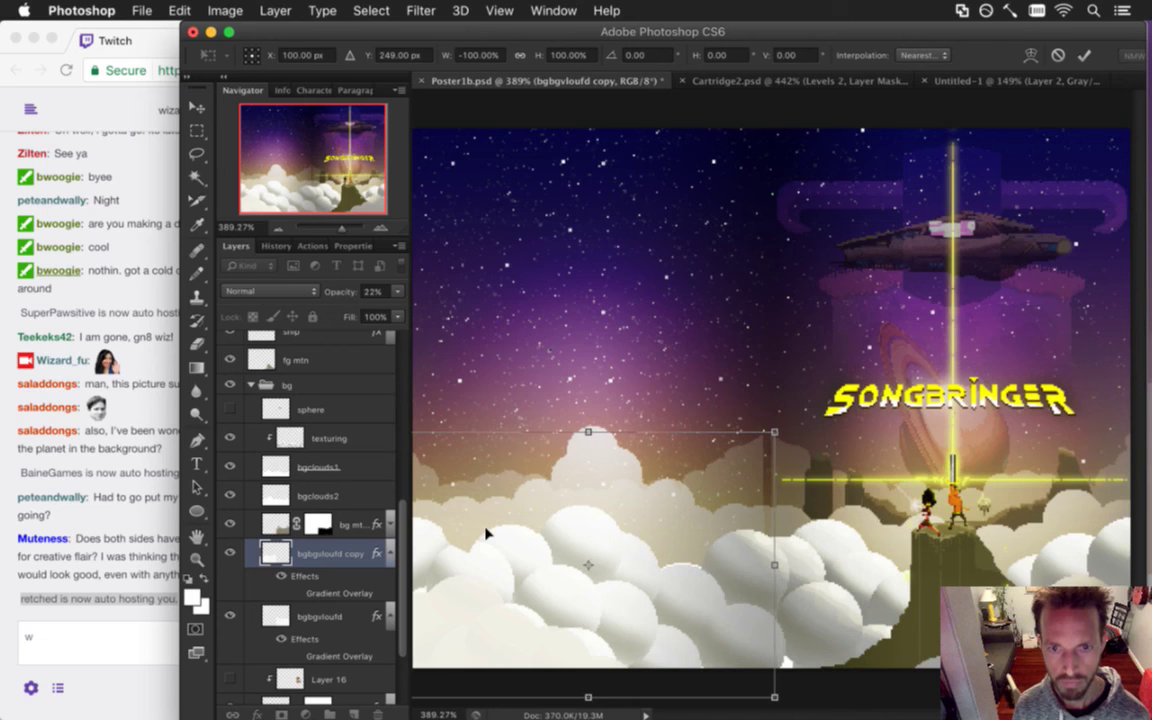
{"action": "key", "text": "Right"}
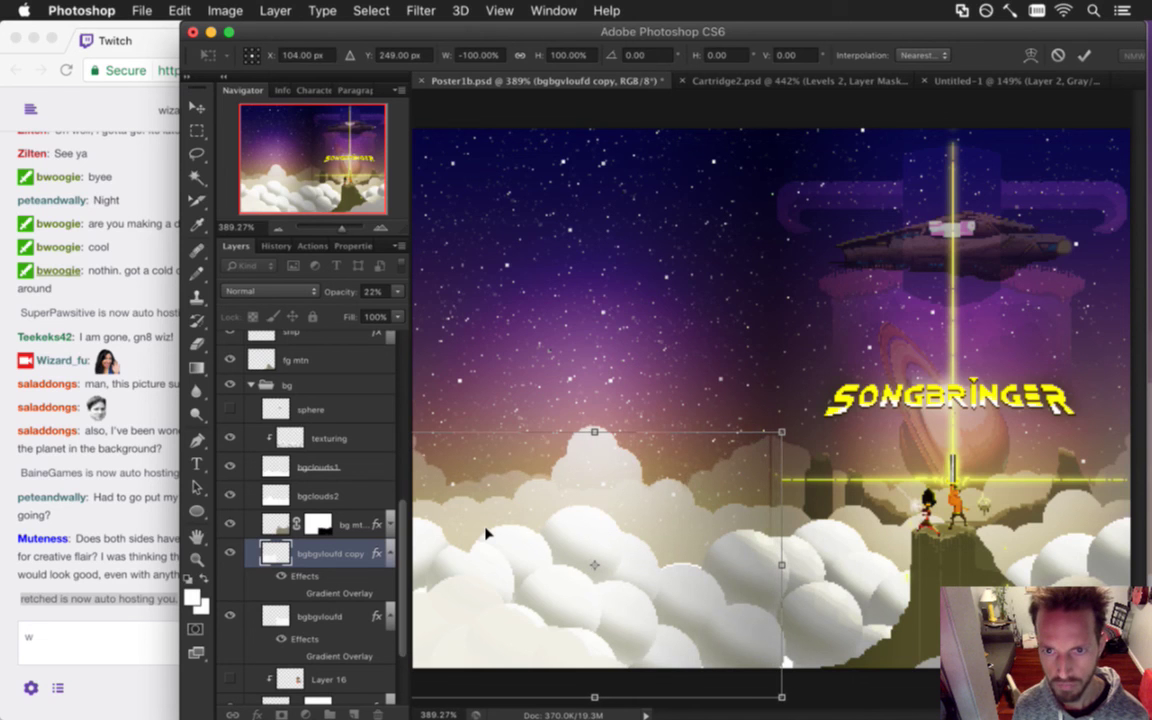
{"action": "key", "text": "Return"}
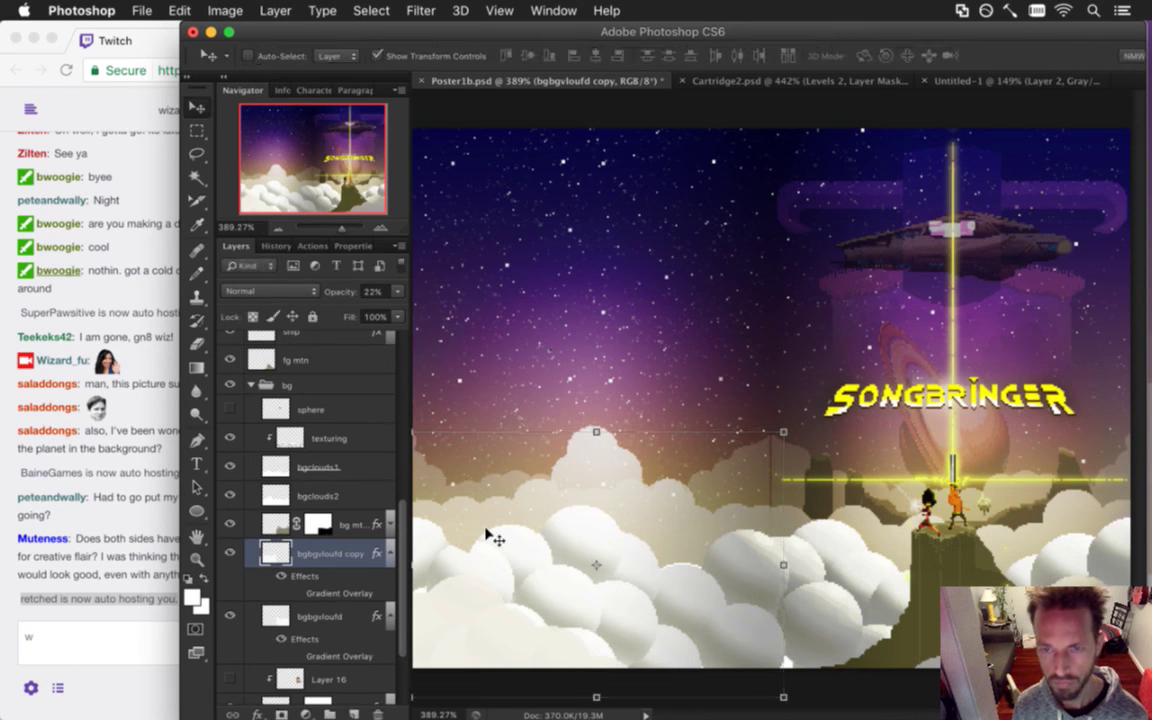
Raise the opacity of both the bgbgvloufd copy layer and the original bgbgvloufd layer to 100%.
{"action": "key", "text": "m"}
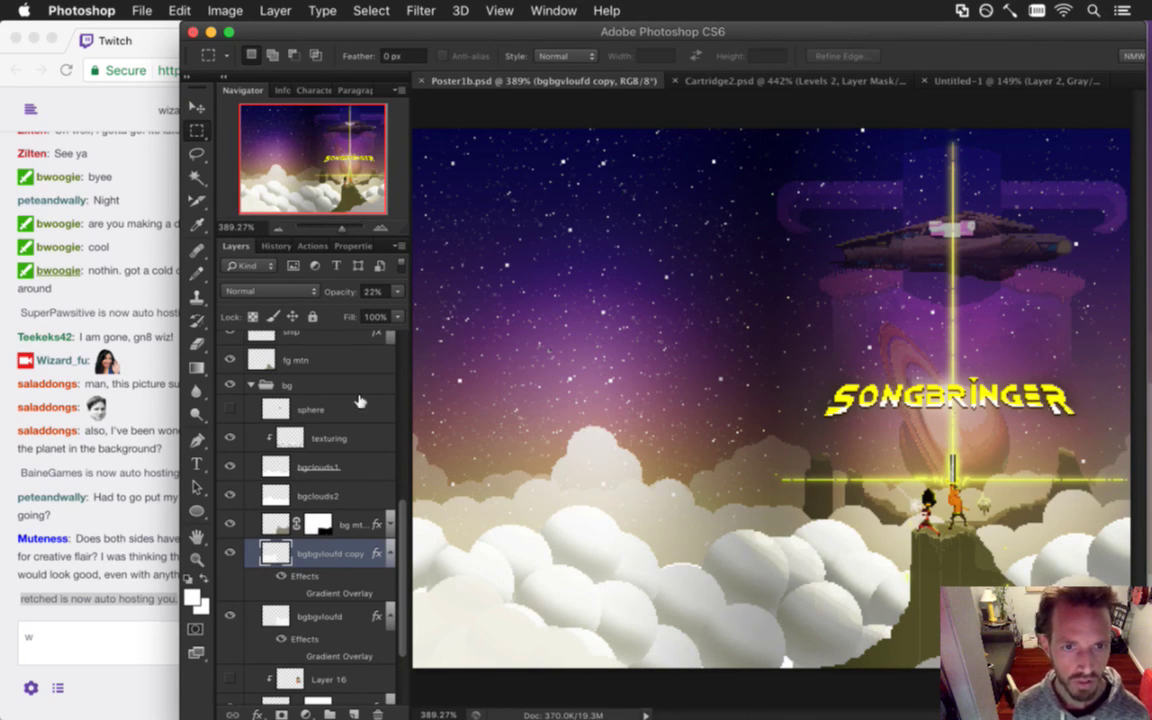
{"action": "left_click", "coordinate": [398, 290]}
{"action": "left_click_drag", "start_coordinate": [337, 287], "coordinate": [371, 283]}
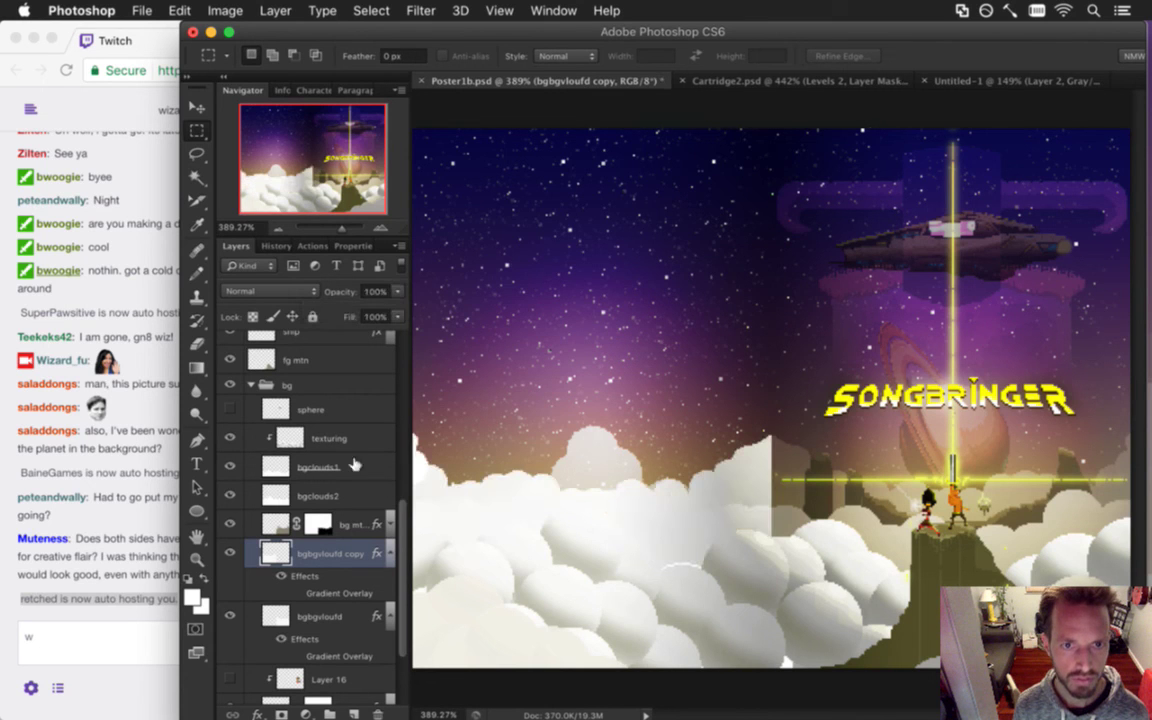
{"action": "left_click", "coordinate": [348, 620]}
{"action": "left_click", "coordinate": [398, 290]}
{"action": "mouse_move", "coordinate": [347, 283]}
{"action": "left_mouse_down"}
{"action": "mouse_move", "coordinate": [381, 285]}
{"action": "mouse_move", "coordinate": [360, 295]}
{"action": "left_mouse_up"}
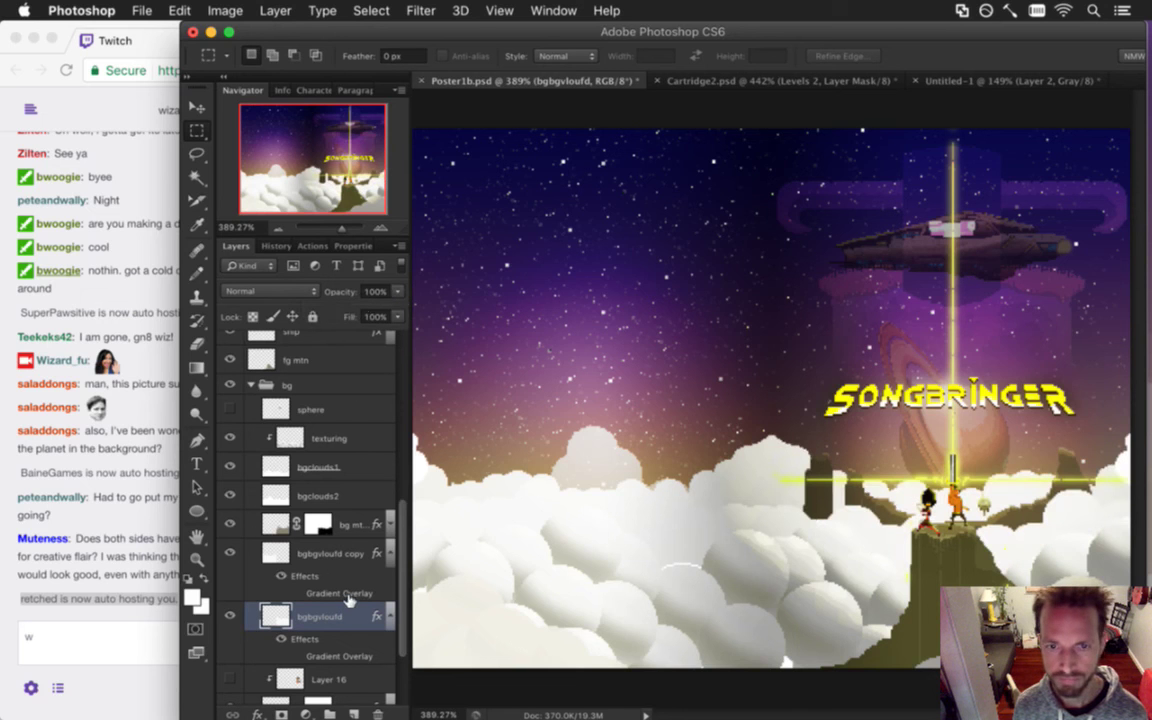
Merge the bgbgvloufd copy and bgbgvloufd layers and rename the merged layer bgclouds3.
{"action": "left_click", "coordinate": [335, 553], "text": "shift"}
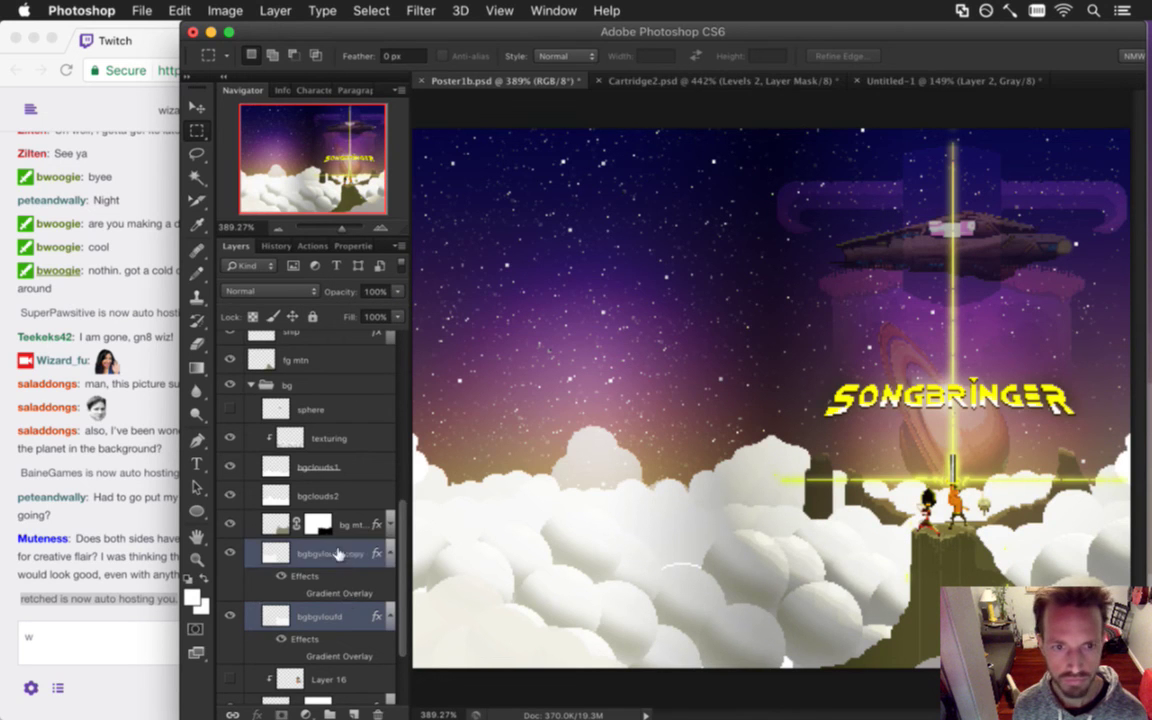
{"action": "right_click", "coordinate": [310, 553]}
{"action": "left_click", "coordinate": [368, 530]}
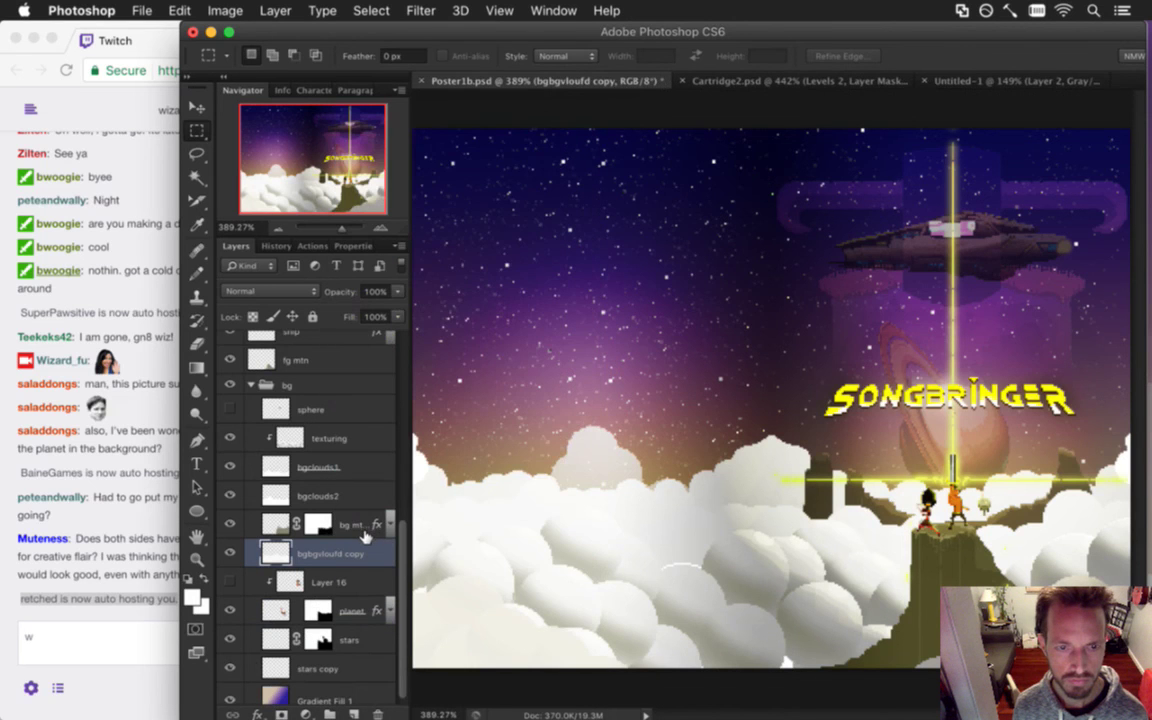
{"action": "double_click", "coordinate": [320, 552]}
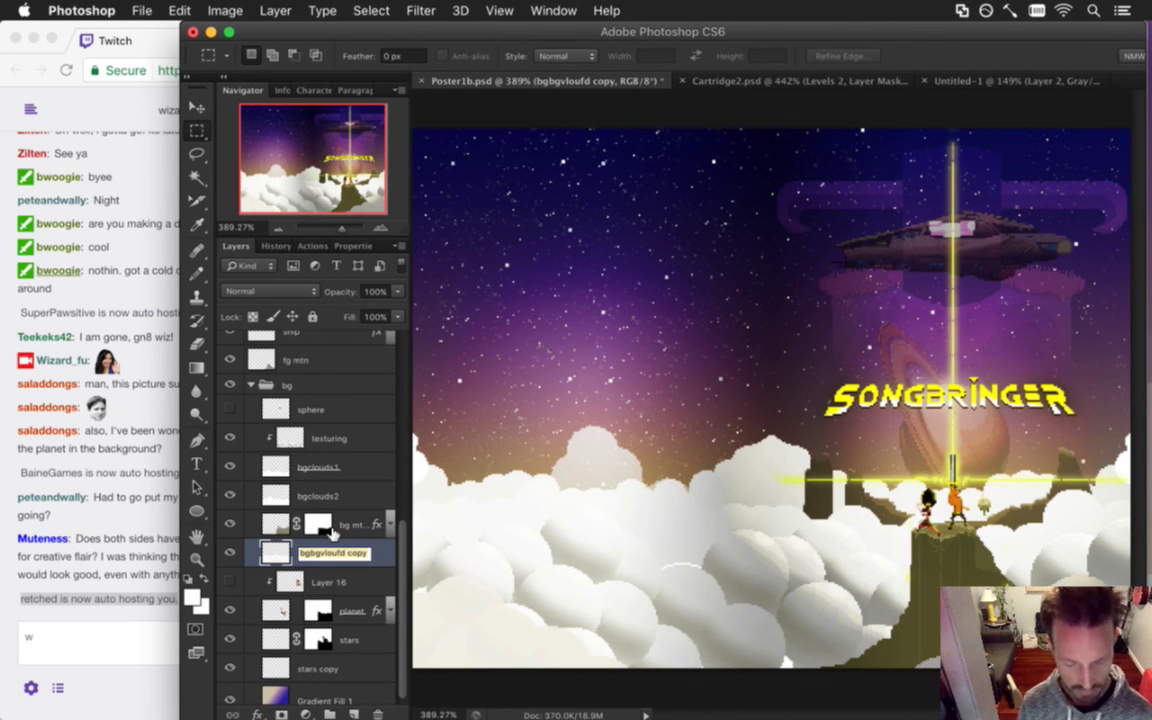
{"action": "type", "text": "bgclouds3"}
{"action": "key", "text": "Return"}
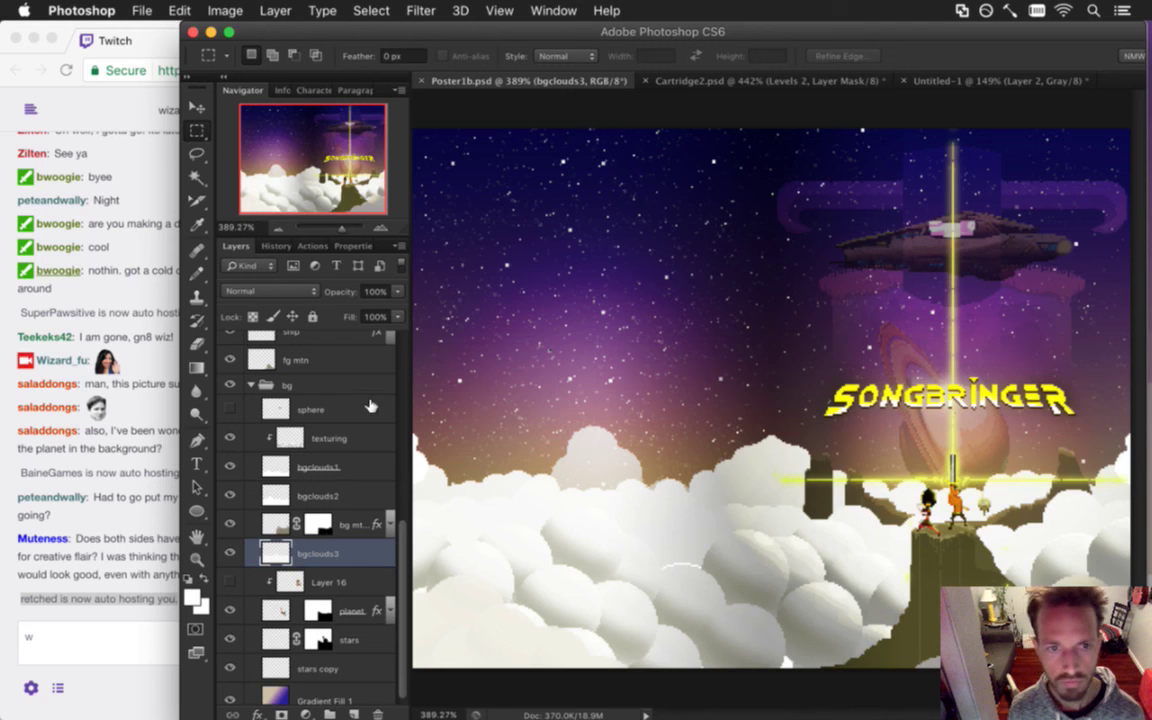
Try the bgclouds3 layer at 22% opacity and restore it to 100%.
{"action": "left_click", "coordinate": [397, 292]}
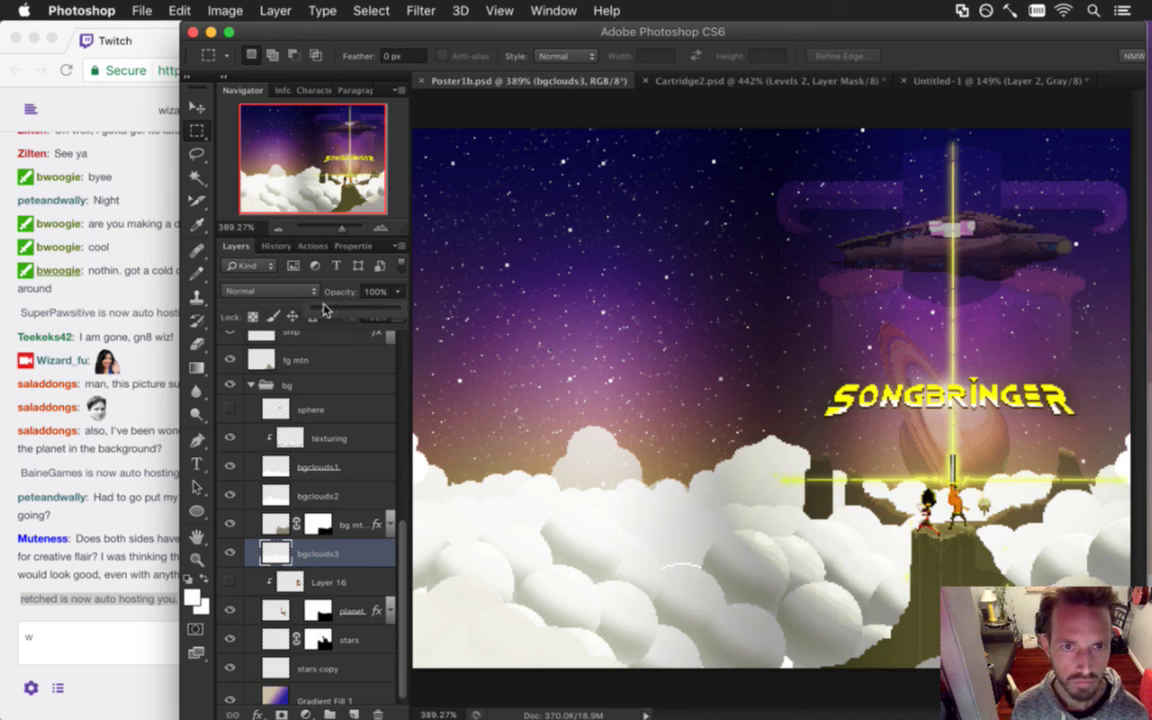
{"action": "left_click", "coordinate": [325, 308]}
{"action": "left_click", "coordinate": [332, 306]}
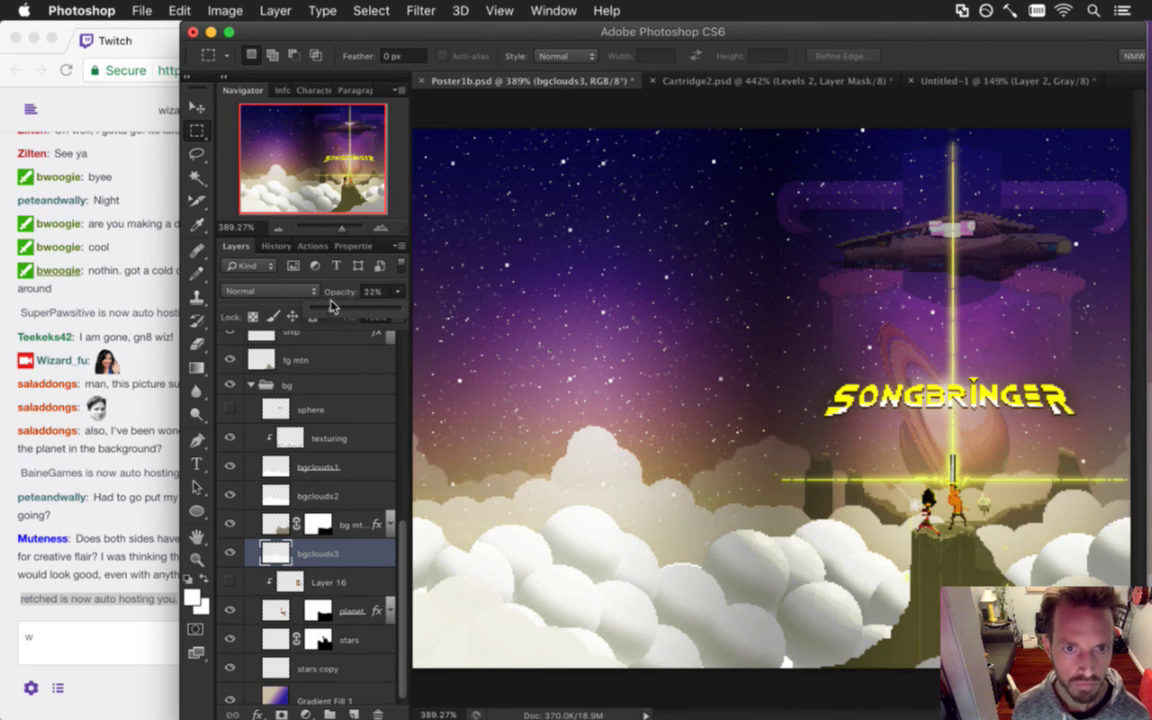
{"action": "left_click", "coordinate": [346, 286]}
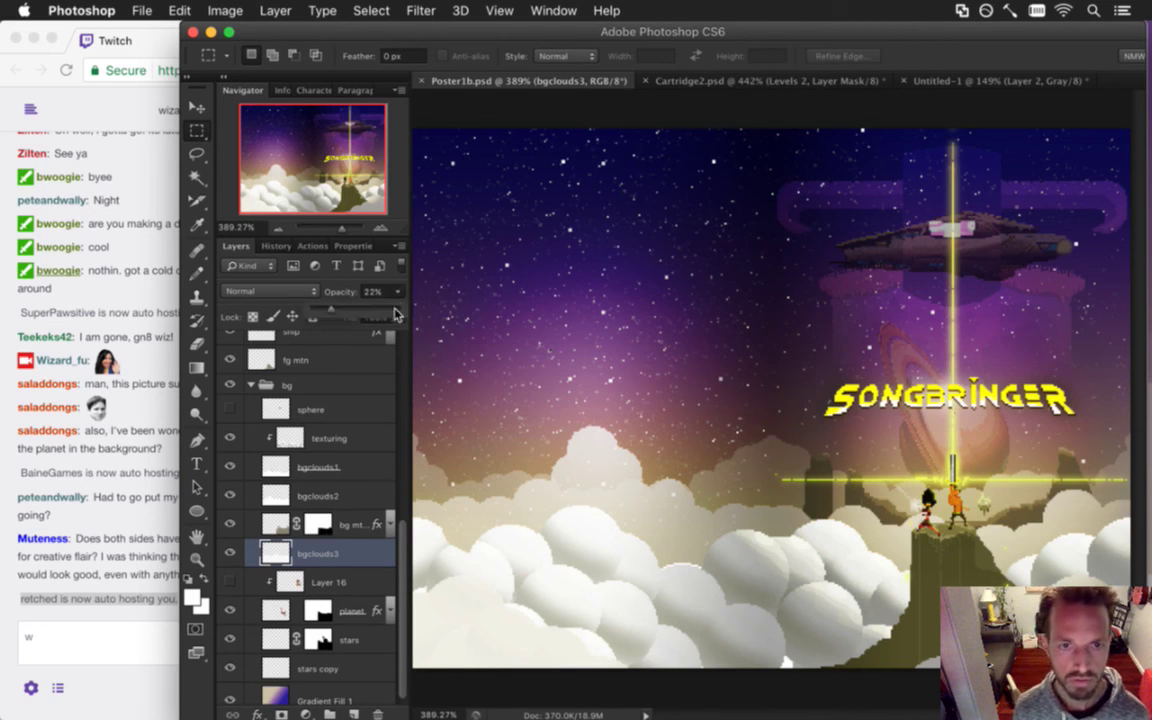
{"action": "key", "text": "0"}
{"action": "key", "text": "i"}
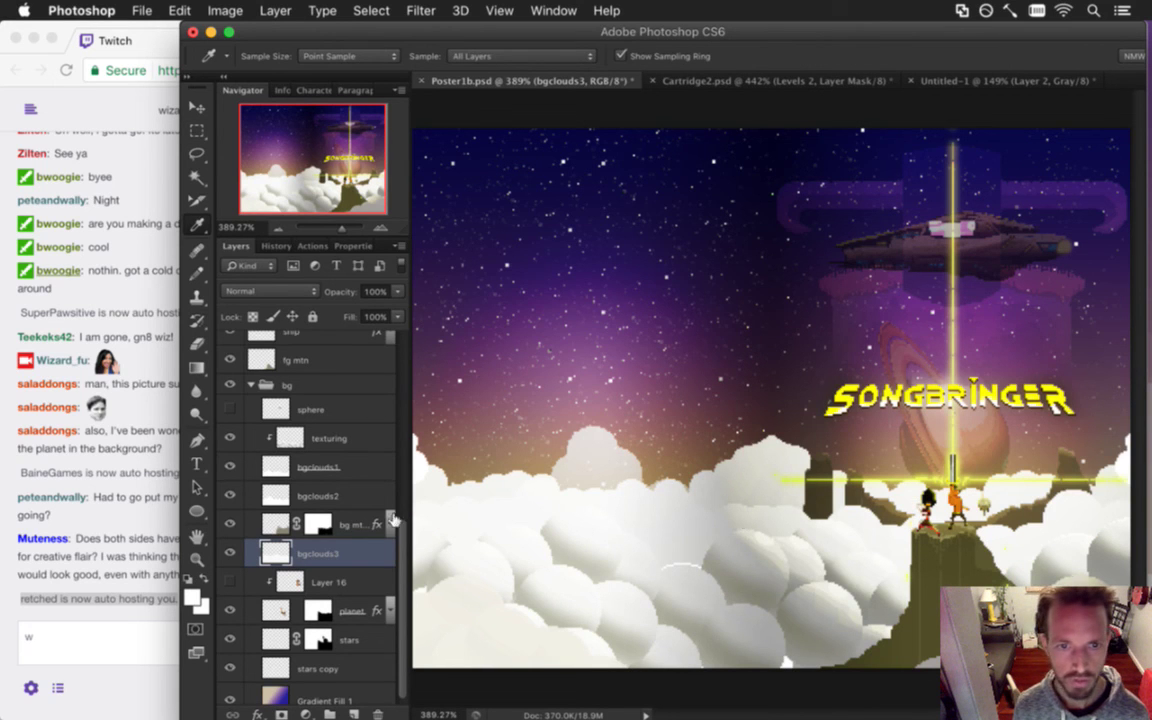
Hide the light group and sample the white of the clouds for painting with the 30 px Pencil.
{"action": "left_click_drag", "start_coordinate": [401, 541], "coordinate": [401, 342]}
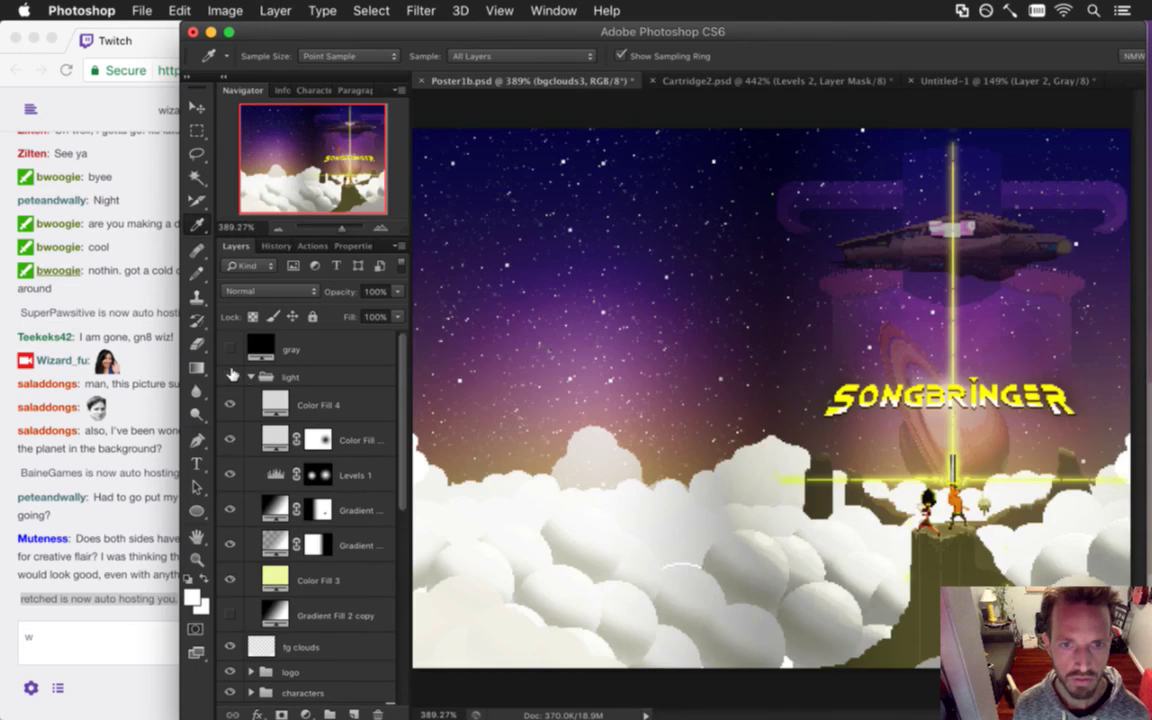
{"action": "left_click", "coordinate": [345, 478]}
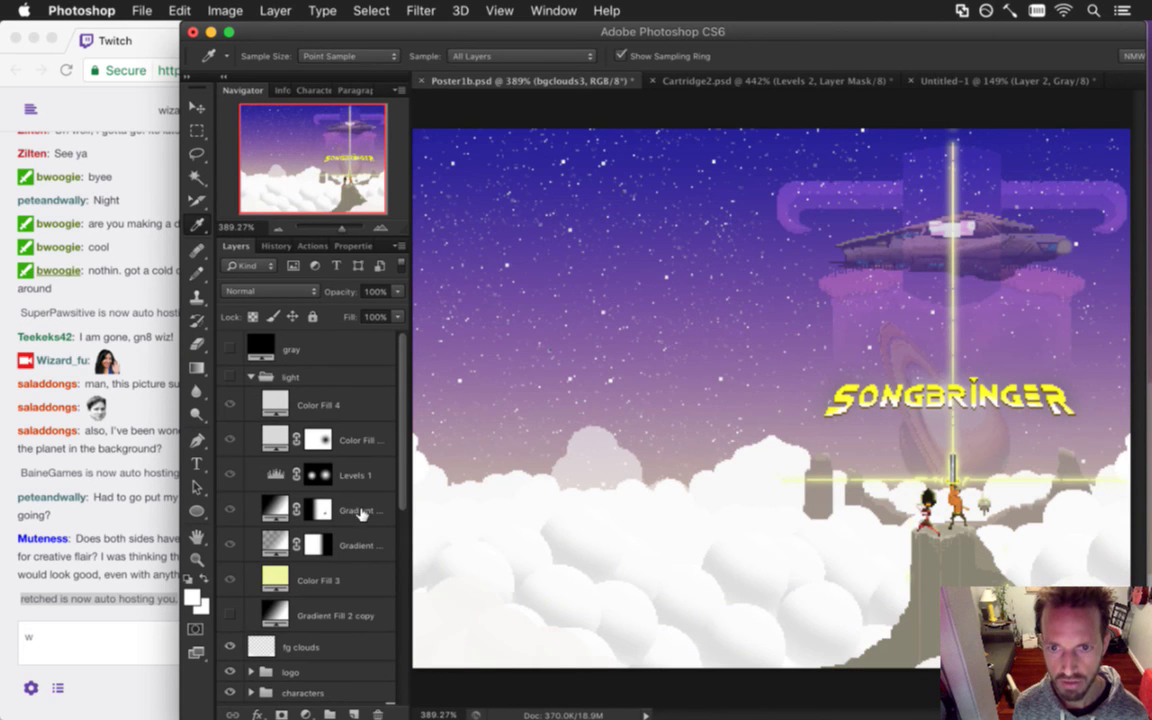
{"action": "left_click", "coordinate": [762, 477]}
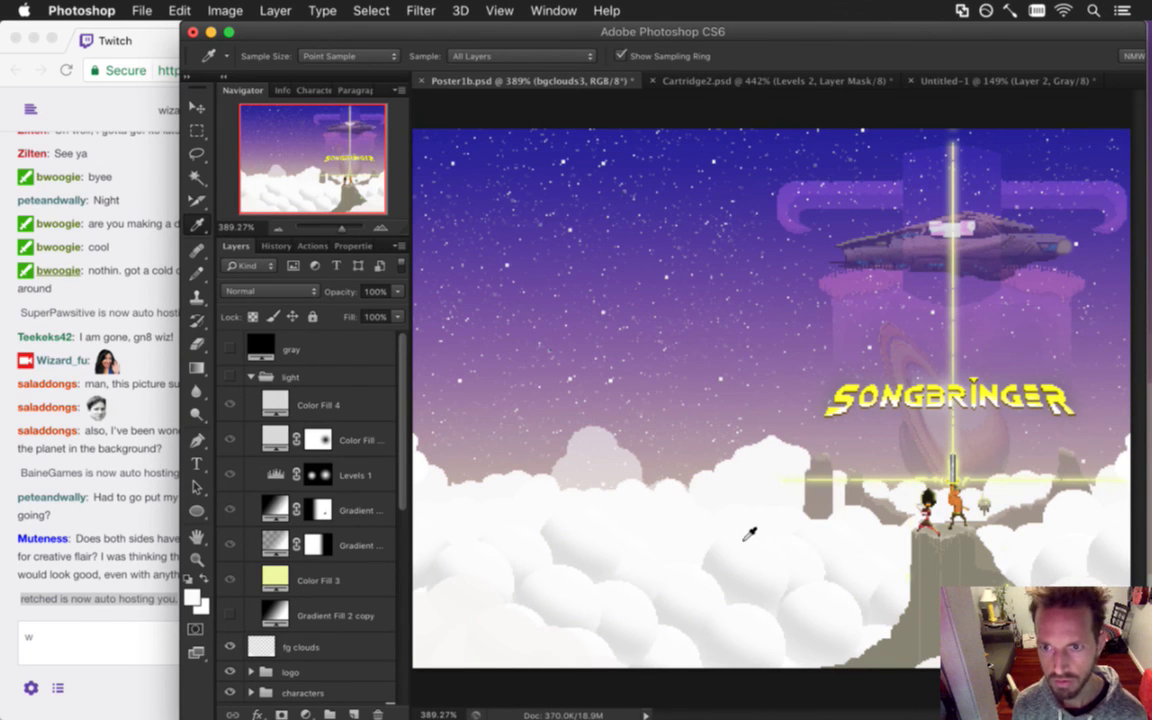
{"action": "key", "text": "b"}
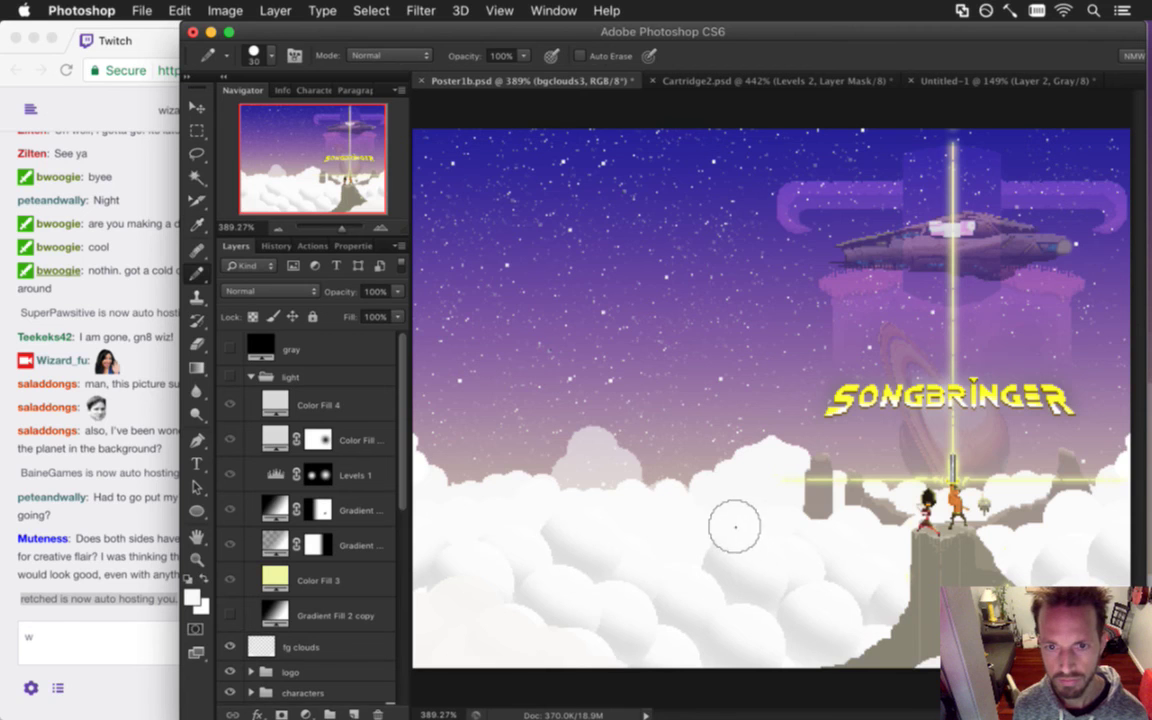
{"action": "left_click_drag", "start_coordinate": [626, 531], "coordinate": [471, 501]}
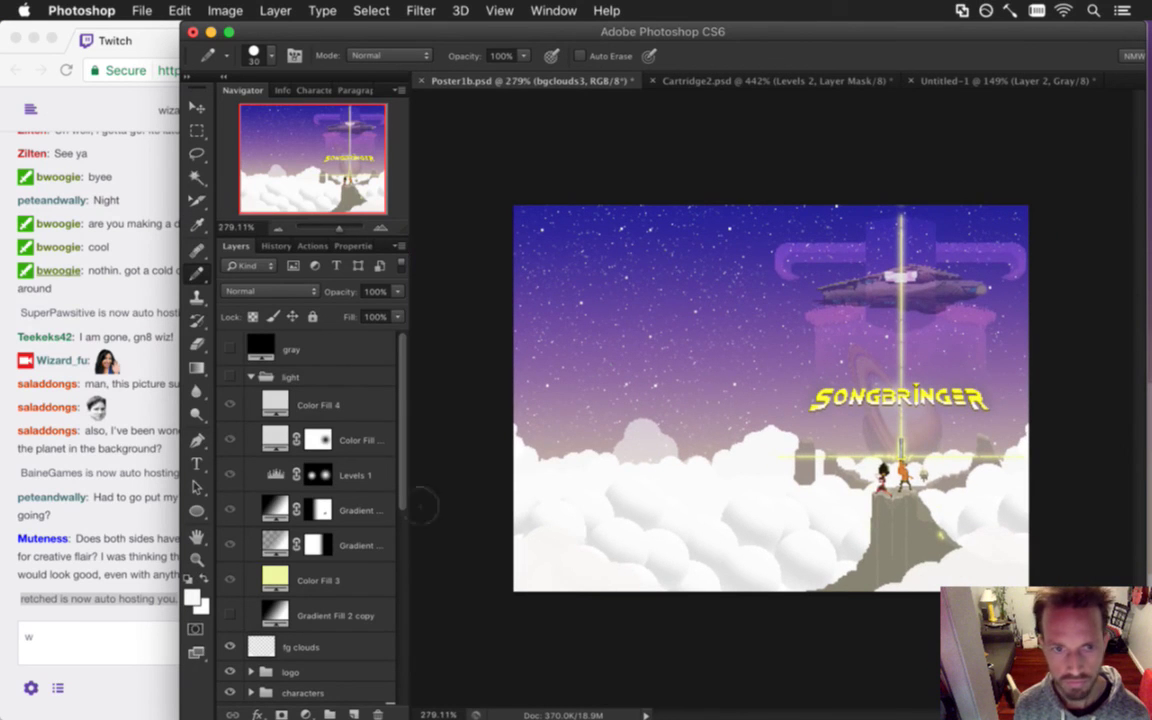
Set the bgclouds3 layer's opacity to 22%.
{"action": "scroll", "coordinate": [388, 540], "scroll_direction": "down", "scroll_amount": 6}
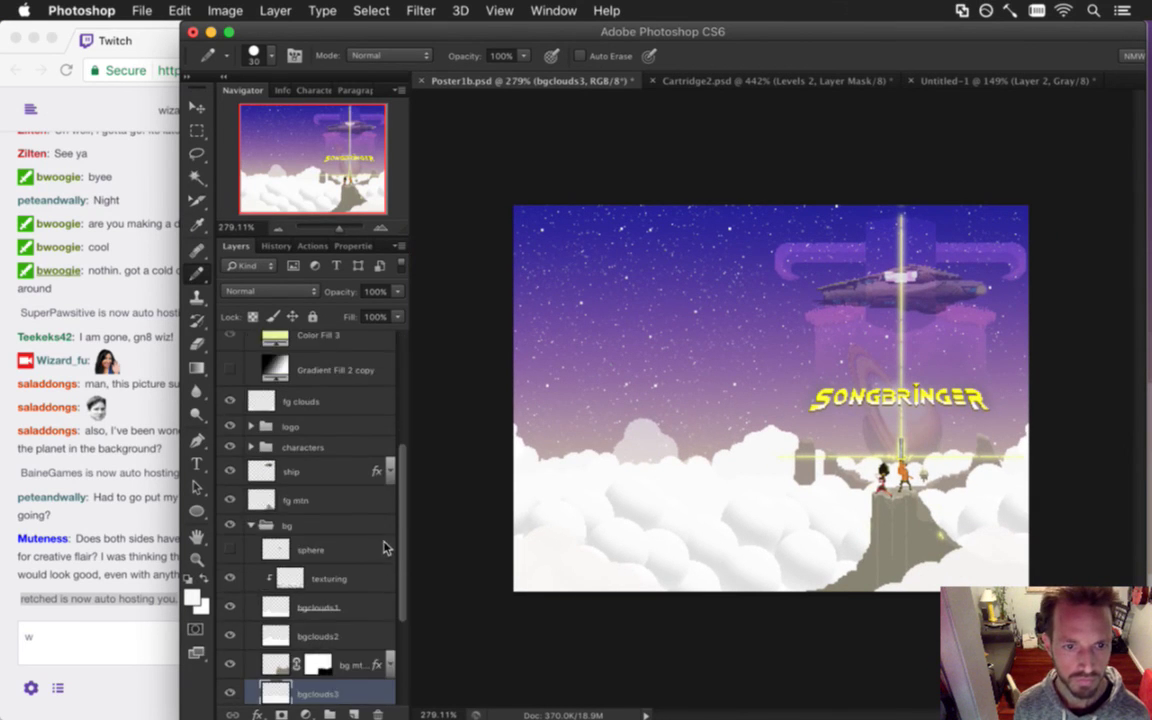
{"action": "left_click", "coordinate": [397, 291]}
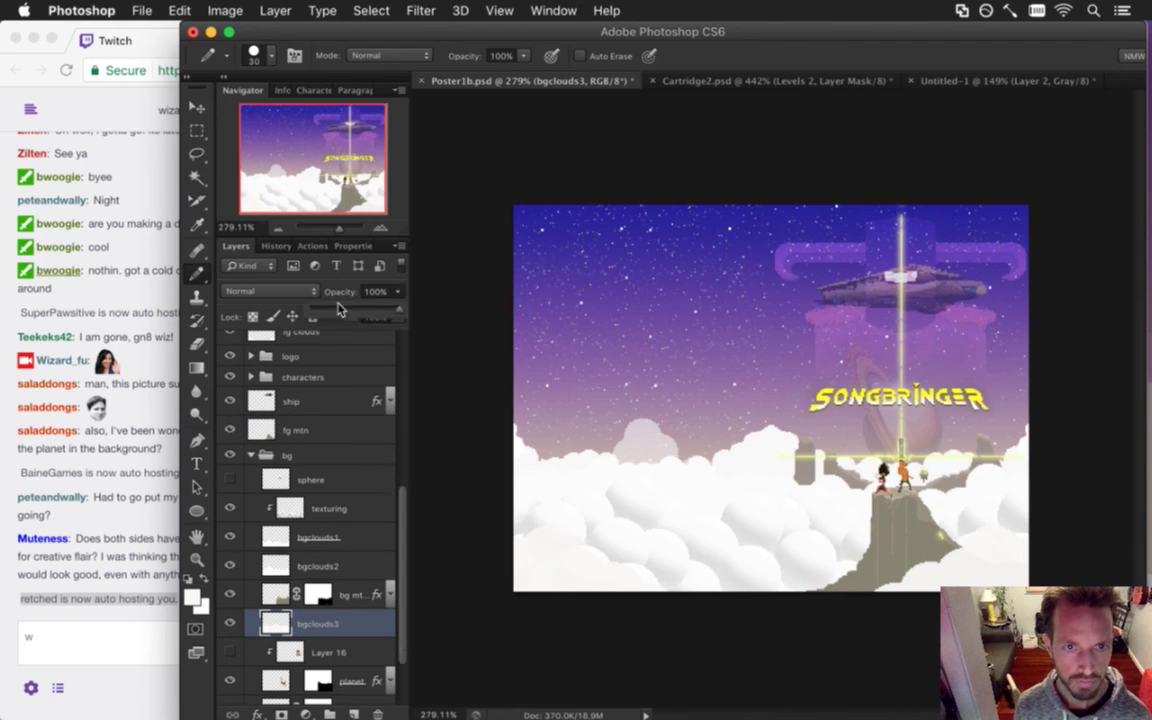
{"action": "left_click", "coordinate": [335, 311]}
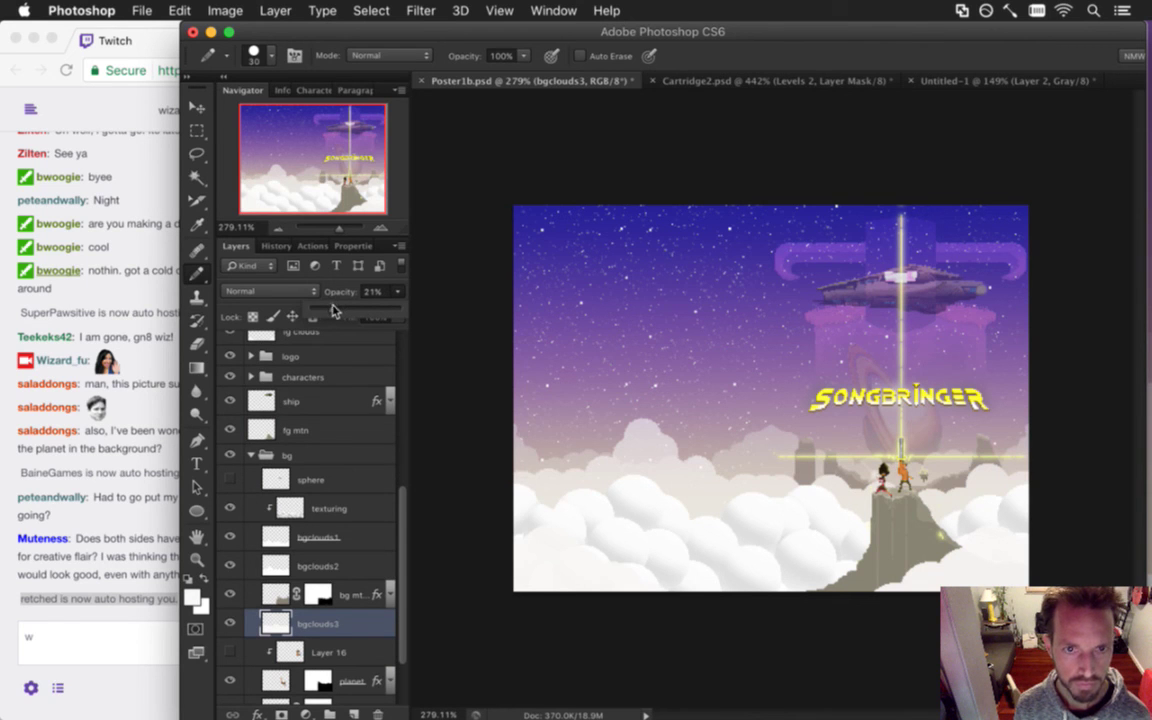
{"action": "left_click", "coordinate": [376, 296]}
{"action": "left_click", "coordinate": [381, 294]}
{"action": "key", "text": "Return"}
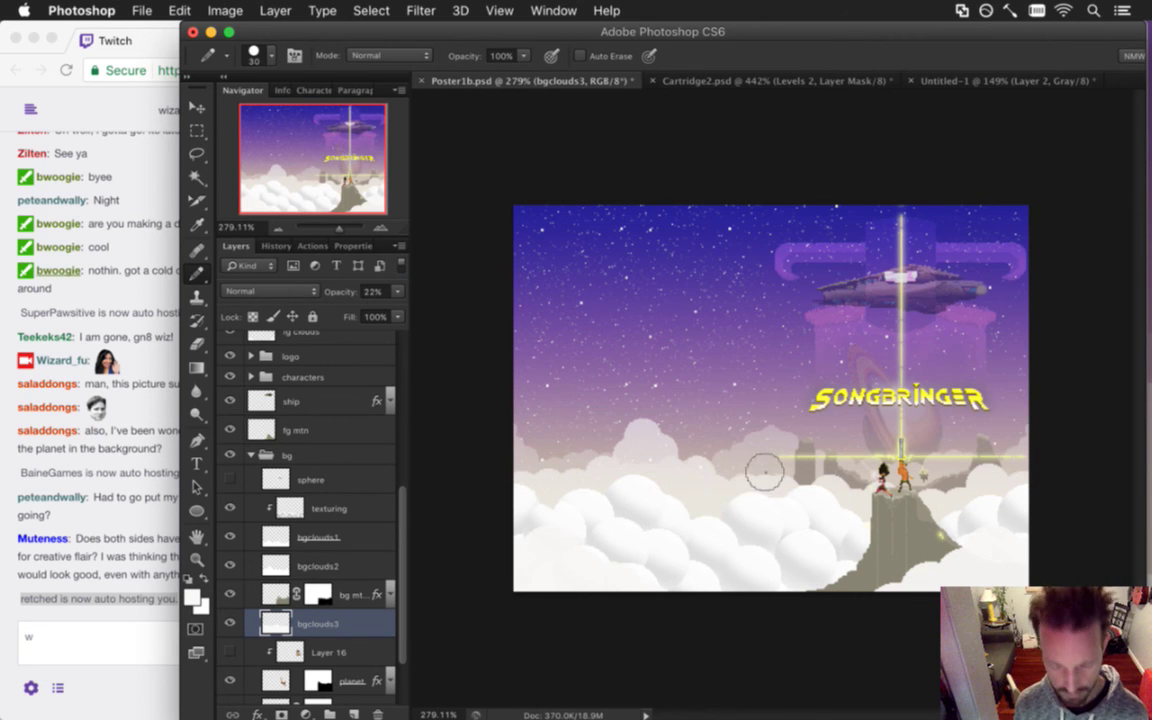
Paint rounded far-cloud puffs on bgclouds3 around the tall peak and mid-horizon with the Pencil at 30 and 20 px, undoing the last strokes.
{"action": "left_click", "coordinate": [708, 466]}
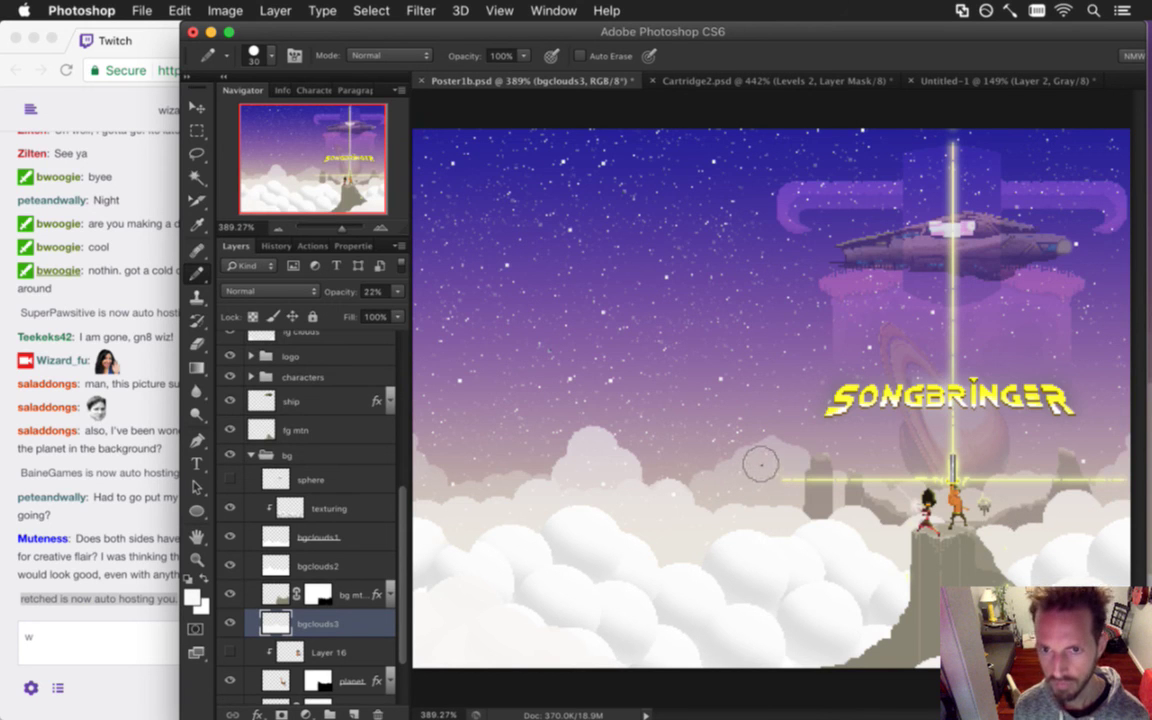
{"action": "mouse_move", "coordinate": [732, 475]}
{"action": "left_mouse_down"}
{"action": "mouse_move", "coordinate": [712, 463]}
{"action": "mouse_move", "coordinate": [707, 481]}
{"action": "mouse_move", "coordinate": [684, 490]}
{"action": "left_mouse_up"}
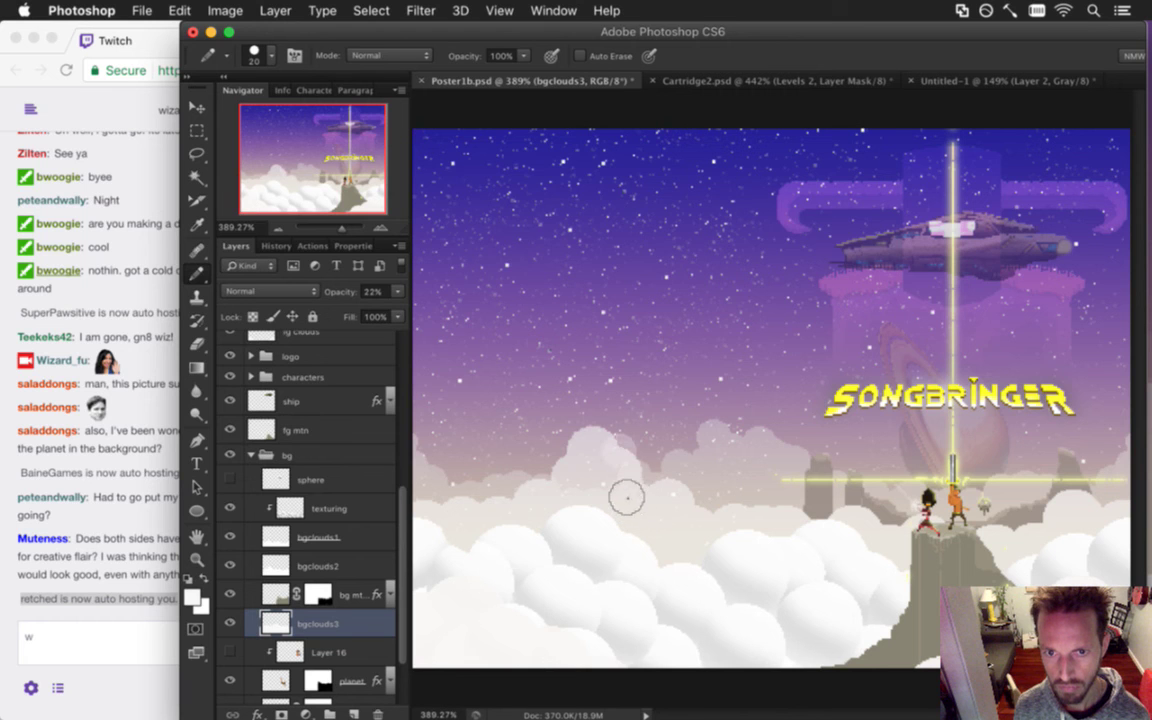
{"action": "left_click", "coordinate": [592, 405]}
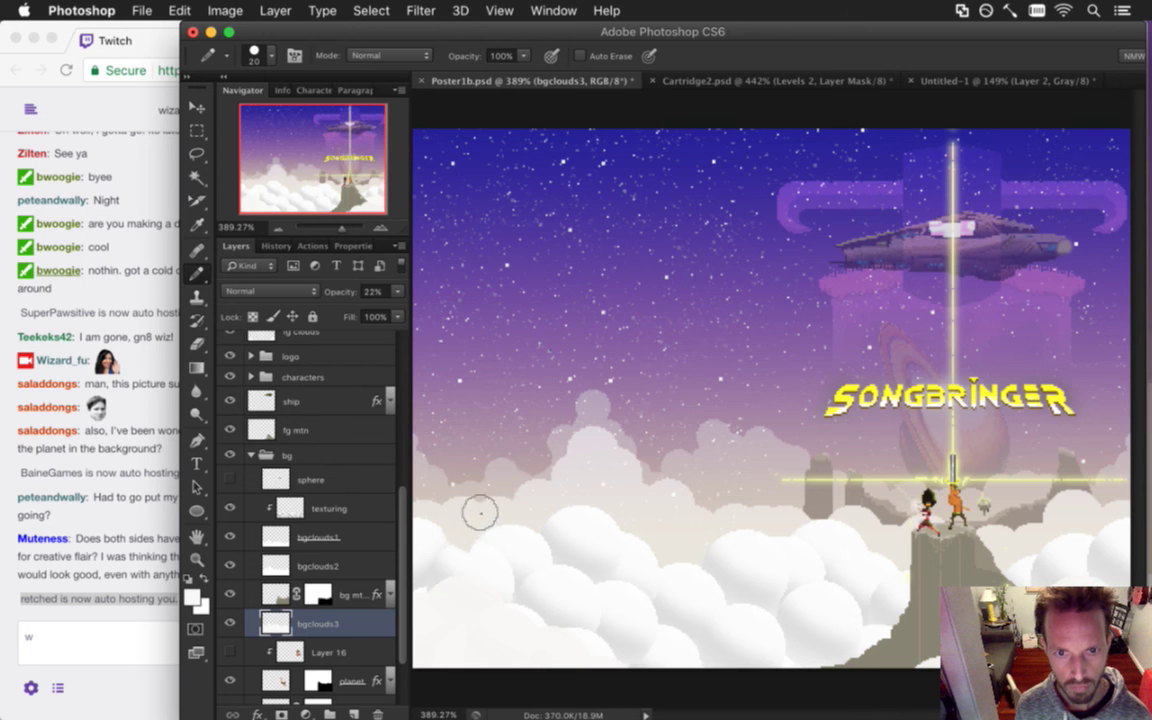
{"action": "key", "text": "super+z"}
{"action": "key", "text": "super+z"}
{"action": "key", "text": "super+z"}
{"action": "key", "text": "super+z"}
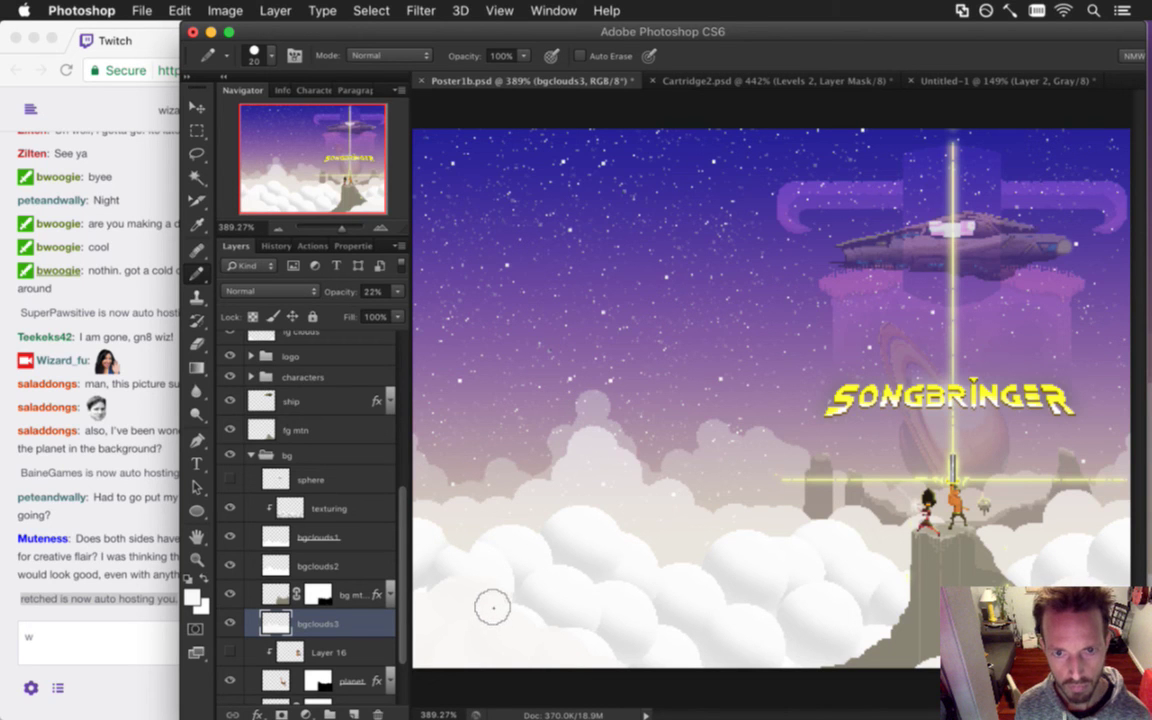
Reduce the Pencil to 10 and 9 px and add small puffs above and beside the tall far-cloud peak on bgclouds3.
{"action": "left_click", "coordinate": [593, 403]}
{"action": "key", "text": "bracketleft"}
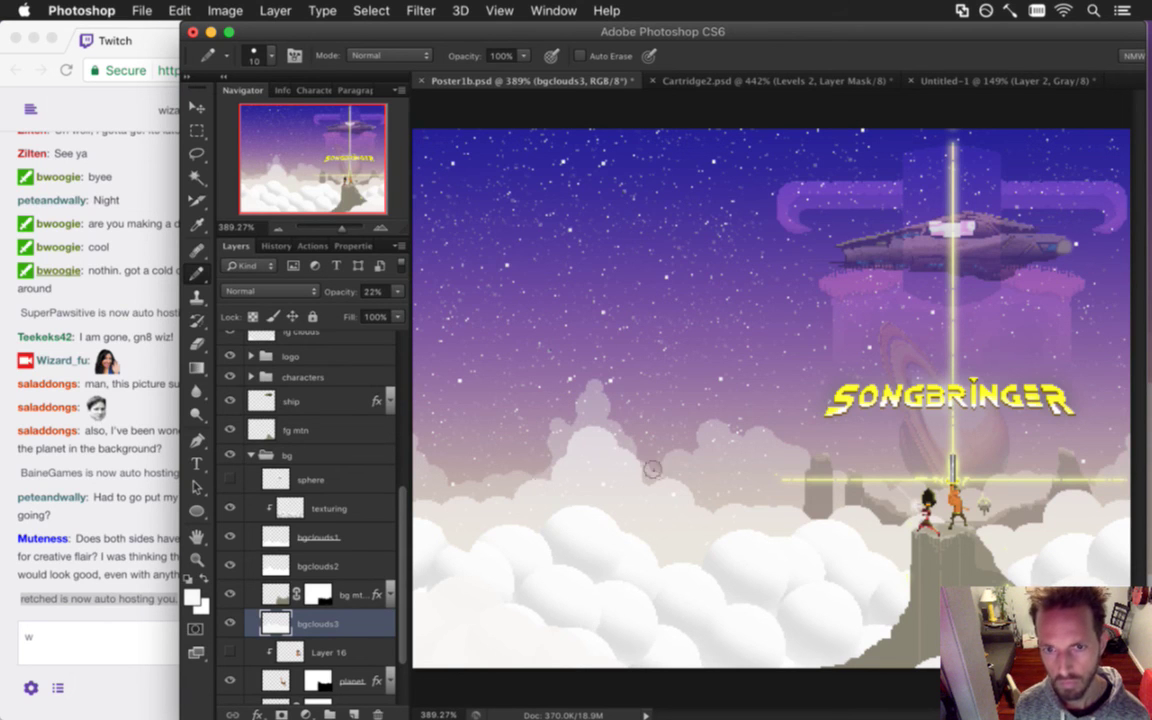
{"action": "left_click", "coordinate": [638, 420]}
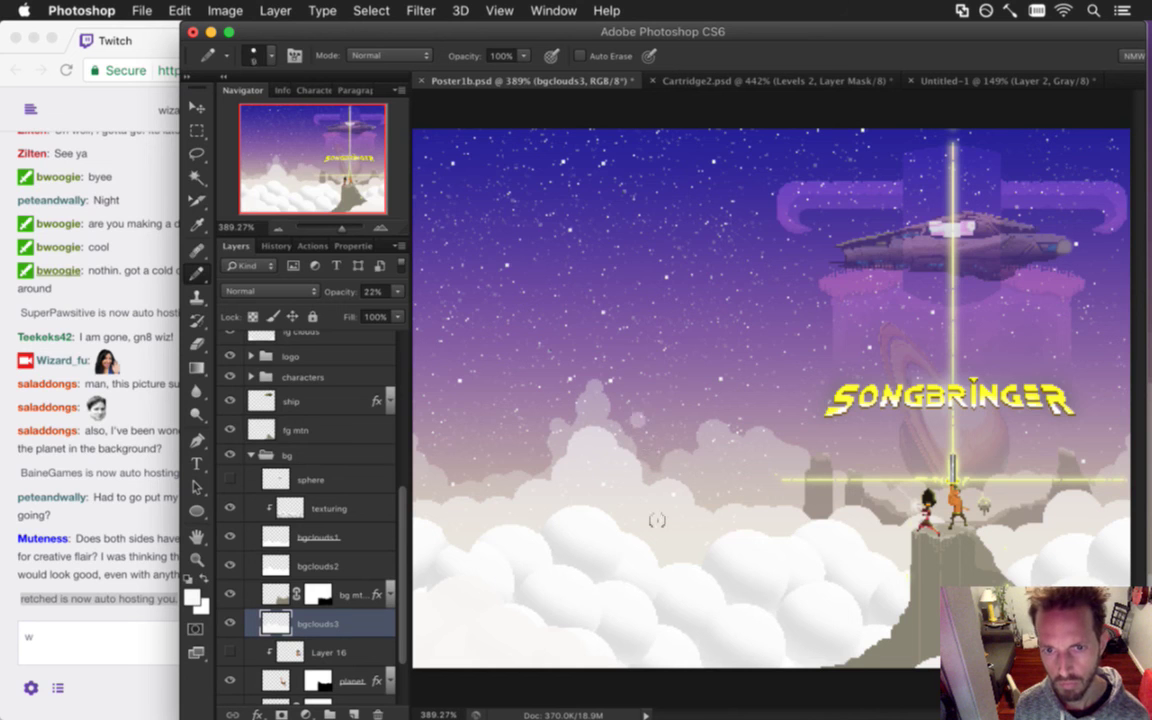
{"action": "mouse_move", "coordinate": [557, 494]}
{"action": "left_mouse_down"}
{"action": "mouse_move", "coordinate": [501, 507]}
{"action": "mouse_move", "coordinate": [558, 517]}
{"action": "left_mouse_up"}
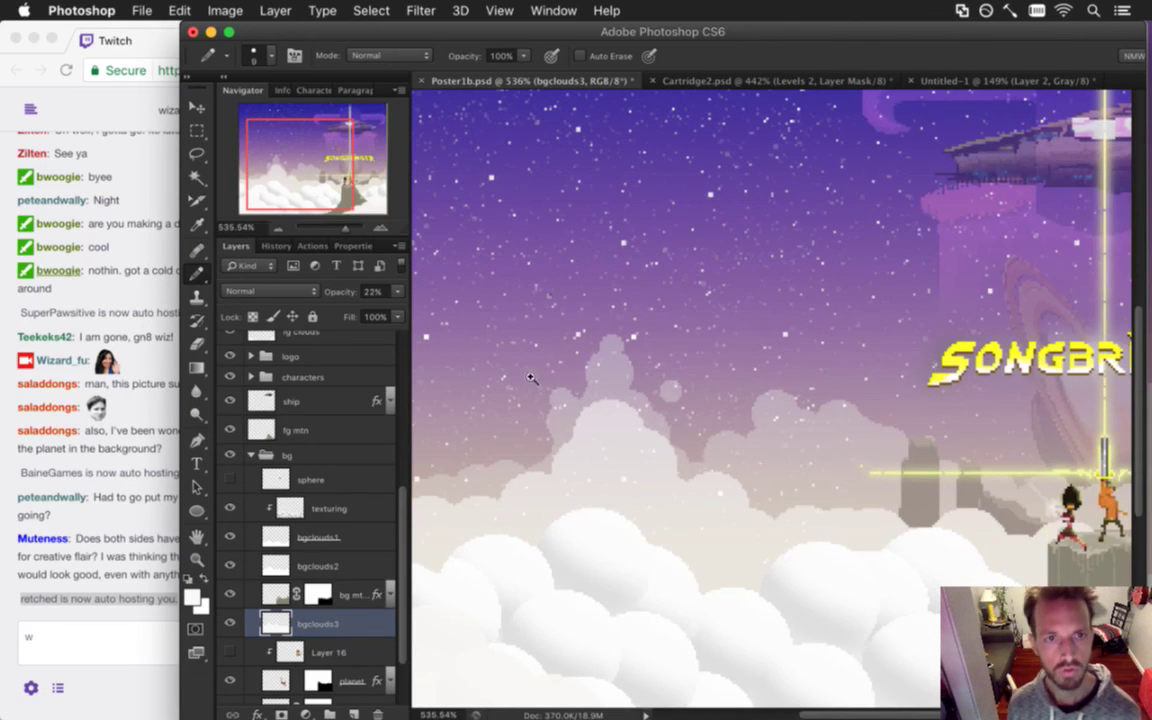
{"action": "left_click_drag", "start_coordinate": [587, 472], "coordinate": [560, 468]}
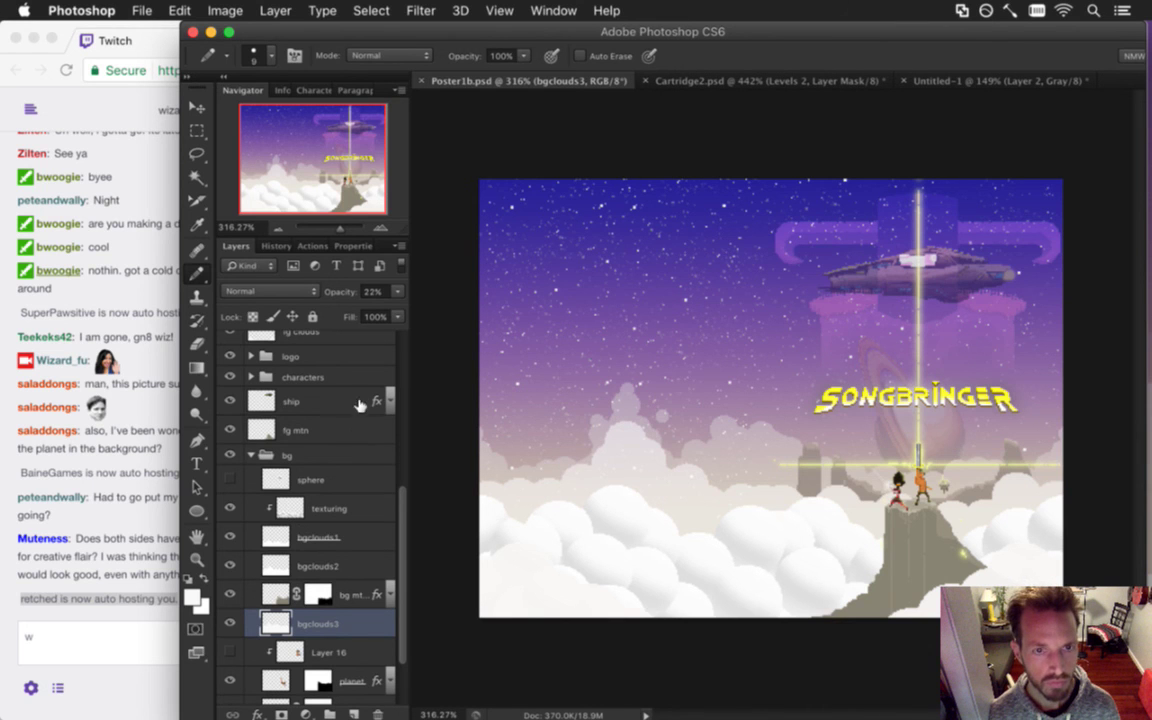
Show the light group again and erase the puffs rising above the tall cloud peak on bgclouds3 with the 45 px Eraser.
{"action": "left_click_drag", "start_coordinate": [404, 532], "coordinate": [375, 363]}
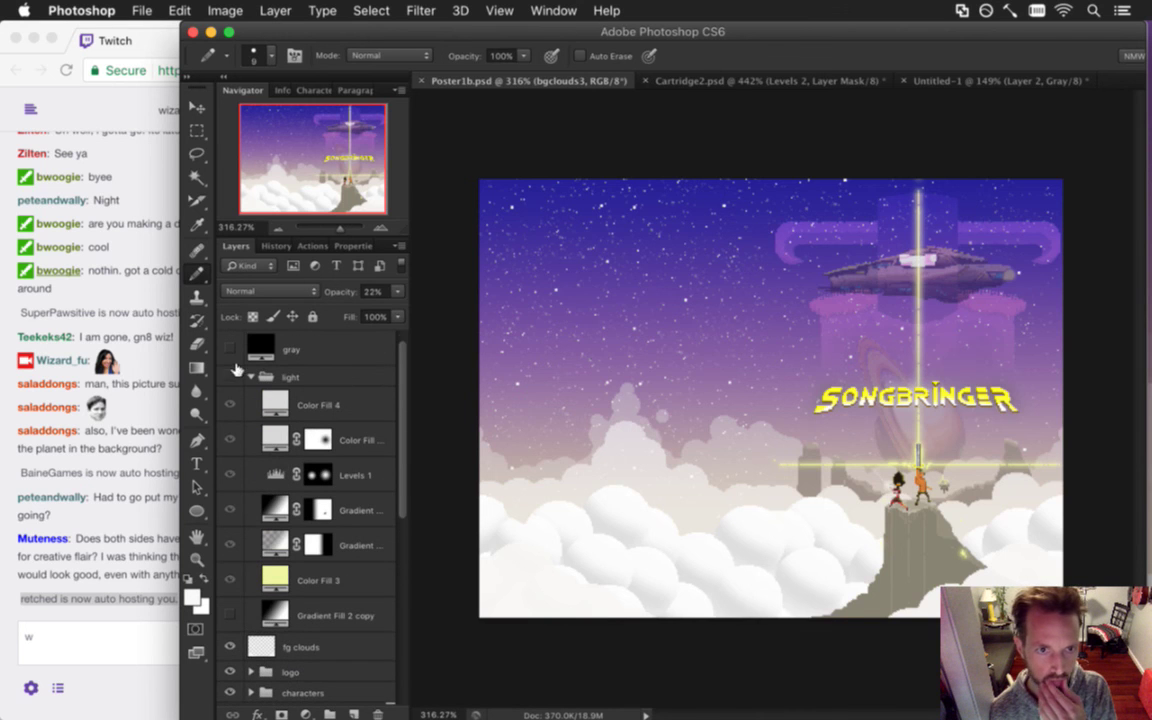
{"action": "left_click", "coordinate": [230, 376]}
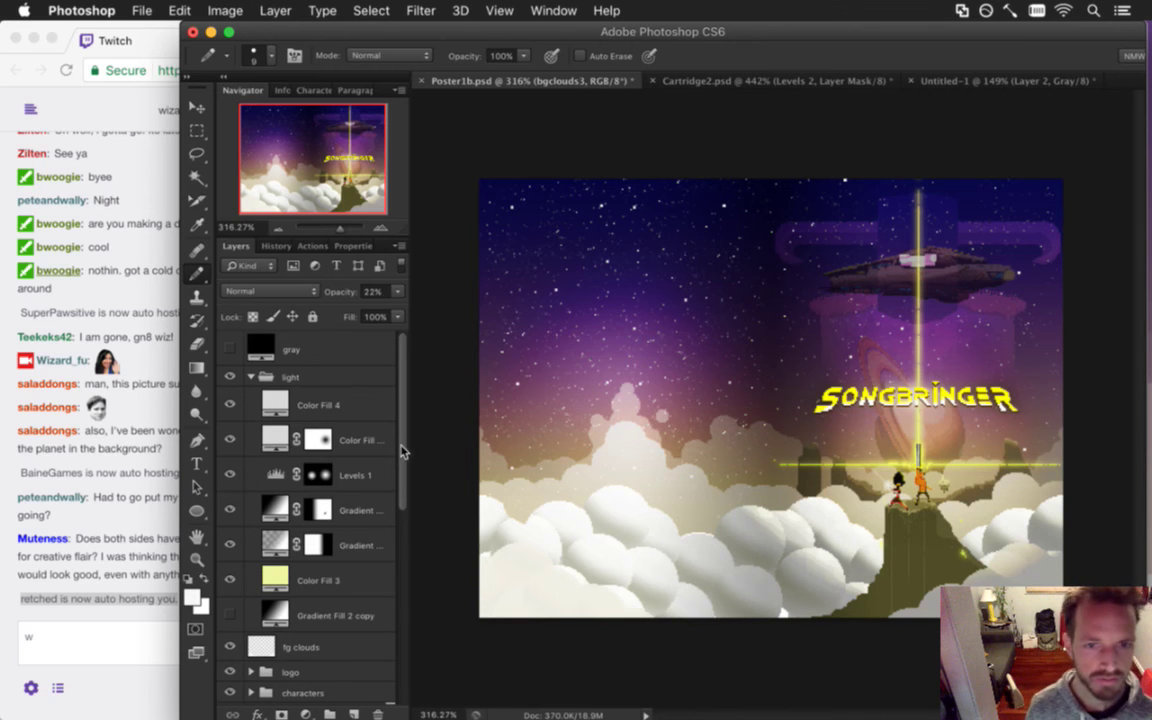
{"action": "scroll", "coordinate": [385, 530], "scroll_direction": "down", "scroll_amount": 5}
{"action": "scroll", "coordinate": [405, 590], "scroll_direction": "down", "scroll_amount": 3}
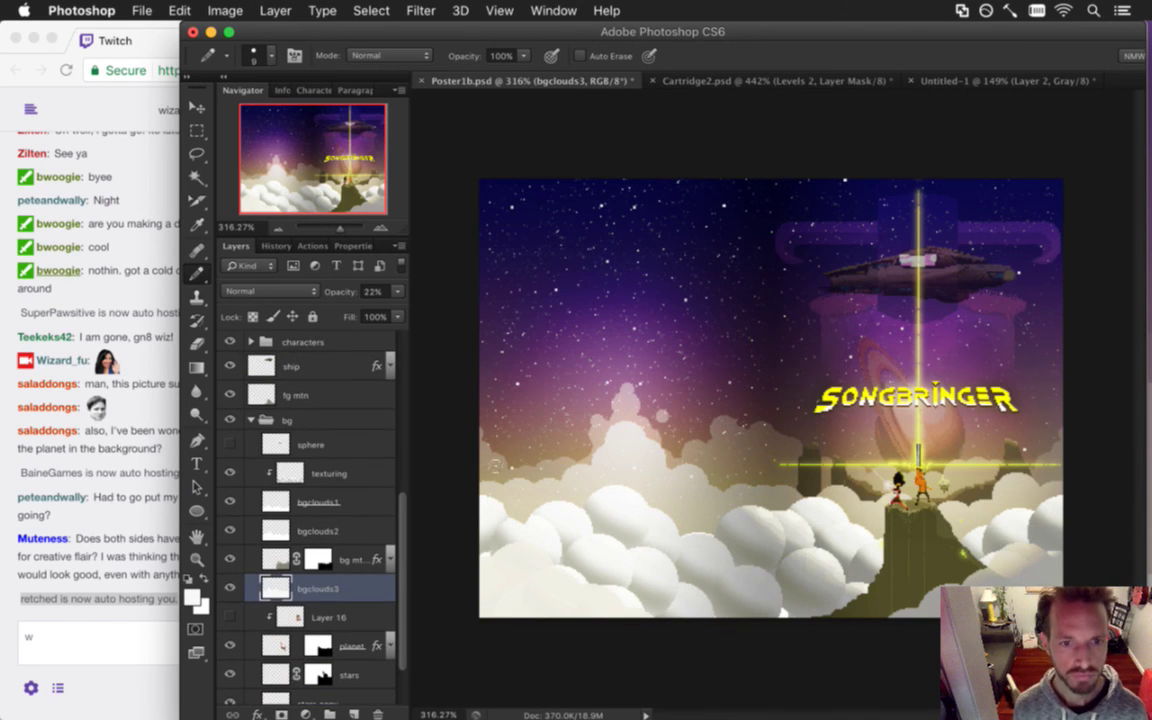
{"action": "key", "text": "e"}
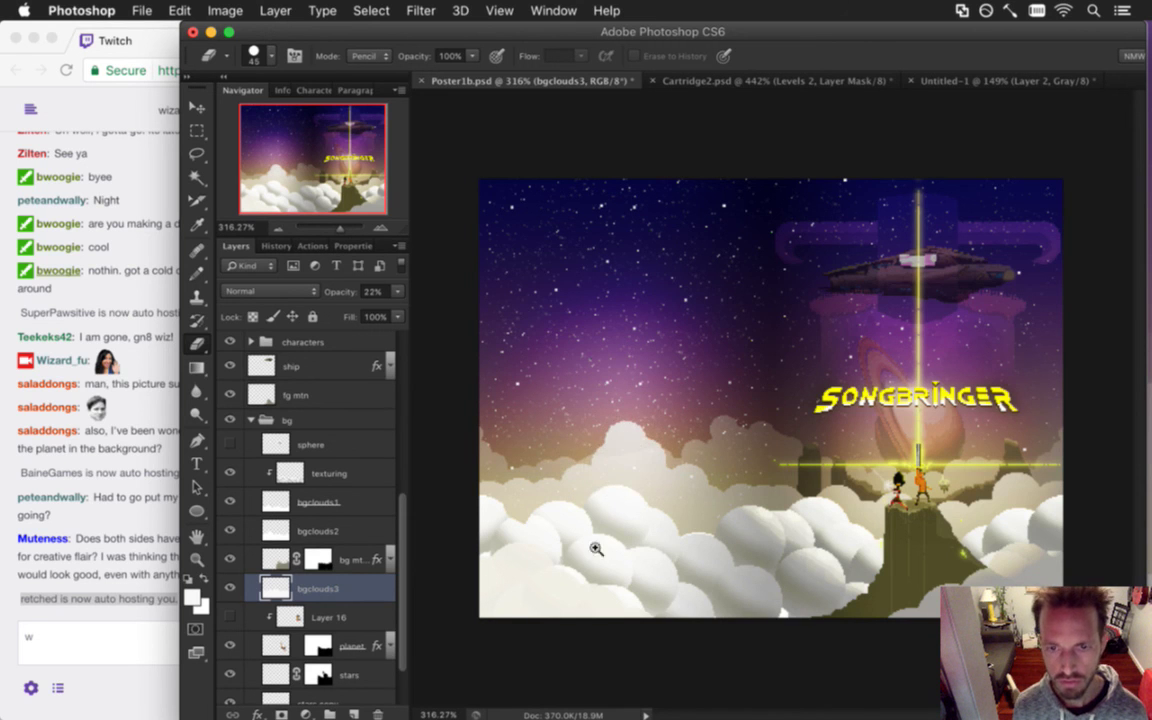
Touch up the far-cloud edges around the peak on bgclouds3 with the 9 px Pencil and save the poster.
{"action": "scroll", "coordinate": [565, 572], "scroll_direction": "up", "scroll_amount": 3}
{"action": "key", "text": "b"}
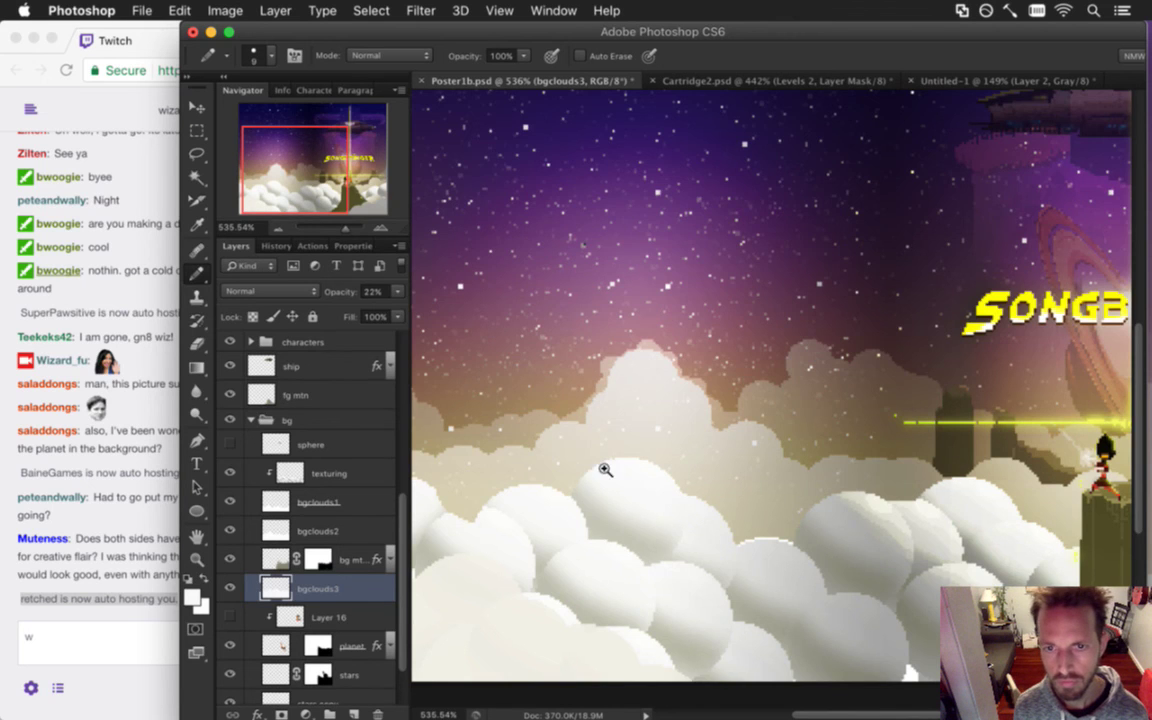
{"action": "key", "text": "super+0"}
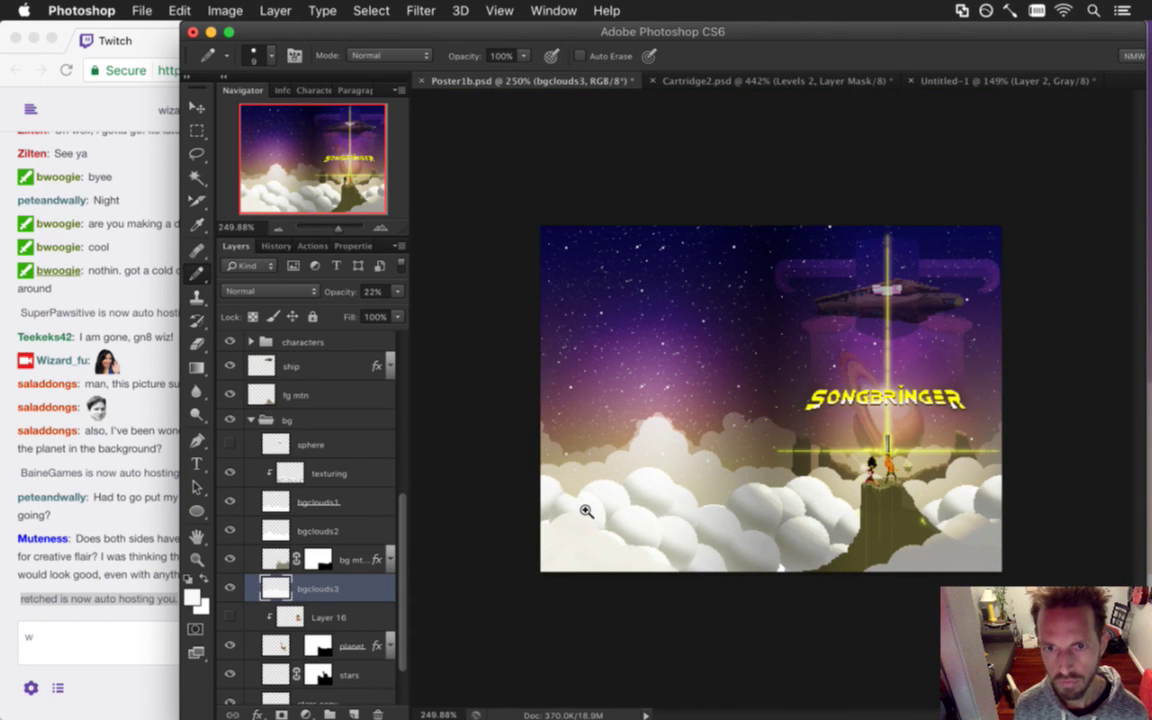
{"action": "key", "text": "super+s"}
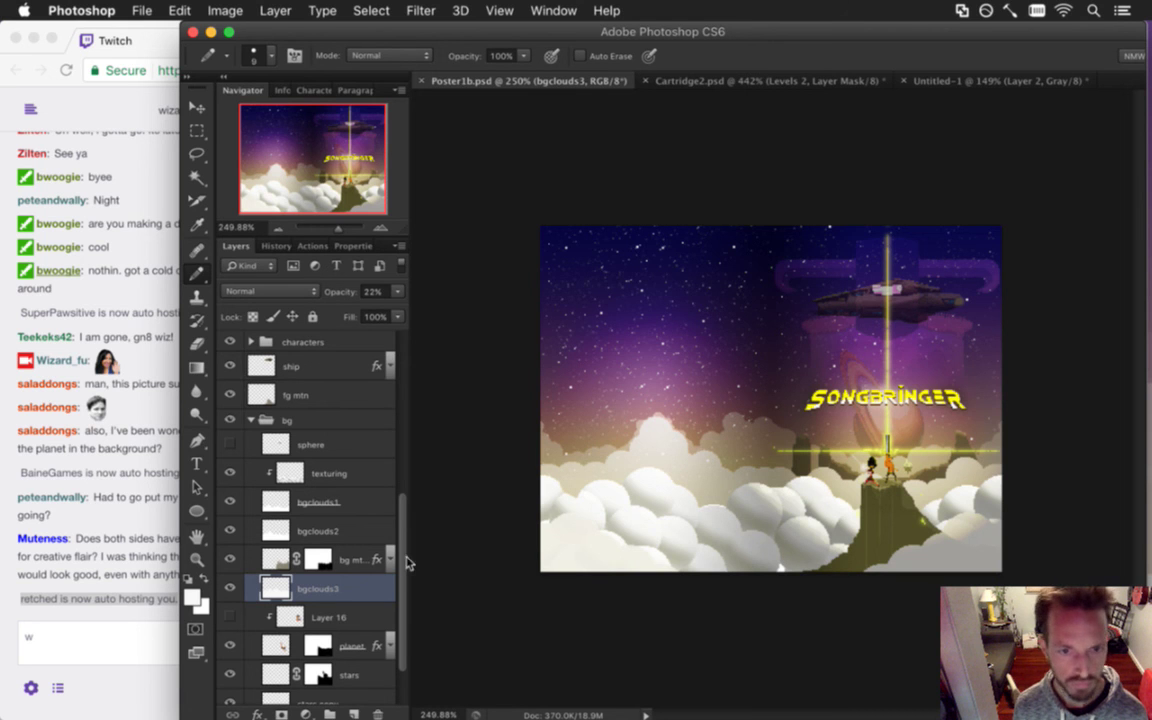
Erase the tall cloud peak on the poster's left half from the bgclouds2 layer with the 45 px Eraser.
{"action": "scroll", "coordinate": [400, 595], "scroll_direction": "down", "scroll_amount": 2}
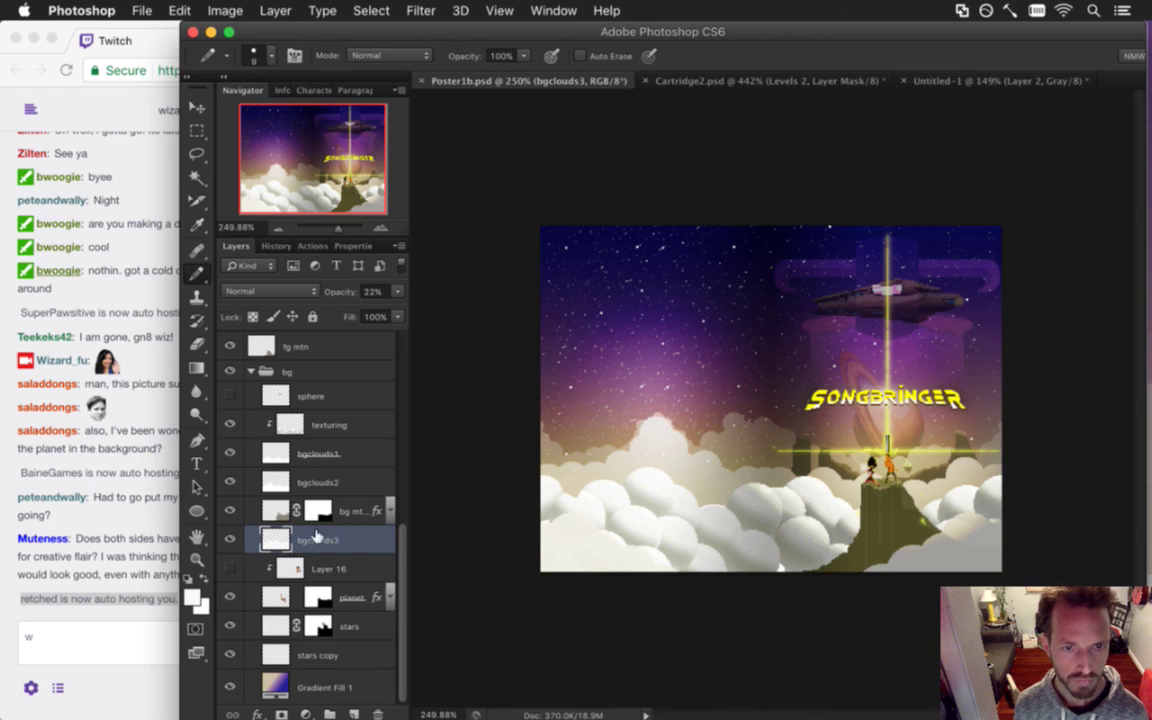
{"action": "left_click", "coordinate": [288, 482]}
{"action": "key", "text": "e"}
{"action": "left_click_drag", "start_coordinate": [637, 450], "coordinate": [674, 458]}
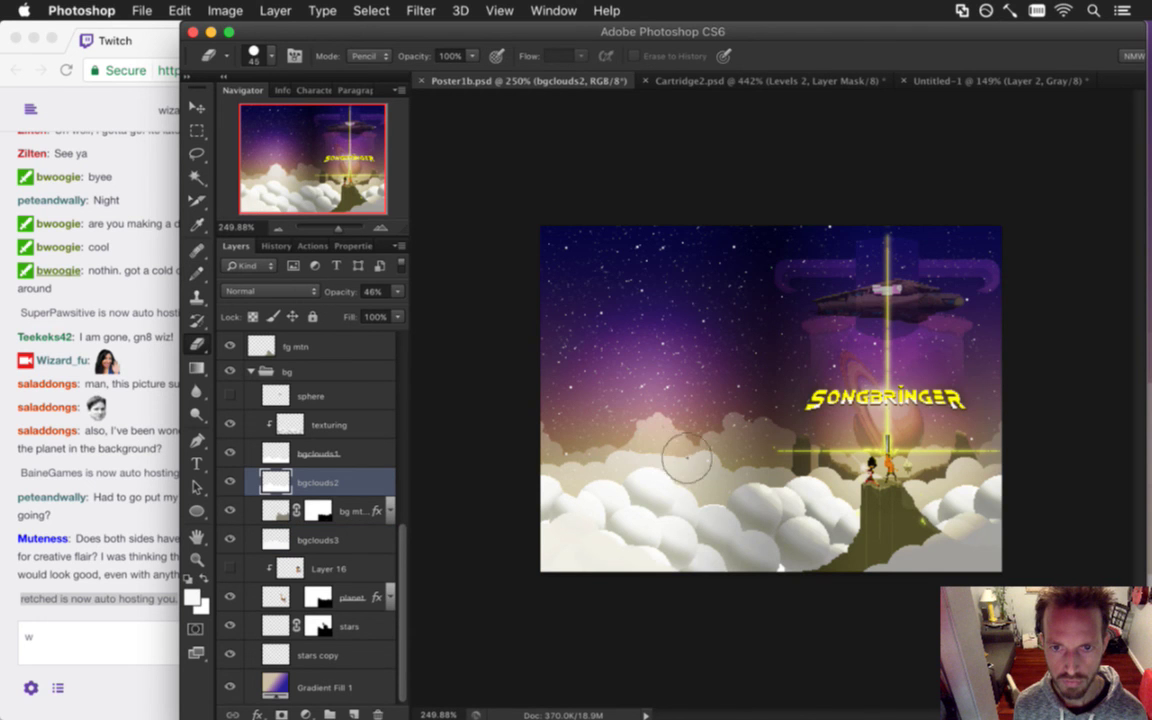
{"action": "scroll", "coordinate": [638, 514], "scroll_direction": "up", "scroll_amount": 3}
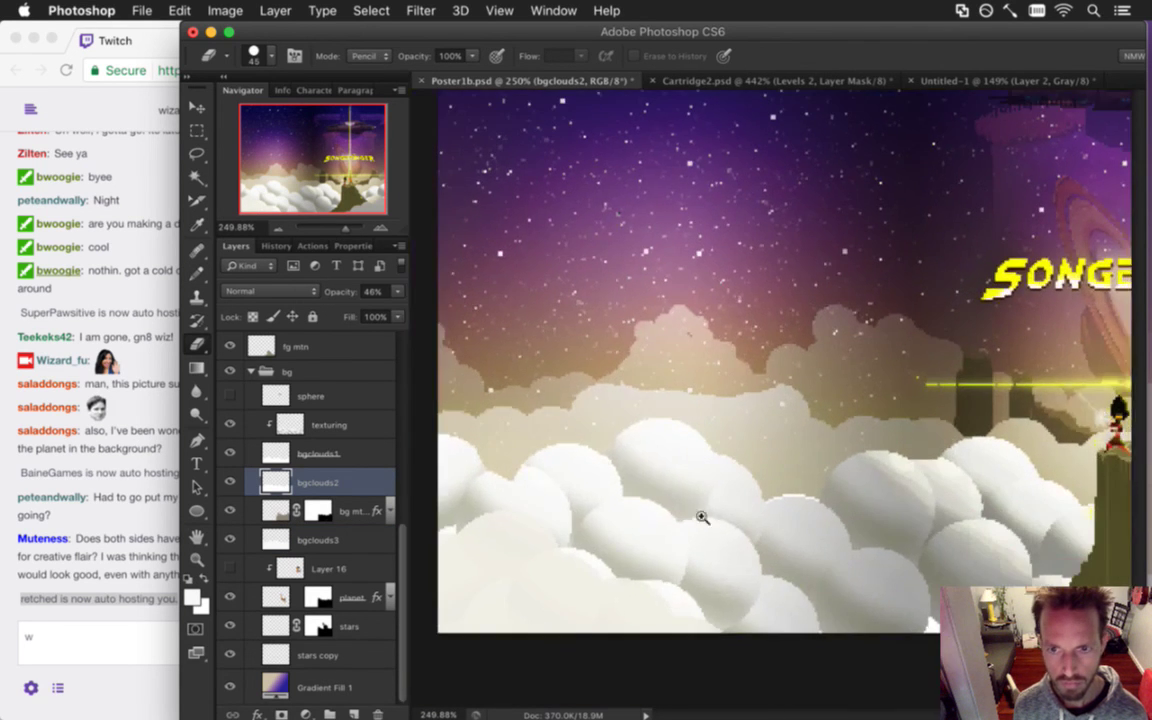
Try extending the upper edge of the bgclouds2 clouds on the poster's left half with 30 px Pencil puffs.
{"action": "key", "text": "b"}
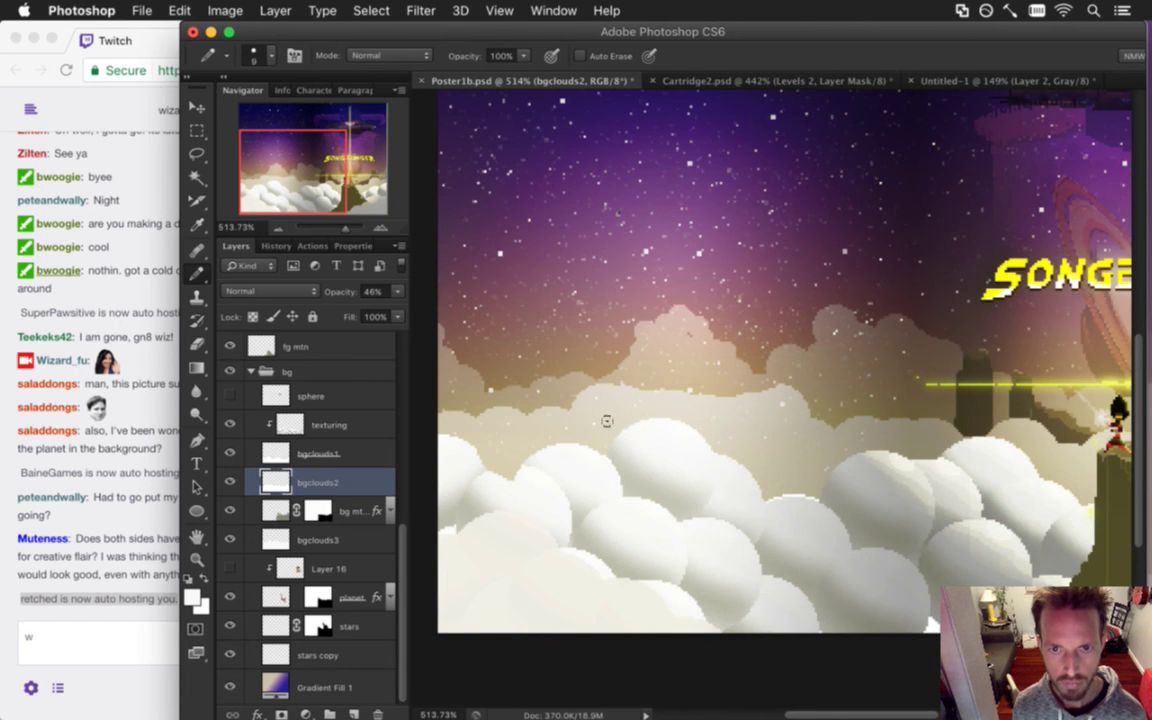
{"action": "key", "text": "bracketright"}
{"action": "key", "text": "bracketright"}
{"action": "key", "text": "bracketright"}
{"action": "key", "text": "bracketright"}
{"action": "key", "text": "bracketright"}
{"action": "key", "text": "bracketright"}
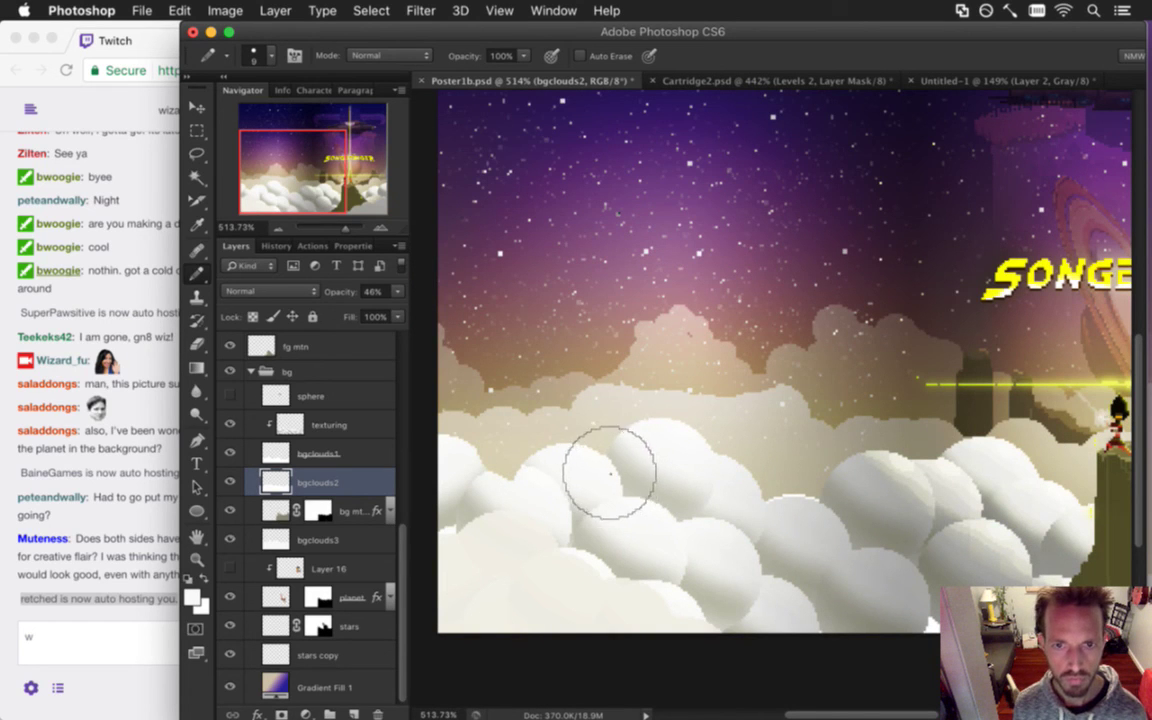
{"action": "key", "text": "bracketleft"}
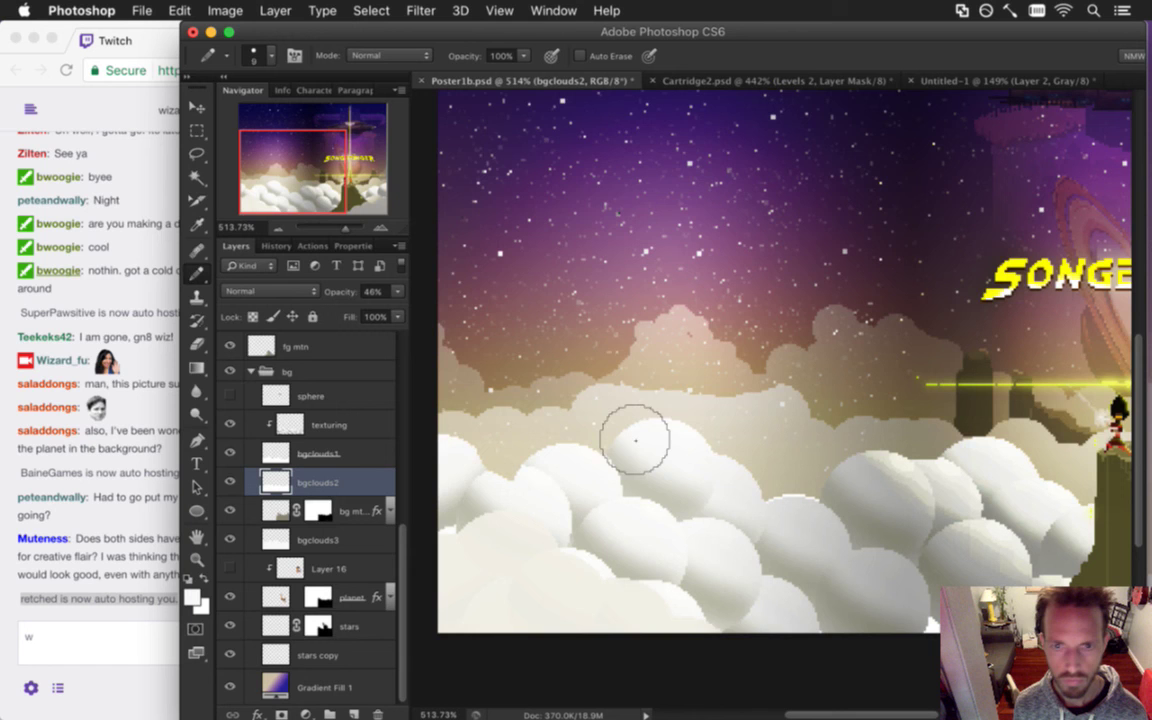
{"action": "left_click_drag", "start_coordinate": [641, 441], "coordinate": [717, 463]}
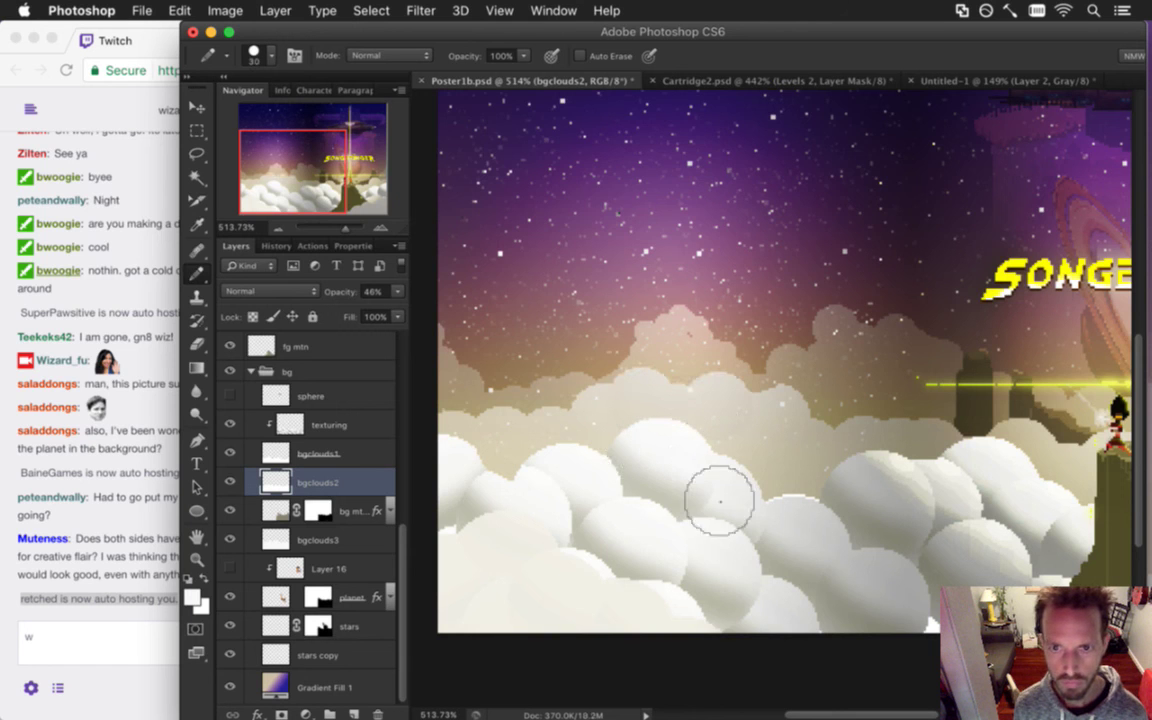
{"action": "left_click_drag", "start_coordinate": [596, 501], "coordinate": [535, 506]}
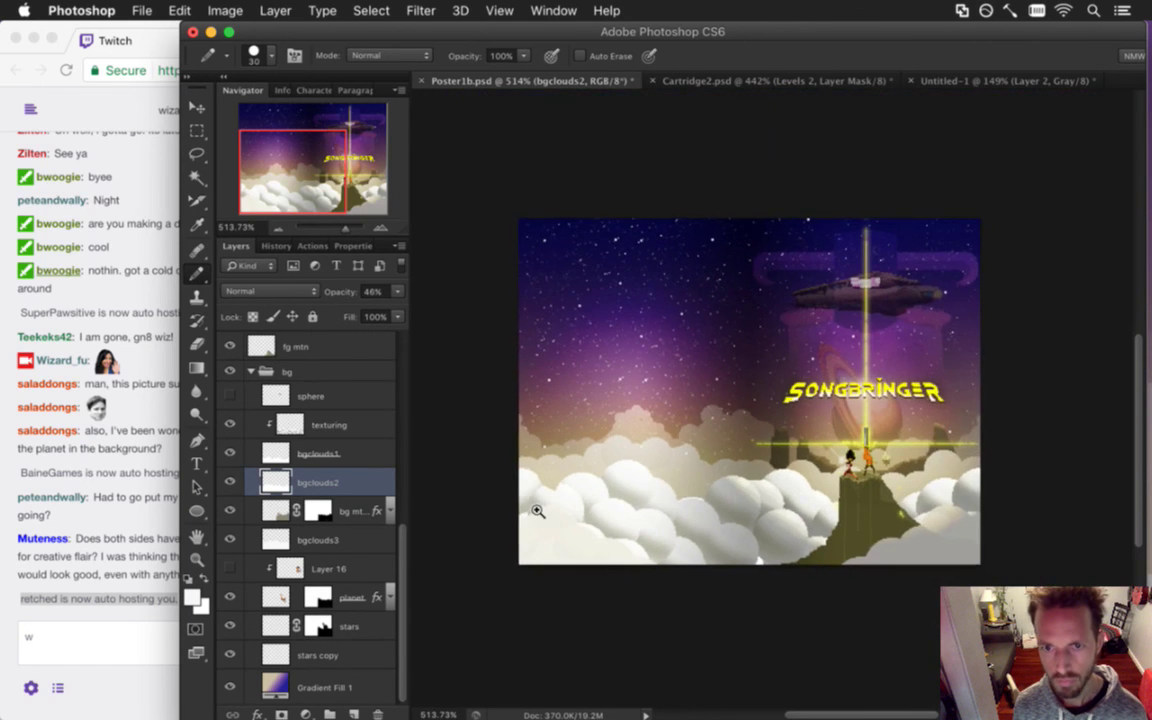
{"action": "left_click_drag", "start_coordinate": [663, 489], "coordinate": [700, 490]}
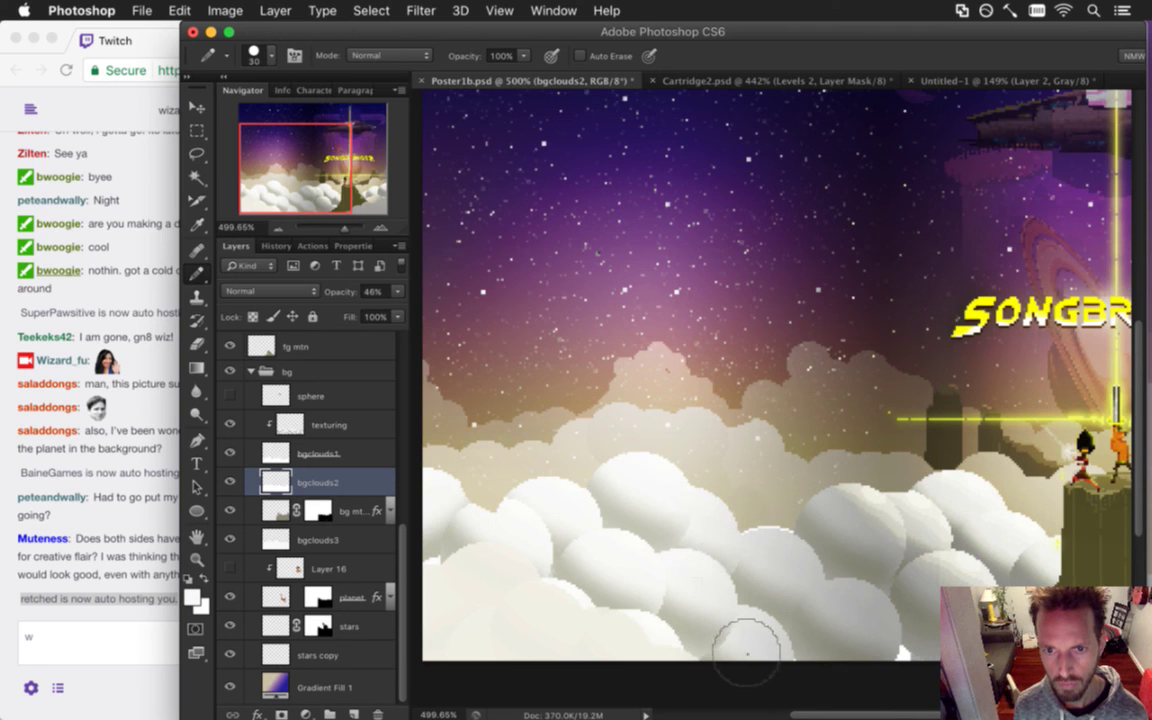
Undo the puffs just pencilled along the bgclouds2 cloud edge.
{"action": "key", "text": "super+z"}
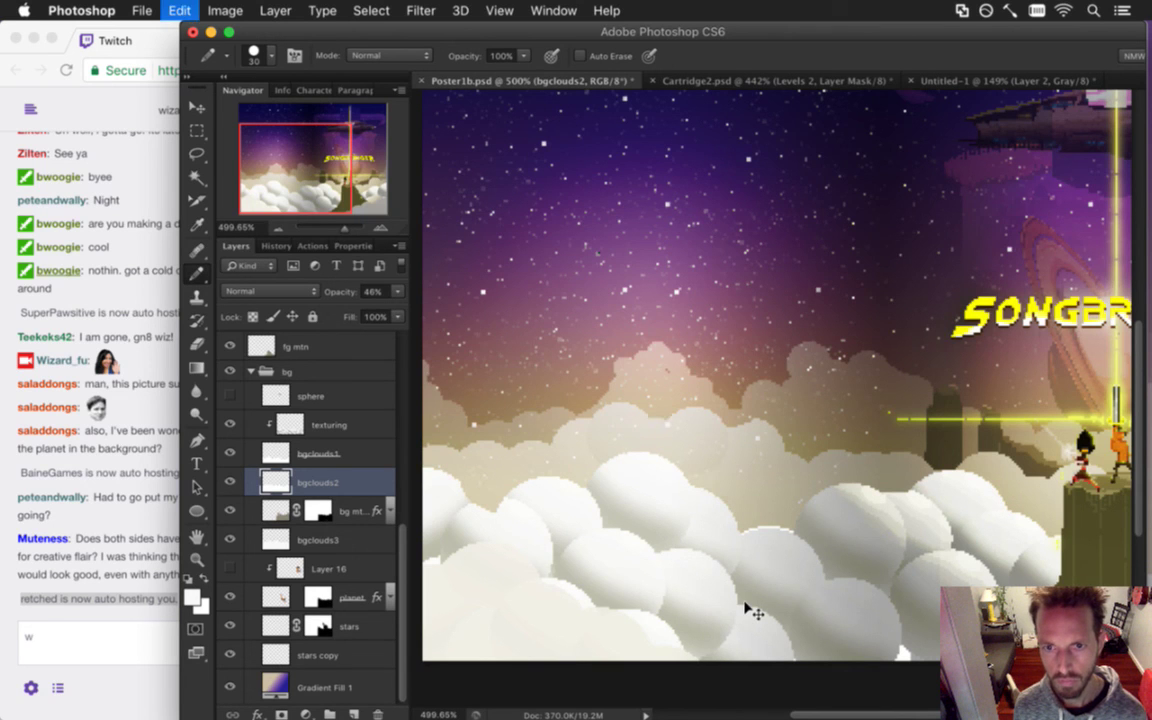
{"action": "key", "text": "super+alt+z"}
{"action": "key", "text": "super+alt+z"}
{"action": "key", "text": "super+alt+z"}
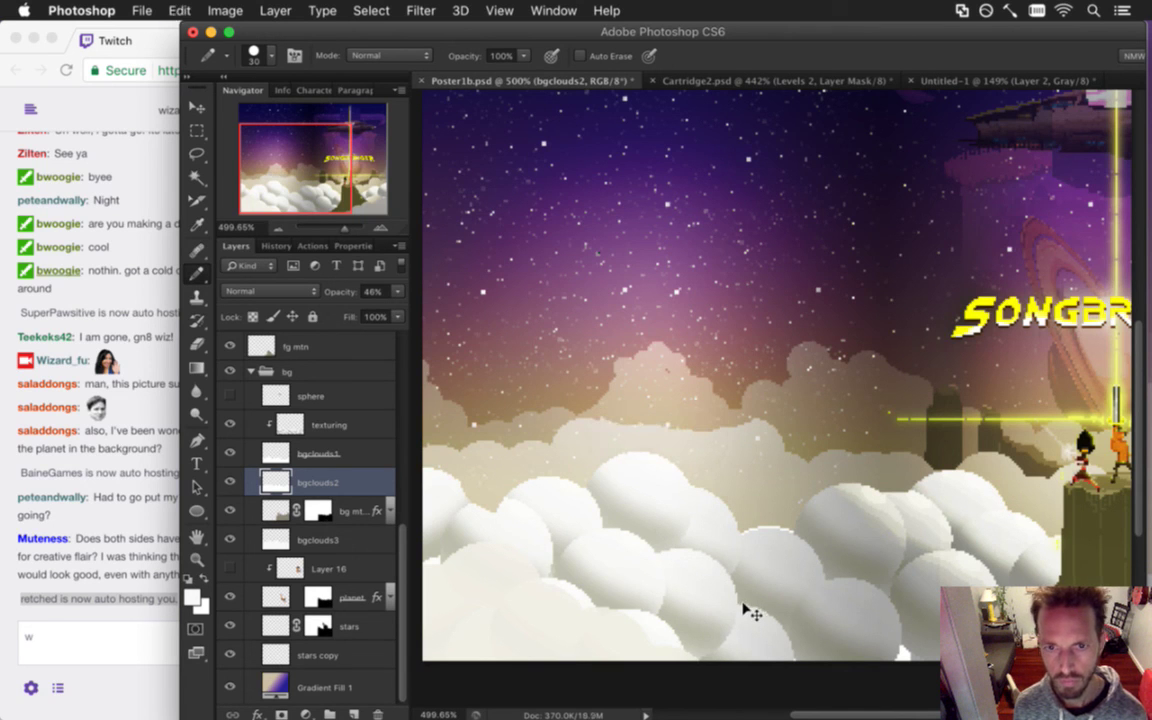
Try a large puff on bgclouds2 over the tall far-cloud peak with the 25 px Pencil and undo it.
{"action": "left_click_drag", "start_coordinate": [605, 398], "coordinate": [628, 386]}
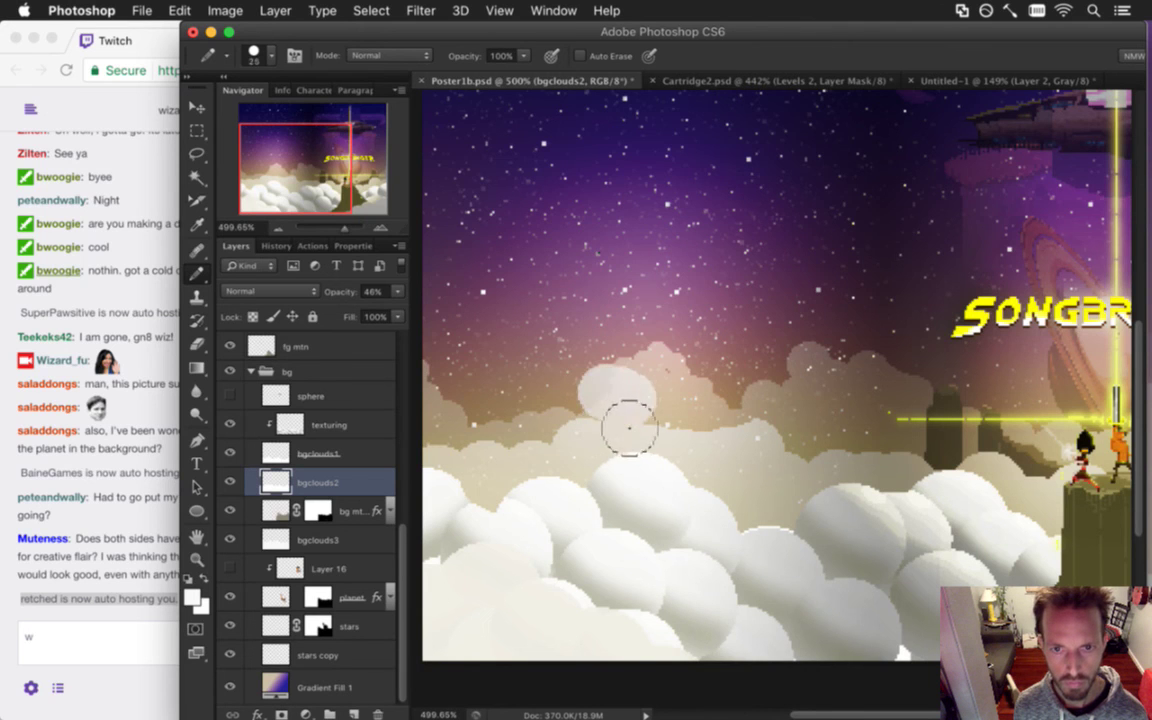
{"action": "key", "text": "super+z"}
{"action": "scroll", "coordinate": [570, 485], "scroll_direction": "down", "scroll_amount": 5}
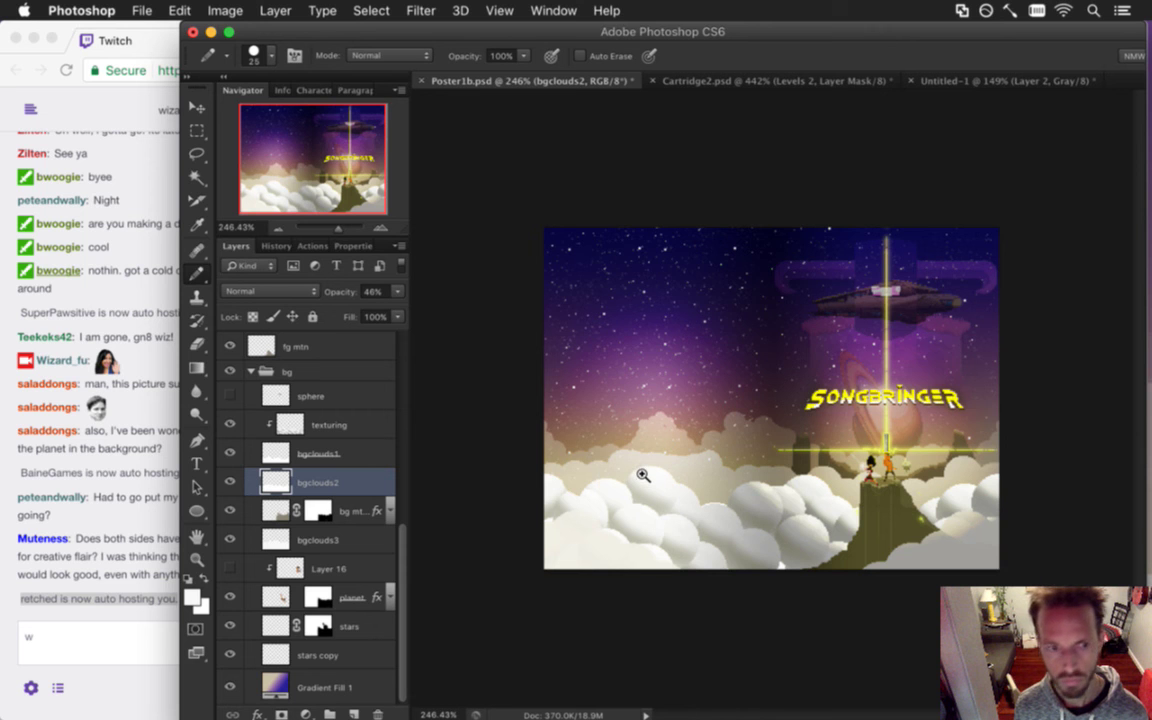
{"action": "scroll", "coordinate": [638, 487], "scroll_direction": "up", "scroll_amount": 3}
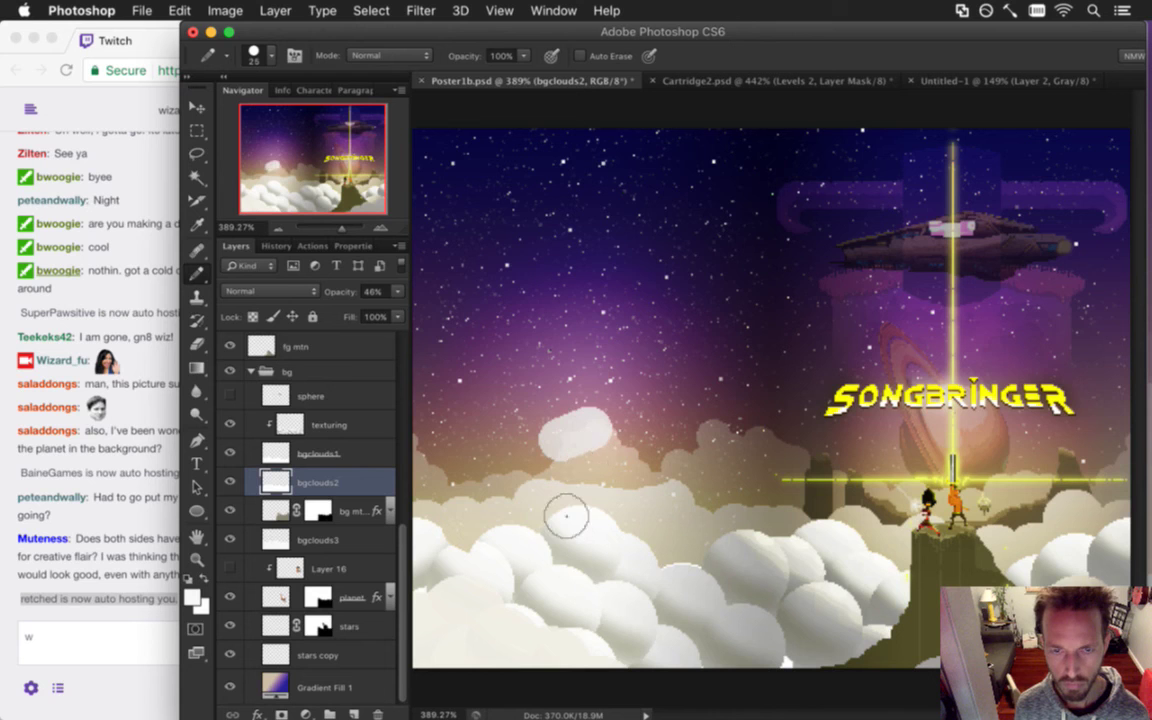
Erase the tall far-cloud peak on the poster's left half from the bgclouds3 layer with the 45 px Eraser.
{"action": "left_click", "coordinate": [277, 541]}
{"action": "key", "text": "e"}
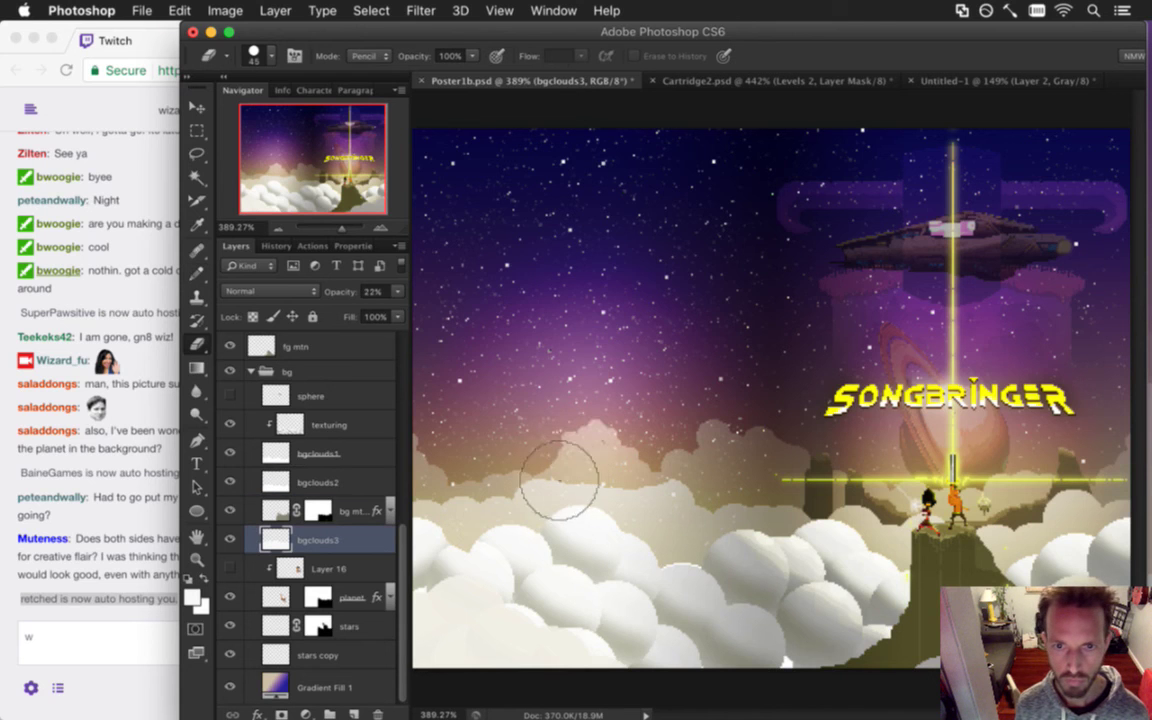
{"action": "scroll", "coordinate": [560, 520], "scroll_direction": "down", "scroll_amount": 3}
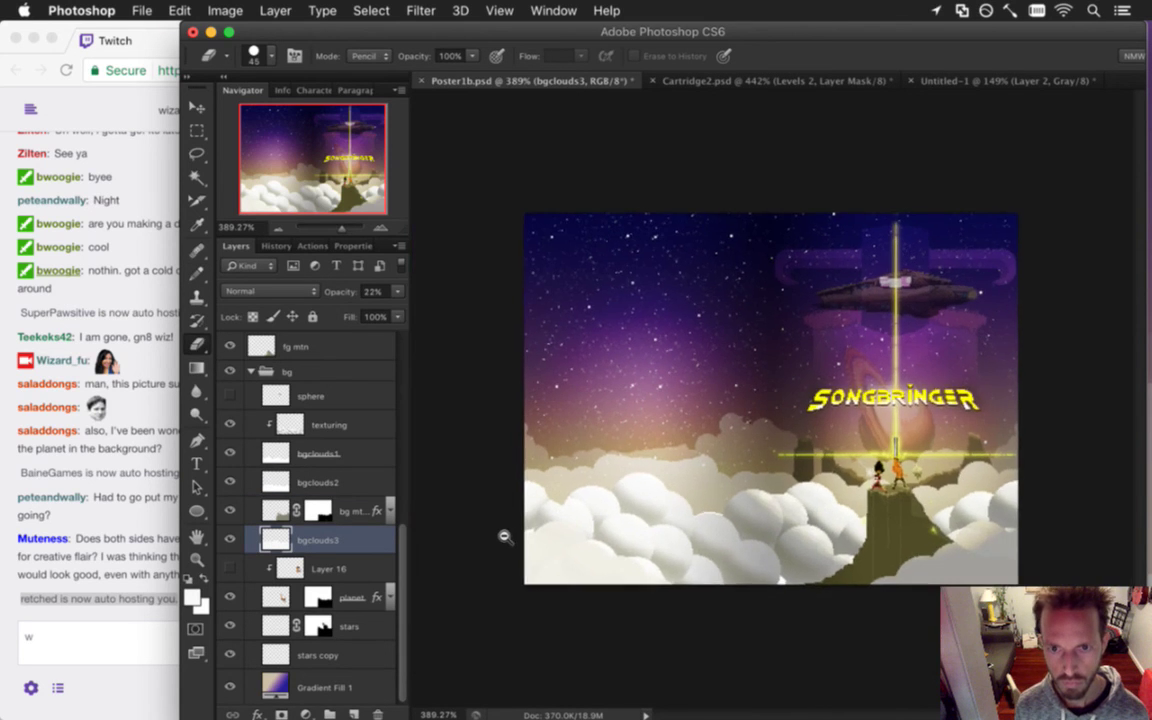
{"action": "scroll", "coordinate": [583, 563], "scroll_direction": "up", "scroll_amount": 4}
Build up a low far-cloud edge on bgclouds3 where the peak was erased, using the 20 px Pencil.
{"action": "key", "text": "b"}
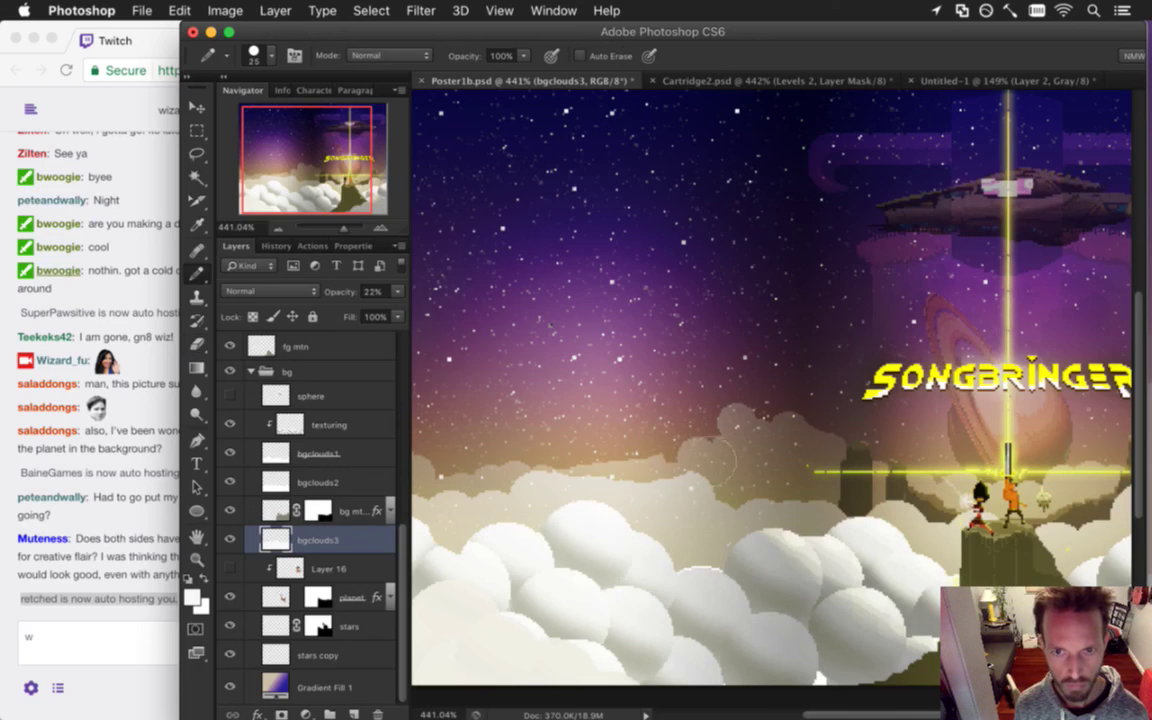
{"action": "key", "text": "bracketleft"}
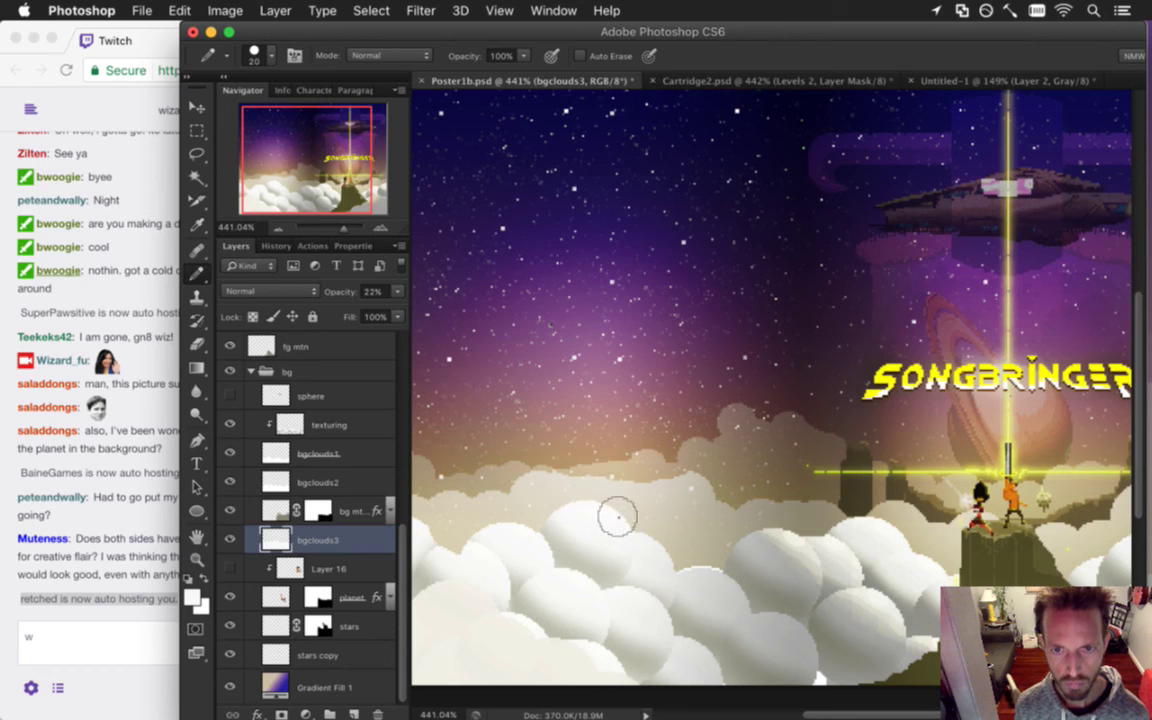
{"action": "mouse_move", "coordinate": [556, 500]}
{"action": "left_mouse_down"}
{"action": "mouse_move", "coordinate": [580, 524]}
{"action": "mouse_move", "coordinate": [579, 497]}
{"action": "mouse_move", "coordinate": [582, 557]}
{"action": "left_mouse_up"}
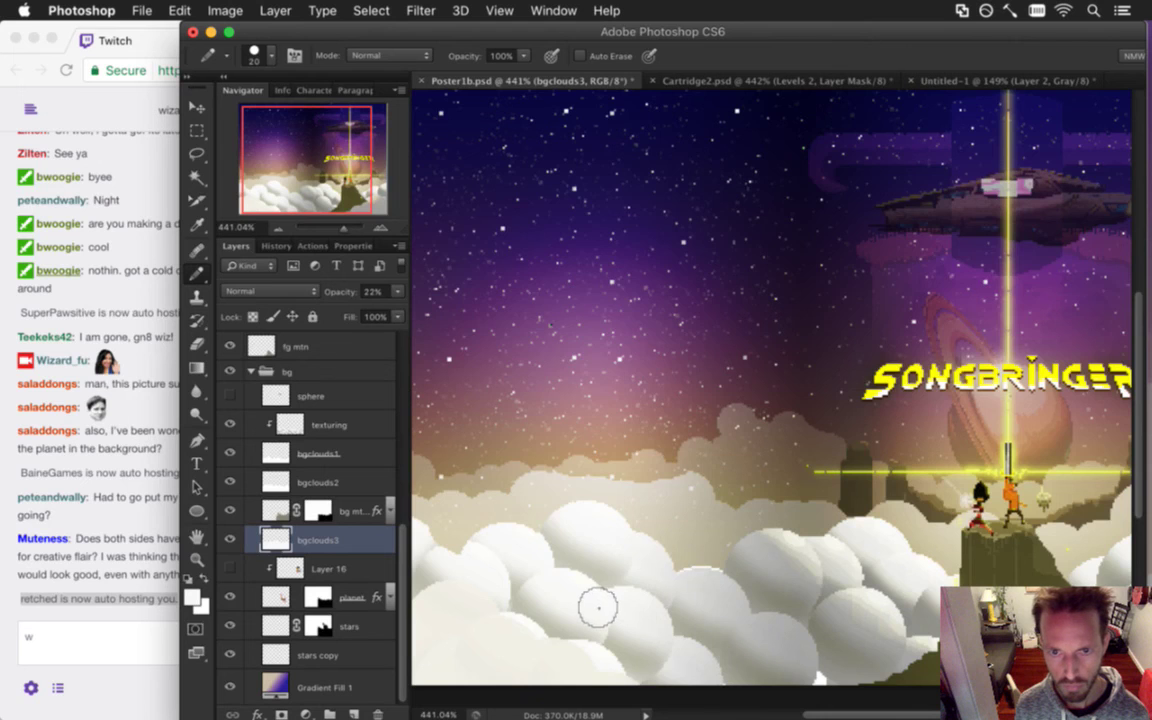
{"action": "left_click", "coordinate": [508, 515], "text": "alt+super"}
{"action": "left_click", "coordinate": [508, 515], "text": "alt"}
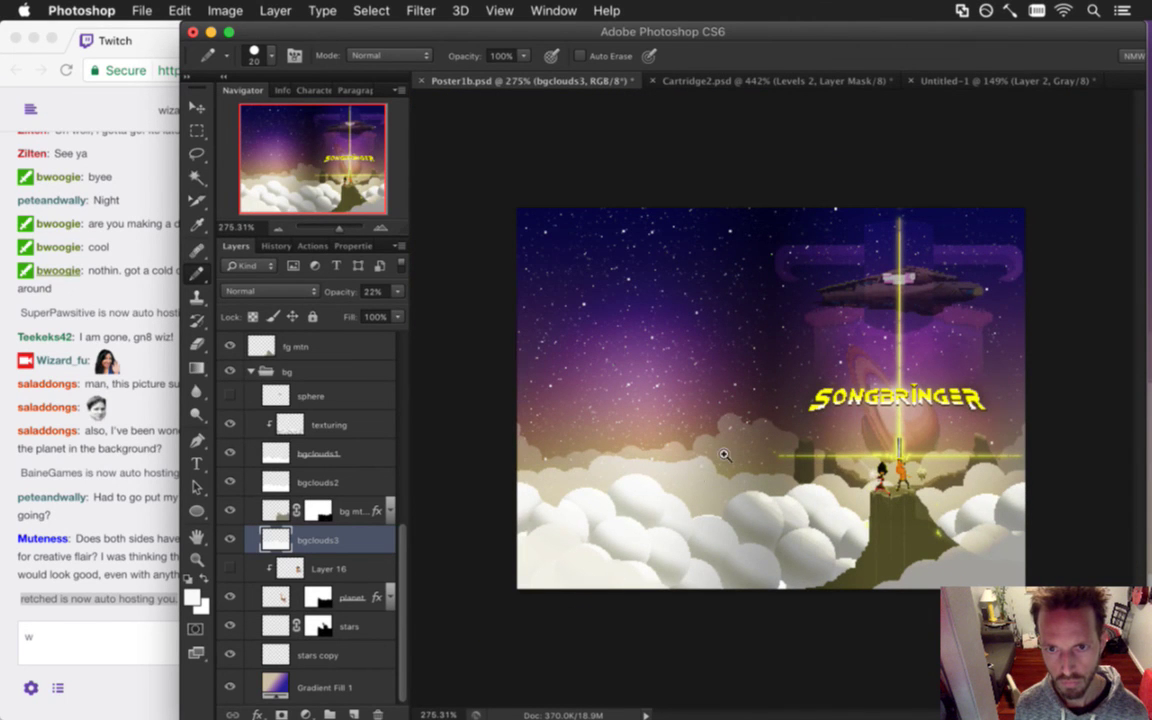
Reshape the far-cloud peak near the poster's centre on bgclouds3, reducing the Pencil to 7 px for its edges.
{"action": "left_click", "coordinate": [780, 462]}
{"action": "left_click", "coordinate": [780, 462], "text": "super"}
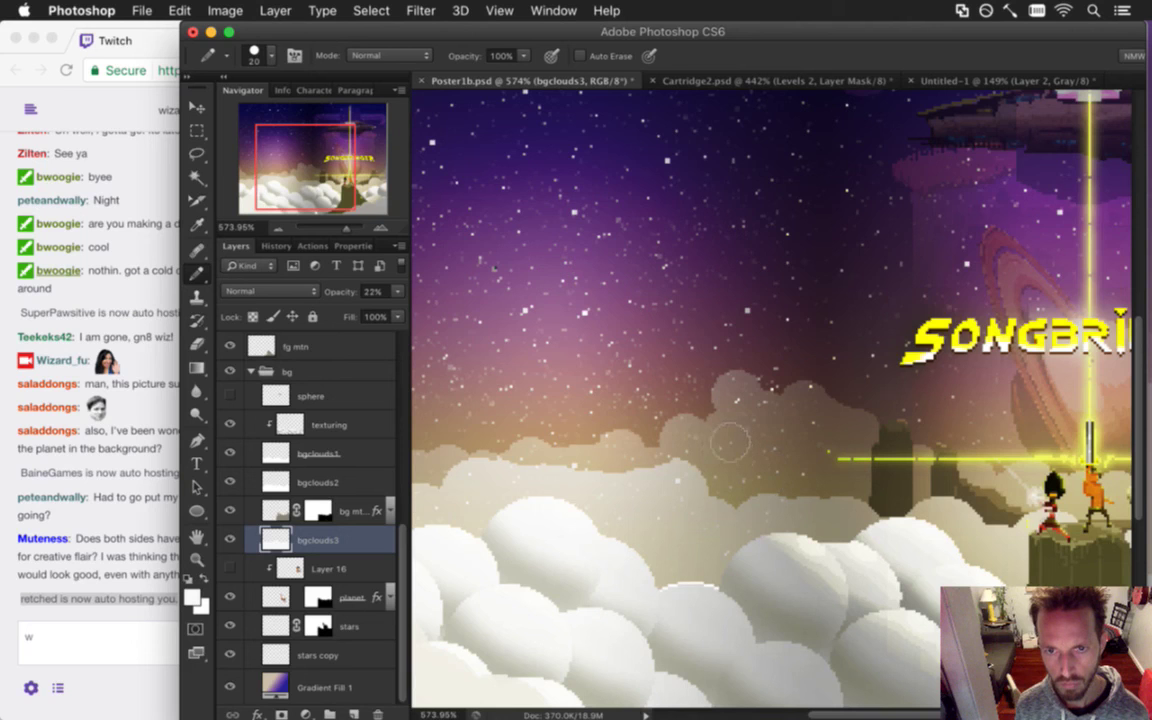
{"action": "key", "text": "bracketleft"}
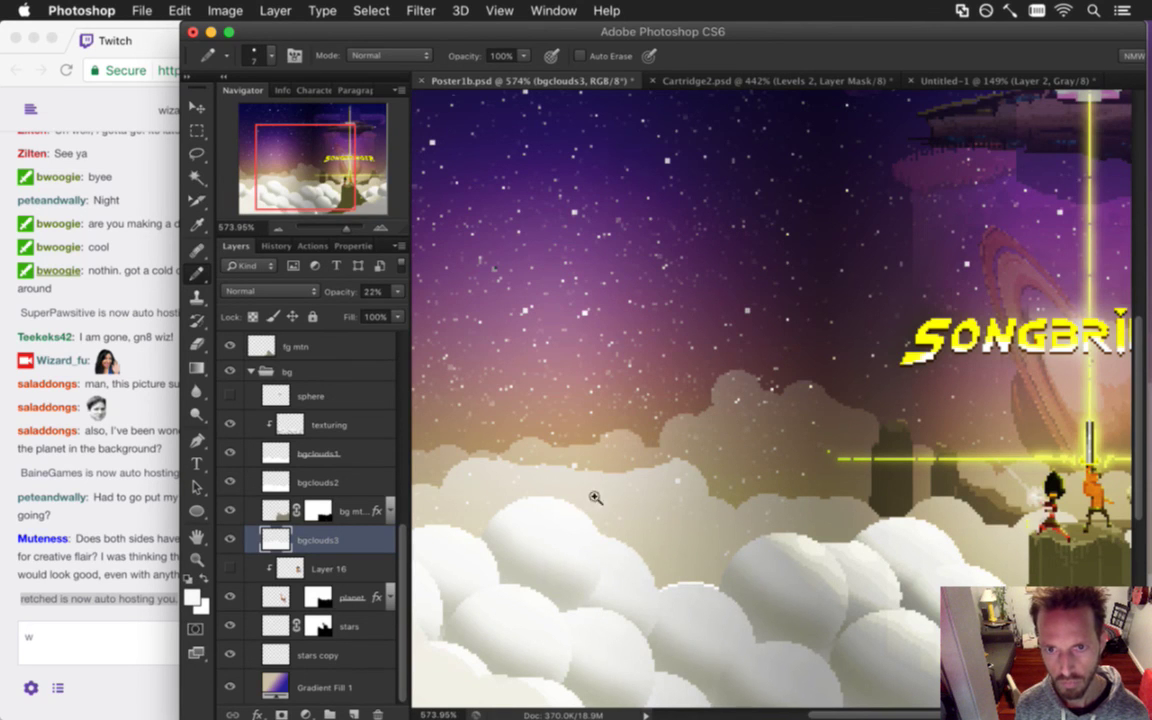
{"action": "left_click", "coordinate": [595, 497], "text": "alt+super"}
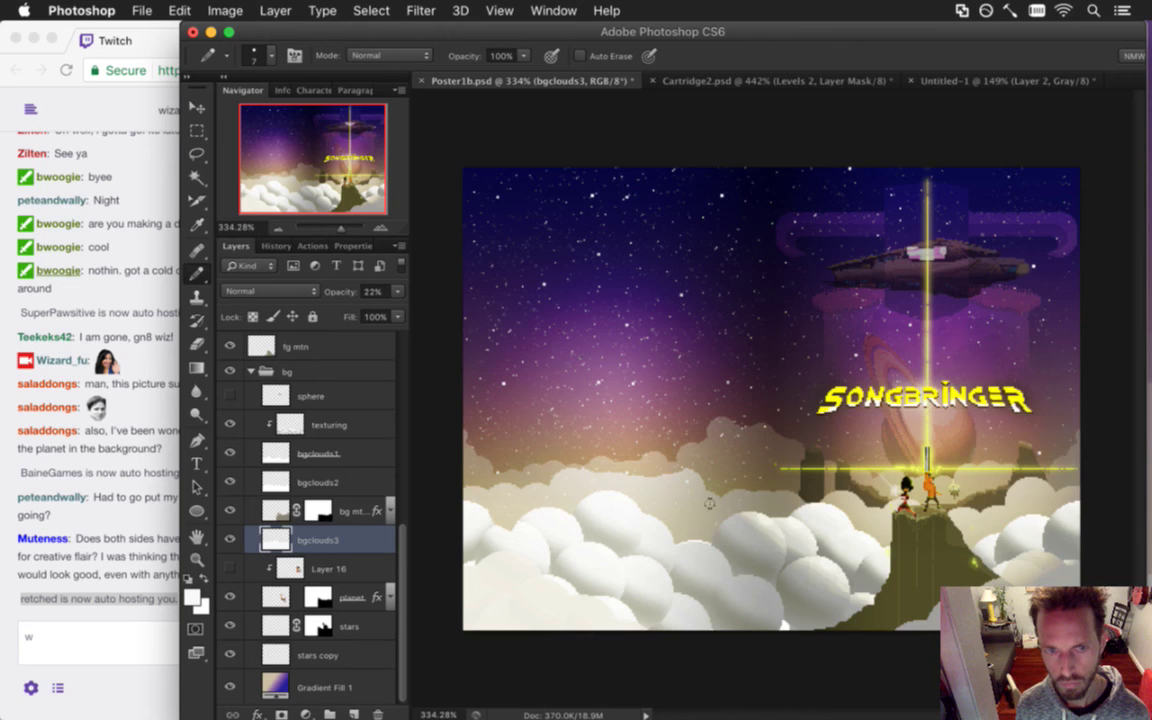
Touch up the central far-cloud peak's outline on bgclouds3 with the 5 px Pencil and save the poster.
{"action": "left_click_drag", "start_coordinate": [733, 436], "coordinate": [763, 415]}
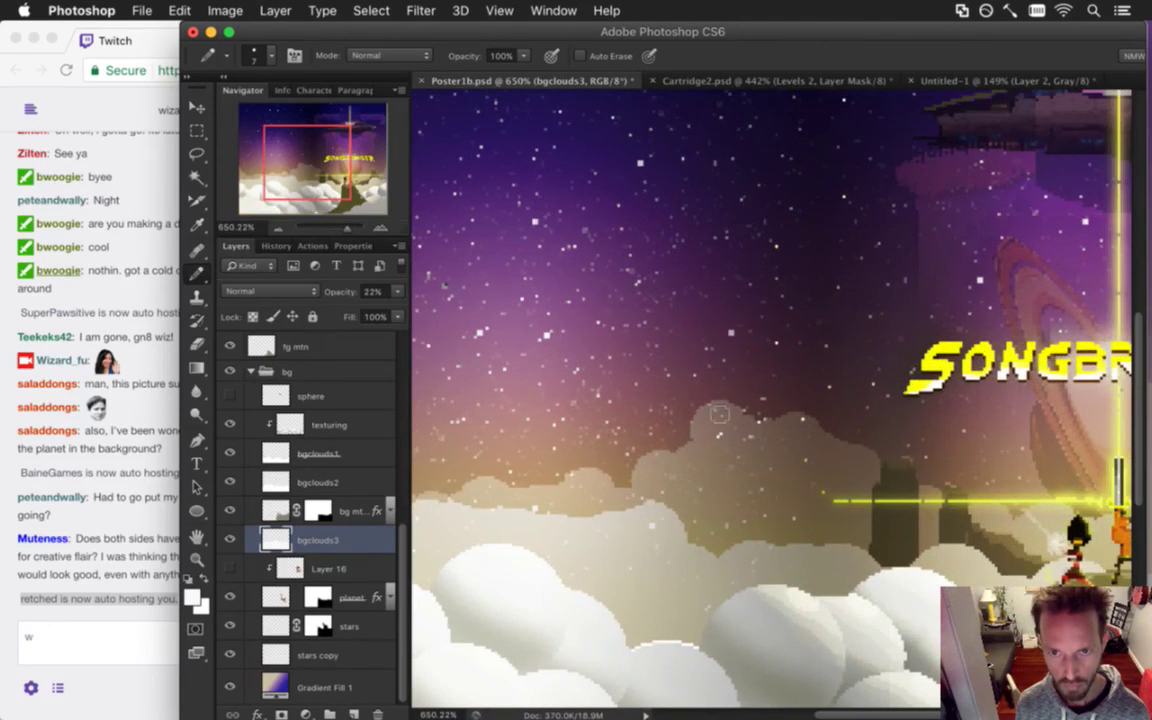
{"action": "key", "text": "bracketleft"}
{"action": "key", "text": "bracketleft"}
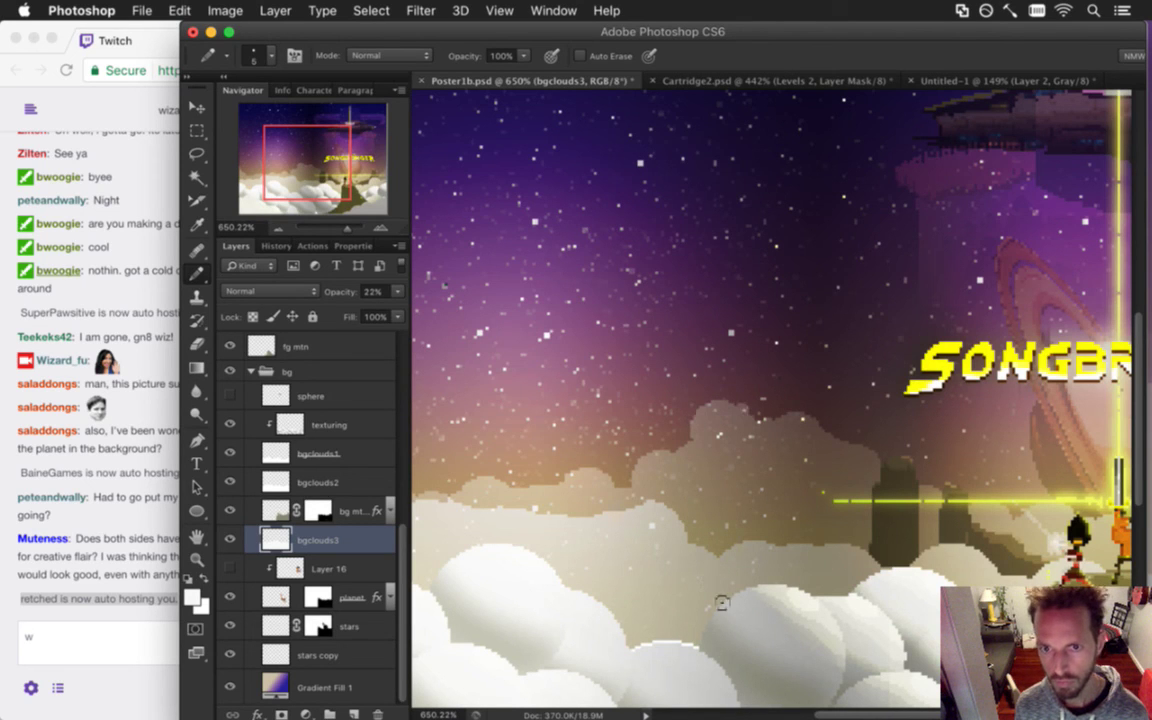
{"action": "left_click_drag", "start_coordinate": [579, 523], "coordinate": [548, 543]}
{"action": "key", "text": "super+s"}
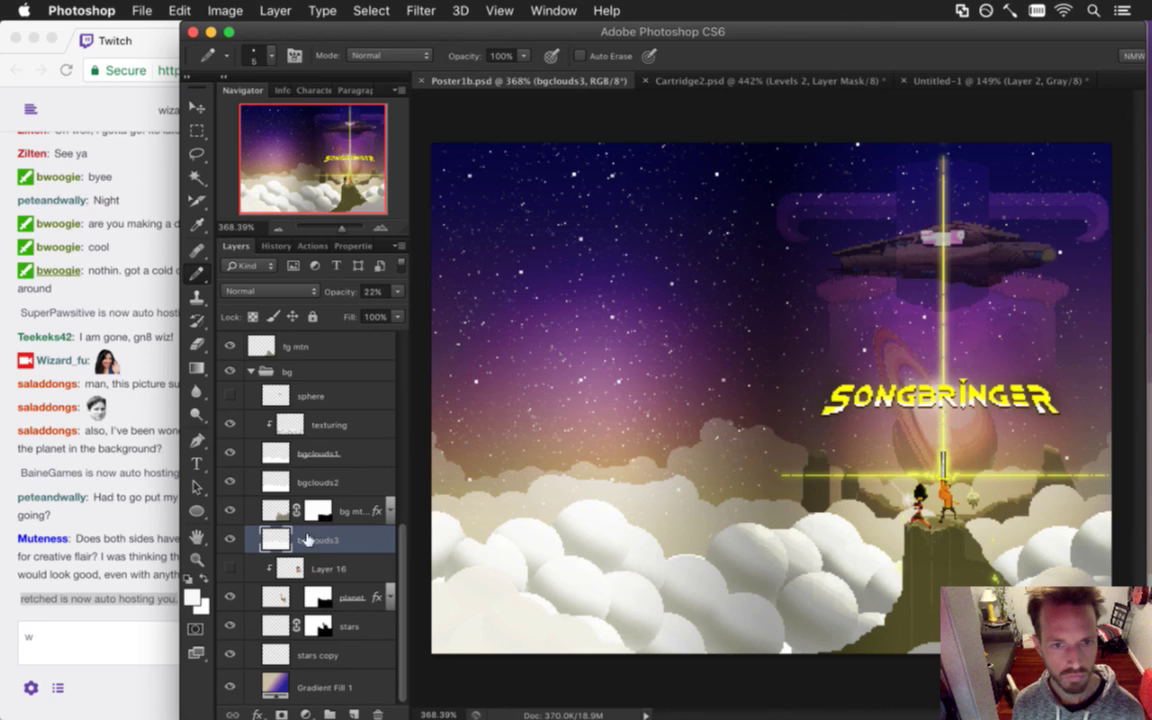
Try the bgclouds2 layer at 100% opacity and set it back to 46%.
{"action": "left_click", "coordinate": [276, 483]}
{"action": "left_click_drag", "start_coordinate": [398, 291], "coordinate": [422, 319]}
{"action": "key", "text": "i"}
{"action": "key", "text": "b"}
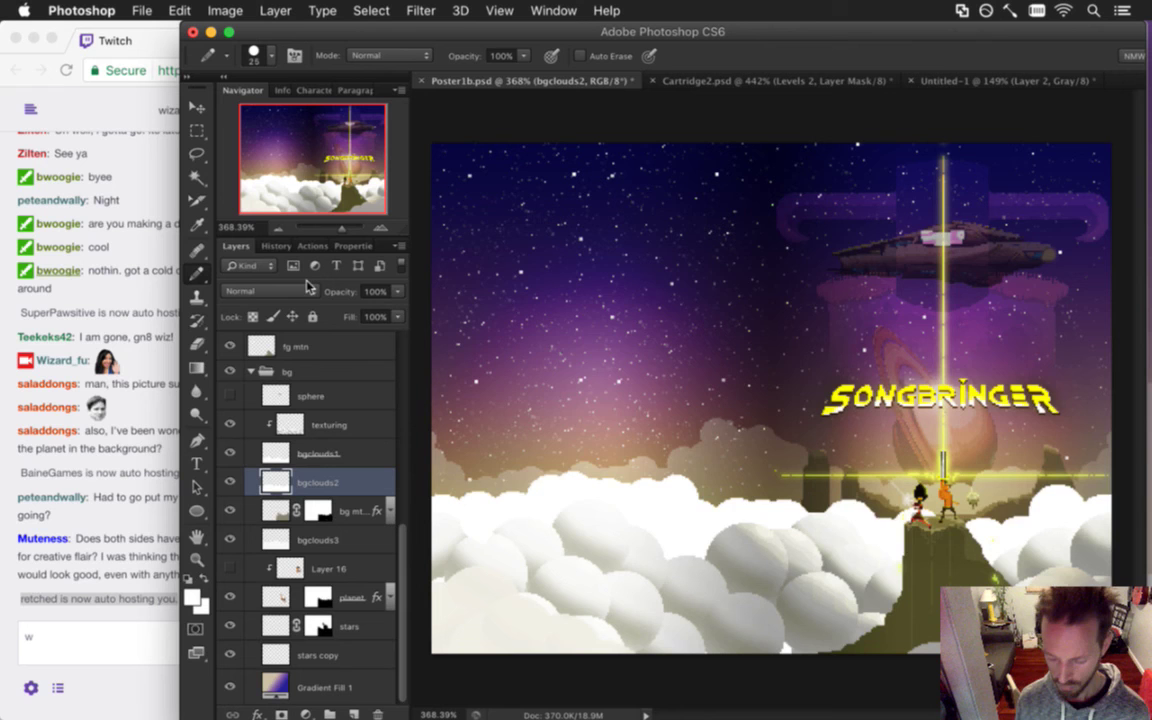
{"action": "key", "text": "4"}
{"action": "key", "text": "6"}
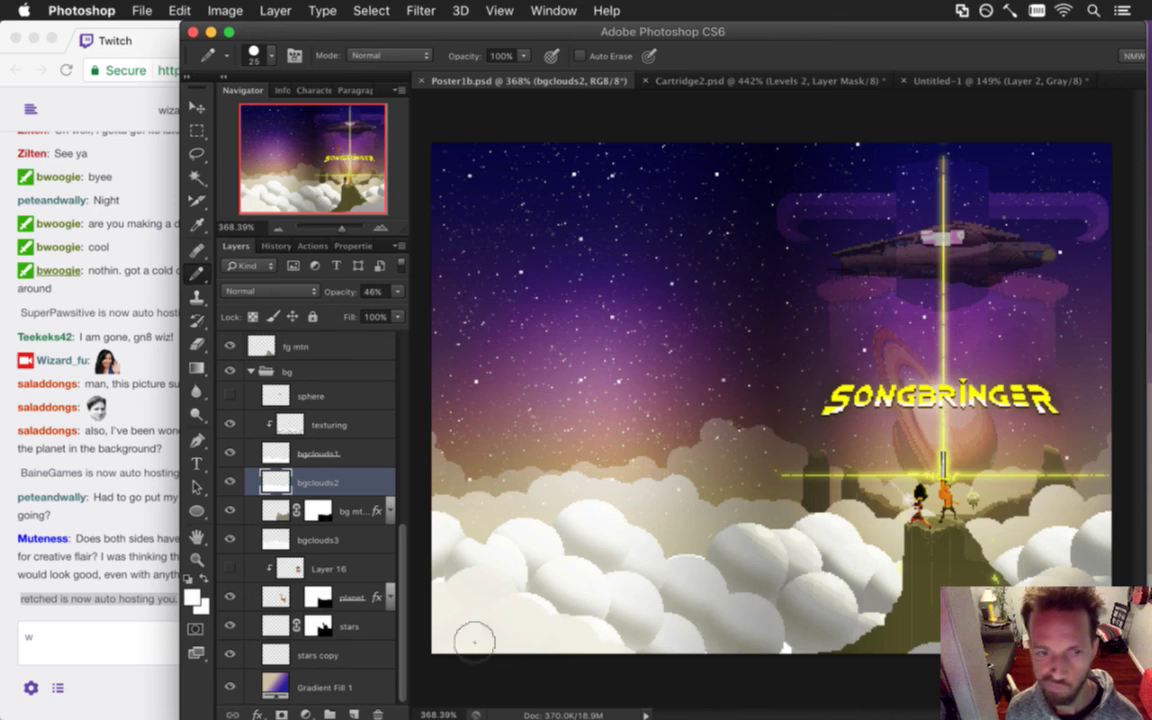
Toggle bgclouds2 and bgclouds1 off and on to compare the cloud layers, and select the texturing layer with the Move tool.
{"action": "left_click", "coordinate": [228, 478]}
{"action": "left_click", "coordinate": [228, 478]}
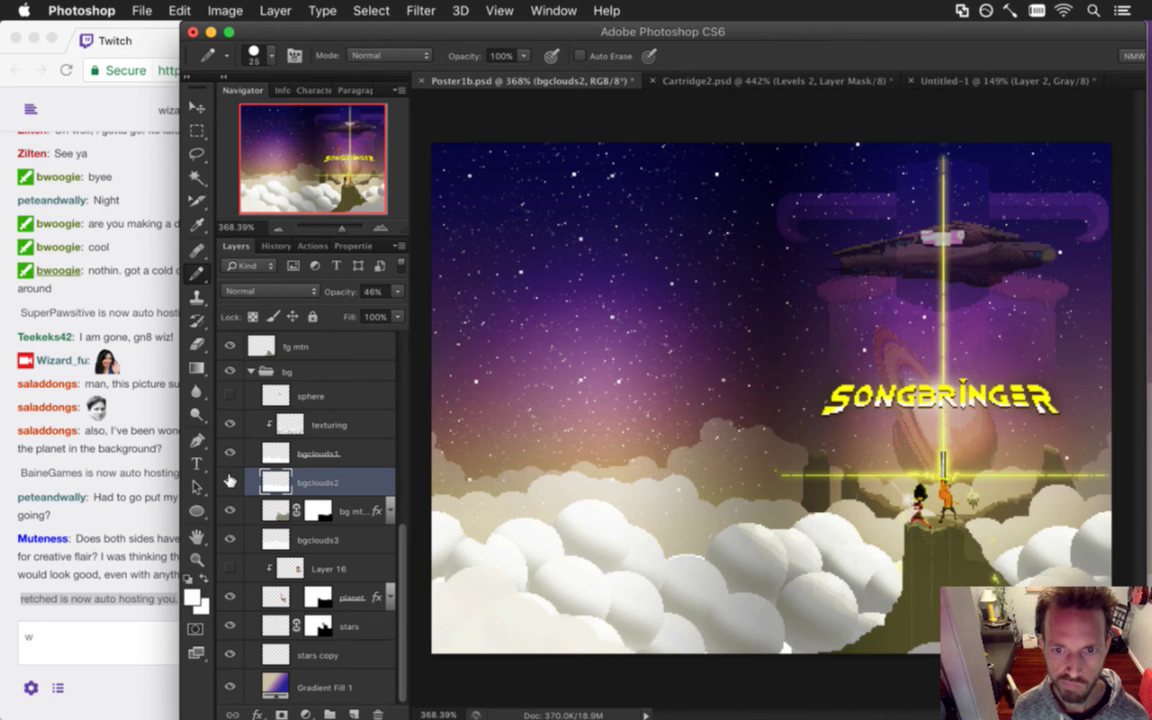
{"action": "left_click", "coordinate": [230, 453]}
{"action": "left_click", "coordinate": [231, 455]}
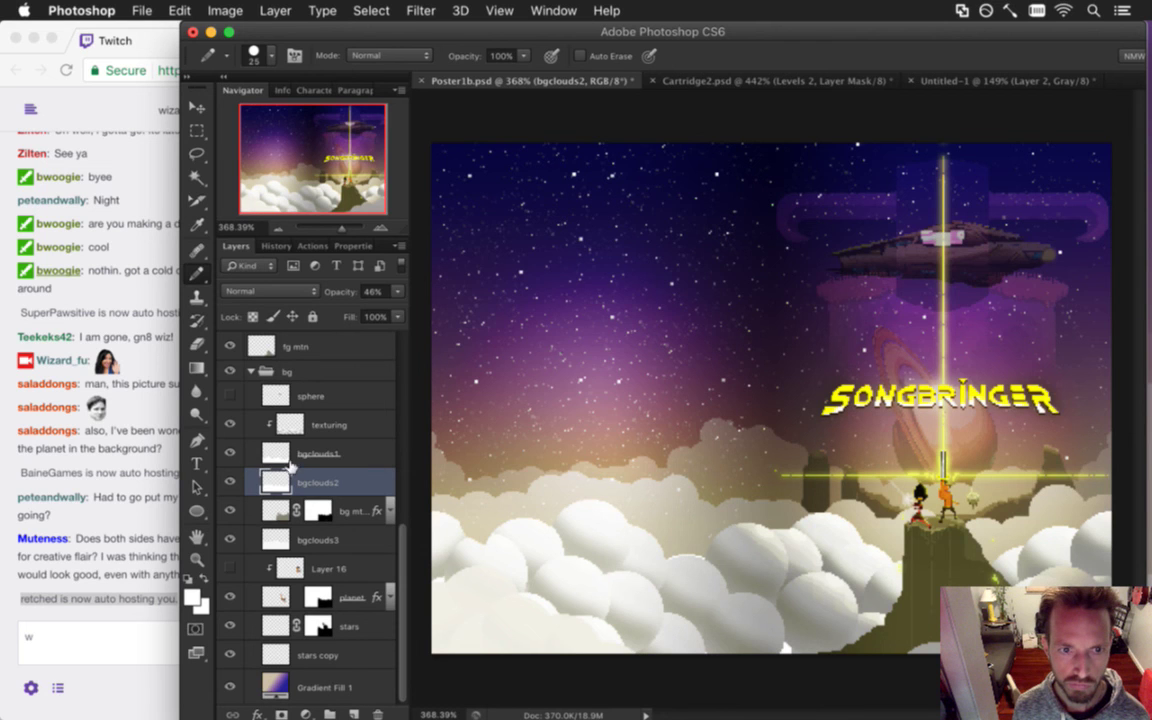
{"action": "left_click", "coordinate": [283, 453]}
{"action": "left_click", "coordinate": [280, 425]}
{"action": "key", "text": "v"}
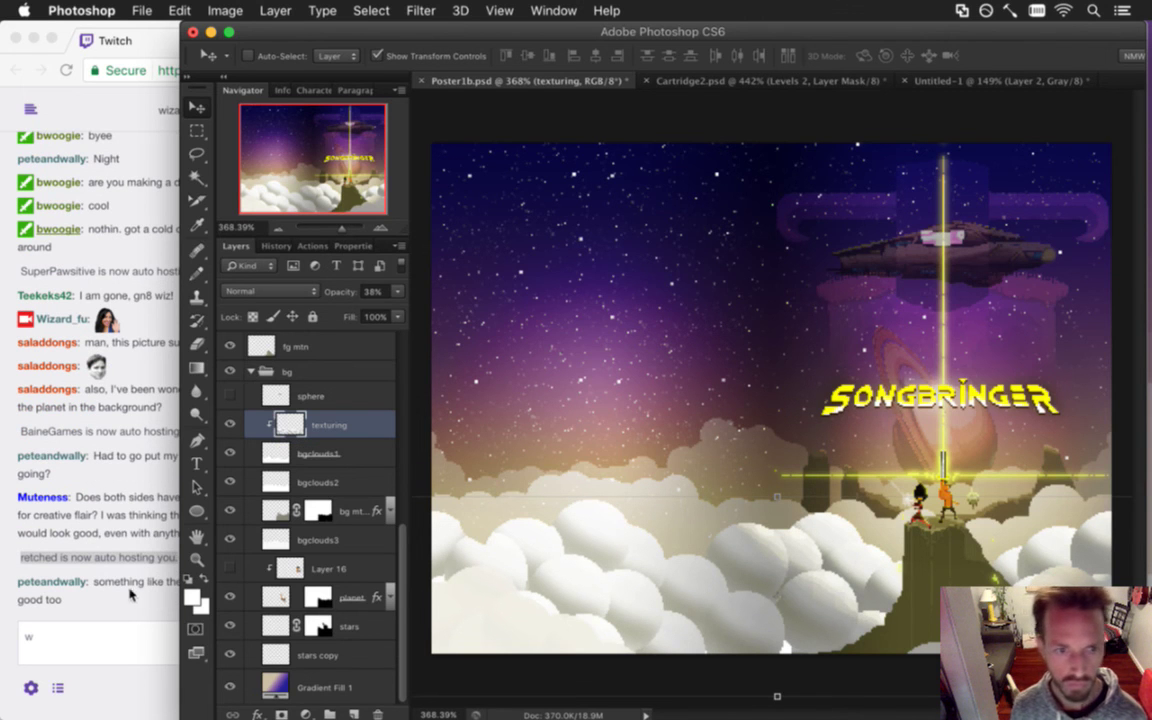
Switch to Chrome, open a new browser window and search Google for "pillars of creation".
{"action": "left_click", "coordinate": [154, 622]}
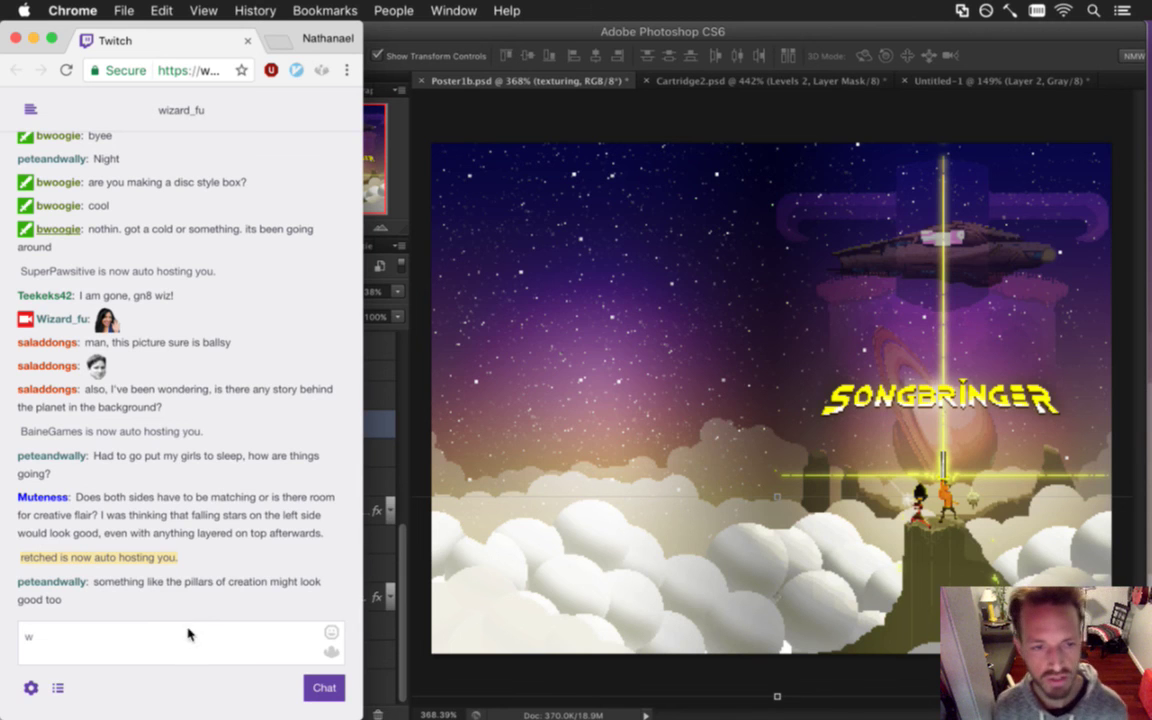
{"action": "key", "text": "super+n"}
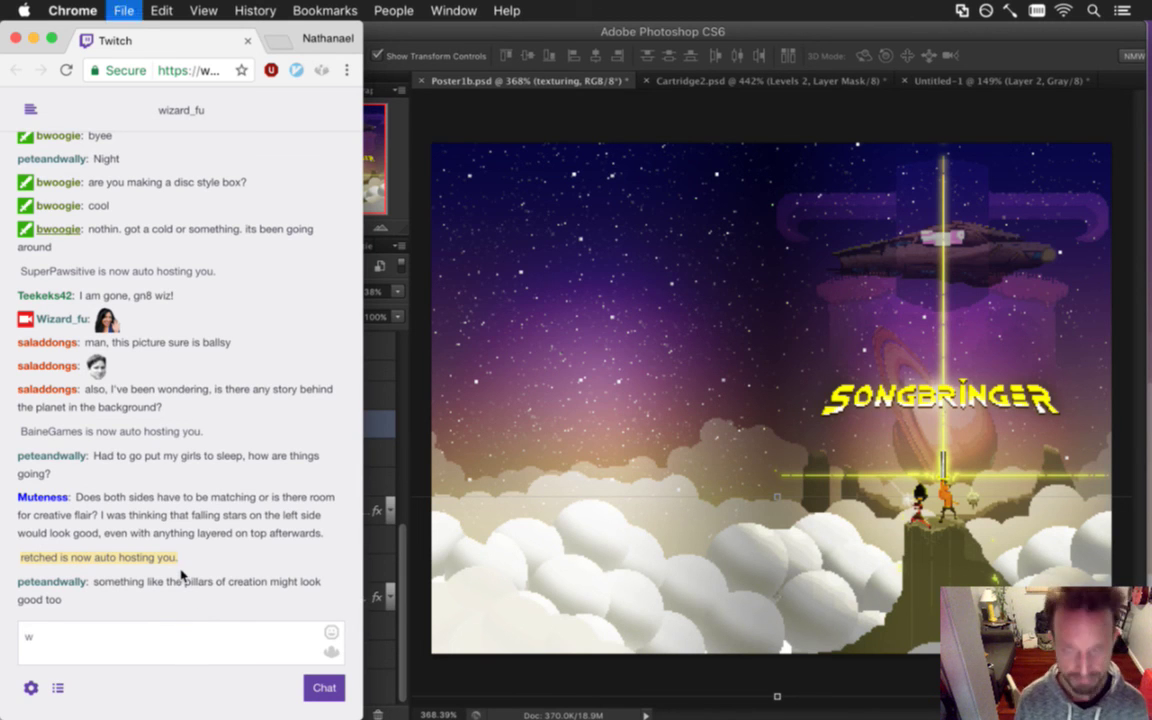
{"action": "type", "text": "pillar"}
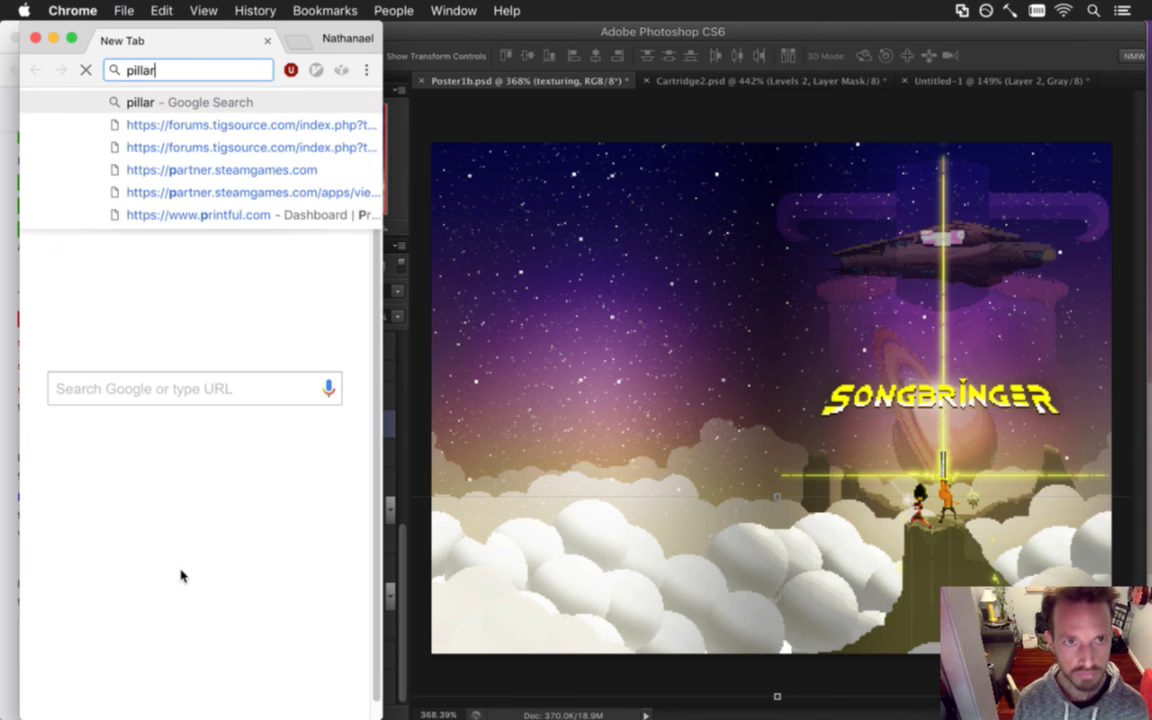
{"action": "type", "text": "s of creation"}
{"action": "key", "text": "Return"}
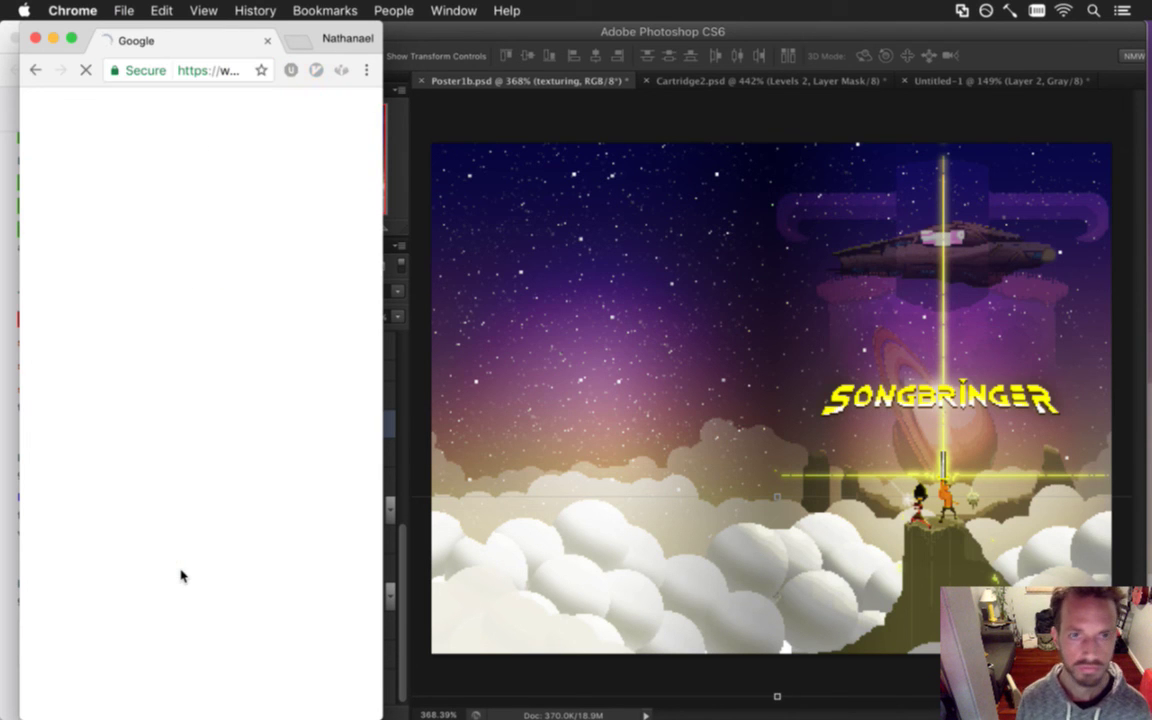
Disable f.lux until sunrise and show the image results for the pillars of creation search.
{"action": "left_click", "coordinate": [986, 10]}
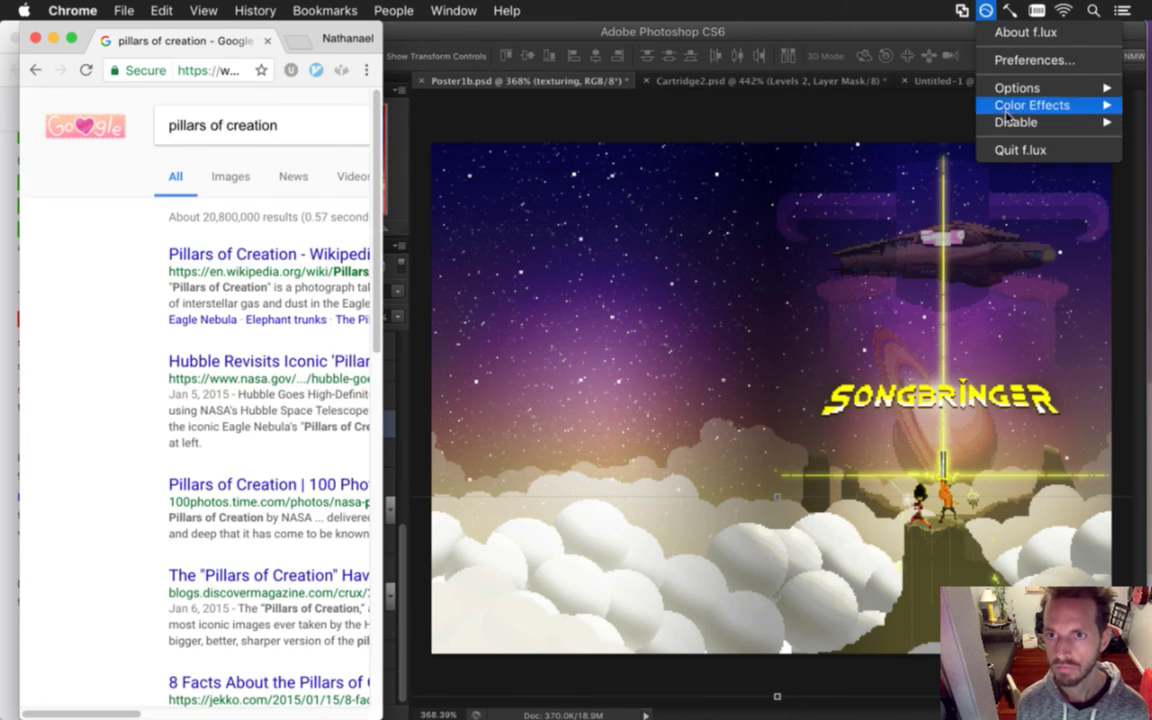
{"action": "mouse_move", "coordinate": [995, 121]}
{"action": "left_click", "coordinate": [951, 137]}
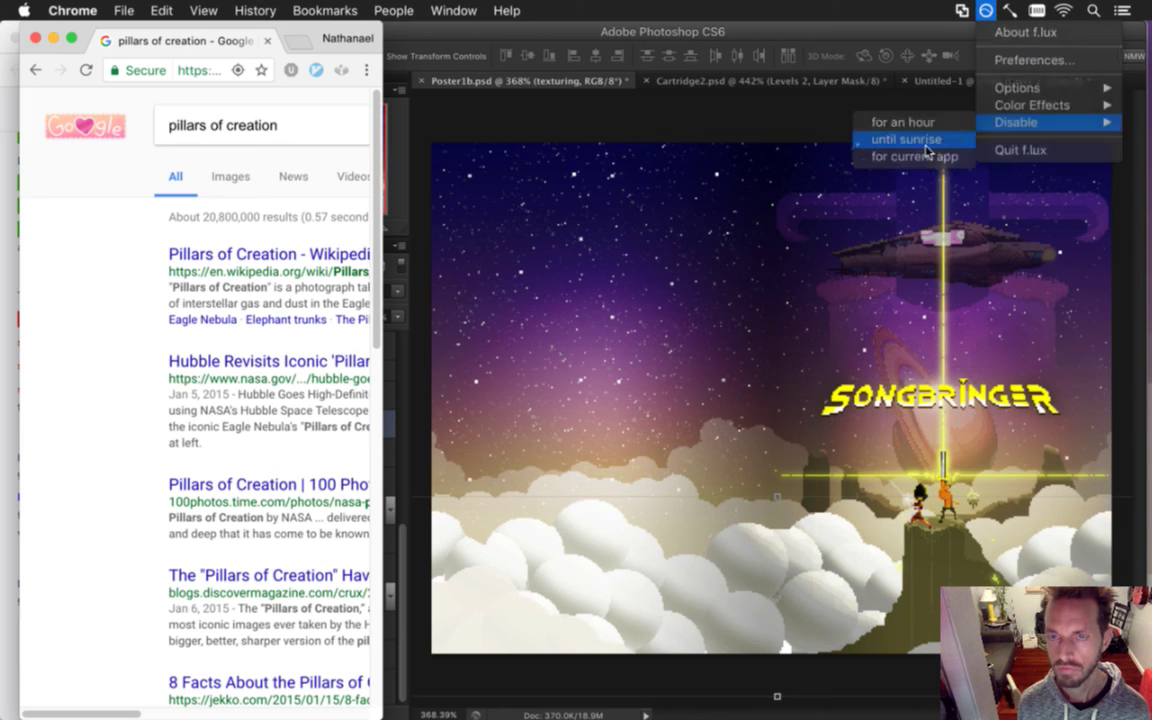
{"action": "left_click", "coordinate": [222, 178]}
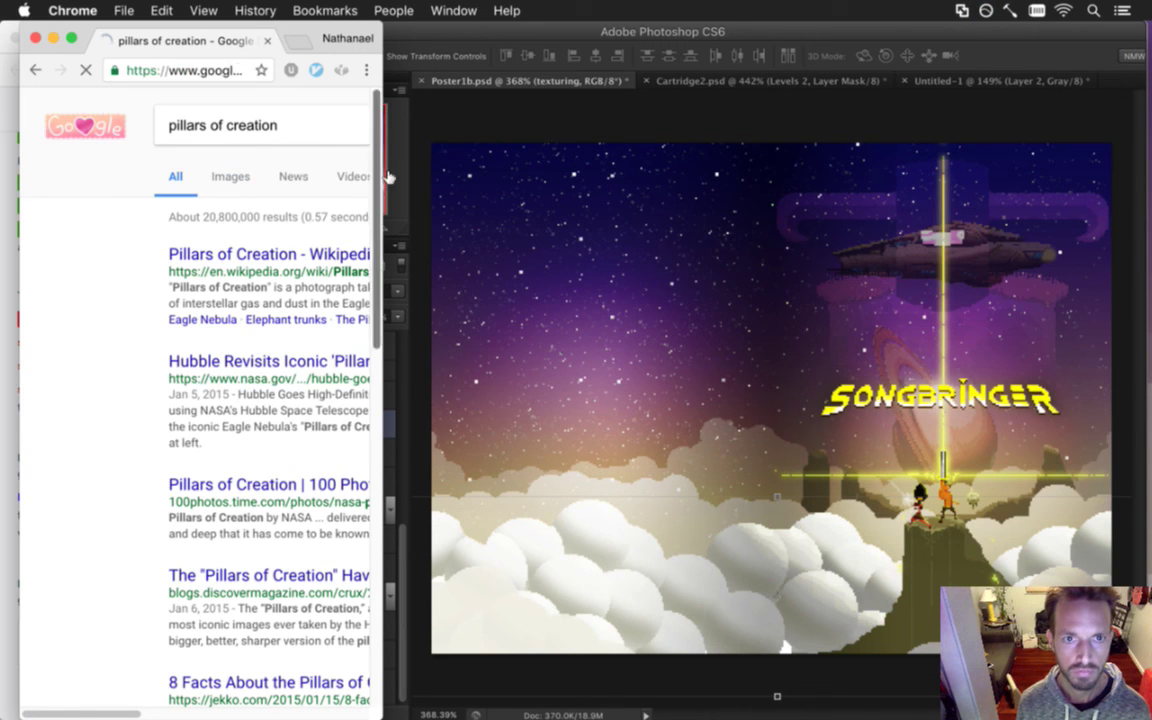
Look through the pillars of creation image results for sky references and switch back to Photoshop.
{"action": "scroll", "coordinate": [379, 186], "scroll_direction": "down", "scroll_amount": 10}
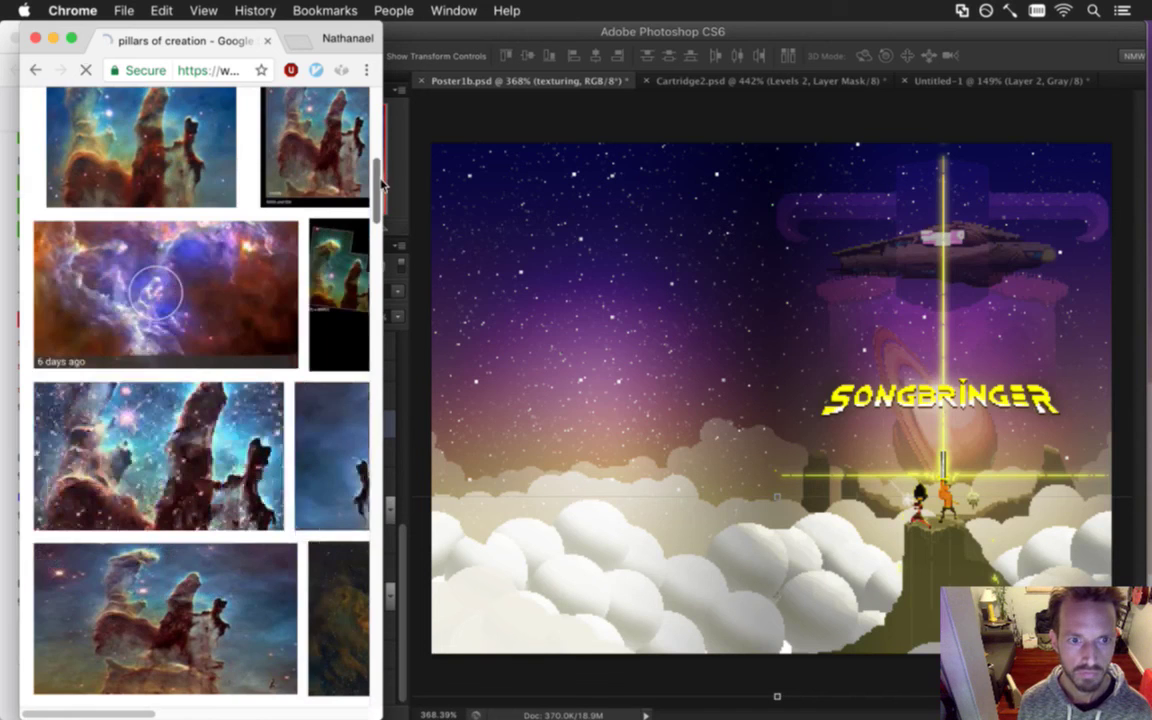
{"action": "scroll", "coordinate": [378, 172], "scroll_direction": "up", "scroll_amount": 5}
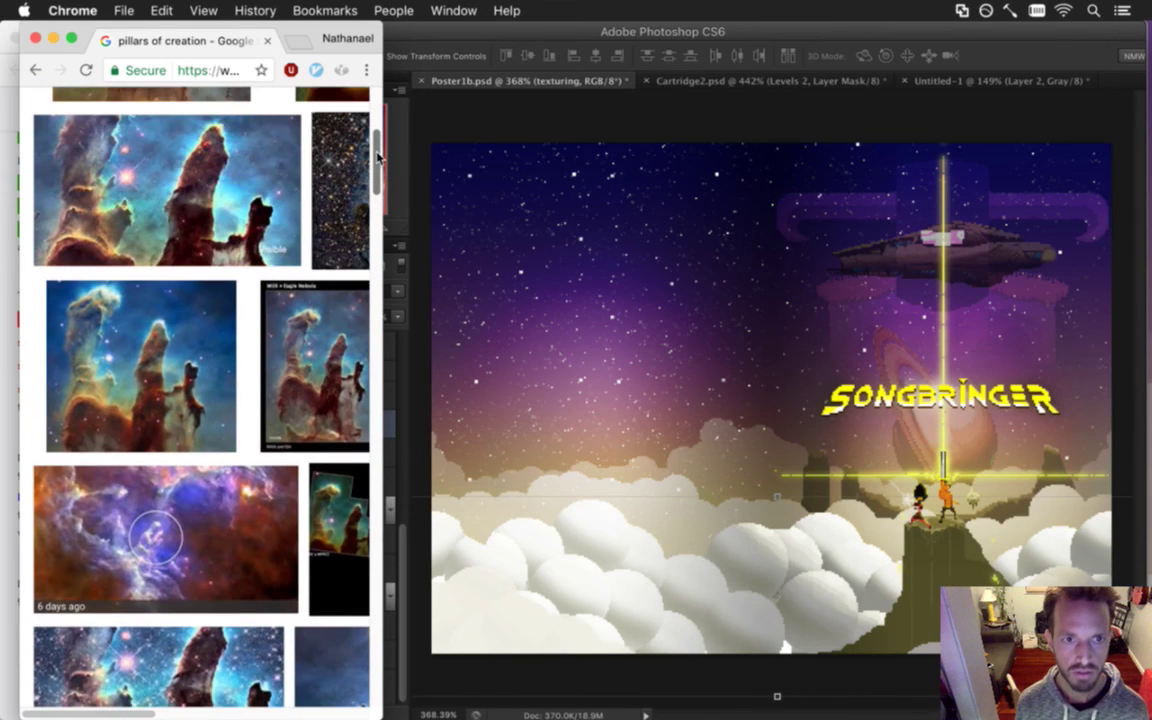
{"action": "scroll", "coordinate": [378, 148], "scroll_direction": "up", "scroll_amount": 5}
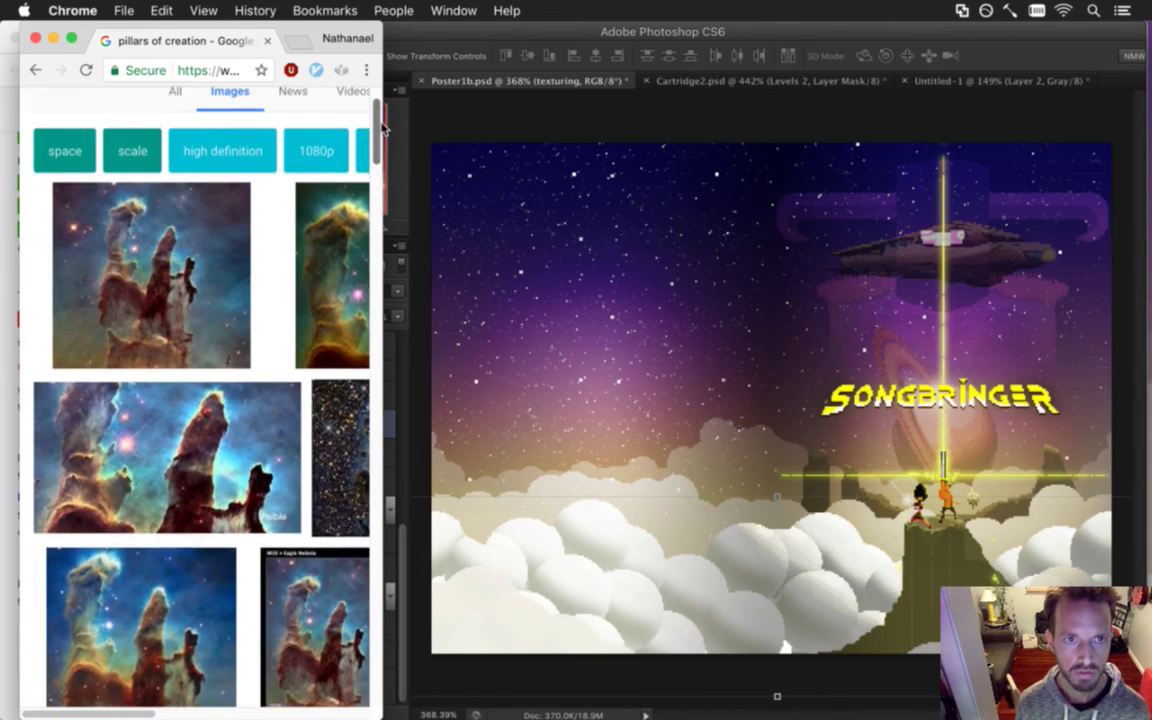
{"action": "left_click_drag", "start_coordinate": [275, 25], "coordinate": [423, 25]}
{"action": "left_click", "coordinate": [836, 22]}
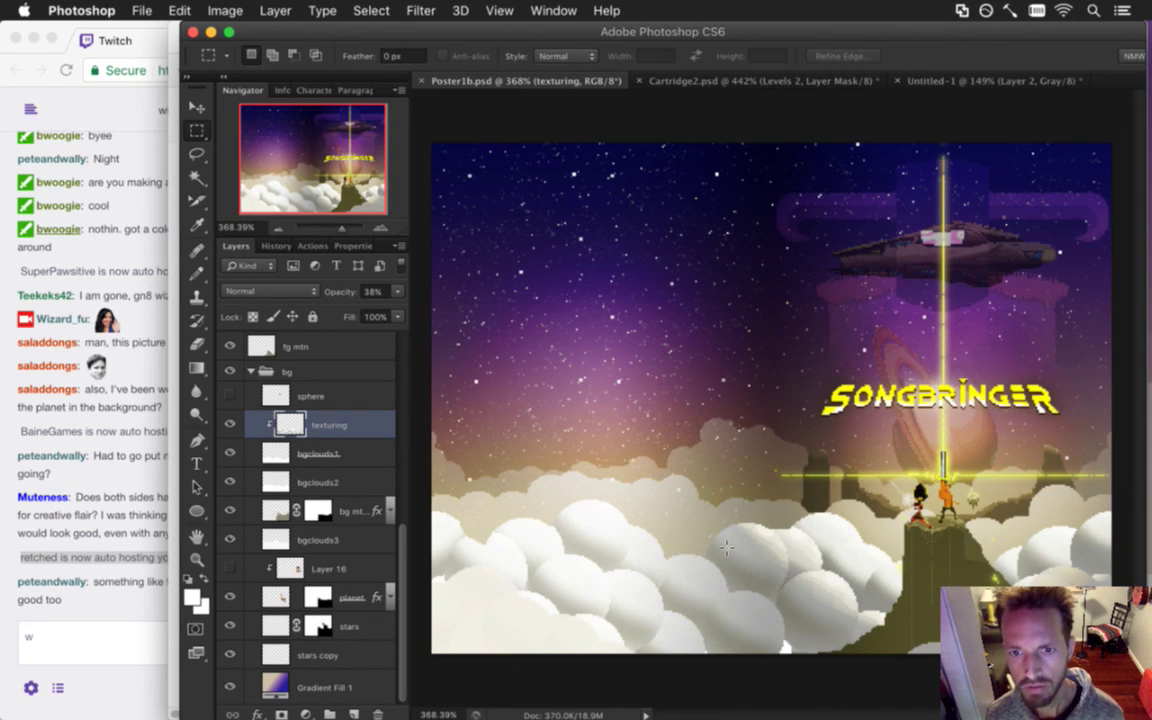
Select the stars copy layer and sample the colour of a bright star in the left half of the sky.
{"action": "left_click_drag", "start_coordinate": [656, 514], "coordinate": [628, 529]}
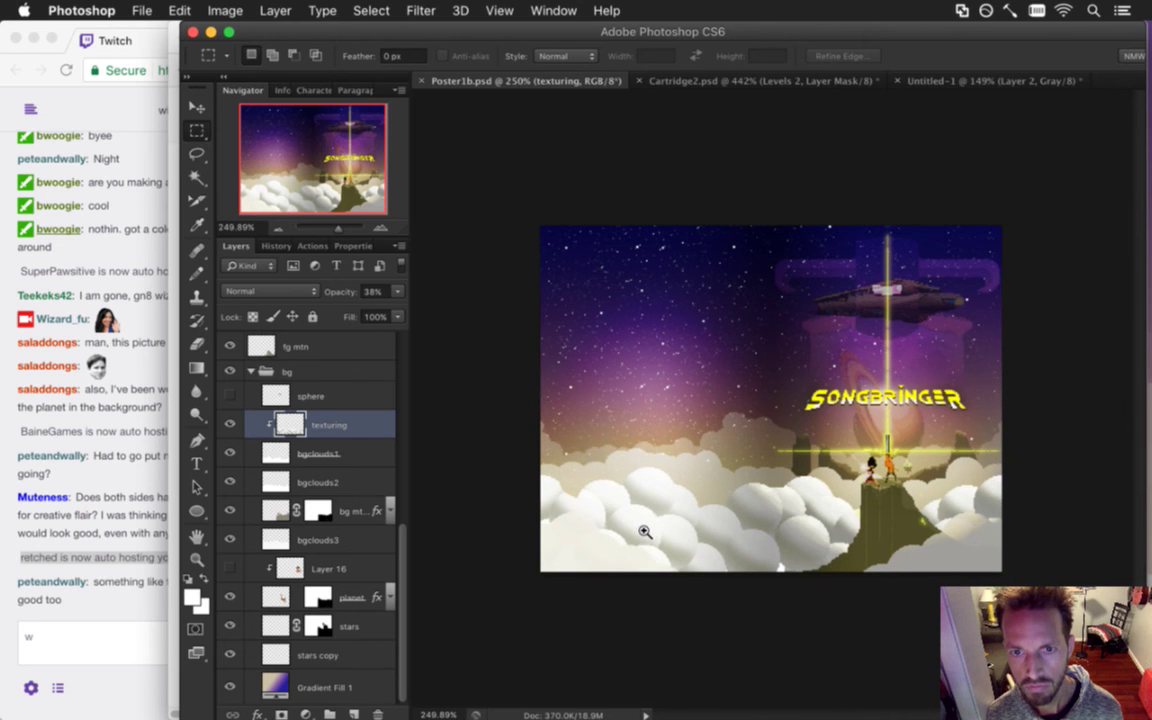
{"action": "left_click", "coordinate": [320, 655]}
{"action": "key", "text": "super+Tab"}
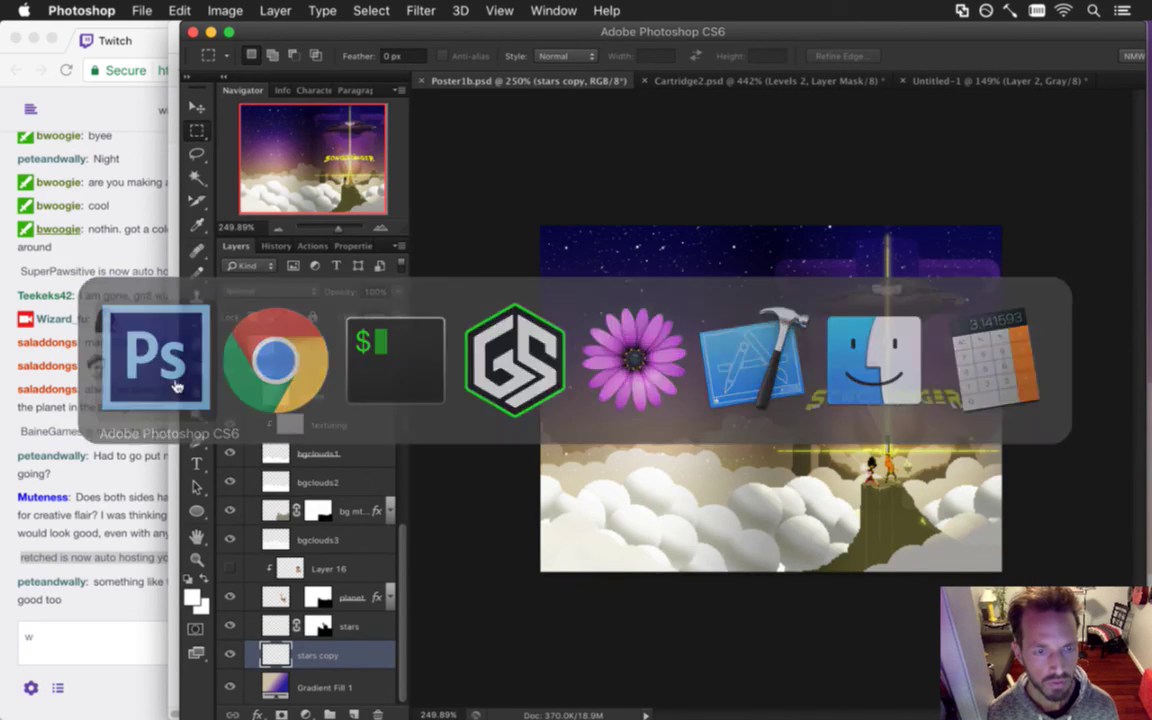
{"action": "left_click_drag", "start_coordinate": [632, 398], "coordinate": [695, 398]}
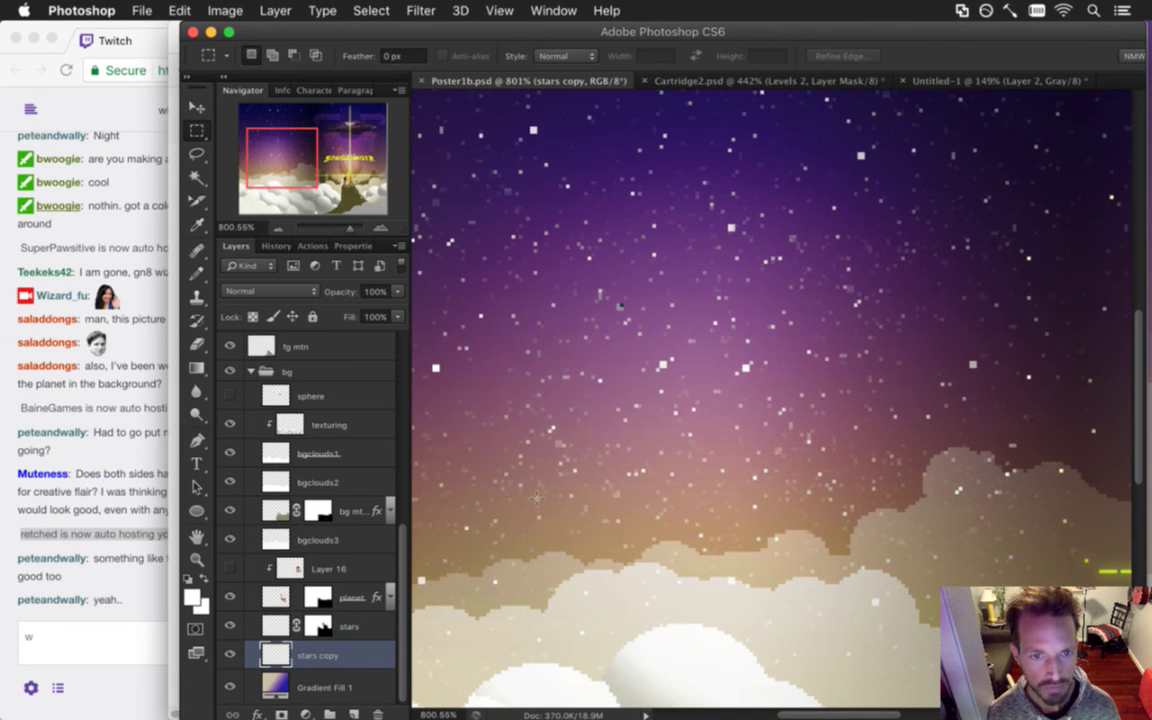
{"action": "key", "text": "i"}
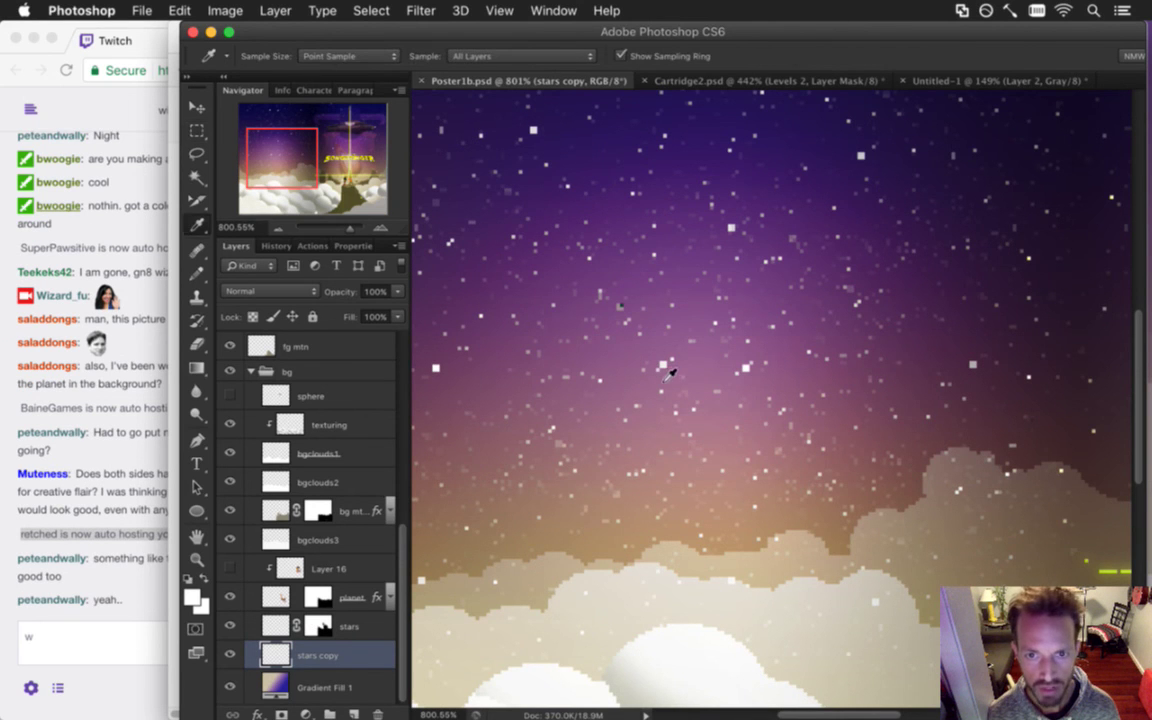
{"action": "left_click", "coordinate": [664, 368]}
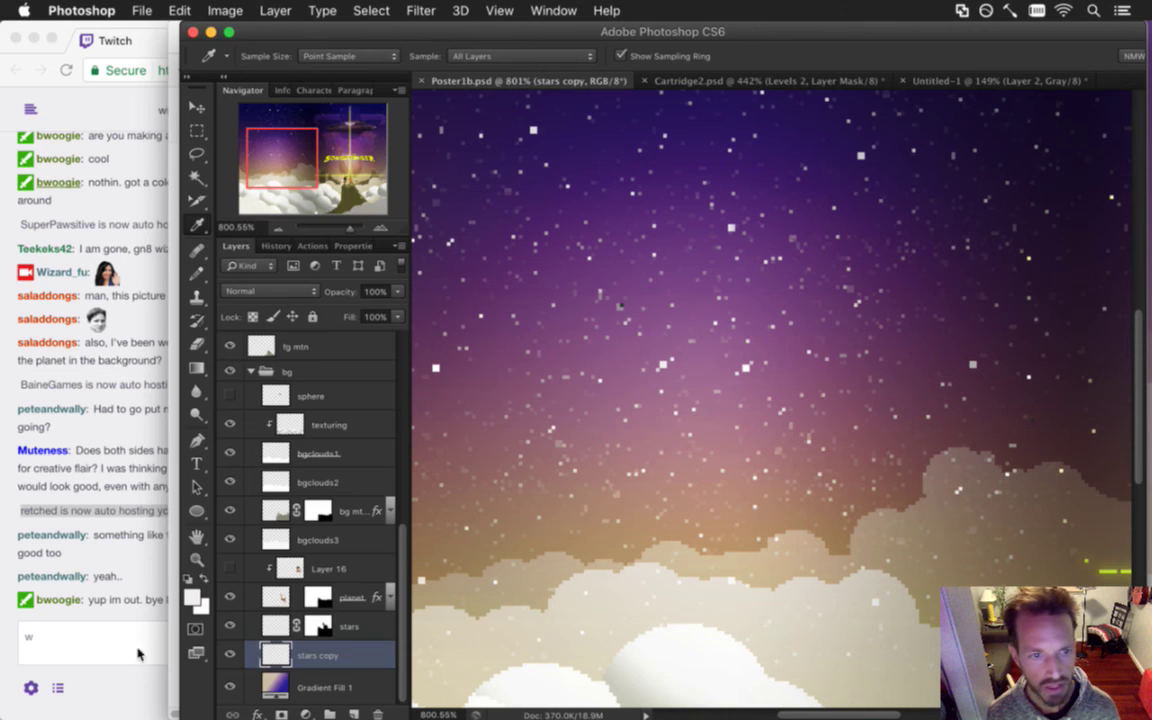
Switch to the Twitch chat in Chrome to read the newest messages and return to Photoshop.
{"action": "left_click", "coordinate": [128, 591]}
{"action": "left_click_drag", "start_coordinate": [97, 605], "coordinate": [153, 576]}
{"action": "left_click", "coordinate": [162, 603]}
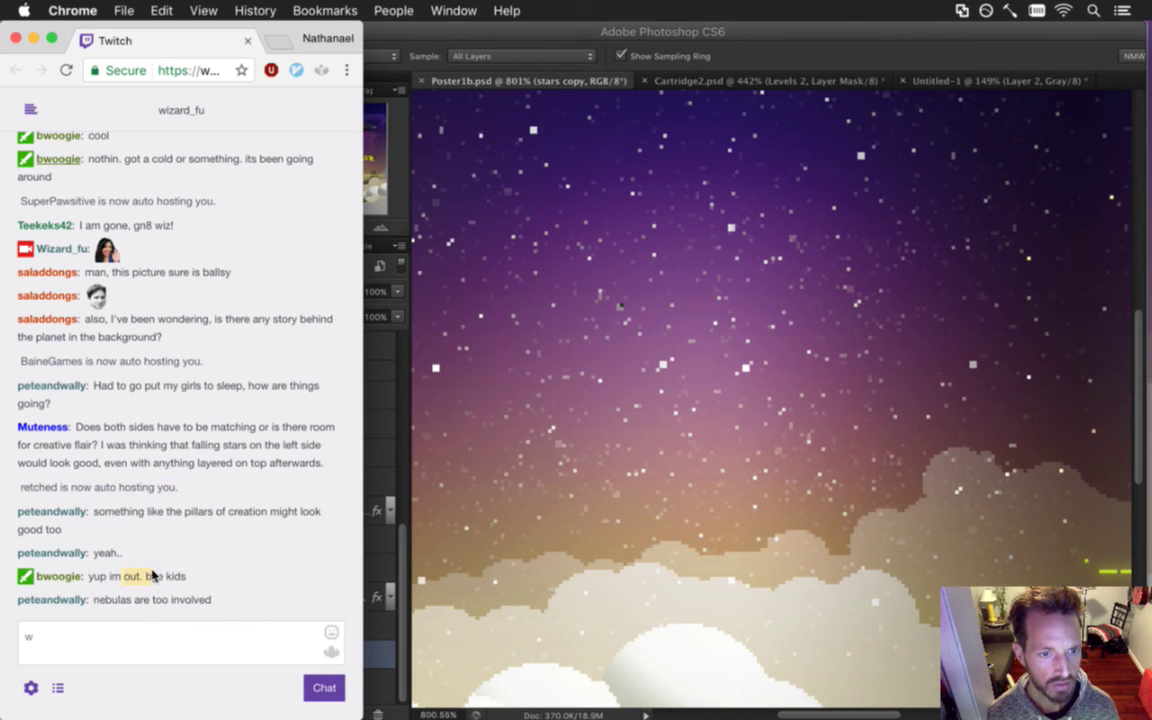
{"action": "left_click", "coordinate": [812, 46]}
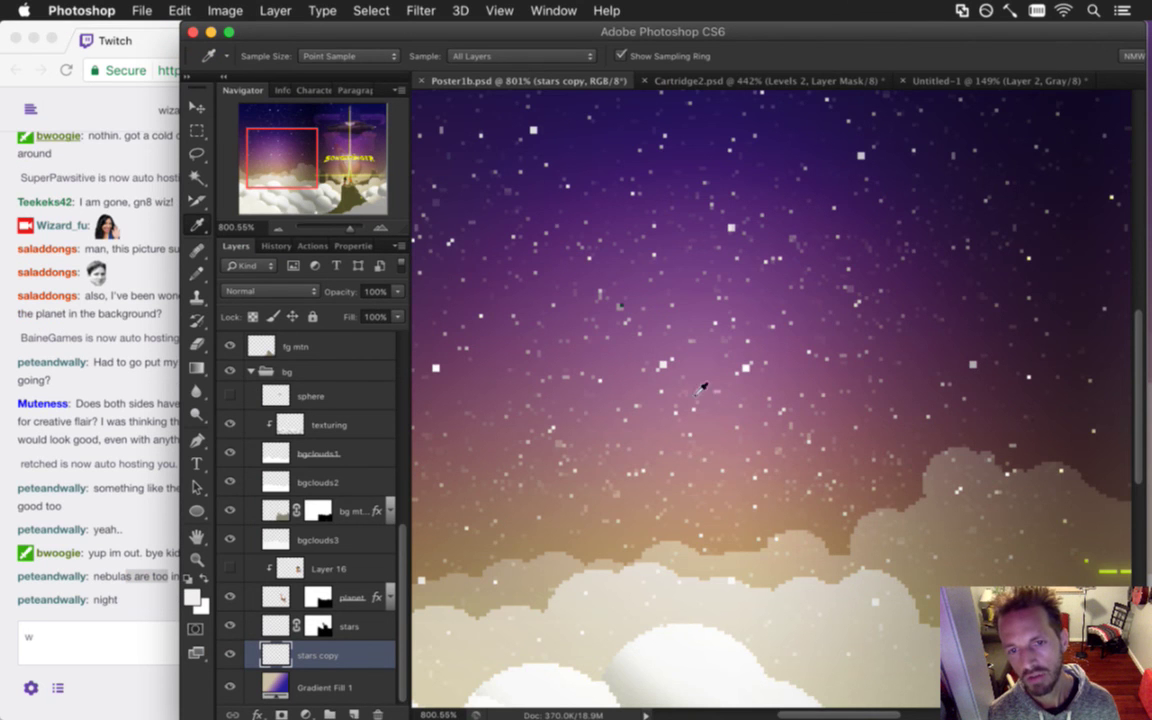
Switch to the Pencil tool and hide the light layer group.
{"action": "scroll", "coordinate": [680, 440], "scroll_direction": "right", "scroll_amount": 3}
{"action": "scroll", "coordinate": [660, 444], "scroll_direction": "down", "scroll_amount": 2}
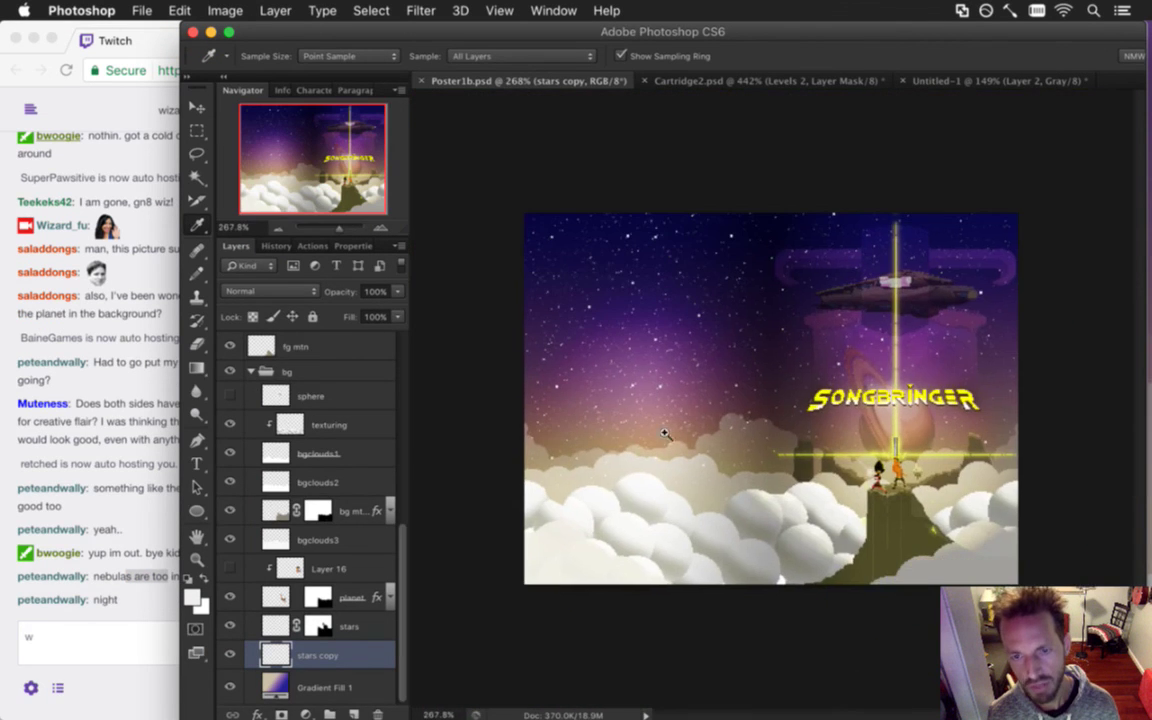
{"action": "left_click", "coordinate": [665, 440]}
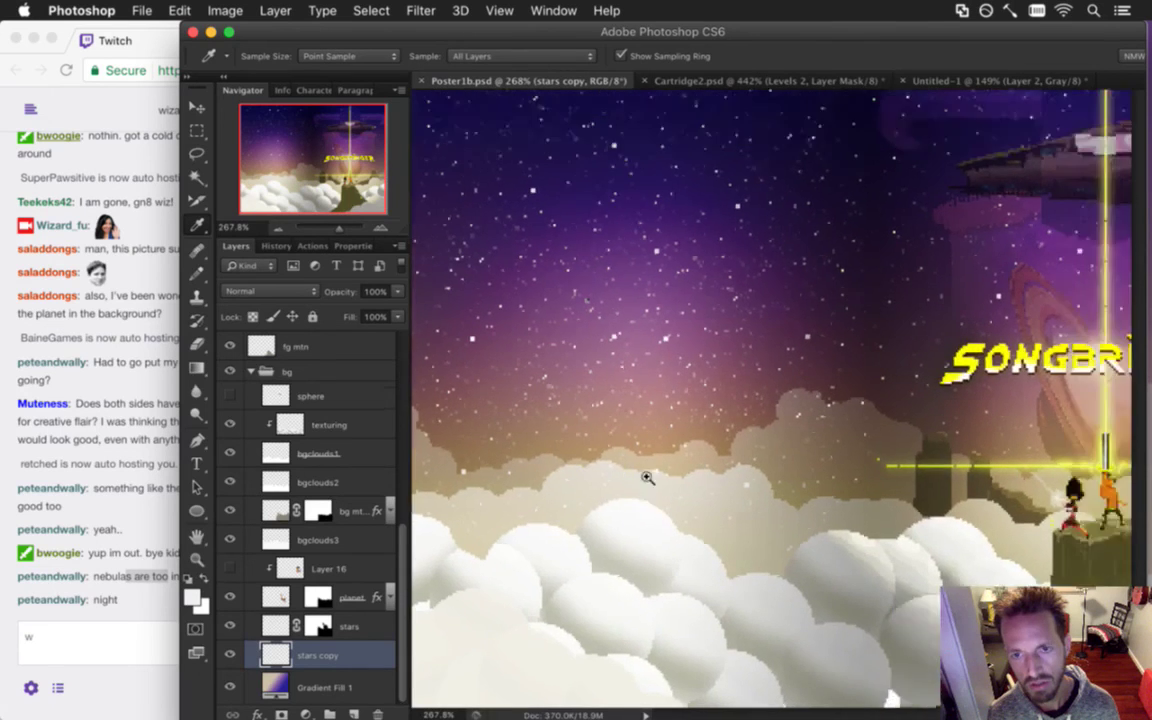
{"action": "left_click_drag", "start_coordinate": [648, 478], "coordinate": [560, 474]}
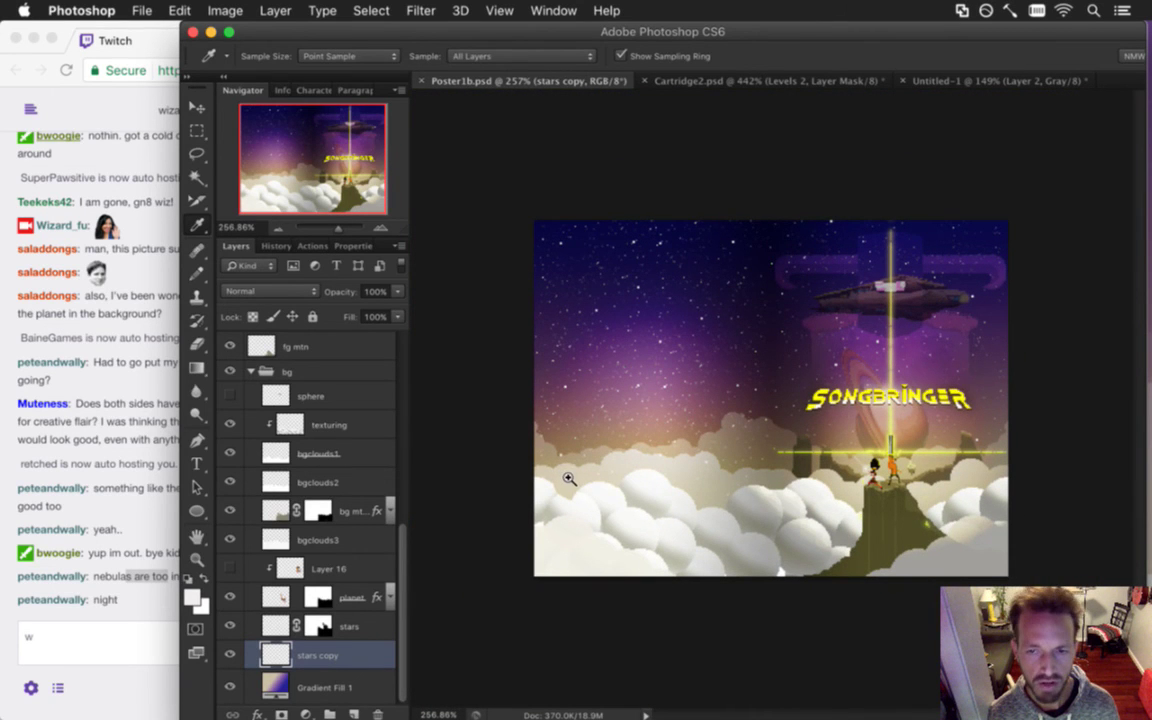
{"action": "left_click_drag", "start_coordinate": [558, 483], "coordinate": [586, 489]}
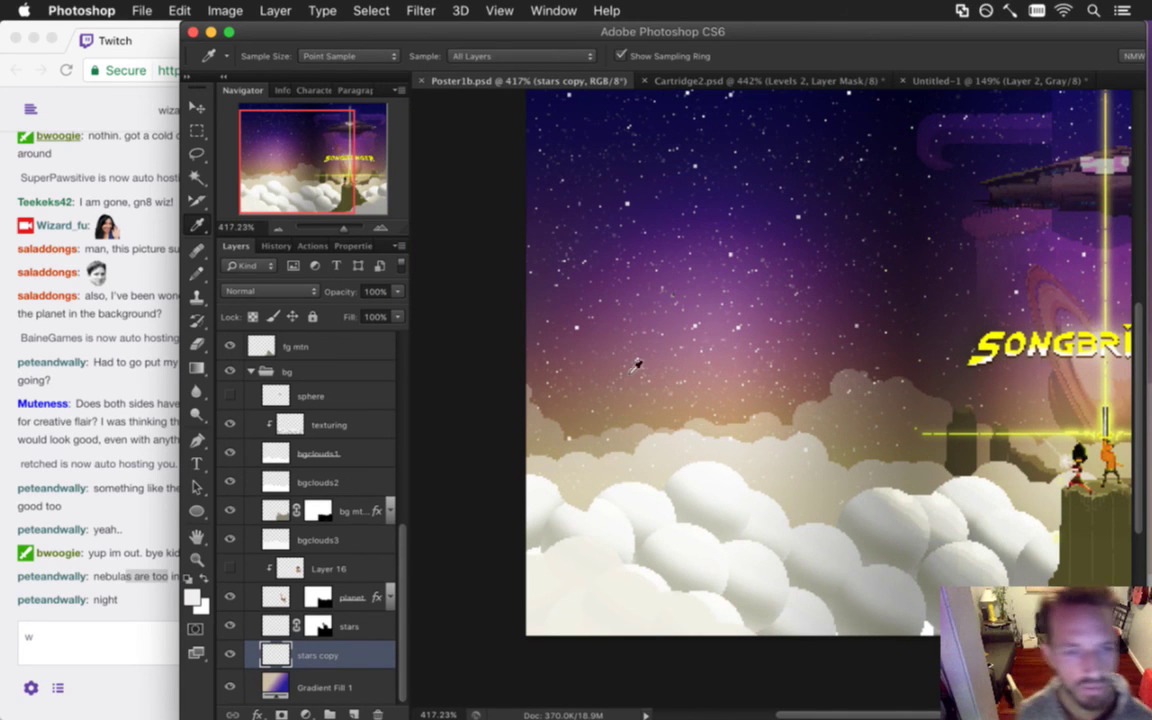
{"action": "key", "text": "b"}
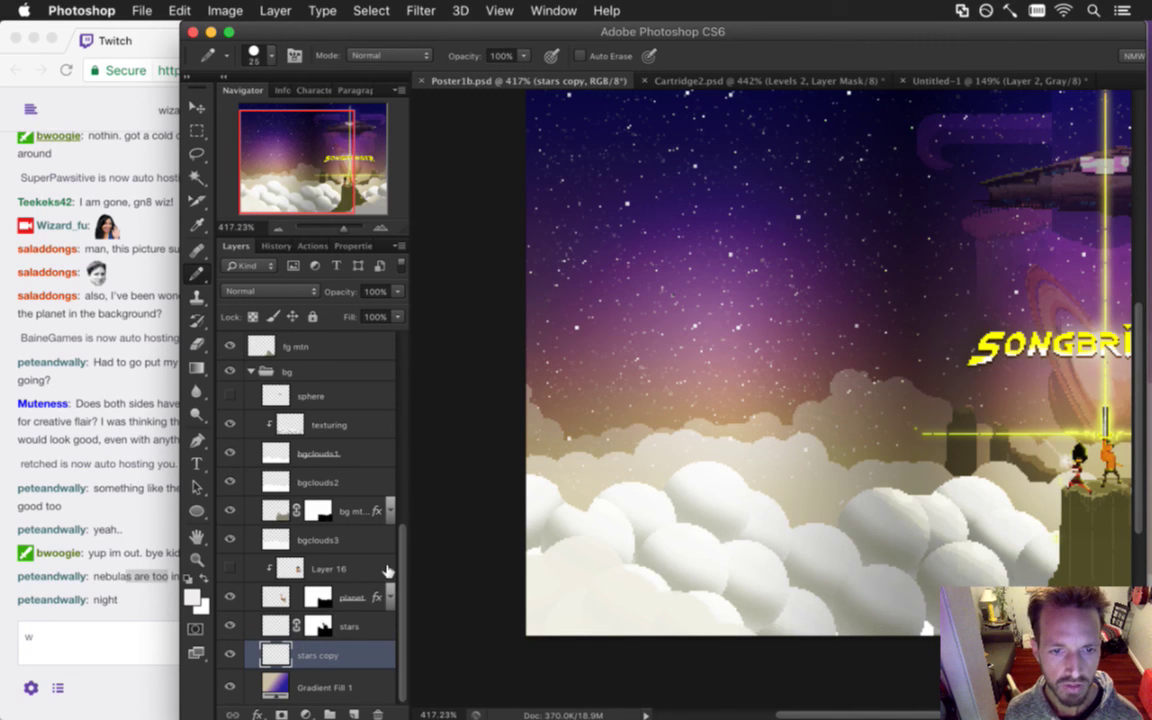
{"action": "scroll", "coordinate": [365, 495], "scroll_direction": "up", "scroll_amount": 10}
{"action": "left_click", "coordinate": [231, 377]}
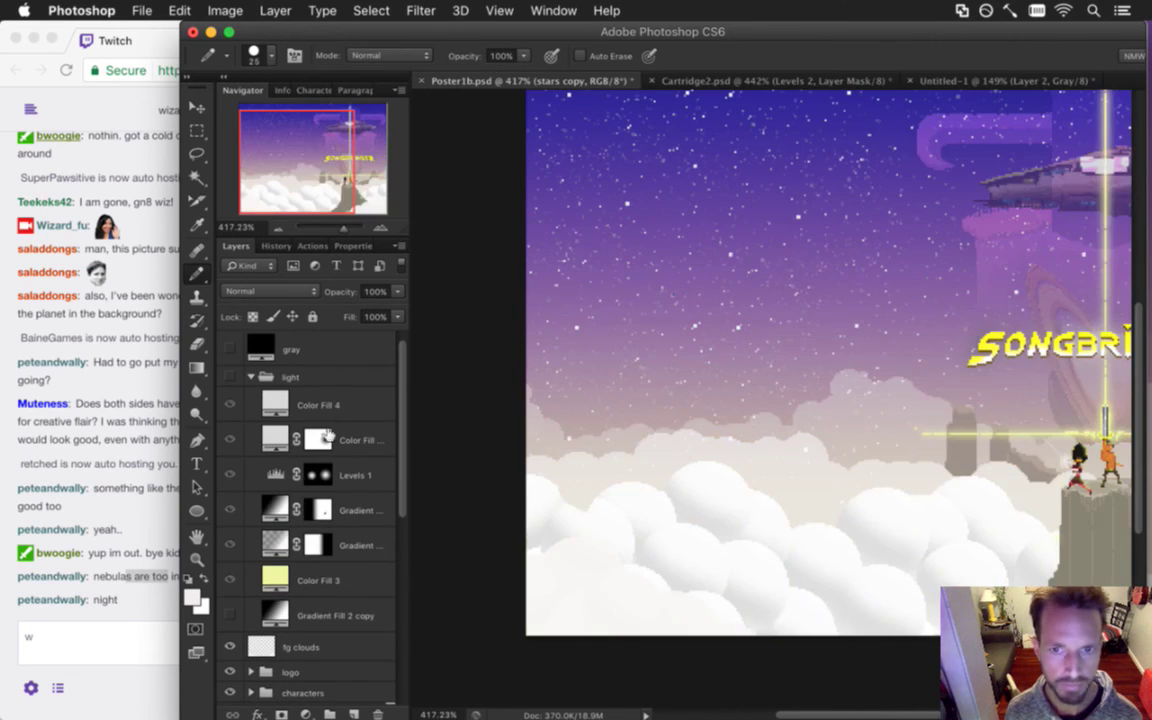
{"action": "scroll", "coordinate": [380, 520], "scroll_direction": "down", "scroll_amount": 5}
{"action": "scroll", "coordinate": [395, 575], "scroll_direction": "down", "scroll_amount": 5}
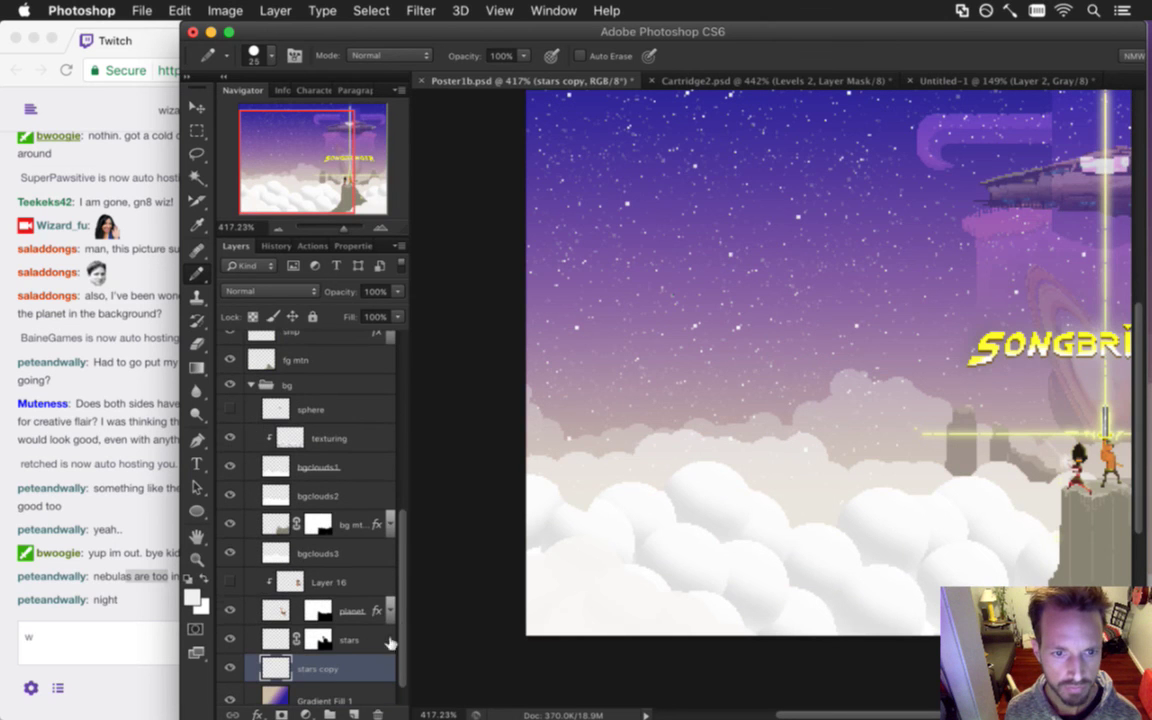
Sample white from a bright star in the left sky and reduce the Pencil tool's size to 1 px.
{"action": "left_click_drag", "start_coordinate": [729, 350], "coordinate": [797, 355]}
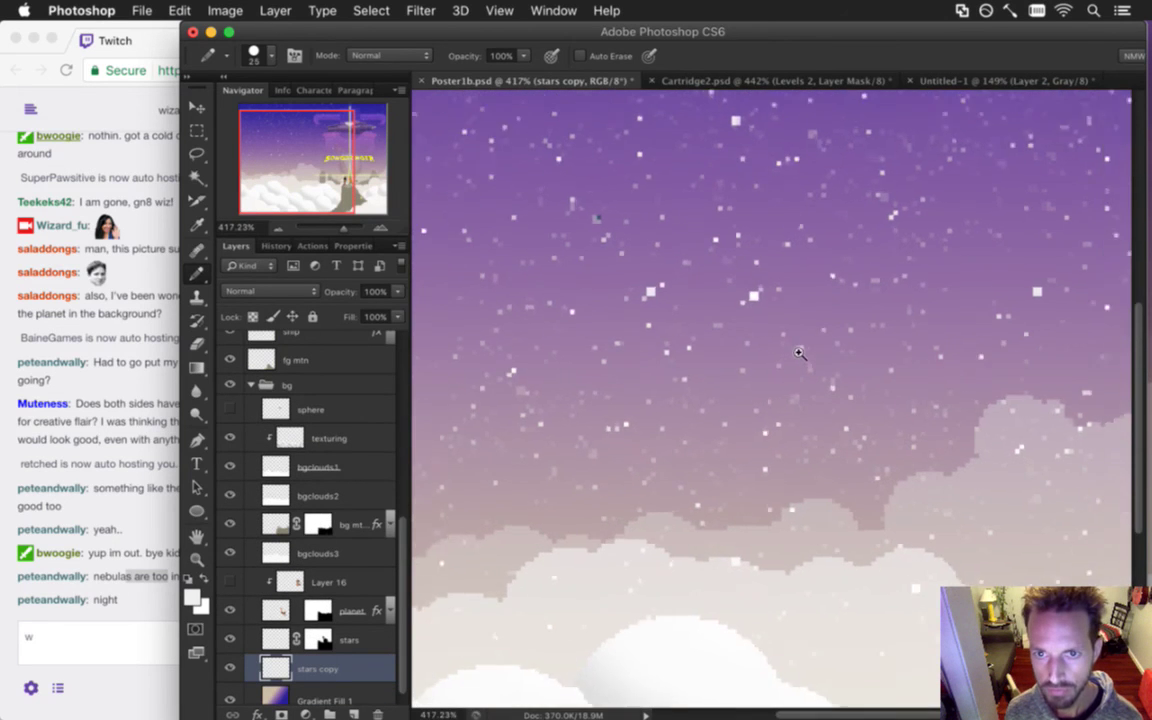
{"action": "key", "text": "i"}
{"action": "key", "text": "b"}
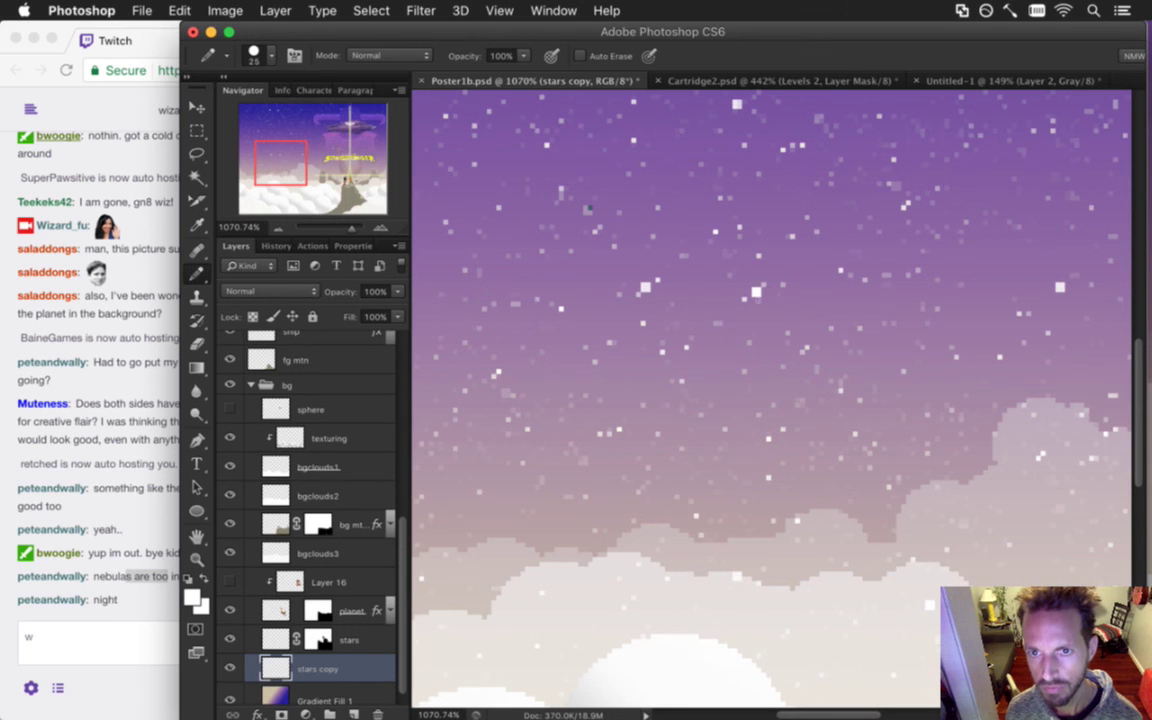
{"action": "key", "text": "bracketleft"}
{"action": "key", "text": "bracketleft"}
{"action": "key", "text": "bracketleft"}
{"action": "key", "text": "bracketleft"}
{"action": "key", "text": "bracketleft"}
{"action": "key", "text": "bracketleft"}
{"action": "key", "text": "bracketleft"}
{"action": "key", "text": "bracketleft"}
{"action": "key", "text": "bracketleft"}
{"action": "key", "text": "bracketleft"}
{"action": "key", "text": "bracketleft"}
{"action": "key", "text": "bracketleft"}
Try a diagonal trail rising from the bright star on the stars copy layer and undo it.
{"action": "left_click_drag", "start_coordinate": [756, 292], "coordinate": [858, 233]}
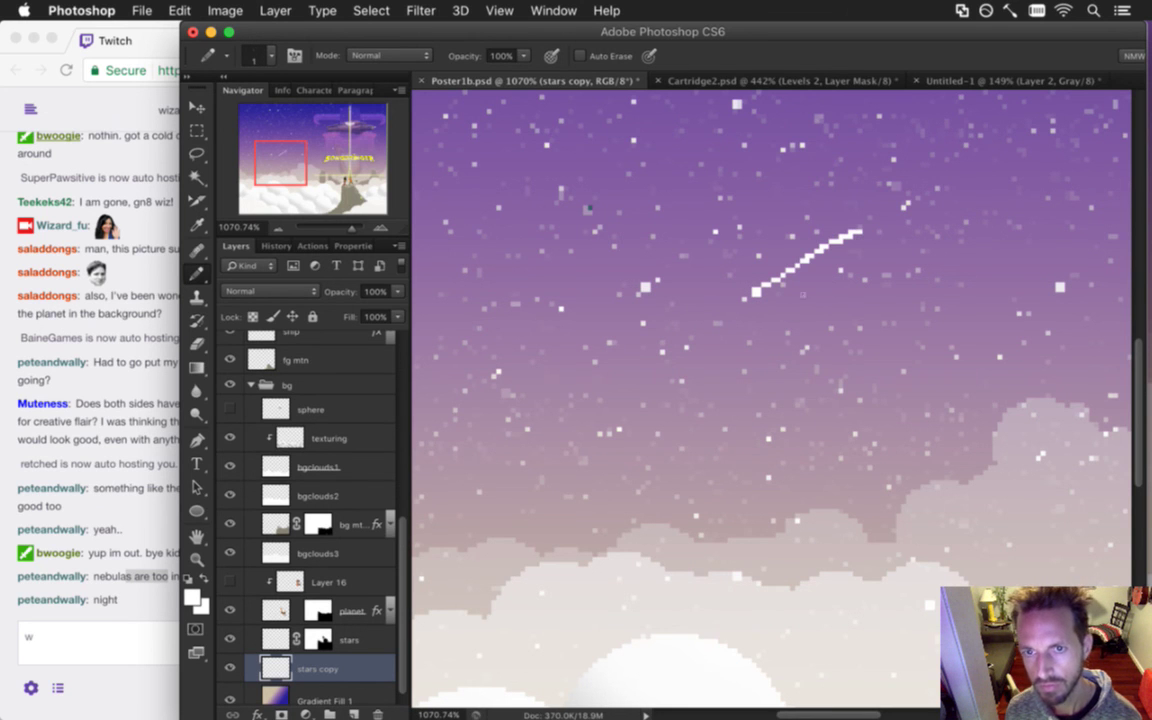
{"action": "key", "text": "super+z"}
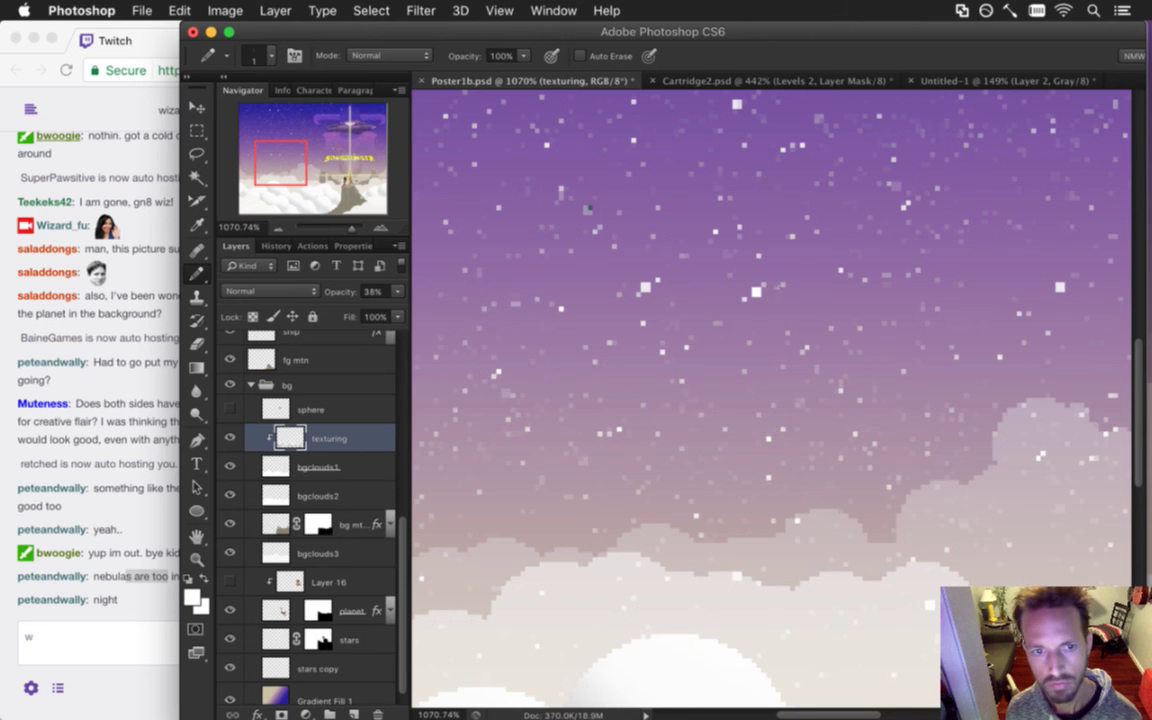
Toggle the stars copy layer off and on, add a new layer directly above it and name it "shooting stars".
{"action": "scroll", "coordinate": [395, 636], "scroll_direction": "down", "scroll_amount": 1}
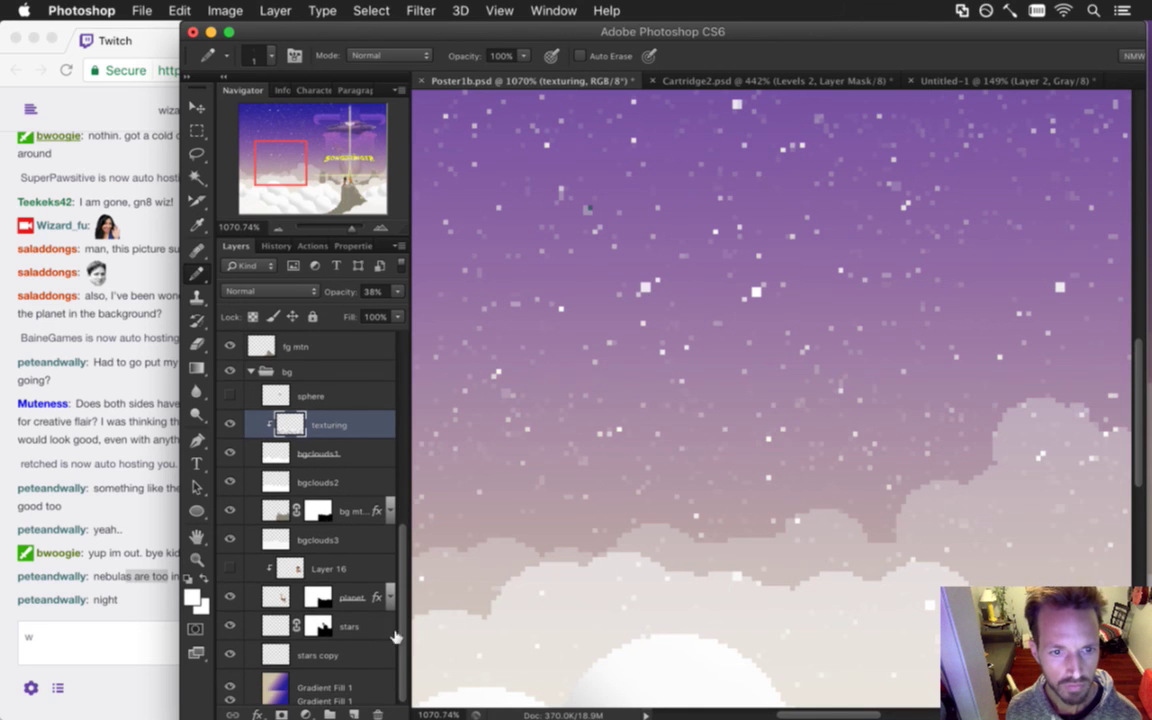
{"action": "left_click", "coordinate": [318, 656]}
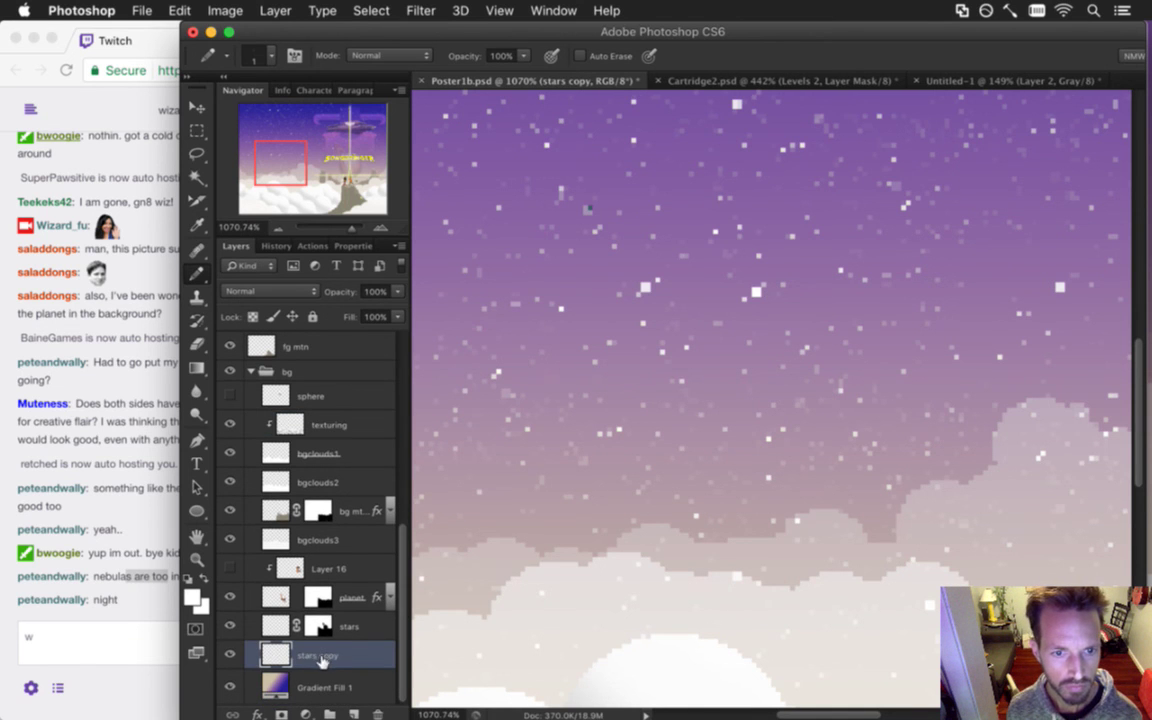
{"action": "left_click", "coordinate": [230, 654]}
{"action": "left_click", "coordinate": [230, 654]}
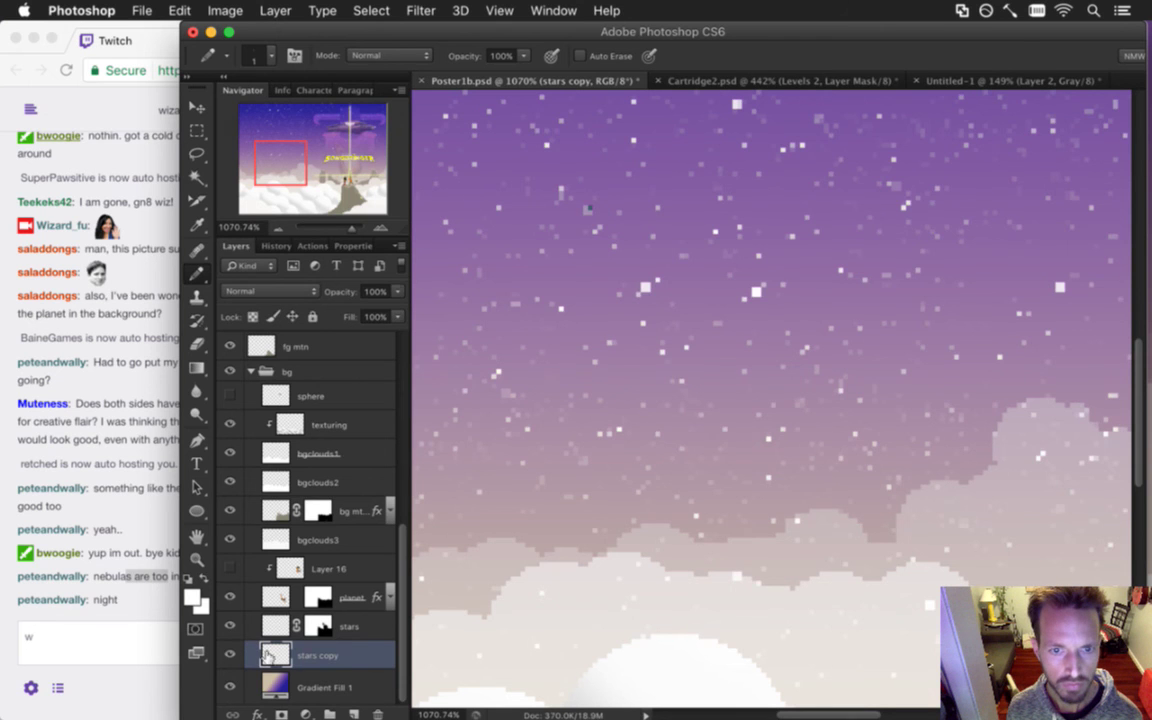
{"action": "left_click", "coordinate": [353, 712]}
{"action": "double_click", "coordinate": [318, 655]}
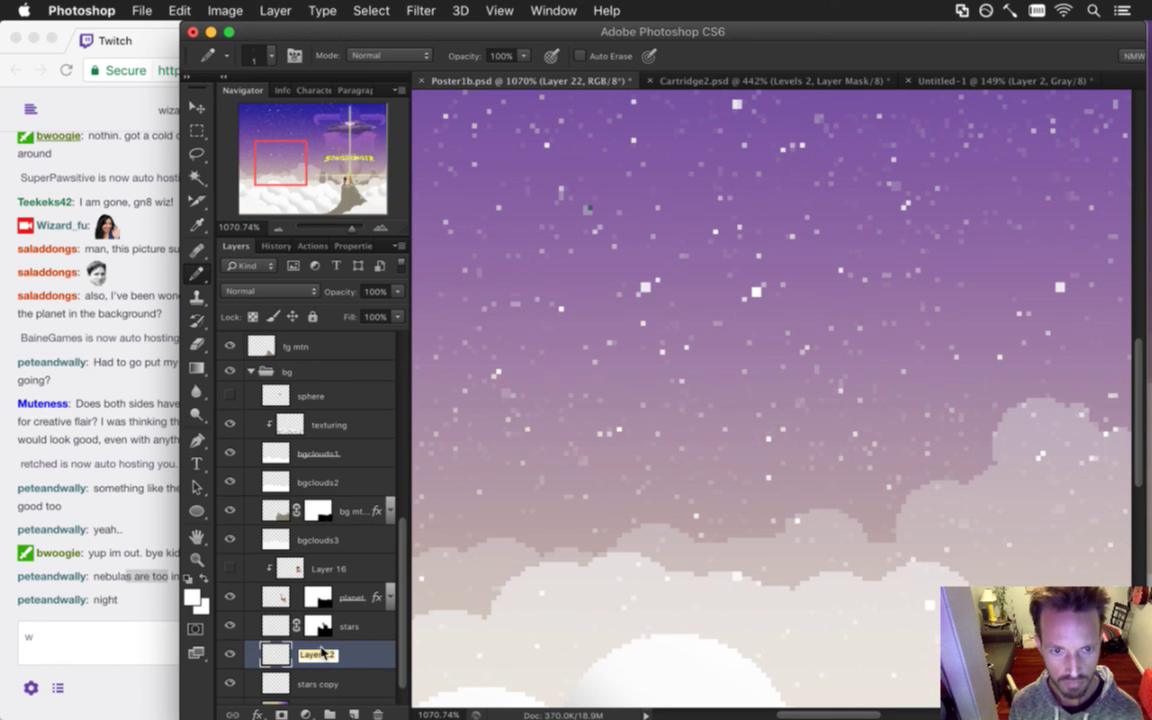
{"action": "type", "text": "shooting stars"}
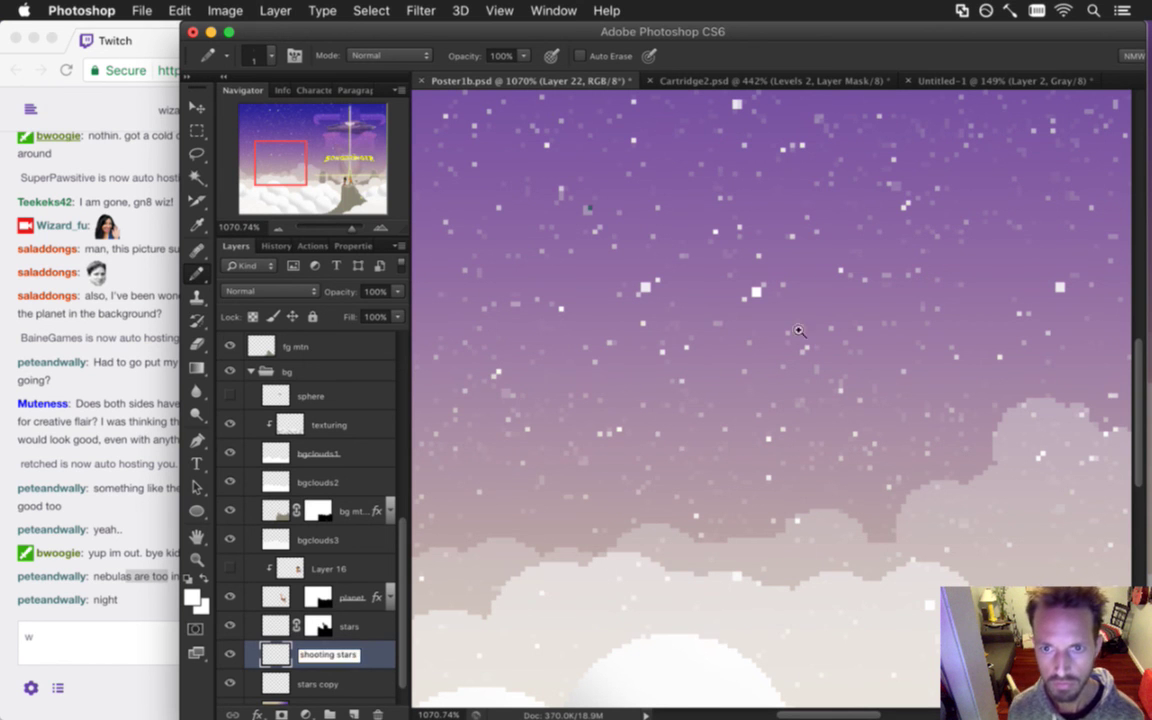
{"action": "key", "text": "Return"}
Draw a short curved white trail rising to the right from the bright star above the left clouds.
{"action": "scroll", "coordinate": [718, 285], "scroll_direction": "down", "scroll_amount": 2}
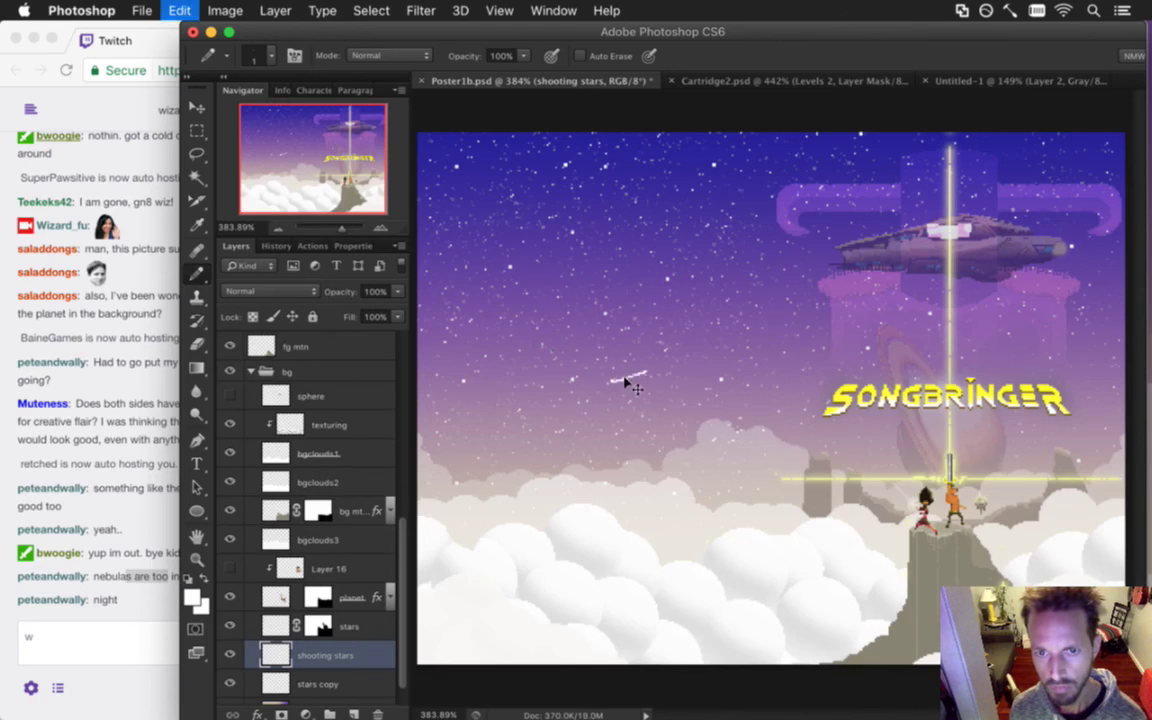
{"action": "left_click_drag", "start_coordinate": [649, 358], "coordinate": [612, 380]}
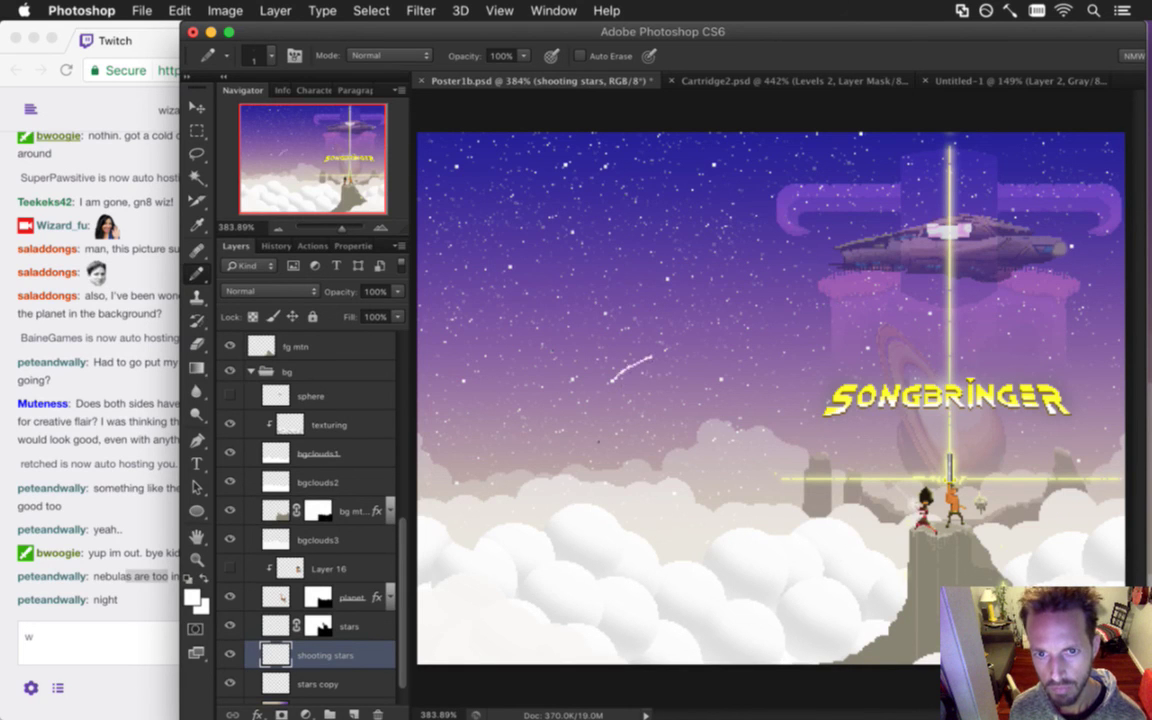
{"action": "left_click_drag", "start_coordinate": [592, 370], "coordinate": [570, 381]}
{"action": "key", "text": "super+z"}
{"action": "left_click_drag", "start_coordinate": [518, 342], "coordinate": [554, 318]}
{"action": "key", "text": "super+z"}
{"action": "left_click_drag", "start_coordinate": [570, 381], "coordinate": [610, 359]}
{"action": "key", "text": "super+z"}
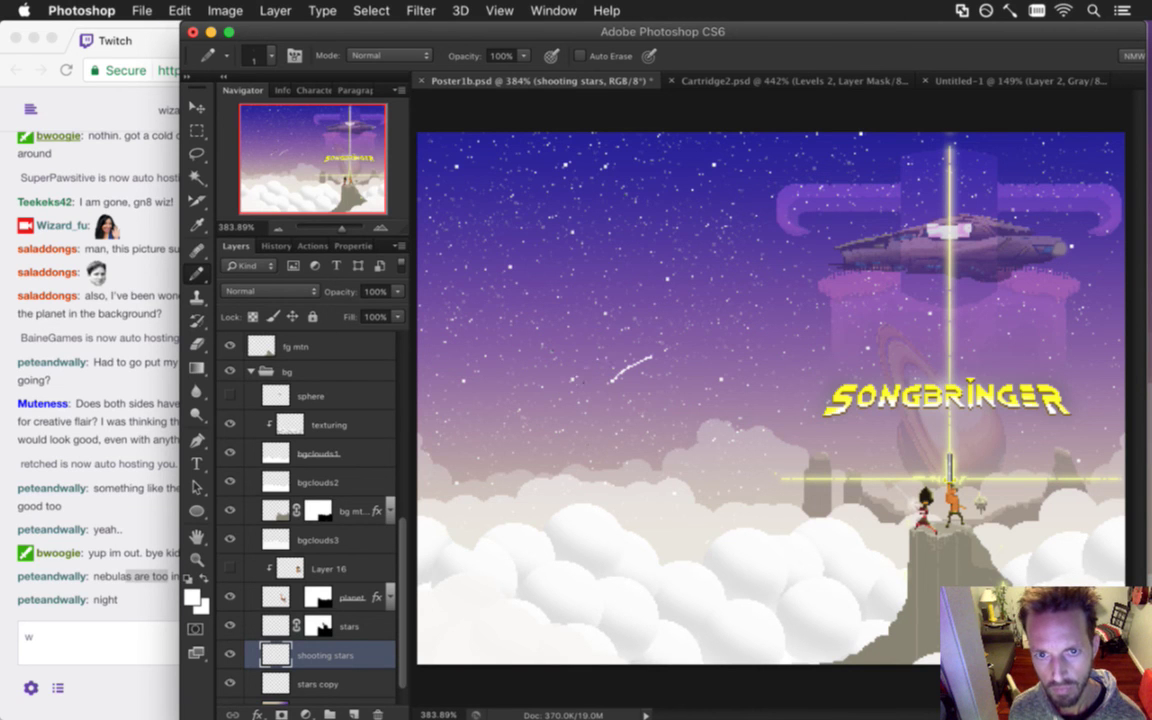
{"action": "left_click_drag", "start_coordinate": [518, 341], "coordinate": [546, 321]}
{"action": "key", "text": "super+z"}
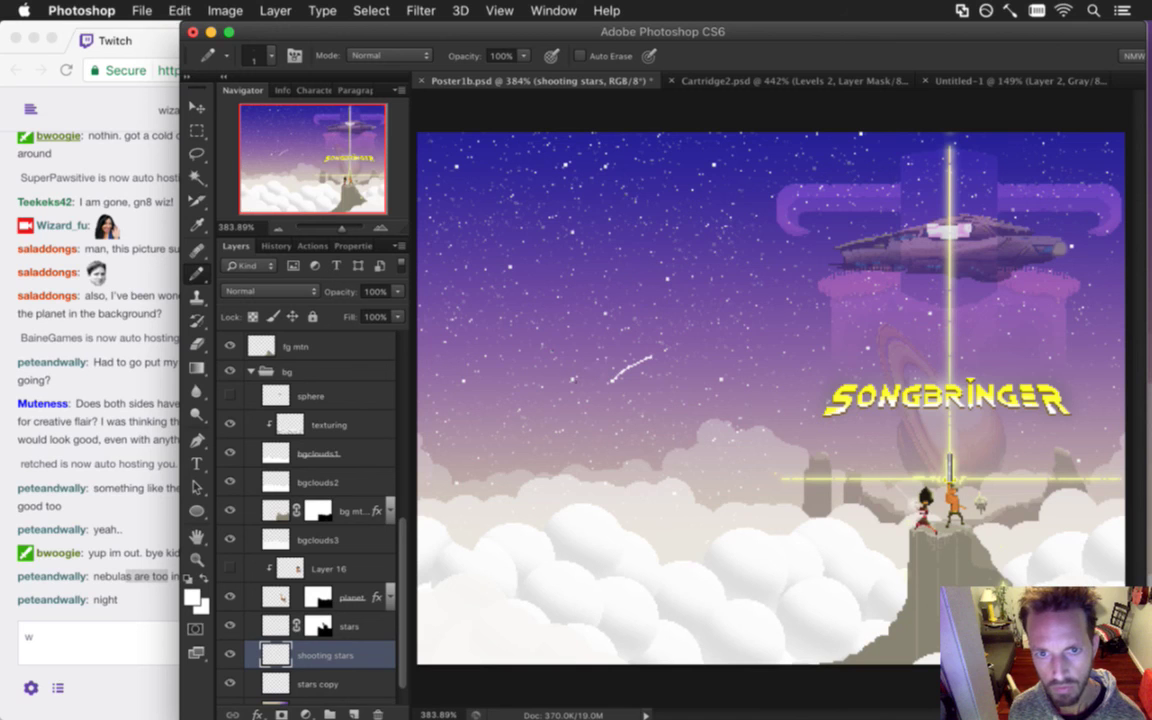
Draw a second, roughly parallel curved trail just left of the first one on the shooting stars layer.
{"action": "left_click_drag", "start_coordinate": [570, 381], "coordinate": [611, 360]}
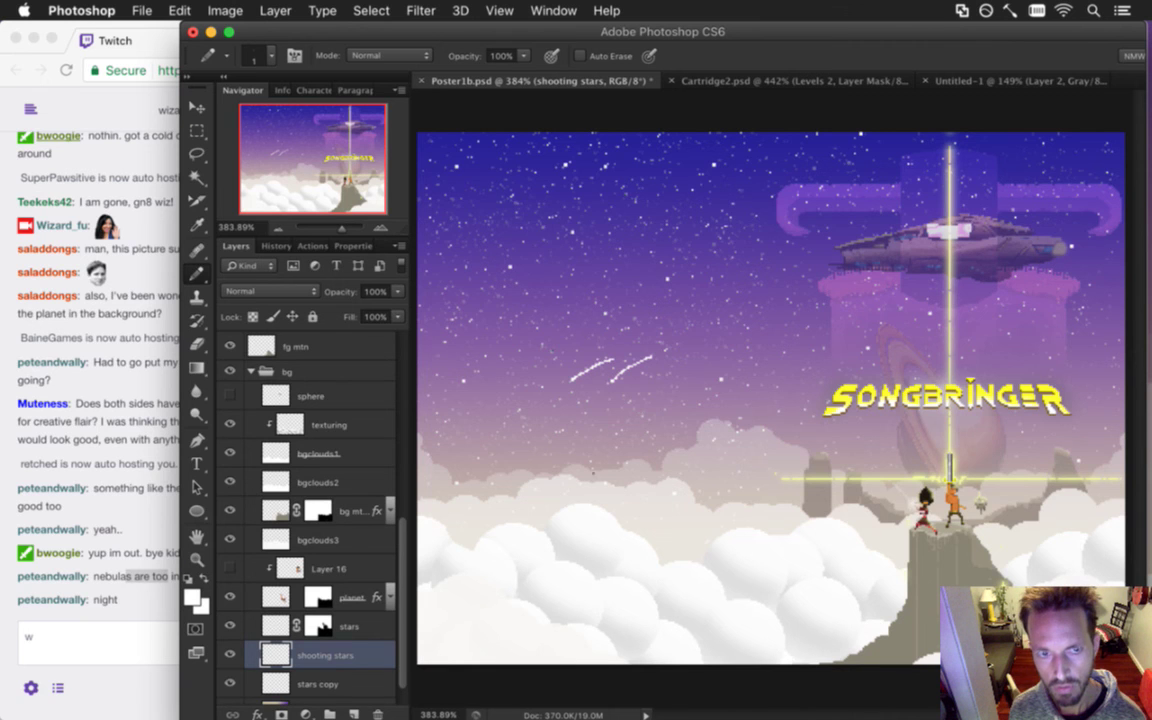
Fade the upper tails of both shooting-star trails with a 1 px pencil-mode eraser at 10% opacity.
{"action": "scroll", "coordinate": [640, 411], "scroll_direction": "up", "scroll_amount": 5}
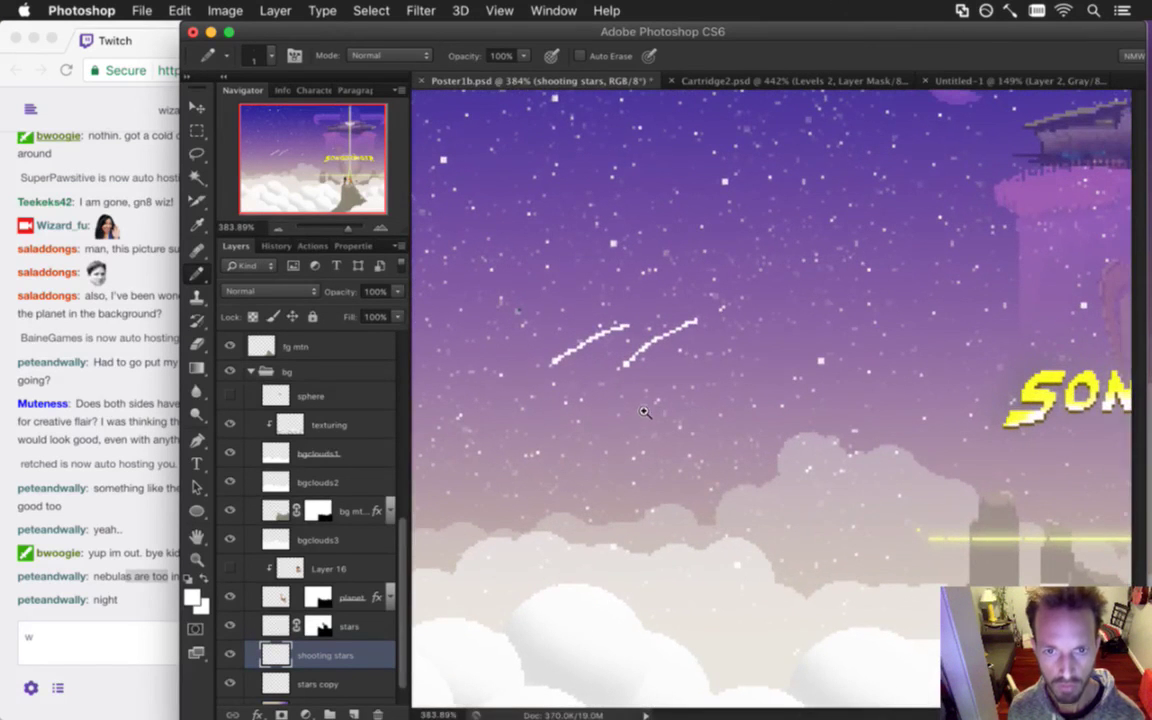
{"action": "key", "text": "e"}
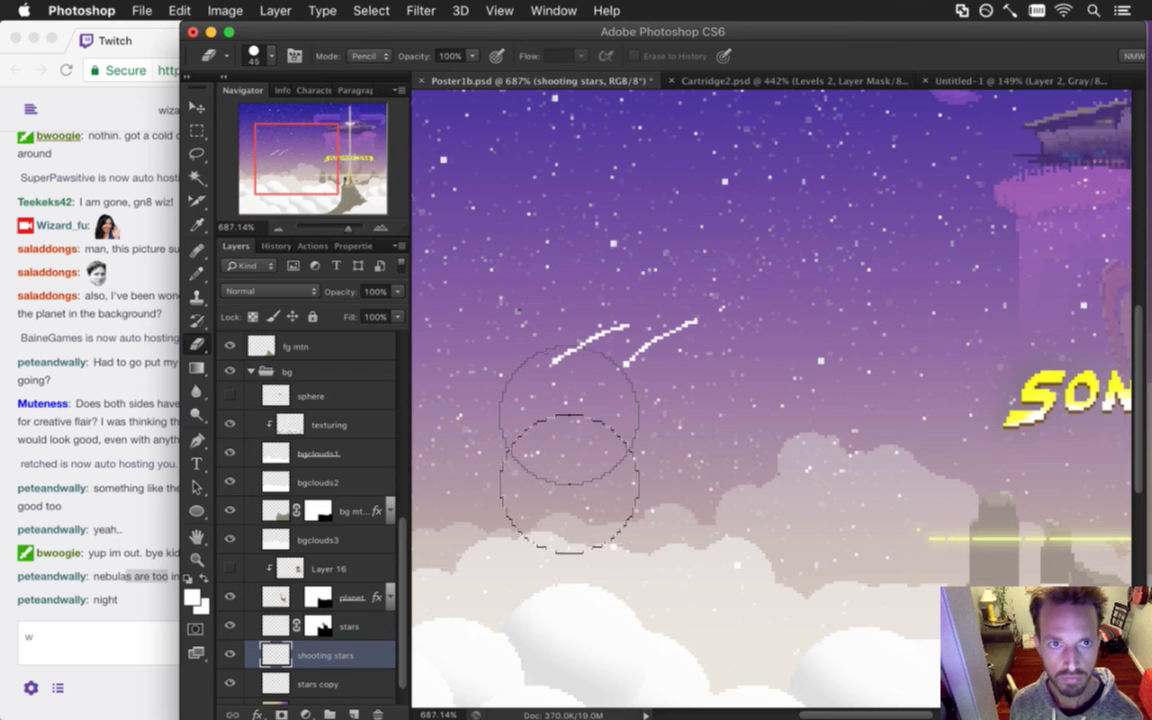
{"action": "key", "text": "bracketleft"}
{"action": "key", "text": "bracketleft"}
{"action": "key", "text": "bracketleft"}
{"action": "key", "text": "bracketleft"}
{"action": "key", "text": "bracketleft"}
{"action": "key", "text": "bracketleft"}
{"action": "key", "text": "bracketleft"}
{"action": "key", "text": "bracketleft"}
{"action": "key", "text": "1"}
{"action": "left_click_drag", "start_coordinate": [433, 32], "coordinate": [435, 32]}
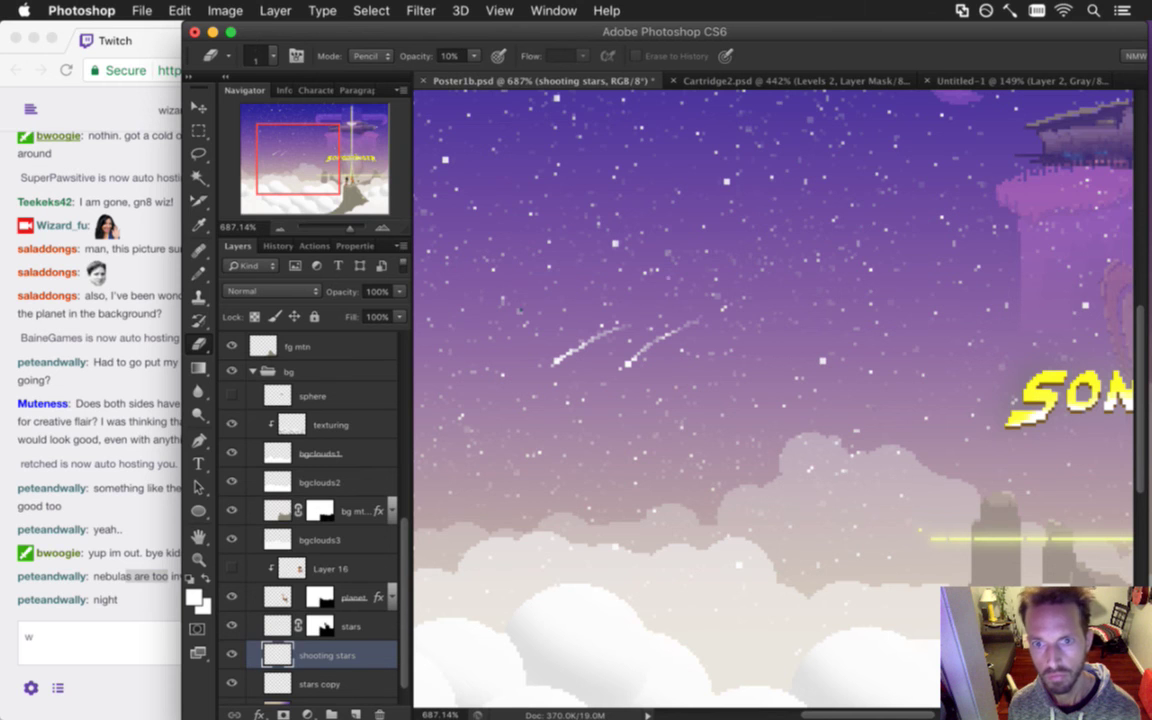
Make the light group visible to check the poster with its lighting effects.
{"action": "scroll", "coordinate": [580, 400], "scroll_direction": "down", "scroll_amount": 5}
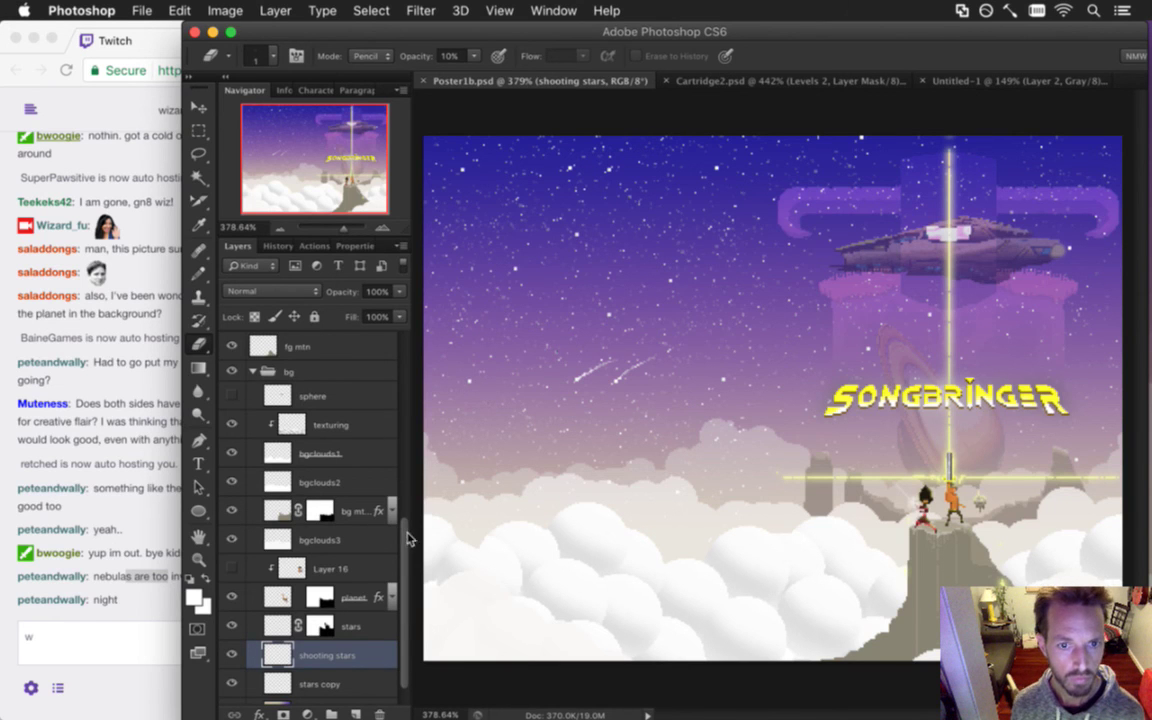
{"action": "scroll", "coordinate": [400, 490], "scroll_direction": "up", "scroll_amount": 1}
{"action": "scroll", "coordinate": [407, 489], "scroll_direction": "up", "scroll_amount": 5}
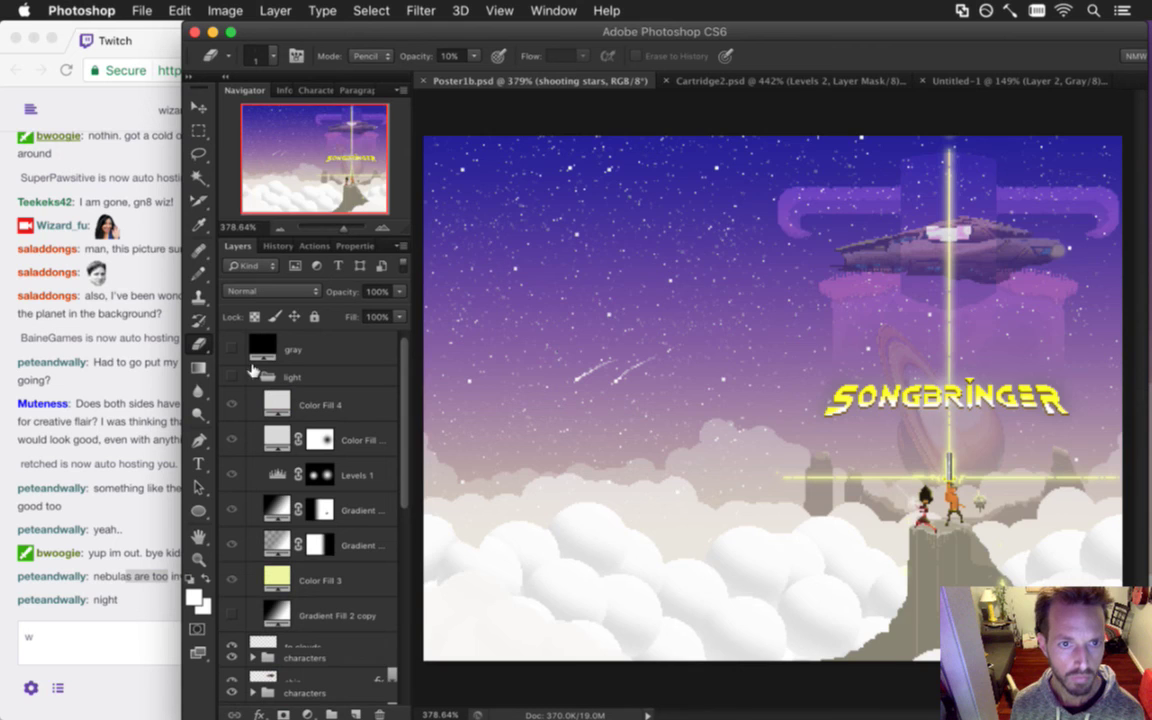
{"action": "left_click", "coordinate": [231, 376]}
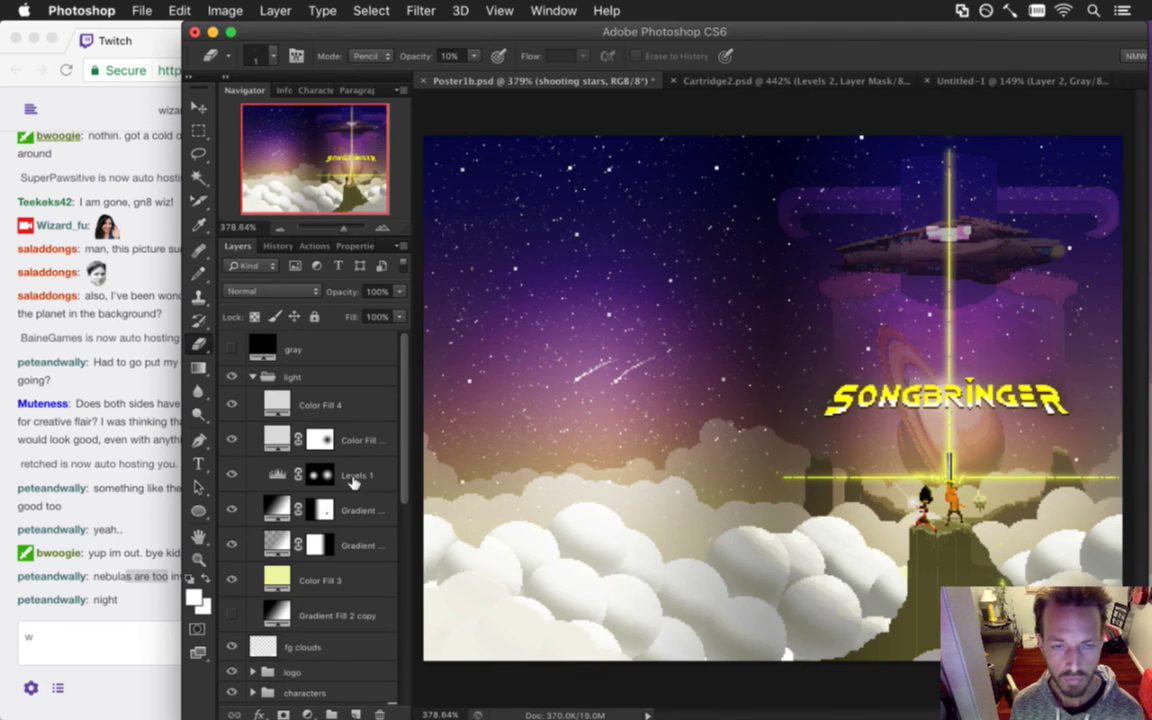
{"action": "scroll", "coordinate": [398, 532], "scroll_direction": "down", "scroll_amount": 5}
{"action": "scroll", "coordinate": [397, 532], "scroll_direction": "down", "scroll_amount": 20}
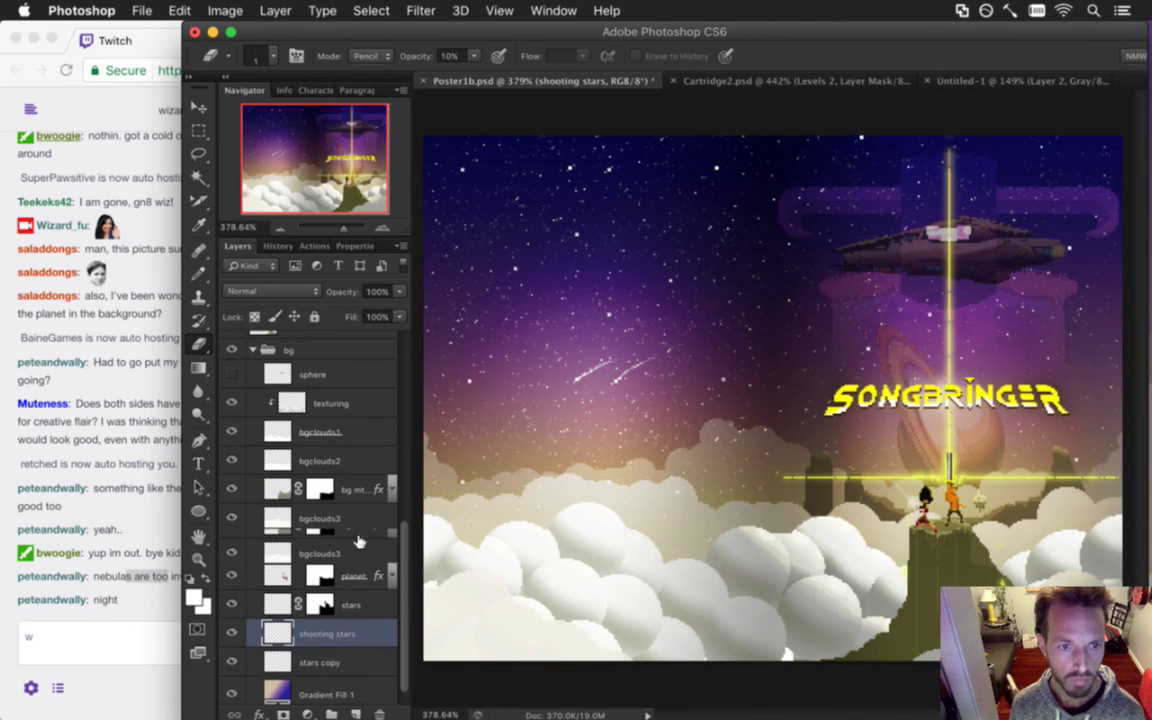
Lasso the left shooting star, move it further left and slightly down, rotate it slightly, and save the poster.
{"action": "key", "text": "l"}
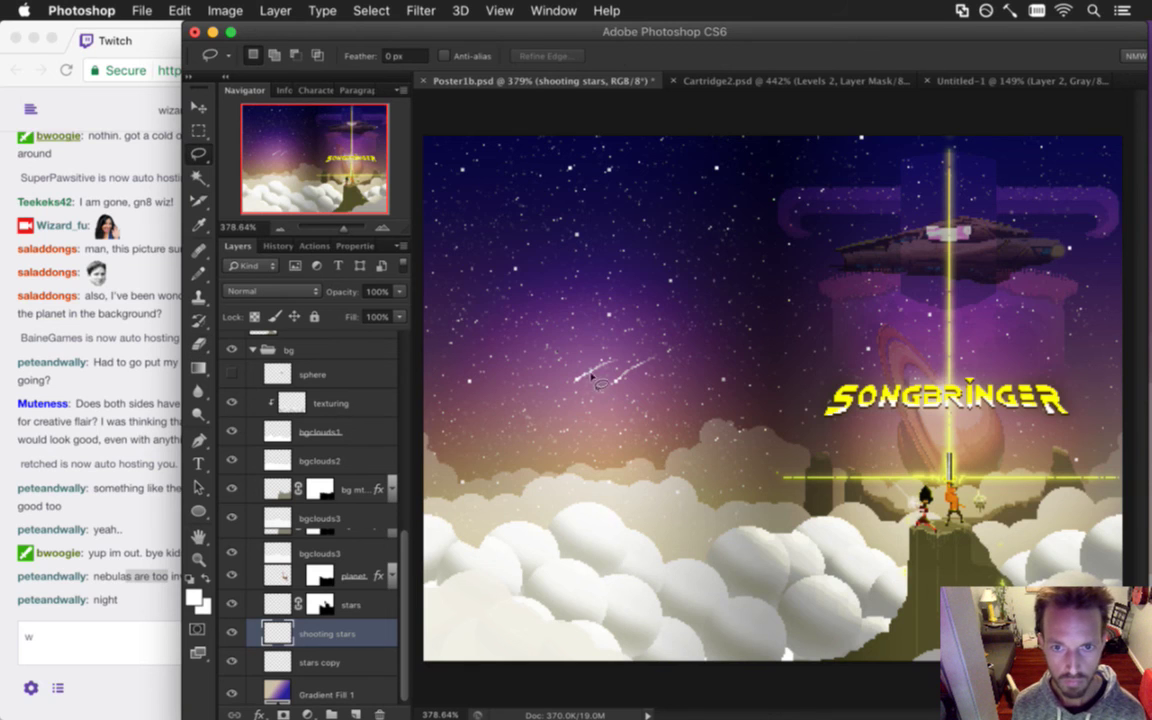
{"action": "mouse_move", "coordinate": [622, 360]}
{"action": "left_mouse_down"}
{"action": "mouse_move", "coordinate": [572, 346]}
{"action": "mouse_move", "coordinate": [558, 378]}
{"action": "mouse_move", "coordinate": [610, 400]}
{"action": "mouse_move", "coordinate": [596, 330]}
{"action": "mouse_move", "coordinate": [596, 375]}
{"action": "left_mouse_up"}
{"action": "key", "text": "v"}
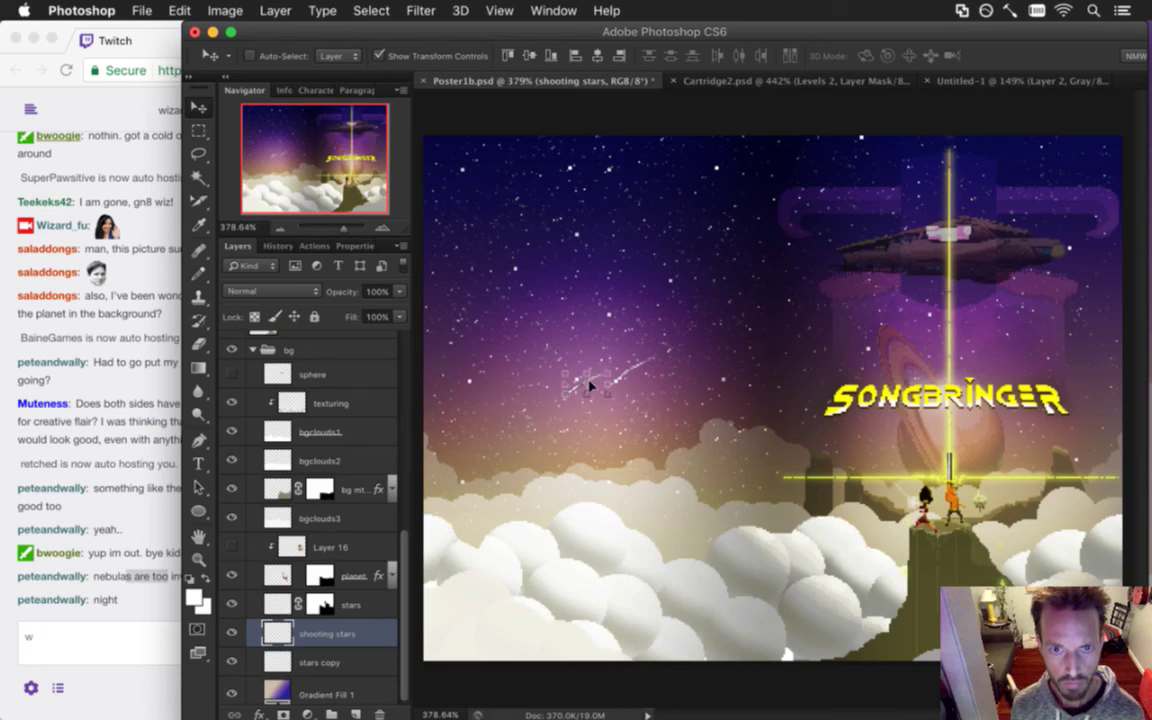
{"action": "mouse_move", "coordinate": [593, 378]}
{"action": "left_mouse_down"}
{"action": "mouse_move", "coordinate": [587, 400]}
{"action": "mouse_move", "coordinate": [586, 379]}
{"action": "mouse_move", "coordinate": [587, 390]}
{"action": "left_mouse_up"}
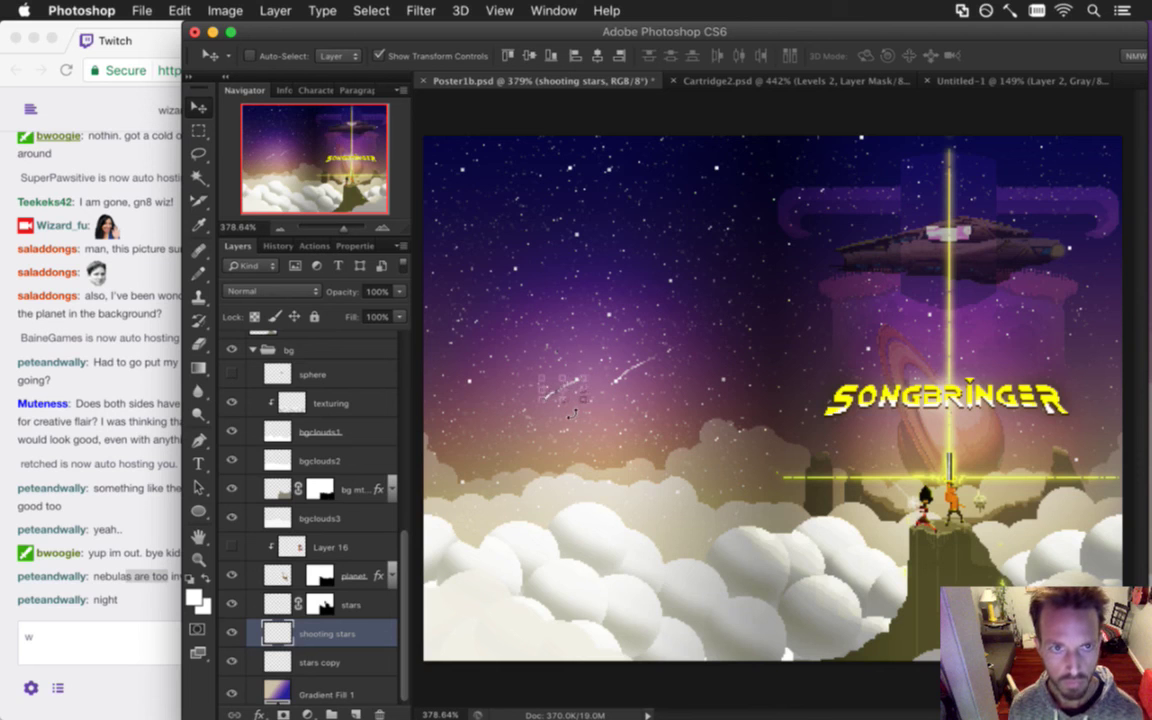
{"action": "left_click_drag", "start_coordinate": [571, 414], "coordinate": [571, 414]}
{"action": "left_click_drag", "start_coordinate": [571, 414], "coordinate": [573, 408]}
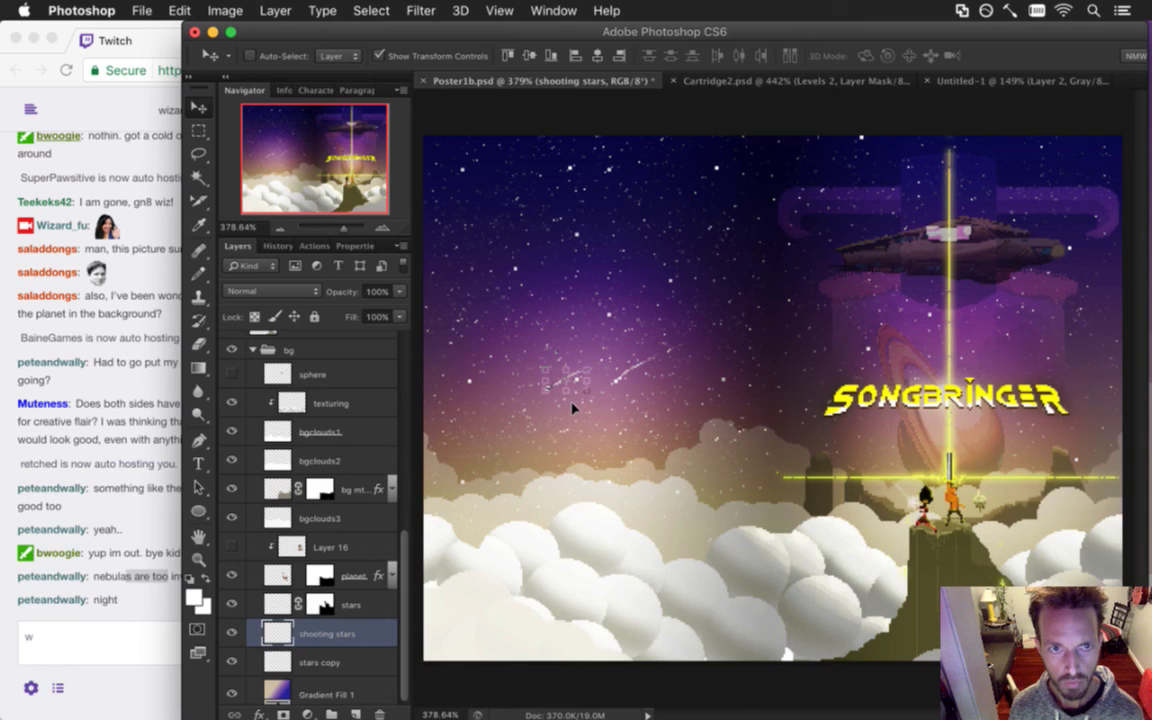
{"action": "key", "text": "Return"}
{"action": "key", "text": "m"}
{"action": "key", "text": "super+s"}
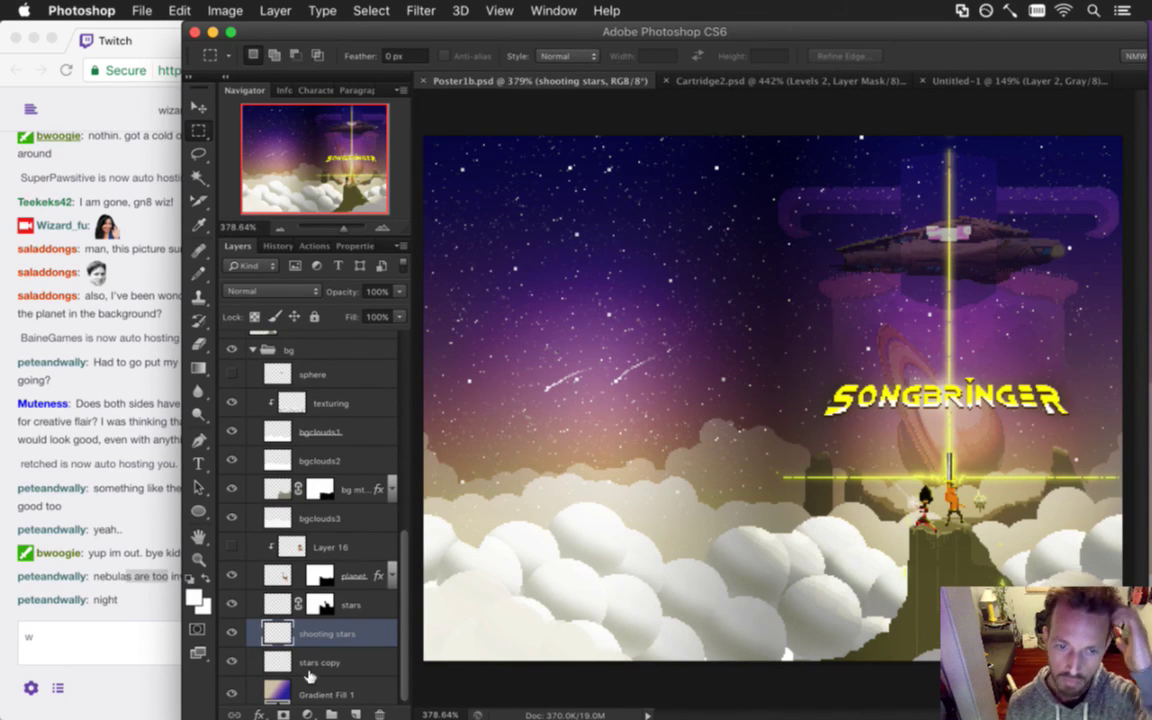
Add a Hue/Saturation adjustment layer above the shooting stars layer with Saturation at +27.
{"action": "left_click", "coordinate": [307, 714]}
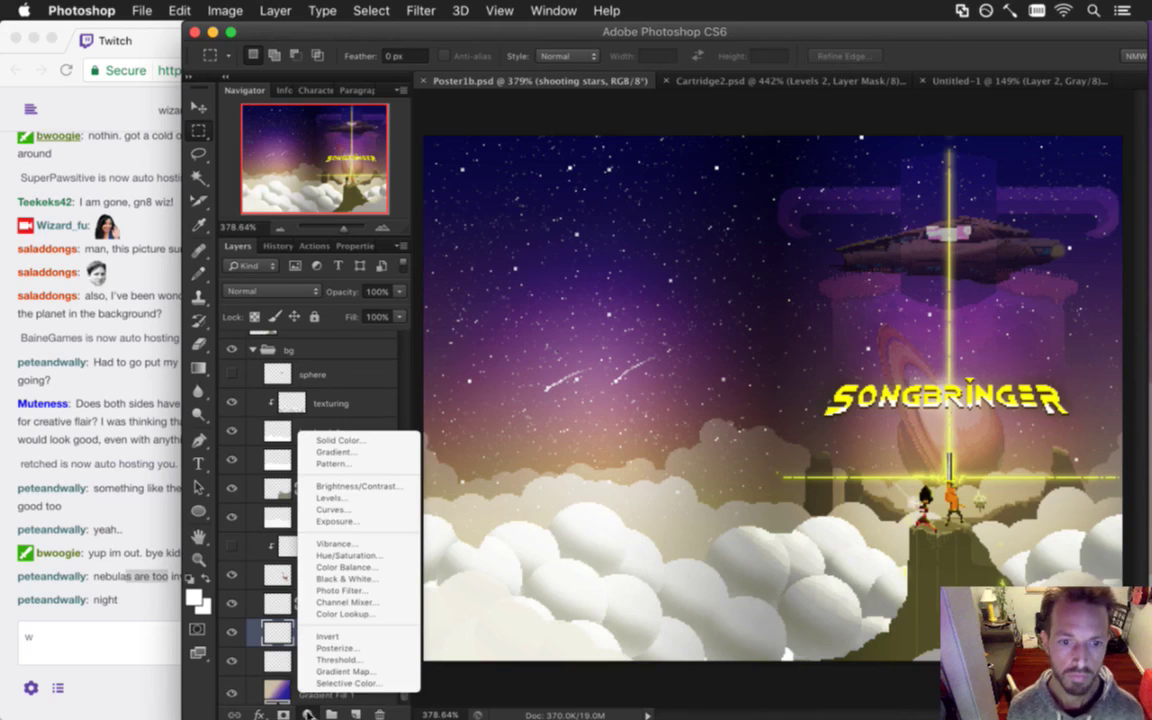
{"action": "left_click", "coordinate": [345, 555]}
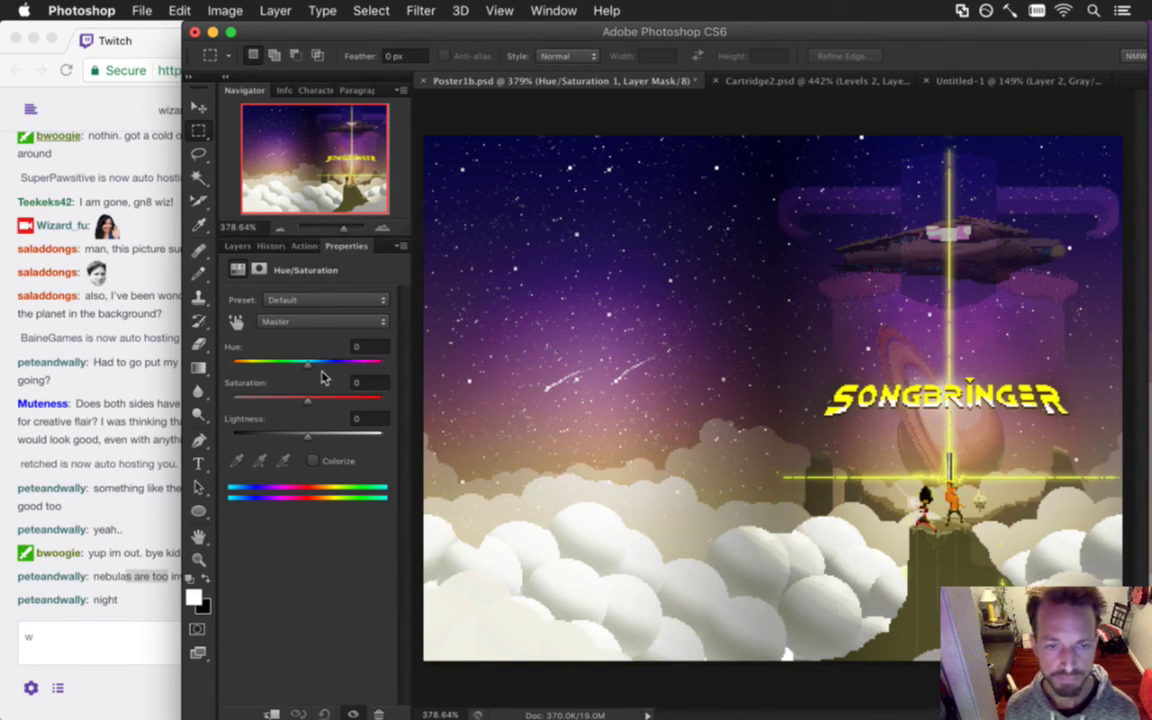
{"action": "left_click_drag", "start_coordinate": [309, 402], "coordinate": [335, 408]}
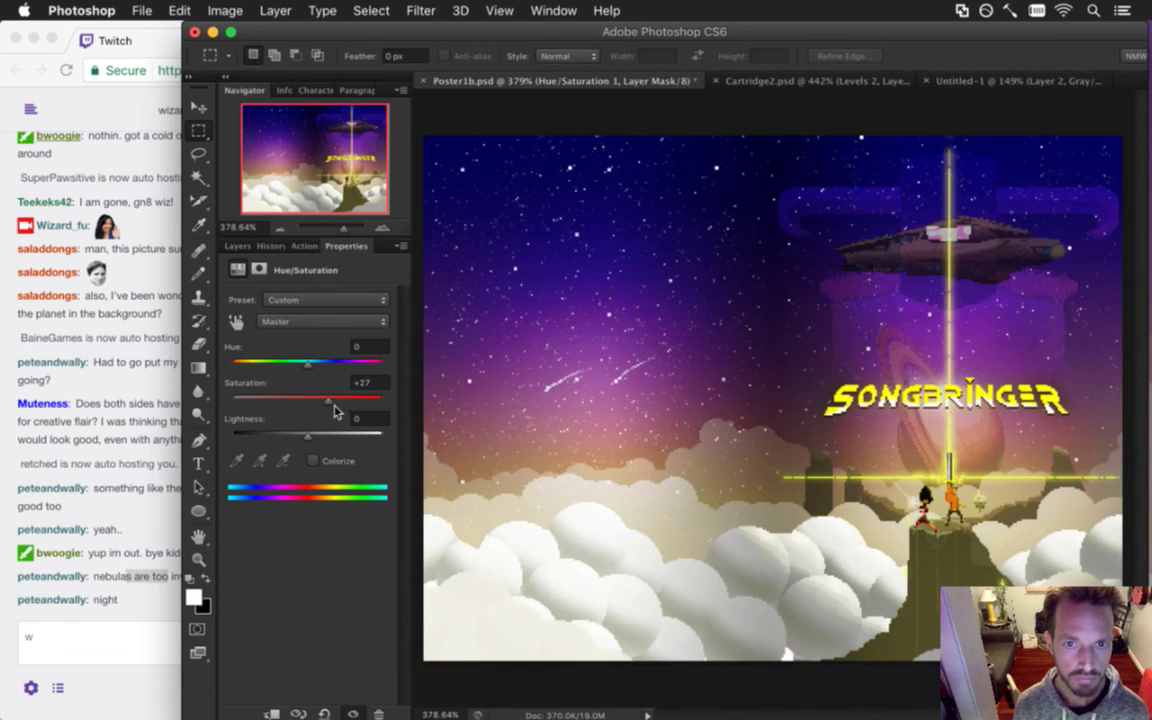
Clip the Hue/Saturation adjustment to the shooting stars layer and delete its layer mask.
{"action": "left_click", "coordinate": [237, 245]}
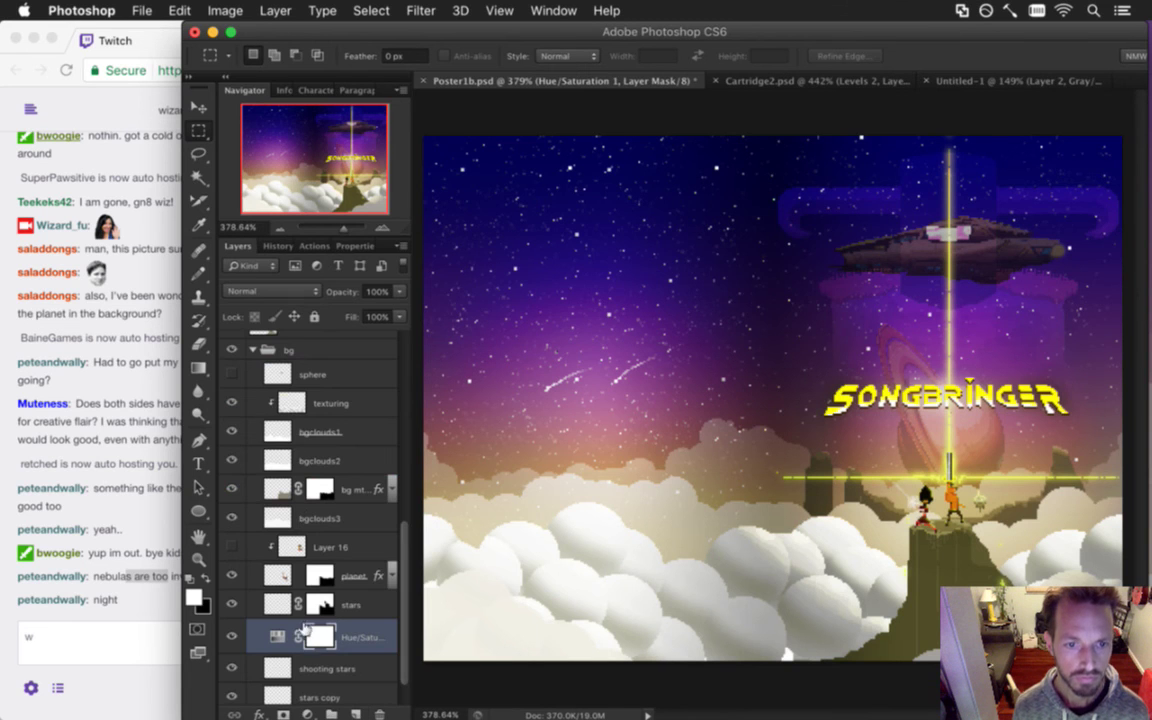
{"action": "left_click", "coordinate": [306, 652], "text": "alt"}
{"action": "right_click", "coordinate": [340, 636]}
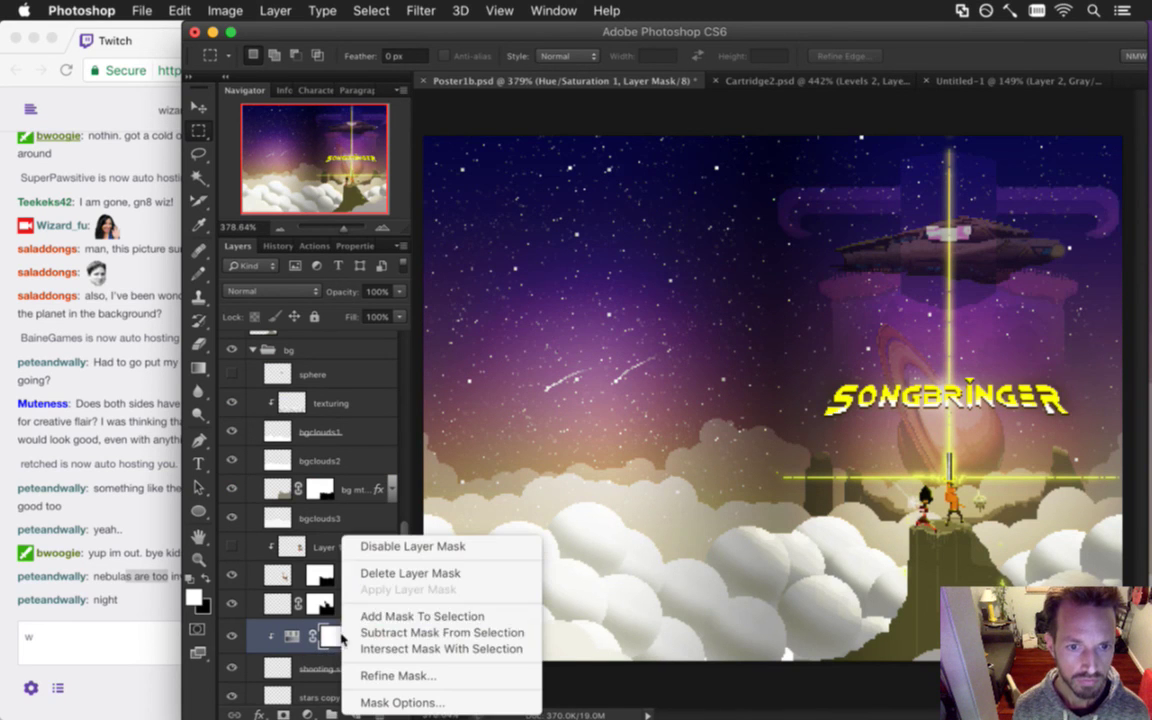
{"action": "left_click", "coordinate": [392, 572]}
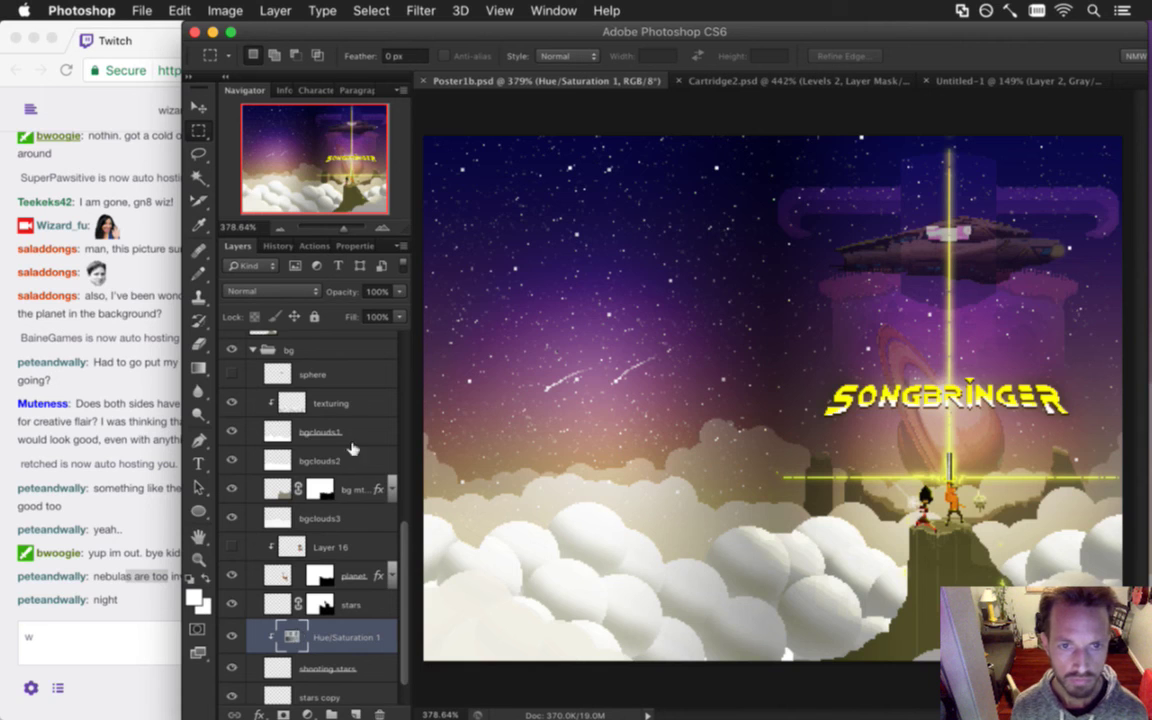
Colorize the shooting stars yellow in the Hue/Saturation adjustment with Hue 64, Saturation 88 and Lightness -14.
{"action": "double_click", "coordinate": [280, 641]}
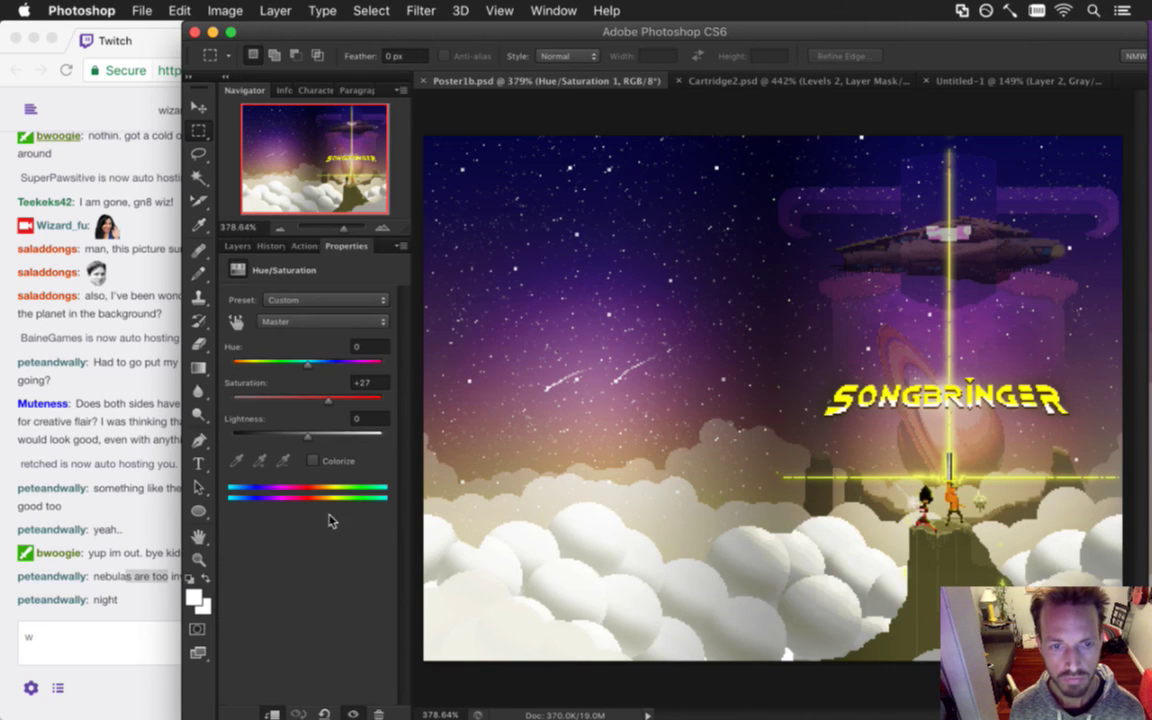
{"action": "left_click", "coordinate": [316, 462]}
{"action": "left_click_drag", "start_coordinate": [268, 404], "coordinate": [295, 437]}
{"action": "left_click_drag", "start_coordinate": [233, 365], "coordinate": [292, 364]}
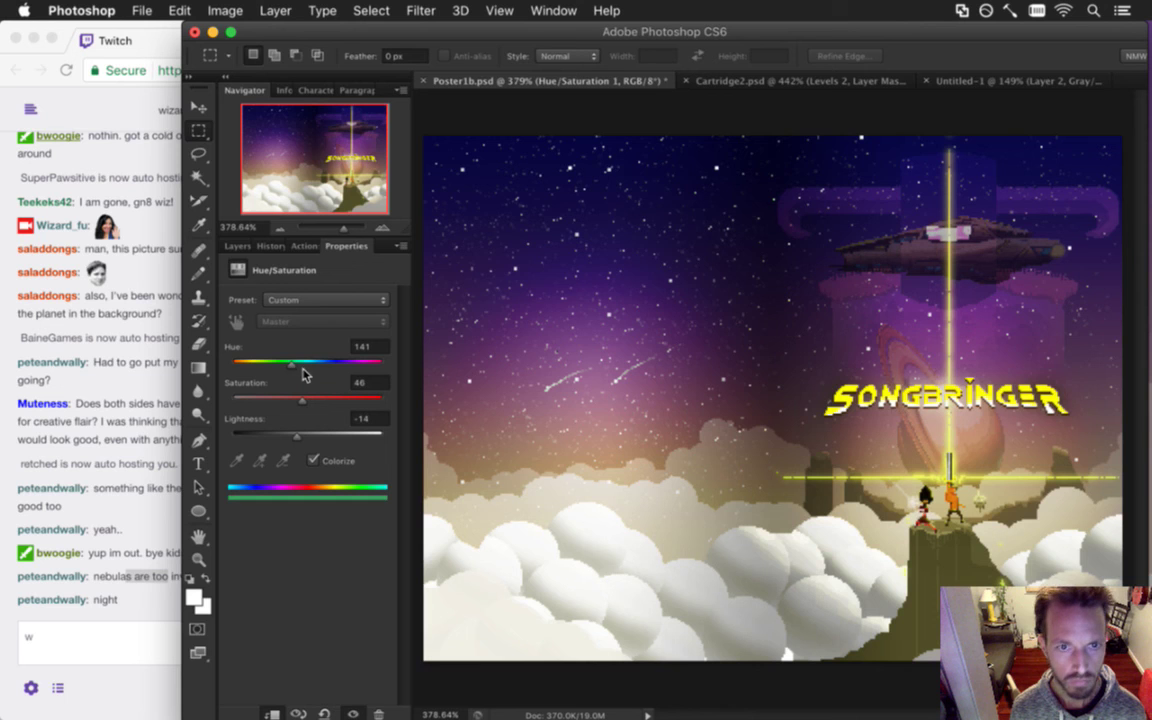
{"action": "left_click_drag", "start_coordinate": [296, 366], "coordinate": [355, 365]}
{"action": "left_click_drag", "start_coordinate": [302, 400], "coordinate": [366, 410]}
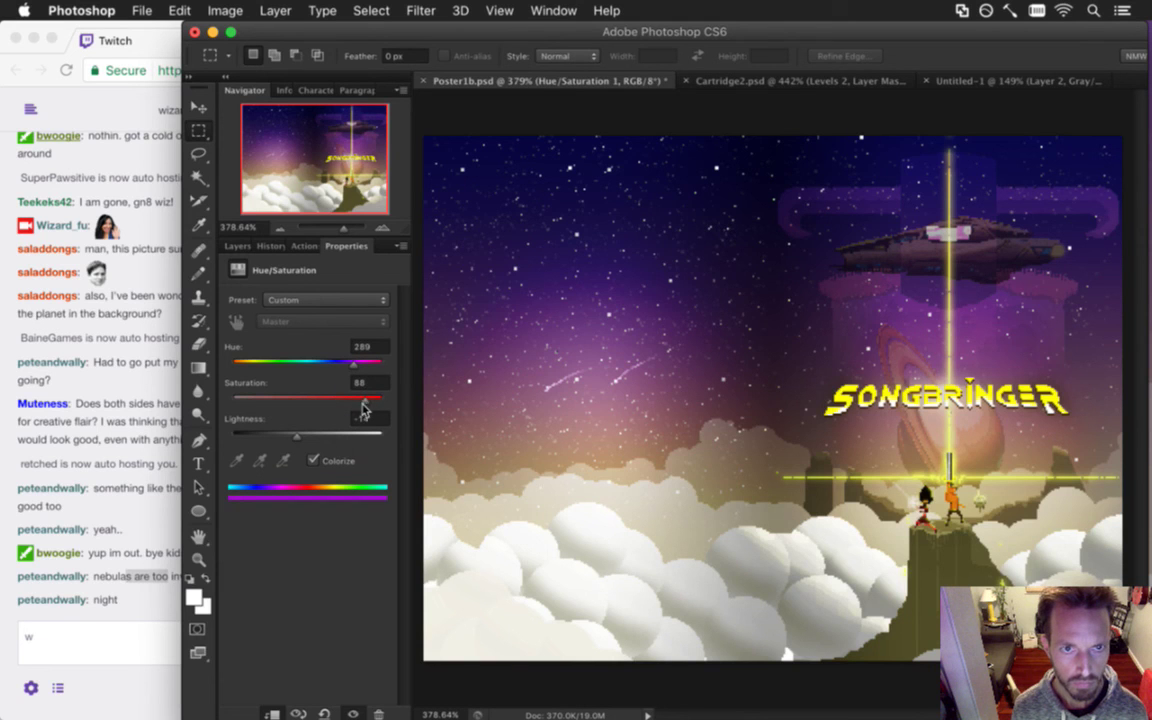
{"action": "left_click_drag", "start_coordinate": [356, 365], "coordinate": [262, 365]}
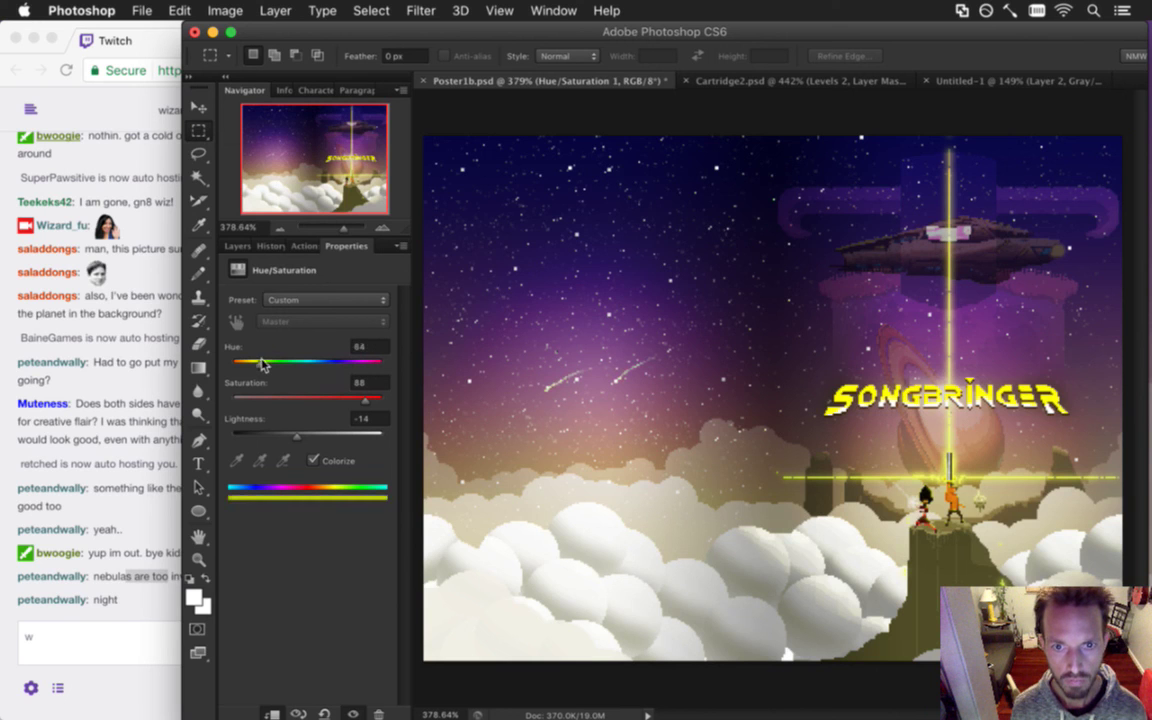
{"action": "left_click", "coordinate": [240, 250]}
{"action": "double_click", "coordinate": [245, 251]}
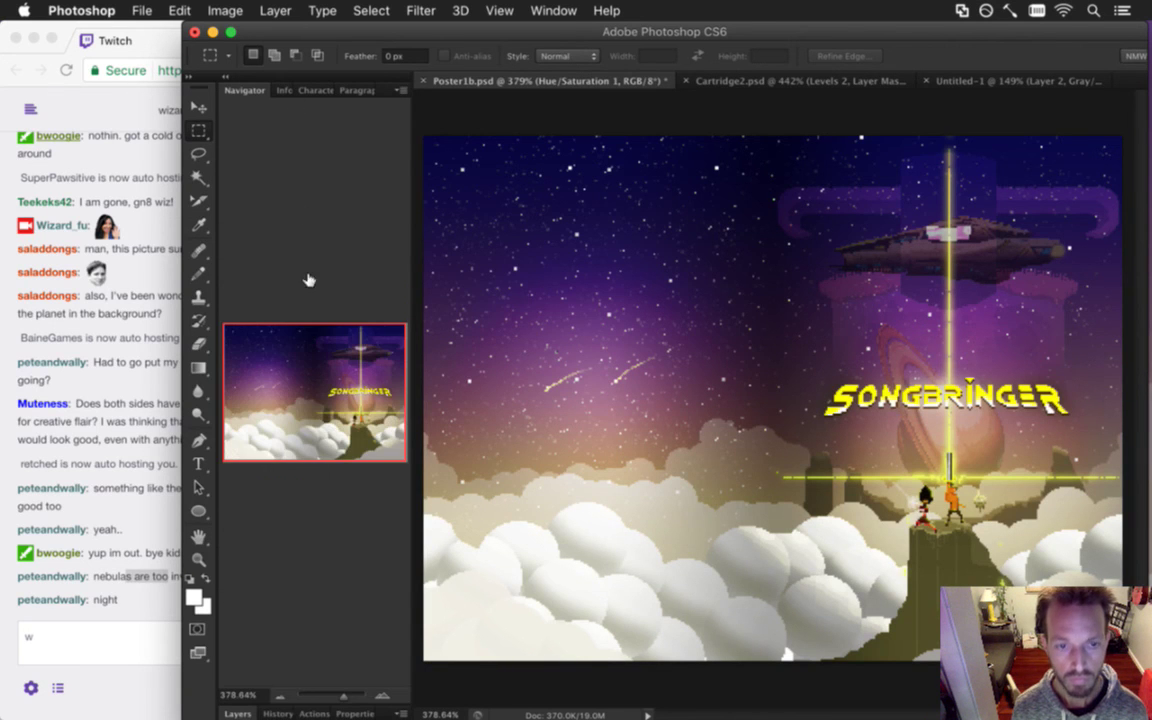
{"action": "left_click", "coordinate": [237, 713]}
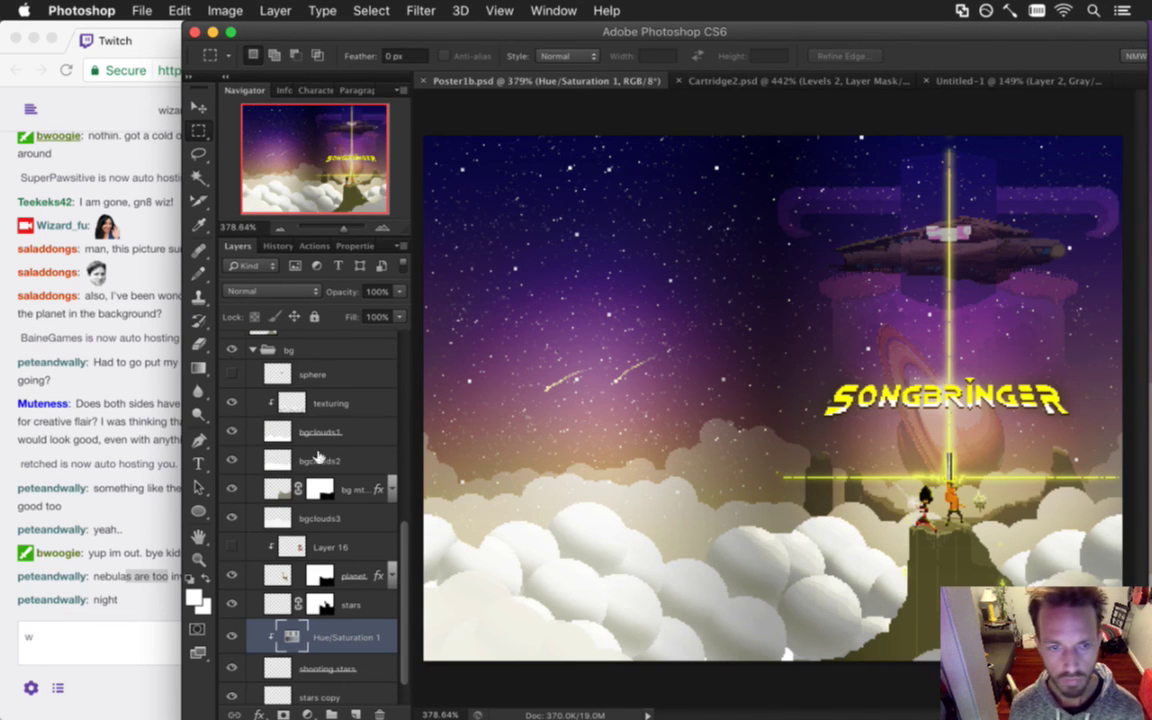
Lasso the right trail on the shooting stars layer, rotate it about 10.56 degrees, and save the poster.
{"action": "key", "text": "alt+bracketleft"}
{"action": "key", "text": "l"}
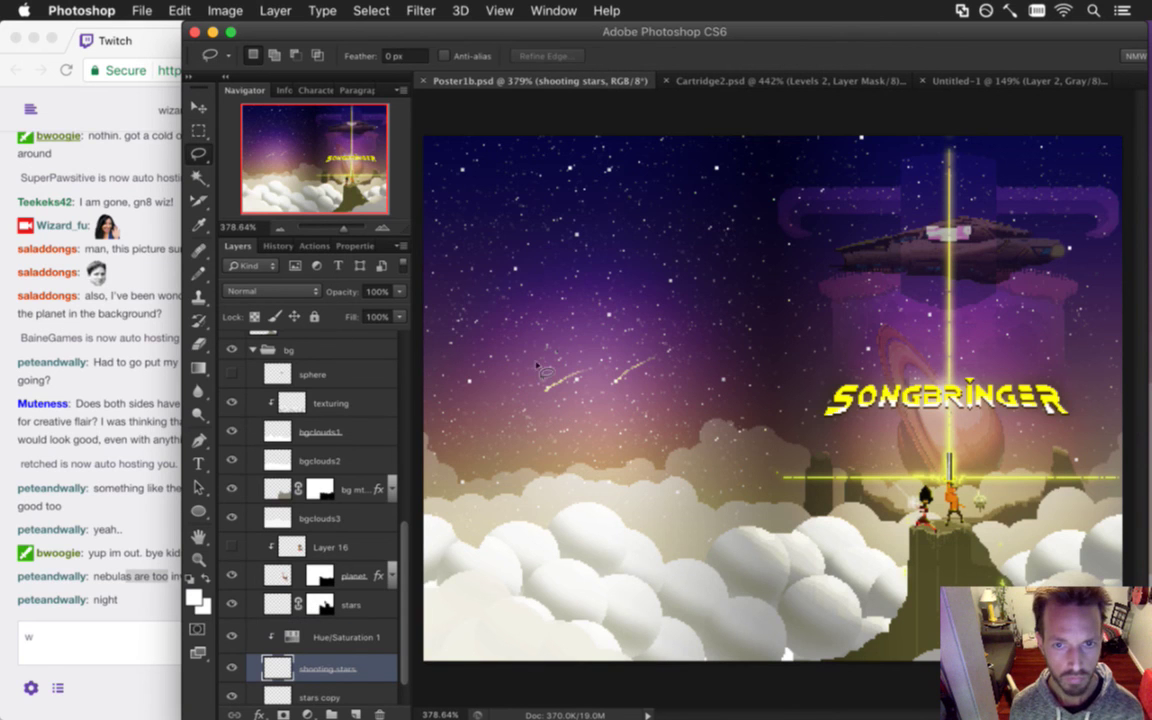
{"action": "left_click_drag", "start_coordinate": [679, 333], "coordinate": [580, 392]}
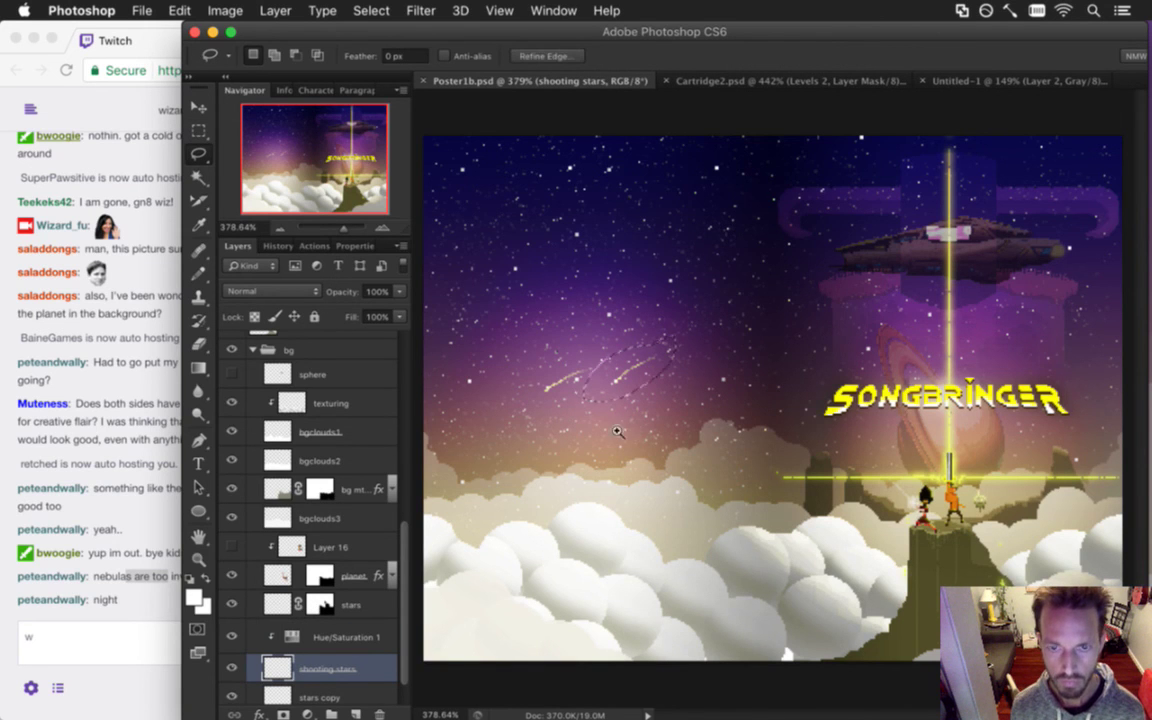
{"action": "scroll", "coordinate": [619, 417], "scroll_direction": "up", "scroll_amount": 3}
{"action": "key", "text": "v"}
{"action": "mouse_move", "coordinate": [727, 287]}
{"action": "left_mouse_down"}
{"action": "mouse_move", "coordinate": [745, 268]}
{"action": "mouse_move", "coordinate": [736, 280]}
{"action": "left_mouse_up"}
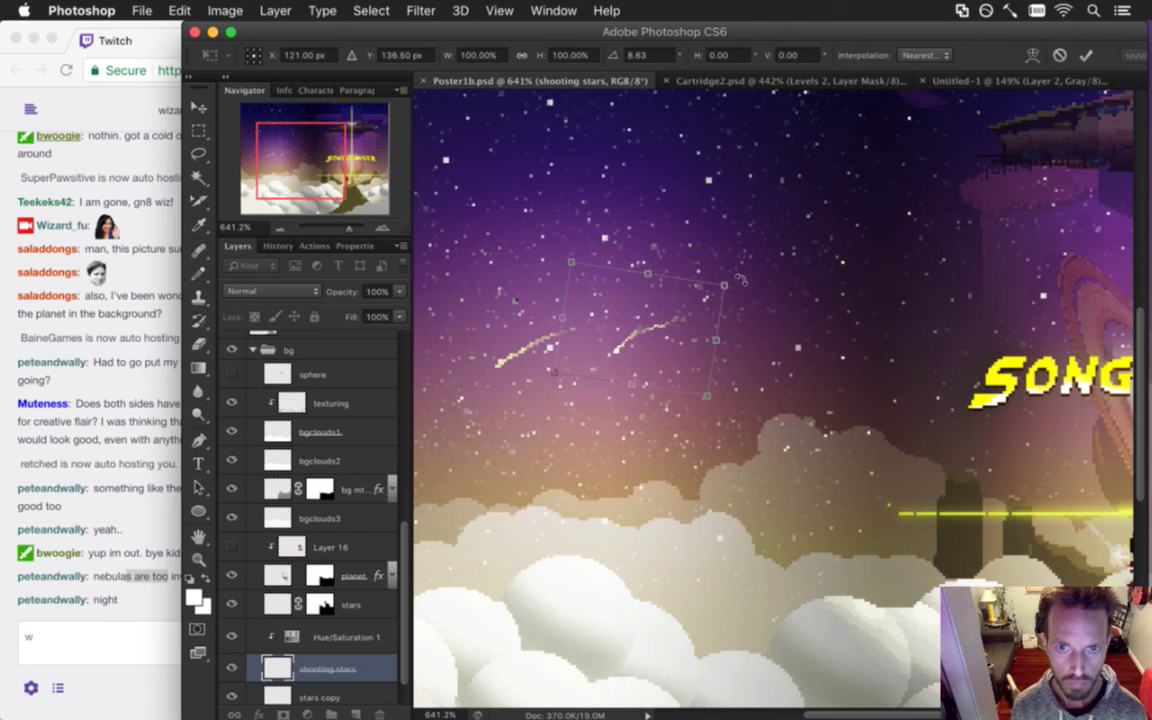
{"action": "mouse_move", "coordinate": [735, 280]}
{"action": "left_mouse_down"}
{"action": "mouse_move", "coordinate": [745, 278]}
{"action": "mouse_move", "coordinate": [730, 264]}
{"action": "left_mouse_up"}
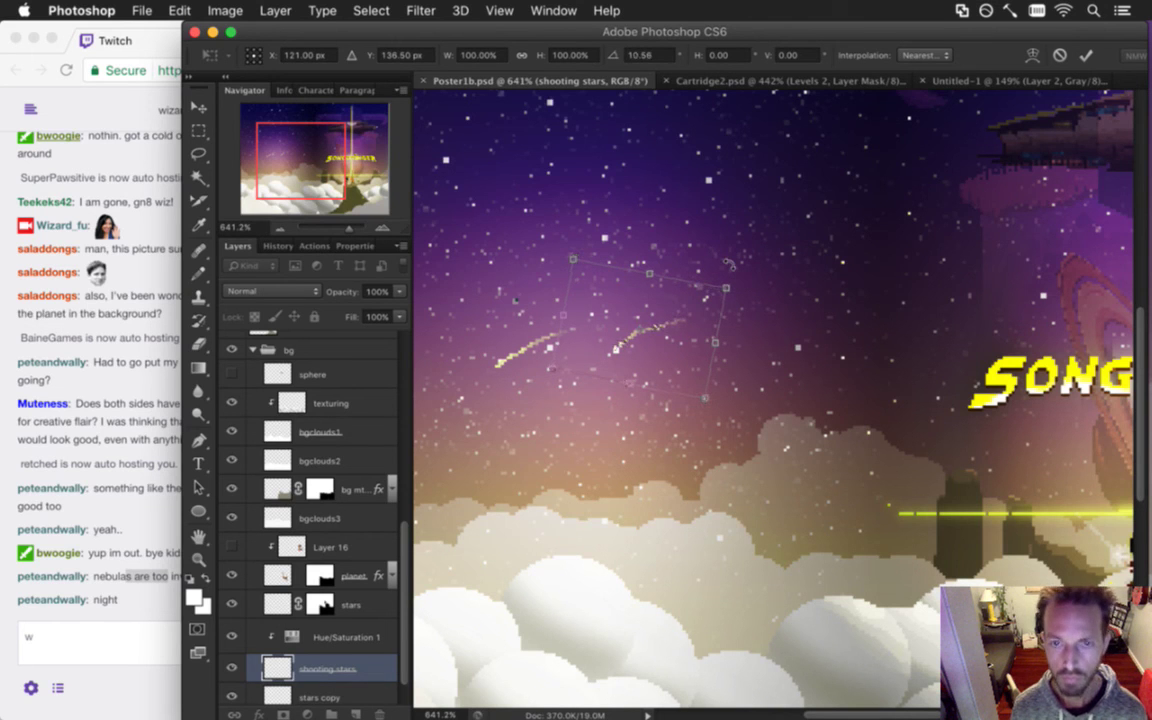
{"action": "key", "text": "Return"}
{"action": "key", "text": "m"}
{"action": "key", "text": "ctrl+s"}
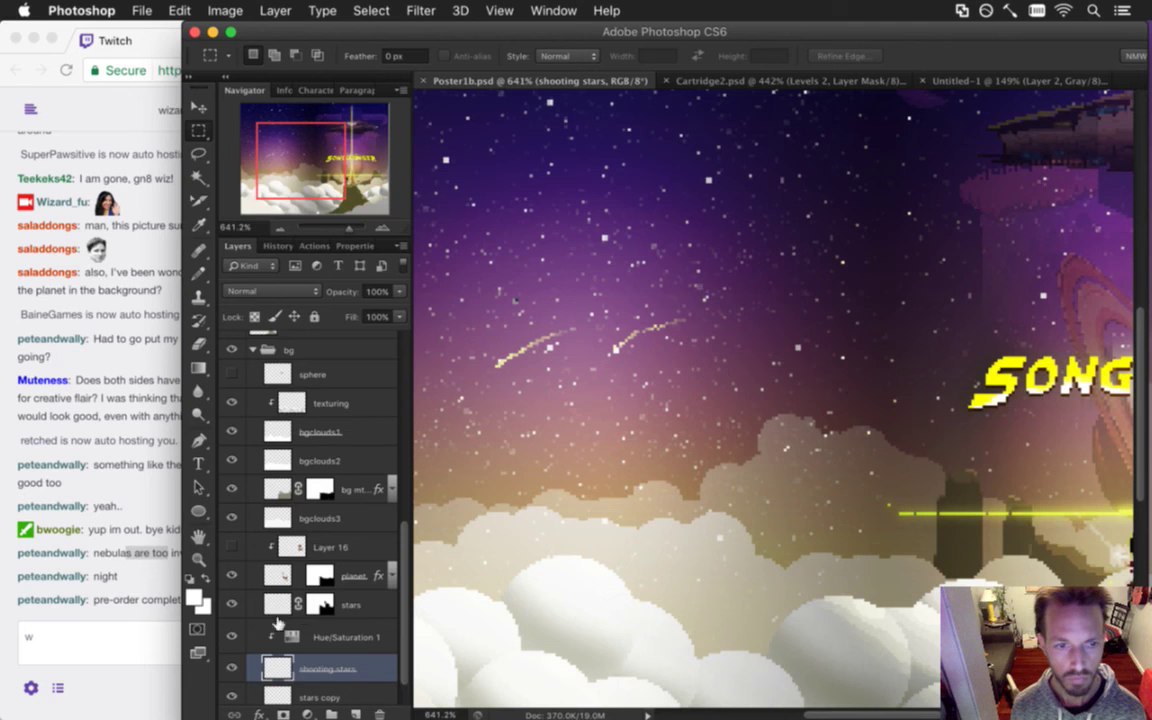
Hide the Hue/Saturation adjustment layer and check the newest message in the Twitch chat in Chrome.
{"action": "key", "text": "alt+bracketright"}
{"action": "left_click", "coordinate": [134, 600]}
{"action": "left_click_drag", "start_coordinate": [124, 600], "coordinate": [200, 600]}
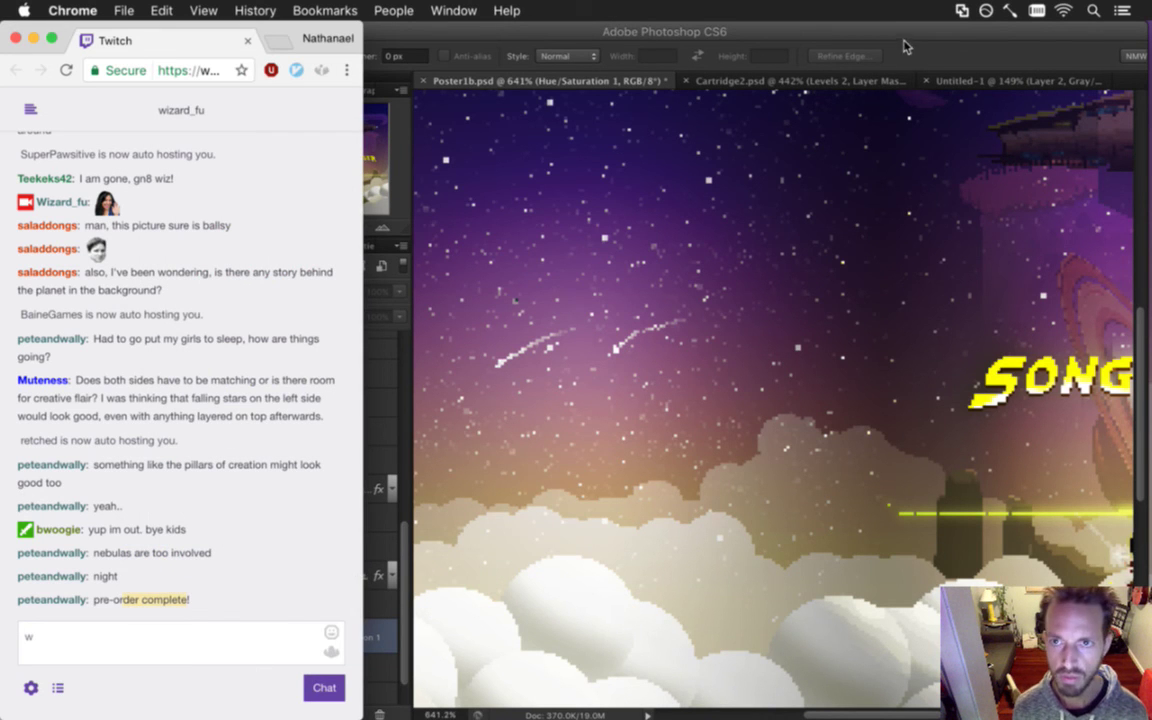
{"action": "left_click", "coordinate": [796, 40]}
Thicken the lower heads of both shooting stars with white 1 px pencil dots on the shooting stars layer.
{"action": "scroll", "coordinate": [588, 385], "scroll_direction": "up", "scroll_amount": 5}
{"action": "scroll", "coordinate": [476, 247], "scroll_direction": "left", "scroll_amount": 3}
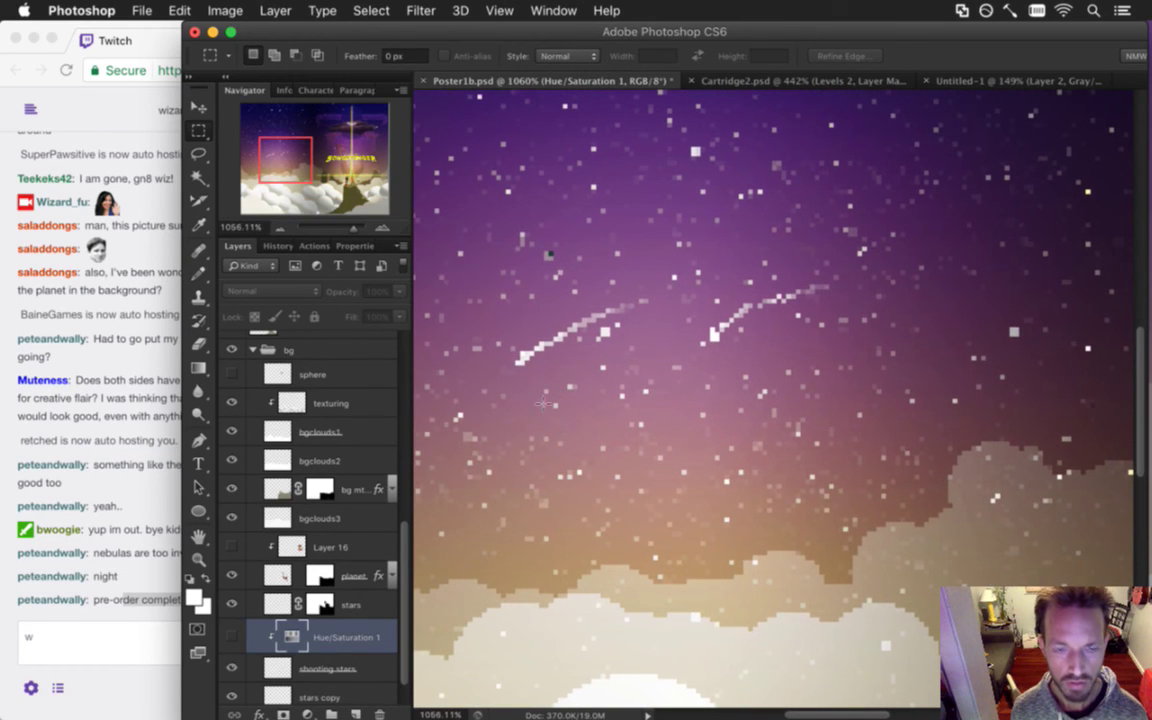
{"action": "left_click", "coordinate": [285, 668]}
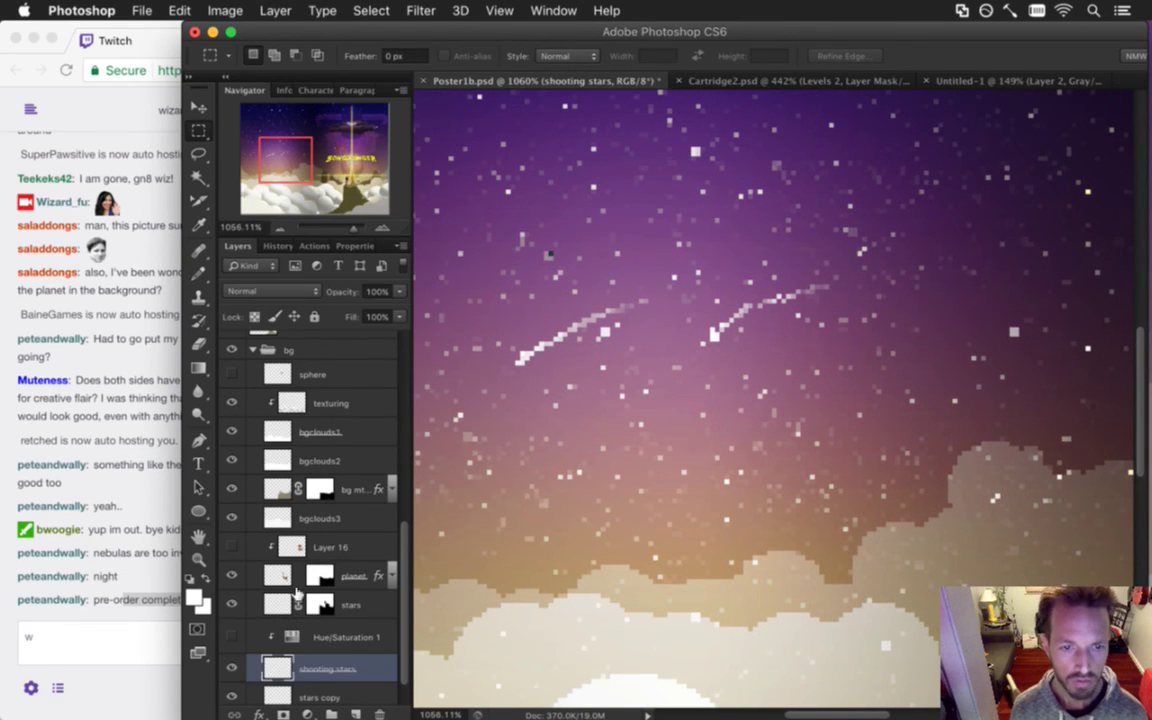
{"action": "key", "text": "i"}
{"action": "left_click", "coordinate": [521, 359]}
{"action": "key", "text": "b"}
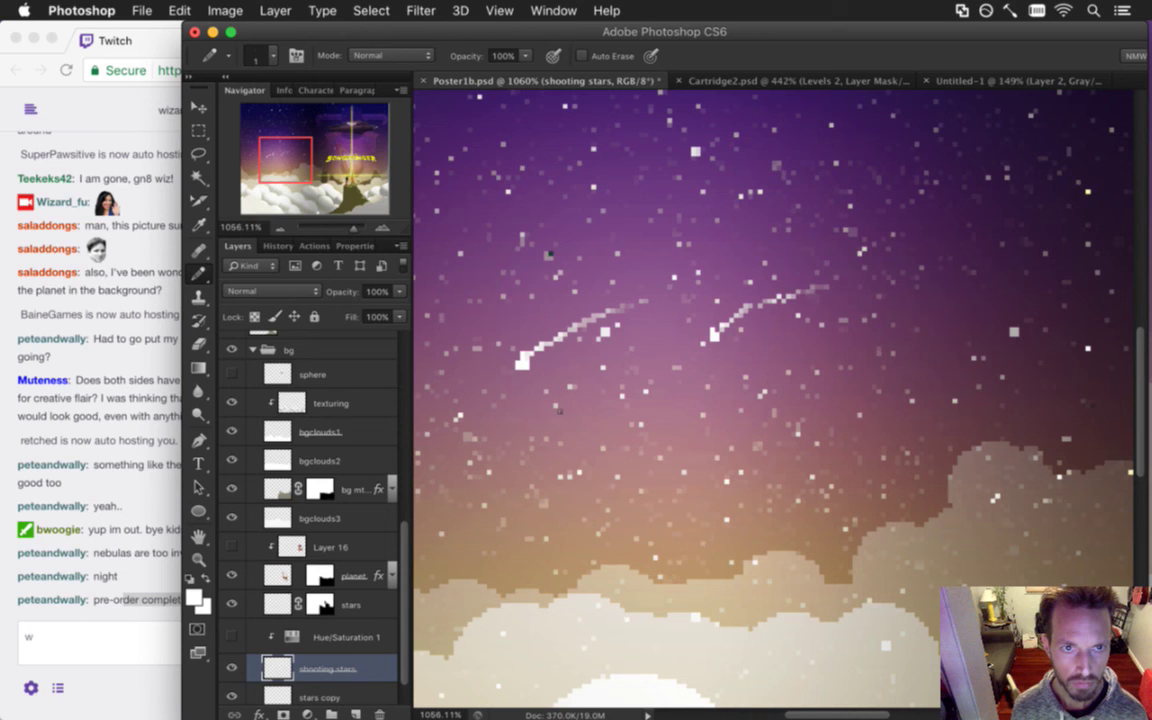
{"action": "key", "text": "alt+shift+BackSpace"}
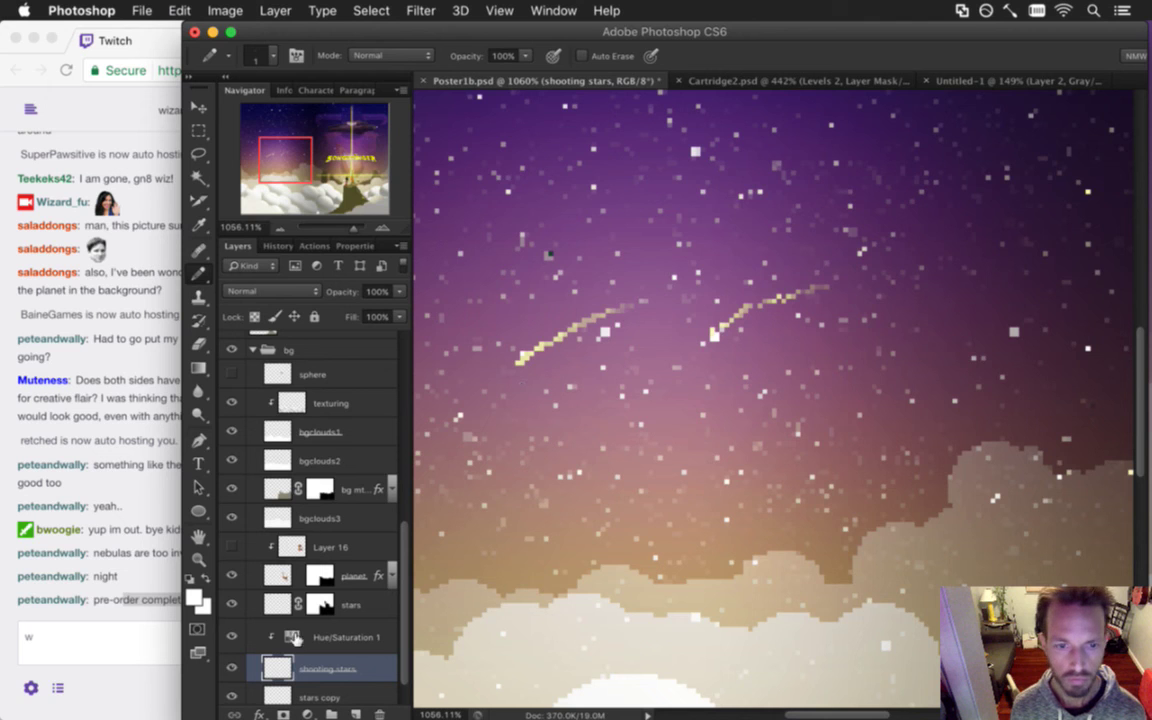
{"action": "key", "text": "super+z"}
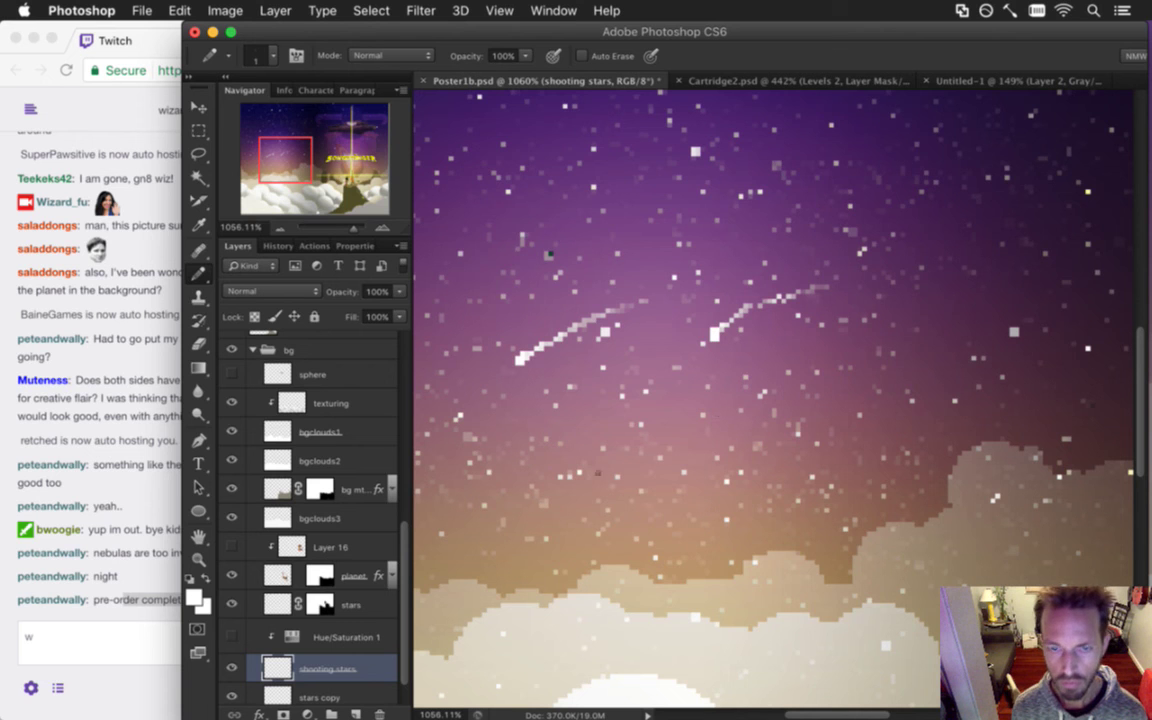
Show the Hue/Saturation adjustment layer again, view the whole poster, and save it.
{"action": "left_click", "coordinate": [232, 637]}
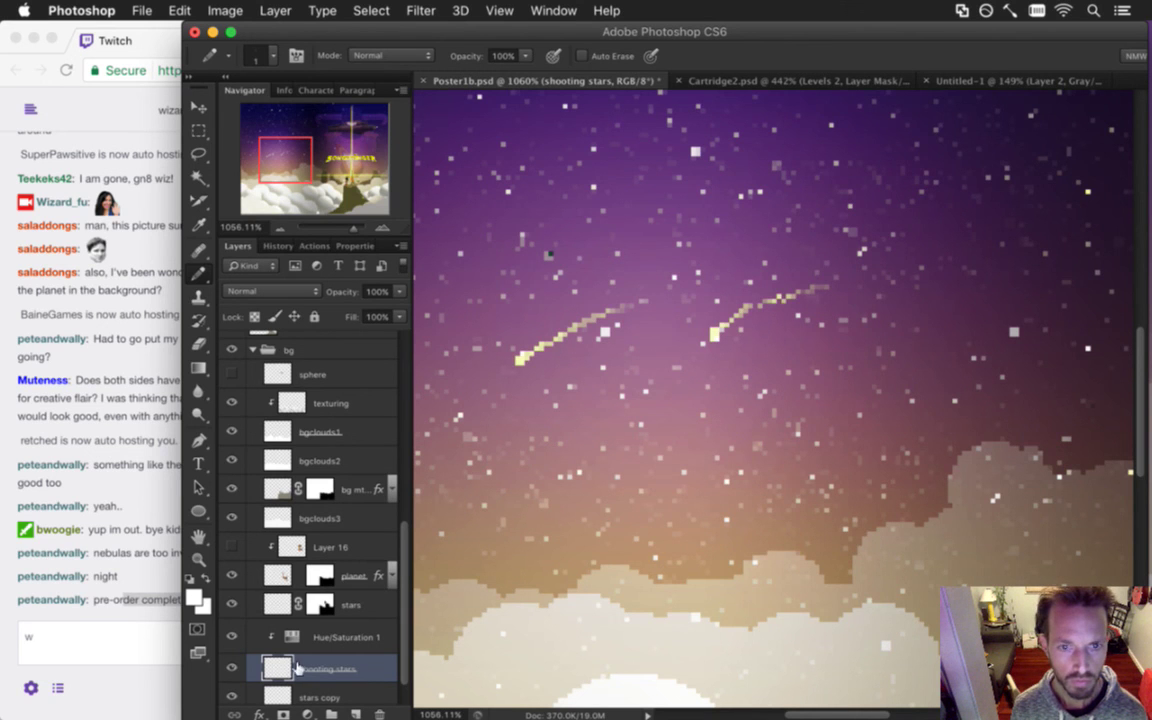
{"action": "left_click", "coordinate": [591, 403], "text": "alt+super"}
{"action": "left_click_drag", "start_coordinate": [591, 403], "coordinate": [602, 475]}
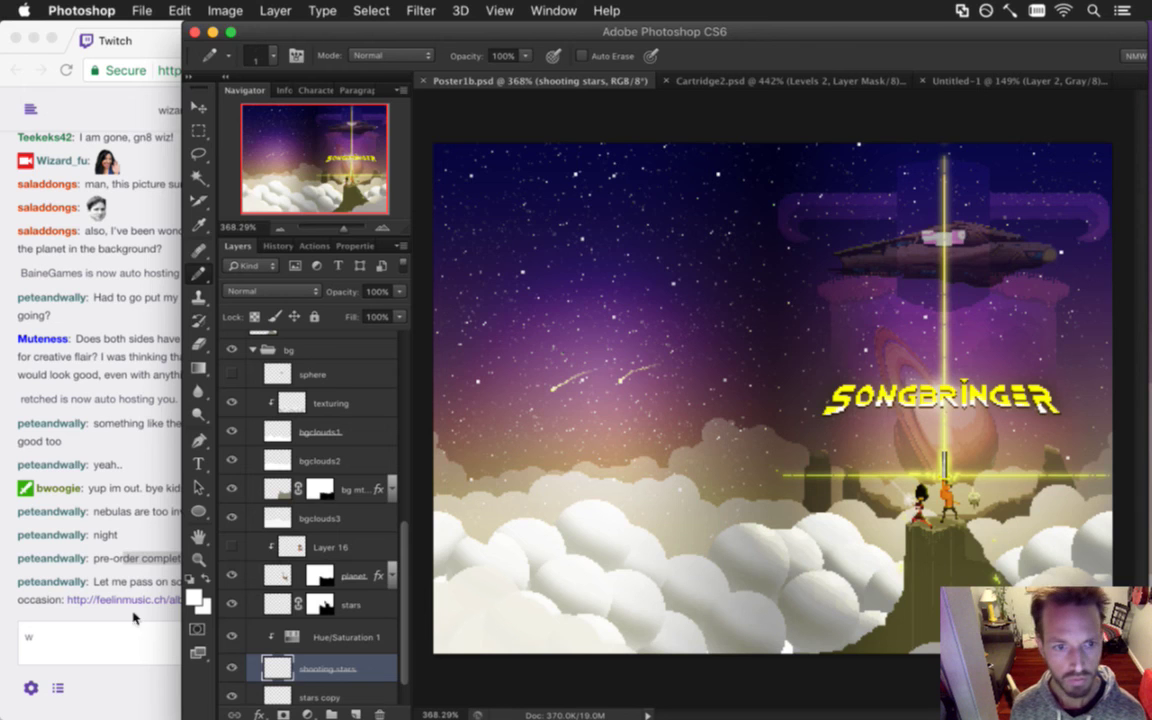
Switch to Chrome and save the feelinmusic.ch album link from the Twitch chat as a shortcut on the desktop.
{"action": "left_click", "coordinate": [135, 580]}
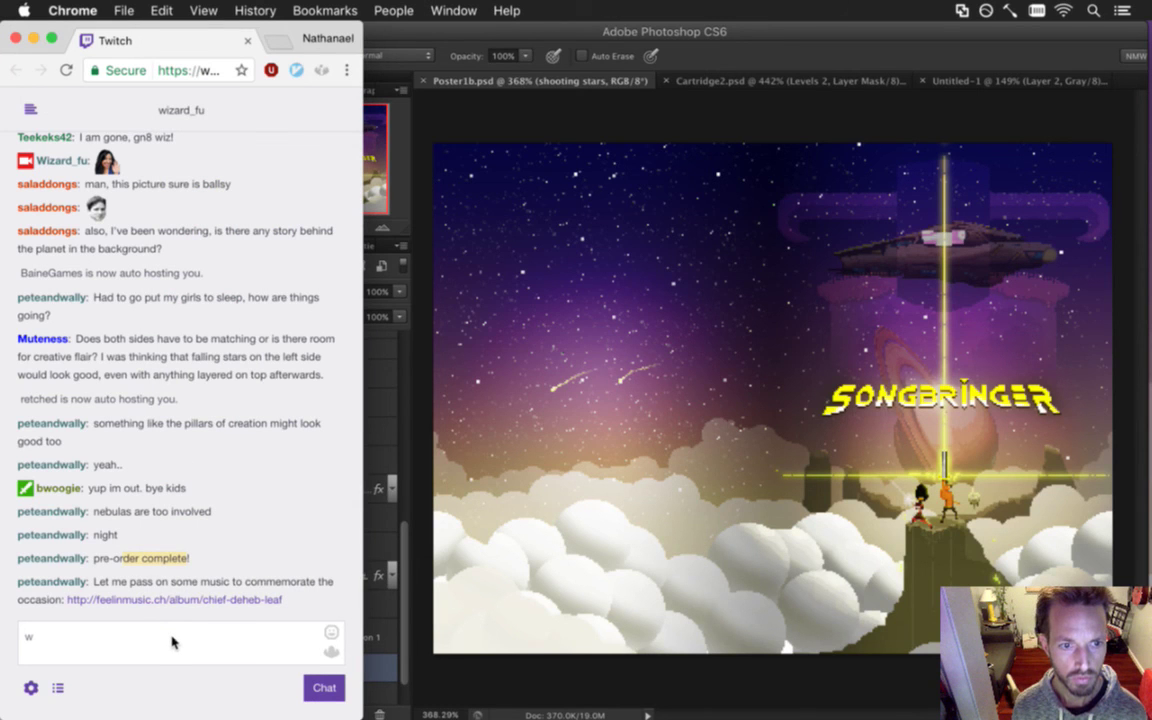
{"action": "left_click_drag", "start_coordinate": [167, 602], "coordinate": [735, 595]}
{"action": "key", "text": "F11"}
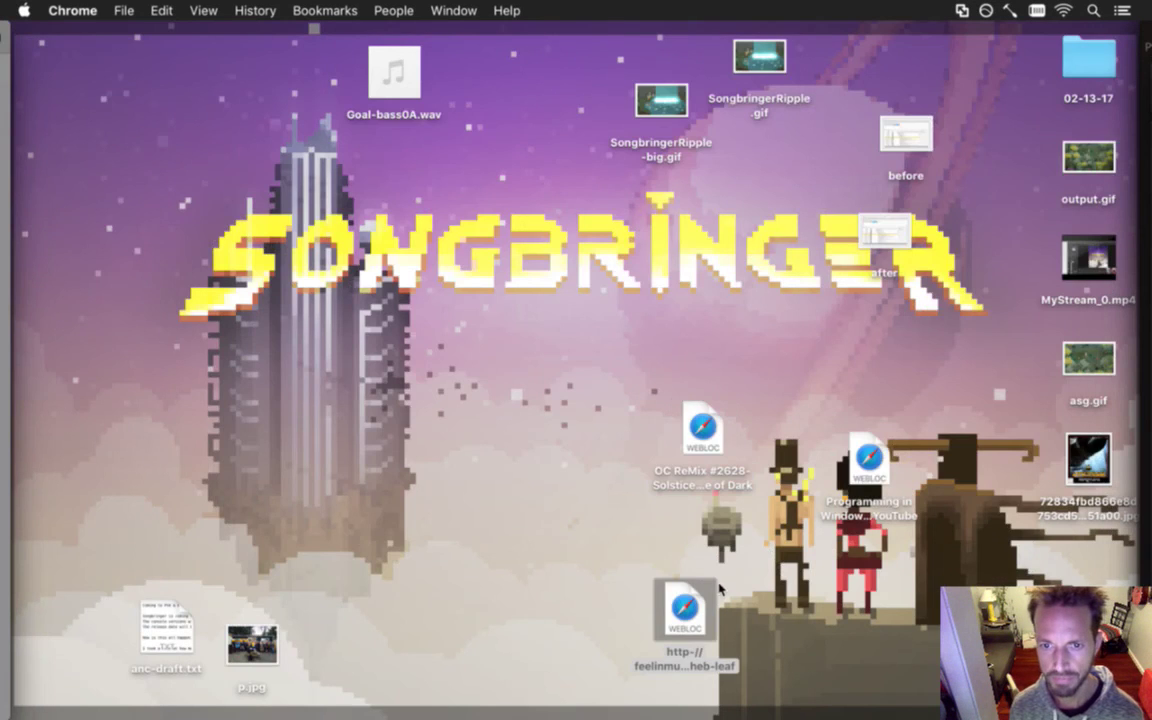
{"action": "key", "text": "F11"}
Back in Photoshop, lower the shooting stars layer's opacity to 54% and save the poster.
{"action": "left_click", "coordinate": [723, 164]}
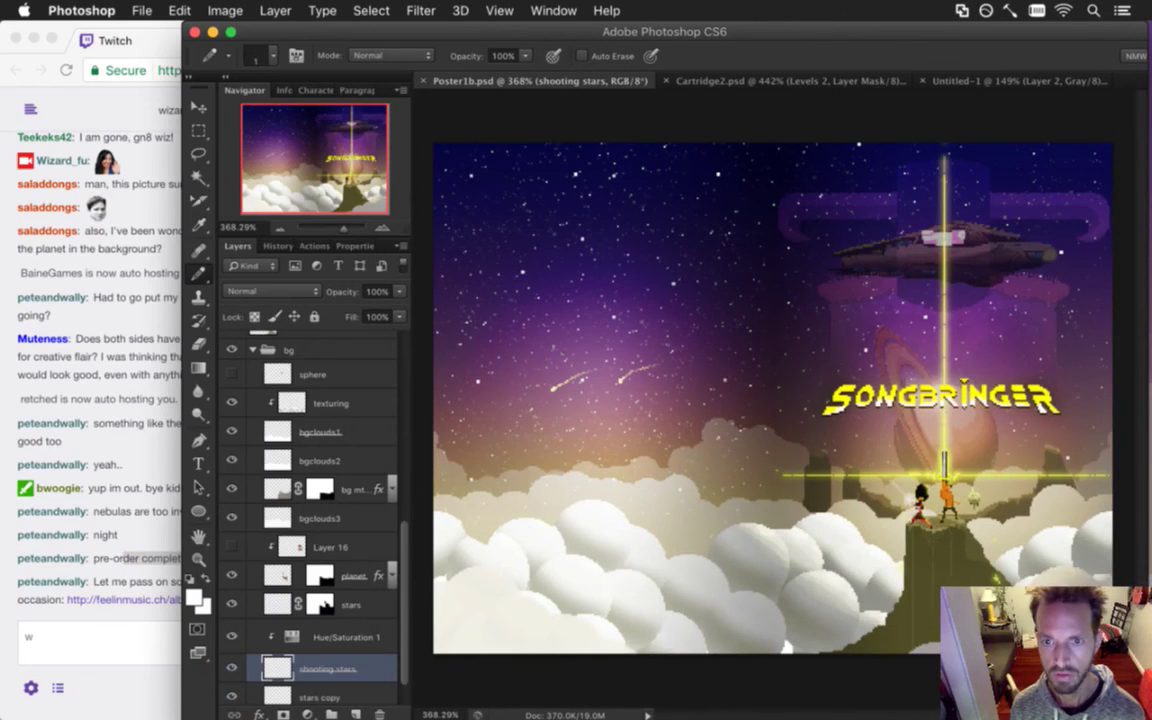
{"action": "left_click", "coordinate": [399, 291]}
{"action": "left_click_drag", "start_coordinate": [398, 307], "coordinate": [362, 309]}
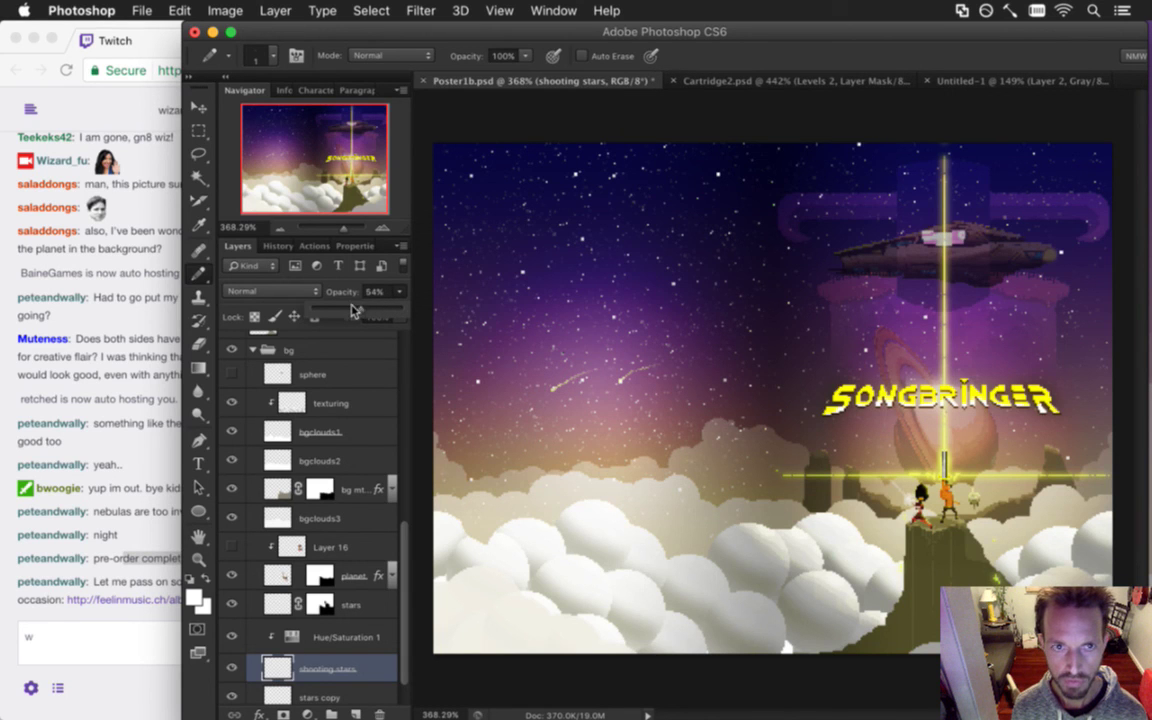
{"action": "left_click", "coordinate": [320, 262]}
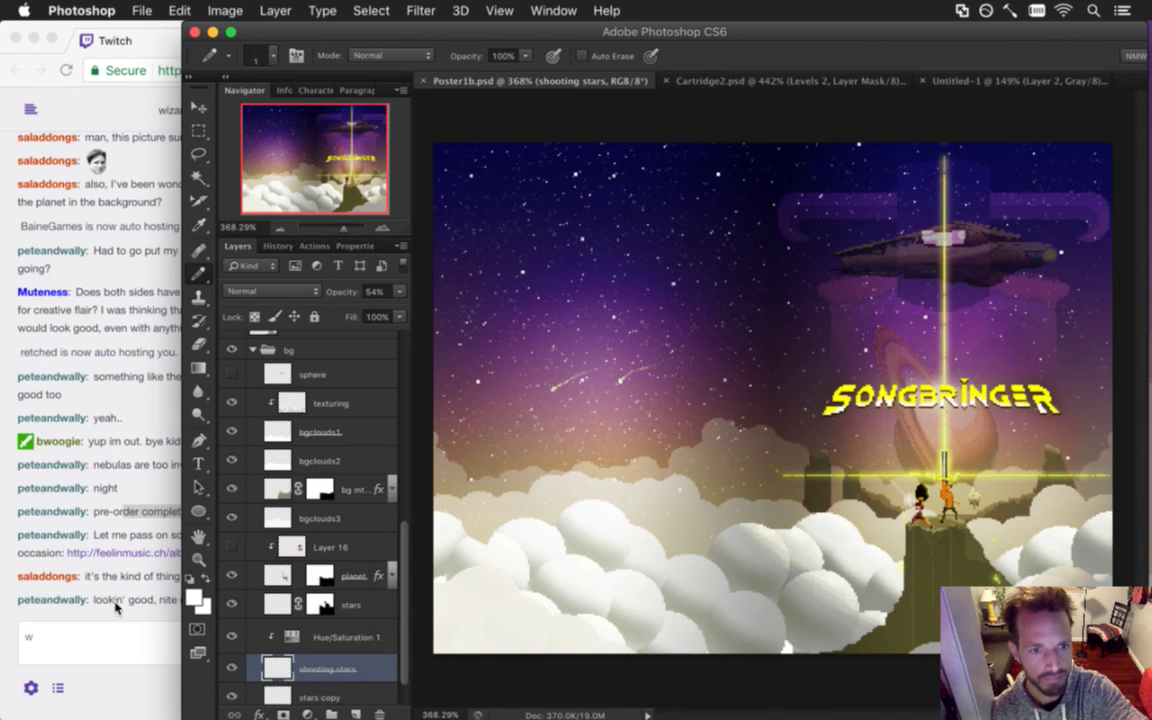
Read the newest messages in the Twitch chat in Chrome and return to the poster in Photoshop.
{"action": "left_click", "coordinate": [107, 557]}
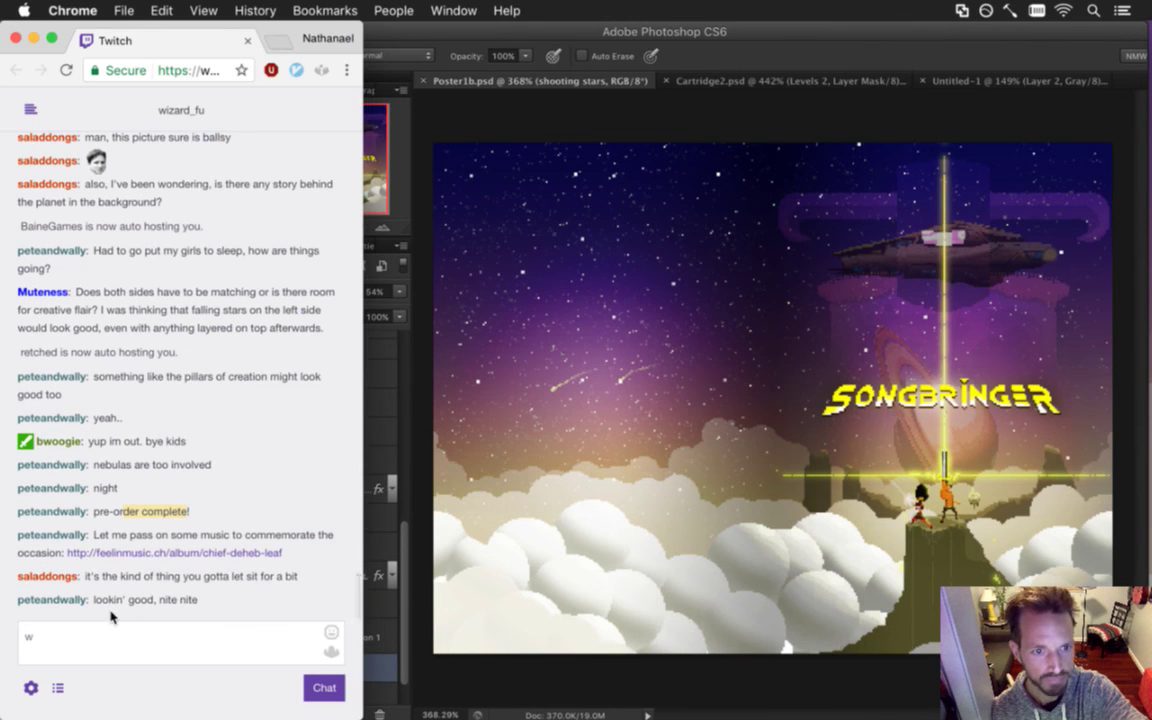
{"action": "left_click_drag", "start_coordinate": [222, 538], "coordinate": [288, 553]}
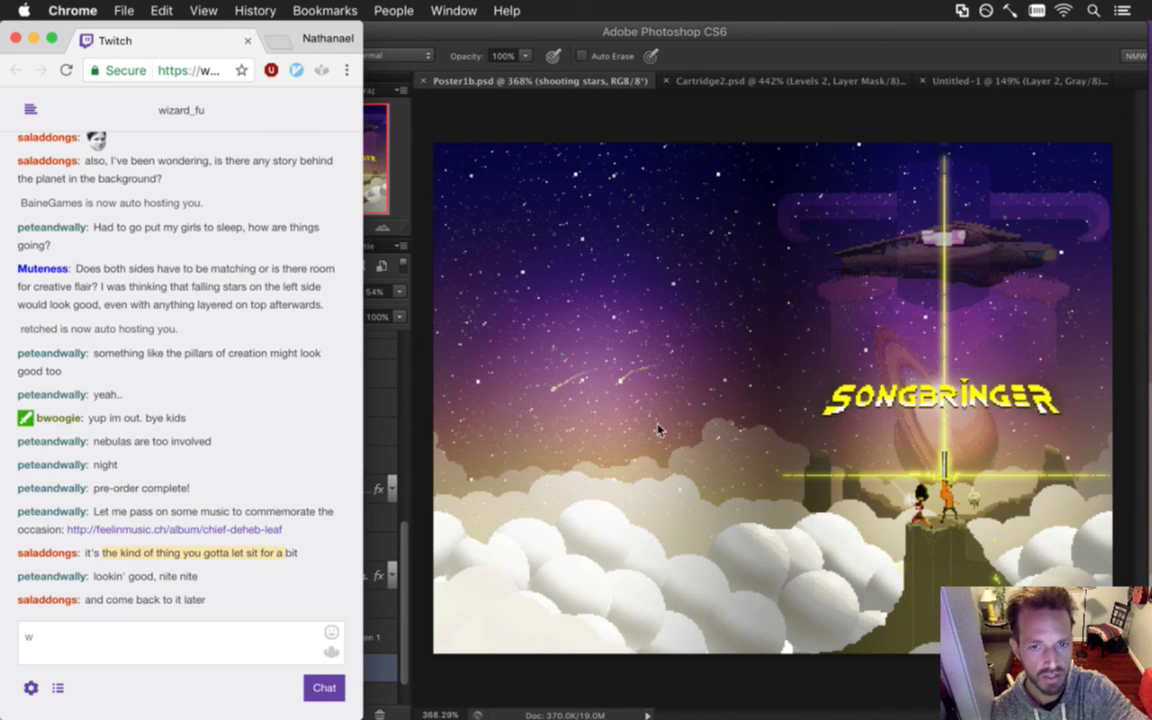
{"action": "left_click_drag", "start_coordinate": [113, 548], "coordinate": [191, 603]}
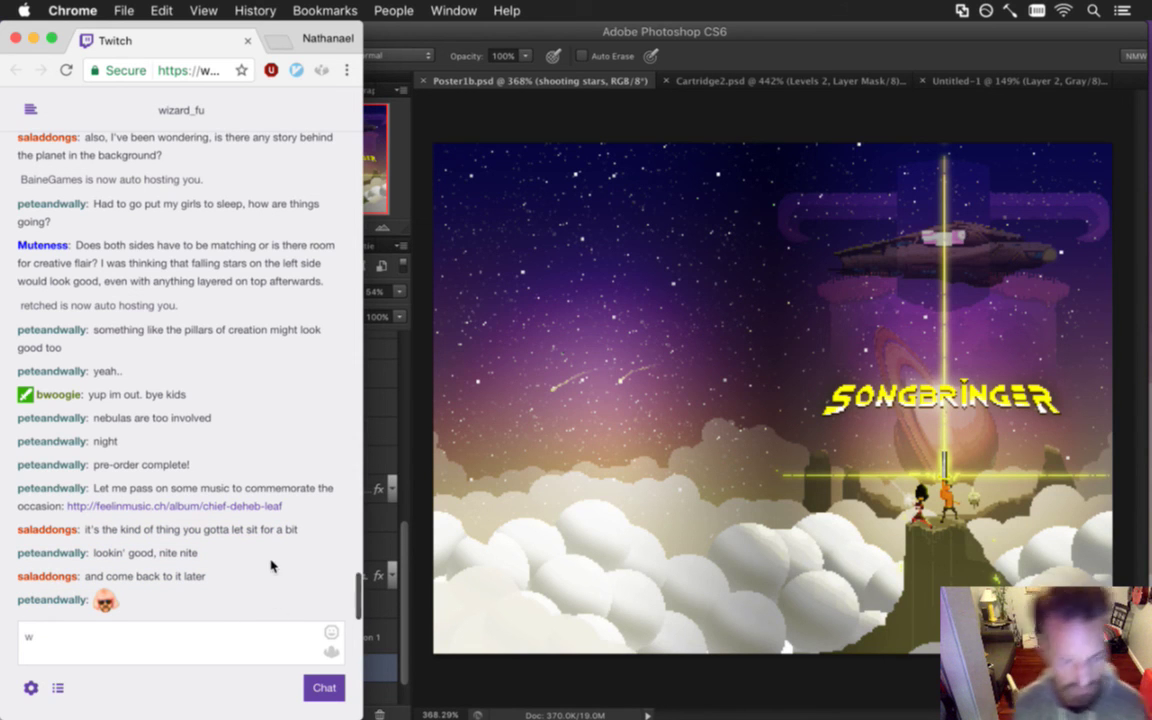
{"action": "left_click", "coordinate": [866, 29]}
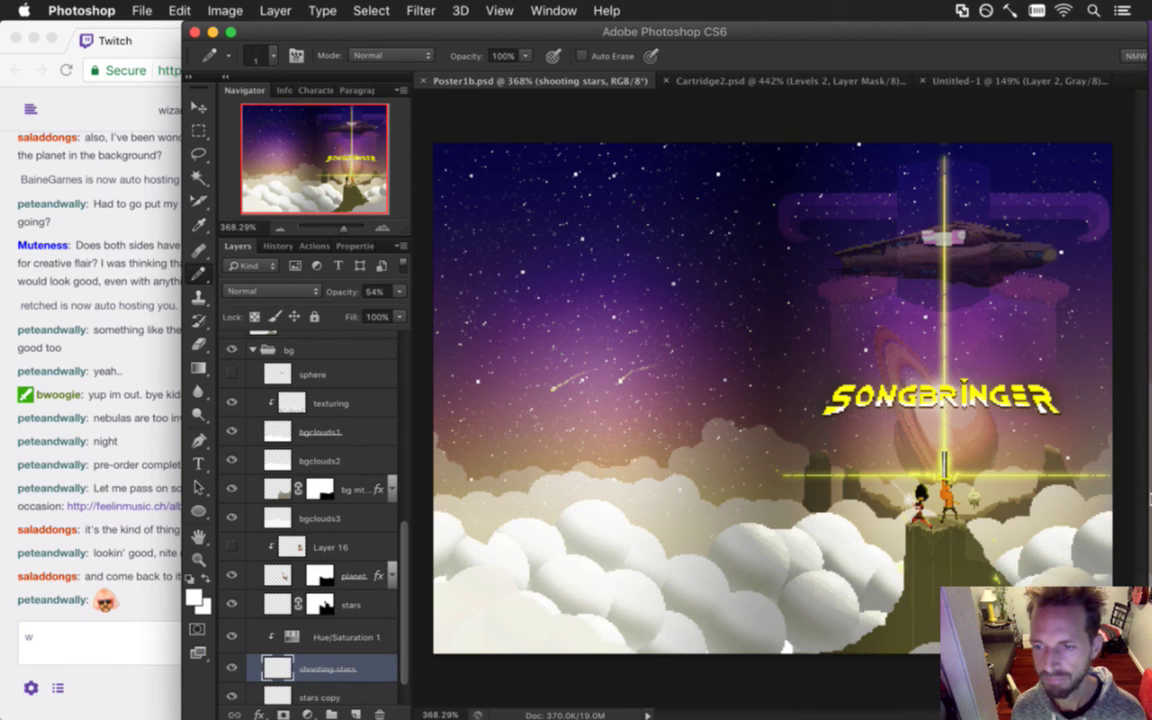
{"action": "mouse_move", "coordinate": [1133, 463]}
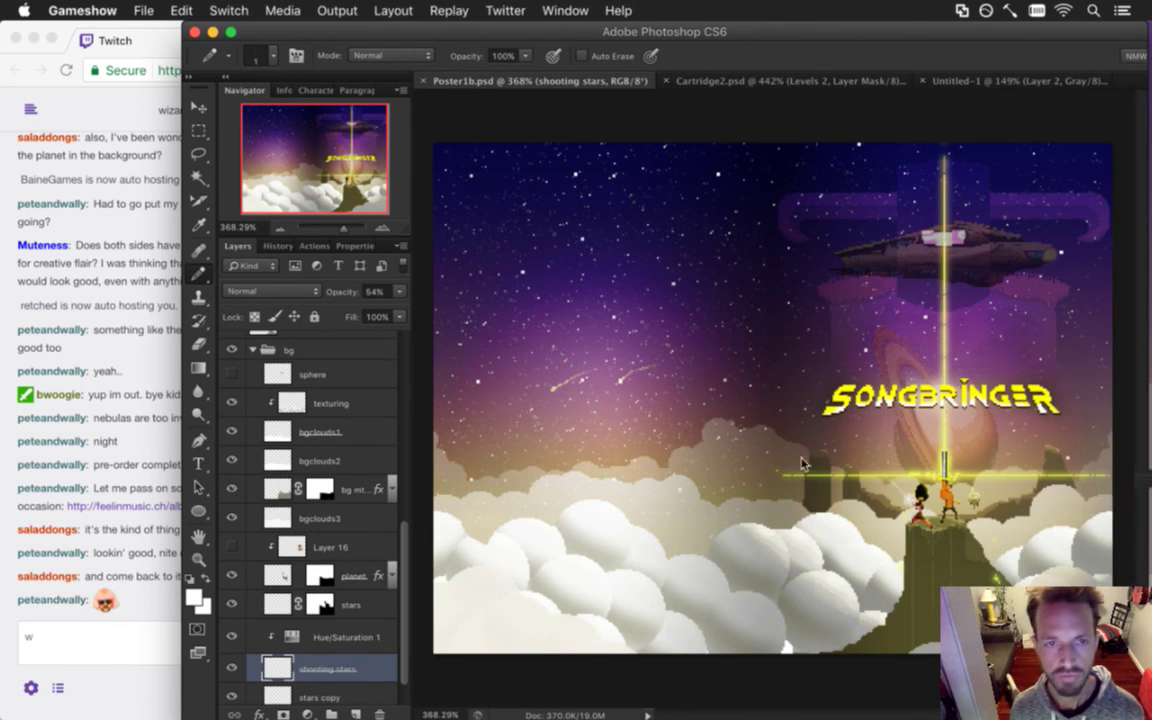